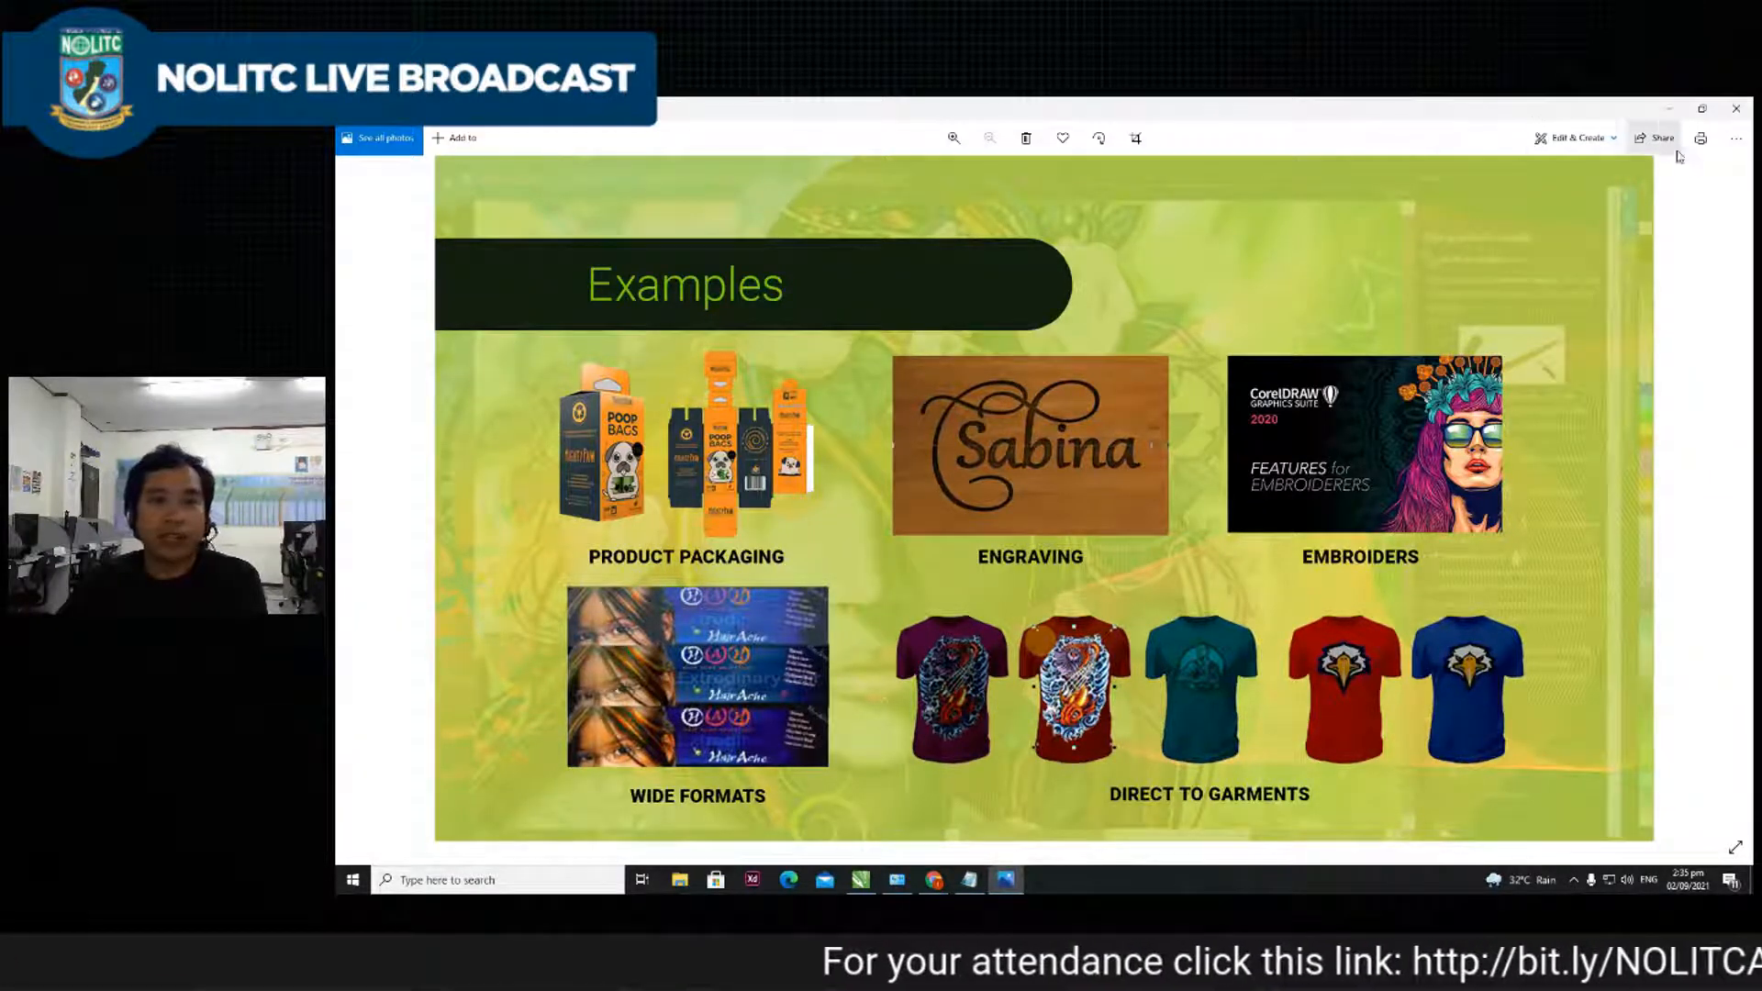
- Close the examples slide image and collapse the Hints docker in CorelDRAW
{"action": "left_click", "coordinate": [1736, 112]}
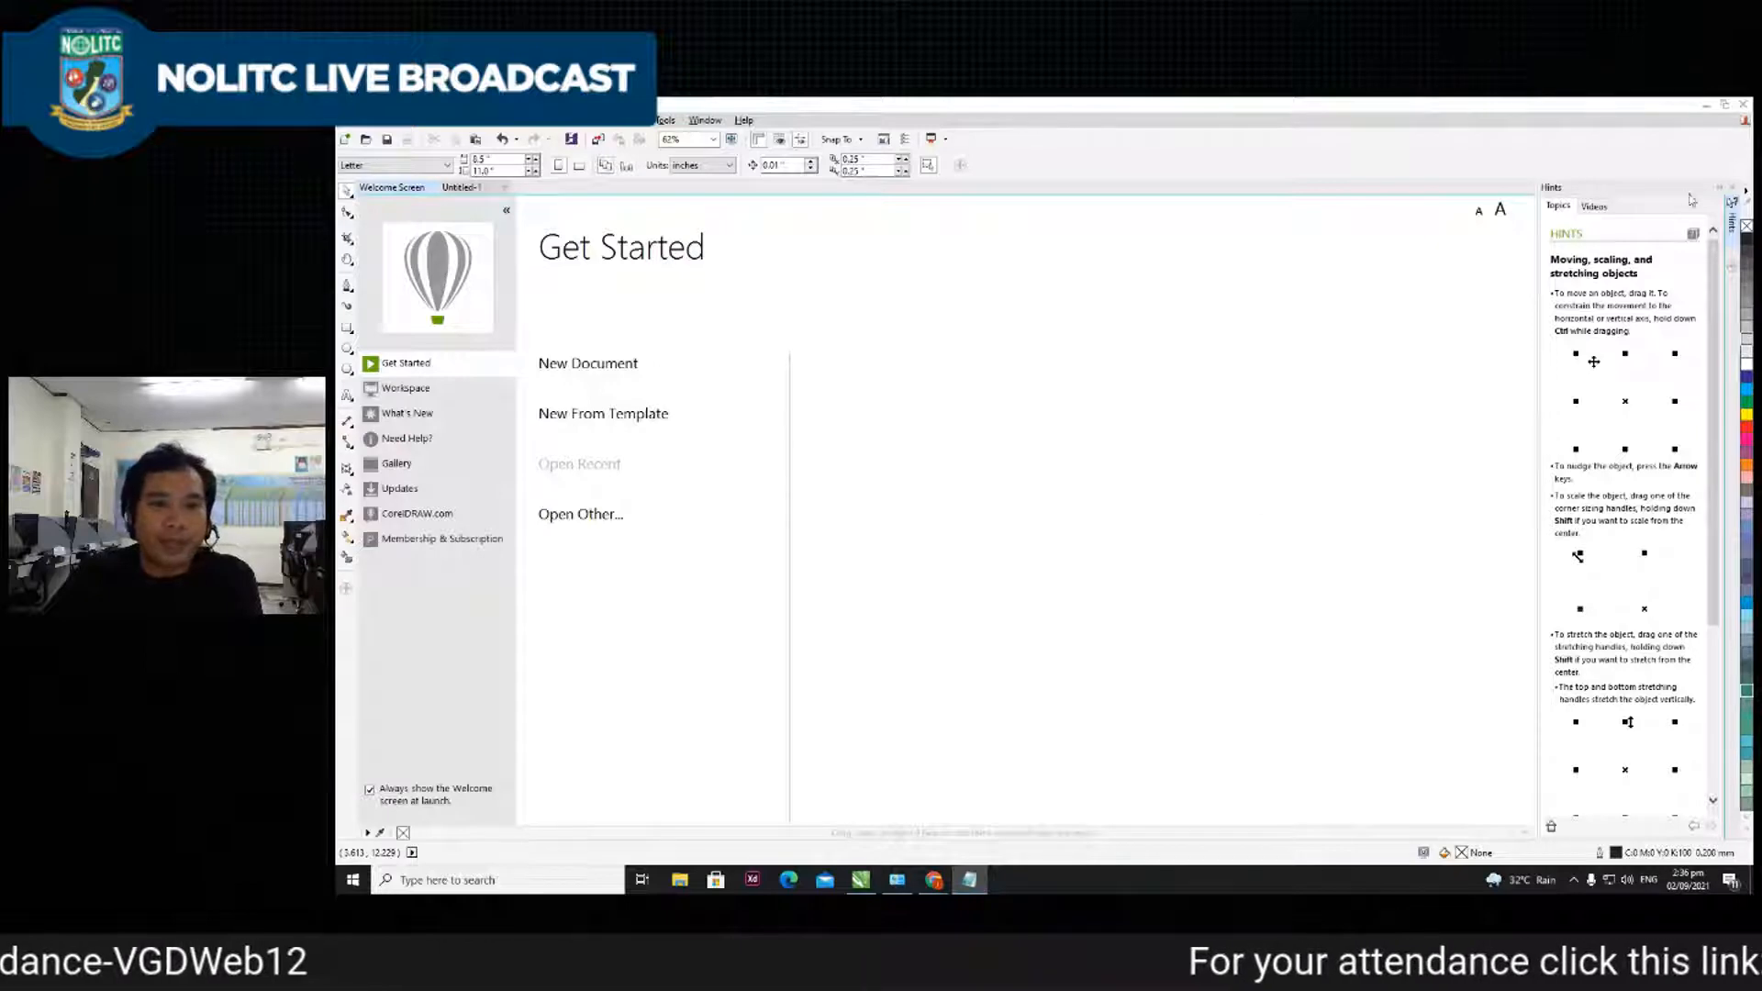
{"action": "left_click", "coordinate": [1721, 190]}
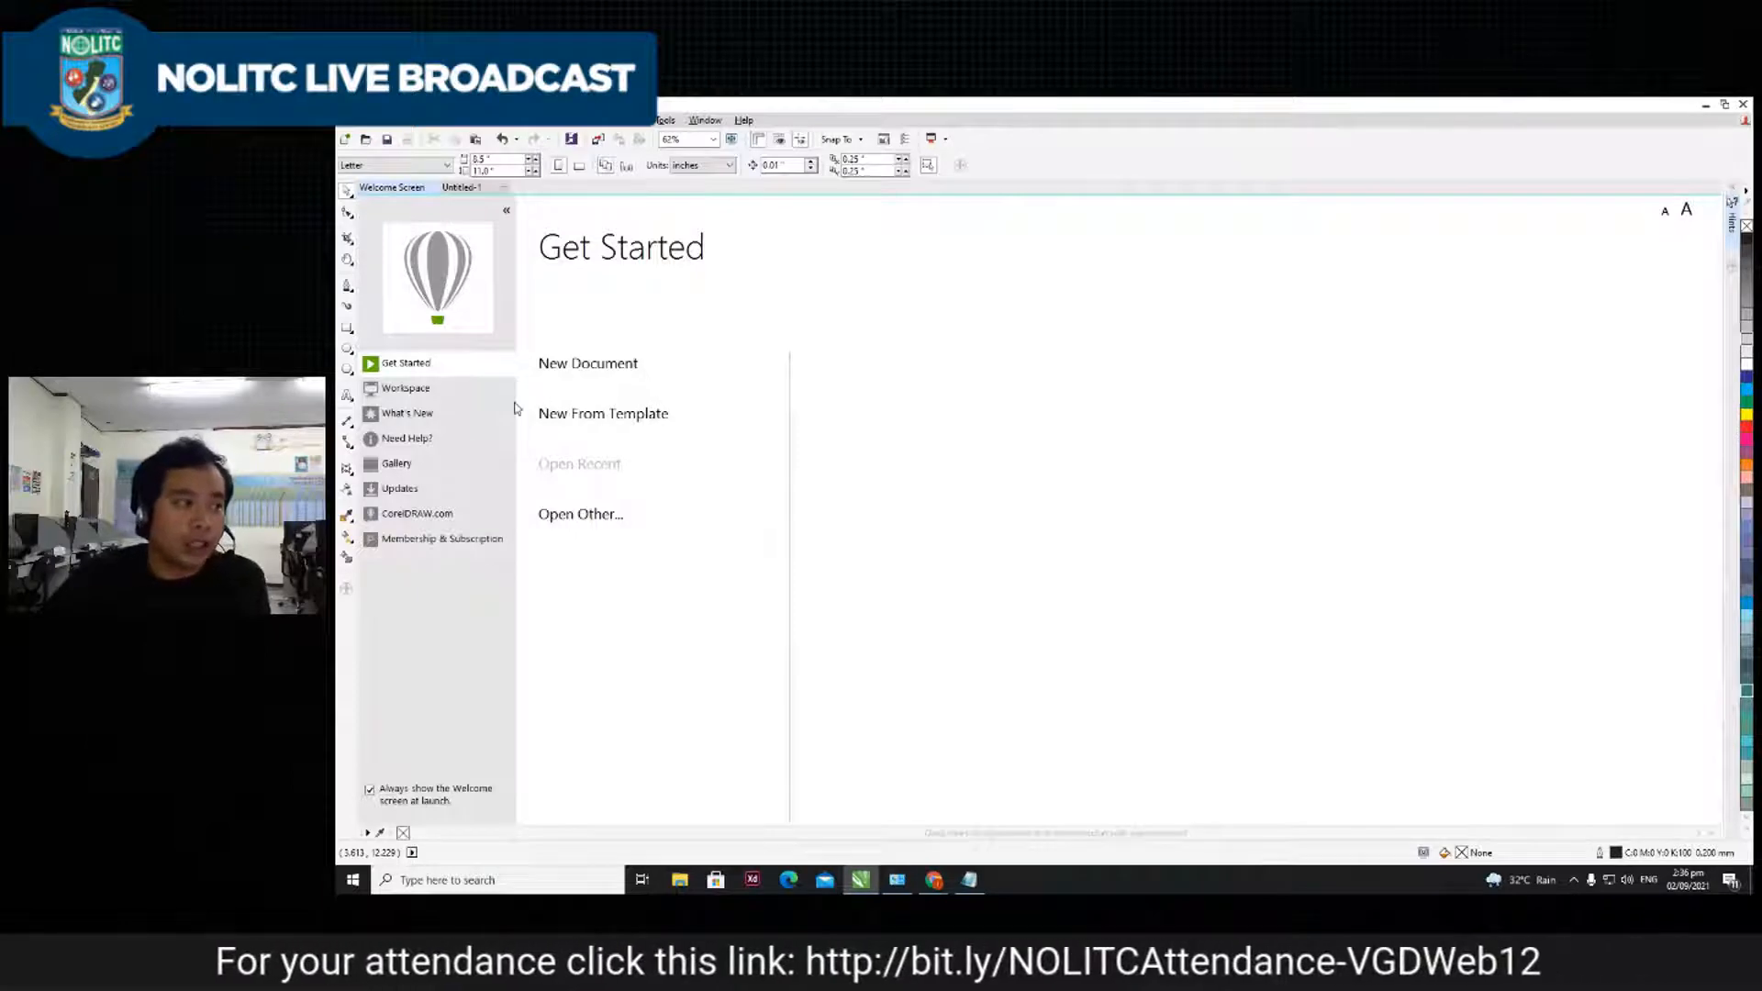
- Try the Lite and Classic workspaces and switch back to the Default workspace
{"action": "left_click", "coordinate": [413, 388]}
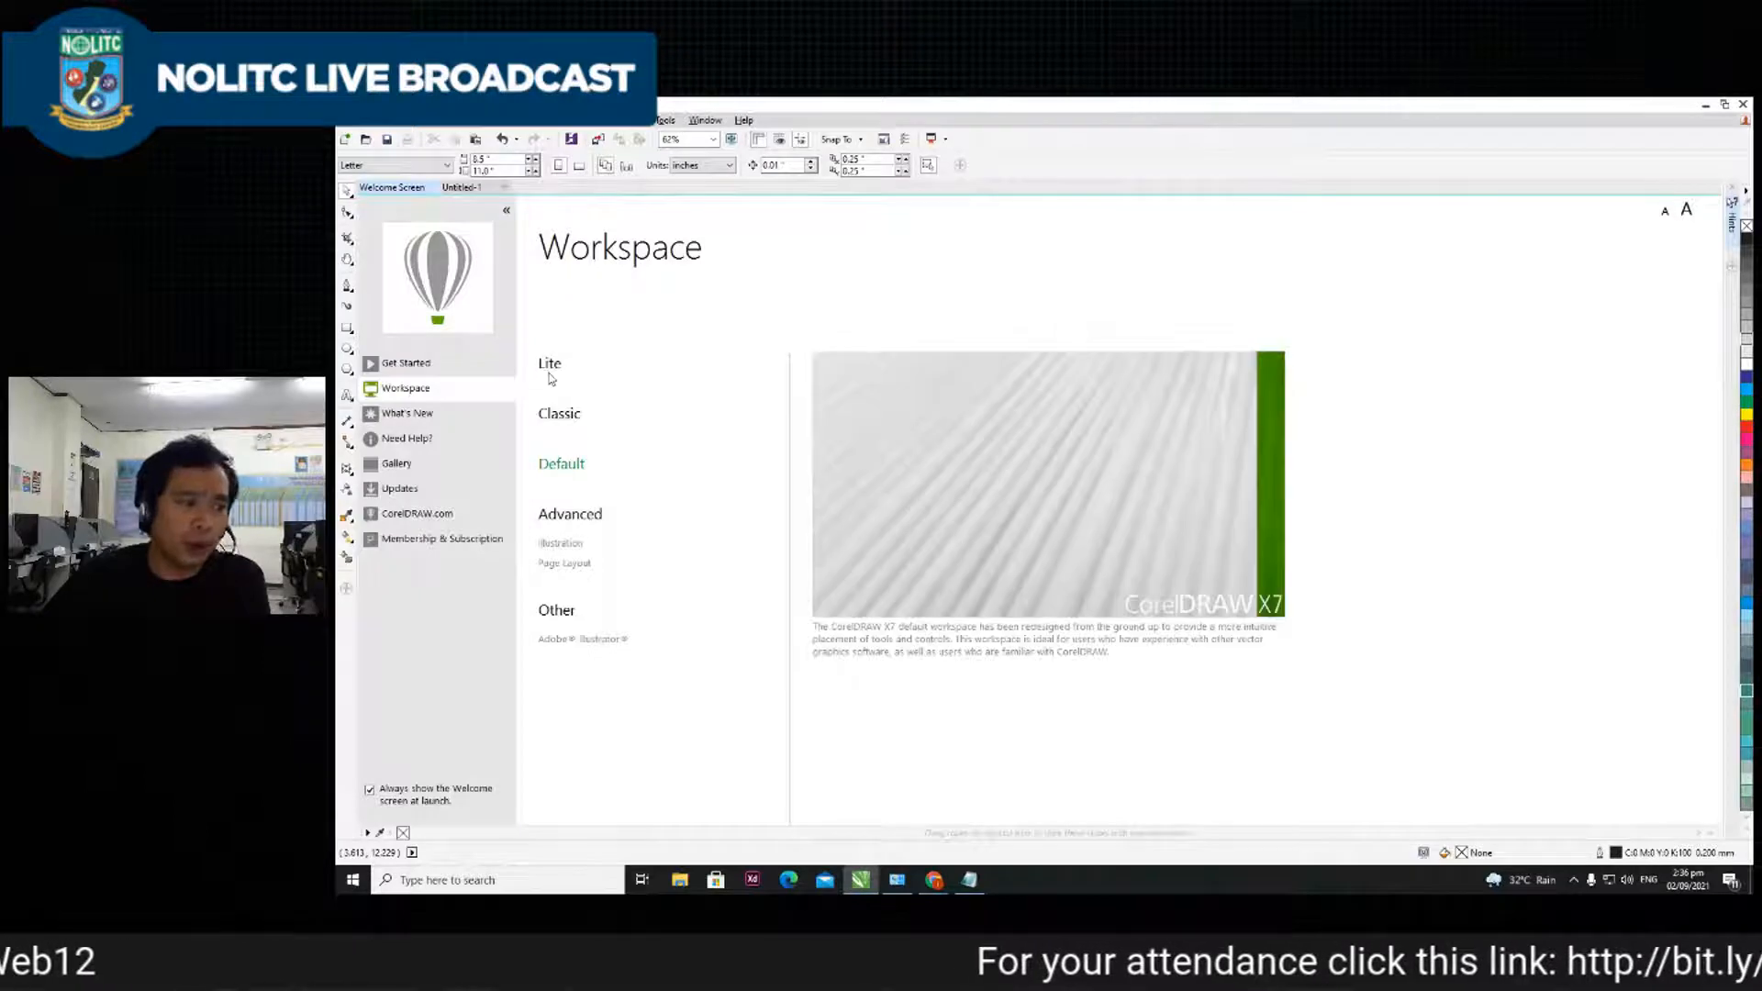
{"action": "left_click", "coordinate": [552, 366]}
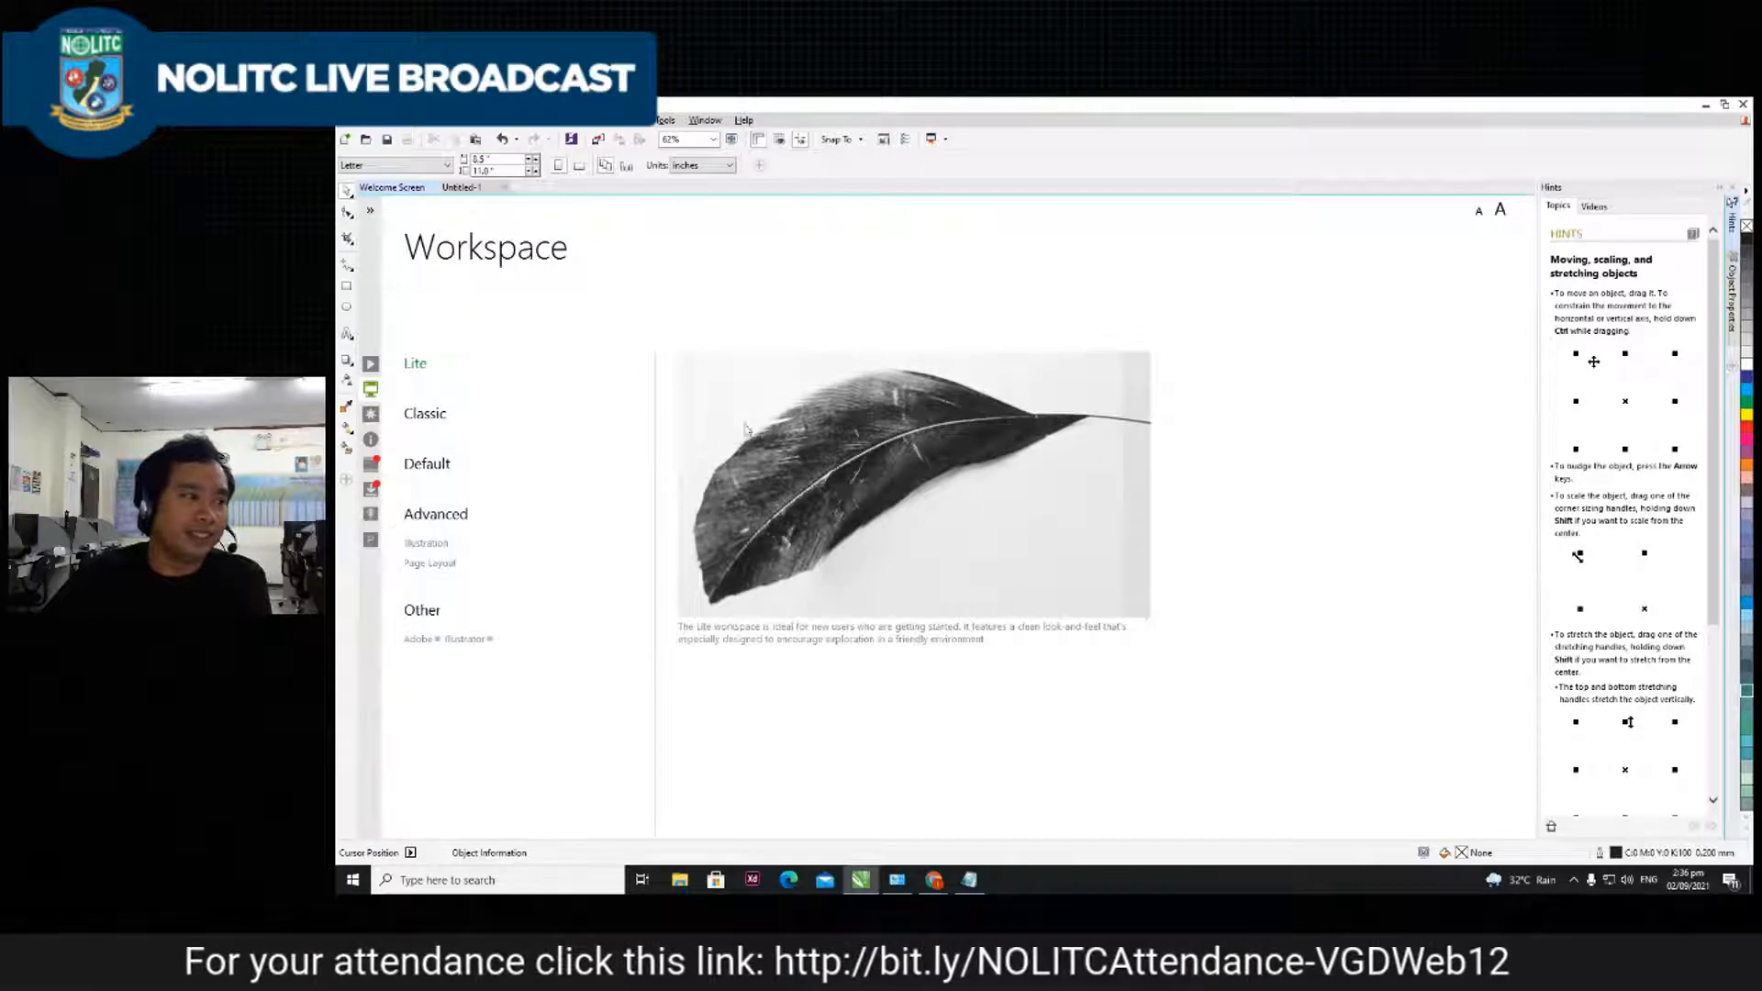
{"action": "left_click", "coordinate": [425, 414]}
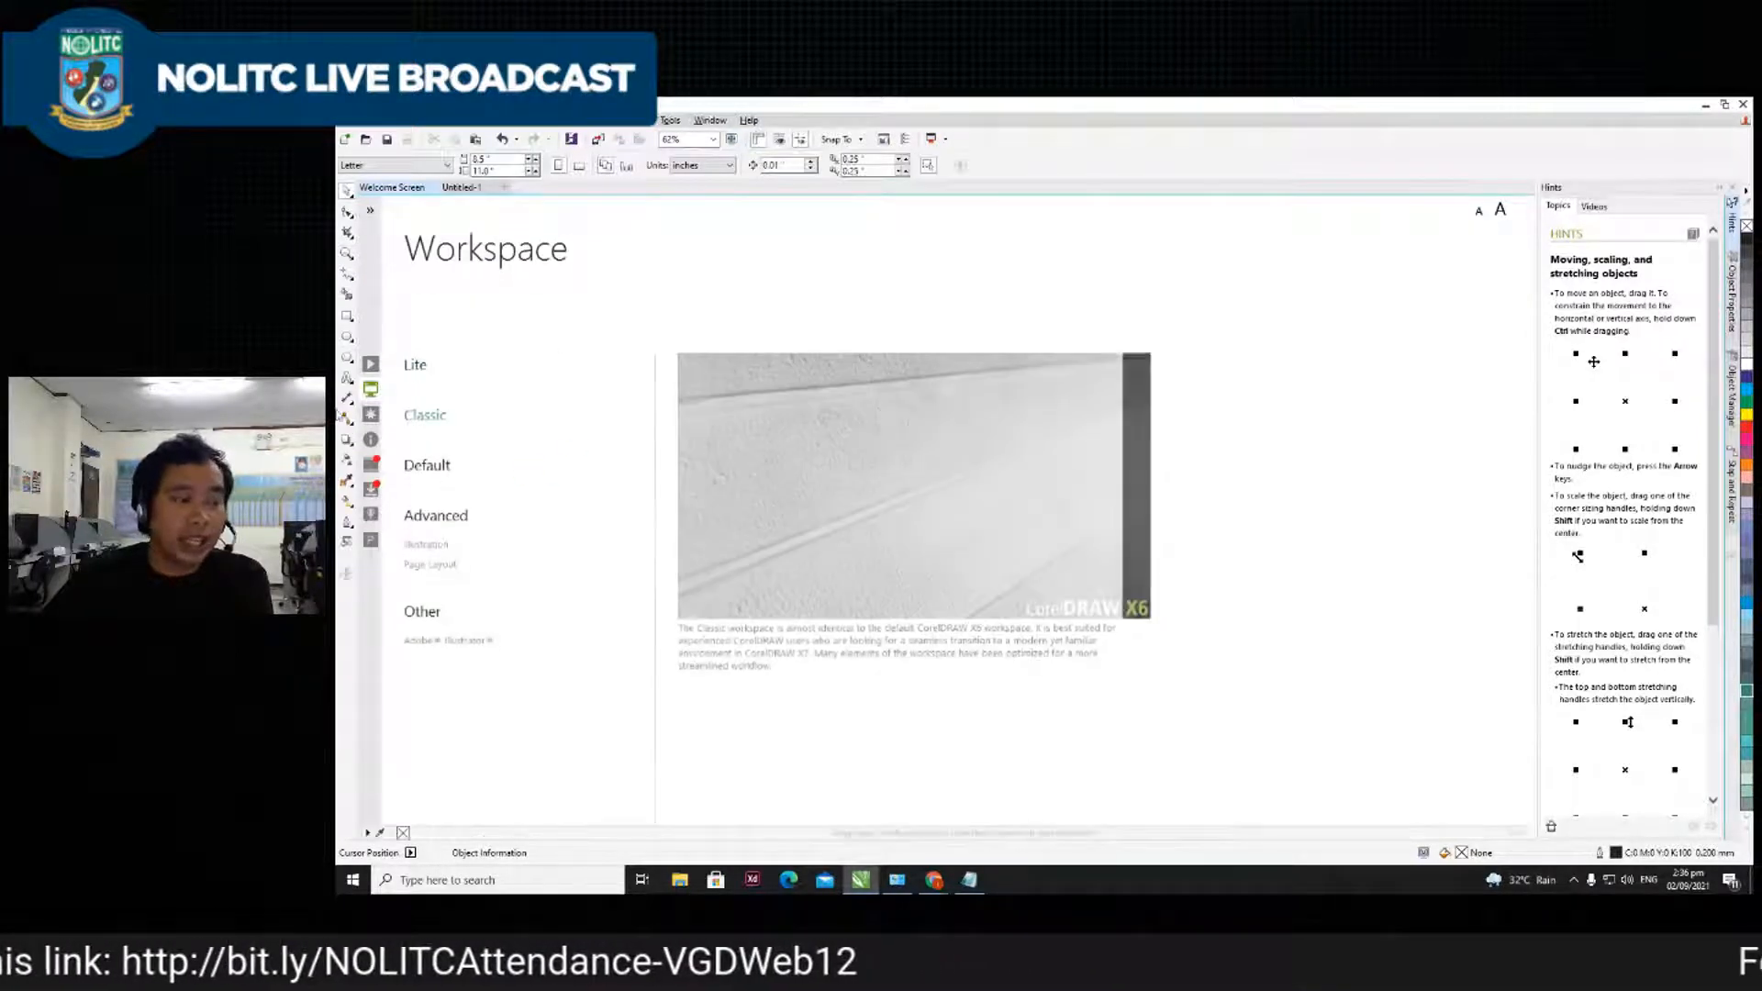
{"action": "left_click", "coordinate": [418, 466]}
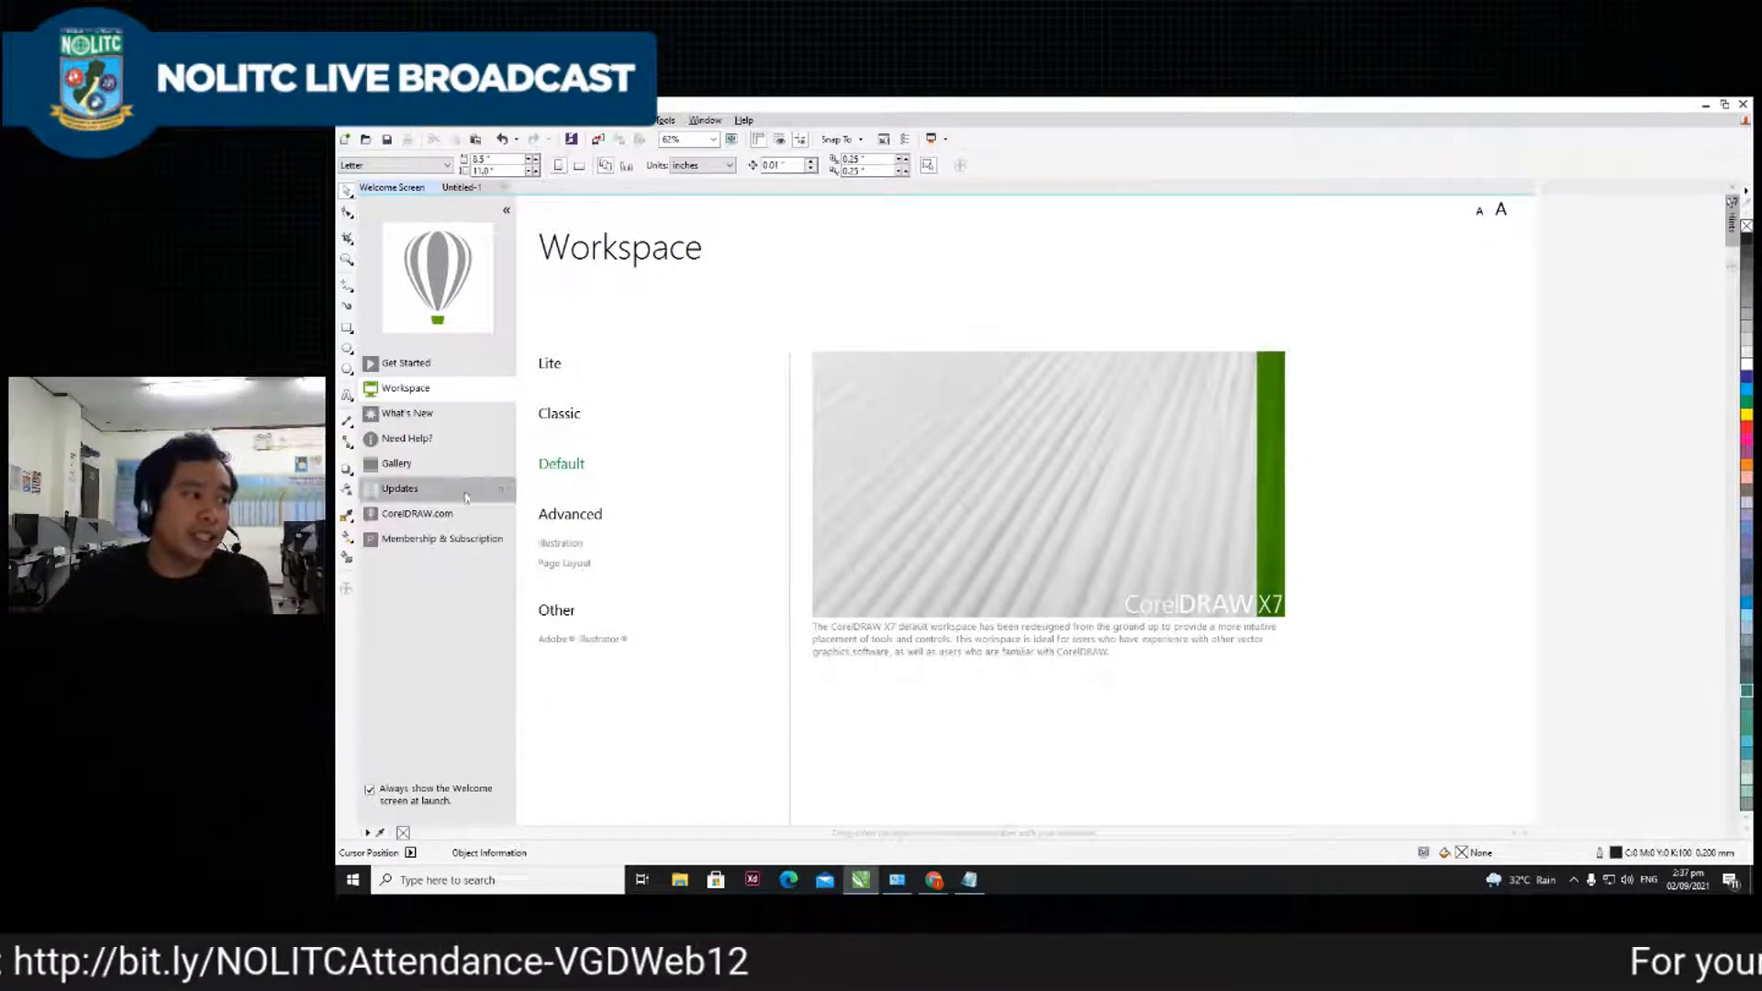
- Look through the welcome screen's What's New page and the artwork samples in the Gallery
{"action": "left_click", "coordinate": [428, 429]}
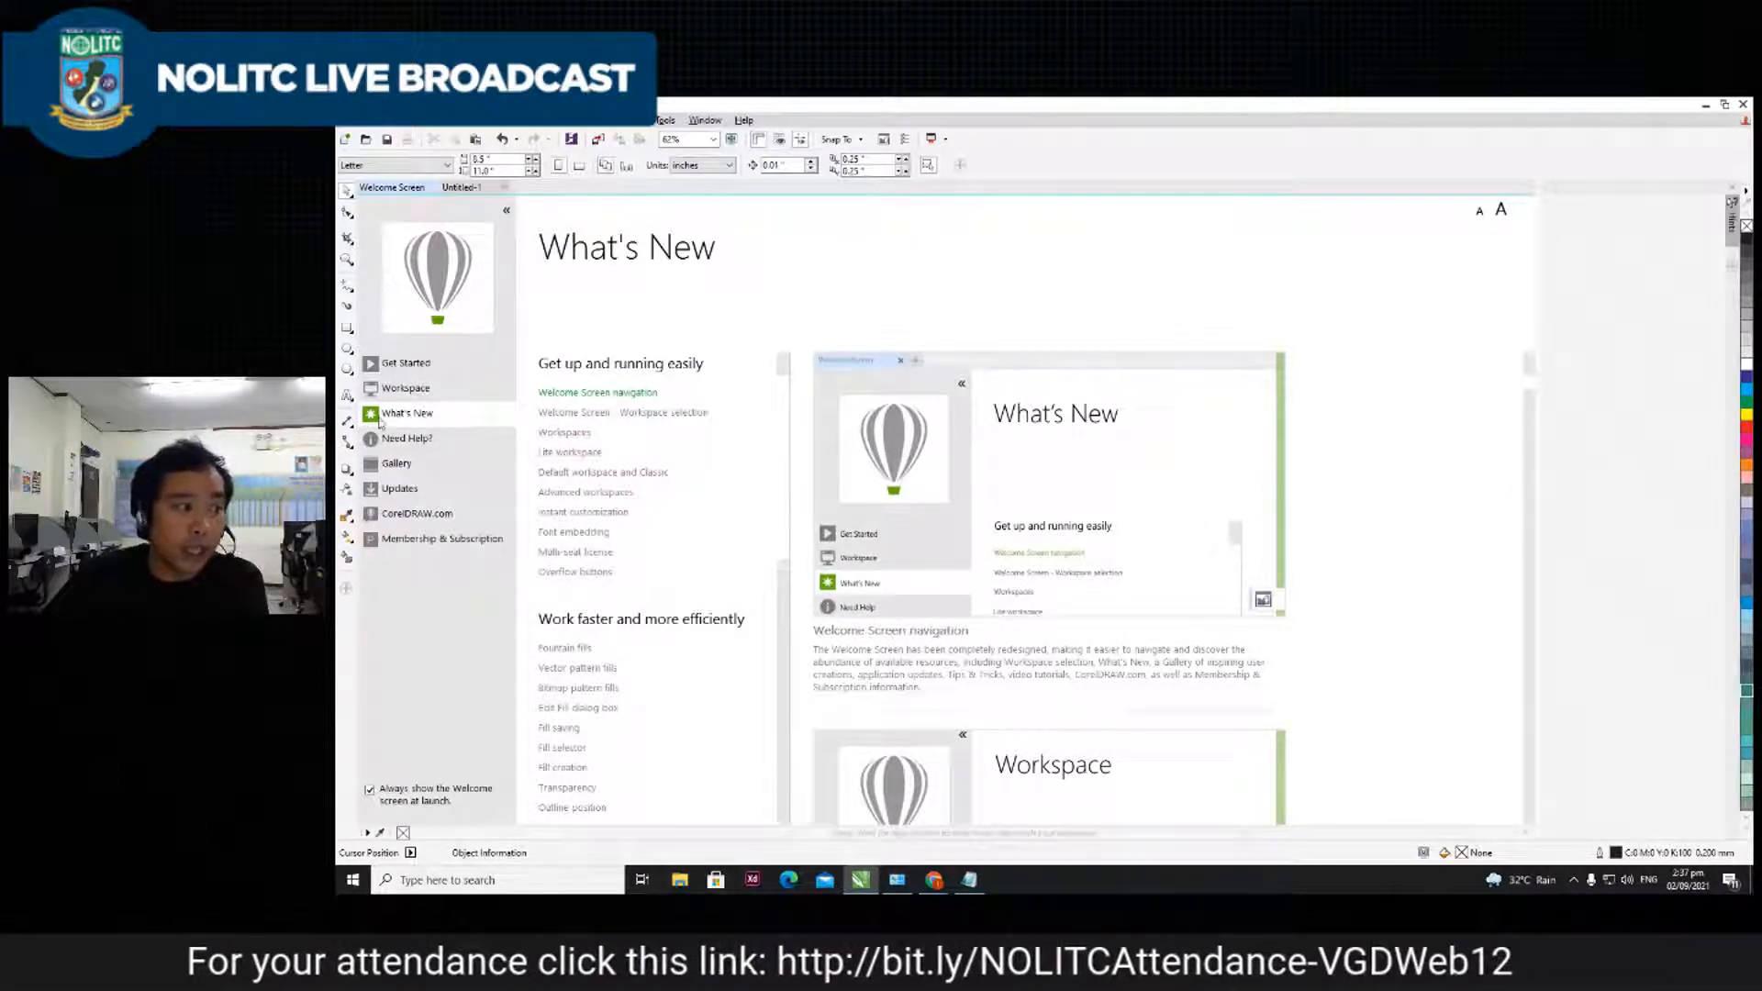
{"action": "left_click", "coordinate": [395, 466]}
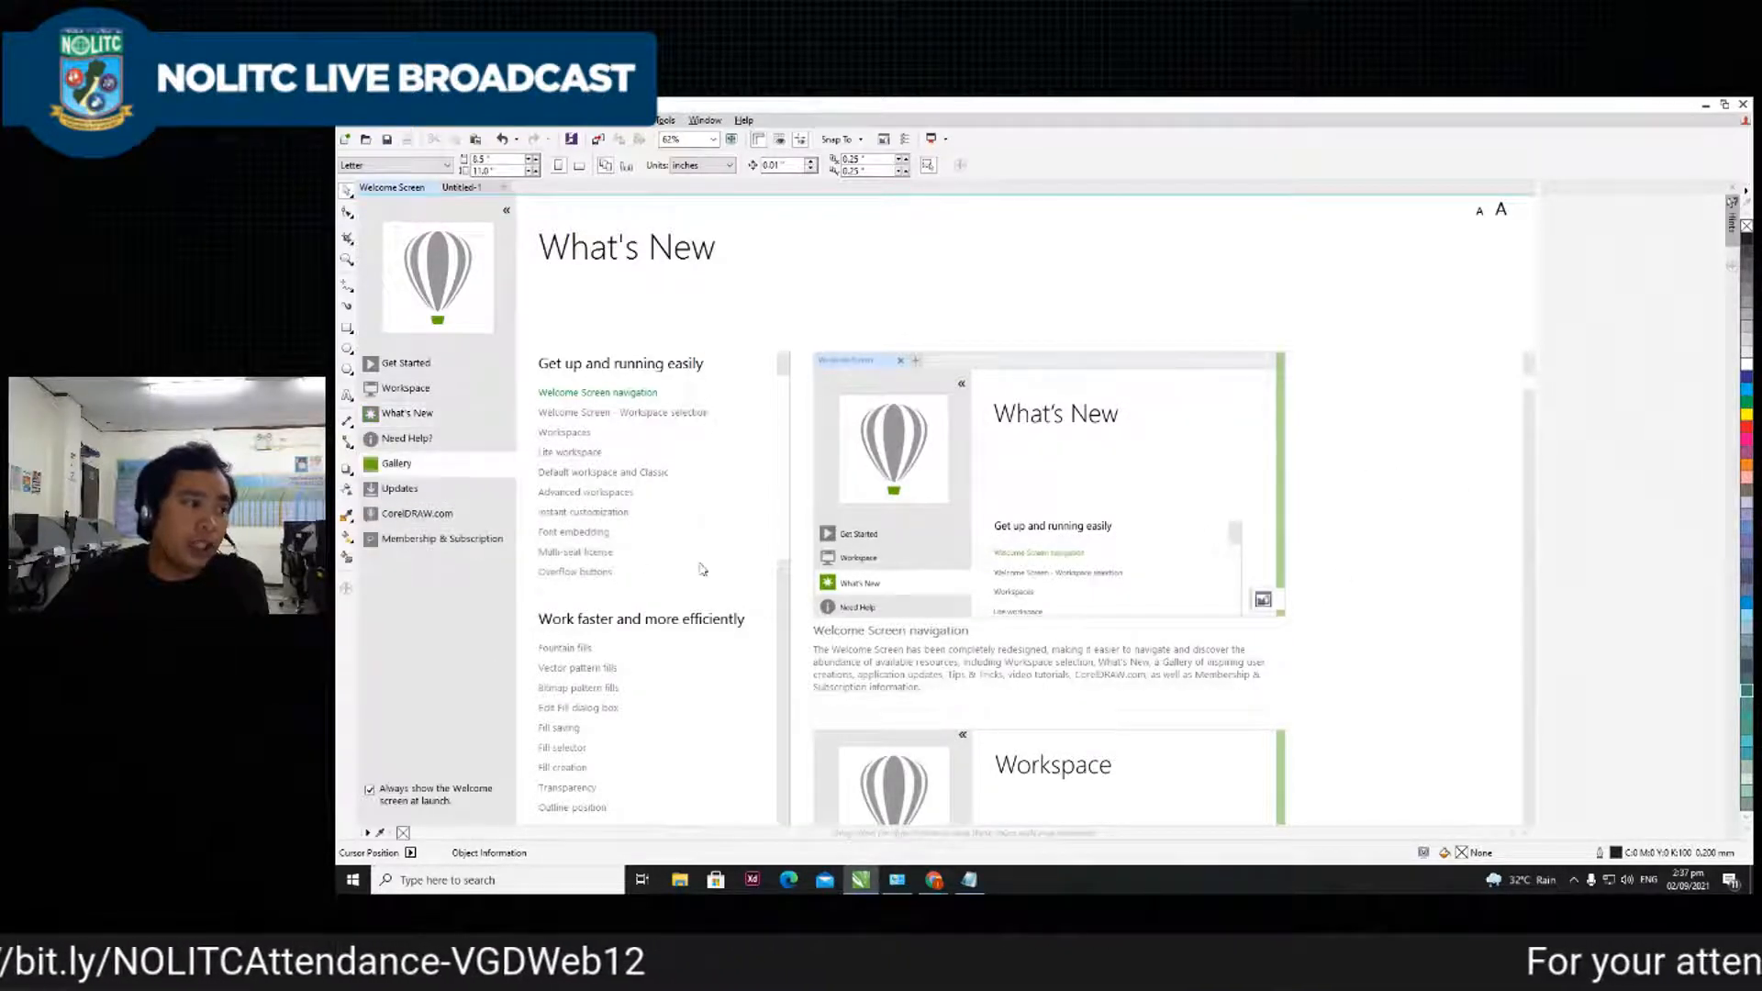
{"action": "scroll", "coordinate": [676, 481], "scroll_direction": "down", "scroll_amount": 5}
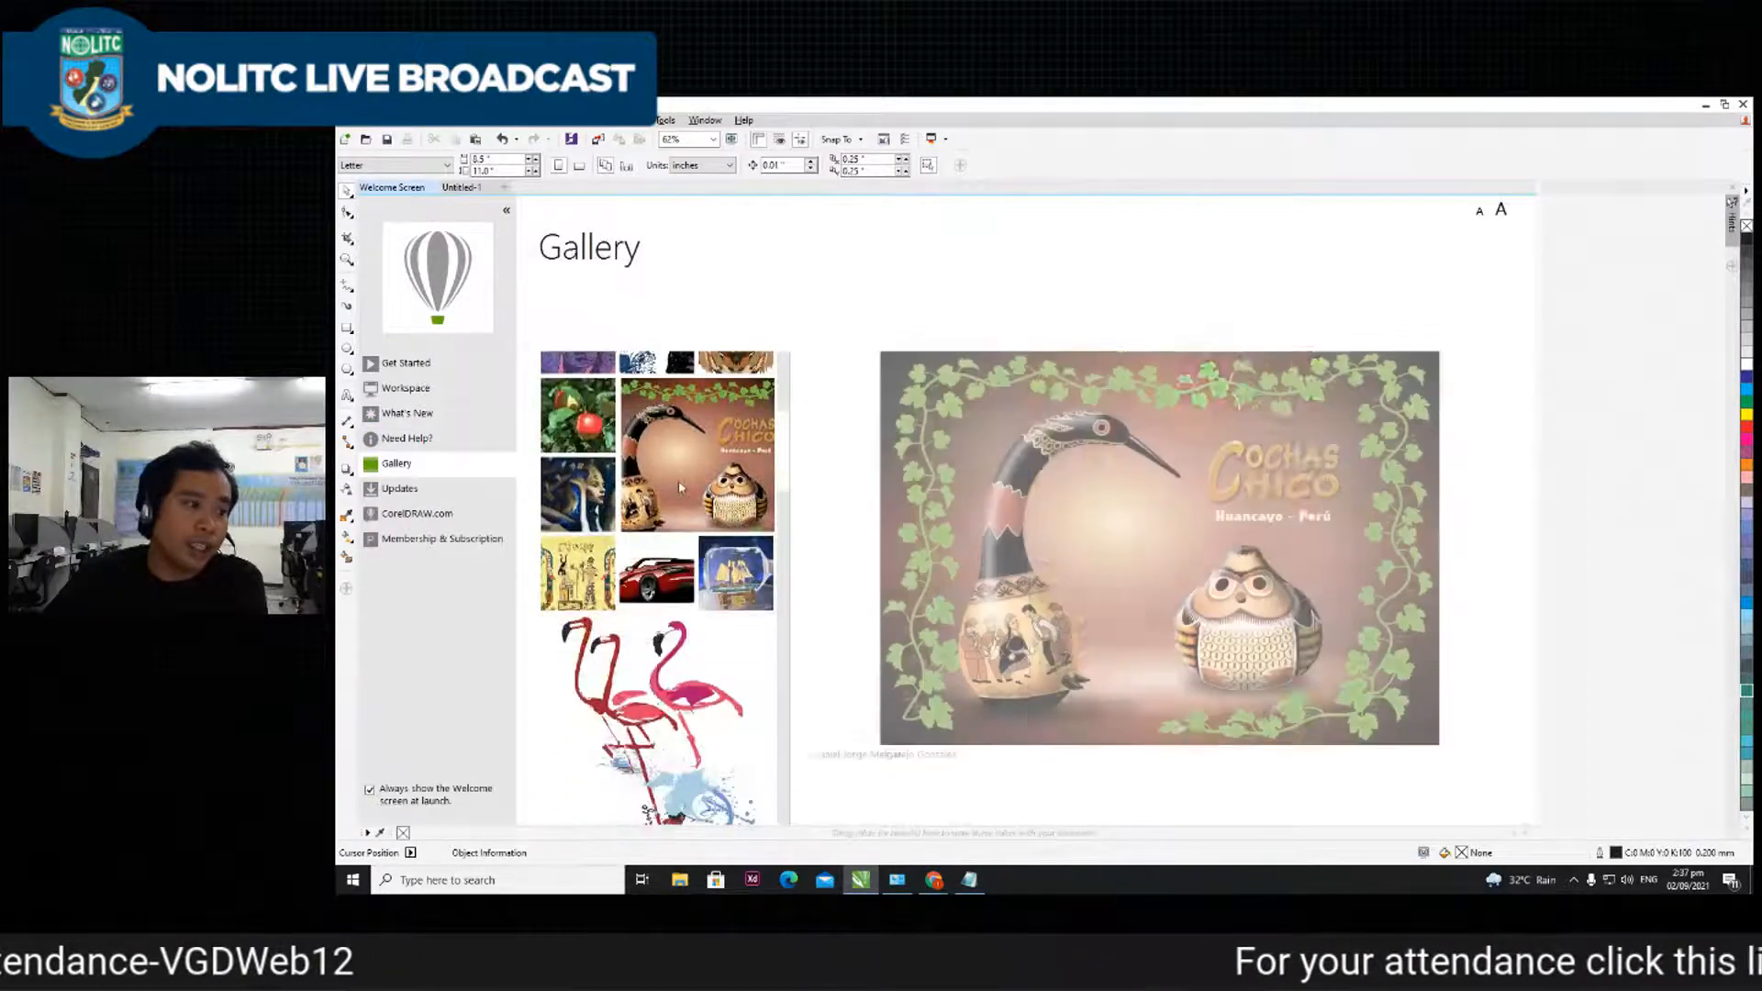
{"action": "scroll", "coordinate": [697, 488], "scroll_direction": "down", "scroll_amount": 3}
{"action": "scroll", "coordinate": [648, 548], "scroll_direction": "down", "scroll_amount": 3}
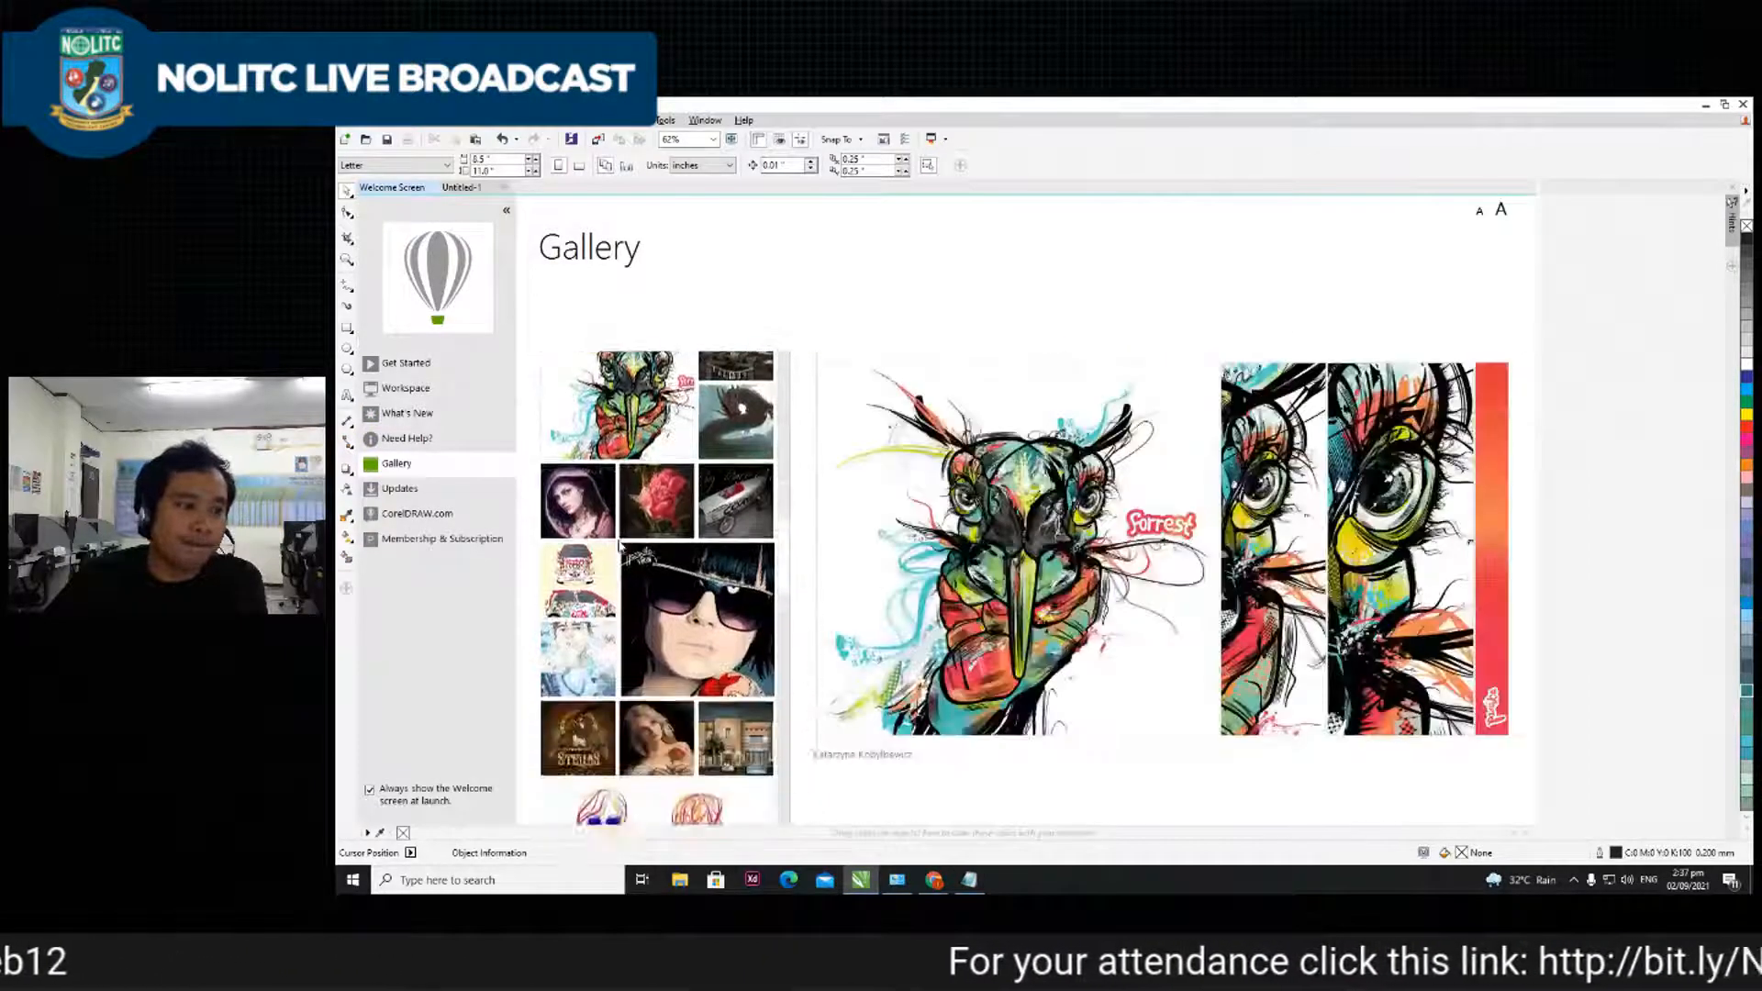
{"action": "scroll", "coordinate": [592, 606], "scroll_direction": "down", "scroll_amount": 2}
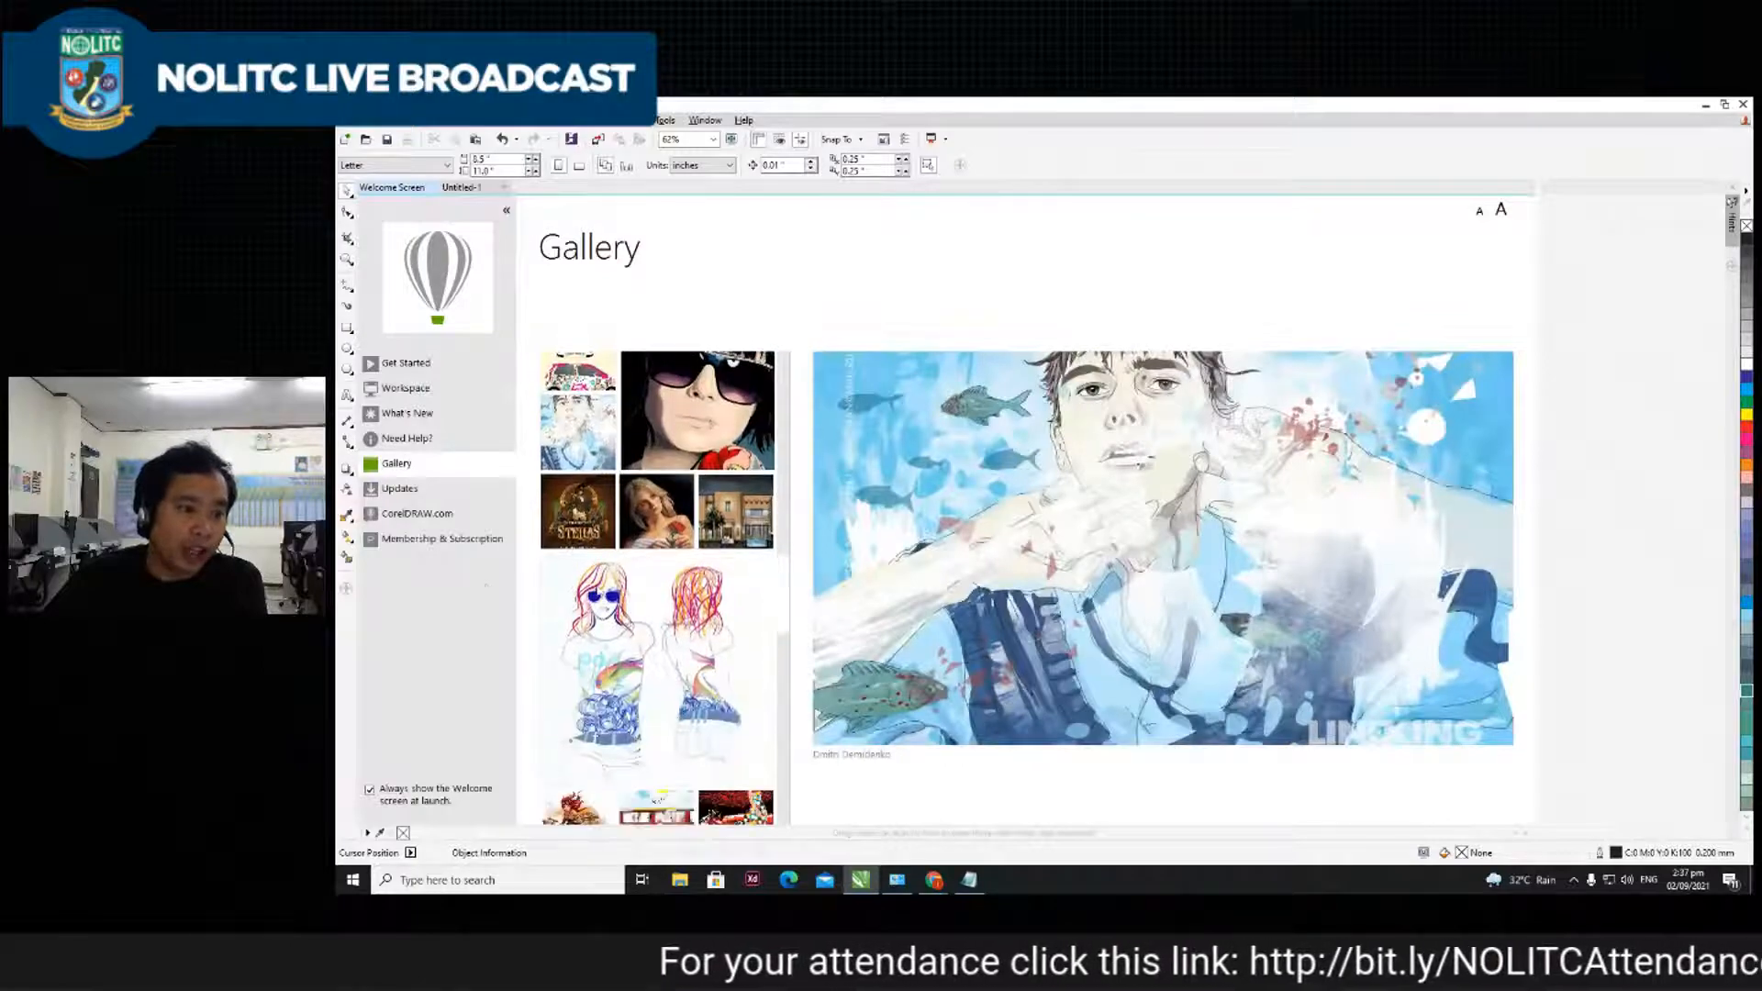
{"action": "scroll", "coordinate": [619, 510], "scroll_direction": "down", "scroll_amount": 6}
{"action": "scroll", "coordinate": [642, 551], "scroll_direction": "up", "scroll_amount": 2}
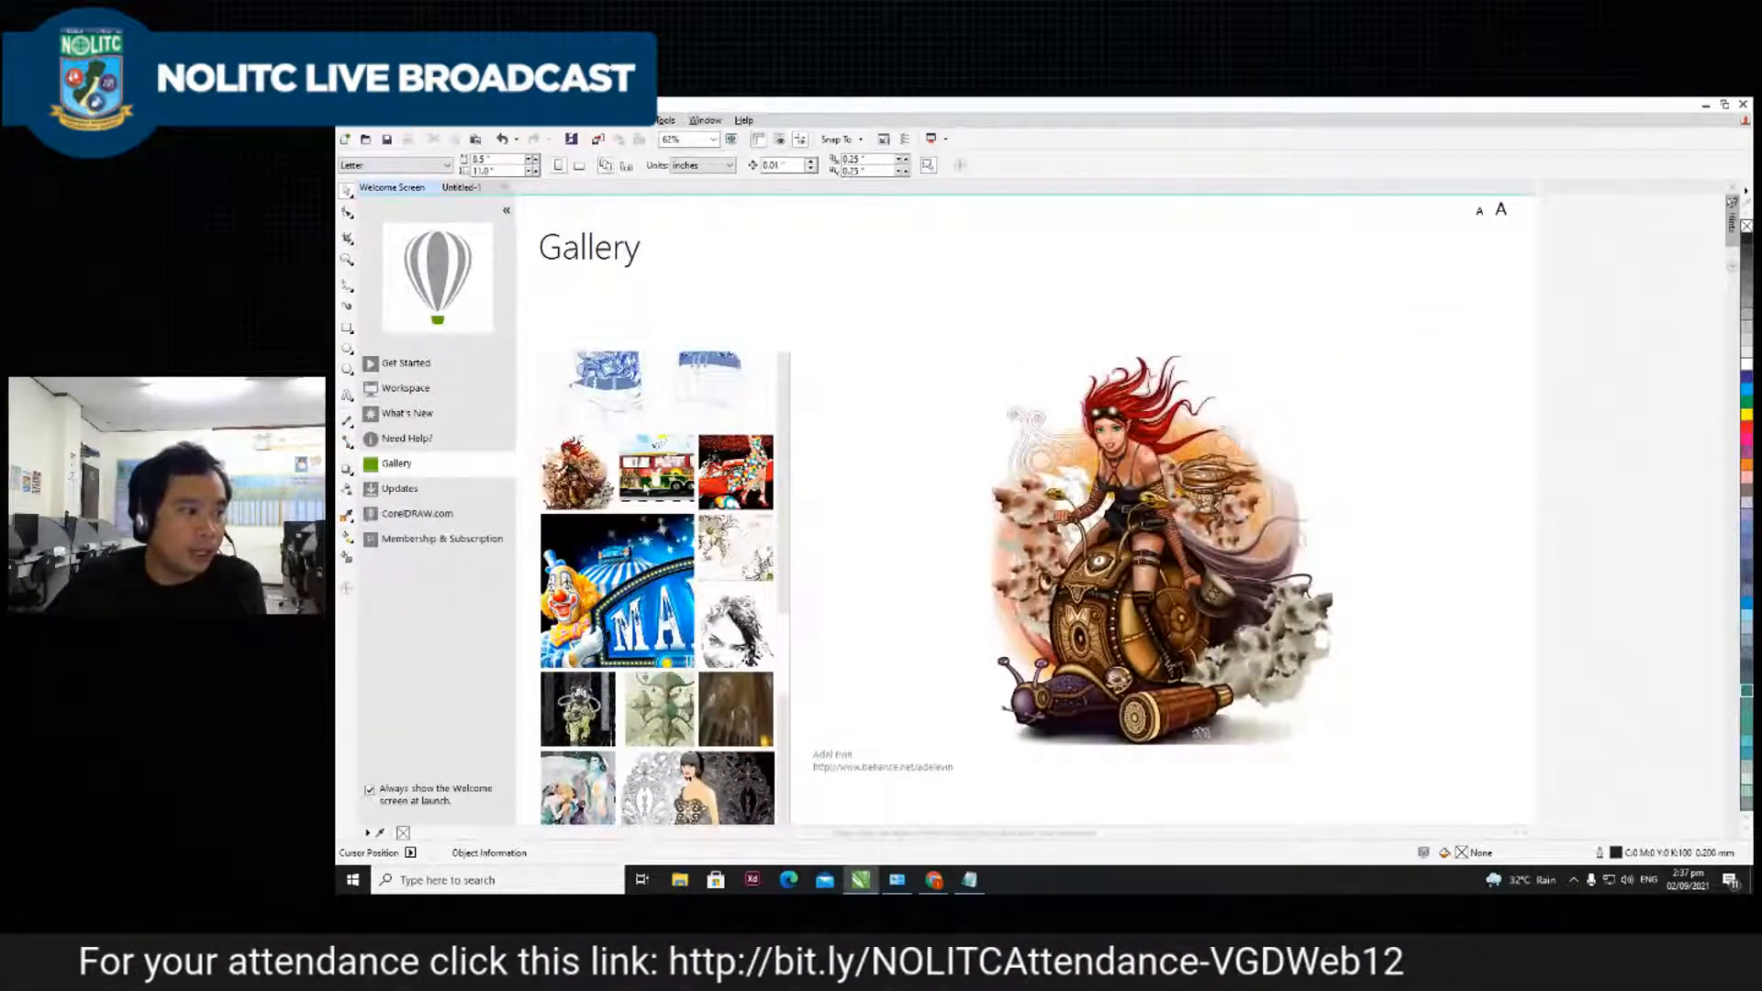
{"action": "scroll", "coordinate": [603, 500], "scroll_direction": "up", "scroll_amount": 9}
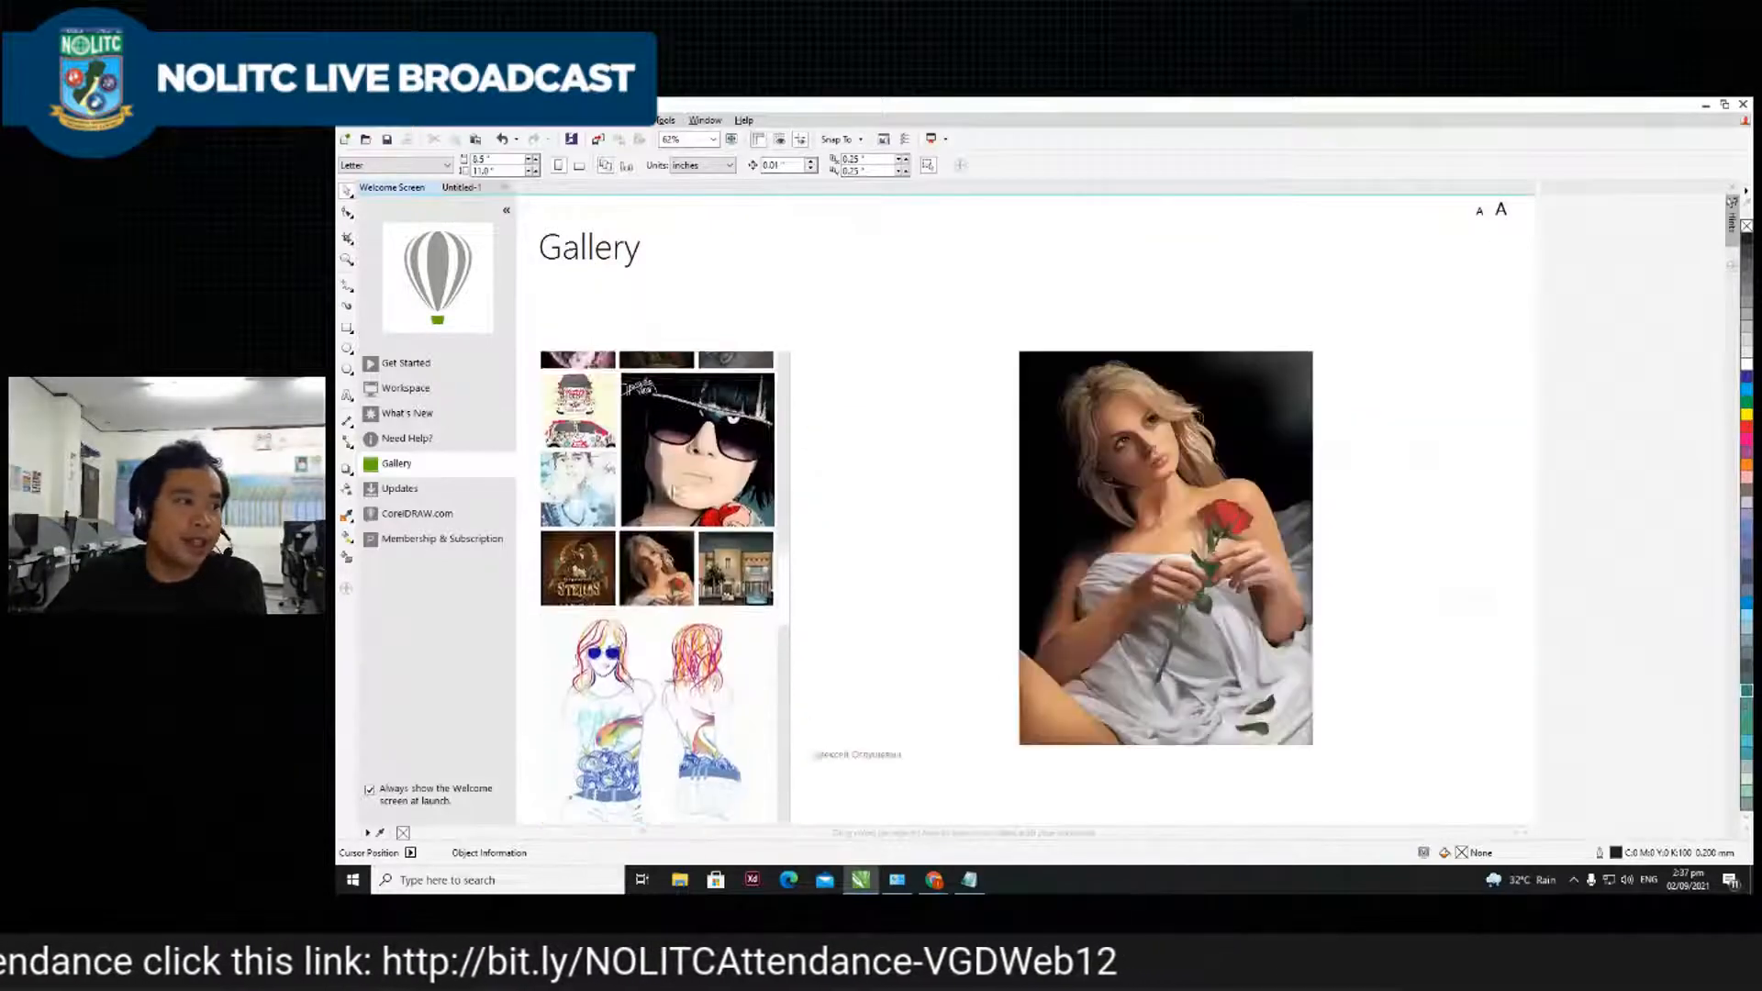
- Start a new document from the Get Started page and name it Exercise 1
{"action": "left_click", "coordinate": [404, 363]}
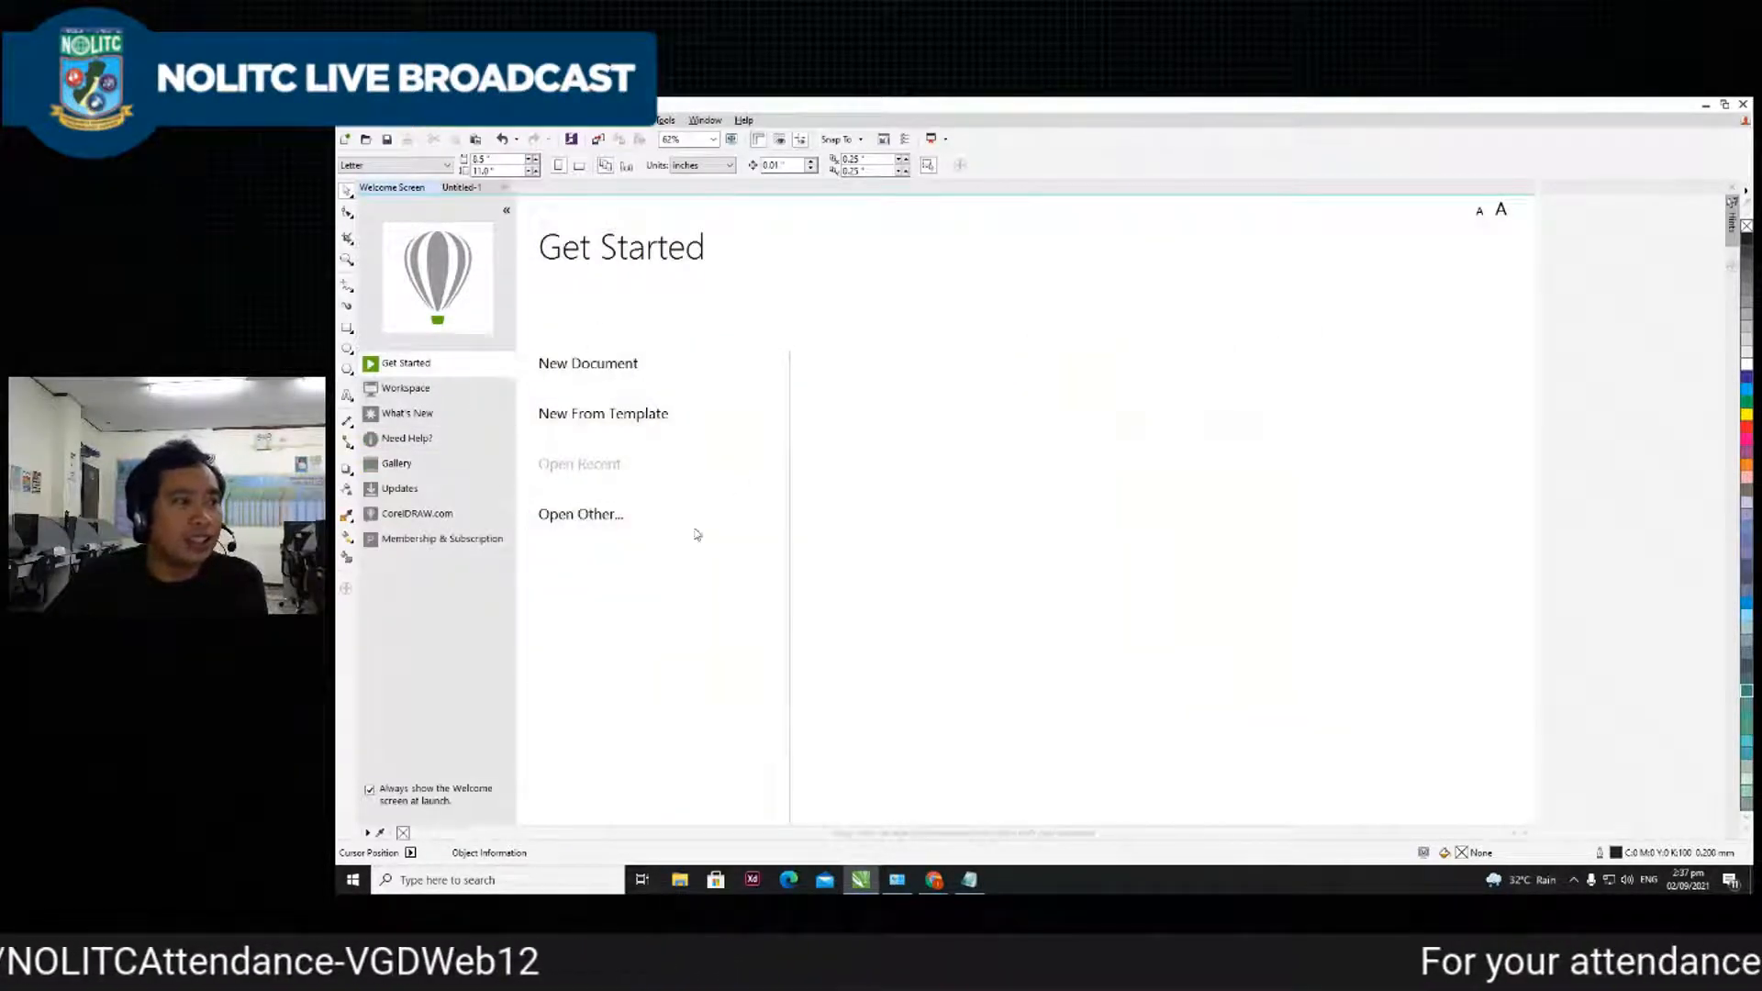
{"action": "mouse_move", "coordinate": [609, 377]}
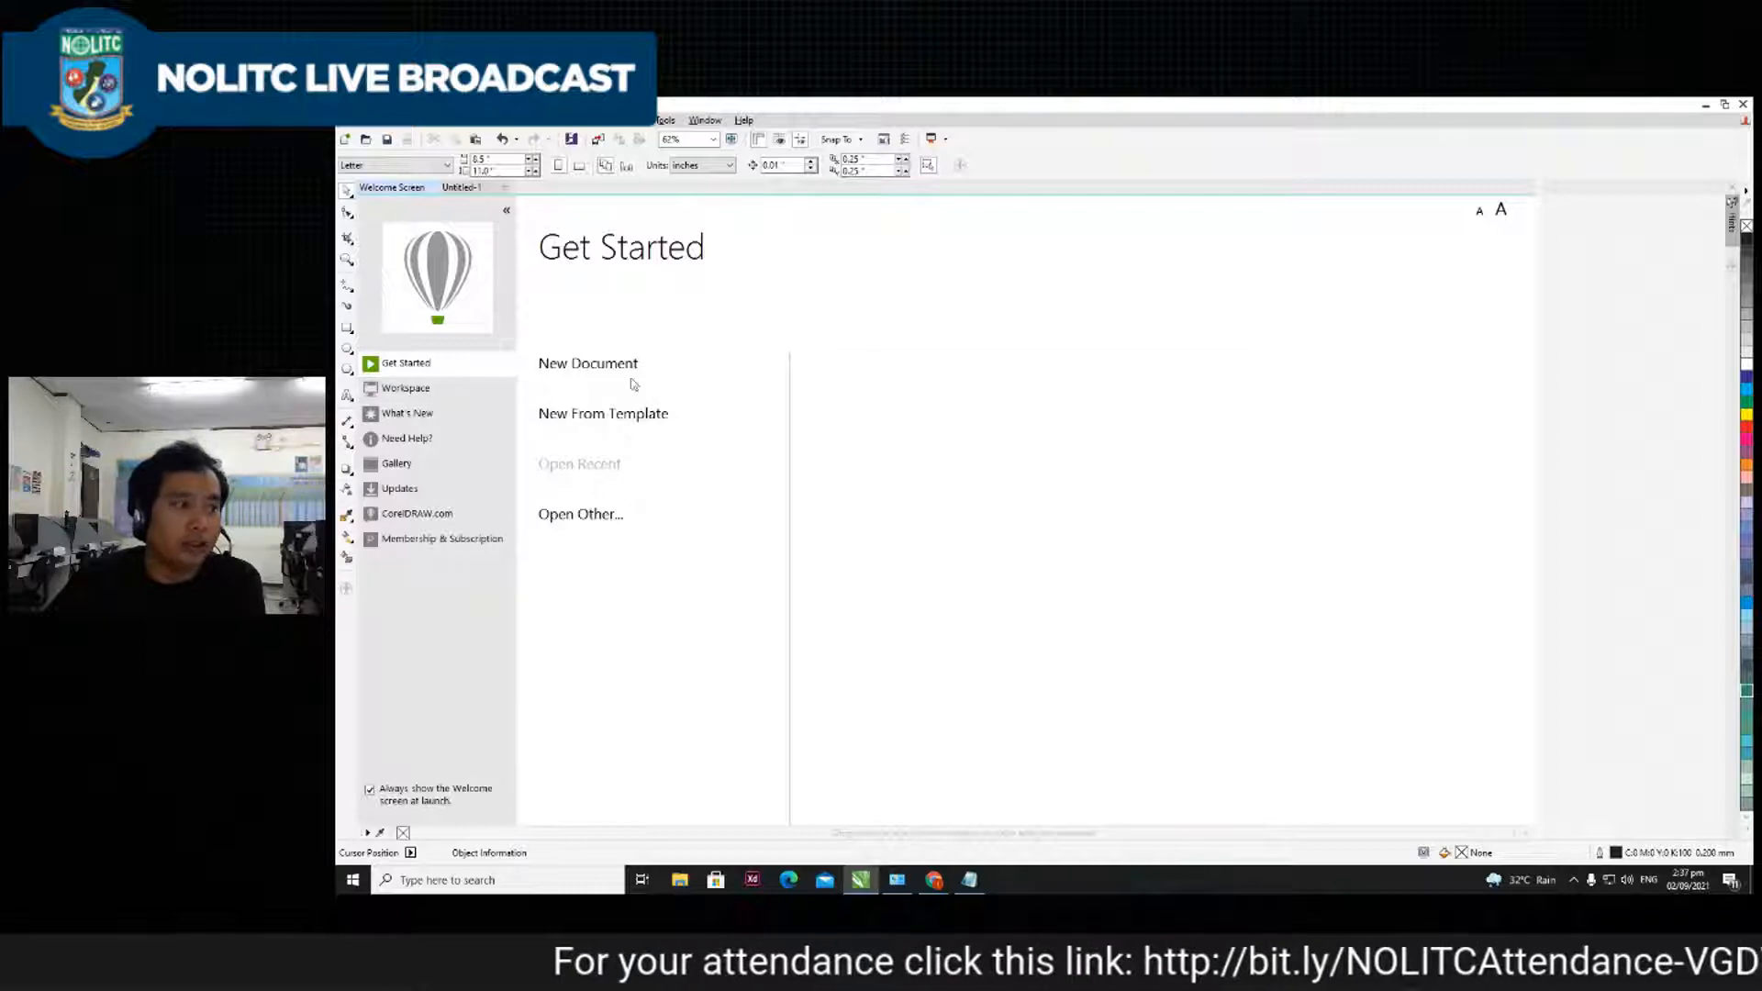
{"action": "left_click", "coordinate": [592, 367]}
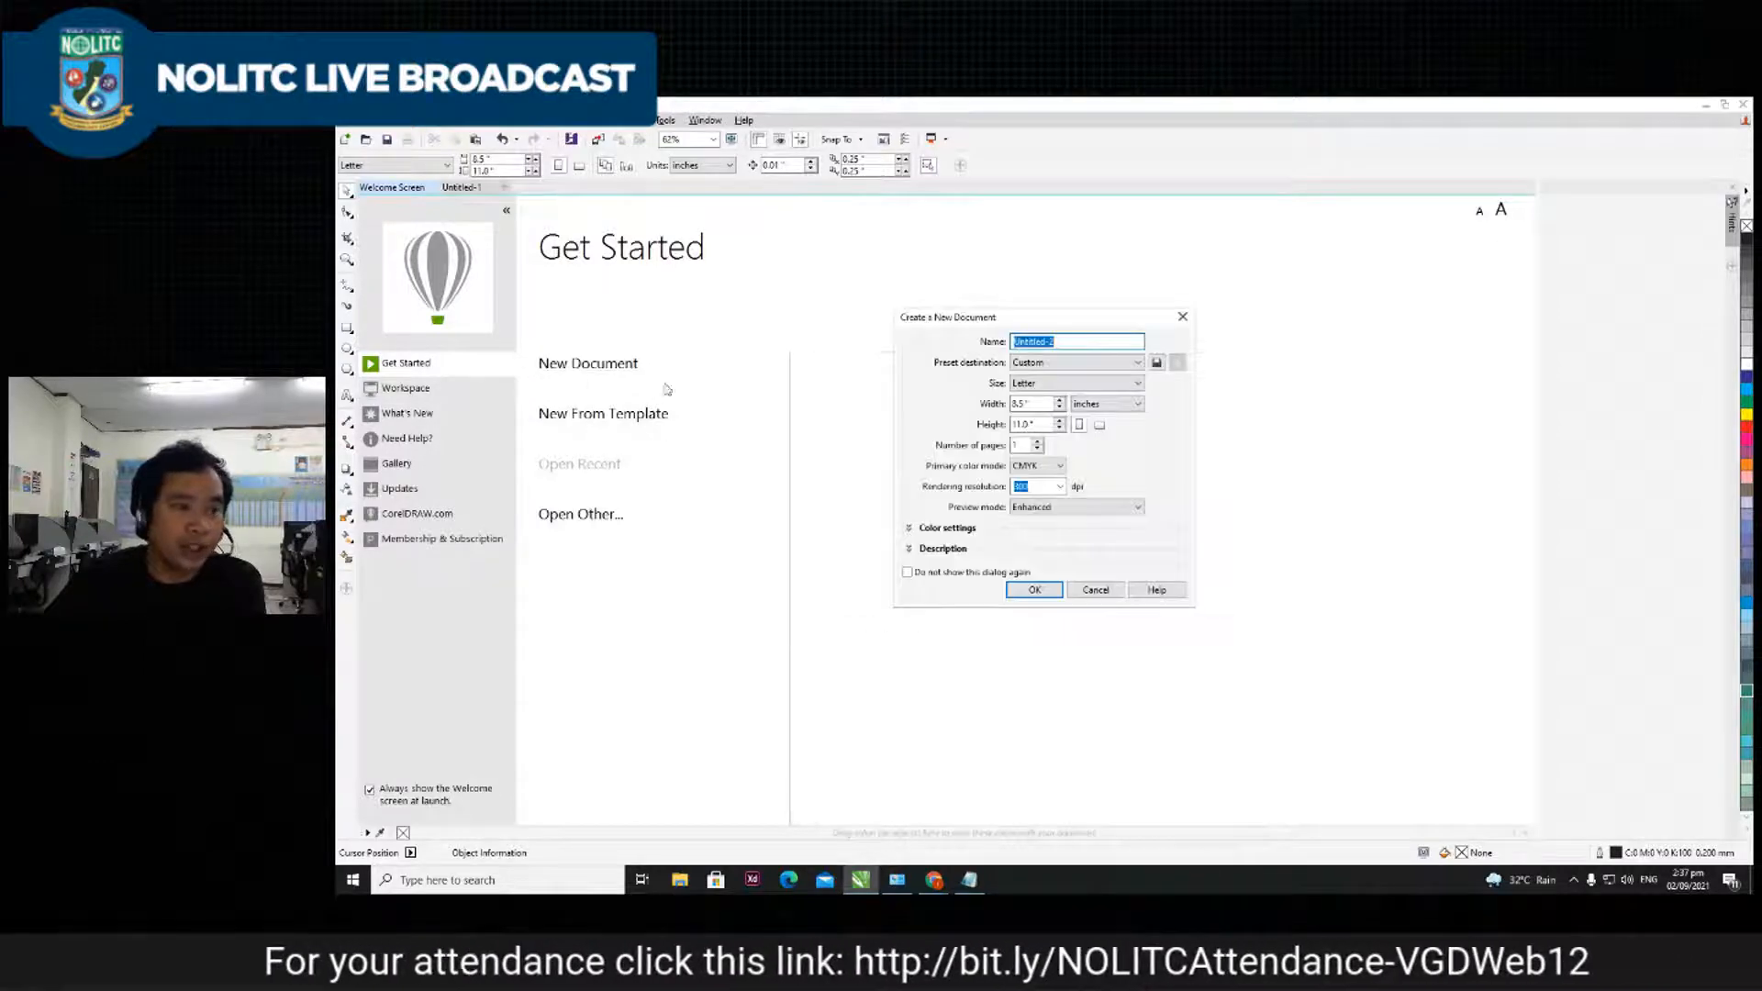
{"action": "mouse_move", "coordinate": [1055, 318]}
{"action": "left_mouse_down"}
{"action": "mouse_move", "coordinate": [1185, 292]}
{"action": "mouse_move", "coordinate": [1064, 288]}
{"action": "left_mouse_up"}
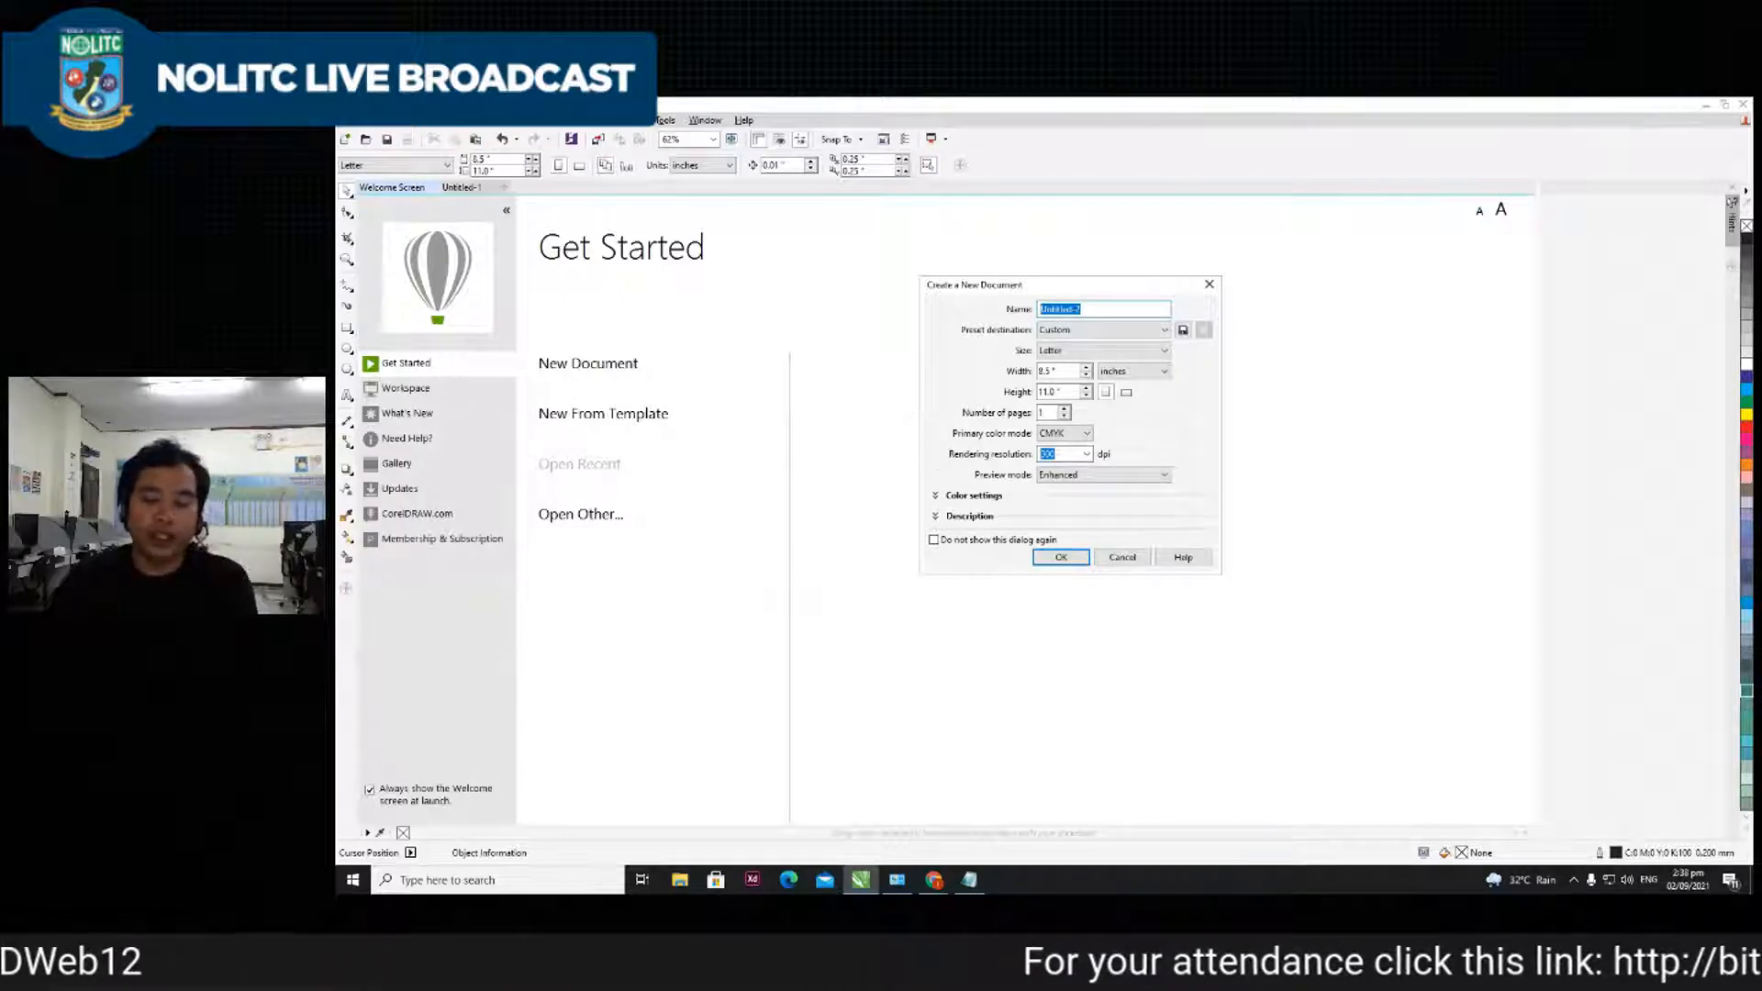
{"action": "type", "text": "F"}
{"action": "type", "text": "xercise 1"}
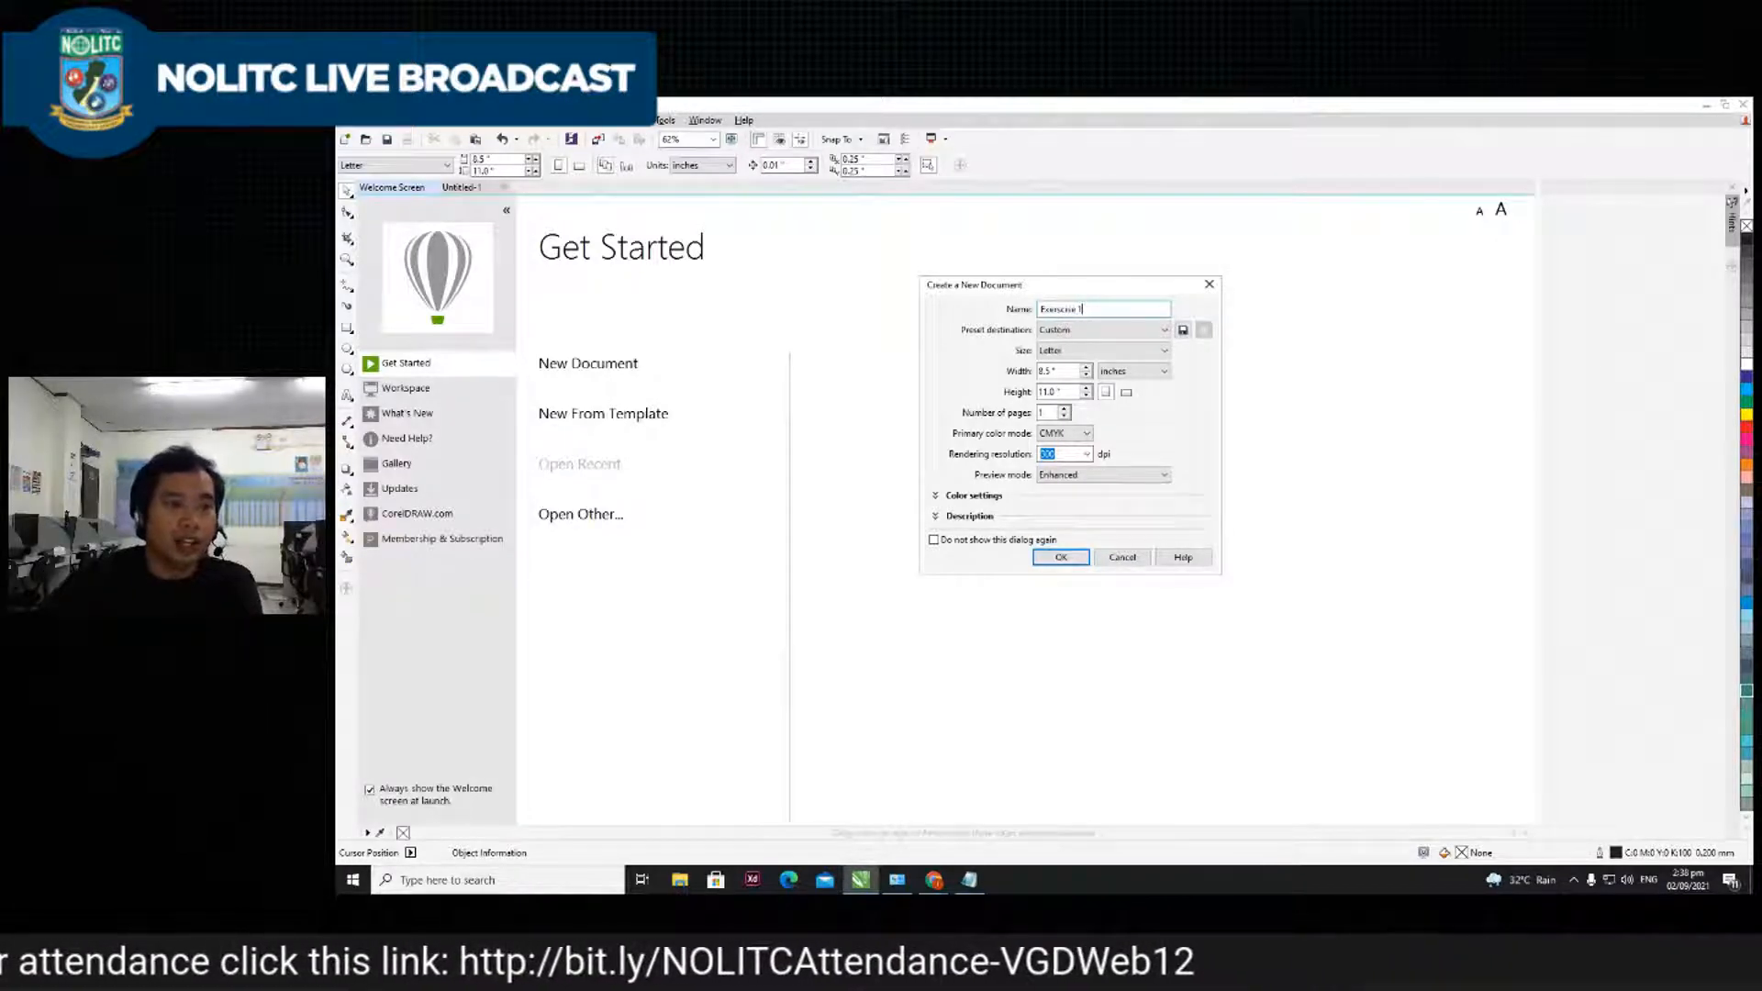
- Examine the available preset destinations and page sizes for the new document, keeping the Custom preset and Letter size
{"action": "left_click", "coordinate": [1153, 332]}
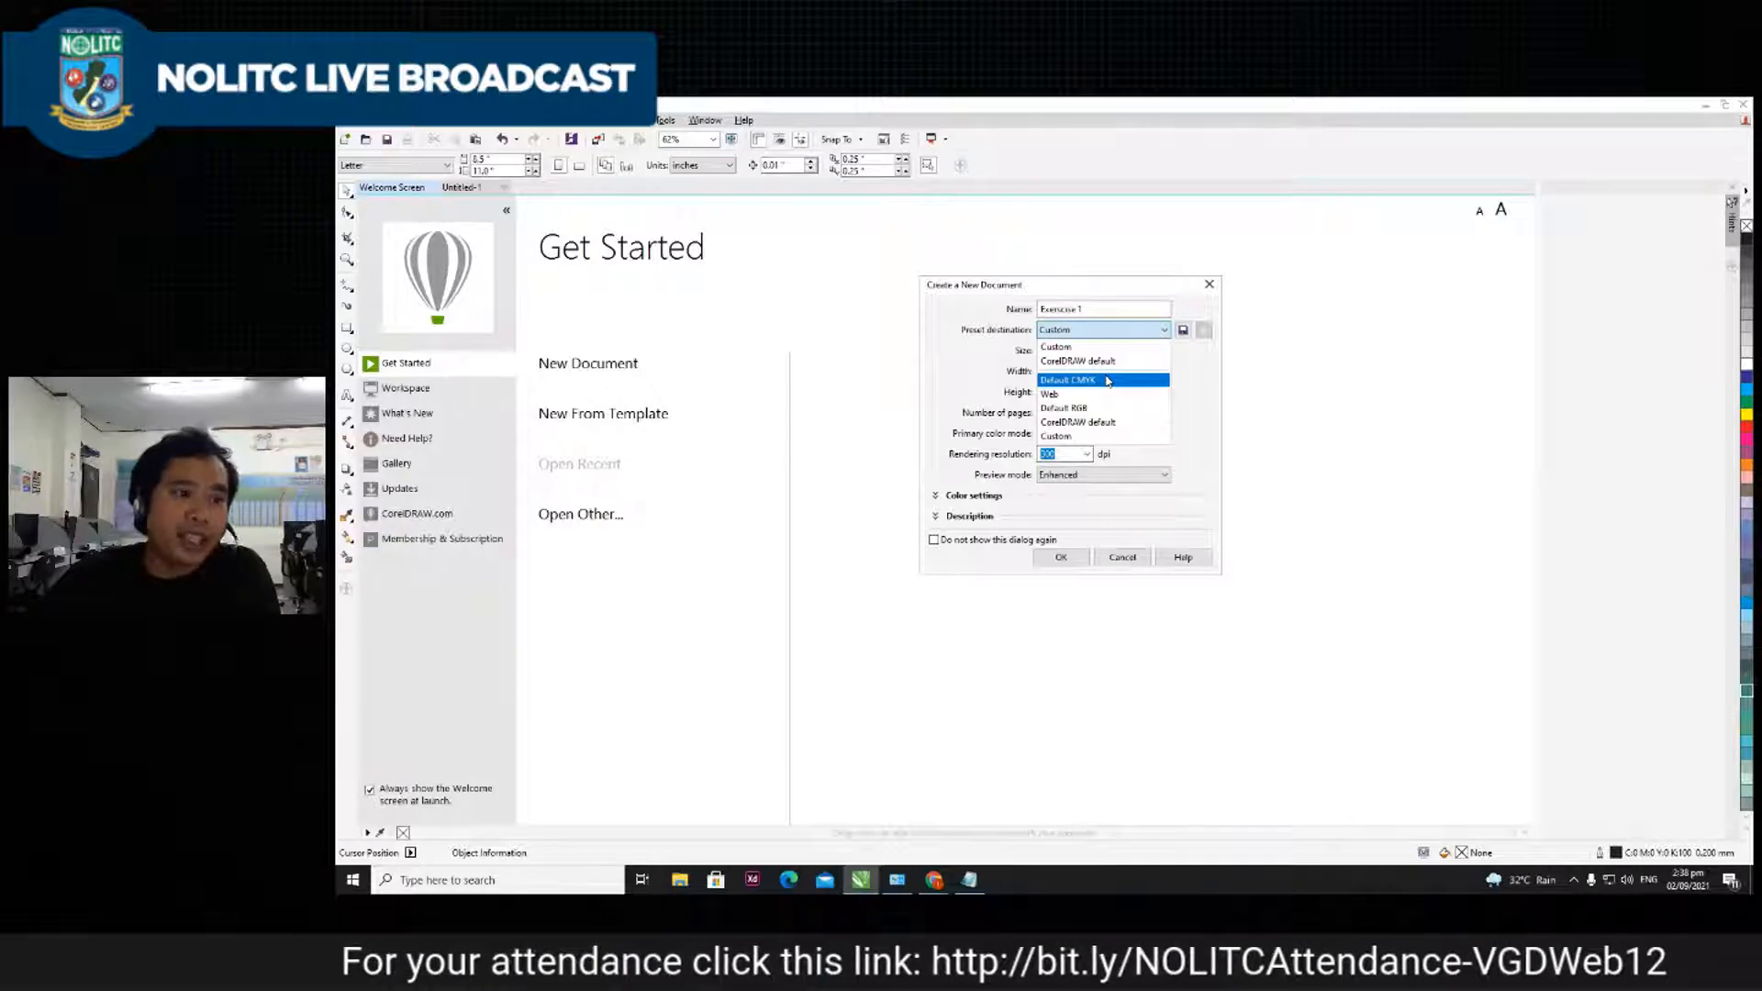
{"action": "left_click", "coordinate": [1234, 430]}
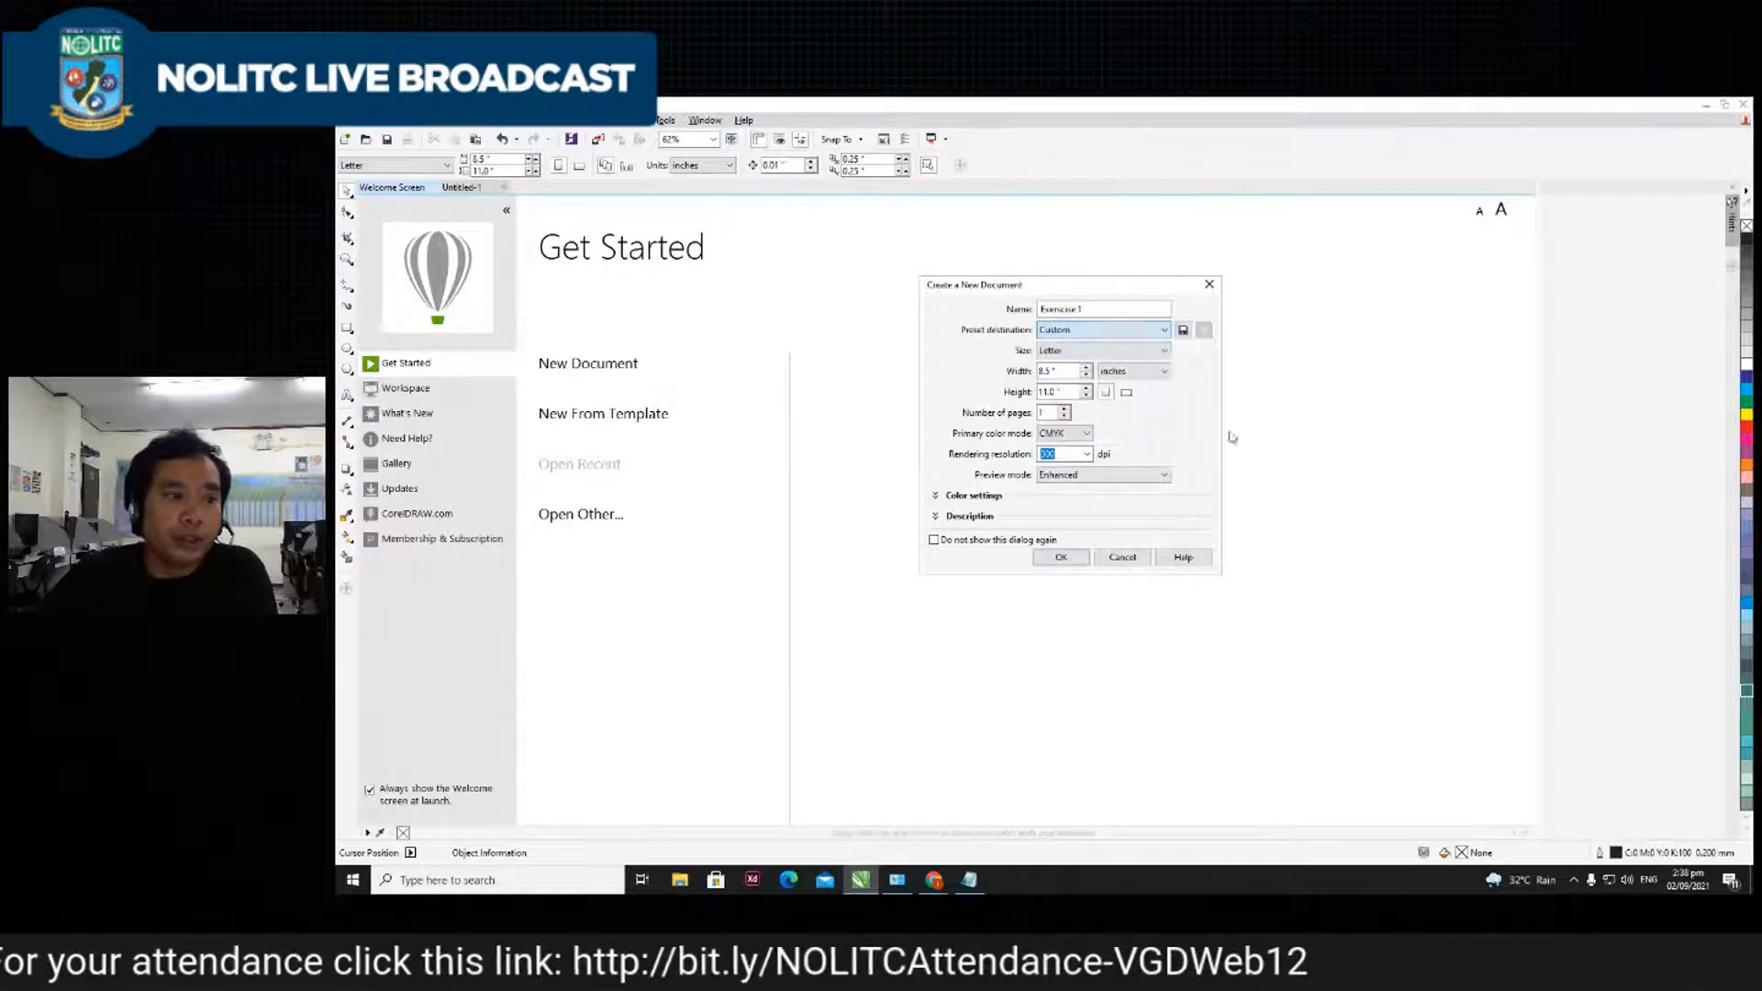
{"action": "left_click", "coordinate": [1092, 353]}
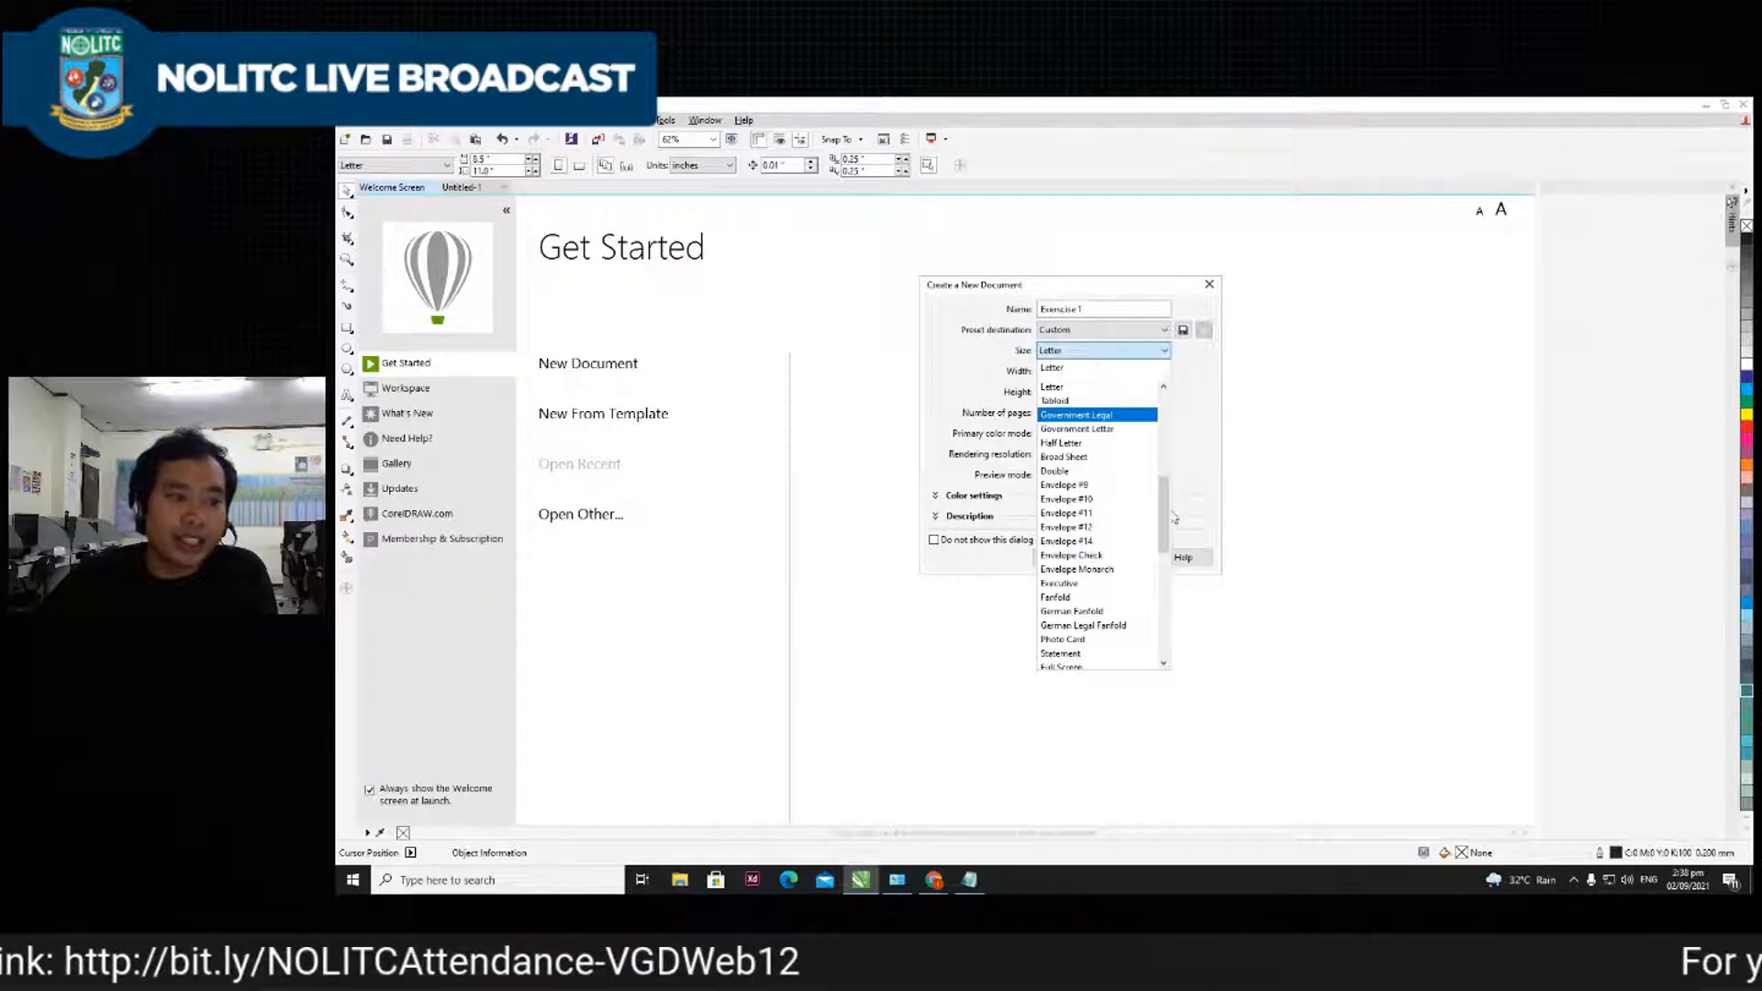
{"action": "scroll", "coordinate": [1111, 441], "scroll_direction": "up", "scroll_amount": 4}
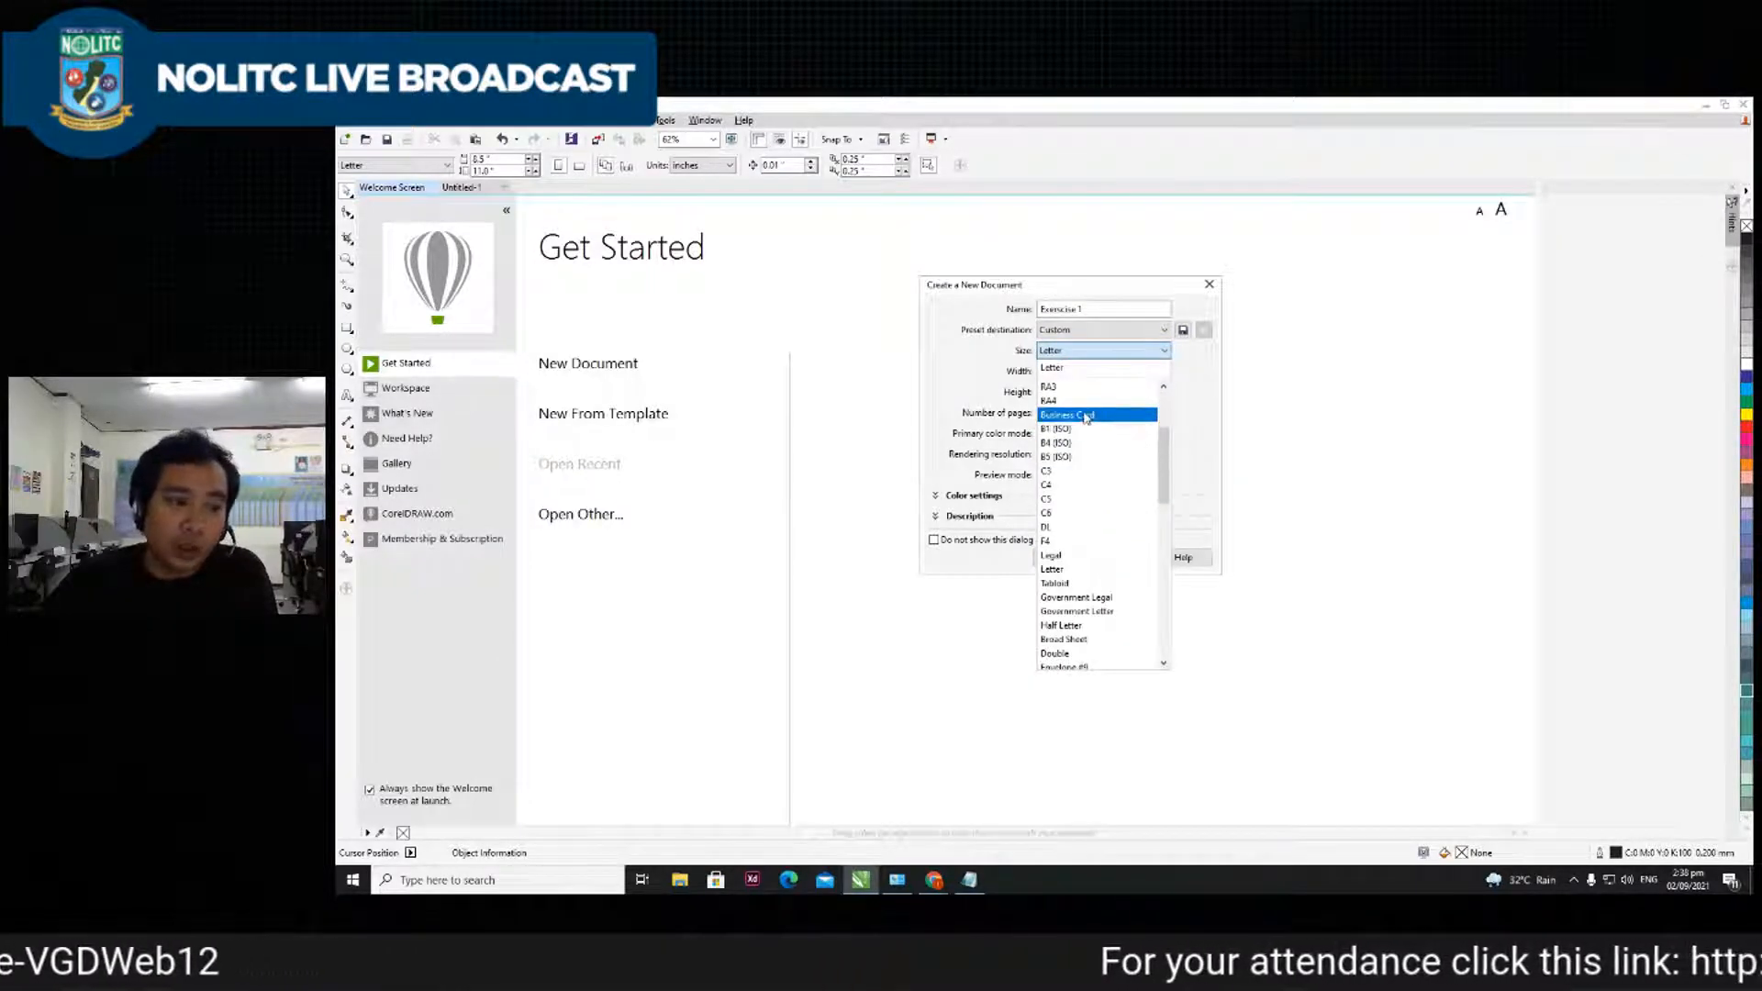
{"action": "scroll", "coordinate": [1051, 408], "scroll_direction": "up", "scroll_amount": 3}
{"action": "scroll", "coordinate": [1045, 402], "scroll_direction": "down", "scroll_amount": 9}
{"action": "scroll", "coordinate": [1065, 399], "scroll_direction": "up", "scroll_amount": 9}
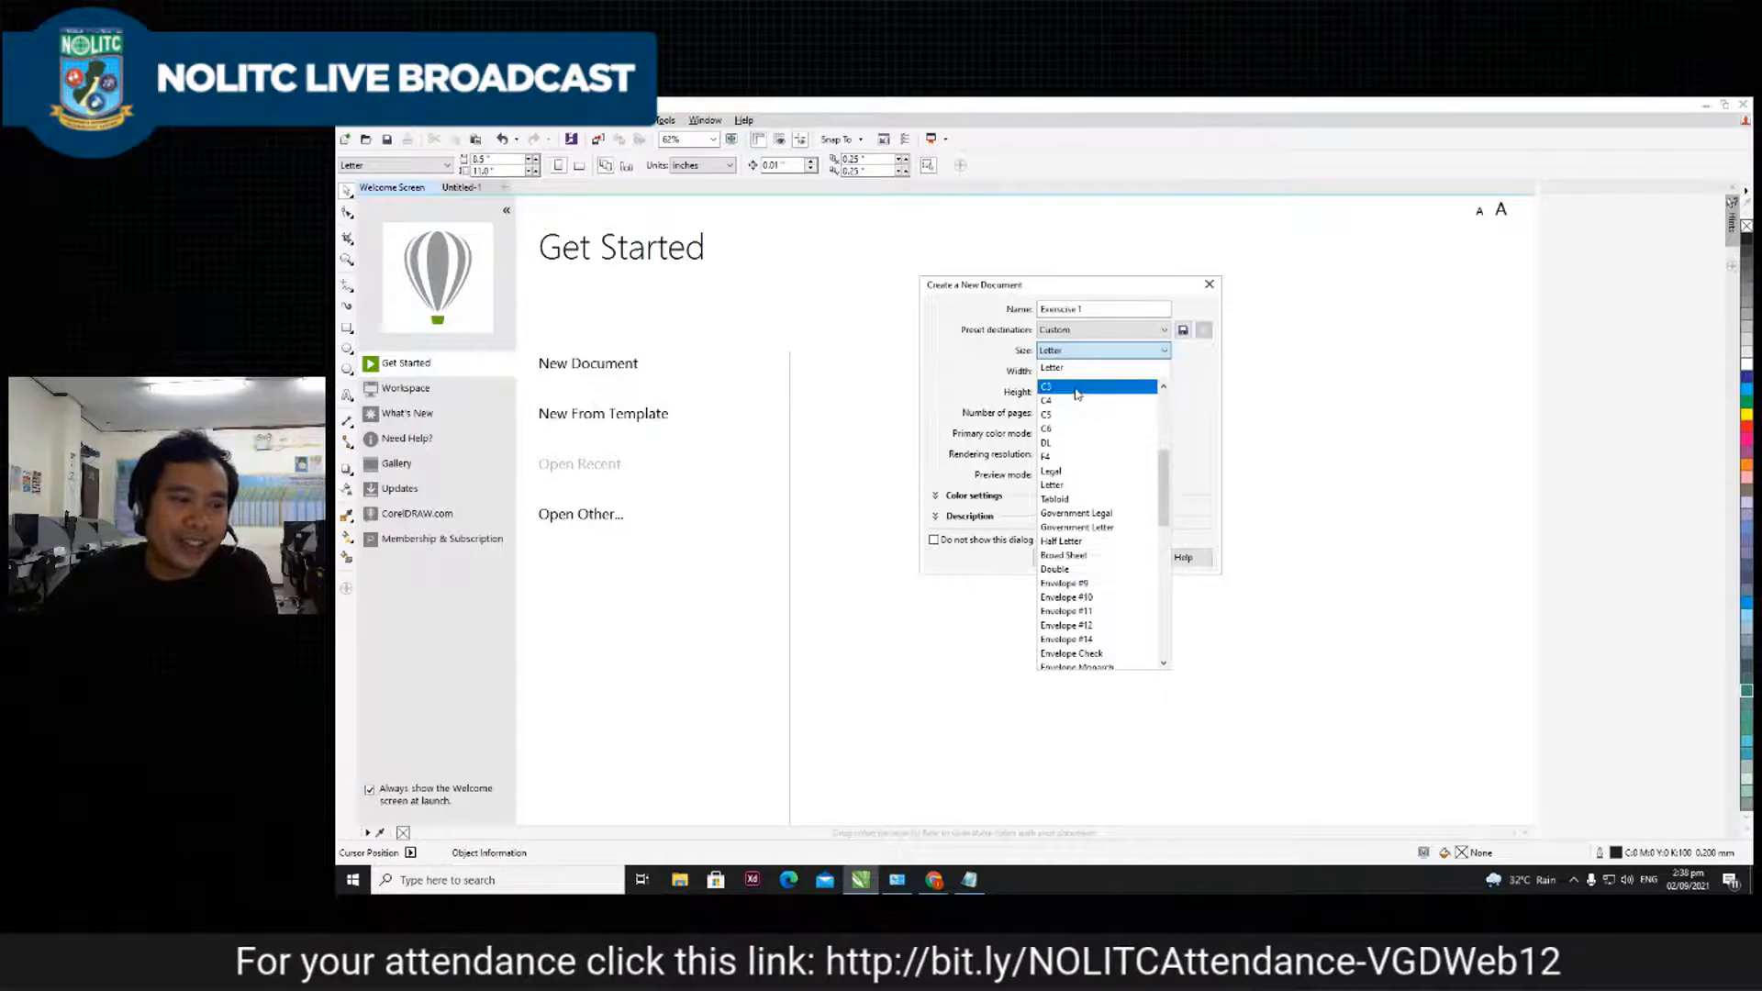
{"action": "scroll", "coordinate": [1083, 423], "scroll_direction": "down", "scroll_amount": 3}
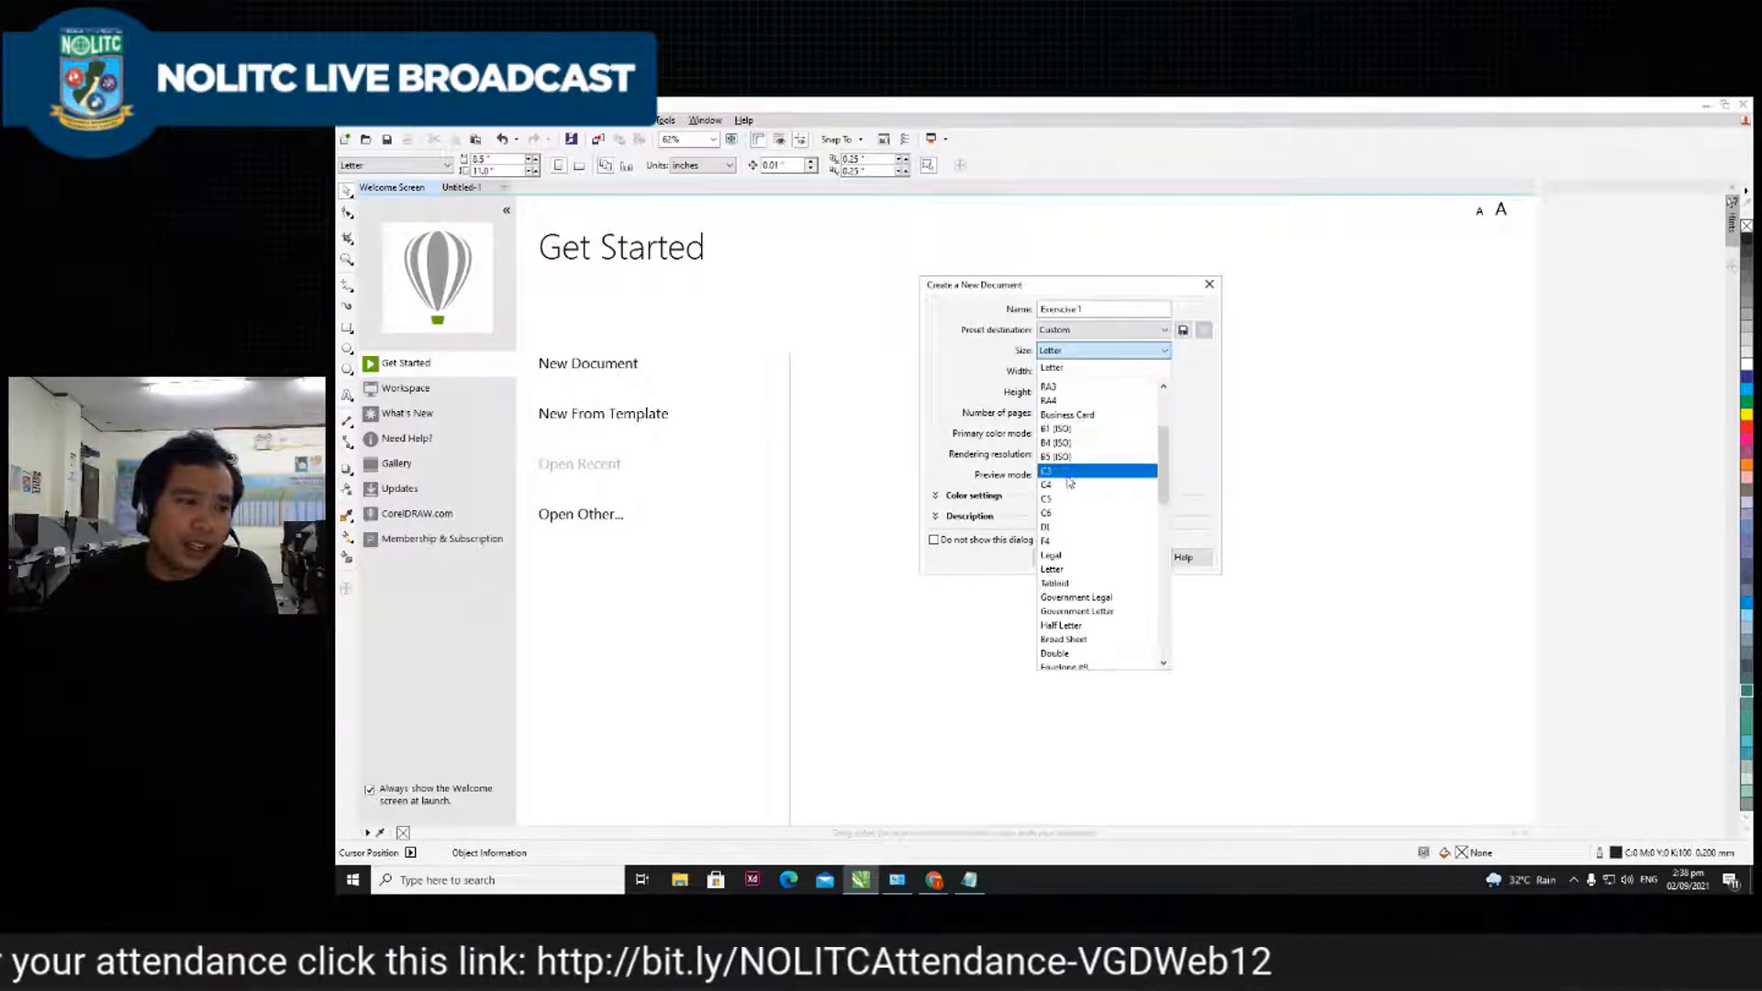
{"action": "scroll", "coordinate": [1069, 481], "scroll_direction": "down", "scroll_amount": 1}
{"action": "scroll", "coordinate": [1071, 480], "scroll_direction": "down", "scroll_amount": 3}
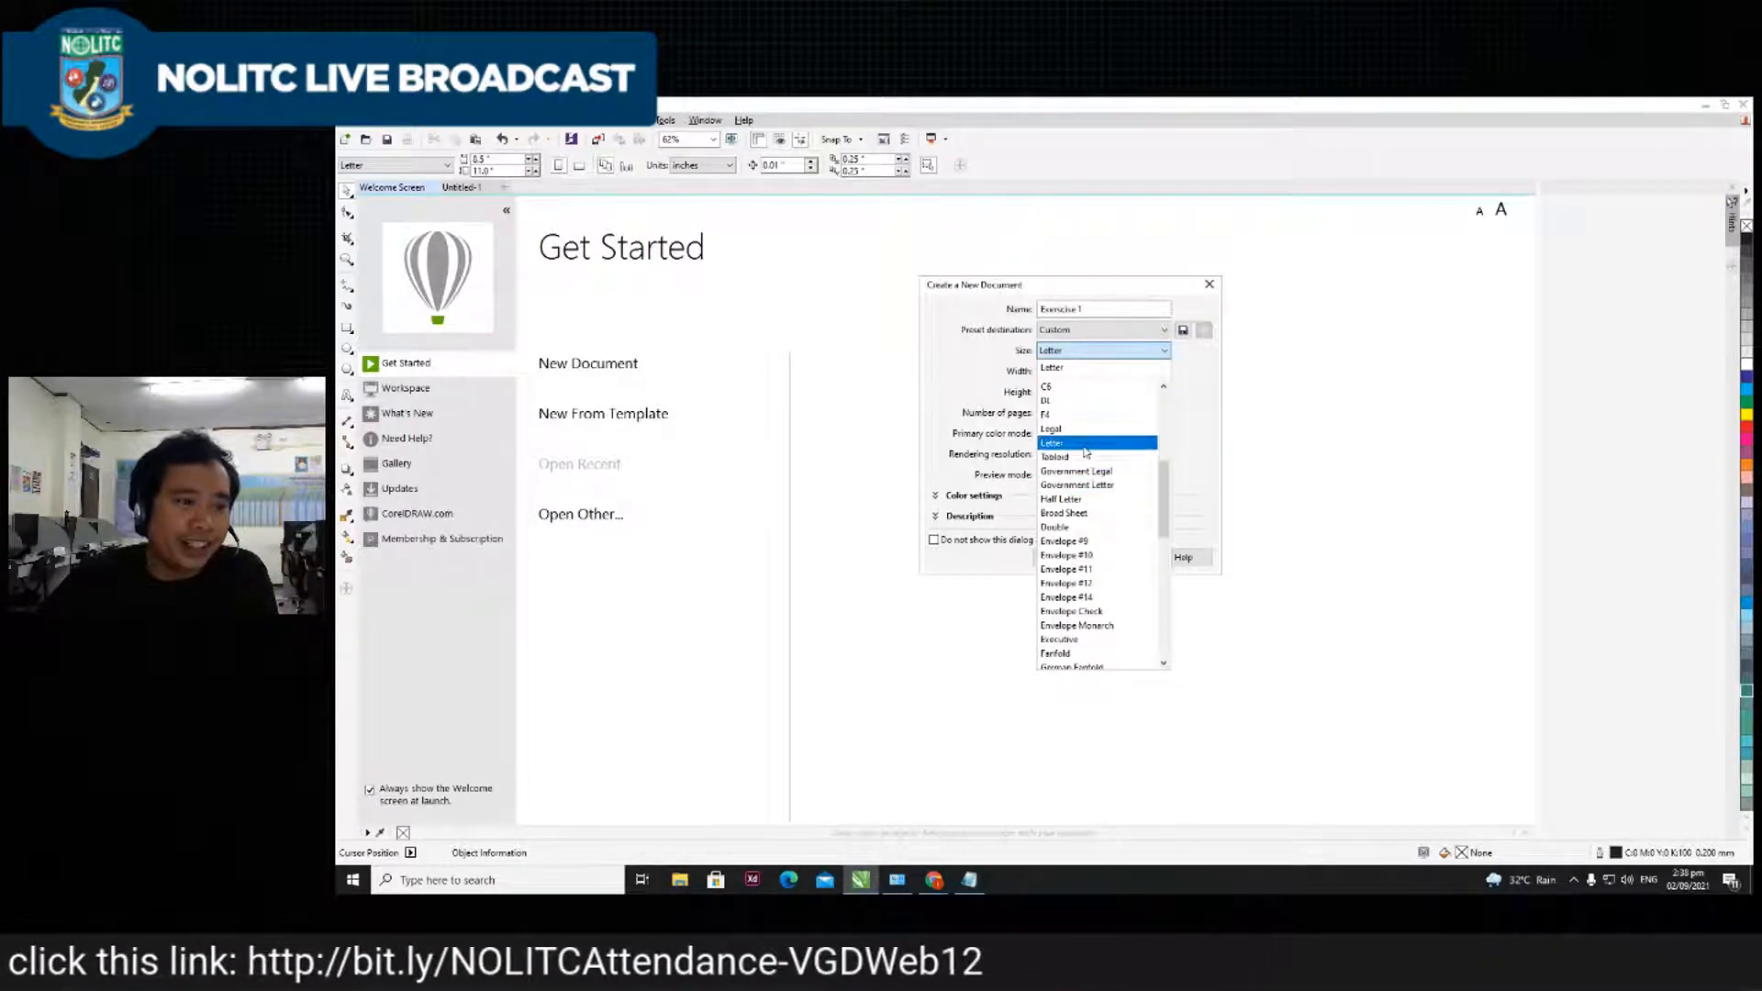
{"action": "scroll", "coordinate": [1068, 473], "scroll_direction": "down", "scroll_amount": 4}
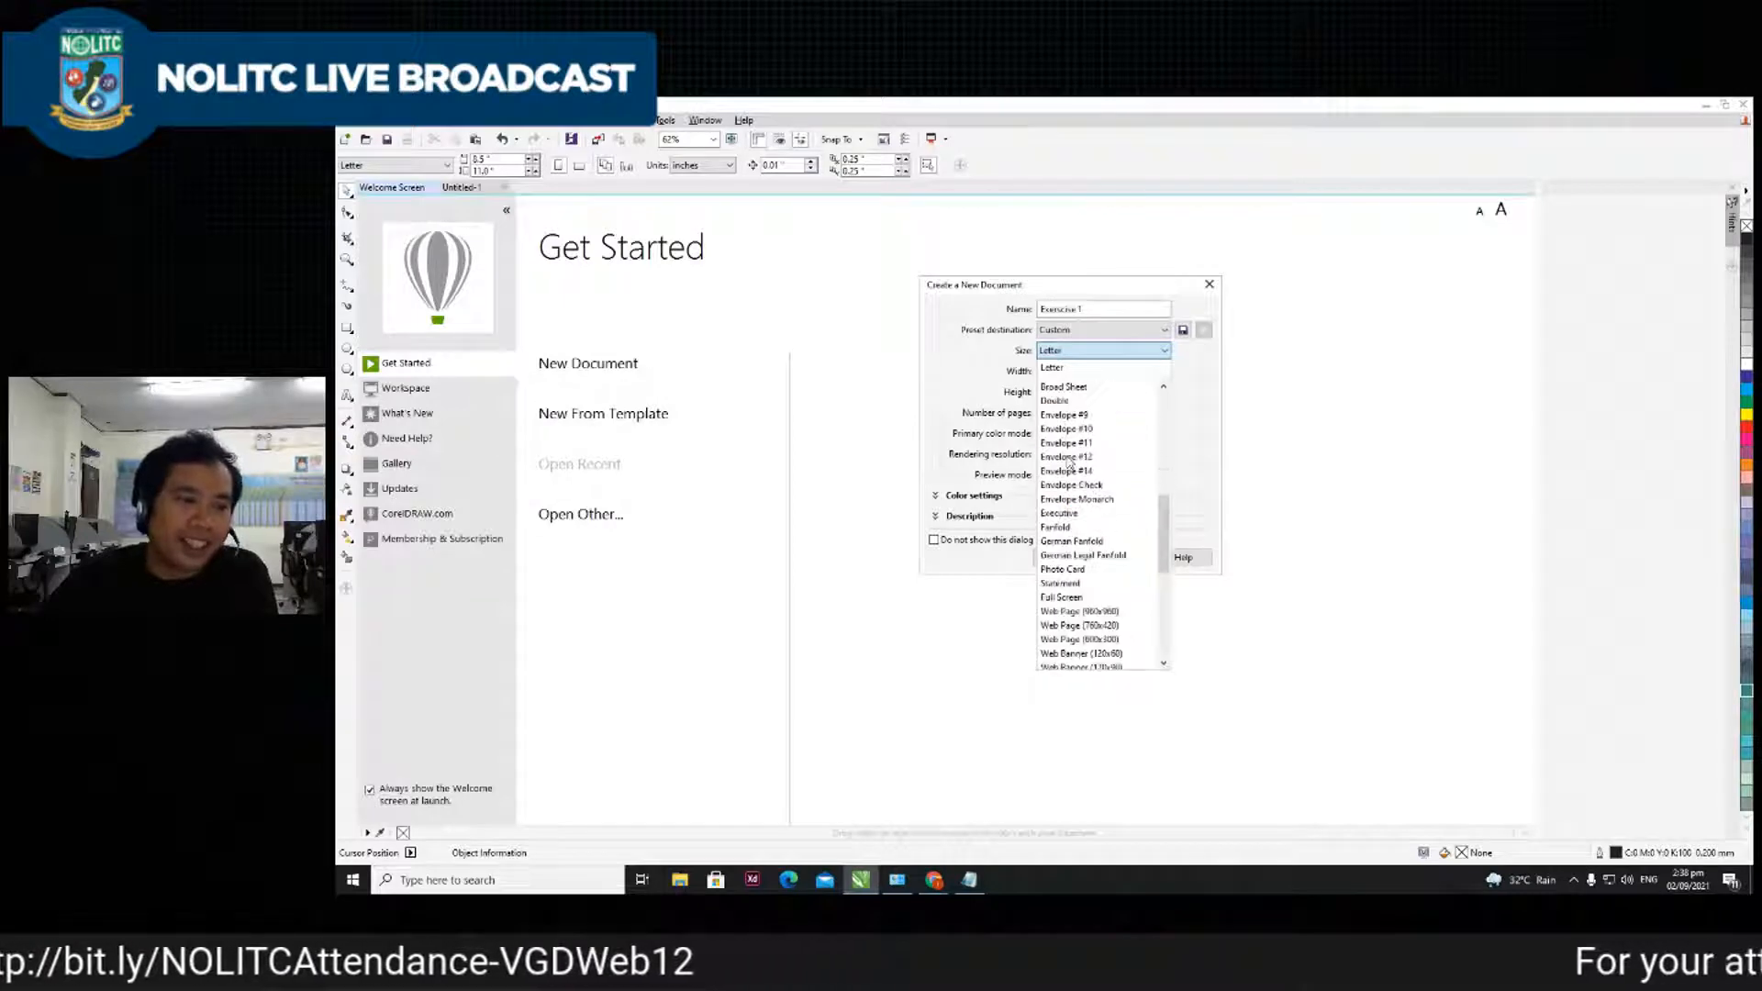
{"action": "scroll", "coordinate": [1069, 456], "scroll_direction": "down", "scroll_amount": 4}
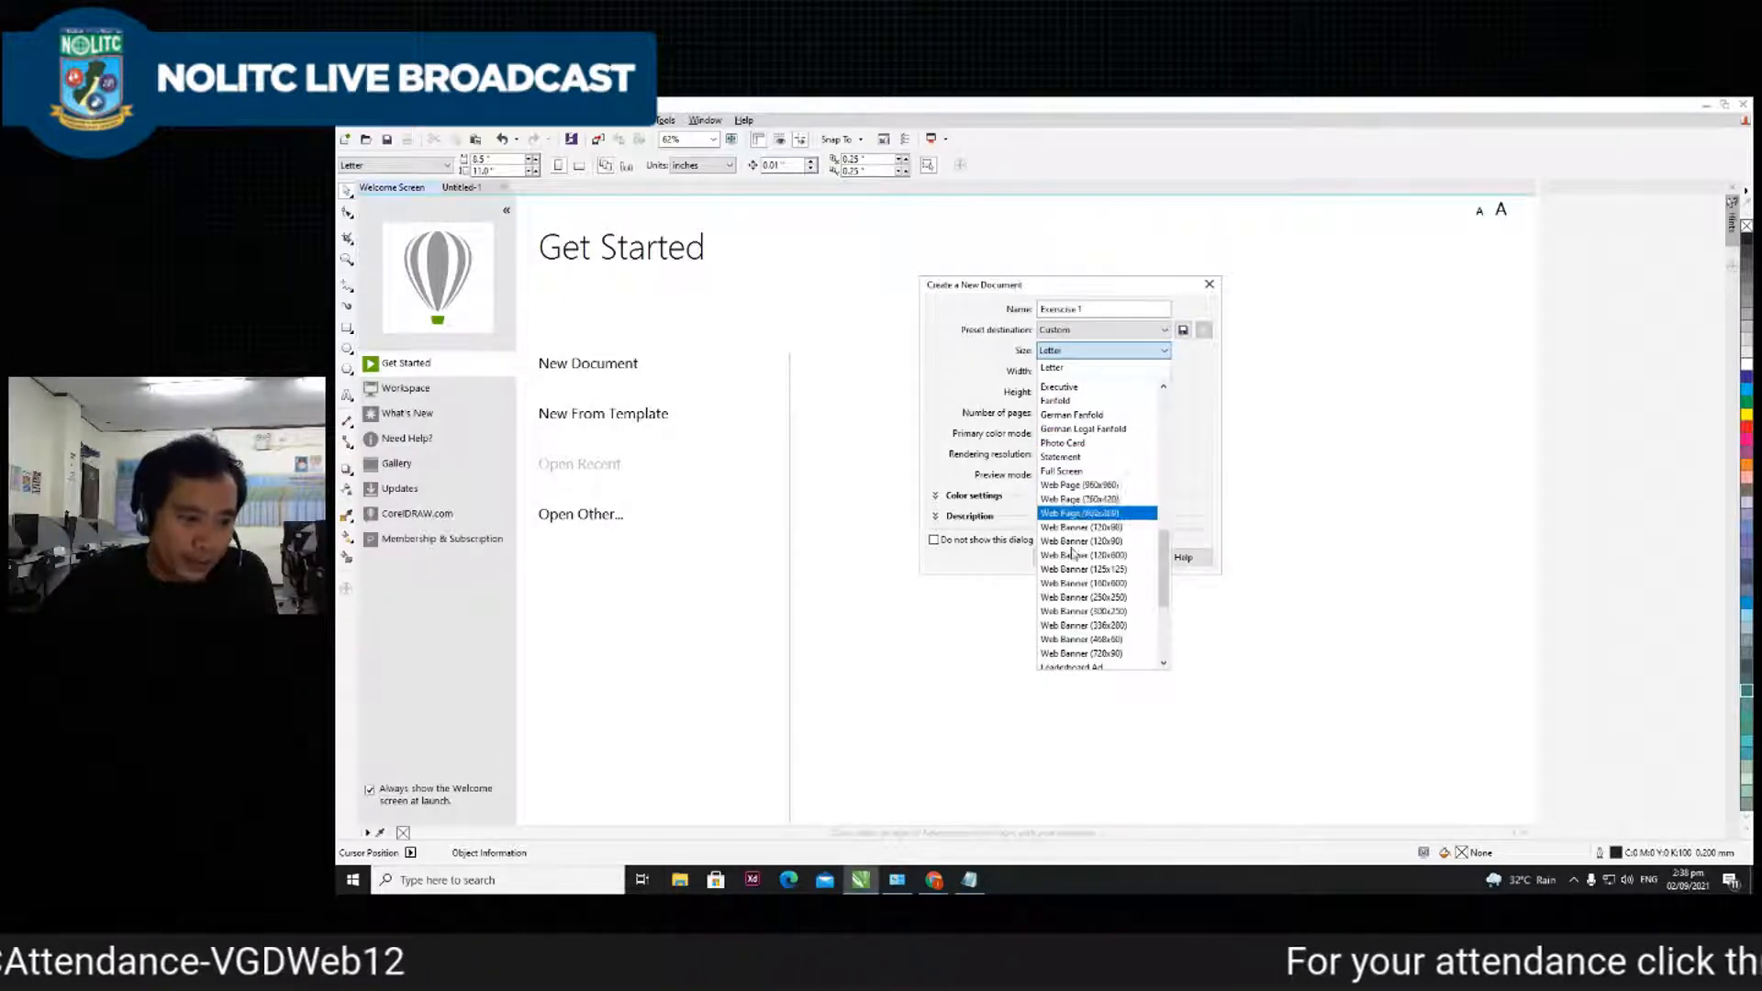
{"action": "scroll", "coordinate": [1091, 504], "scroll_direction": "up", "scroll_amount": 5}
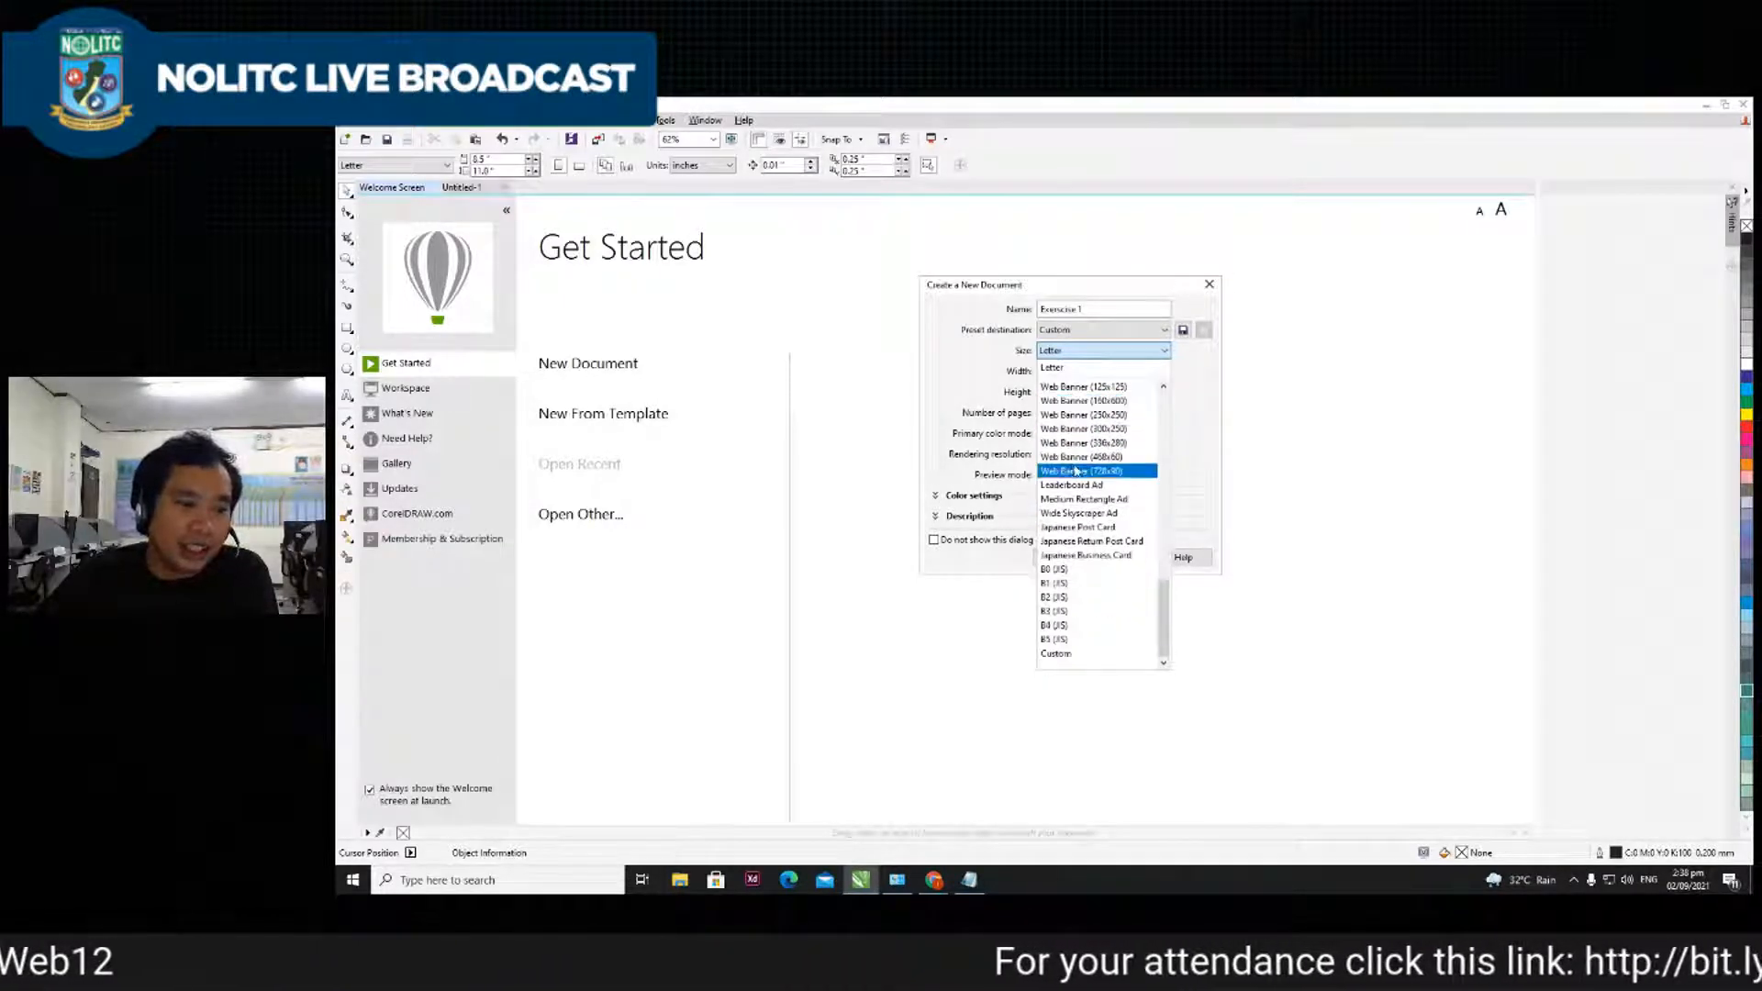
{"action": "scroll", "coordinate": [1079, 505], "scroll_direction": "up", "scroll_amount": 4}
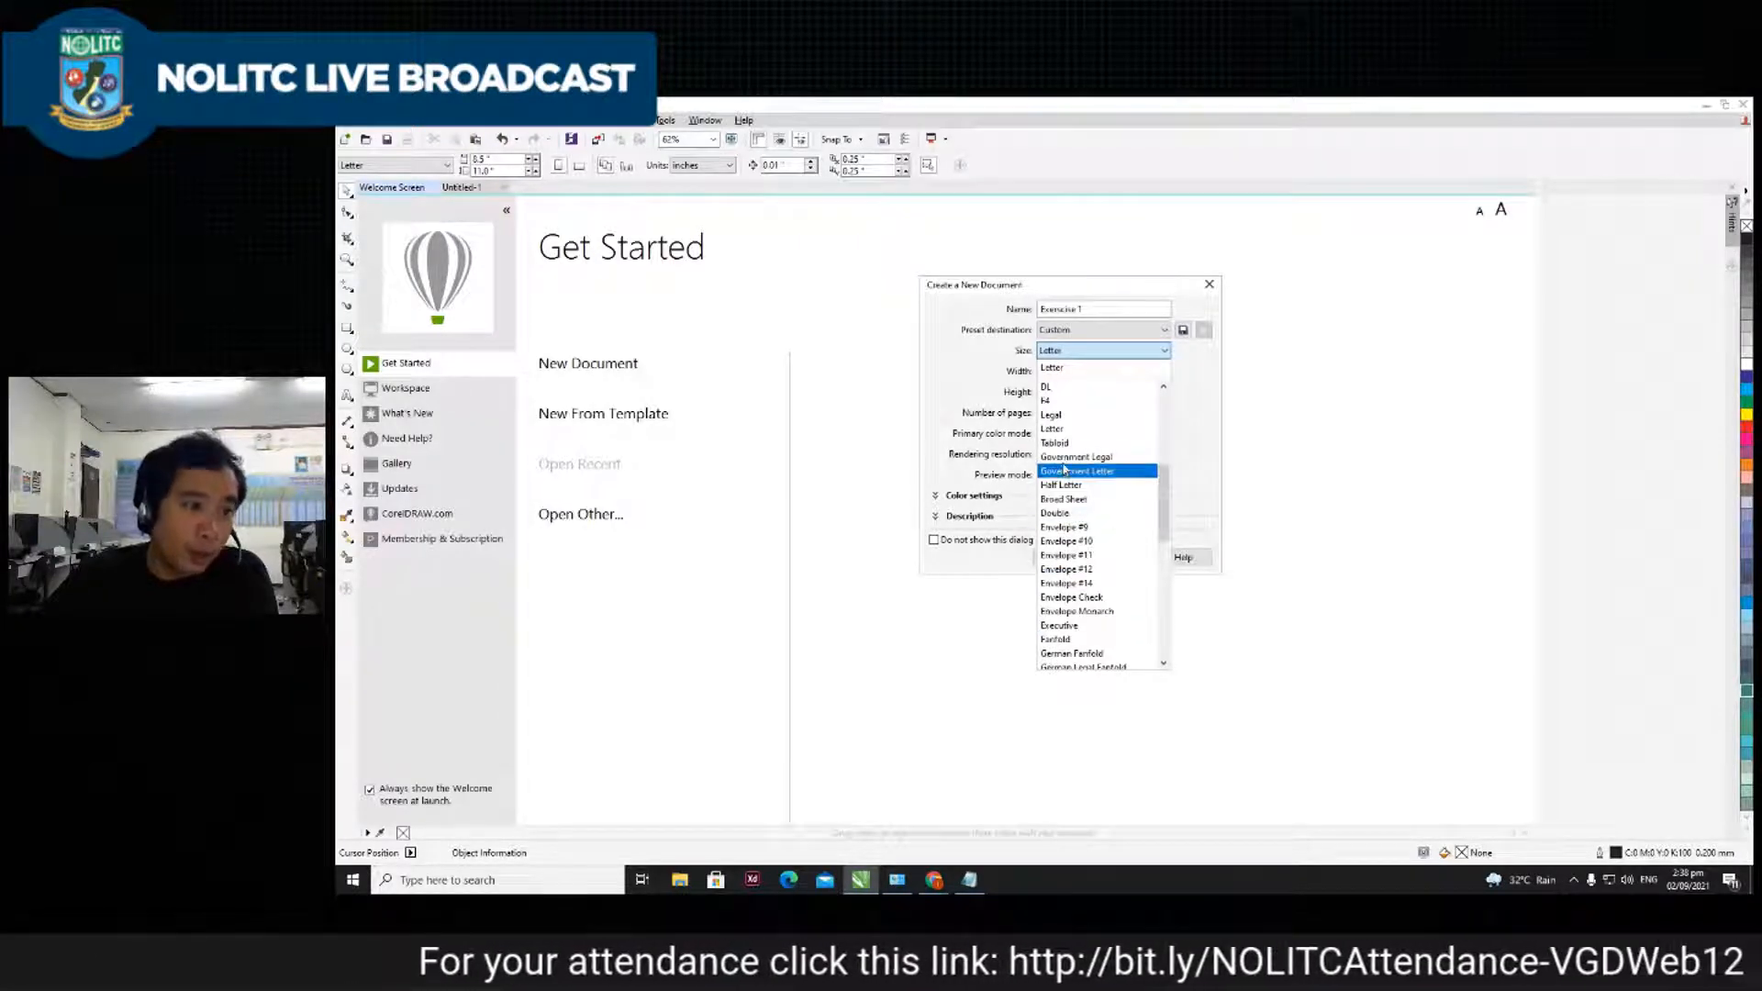
{"action": "left_click", "coordinate": [1198, 390]}
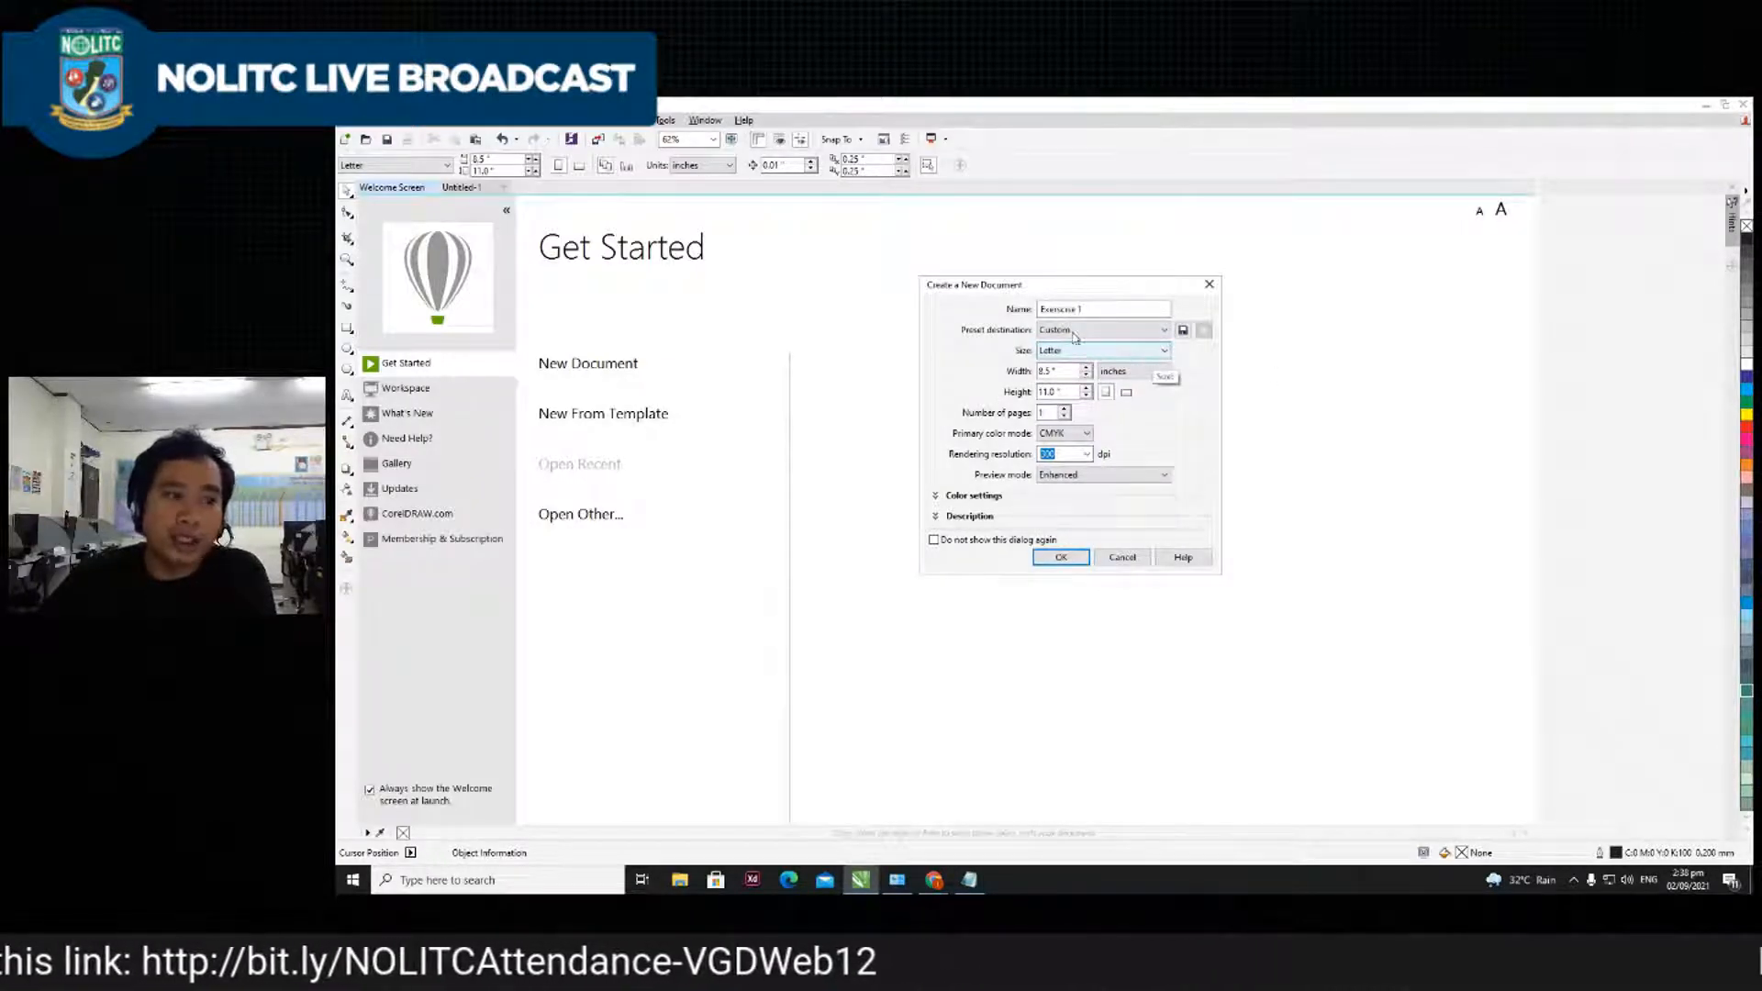
- Set the new document's page to 12 inches wide and 8 inches high, with inches as the unit
{"action": "left_click", "coordinate": [1056, 370]}
{"action": "double_click", "coordinate": [1055, 371]}
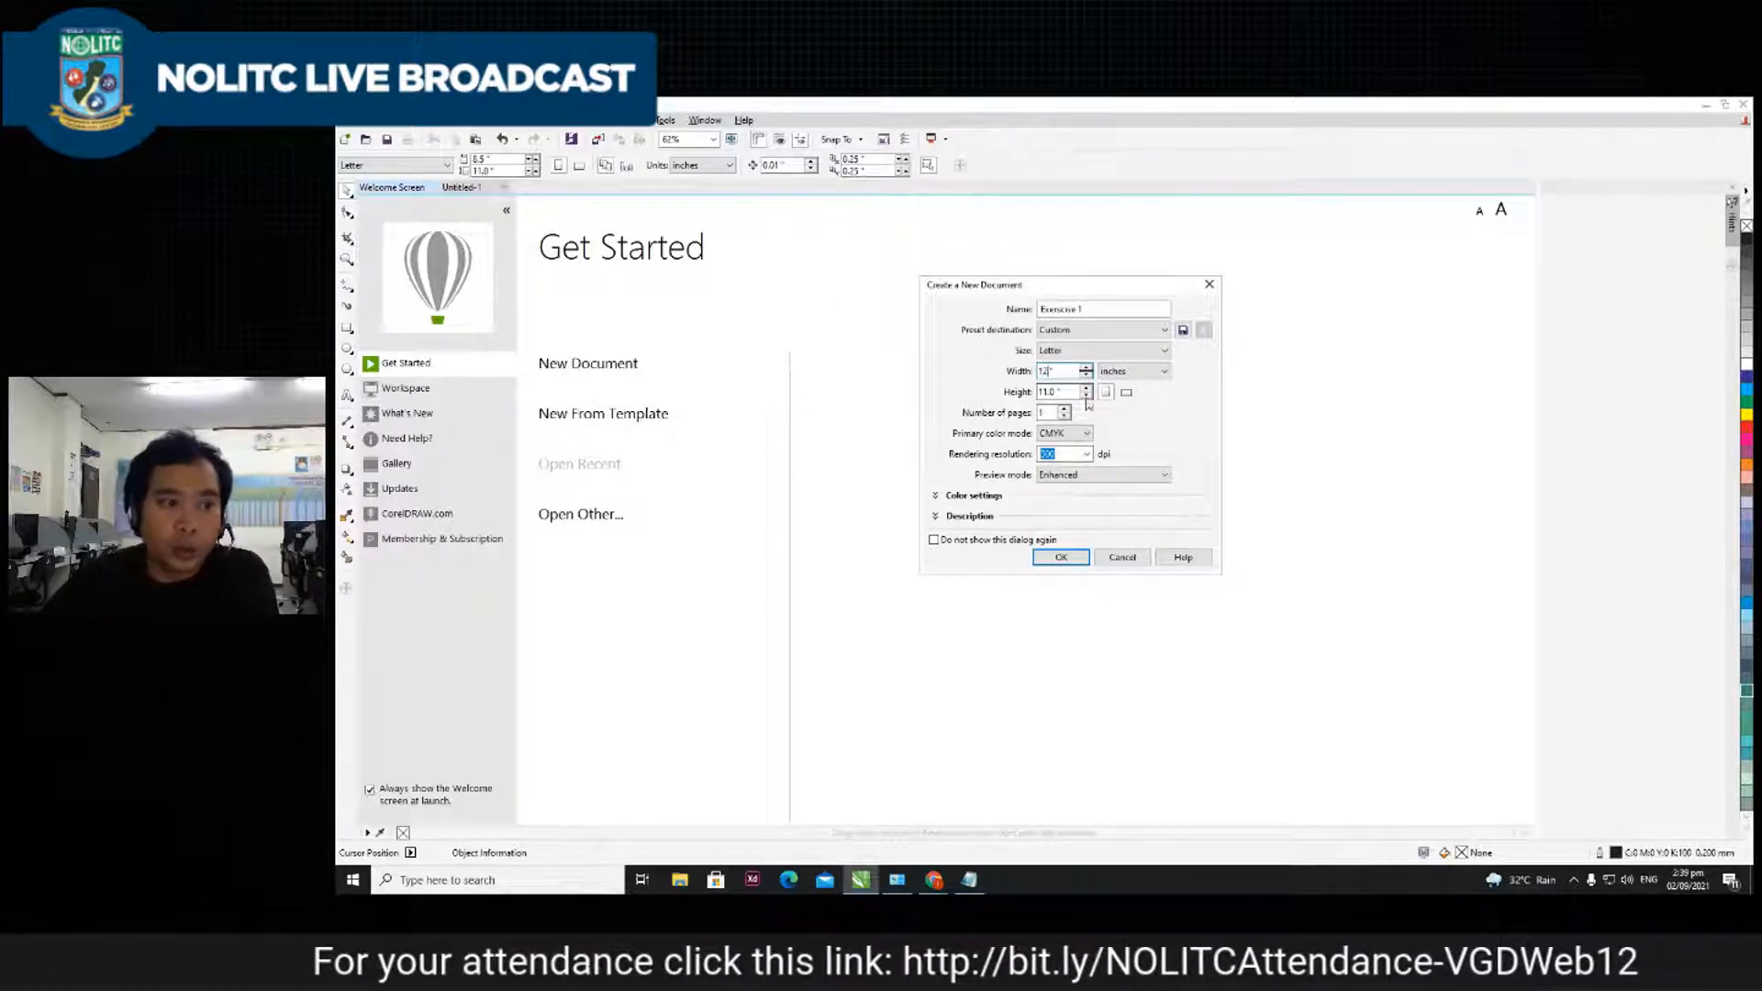
{"action": "left_click", "coordinate": [1150, 374]}
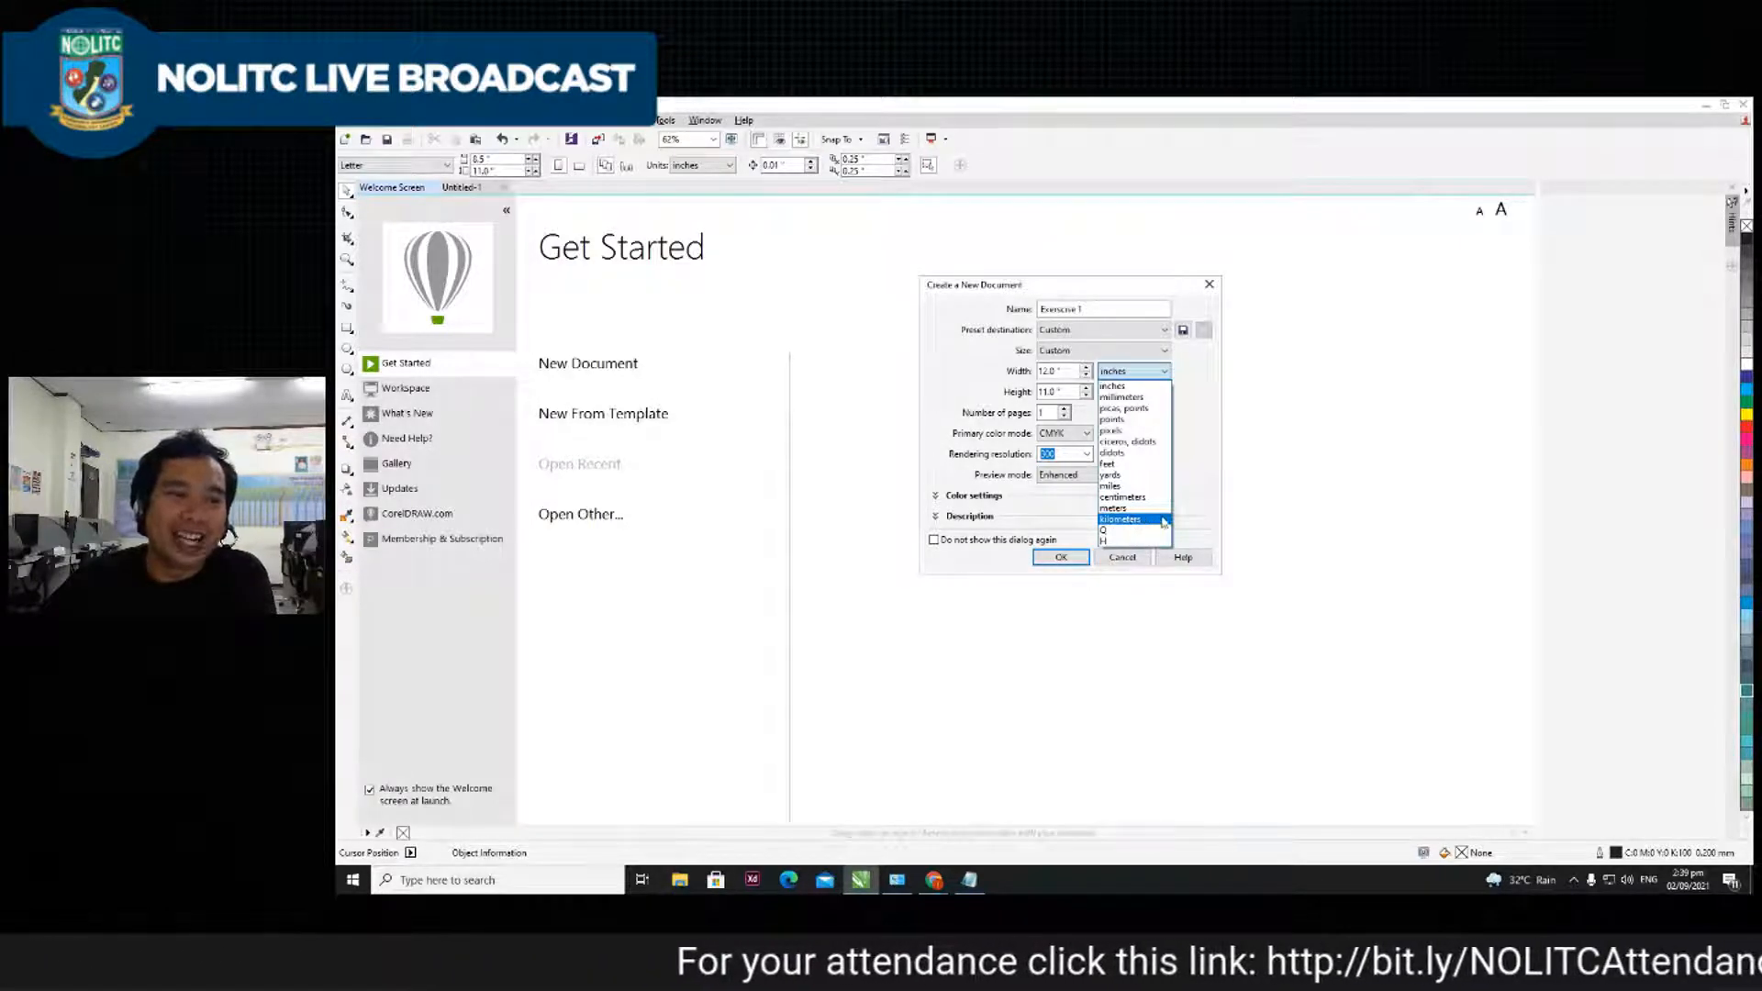
{"action": "left_click", "coordinate": [1113, 387]}
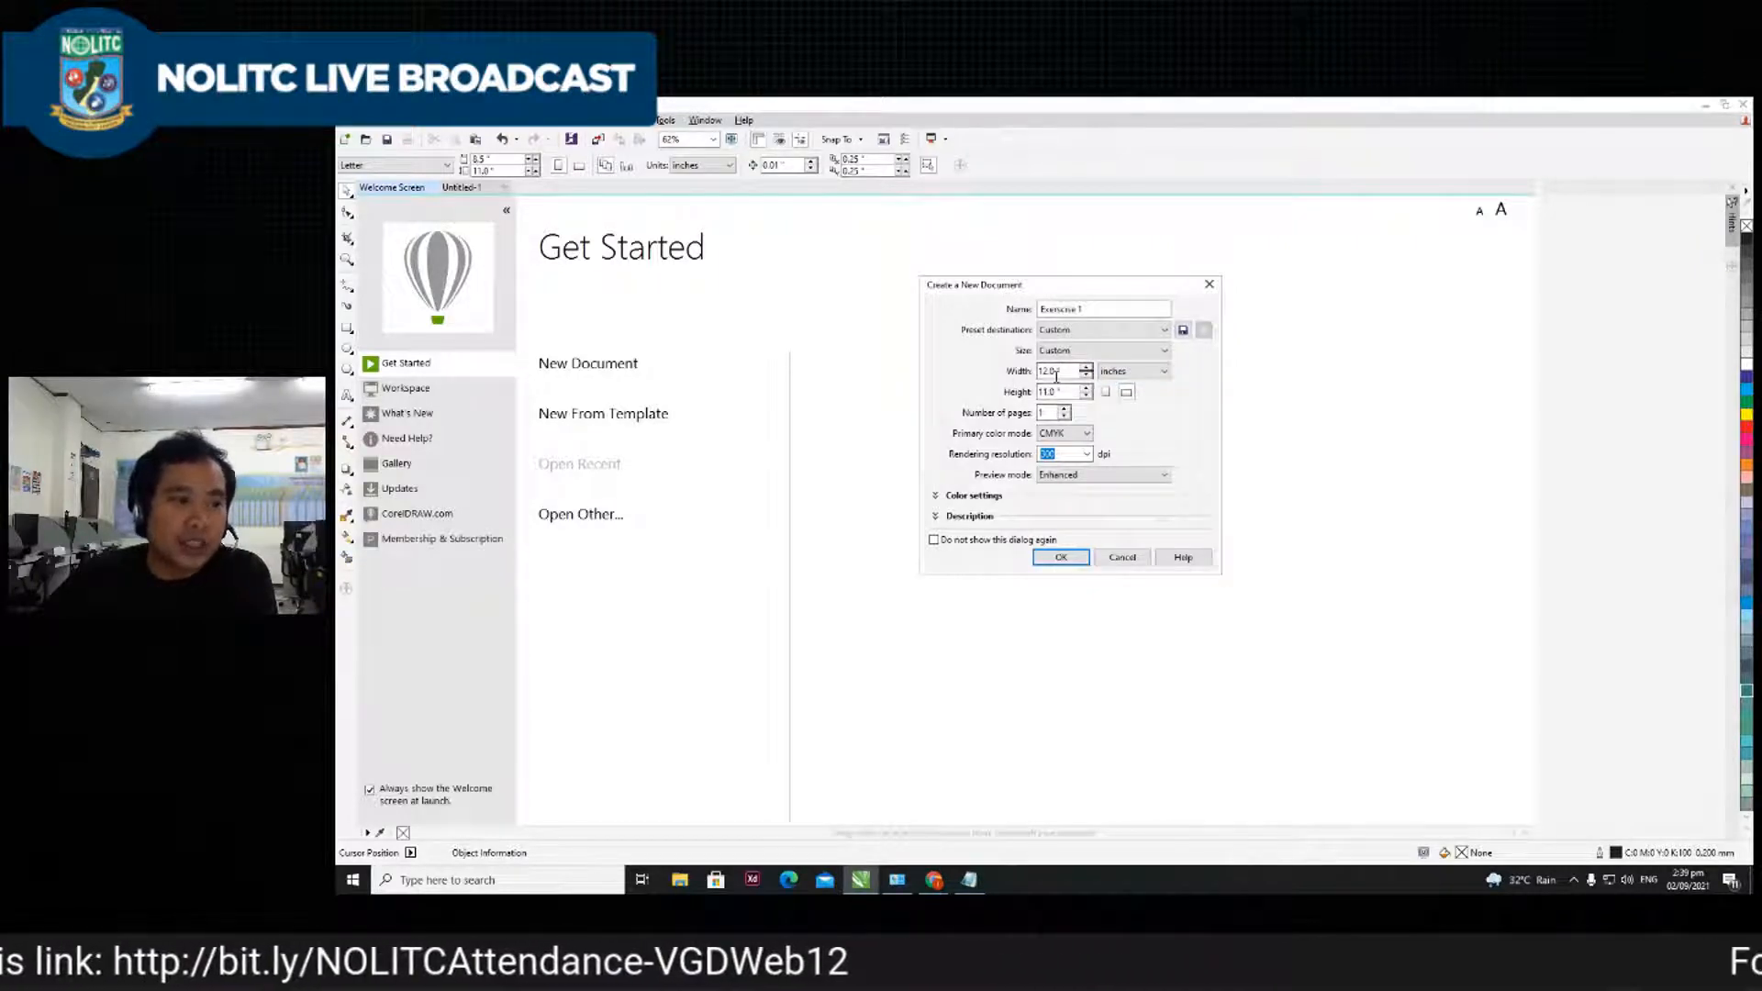
{"action": "left_click", "coordinate": [1049, 392]}
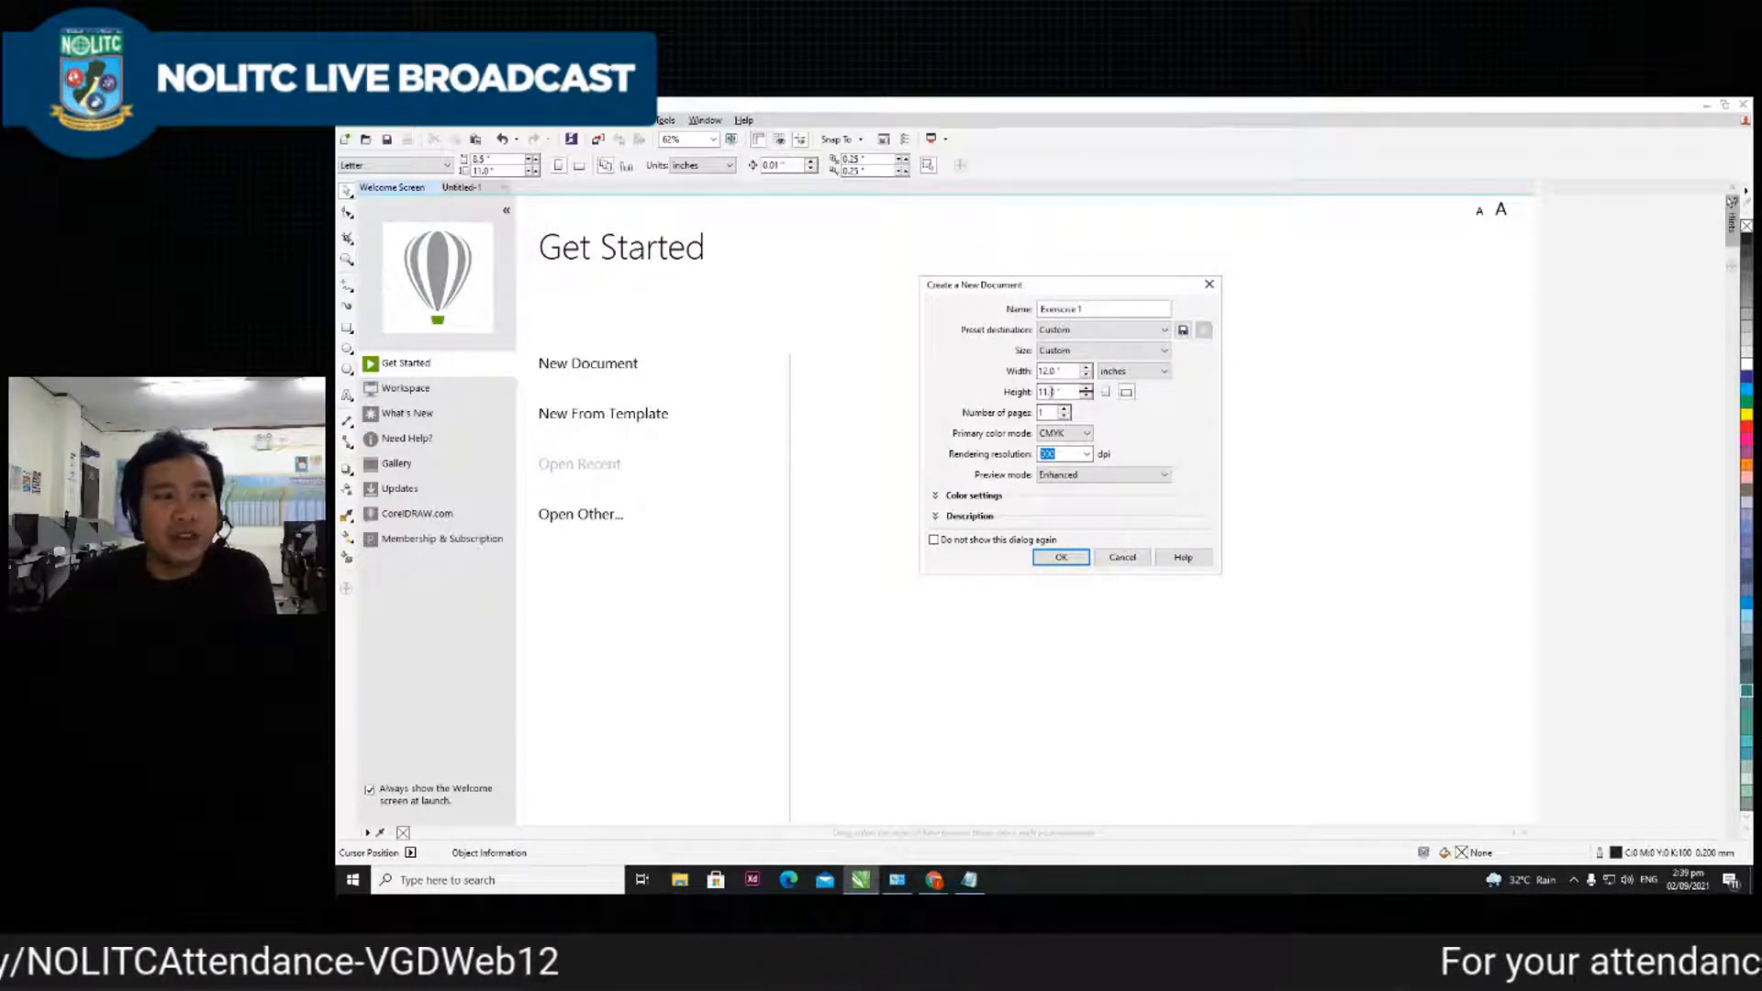
{"action": "double_click", "coordinate": [1050, 390]}
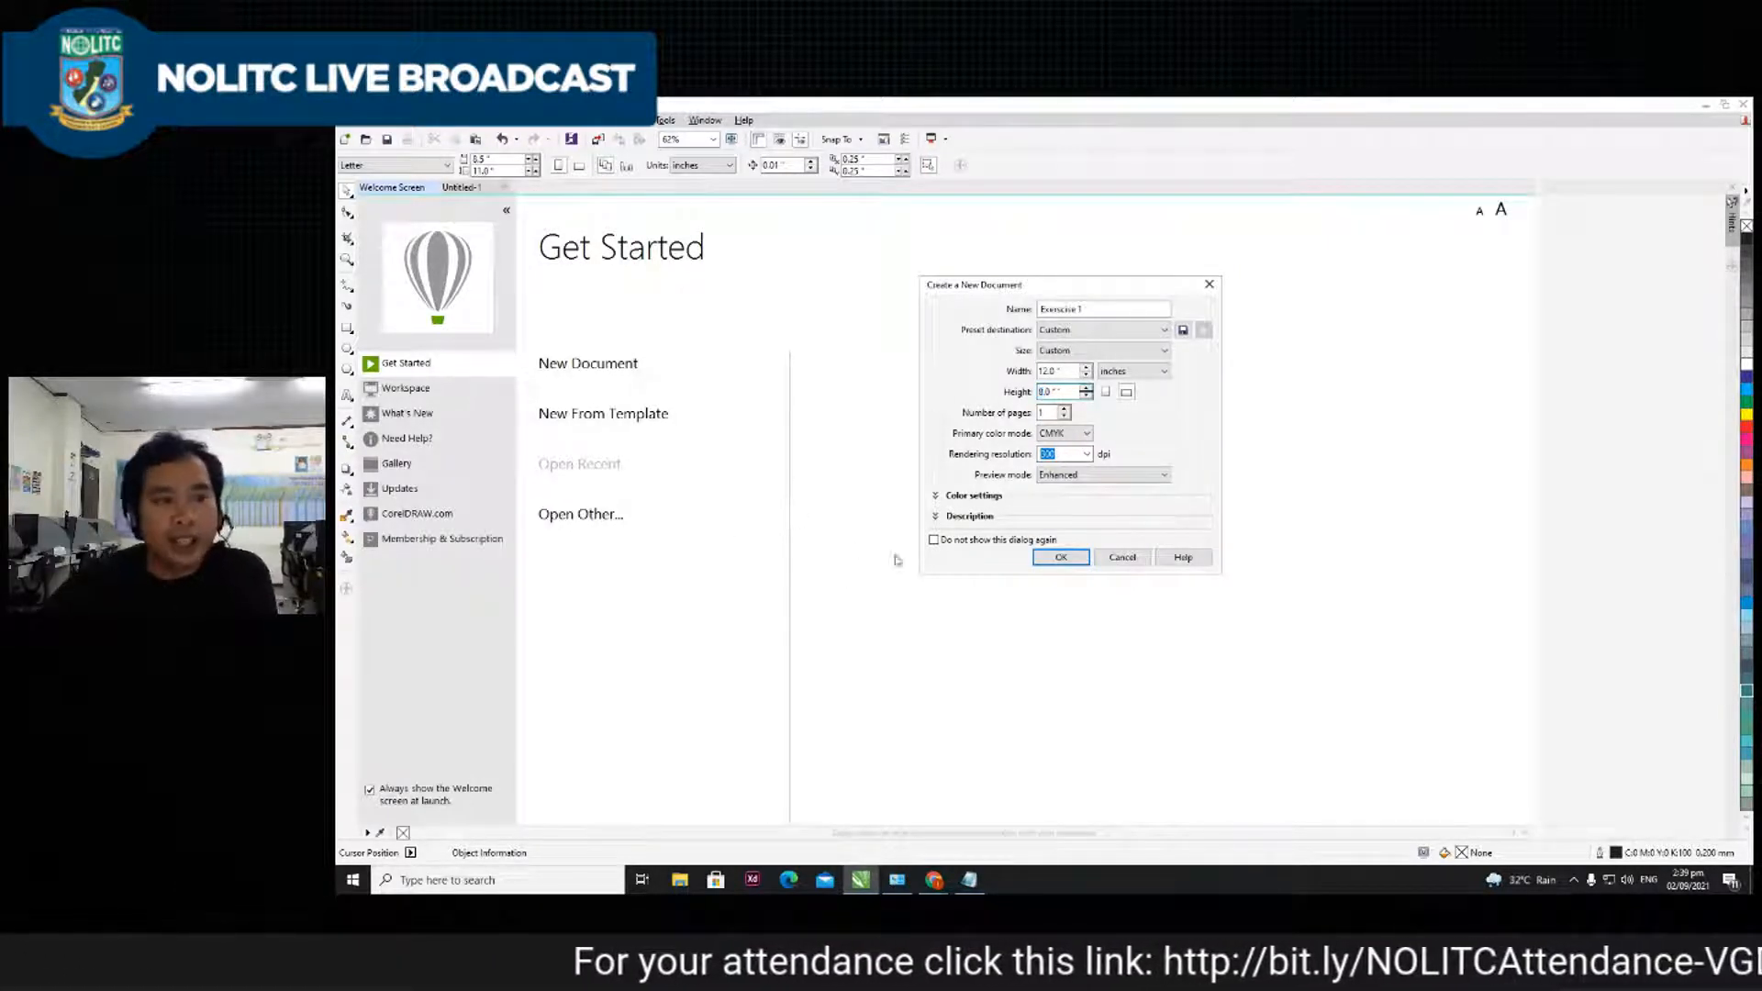
- Switch the new document's page to portrait orientation, keeping a single page and the CMYK primary color mode
{"action": "left_click", "coordinate": [1106, 393]}
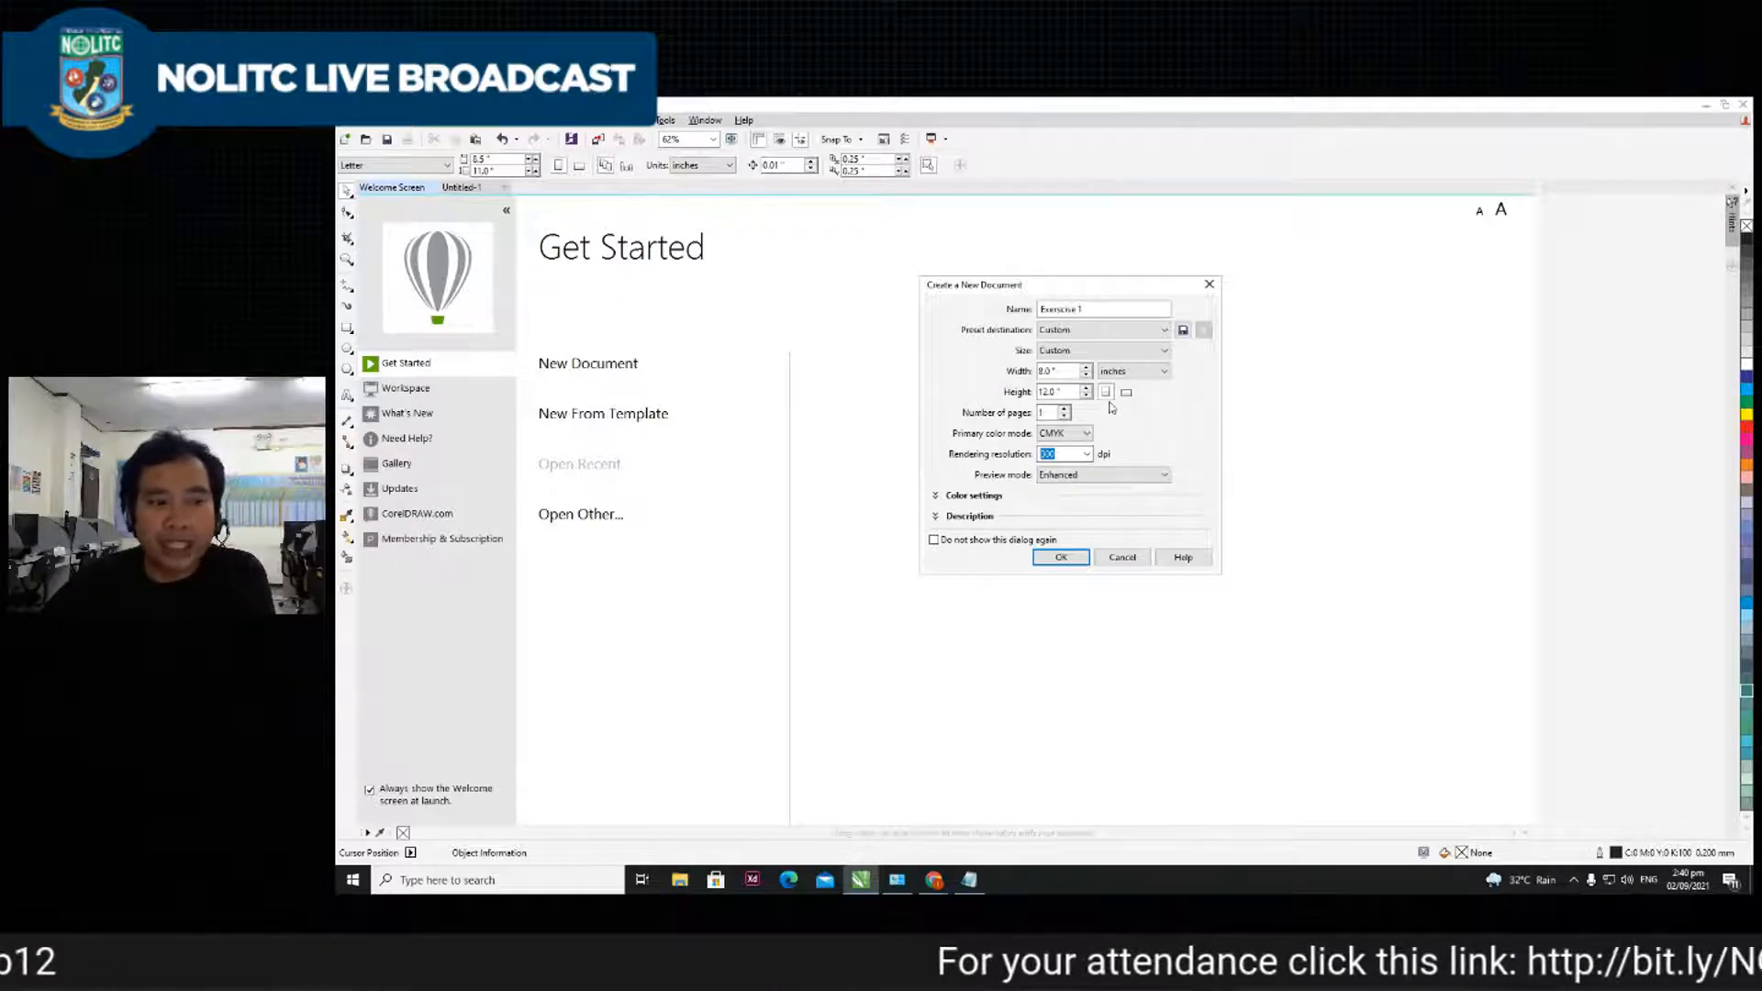
{"action": "double_click", "coordinate": [1048, 412]}
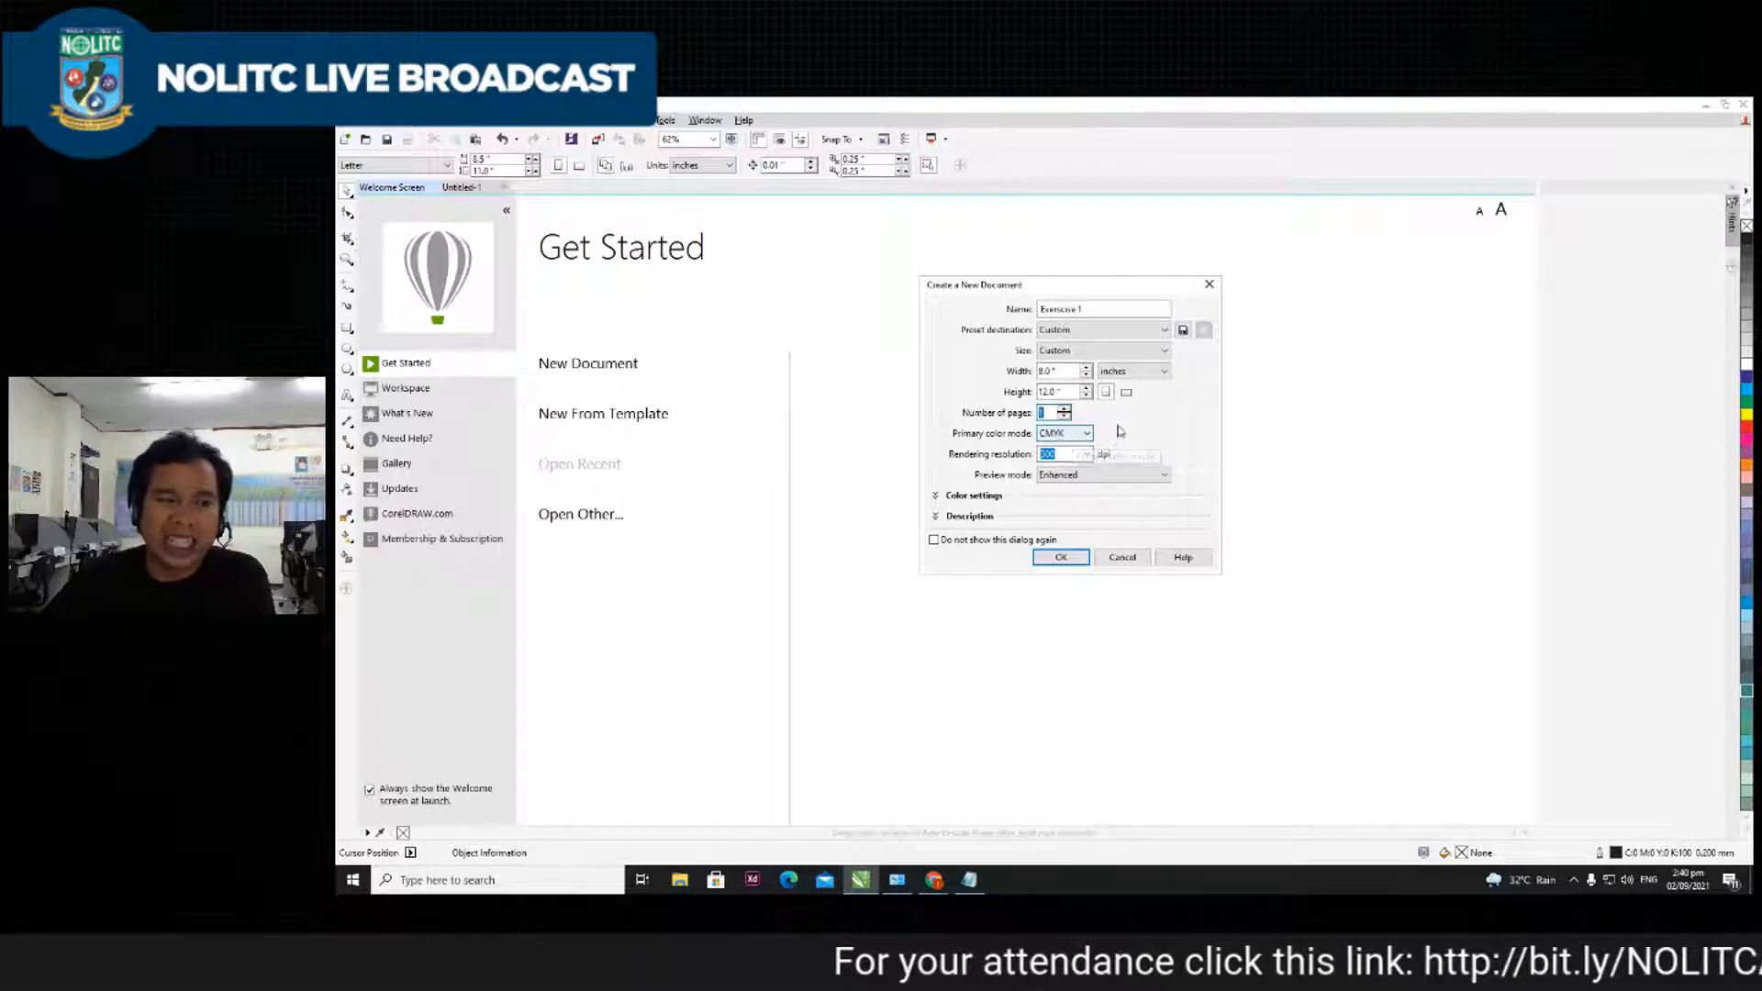
{"action": "left_click", "coordinate": [1072, 441]}
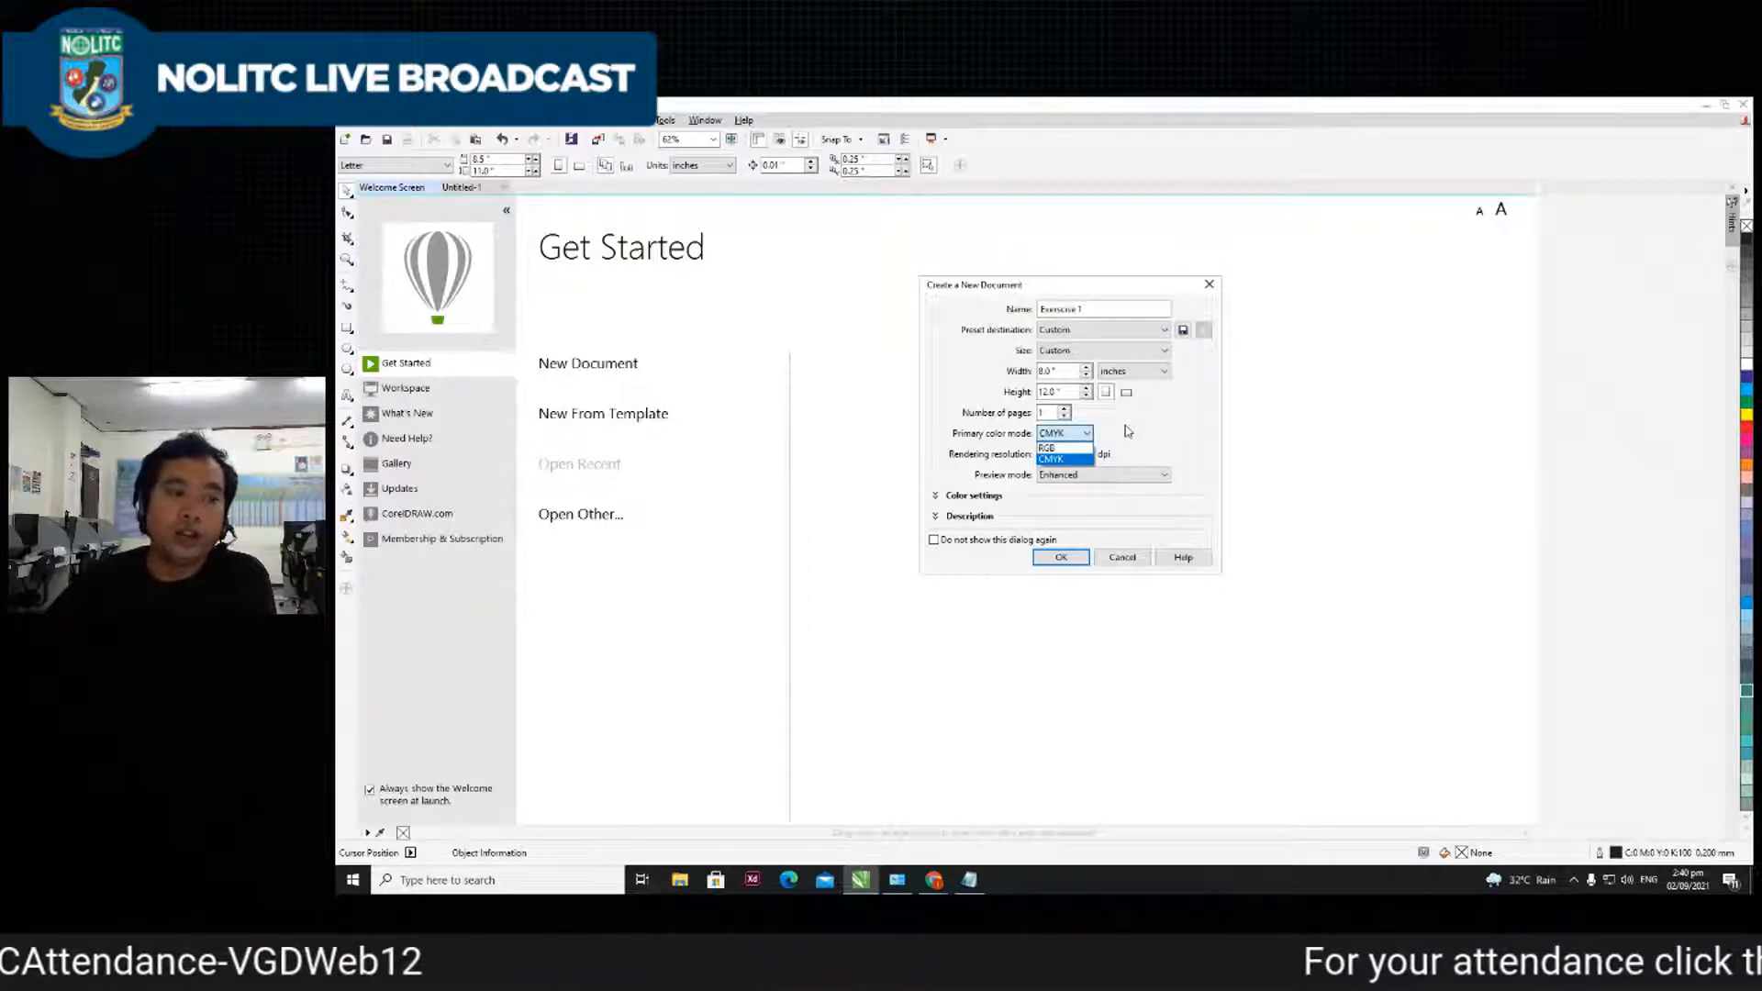
{"action": "key", "text": "Tab"}
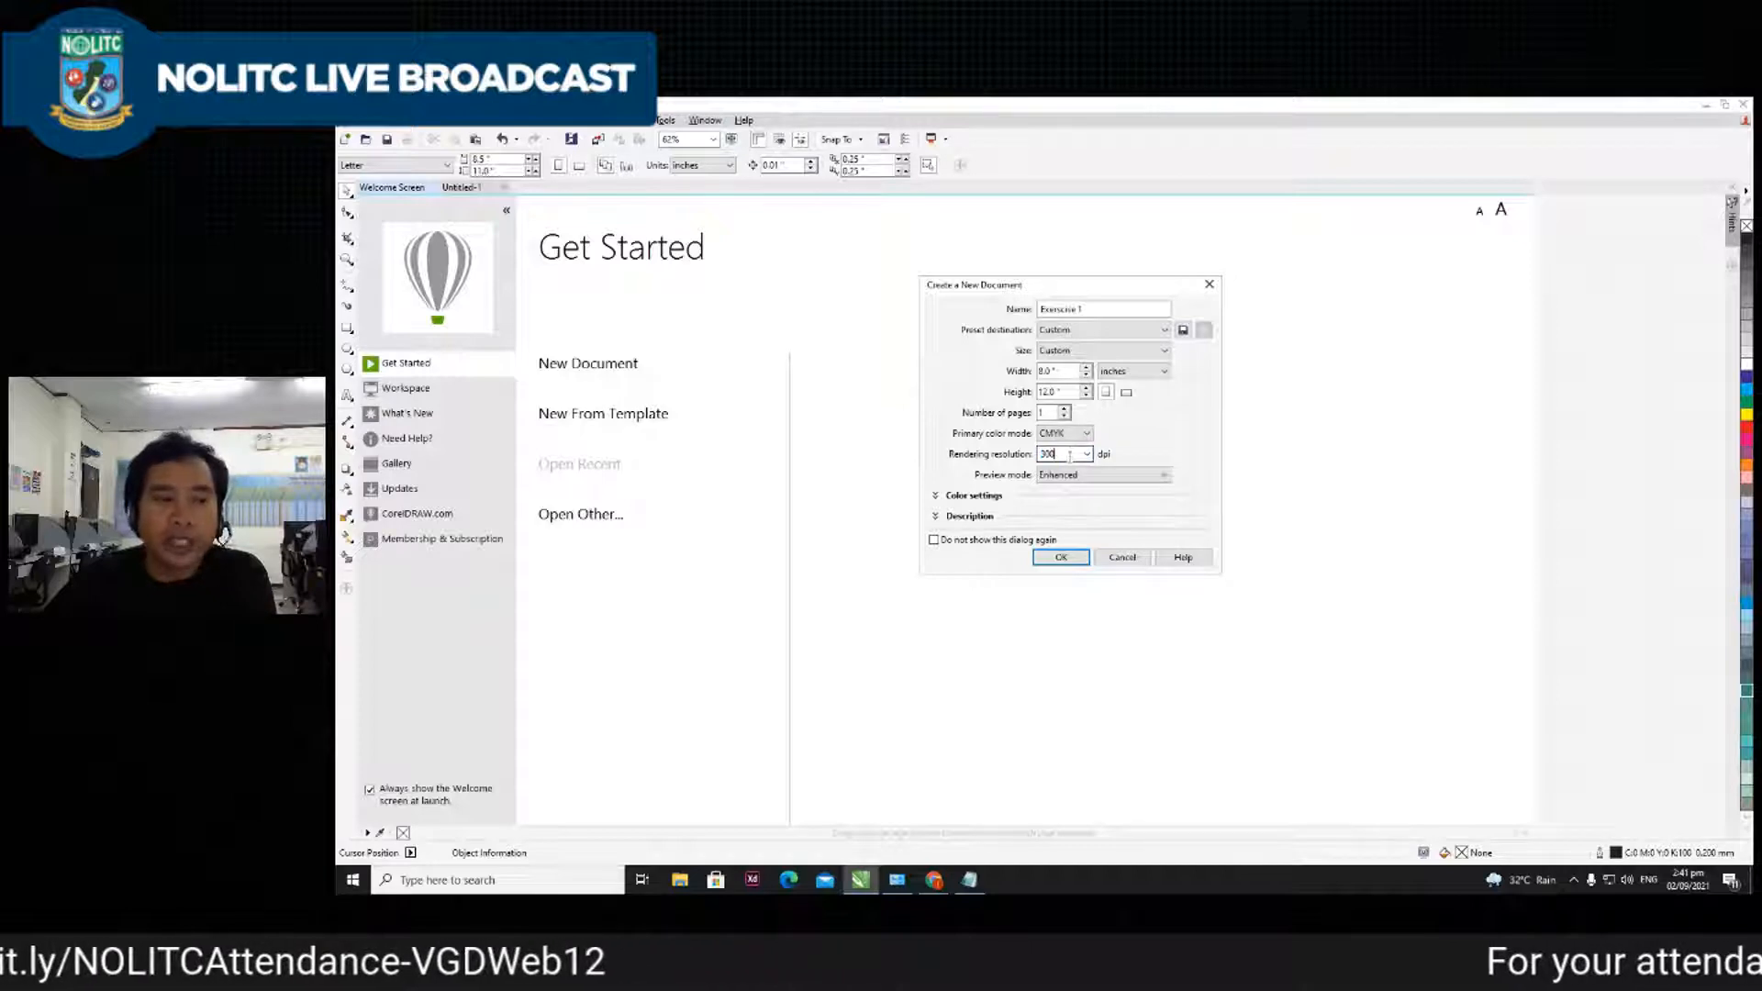
- Try a rendering resolution of 72 dpi for the new document, review the preset resolutions and choose 300 dpi
{"action": "type", "text": "1"}
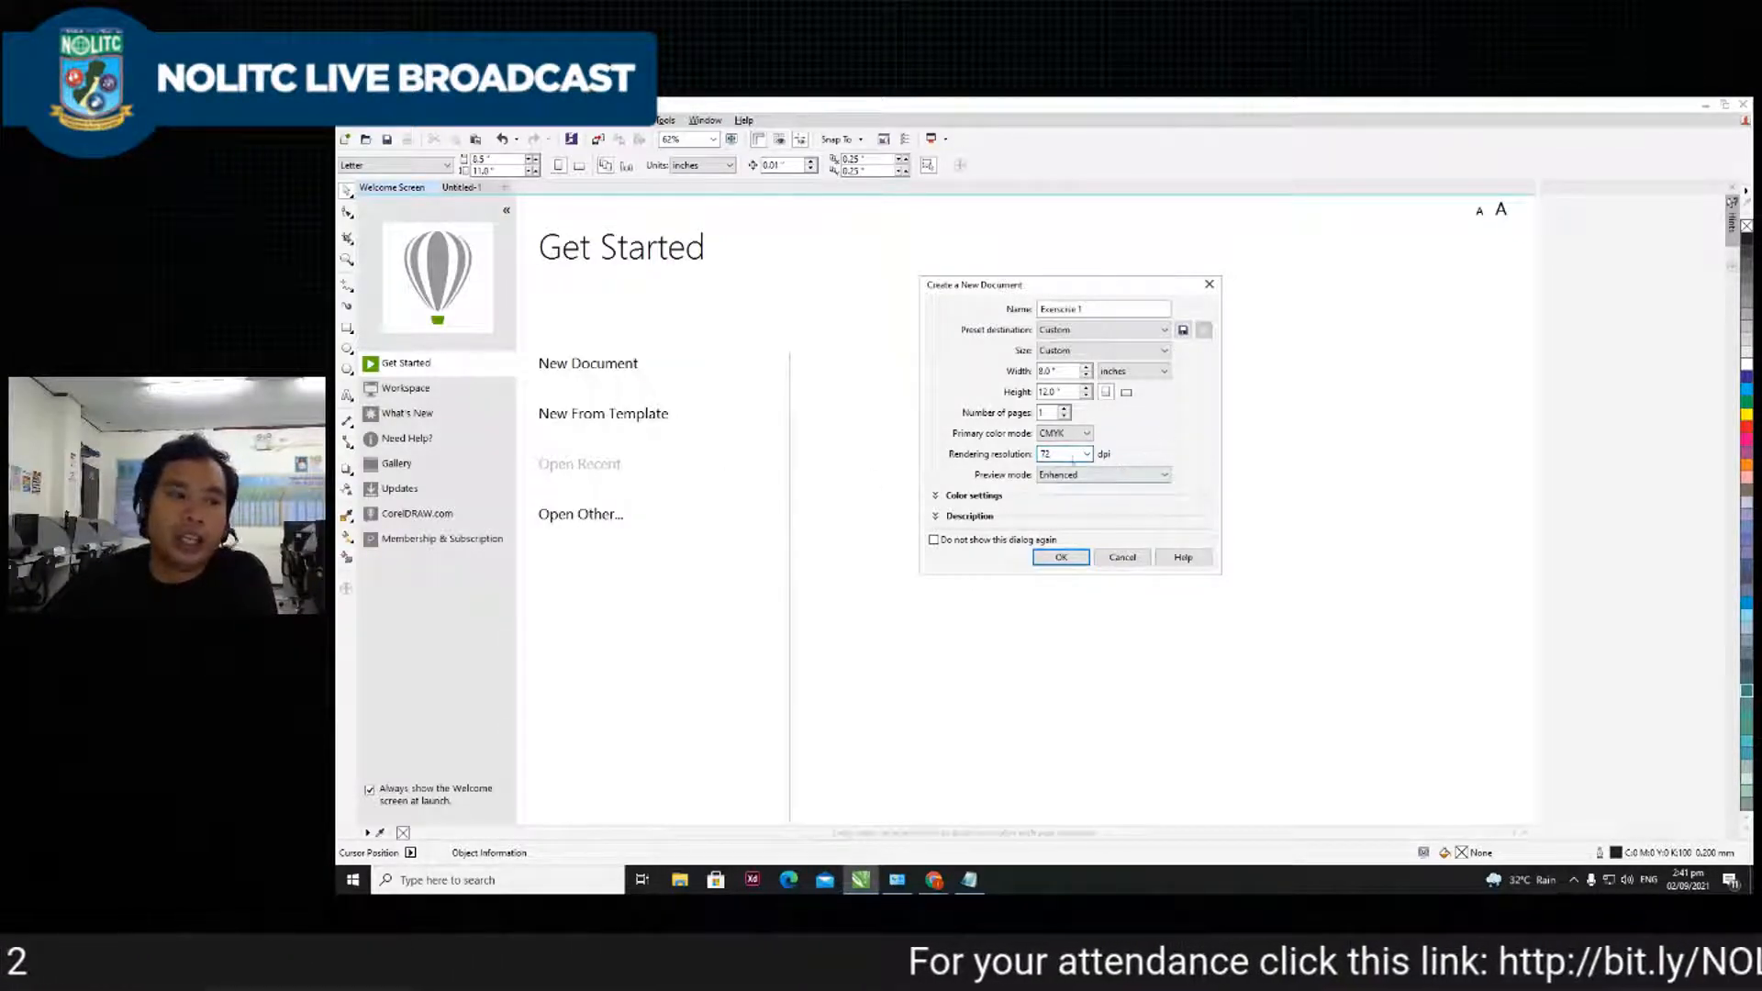
{"action": "left_click", "coordinate": [1085, 454]}
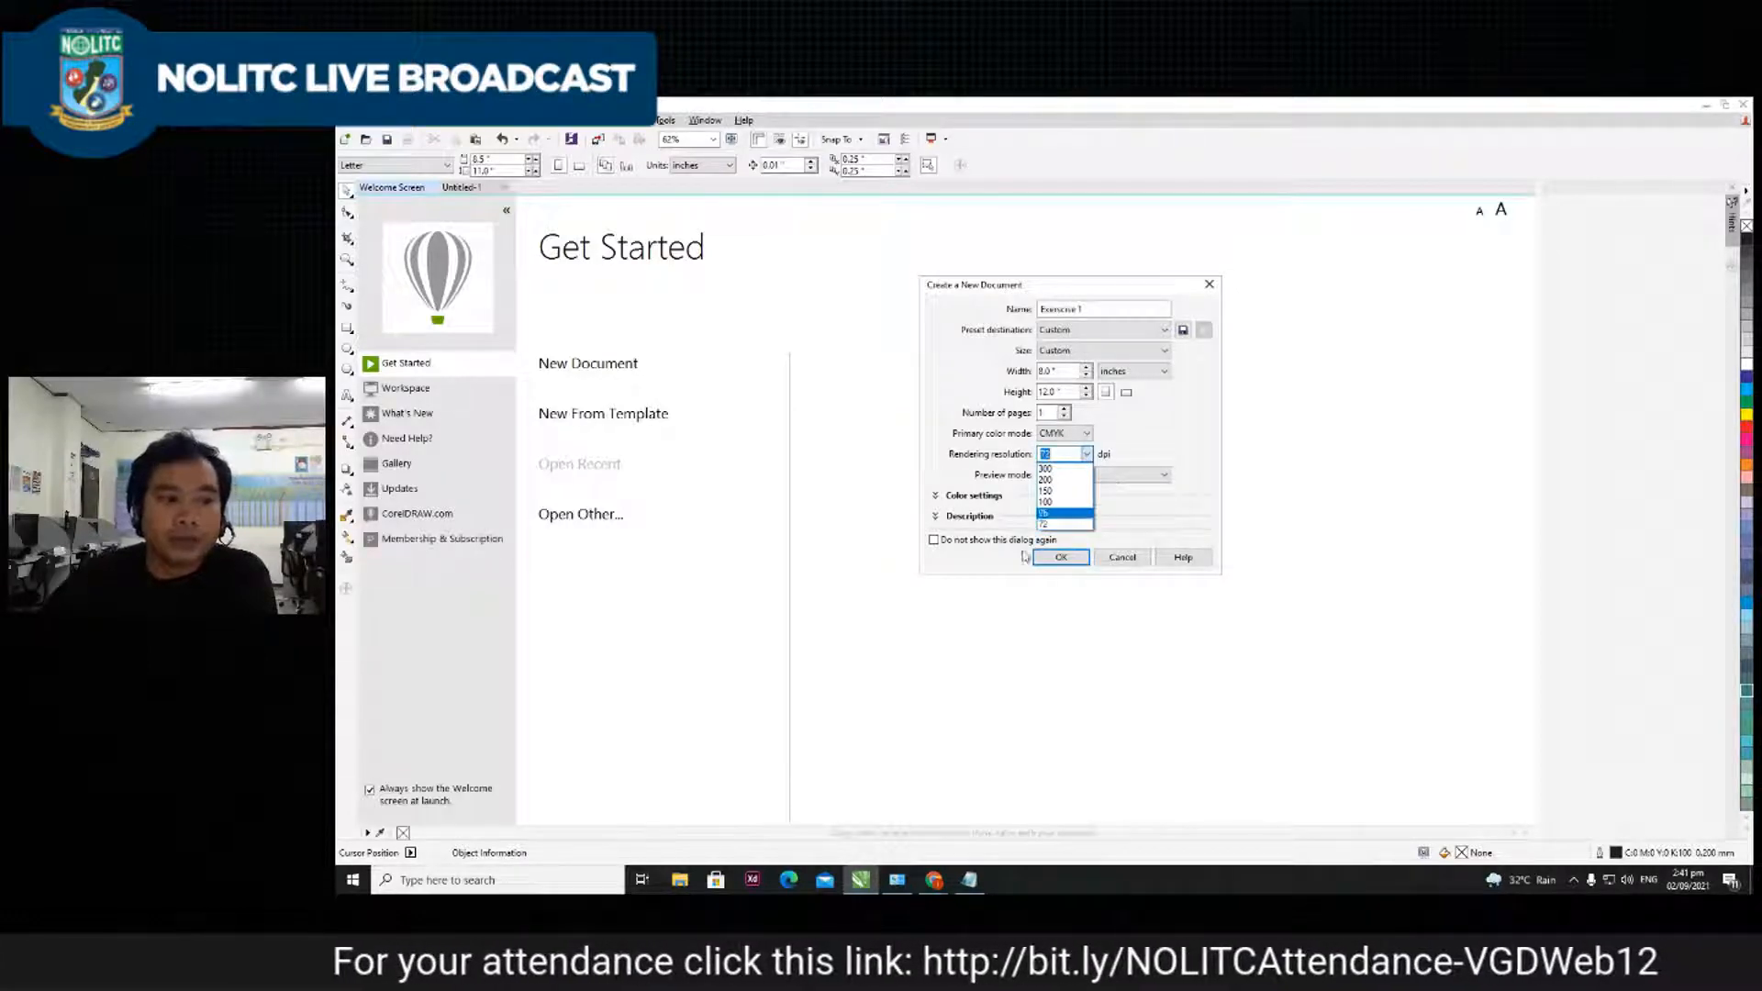
{"action": "left_click", "coordinate": [1048, 470]}
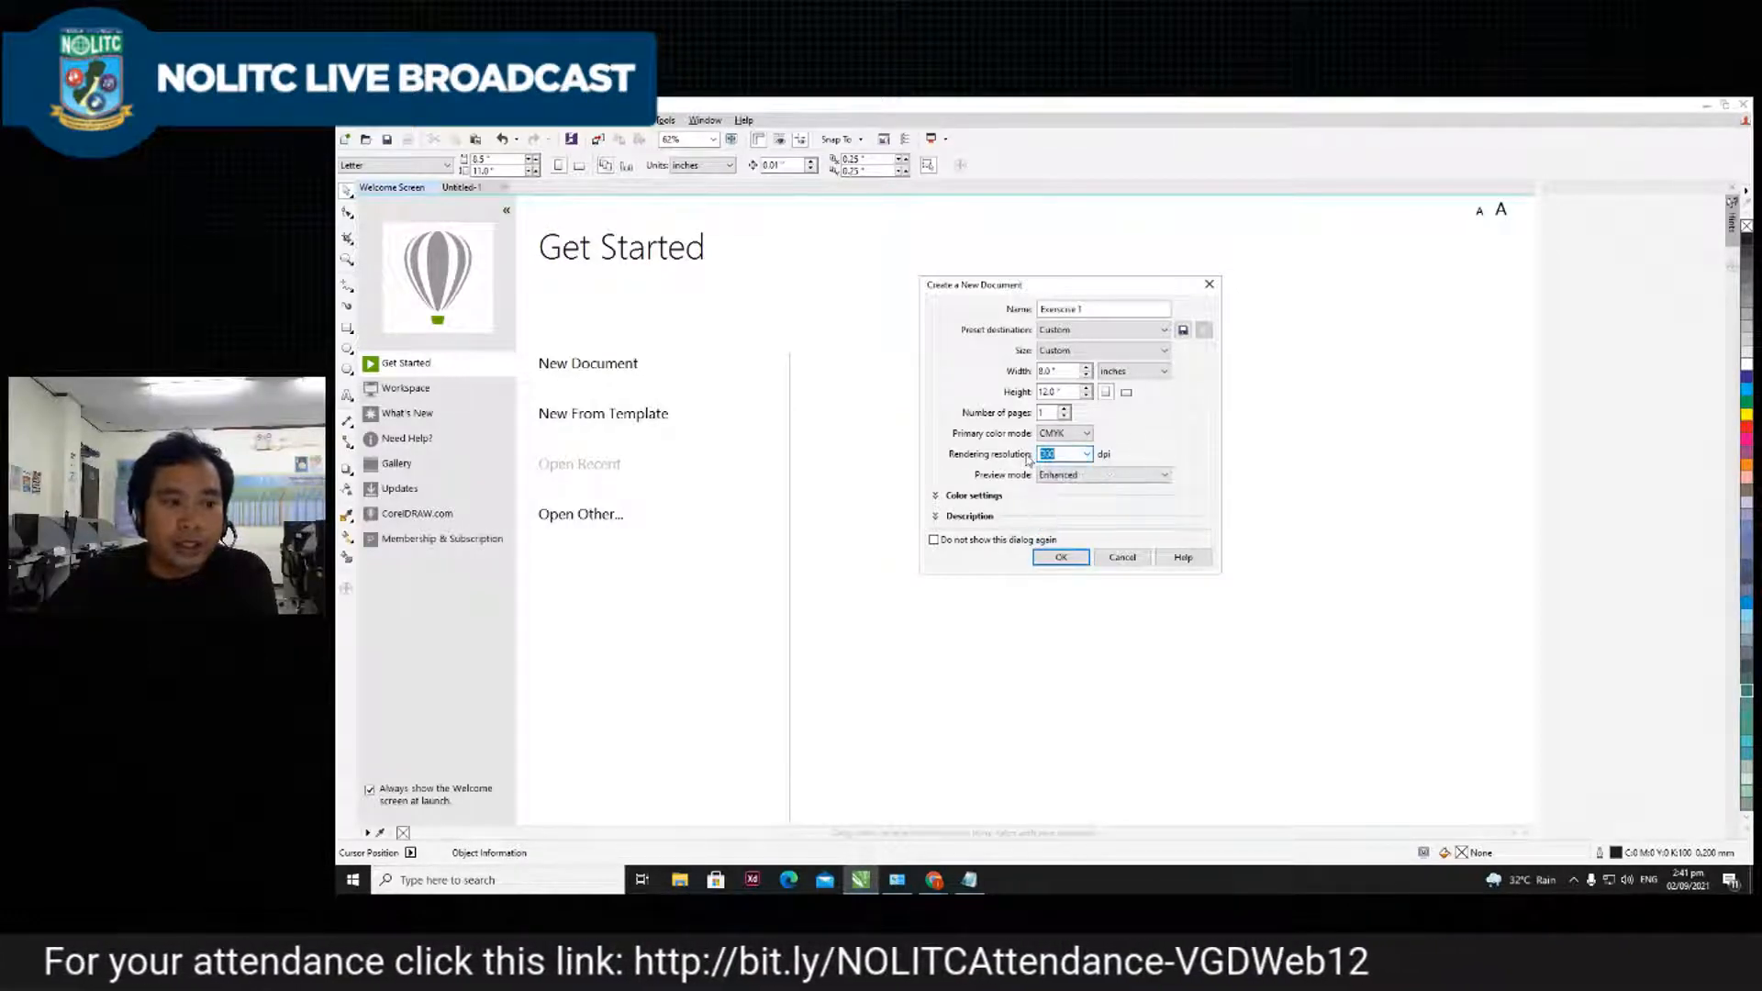
{"action": "left_click", "coordinate": [1070, 454]}
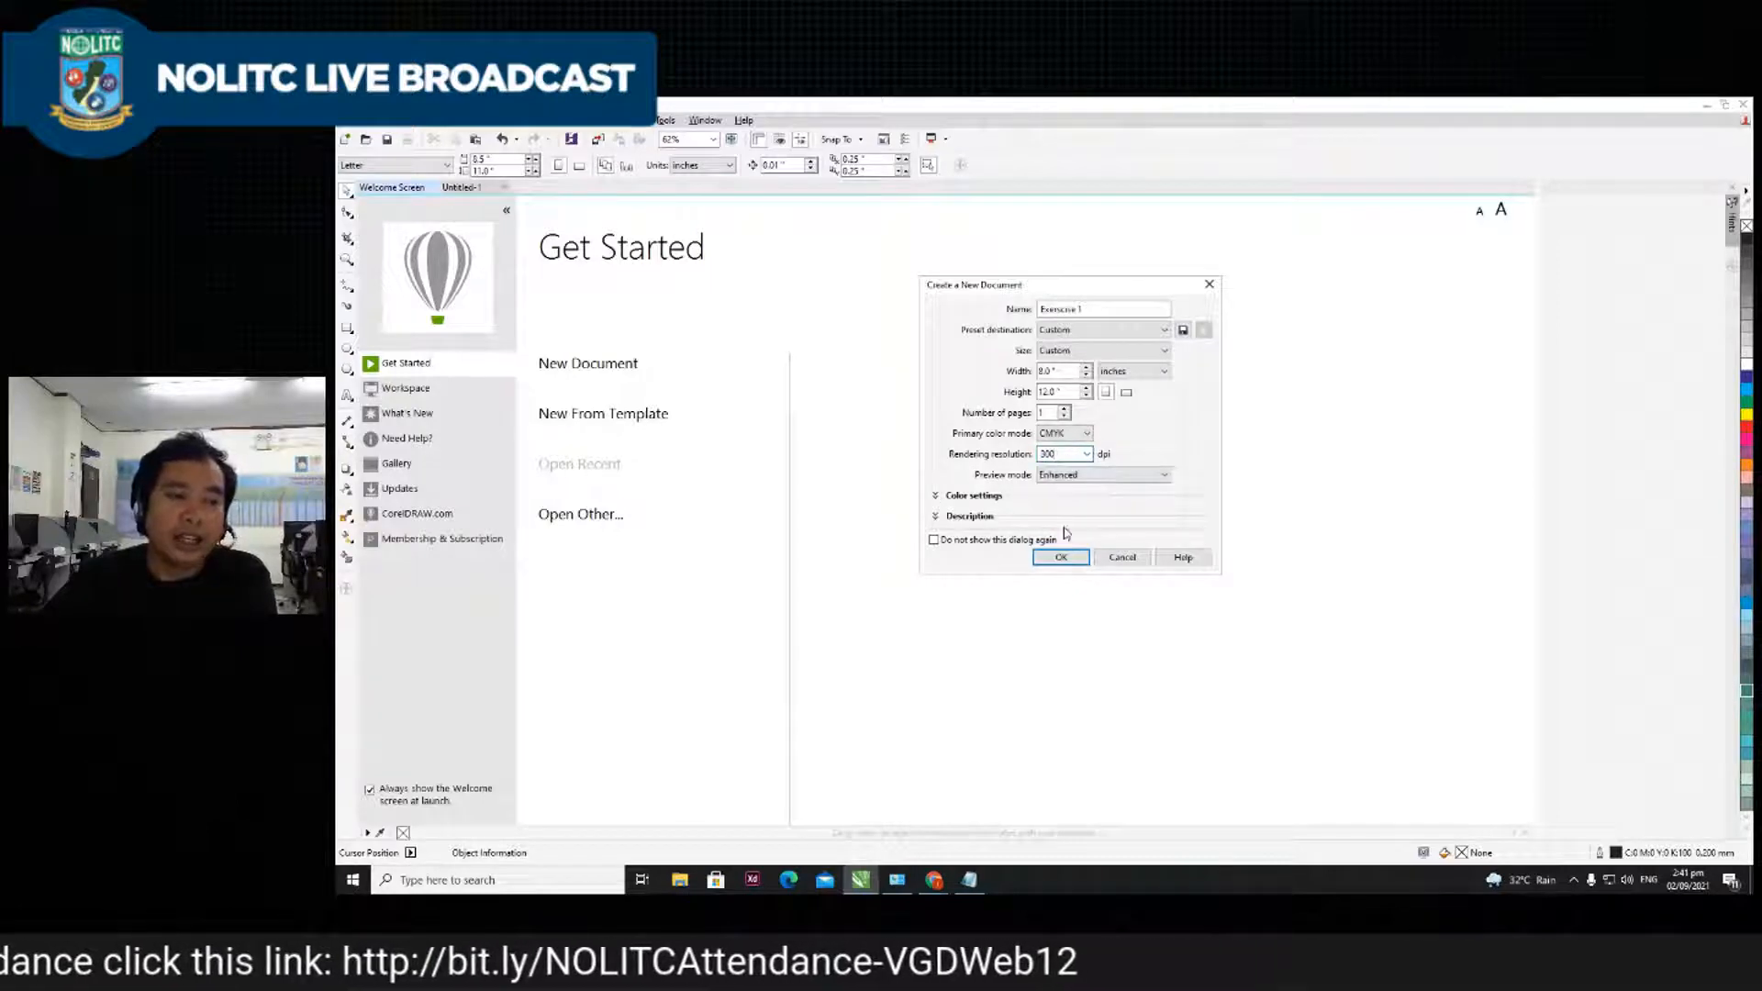
- Set the preview mode to Normal and create the Exercise 1 document
{"action": "left_click", "coordinate": [1134, 477]}
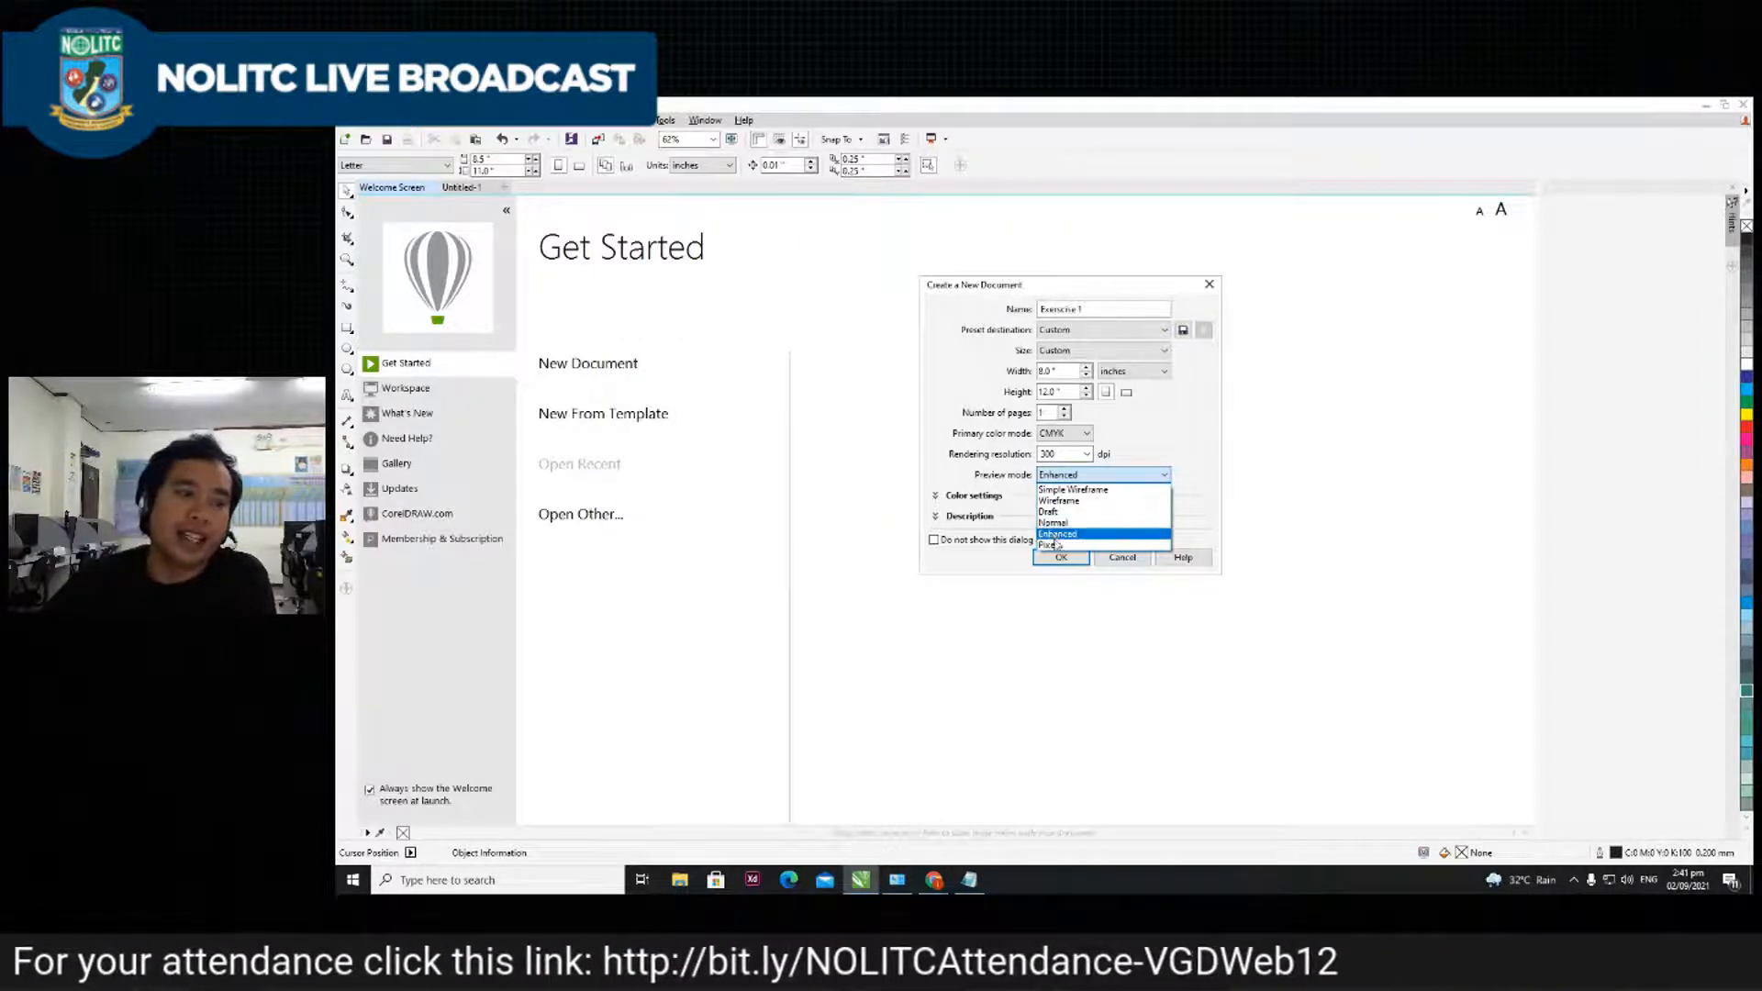
{"action": "left_click", "coordinate": [1079, 523]}
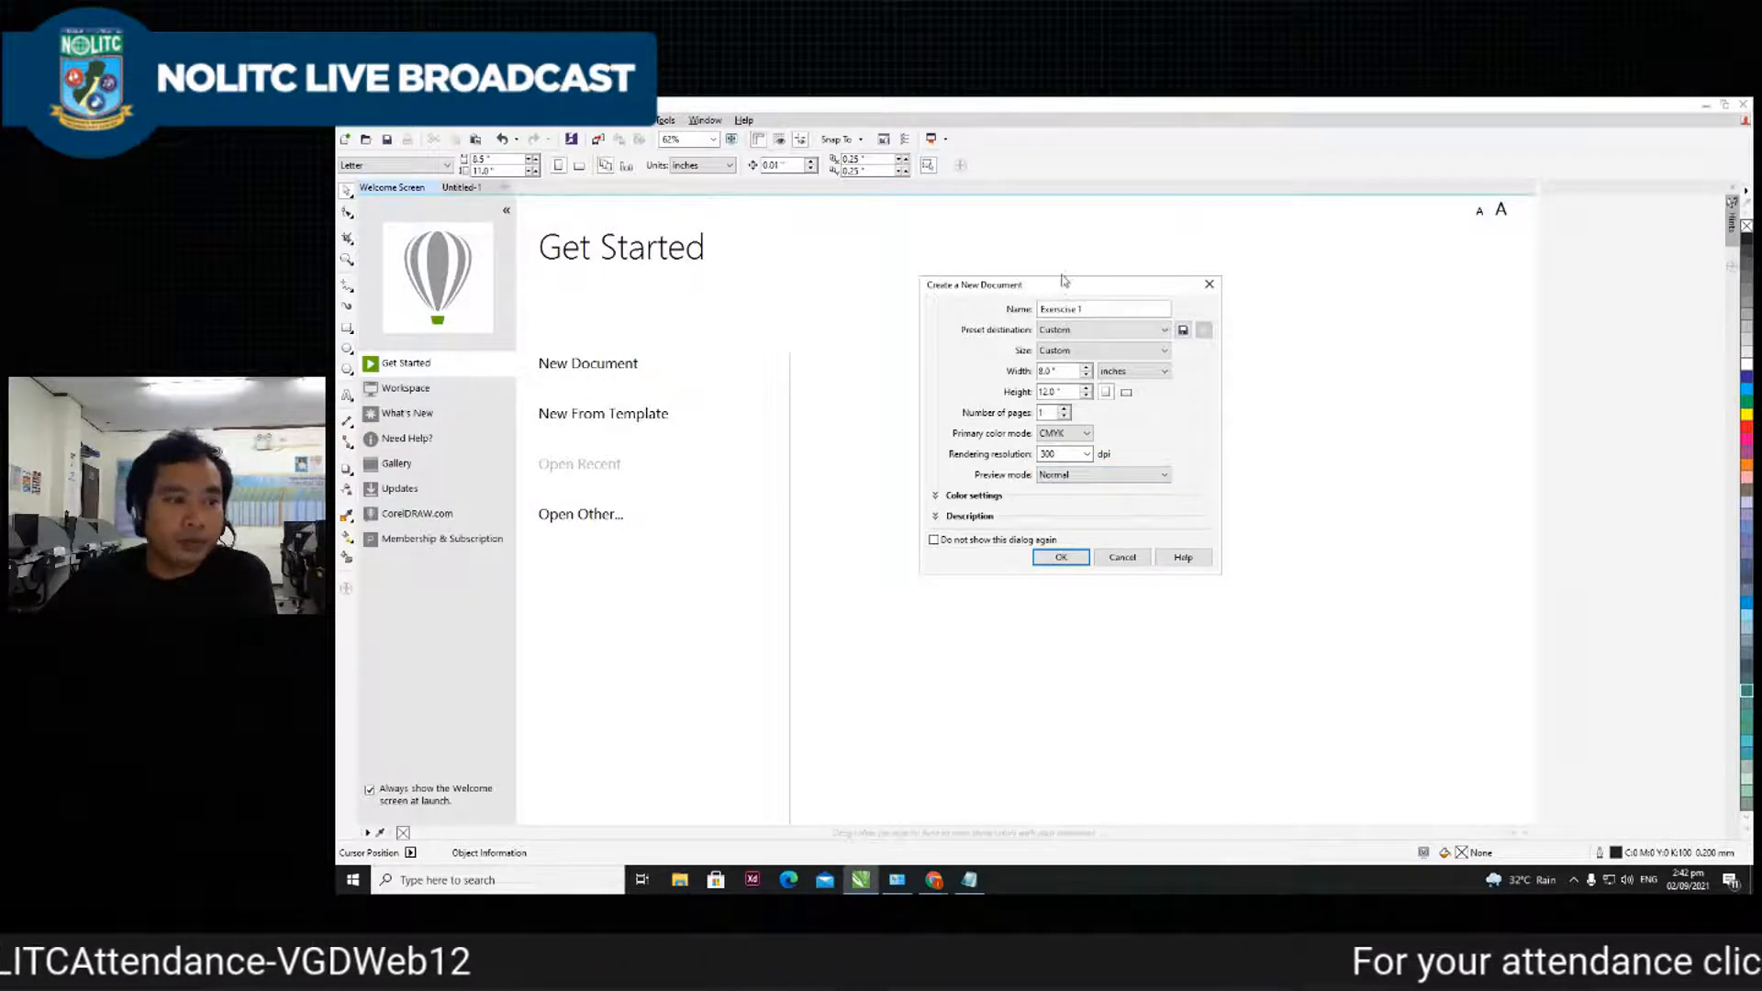
{"action": "left_click_drag", "start_coordinate": [1060, 287], "coordinate": [1030, 271]}
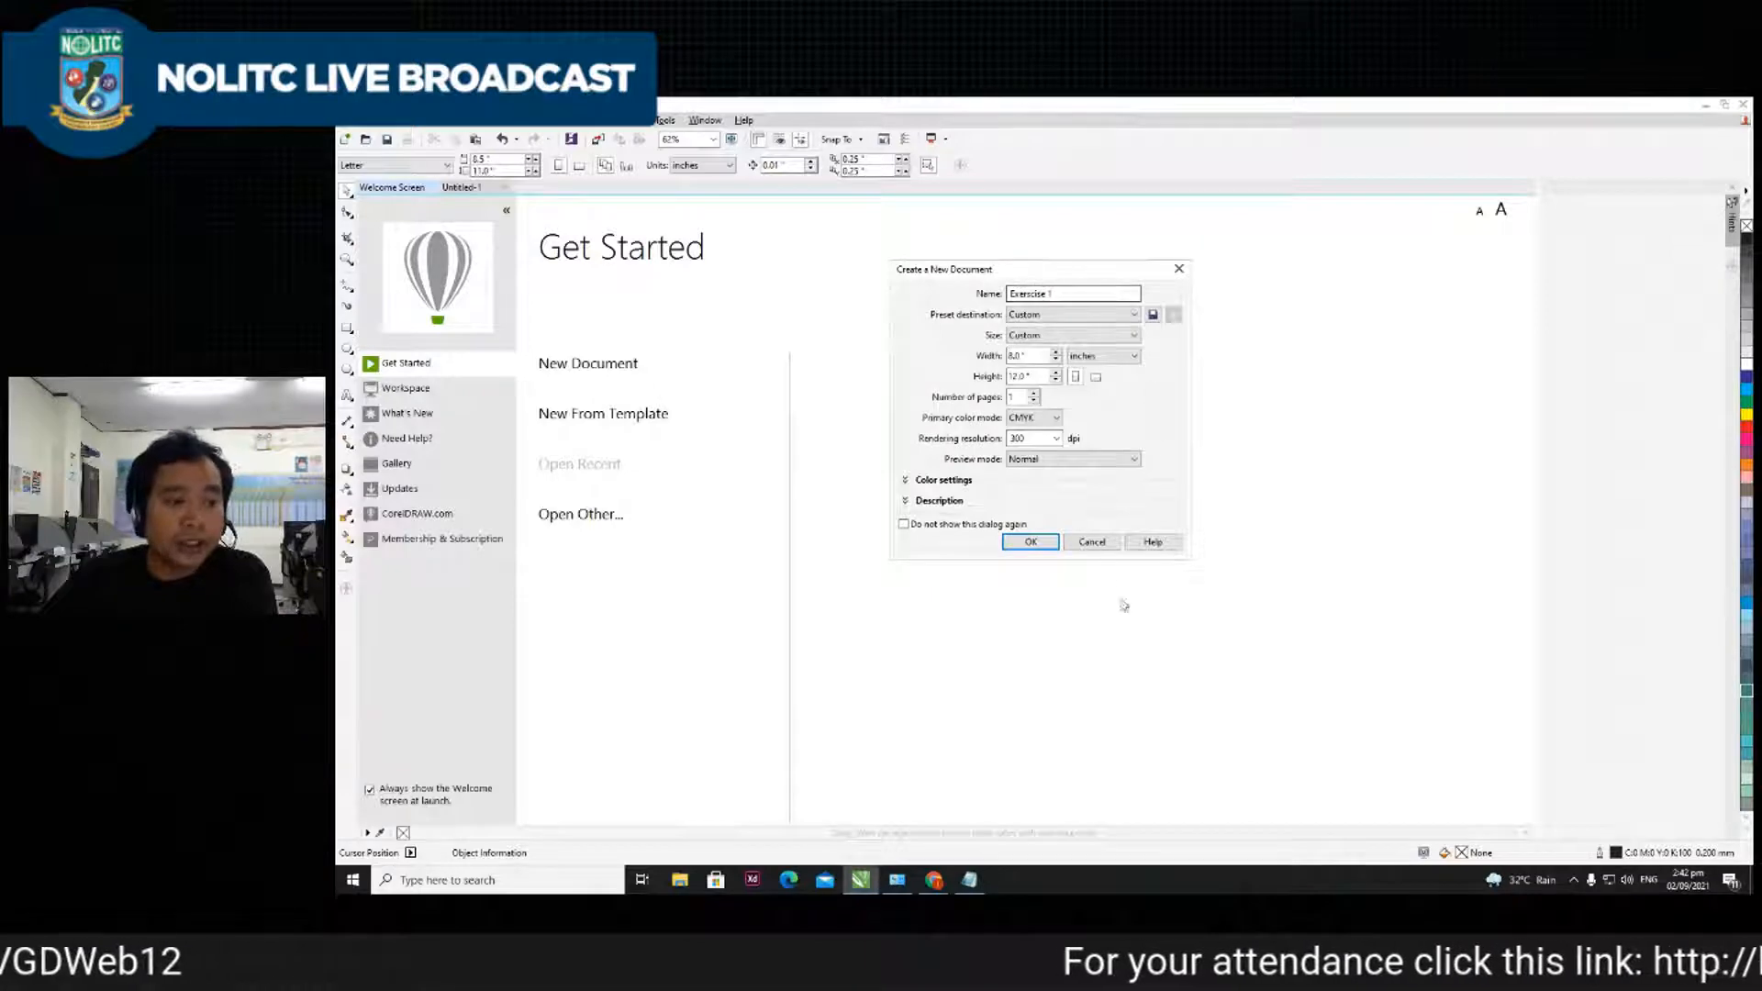
{"action": "left_click", "coordinate": [1030, 543]}
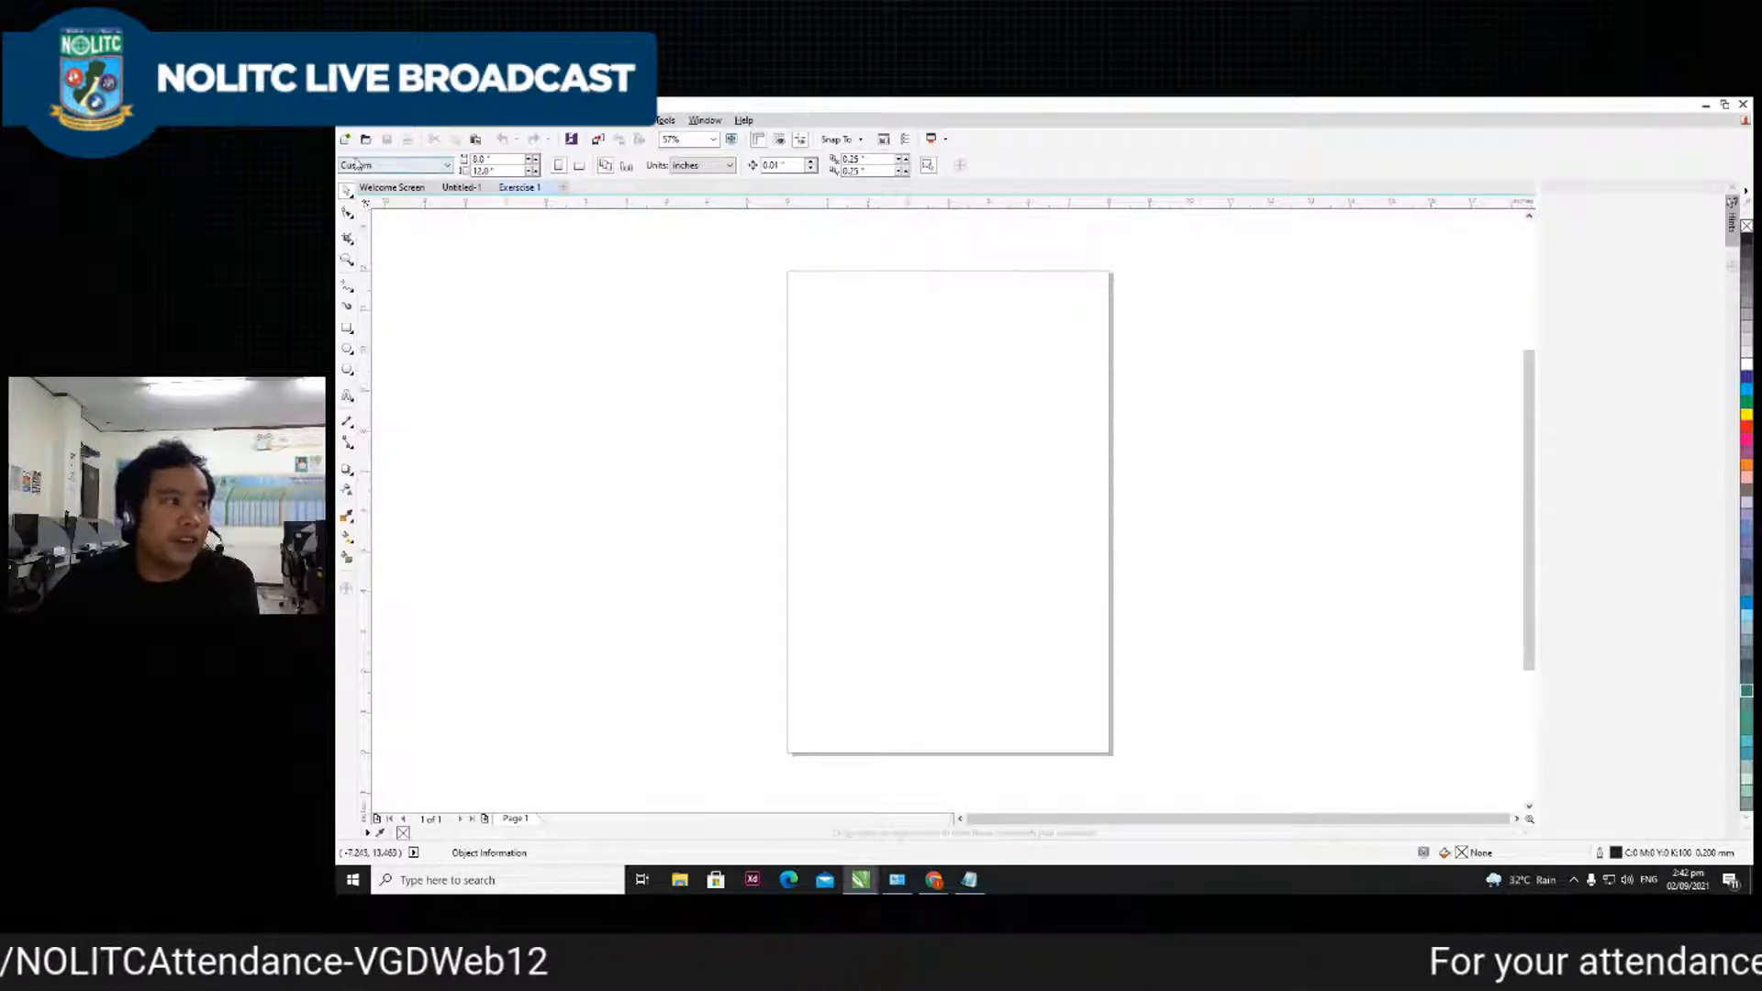
- Look through the available file, effects and window commands, including the list of dockers
{"action": "left_click", "coordinate": [348, 120]}
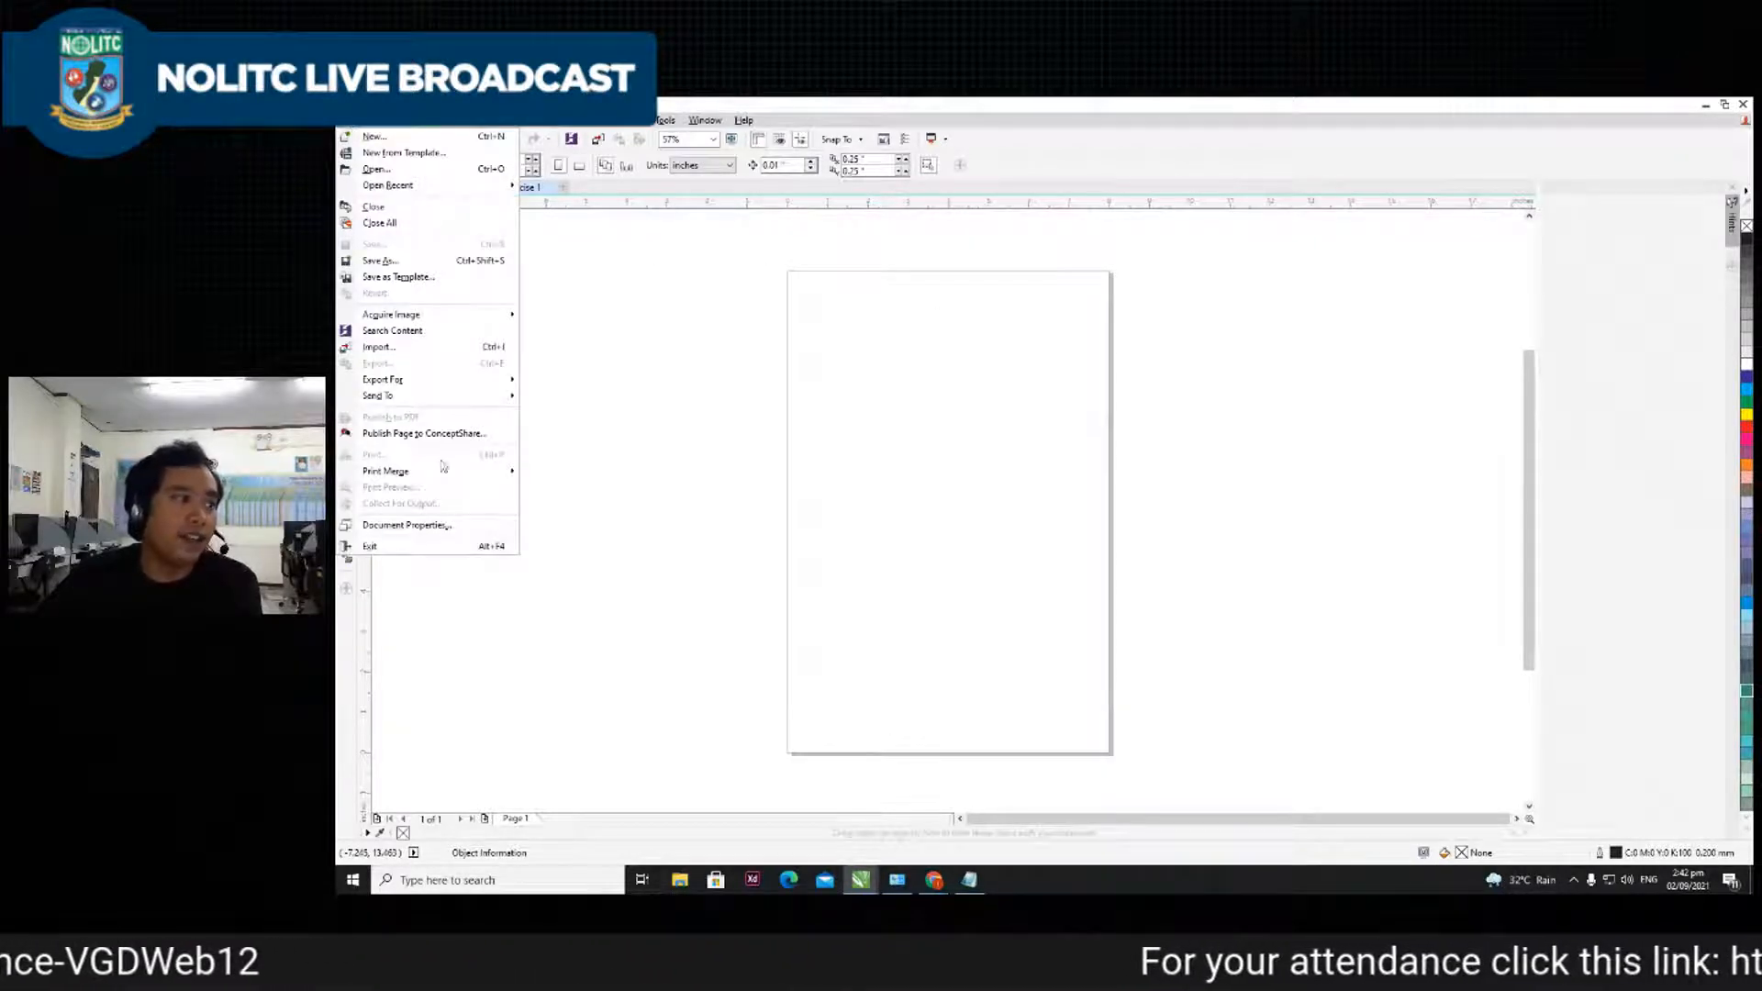
{"action": "left_click", "coordinate": [670, 360]}
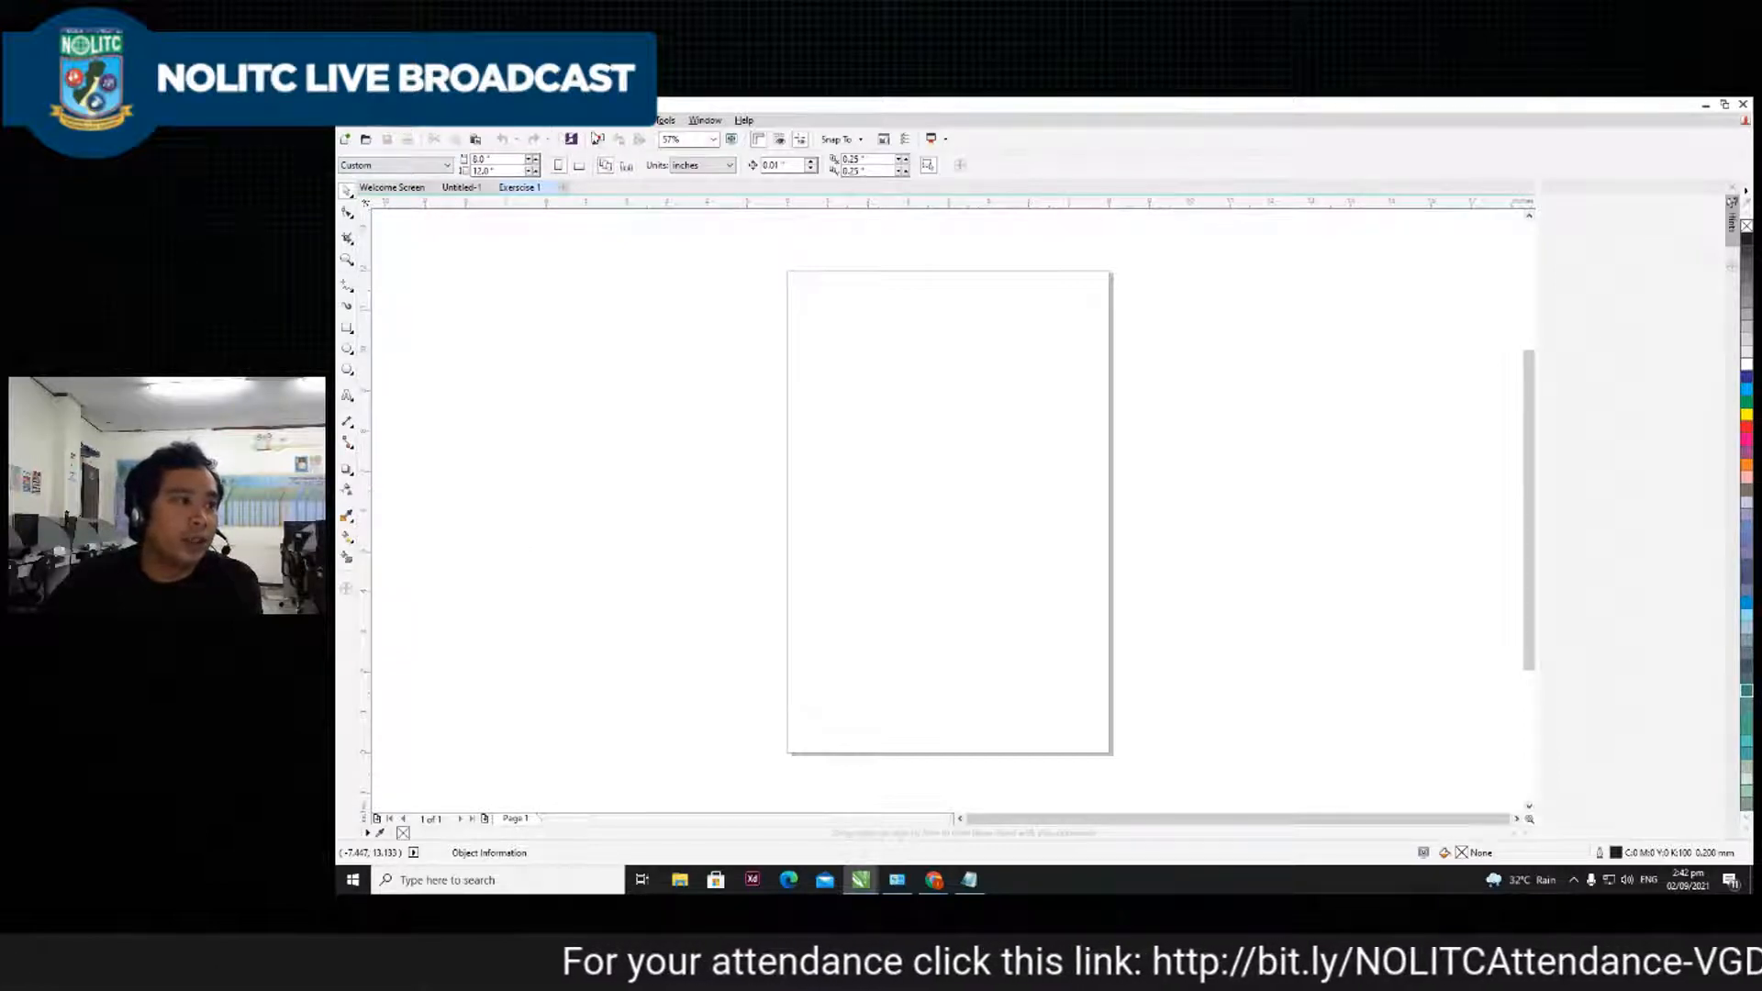
{"action": "left_click", "coordinate": [522, 127]}
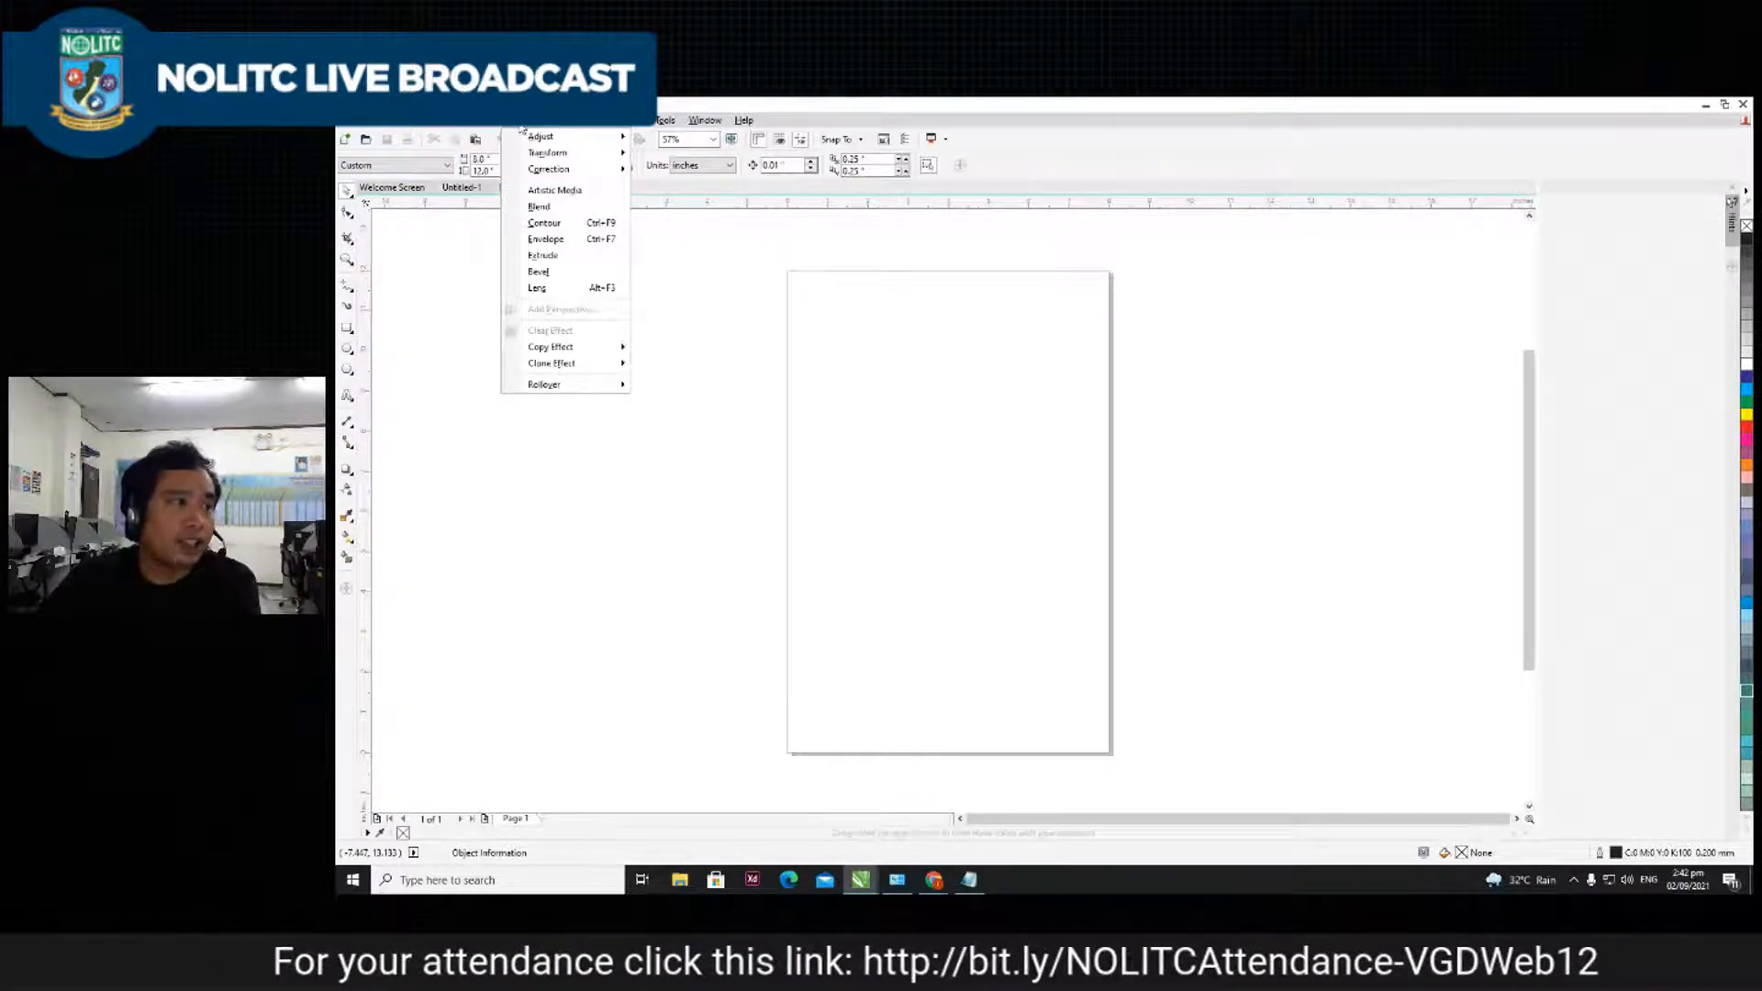
{"action": "mouse_move", "coordinate": [707, 122]}
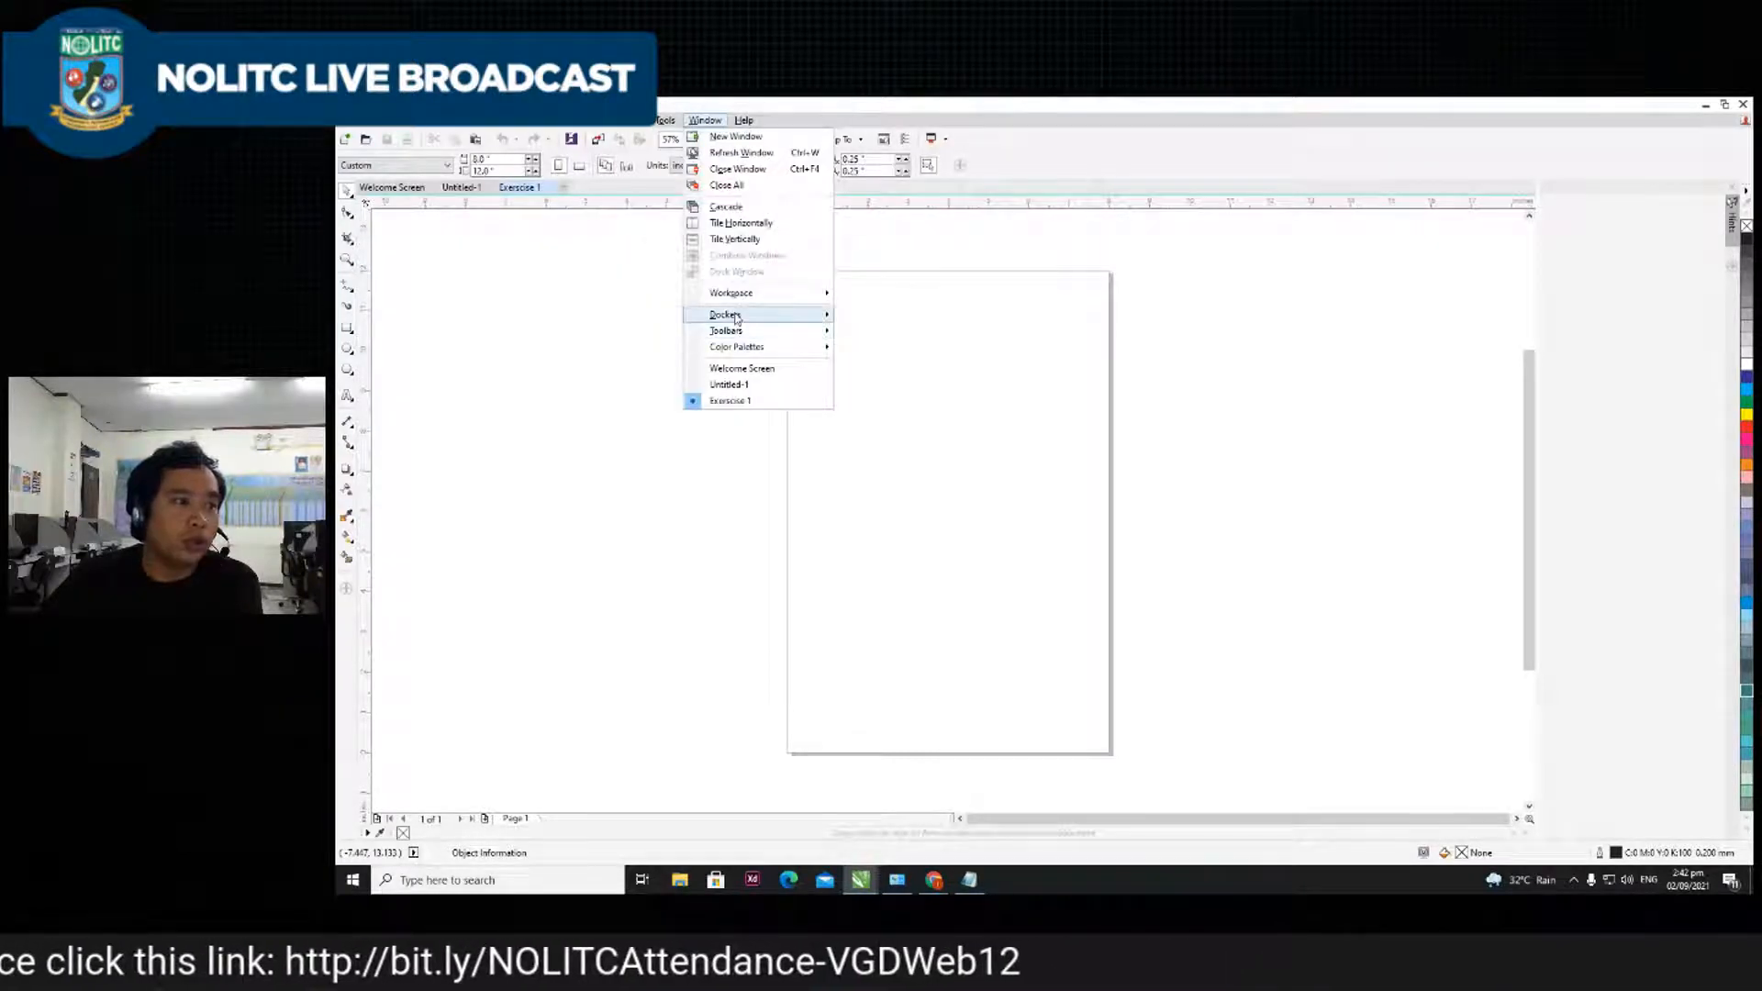
{"action": "mouse_move", "coordinate": [757, 291]}
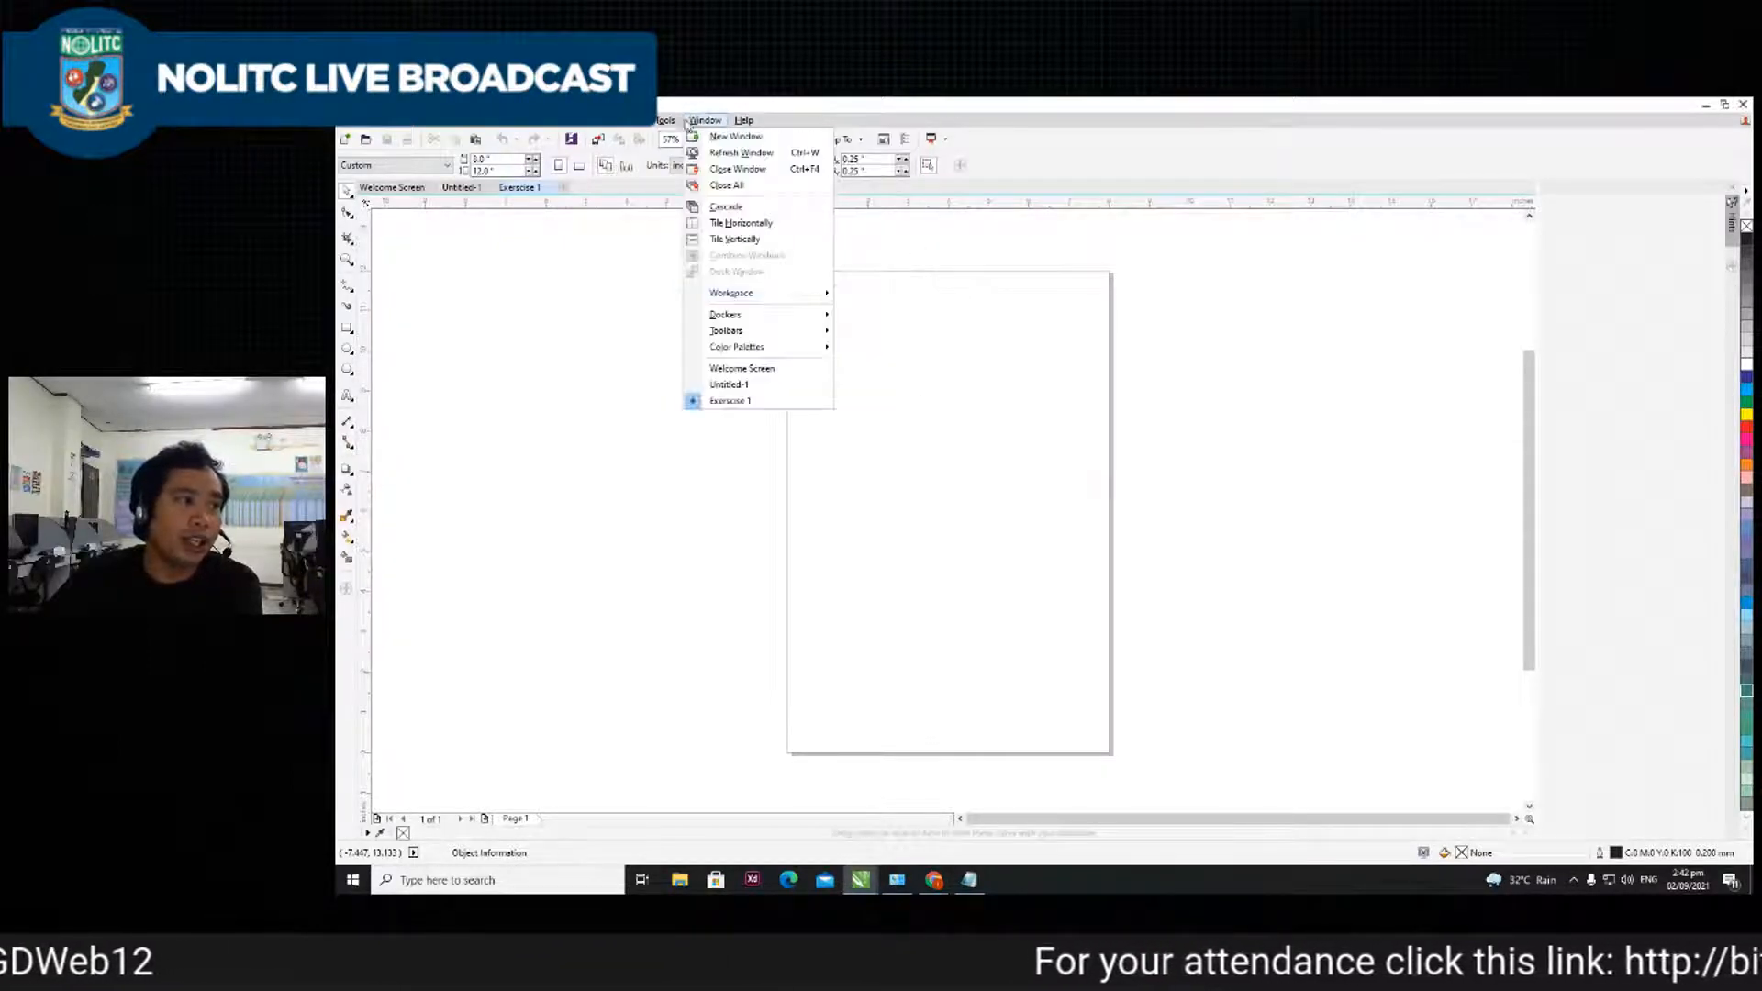
{"action": "mouse_move", "coordinate": [808, 315]}
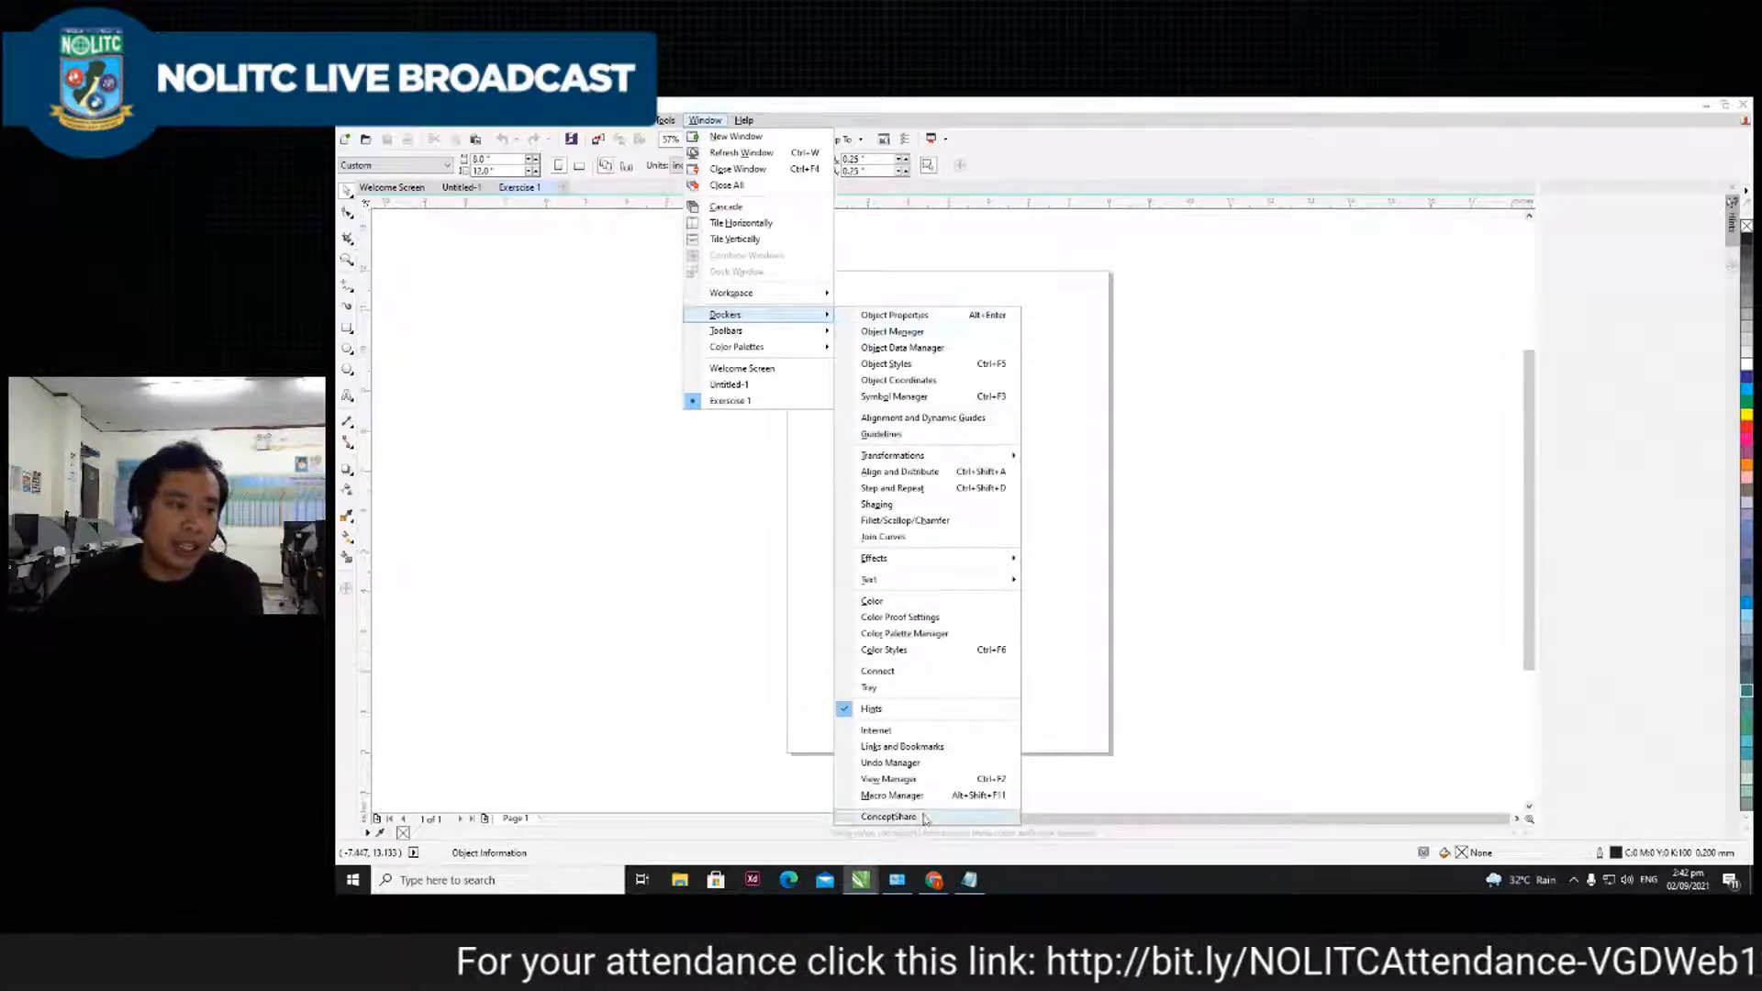
{"action": "left_click", "coordinate": [551, 541]}
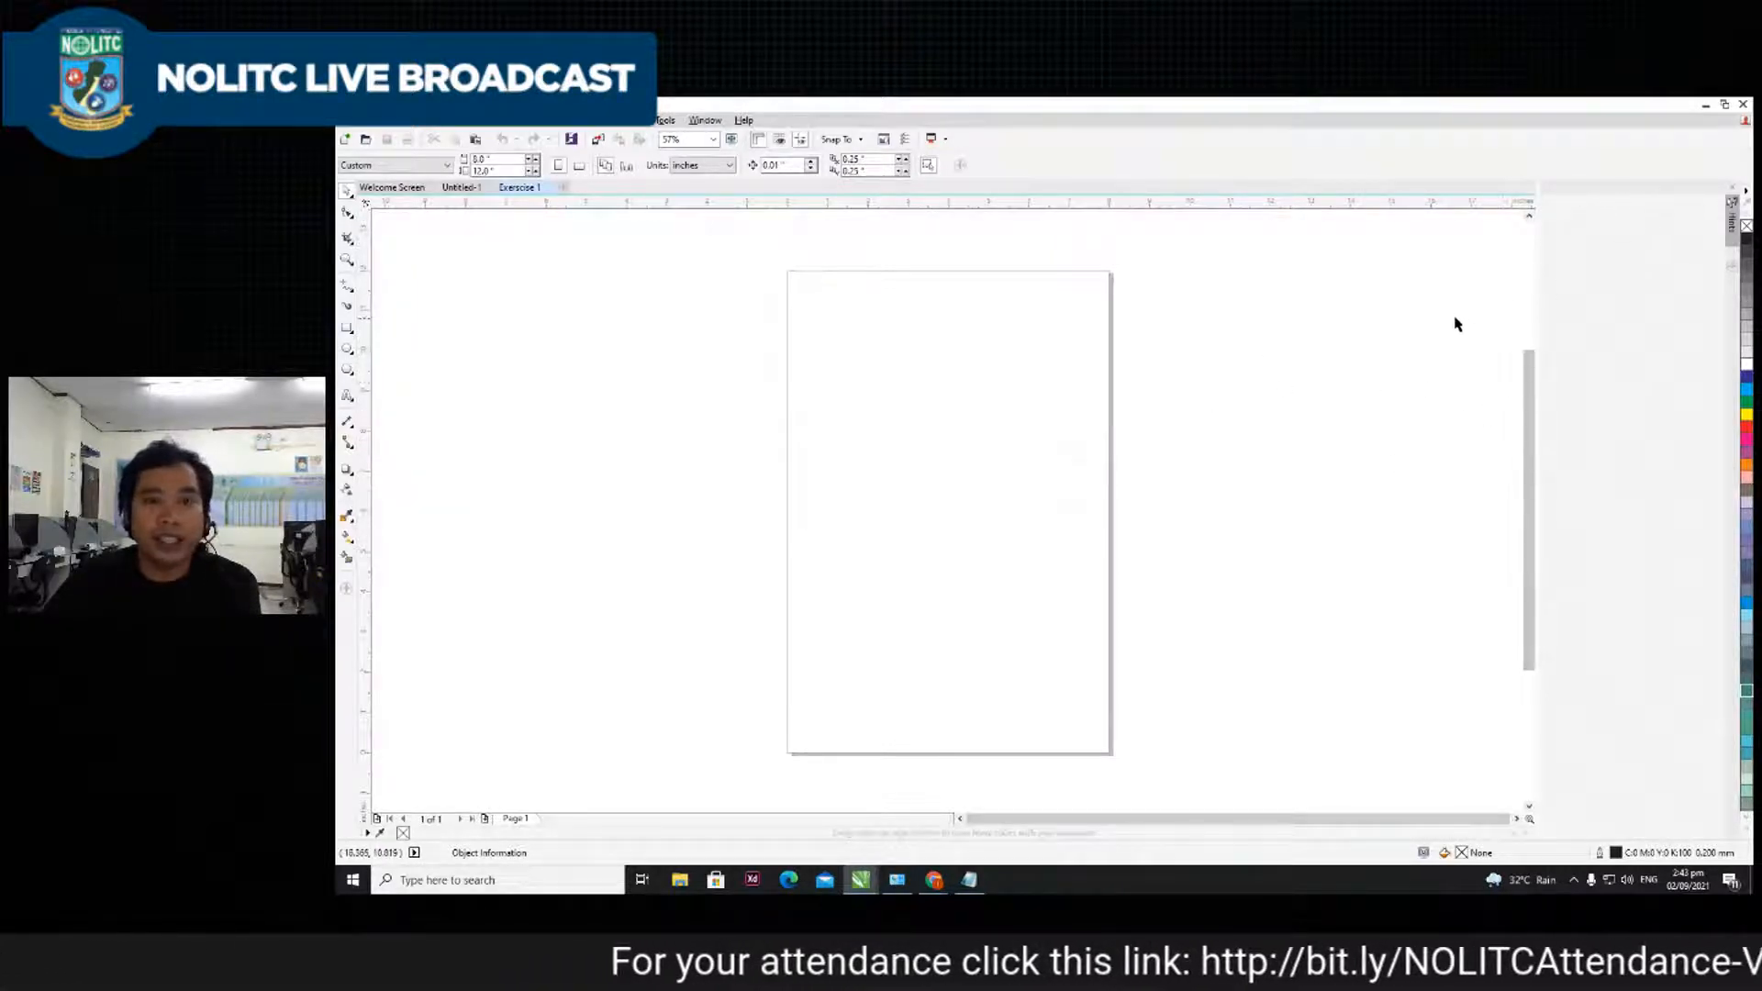
- Undock the Default Palette and the Hints docker and place them as floating panels beside the page
{"action": "left_click_drag", "start_coordinate": [1746, 183], "coordinate": [1420, 248]}
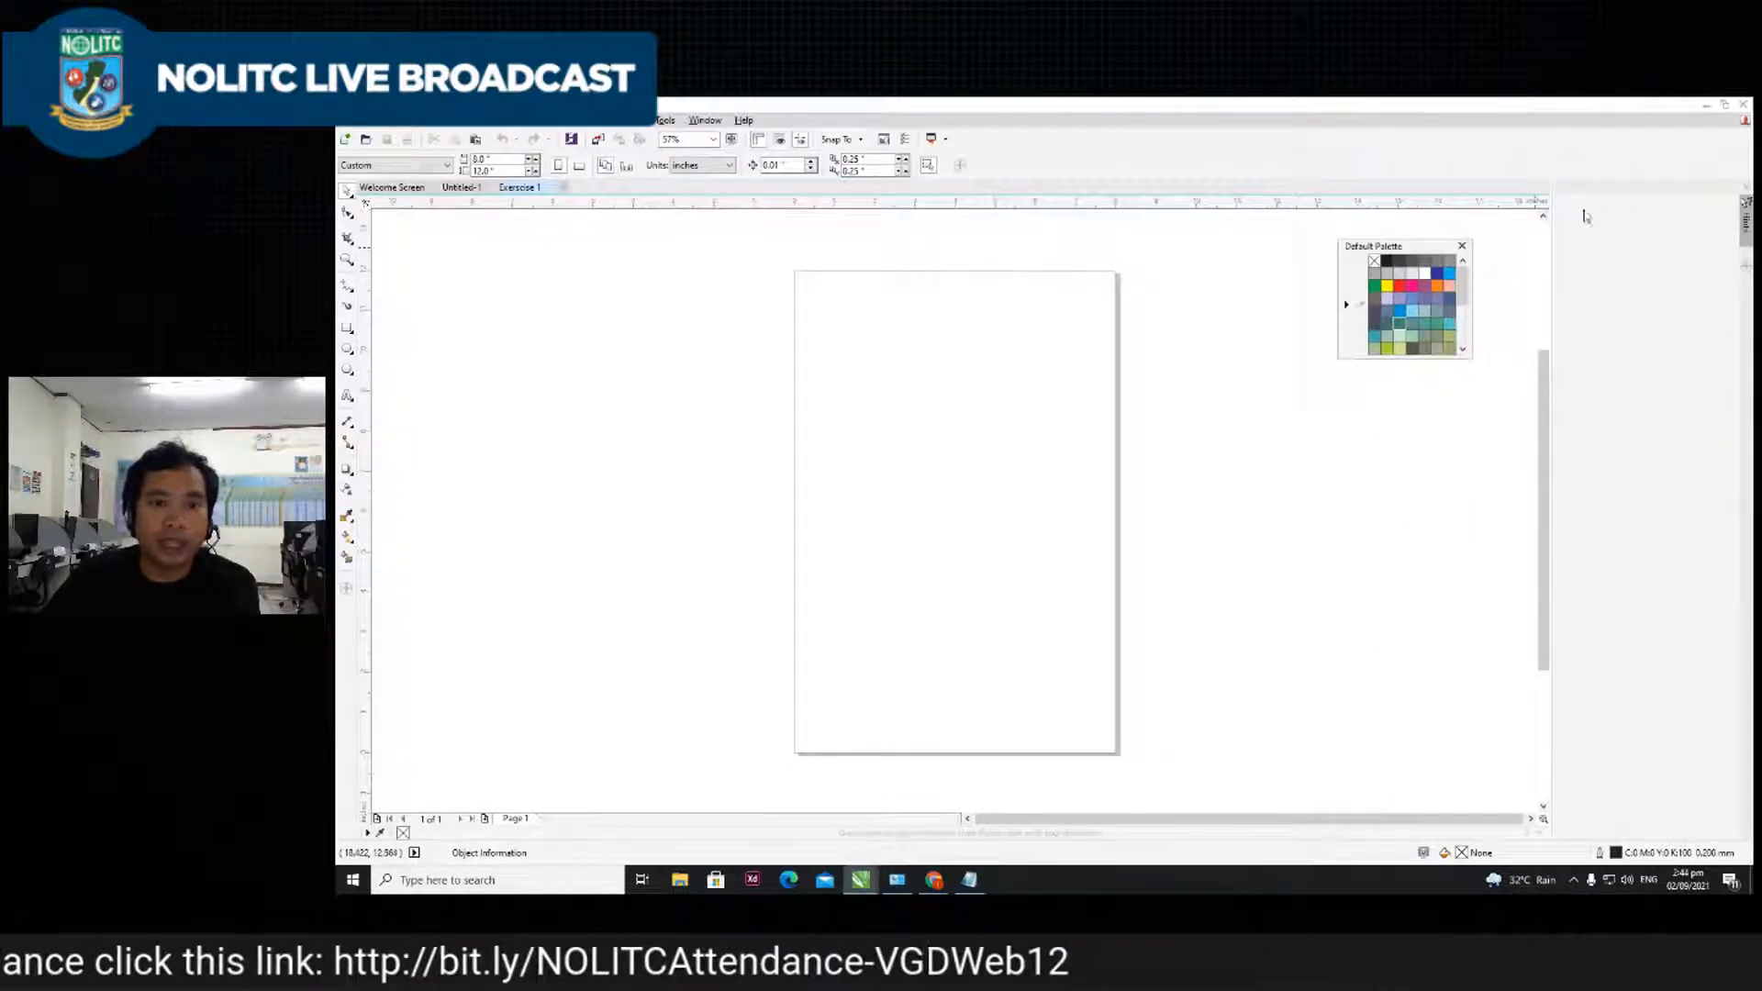
{"action": "left_click_drag", "start_coordinate": [1744, 202], "coordinate": [1519, 504]}
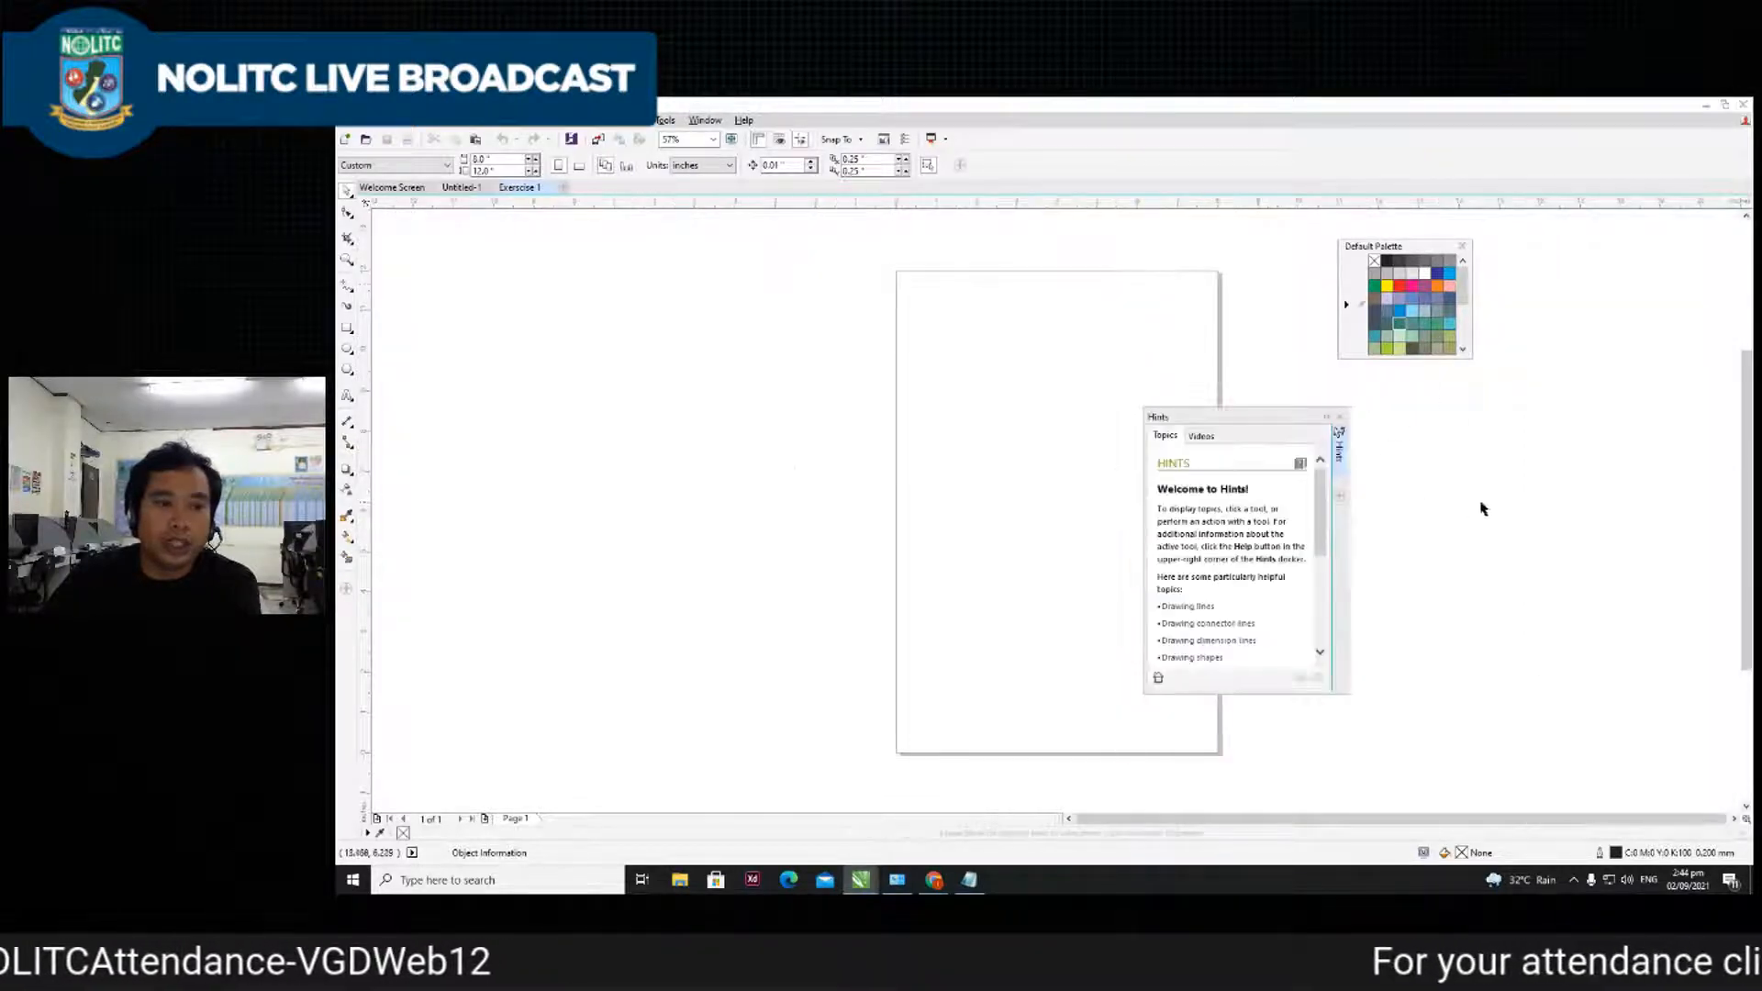
{"action": "left_click_drag", "start_coordinate": [1230, 411], "coordinate": [1463, 416]}
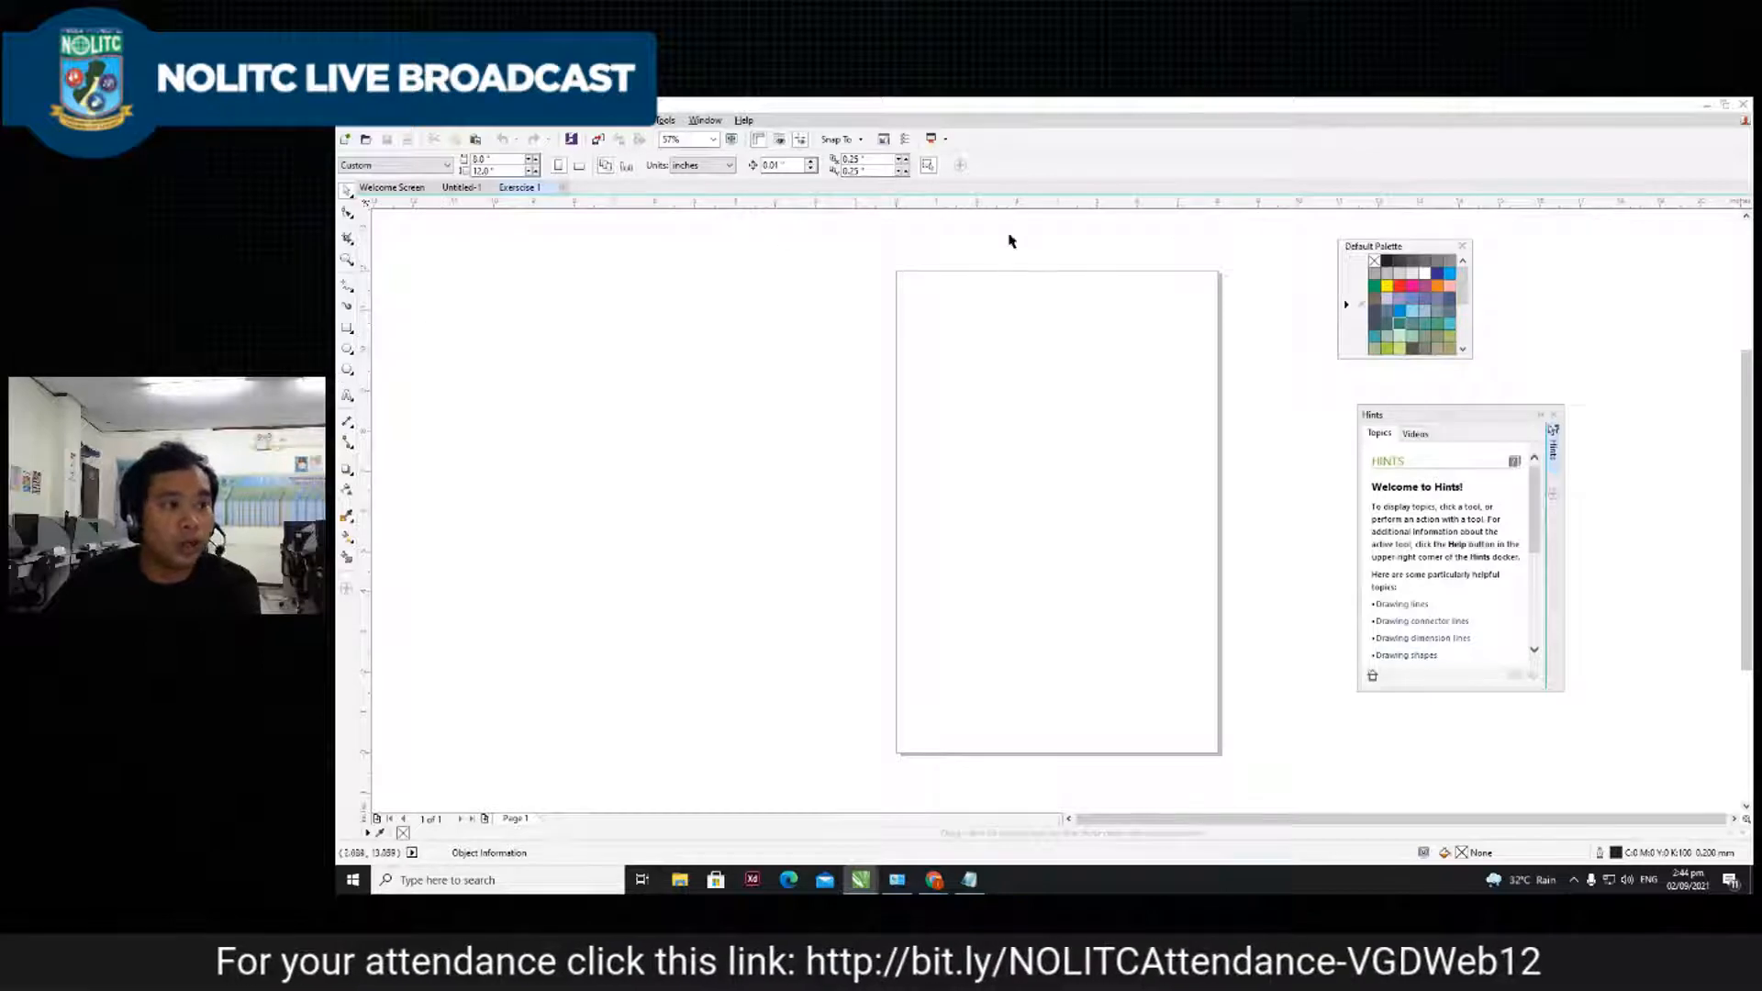
- Unlock the toolbars and detach the Toolbox, Property Bar and Standard toolbar as floating bars
{"action": "right_click", "coordinate": [1016, 168]}
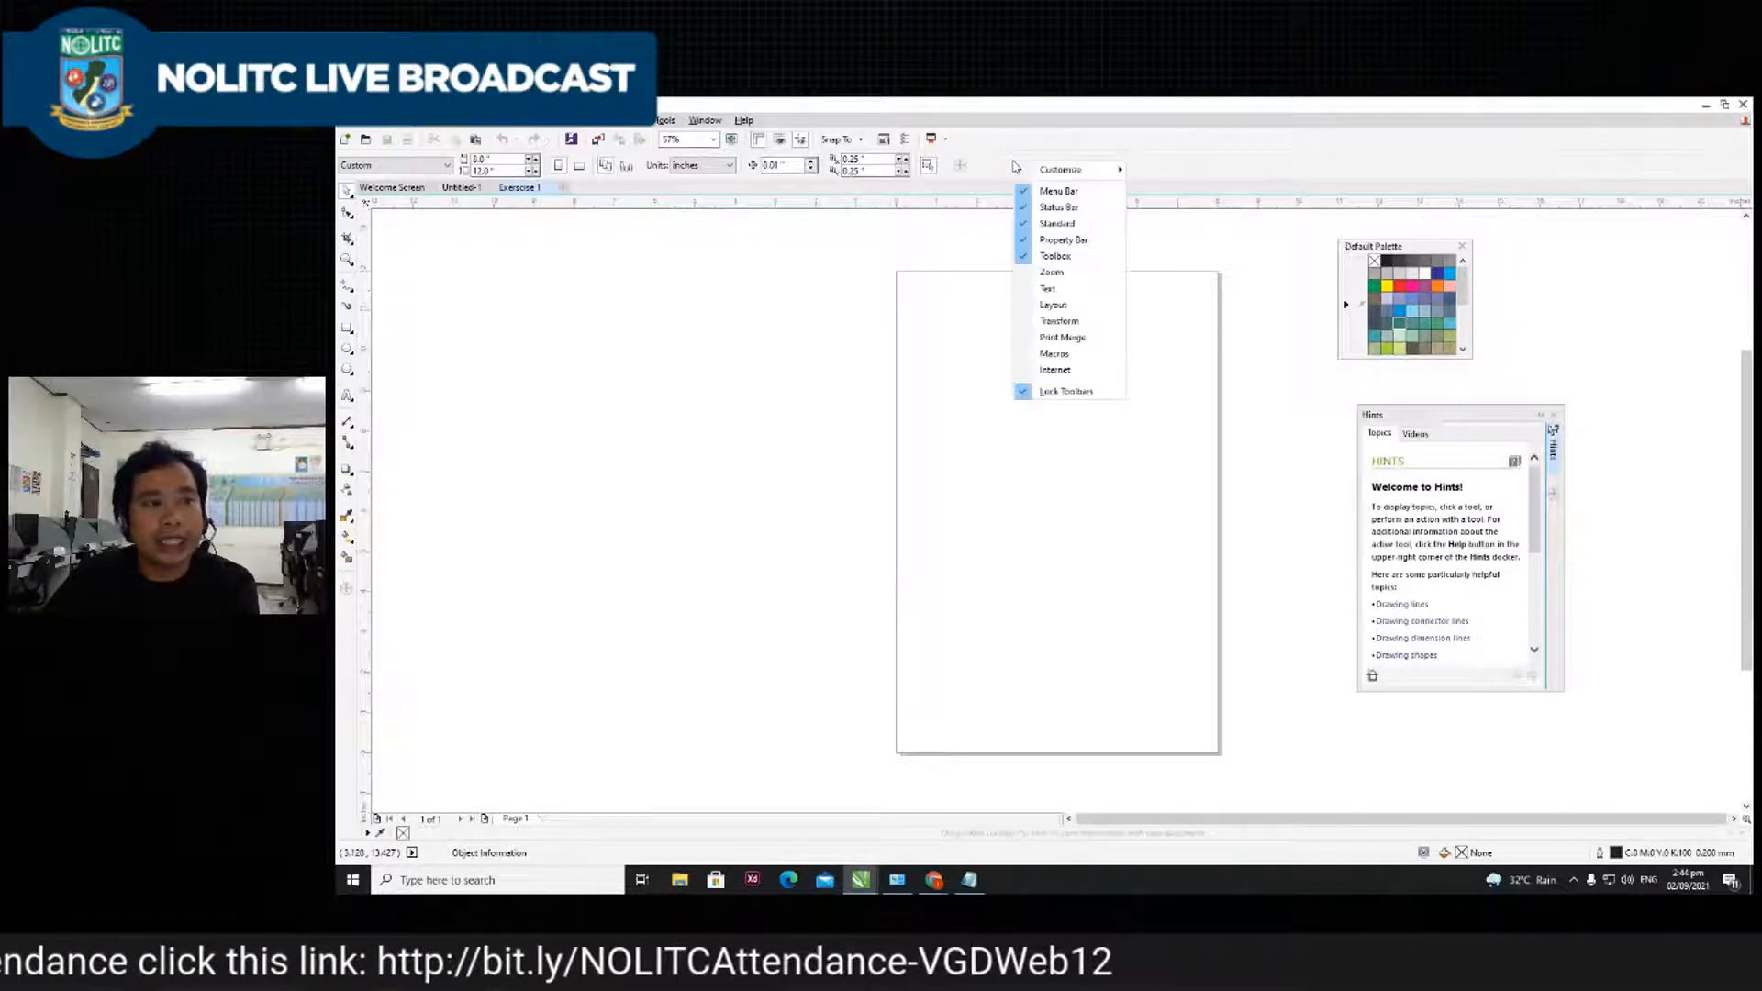
{"action": "left_click", "coordinate": [1025, 394]}
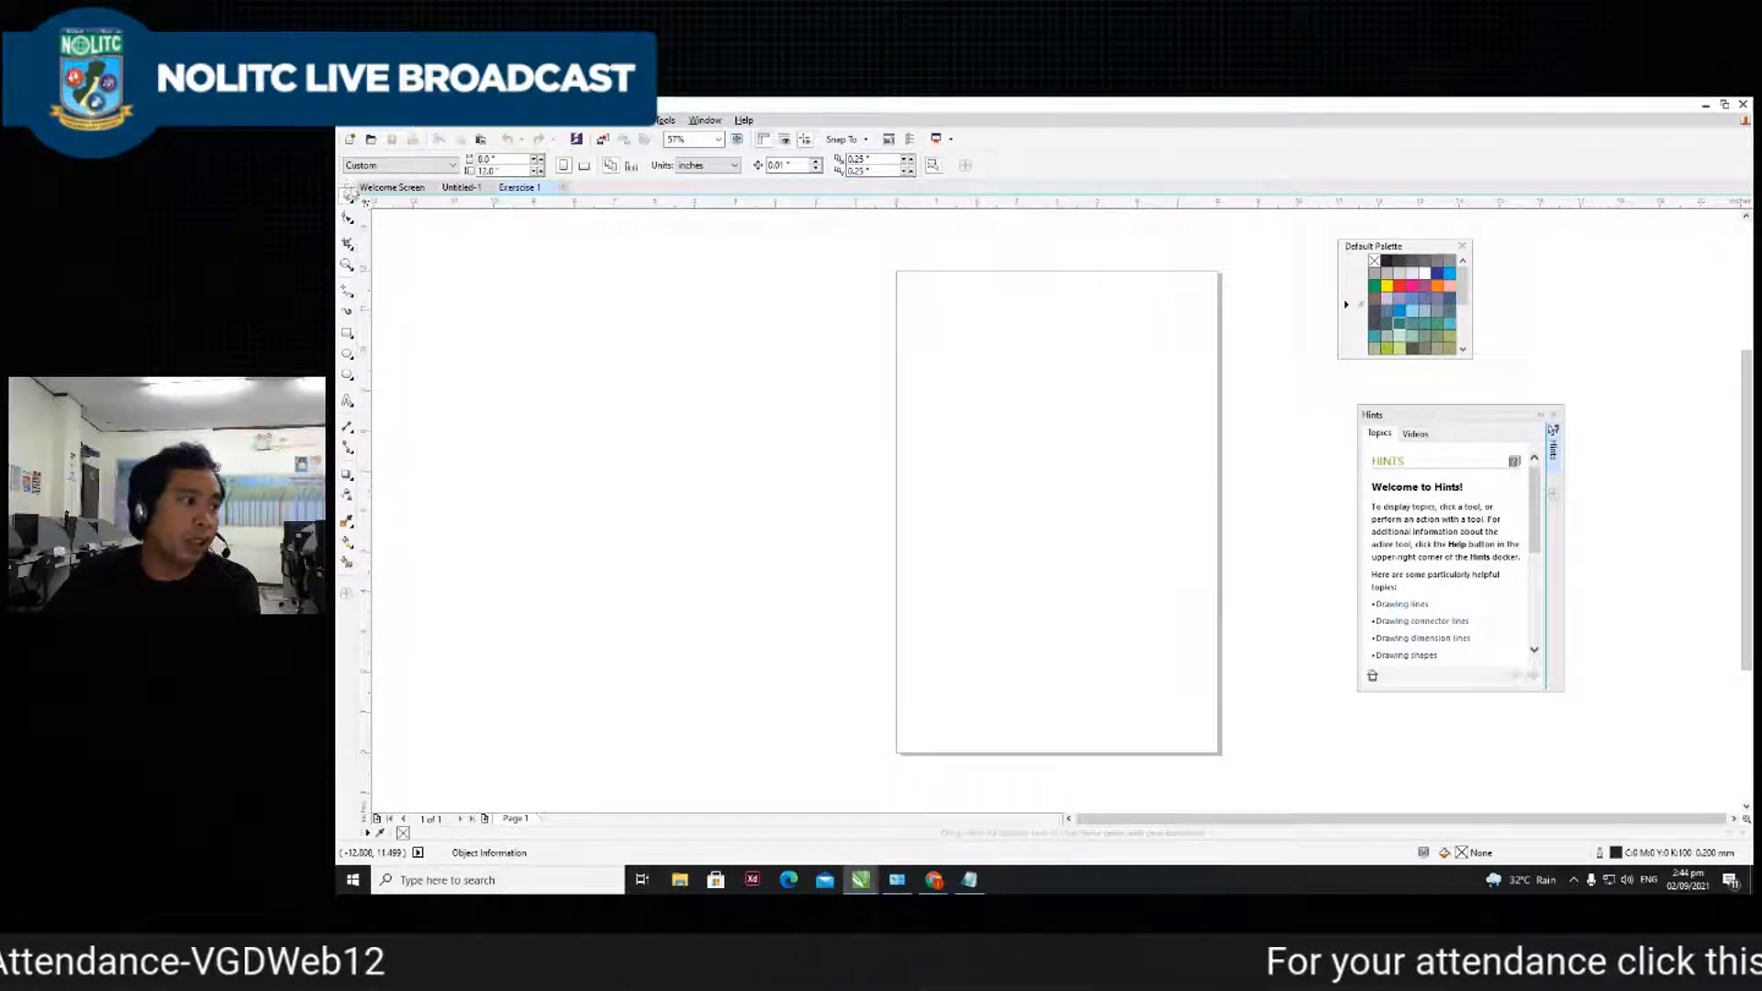
{"action": "left_click_drag", "start_coordinate": [346, 190], "coordinate": [486, 278]}
{"action": "left_click_drag", "start_coordinate": [340, 165], "coordinate": [450, 234]}
{"action": "left_click_drag", "start_coordinate": [350, 143], "coordinate": [426, 177]}
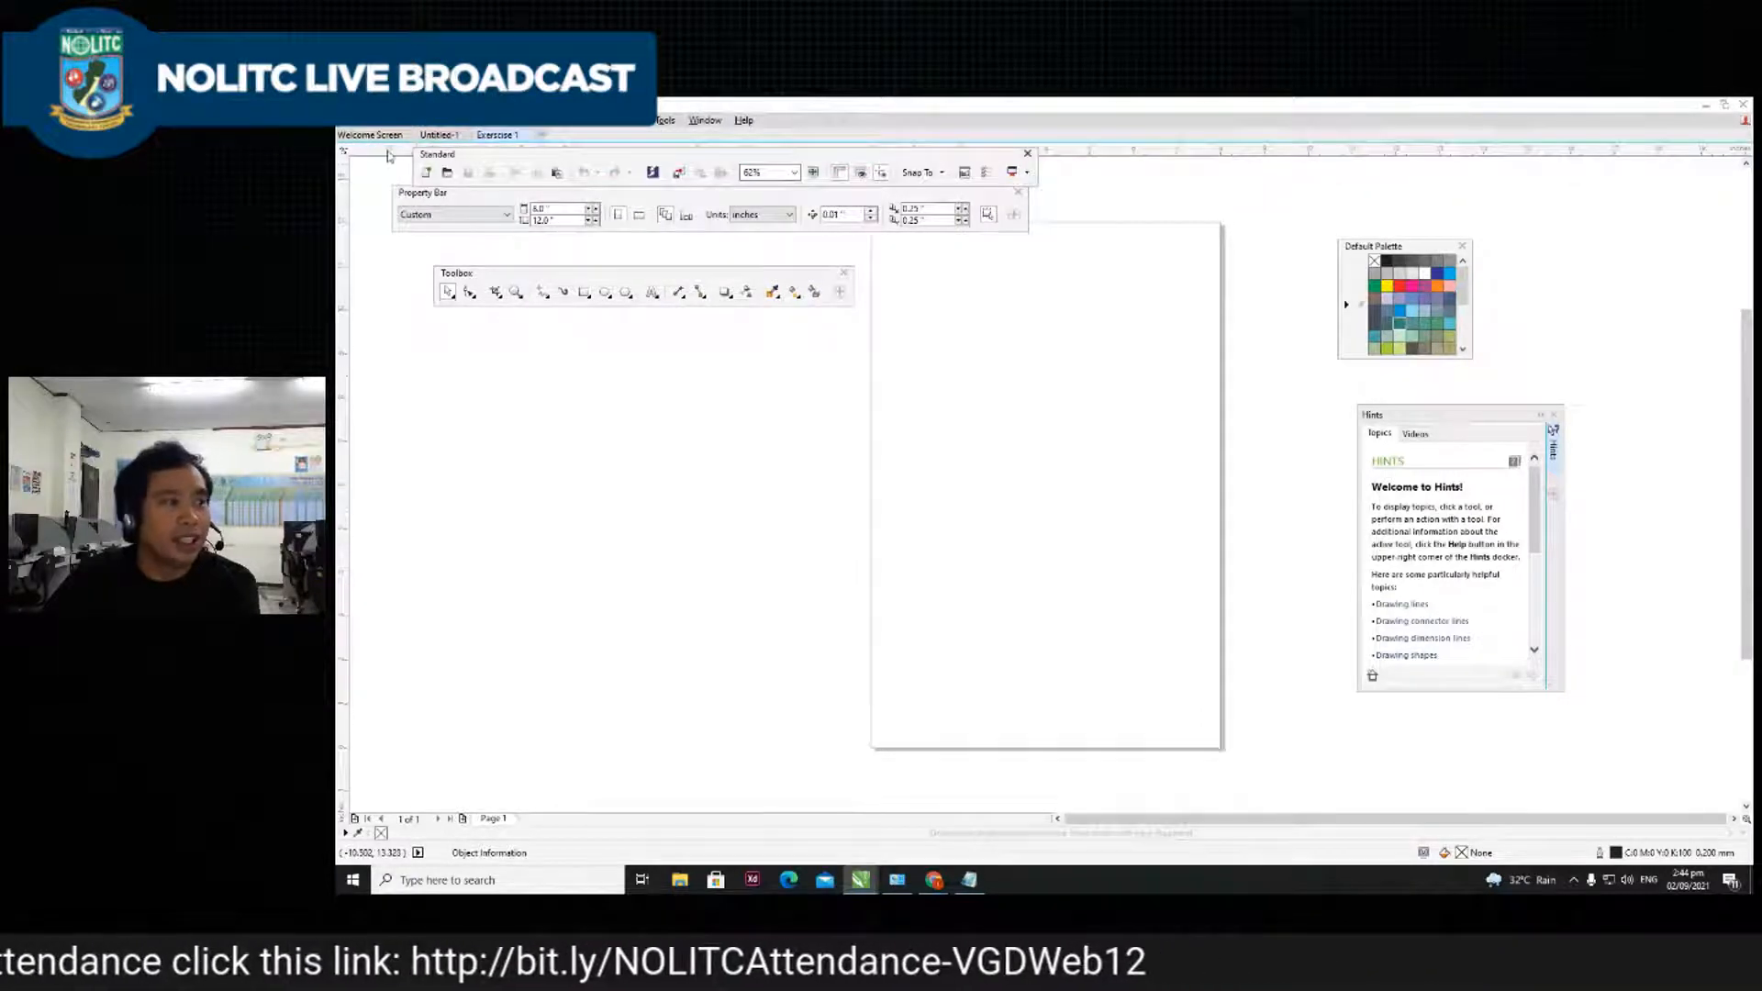
- Dock the Standard toolbar and Property Bar horizontally above the page, and redock the Toolbox vertically along the workspace edge
{"action": "left_click_drag", "start_coordinate": [700, 158], "coordinate": [588, 181]}
{"action": "left_click_drag", "start_coordinate": [677, 147], "coordinate": [641, 130]}
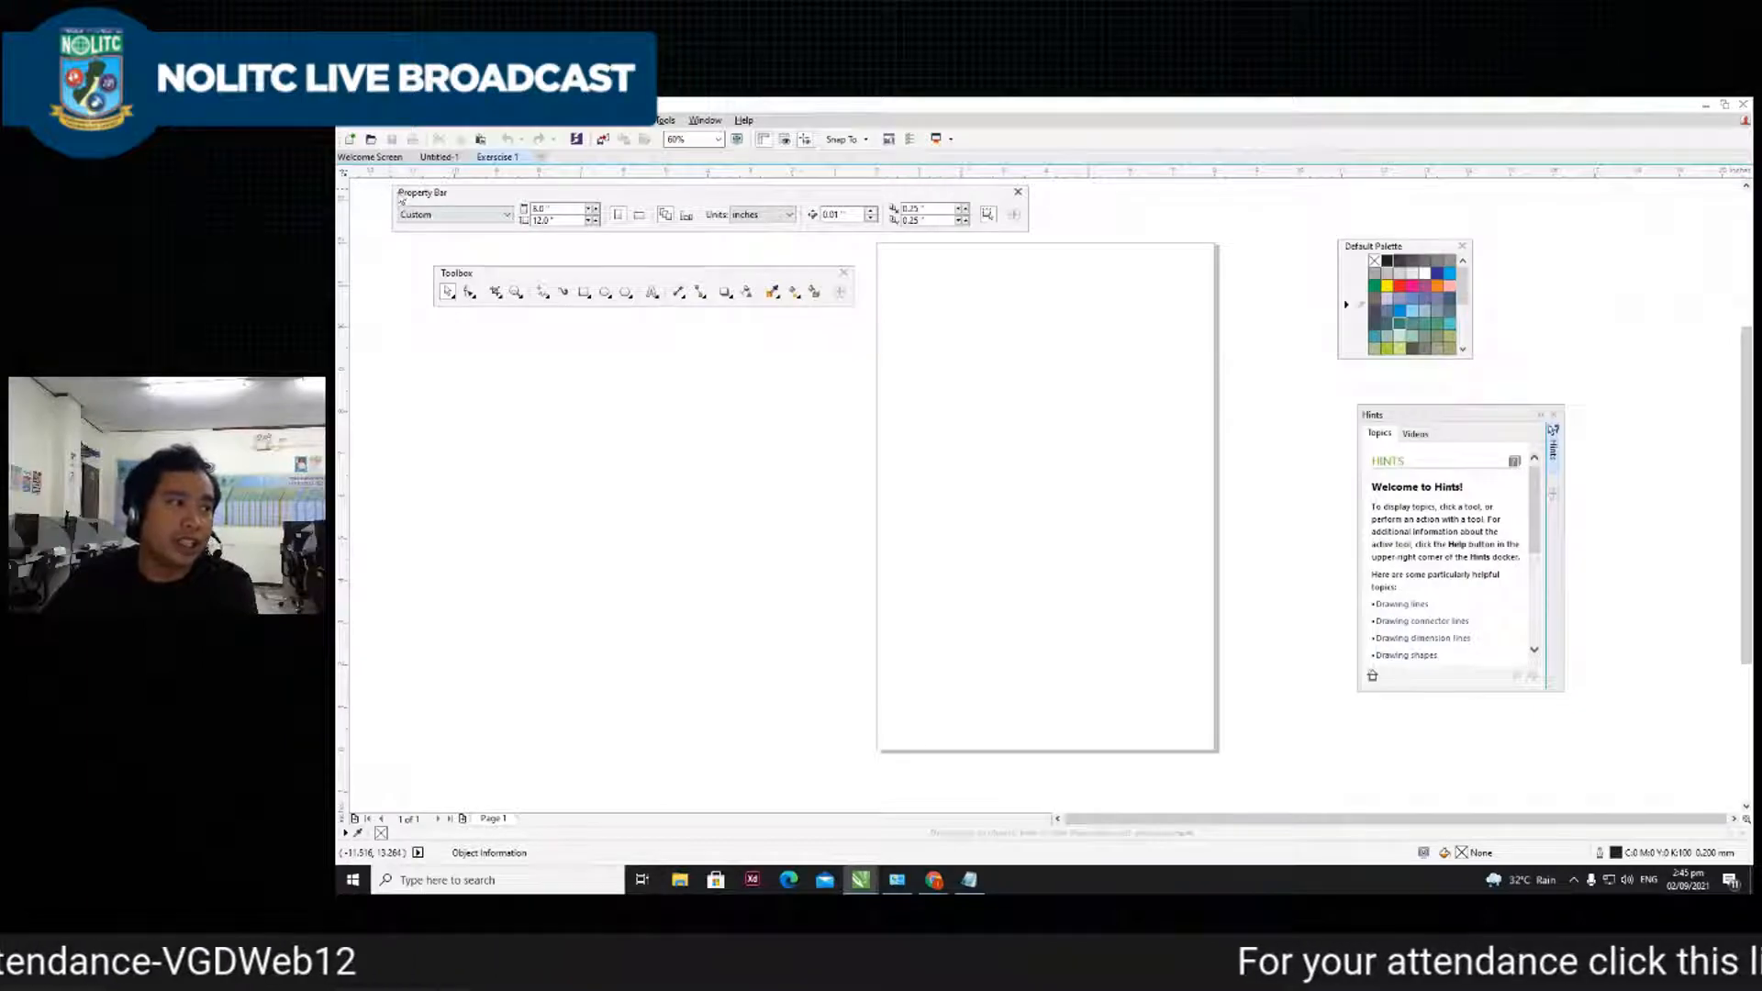
{"action": "left_click_drag", "start_coordinate": [401, 200], "coordinate": [337, 165]}
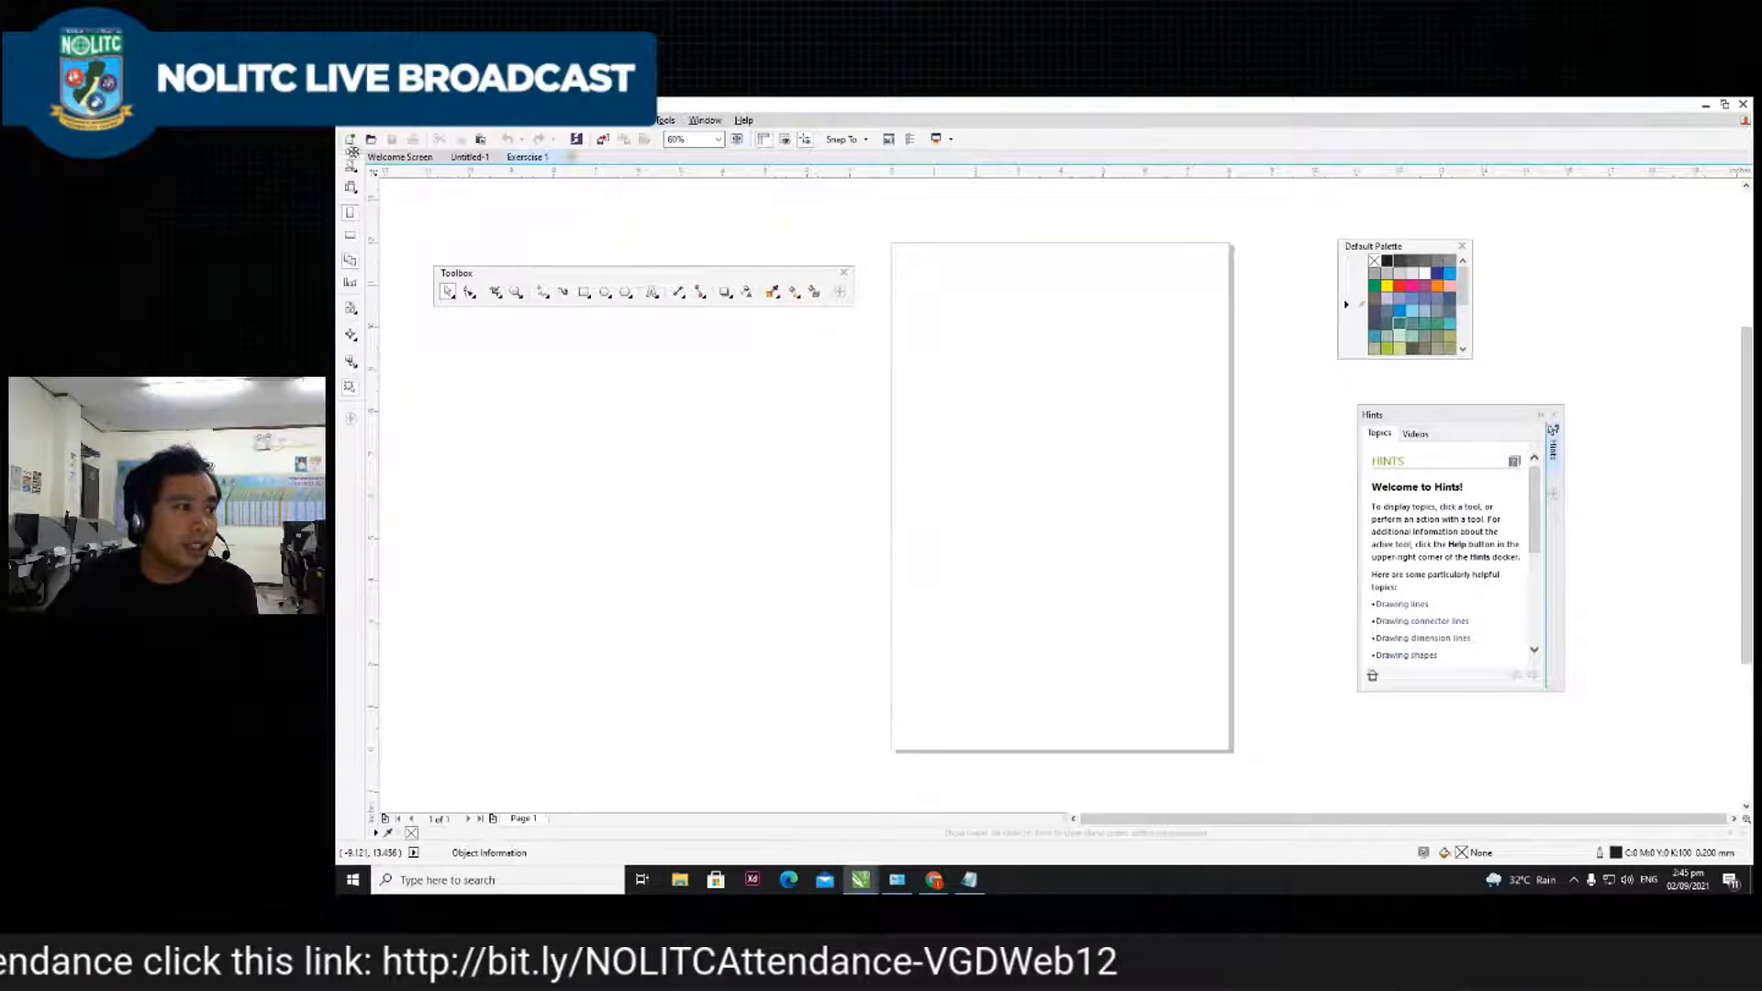
{"action": "left_click_drag", "start_coordinate": [347, 155], "coordinate": [390, 166]}
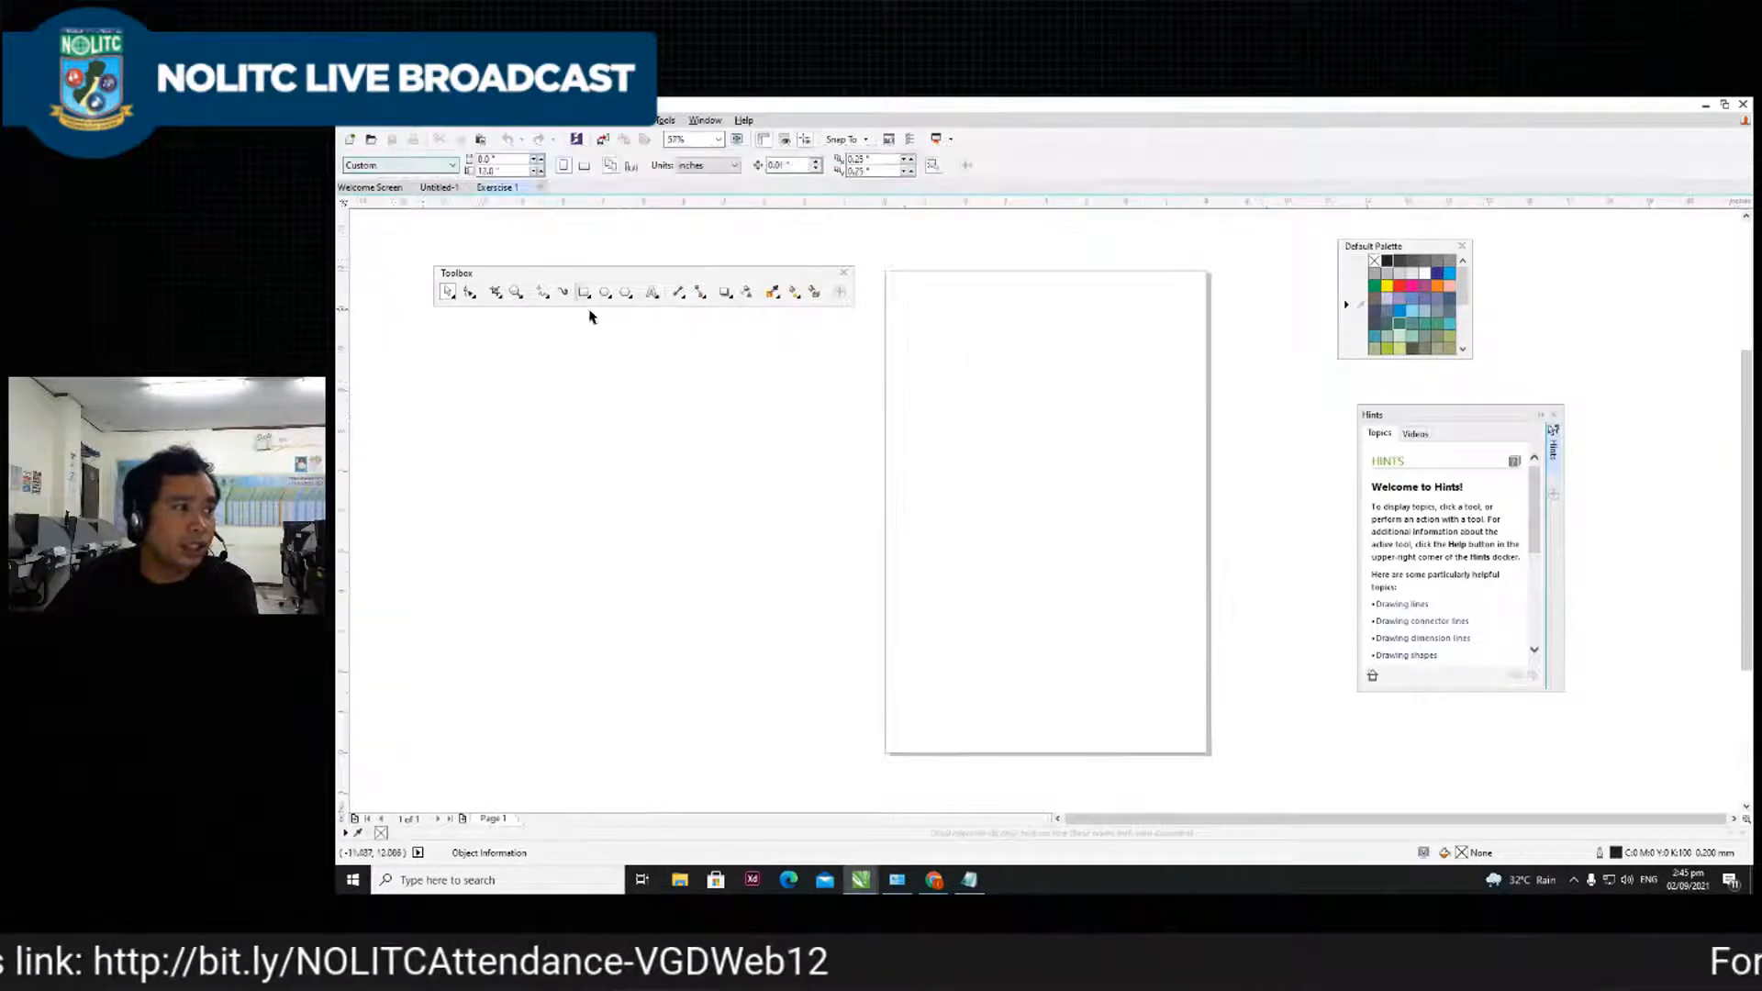
{"action": "left_click_drag", "start_coordinate": [451, 277], "coordinate": [349, 239]}
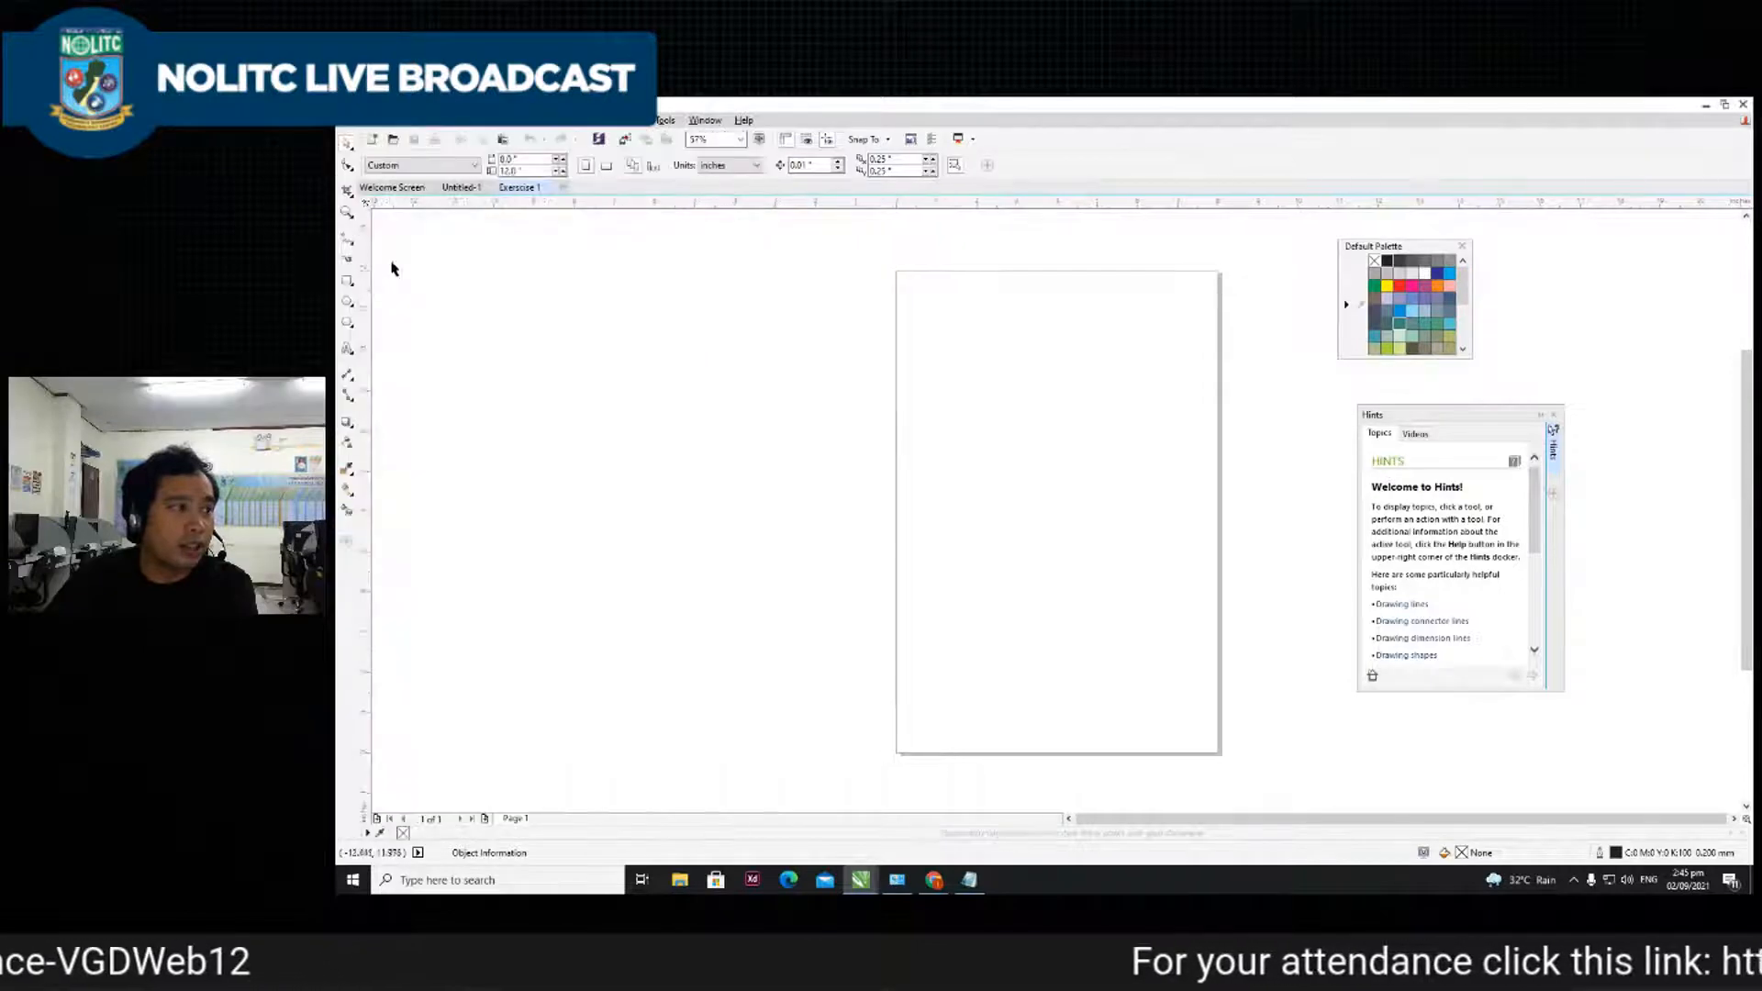
{"action": "left_click_drag", "start_coordinate": [342, 163], "coordinate": [425, 222]}
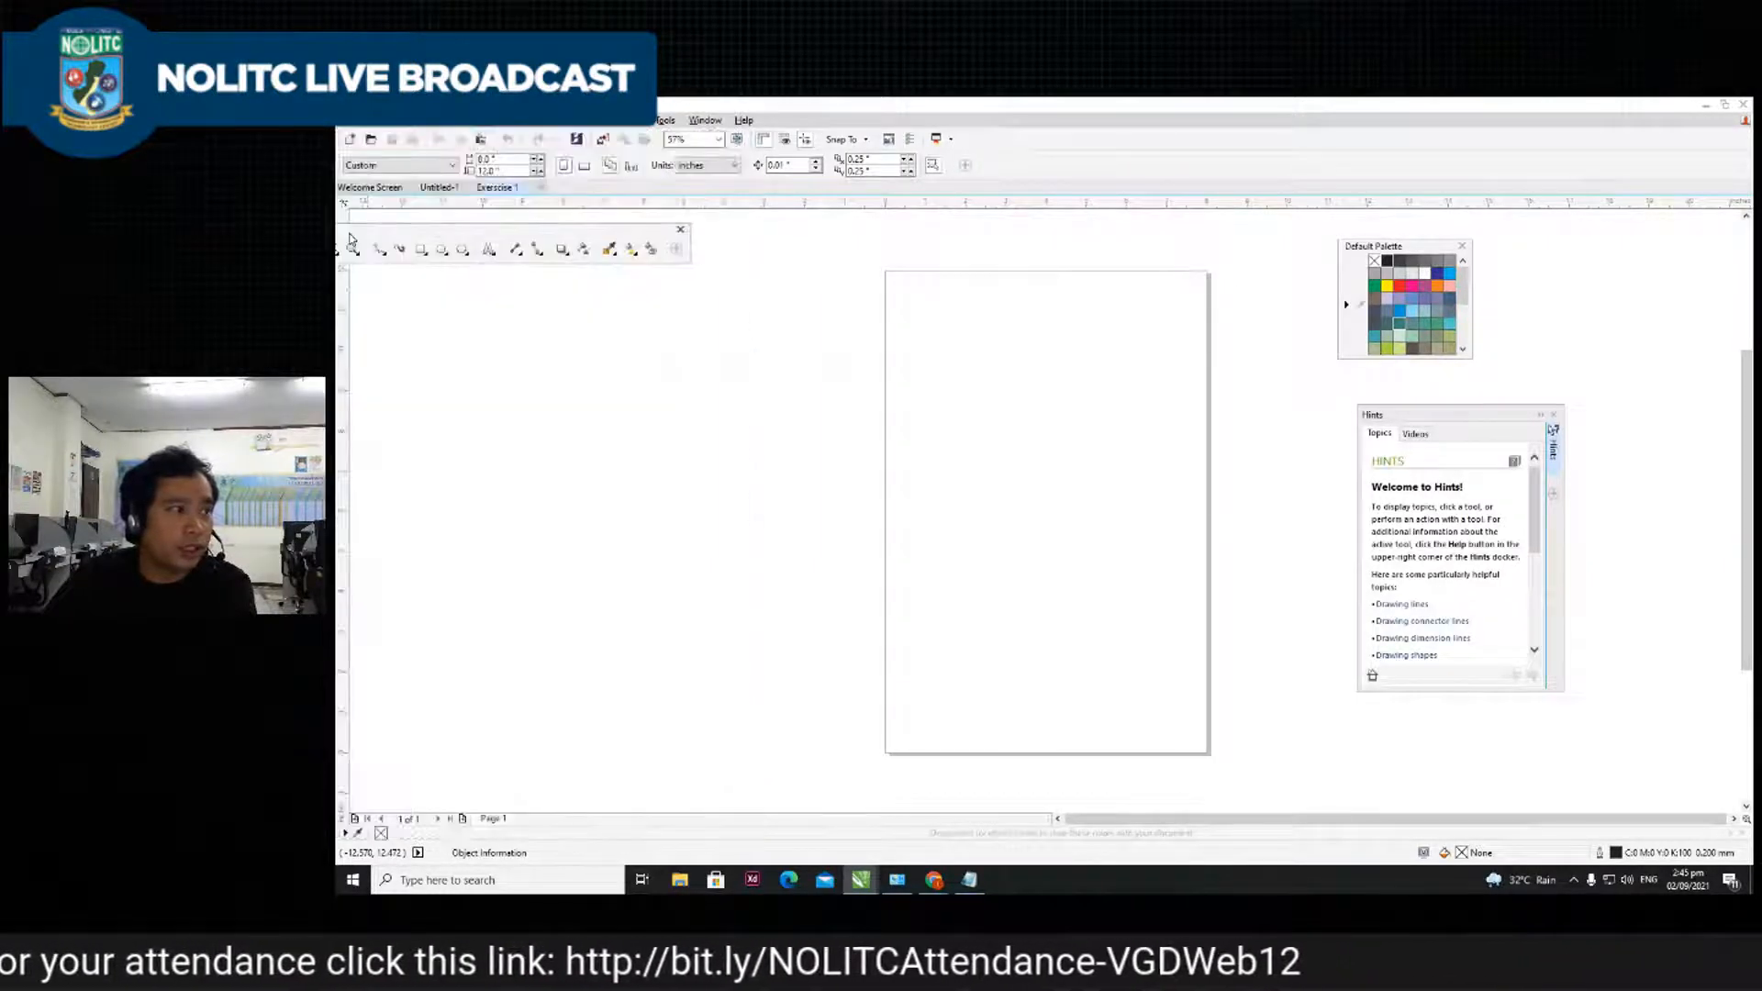
{"action": "double_click", "coordinate": [425, 221]}
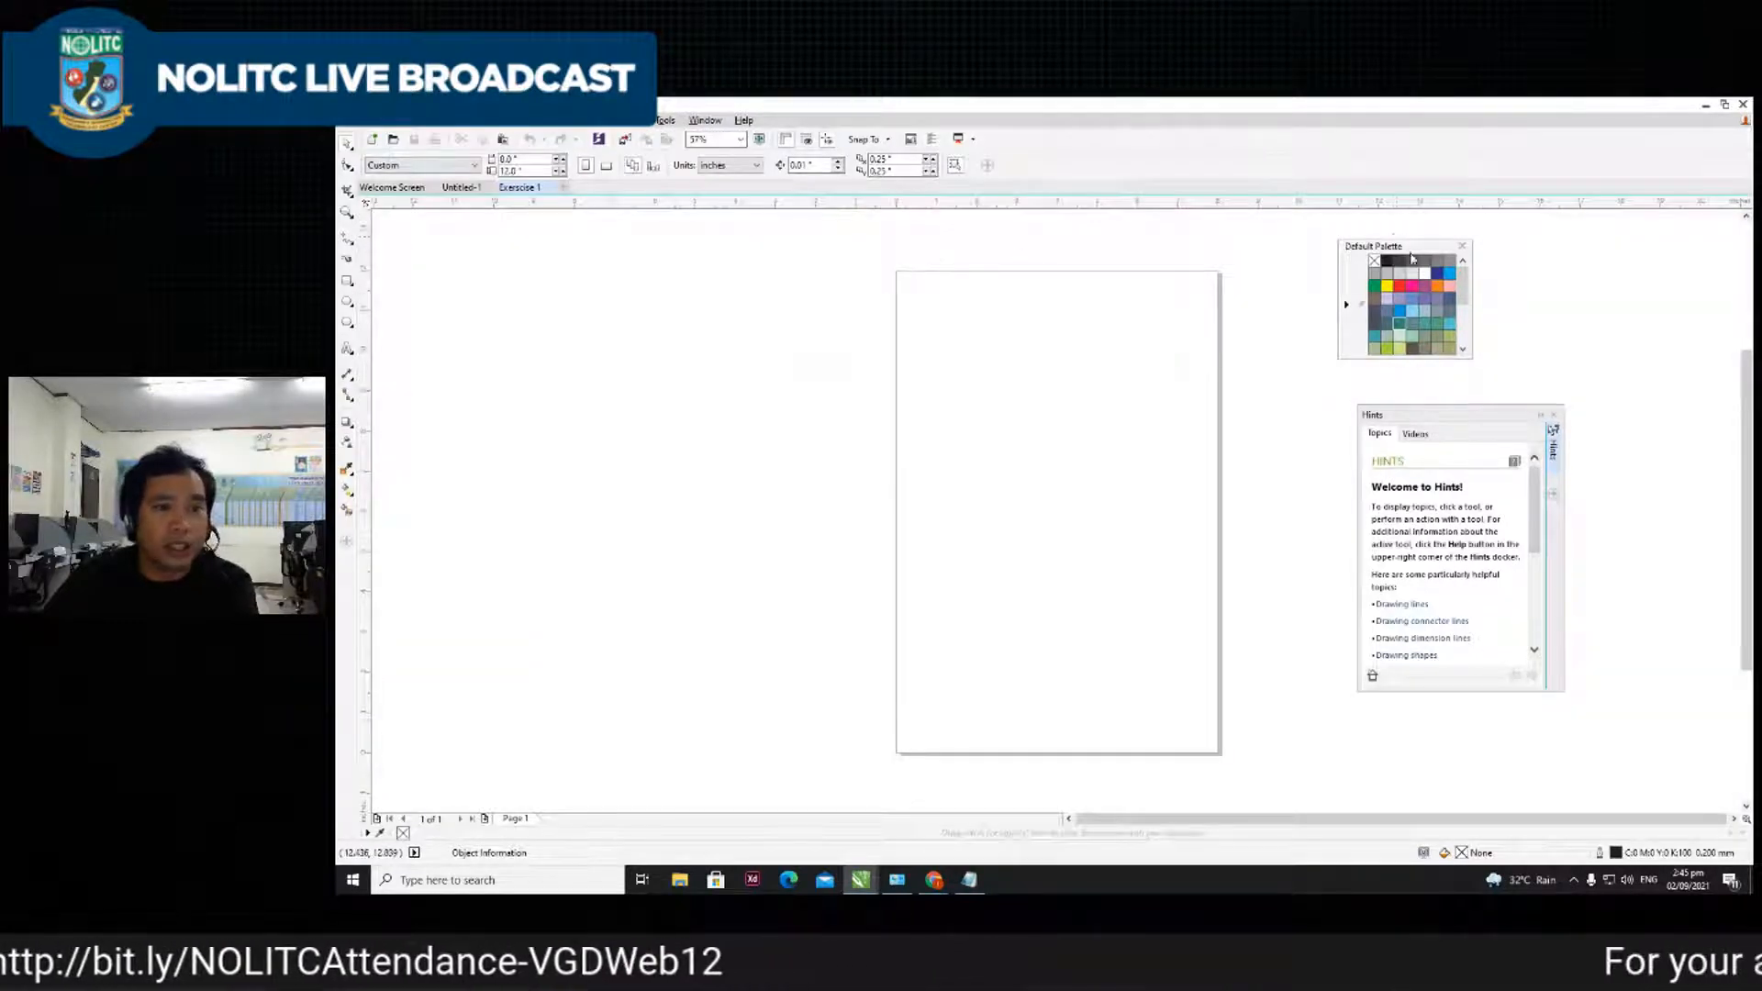
- Lock the toolbars in place and move the floating Default Palette and Hints docker farther away from the page
{"action": "left_click_drag", "start_coordinate": [1414, 250], "coordinate": [1629, 280]}
{"action": "left_click_drag", "start_coordinate": [1530, 406], "coordinate": [1530, 419]}
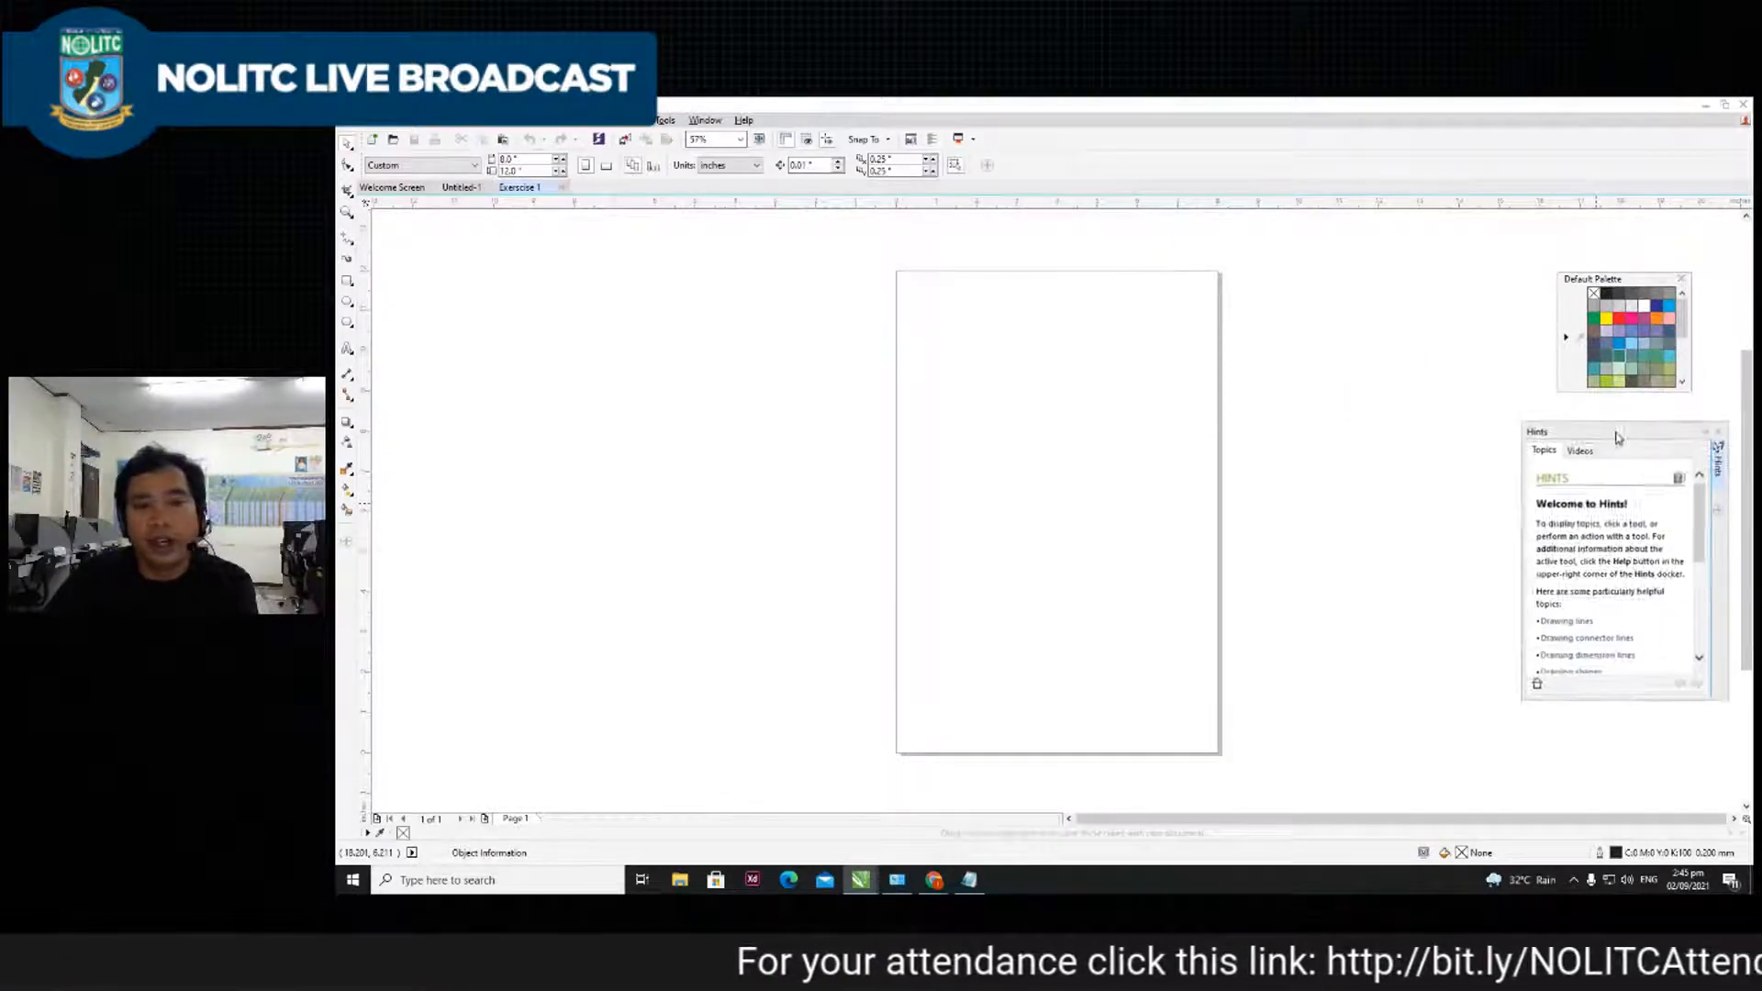
{"action": "right_click", "coordinate": [1038, 163]}
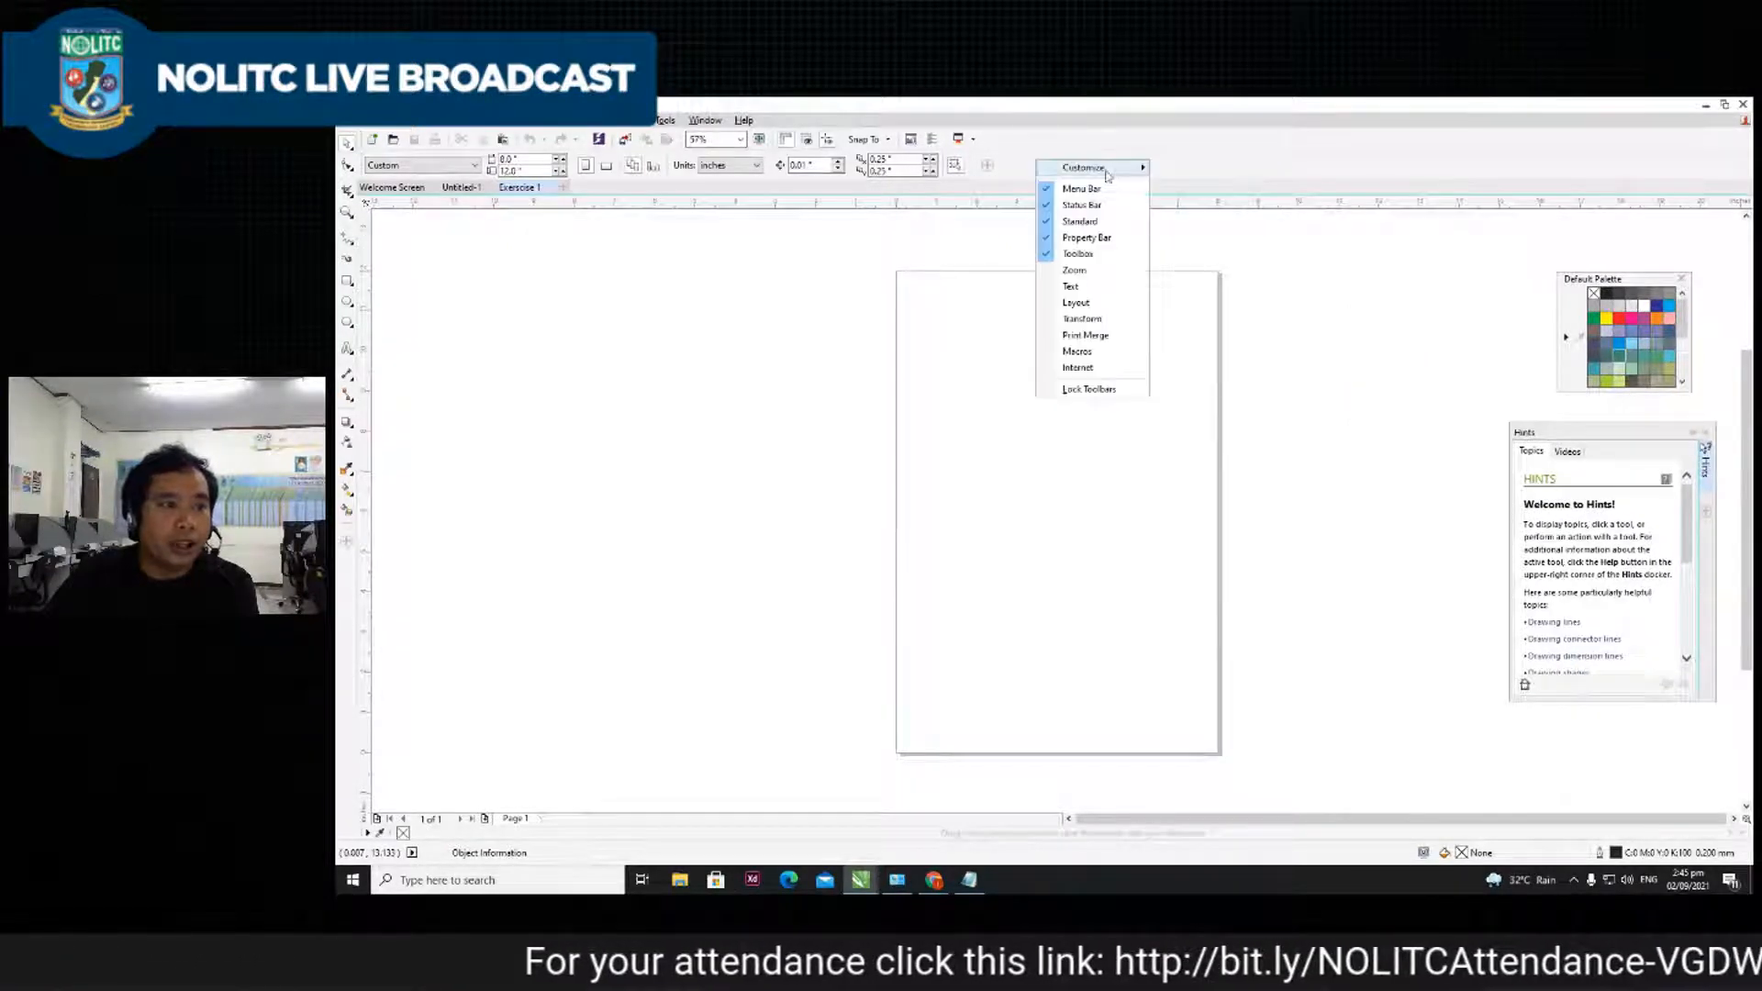
{"action": "left_click", "coordinate": [1088, 389]}
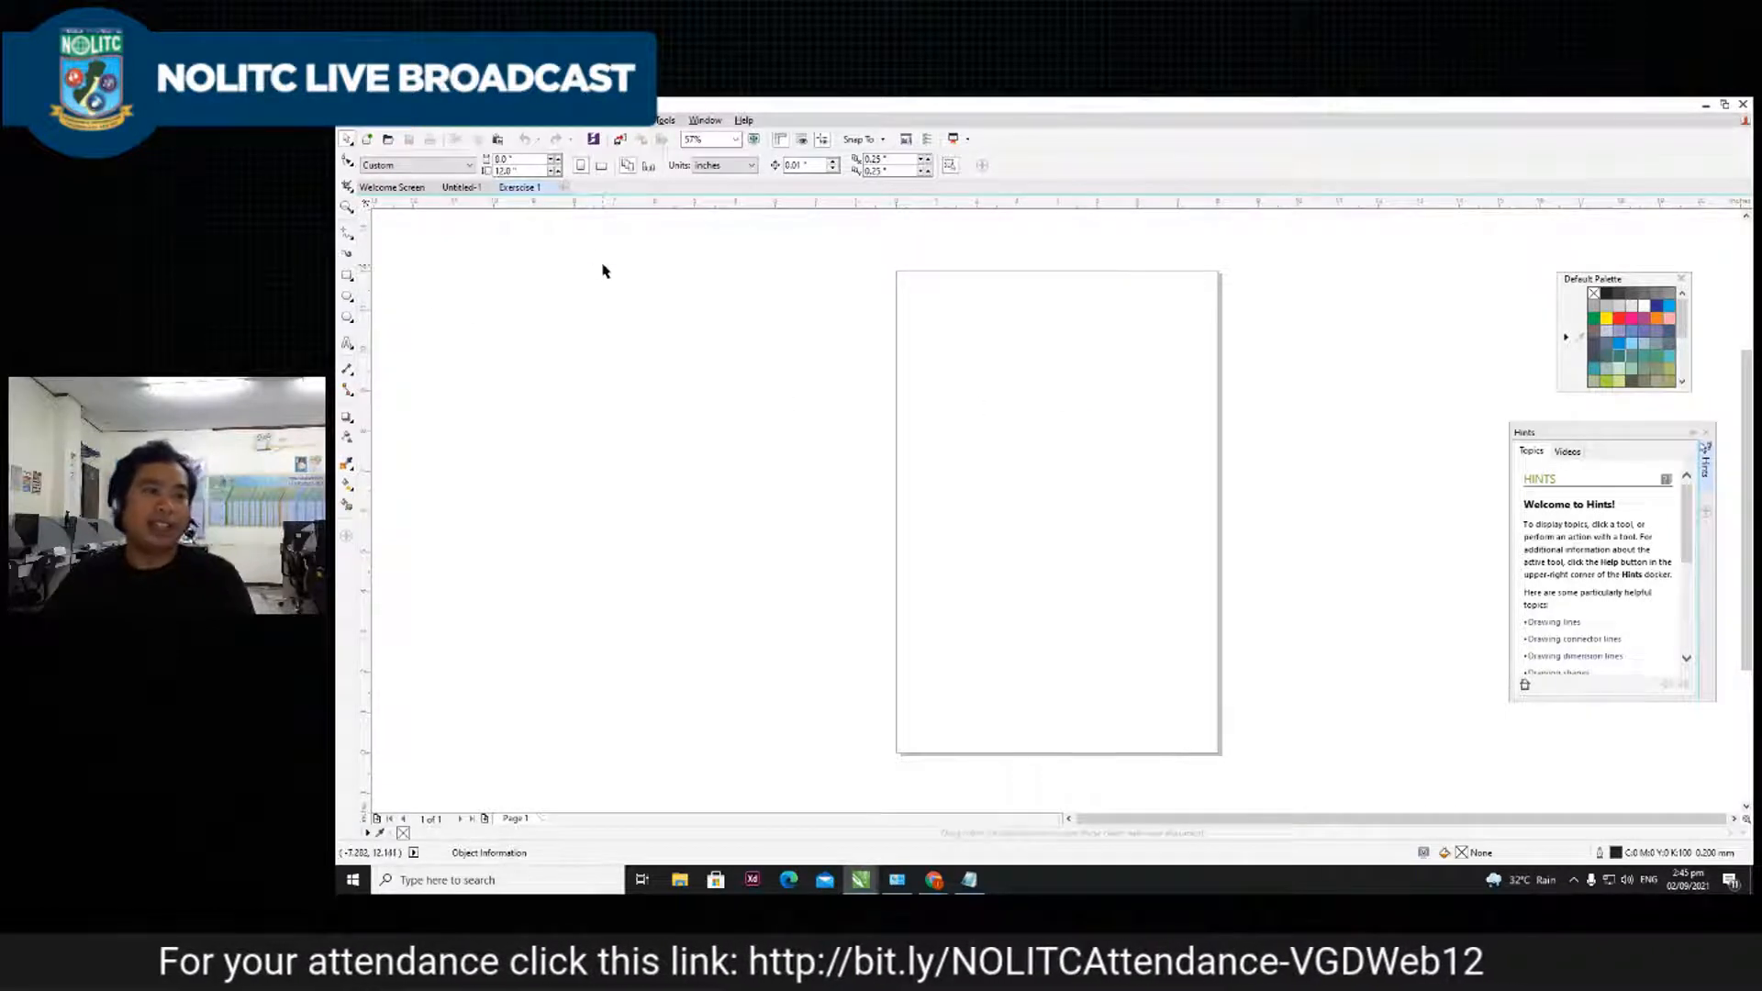
{"action": "left_click_drag", "start_coordinate": [1598, 434], "coordinate": [1517, 425]}
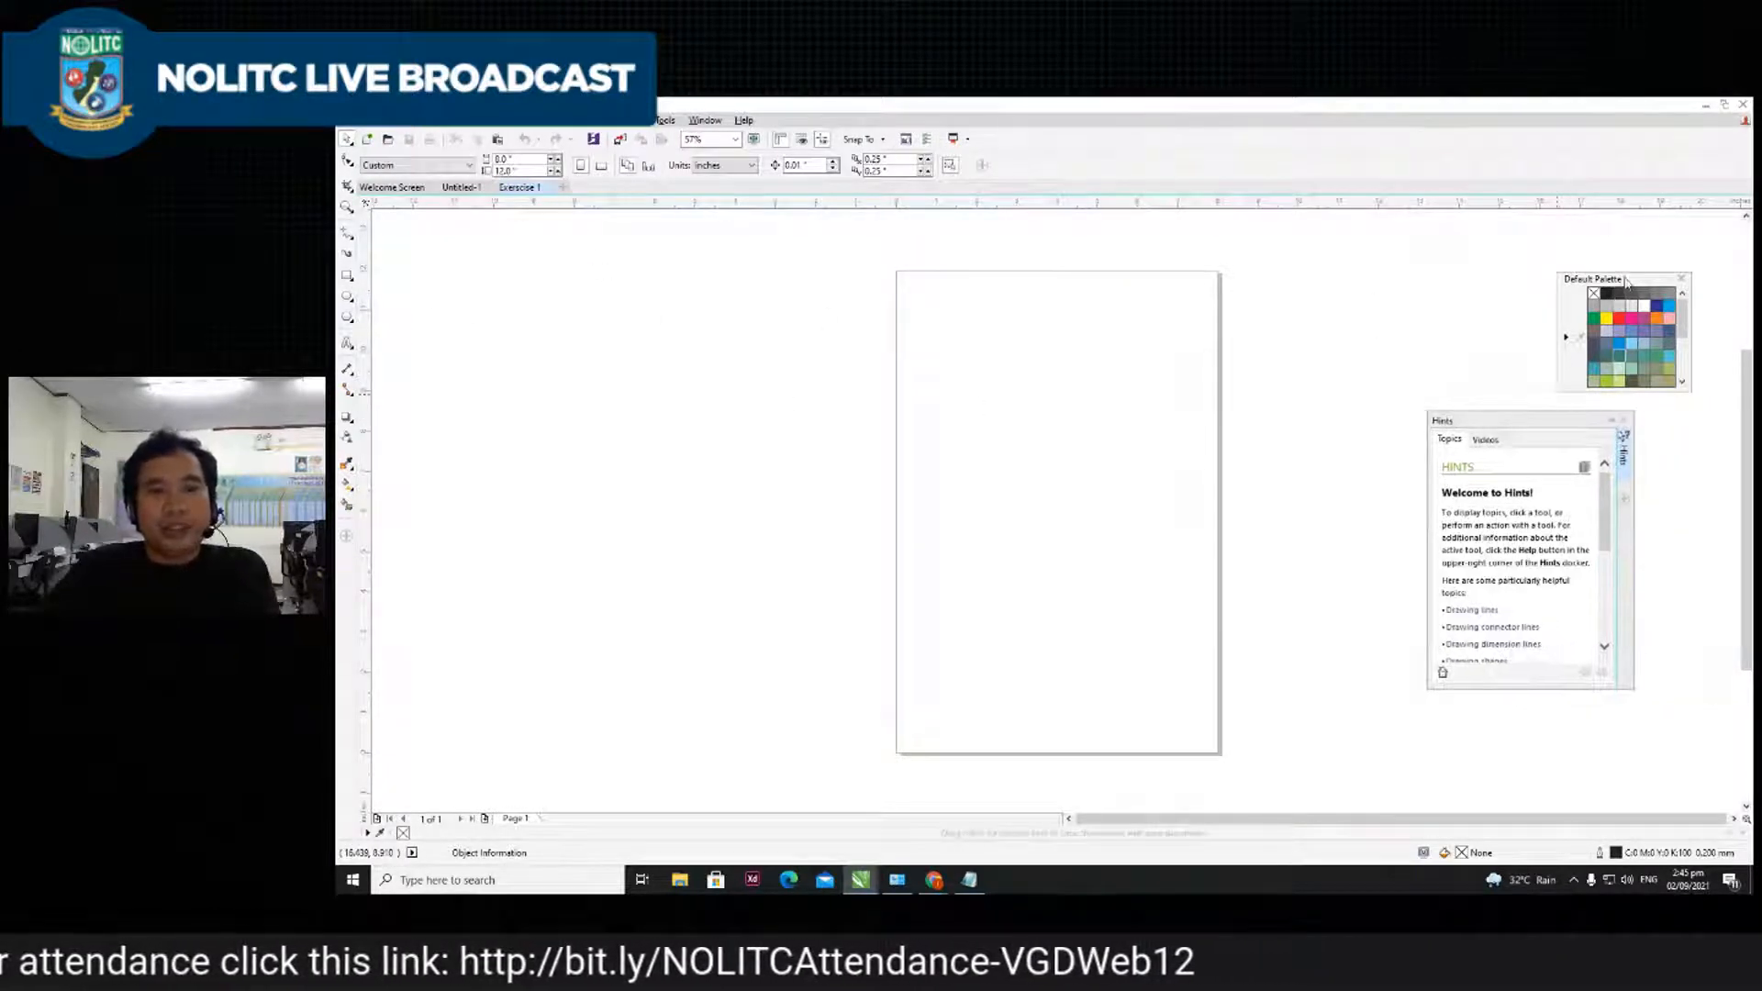
- Move the floating Default Palette and Hints docker nearer the page and close both of them
{"action": "left_click_drag", "start_coordinate": [1625, 273], "coordinate": [1485, 286]}
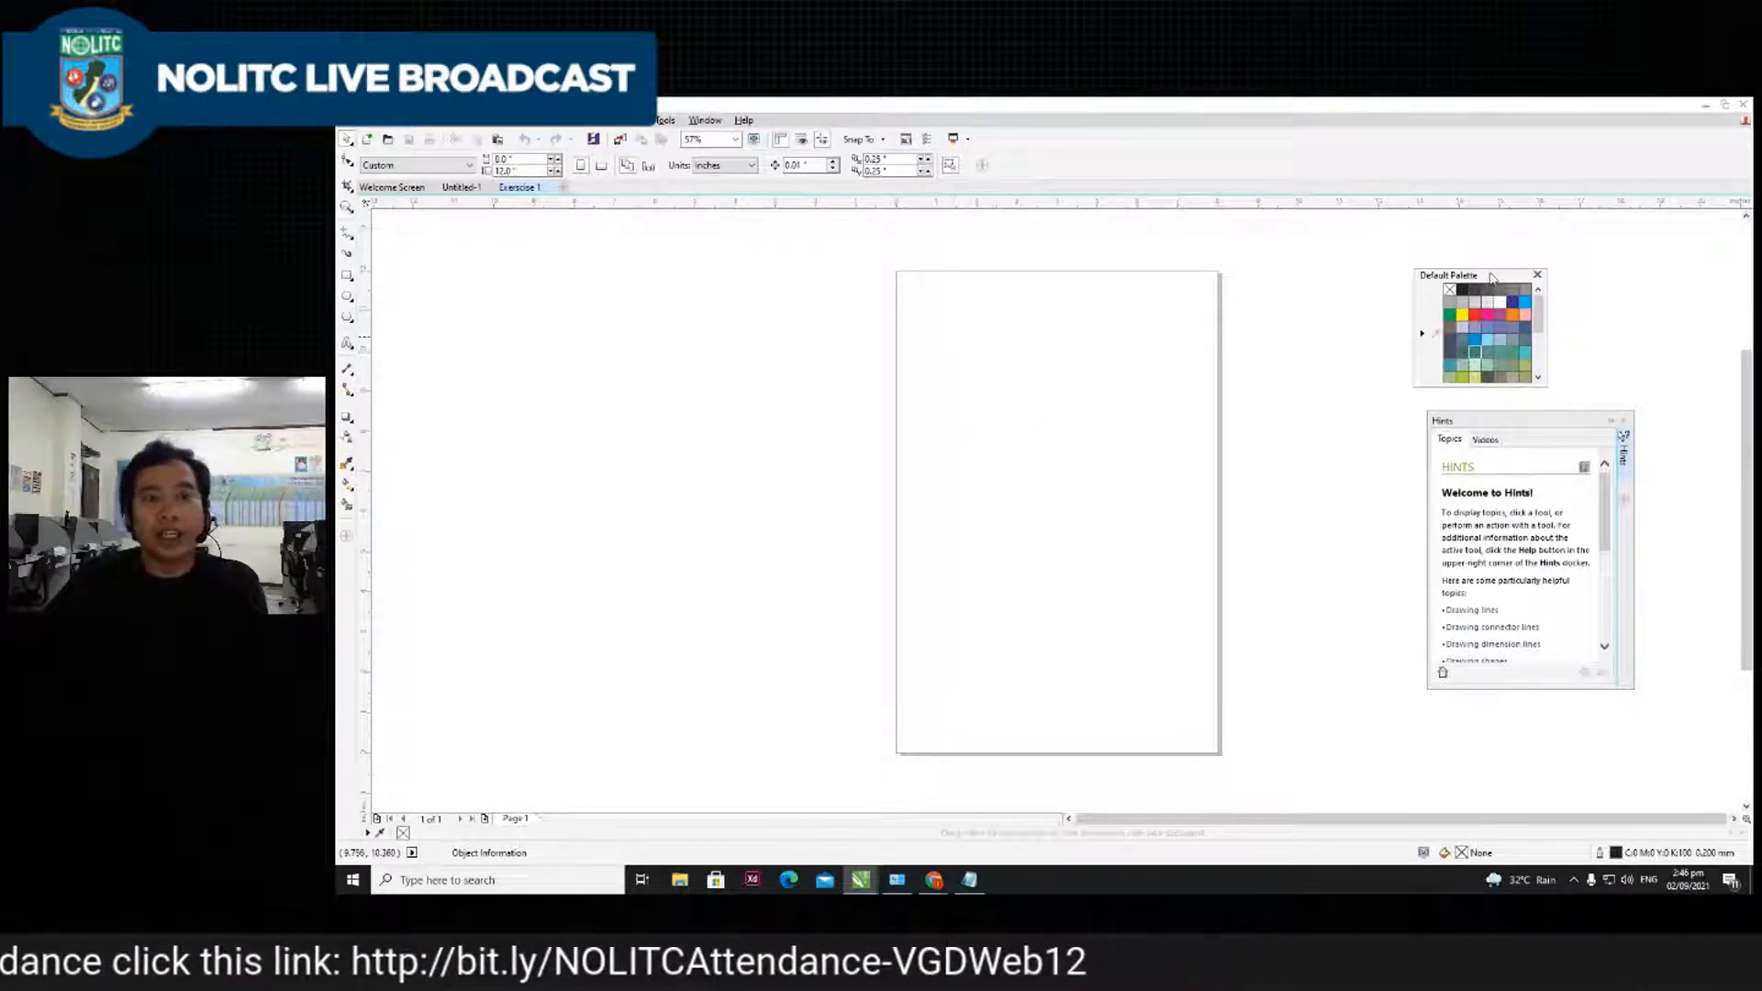
{"action": "left_click_drag", "start_coordinate": [1492, 277], "coordinate": [1512, 275]}
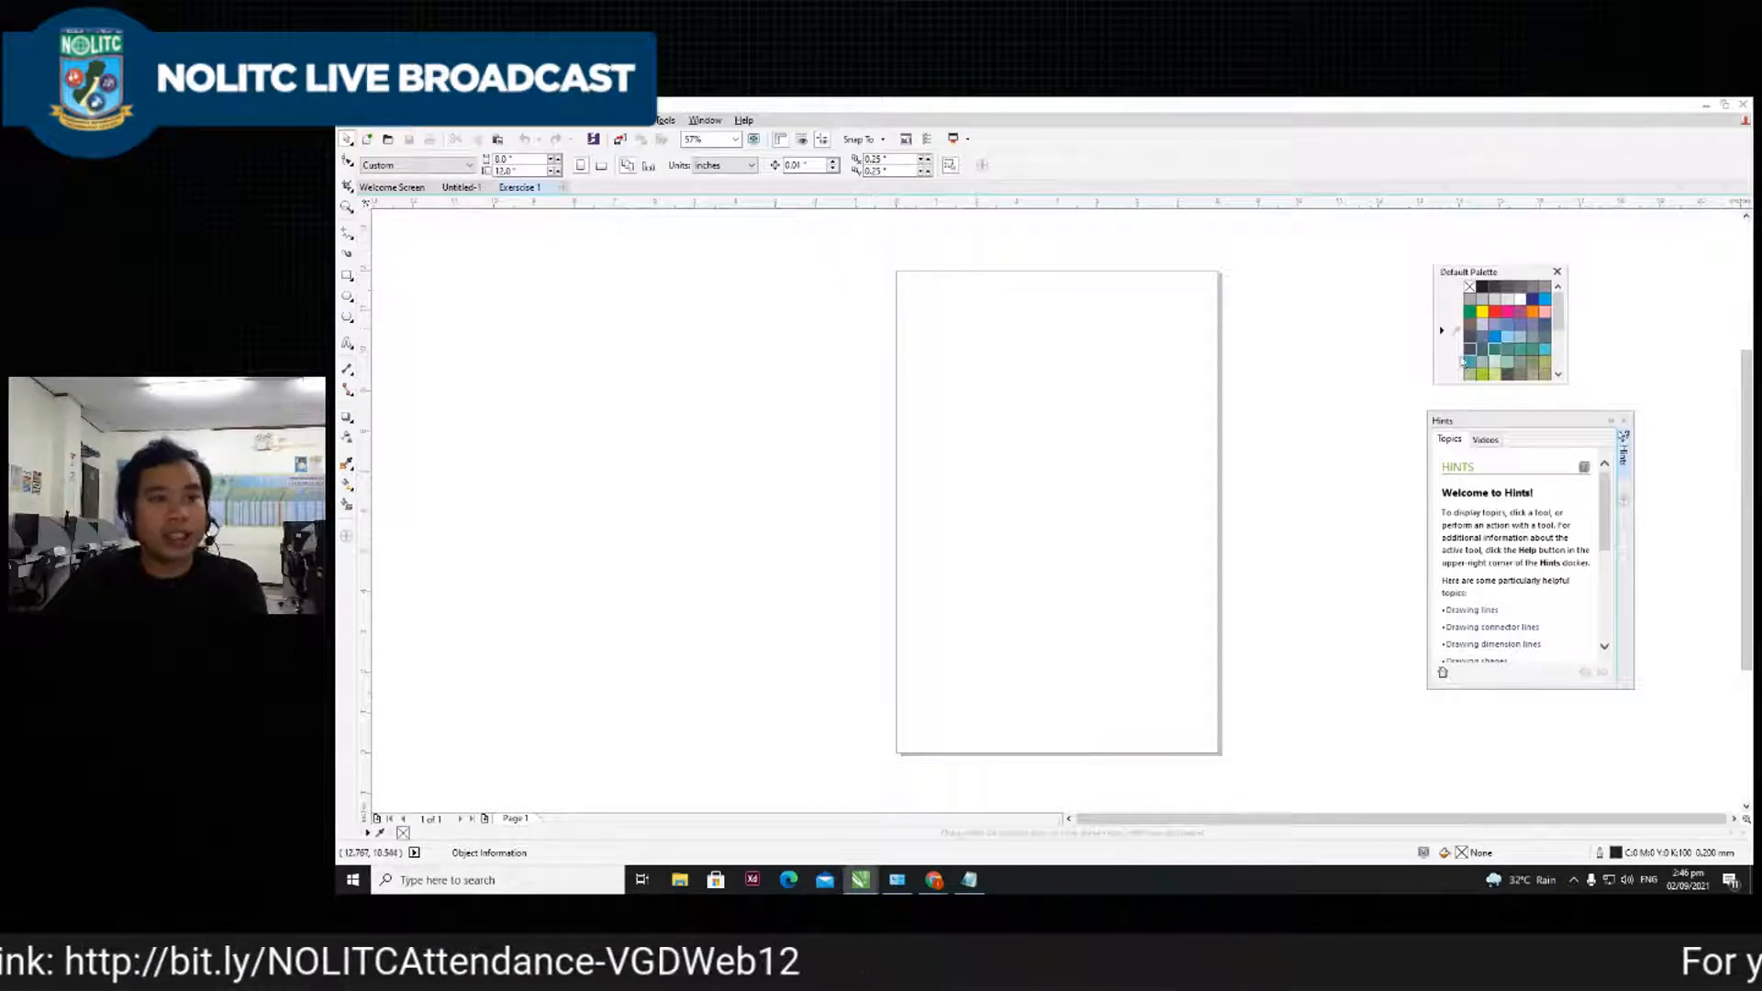
{"action": "left_click_drag", "start_coordinate": [1510, 276], "coordinate": [1547, 276]}
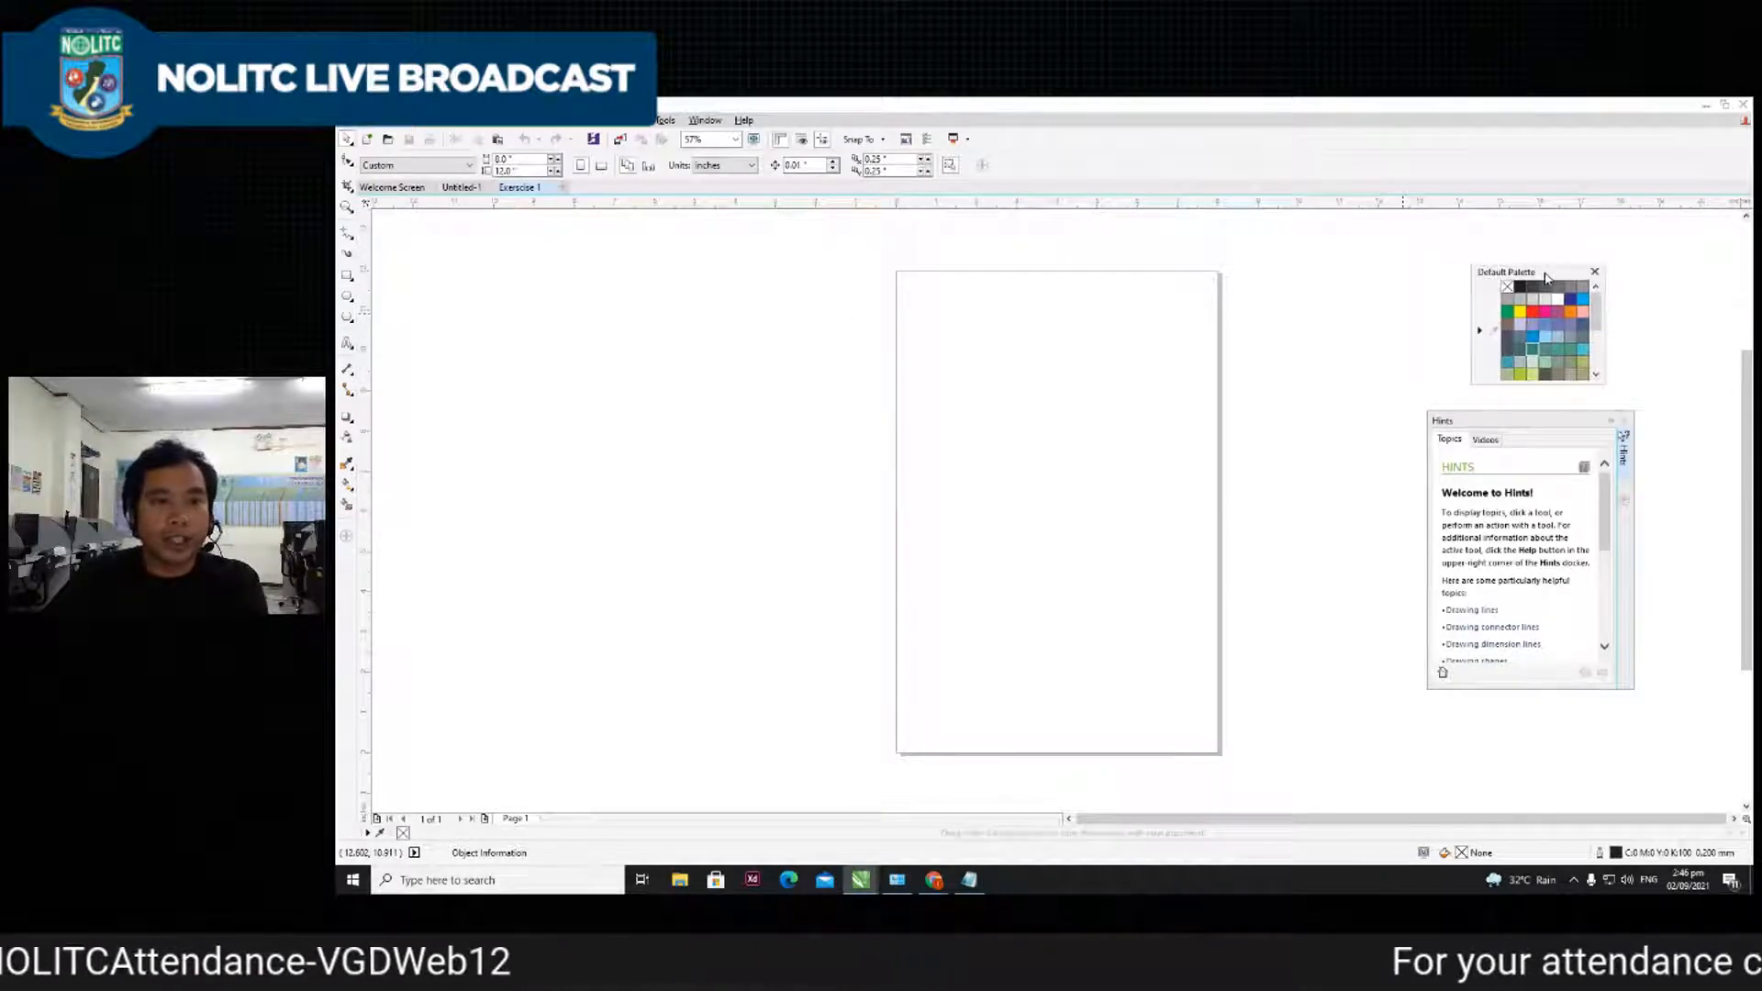
{"action": "left_click_drag", "start_coordinate": [1505, 427], "coordinate": [1381, 426]}
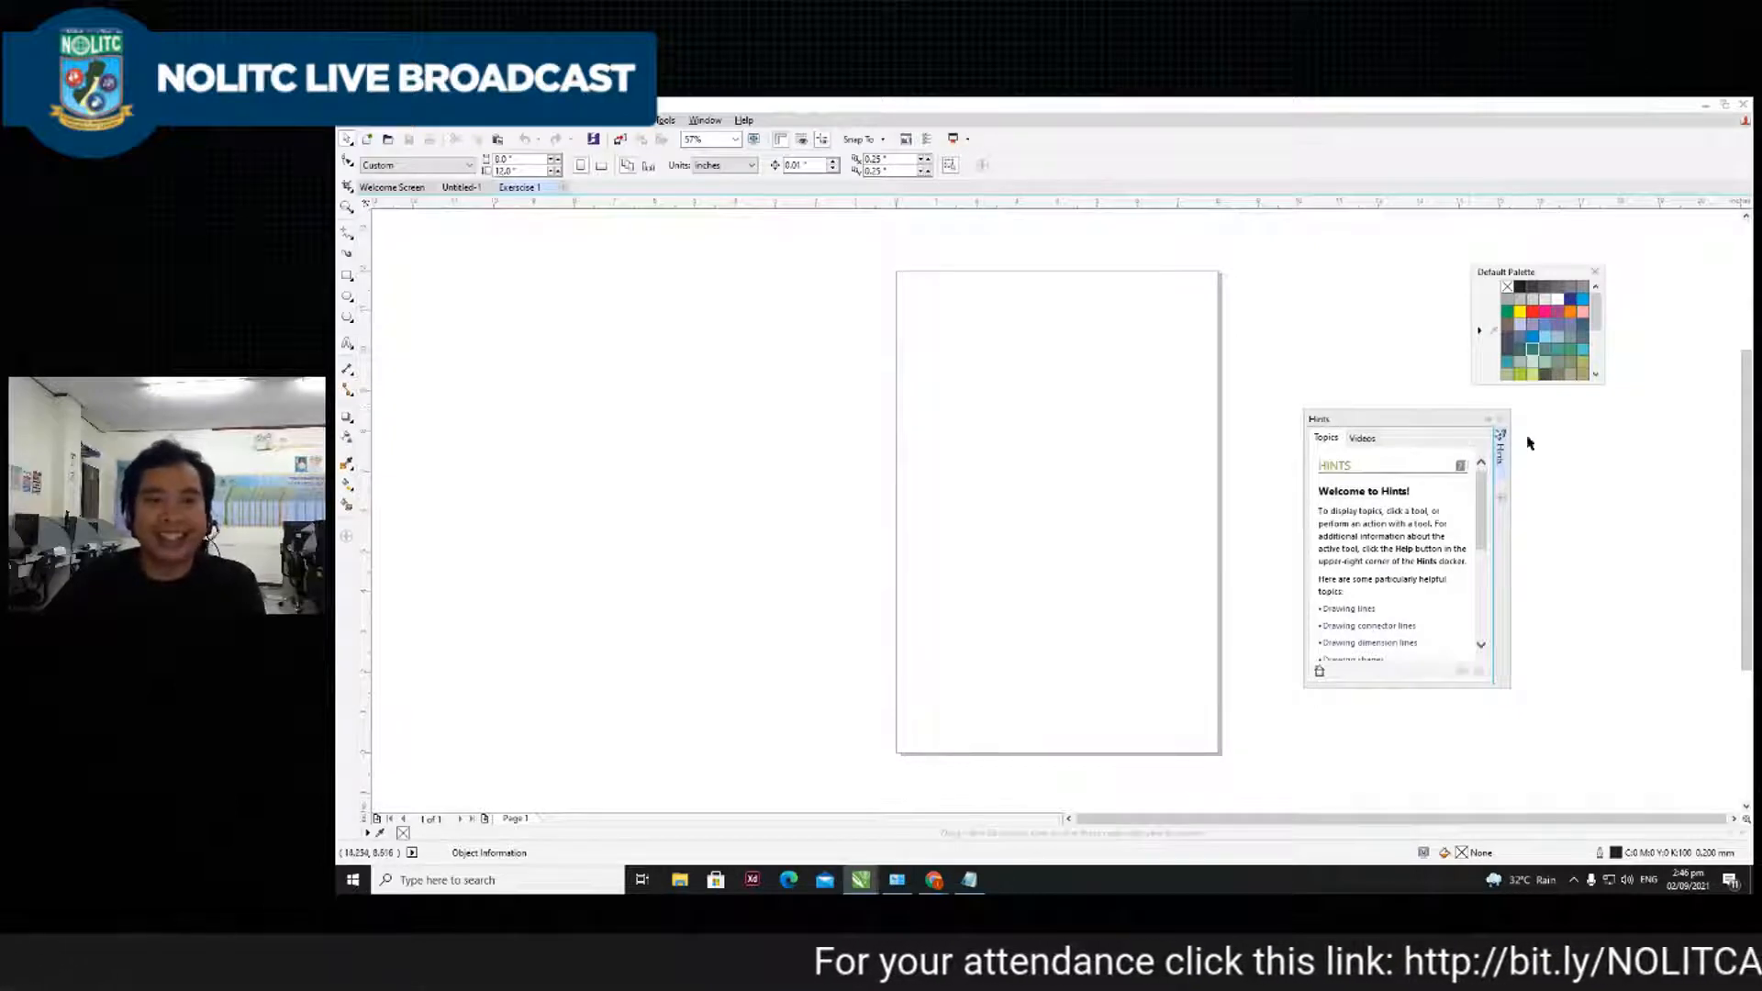
{"action": "left_click", "coordinate": [1502, 421]}
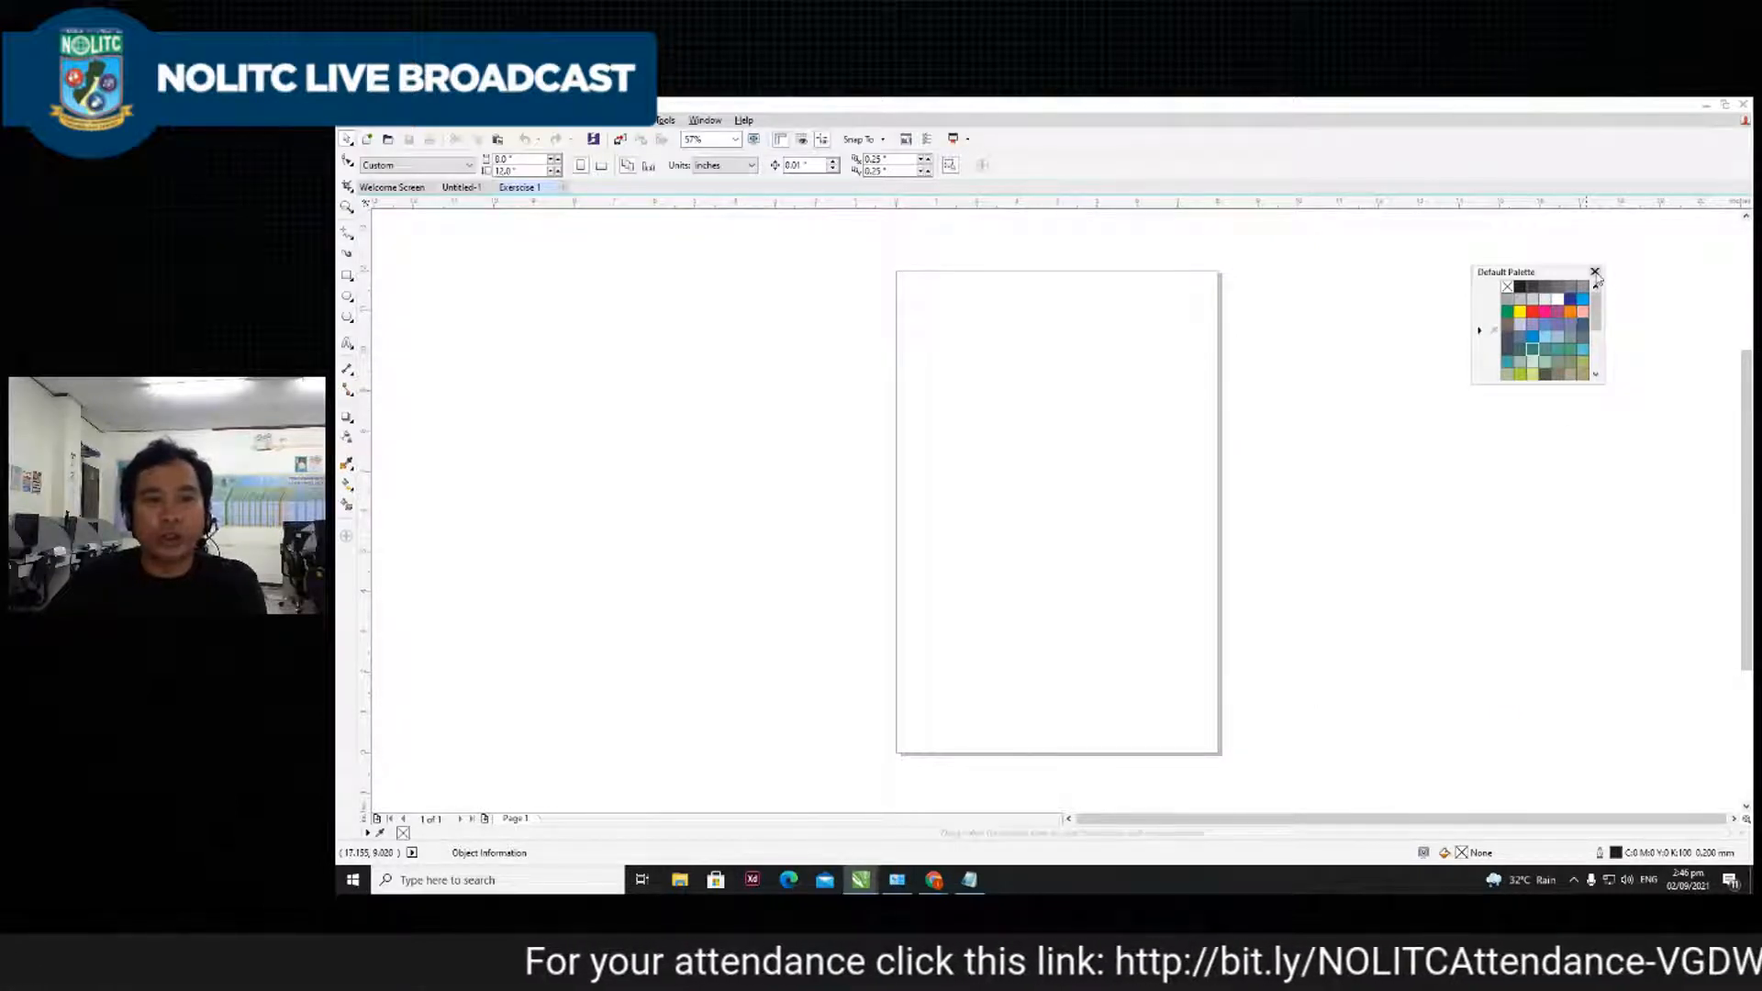
{"action": "left_click", "coordinate": [1595, 272]}
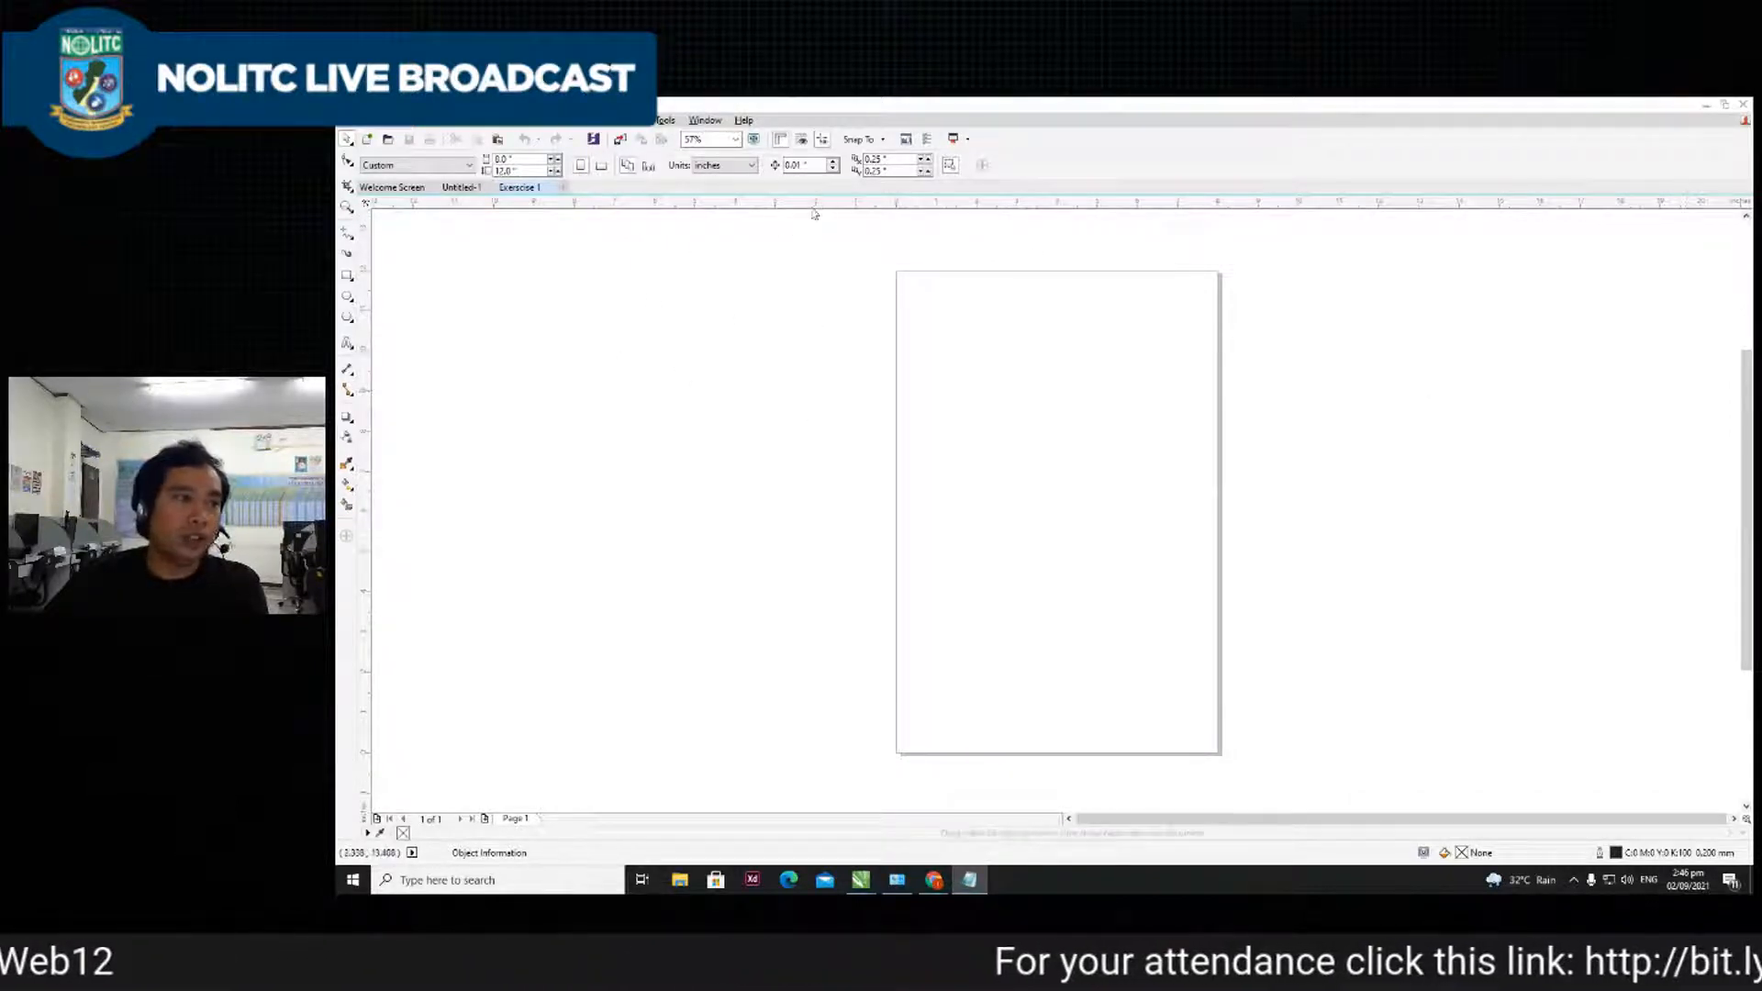
- Open the Color docker and switch it through its color palettes and color viewers to the CMYK sliders
{"action": "left_click", "coordinate": [697, 122]}
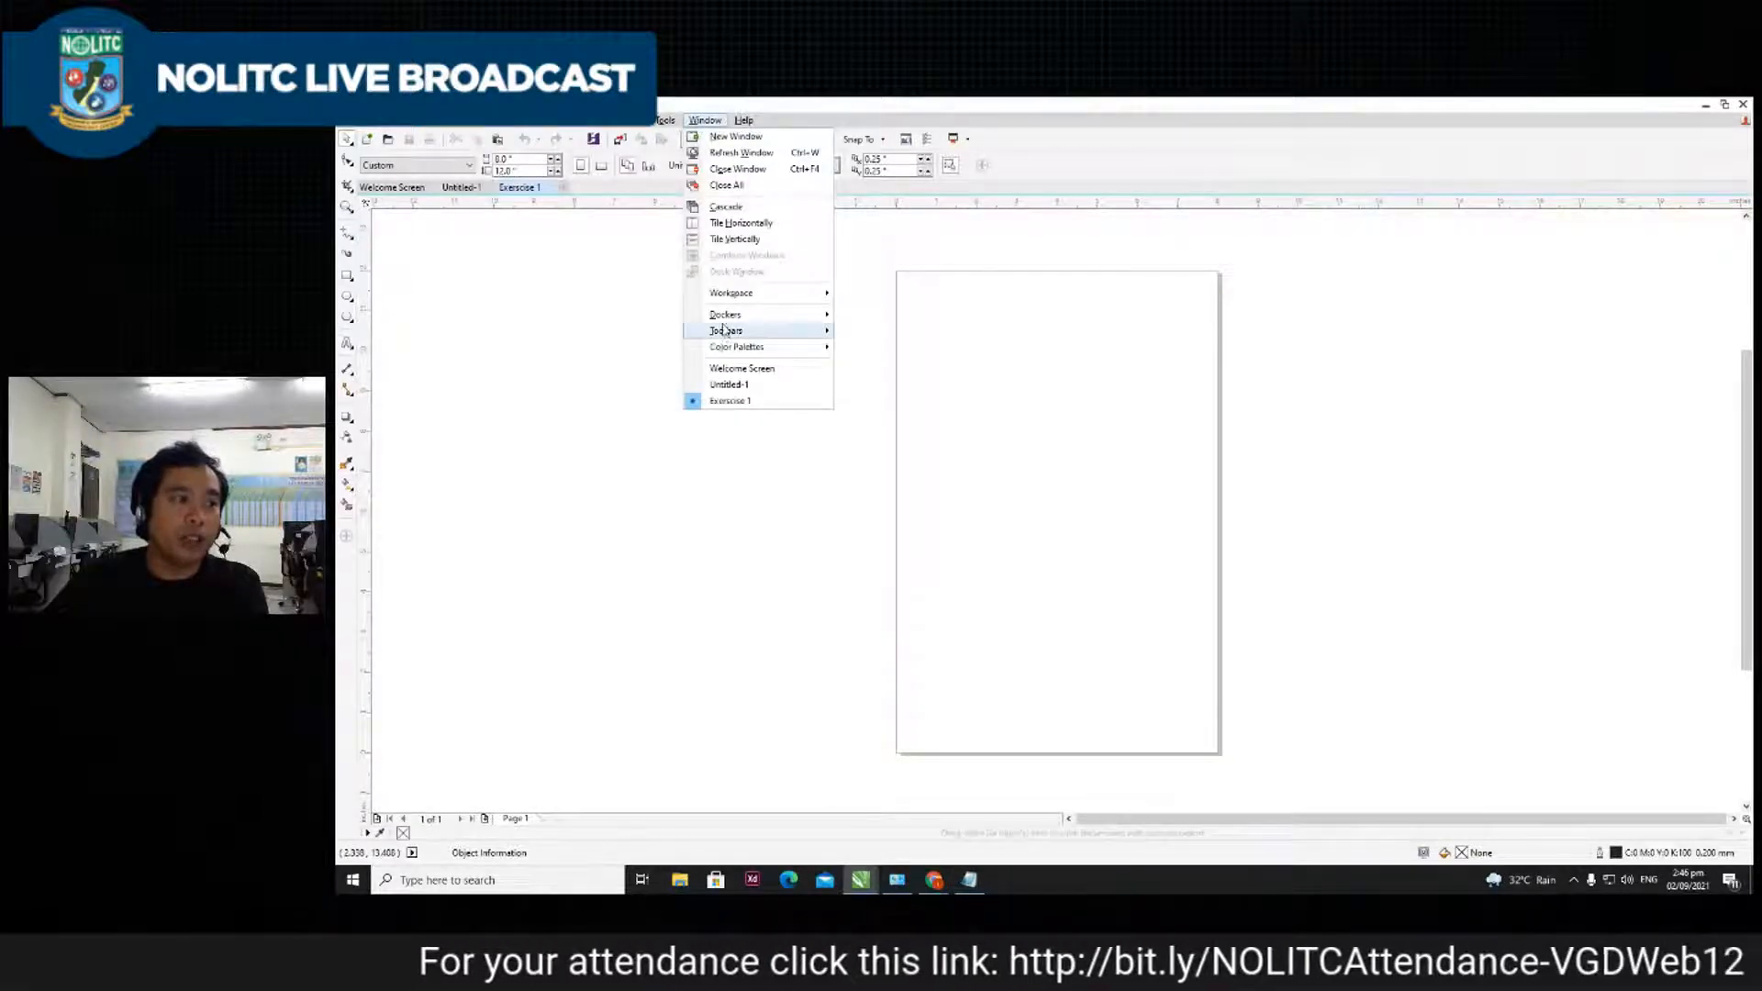
{"action": "mouse_move", "coordinate": [727, 319]}
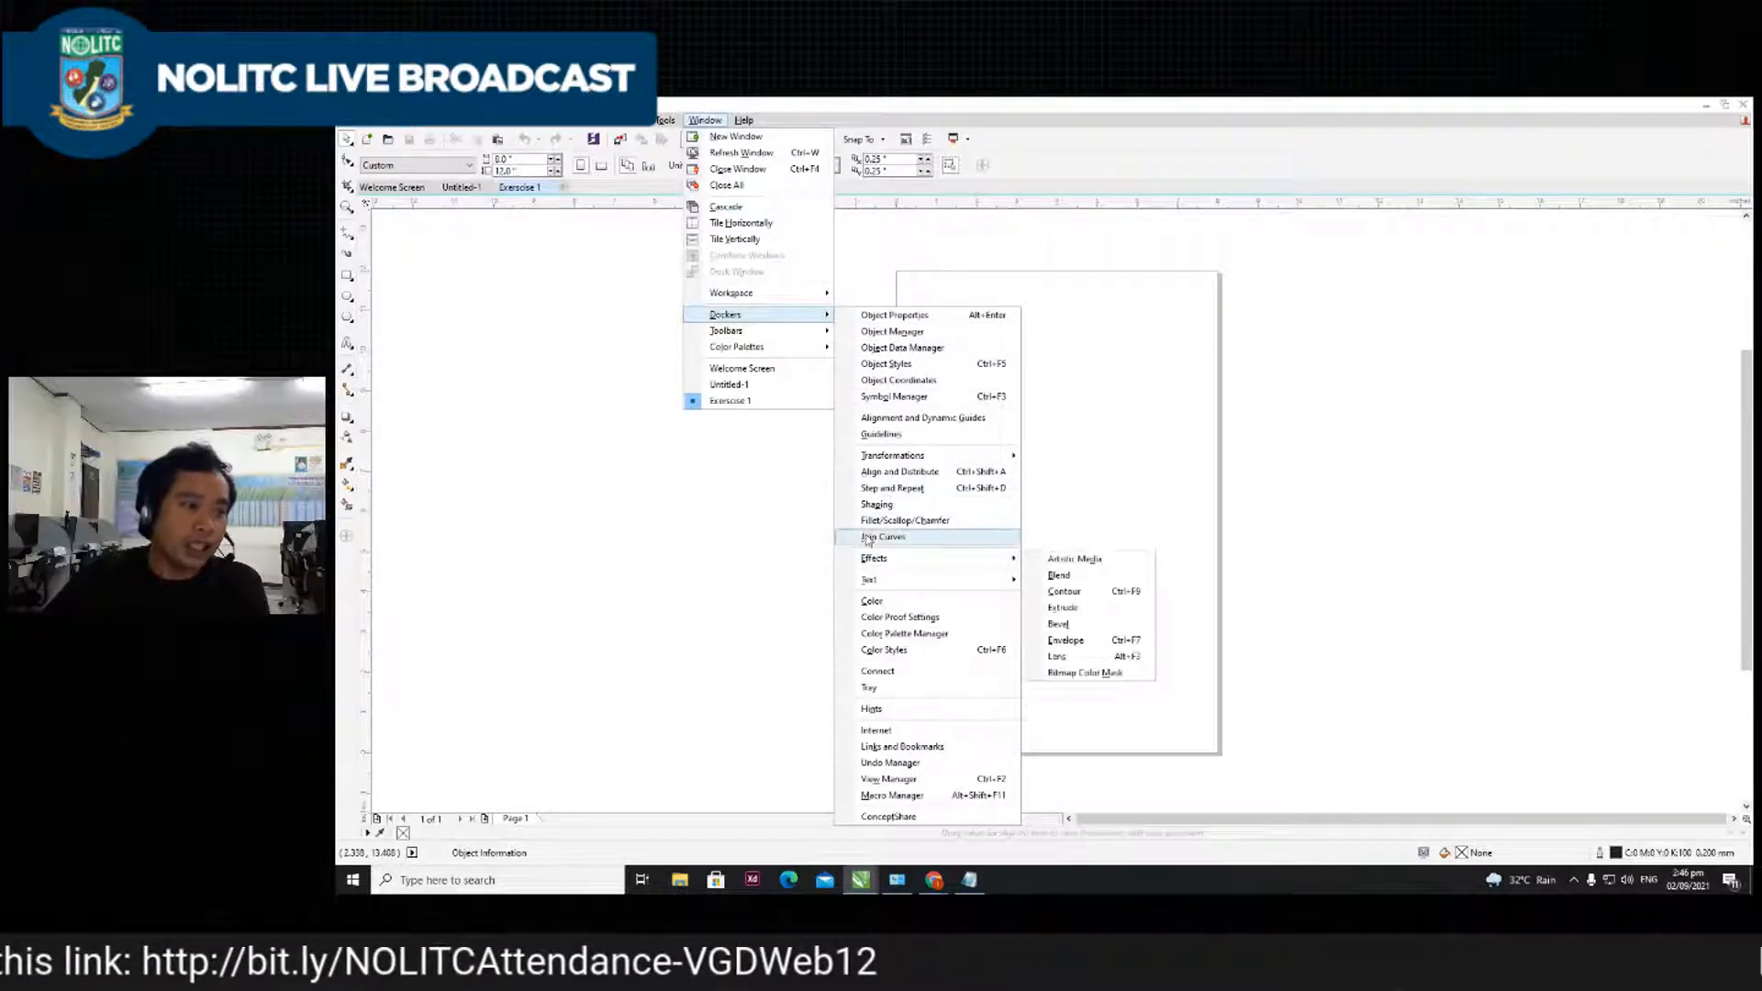
{"action": "left_click", "coordinate": [870, 602]}
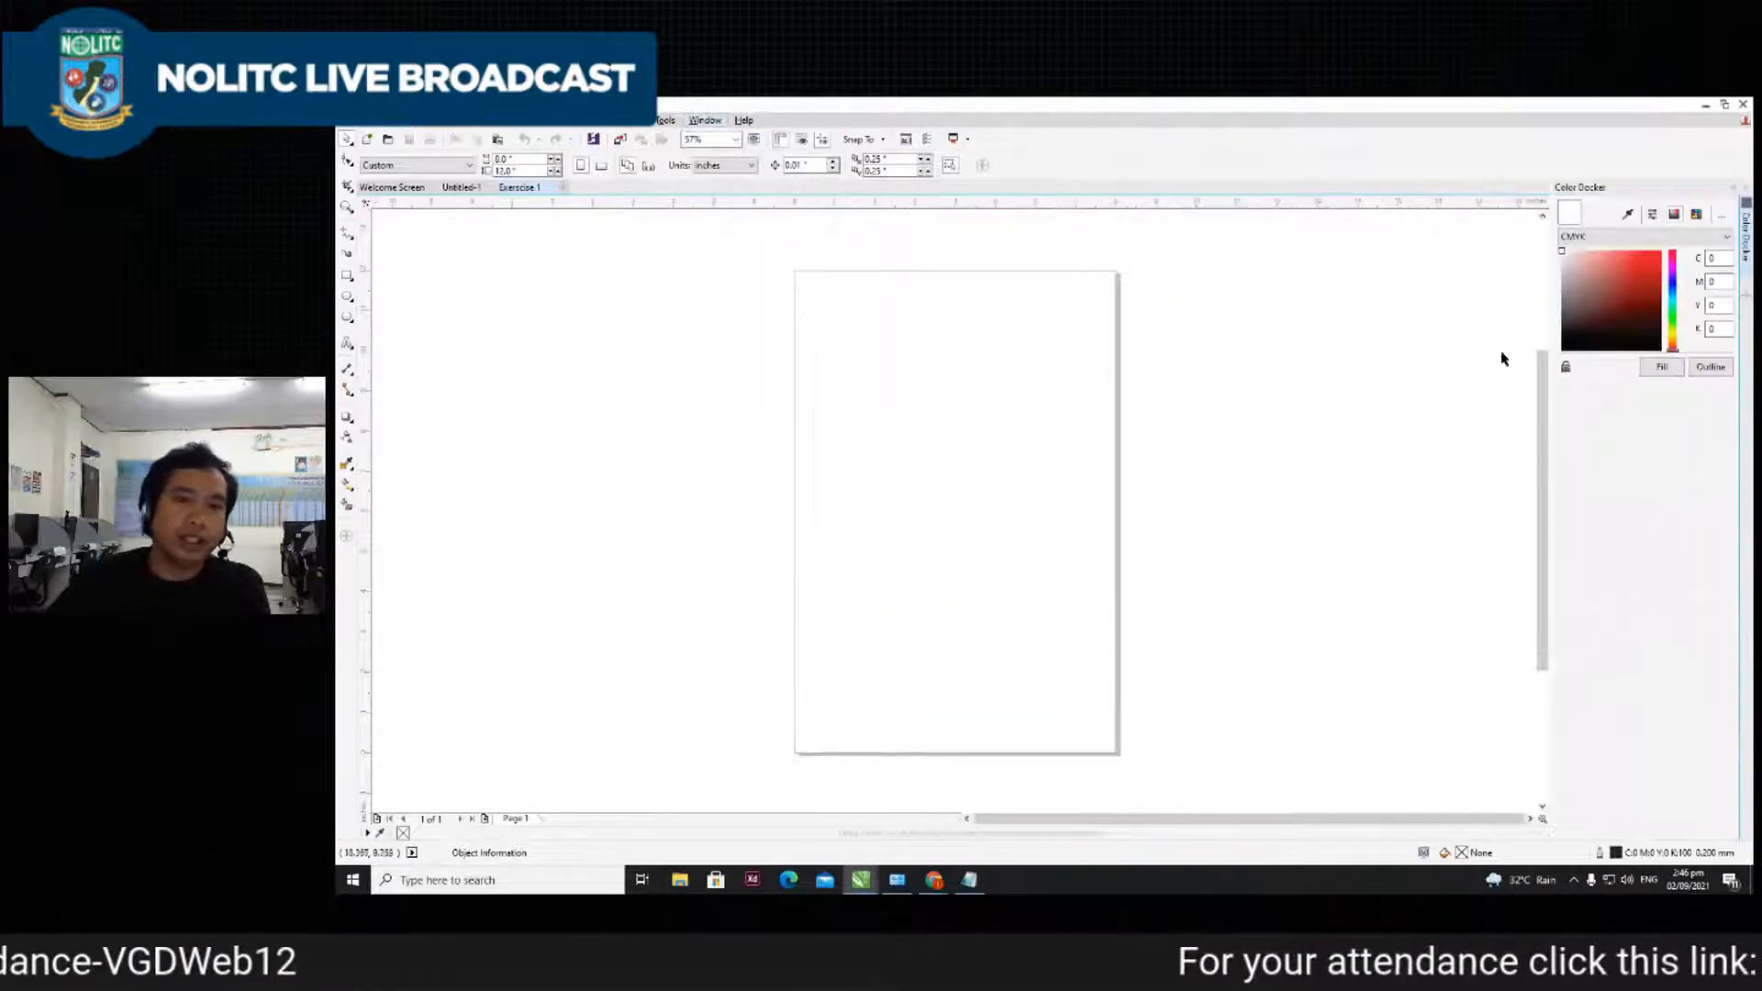
{"action": "left_click", "coordinate": [1697, 217]}
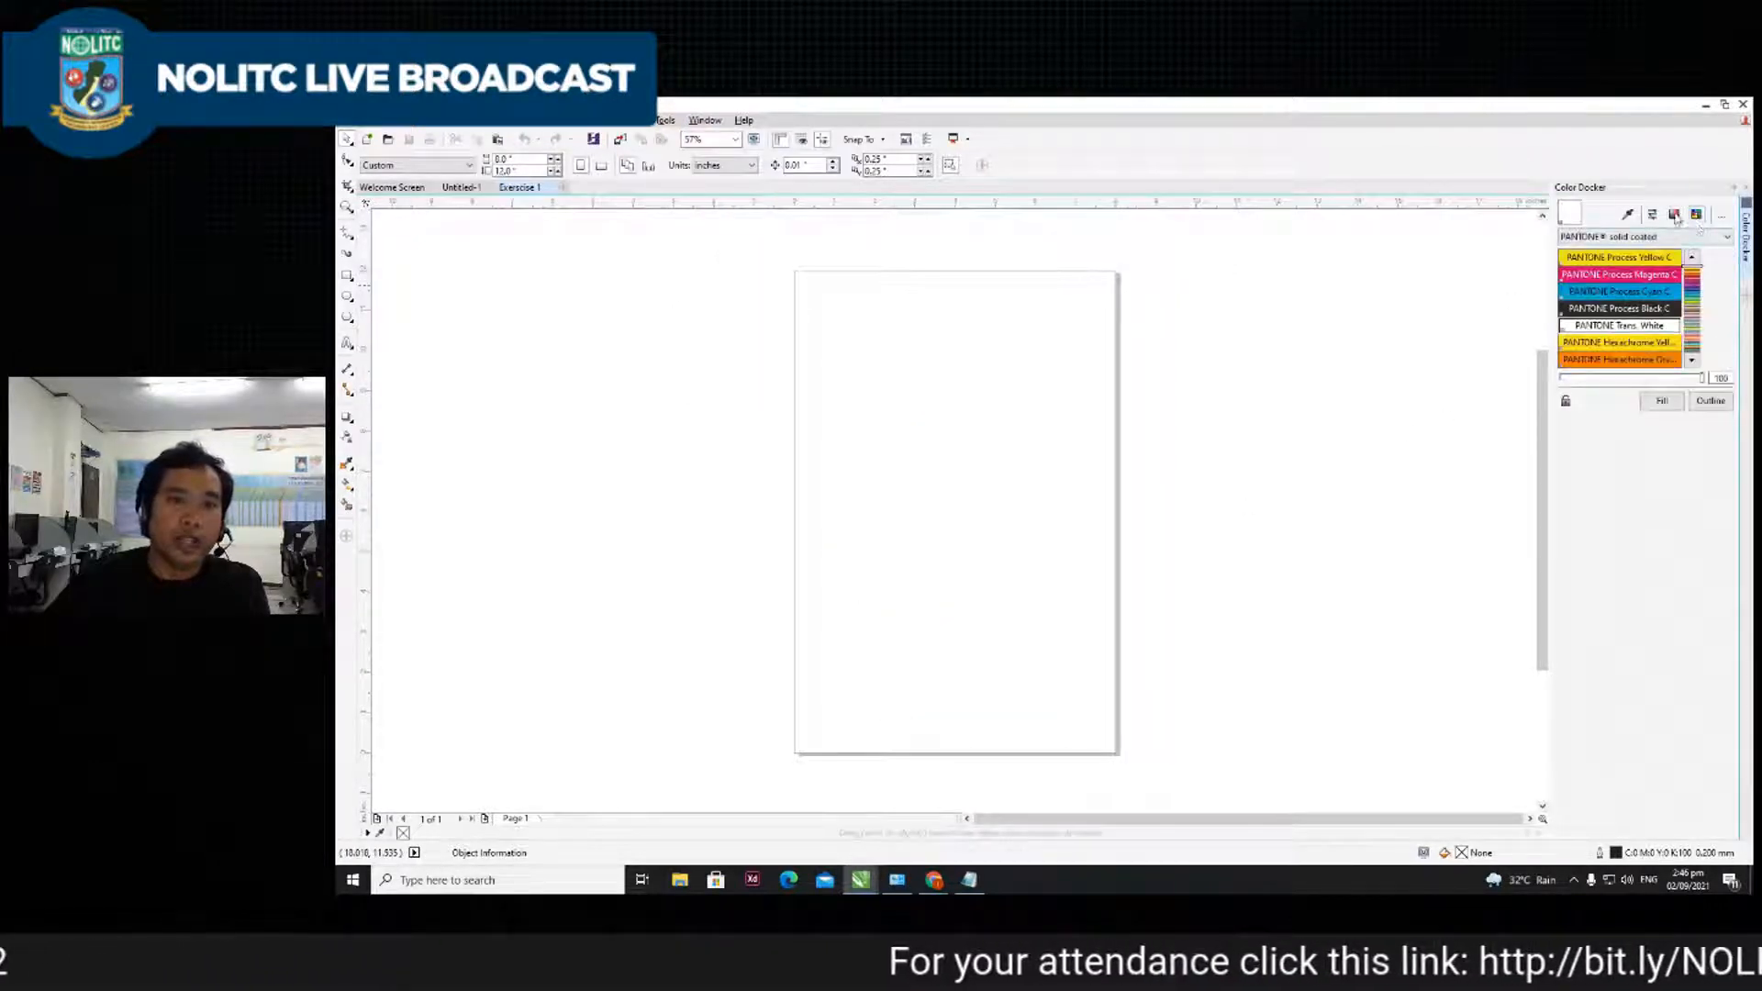
{"action": "left_click", "coordinate": [1675, 217]}
{"action": "left_click", "coordinate": [1654, 219]}
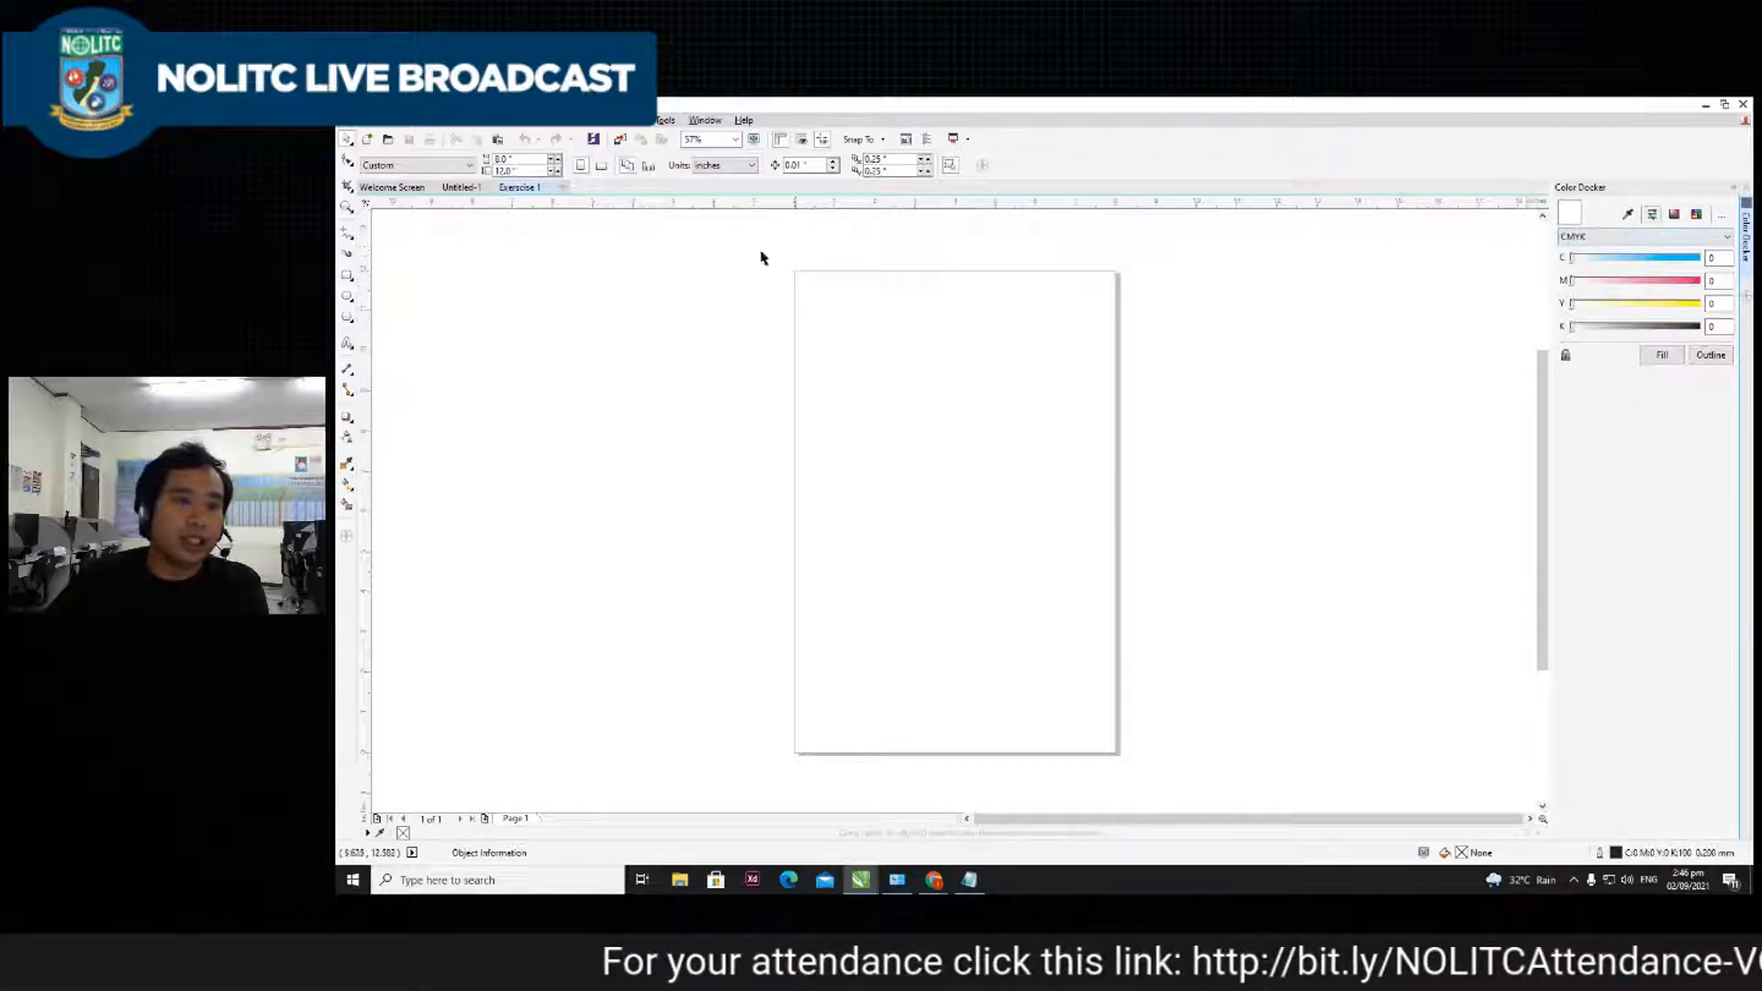
- Add the Object Manager docker, collapse the docked Color docker and expand Object Manager beside the page
{"action": "left_click", "coordinate": [703, 121]}
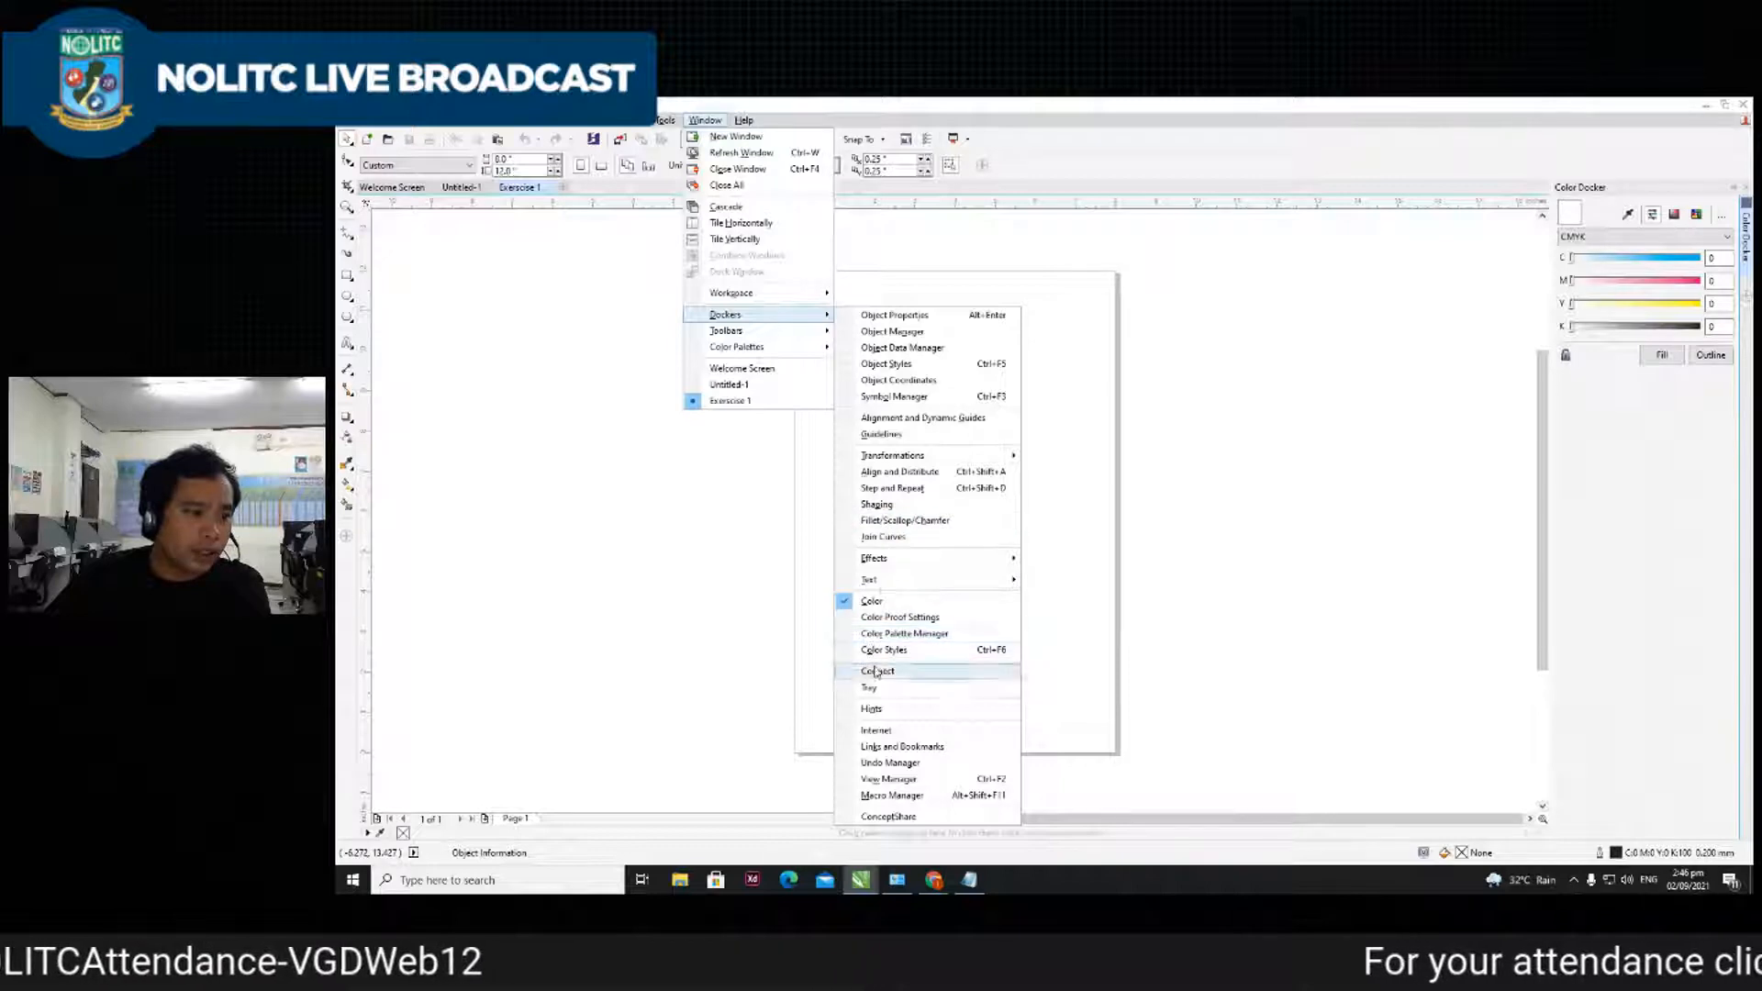
{"action": "left_click", "coordinate": [868, 332]}
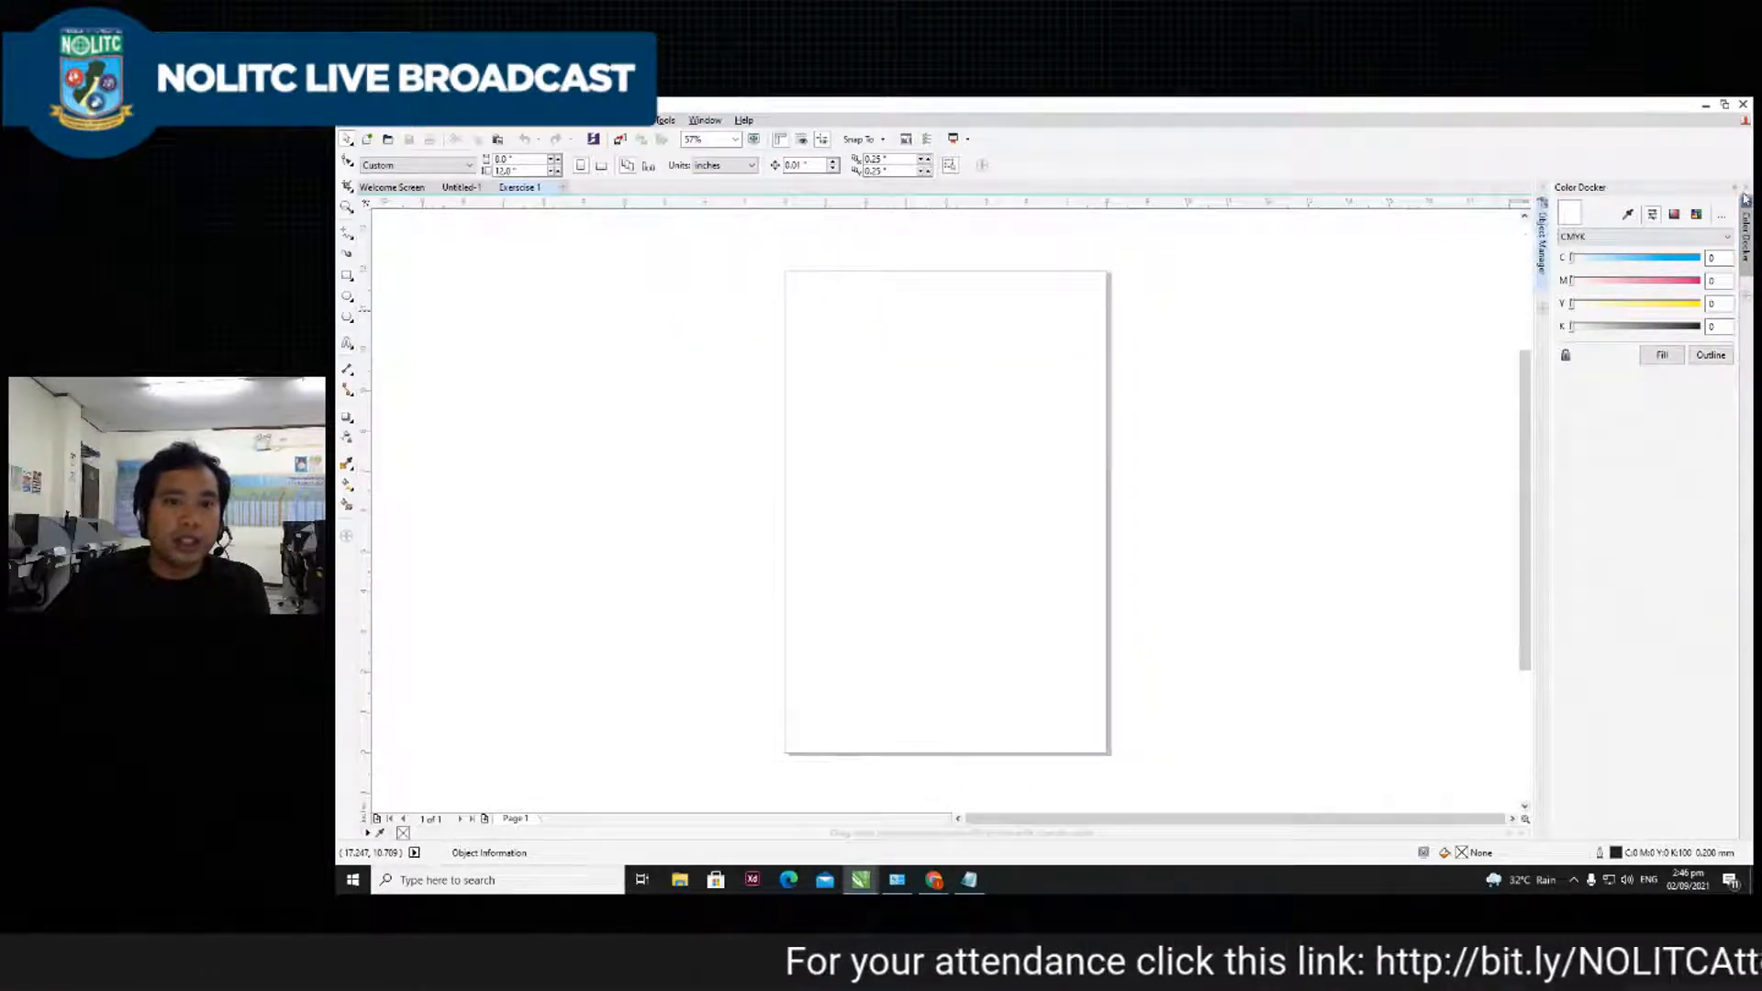
{"action": "left_click", "coordinate": [1733, 187]}
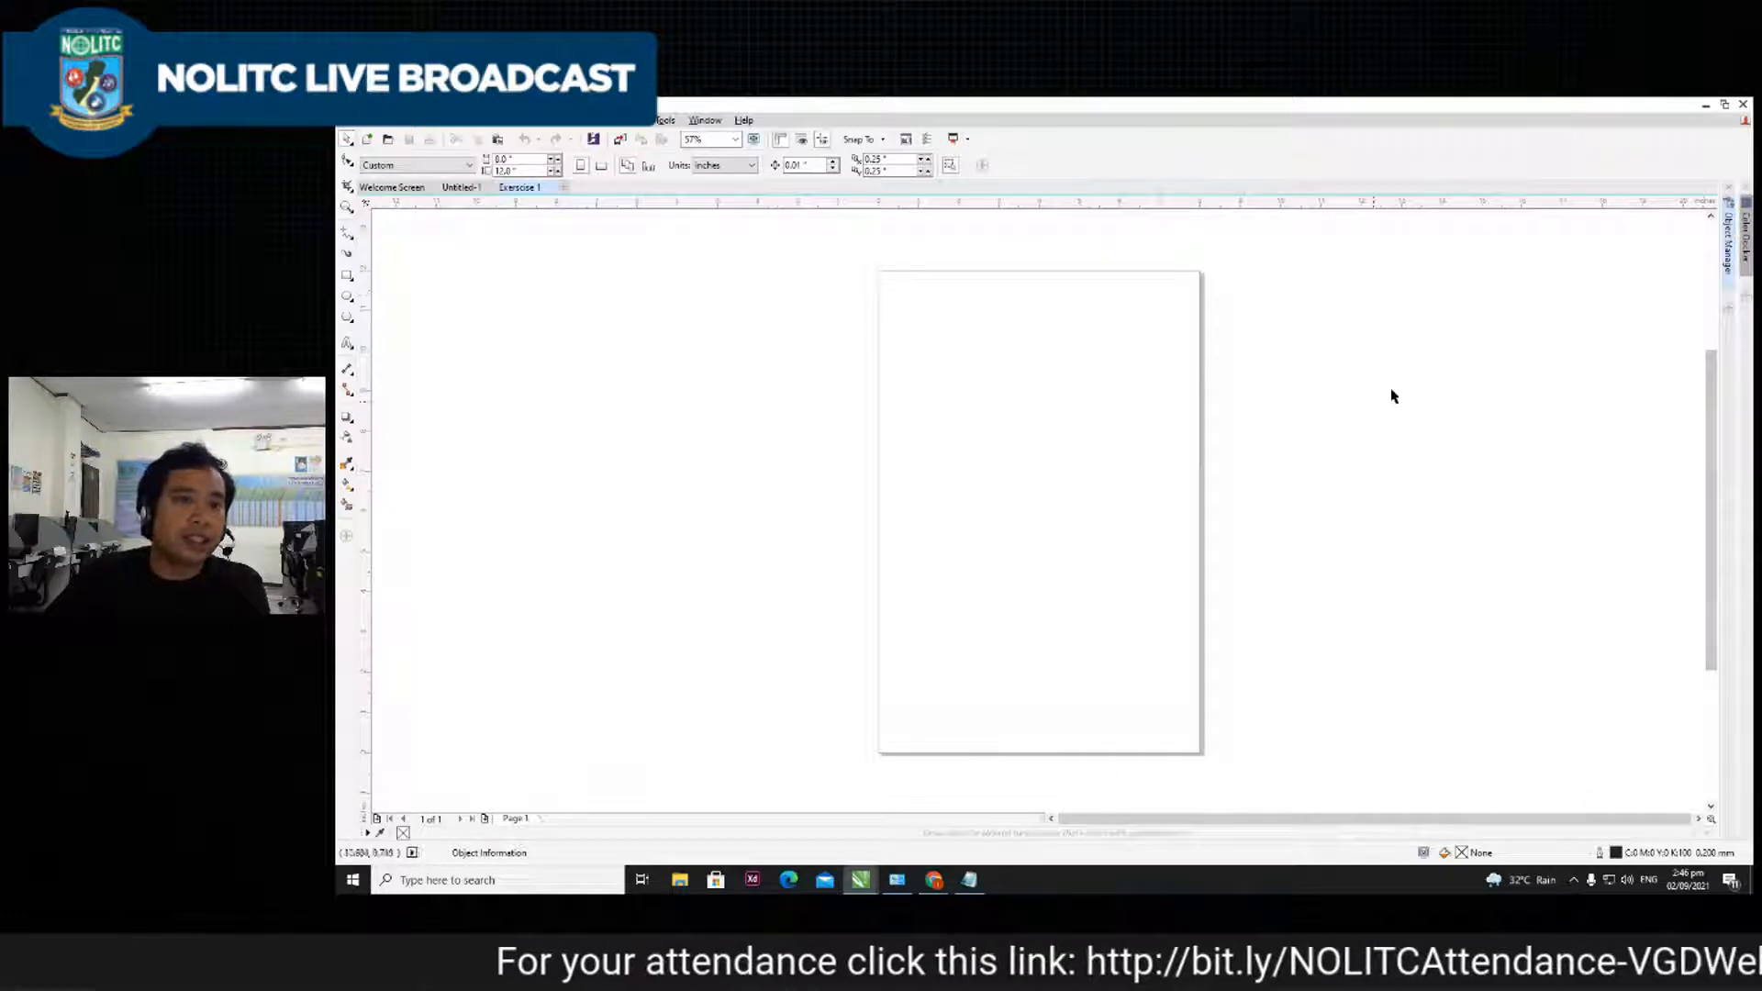
{"action": "left_click", "coordinate": [706, 120]}
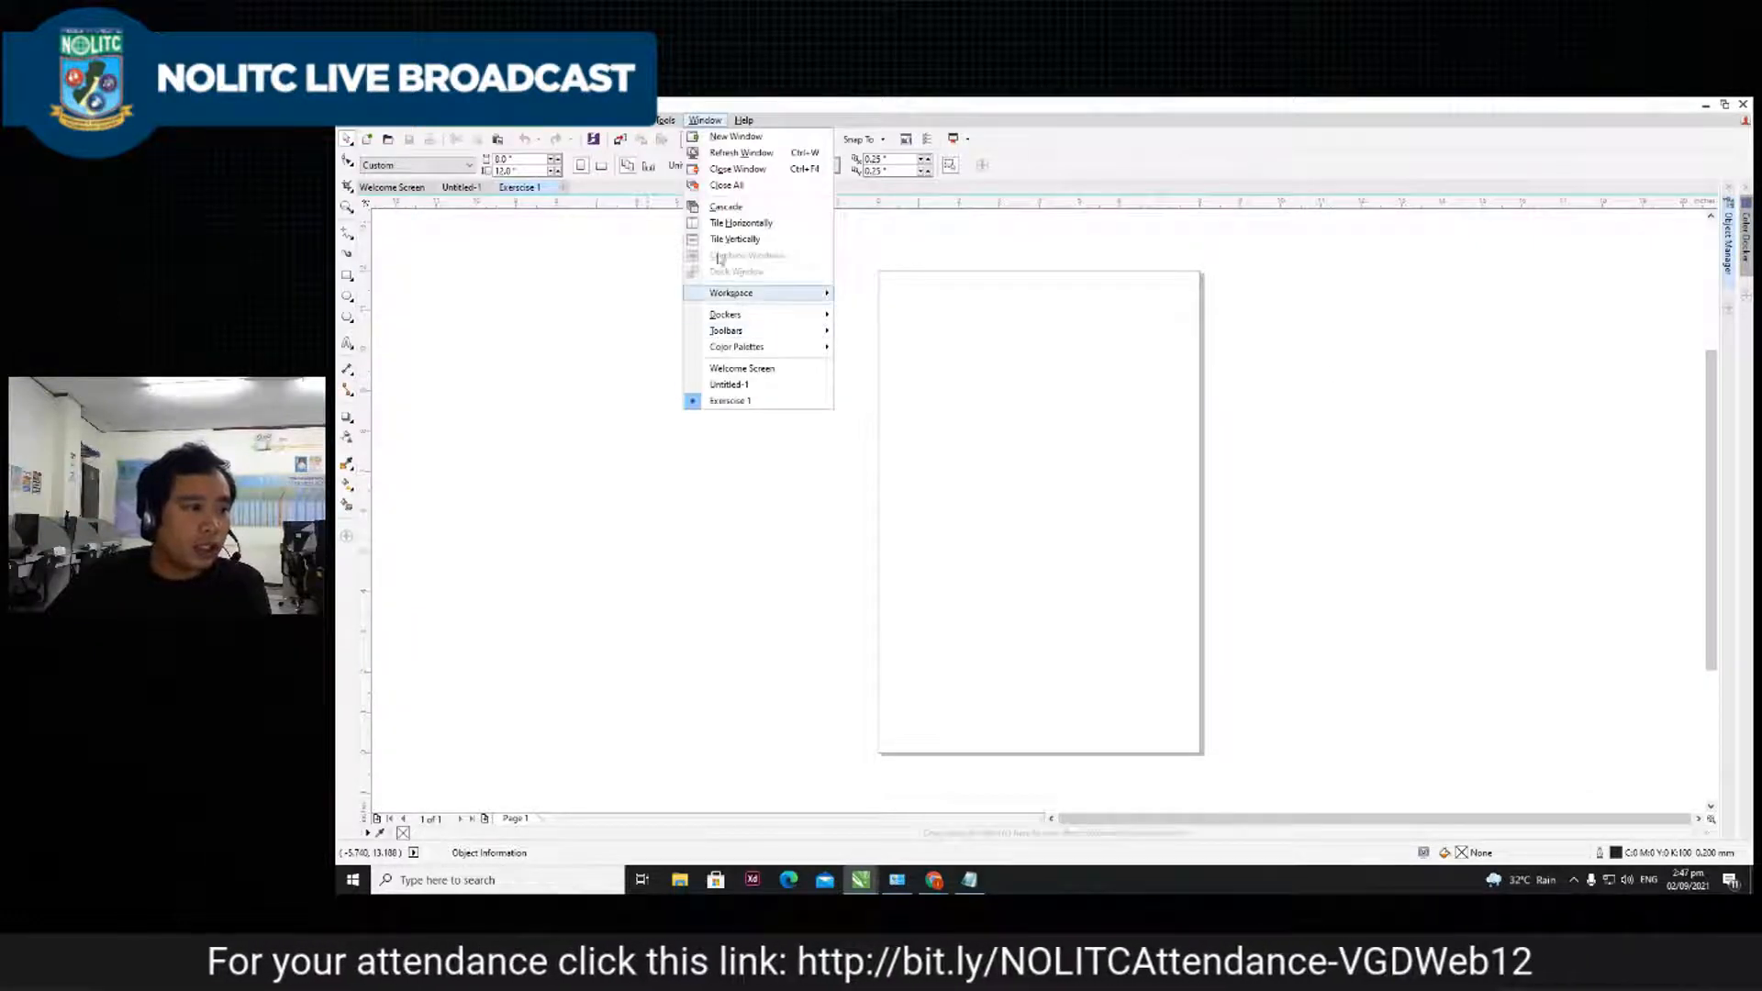
{"action": "left_click", "coordinate": [1502, 363]}
{"action": "left_click", "coordinate": [1728, 236]}
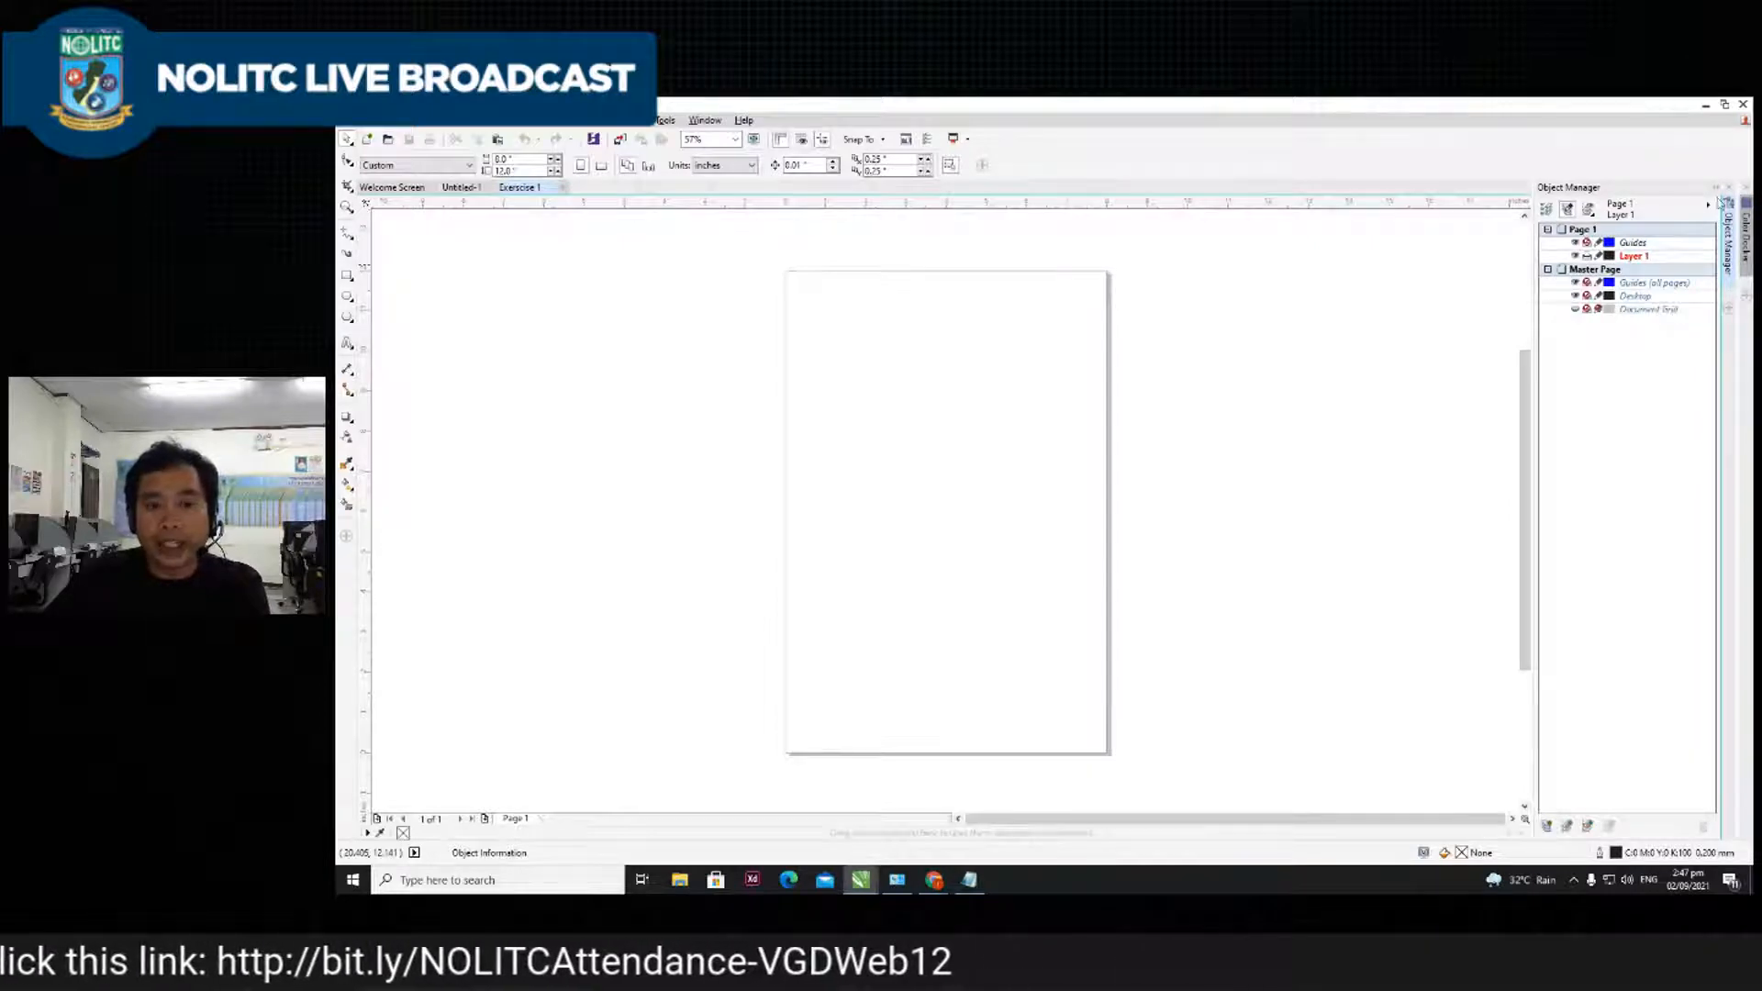
- Open the Align and Distribute docker alongside Object Manager
{"action": "left_click", "coordinate": [706, 121]}
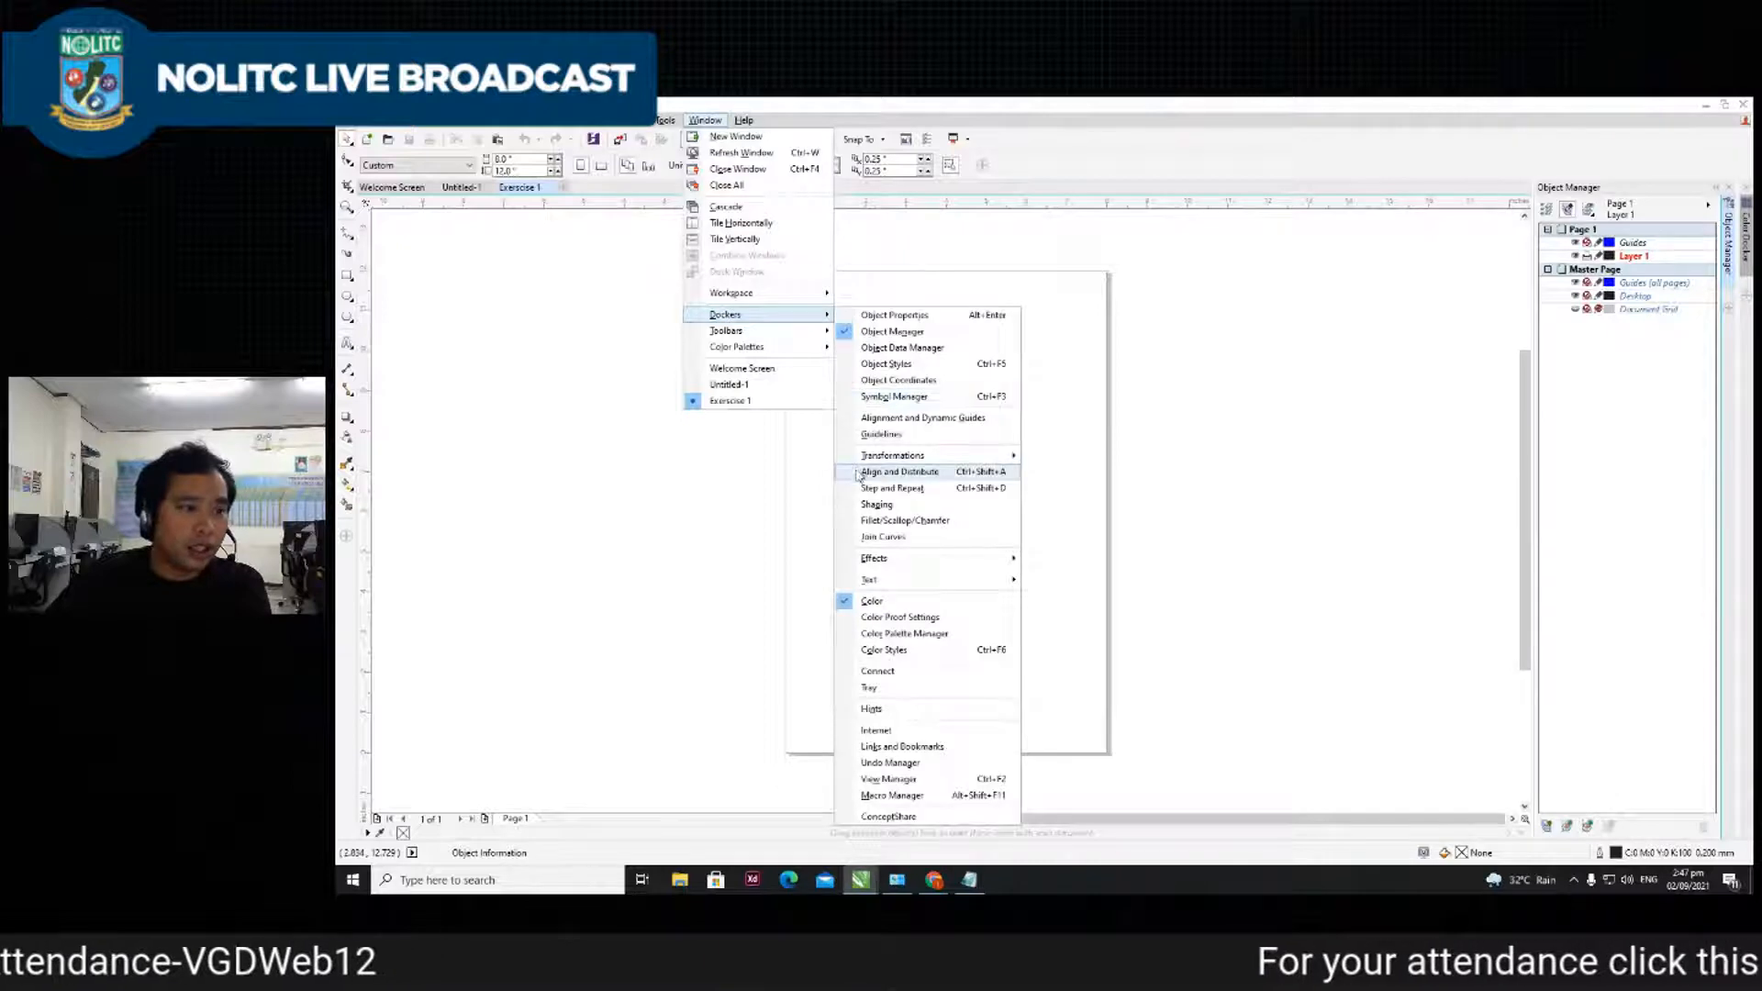
{"action": "left_click", "coordinate": [900, 472]}
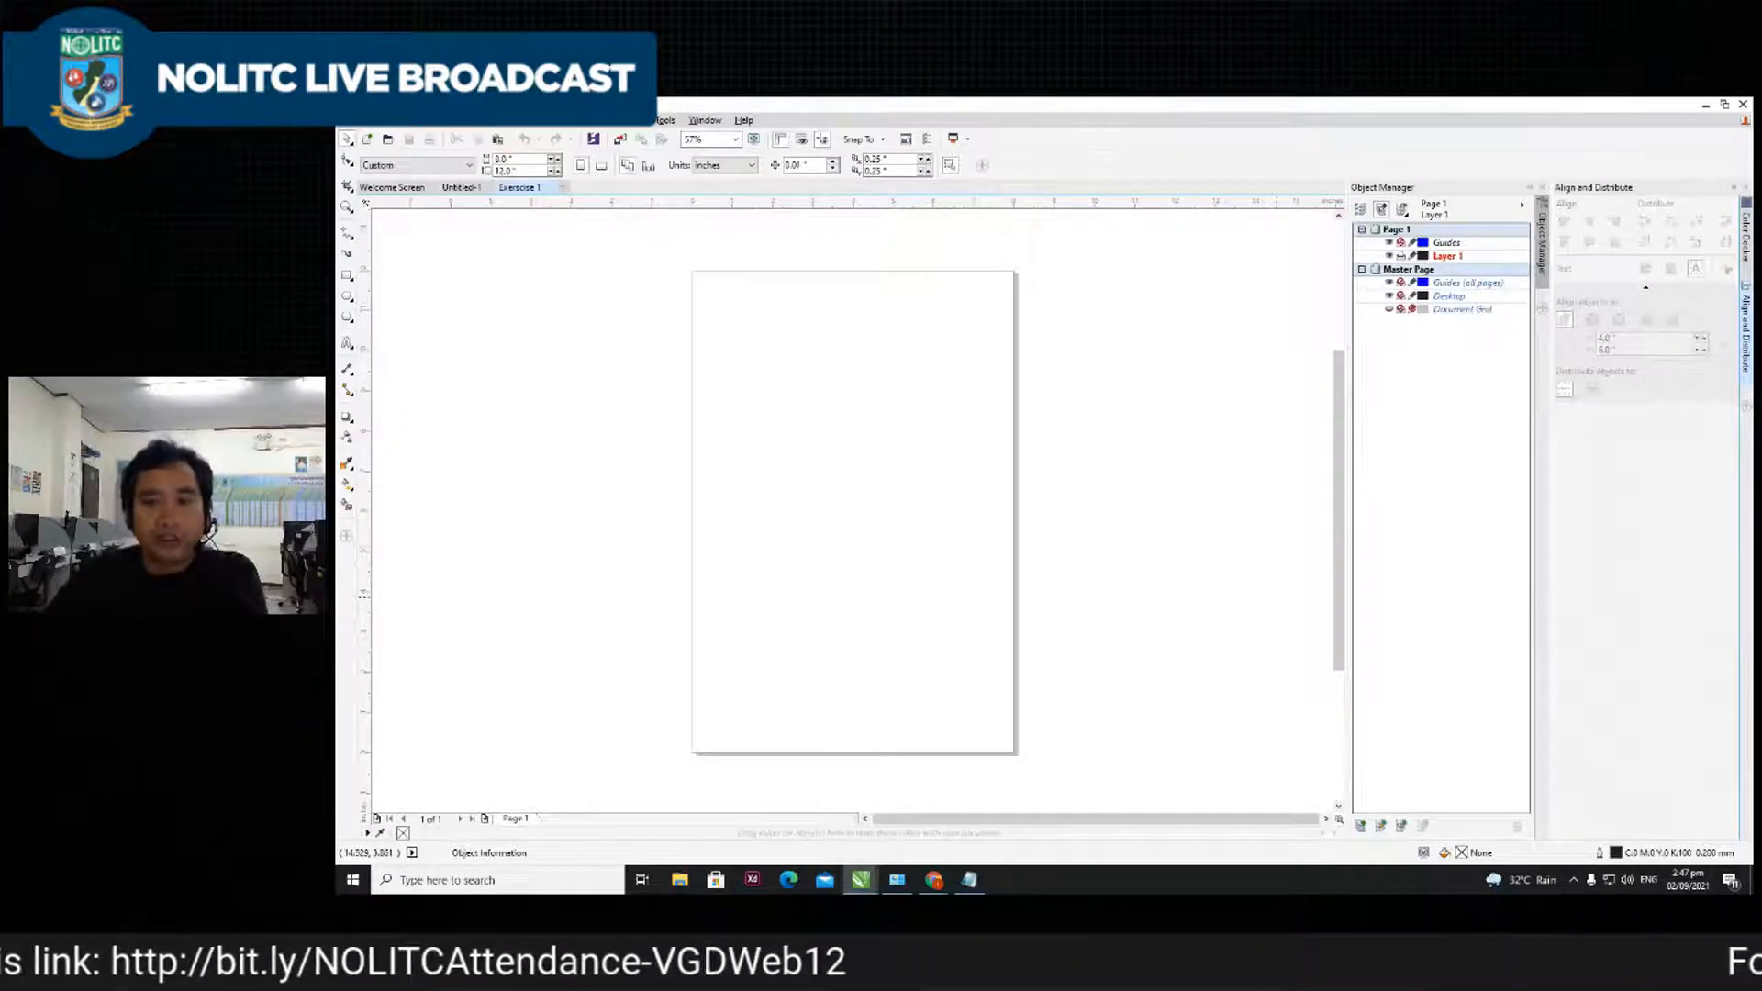
{"action": "key", "text": "alt+Tab"}
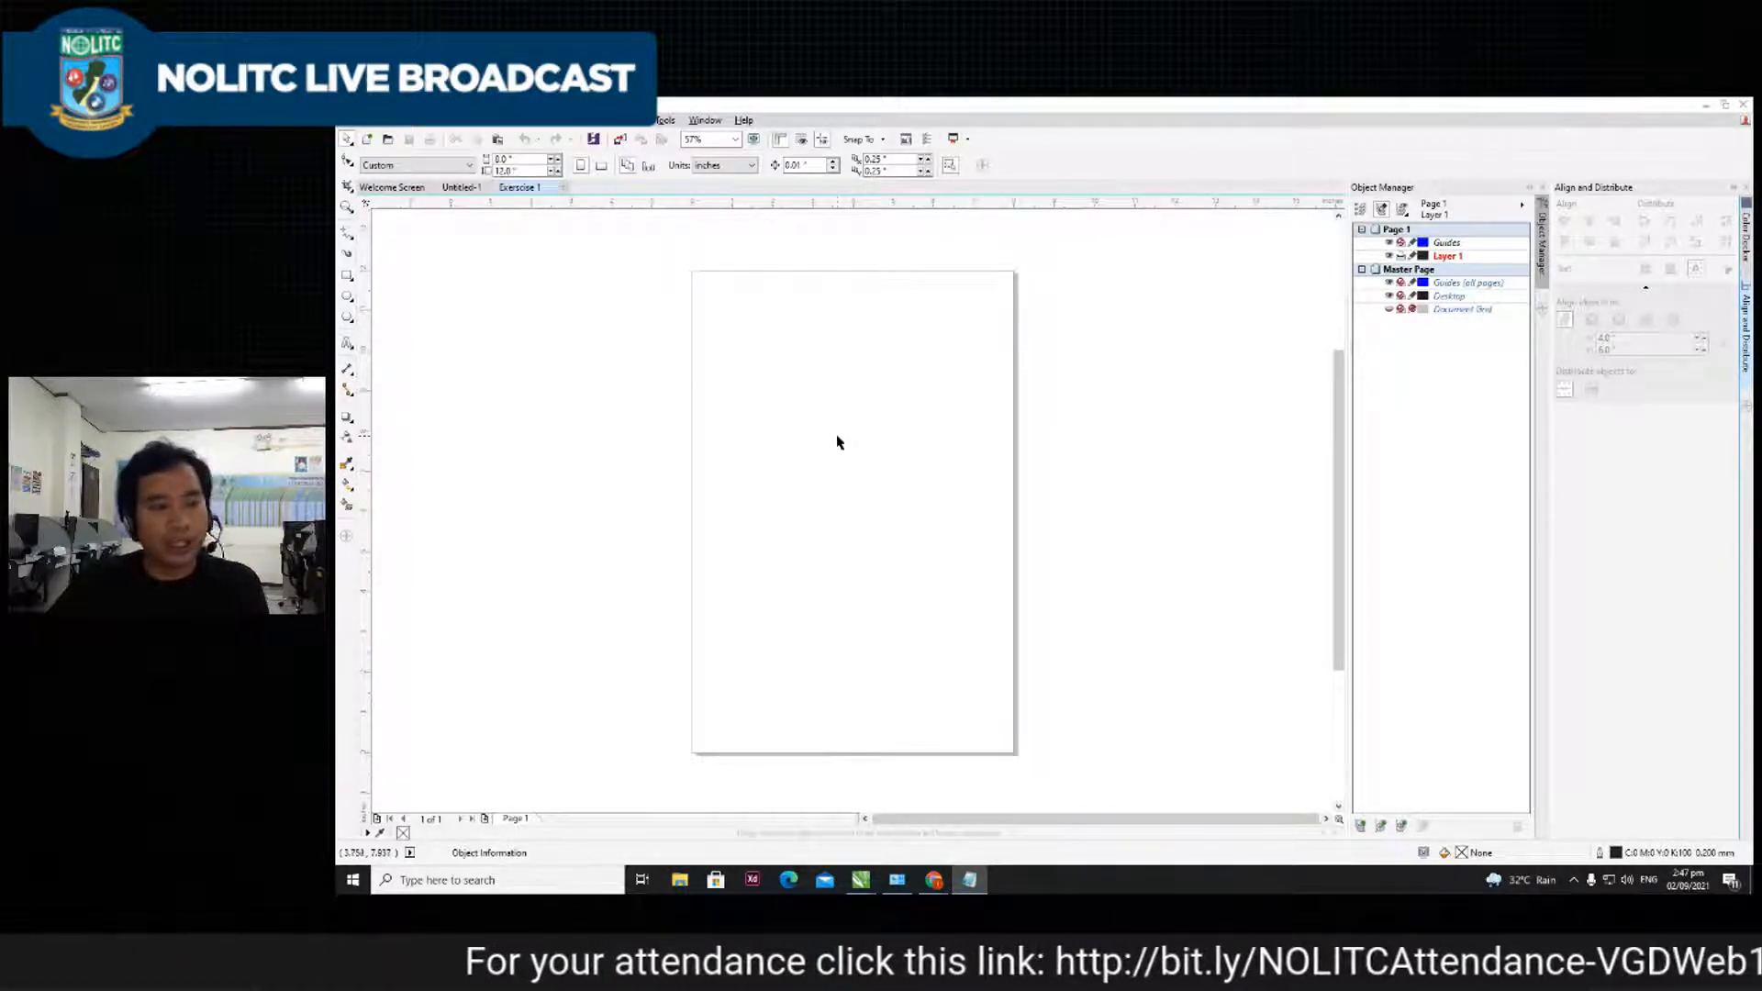
- Zoom in and out repeatedly around the middle of the blank page to examine it at different magnifications
{"action": "scroll", "coordinate": [838, 446], "scroll_direction": "down", "scroll_amount": 2}
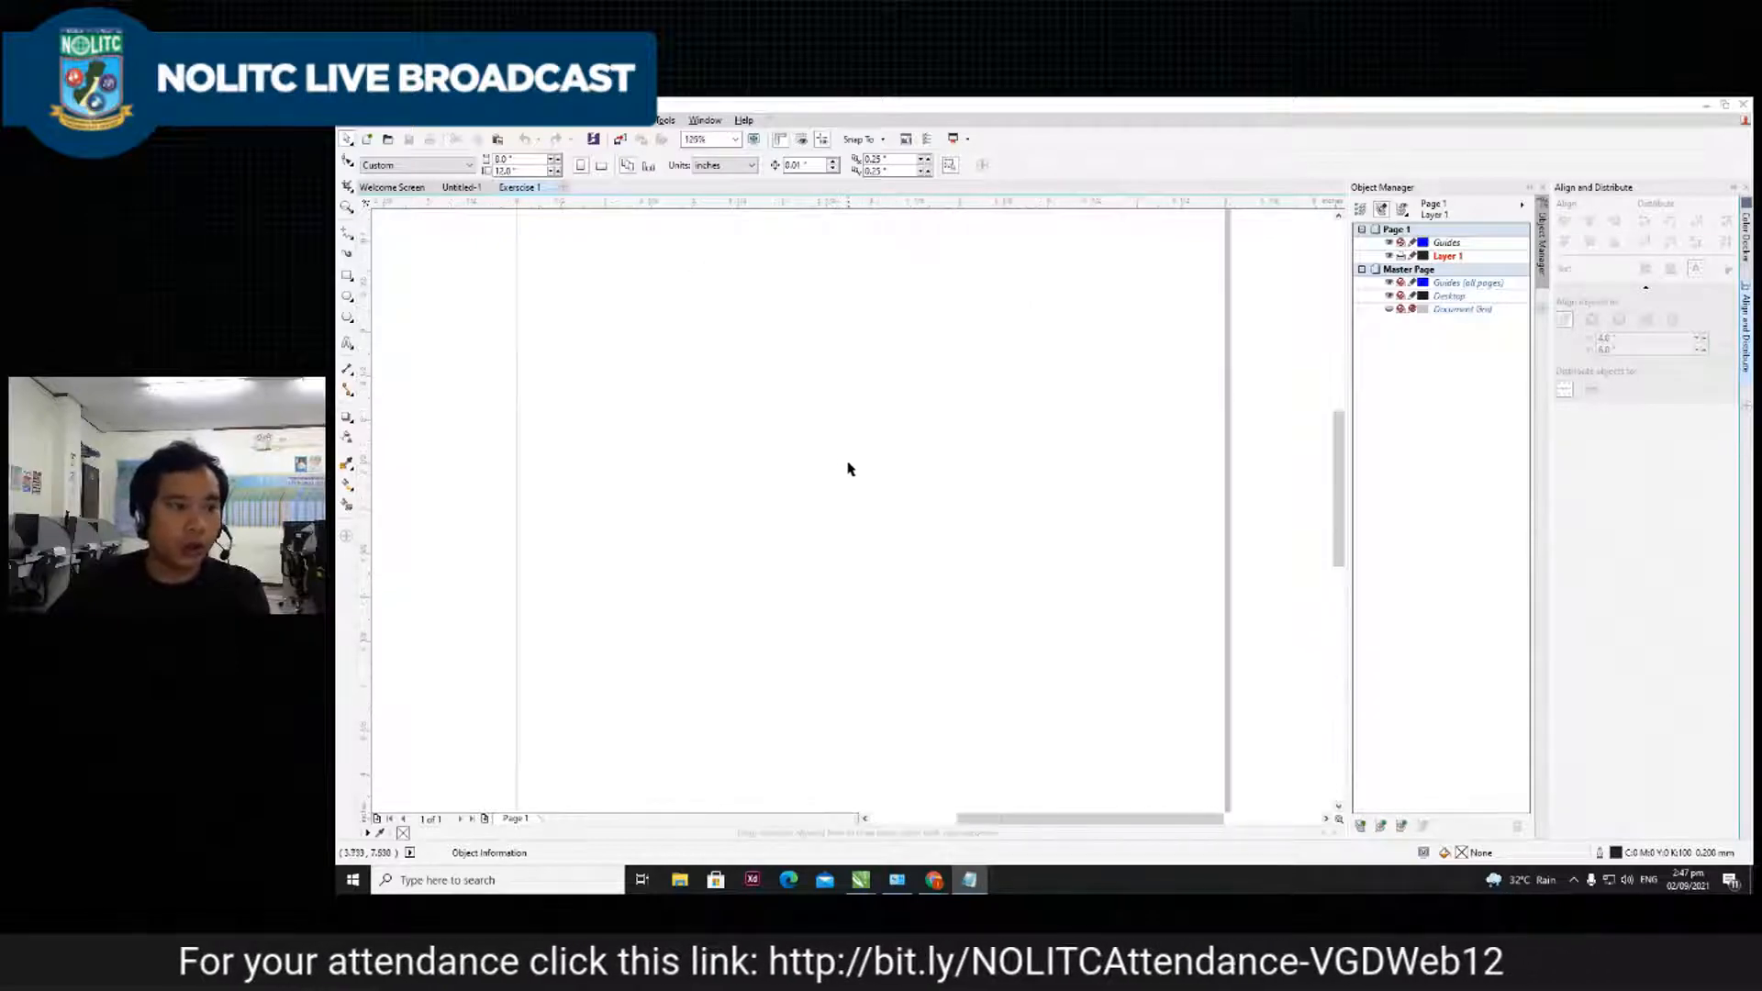
{"action": "scroll", "coordinate": [850, 469], "scroll_direction": "up", "scroll_amount": 3}
{"action": "scroll", "coordinate": [850, 469], "scroll_direction": "down", "scroll_amount": 2}
{"action": "scroll", "coordinate": [851, 470], "scroll_direction": "up", "scroll_amount": 4}
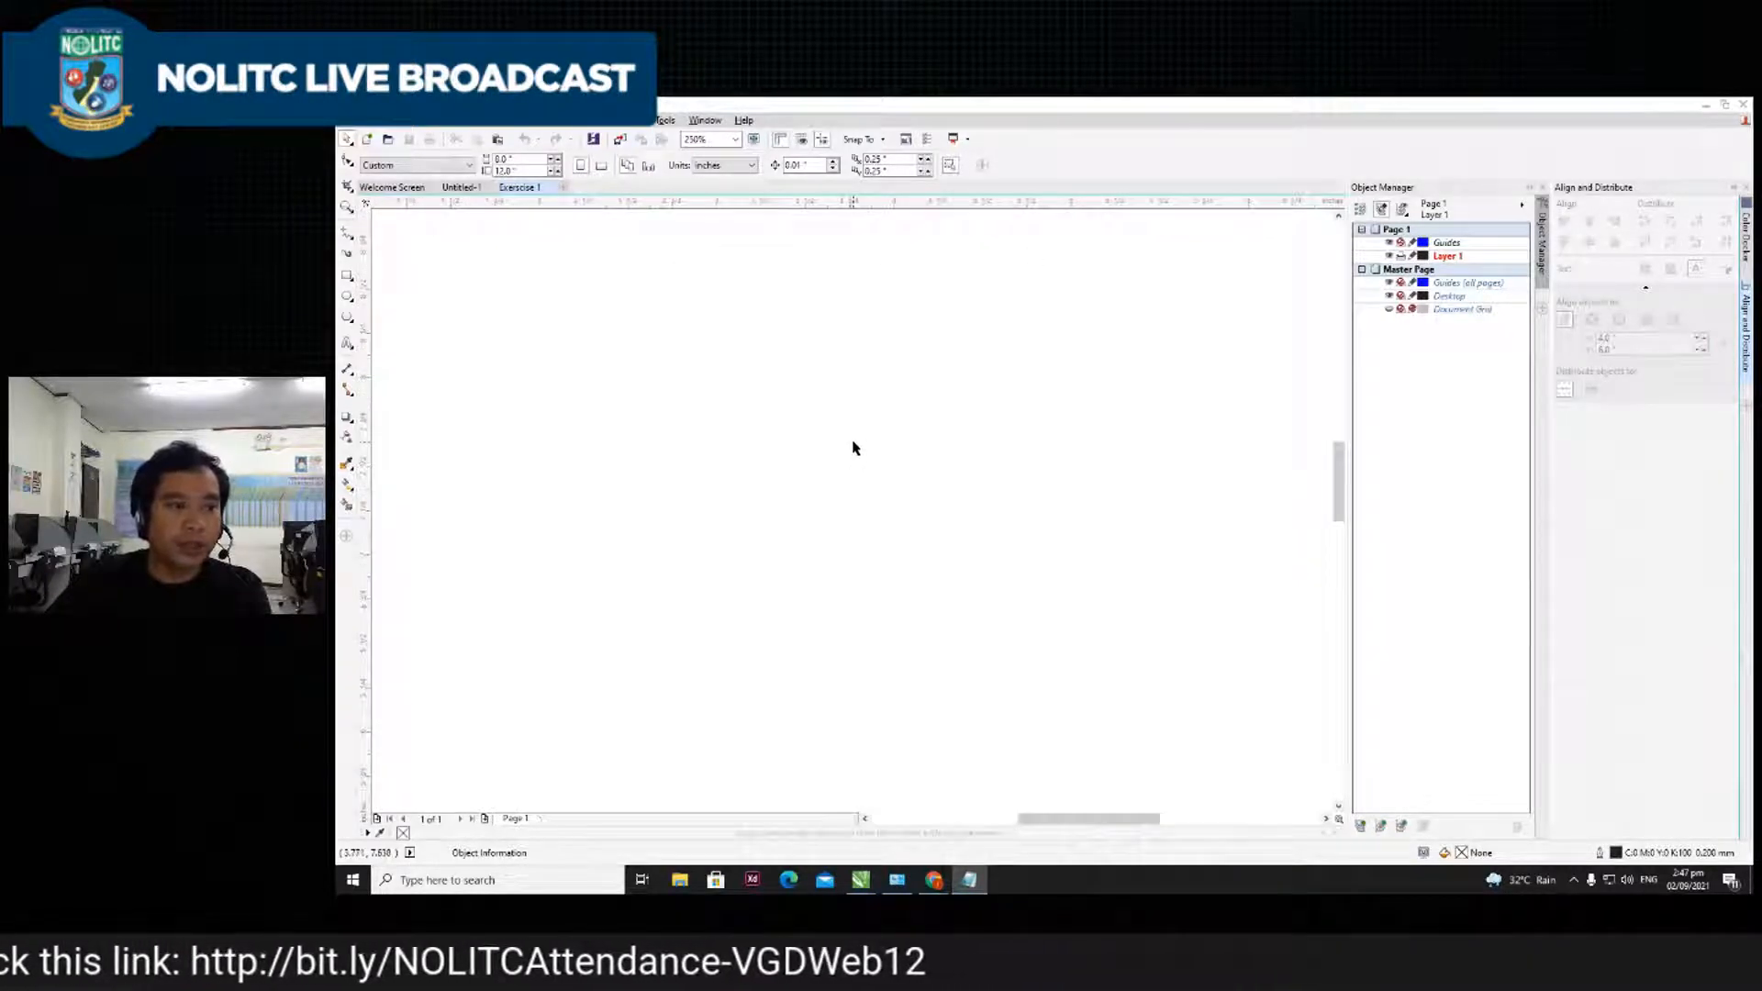
{"action": "scroll", "coordinate": [853, 447], "scroll_direction": "down", "scroll_amount": 3}
{"action": "scroll", "coordinate": [853, 447], "scroll_direction": "down", "scroll_amount": 2}
{"action": "scroll", "coordinate": [826, 452], "scroll_direction": "up", "scroll_amount": 4}
{"action": "scroll", "coordinate": [897, 460], "scroll_direction": "down", "scroll_amount": 3}
{"action": "scroll", "coordinate": [900, 459], "scroll_direction": "up", "scroll_amount": 2}
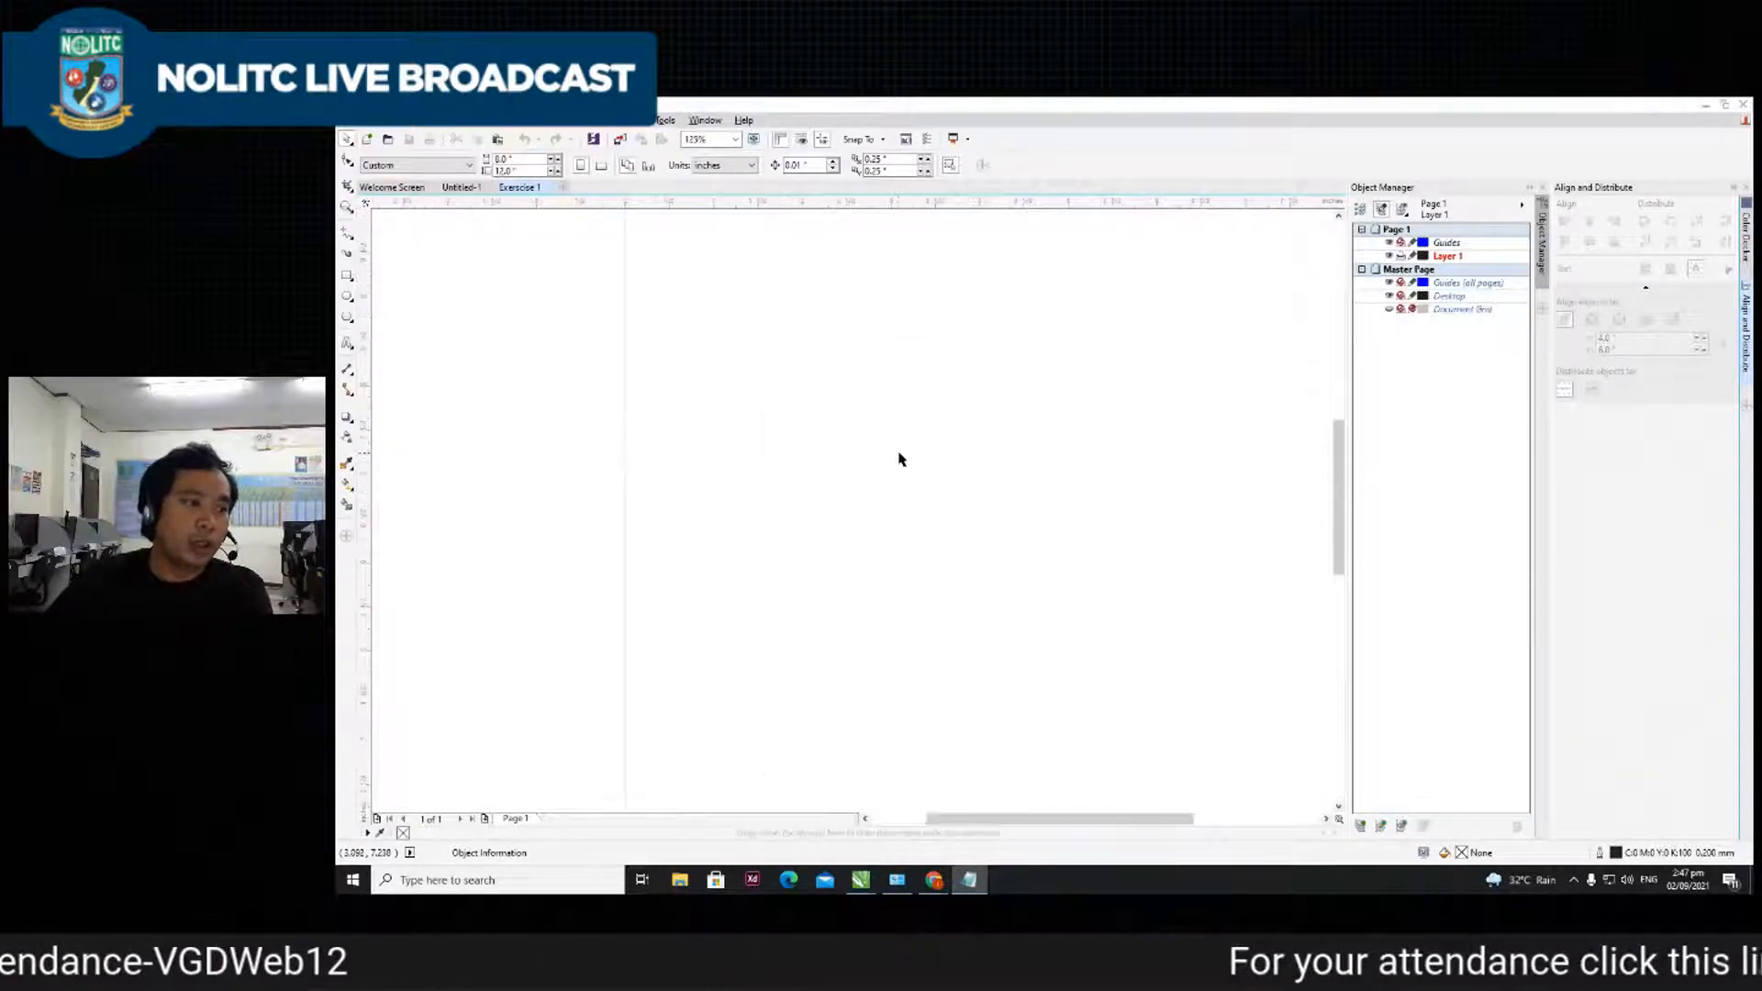
{"action": "scroll", "coordinate": [900, 460], "scroll_direction": "down", "scroll_amount": 2}
{"action": "scroll", "coordinate": [898, 460], "scroll_direction": "up", "scroll_amount": 2}
{"action": "left_click_drag", "start_coordinate": [1028, 445], "coordinate": [966, 449]}
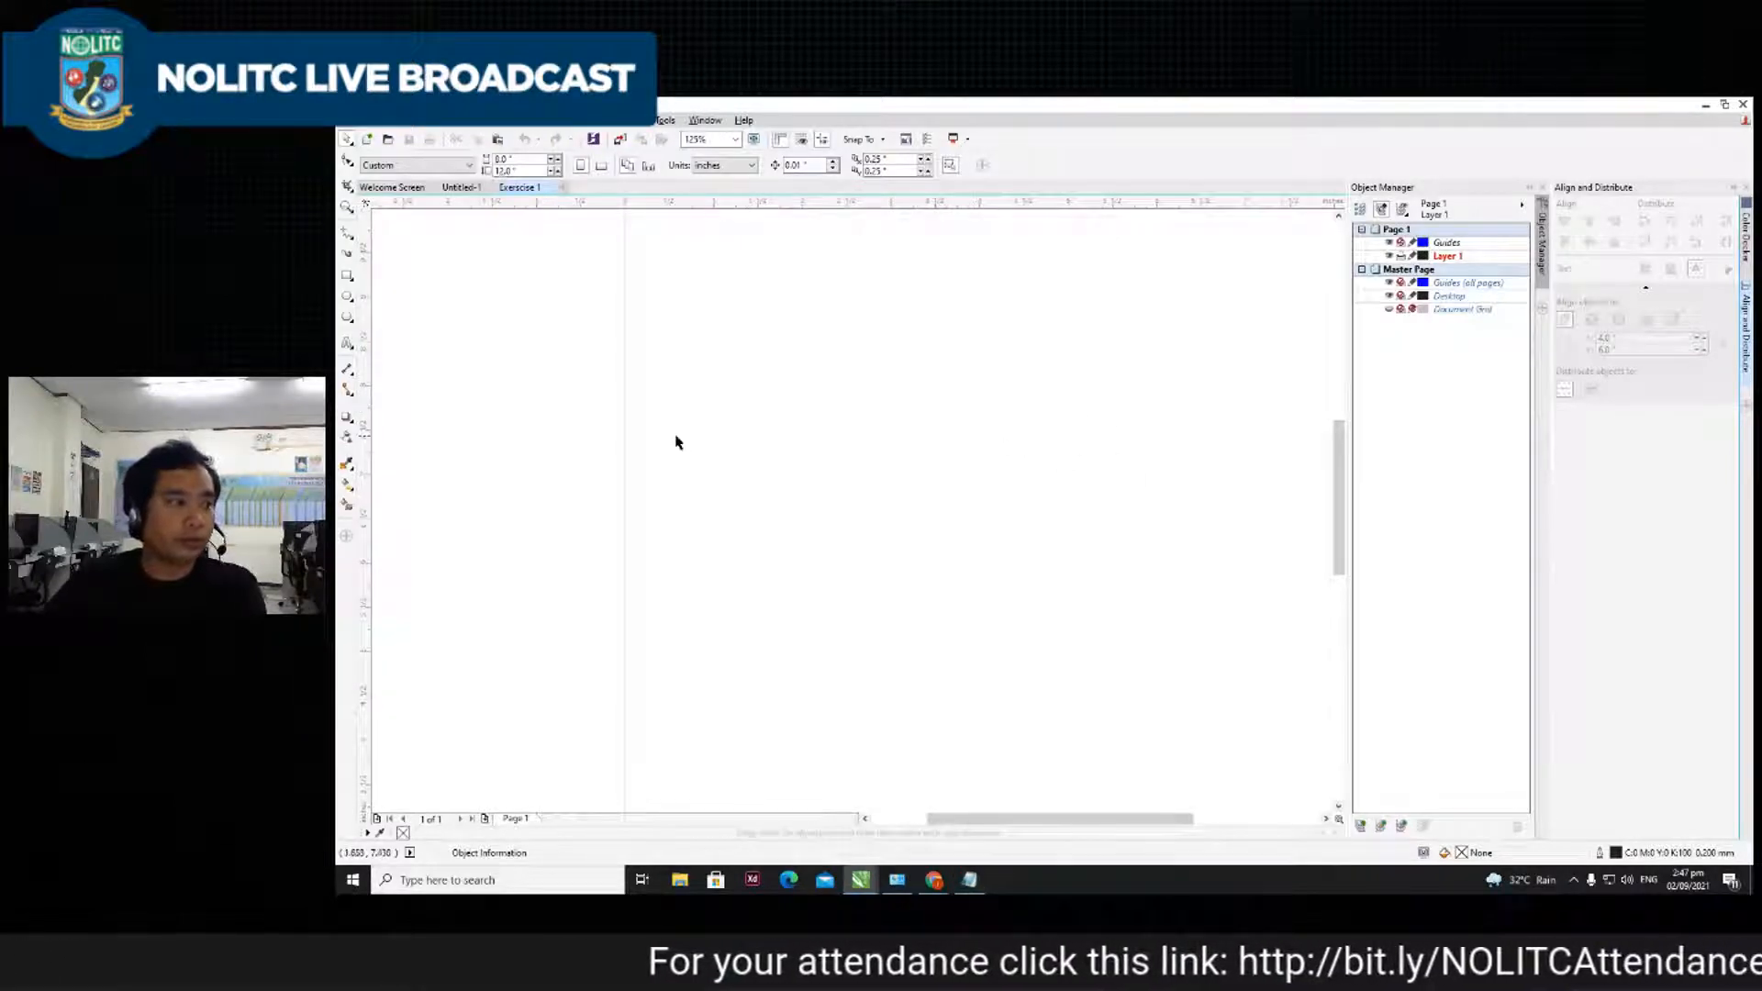
{"action": "scroll", "coordinate": [1155, 444], "scroll_direction": "down", "scroll_amount": 2}
{"action": "scroll", "coordinate": [1159, 449], "scroll_direction": "up", "scroll_amount": 2}
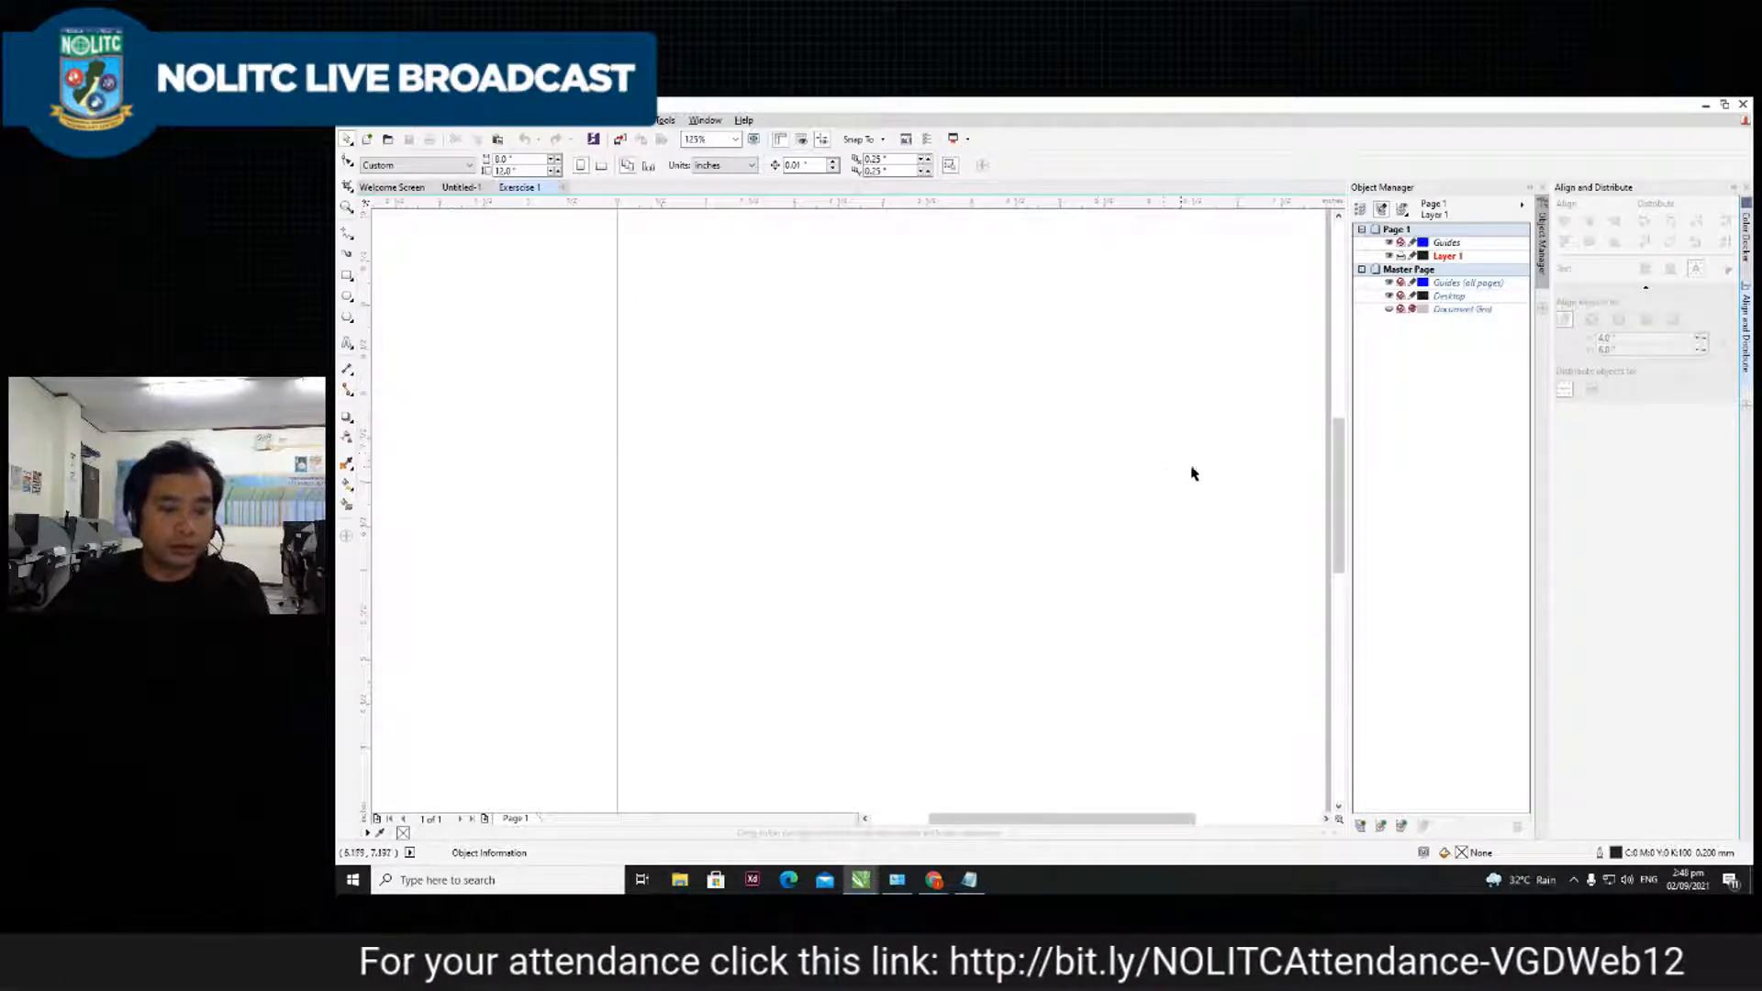
- Move around the enlarged page with the Pan tool to examine its lower edge and middle area
{"action": "key", "text": "h"}
{"action": "left_click_drag", "start_coordinate": [1114, 425], "coordinate": [1018, 473]}
{"action": "scroll", "coordinate": [1063, 466], "scroll_direction": "down", "scroll_amount": 2}
{"action": "scroll", "coordinate": [1063, 465], "scroll_direction": "up", "scroll_amount": 2}
{"action": "left_click_drag", "start_coordinate": [818, 421], "coordinate": [898, 434]}
{"action": "left_click_drag", "start_coordinate": [901, 679], "coordinate": [900, 433]}
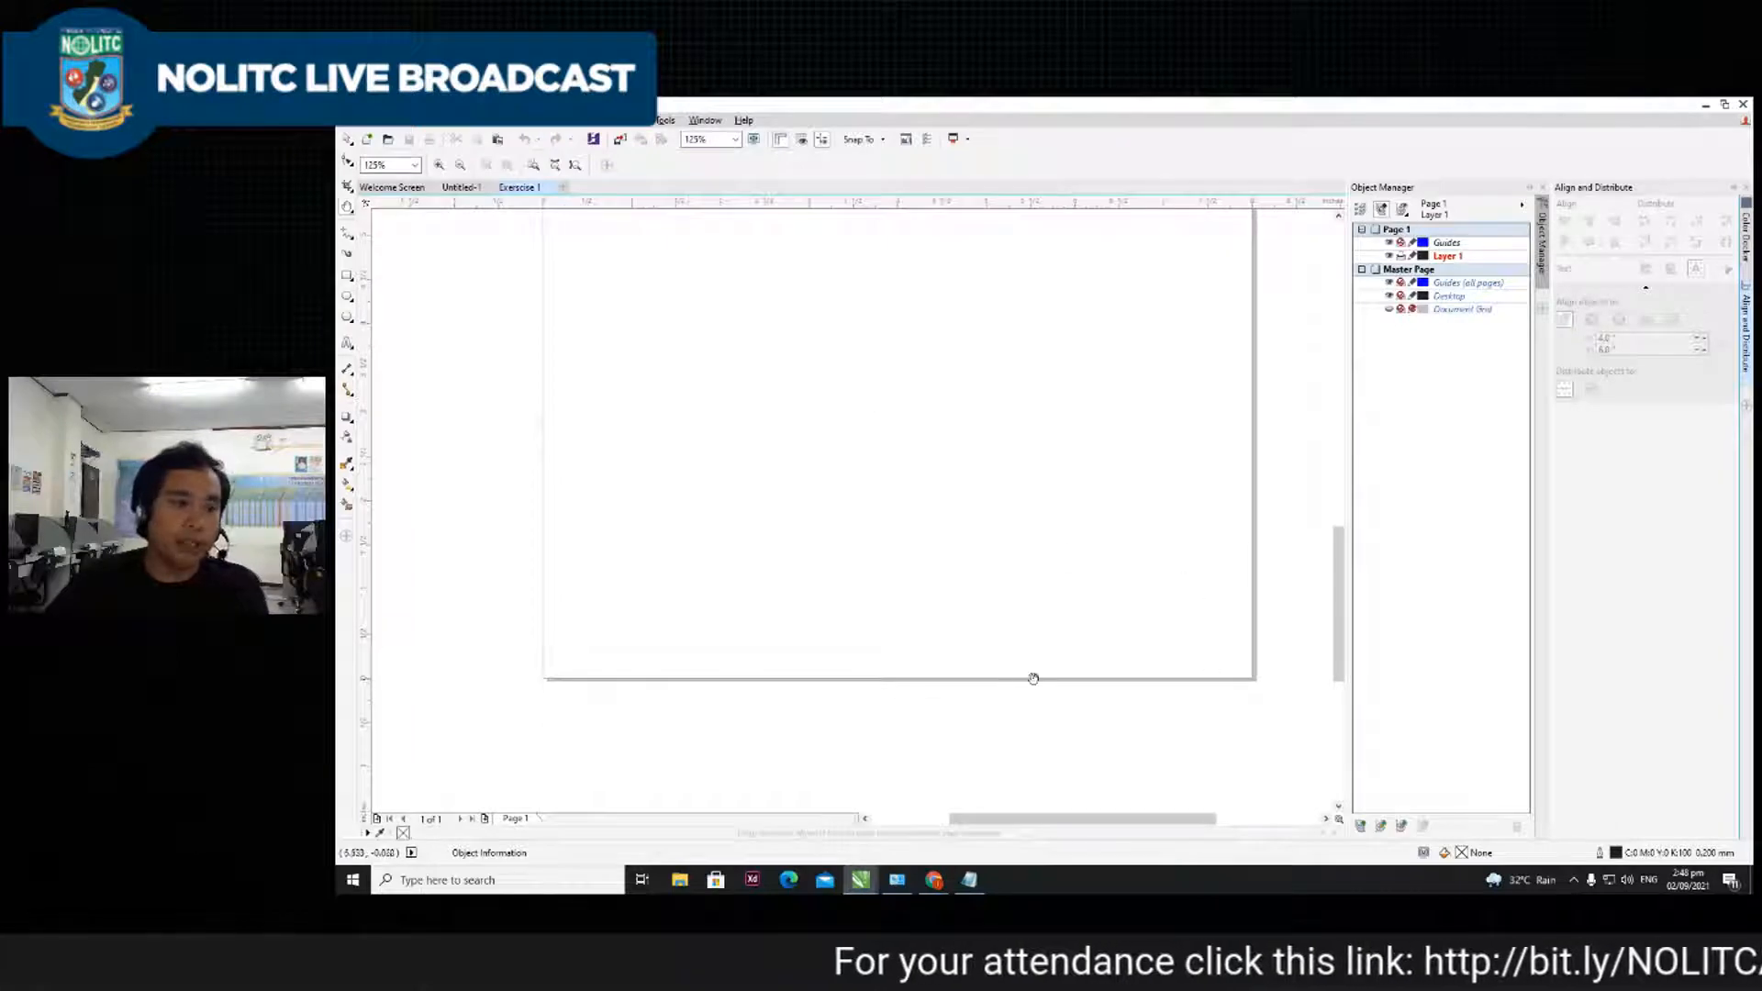
{"action": "left_click_drag", "start_coordinate": [913, 323], "coordinate": [906, 647]}
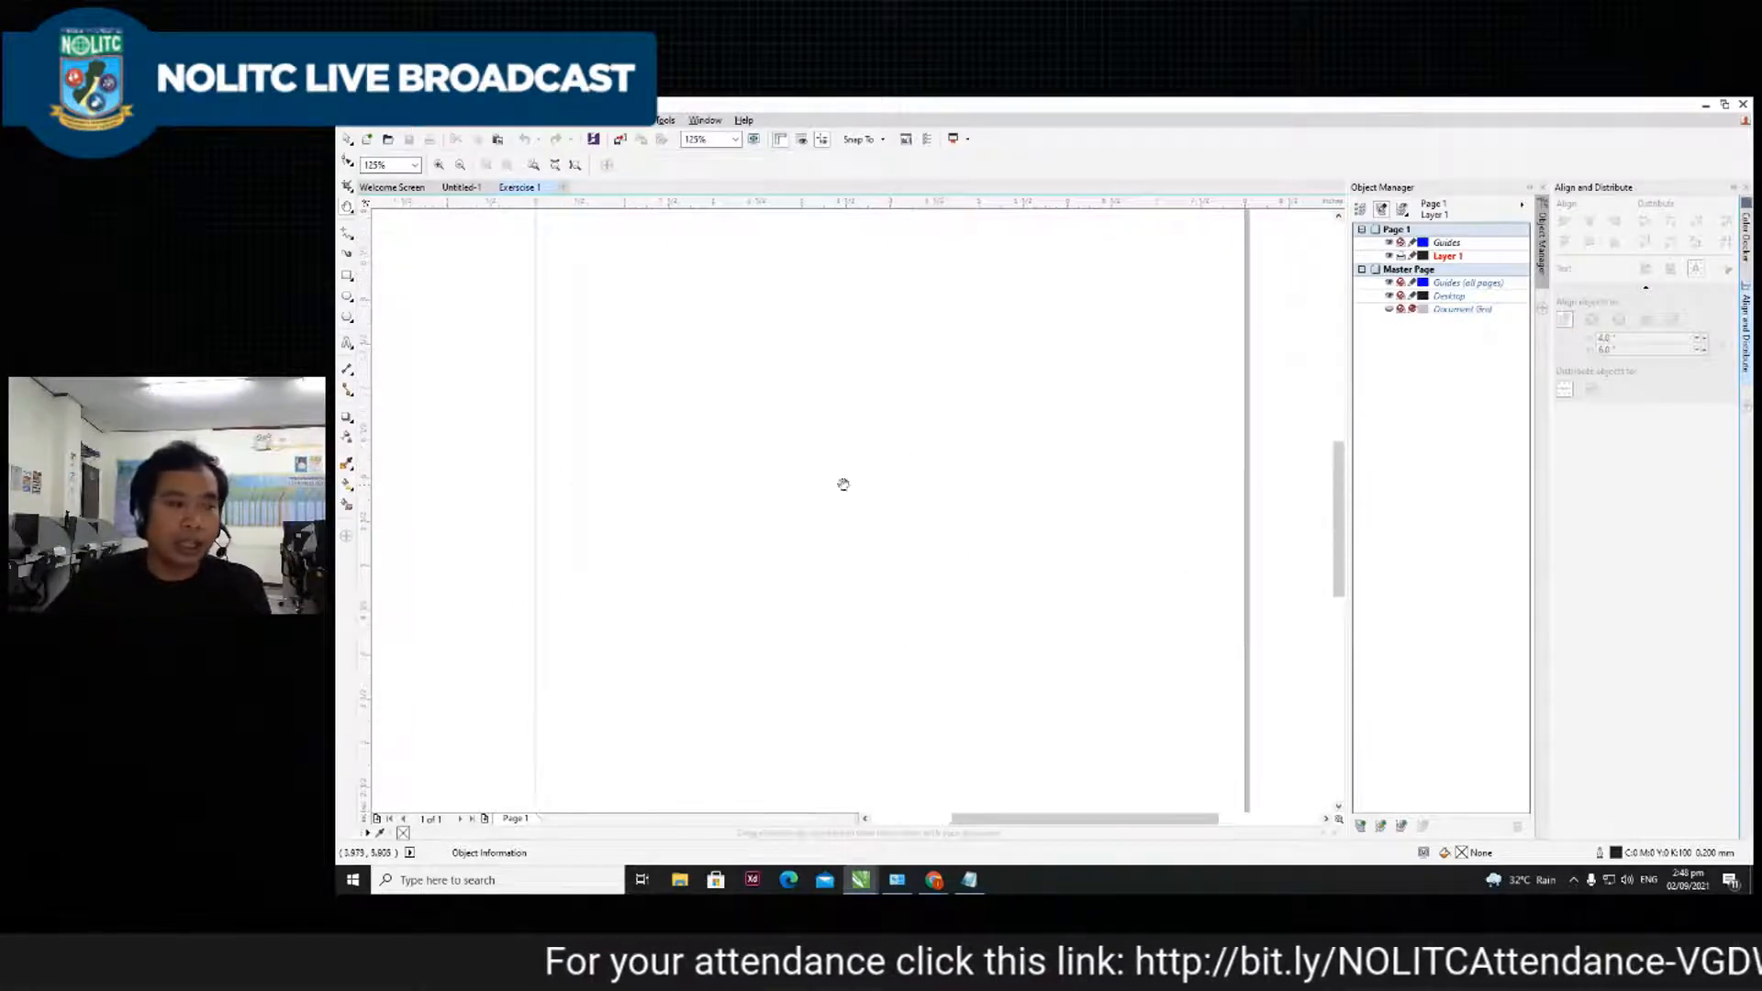
{"action": "left_click_drag", "start_coordinate": [955, 385], "coordinate": [934, 441]}
{"action": "scroll", "coordinate": [981, 446], "scroll_direction": "down", "scroll_amount": 2}
{"action": "scroll", "coordinate": [981, 446], "scroll_direction": "up", "scroll_amount": 3}
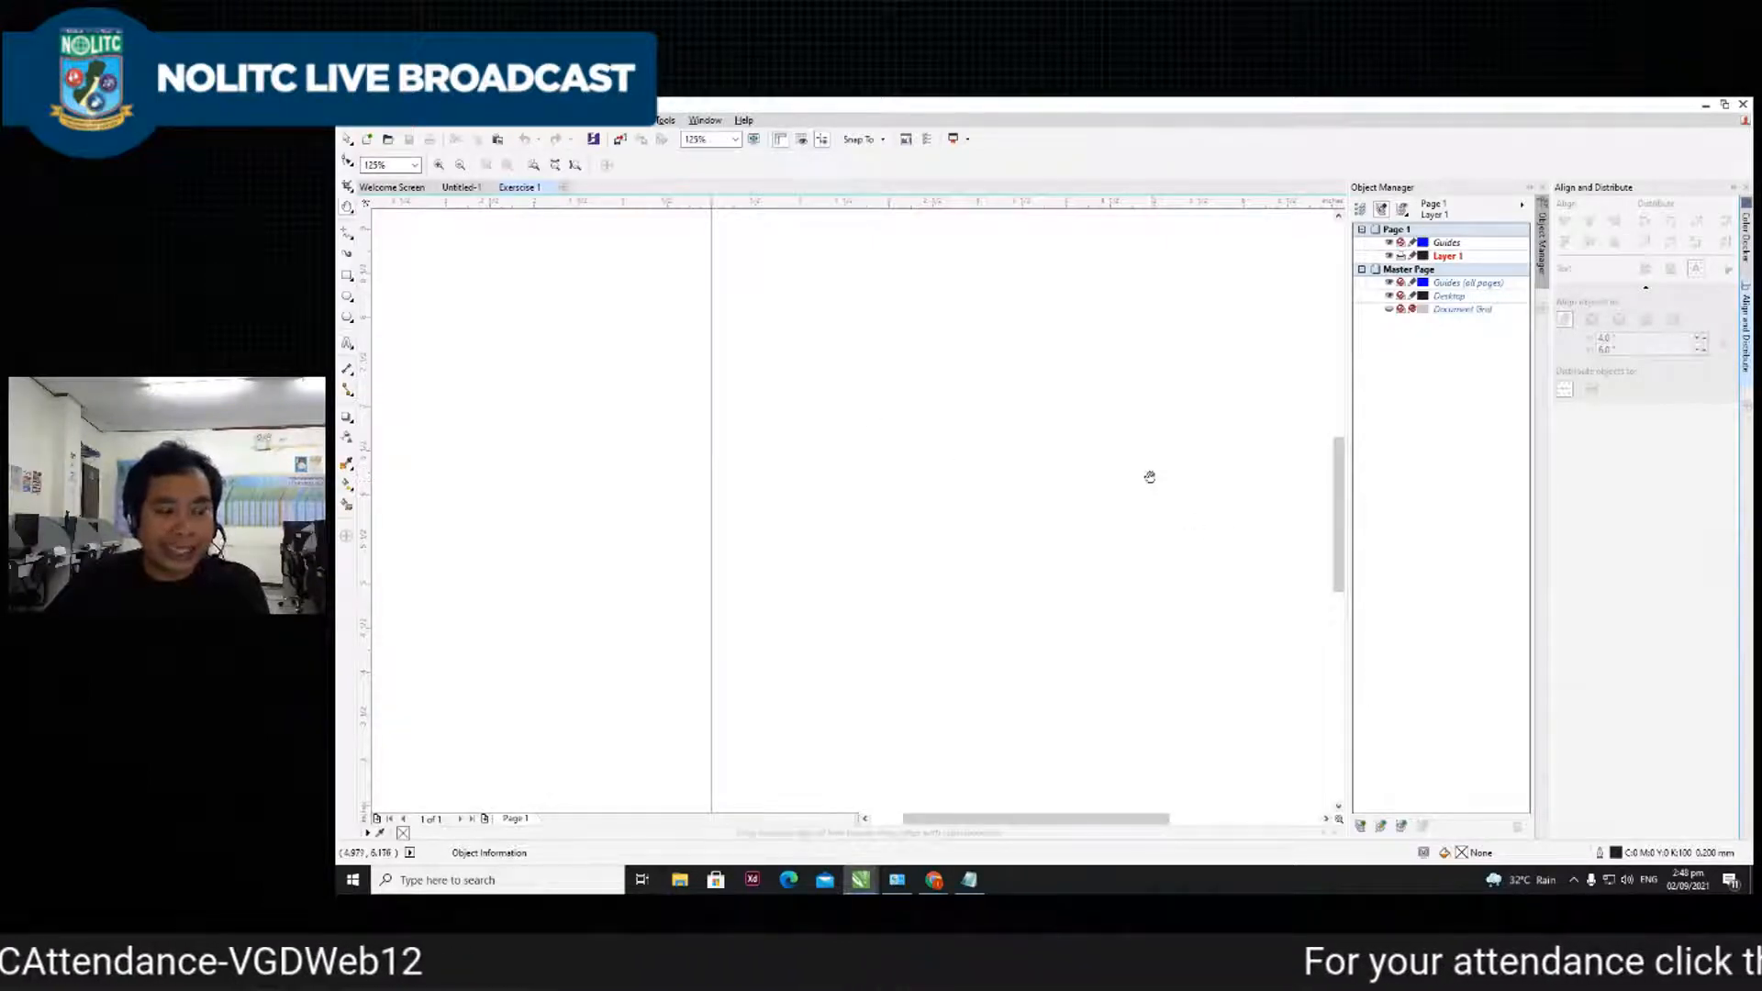
- Jump to another area of the page with the Navigator, zoom out to the whole page and recenter it
{"action": "key", "text": "n"}
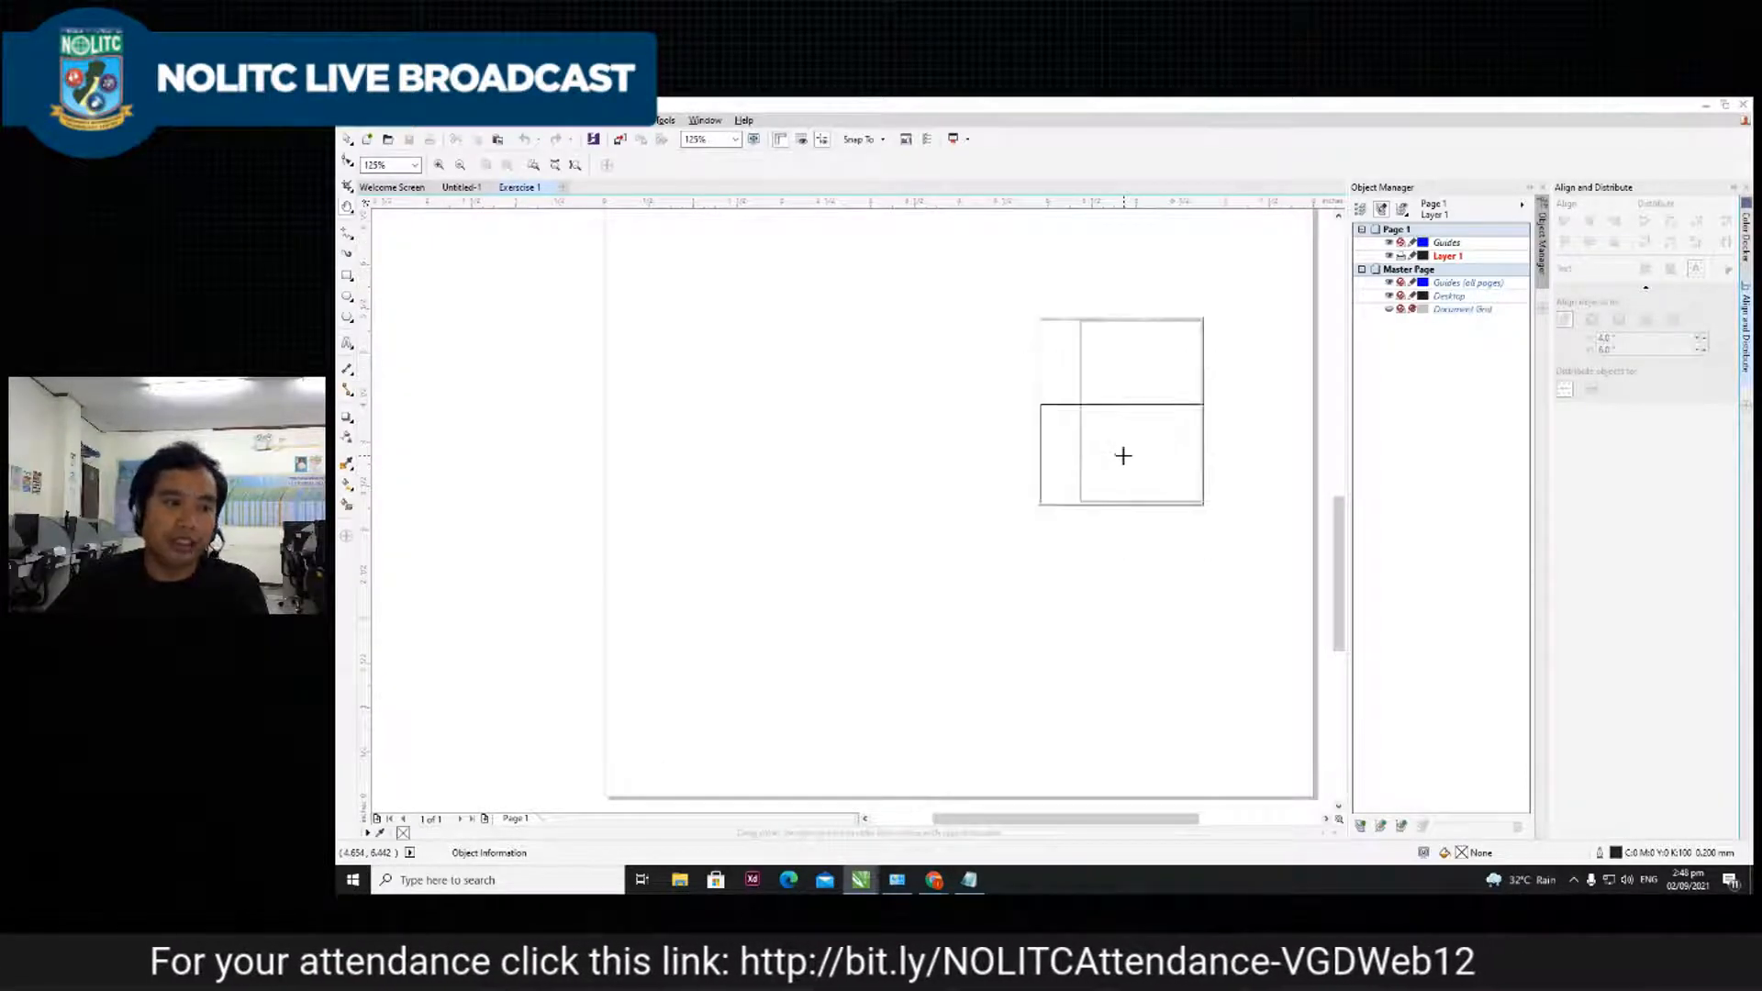
{"action": "left_click", "coordinate": [1121, 457]}
{"action": "scroll", "coordinate": [983, 471], "scroll_direction": "down", "scroll_amount": 1}
{"action": "scroll", "coordinate": [1037, 457], "scroll_direction": "up", "scroll_amount": 1}
{"action": "left_click_drag", "start_coordinate": [1042, 403], "coordinate": [1041, 559]}
{"action": "scroll", "coordinate": [967, 472], "scroll_direction": "down", "scroll_amount": 1}
{"action": "scroll", "coordinate": [971, 470], "scroll_direction": "up", "scroll_amount": 1}
{"action": "scroll", "coordinate": [982, 456], "scroll_direction": "down", "scroll_amount": 2}
{"action": "scroll", "coordinate": [1004, 457], "scroll_direction": "up", "scroll_amount": 1}
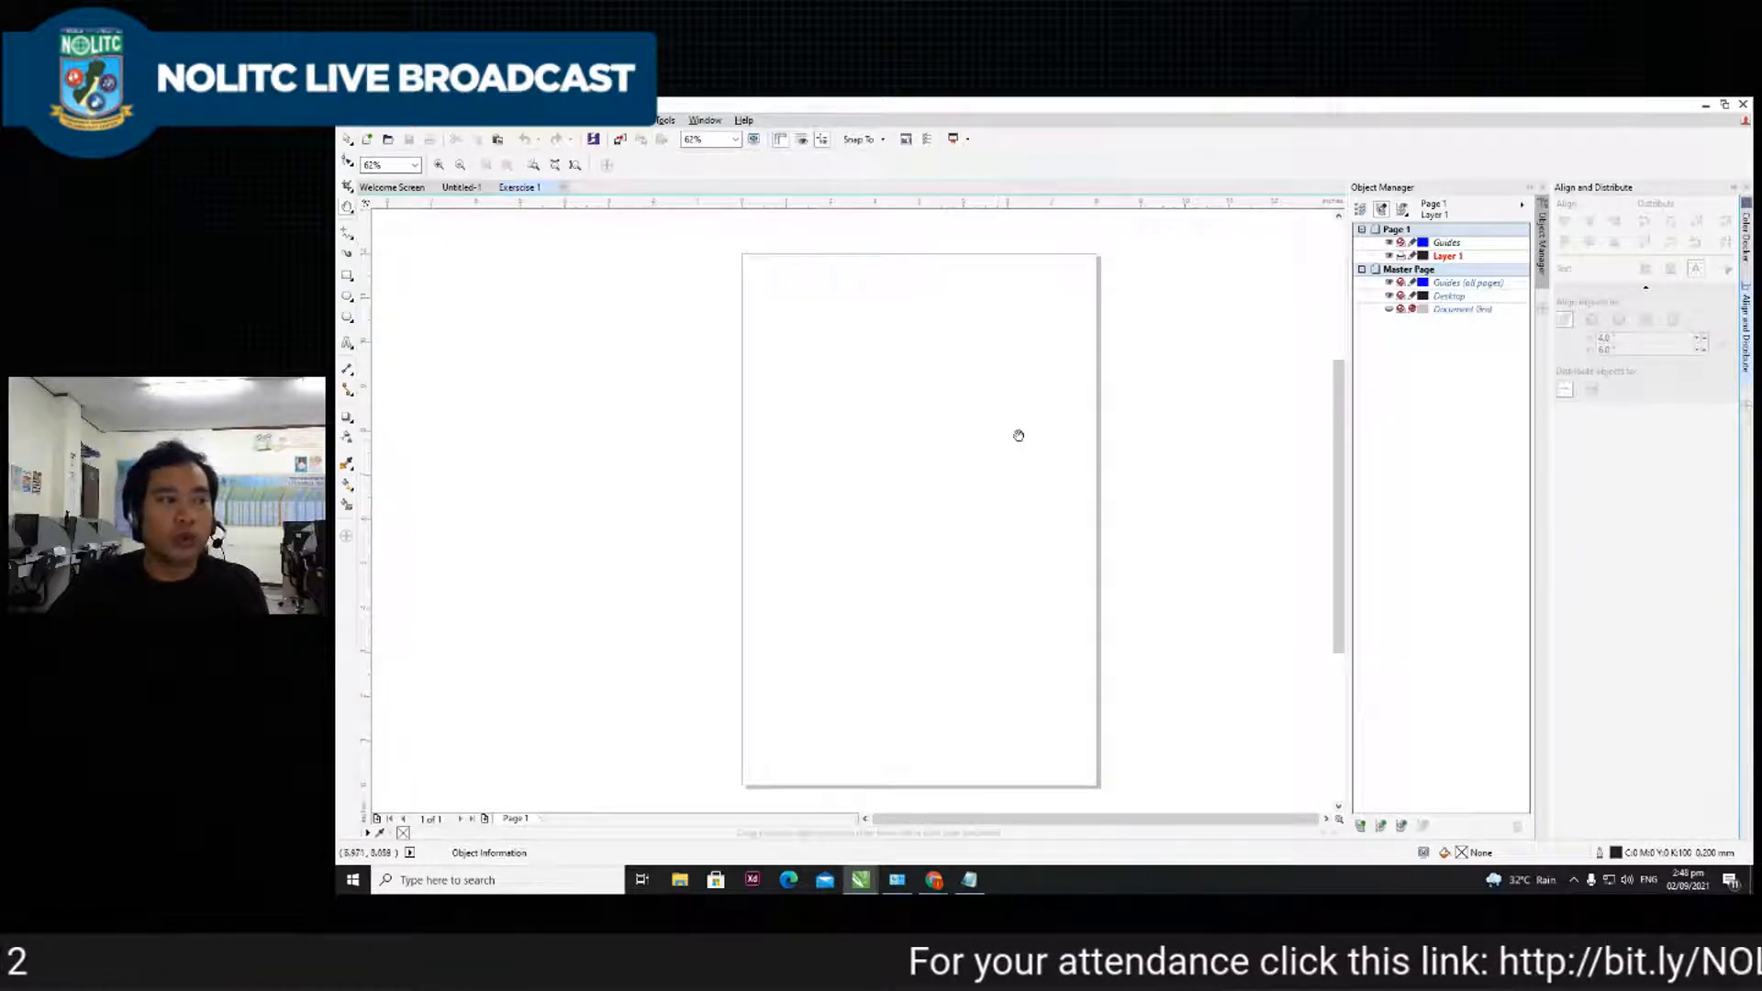
{"action": "scroll", "coordinate": [967, 419], "scroll_direction": "down", "scroll_amount": 1}
{"action": "scroll", "coordinate": [932, 499], "scroll_direction": "up", "scroll_amount": 1}
{"action": "left_click_drag", "start_coordinate": [1012, 385], "coordinate": [967, 432]}
{"action": "left_click_drag", "start_coordinate": [946, 343], "coordinate": [961, 377]}
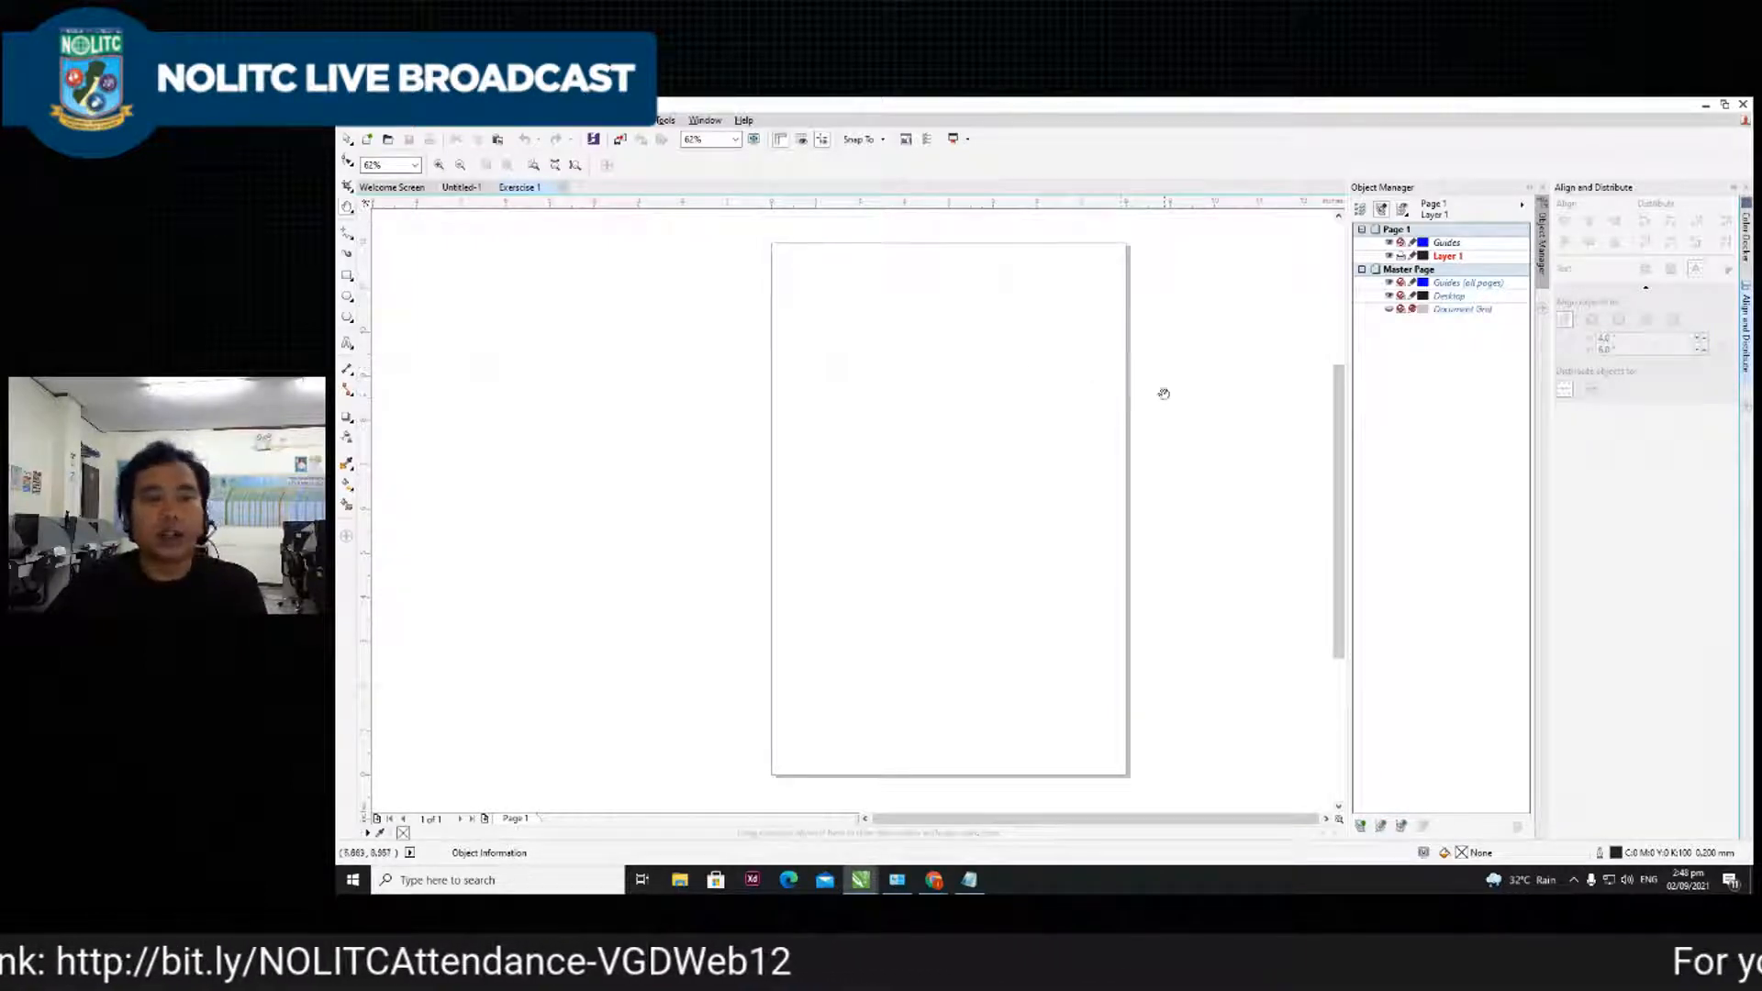
- Open the Page Size options from the page border, switch the page to landscape and set its units to feet
{"action": "left_click", "coordinate": [347, 162]}
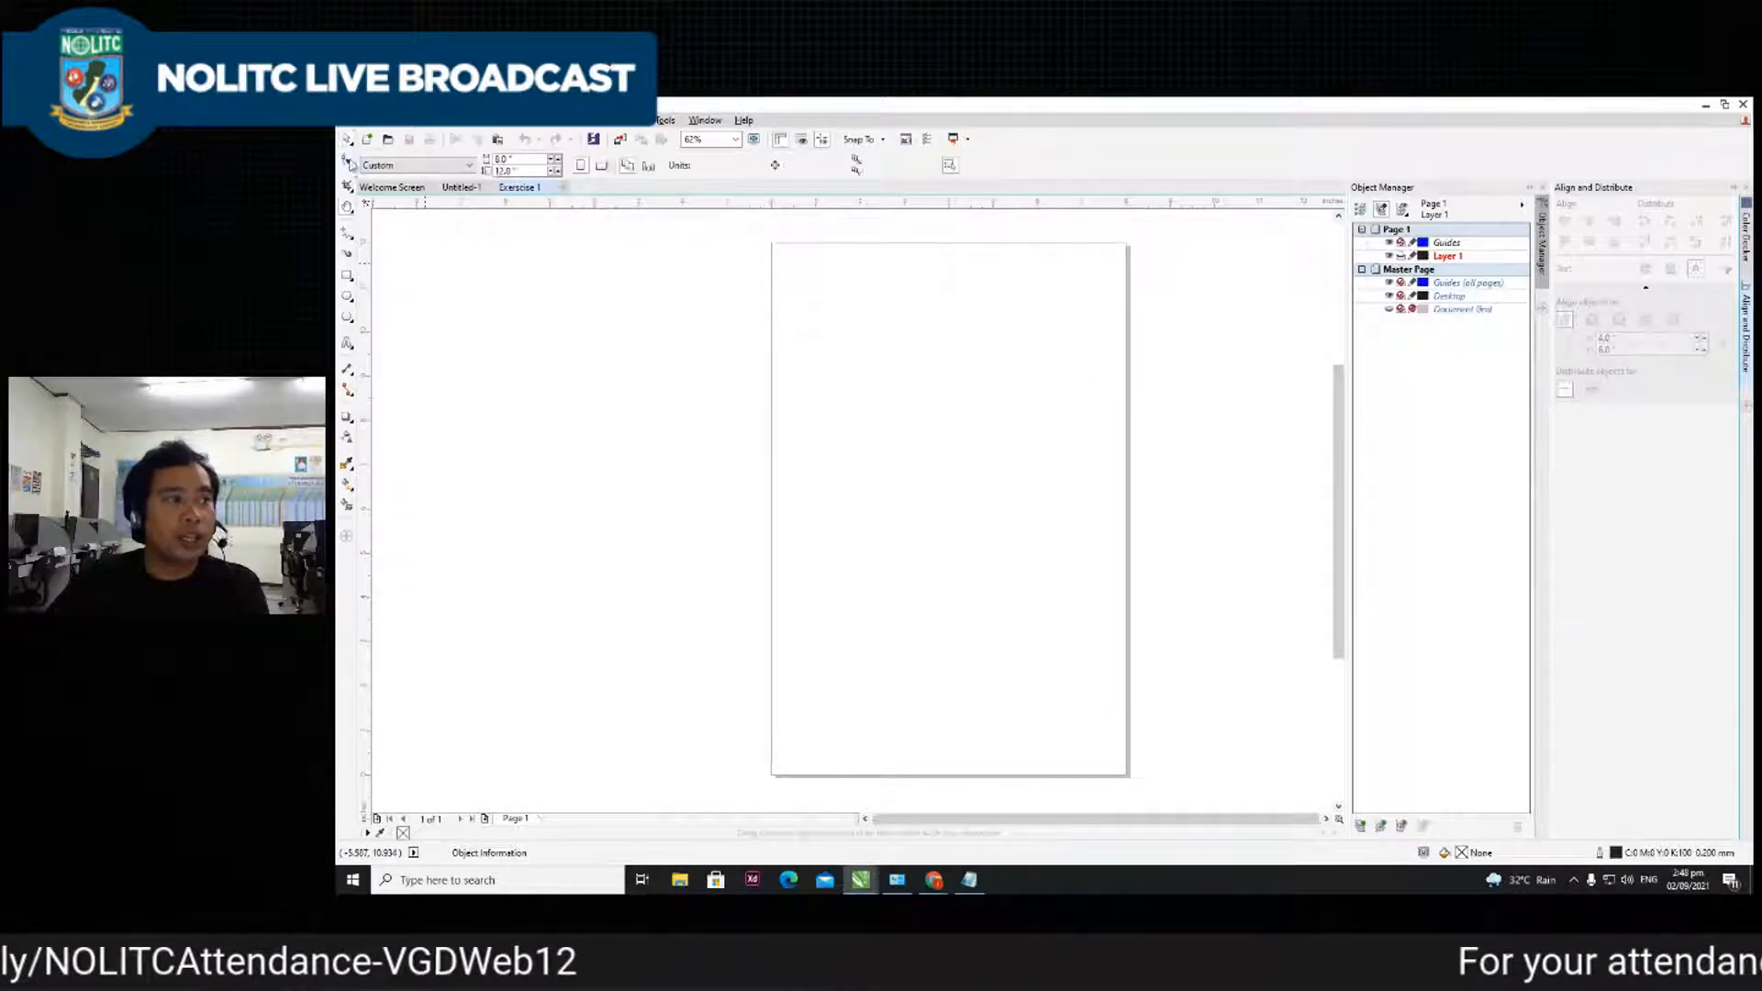
{"action": "double_click", "coordinate": [1129, 467]}
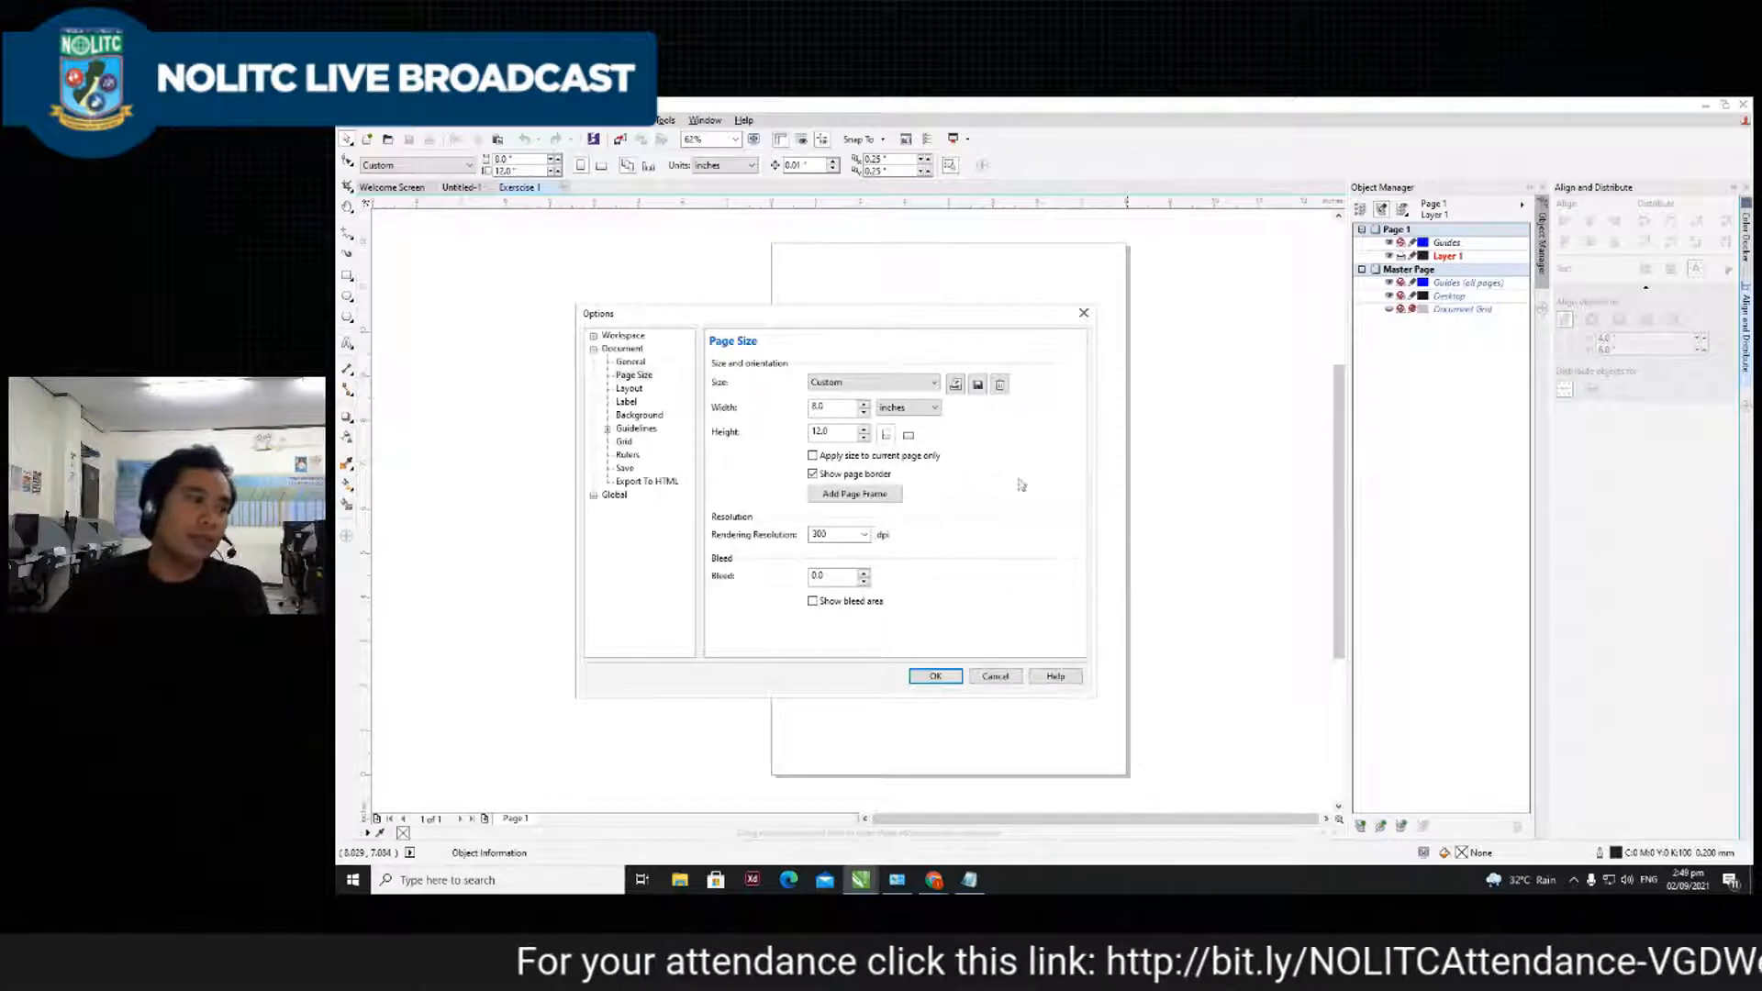
{"action": "left_click_drag", "start_coordinate": [790, 317], "coordinate": [713, 321]}
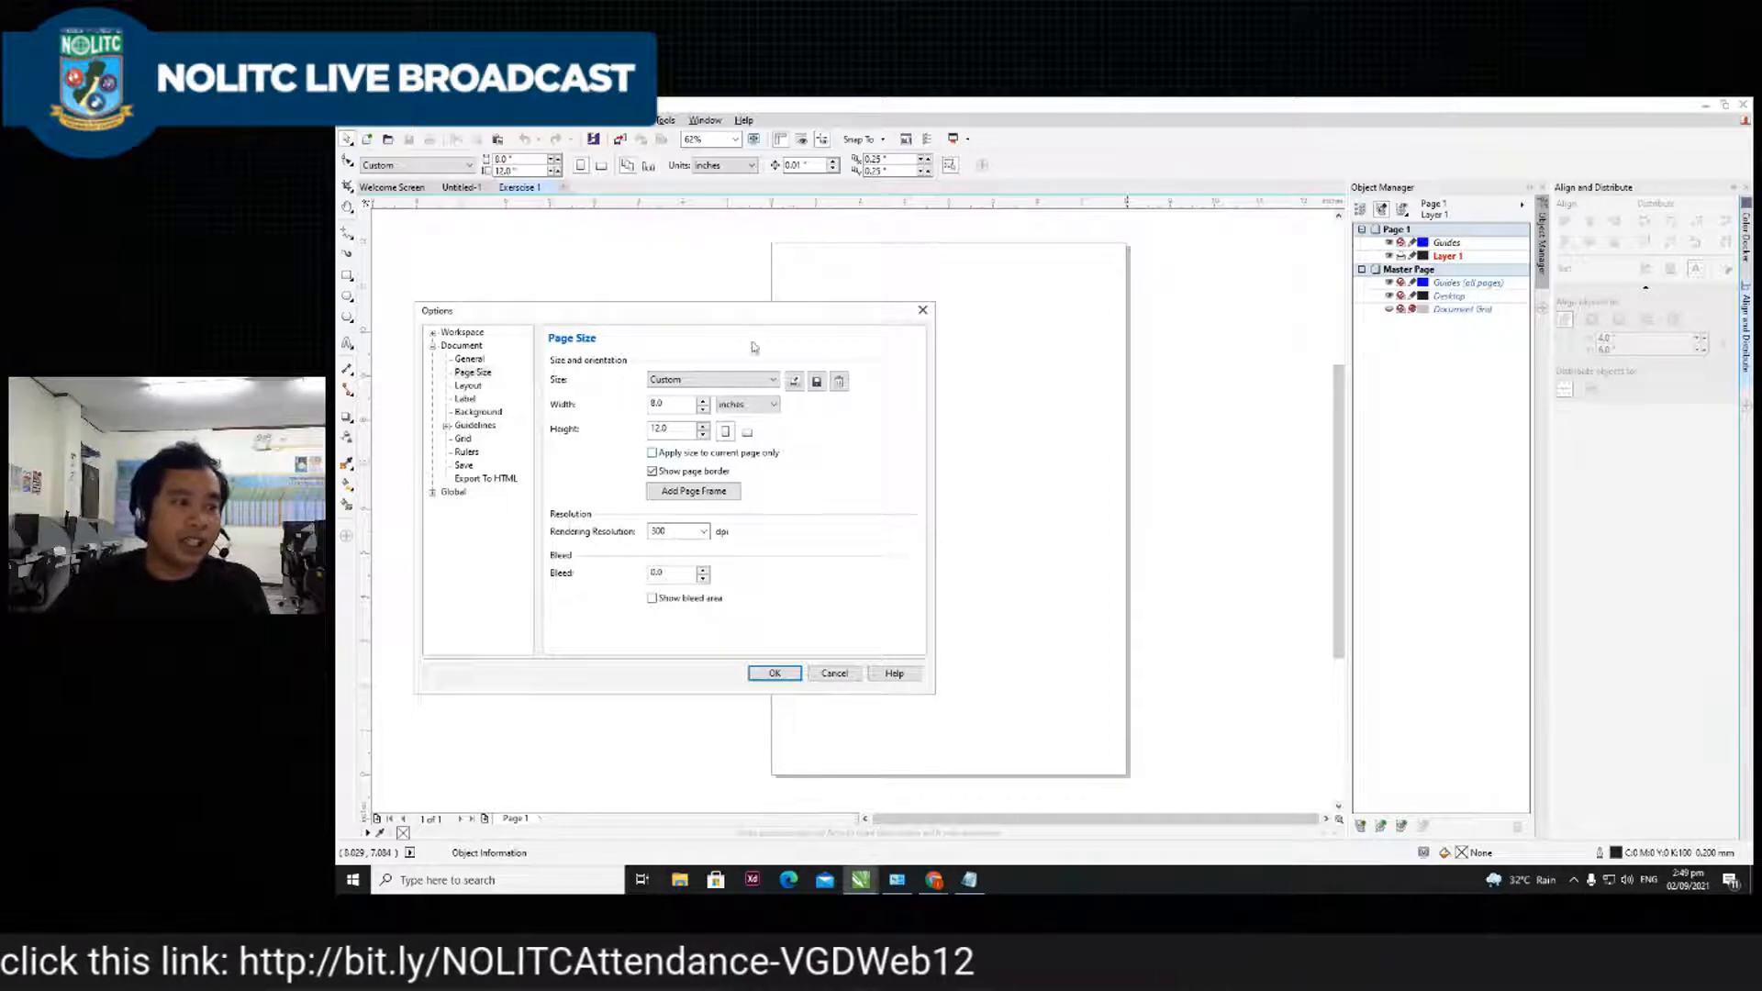
{"action": "left_click_drag", "start_coordinate": [770, 312], "coordinate": [744, 323]}
{"action": "left_click", "coordinate": [722, 425]}
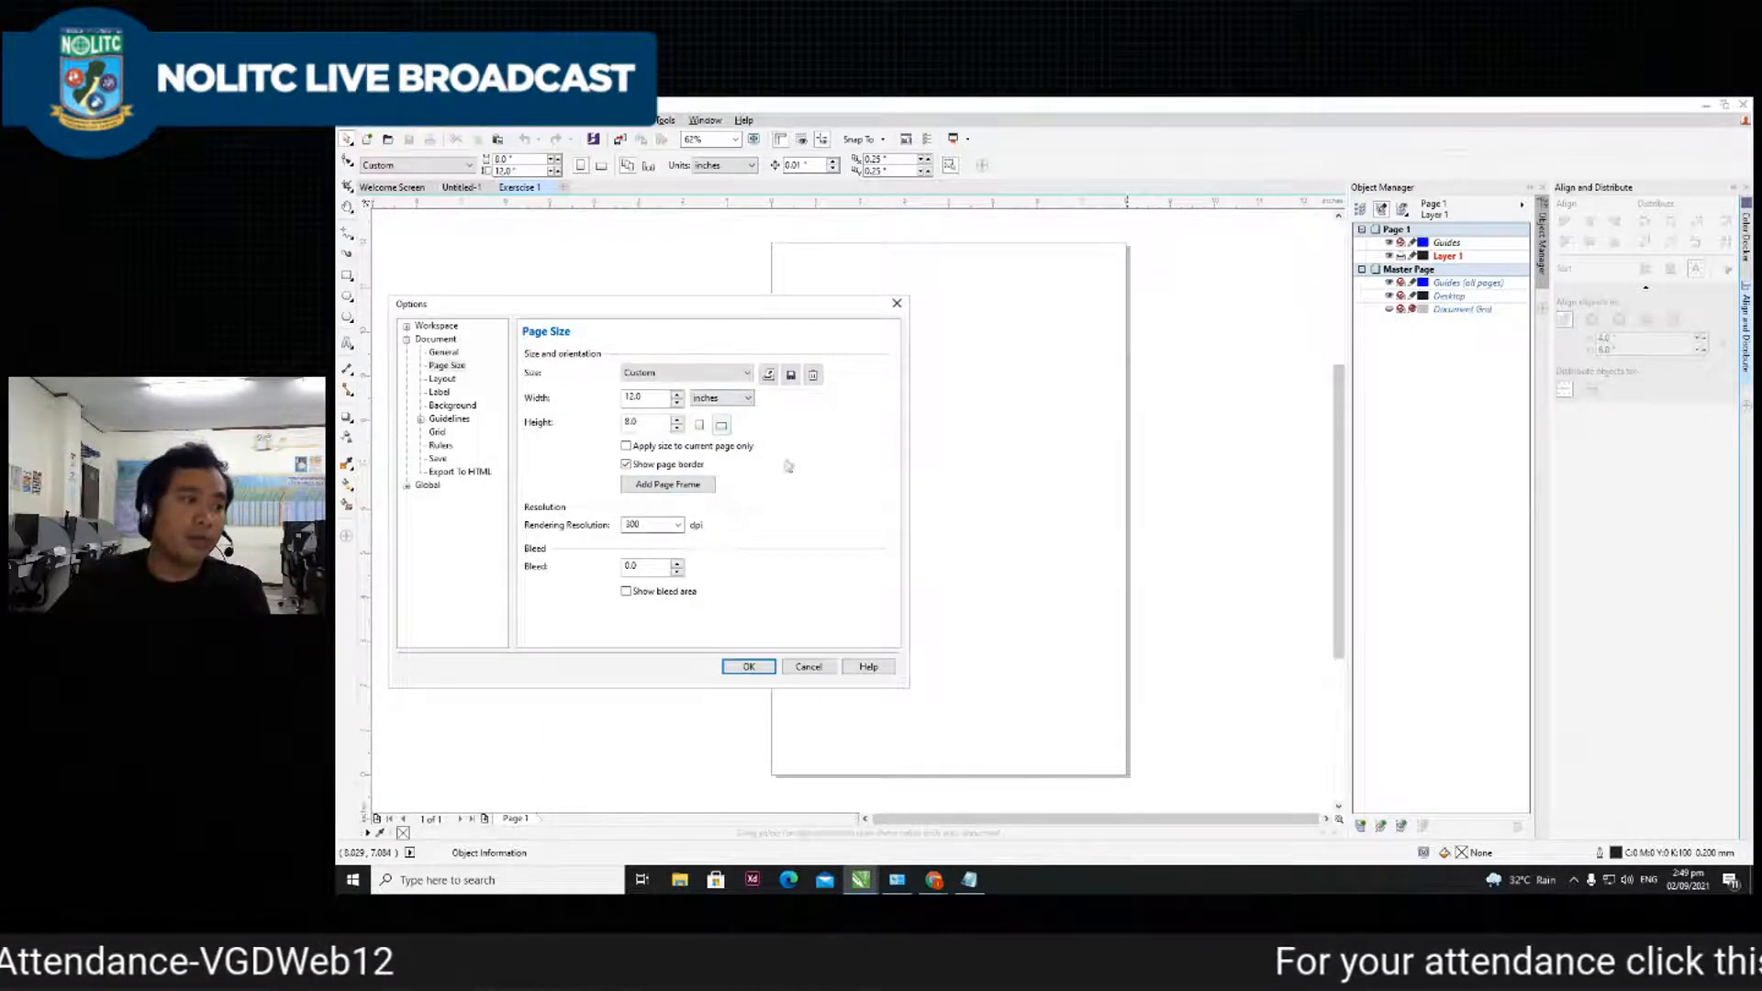
{"action": "left_click", "coordinate": [721, 401]}
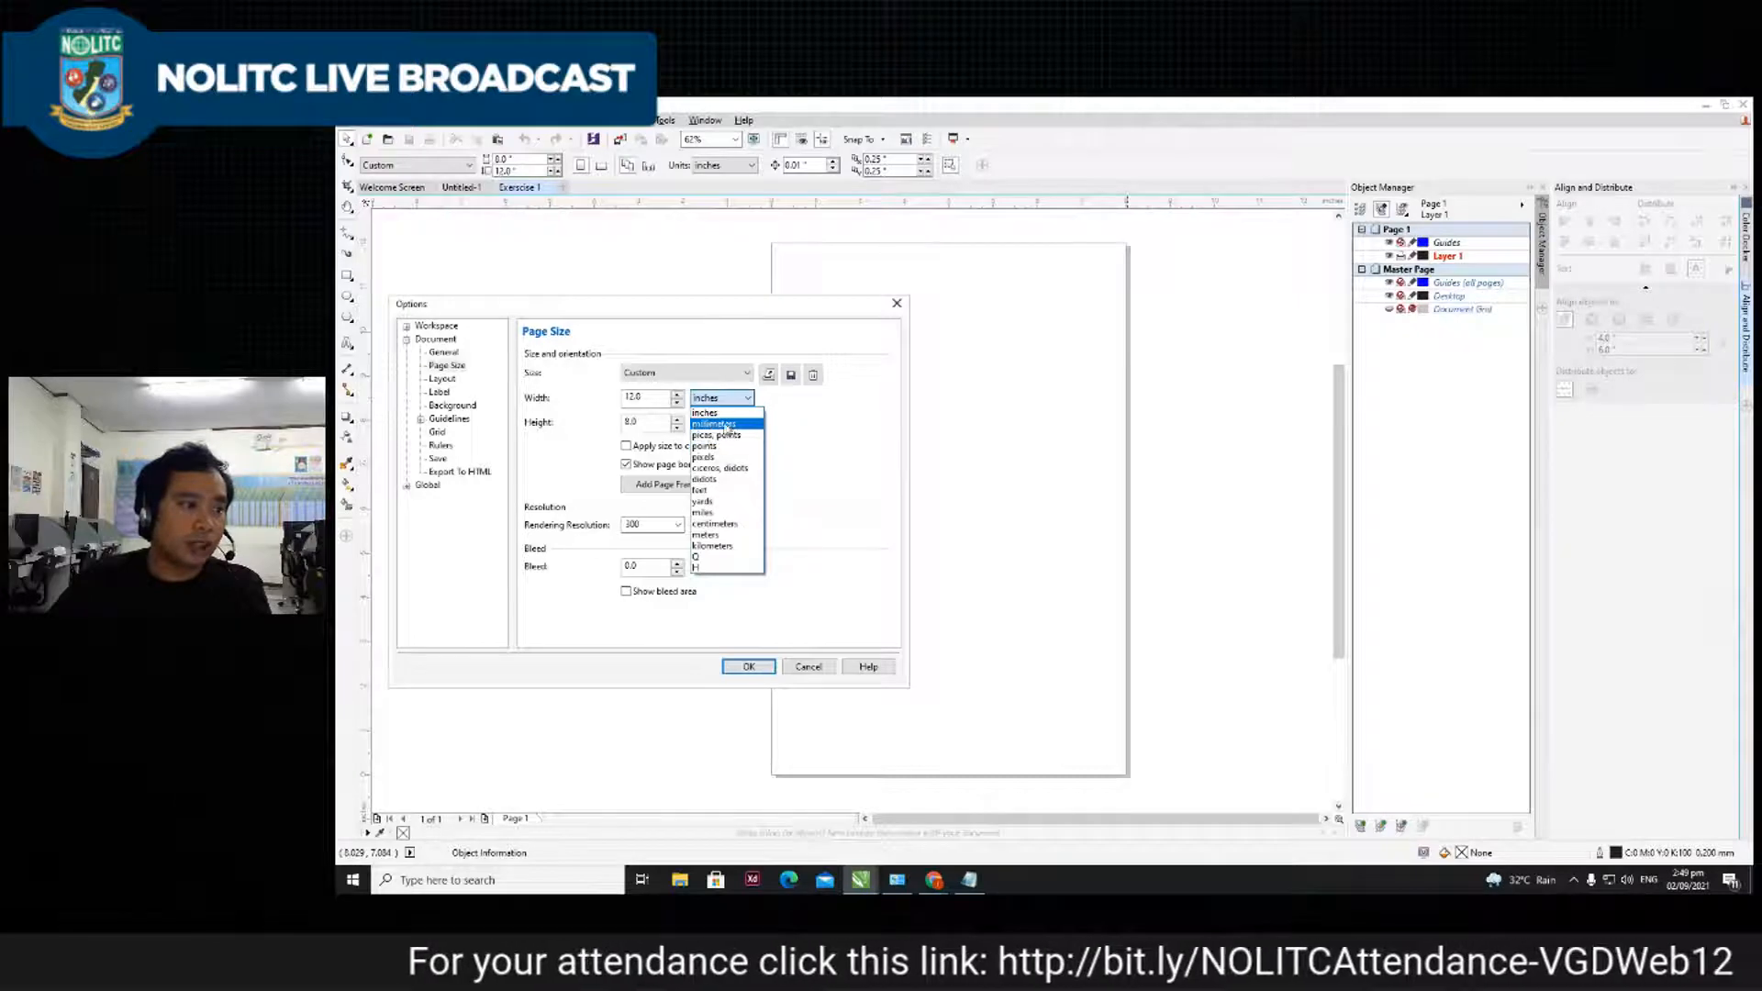
{"action": "left_click", "coordinate": [709, 494]}
{"action": "left_click_drag", "start_coordinate": [676, 306], "coordinate": [718, 307]}
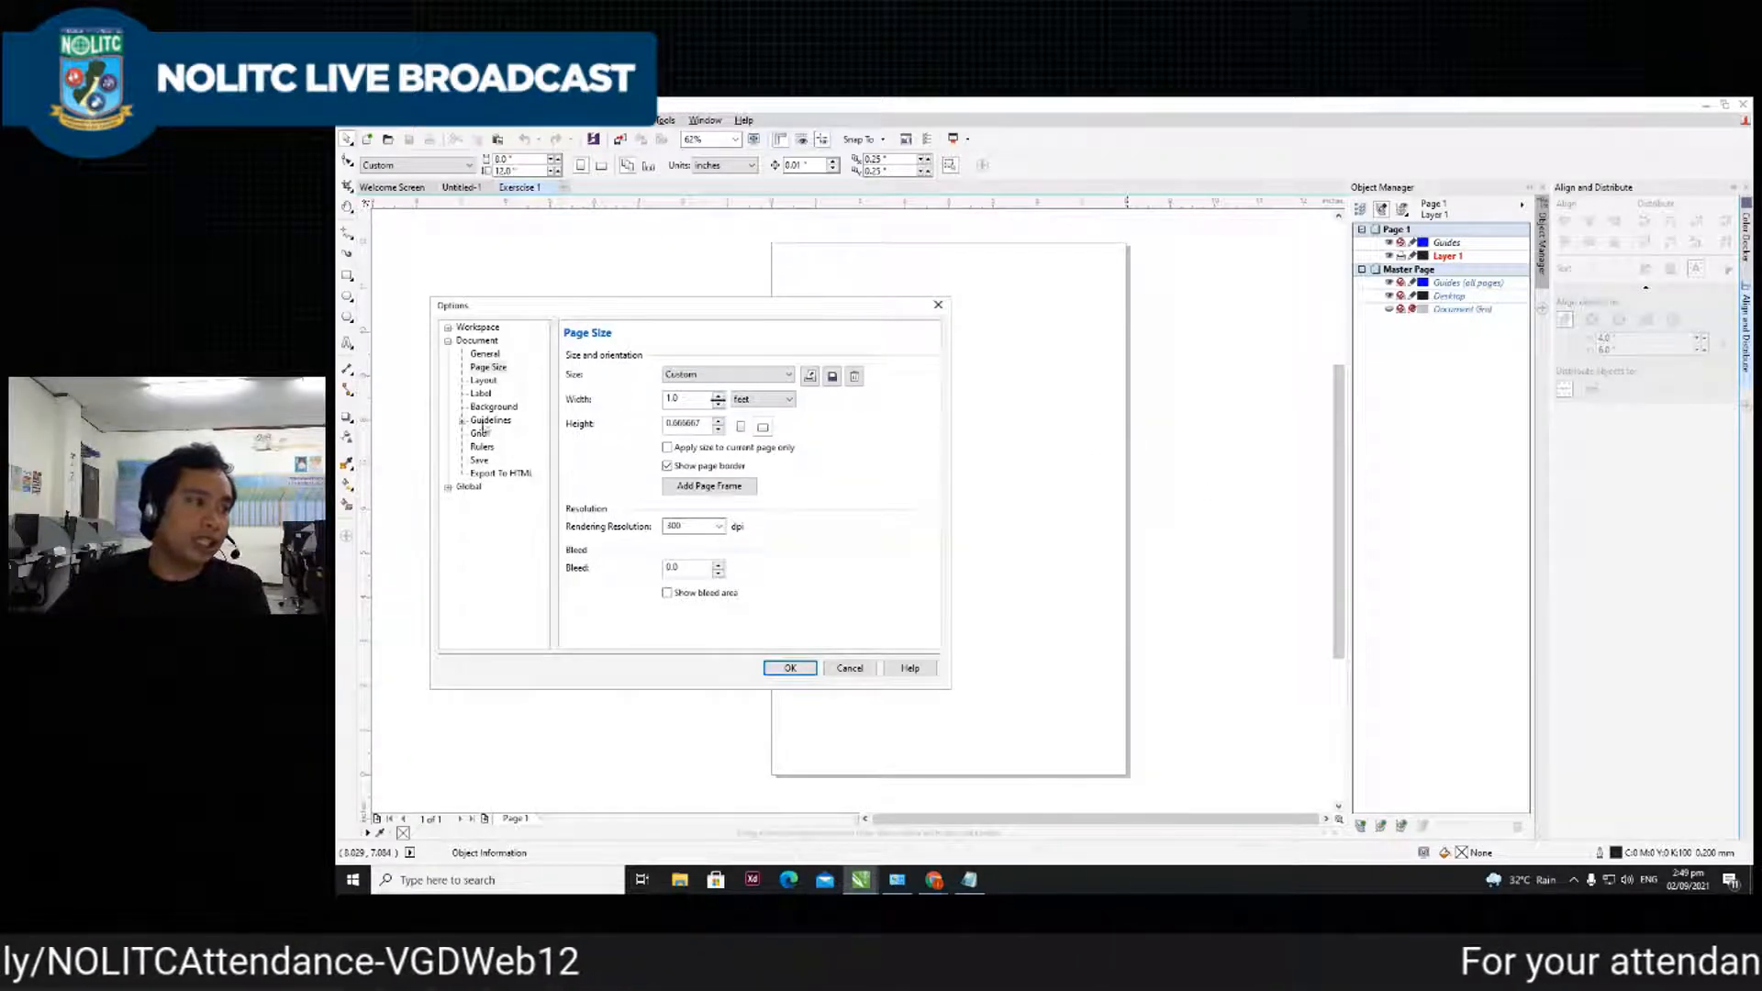
- Look through the Layout and Label options, set a solid green page background and apply the document settings
{"action": "left_click", "coordinate": [484, 380]}
{"action": "left_click", "coordinate": [482, 393]}
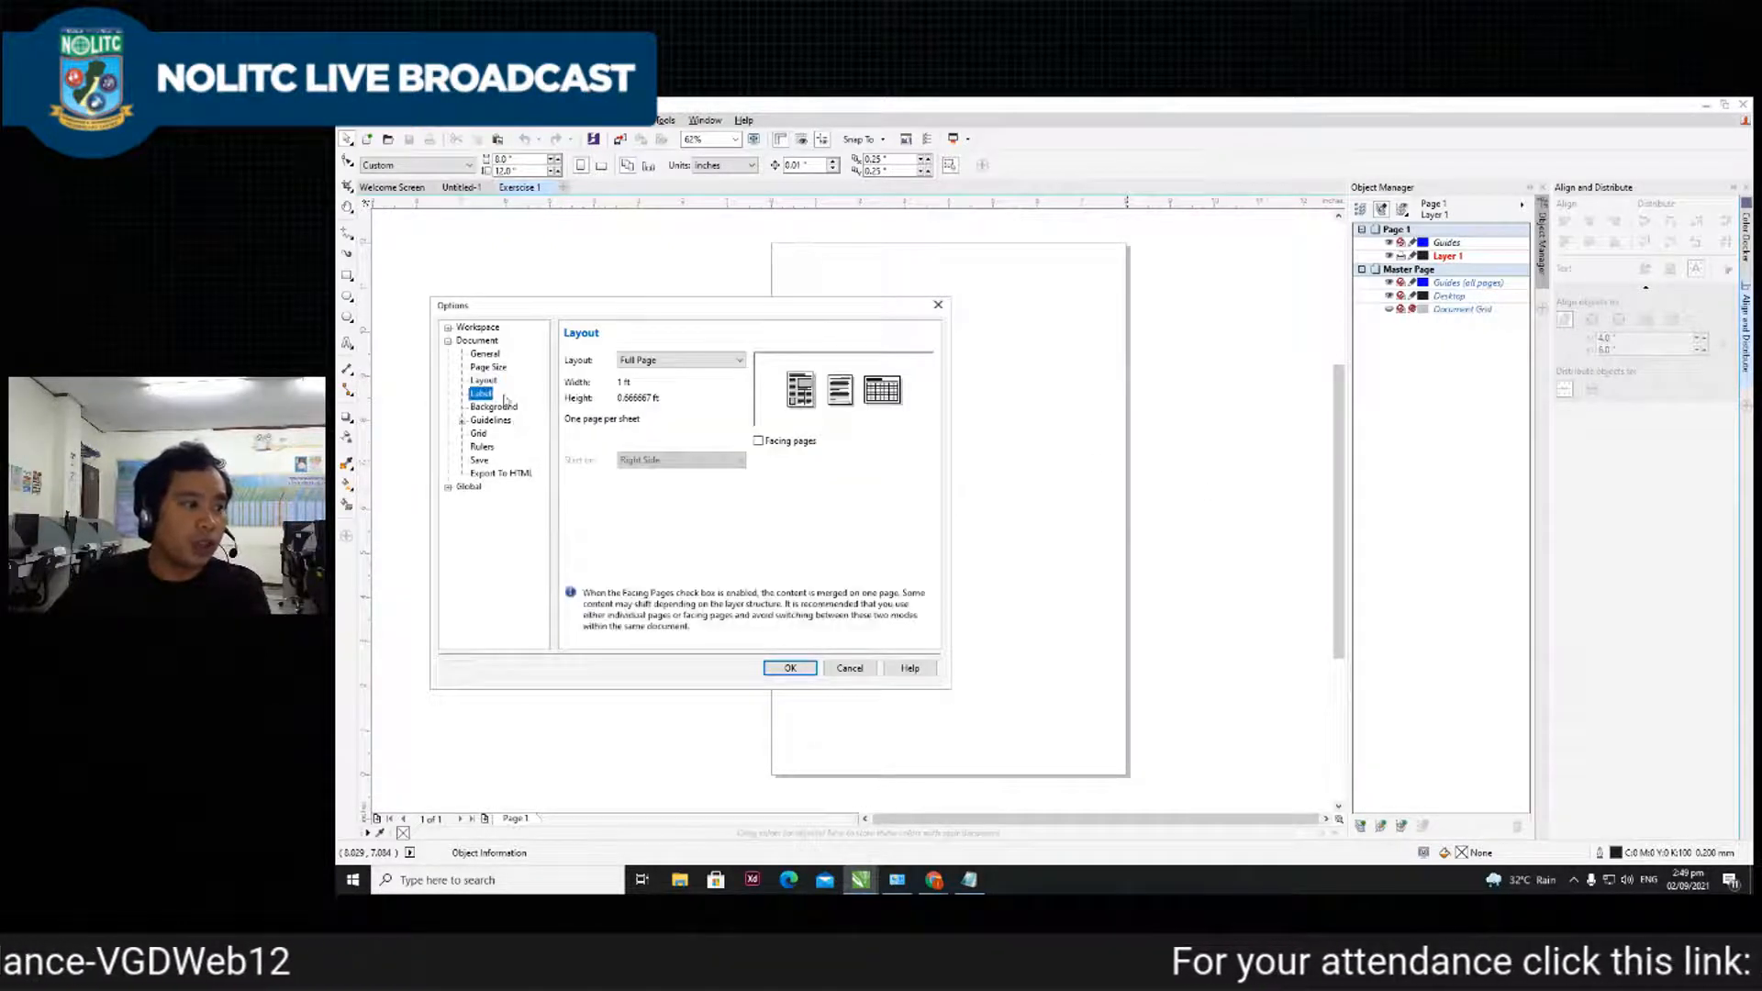
{"action": "left_click", "coordinate": [495, 407]}
{"action": "left_click", "coordinate": [695, 361]}
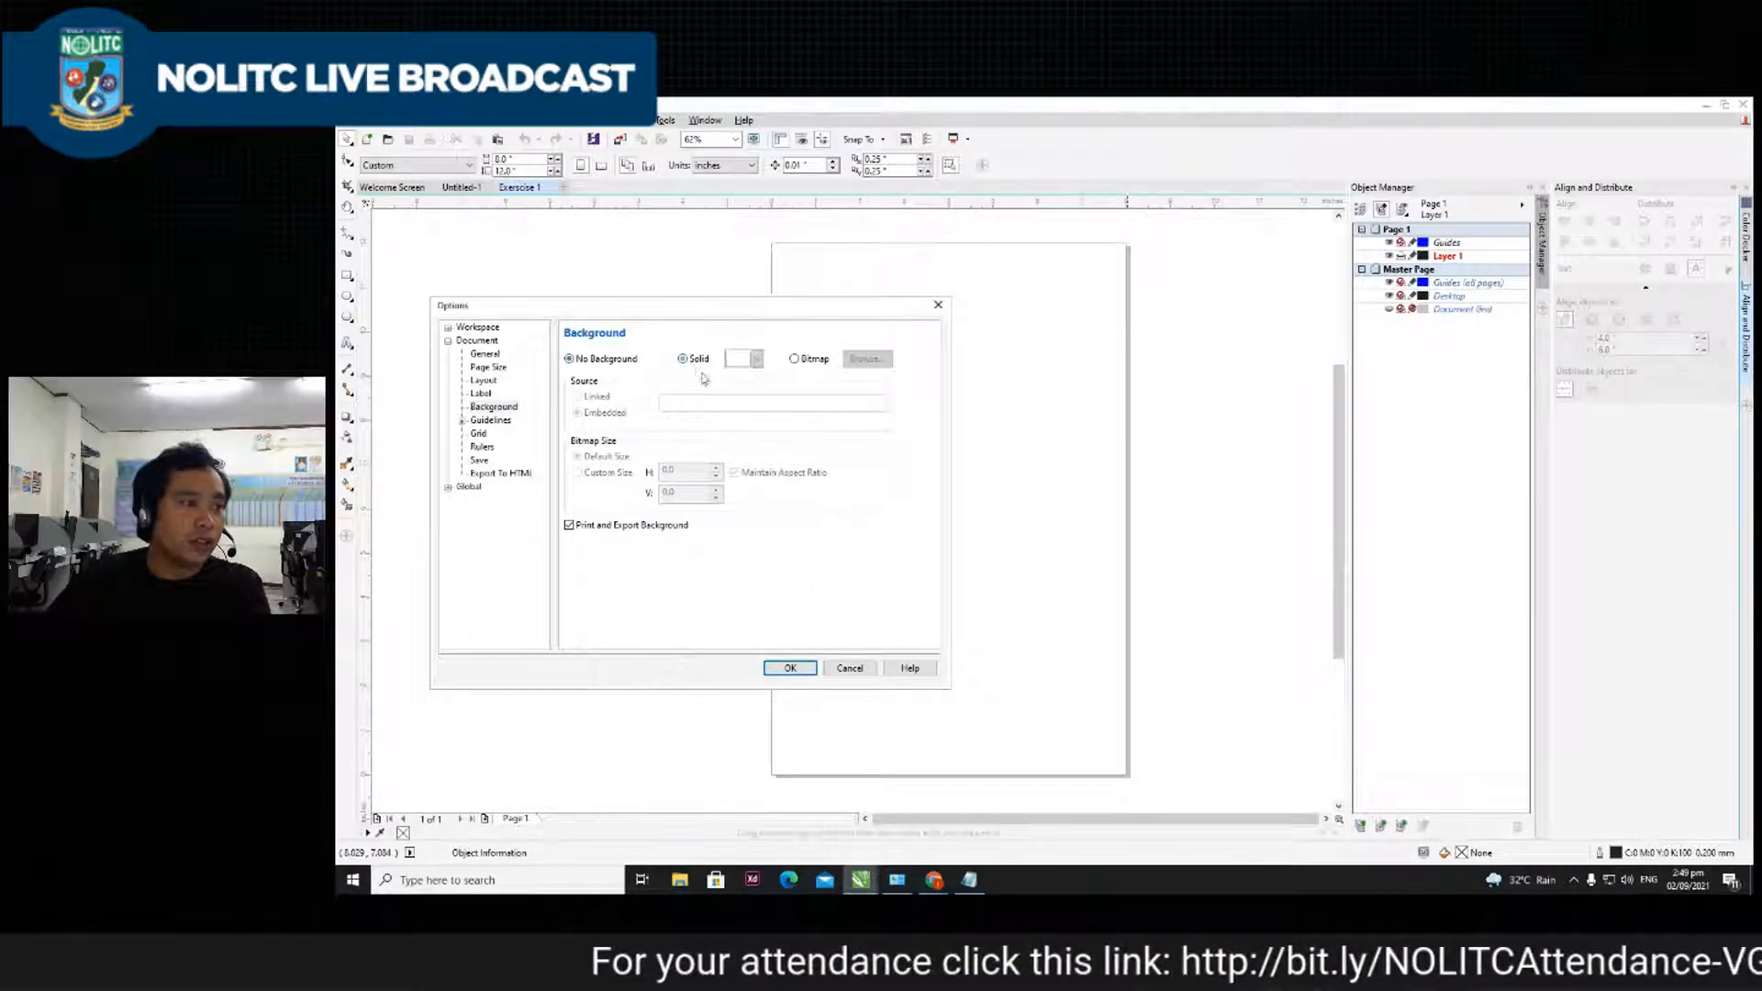
{"action": "left_click", "coordinate": [755, 359]}
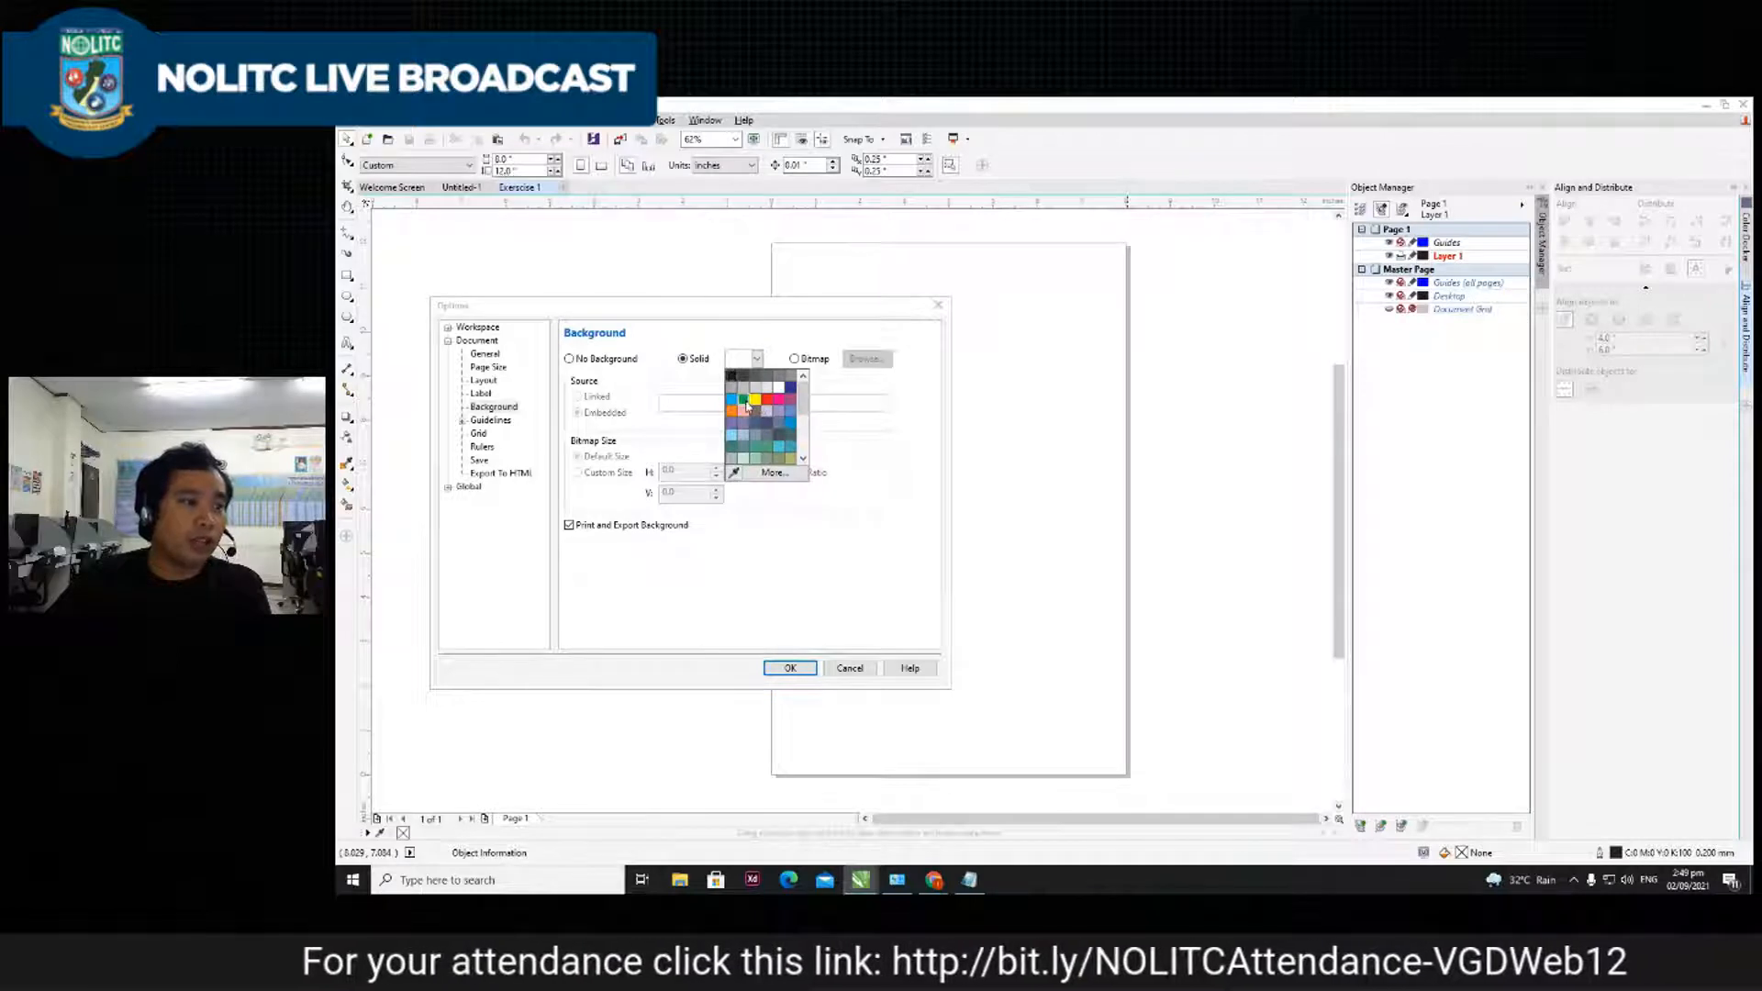
{"action": "left_click", "coordinate": [744, 400]}
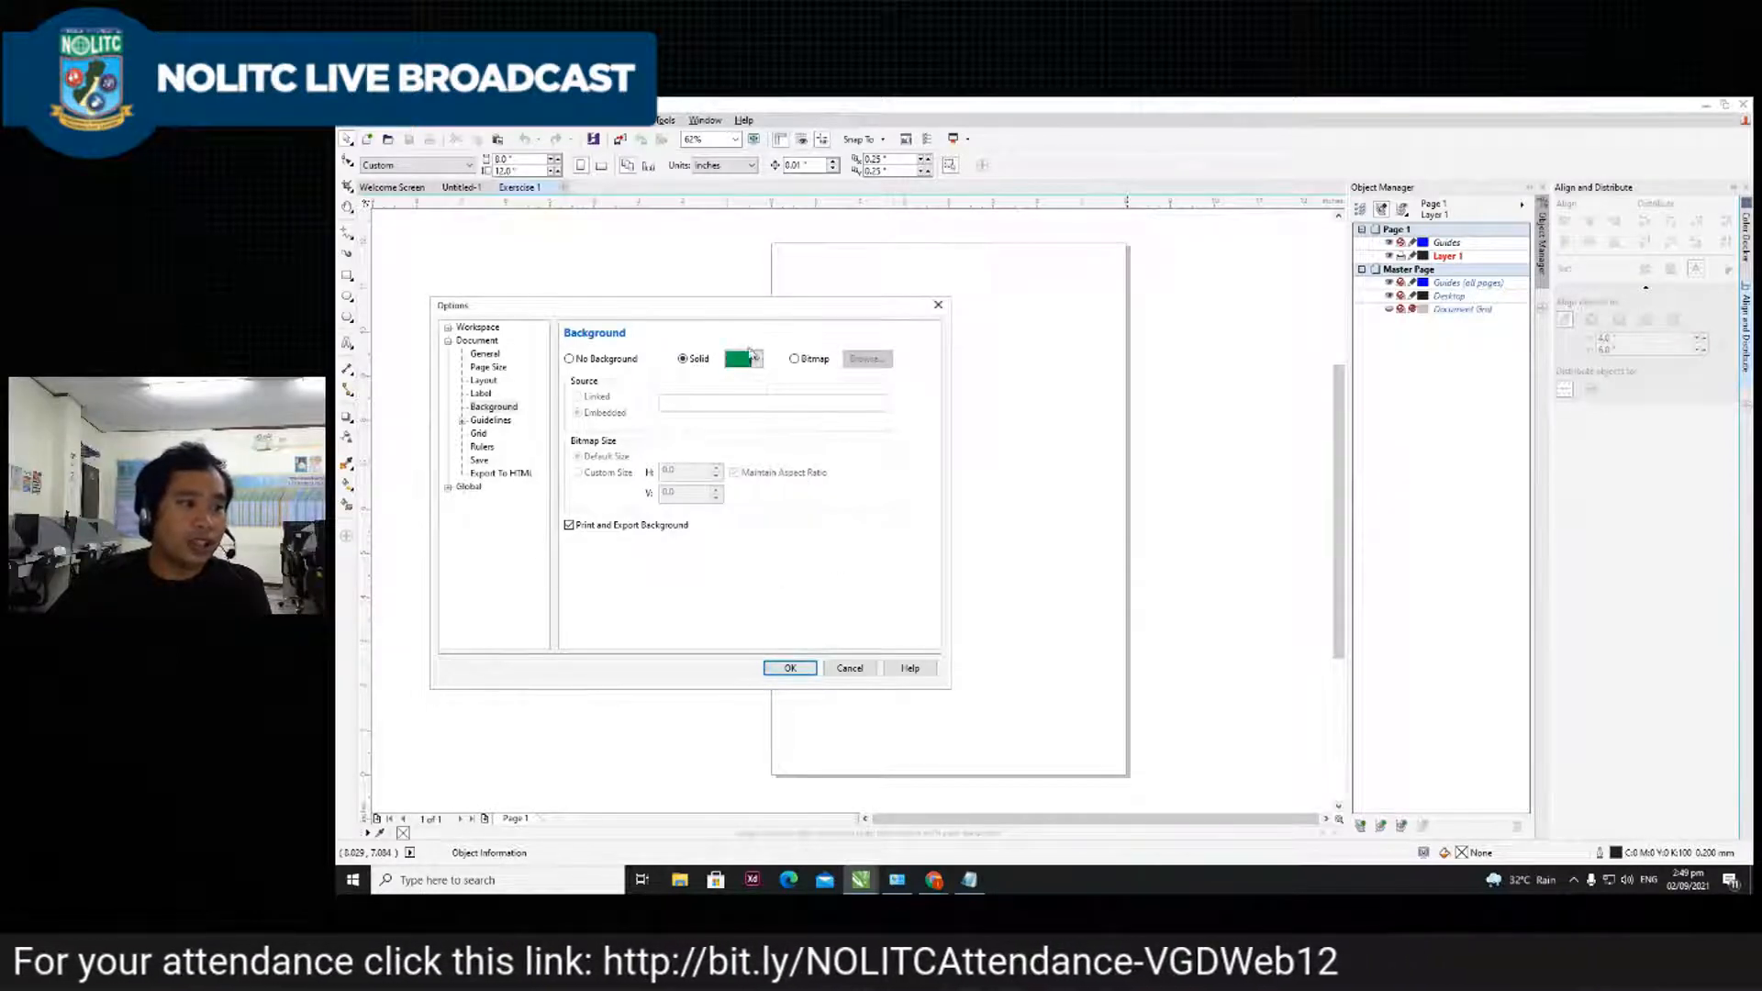
{"action": "left_click", "coordinate": [790, 669]}
- Examine the green page at several magnifications, reopen its options and look through the expanded Workspace and Document categories
{"action": "scroll", "coordinate": [885, 487], "scroll_direction": "down", "scroll_amount": 3}
{"action": "scroll", "coordinate": [983, 484], "scroll_direction": "up", "scroll_amount": 2}
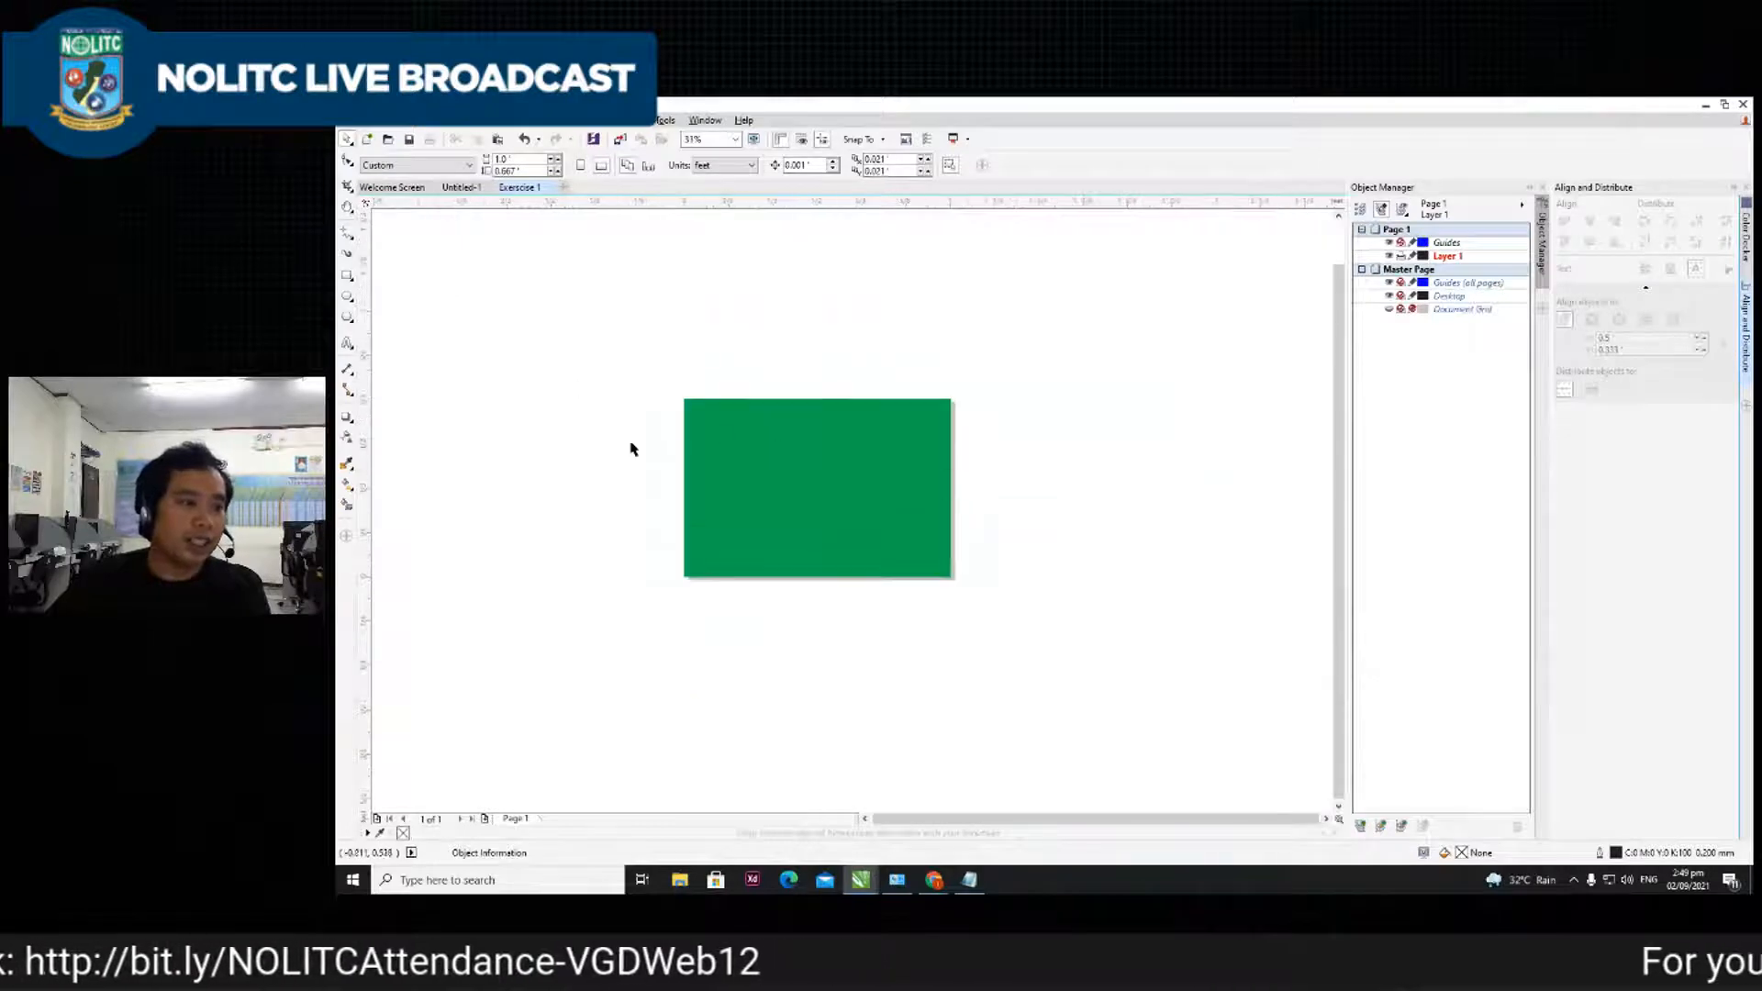
{"action": "scroll", "coordinate": [1055, 508], "scroll_direction": "up", "scroll_amount": 3}
{"action": "scroll", "coordinate": [1086, 489], "scroll_direction": "down", "scroll_amount": 3}
{"action": "scroll", "coordinate": [1097, 499], "scroll_direction": "up", "scroll_amount": 2}
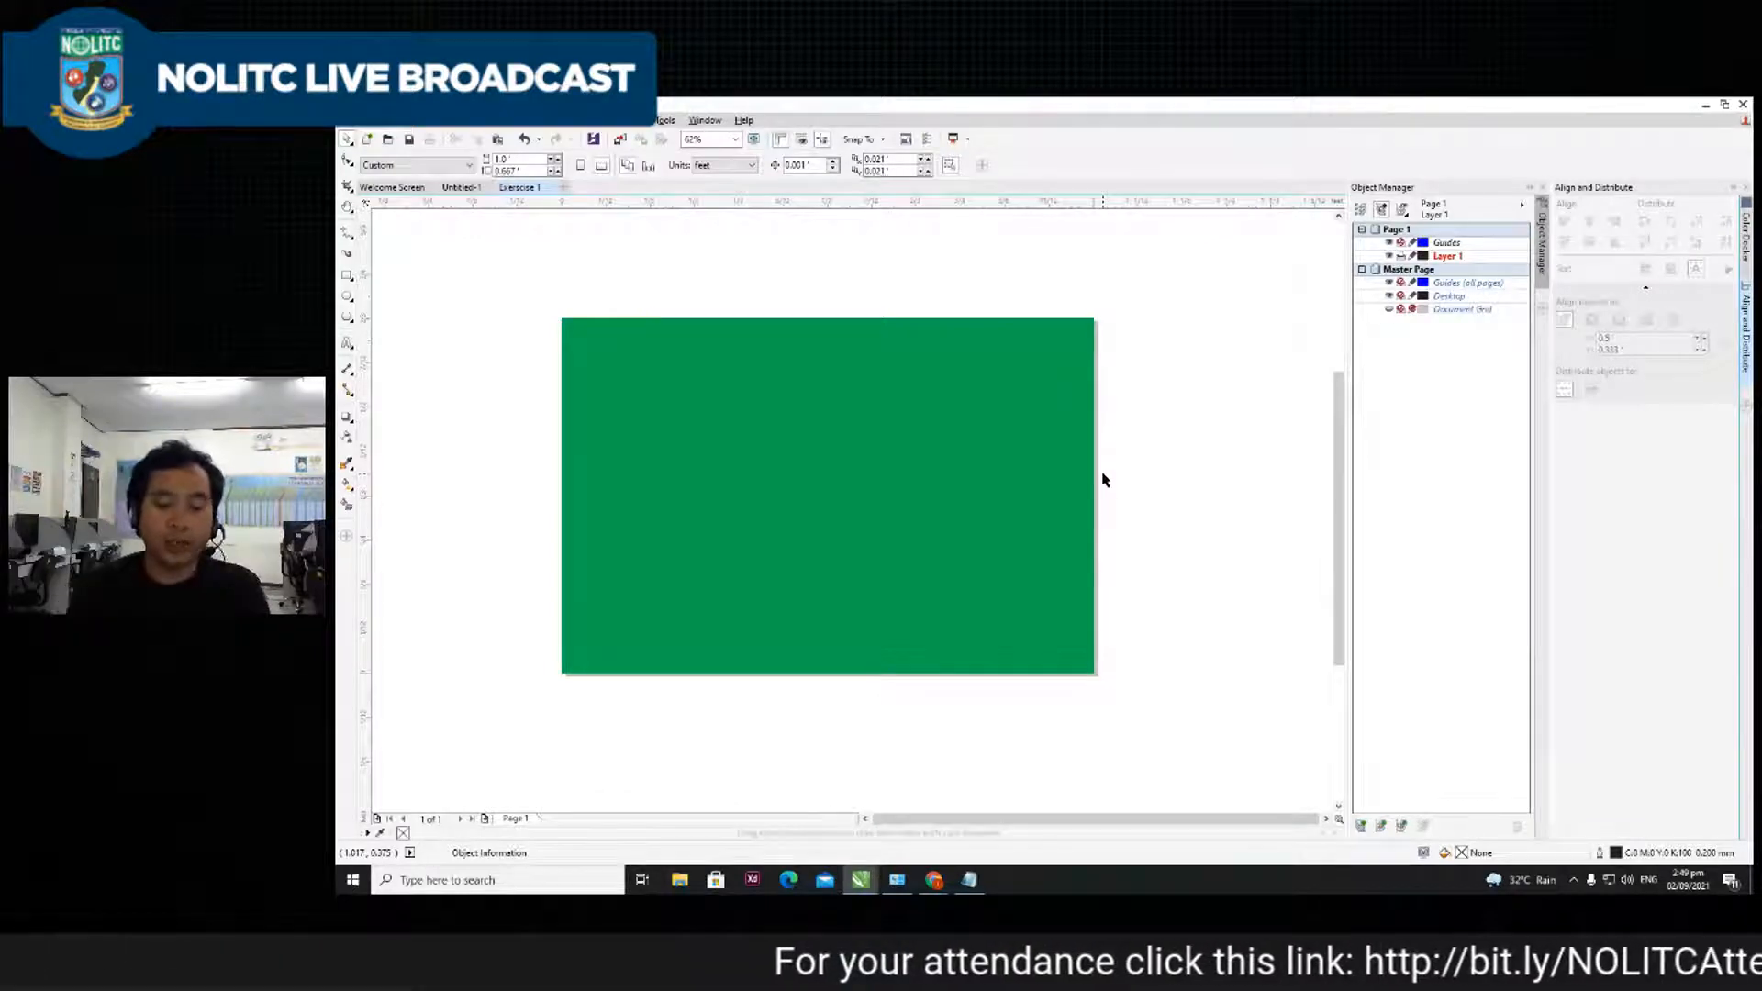
{"action": "double_click", "coordinate": [1104, 479]}
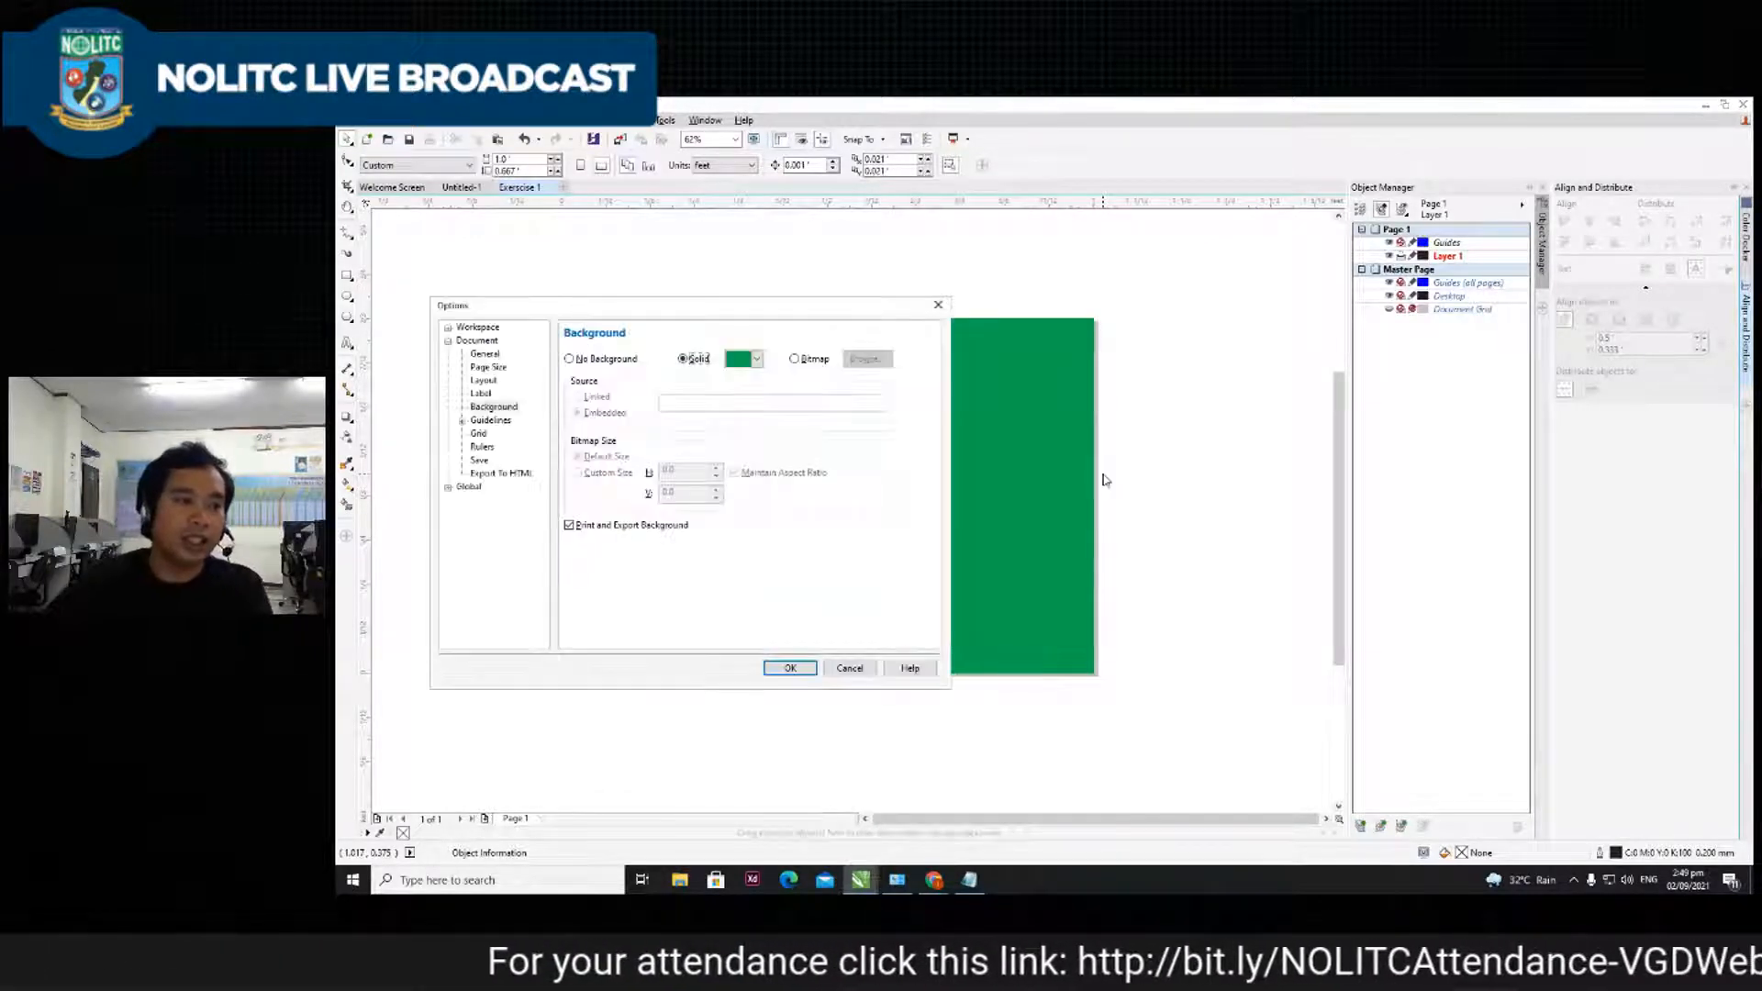
{"action": "mouse_move", "coordinate": [711, 307]}
{"action": "left_mouse_down"}
{"action": "mouse_move", "coordinate": [748, 307]}
{"action": "mouse_move", "coordinate": [682, 289]}
{"action": "left_mouse_up"}
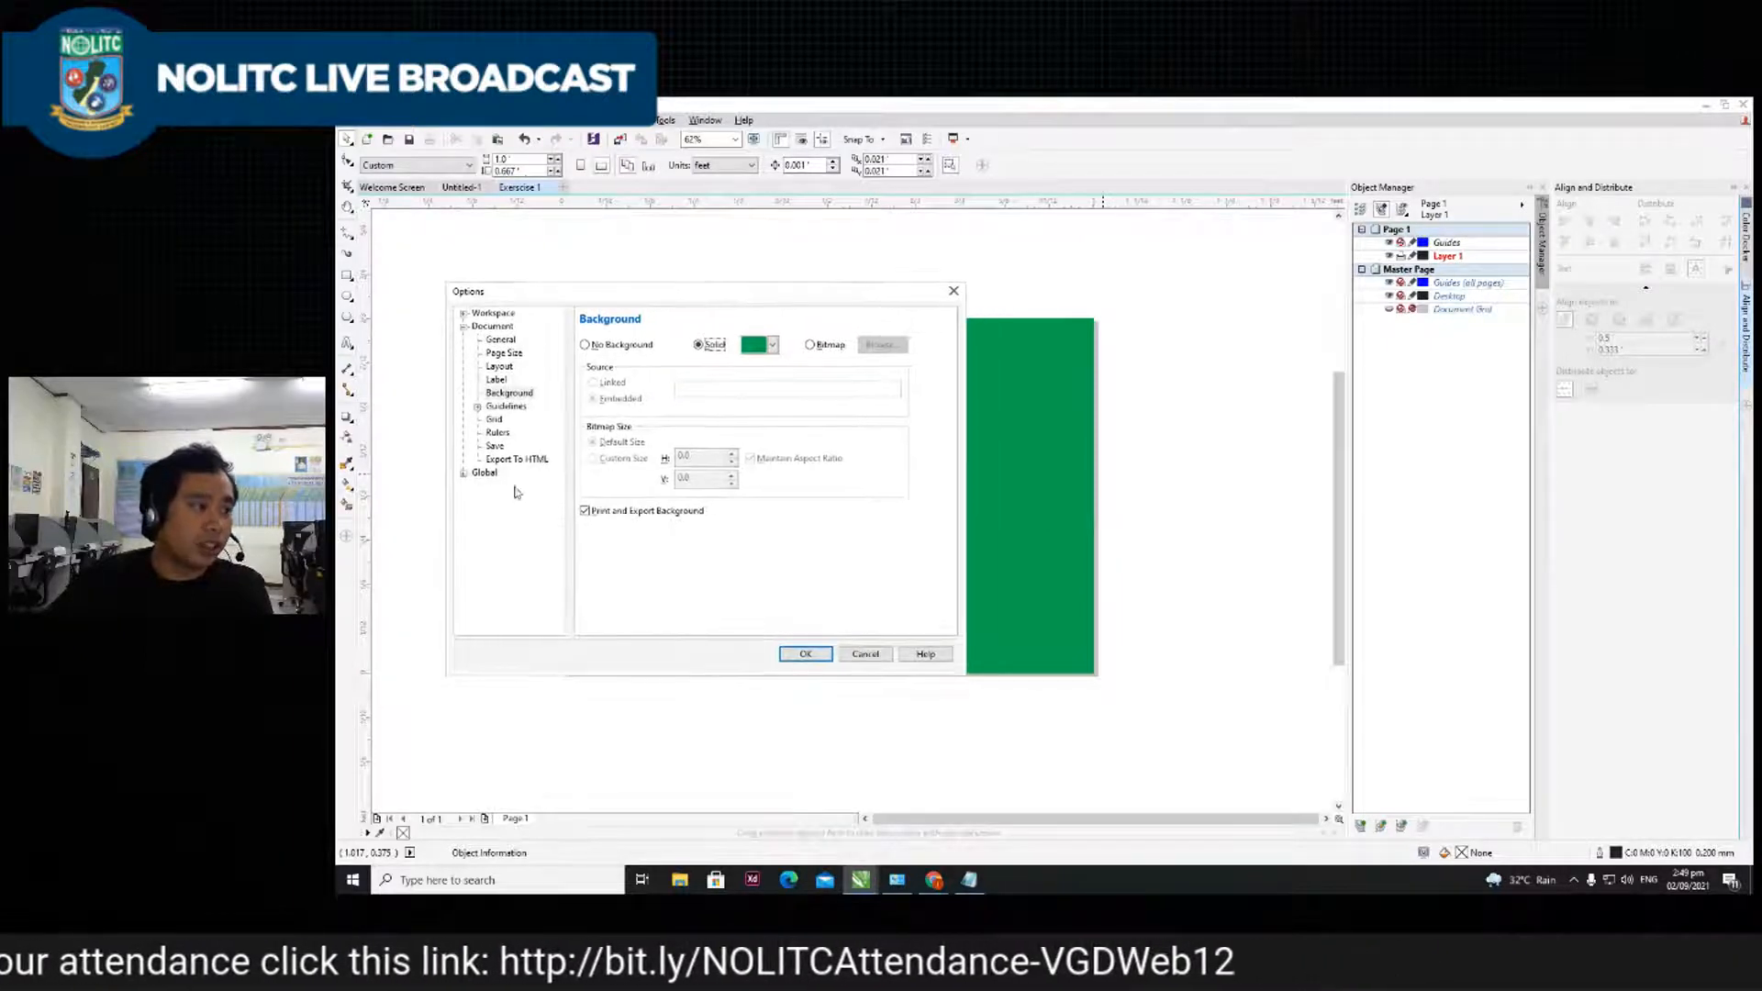
{"action": "left_click", "coordinate": [463, 314]}
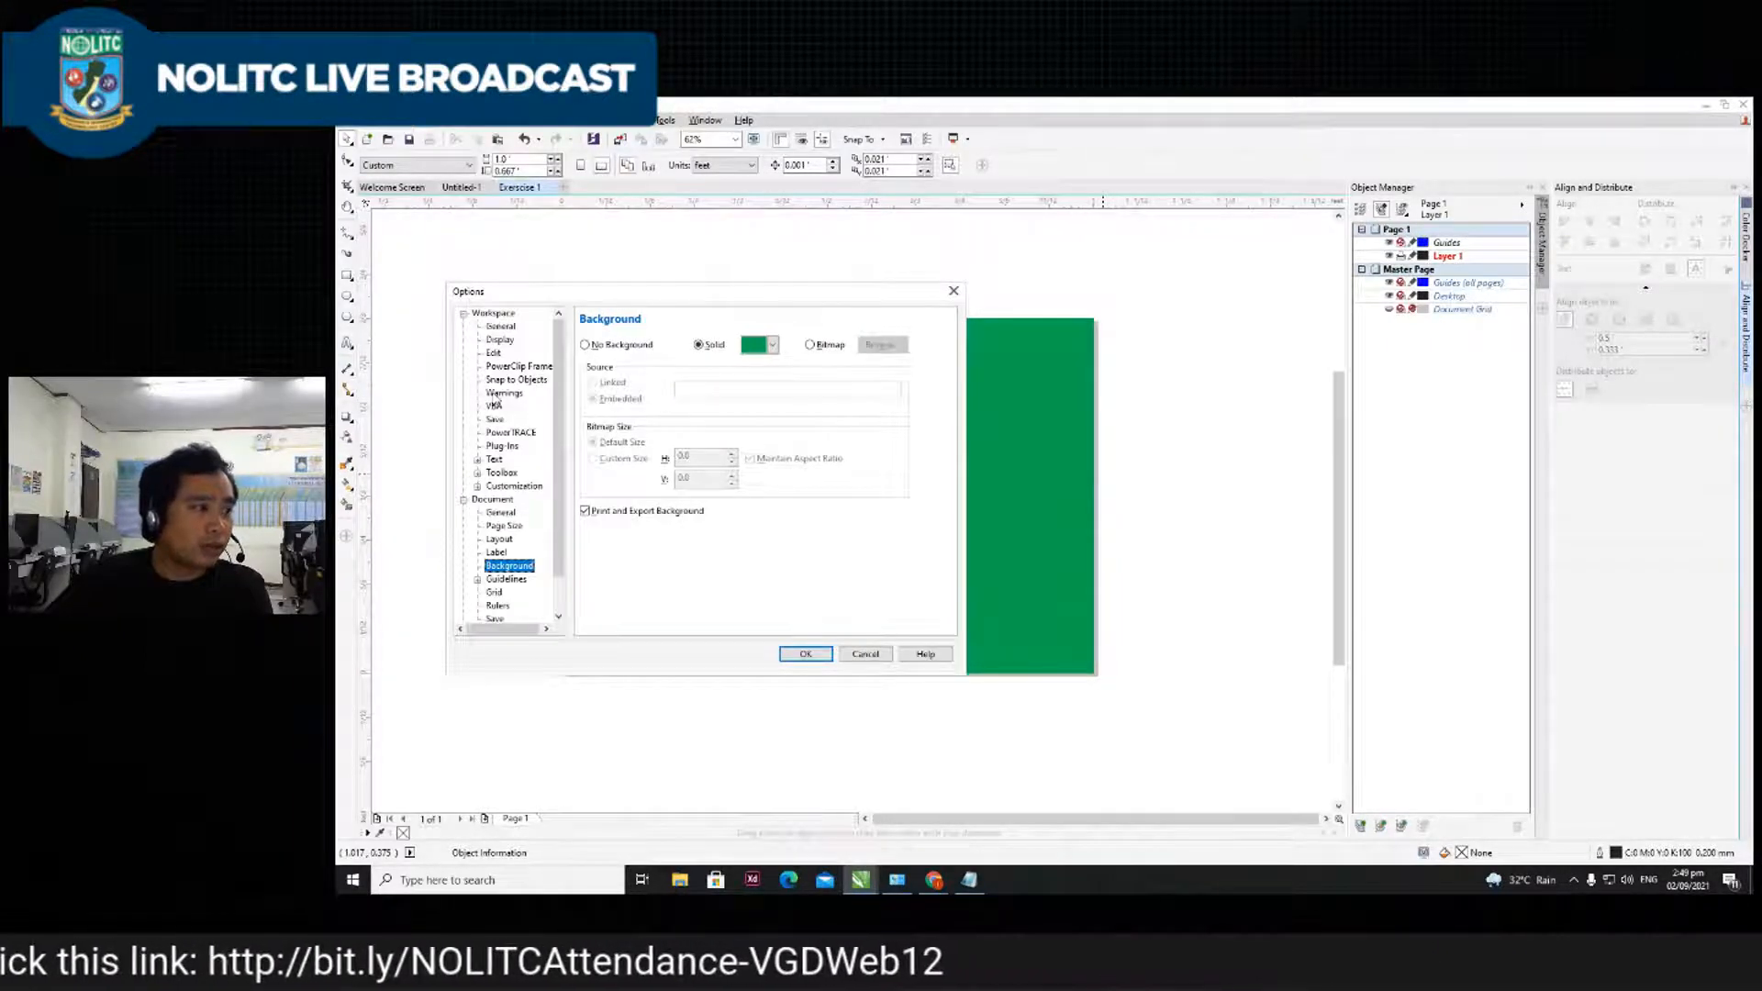
{"action": "scroll", "coordinate": [514, 413], "scroll_direction": "down", "scroll_amount": 3}
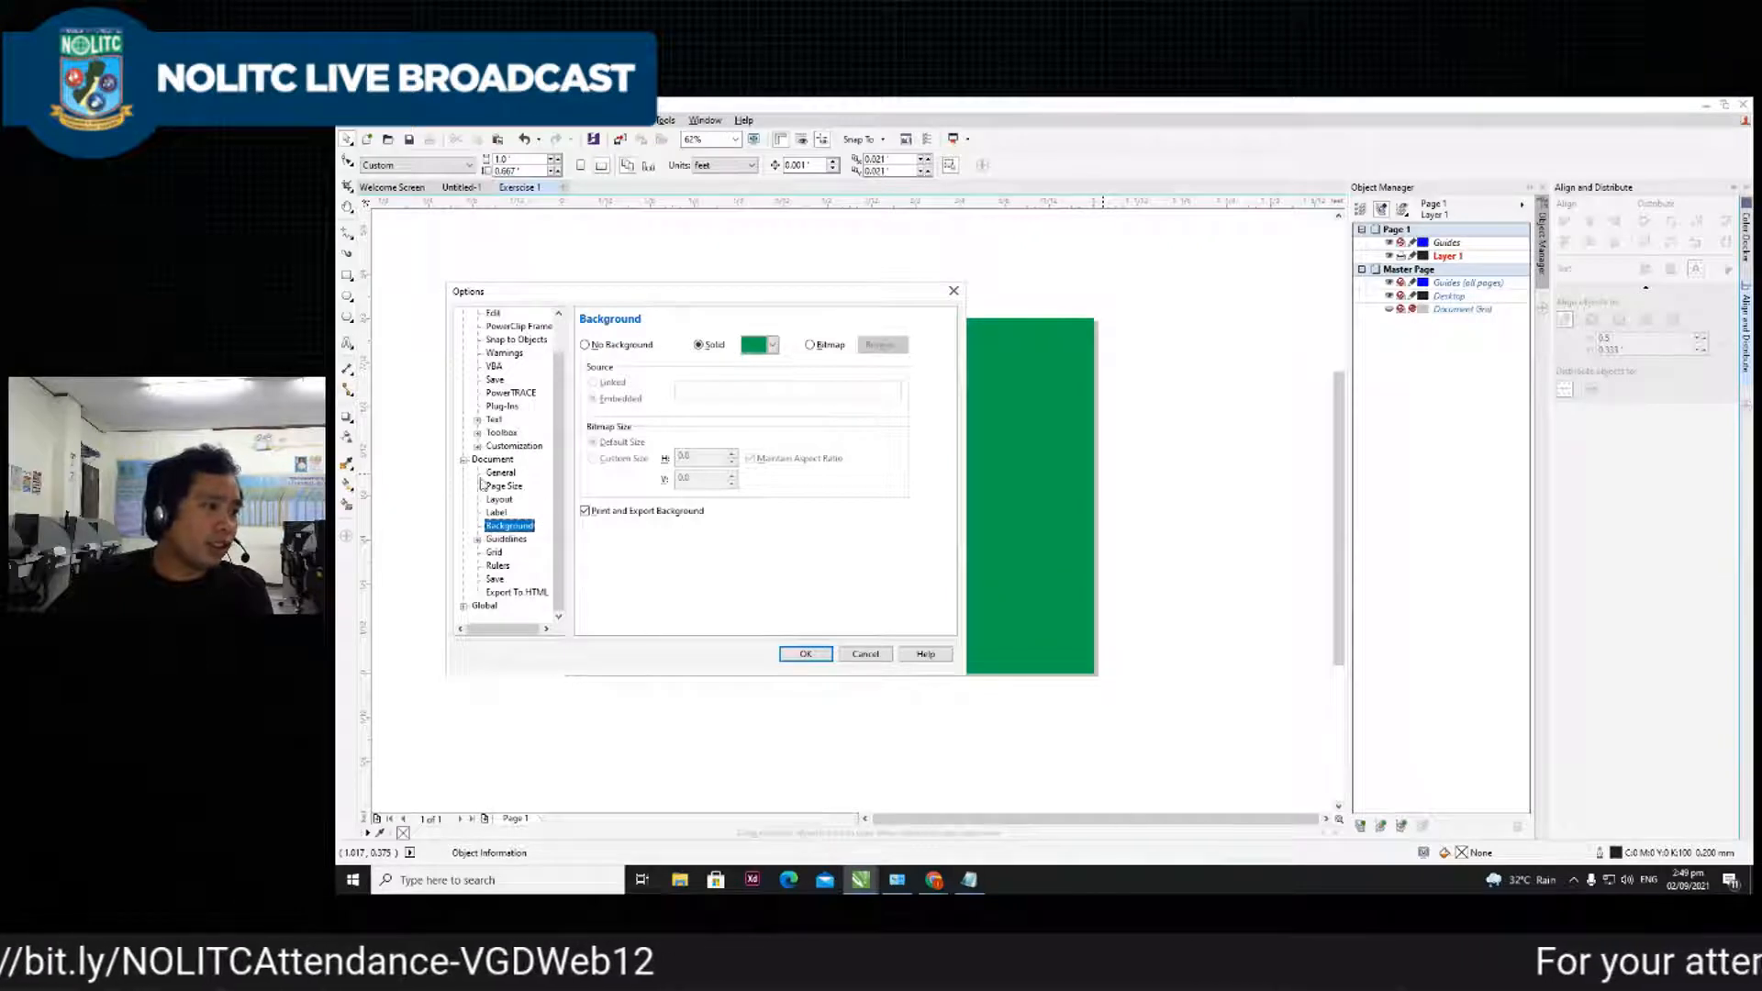
{"action": "scroll", "coordinate": [513, 509], "scroll_direction": "up", "scroll_amount": 3}
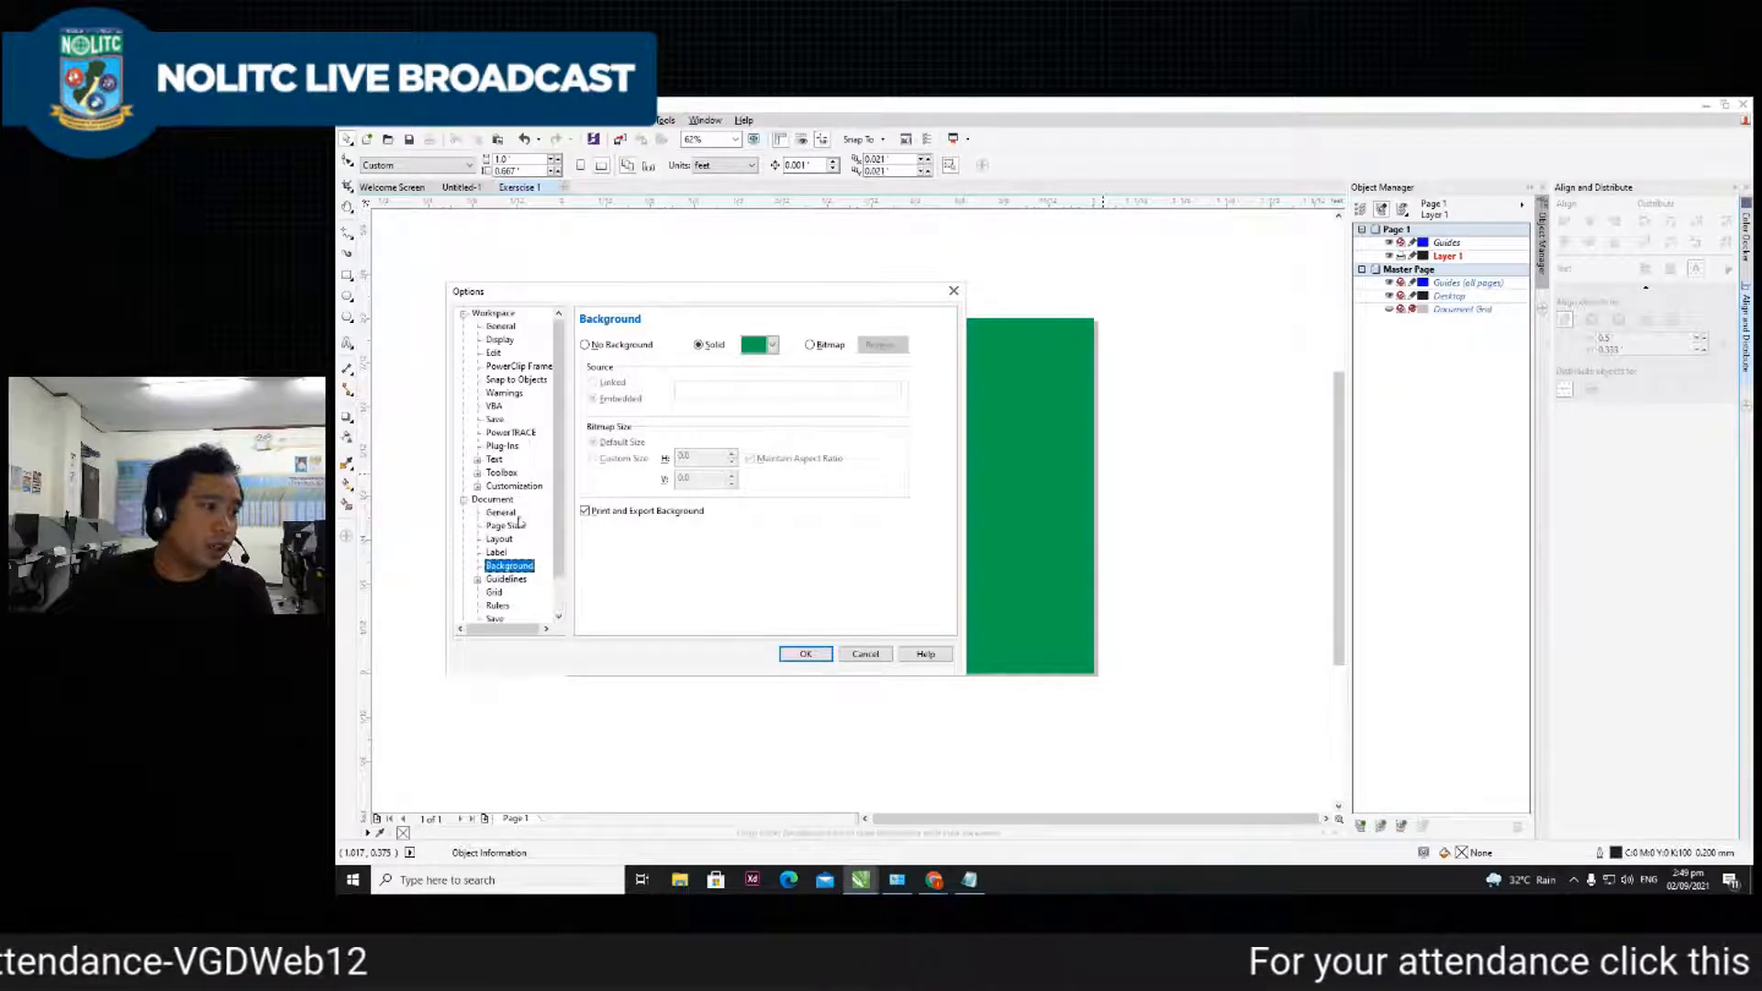
- Expand the Toolbox and Customization categories, open the Commands page and look through its list of Toolbox commands
{"action": "left_click", "coordinate": [477, 472]}
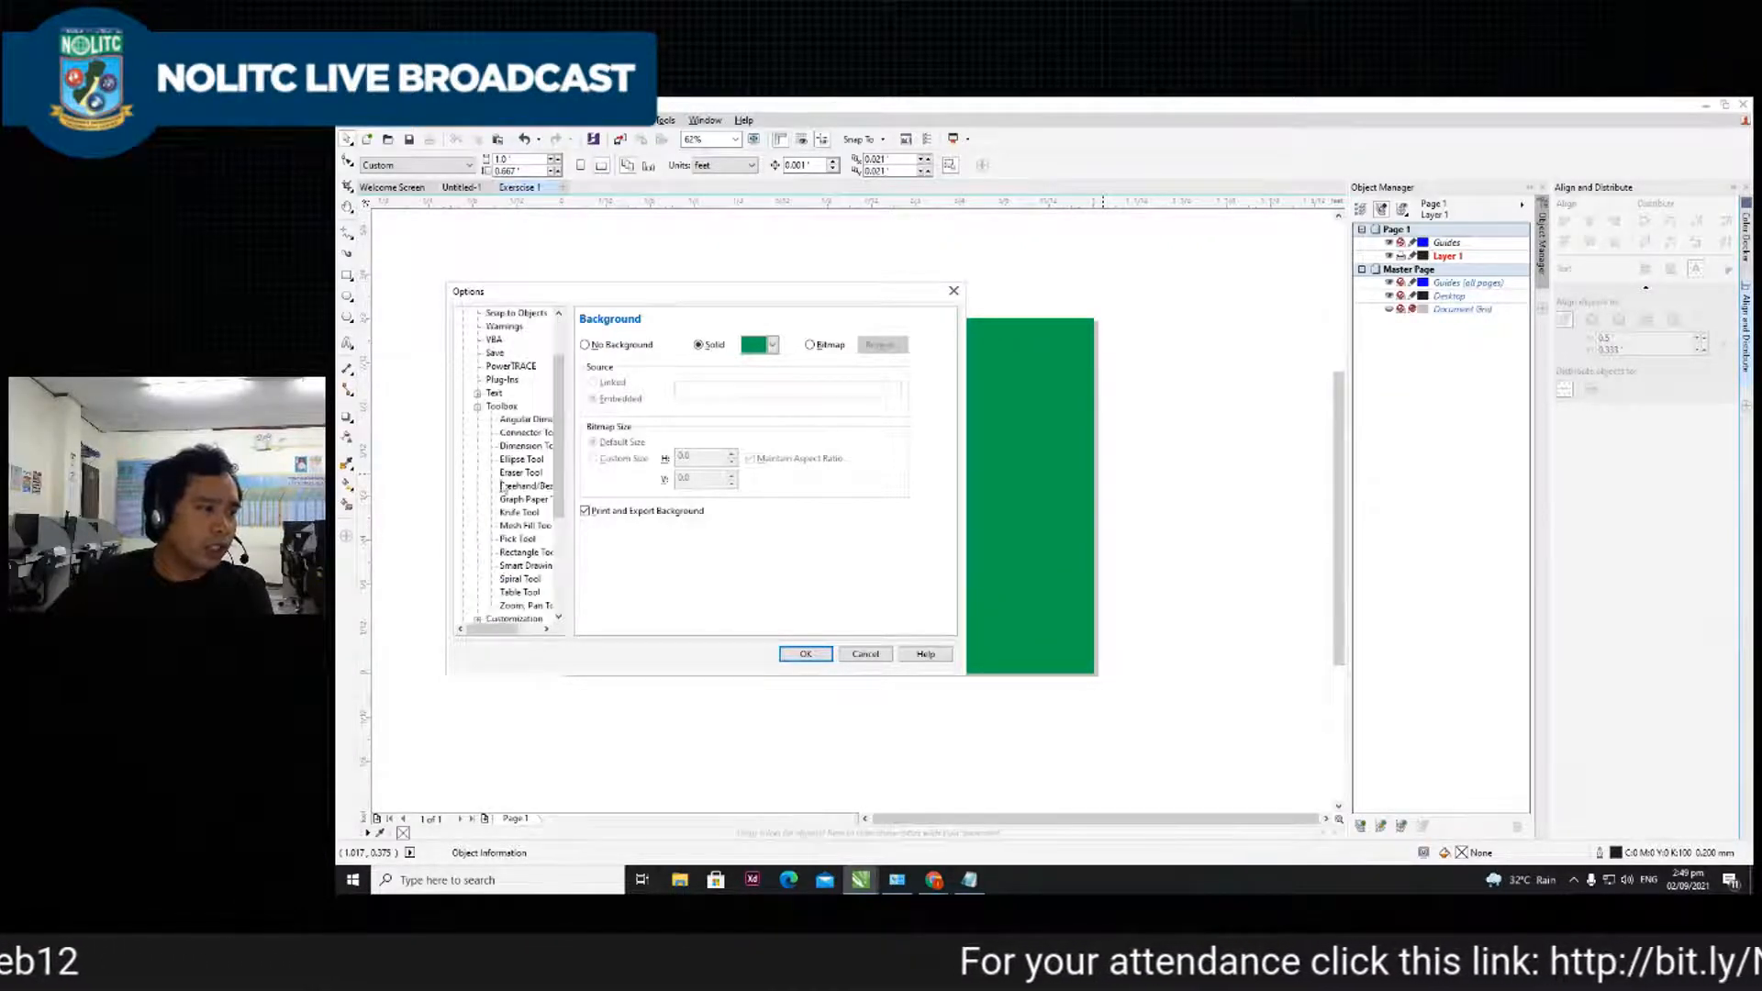
{"action": "scroll", "coordinate": [484, 452], "scroll_direction": "down", "scroll_amount": 2}
{"action": "scroll", "coordinate": [483, 450], "scroll_direction": "up", "scroll_amount": 2}
{"action": "scroll", "coordinate": [486, 449], "scroll_direction": "down", "scroll_amount": 1}
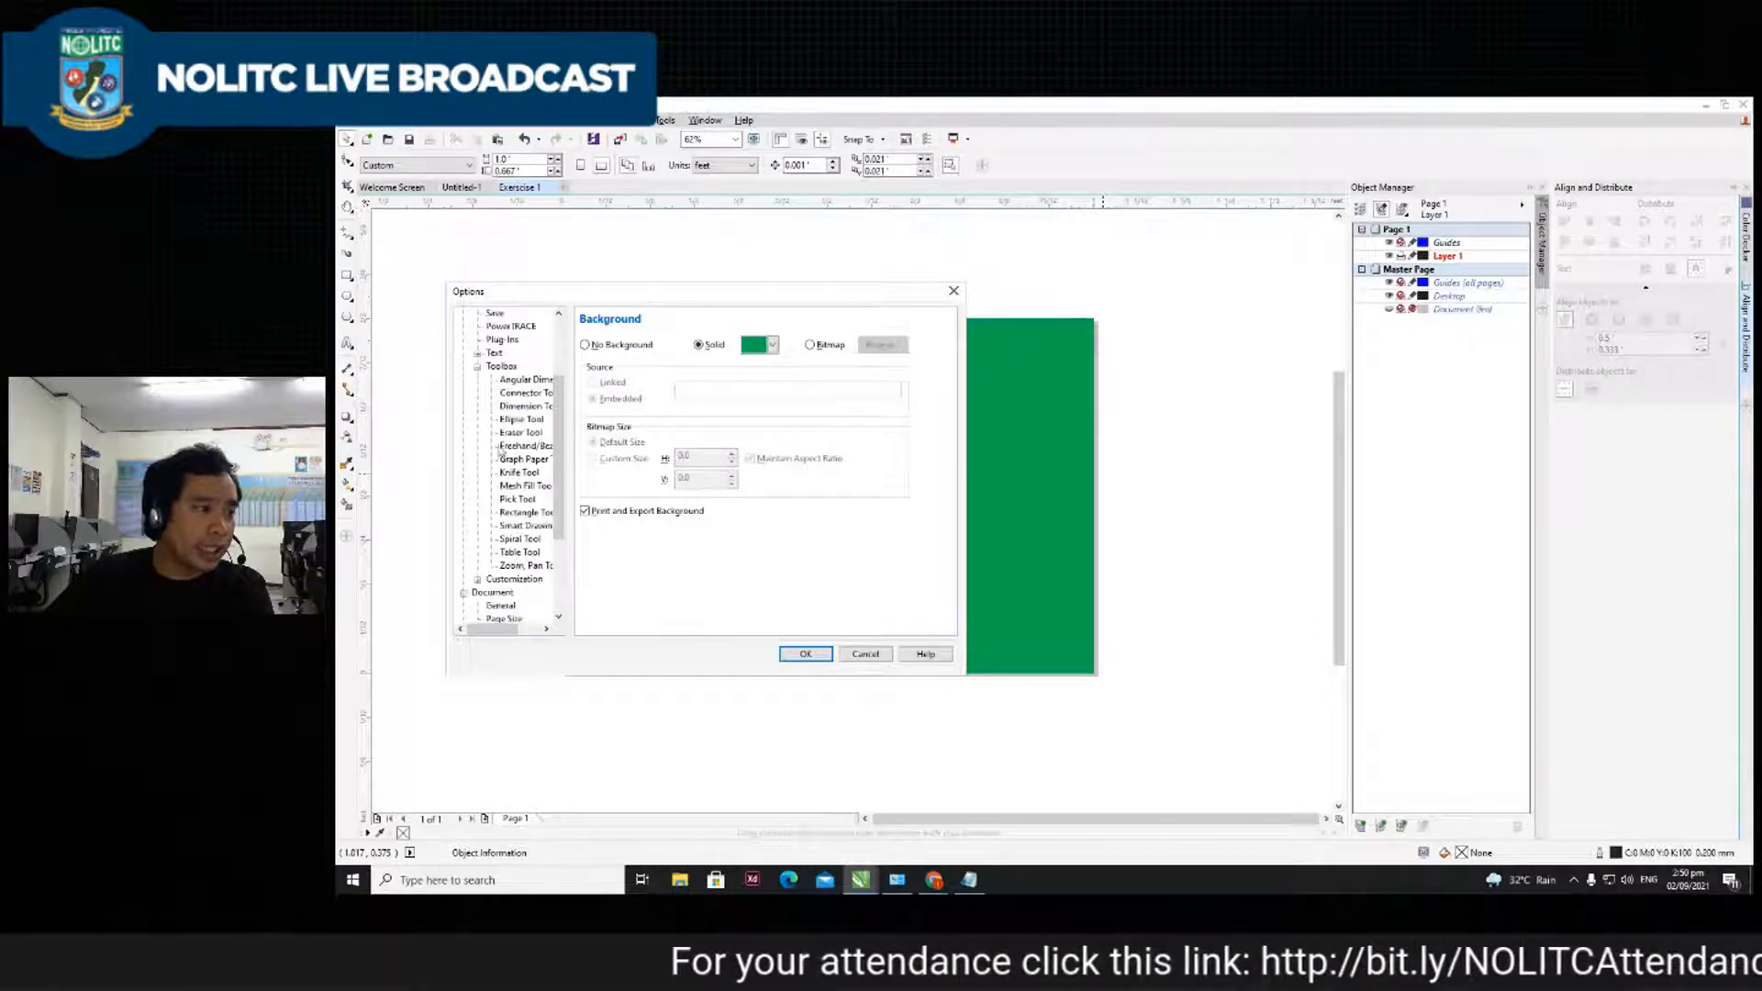
{"action": "left_click", "coordinate": [477, 580]}
{"action": "left_click", "coordinate": [517, 555]}
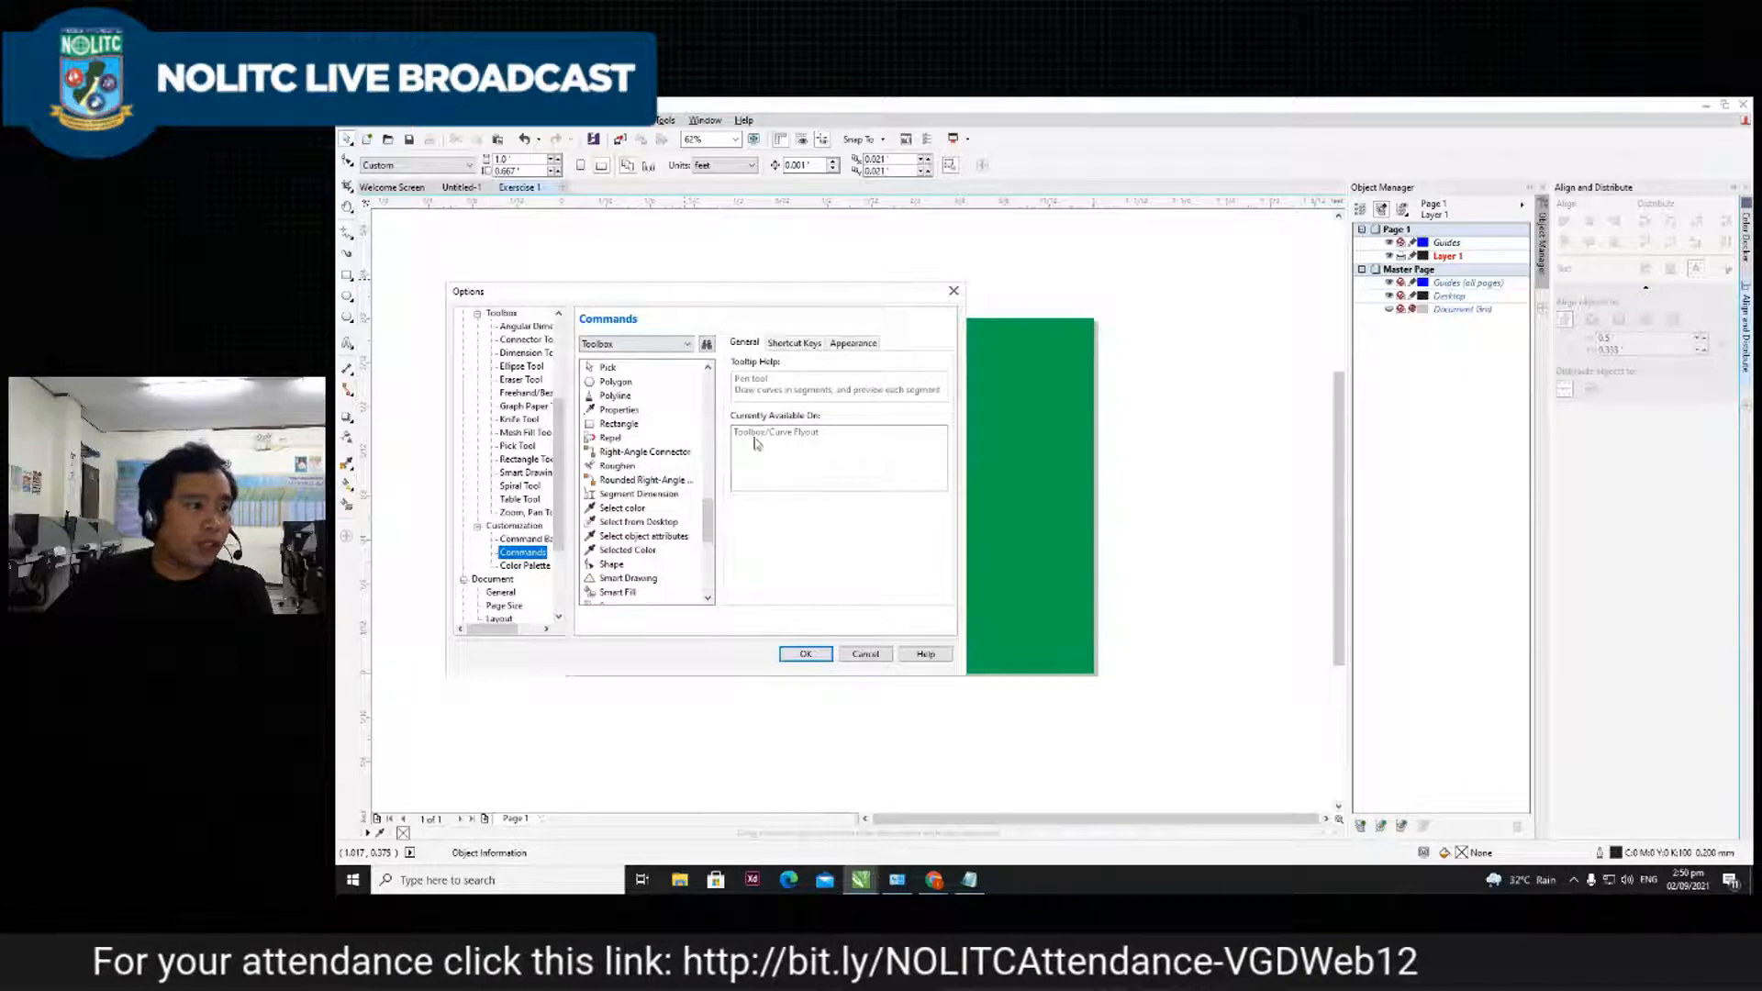
{"action": "scroll", "coordinate": [634, 459], "scroll_direction": "up", "scroll_amount": 1}
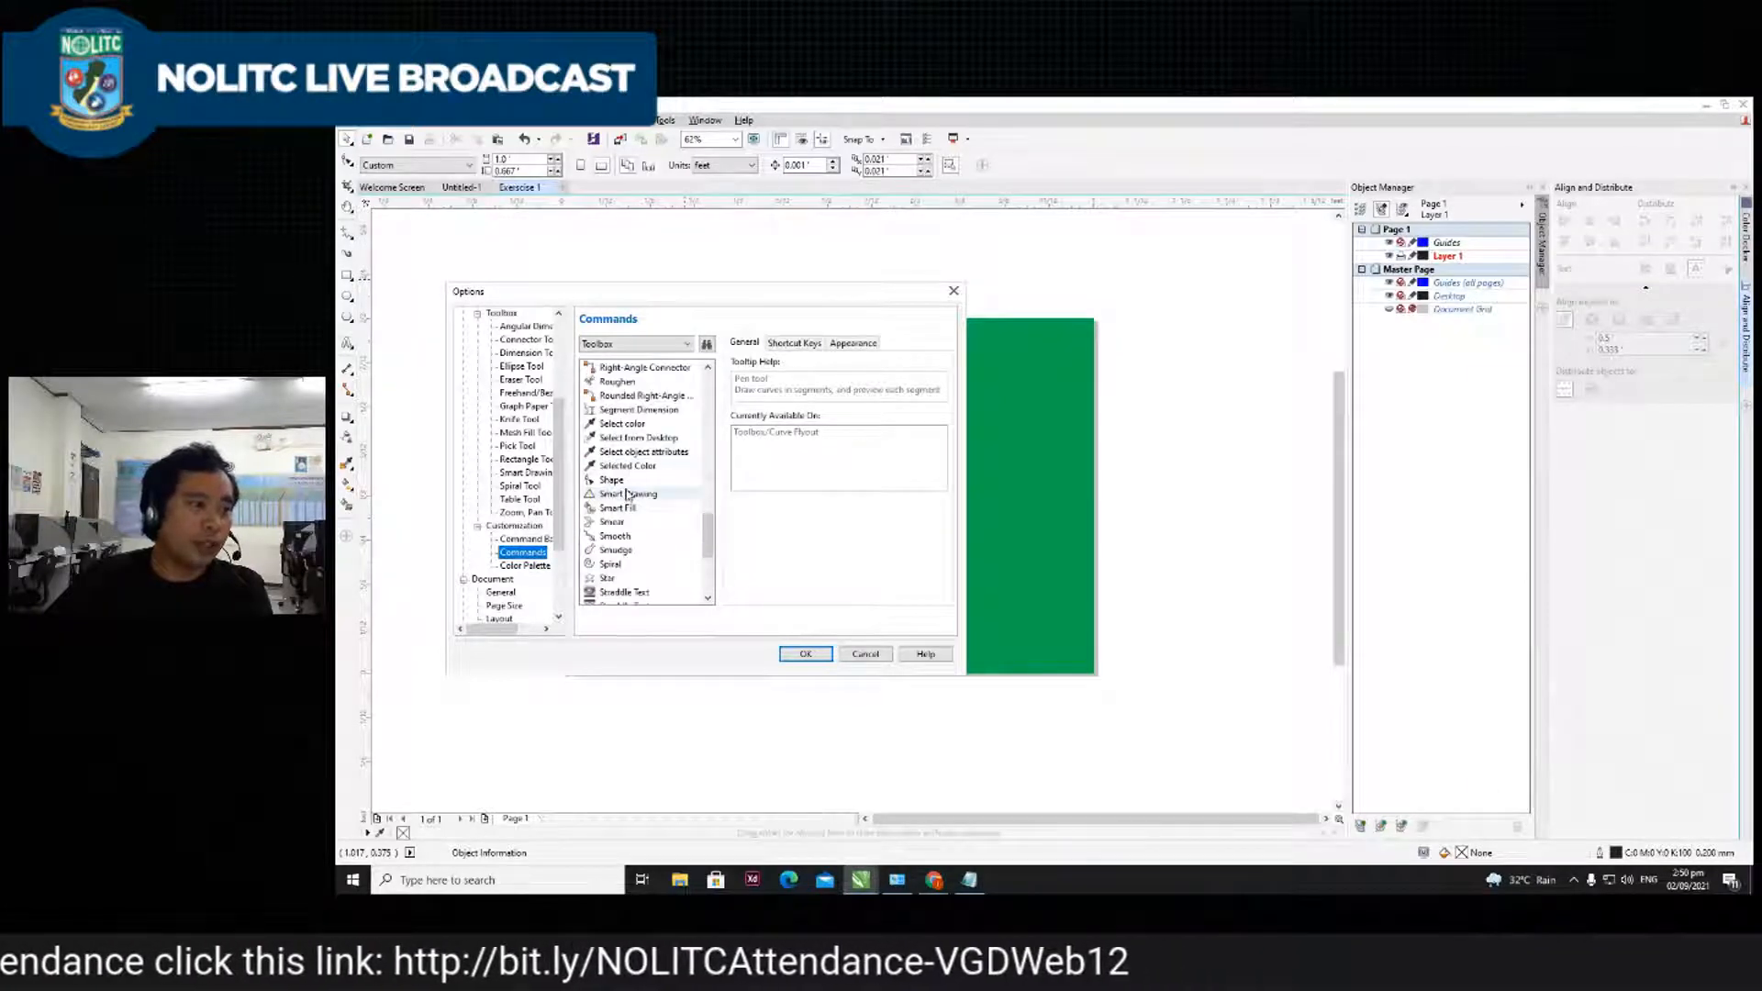
{"action": "scroll", "coordinate": [643, 495], "scroll_direction": "down", "scroll_amount": 4}
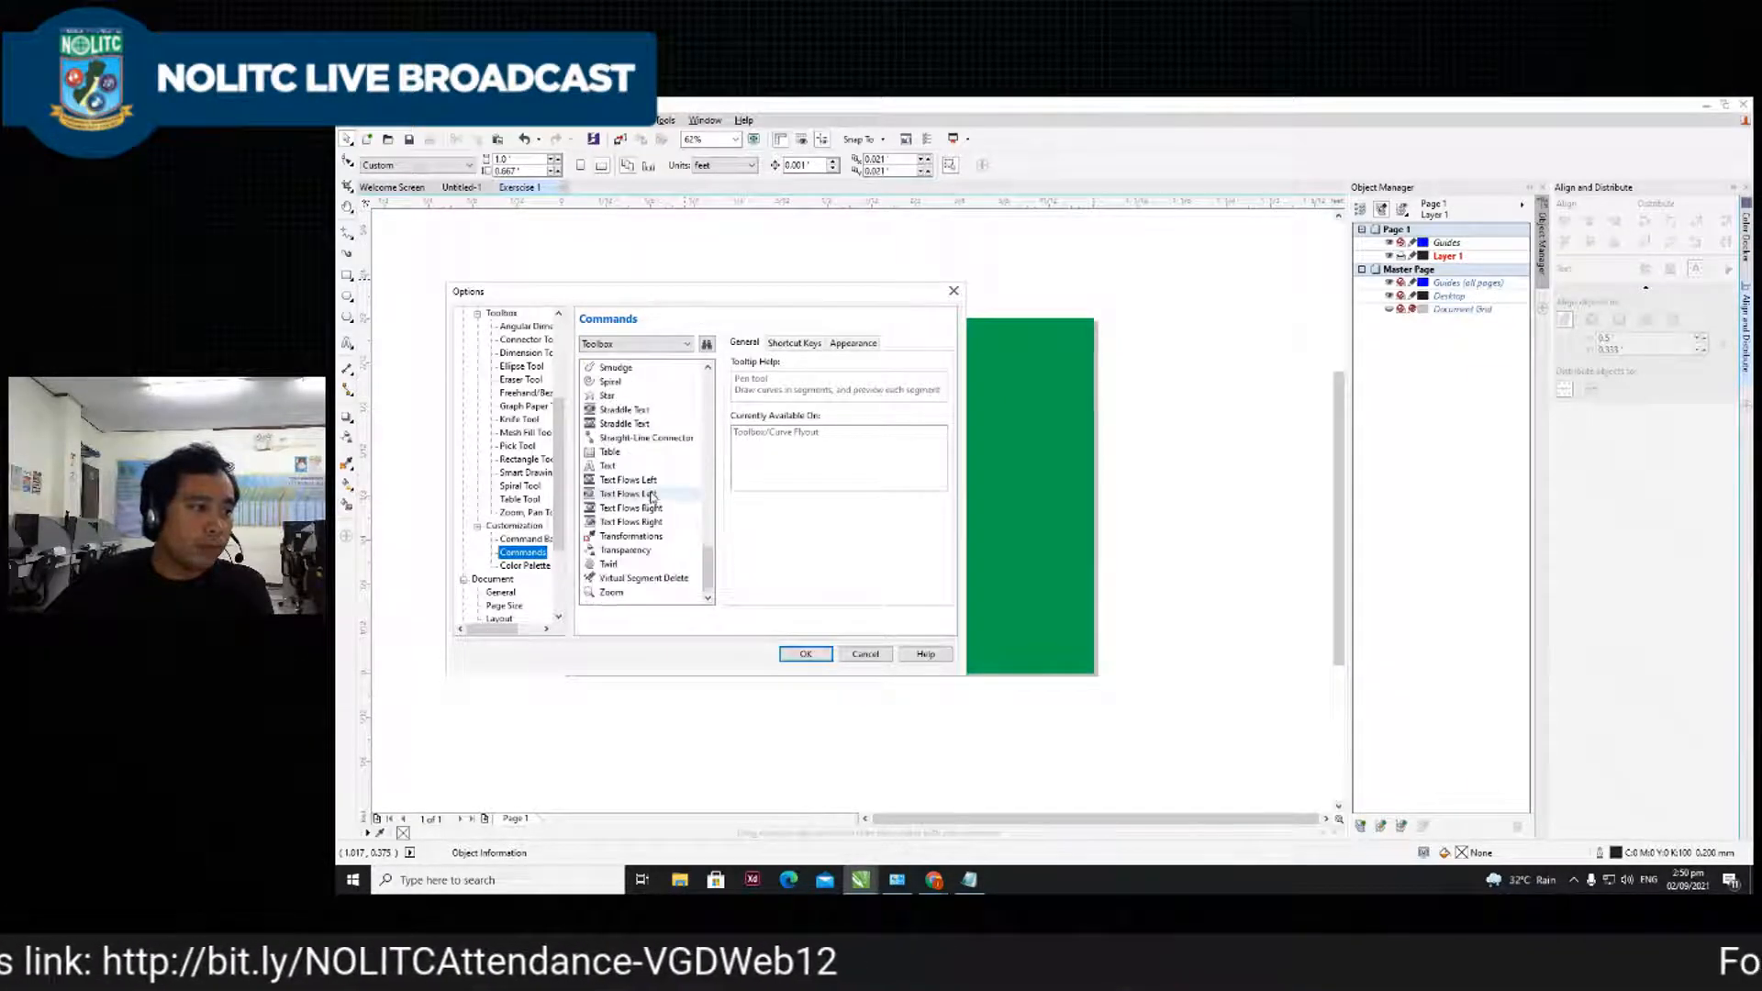
- List the Toolbars commands and open the shortcut key settings for the Calligraphic command
{"action": "left_click", "coordinate": [631, 344]}
{"action": "left_click", "coordinate": [601, 346]}
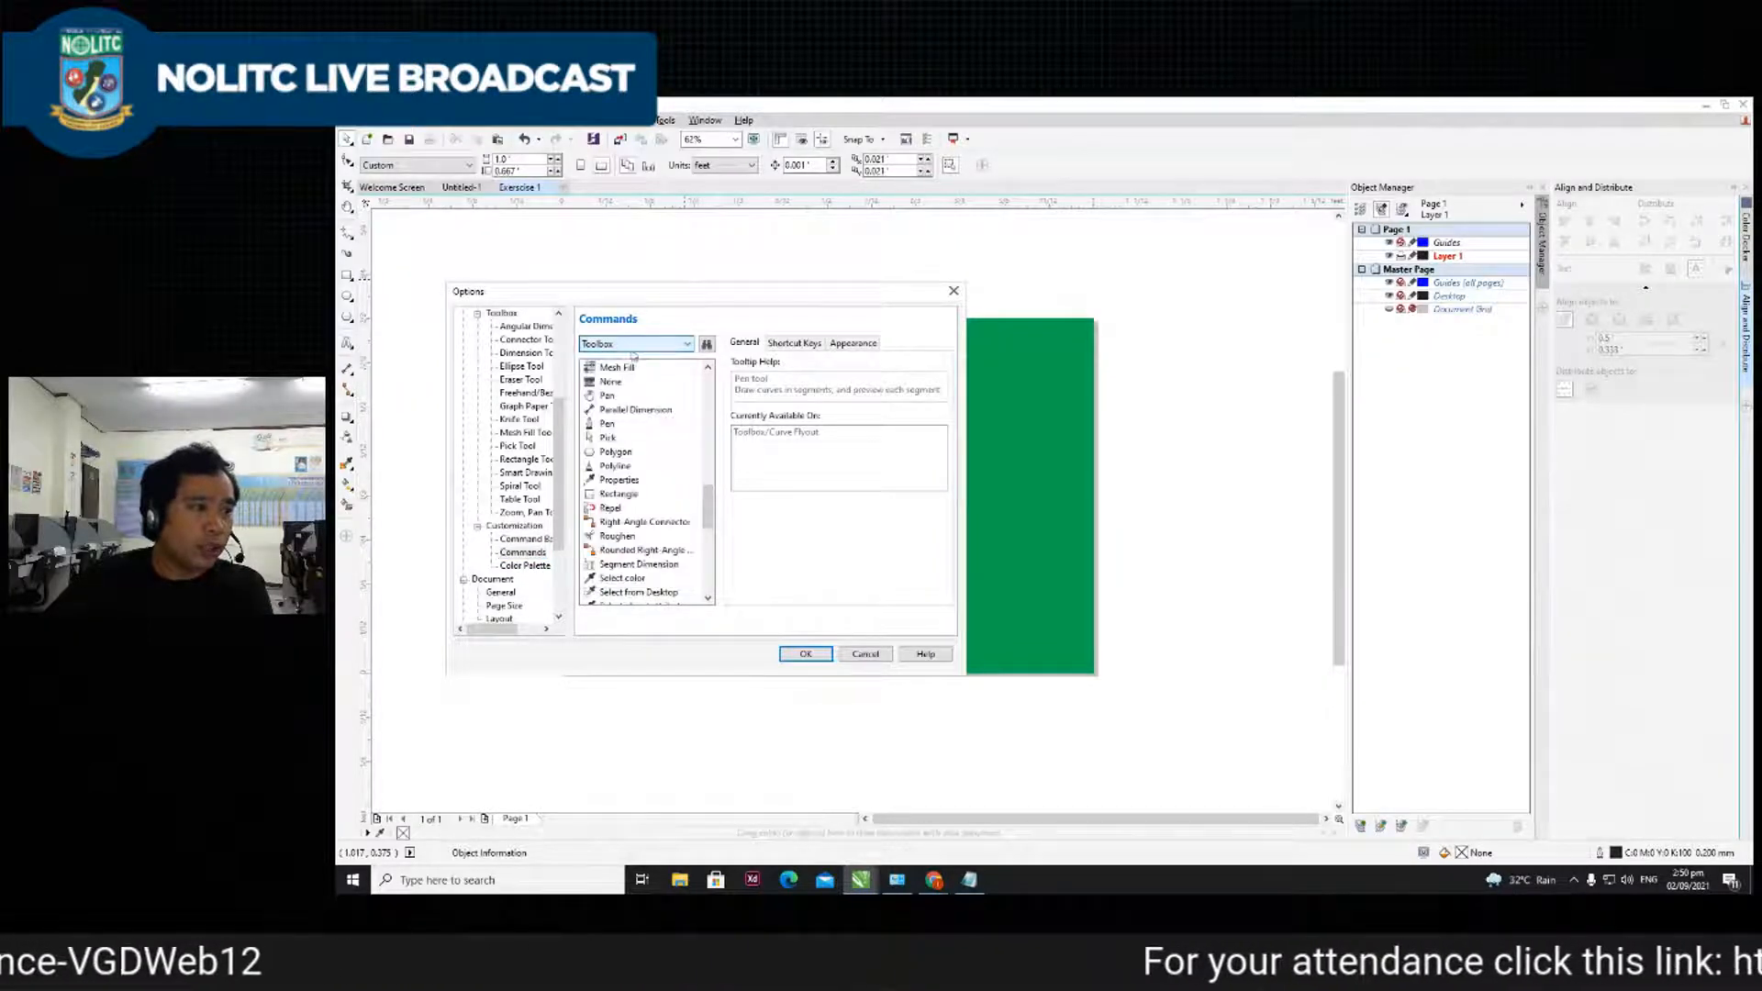
{"action": "left_click", "coordinate": [639, 347]}
{"action": "left_click", "coordinate": [640, 347]}
{"action": "left_click", "coordinate": [640, 347]}
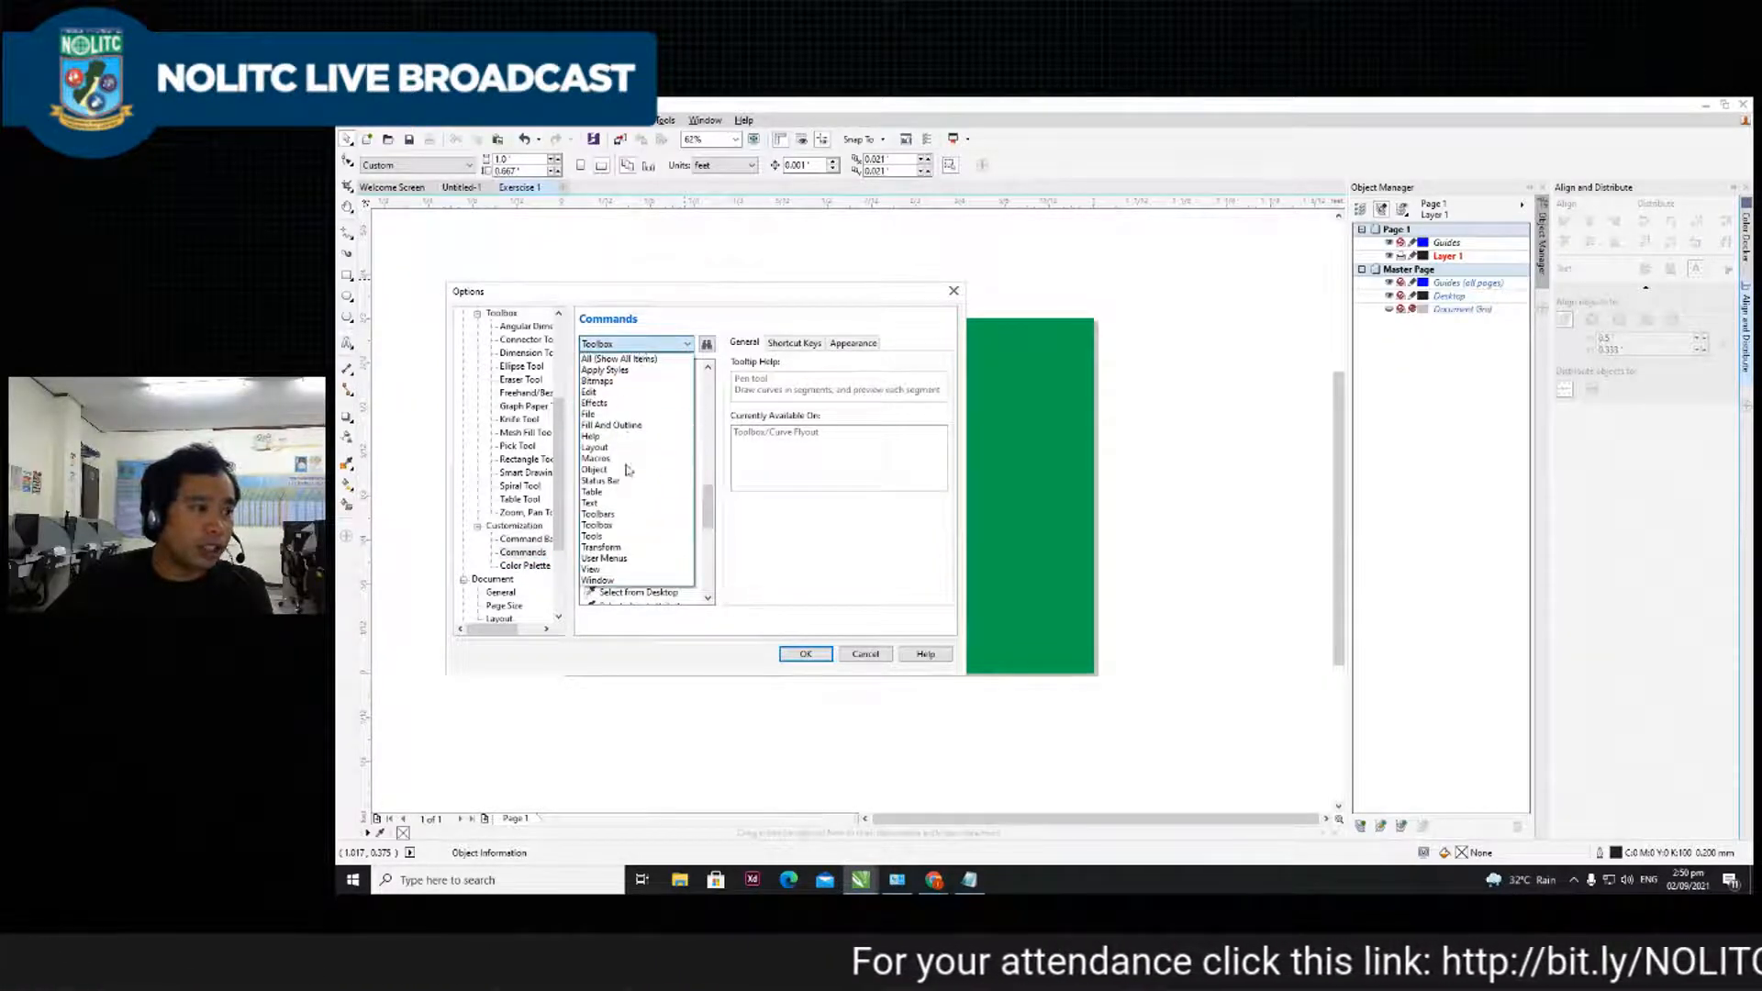
{"action": "left_click", "coordinate": [613, 515]}
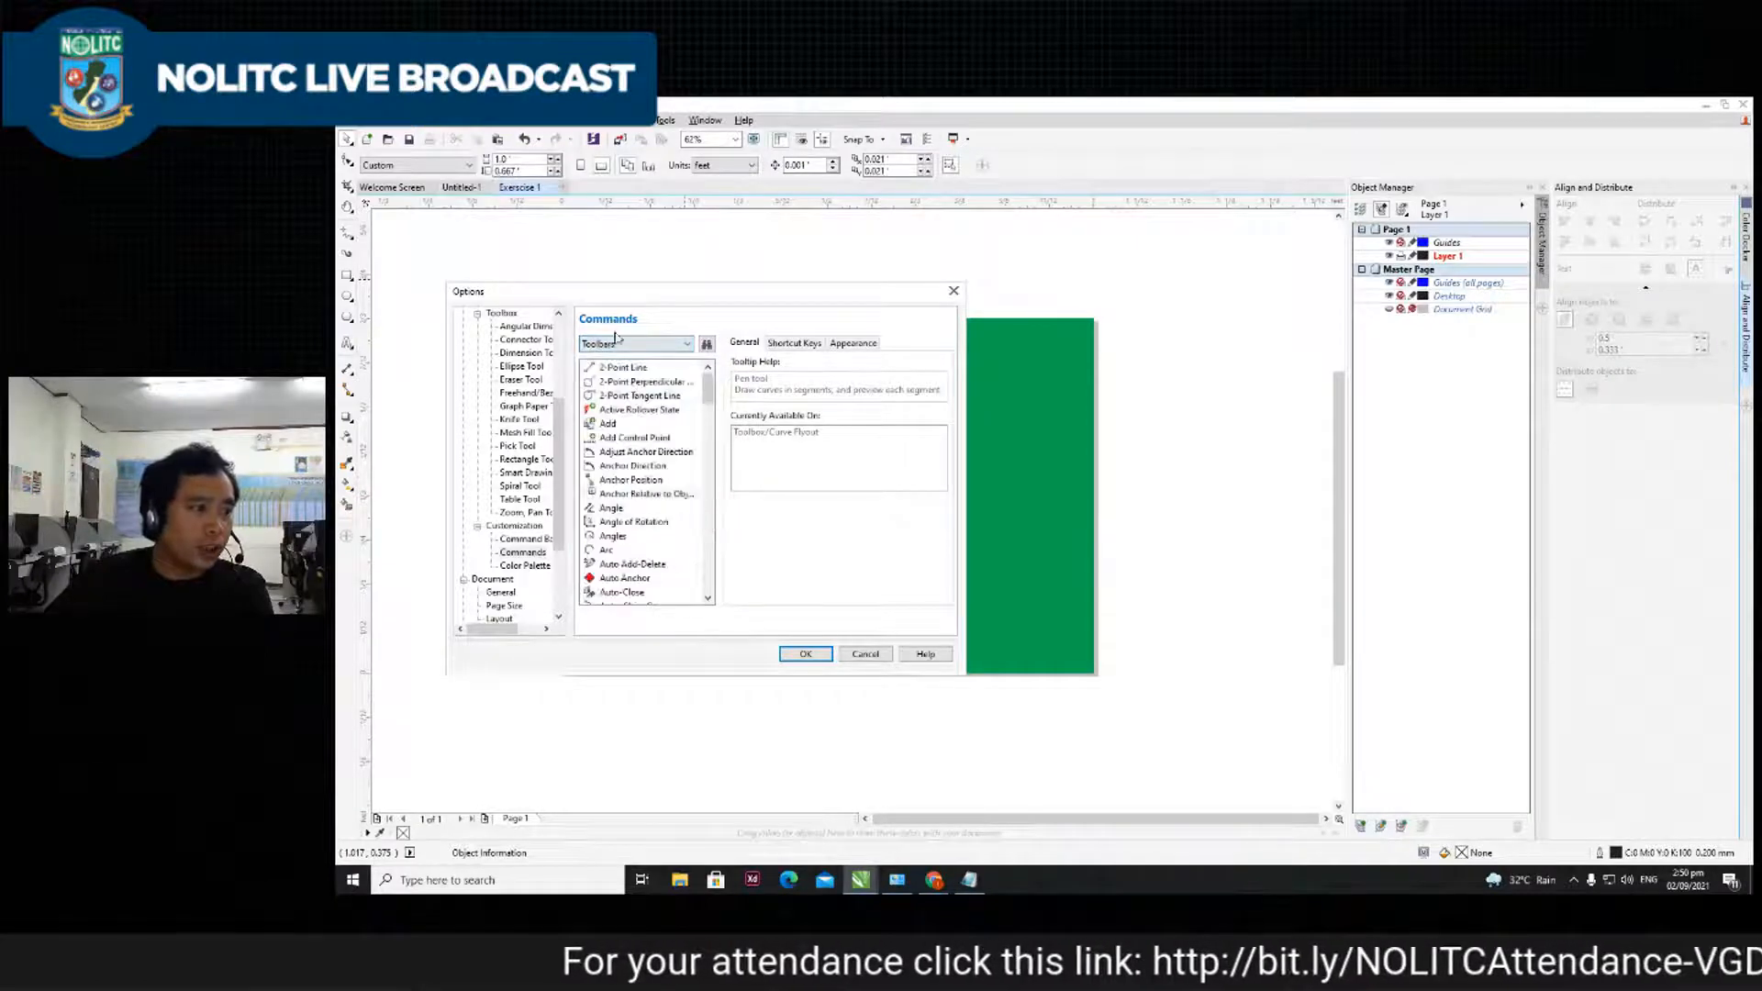
{"action": "scroll", "coordinate": [639, 488], "scroll_direction": "down", "scroll_amount": 4}
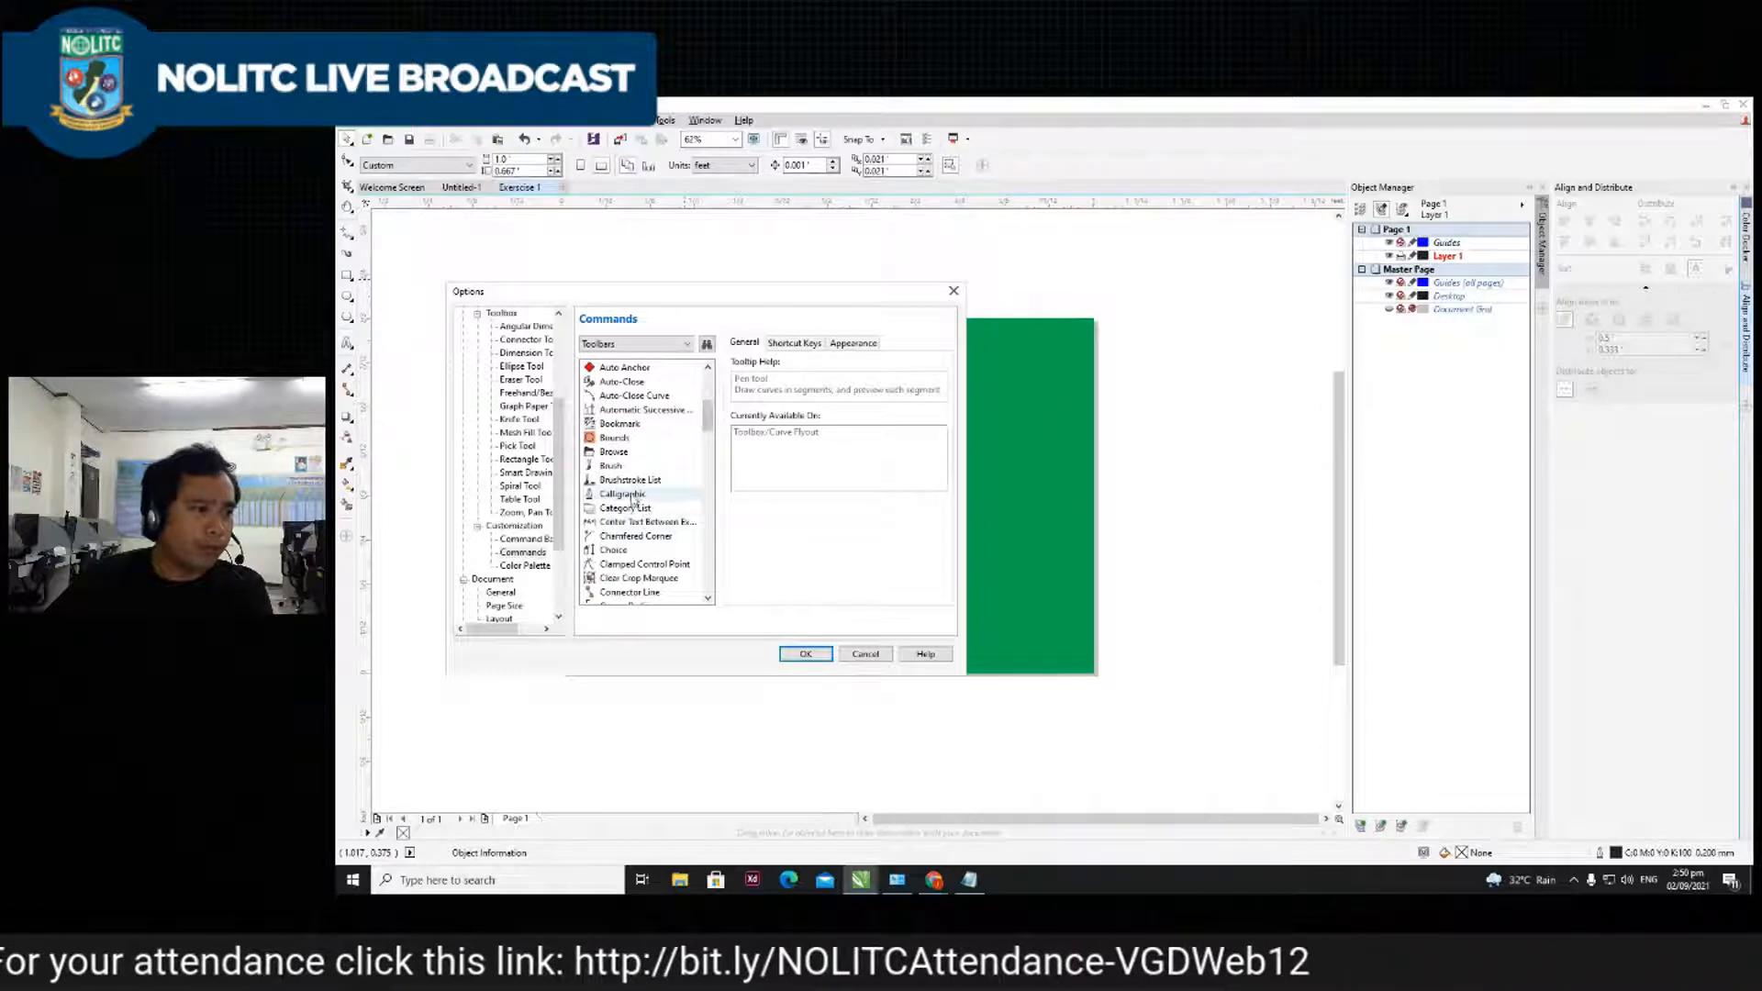
{"action": "left_click", "coordinate": [626, 495]}
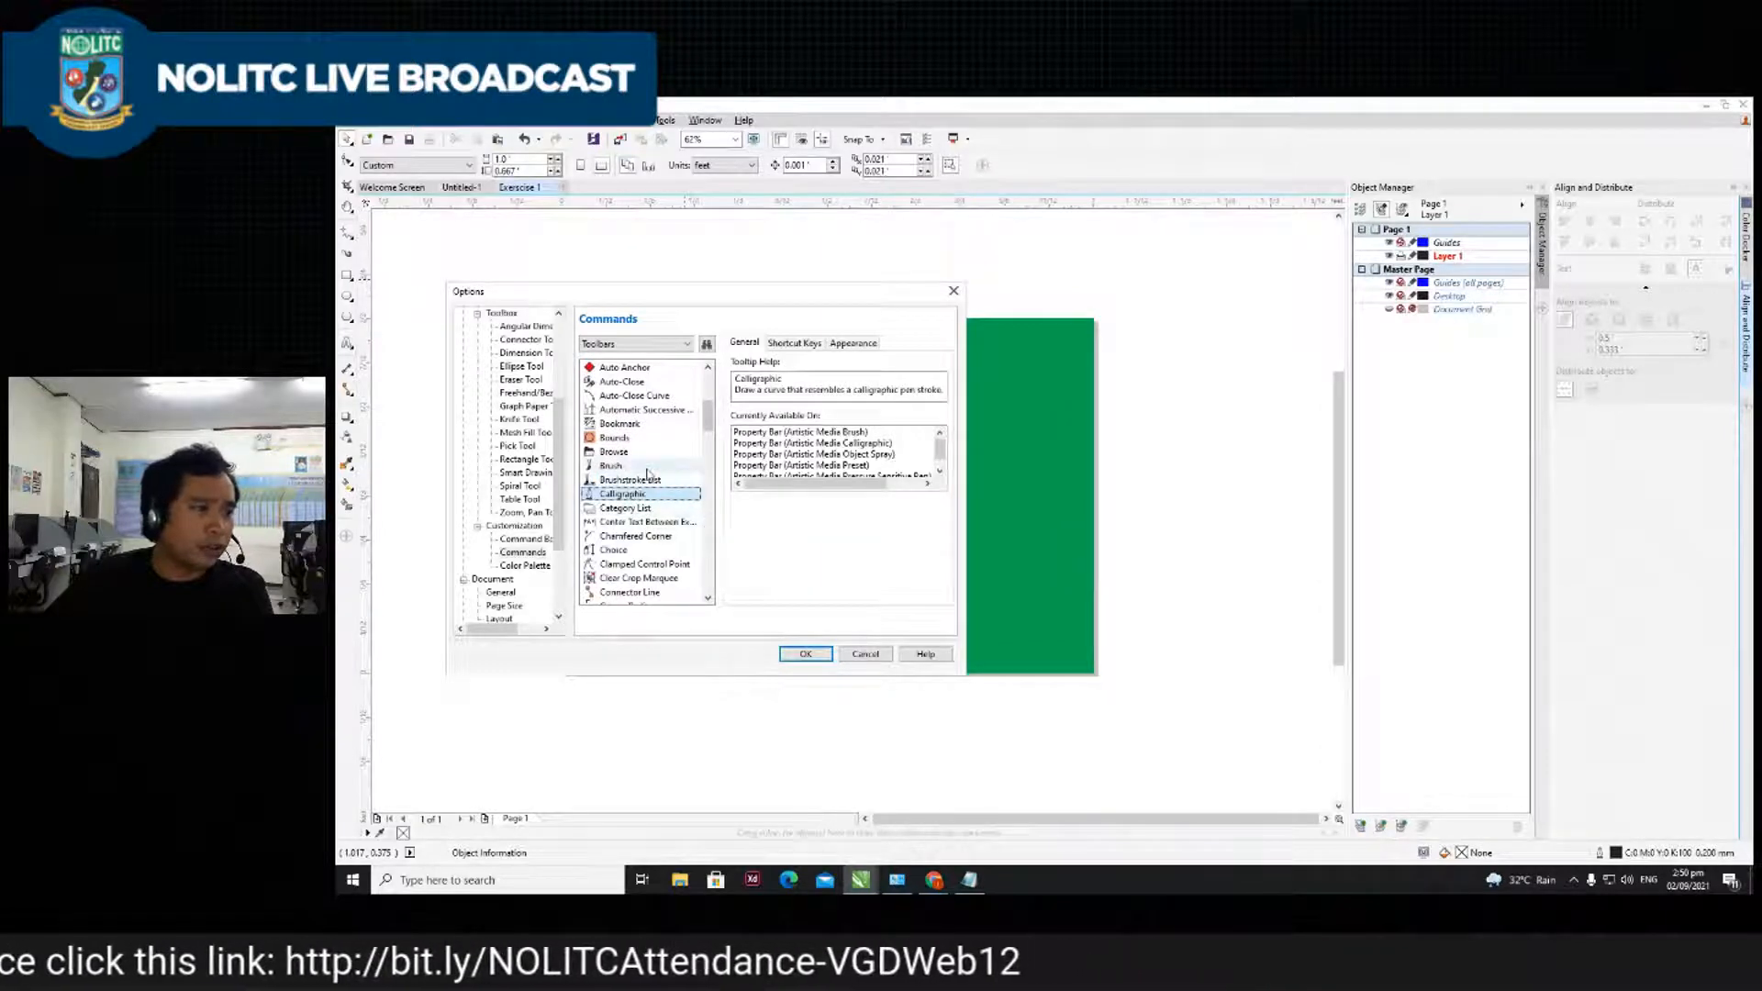
{"action": "left_click", "coordinate": [794, 343]}
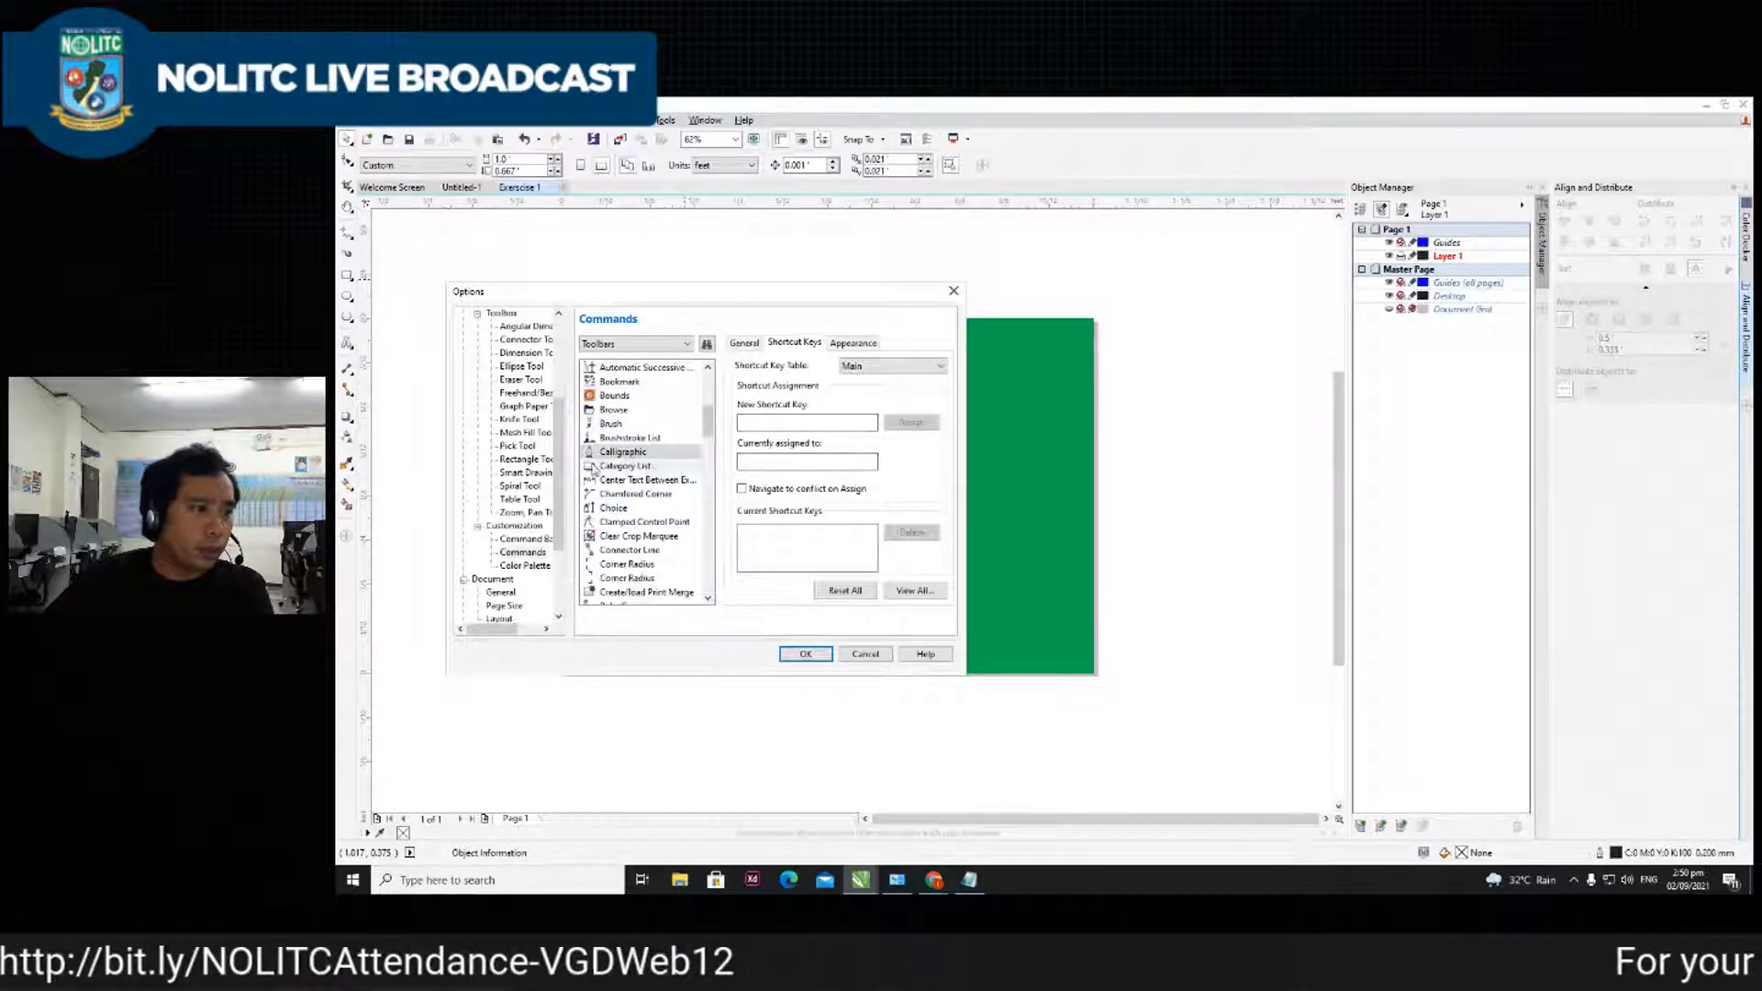
- Look through the Toolbars command list and return to the Calligraphic command
{"action": "scroll", "coordinate": [639, 440], "scroll_direction": "down", "scroll_amount": 1}
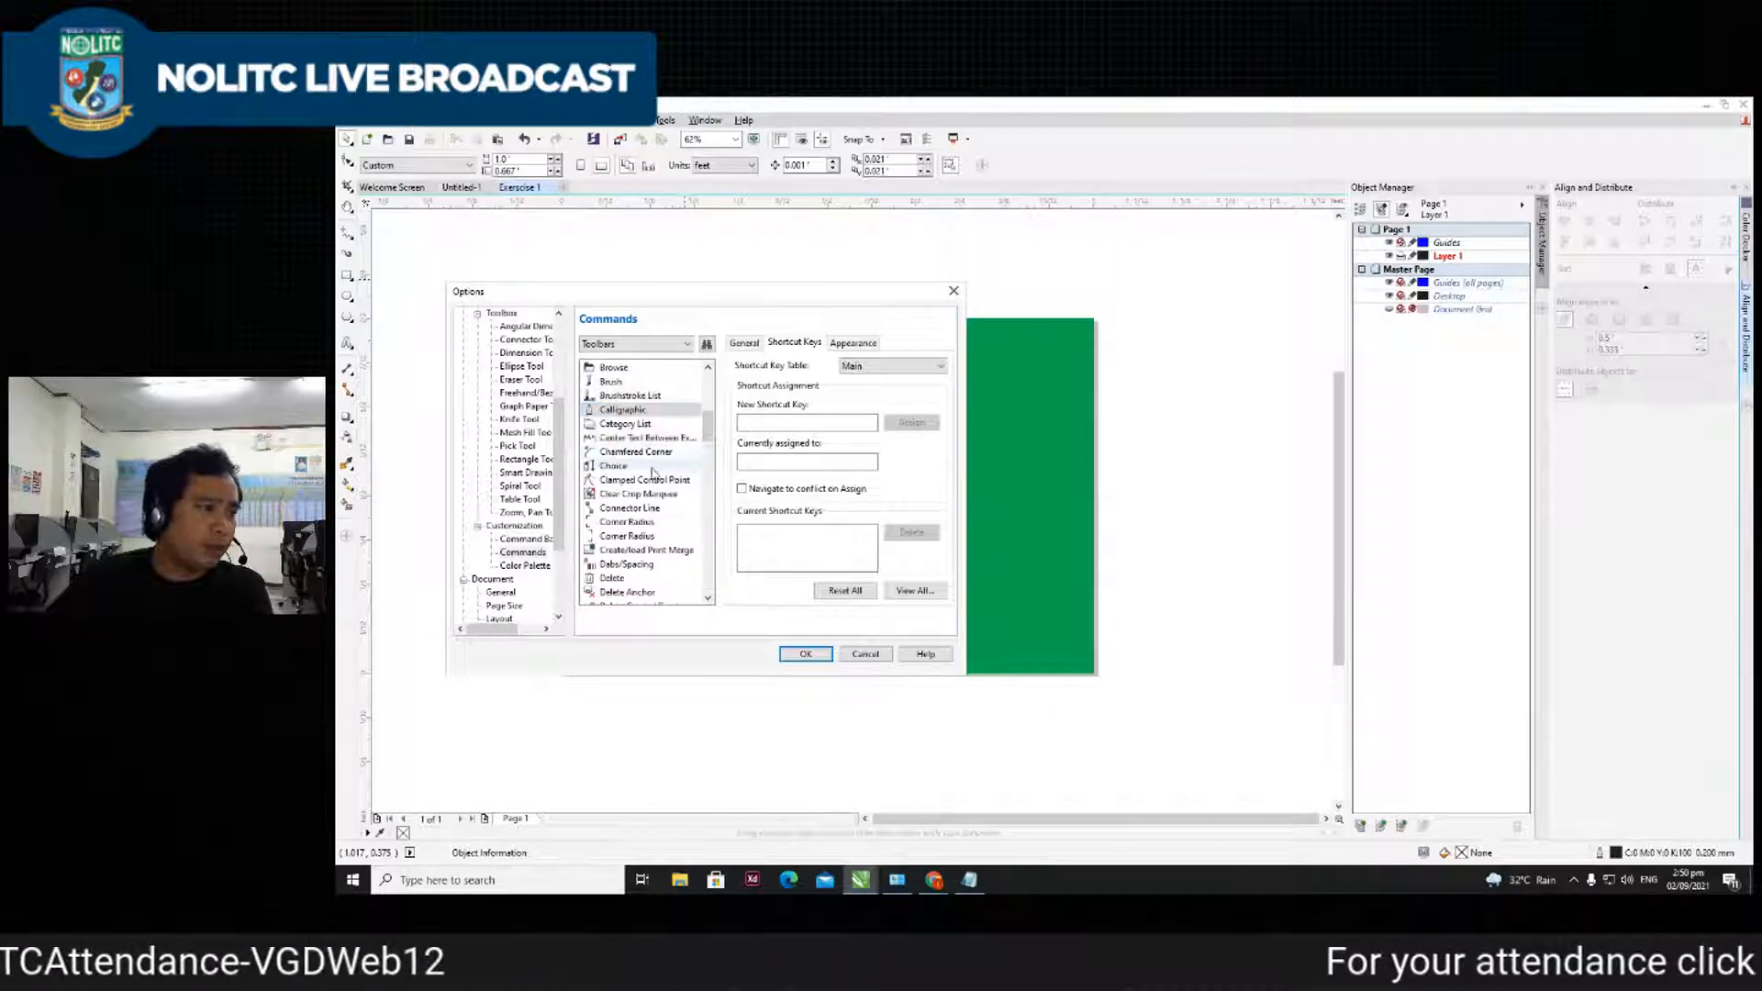
{"action": "scroll", "coordinate": [630, 427], "scroll_direction": "up", "scroll_amount": 2}
{"action": "scroll", "coordinate": [636, 441], "scroll_direction": "down", "scroll_amount": 15}
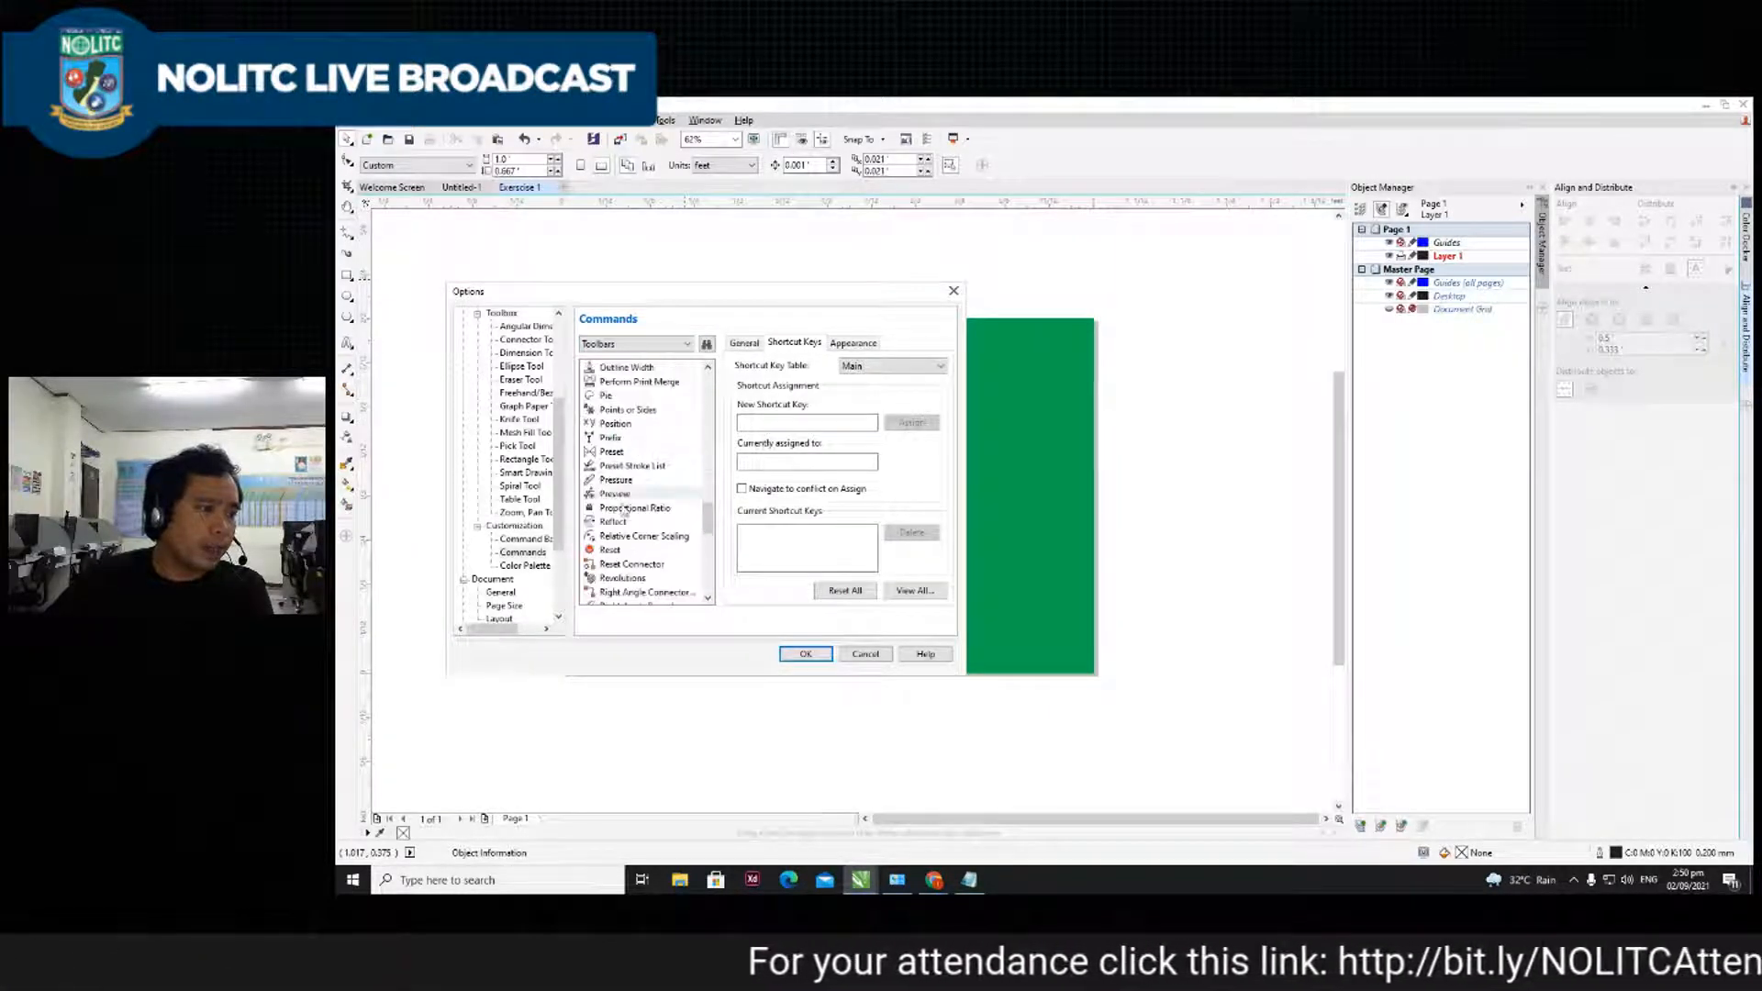
{"action": "scroll", "coordinate": [624, 431], "scroll_direction": "up", "scroll_amount": 1}
{"action": "scroll", "coordinate": [627, 404], "scroll_direction": "up", "scroll_amount": 1}
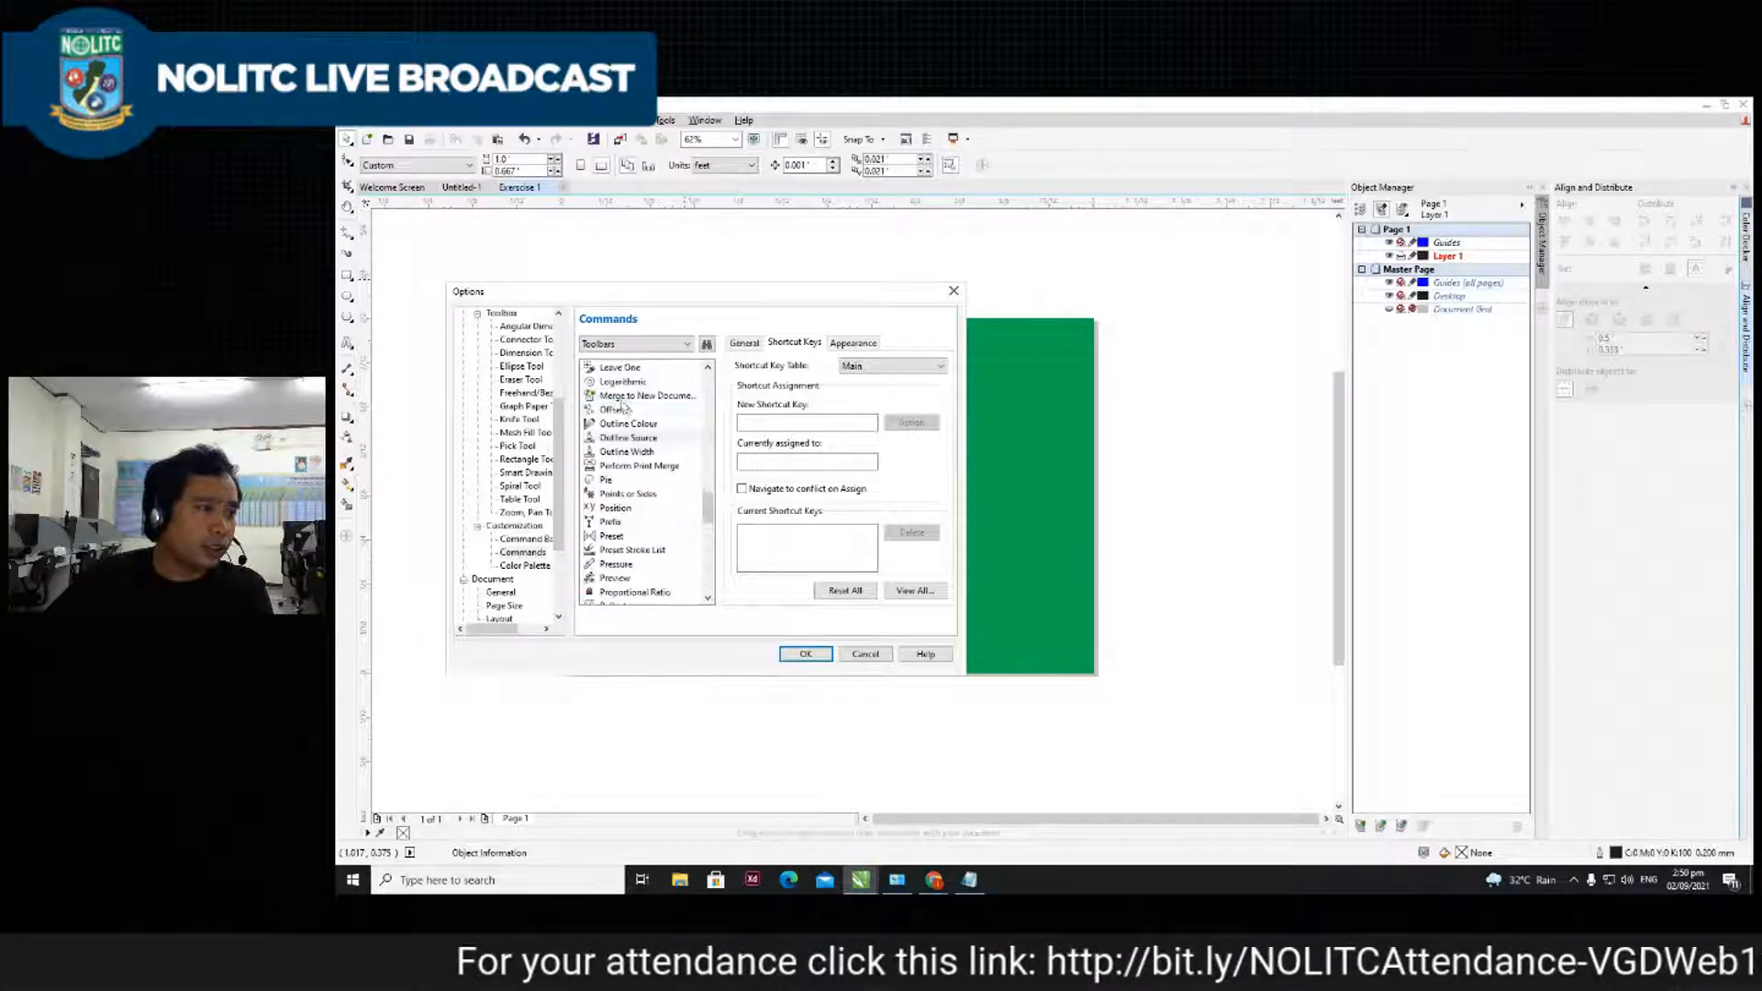
{"action": "scroll", "coordinate": [632, 437], "scroll_direction": "up", "scroll_amount": 12}
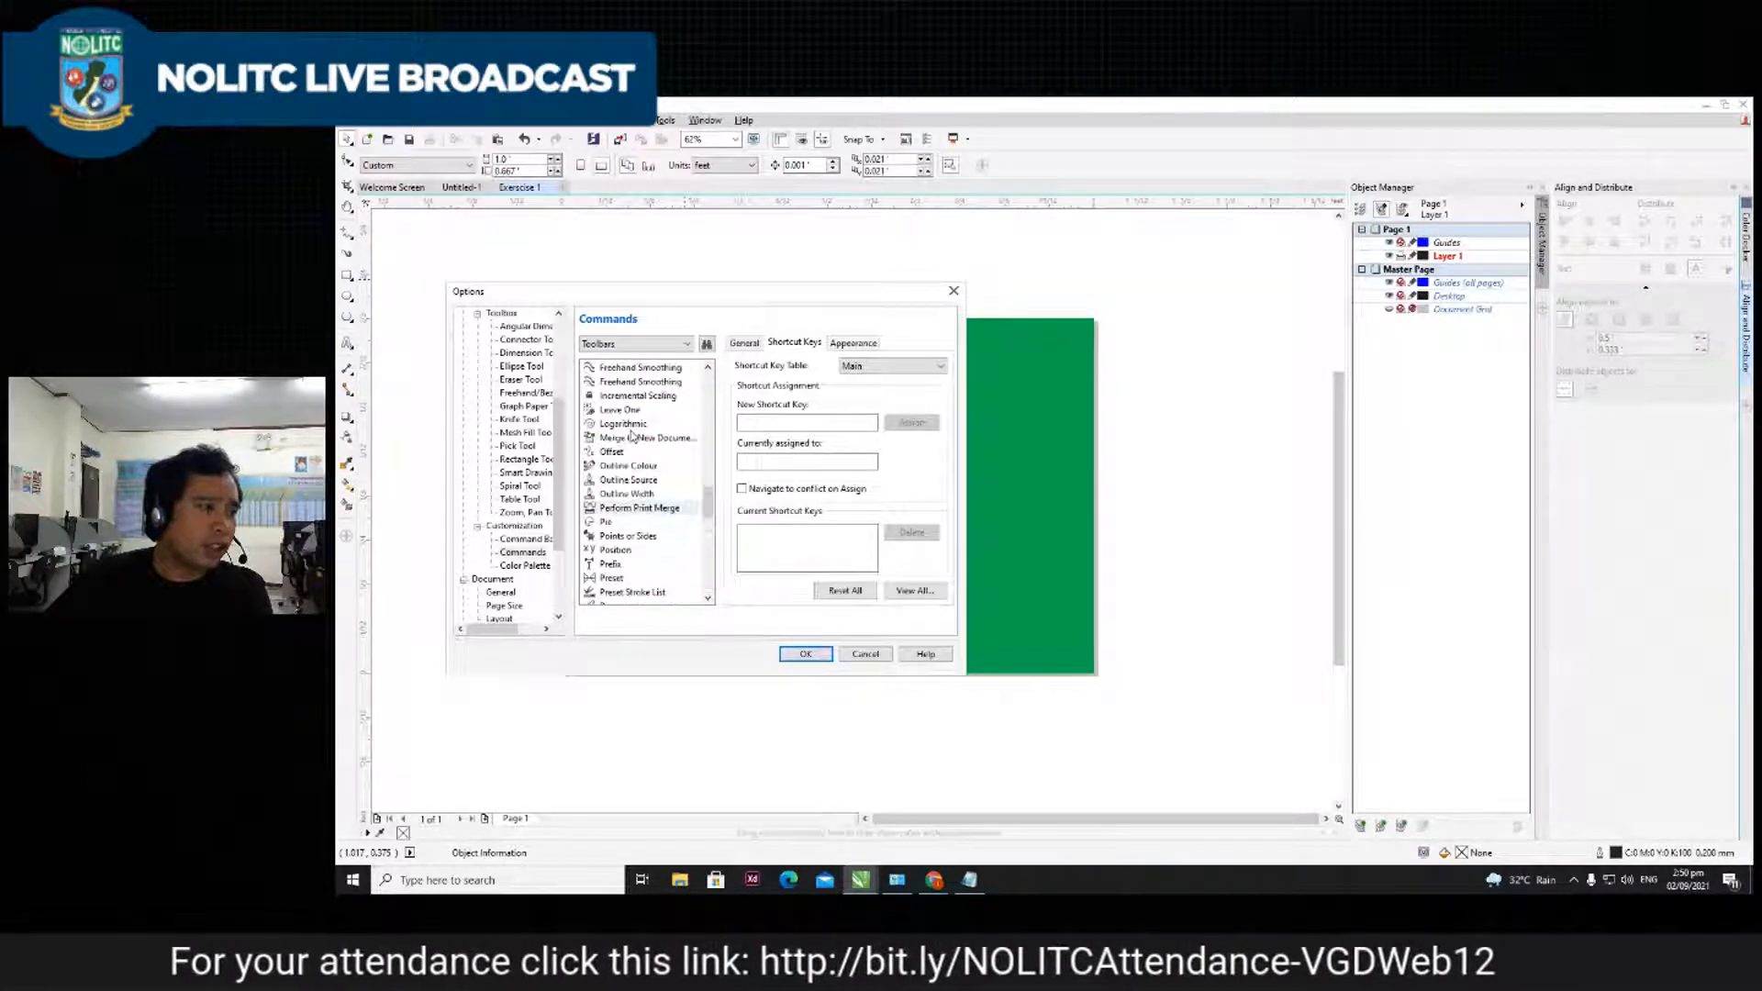
{"action": "scroll", "coordinate": [633, 438], "scroll_direction": "up", "scroll_amount": 1}
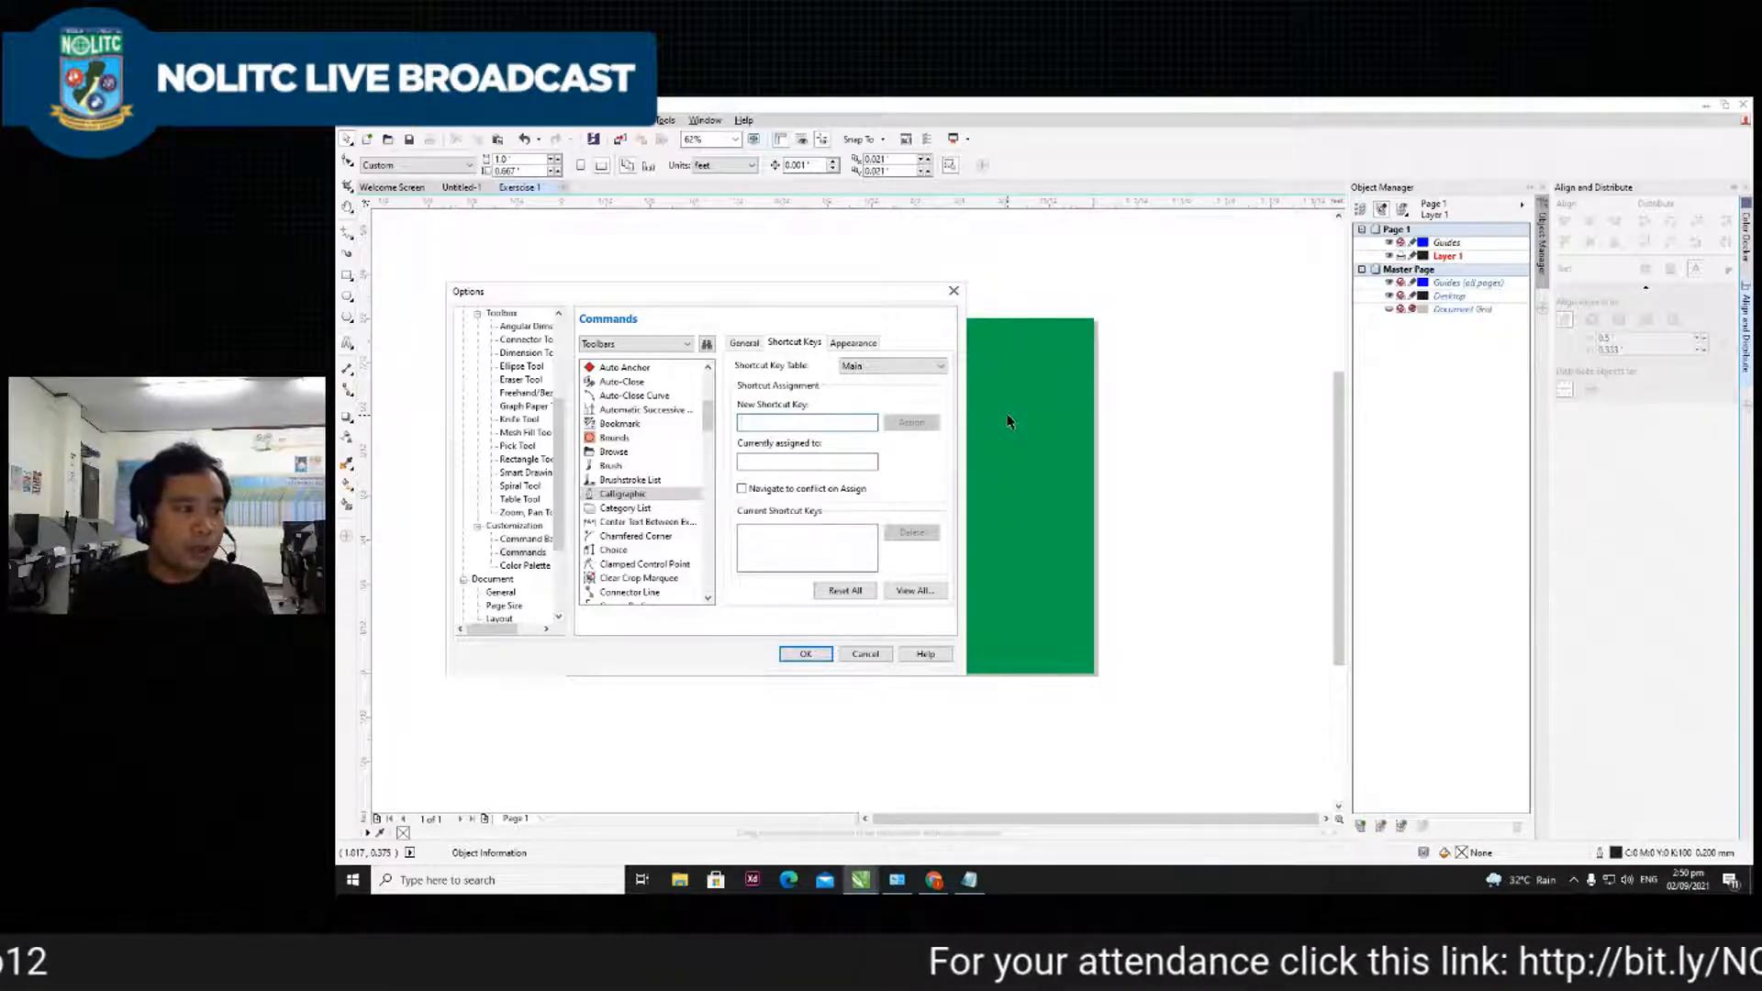
- Try Shift+P as a new shortcut key for the Calligraphic command and clear the entry
{"action": "key", "text": "shift+p"}
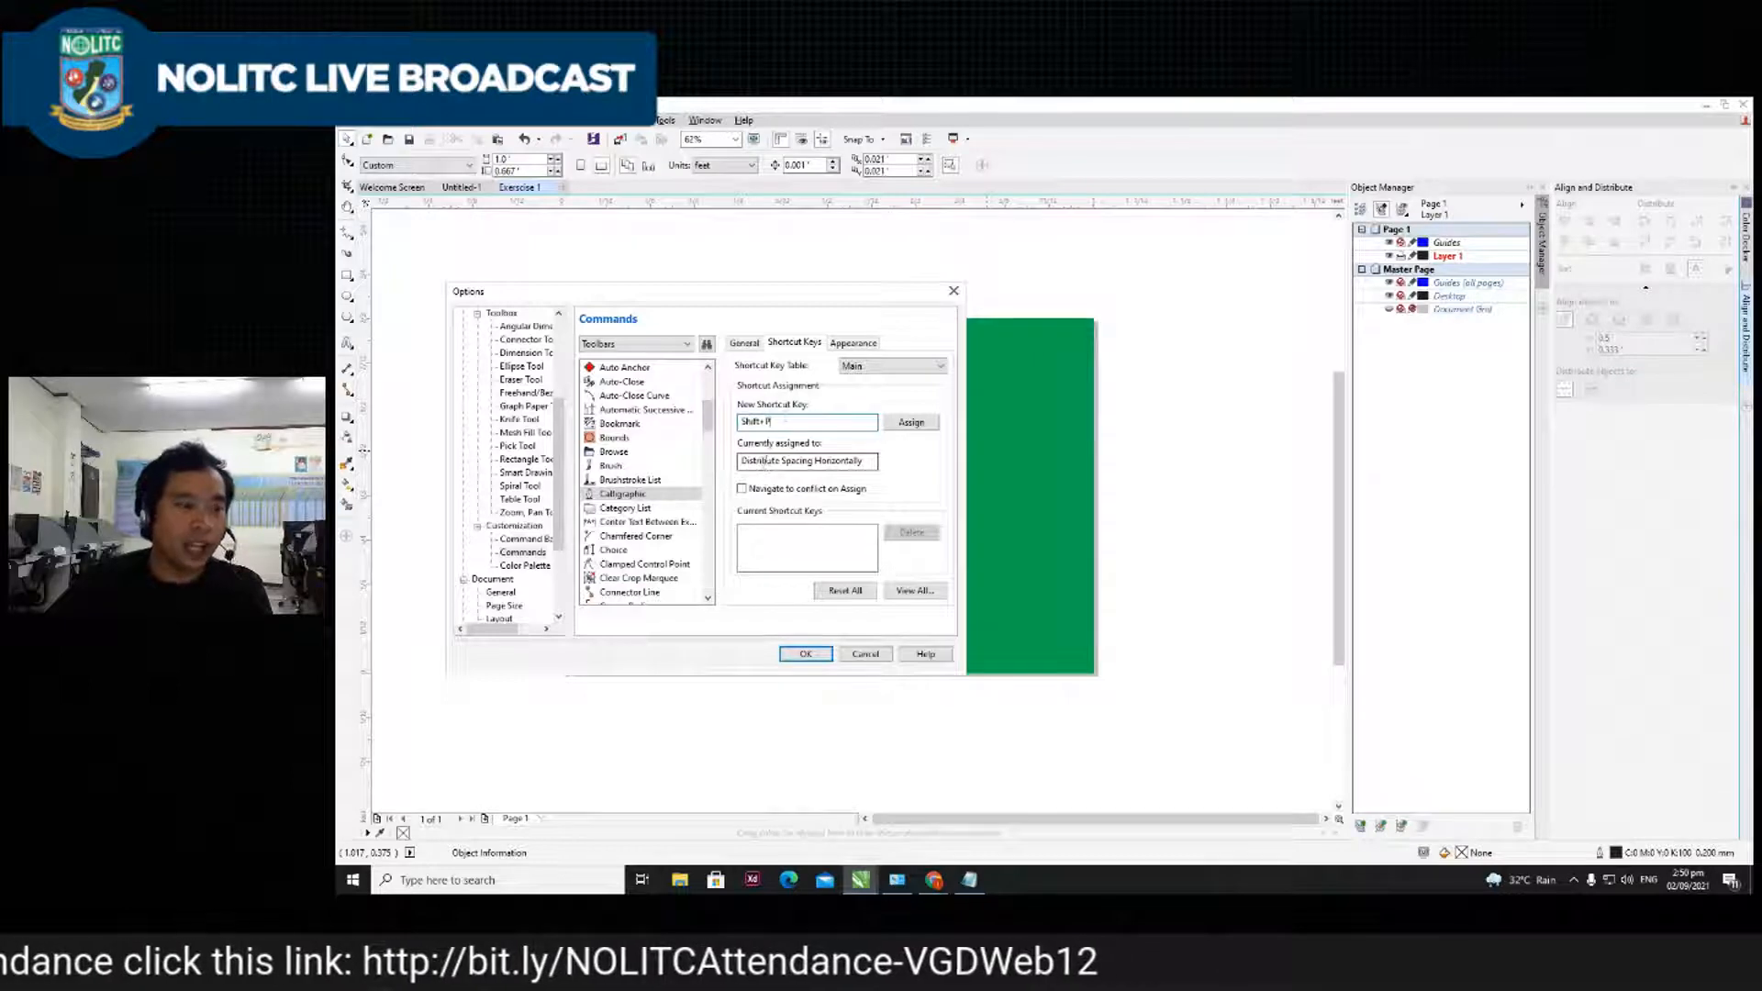
{"action": "left_click", "coordinate": [788, 422]}
{"action": "key", "text": "BackSpace"}
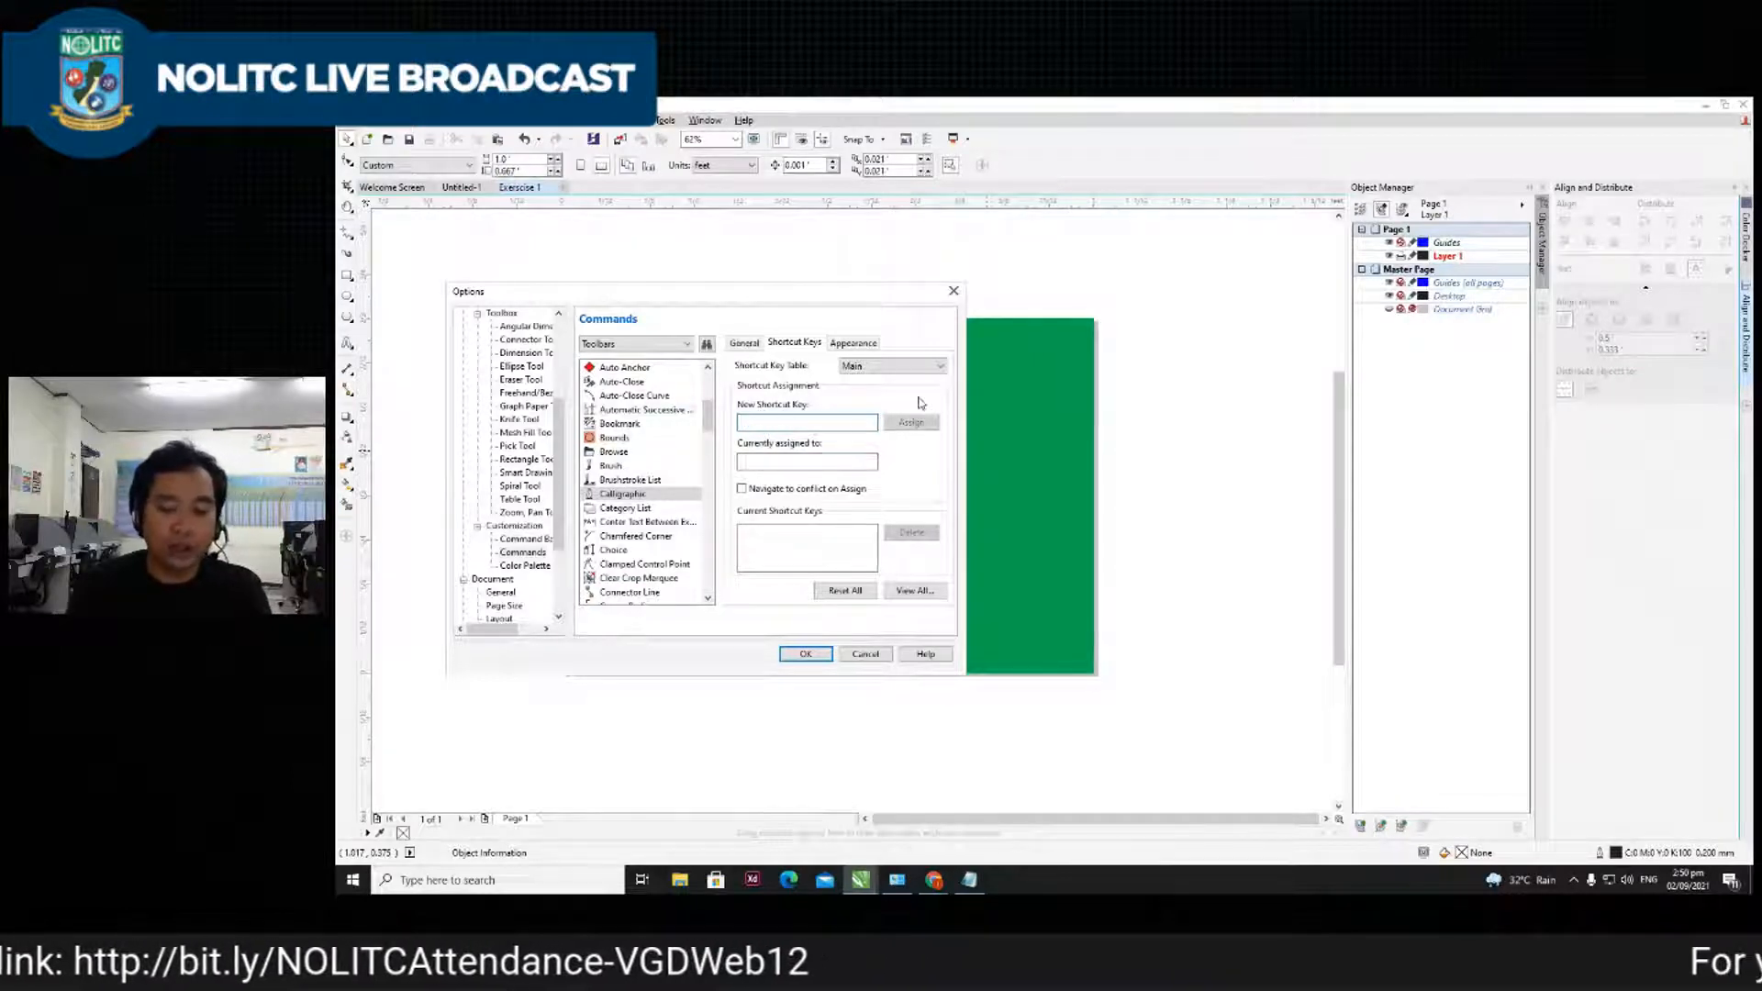
- Try Alt+P and S as new shortcut keys for the Calligraphic command and clear the entry
{"action": "key", "text": "alt+p"}
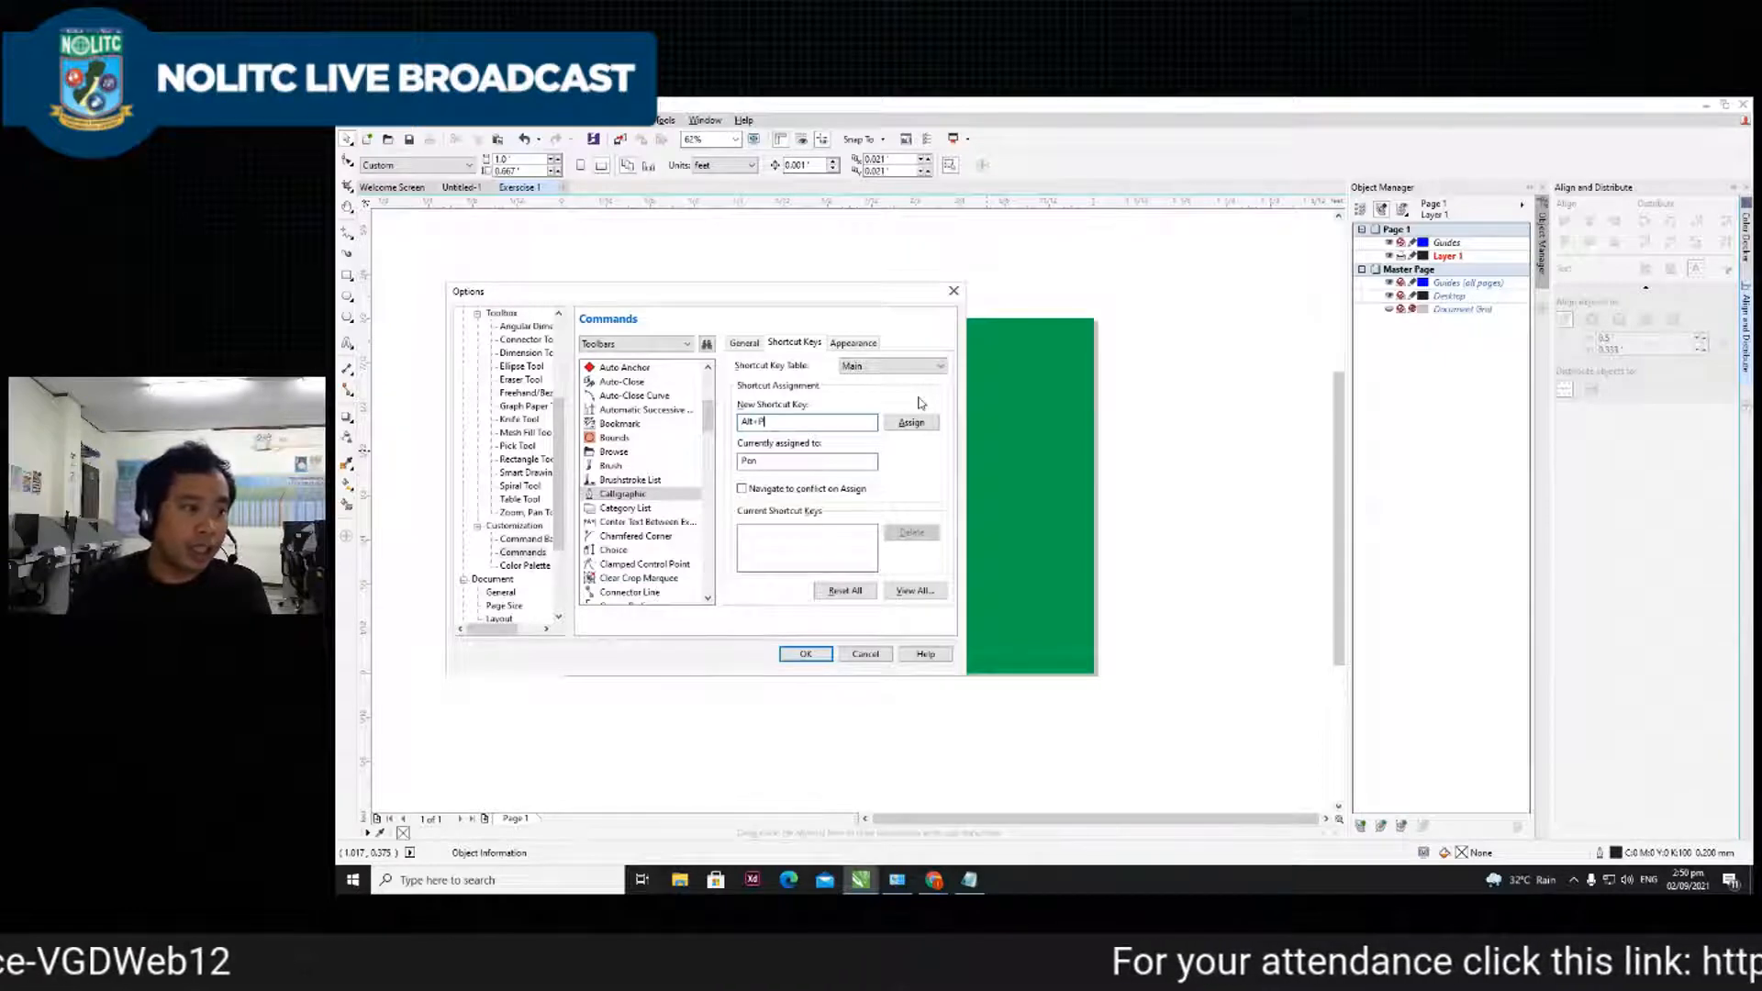
{"action": "key", "text": "BackSpace"}
{"action": "key", "text": "BackSpace"}
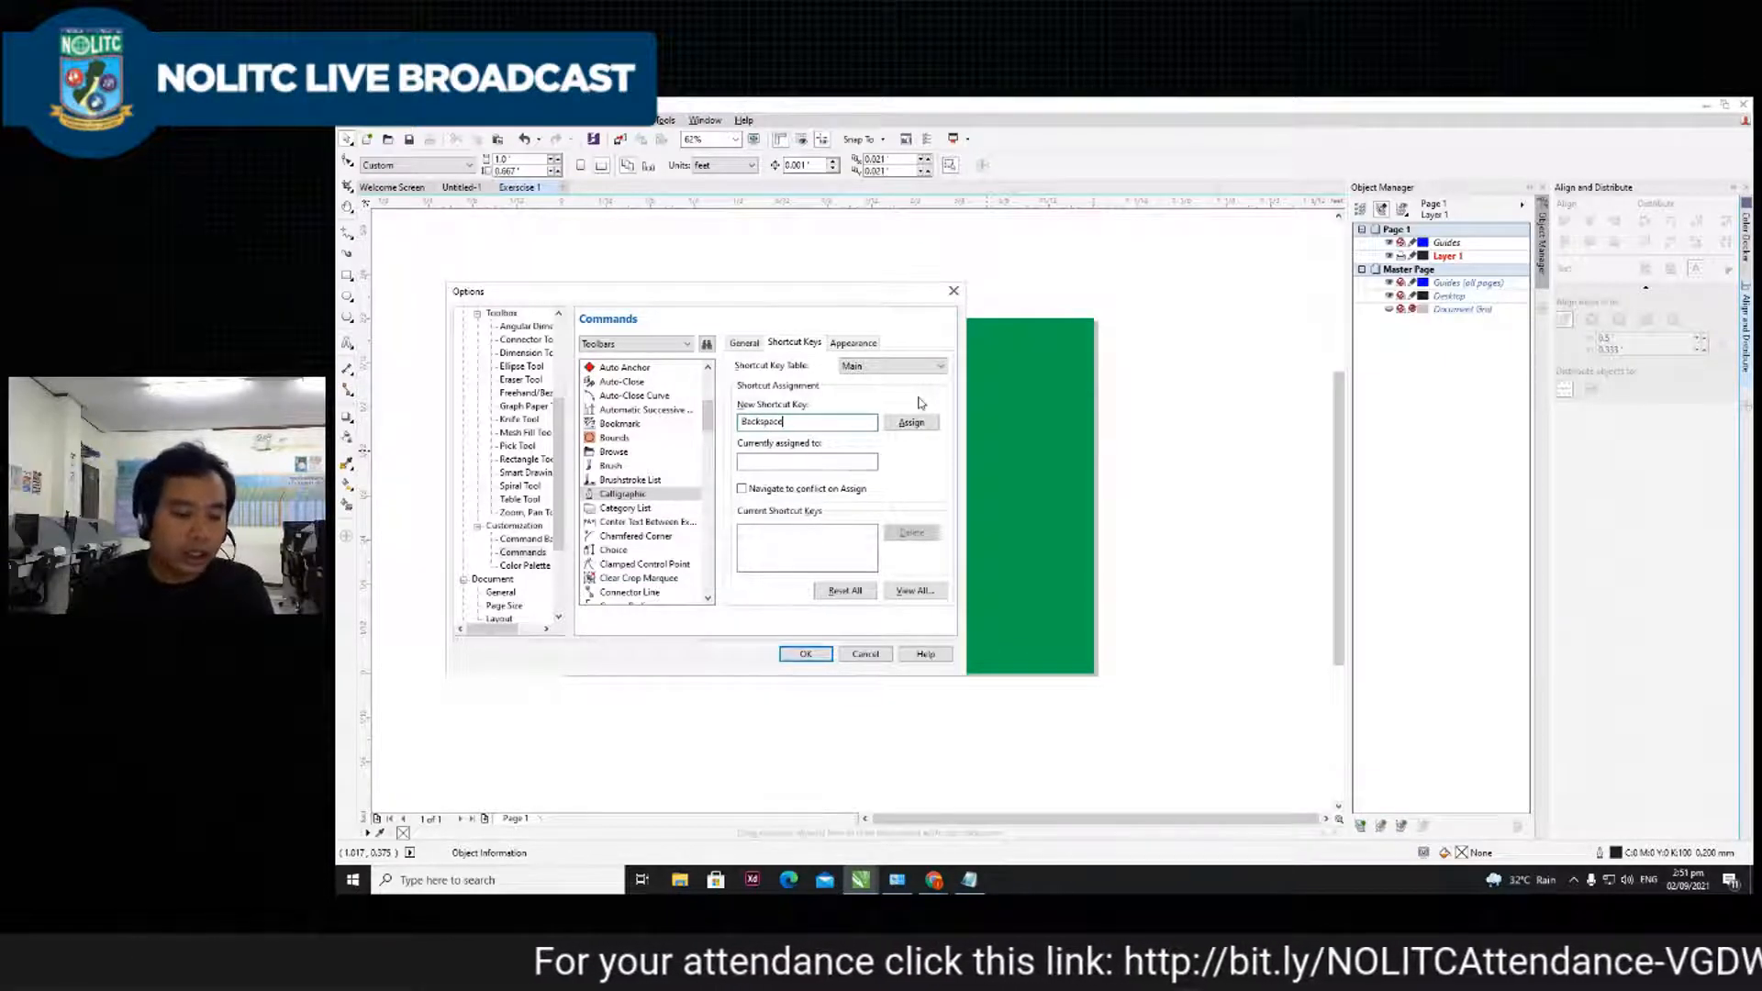
{"action": "key", "text": "BackSpace"}
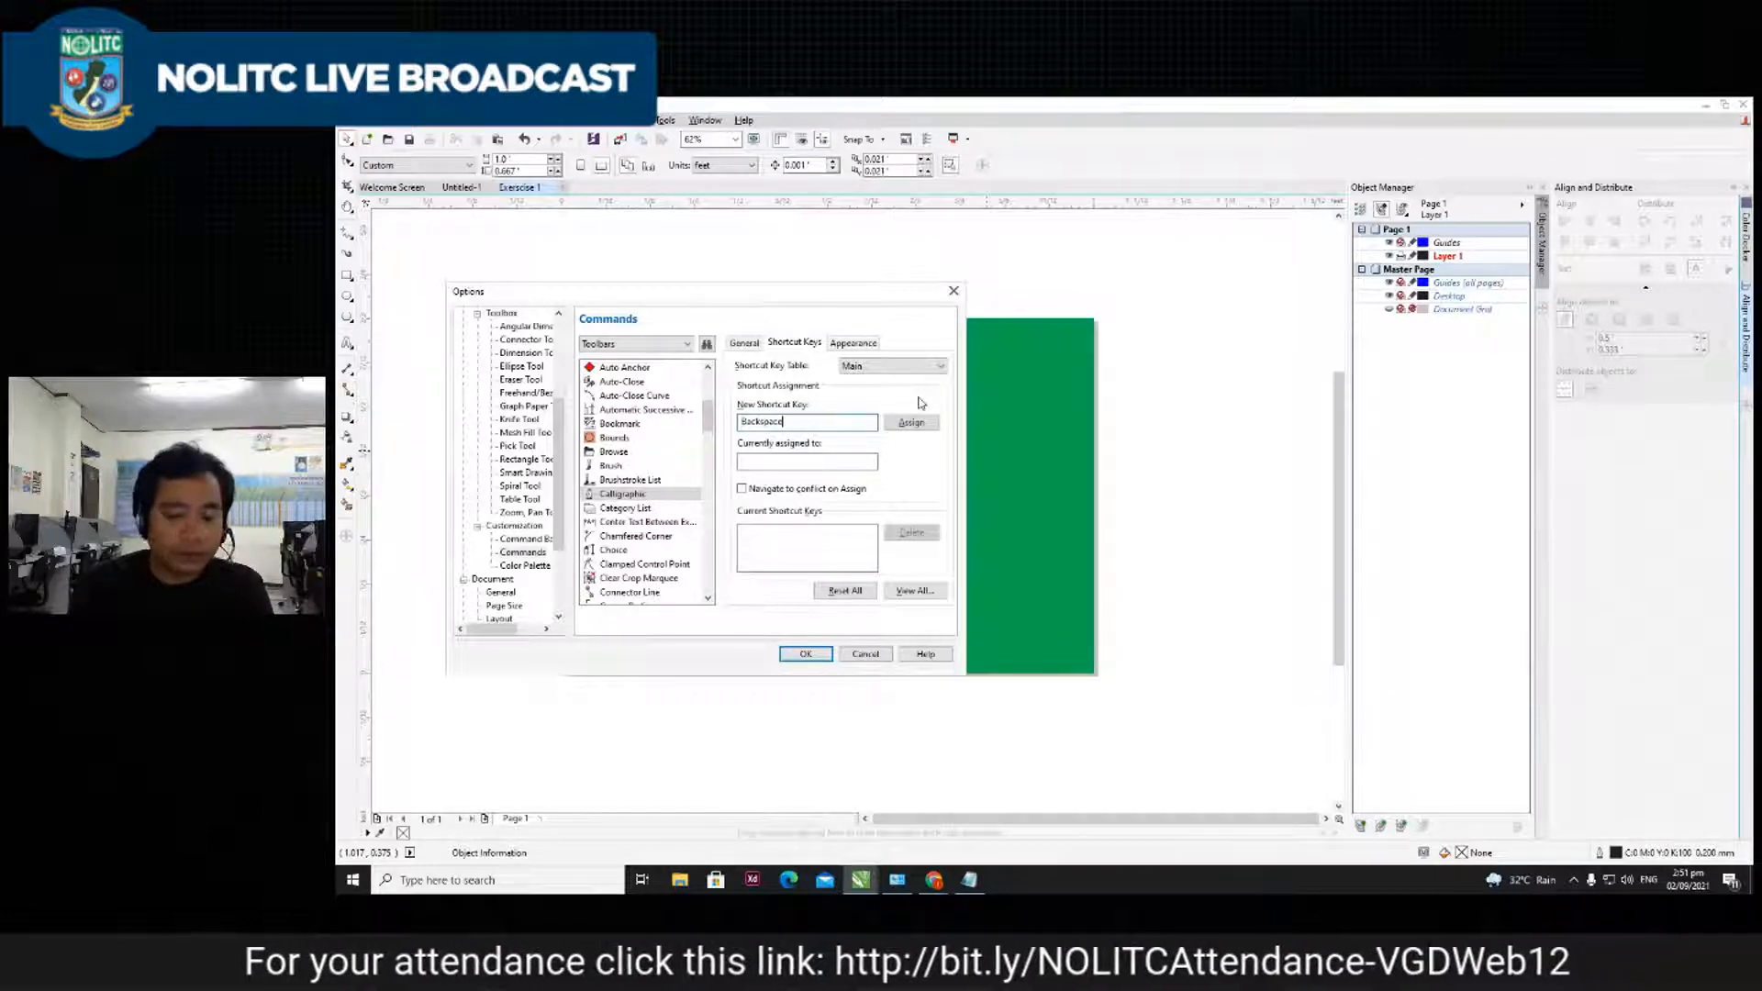
{"action": "key", "text": "BackSpace"}
{"action": "key", "text": "BackSpace"}
{"action": "key", "text": "p"}
{"action": "key", "text": "s"}
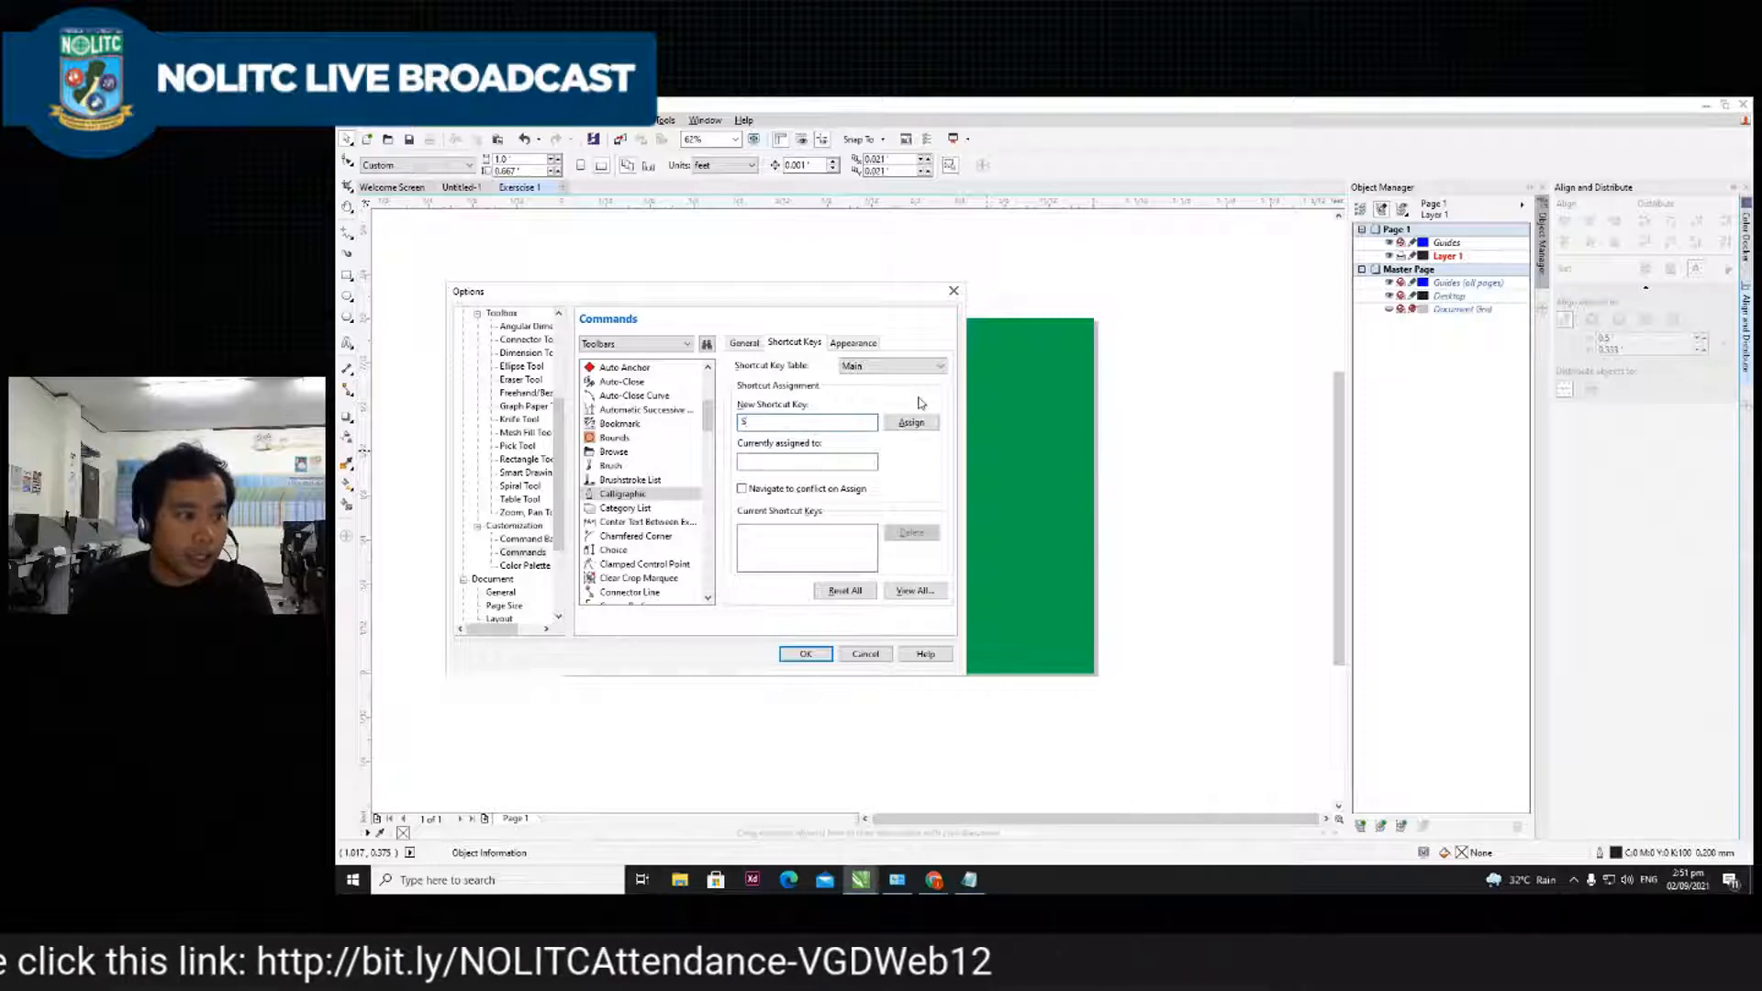
{"action": "key", "text": "BackSpace"}
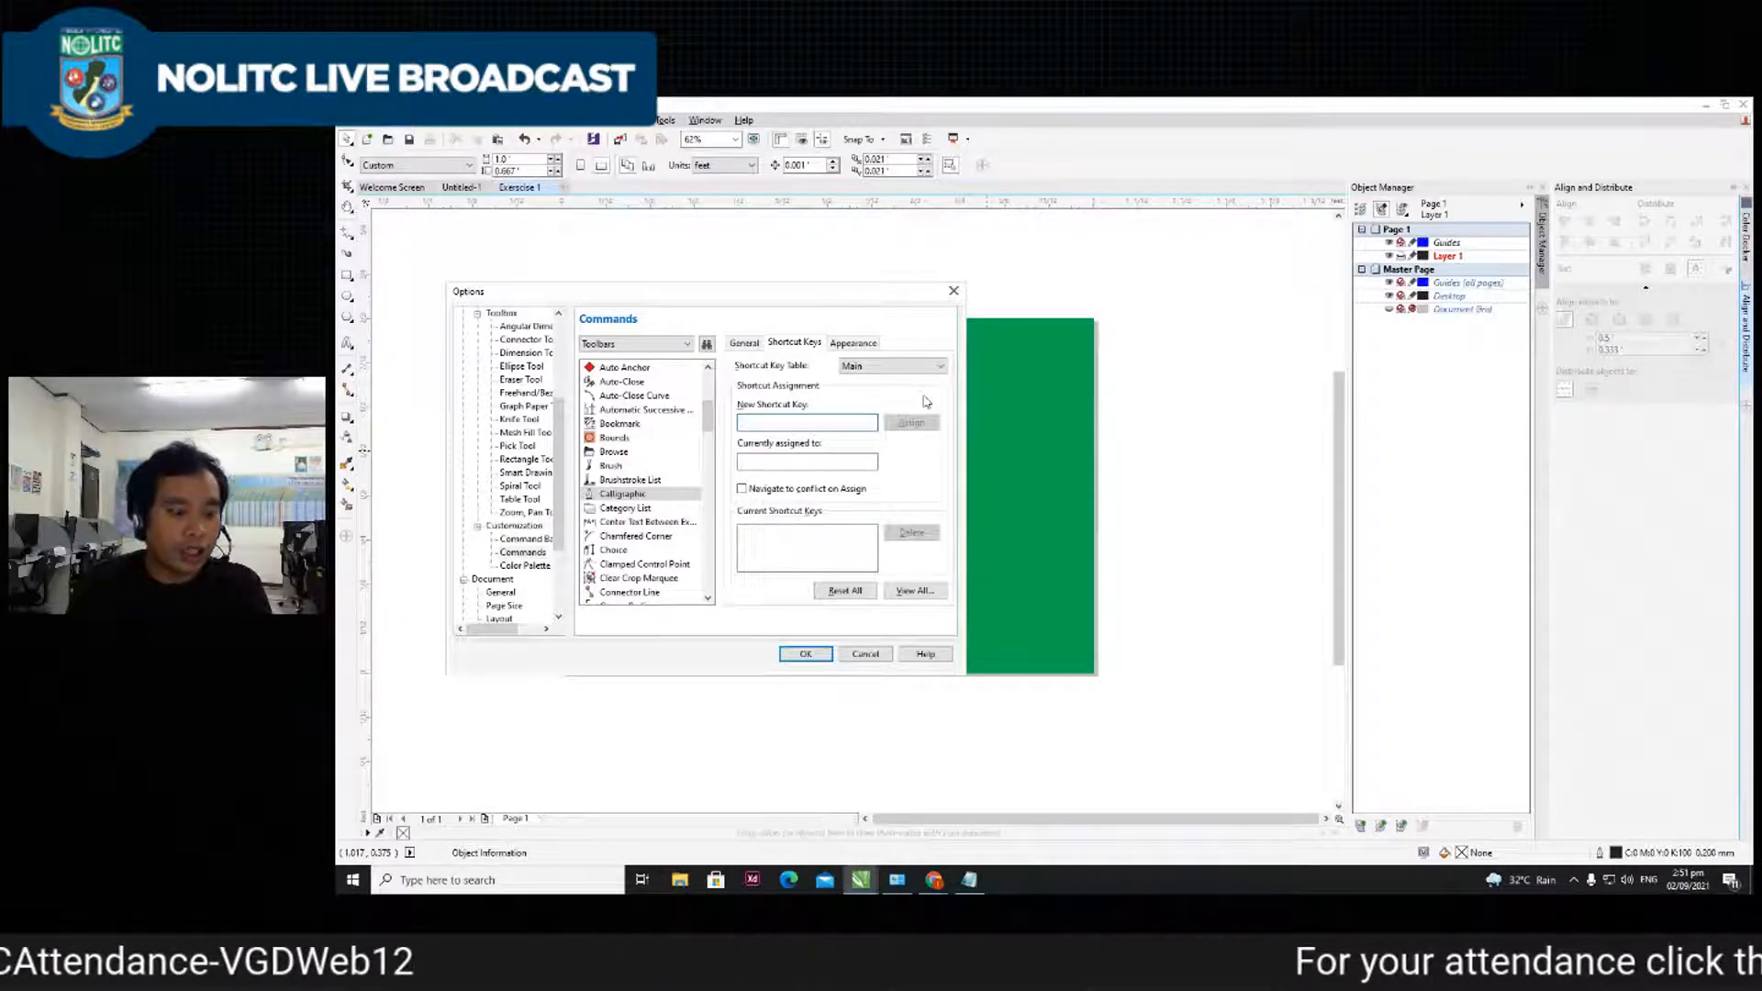
- Assign Alt+Shift+P as the shortcut key for the Calligraphic command and accept the options
{"action": "key", "text": "alt+shift+p"}
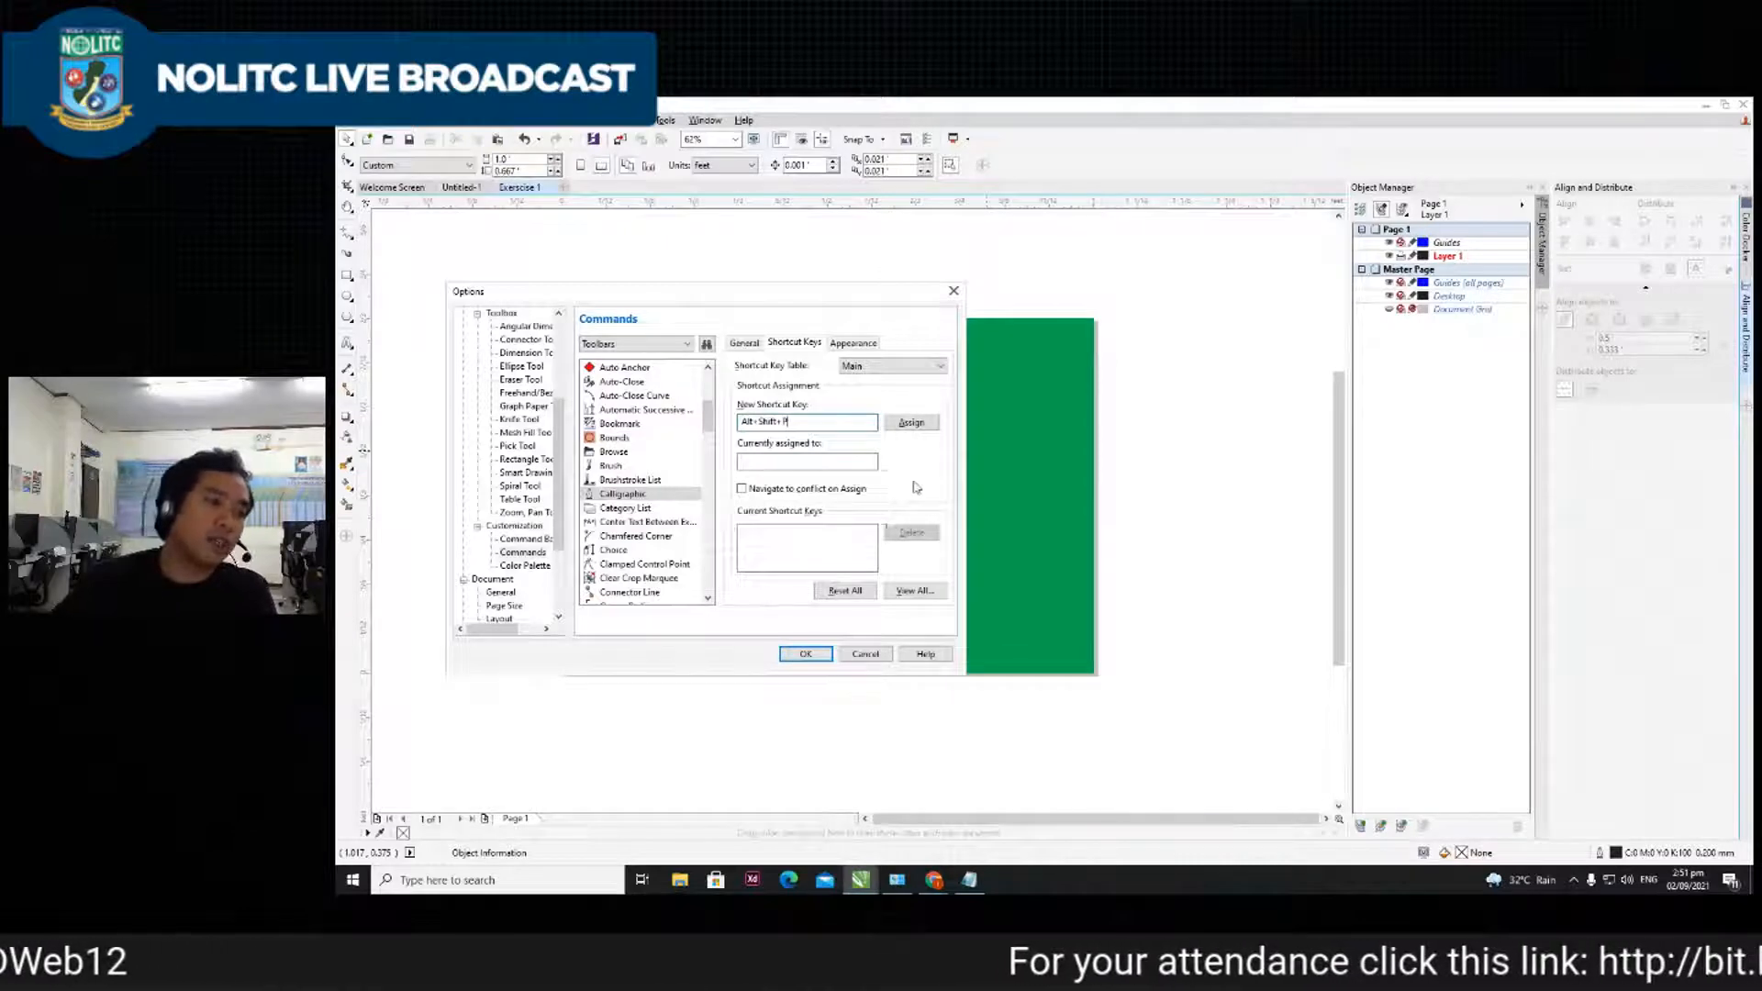
{"action": "left_click", "coordinate": [911, 424]}
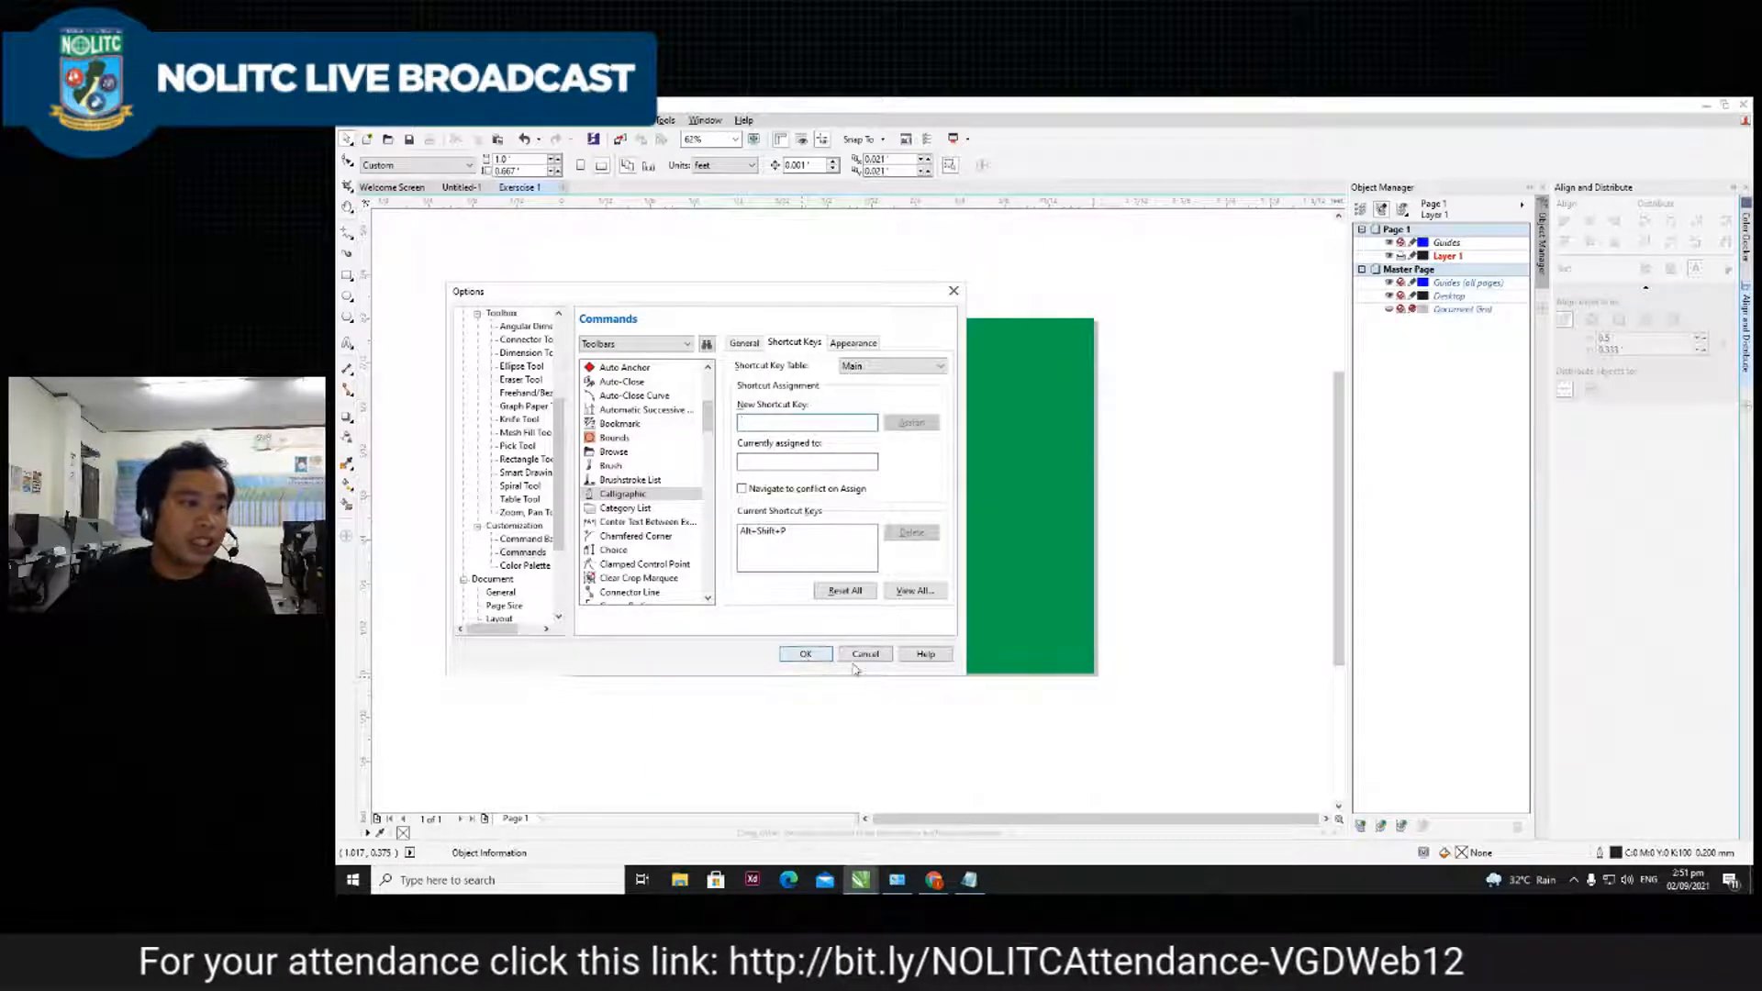
{"action": "left_click", "coordinate": [815, 655]}
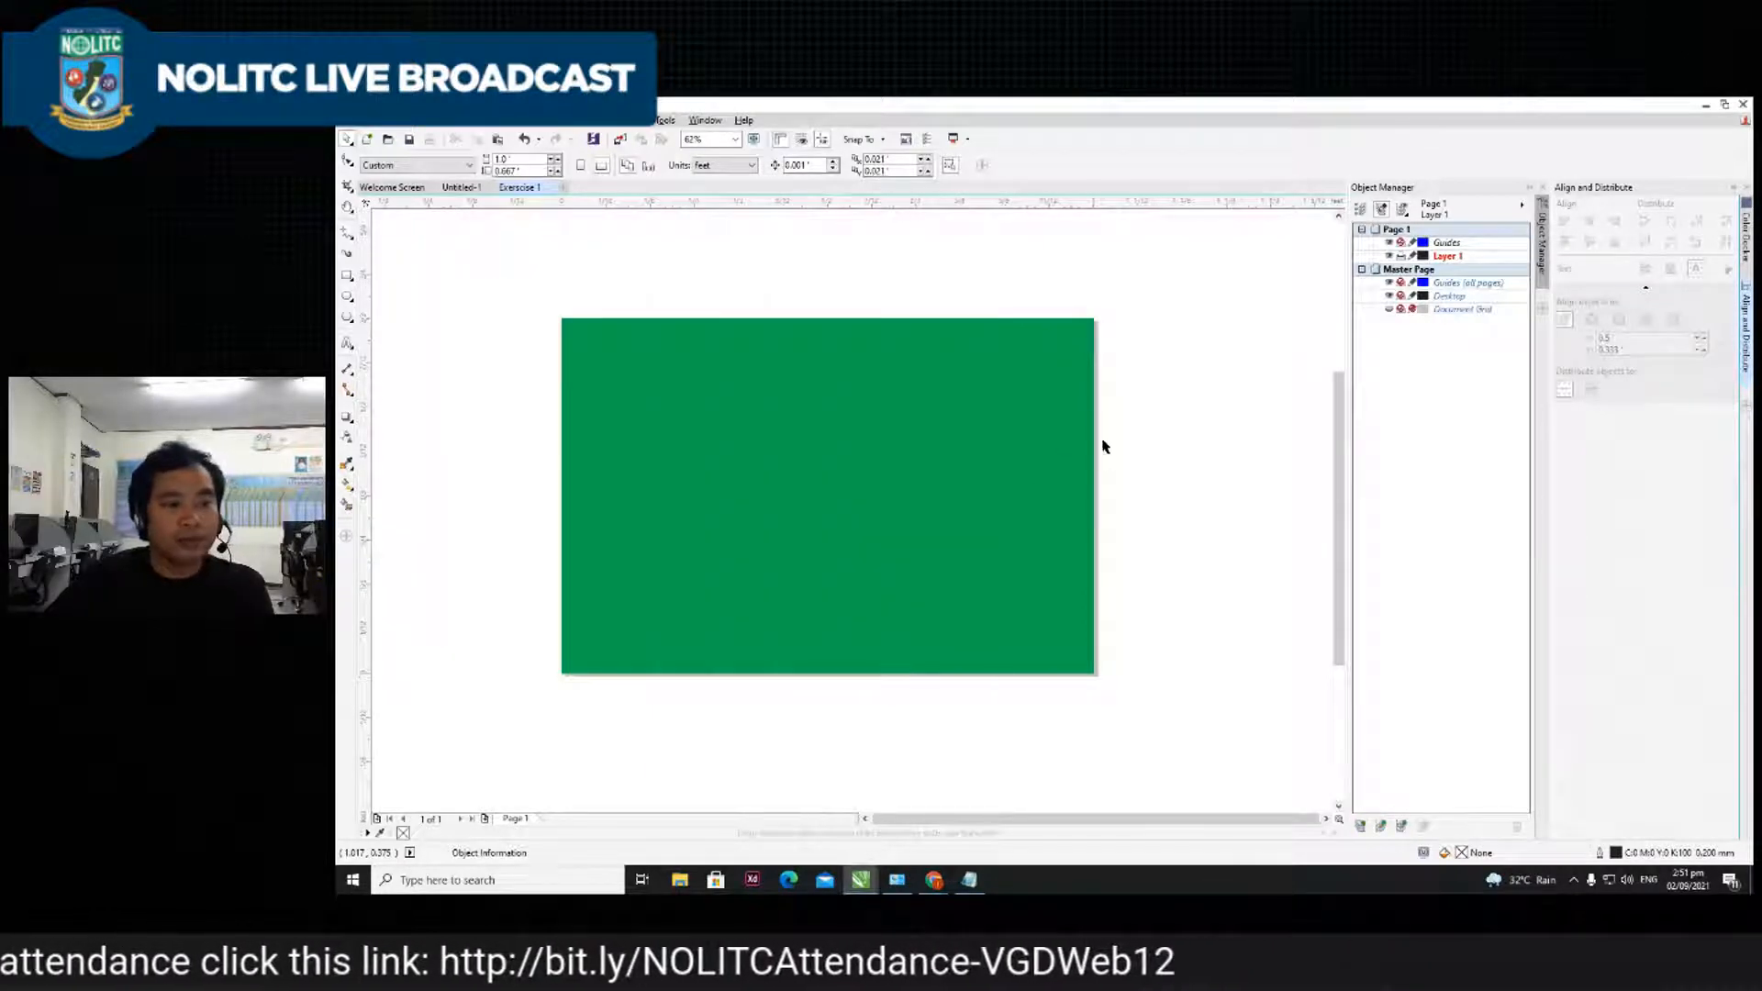
- Reopen the Options, go to the document's Background page and set the page to No Background
{"action": "key", "text": "ctrl+j"}
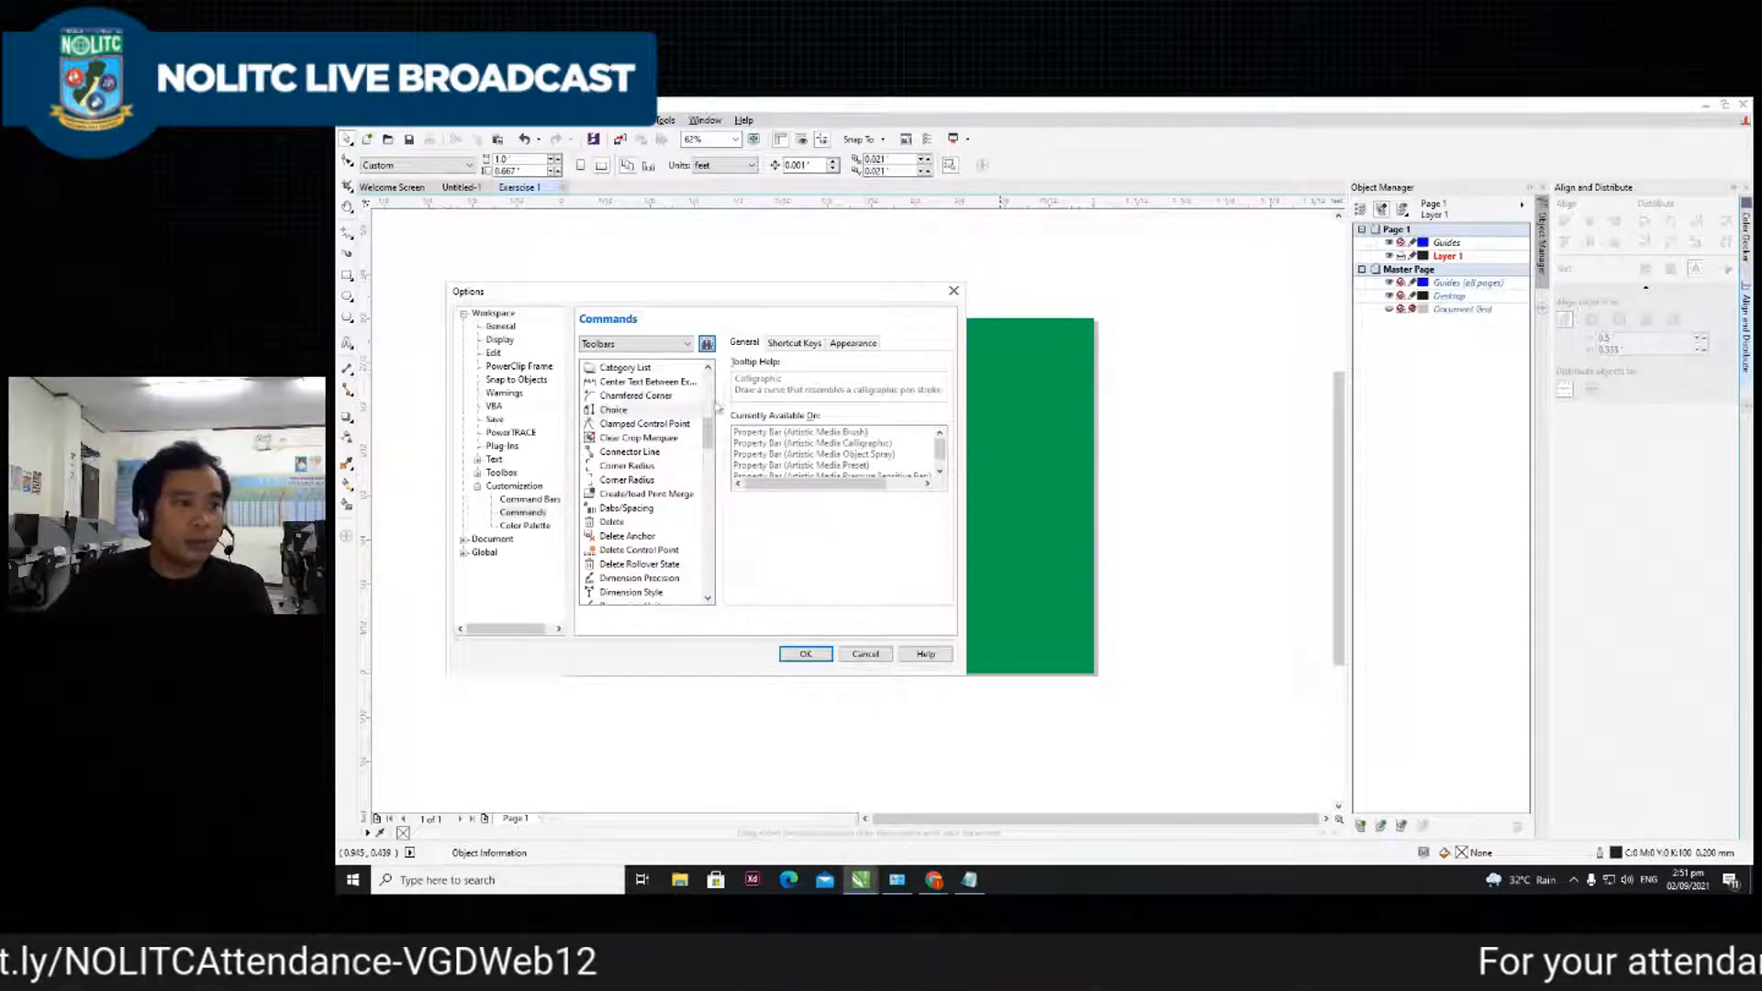
{"action": "left_click_drag", "start_coordinate": [656, 293], "coordinate": [809, 277]}
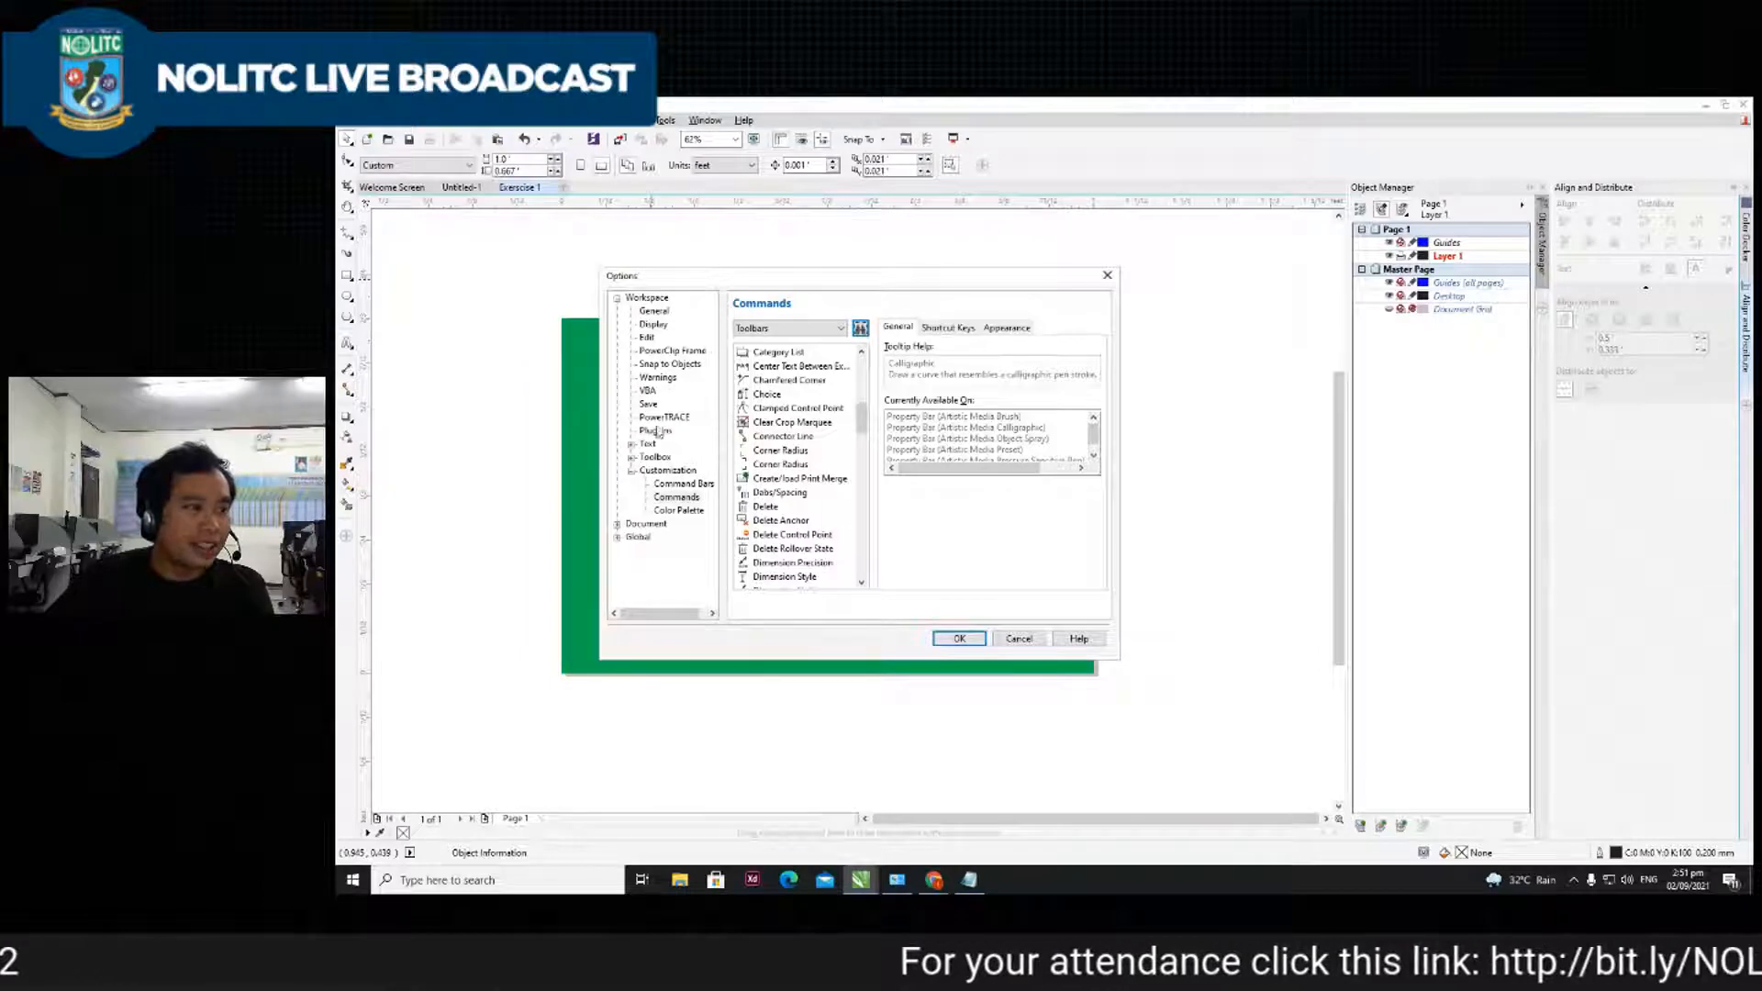
{"action": "left_click", "coordinate": [615, 298]}
{"action": "left_click", "coordinate": [617, 311]}
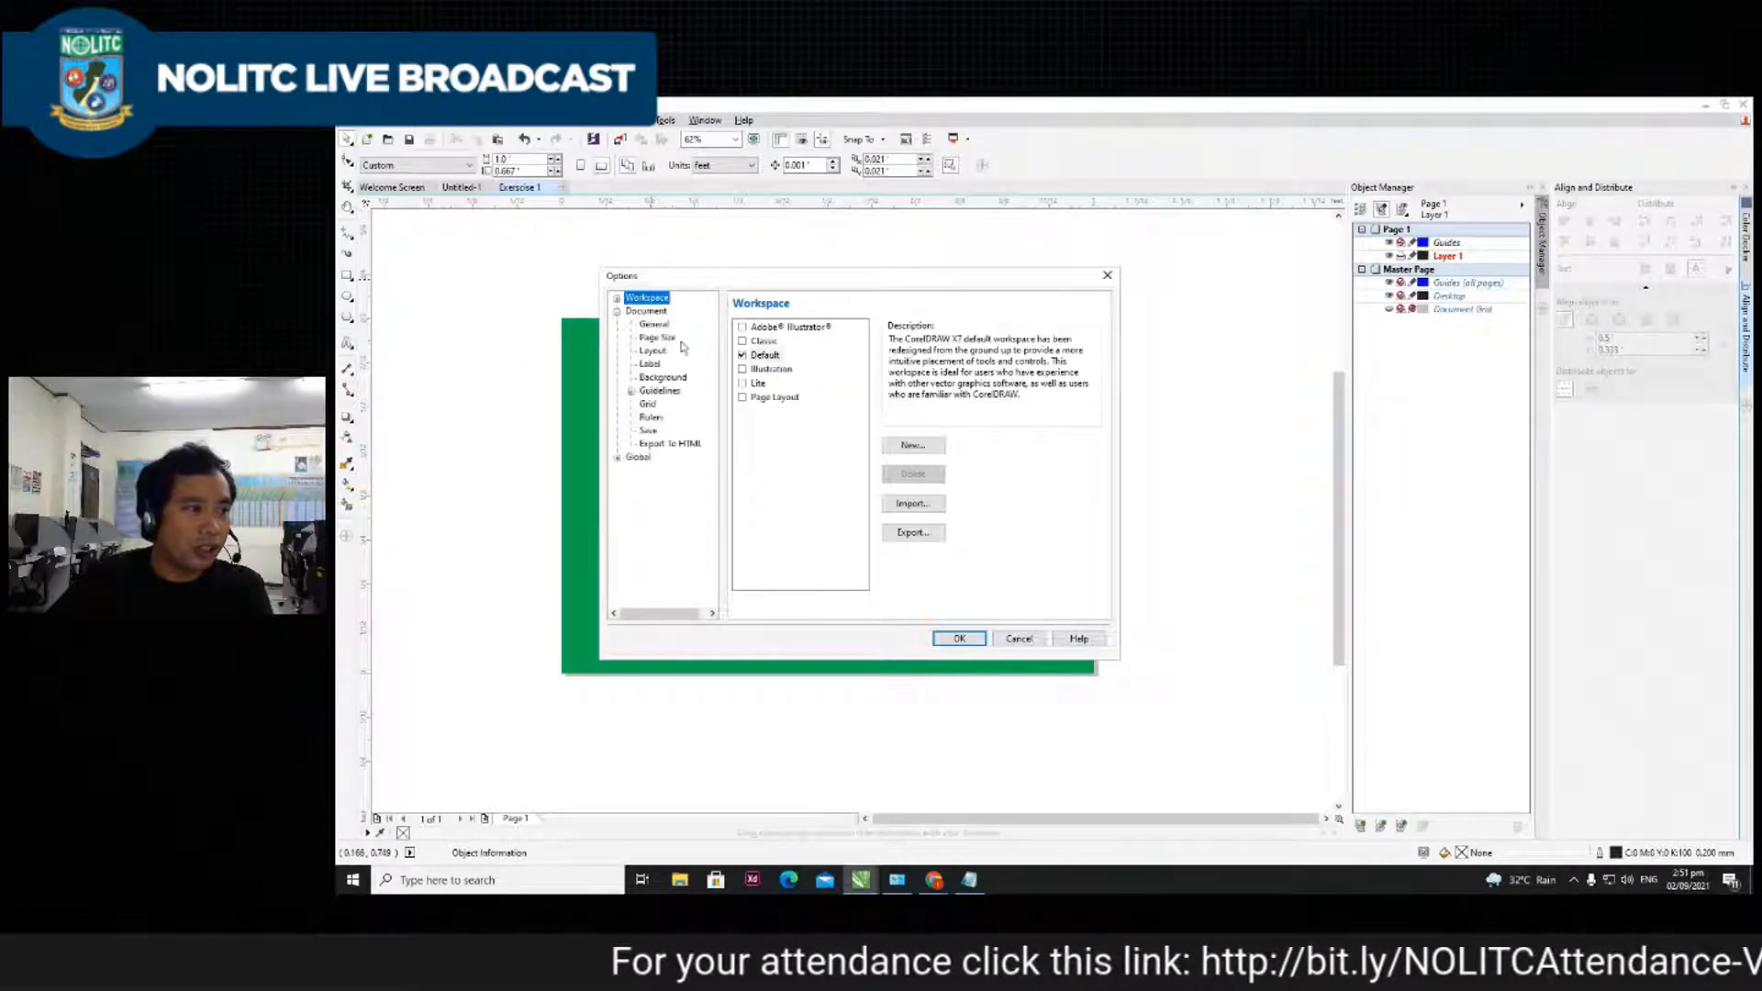
{"action": "left_click", "coordinate": [662, 377]}
{"action": "left_click", "coordinate": [925, 330]}
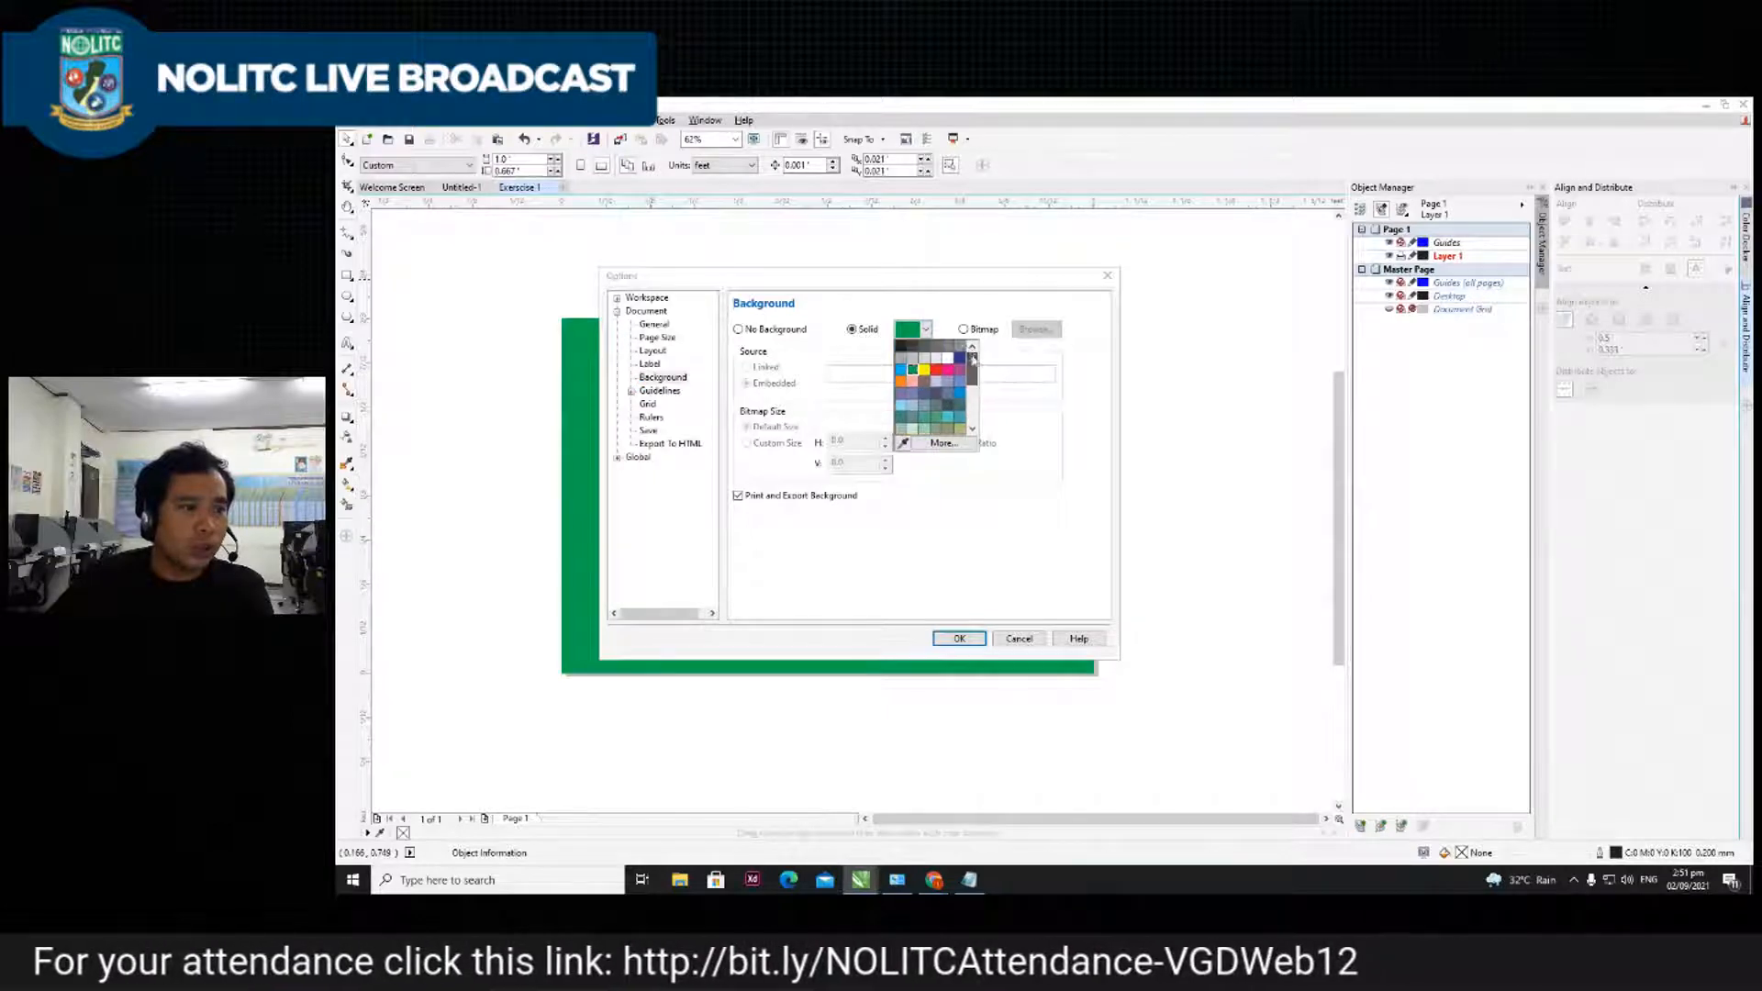
{"action": "left_click", "coordinate": [925, 370]}
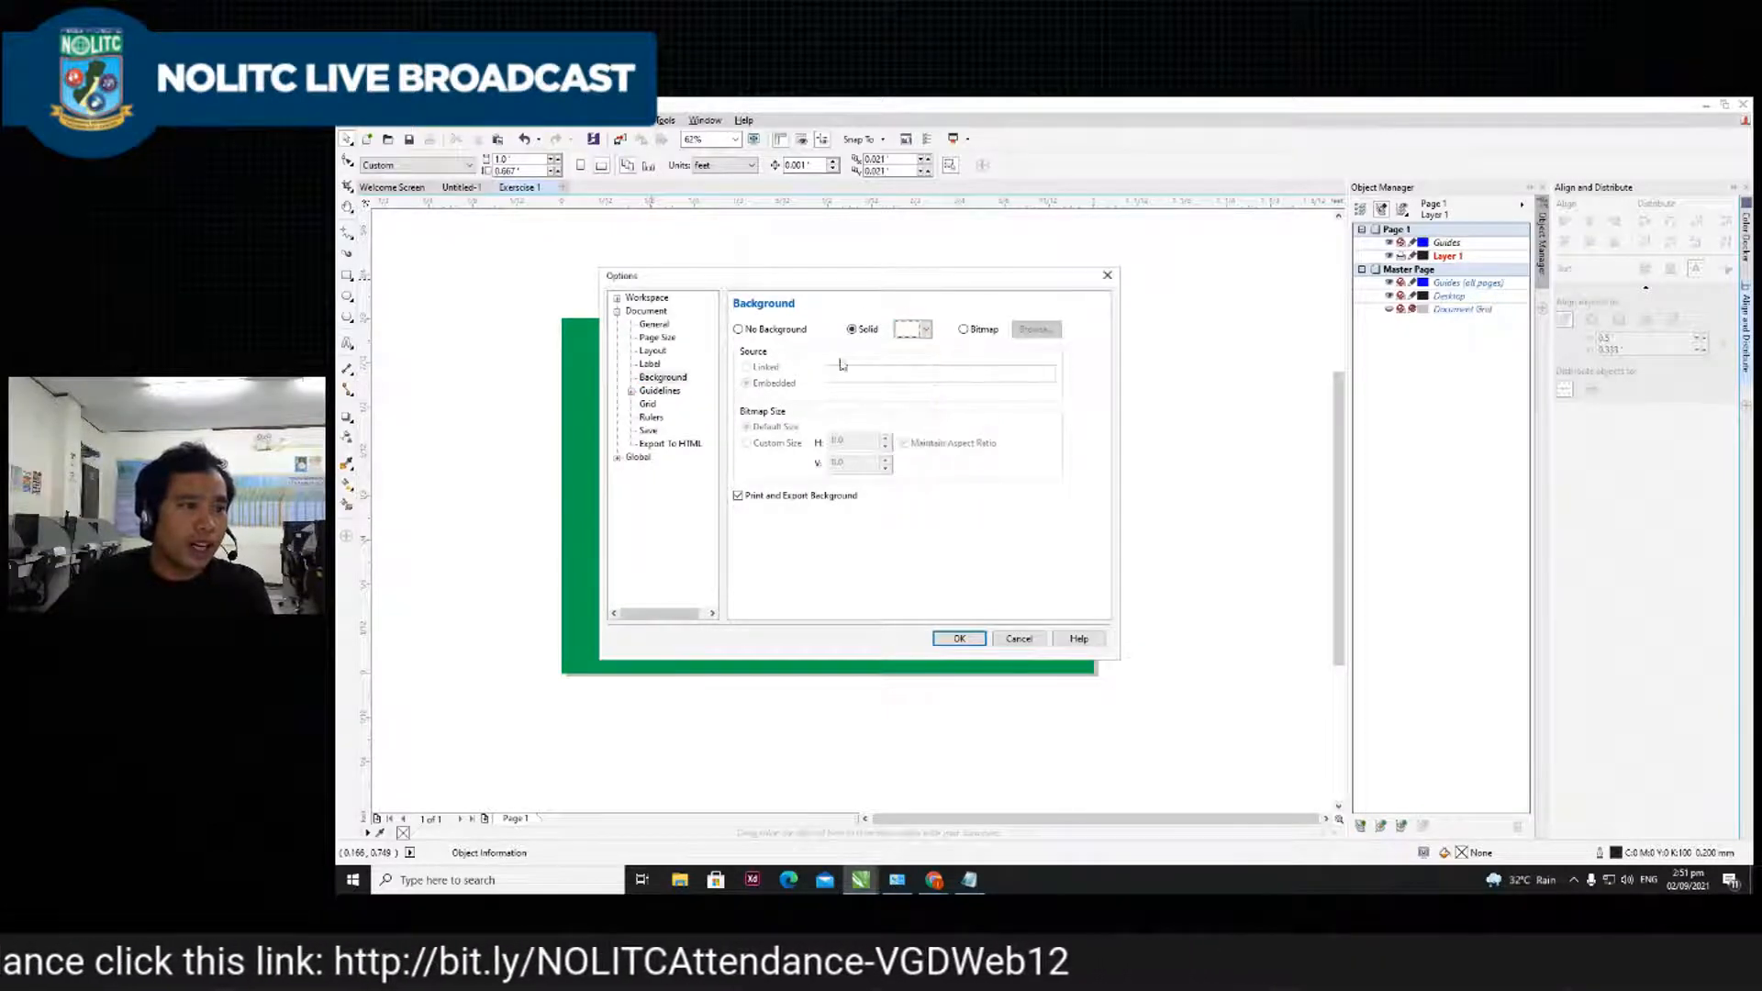
{"action": "left_click", "coordinate": [740, 329]}
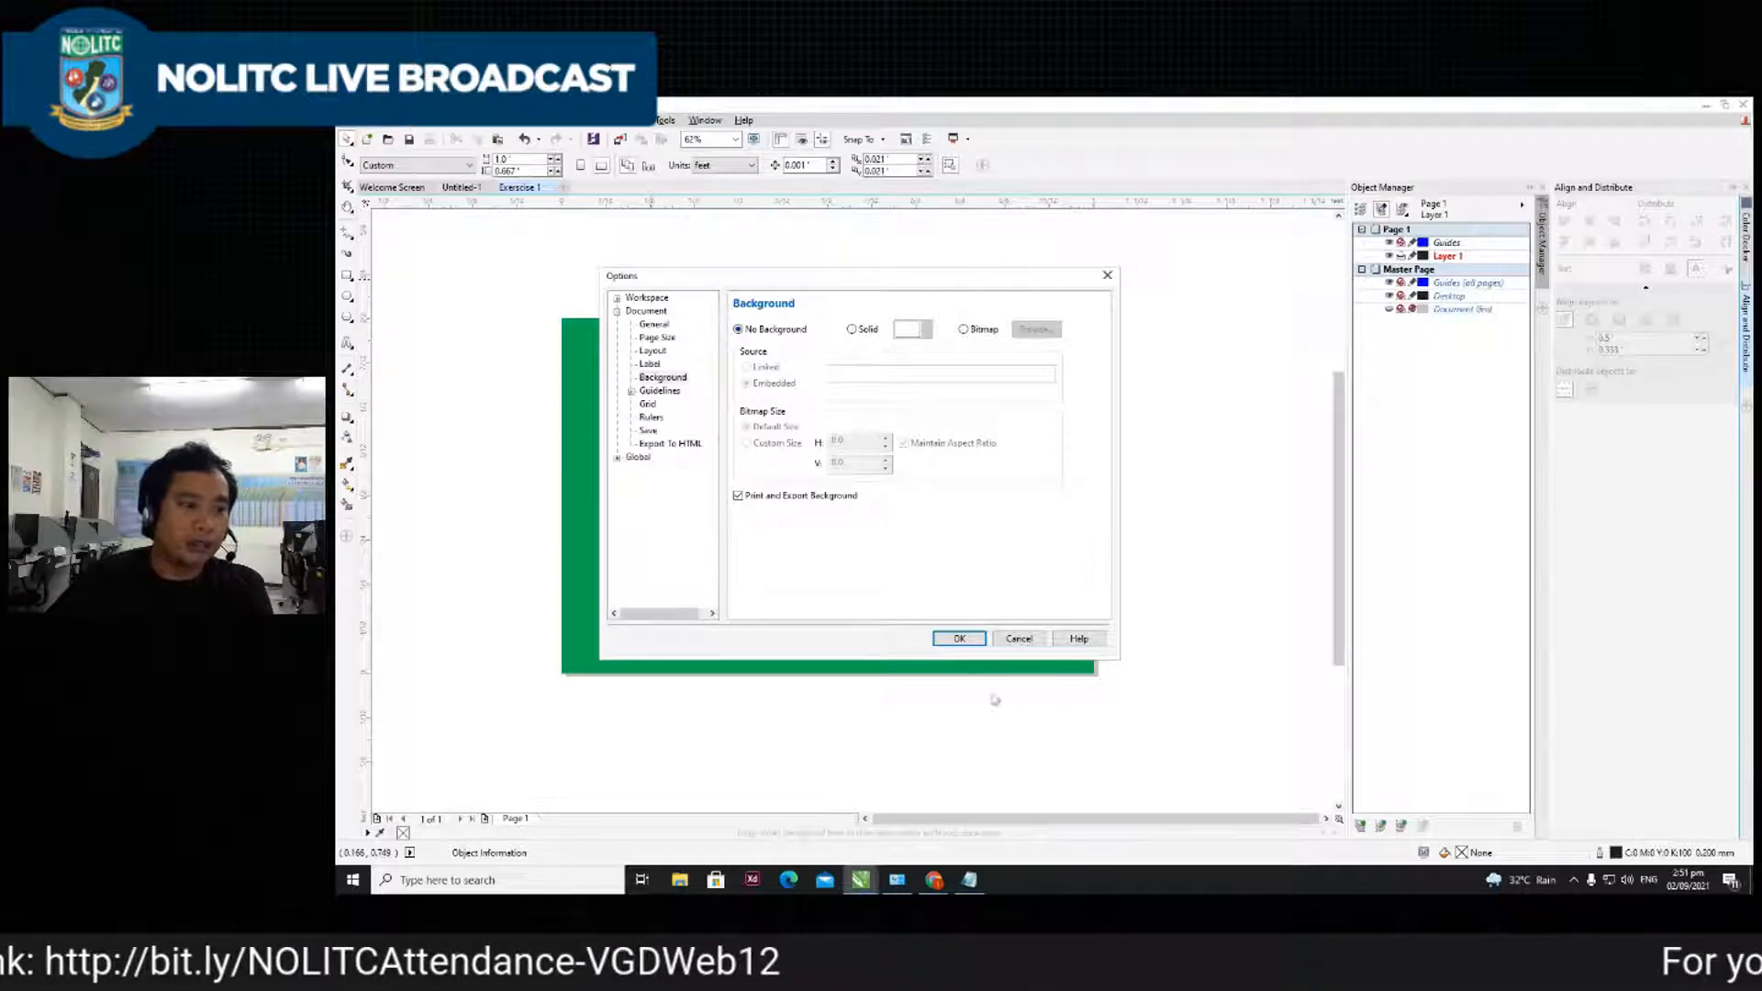
{"action": "left_click", "coordinate": [968, 639]}
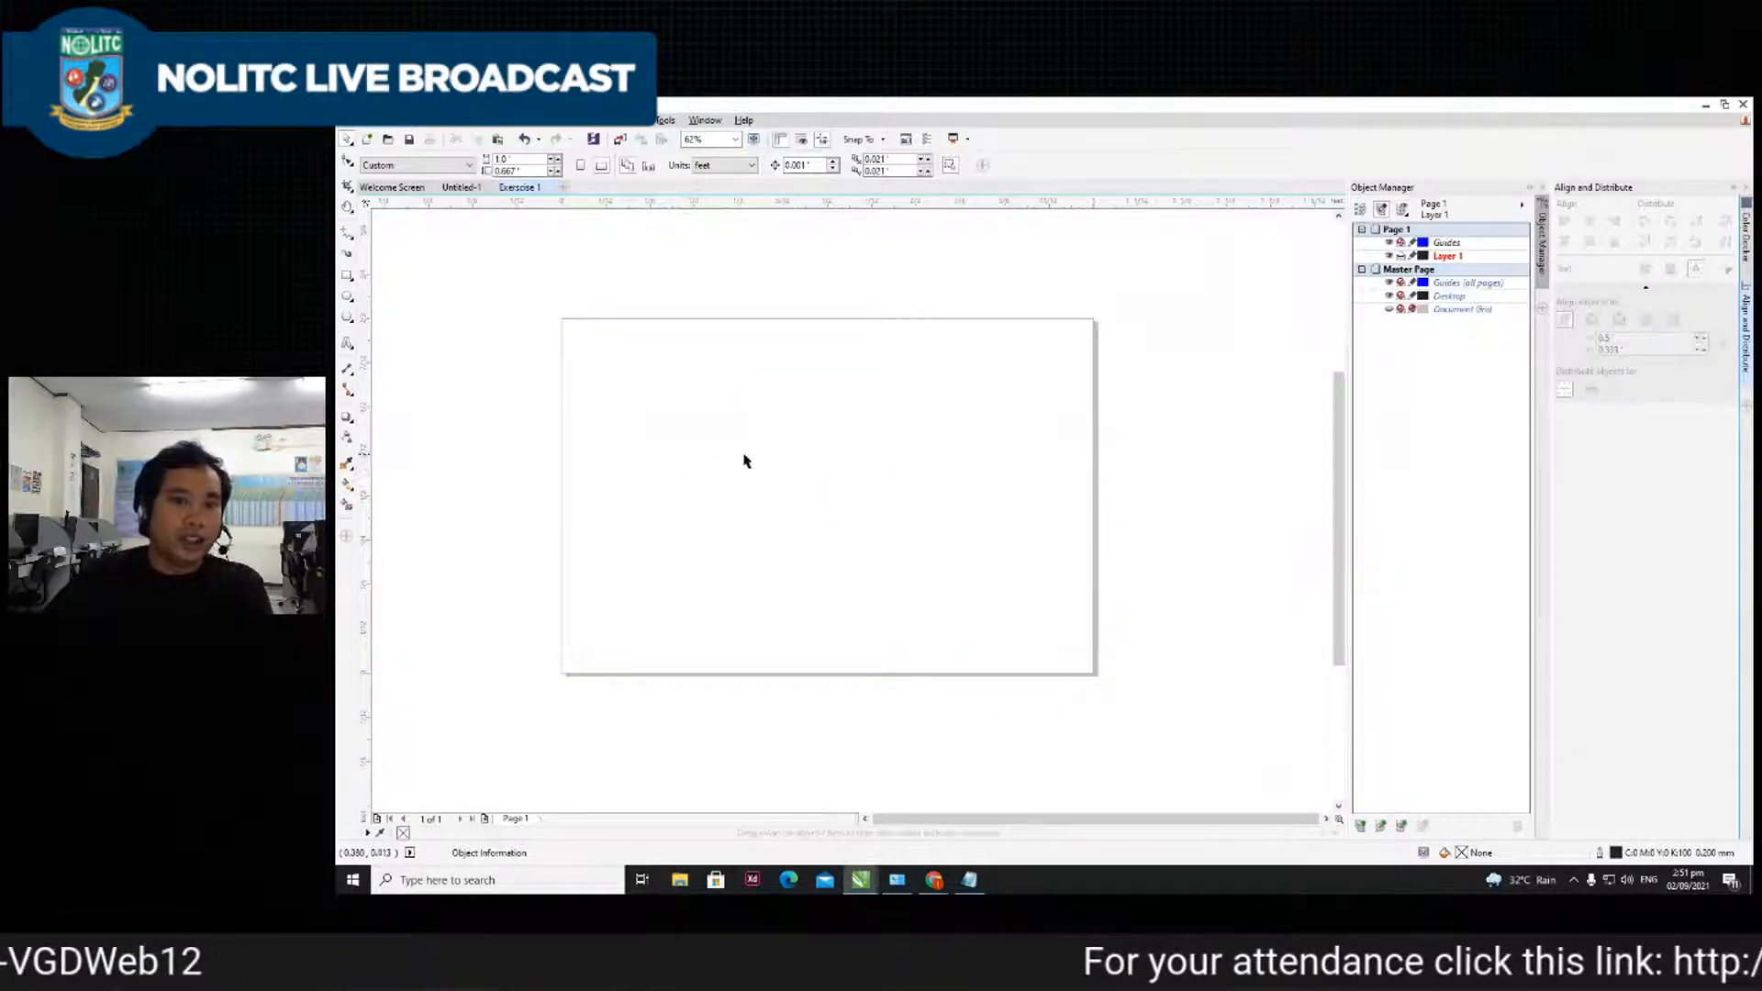
{"action": "scroll", "coordinate": [645, 390], "scroll_direction": "down", "scroll_amount": 1}
{"action": "scroll", "coordinate": [617, 390], "scroll_direction": "up", "scroll_amount": 2}
{"action": "scroll", "coordinate": [631, 344], "scroll_direction": "down", "scroll_amount": 1}
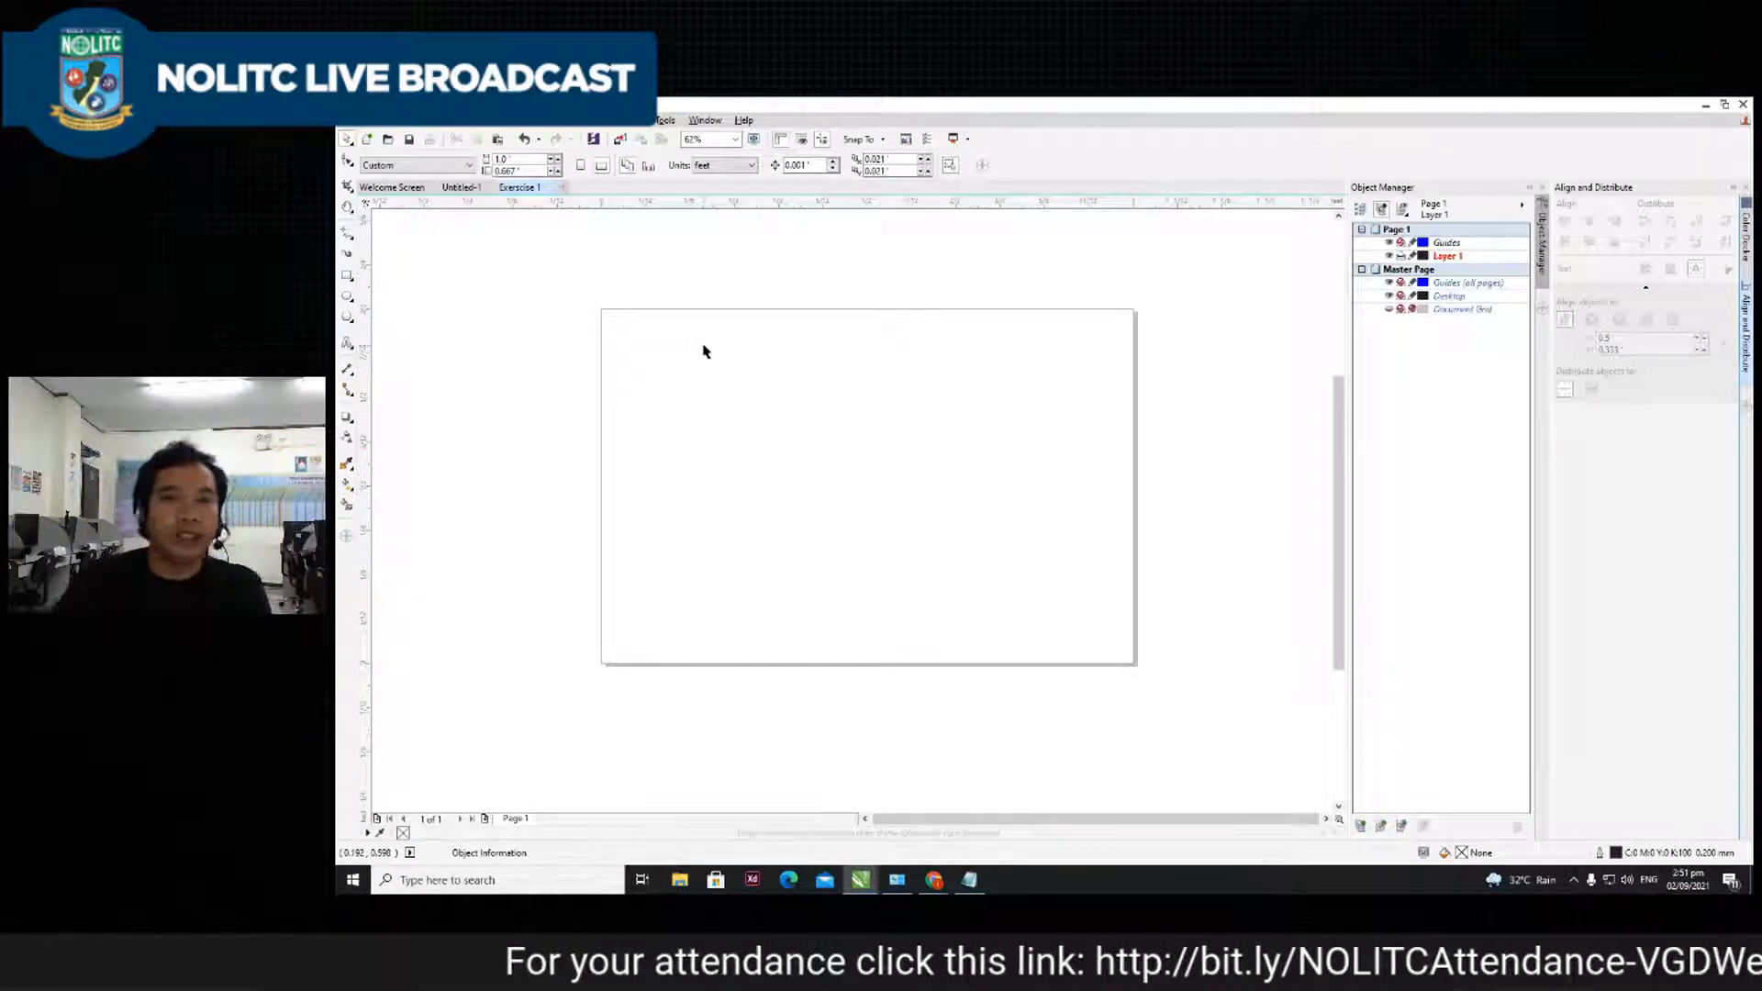
- Find and open Notepad and write the topic list "1. Interface" and "2. Page and Layers"
{"action": "left_click", "coordinate": [477, 879]}
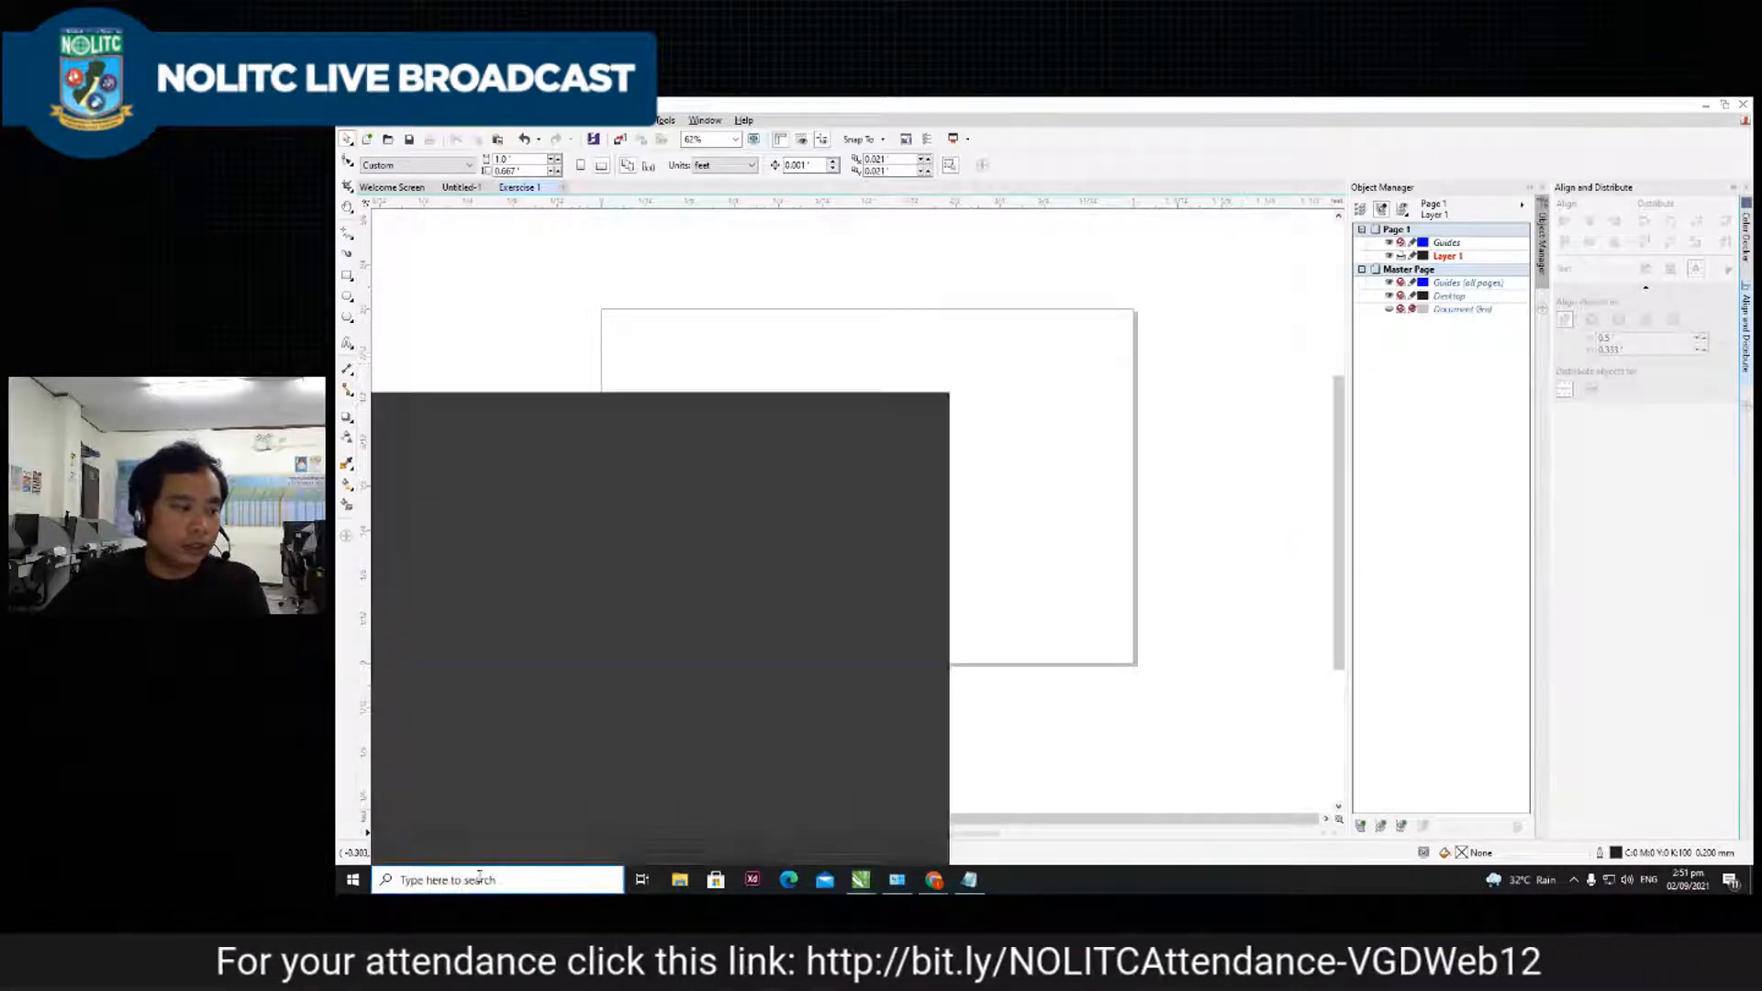
{"action": "type", "text": "note"}
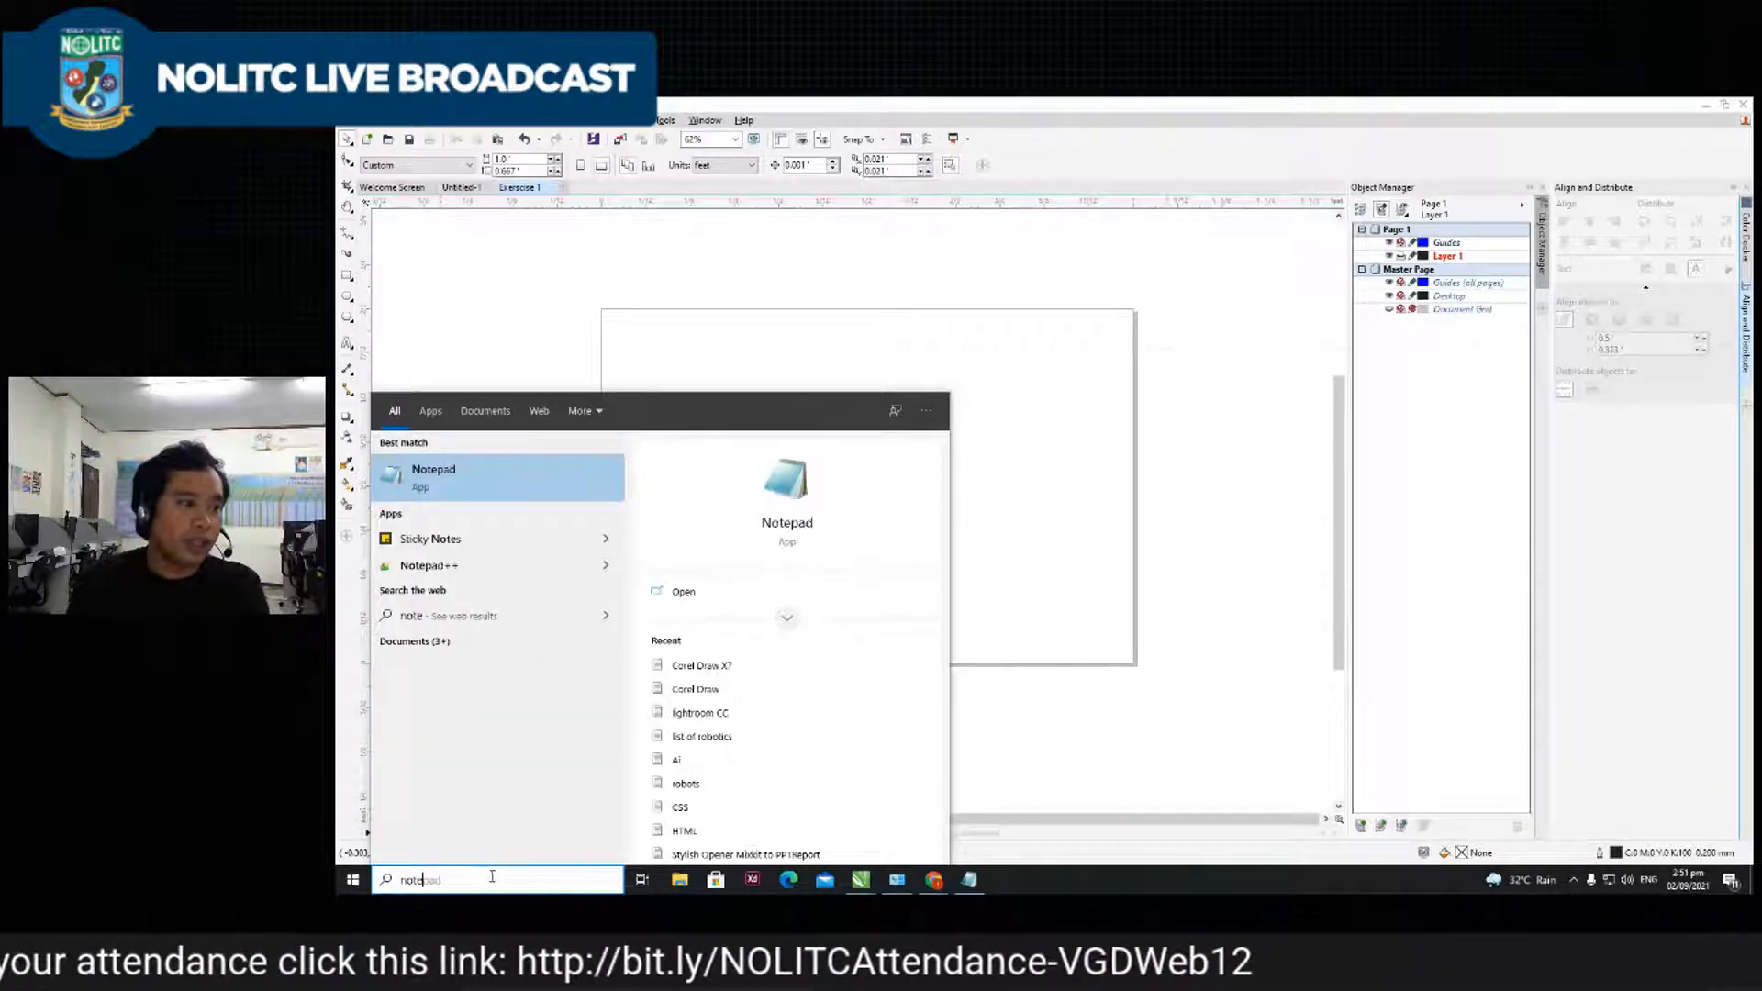
{"action": "key", "text": "Return"}
{"action": "type", "text": "1. Interface"}
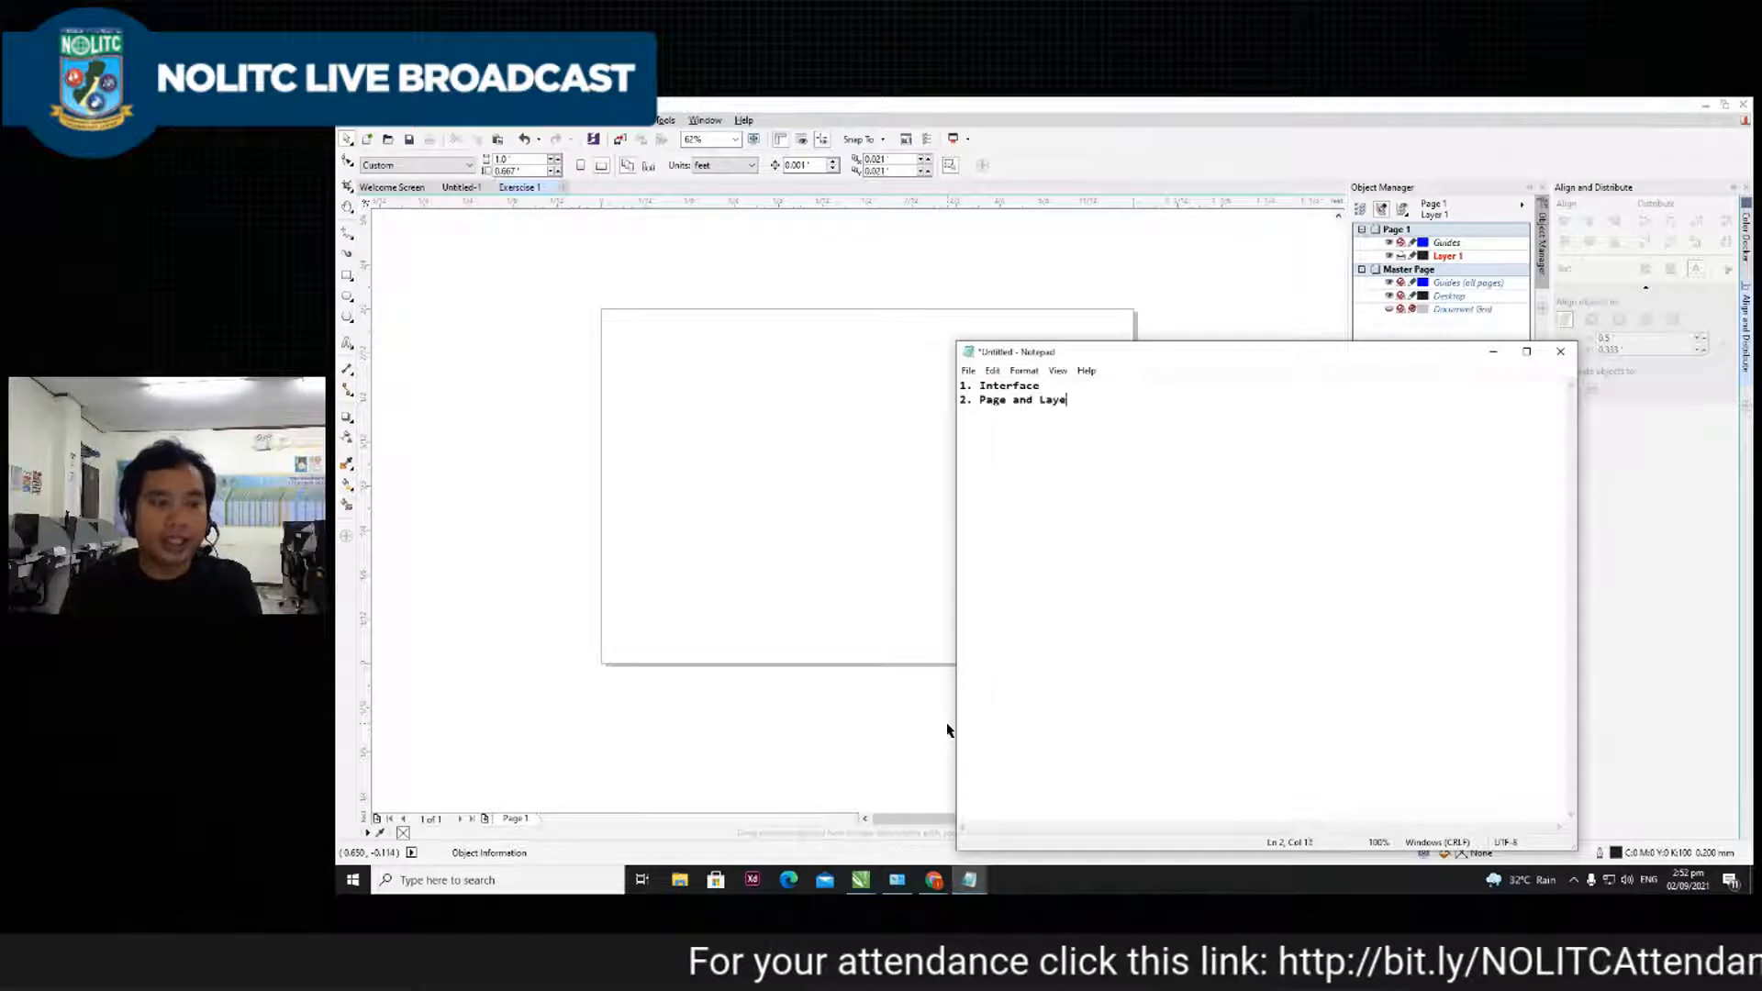
- Move the Notepad window over the page, shrink it to a small note and minimize it
{"action": "left_click_drag", "start_coordinate": [1208, 363], "coordinate": [1042, 260]}
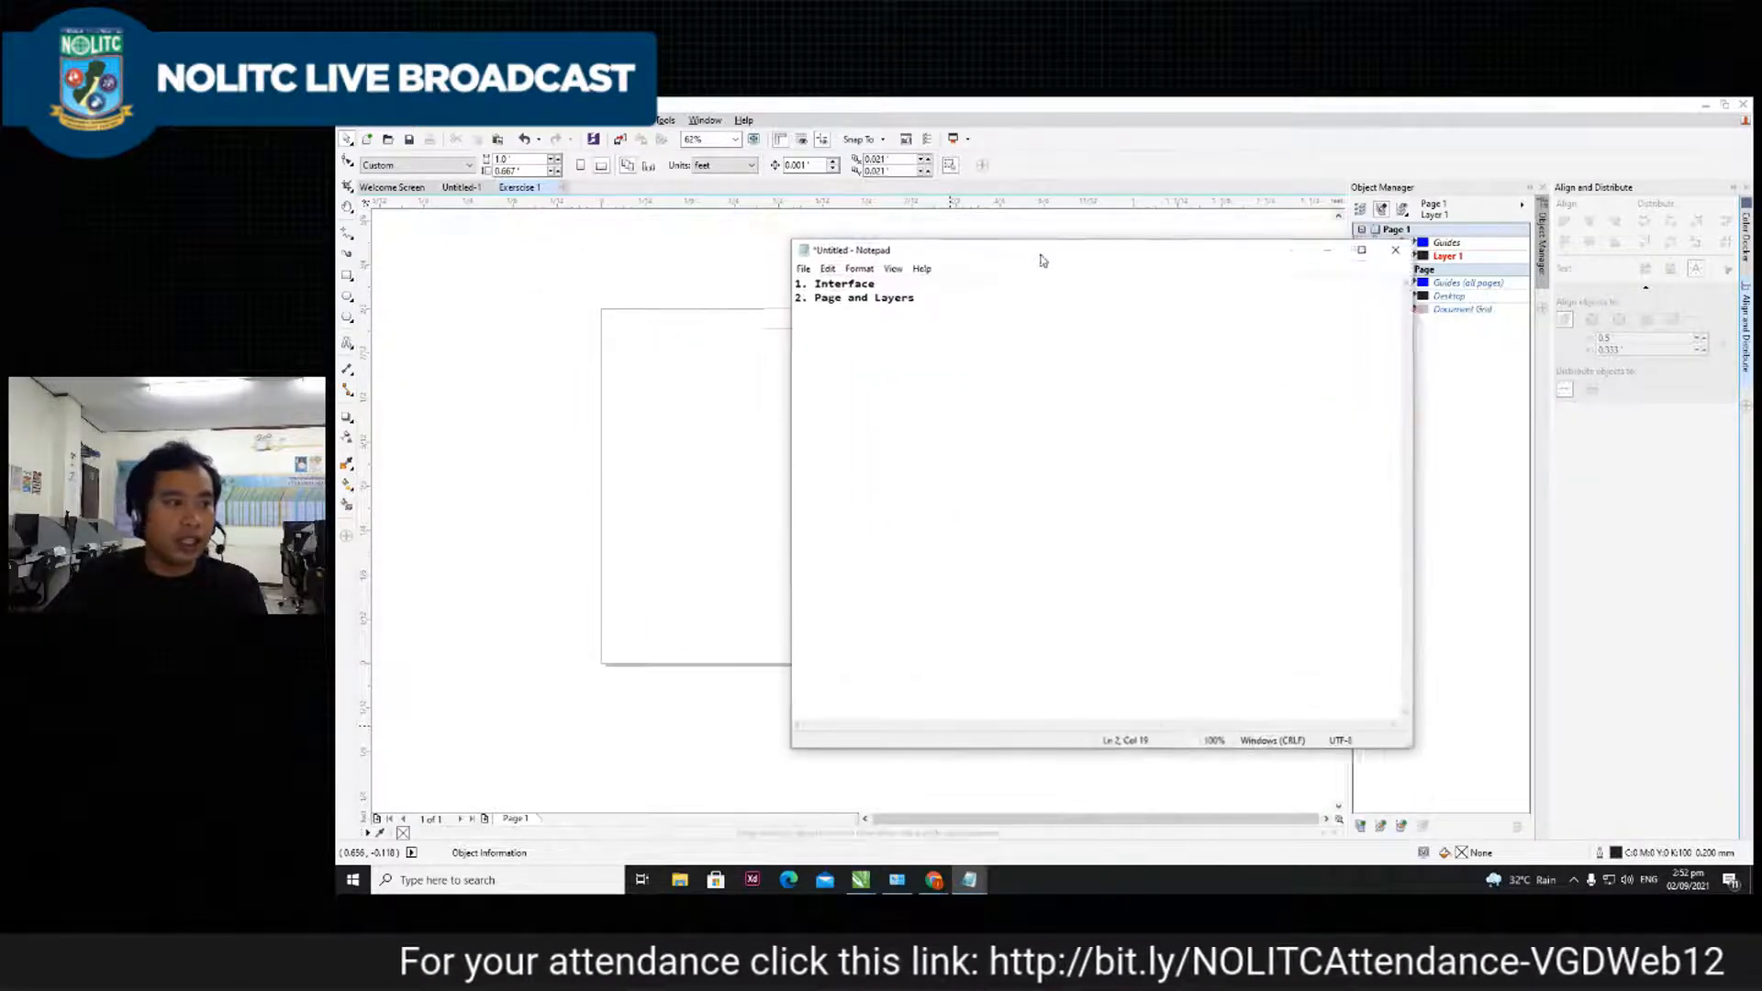
{"action": "left_click_drag", "start_coordinate": [1403, 749], "coordinate": [1099, 431]}
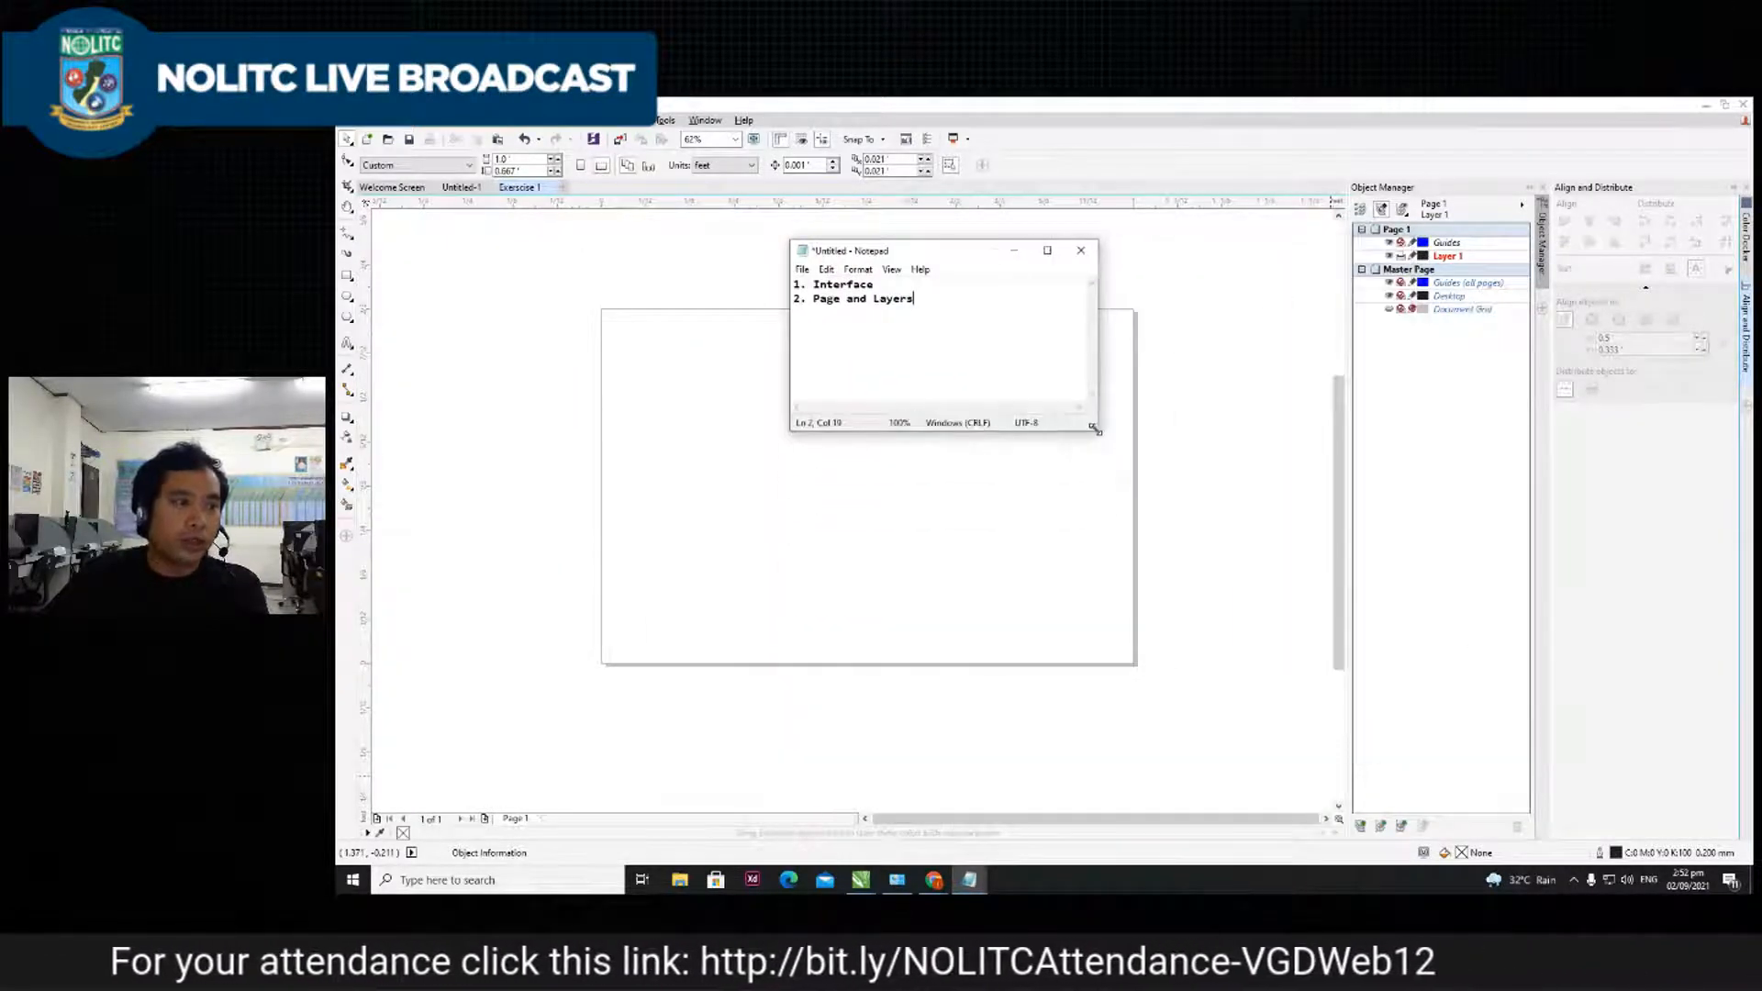
{"action": "left_click", "coordinate": [1016, 252]}
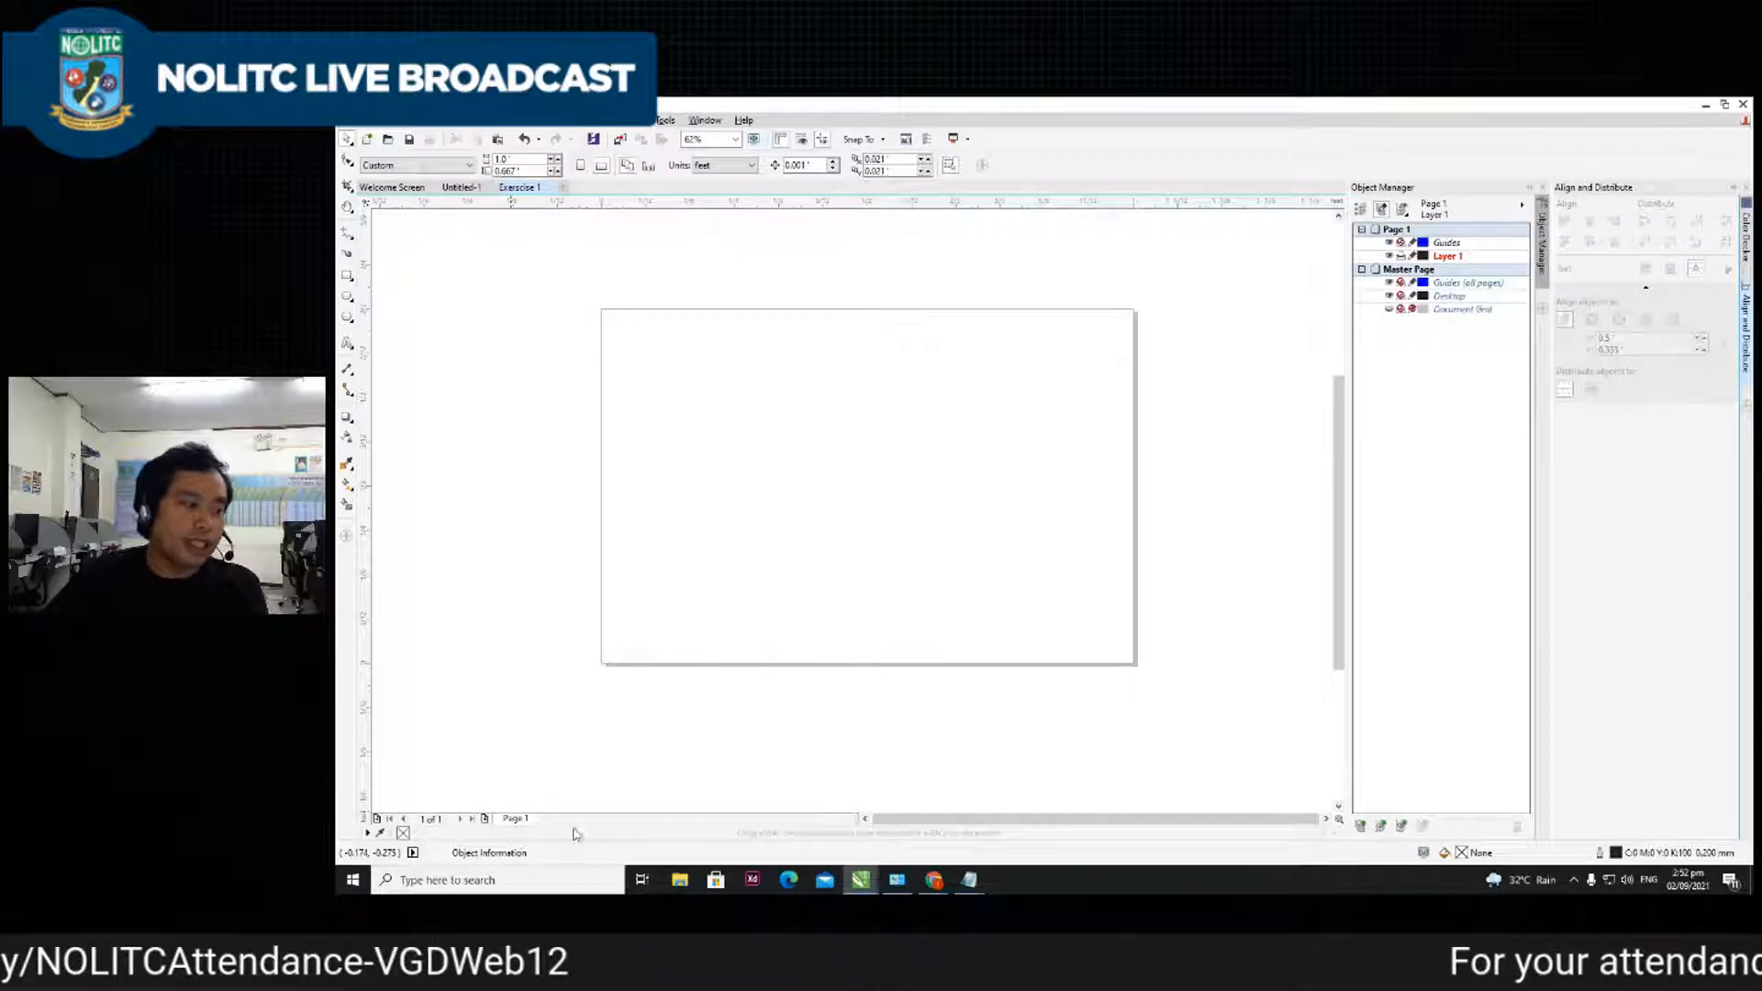
- Add a second page after Page 1 in the Exercise 1 document and return to Page 1
{"action": "left_click", "coordinate": [484, 819]}
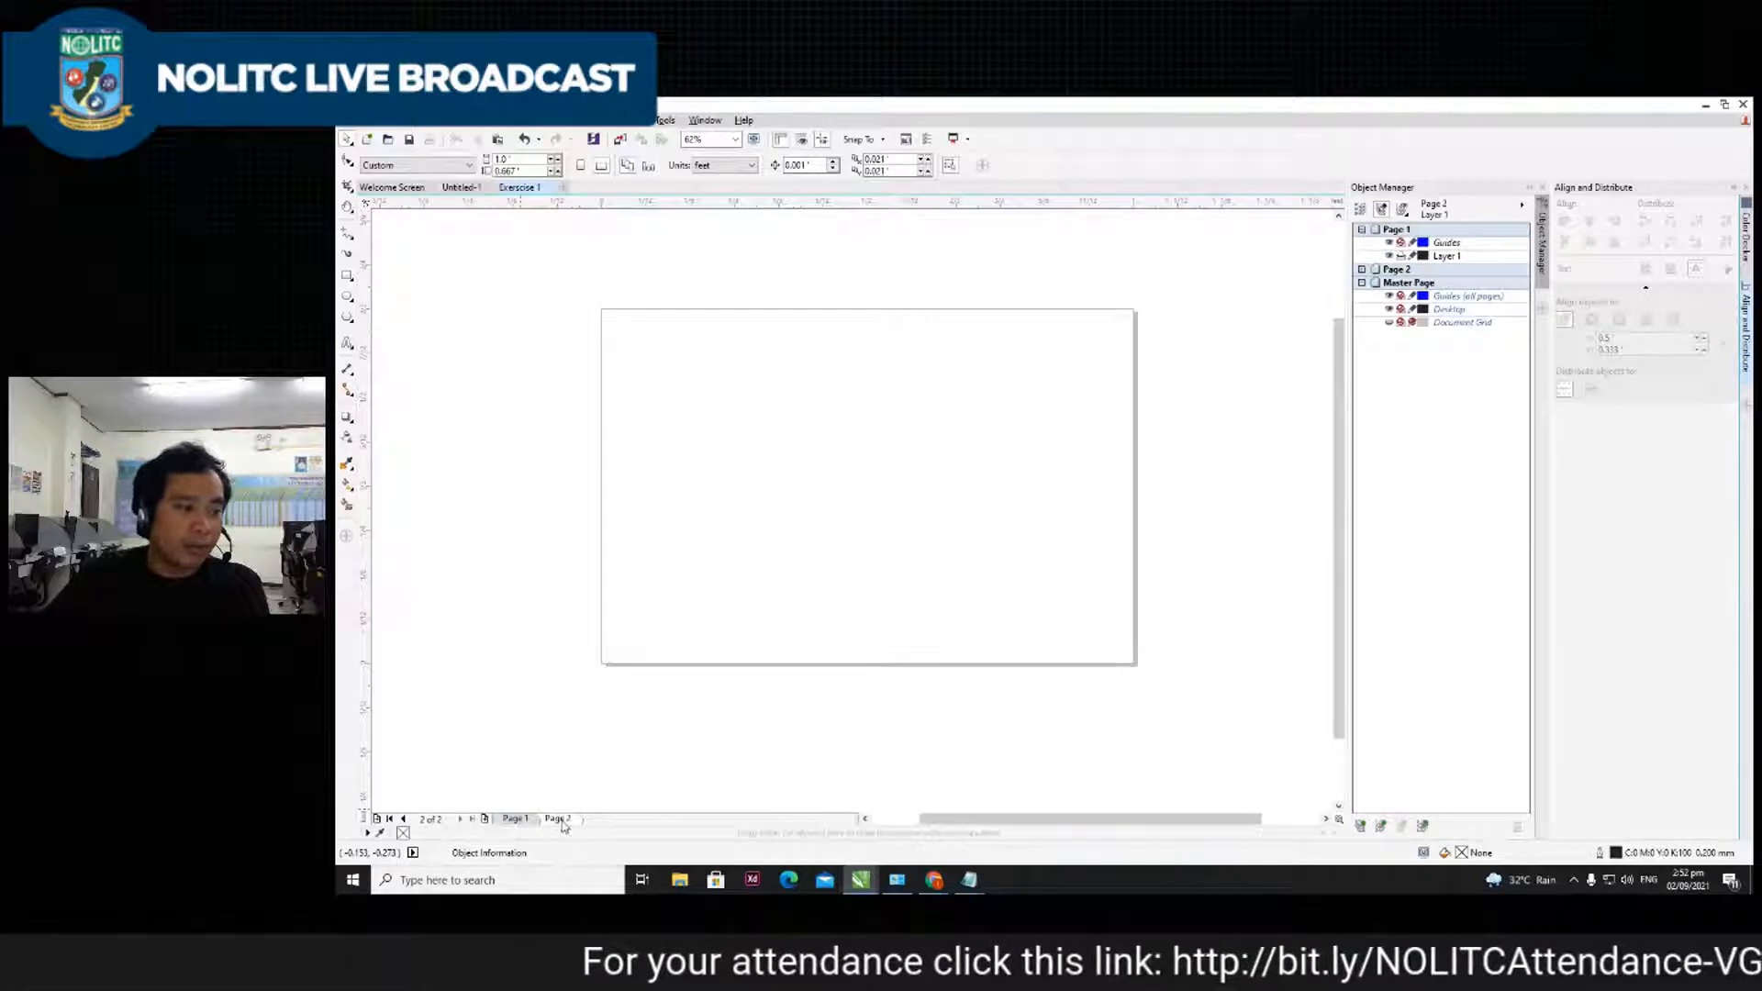
{"action": "left_click", "coordinate": [515, 819]}
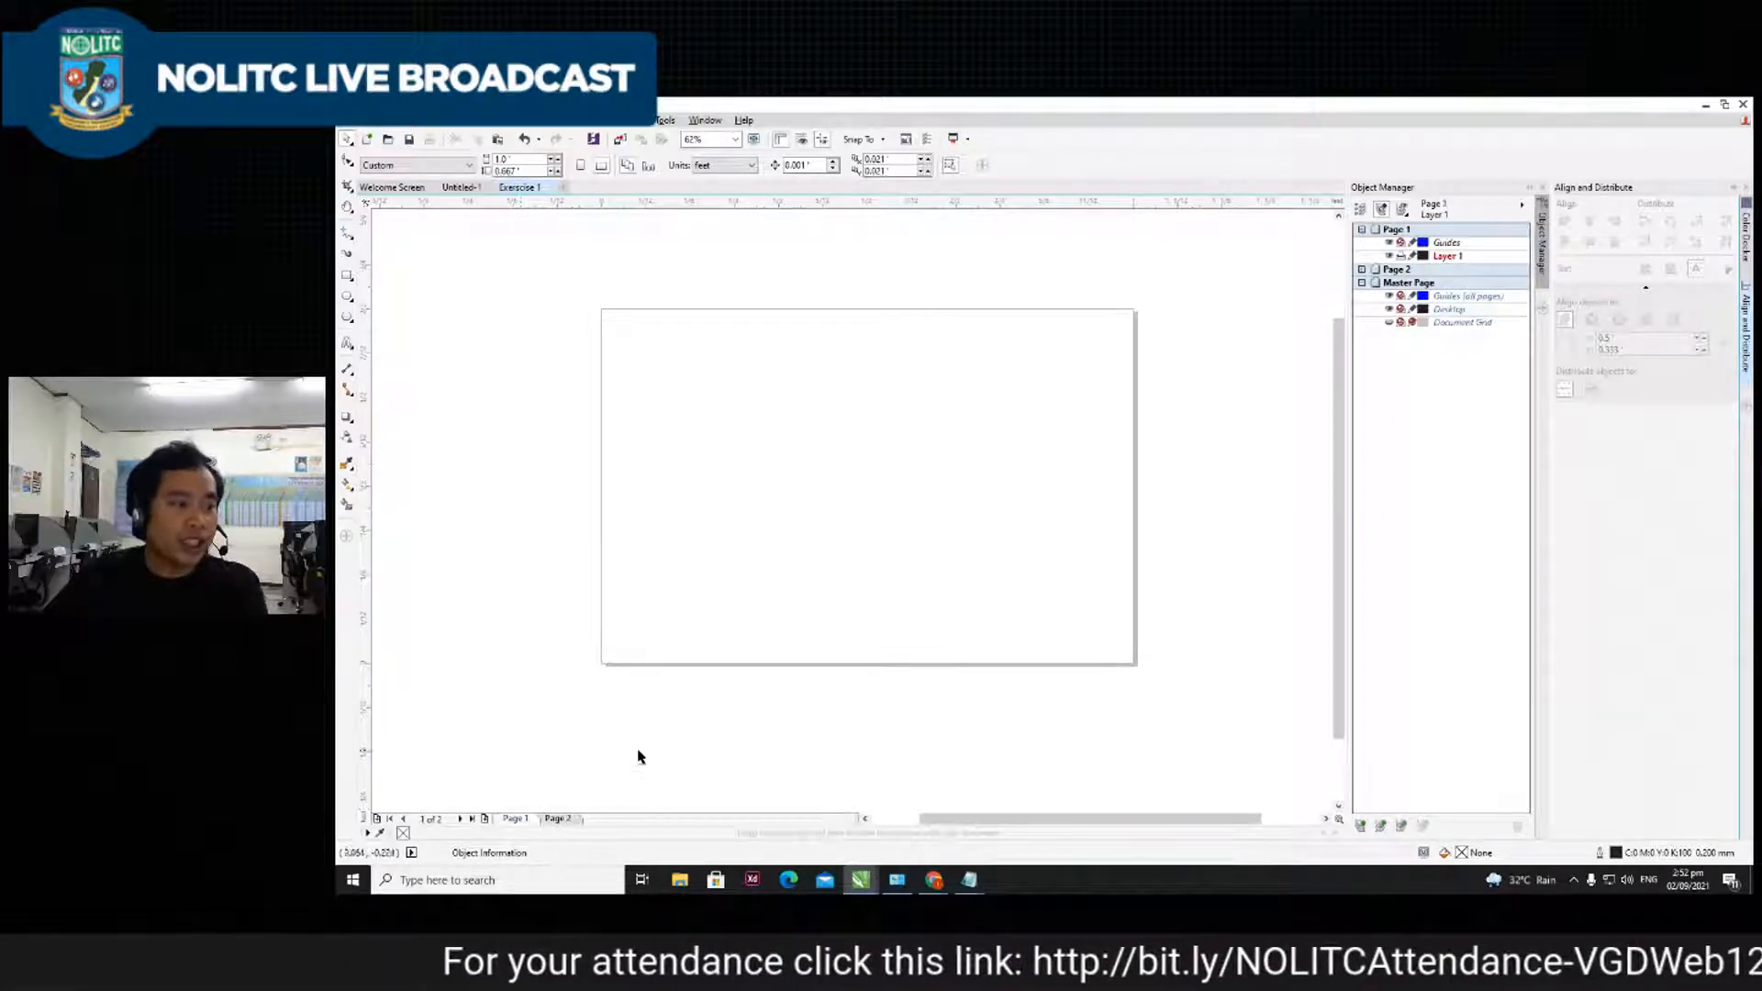
- Try a black-filled rectangle about 0.24 by 0.29 feet on Page 1, shift it slightly and delete it
{"action": "left_click", "coordinate": [346, 277]}
{"action": "left_click_drag", "start_coordinate": [644, 350], "coordinate": [773, 506]}
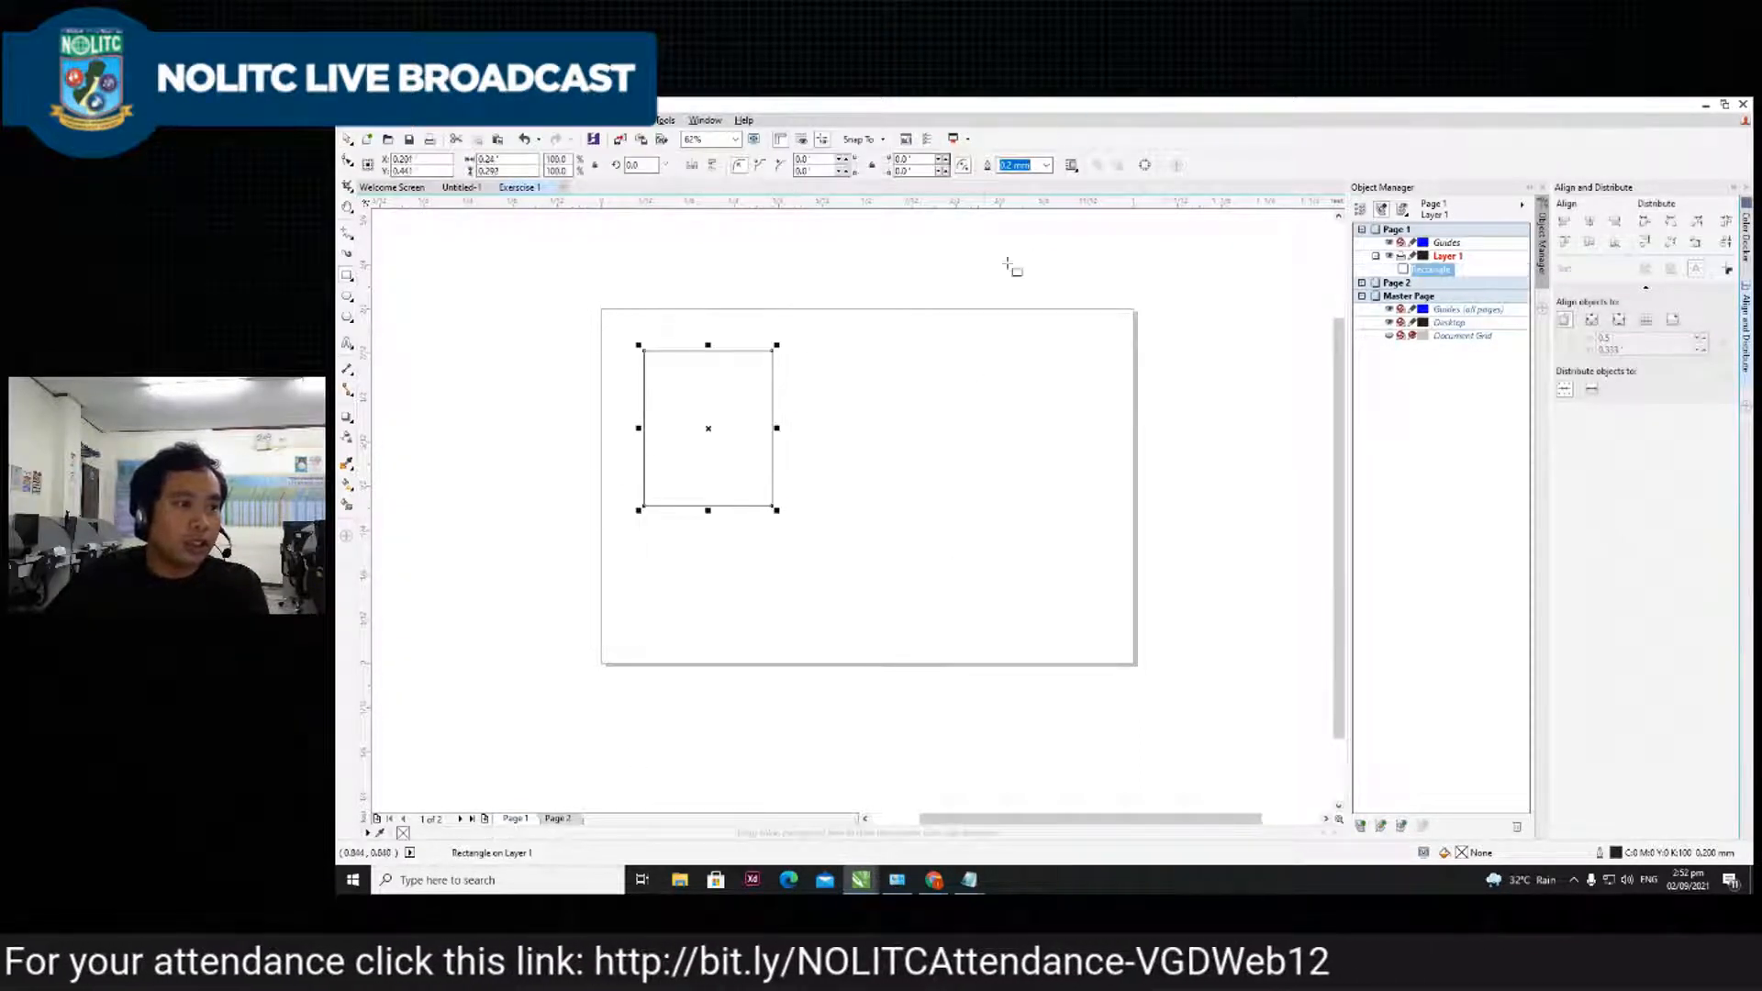
{"action": "double_click", "coordinate": [1473, 854]}
{"action": "left_click", "coordinate": [1183, 450]}
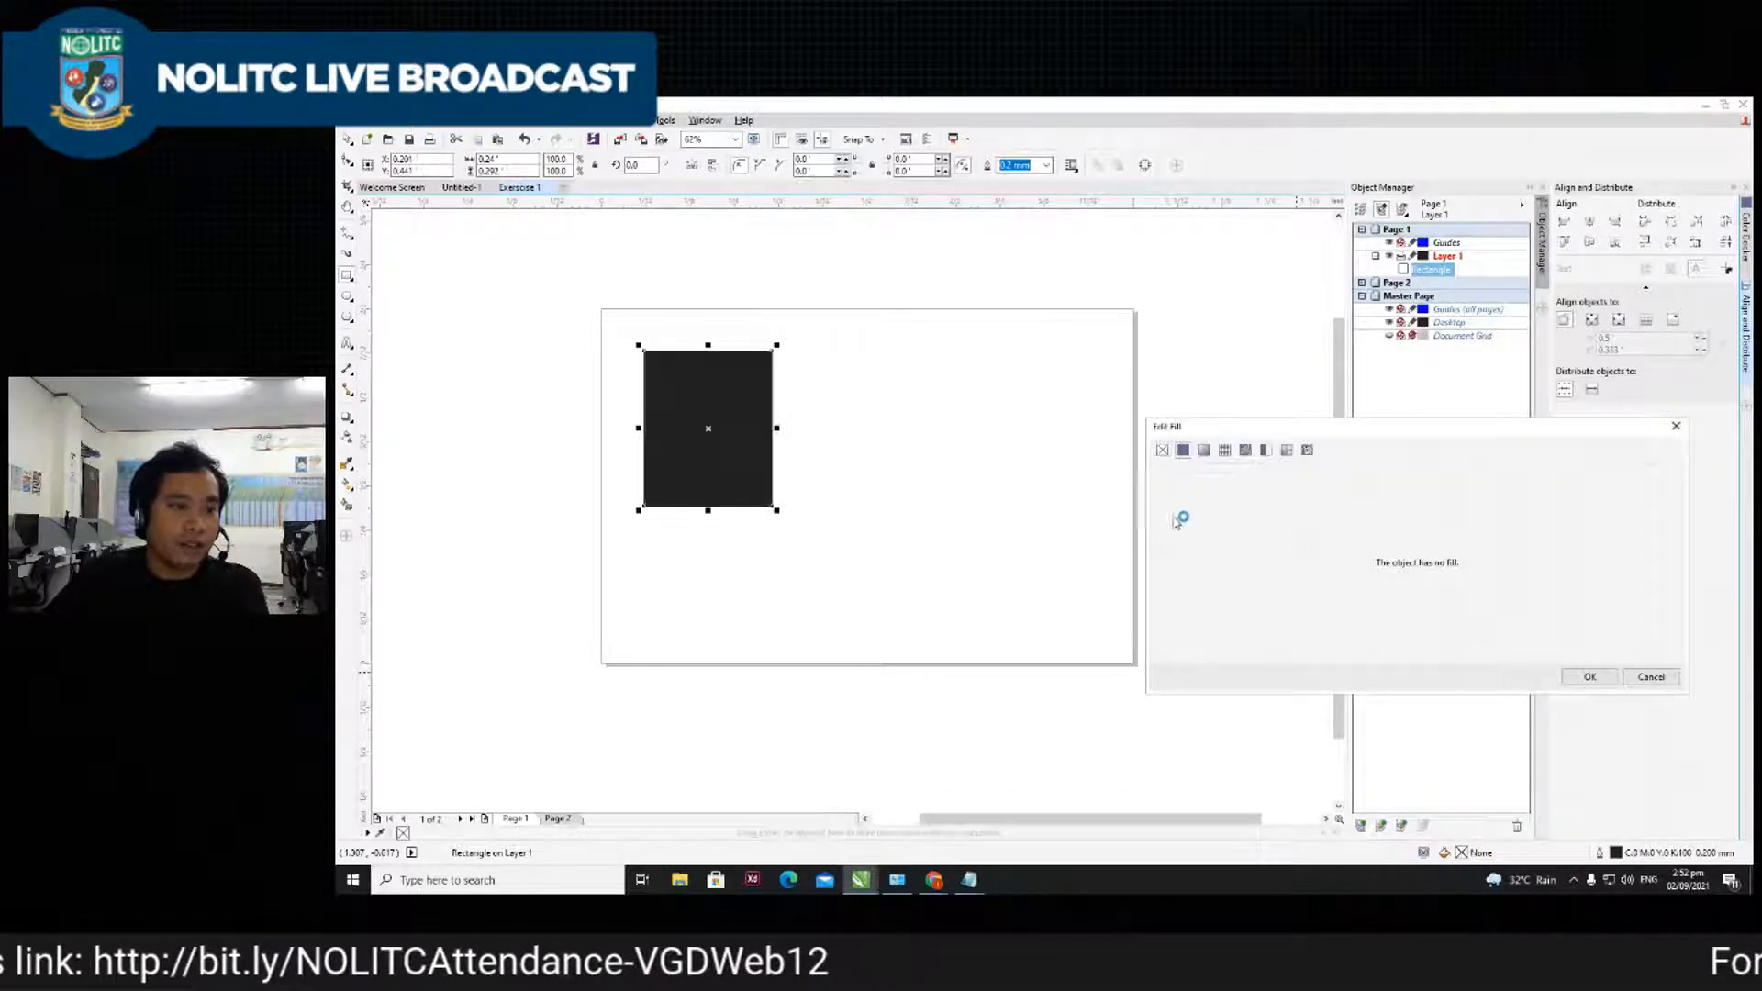
{"action": "left_click", "coordinate": [1591, 677]}
{"action": "left_click", "coordinate": [347, 137]}
{"action": "left_click_drag", "start_coordinate": [728, 389], "coordinate": [762, 377]}
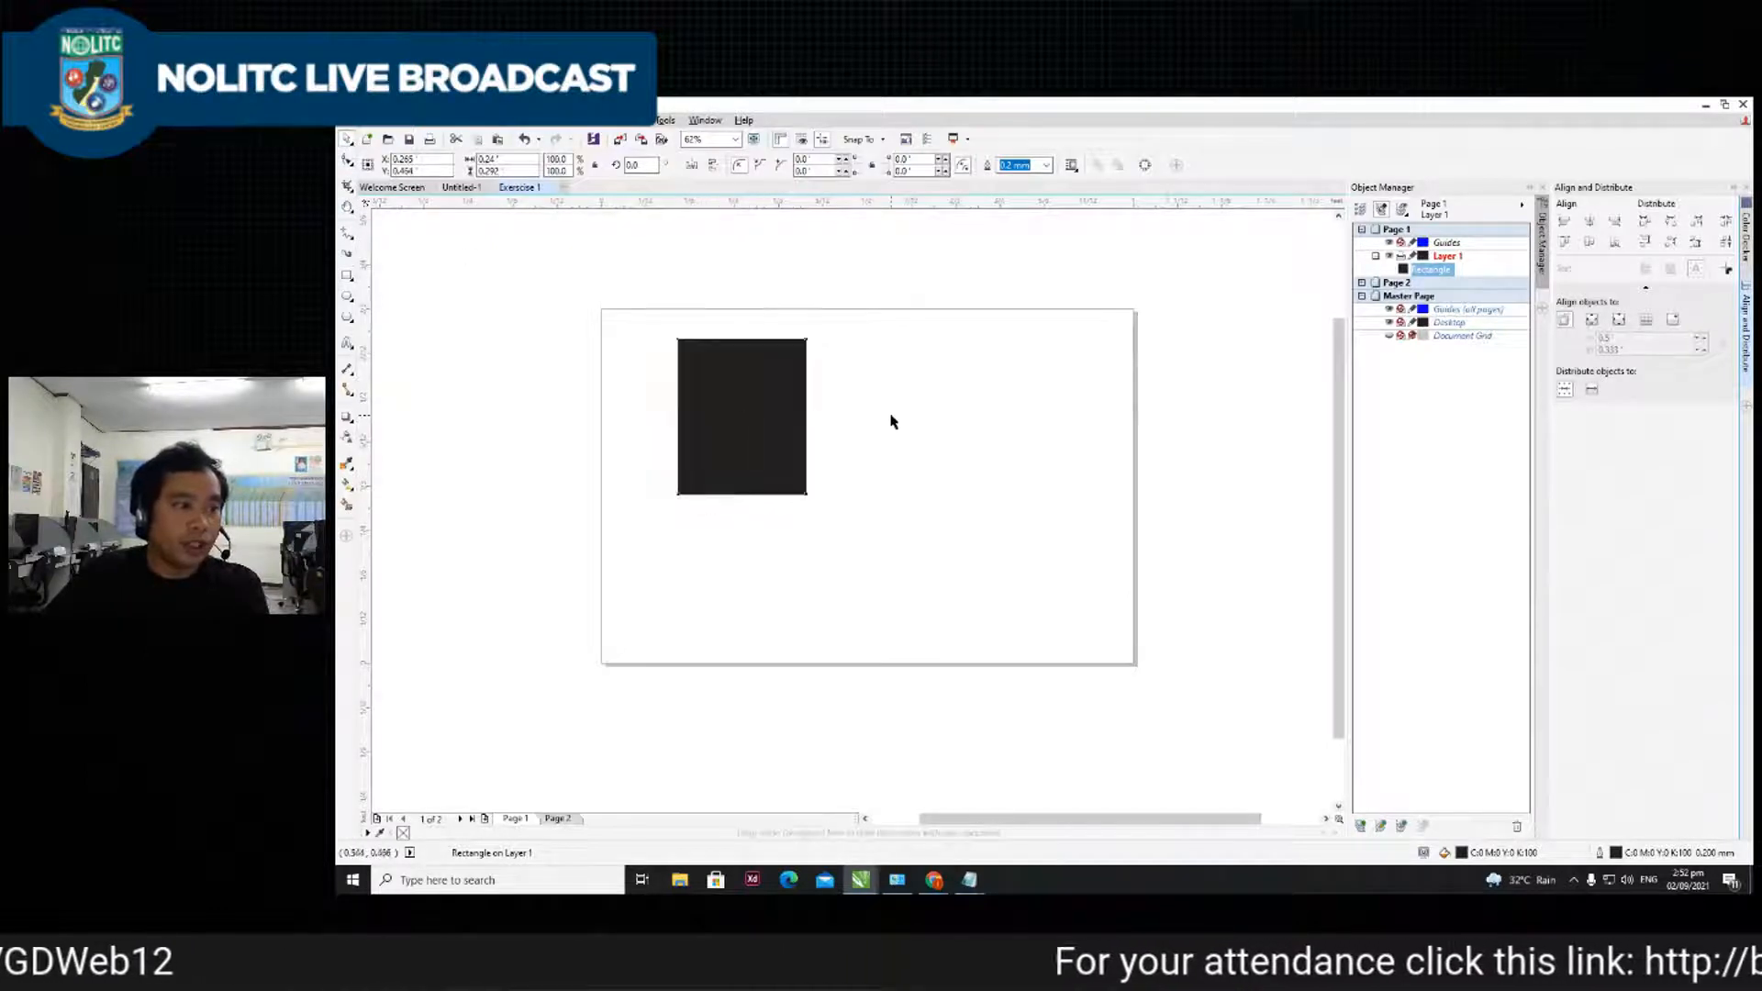
{"action": "key", "text": "Delete"}
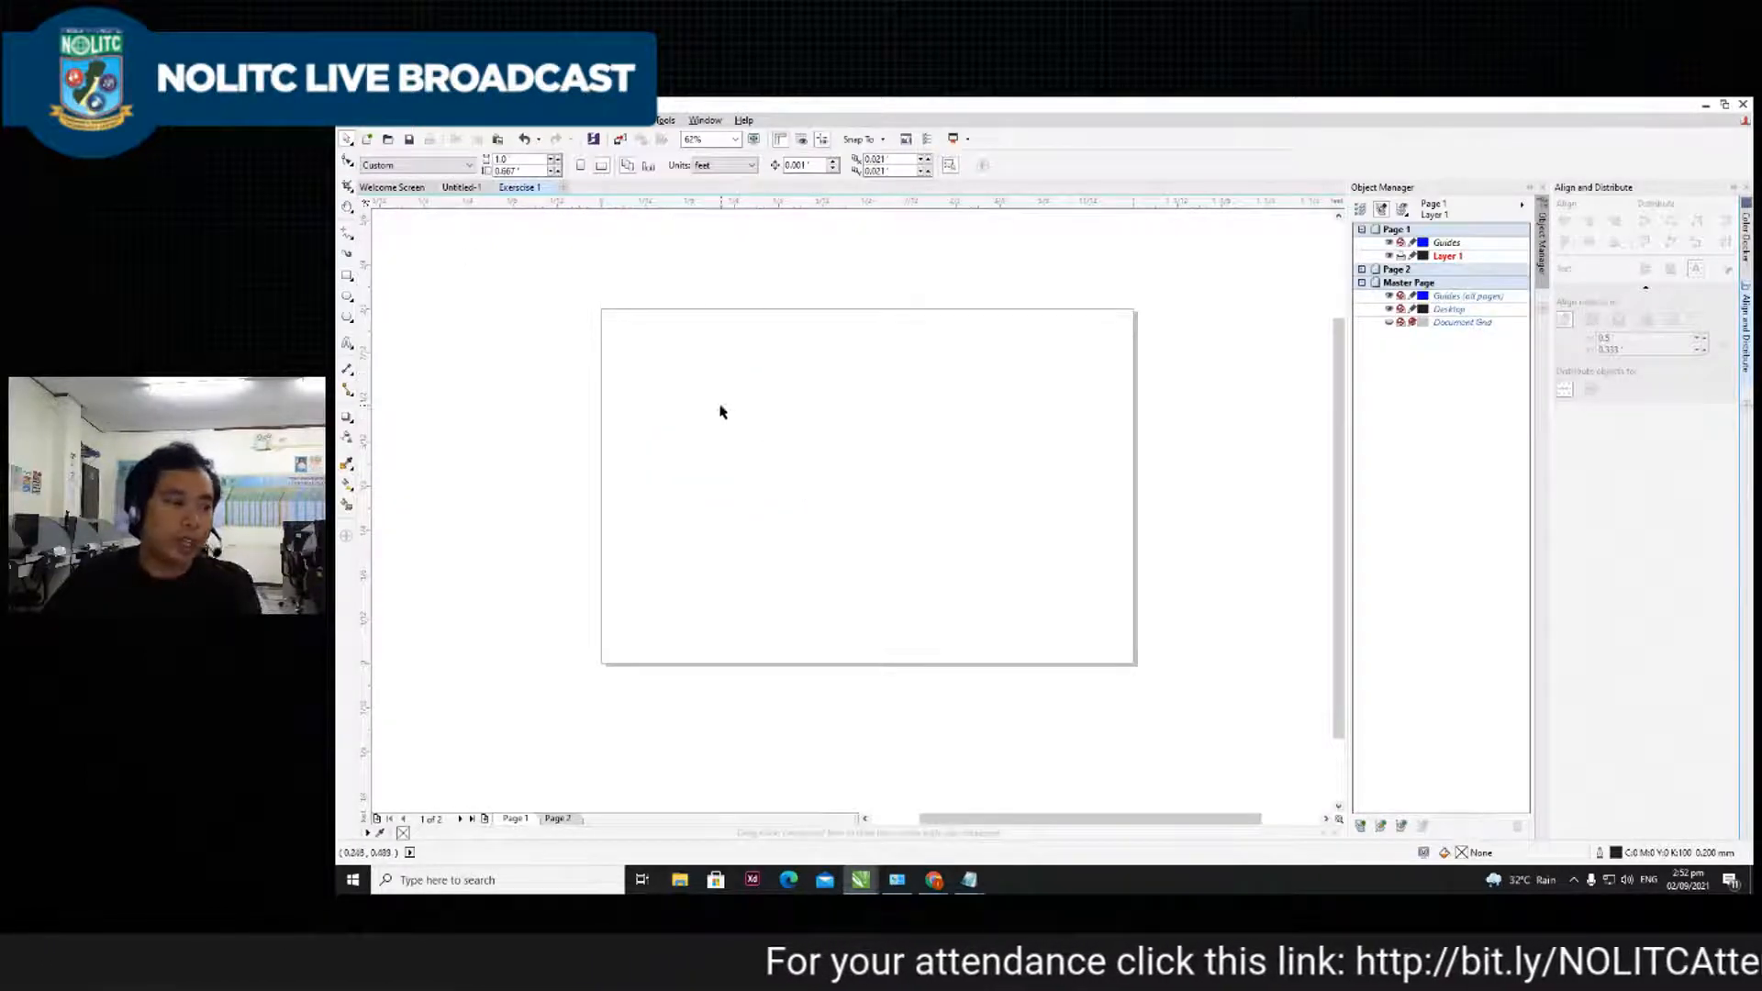
- Place the artistic text "PAGE 1" in the upper-left area of Page 1
{"action": "left_click", "coordinate": [347, 342]}
{"action": "left_click", "coordinate": [706, 385]}
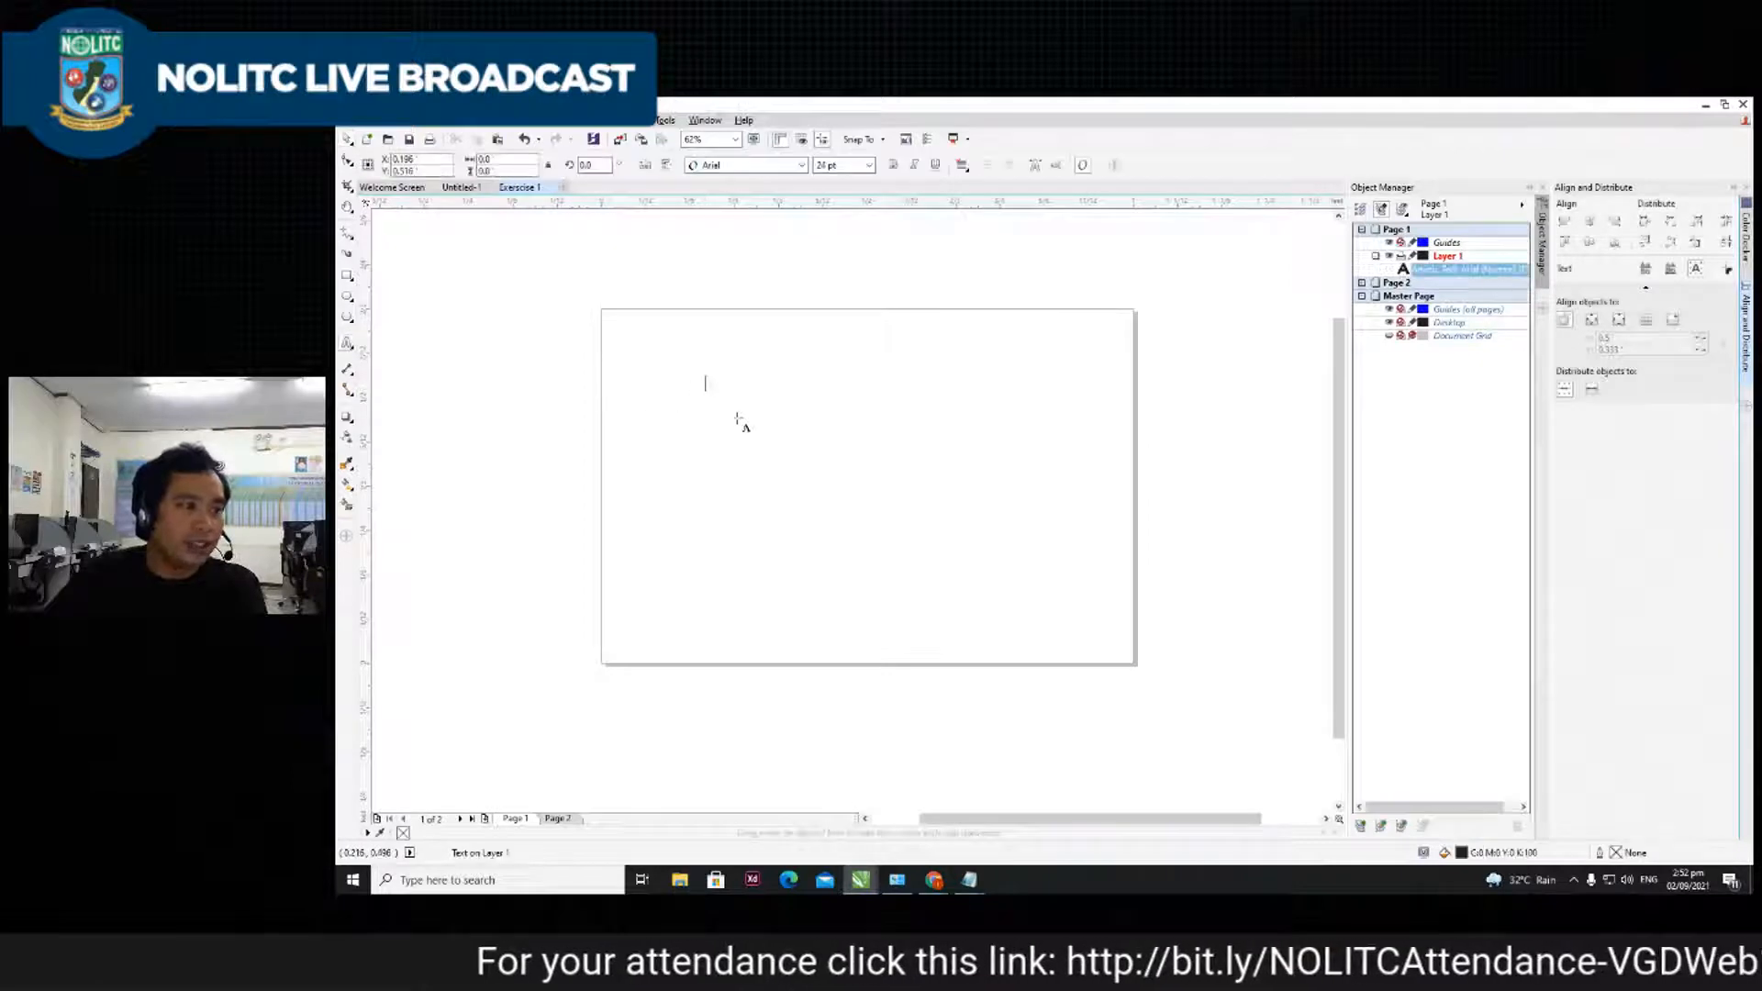
{"action": "type", "text": "TEXST"}
{"action": "key", "text": "BackSpace"}
{"action": "key", "text": "BackSpace"}
{"action": "key", "text": "BackSpace"}
{"action": "key", "text": "BackSpace"}
{"action": "key", "text": "BackSpace"}
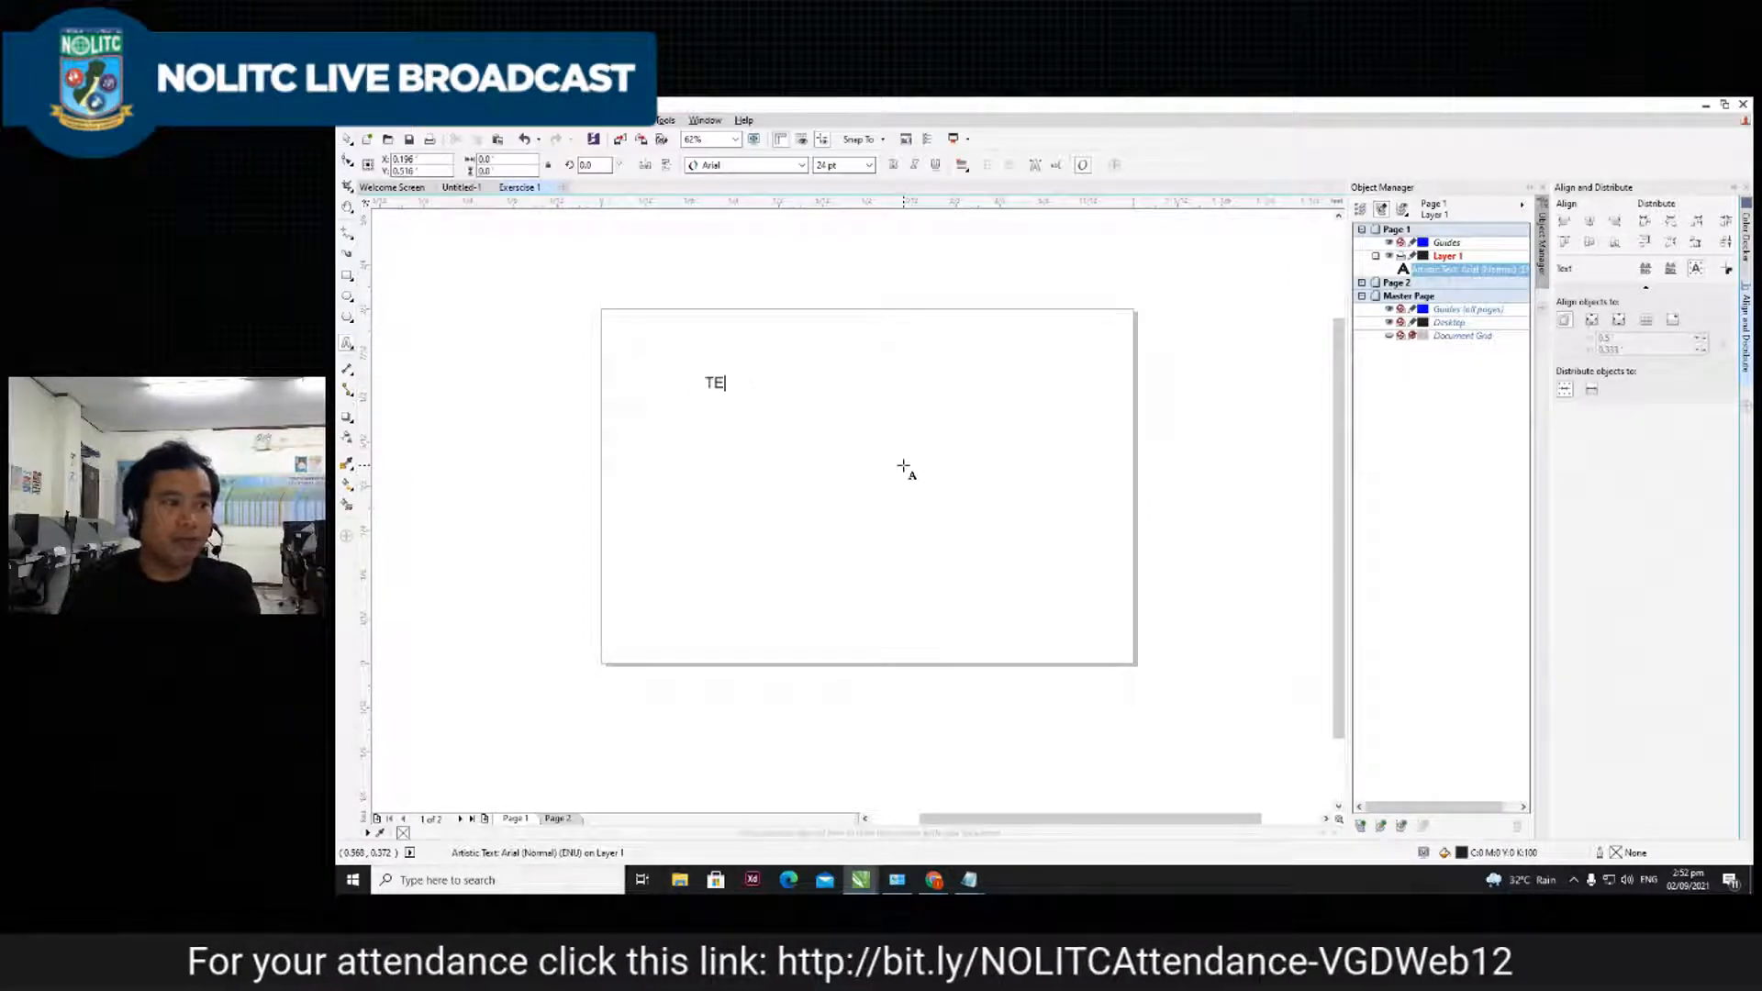
{"action": "type", "text": "PET"}
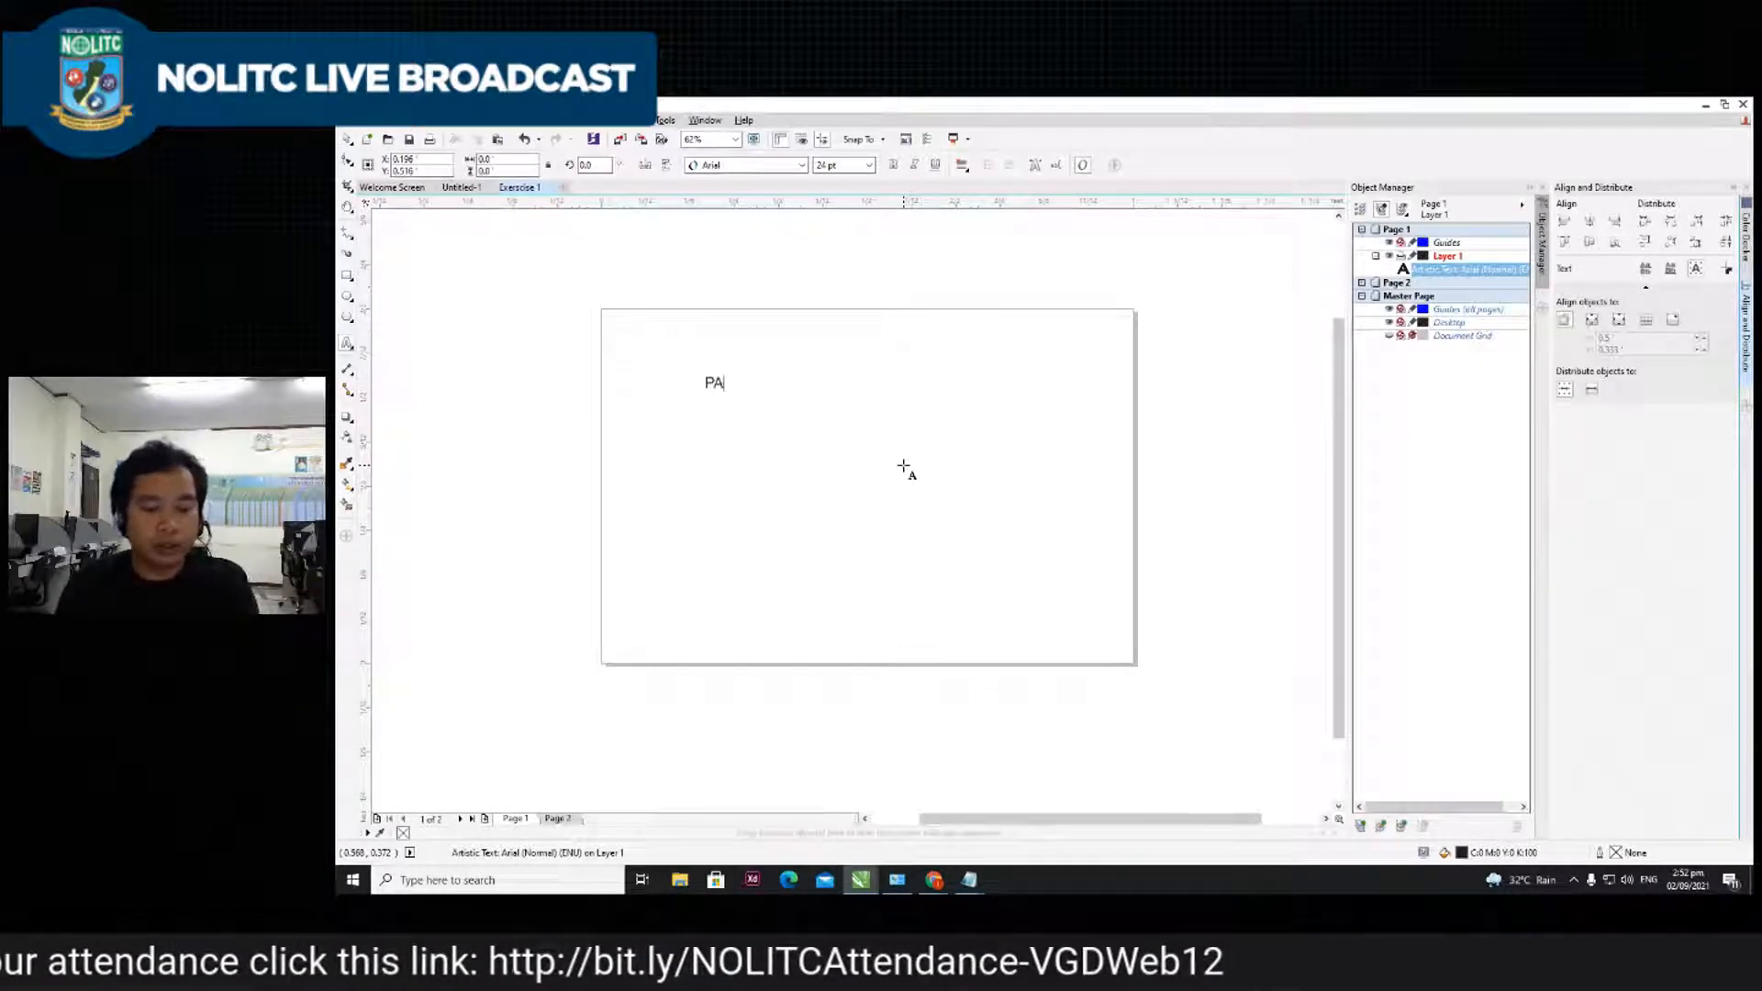
{"action": "type", "text": "GE 1"}
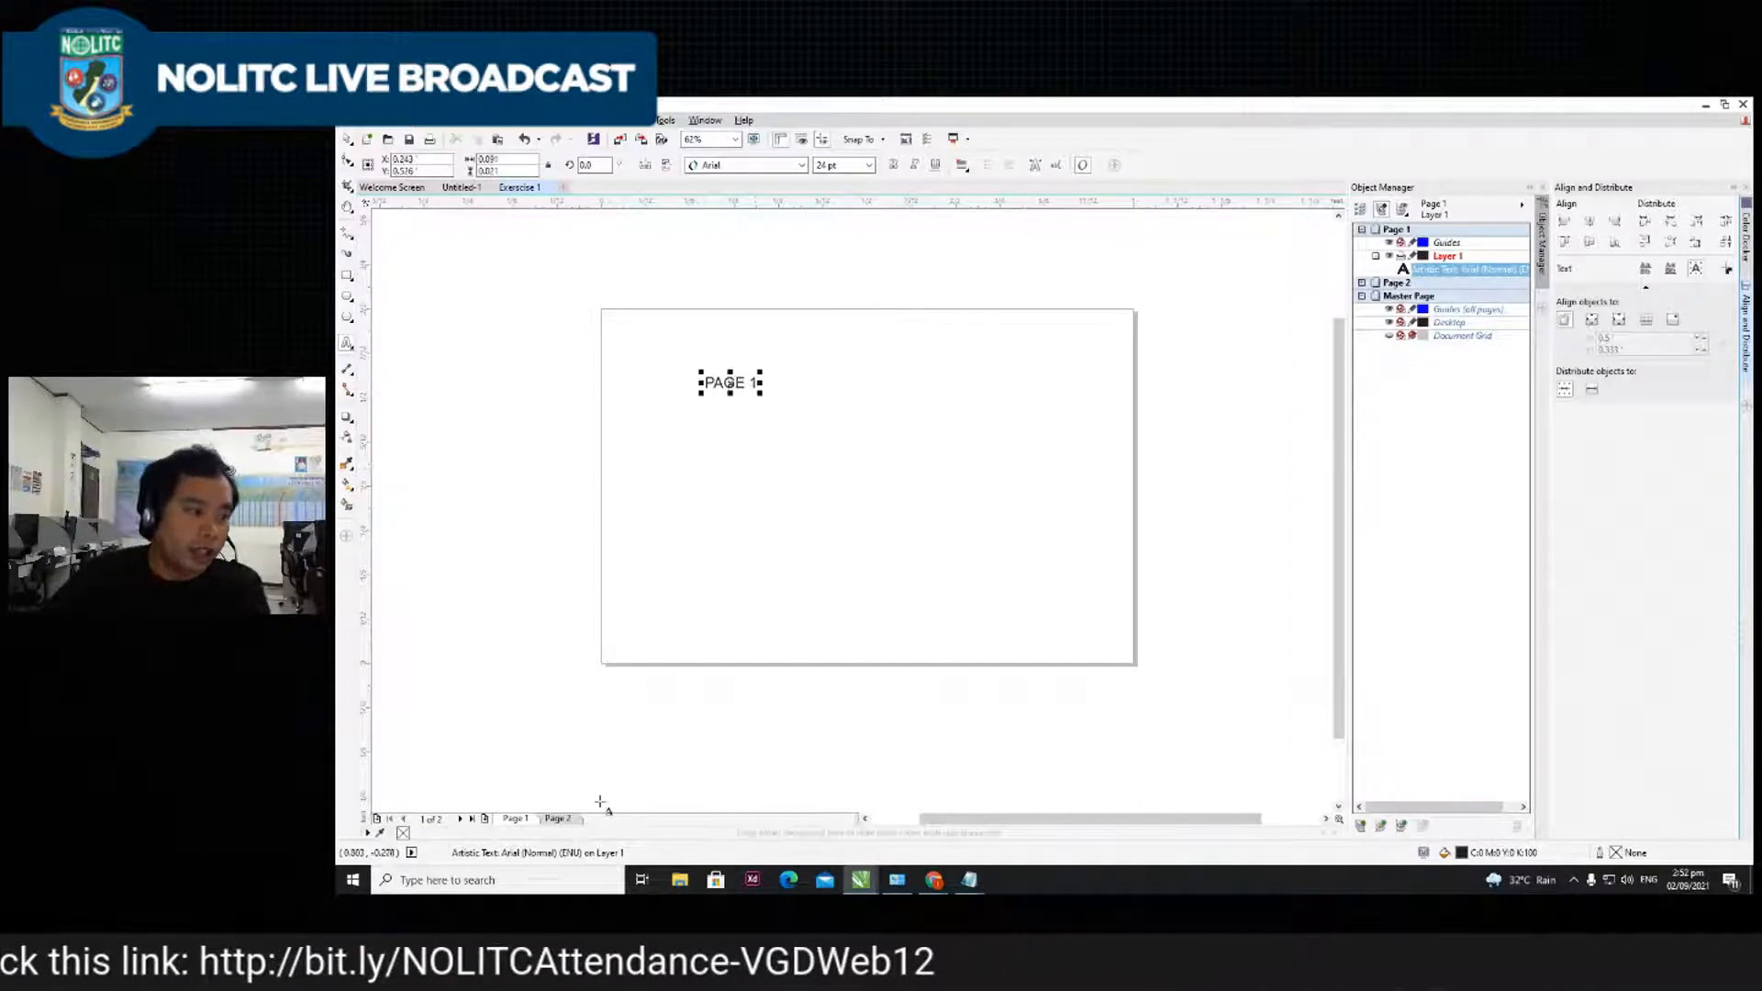
- Place the artistic text "PAGE 2" on Page 2, move it slightly up and right, and deselect it
{"action": "left_click", "coordinate": [557, 818]}
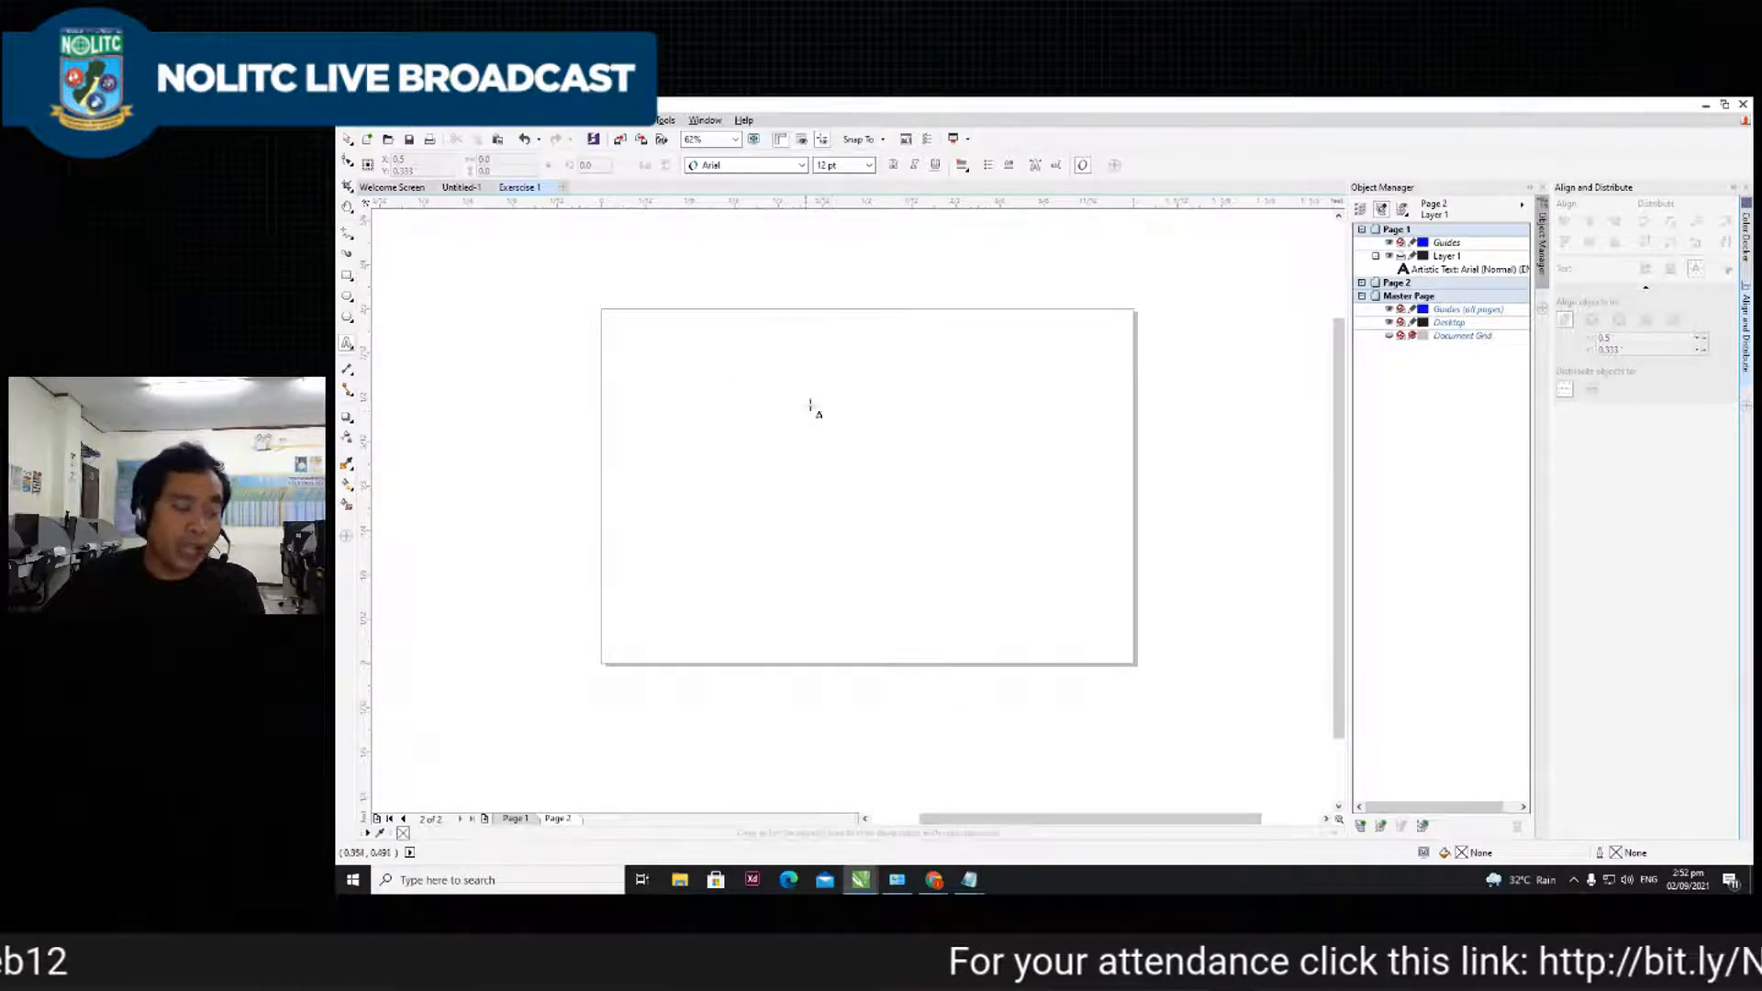
{"action": "left_click", "coordinate": [699, 414]}
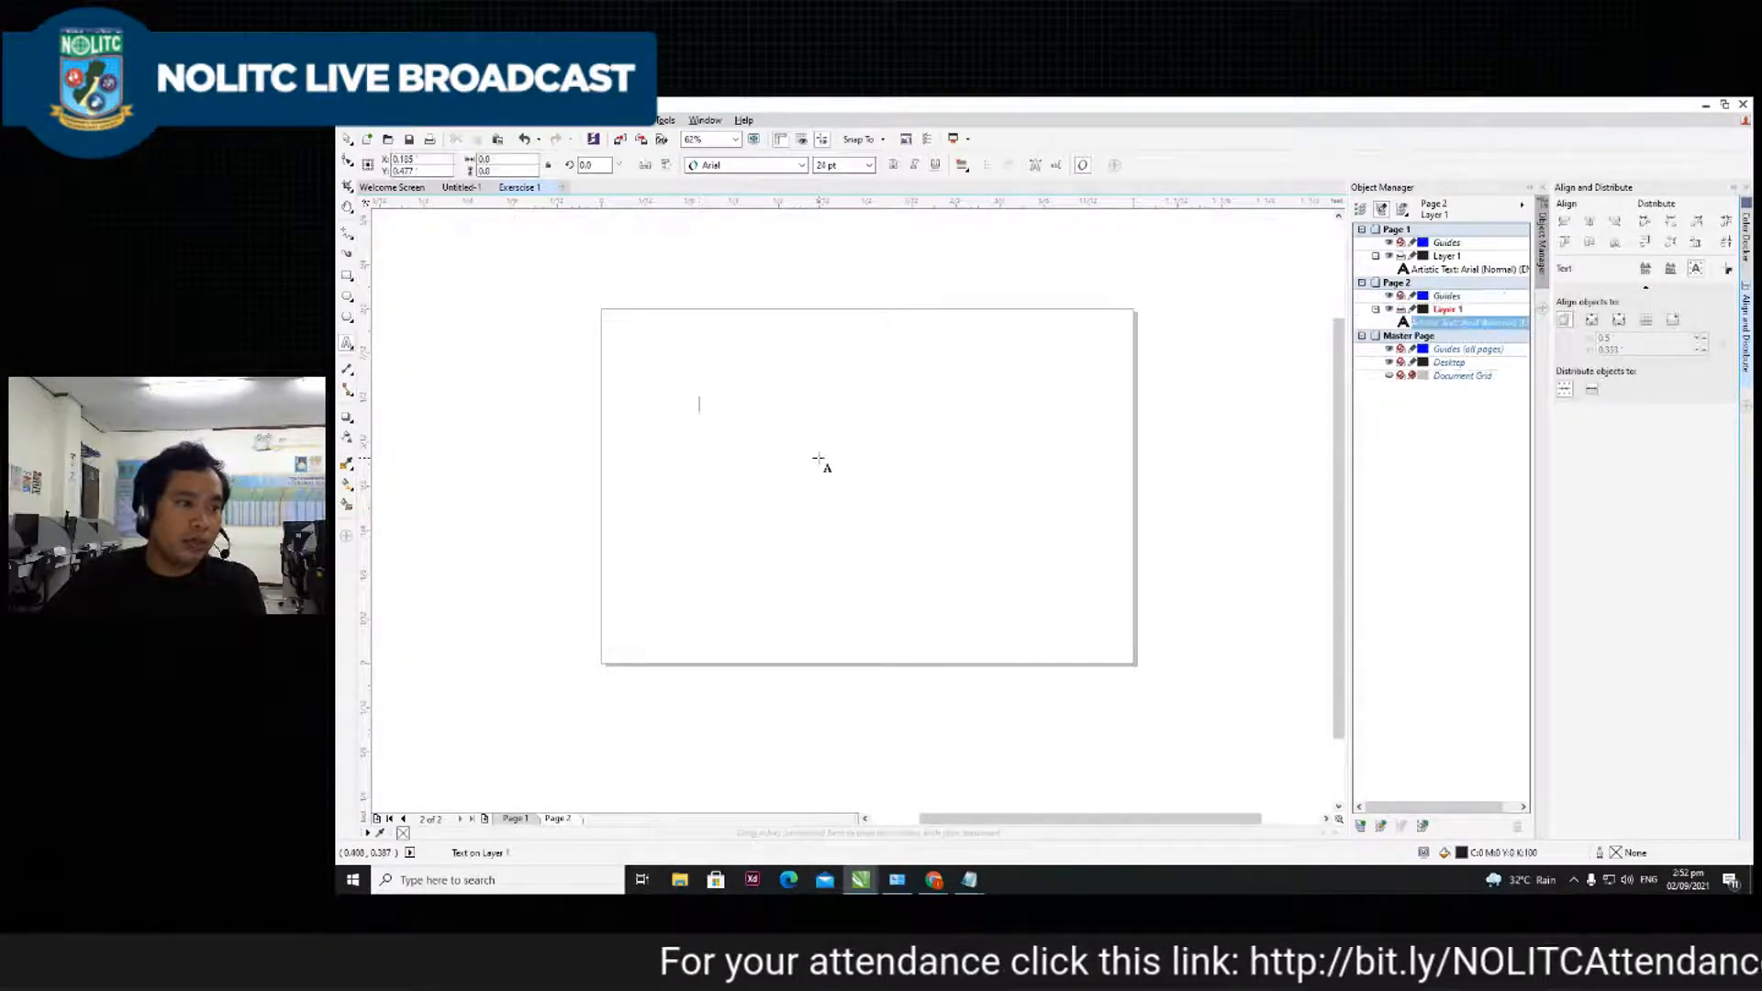
{"action": "type", "text": "PAGE 2"}
{"action": "key", "text": "Escape"}
{"action": "key", "text": "ctrl+space"}
{"action": "left_click_drag", "start_coordinate": [729, 404], "coordinate": [757, 387]}
{"action": "key", "text": "Escape"}
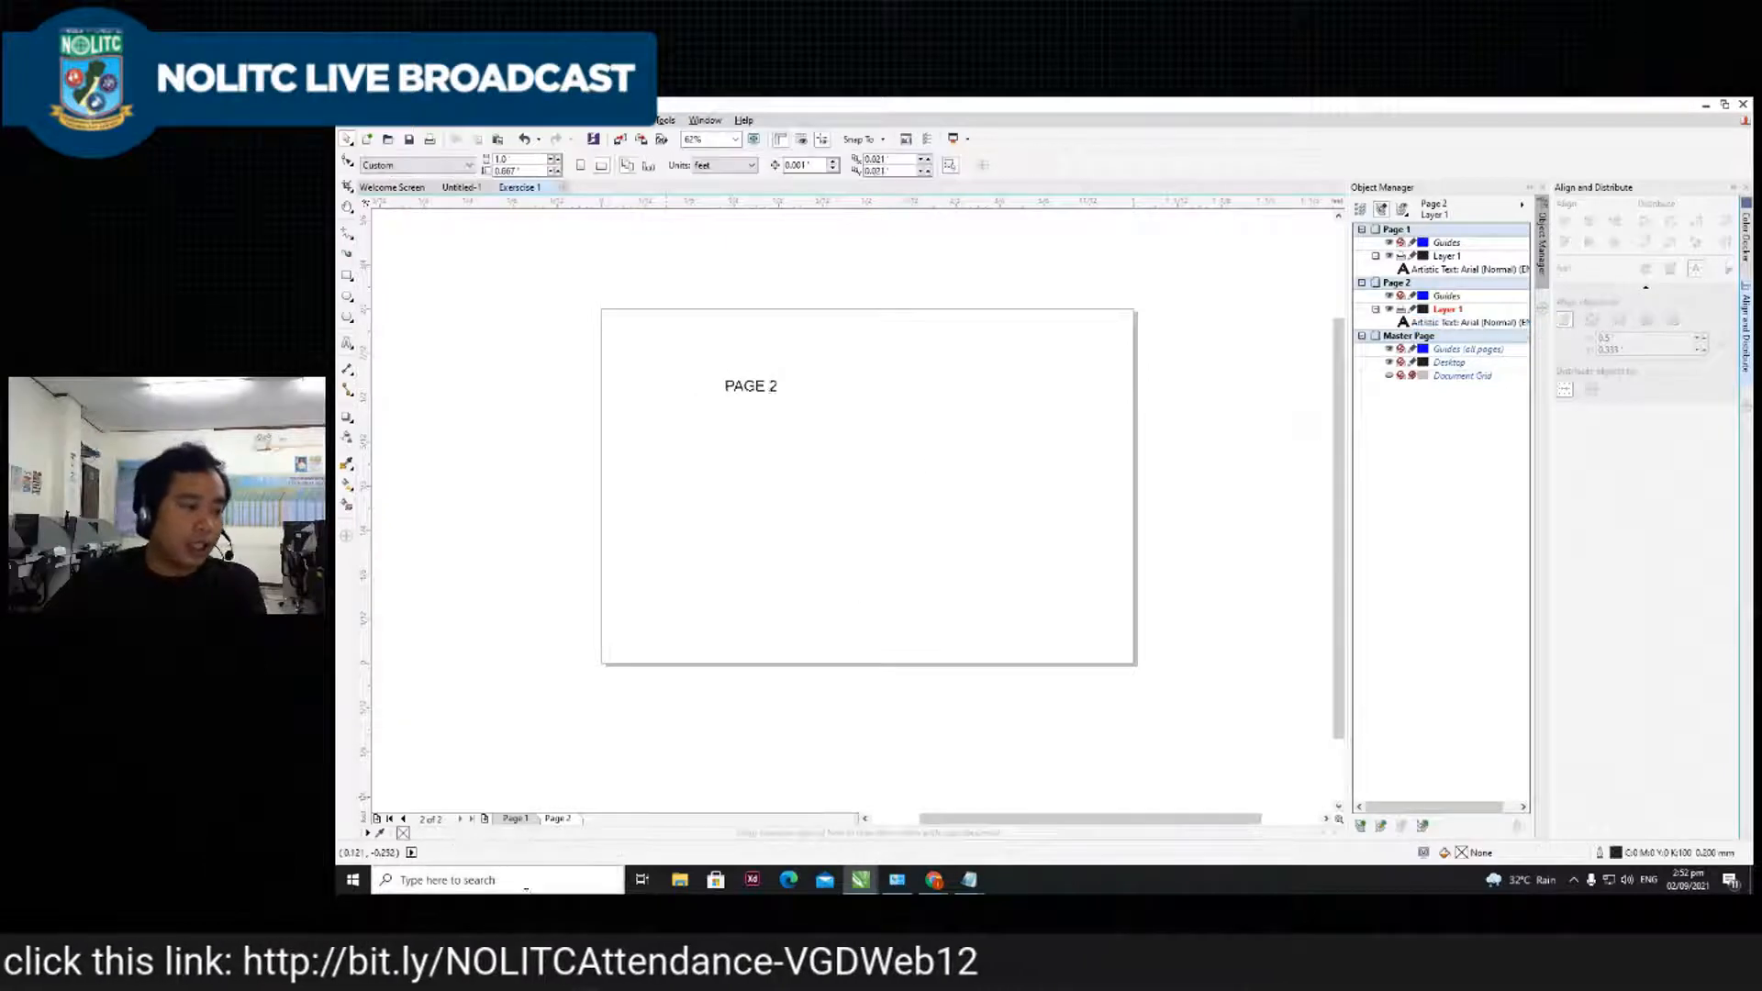
- Rename Page 1 as Header
{"action": "right_click", "coordinate": [518, 819]}
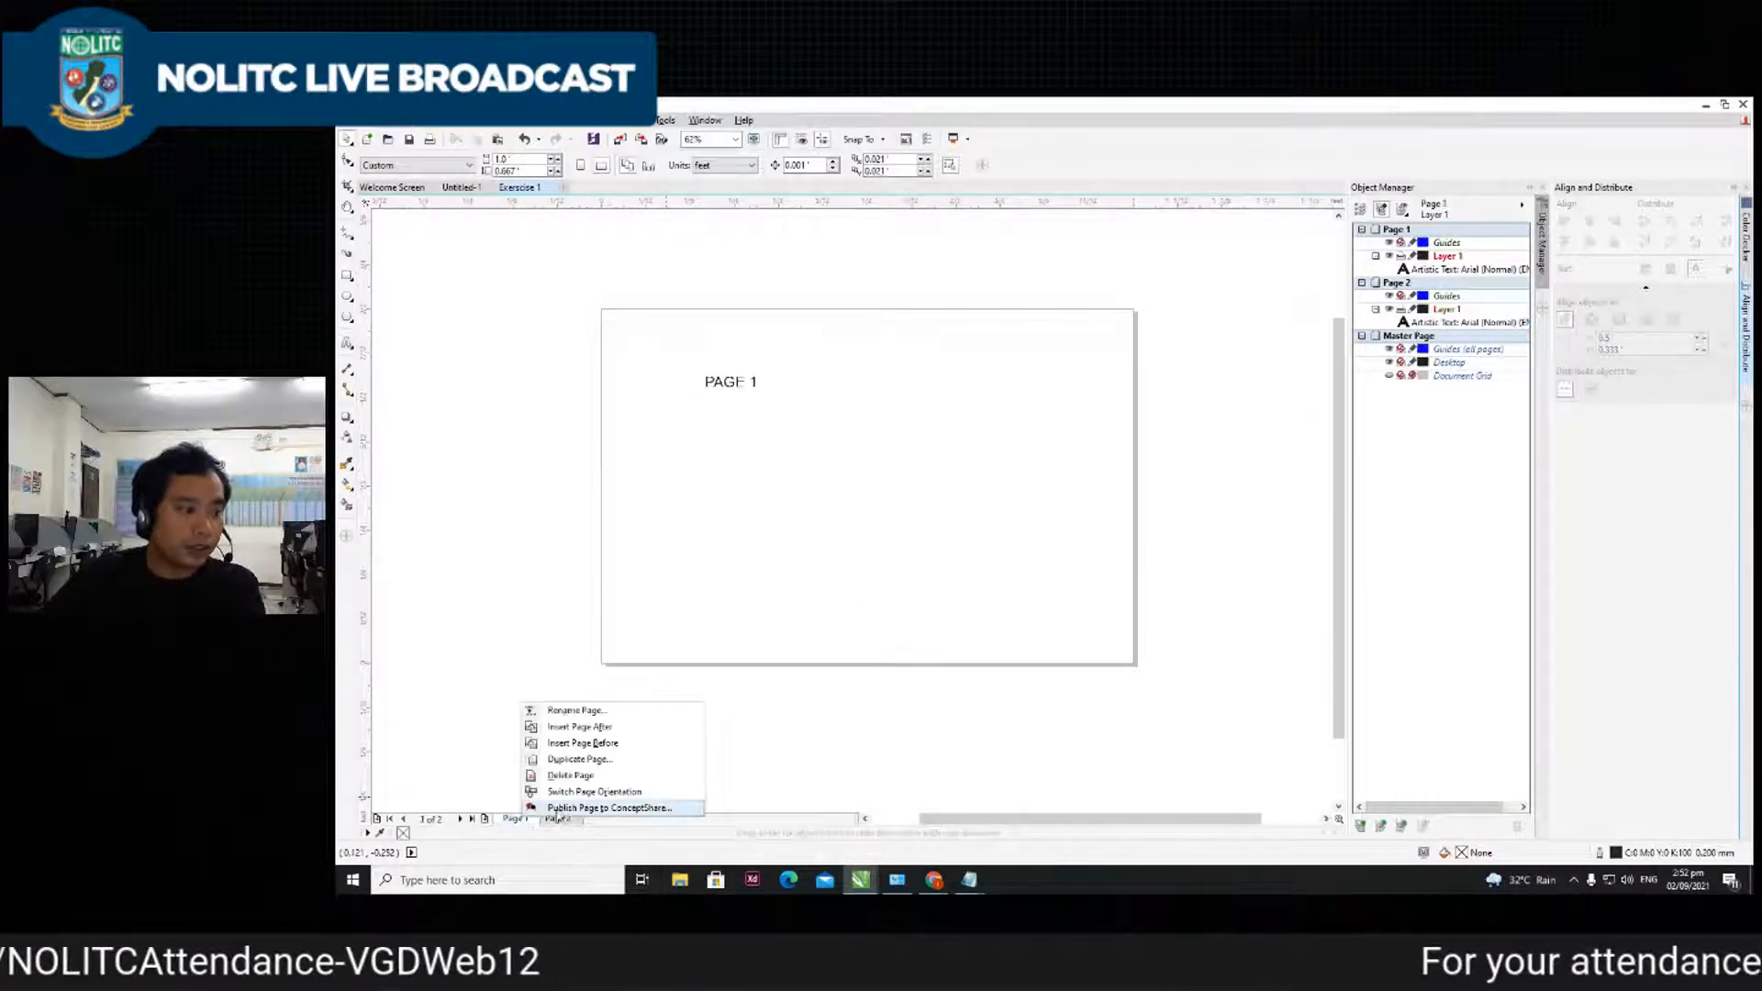
{"action": "left_click", "coordinate": [562, 712]}
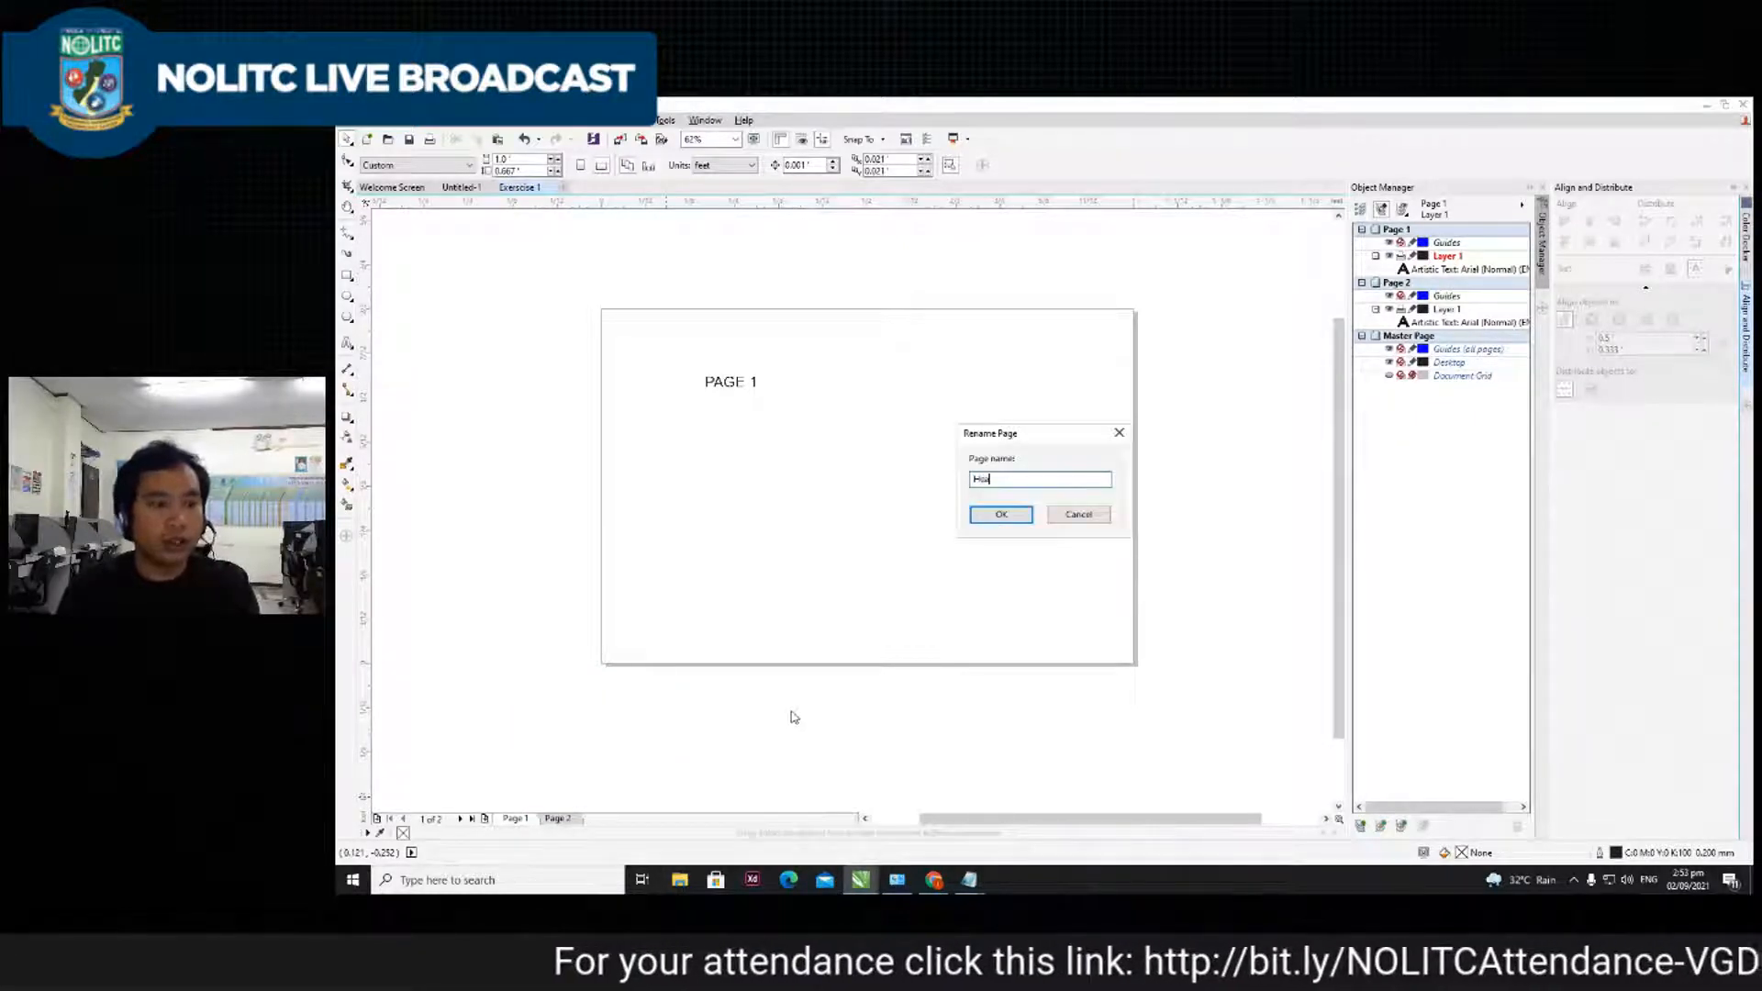
{"action": "left_click", "coordinate": [1019, 515]}
{"action": "right_click", "coordinate": [569, 817]}
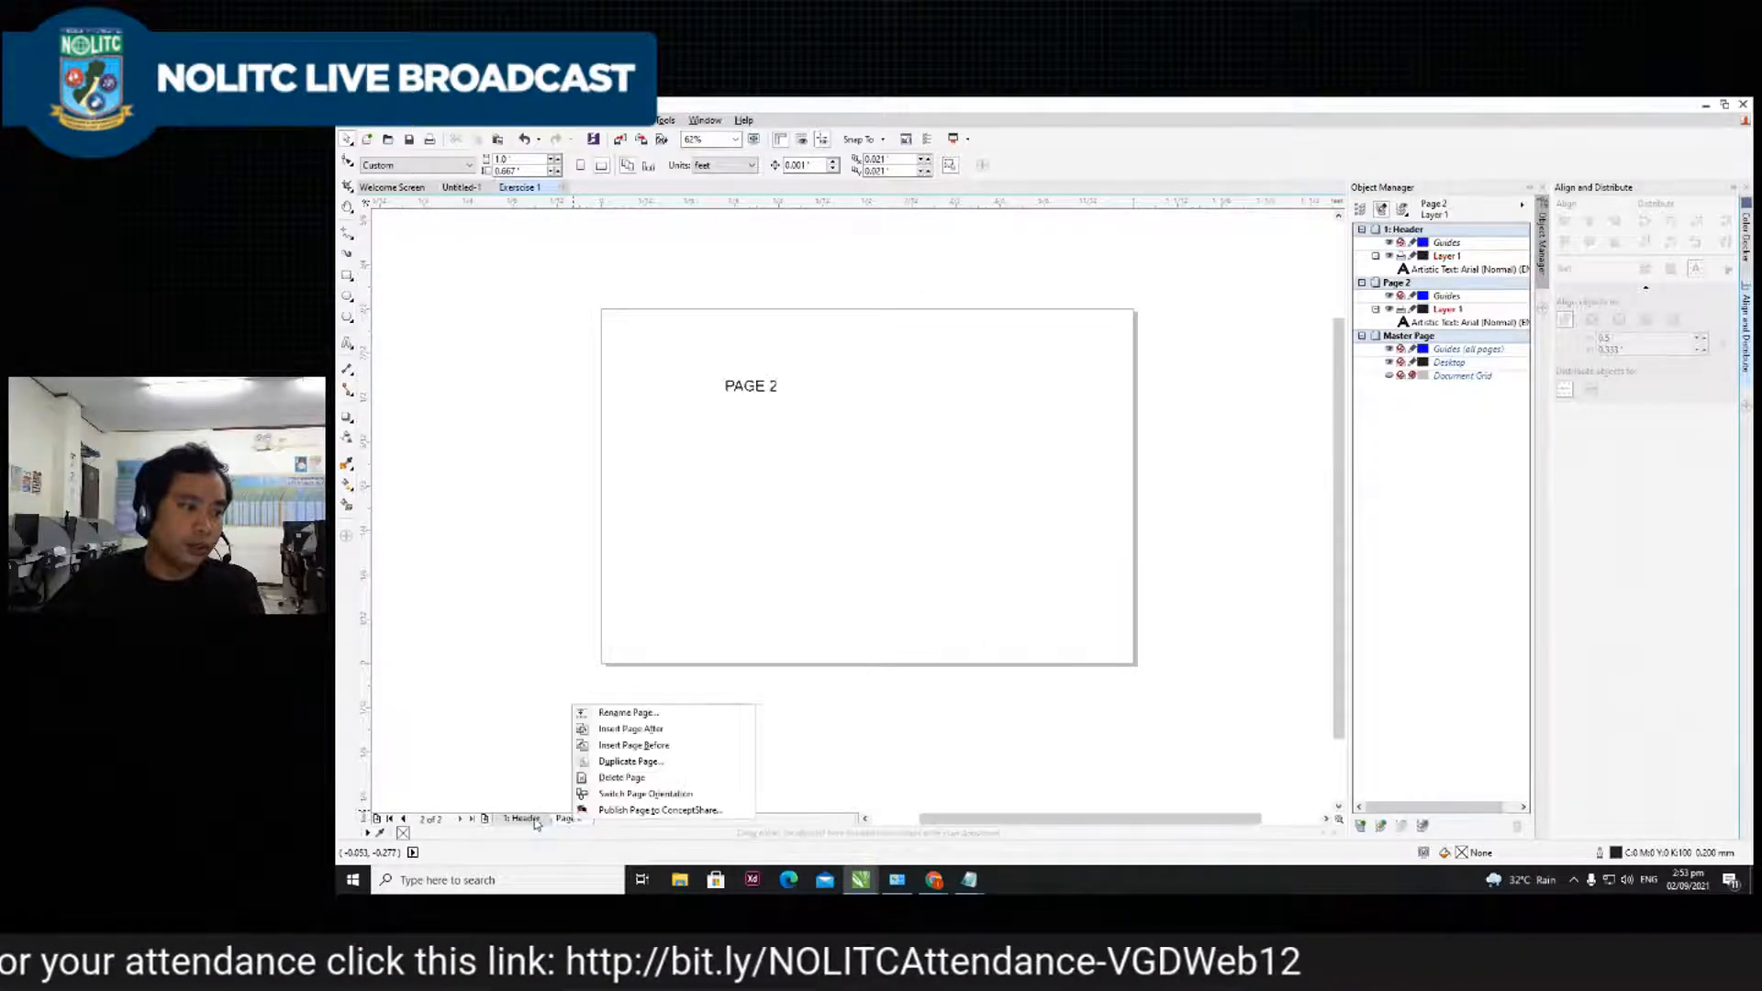
- Rename the Header page as Title
{"action": "right_click", "coordinate": [537, 822]}
{"action": "left_click", "coordinate": [592, 713]}
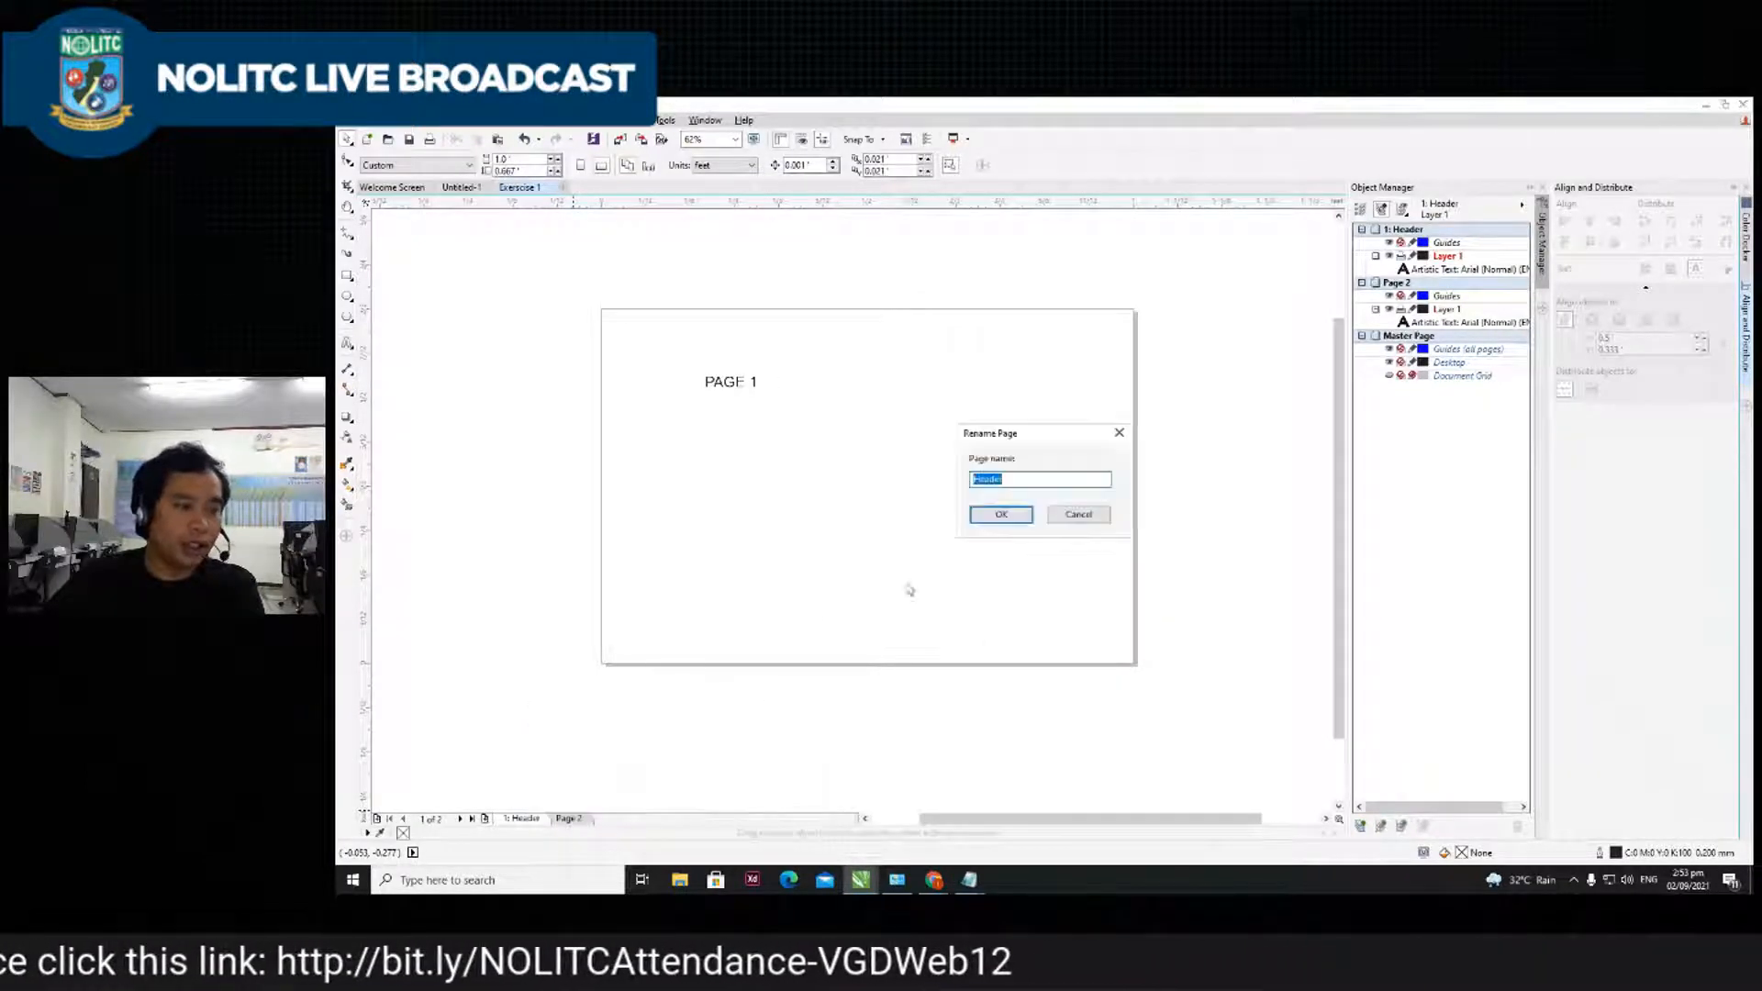
{"action": "type", "text": "1: T"}
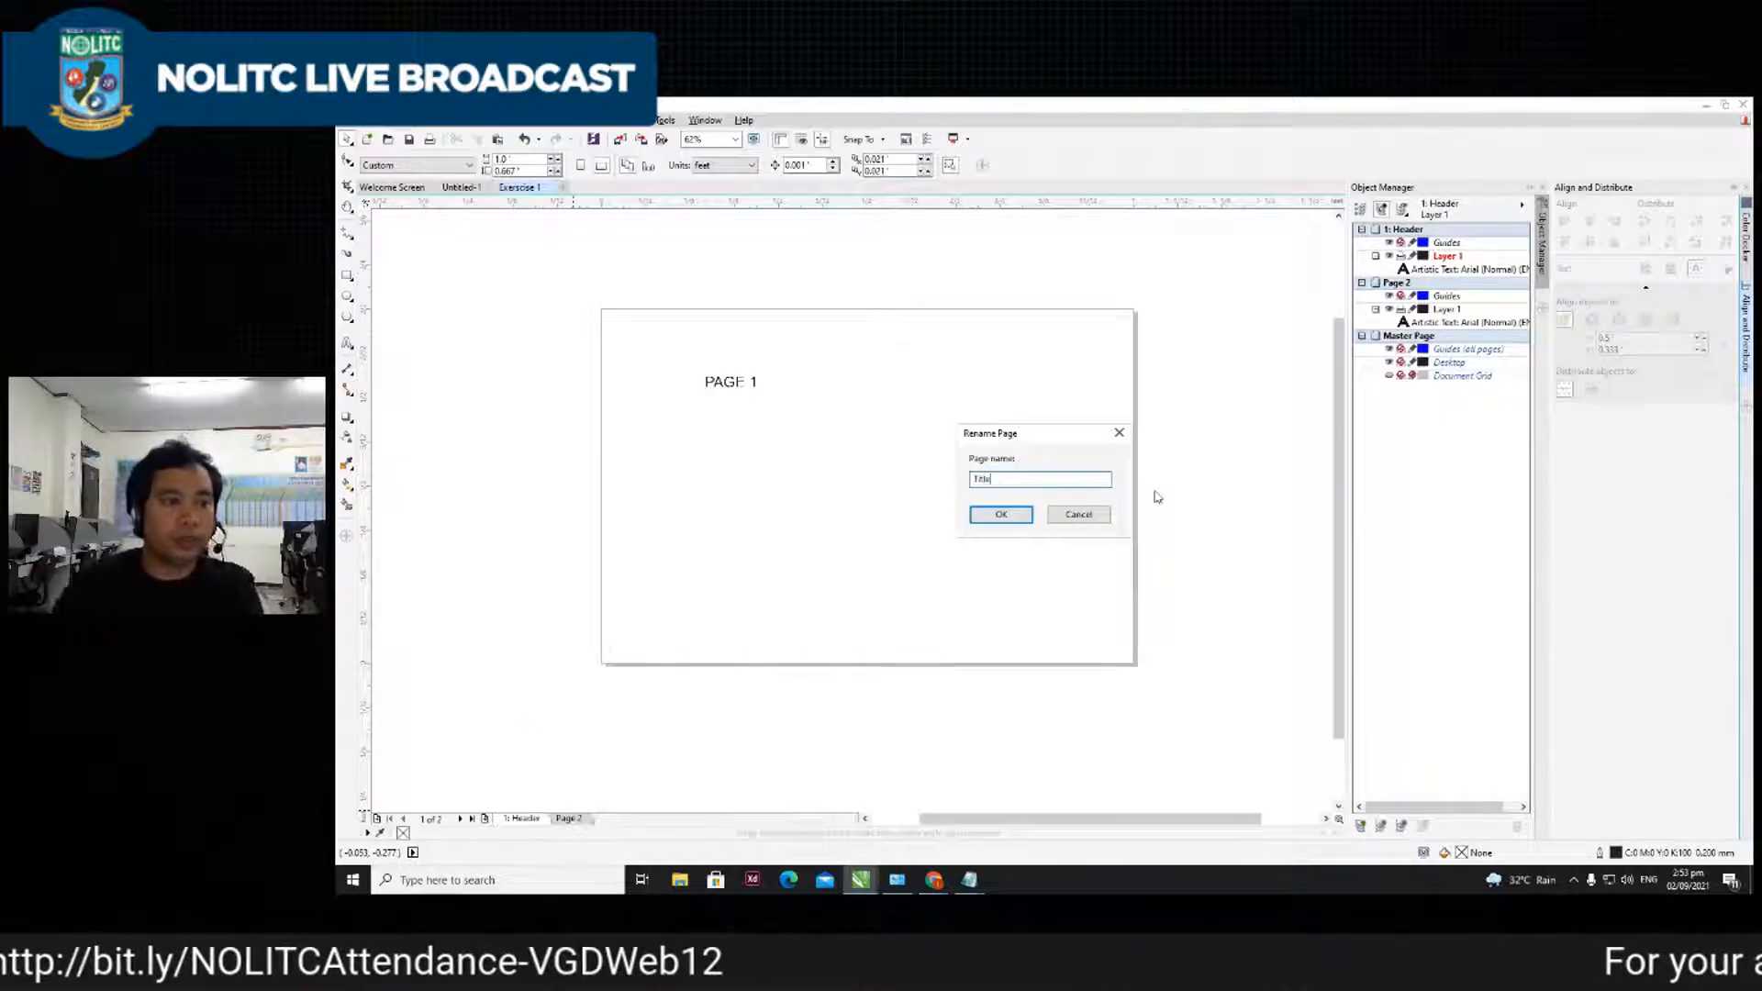
{"action": "type", "text": "itle"}
{"action": "left_click", "coordinate": [1018, 518]}
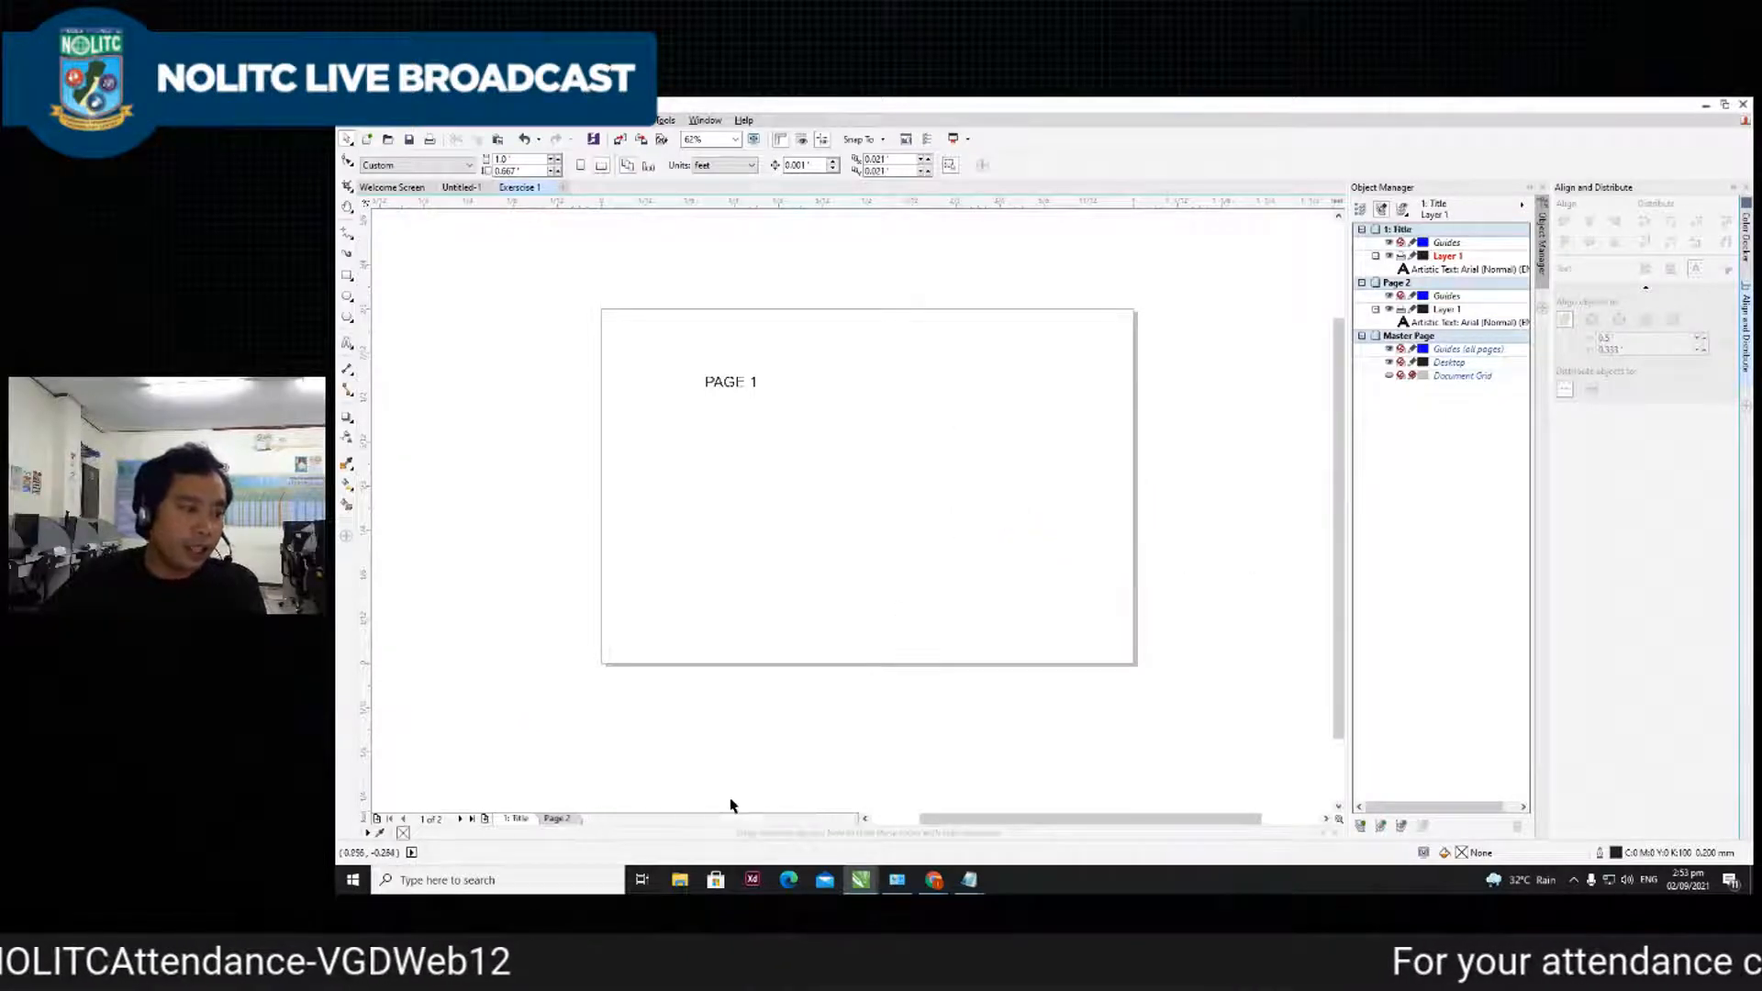
- Rename Page 2 as Table of Contents
{"action": "right_click", "coordinate": [555, 818]}
{"action": "left_click", "coordinate": [615, 712]}
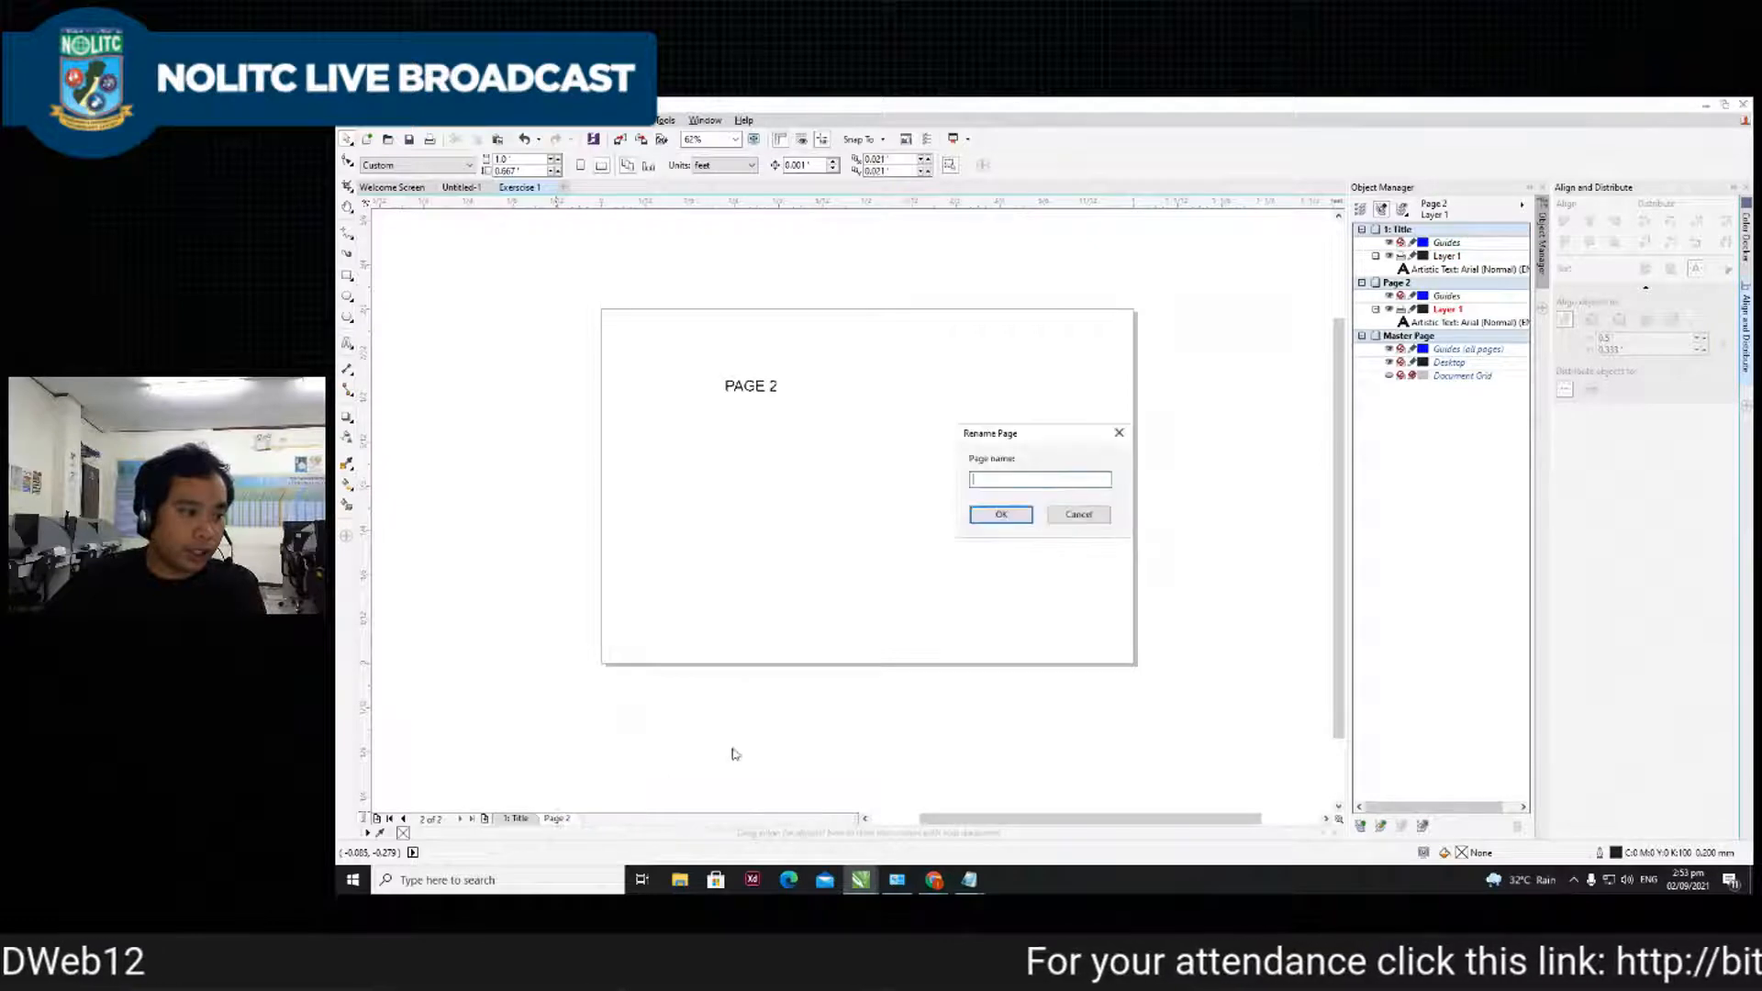
{"action": "type", "text": "2"}
{"action": "type", "text": "able of Co"}
{"action": "type", "text": "ntents"}
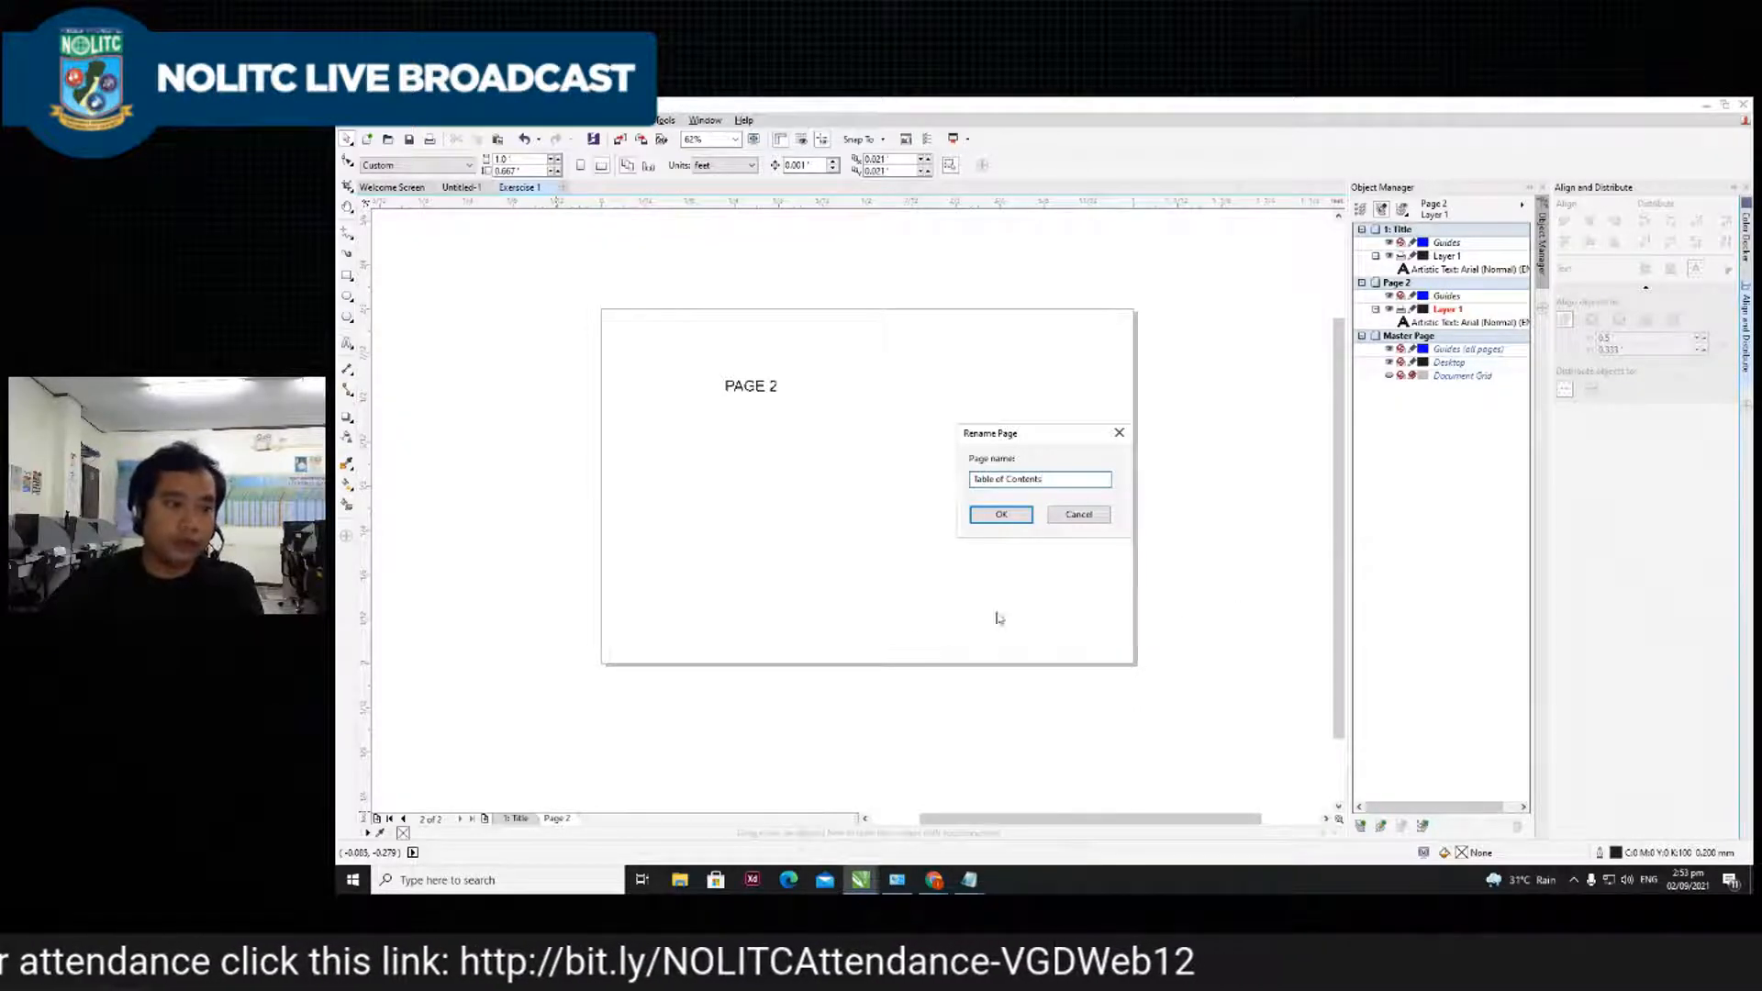
{"action": "left_click", "coordinate": [985, 516]}
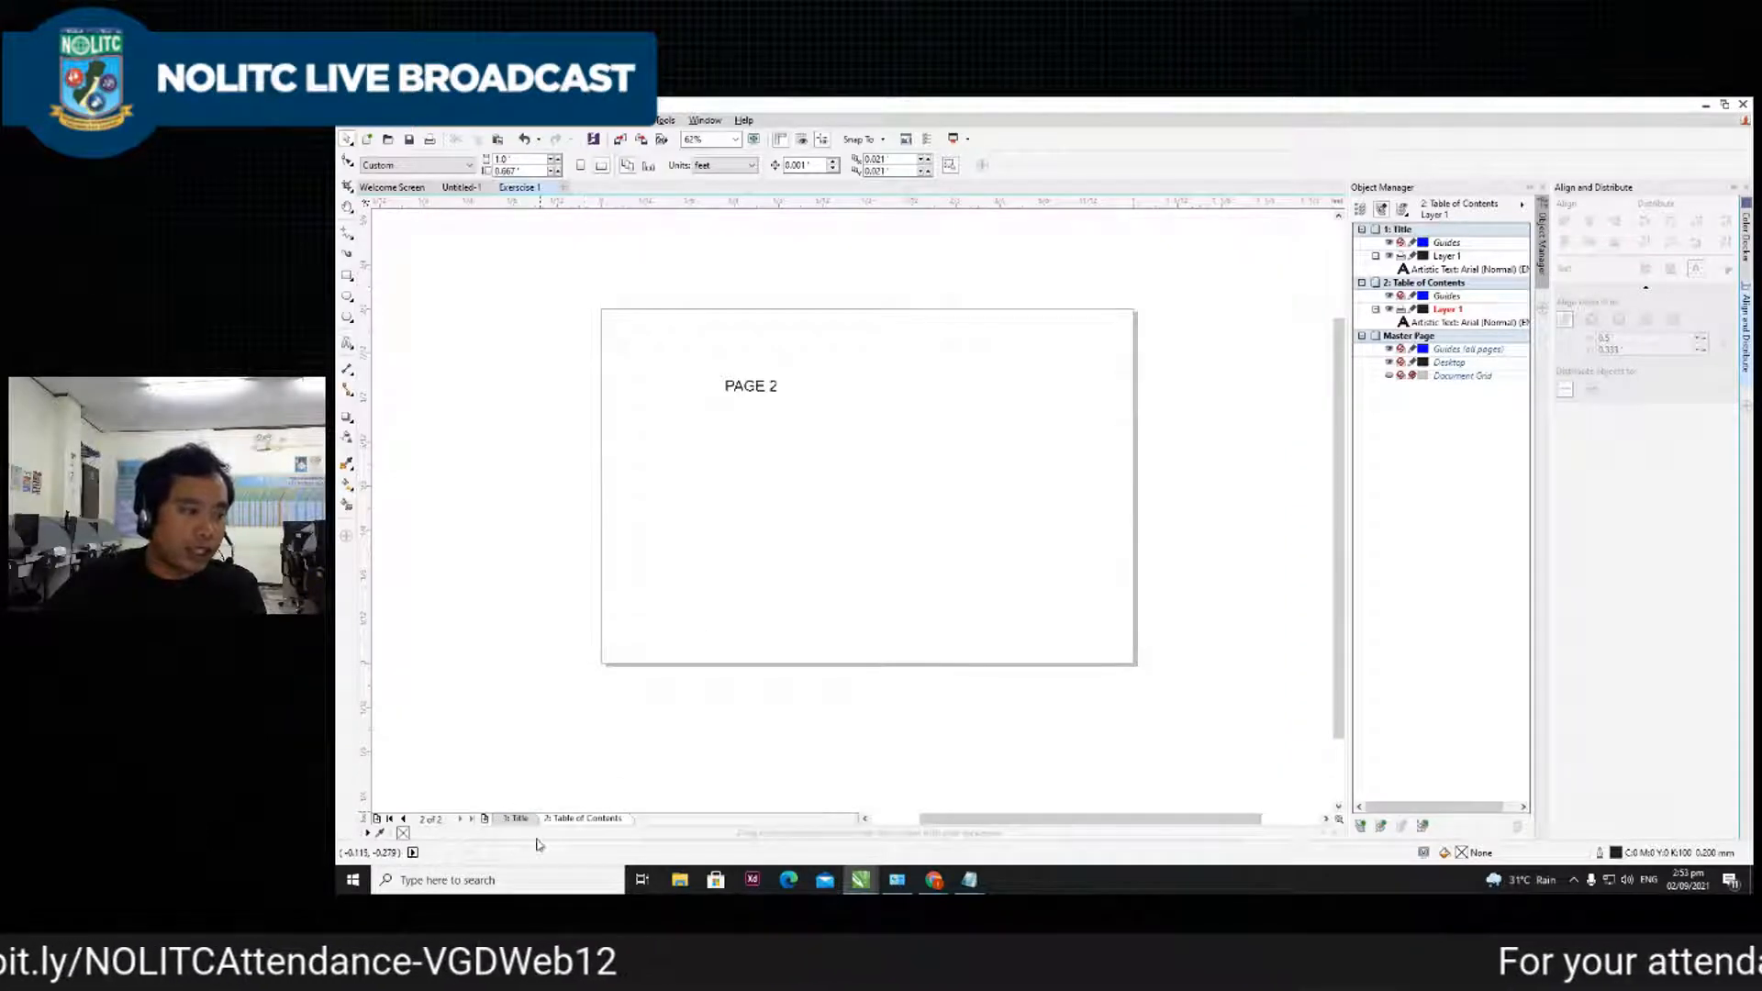
- Add a third page after Table of Contents and name it Acknowledgement
{"action": "left_click", "coordinate": [485, 819]}
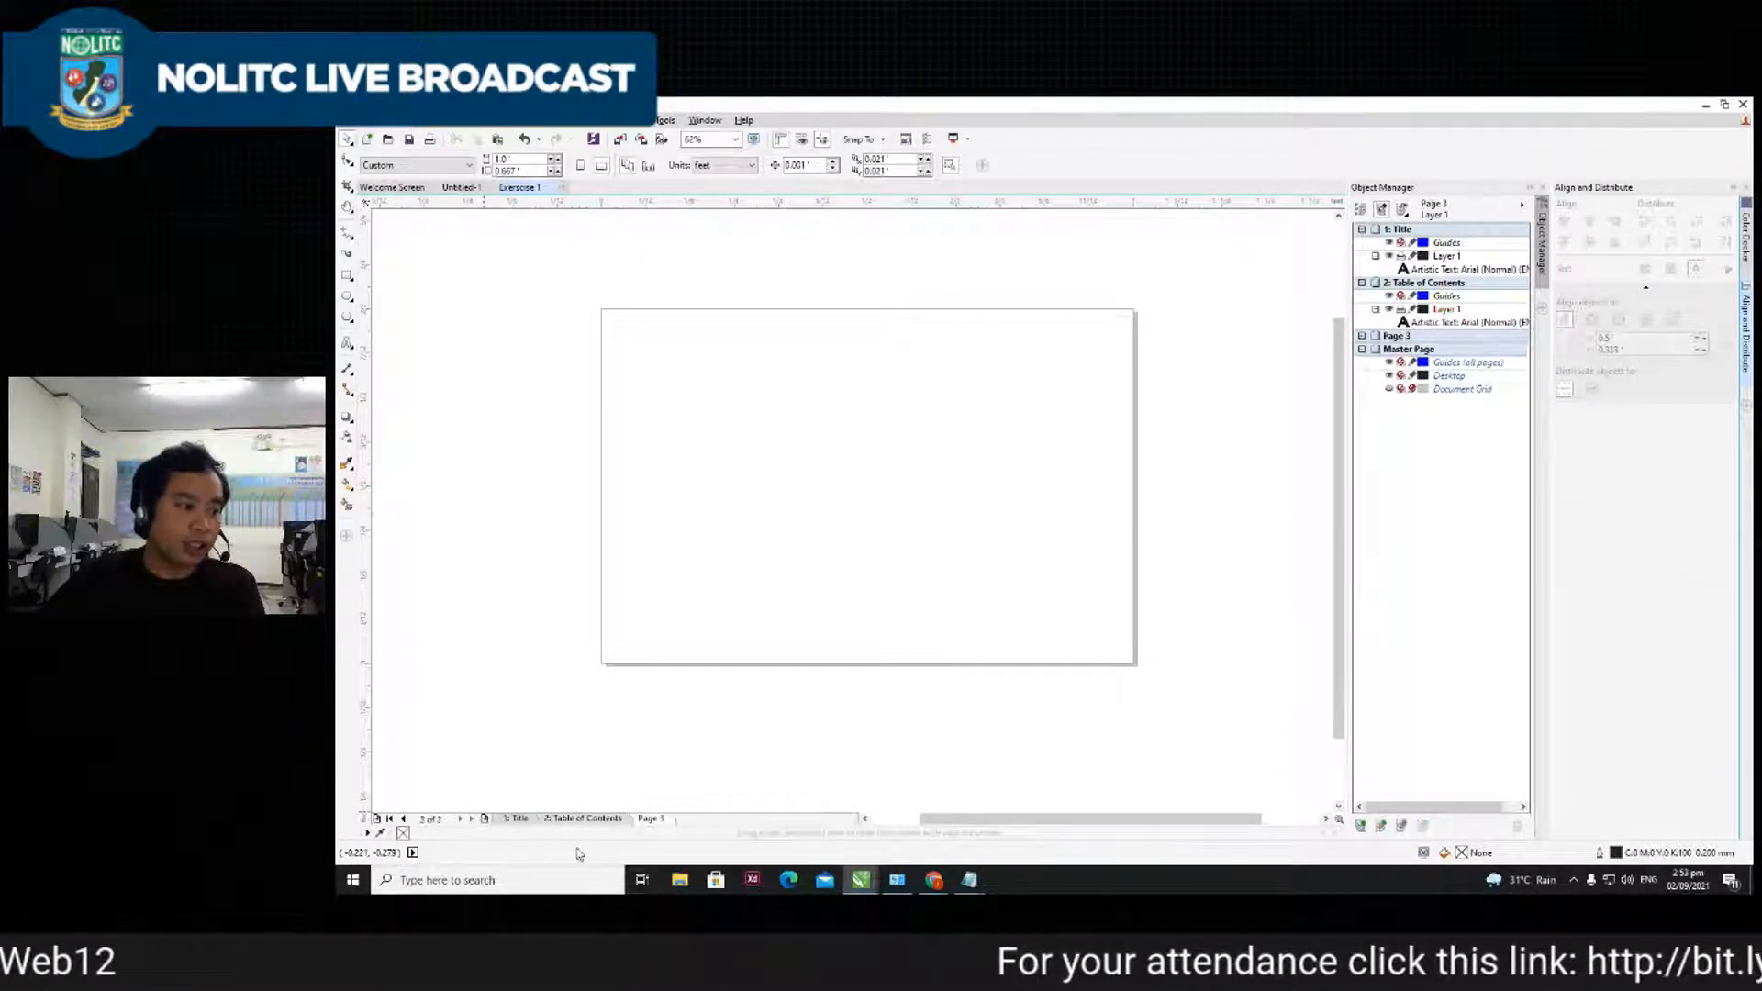
{"action": "right_click", "coordinate": [646, 822]}
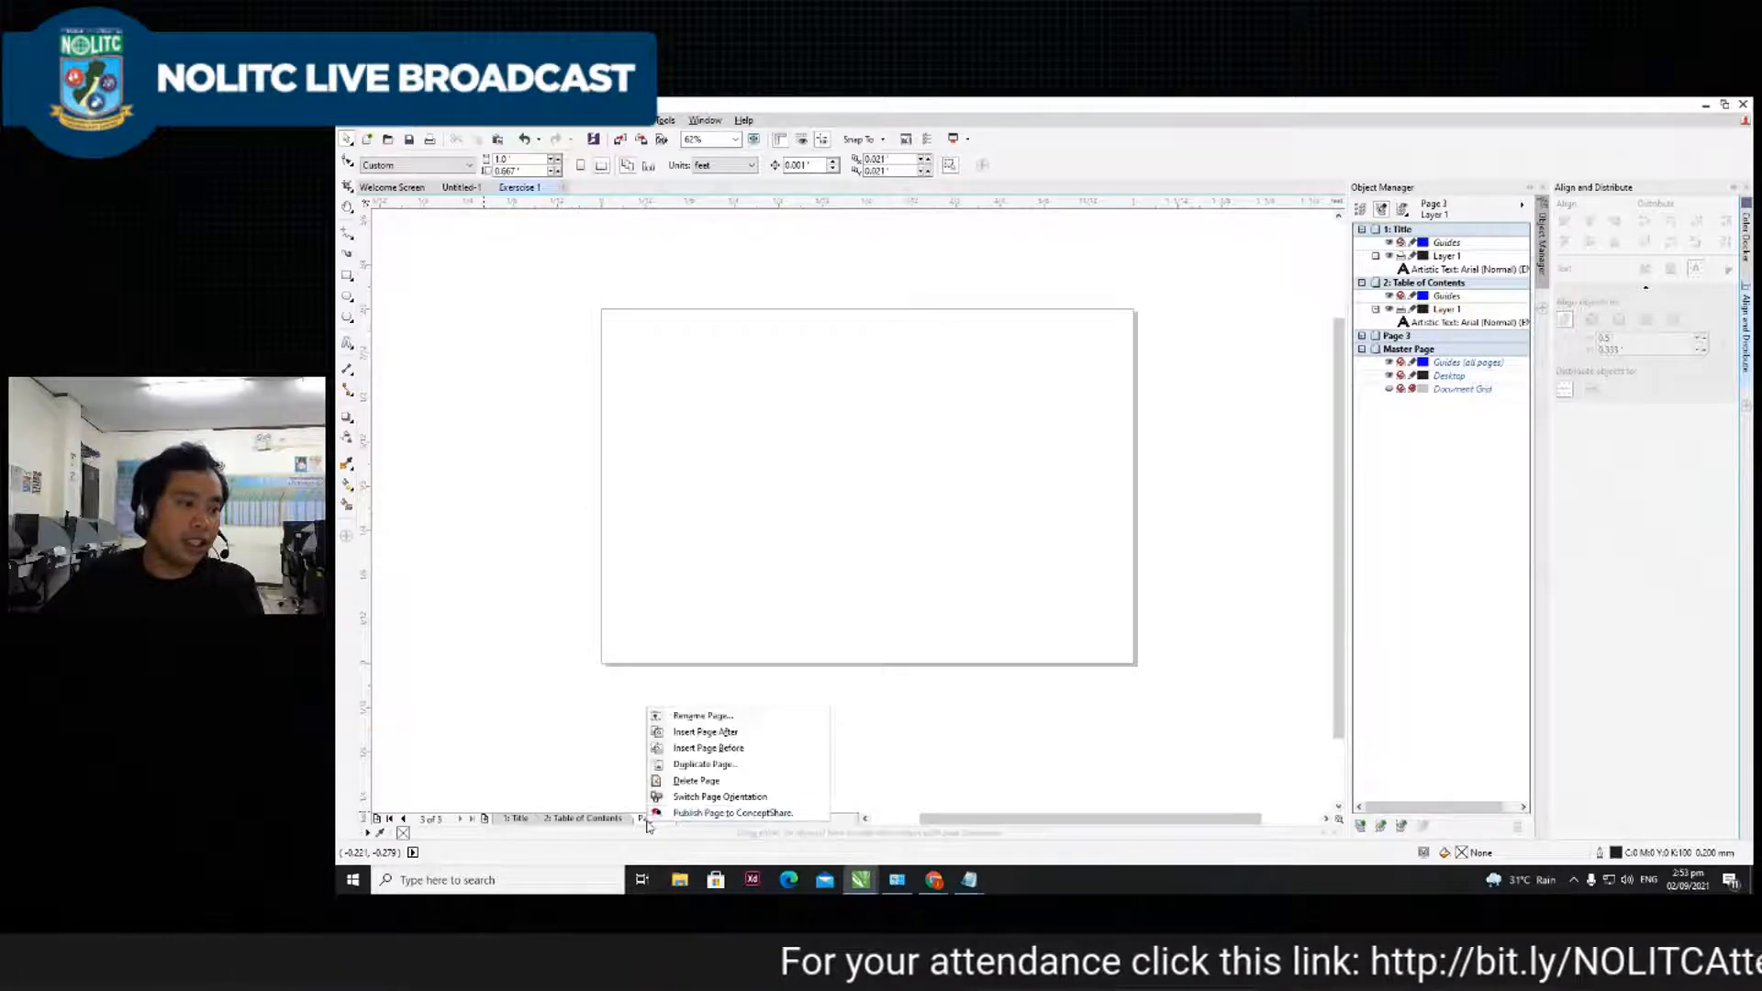
{"action": "left_click", "coordinate": [694, 723]}
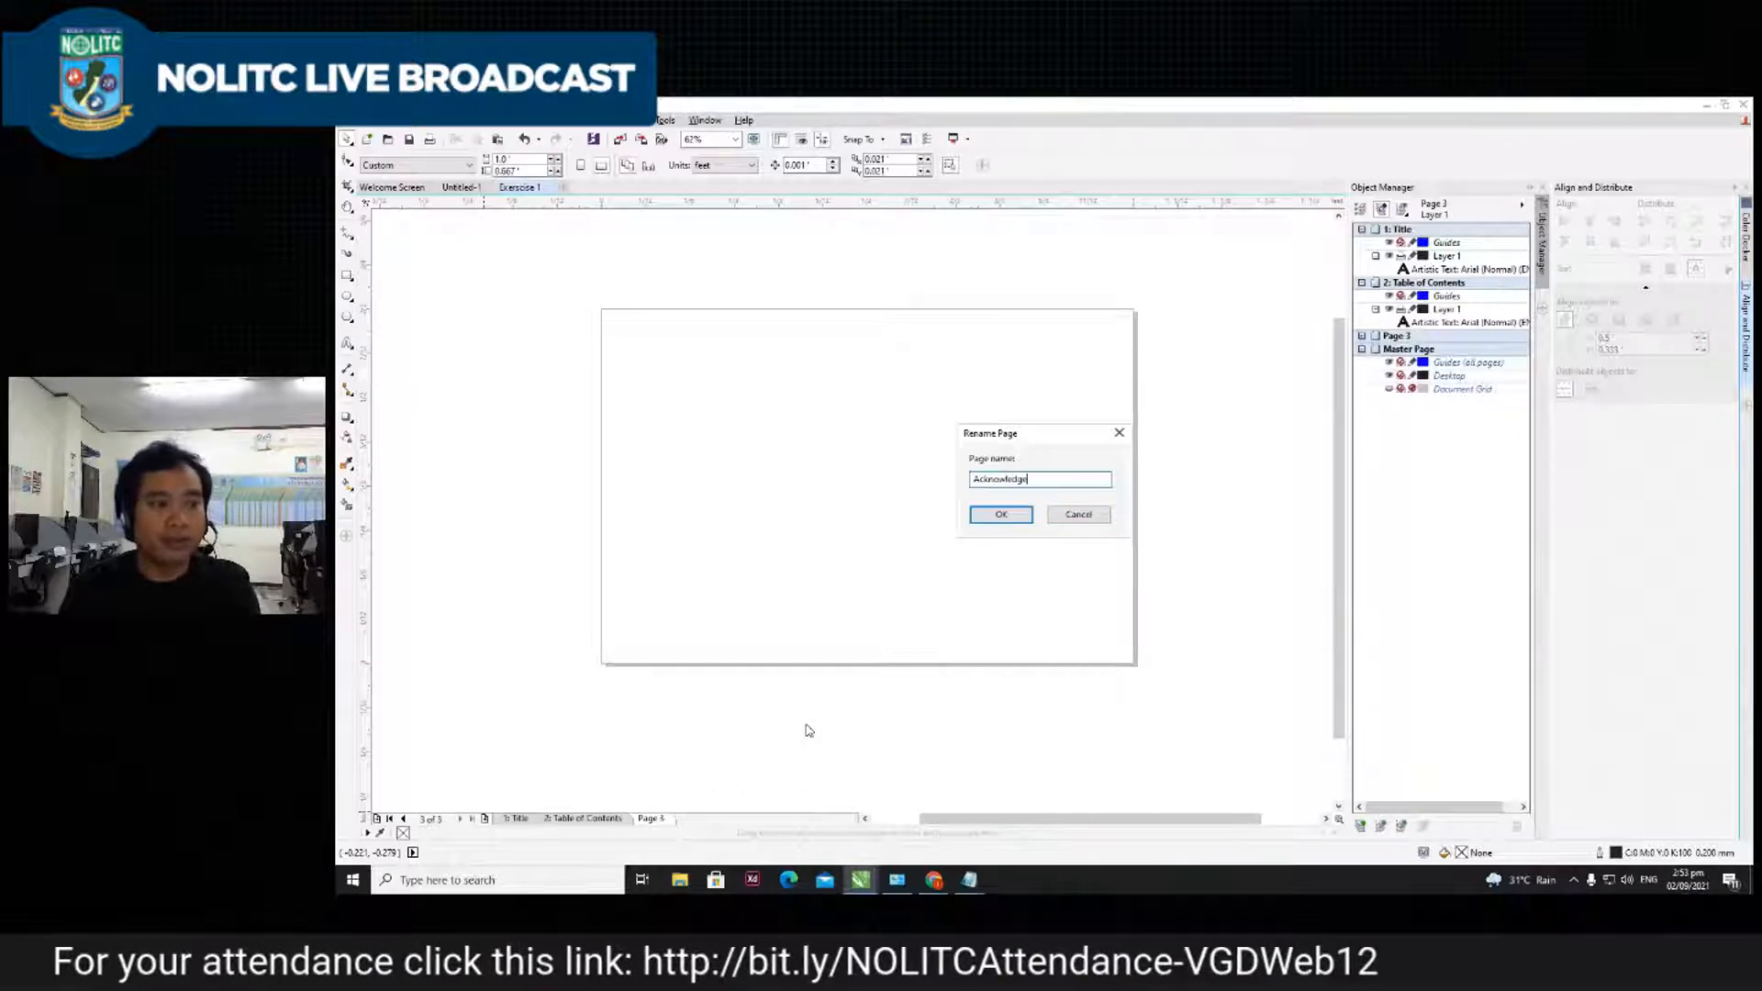
{"action": "left_click", "coordinate": [1008, 514]}
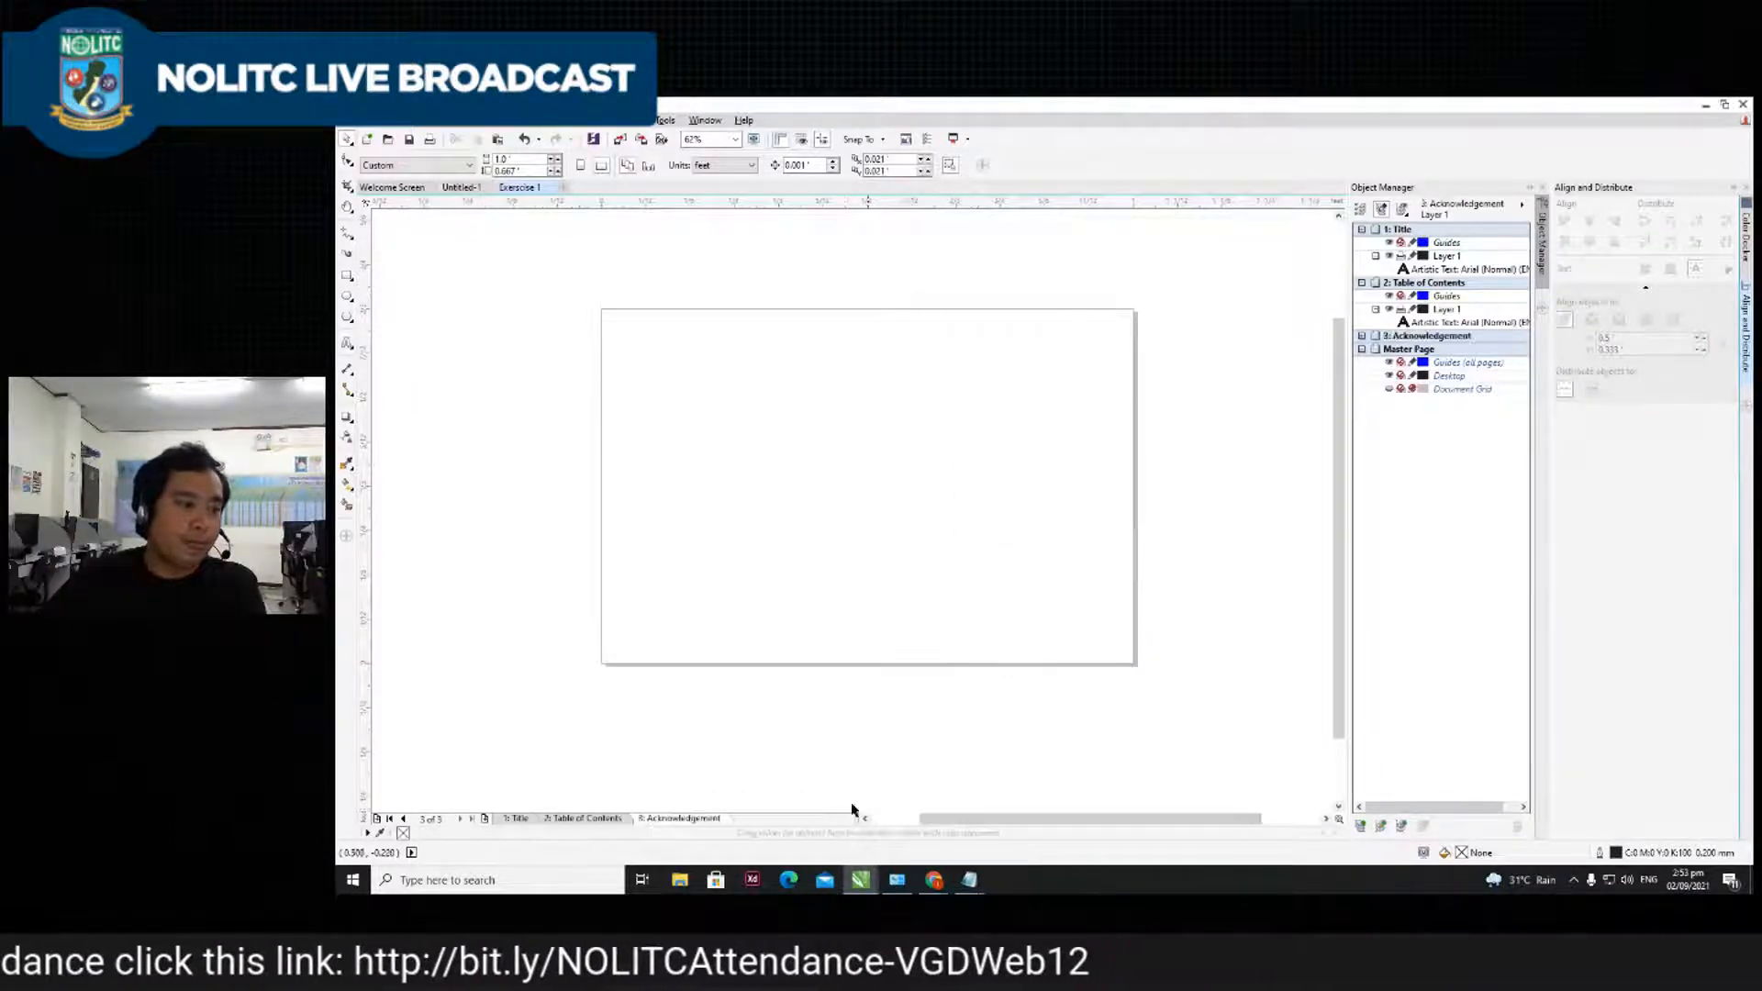
- Add a fourth page after Acknowledgement and name it Content
{"action": "left_click", "coordinate": [485, 819]}
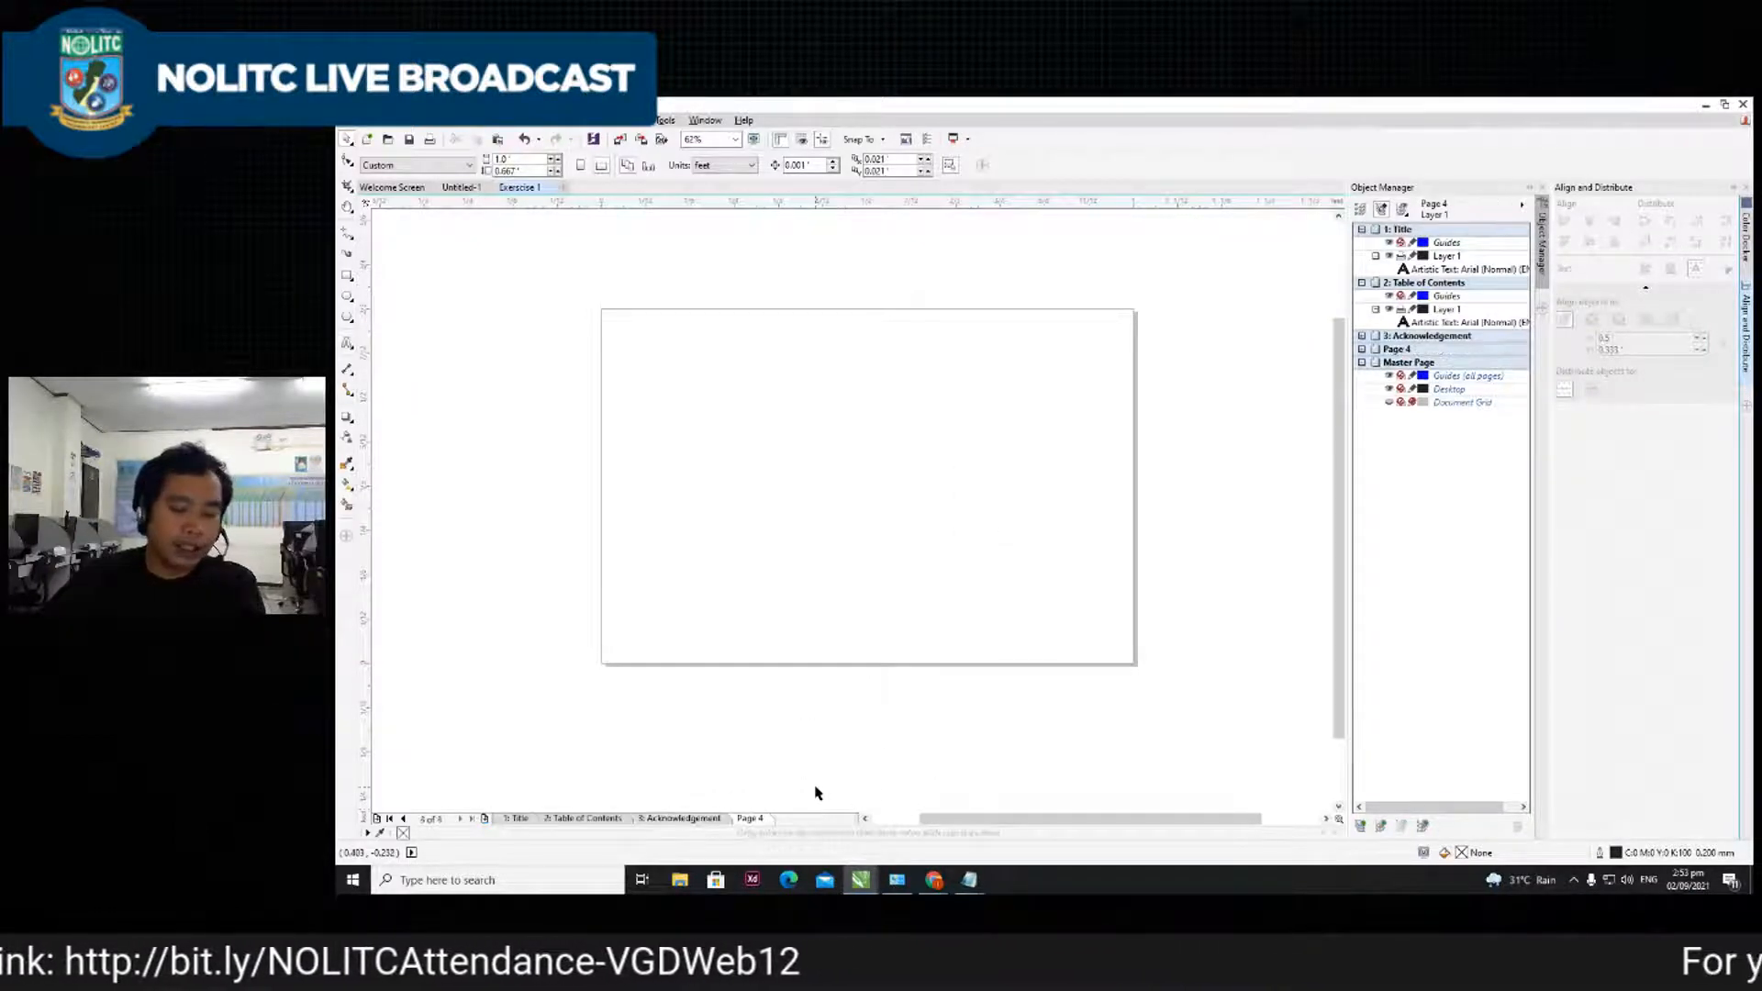
{"action": "key", "text": "n"}
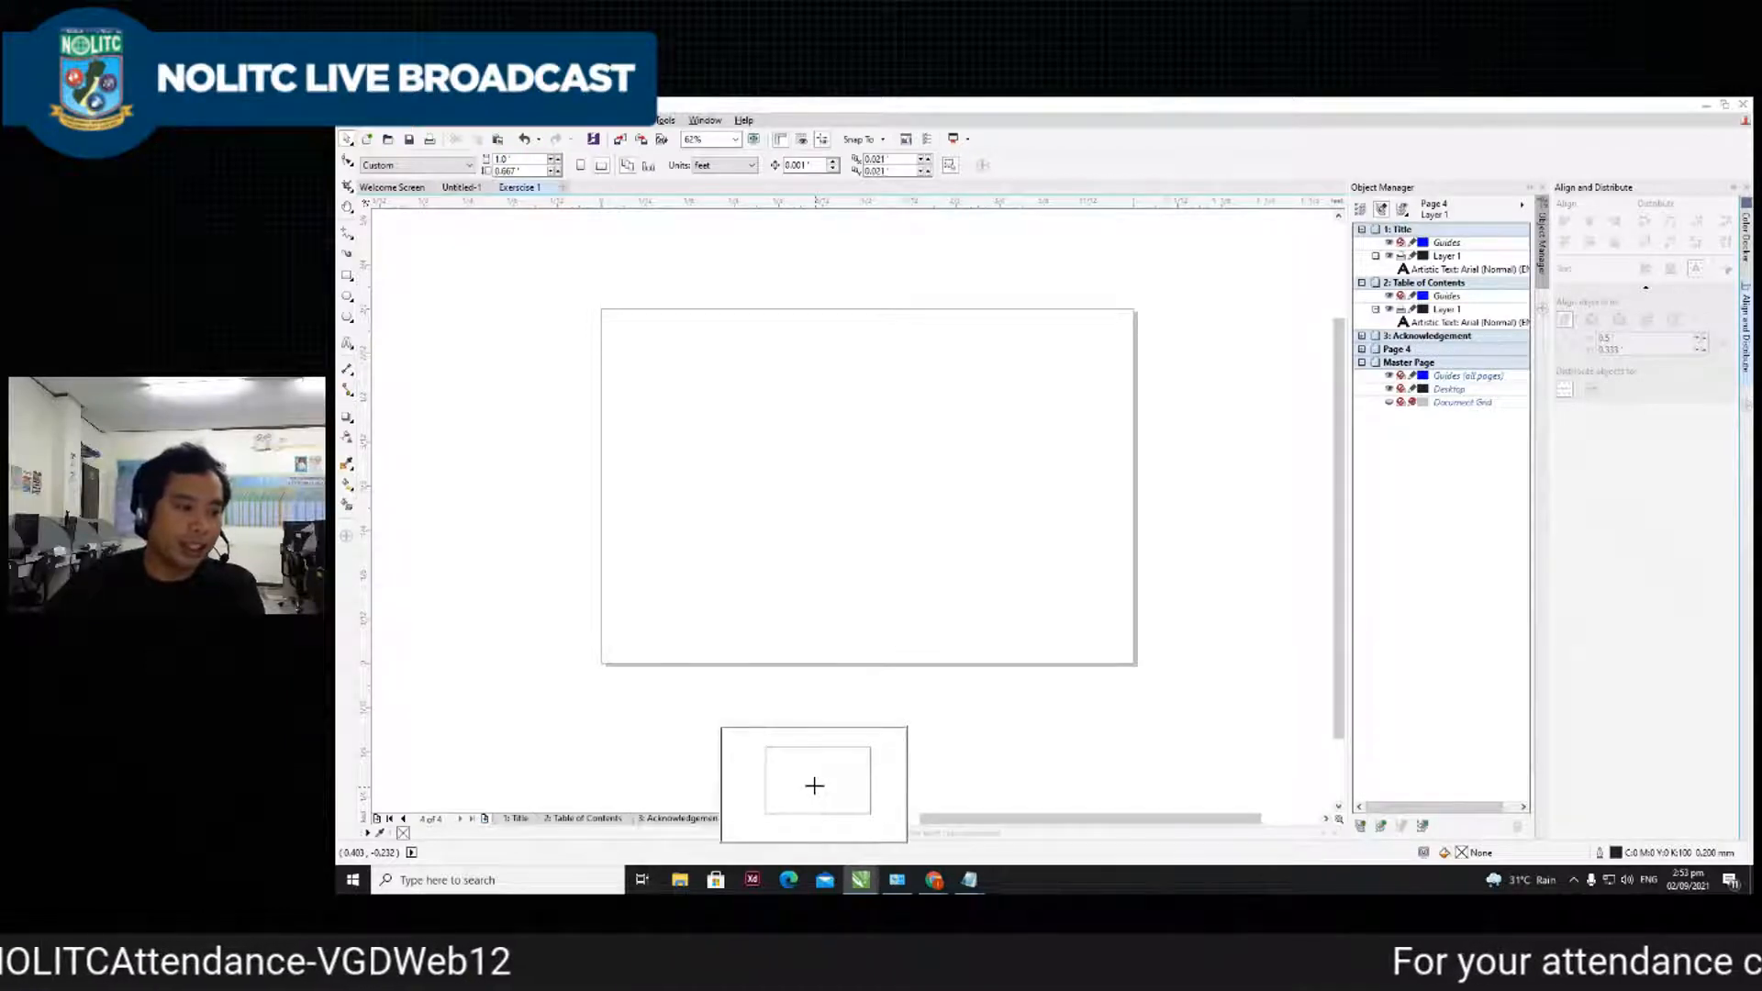
{"action": "left_click", "coordinate": [814, 787]}
{"action": "right_click", "coordinate": [758, 820]}
{"action": "left_click", "coordinate": [791, 712]}
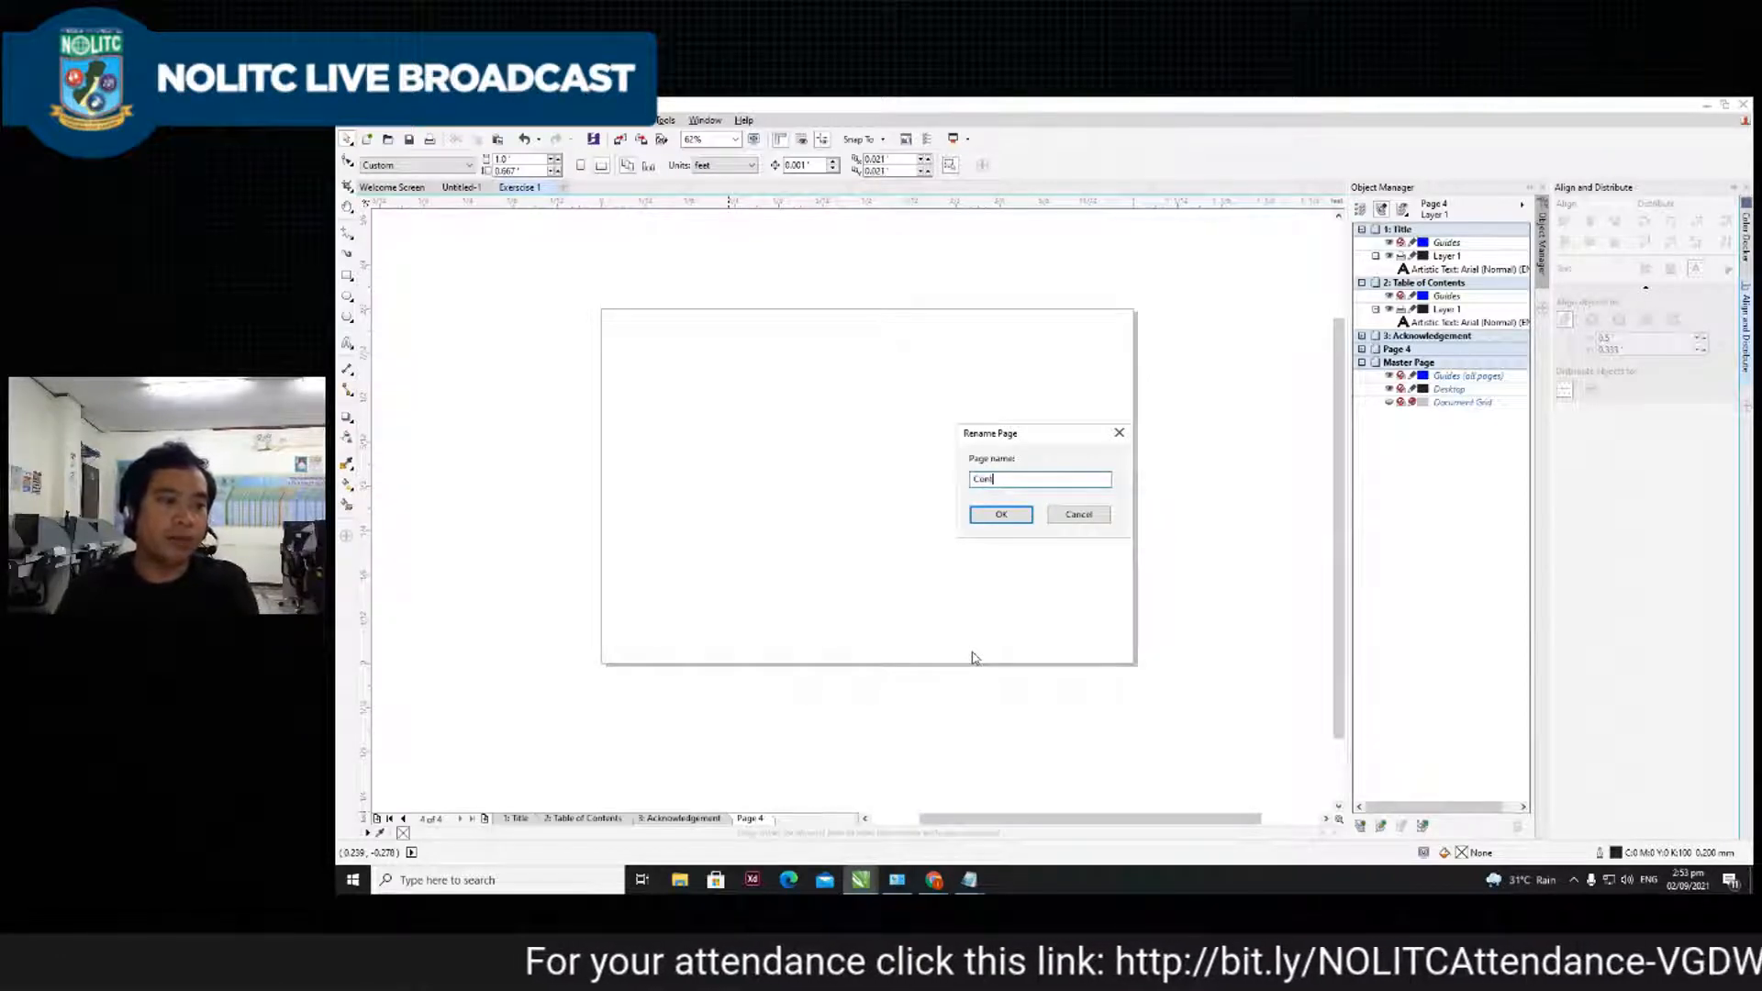
{"action": "left_click", "coordinate": [1001, 514]}
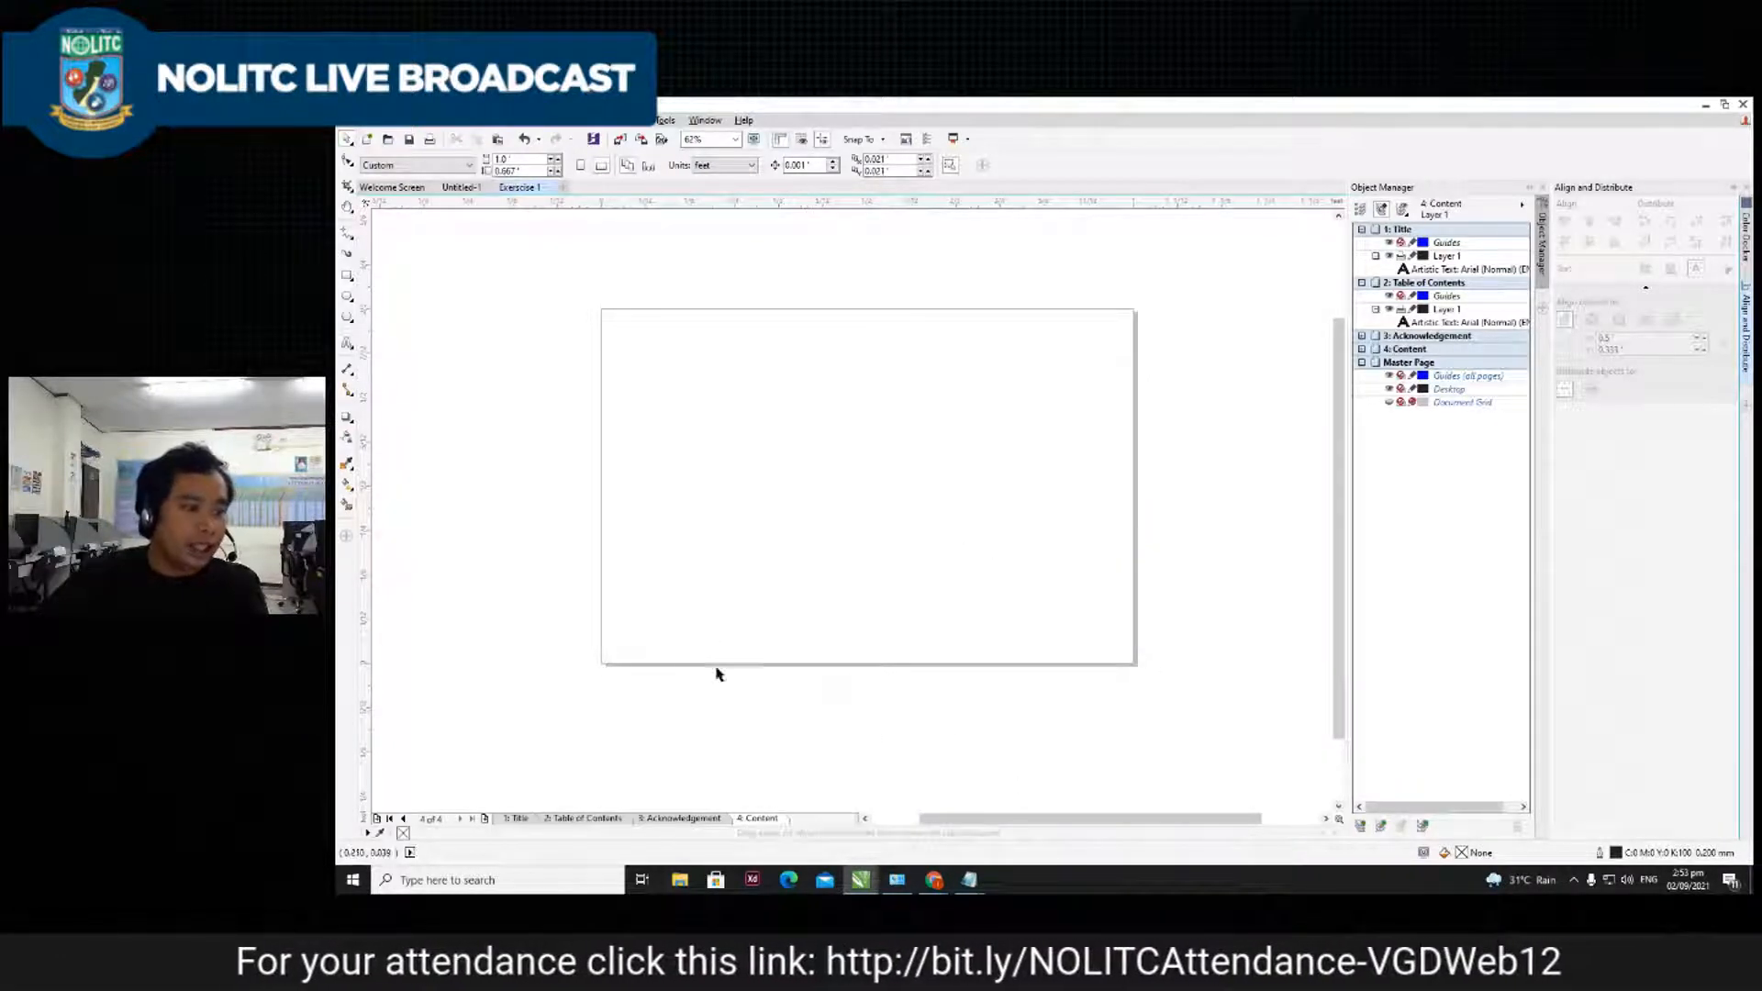
- Reorder the pages so that Acknowledgement comes first and Title follows Table of Contents
{"action": "left_click_drag", "start_coordinate": [518, 821], "coordinate": [558, 783]}
{"action": "scroll", "coordinate": [725, 578], "scroll_direction": "up", "scroll_amount": 4}
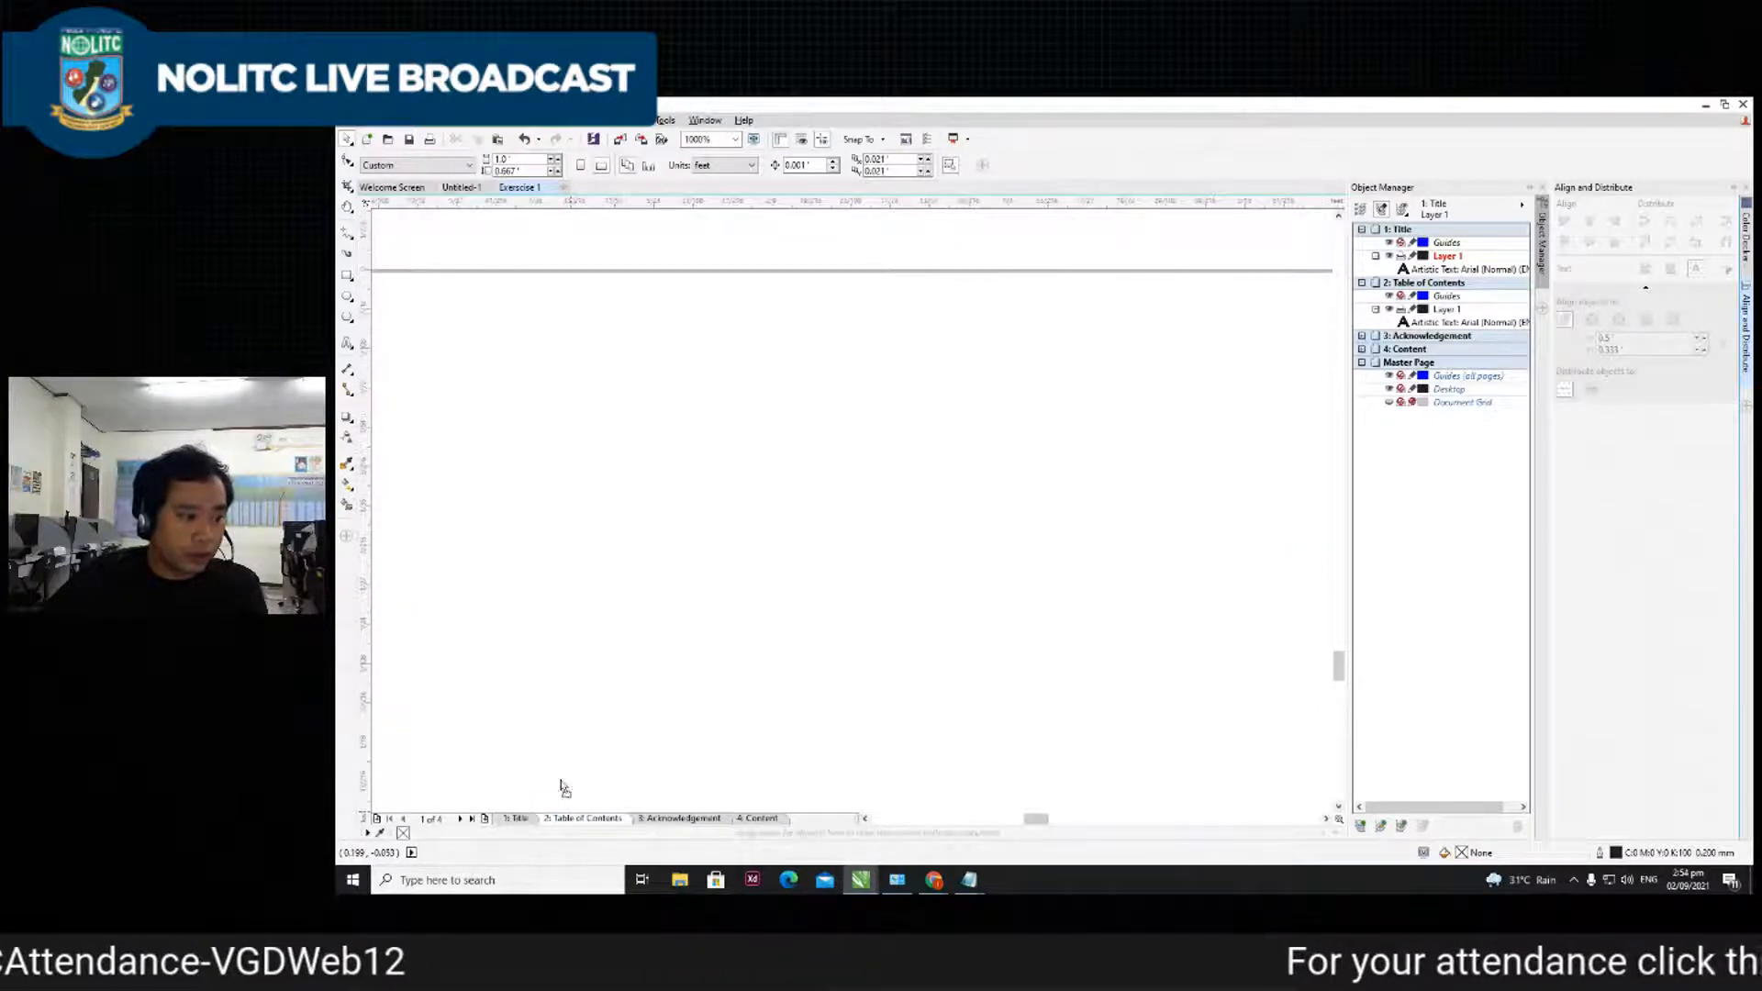
{"action": "scroll", "coordinate": [661, 641], "scroll_direction": "up", "scroll_amount": 5}
{"action": "scroll", "coordinate": [643, 606], "scroll_direction": "down", "scroll_amount": 11}
{"action": "scroll", "coordinate": [591, 549], "scroll_direction": "up", "scroll_amount": 2}
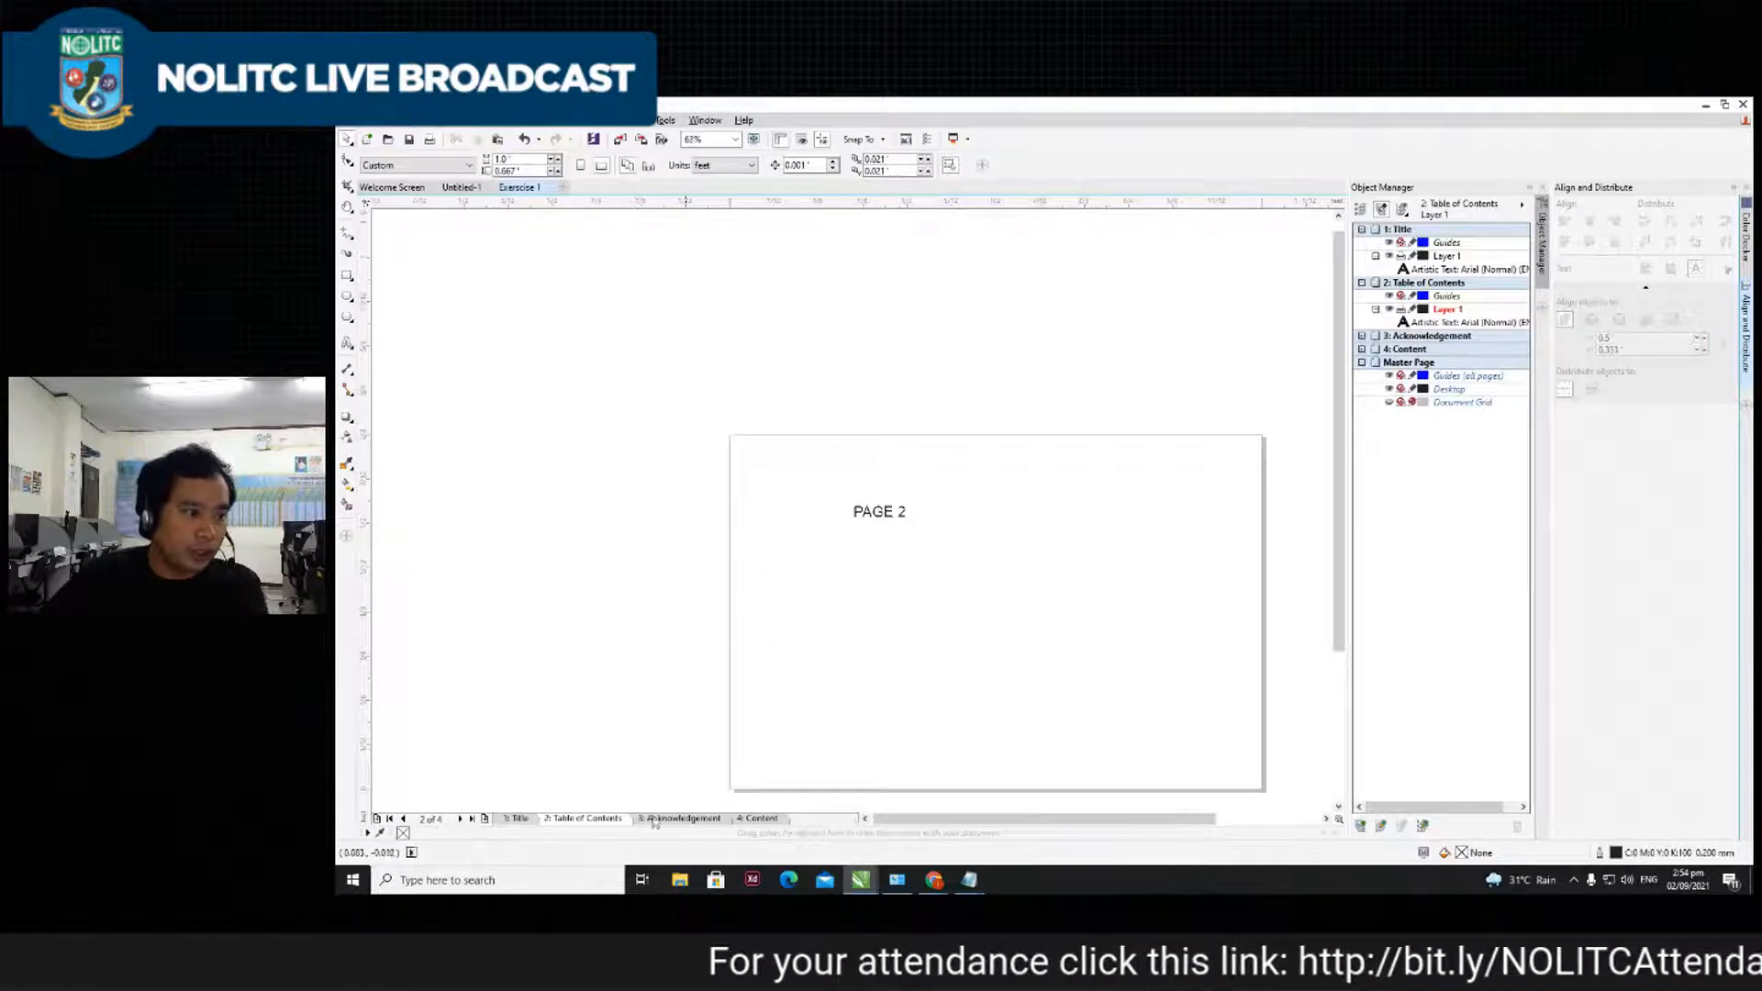
{"action": "left_click", "coordinate": [687, 819]}
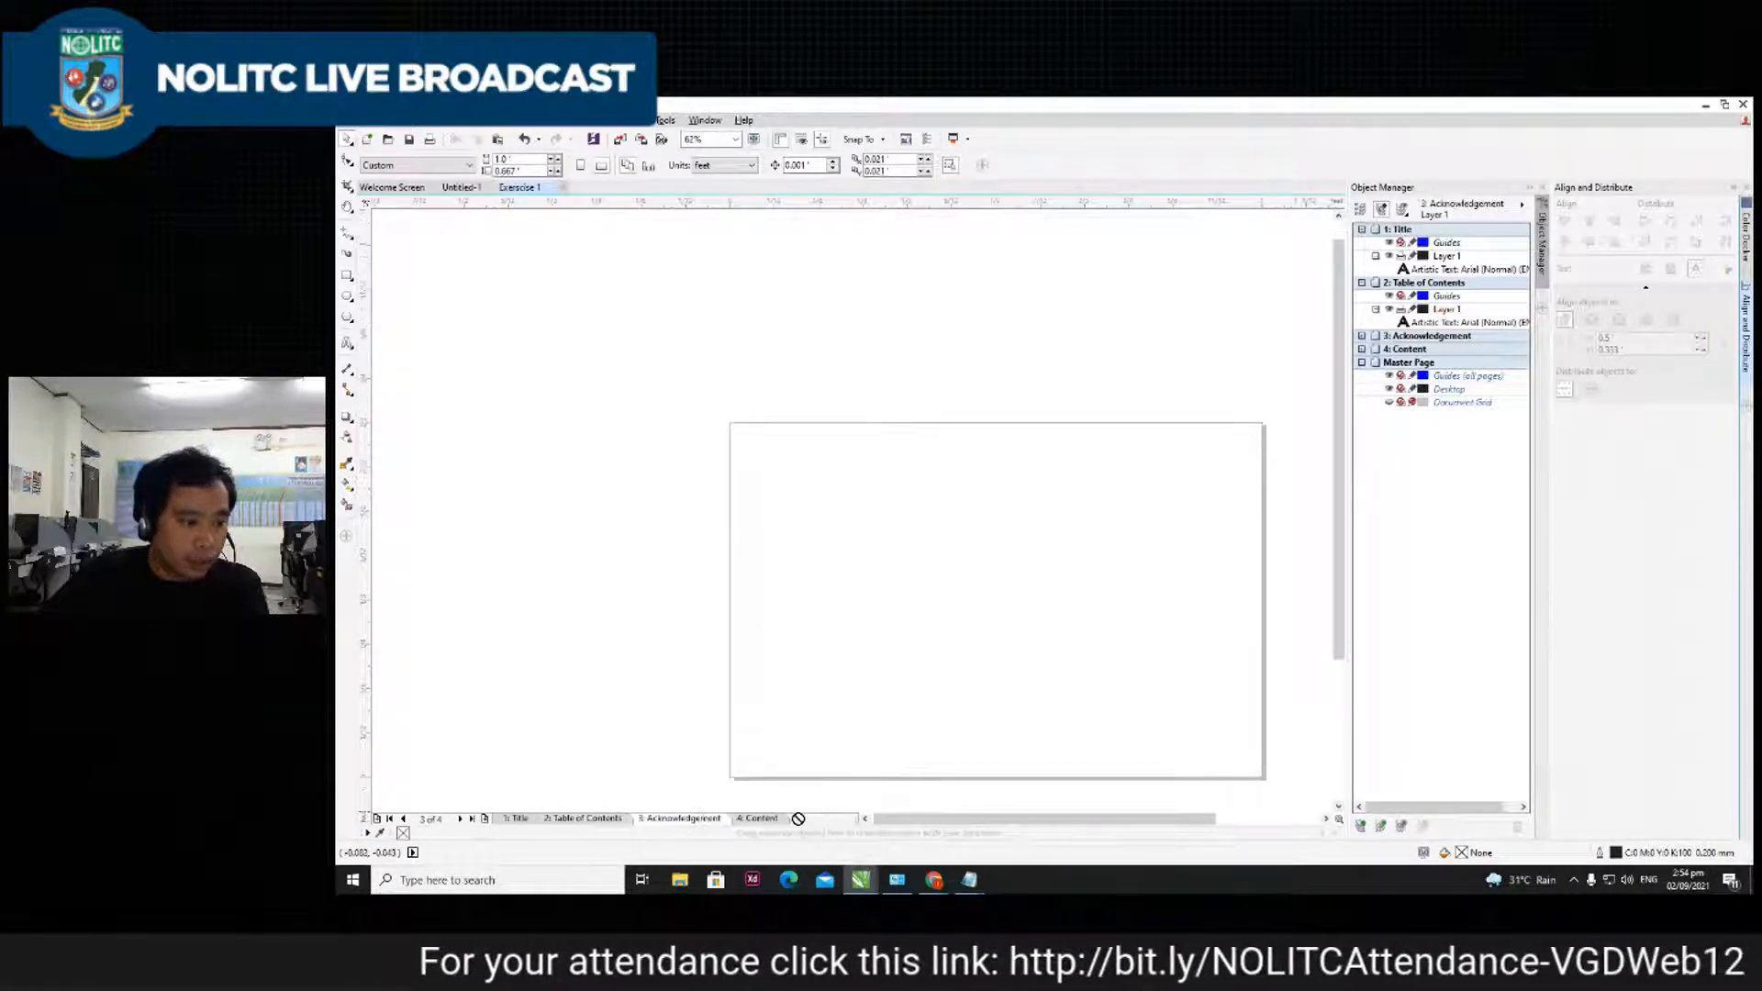
{"action": "left_click_drag", "start_coordinate": [530, 827], "coordinate": [529, 823]}
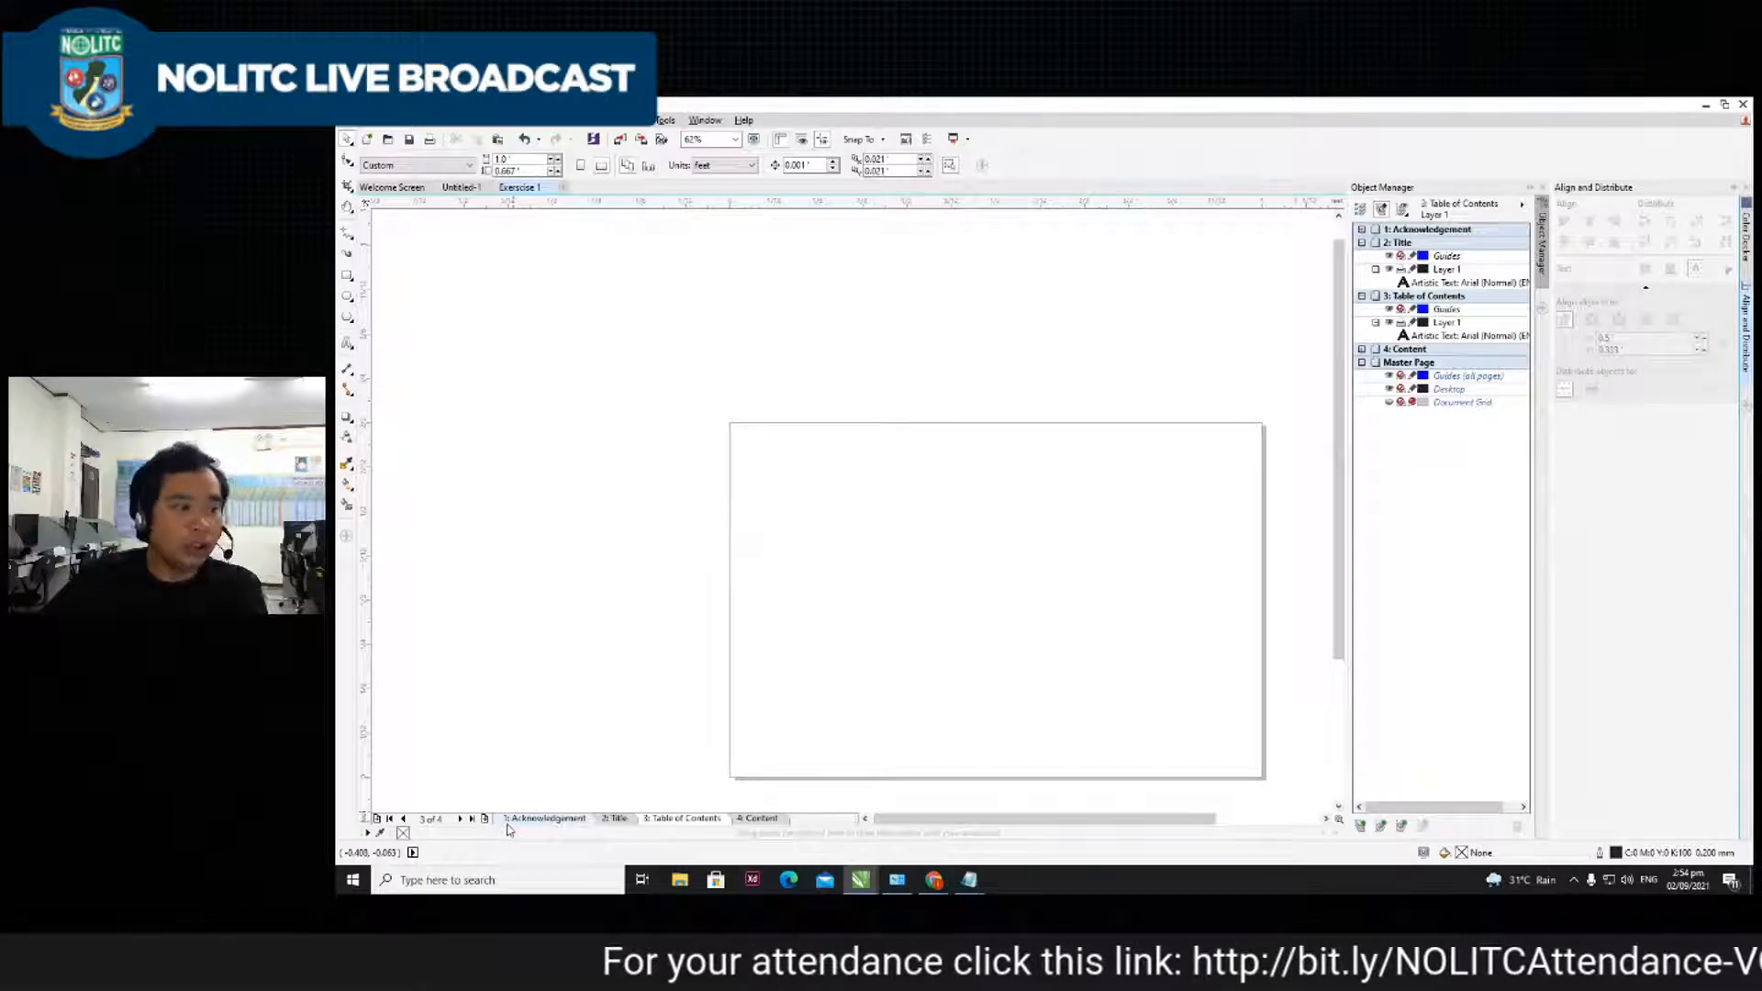
{"action": "left_click", "coordinate": [617, 818]}
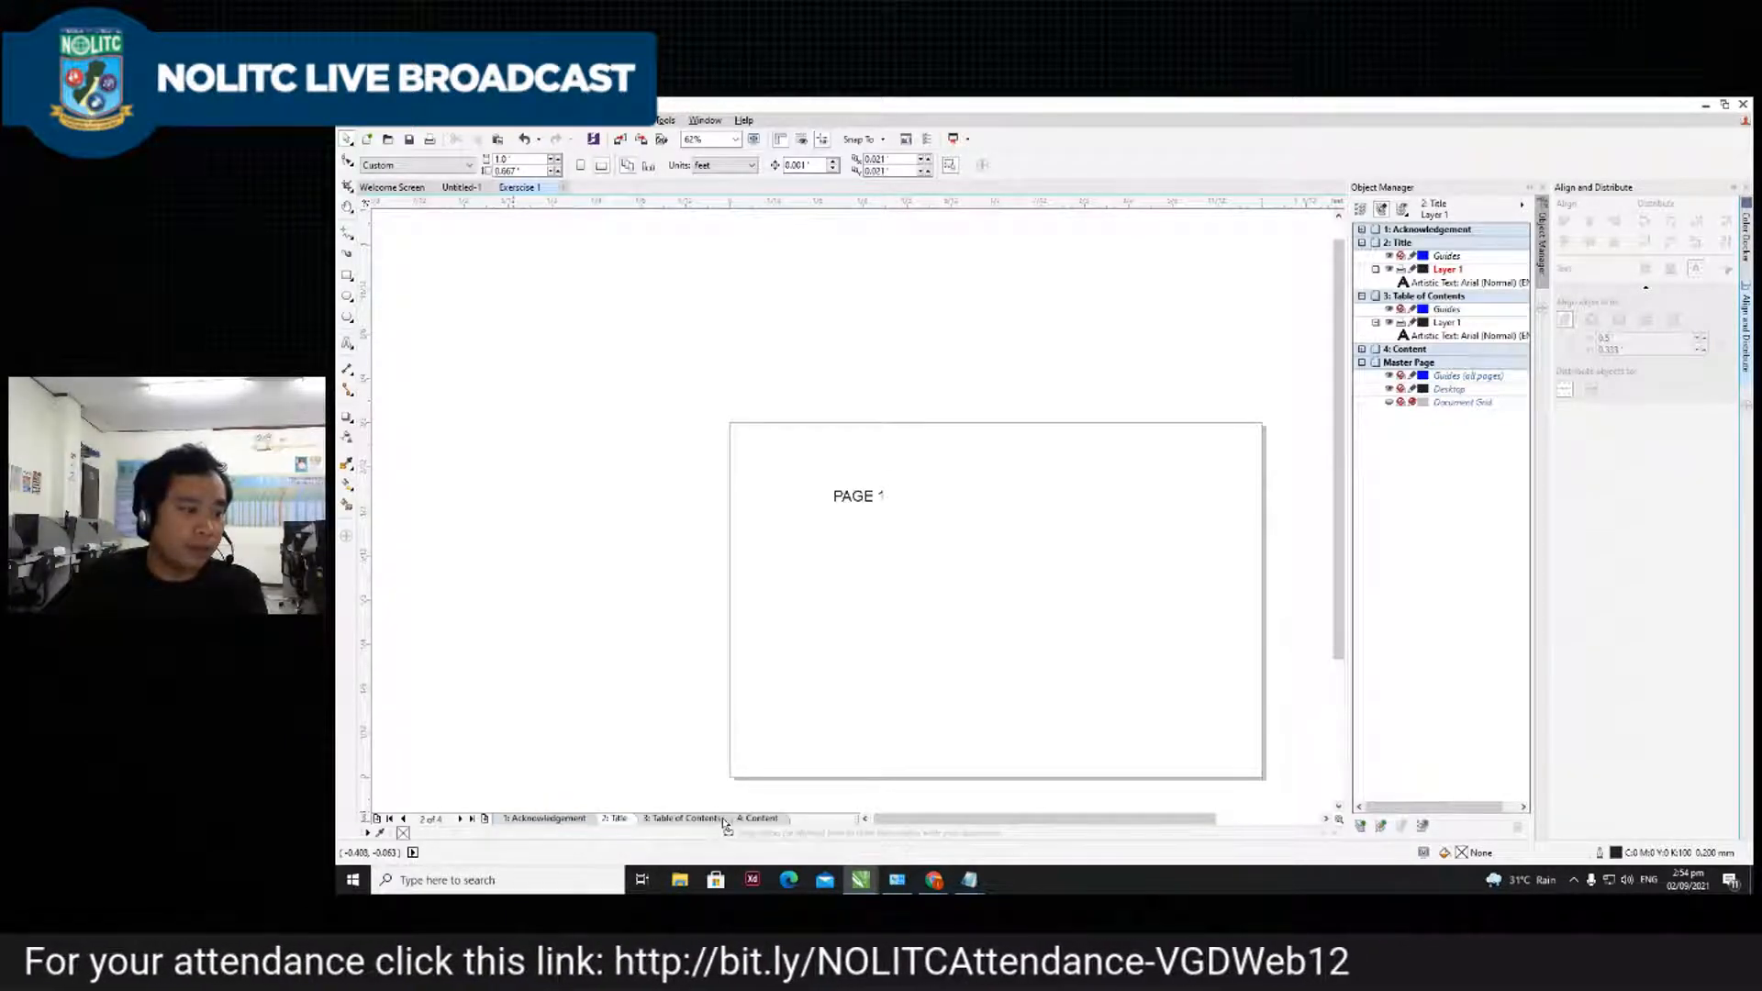
{"action": "left_click_drag", "start_coordinate": [605, 831], "coordinate": [606, 826]}
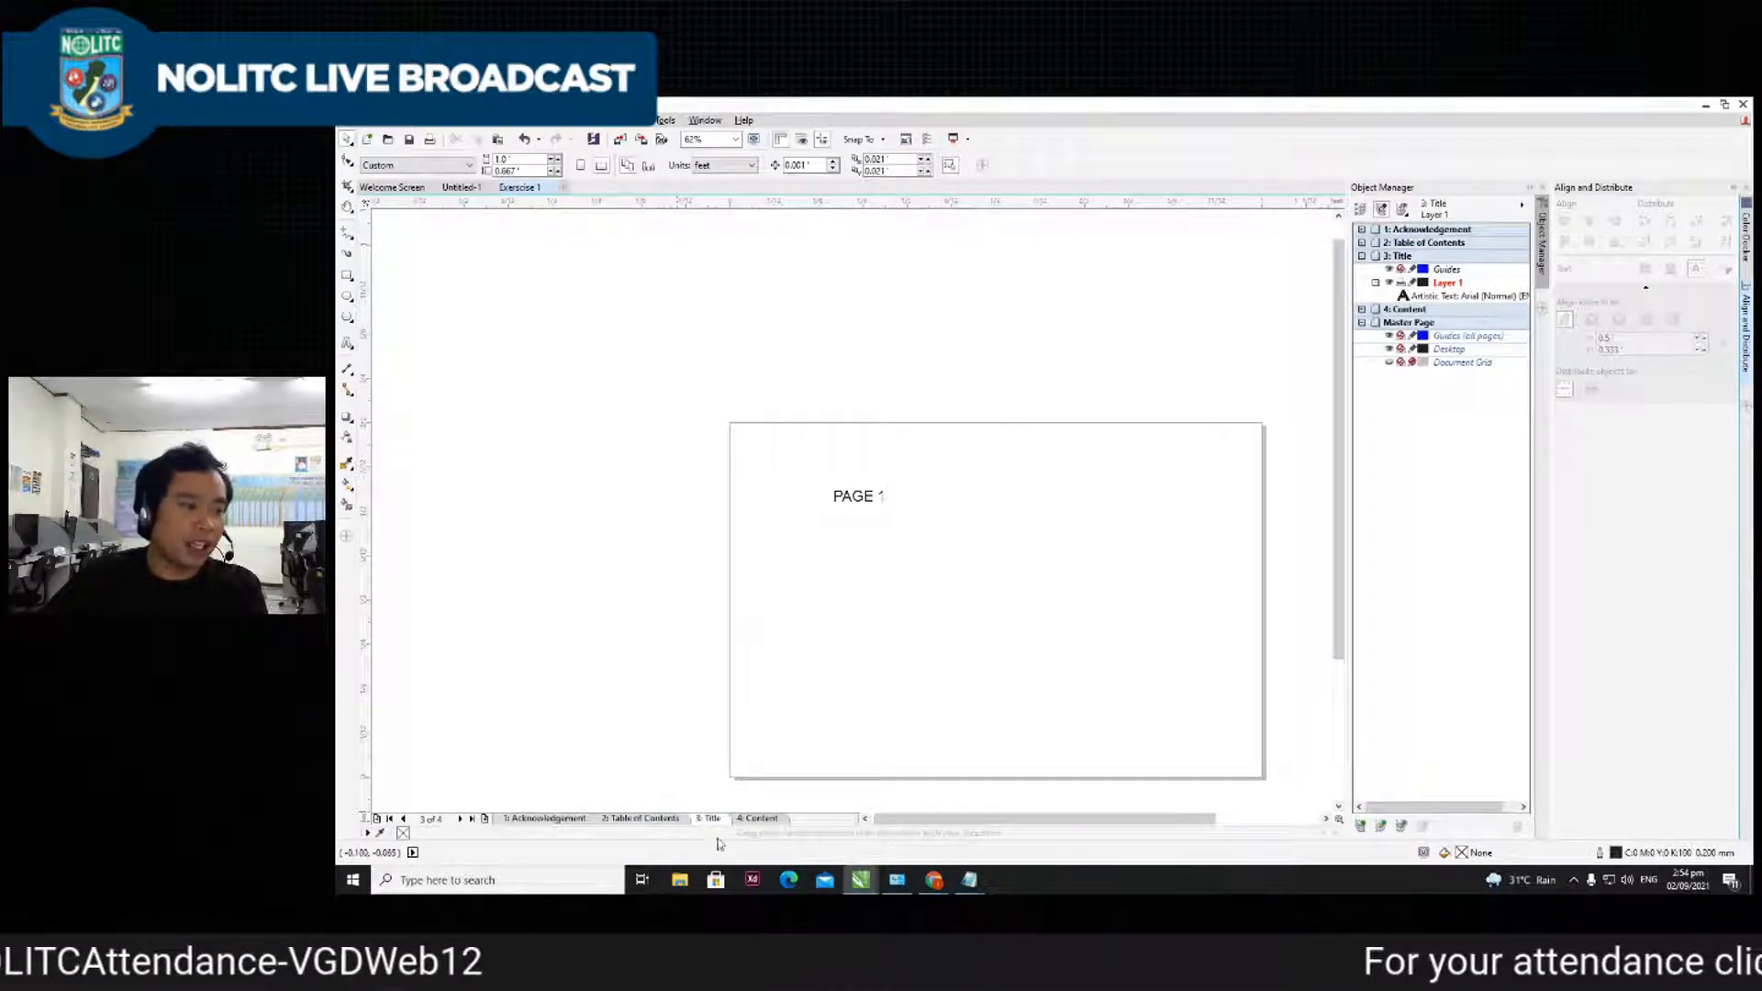
{"action": "scroll", "coordinate": [707, 676], "scroll_direction": "down", "scroll_amount": 2}
{"action": "scroll", "coordinate": [862, 635], "scroll_direction": "up", "scroll_amount": 1}
{"action": "scroll", "coordinate": [846, 649], "scroll_direction": "down", "scroll_amount": 2}
{"action": "scroll", "coordinate": [847, 665], "scroll_direction": "up", "scroll_amount": 2}
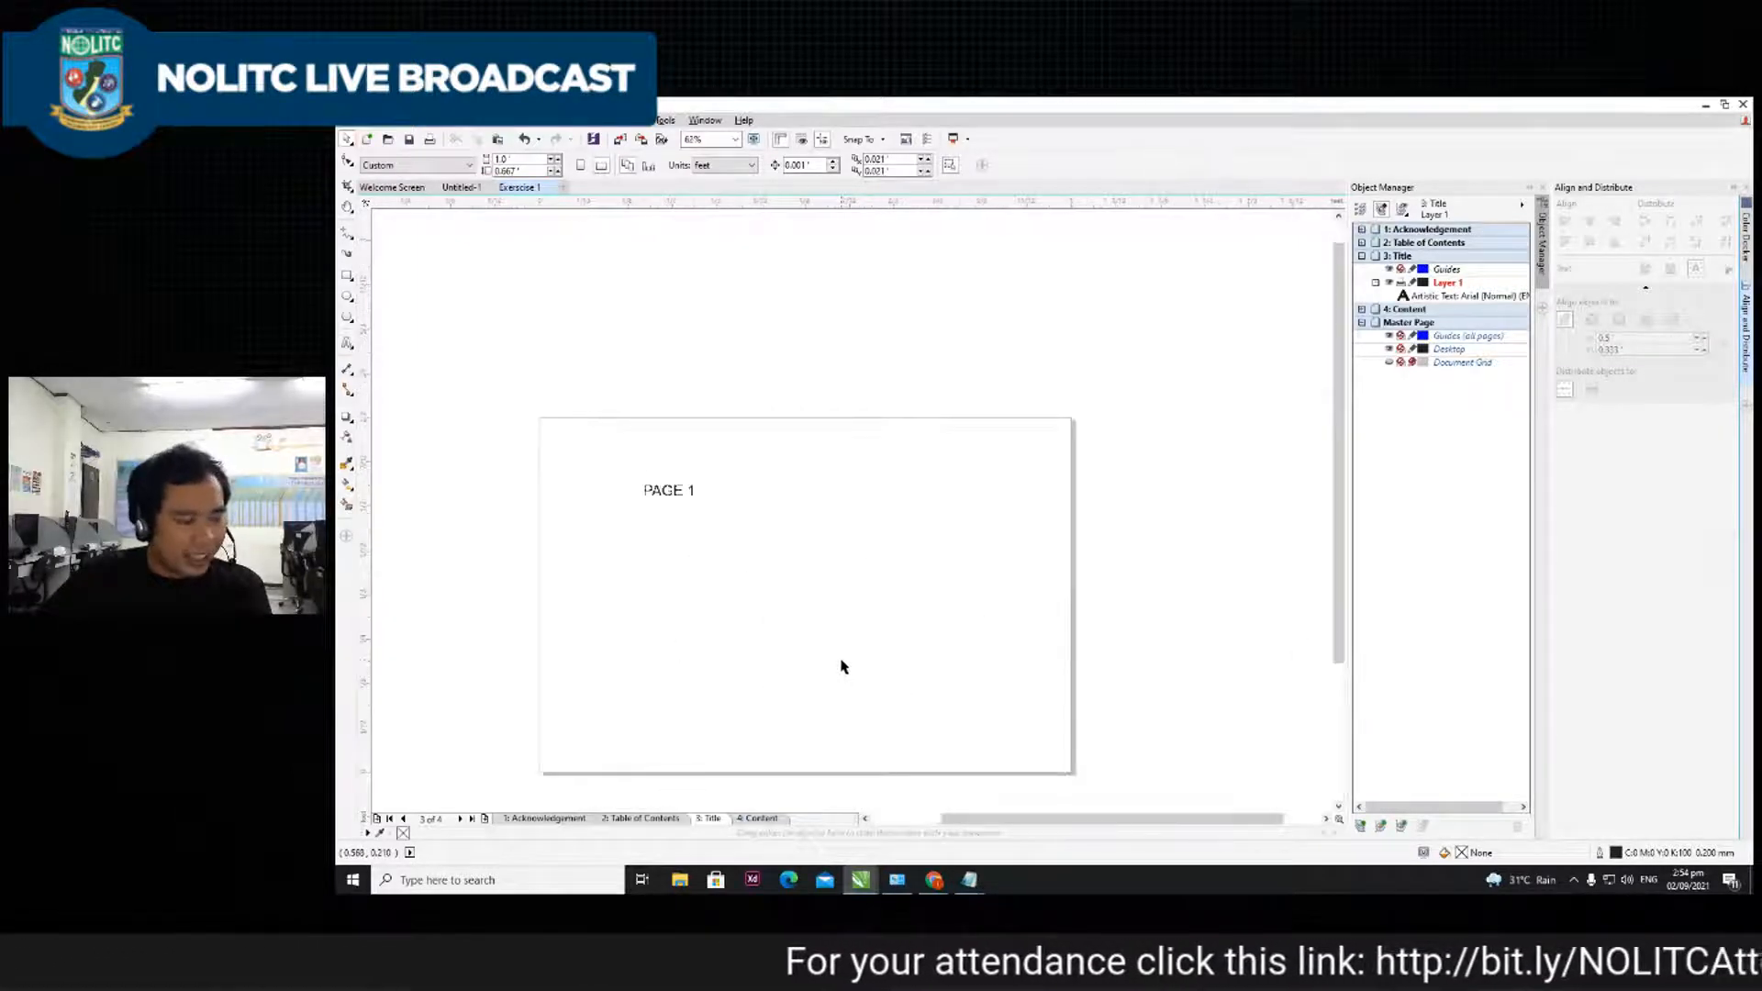
{"action": "scroll", "coordinate": [661, 465], "scroll_direction": "down", "scroll_amount": 2}
{"action": "scroll", "coordinate": [728, 563], "scroll_direction": "up", "scroll_amount": 2}
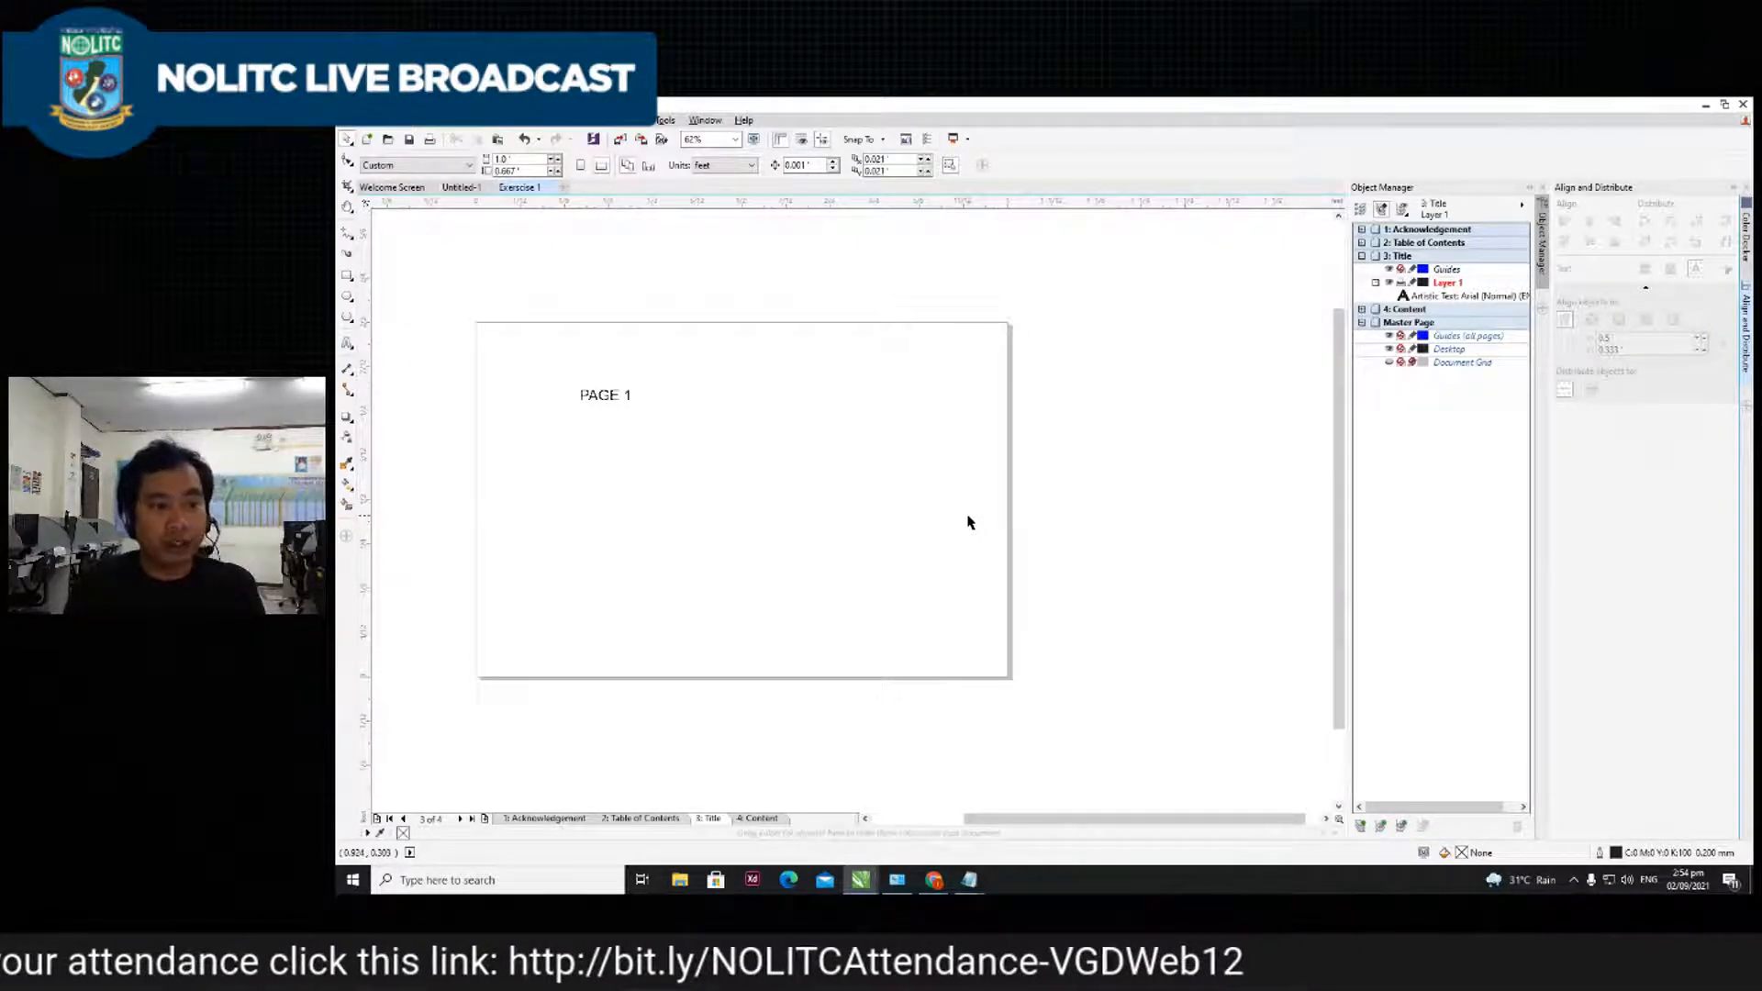
- Enable facing pages in the document's layout options, keeping the start on the right side
{"action": "key", "text": "ctrl+j"}
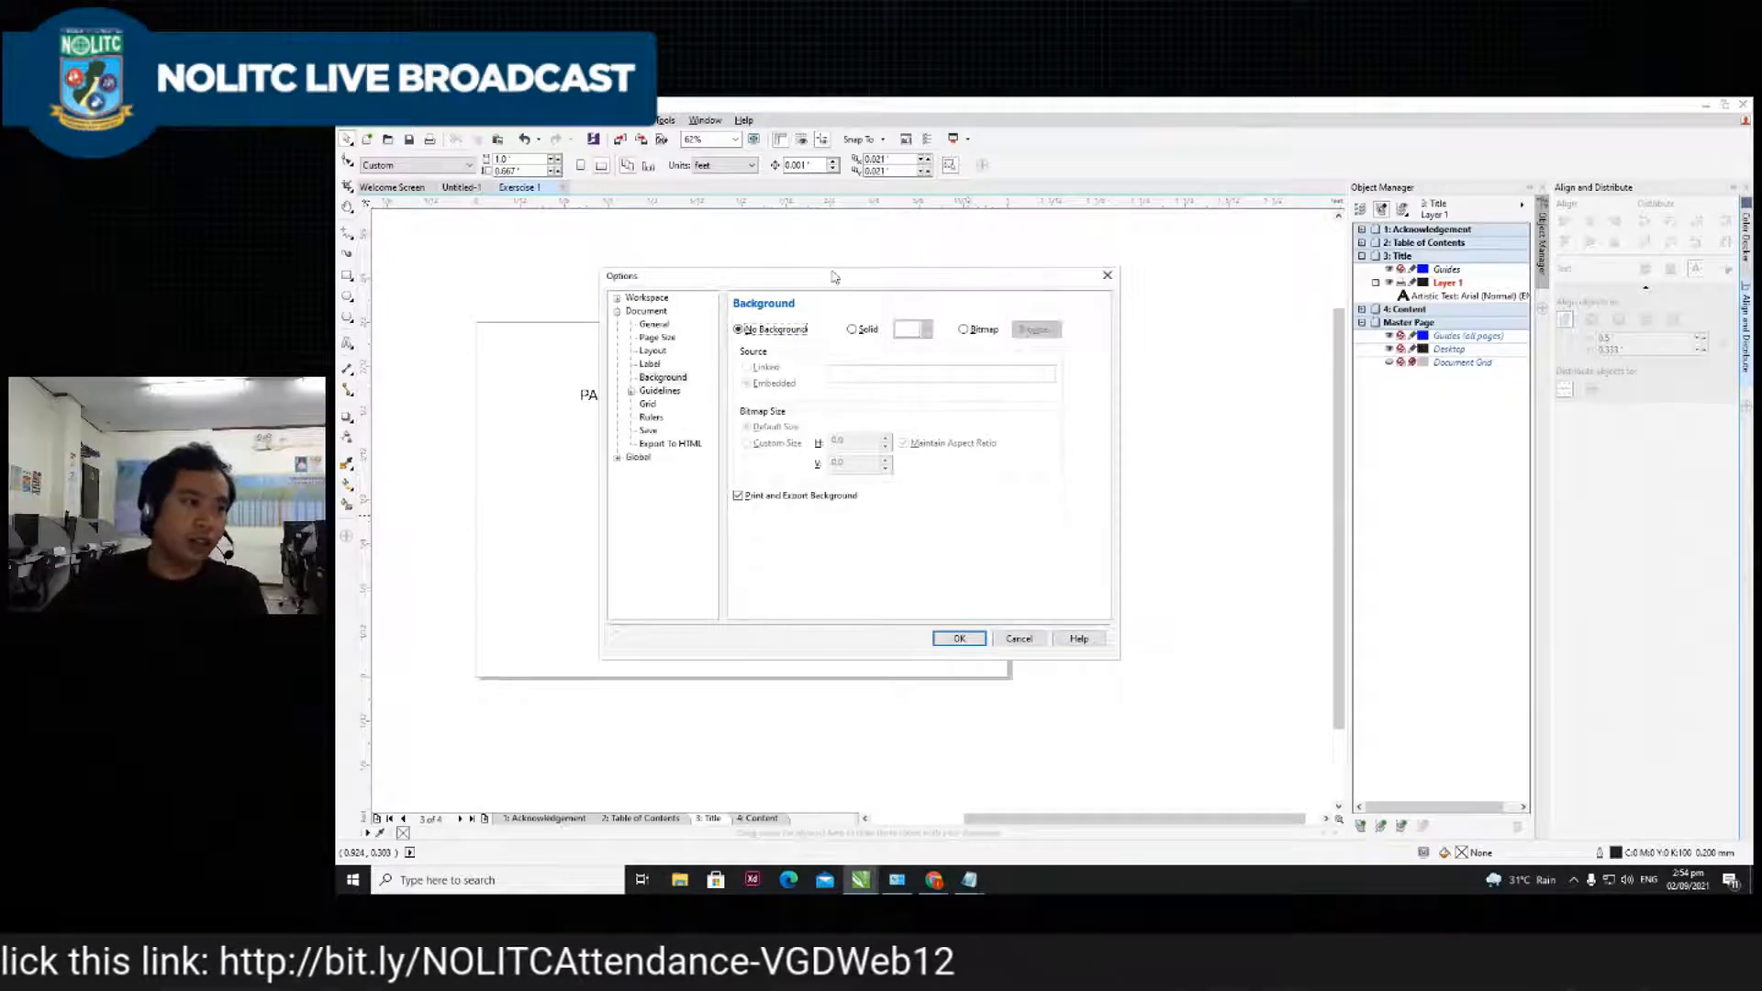
{"action": "left_click_drag", "start_coordinate": [834, 275], "coordinate": [862, 276]}
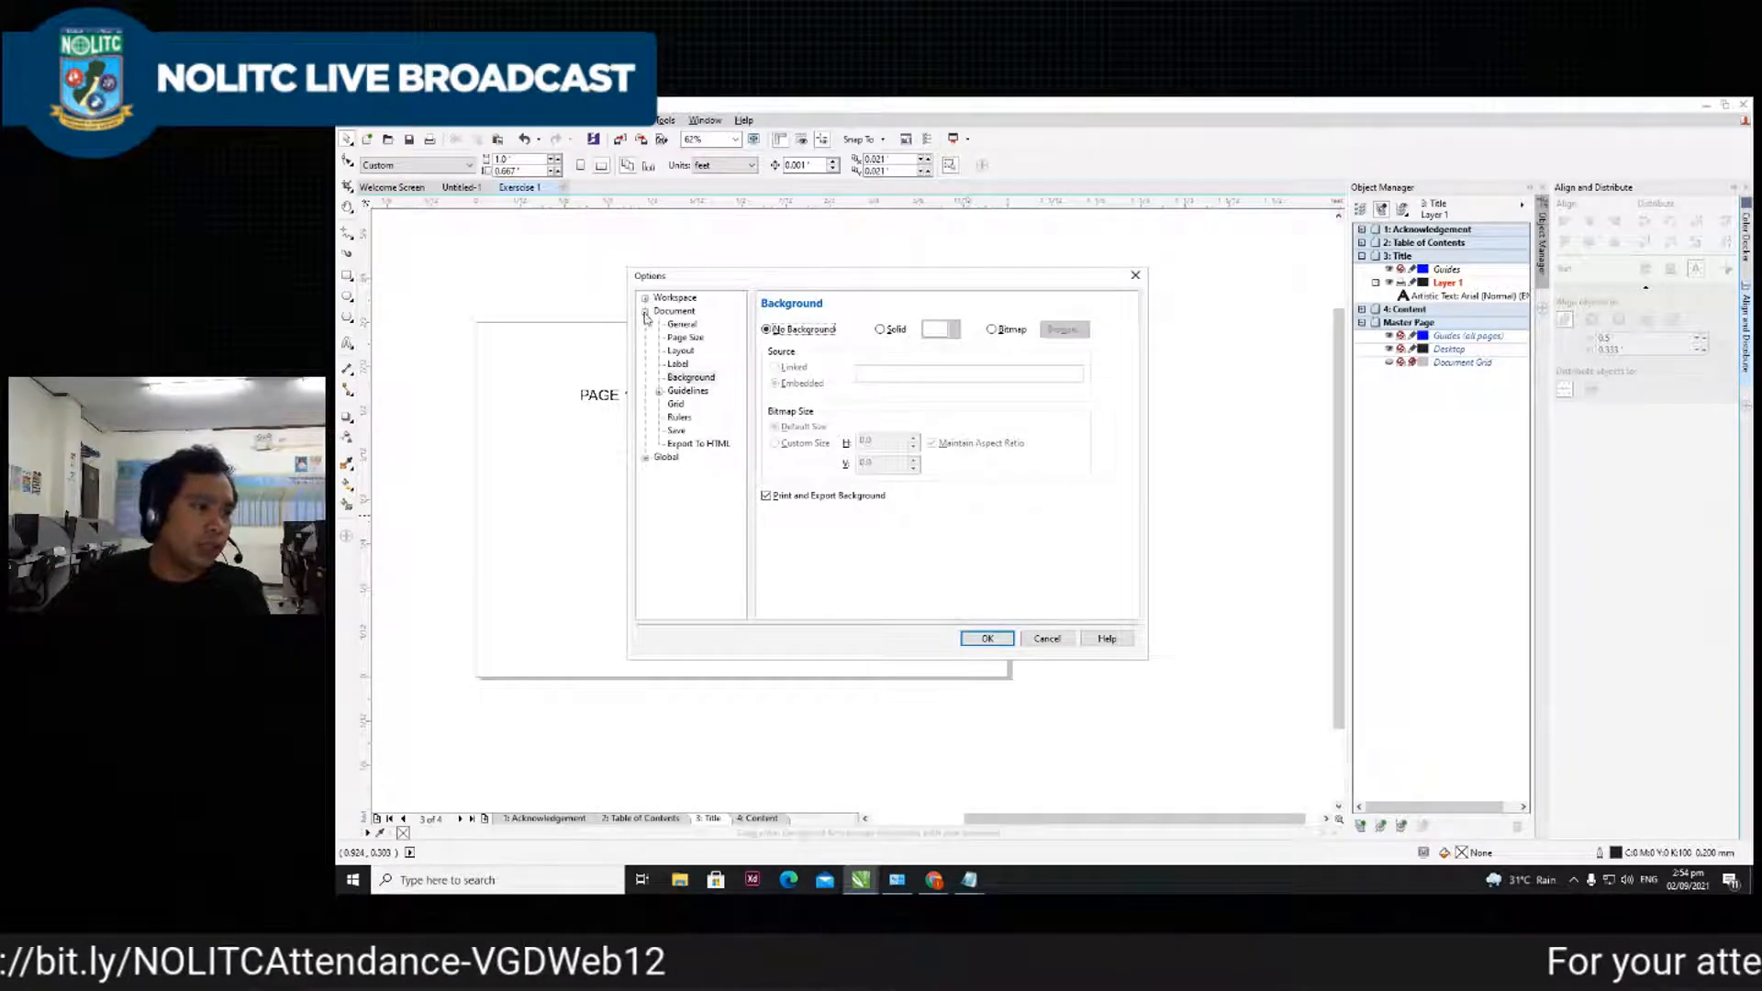
{"action": "left_click", "coordinate": [681, 351]}
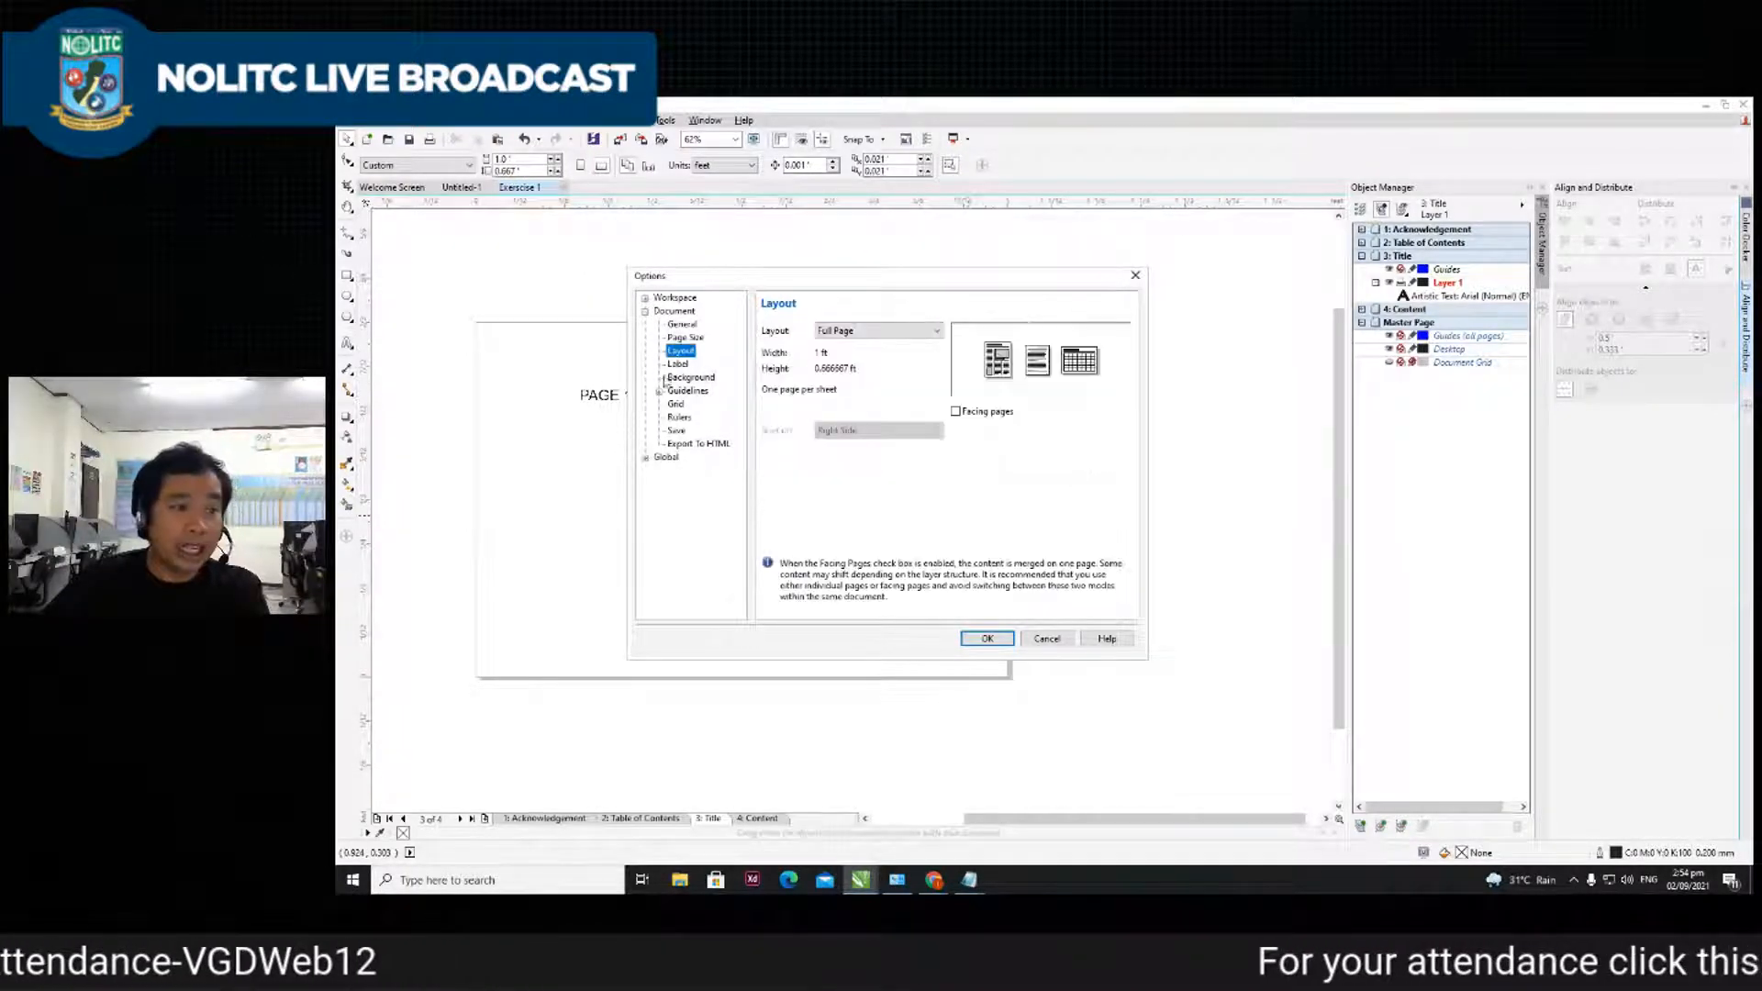
{"action": "left_click_drag", "start_coordinate": [907, 277], "coordinate": [925, 275]}
{"action": "left_click", "coordinate": [975, 410]}
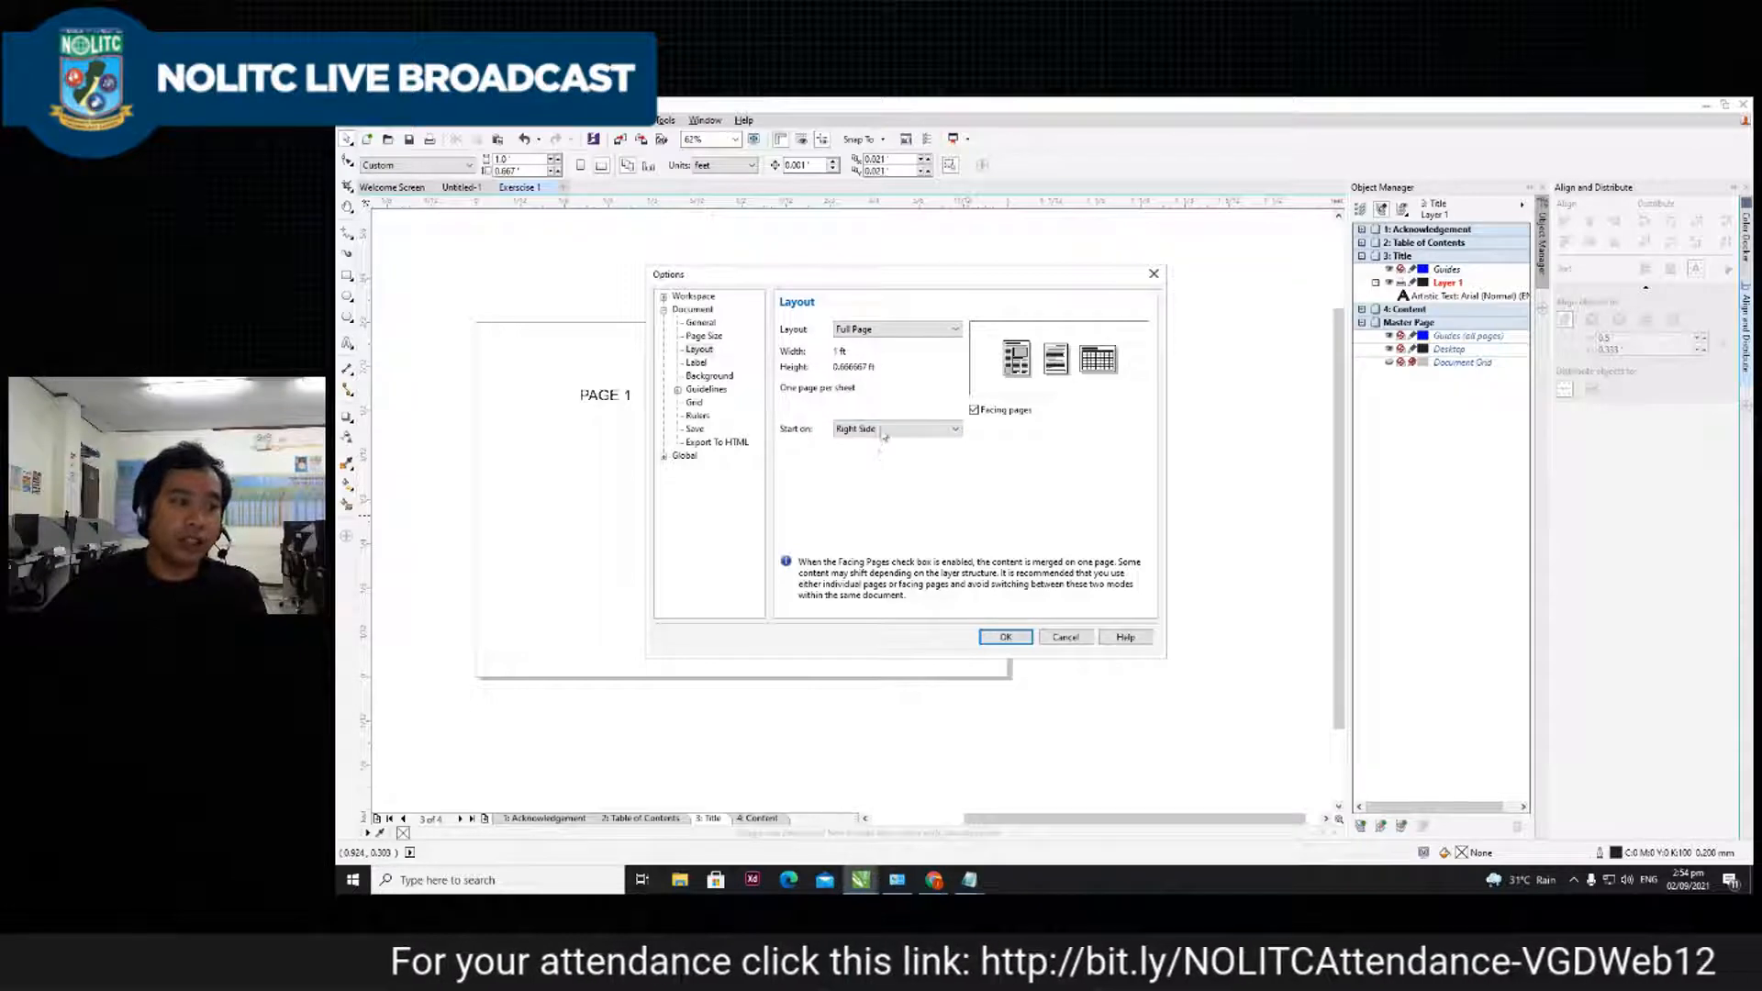
- Set the document's page size to portrait orientation, 0.666667 by 1.0 feet, and apply the options
{"action": "left_click", "coordinate": [703, 336]}
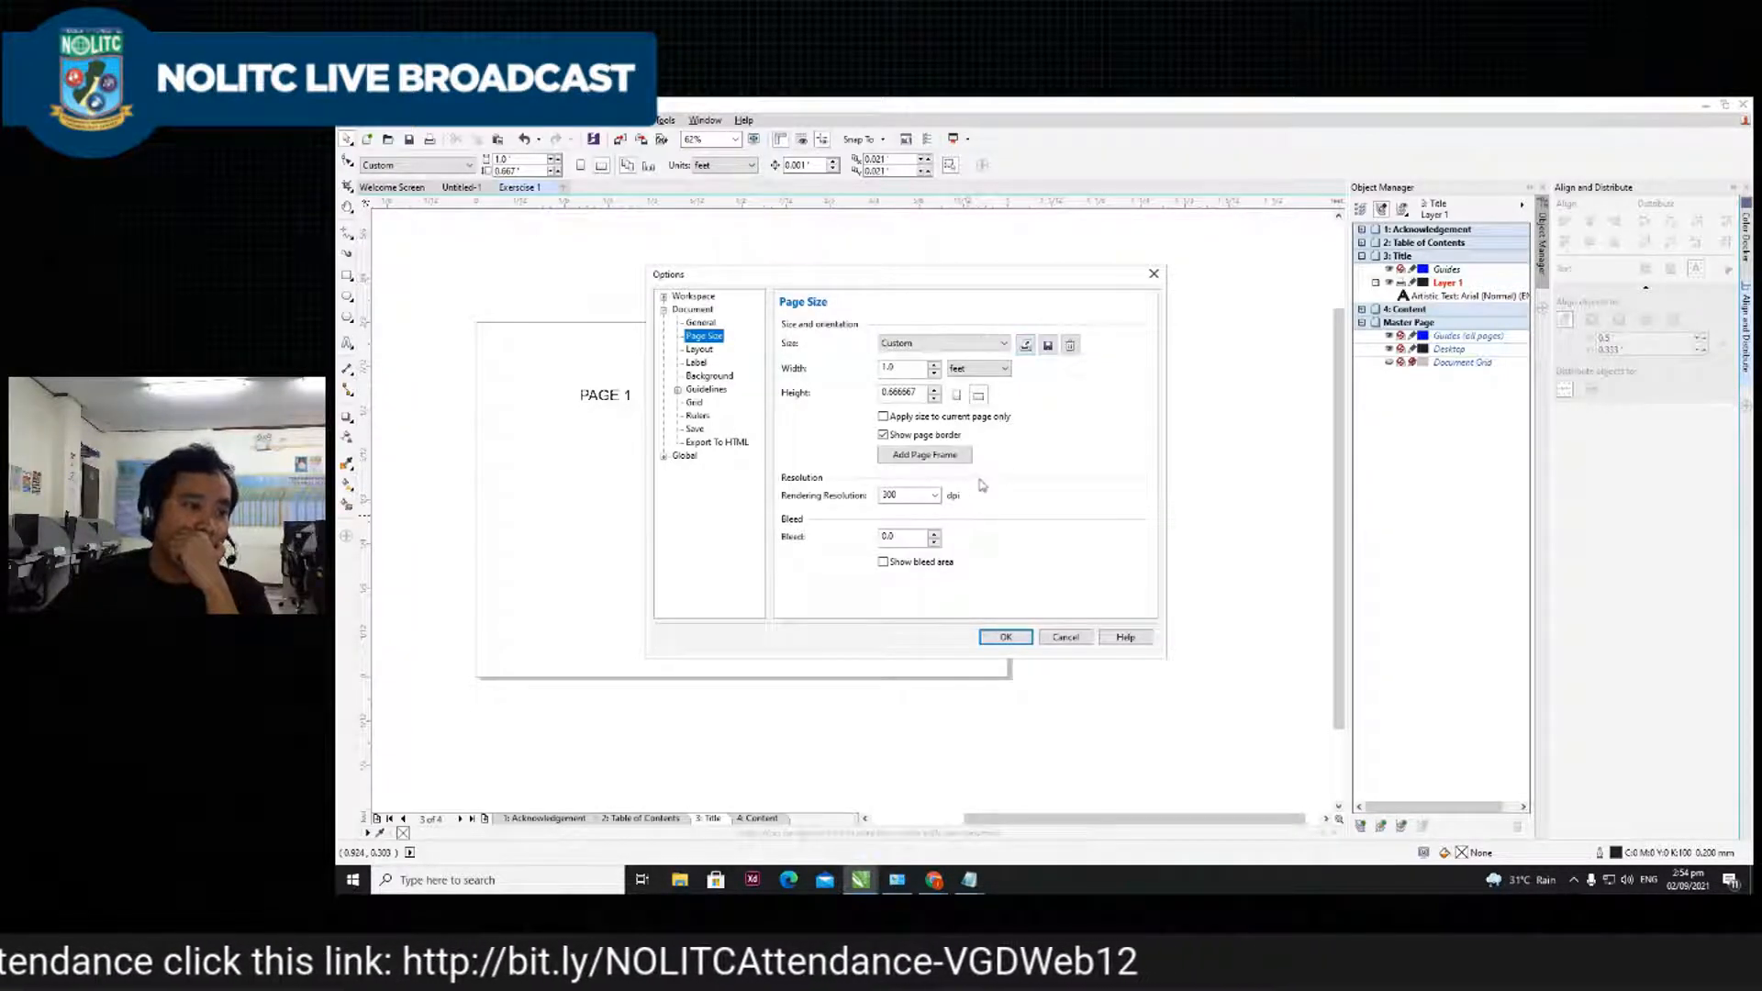
{"action": "left_click", "coordinate": [956, 394]}
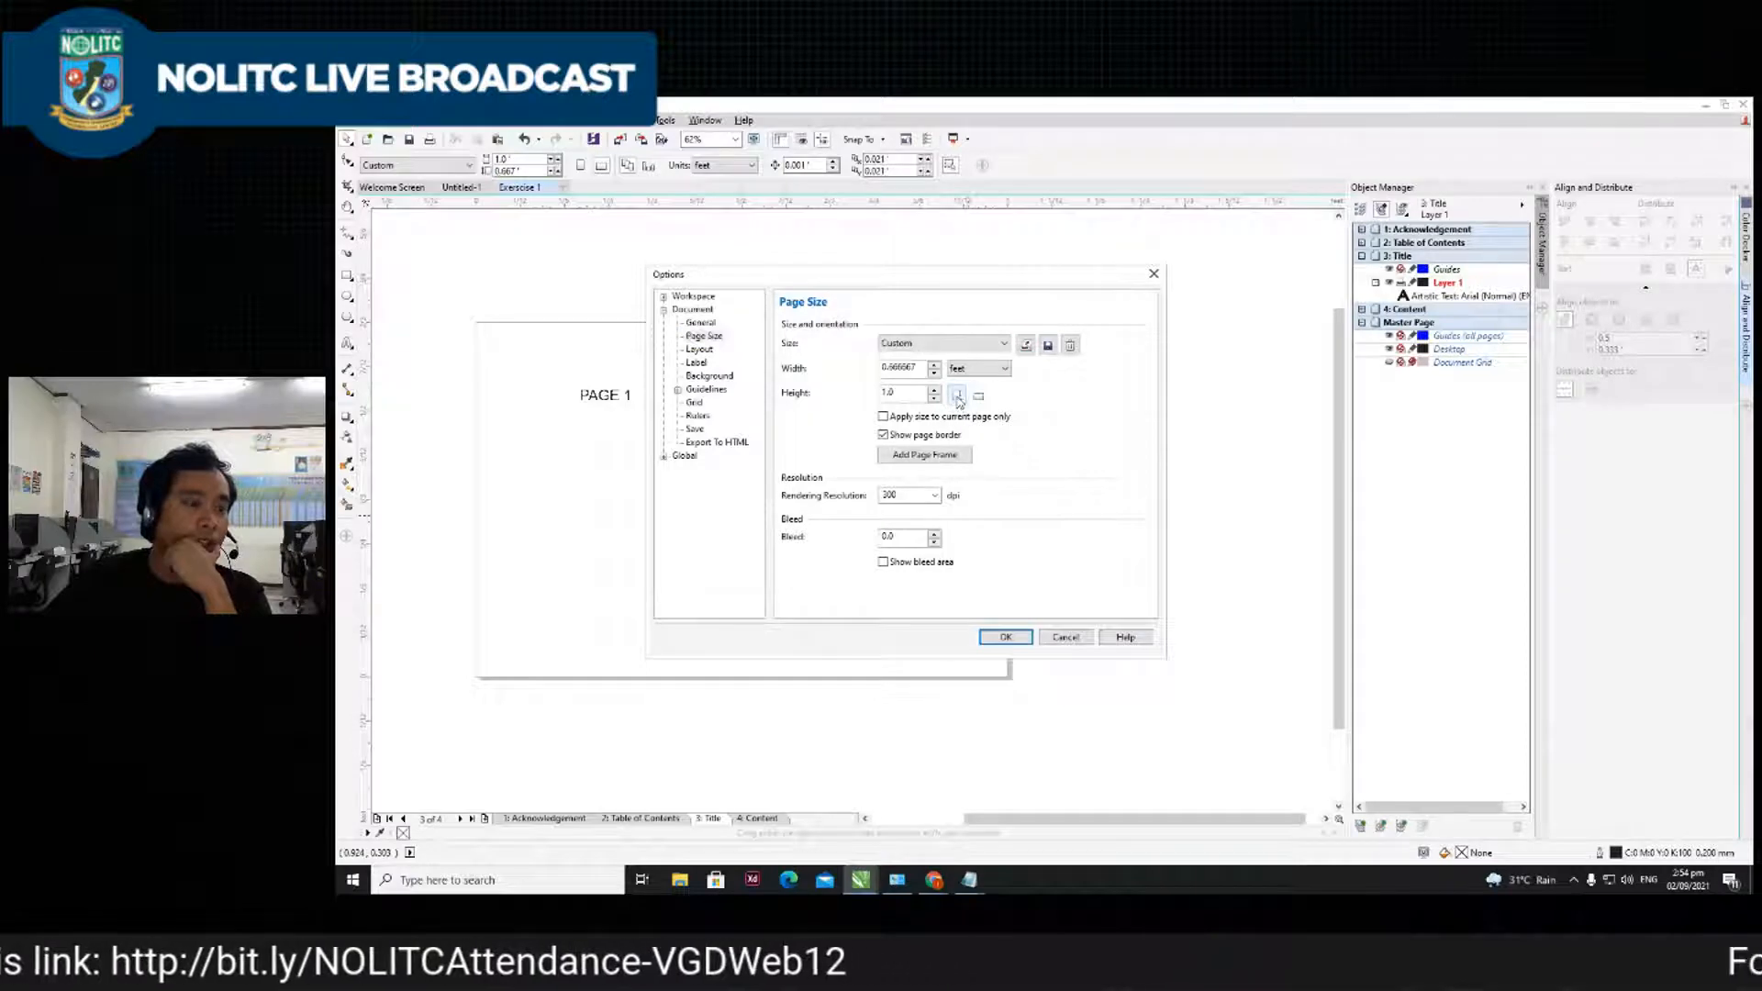
{"action": "left_click_drag", "start_coordinate": [879, 280], "coordinate": [929, 300]}
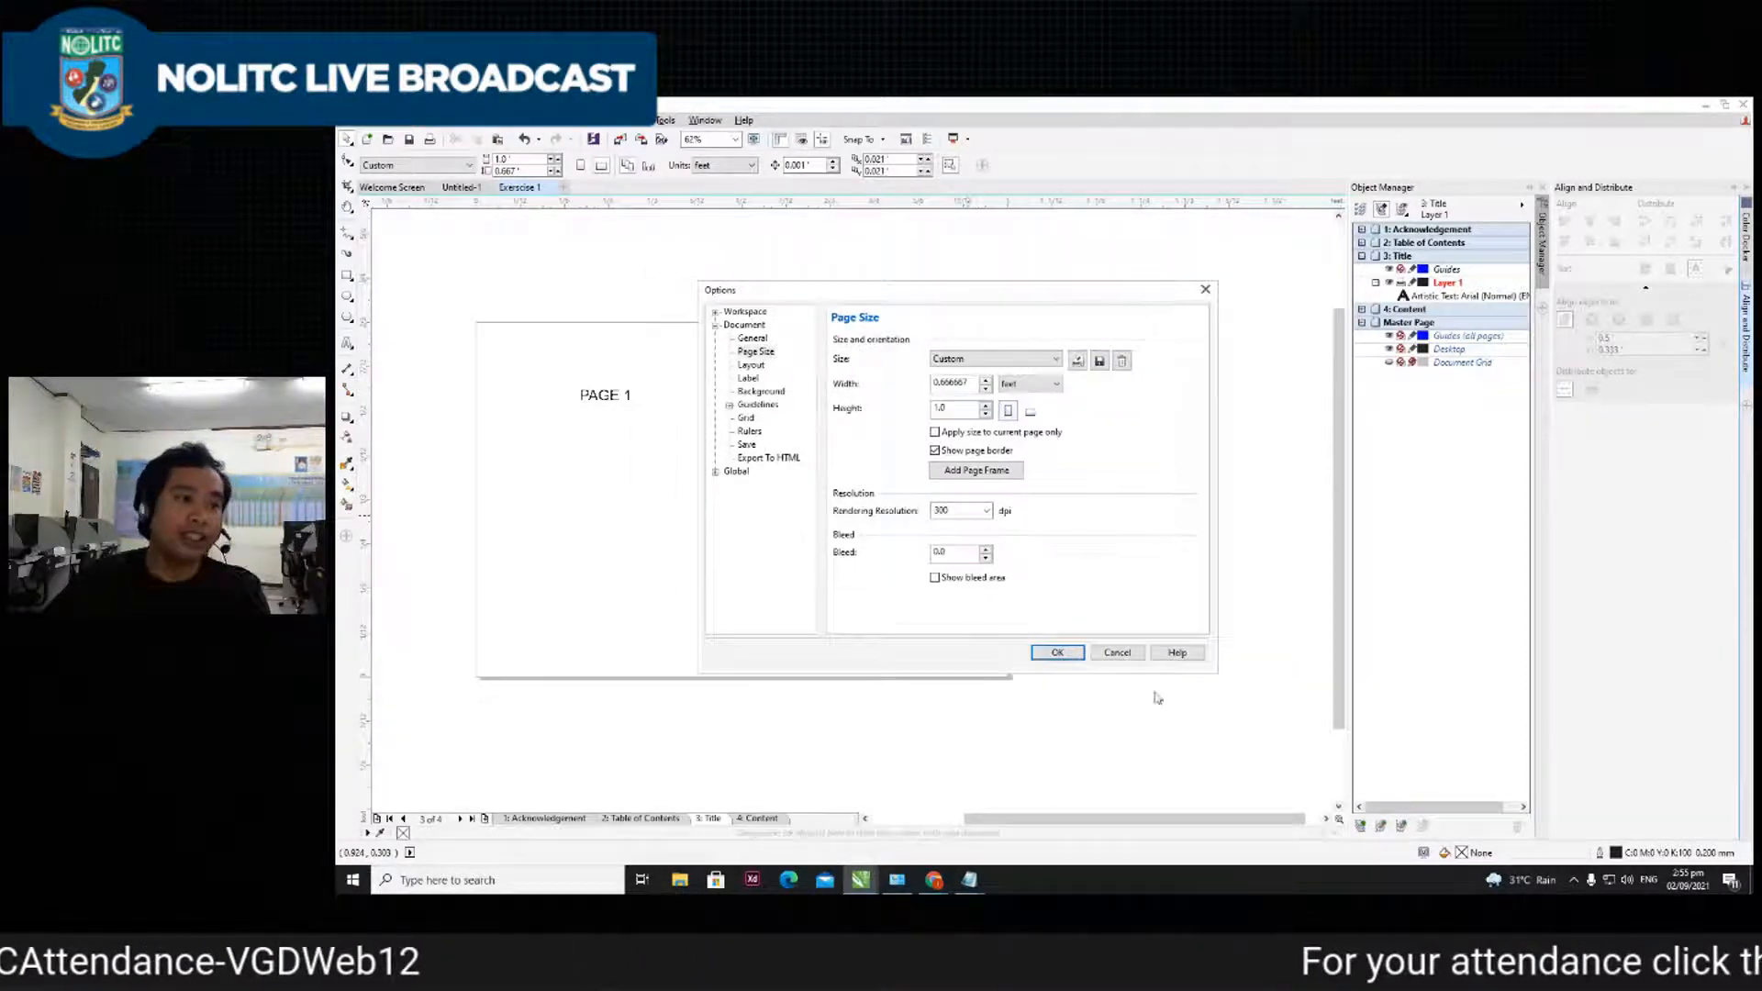
{"action": "left_click", "coordinate": [1055, 653]}
- Examine the facing spread of Table of Contents and Title, and the single Acknowledgement page
{"action": "scroll", "coordinate": [836, 512], "scroll_direction": "down", "scroll_amount": 3}
{"action": "scroll", "coordinate": [885, 582], "scroll_direction": "up", "scroll_amount": 3}
{"action": "scroll", "coordinate": [980, 594], "scroll_direction": "down", "scroll_amount": 3}
{"action": "scroll", "coordinate": [921, 637], "scroll_direction": "up", "scroll_amount": 3}
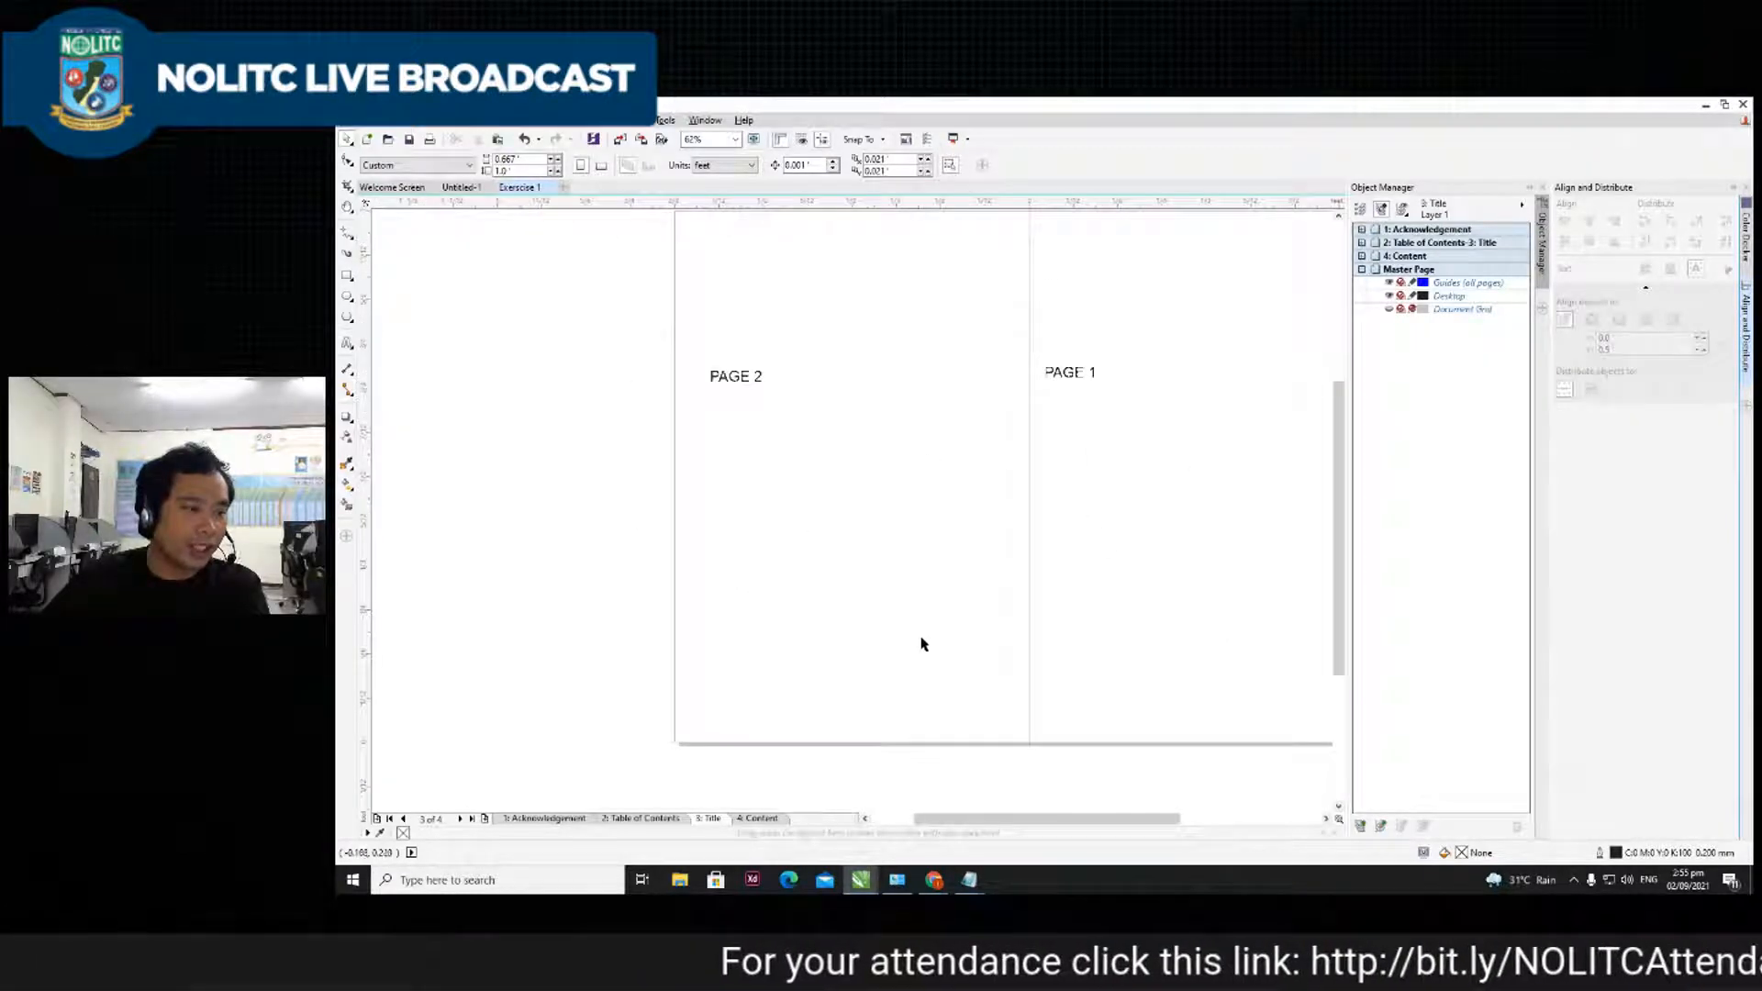
{"action": "left_click", "coordinate": [549, 820]}
{"action": "scroll", "coordinate": [1044, 480], "scroll_direction": "down", "scroll_amount": 3}
{"action": "scroll", "coordinate": [1091, 488], "scroll_direction": "up", "scroll_amount": 2}
{"action": "scroll", "coordinate": [1111, 464], "scroll_direction": "down", "scroll_amount": 2}
{"action": "scroll", "coordinate": [1109, 464], "scroll_direction": "up", "scroll_amount": 2}
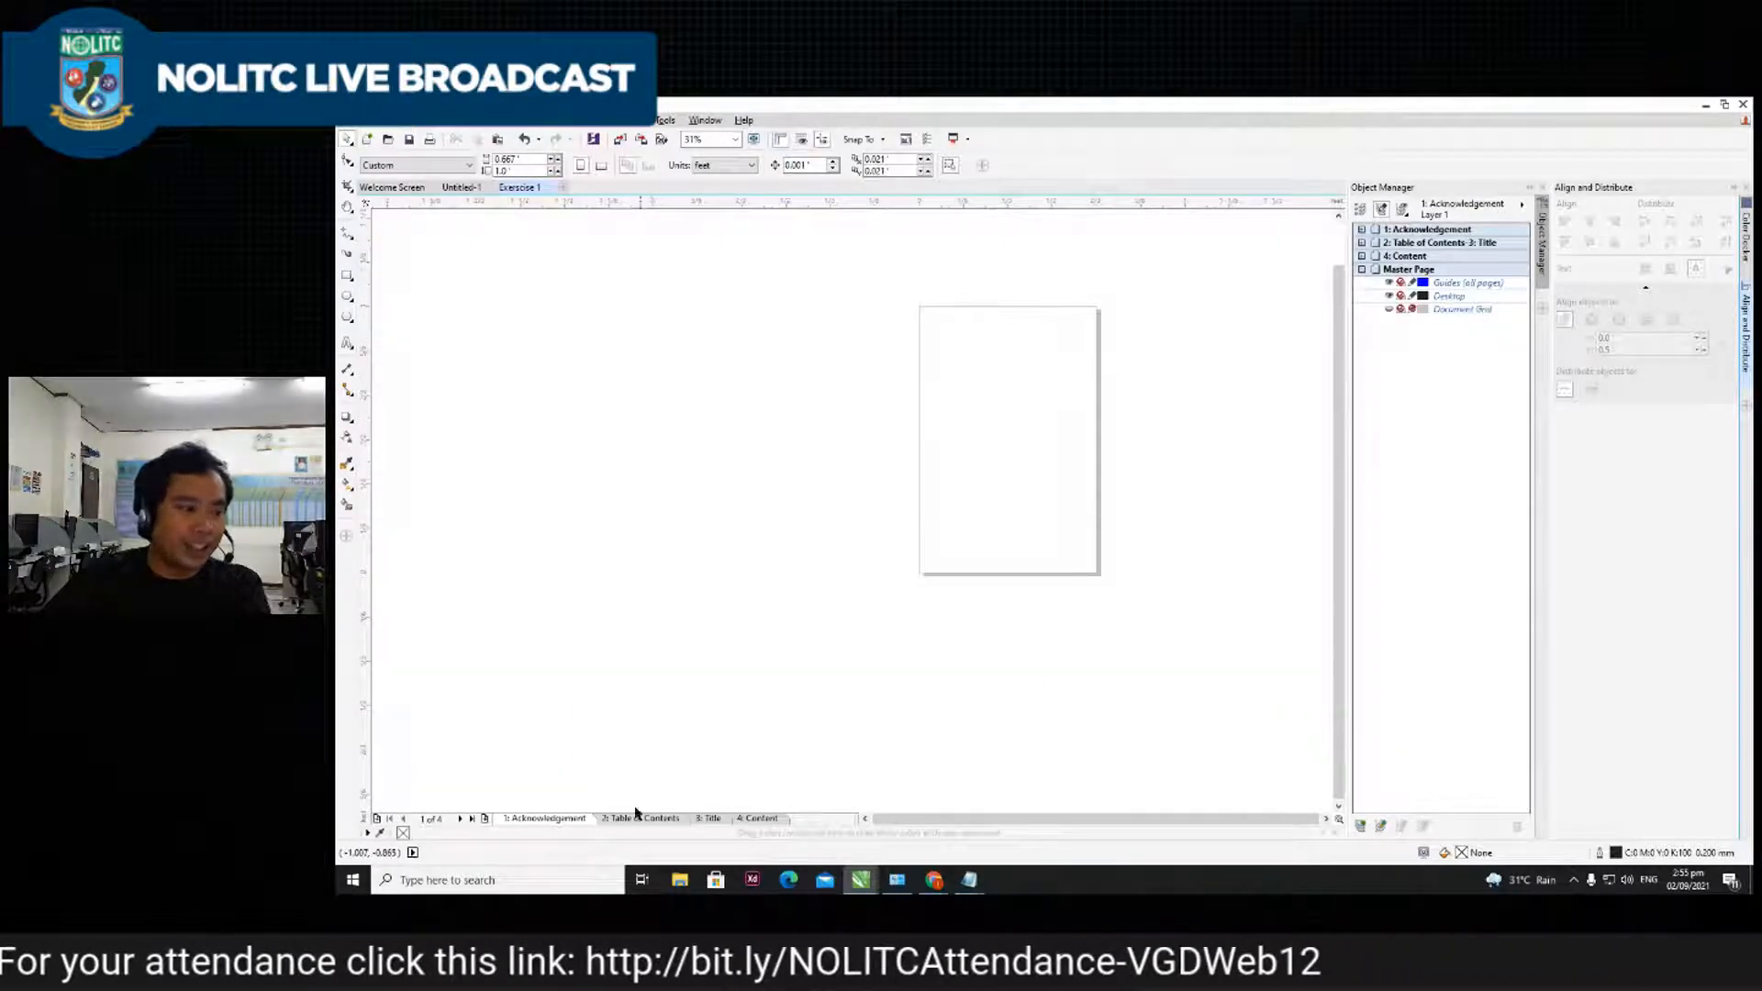
{"action": "scroll", "coordinate": [1065, 439], "scroll_direction": "down", "scroll_amount": 2}
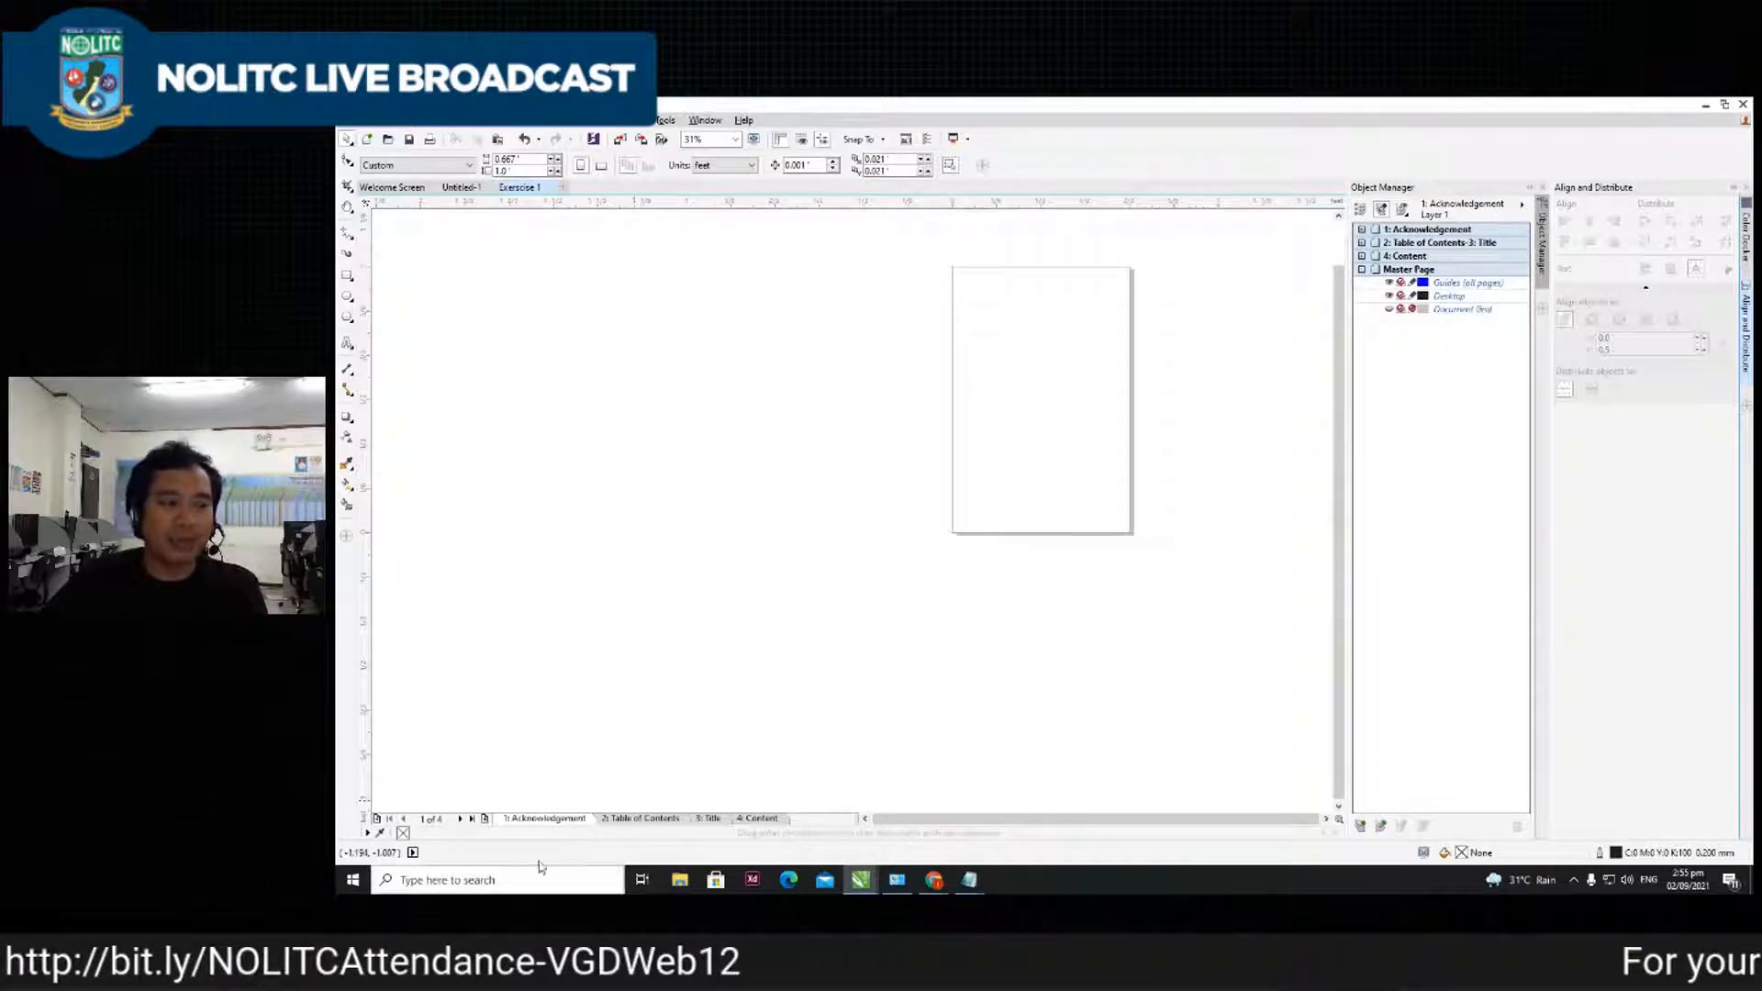
- Compare the single Acknowledgement and Content pages with the facing spread of Table of Contents and Title
{"action": "scroll", "coordinate": [1101, 322], "scroll_direction": "up", "scroll_amount": 2}
{"action": "left_click", "coordinate": [636, 818]}
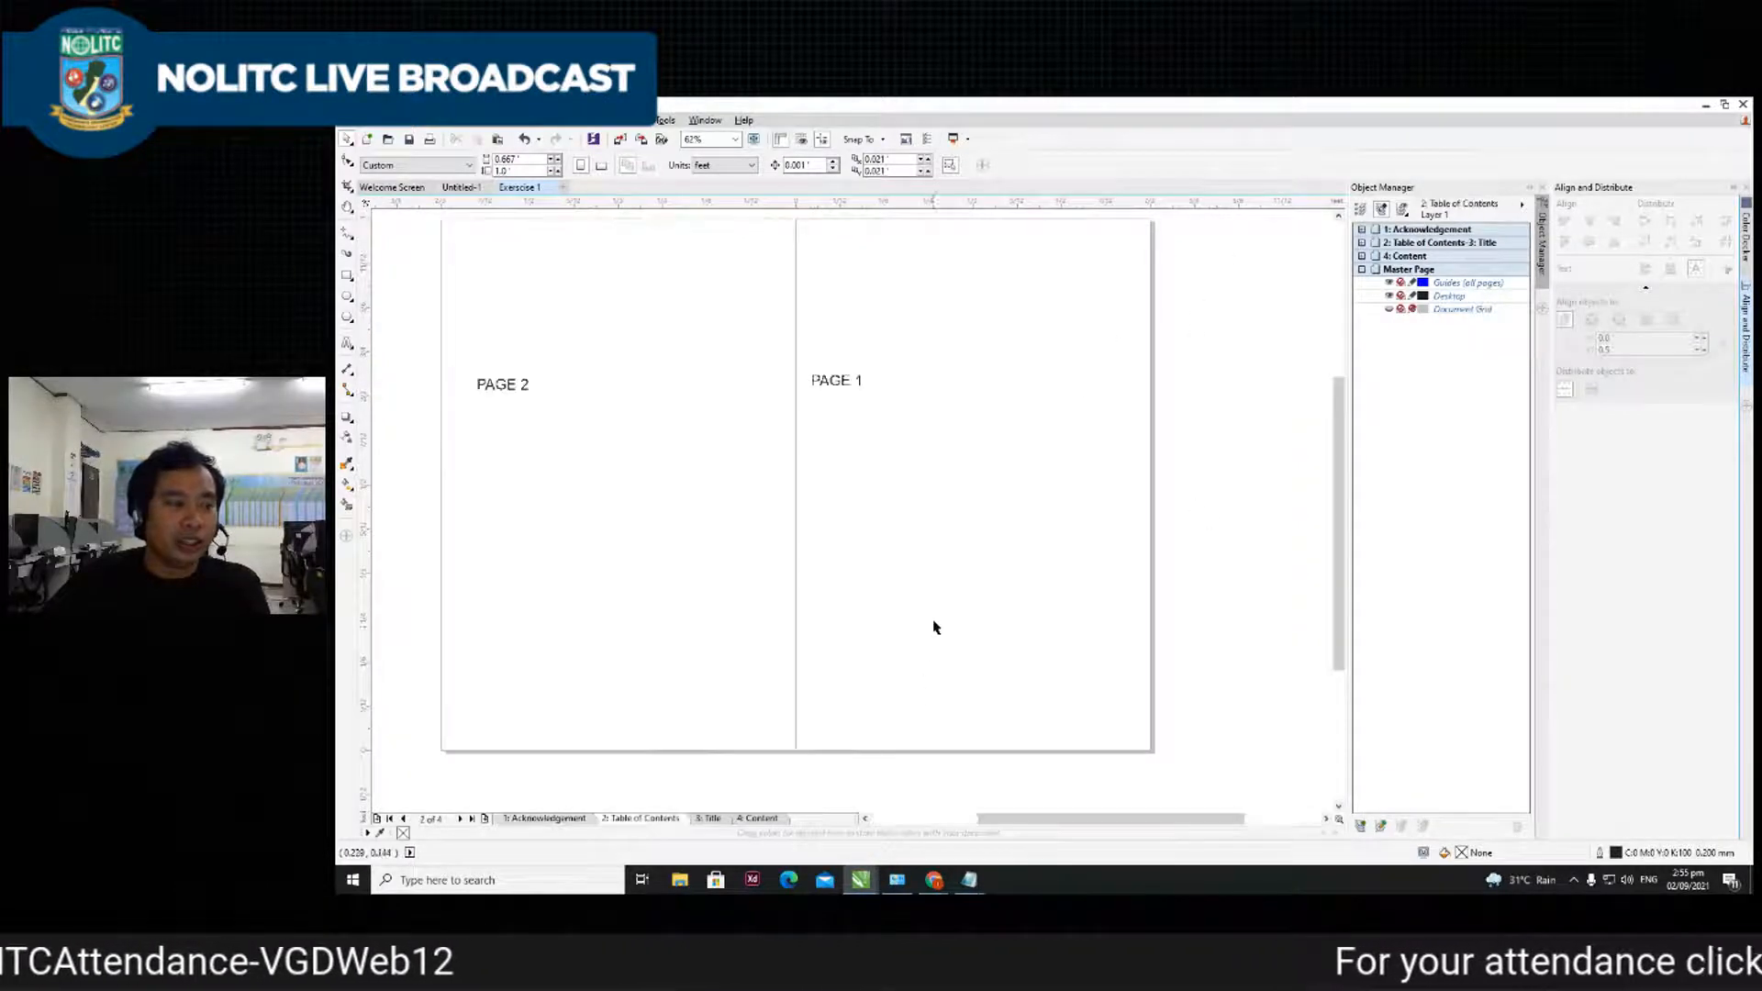
{"action": "scroll", "coordinate": [933, 590], "scroll_direction": "down", "scroll_amount": 1}
{"action": "scroll", "coordinate": [741, 541], "scroll_direction": "up", "scroll_amount": 1}
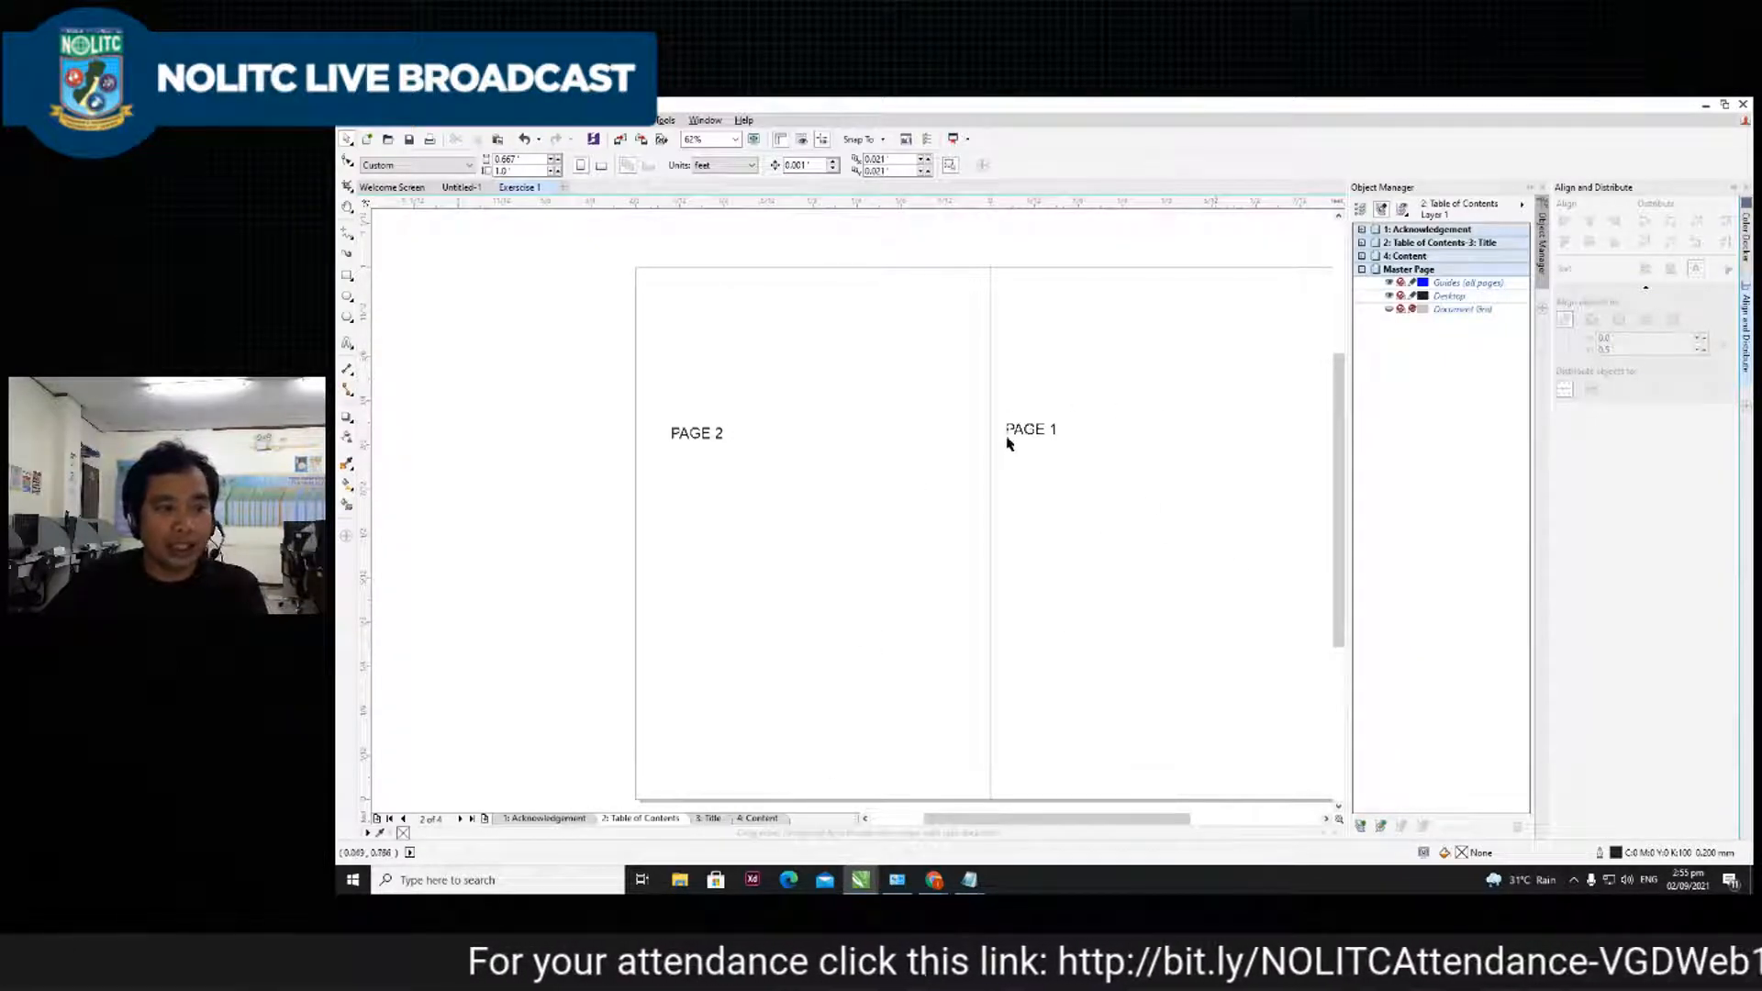
{"action": "left_click", "coordinate": [758, 818]}
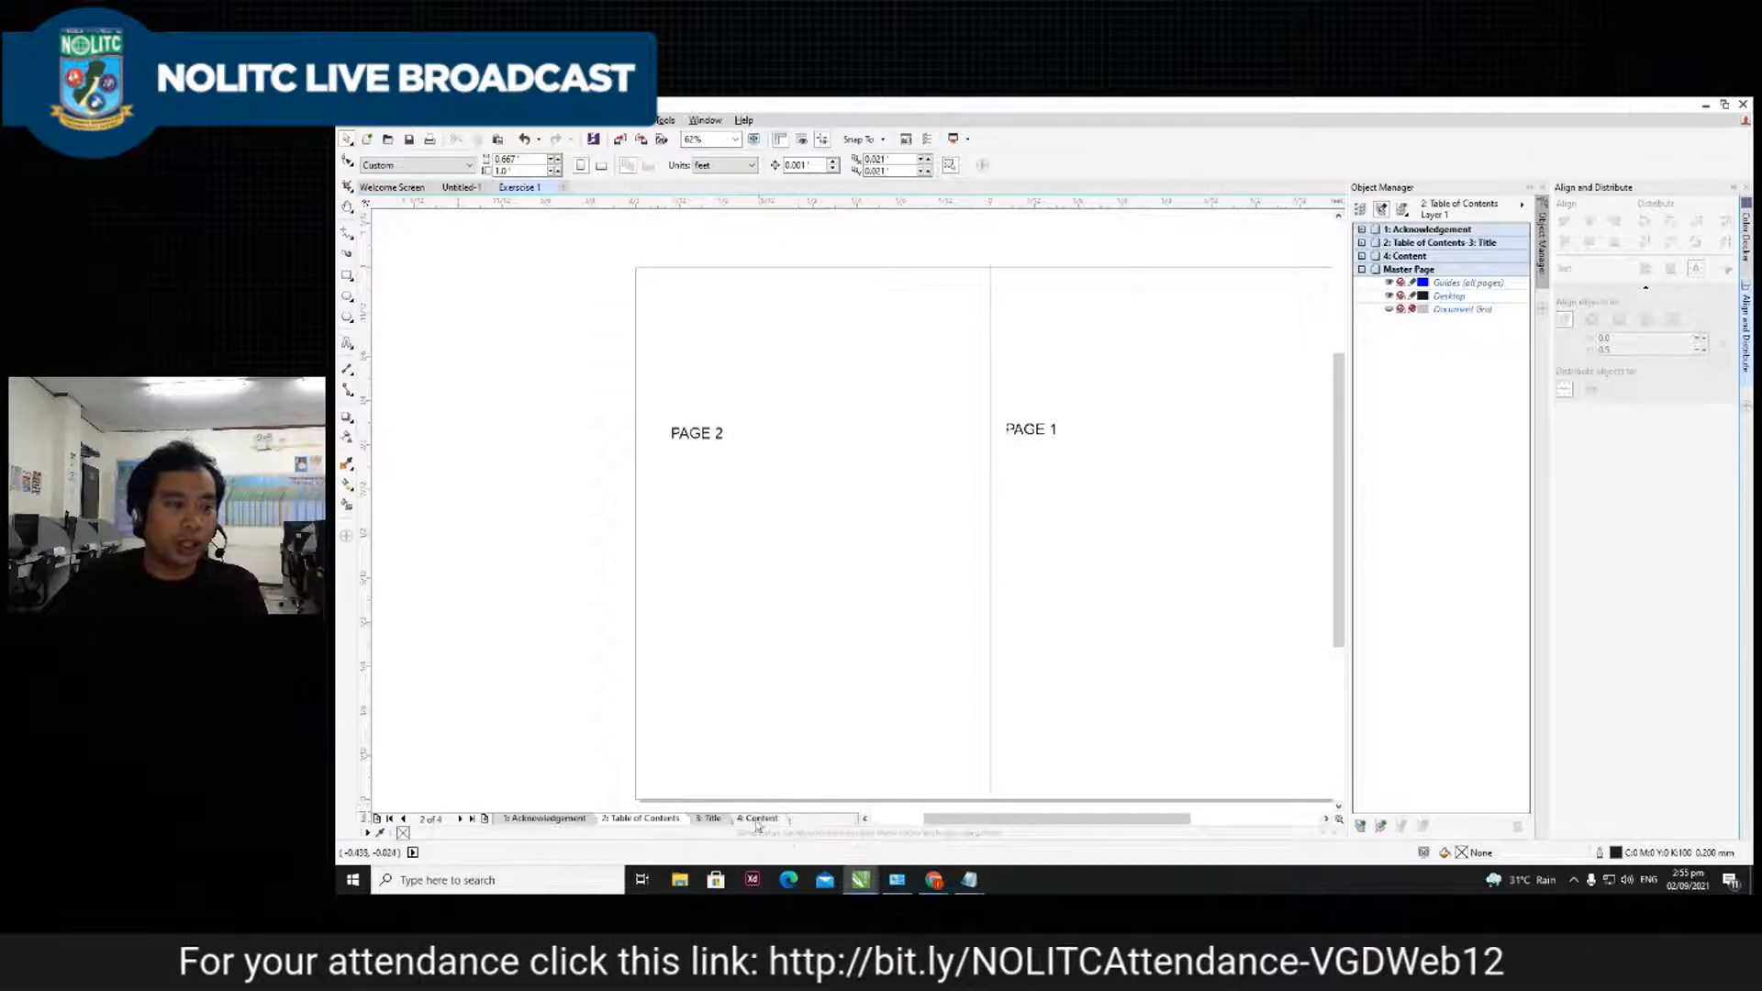
{"action": "scroll", "coordinate": [920, 473], "scroll_direction": "down", "scroll_amount": 3}
{"action": "left_click", "coordinate": [712, 816]}
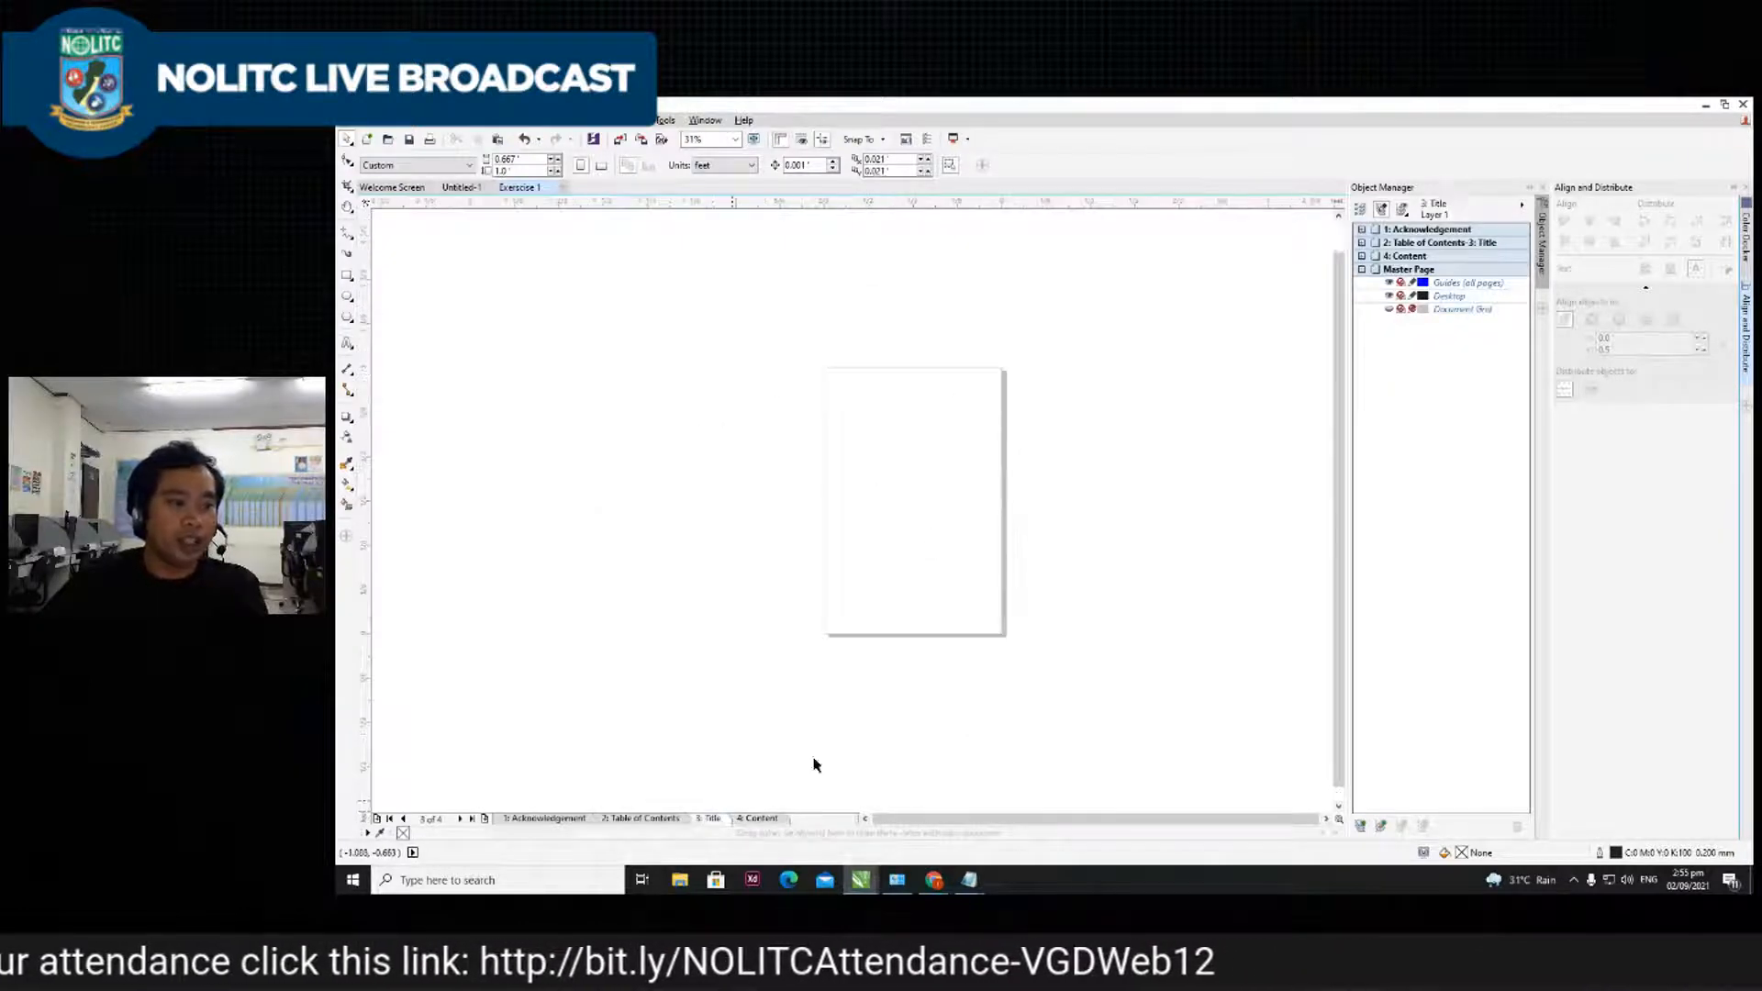
{"action": "scroll", "coordinate": [1062, 477], "scroll_direction": "up", "scroll_amount": 1}
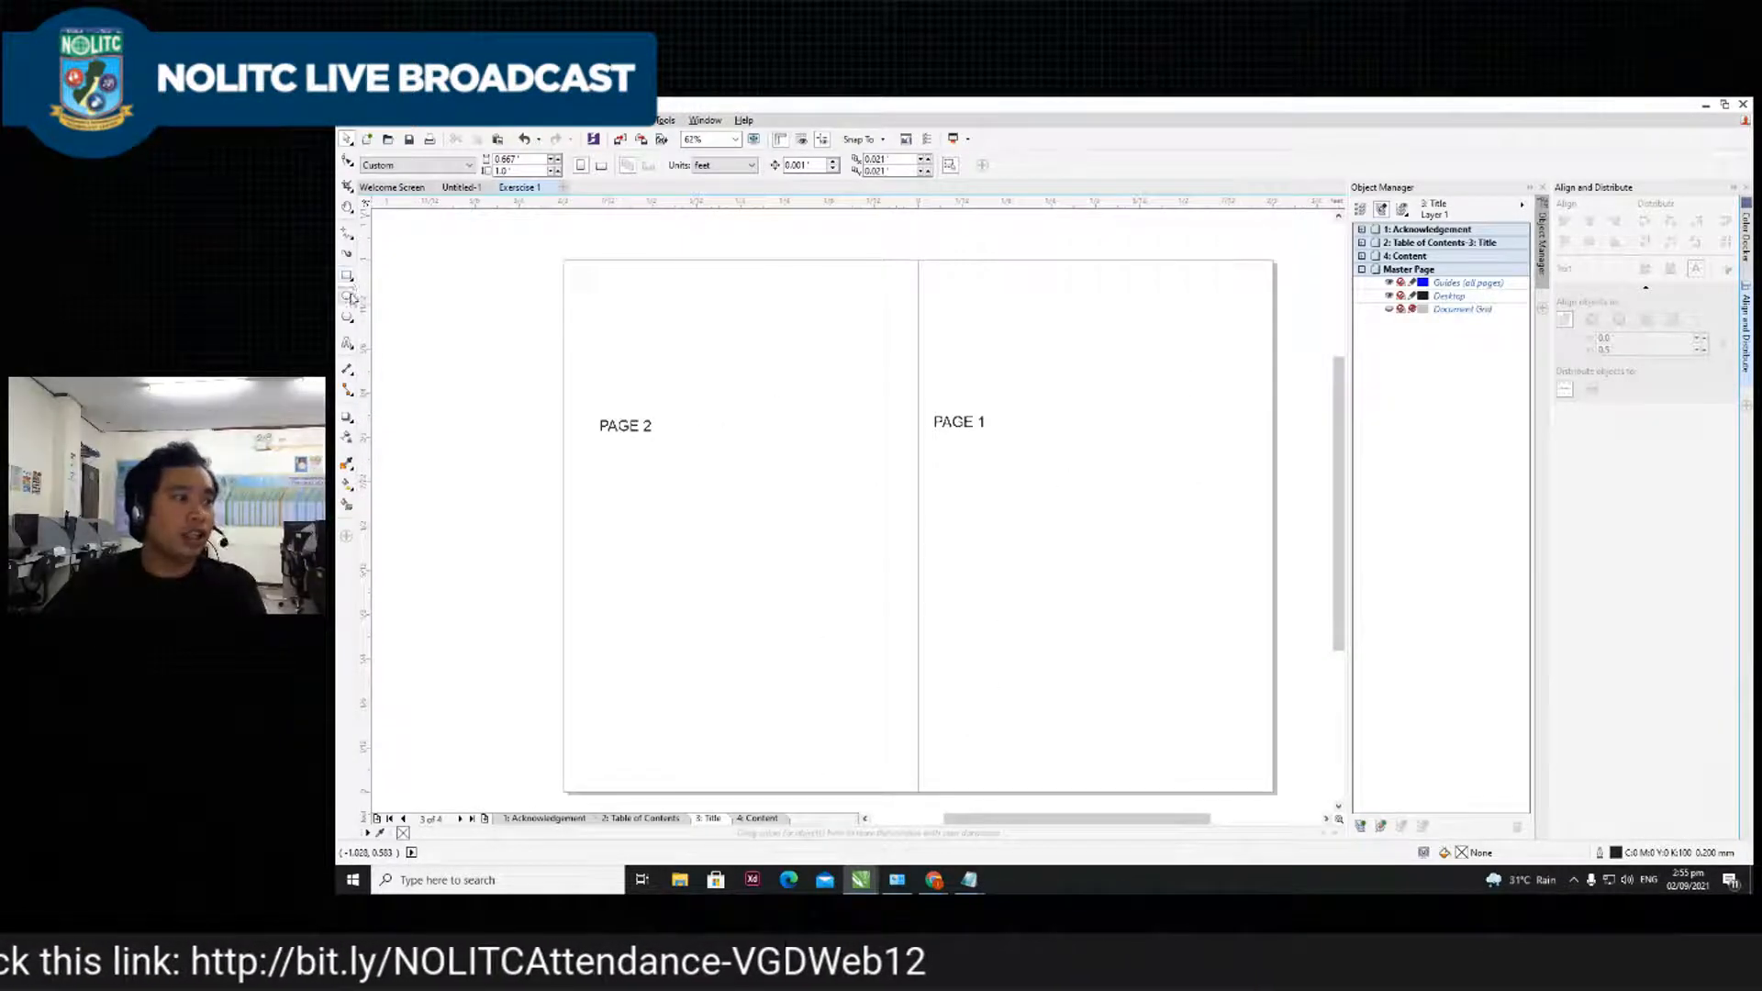
- Draw a rectangle about 0.31 by 0.18 feet spanning both pages of the facing spread, below the page labels
{"action": "key", "text": "F6"}
{"action": "mouse_move", "coordinate": [791, 478]}
{"action": "left_mouse_down"}
{"action": "mouse_move", "coordinate": [945, 610]}
{"action": "mouse_move", "coordinate": [960, 578]}
{"action": "left_mouse_up"}
{"action": "left_click", "coordinate": [348, 141]}
{"action": "left_click", "coordinate": [773, 478]}
{"action": "left_click", "coordinate": [840, 556]}
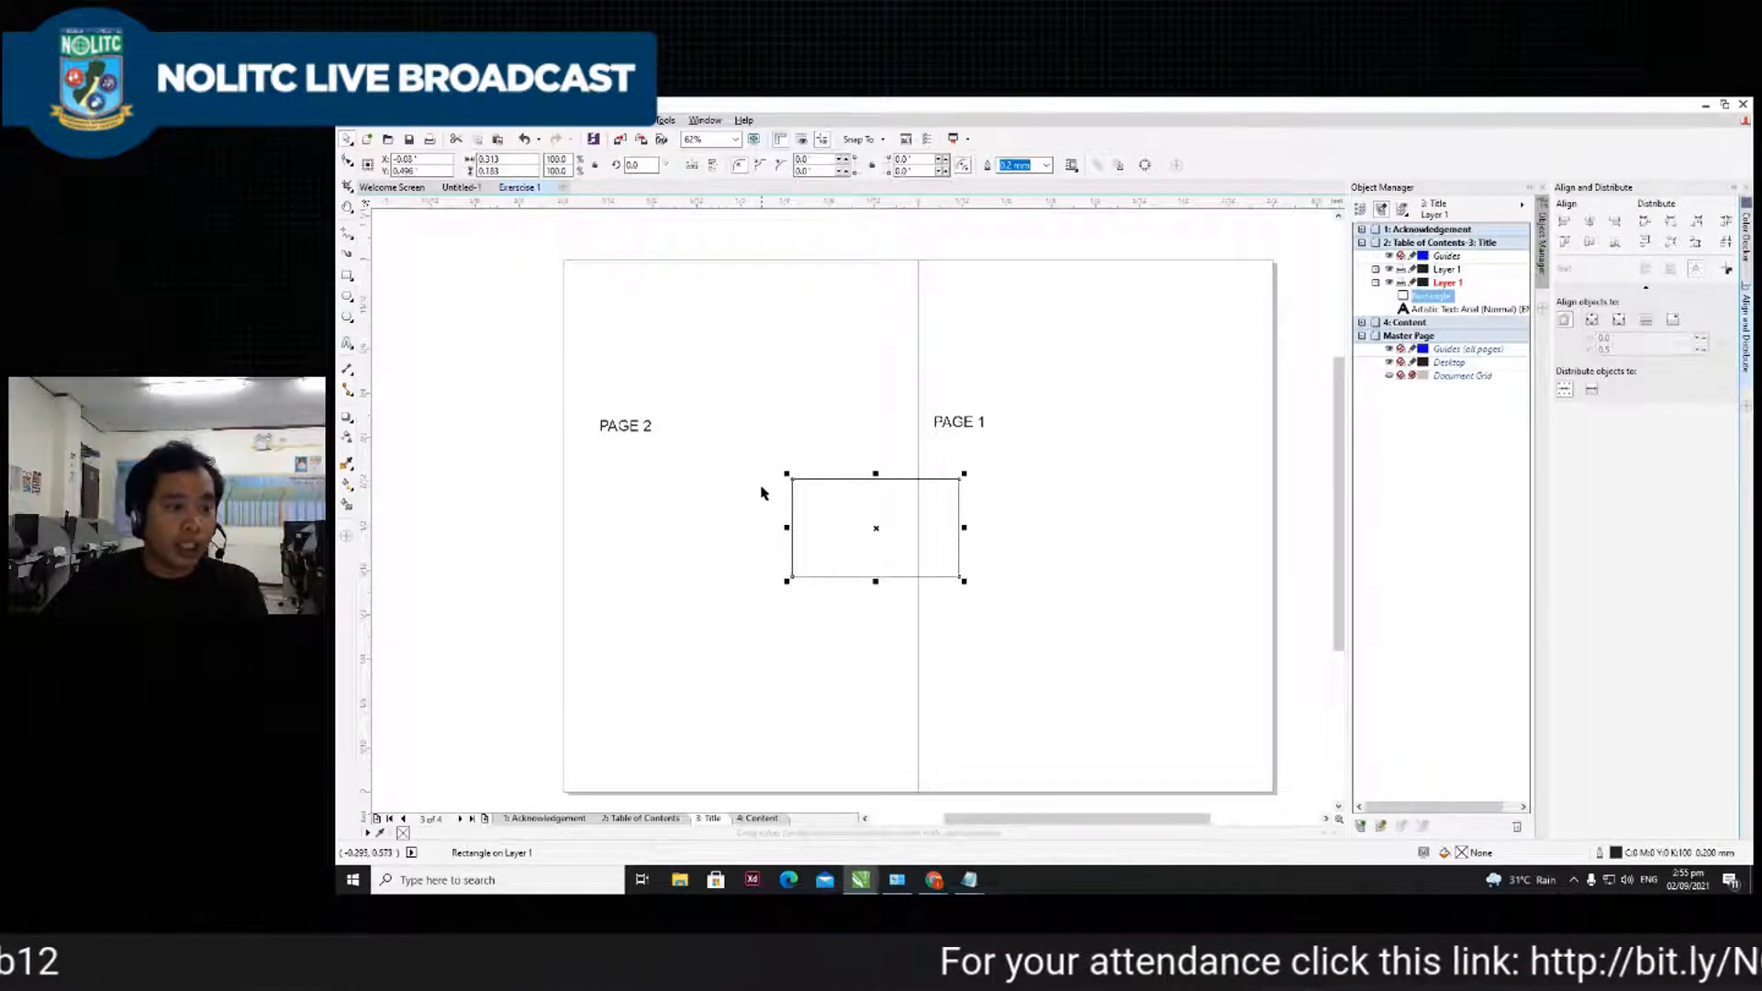
{"action": "left_click", "coordinate": [1023, 519]}
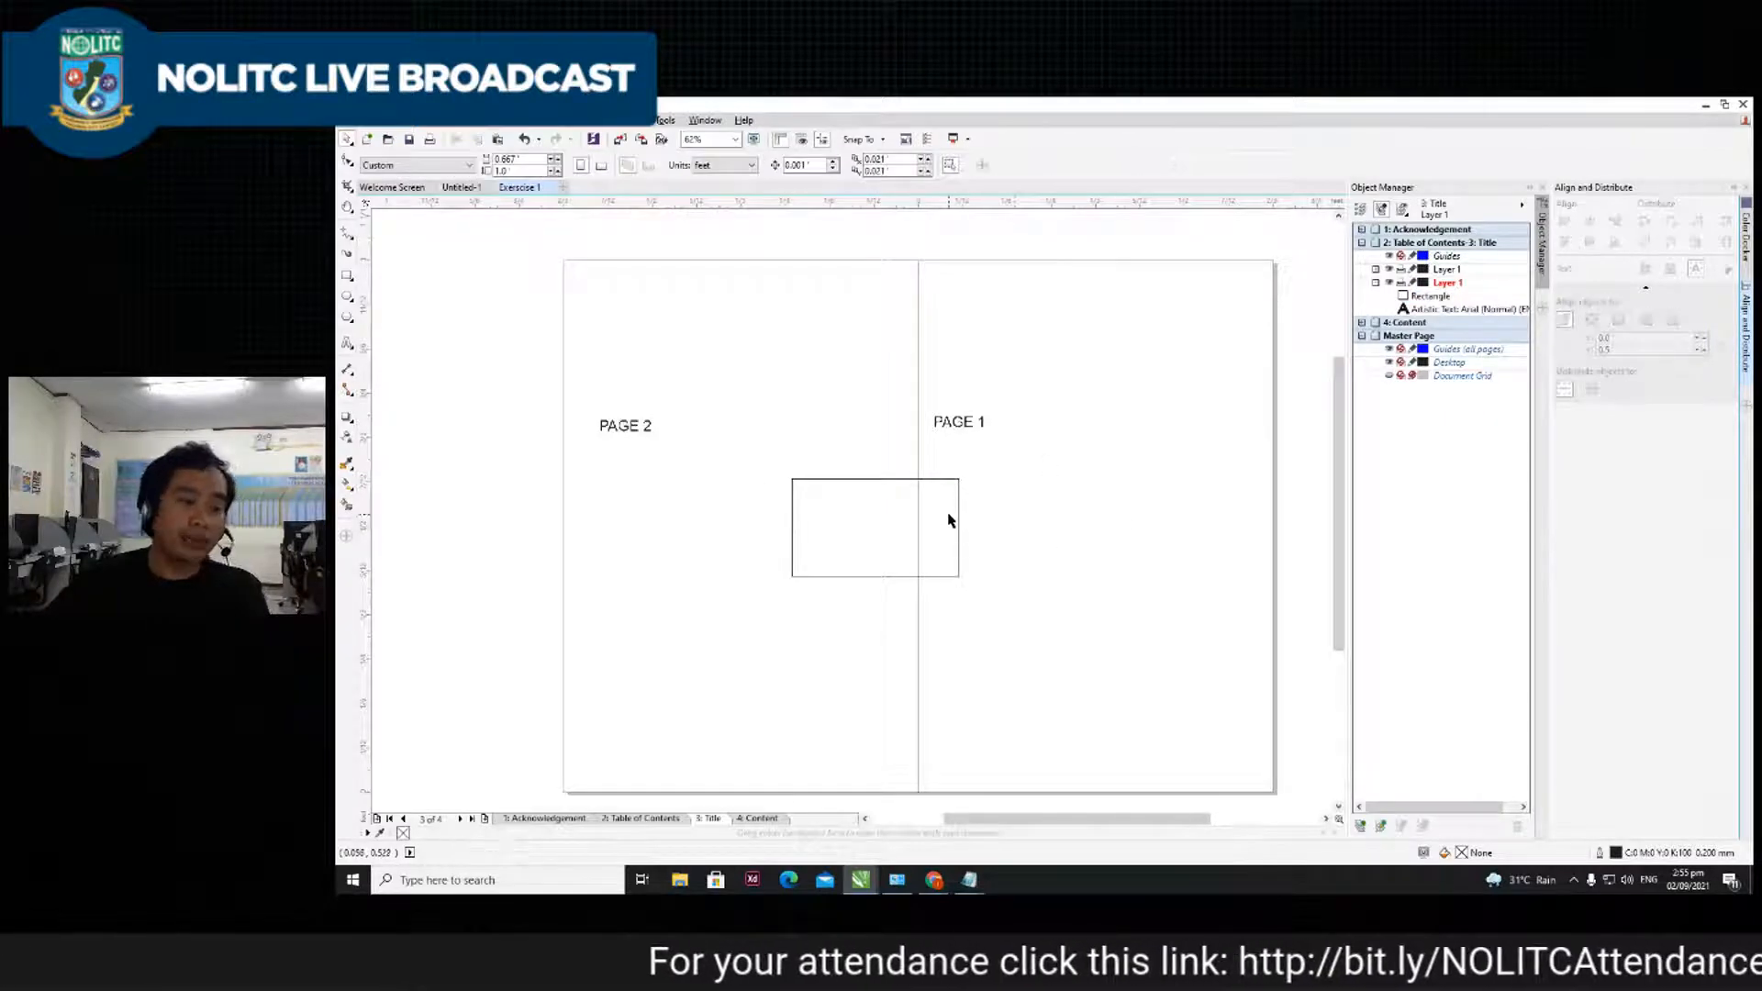
{"action": "scroll", "coordinate": [932, 499], "scroll_direction": "up", "scroll_amount": 1}
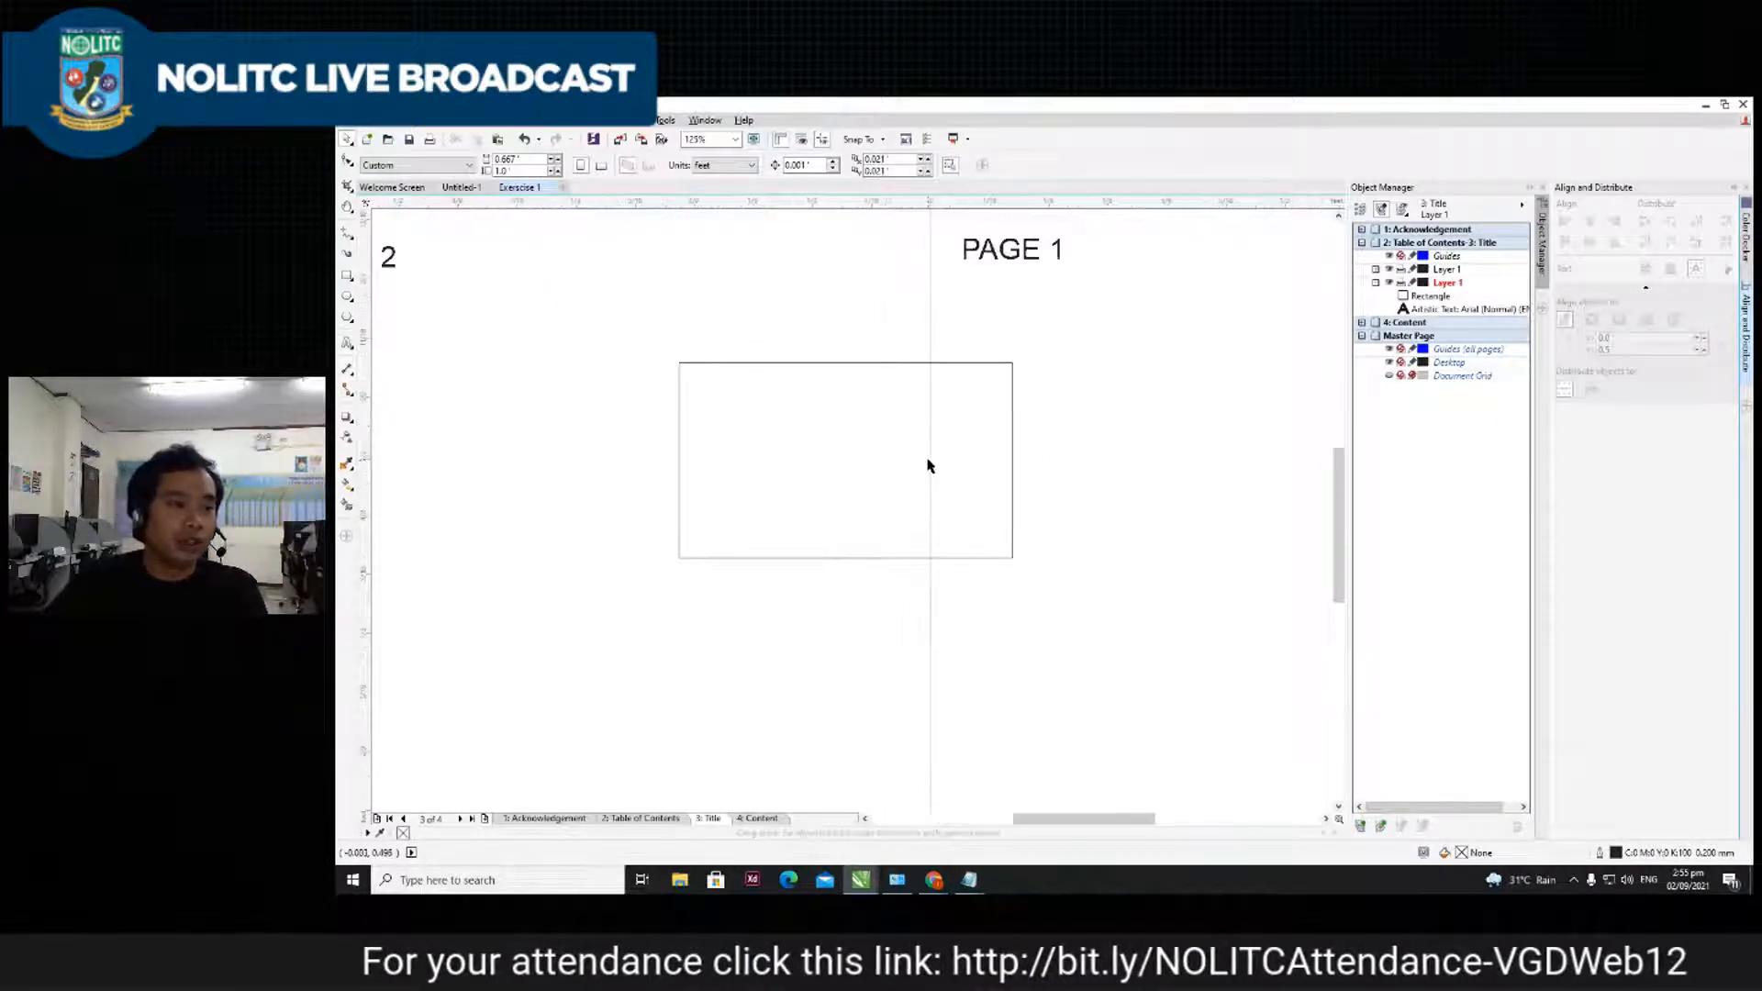
{"action": "scroll", "coordinate": [928, 464], "scroll_direction": "down", "scroll_amount": 1}
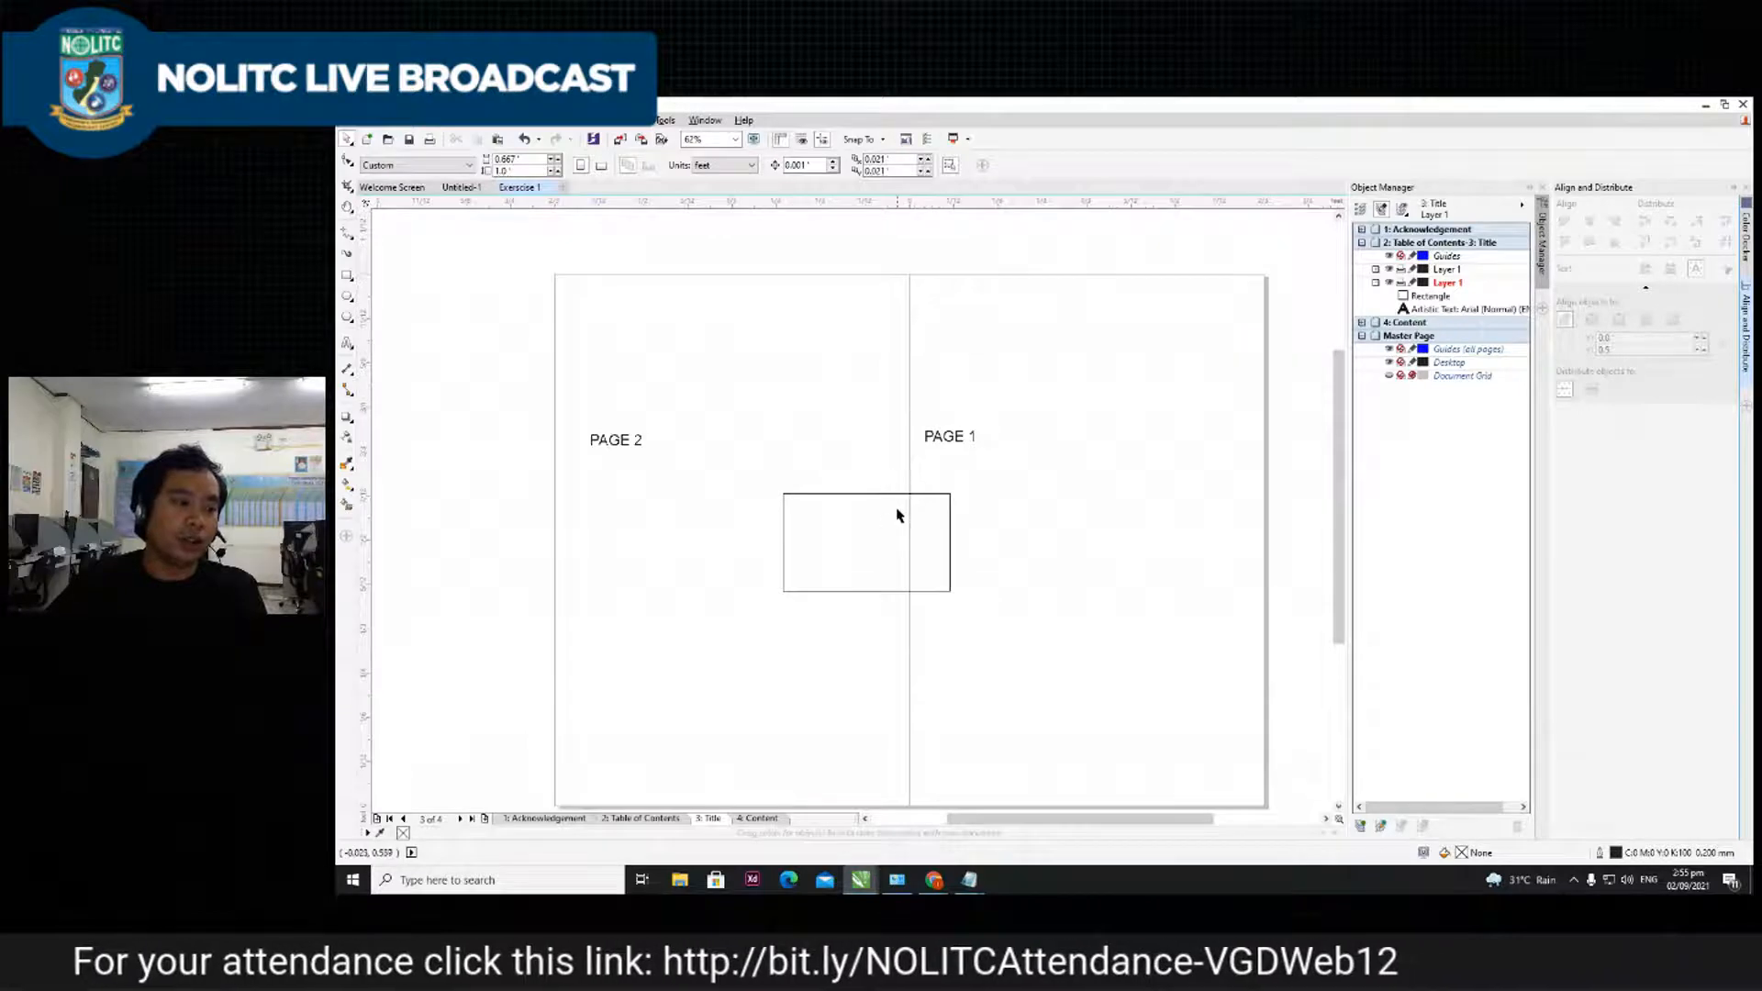
{"action": "scroll", "coordinate": [913, 551], "scroll_direction": "down", "scroll_amount": 1}
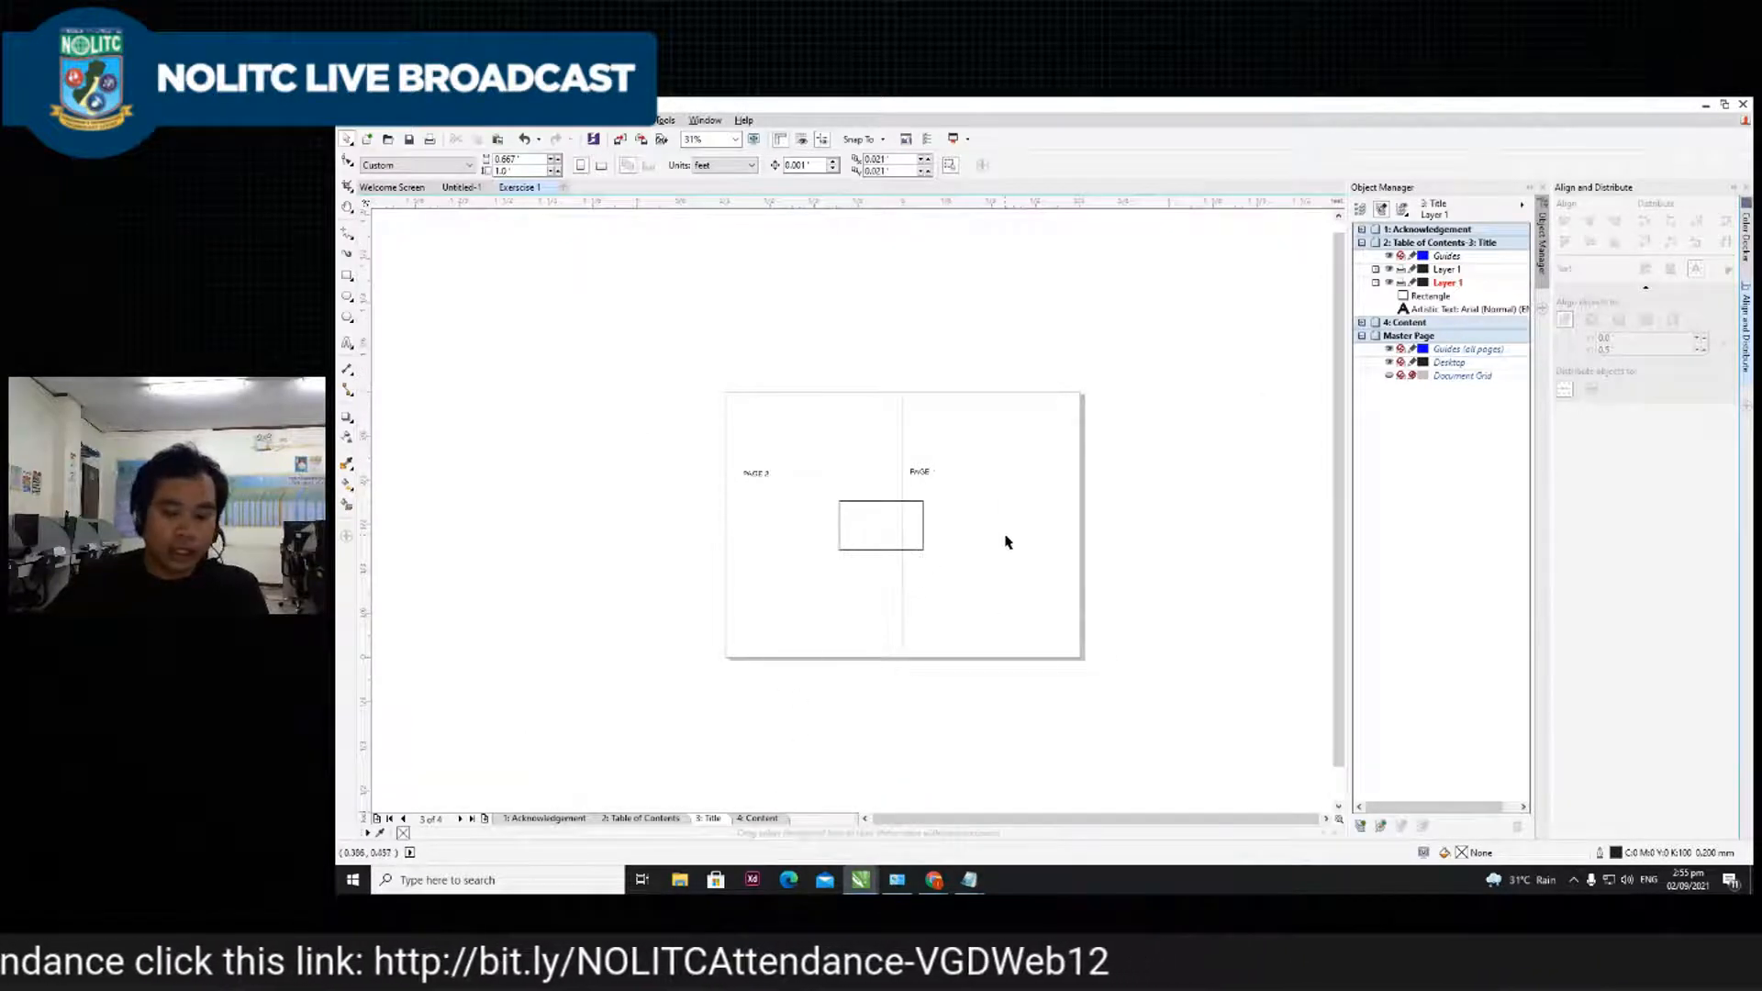
- Turn off facing pages in the document's layout options and apply the change
{"action": "key", "text": "ctrl+j"}
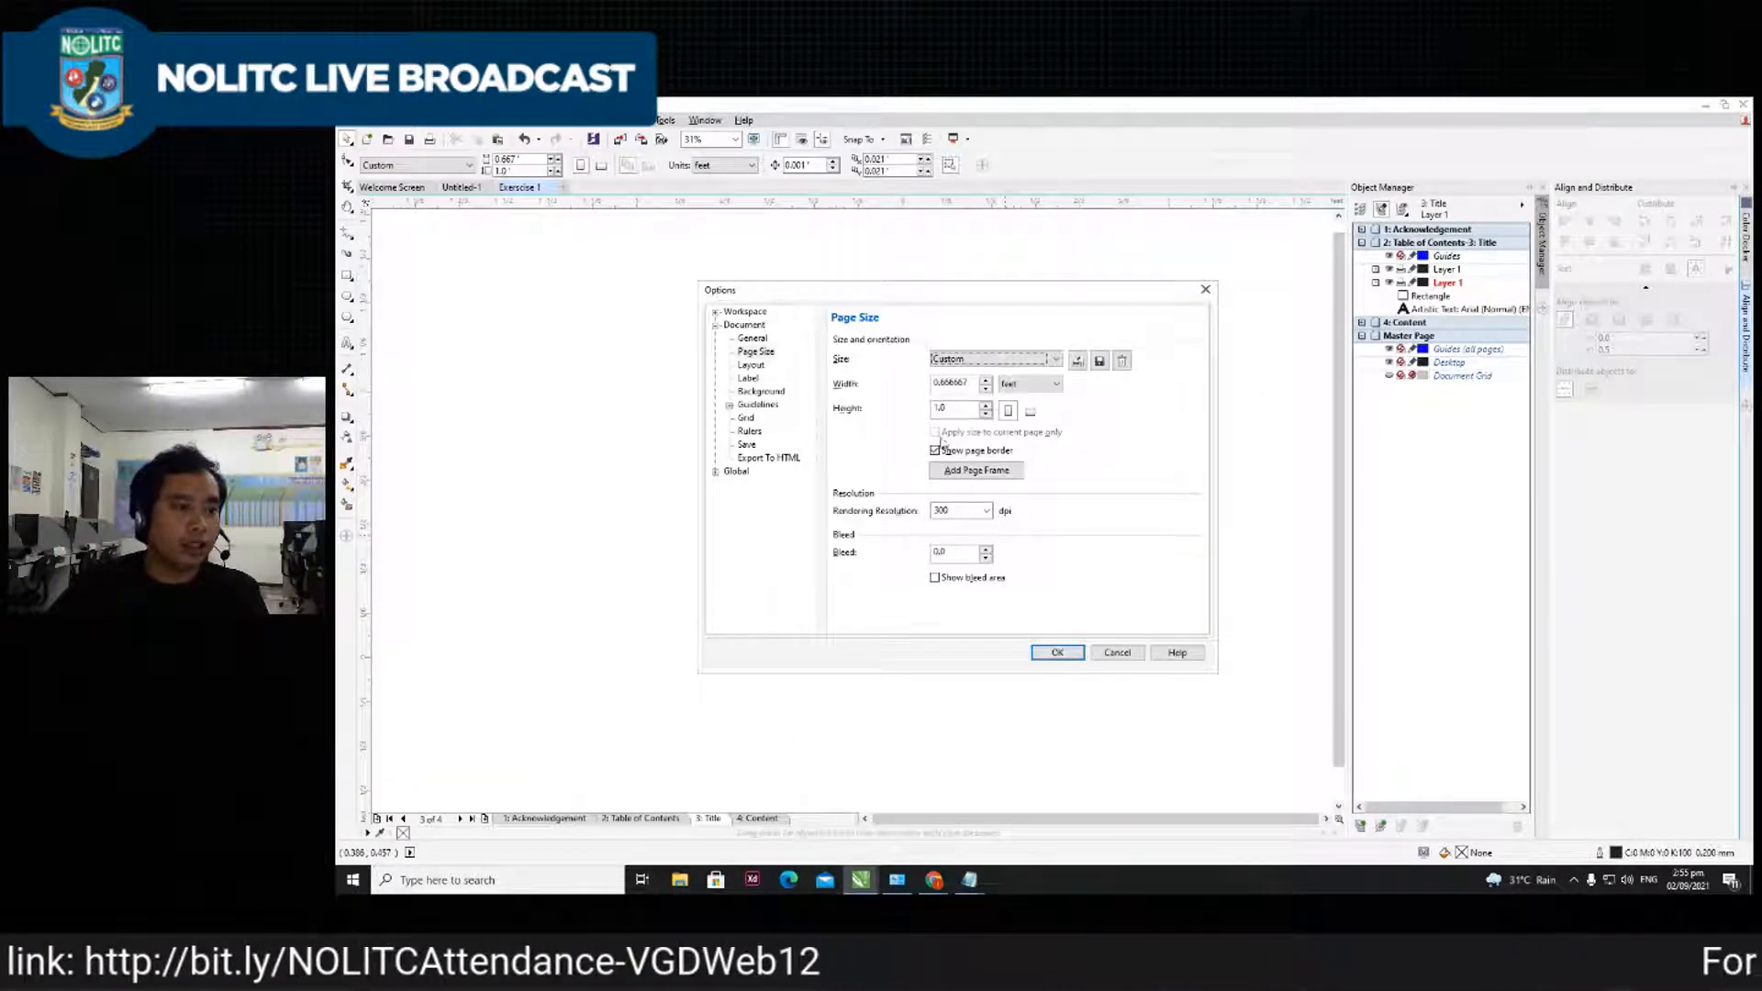
{"action": "left_click", "coordinate": [750, 364]}
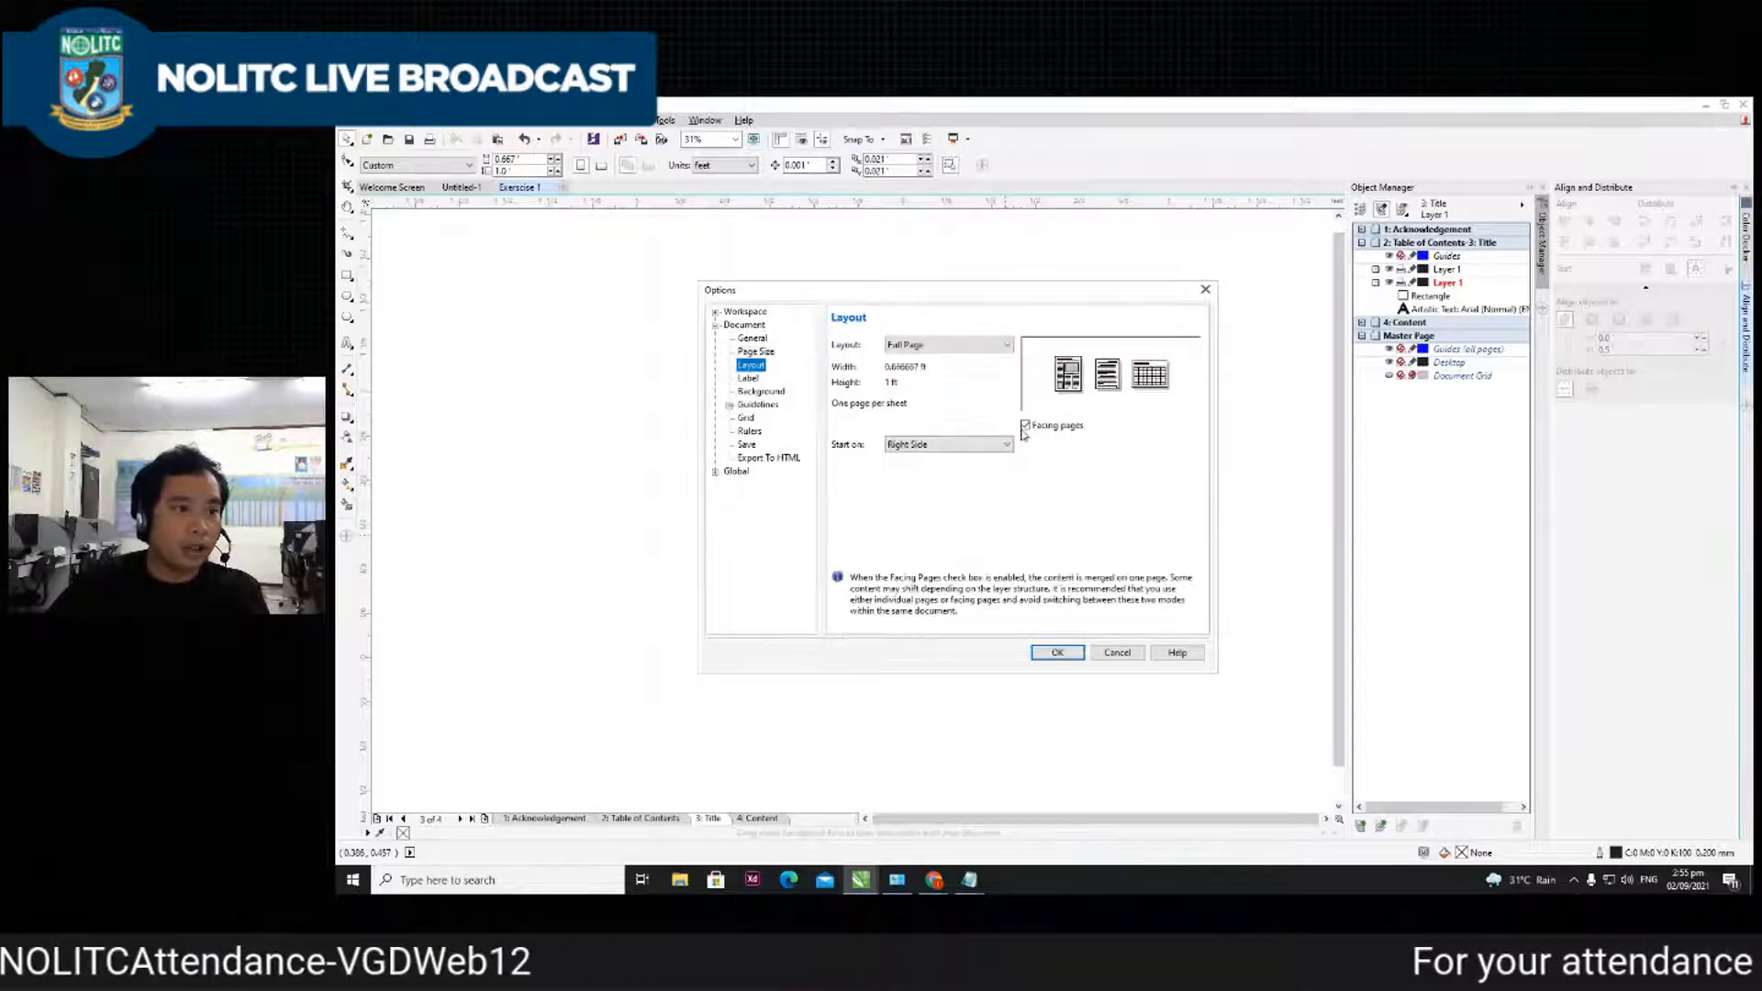
{"action": "left_click", "coordinate": [1058, 653]}
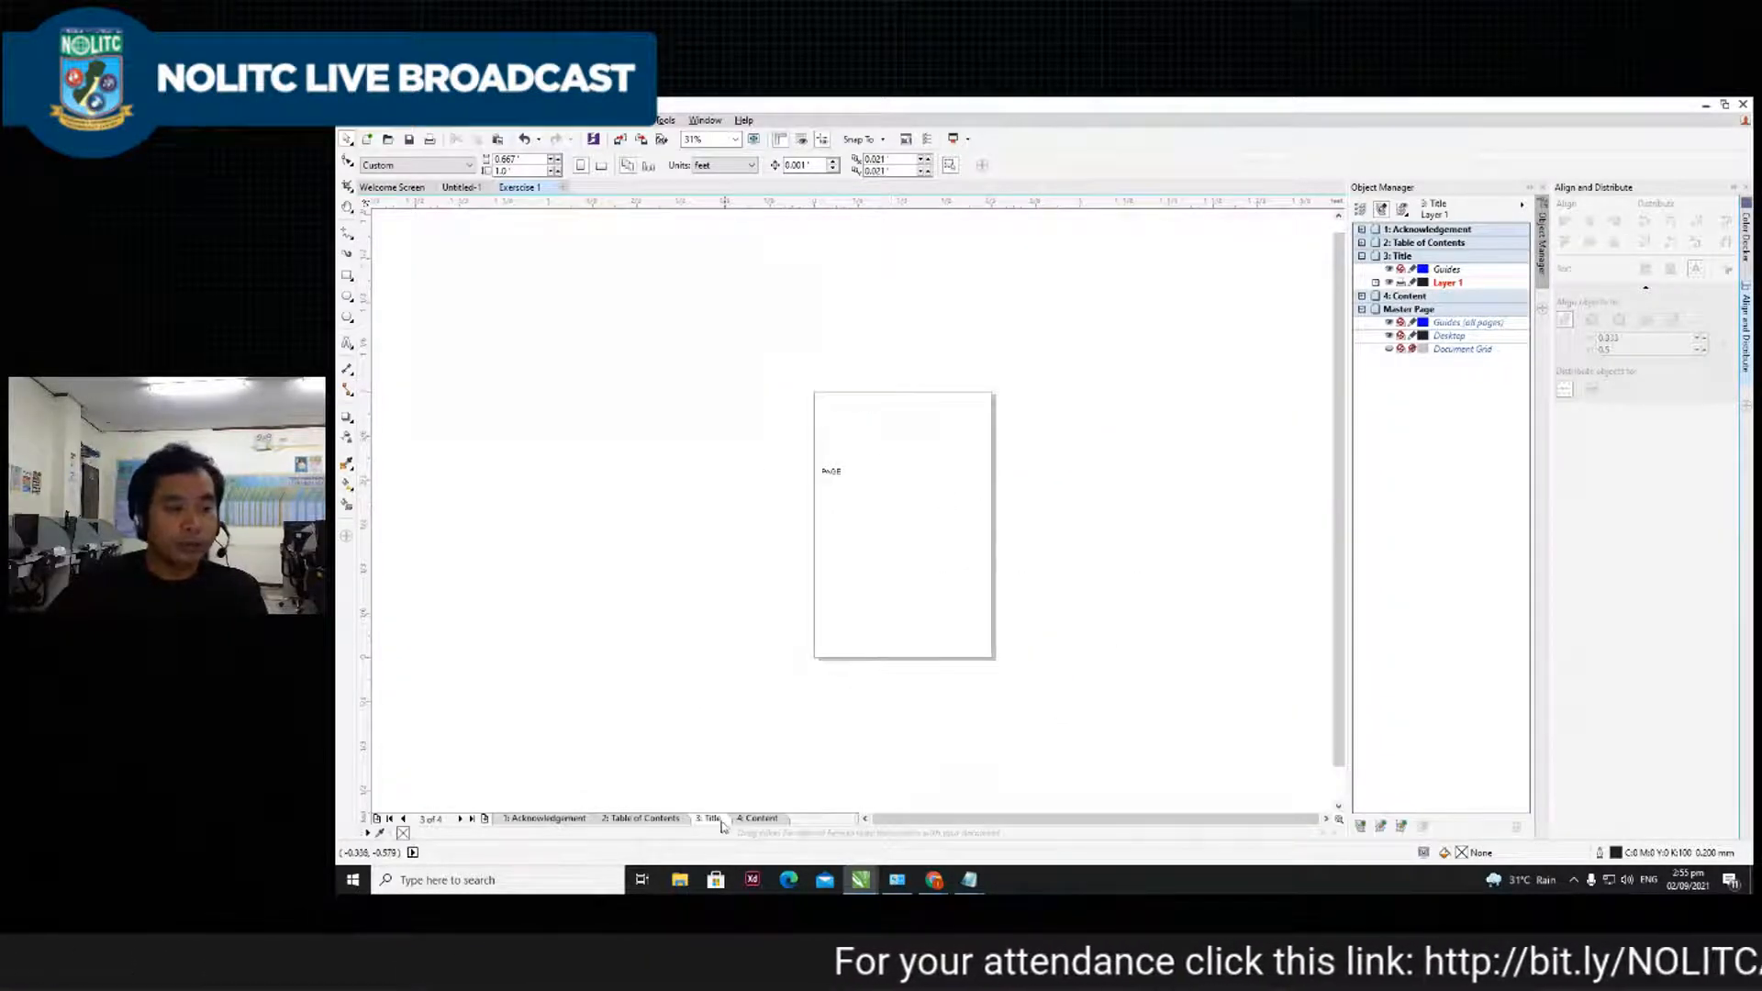
- Delete the PAGE 2 text and the rectangle from Table of Contents, and the PAGE 1 text from Title
{"action": "left_click", "coordinate": [639, 818]}
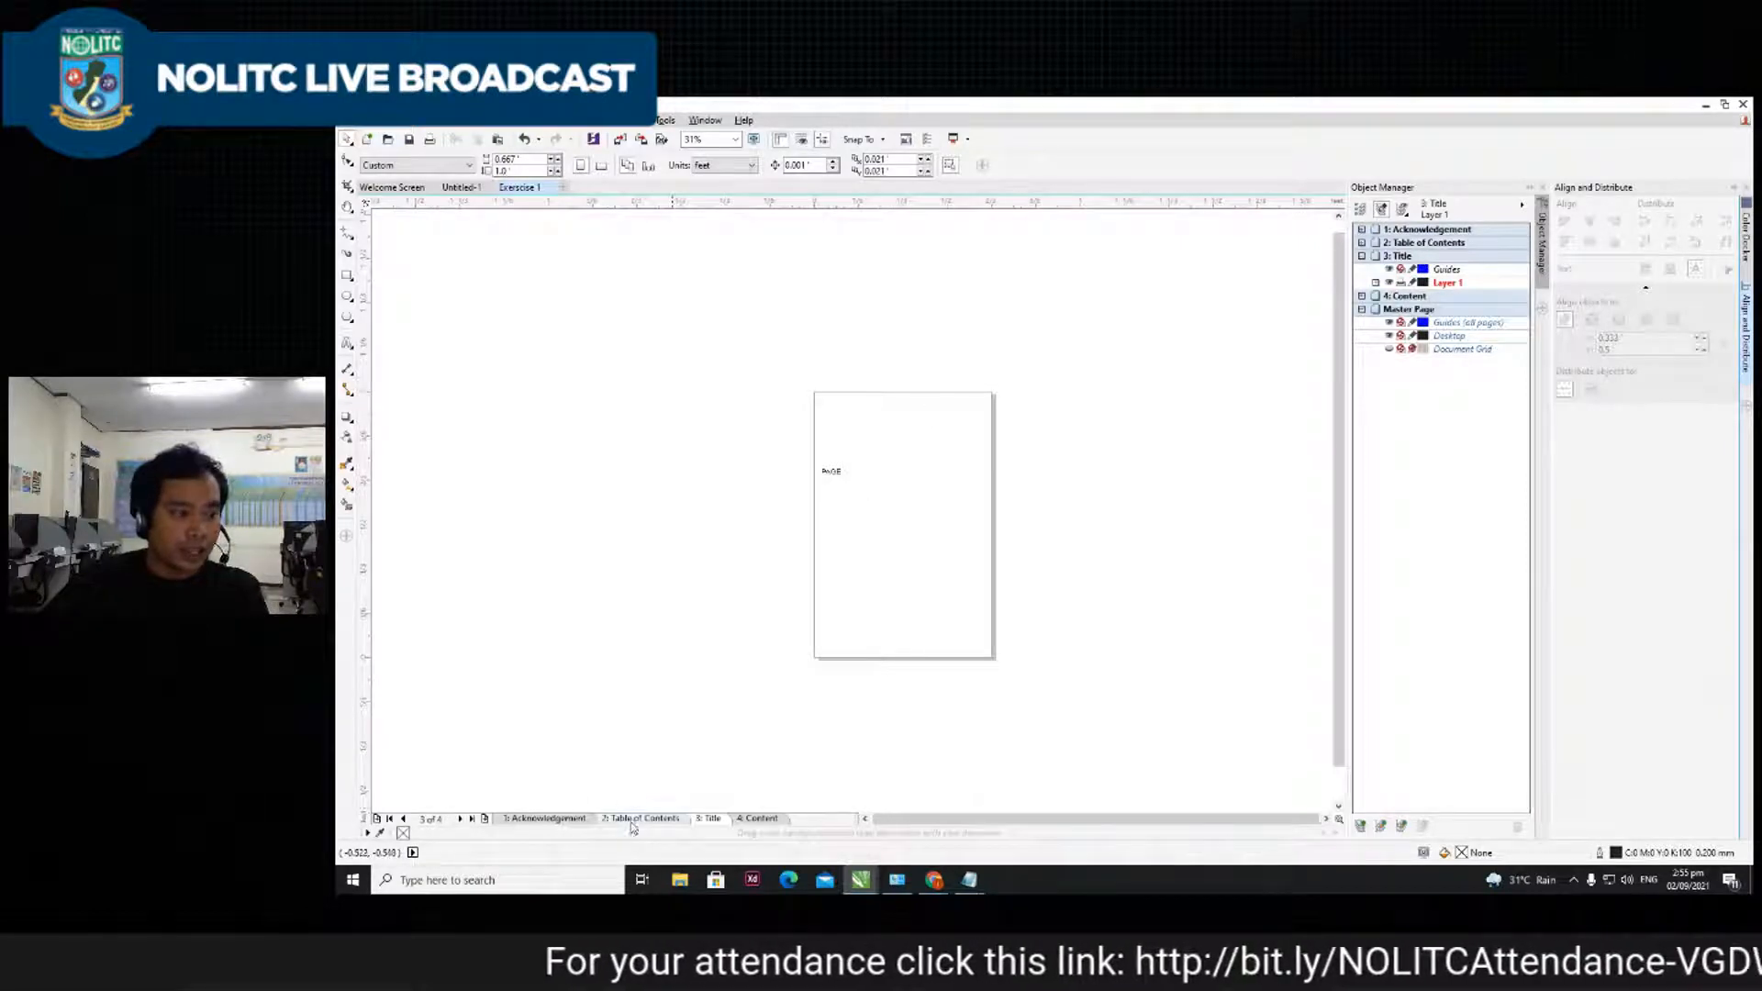
{"action": "left_click", "coordinate": [847, 474]}
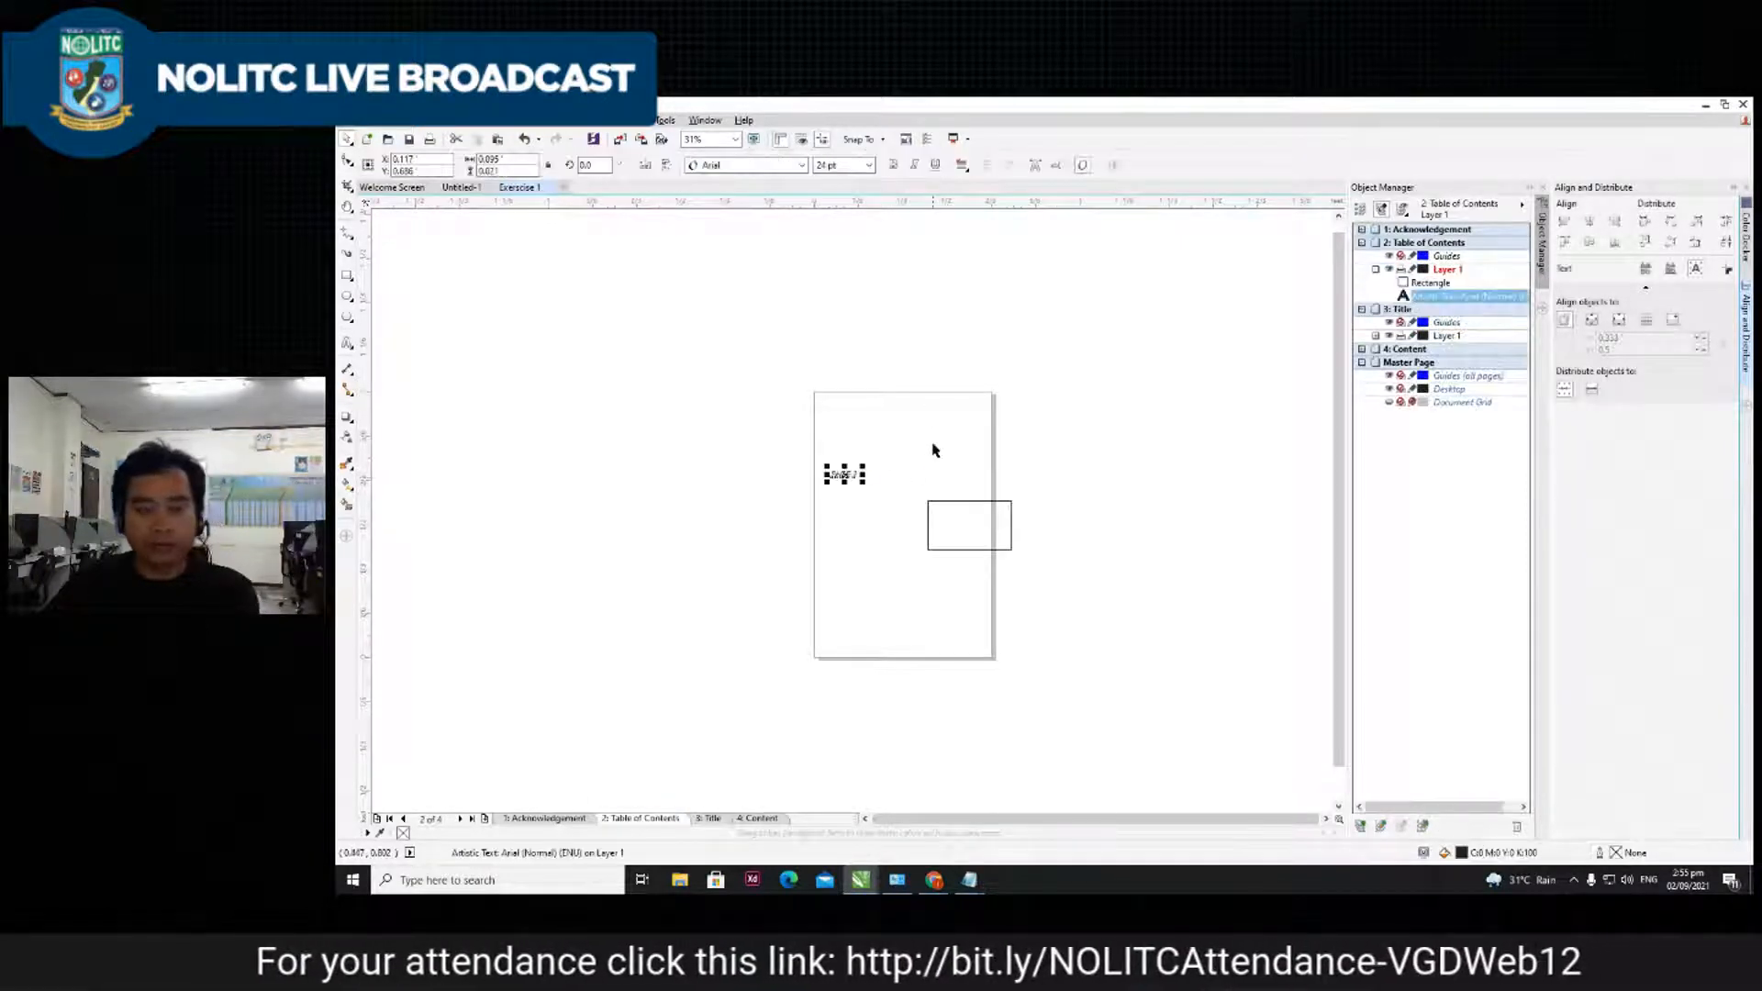
{"action": "key", "text": "Delete"}
{"action": "left_click", "coordinate": [954, 528]}
{"action": "key", "text": "Delete"}
{"action": "left_click", "coordinate": [713, 818]}
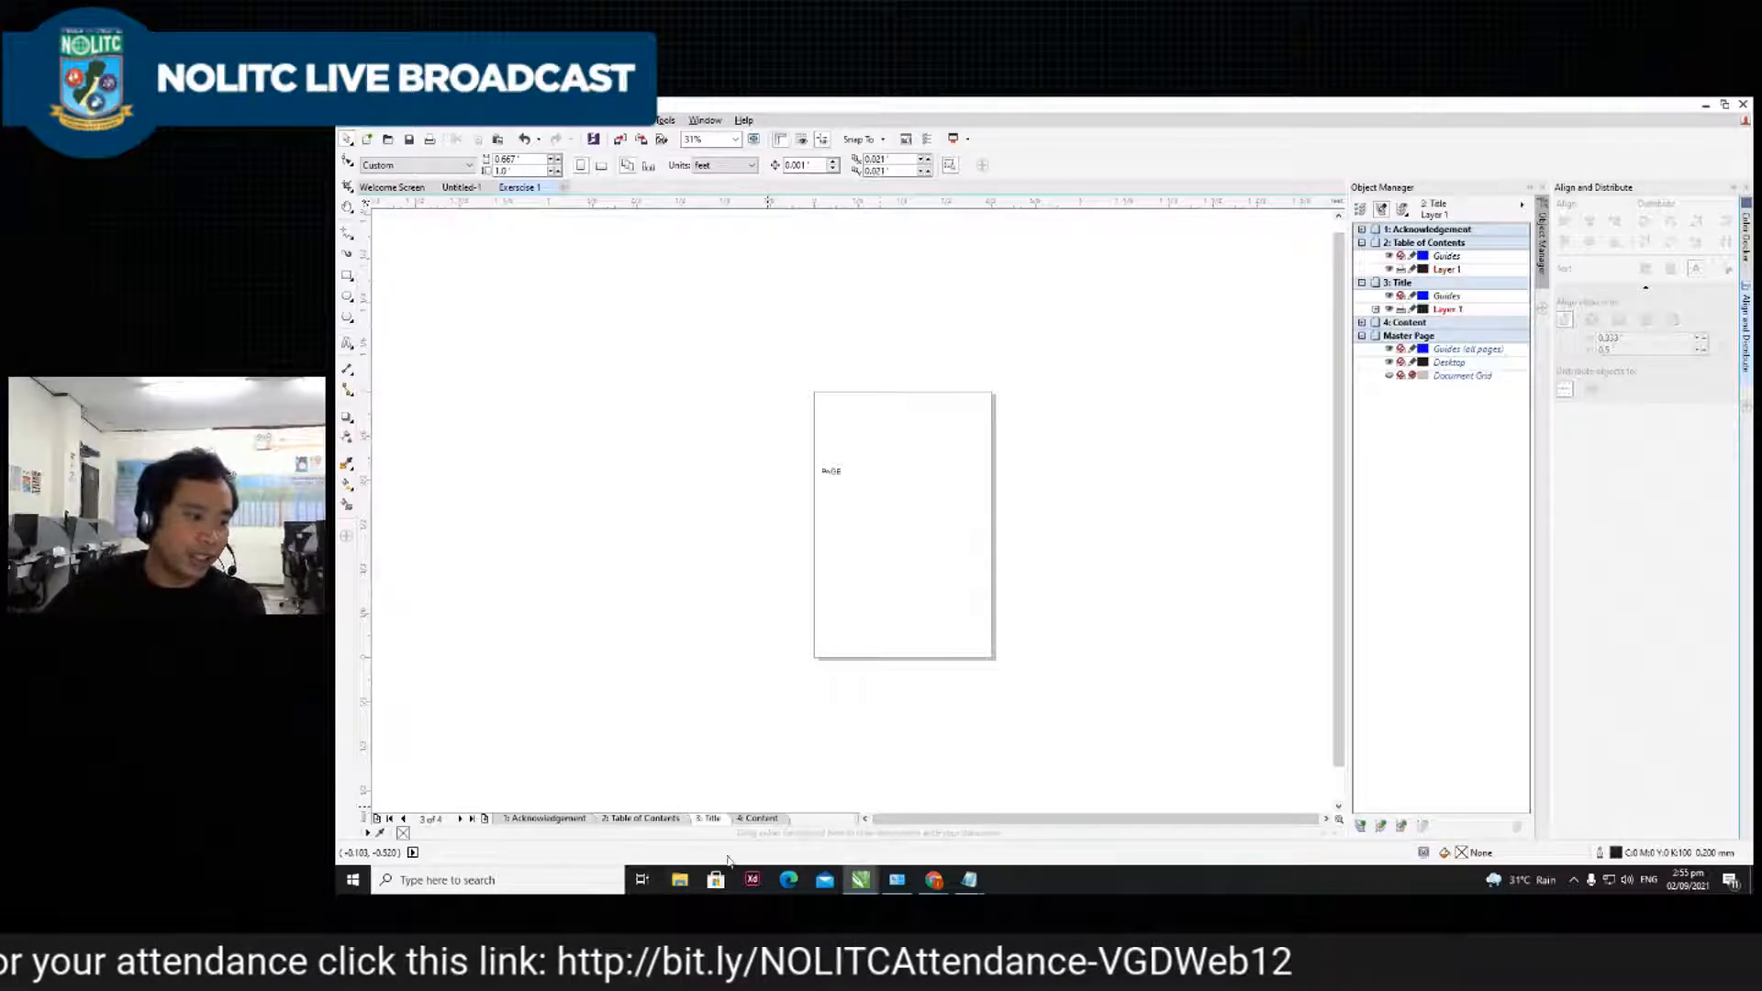
{"action": "left_click", "coordinate": [840, 478]}
{"action": "key", "text": "Delete"}
- Check the Table of Contents, Title and Acknowledgement pages one after another for leftover objects
{"action": "left_click", "coordinate": [640, 818]}
{"action": "left_click", "coordinate": [545, 818]}
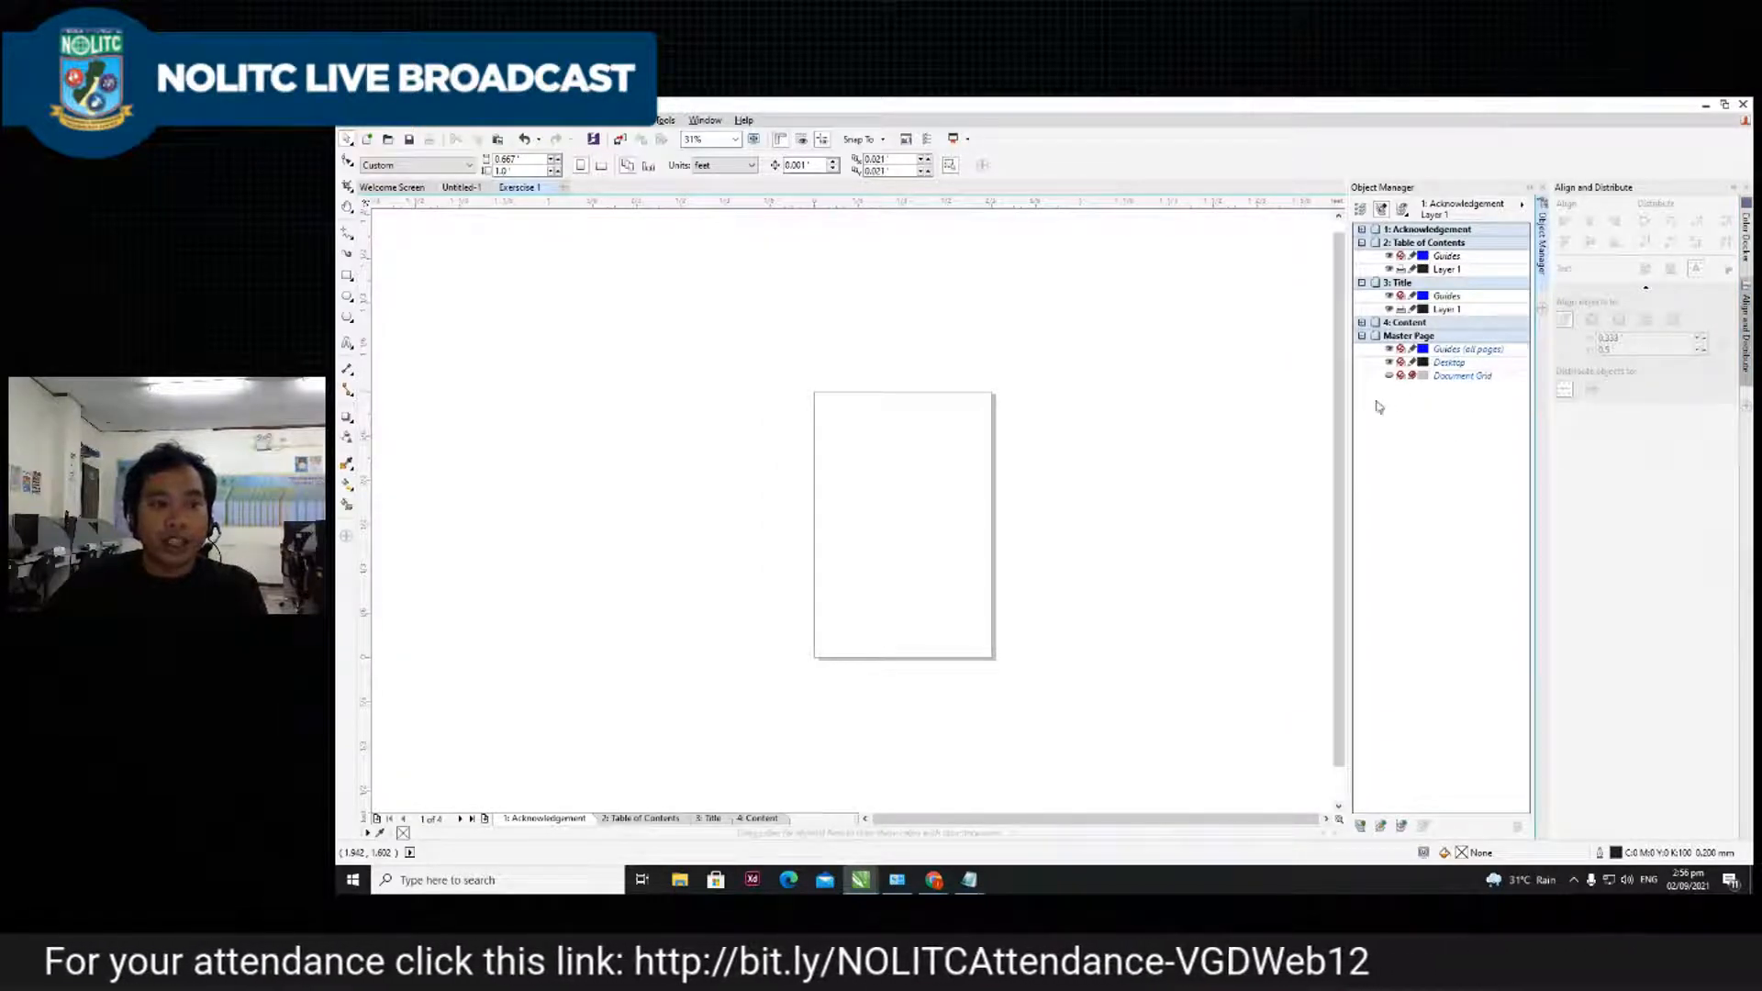
{"action": "left_click", "coordinate": [634, 822]}
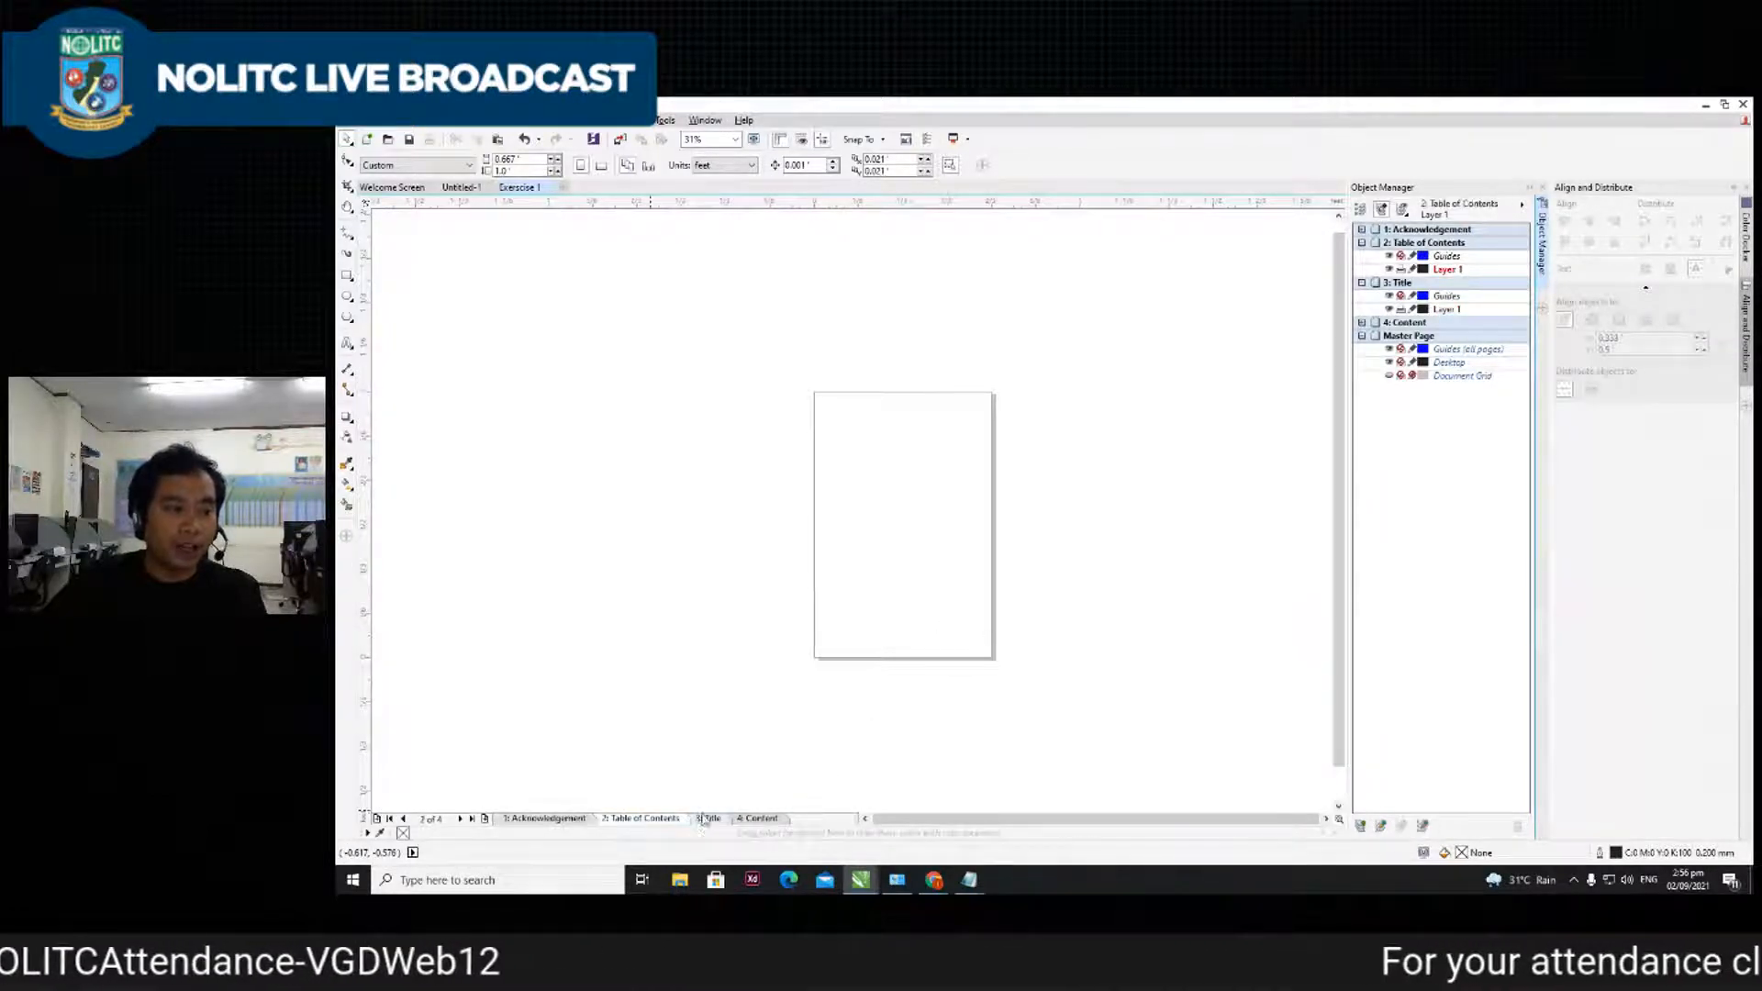
{"action": "left_click", "coordinate": [707, 819]}
{"action": "left_click", "coordinate": [549, 819]}
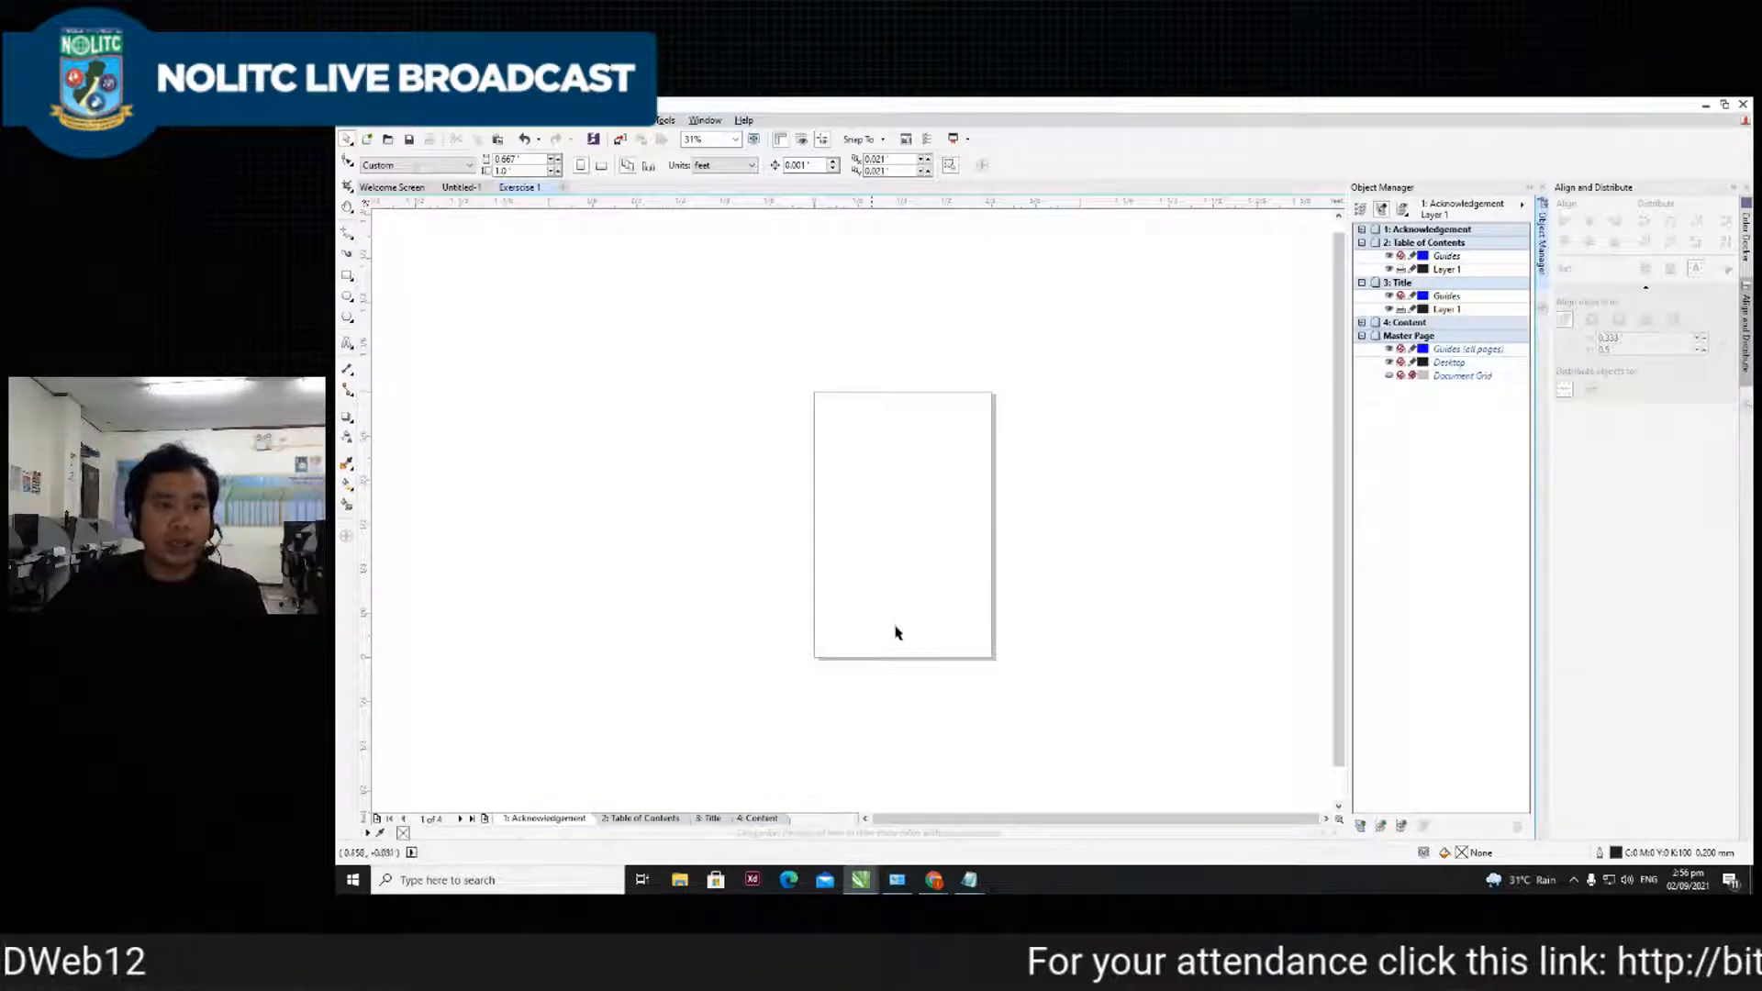
- Try to add a new layer with the master page's Desktop layer selected
{"action": "left_click", "coordinate": [1453, 363]}
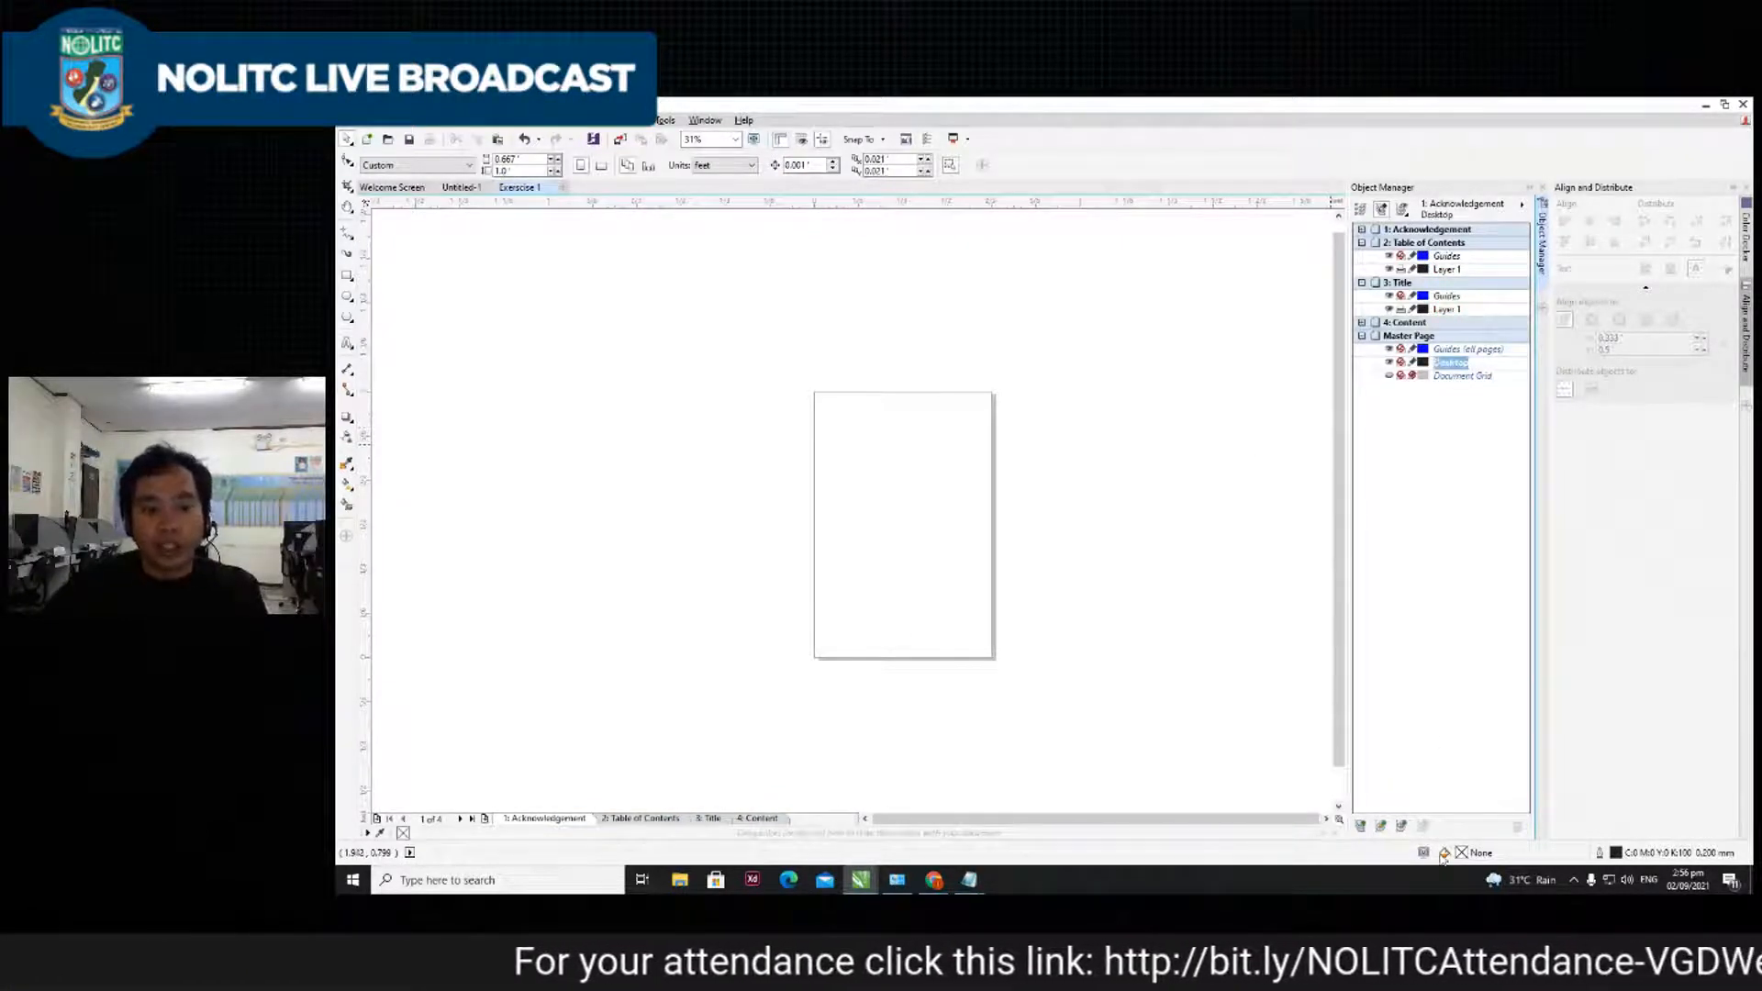
{"action": "right_click", "coordinate": [1451, 367]}
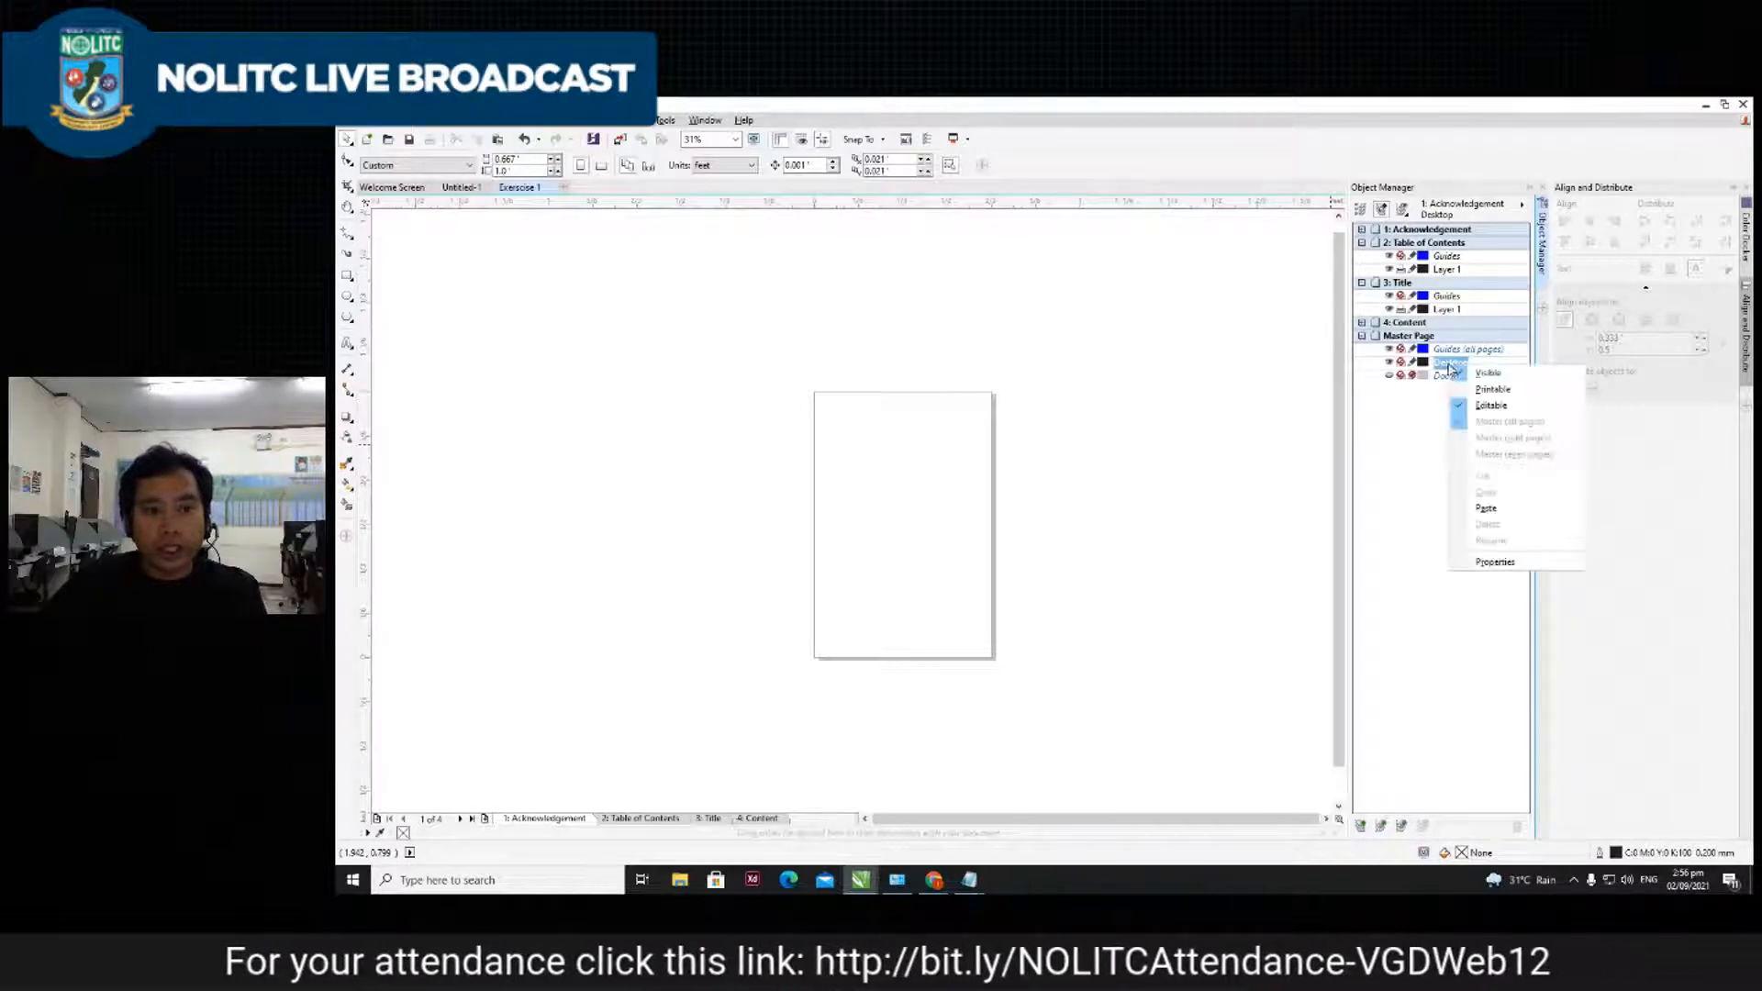
{"action": "left_click", "coordinate": [1406, 570]}
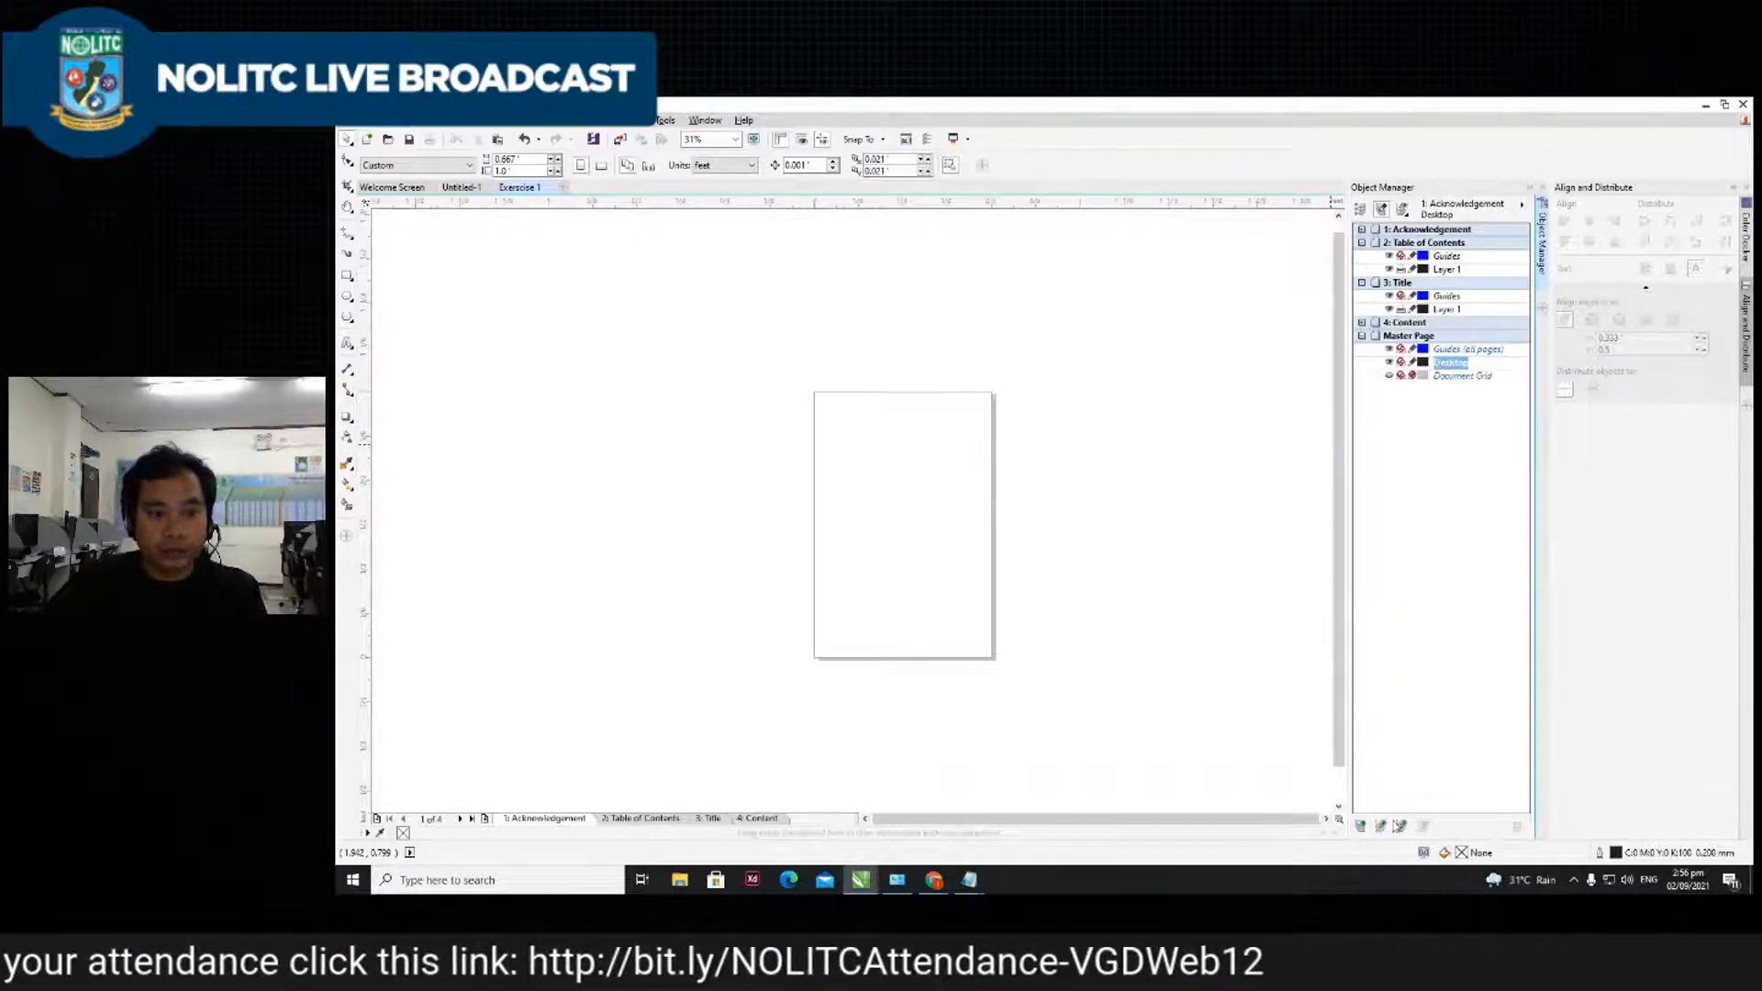
{"action": "left_click", "coordinate": [1363, 826]}
{"action": "left_click", "coordinate": [1424, 510]}
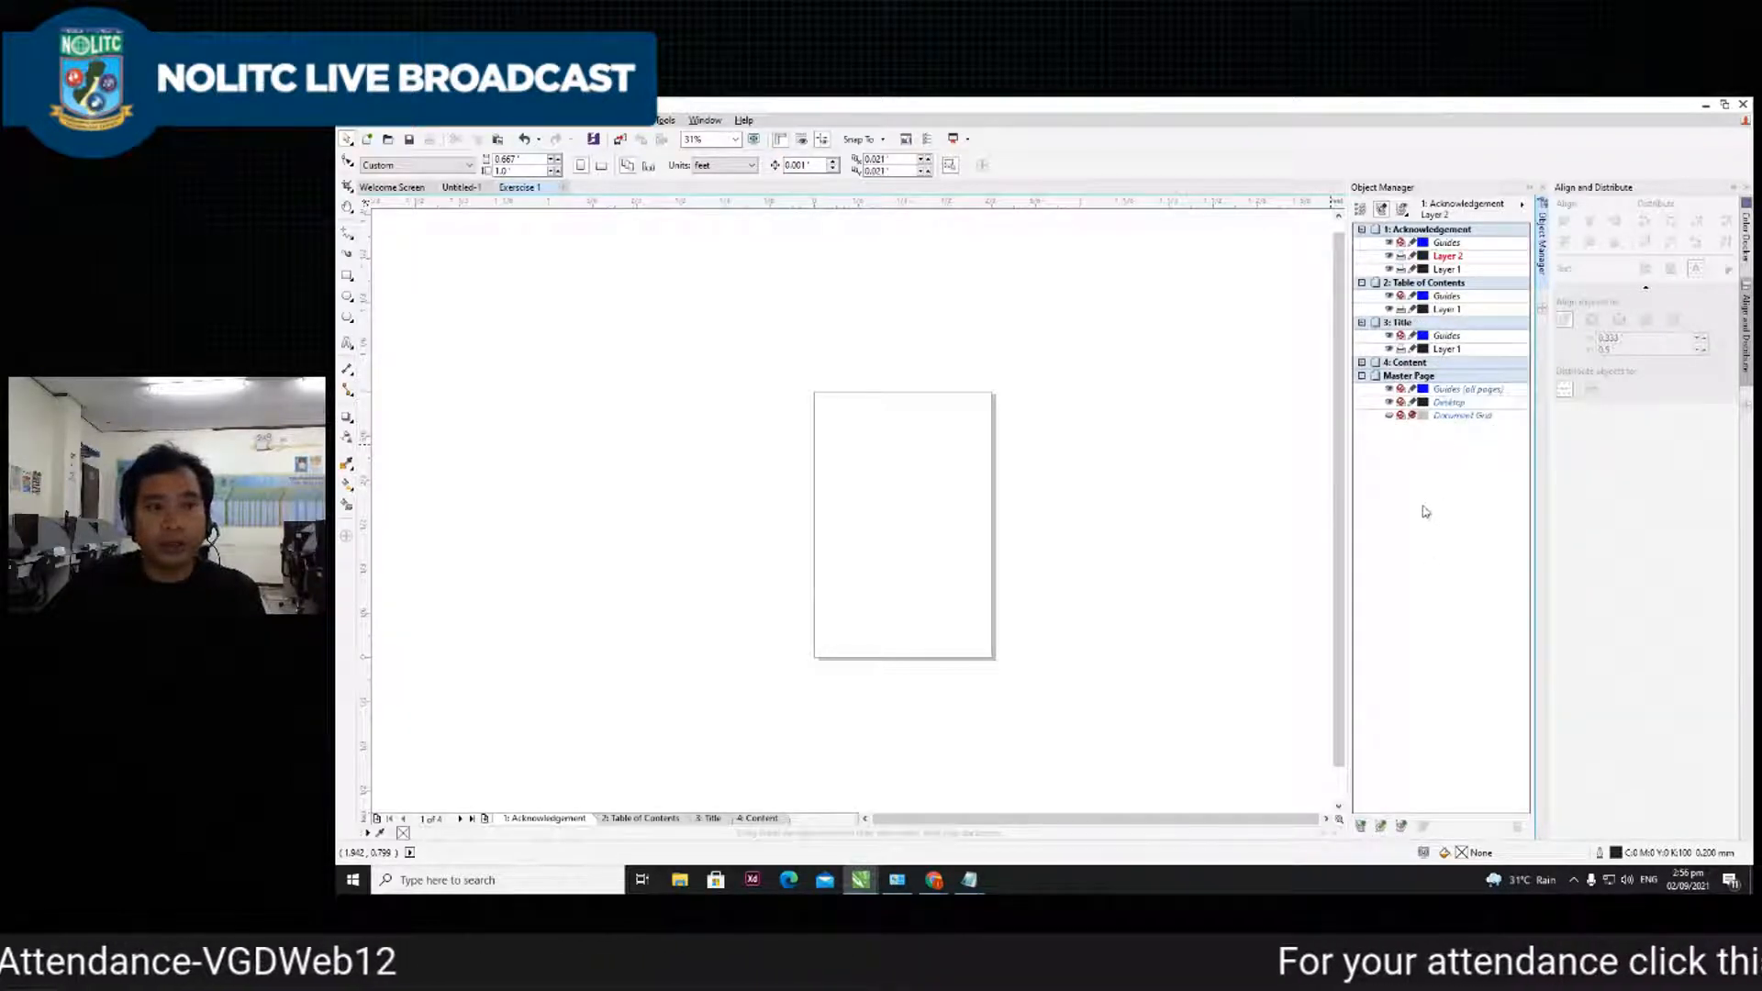
{"action": "key", "text": "ctrl+z"}
- Add a new layer named Footer to the Acknowledgement page
{"action": "left_click", "coordinate": [1441, 393]}
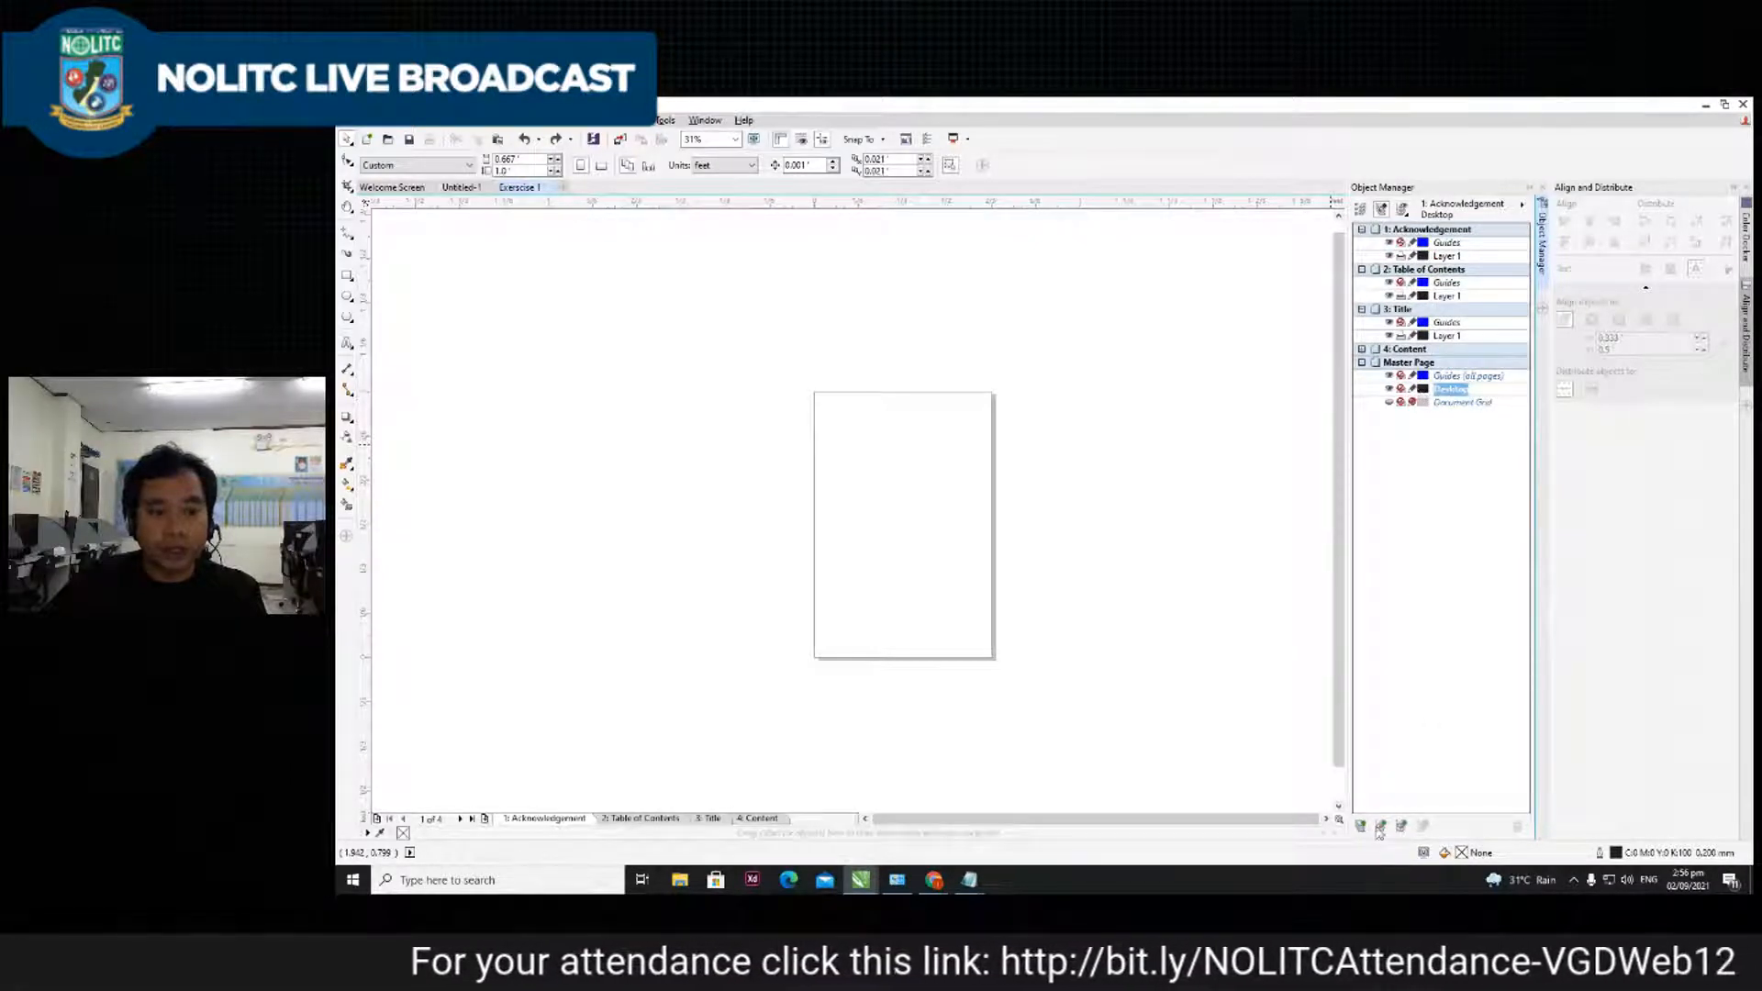
{"action": "left_click", "coordinate": [1361, 826]}
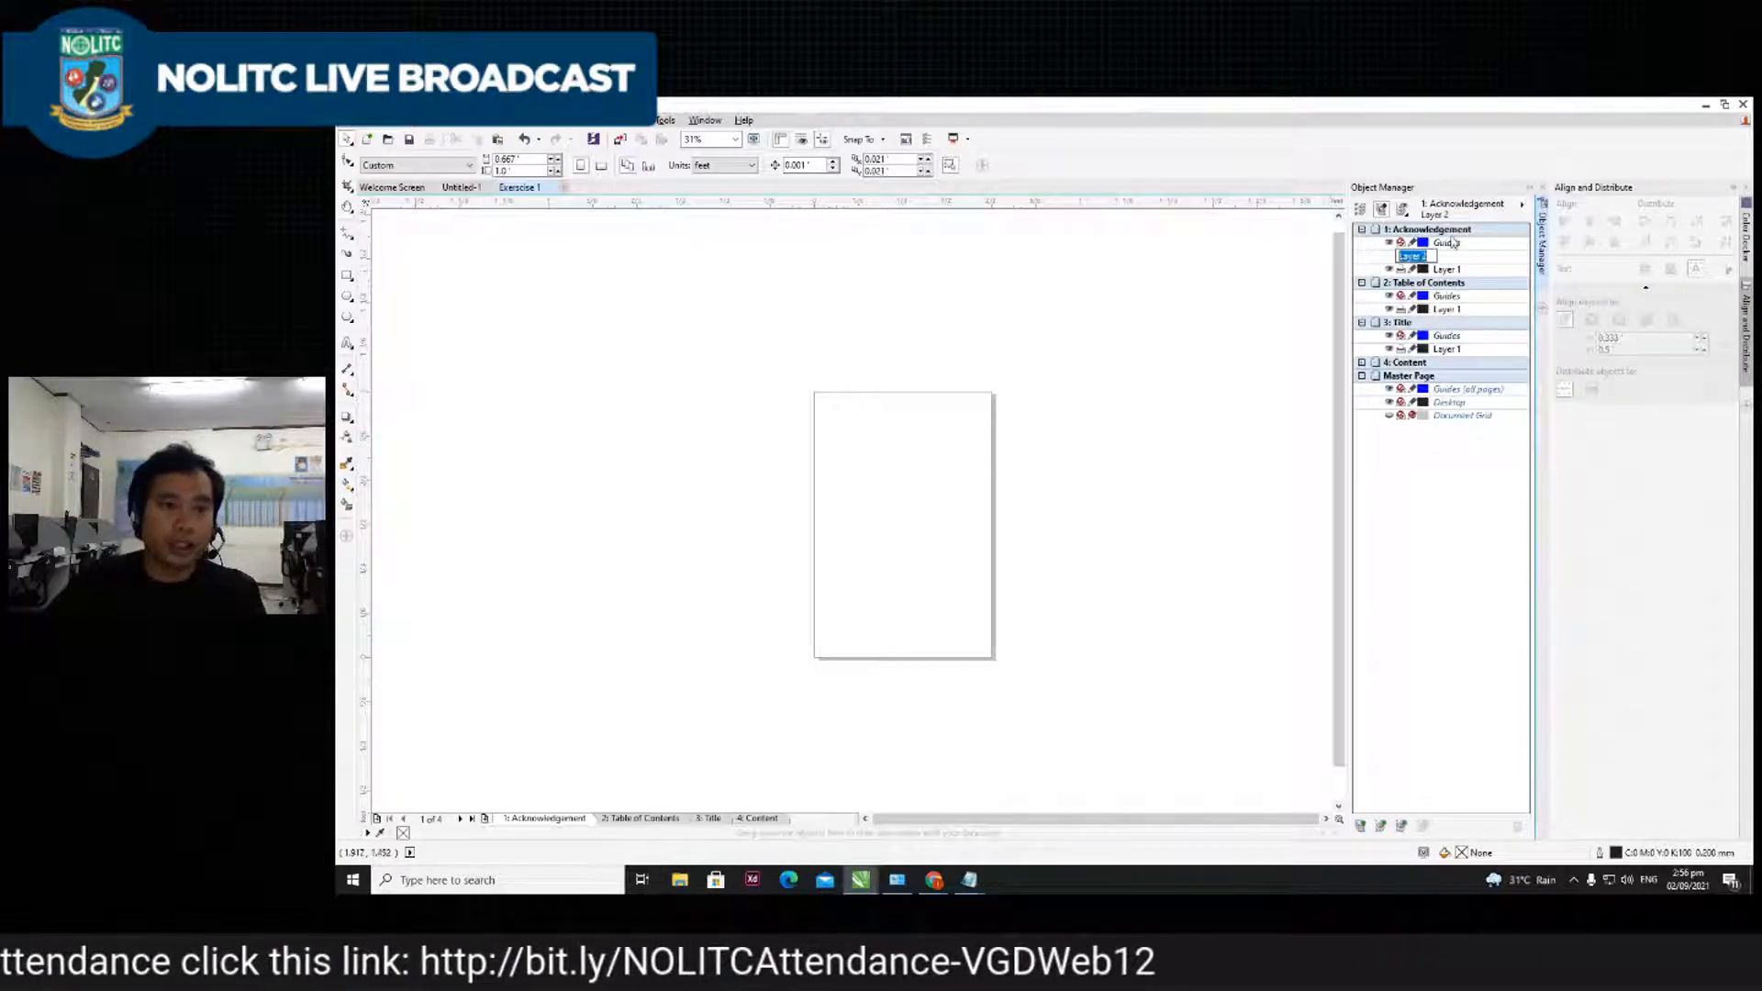
{"action": "type", "text": "Footer"}
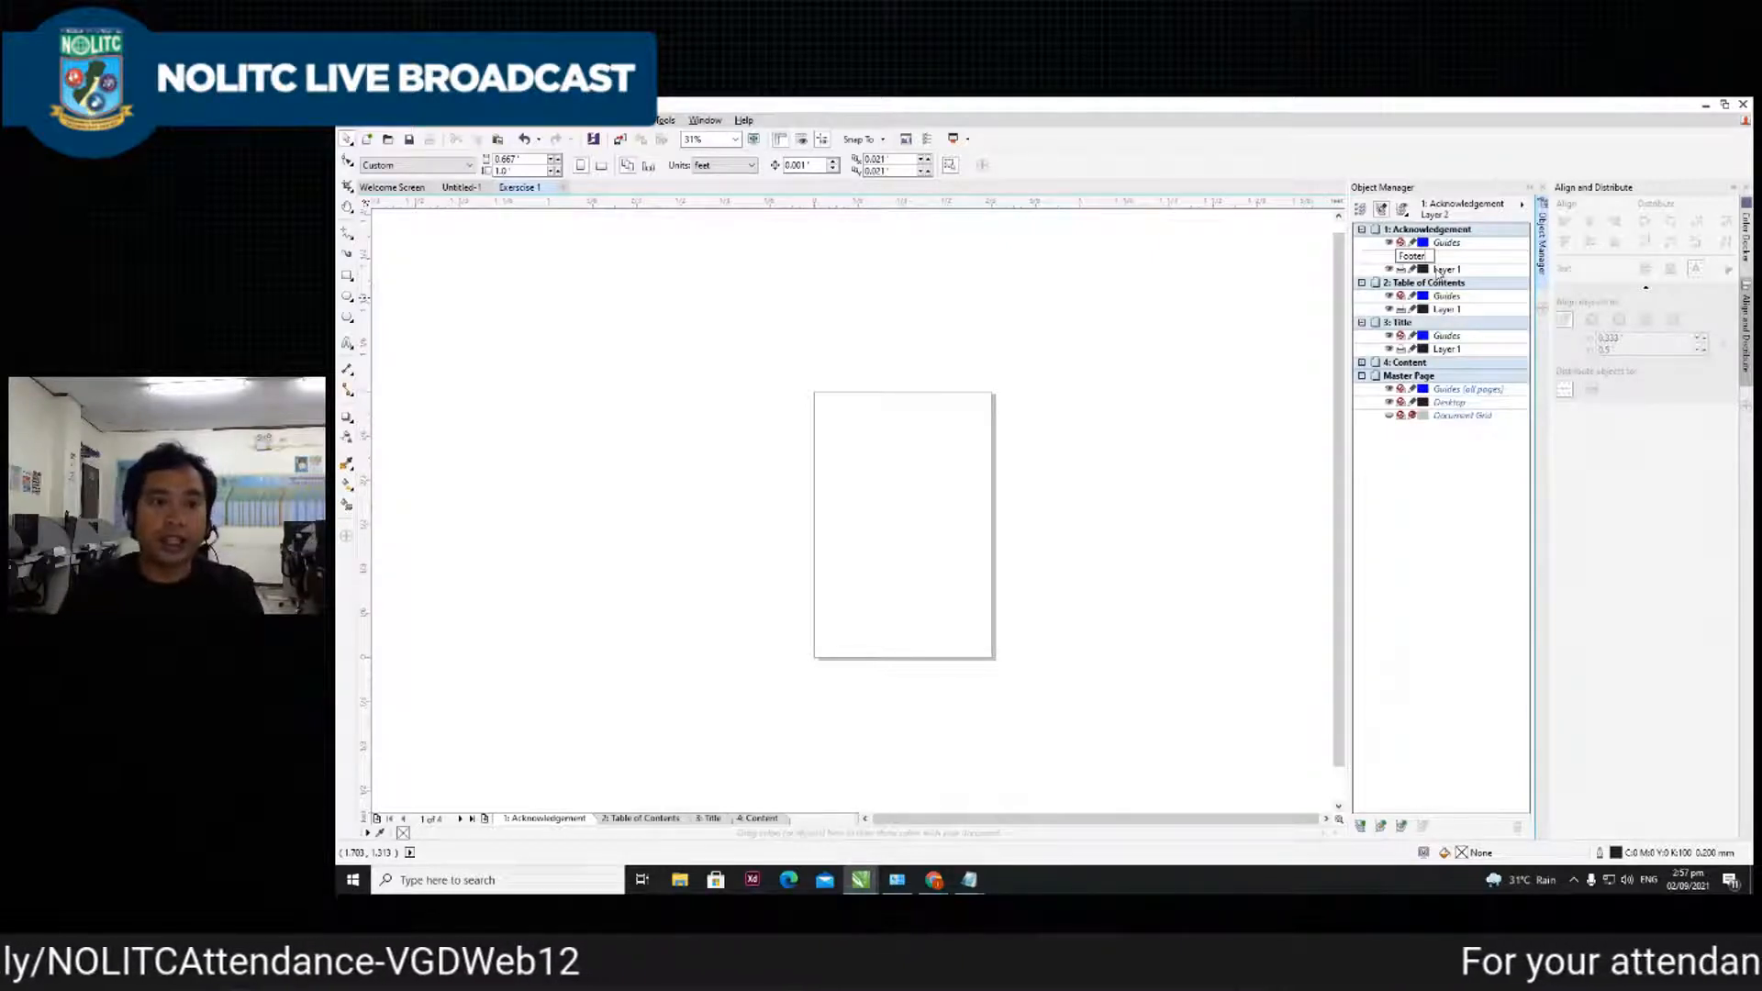
{"action": "key", "text": "Return"}
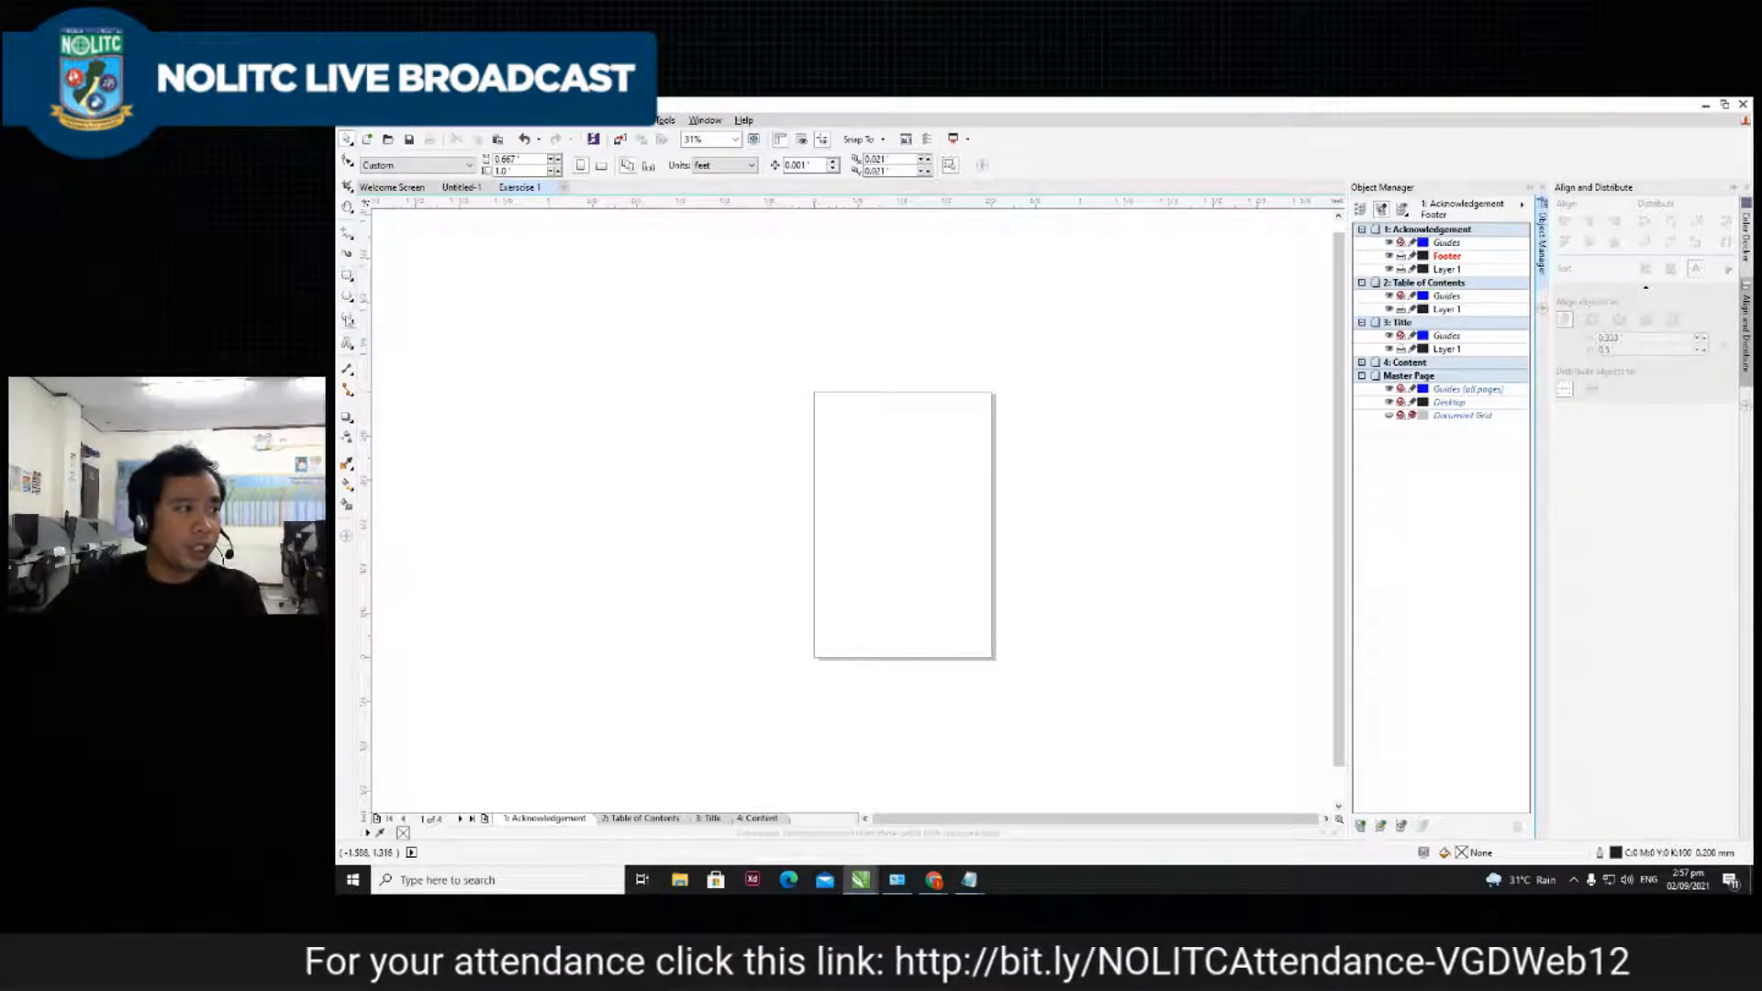
- Add the artistic text "Footer" on the Footer layer and move it near the lower-left corner of the Acknowledgement page
{"action": "left_click", "coordinate": [347, 342]}
{"action": "scroll", "coordinate": [838, 667], "scroll_direction": "up", "scroll_amount": 2}
{"action": "scroll", "coordinate": [855, 610], "scroll_direction": "down", "scroll_amount": 1}
{"action": "left_click", "coordinate": [846, 557]}
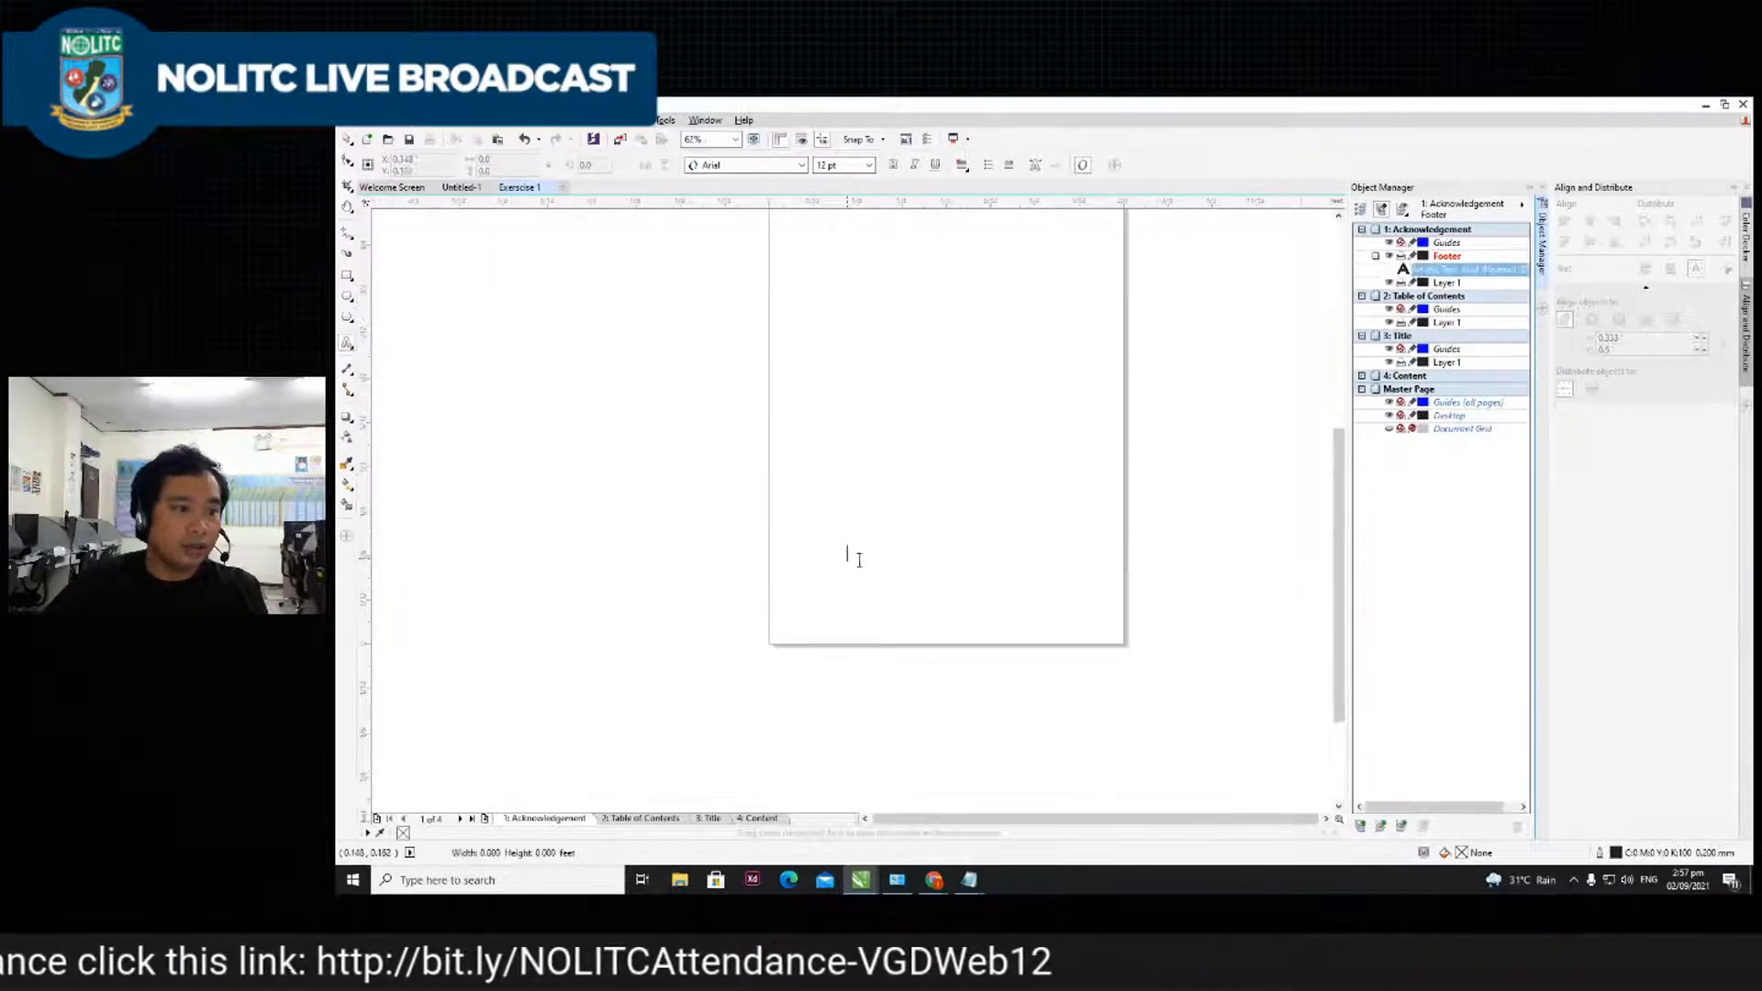
{"action": "type", "text": "Footer"}
{"action": "key", "text": "ctrl+space"}
{"action": "left_click_drag", "start_coordinate": [869, 553], "coordinate": [838, 609]}
- Try to move the Footer text onto the master page's Desktop layer and check the Table of Contents page for it
{"action": "left_click_drag", "start_coordinate": [1437, 272], "coordinate": [1445, 425]}
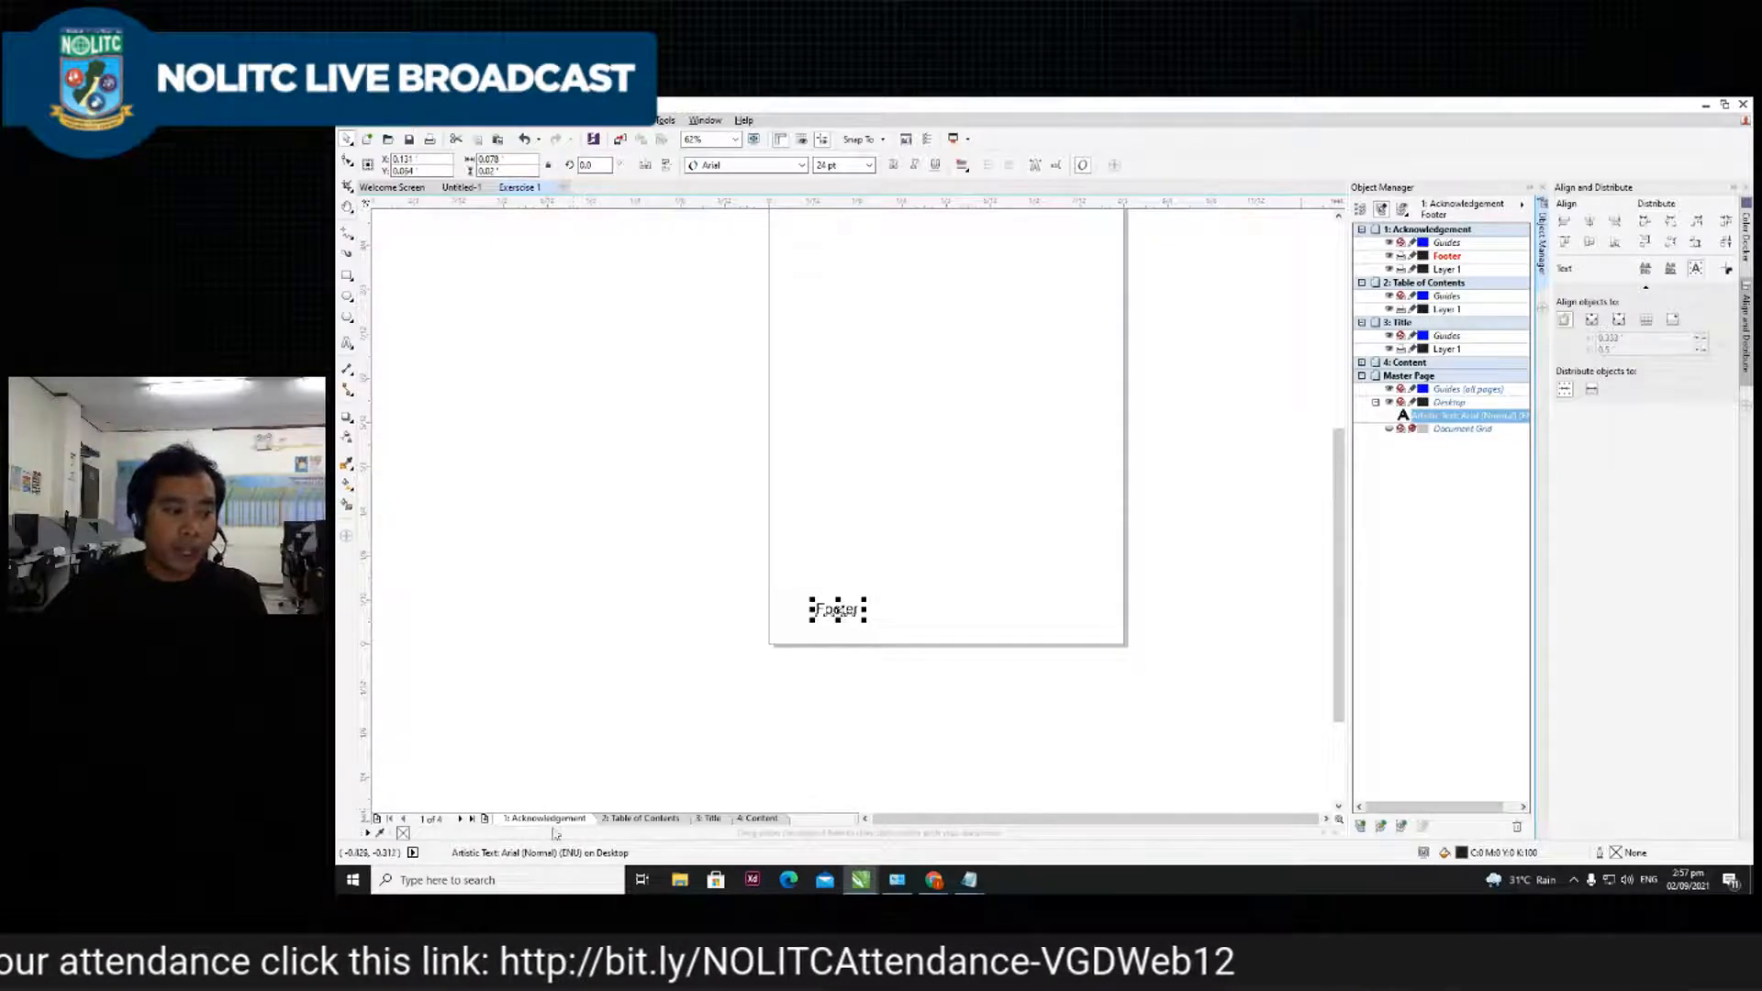
{"action": "left_click", "coordinate": [679, 669]}
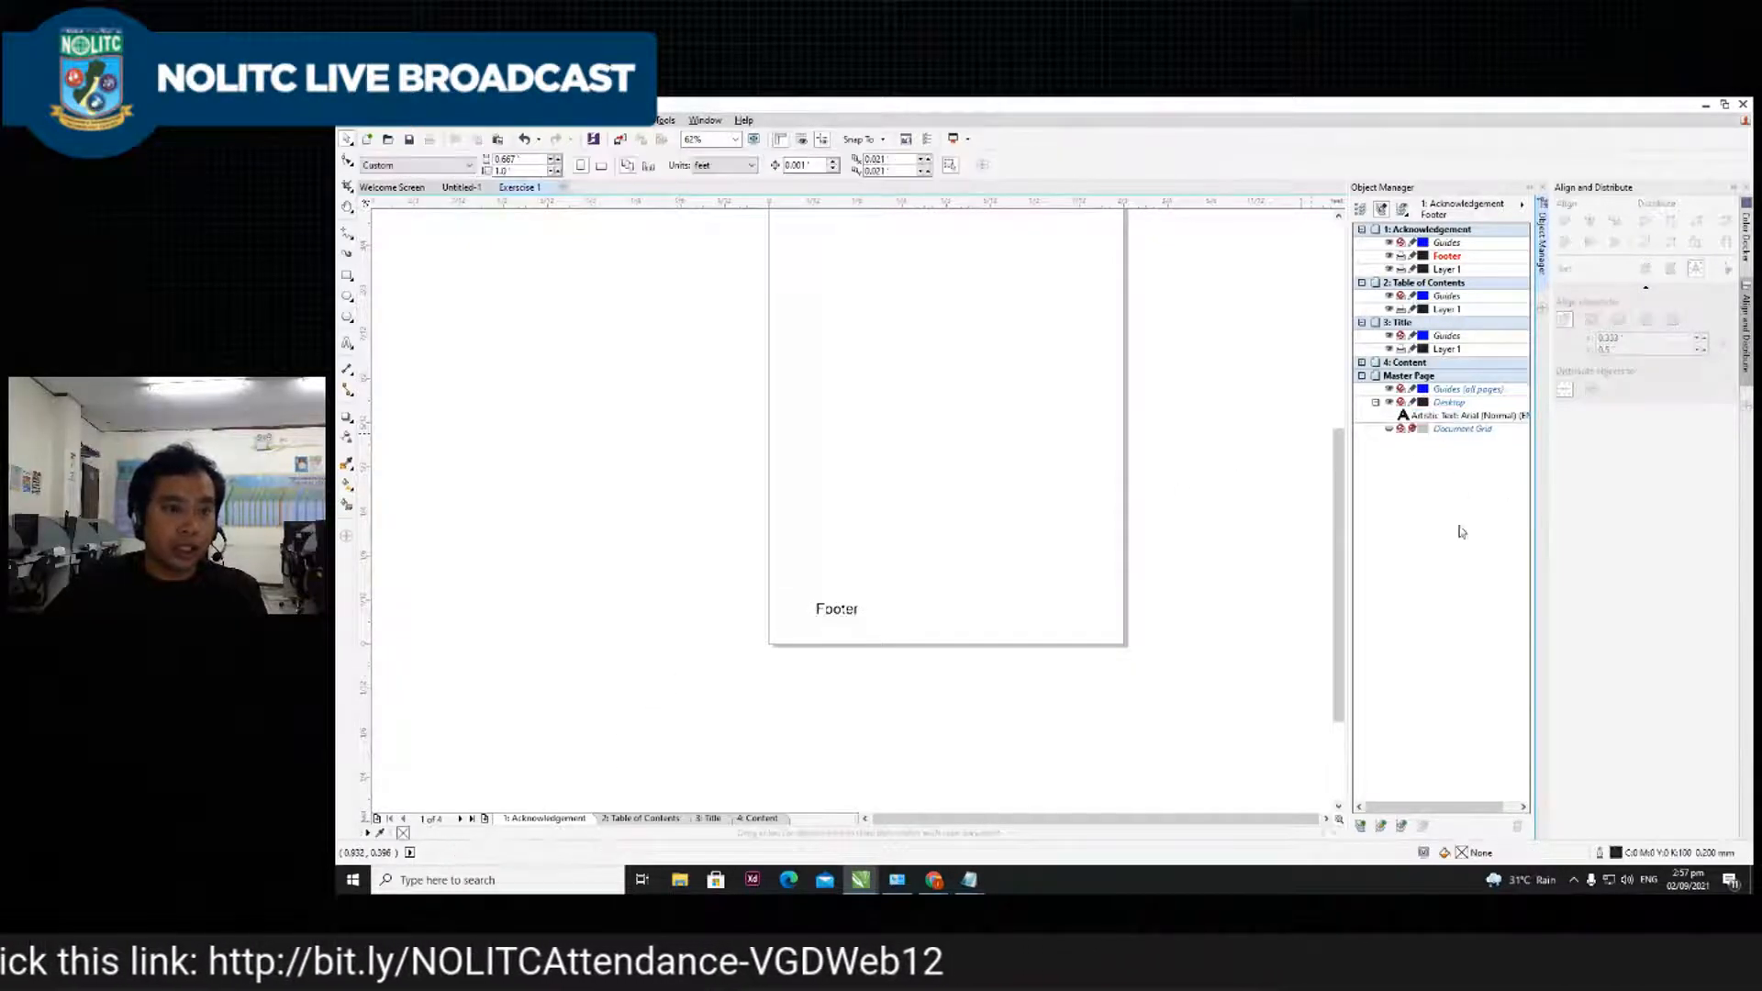
{"action": "left_click", "coordinate": [638, 818]}
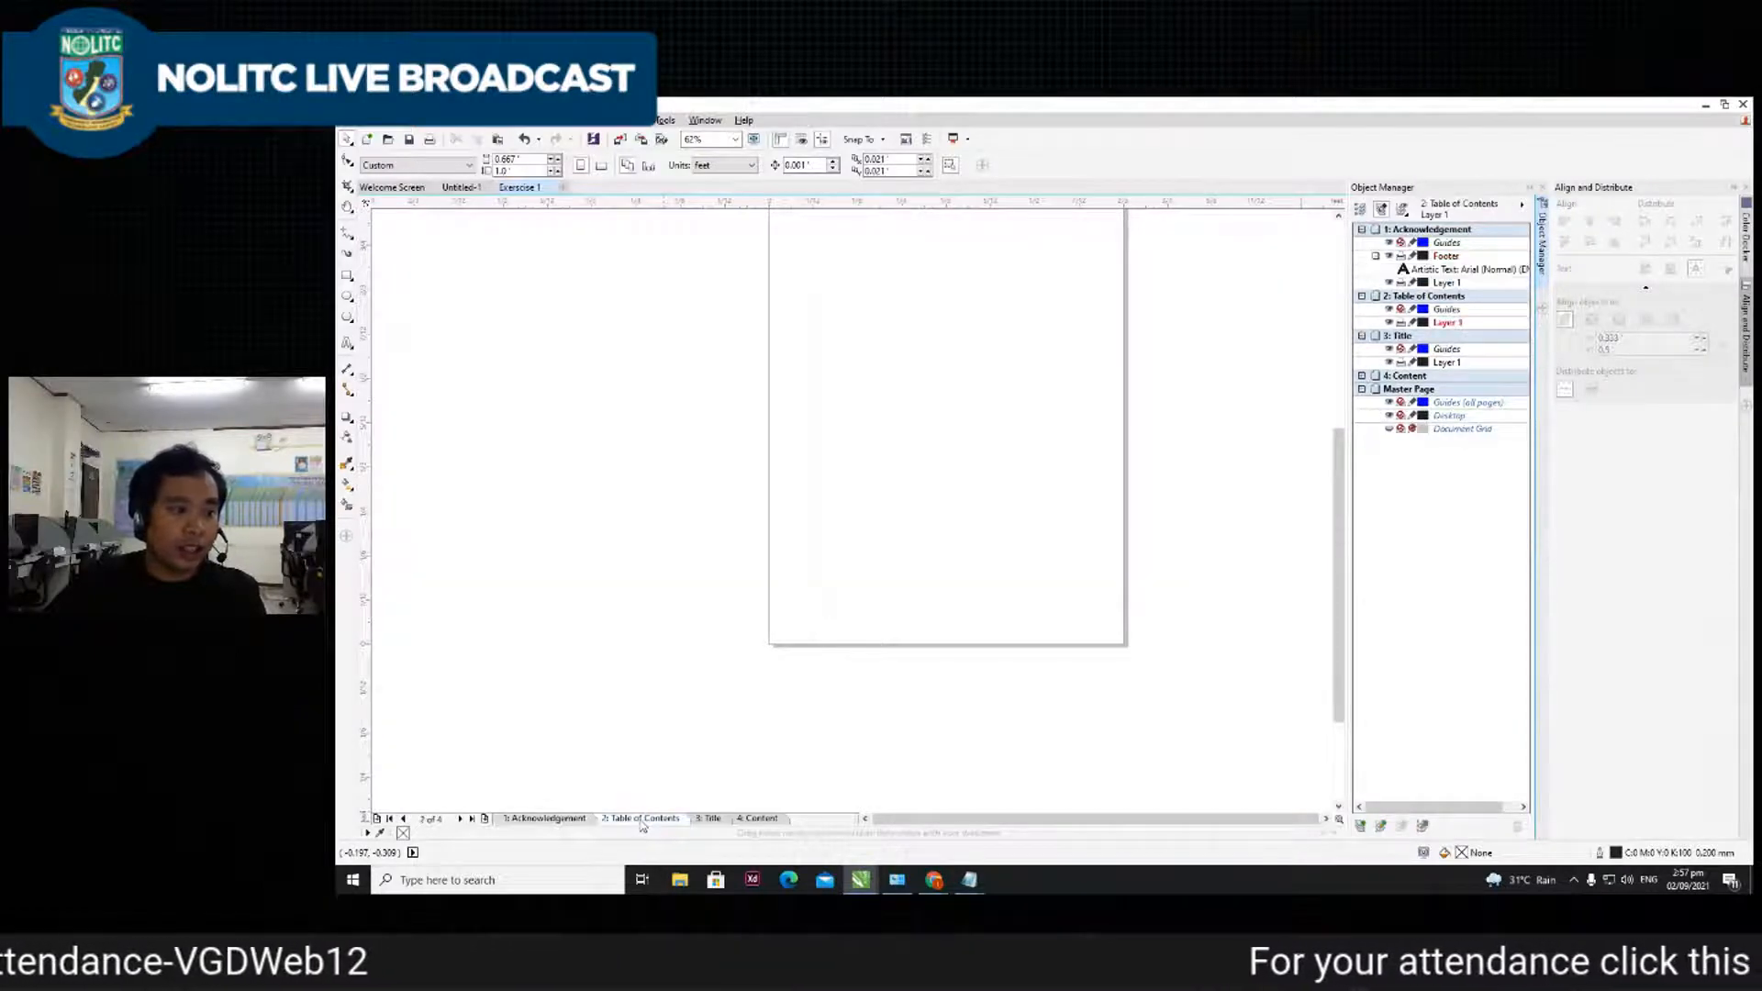
{"action": "scroll", "coordinate": [716, 759], "scroll_direction": "up", "scroll_amount": 4}
{"action": "scroll", "coordinate": [1141, 248], "scroll_direction": "down", "scroll_amount": 4}
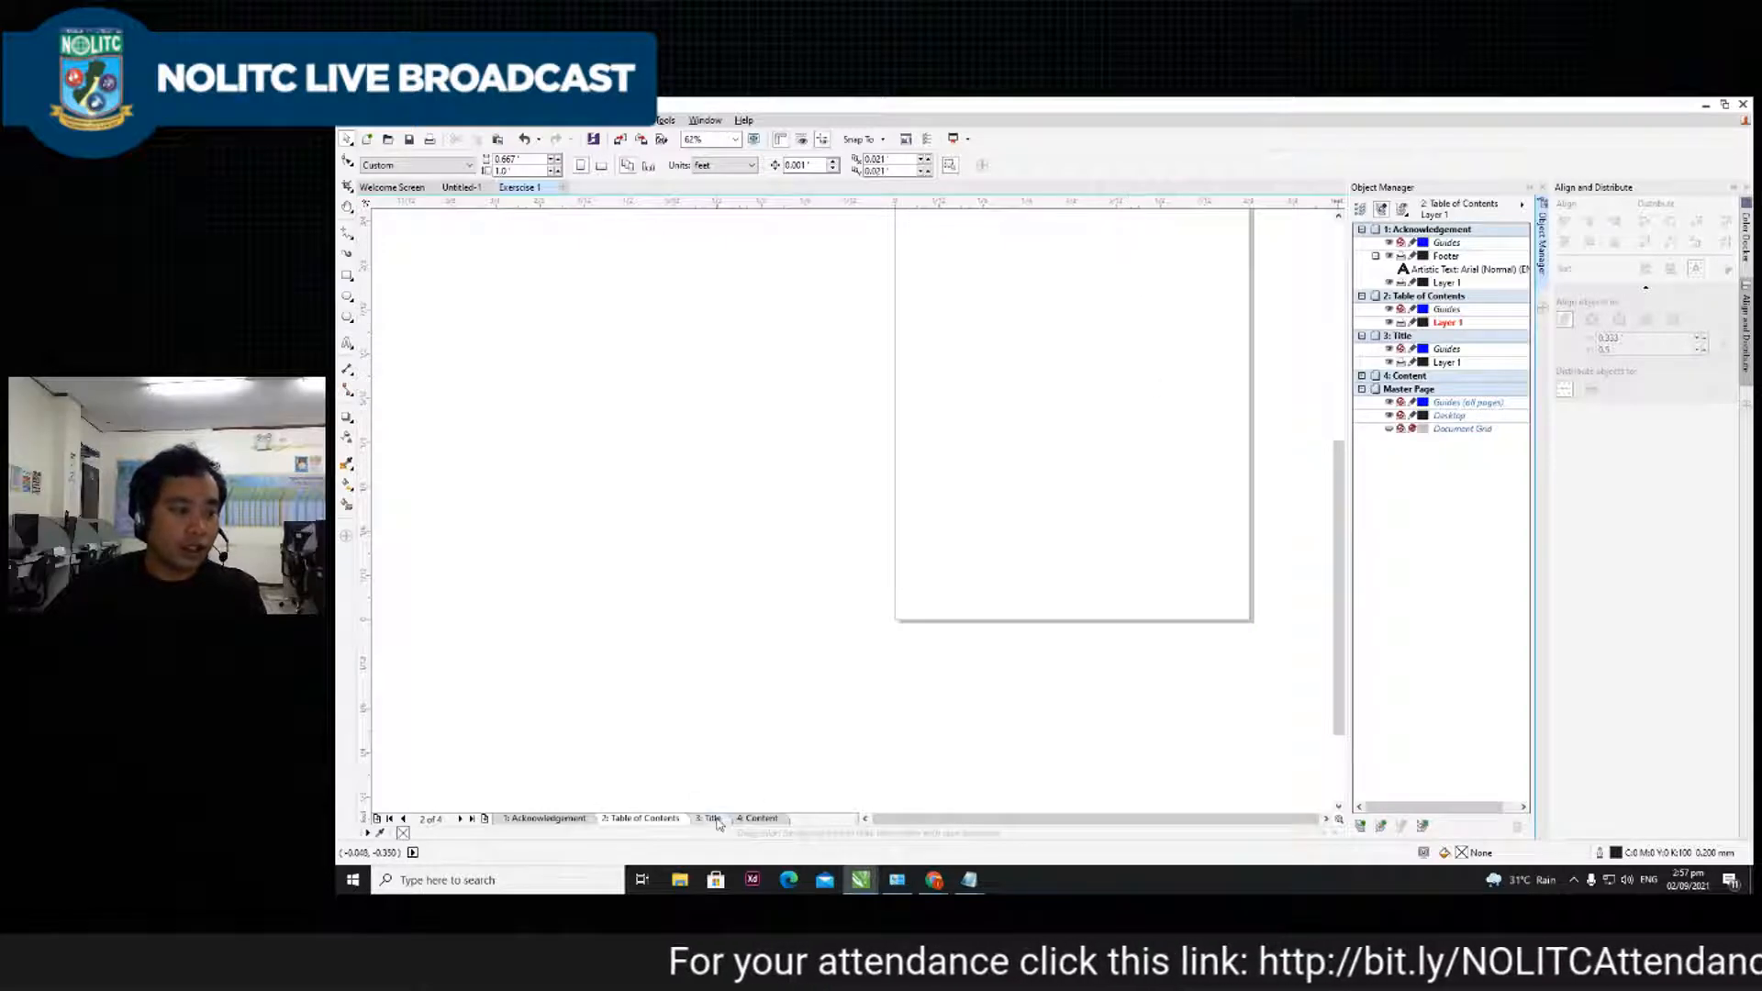
- Add a new master layer named Footer for all pages to the master page
{"action": "left_click", "coordinate": [544, 819]}
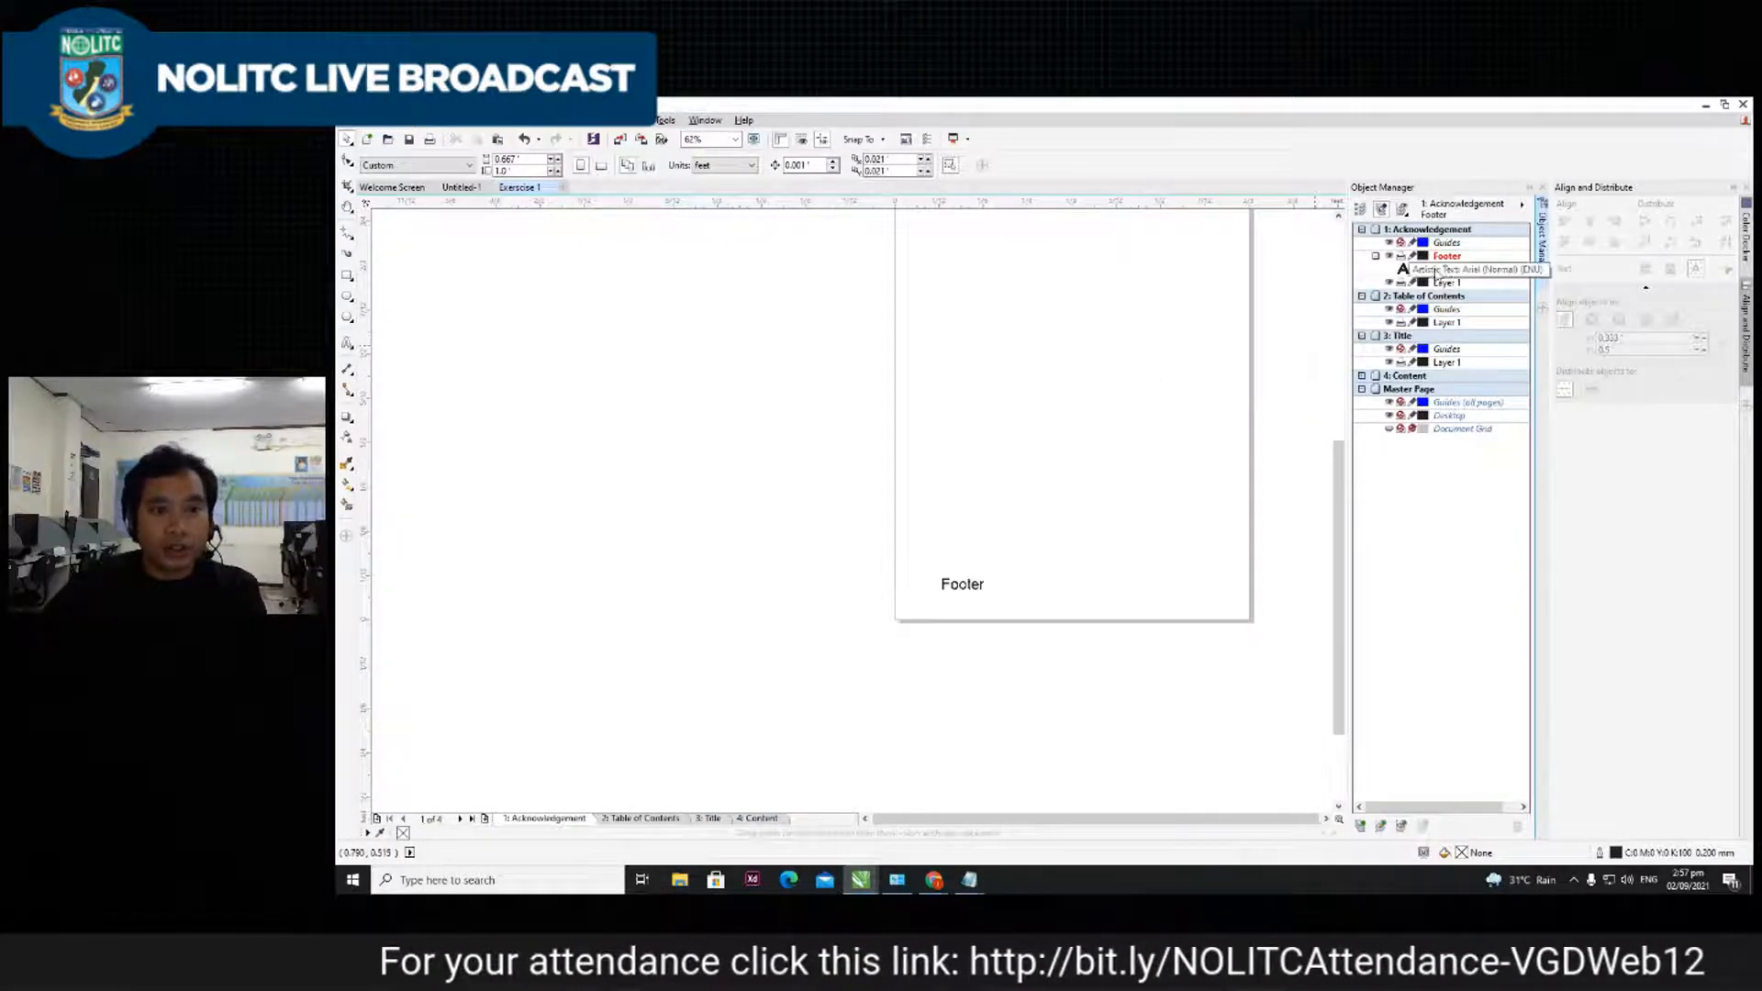
{"action": "left_click", "coordinate": [1460, 269]}
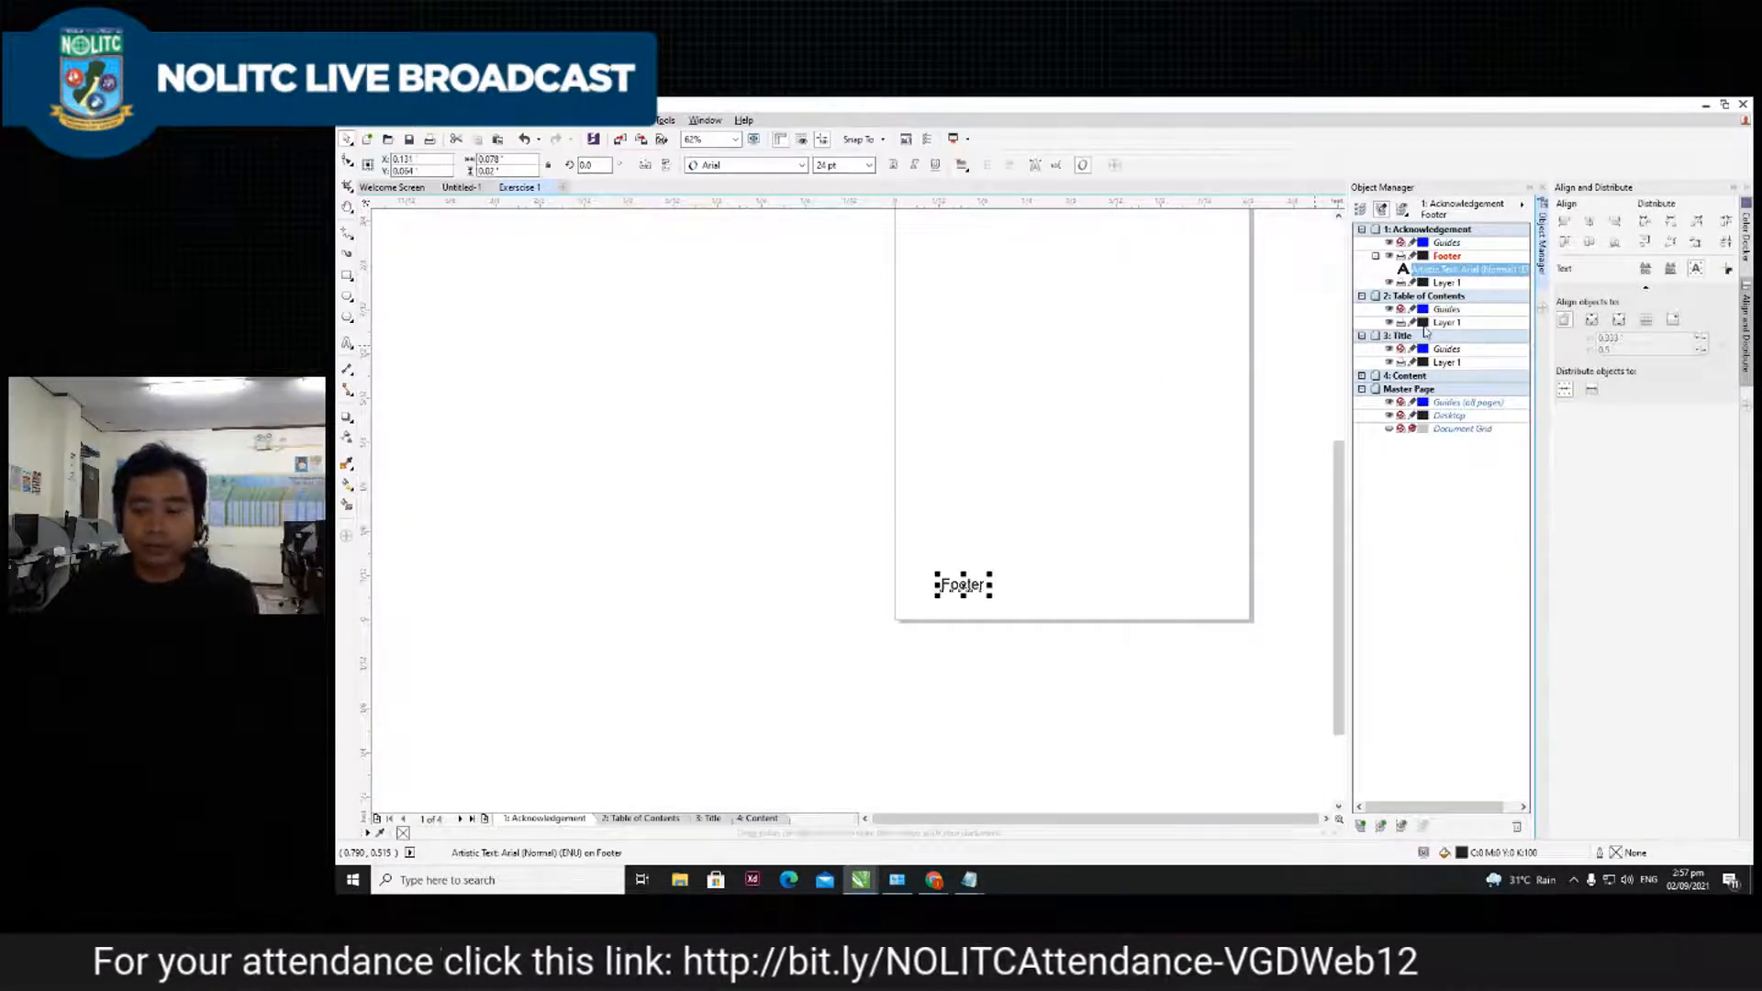
{"action": "left_click", "coordinate": [1418, 376]}
{"action": "left_click", "coordinate": [1441, 417]}
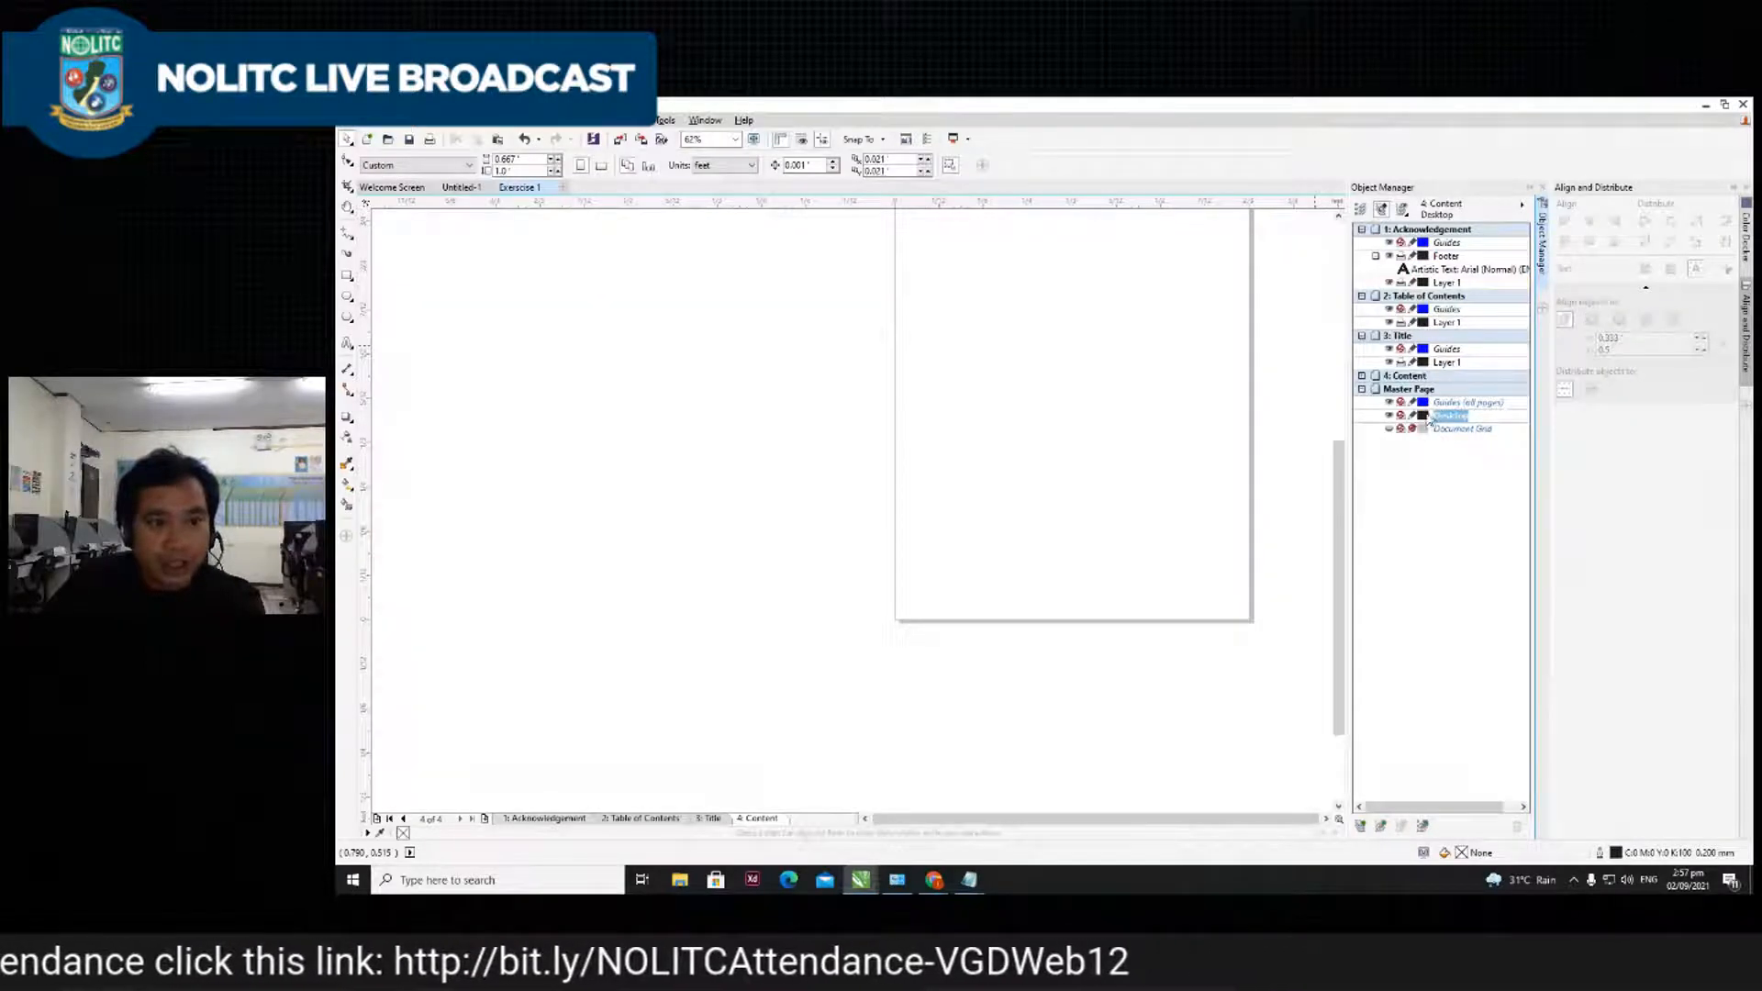
{"action": "left_click", "coordinate": [1381, 827]}
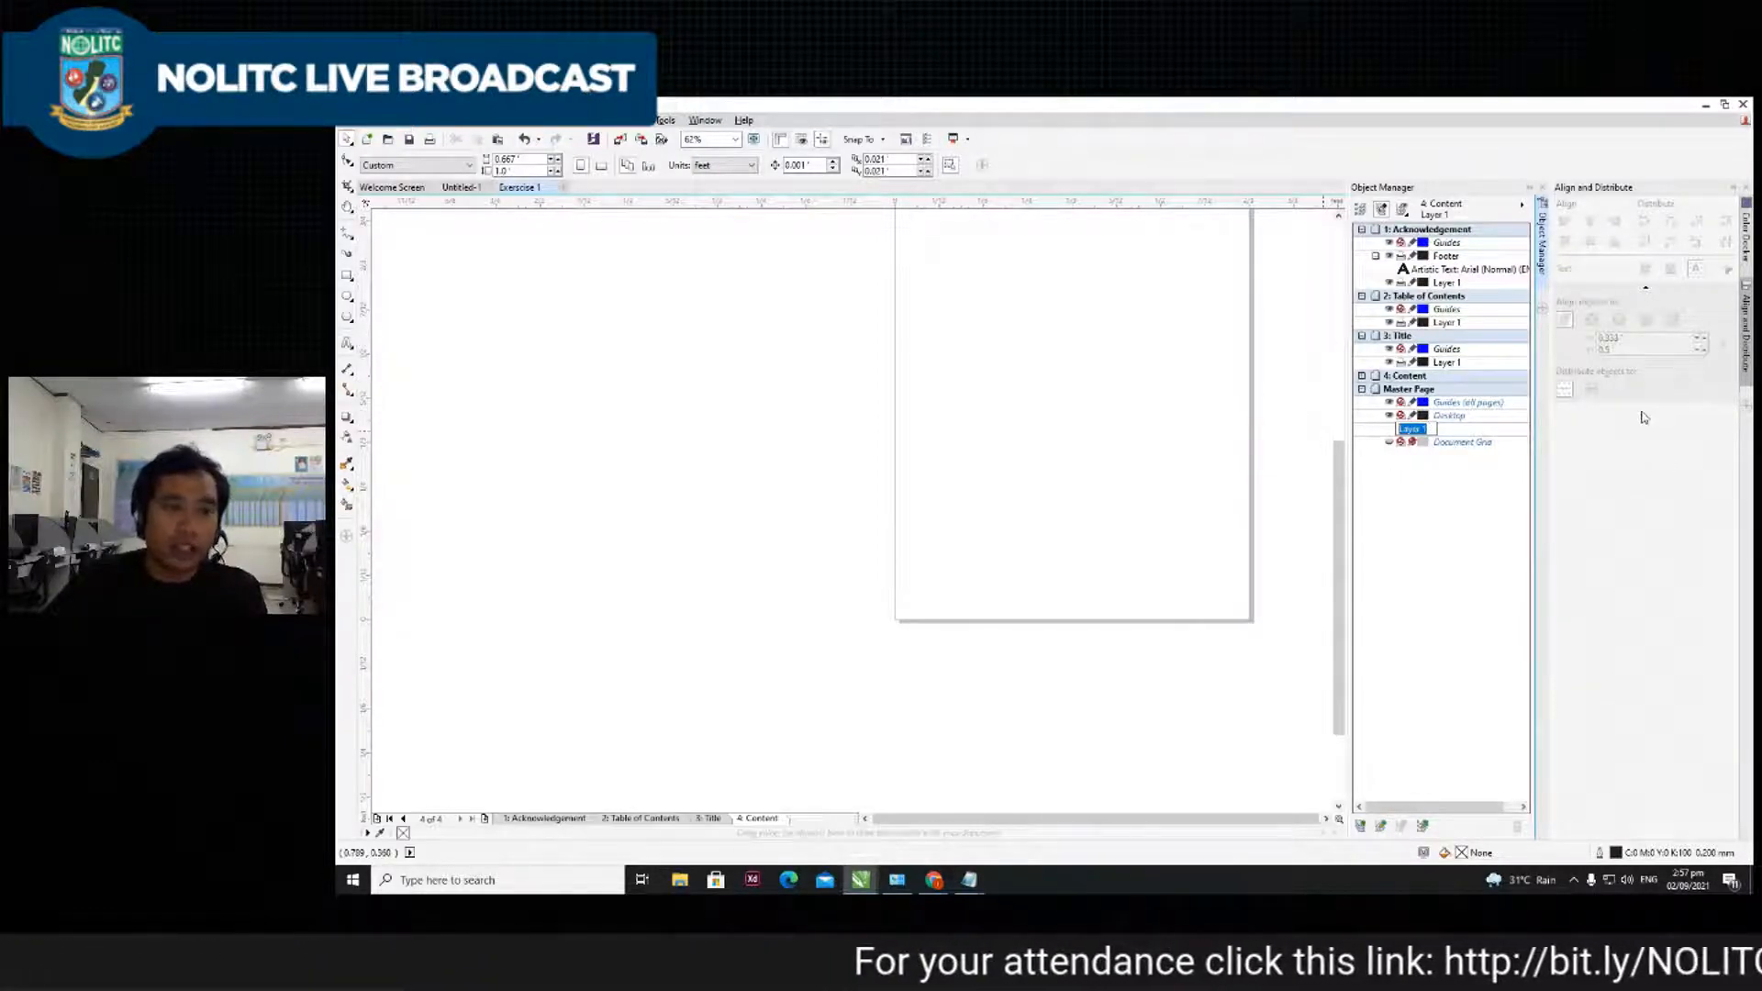
{"action": "type", "text": "H"}
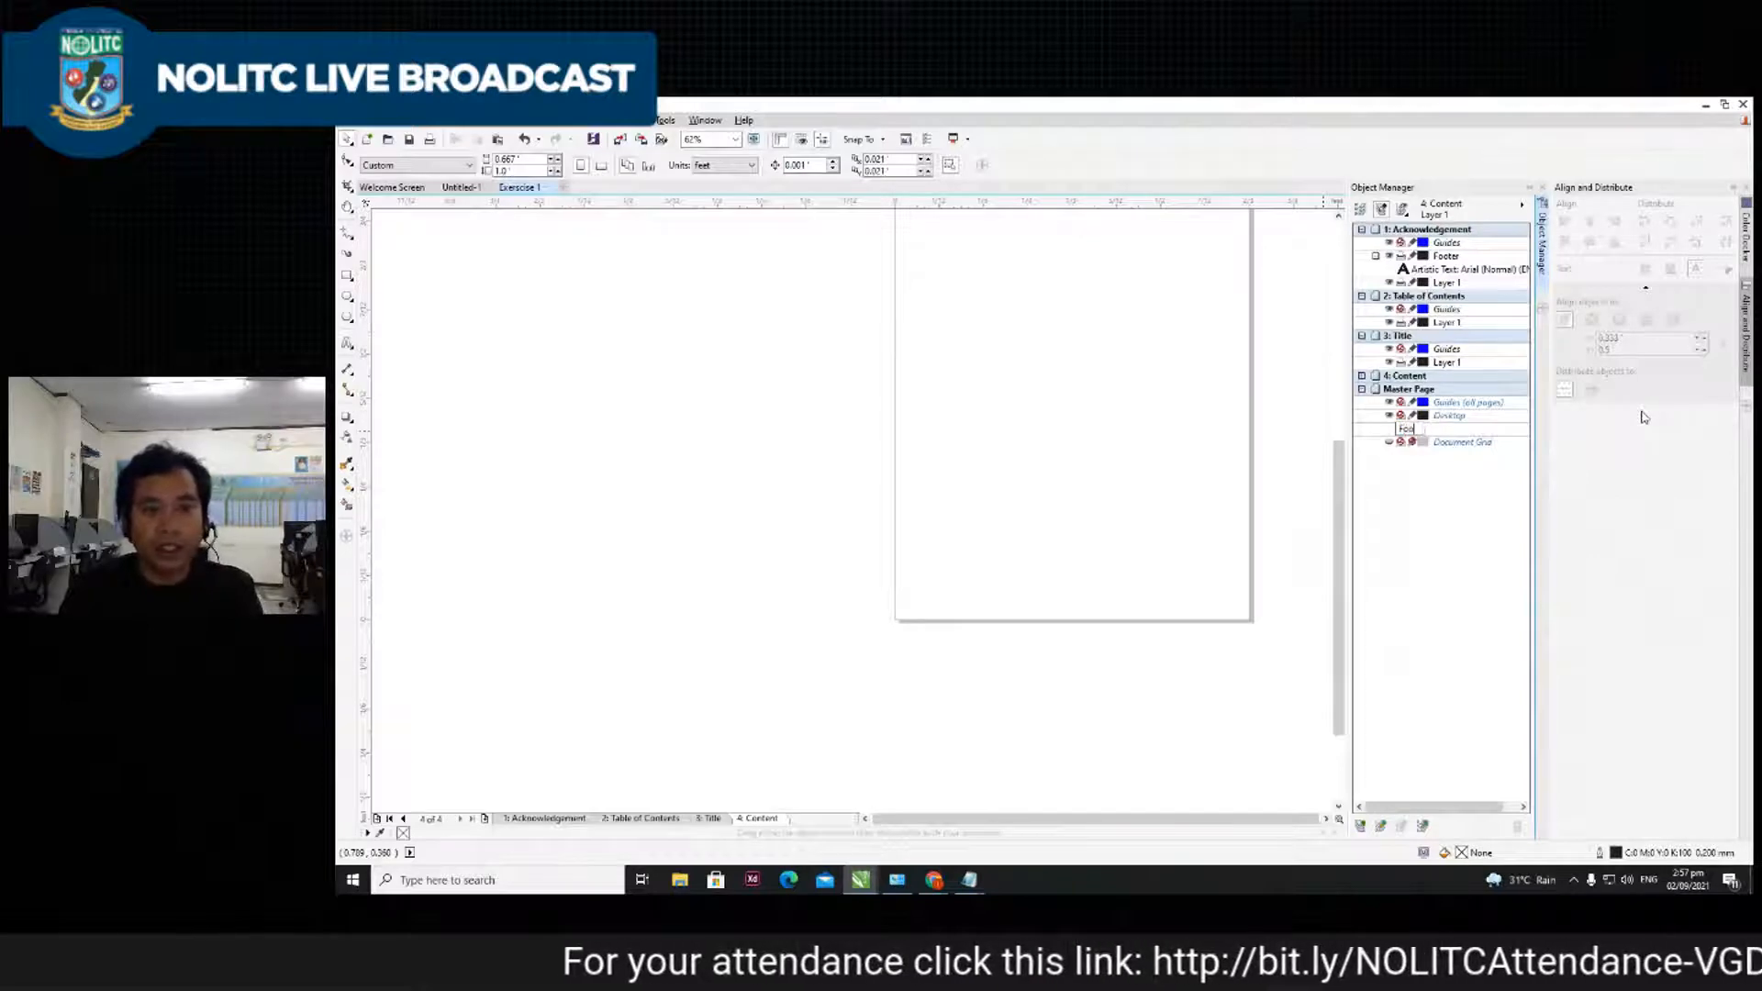
{"action": "type", "text": "oo"}
{"action": "key", "text": "Return"}
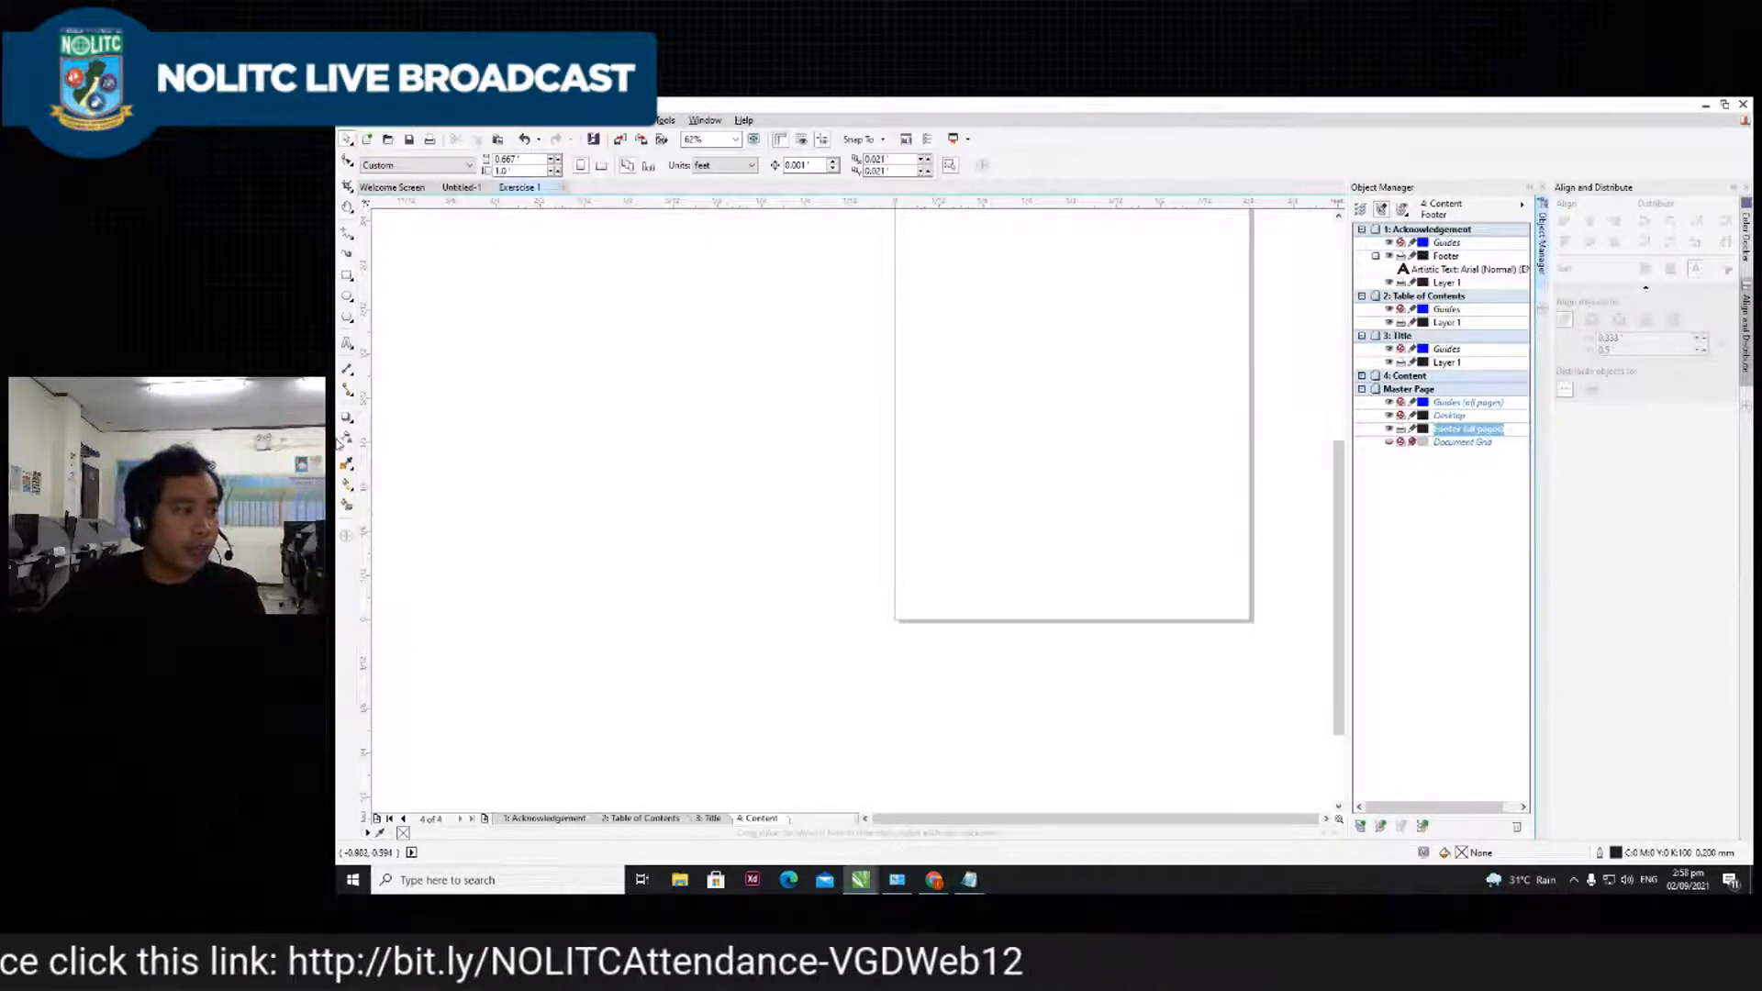
- Delete the Footer text from the Acknowledgement page's own Footer layer
{"action": "left_click", "coordinate": [507, 818]}
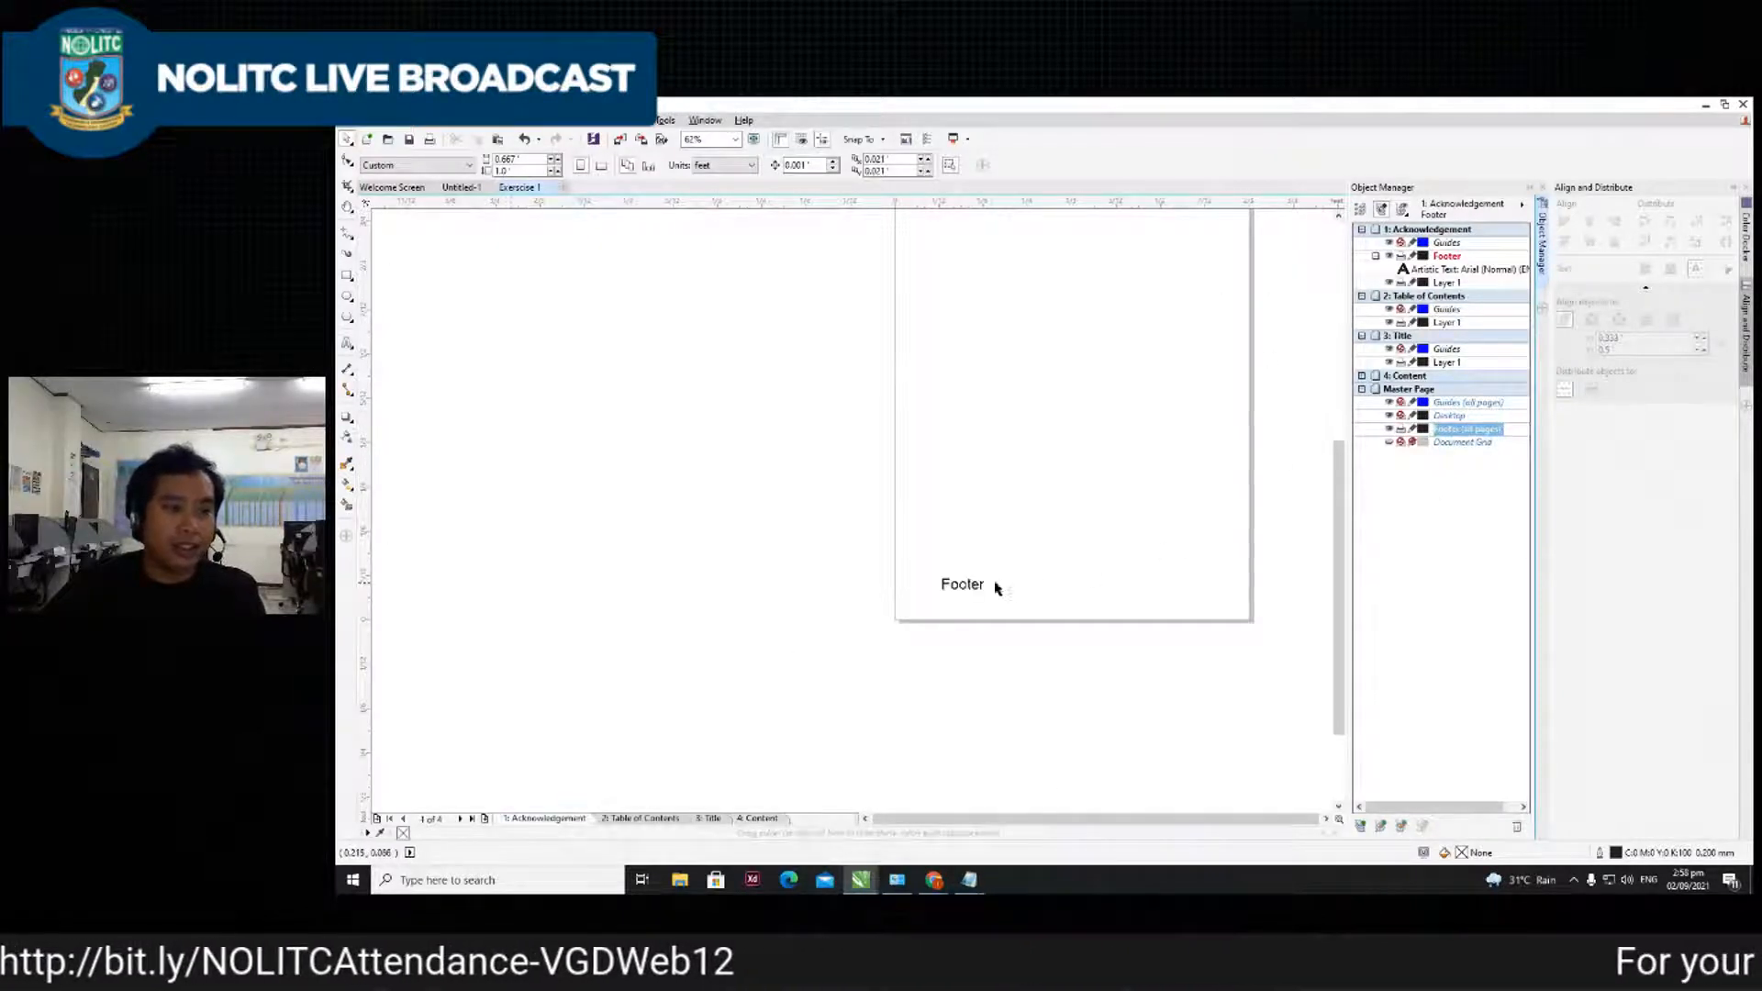
{"action": "left_click", "coordinate": [958, 588]}
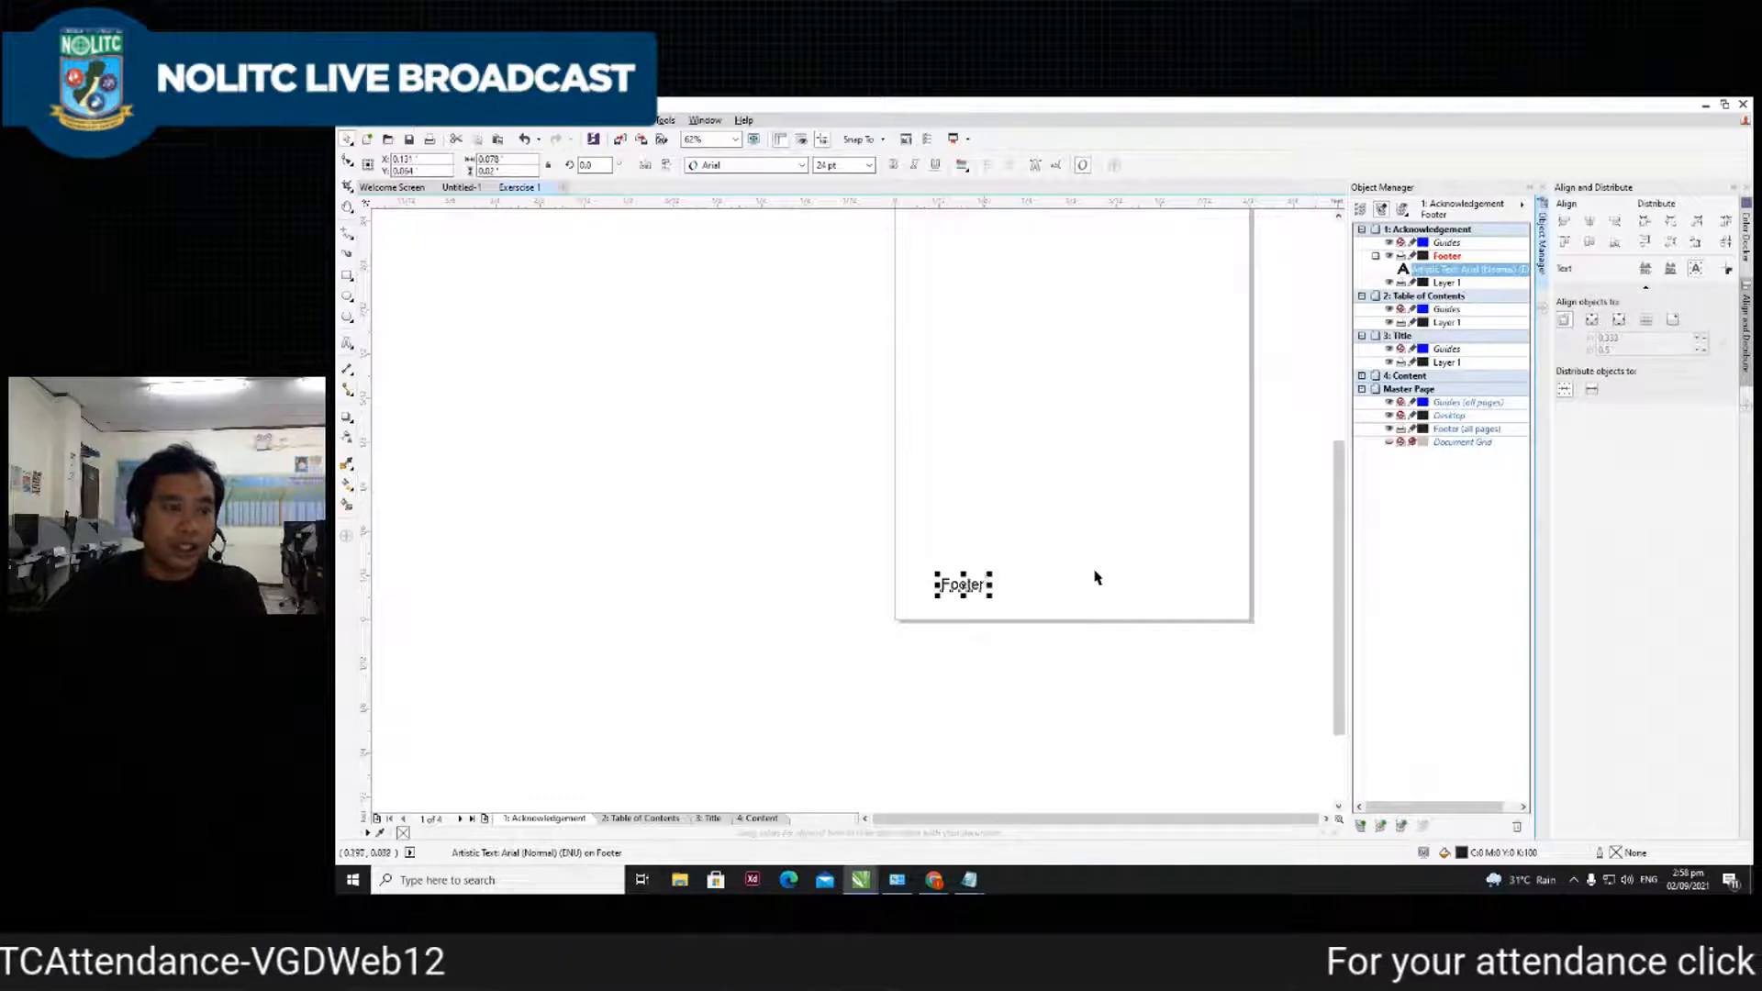
{"action": "scroll", "coordinate": [1098, 562], "scroll_direction": "up", "scroll_amount": 1}
{"action": "scroll", "coordinate": [1098, 562], "scroll_direction": "down", "scroll_amount": 2}
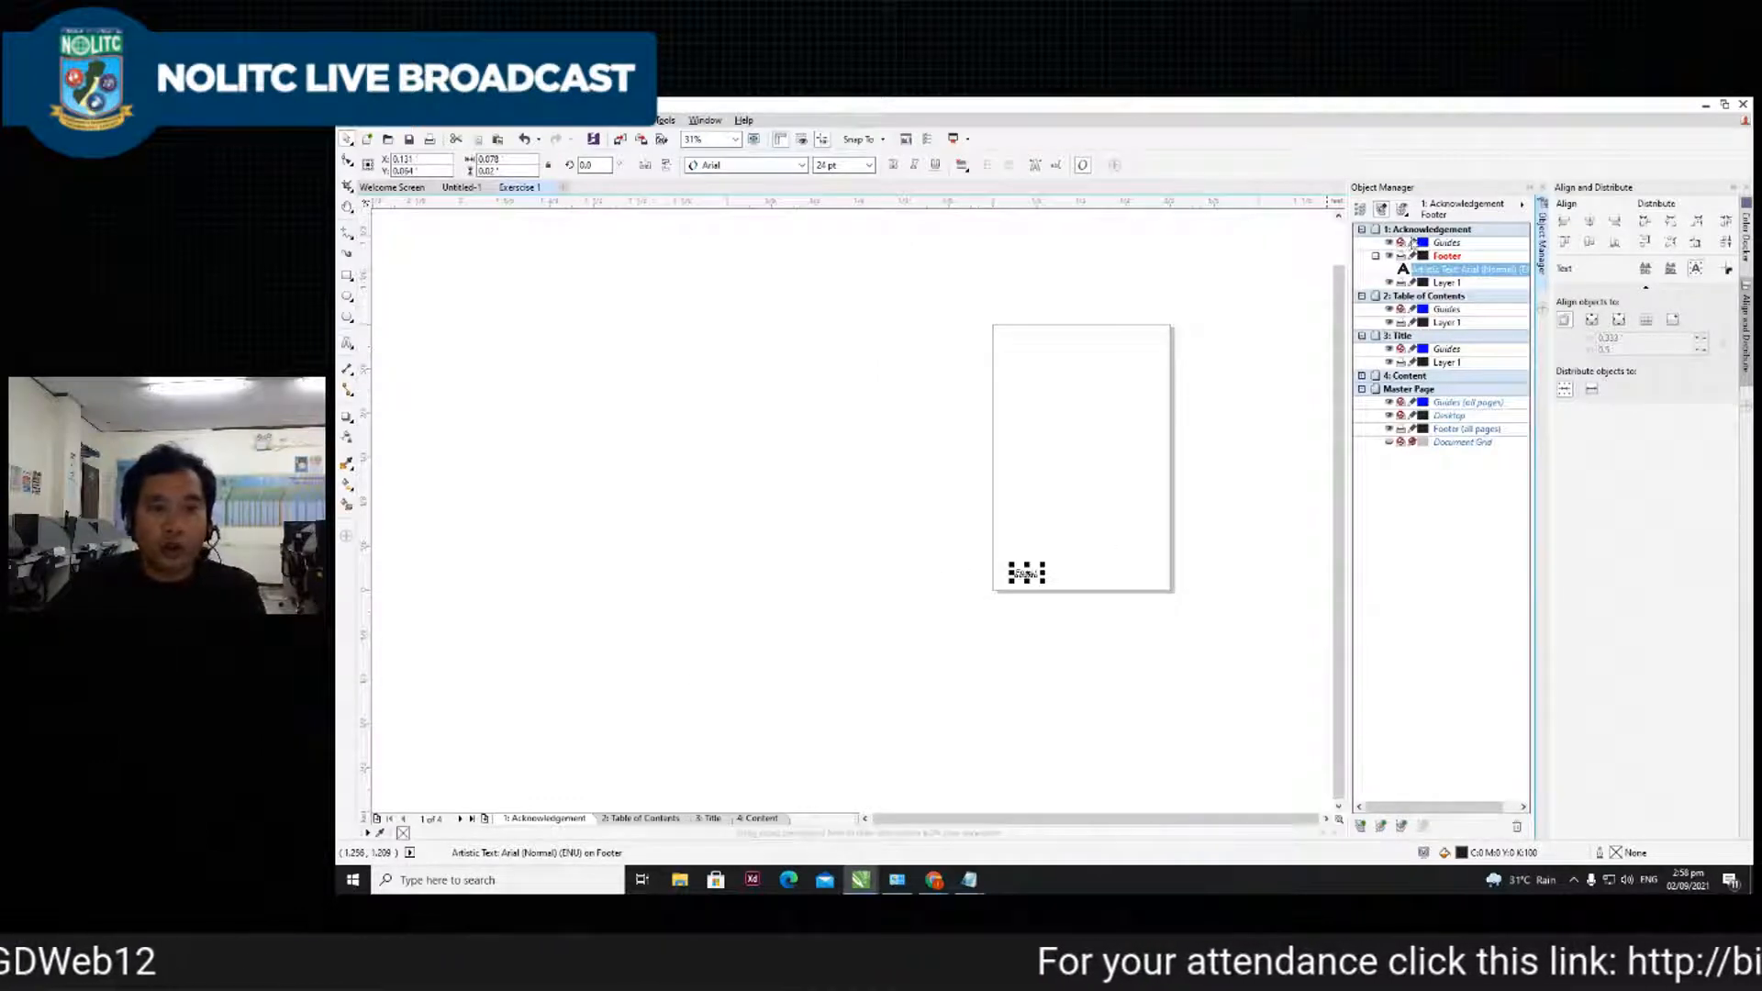
{"action": "scroll", "coordinate": [1105, 527], "scroll_direction": "up", "scroll_amount": 2}
{"action": "left_click", "coordinate": [1101, 523]}
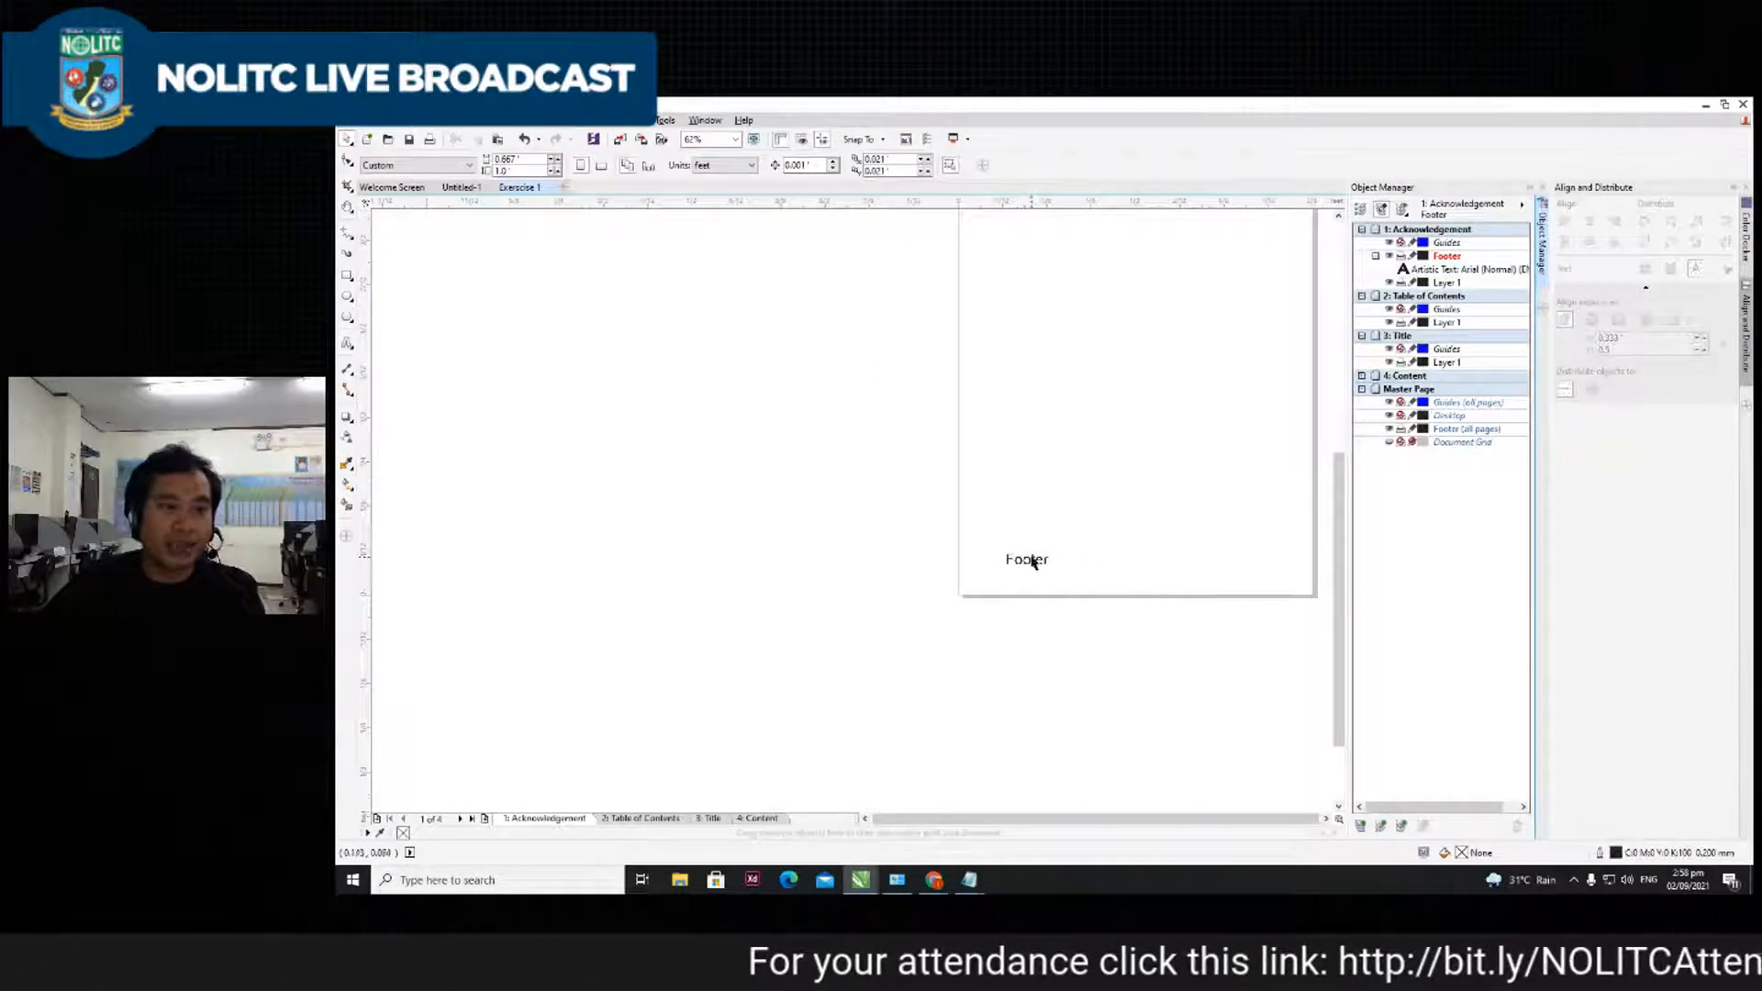
{"action": "left_click", "coordinate": [1437, 270]}
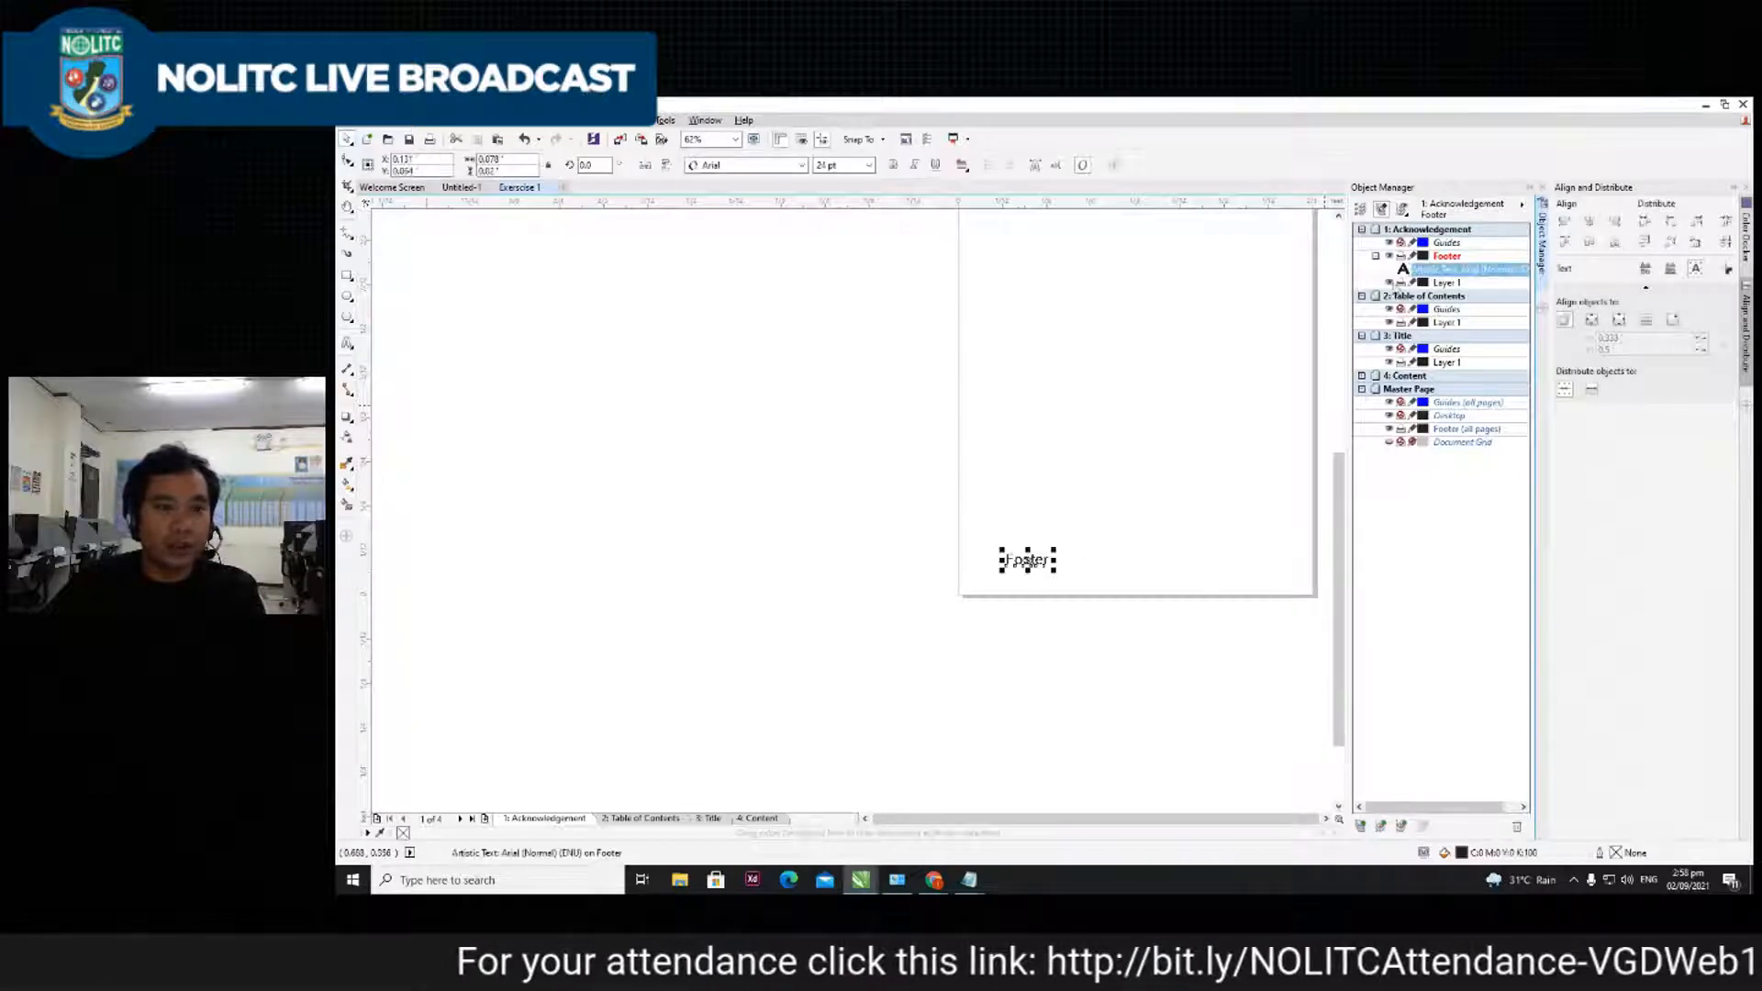
{"action": "key", "text": "Delete"}
- Add the artistic text "Footer" on the master page's Footer layer and position it near the page's lower-left corner
{"action": "left_click", "coordinate": [1455, 417]}
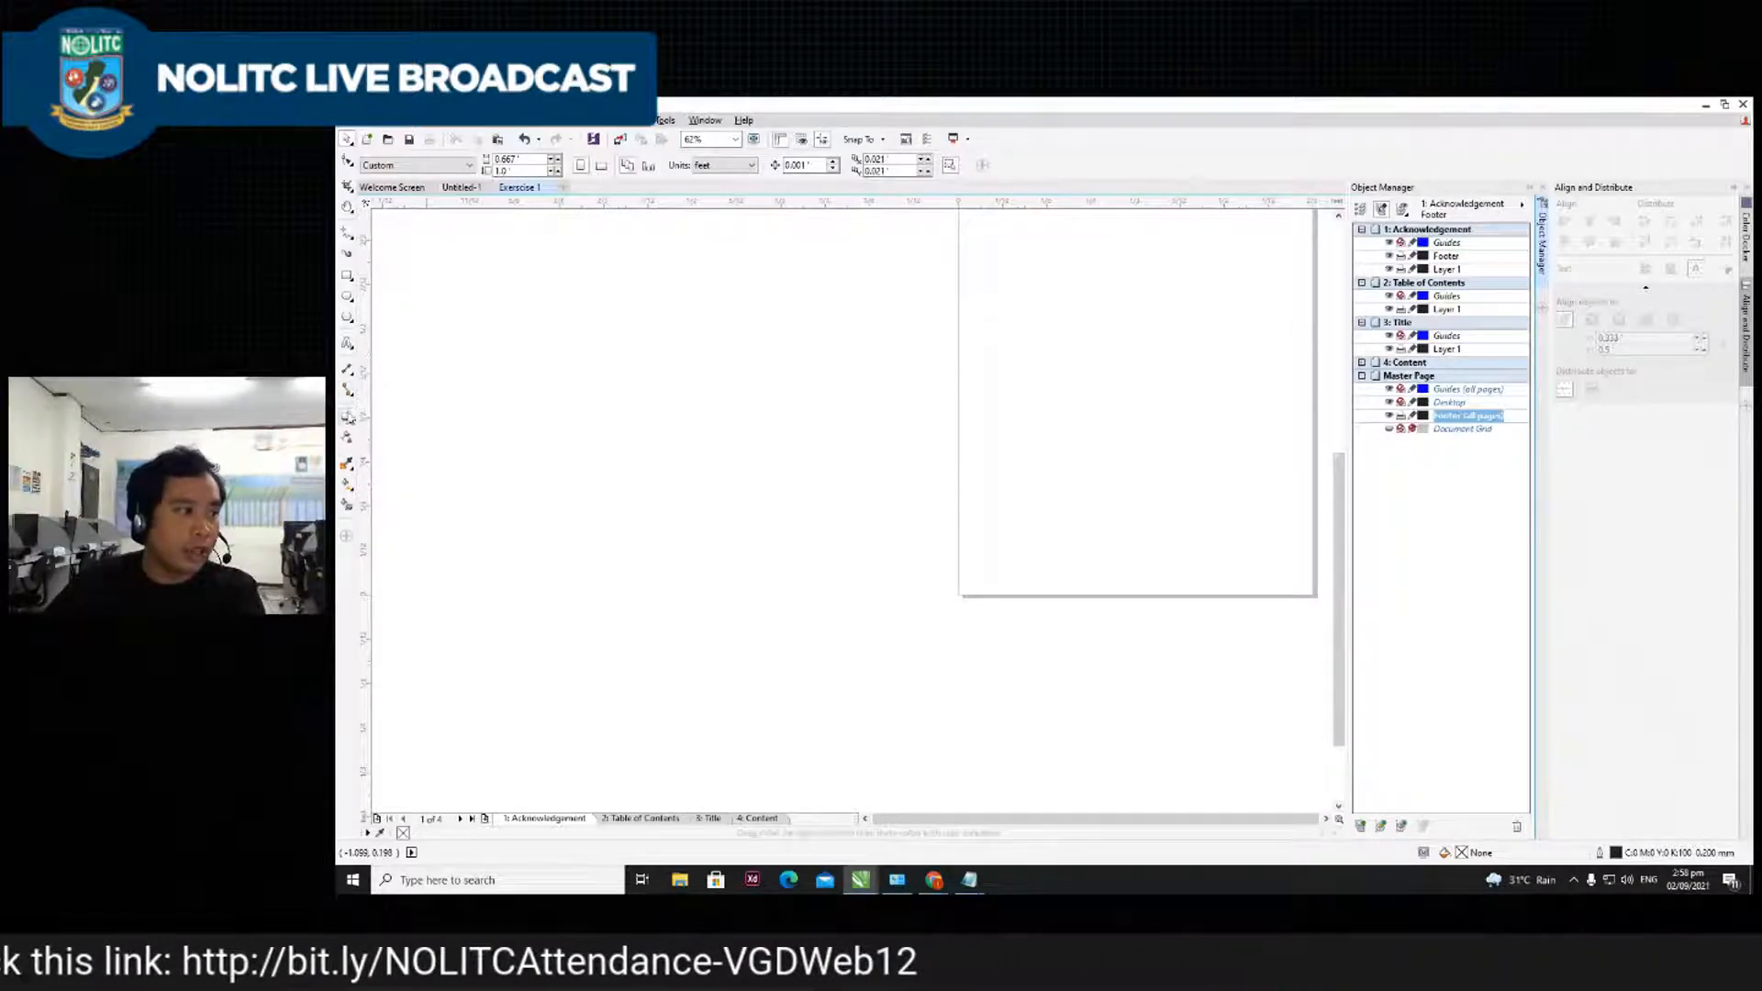
{"action": "left_click", "coordinate": [347, 342]}
{"action": "left_click", "coordinate": [1049, 528]}
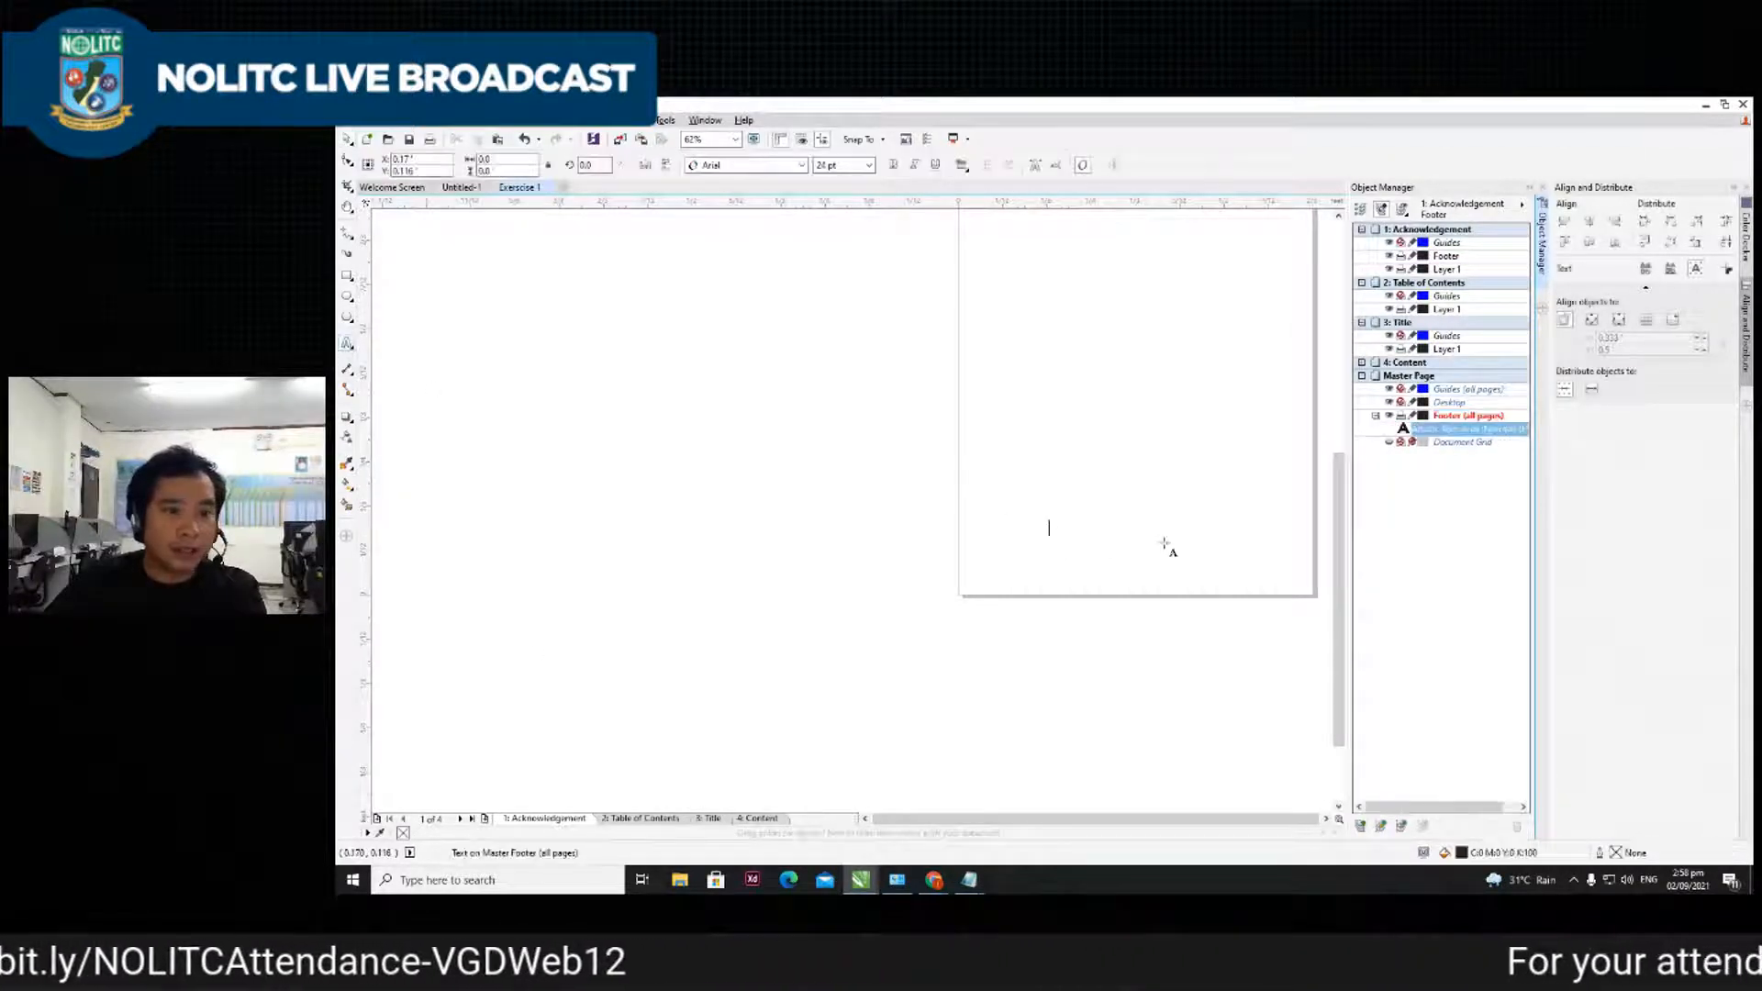
{"action": "type", "text": "Footer"}
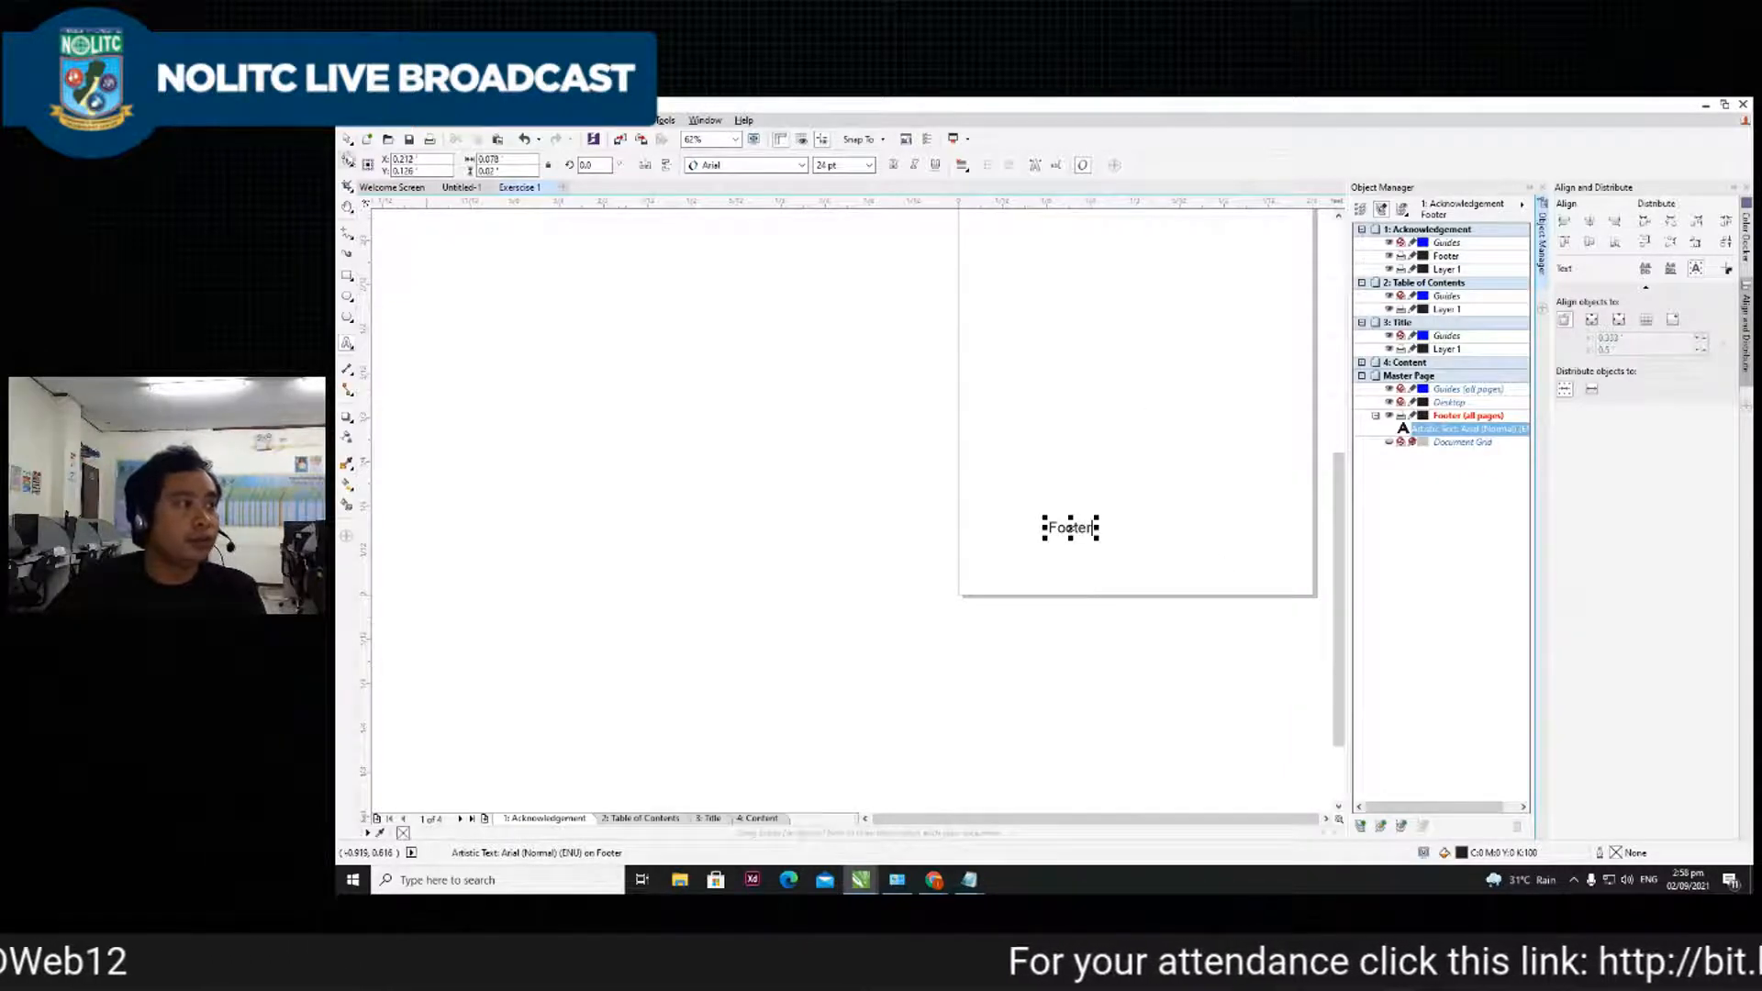
{"action": "left_click", "coordinate": [347, 139]}
{"action": "left_click", "coordinate": [931, 441]}
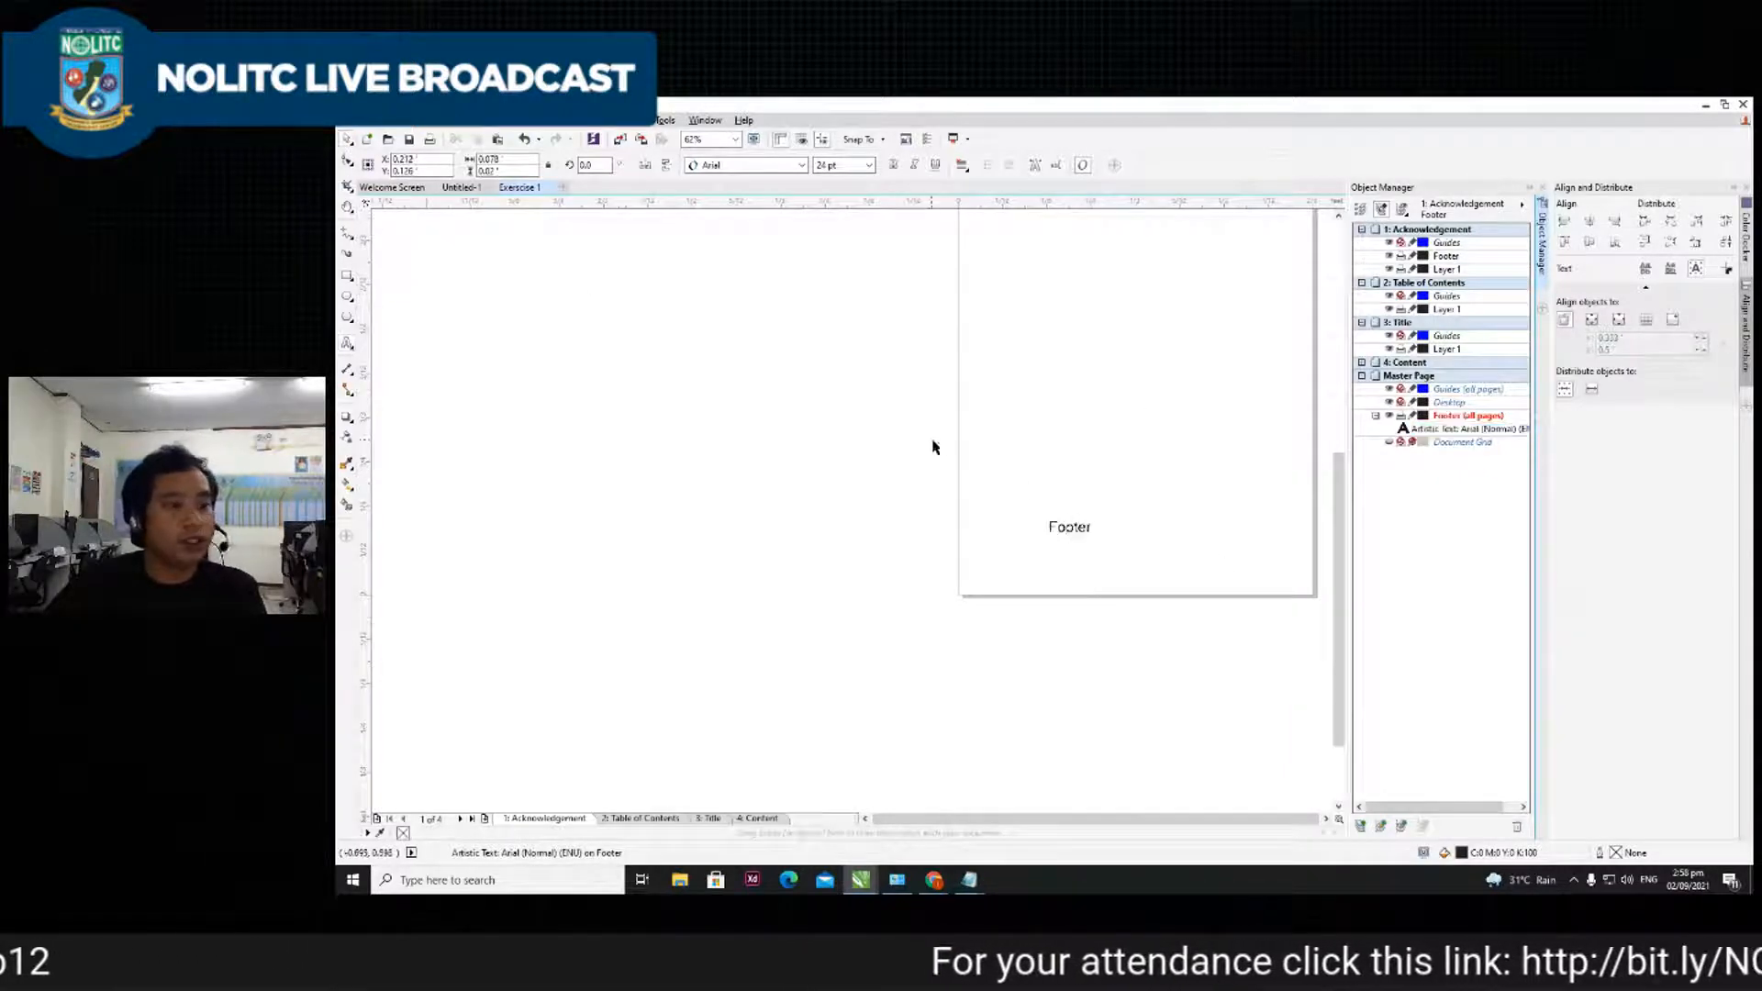
{"action": "scroll", "coordinate": [1132, 516], "scroll_direction": "down", "scroll_amount": 3}
{"action": "scroll", "coordinate": [1111, 517], "scroll_direction": "up", "scroll_amount": 5}
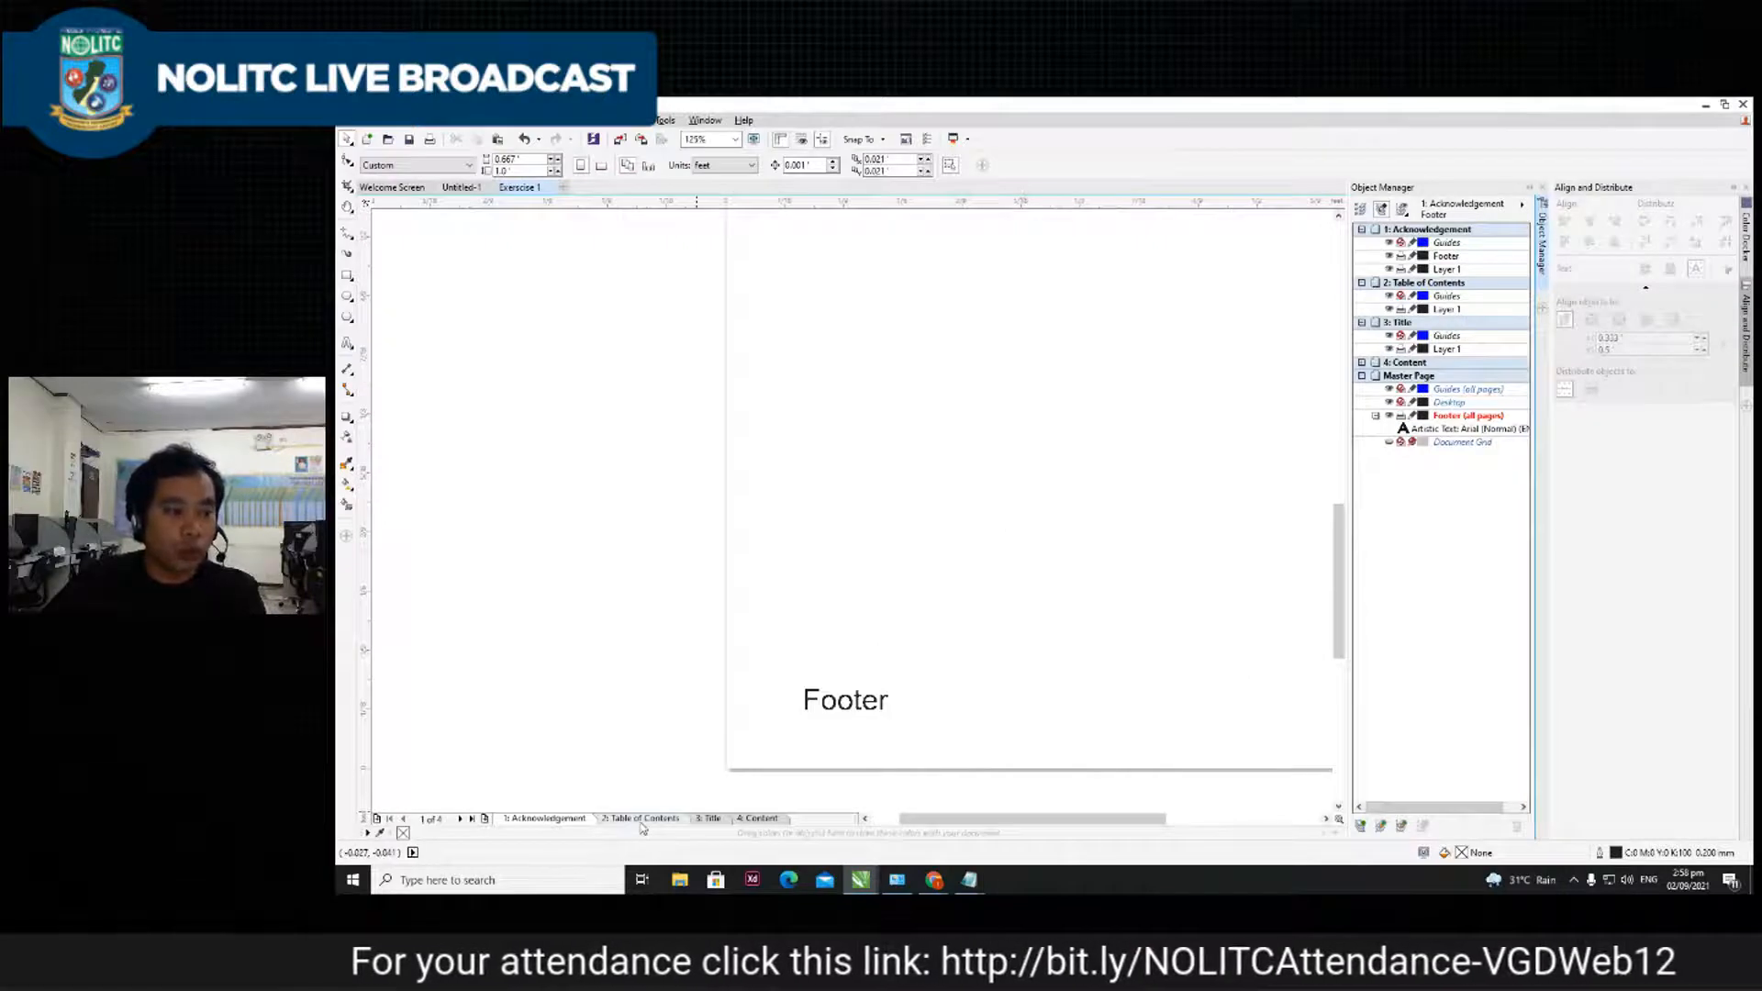
- Check the Table of Contents, Title, Content and Acknowledgement pages for the master-page footer text
{"action": "scroll", "coordinate": [978, 569], "scroll_direction": "down", "scroll_amount": 3}
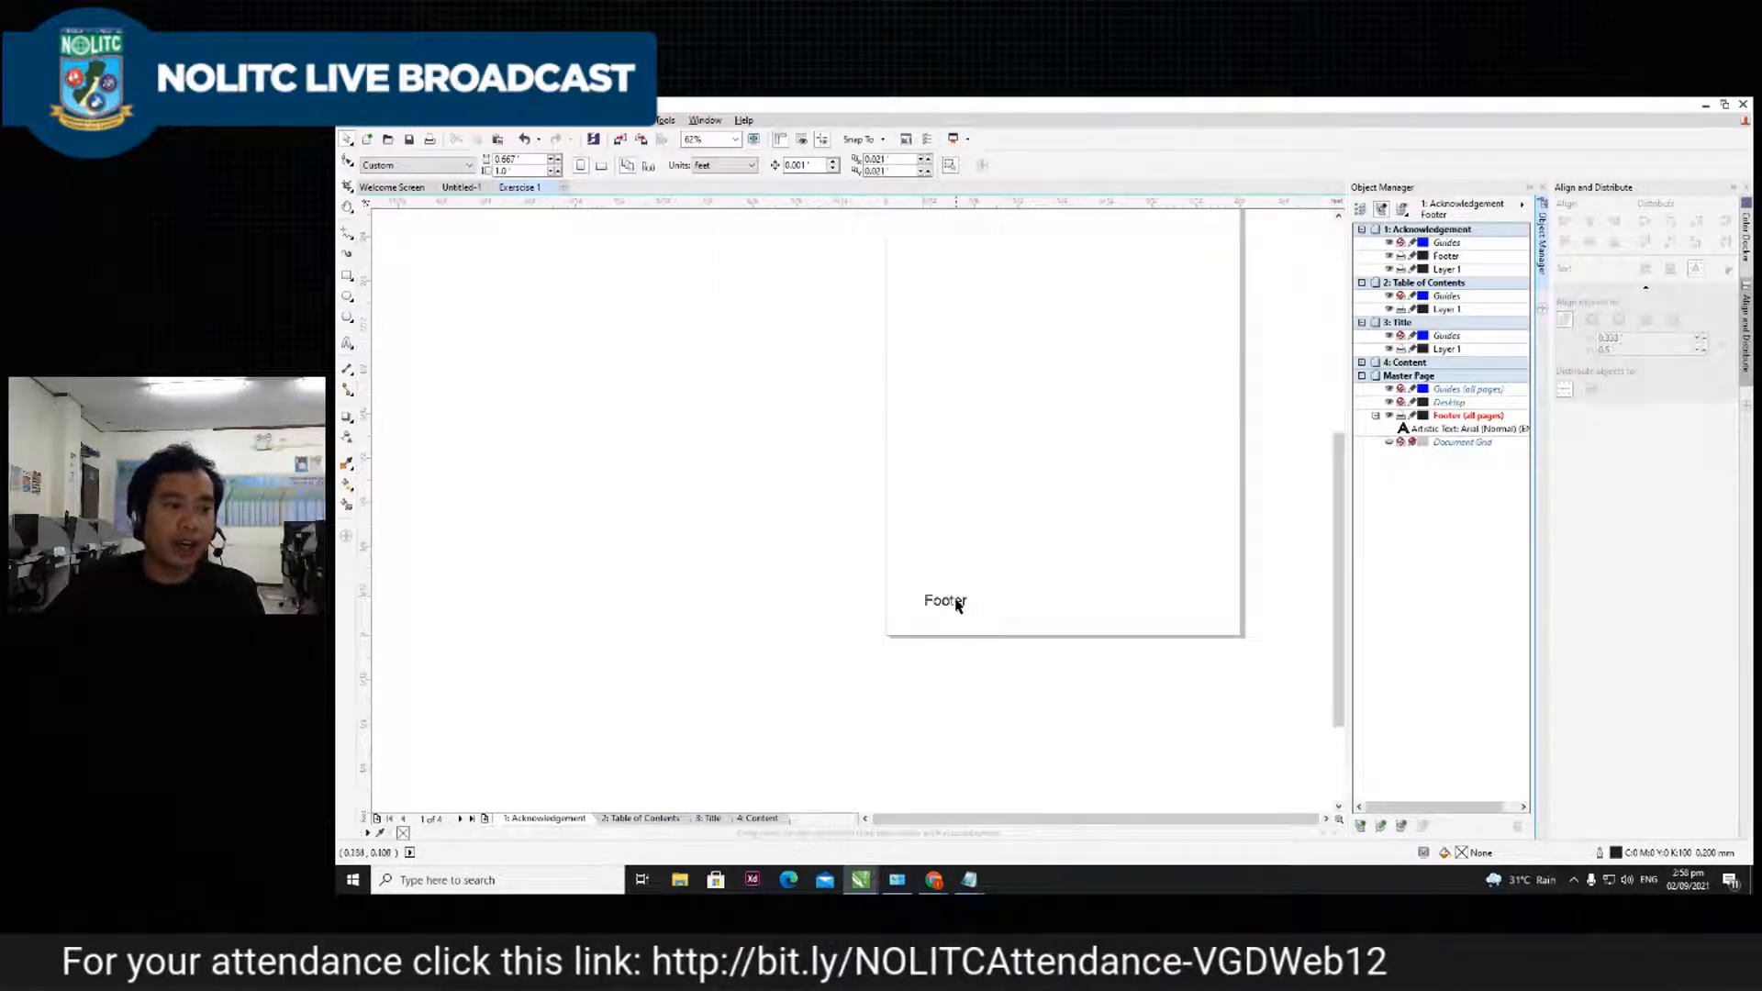
{"action": "left_click", "coordinate": [642, 819]}
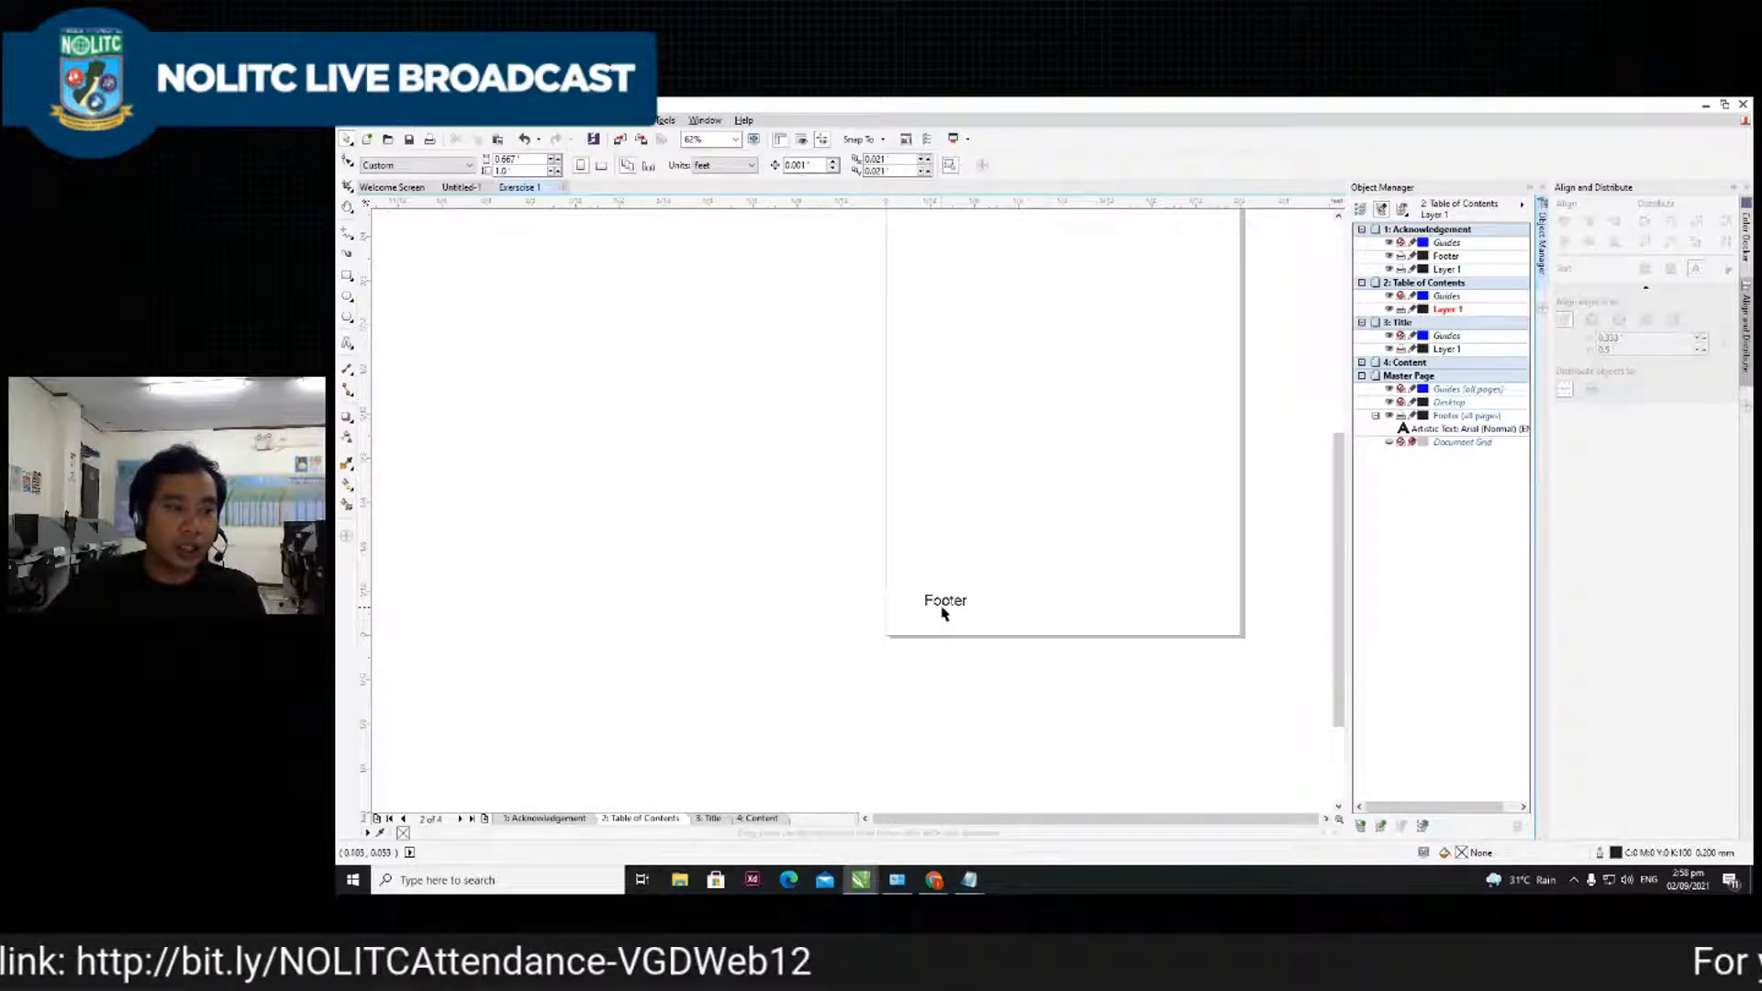
{"action": "left_click", "coordinate": [712, 818]}
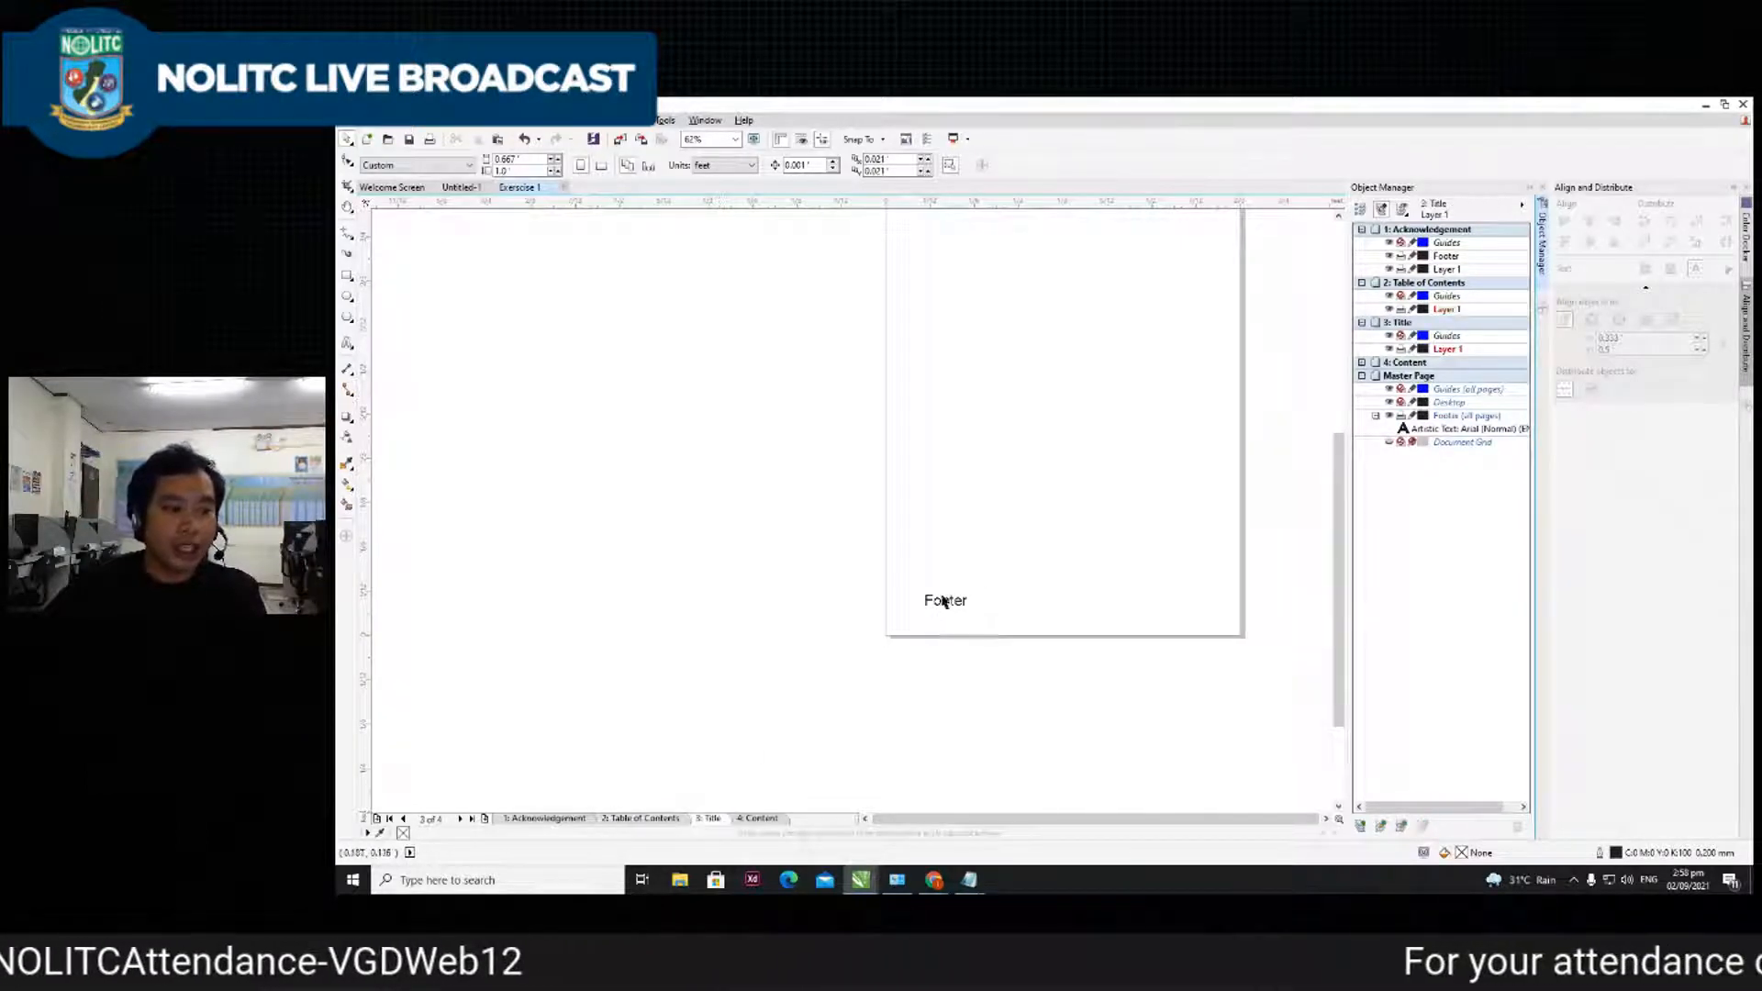
{"action": "left_click", "coordinate": [763, 819]}
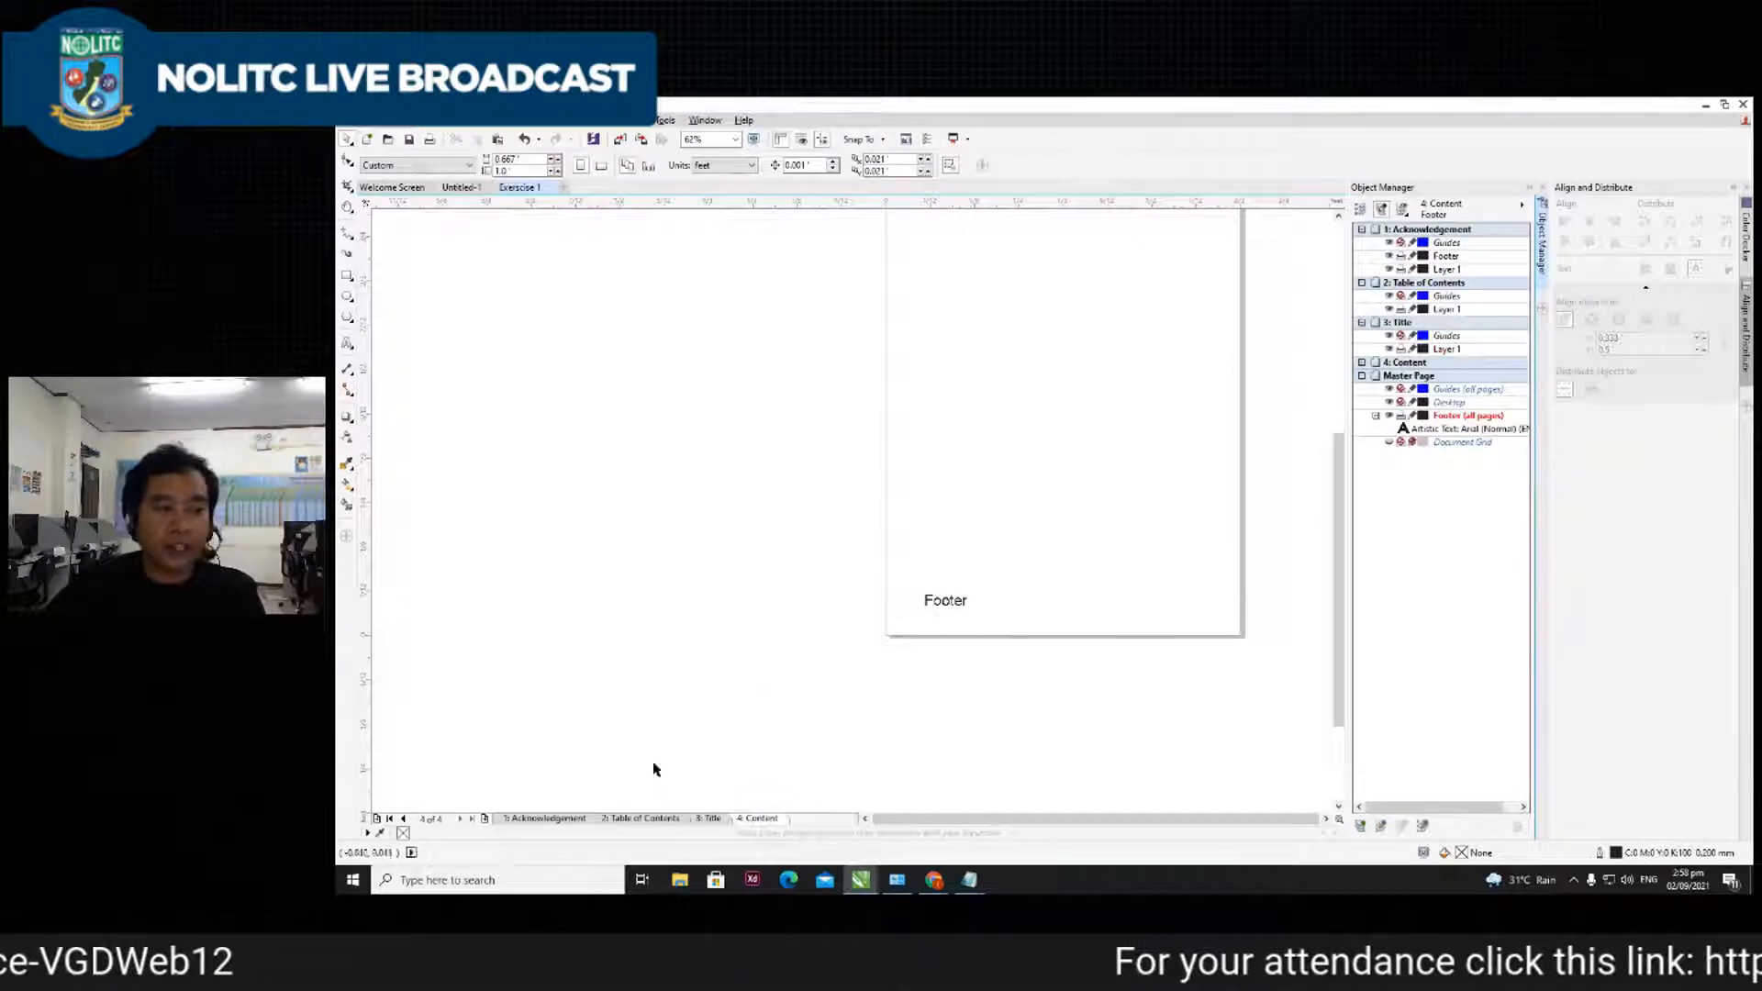
{"action": "left_click", "coordinate": [551, 818]}
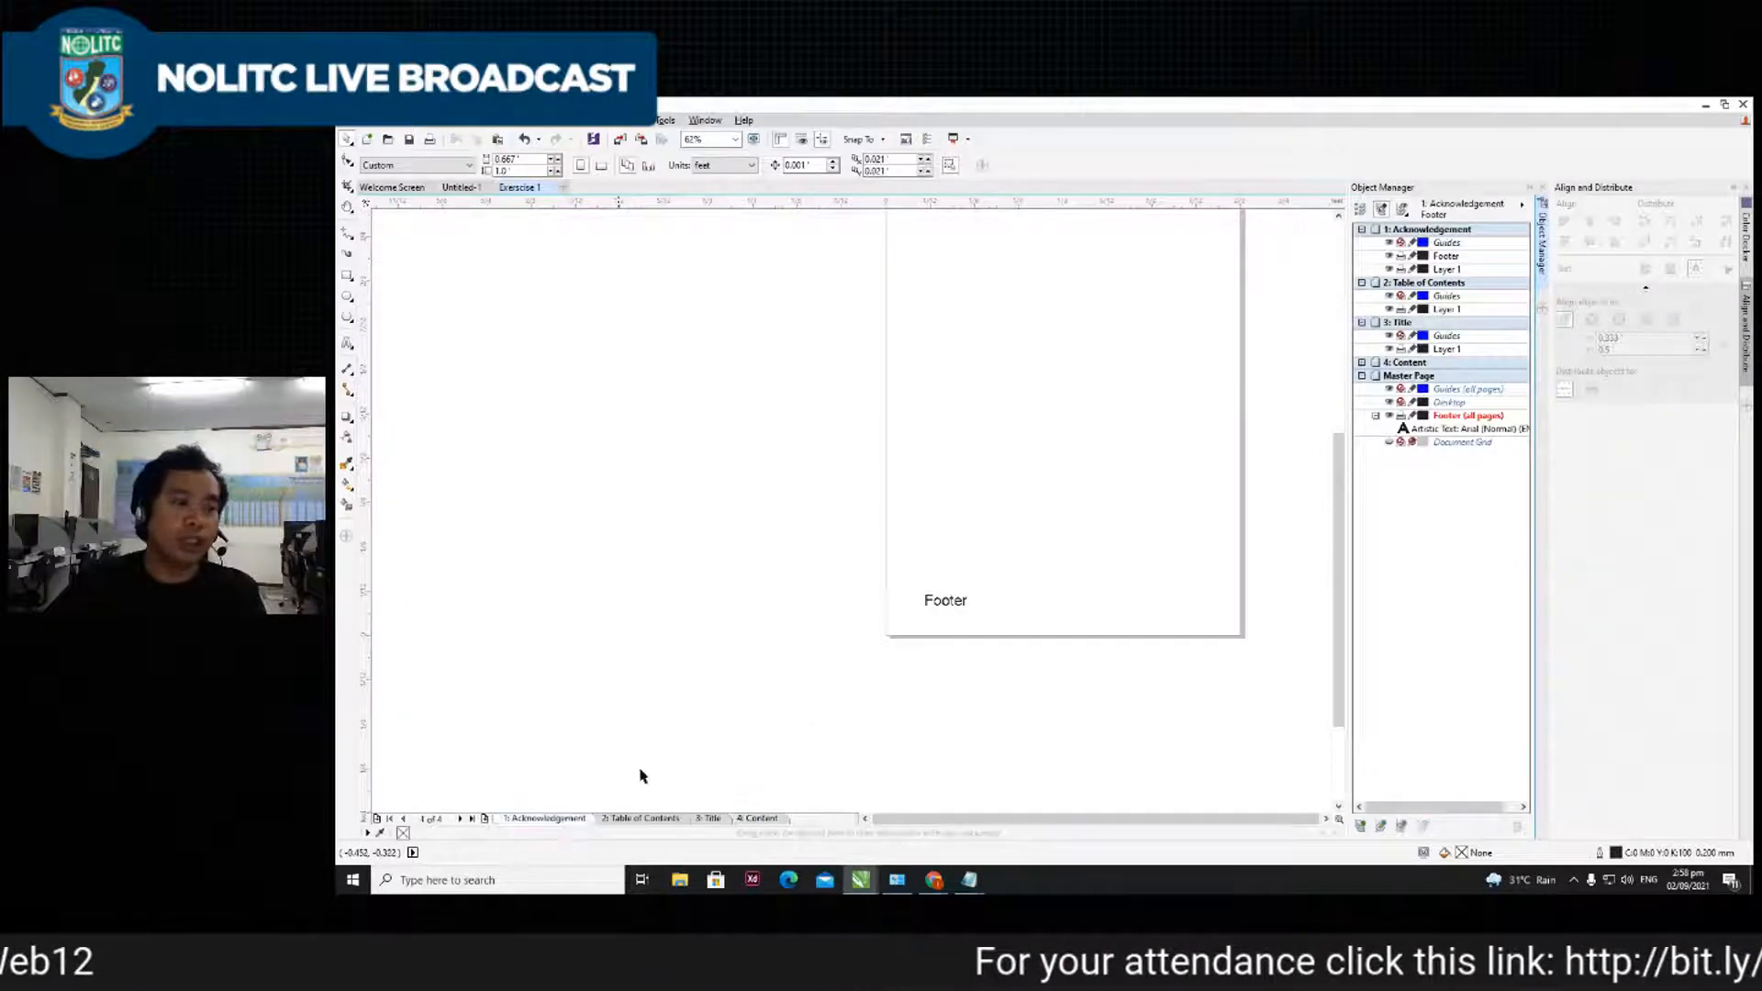
- Draw a rectangle about 0.21 by 0.25 ft on the Acknowledgement page's Footer layer, above the footer text
{"action": "double_click", "coordinate": [1447, 258]}
{"action": "scroll", "coordinate": [975, 424], "scroll_direction": "down", "scroll_amount": 2}
{"action": "scroll", "coordinate": [954, 500], "scroll_direction": "up", "scroll_amount": 2}
{"action": "scroll", "coordinate": [972, 524], "scroll_direction": "down", "scroll_amount": 2}
{"action": "scroll", "coordinate": [838, 543], "scroll_direction": "up", "scroll_amount": 2}
{"action": "scroll", "coordinate": [960, 492], "scroll_direction": "down", "scroll_amount": 2}
{"action": "scroll", "coordinate": [975, 487], "scroll_direction": "up", "scroll_amount": 2}
{"action": "scroll", "coordinate": [1038, 448], "scroll_direction": "down", "scroll_amount": 2}
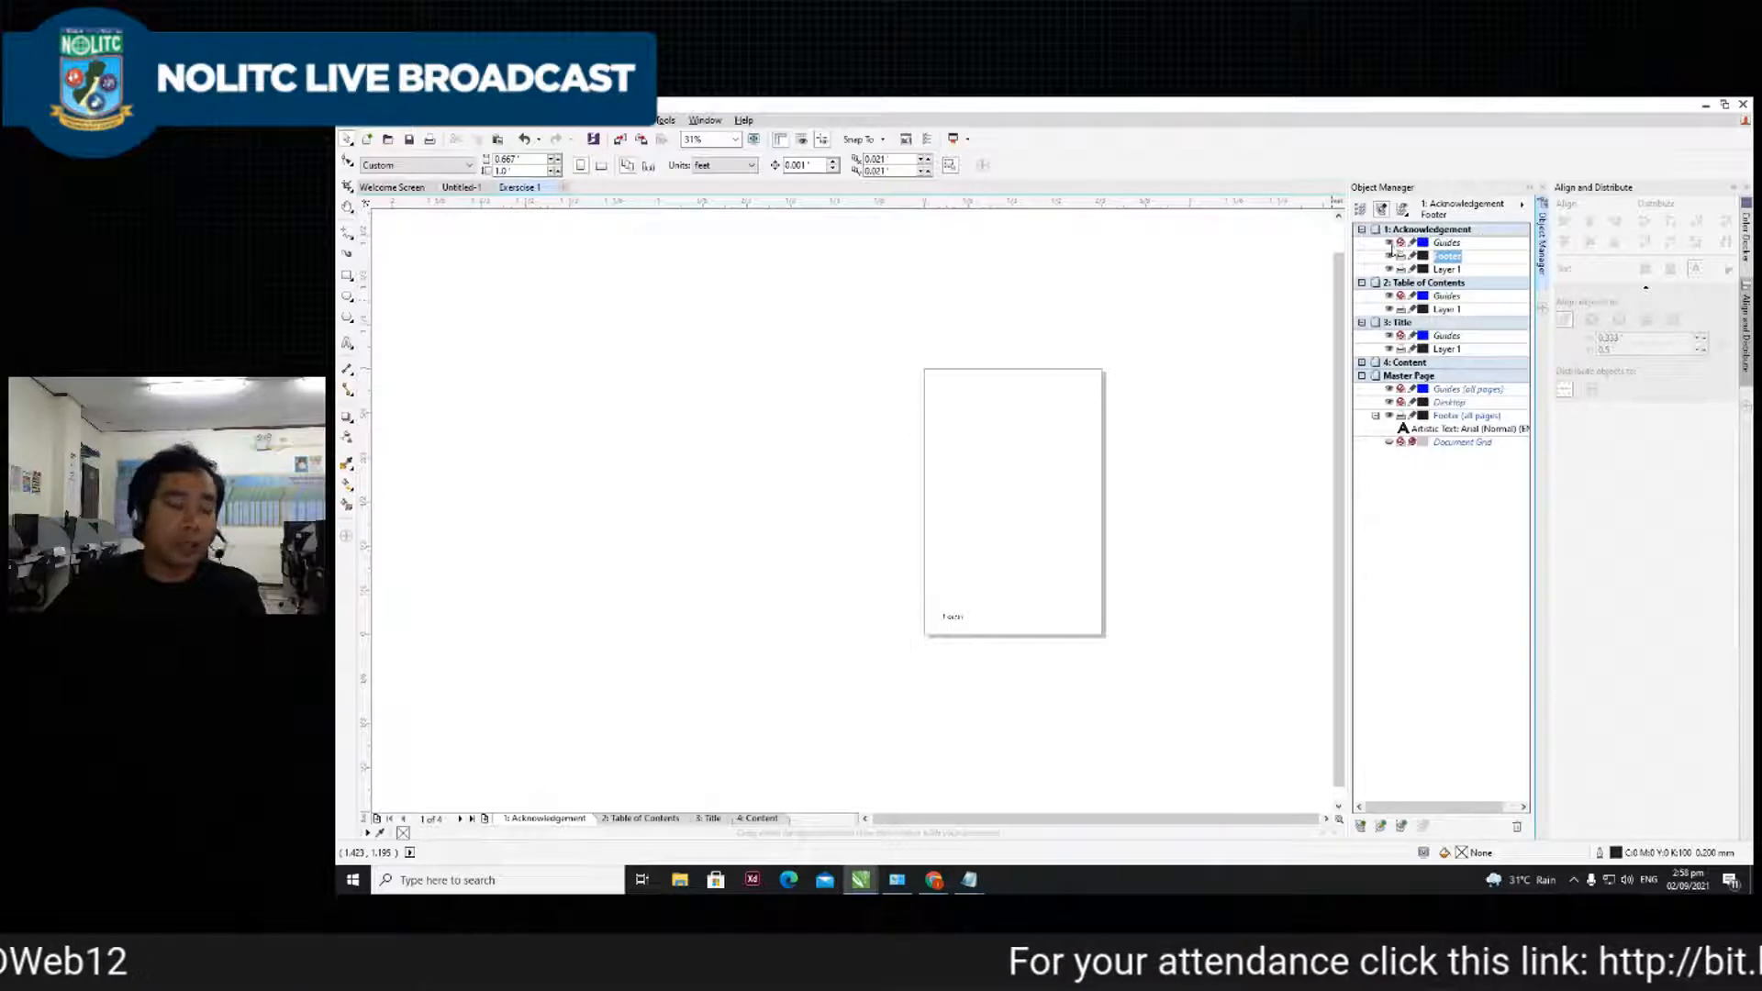
{"action": "left_click", "coordinate": [347, 275]}
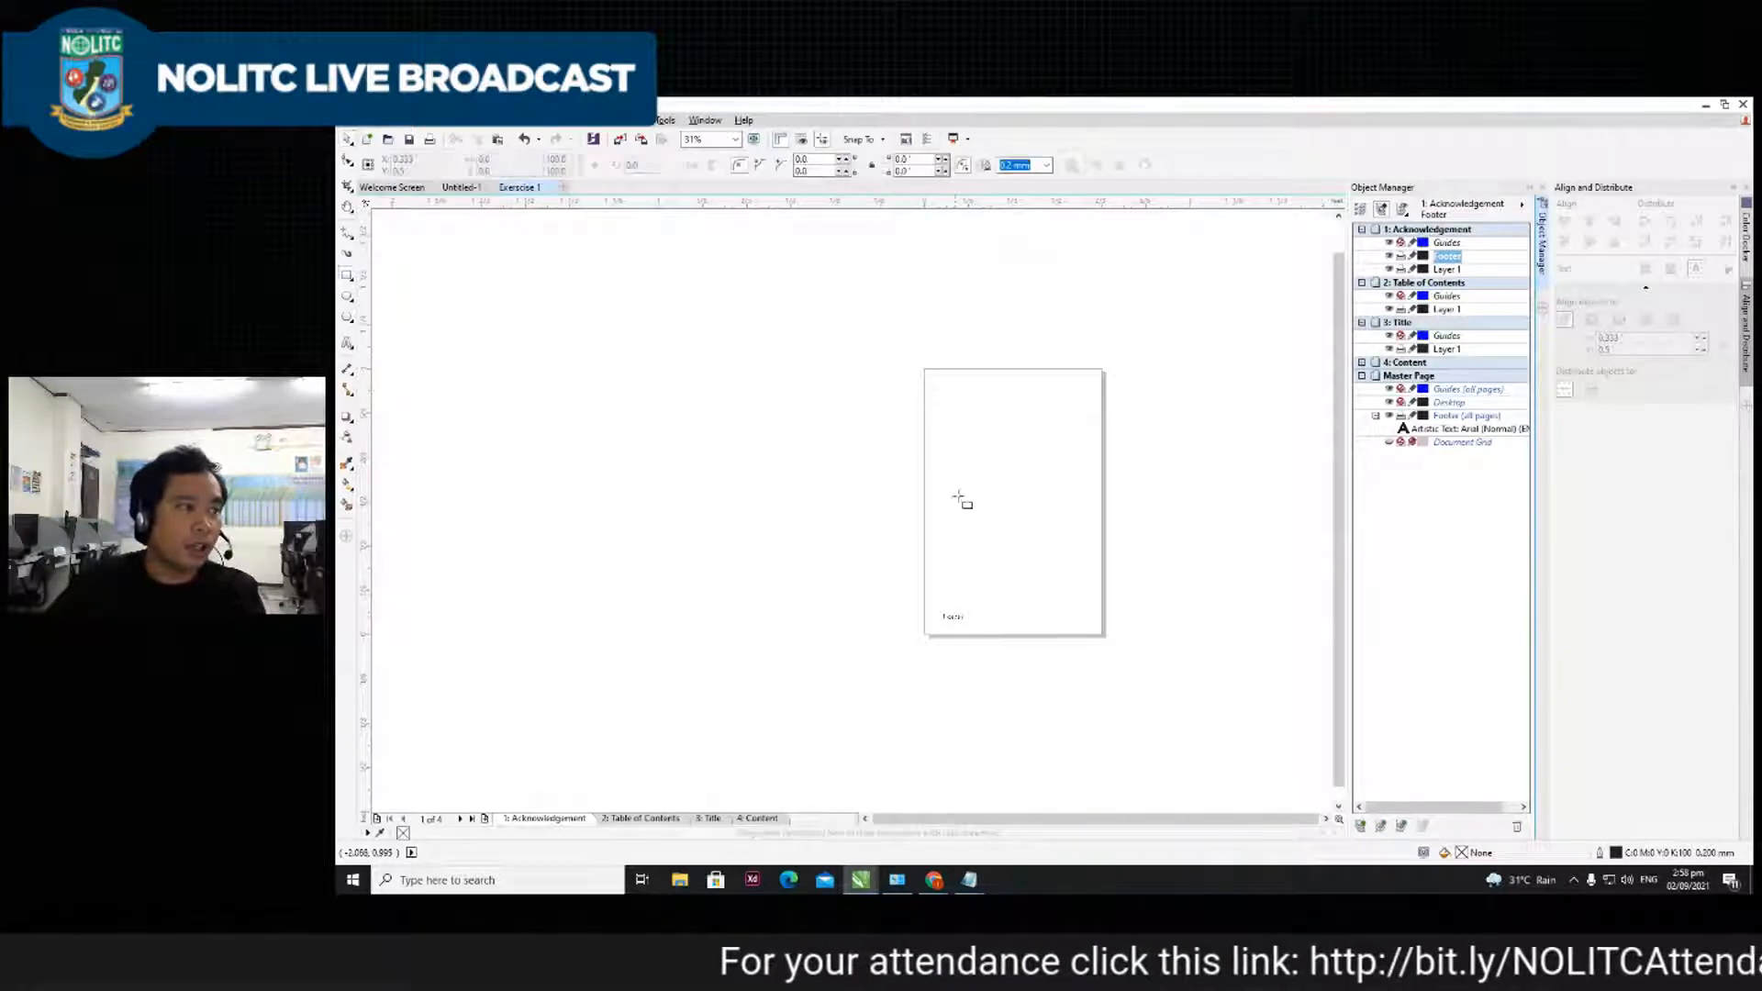
{"action": "scroll", "coordinate": [958, 496], "scroll_direction": "up", "scroll_amount": 2}
{"action": "left_click_drag", "start_coordinate": [943, 397], "coordinate": [1058, 530]}
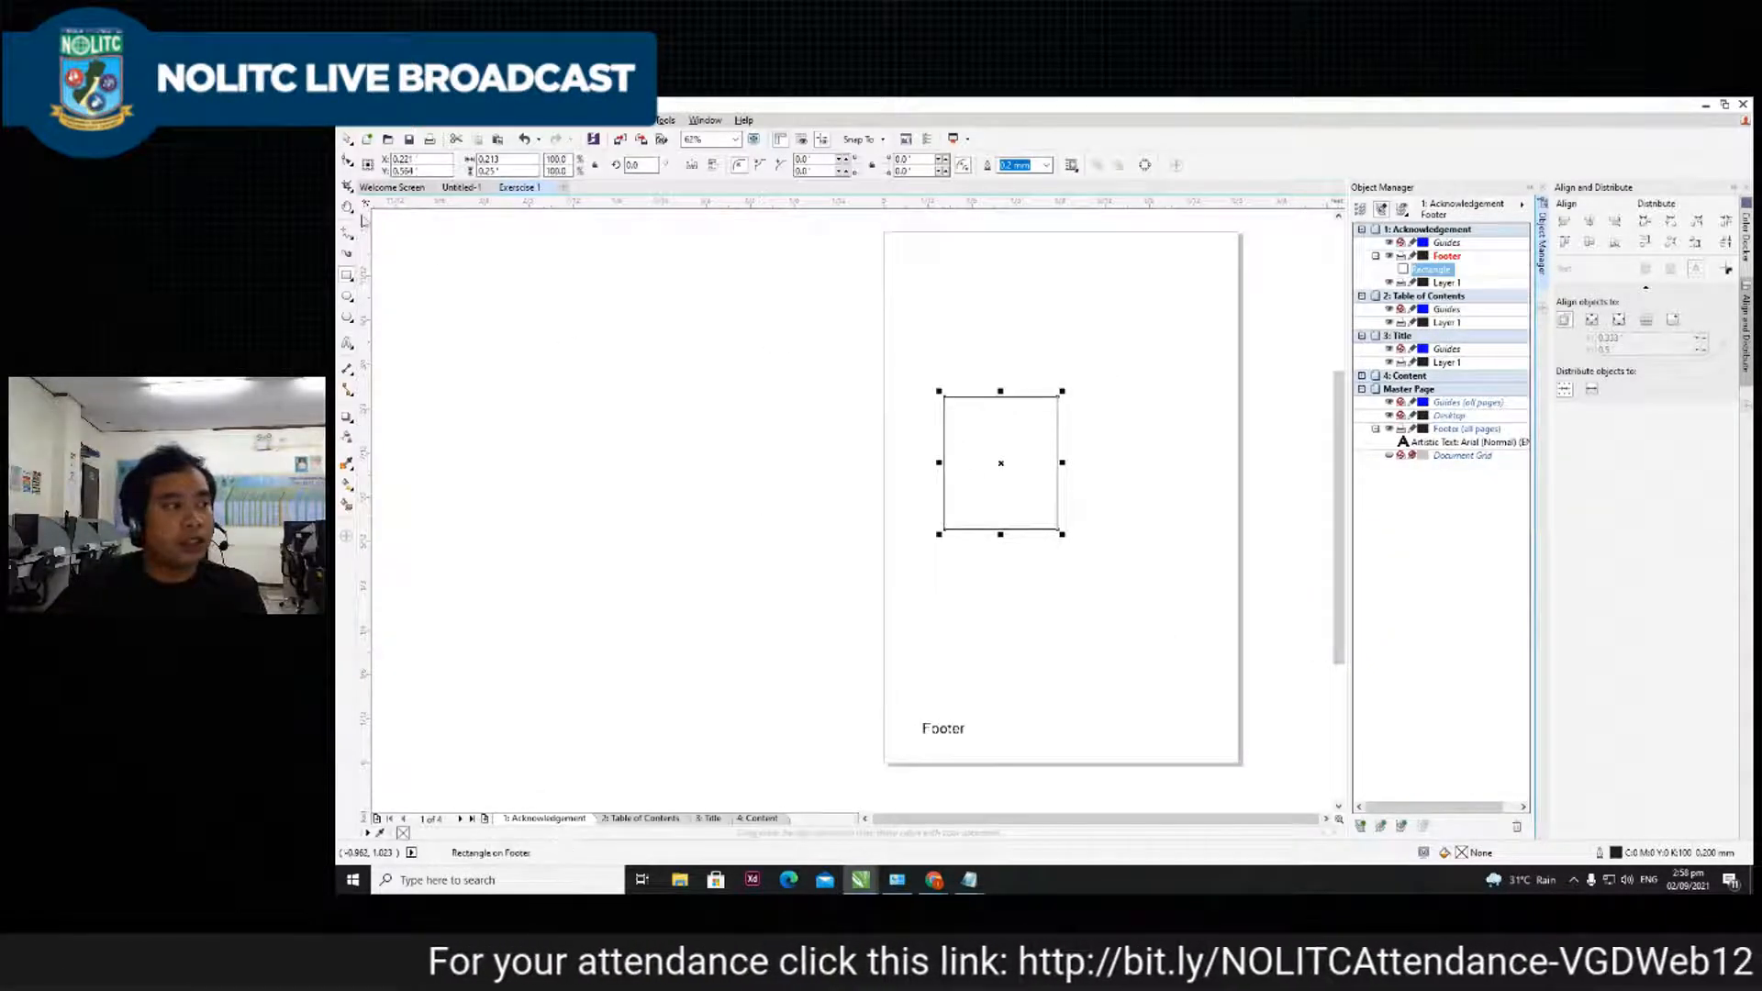
- Fill the Acknowledgement page's rectangle with uniform black and move it slightly upward
{"action": "double_click", "coordinate": [1461, 854]}
{"action": "left_click", "coordinate": [1183, 450]}
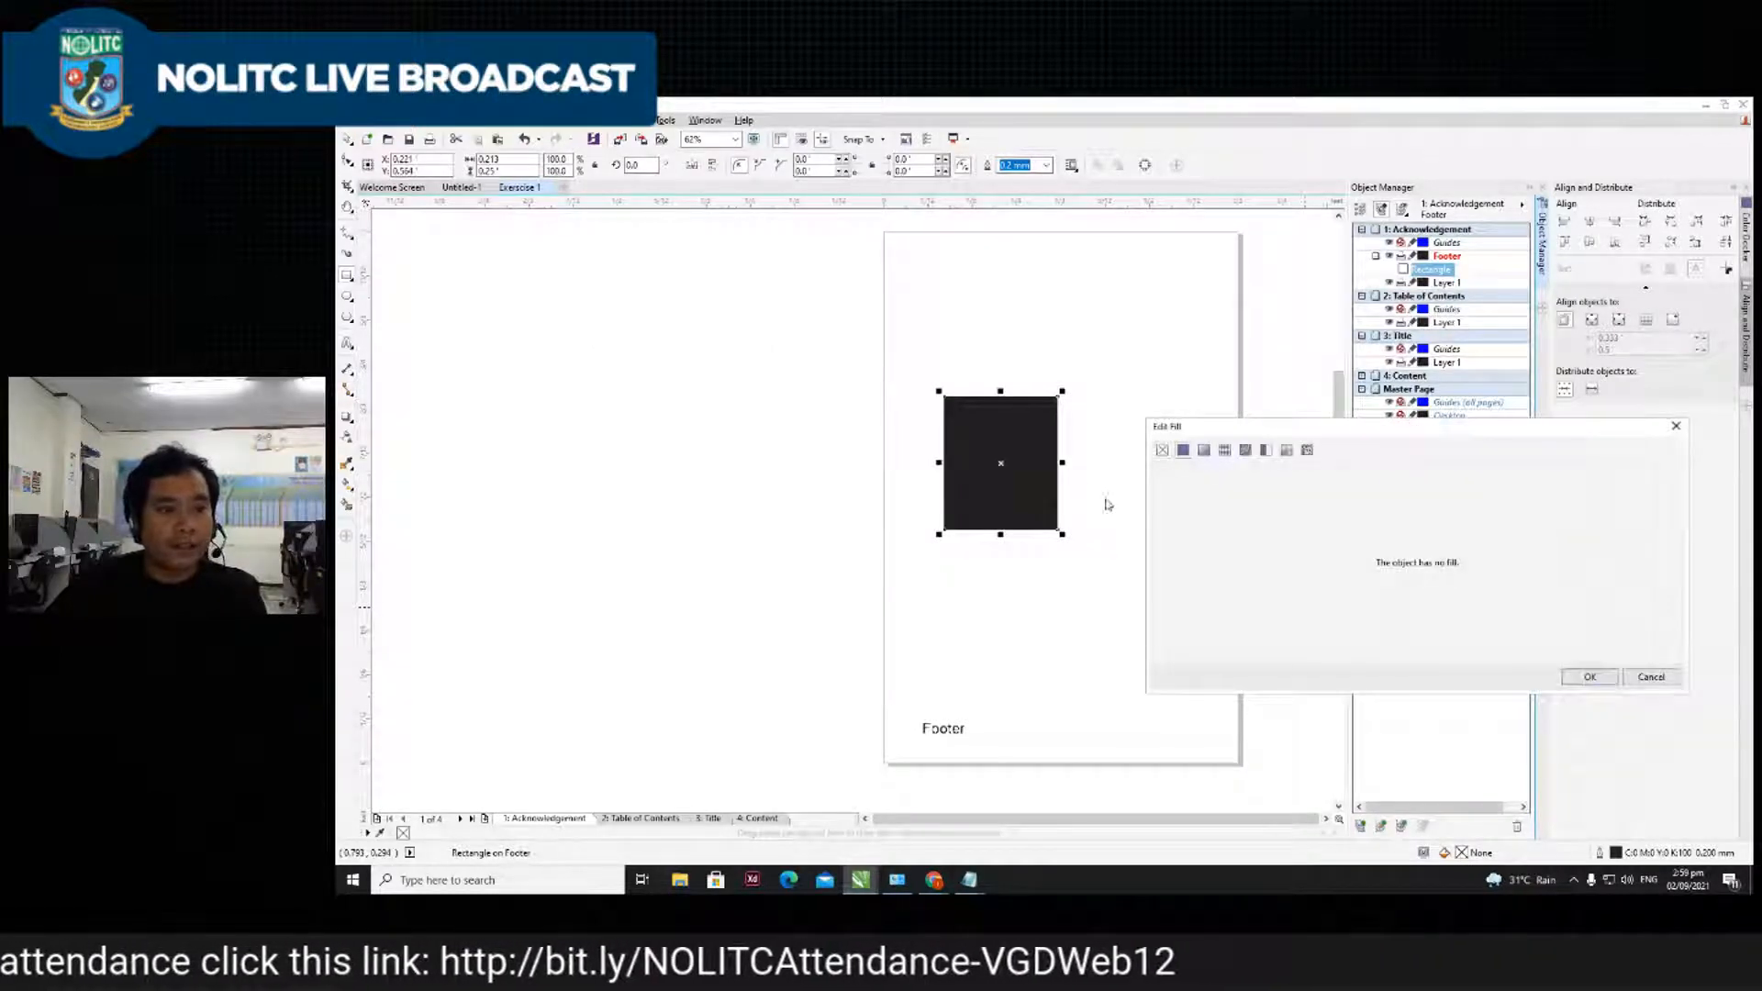
{"action": "left_click", "coordinate": [1590, 678]}
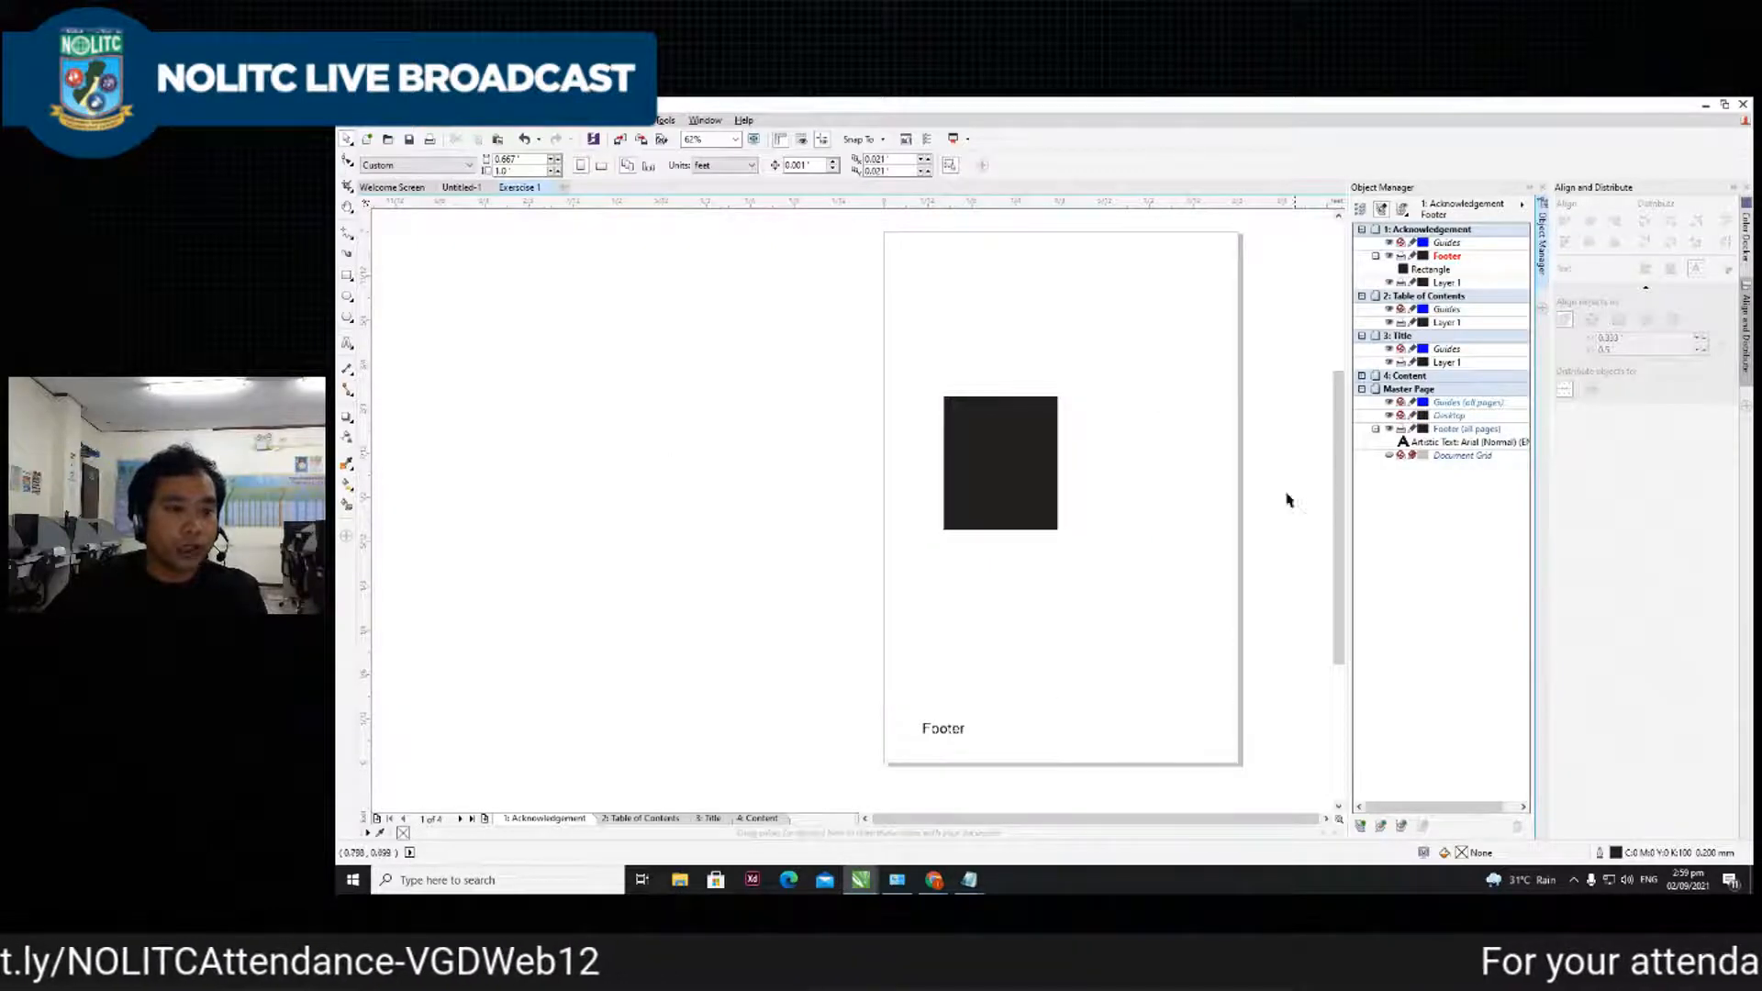
{"action": "left_click_drag", "start_coordinate": [1000, 472], "coordinate": [1007, 450]}
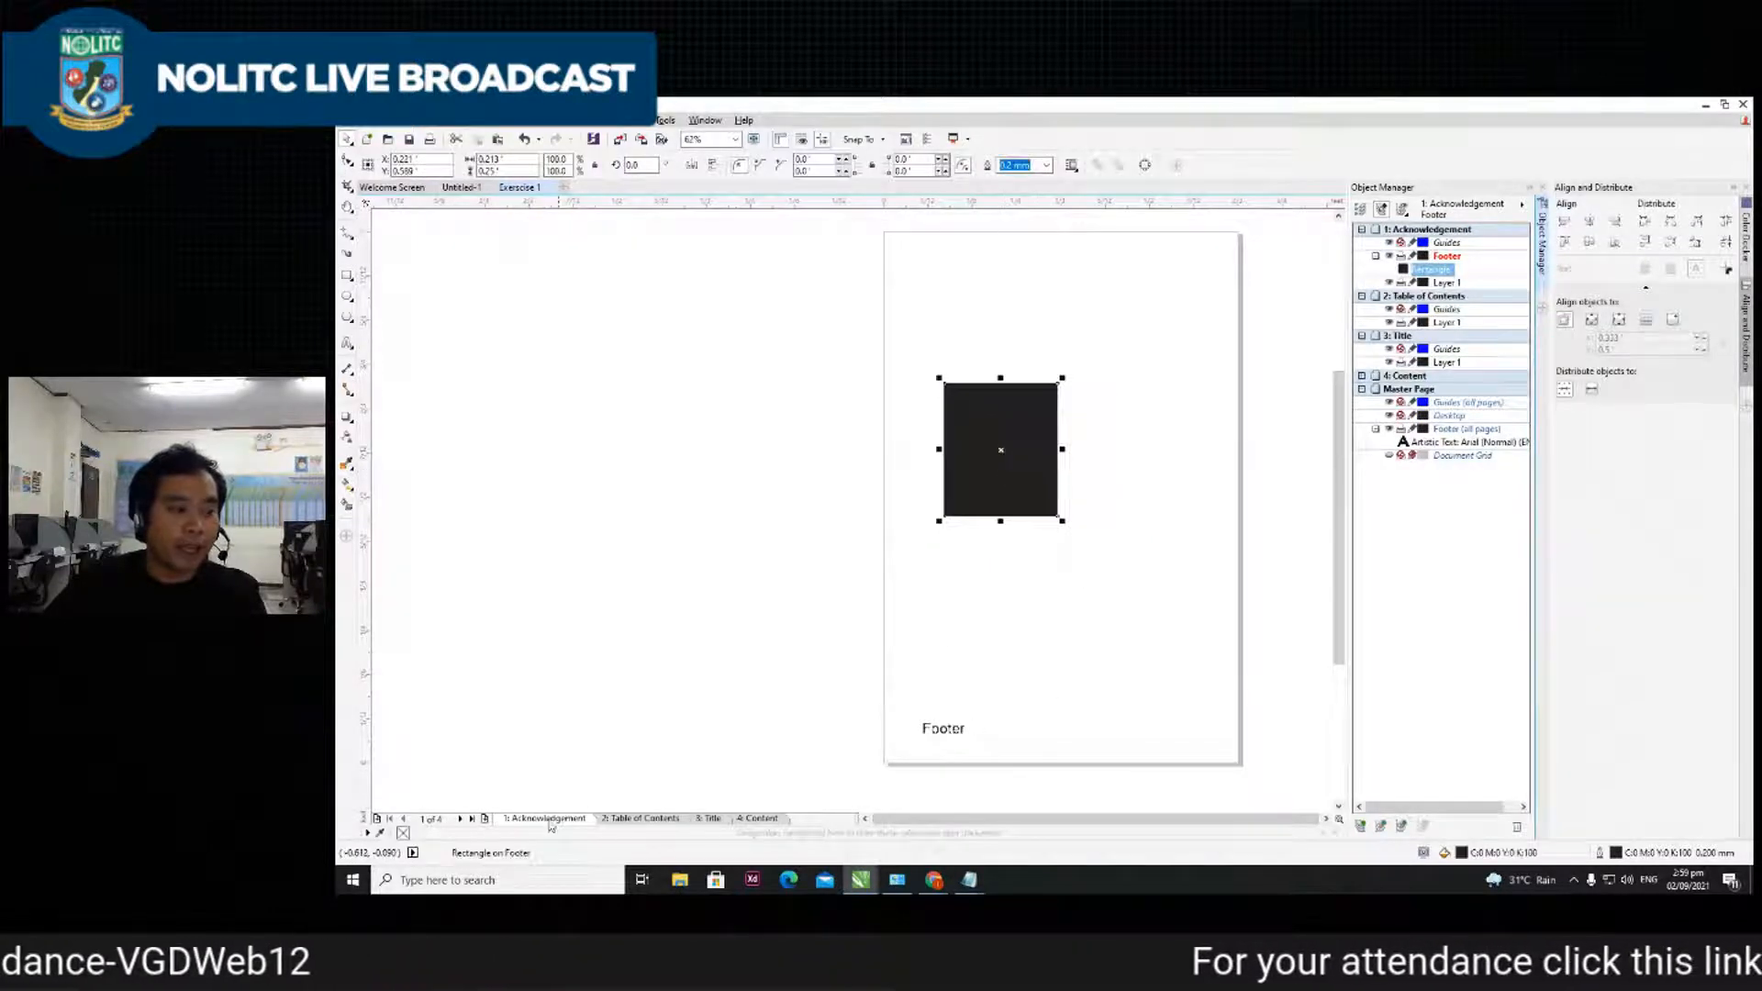
- Compare the Table of Contents, Title and Content pages with the Acknowledgement page to see where the black rectangle appears
{"action": "left_click", "coordinate": [651, 821]}
{"action": "left_click", "coordinate": [712, 819]}
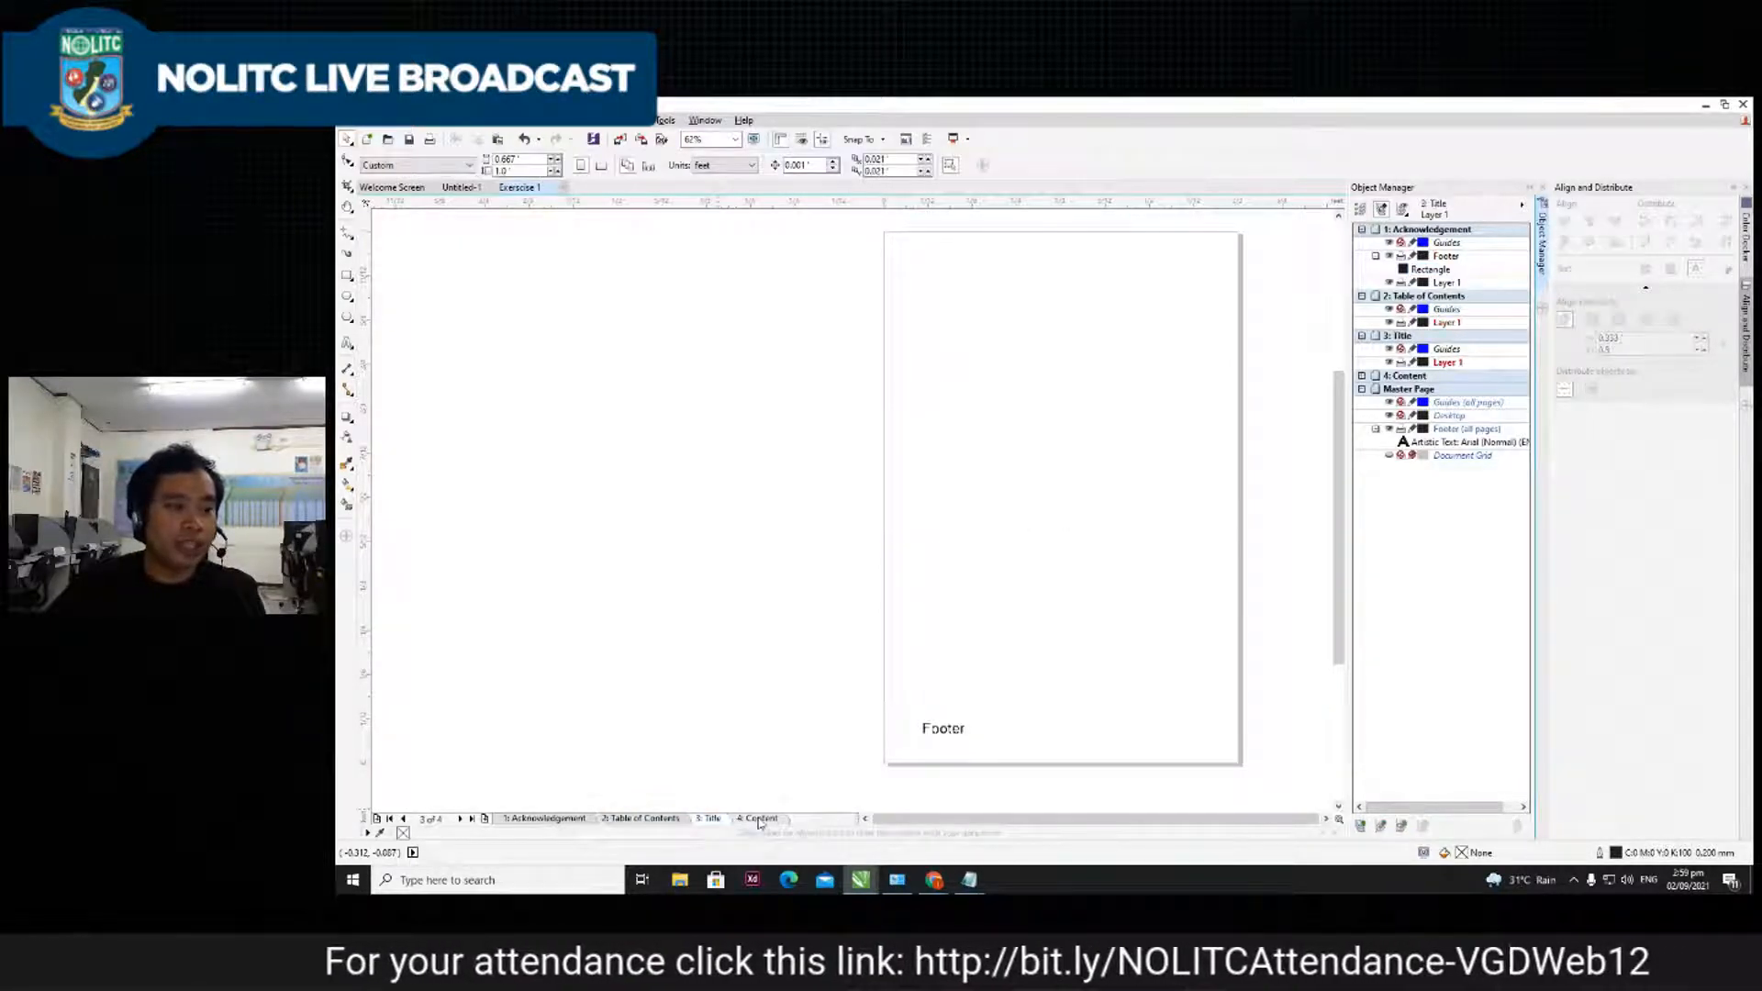
{"action": "left_click", "coordinate": [760, 819]}
{"action": "left_click", "coordinate": [543, 820]}
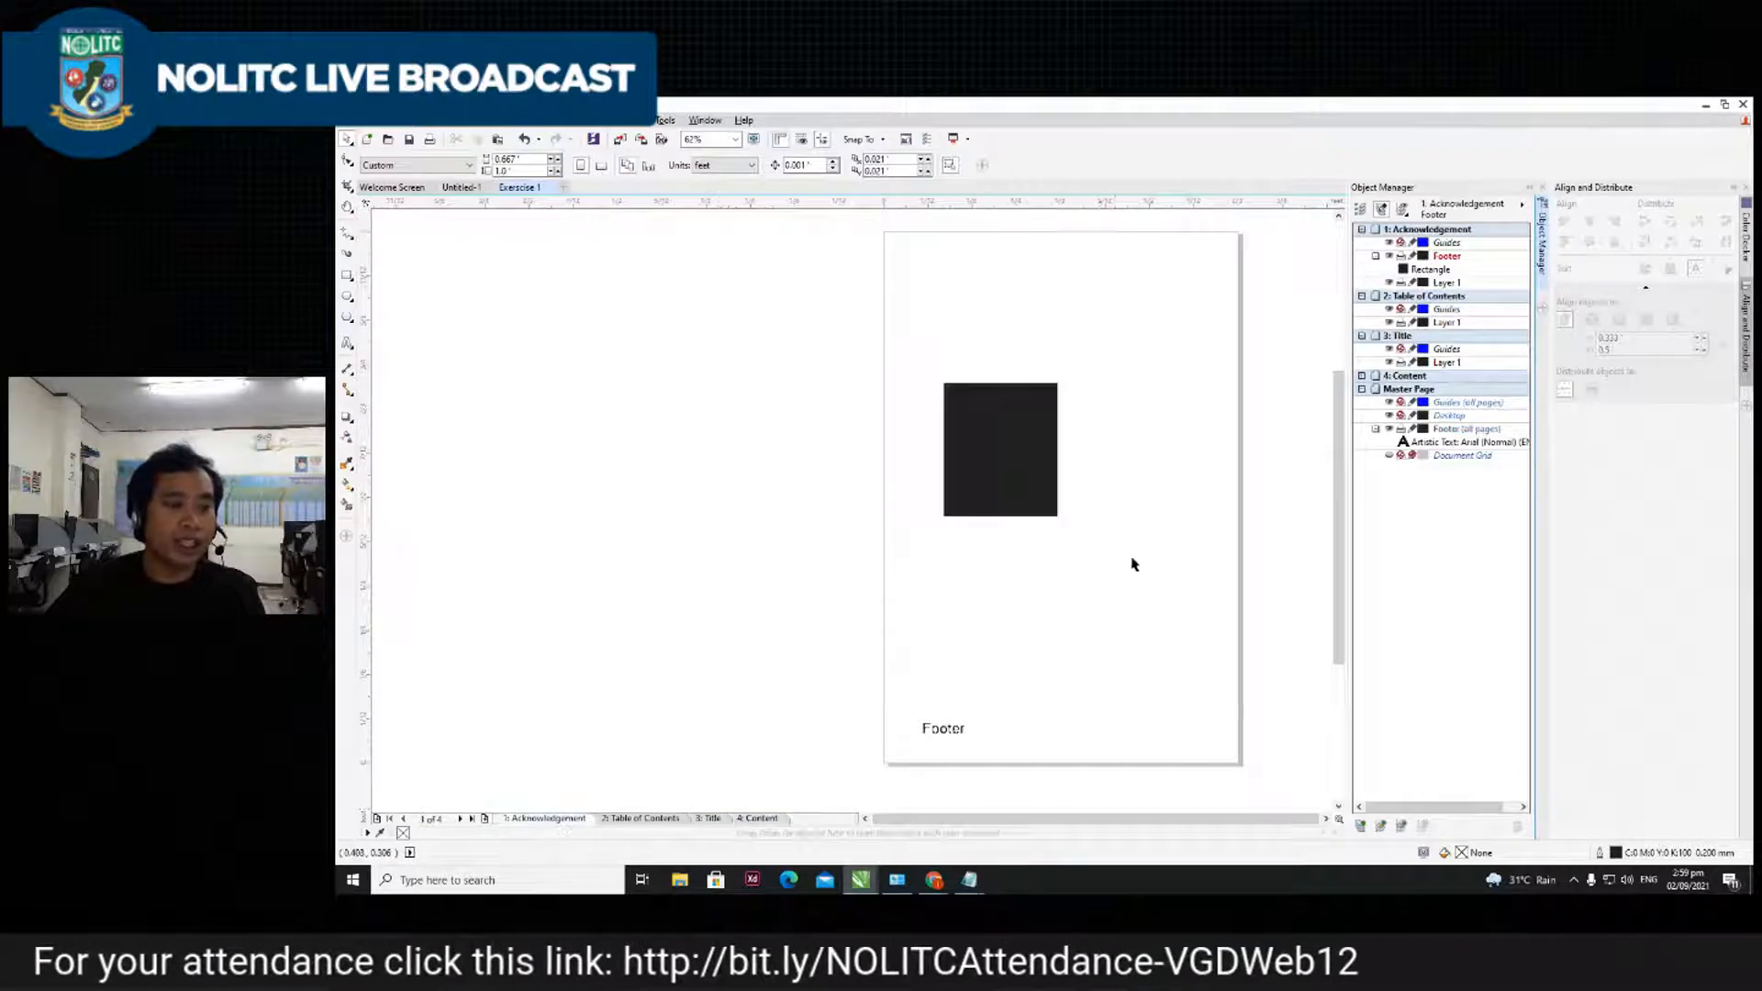
{"action": "left_click", "coordinate": [1002, 450]}
- Draw a rectangle about 0.26 by 0.25 ft on the Table of Contents page's Layer 1, fill it pinkish red (C0 M100 Y56 K0), and return to Acknowledgement
{"action": "left_click", "coordinate": [640, 818]}
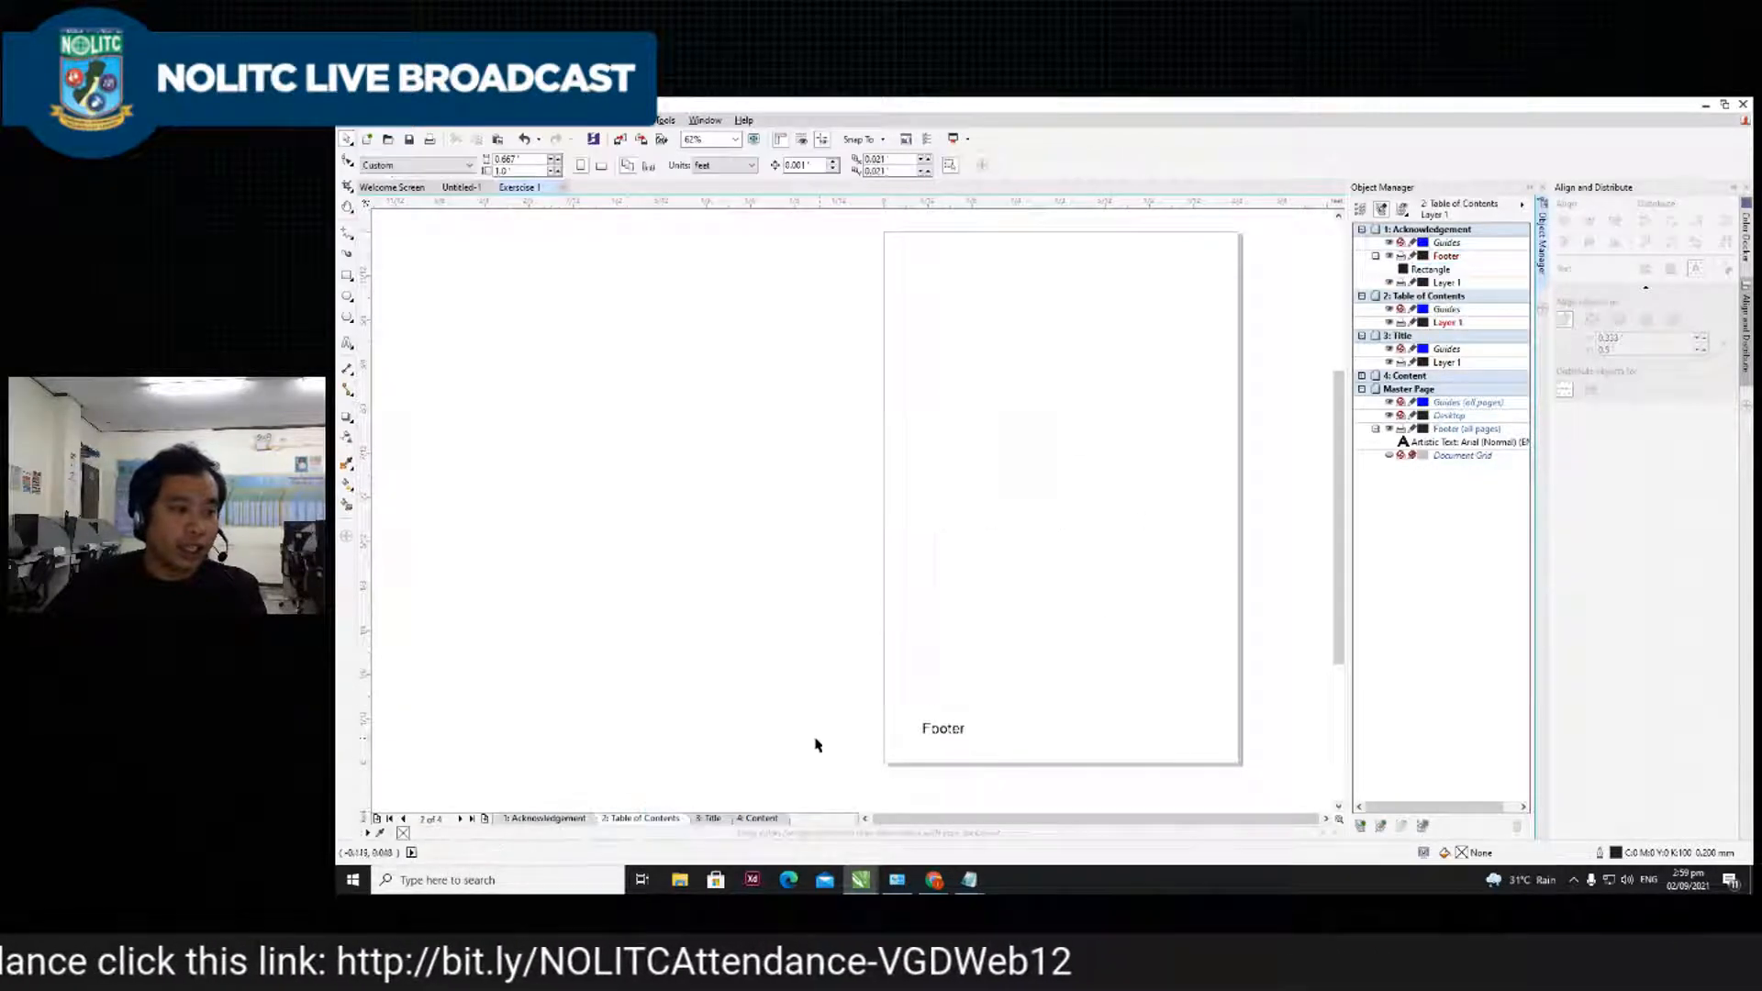
{"action": "left_click", "coordinate": [347, 275]}
{"action": "mouse_move", "coordinate": [912, 328]}
{"action": "left_mouse_down"}
{"action": "mouse_move", "coordinate": [1037, 542]}
{"action": "mouse_move", "coordinate": [1052, 459]}
{"action": "left_mouse_up"}
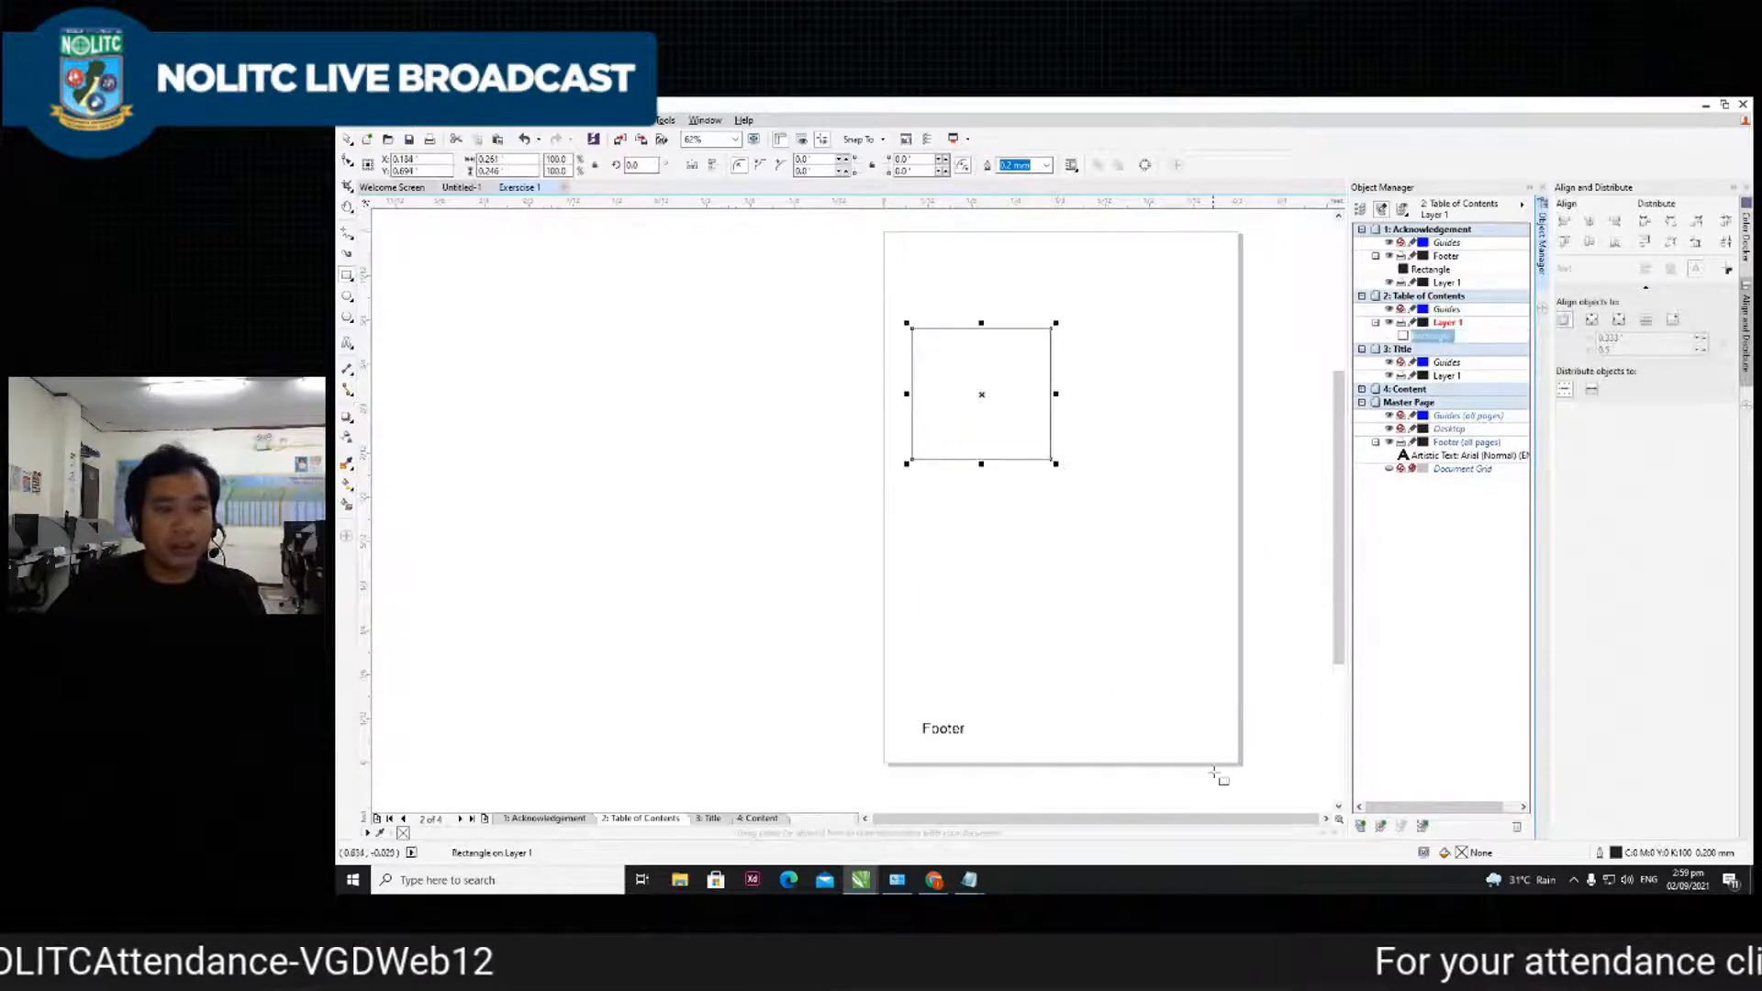
{"action": "double_click", "coordinate": [1462, 853]}
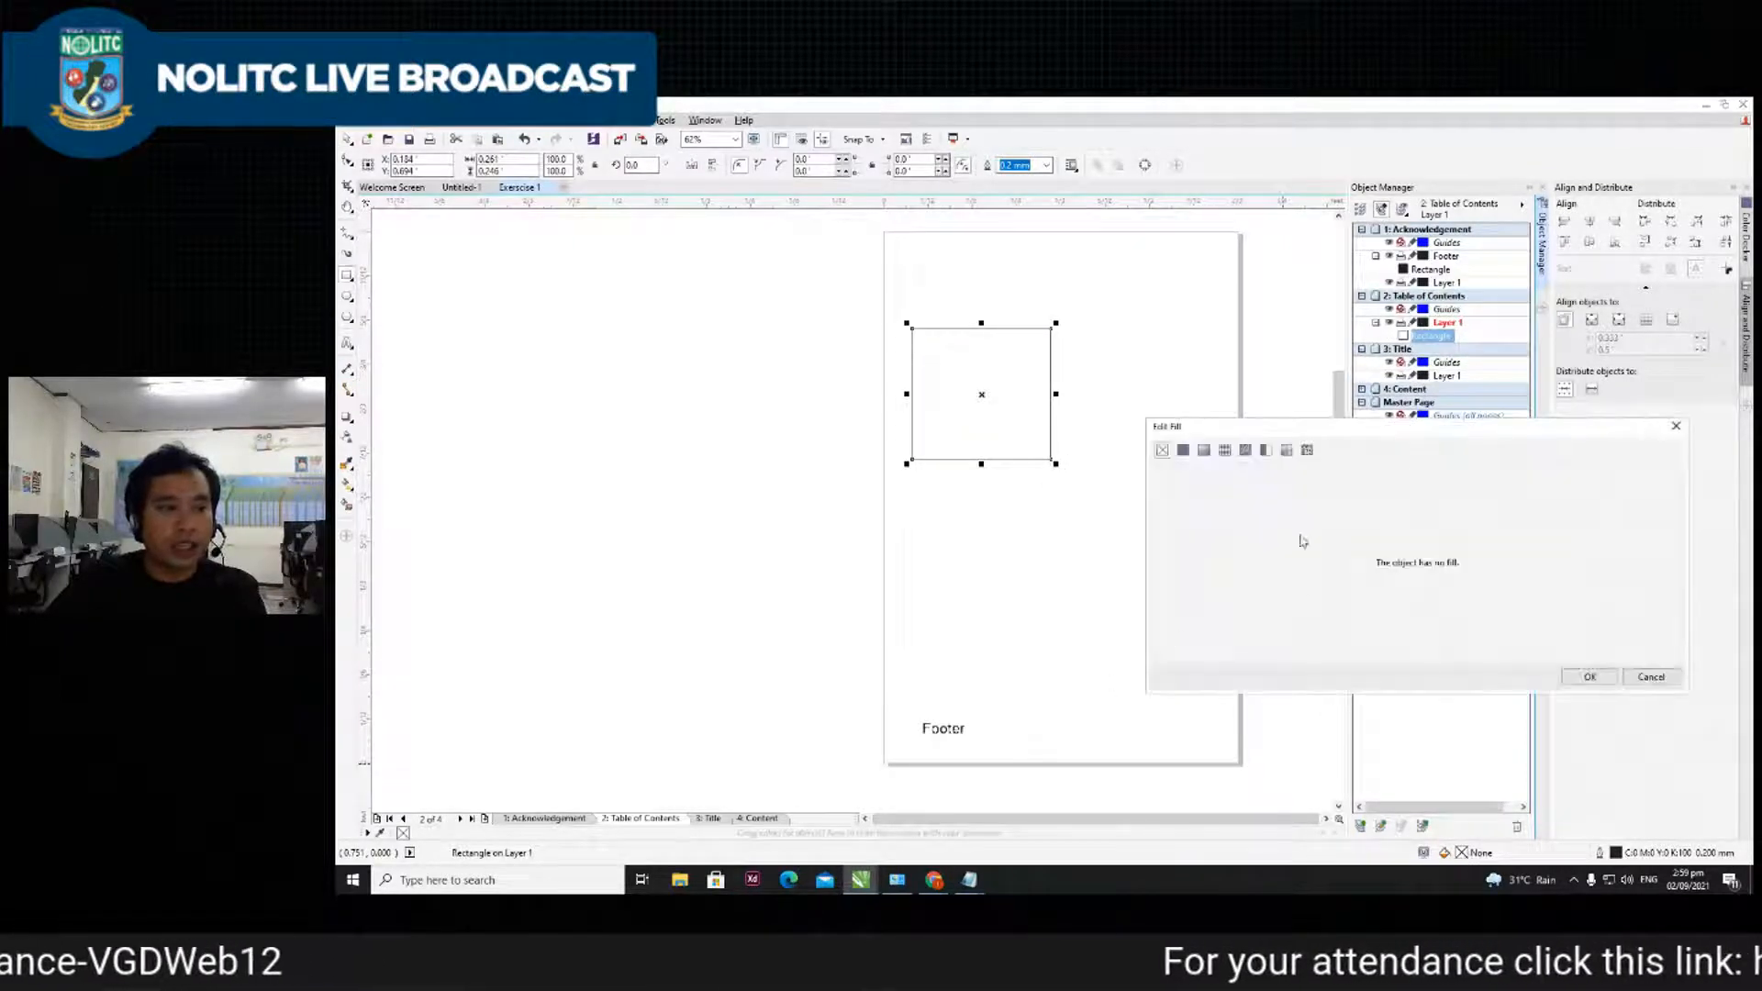
{"action": "left_click", "coordinate": [1183, 449]}
{"action": "left_click", "coordinate": [1317, 492]}
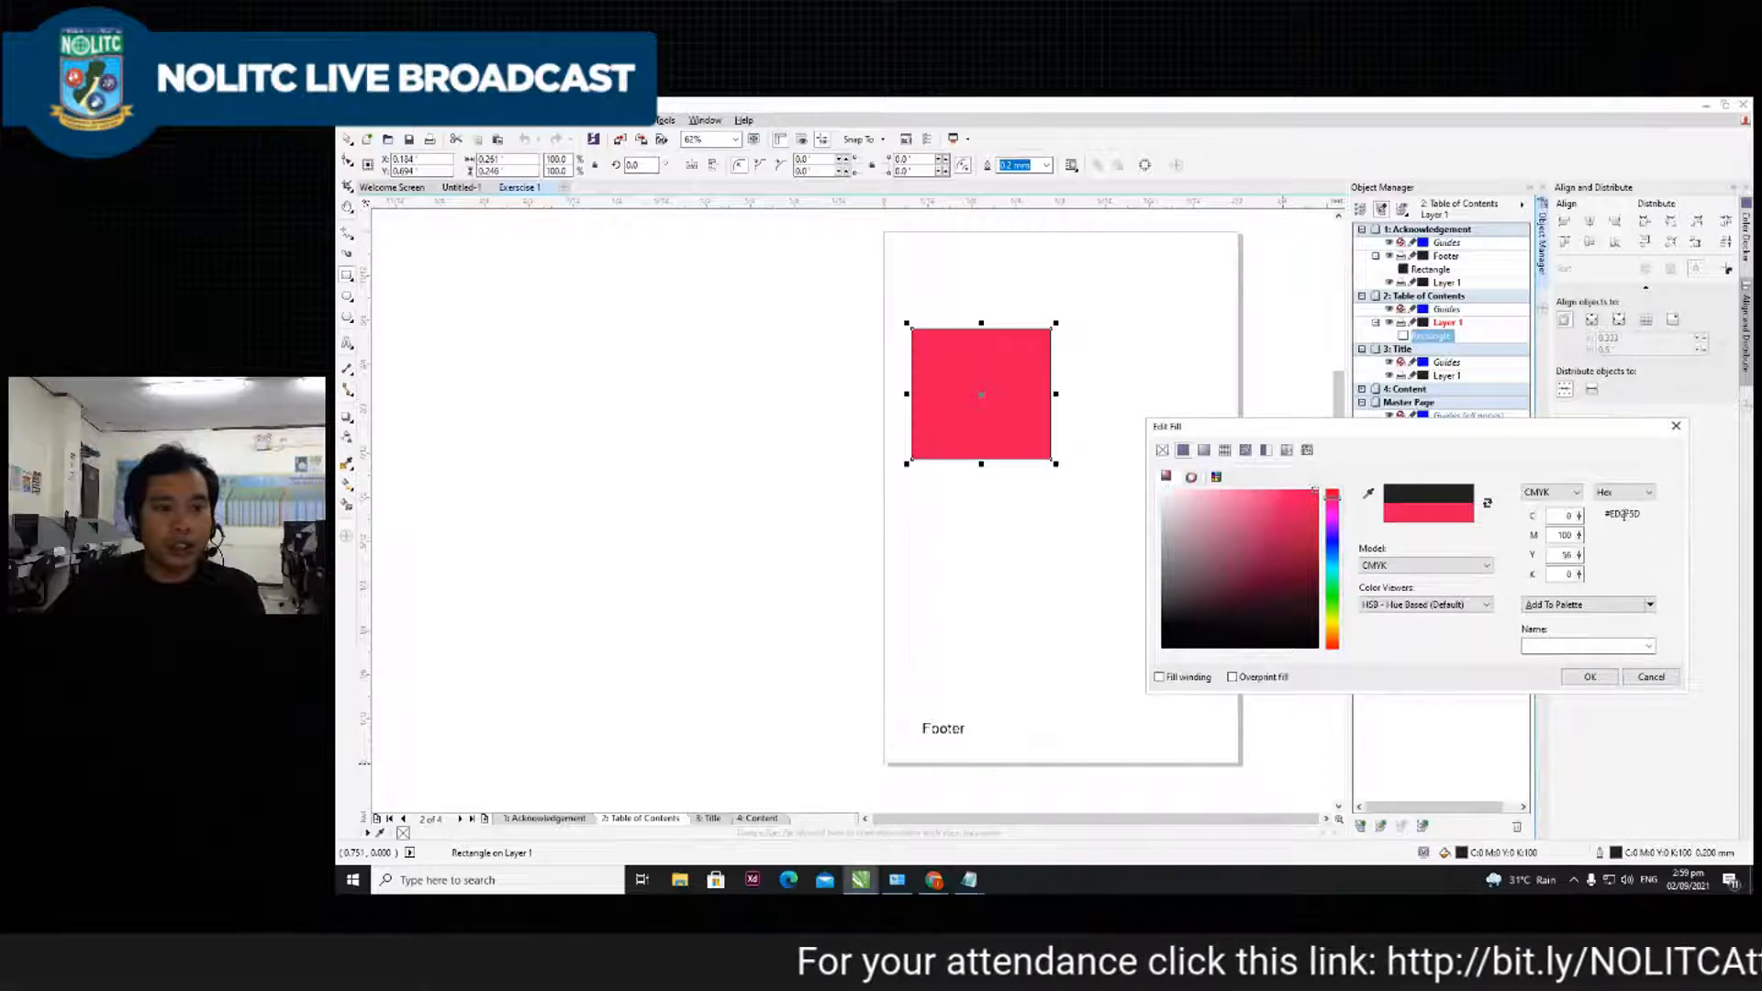
{"action": "left_click", "coordinate": [1590, 677]}
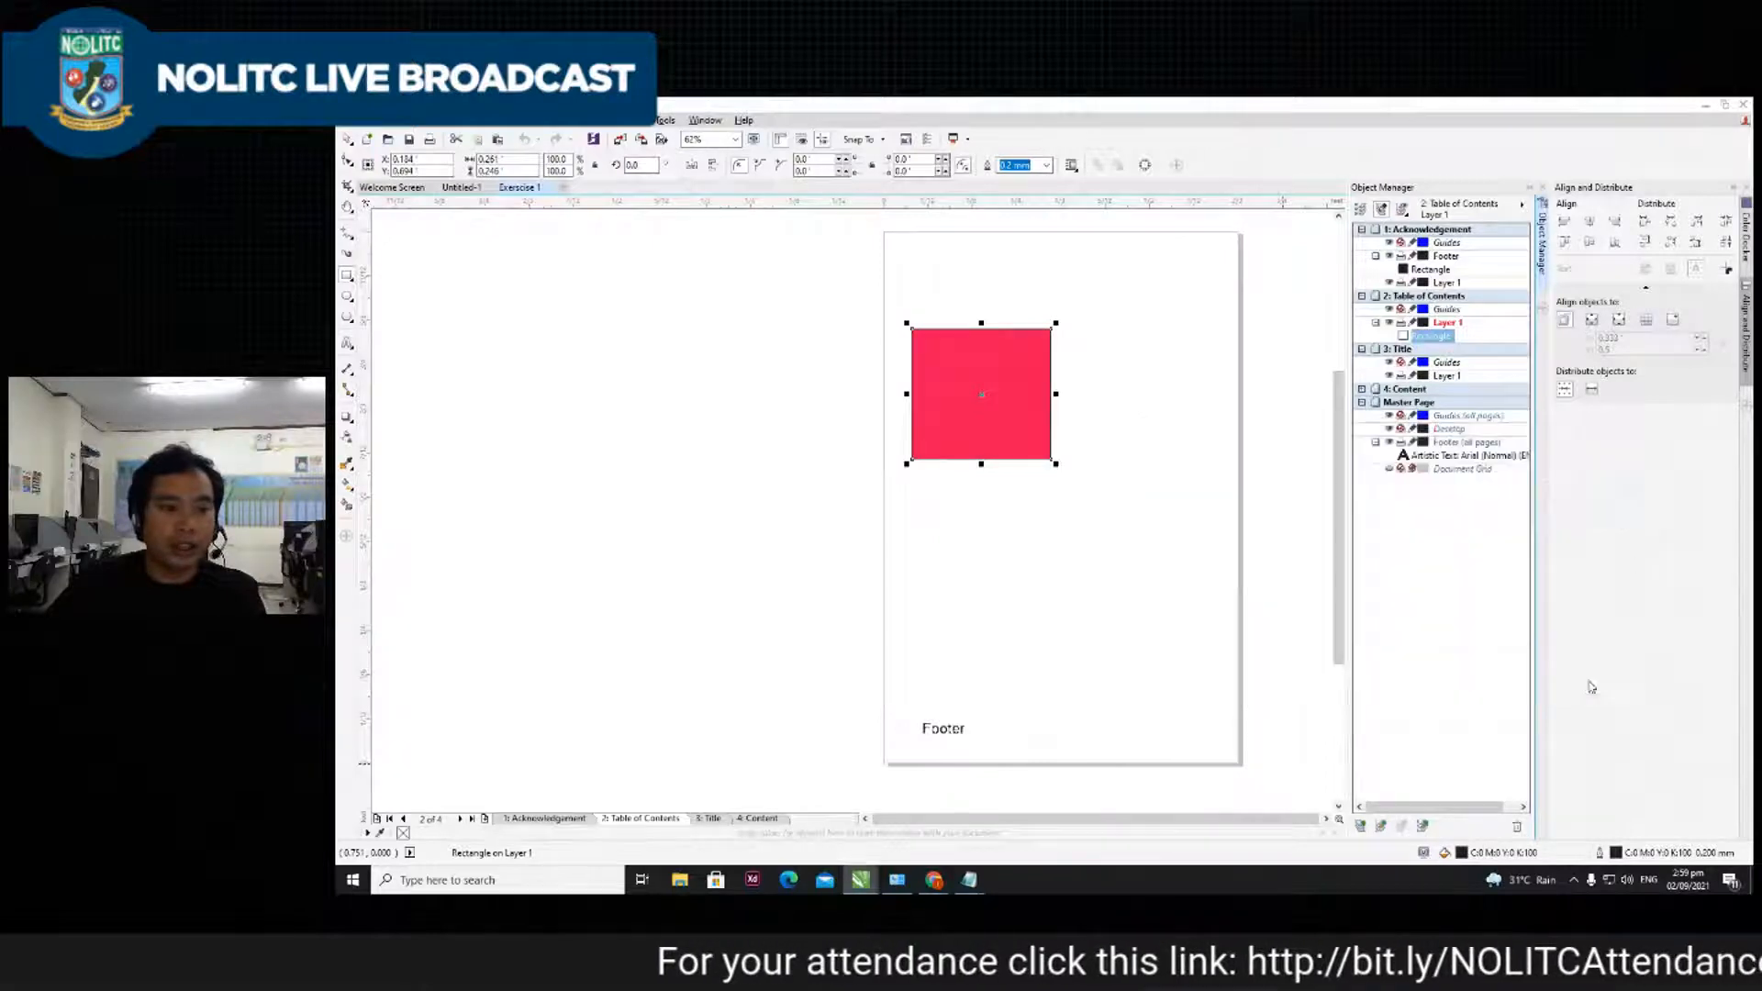
{"action": "left_click", "coordinate": [549, 818]}
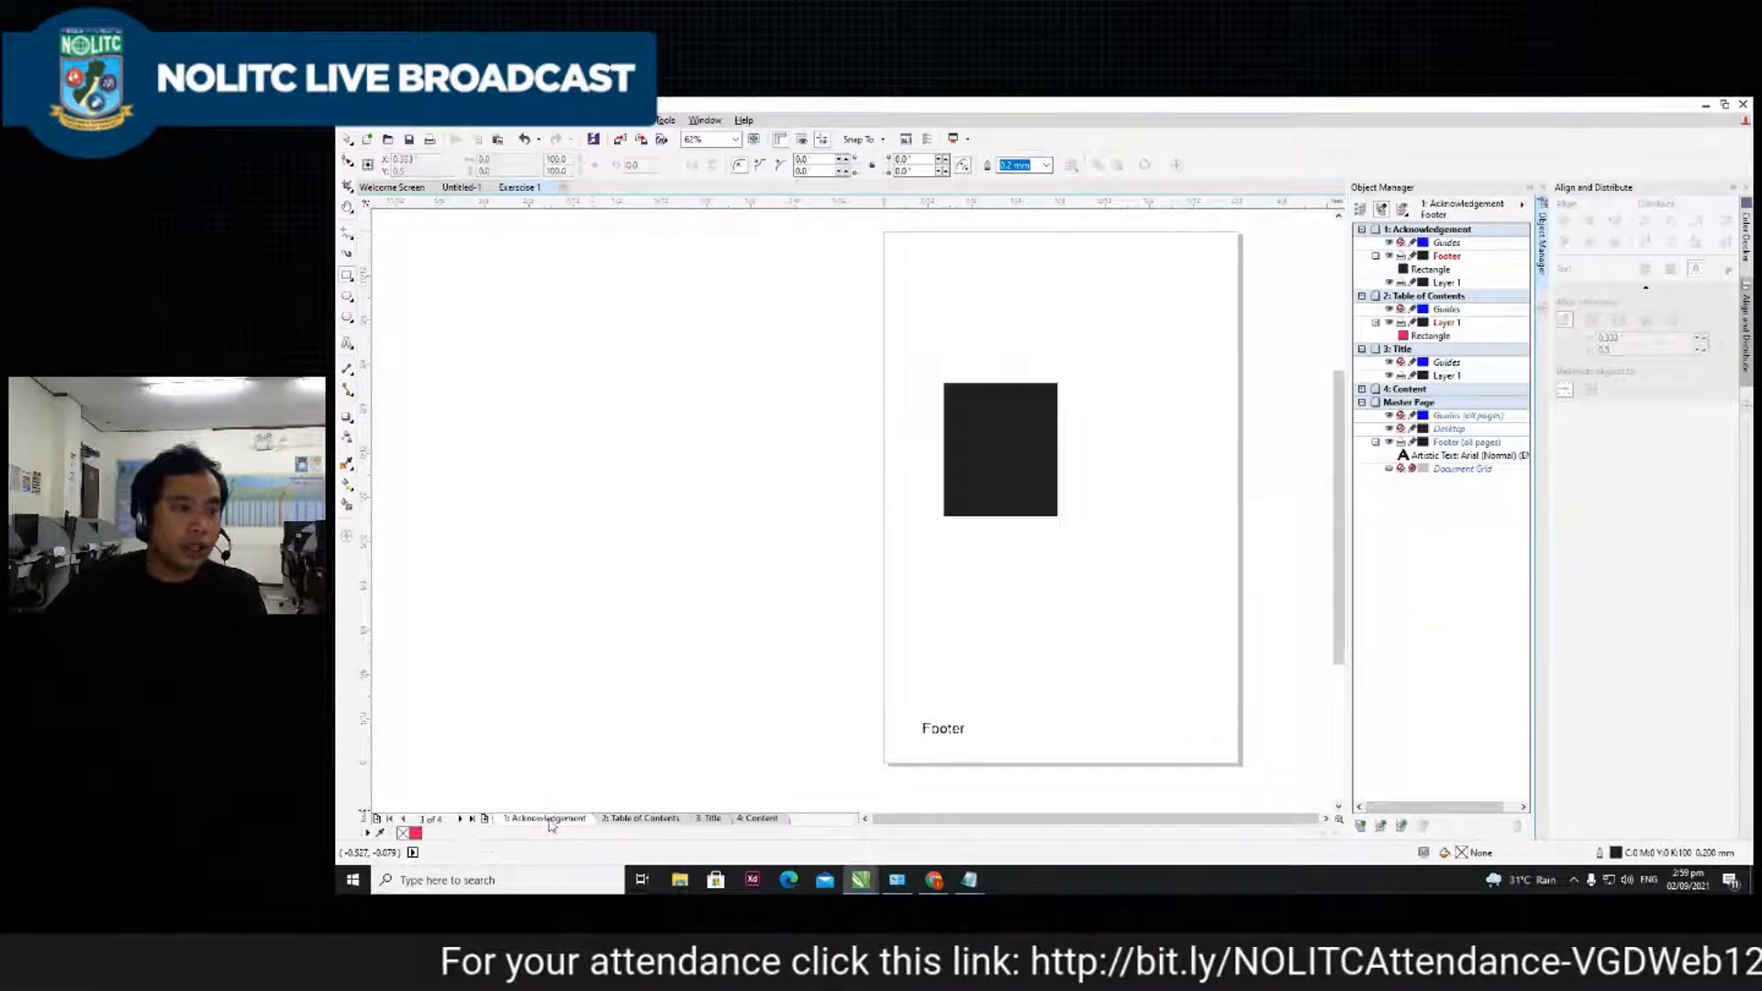
- Examine the pinkish red rectangle and the footer text on the Table of Contents page
{"action": "left_click", "coordinate": [633, 822]}
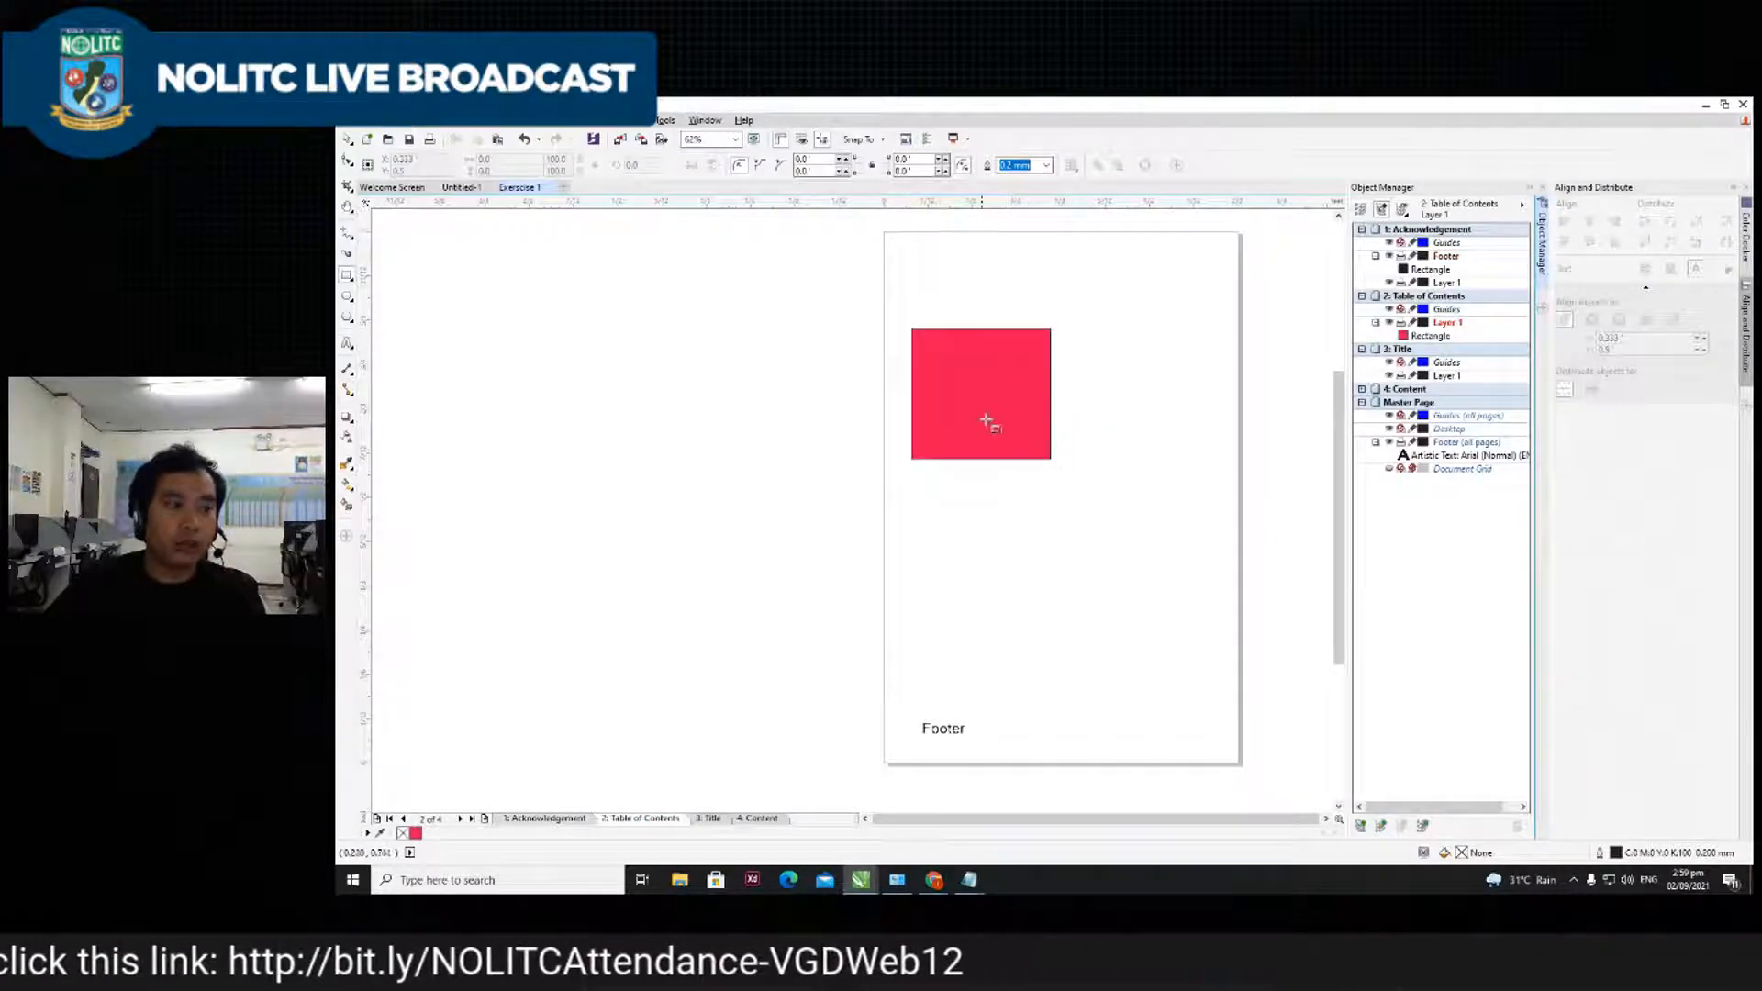
{"action": "scroll", "coordinate": [1062, 472], "scroll_direction": "down", "scroll_amount": 1}
{"action": "scroll", "coordinate": [976, 397], "scroll_direction": "up", "scroll_amount": 1}
{"action": "scroll", "coordinate": [830, 372], "scroll_direction": "down", "scroll_amount": 1}
{"action": "left_click", "coordinate": [347, 139]}
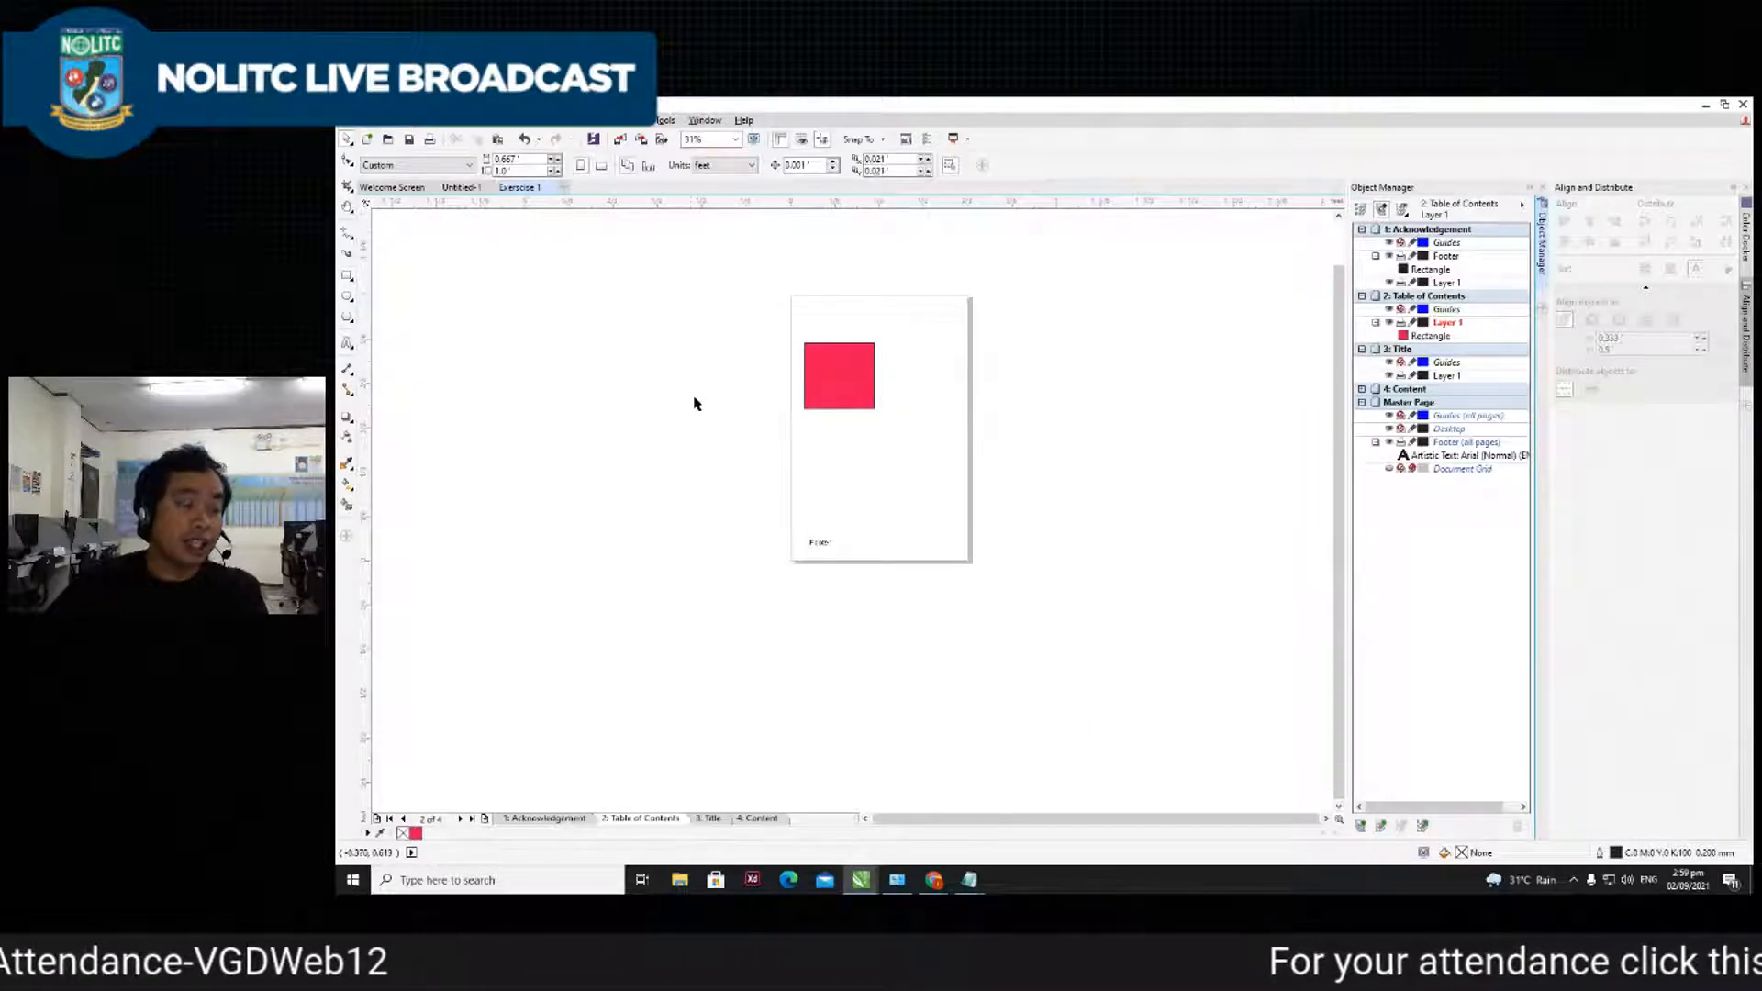
{"action": "scroll", "coordinate": [807, 401], "scroll_direction": "up", "scroll_amount": 1}
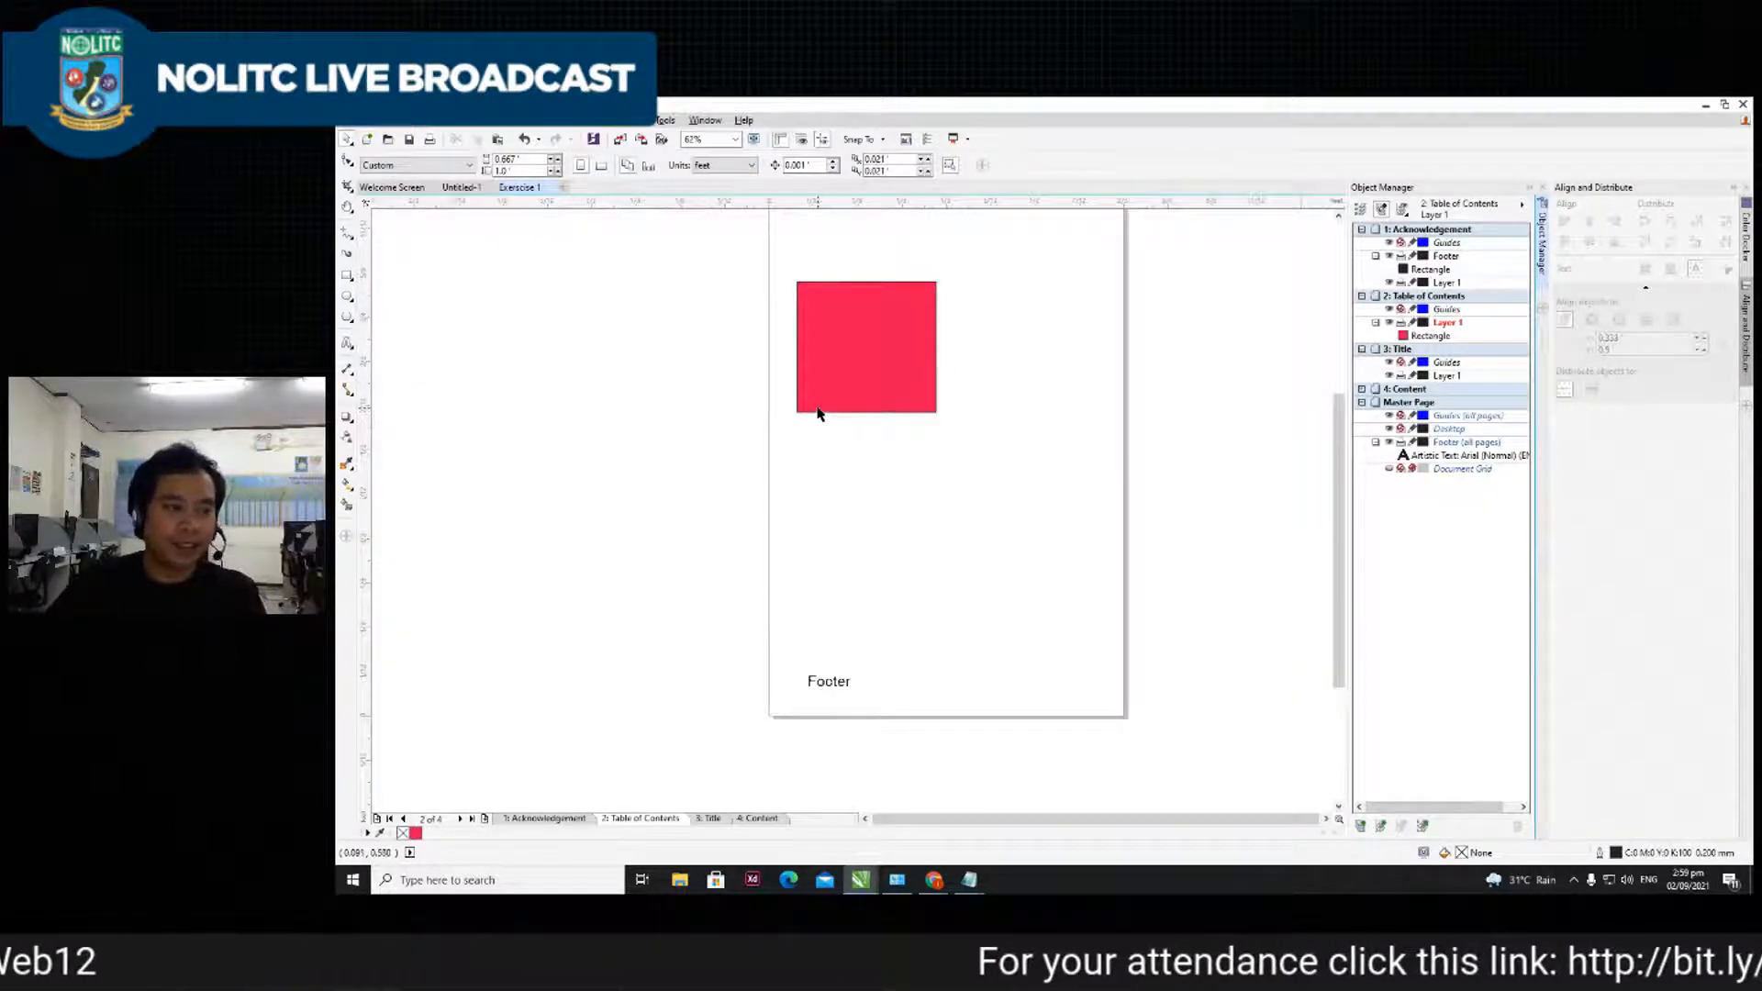
{"action": "scroll", "coordinate": [877, 404], "scroll_direction": "up", "scroll_amount": 1}
{"action": "scroll", "coordinate": [881, 413], "scroll_direction": "down", "scroll_amount": 1}
{"action": "scroll", "coordinate": [881, 410], "scroll_direction": "up", "scroll_amount": 1}
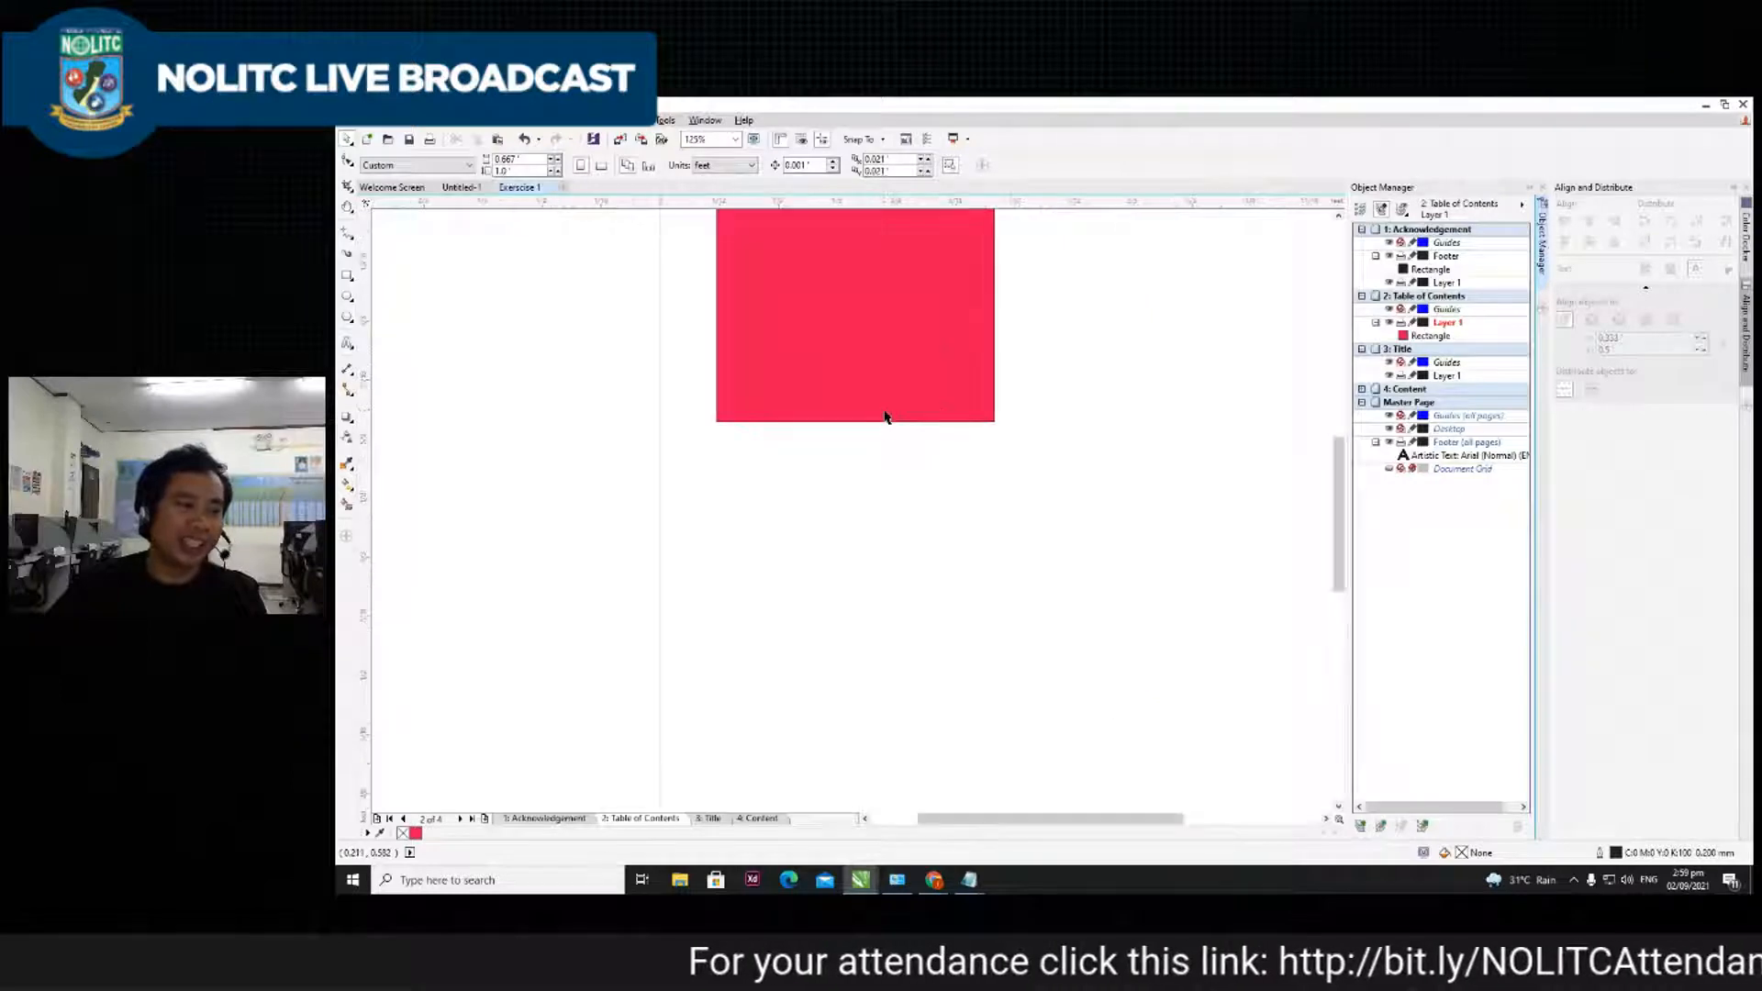
{"action": "scroll", "coordinate": [887, 415], "scroll_direction": "down", "scroll_amount": 1}
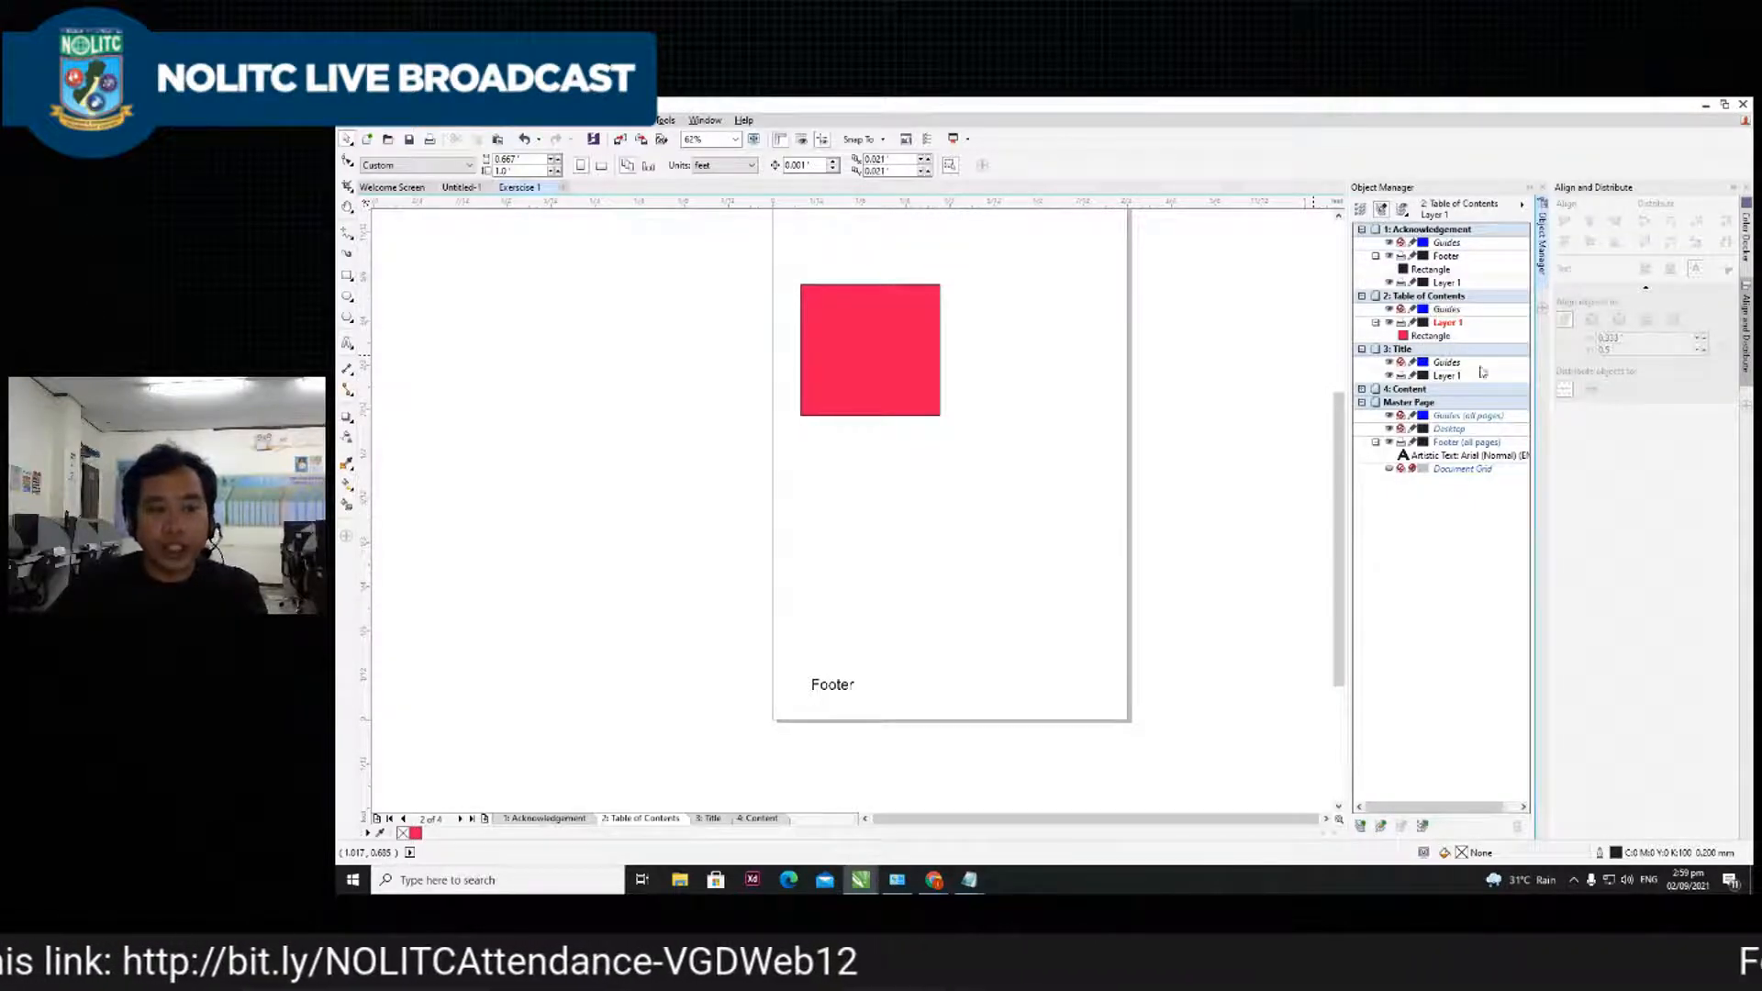
- Lock the black rectangle on the Acknowledgement page's Footer layer and try to move it on the page
{"action": "left_click", "coordinate": [1430, 269]}
{"action": "right_click", "coordinate": [1433, 271]}
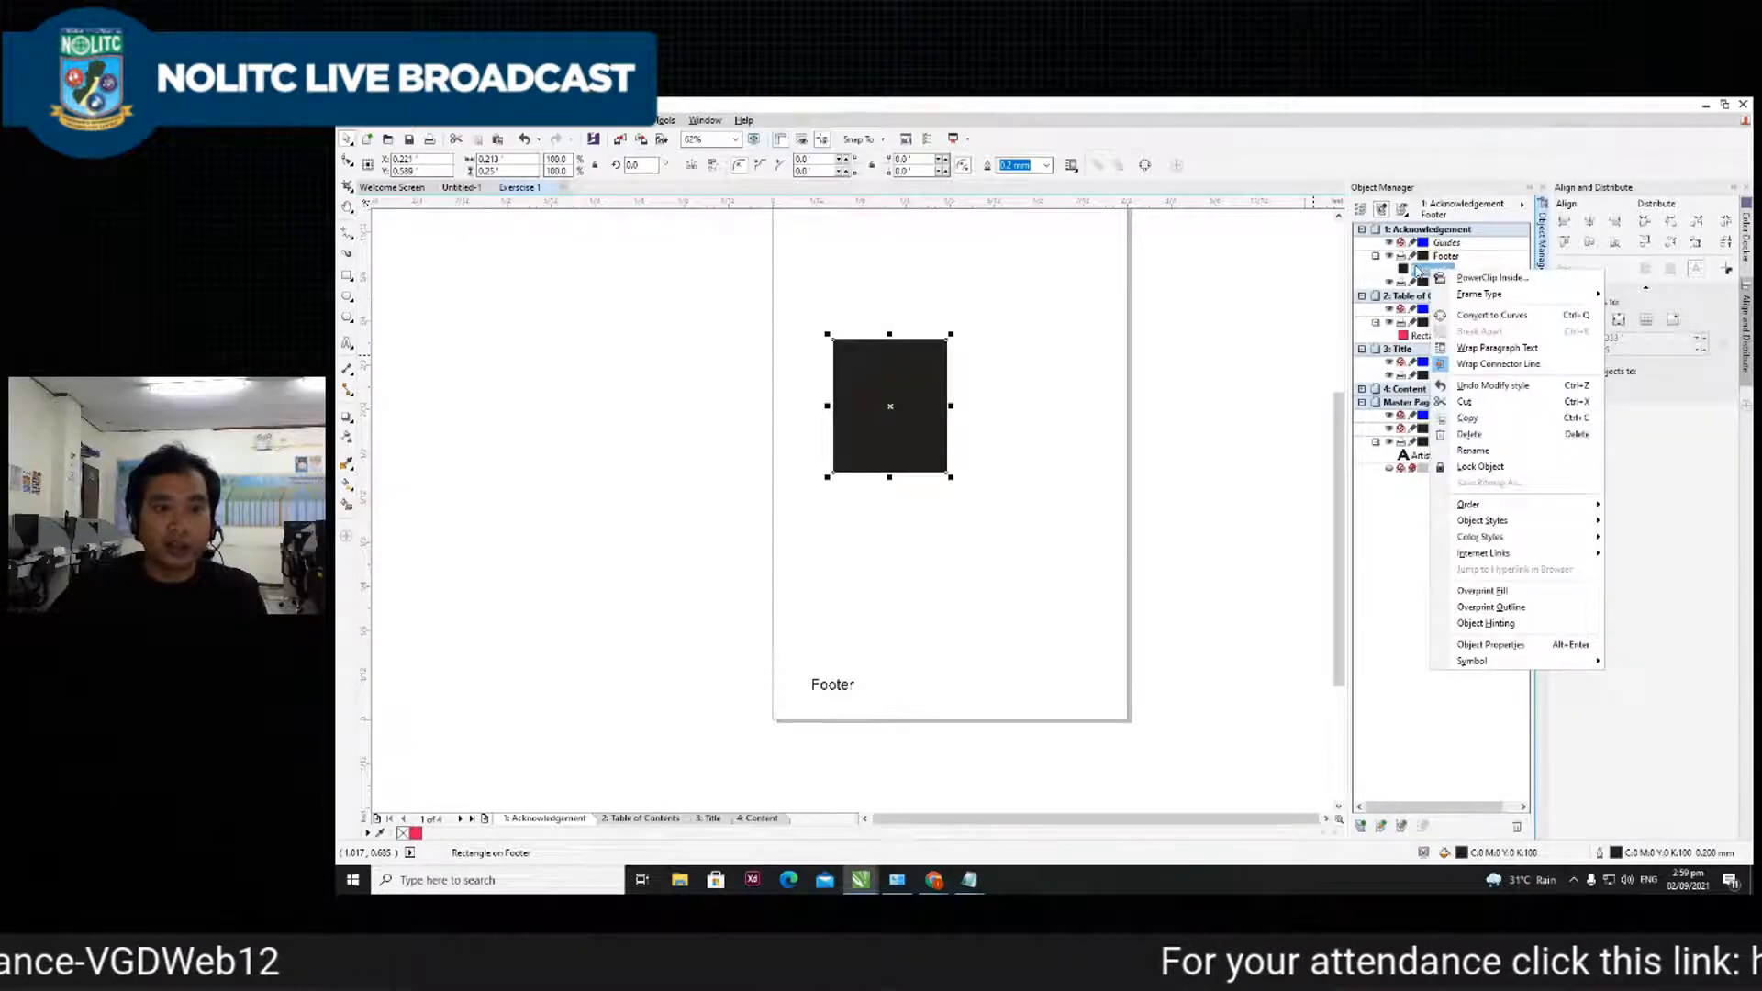
{"action": "left_click", "coordinate": [1480, 466]}
{"action": "left_click_drag", "start_coordinate": [895, 393], "coordinate": [863, 446]}
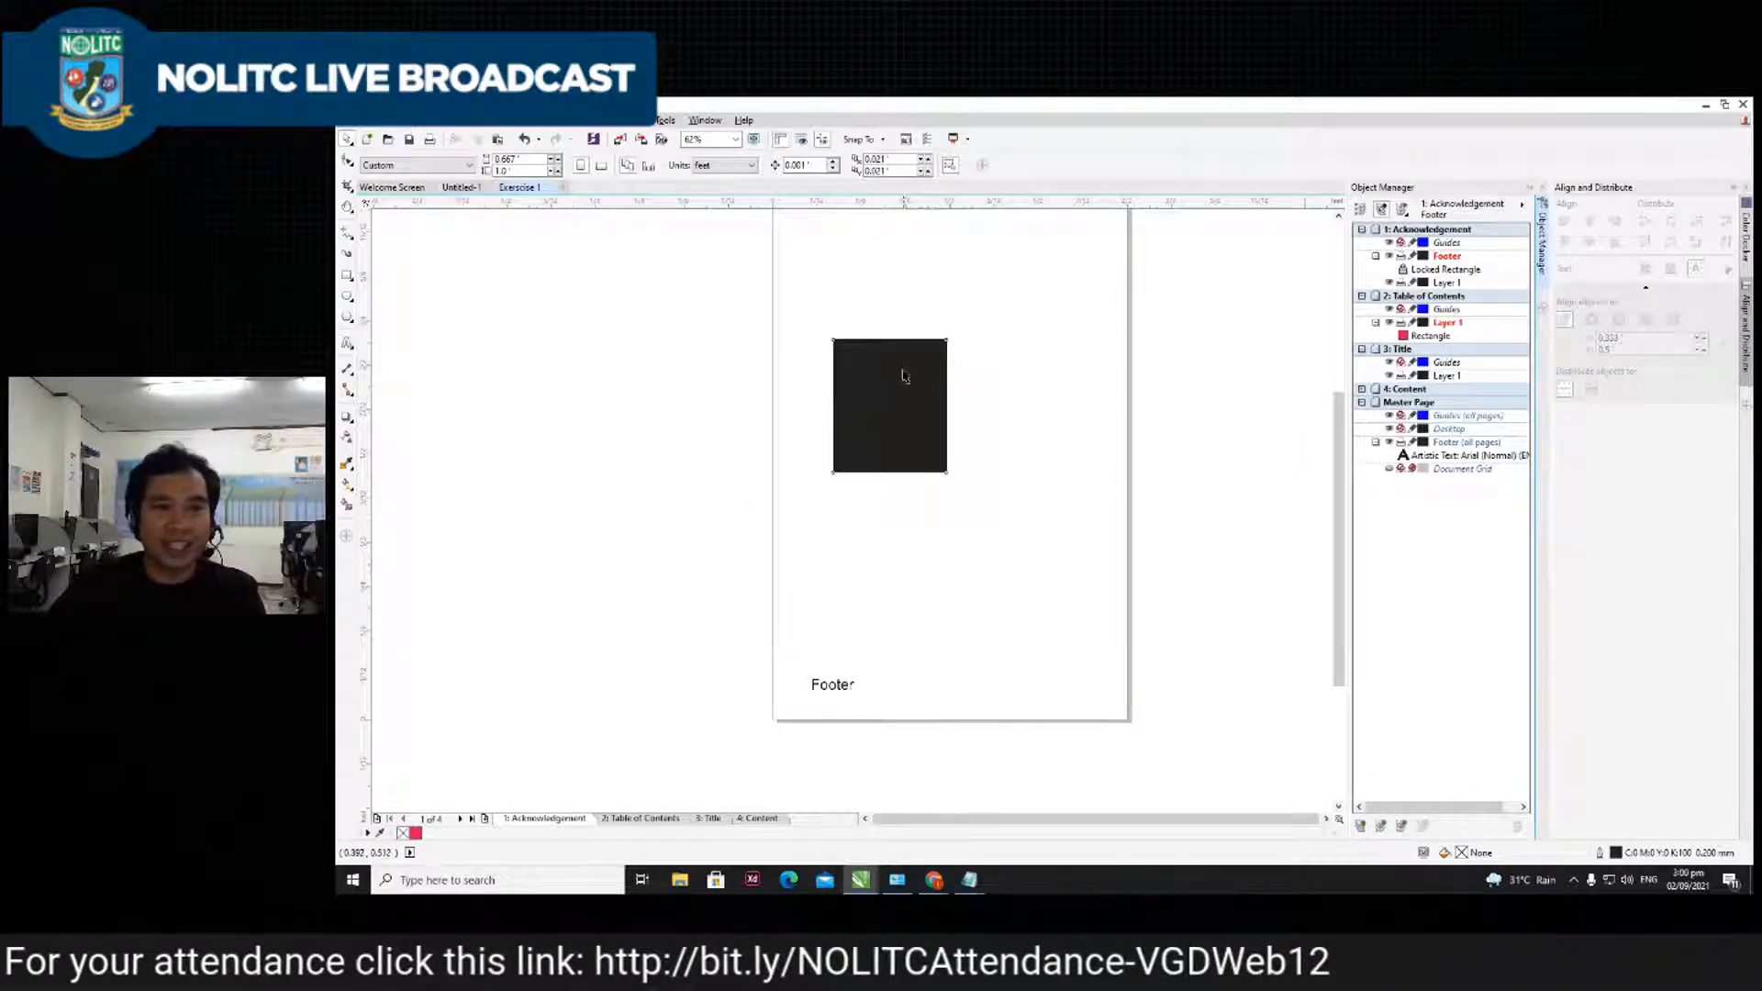
- Unlock the Acknowledgement page's black rectangle, and hide and show the page's Footer layer again
{"action": "left_click", "coordinate": [1449, 272]}
{"action": "right_click", "coordinate": [1448, 272]}
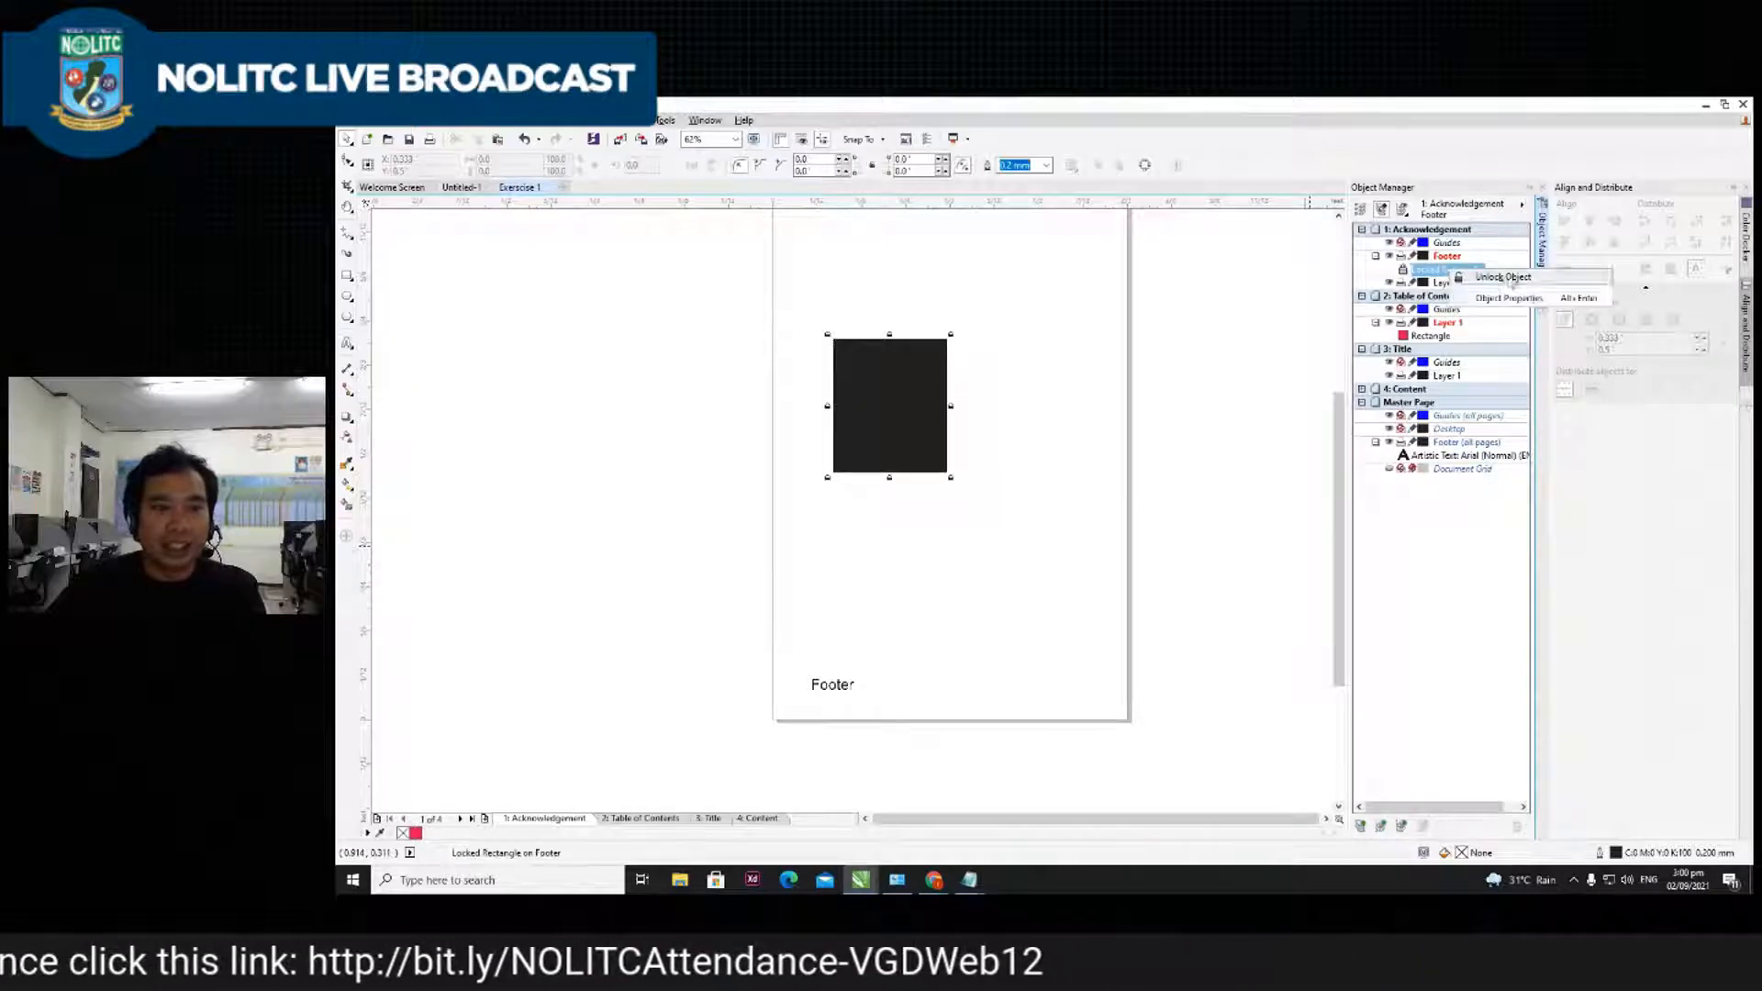
{"action": "left_click", "coordinate": [1483, 278]}
{"action": "left_click", "coordinate": [1392, 268]}
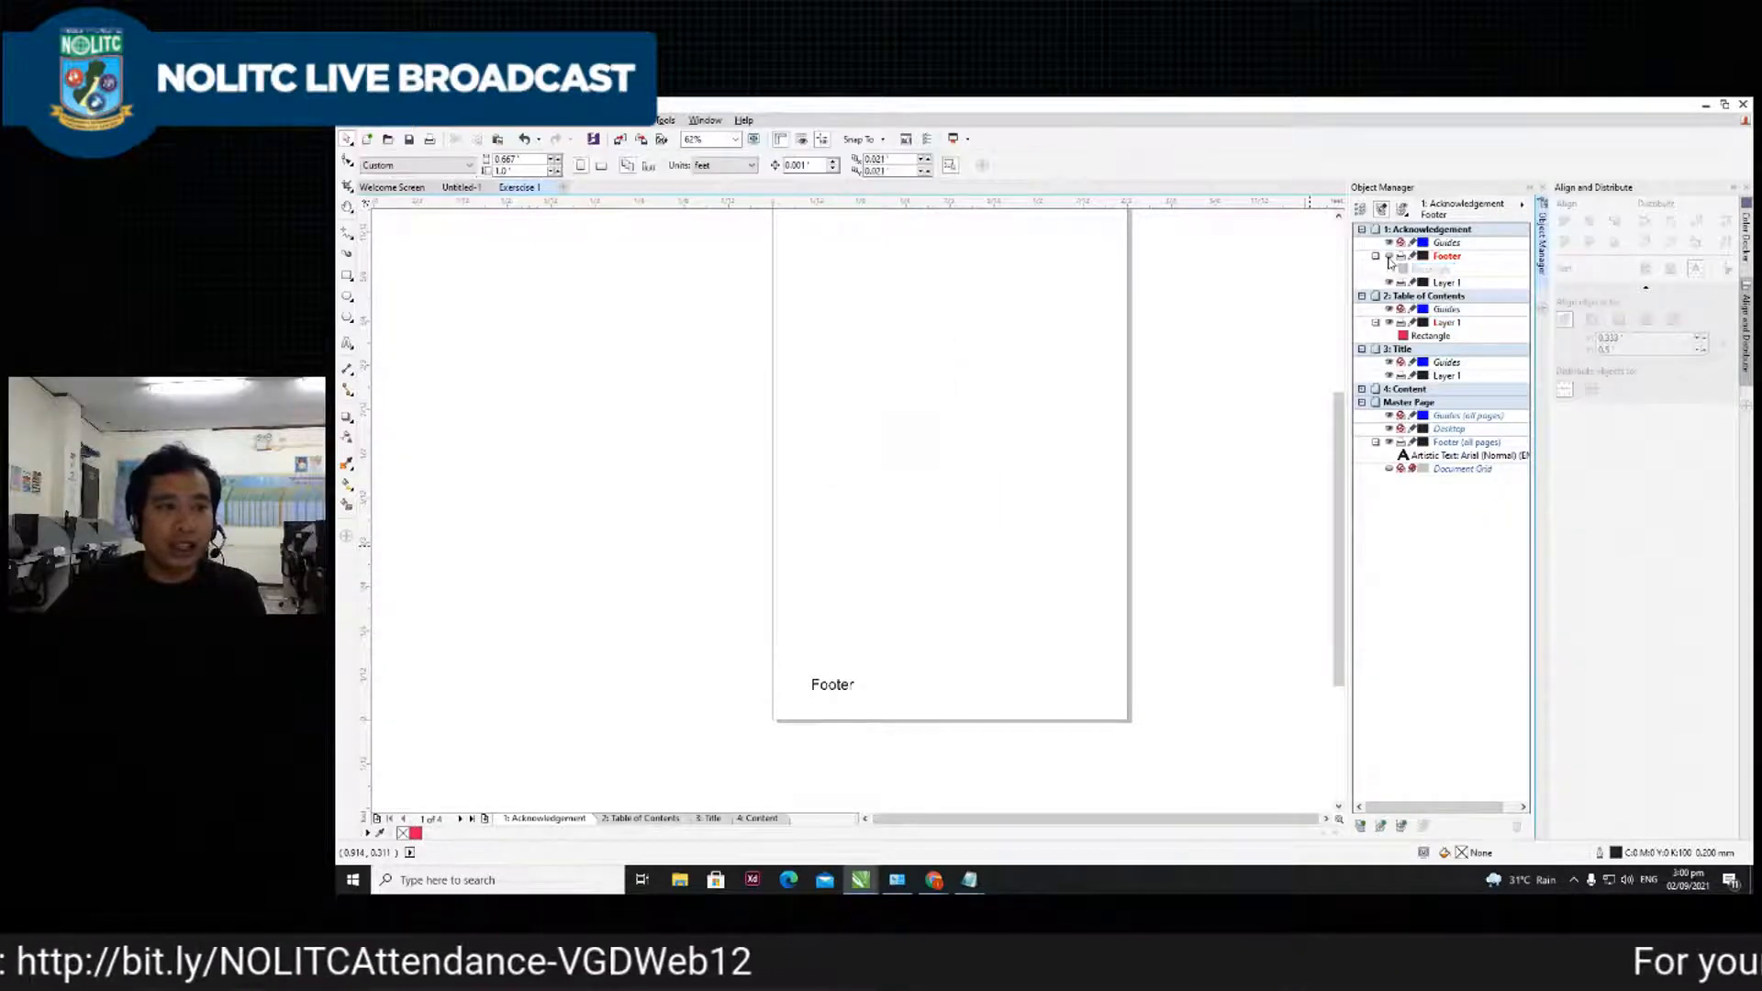
{"action": "left_click", "coordinate": [1391, 266]}
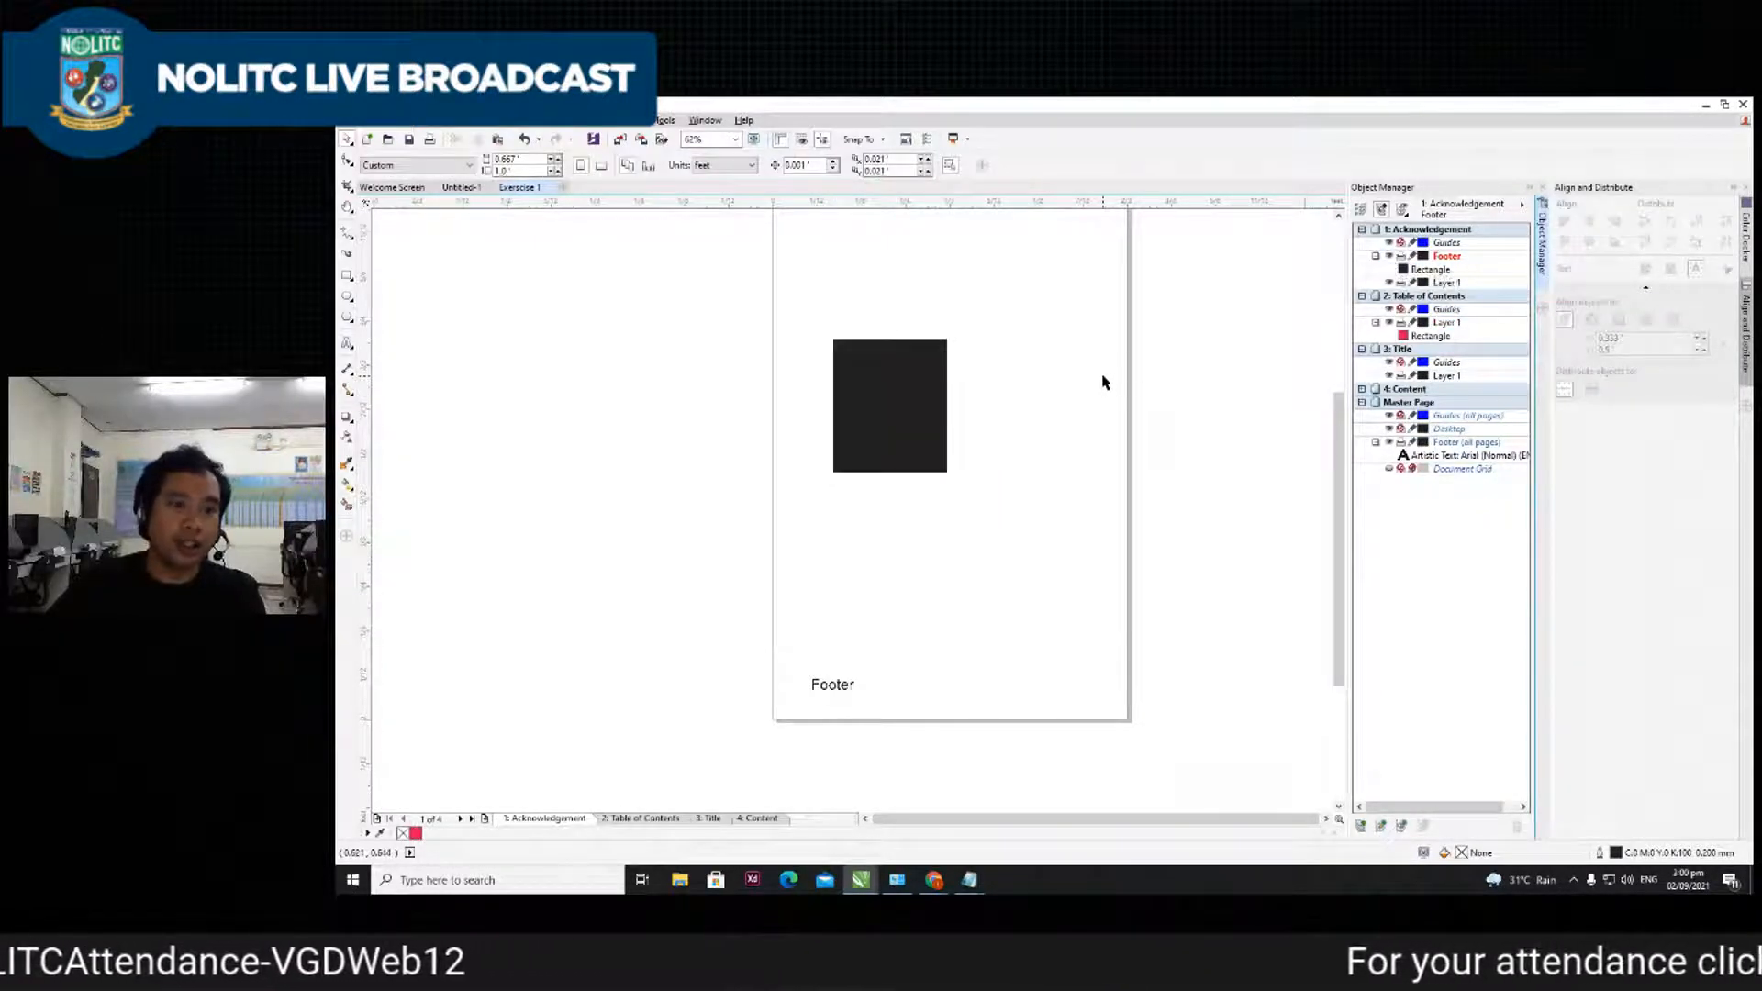
- Delete the black rectangle from the Acknowledgement page and remove the Table of Contents, Title and Content pages
{"action": "left_click", "coordinate": [1432, 269]}
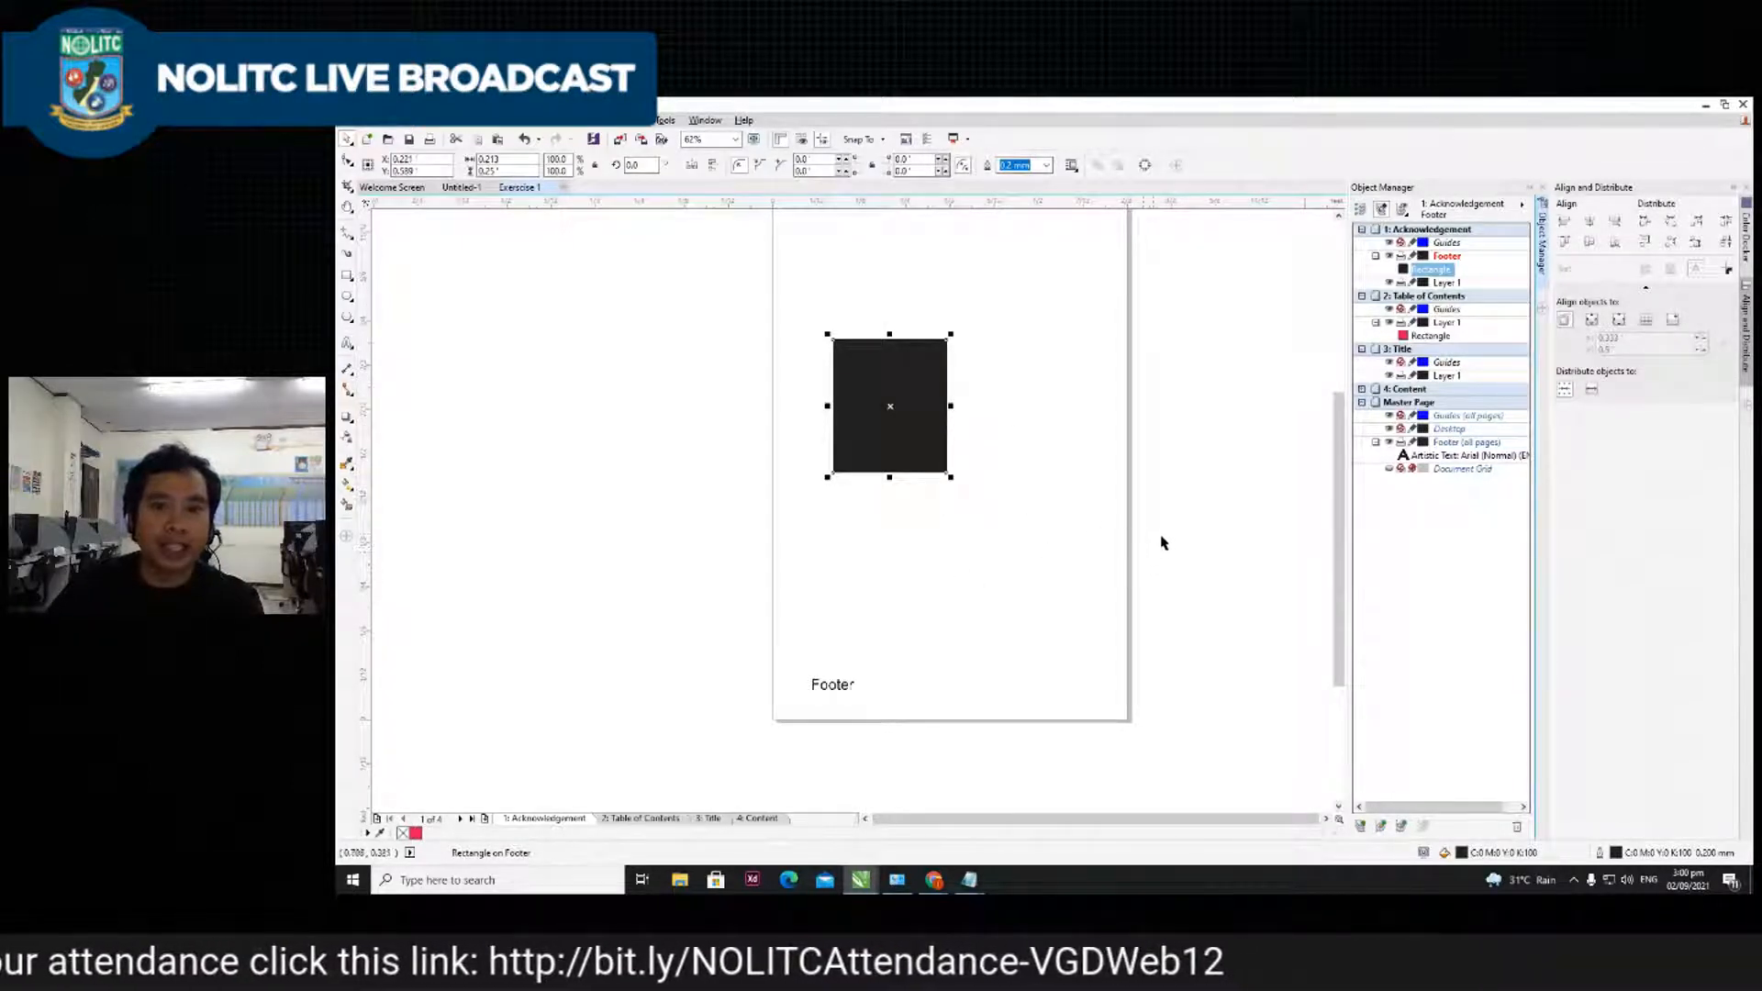
{"action": "key", "text": "Delete"}
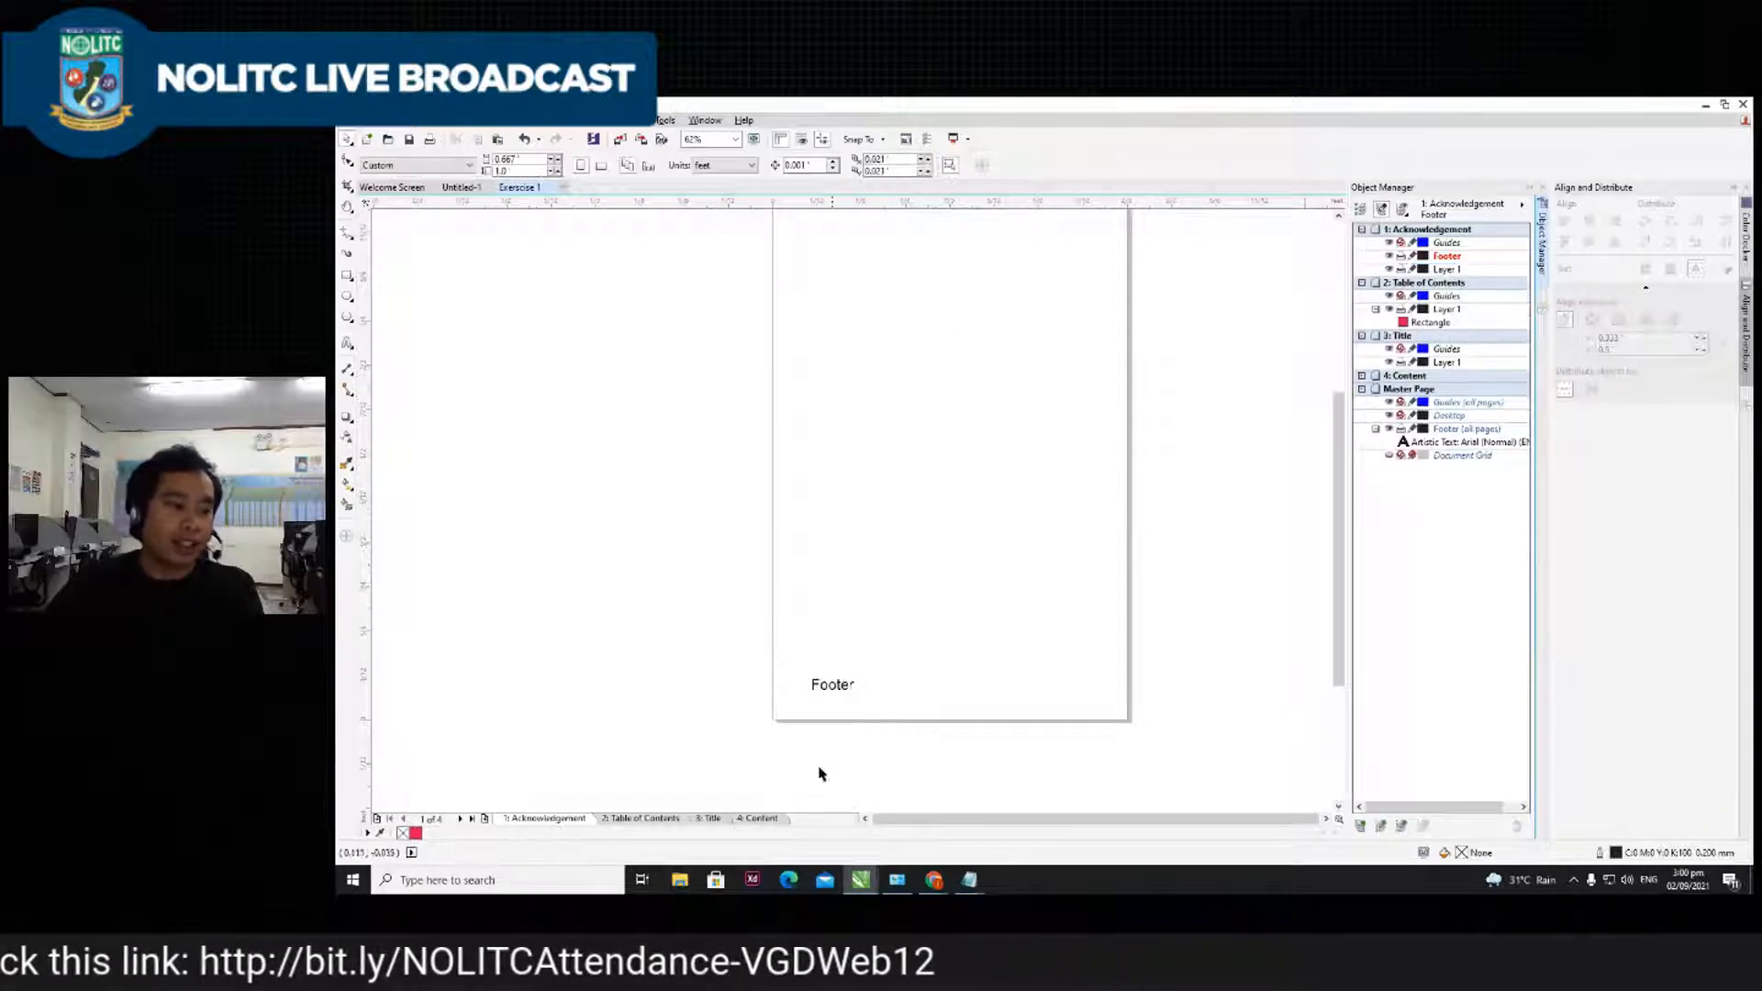
{"action": "right_click", "coordinate": [627, 821]}
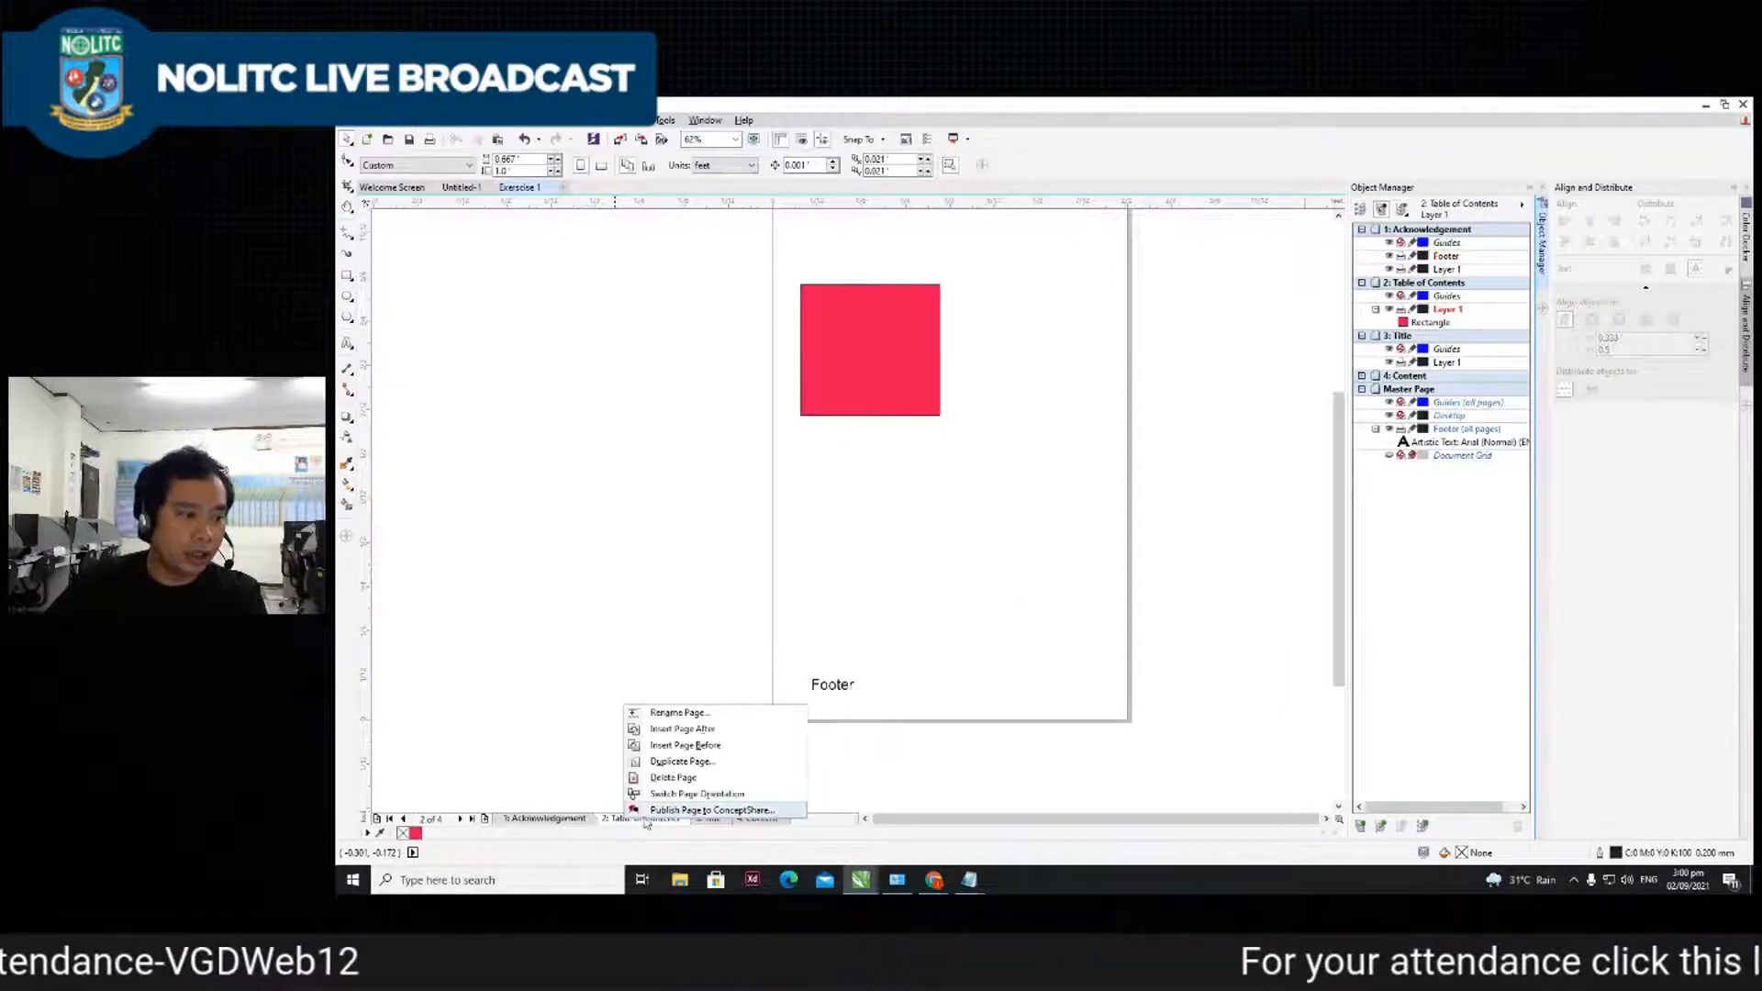
{"action": "left_click", "coordinate": [661, 785]}
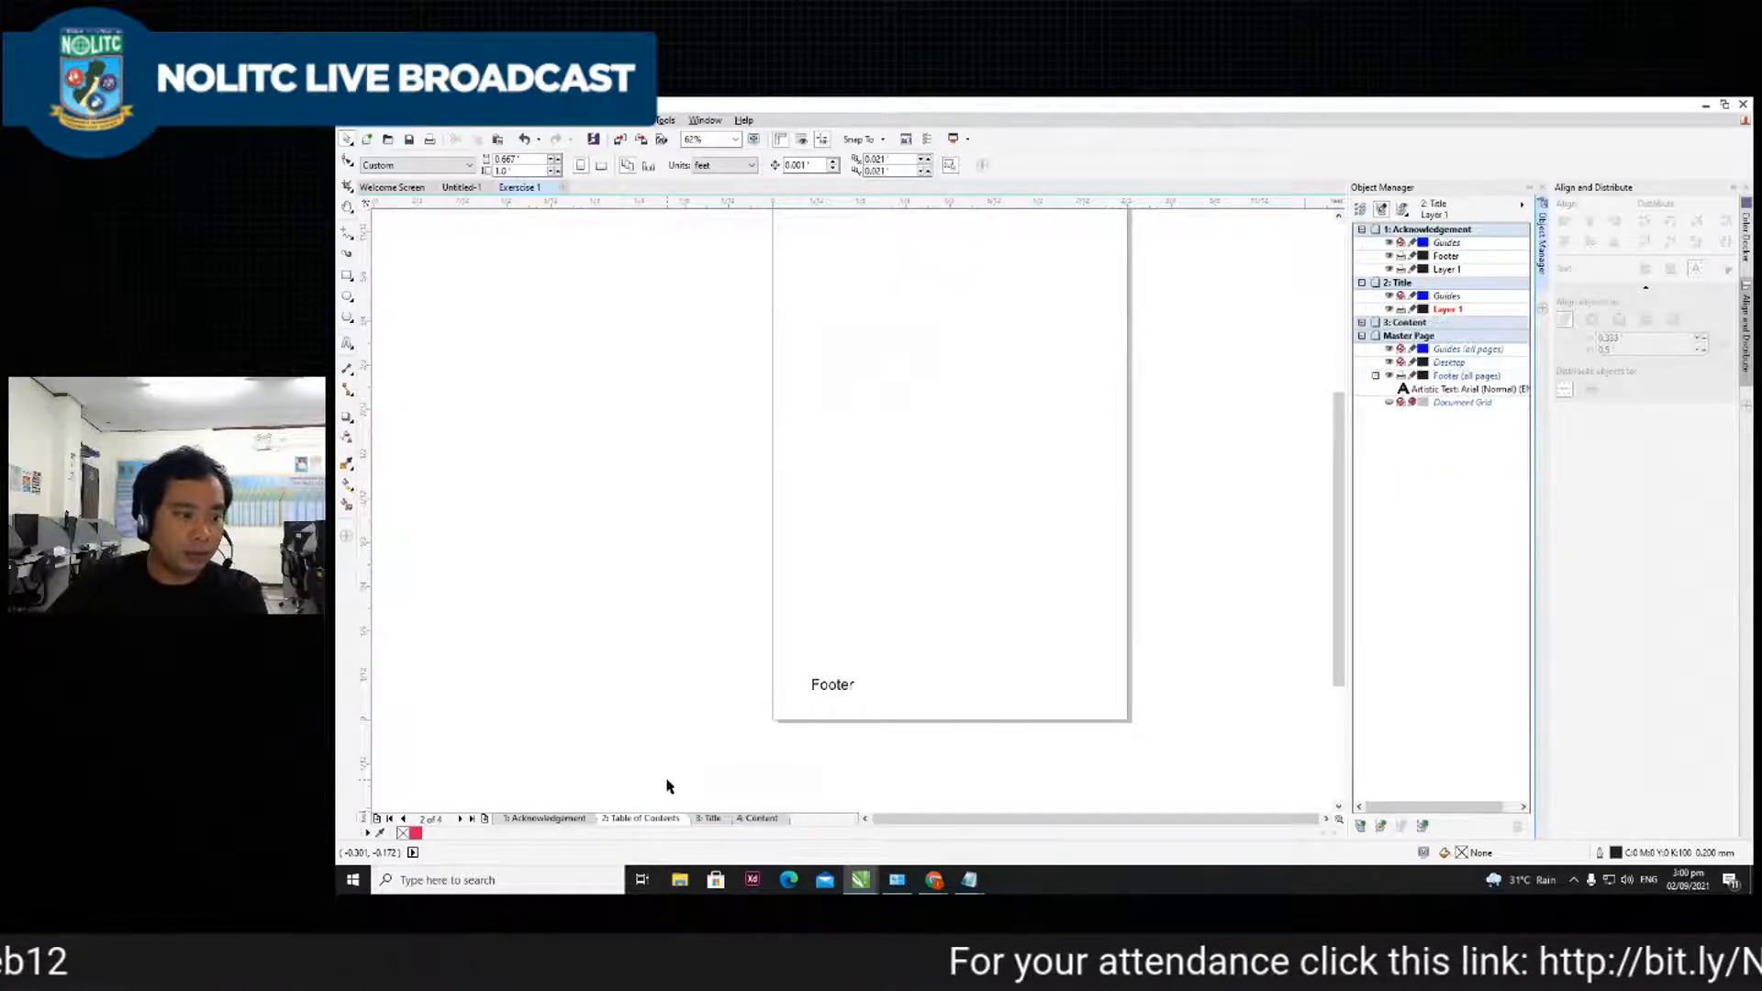
{"action": "right_click", "coordinate": [620, 824]}
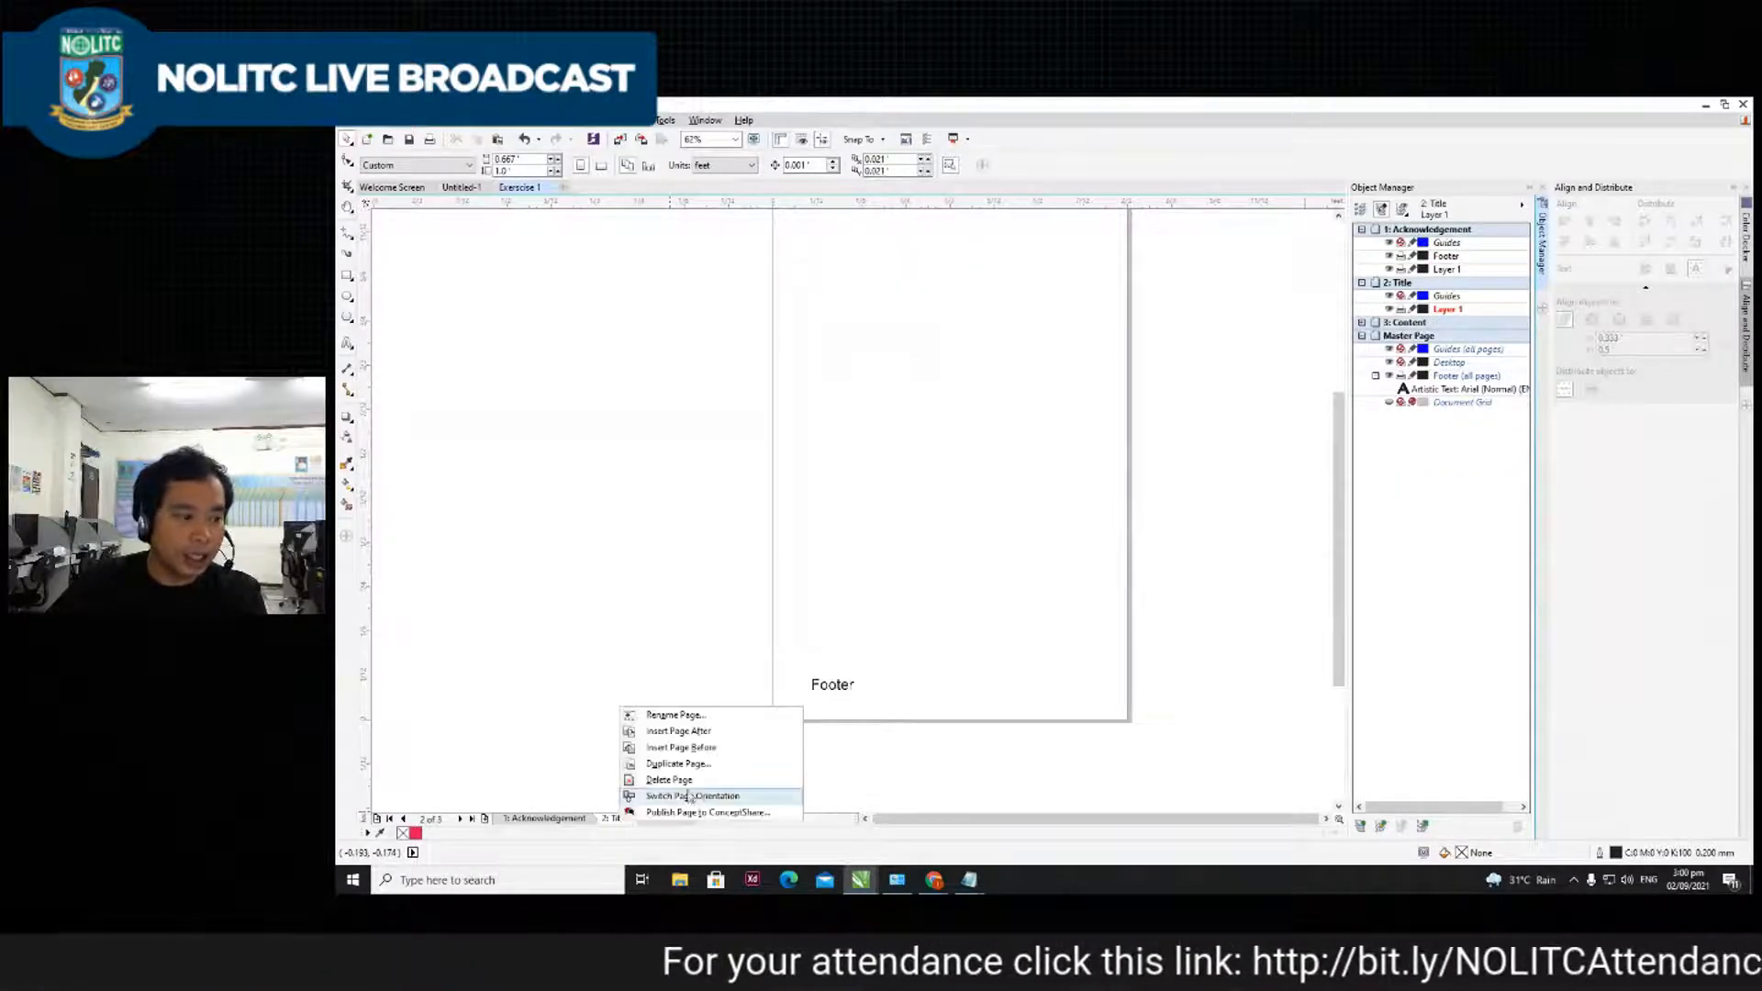
{"action": "left_click", "coordinate": [675, 778]}
{"action": "right_click", "coordinate": [647, 818]}
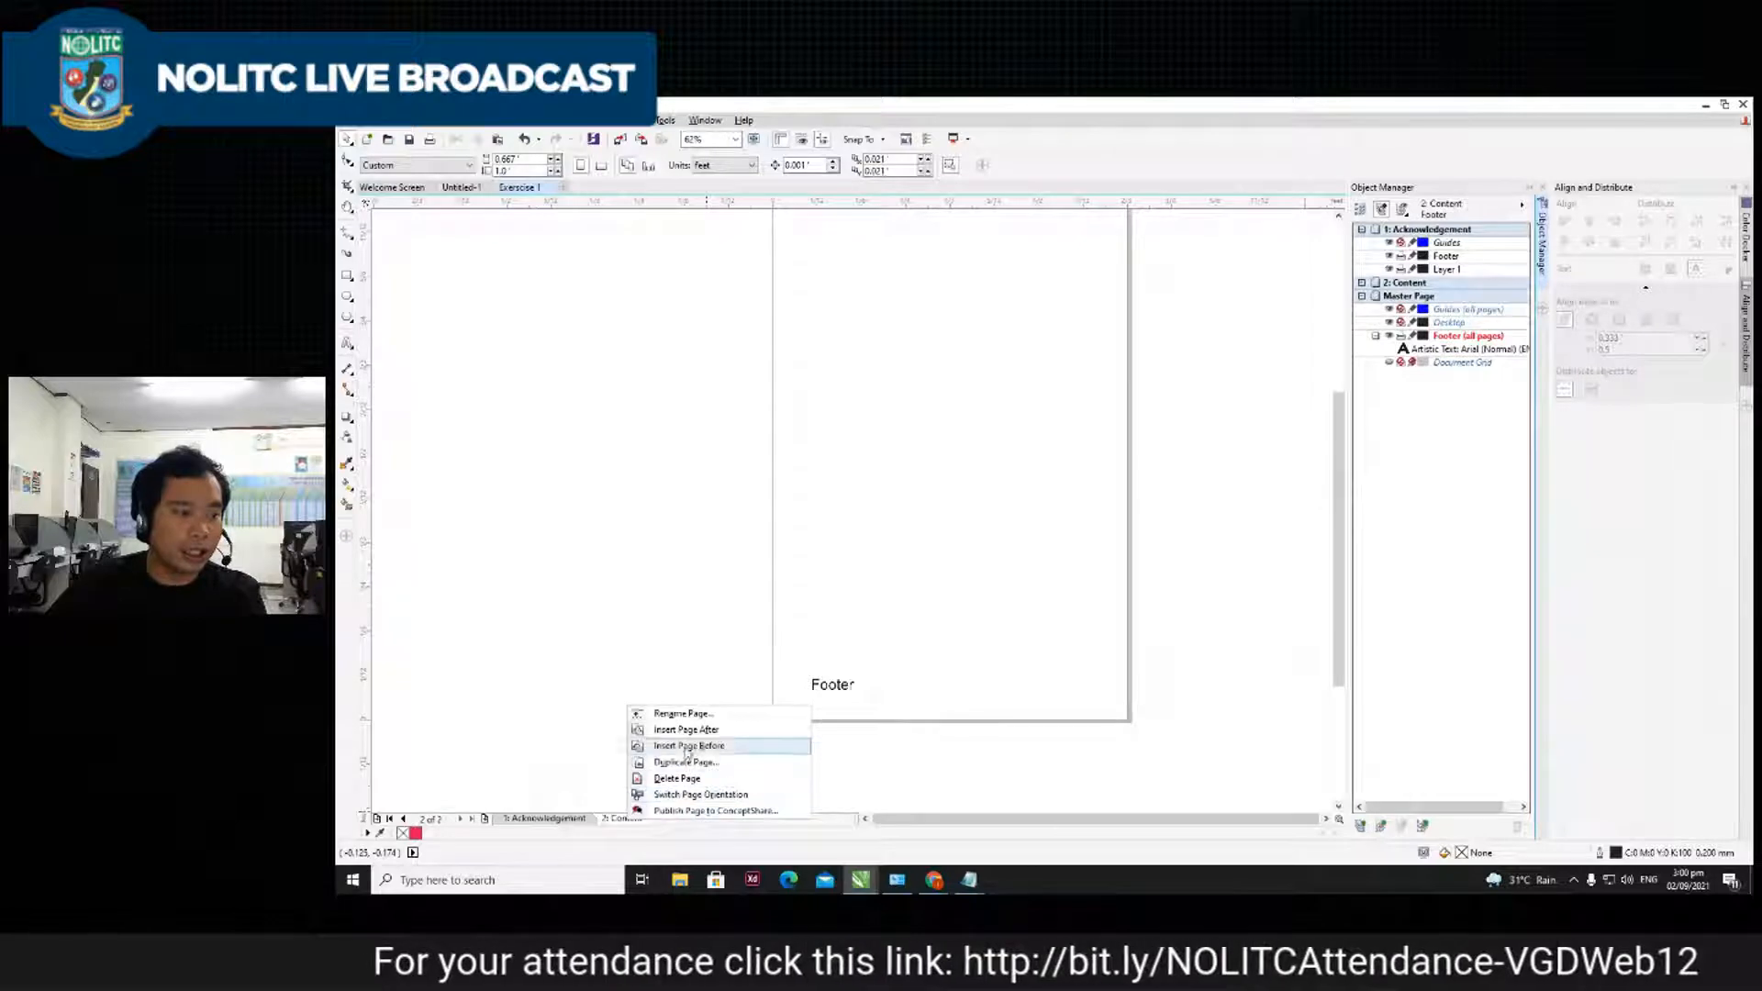
{"action": "left_click", "coordinate": [677, 779]}
- Delete the "Footer" artistic text from the master page's Footer (all pages) layer
{"action": "left_click", "coordinate": [833, 684]}
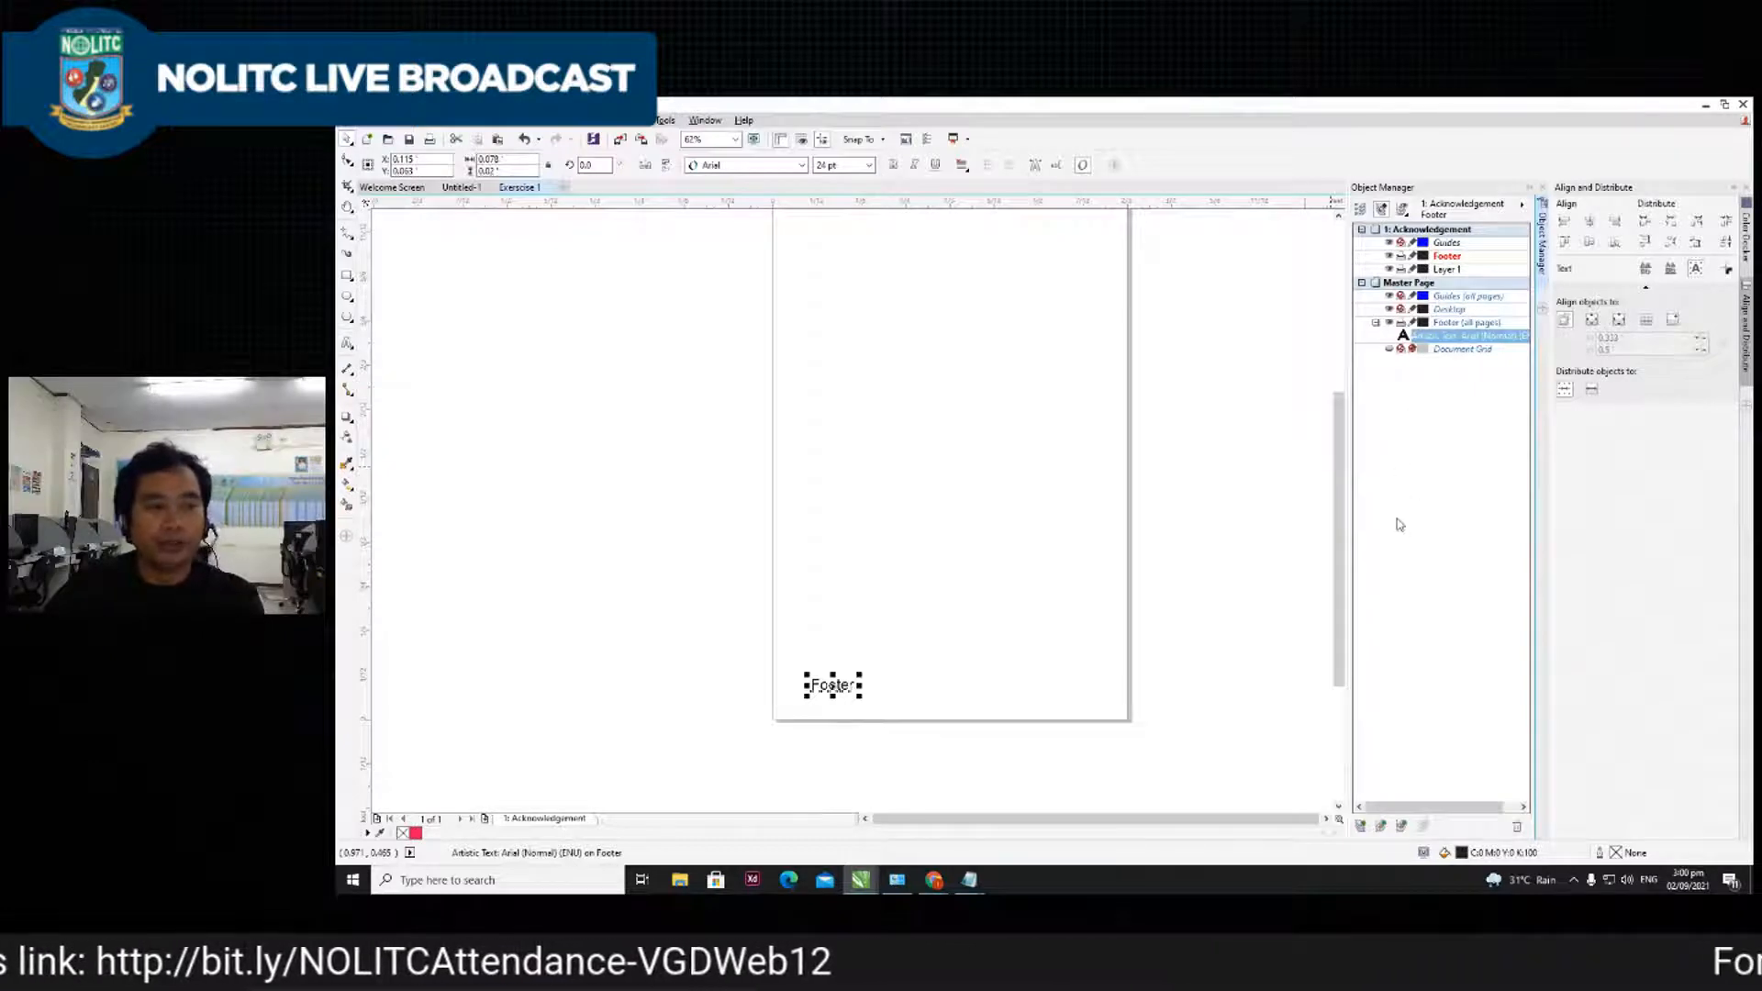
{"action": "key", "text": "Delete"}
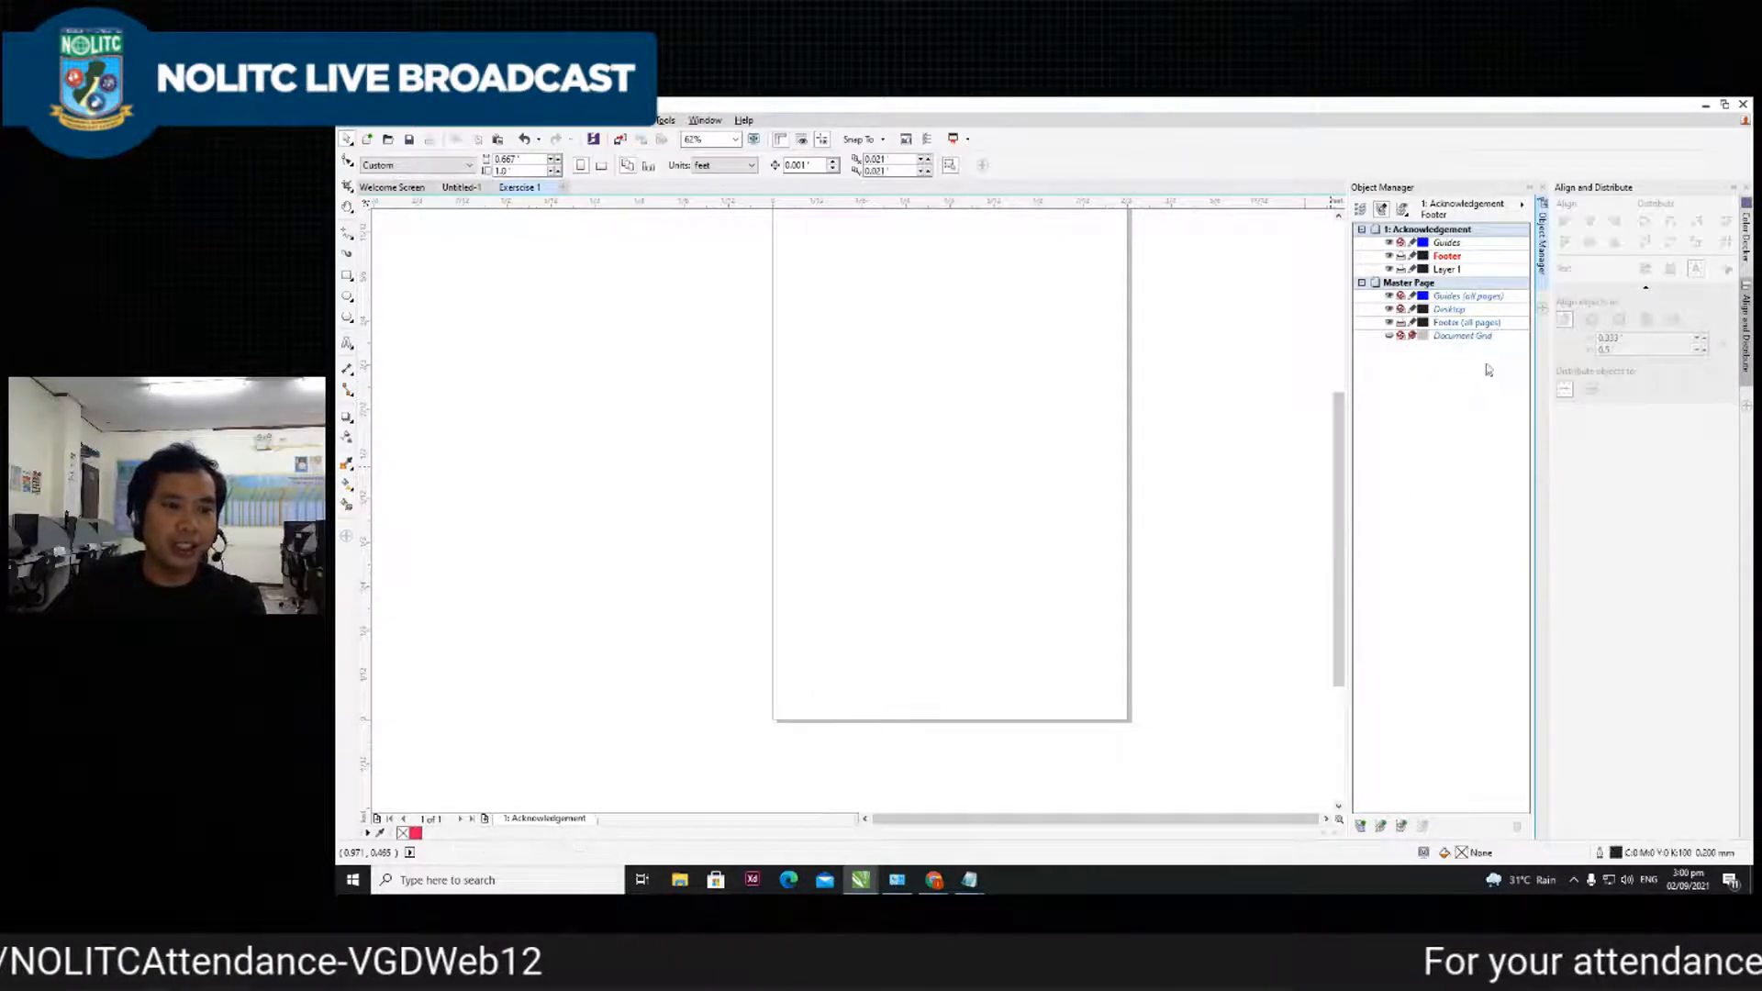
{"action": "scroll", "coordinate": [1045, 472], "scroll_direction": "down", "scroll_amount": 2}
{"action": "scroll", "coordinate": [1051, 432], "scroll_direction": "up", "scroll_amount": 2}
{"action": "scroll", "coordinate": [1045, 496], "scroll_direction": "down", "scroll_amount": 1}
{"action": "scroll", "coordinate": [1043, 502], "scroll_direction": "down", "scroll_amount": 1}
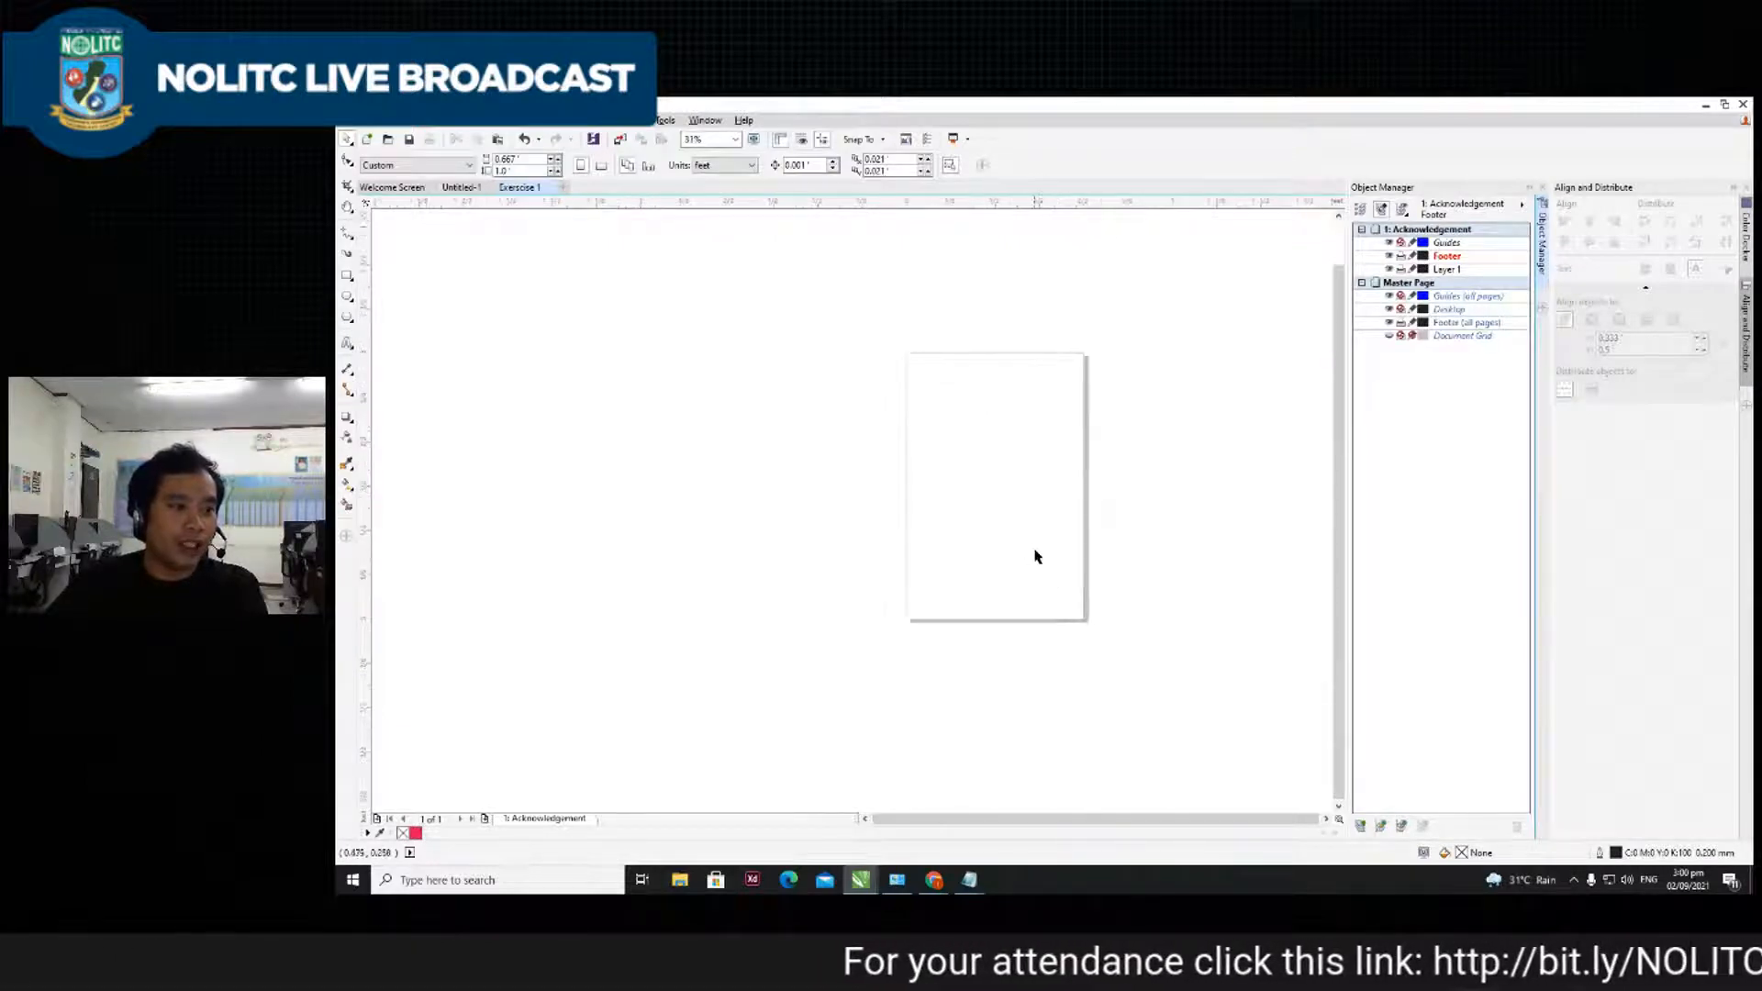
- Switch to Notepad, complete the topic list's third item as "3. Shapes", and return to the CorelDRAW document
{"action": "mouse_move", "coordinate": [969, 879]}
{"action": "left_click", "coordinate": [989, 820]}
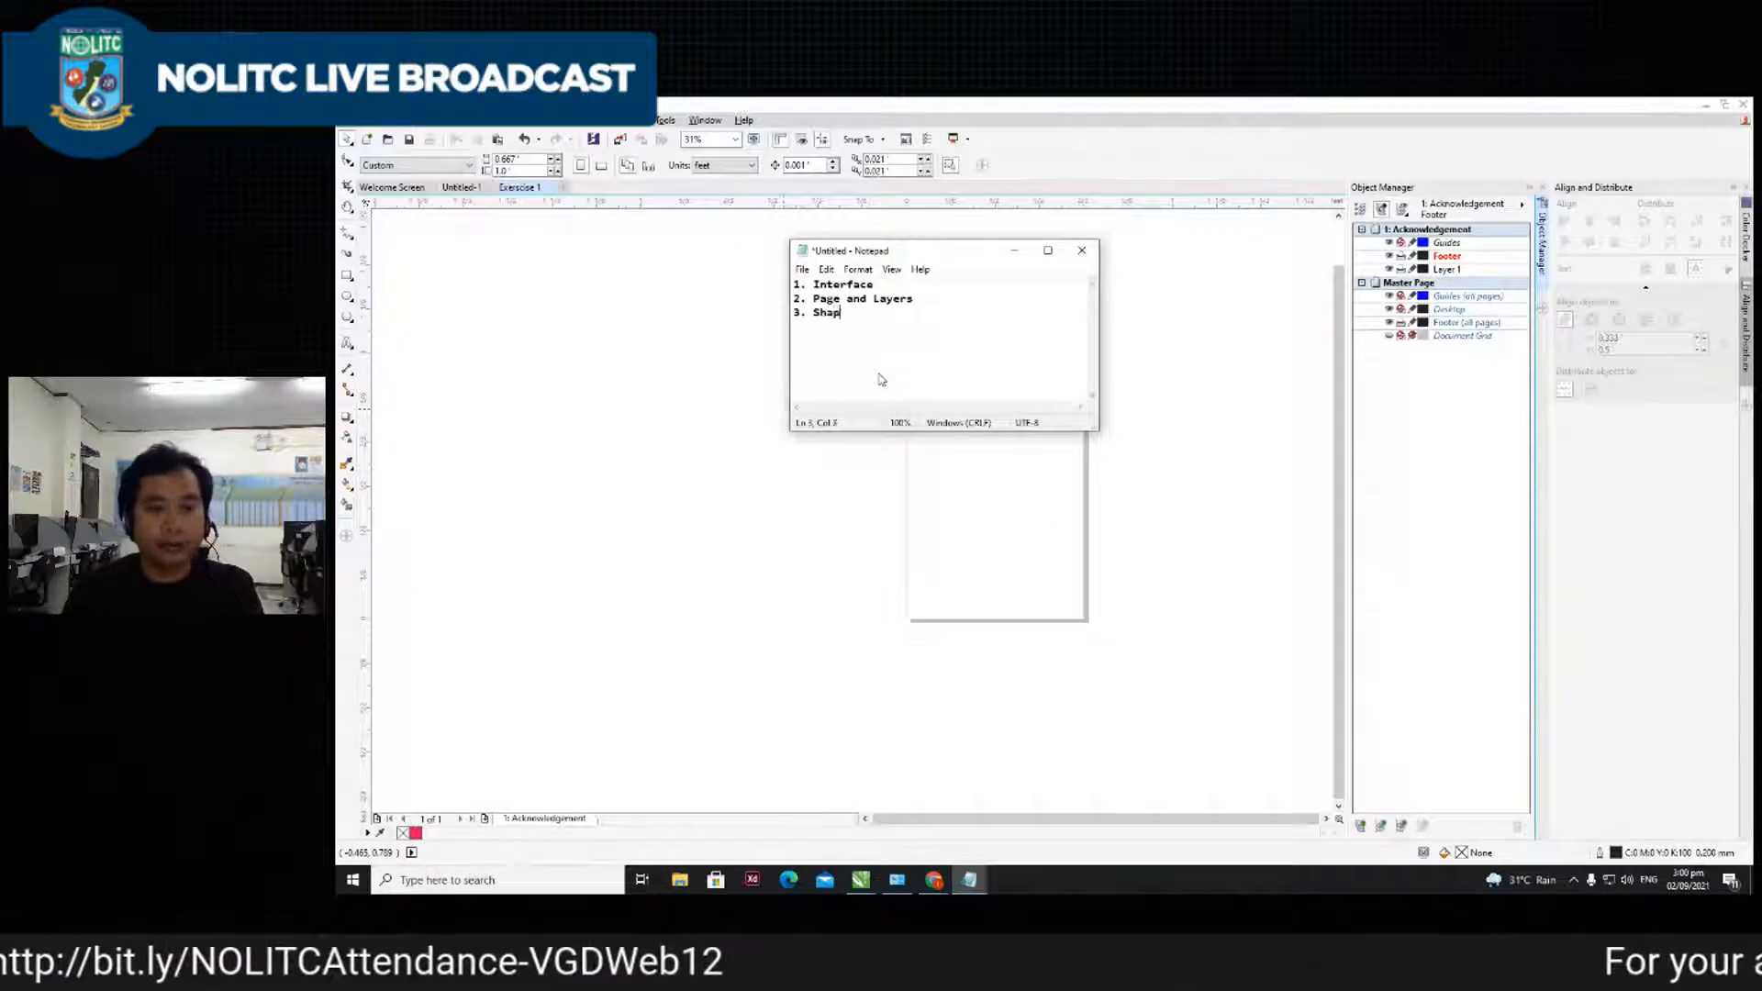
{"action": "left_click_drag", "start_coordinate": [952, 260], "coordinate": [900, 329]}
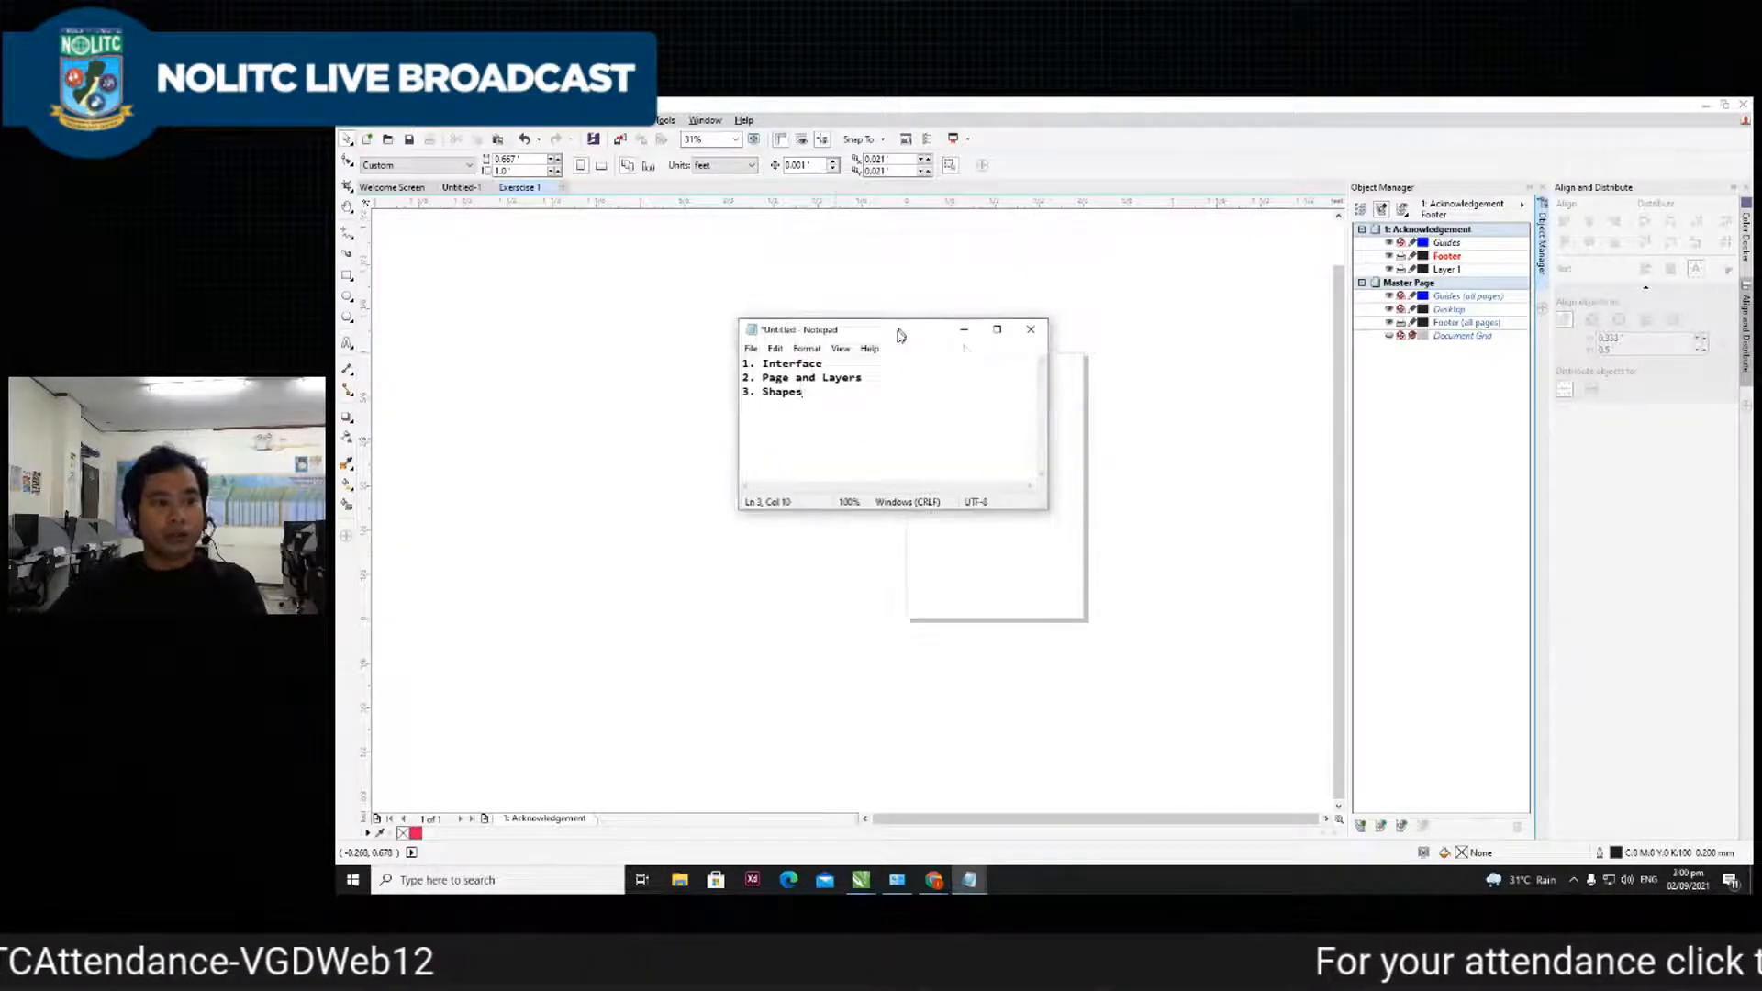
{"action": "left_click", "coordinate": [961, 328]}
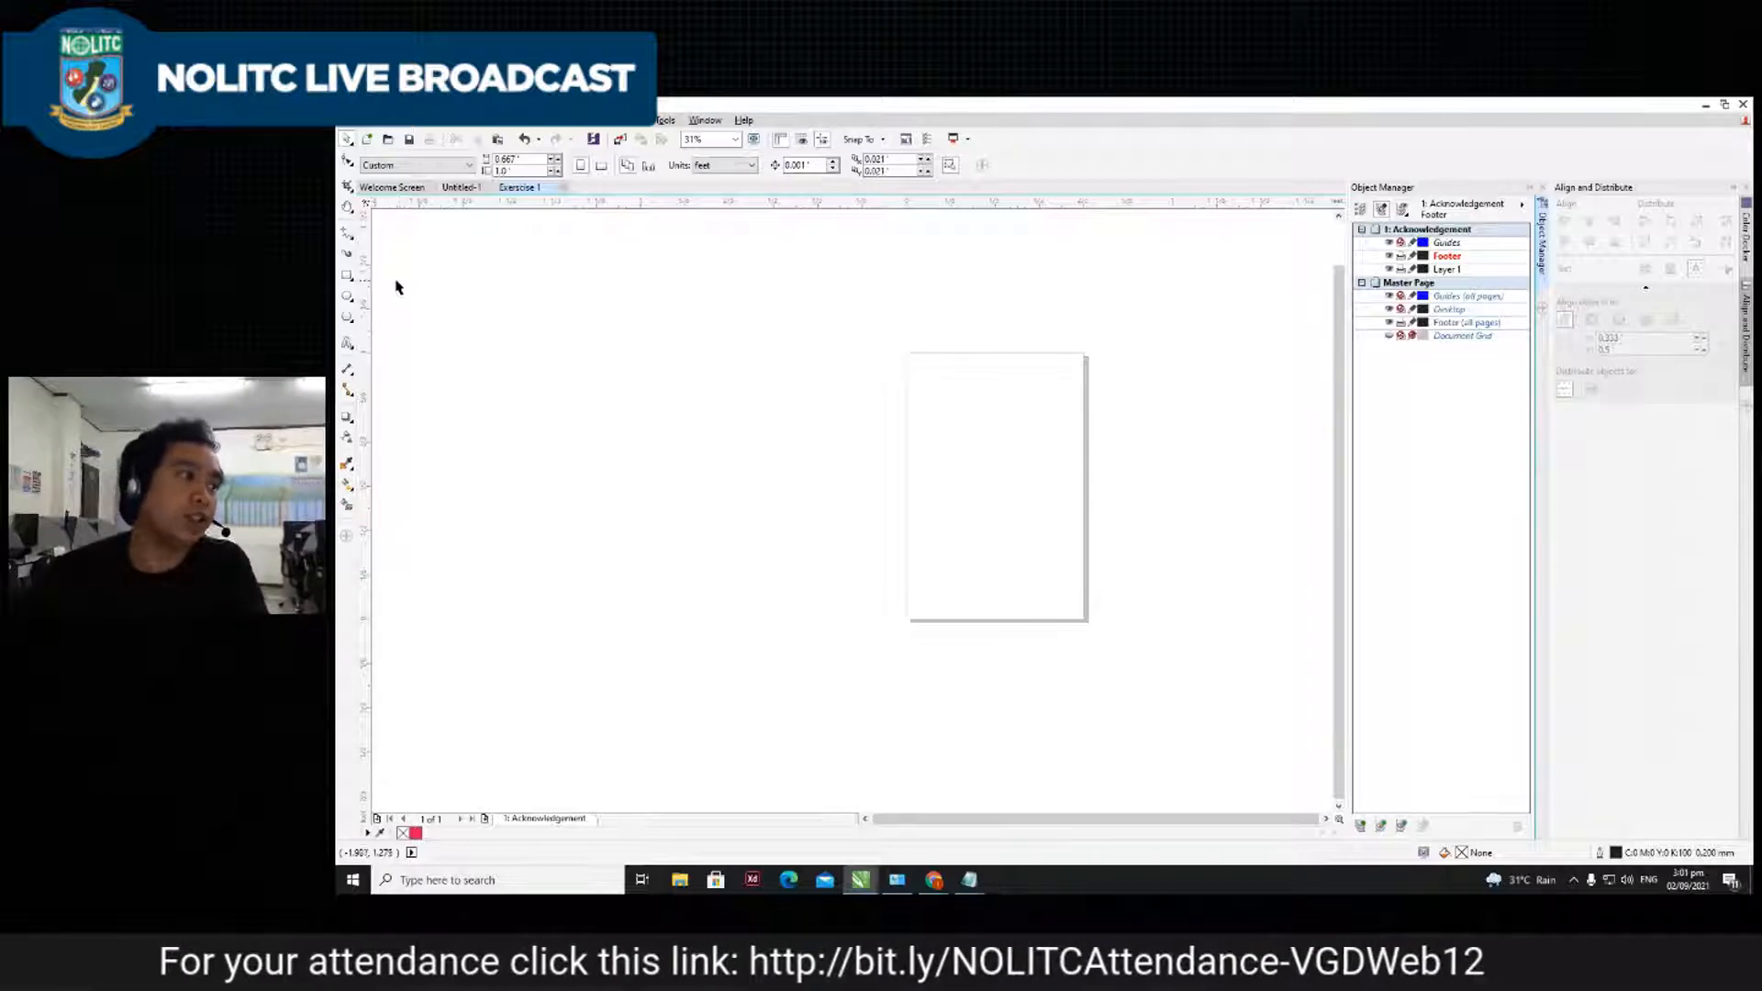
- Draw a wide rectangle about 0.42 by 0.22 ft and a tall one about 0.23 by 0.44 ft, undoing each
{"action": "left_click", "coordinate": [347, 278]}
{"action": "scroll", "coordinate": [1131, 418], "scroll_direction": "up", "scroll_amount": 4}
{"action": "scroll", "coordinate": [1010, 454], "scroll_direction": "down", "scroll_amount": 4}
{"action": "scroll", "coordinate": [987, 464], "scroll_direction": "up", "scroll_amount": 2}
{"action": "scroll", "coordinate": [982, 514], "scroll_direction": "down", "scroll_amount": 2}
{"action": "scroll", "coordinate": [960, 541], "scroll_direction": "up", "scroll_amount": 2}
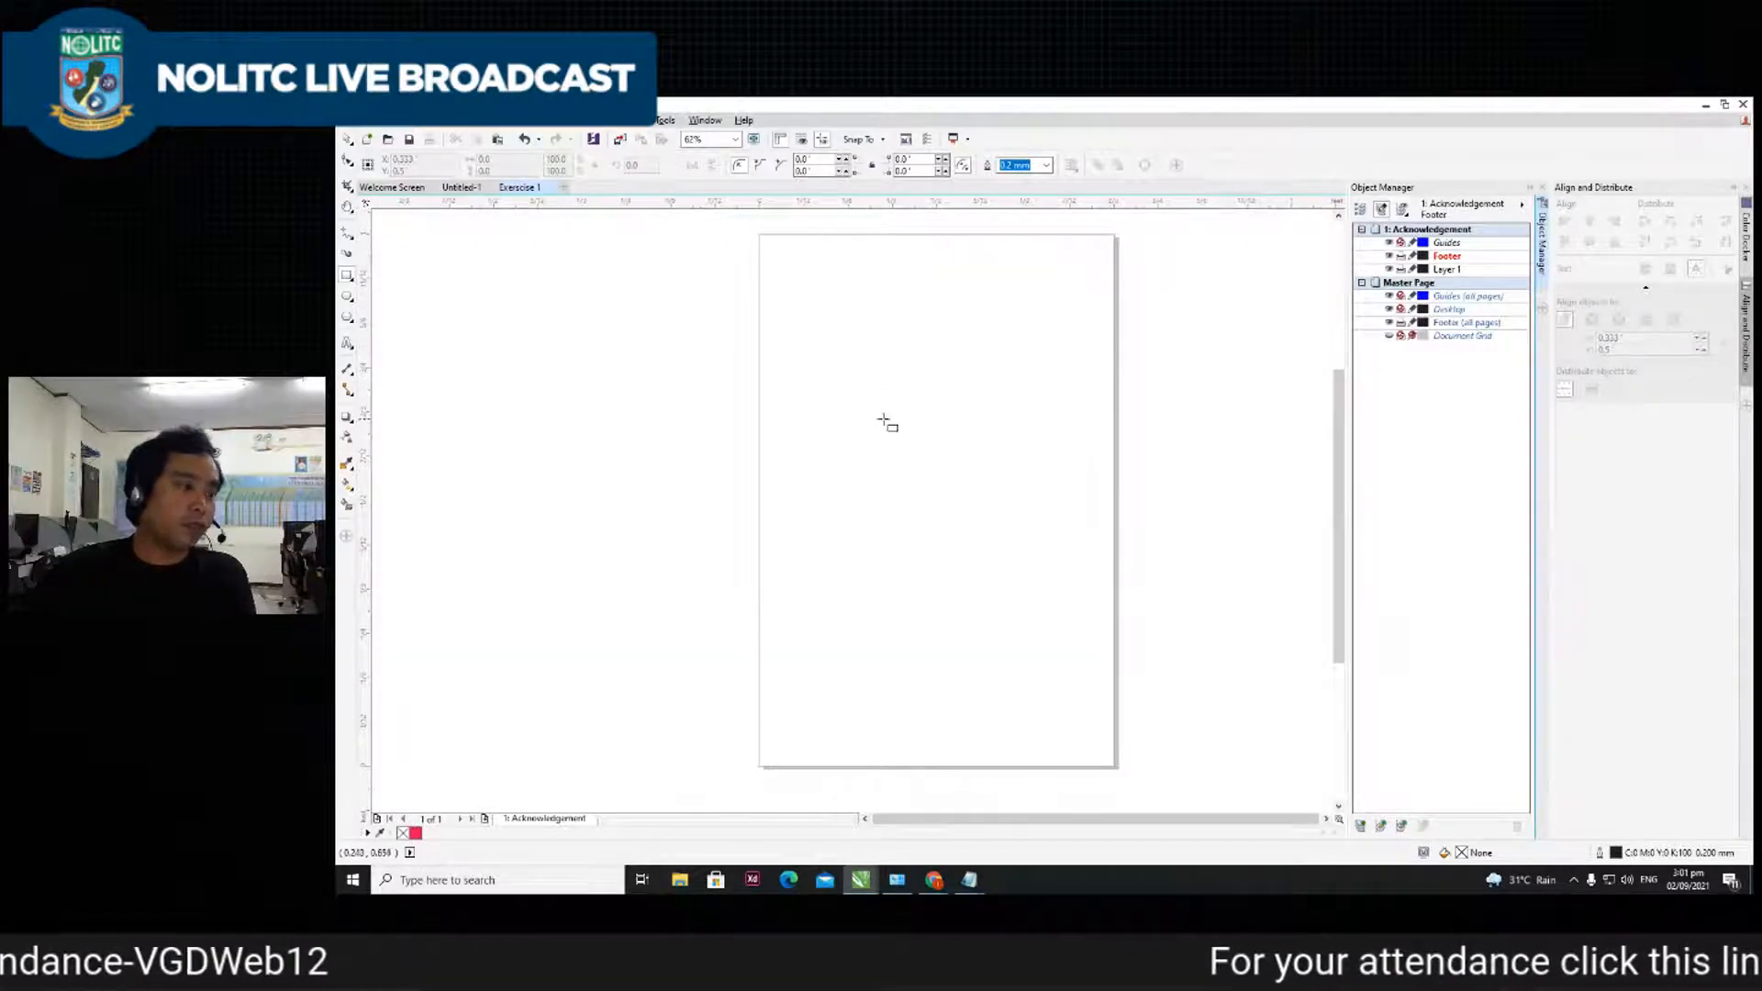
{"action": "left_click_drag", "start_coordinate": [823, 333], "coordinate": [1049, 449]}
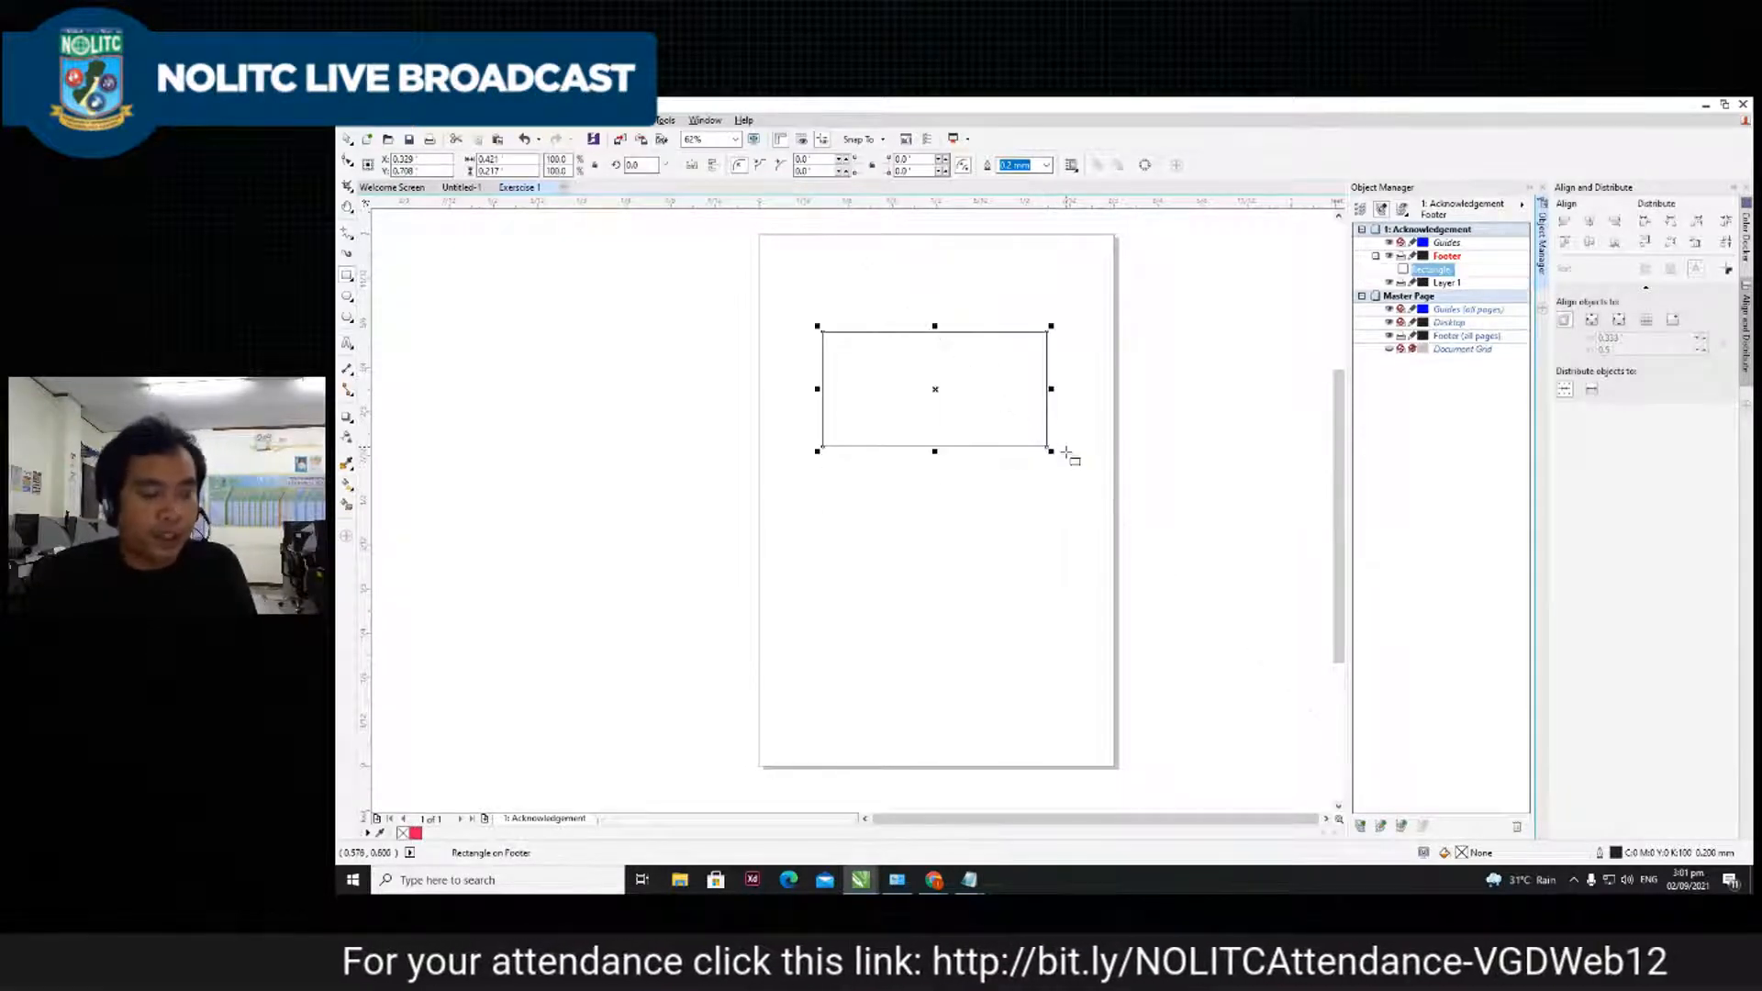
{"action": "key", "text": "ctrl+z"}
{"action": "left_click_drag", "start_coordinate": [880, 336], "coordinate": [1005, 574]}
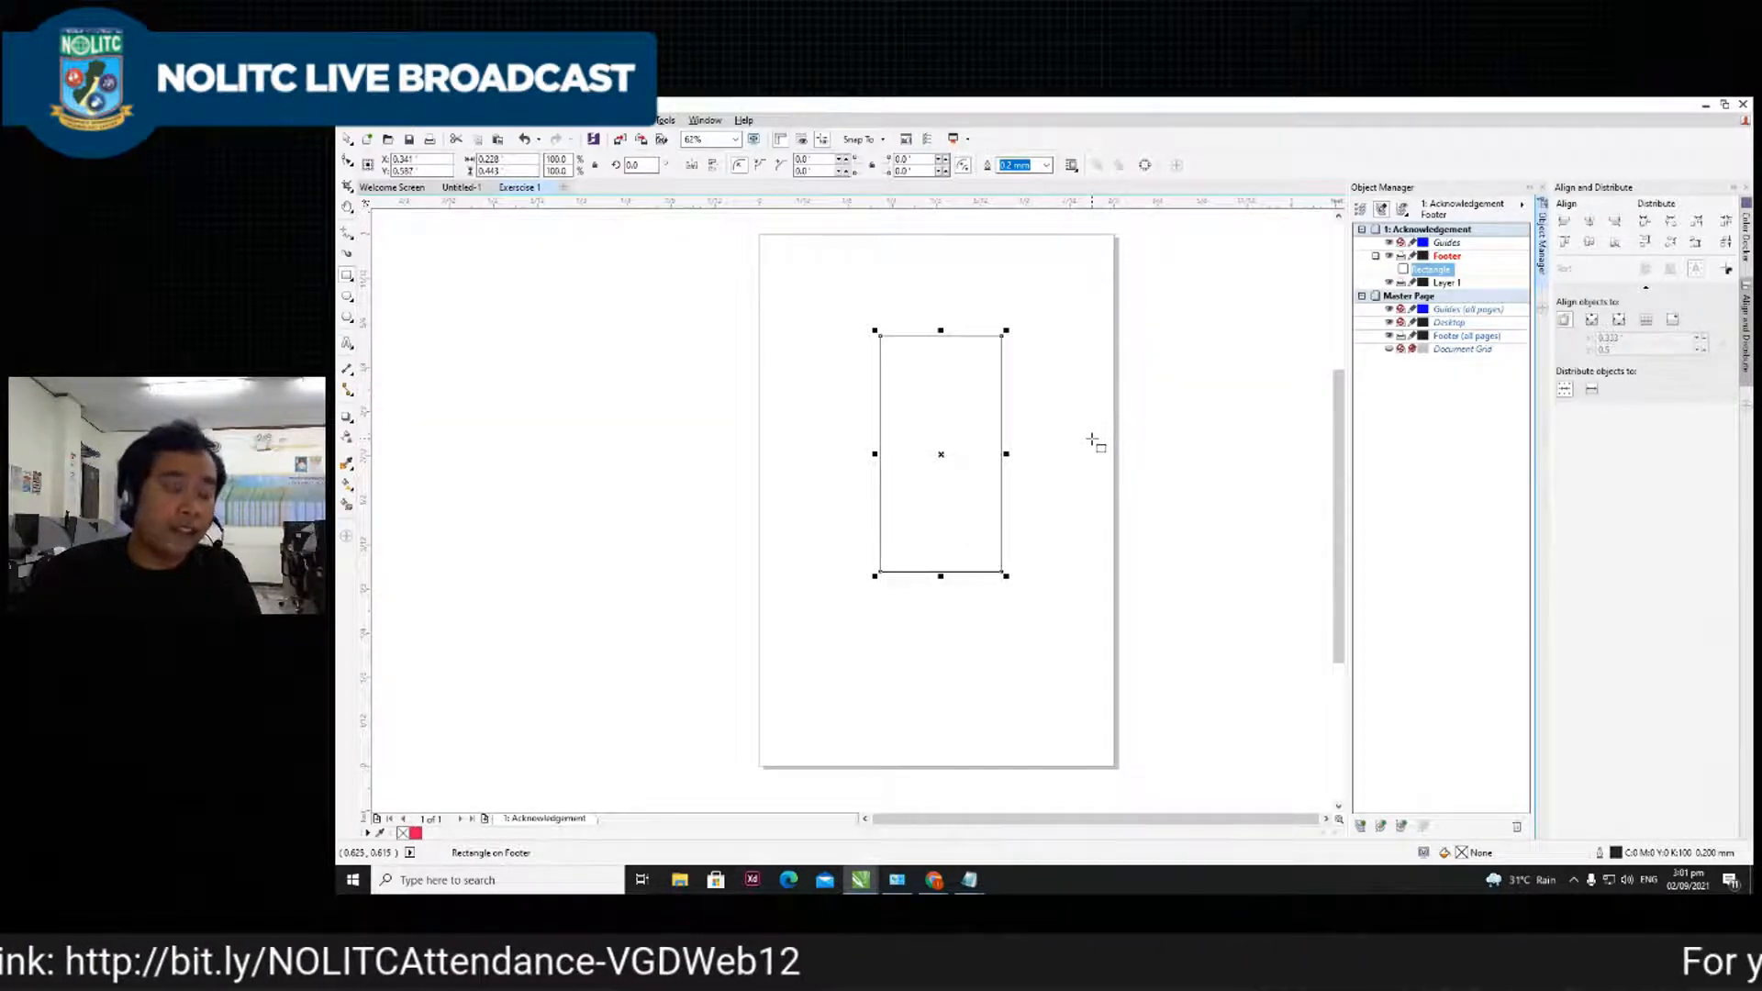
{"action": "key", "text": "ctrl+z"}
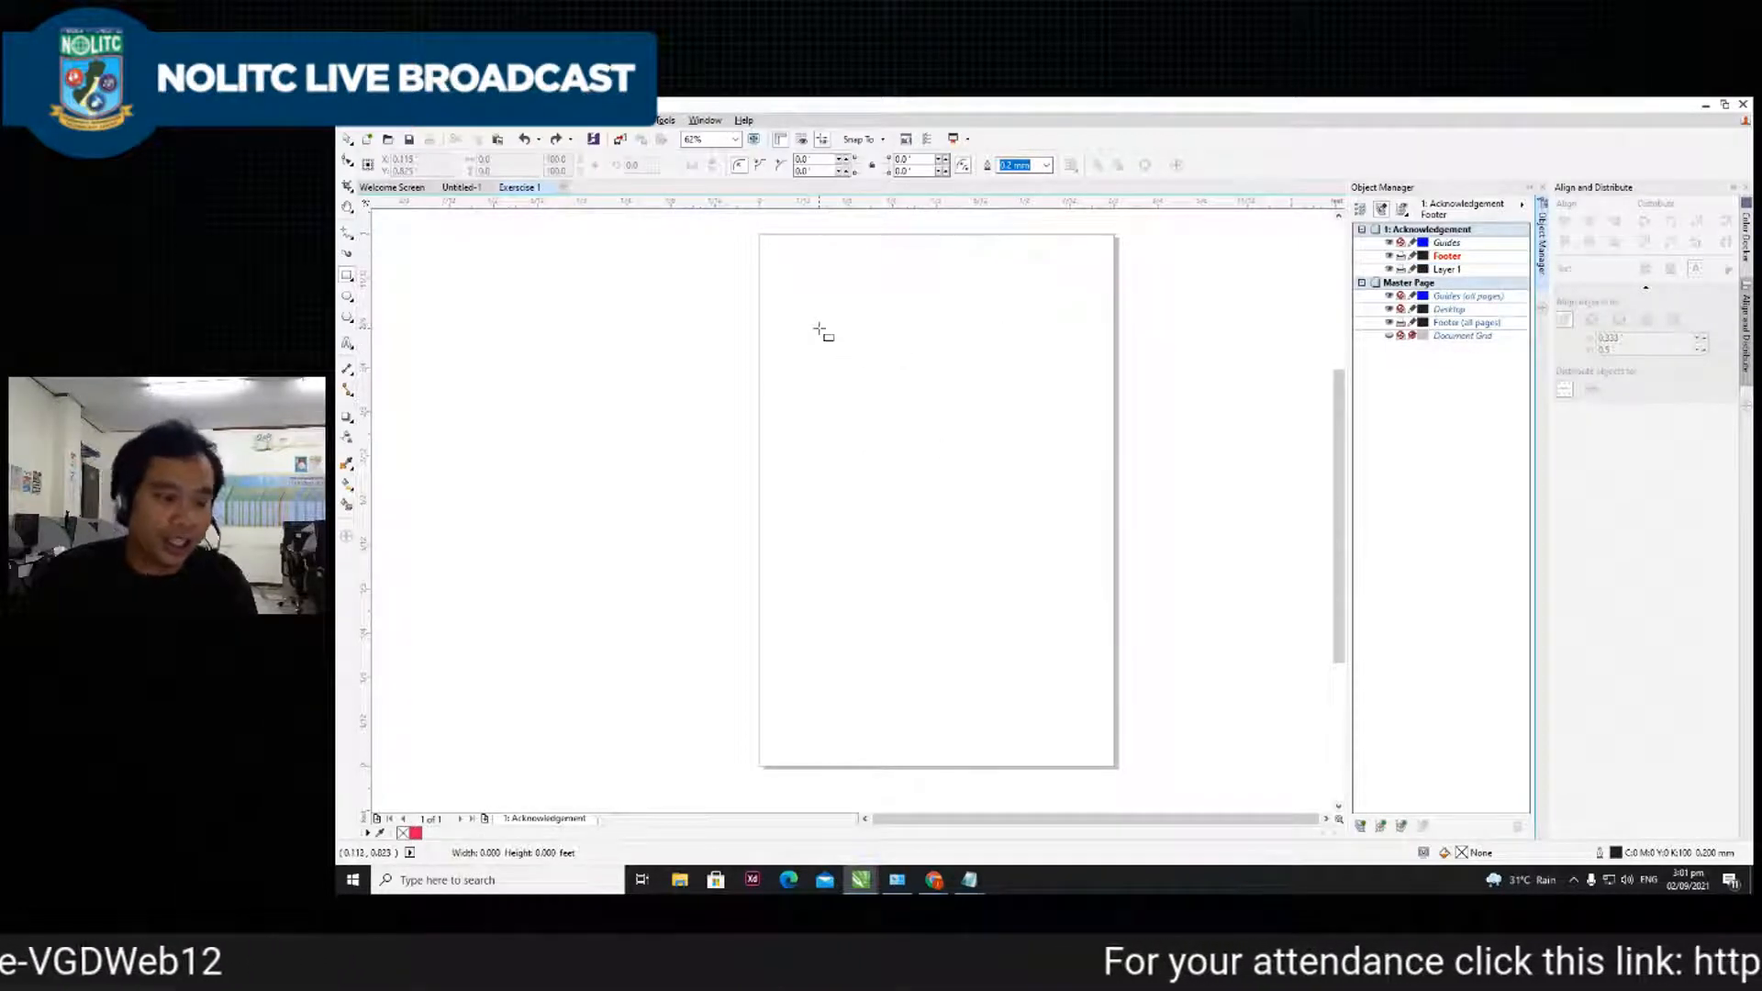
- Draw a square about 0.41 by 0.41 ft on the Acknowledgement page's Footer layer and move it slightly left
{"action": "left_click_drag", "start_coordinate": [821, 328], "coordinate": [1038, 545]}
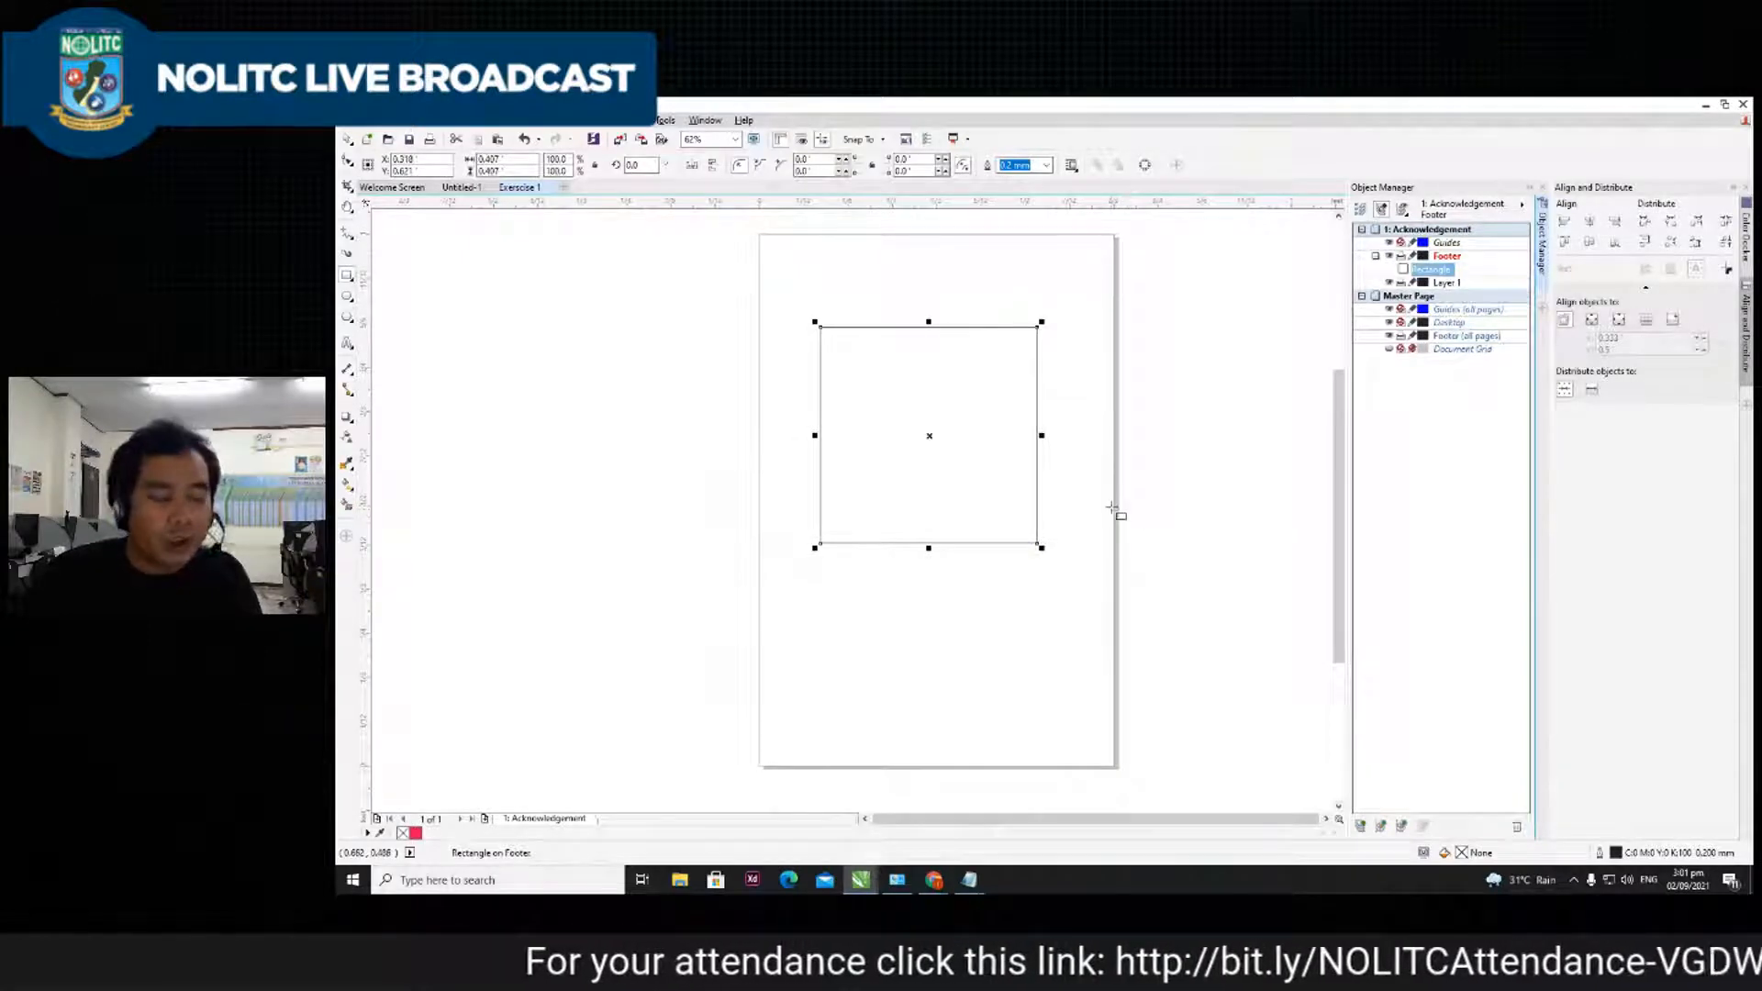
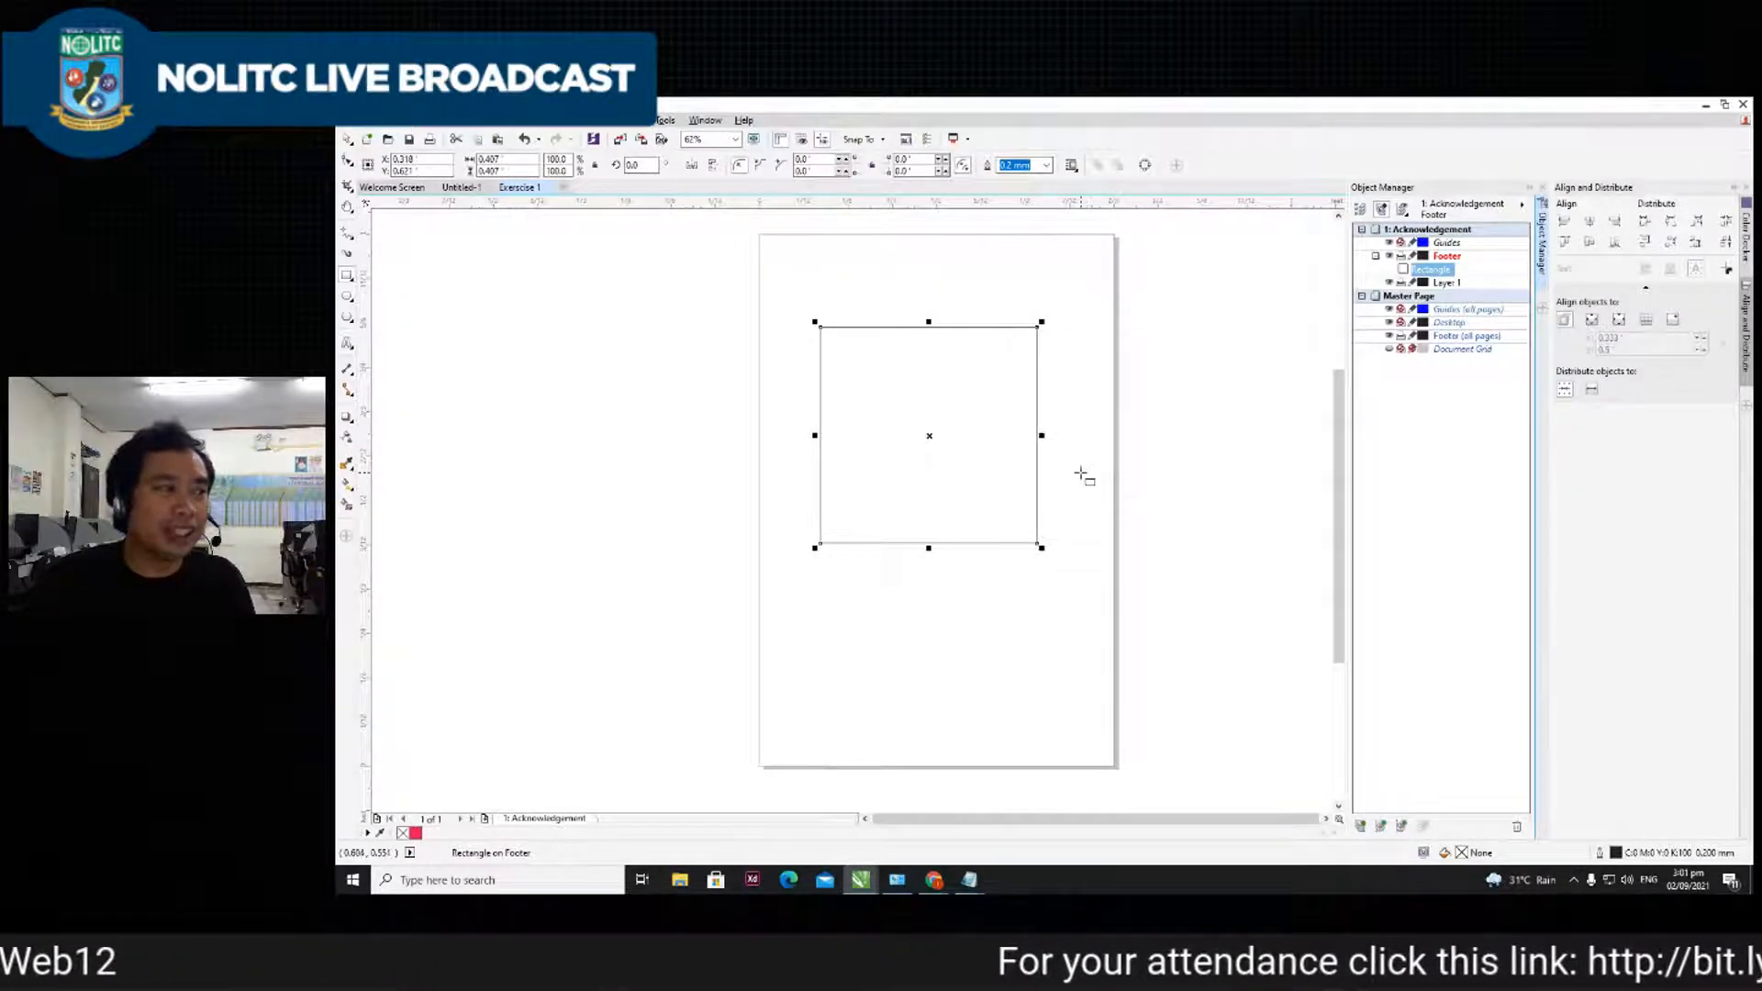
{"action": "left_click", "coordinate": [347, 139]}
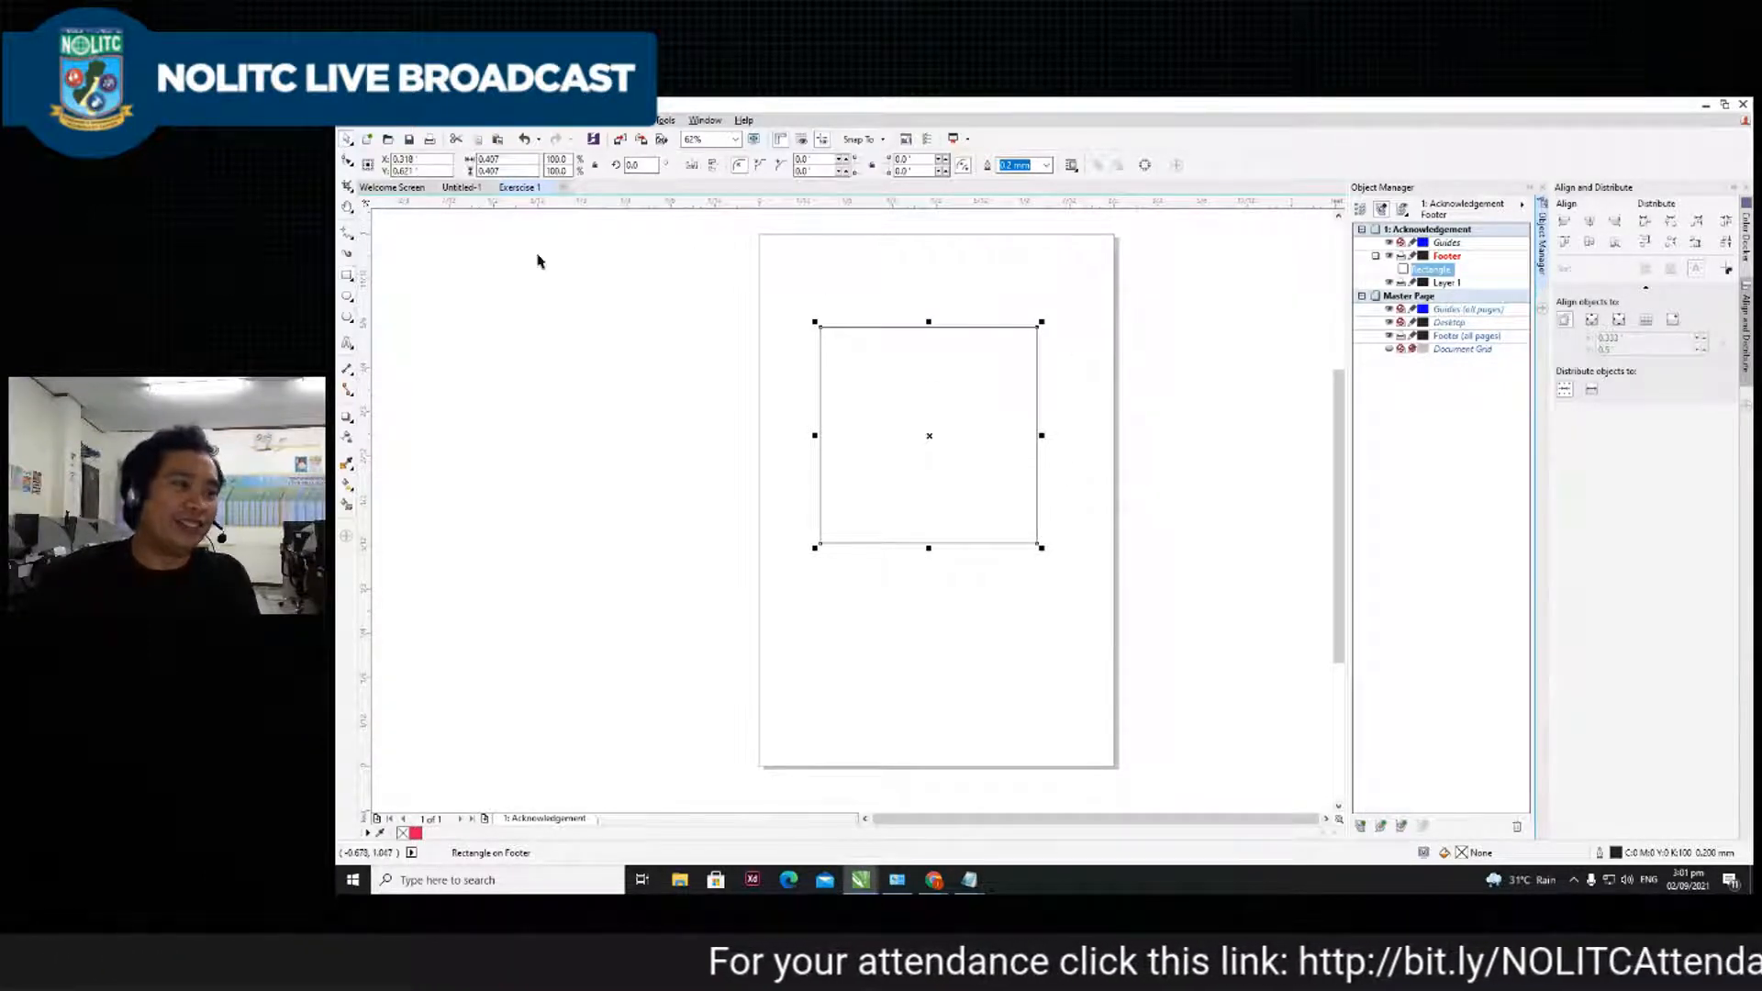
{"action": "left_click", "coordinate": [748, 398]}
{"action": "mouse_move", "coordinate": [954, 396]}
{"action": "left_mouse_down"}
{"action": "mouse_move", "coordinate": [909, 397]}
{"action": "mouse_move", "coordinate": [937, 397]}
{"action": "mouse_move", "coordinate": [928, 379]}
{"action": "left_mouse_up"}
{"action": "left_click", "coordinate": [1089, 393]}
{"action": "left_click", "coordinate": [952, 391]}
{"action": "left_click", "coordinate": [952, 390]}
{"action": "left_click", "coordinate": [928, 428]}
{"action": "left_click", "coordinate": [927, 427]}
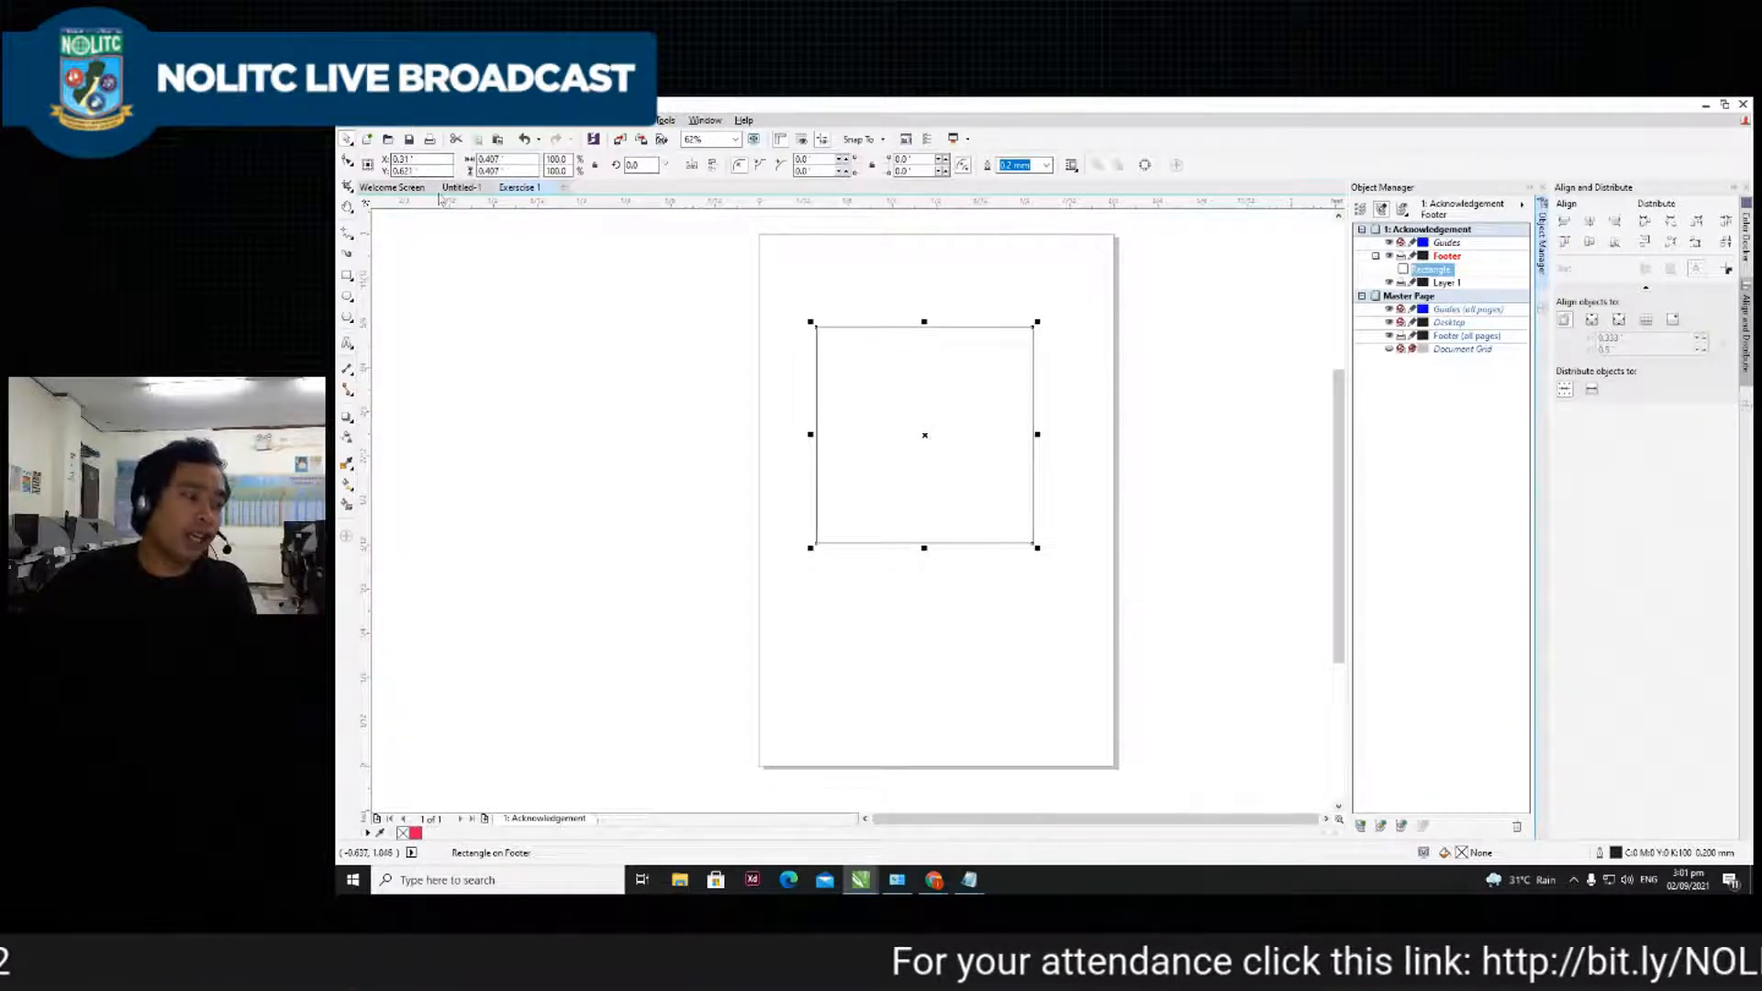
- Set the square's width to 0.2 ft and height to 0.6 ft, and rotate the resulting rectangle by 45 degrees
{"action": "left_click", "coordinate": [501, 160]}
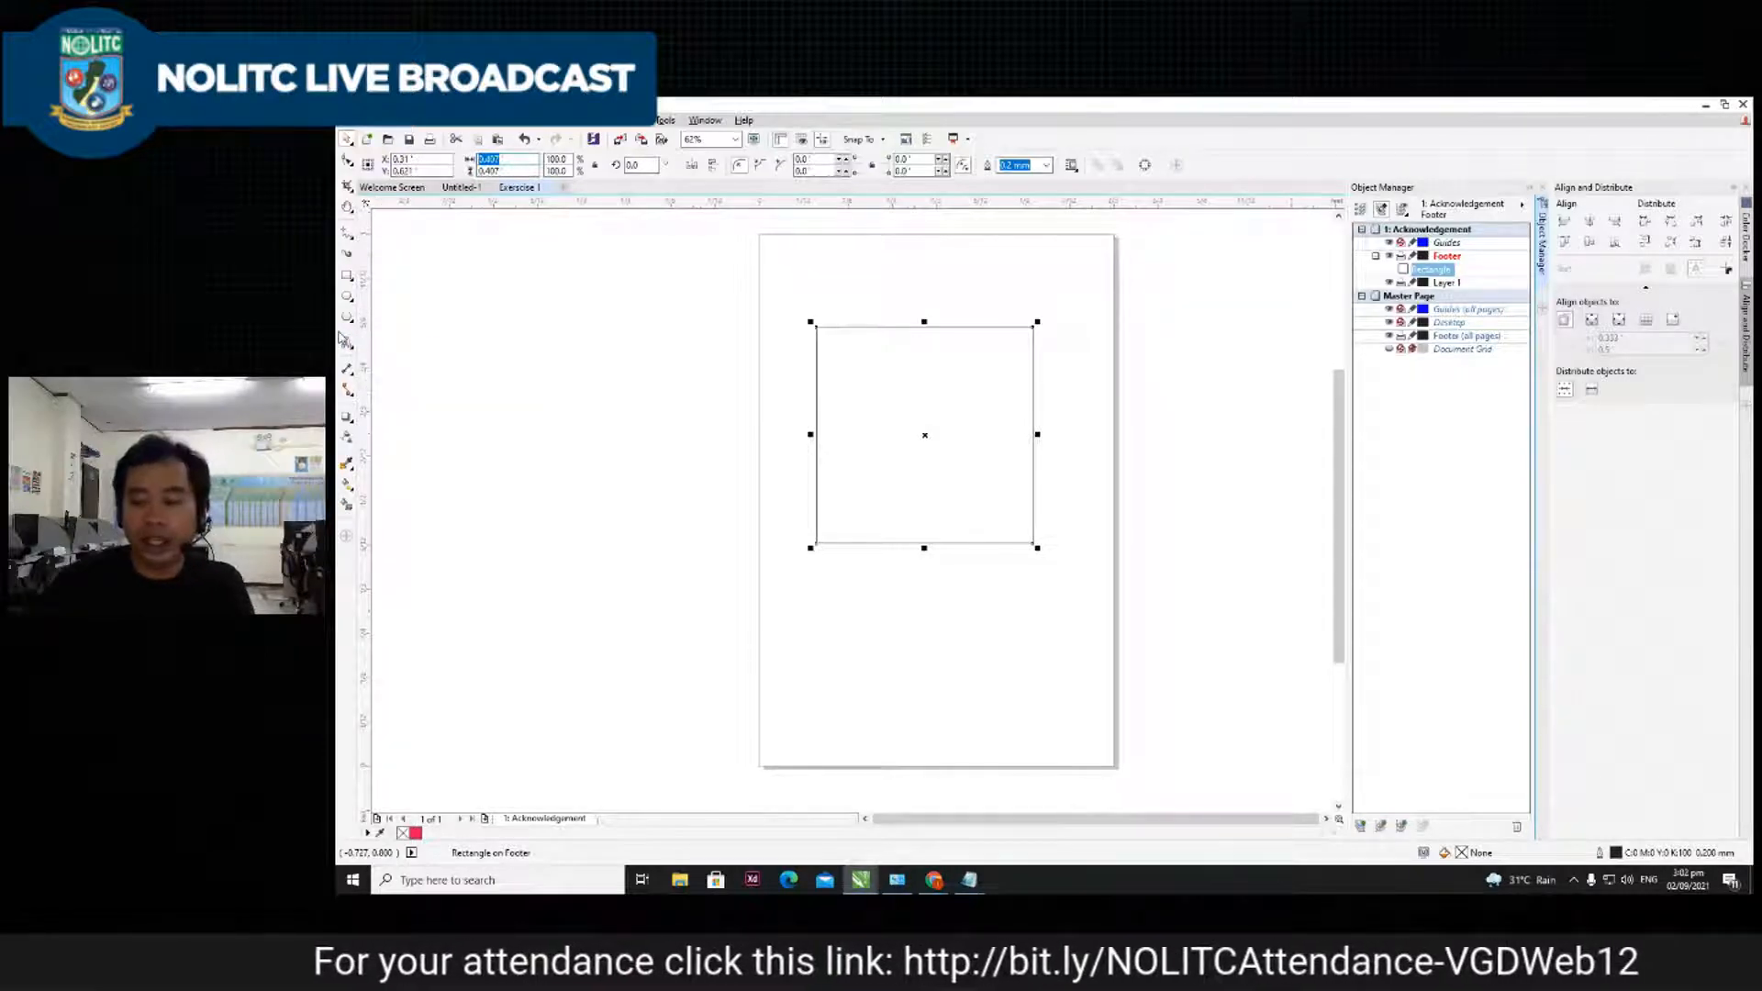
{"action": "type", "text": "1"}
{"action": "key", "text": "Return"}
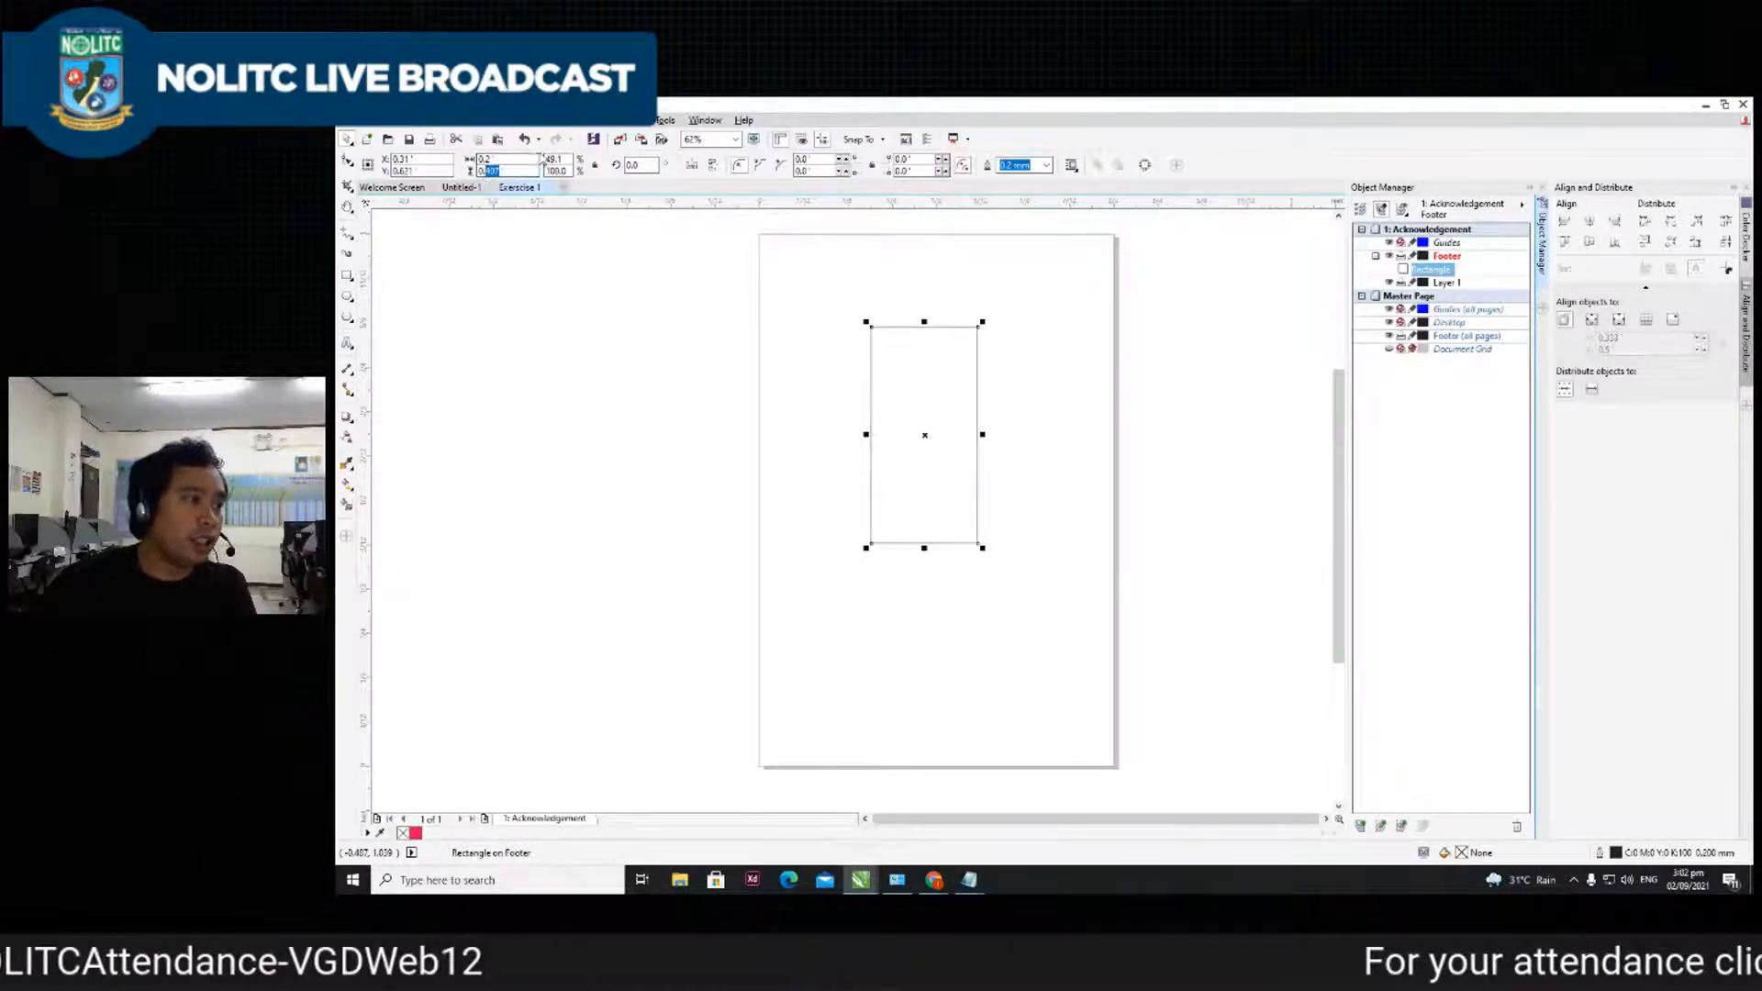
{"action": "key", "text": "Return"}
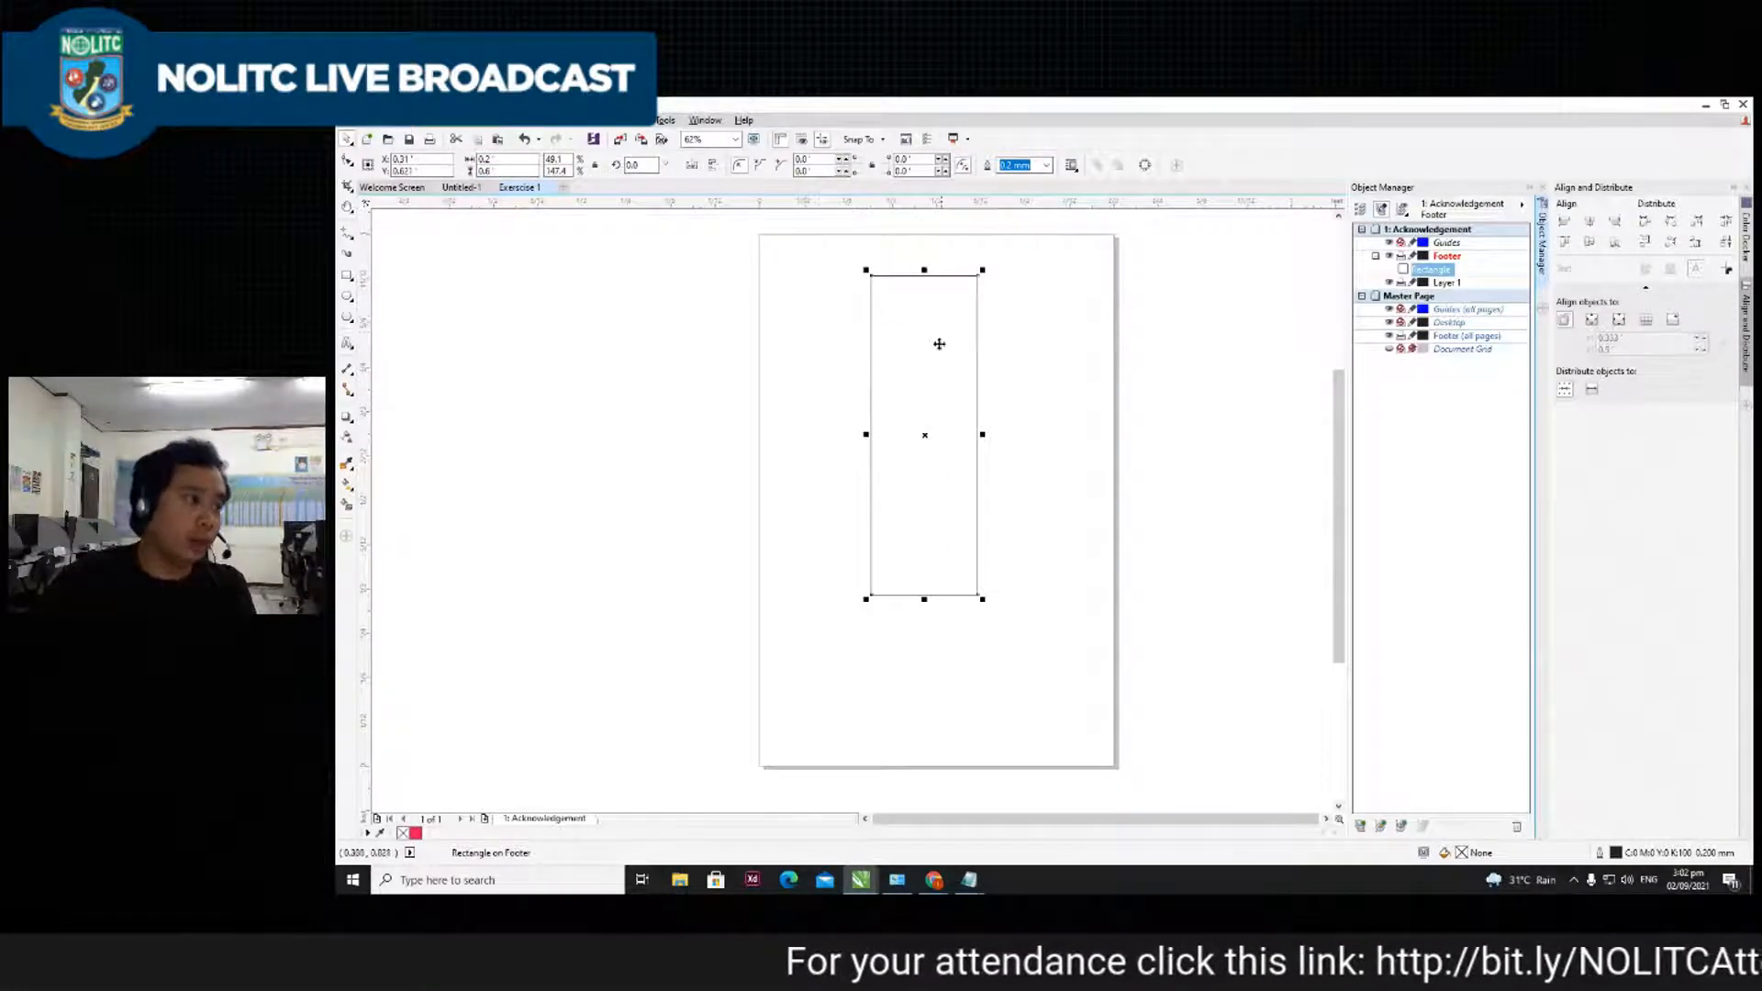
{"action": "left_click", "coordinate": [634, 166]}
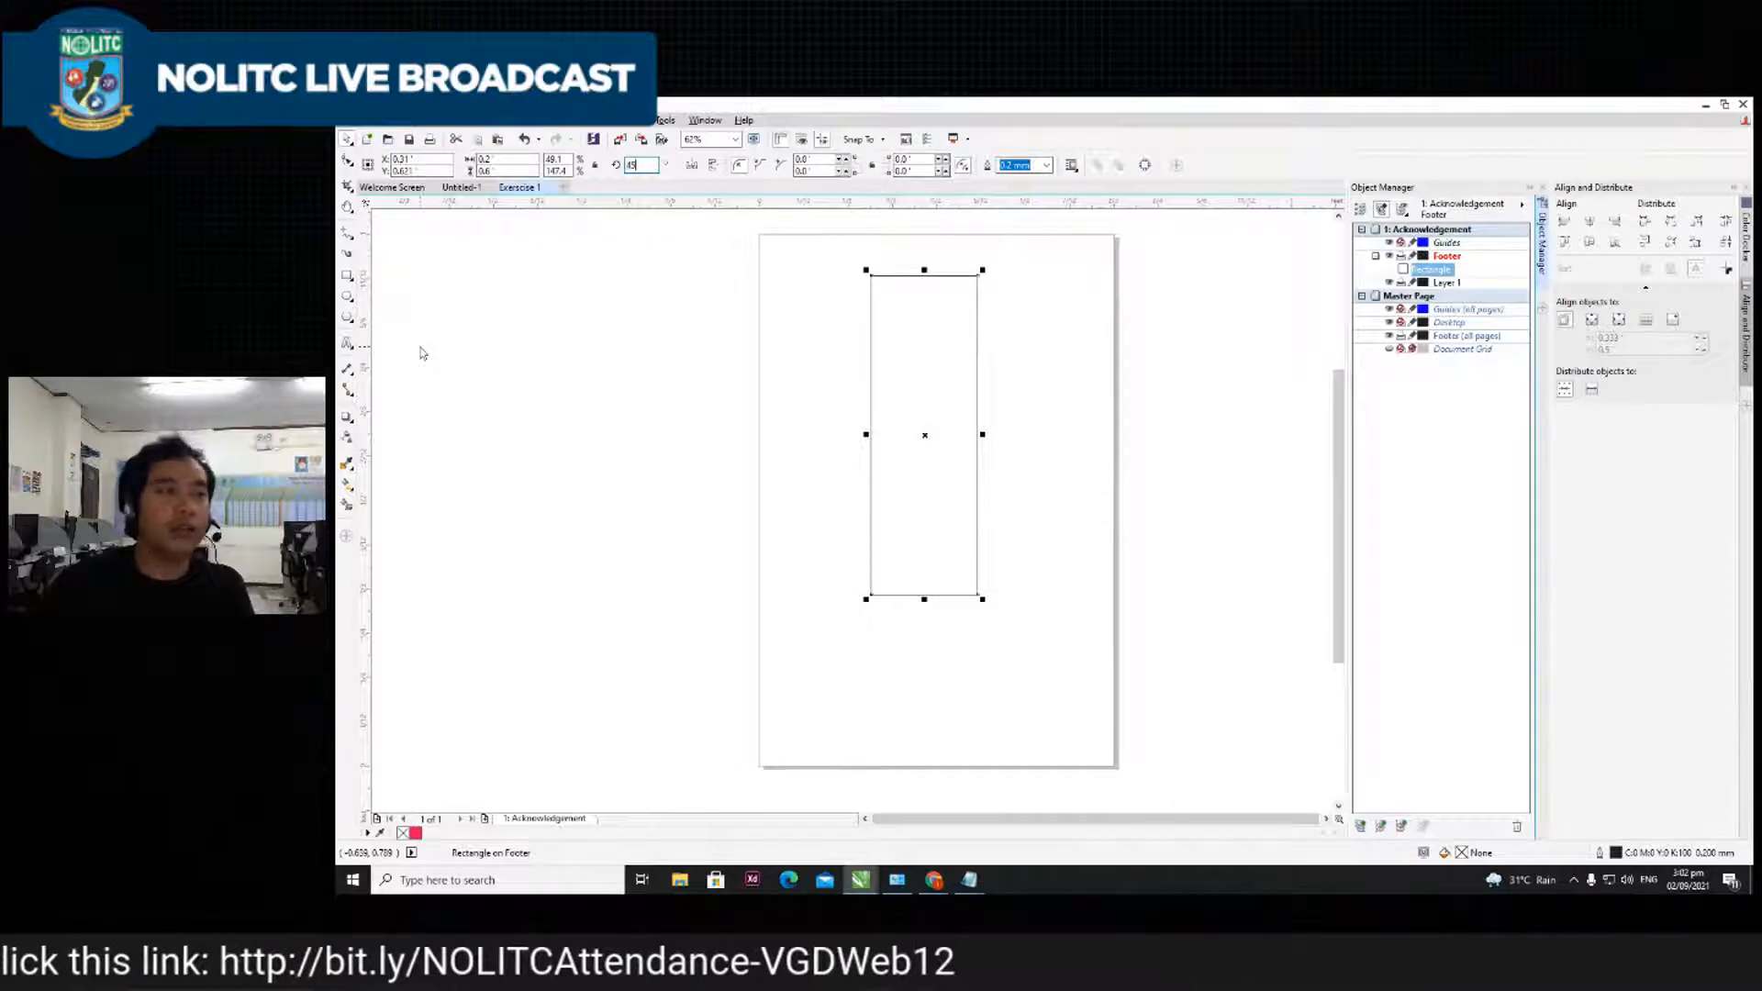
{"action": "key", "text": "Return"}
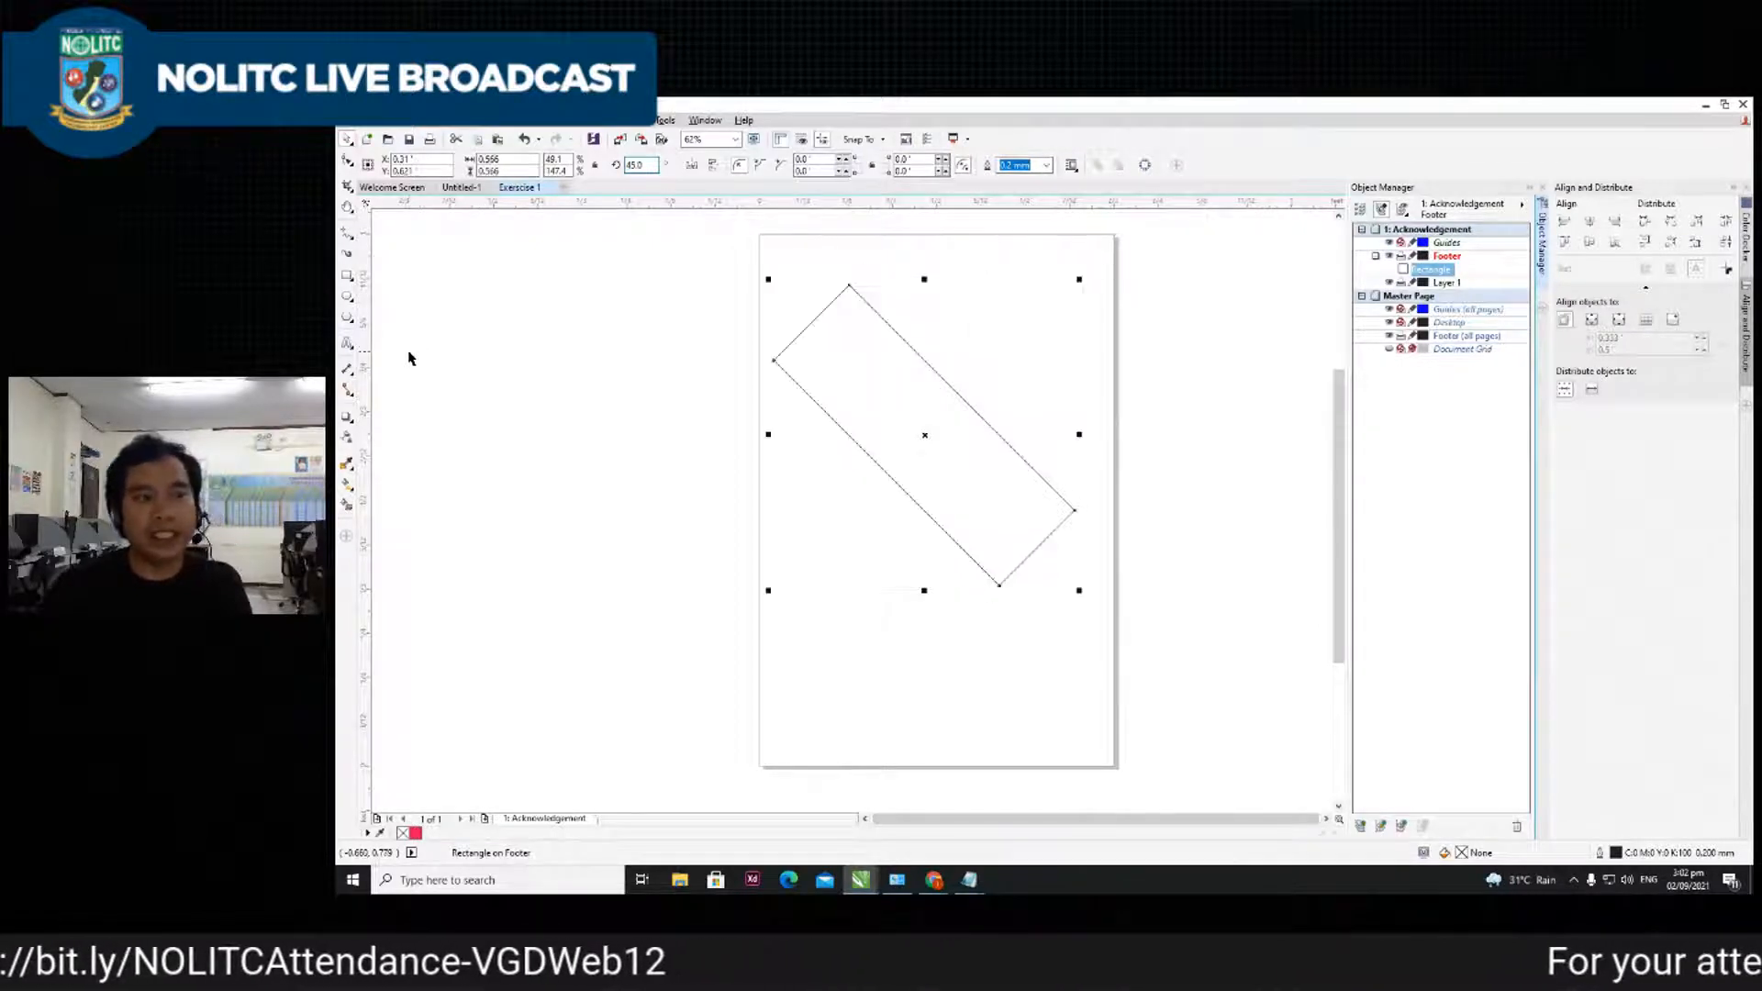
- Undo the rectangle's rotation, mirror the upright rectangle horizontally twice, and set its rotation to 45 degrees again
{"action": "key", "text": "ctrl+z"}
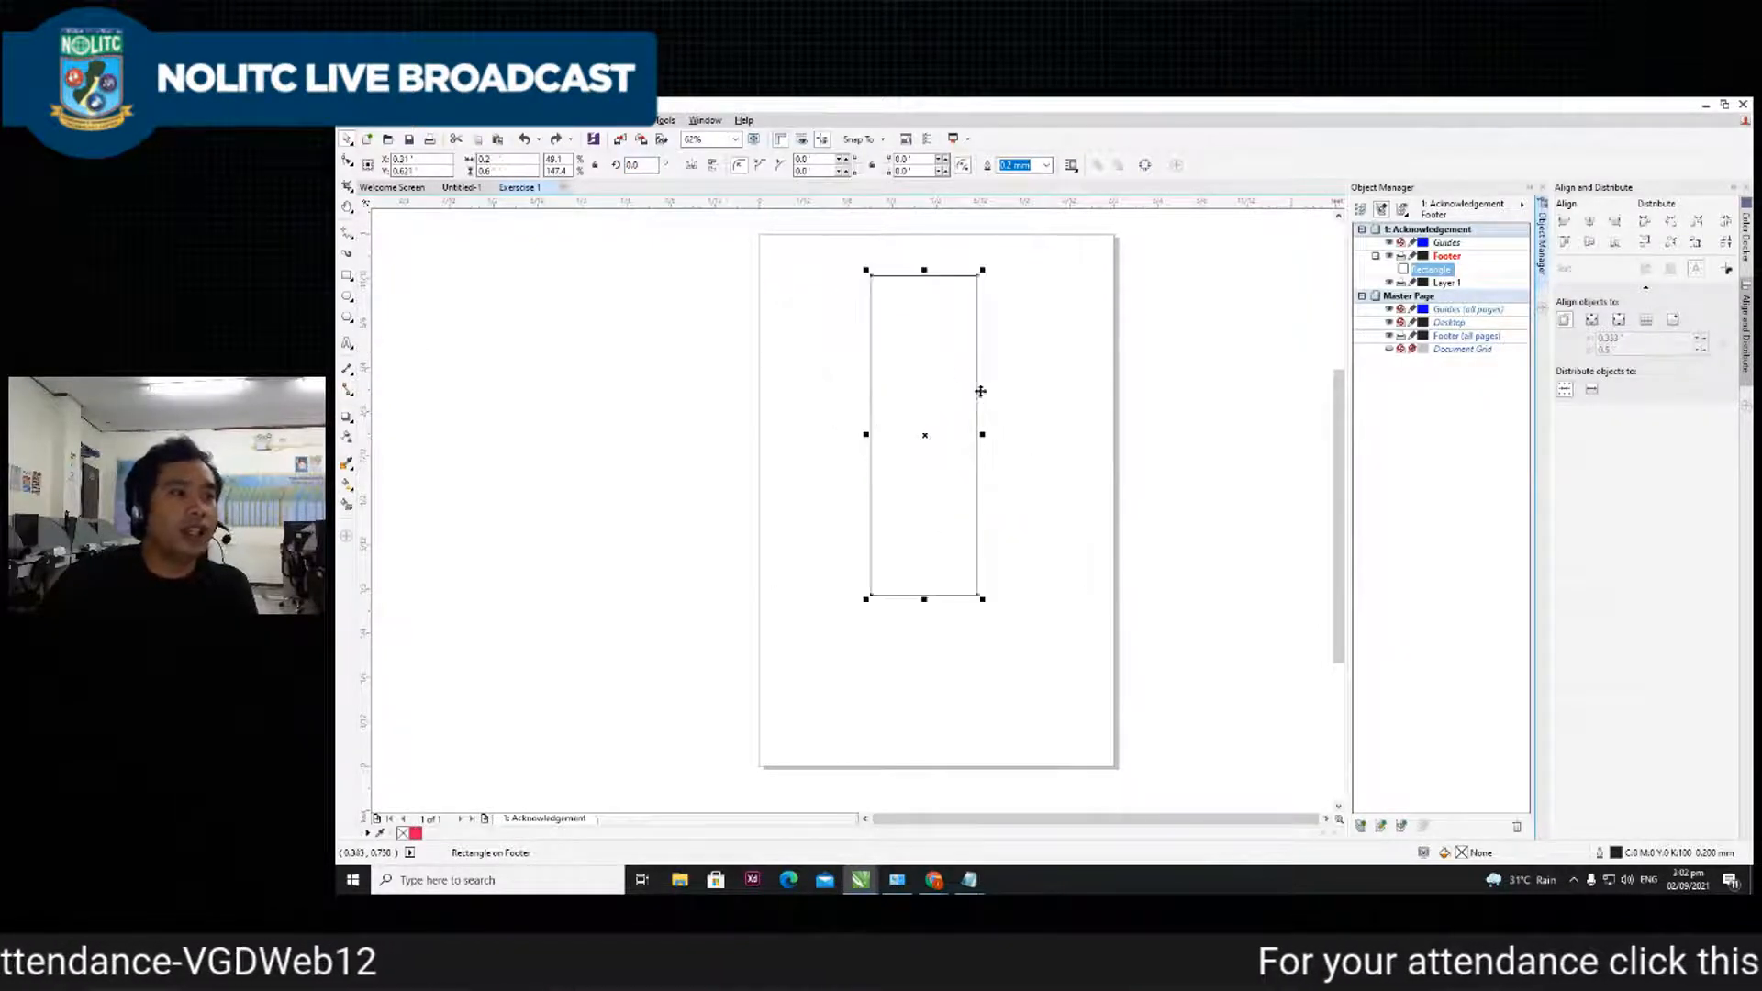
{"action": "left_click", "coordinate": [689, 166]}
{"action": "left_click", "coordinate": [693, 167]}
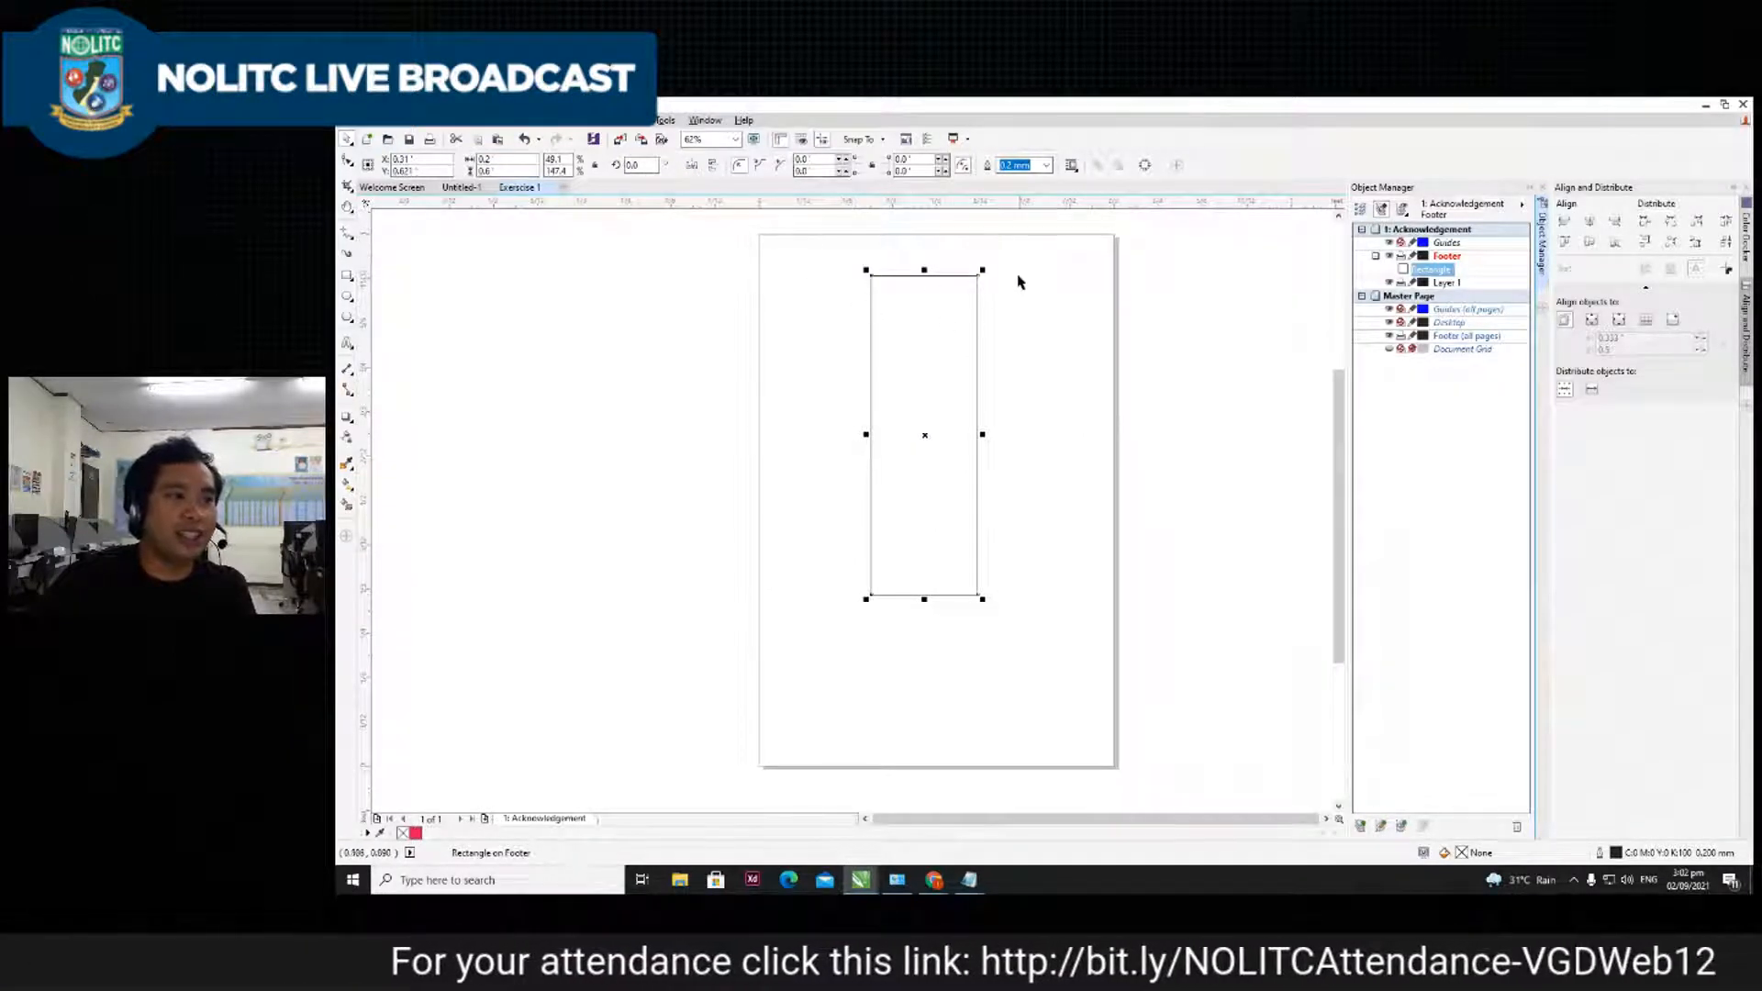
{"action": "double_click", "coordinate": [633, 166]}
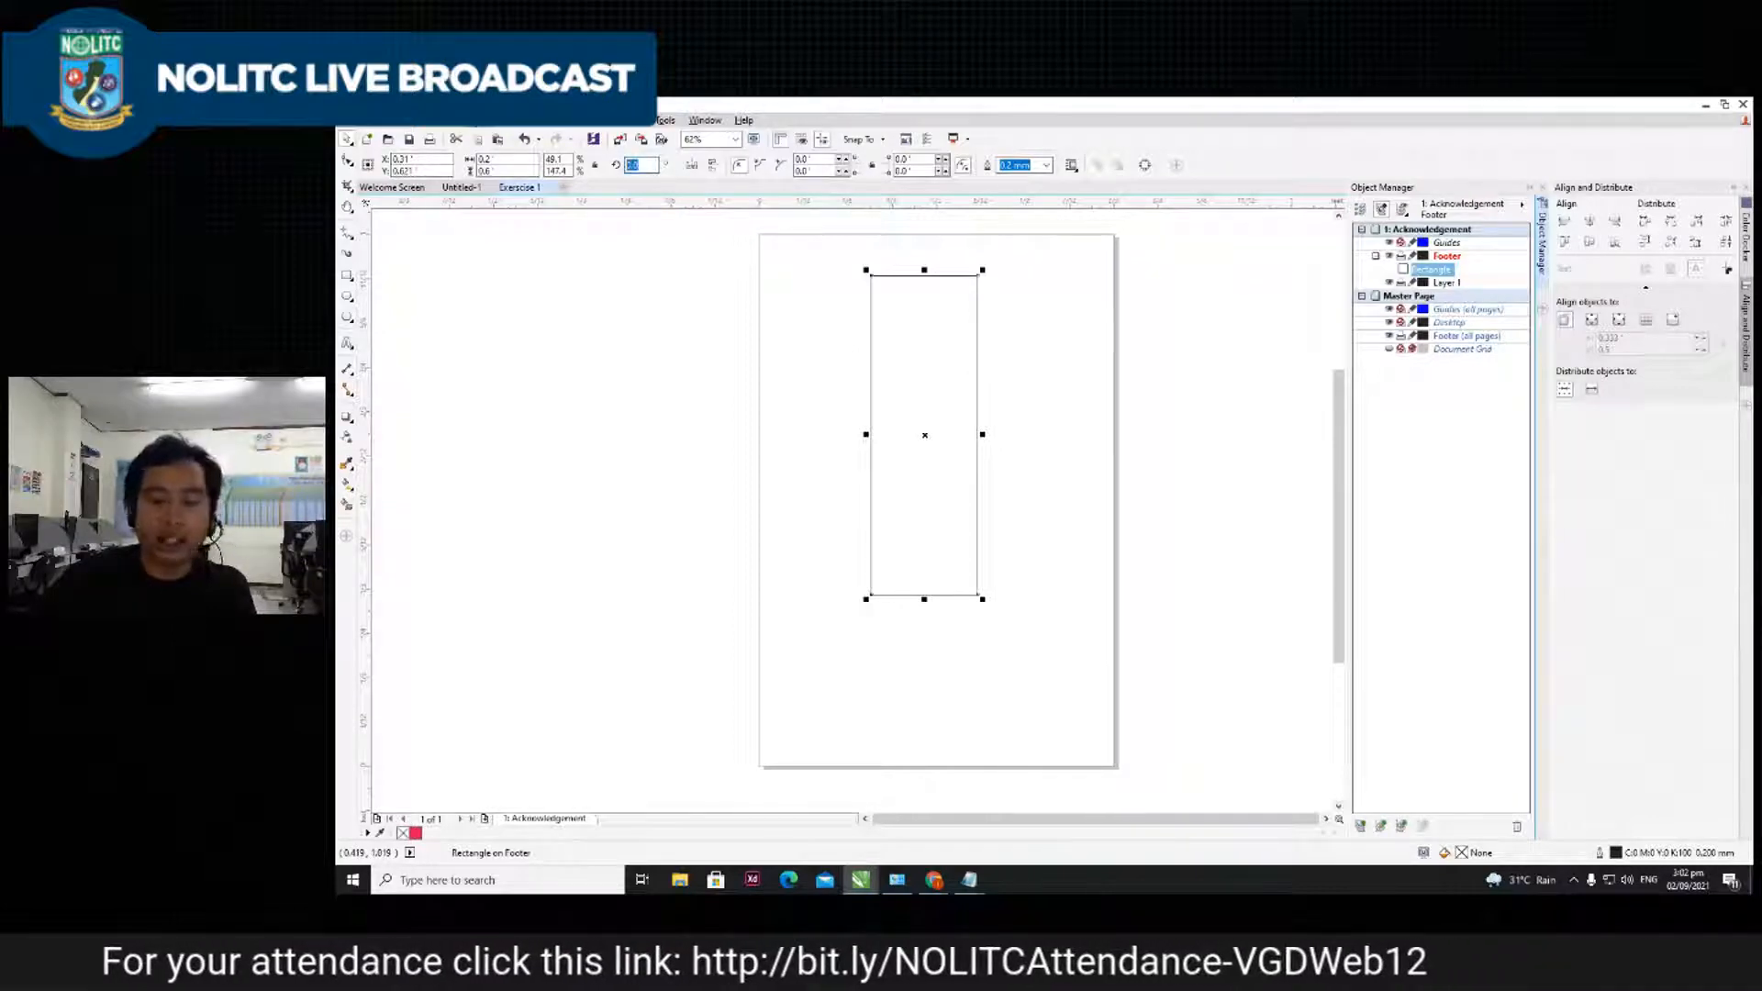
{"action": "key", "text": "Return"}
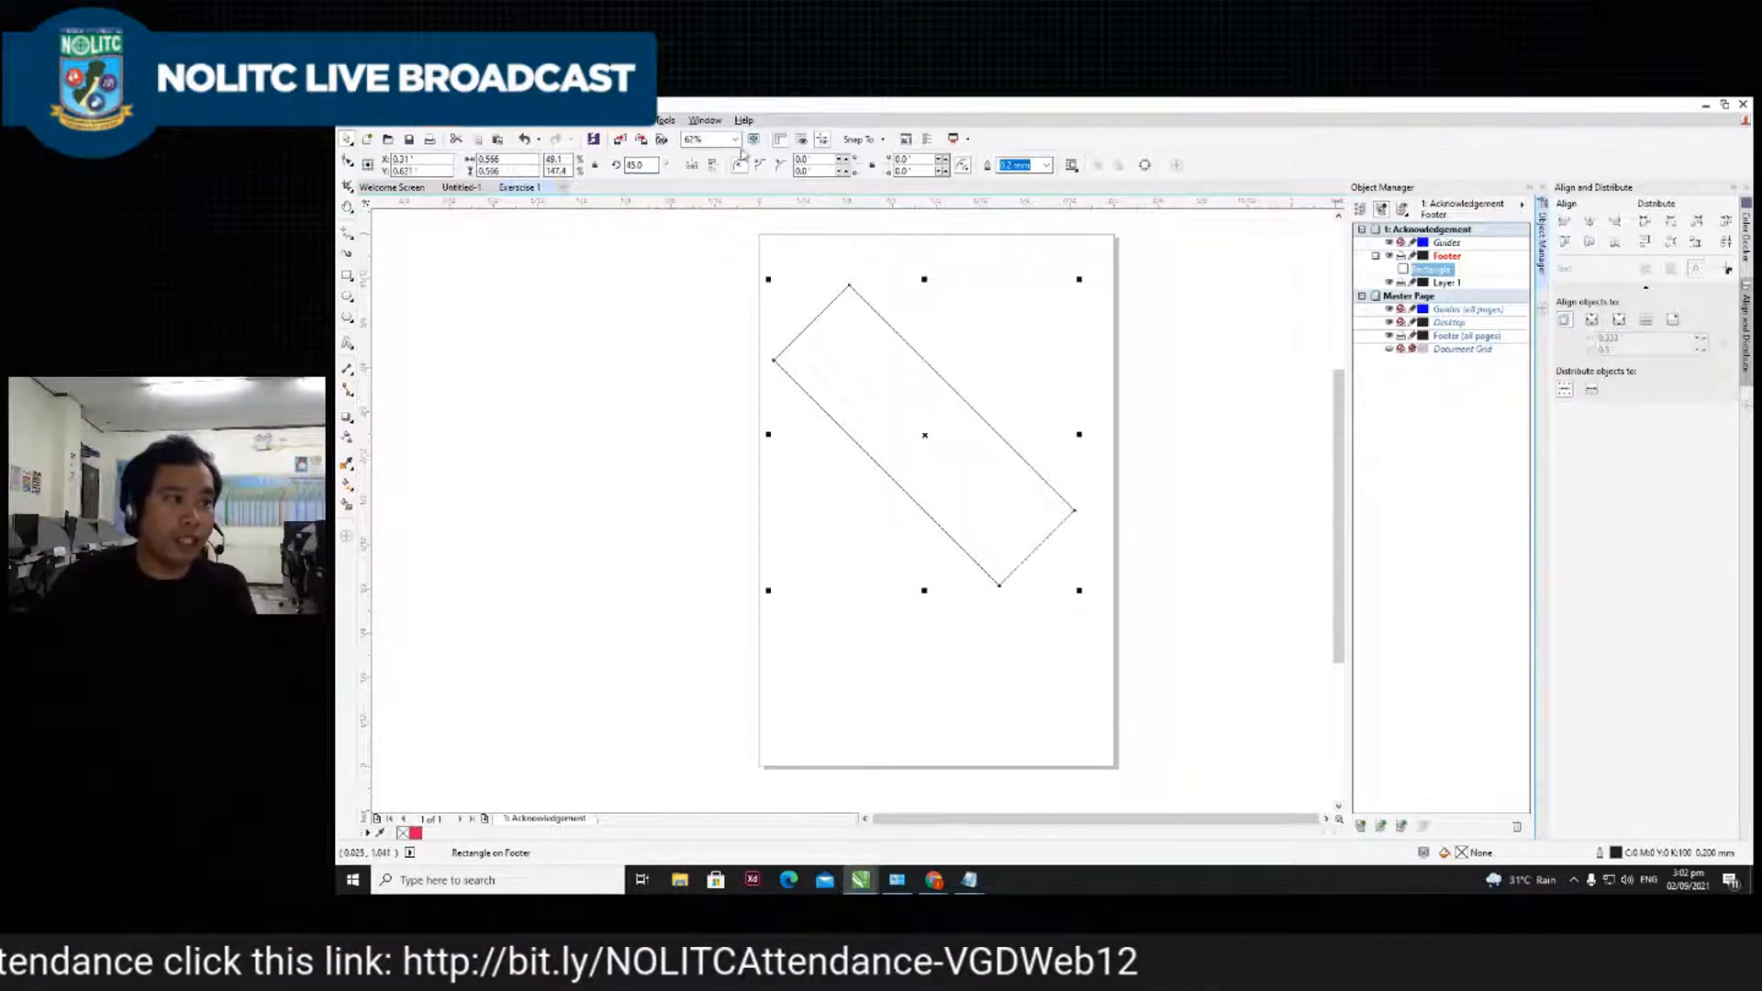
- Mirror the tilted rectangle back and forth, four times horizontally and four times vertically
{"action": "left_click", "coordinate": [691, 166]}
{"action": "left_click", "coordinate": [691, 166]}
{"action": "left_click", "coordinate": [691, 166]}
{"action": "left_click", "coordinate": [691, 167]}
{"action": "left_click", "coordinate": [712, 166]}
{"action": "left_click", "coordinate": [712, 166]}
{"action": "left_click", "coordinate": [712, 166]}
{"action": "left_click", "coordinate": [713, 166]}
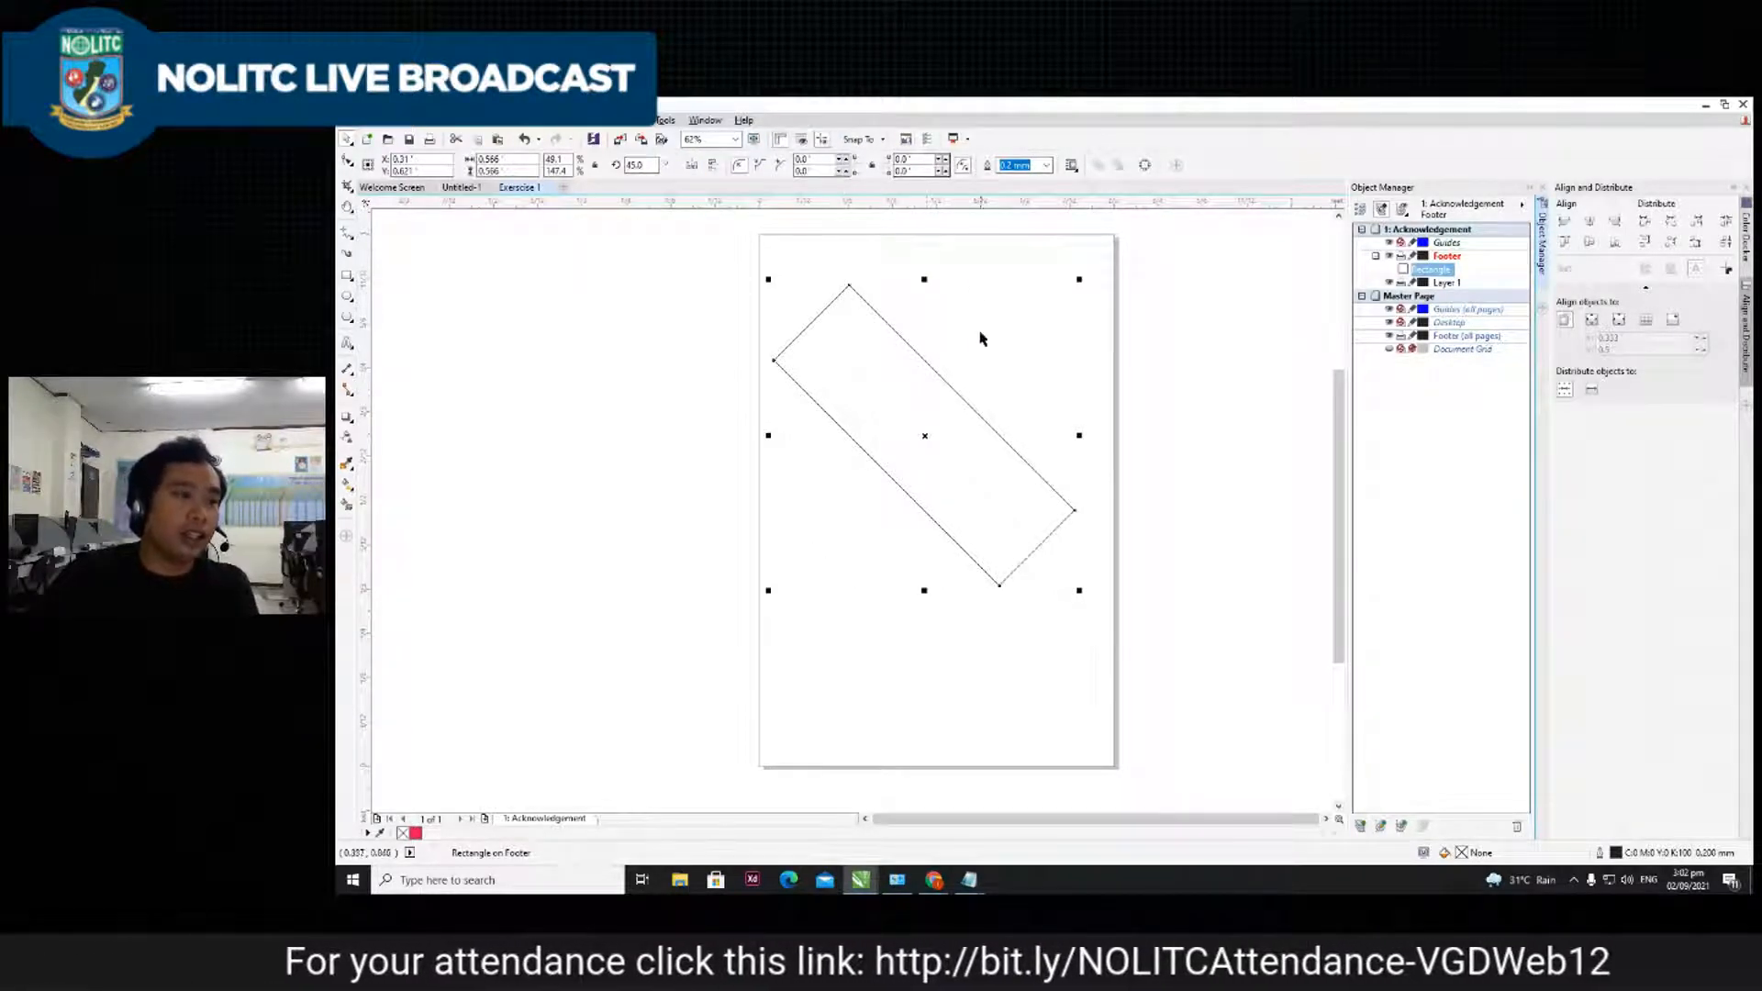
{"action": "left_click", "coordinate": [1007, 302]}
{"action": "left_click", "coordinate": [866, 405]}
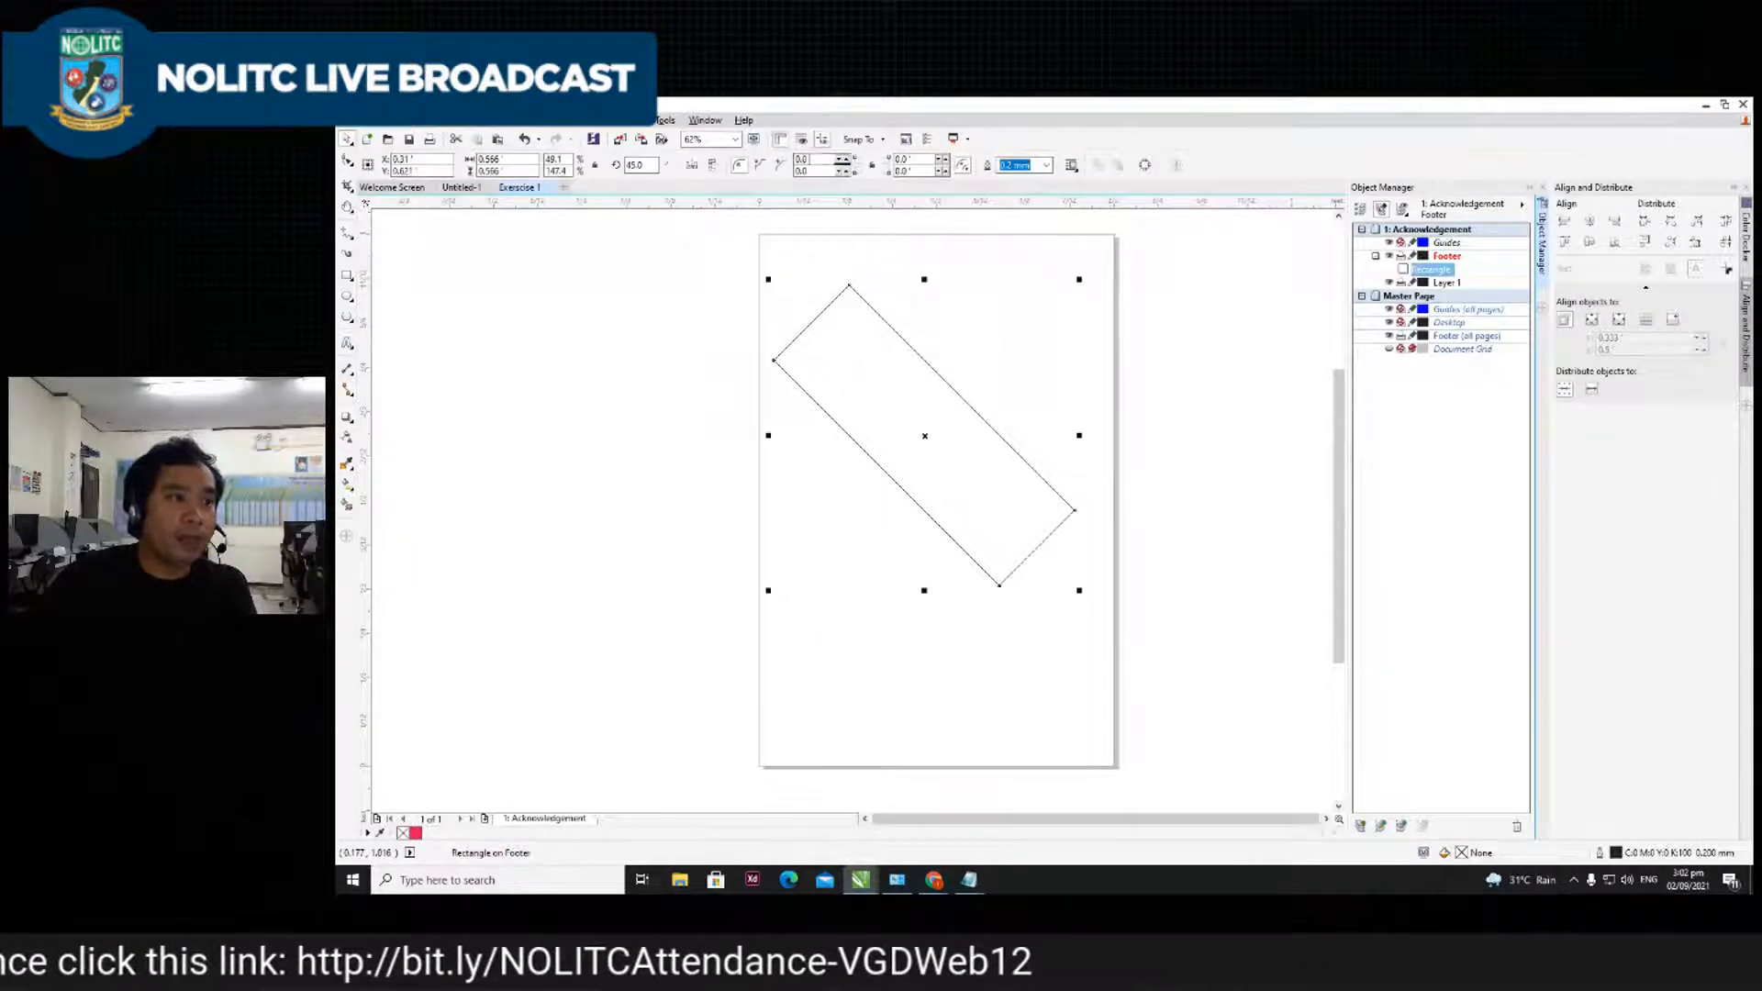
- Set the tilted rectangle's first corner radius to 0.2 ft, then undo the rounding
{"action": "left_click_drag", "start_coordinate": [807, 160], "coordinate": [768, 167]}
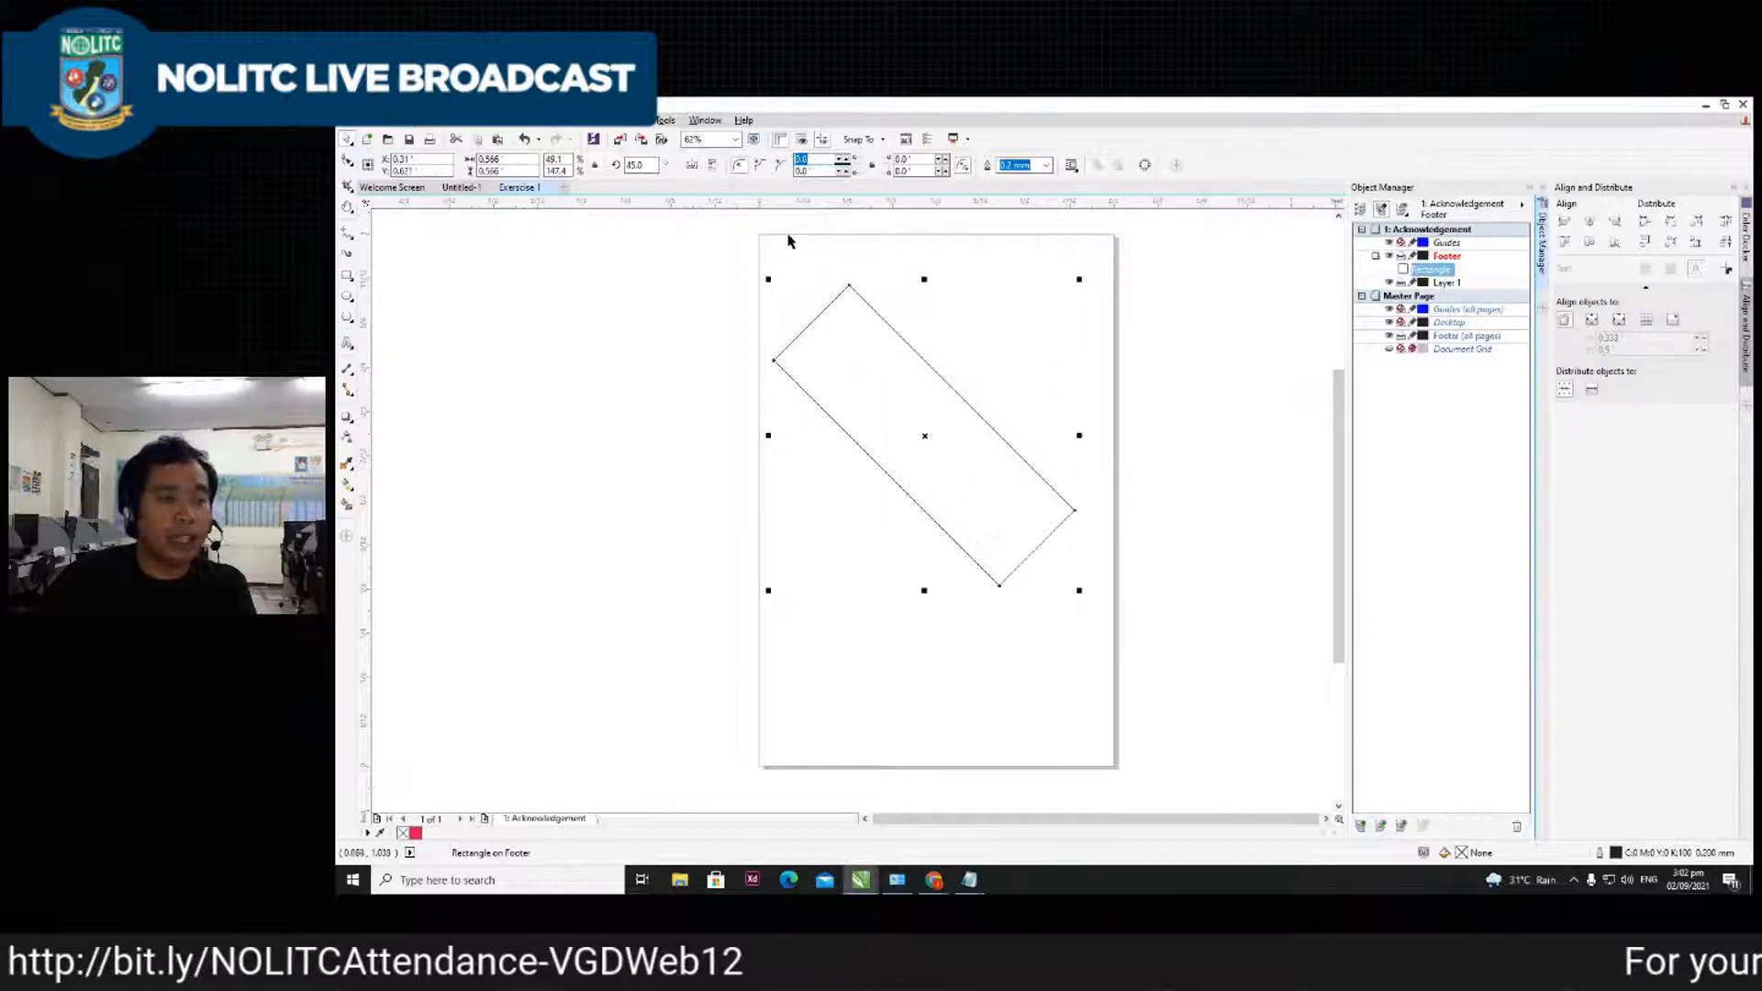
{"action": "type", "text": "0.2"}
{"action": "key", "text": "Return"}
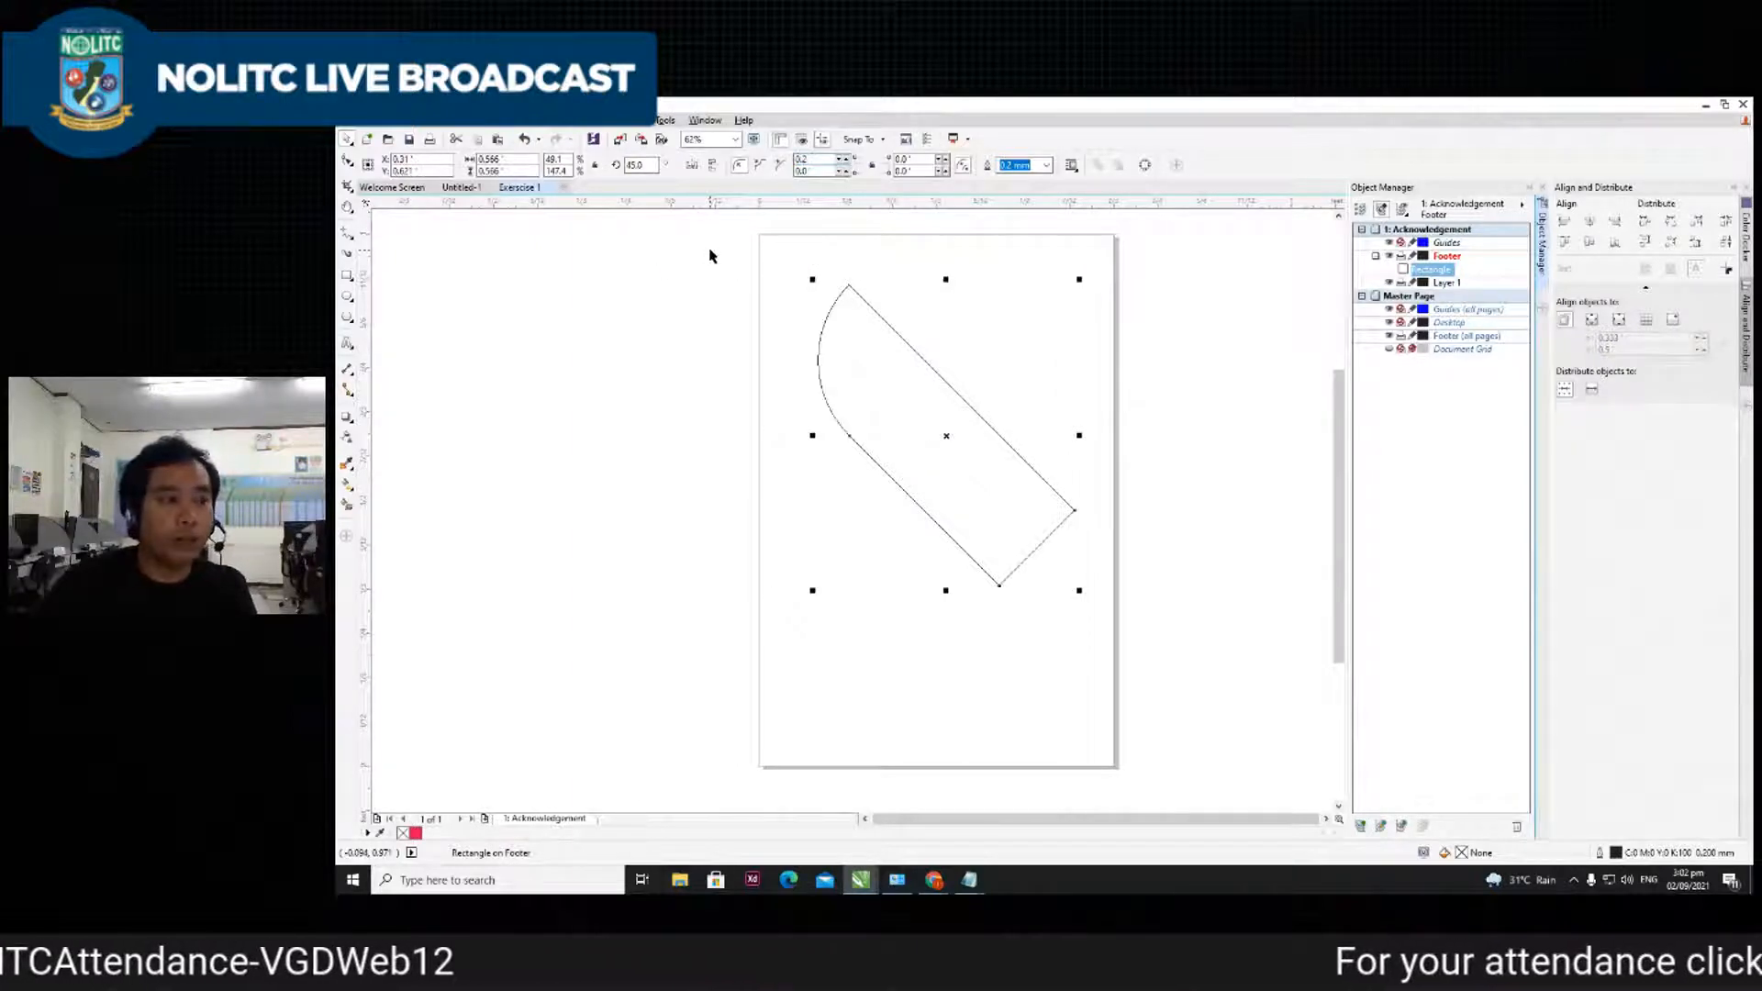
{"action": "key", "text": "ctrl+z"}
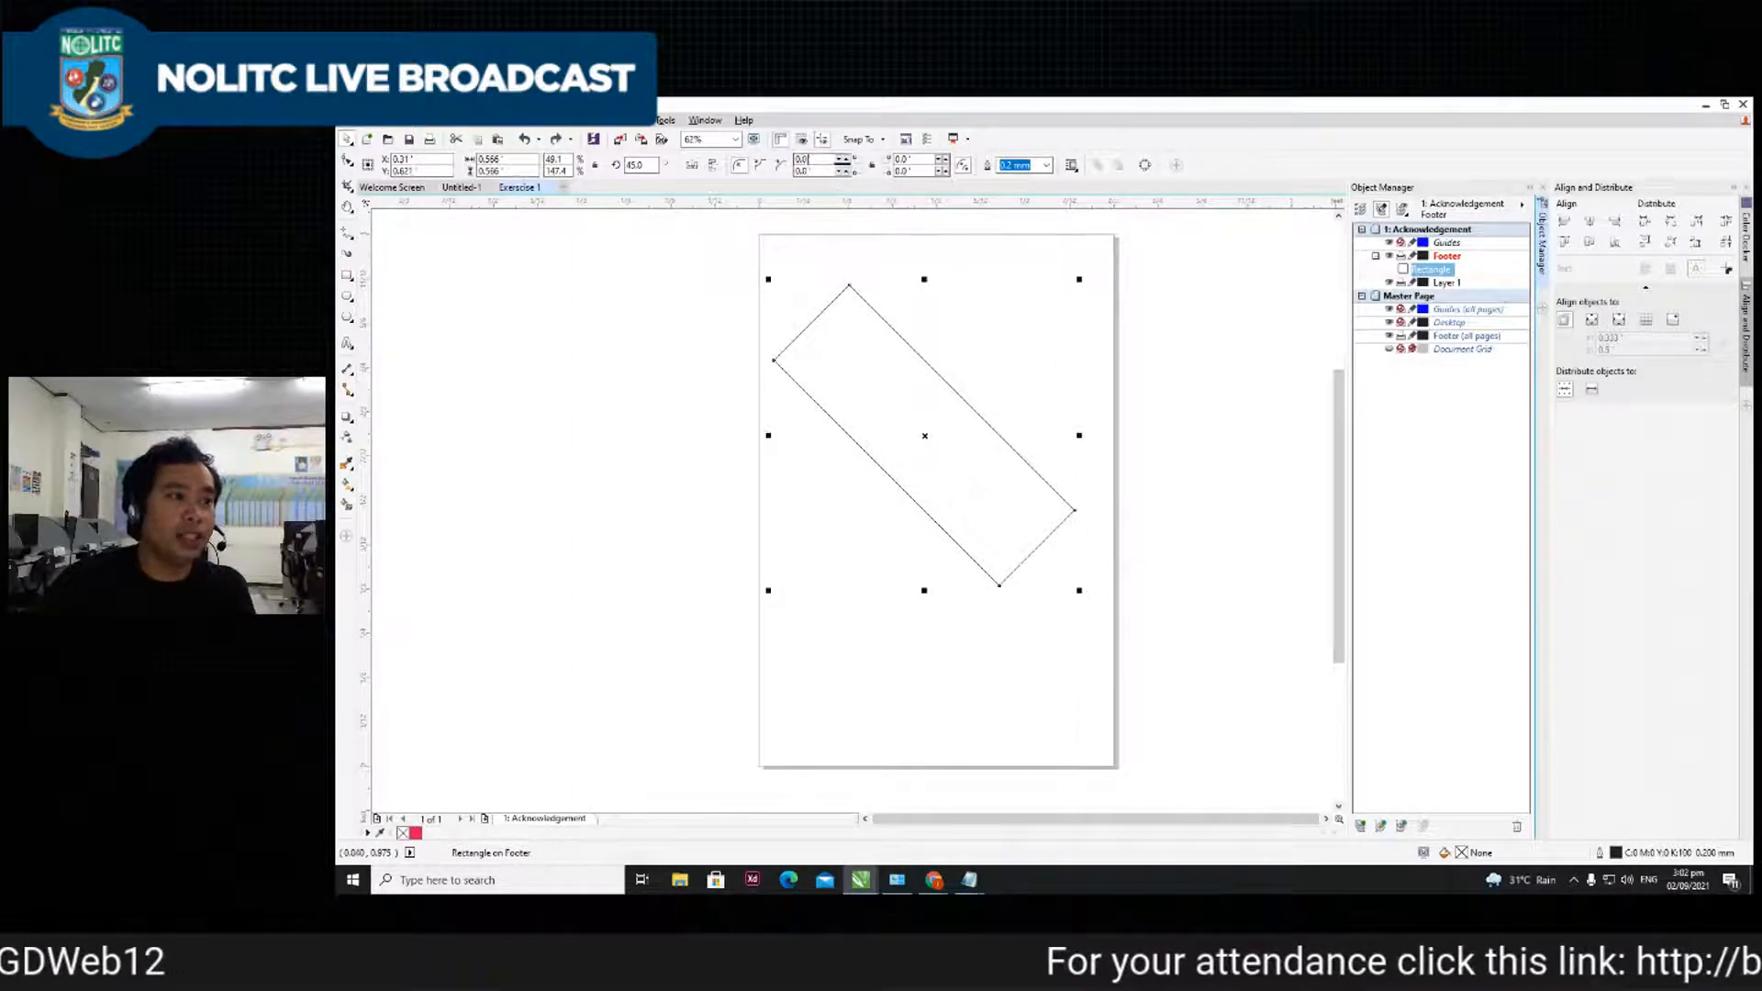
- Round the rectangle's corners individually, with left radii of 0.02 and 0.04 ft and right radii of 0.08 and 0.09 ft
{"action": "left_click", "coordinate": [838, 159]}
{"action": "left_click", "coordinate": [839, 159]}
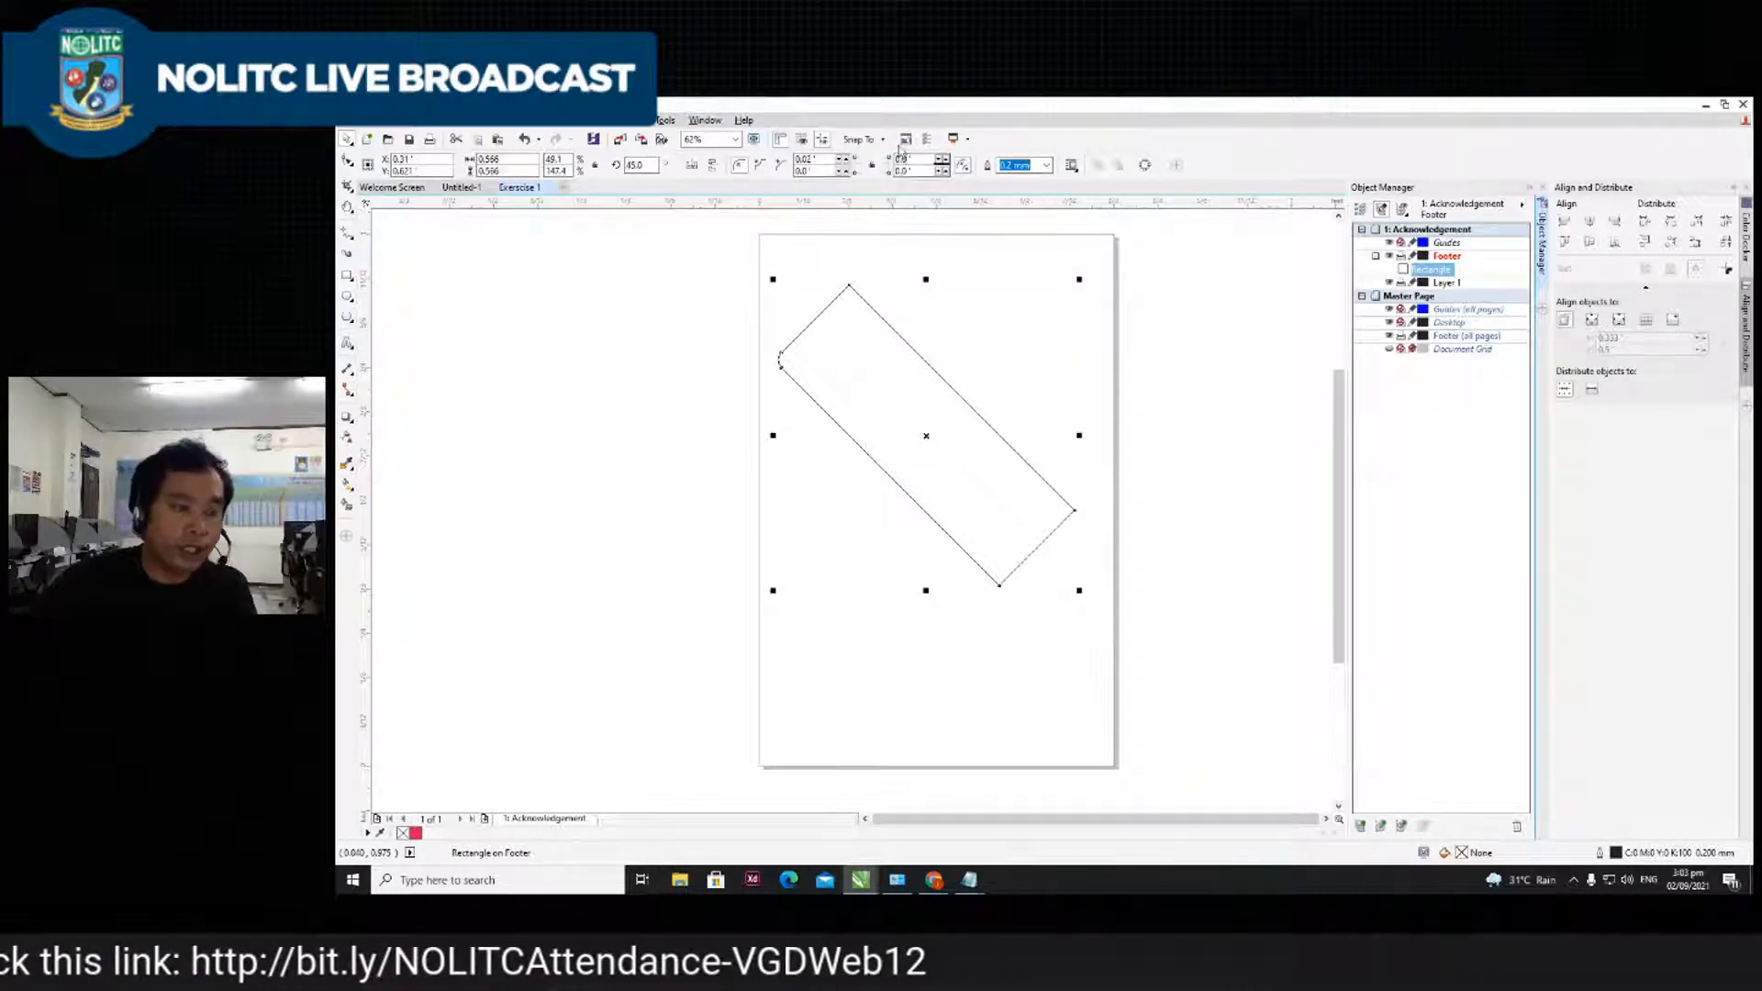
{"action": "key", "text": "Return"}
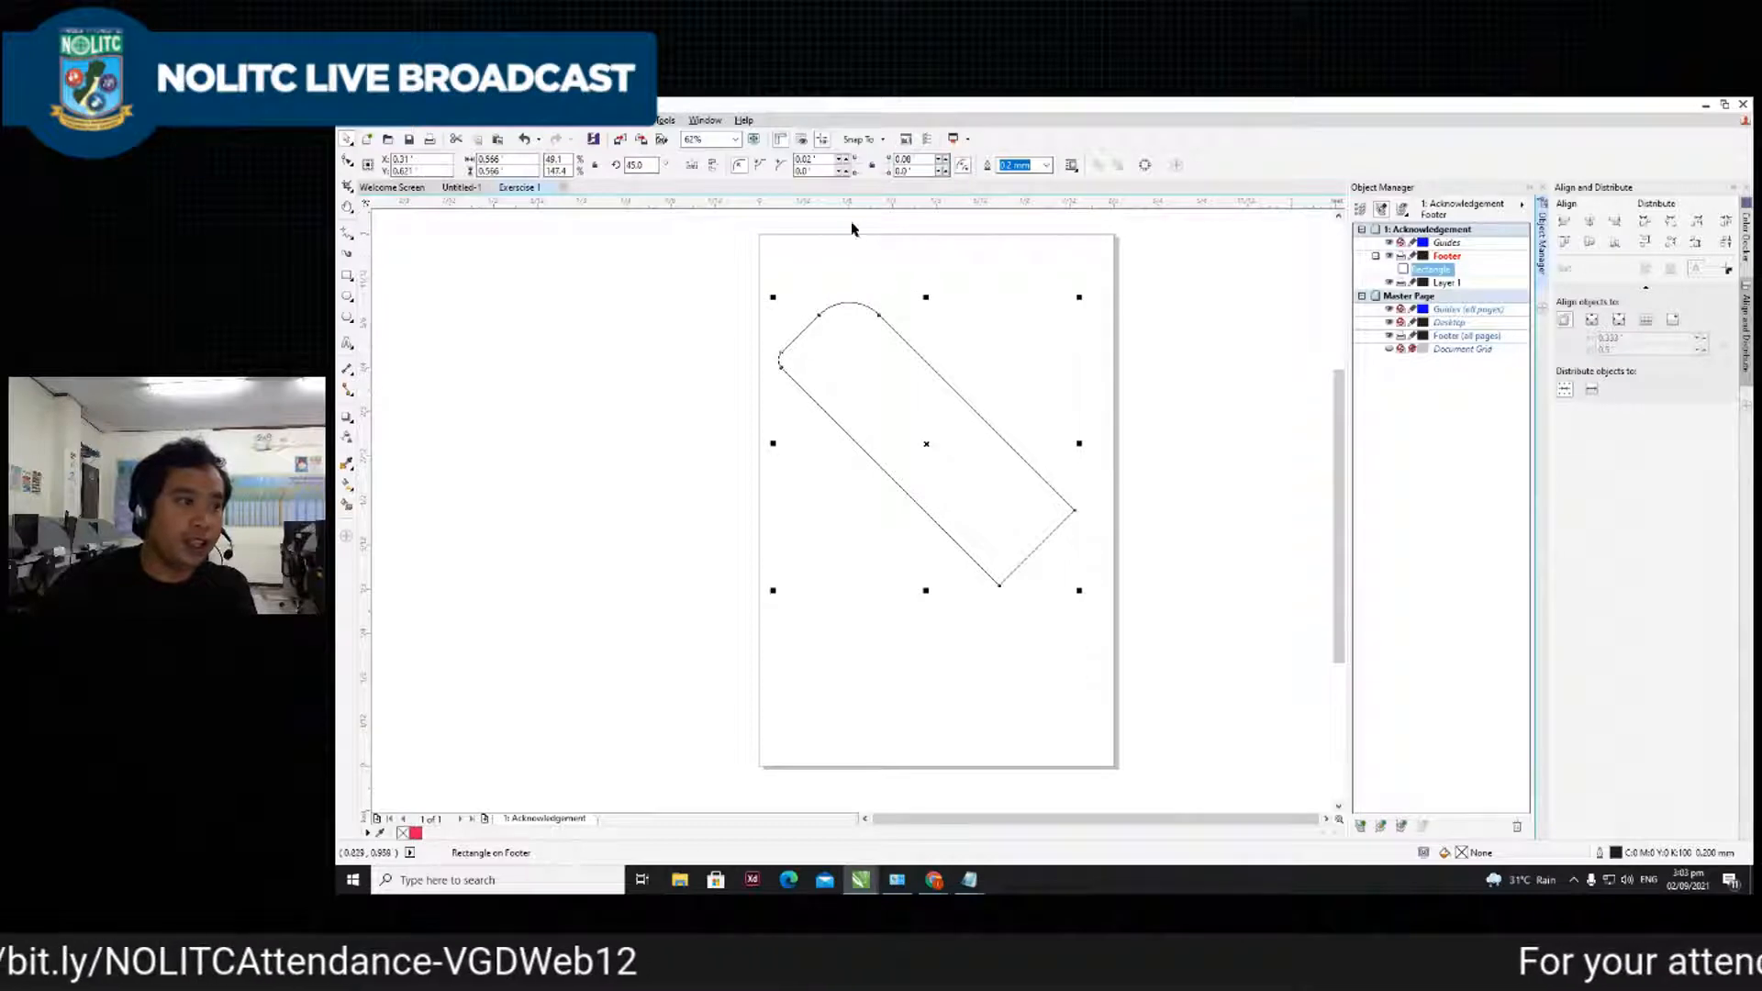
{"action": "key", "text": "BackSpace"}
{"action": "key", "text": "BackSpace"}
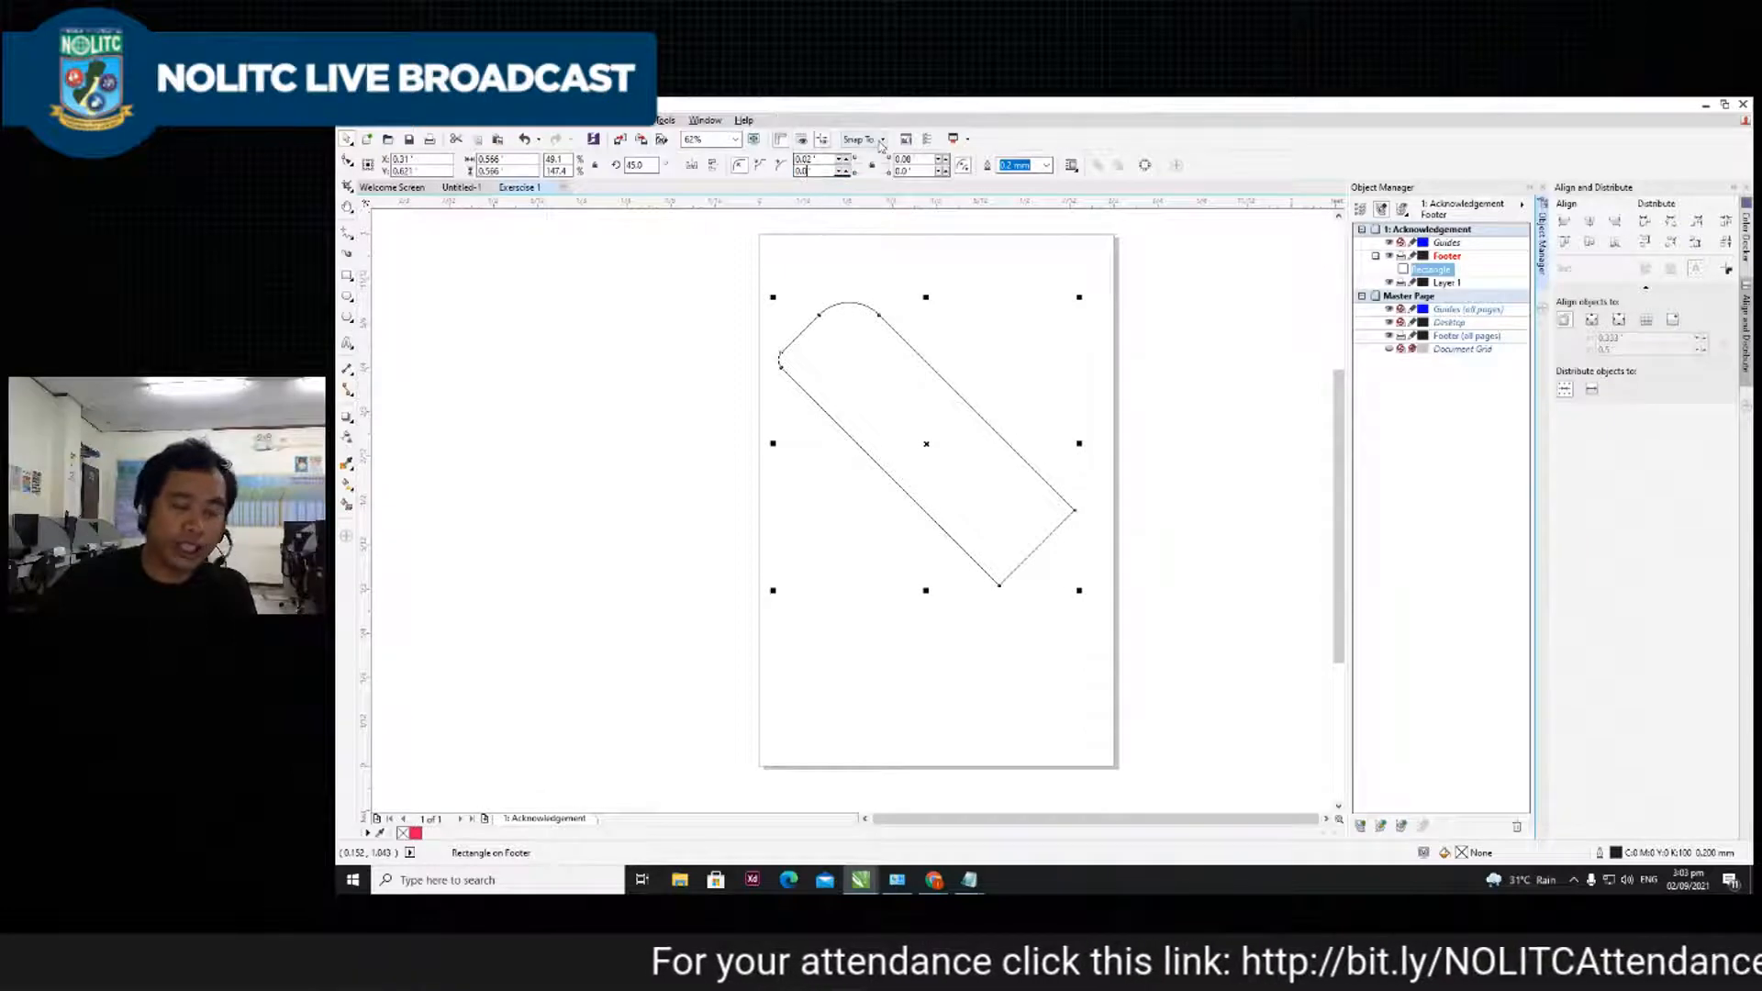
{"action": "key", "text": "Return"}
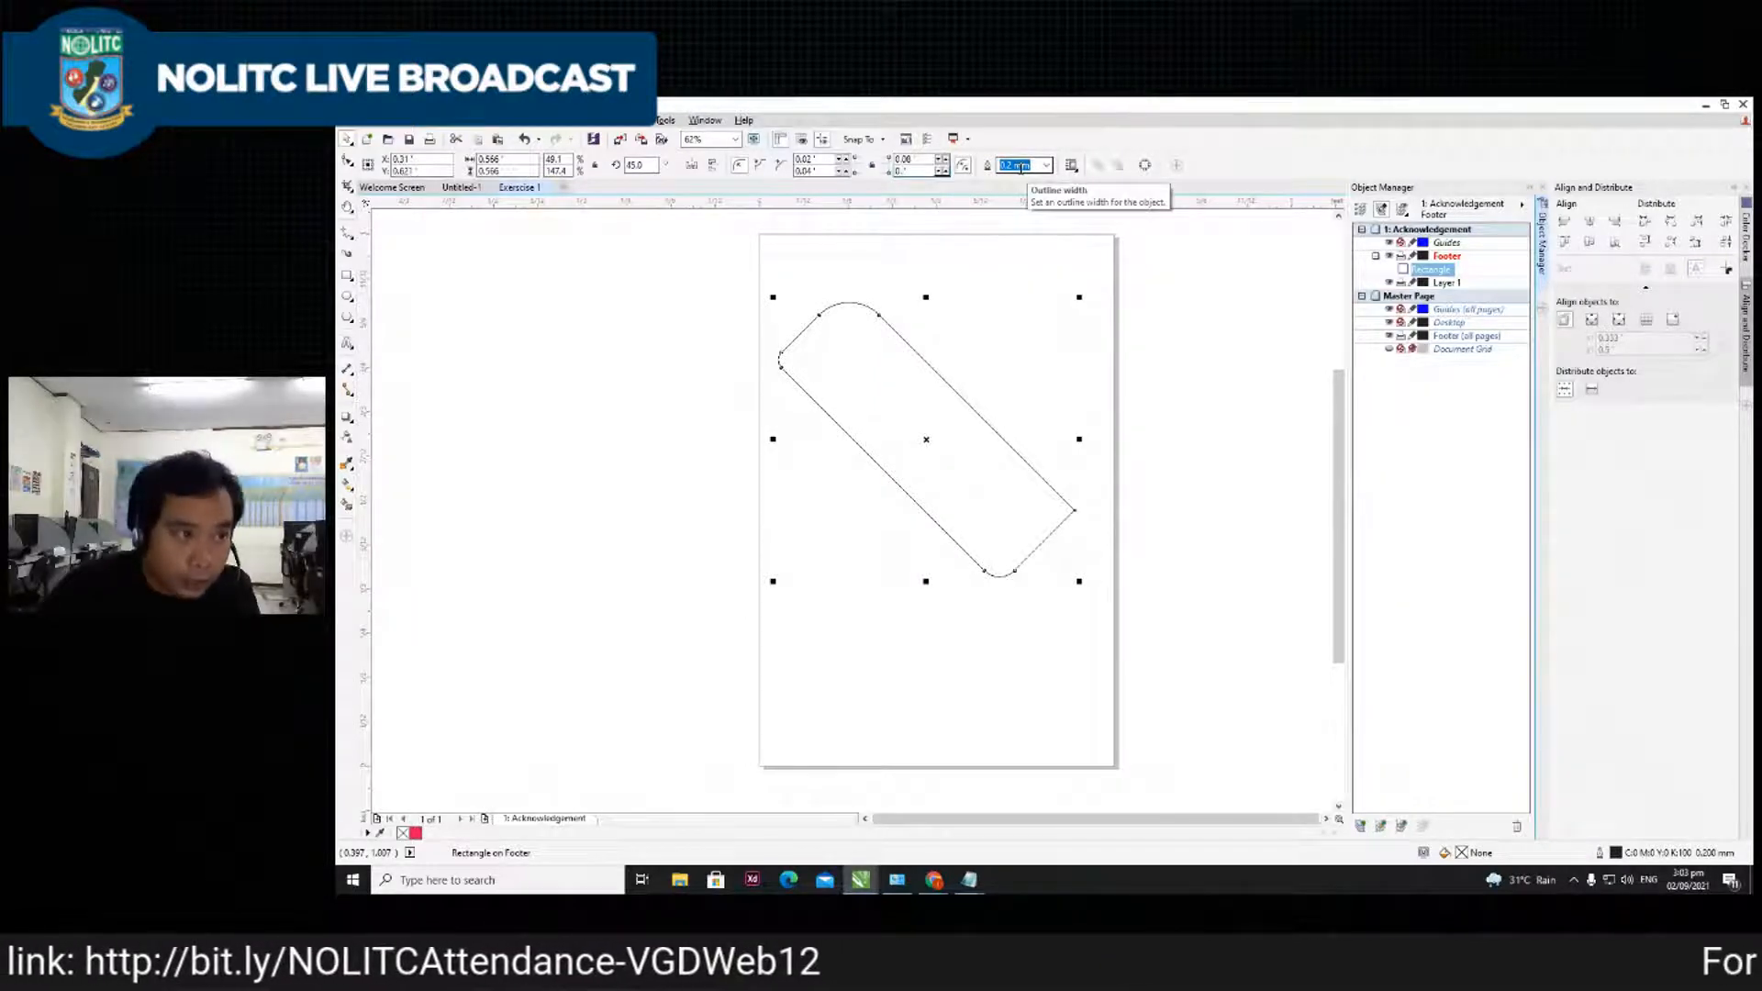
{"action": "type", "text": "012"}
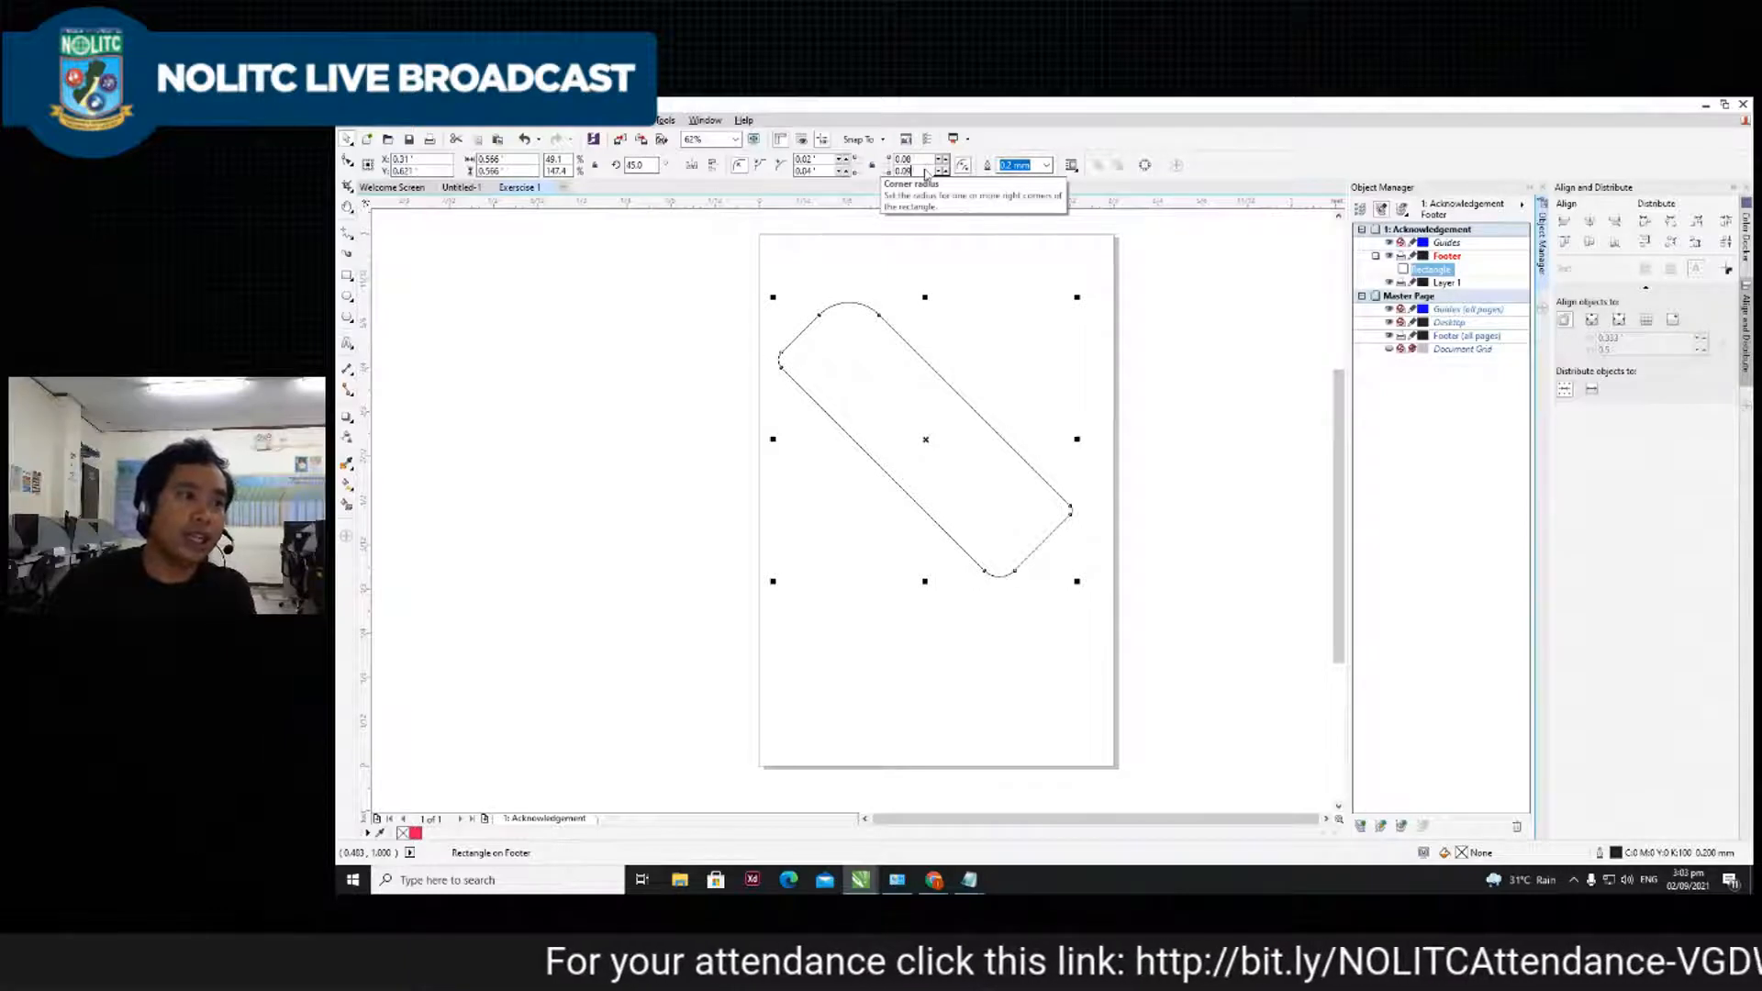
{"action": "key", "text": "Return"}
- Change the rectangle's corner style to scalloped, then to chamfered
{"action": "left_click", "coordinate": [1033, 362]}
{"action": "left_click", "coordinate": [979, 429]}
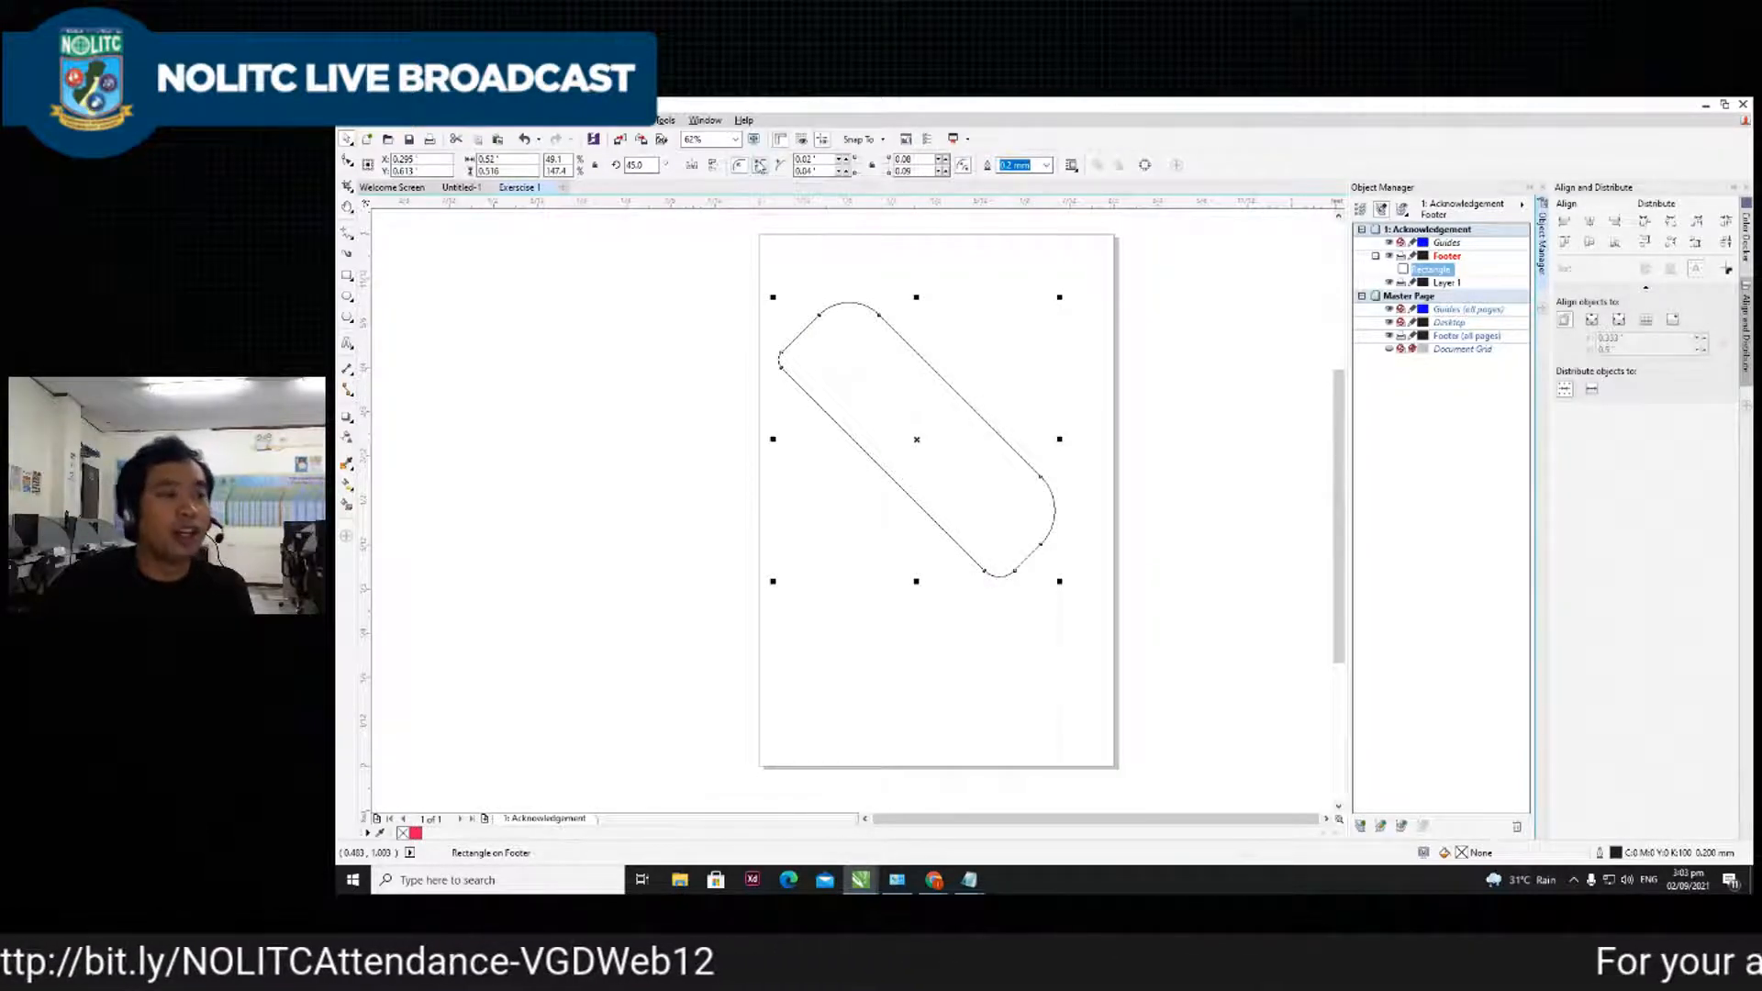
{"action": "left_click", "coordinate": [760, 166]}
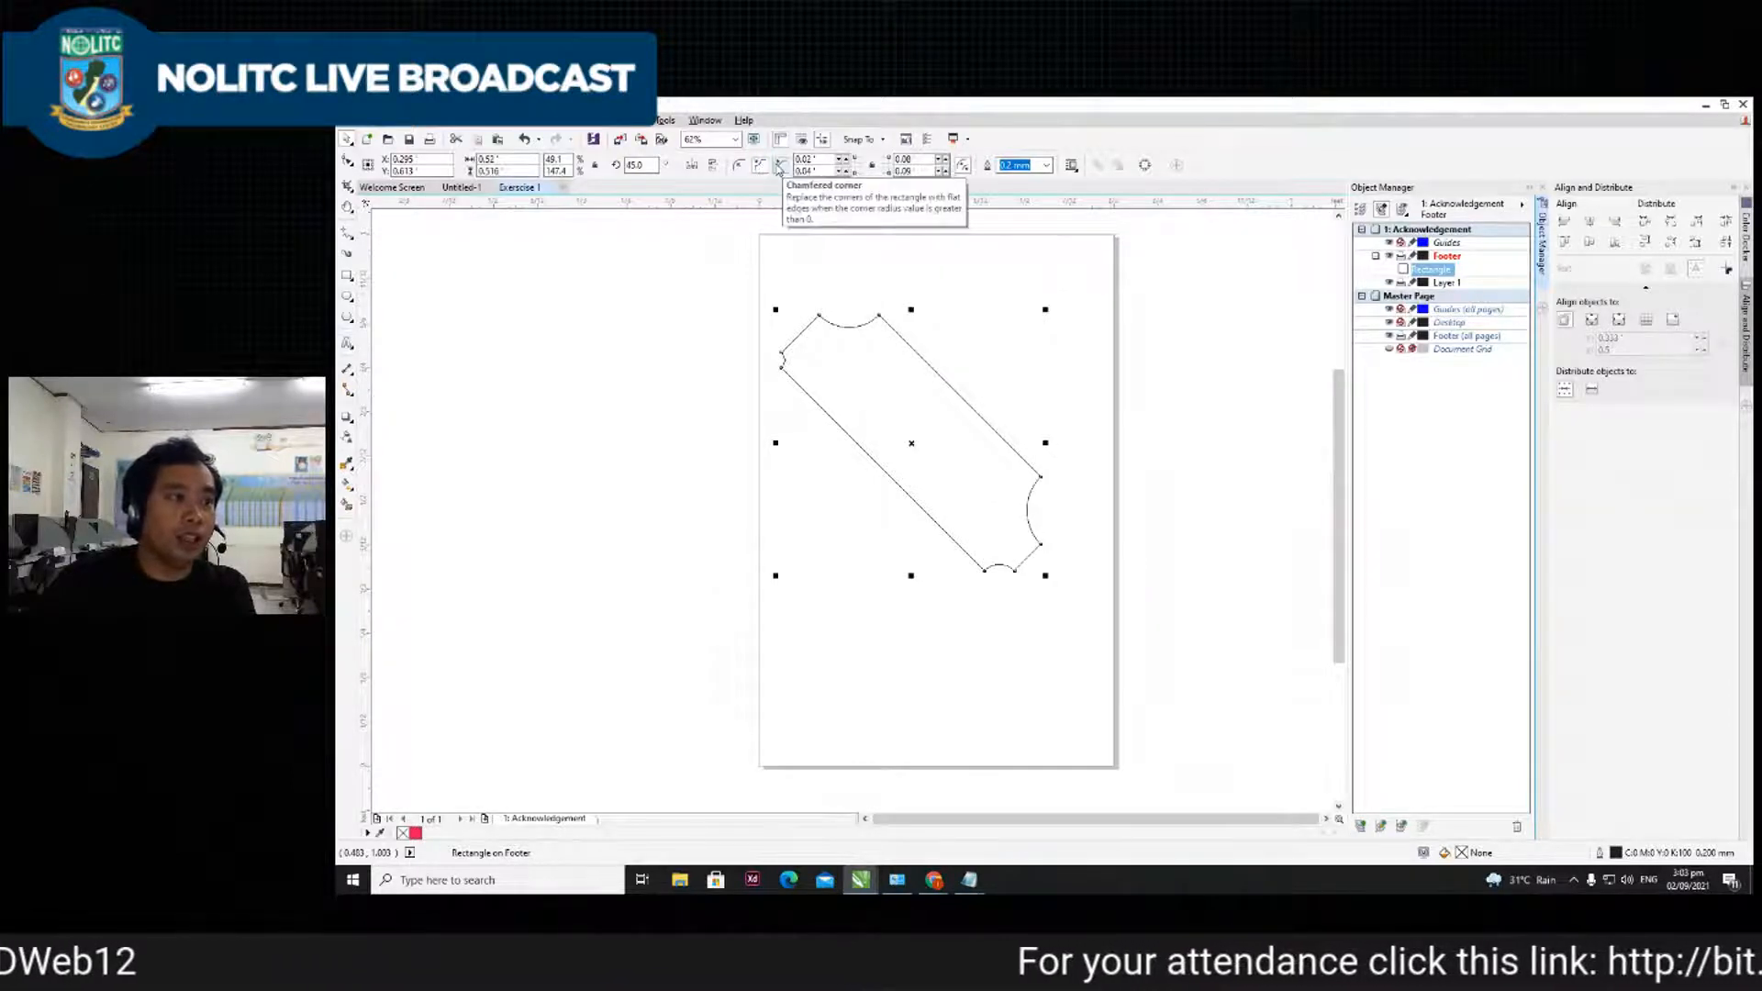
{"action": "left_click", "coordinate": [779, 167]}
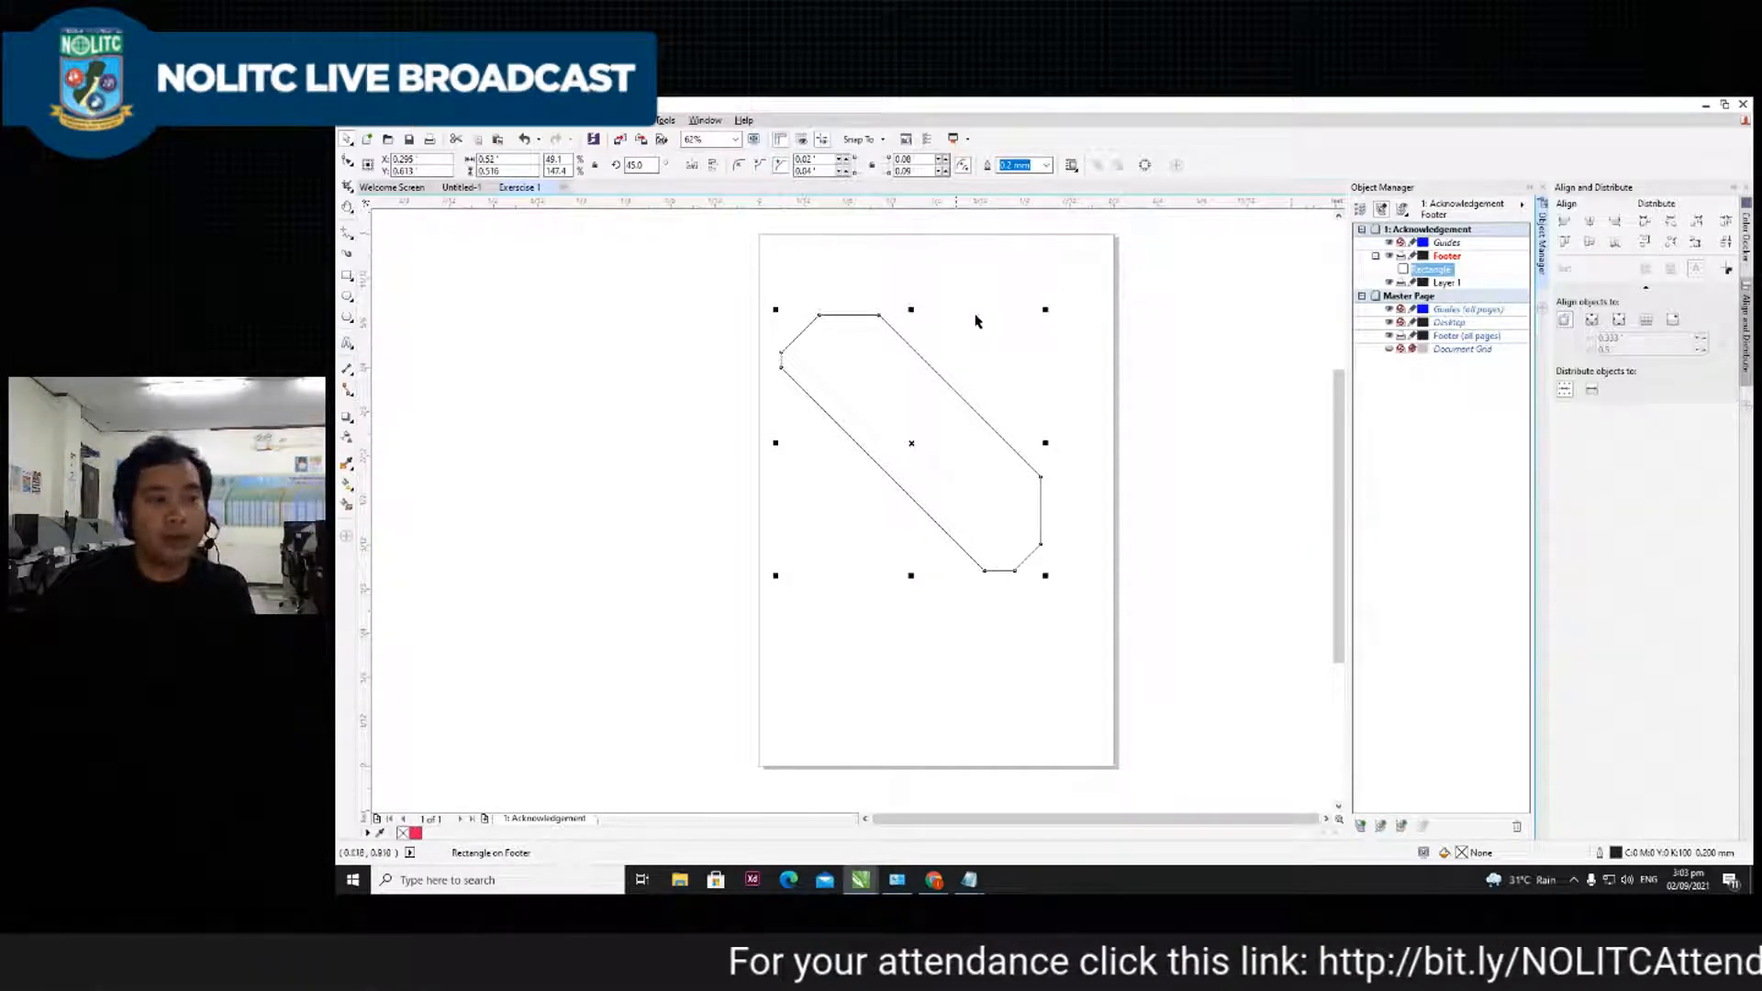
- Delete the chamfered rectangle from the Acknowledgement page's Footer layer
{"action": "left_click", "coordinate": [1034, 363]}
{"action": "left_click", "coordinate": [971, 408]}
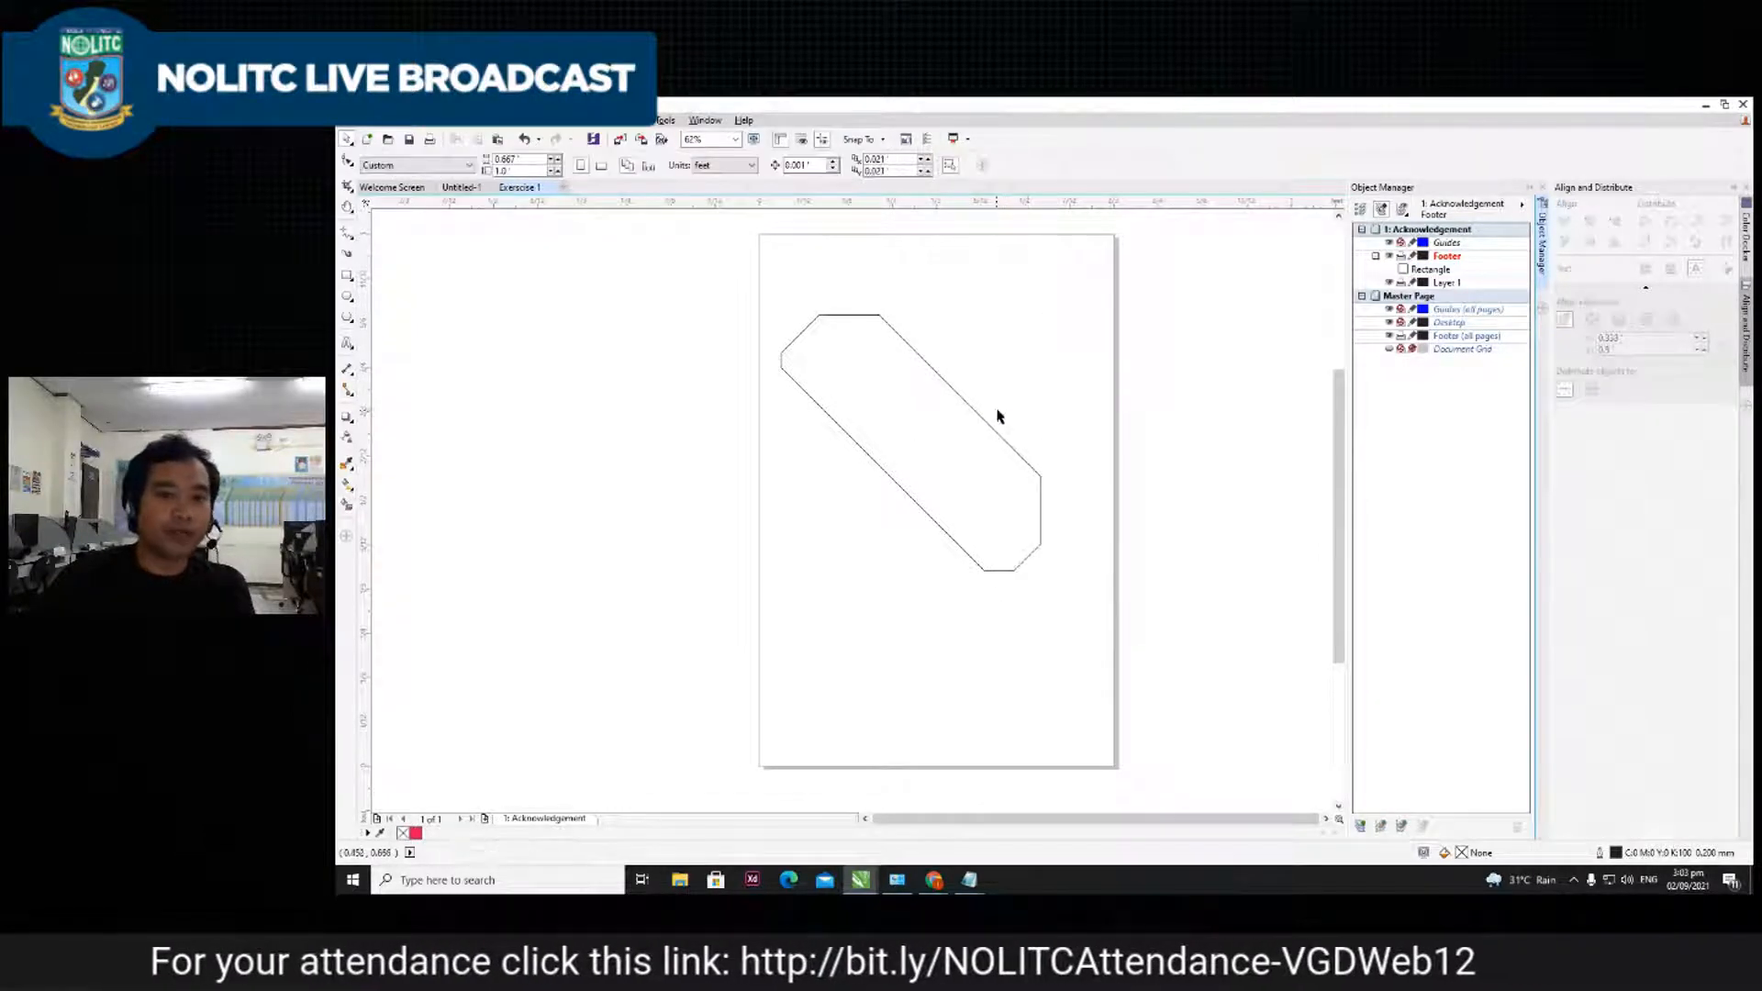
{"action": "left_click", "coordinate": [971, 408]}
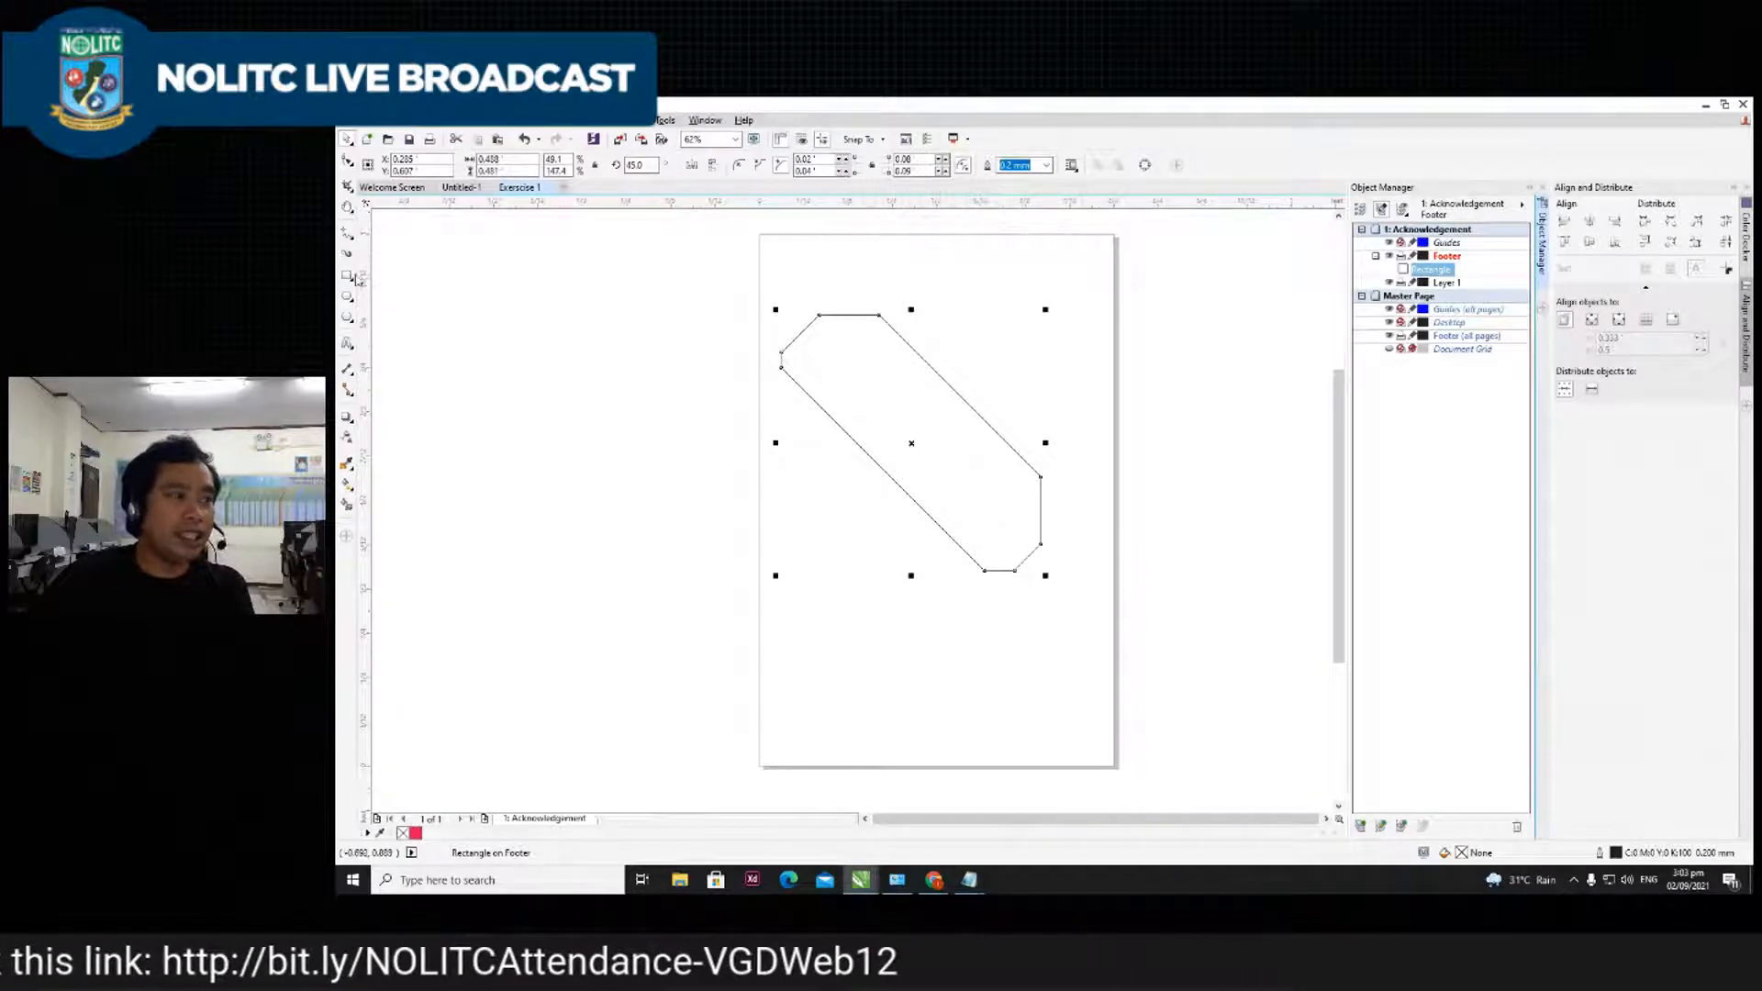
{"action": "left_click", "coordinate": [937, 408]}
{"action": "key", "text": "Delete"}
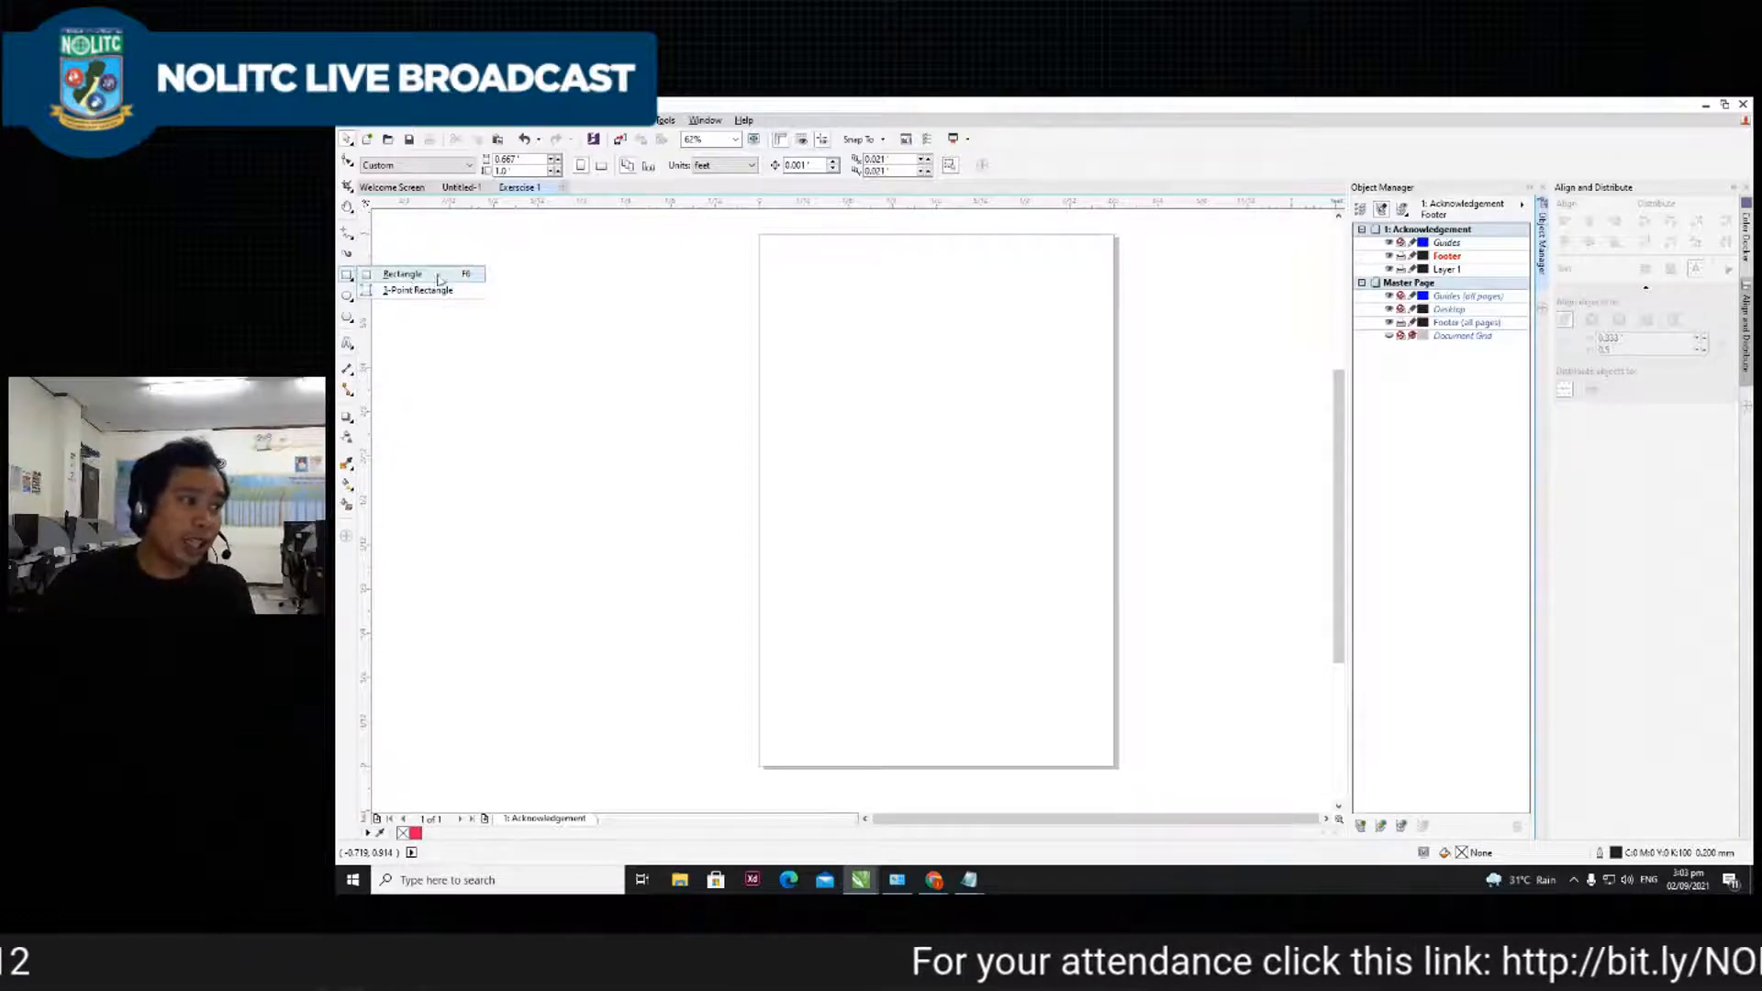
- Draw a nearly square tilted rectangle and a taller tilted one with the 3-Point Rectangle tool, undoing each
{"action": "left_click", "coordinate": [410, 291]}
{"action": "left_click_drag", "start_coordinate": [841, 342], "coordinate": [1060, 534]}
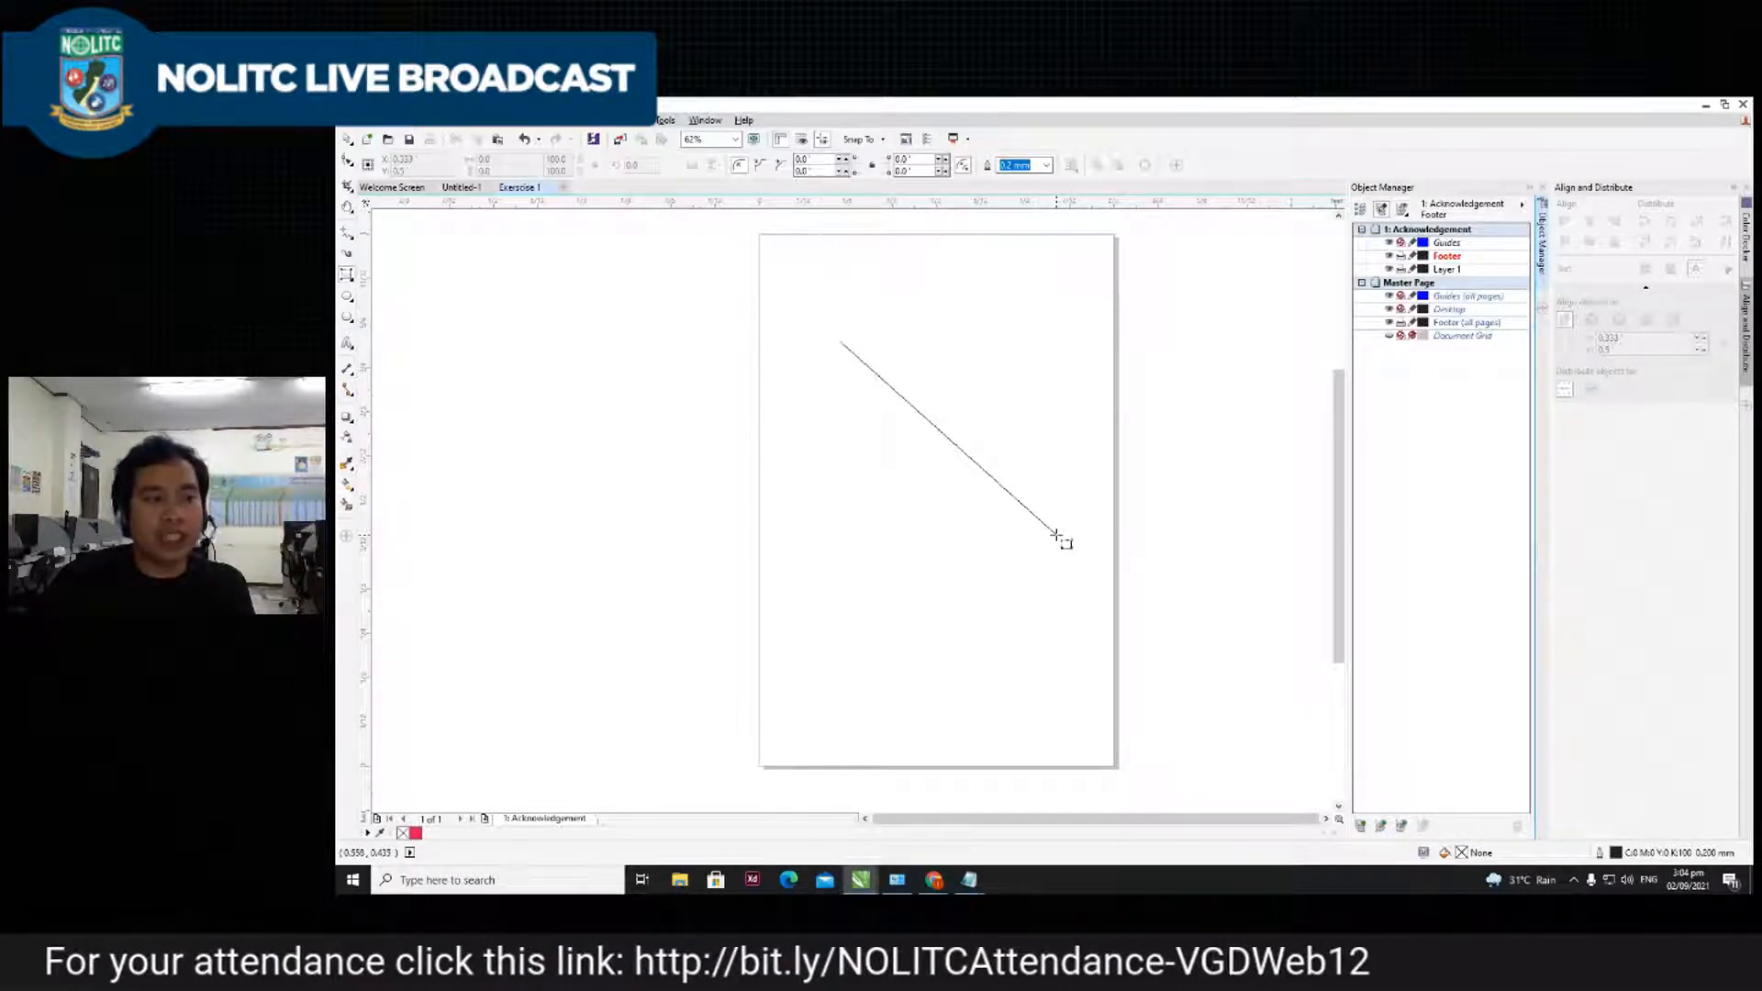
{"action": "left_click", "coordinate": [870, 707]}
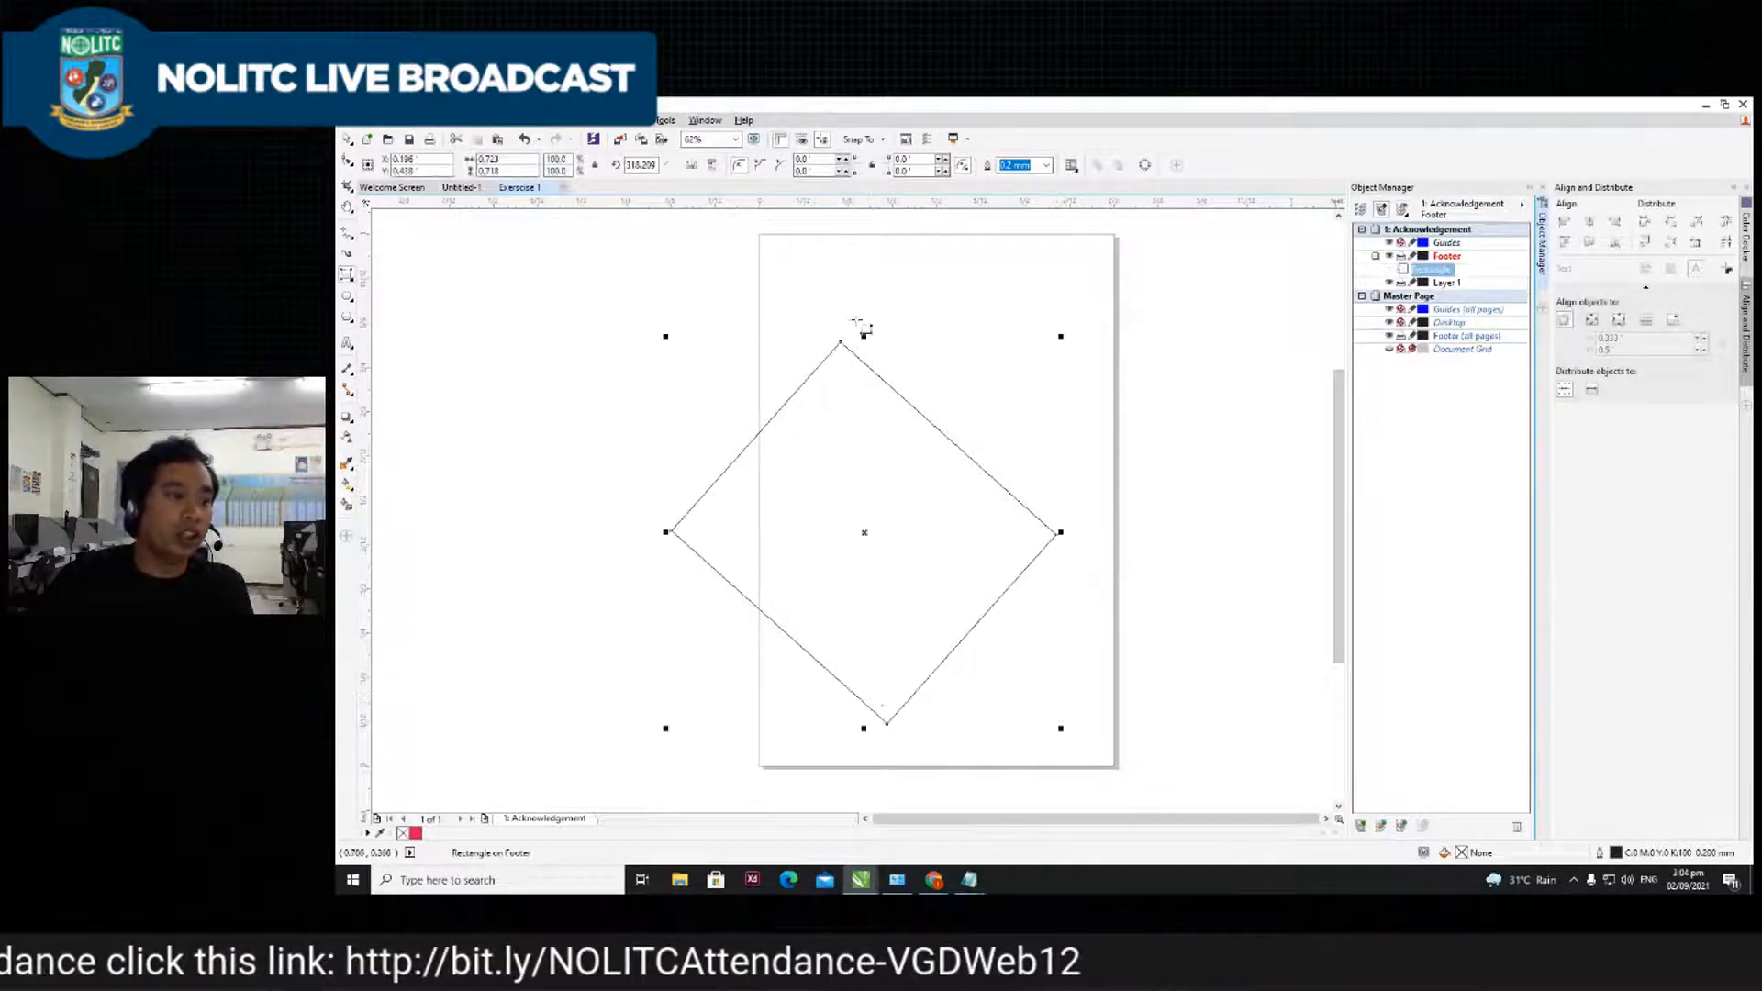
{"action": "key", "text": "Delete"}
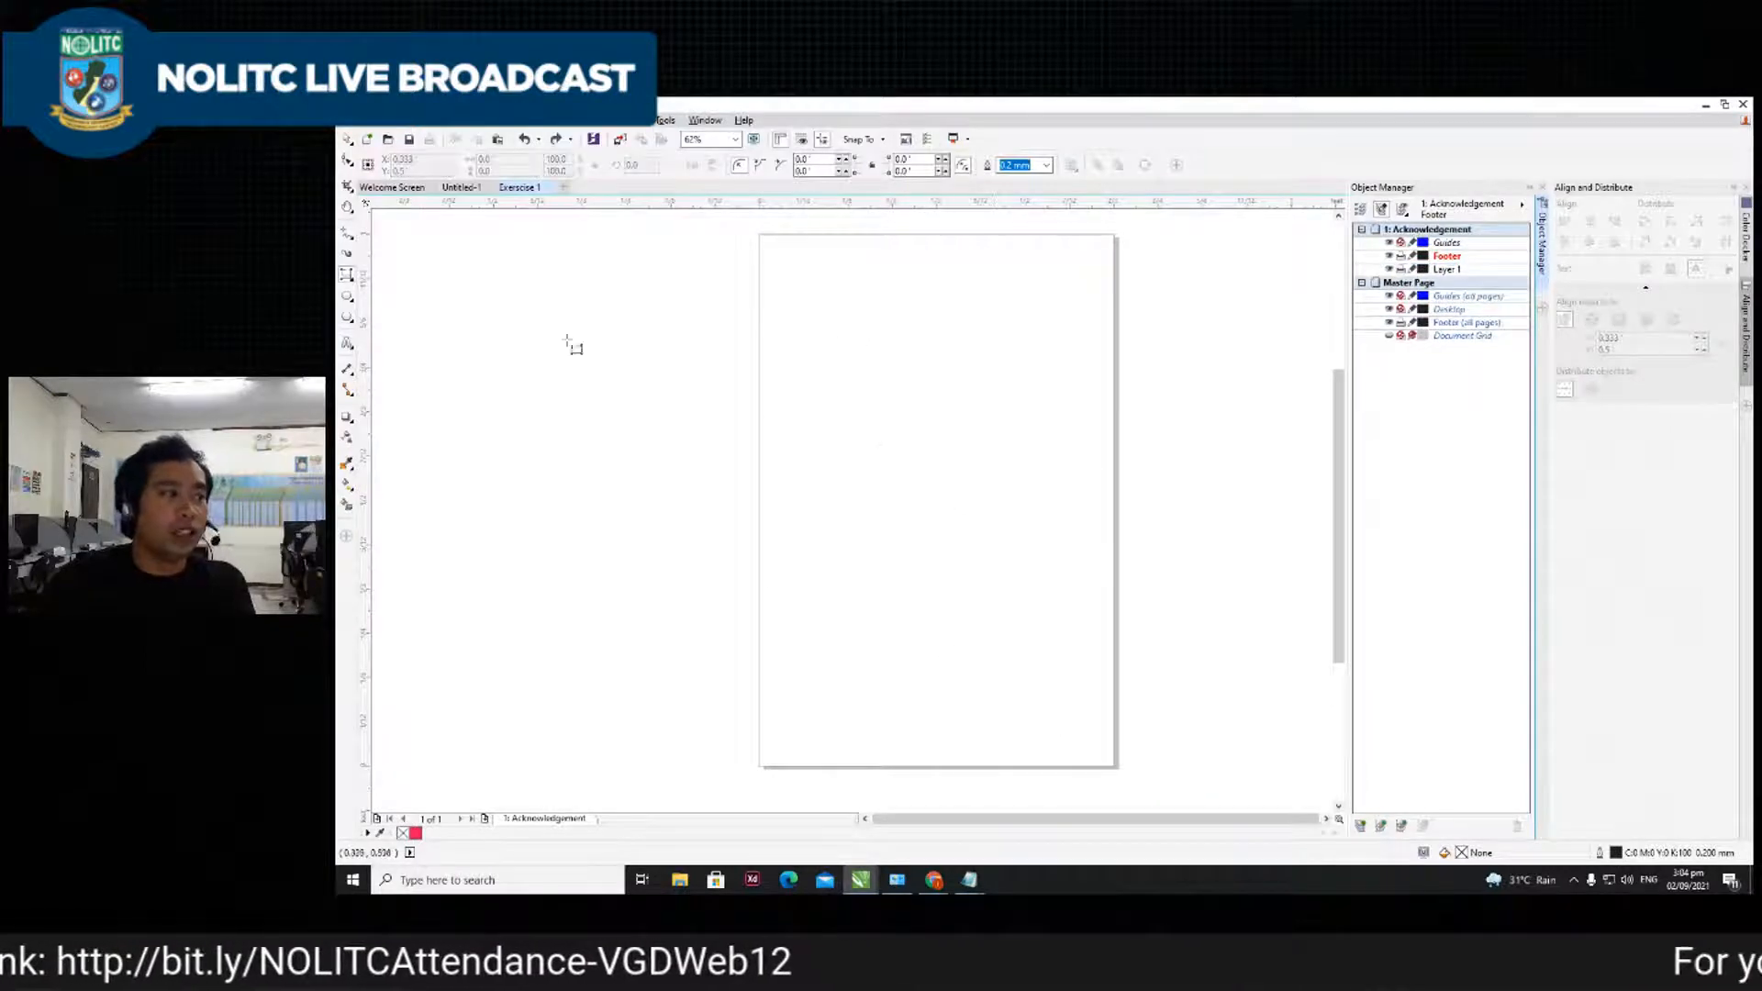
{"action": "left_click_drag", "start_coordinate": [873, 330], "coordinate": [793, 588]}
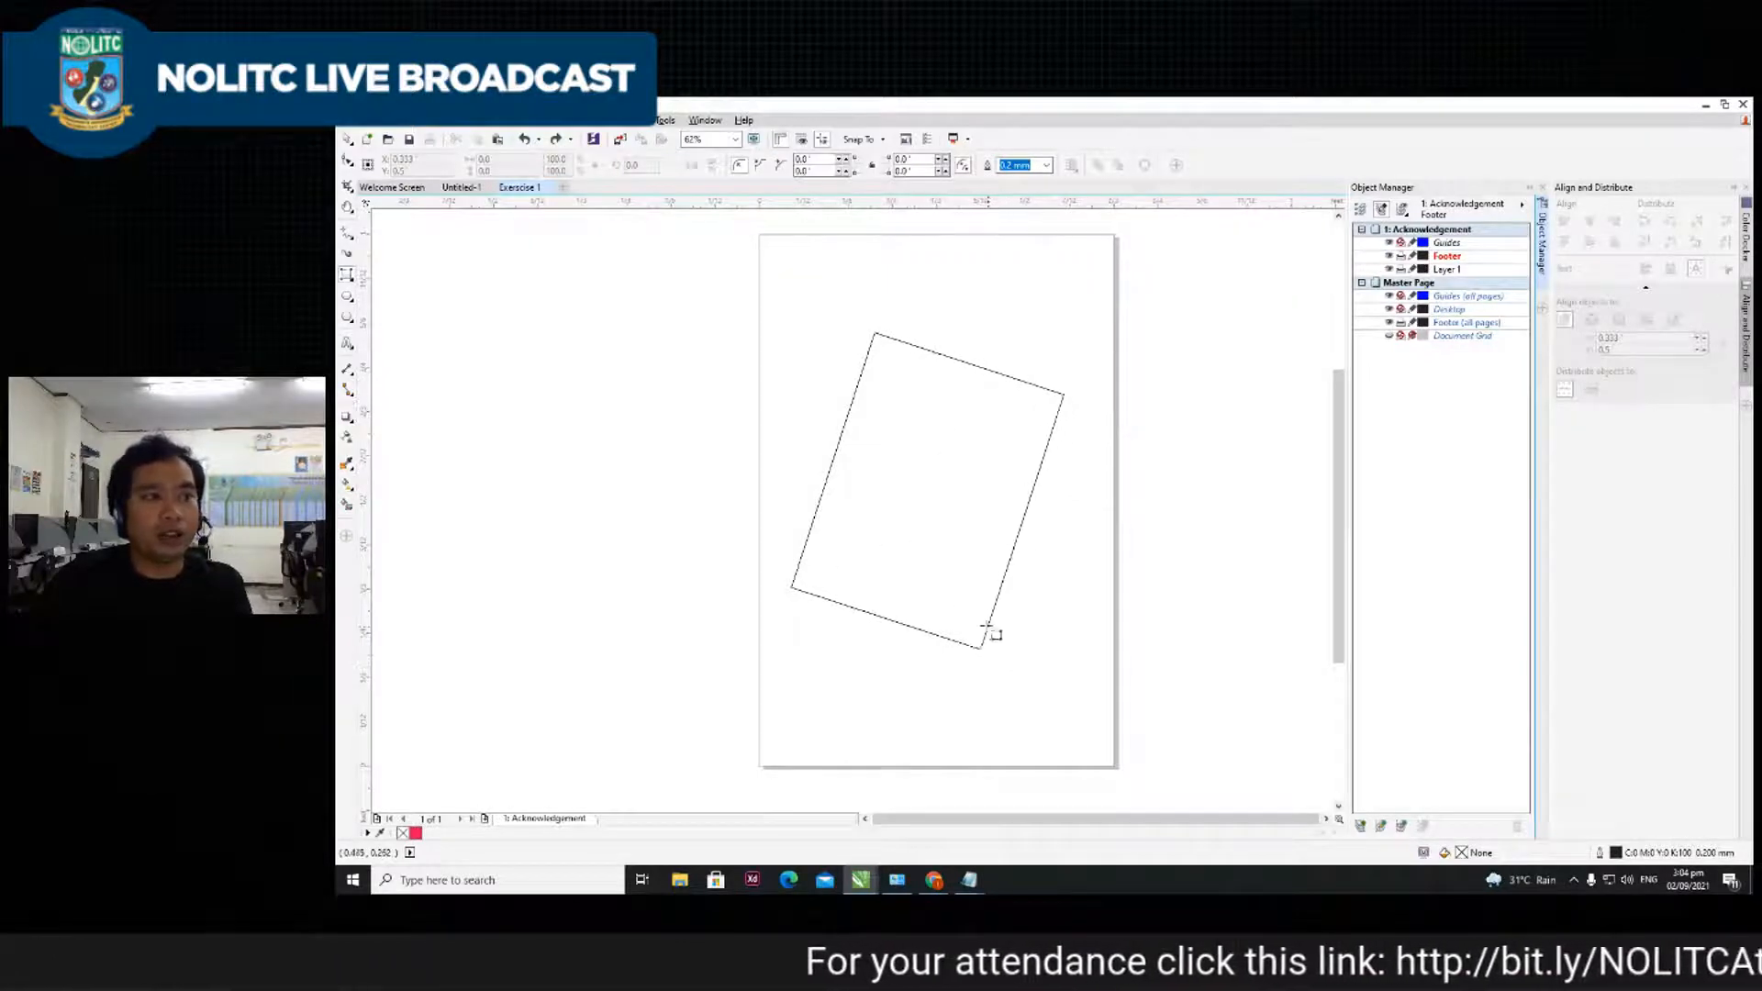
{"action": "left_click", "coordinate": [992, 630]}
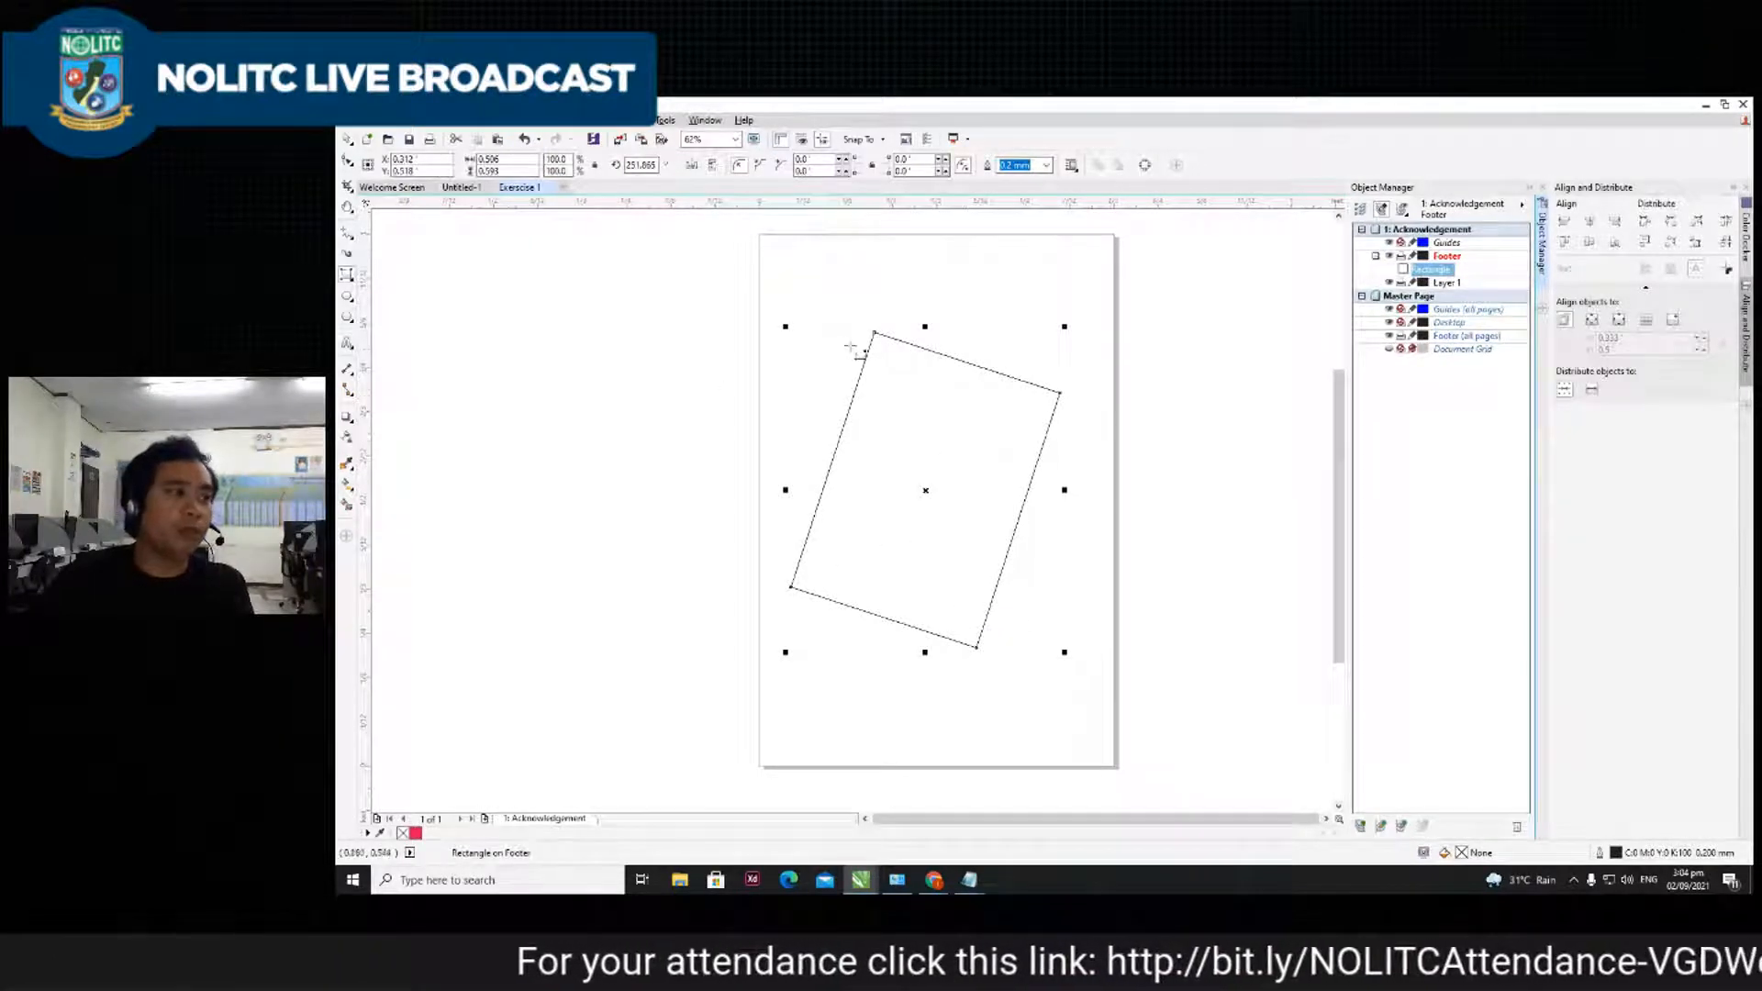
{"action": "key", "text": "ctrl+z"}
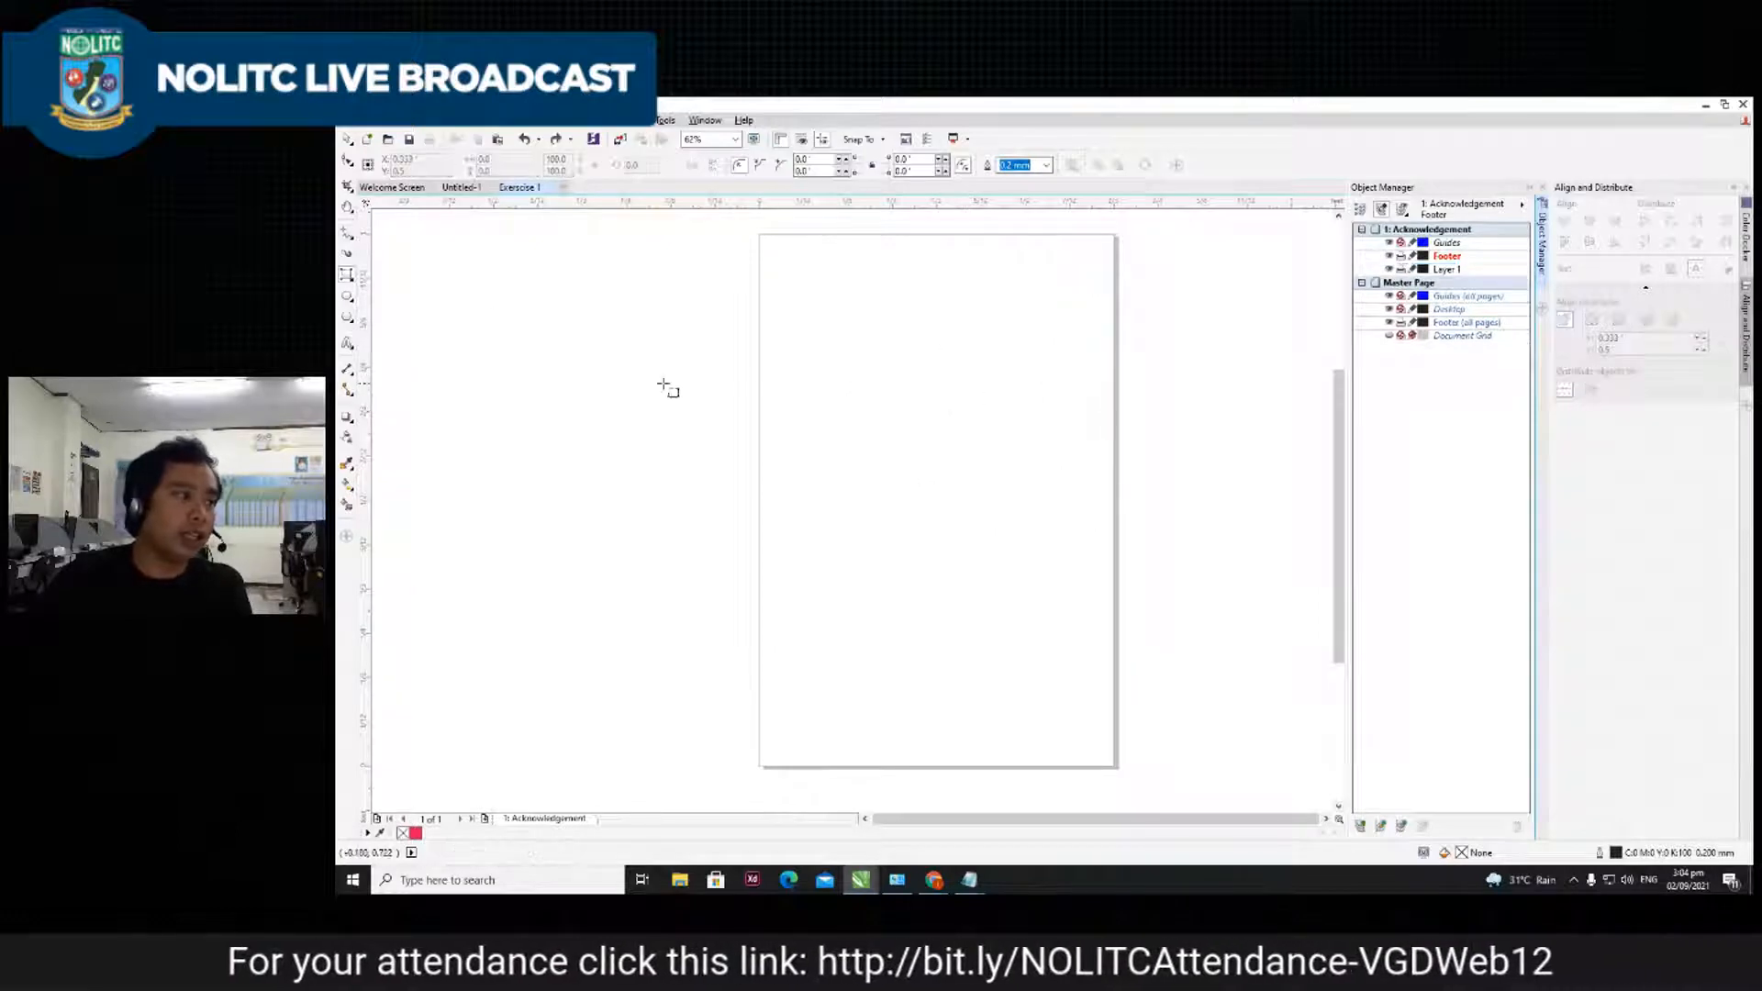
- Draw a circle about 0.39 ft in diameter on the Footer layer and turn it into a pie
{"action": "left_click", "coordinate": [347, 300]}
{"action": "left_click_drag", "start_coordinate": [835, 370], "coordinate": [1046, 578]}
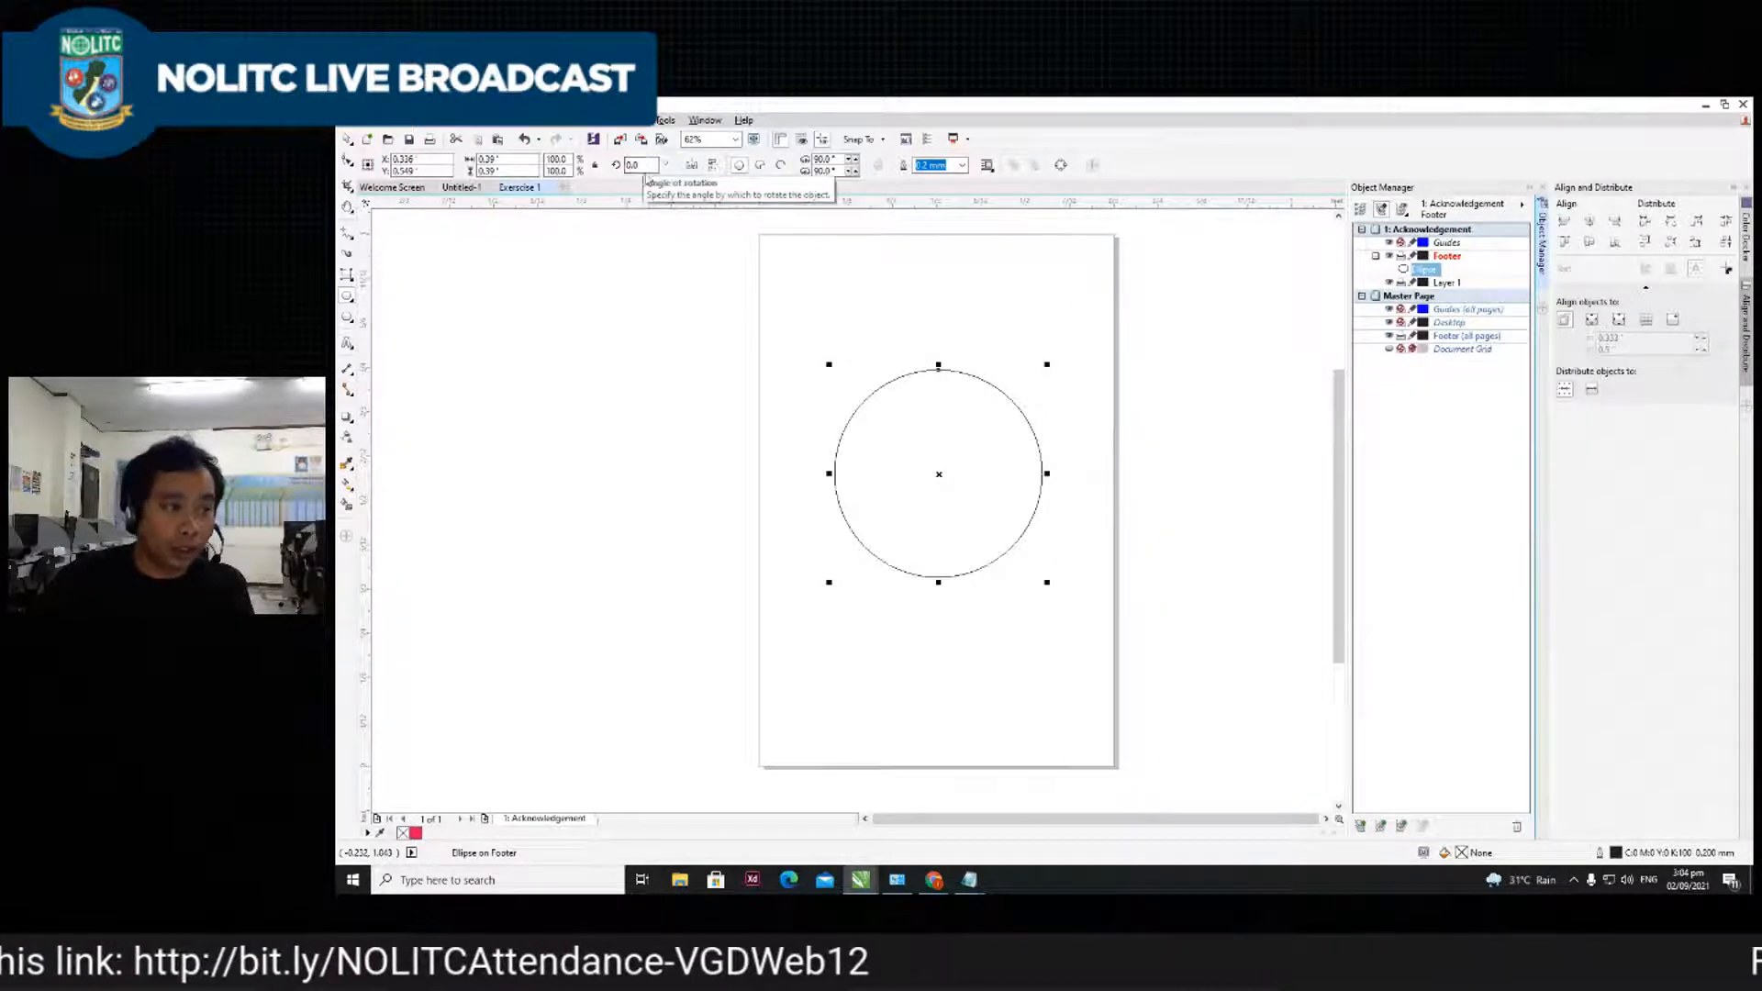
{"action": "left_click", "coordinate": [761, 166]}
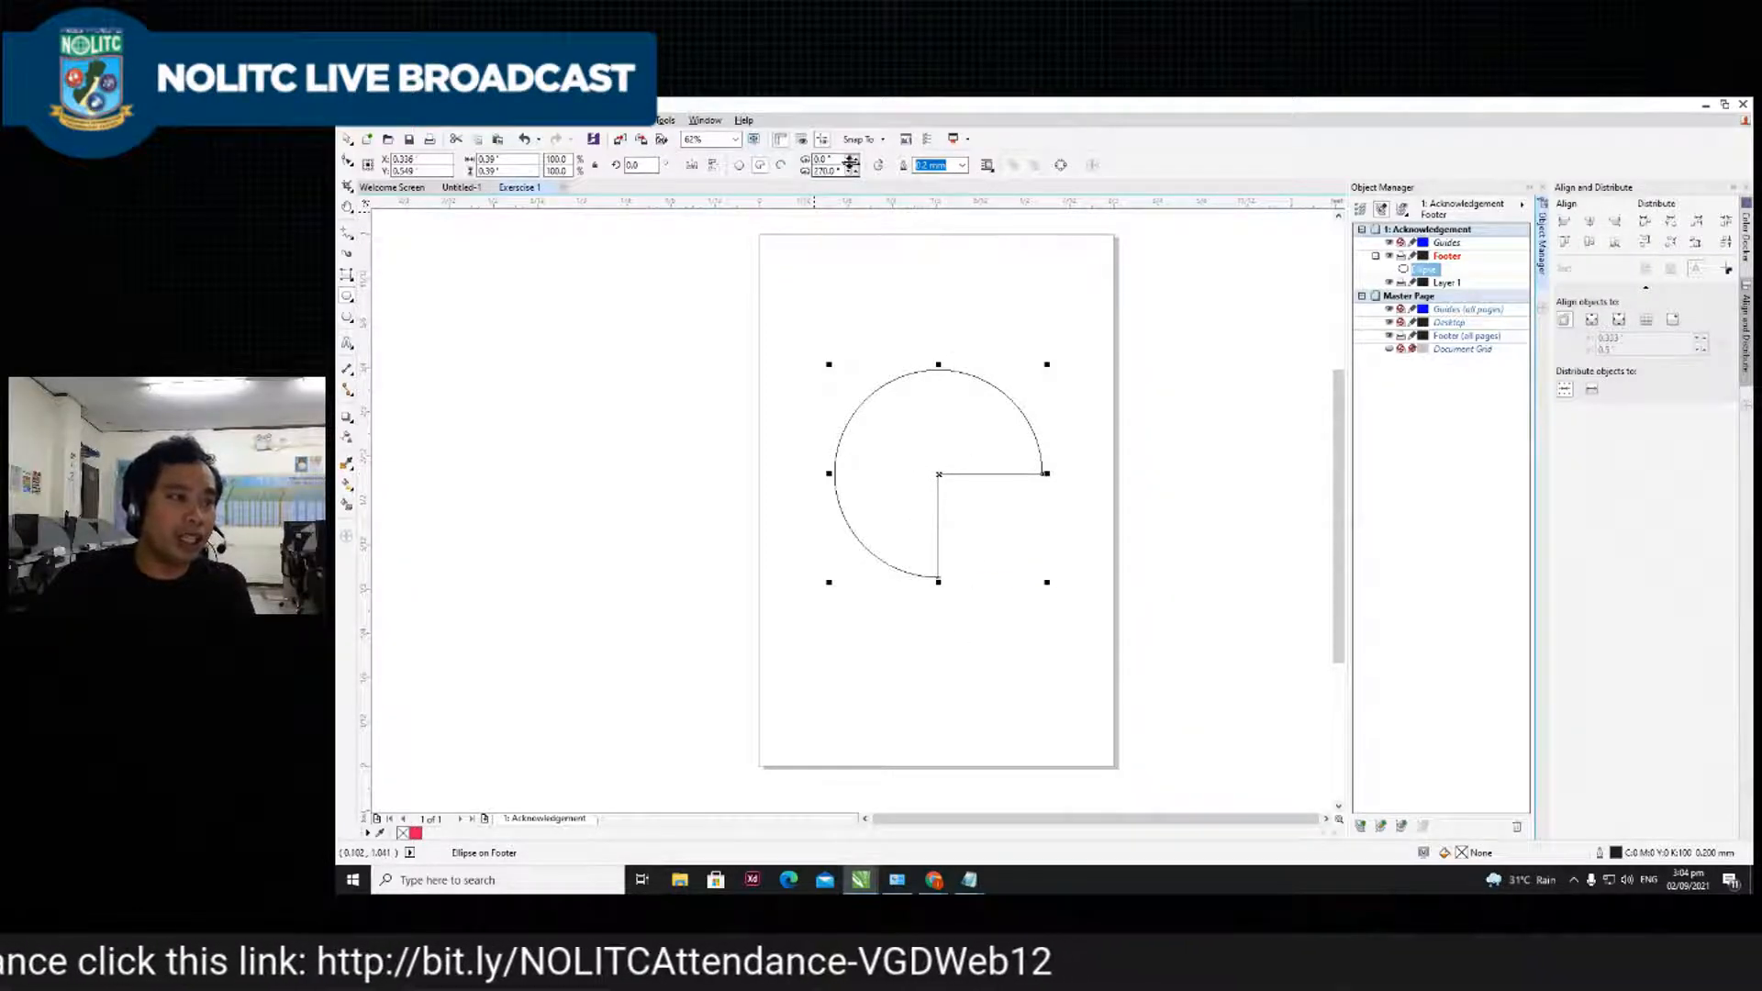
- Set the pie's starting angle to 348 degrees and its ending angle to 266 degrees
{"action": "left_click", "coordinate": [853, 164]}
{"action": "left_click", "coordinate": [850, 161]}
{"action": "left_click", "coordinate": [850, 161]}
{"action": "left_click", "coordinate": [850, 160]}
{"action": "left_click", "coordinate": [850, 160]}
{"action": "left_click", "coordinate": [850, 161]}
{"action": "left_click", "coordinate": [850, 161]}
{"action": "left_click", "coordinate": [850, 161]}
{"action": "left_click", "coordinate": [850, 161]}
{"action": "left_click", "coordinate": [851, 173]}
{"action": "left_click", "coordinate": [852, 172]}
{"action": "left_click", "coordinate": [851, 173]}
{"action": "left_click", "coordinate": [851, 173]}
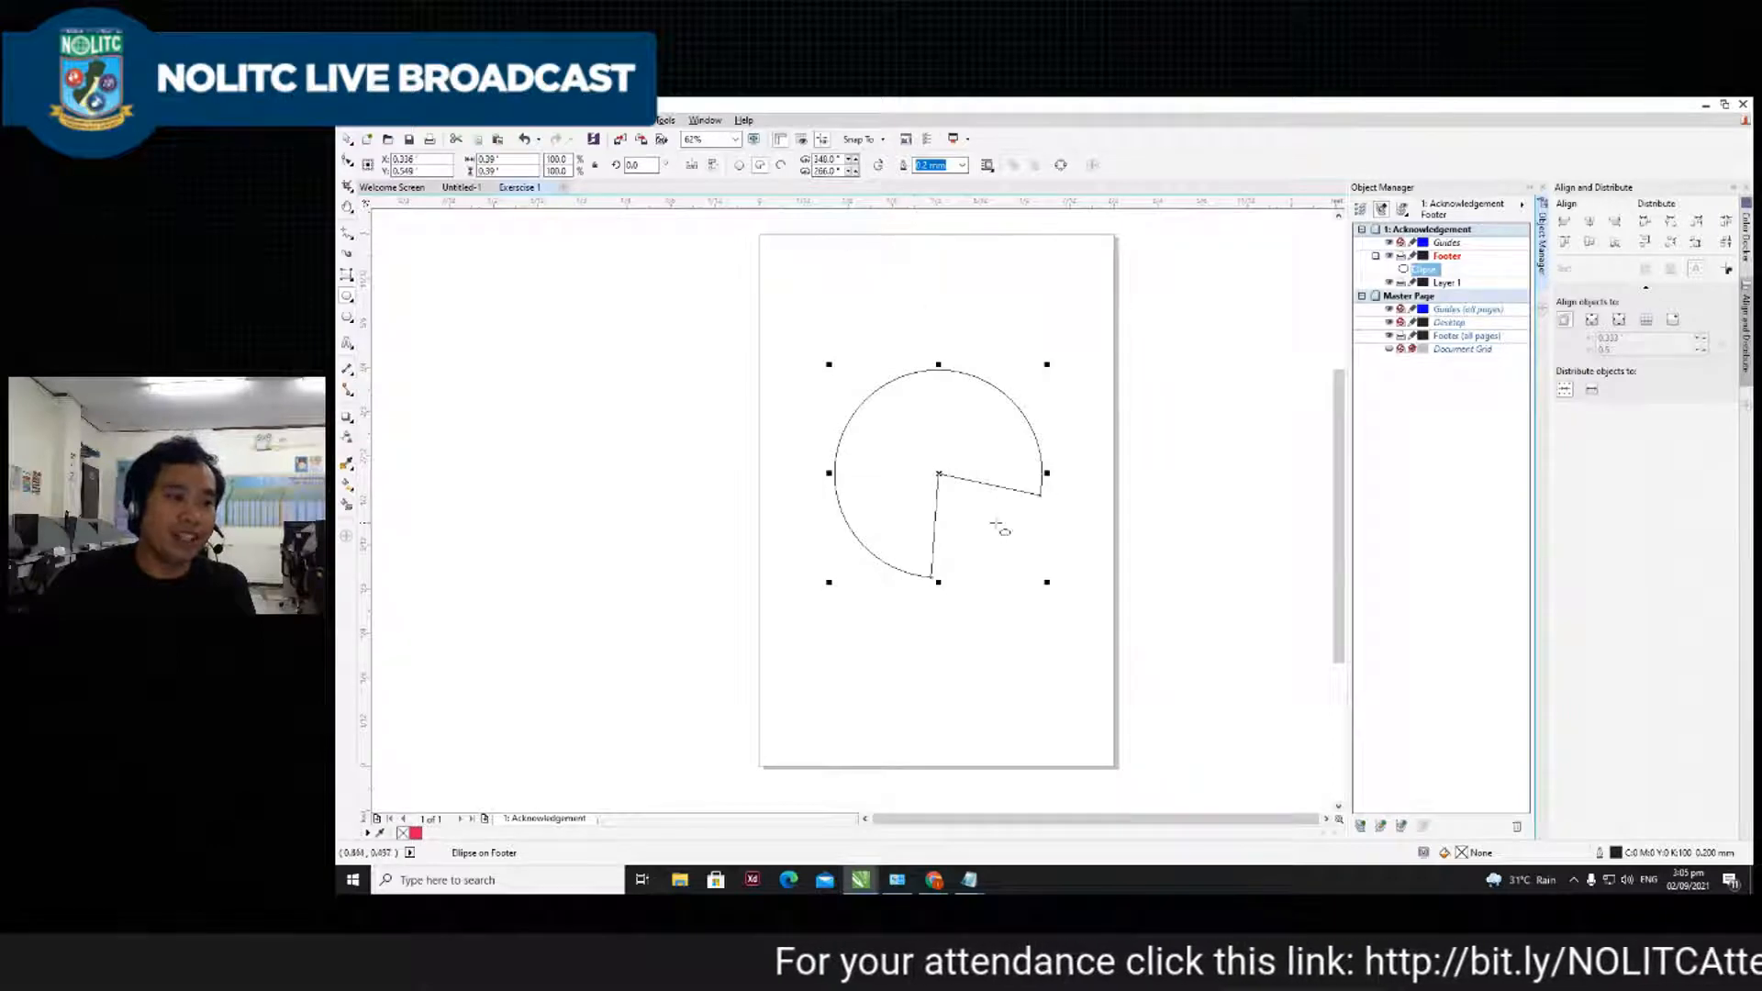
- Toggle the pie's arc direction between the large slice and the small wedge, ending on the small wedge
{"action": "left_click", "coordinate": [879, 166]}
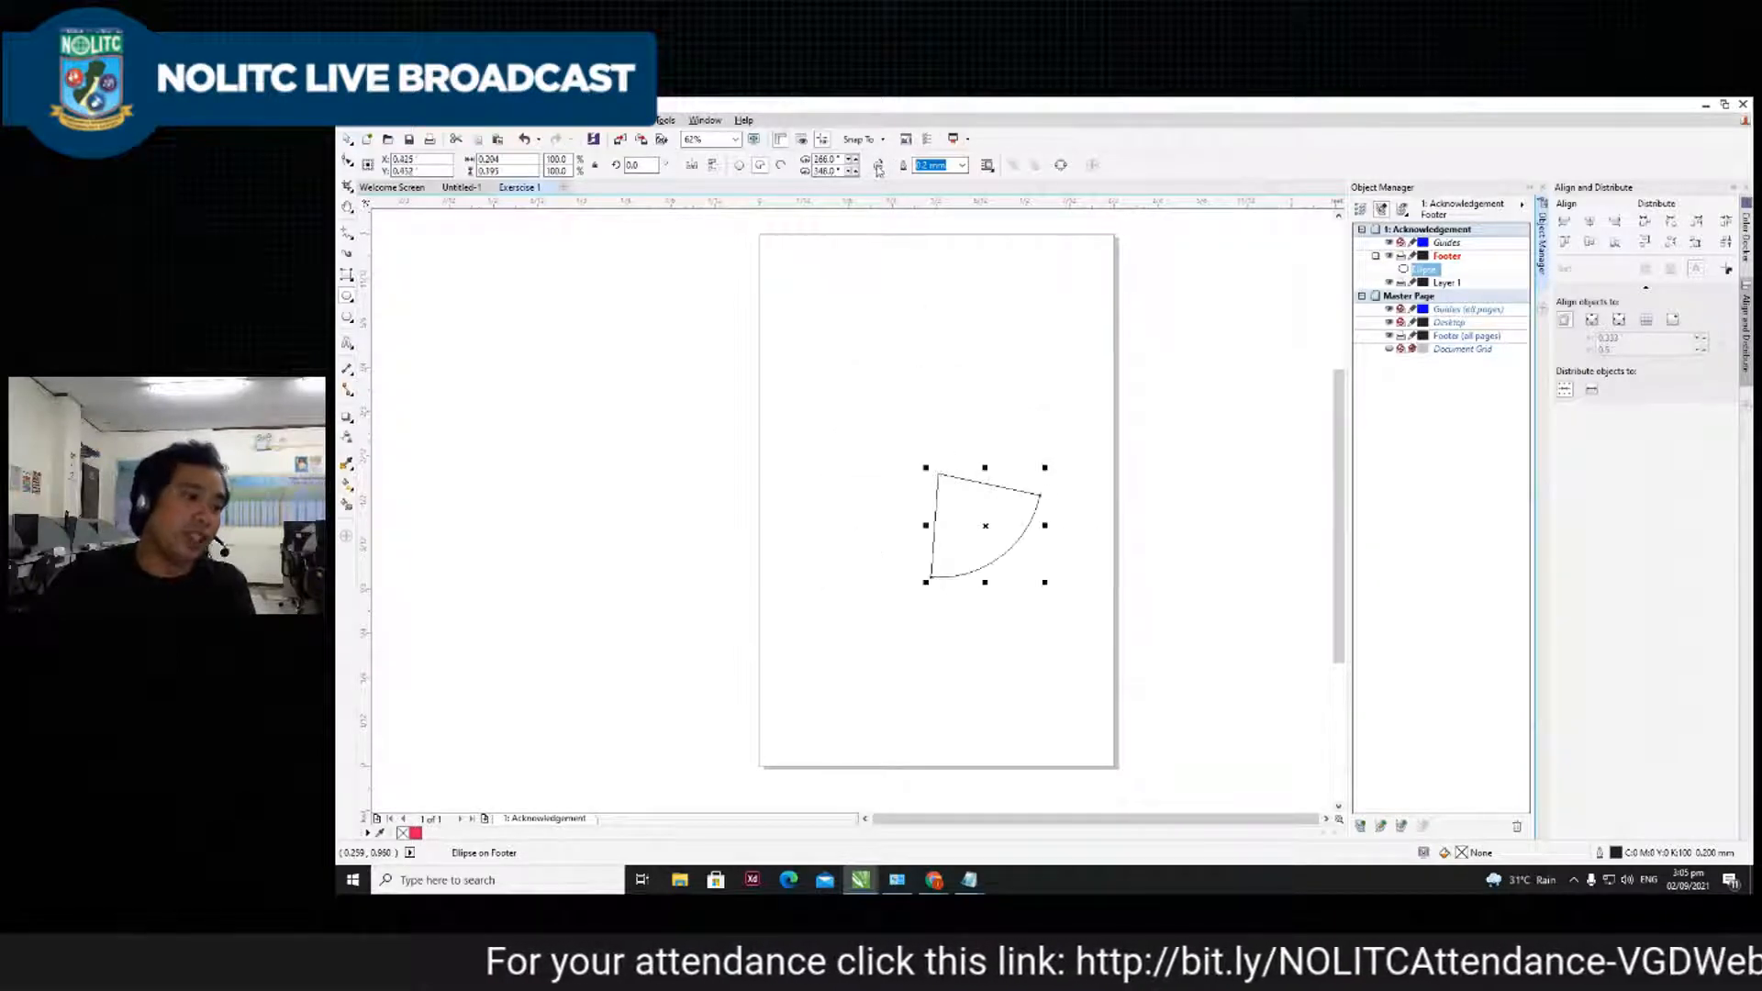
{"action": "left_click", "coordinate": [878, 168]}
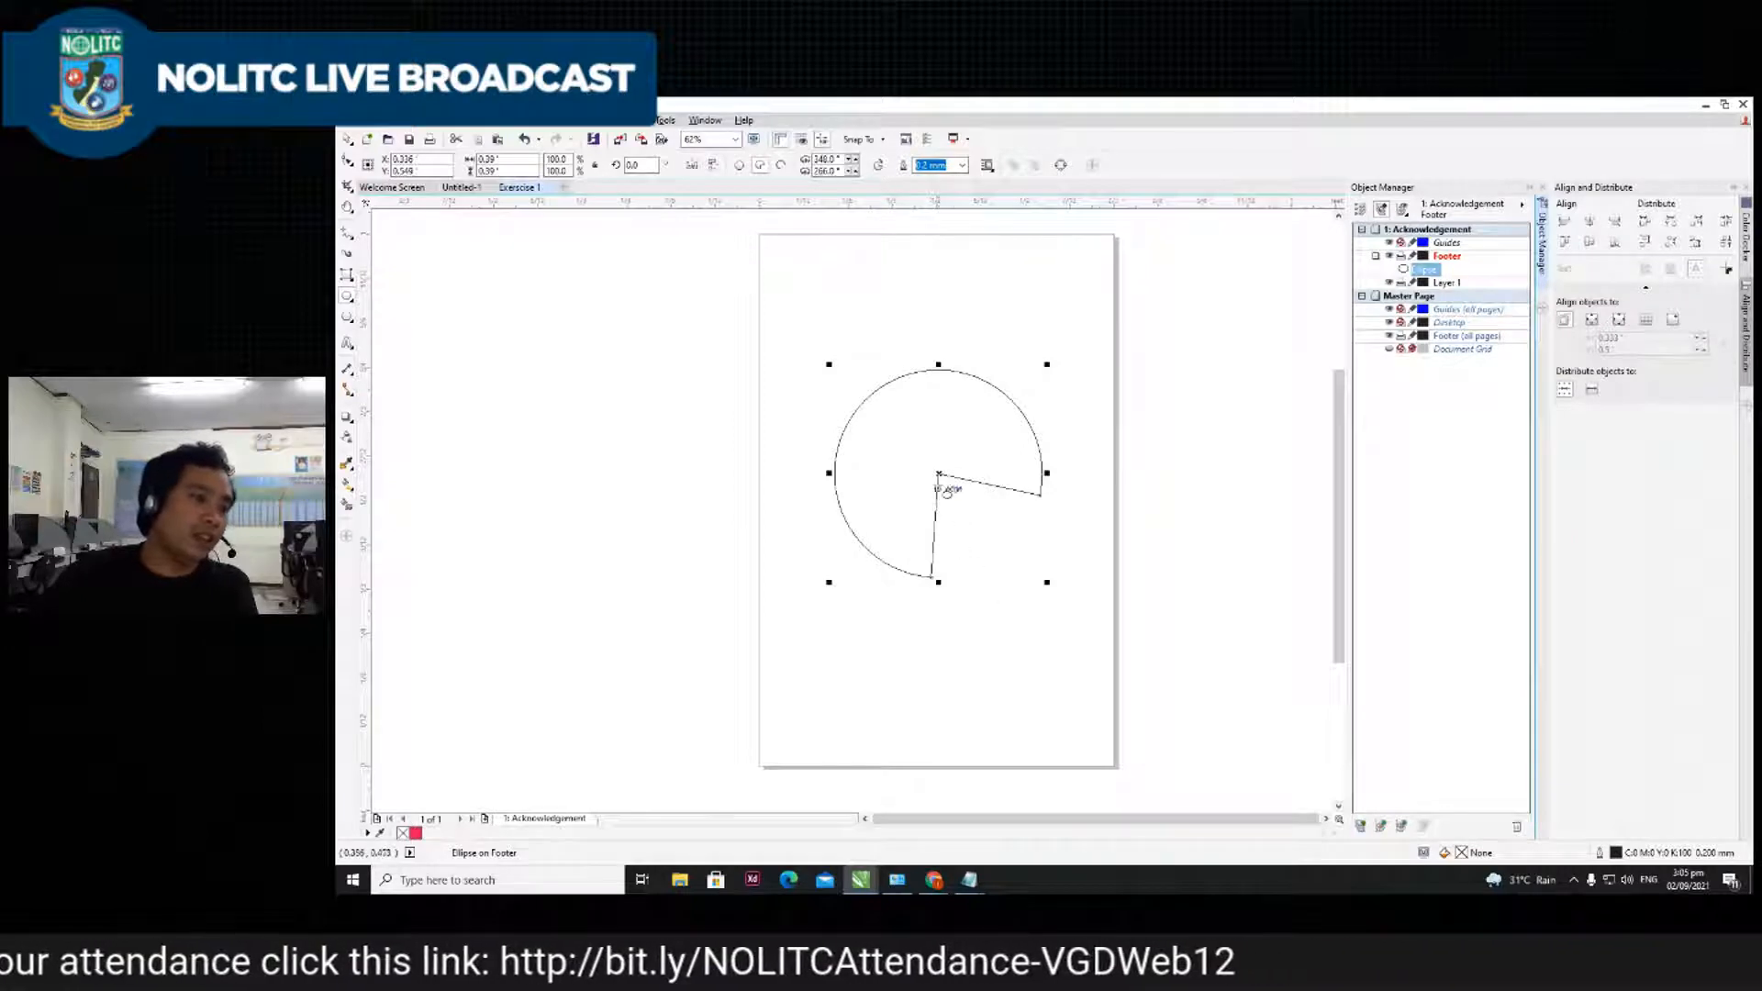
{"action": "left_click", "coordinate": [878, 166]}
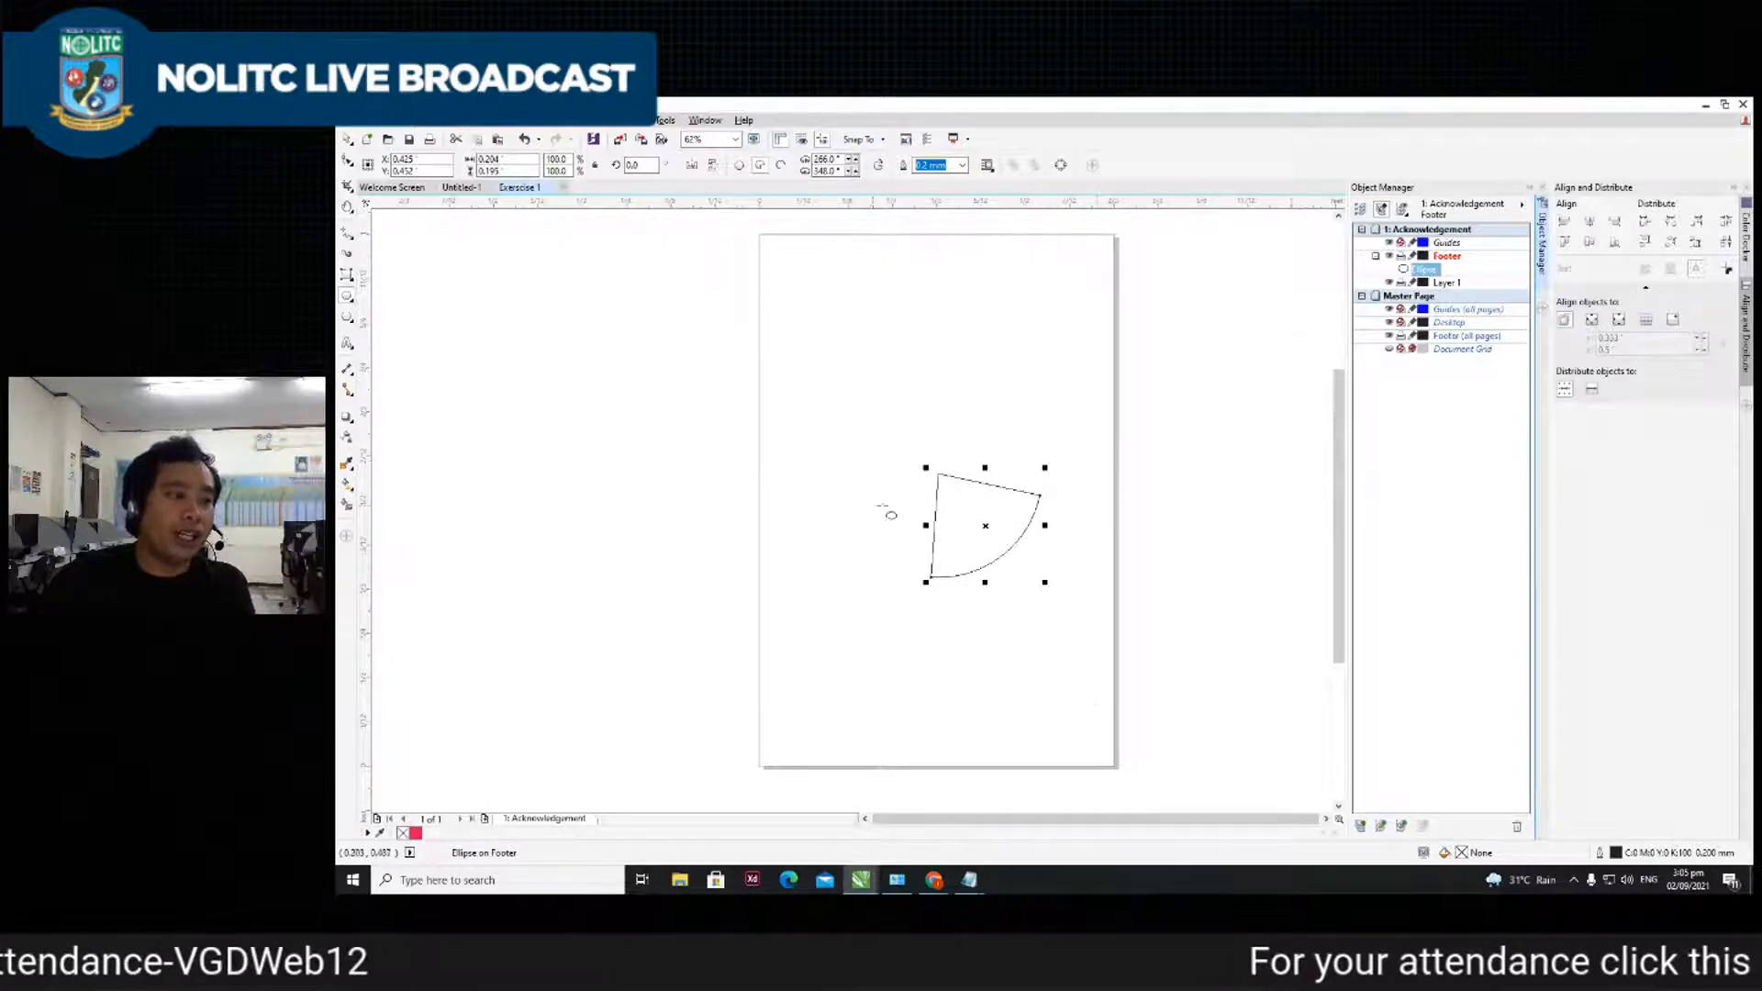
- Delete the pie wedge and bring up the choice of ellipse tools
{"action": "left_click", "coordinate": [854, 432]}
{"action": "left_click", "coordinate": [1017, 525]}
{"action": "key", "text": "Delete"}
{"action": "left_click", "coordinate": [347, 295]}
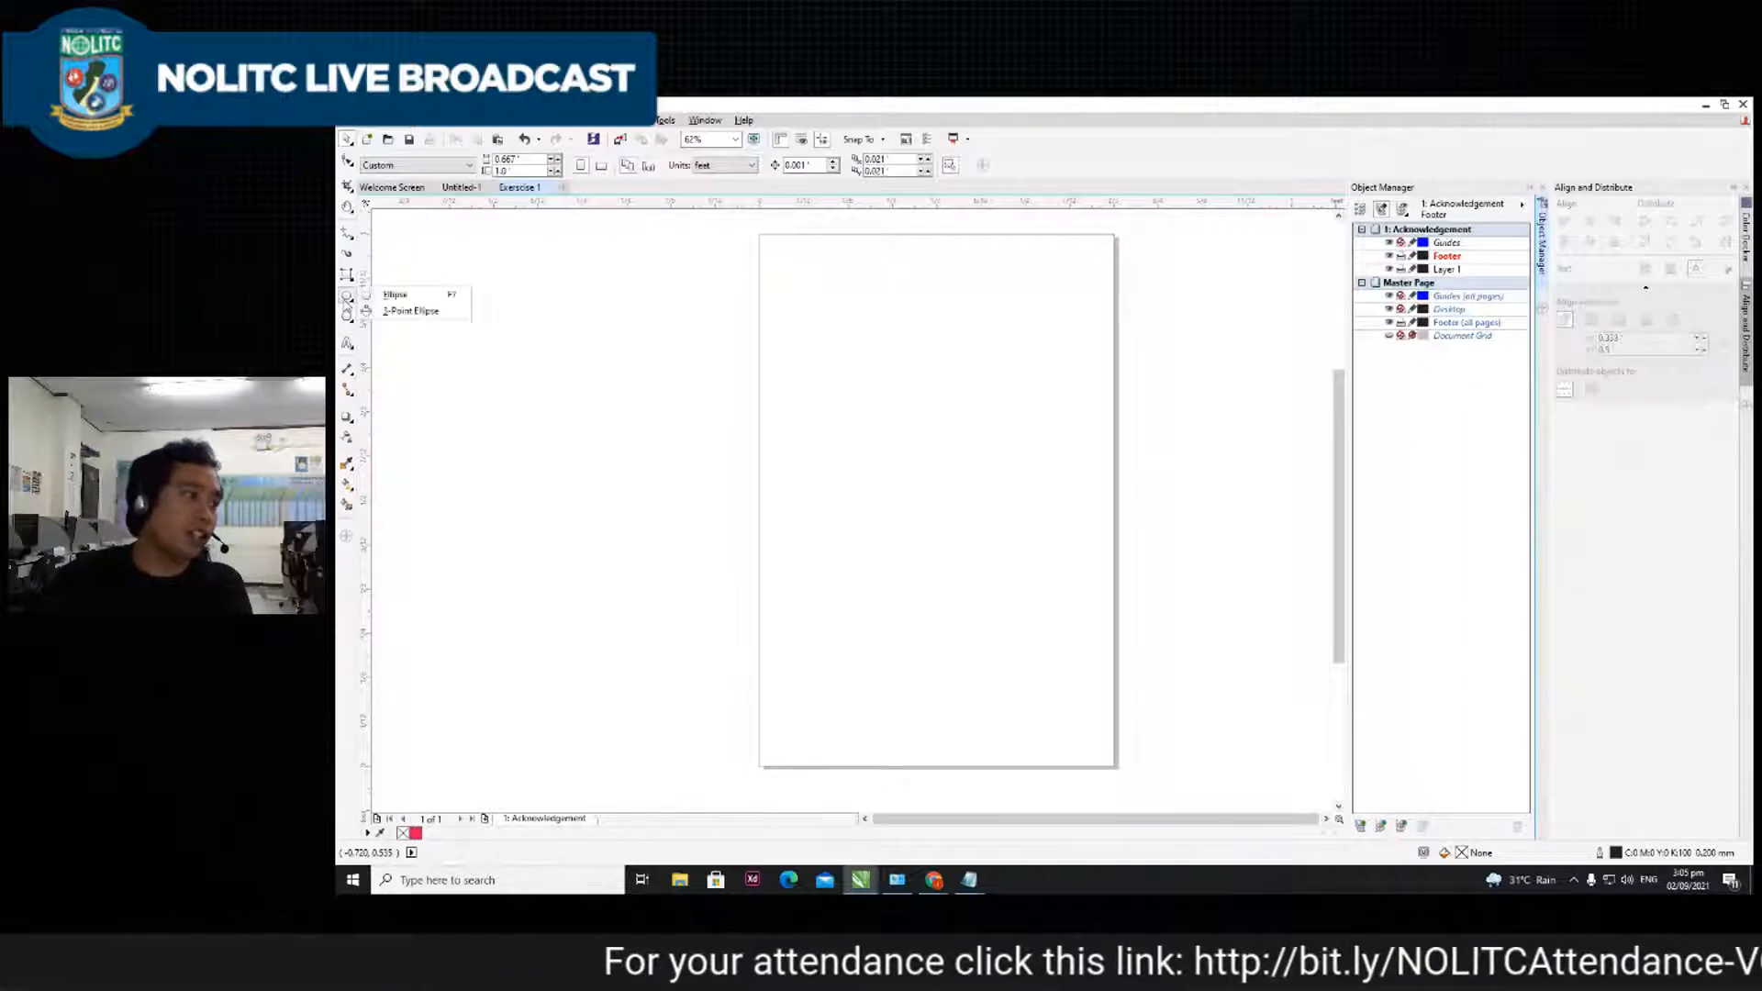
- Draw a slanted three-point ellipse across the page's left edge and undo it
{"action": "left_click", "coordinate": [408, 311]}
{"action": "left_click_drag", "start_coordinate": [827, 341], "coordinate": [668, 511]}
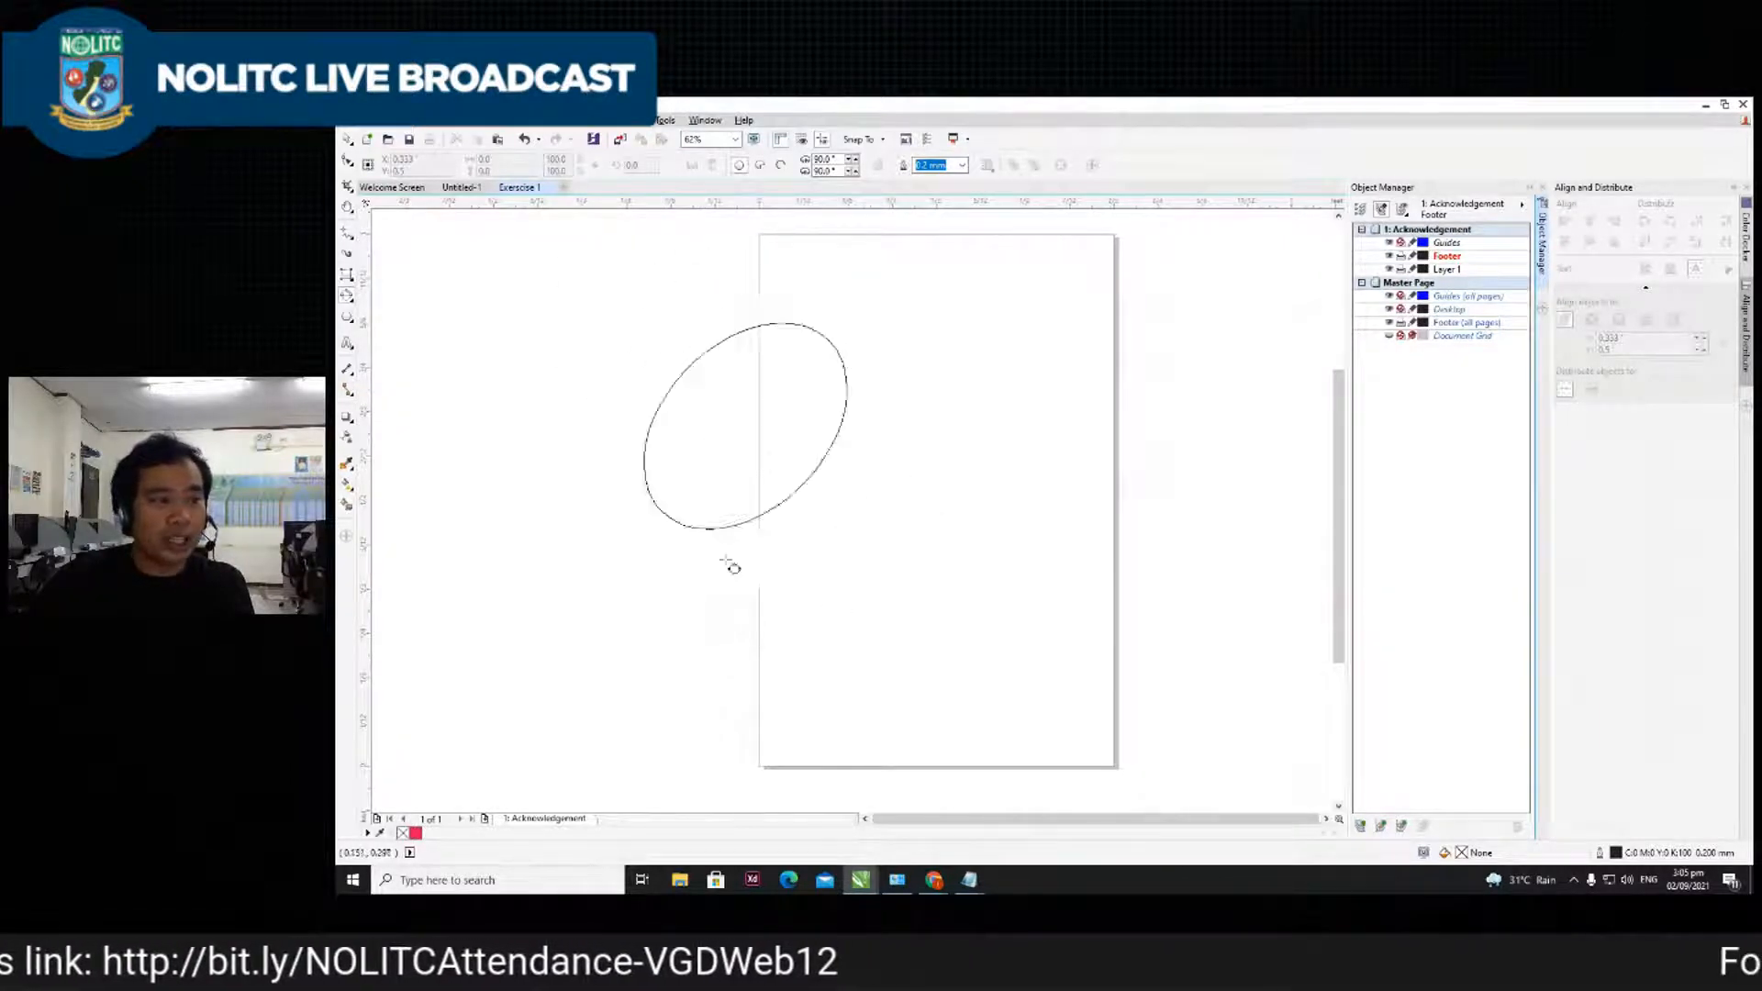
{"action": "left_click", "coordinate": [779, 588]}
{"action": "key", "text": "ctrl+z"}
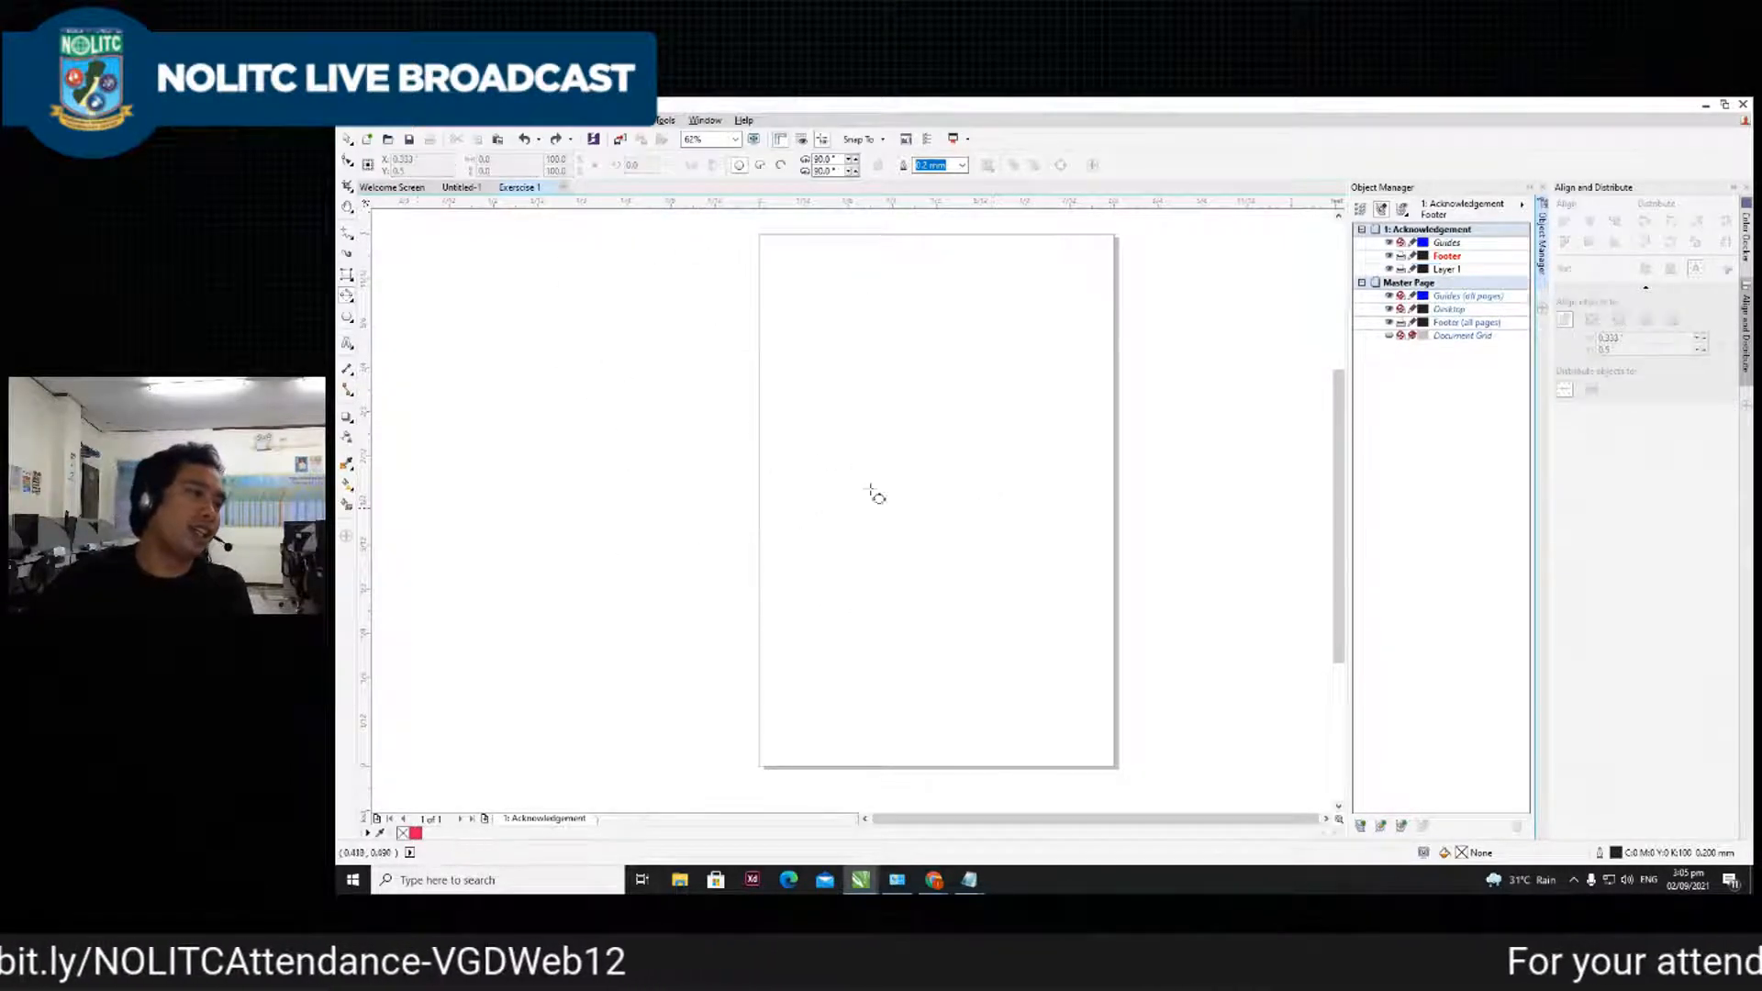
{"action": "left_click", "coordinate": [352, 300]}
{"action": "left_click", "coordinate": [389, 294]}
{"action": "left_click", "coordinate": [347, 277]}
{"action": "left_click", "coordinate": [391, 272]}
- Draw a five-sided polygon about 0.41 ft wide in the middle of the page and shift it slightly up and left
{"action": "left_click", "coordinate": [347, 318]}
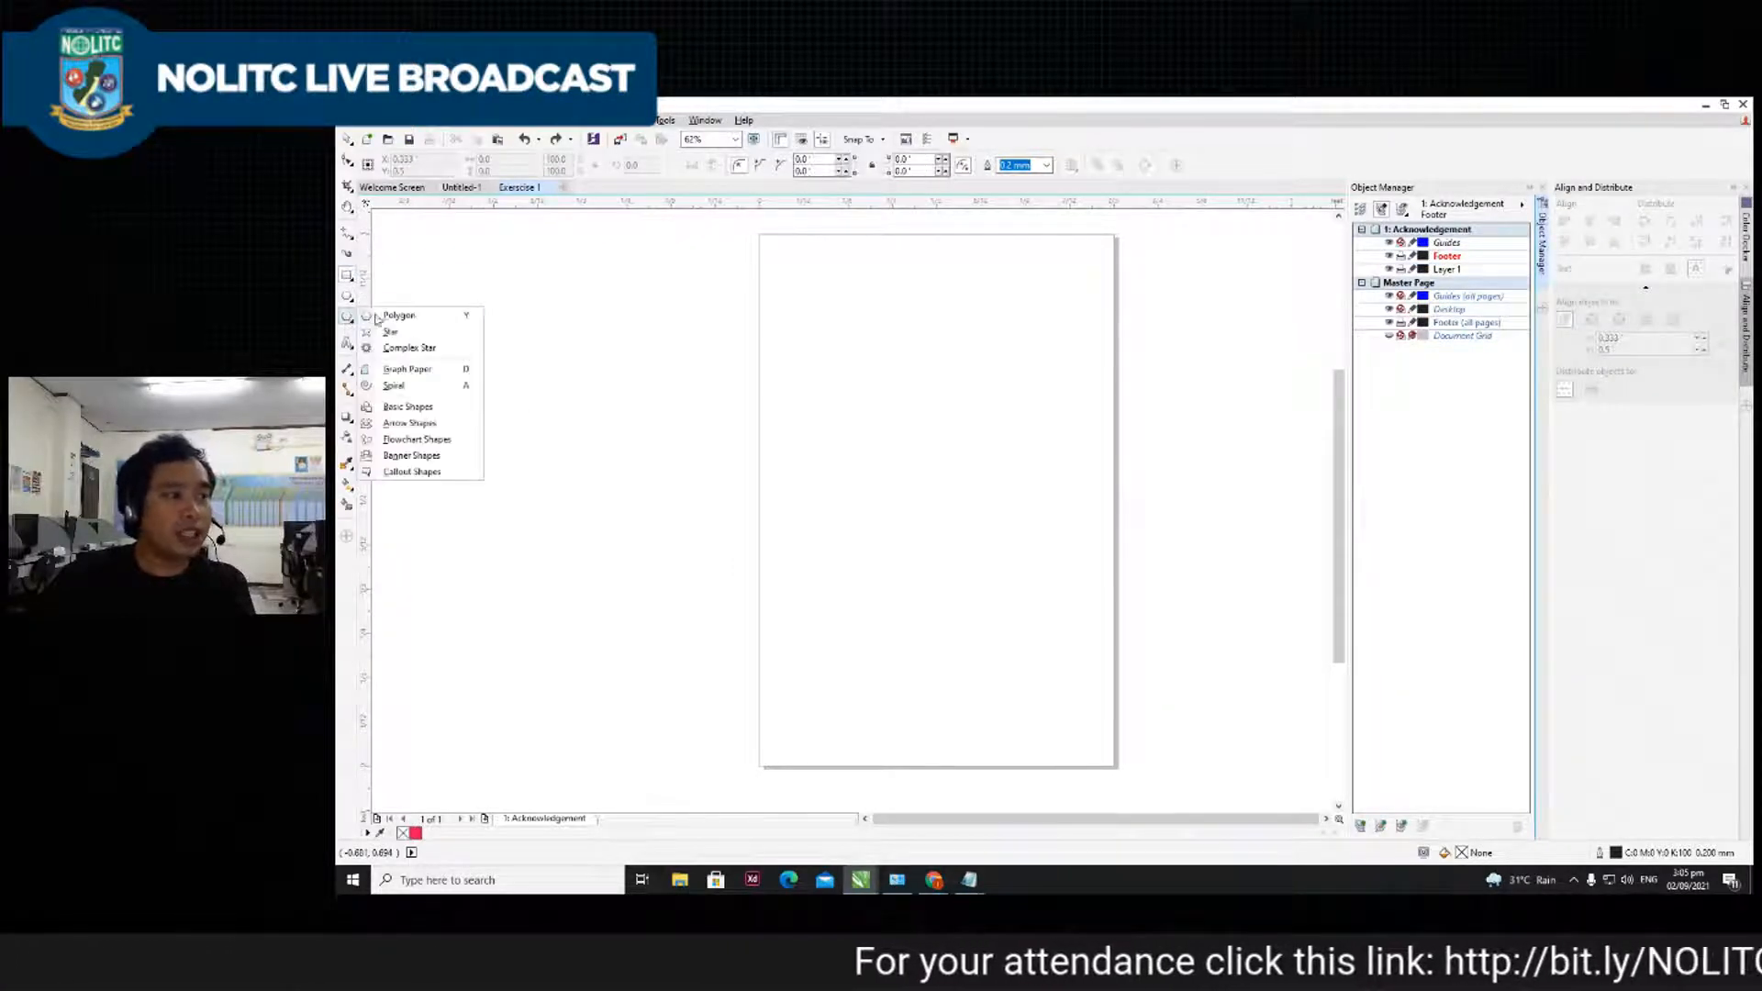
{"action": "left_click", "coordinate": [406, 317]}
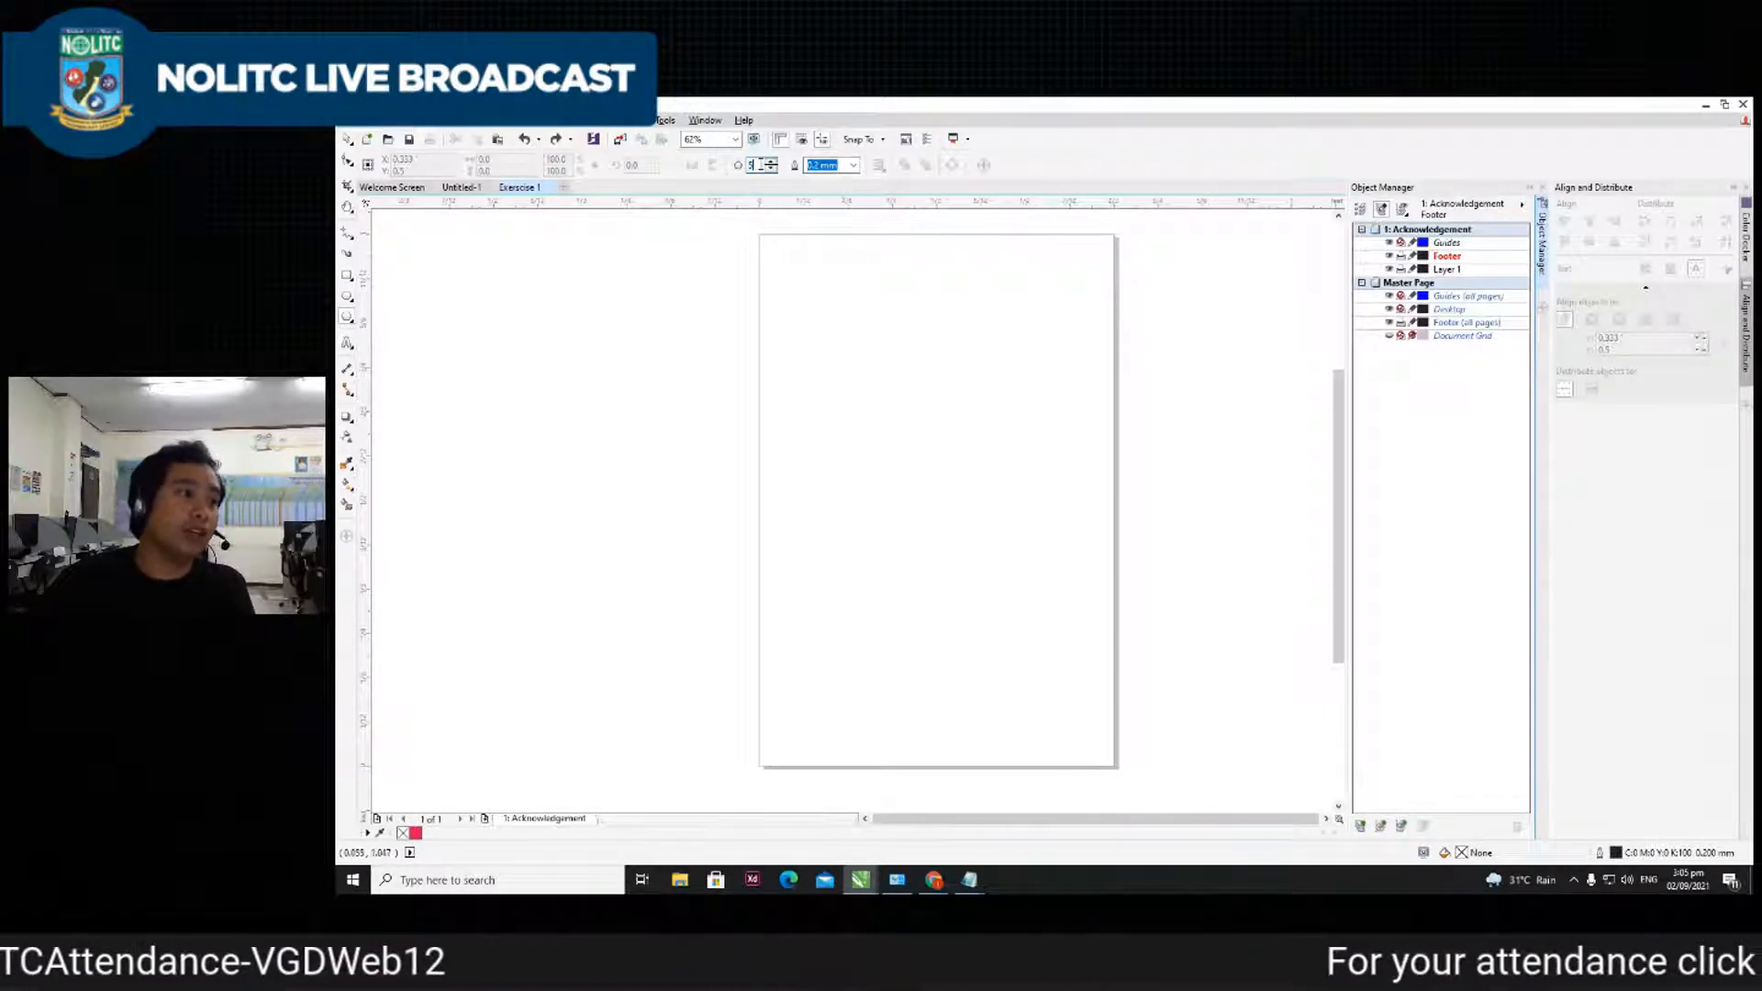
{"action": "left_click_drag", "start_coordinate": [886, 413], "coordinate": [1071, 599]}
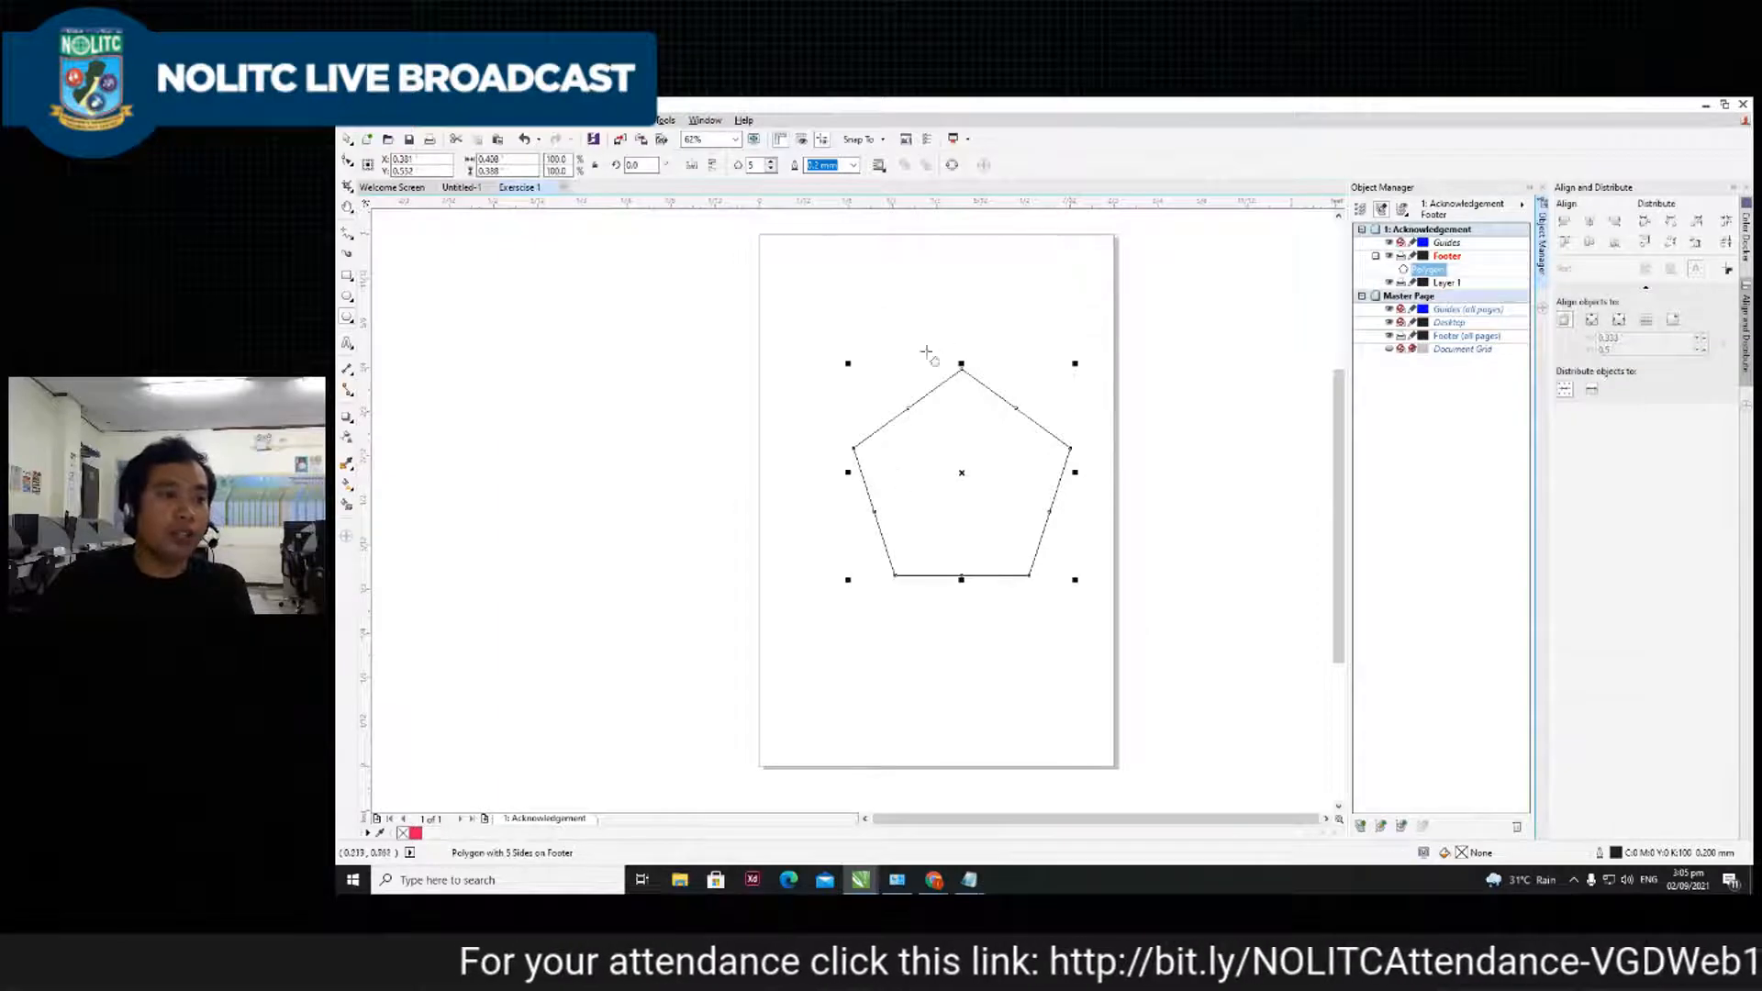
{"action": "left_click", "coordinate": [347, 139]}
{"action": "left_click", "coordinate": [573, 363]}
{"action": "mouse_move", "coordinate": [973, 476]}
{"action": "left_mouse_down"}
{"action": "mouse_move", "coordinate": [955, 441]}
{"action": "mouse_move", "coordinate": [943, 460]}
{"action": "left_mouse_up"}
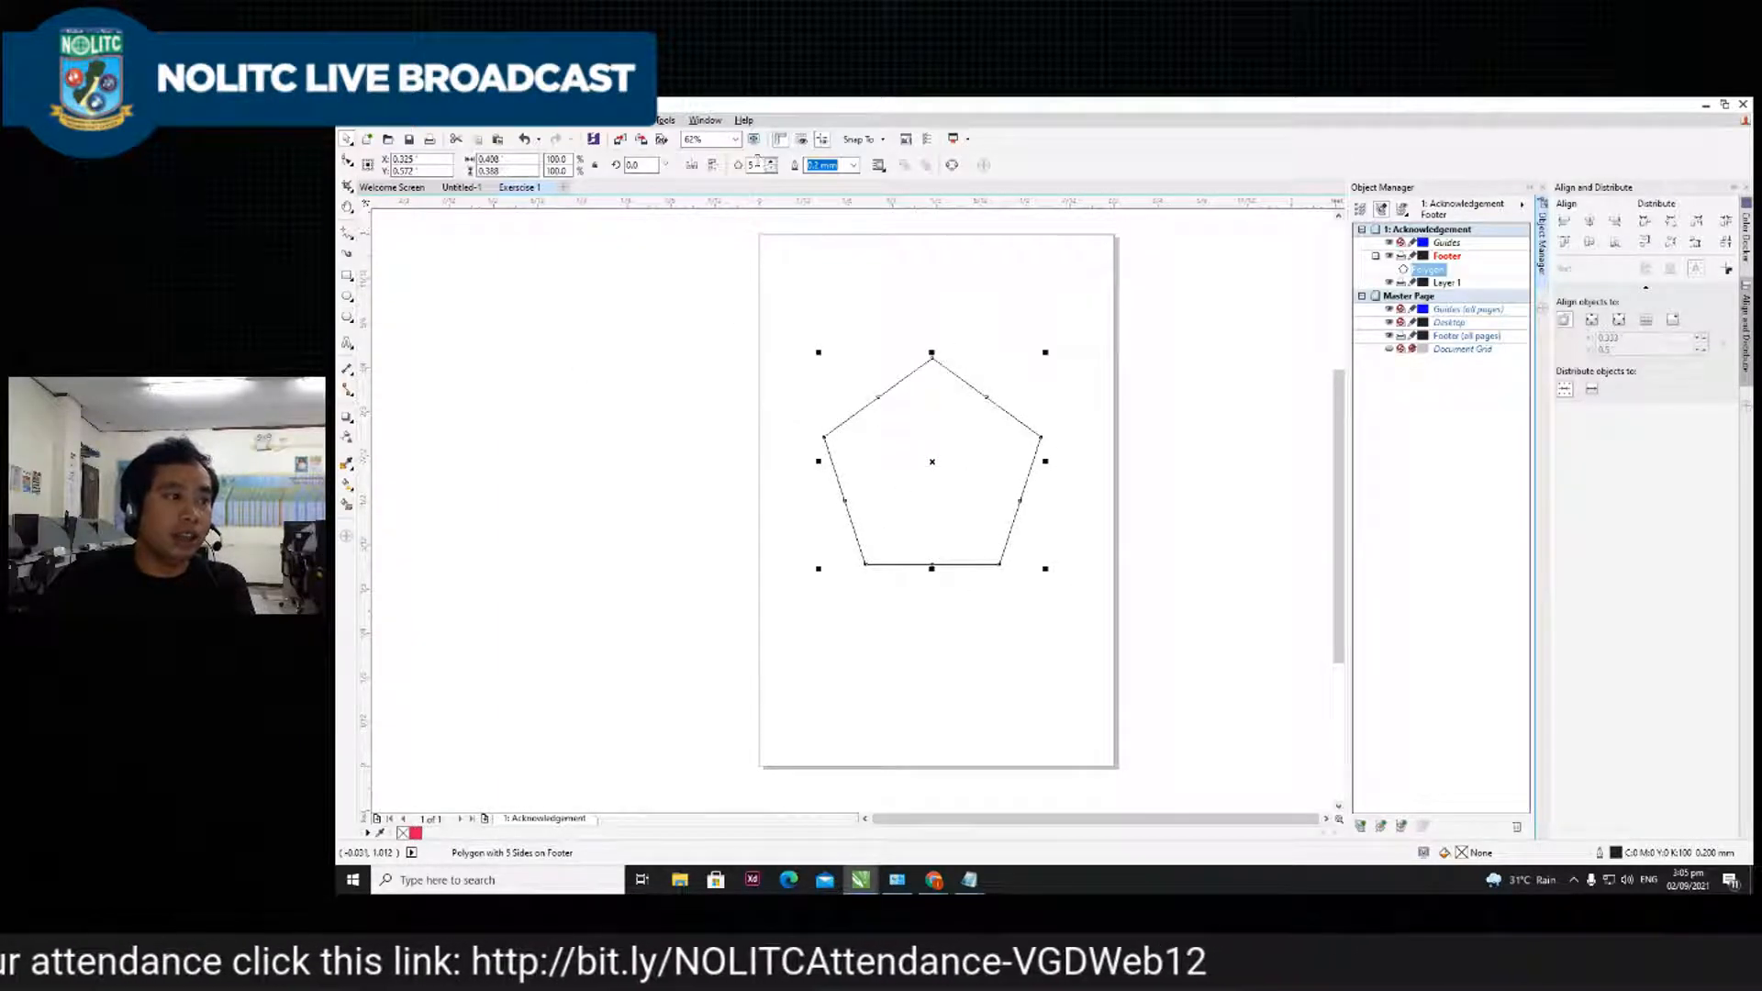
- Try 3 sides and 6 sides on the polygon and delete it
{"action": "type", "text": "3"}
{"action": "key", "text": "Return"}
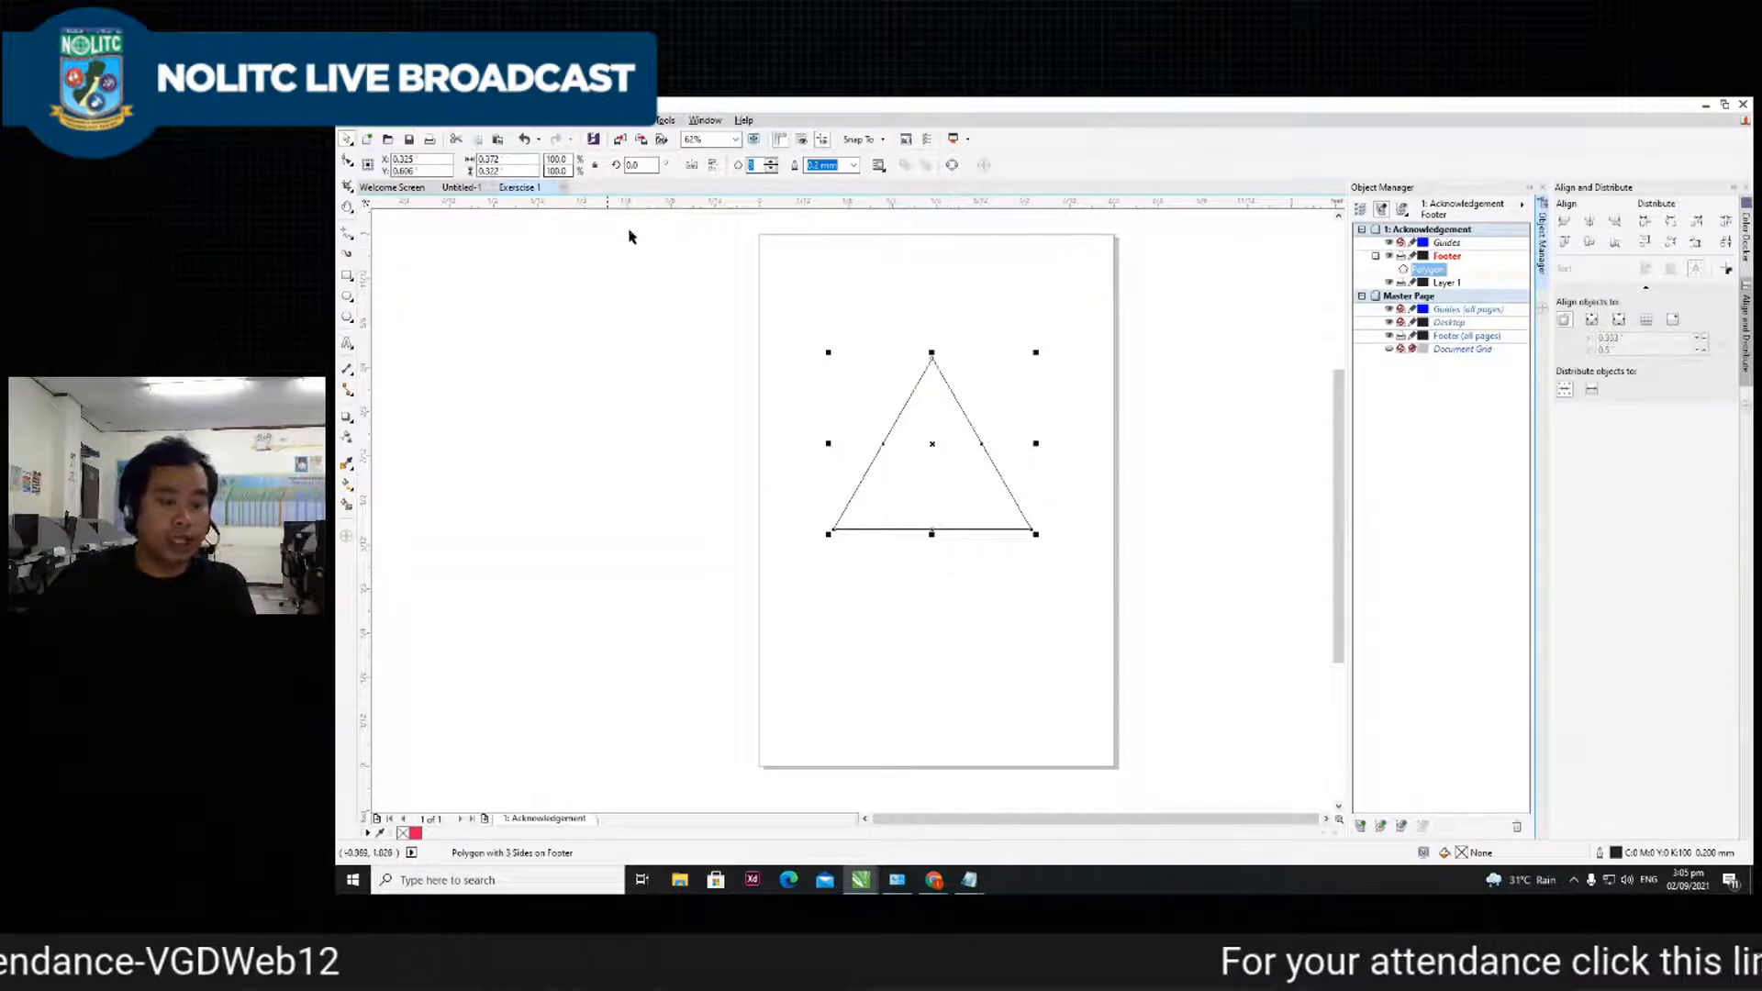
{"action": "type", "text": "6"}
{"action": "key", "text": "Return"}
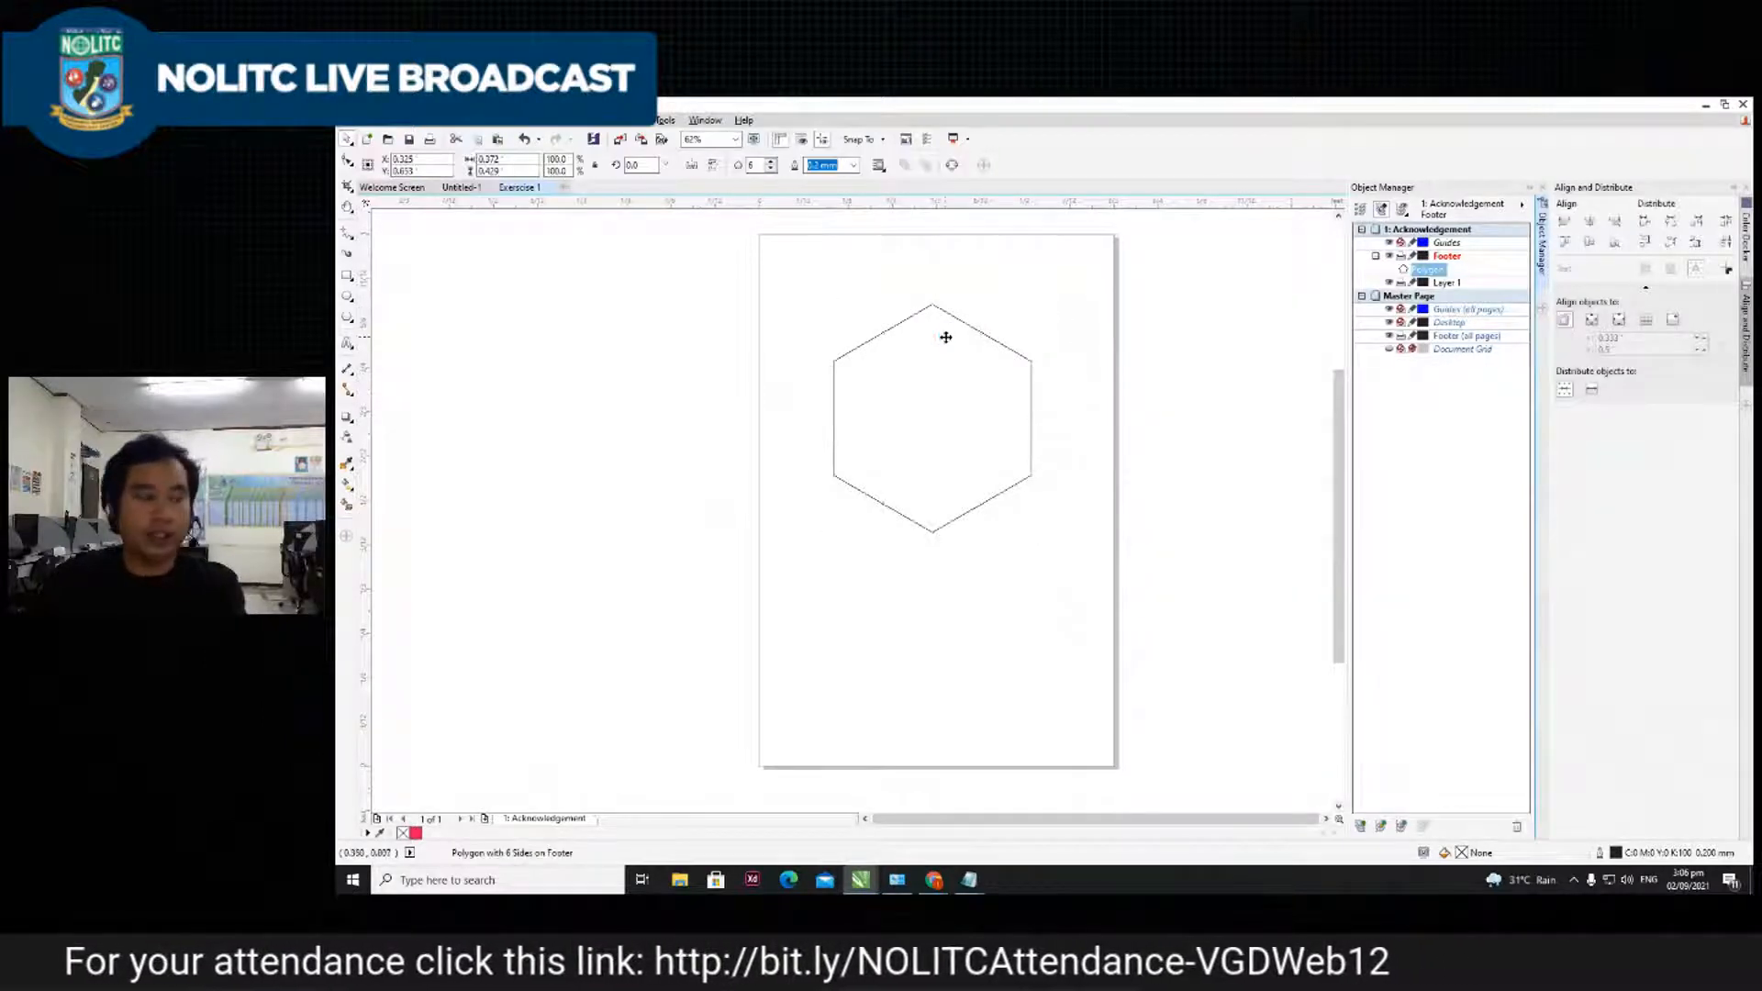
{"action": "key", "text": "Delete"}
- Draw a ribbon banner shape about 0.58 ft wide and 0.16 ft high across the upper half of the page
{"action": "left_click", "coordinate": [347, 319]}
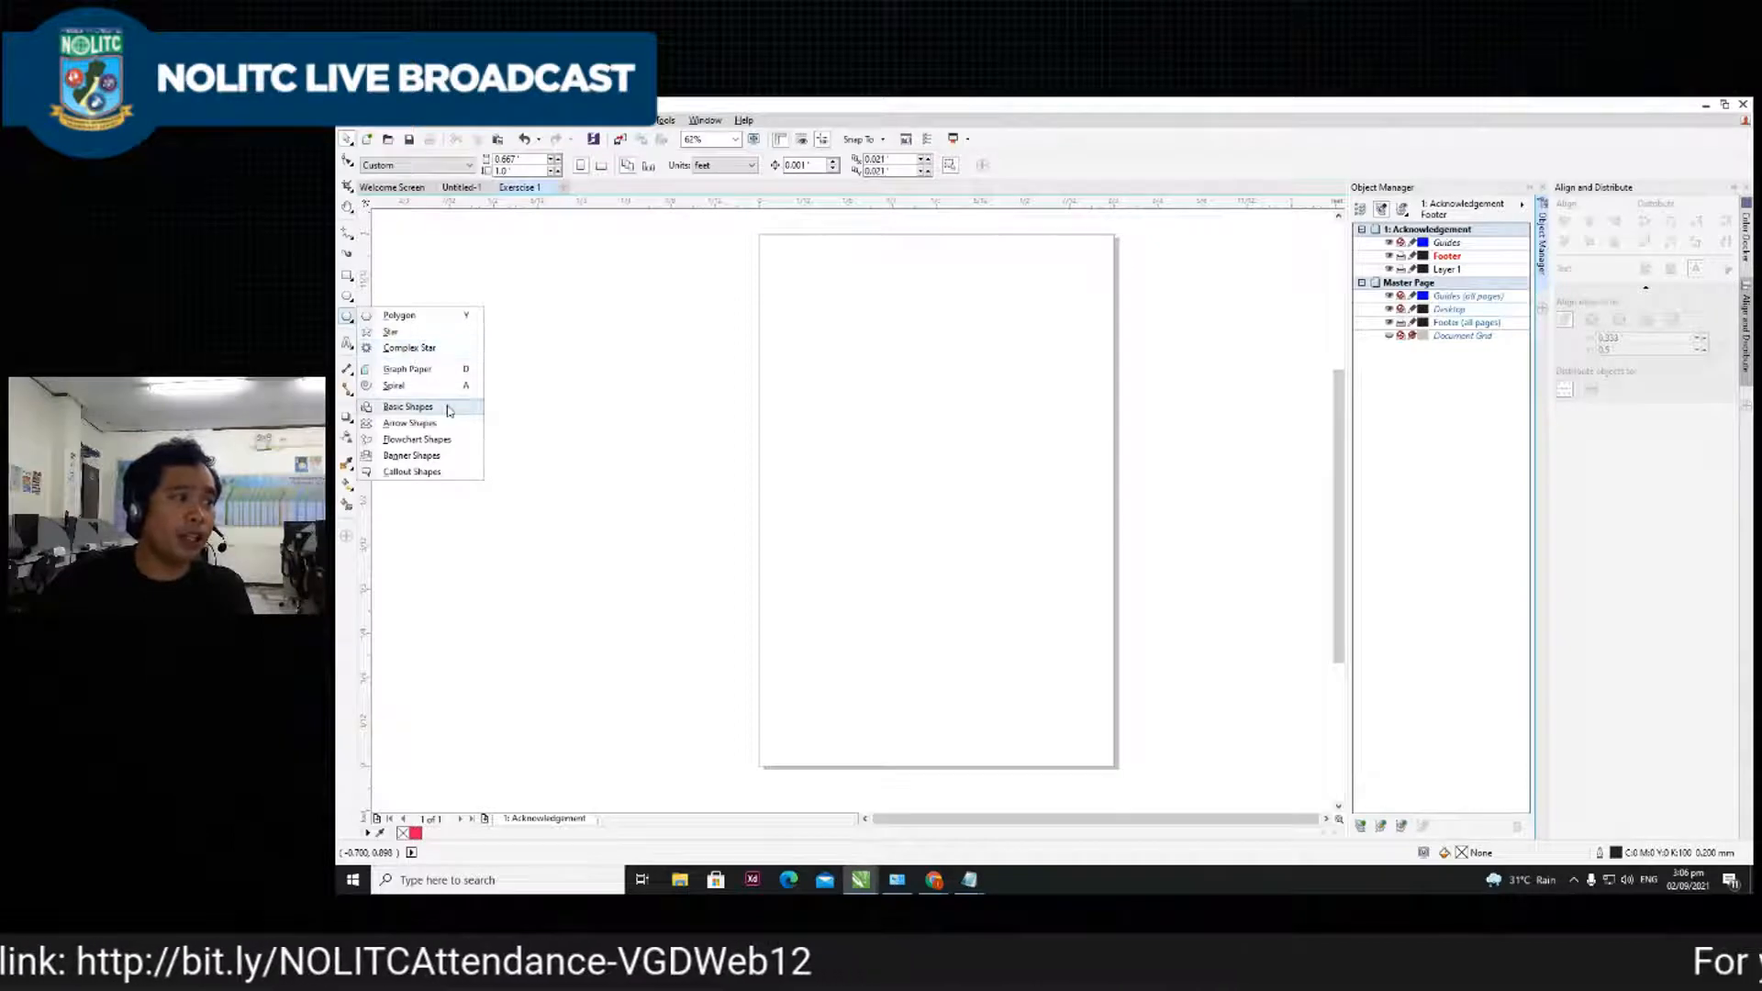
{"action": "left_click", "coordinate": [450, 455]}
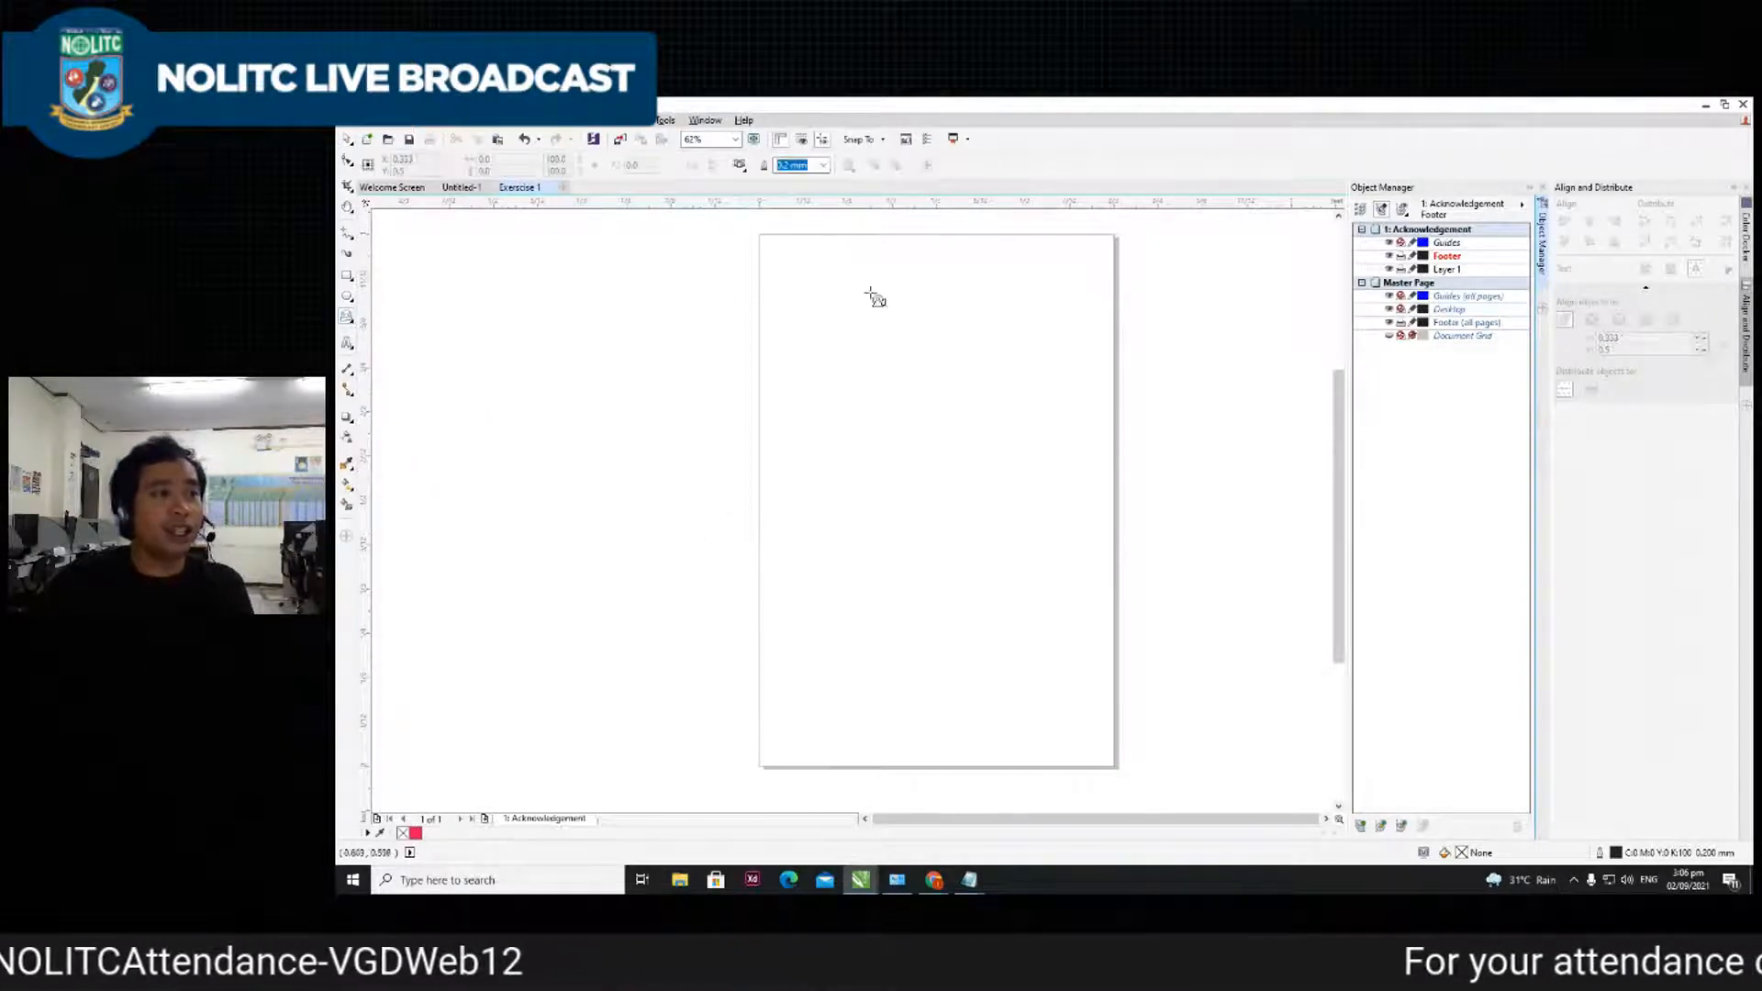
{"action": "left_click", "coordinate": [739, 165]}
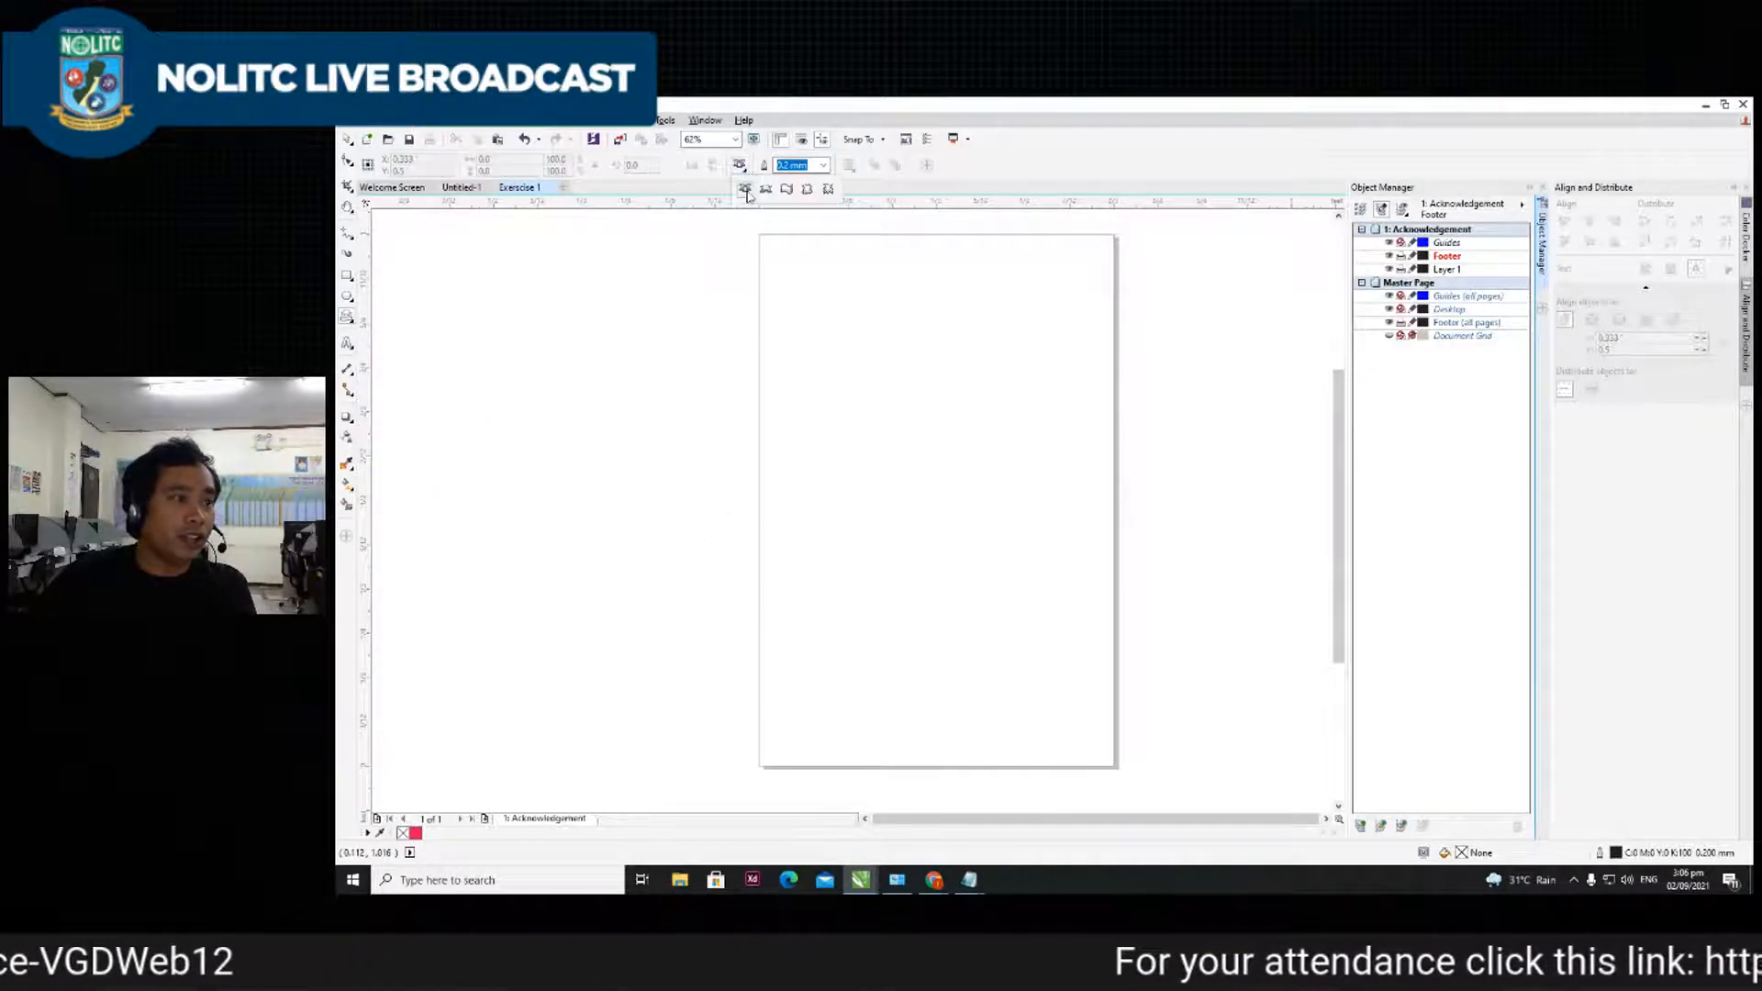
{"action": "left_click_drag", "start_coordinate": [804, 370], "coordinate": [1117, 459]}
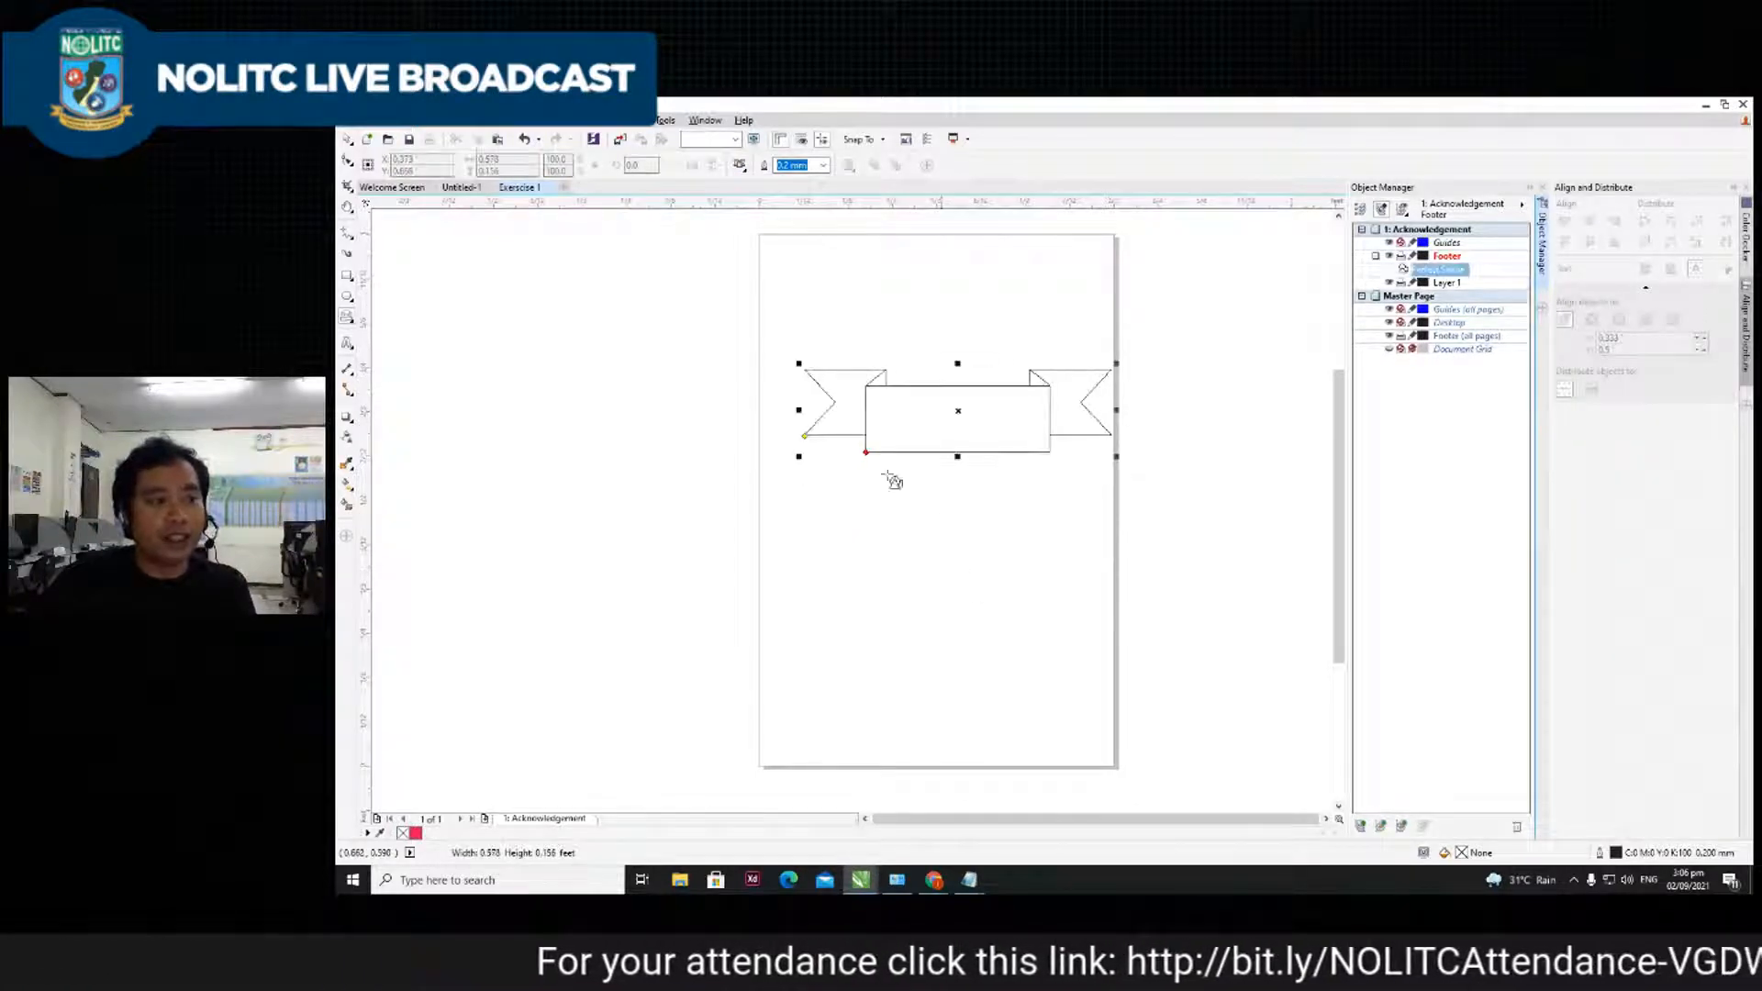
- Widen the banner's centre panel and move the whole banner up and slightly left on the page
{"action": "mouse_move", "coordinate": [867, 453]}
{"action": "left_mouse_down"}
{"action": "mouse_move", "coordinate": [924, 464]}
{"action": "mouse_move", "coordinate": [842, 456]}
{"action": "left_mouse_up"}
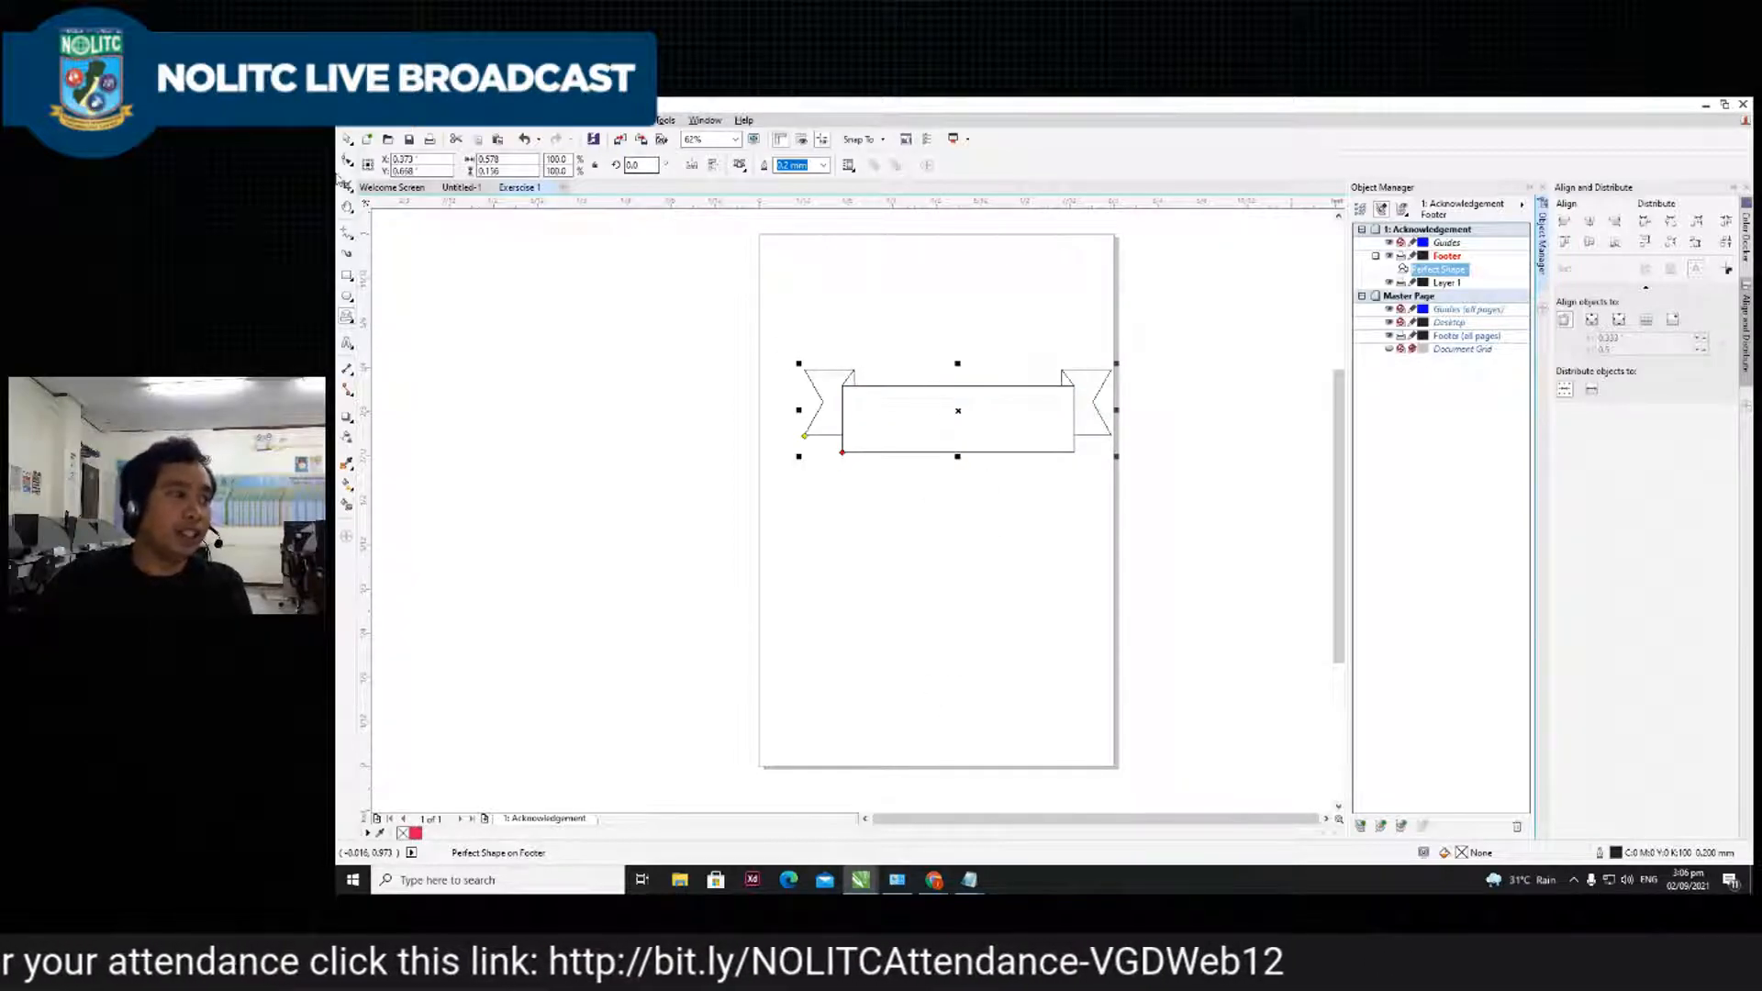
{"action": "left_click_drag", "start_coordinate": [1025, 417], "coordinate": [976, 367]}
{"action": "left_click", "coordinate": [1039, 504]}
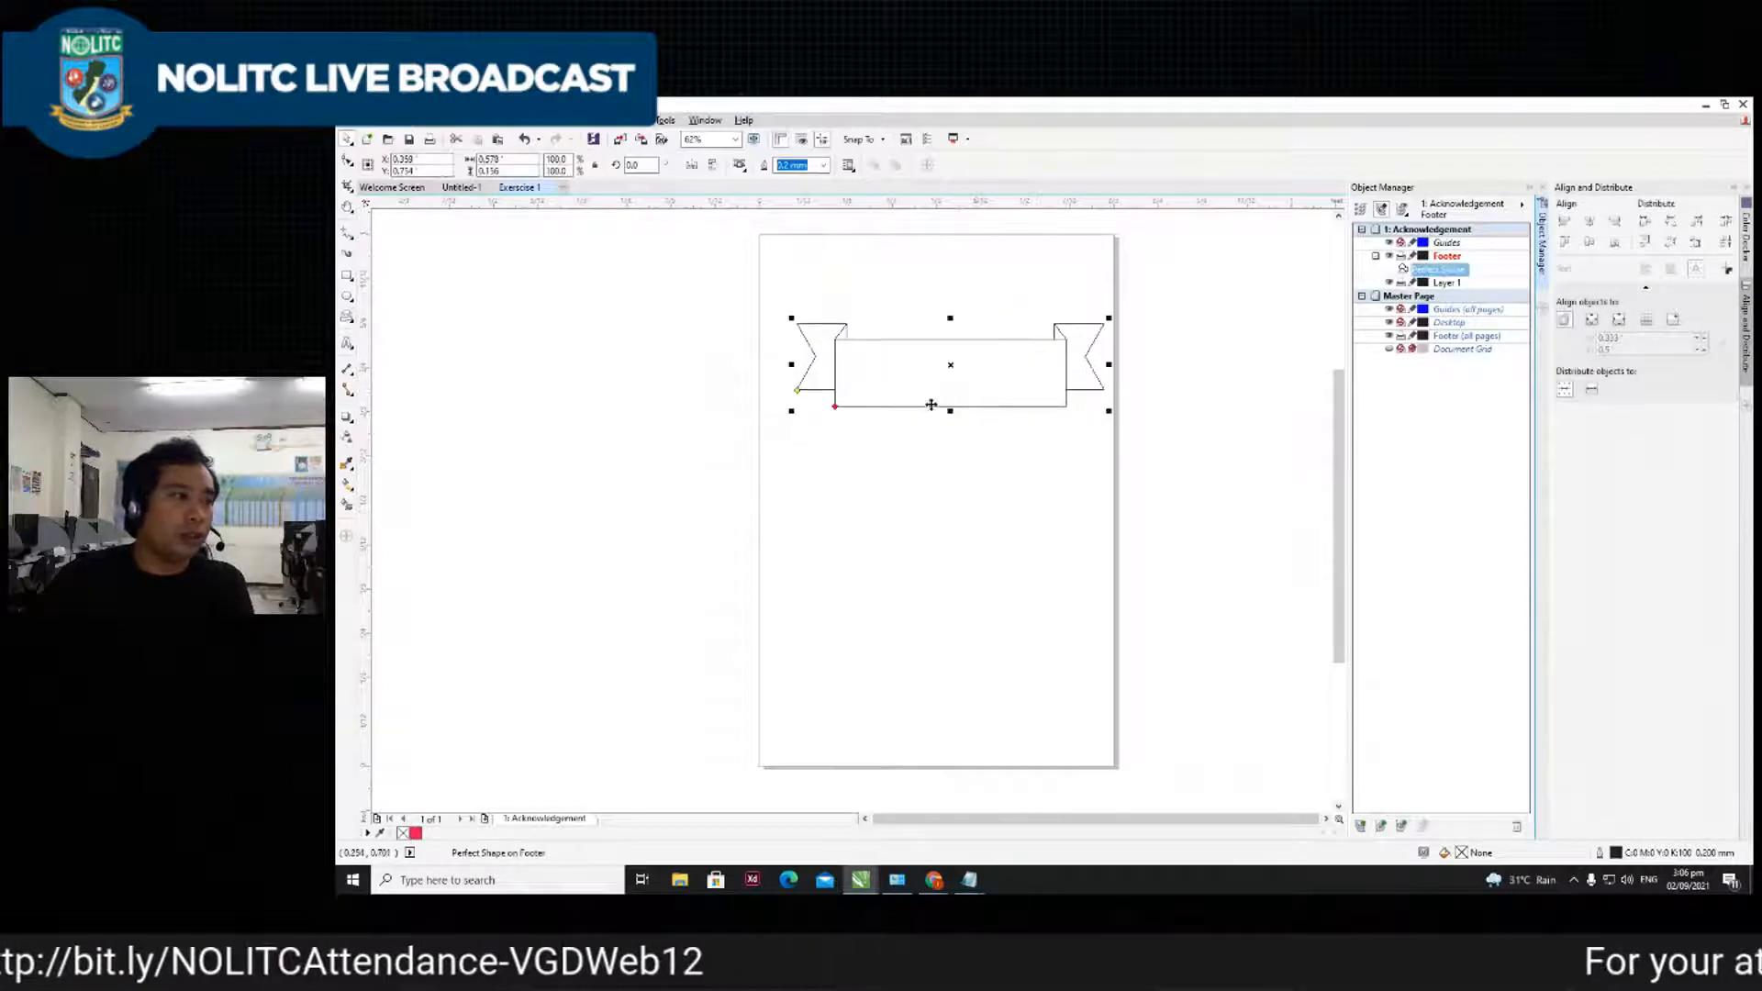
- Draw an inverted trapezoid flowchart shape about 0.33 ft wide and 0.41 ft high below the banner
{"action": "left_click", "coordinate": [347, 318]}
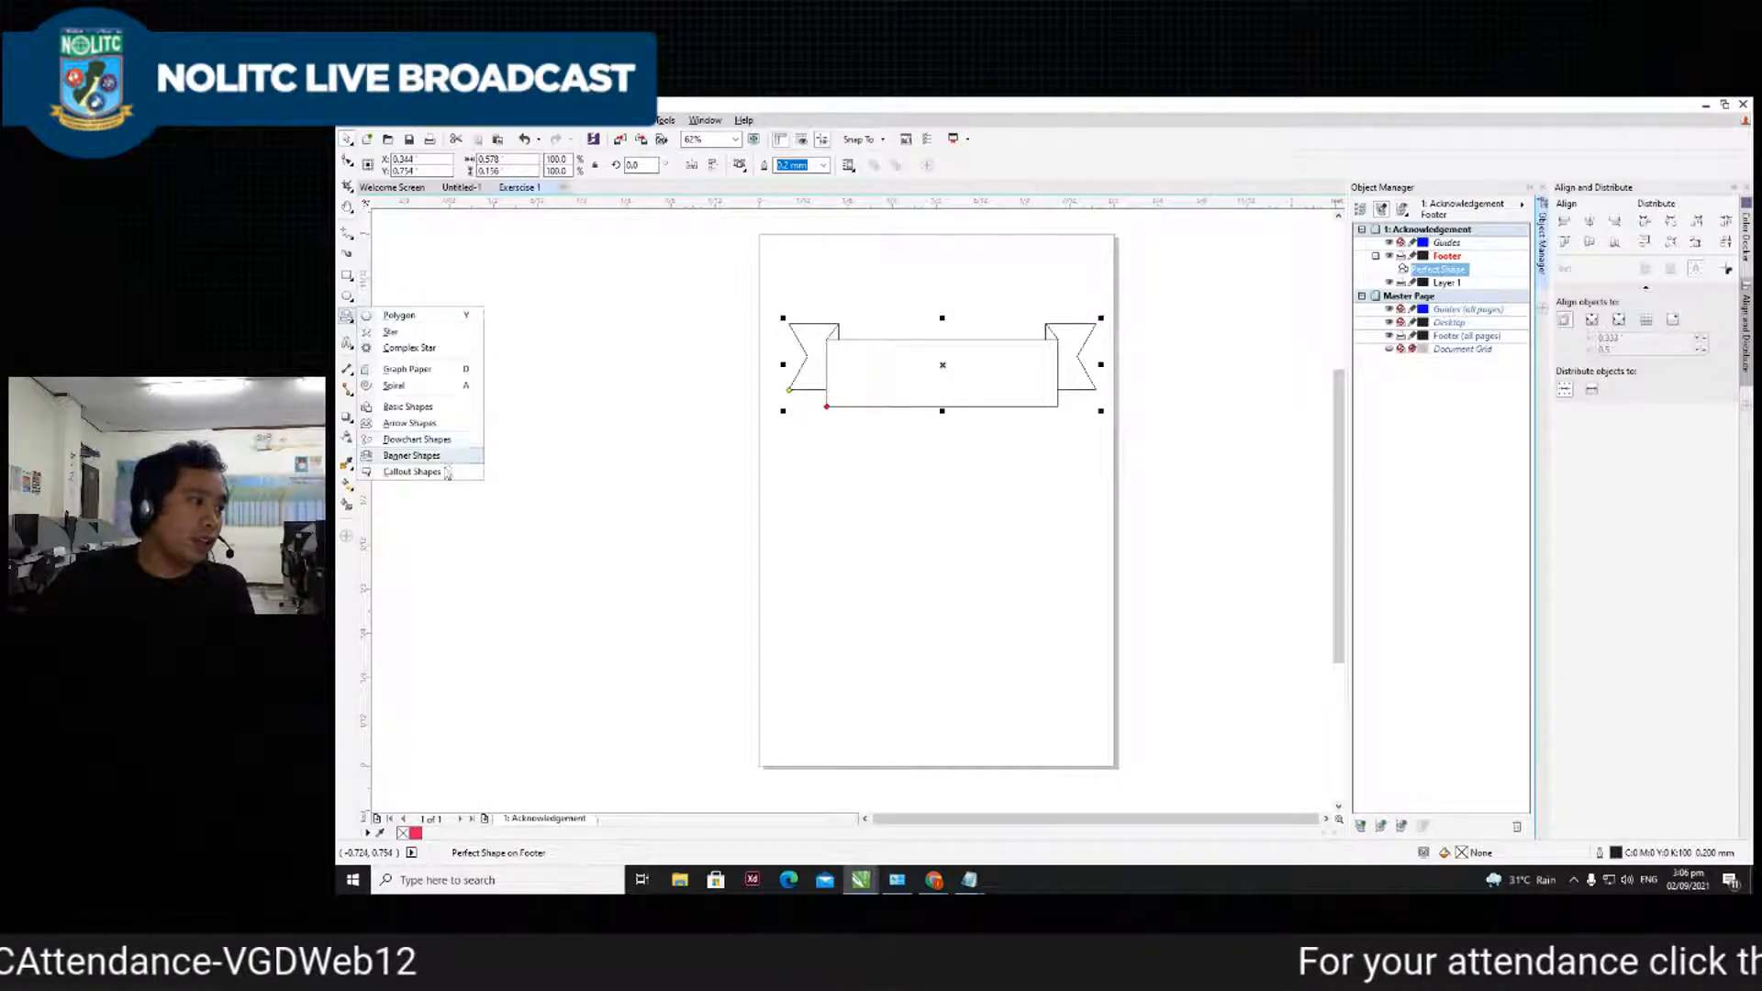
{"action": "left_click", "coordinate": [411, 456]}
{"action": "left_click", "coordinate": [950, 533]}
{"action": "left_click", "coordinate": [740, 167]}
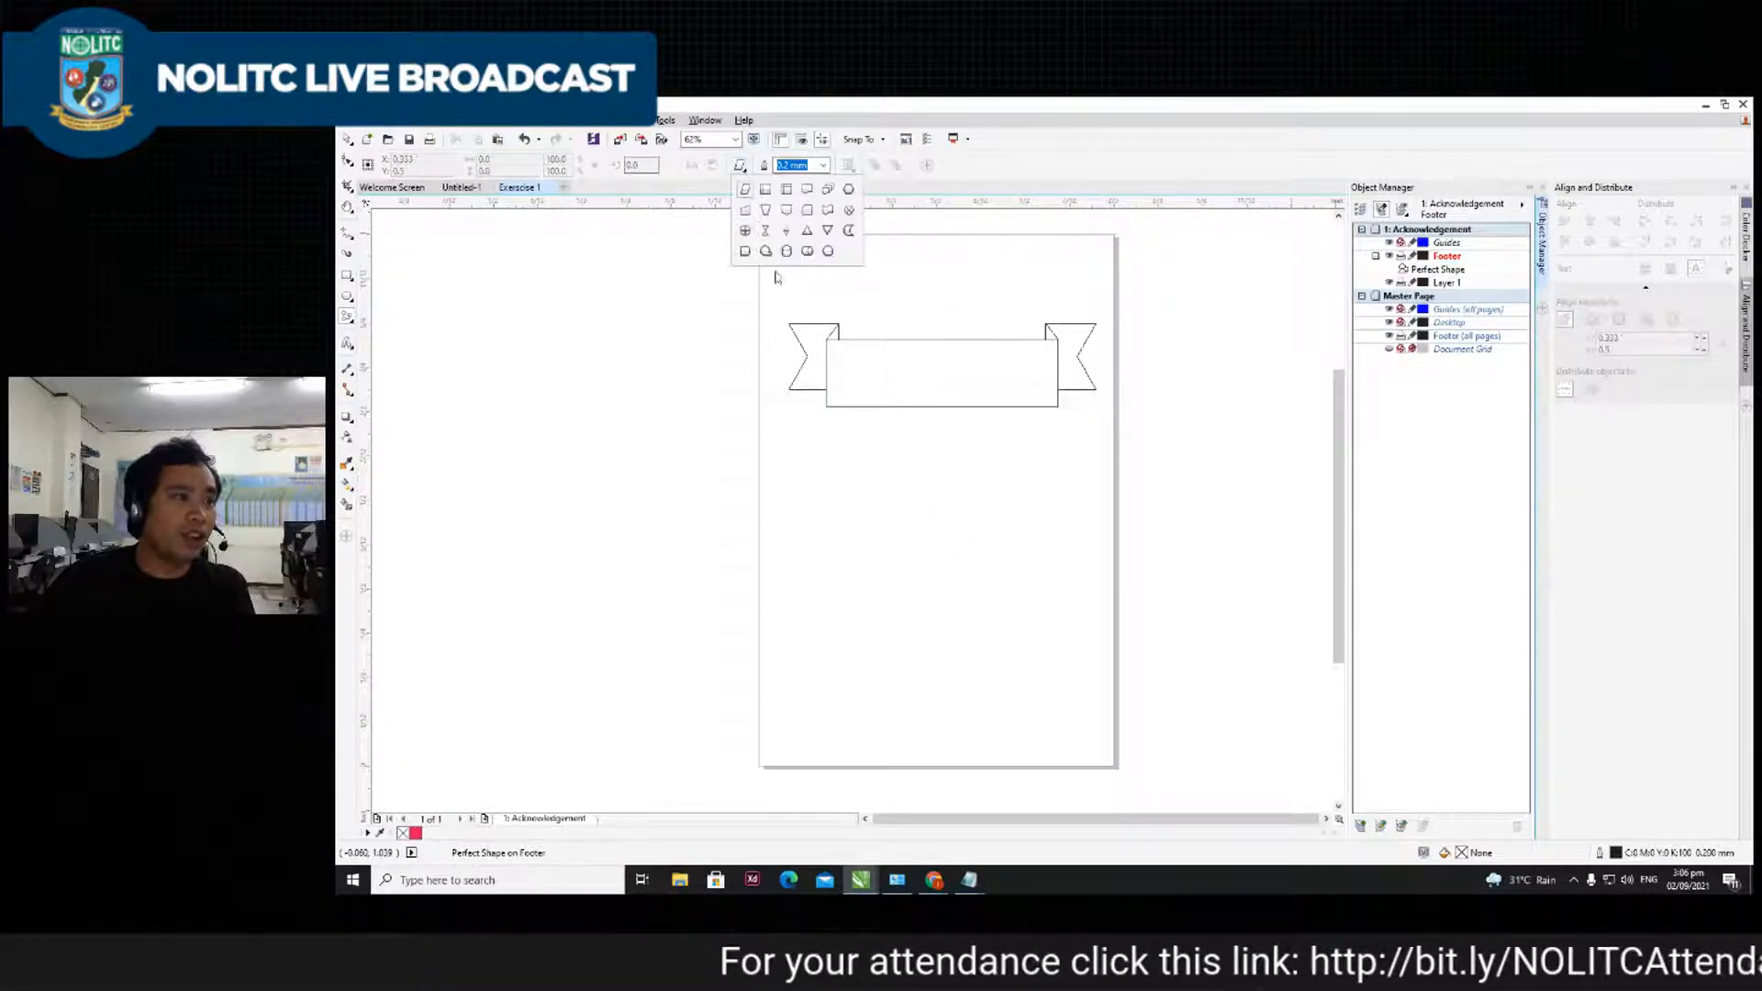
{"action": "left_click", "coordinate": [771, 211]}
{"action": "mouse_move", "coordinate": [851, 478]}
{"action": "left_mouse_down"}
{"action": "mouse_move", "coordinate": [1051, 723]}
{"action": "mouse_move", "coordinate": [1037, 702]}
{"action": "left_mouse_up"}
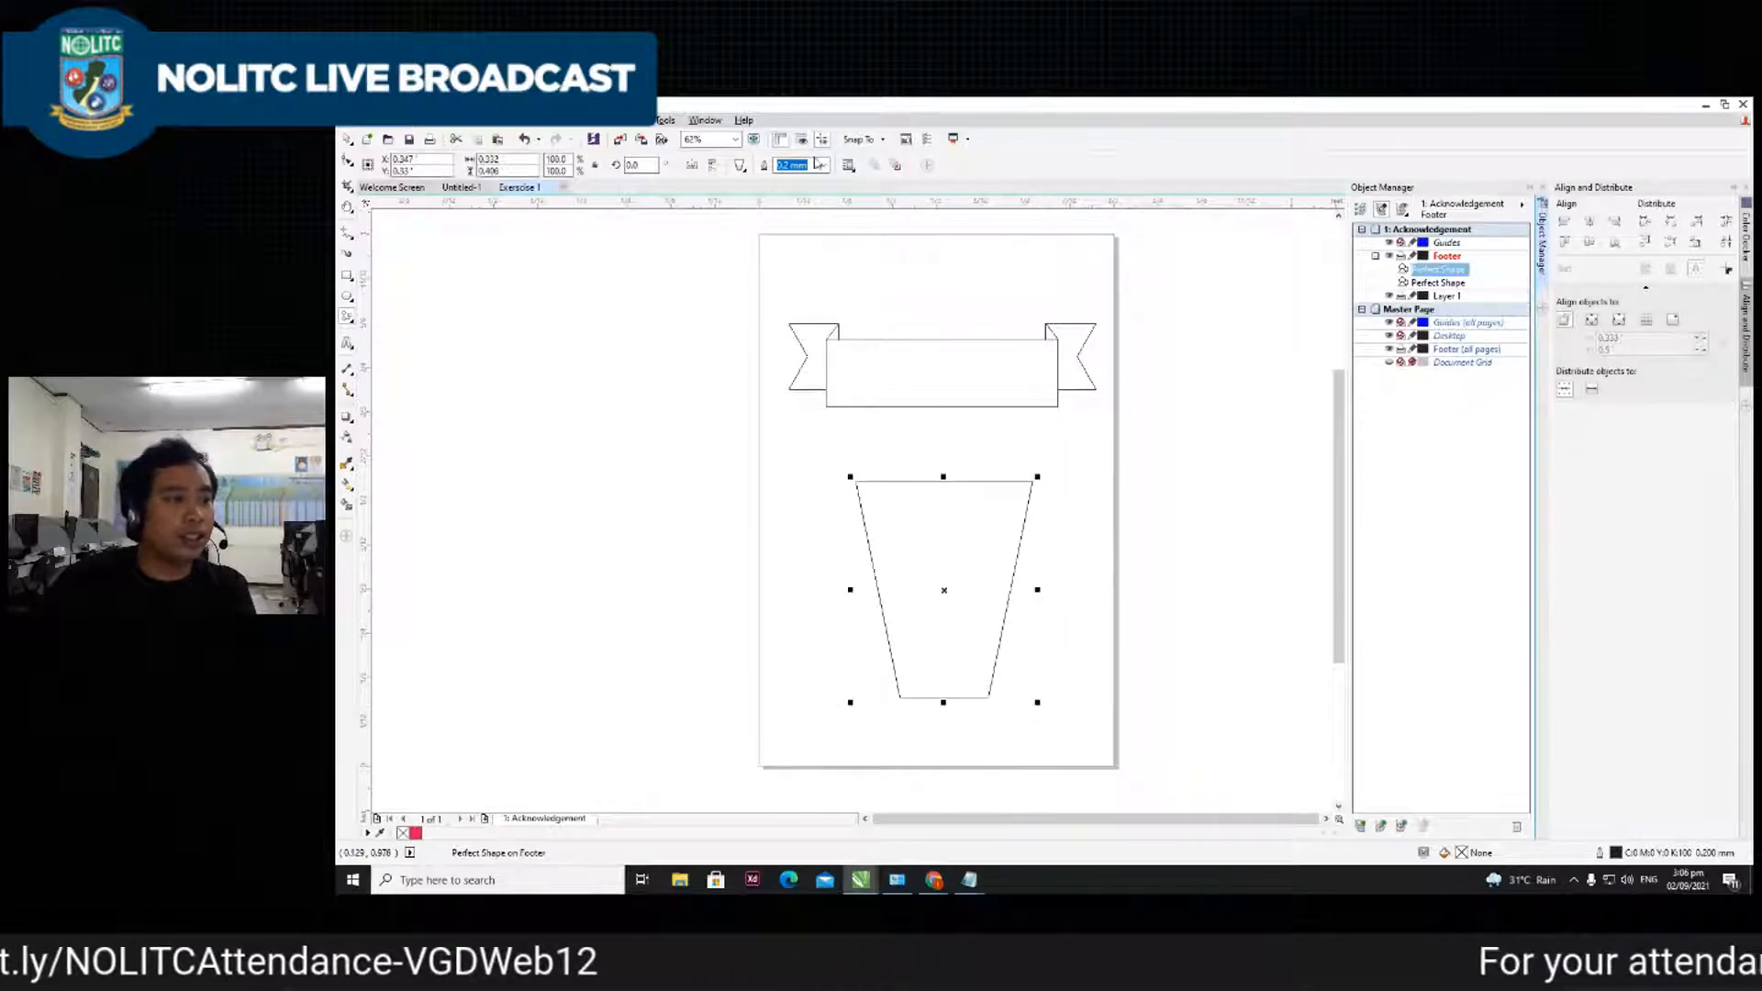
- Draw a cut-corner card flowchart shape about 0.33 ft wide and 0.41 ft high to the right of the trapezoid
{"action": "left_click", "coordinate": [741, 168]}
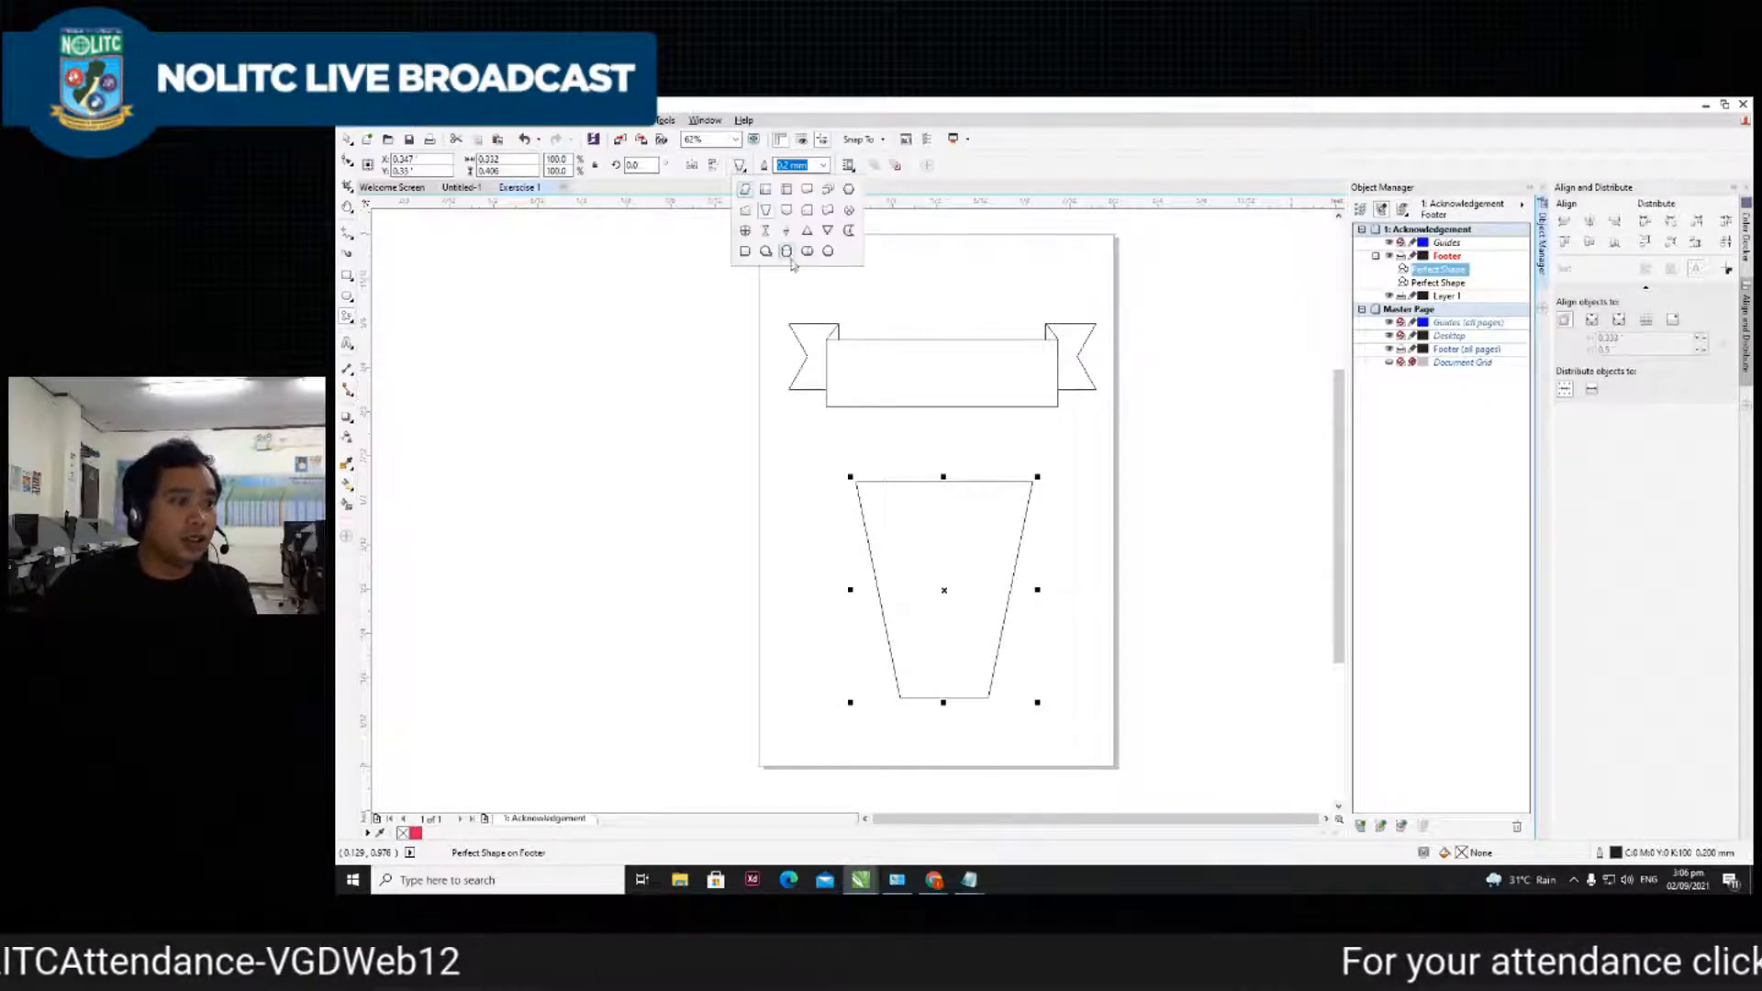
{"action": "left_click", "coordinate": [808, 210]}
{"action": "left_click_drag", "start_coordinate": [1055, 478], "coordinate": [1238, 702]}
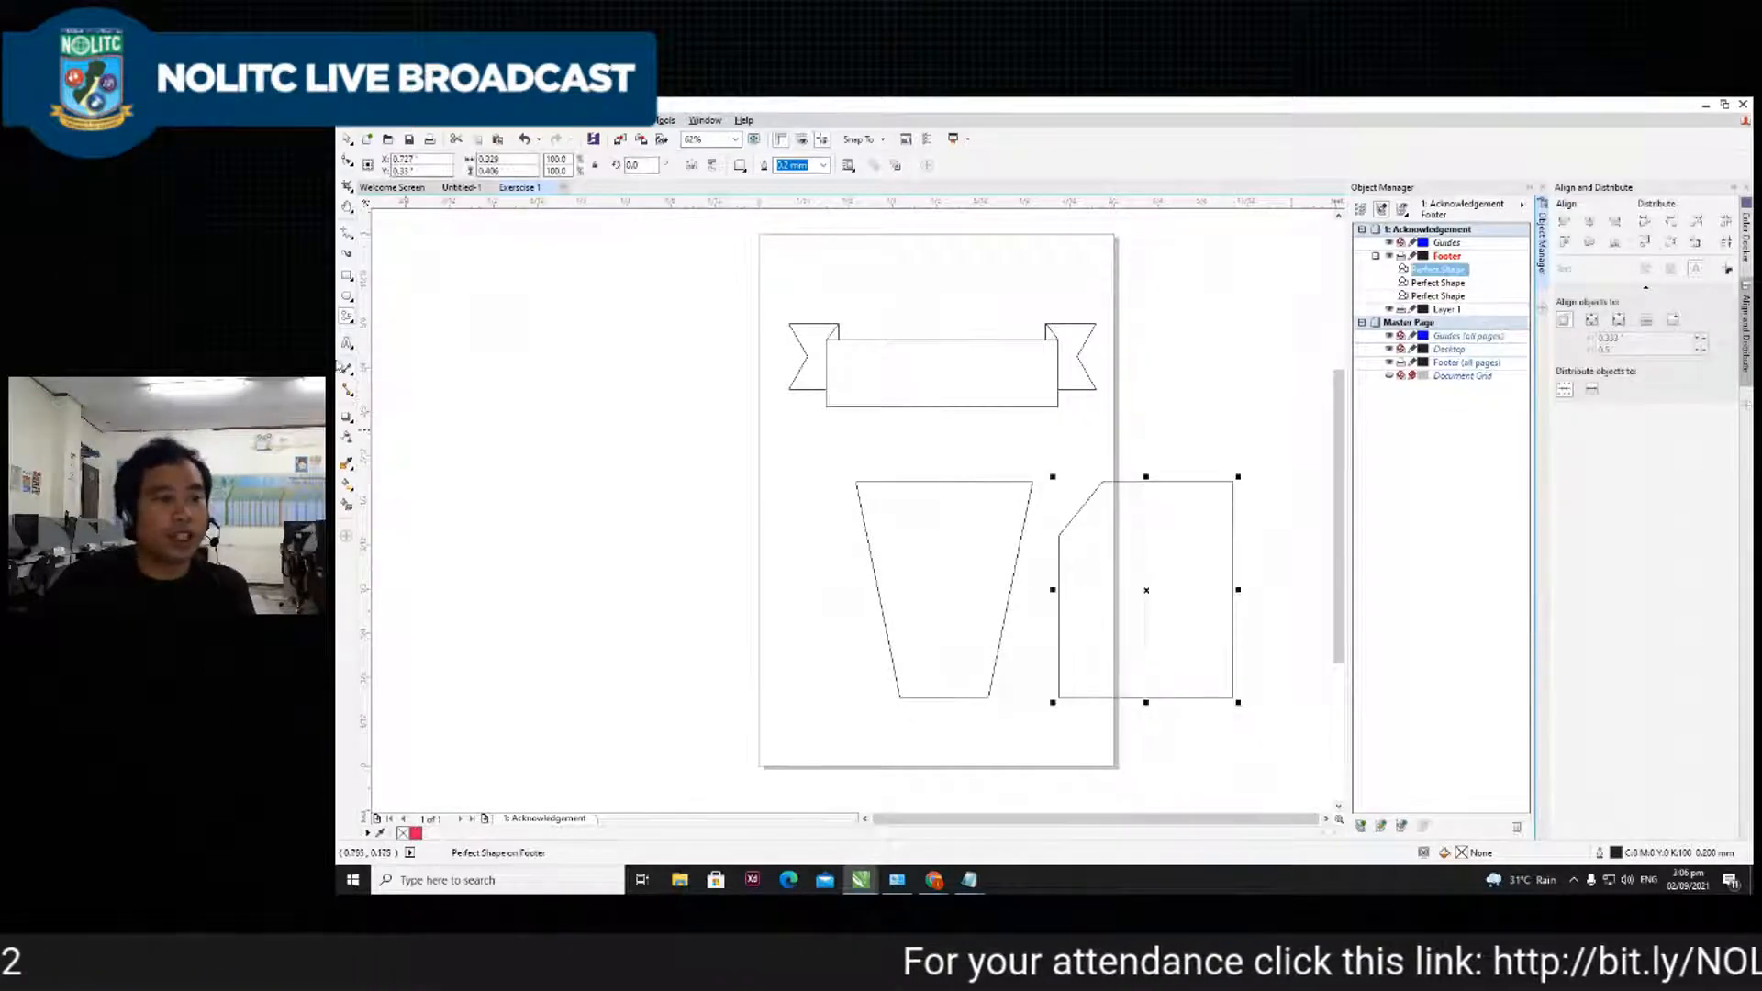
- Delete the banner, trapezoid and card shapes together to clear the page
{"action": "left_click", "coordinate": [347, 139]}
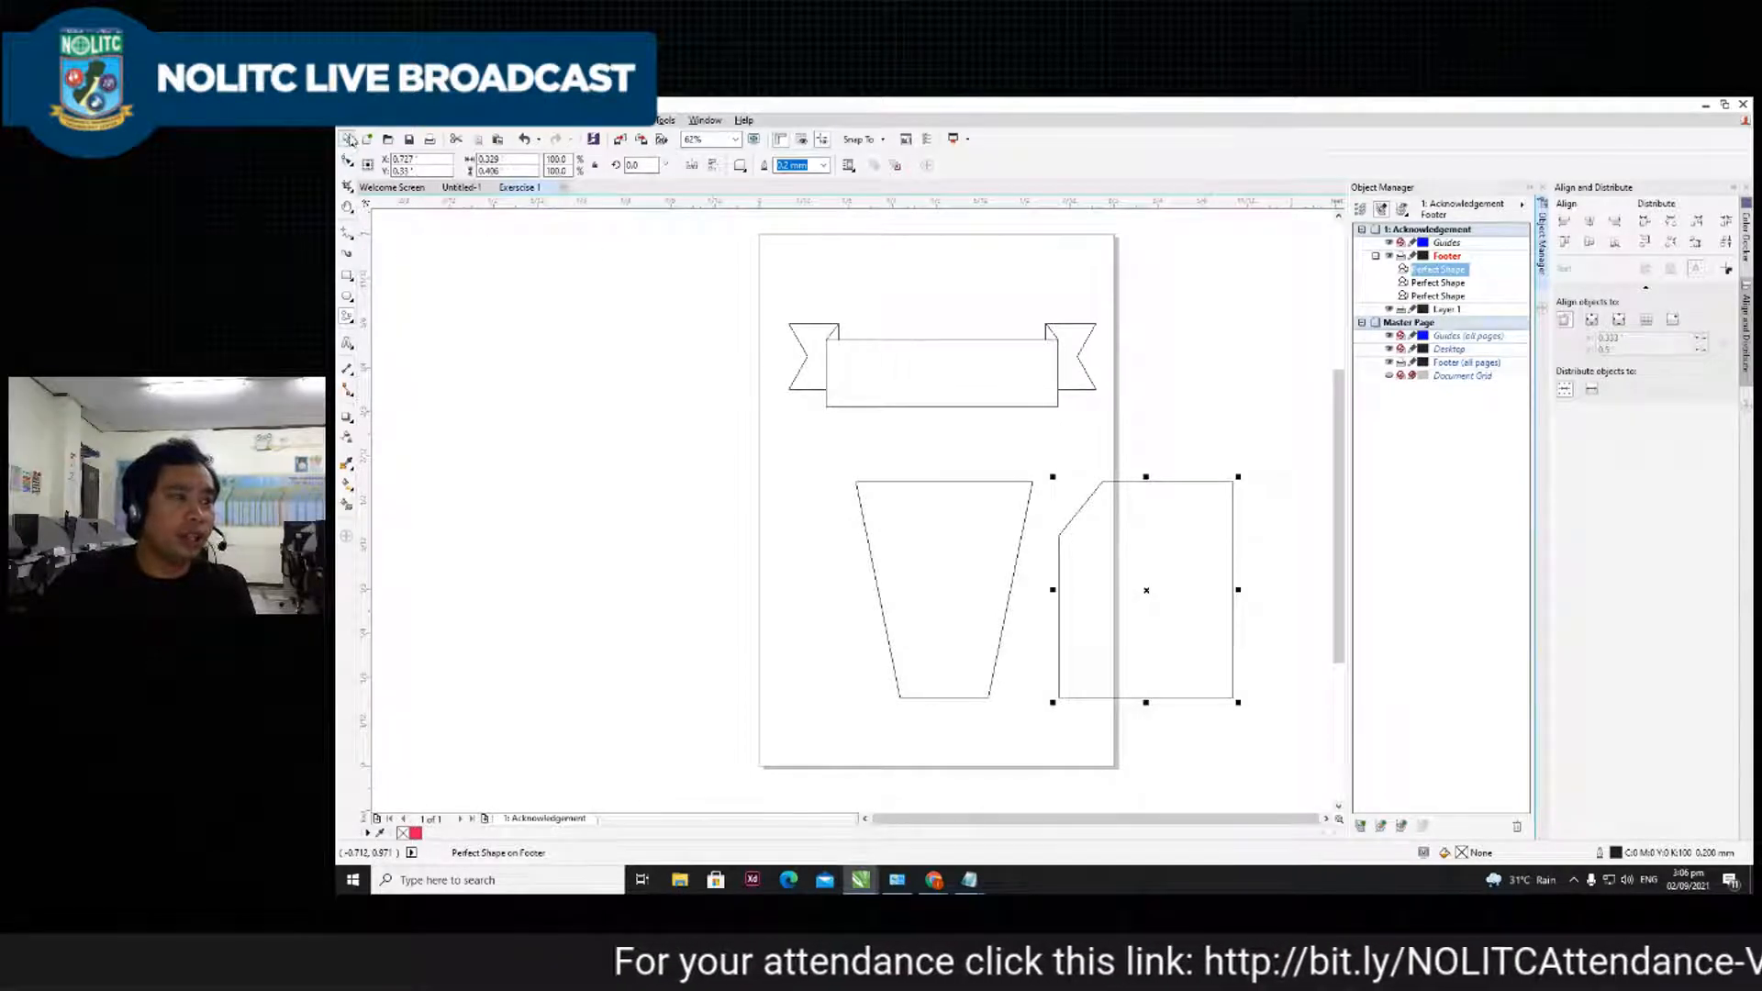
{"action": "left_click", "coordinate": [721, 470]}
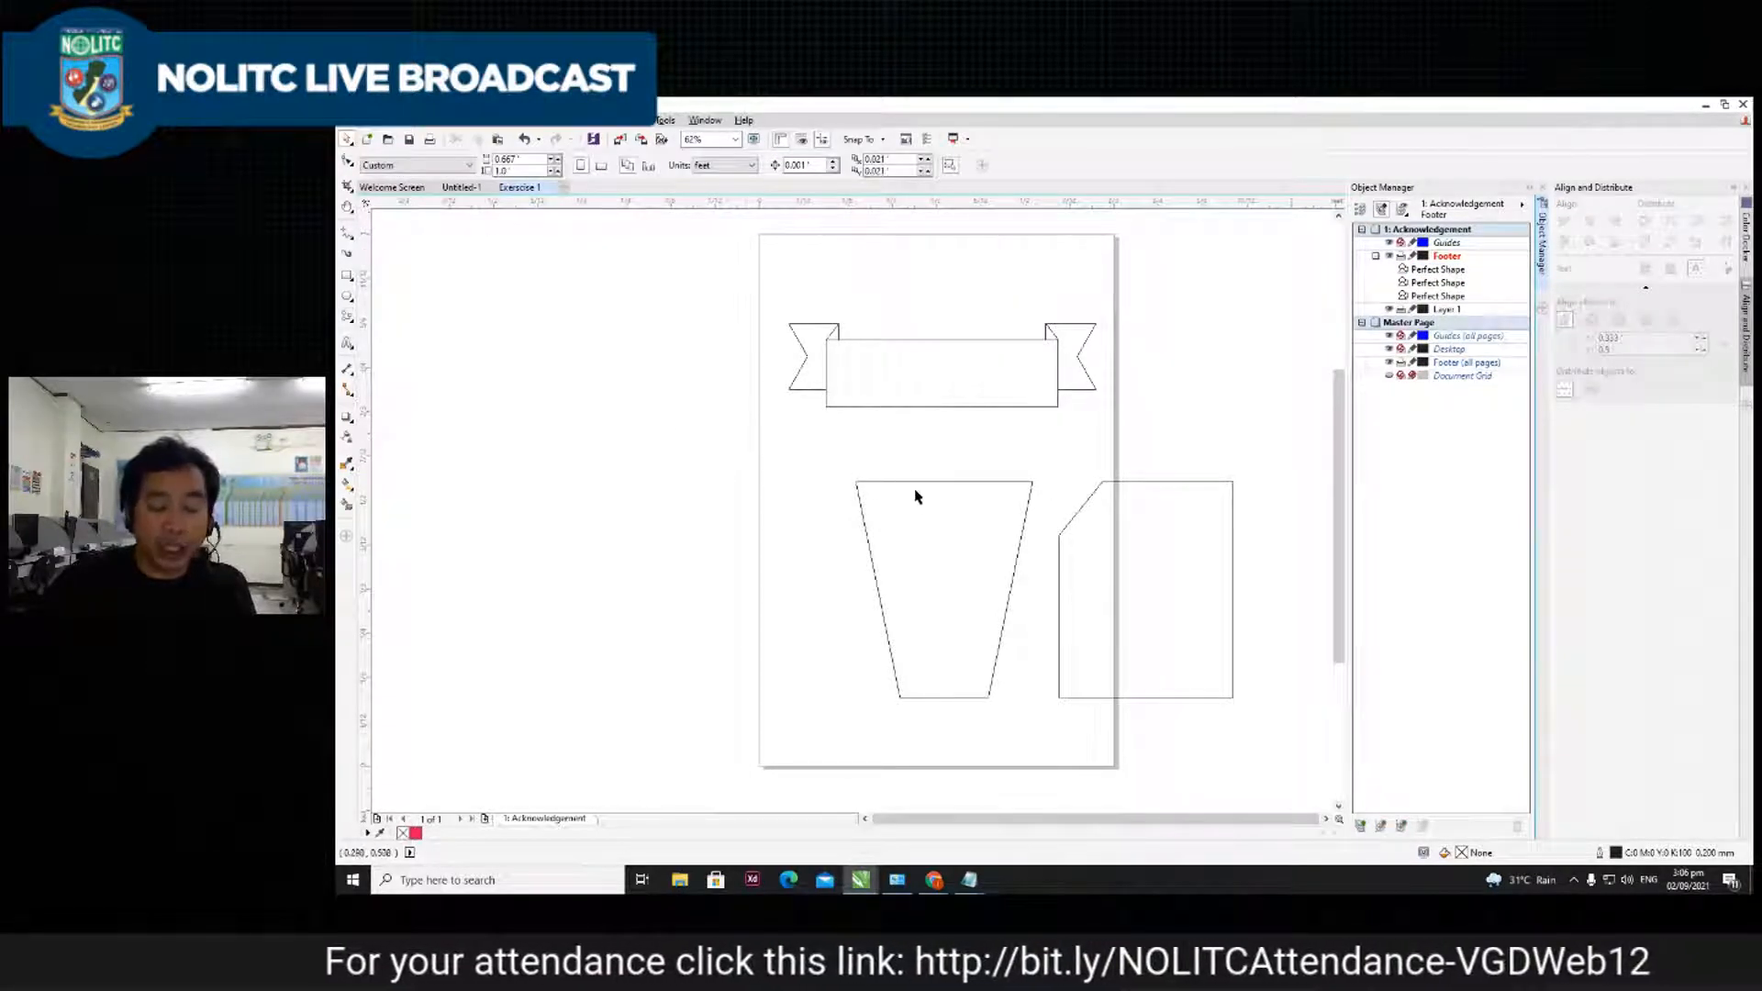
{"action": "left_click_drag", "start_coordinate": [700, 271], "coordinate": [1285, 739]}
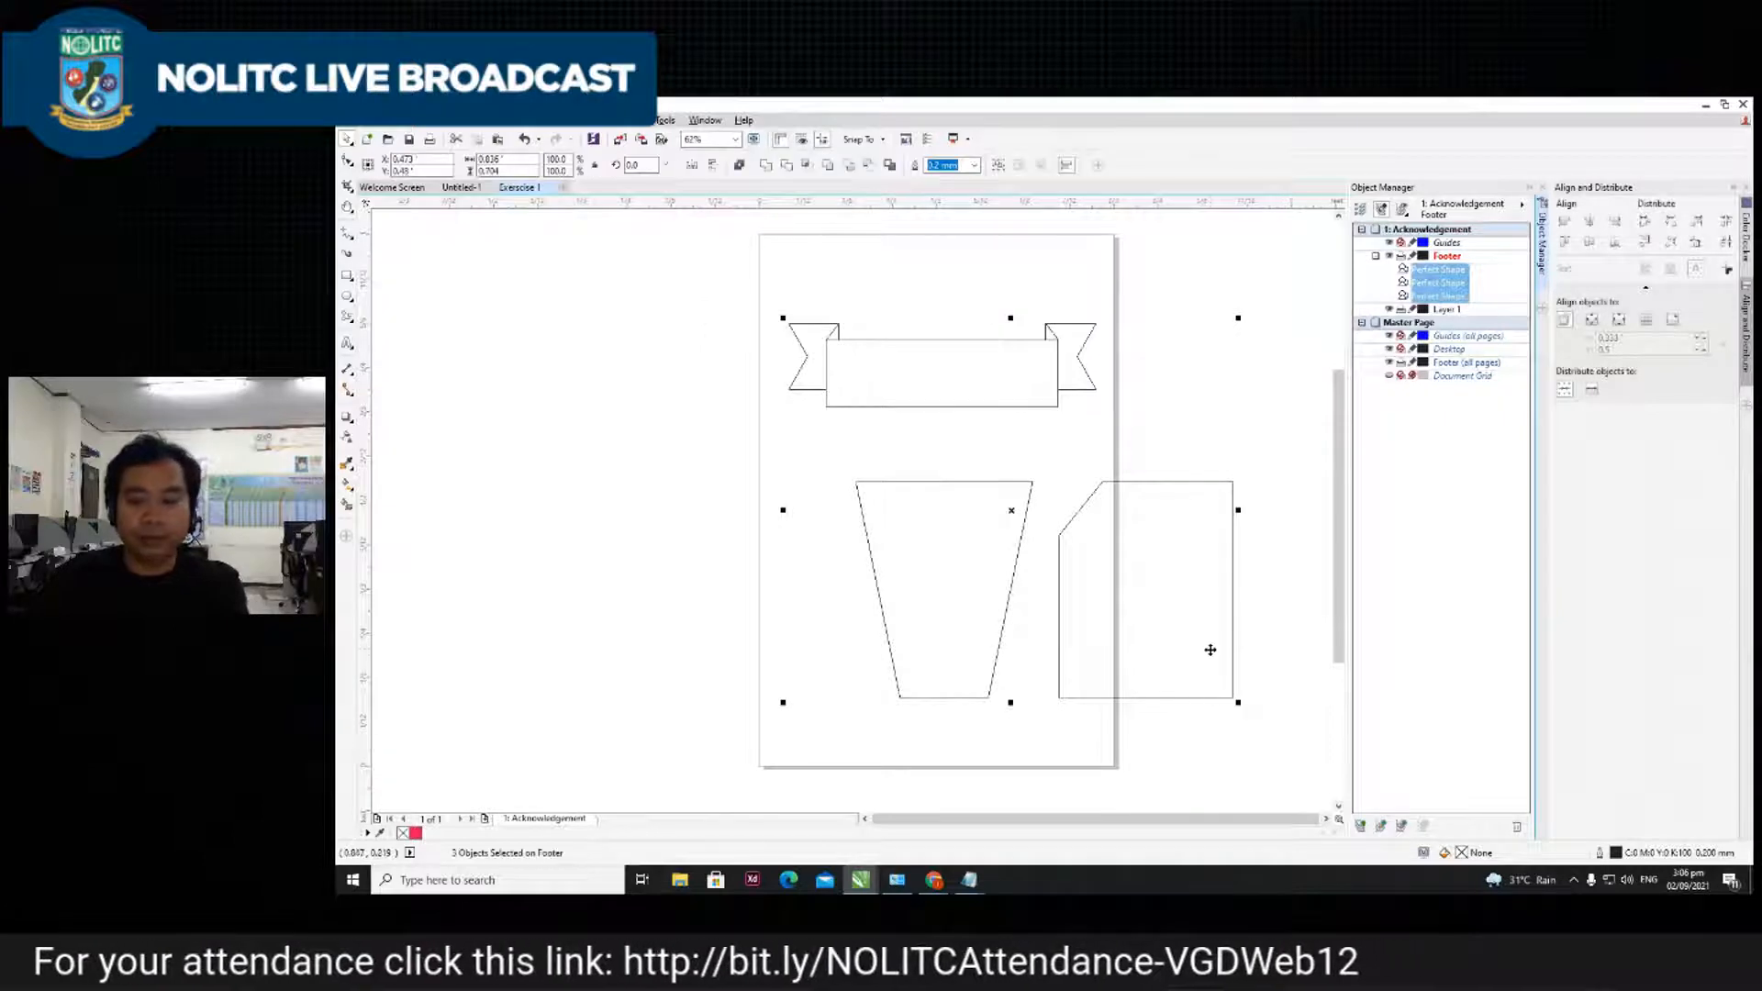
{"action": "key", "text": "Delete"}
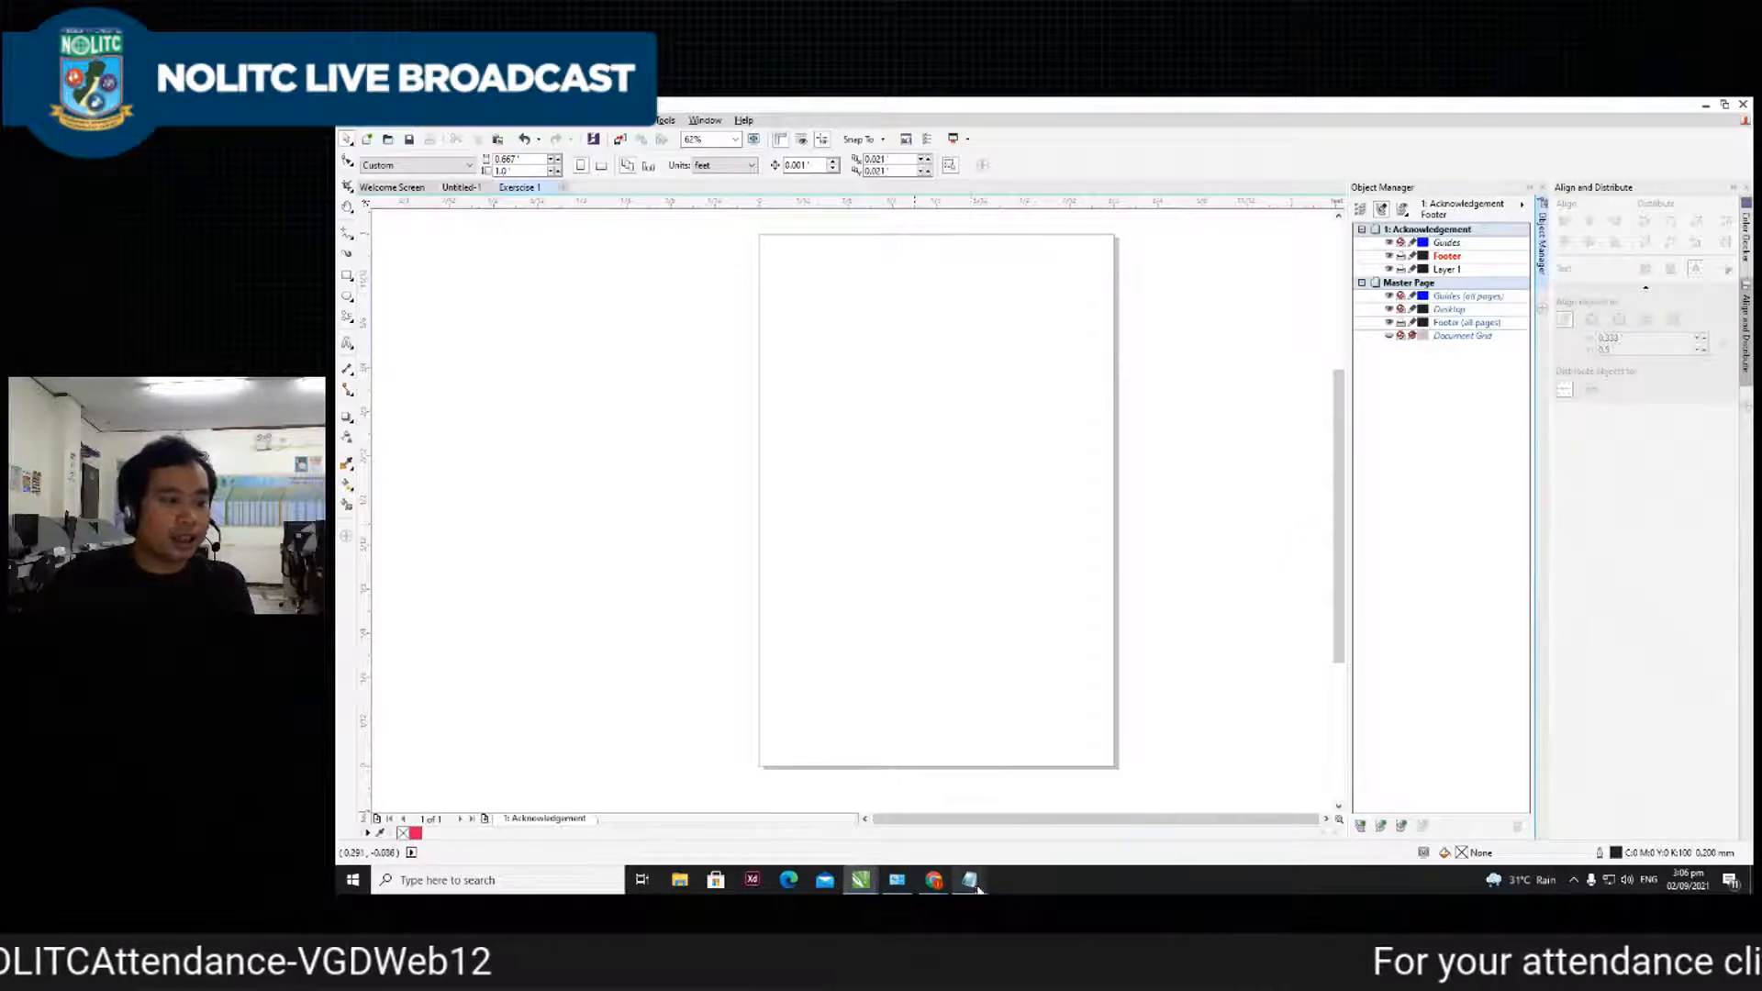
{"action": "left_click", "coordinate": [351, 319]}
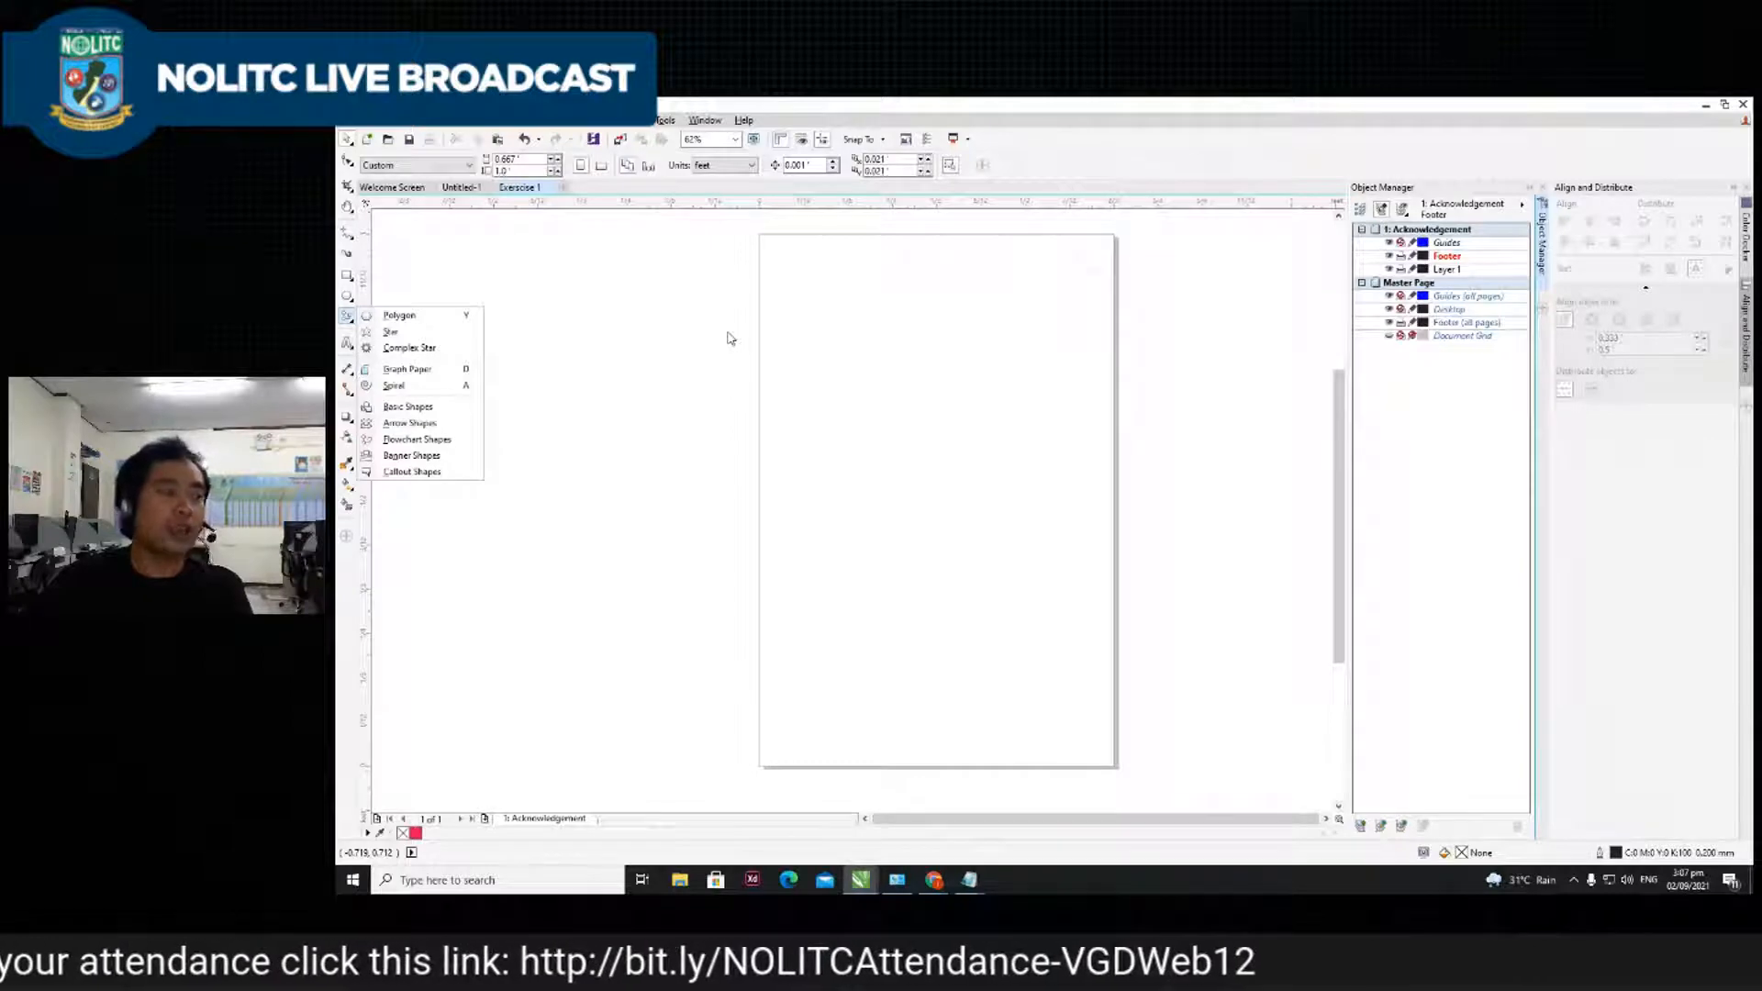
{"action": "left_click", "coordinate": [898, 878]}
{"action": "left_click", "coordinate": [897, 878]}
- Add the line "4. Fill and Strokes" to the outline in the untitled Notepad document and return to the drawing
{"action": "left_click", "coordinate": [969, 881]}
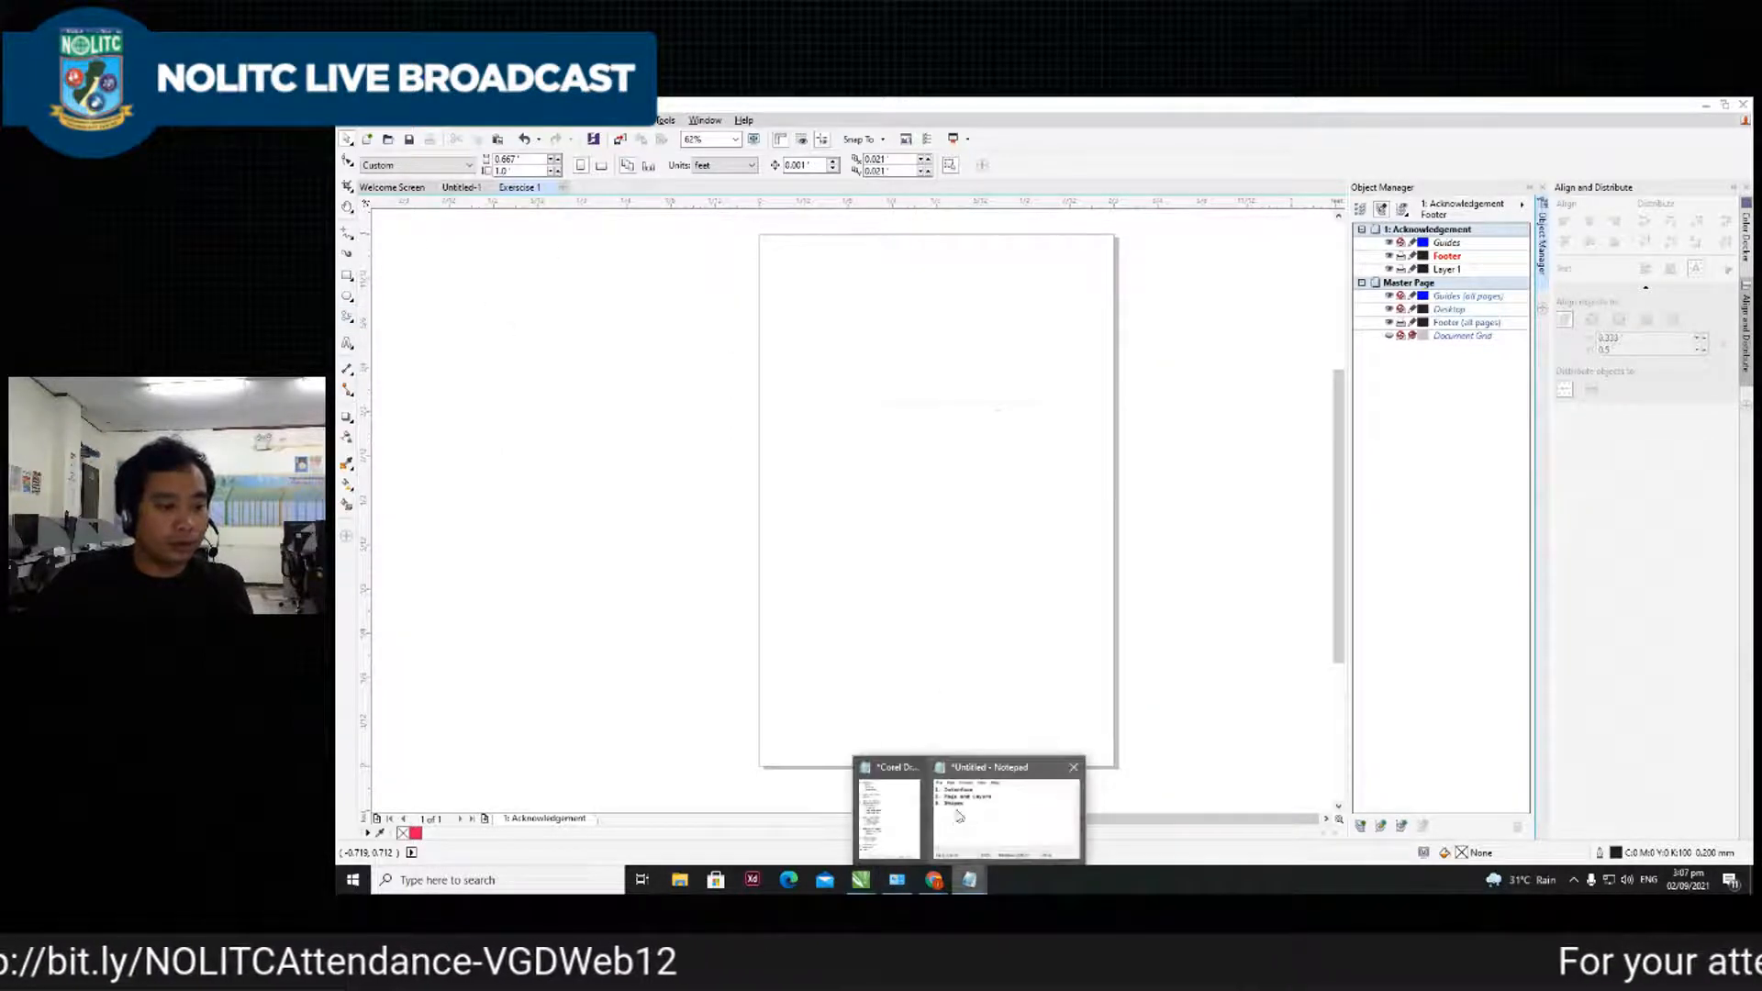
{"action": "left_click", "coordinate": [954, 815]}
{"action": "type", "text": "4"}
{"action": "type", "text": ". Fill abnd Strokes"}
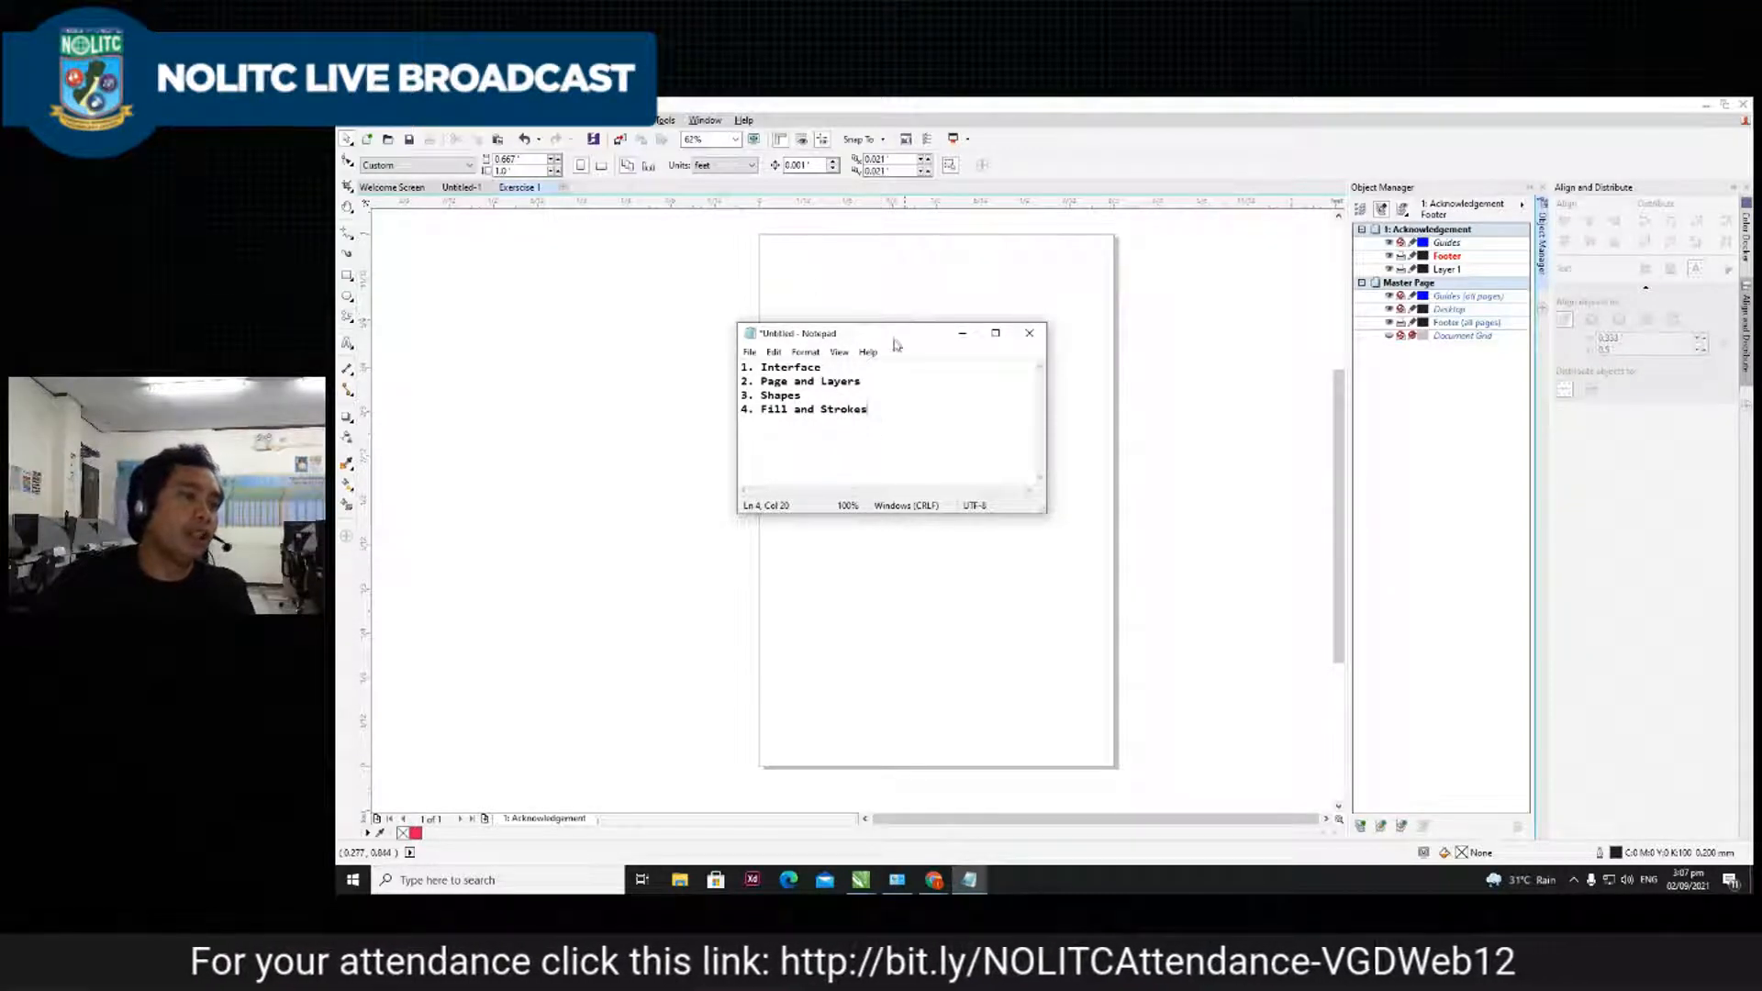
{"action": "left_click_drag", "start_coordinate": [898, 339], "coordinate": [873, 327]}
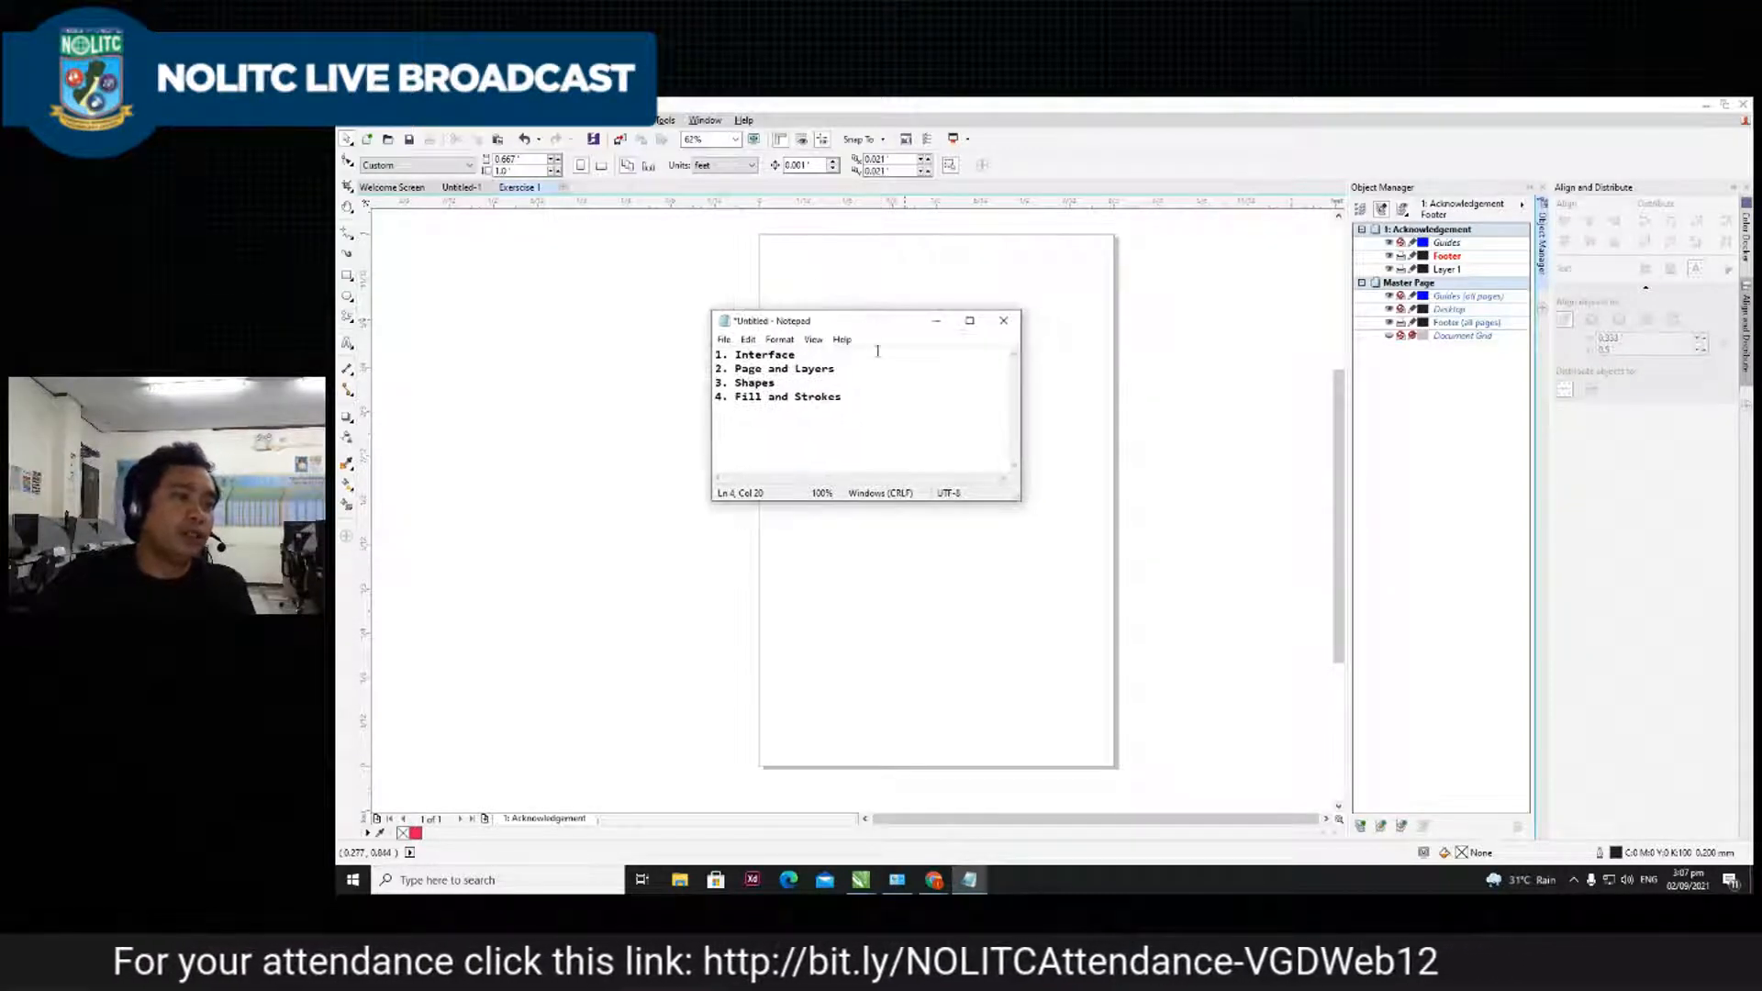
{"action": "left_click", "coordinate": [938, 320]}
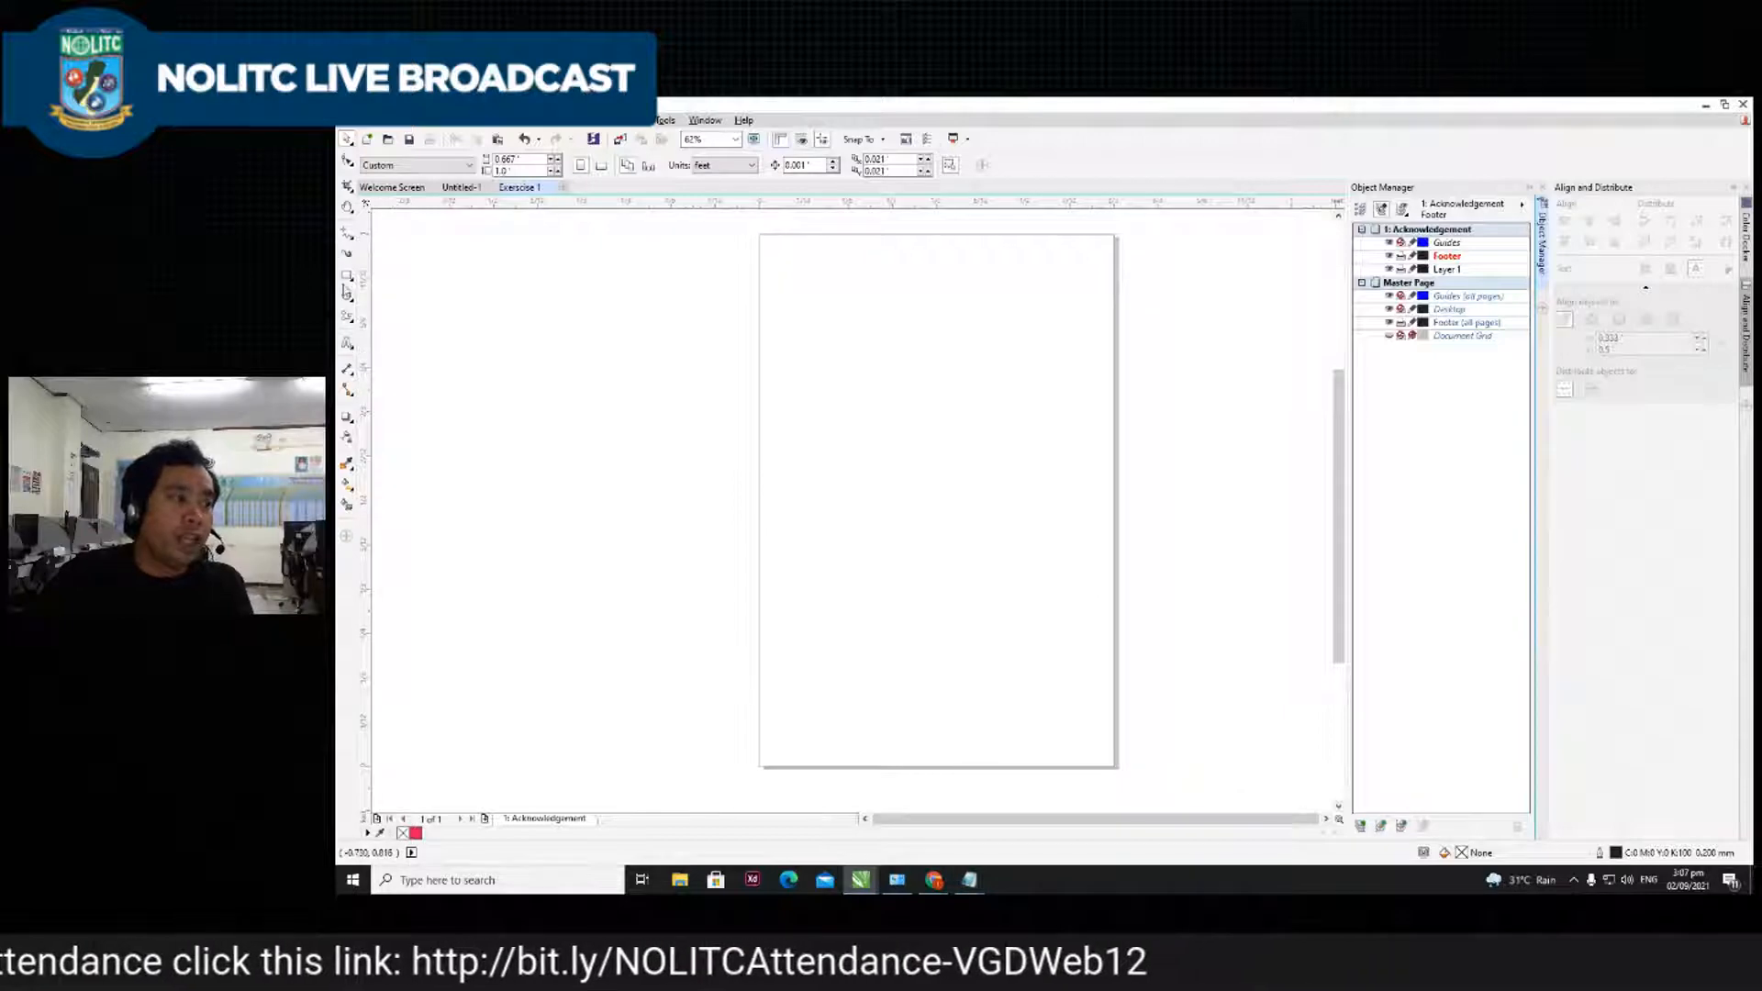
- Draw a rectangle about 0.35 by 0.31 ft mid-page and give it a uniform green fill of C 79, M 0, Y 100, K 0
{"action": "left_click", "coordinate": [347, 275]}
{"action": "left_click_drag", "start_coordinate": [840, 397], "coordinate": [1031, 575]}
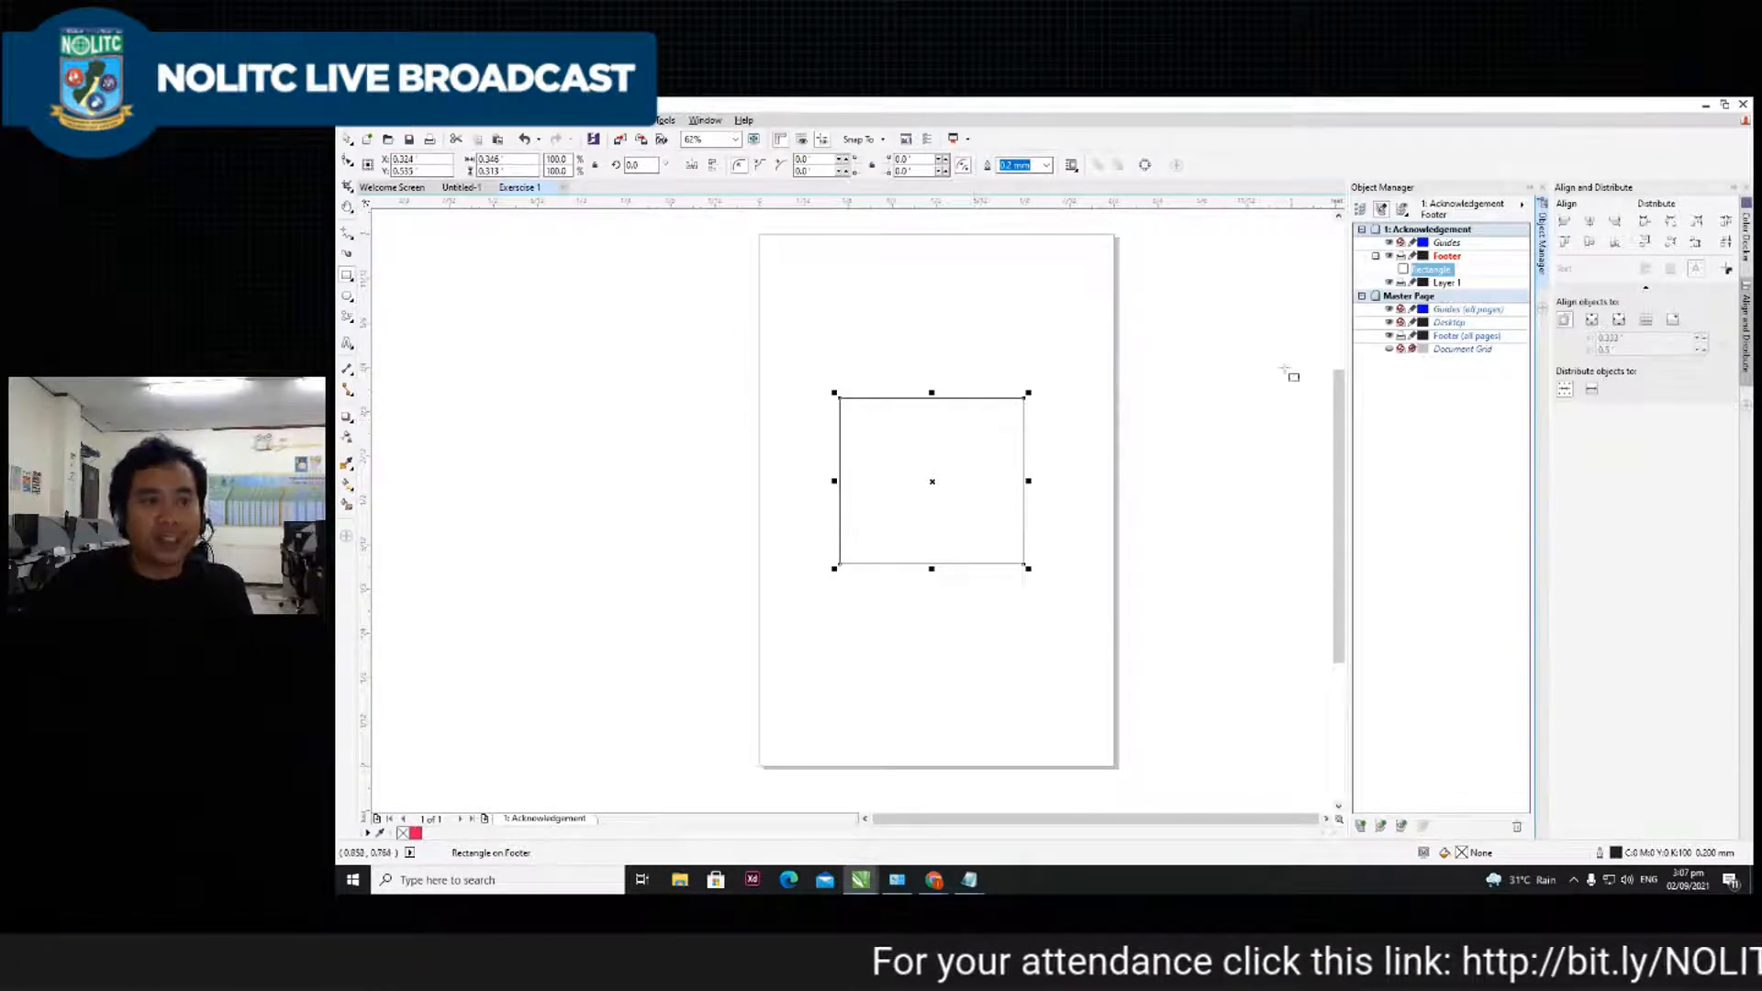
{"action": "double_click", "coordinate": [1462, 853]}
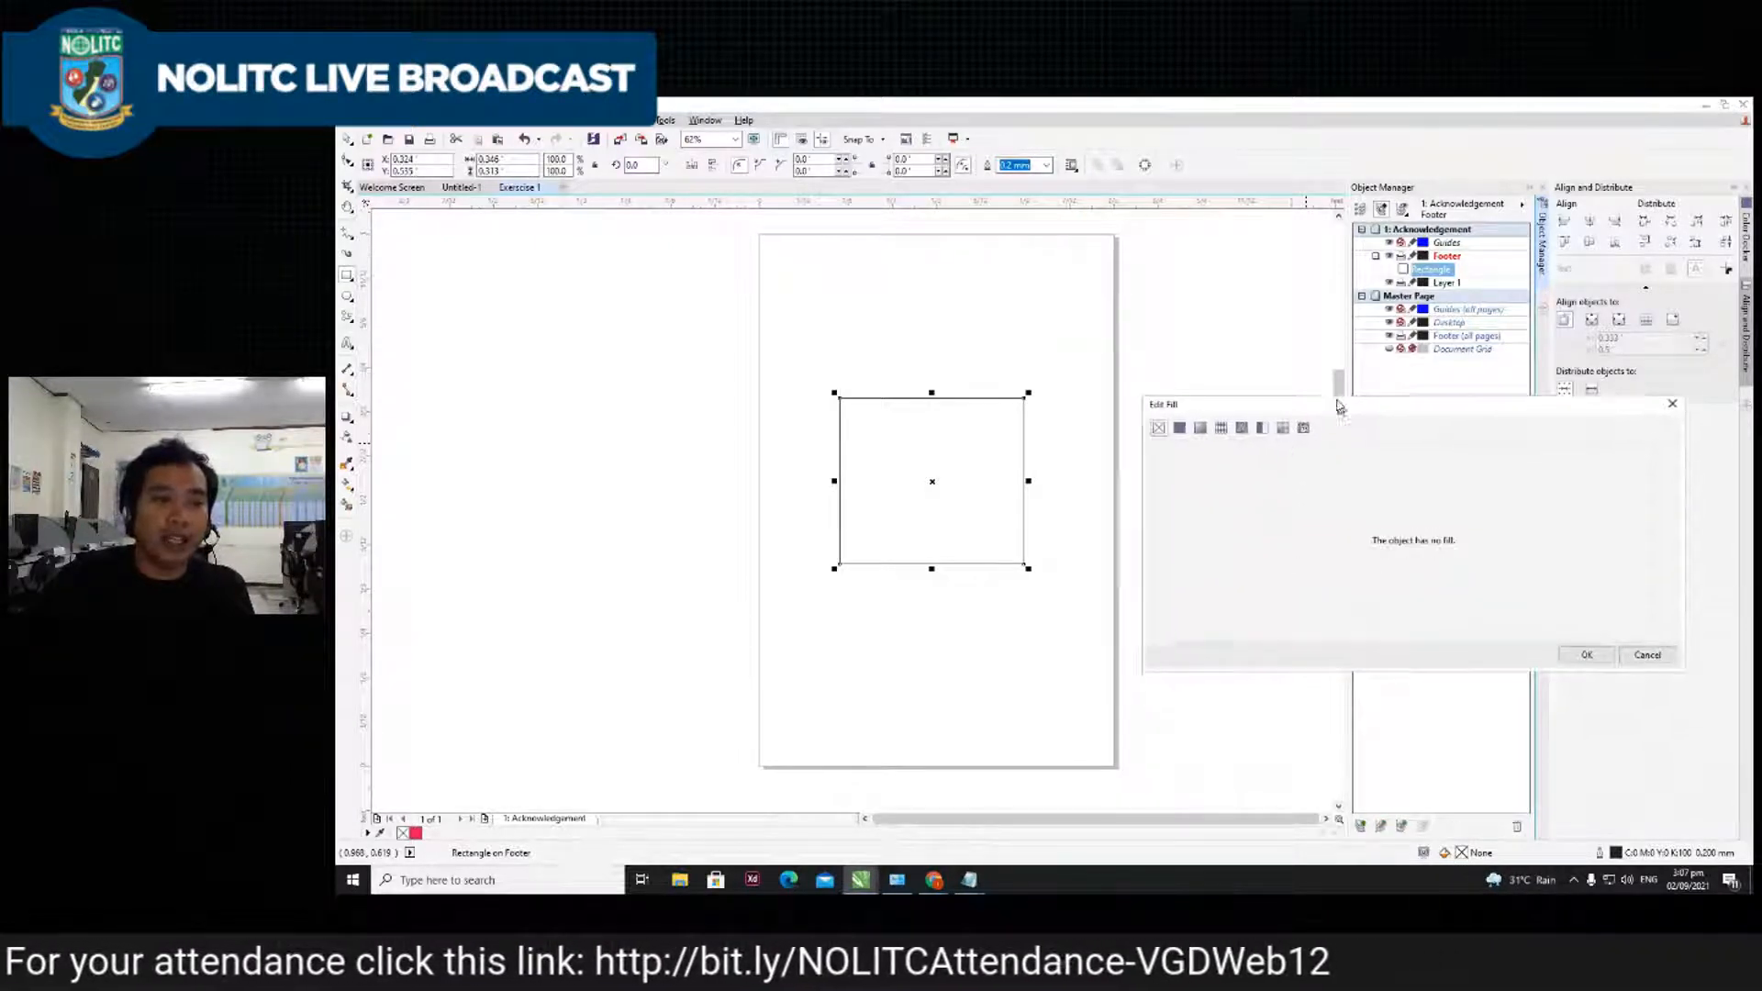
{"action": "left_click", "coordinate": [1179, 416]}
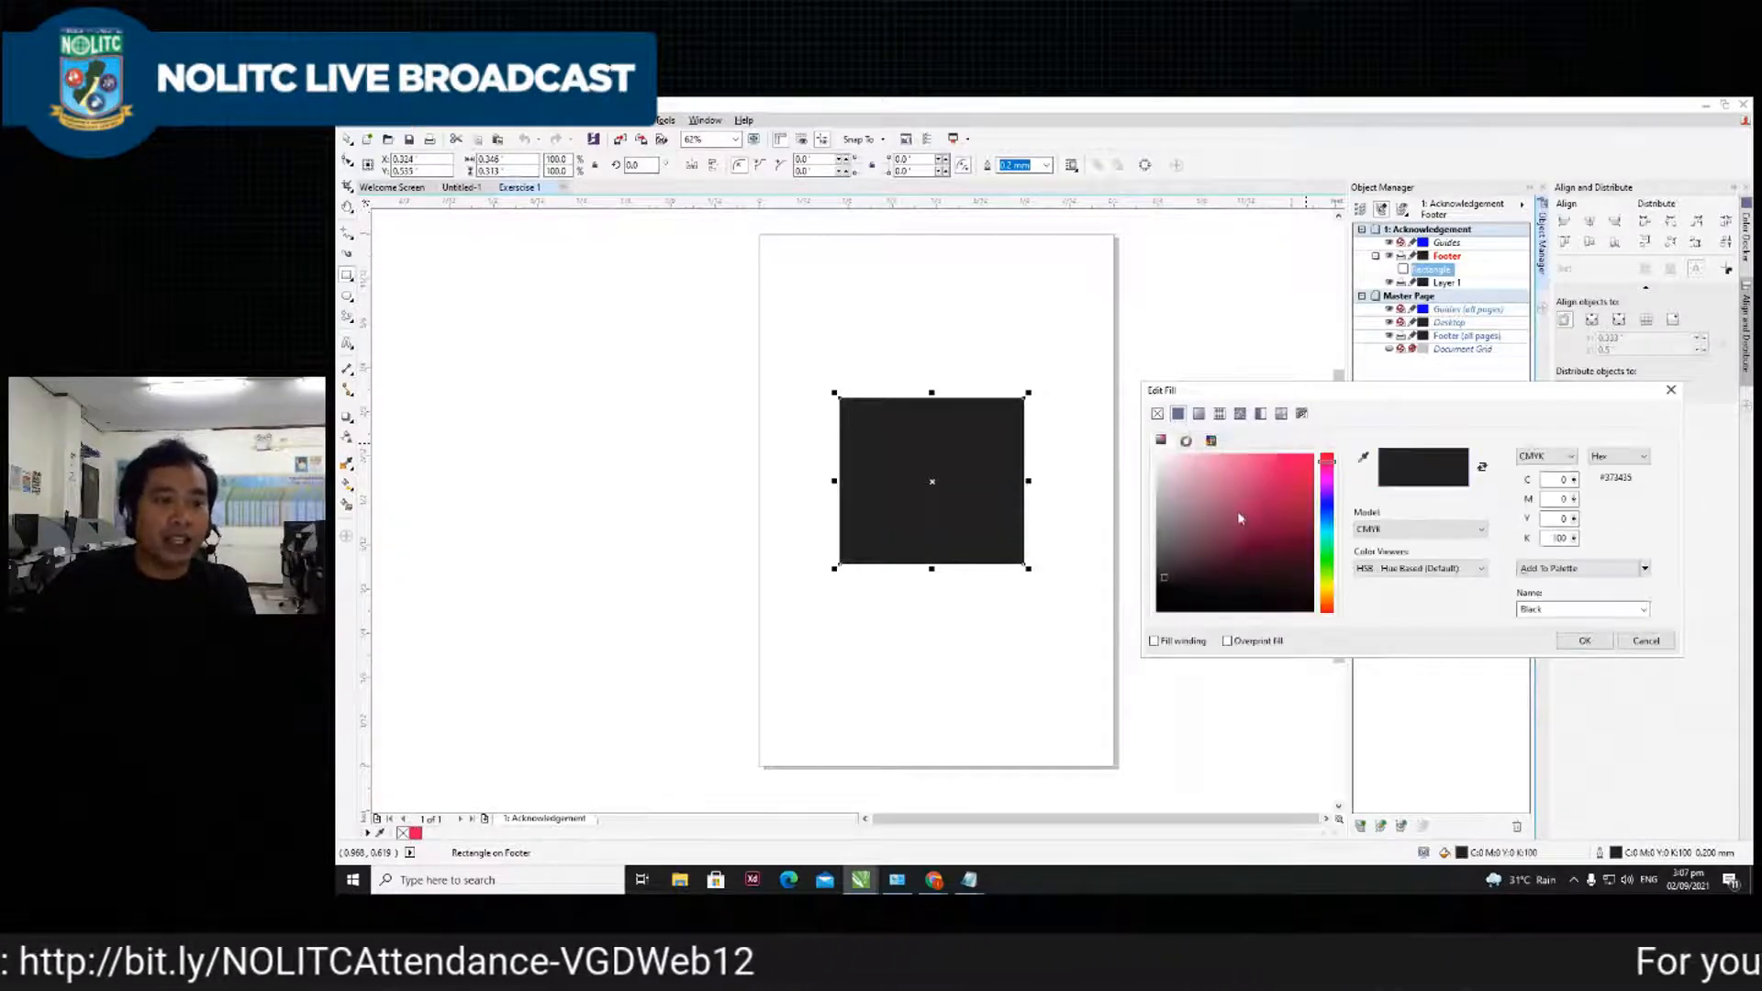
{"action": "left_click_drag", "start_coordinate": [1258, 492], "coordinate": [1336, 566]}
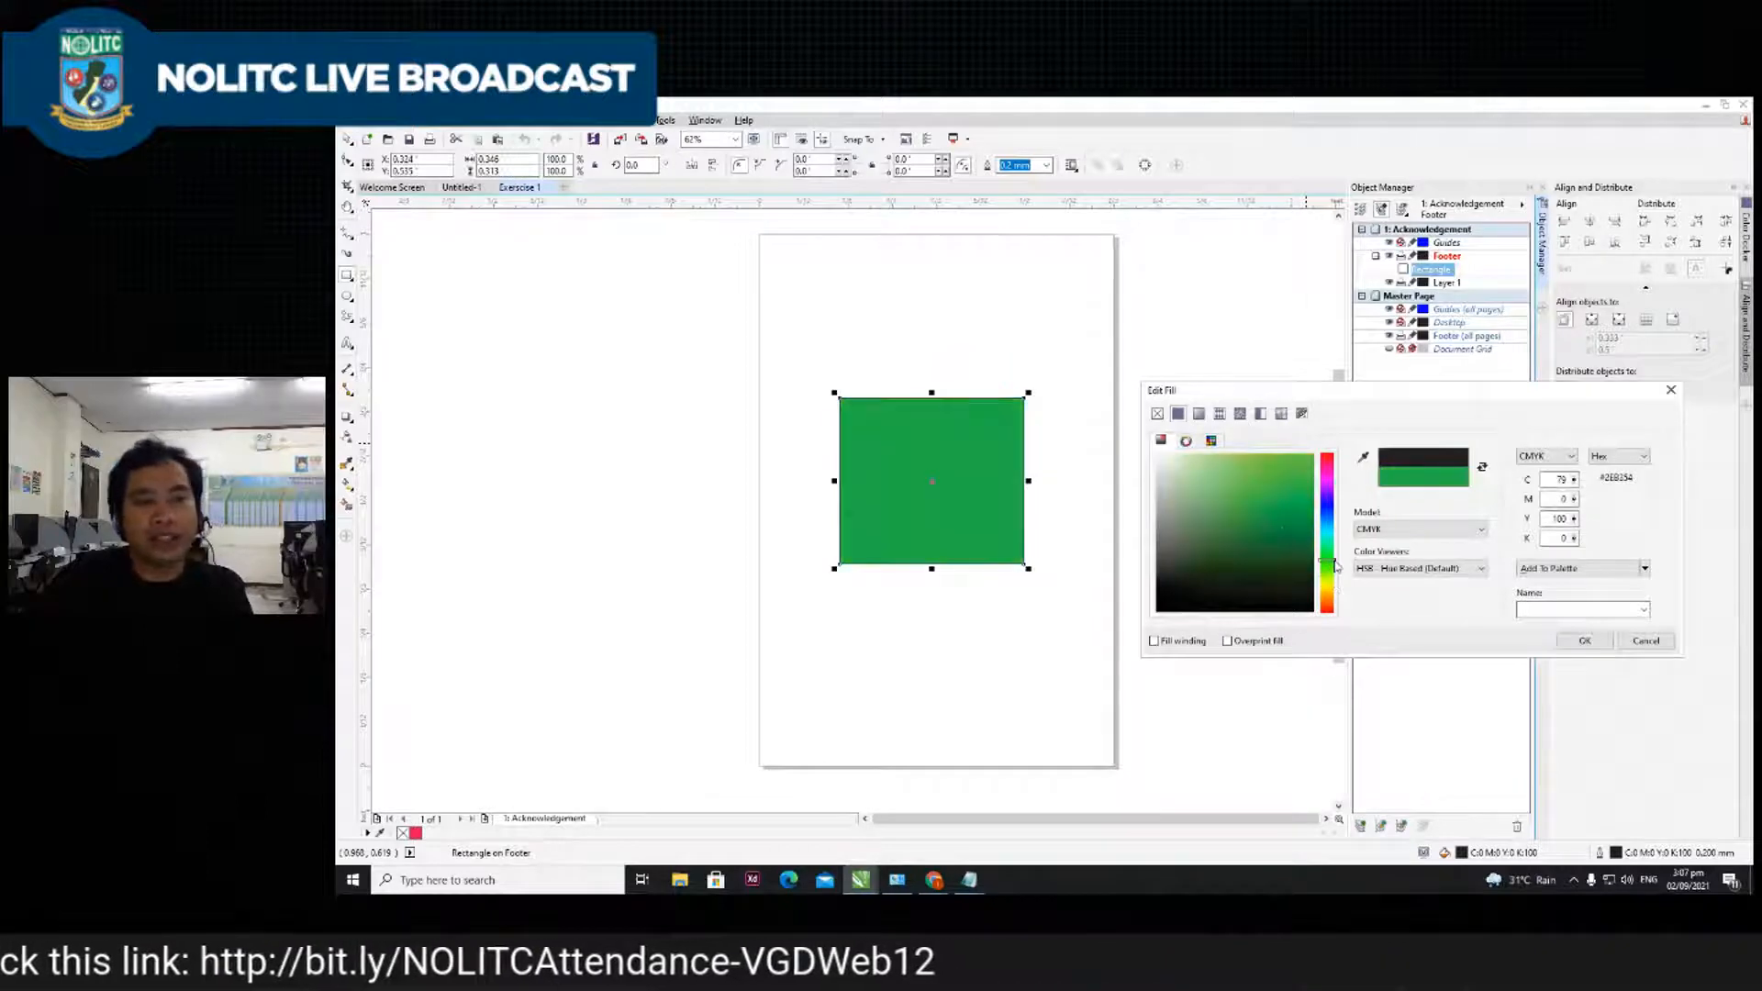
{"action": "double_click", "coordinate": [1549, 479]}
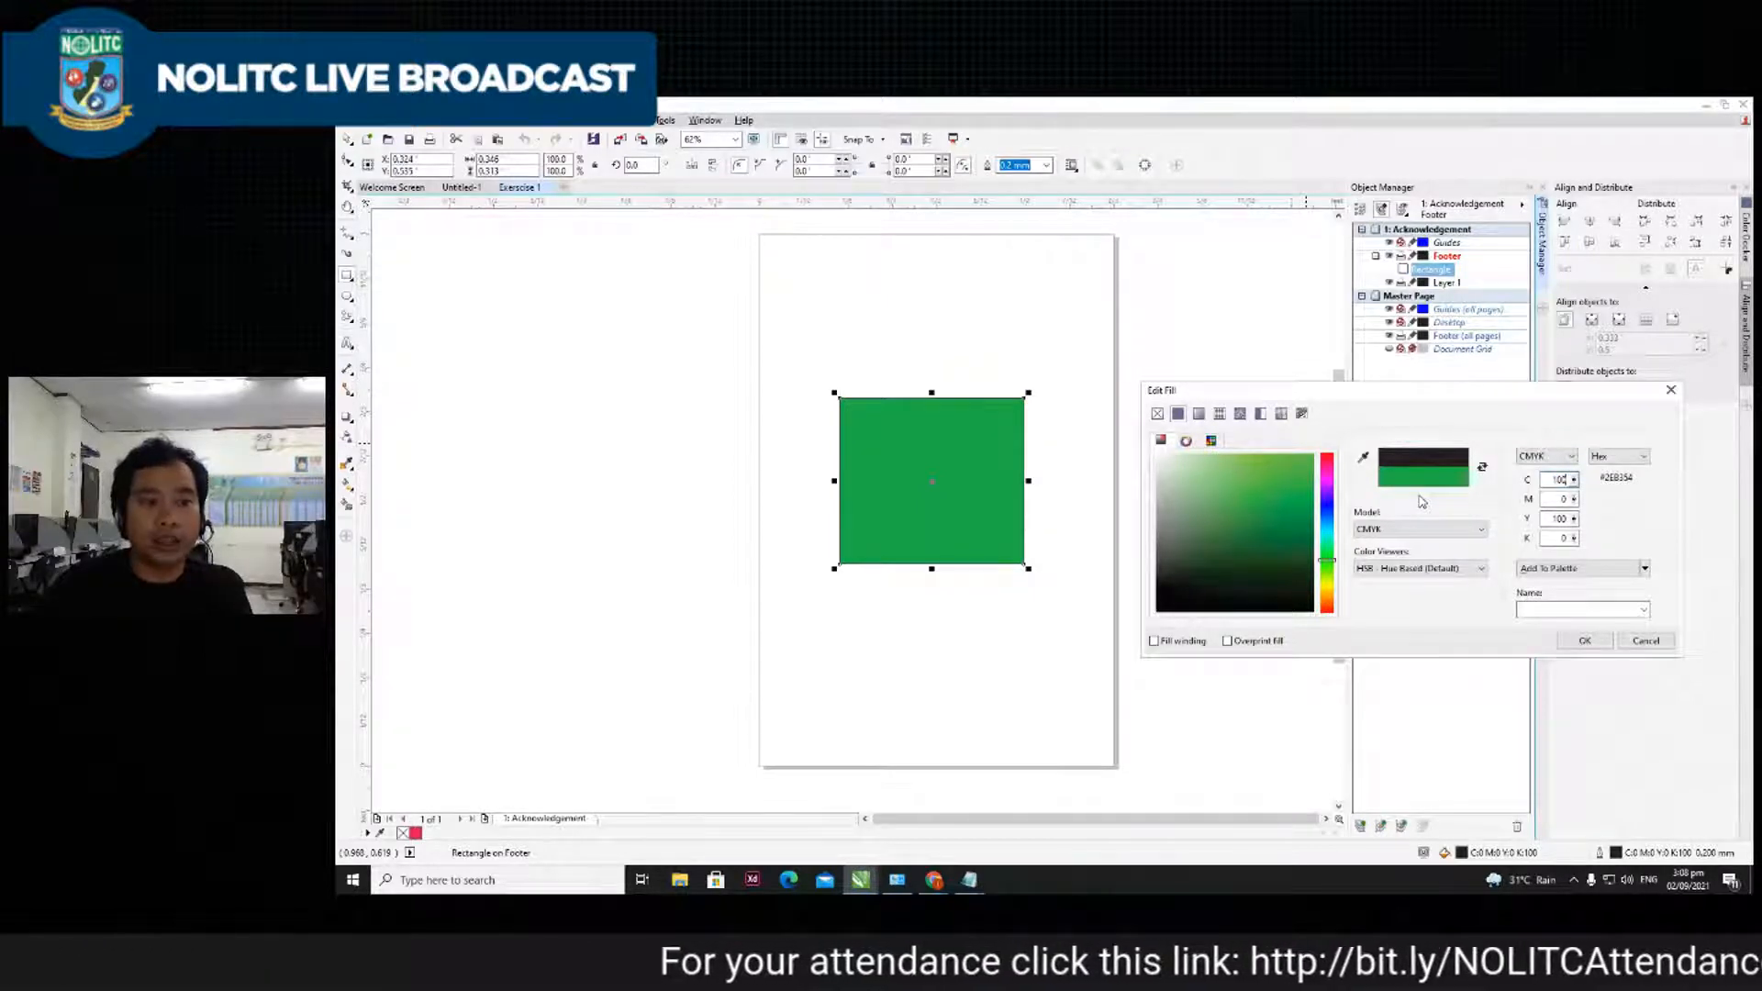
{"action": "key", "text": "Return"}
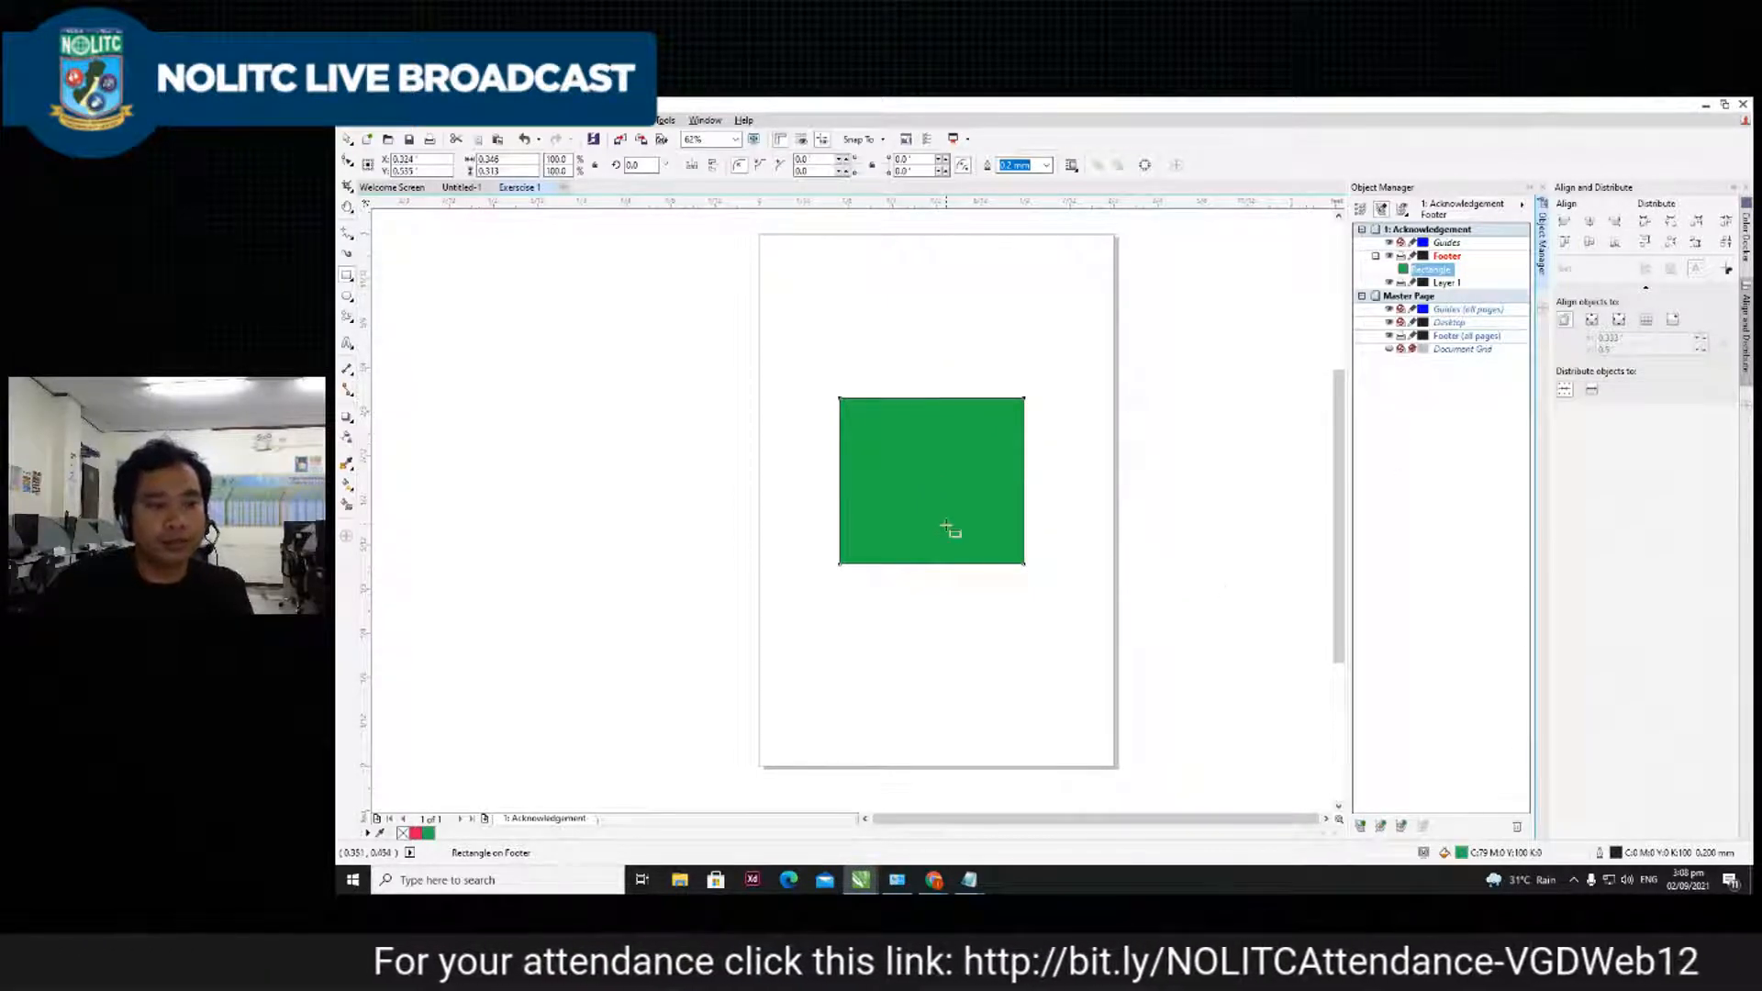
{"action": "left_click", "coordinate": [348, 141]}
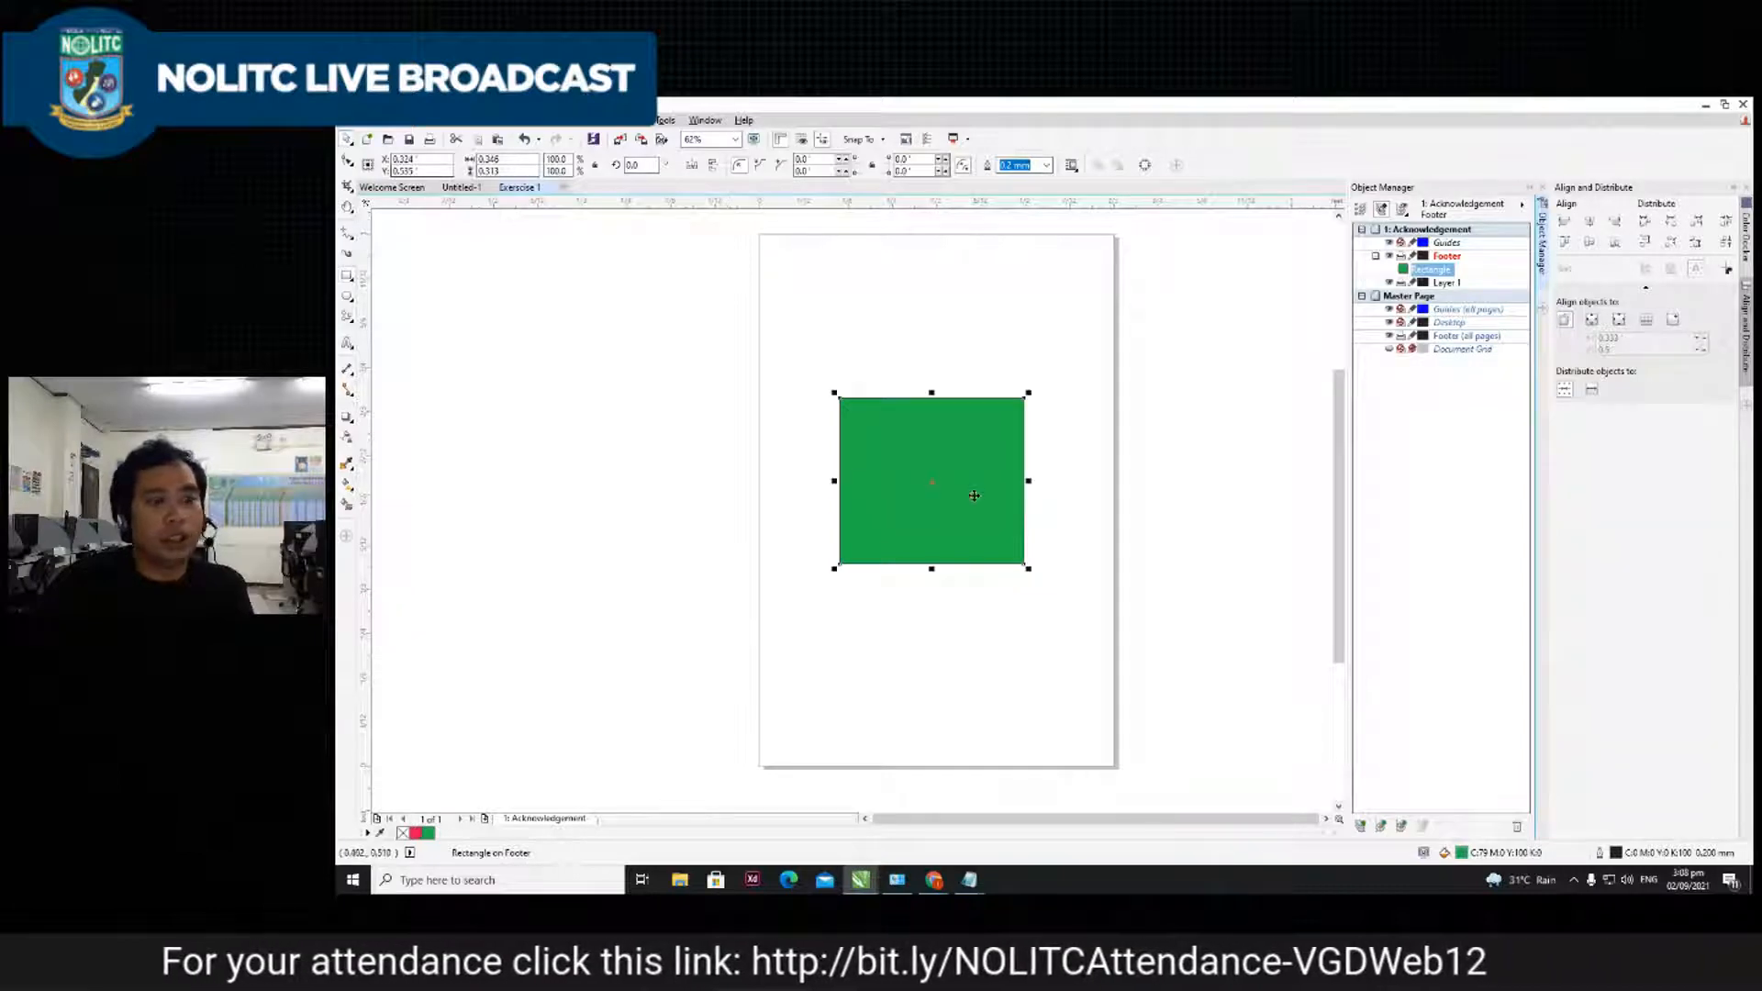
- Open the rectangle's uniform fill for editing and set its cyan value to 100
{"action": "double_click", "coordinate": [1473, 846]}
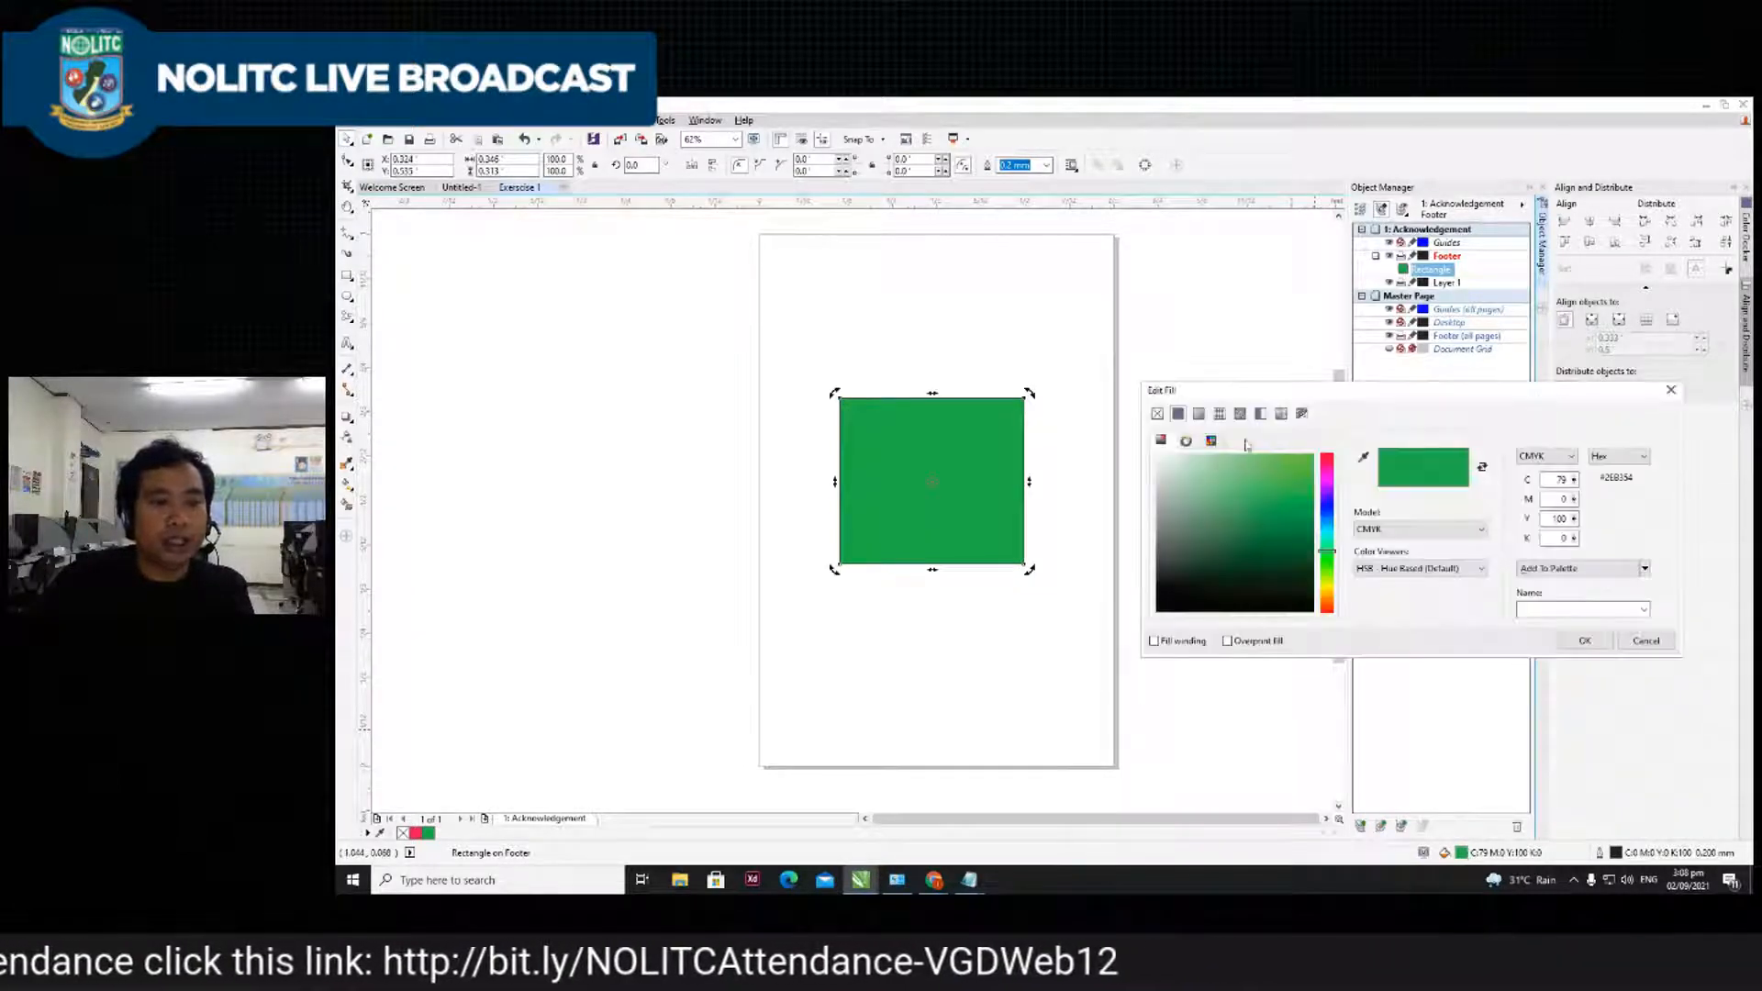
{"action": "left_click_drag", "start_coordinate": [1562, 480], "coordinate": [1585, 487]}
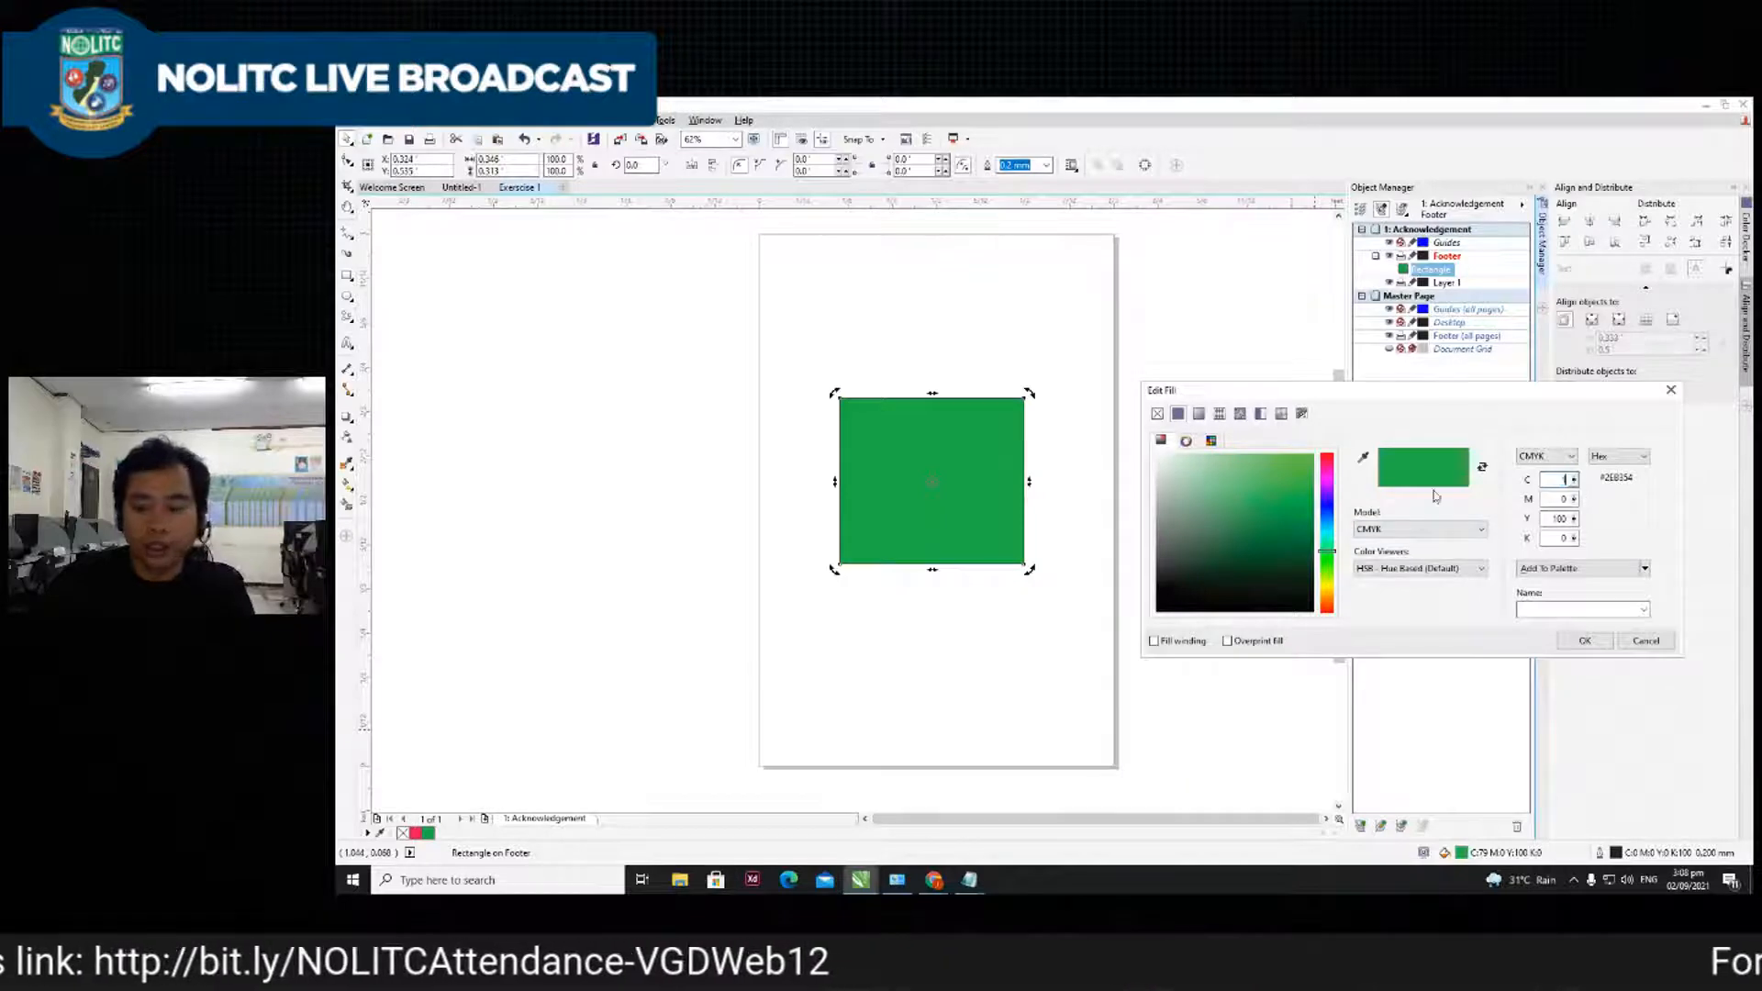
{"action": "left_click", "coordinate": [1556, 499]}
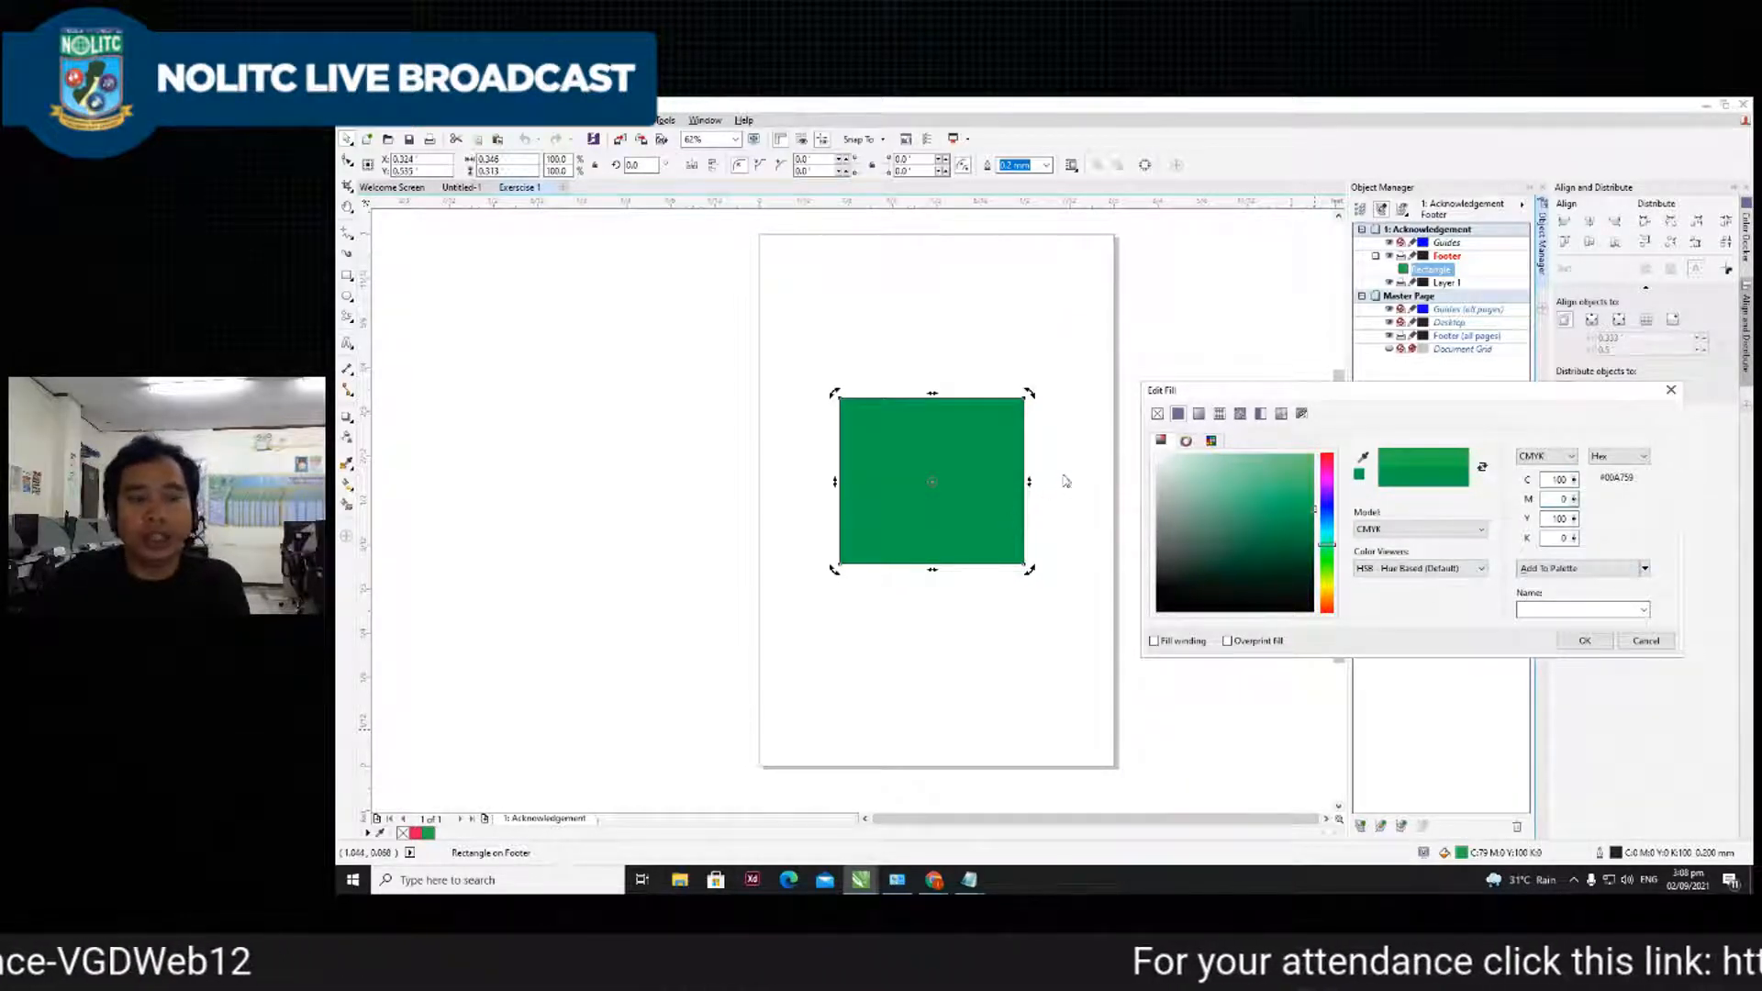
{"action": "left_click_drag", "start_coordinate": [1599, 478], "coordinate": [1636, 480]}
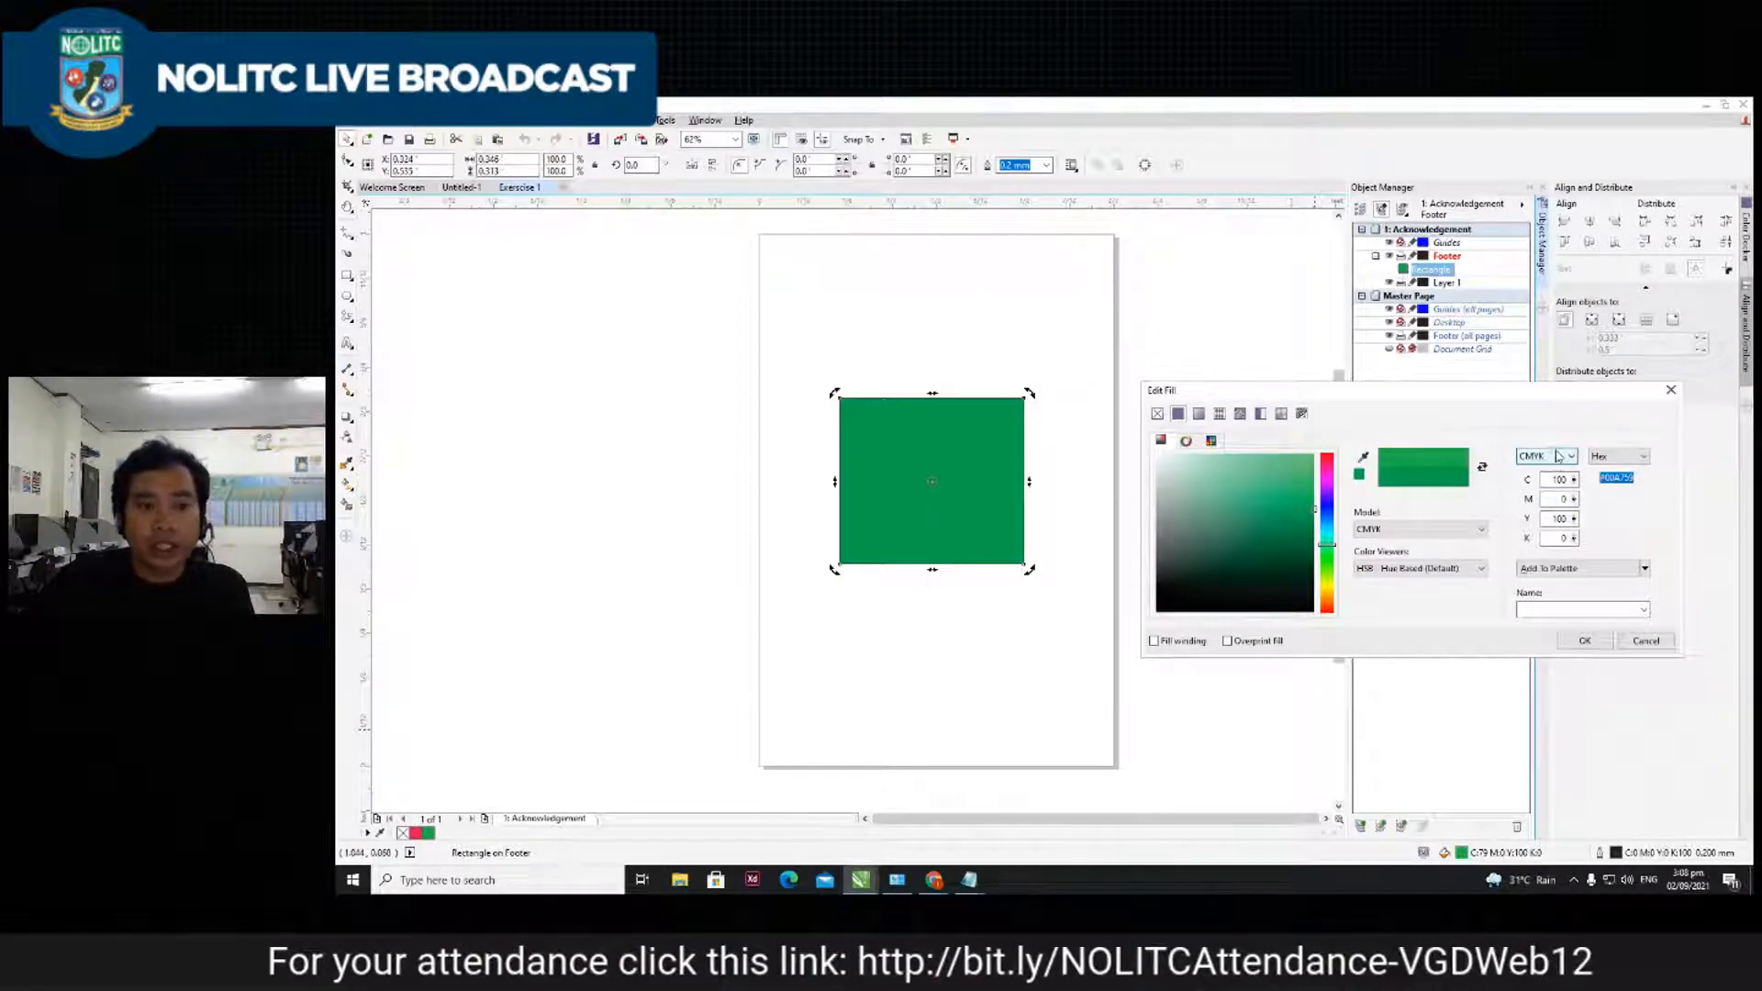
- Switch the rectangle's fill to the RGB model, set red to 80 with green 167 and blue 89, and apply it
{"action": "left_click", "coordinate": [1557, 456]}
{"action": "left_click", "coordinate": [1533, 488]}
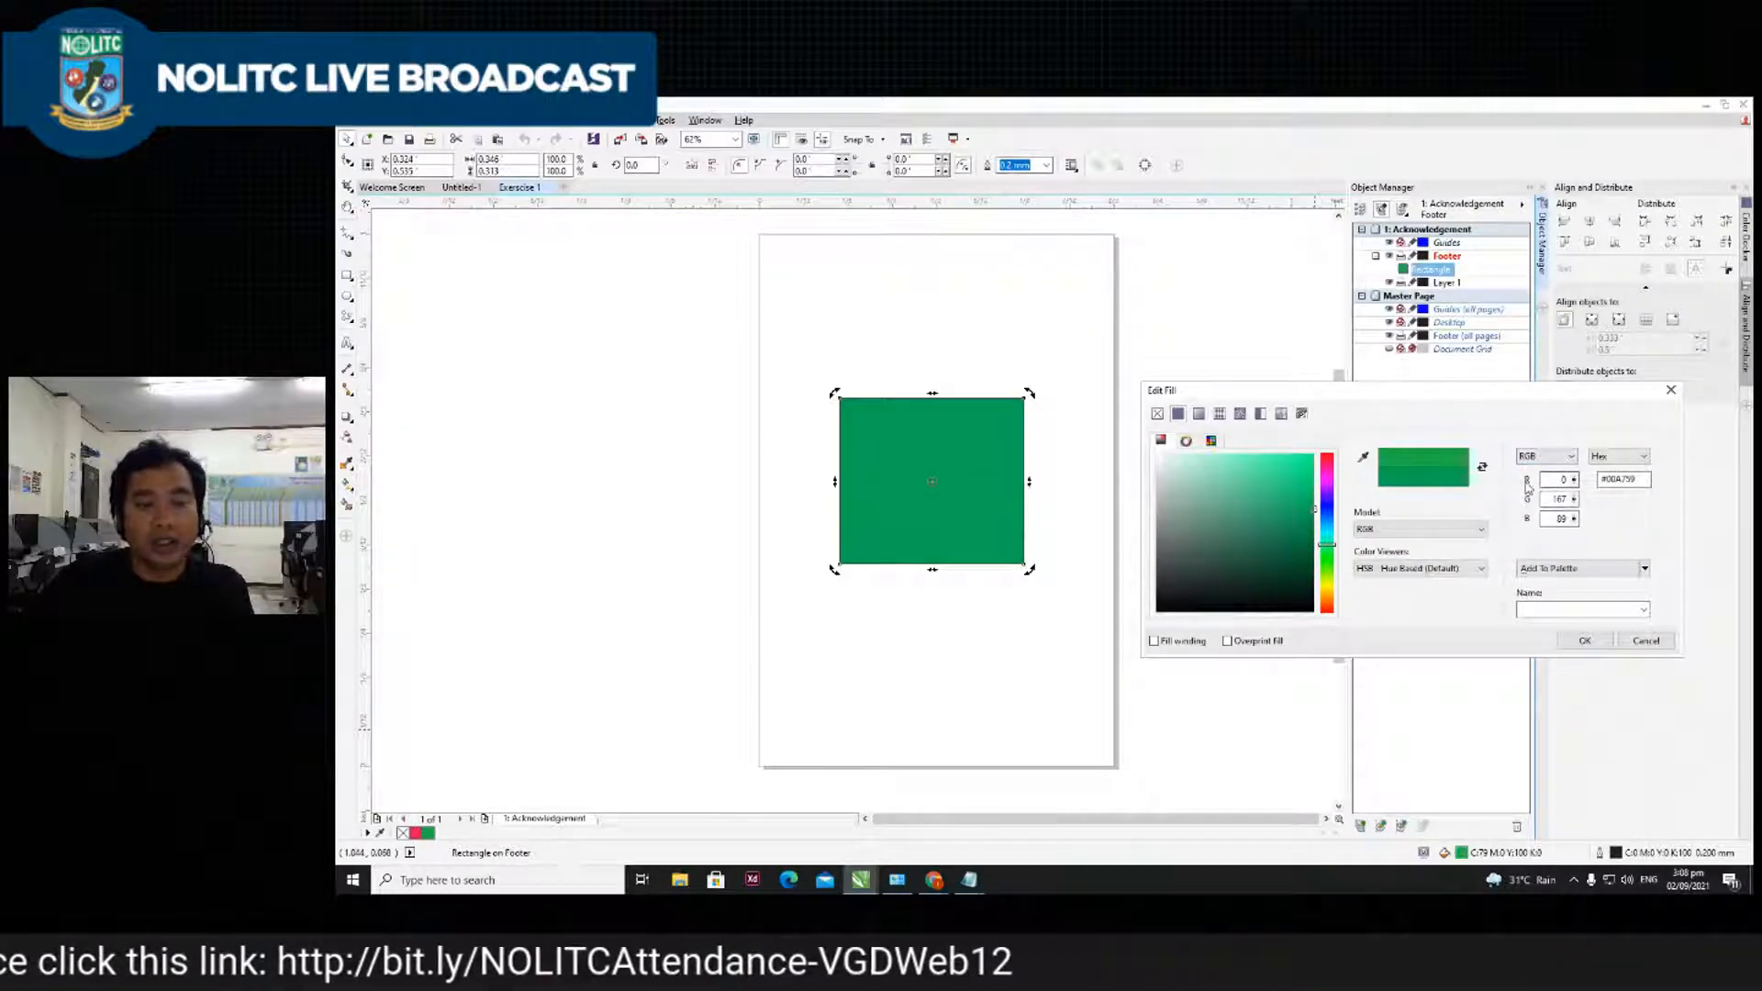
{"action": "double_click", "coordinate": [1560, 479]}
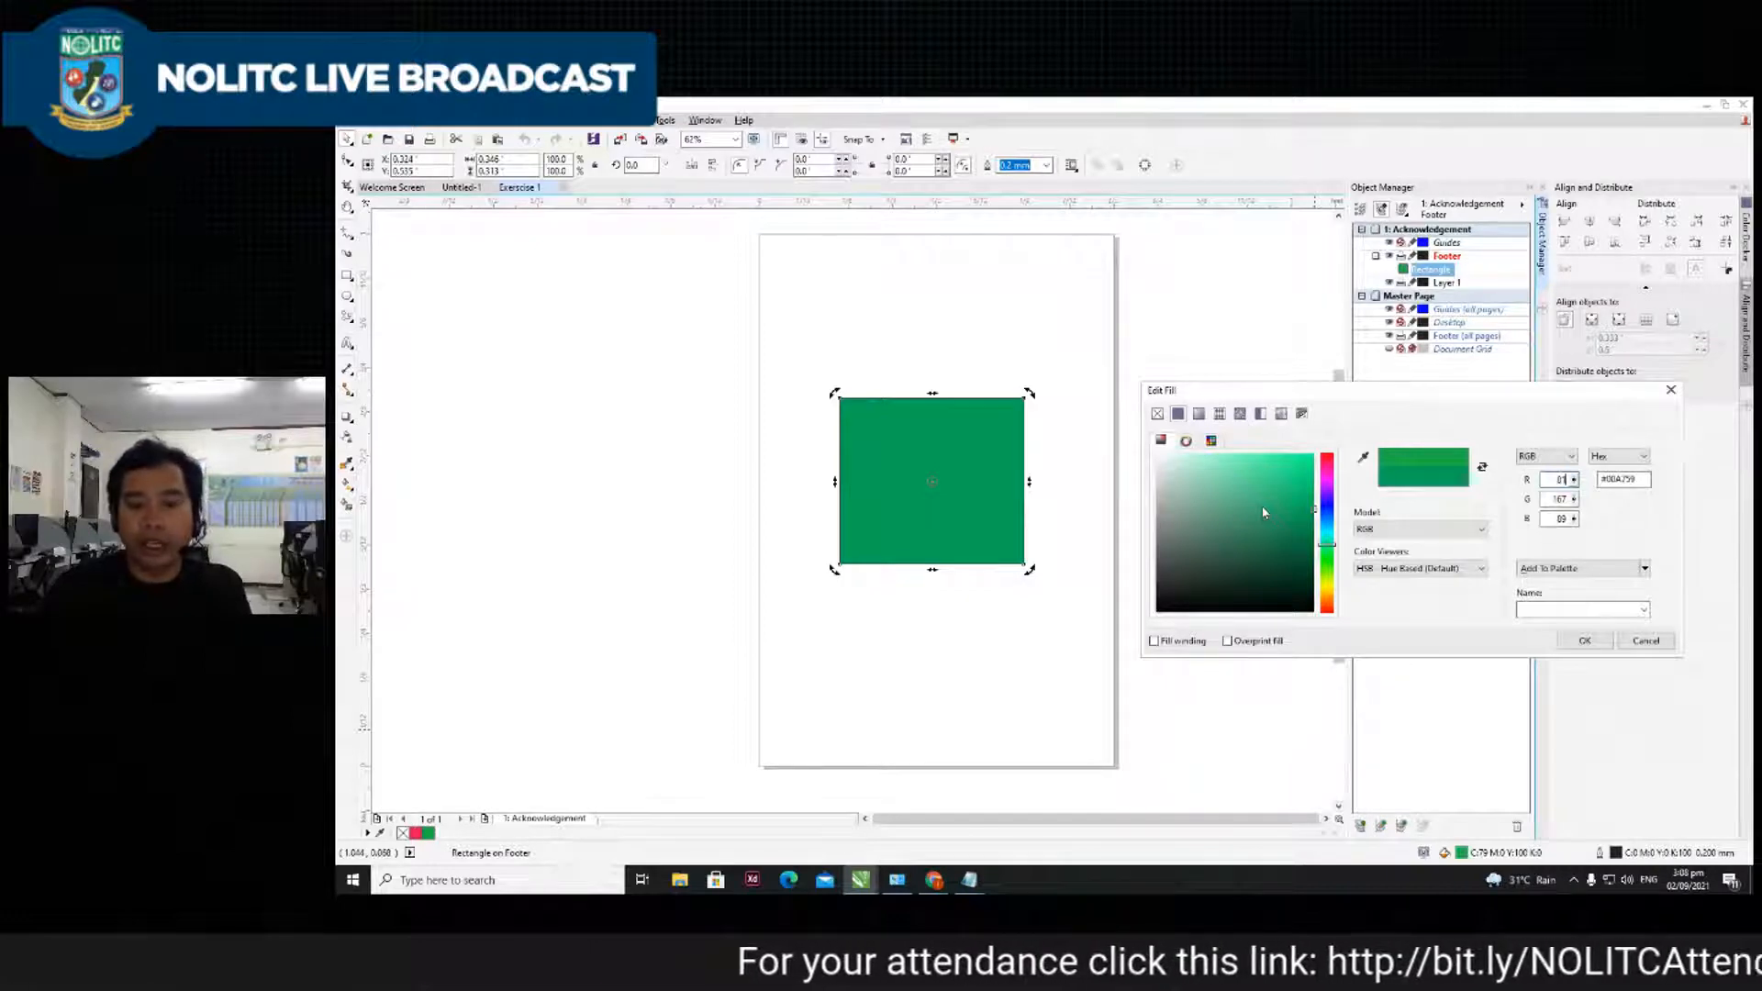
{"action": "left_click", "coordinate": [1560, 519]}
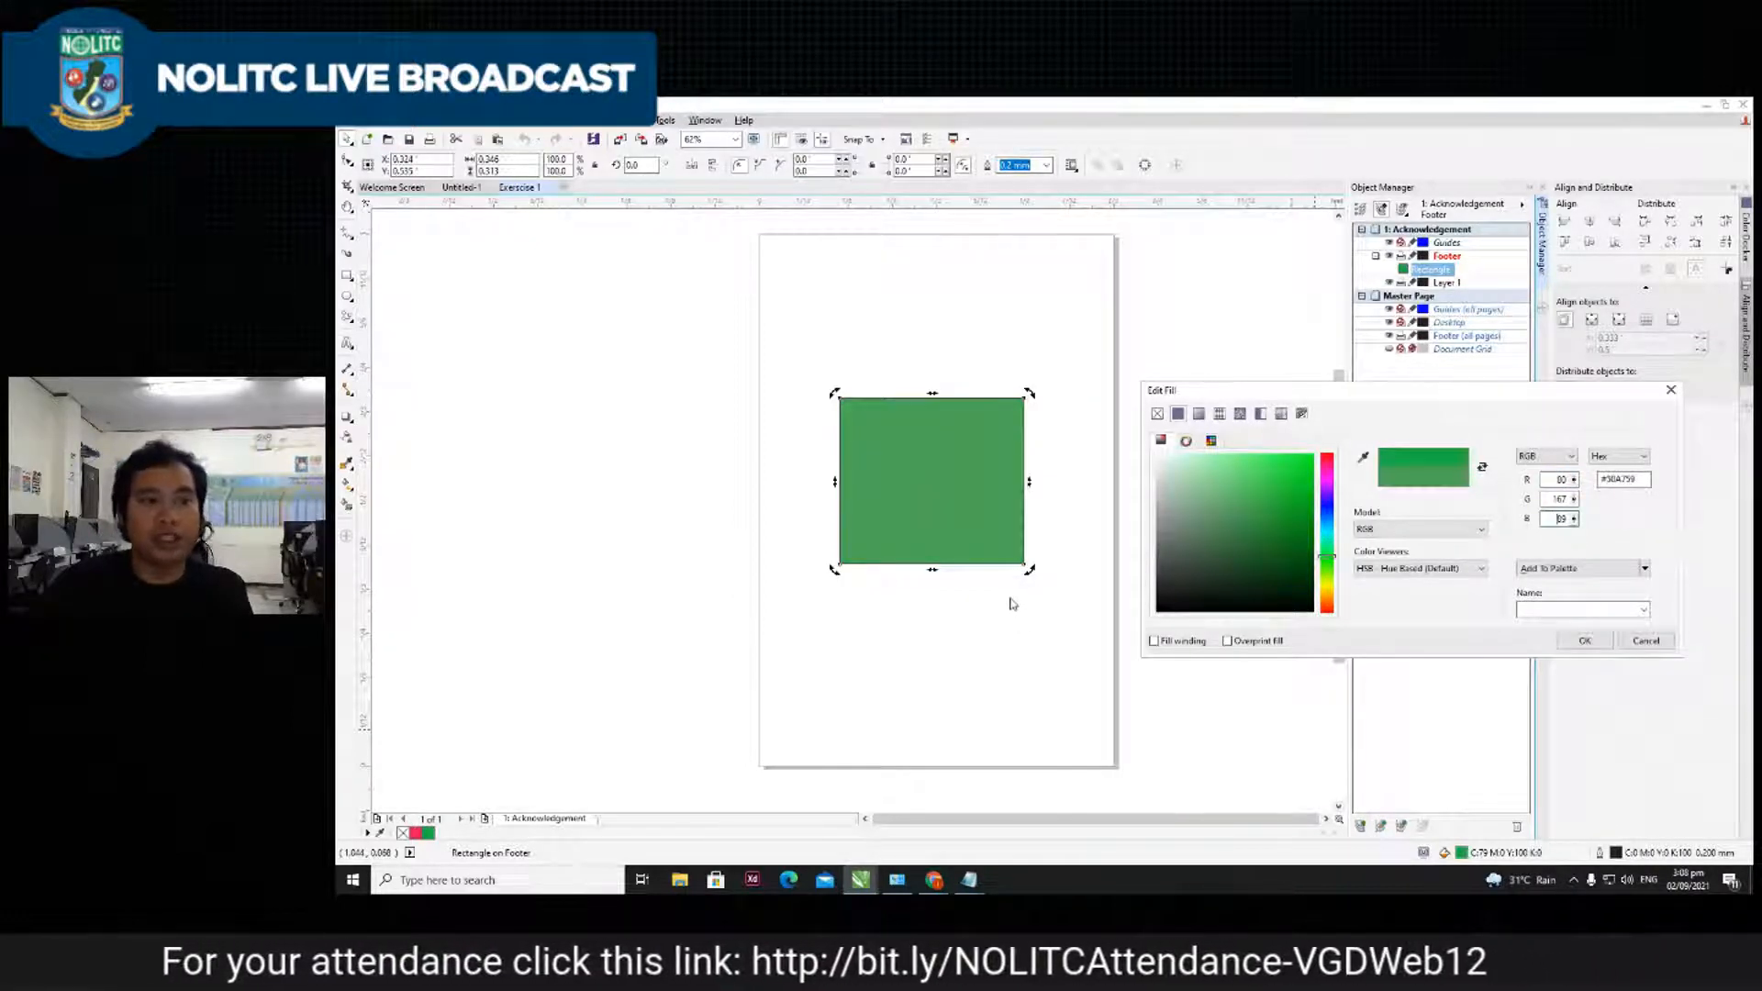
{"action": "left_click_drag", "start_coordinate": [1371, 399], "coordinate": [1343, 392]}
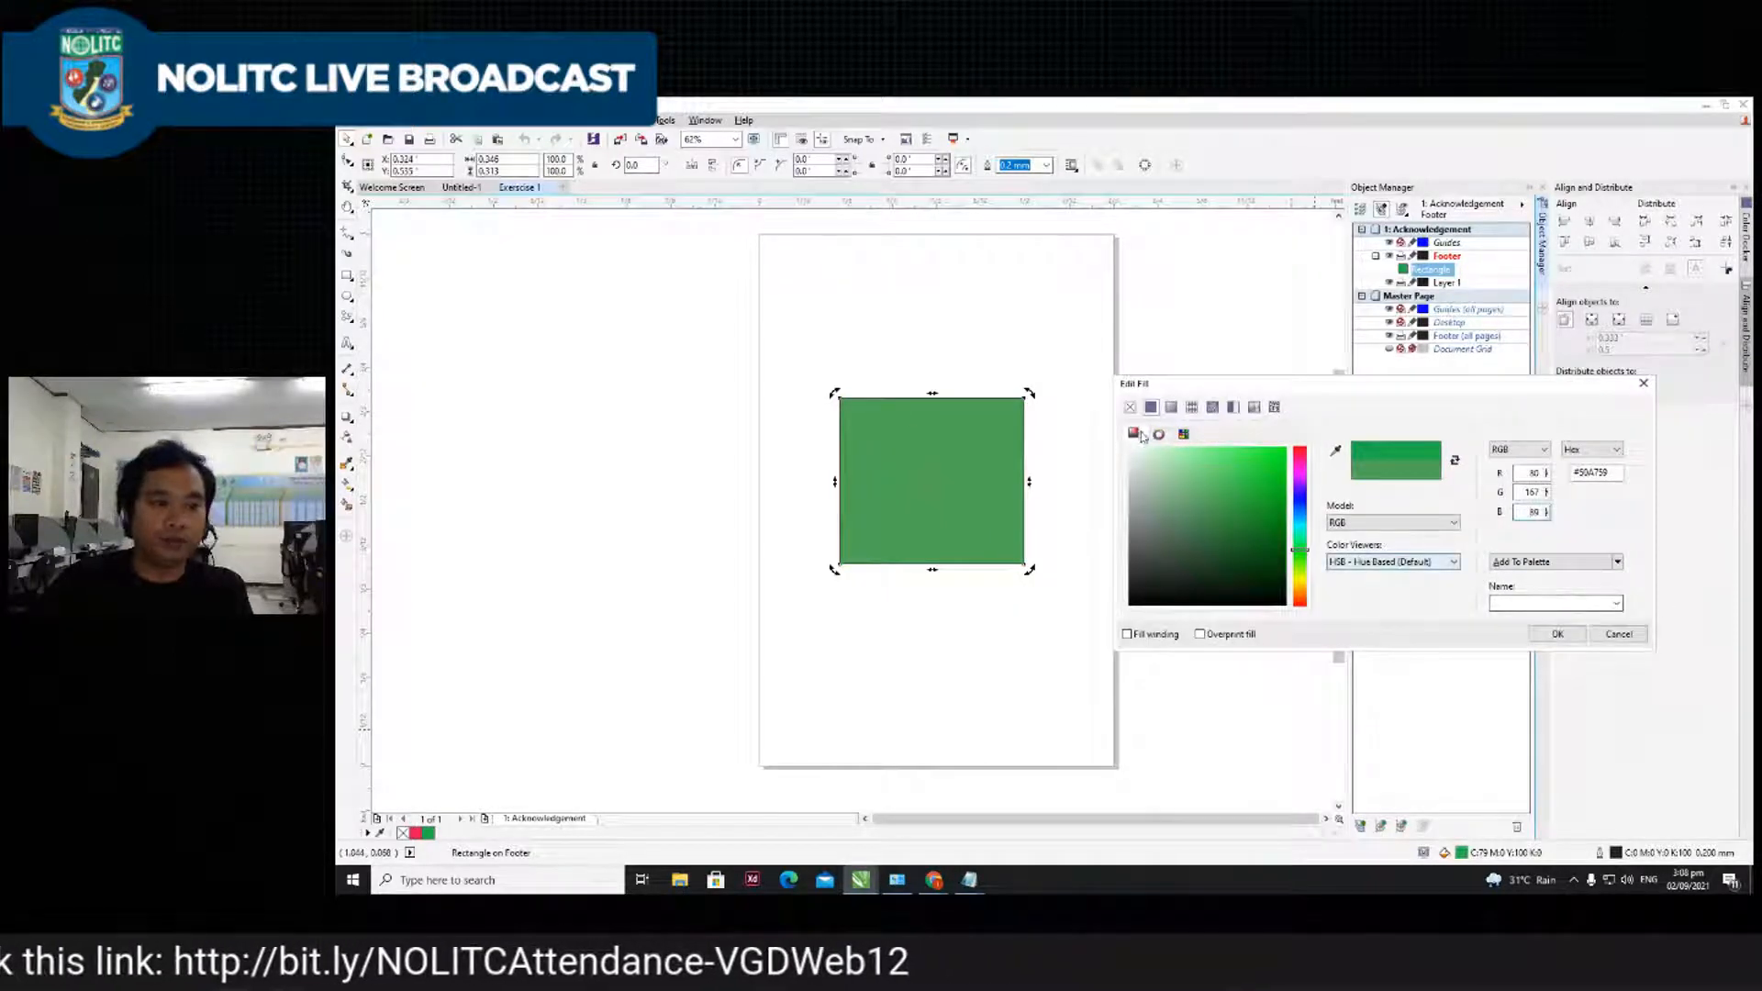
{"action": "left_click", "coordinate": [1558, 636]}
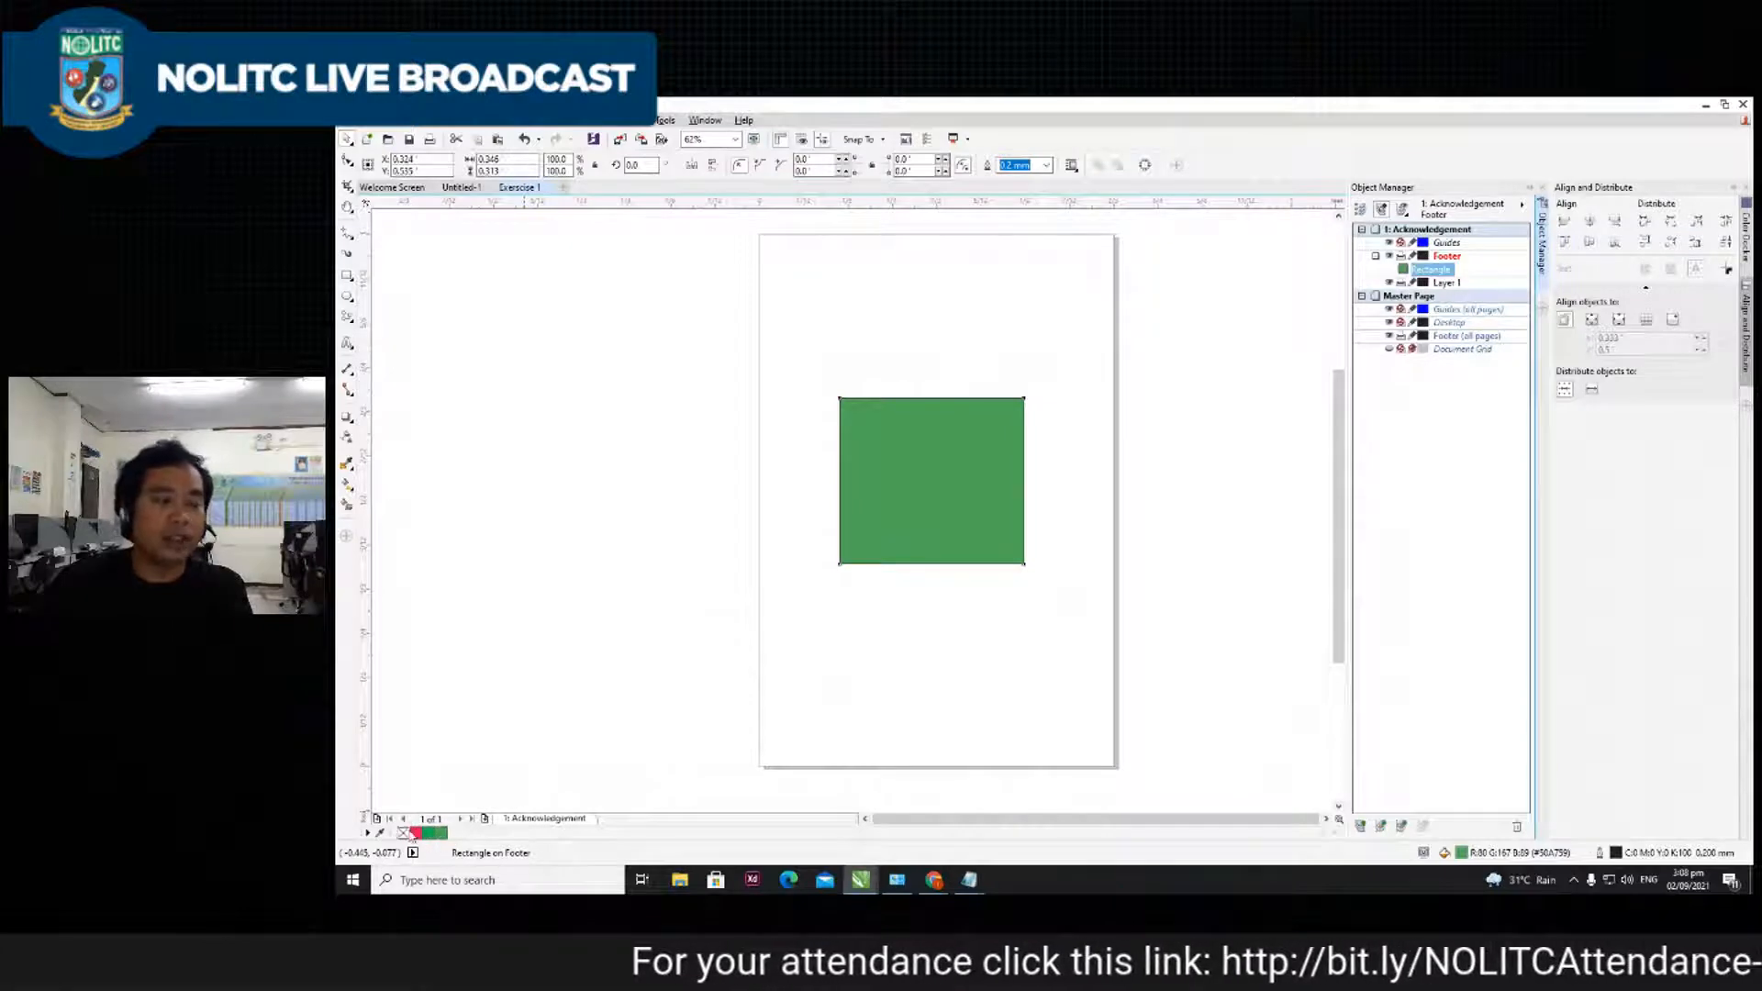
- Pick a red of C 19, M 100, Y 100, K 15 in the Color Docker's colour viewer and fill the rectangle with it
{"action": "left_click", "coordinate": [1743, 237]}
{"action": "left_click", "coordinate": [1674, 215]}
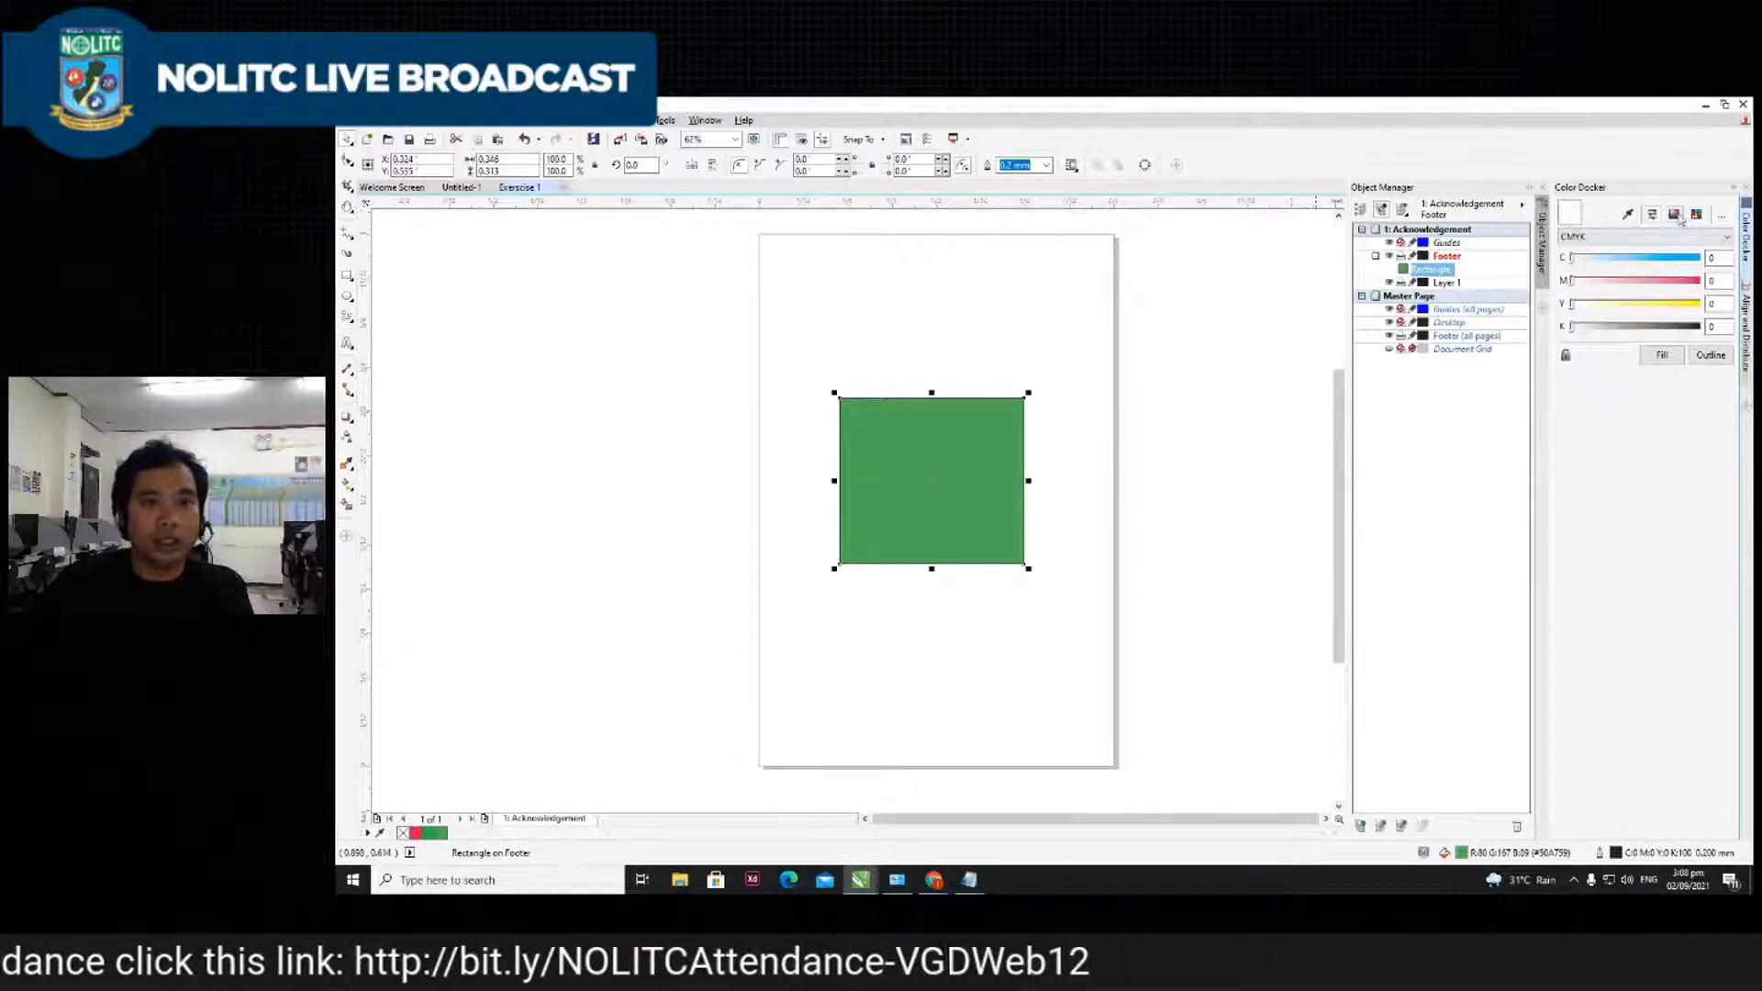
{"action": "left_click", "coordinate": [1604, 286]}
{"action": "left_click", "coordinate": [1622, 288]}
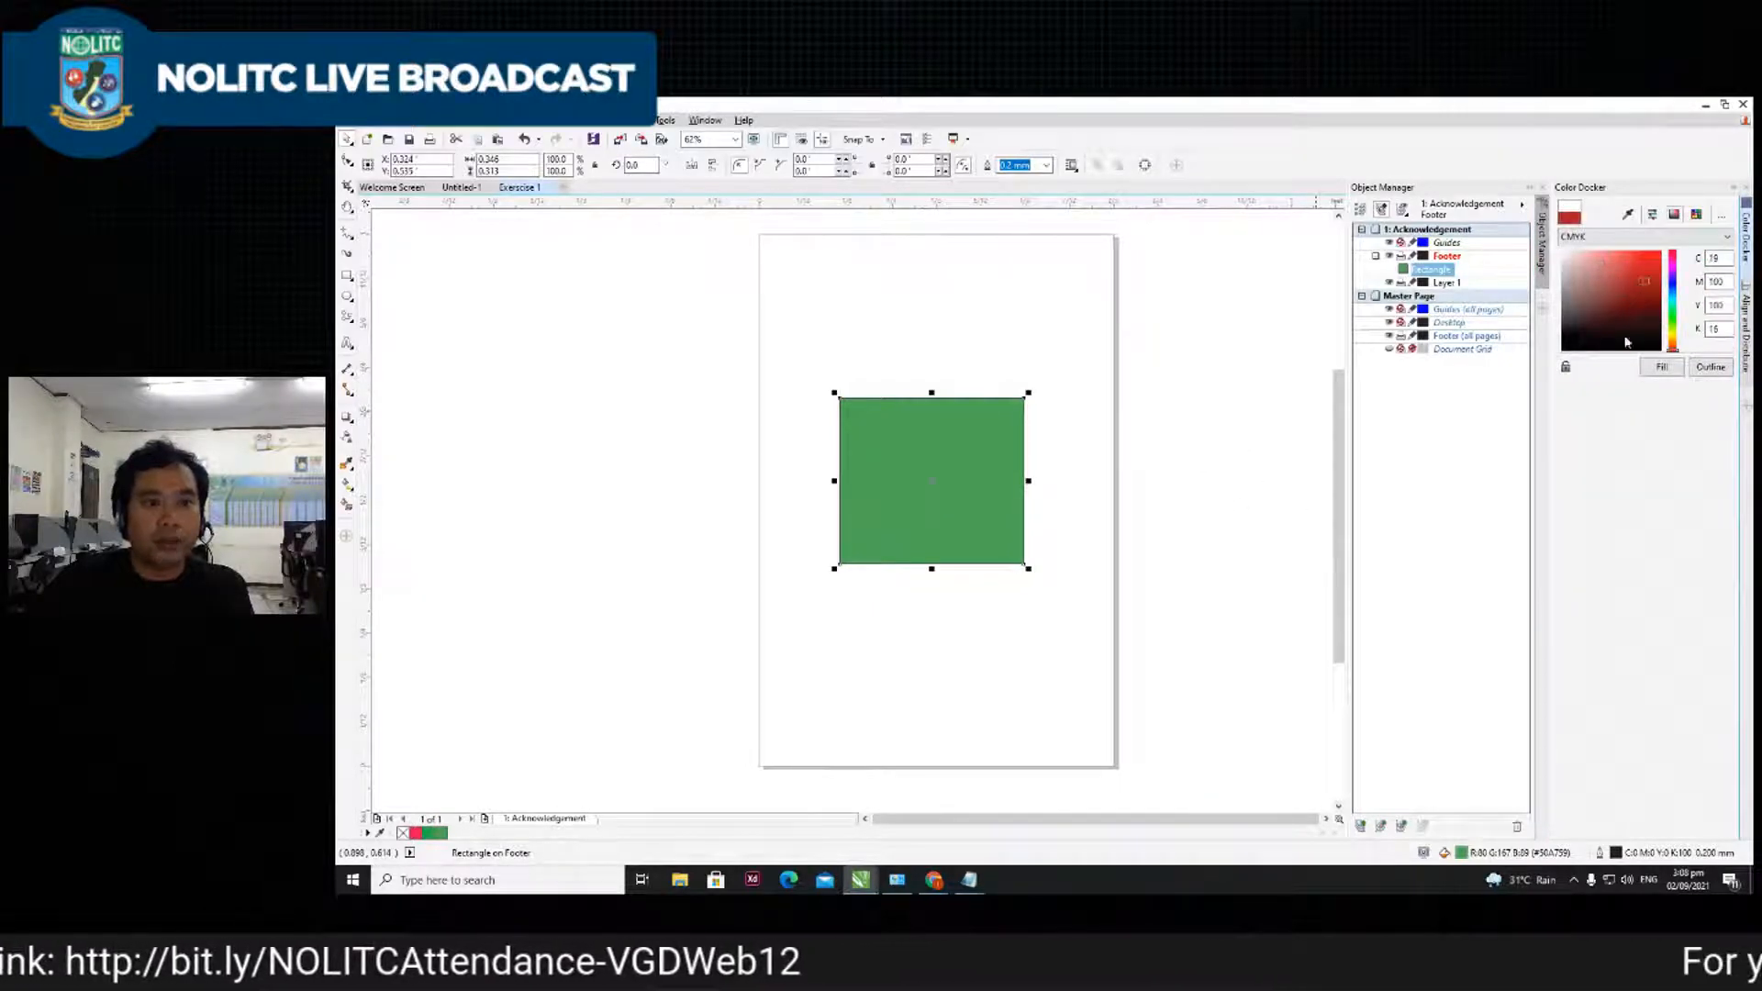
{"action": "left_click", "coordinate": [1663, 366]}
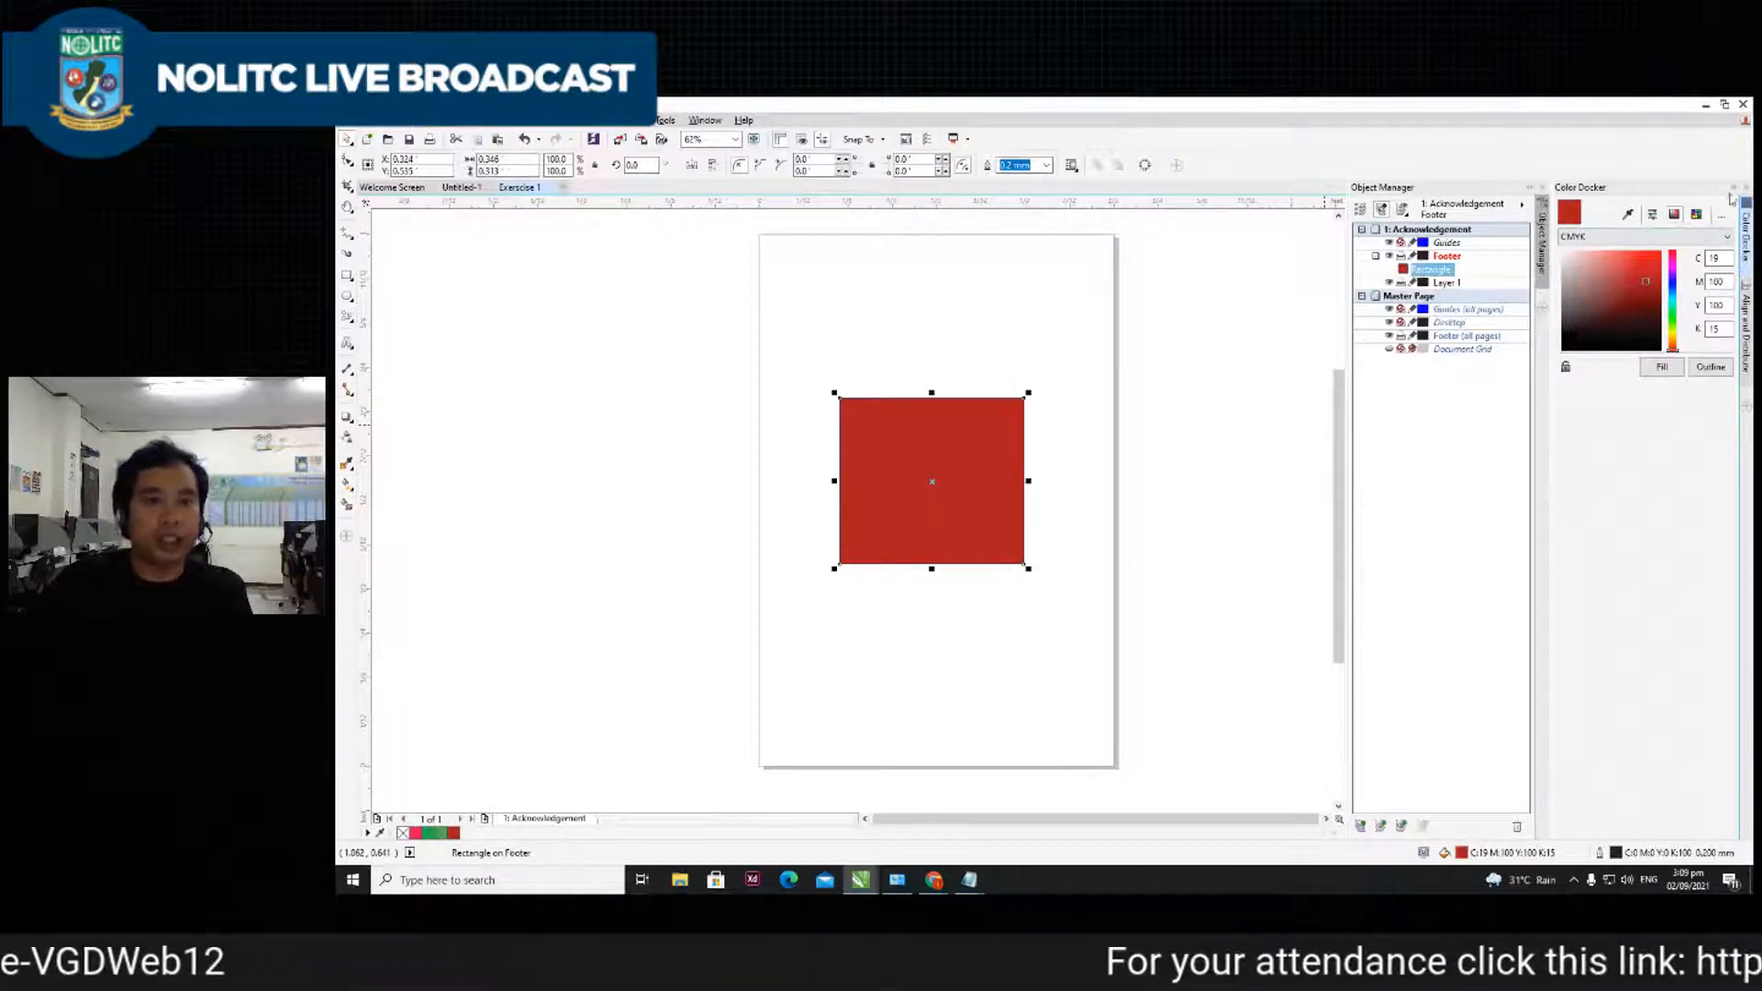
- Pick a dark blue in the Color Docker without applying it and switch its colour model to RGB, giving #276B88
{"action": "left_click_drag", "start_coordinate": [1677, 353], "coordinate": [1675, 301]}
{"action": "left_click", "coordinate": [1624, 264]}
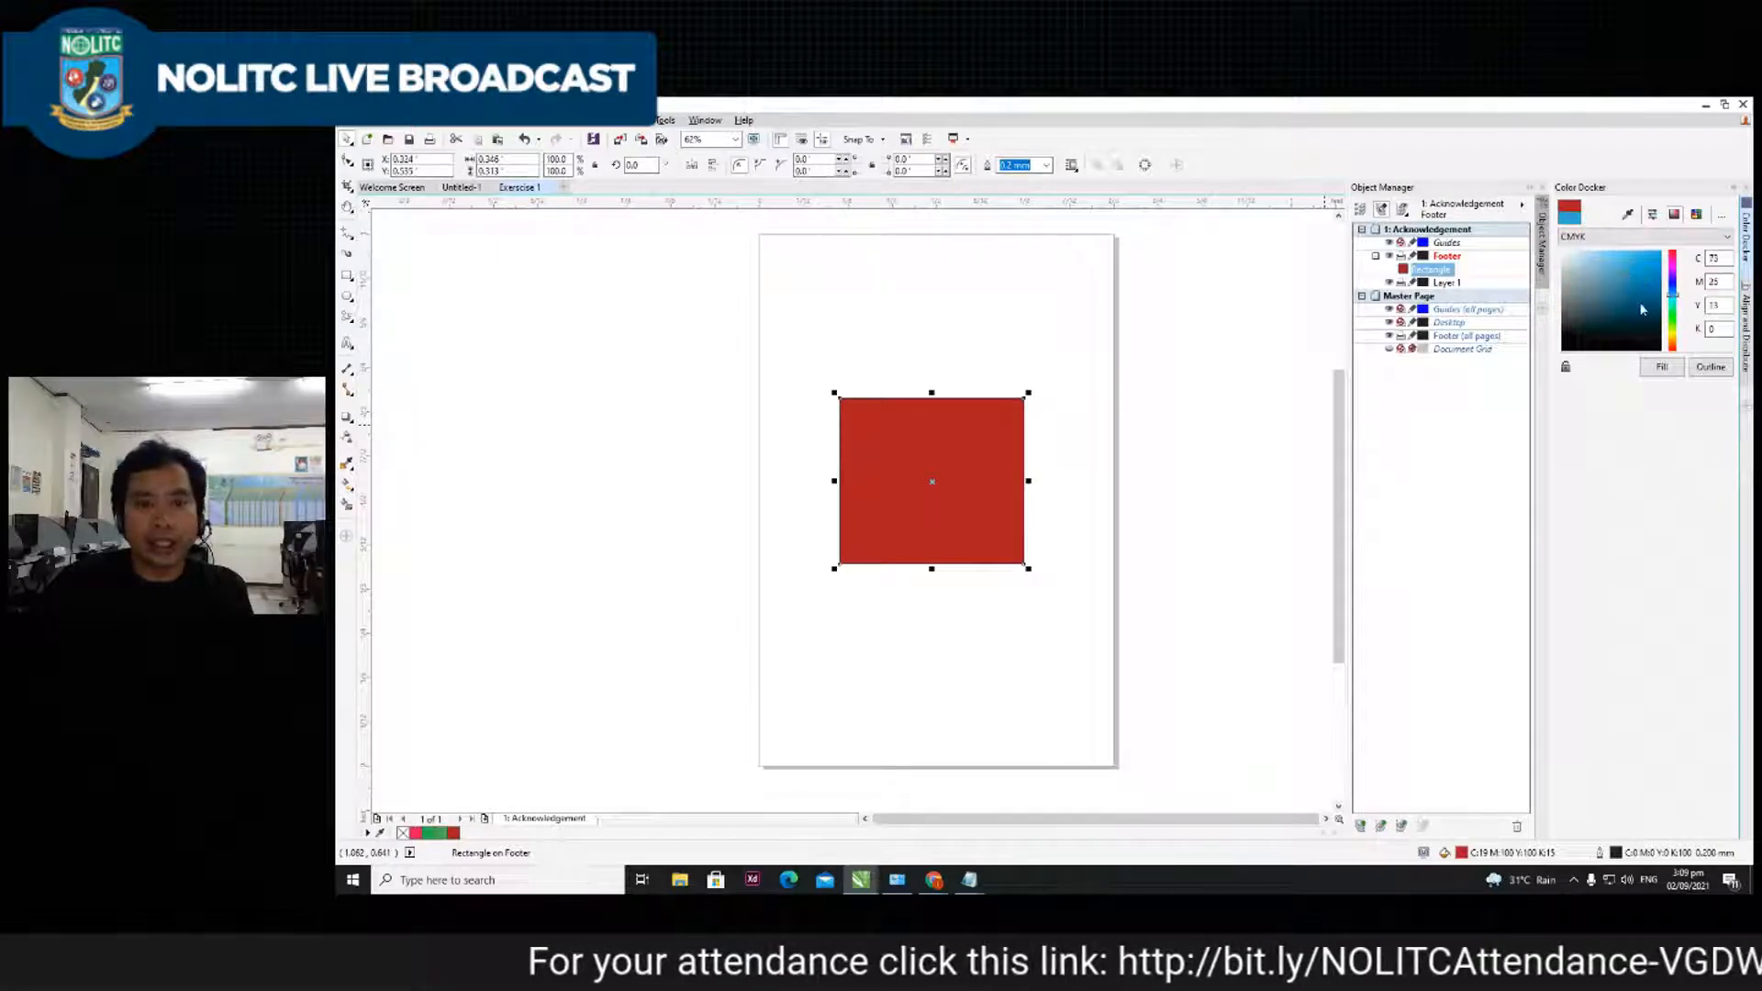
{"action": "left_click", "coordinate": [1630, 297]}
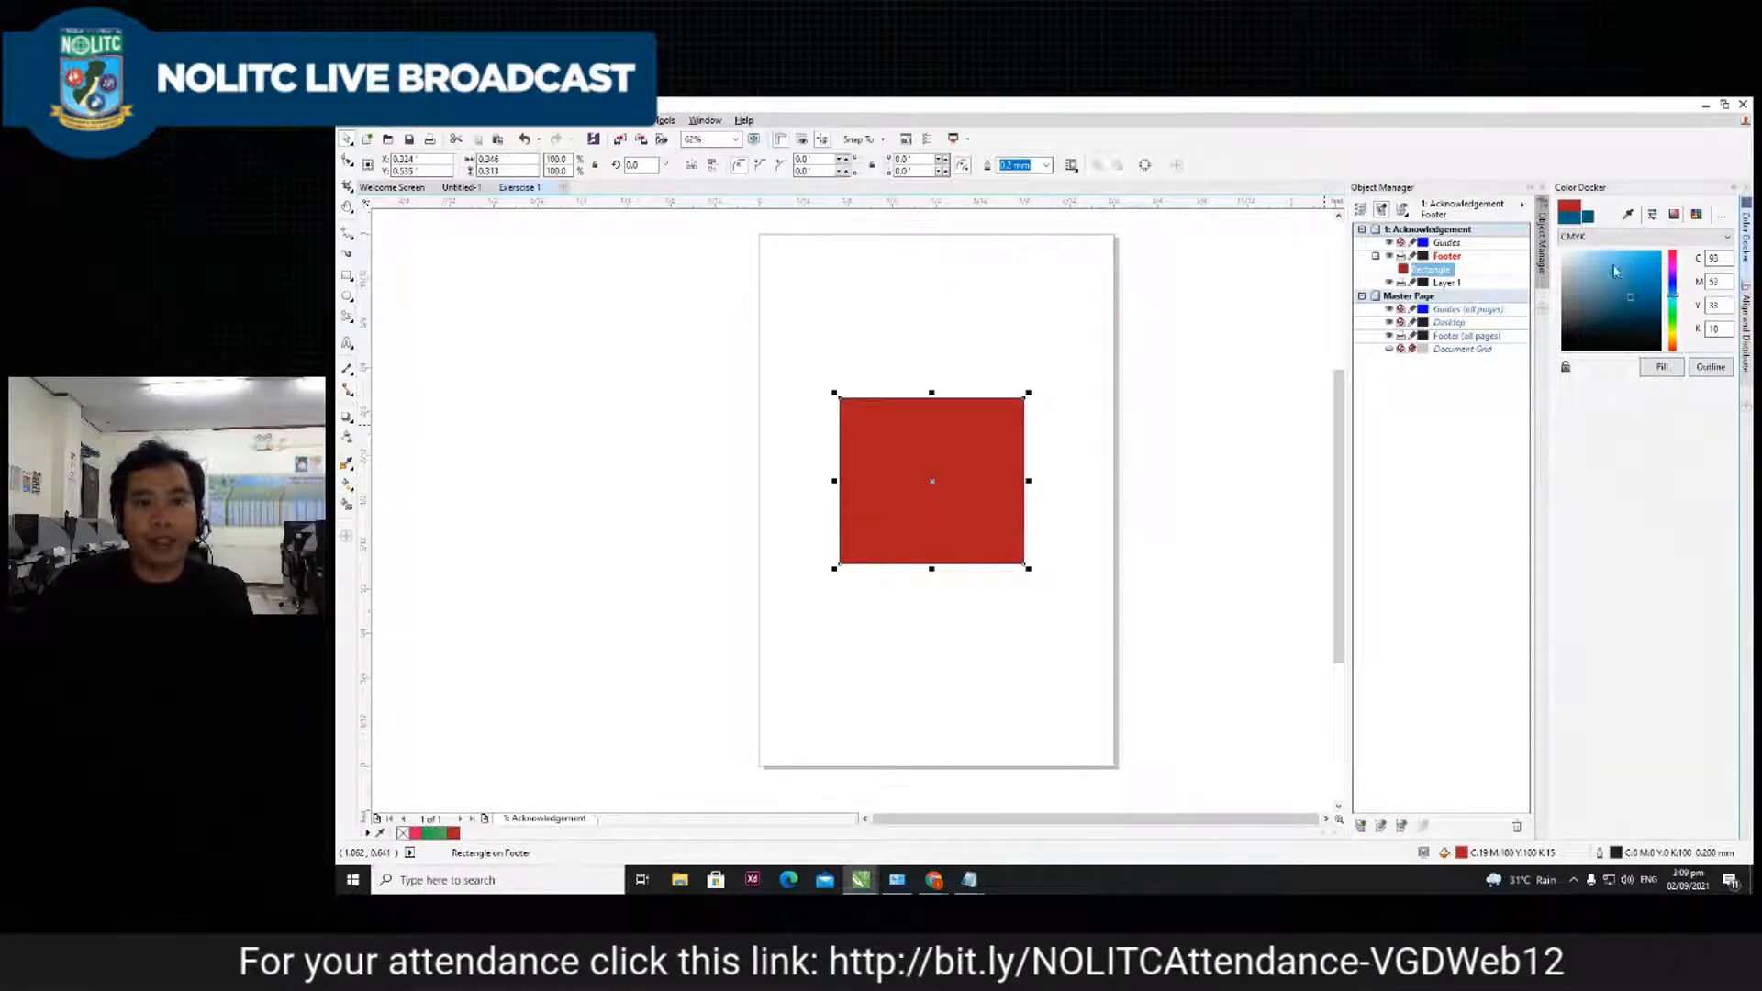
{"action": "left_click", "coordinate": [1722, 259]}
{"action": "left_click", "coordinate": [1643, 236]}
{"action": "left_click", "coordinate": [1643, 275]}
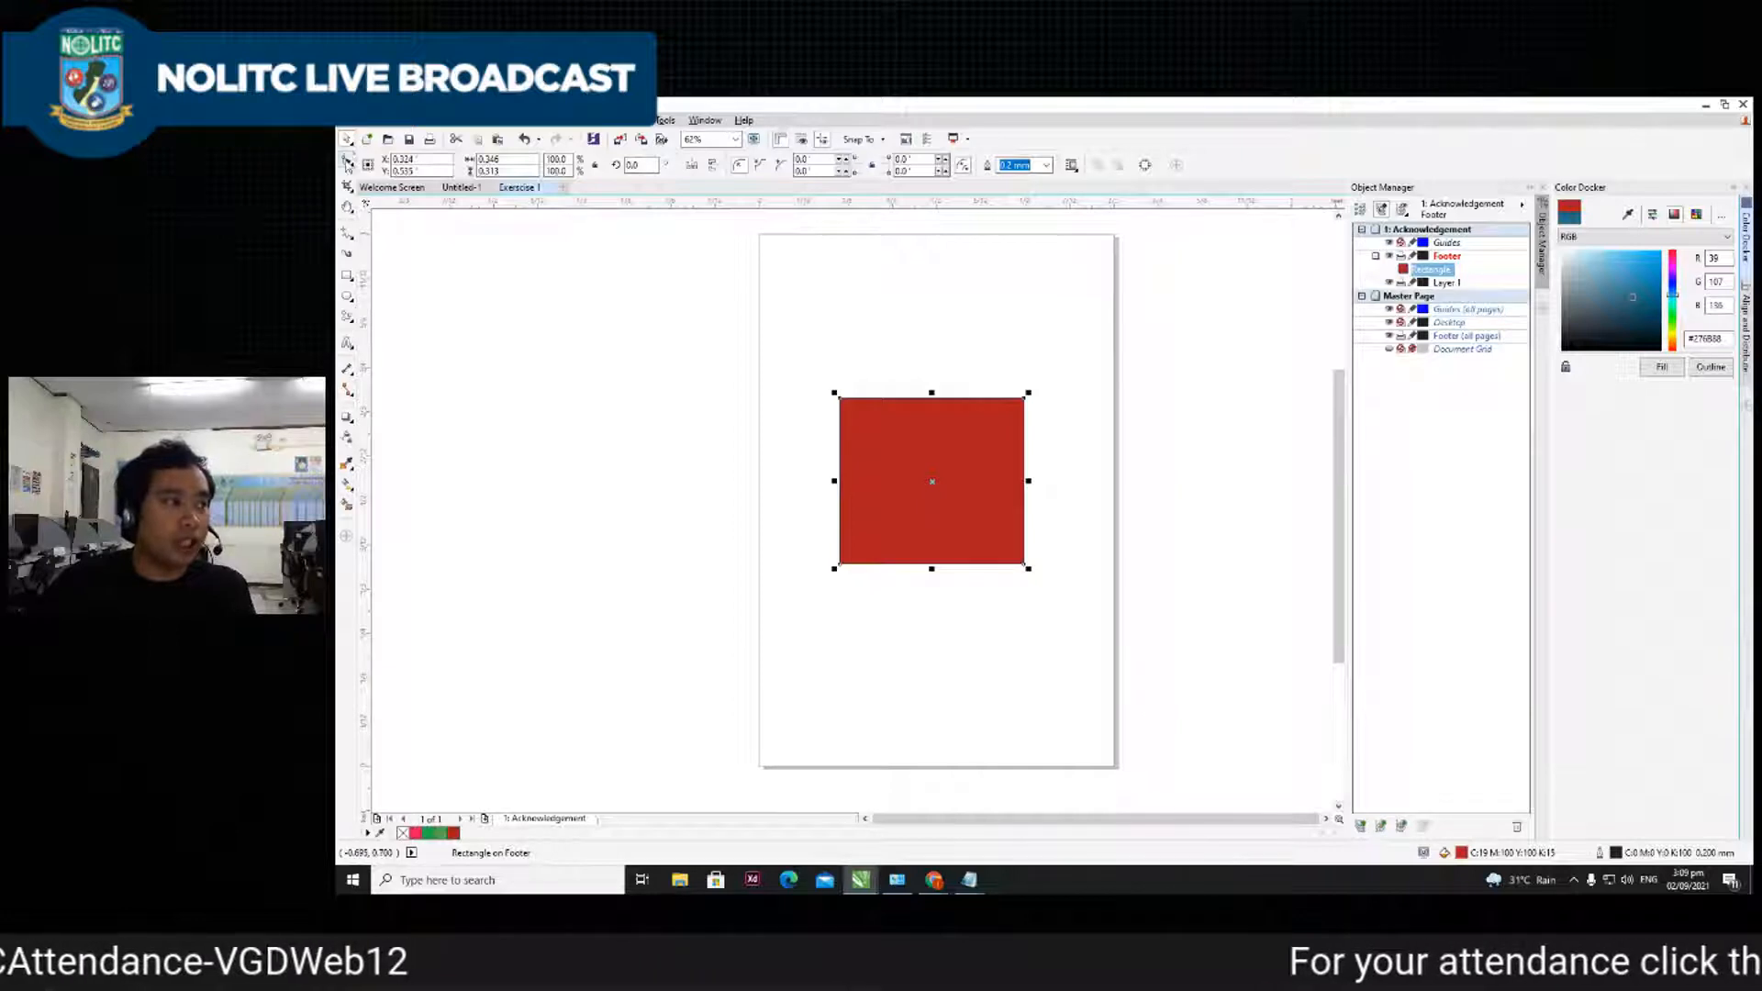
- Examine the black outline along the red rectangle's left edge up close and keep the rectangle selected
{"action": "left_click", "coordinate": [710, 360]}
{"action": "left_click", "coordinate": [912, 459]}
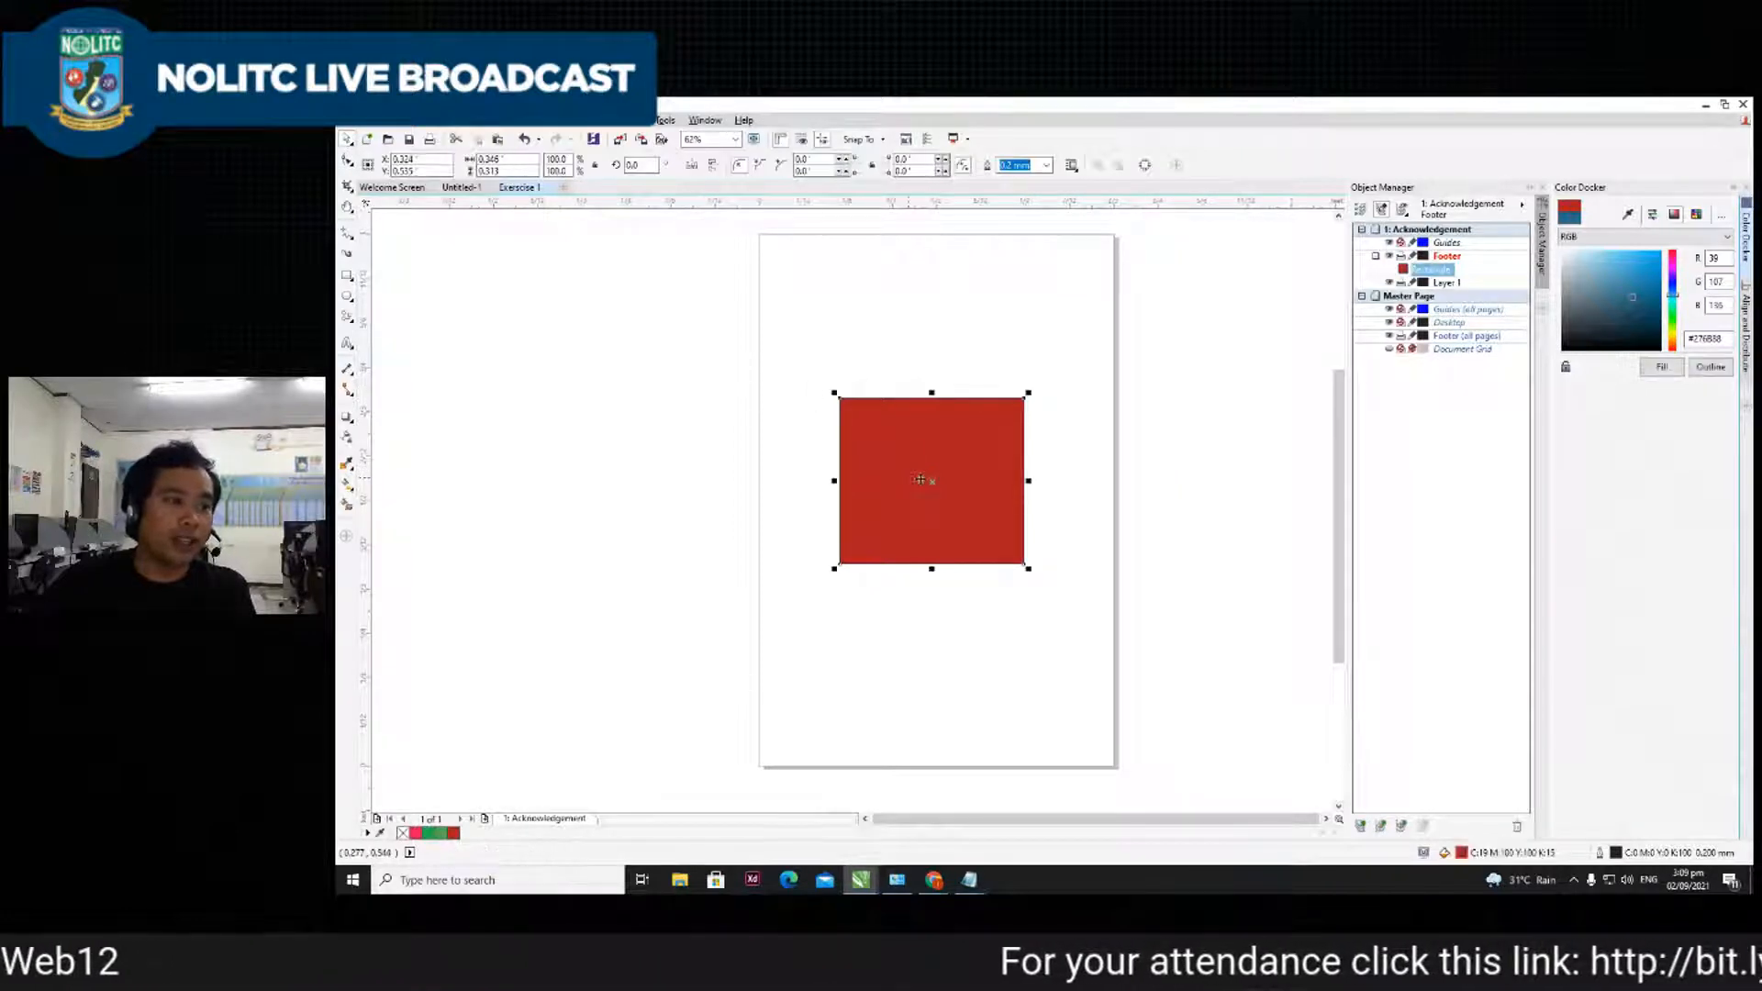
{"action": "left_click", "coordinate": [1086, 472]}
{"action": "scroll", "coordinate": [905, 476], "scroll_direction": "up", "scroll_amount": 10}
{"action": "scroll", "coordinate": [735, 425], "scroll_direction": "left", "scroll_amount": 2}
{"action": "scroll", "coordinate": [811, 492], "scroll_direction": "right", "scroll_amount": 1}
{"action": "scroll", "coordinate": [725, 479], "scroll_direction": "up", "scroll_amount": 2}
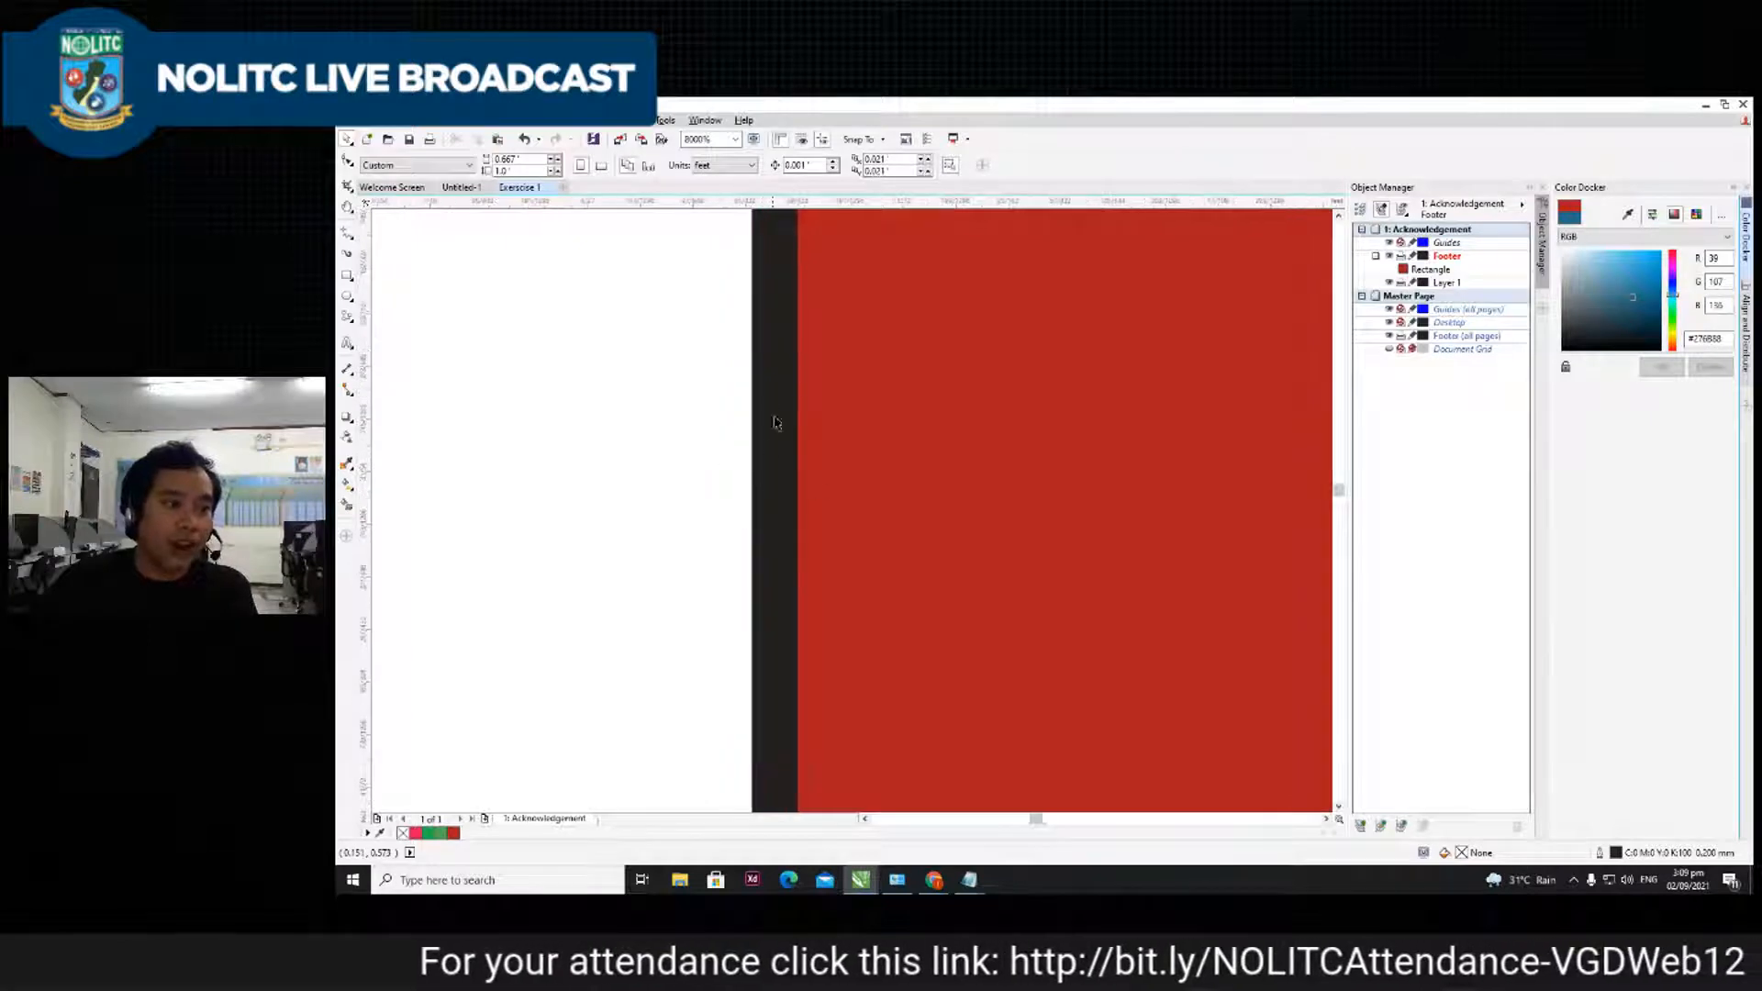
{"action": "scroll", "coordinate": [761, 477], "scroll_direction": "down", "scroll_amount": 1}
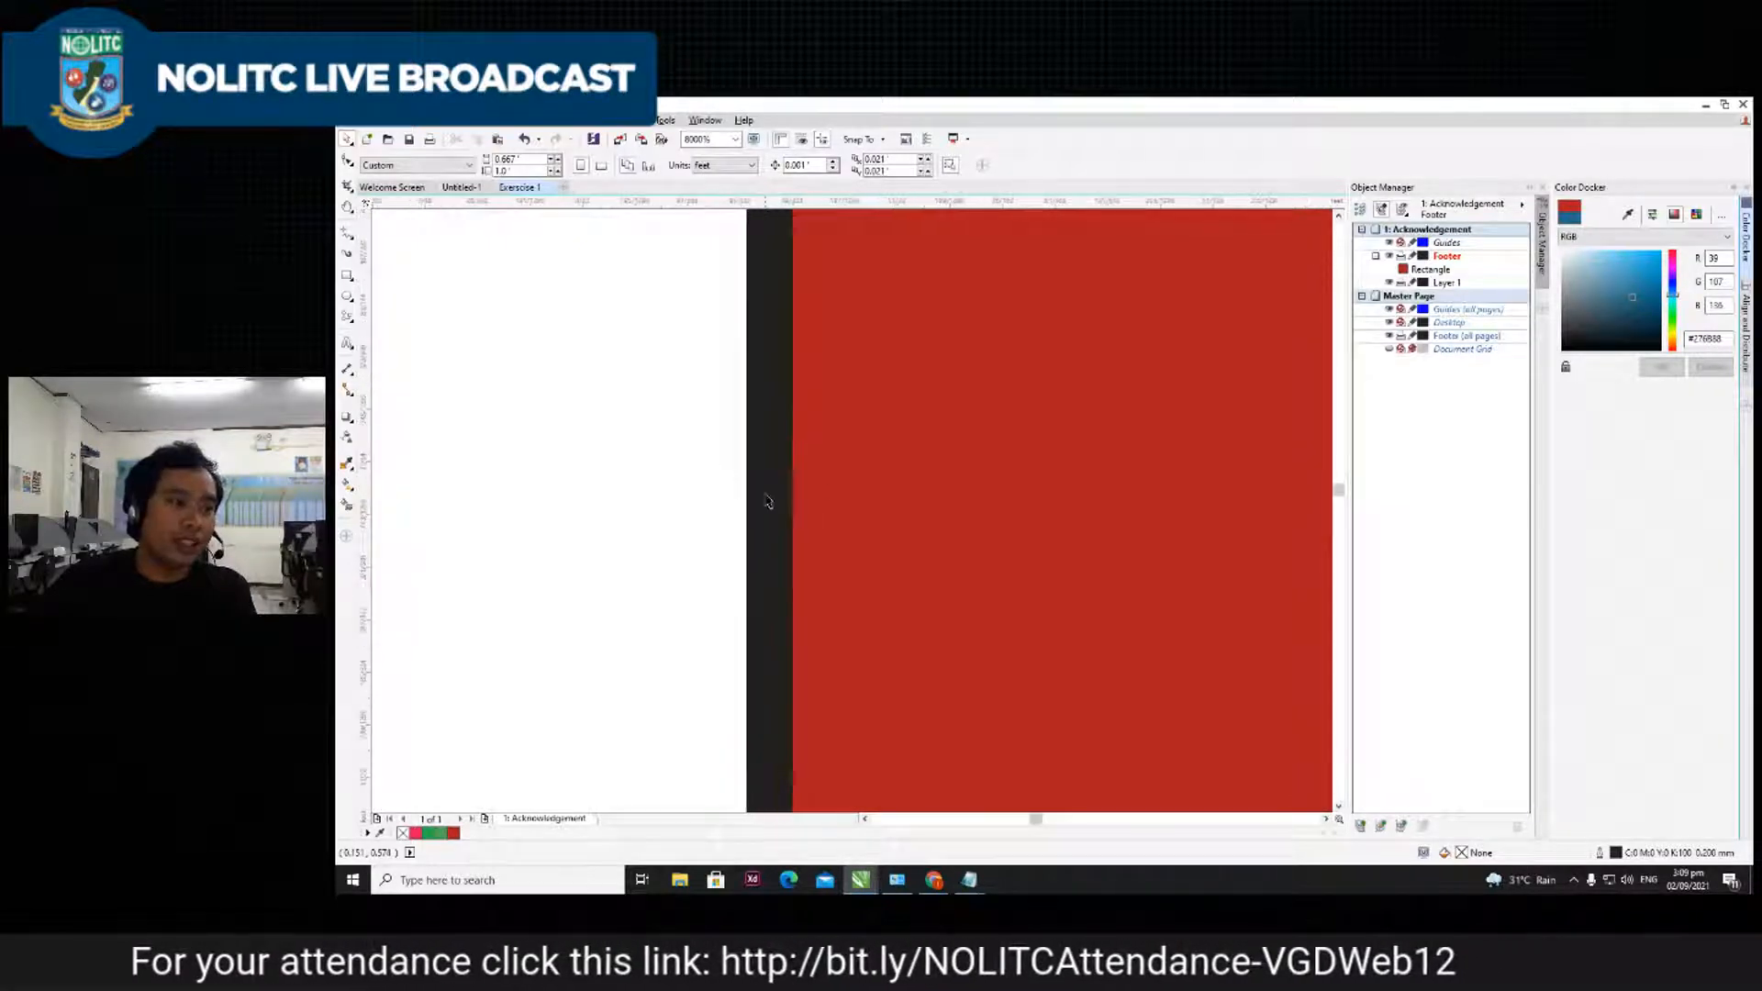
{"action": "scroll", "coordinate": [769, 464], "scroll_direction": "down", "scroll_amount": 7}
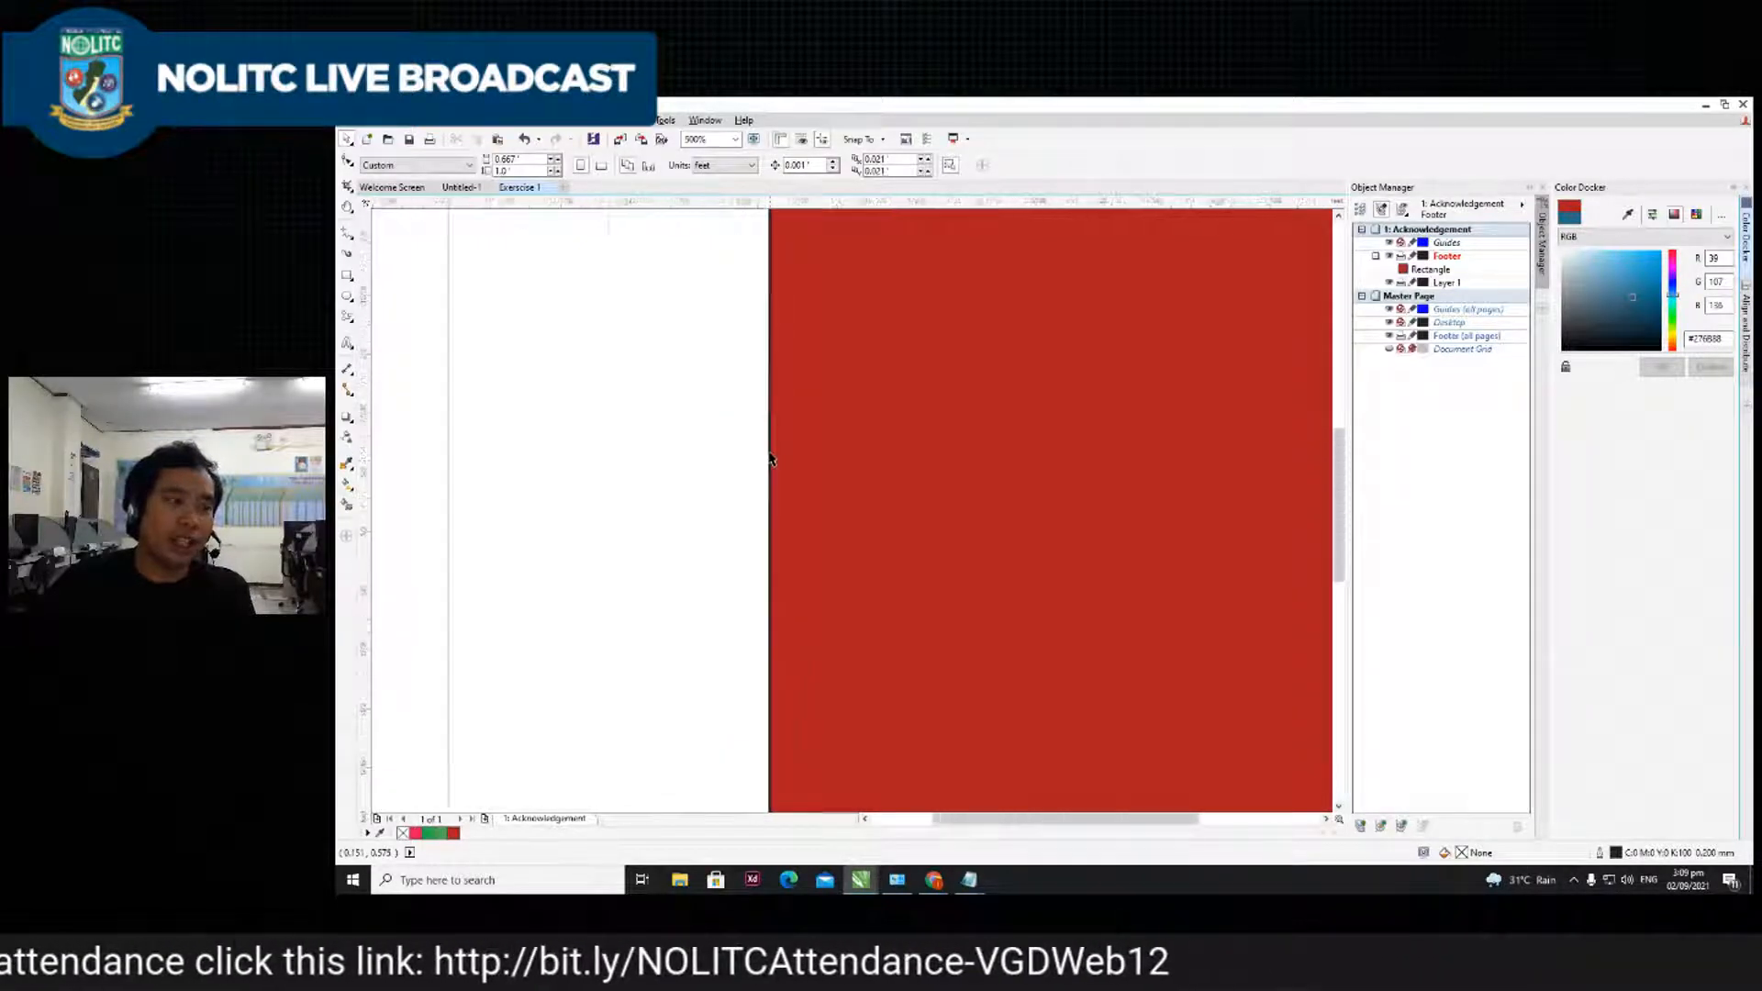
{"action": "scroll", "coordinate": [799, 468], "scroll_direction": "up", "scroll_amount": 3}
{"action": "left_click", "coordinate": [818, 454]}
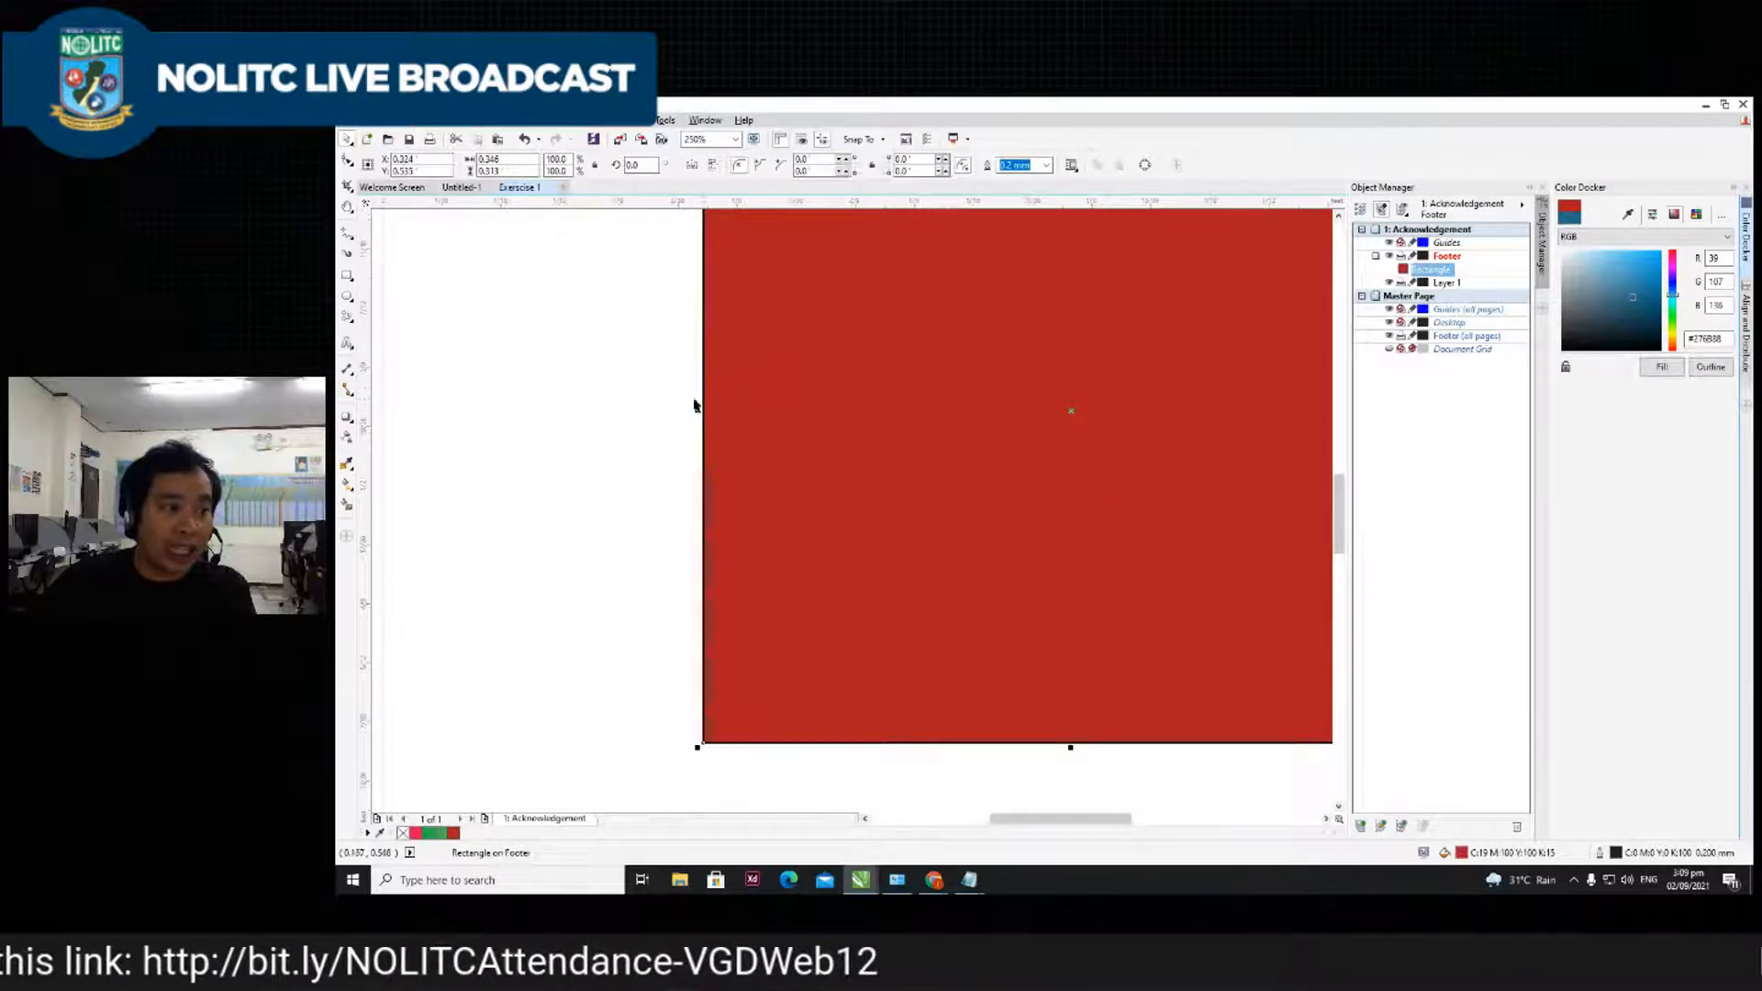
{"action": "scroll", "coordinate": [701, 408], "scroll_direction": "up", "scroll_amount": 3}
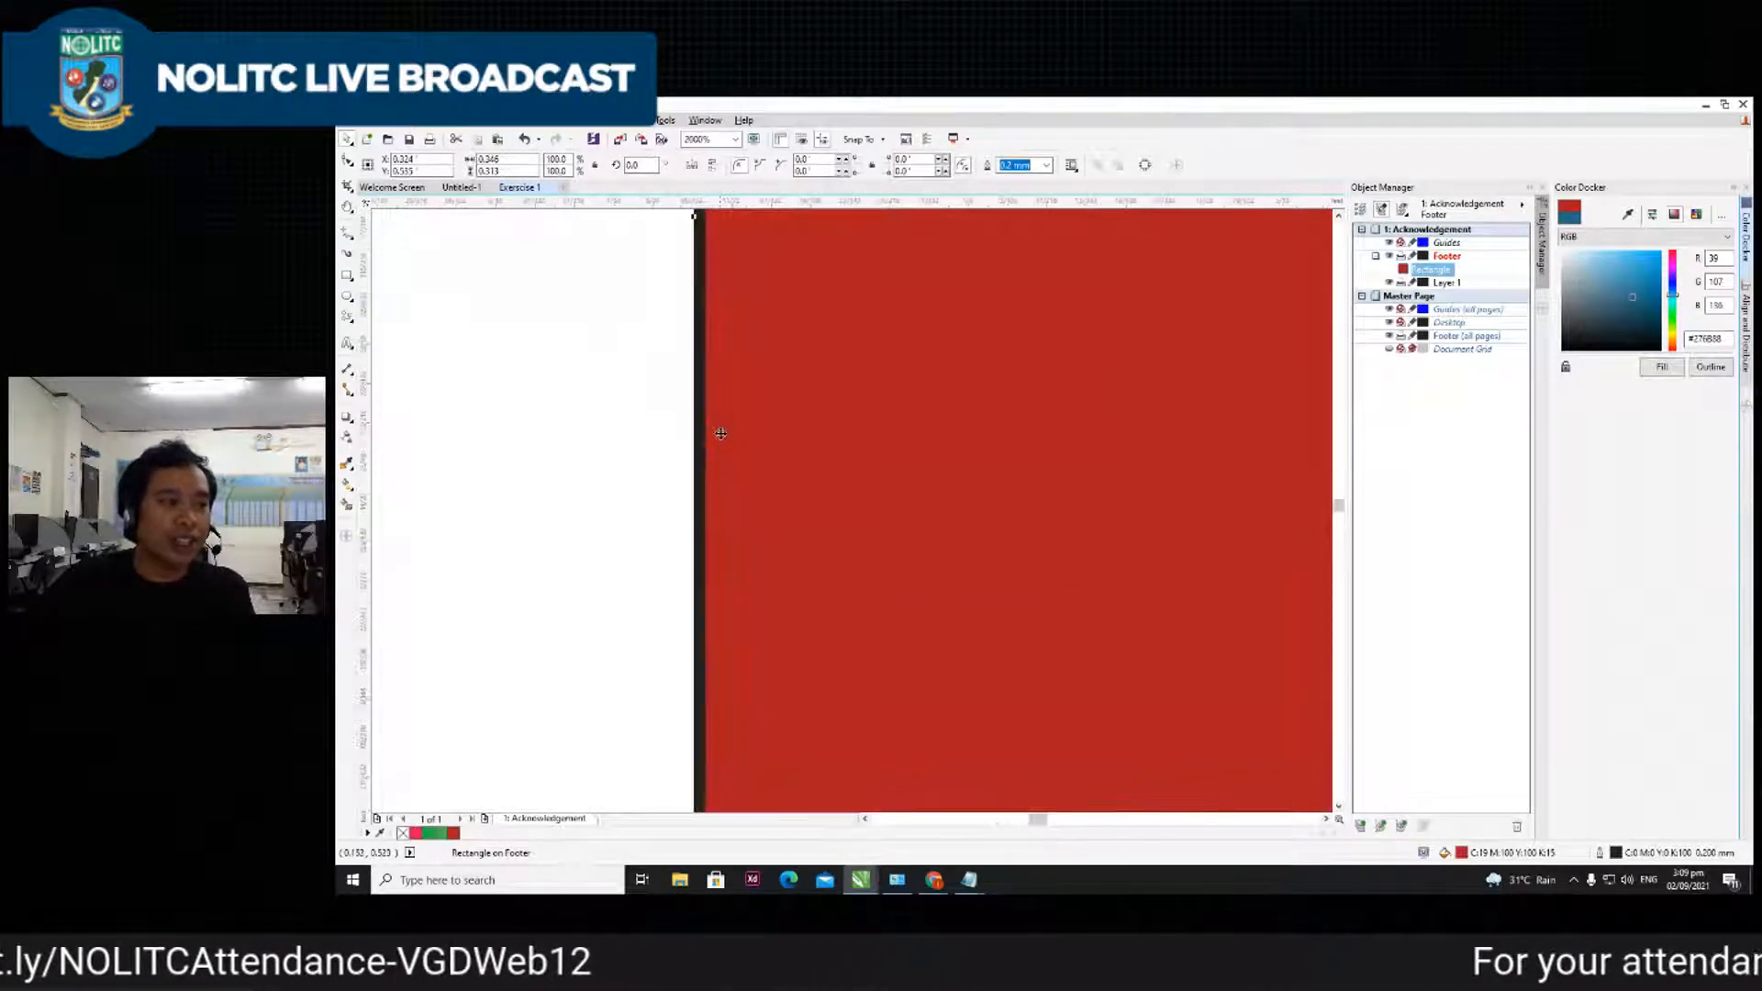
{"action": "scroll", "coordinate": [737, 431], "scroll_direction": "down", "scroll_amount": 1}
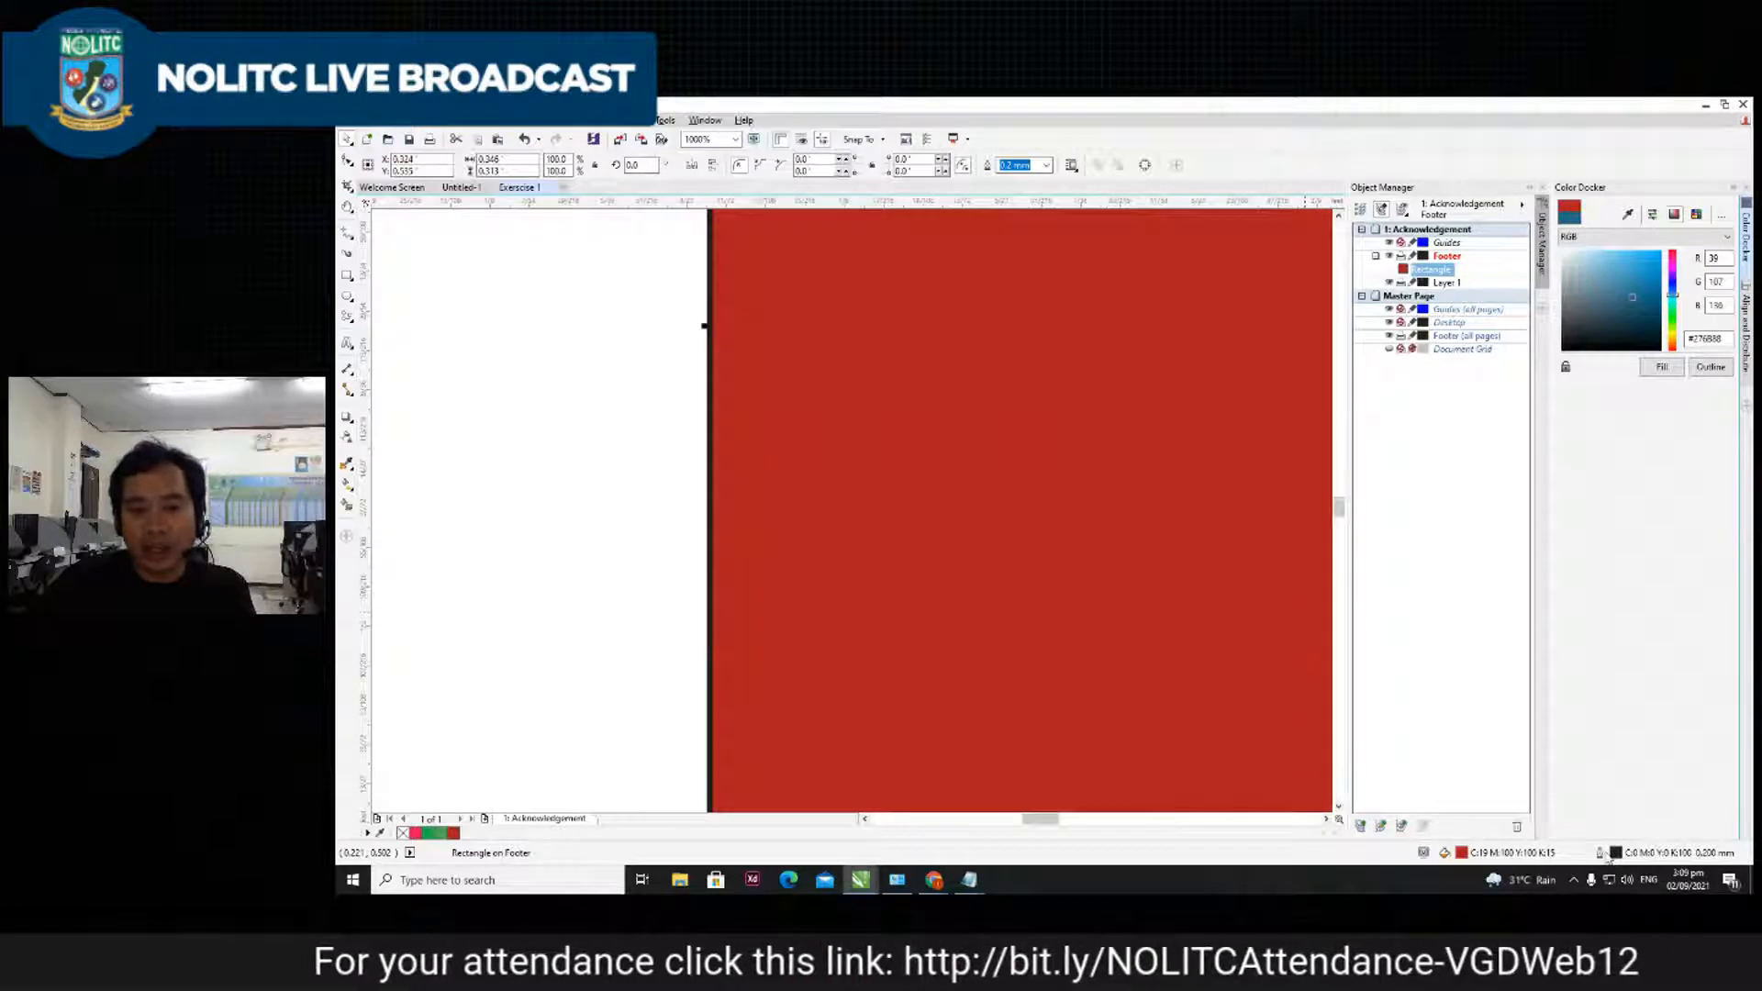
- Open the Outline Pen settings for the rectangle and bring up the full colour selector for its outline colour
{"action": "double_click", "coordinate": [1616, 854]}
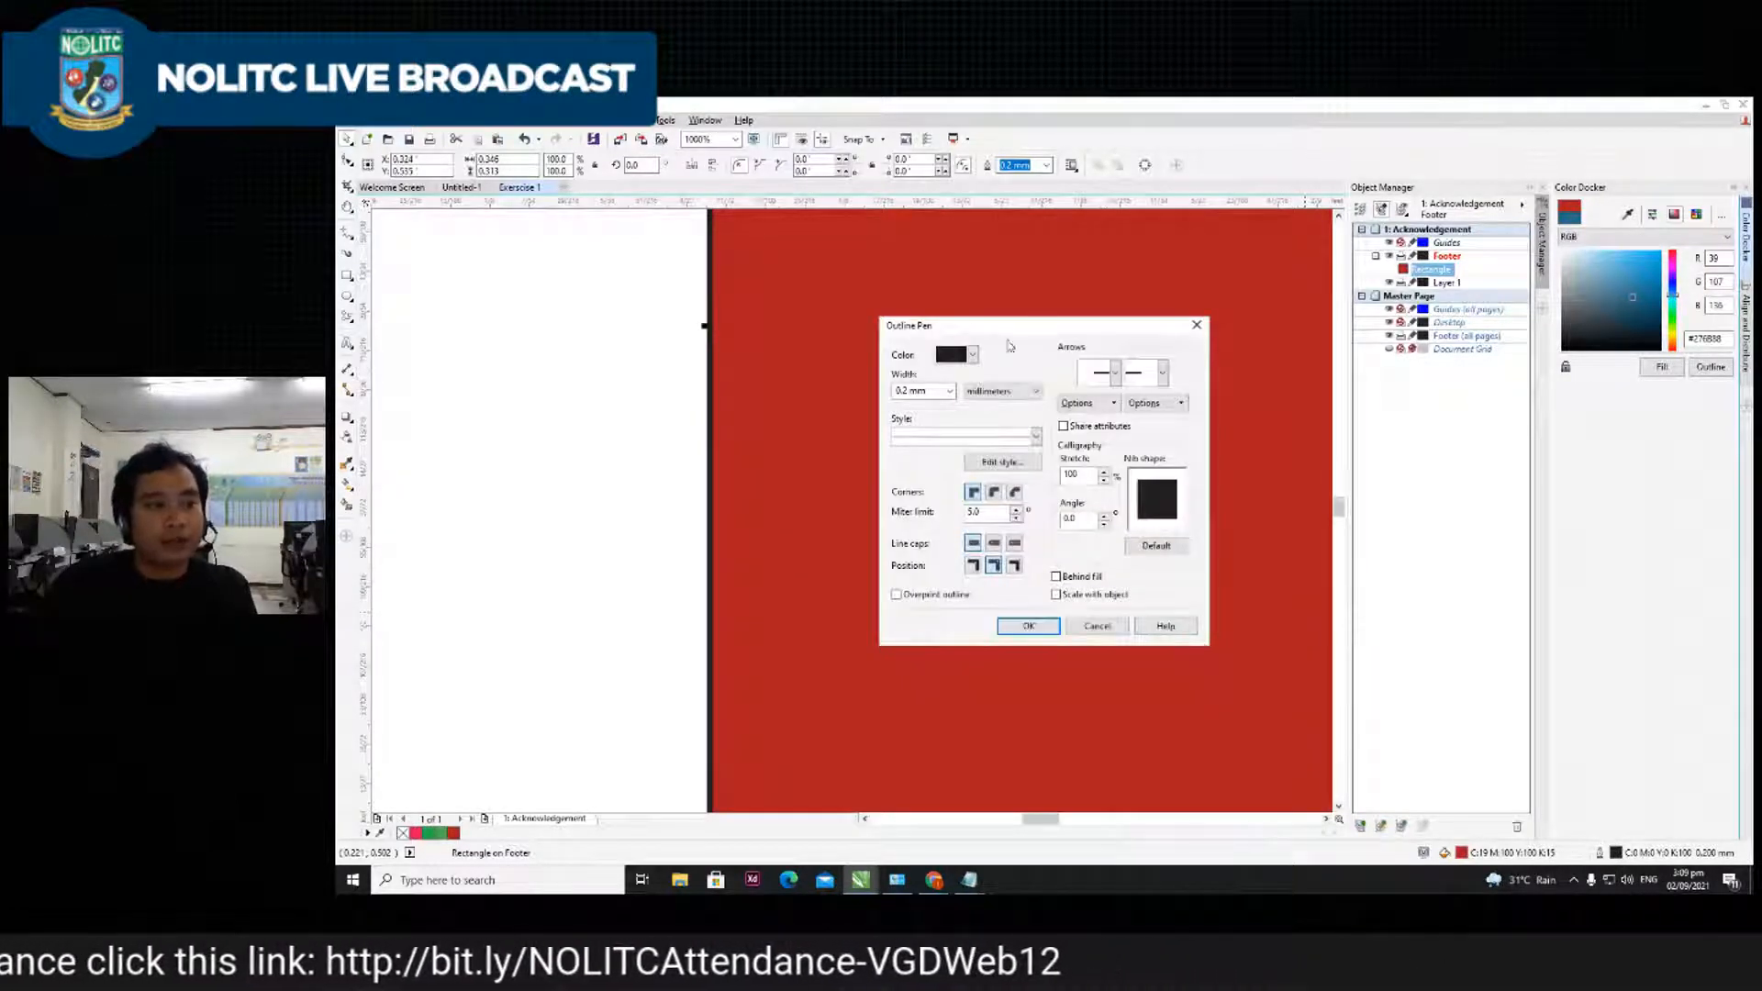
{"action": "left_click", "coordinate": [925, 356]}
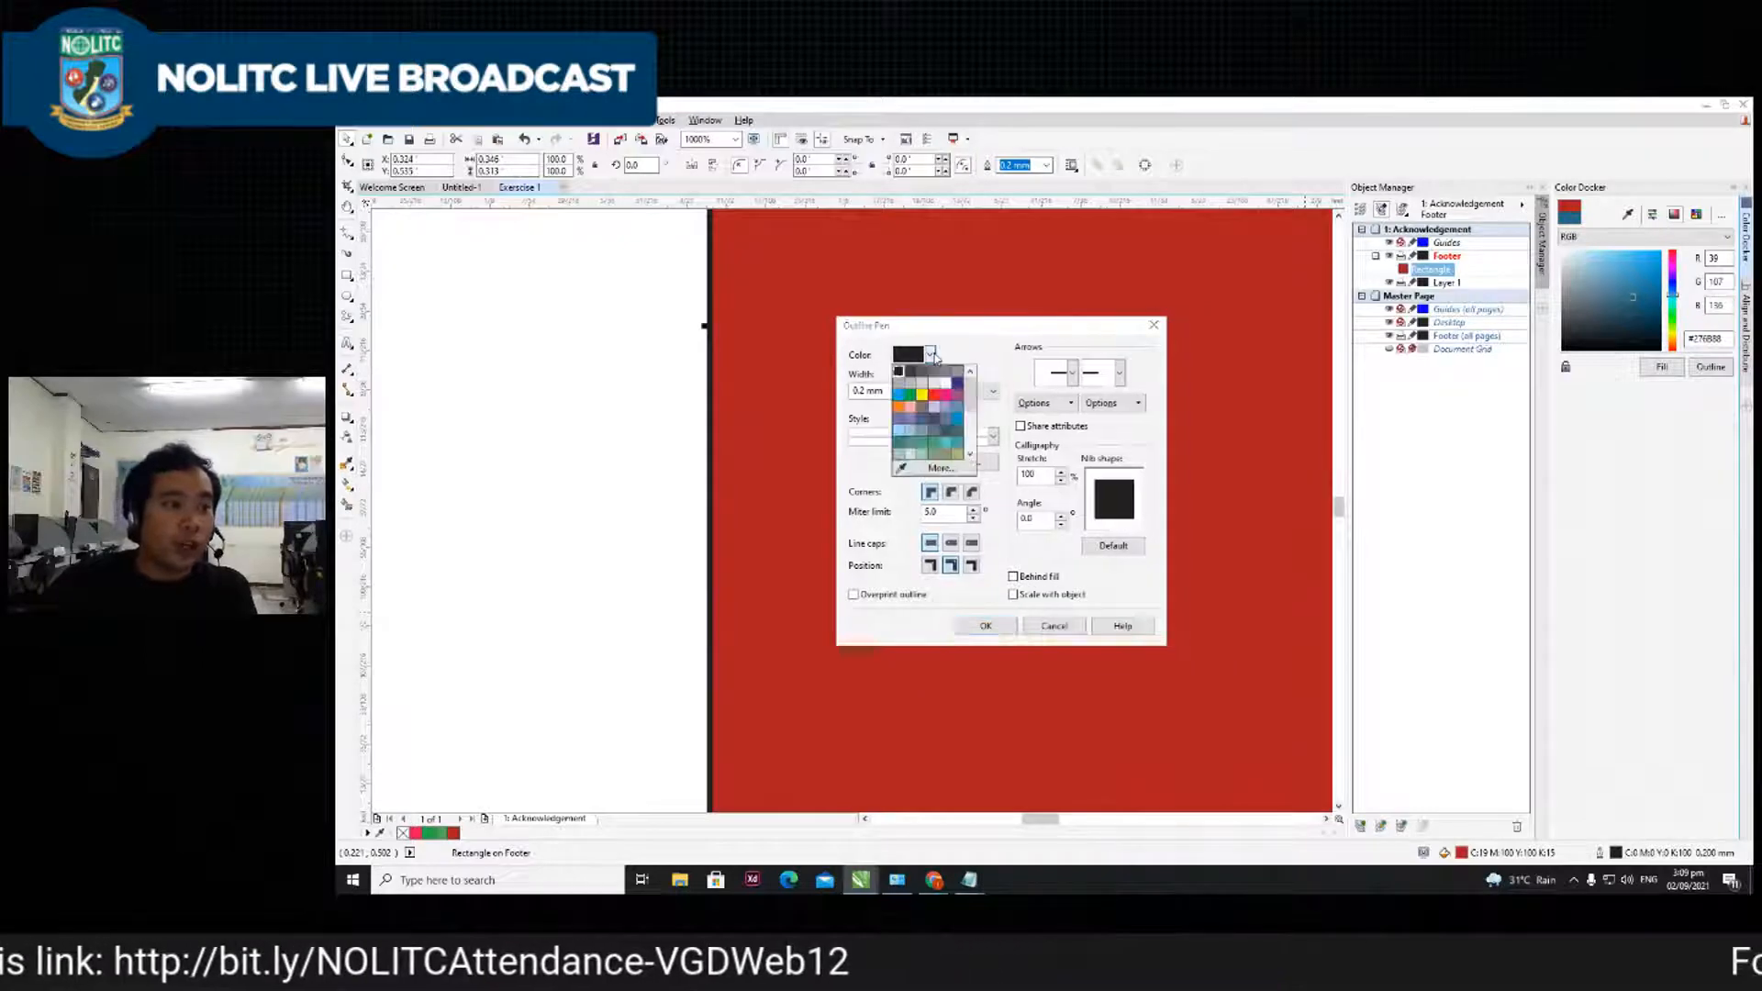
{"action": "left_click", "coordinate": [947, 473]}
{"action": "left_click", "coordinate": [936, 353]}
{"action": "left_click", "coordinate": [891, 353]}
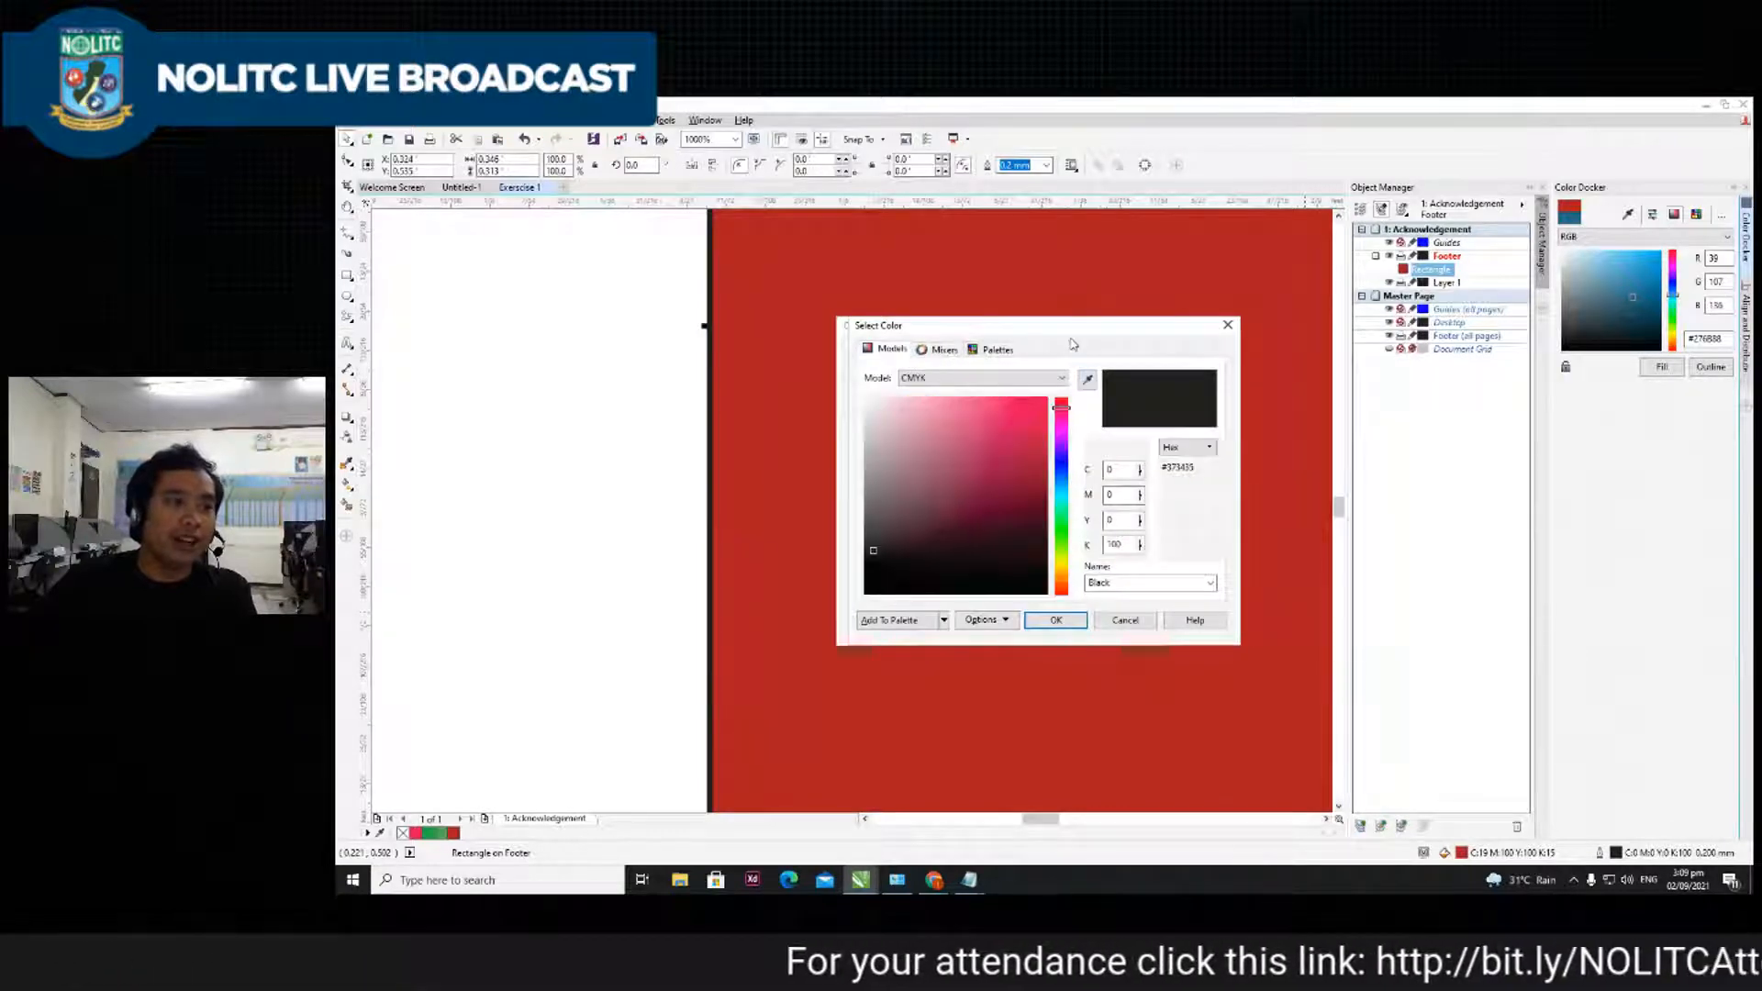
{"action": "left_click_drag", "start_coordinate": [1031, 334], "coordinate": [1231, 335]}
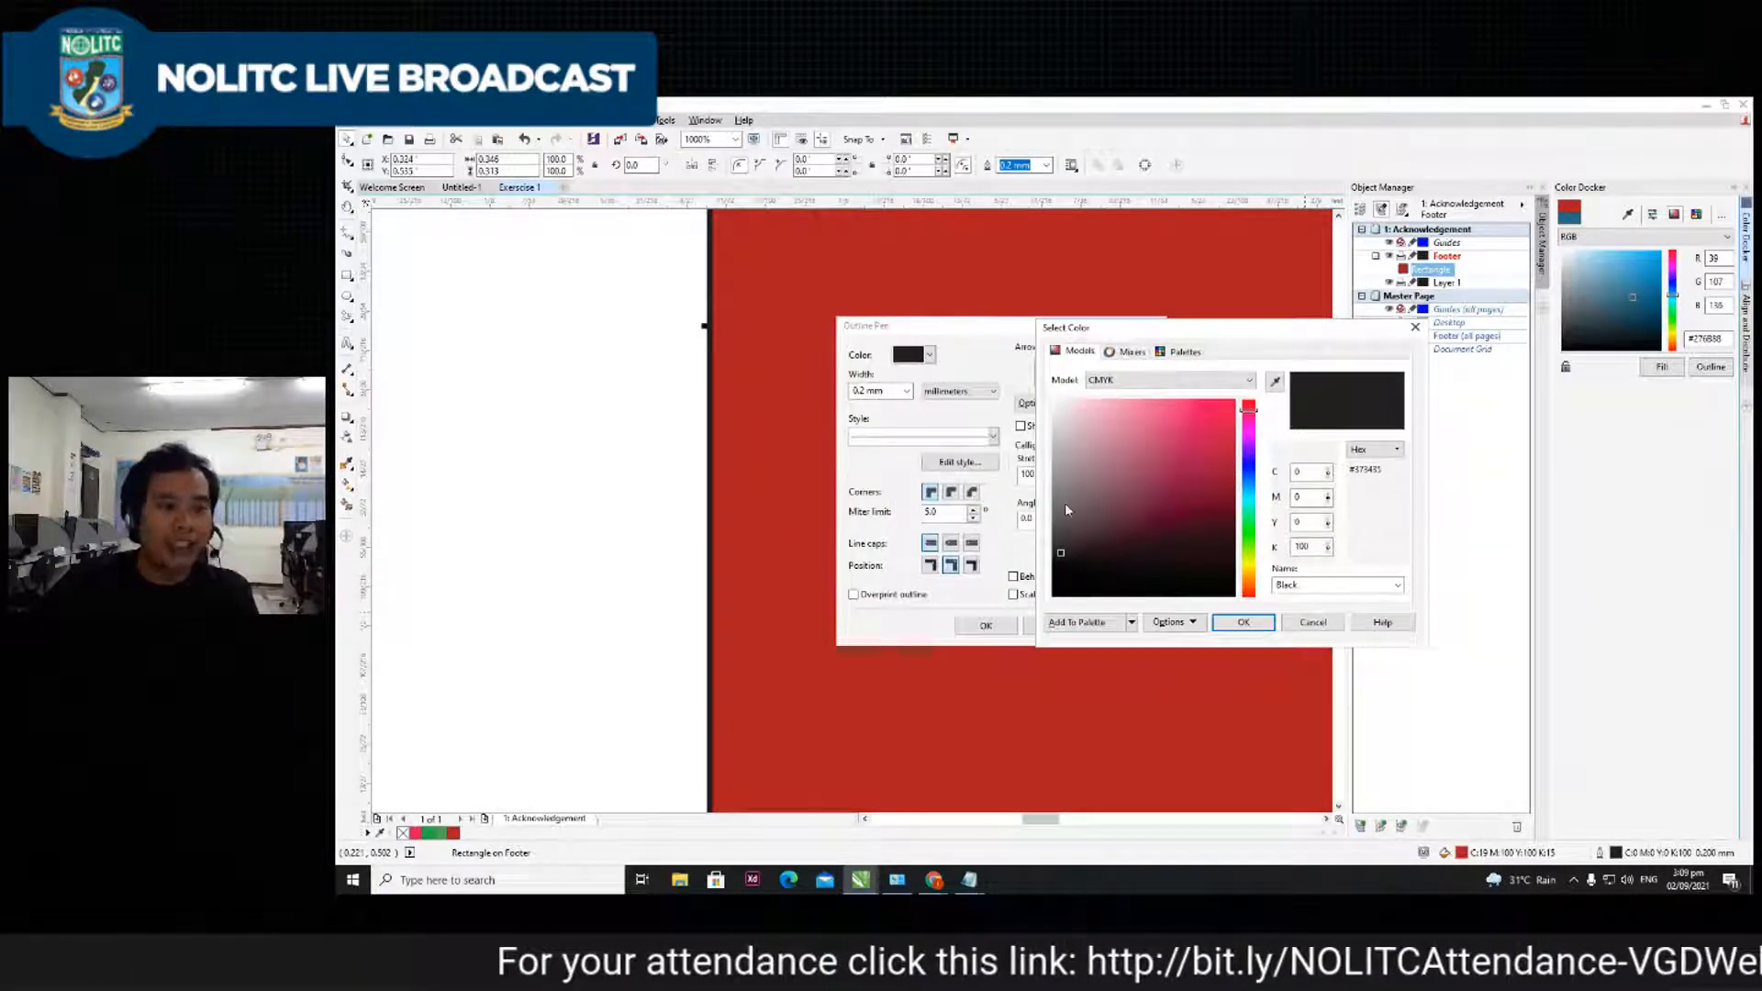
- Try blue shades and then a bright green as the outline colour in the CMYK colour model viewer
{"action": "left_click", "coordinate": [1249, 474]}
{"action": "left_click", "coordinate": [1172, 461]}
{"action": "left_click", "coordinate": [1167, 498]}
{"action": "left_click_drag", "start_coordinate": [1249, 473], "coordinate": [1249, 530]}
{"action": "left_click", "coordinate": [1185, 456]}
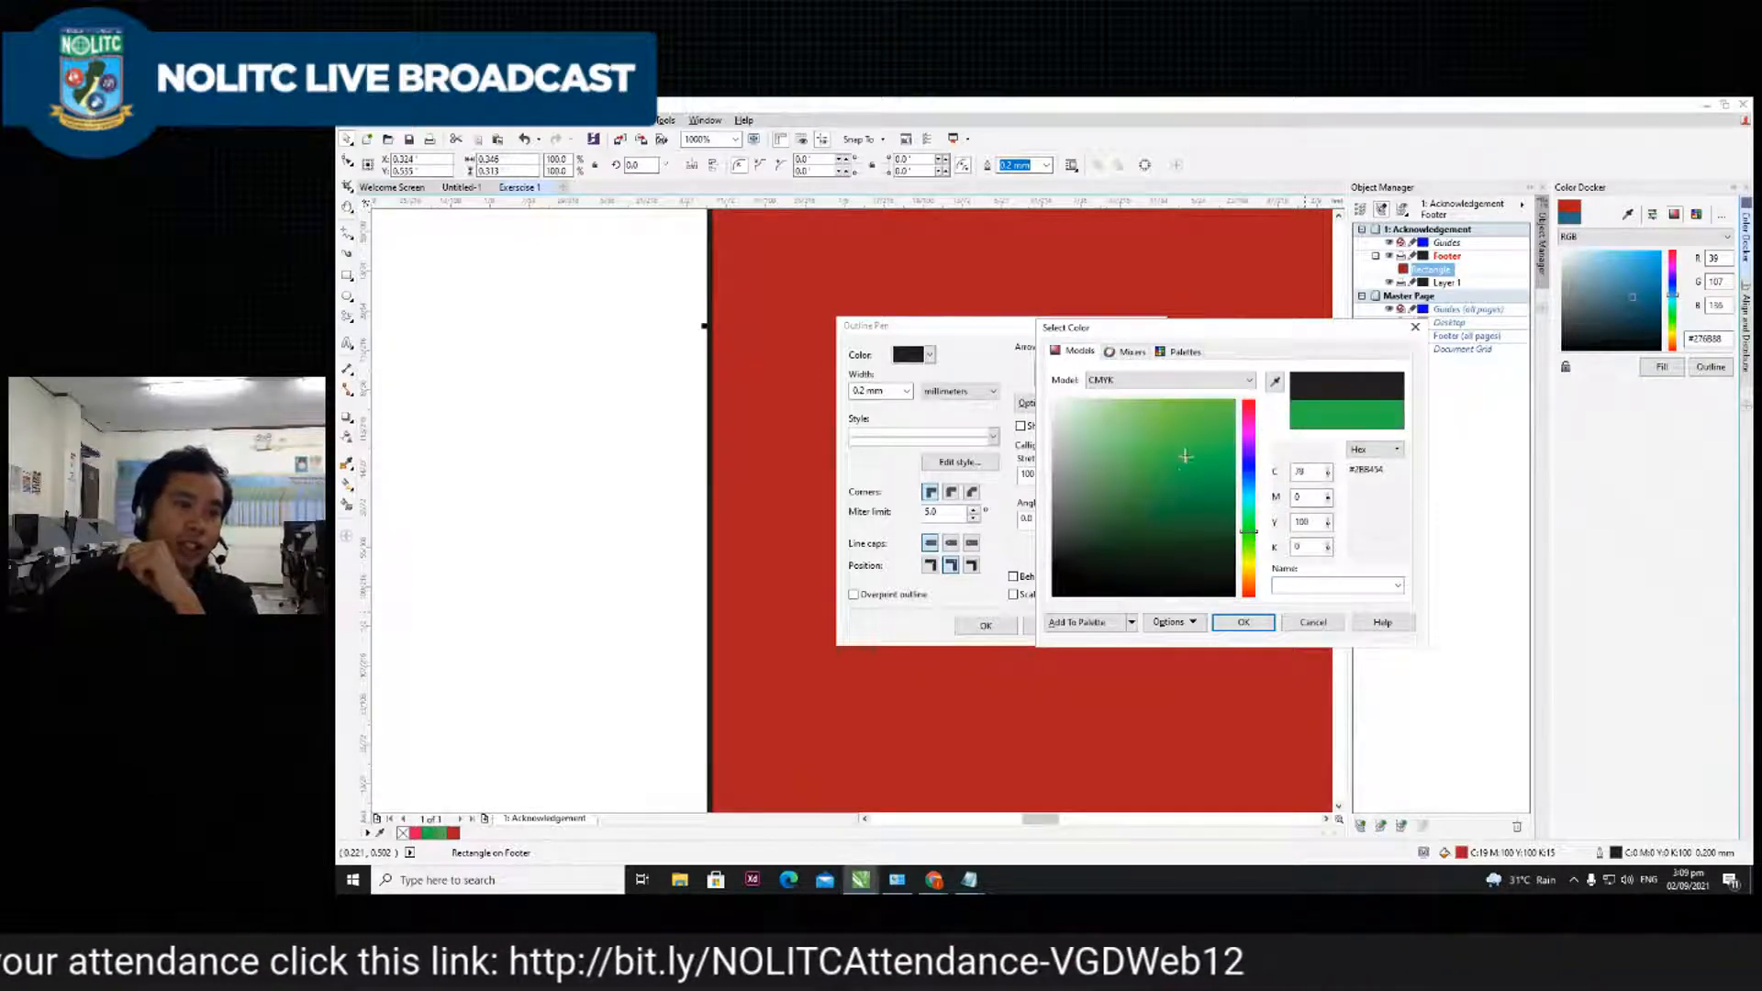
- Set the colour mixer's hues to Complement and rotate the colour wheel to a yellow of C 21, M 0, Y 100, K 0
{"action": "left_click", "coordinate": [1132, 352]}
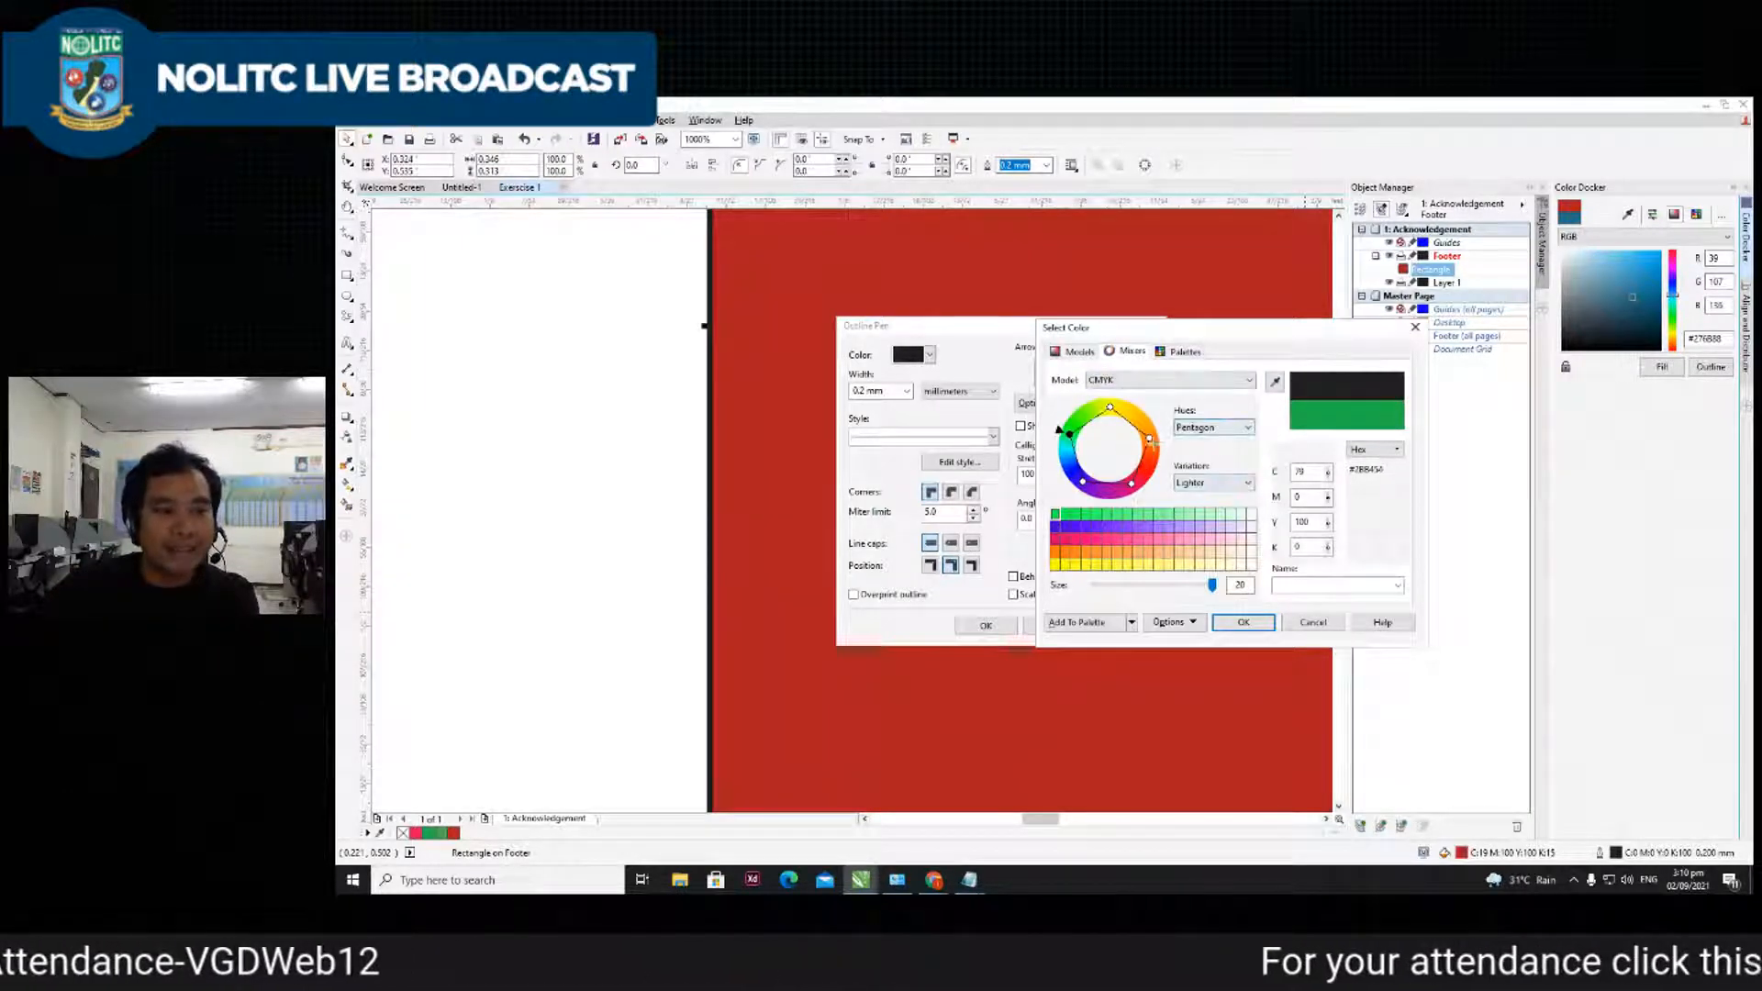
{"action": "left_click", "coordinate": [1234, 430]}
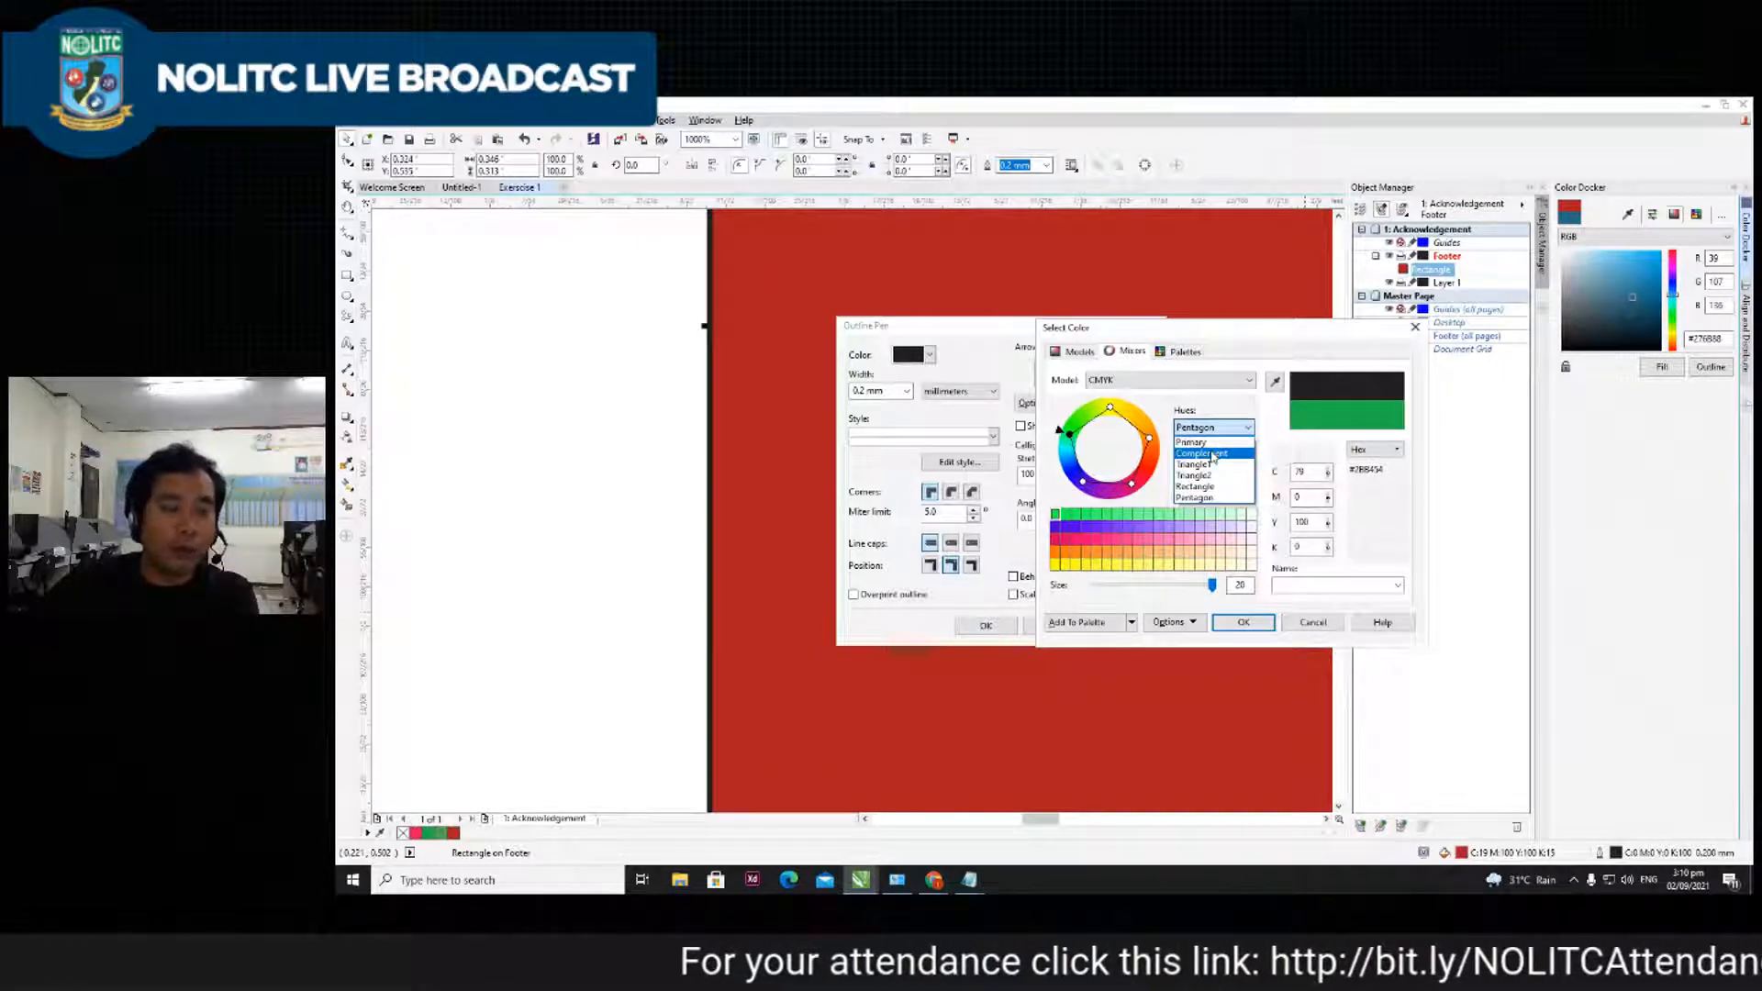
{"action": "left_click", "coordinate": [1214, 455]}
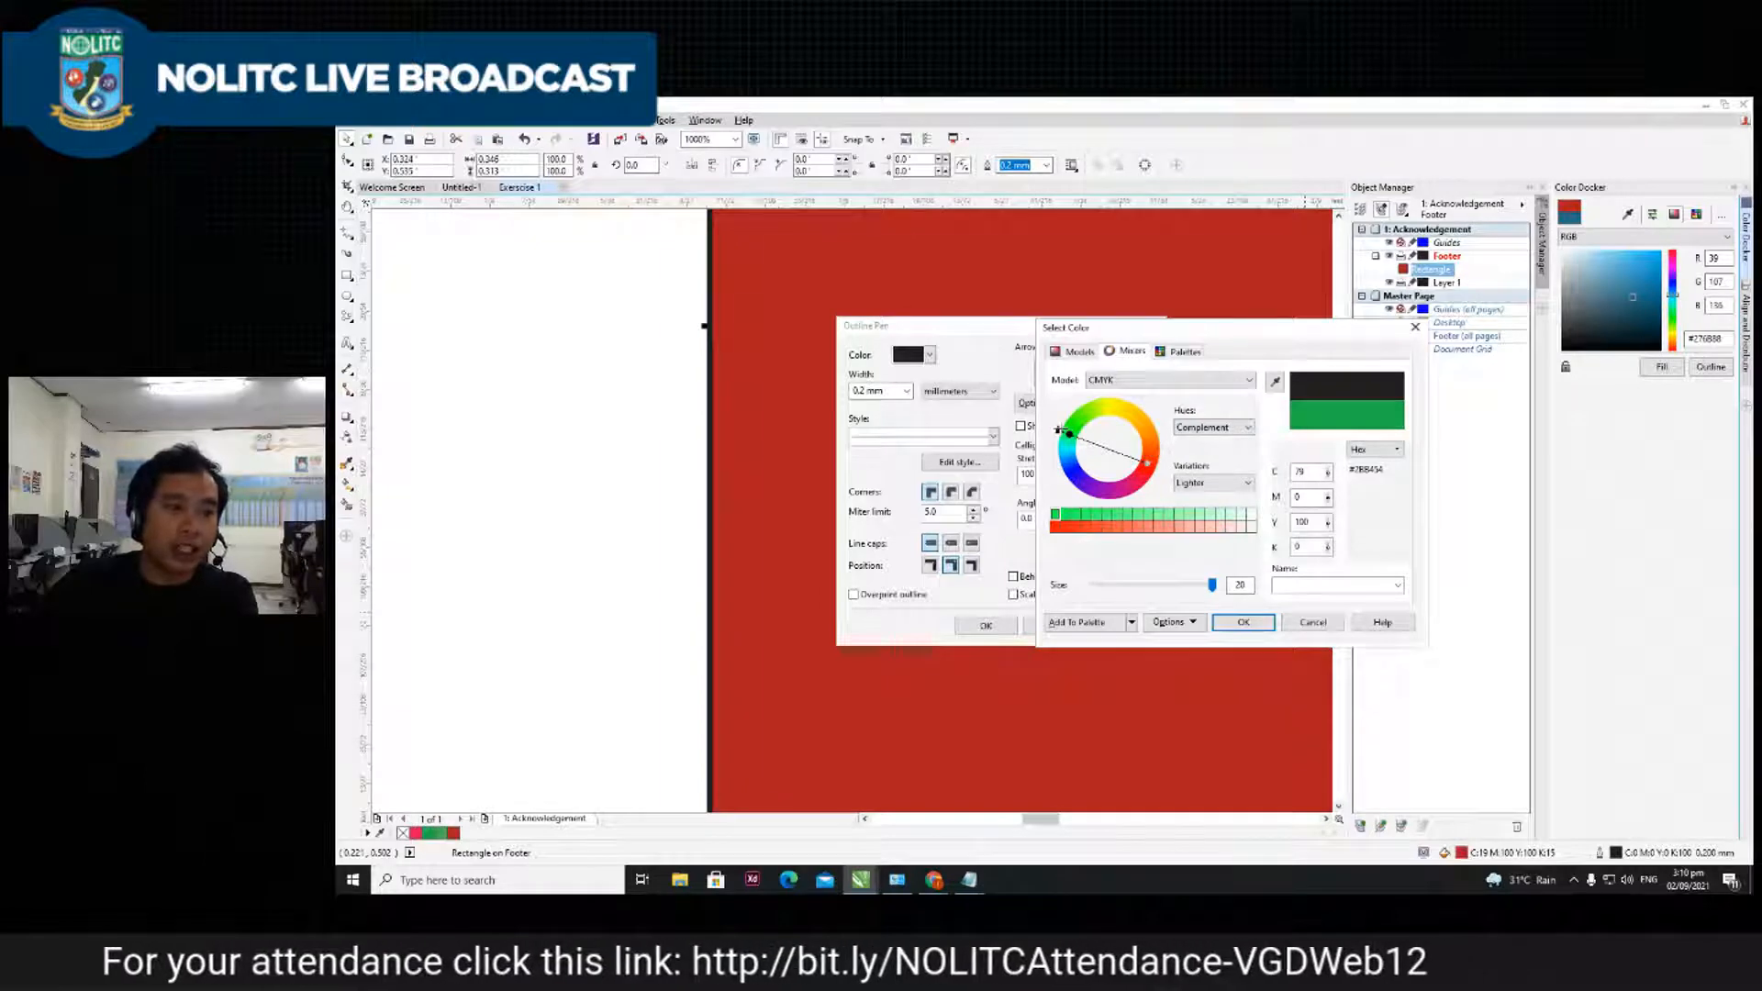
{"action": "left_click_drag", "start_coordinate": [1061, 429], "coordinate": [1100, 392]}
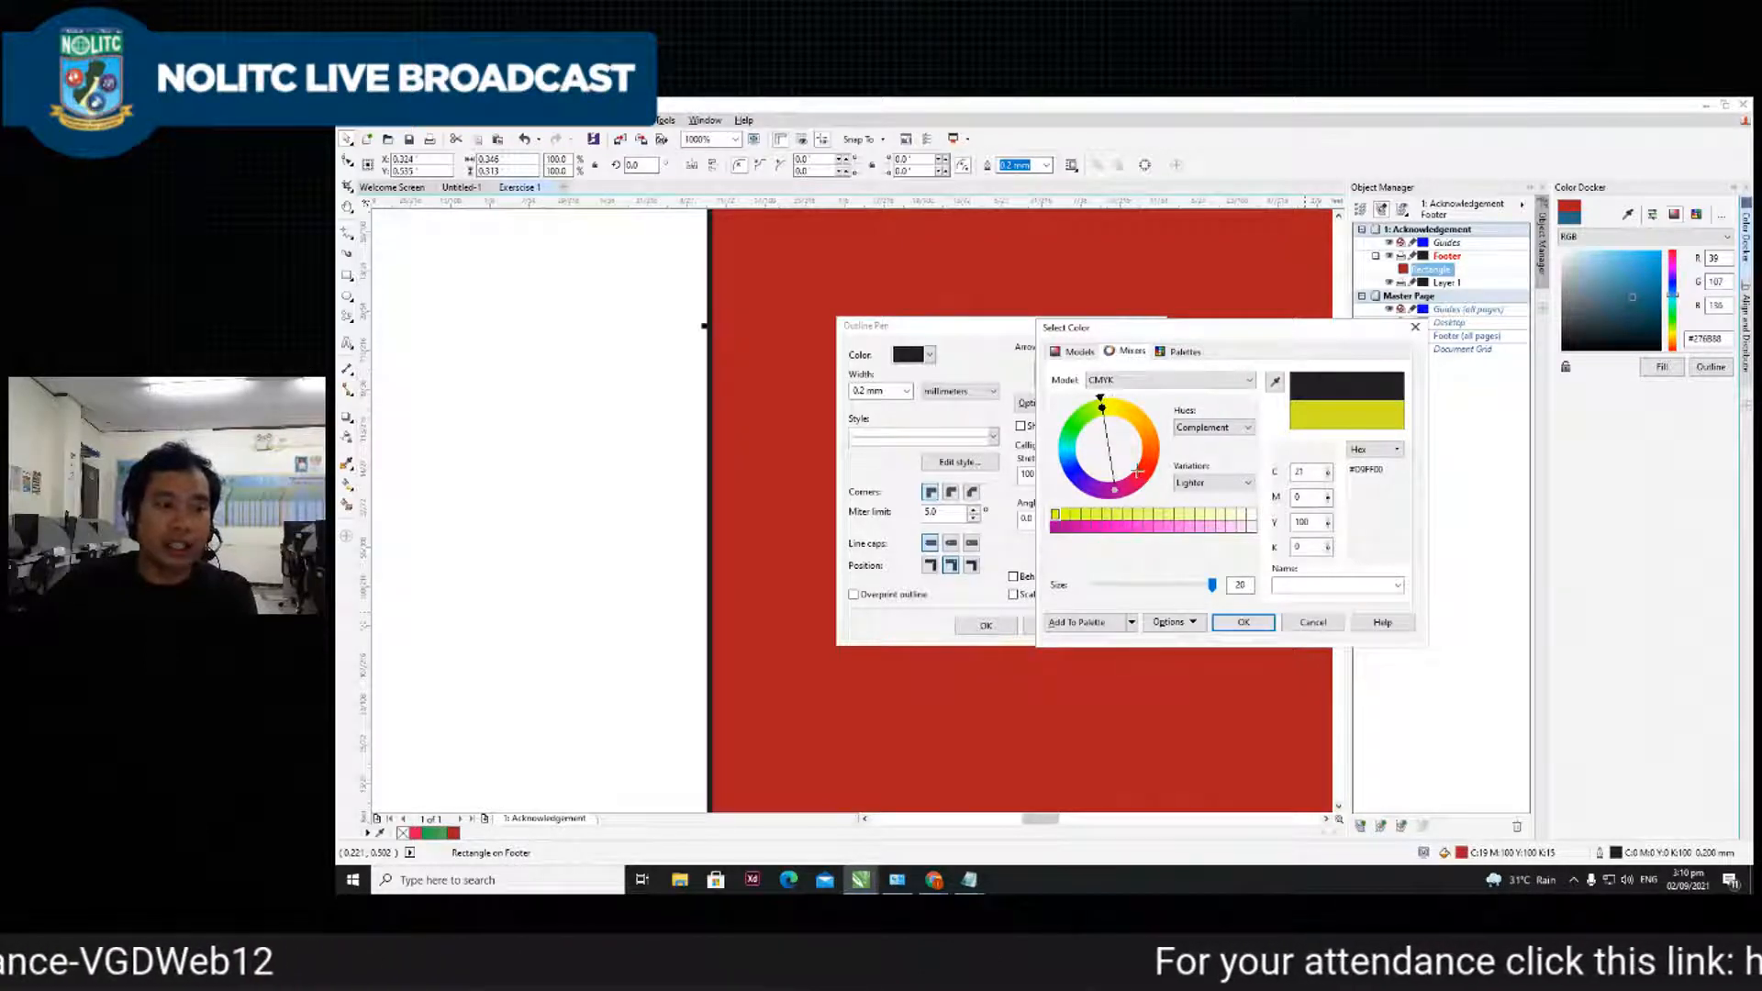
- Return to the colour models viewer, pick a strong blue for the outline and confirm the colour
{"action": "left_click", "coordinate": [1076, 351]}
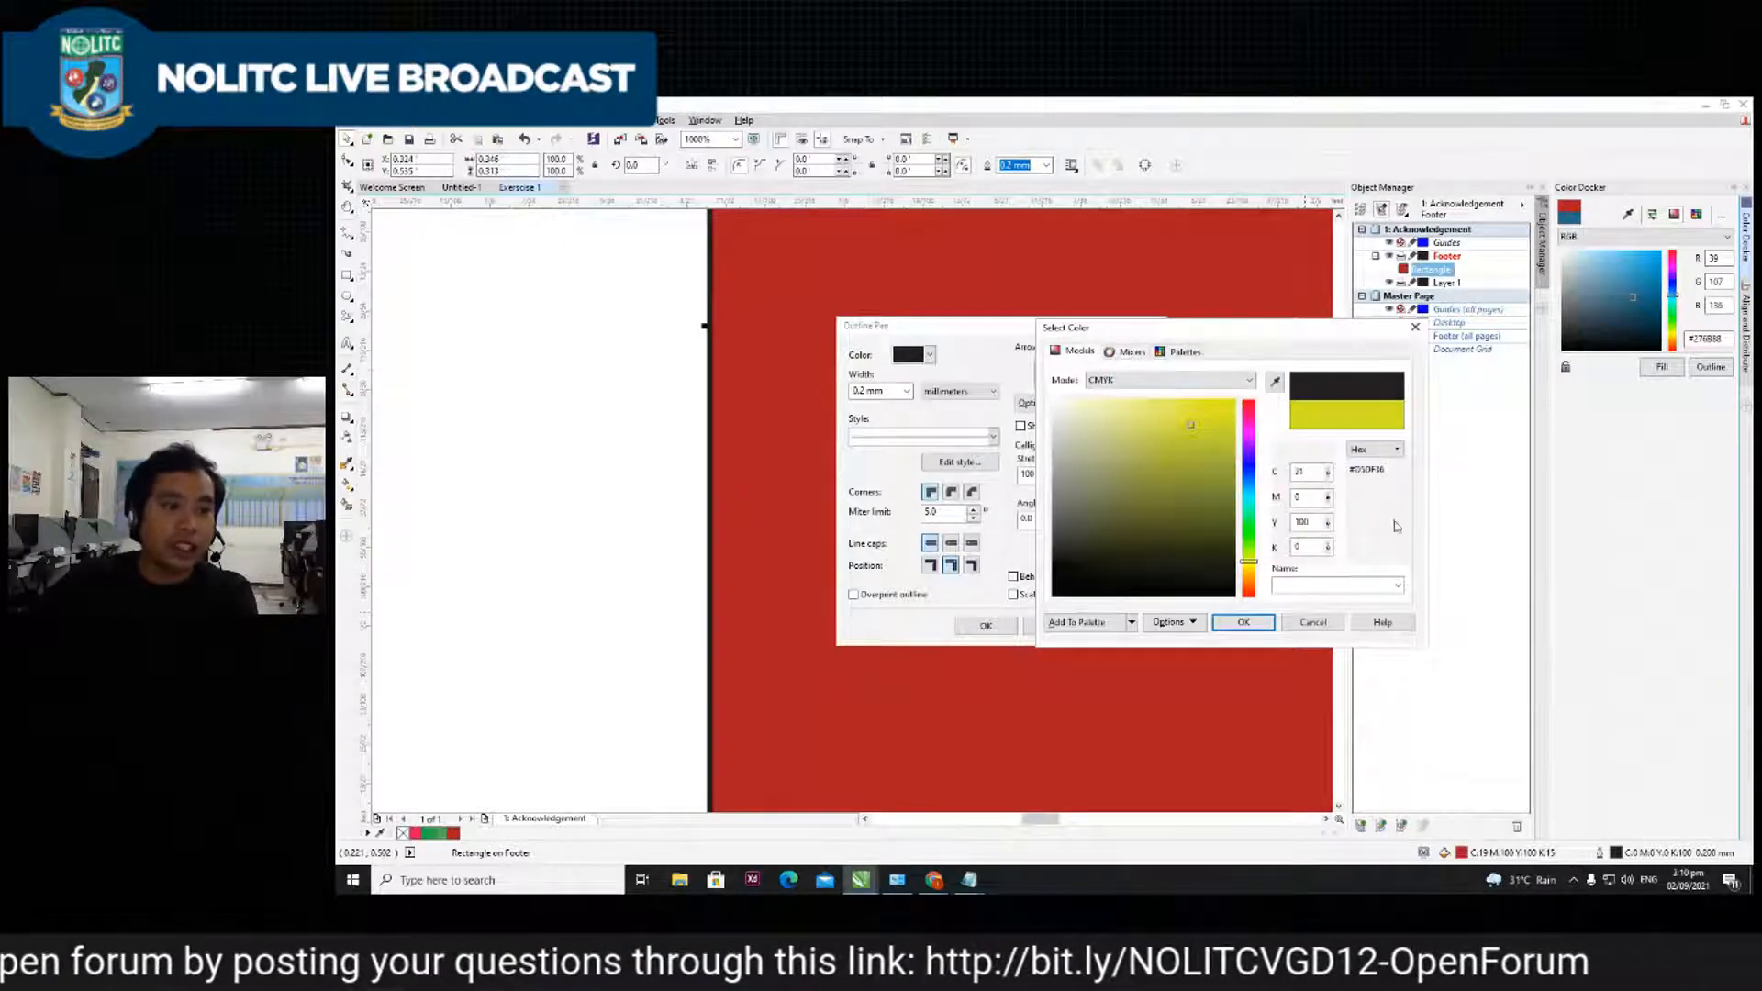
{"action": "left_click", "coordinate": [1249, 472]}
{"action": "left_click", "coordinate": [1230, 421]}
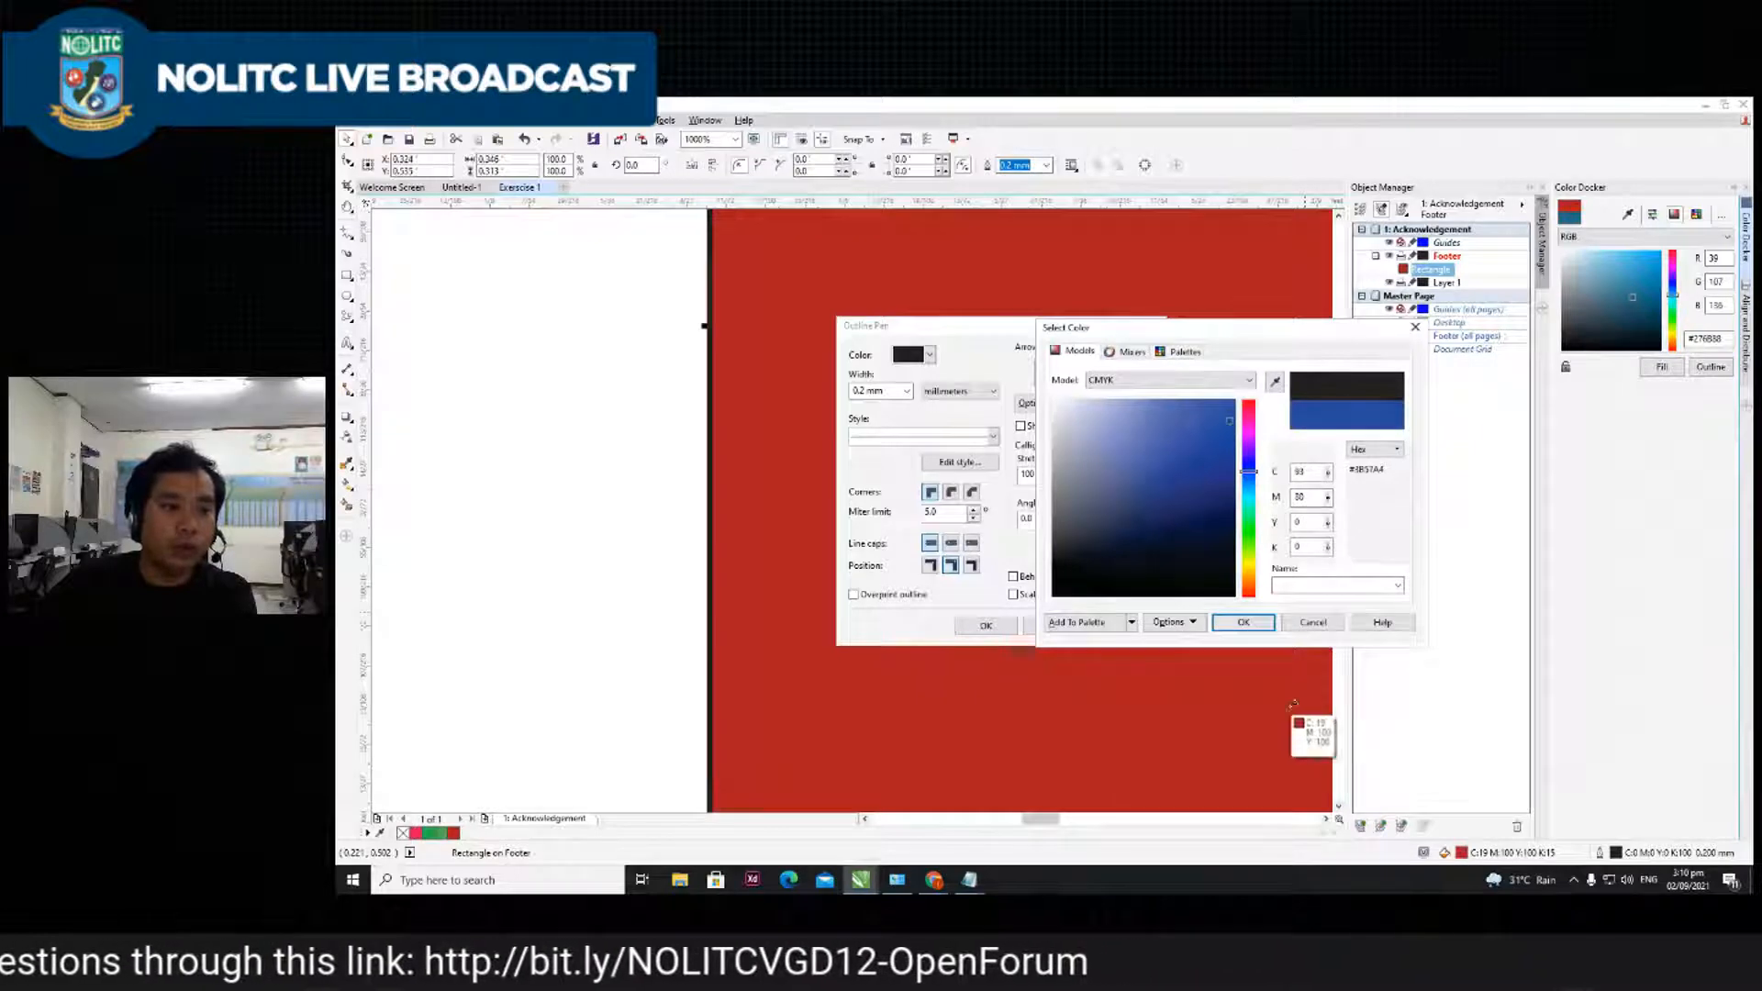
{"action": "left_click", "coordinate": [1244, 624]}
- Switch the outline width units to inches, set the rectangle's outline width to 0.25 in and apply the Outline Pen settings
{"action": "left_click_drag", "start_coordinate": [966, 333], "coordinate": [1116, 355]}
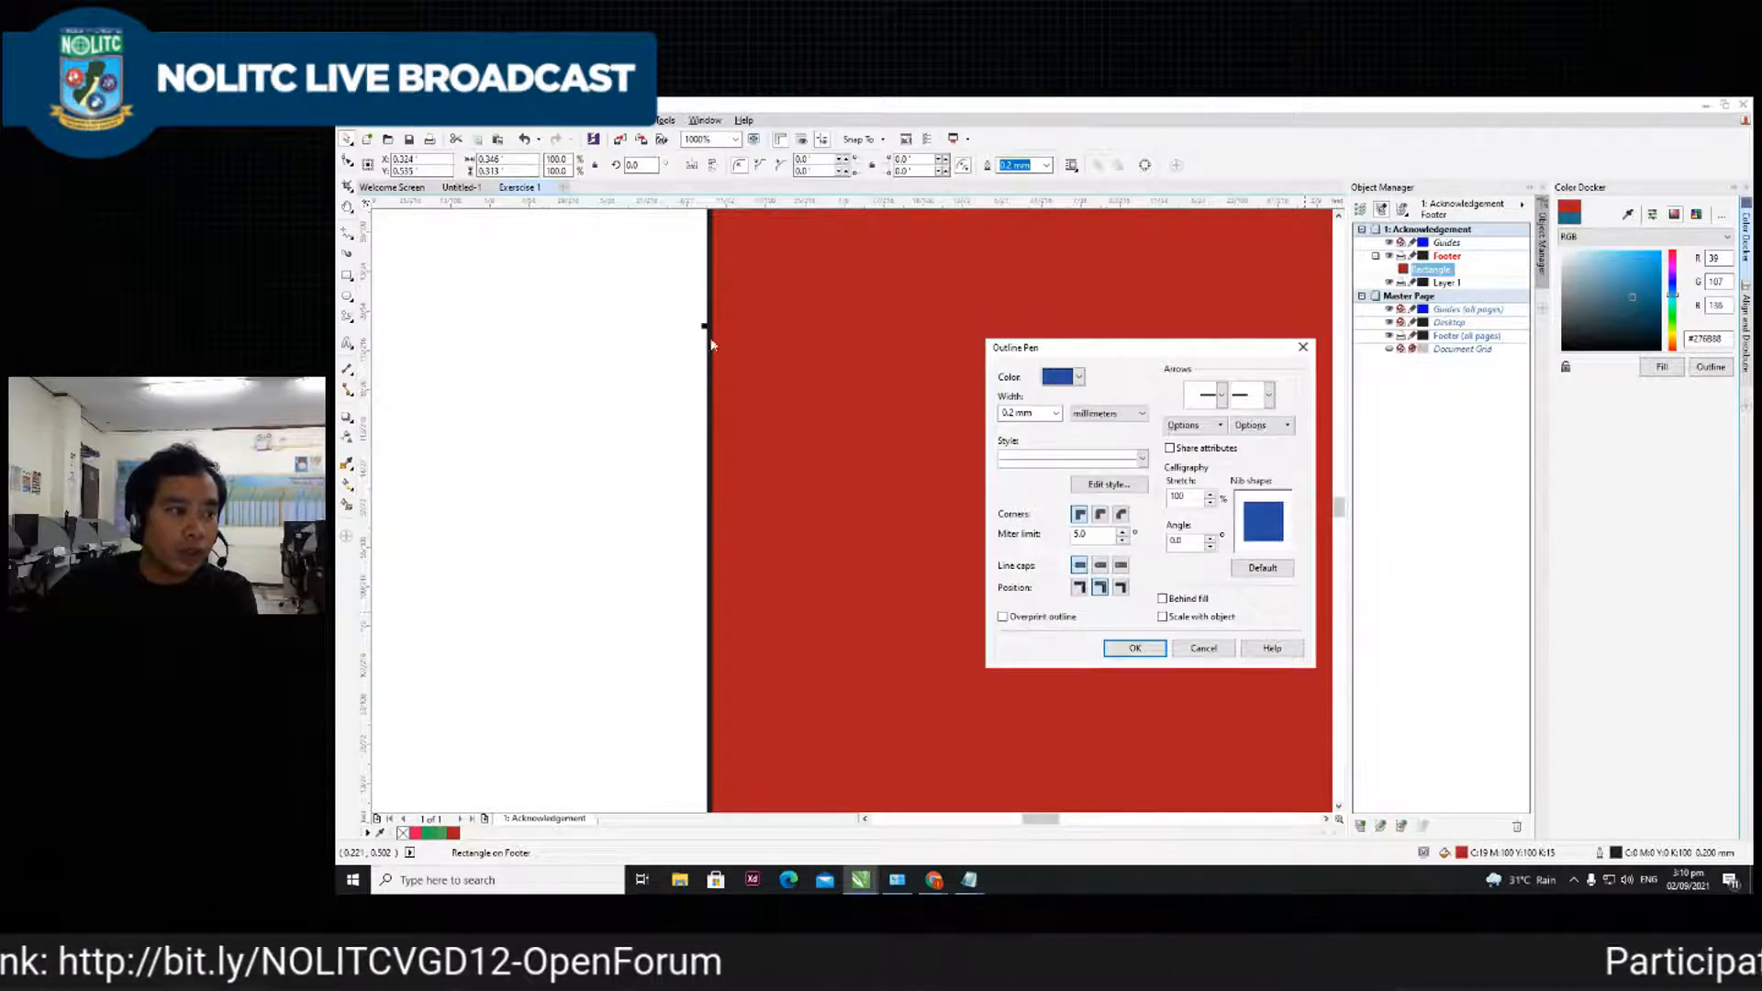
{"action": "left_click", "coordinate": [1056, 414]}
{"action": "left_click", "coordinate": [1056, 413]}
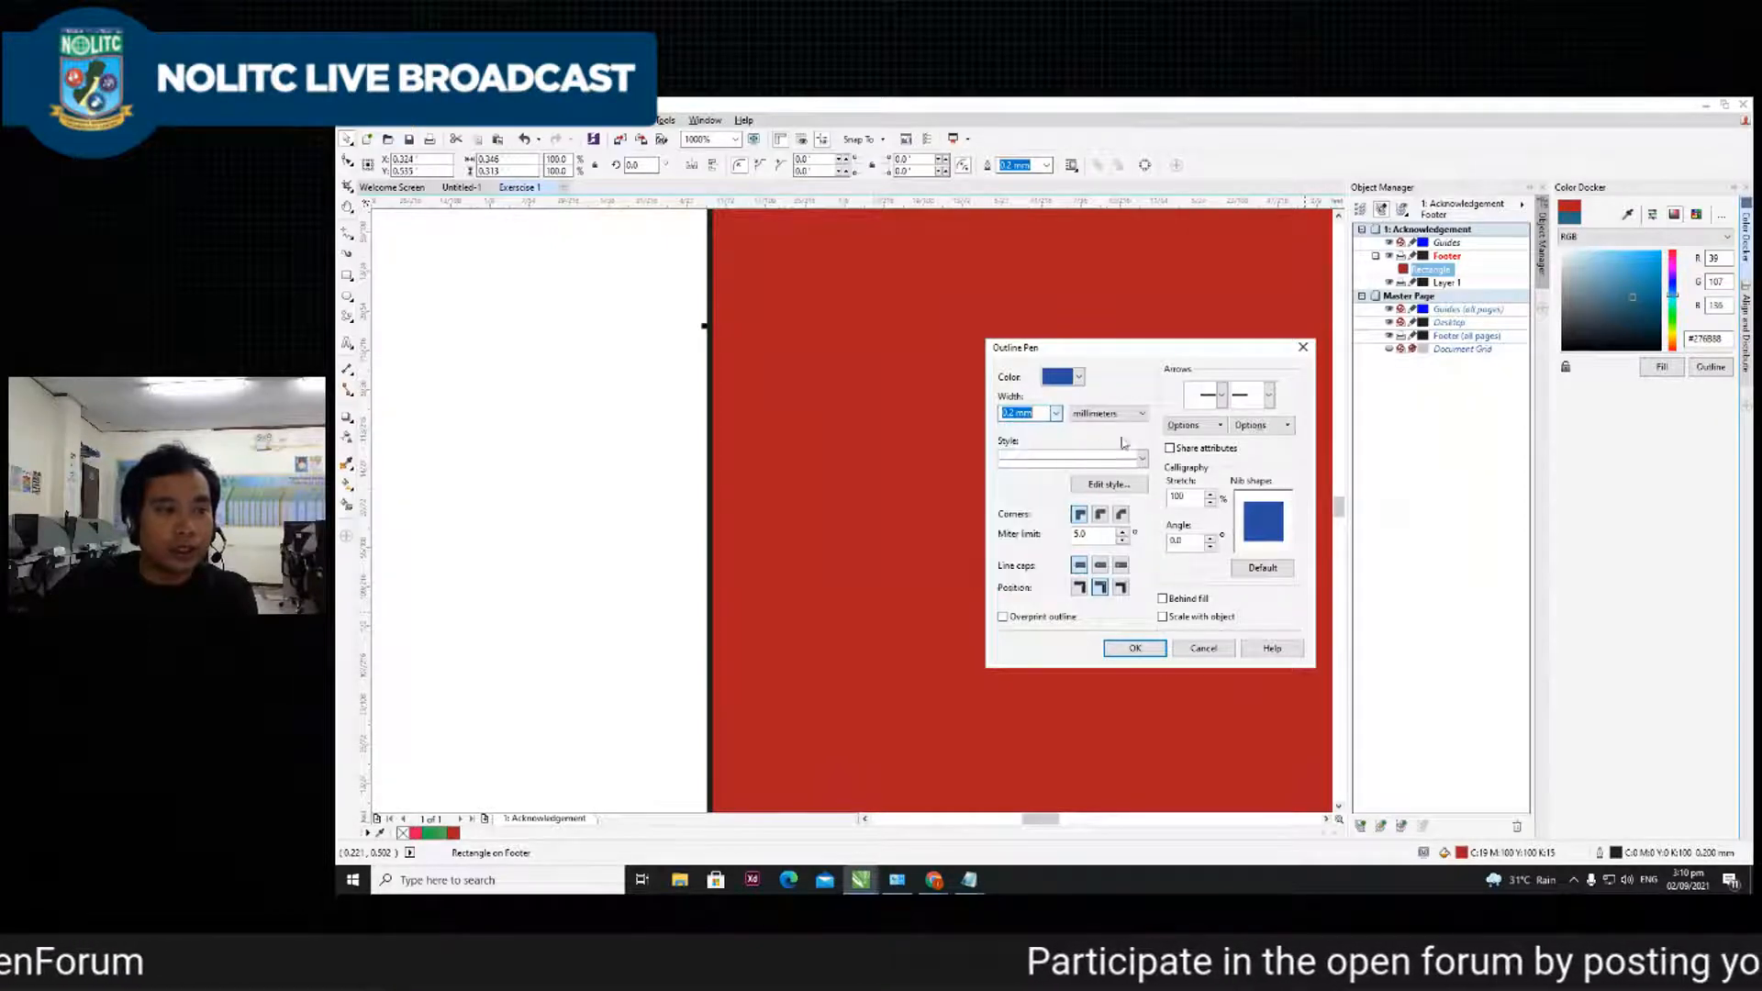
{"action": "left_click", "coordinate": [1141, 414]}
{"action": "left_click", "coordinate": [1118, 428]}
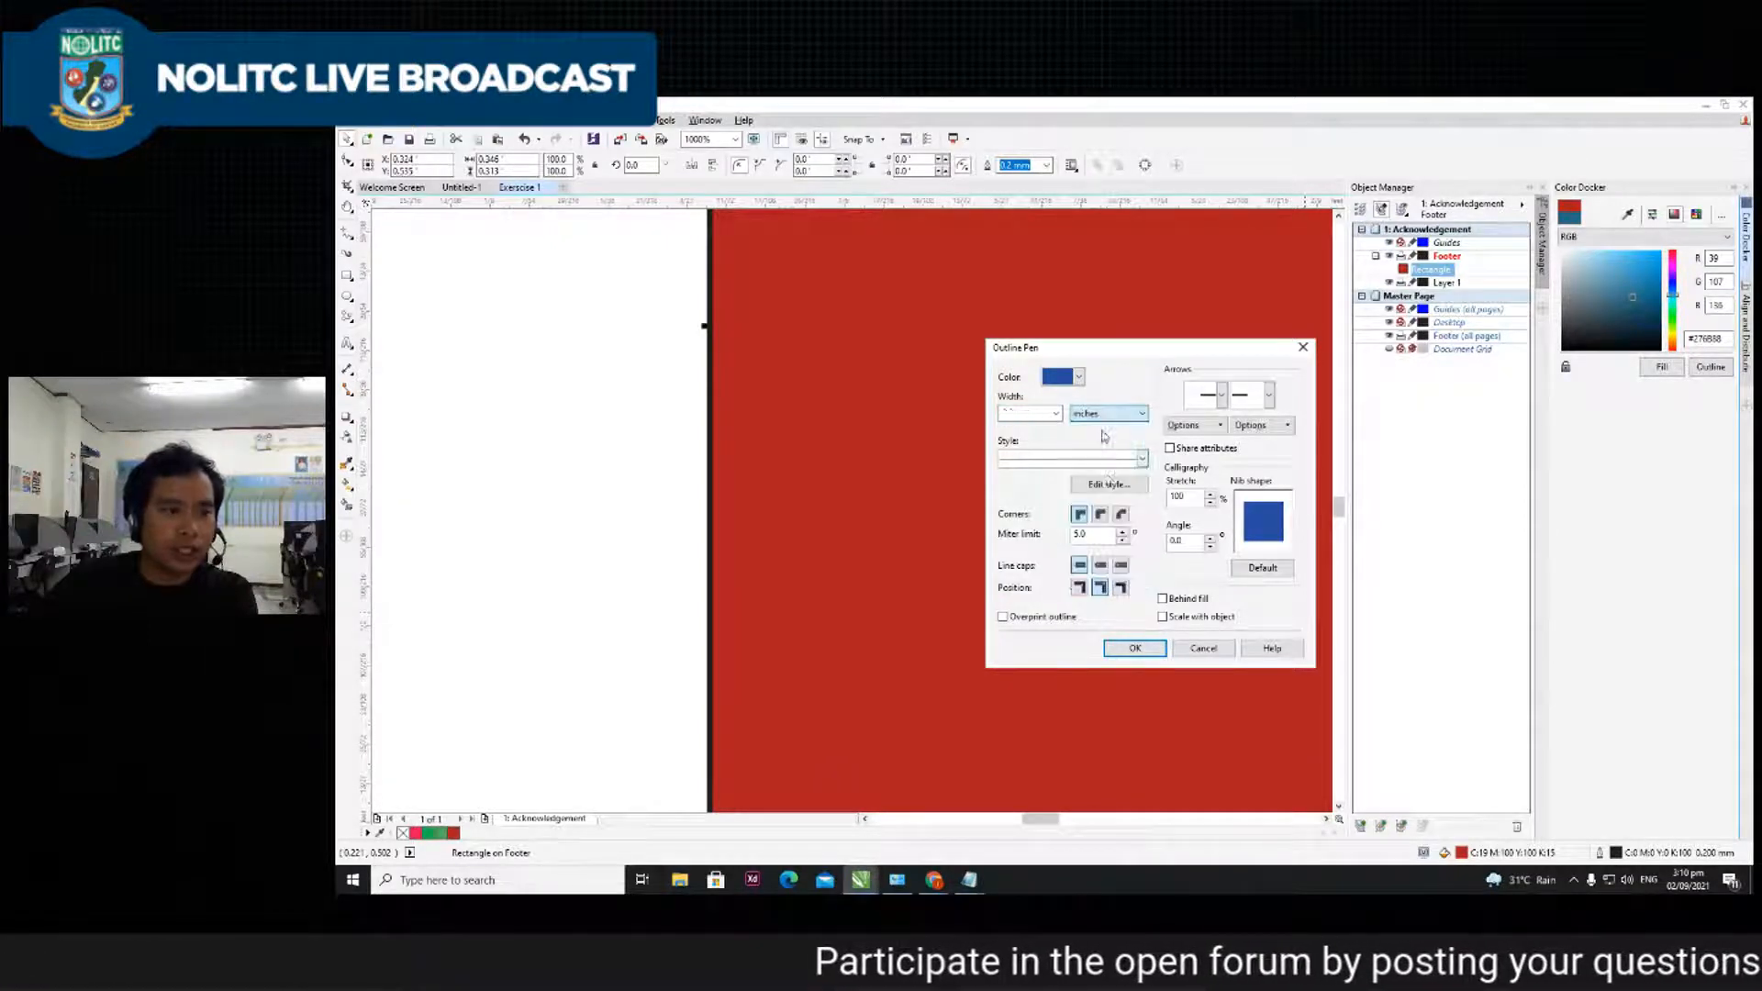
{"action": "left_click", "coordinate": [1055, 418]}
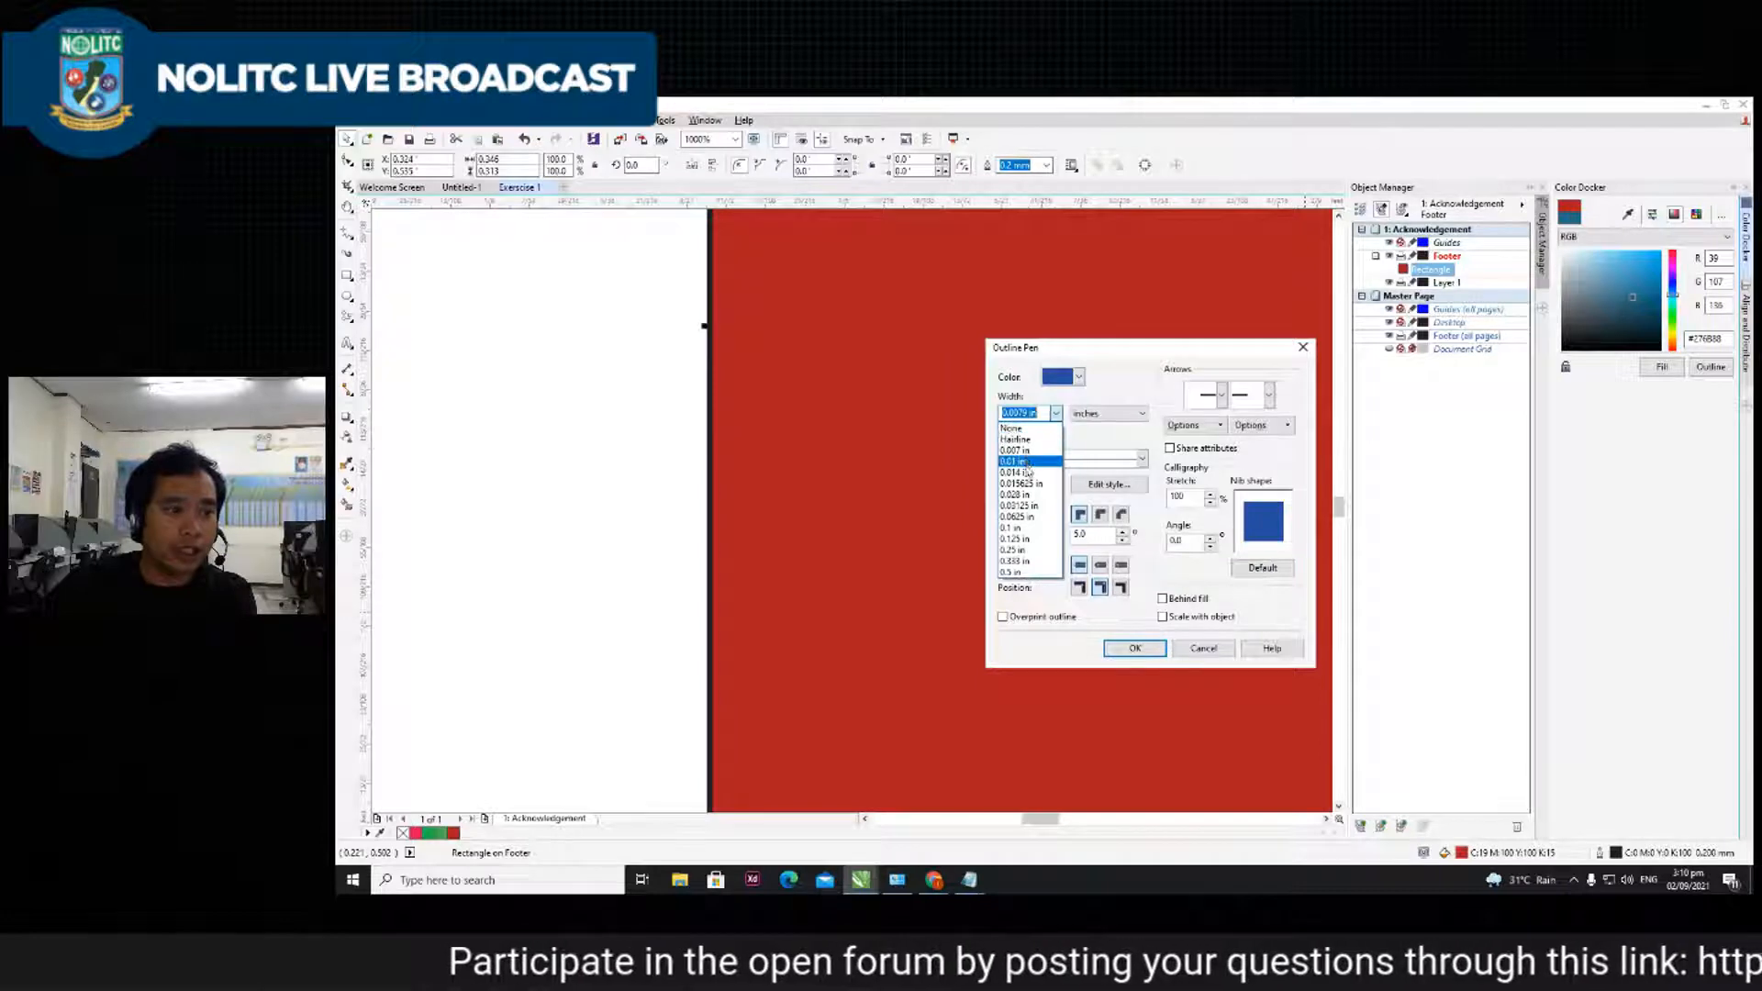
{"action": "left_click", "coordinate": [1021, 550]}
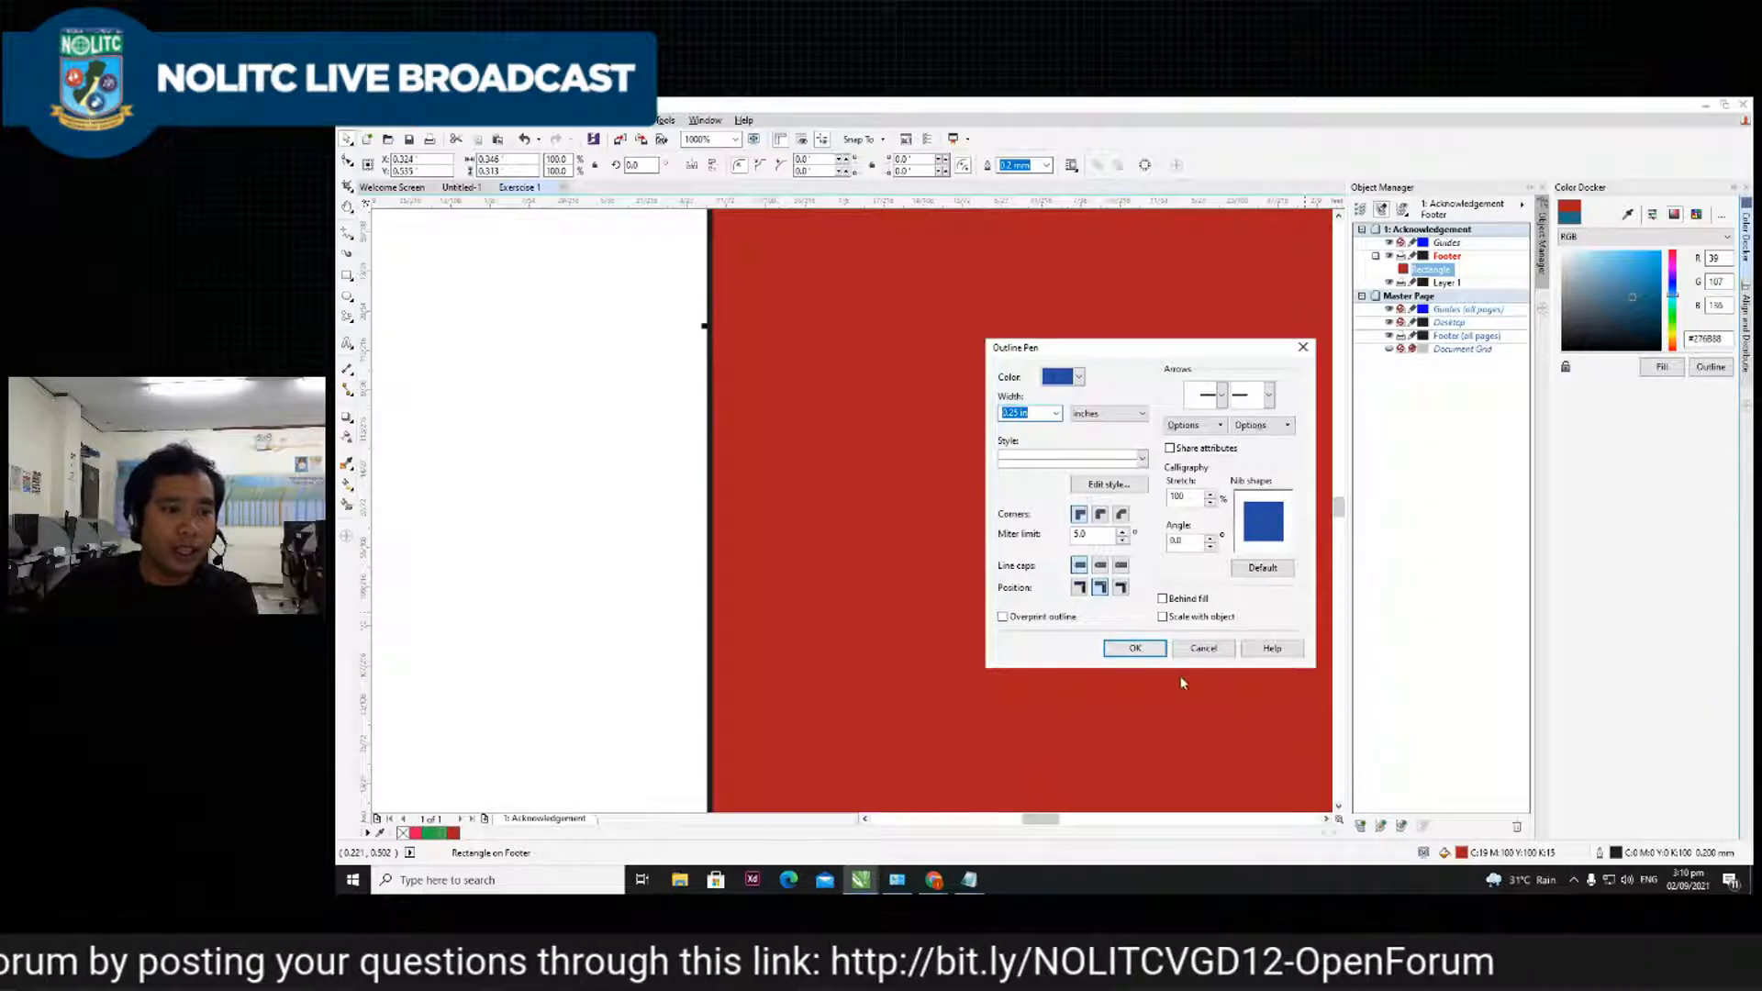
{"action": "left_click", "coordinate": [1135, 648]}
- Examine the blue-outlined rectangle at different magnifications, reselect it and move it slightly towards the page's upper left
{"action": "scroll", "coordinate": [936, 541], "scroll_direction": "down", "scroll_amount": 5}
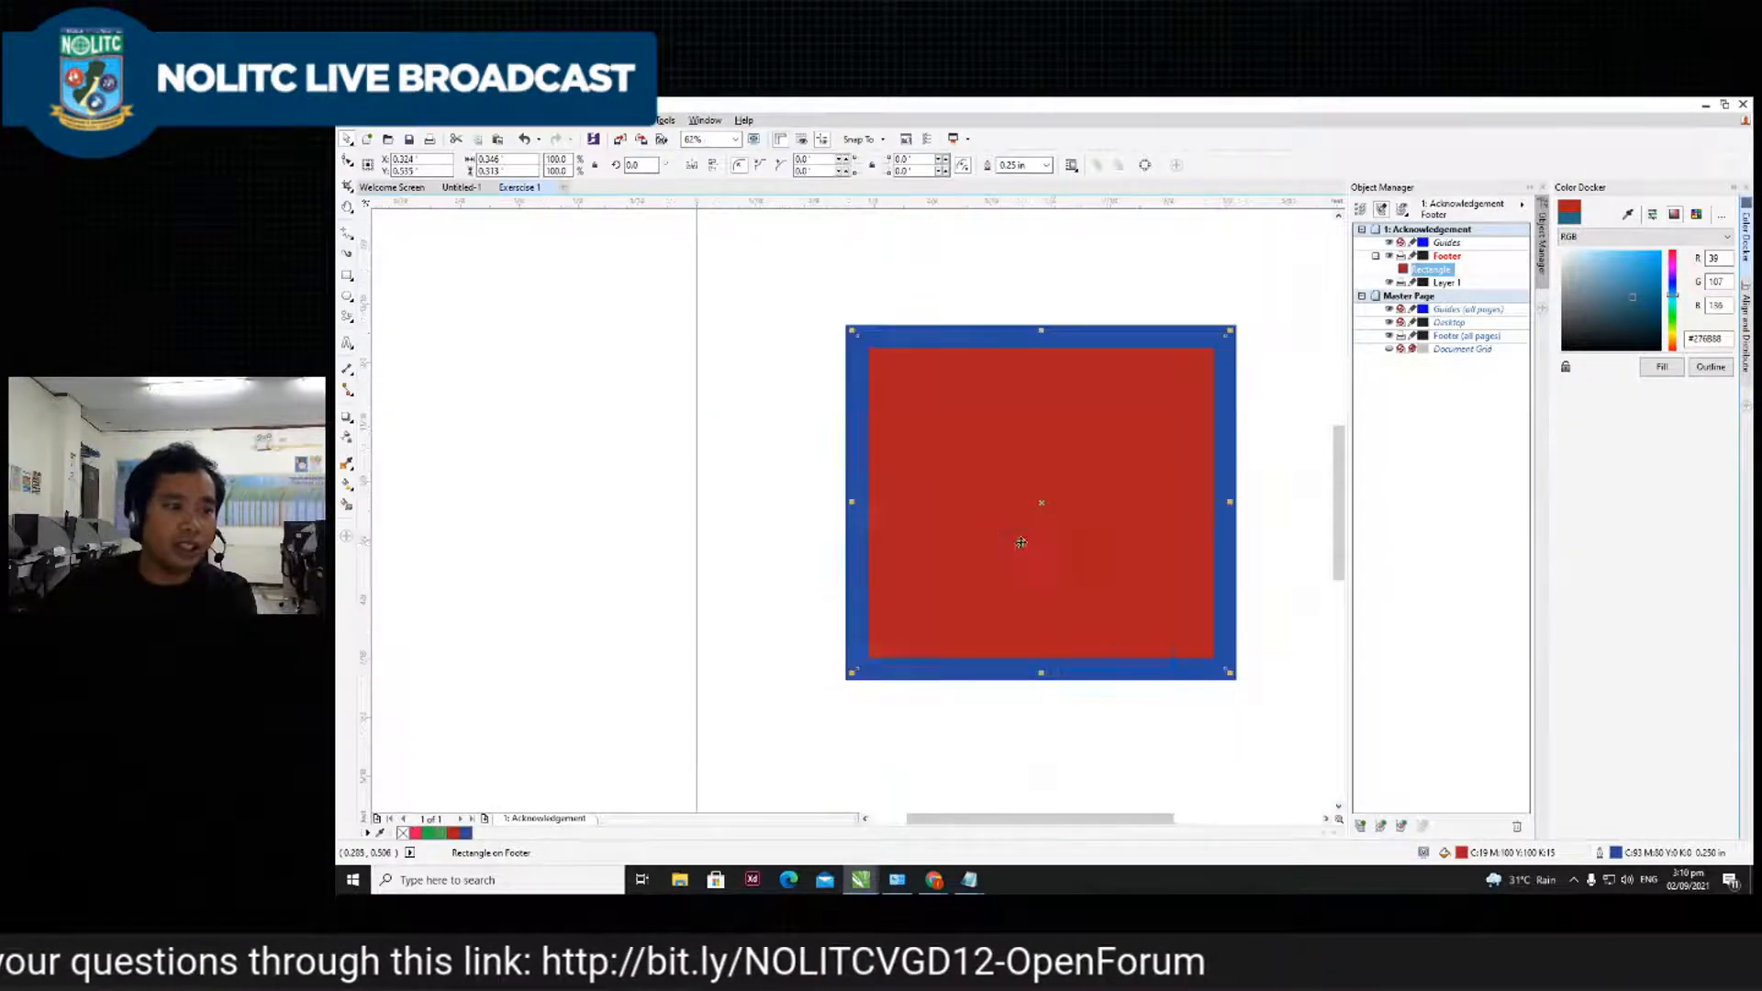
{"action": "scroll", "coordinate": [920, 365], "scroll_direction": "down", "scroll_amount": 1}
{"action": "scroll", "coordinate": [1000, 442], "scroll_direction": "up", "scroll_amount": 2}
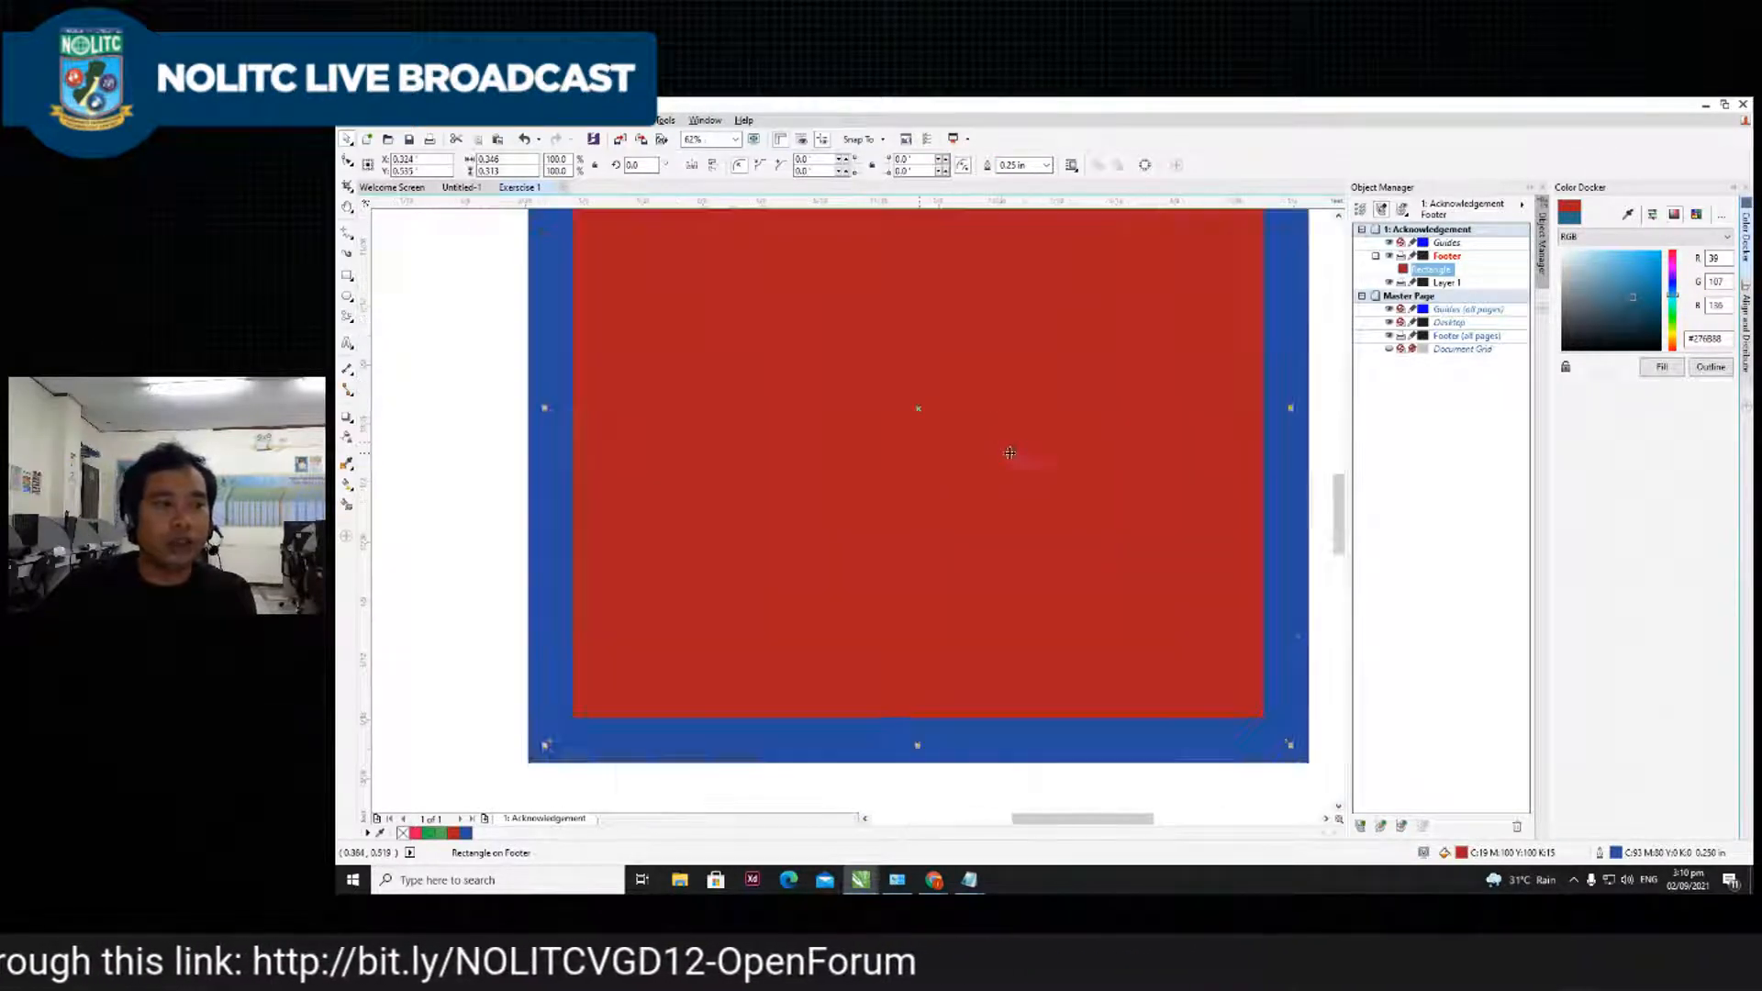
{"action": "scroll", "coordinate": [962, 427], "scroll_direction": "down", "scroll_amount": 2}
{"action": "scroll", "coordinate": [871, 332], "scroll_direction": "up", "scroll_amount": 1}
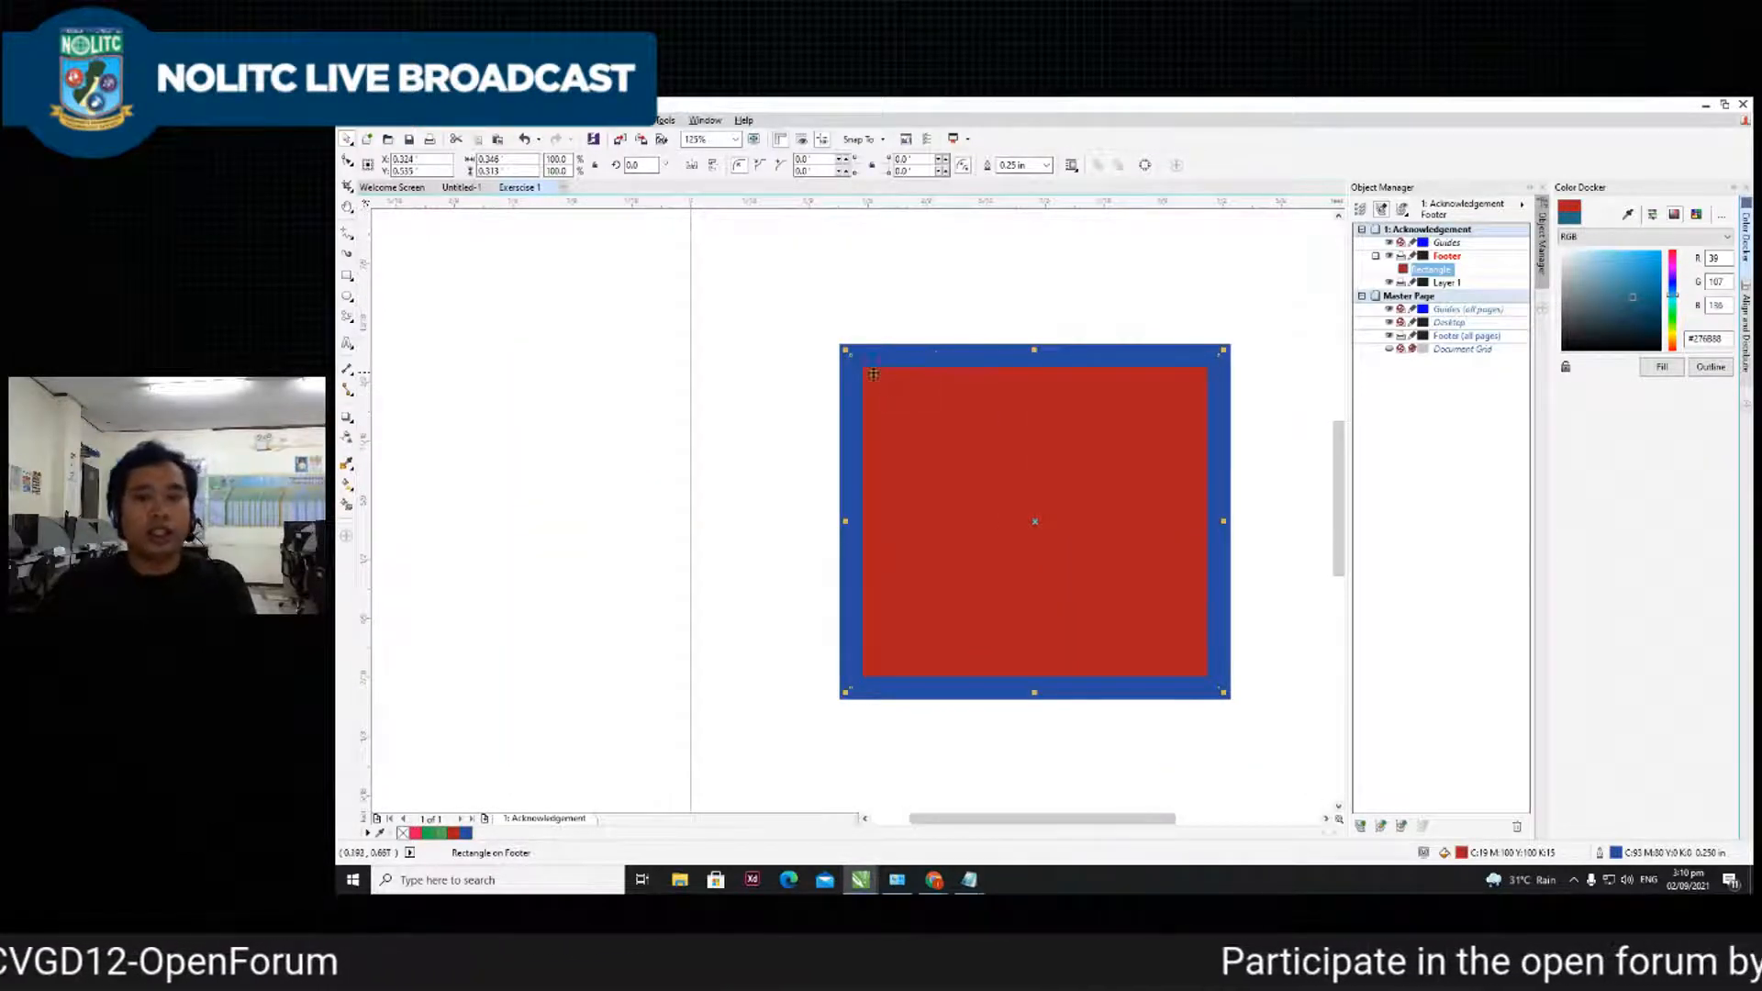
{"action": "scroll", "coordinate": [1010, 317], "scroll_direction": "down", "scroll_amount": 1}
{"action": "left_click", "coordinate": [921, 268]}
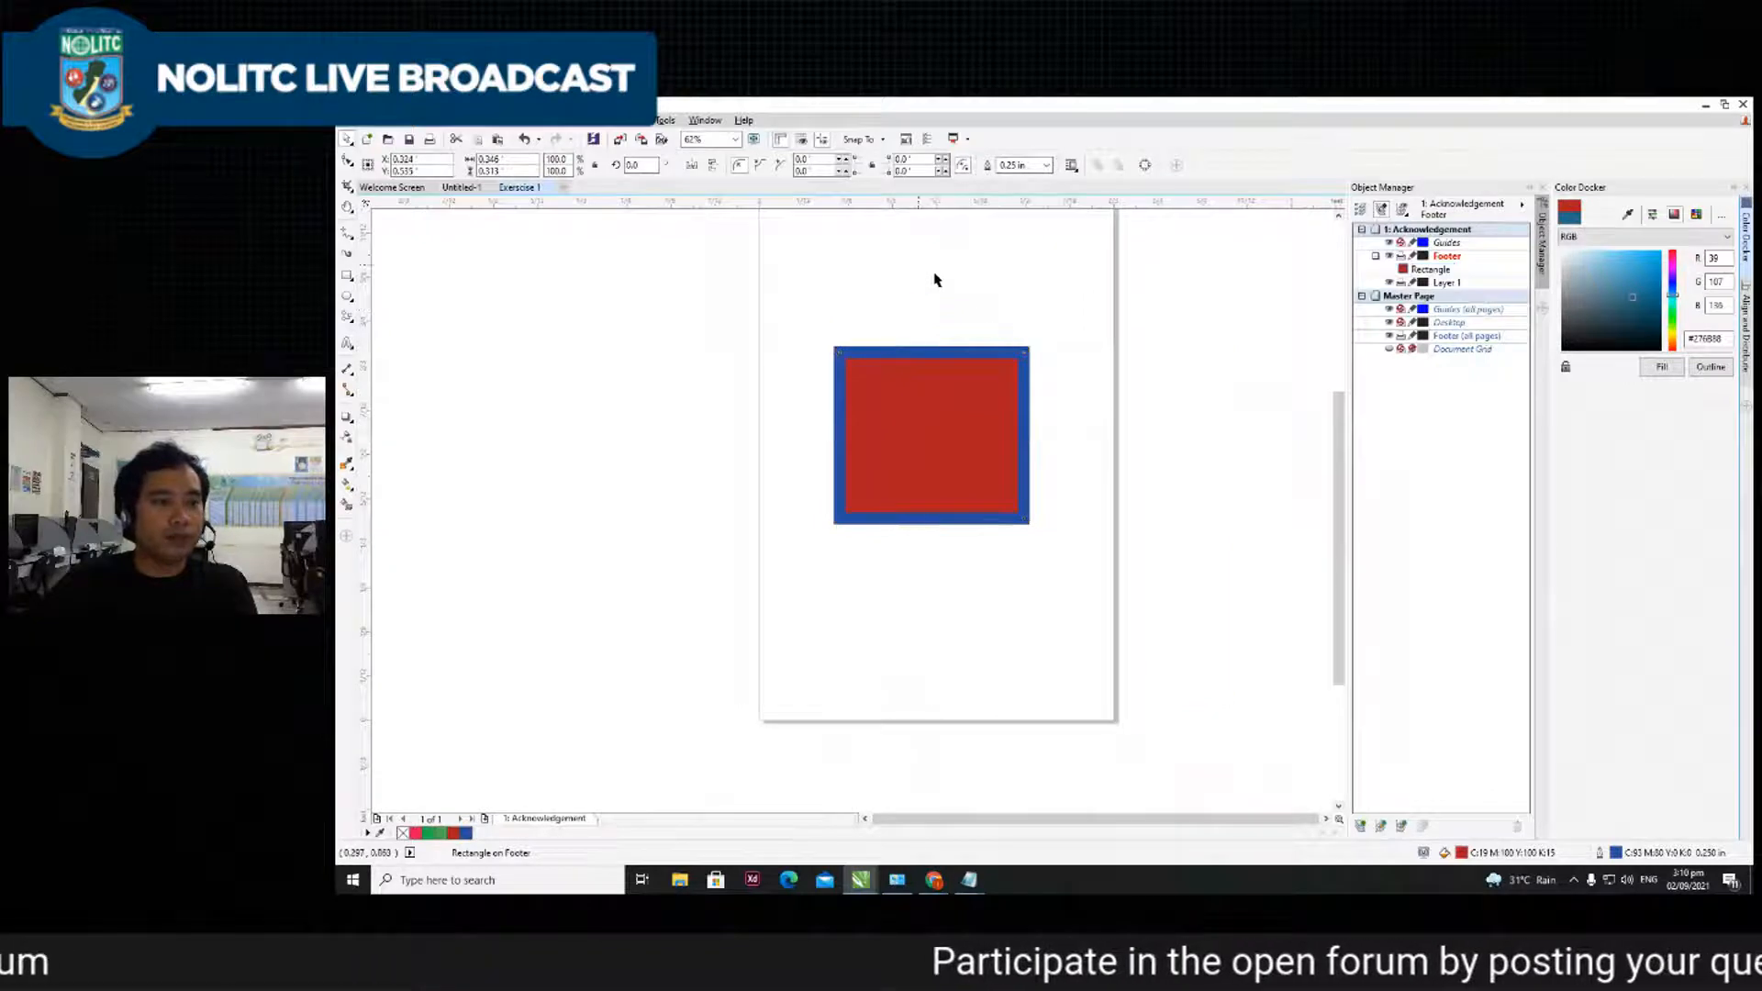
{"action": "scroll", "coordinate": [925, 367], "scroll_direction": "up", "scroll_amount": 2}
{"action": "scroll", "coordinate": [925, 367], "scroll_direction": "down", "scroll_amount": 1}
{"action": "left_click", "coordinate": [952, 476]}
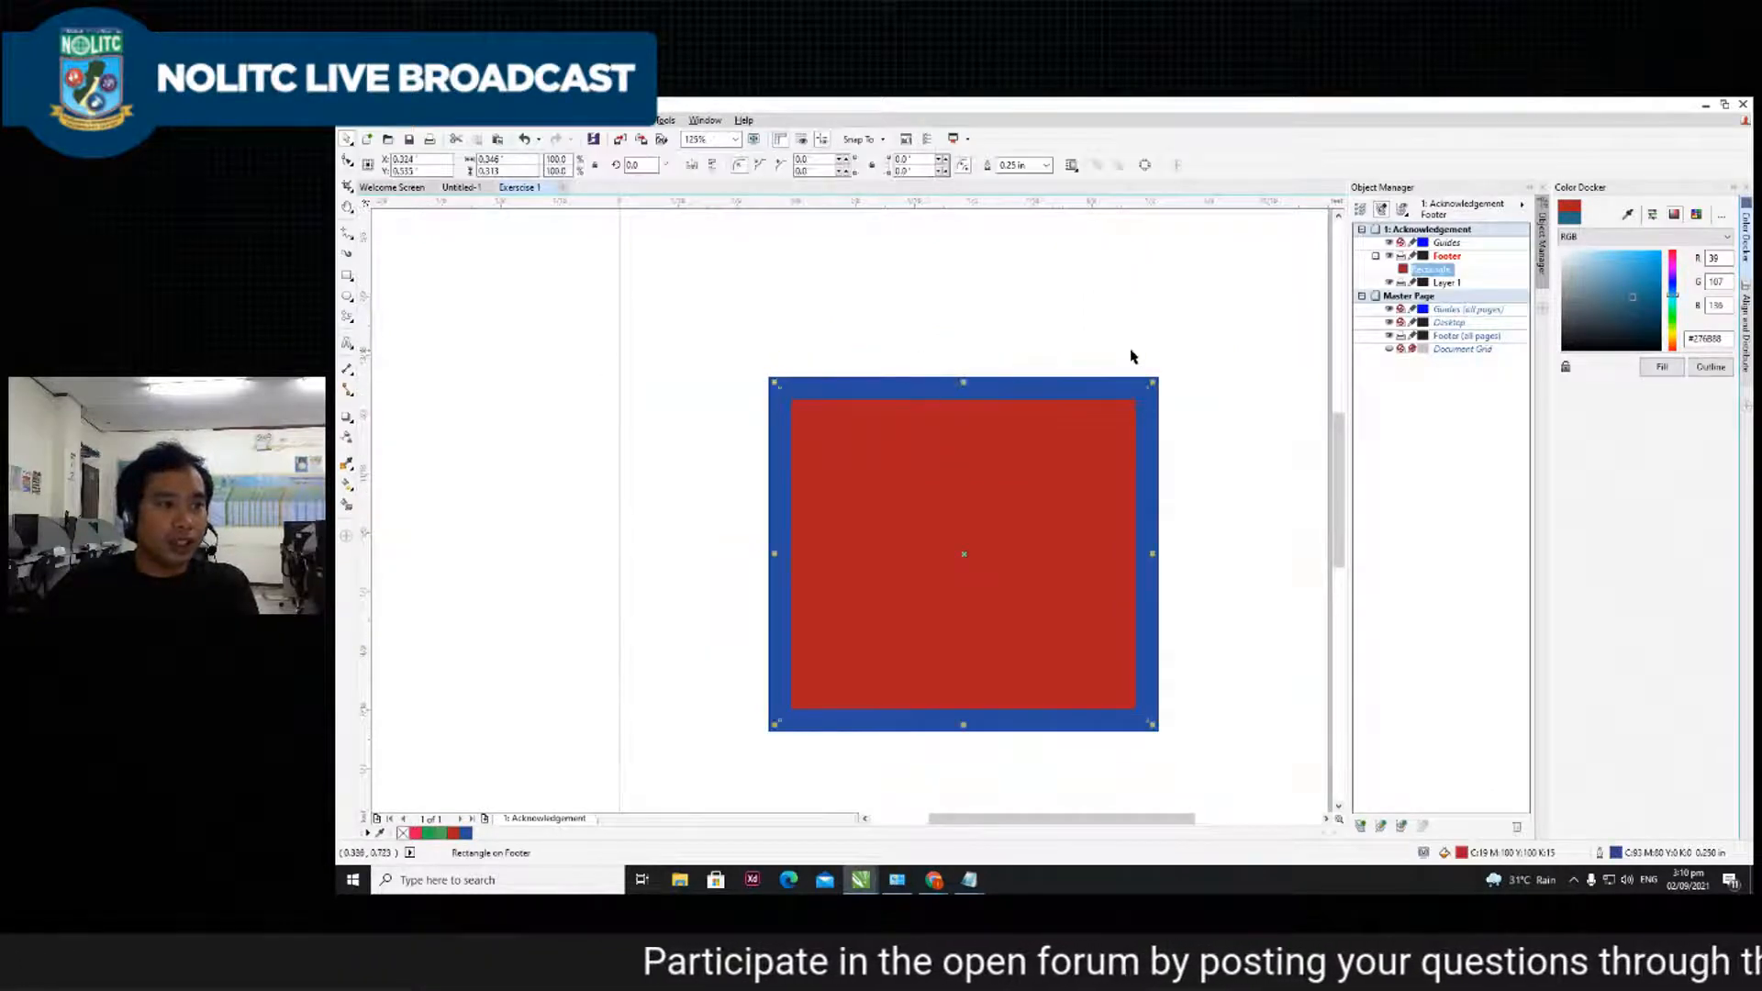
{"action": "left_click_drag", "start_coordinate": [1043, 455], "coordinate": [976, 398]}
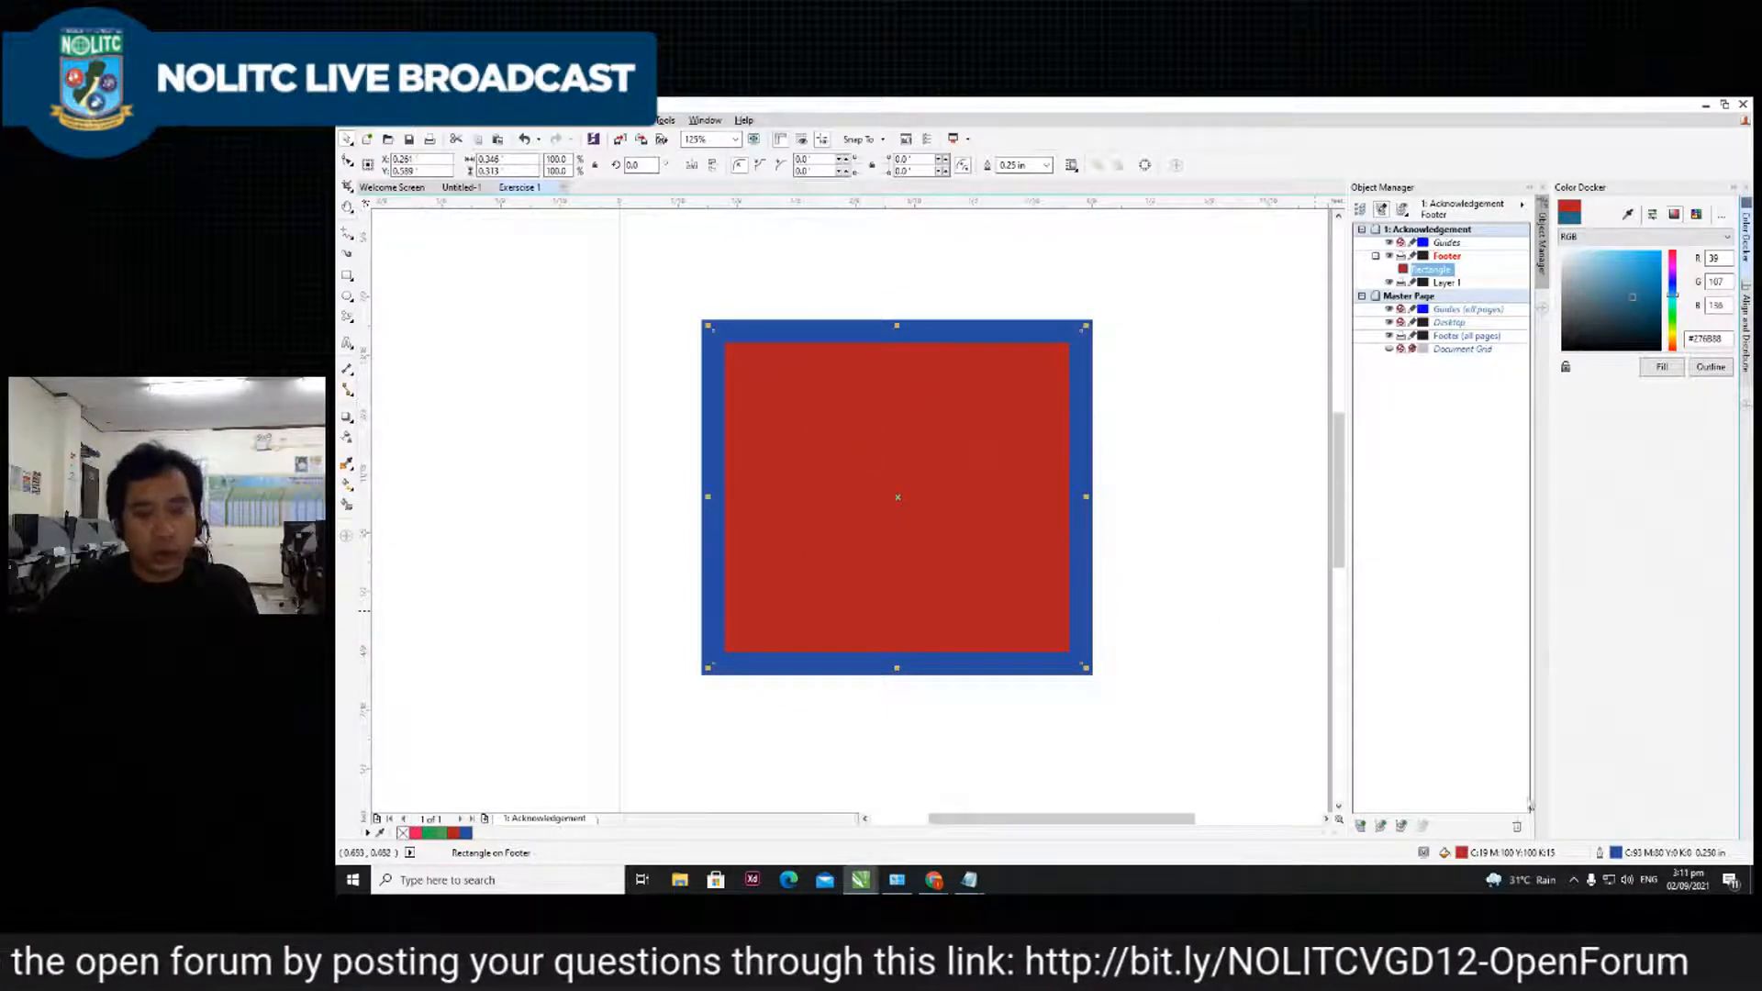
- Set the rectangle's fill to No fill in the Edit Fill settings and apply it
{"action": "double_click", "coordinate": [1445, 853]}
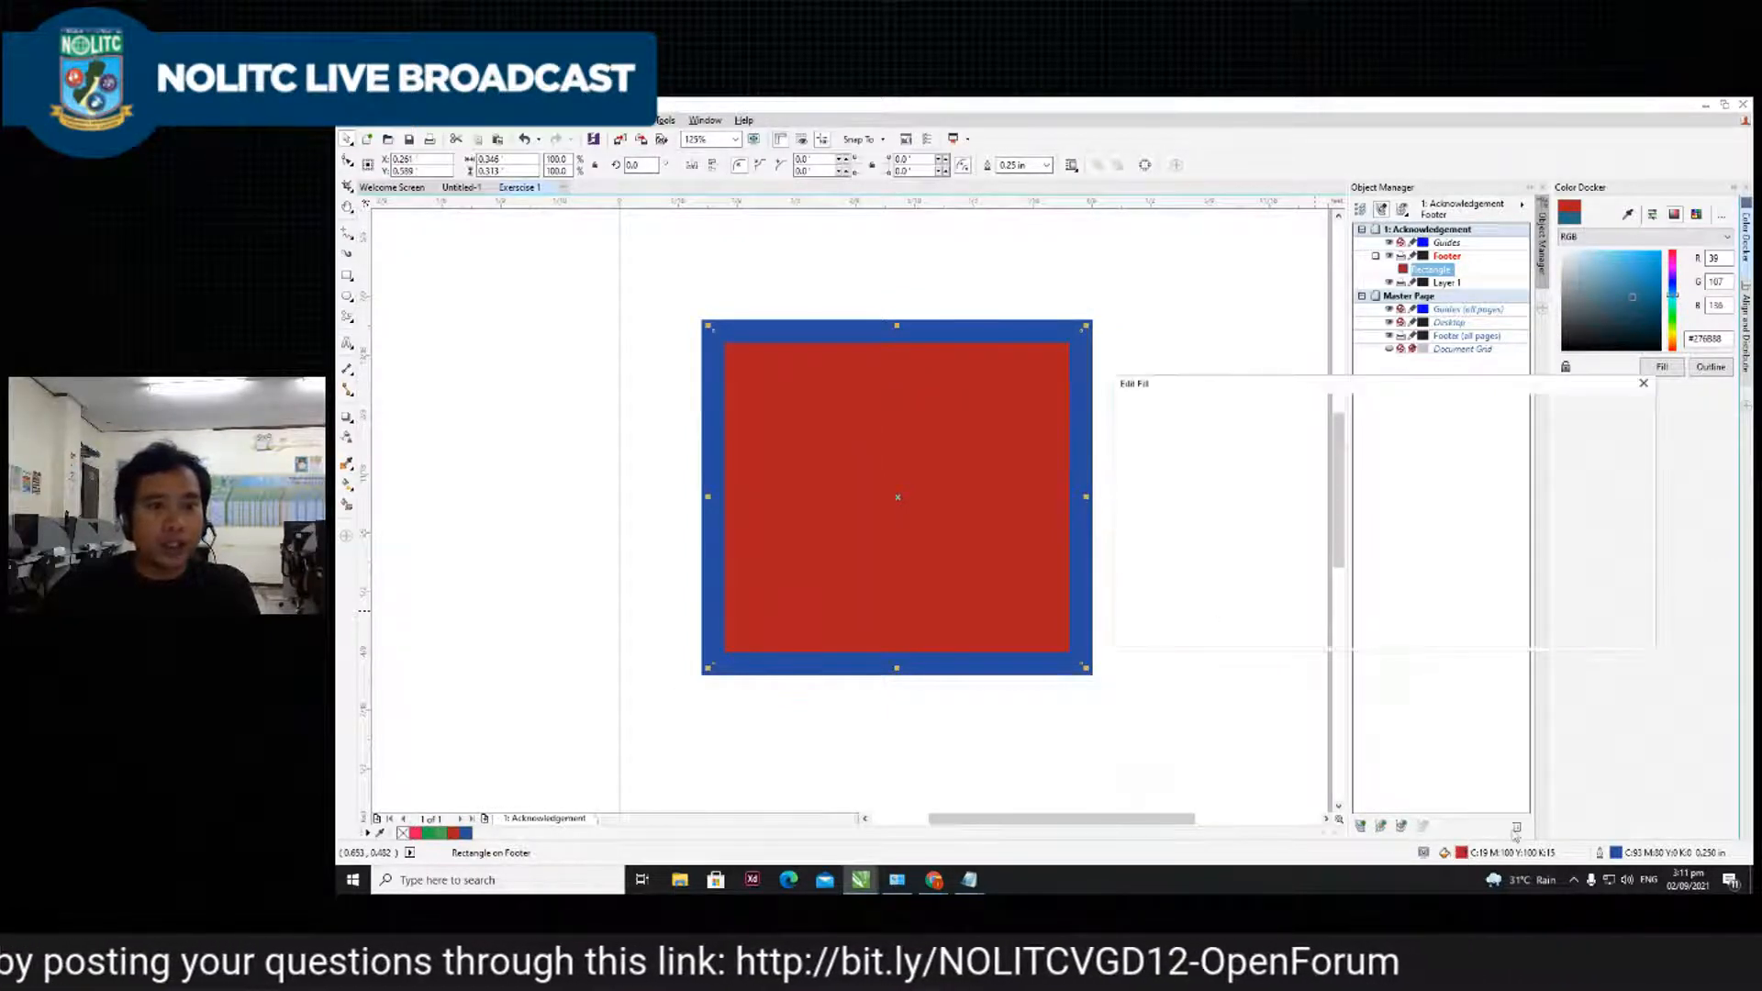
{"action": "left_click", "coordinate": [1130, 407]}
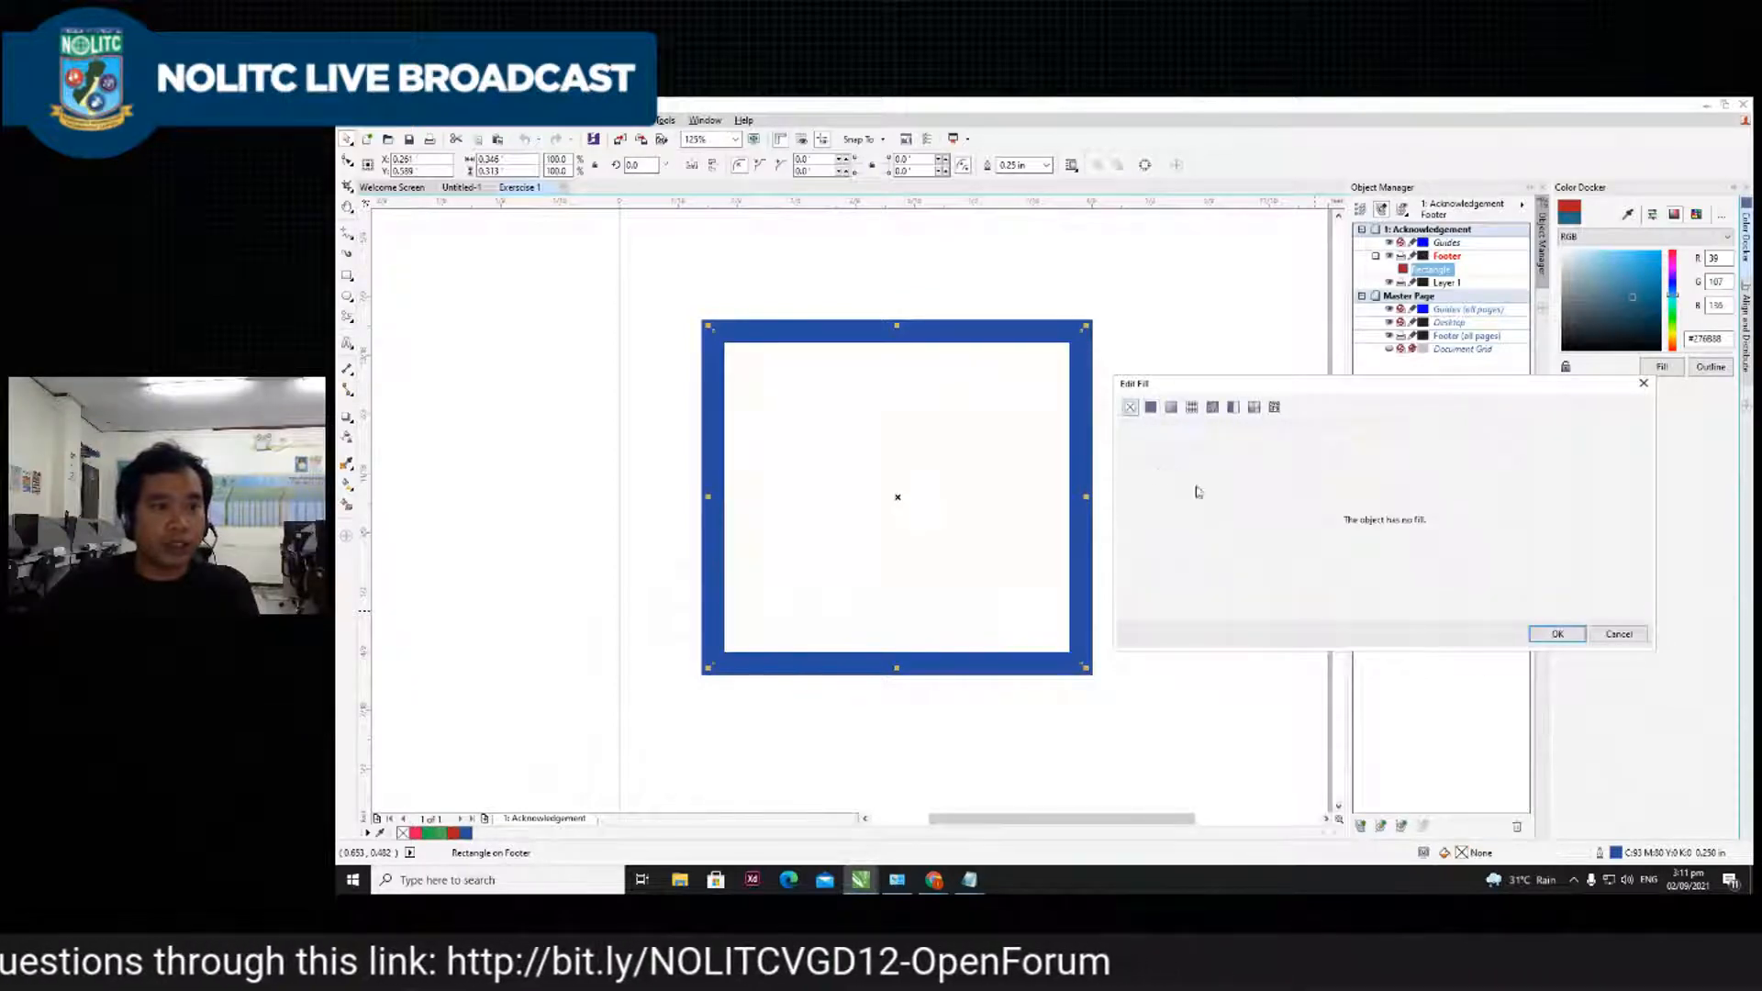
{"action": "left_click", "coordinate": [1557, 633]}
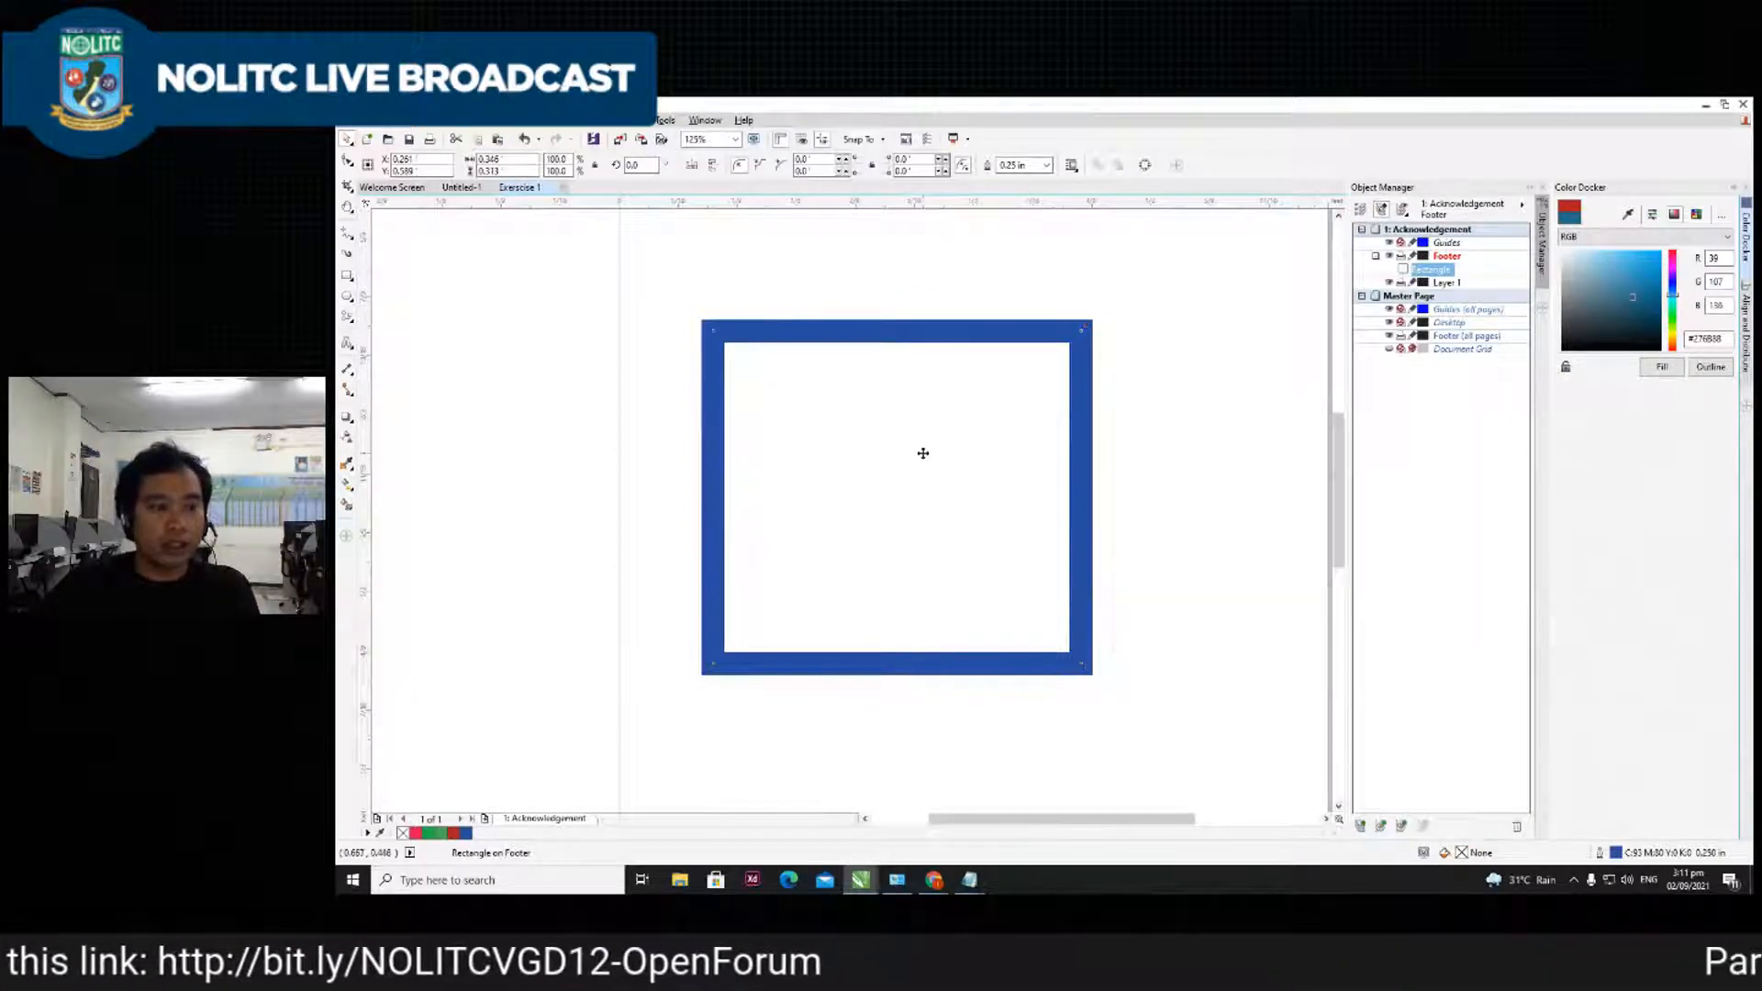
- Set the rectangle's outline width to None in the Outline Pen settings and apply it
{"action": "double_click", "coordinate": [1616, 854]}
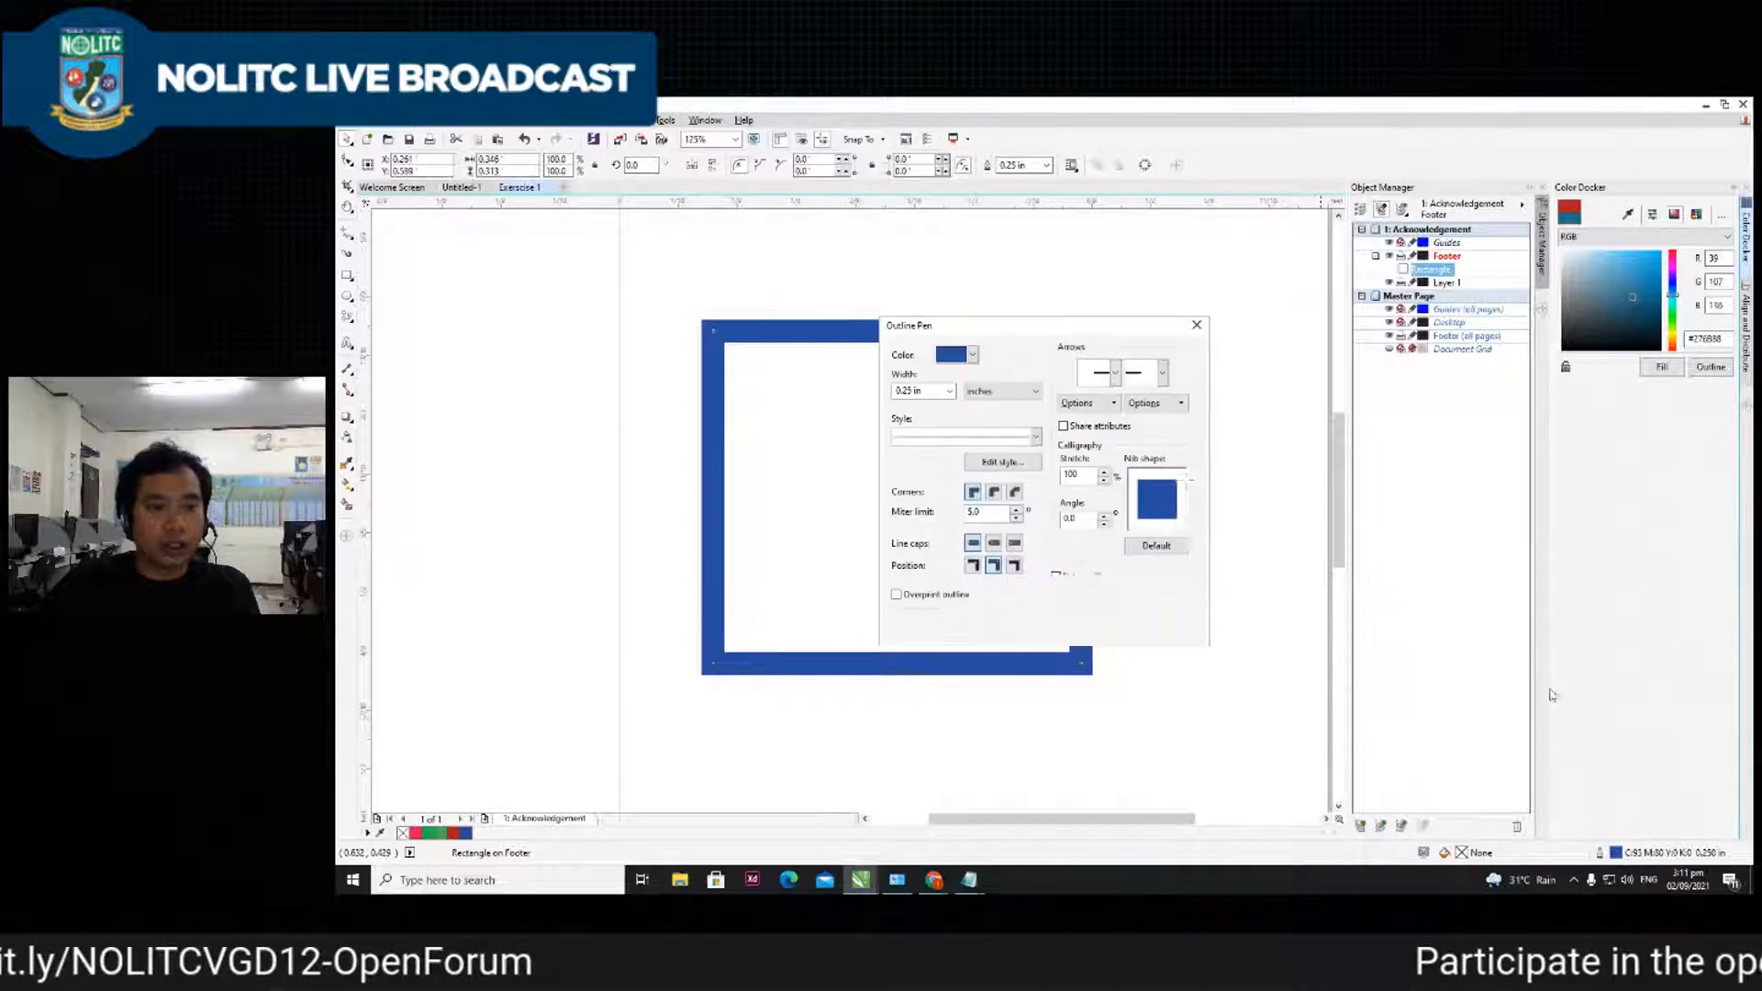
{"action": "left_click_drag", "start_coordinate": [1021, 326], "coordinate": [1161, 329]}
{"action": "left_click", "coordinate": [1091, 393]}
{"action": "left_click", "coordinate": [1049, 406]}
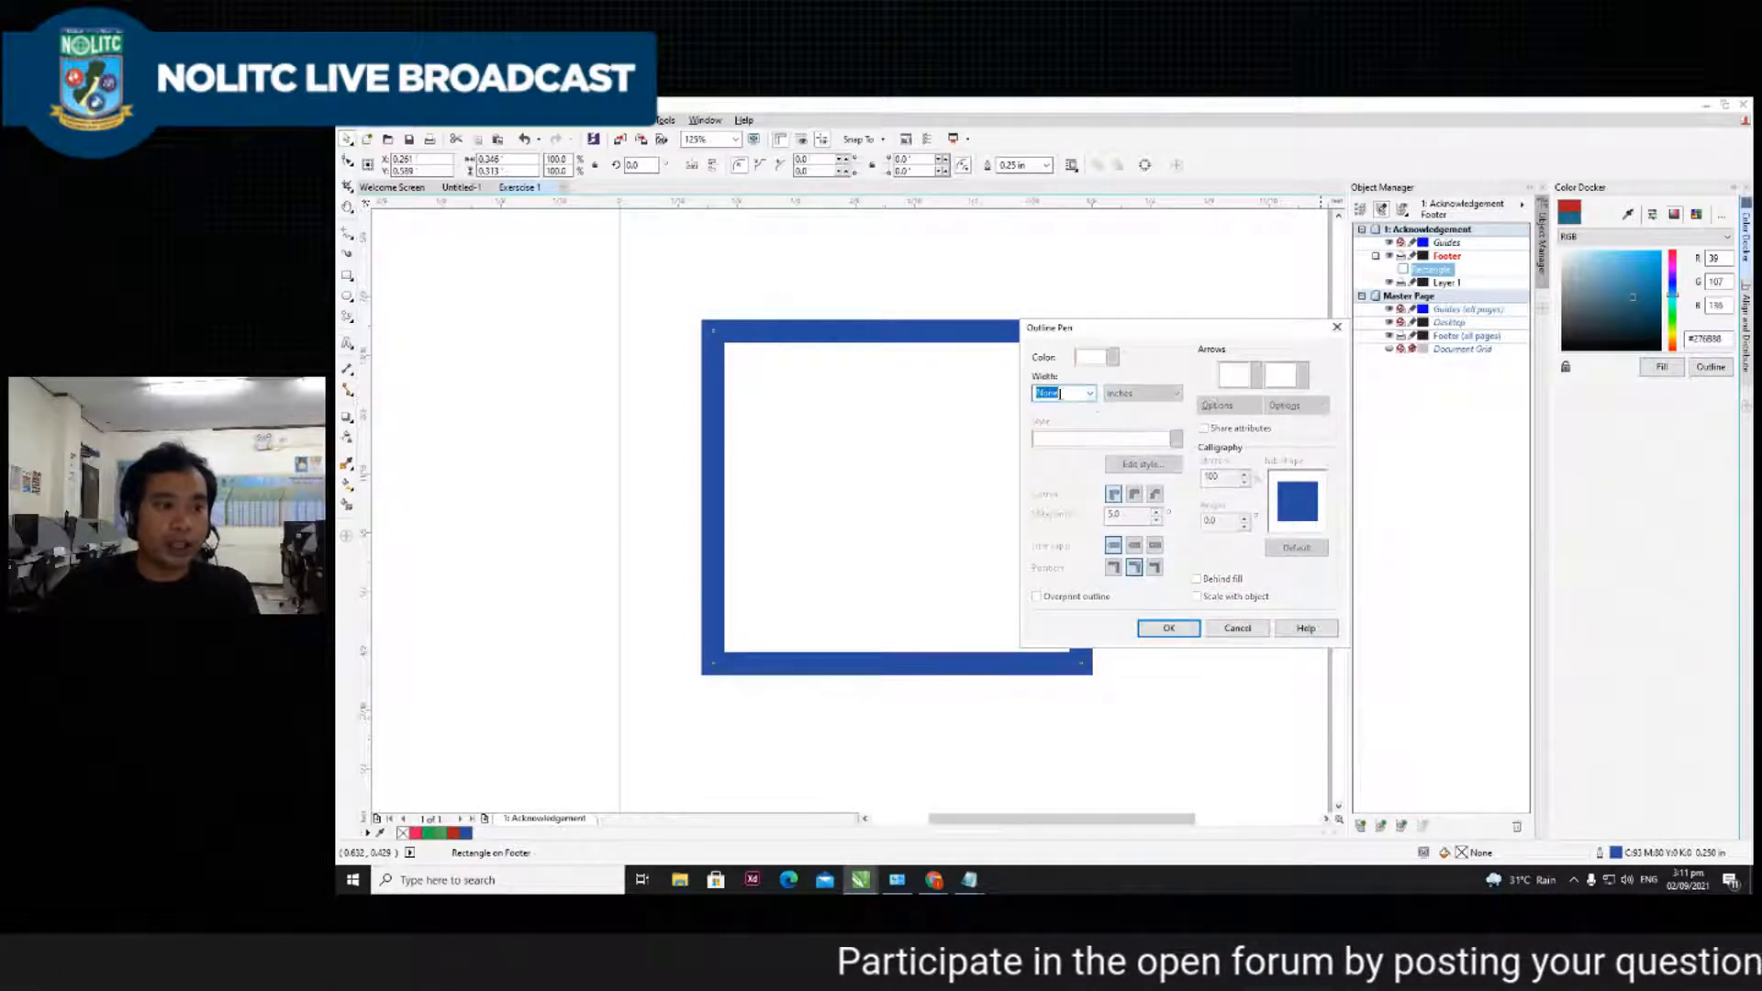
{"action": "left_click", "coordinate": [1169, 627]}
- Select the rectangle without fill or outline and shift it back and forth across the page's left edge
{"action": "scroll", "coordinate": [1071, 504], "scroll_direction": "down", "scroll_amount": 5}
{"action": "left_click", "coordinate": [1035, 508]}
{"action": "left_click", "coordinate": [1065, 465]}
{"action": "left_click", "coordinate": [1074, 492]}
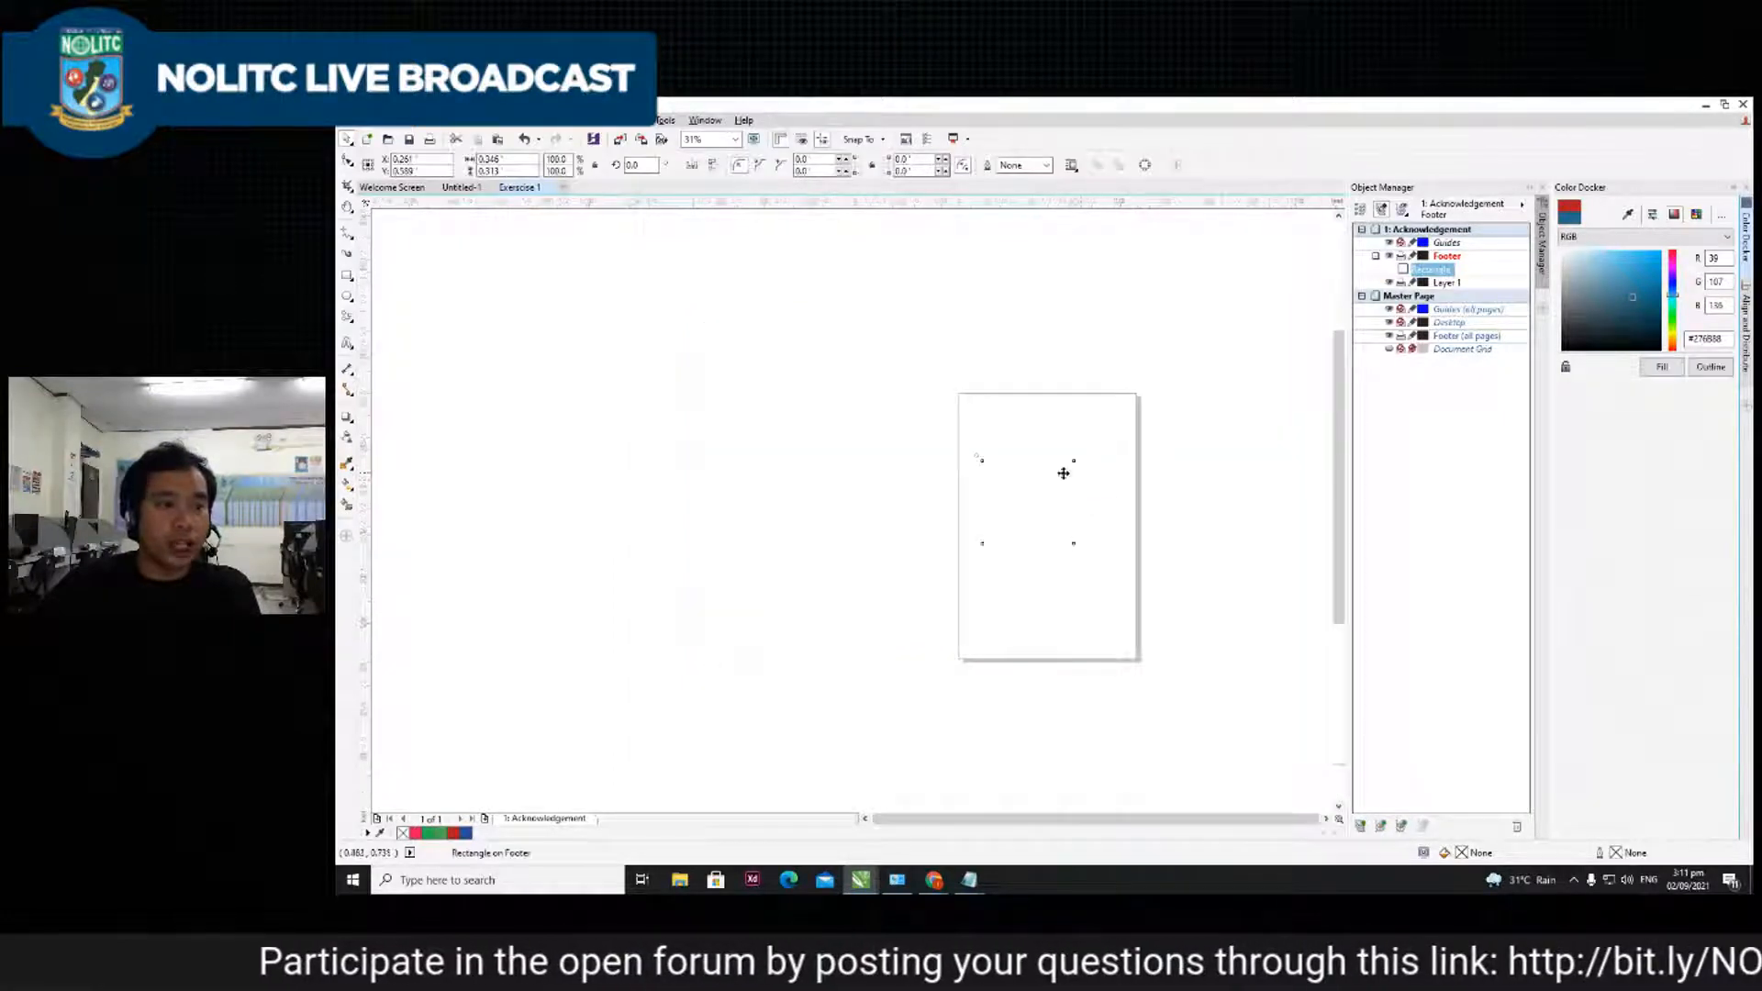
{"action": "scroll", "coordinate": [1028, 535], "scroll_direction": "up", "scroll_amount": 2}
{"action": "left_click", "coordinate": [1026, 504]}
{"action": "left_click_drag", "start_coordinate": [1026, 504], "coordinate": [911, 479]}
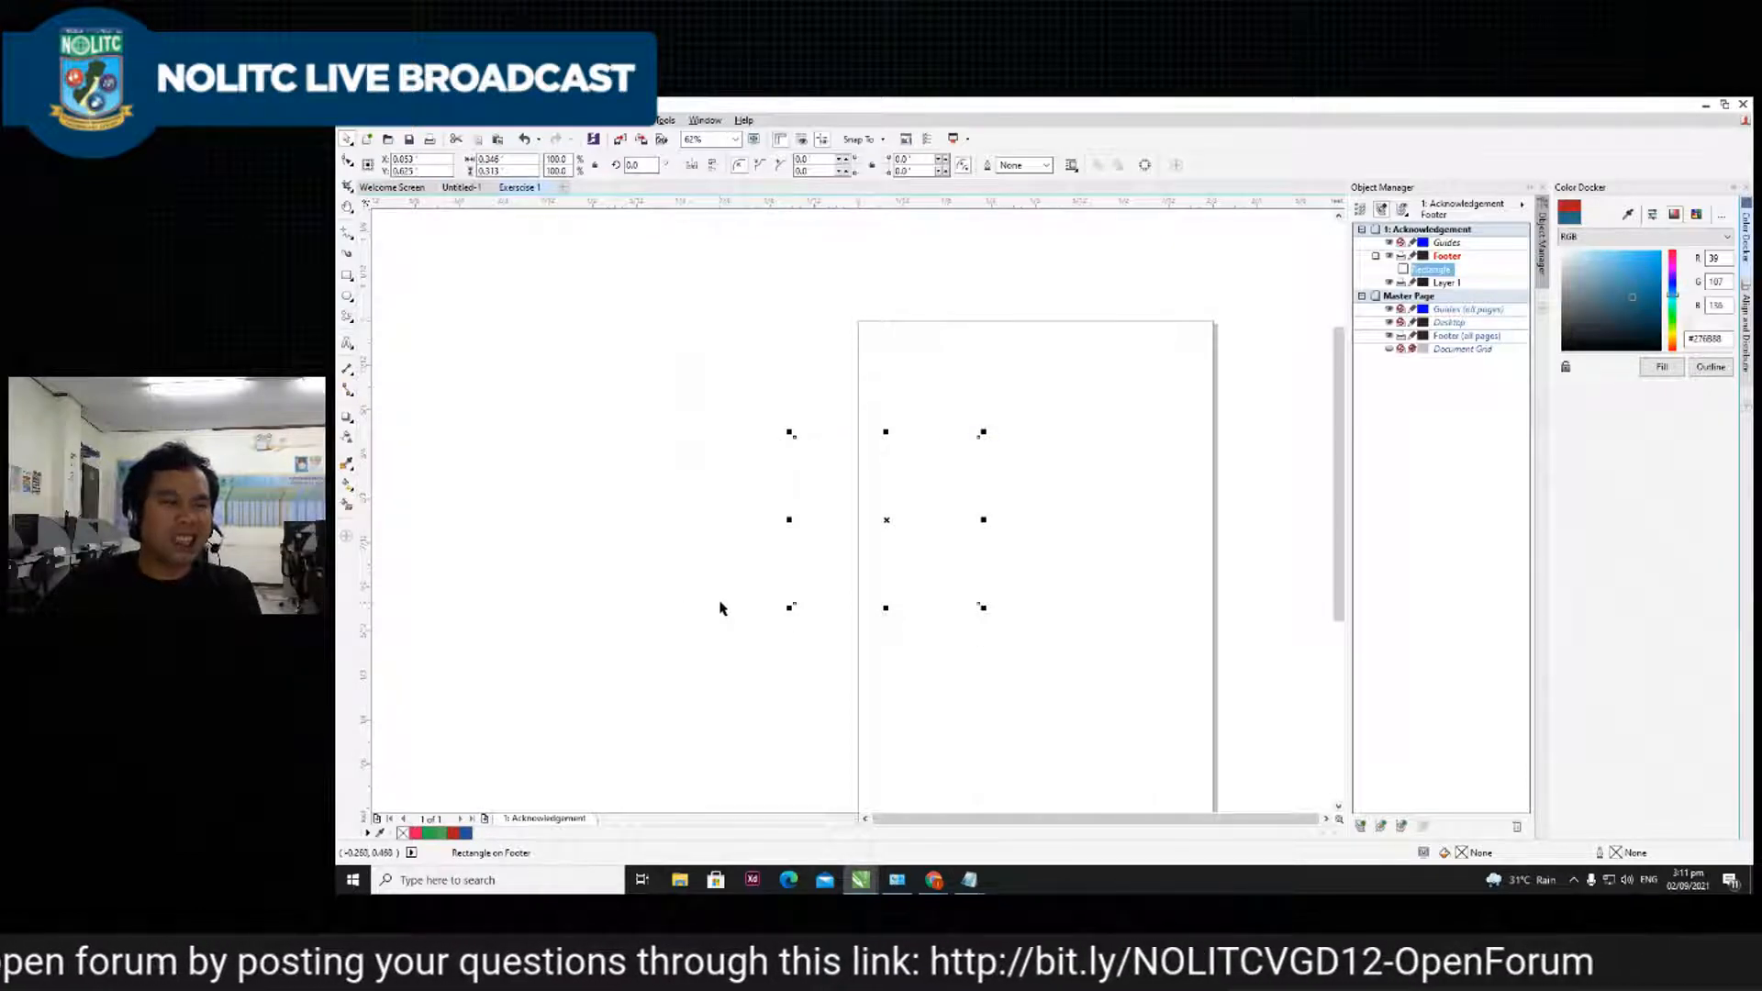
{"action": "left_click_drag", "start_coordinate": [928, 534], "coordinate": [834, 546]}
{"action": "left_click_drag", "start_coordinate": [853, 544], "coordinate": [946, 544]}
- Delete the rectangle that has no fill and no outline
{"action": "left_click", "coordinate": [1109, 588]}
{"action": "left_click", "coordinate": [928, 550]}
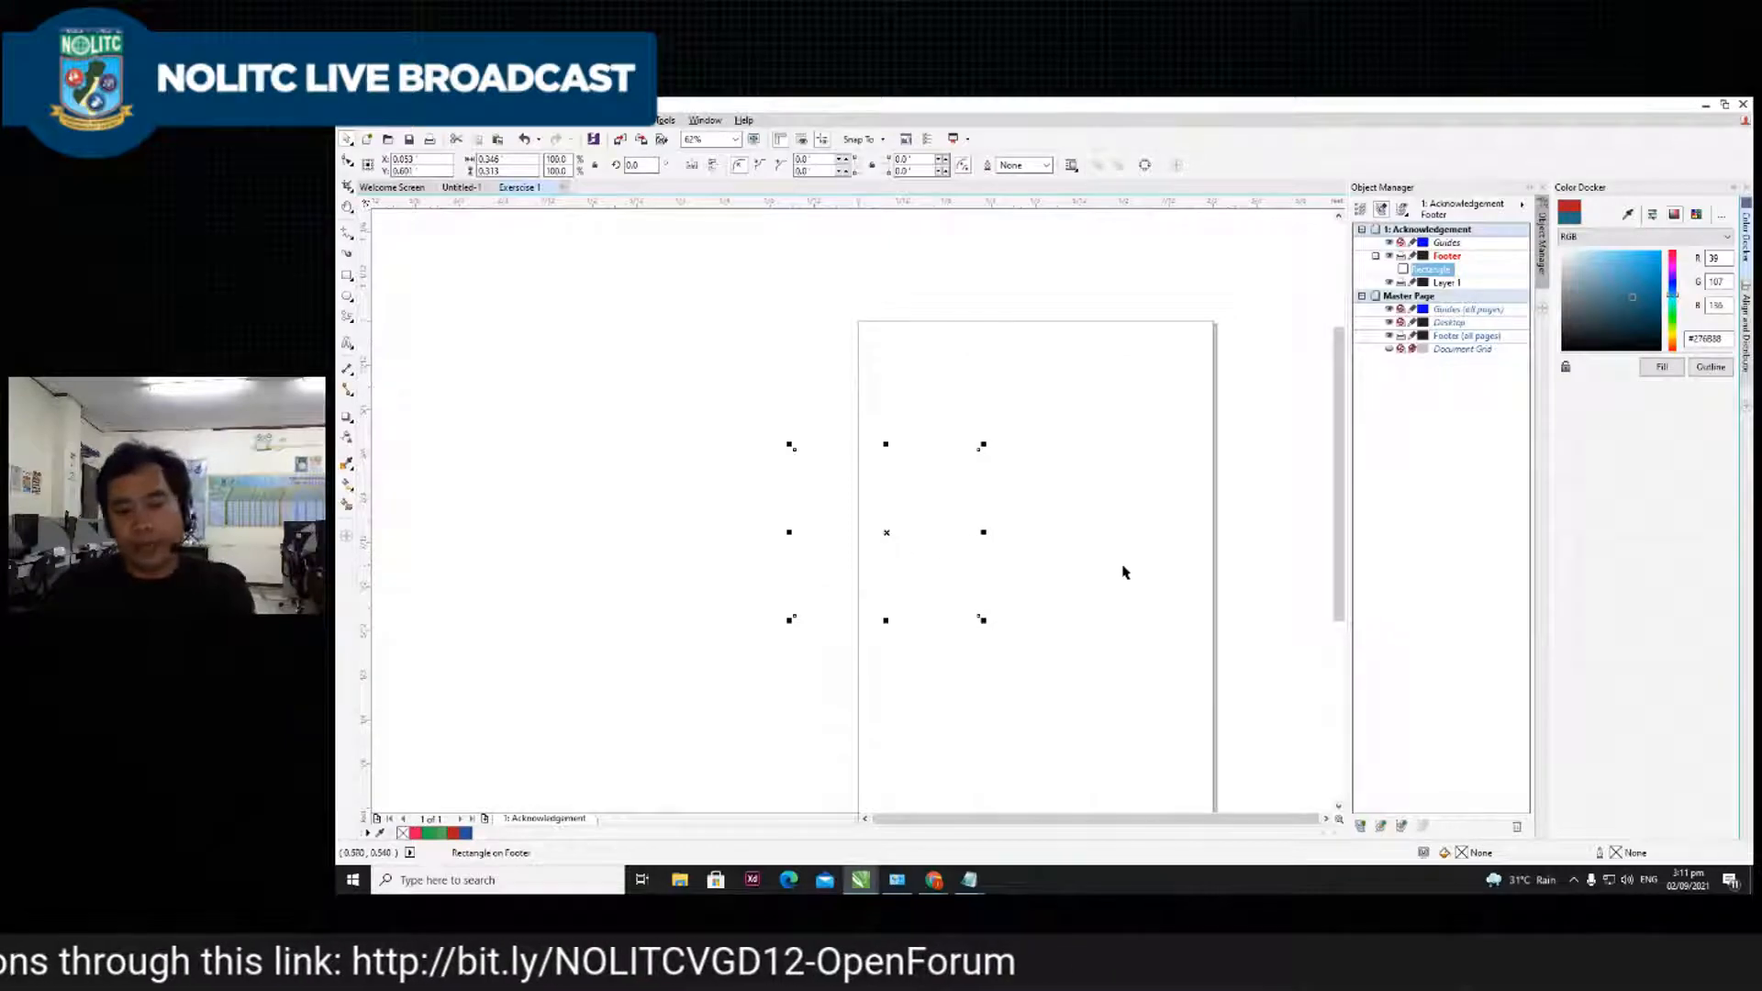
{"action": "key", "text": "Delete"}
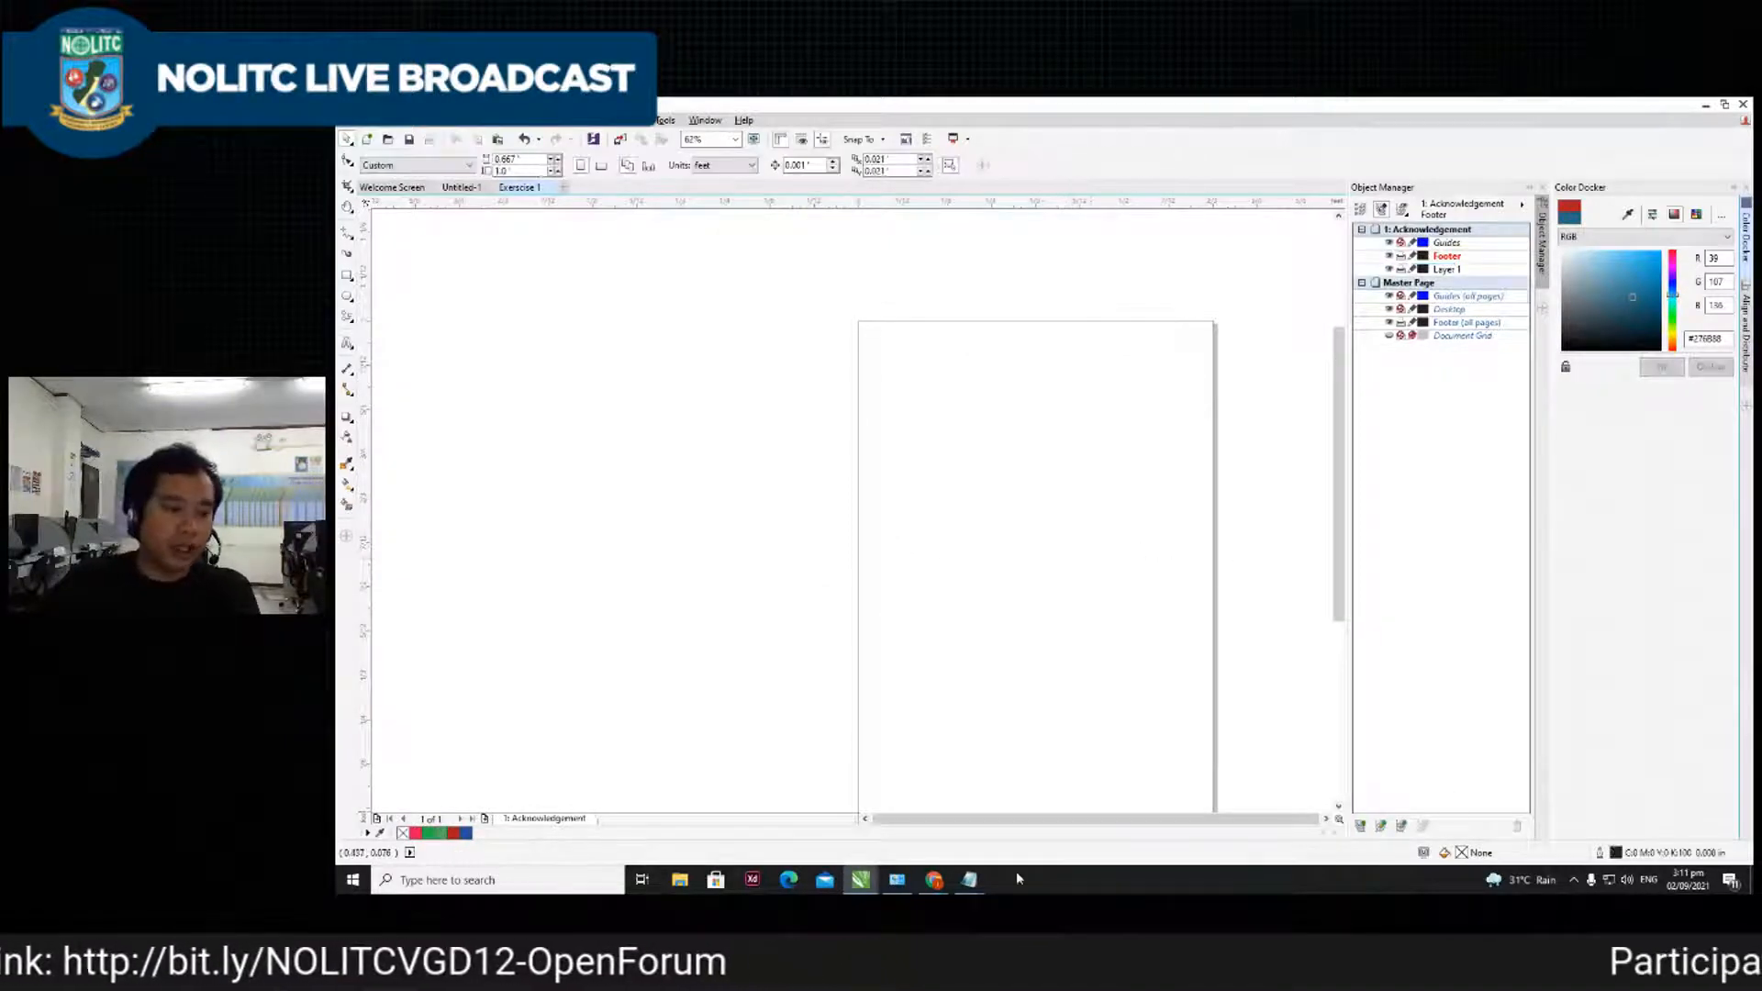
- Switch to the Notepad topic list, add the line "5. Selection Tools" and minimize the list
{"action": "mouse_move", "coordinate": [971, 880]}
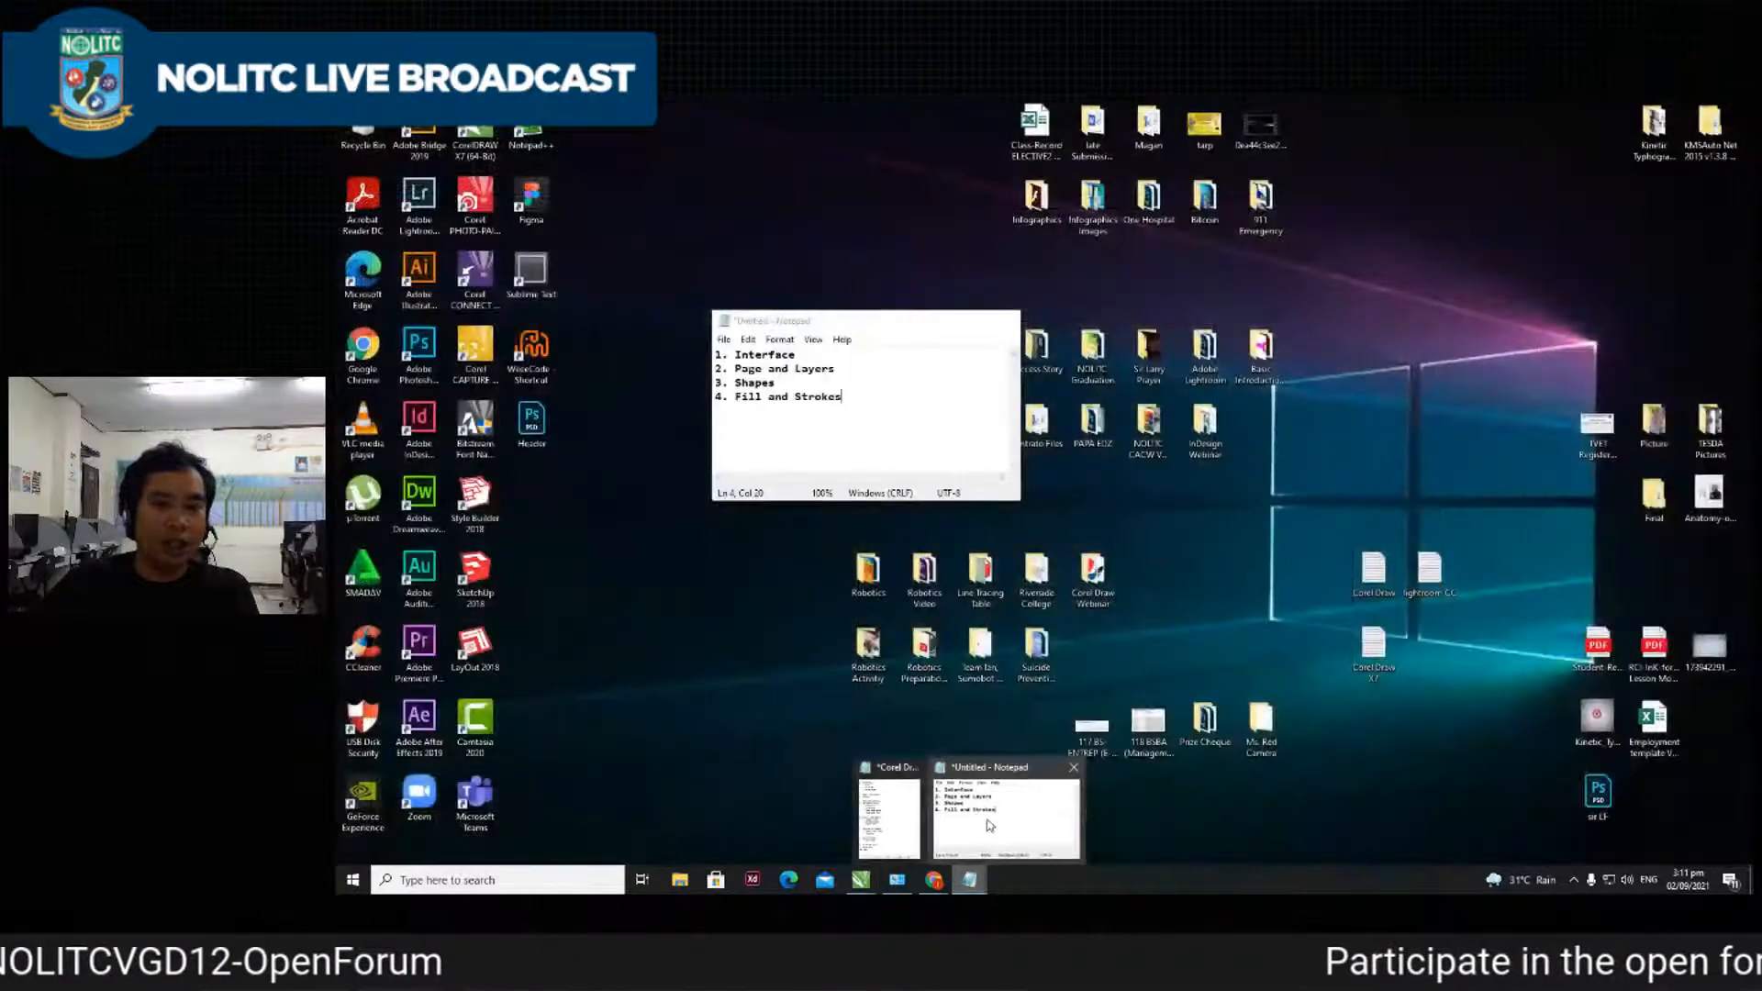
{"action": "left_click", "coordinate": [991, 826]}
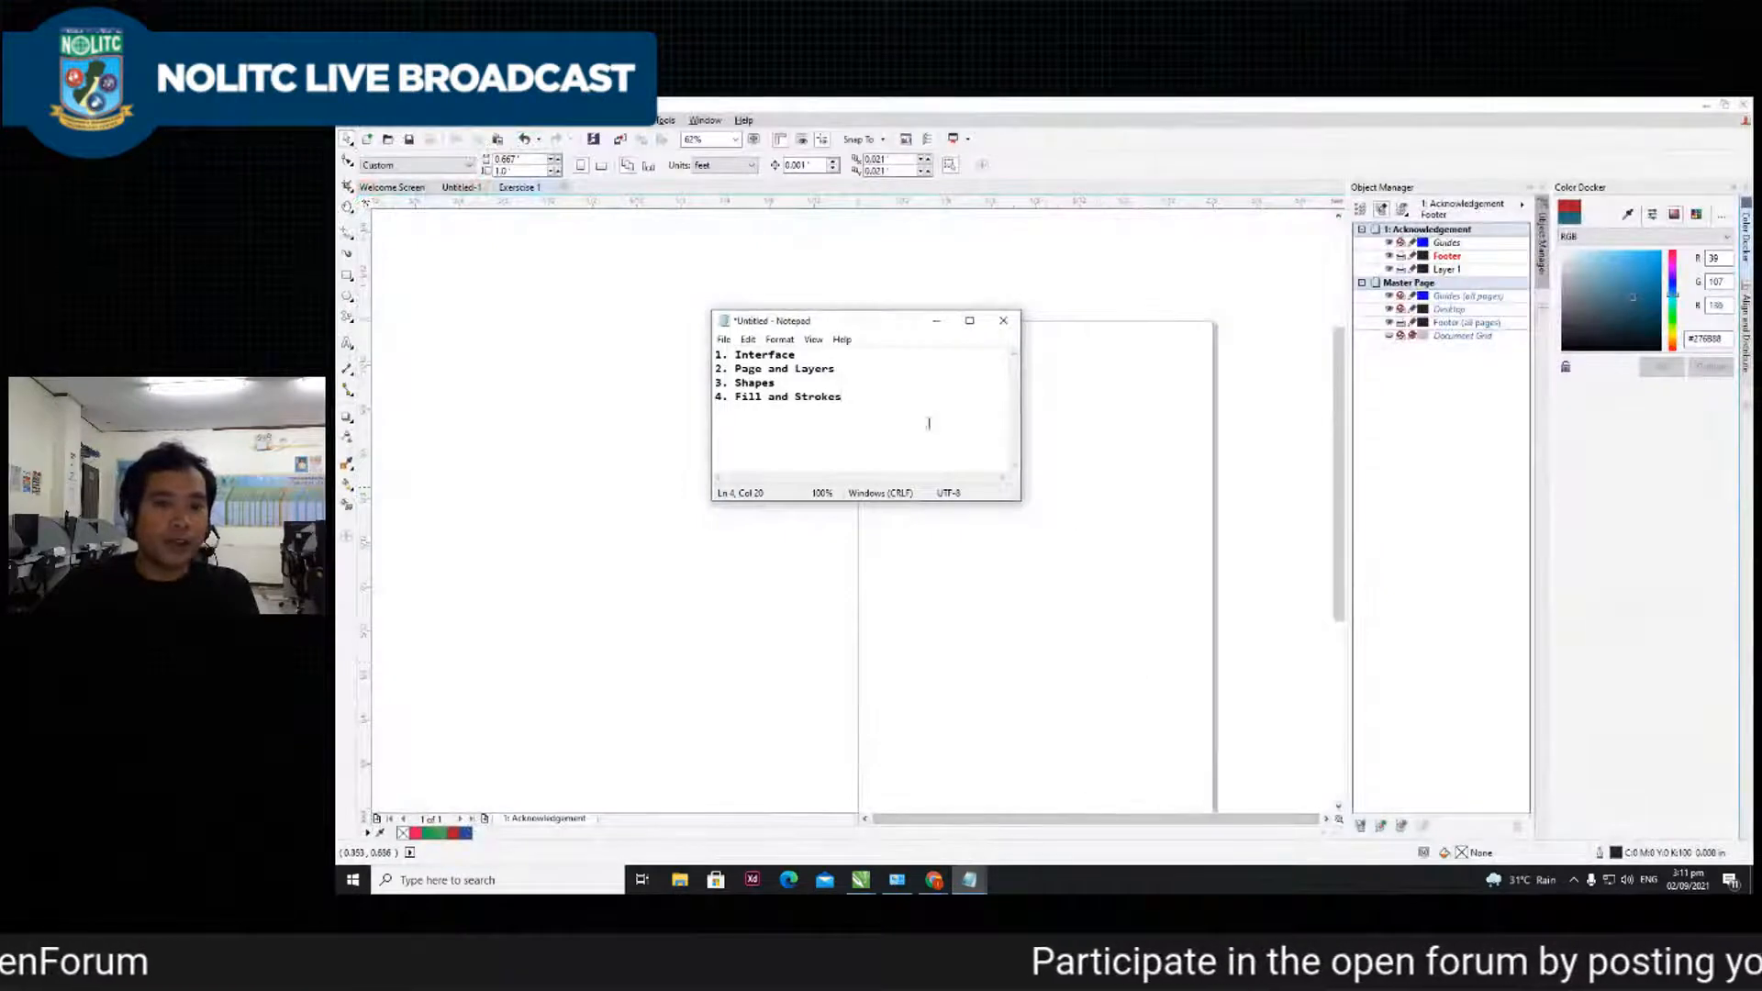
{"action": "type", "text": "5. Selection Tools"}
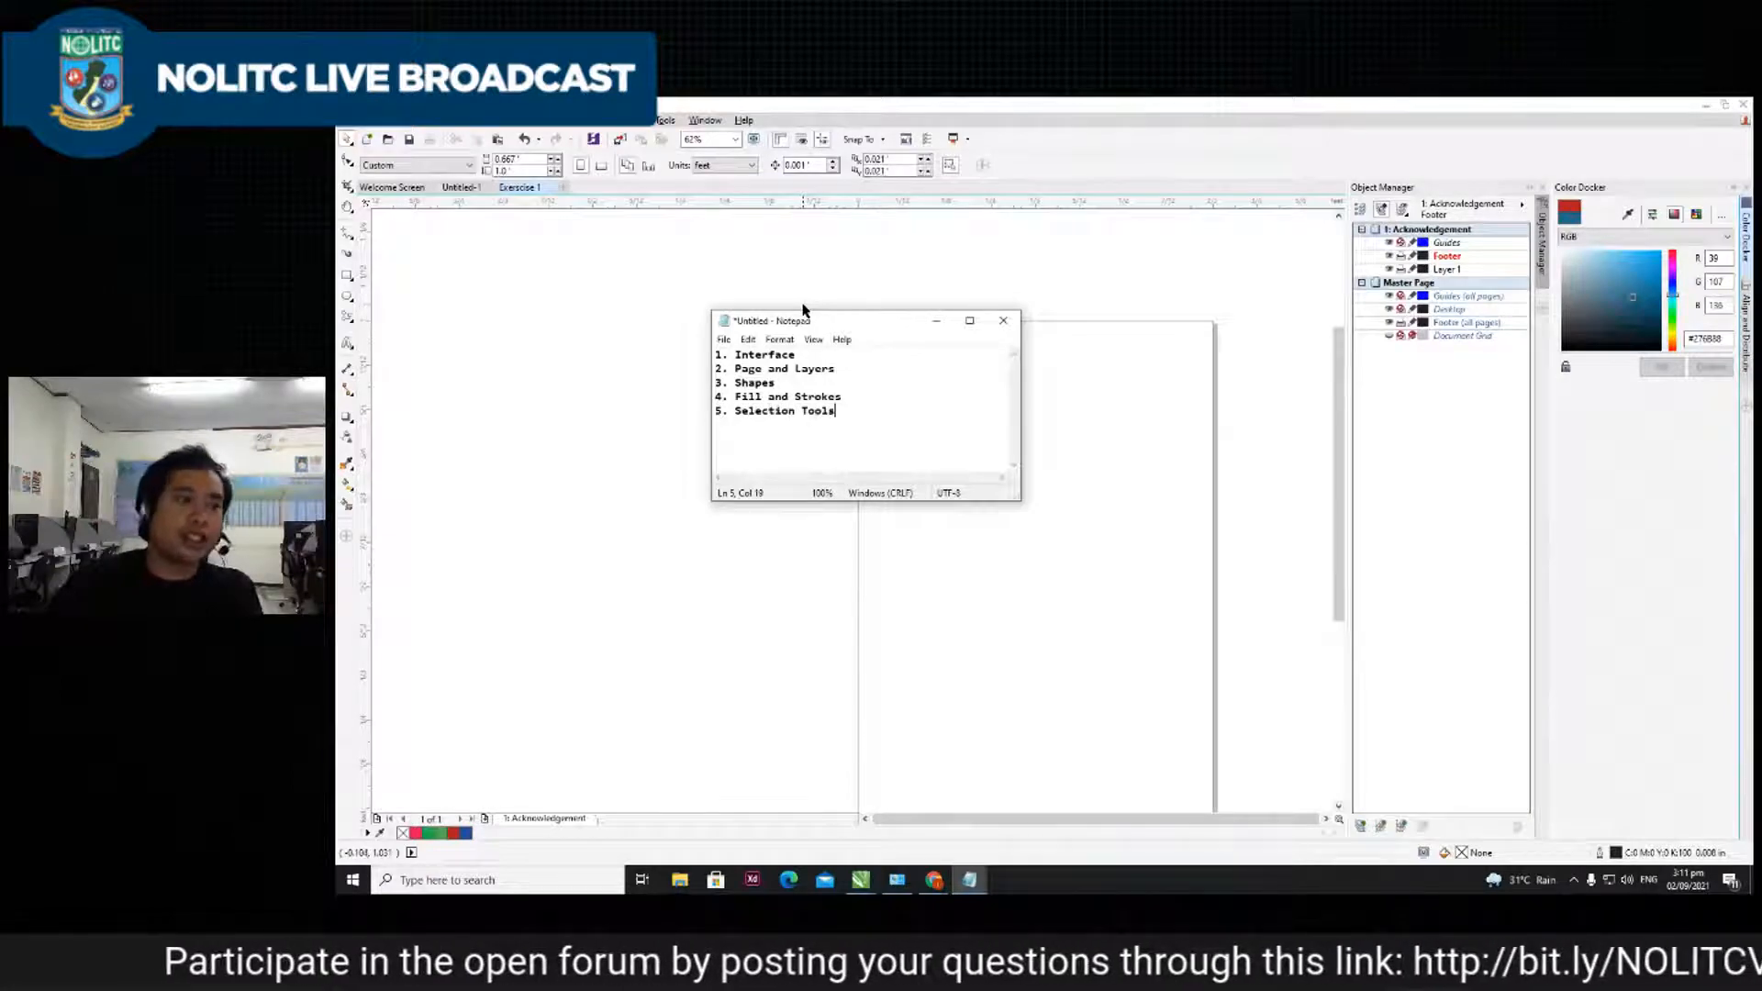
{"action": "left_click_drag", "start_coordinate": [867, 323], "coordinate": [632, 442]}
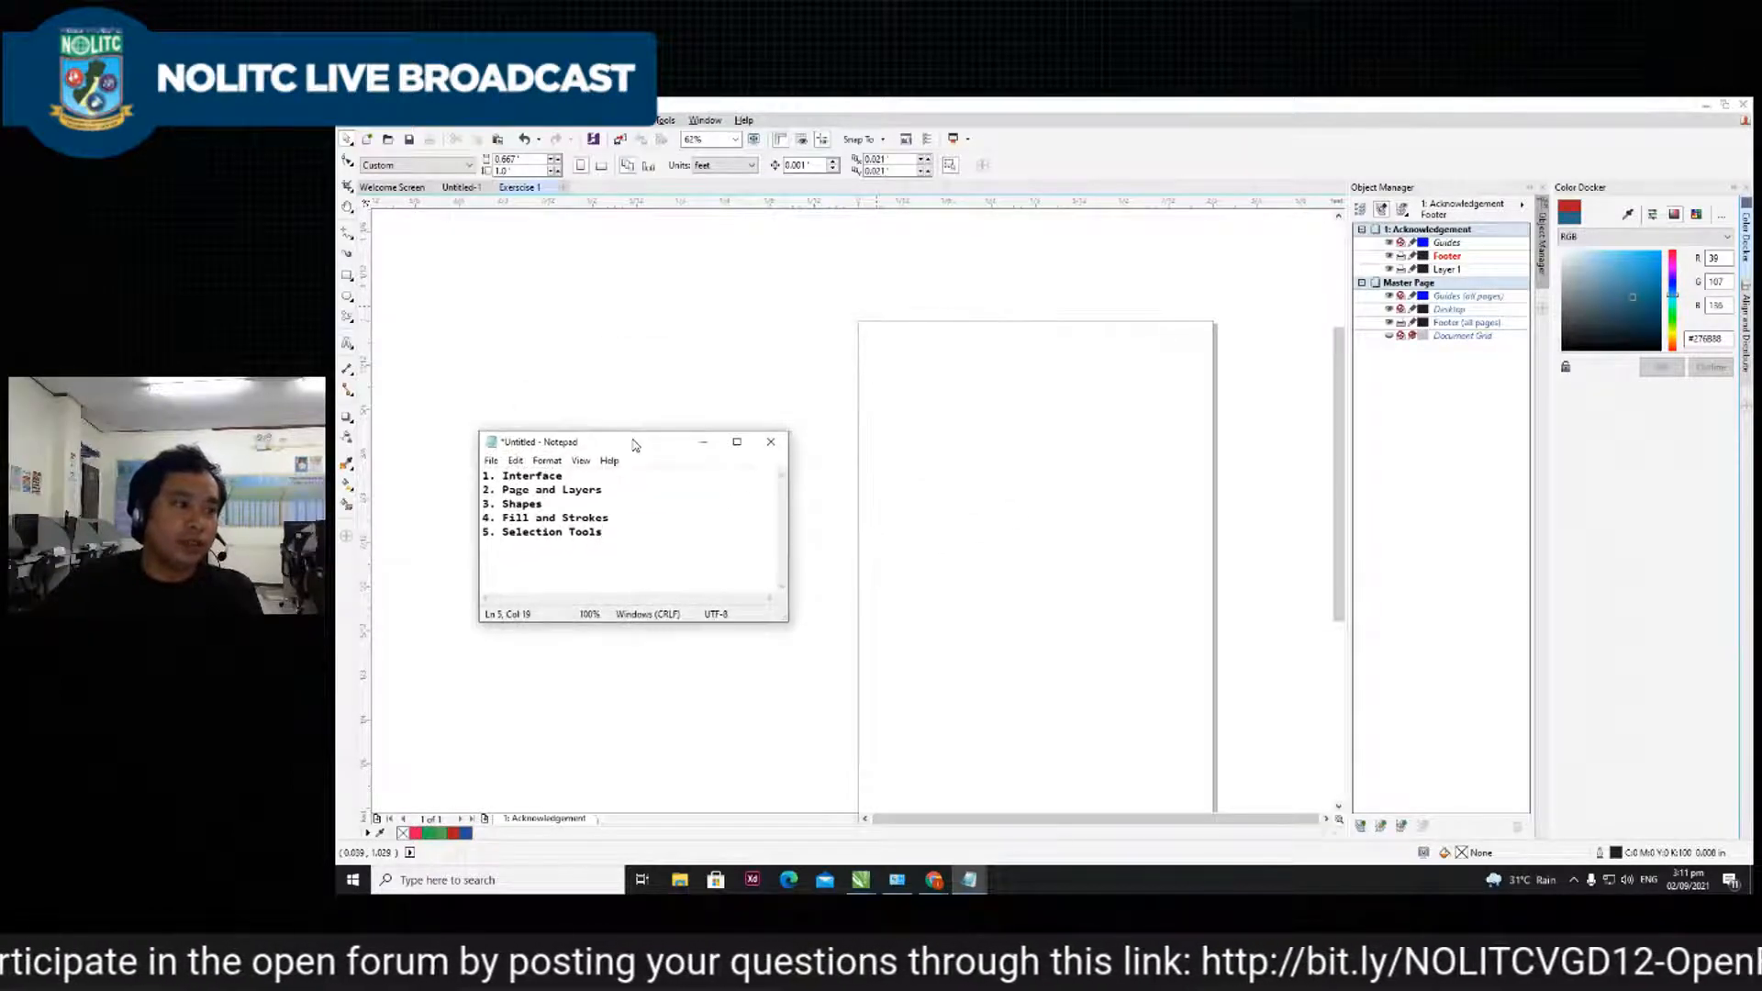
{"action": "left_click", "coordinate": [697, 440]}
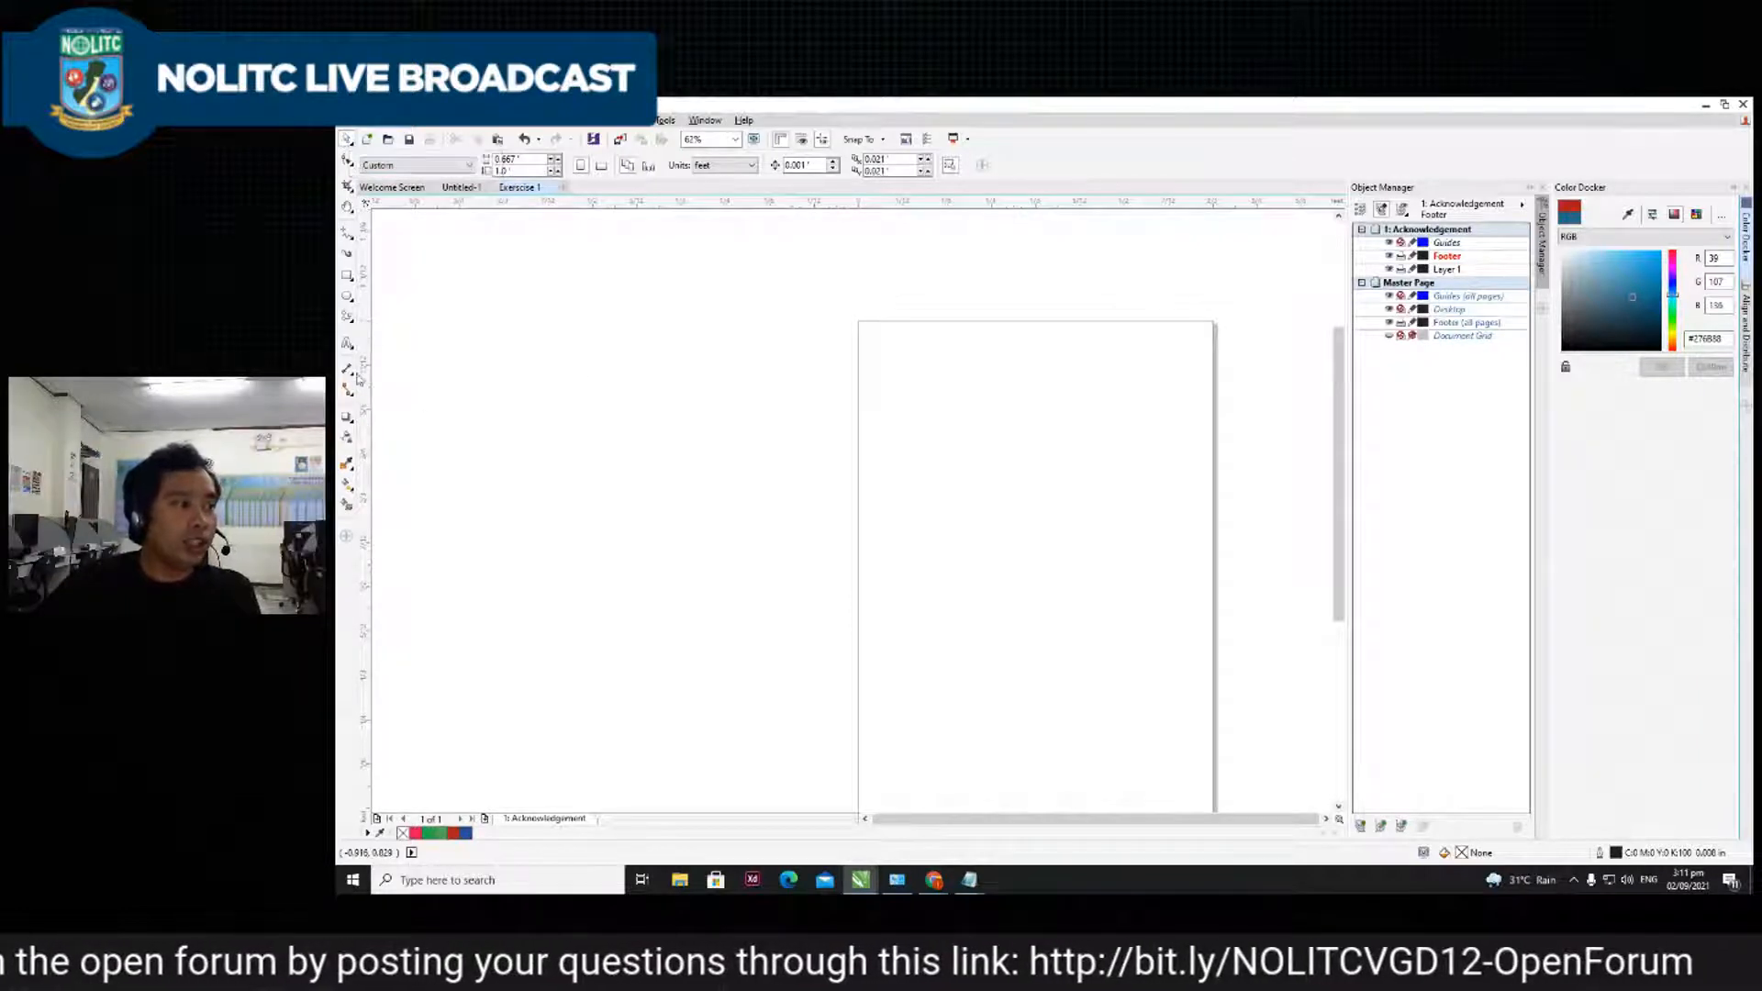
- Draw a rectangle about 0.19 by 0.23 ft on the page's upper half and give it a uniform pink fill
{"action": "left_click", "coordinate": [347, 275]}
{"action": "mouse_move", "coordinate": [938, 417]}
{"action": "left_mouse_down"}
{"action": "mouse_move", "coordinate": [1121, 547]}
{"action": "mouse_move", "coordinate": [1047, 544]}
{"action": "left_mouse_up"}
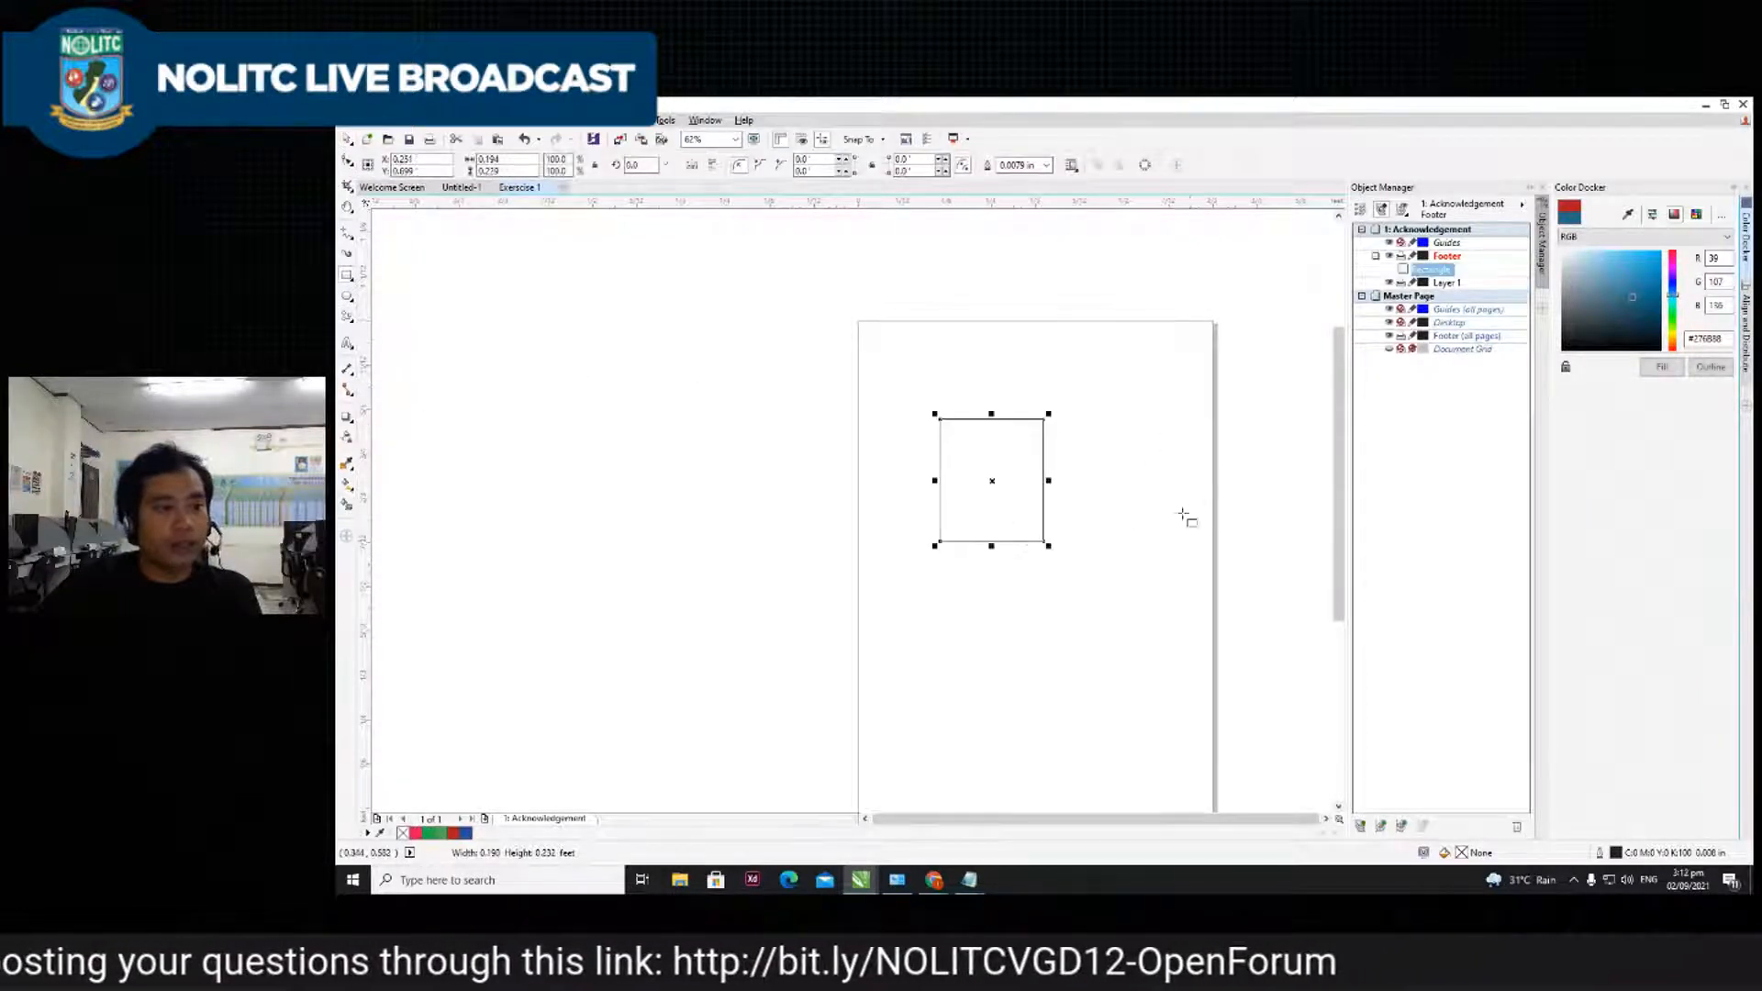
{"action": "double_click", "coordinate": [1462, 856]}
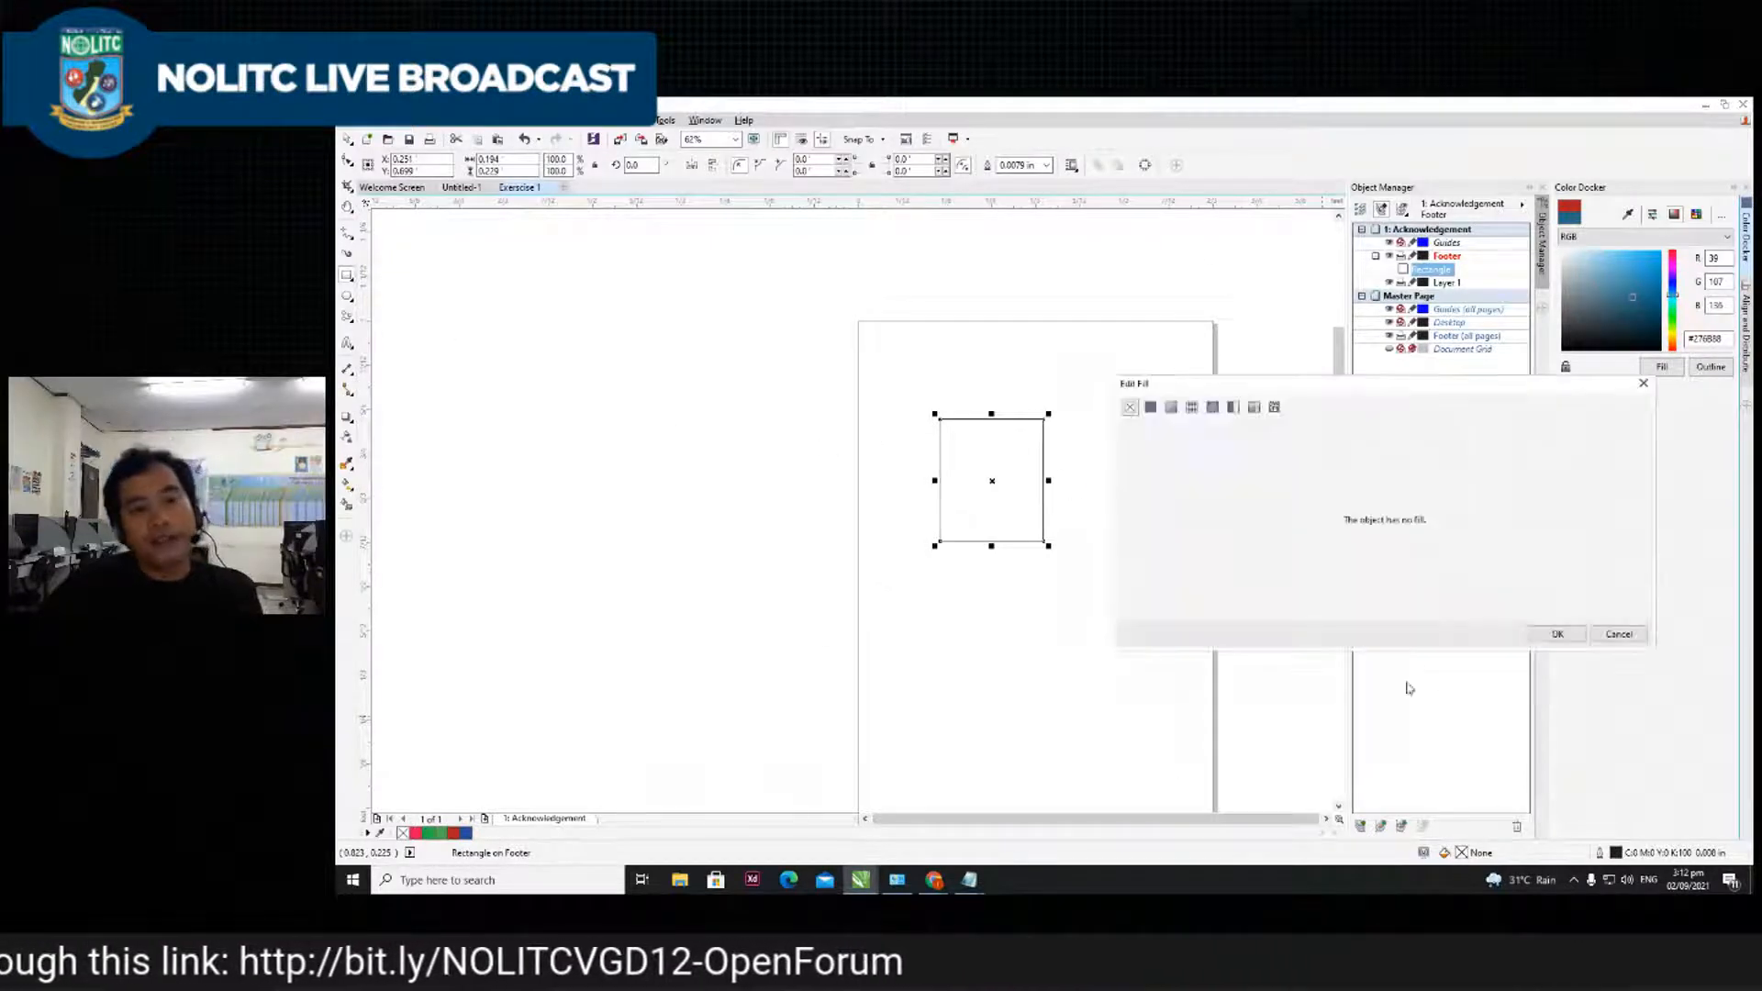
{"action": "left_click", "coordinate": [1151, 407]}
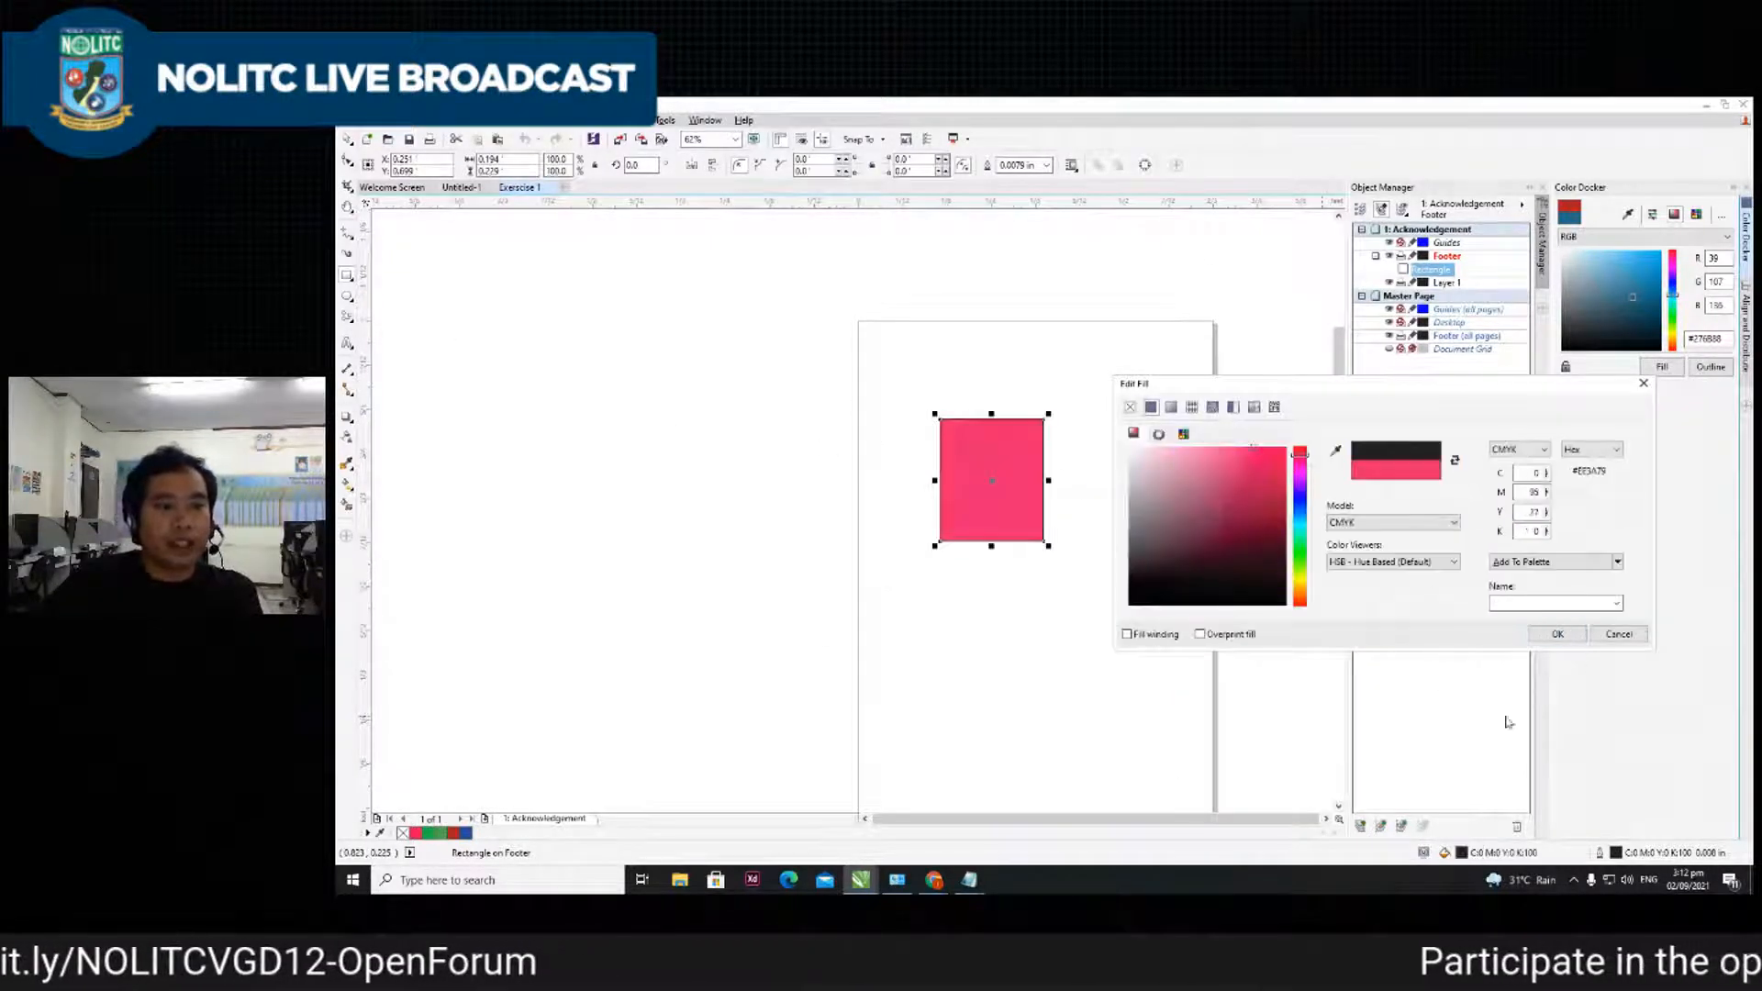
{"action": "left_click", "coordinate": [1558, 634]}
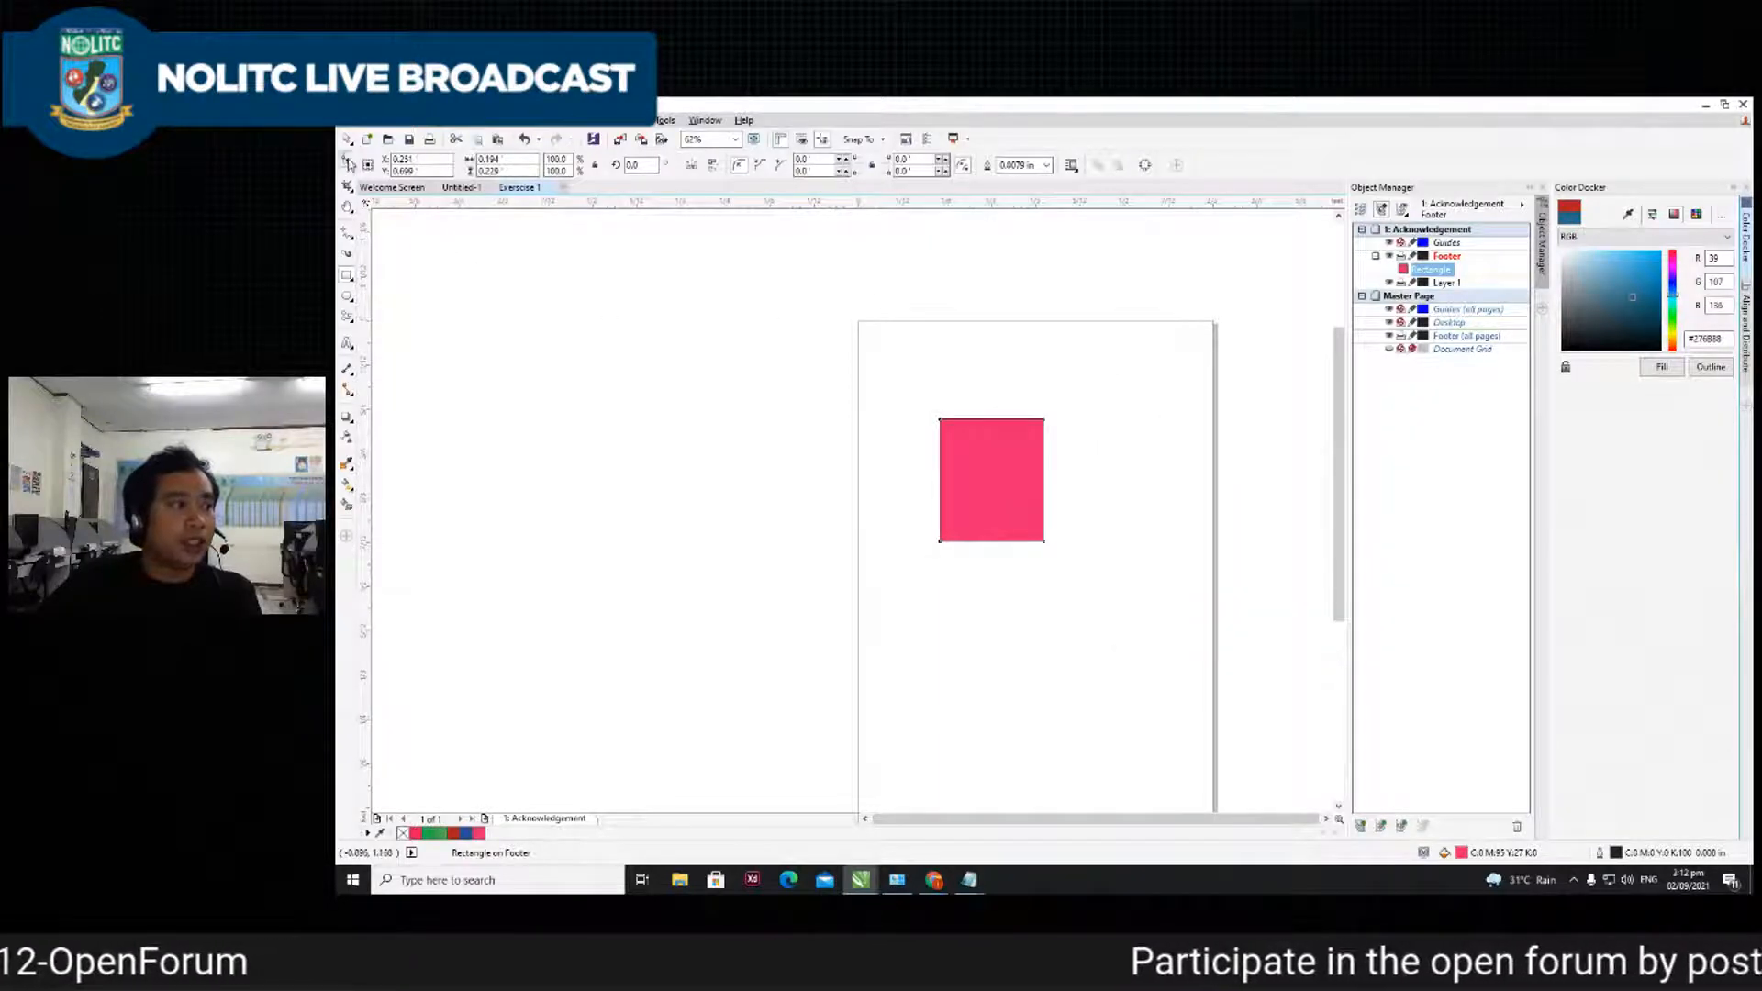
- Deselect the pink rectangle, select it again with the Pick tool and move it around the page
{"action": "left_click", "coordinate": [795, 417]}
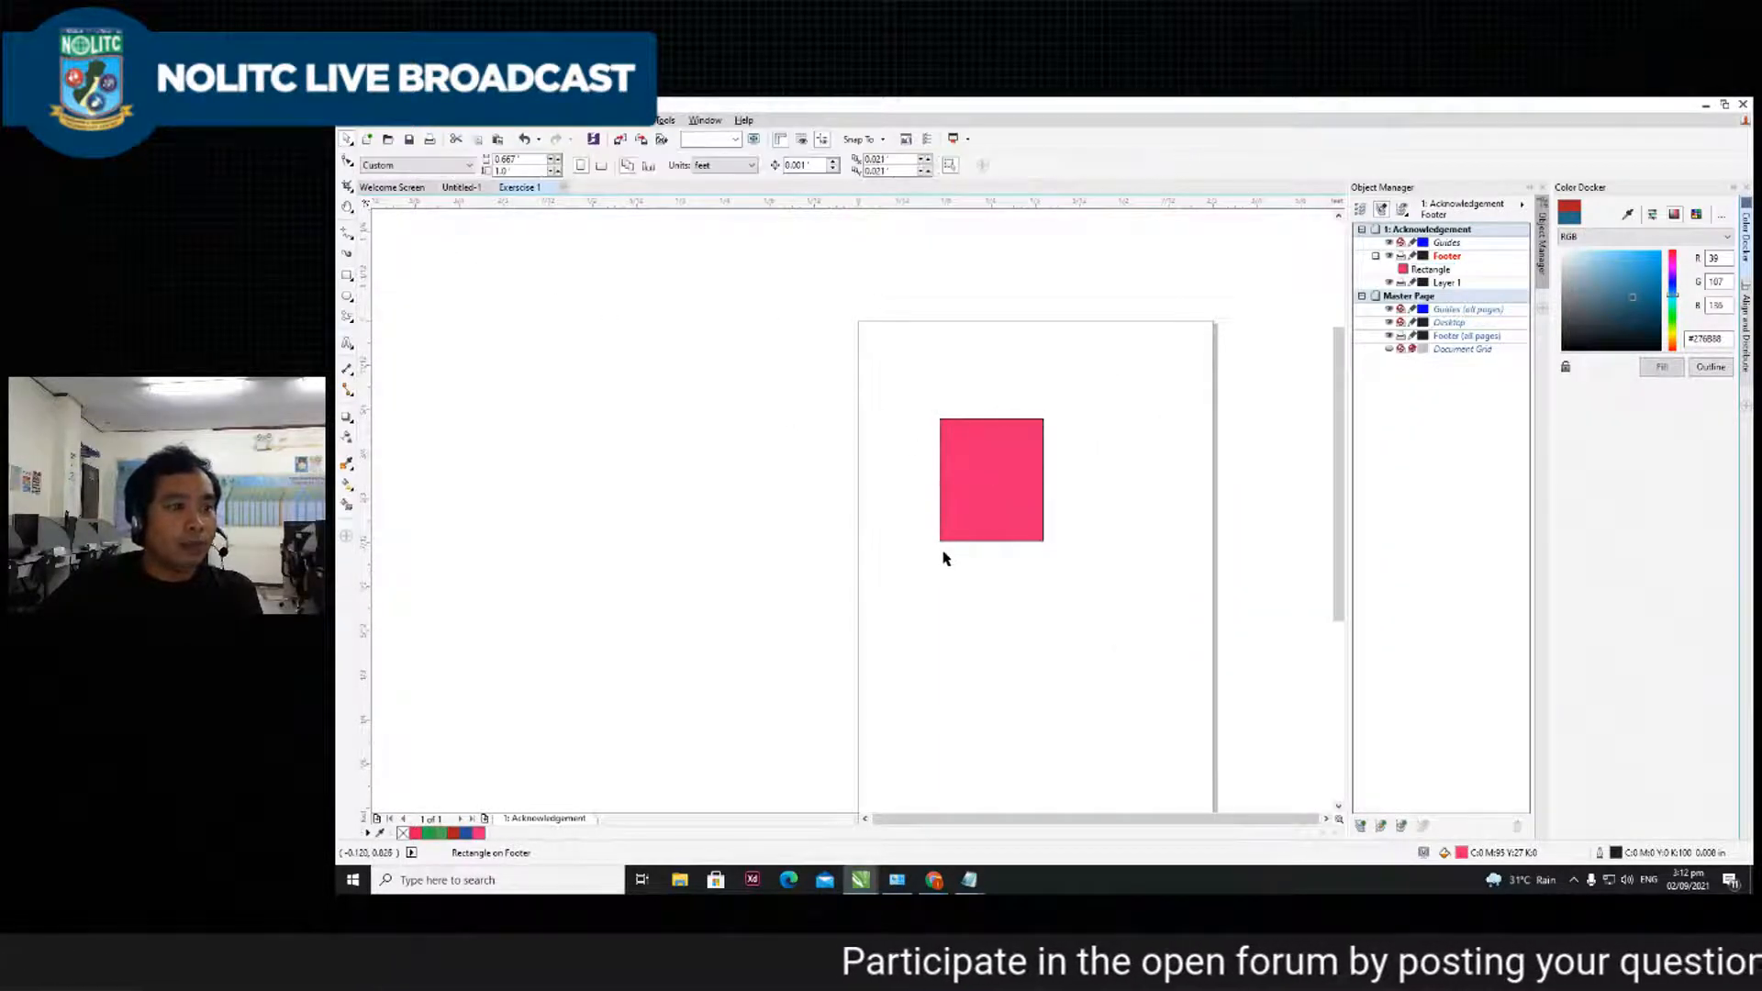
{"action": "left_click", "coordinate": [1016, 463]}
{"action": "left_click_drag", "start_coordinate": [949, 479], "coordinate": [1095, 621]}
{"action": "left_click_drag", "start_coordinate": [1022, 530], "coordinate": [996, 377]}
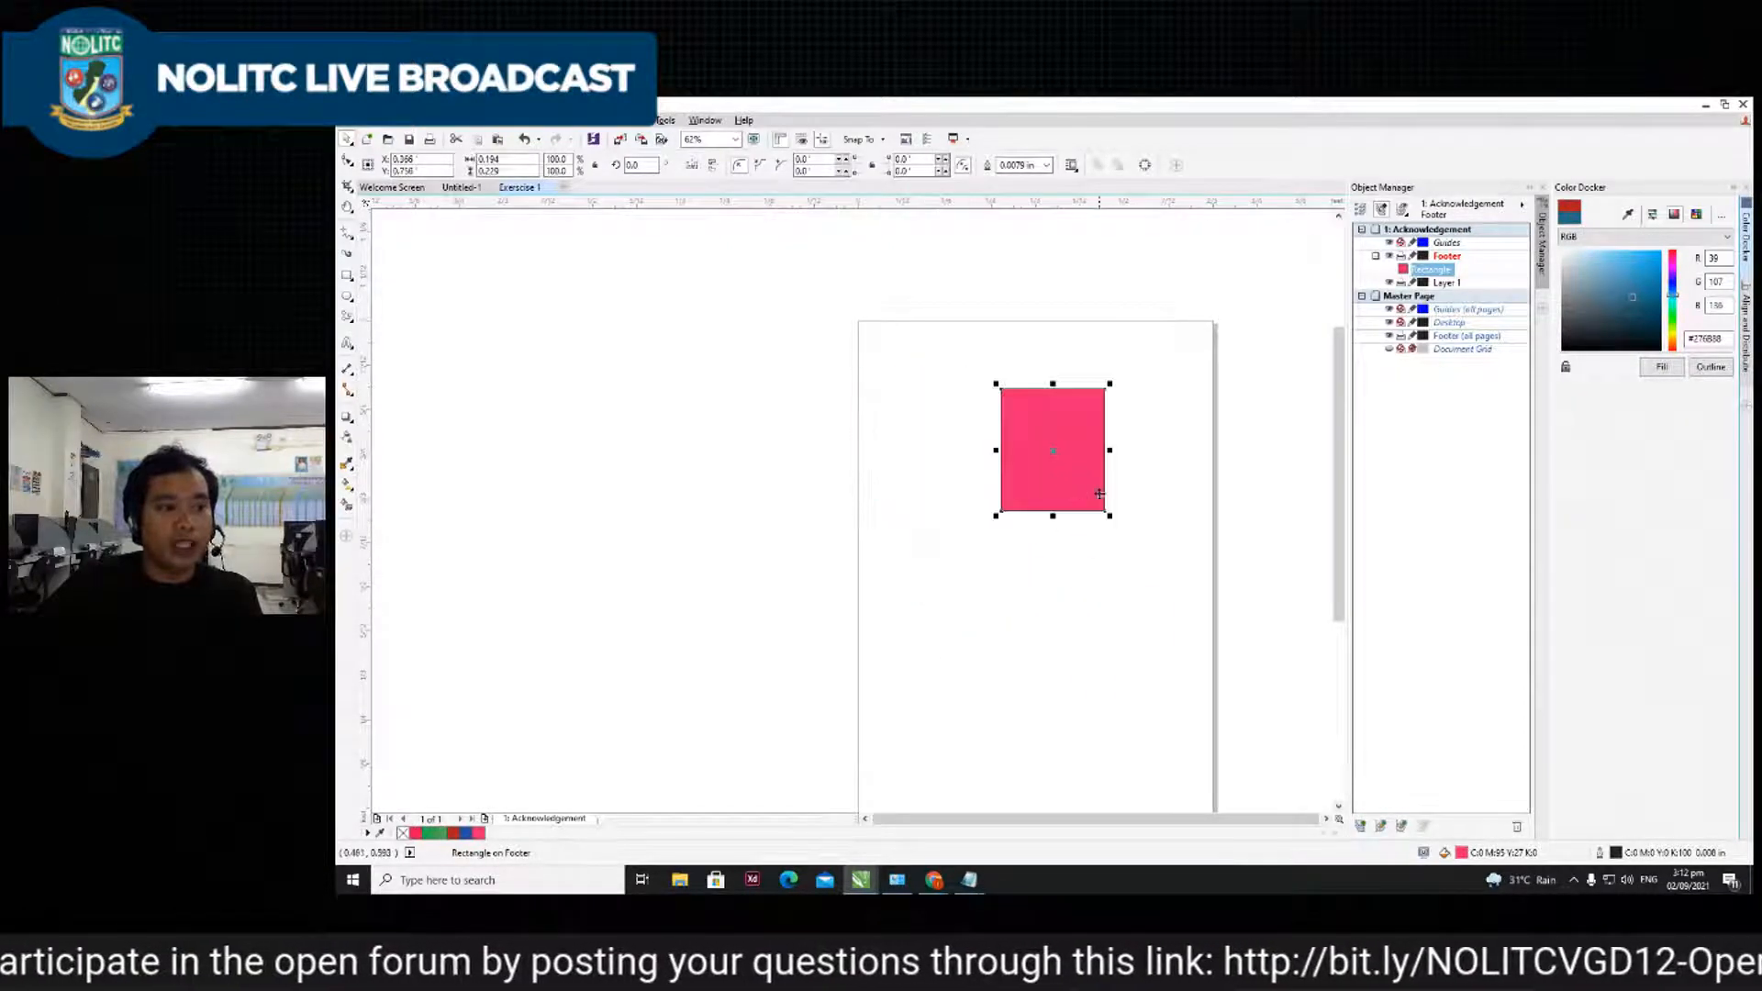
- Scale the pink rectangle down to about 0.11 ft wide and 0.10 ft high with its side handles, keeping it selected
{"action": "left_click_drag", "start_coordinate": [1063, 623], "coordinate": [1028, 518]}
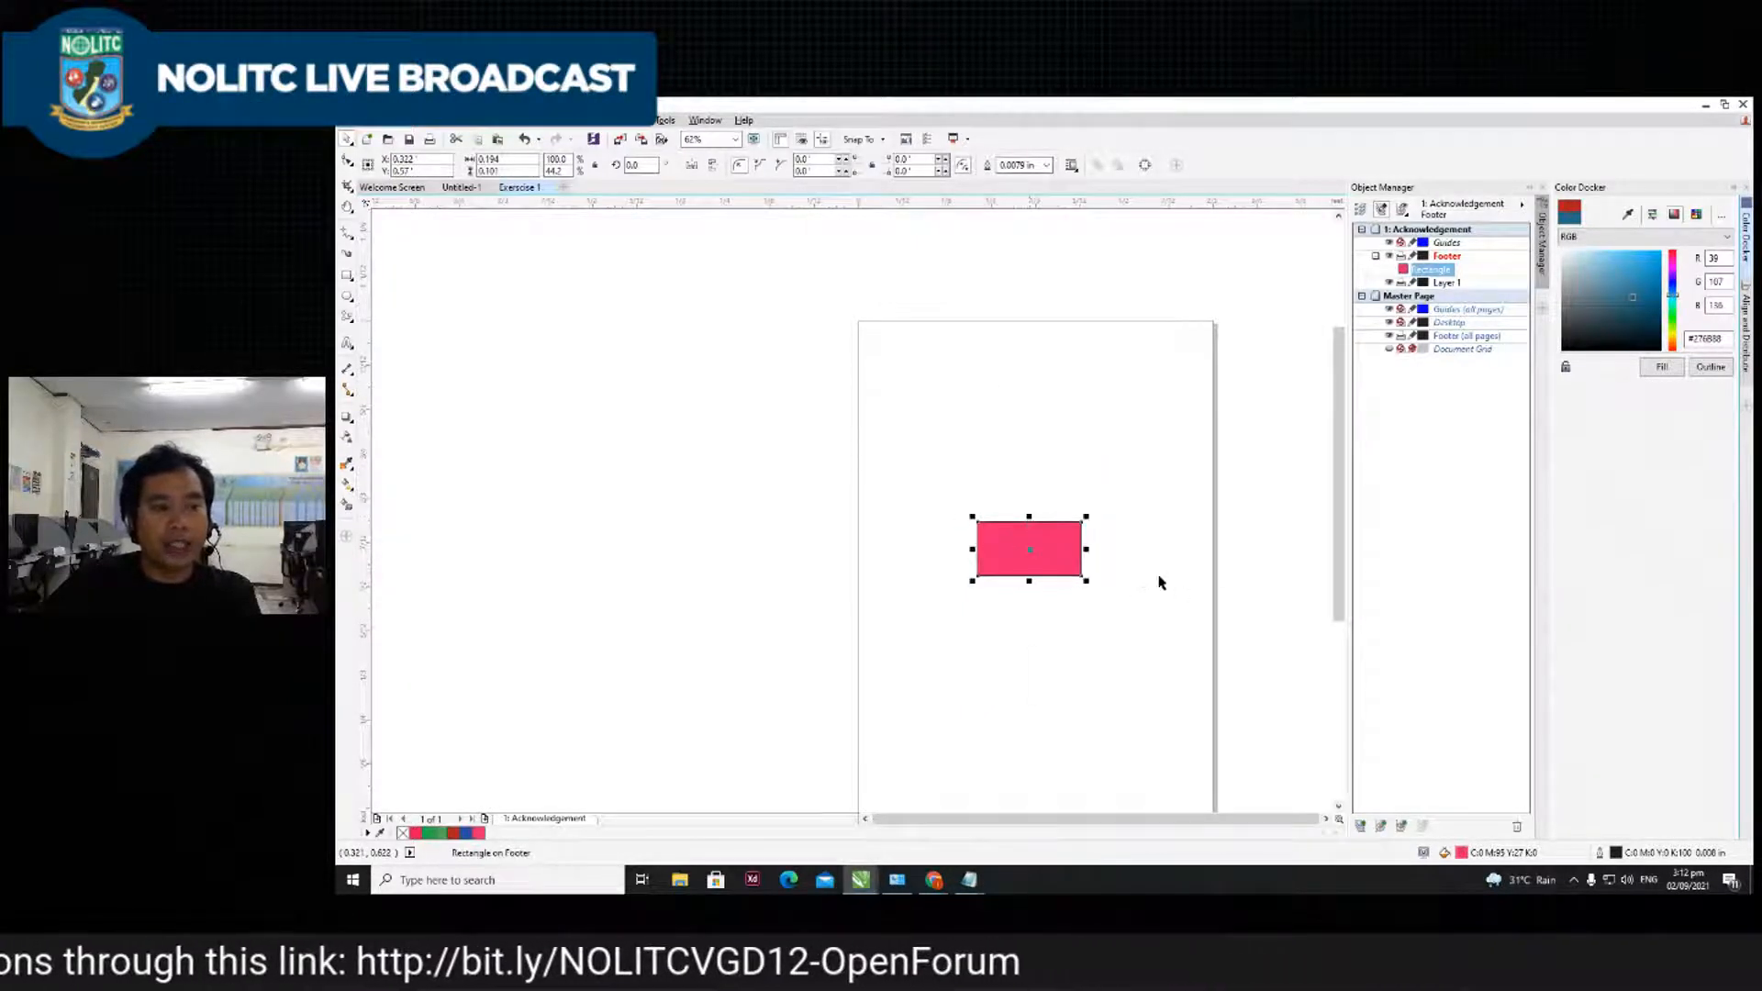
{"action": "left_click_drag", "start_coordinate": [1085, 549], "coordinate": [1040, 550]}
{"action": "scroll", "coordinate": [1029, 550], "scroll_direction": "up", "scroll_amount": 5}
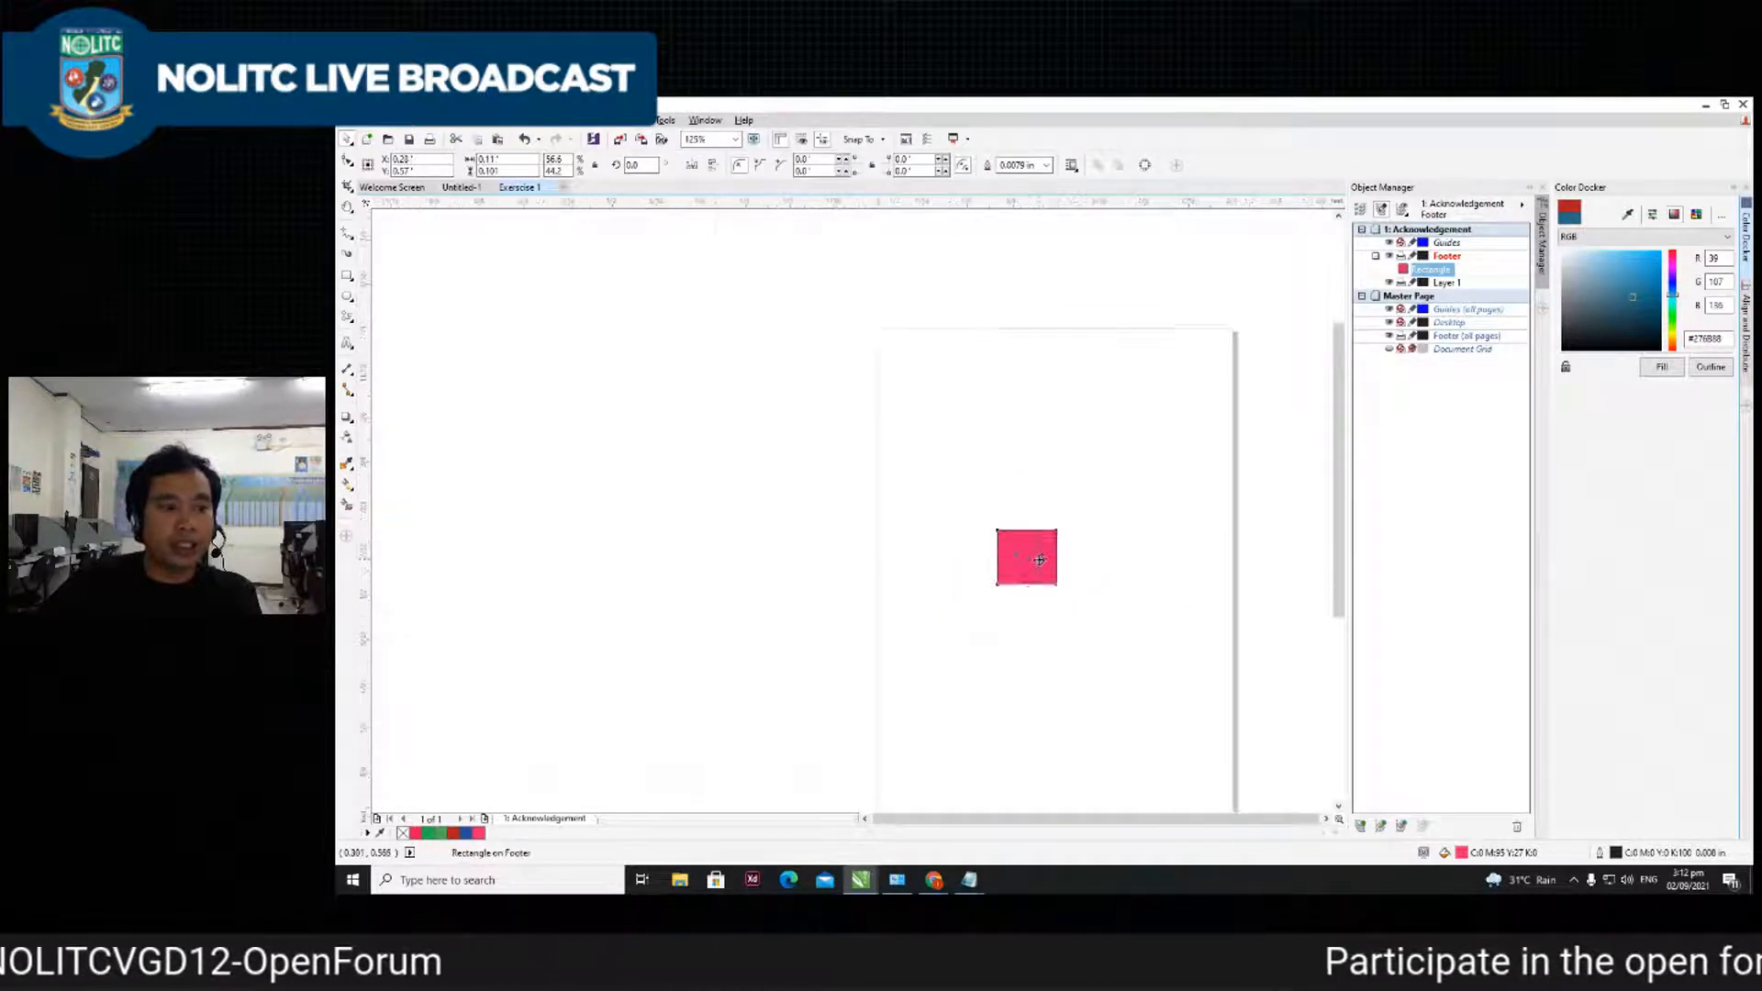
{"action": "scroll", "coordinate": [1014, 509], "scroll_direction": "down", "scroll_amount": 3}
{"action": "scroll", "coordinate": [1017, 506], "scroll_direction": "up", "scroll_amount": 3}
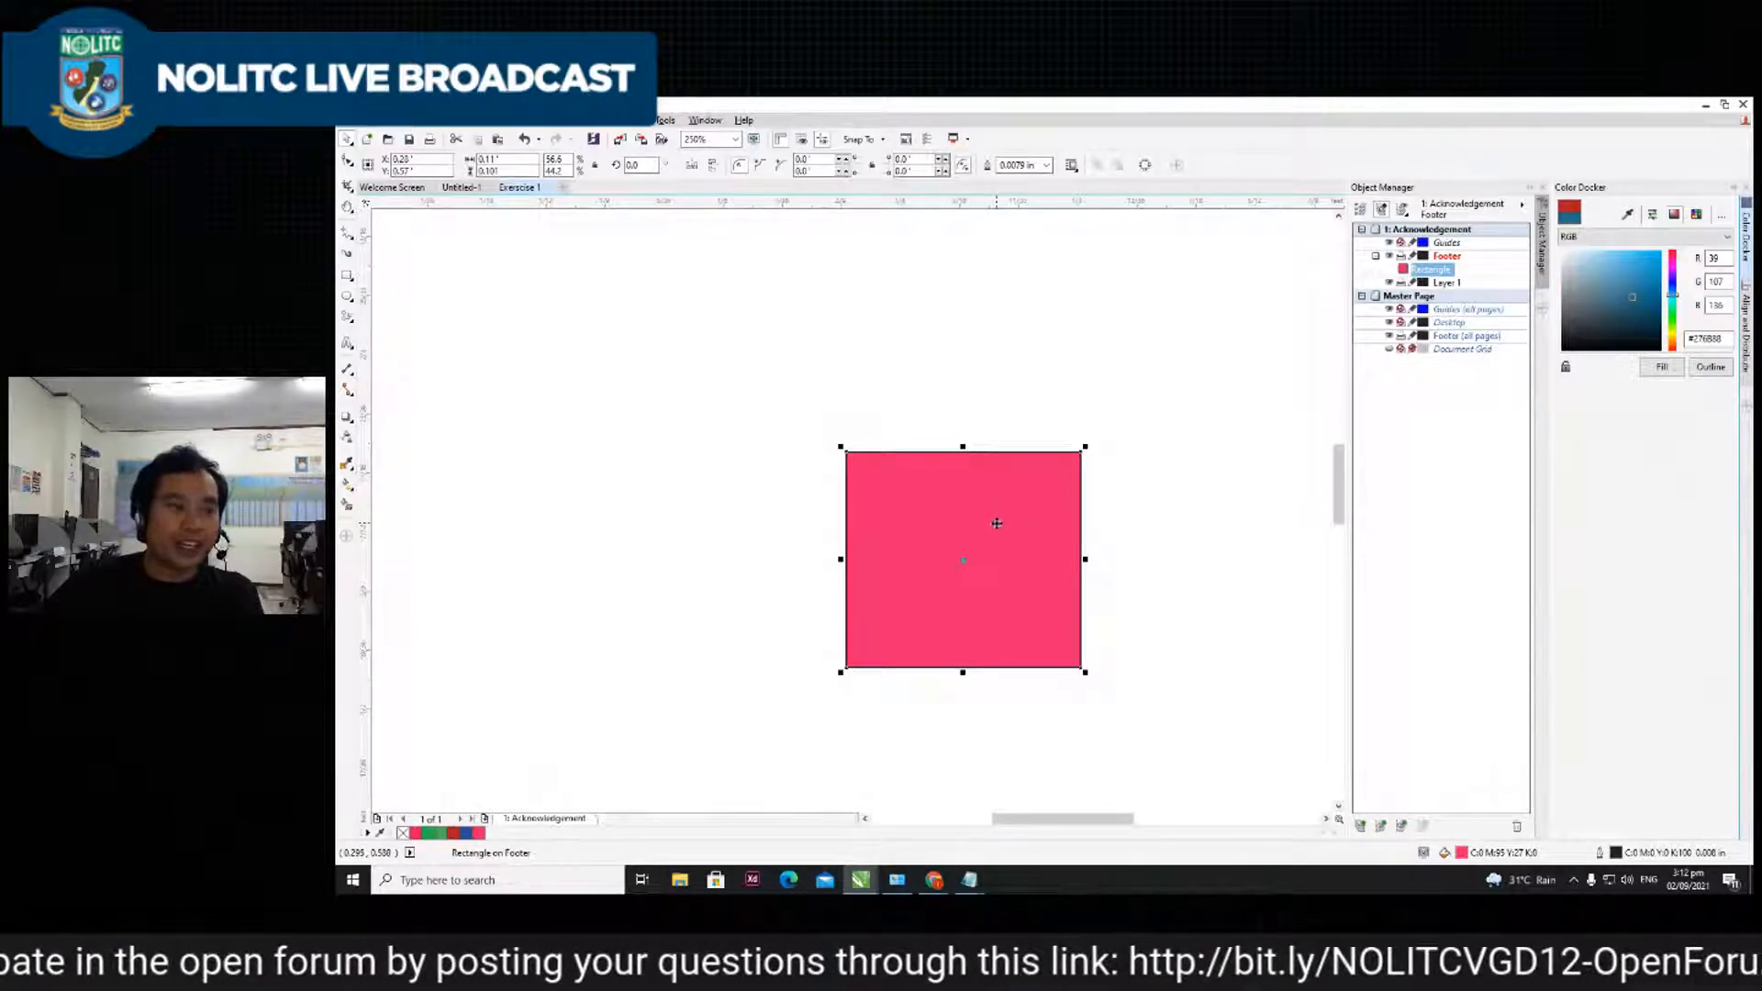
{"action": "left_click", "coordinate": [1211, 542]}
{"action": "left_click", "coordinate": [1035, 527]}
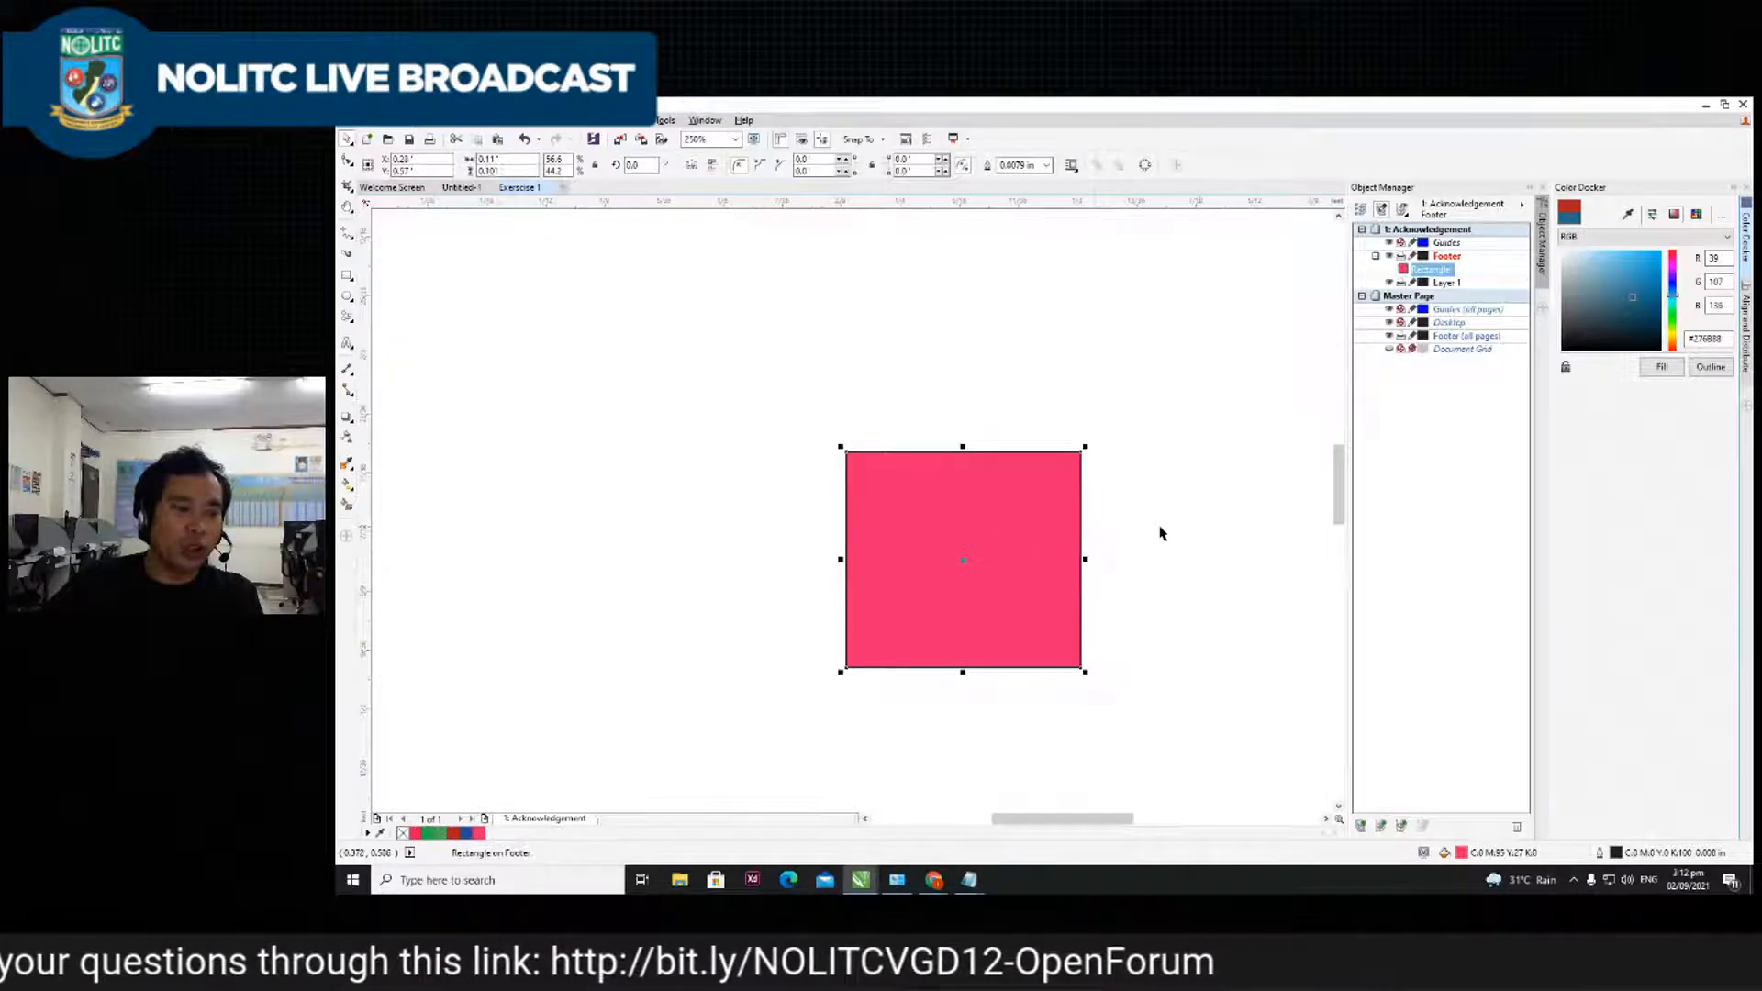
- Rotate the pink rectangle to about 170 degrees with its corner handles and skew it horizontally to the right into a parallelogram
{"action": "left_click", "coordinate": [968, 499]}
{"action": "left_click_drag", "start_coordinate": [1086, 449], "coordinate": [1121, 701]}
{"action": "left_click_drag", "start_coordinate": [1126, 396], "coordinate": [1126, 488]}
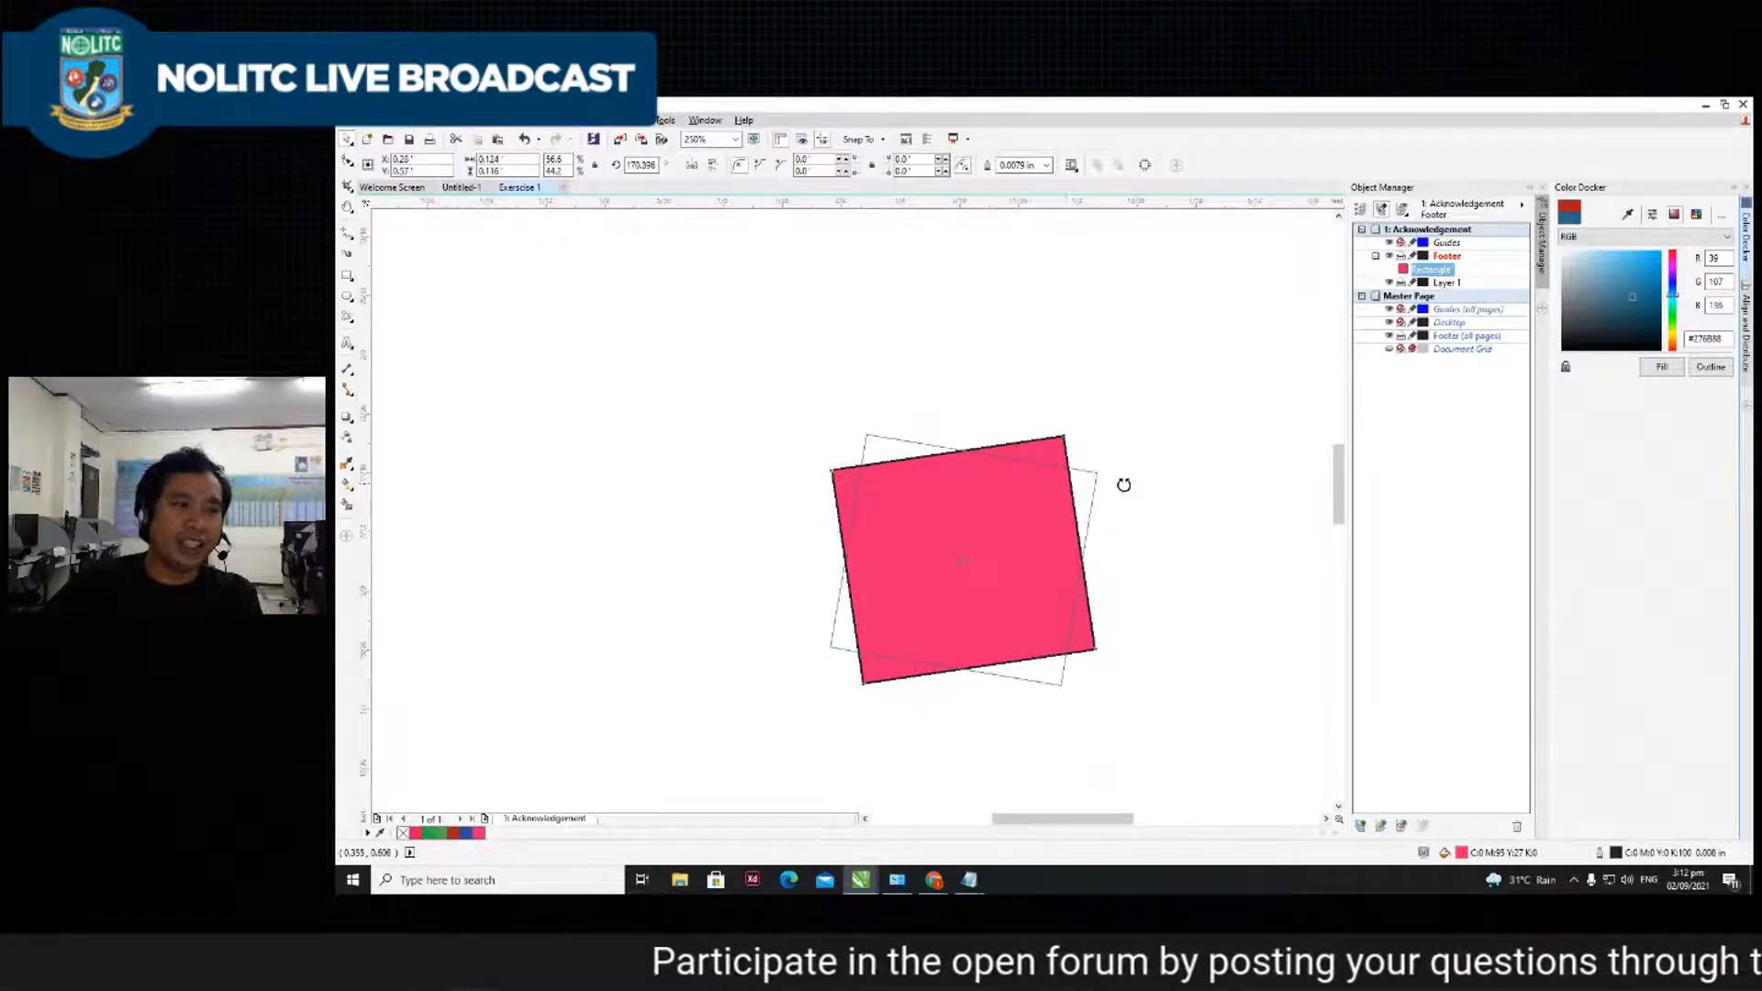
{"action": "left_click_drag", "start_coordinate": [967, 431], "coordinate": [1109, 432]}
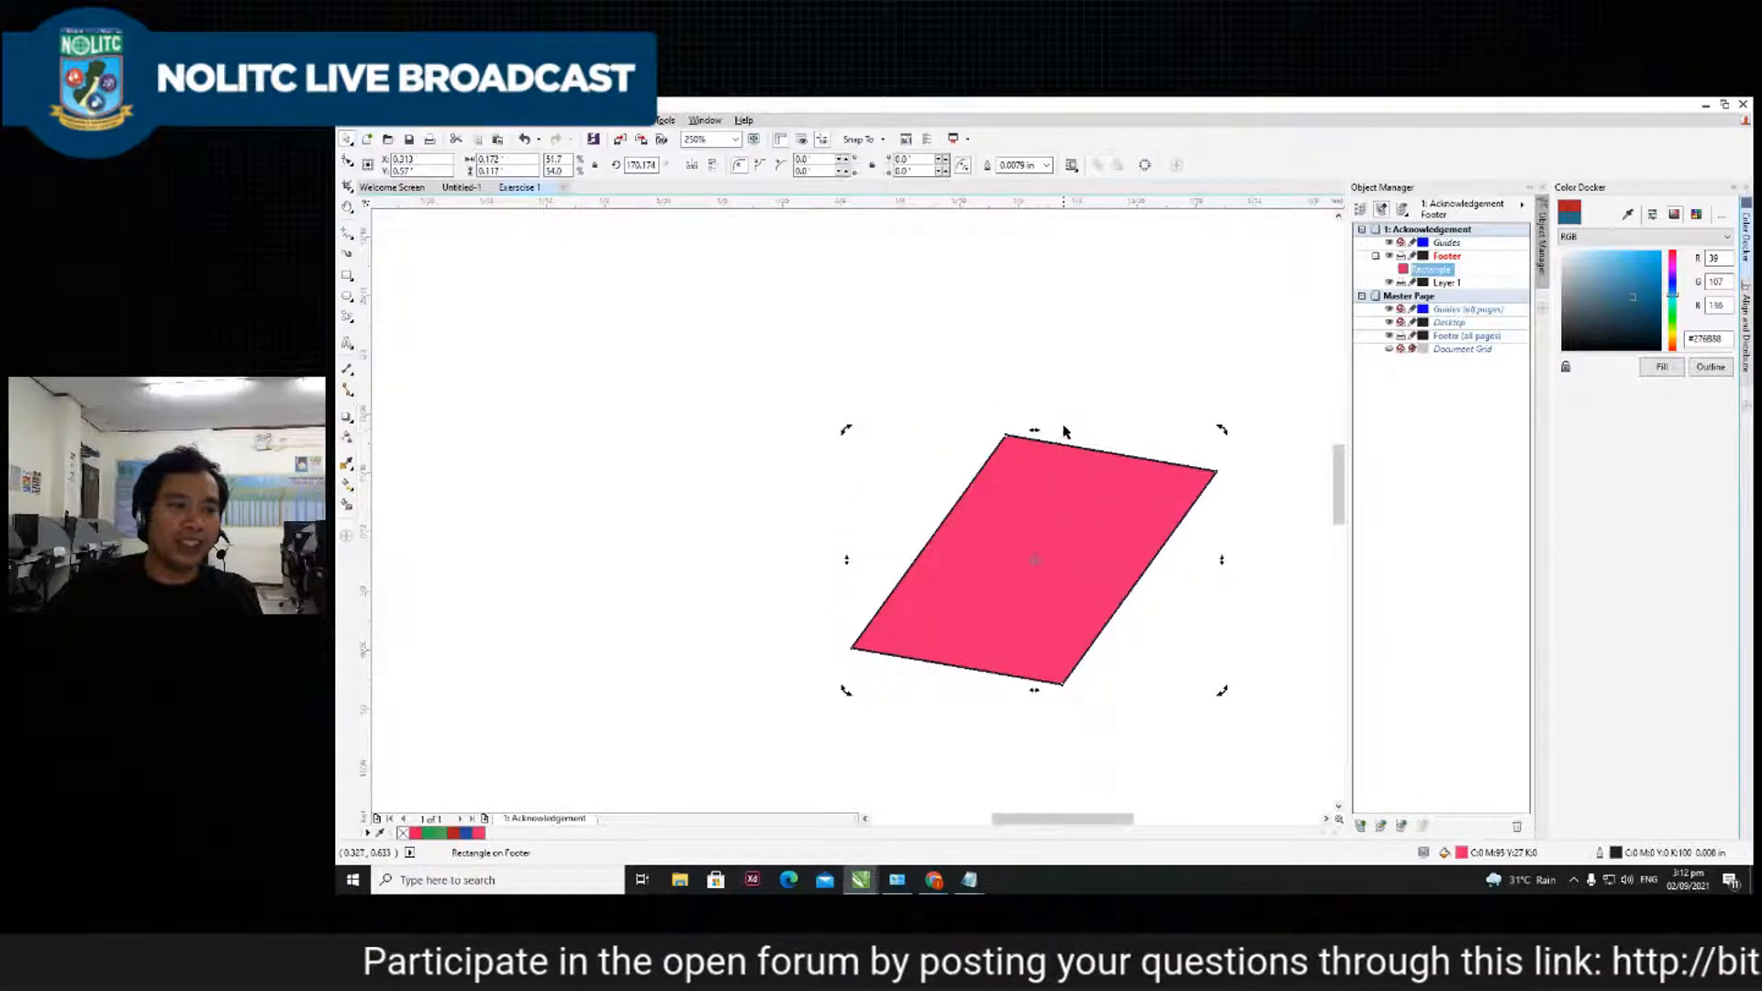
- Deselect the skewed pink shape, select it again and delete it
{"action": "scroll", "coordinate": [1114, 405], "scroll_direction": "down", "scroll_amount": 3}
{"action": "left_click", "coordinate": [1105, 382]}
{"action": "scroll", "coordinate": [1084, 481], "scroll_direction": "up", "scroll_amount": 2}
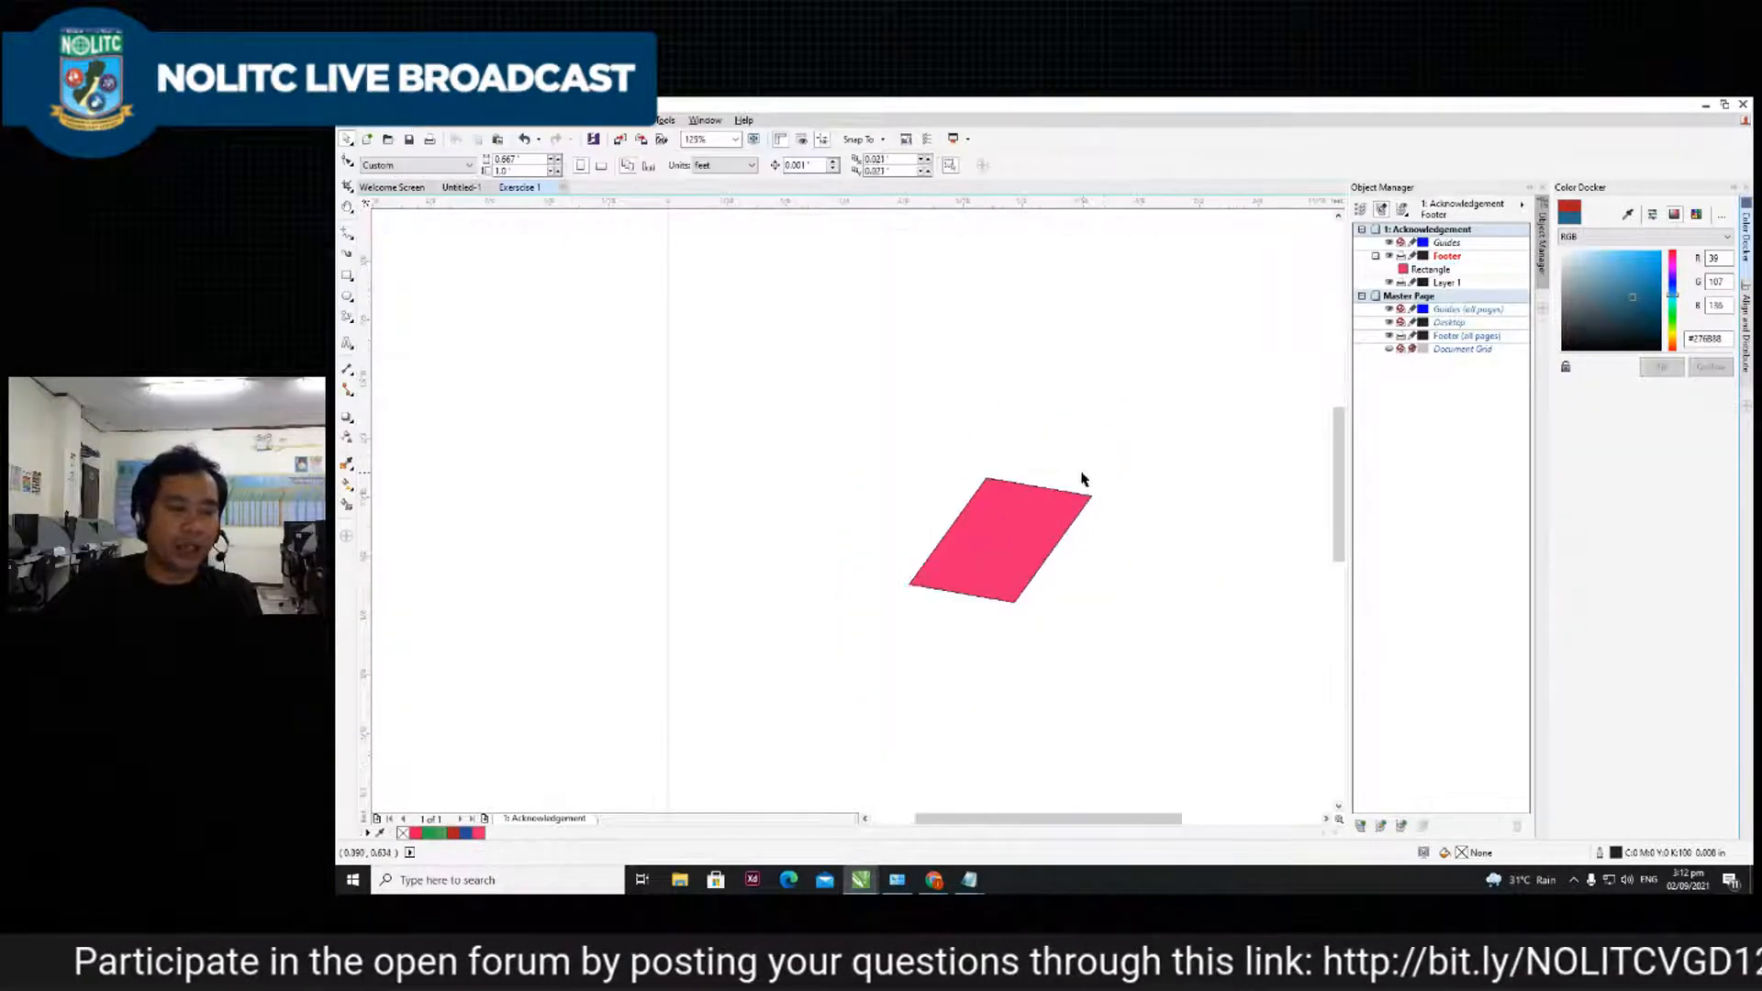
{"action": "scroll", "coordinate": [1009, 514], "scroll_direction": "up", "scroll_amount": 2}
{"action": "scroll", "coordinate": [1008, 536], "scroll_direction": "down", "scroll_amount": 1}
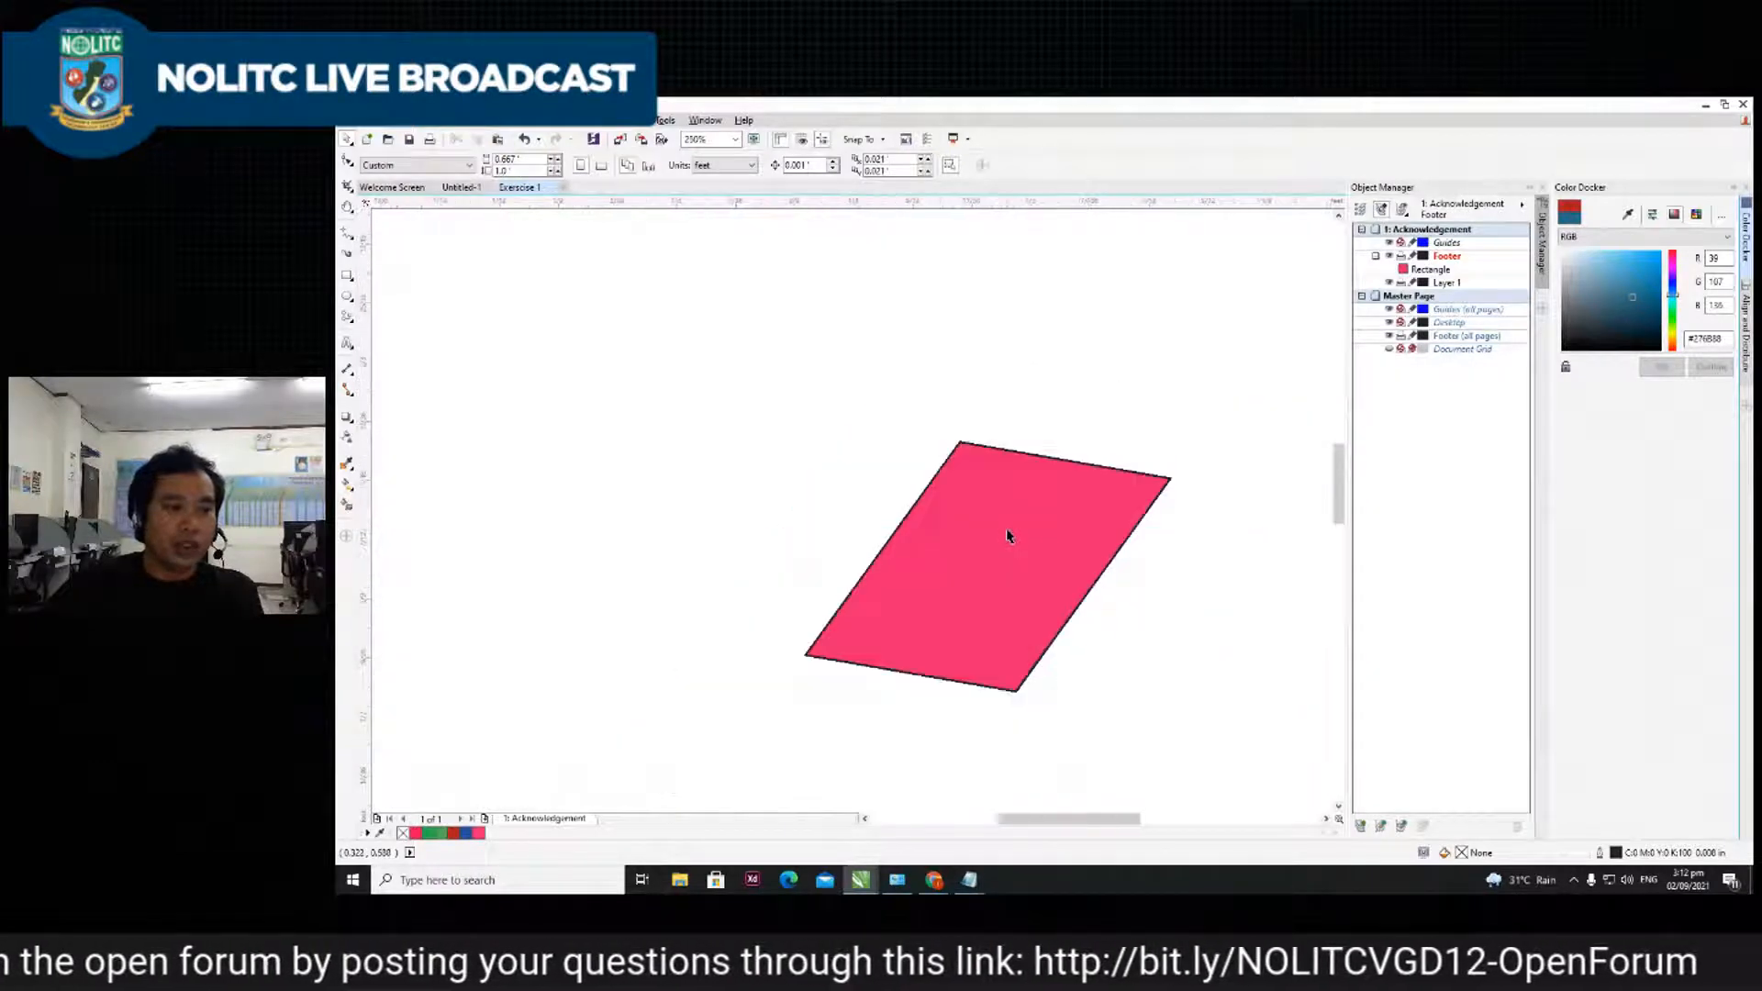
{"action": "scroll", "coordinate": [1022, 510], "scroll_direction": "down", "scroll_amount": 1}
{"action": "scroll", "coordinate": [1003, 519], "scroll_direction": "up", "scroll_amount": 1}
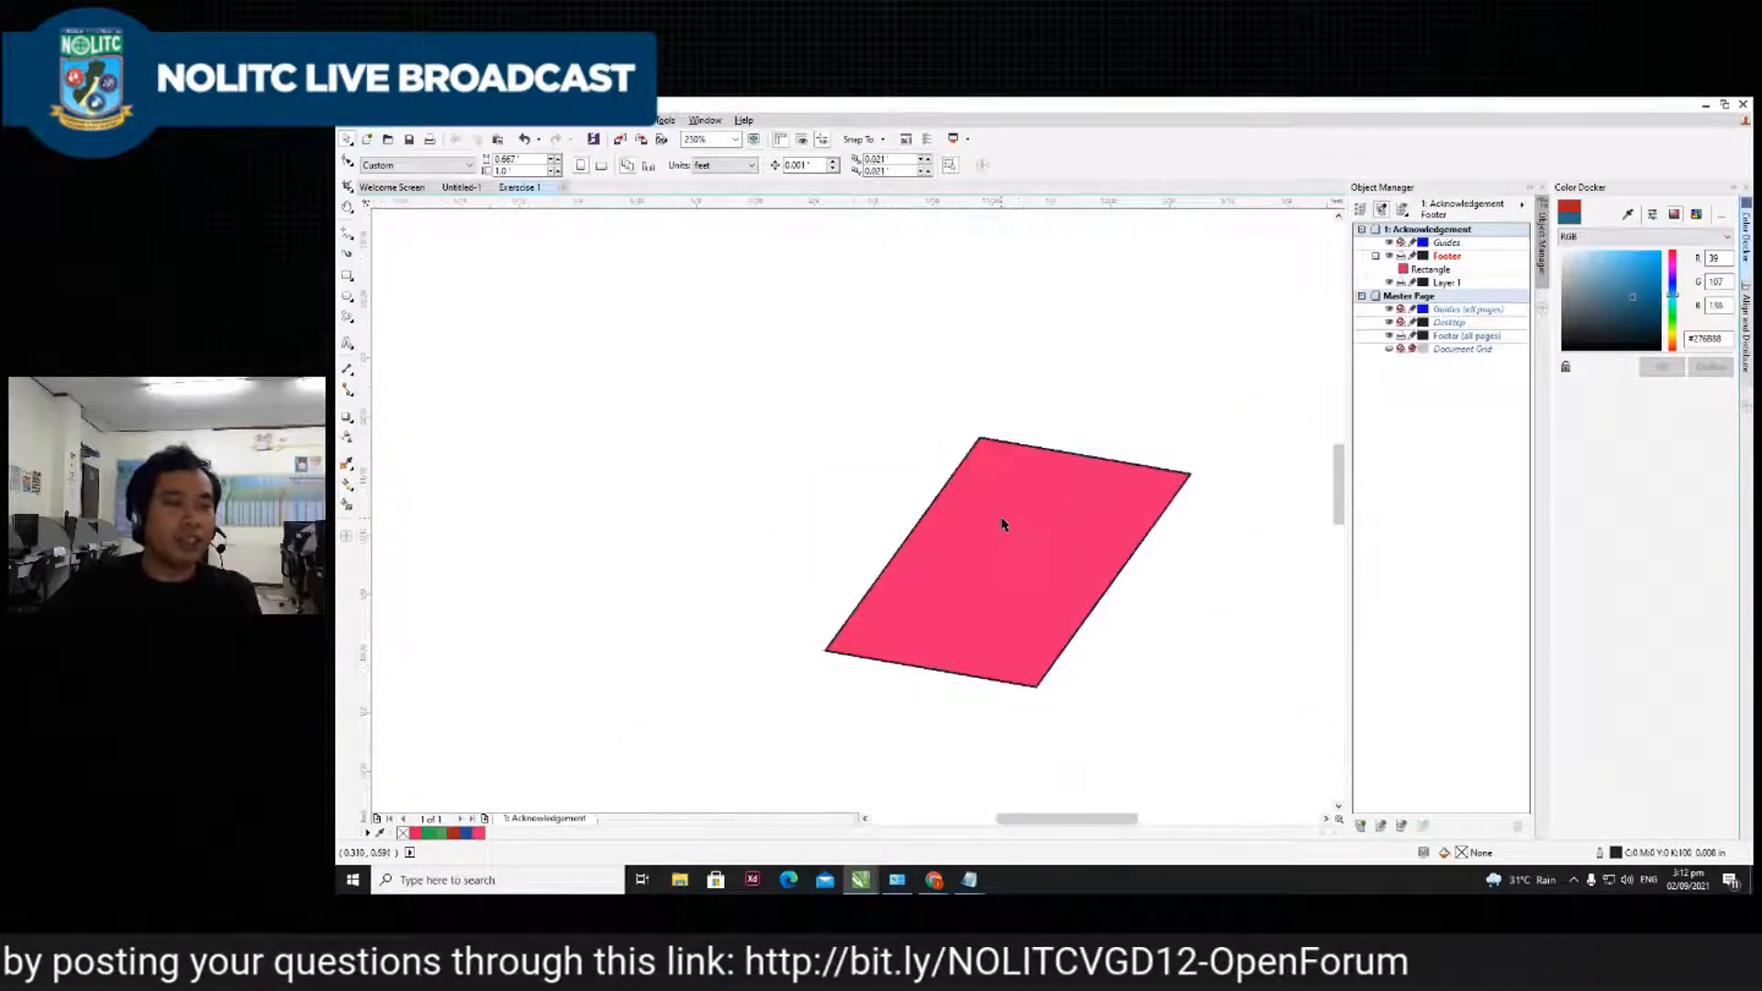
{"action": "left_click", "coordinate": [1004, 520]}
{"action": "key", "text": "Delete"}
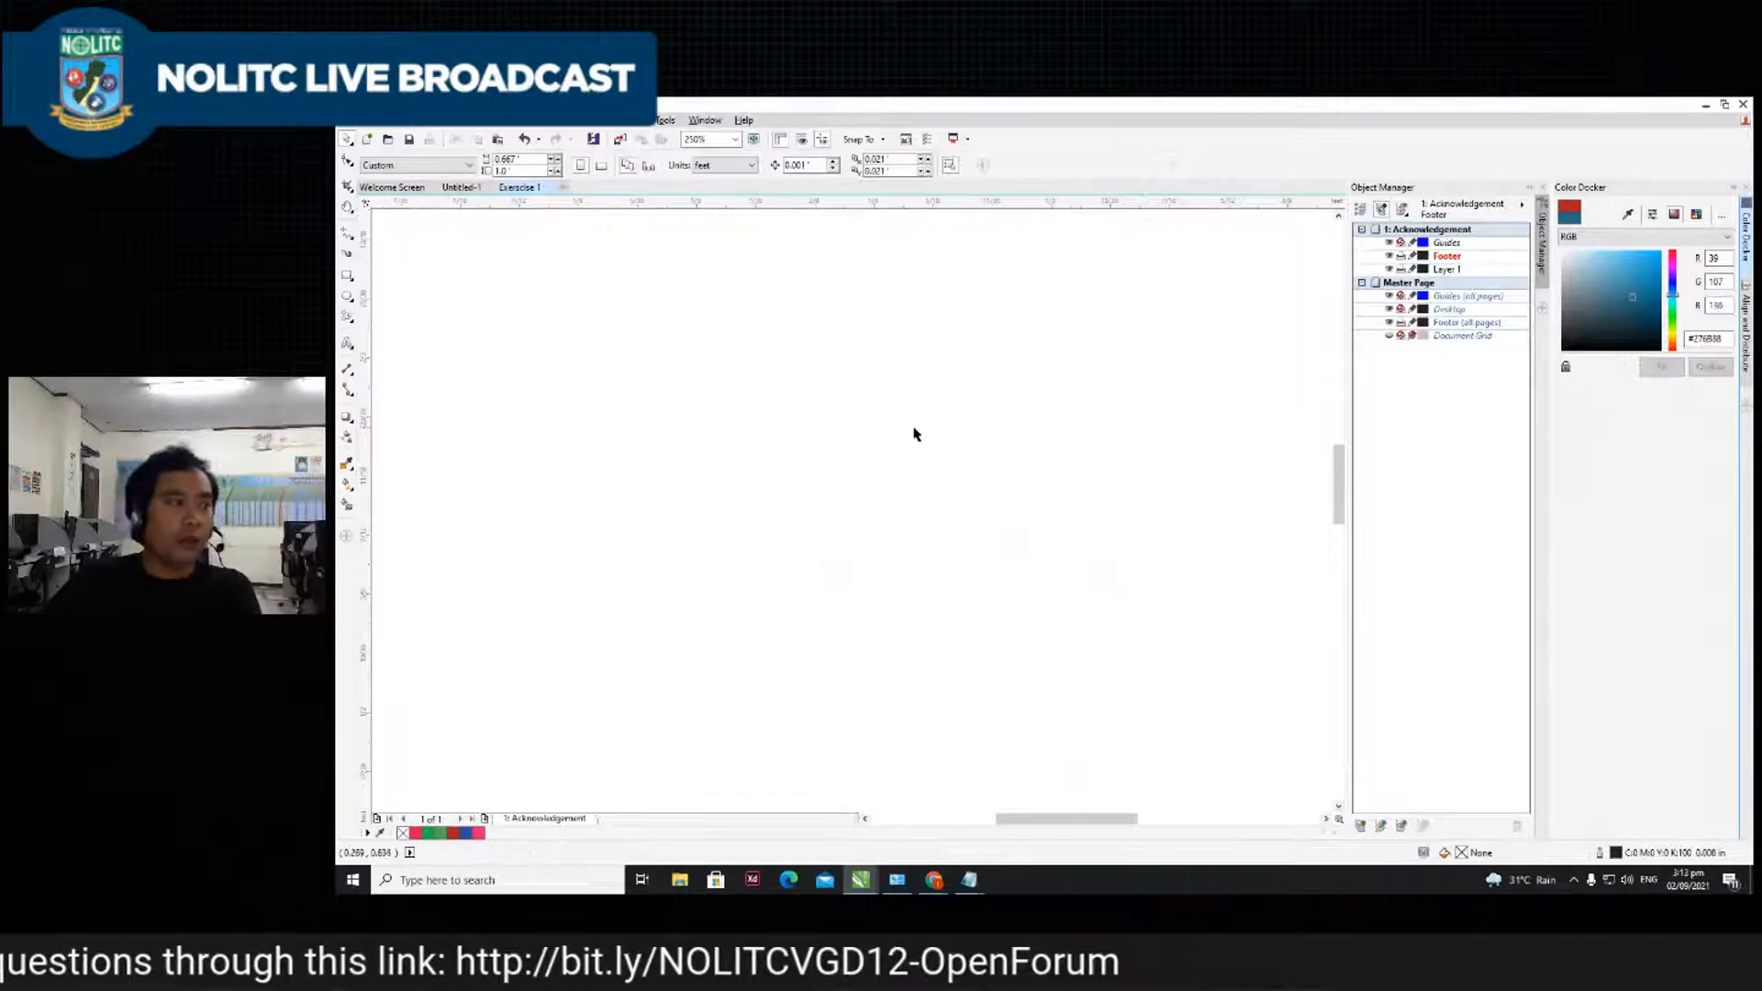
- Draw five separate unfilled rectangles spread over the page, the smallest about 0.12 by 0.10 ft near the upper-right corner
{"action": "left_click", "coordinate": [347, 276]}
{"action": "scroll", "coordinate": [745, 404], "scroll_direction": "down", "scroll_amount": 2}
{"action": "mouse_move", "coordinate": [816, 351]}
{"action": "left_mouse_down"}
{"action": "mouse_move", "coordinate": [866, 421]}
{"action": "mouse_move", "coordinate": [886, 415]}
{"action": "mouse_move", "coordinate": [1004, 509]}
{"action": "left_mouse_up"}
{"action": "left_click_drag", "start_coordinate": [806, 552], "coordinate": [894, 663]}
{"action": "left_click_drag", "start_coordinate": [1074, 698], "coordinate": [984, 593]}
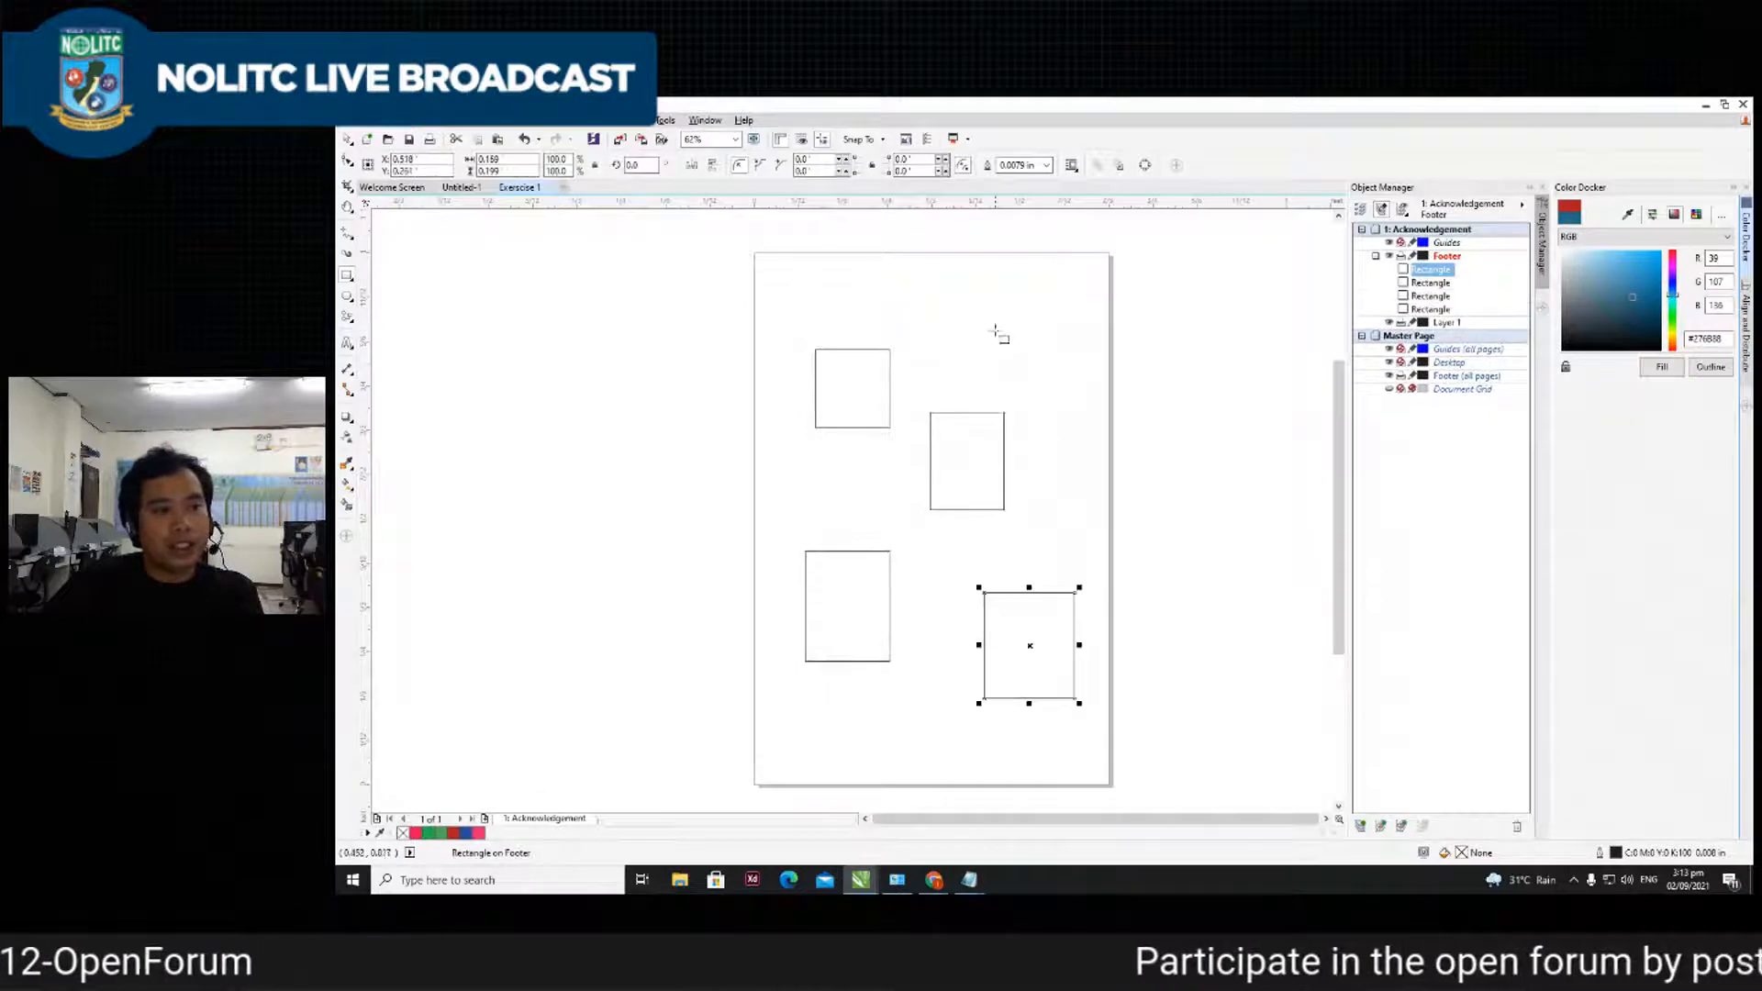
{"action": "left_click_drag", "start_coordinate": [996, 328], "coordinate": [1060, 380]}
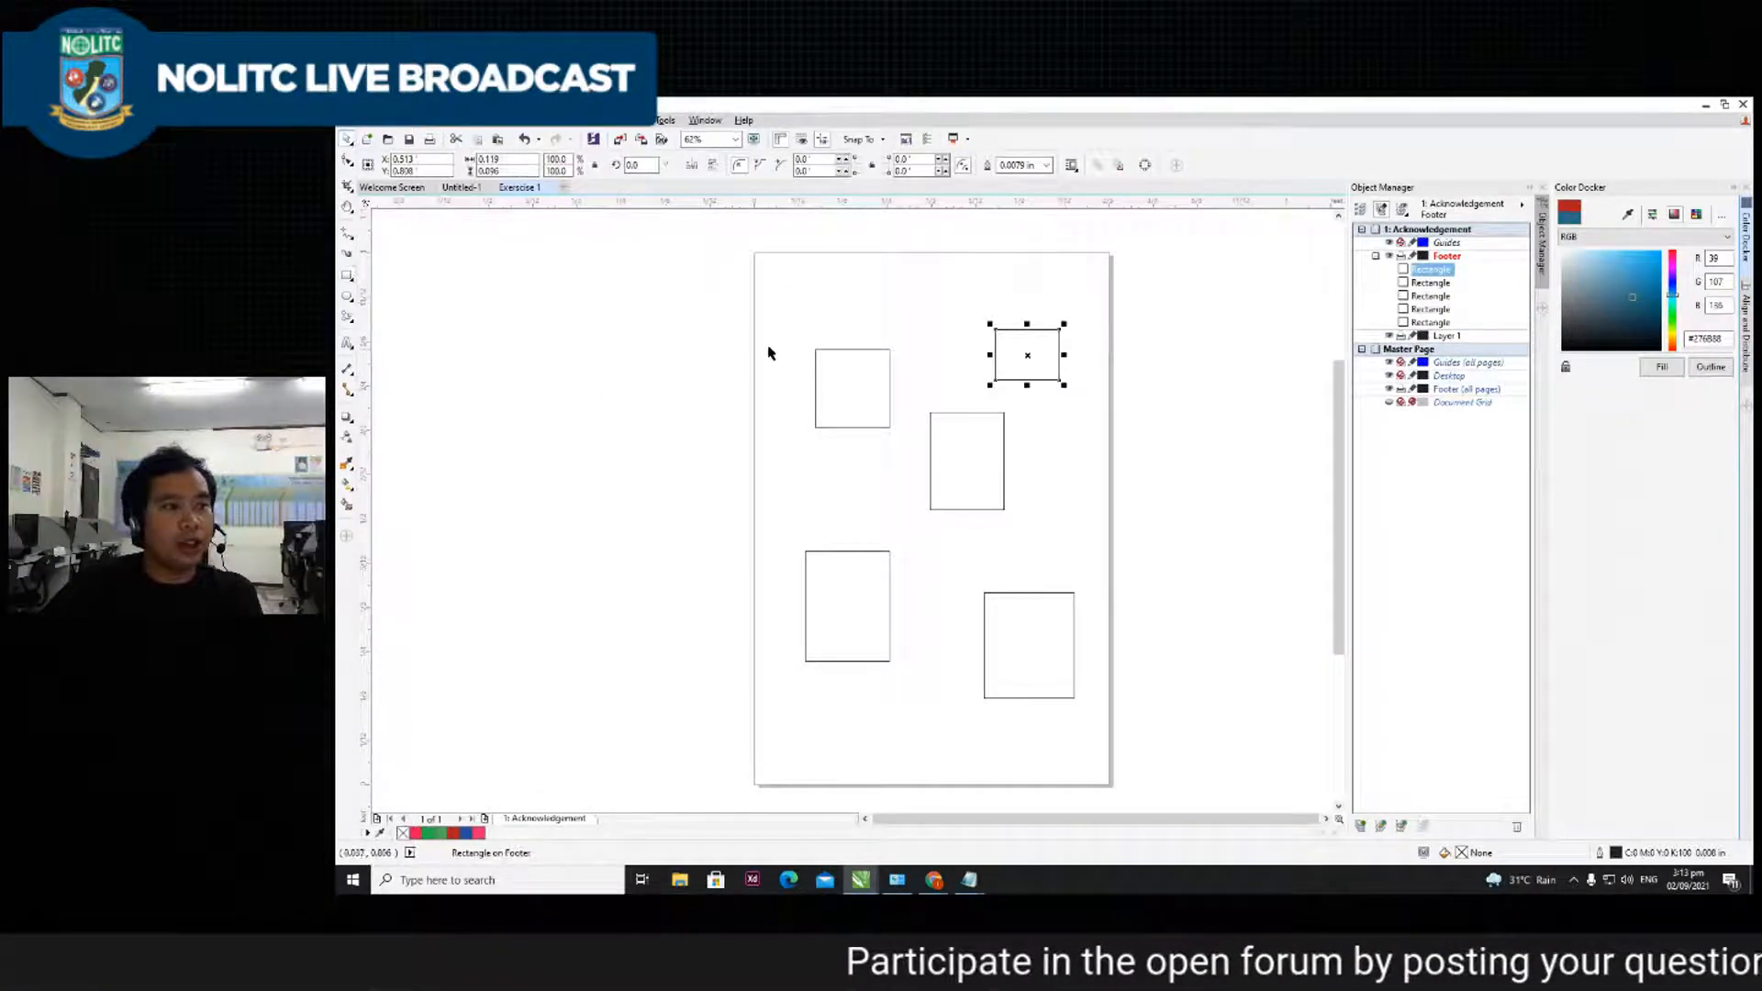
- Select the upper-left rectangle alone with the Pick tool, then clear the selection
{"action": "left_click", "coordinate": [838, 366]}
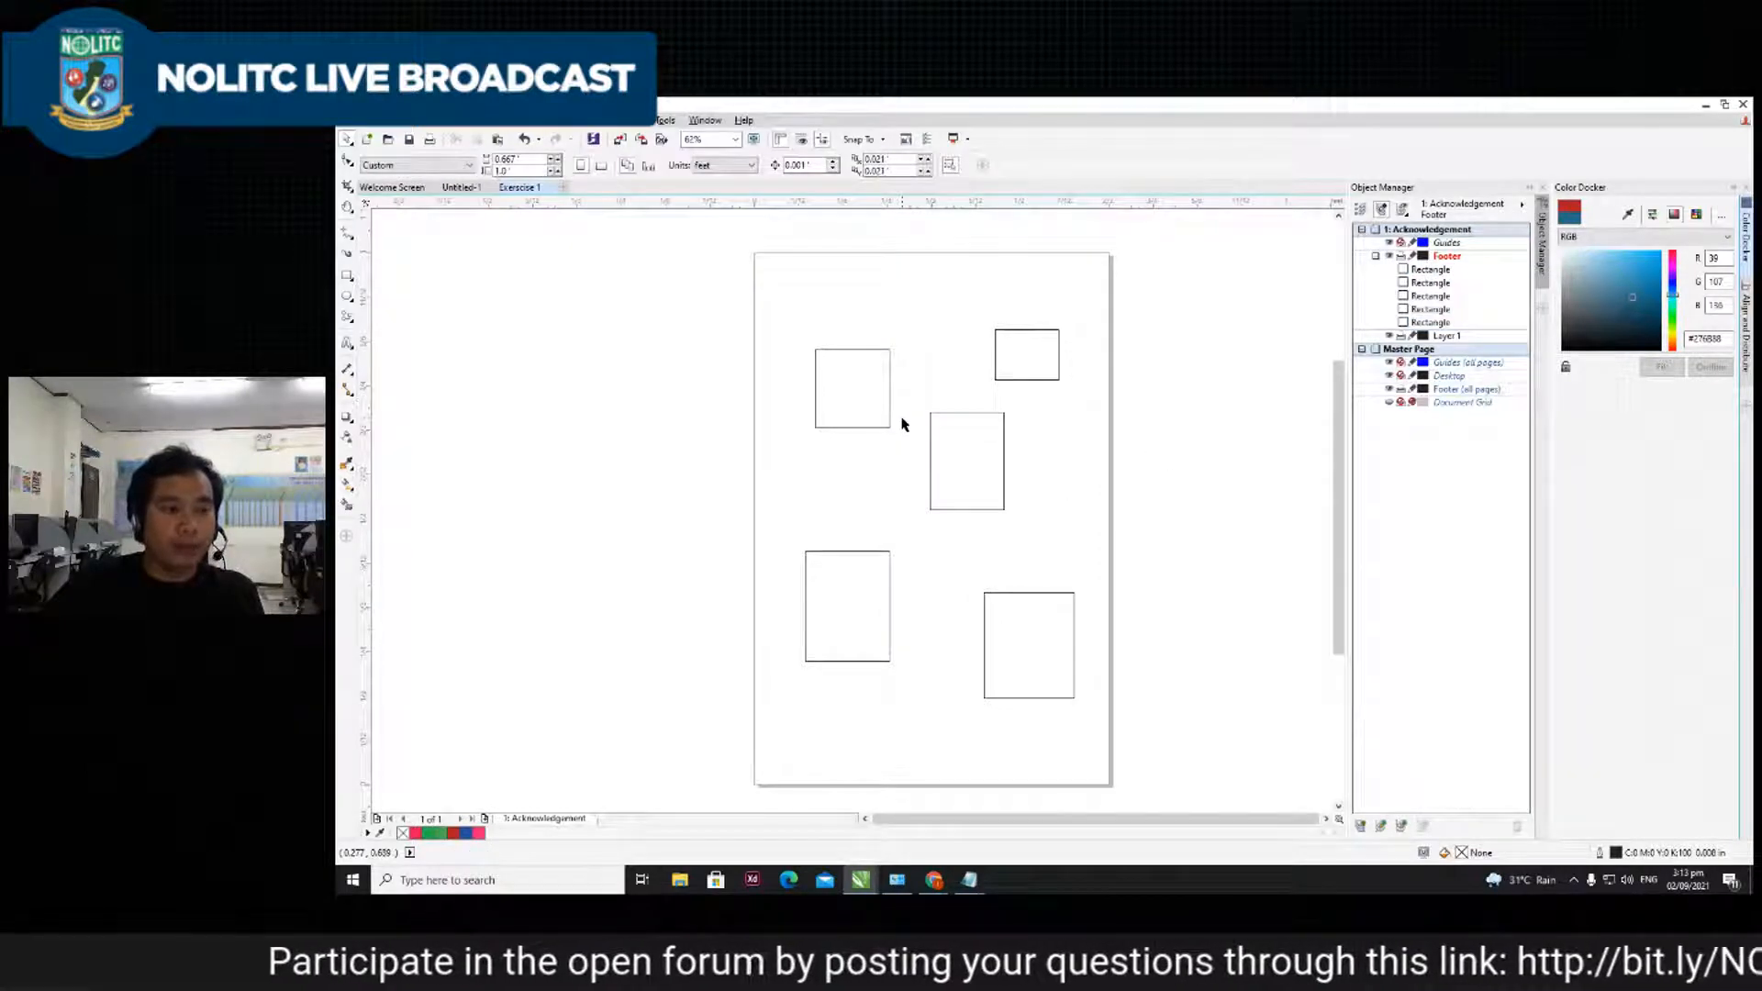
{"action": "left_click", "coordinate": [866, 384]}
{"action": "left_click", "coordinate": [932, 309]}
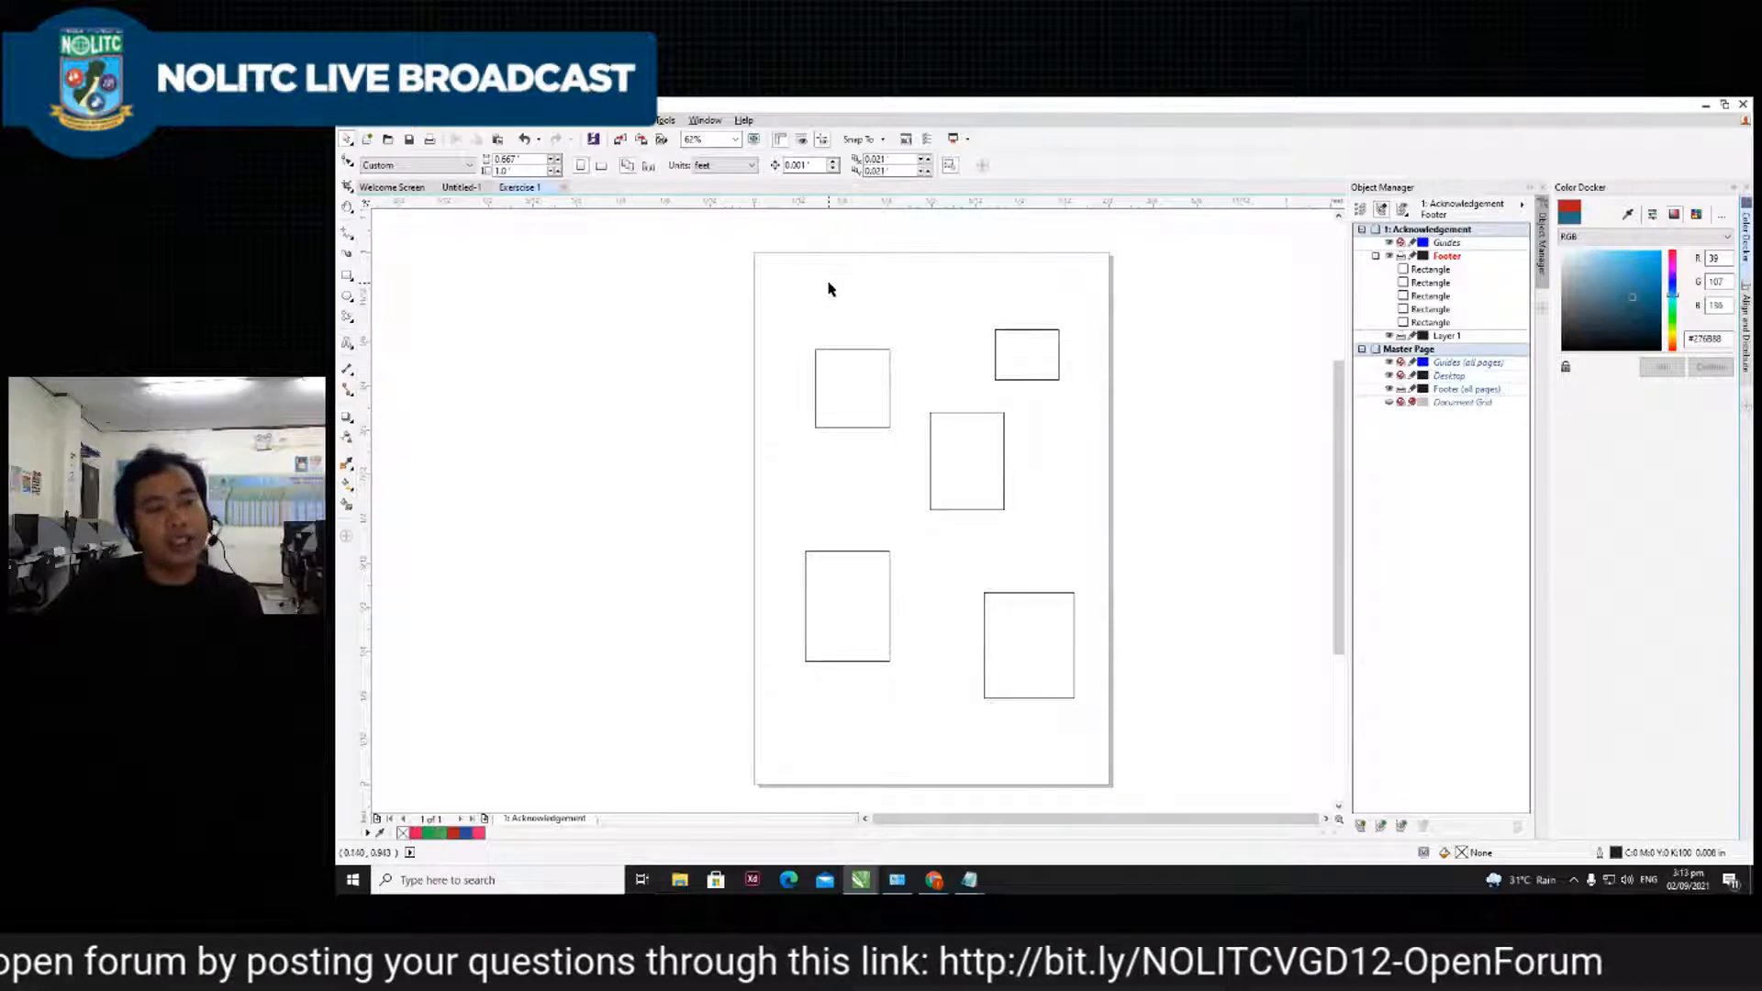
- Select all five rectangles, once with Select All and once with a marquee, moving them together slightly up and left, and deselect them
{"action": "key", "text": "ctrl+a"}
{"action": "mouse_move", "coordinate": [972, 425]}
{"action": "left_mouse_down"}
{"action": "mouse_move", "coordinate": [811, 444]}
{"action": "mouse_move", "coordinate": [1049, 478]}
{"action": "mouse_move", "coordinate": [933, 435]}
{"action": "mouse_move", "coordinate": [975, 434]}
{"action": "left_mouse_up"}
{"action": "mouse_move", "coordinate": [728, 268]}
{"action": "left_mouse_down"}
{"action": "mouse_move", "coordinate": [977, 603]}
{"action": "mouse_move", "coordinate": [1197, 751]}
{"action": "left_mouse_up"}
{"action": "mouse_move", "coordinate": [980, 427]}
{"action": "left_mouse_down"}
{"action": "mouse_move", "coordinate": [890, 437]}
{"action": "mouse_move", "coordinate": [971, 440]}
{"action": "left_mouse_up"}
{"action": "left_click", "coordinate": [901, 413]}
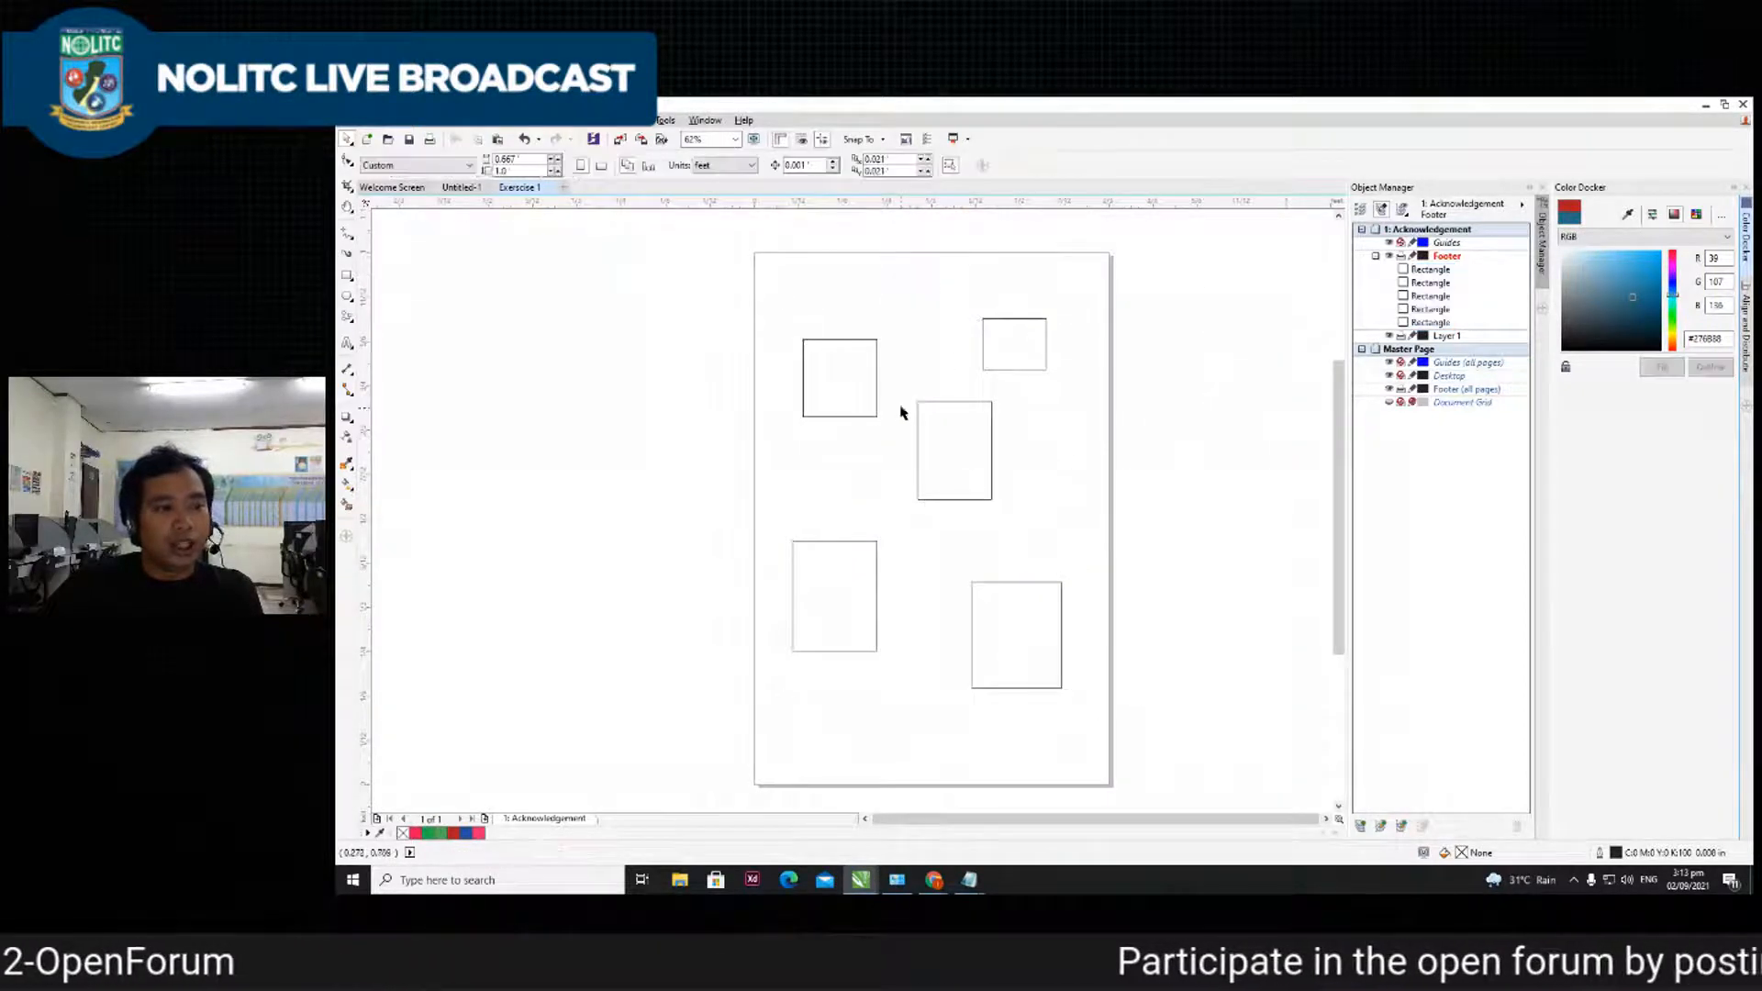
- Select the upper-left, middle and lower-left rectangles together and move them, then drop the lower-left one from the selection and move the other two
{"action": "left_click", "coordinate": [842, 386]}
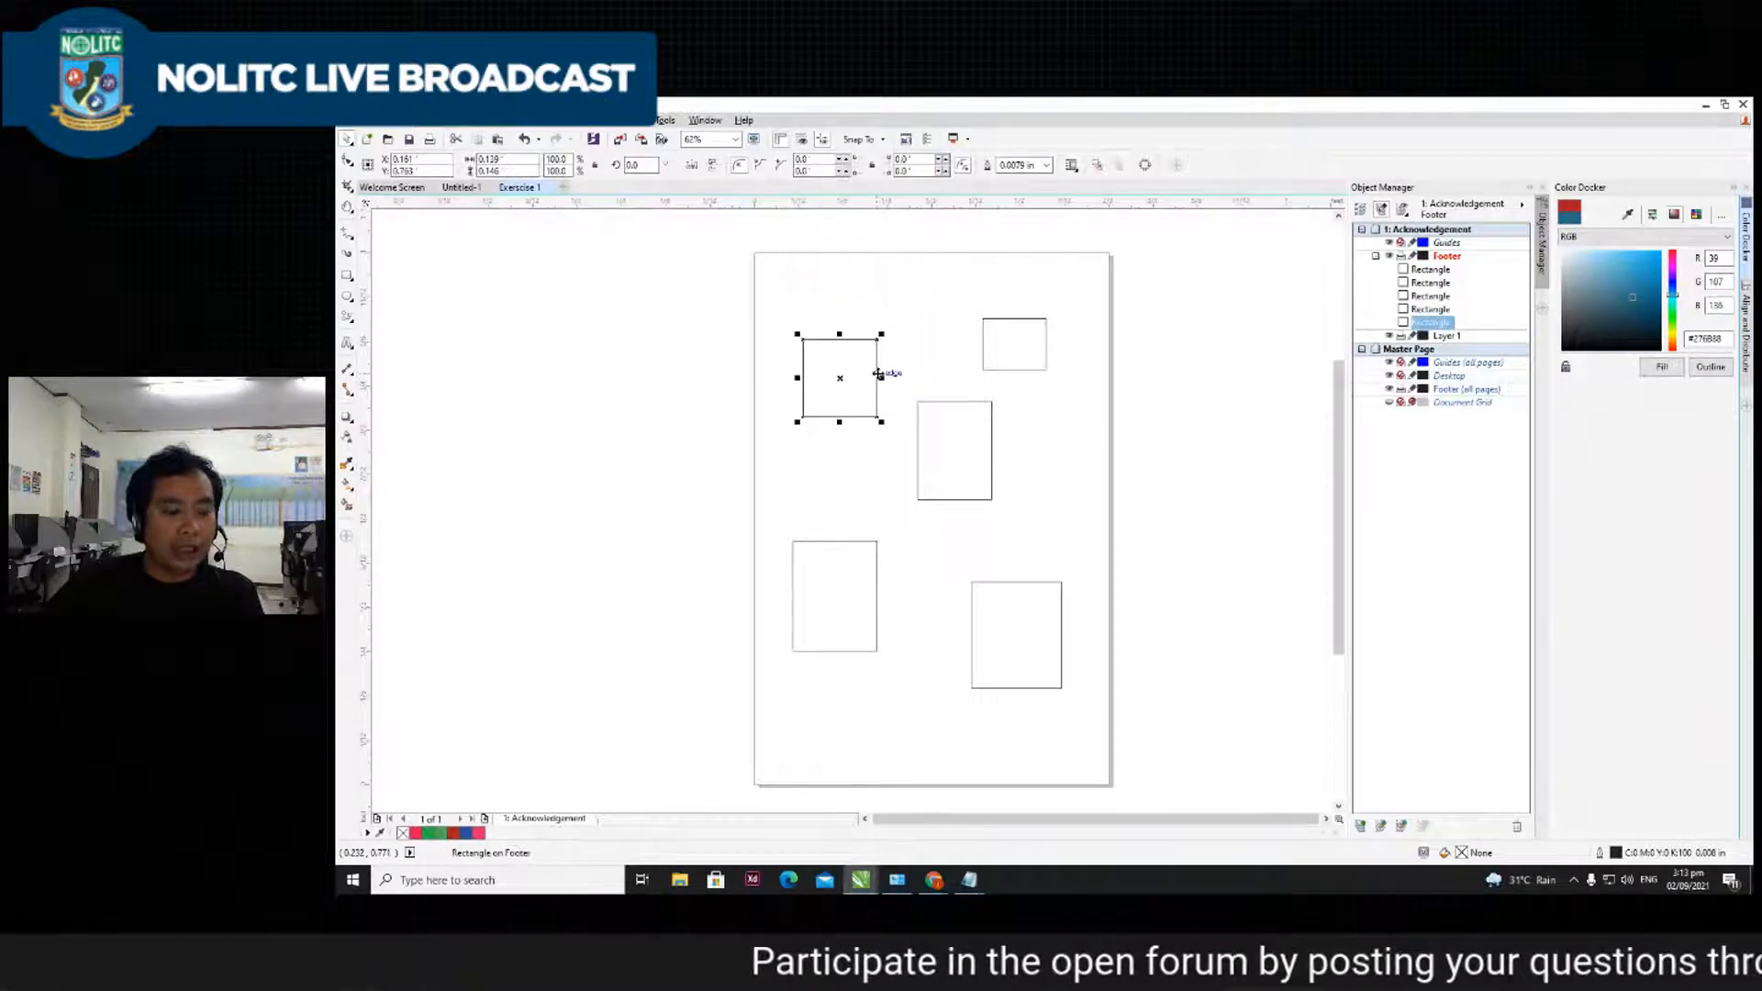
{"action": "left_click", "coordinate": [970, 451], "text": "shift"}
{"action": "left_click", "coordinate": [846, 612], "text": "shift"}
{"action": "mouse_move", "coordinate": [958, 454]}
{"action": "left_mouse_down"}
{"action": "mouse_move", "coordinate": [847, 388]}
{"action": "mouse_move", "coordinate": [752, 433]}
{"action": "mouse_move", "coordinate": [941, 473]}
{"action": "left_mouse_up"}
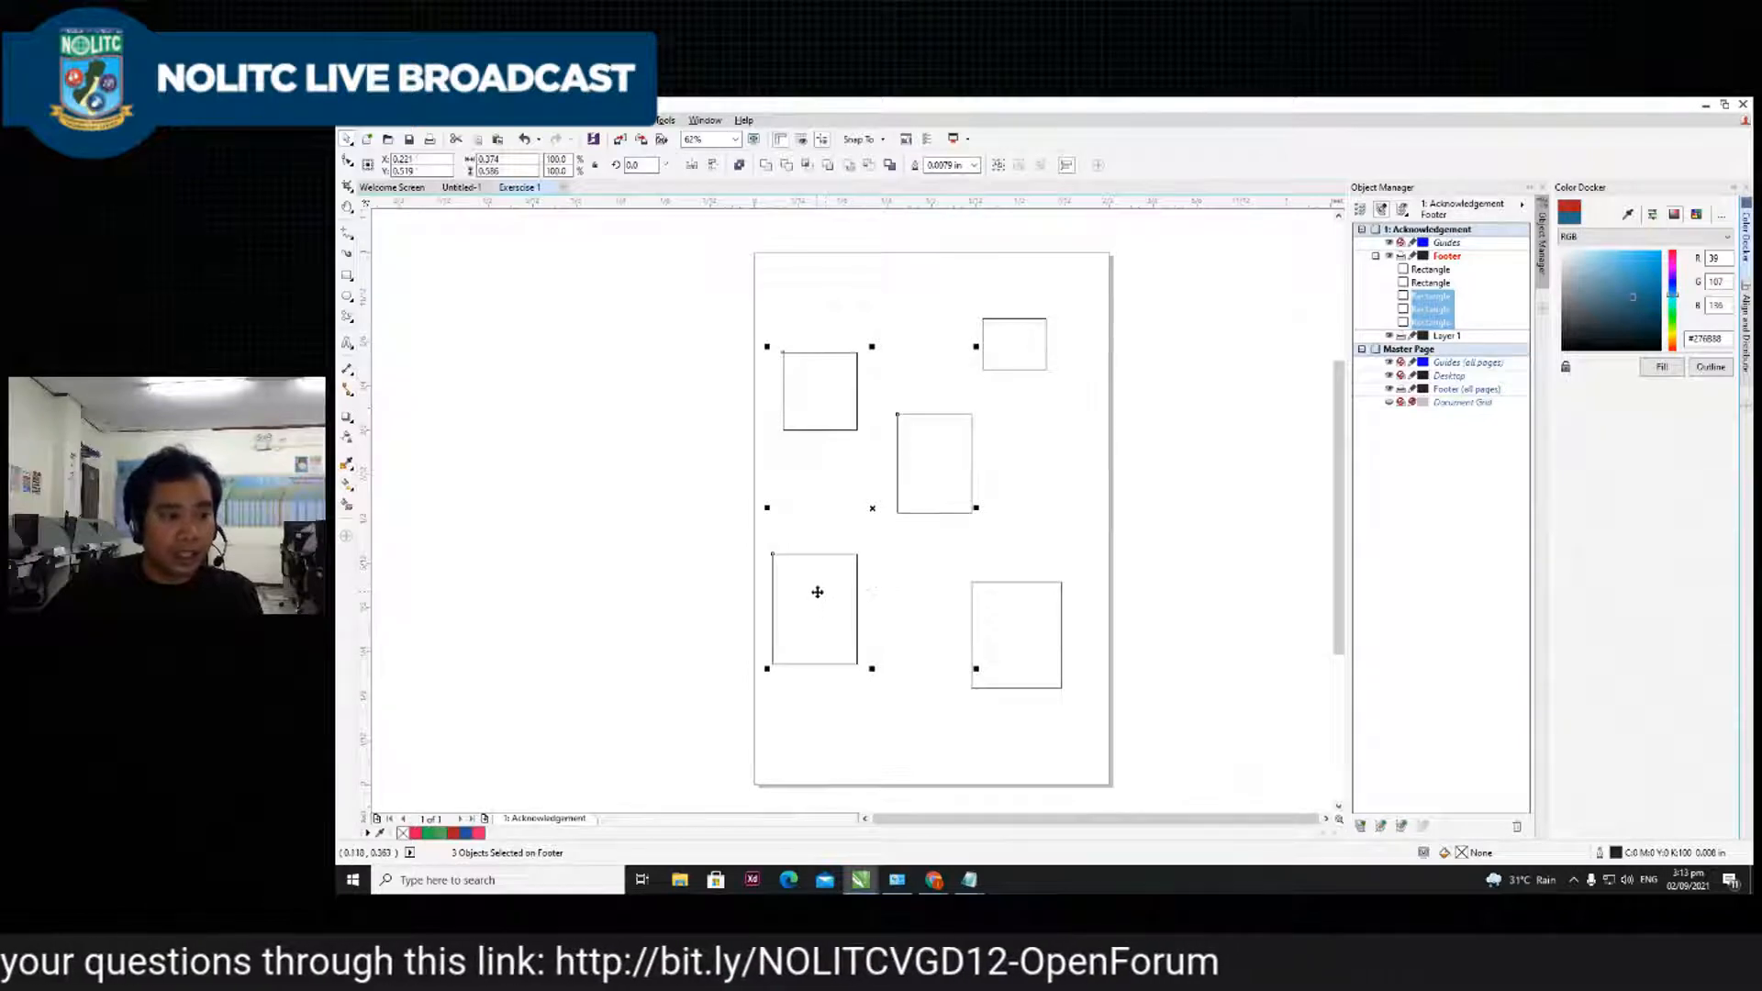
{"action": "left_click", "coordinate": [817, 589], "text": "shift"}
{"action": "left_click_drag", "start_coordinate": [935, 469], "coordinate": [973, 484]}
{"action": "left_click", "coordinate": [1093, 477]}
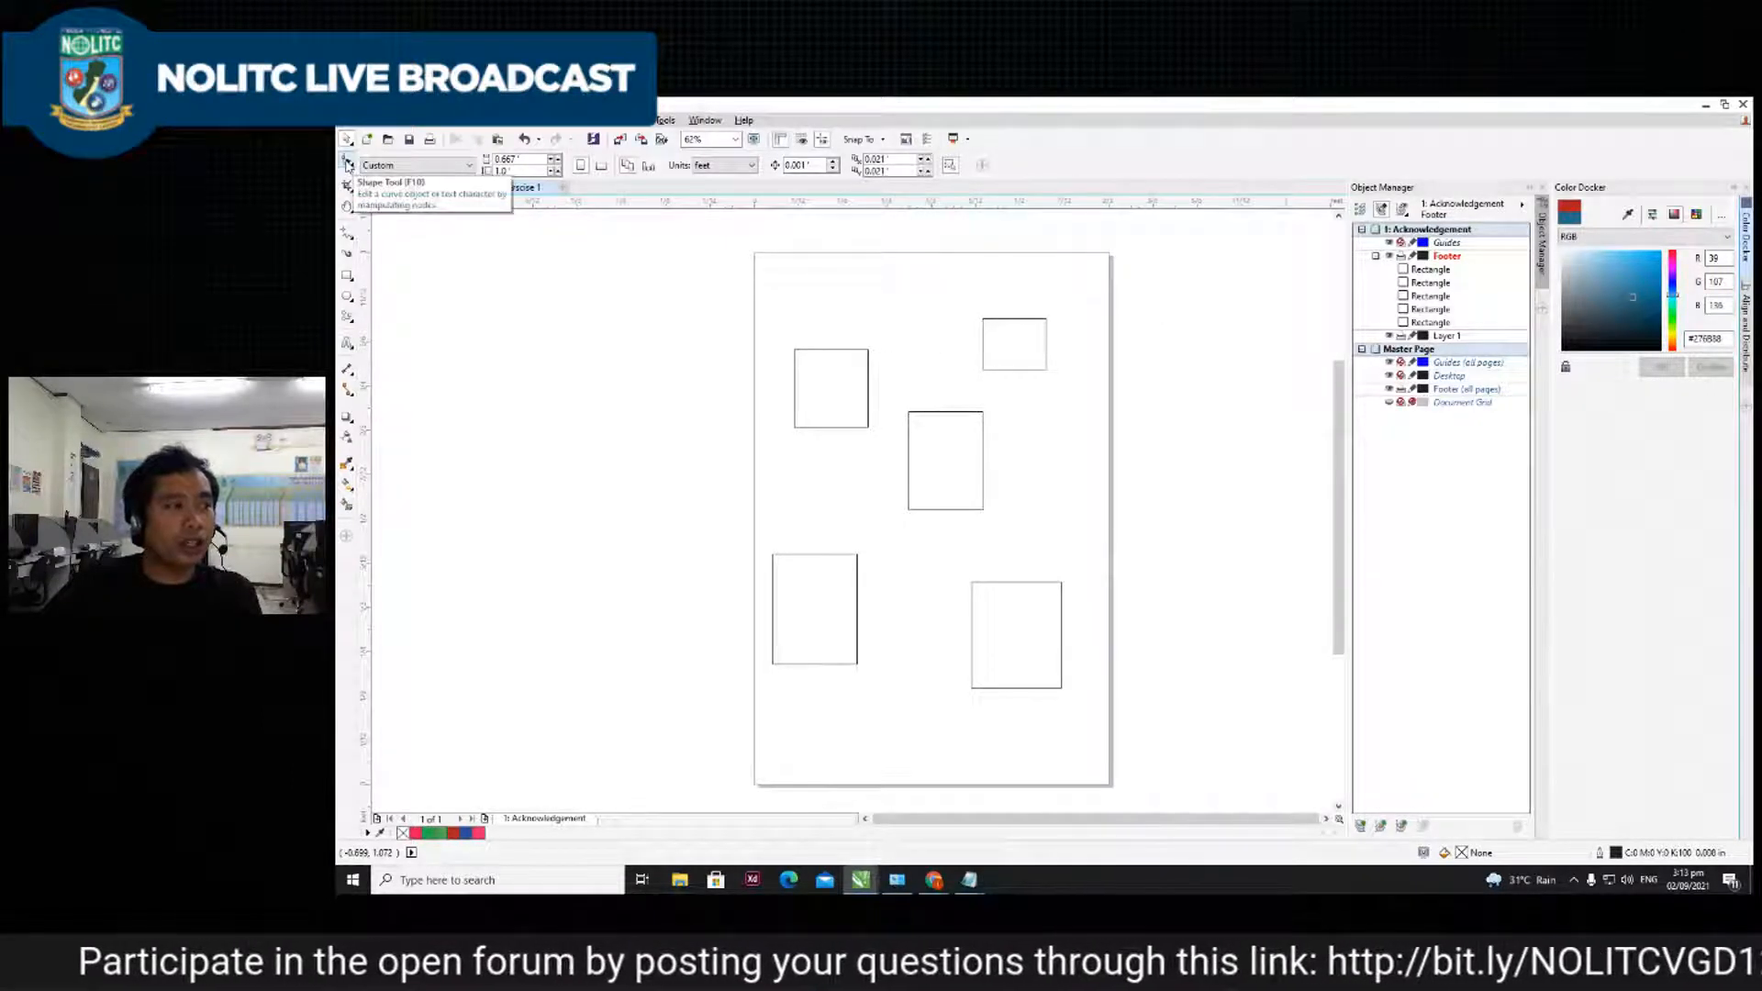
- Delete all rectangles except the upper-left one and enlarge that one to about 0.50 by 0.53 ft
{"action": "left_click", "coordinate": [972, 476]}
{"action": "key", "text": "Delete"}
{"action": "left_click", "coordinate": [1015, 676]}
{"action": "left_click", "coordinate": [818, 605], "text": "shift"}
{"action": "key", "text": "Delete"}
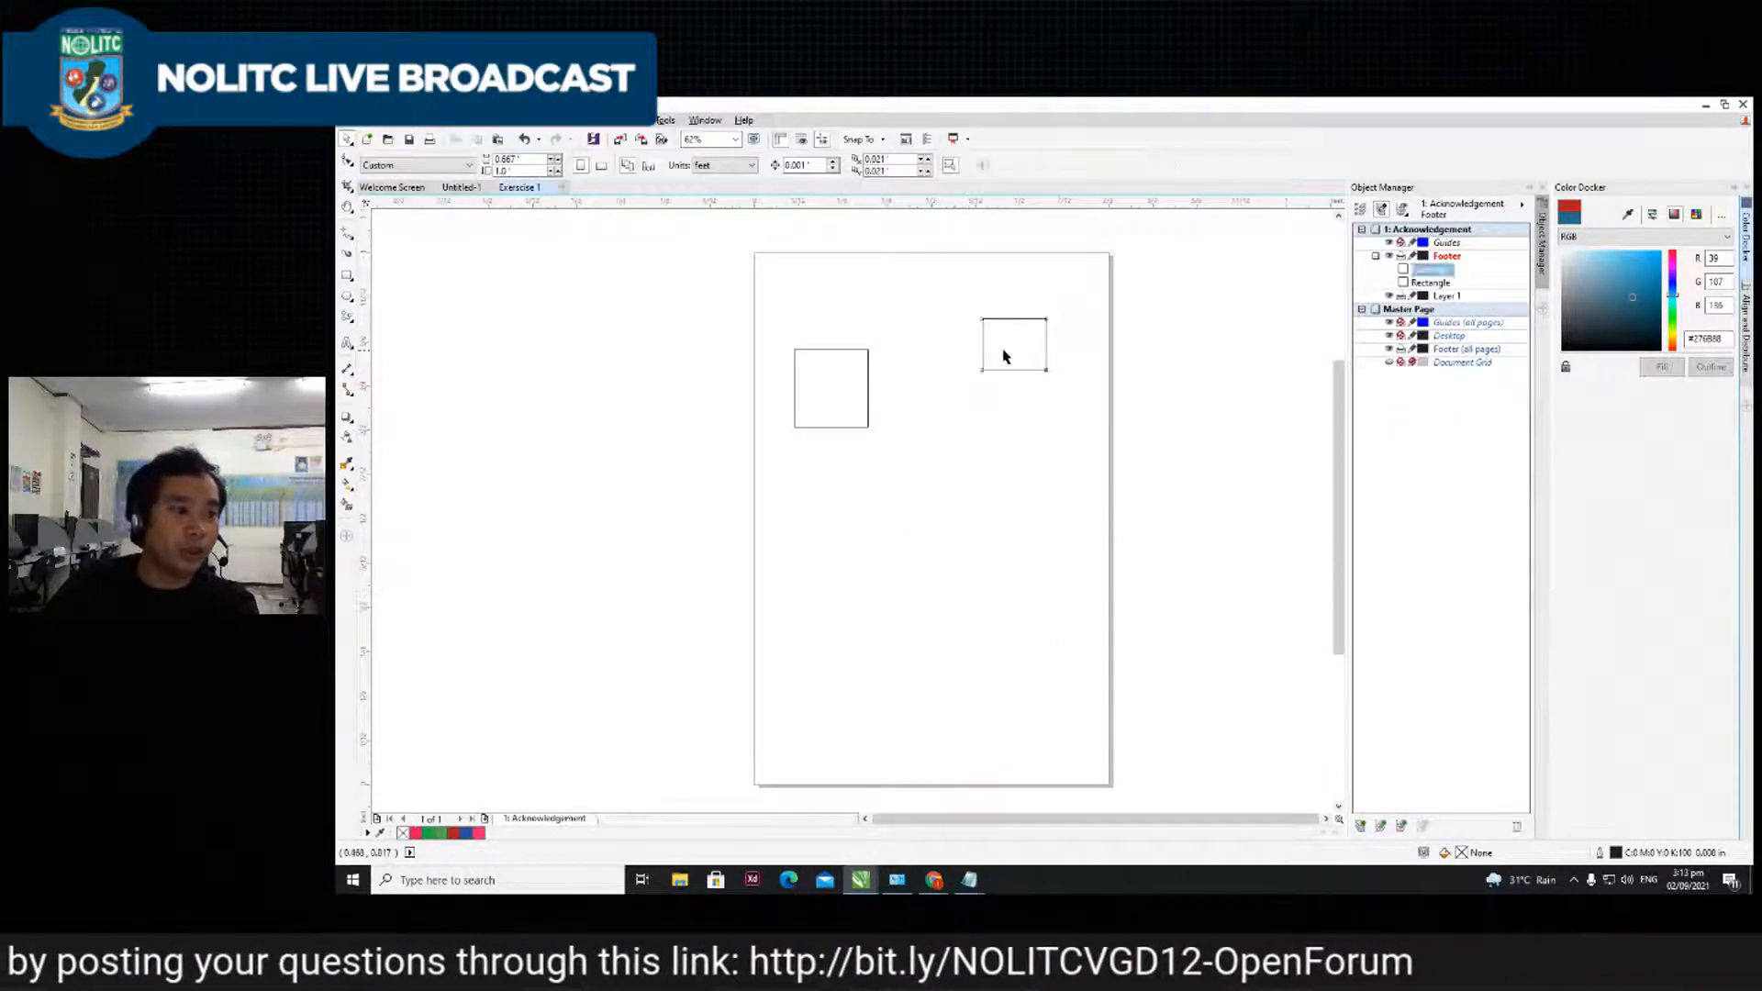
{"action": "left_click", "coordinate": [1005, 356]}
{"action": "key", "text": "Delete"}
{"action": "left_click", "coordinate": [862, 382]}
{"action": "left_click_drag", "start_coordinate": [868, 427], "coordinate": [1065, 633]}
- Round the rectangle's upper-left and lower-right corners to a radius of about 0.25 ft with the Shape tool and undo both roundings
{"action": "left_click", "coordinate": [349, 163]}
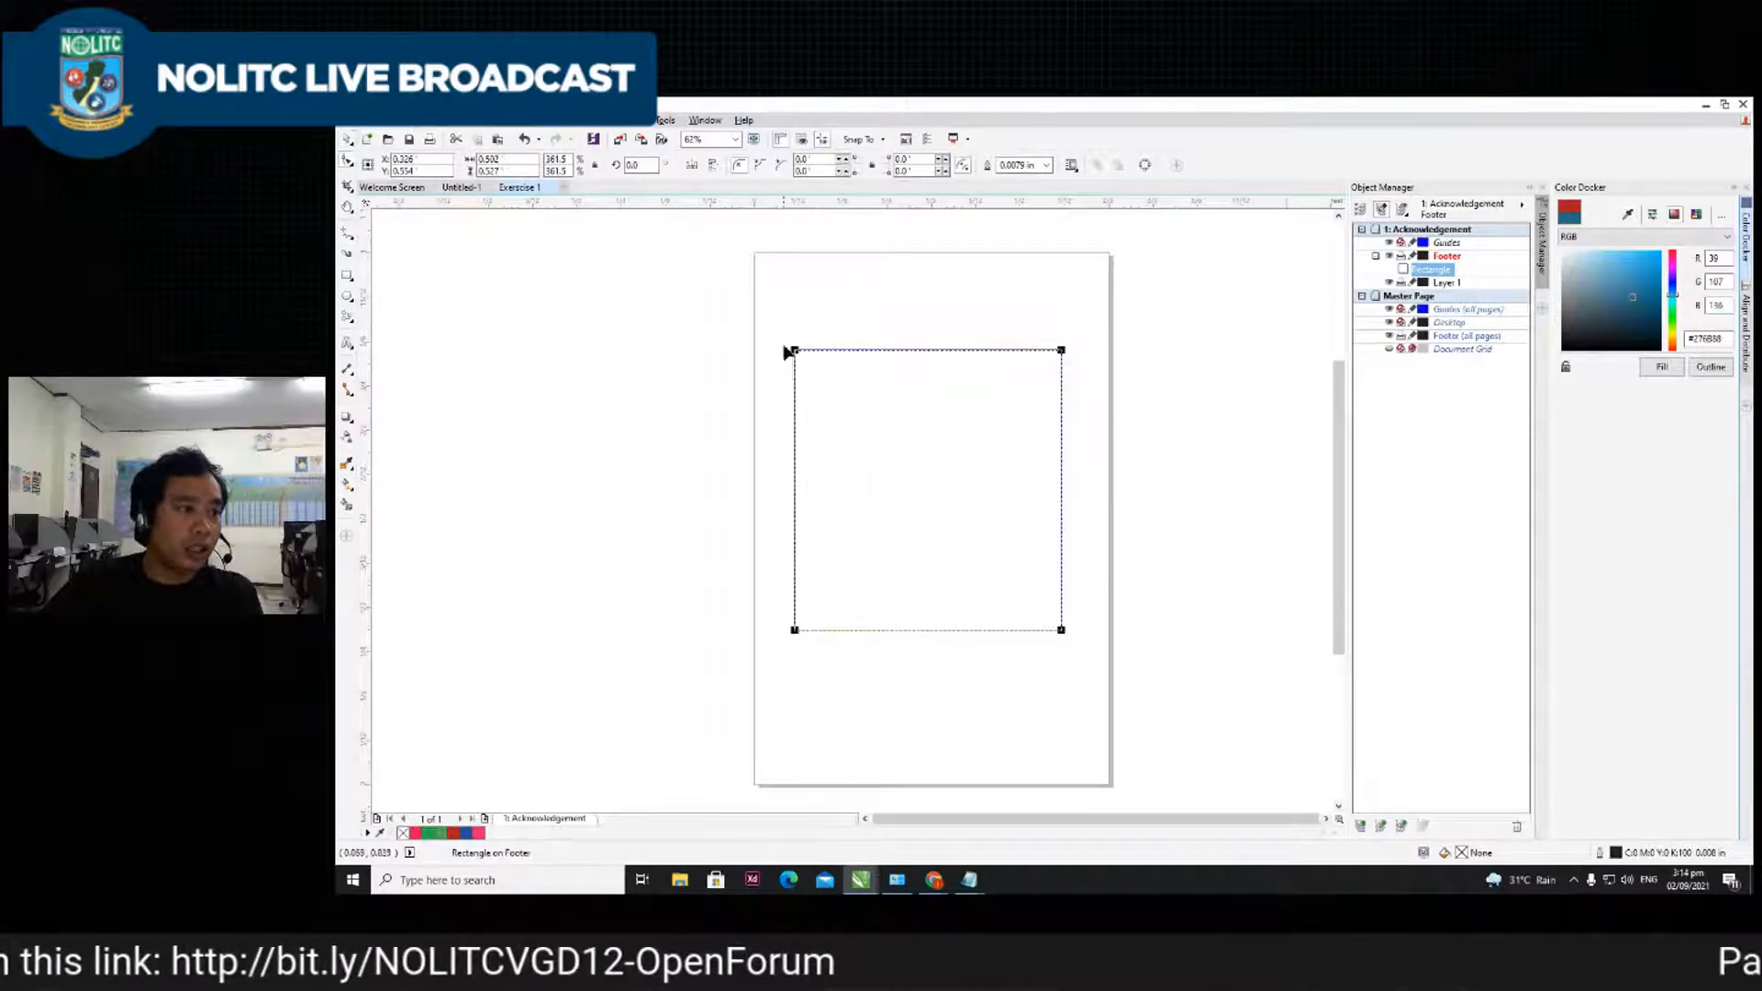
{"action": "left_click_drag", "start_coordinate": [795, 354], "coordinate": [850, 515]}
{"action": "key", "text": "ctrl+z"}
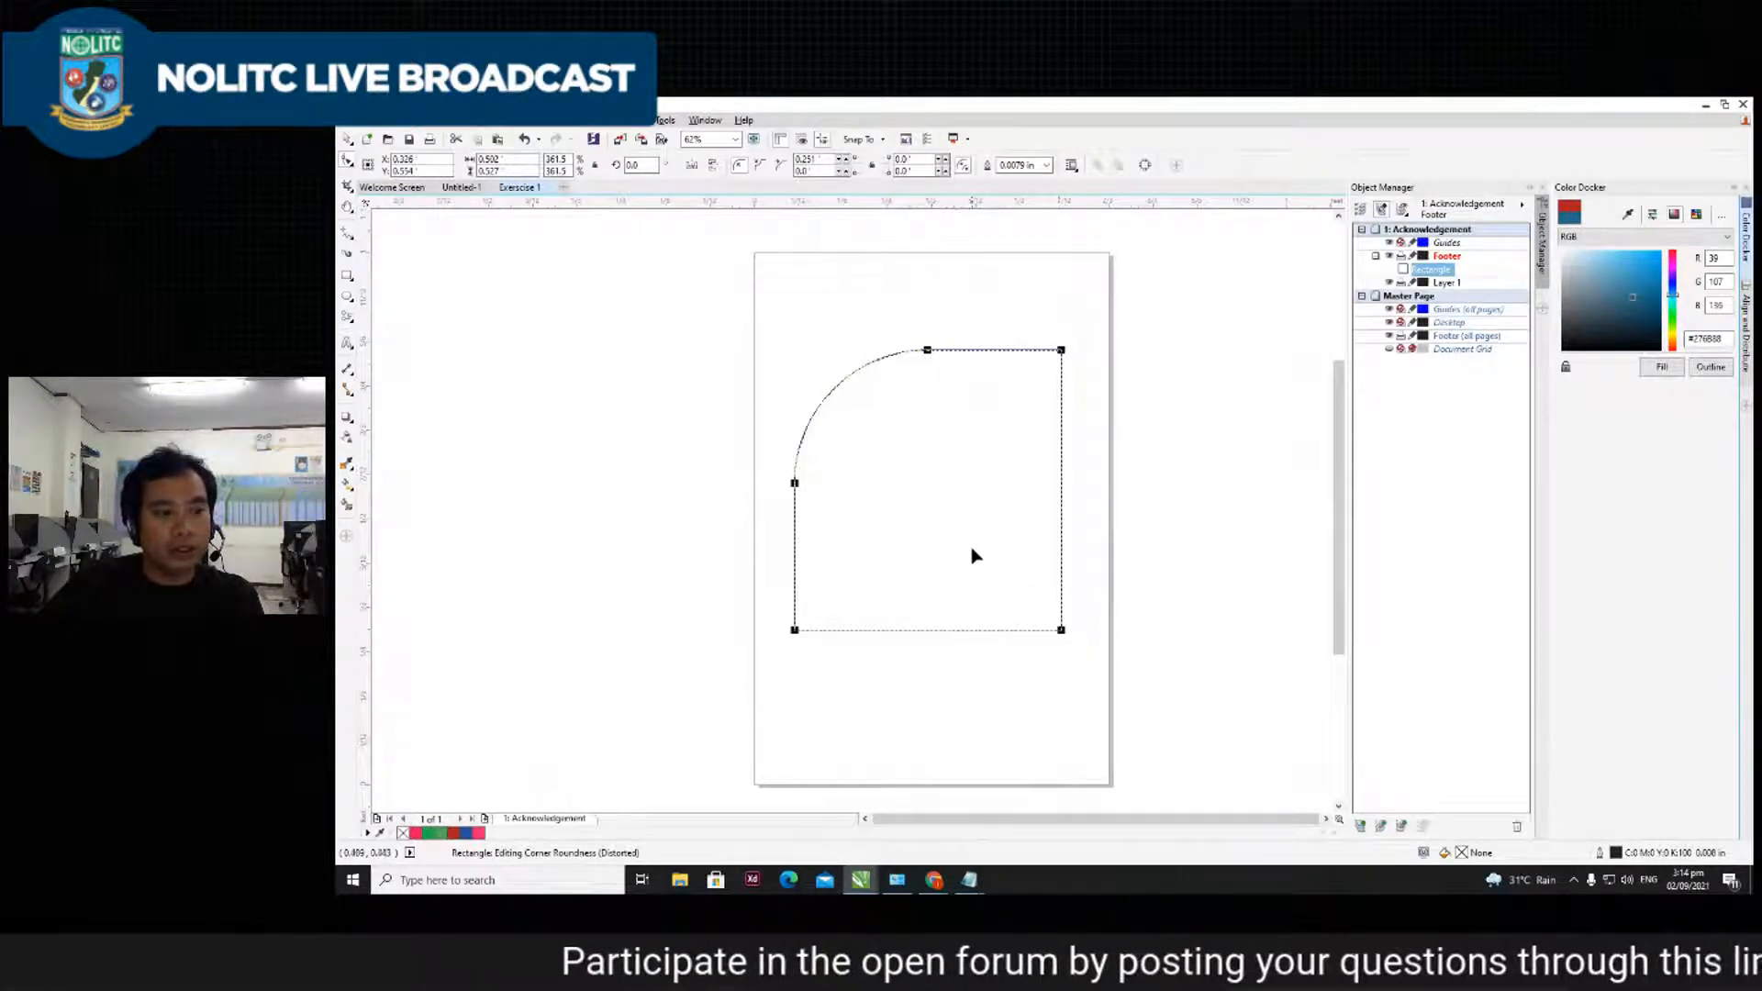
{"action": "left_click_drag", "start_coordinate": [1060, 630], "coordinate": [893, 444]}
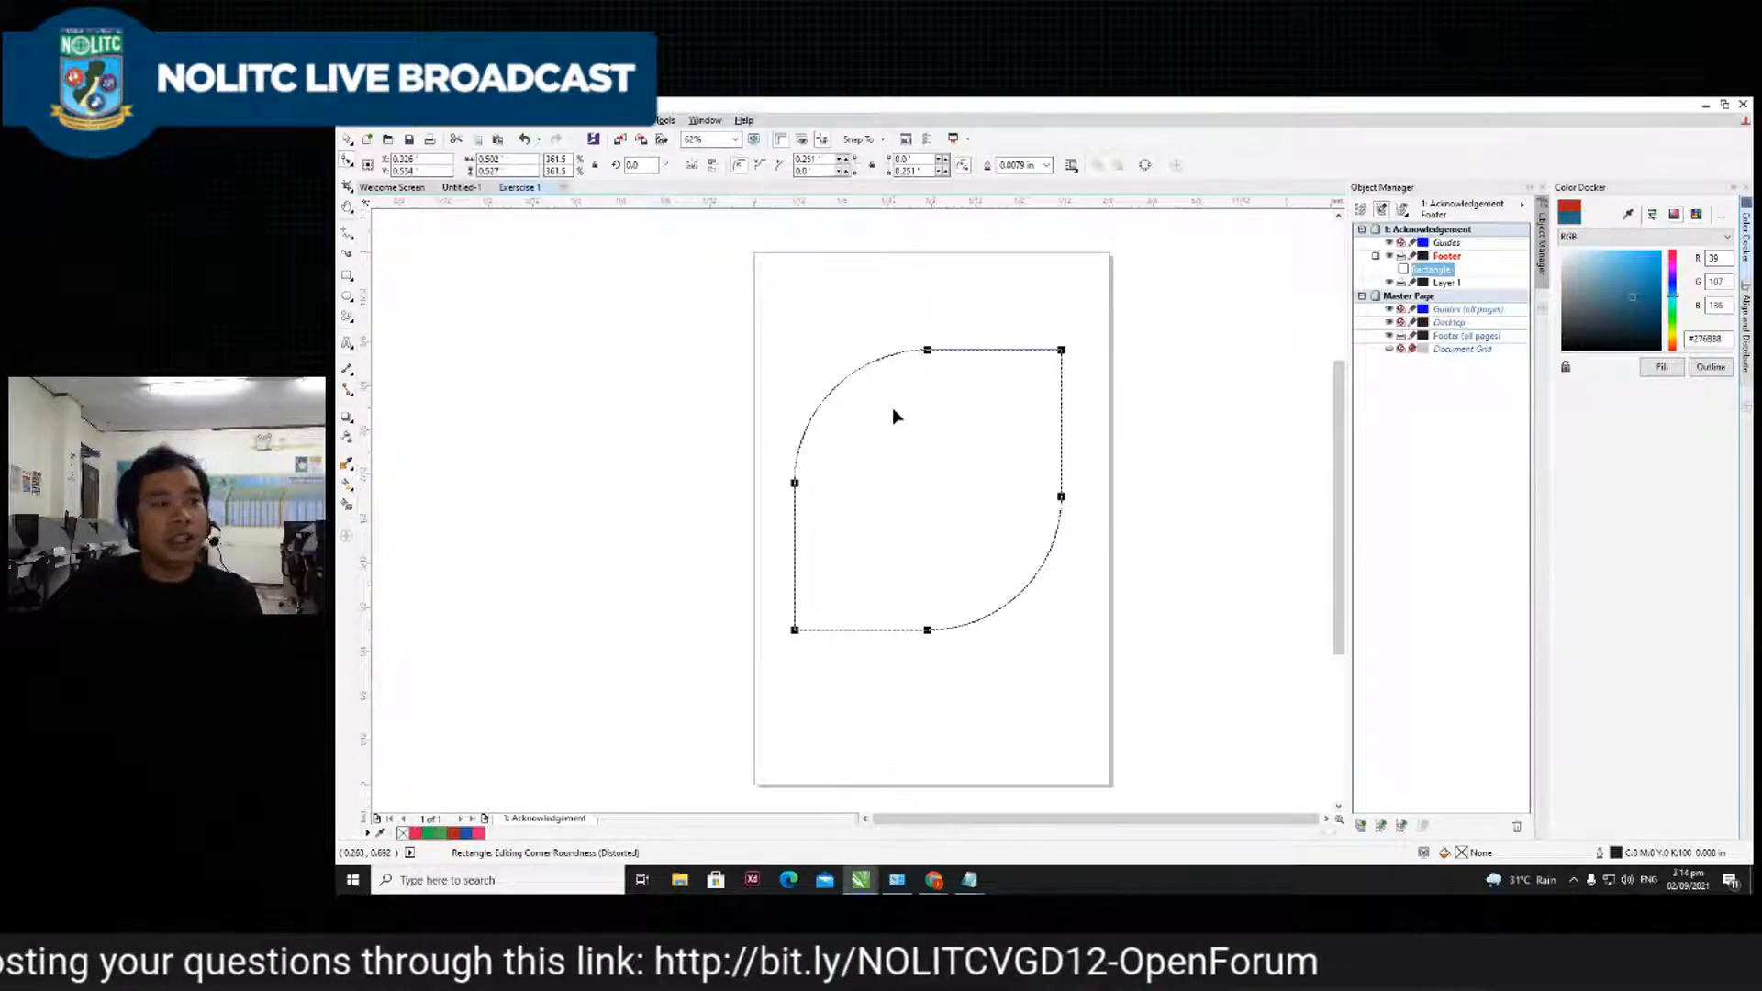
{"action": "key", "text": "ctrl+z"}
{"action": "key", "text": "ctrl+z"}
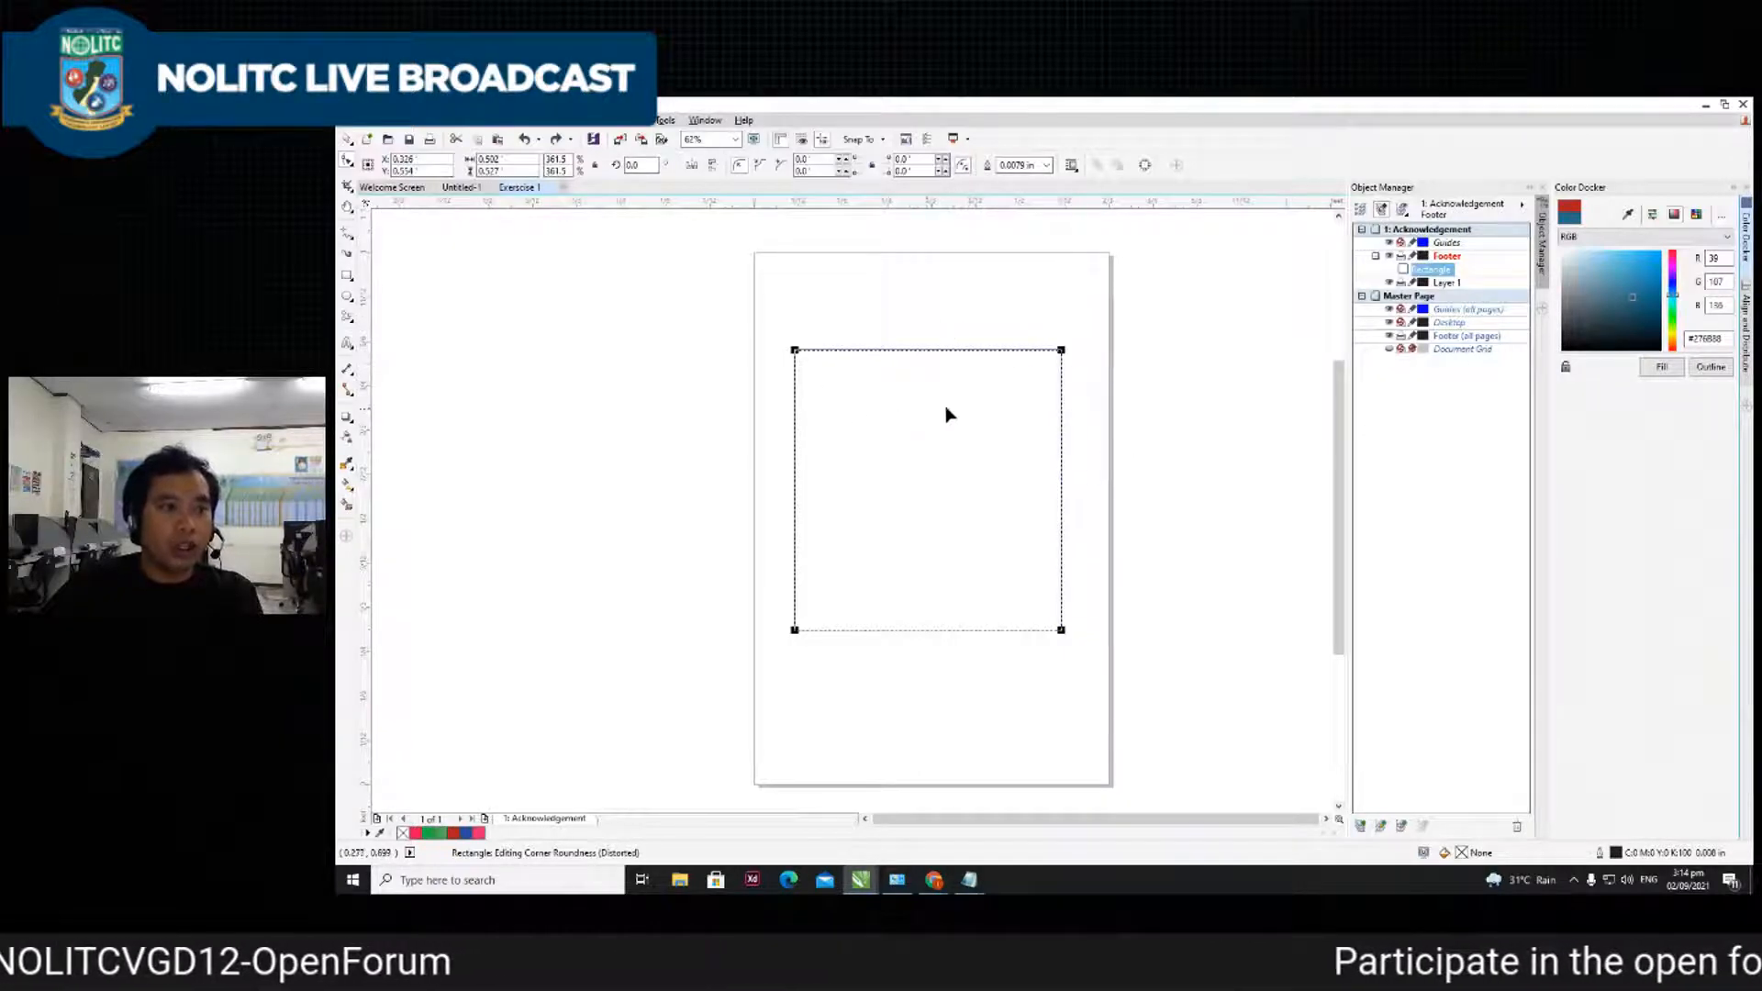
- Convert the rectangle to curves and move its upper-left and lower-right nodes to make an irregular four-sided shape
{"action": "right_click", "coordinate": [941, 436]}
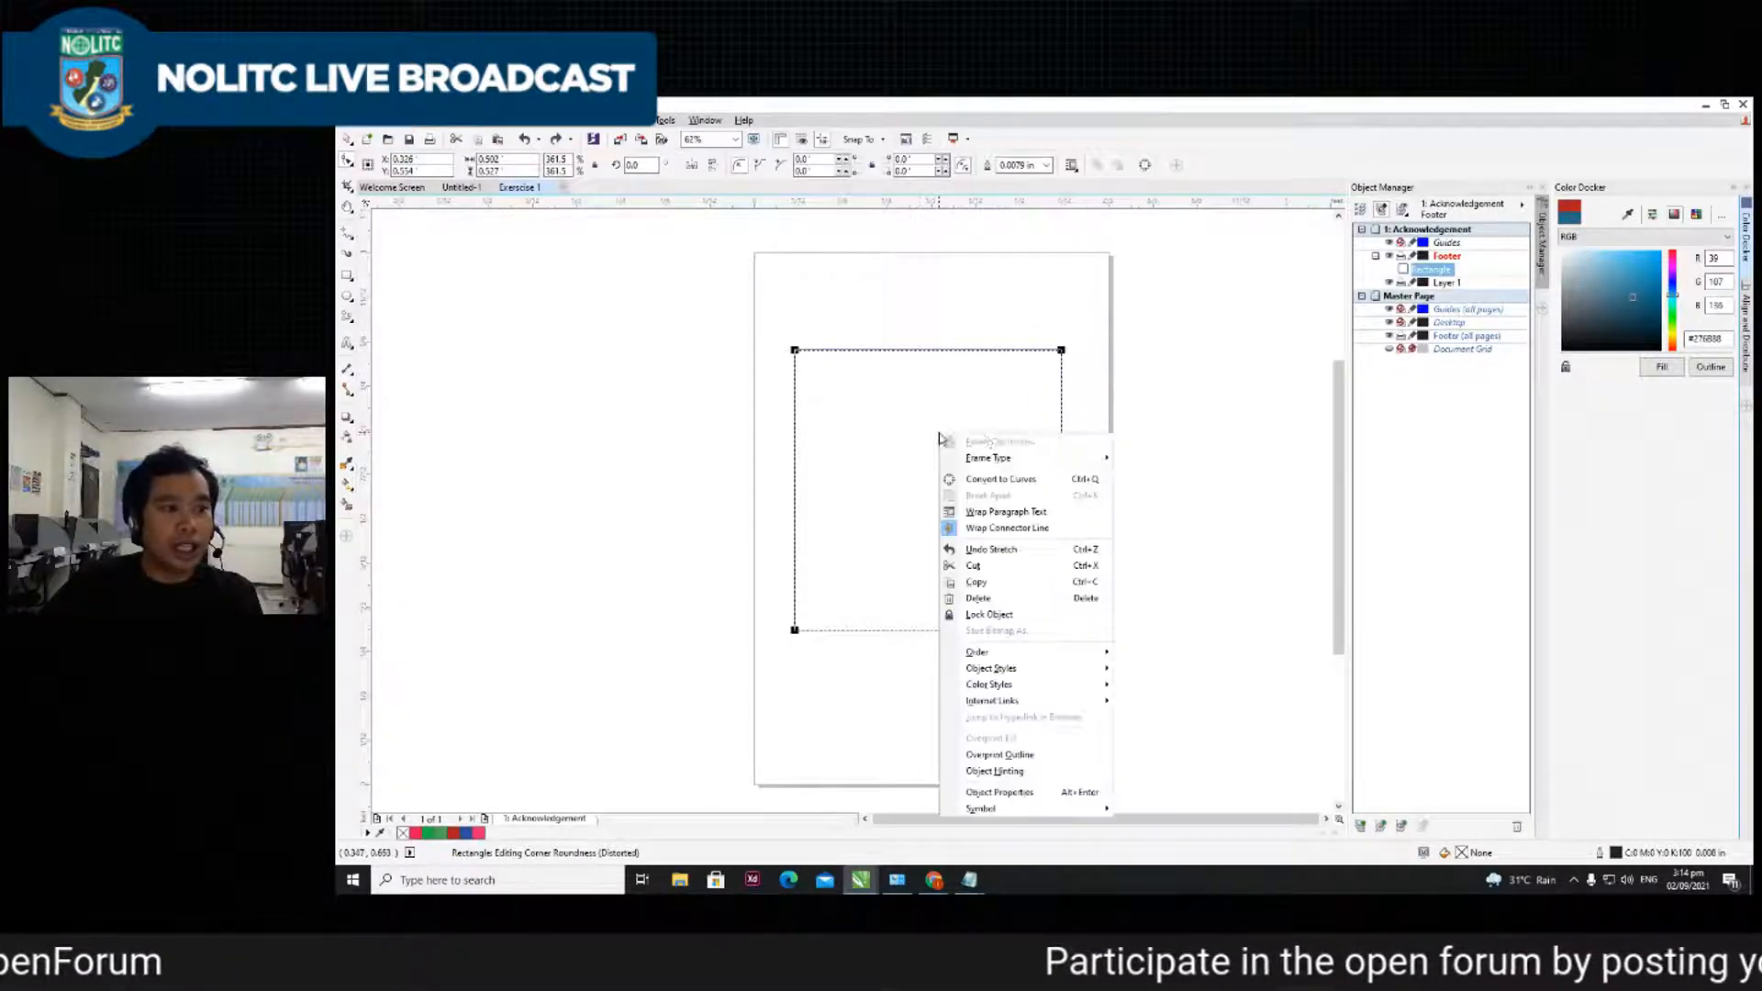
{"action": "left_click", "coordinate": [998, 481]}
{"action": "left_click_drag", "start_coordinate": [793, 352], "coordinate": [909, 299]}
{"action": "left_click_drag", "start_coordinate": [1062, 629], "coordinate": [954, 422]}
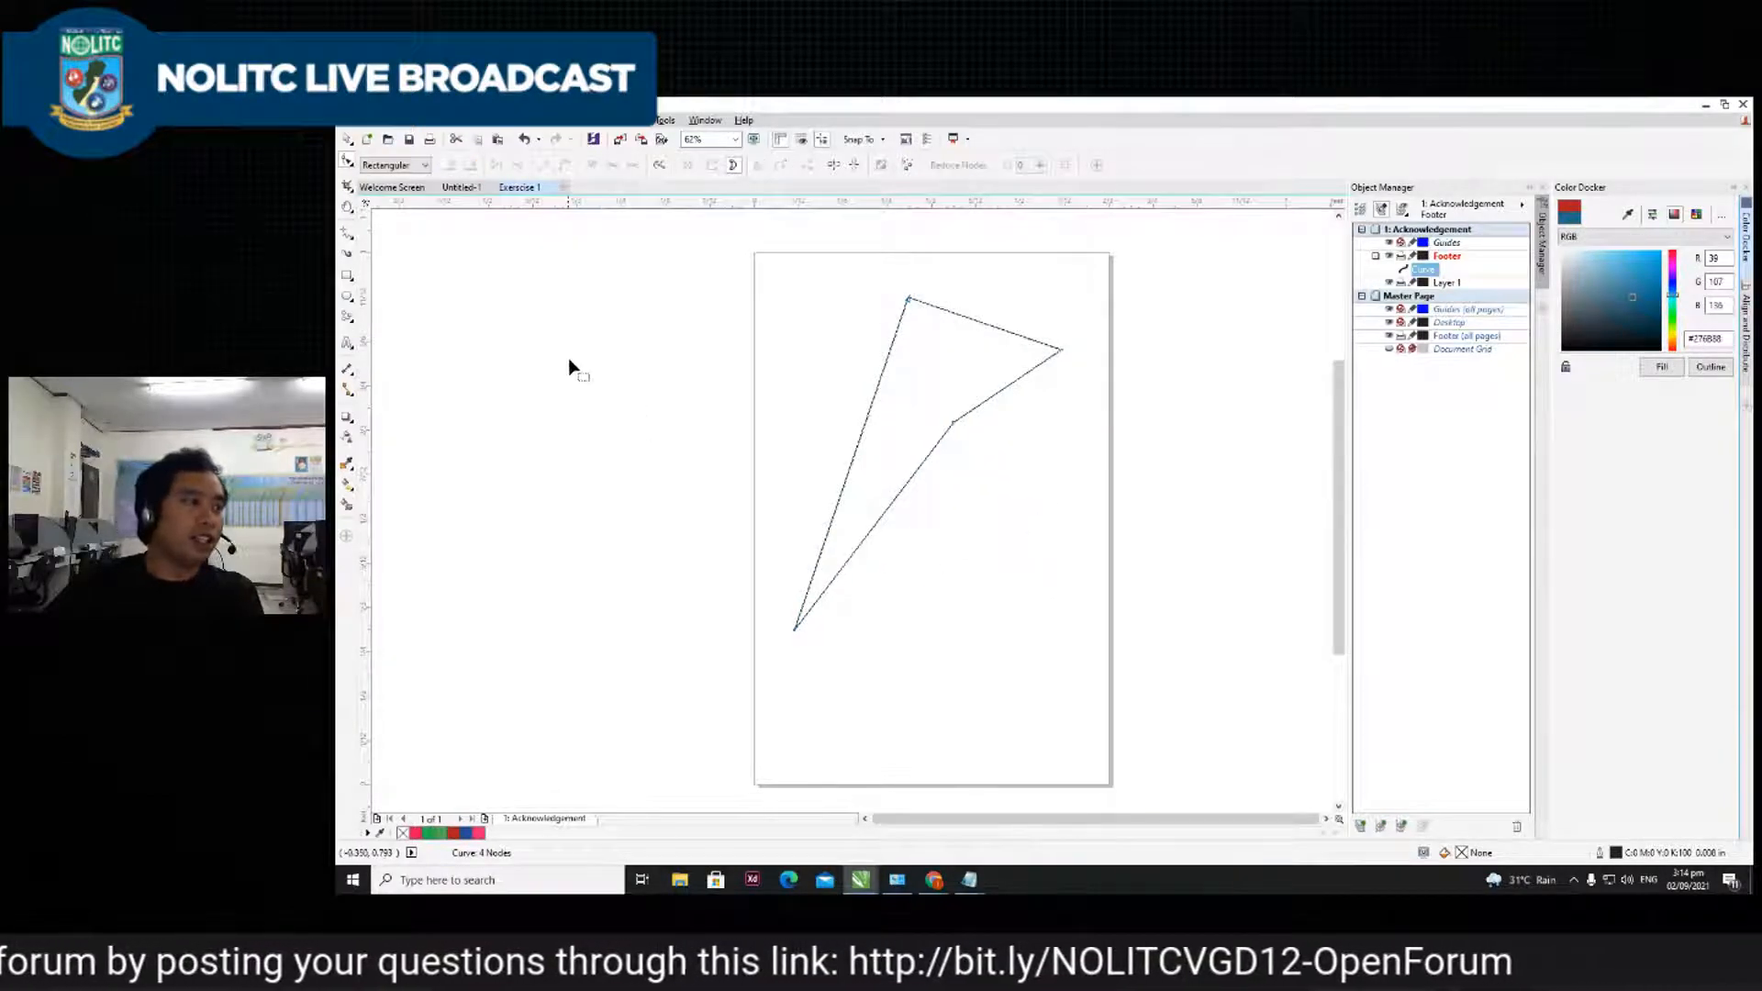
- Select the irregular four-sided curve with the Pick tool and delete it
{"action": "left_click", "coordinate": [347, 139]}
{"action": "left_click", "coordinate": [720, 303]}
{"action": "left_click", "coordinate": [941, 382]}
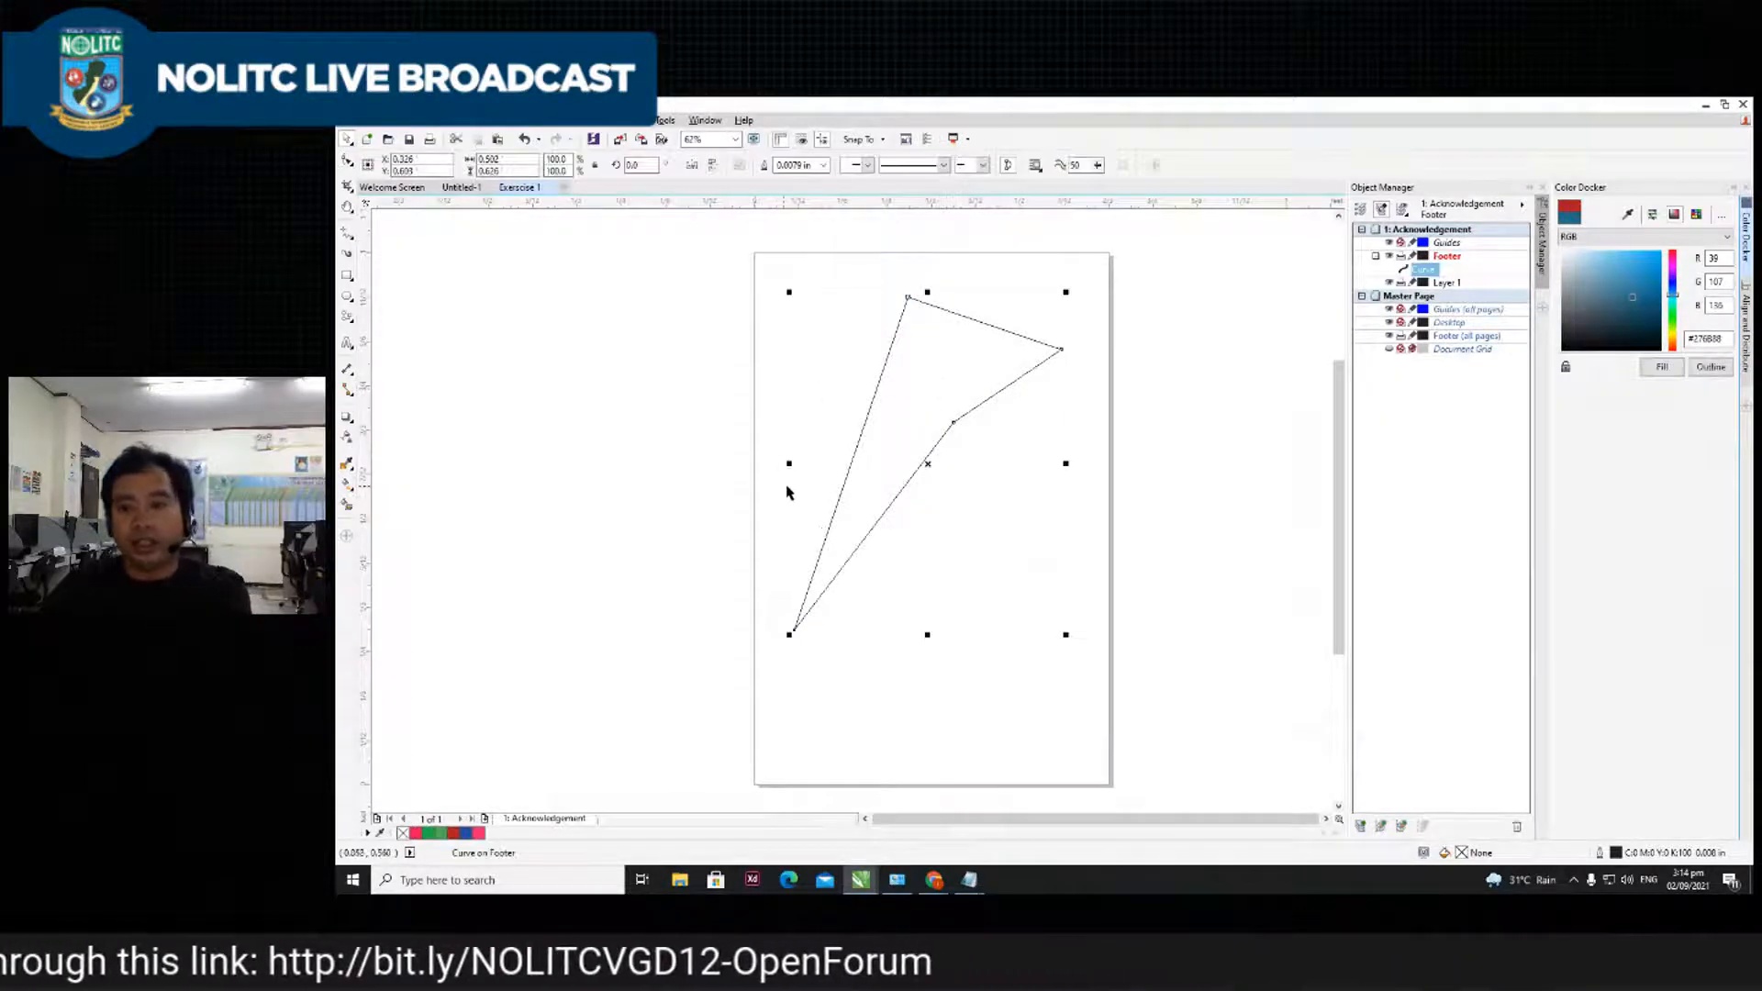
{"action": "key", "text": "Delete"}
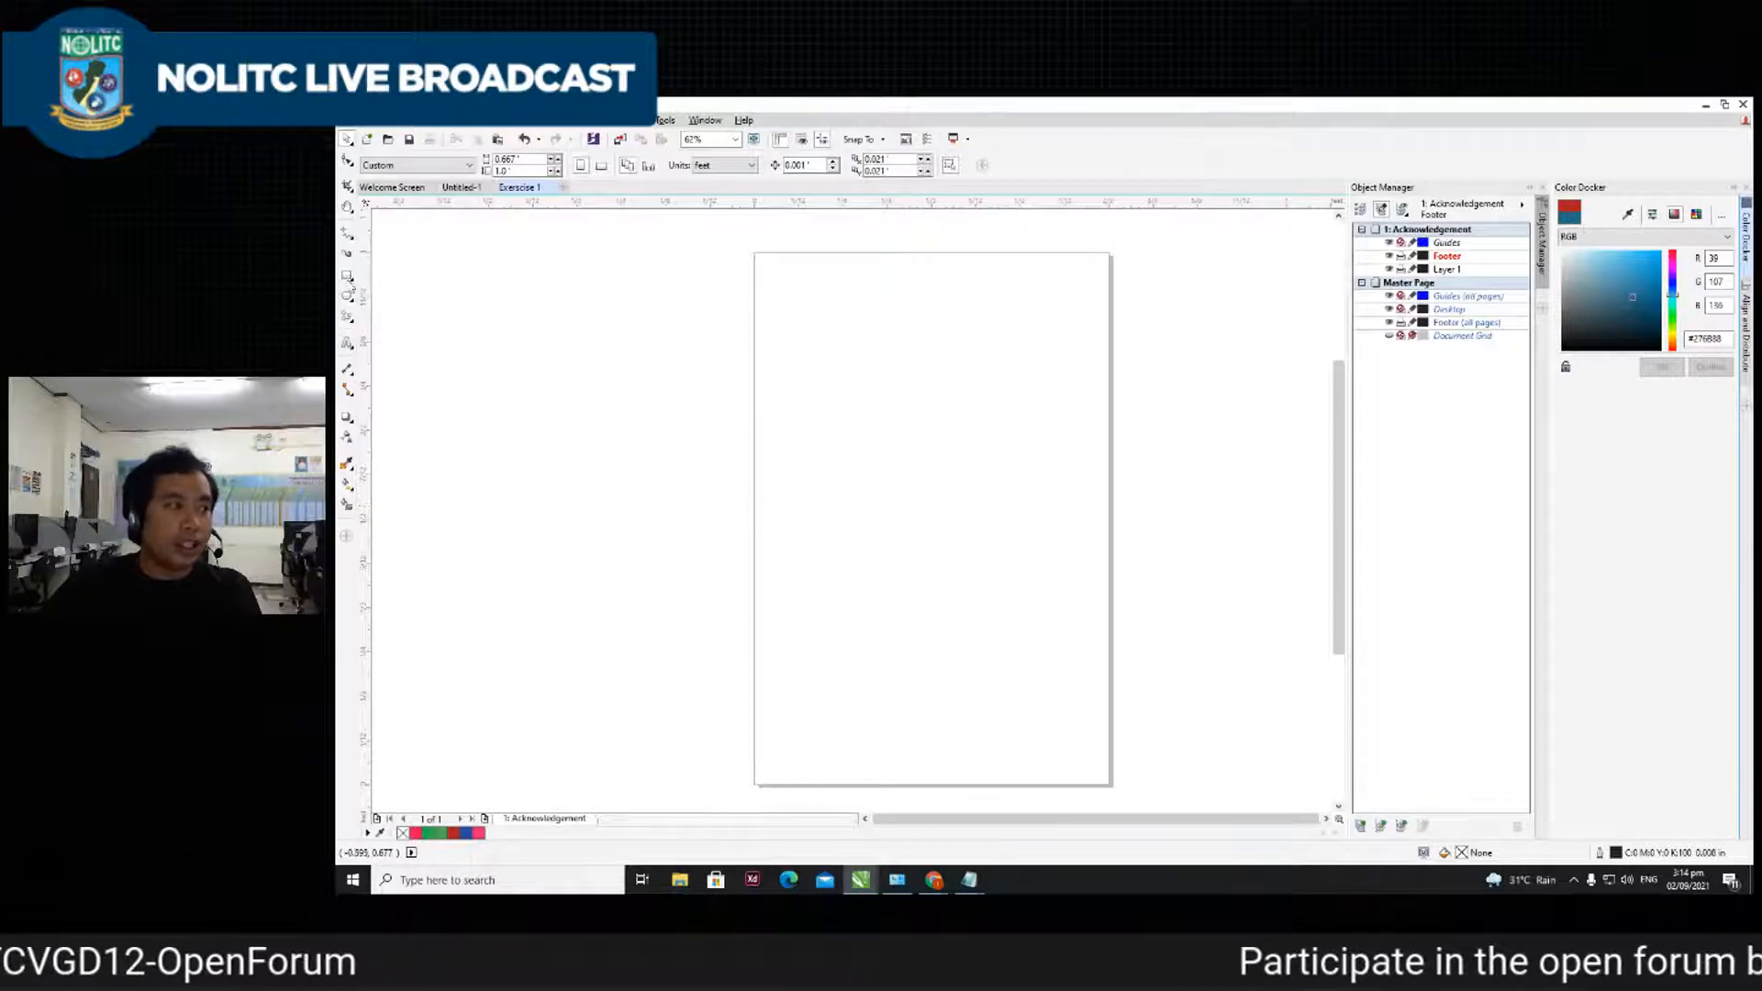
- Draw a rectangle about 0.18 by 0.19 ft in the page's upper-left area, fill it pinkish red and select it with the Pick tool
{"action": "left_click", "coordinate": [347, 275]}
{"action": "left_click_drag", "start_coordinate": [816, 342], "coordinate": [910, 448]}
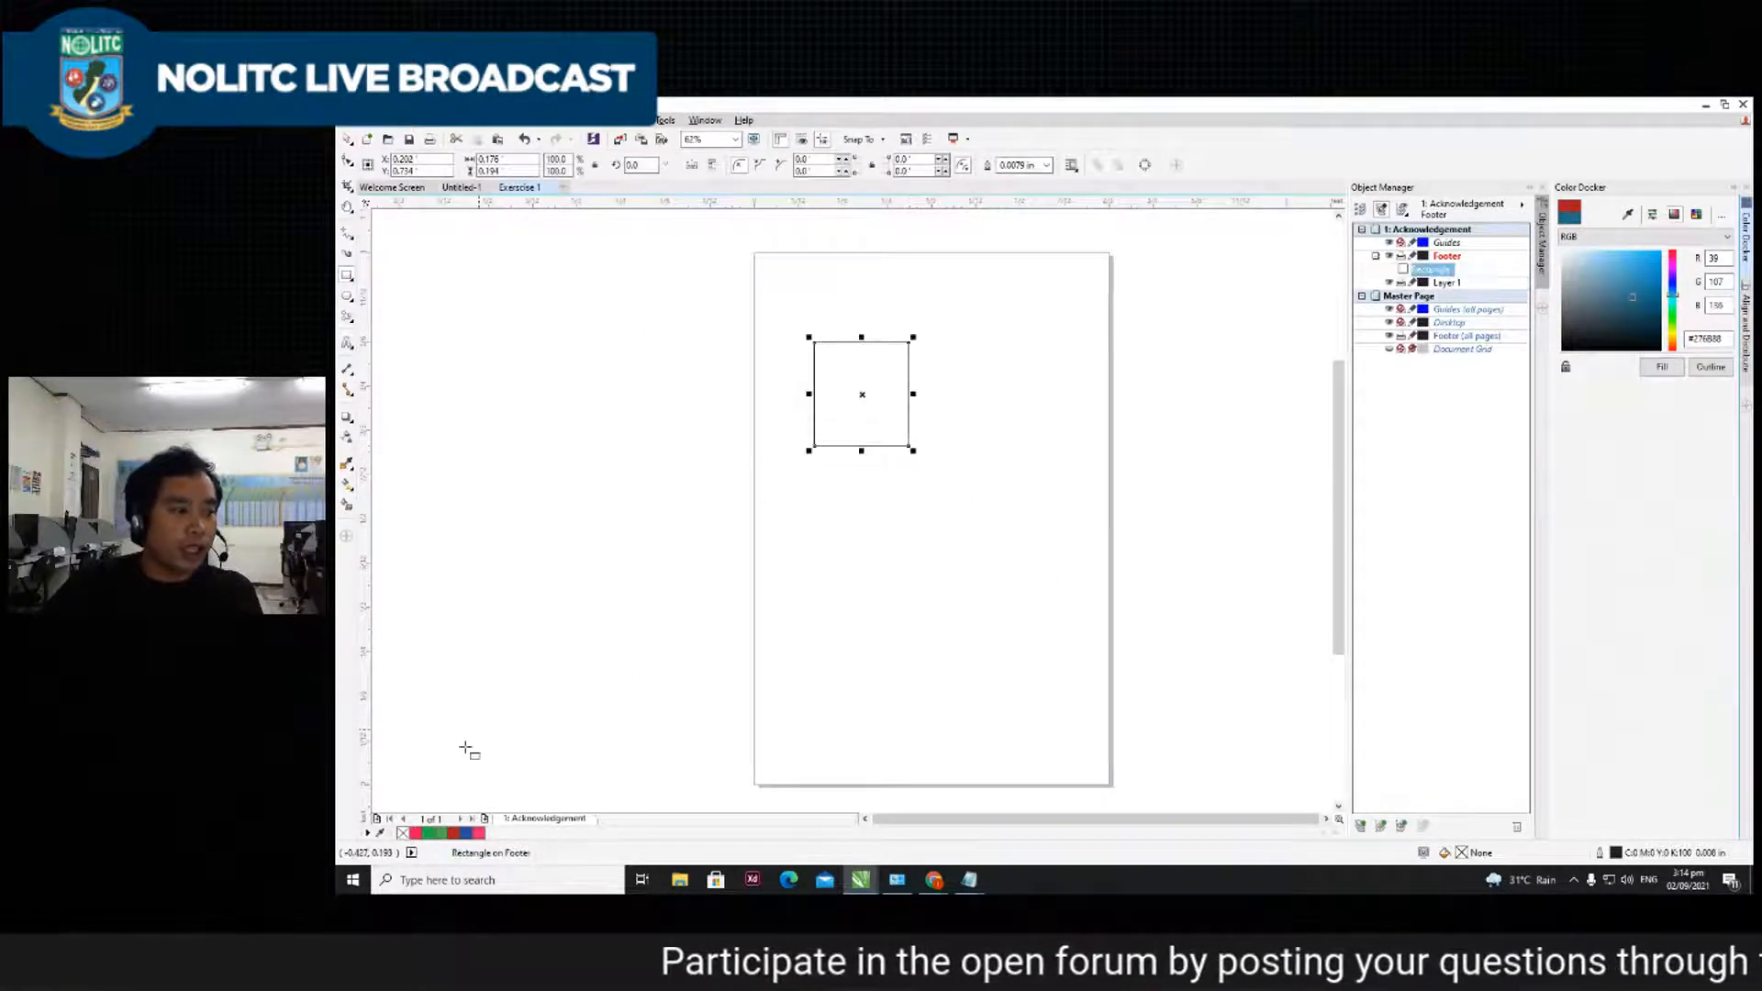
{"action": "left_click", "coordinate": [415, 834]}
{"action": "left_click", "coordinate": [347, 139]}
{"action": "left_click", "coordinate": [836, 453]}
{"action": "left_click", "coordinate": [846, 417]}
{"action": "left_click", "coordinate": [818, 564]}
{"action": "scroll", "coordinate": [870, 372], "scroll_direction": "up", "scroll_amount": 1}
{"action": "scroll", "coordinate": [885, 395], "scroll_direction": "down", "scroll_amount": 1}
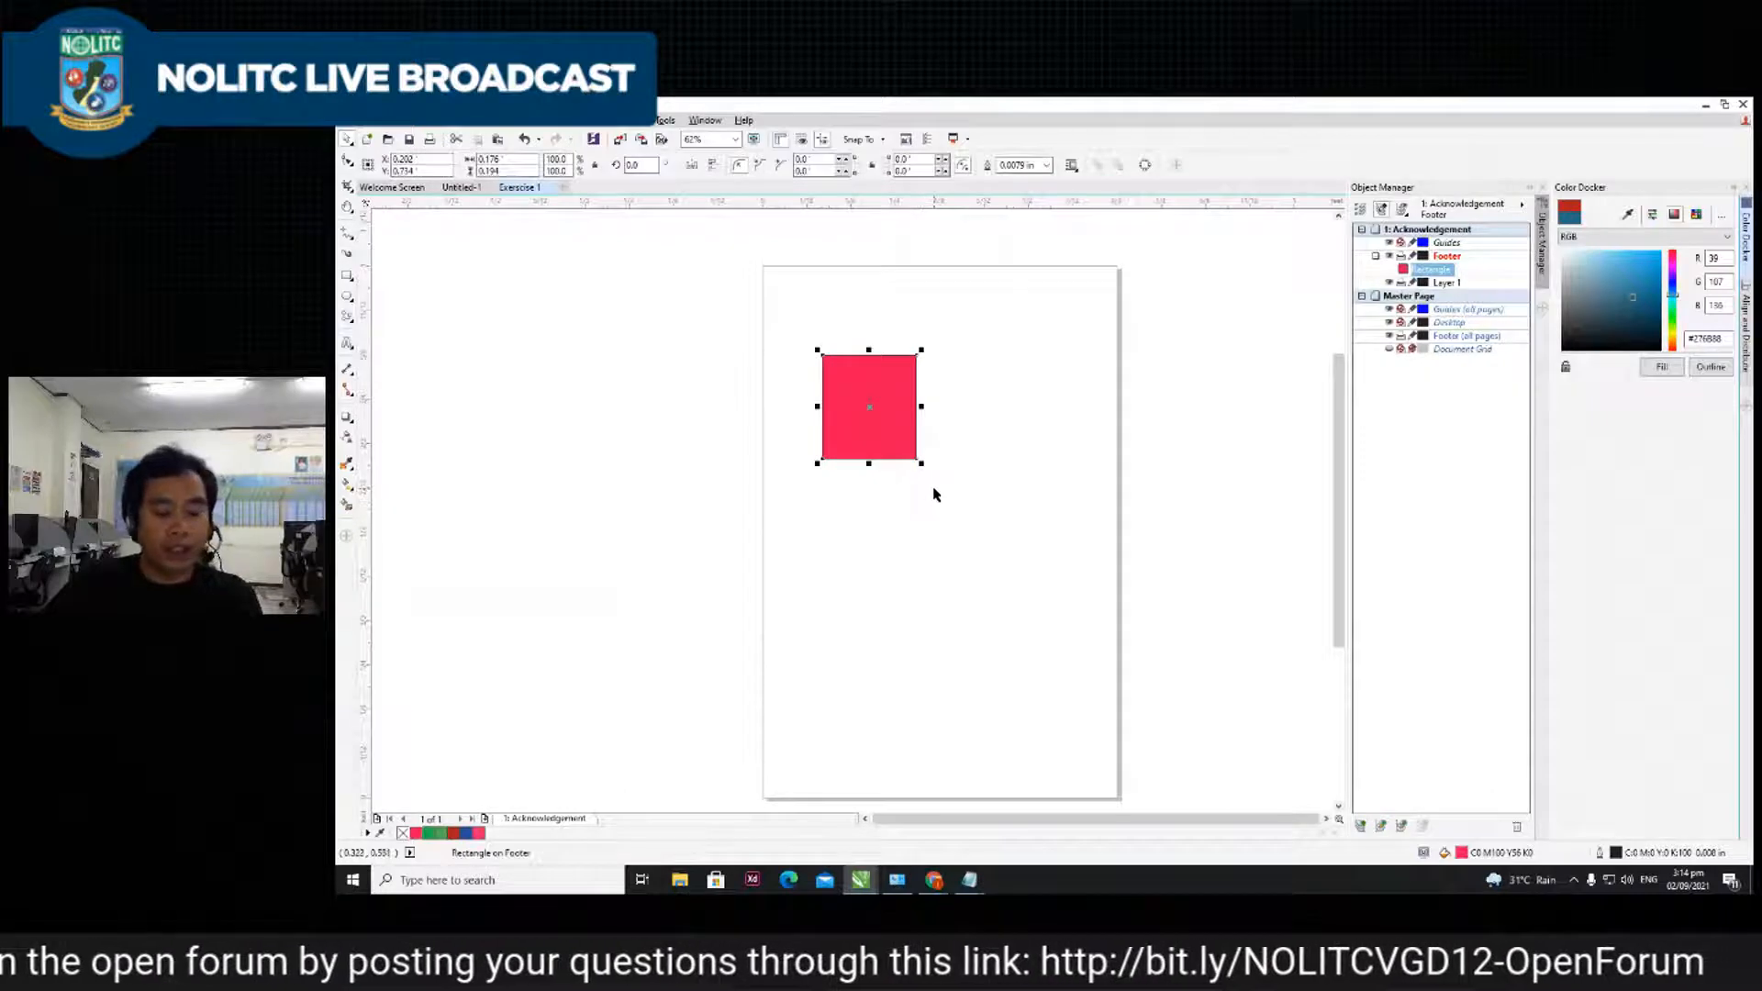
- Duplicate the pinkish-red rectangle, move the duplicate slightly and remove it again
{"action": "key", "text": "ctrl+d"}
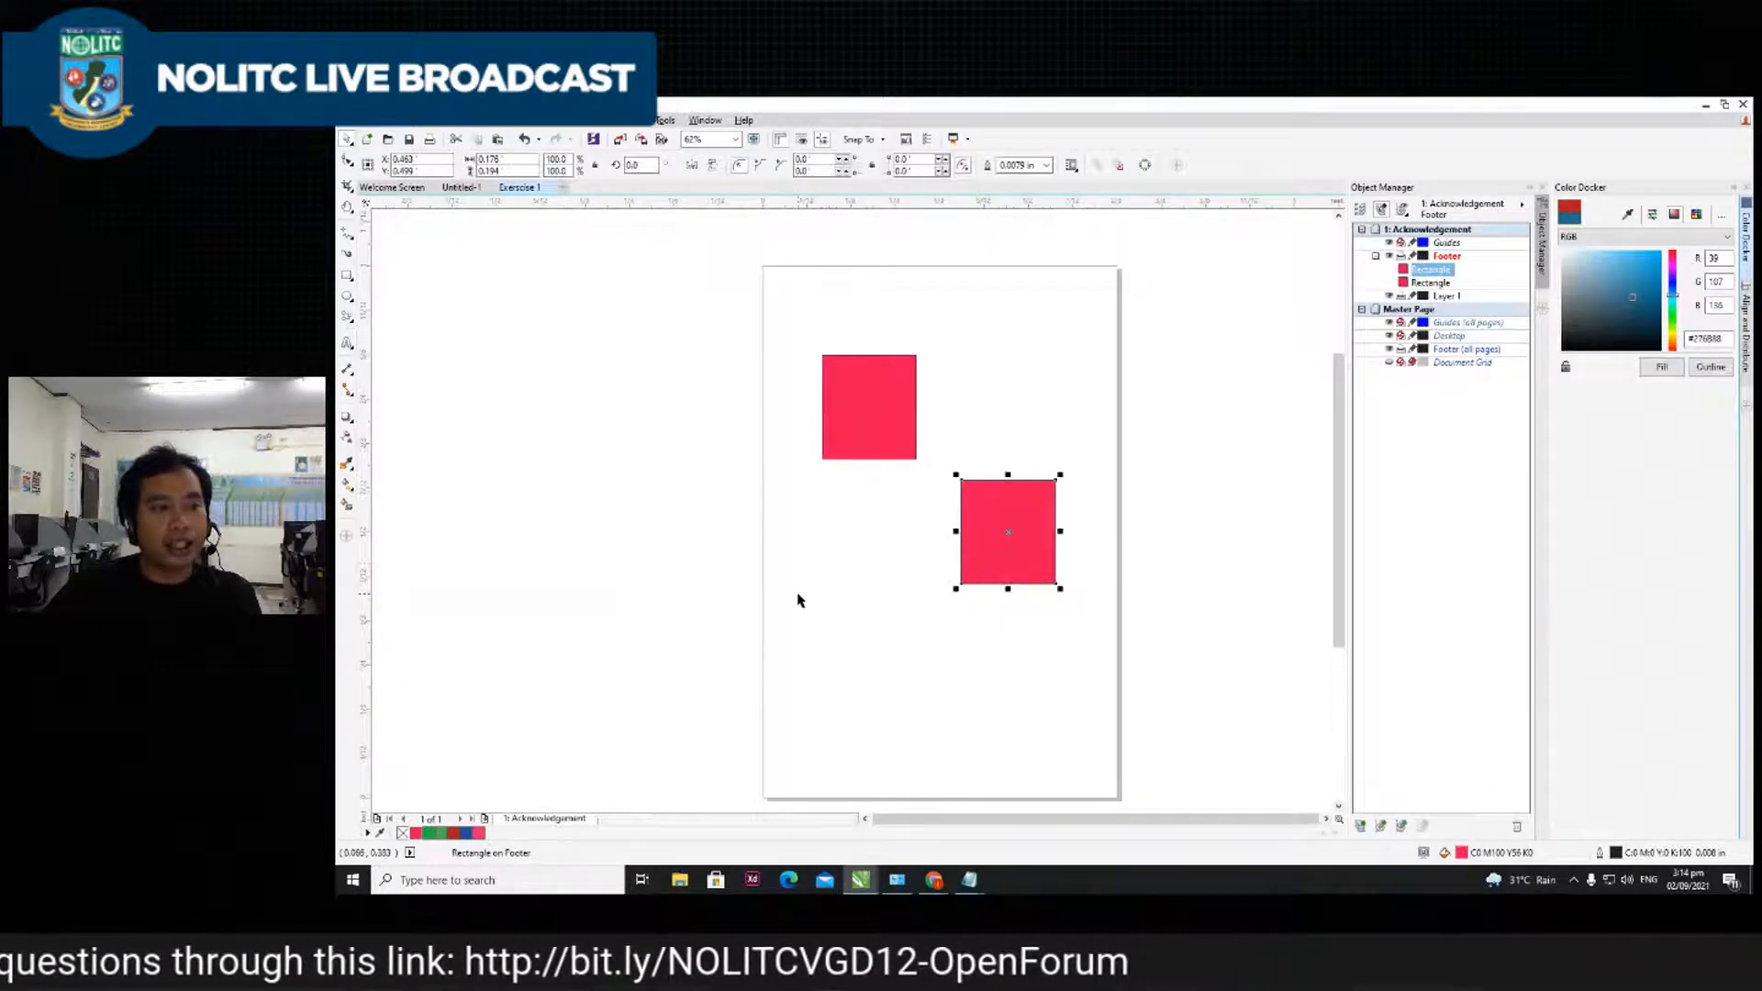
{"action": "left_click", "coordinate": [798, 597]}
{"action": "mouse_move", "coordinate": [1000, 546]}
{"action": "left_mouse_down"}
{"action": "mouse_move", "coordinate": [940, 460]}
{"action": "mouse_move", "coordinate": [987, 520]}
{"action": "left_mouse_up"}
{"action": "key", "text": "ctrl+z"}
{"action": "key", "text": "ctrl+z"}
{"action": "key", "text": "Delete"}
- Move the pinkish-red rectangle slightly up and left and drag out a copy level with it on its right side
{"action": "mouse_move", "coordinate": [875, 410]}
{"action": "left_mouse_down"}
{"action": "mouse_move", "coordinate": [1017, 558]}
{"action": "mouse_move", "coordinate": [913, 413]}
{"action": "mouse_move", "coordinate": [861, 389]}
{"action": "left_mouse_up"}
{"action": "left_click", "coordinate": [963, 460]}
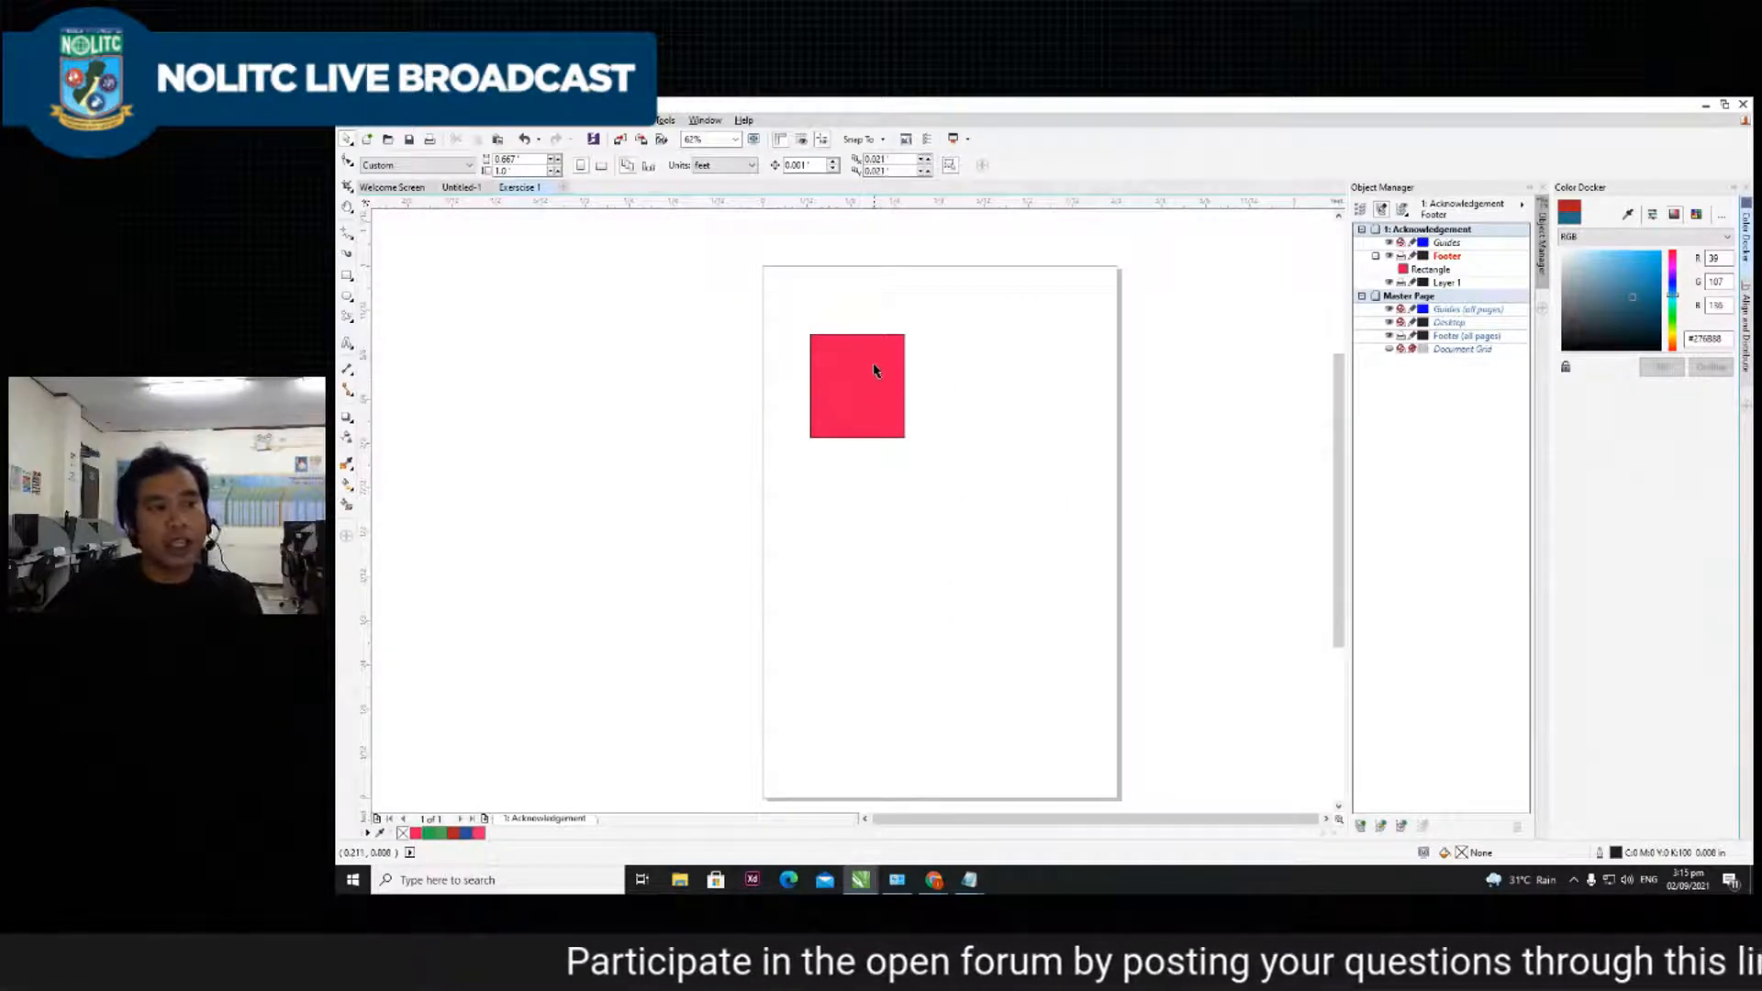
{"action": "left_click_drag", "start_coordinate": [878, 371], "coordinate": [988, 369]}
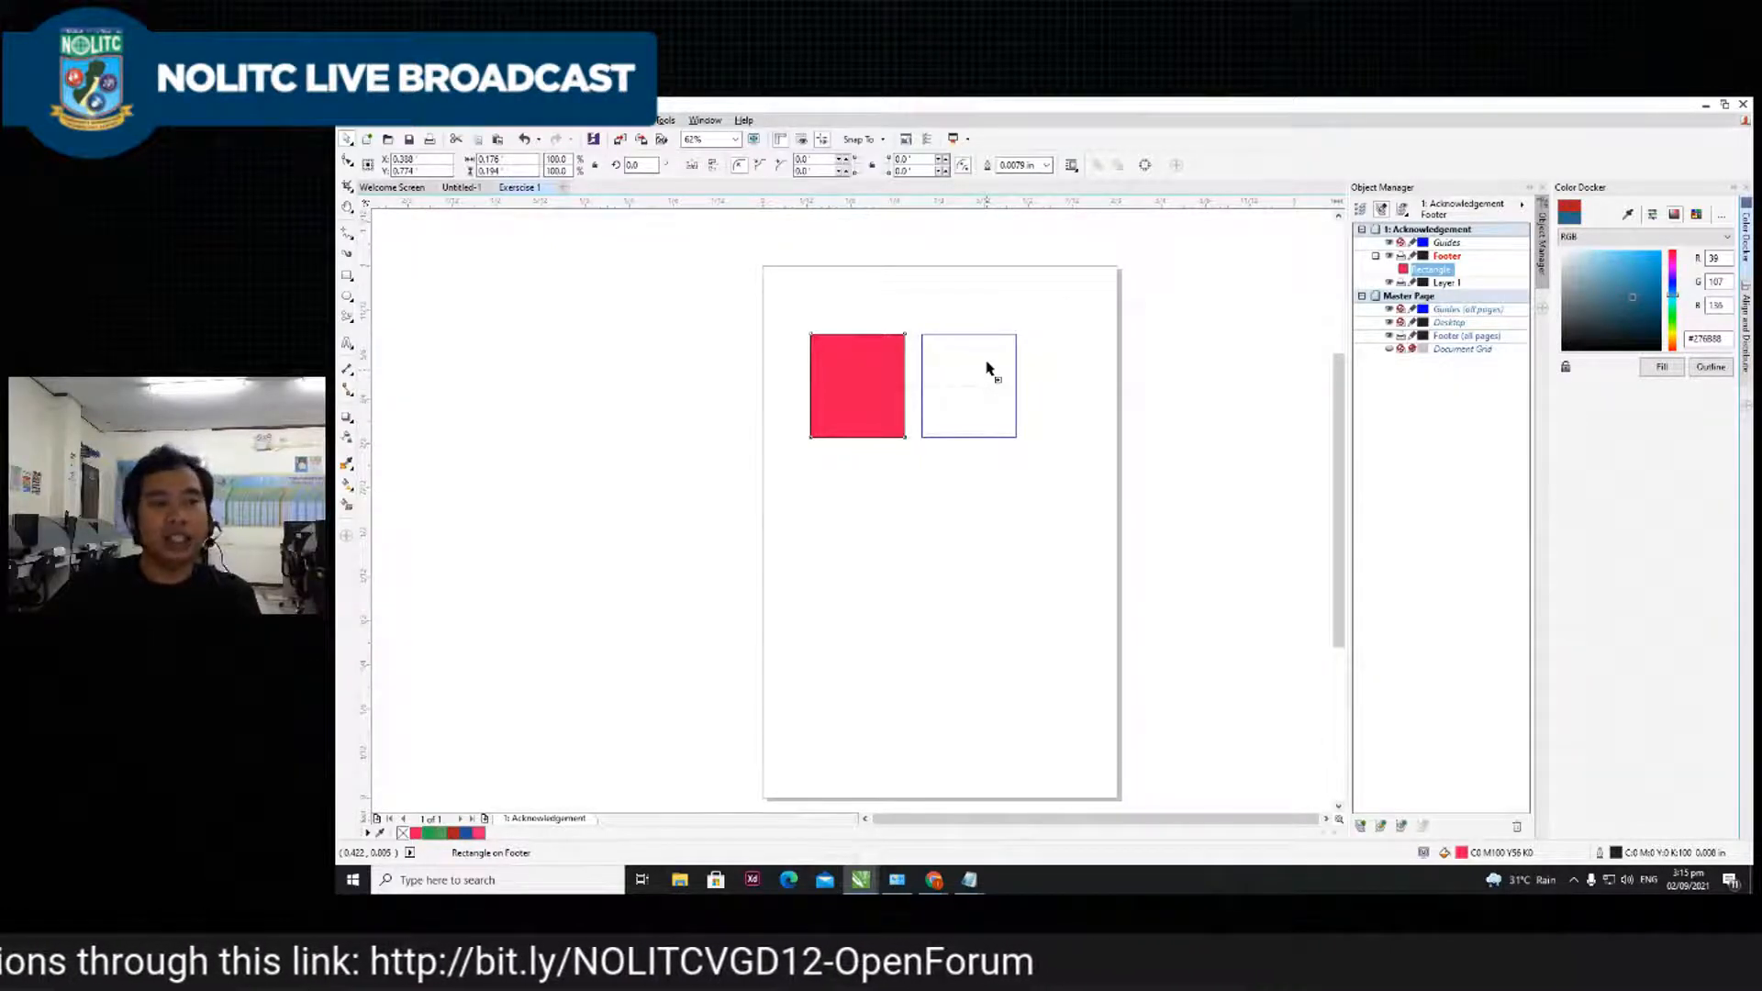
{"action": "left_click_drag", "start_coordinate": [987, 369], "coordinate": [988, 369]}
{"action": "left_click", "coordinate": [774, 382]}
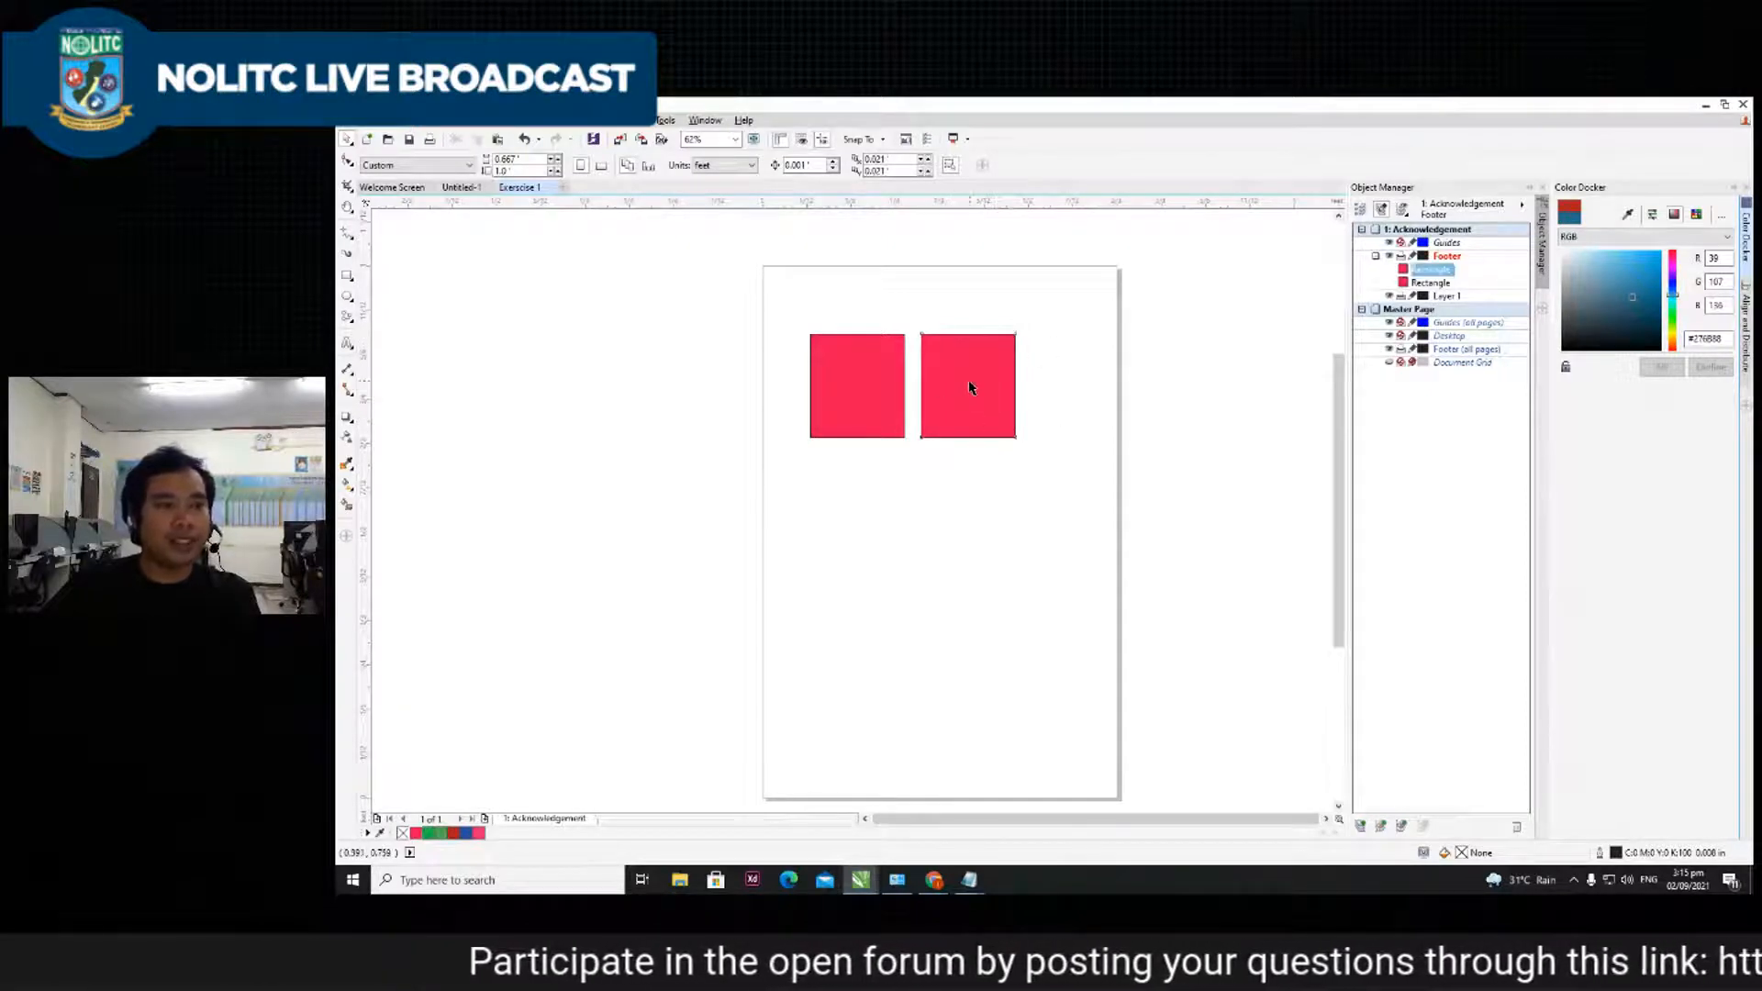
- Move the copied rectangle so it overlaps the original's lower-right corner and fill it green
{"action": "left_click", "coordinate": [971, 385]}
{"action": "left_click_drag", "start_coordinate": [954, 400], "coordinate": [883, 519]}
{"action": "left_click", "coordinate": [432, 833]}
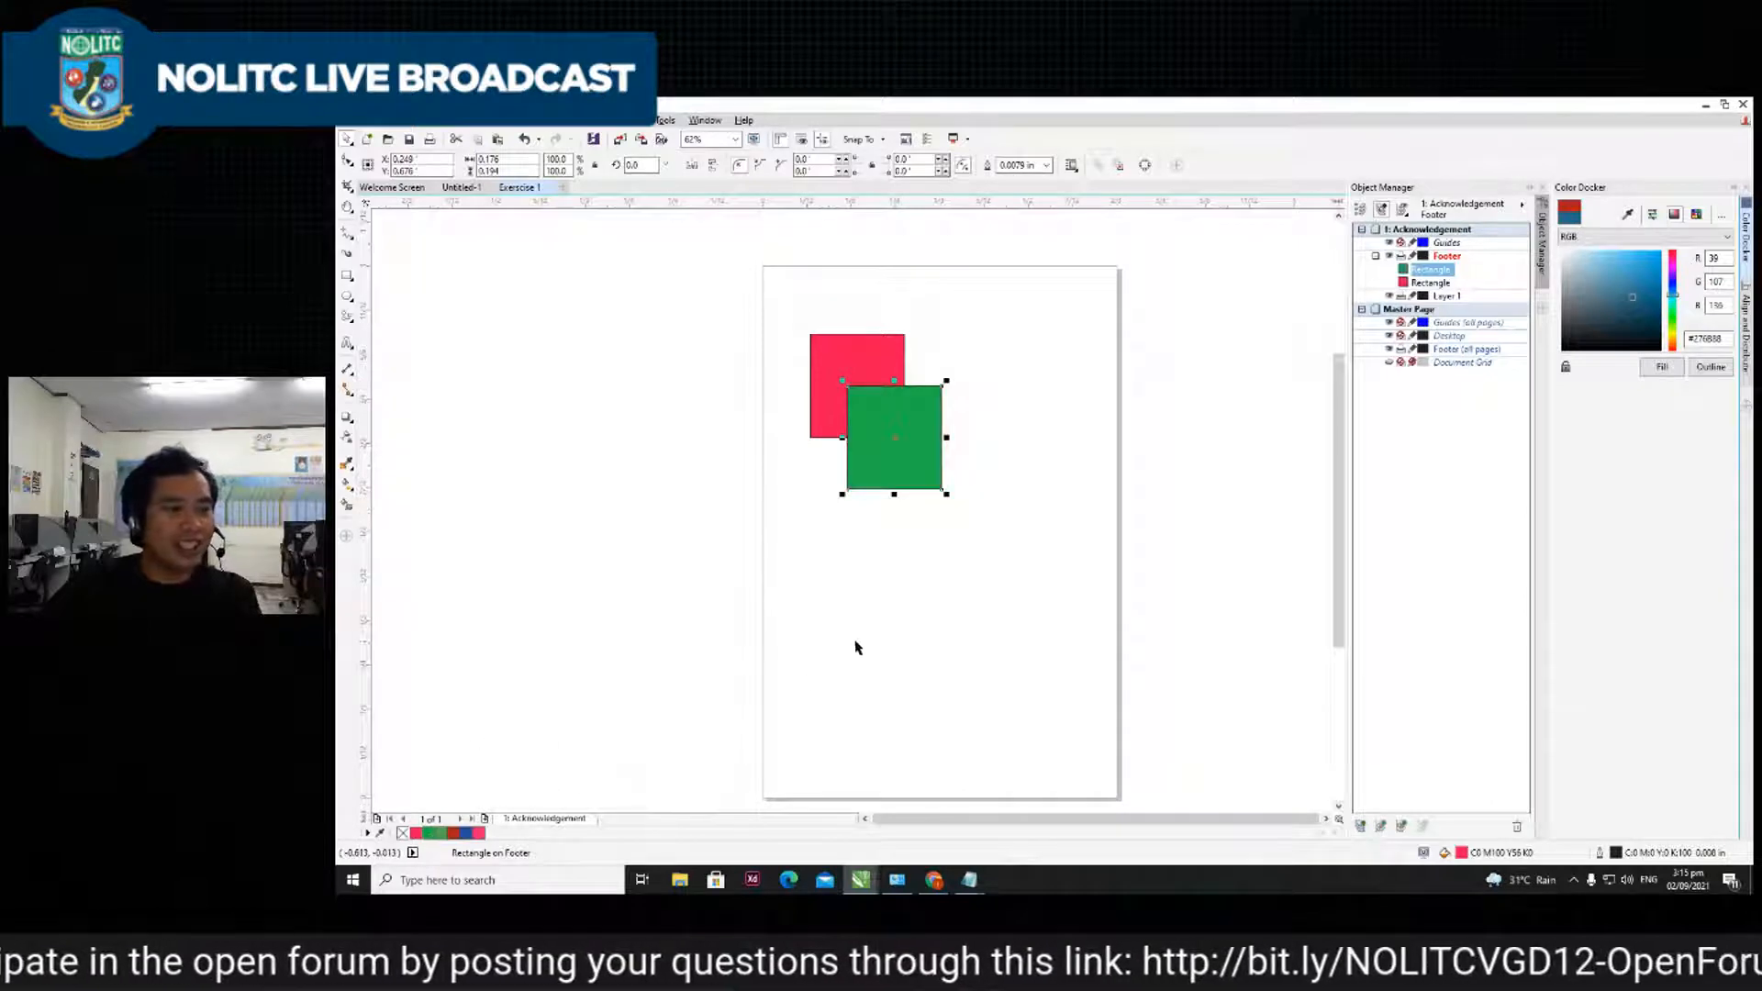
- Copy the green rectangle, fill the copy blue and place it overlapping the upper-right parts of the pinkish-red and green rectangles
{"action": "left_click_drag", "start_coordinate": [895, 435], "coordinate": [980, 366]}
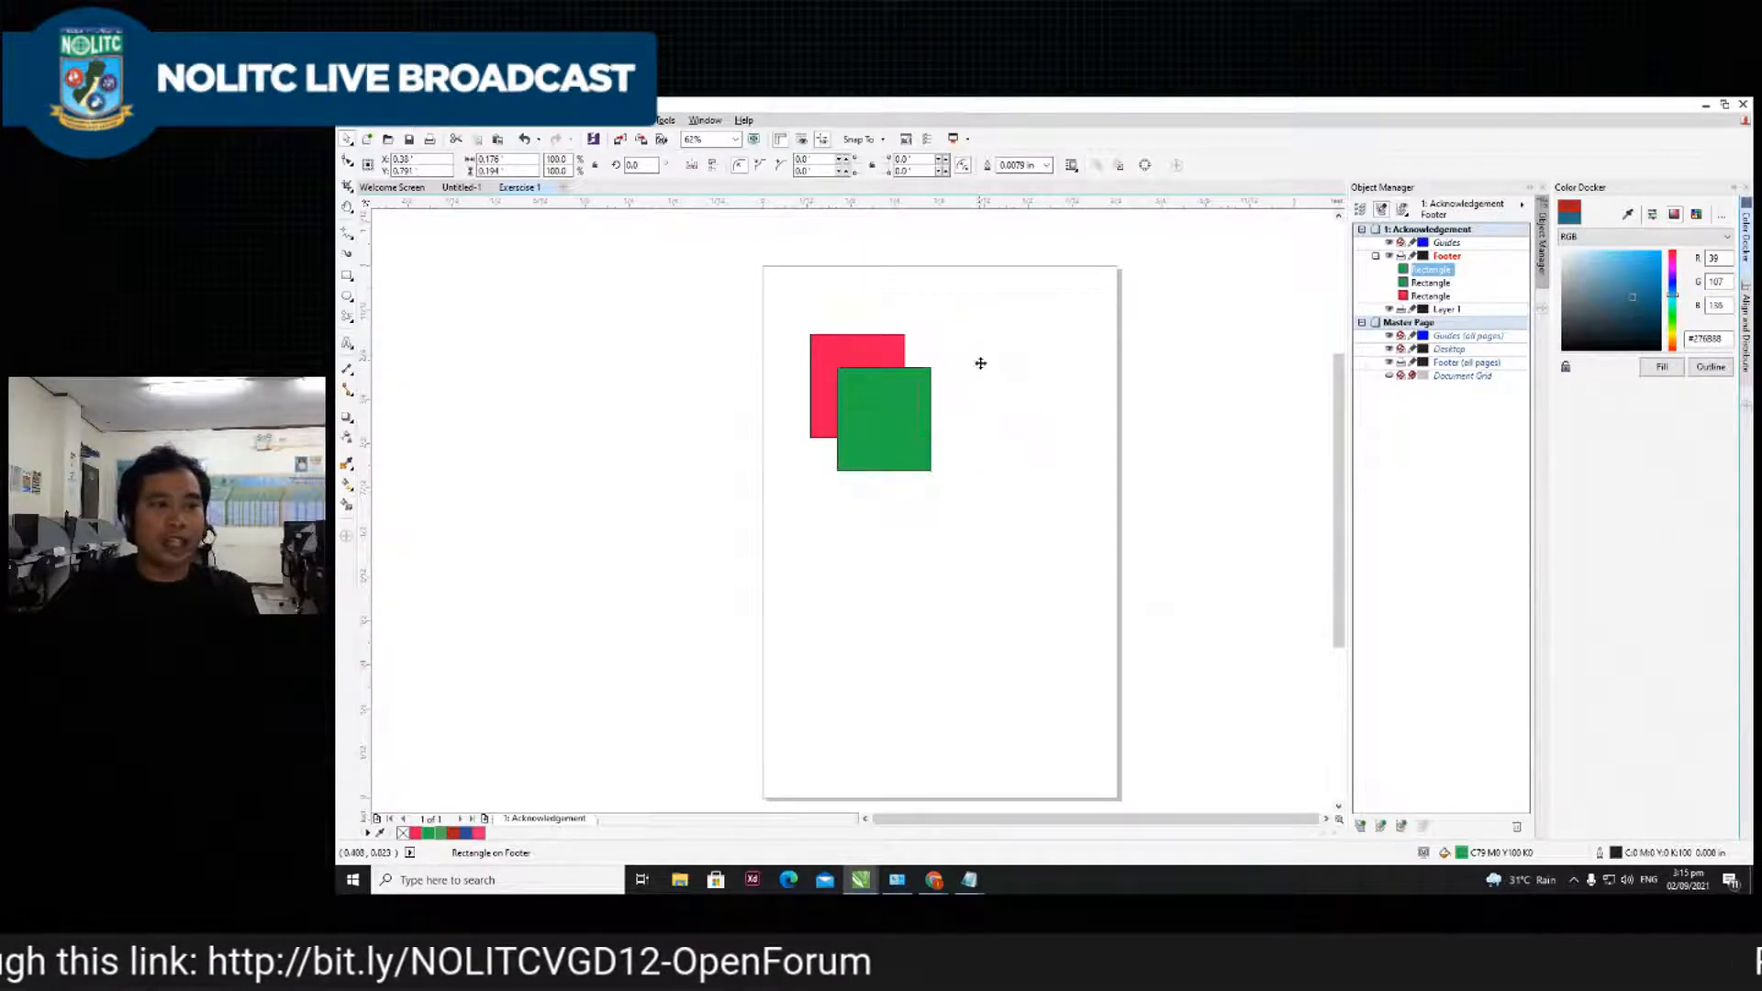
{"action": "left_click", "coordinate": [466, 833]}
{"action": "left_click_drag", "start_coordinate": [986, 351], "coordinate": [933, 337]}
{"action": "left_click", "coordinate": [1062, 404]}
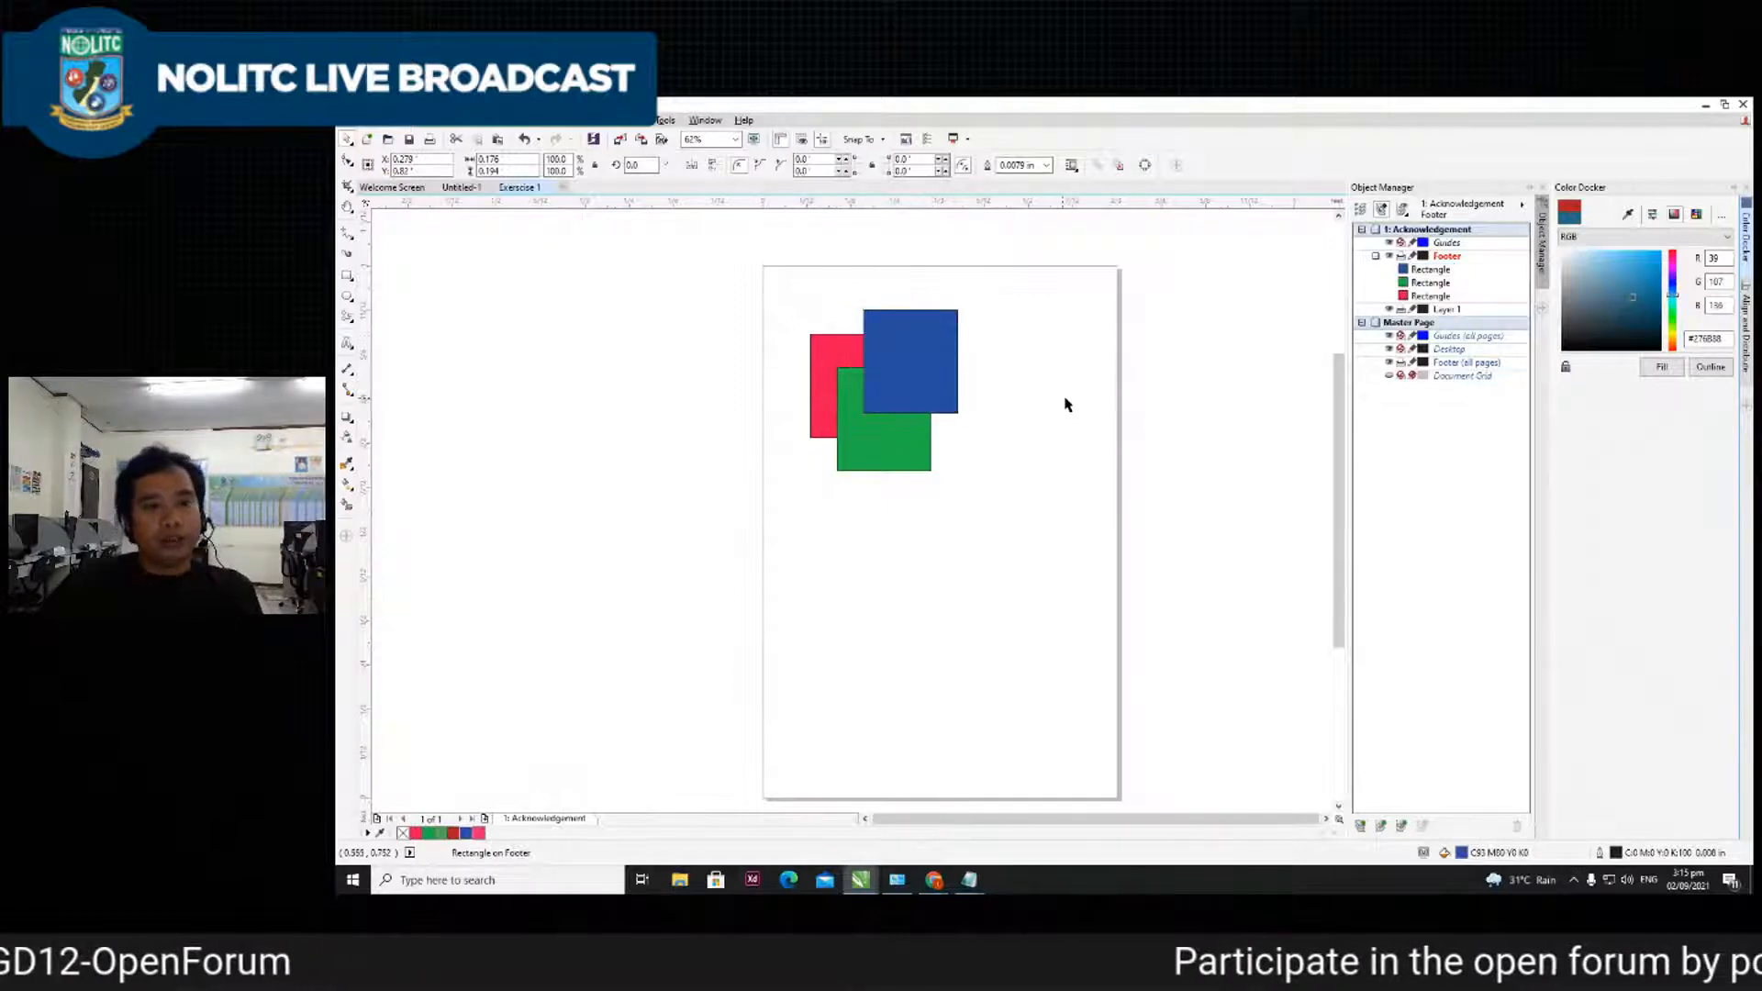
- Shift the blue rectangle slightly up and right and leave it selected
{"action": "left_click", "coordinate": [938, 361]}
{"action": "left_click_drag", "start_coordinate": [939, 361], "coordinate": [941, 344]}
{"action": "left_click", "coordinate": [1014, 457]}
{"action": "left_click", "coordinate": [959, 399]}
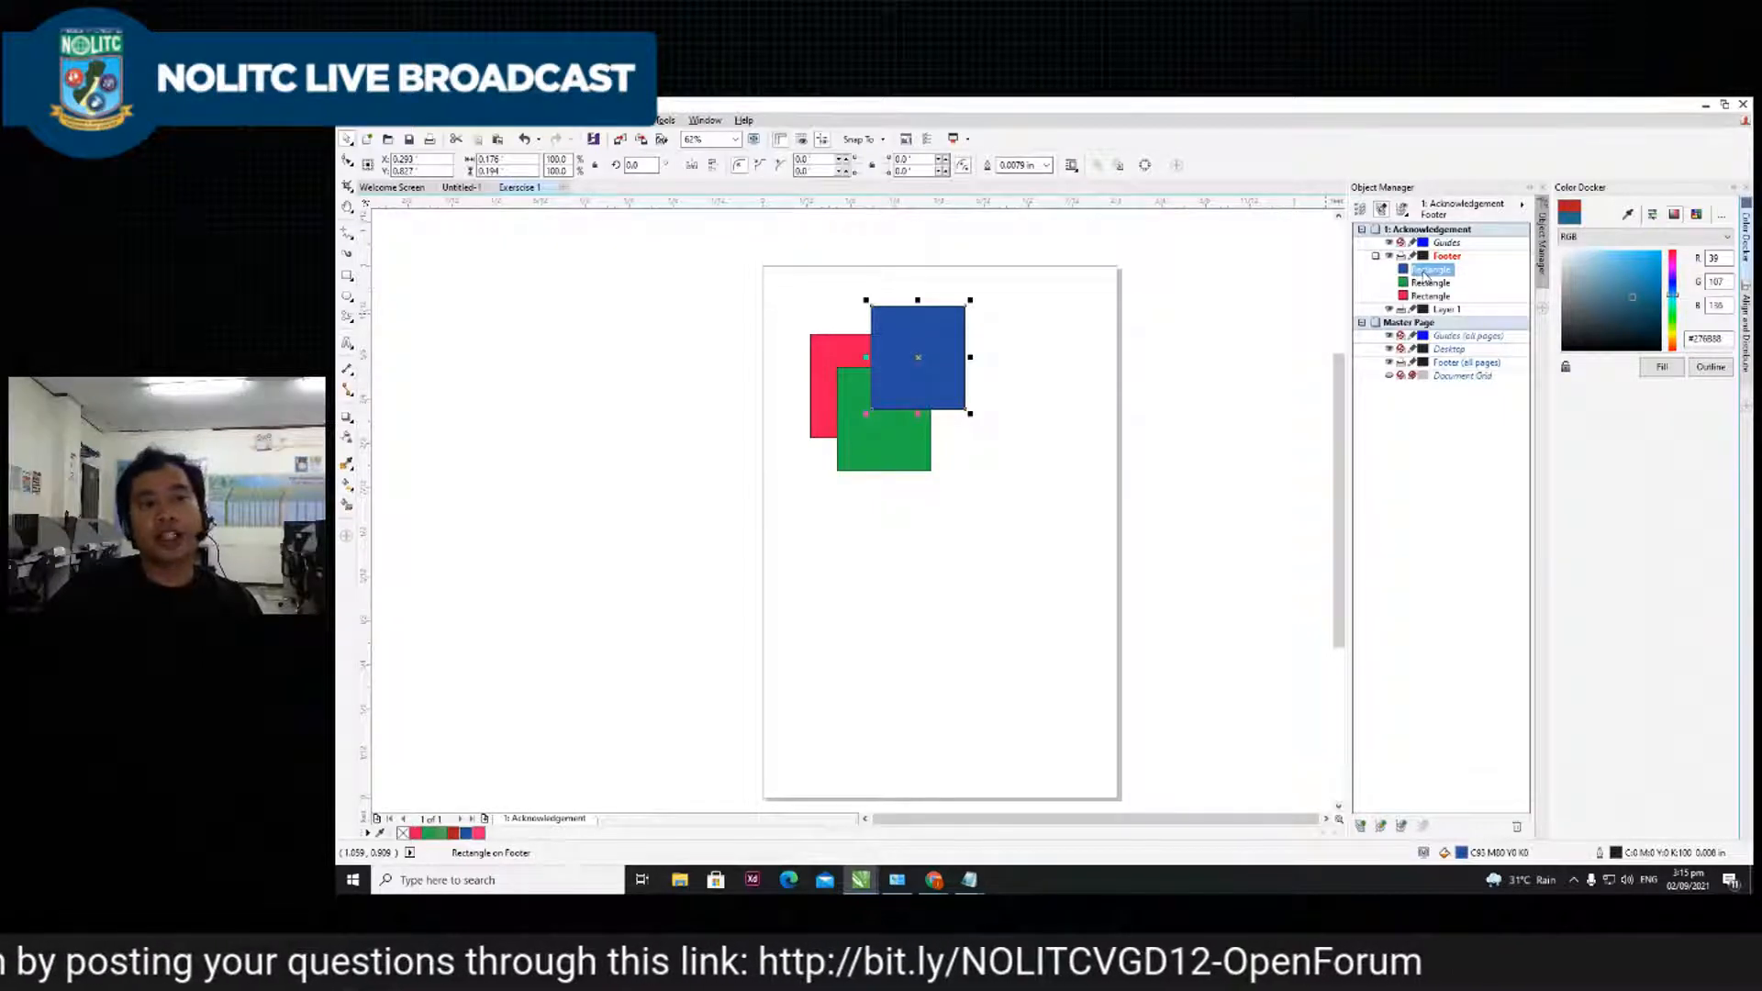
- Reorder the stack in the Object Manager, placing the blue rectangle below the green one and then the green one below the pinkish-red one
{"action": "left_click_drag", "start_coordinate": [1425, 275], "coordinate": [1428, 295]}
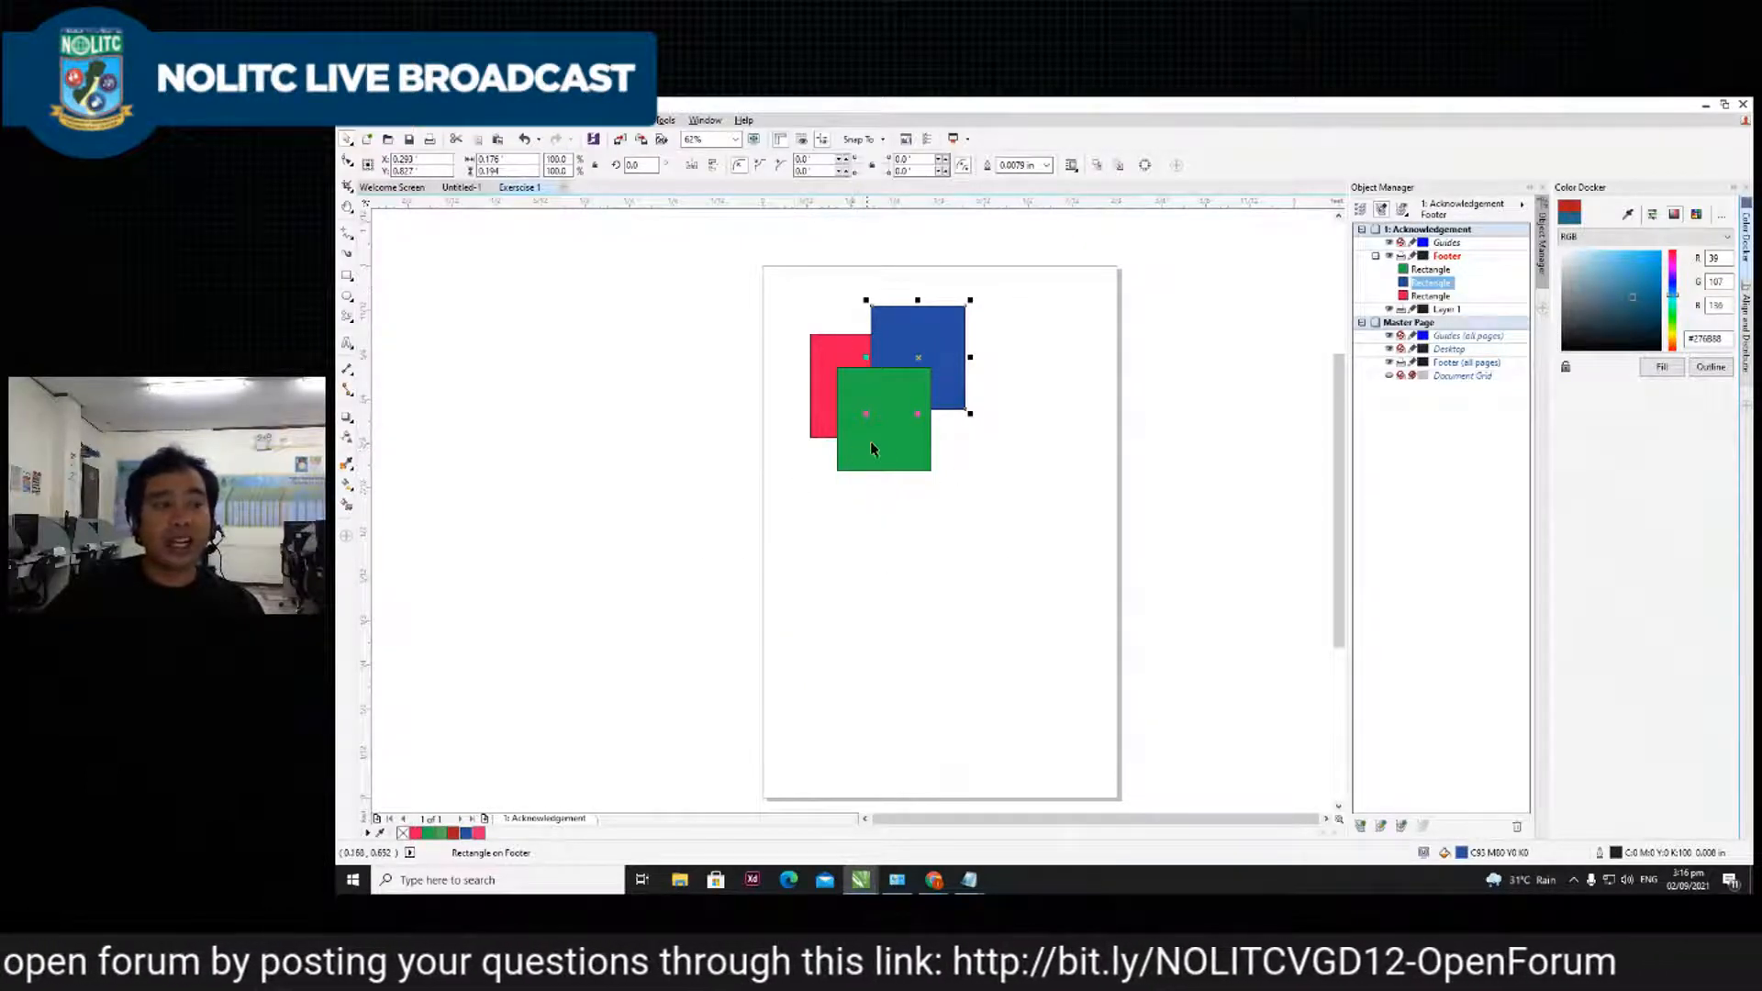
{"action": "left_click", "coordinate": [909, 415]}
{"action": "left_click_drag", "start_coordinate": [1431, 270], "coordinate": [1425, 303]}
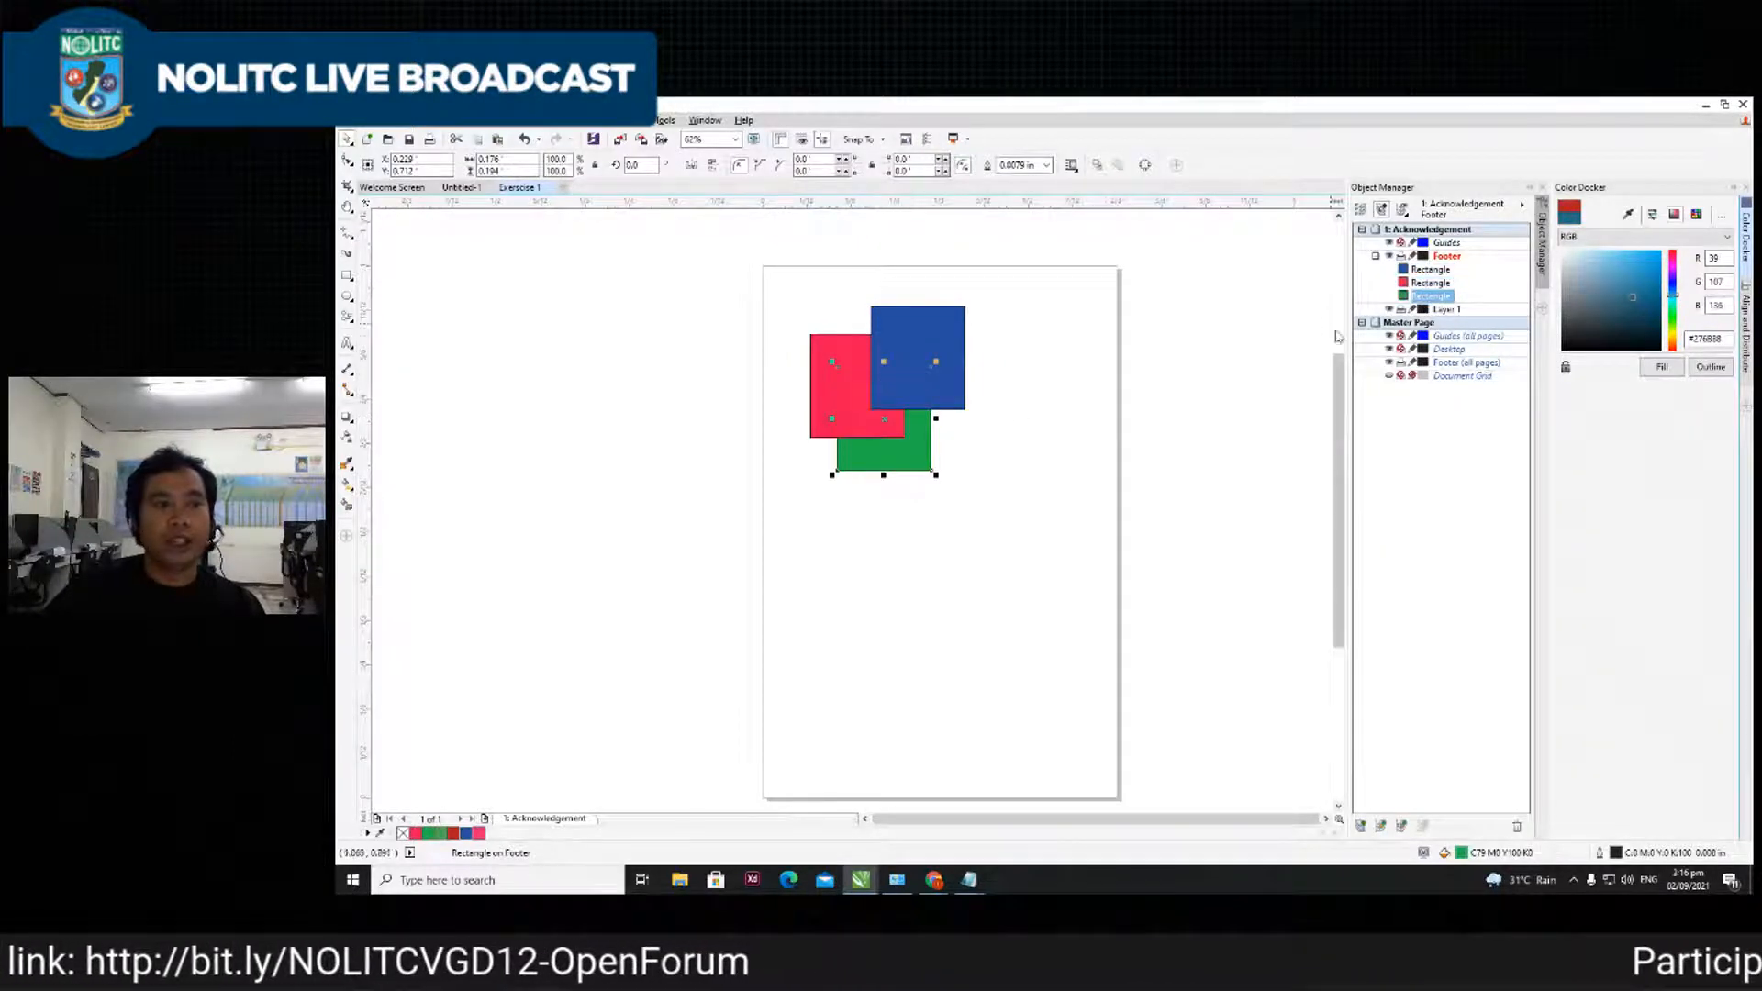
- Select the blue rectangle and send it back two levels, below the pinkish-red and green rectangles
{"action": "left_click", "coordinate": [1076, 409]}
{"action": "left_click", "coordinate": [925, 383]}
{"action": "left_click", "coordinate": [1043, 344]}
{"action": "left_click", "coordinate": [933, 374]}
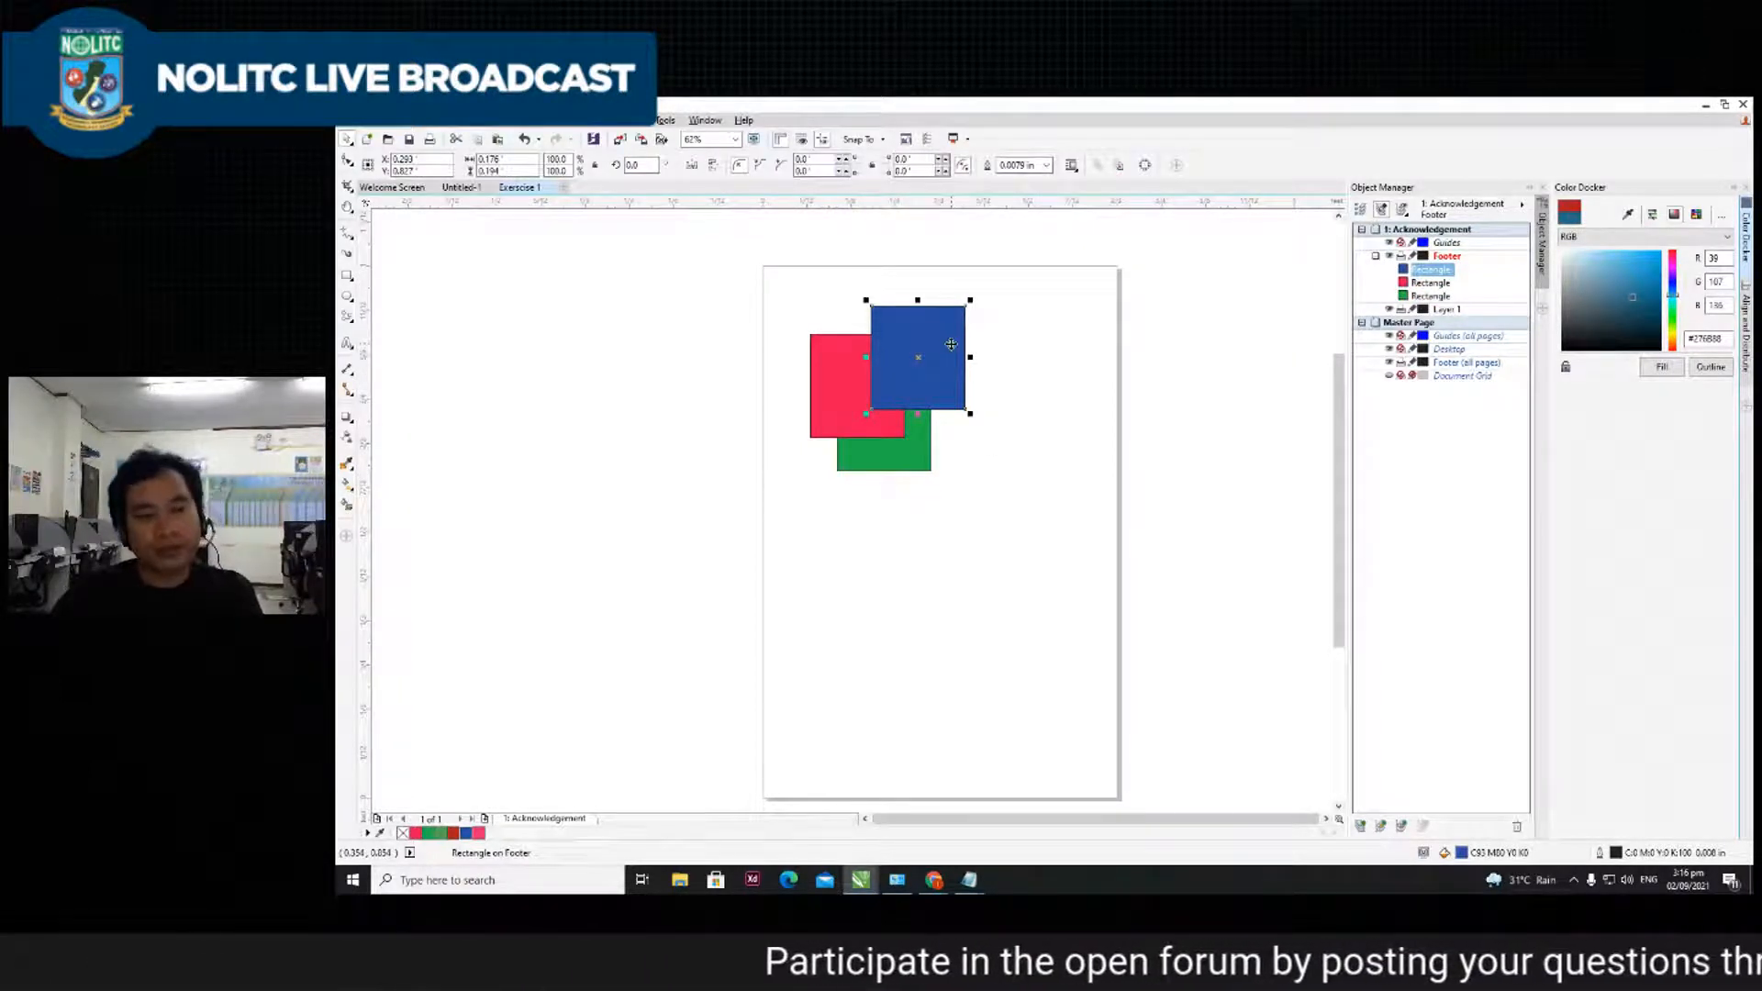
{"action": "key", "text": "ctrl+Page_Down"}
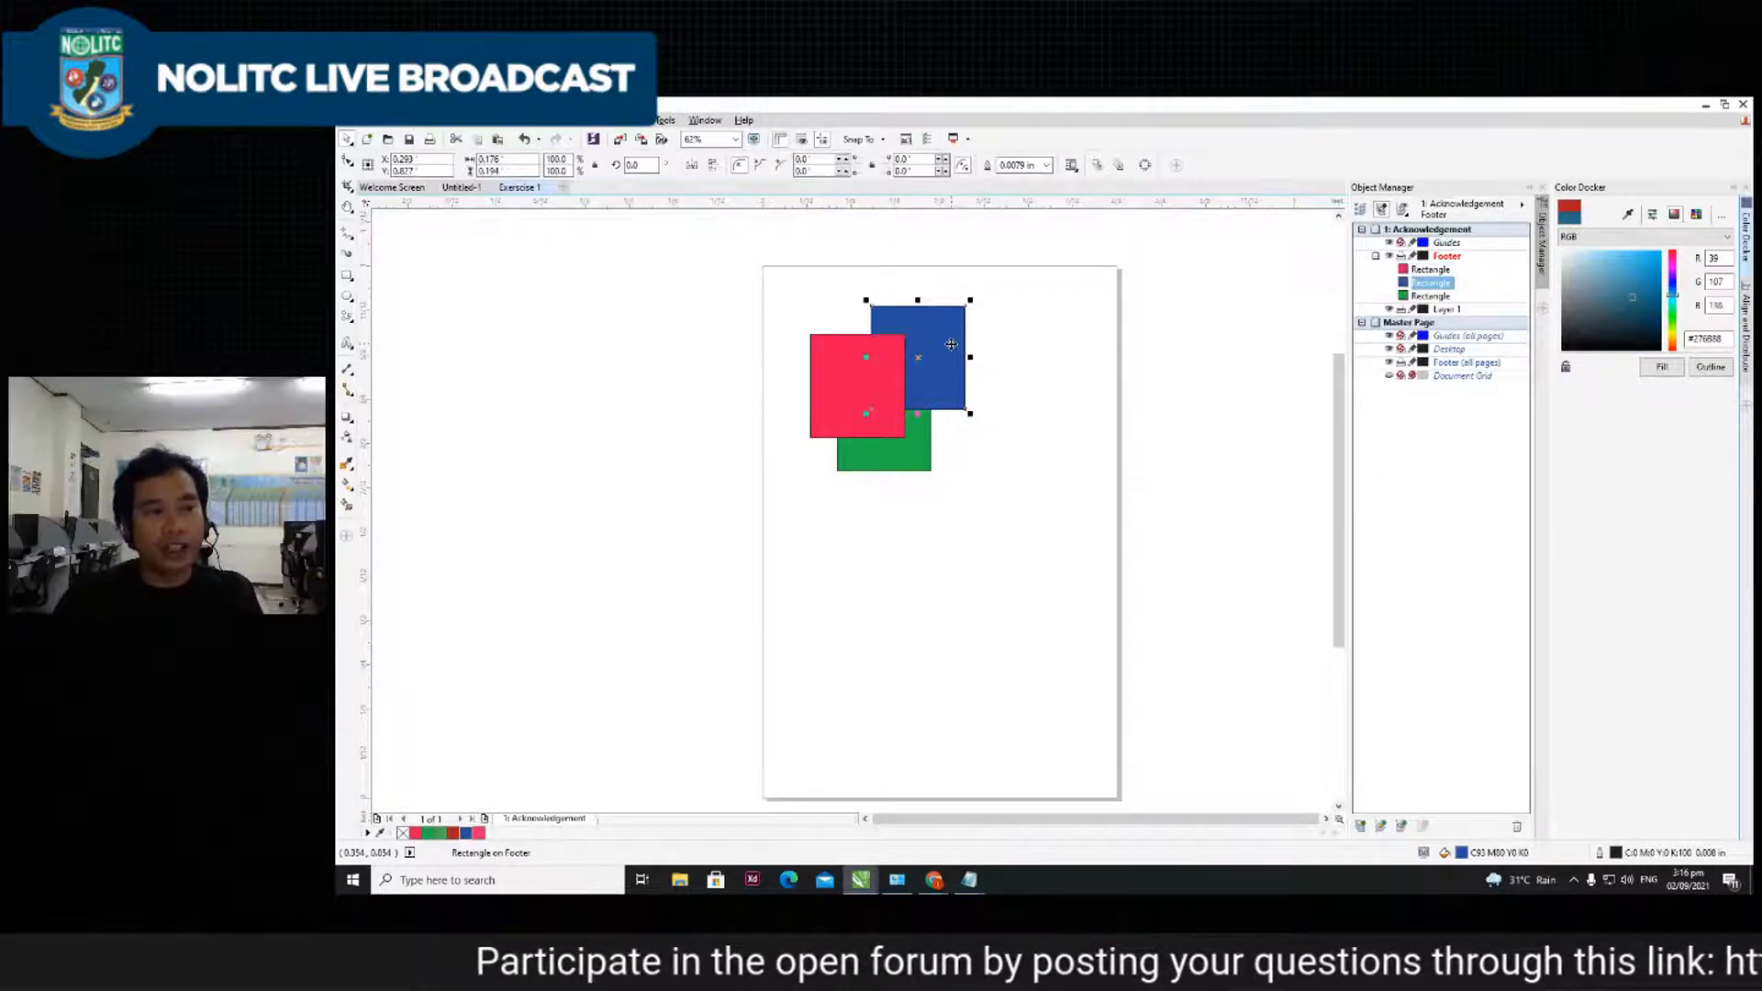
{"action": "key", "text": "ctrl+Page_Down"}
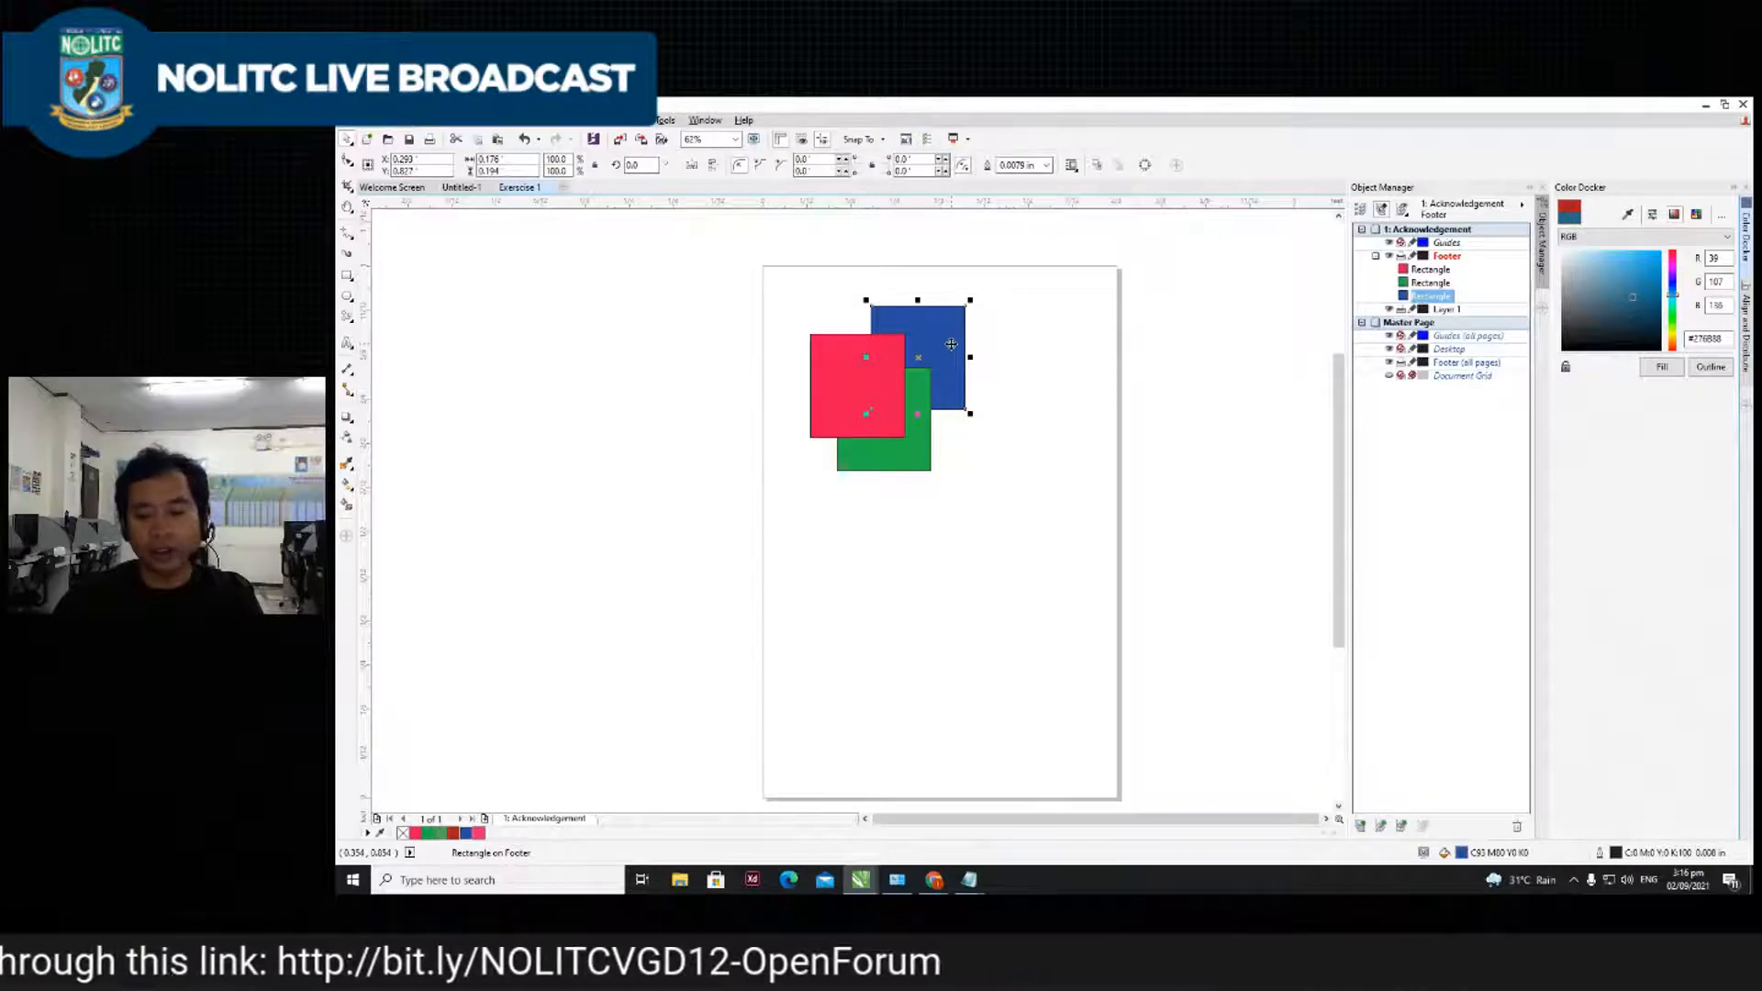
- Bring the blue rectangle forward two levels to the front of the stack and deselect it
{"action": "key", "text": "ctrl+Page_Up"}
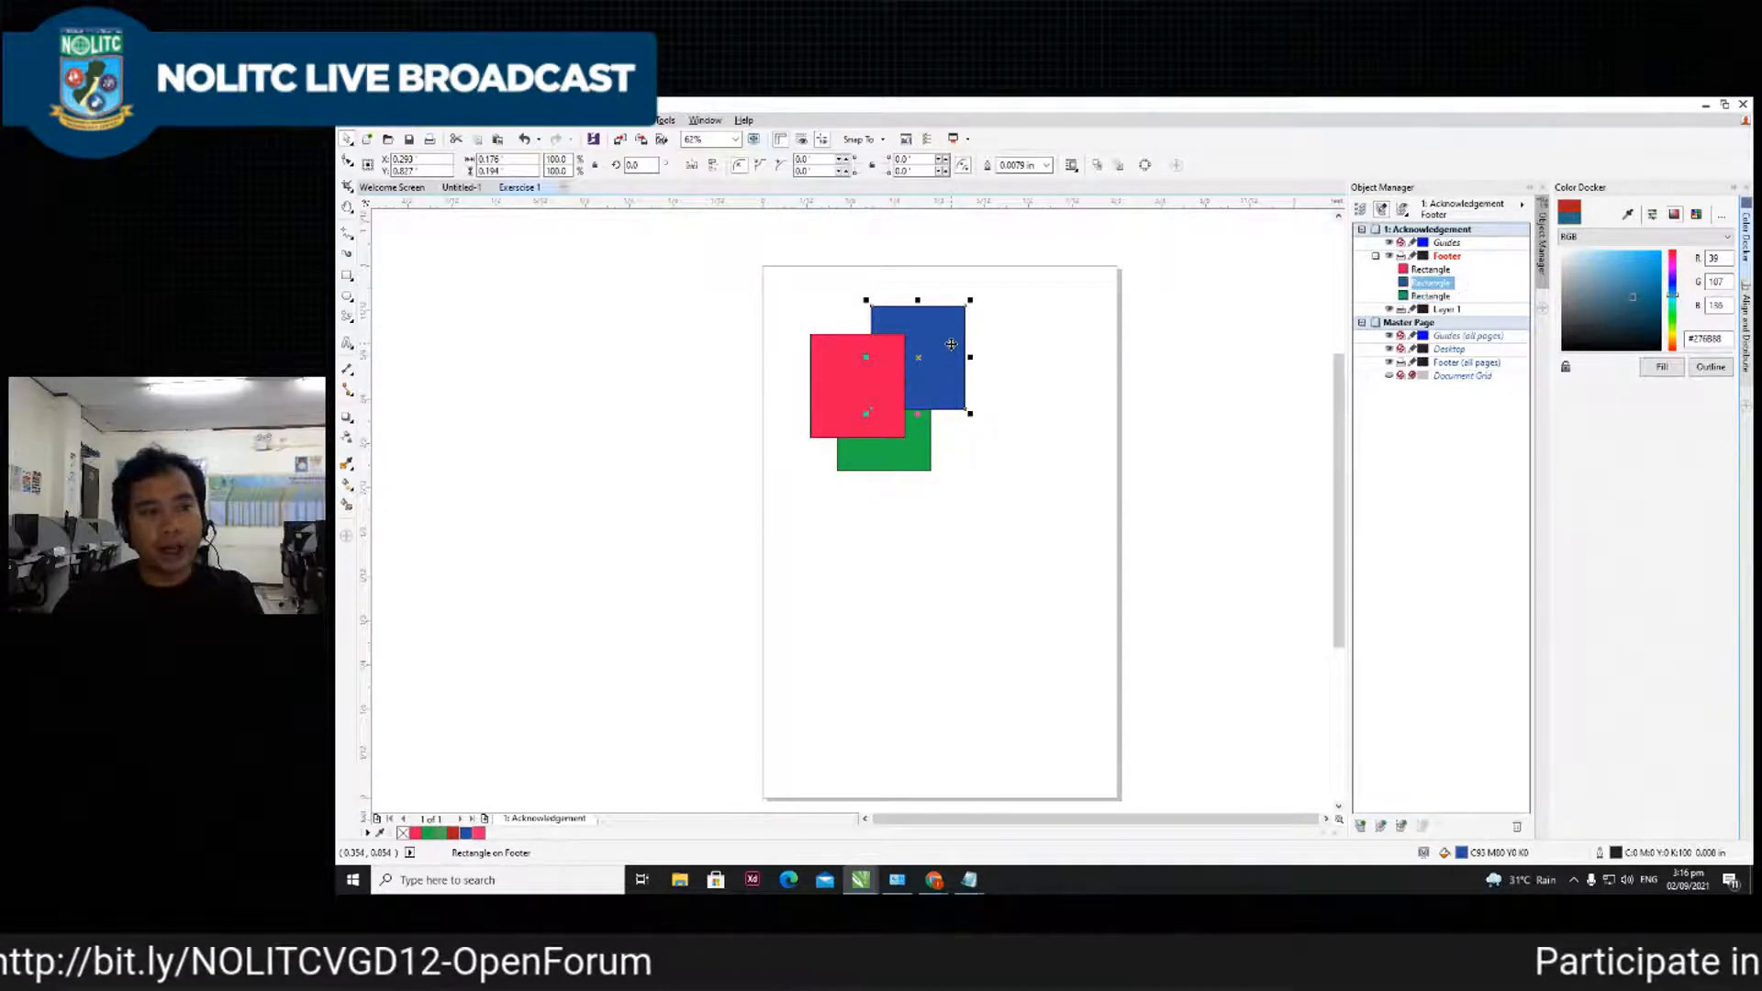
{"action": "key", "text": "ctrl+Page_Up"}
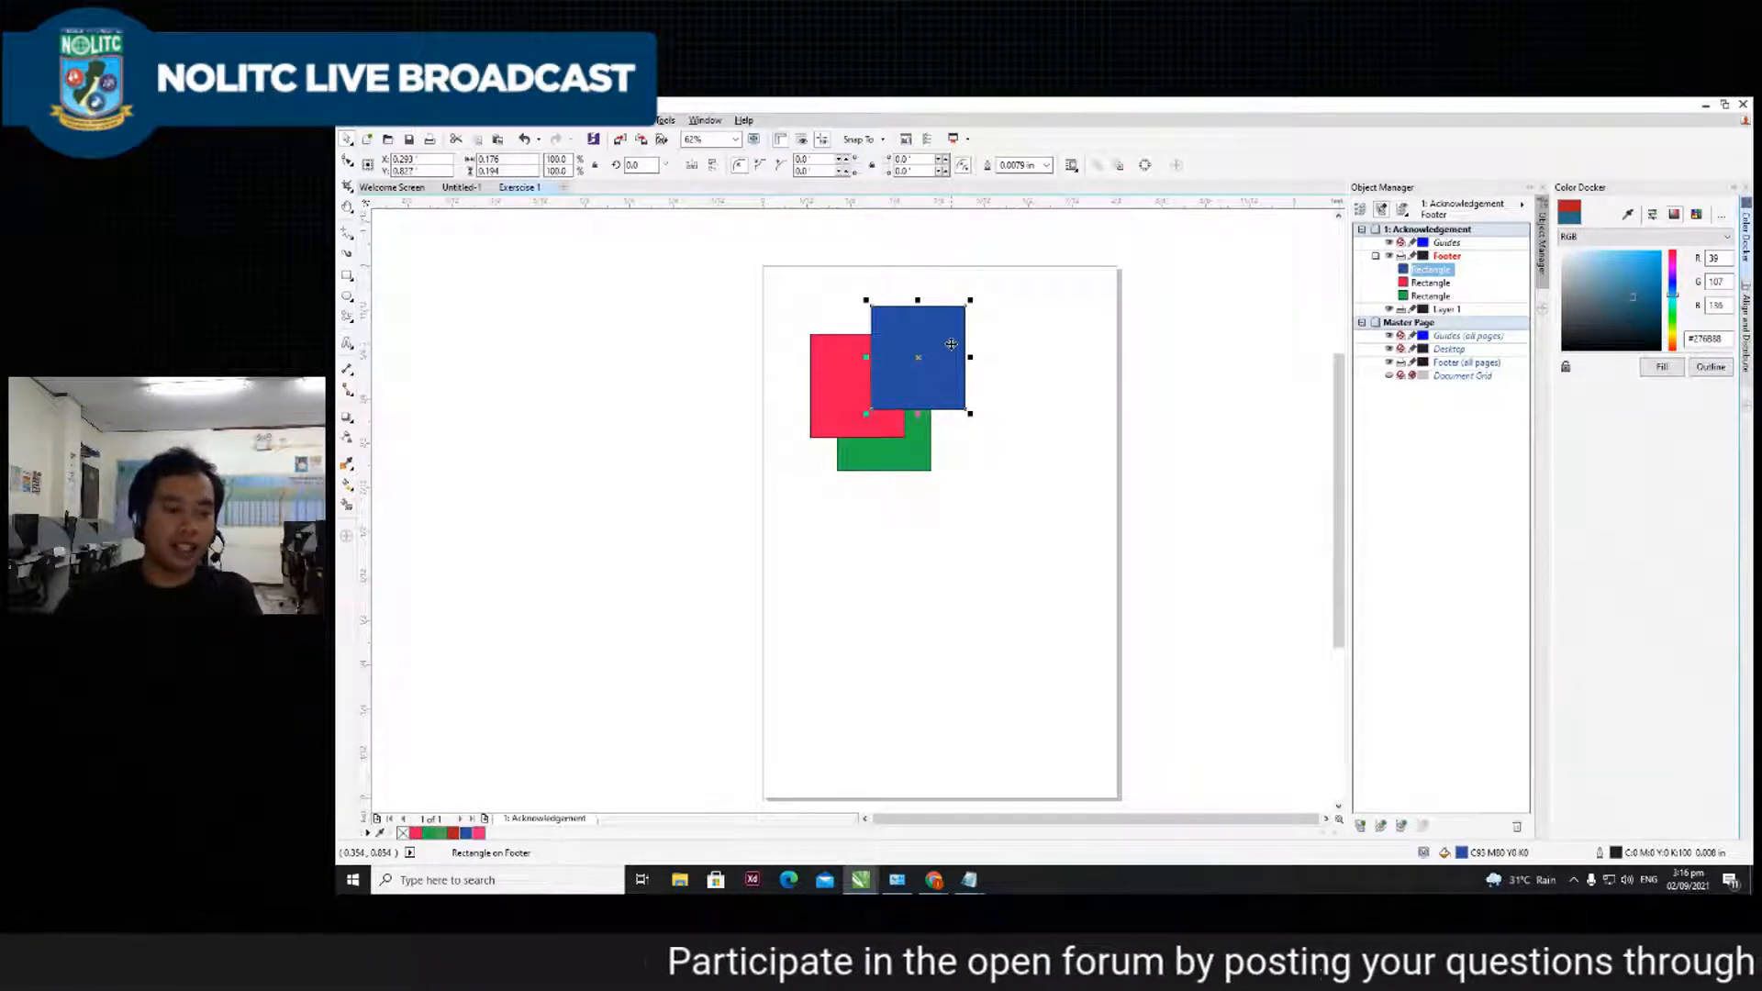
{"action": "left_click", "coordinate": [989, 346]}
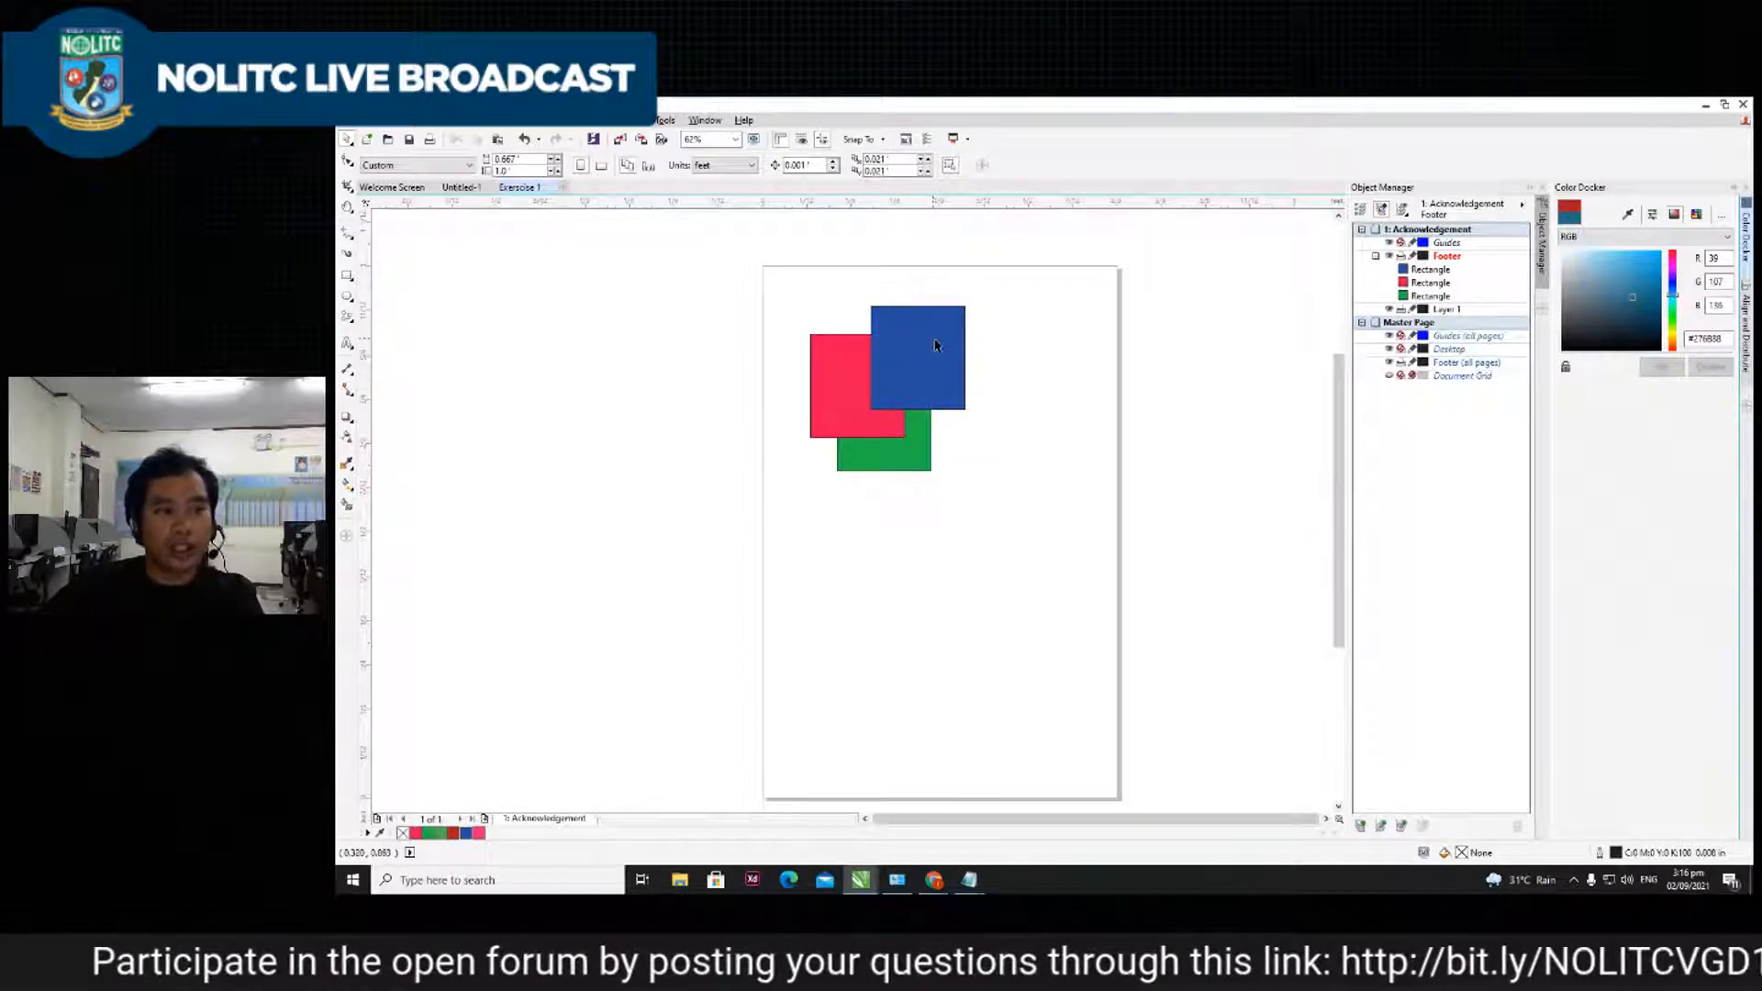
- Move the blue rectangle slightly upward on the page and clear the selection
{"action": "mouse_move", "coordinate": [916, 362]}
{"action": "left_mouse_down"}
{"action": "mouse_move", "coordinate": [971, 437]}
{"action": "mouse_move", "coordinate": [936, 350]}
{"action": "mouse_move", "coordinate": [953, 343]}
{"action": "mouse_move", "coordinate": [938, 367]}
{"action": "mouse_move", "coordinate": [905, 347]}
{"action": "mouse_move", "coordinate": [941, 355]}
{"action": "left_mouse_up"}
{"action": "left_click", "coordinate": [1043, 391]}
{"action": "left_click", "coordinate": [1051, 373]}
{"action": "left_click", "coordinate": [1049, 359]}
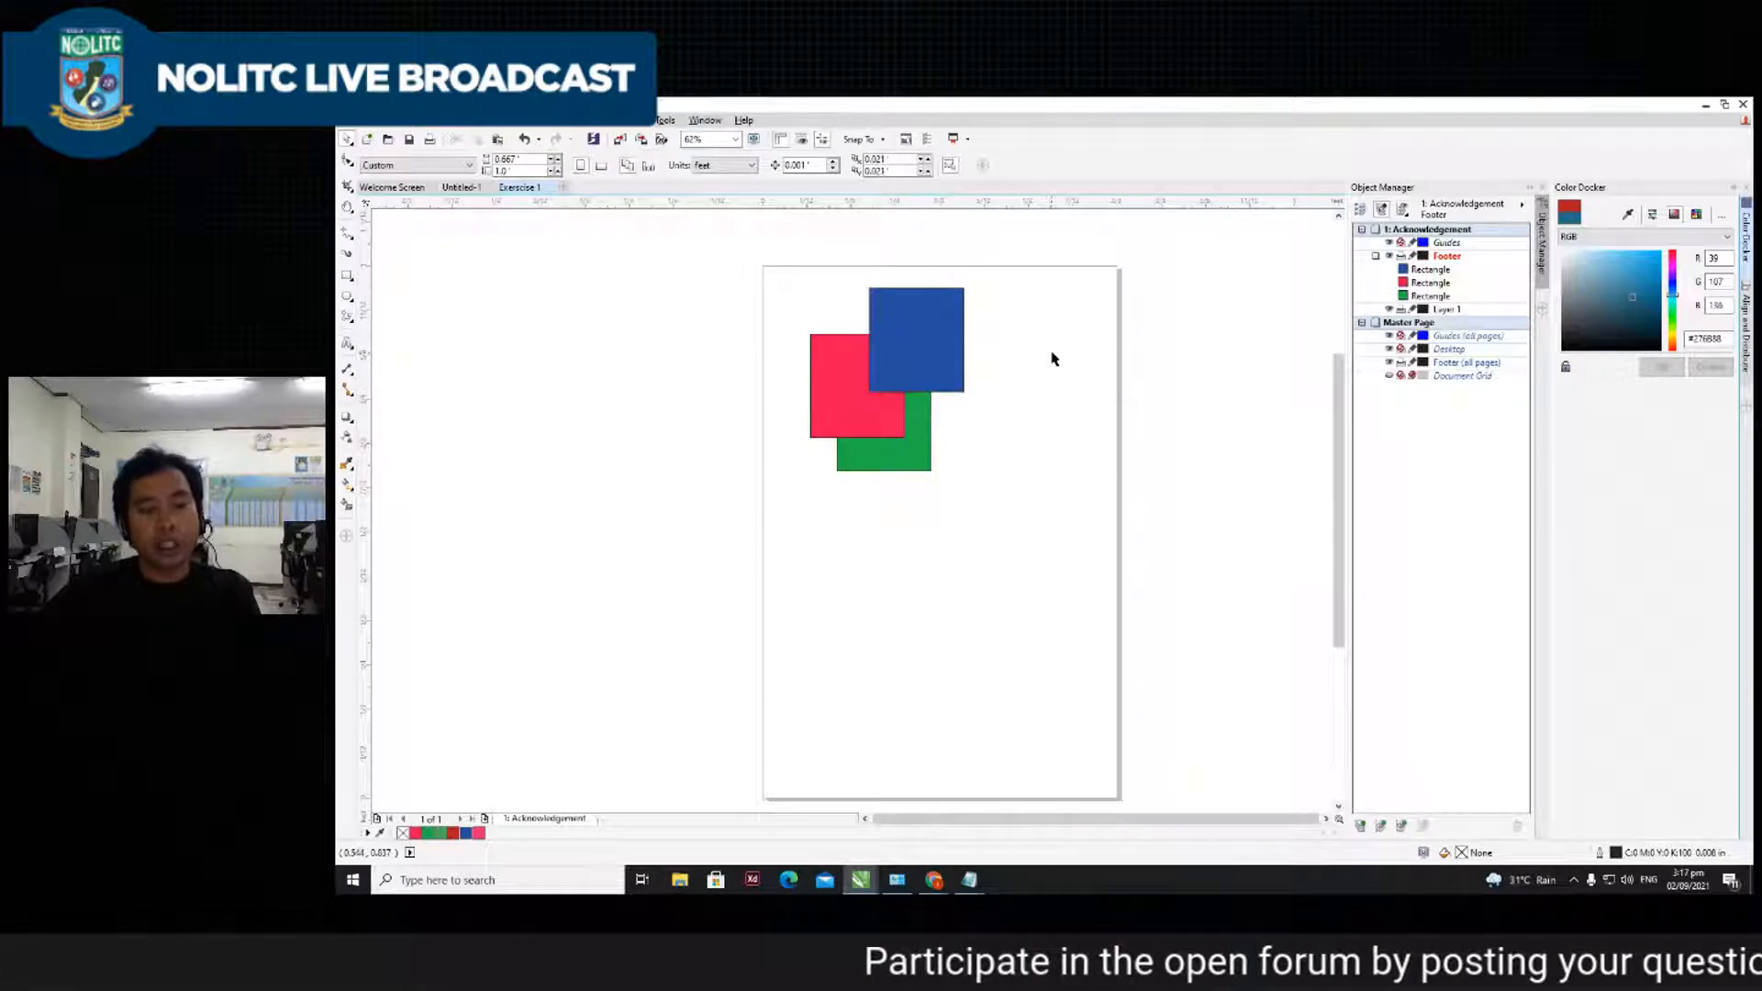
- Undo the blue rectangle's recent changes and repeat the move command to shift it stepwise down and to the right
{"action": "key", "text": "ctrl+z"}
{"action": "key", "text": "ctrl+z"}
{"action": "key", "text": "ctrl+z"}
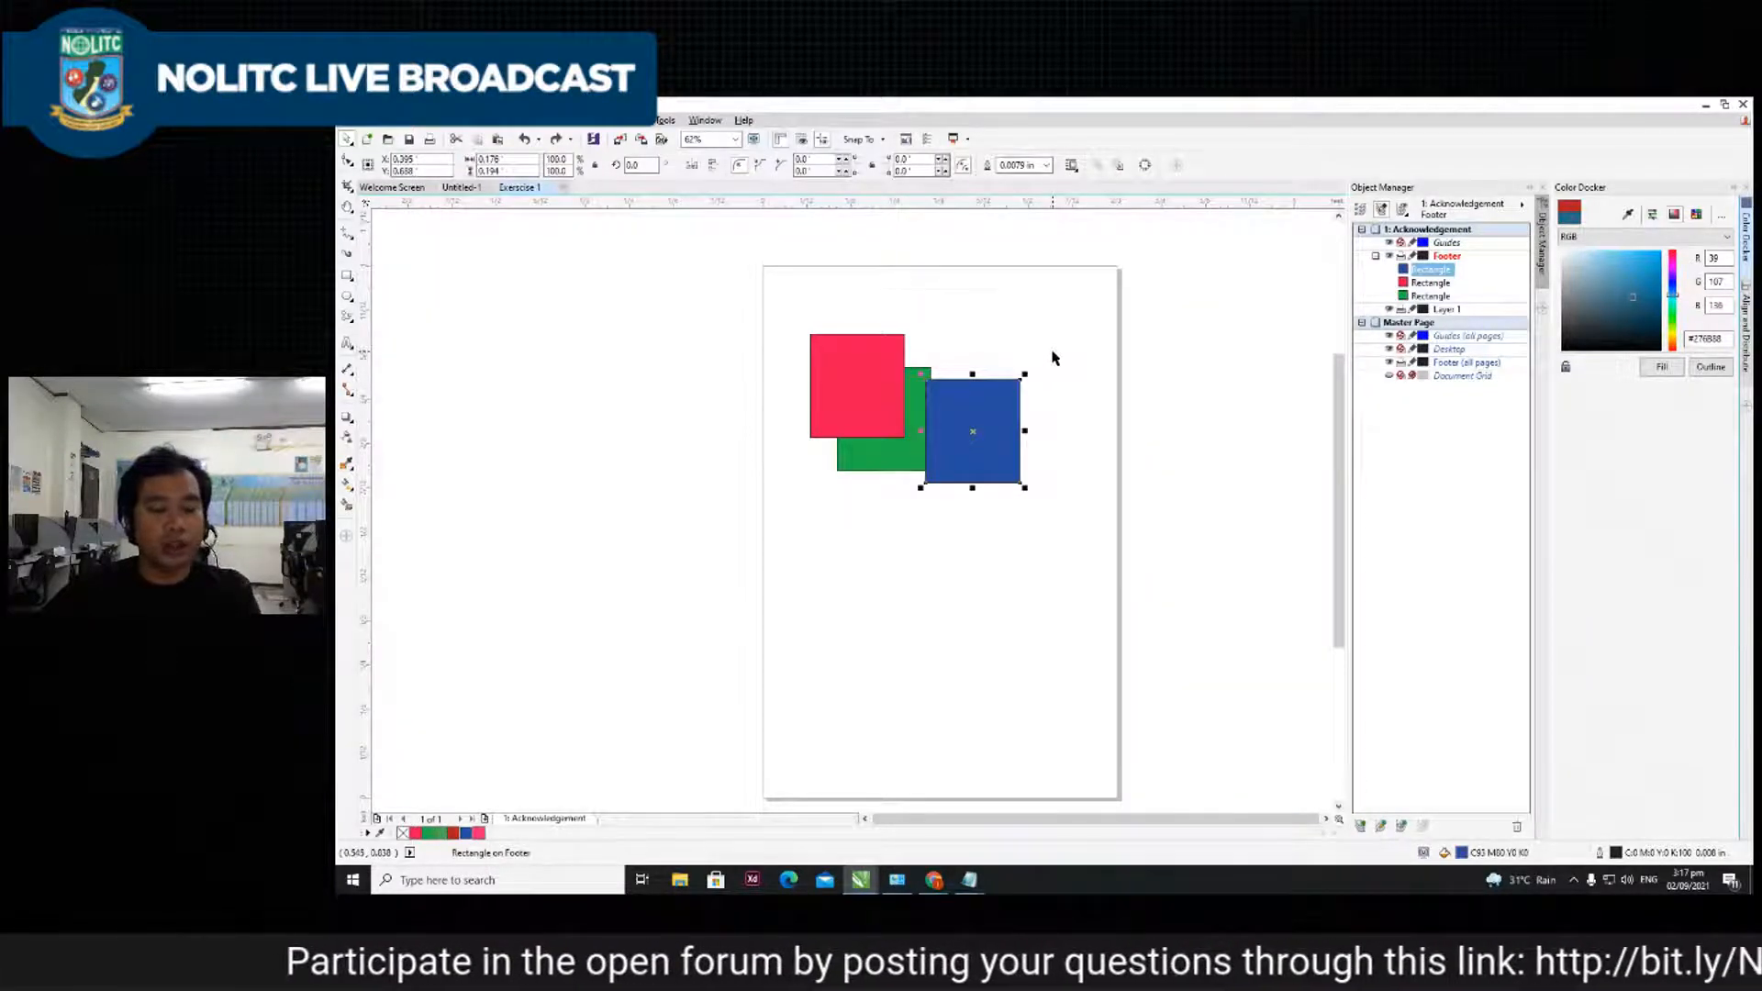
{"action": "key", "text": "ctrl+r"}
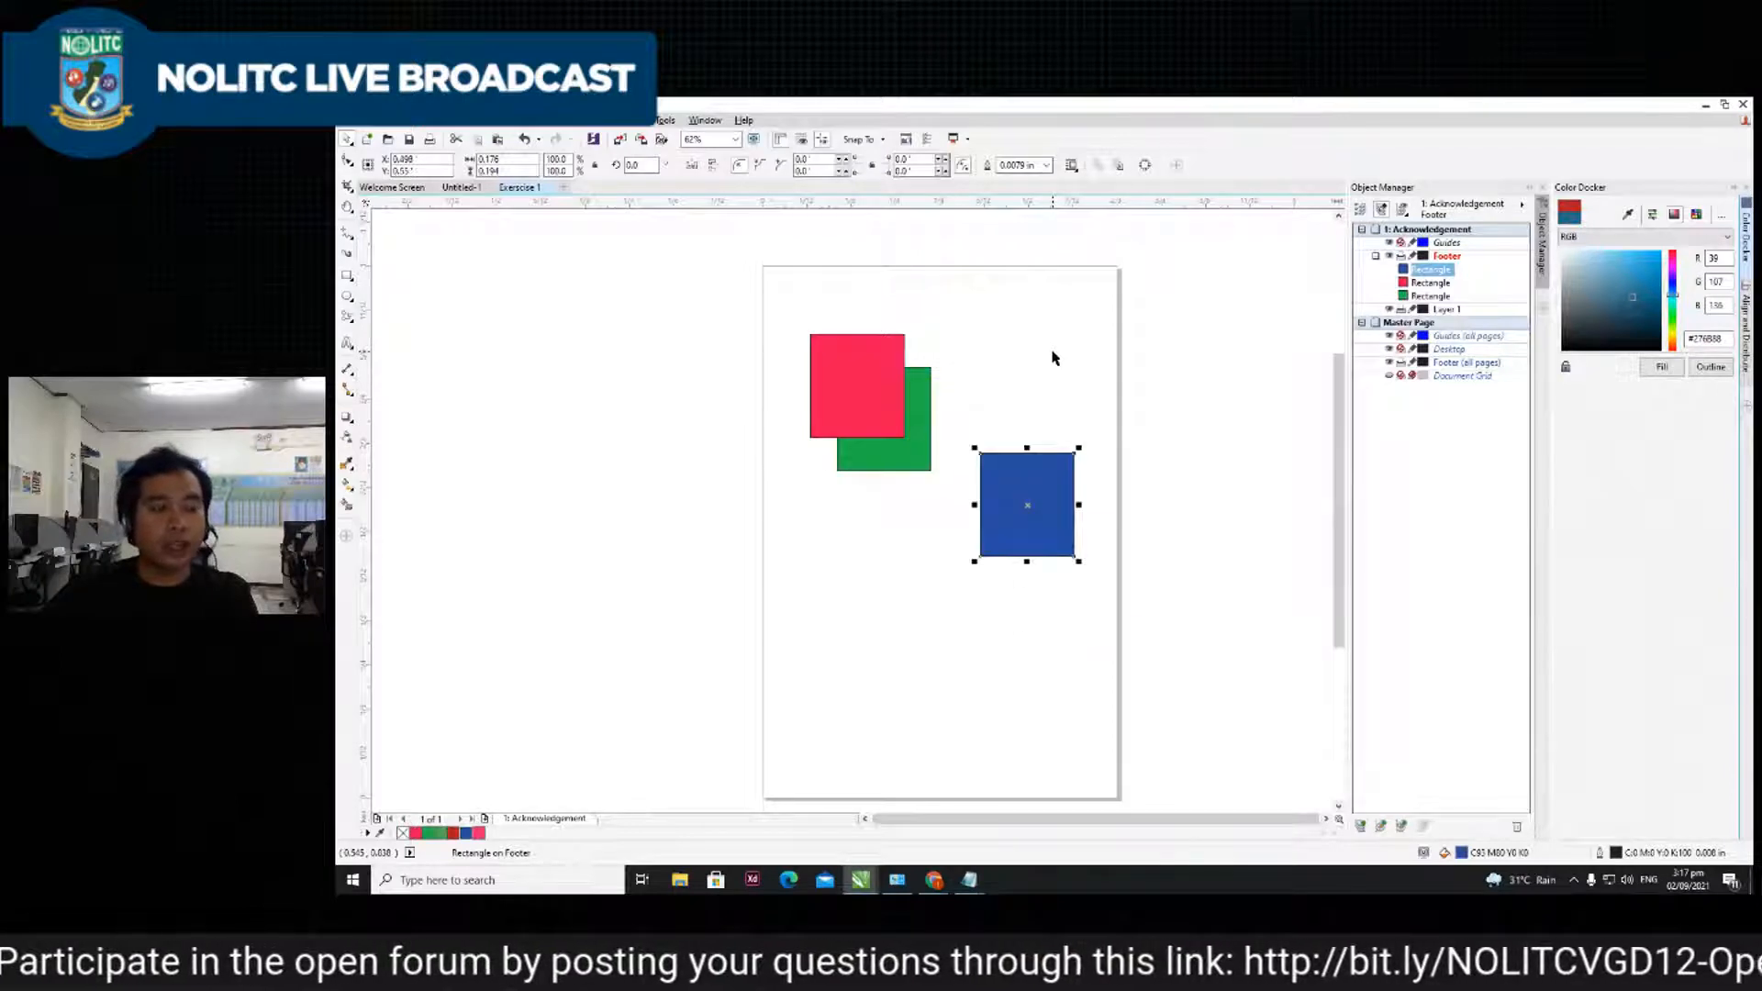
{"action": "key", "text": "ctrl+r"}
{"action": "key", "text": "ctrl+r"}
- Spread the rectangles apart, placing the blue one to the left of the green one and the pinkish-red one below the blue
{"action": "left_click_drag", "start_coordinate": [1113, 661], "coordinate": [943, 446]}
{"action": "scroll", "coordinate": [897, 389], "scroll_direction": "up", "scroll_amount": 2}
{"action": "scroll", "coordinate": [1063, 479], "scroll_direction": "down", "scroll_amount": 4}
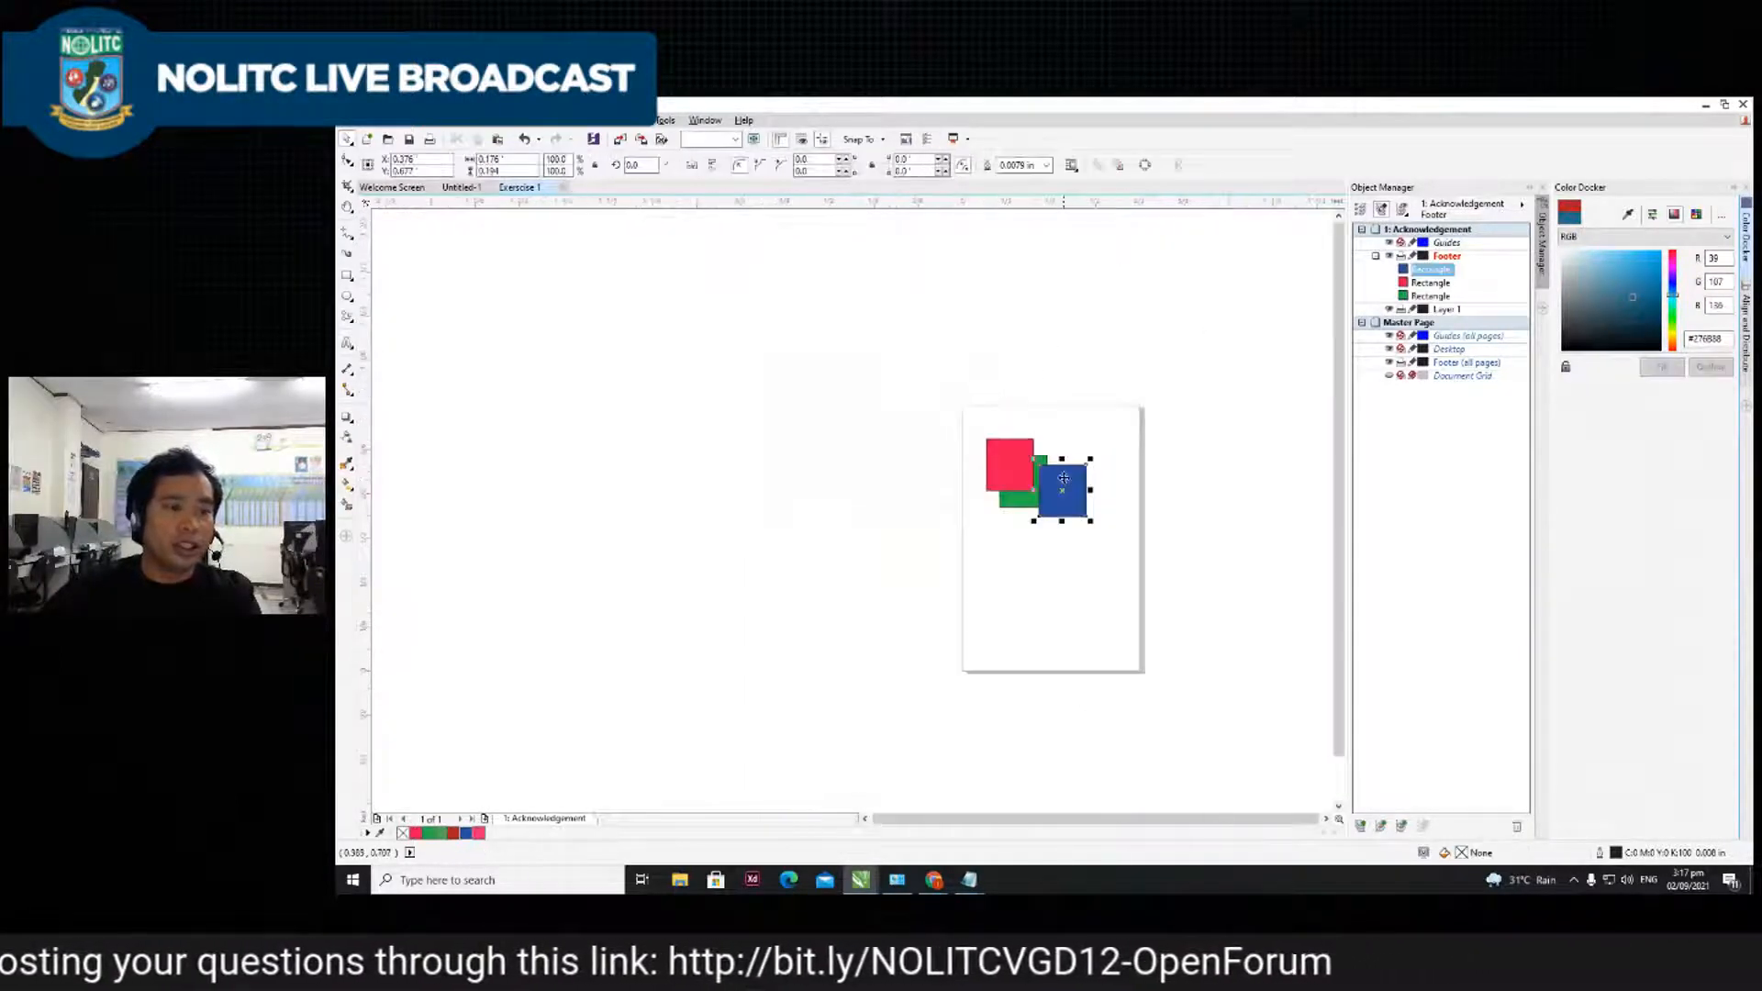
{"action": "scroll", "coordinate": [1063, 479], "scroll_direction": "up", "scroll_amount": 3}
{"action": "left_click_drag", "start_coordinate": [1059, 473], "coordinate": [716, 437]}
{"action": "left_click_drag", "start_coordinate": [908, 423], "coordinate": [693, 741]}
- Scale the green rectangle down proportionally to about 45 percent and delete the blue rectangle
{"action": "left_click", "coordinate": [972, 539]}
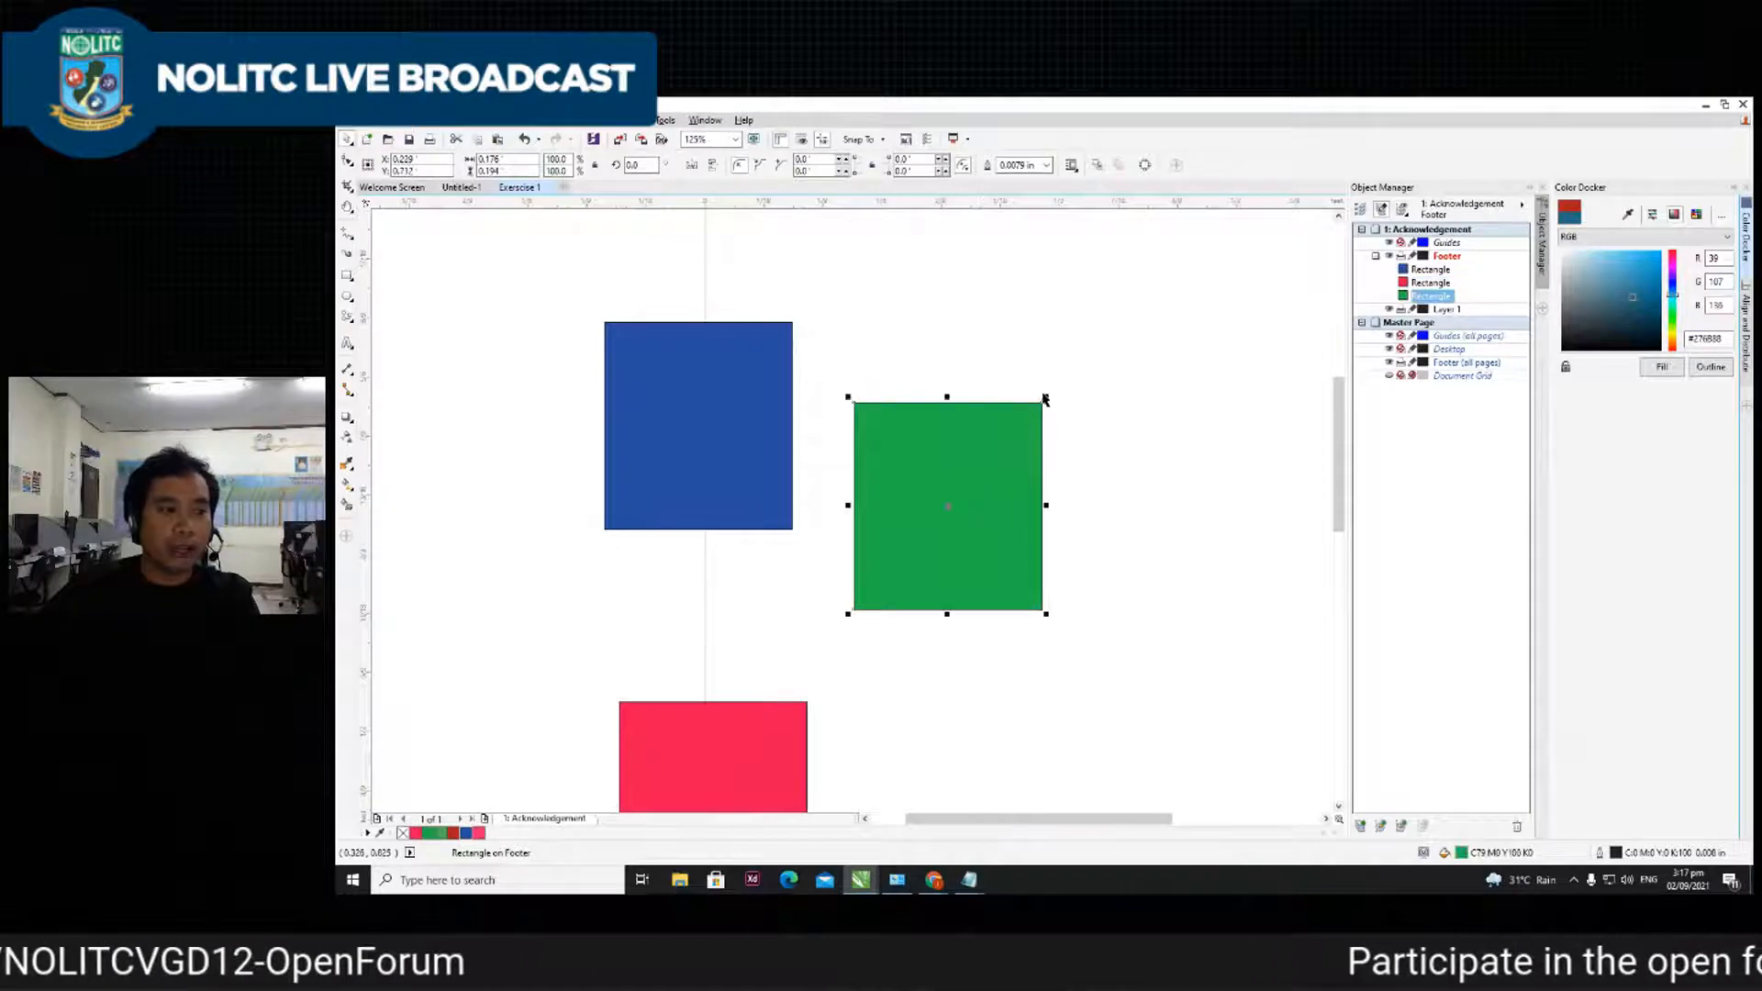
{"action": "left_click_drag", "start_coordinate": [1047, 395], "coordinate": [940, 515]}
{"action": "left_click", "coordinate": [747, 437]}
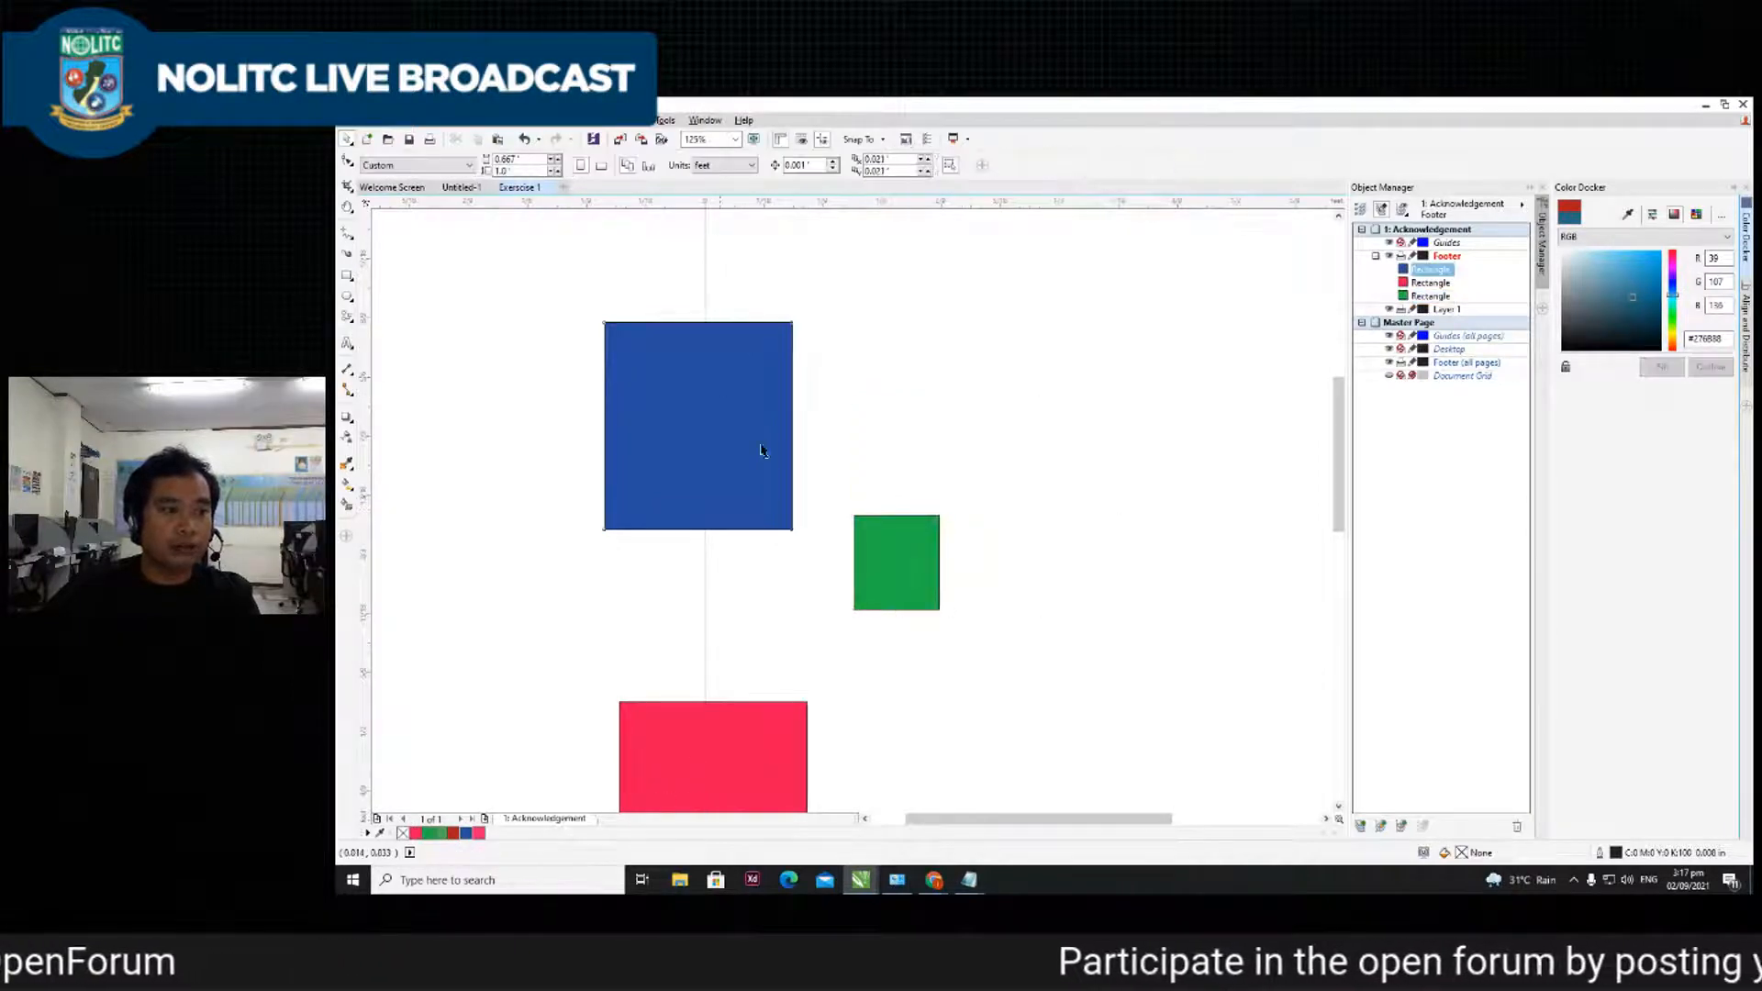
{"action": "left_click", "coordinate": [735, 430]}
{"action": "key", "text": "Delete"}
- Move the pinkish-red rectangle over the small green rectangle so that it covers it completely
{"action": "scroll", "coordinate": [739, 436], "scroll_direction": "down", "scroll_amount": 2}
{"action": "left_click_drag", "start_coordinate": [728, 637], "coordinate": [818, 515]}
{"action": "scroll", "coordinate": [822, 504], "scroll_direction": "up", "scroll_amount": 2}
{"action": "key", "text": "Escape"}
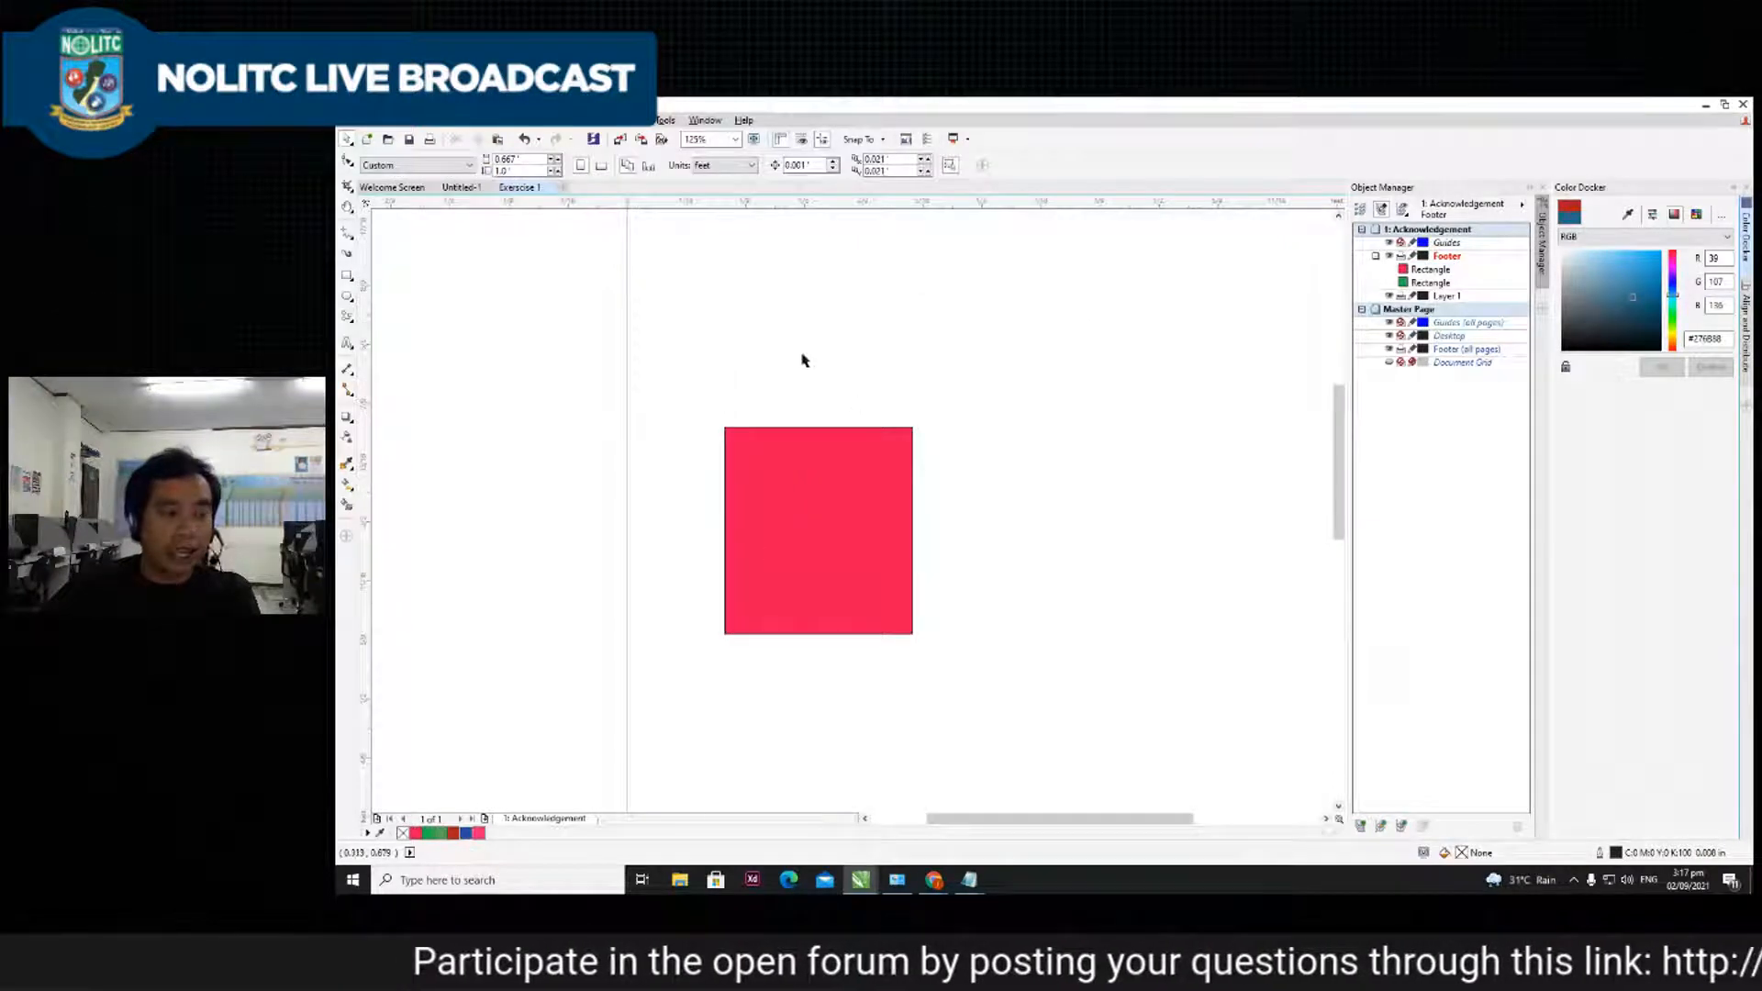
- Cycle the selection from the pinkish-red rectangle to the hidden green one, move it out to the right, and undo the move
{"action": "left_click", "coordinate": [818, 542]}
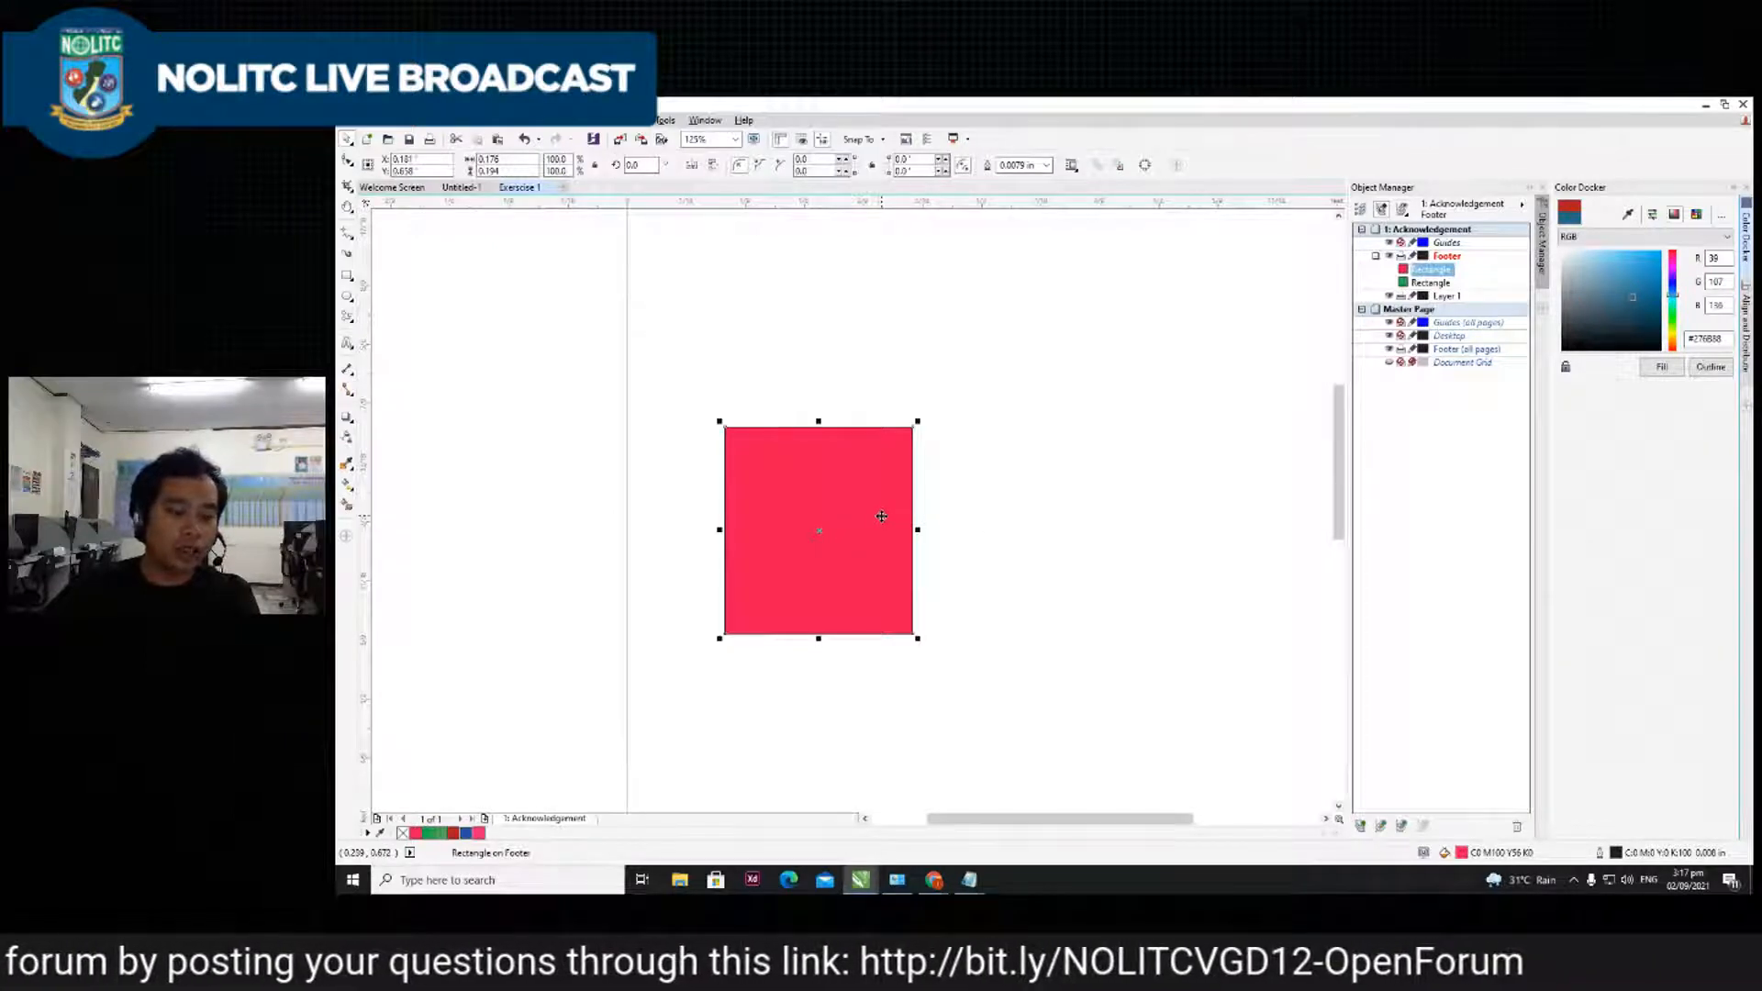
{"action": "key", "text": "Tab"}
{"action": "left_click_drag", "start_coordinate": [820, 532], "coordinate": [1057, 542]}
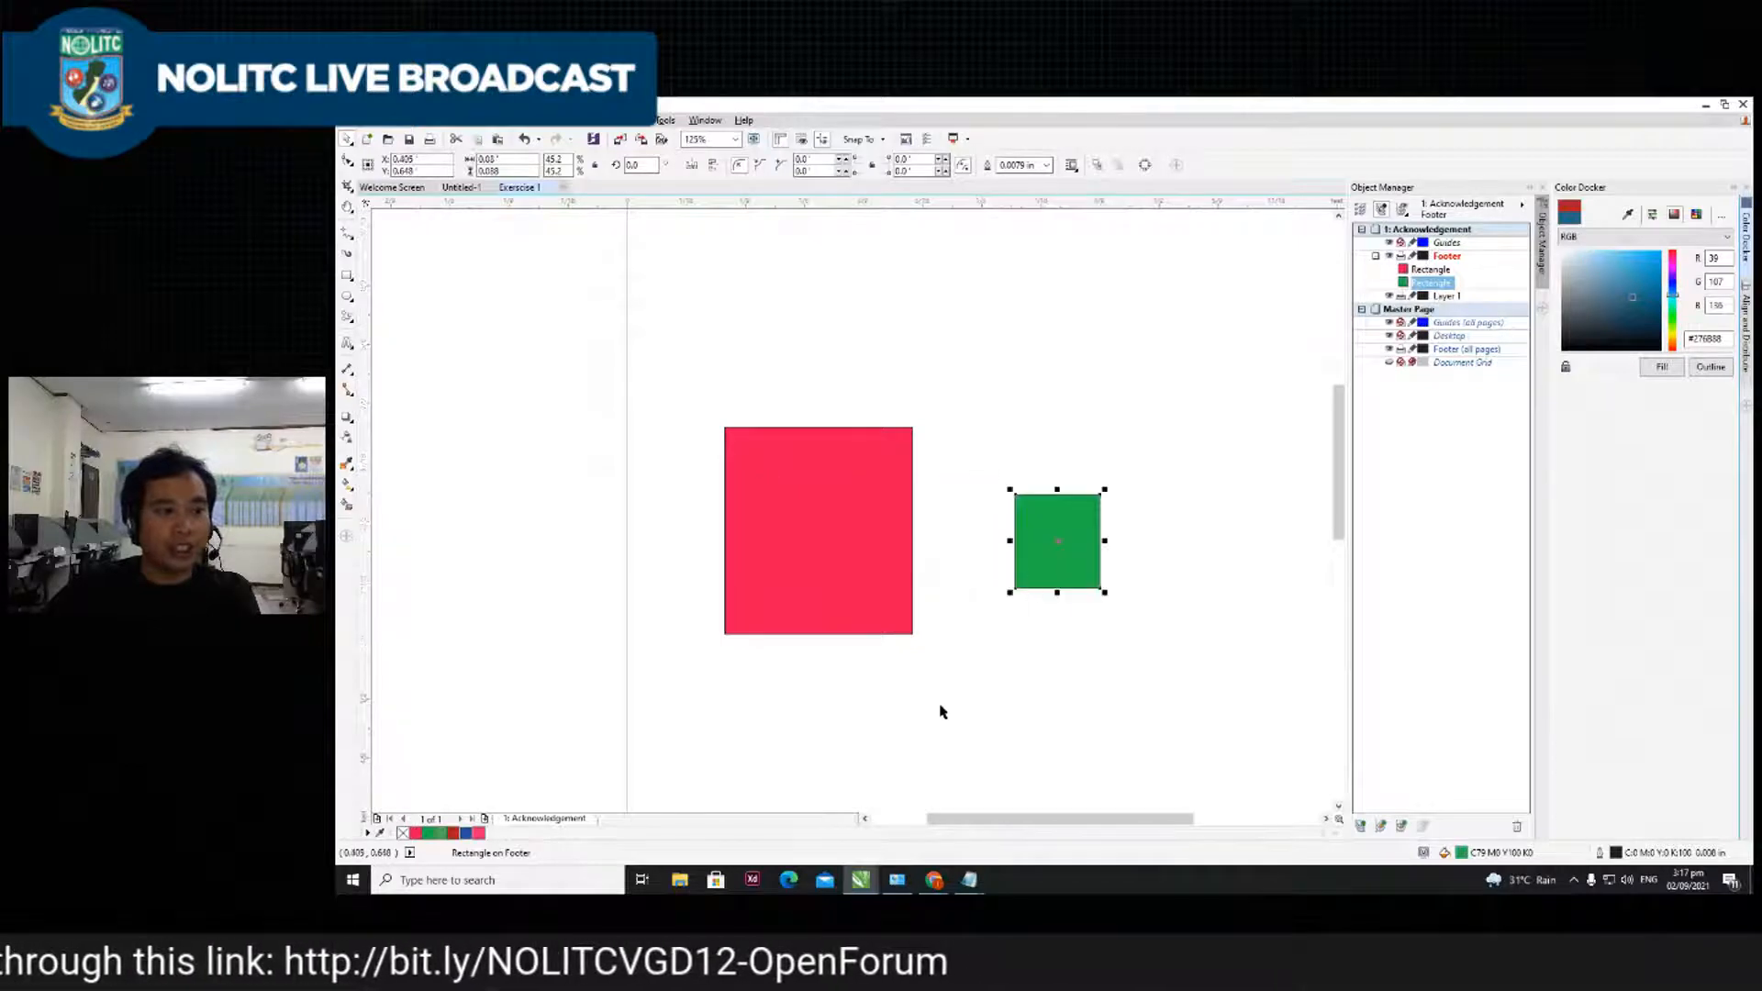
{"action": "key", "text": "ctrl+z"}
- Select the green rectangle directly through the pinkish-red one, pull it out to the right, and undo that move
{"action": "left_click", "coordinate": [886, 542]}
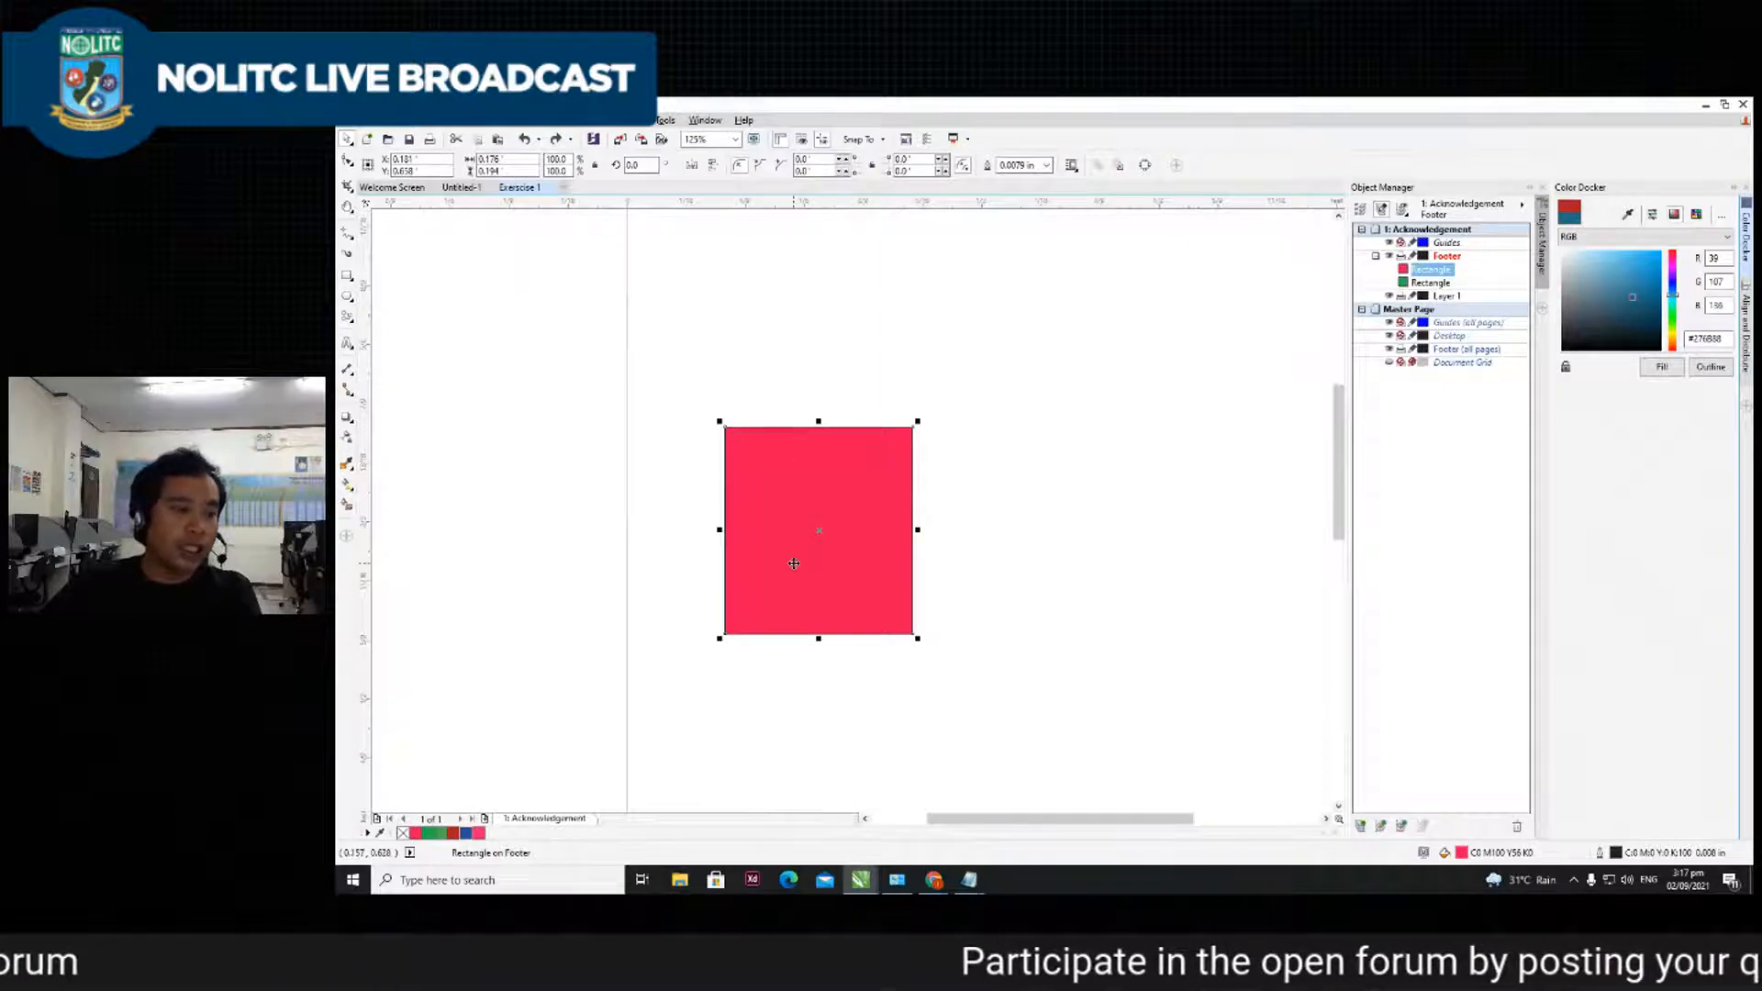
{"action": "left_click", "coordinate": [822, 542], "text": "alt"}
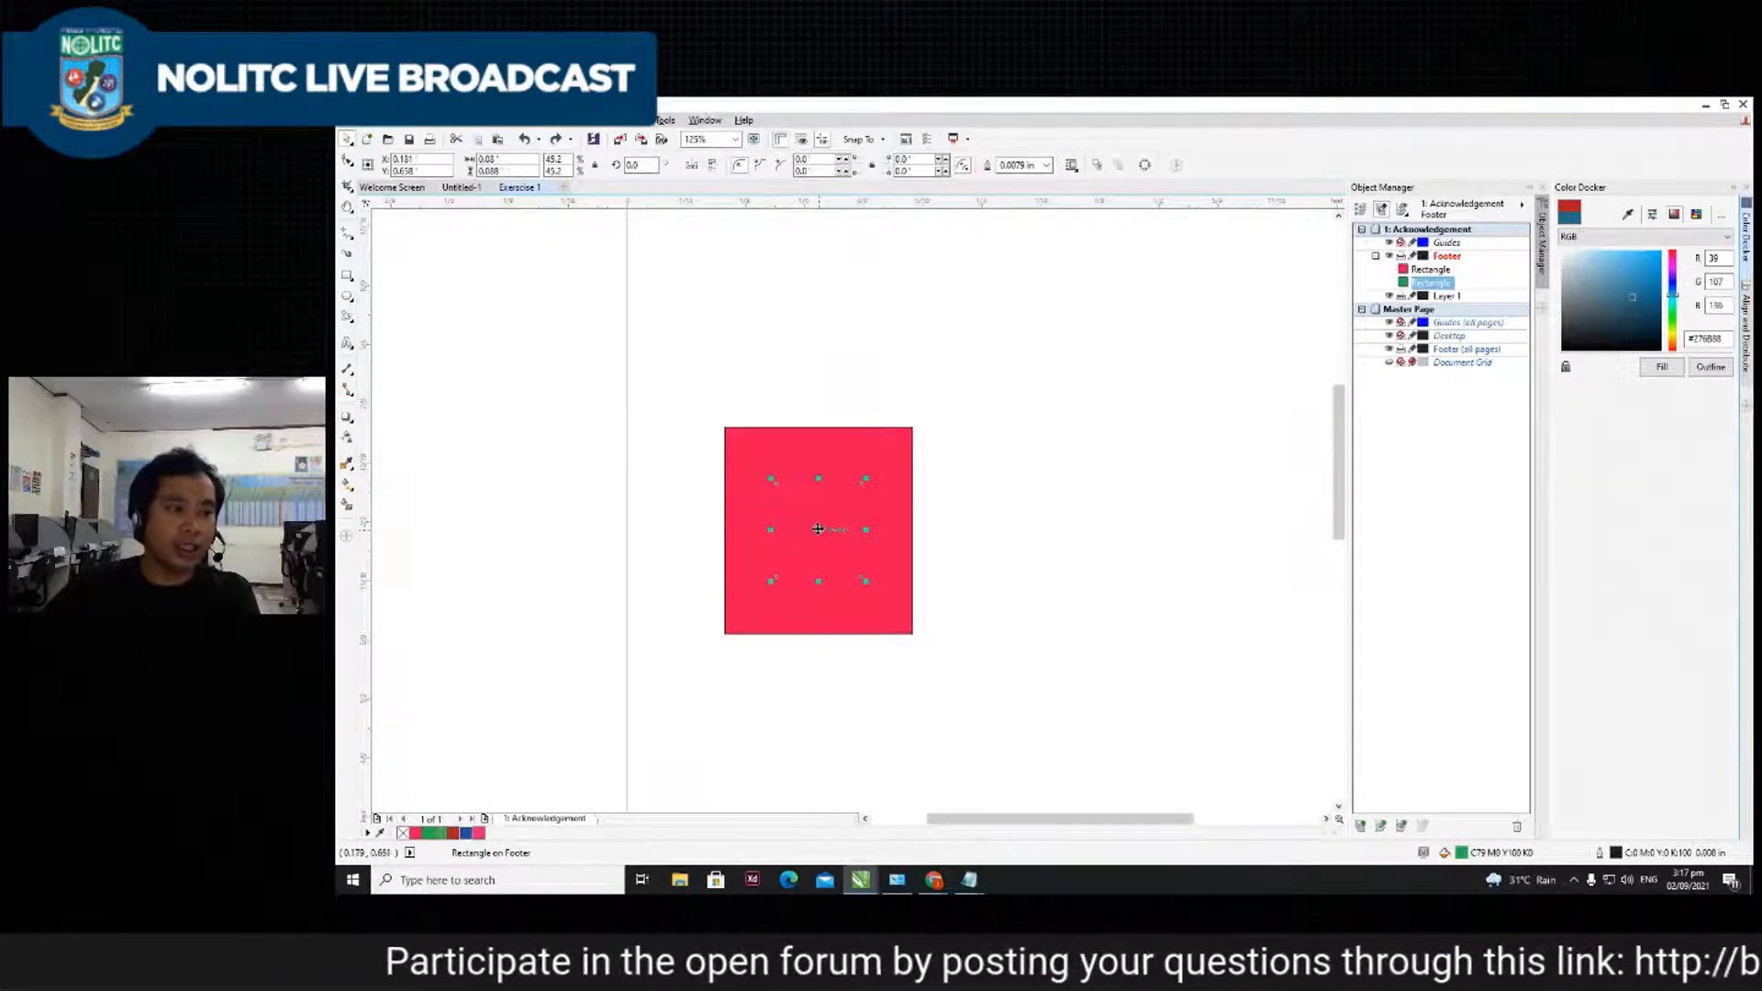
{"action": "left_click_drag", "start_coordinate": [819, 530], "coordinate": [1062, 523]}
{"action": "left_click", "coordinate": [1038, 633]}
{"action": "key", "text": "ctrl+z"}
- Compare selecting only the front pinkish-red rectangle with marquee-selecting both stacked rectangles
{"action": "left_click", "coordinate": [767, 452]}
{"action": "left_click_drag", "start_coordinate": [680, 349], "coordinate": [1049, 724]}
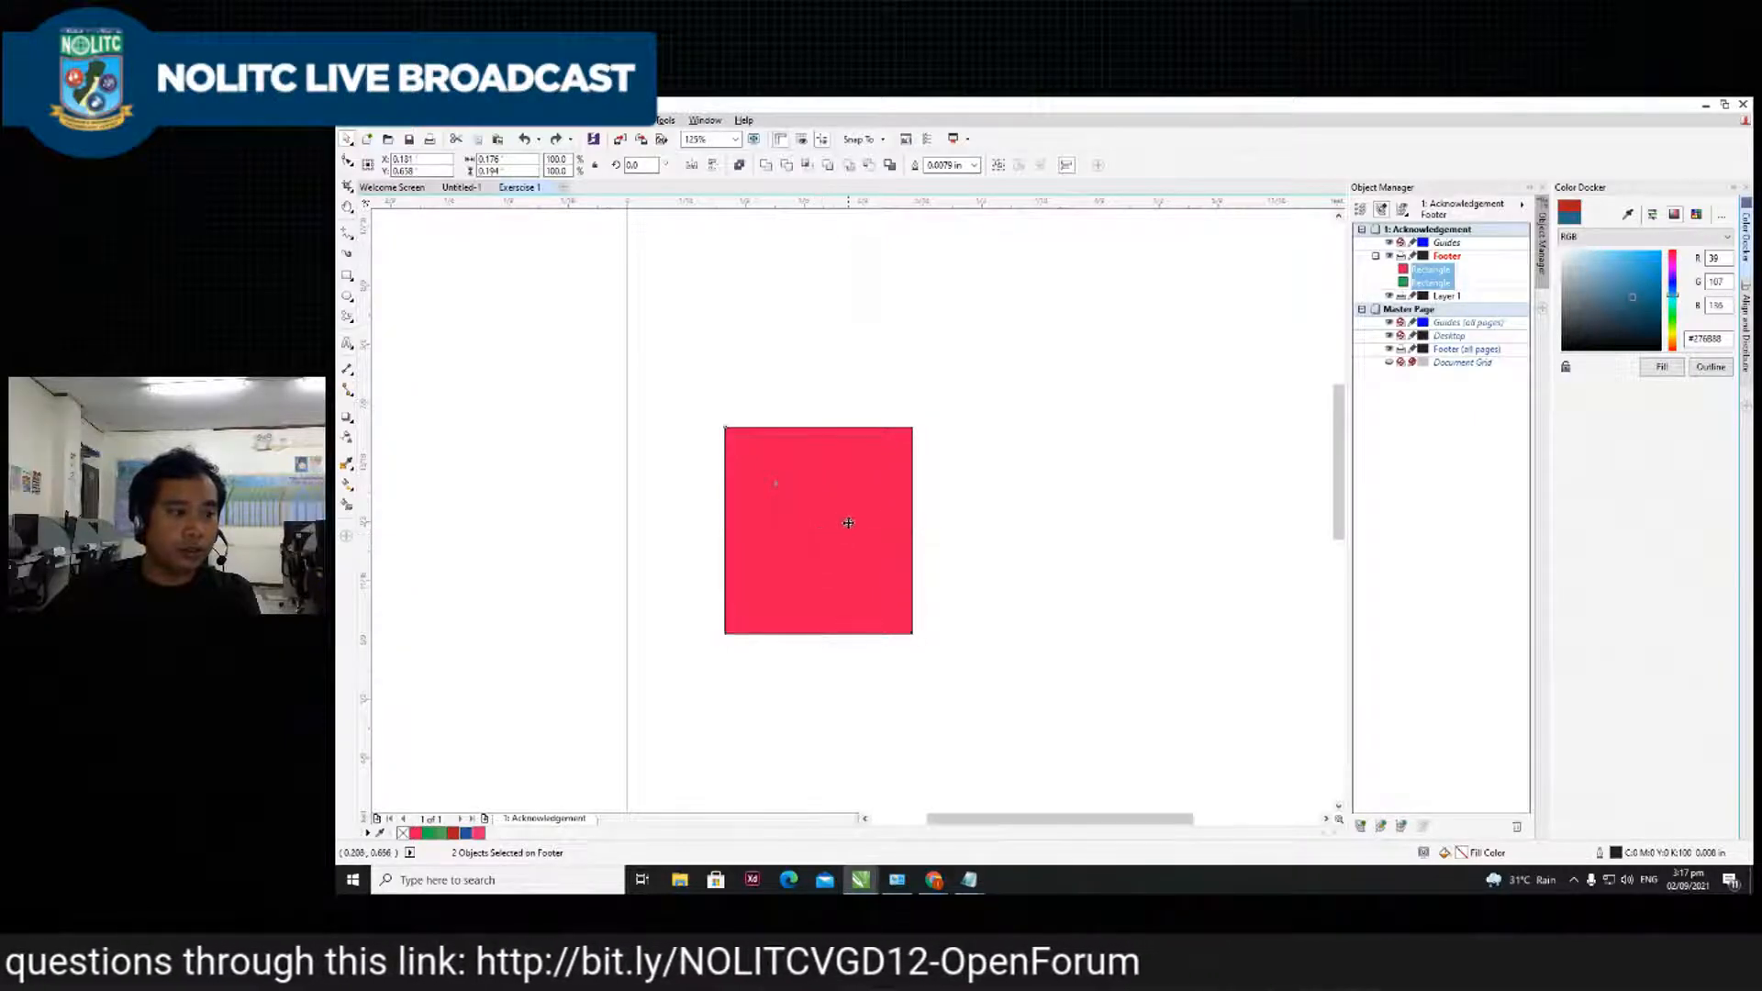
{"action": "left_click", "coordinate": [845, 515]}
{"action": "left_click", "coordinate": [1013, 514]}
{"action": "left_click", "coordinate": [863, 542]}
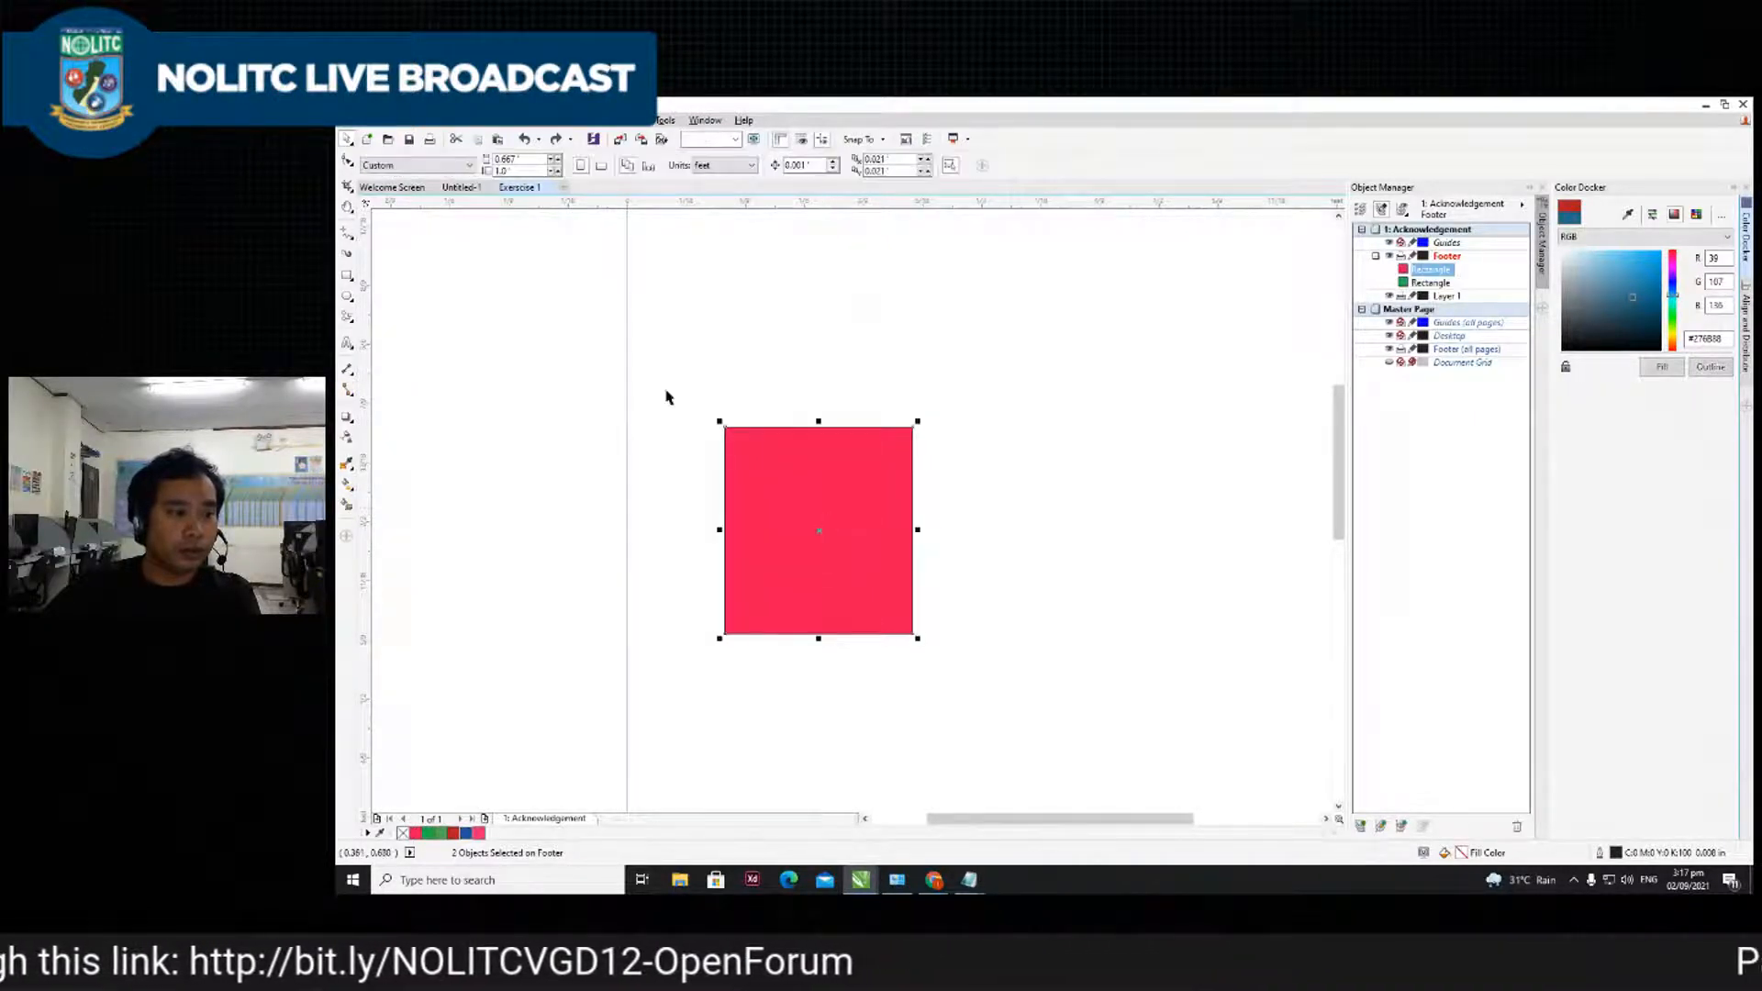
{"action": "left_click", "coordinate": [1011, 689]}
{"action": "left_click", "coordinate": [861, 525]}
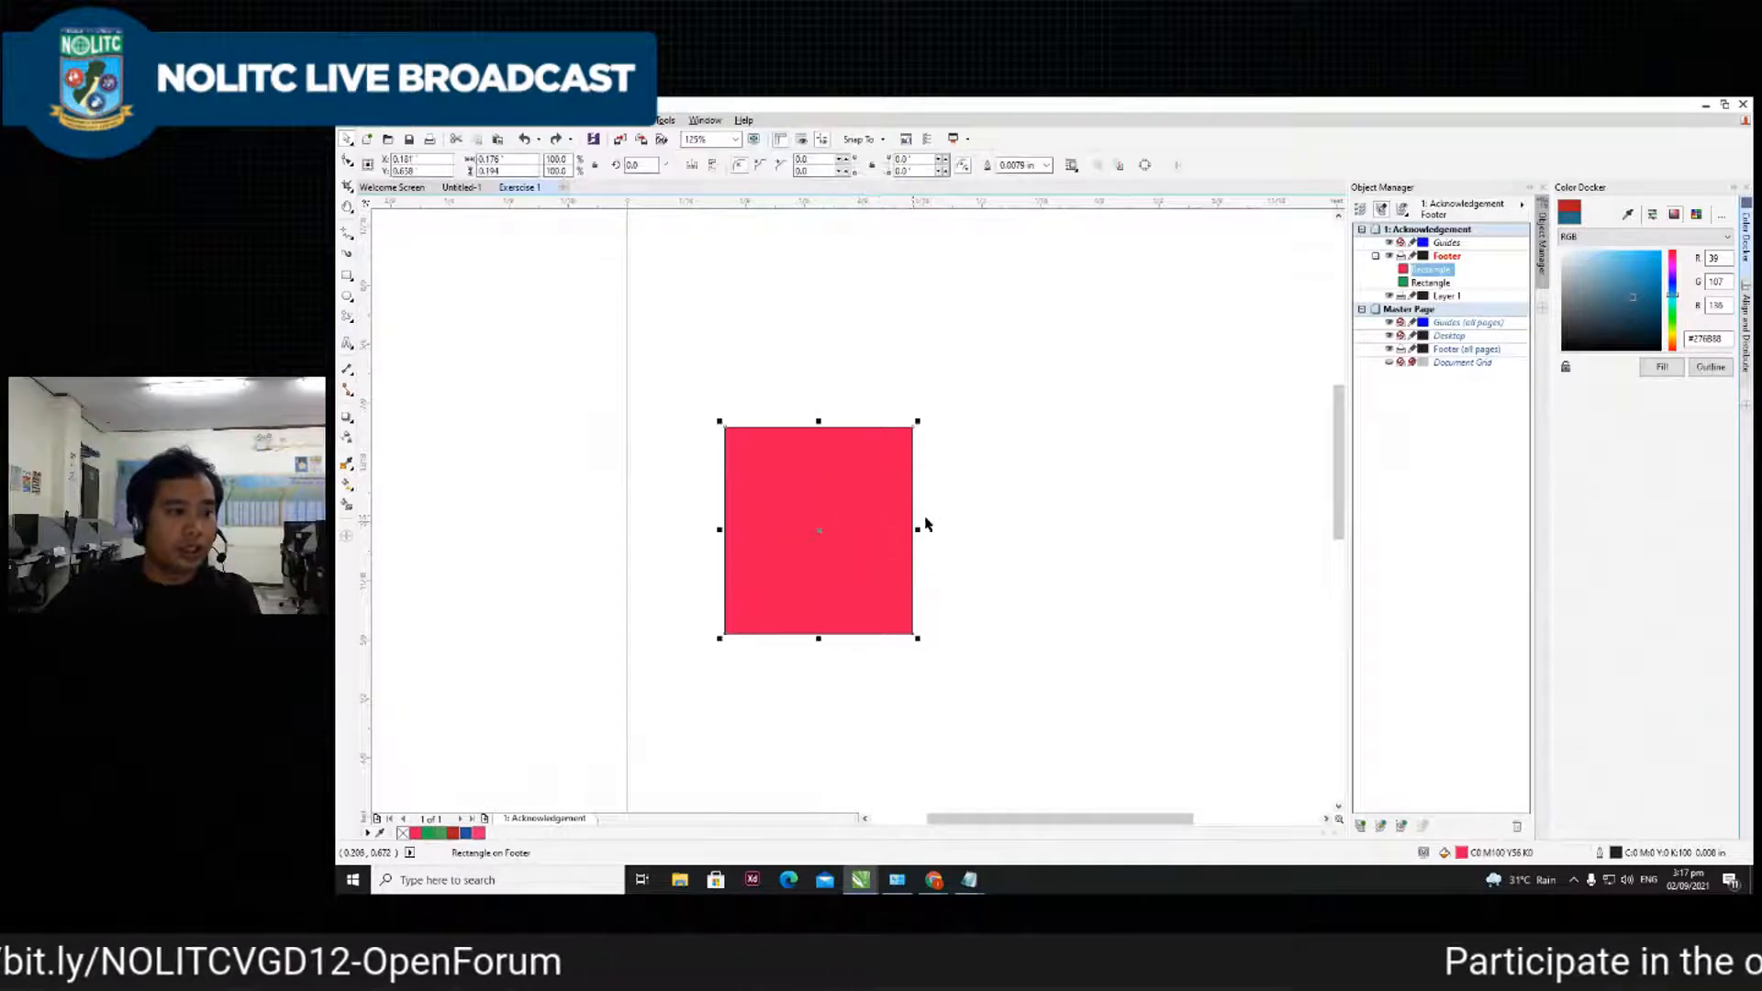
{"action": "left_click_drag", "start_coordinate": [634, 382], "coordinate": [1025, 718]}
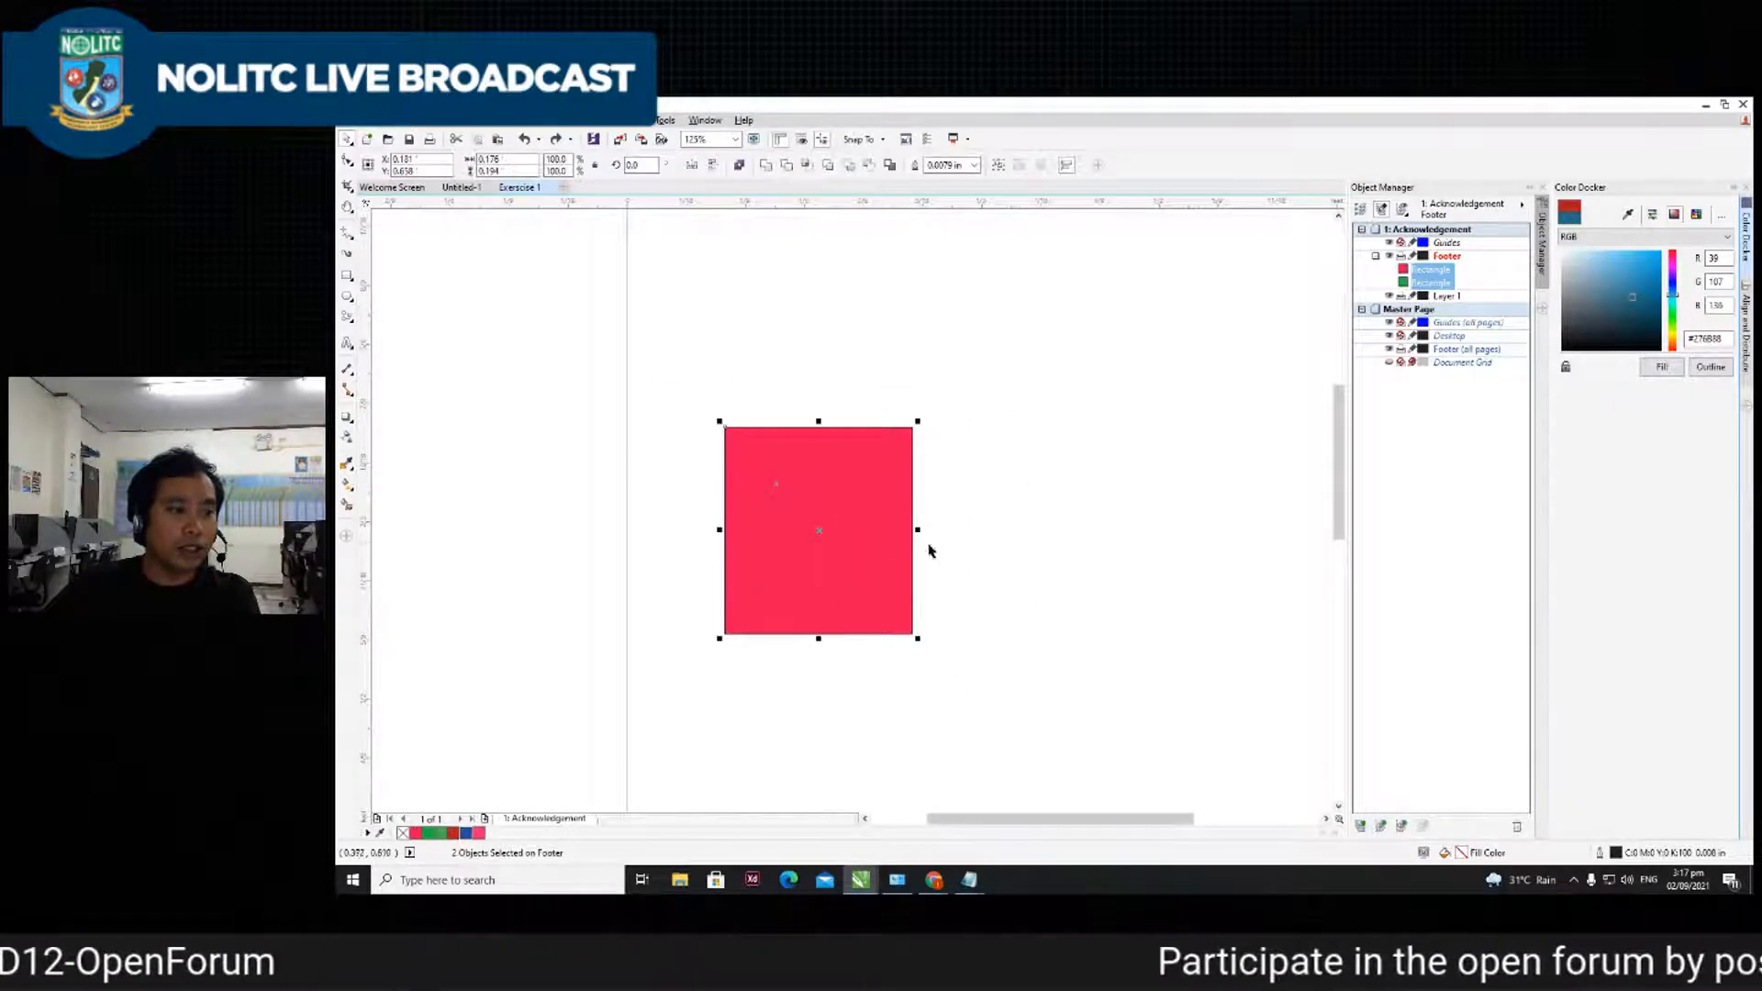
{"action": "left_click", "coordinate": [980, 561]}
{"action": "left_click", "coordinate": [823, 539]}
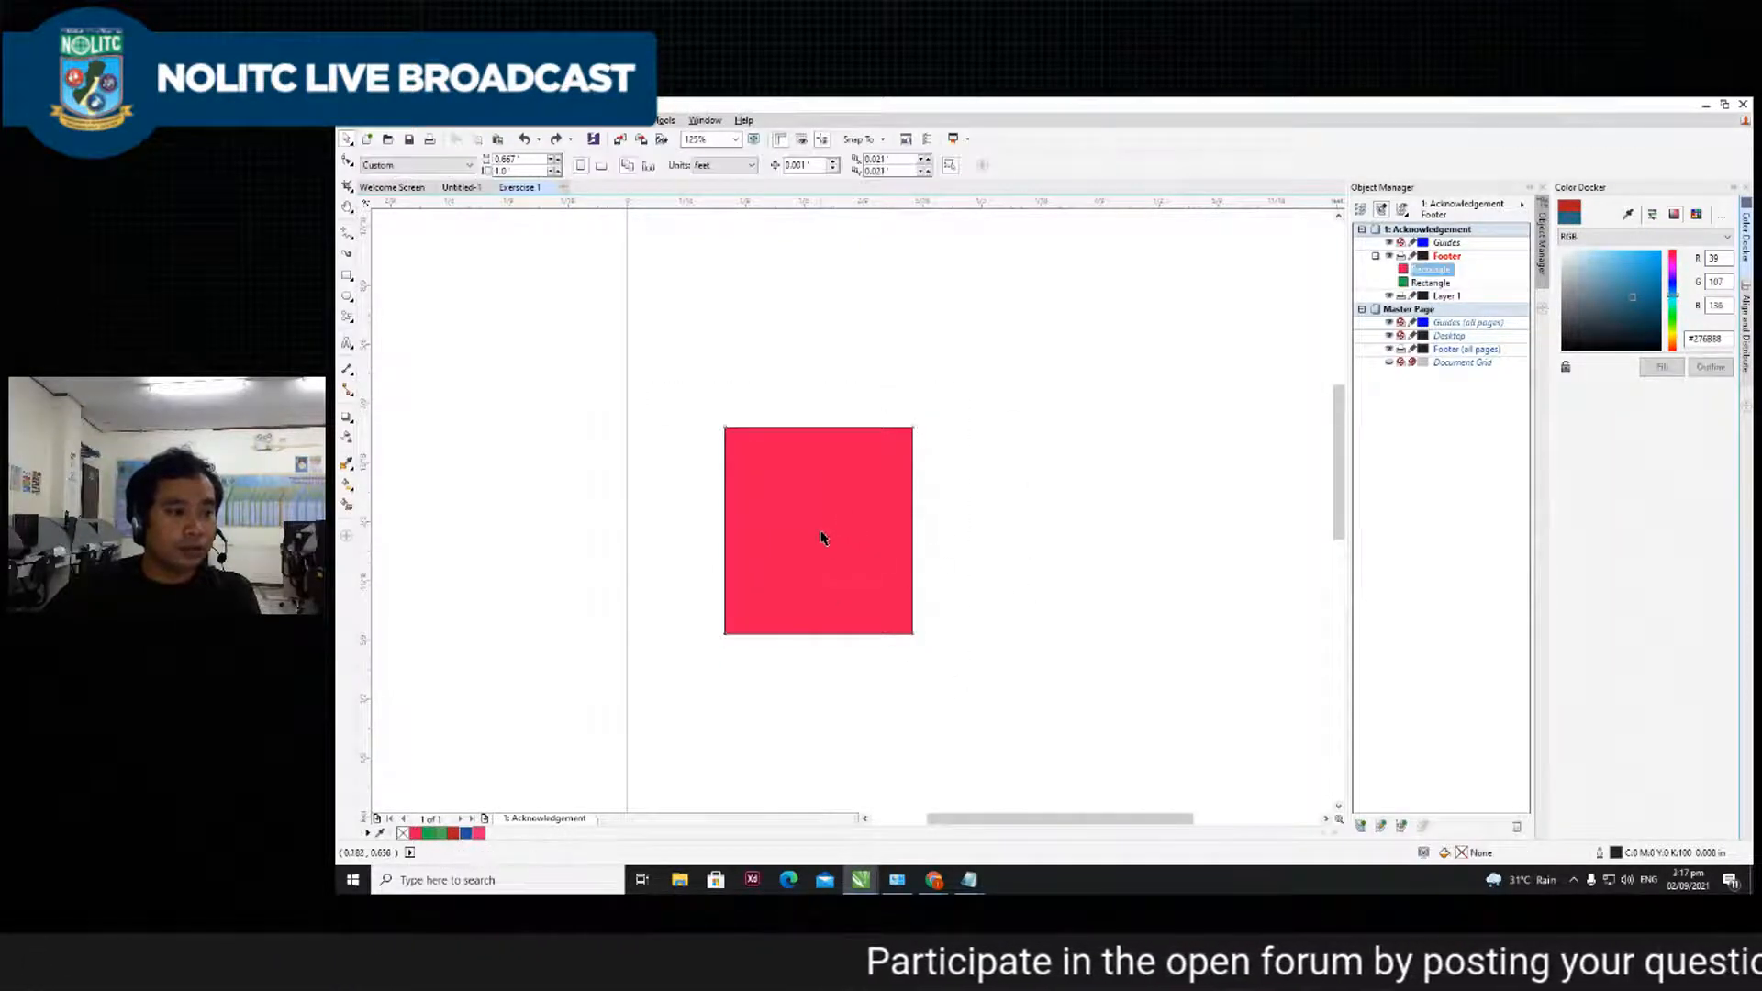
- Select the green rectangle hidden behind the pinkish-red one and move it out to the right of it
{"action": "left_click", "coordinate": [838, 540], "text": "alt"}
{"action": "left_click", "coordinate": [844, 536]}
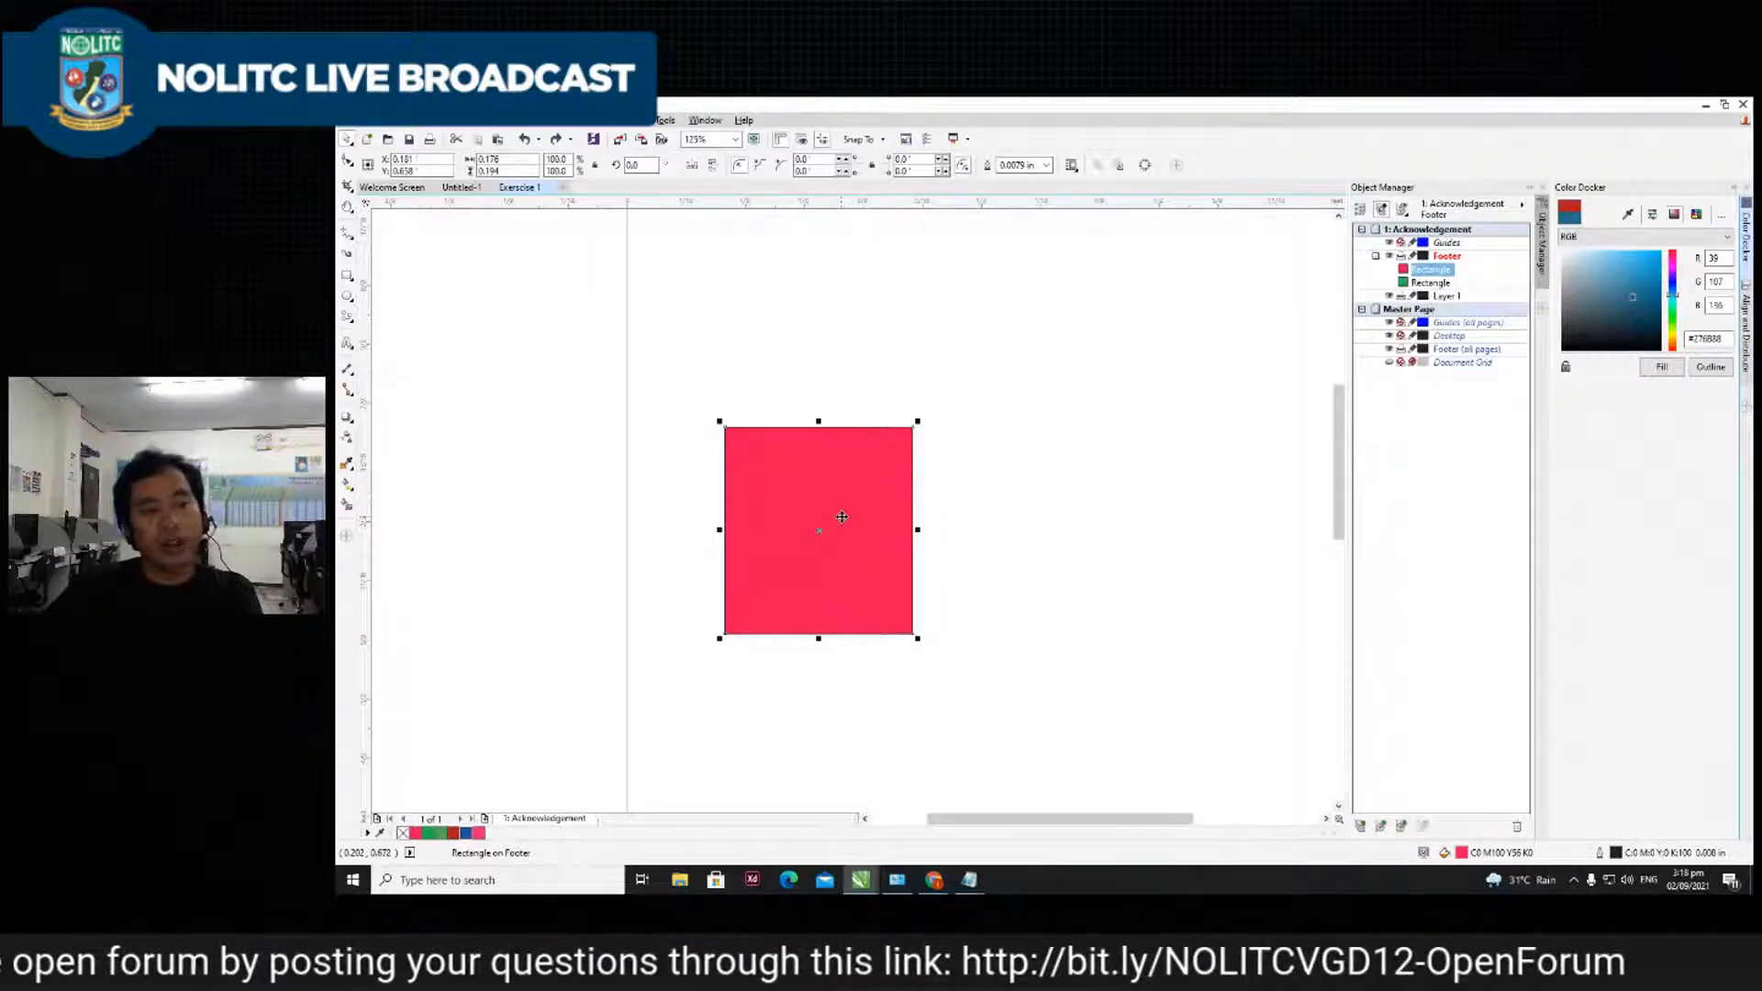
{"action": "left_click", "coordinate": [843, 521], "text": "alt"}
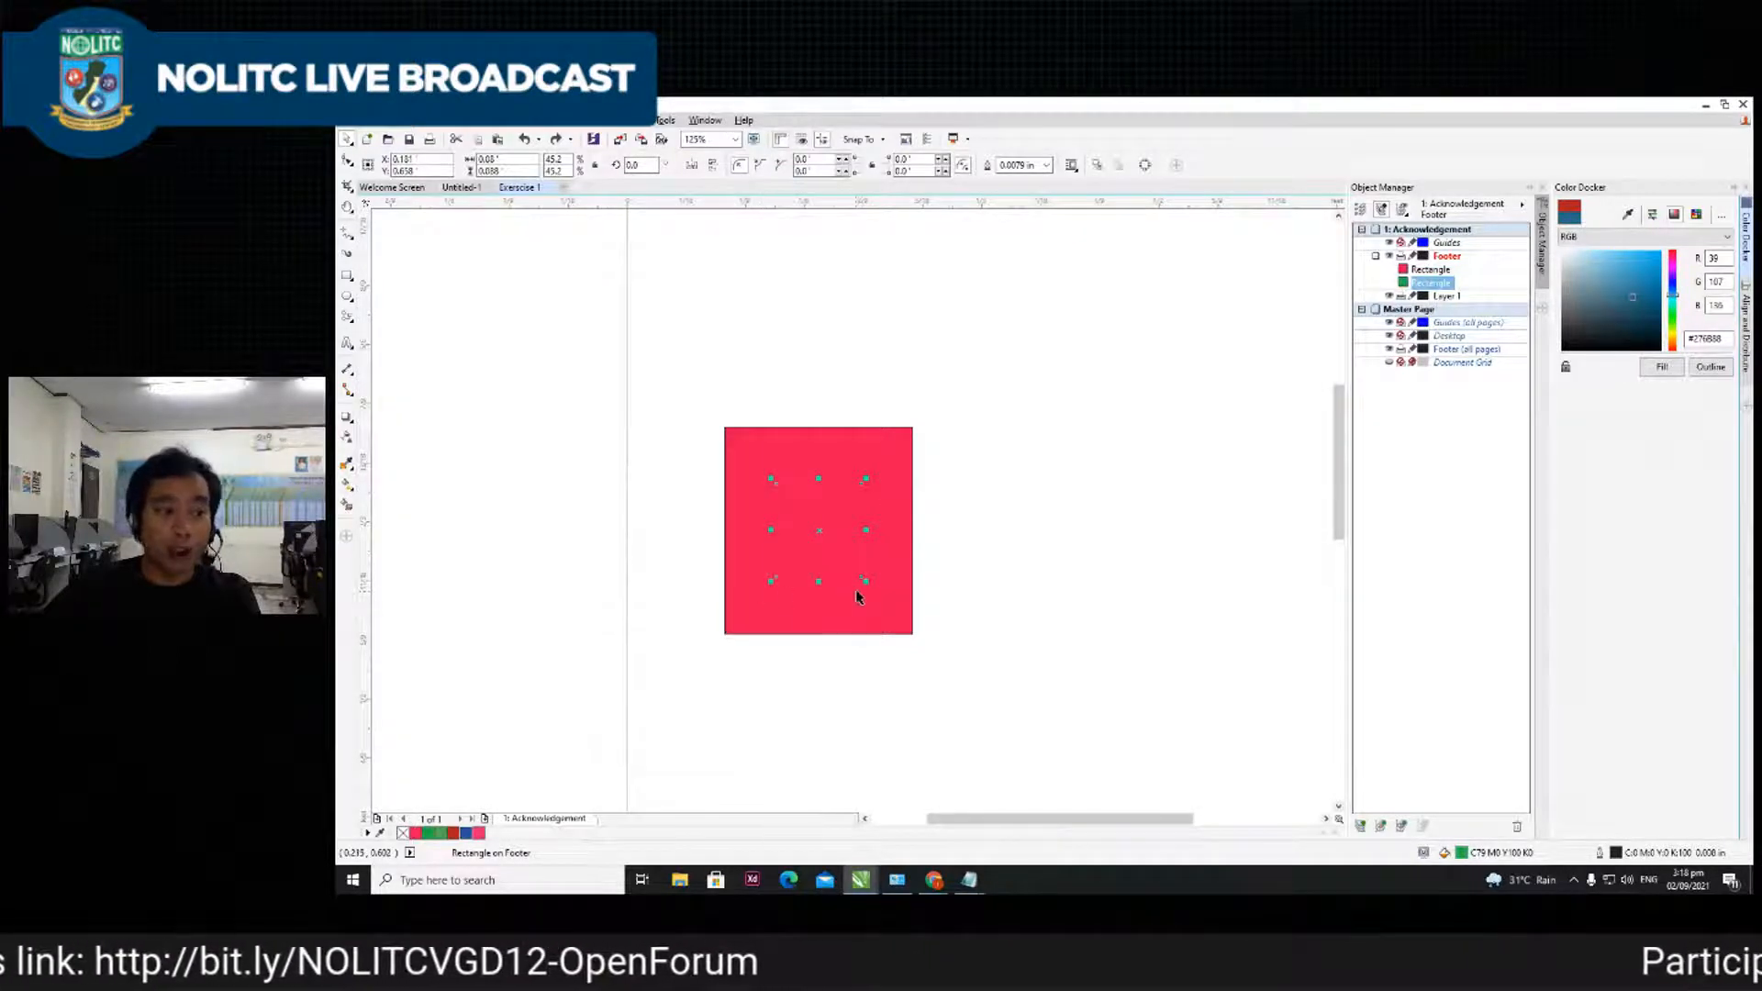
{"action": "left_click_drag", "start_coordinate": [819, 526], "coordinate": [1027, 542]}
{"action": "scroll", "coordinate": [891, 595], "scroll_direction": "down", "scroll_amount": 1}
{"action": "scroll", "coordinate": [980, 552], "scroll_direction": "down", "scroll_amount": 3}
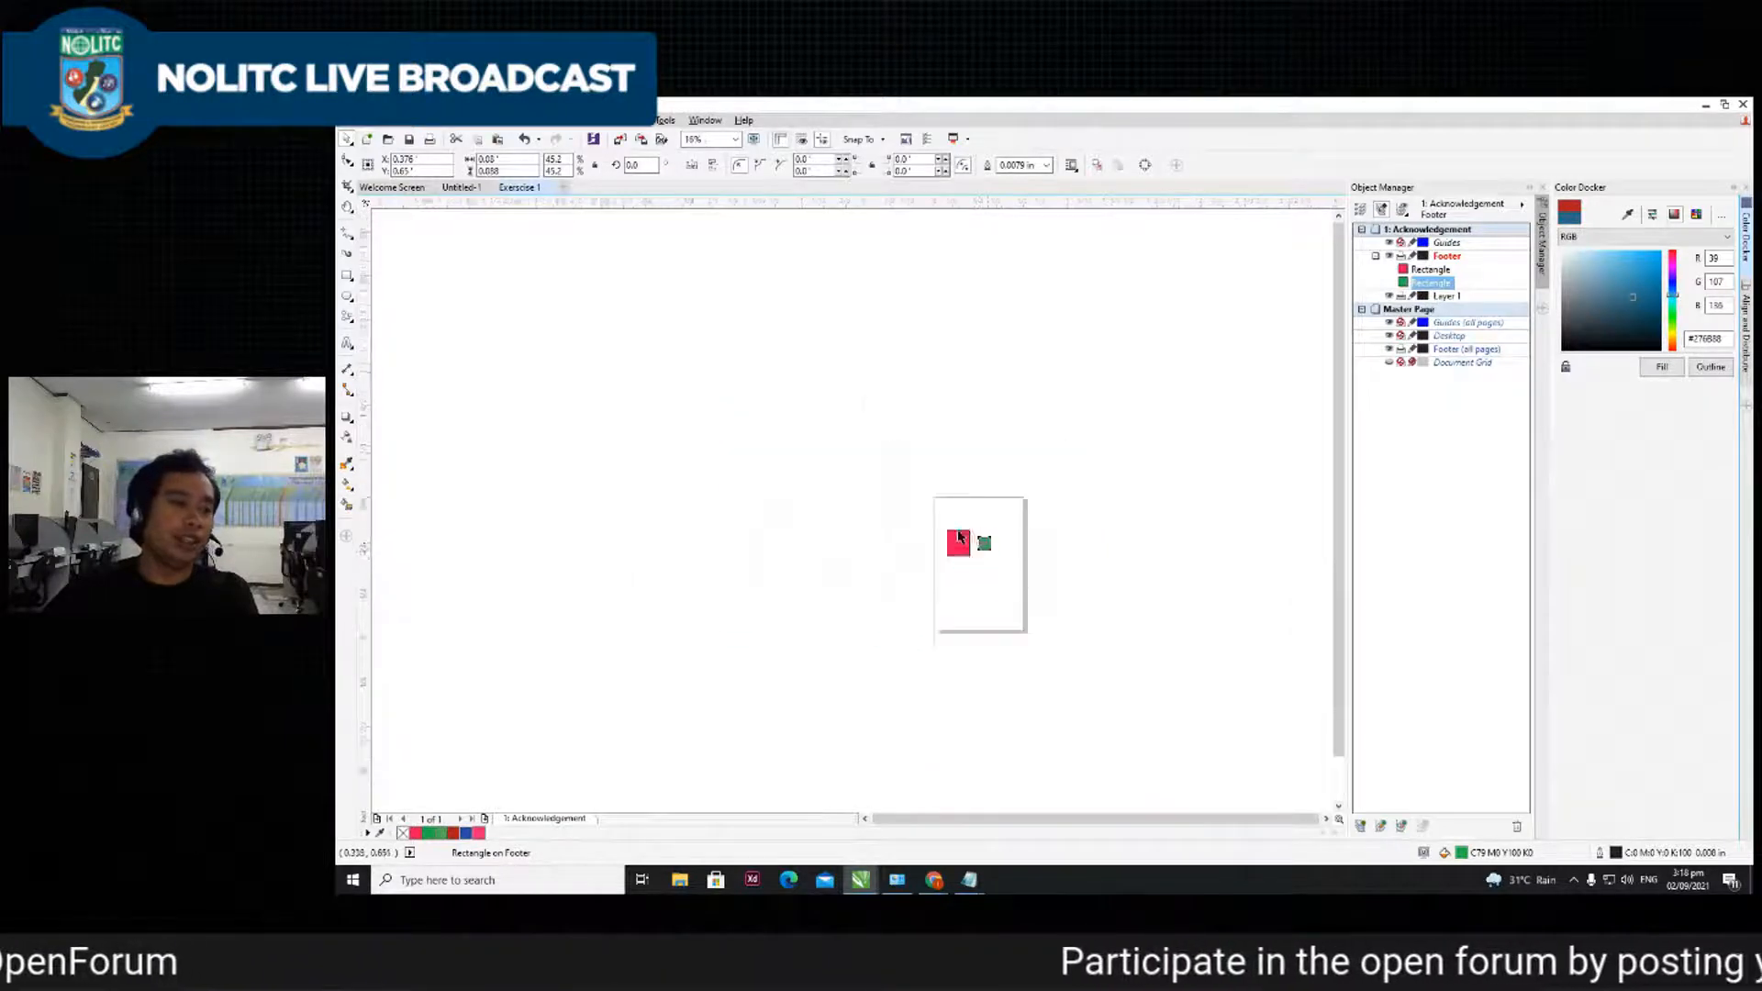
- Shift the green rectangle a little to the left, closer to the pinkish-red rectangle
{"action": "scroll", "coordinate": [963, 537], "scroll_direction": "up", "scroll_amount": 2}
{"action": "left_click", "coordinate": [1017, 547]}
{"action": "scroll", "coordinate": [1017, 547], "scroll_direction": "up", "scroll_amount": 1}
{"action": "scroll", "coordinate": [1017, 549], "scroll_direction": "down", "scroll_amount": 2}
{"action": "scroll", "coordinate": [1017, 549], "scroll_direction": "up", "scroll_amount": 2}
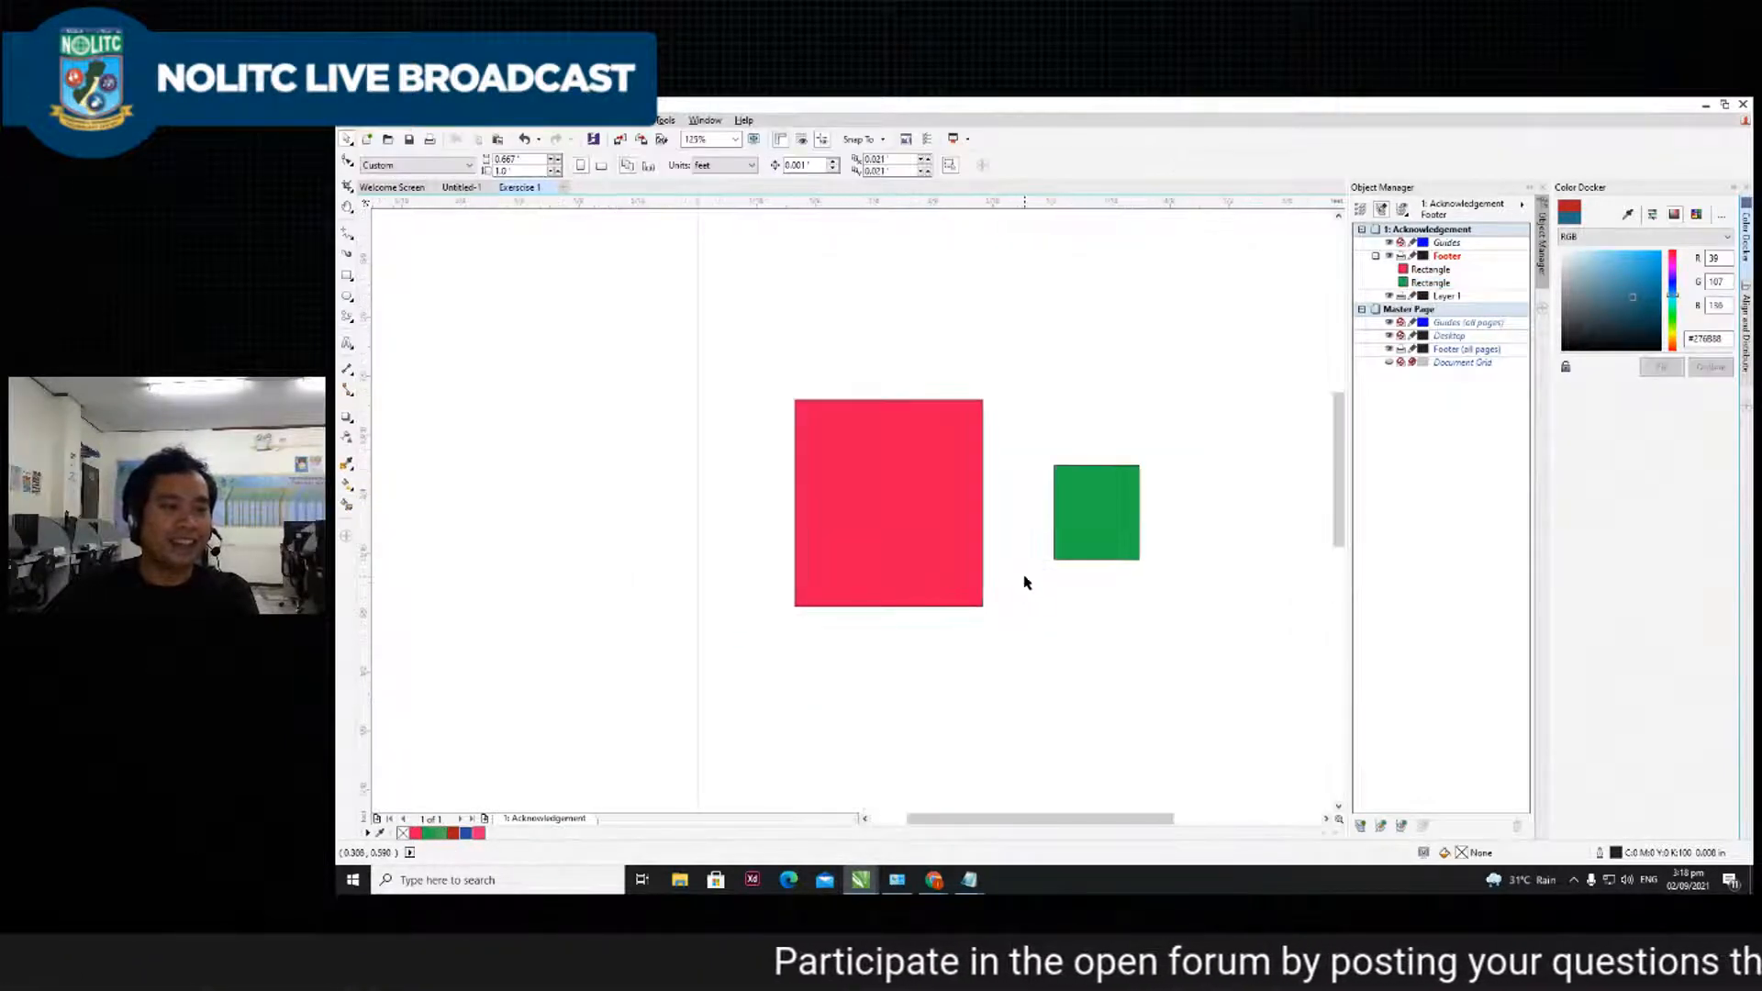
{"action": "left_click", "coordinate": [1122, 528]}
{"action": "left_click_drag", "start_coordinate": [1107, 505], "coordinate": [1069, 502]}
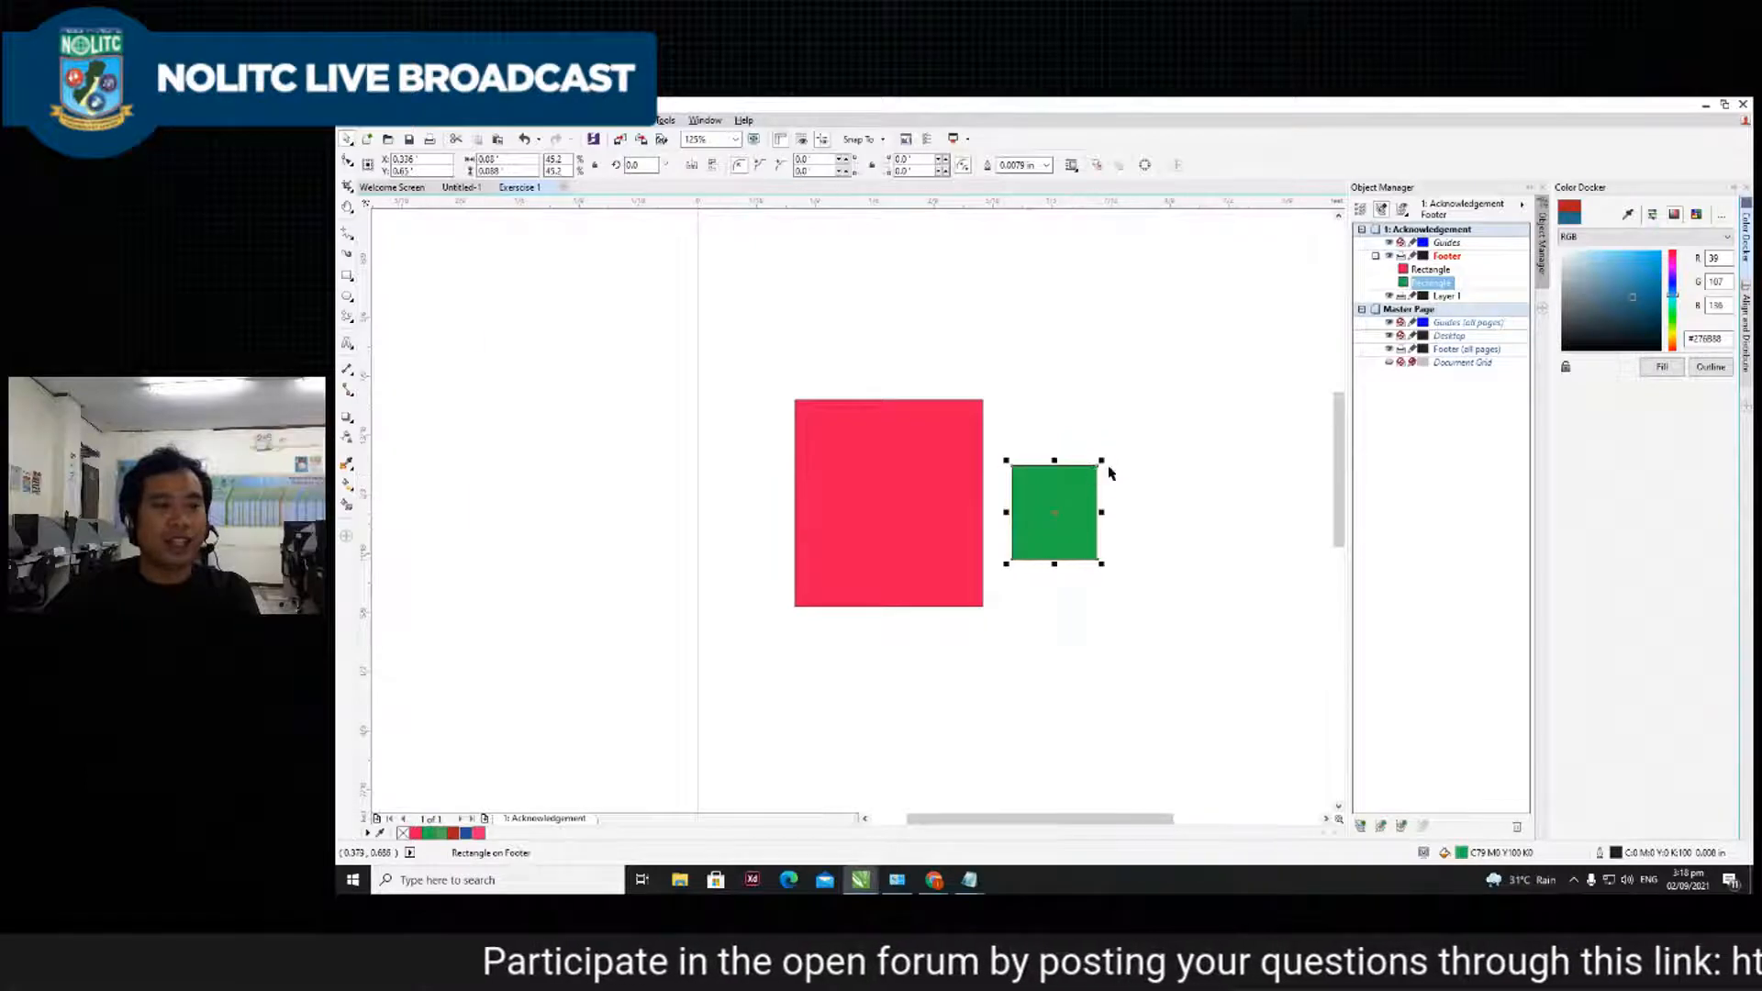
- Marquee-select the pinkish-red and green rectangles and delete both from the page
{"action": "scroll", "coordinate": [1106, 468], "scroll_direction": "down", "scroll_amount": 2}
{"action": "scroll", "coordinate": [1106, 468], "scroll_direction": "up", "scroll_amount": 1}
{"action": "left_click_drag", "start_coordinate": [909, 383], "coordinate": [1258, 664]}
{"action": "key", "text": "Delete"}
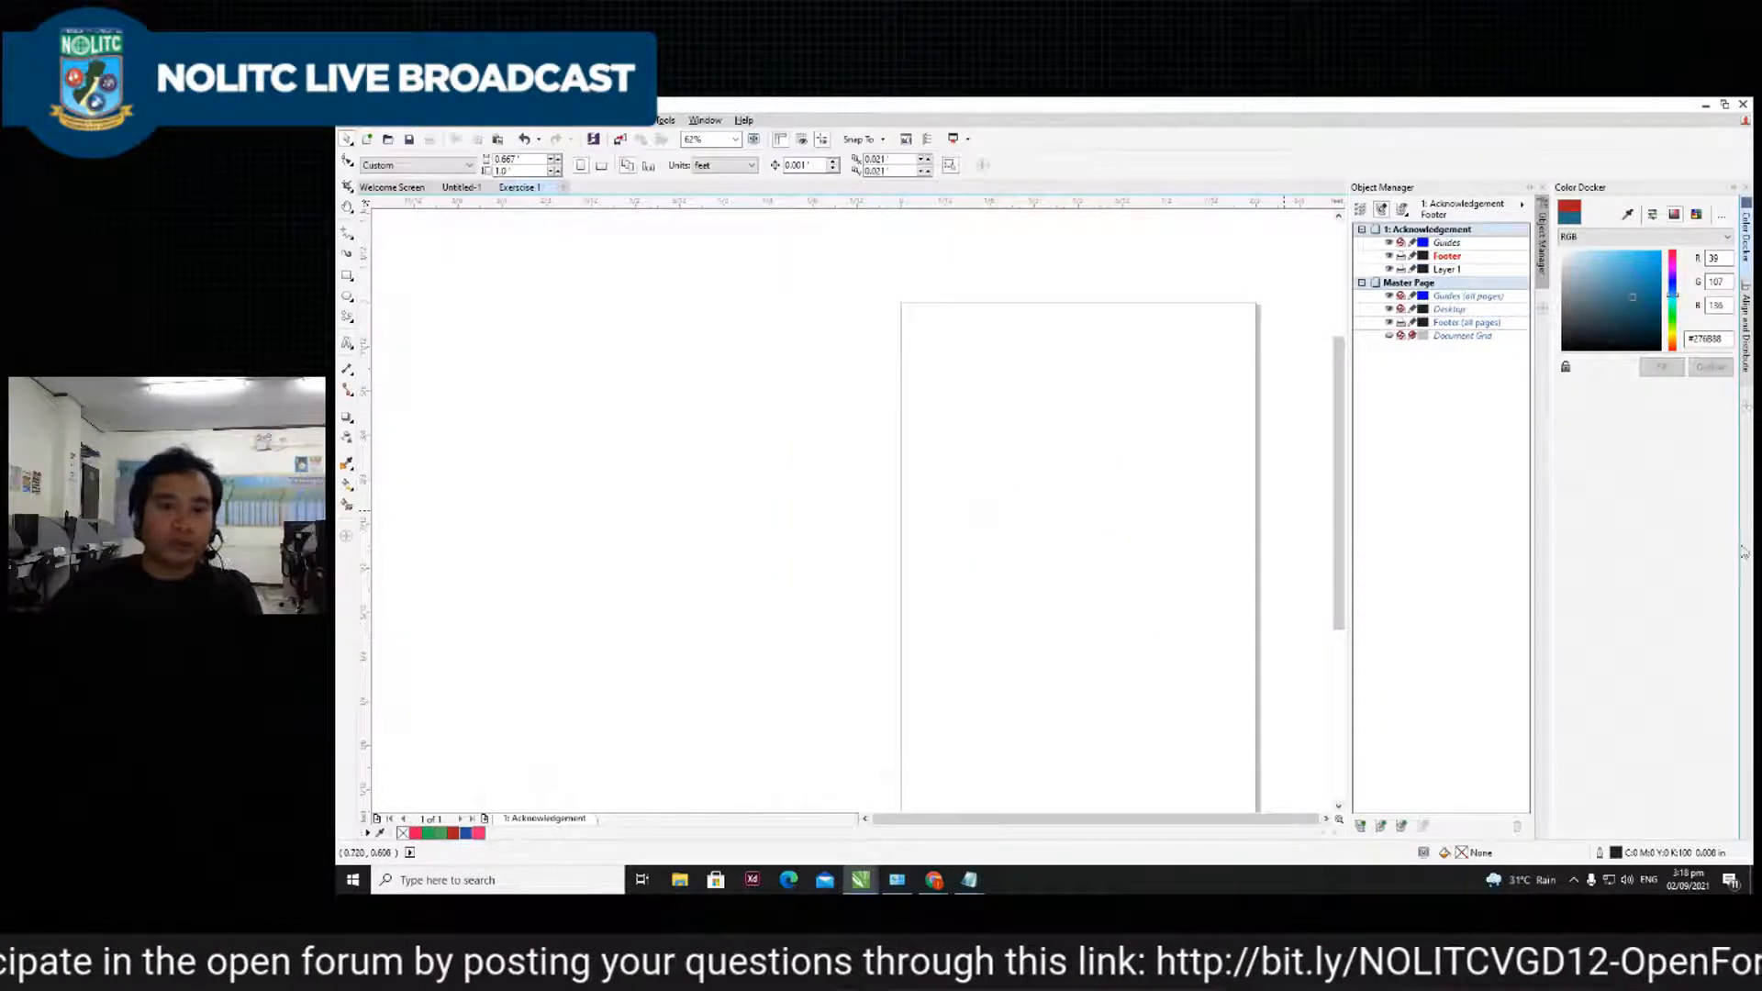
- Switch to the untitled Notepad topic list, add "6. Import and Export" as a new line, and minimize Notepad to return to CorelDRAW
{"action": "left_click", "coordinate": [969, 879]}
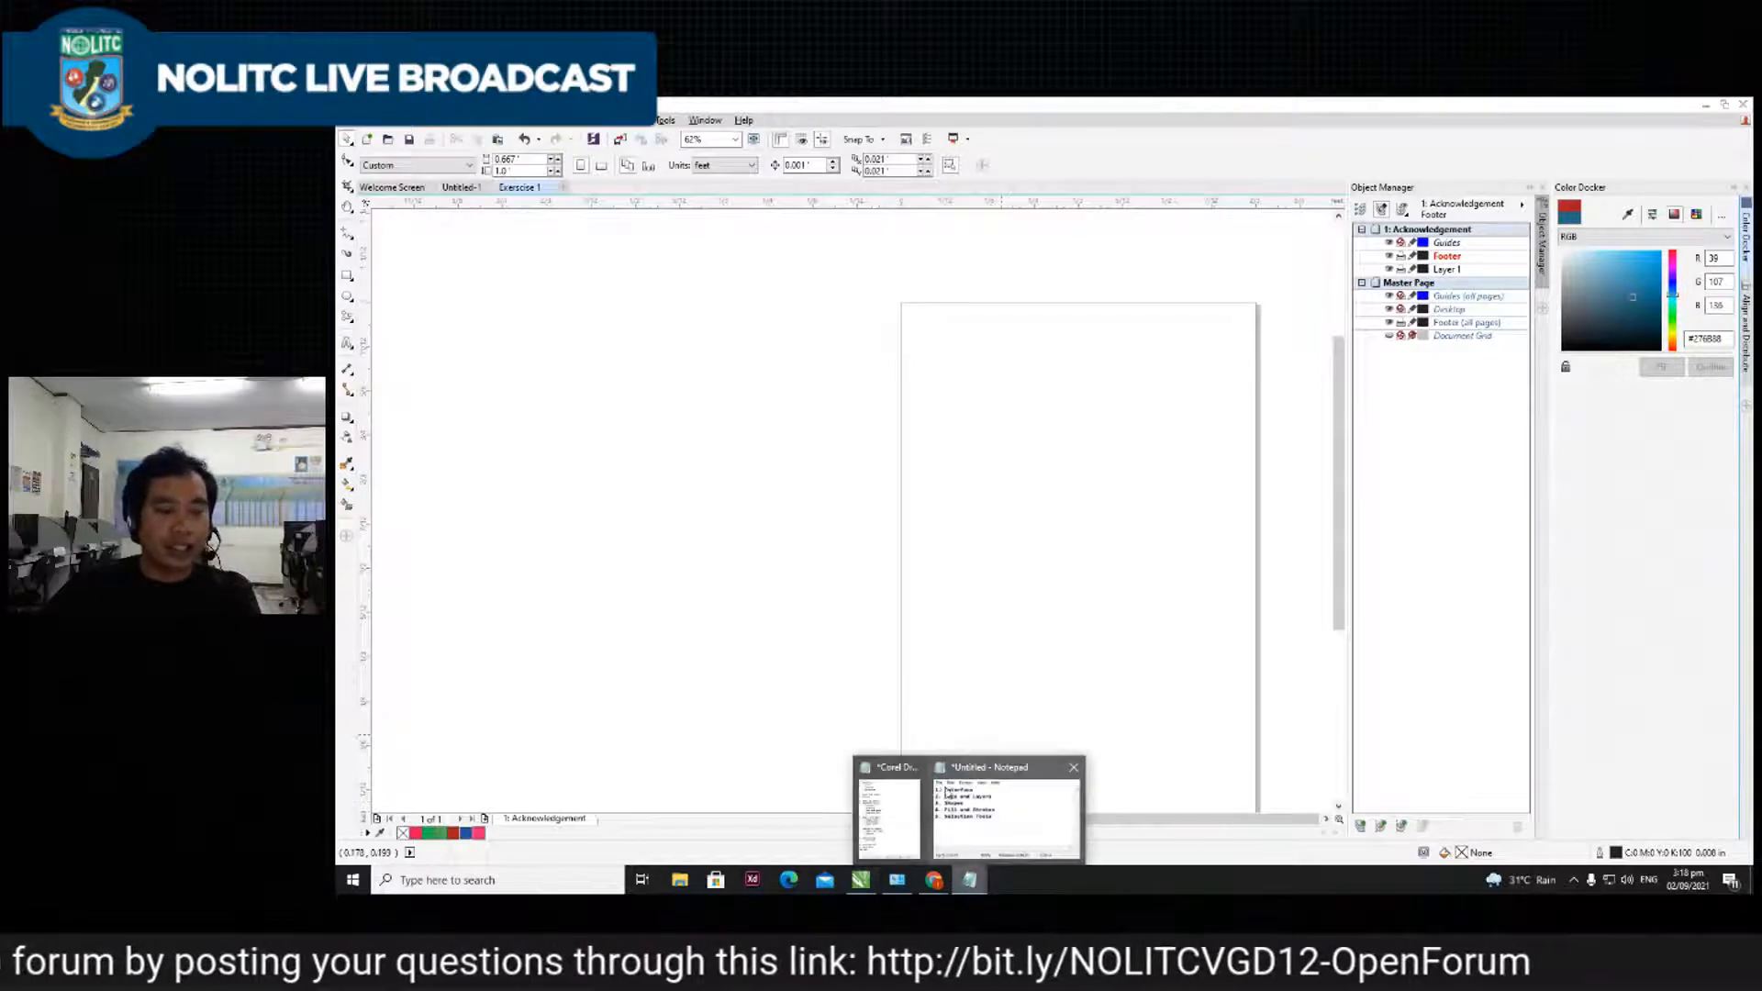
{"action": "left_click", "coordinate": [975, 809]}
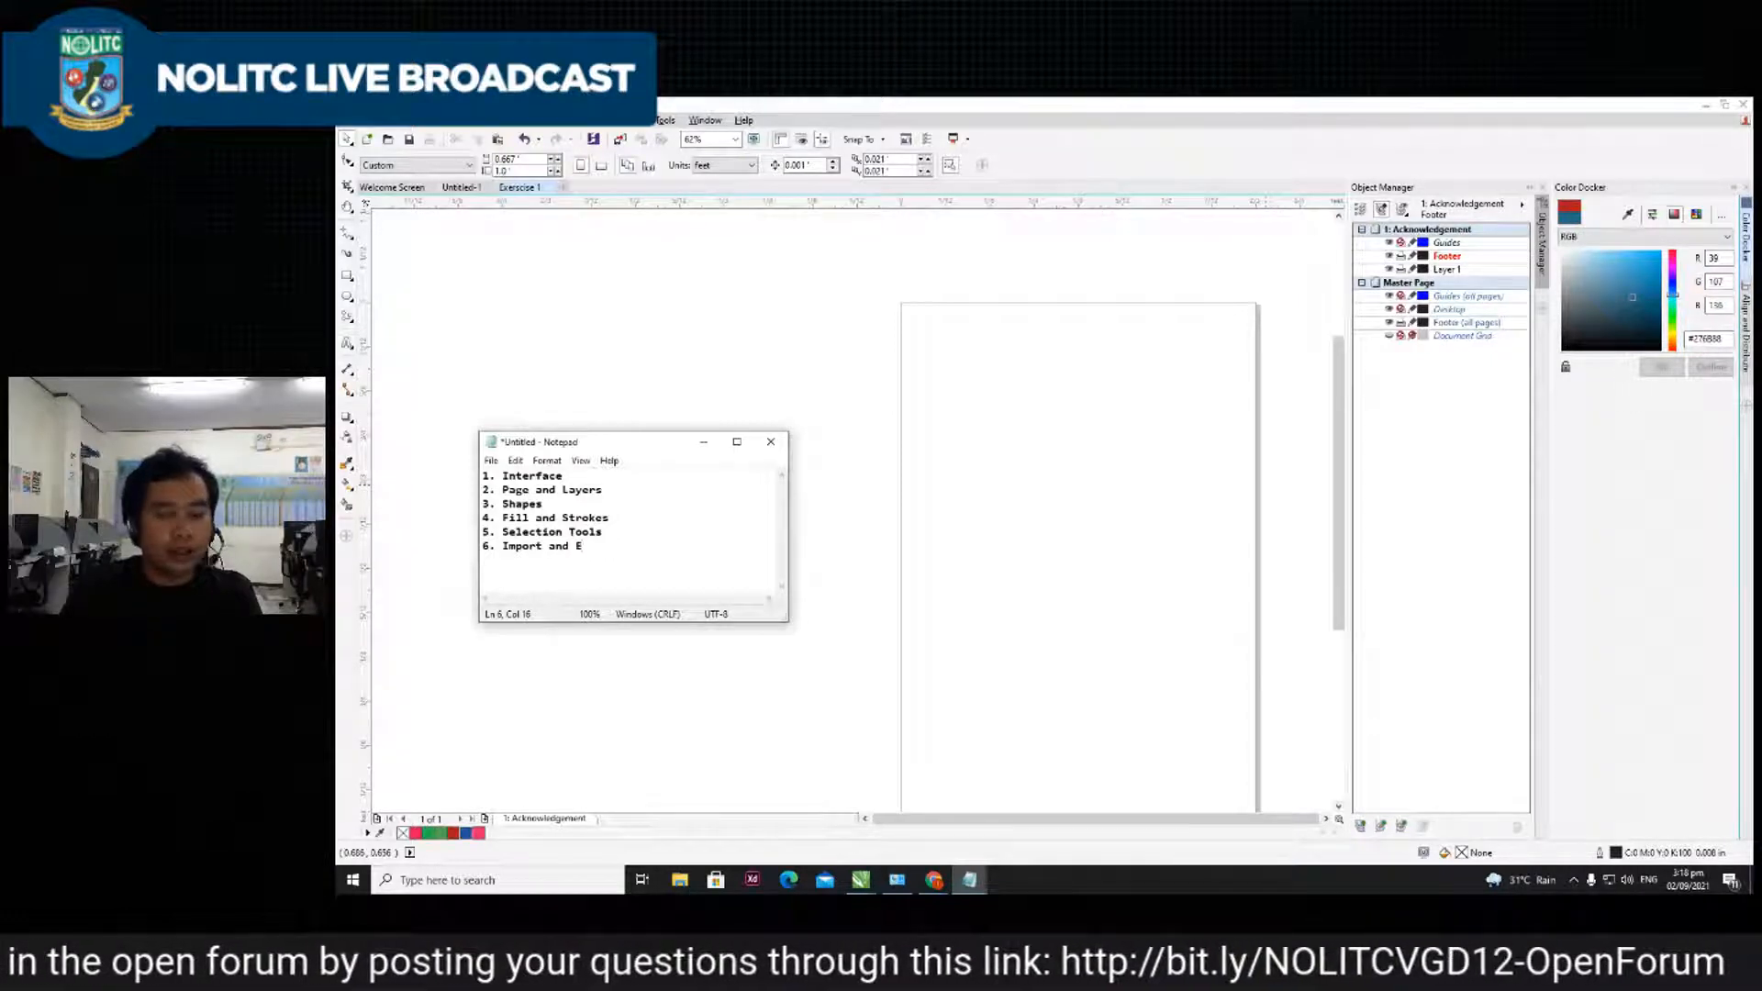
{"action": "type", "text": "port"}
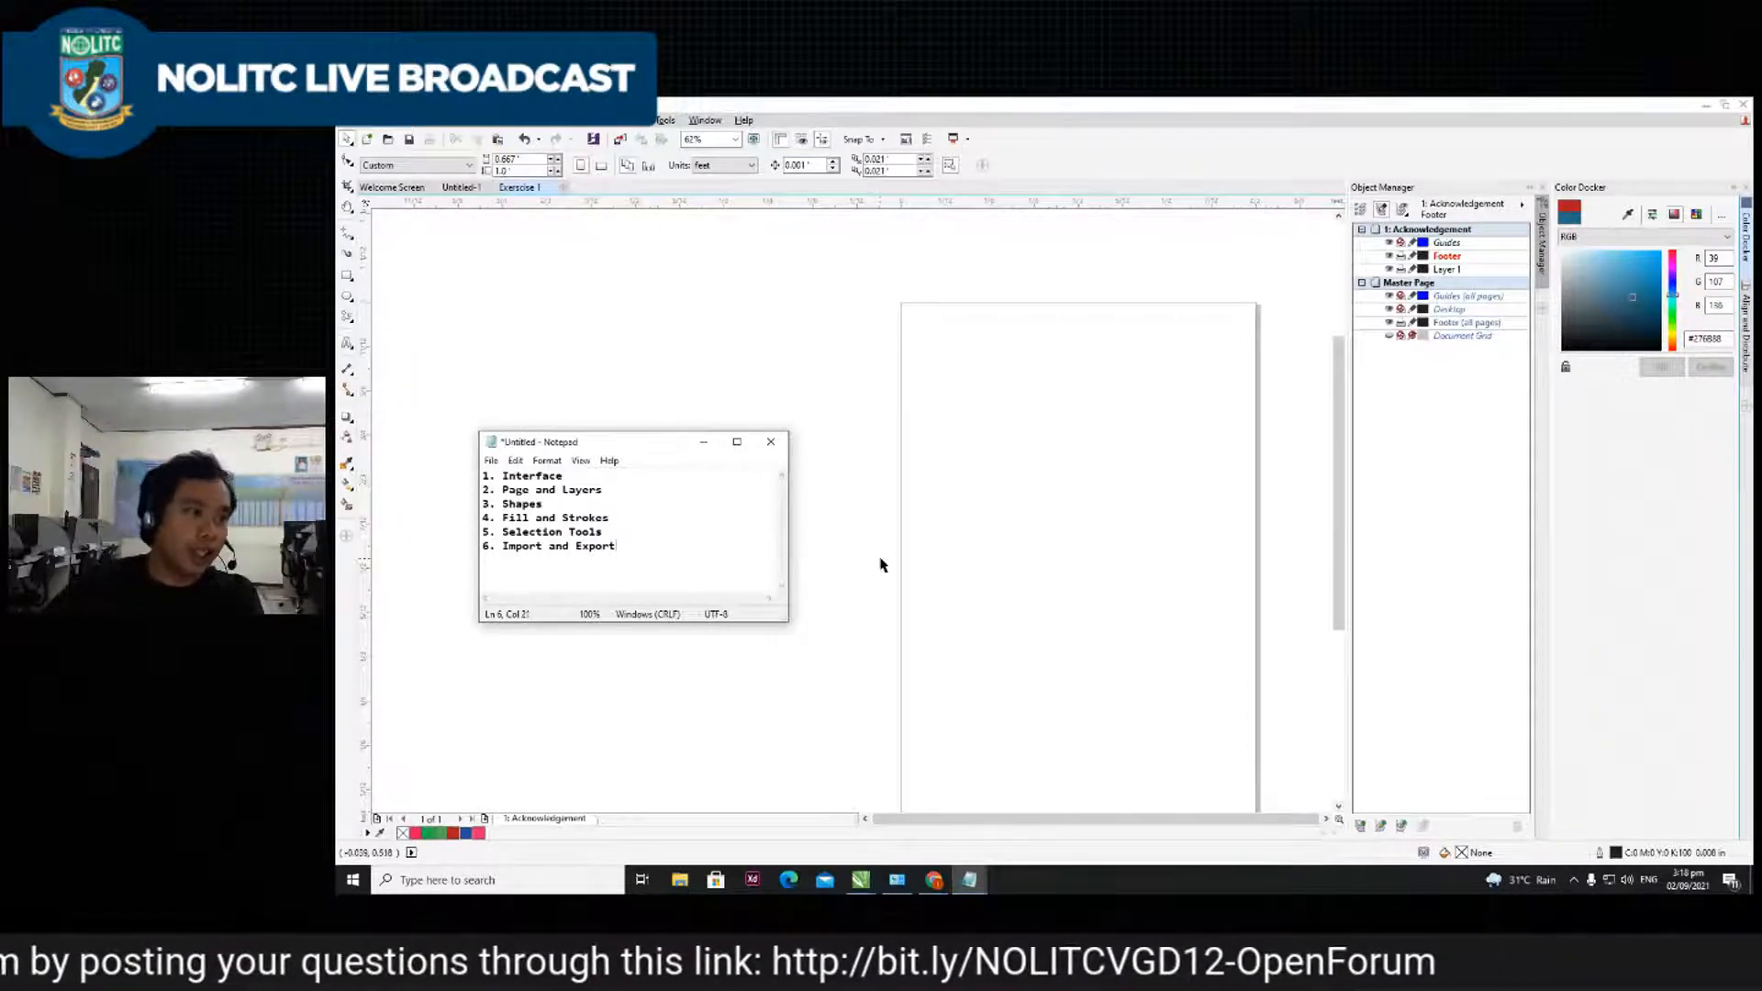
{"action": "left_click_drag", "start_coordinate": [643, 442], "coordinate": [631, 414]}
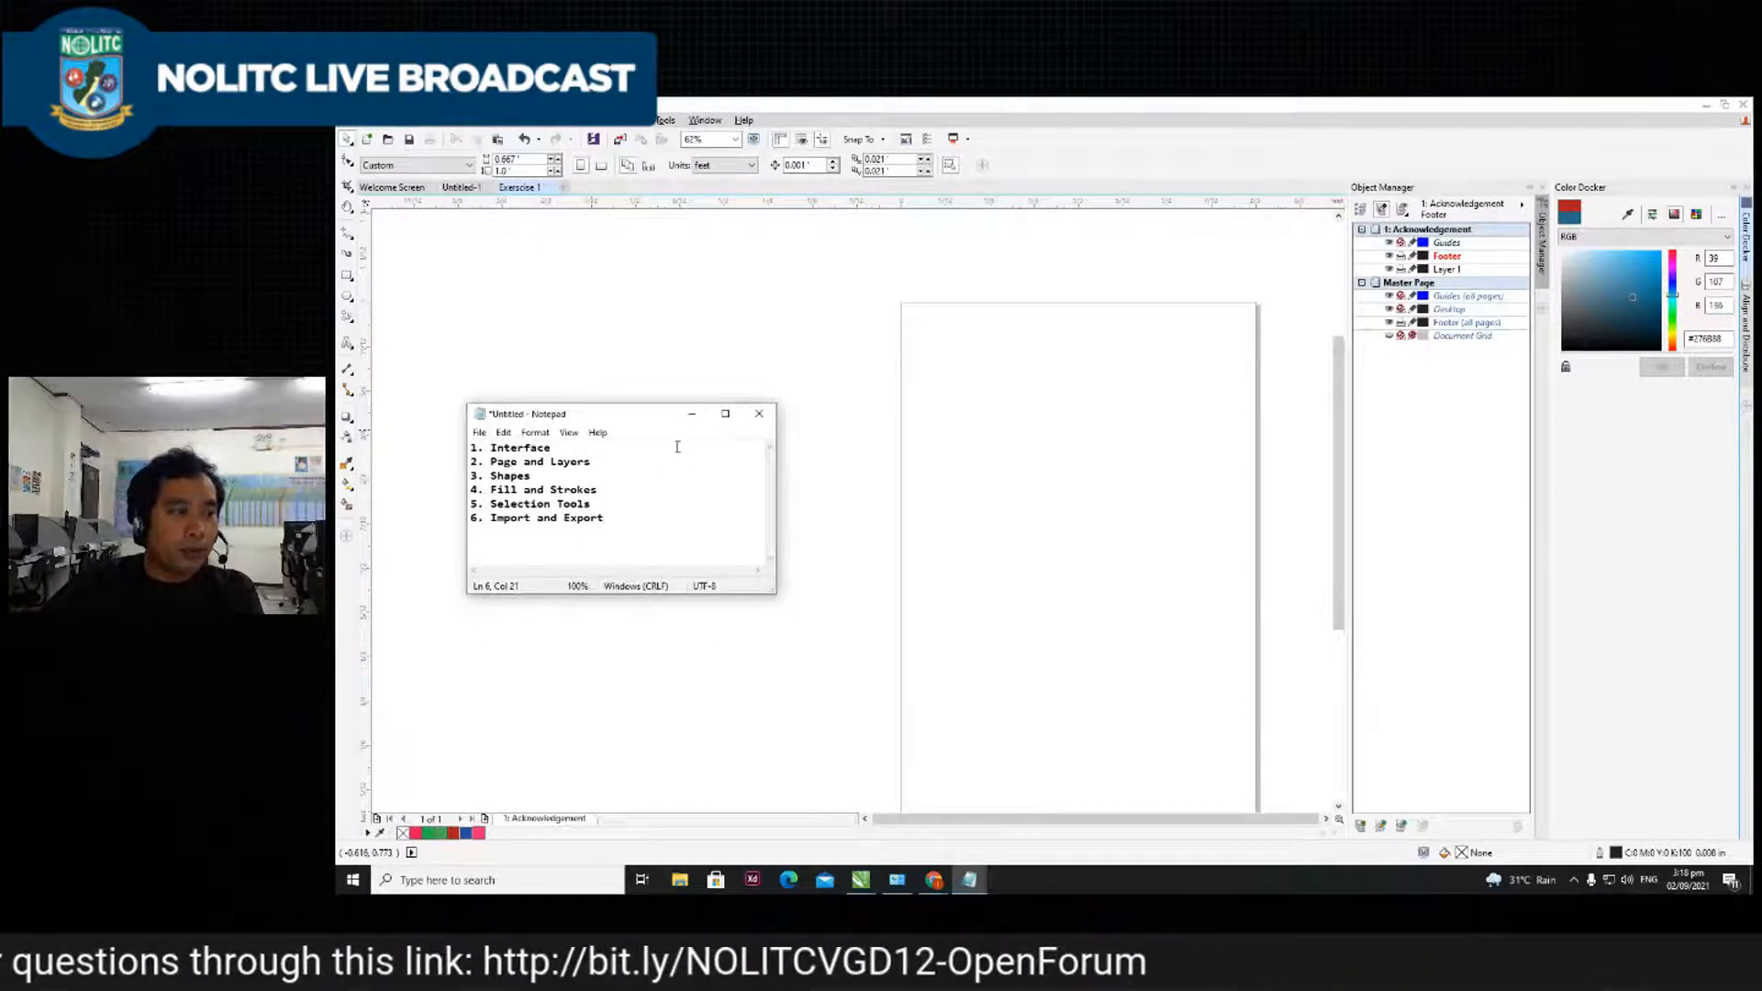
{"action": "left_click", "coordinate": [692, 414]}
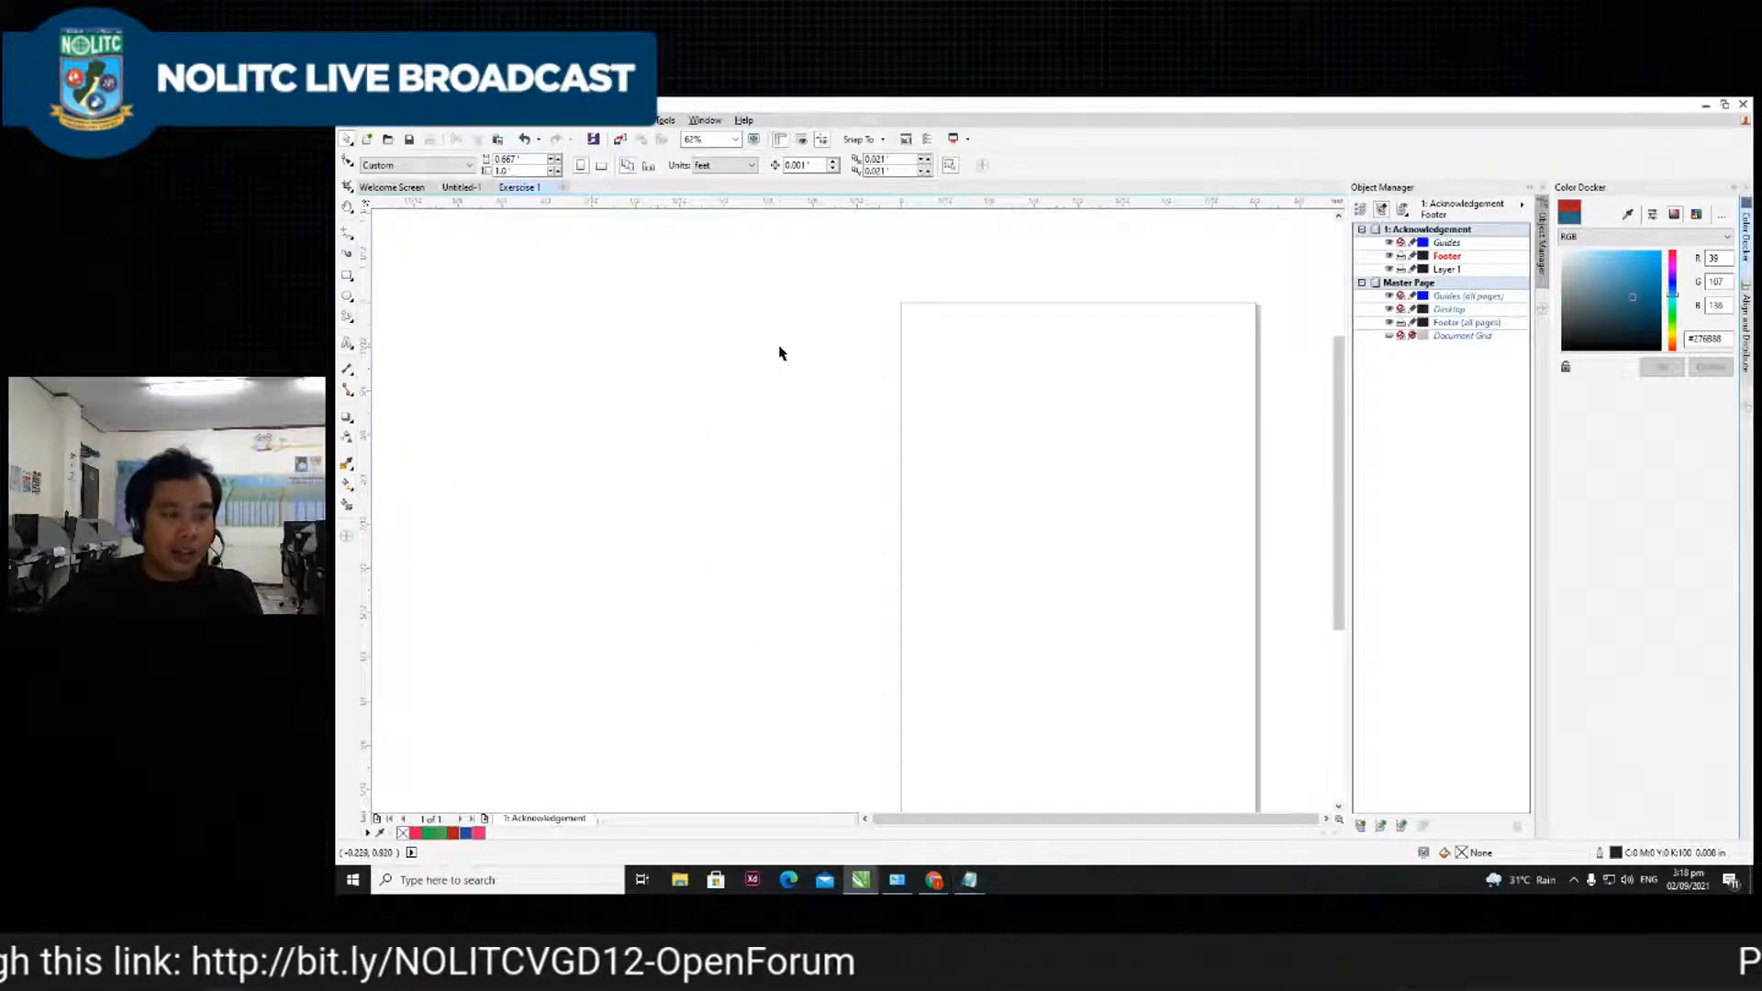
{"action": "scroll", "coordinate": [1001, 419], "scroll_direction": "down", "scroll_amount": 2}
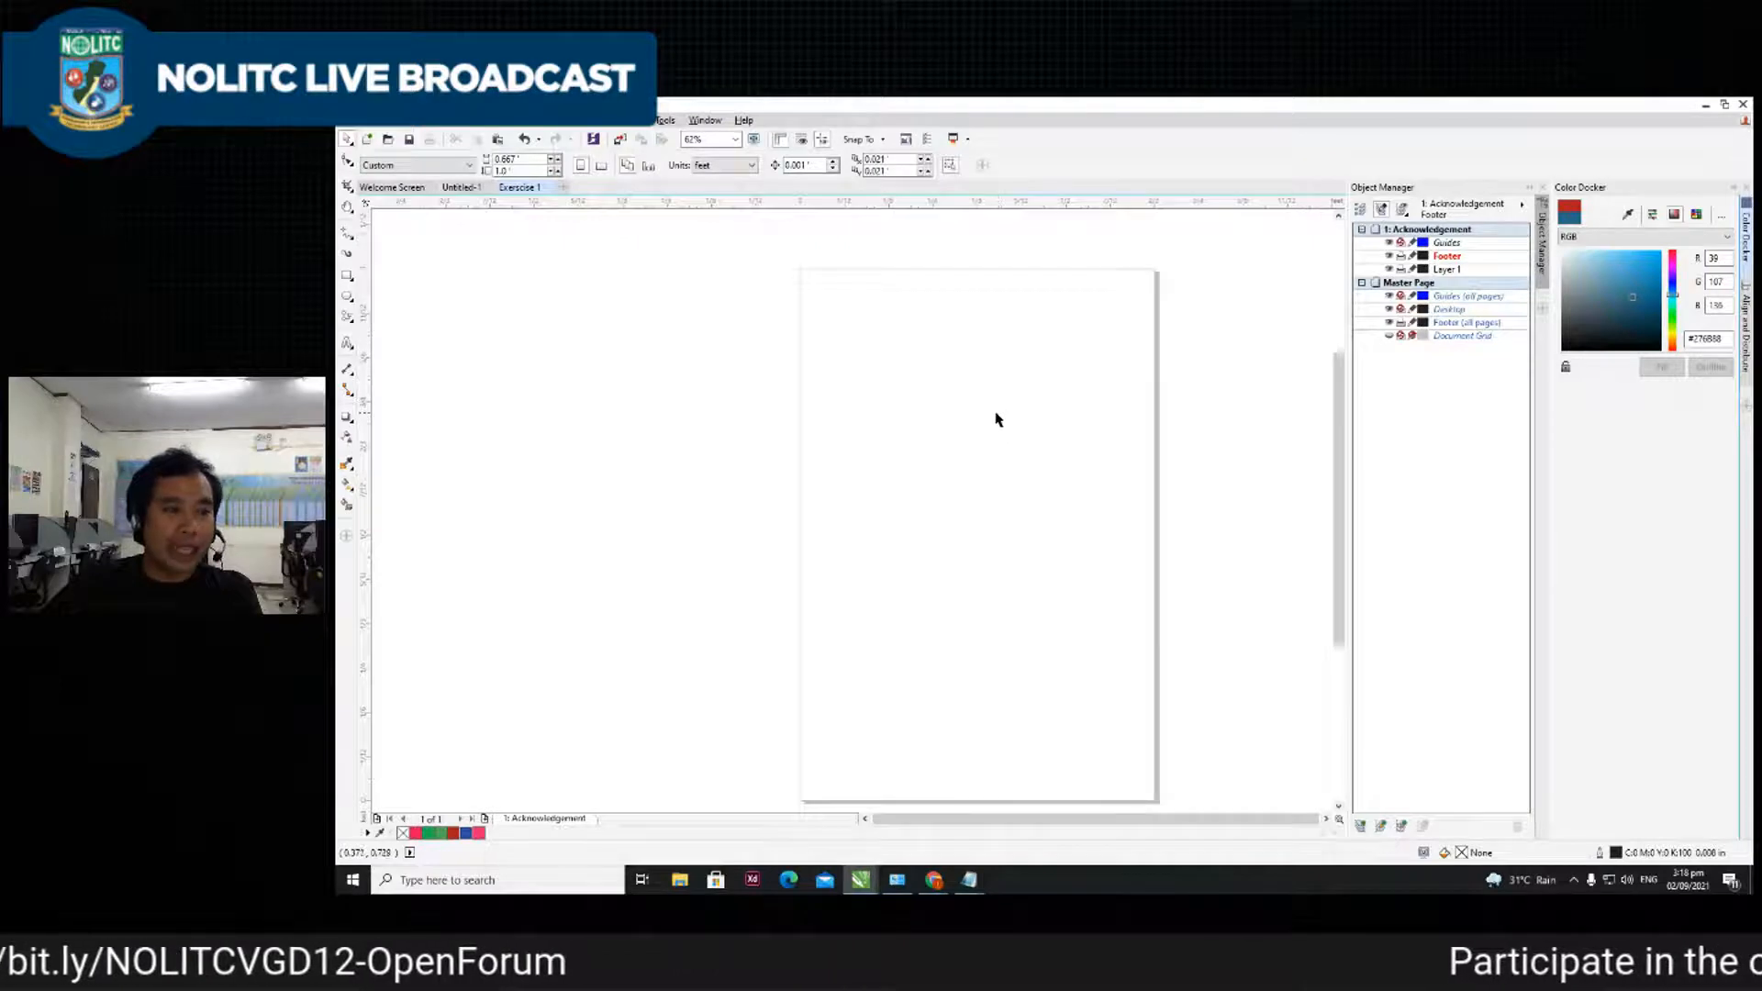
{"action": "scroll", "coordinate": [897, 449], "scroll_direction": "down", "scroll_amount": 2}
{"action": "scroll", "coordinate": [921, 468], "scroll_direction": "up", "scroll_amount": 2}
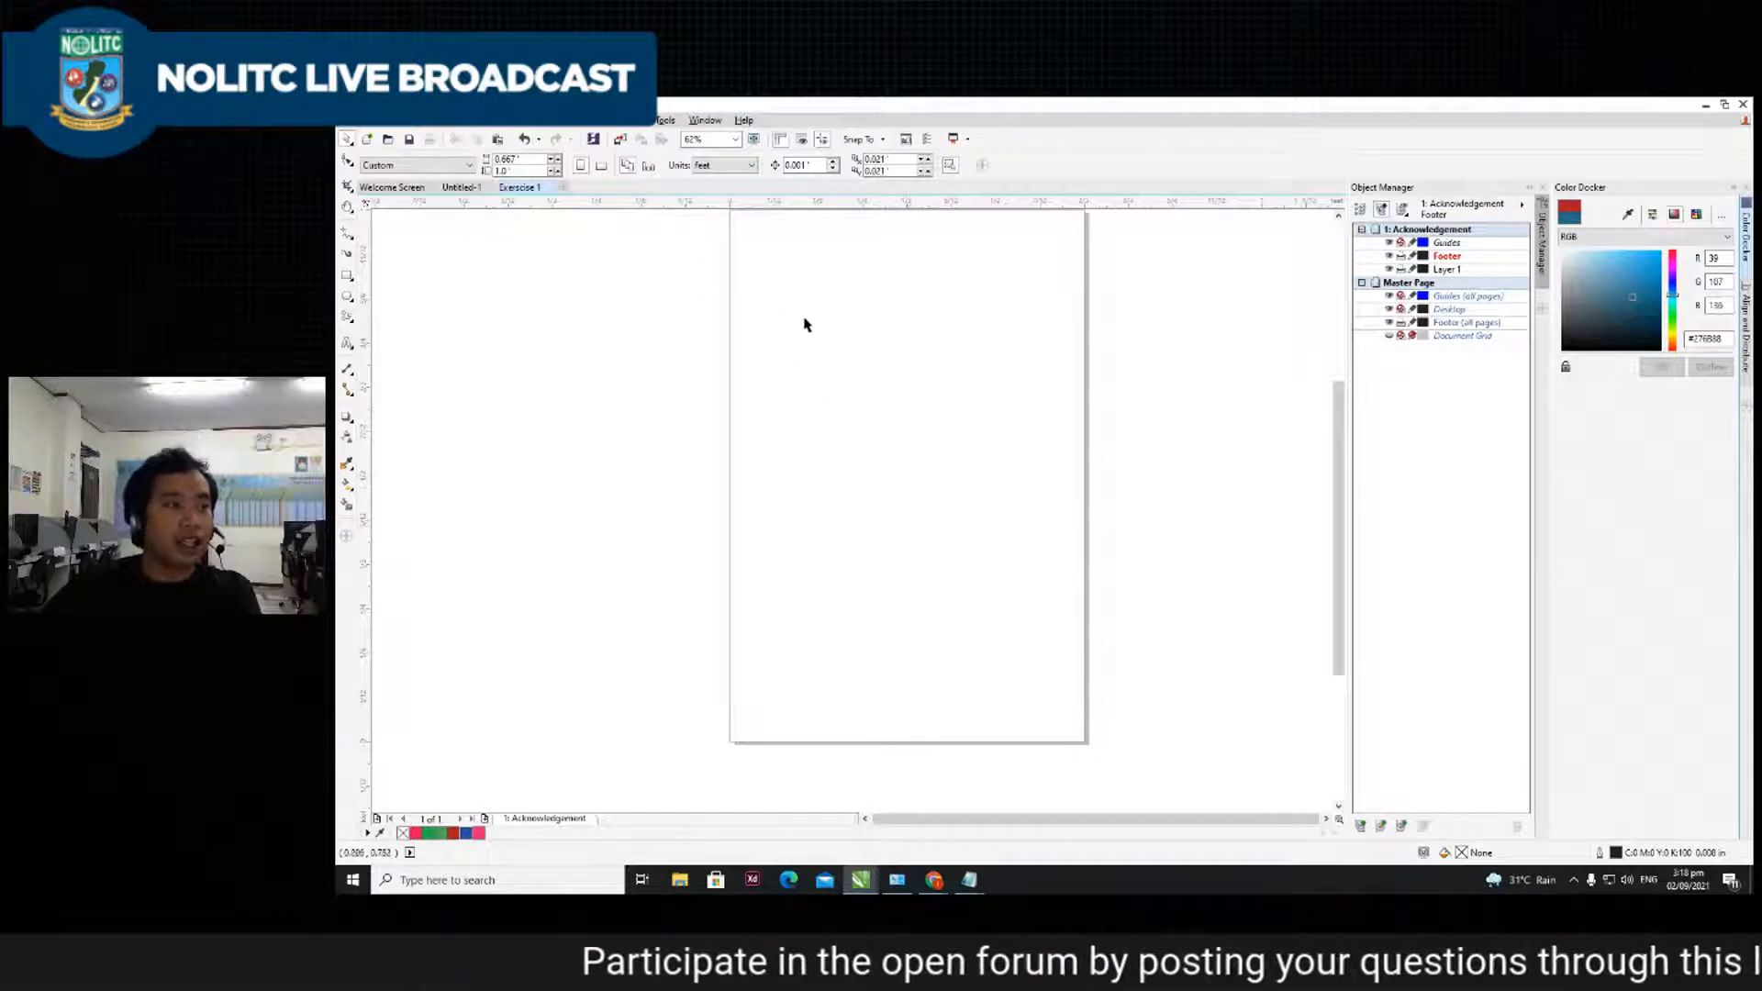
- Import the image gwtd1qkudcxgf2g3uepx and place it about 0.51 ft wide in the upper part of the page
{"action": "left_click", "coordinate": [620, 140]}
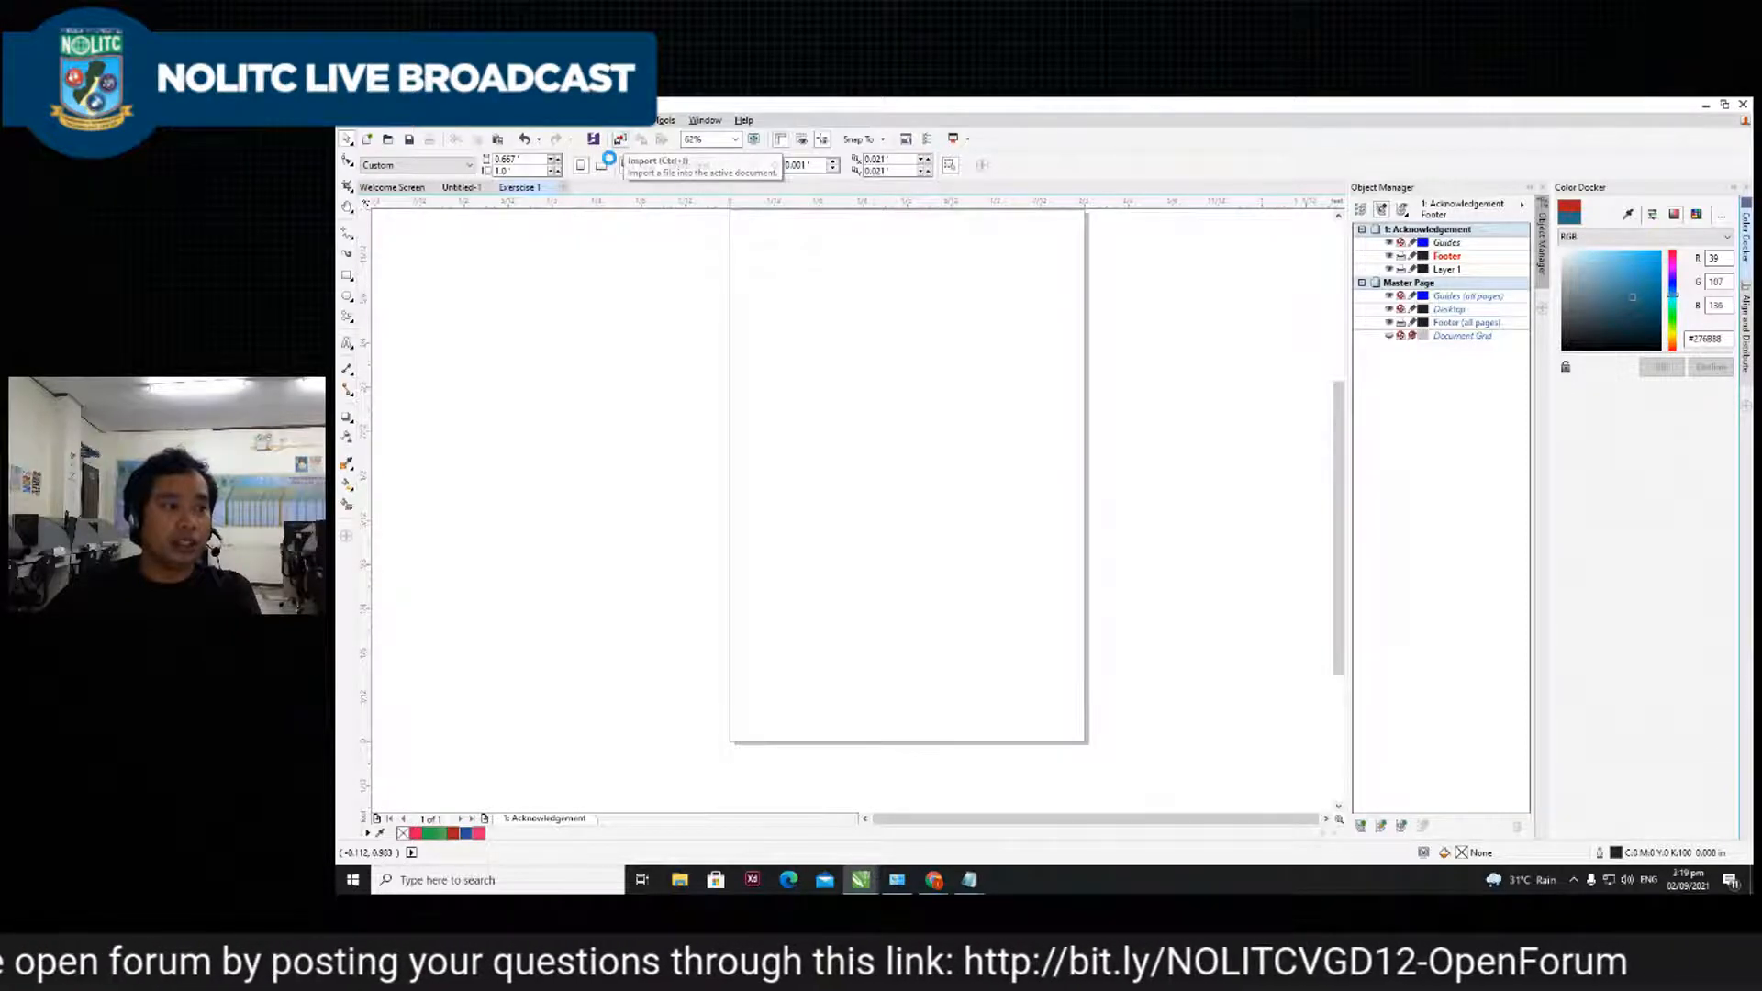
{"action": "left_click", "coordinate": [862, 427]}
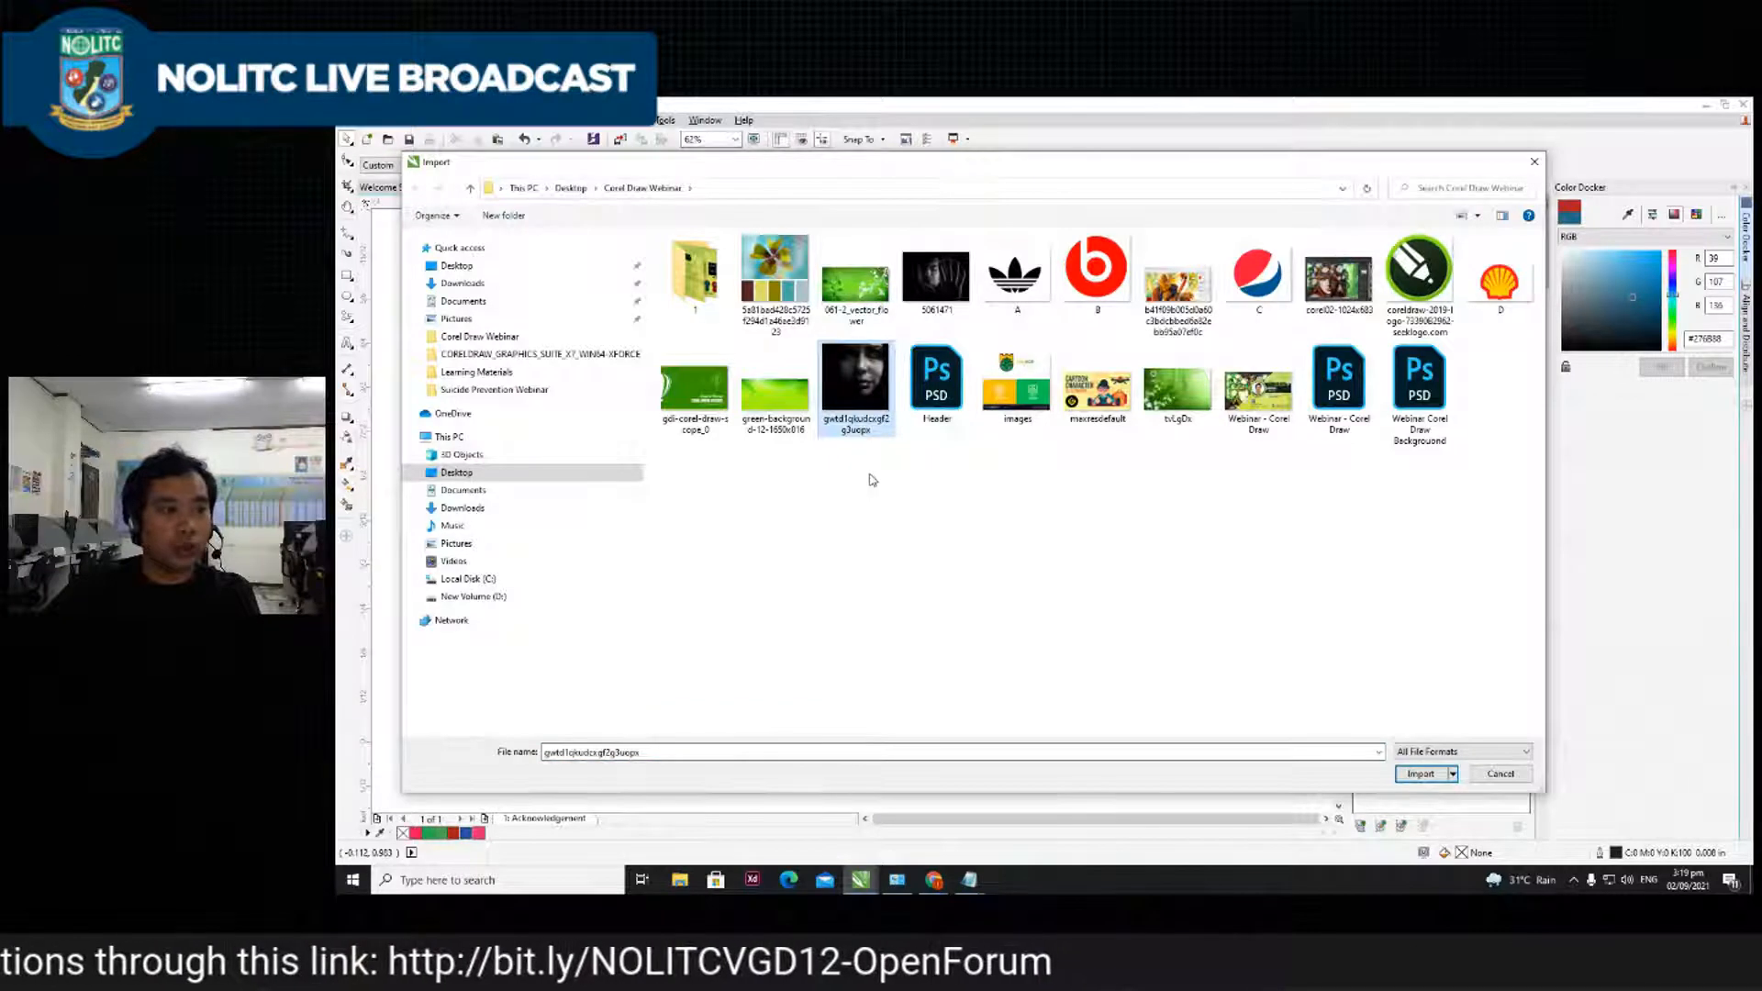
{"action": "left_click", "coordinate": [1414, 776]}
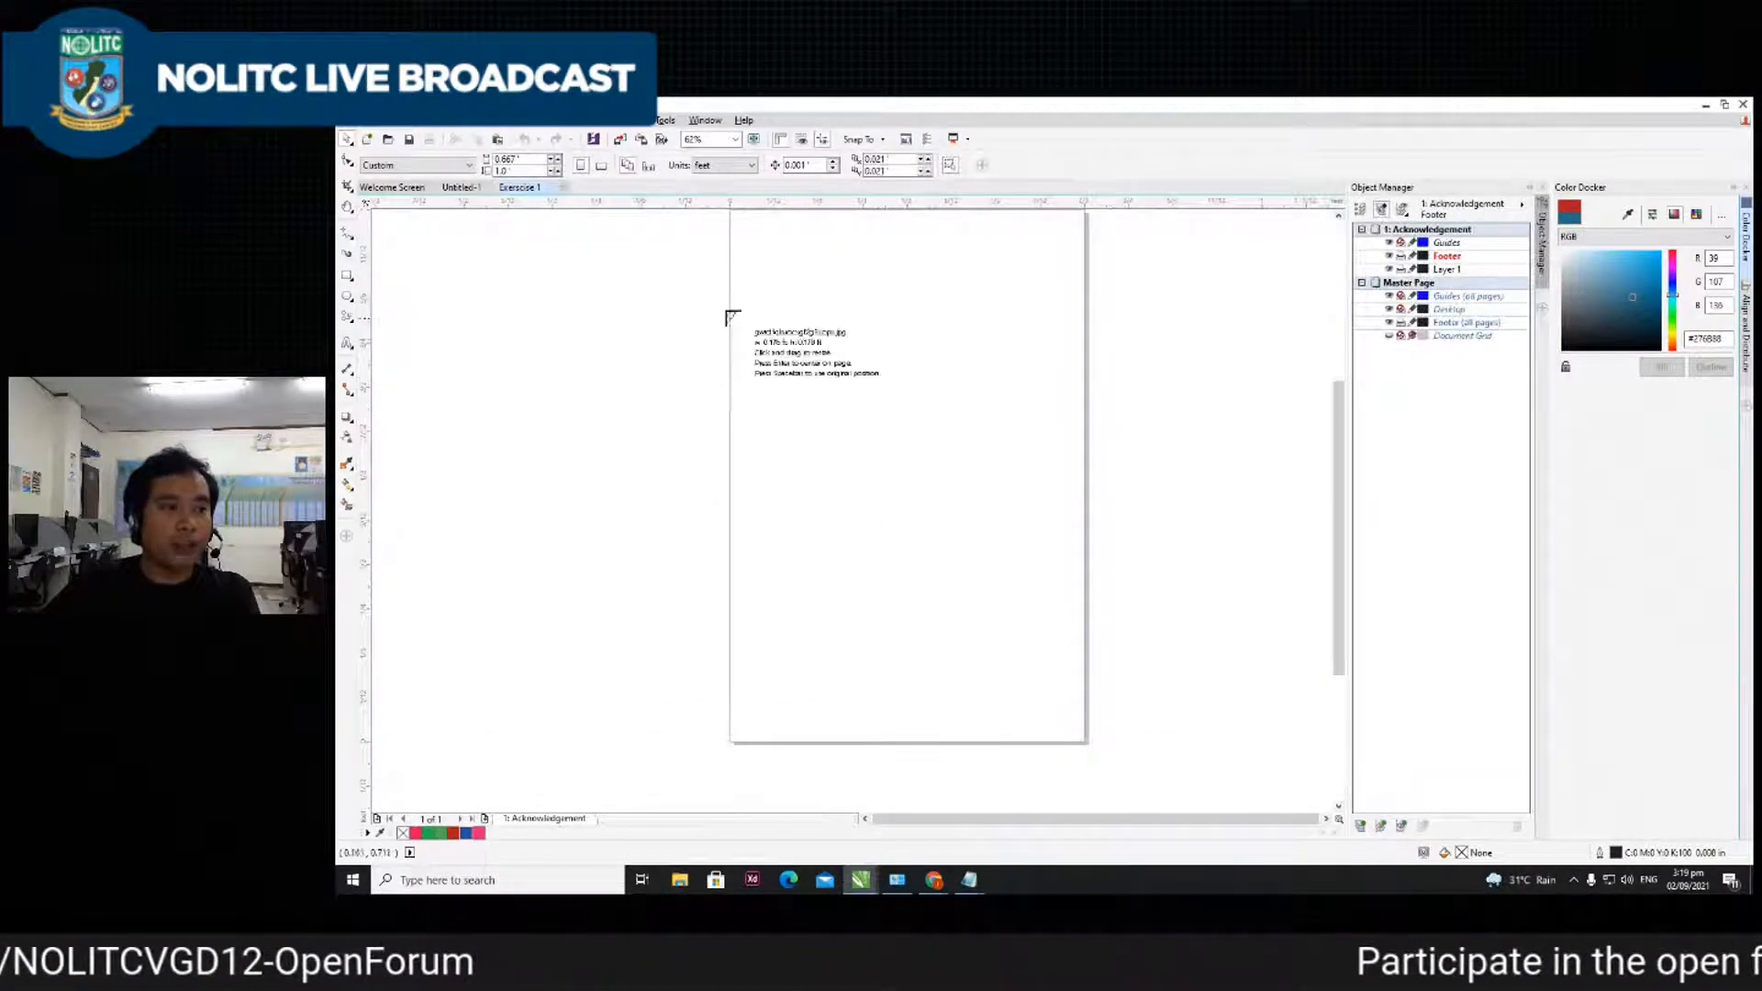
{"action": "scroll", "coordinate": [776, 340], "scroll_direction": "down", "scroll_amount": 2}
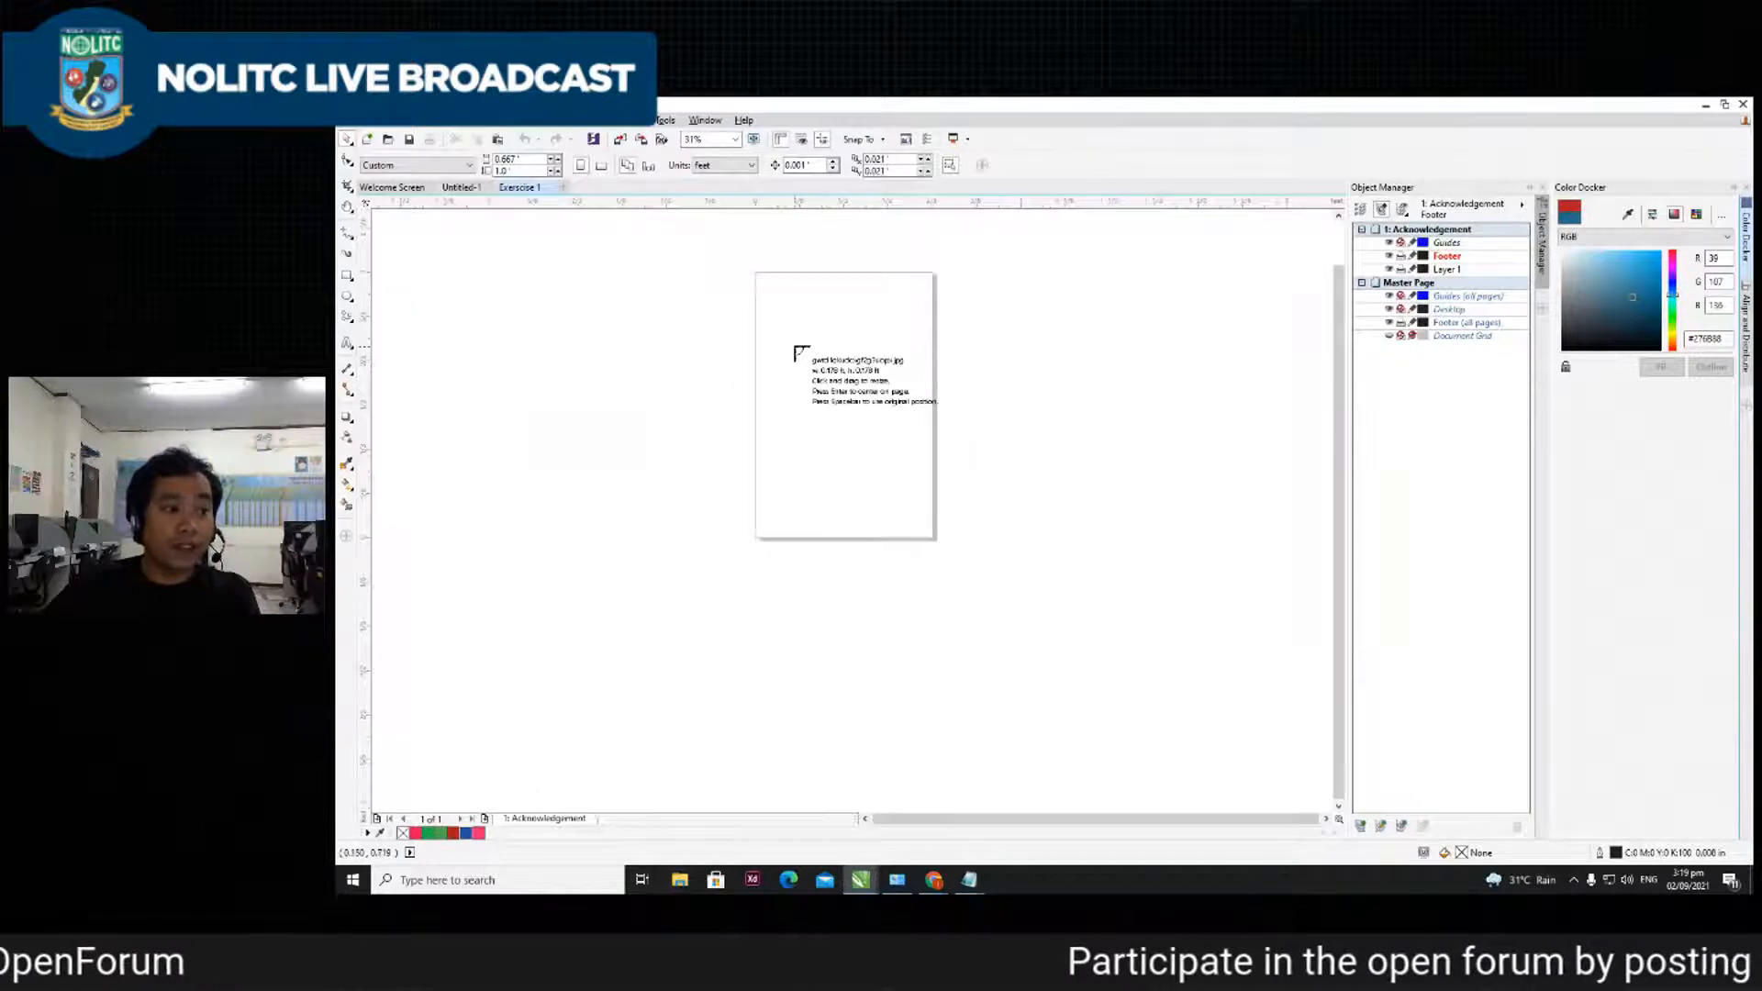
{"action": "left_click_drag", "start_coordinate": [773, 310], "coordinate": [902, 501]}
{"action": "scroll", "coordinate": [891, 358], "scroll_direction": "up", "scroll_amount": 2}
{"action": "scroll", "coordinate": [835, 403], "scroll_direction": "down", "scroll_amount": 2}
{"action": "left_click", "coordinate": [975, 369]}
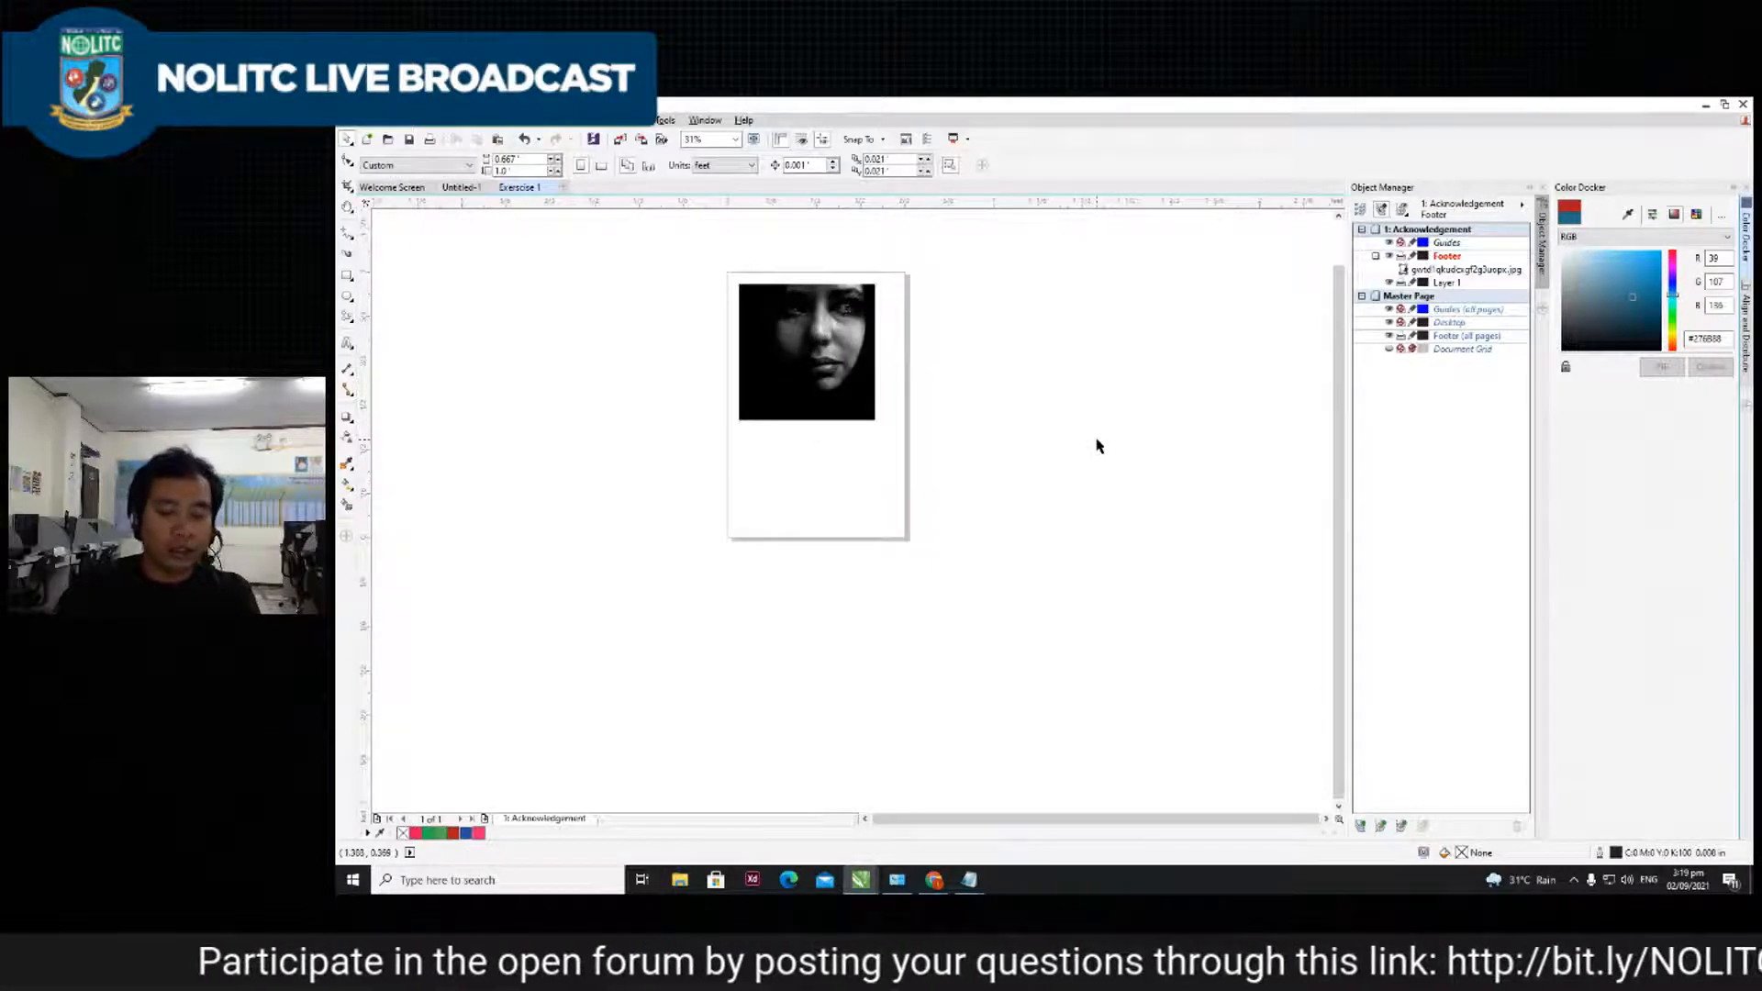
- Load the image files 5061471, A and B together for import into the document
{"action": "key", "text": "ctrl+i"}
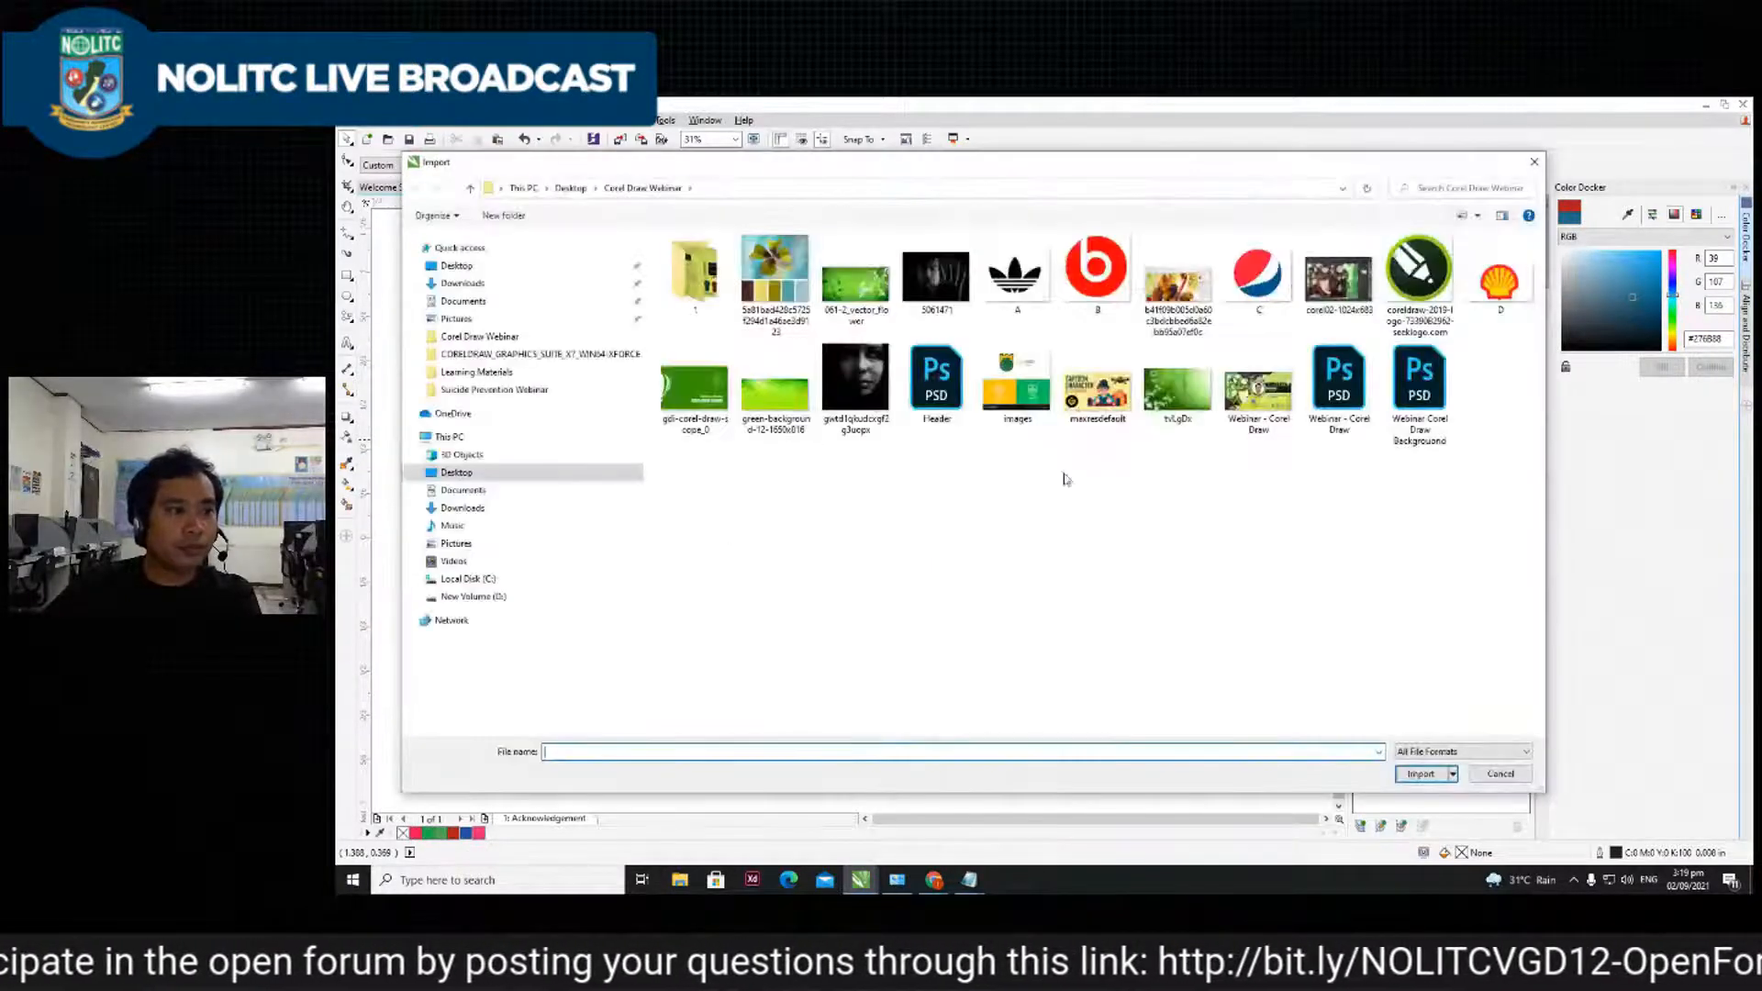
{"action": "left_click", "coordinate": [959, 299]}
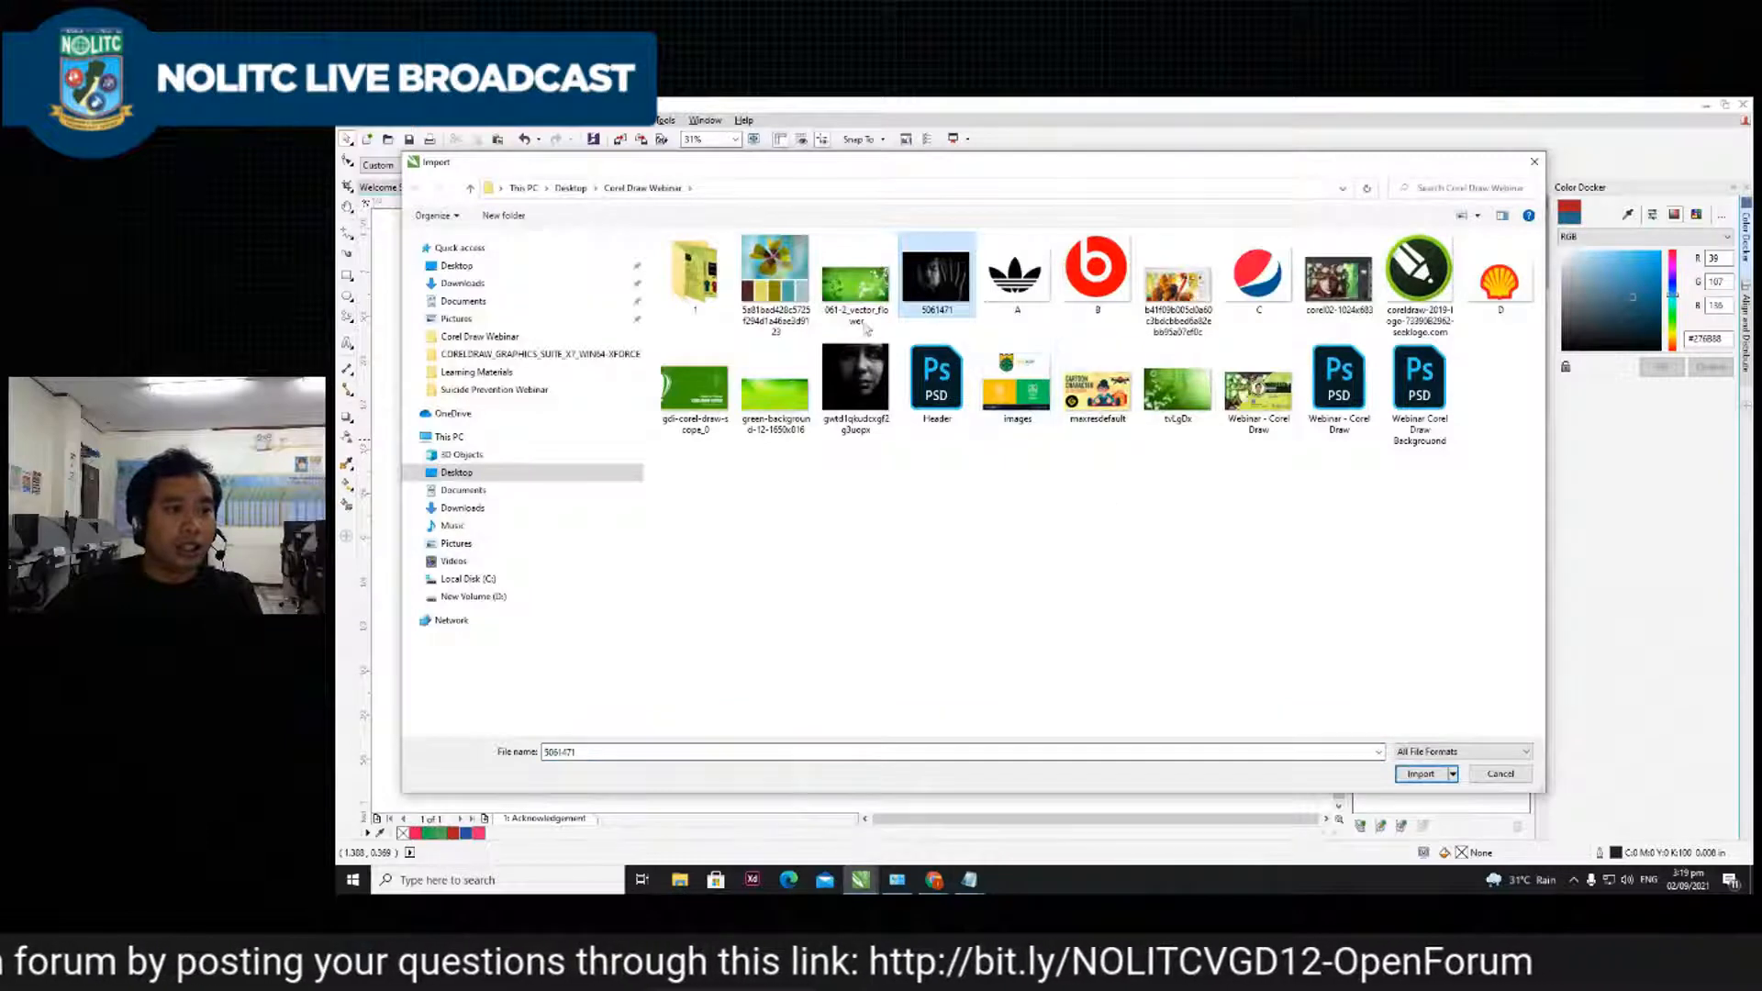
{"action": "left_click", "coordinate": [991, 299], "text": "ctrl"}
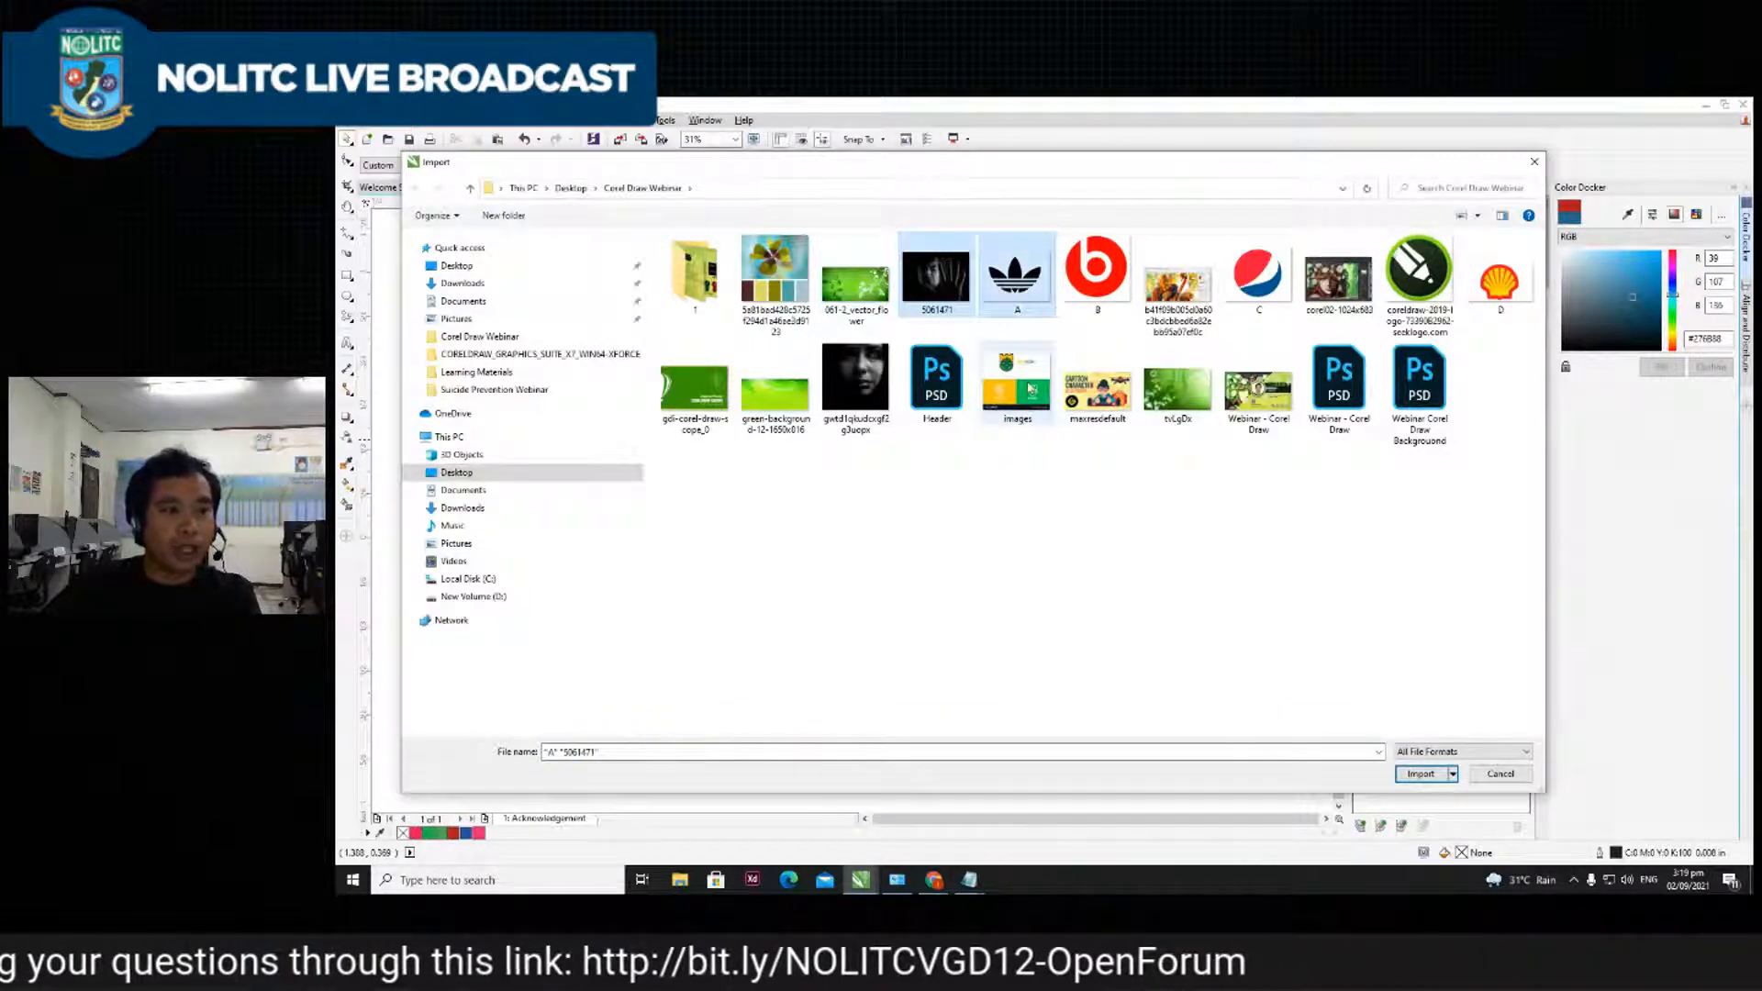
{"action": "left_click", "coordinate": [1088, 281], "text": "ctrl"}
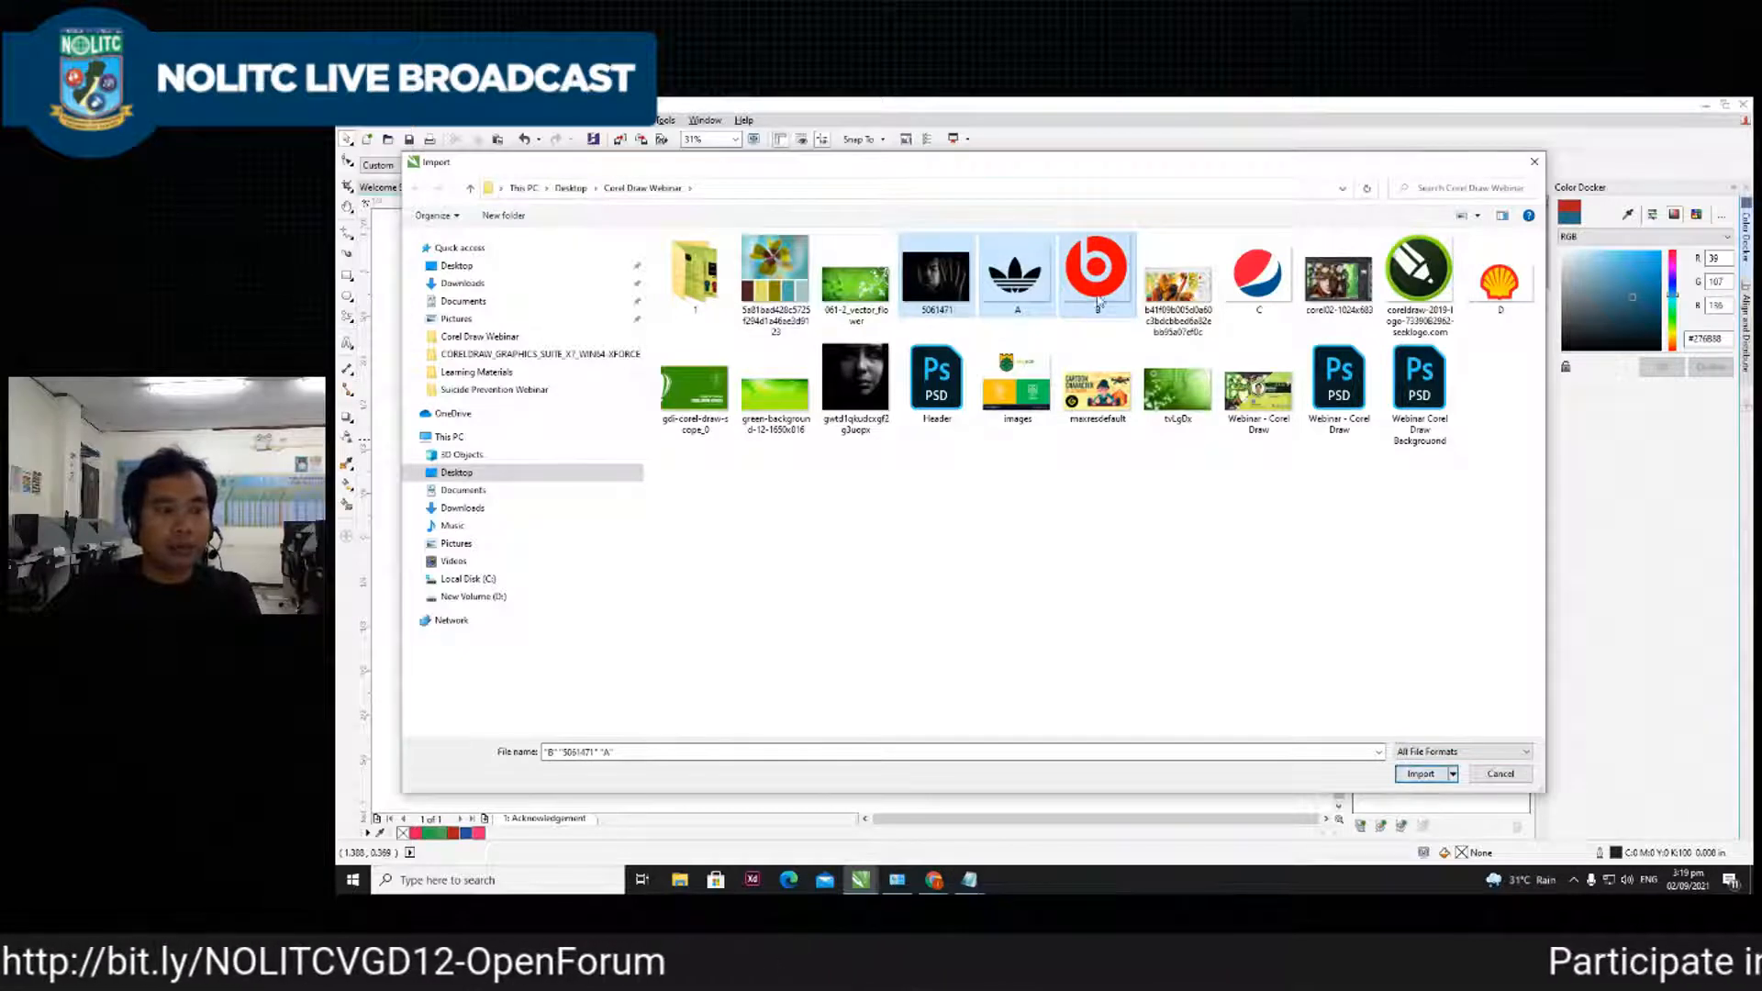
{"action": "left_click", "coordinate": [1421, 773]}
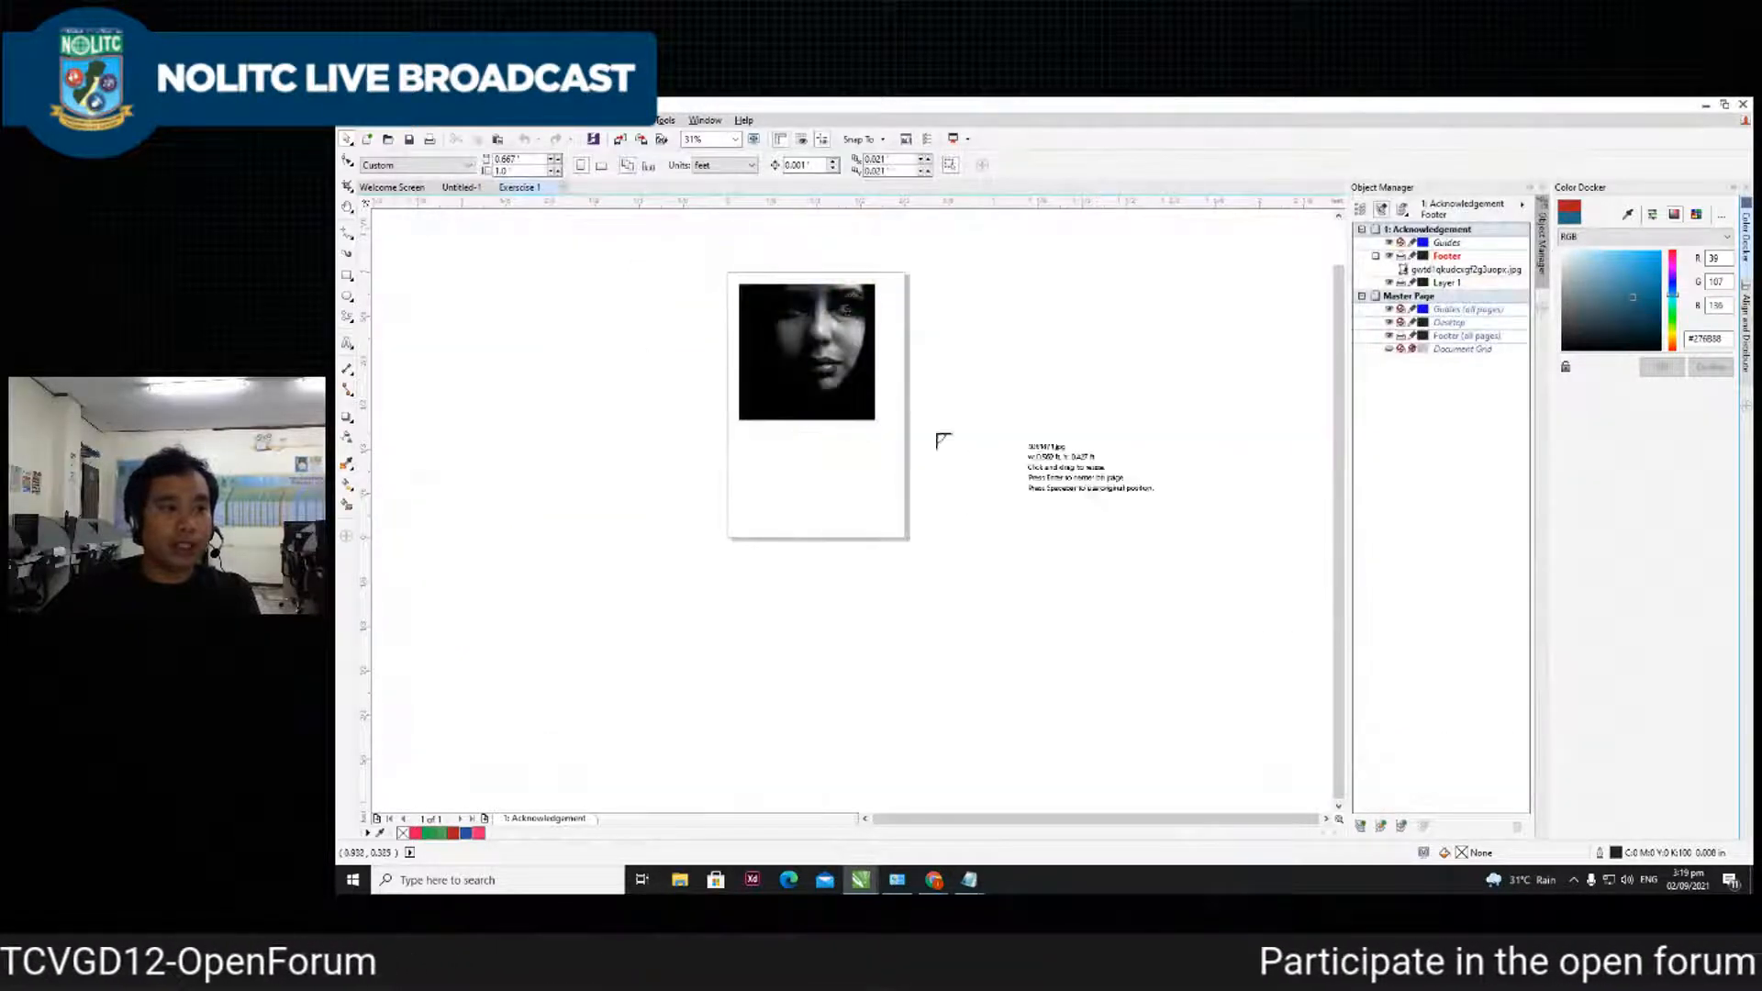
- Place the hand photo beside the lower part of the page and both logos to the right of the page
{"action": "scroll", "coordinate": [811, 444], "scroll_direction": "up", "scroll_amount": 3}
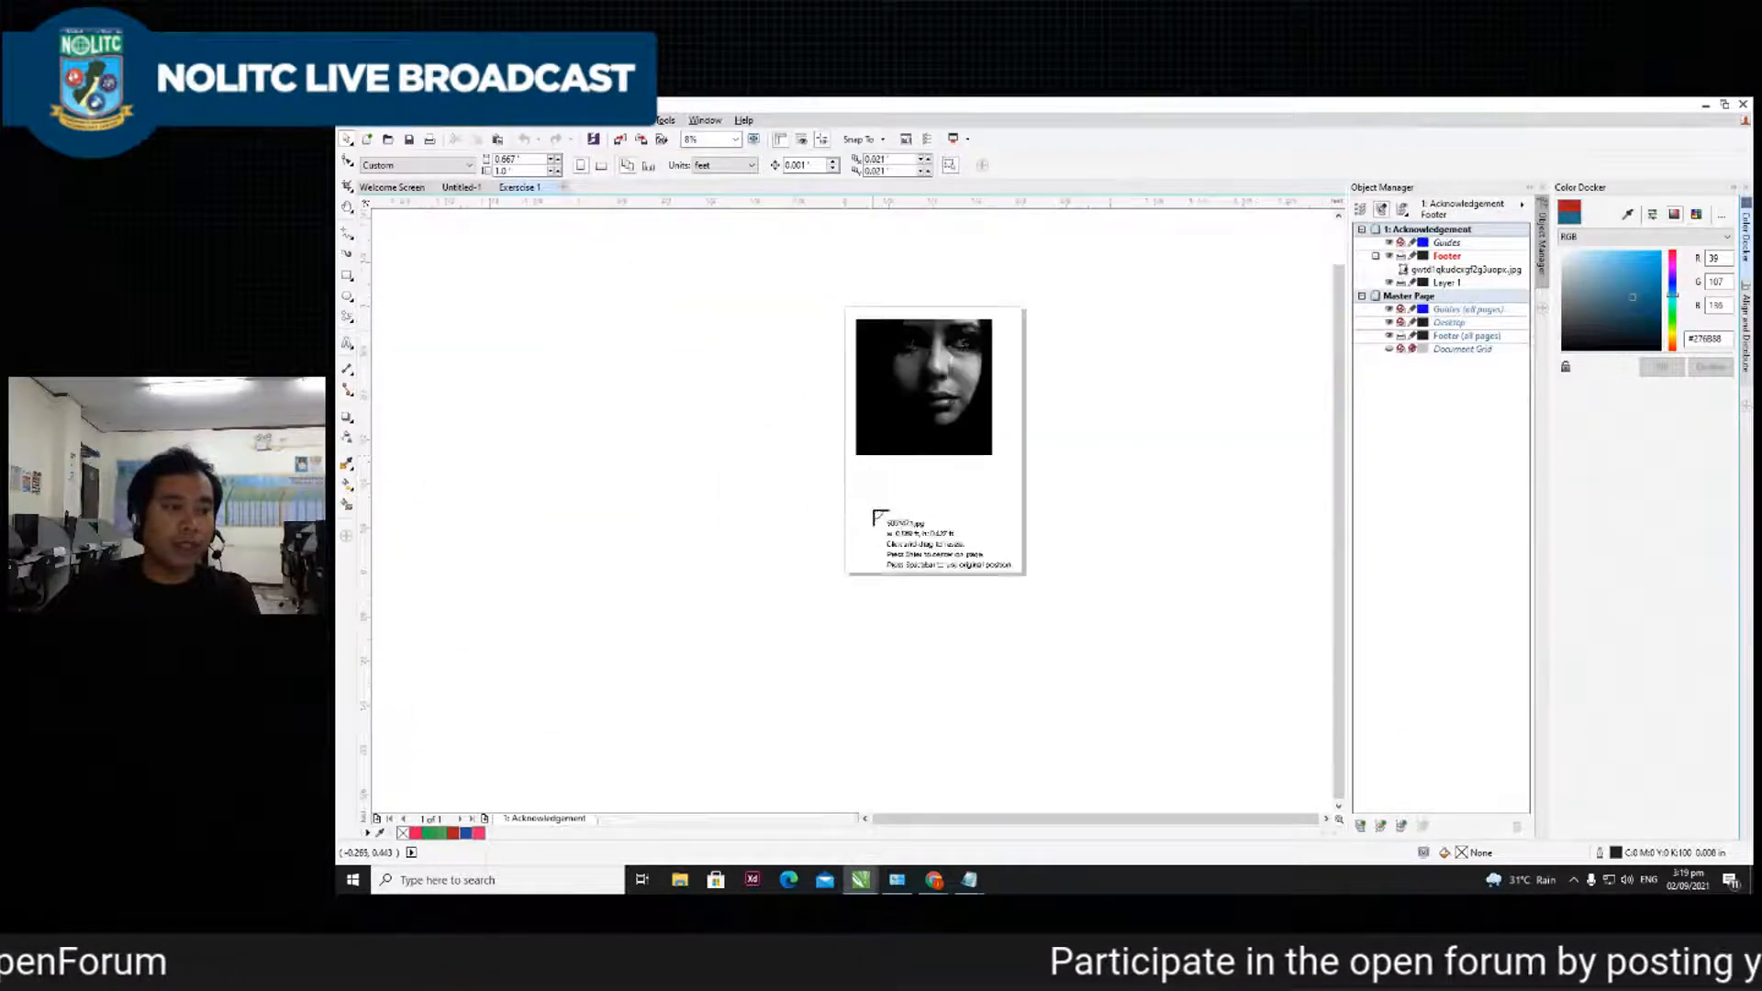
{"action": "left_click", "coordinate": [709, 454]}
{"action": "scroll", "coordinate": [852, 523], "scroll_direction": "down", "scroll_amount": 2}
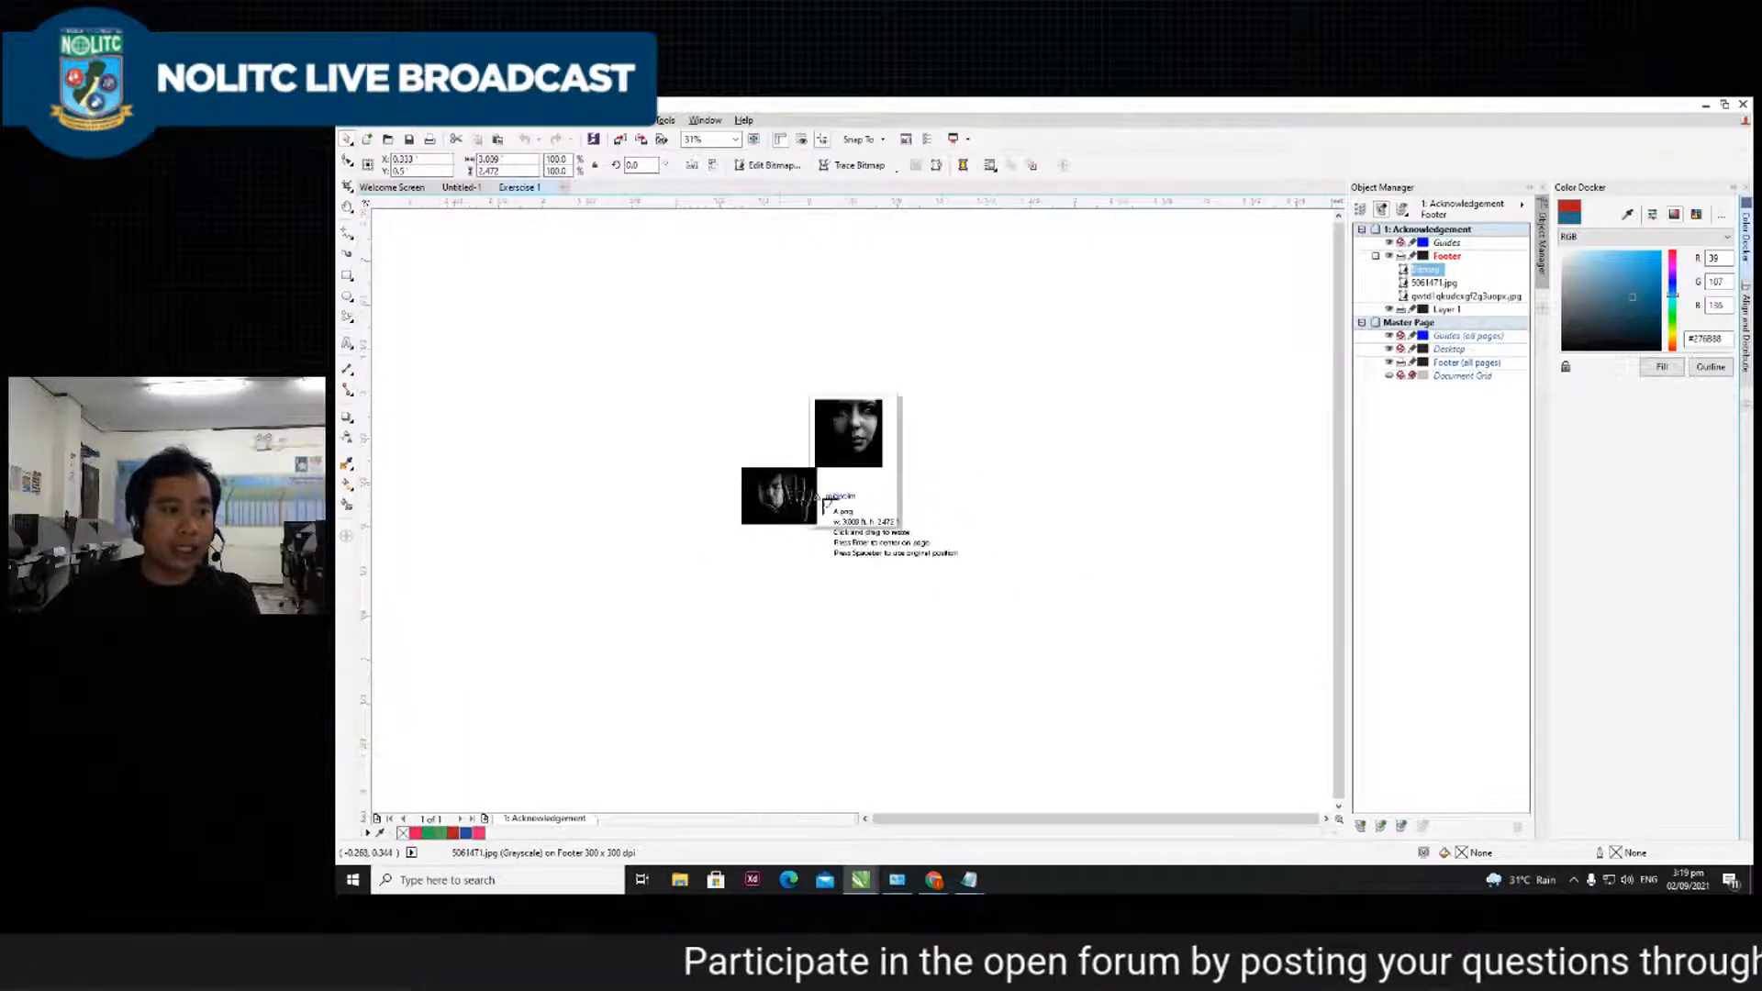
{"action": "scroll", "coordinate": [846, 505], "scroll_direction": "up", "scroll_amount": 4}
{"action": "left_click", "coordinate": [881, 475]}
{"action": "scroll", "coordinate": [1012, 473], "scroll_direction": "down", "scroll_amount": 8}
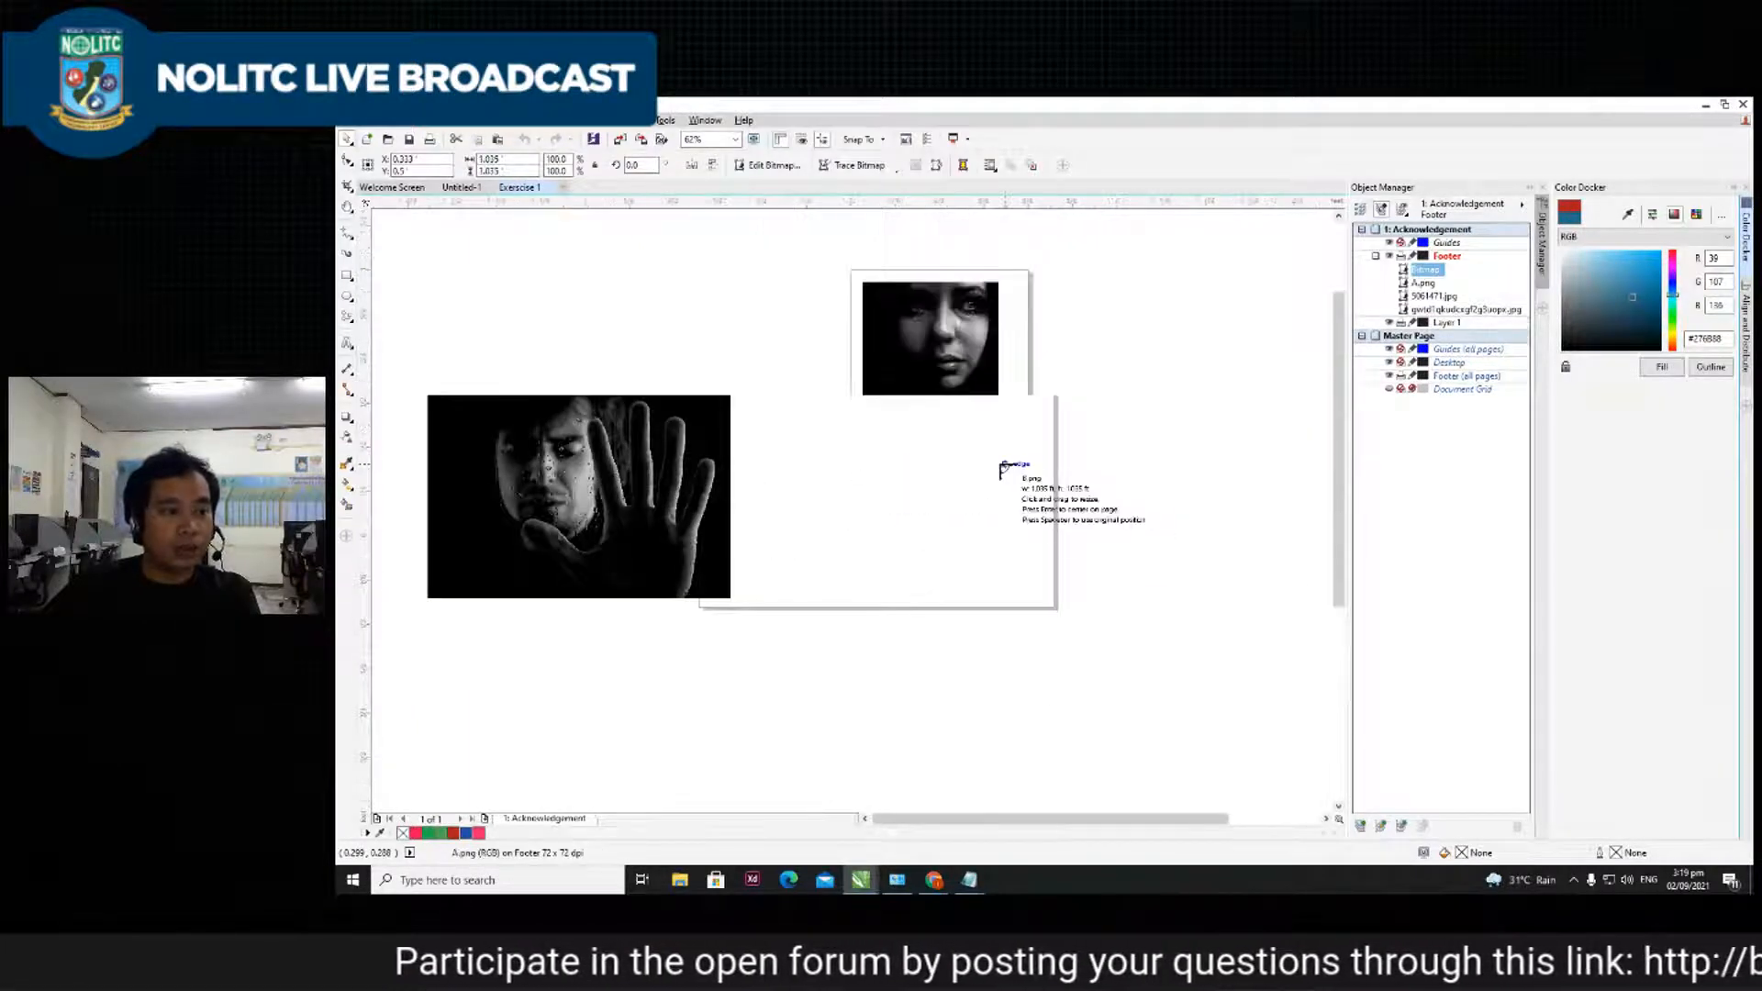
{"action": "scroll", "coordinate": [1045, 495], "scroll_direction": "up", "scroll_amount": 4}
{"action": "left_click", "coordinate": [988, 300]}
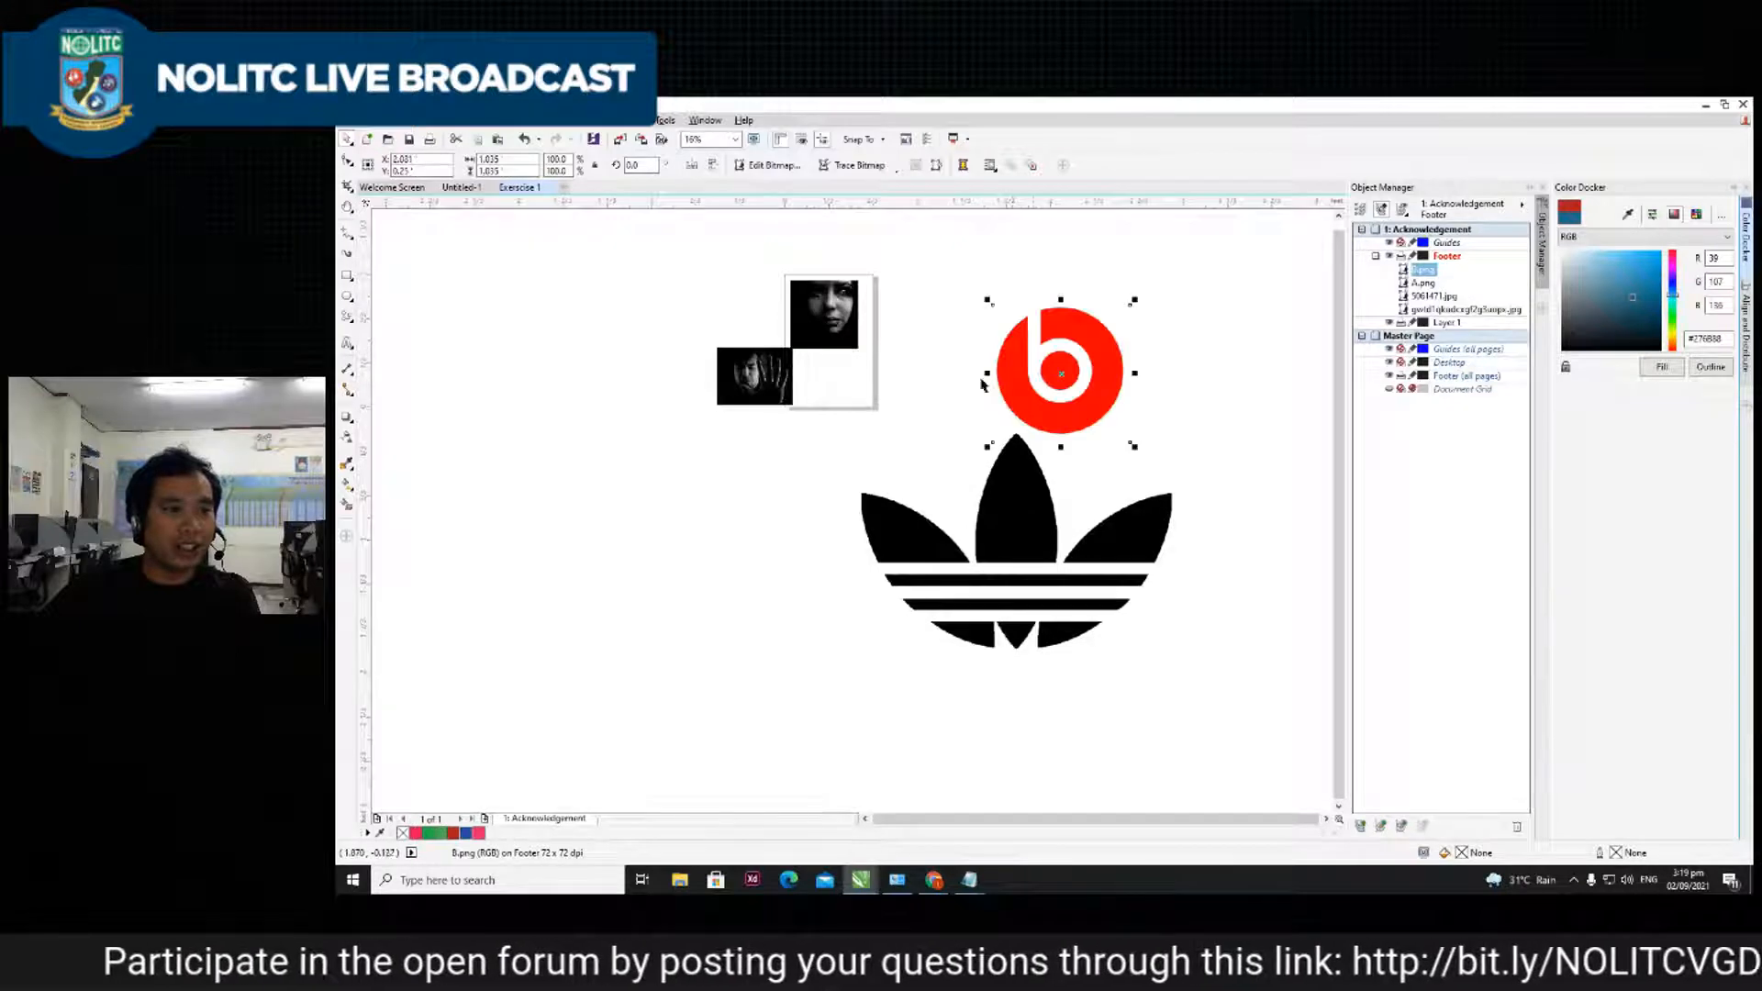
- Delete the hand photo, the black three-leaf logo and the red circular logo, keeping only the woman's portrait
{"action": "left_click", "coordinate": [922, 340]}
{"action": "scroll", "coordinate": [874, 347], "scroll_direction": "up", "scroll_amount": 2}
{"action": "scroll", "coordinate": [737, 431], "scroll_direction": "down", "scroll_amount": 2}
{"action": "scroll", "coordinate": [697, 430], "scroll_direction": "up", "scroll_amount": 2}
{"action": "left_click", "coordinate": [752, 521]}
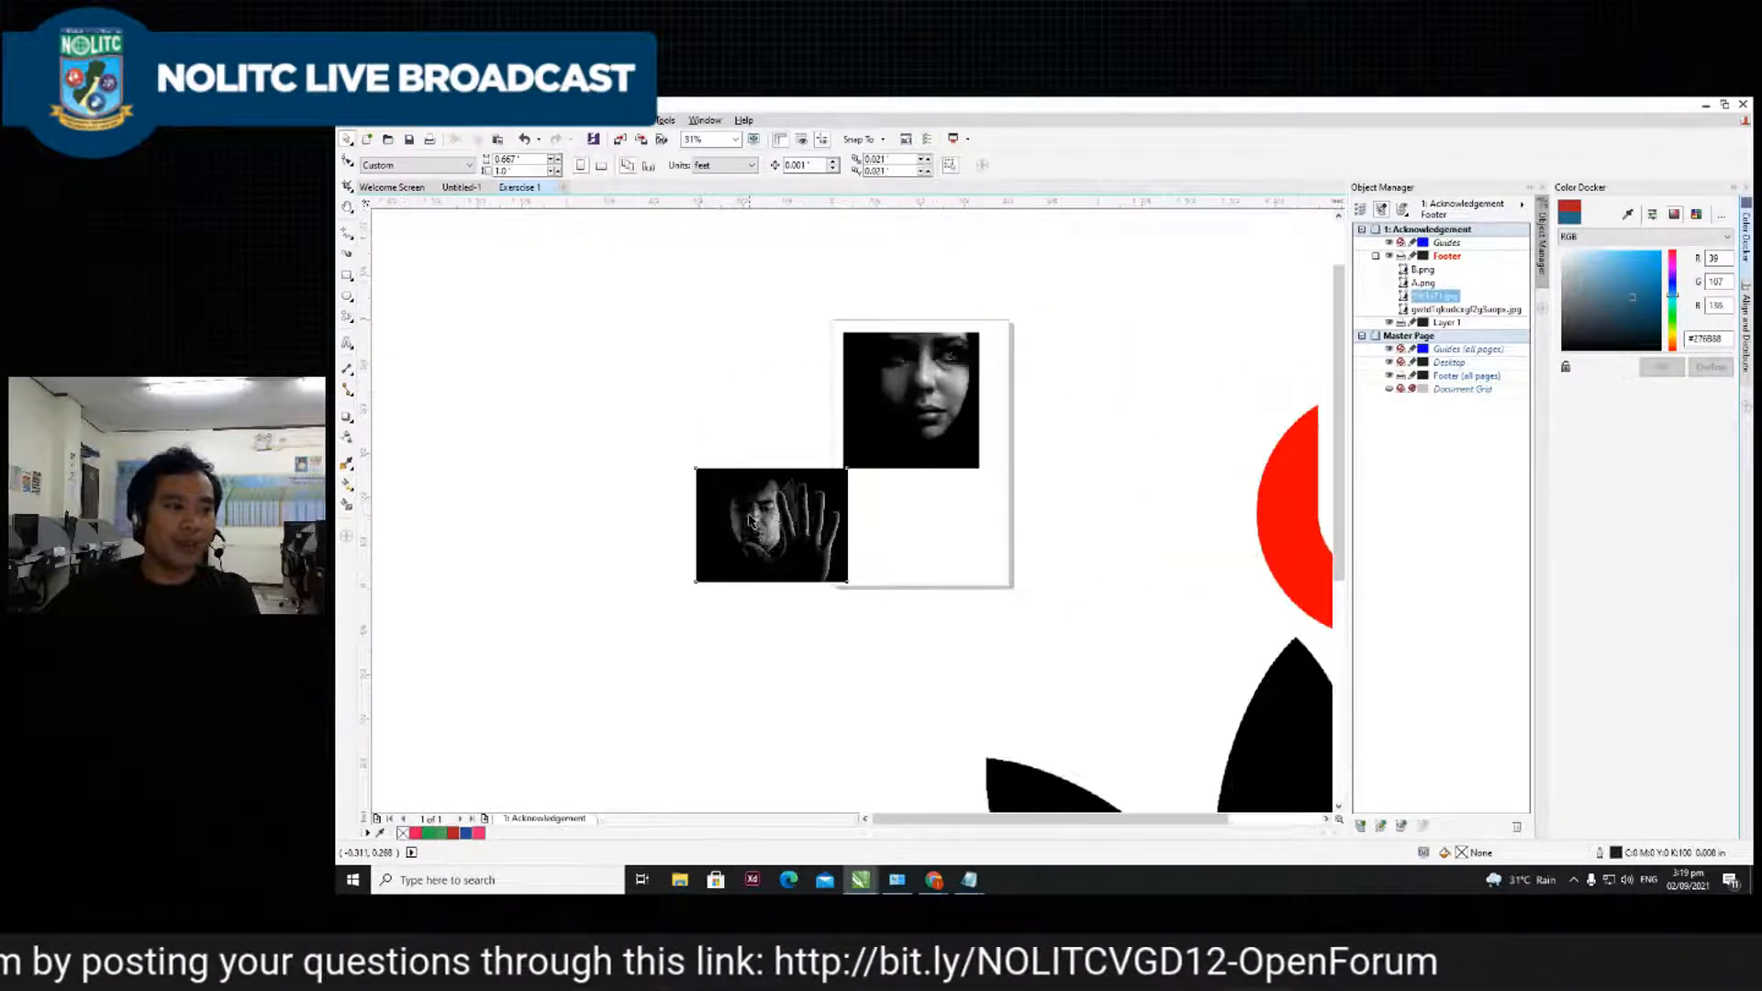
{"action": "scroll", "coordinate": [758, 507], "scroll_direction": "down", "scroll_amount": 2}
{"action": "scroll", "coordinate": [844, 518], "scroll_direction": "up", "scroll_amount": 1}
{"action": "key", "text": "Delete"}
{"action": "key", "text": "Delete"}
{"action": "key", "text": "Delete"}
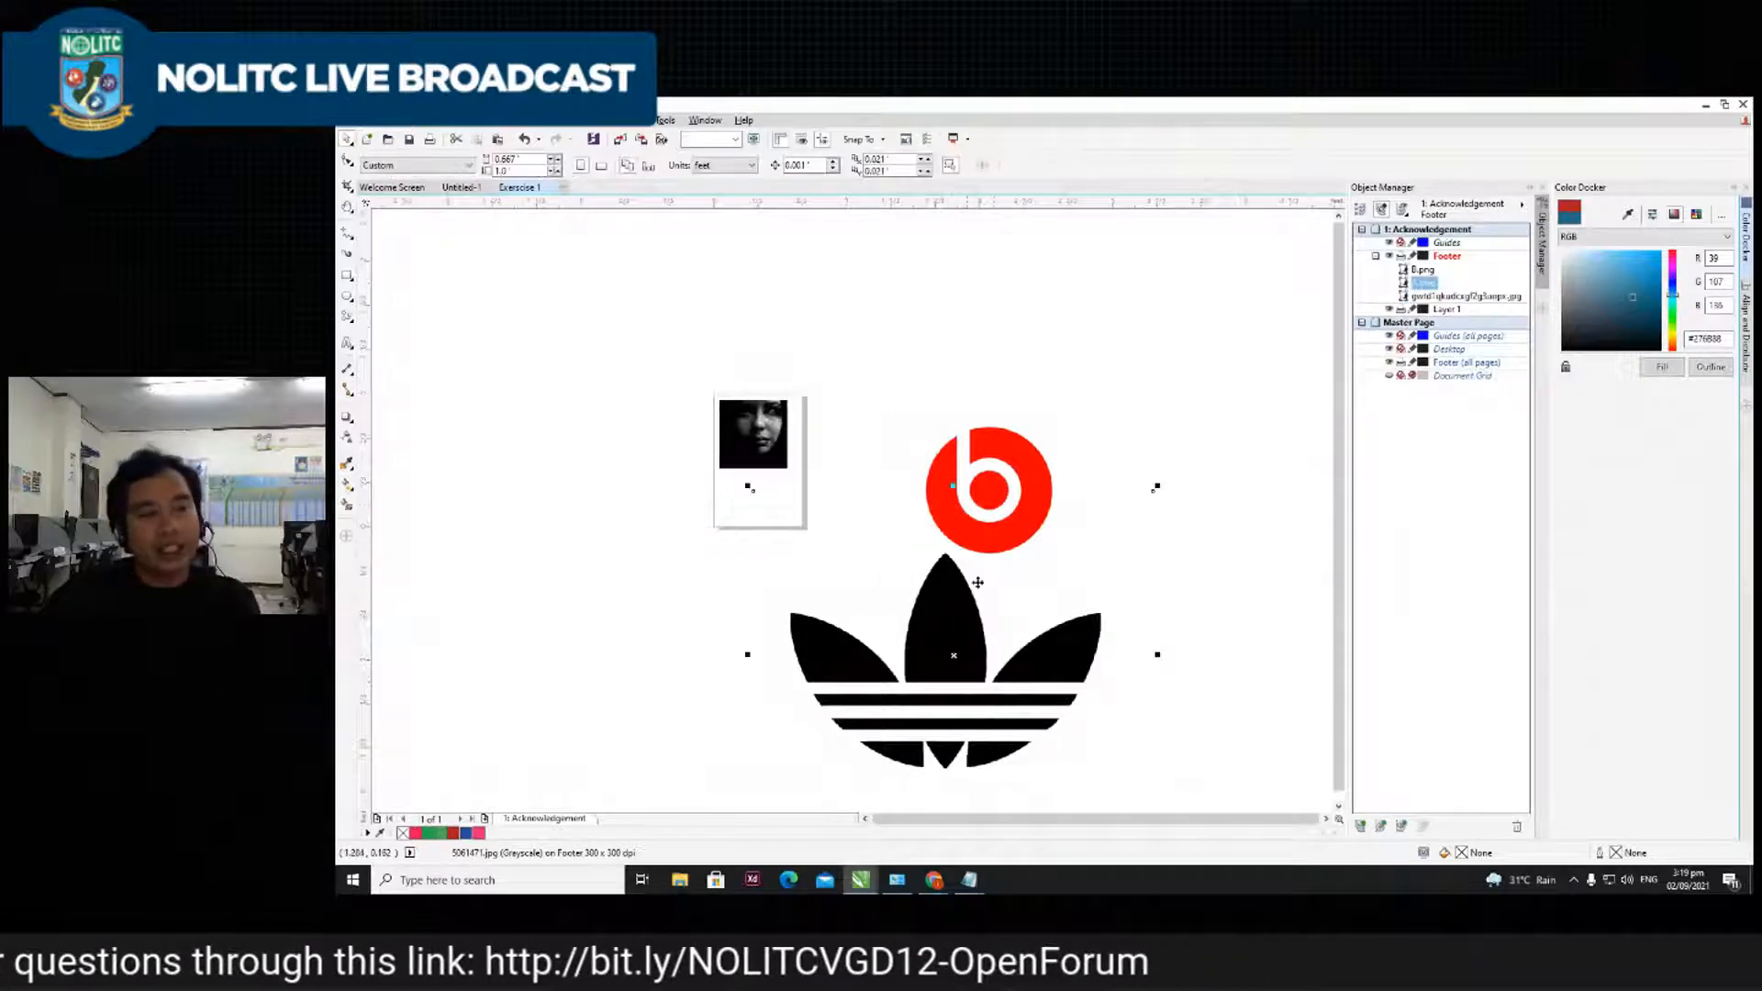
- Scale the portrait down to about 0.32 ft and position it across the page's upper right edge
{"action": "left_click", "coordinate": [757, 414]}
{"action": "scroll", "coordinate": [757, 414], "scroll_direction": "up", "scroll_amount": 4}
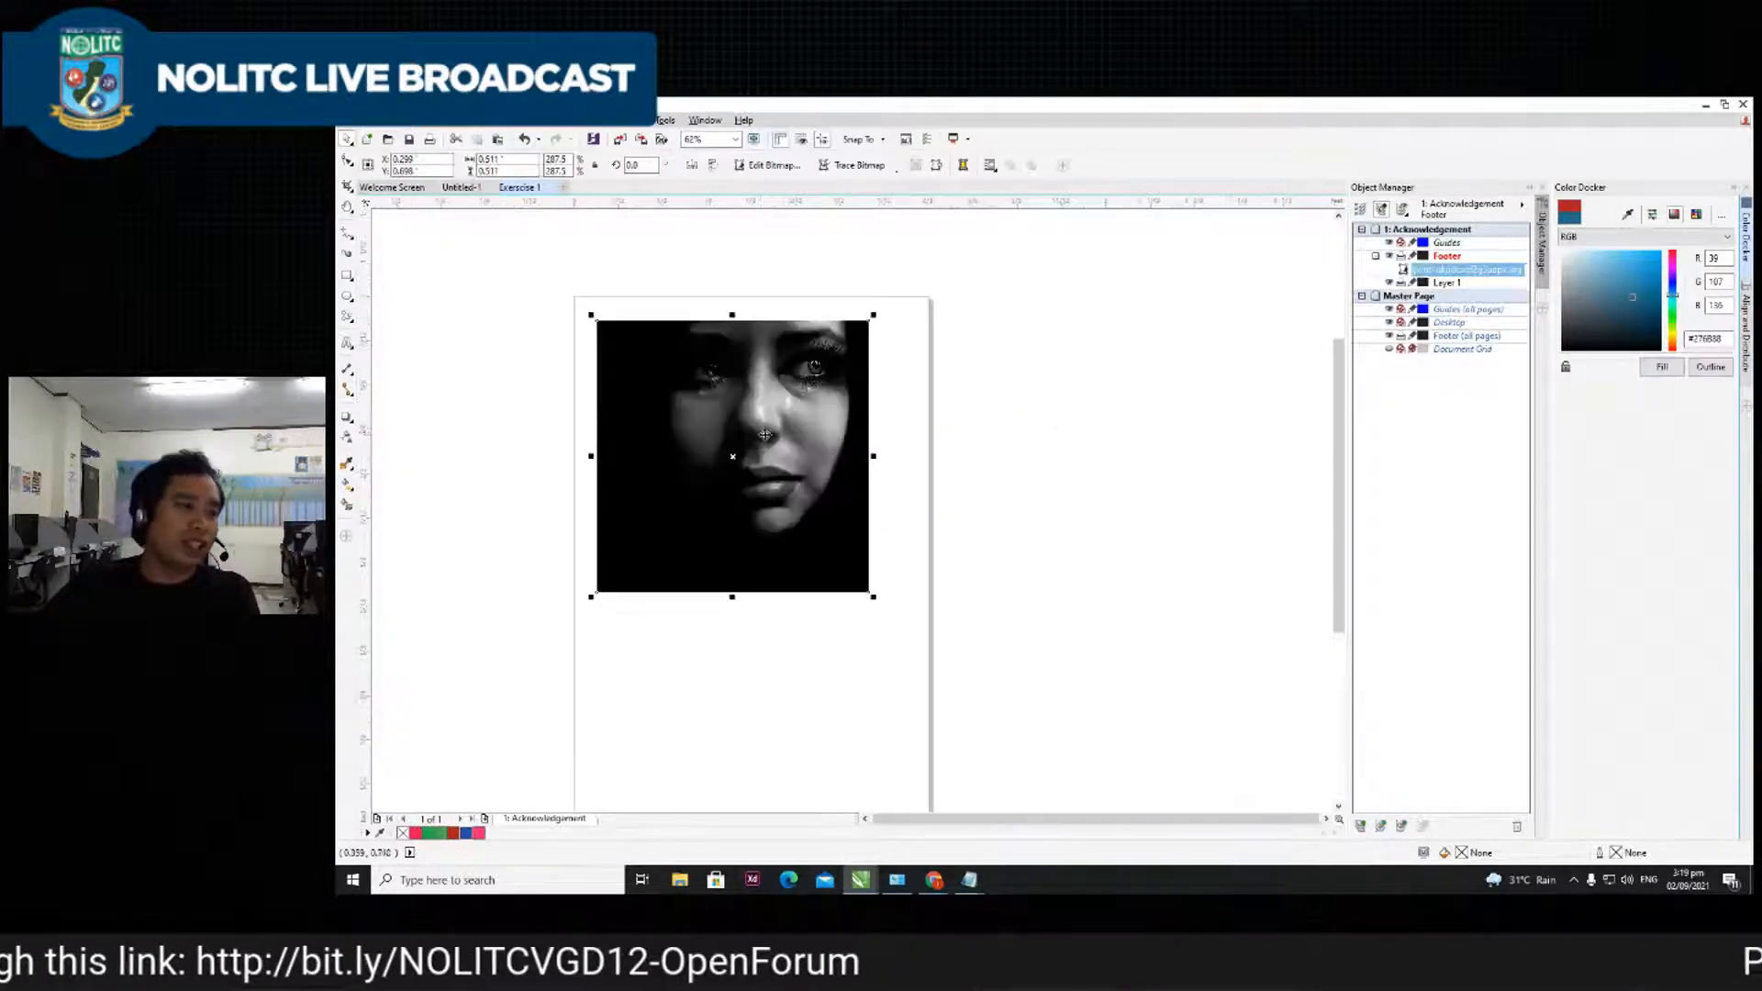
{"action": "scroll", "coordinate": [863, 326], "scroll_direction": "down", "scroll_amount": 2}
{"action": "left_click_drag", "start_coordinate": [837, 343], "coordinate": [965, 329]}
{"action": "scroll", "coordinate": [767, 431], "scroll_direction": "up", "scroll_amount": 4}
{"action": "scroll", "coordinate": [753, 445], "scroll_direction": "down", "scroll_amount": 2}
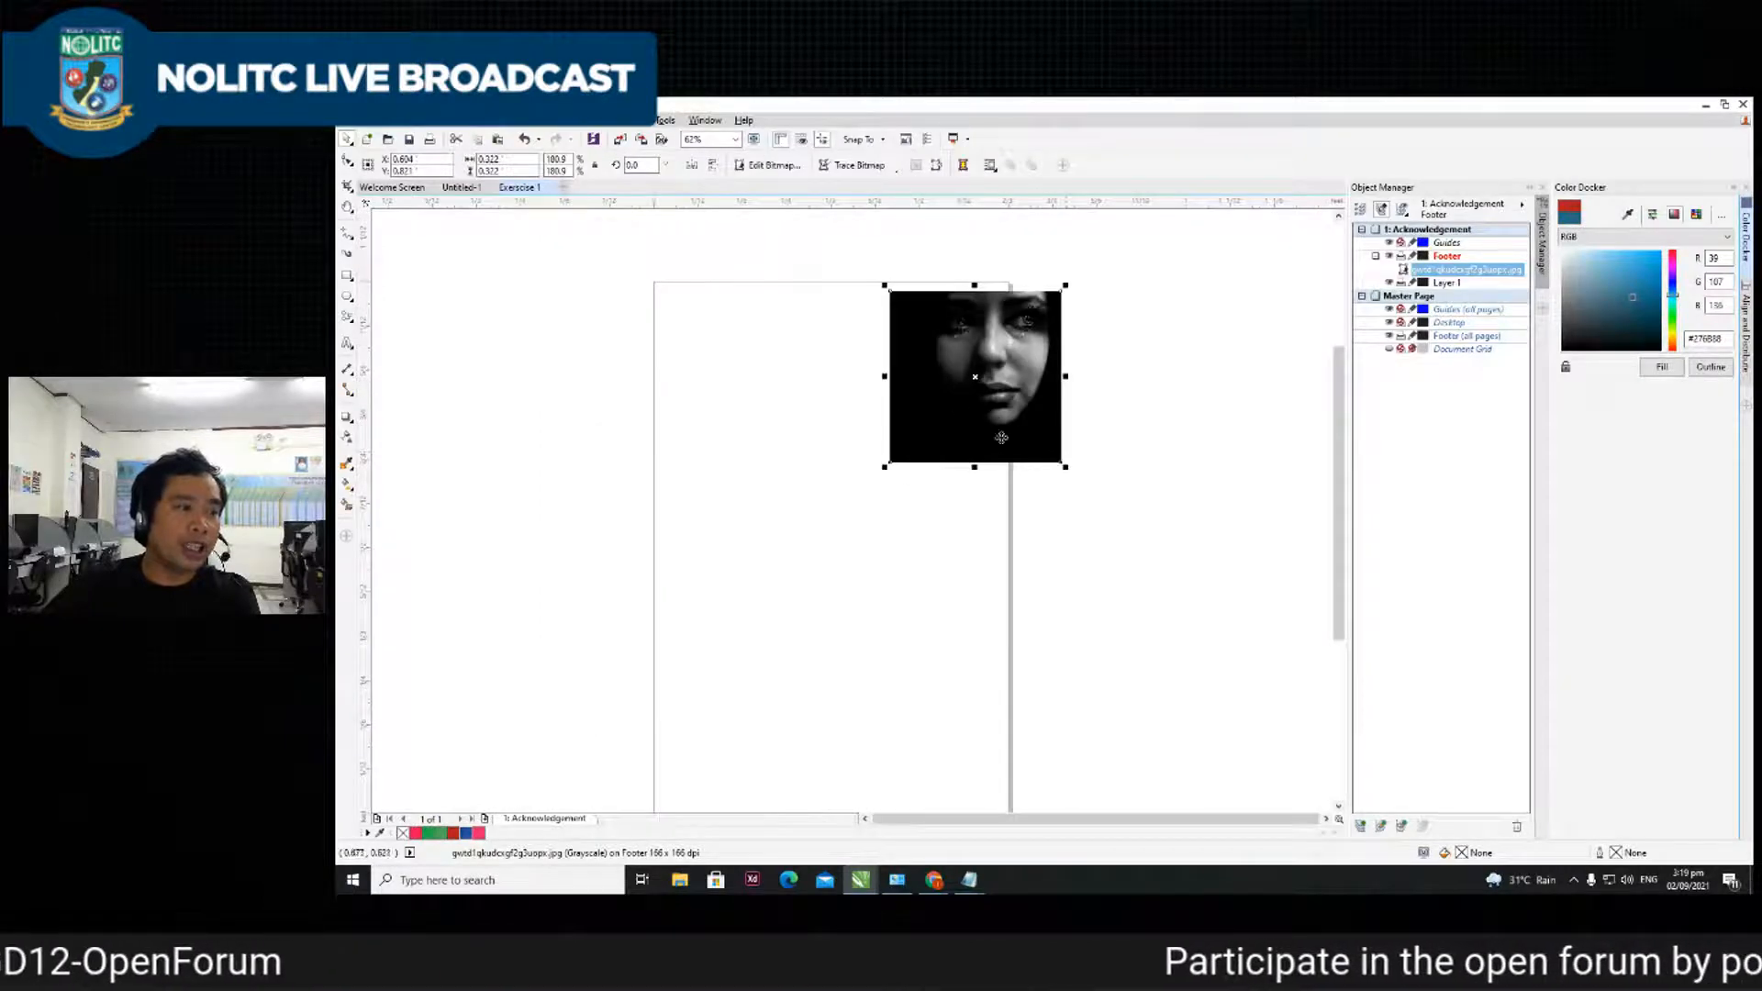
- Draw a circle about 0.28 ft in diameter on the page, left of the portrait, and deselect it
{"action": "left_click", "coordinate": [349, 297]}
{"action": "mouse_move", "coordinate": [688, 382]}
{"action": "left_mouse_down"}
{"action": "mouse_move", "coordinate": [745, 481]}
{"action": "mouse_move", "coordinate": [844, 536]}
{"action": "left_mouse_up"}
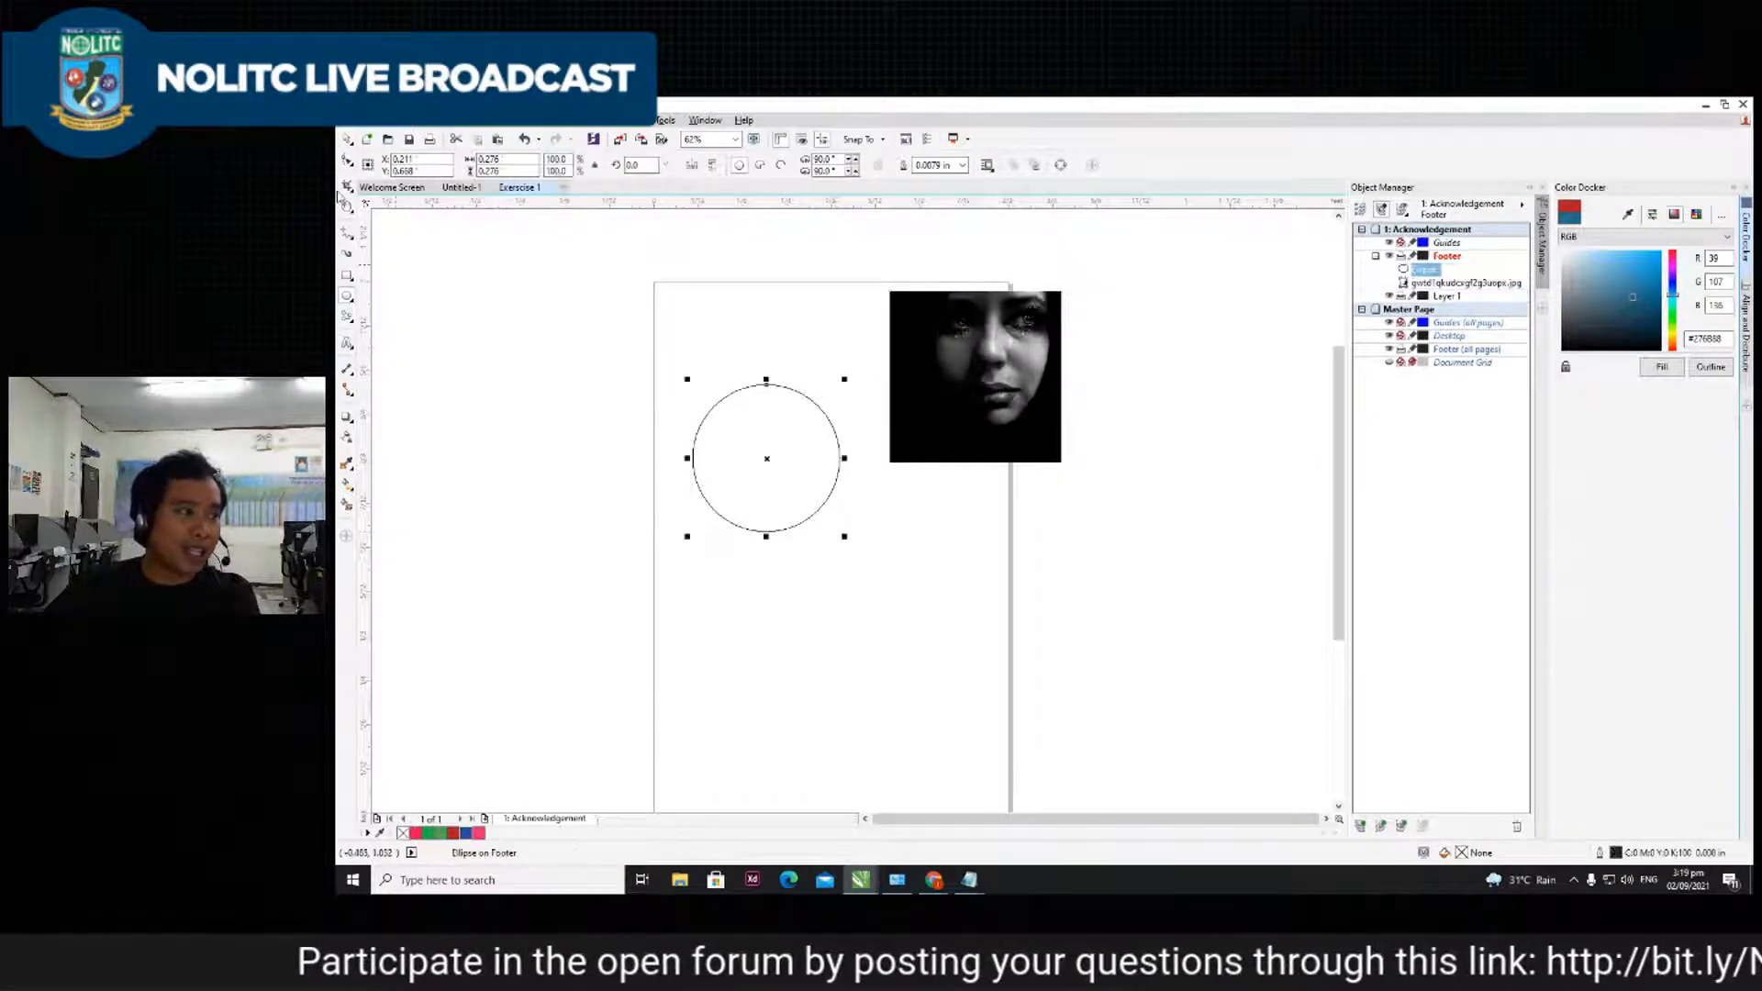
{"action": "left_click", "coordinate": [347, 138]}
{"action": "left_click", "coordinate": [505, 337]}
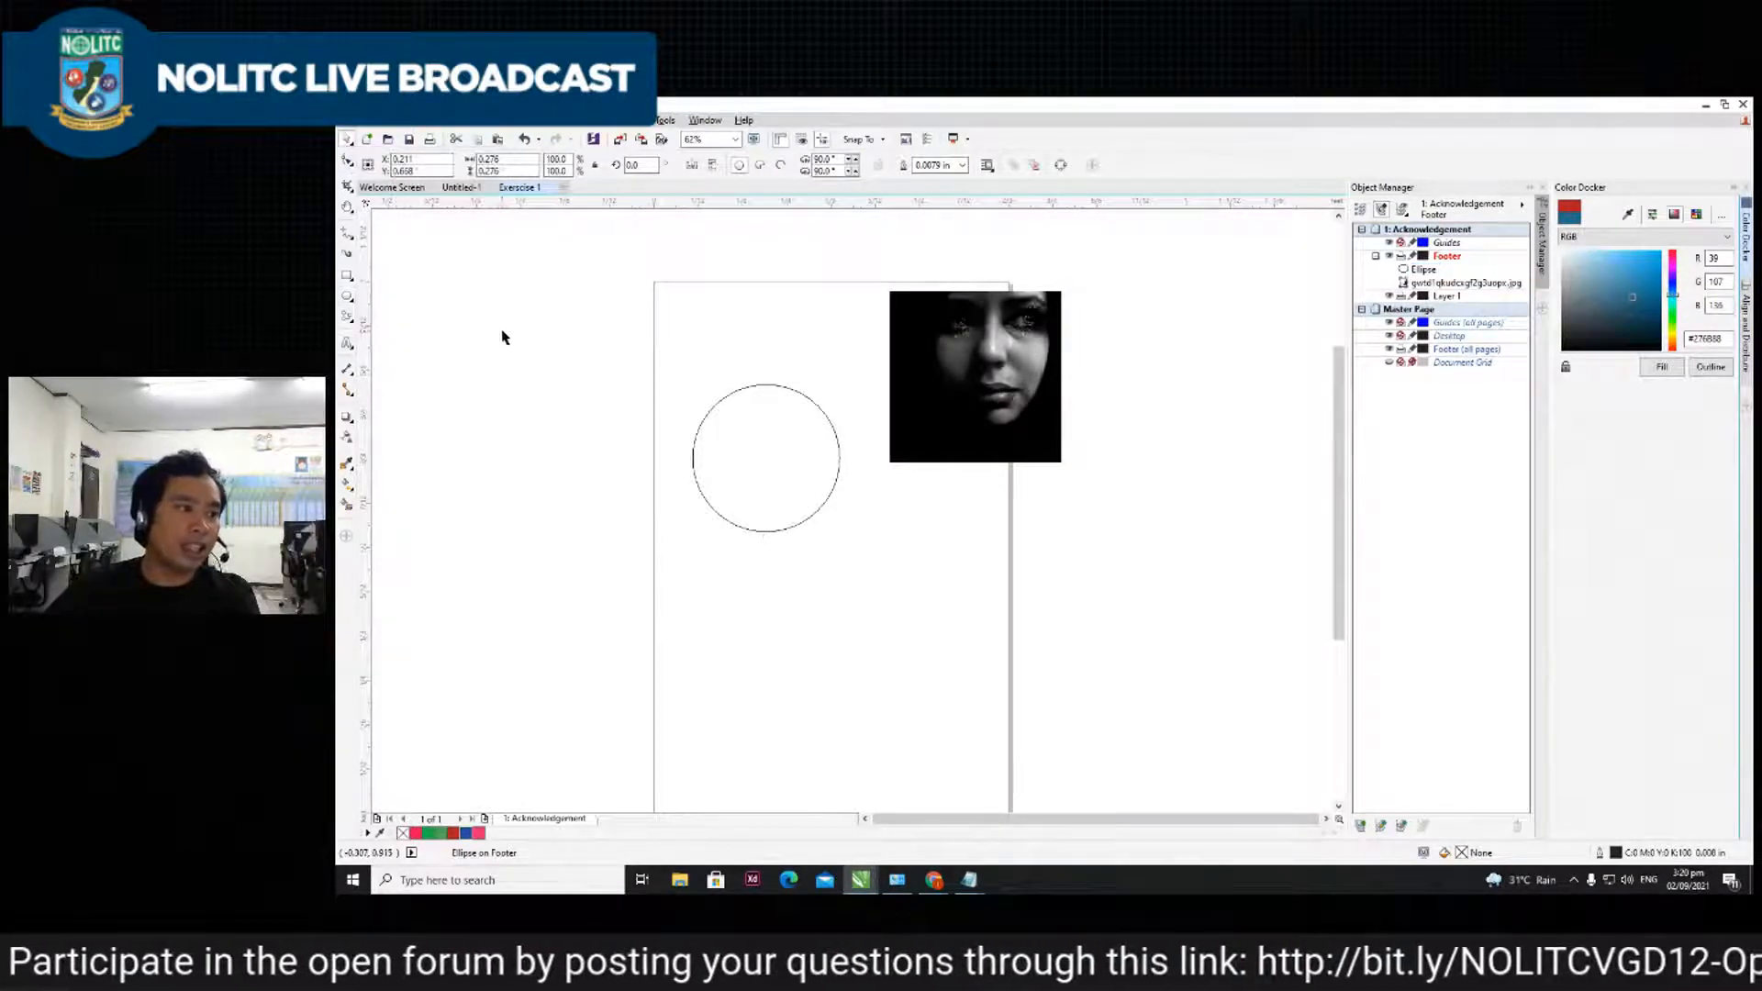
- Reposition the portrait and the circle so they sit side by side near the top of the page
{"action": "left_click", "coordinate": [1035, 432]}
{"action": "left_click_drag", "start_coordinate": [1035, 432], "coordinate": [1056, 461]}
{"action": "left_click", "coordinate": [772, 432]}
{"action": "left_click_drag", "start_coordinate": [772, 432], "coordinate": [779, 369]}
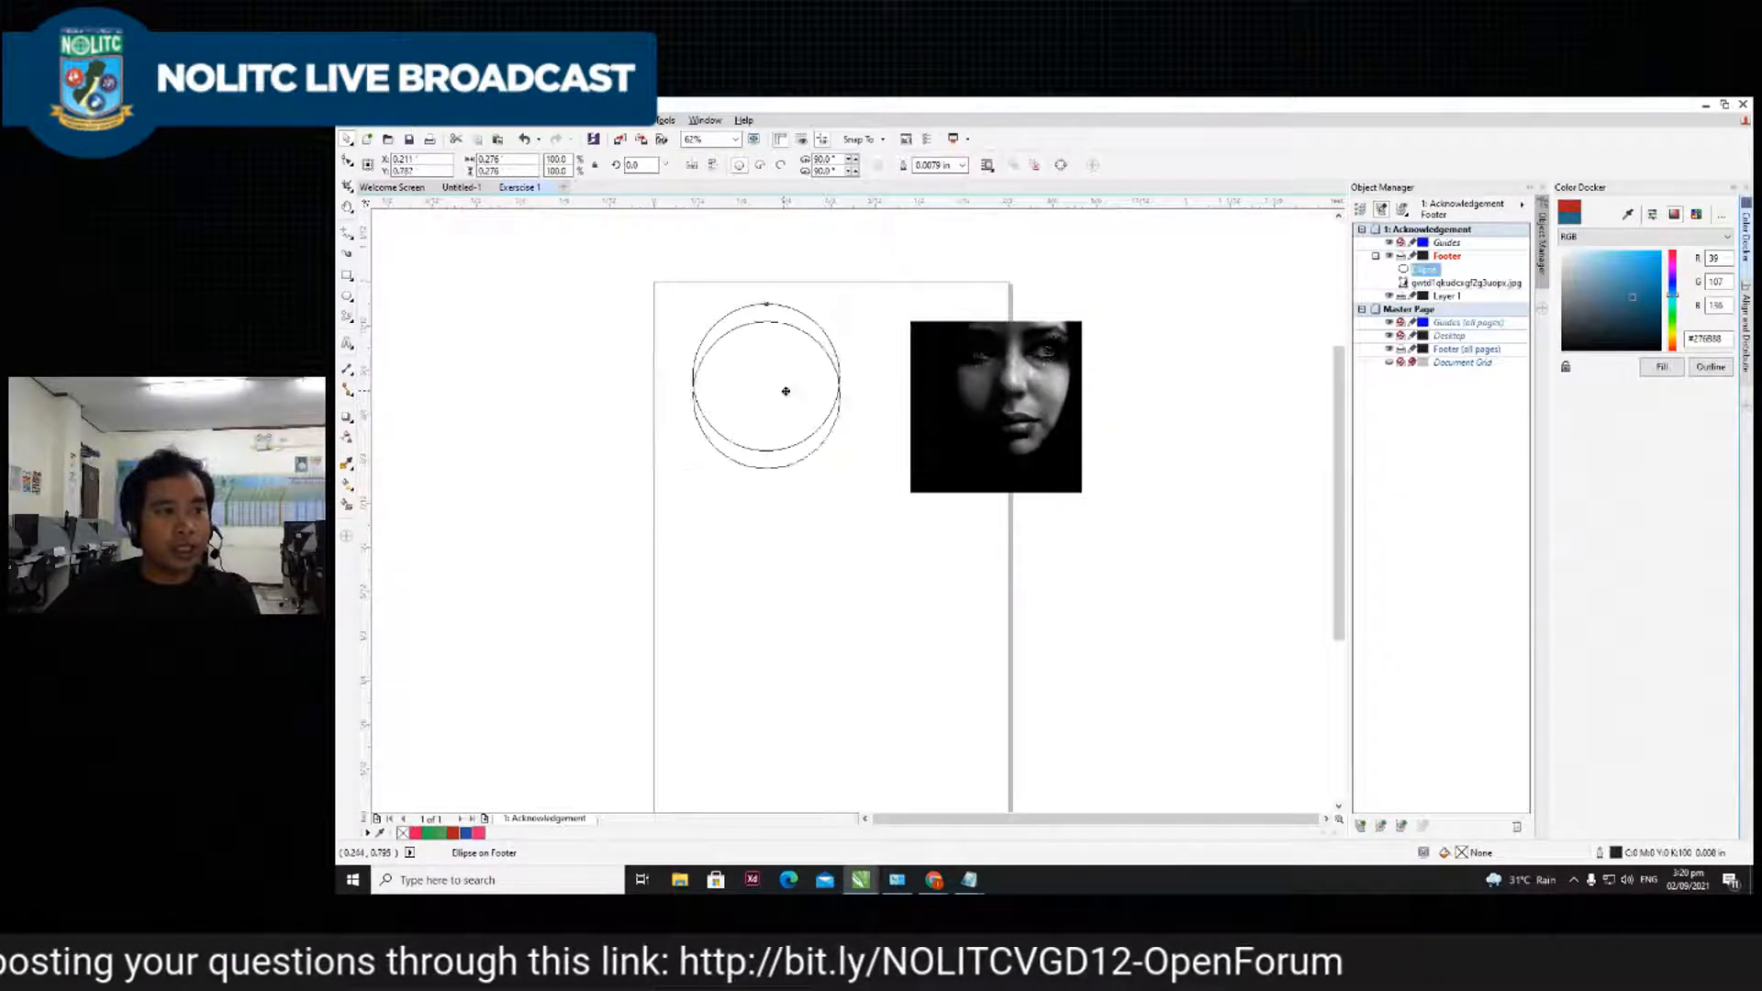
{"action": "left_click", "coordinate": [925, 637]}
{"action": "left_click", "coordinate": [1007, 422]}
{"action": "left_click_drag", "start_coordinate": [1014, 441], "coordinate": [1021, 416]}
- PowerClip the portrait inside the circle
{"action": "right_click", "coordinate": [1015, 368]}
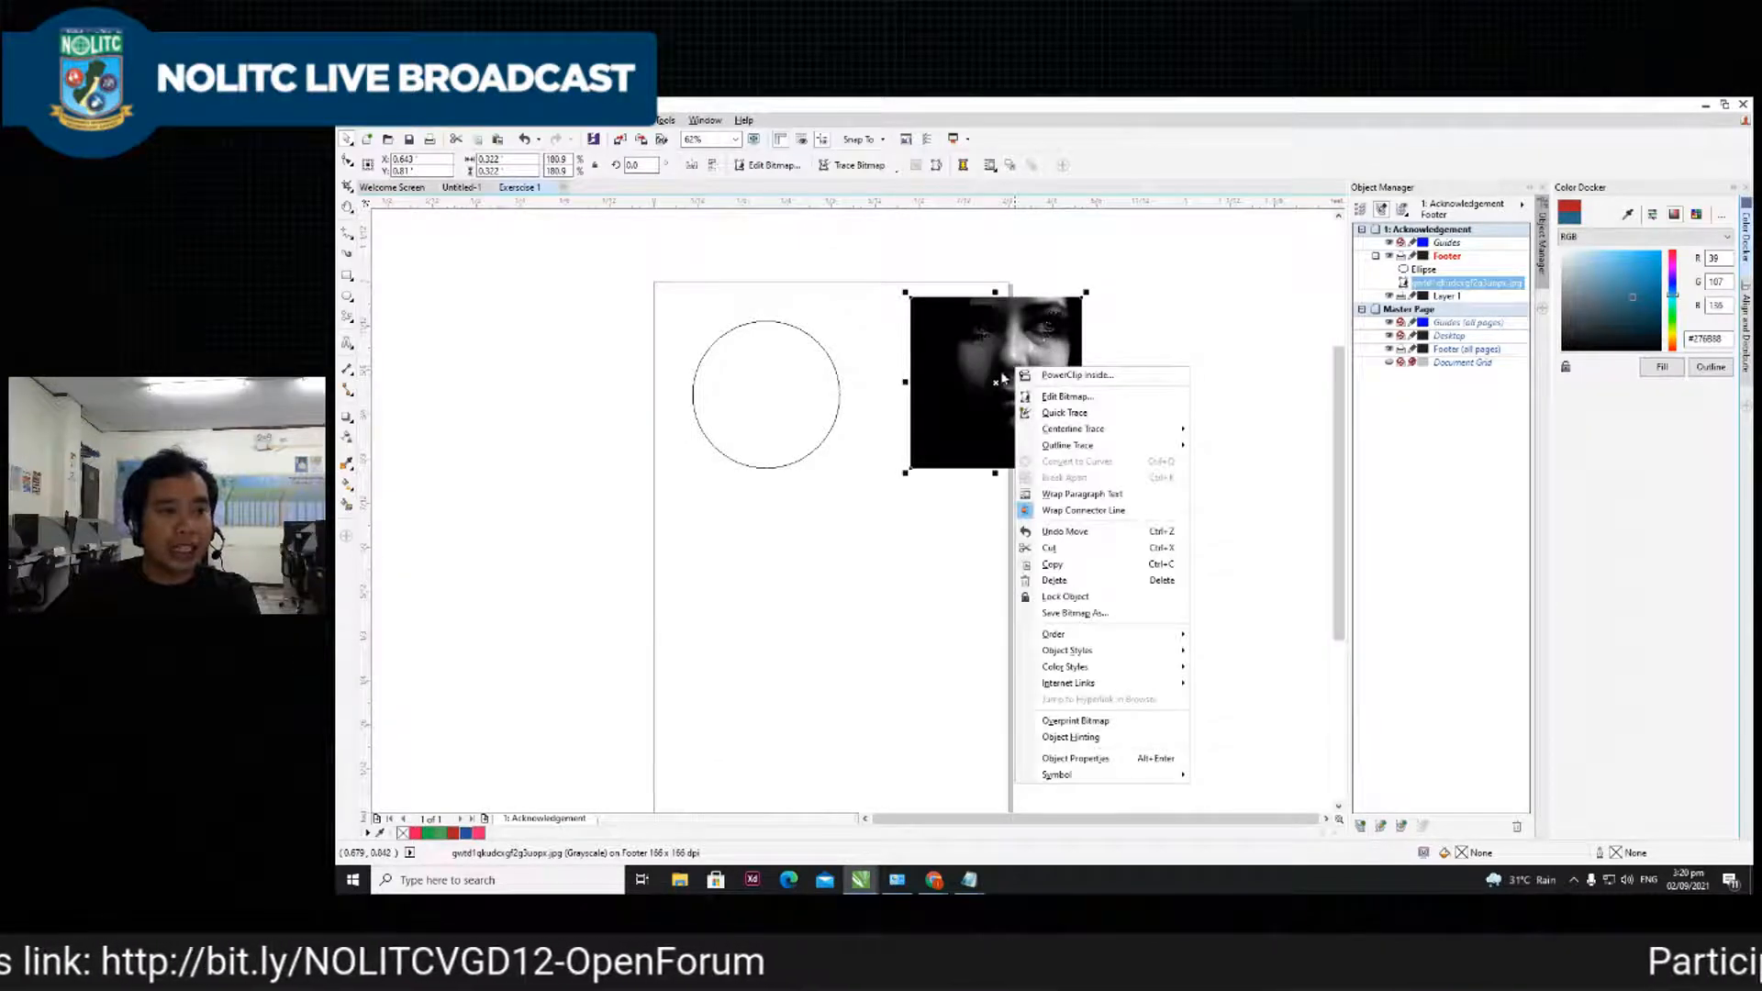
{"action": "left_click", "coordinate": [1074, 375]}
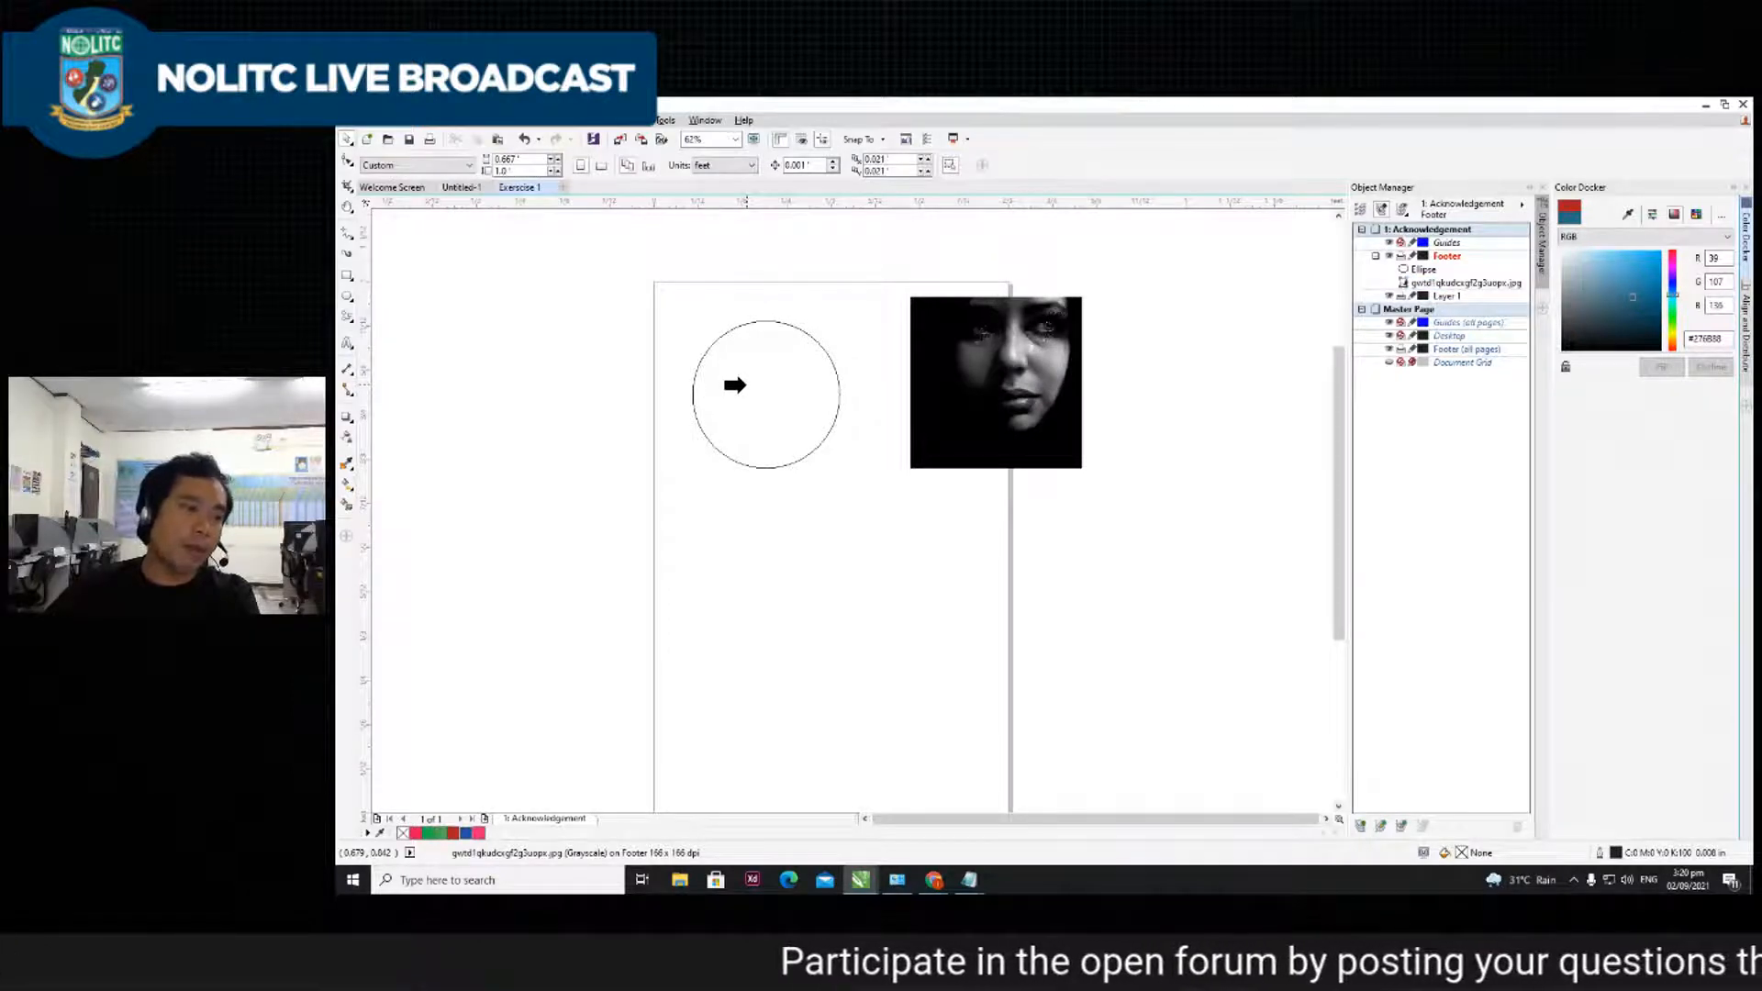
{"action": "left_click", "coordinate": [734, 385]}
{"action": "left_click", "coordinate": [921, 512]}
- Edit the PowerClip contents by enlarging and repositioning the portrait around the circle, and finish editing
{"action": "left_click", "coordinate": [792, 410]}
{"action": "double_click", "coordinate": [789, 403]}
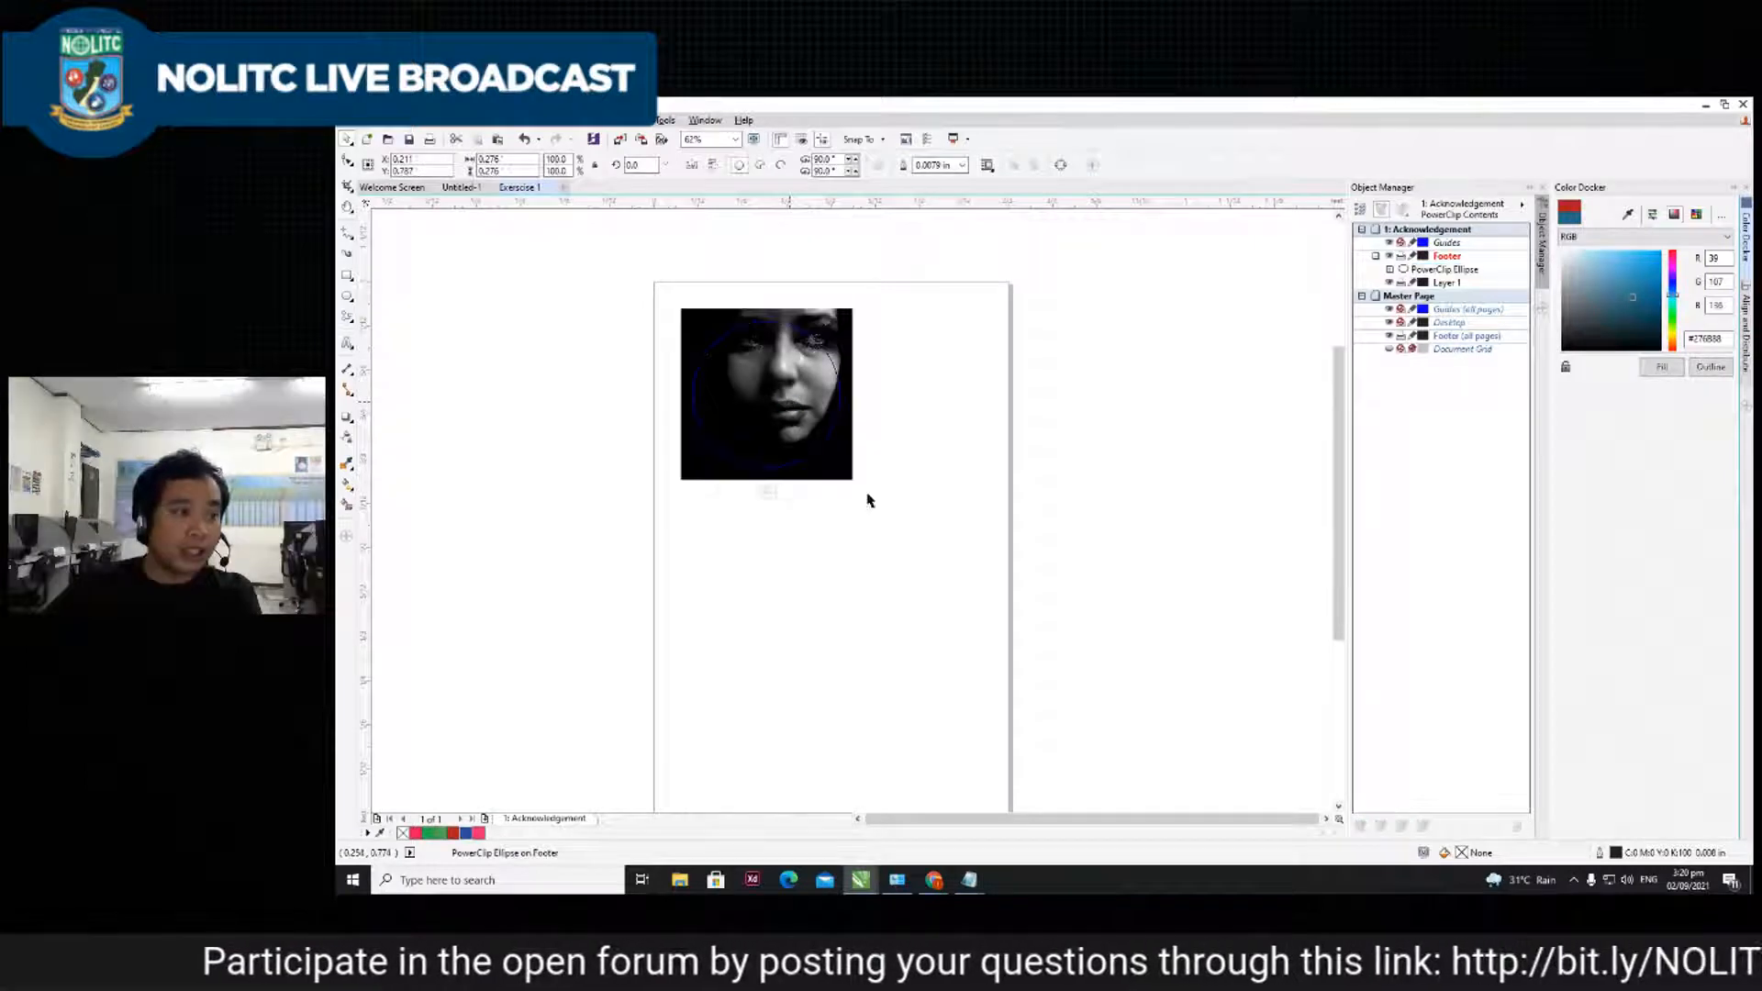
{"action": "left_click_drag", "start_coordinate": [857, 303], "coordinate": [927, 233]}
{"action": "left_click_drag", "start_coordinate": [864, 287], "coordinate": [827, 338]}
{"action": "left_click", "coordinate": [981, 391]}
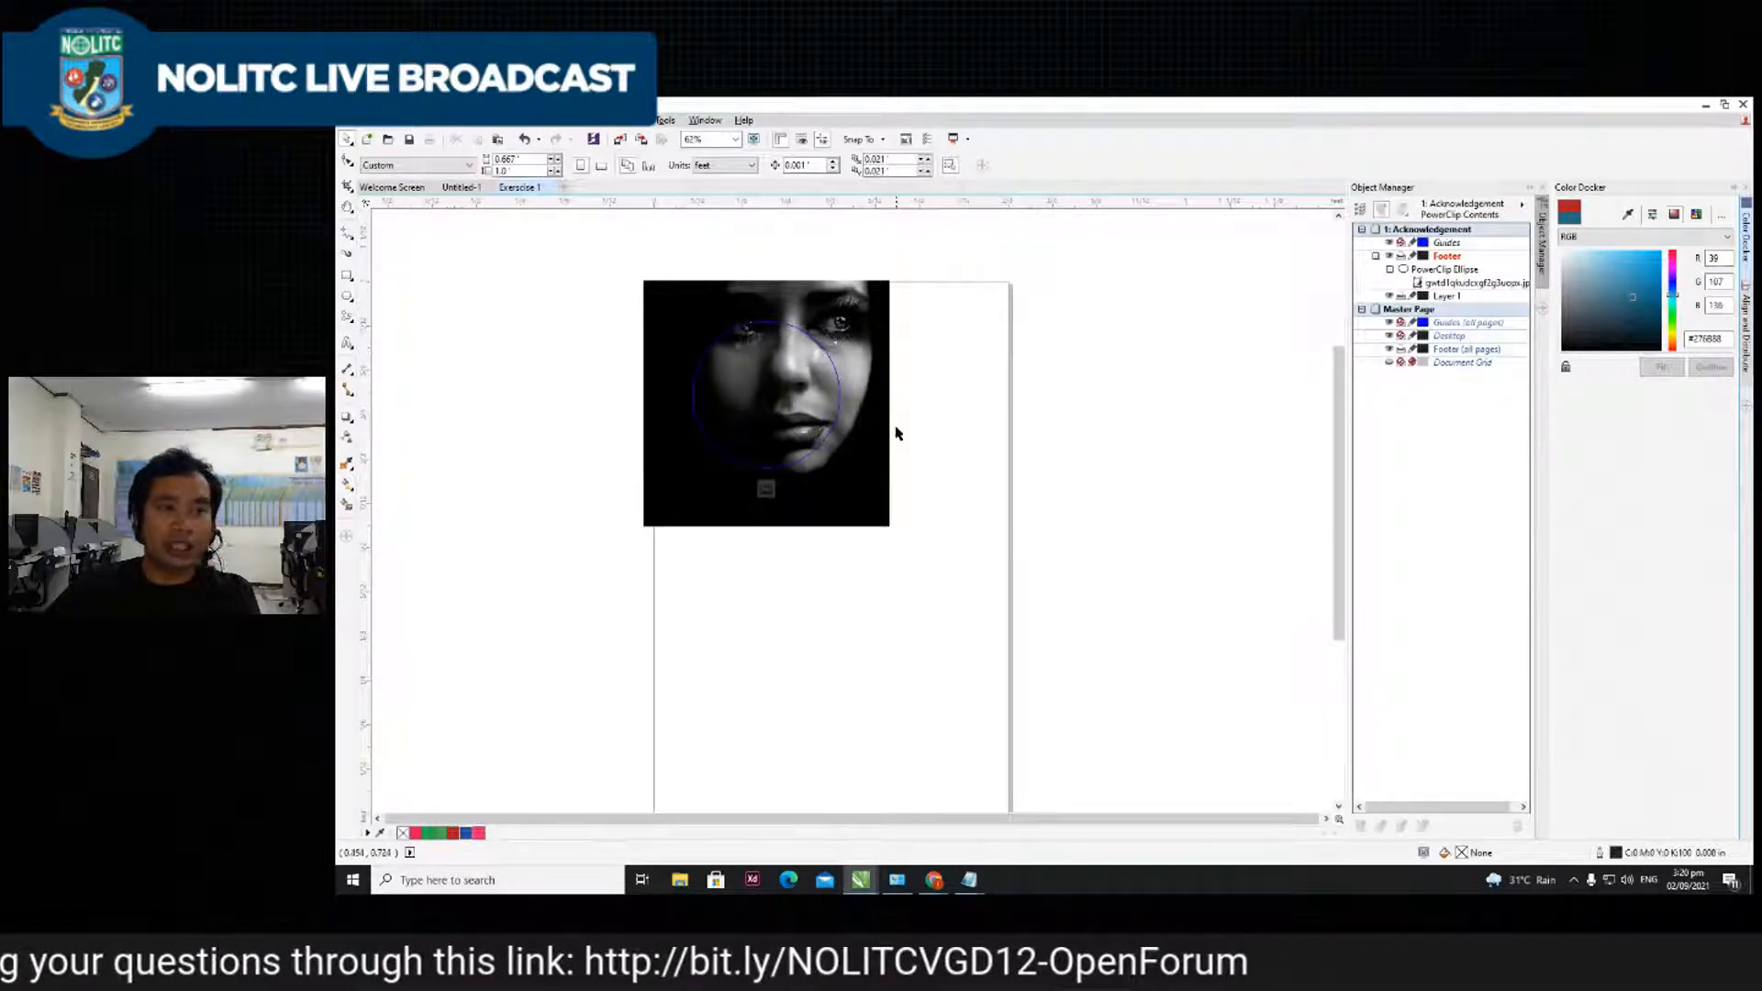
{"action": "left_click", "coordinate": [767, 491]}
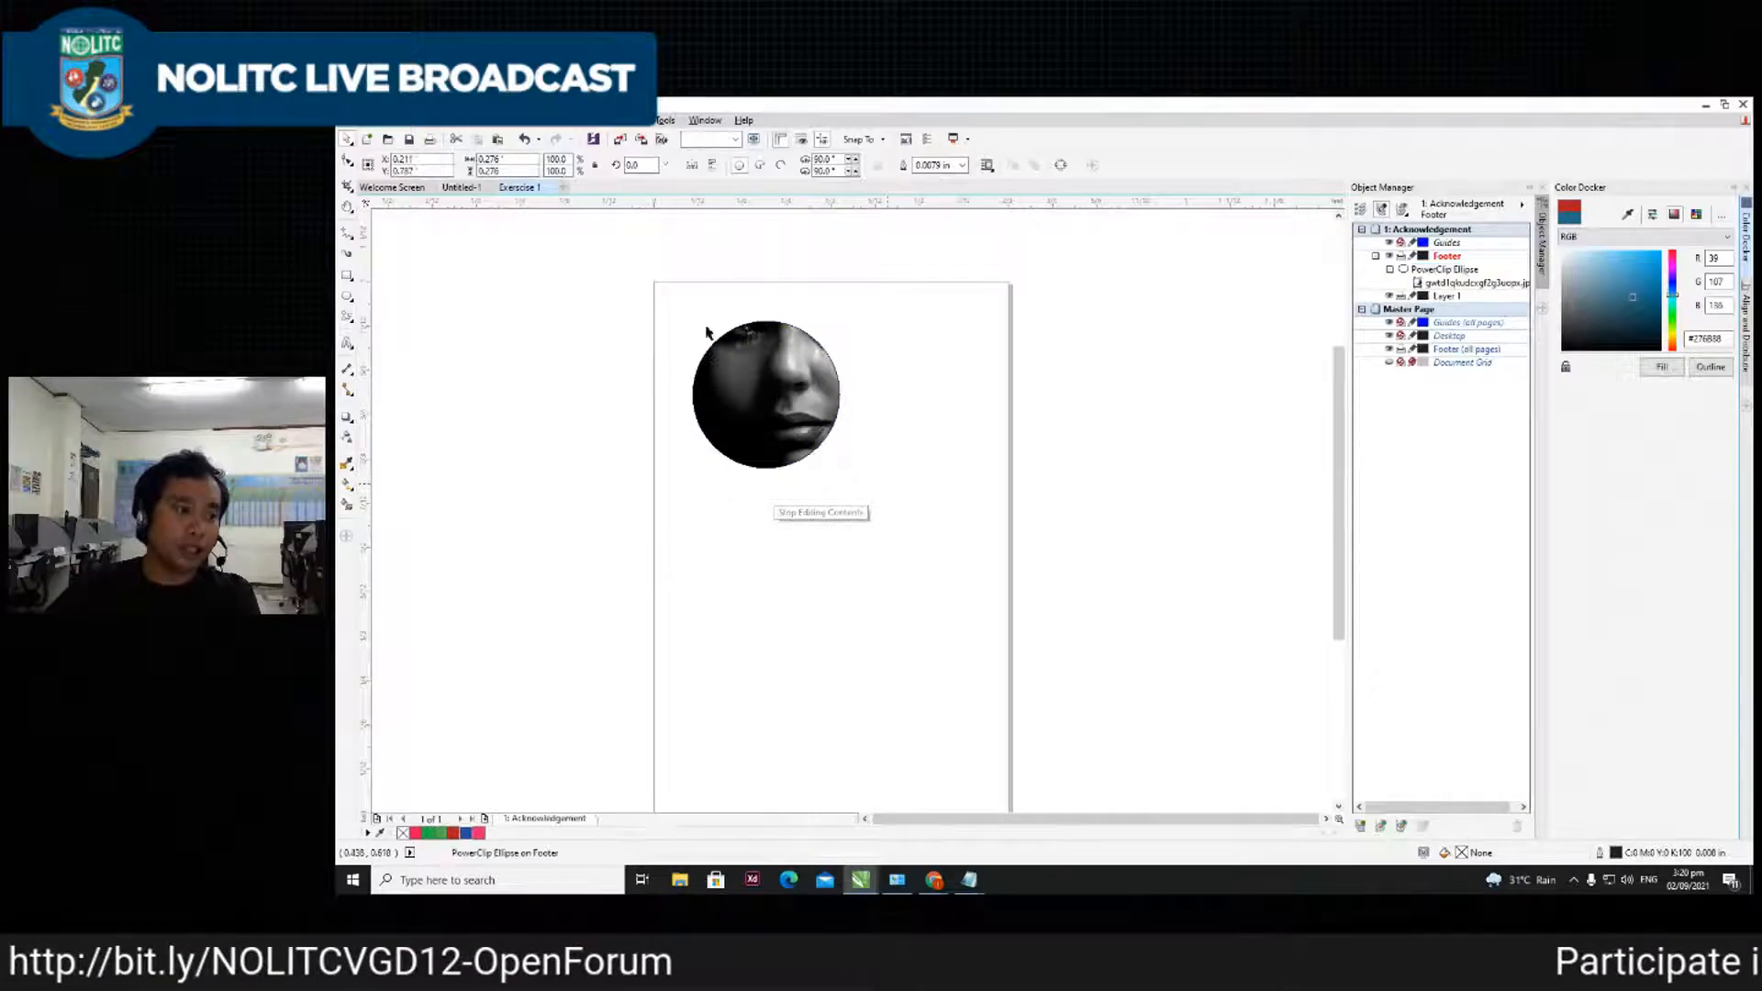
- Move the clipped portrait circle up and to the right so it overlaps the page's top edge, and deselect it
{"action": "scroll", "coordinate": [800, 381], "scroll_direction": "down", "scroll_amount": 1}
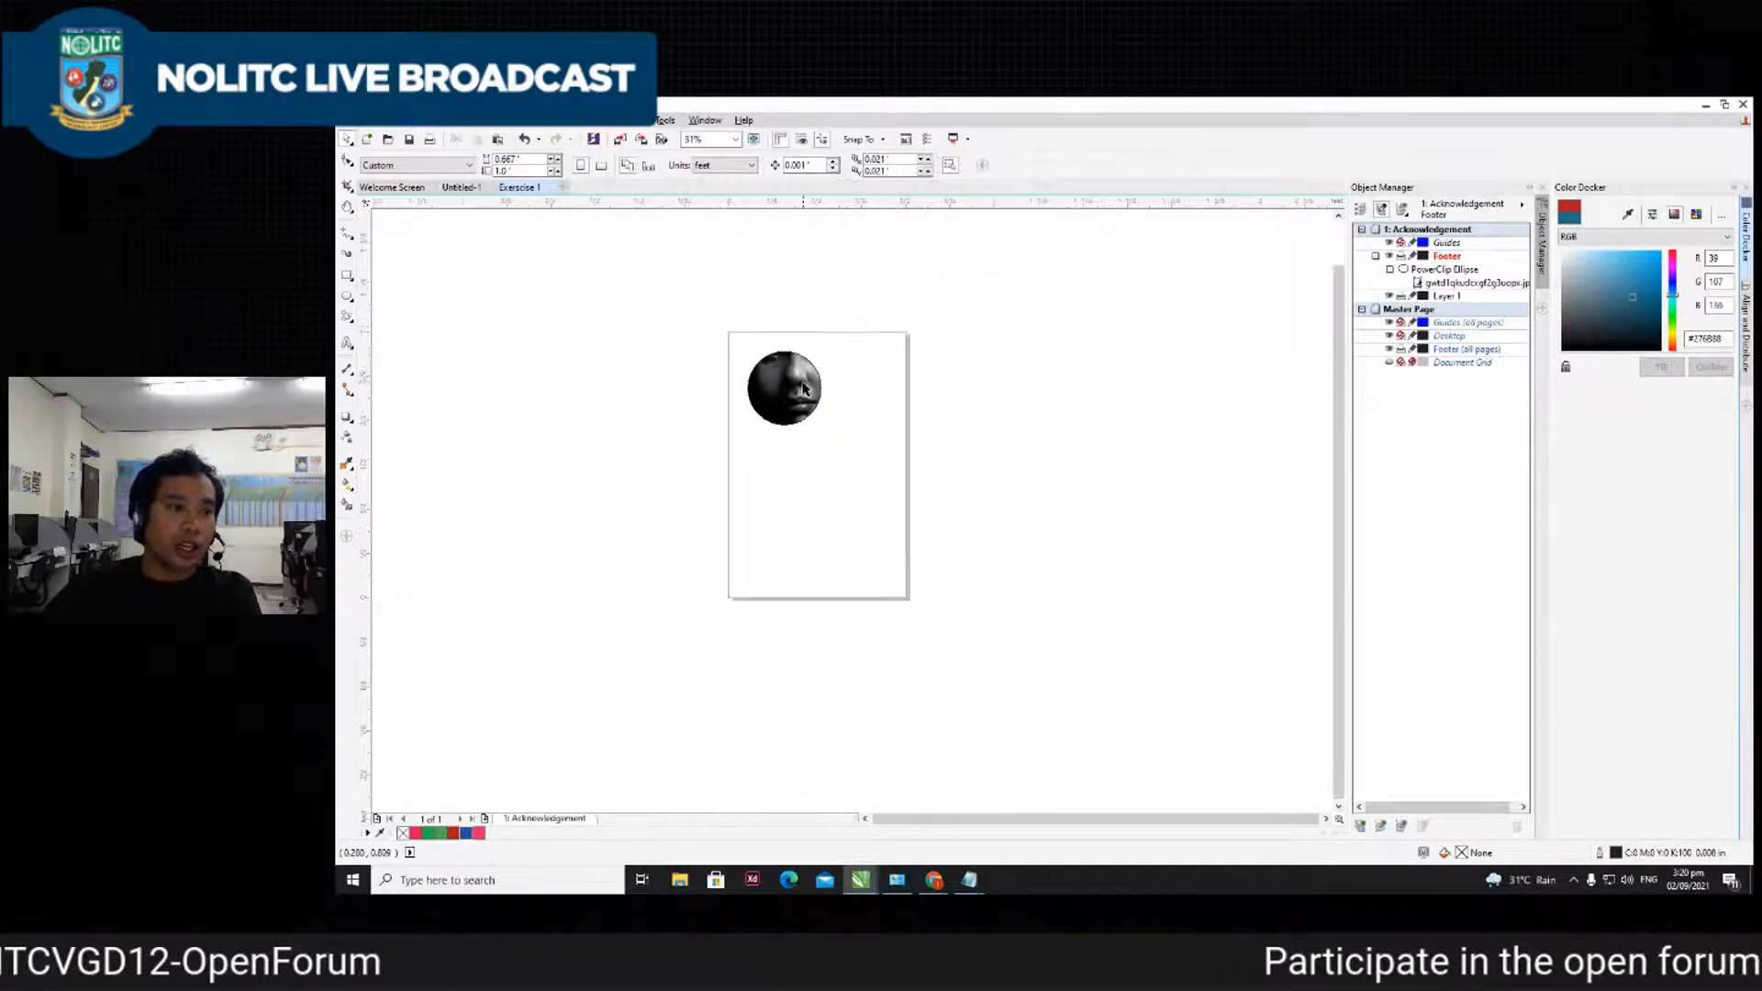
{"action": "scroll", "coordinate": [787, 393], "scroll_direction": "up", "scroll_amount": 1}
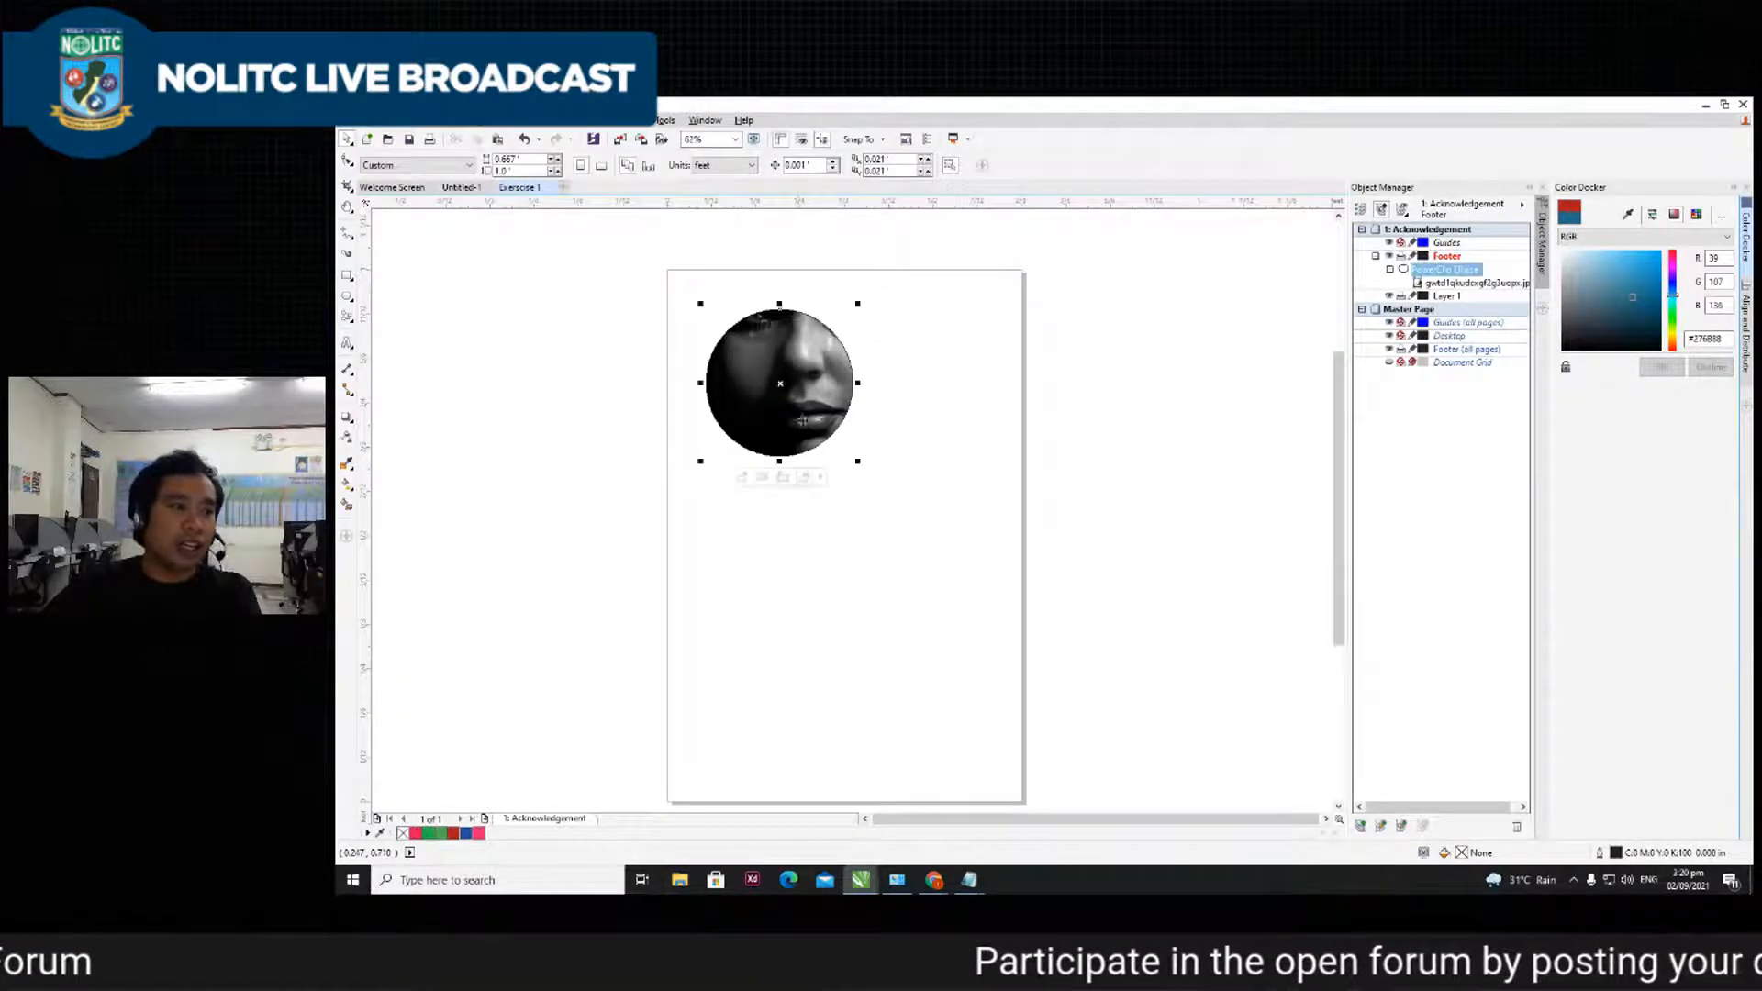
{"action": "left_click", "coordinate": [807, 386]}
{"action": "left_click_drag", "start_coordinate": [808, 385], "coordinate": [869, 281]}
{"action": "left_click", "coordinate": [1094, 342]}
- Draw a square about 0.1 ft wide on the page, below and left of the clipped portrait
{"action": "left_click", "coordinate": [345, 275]}
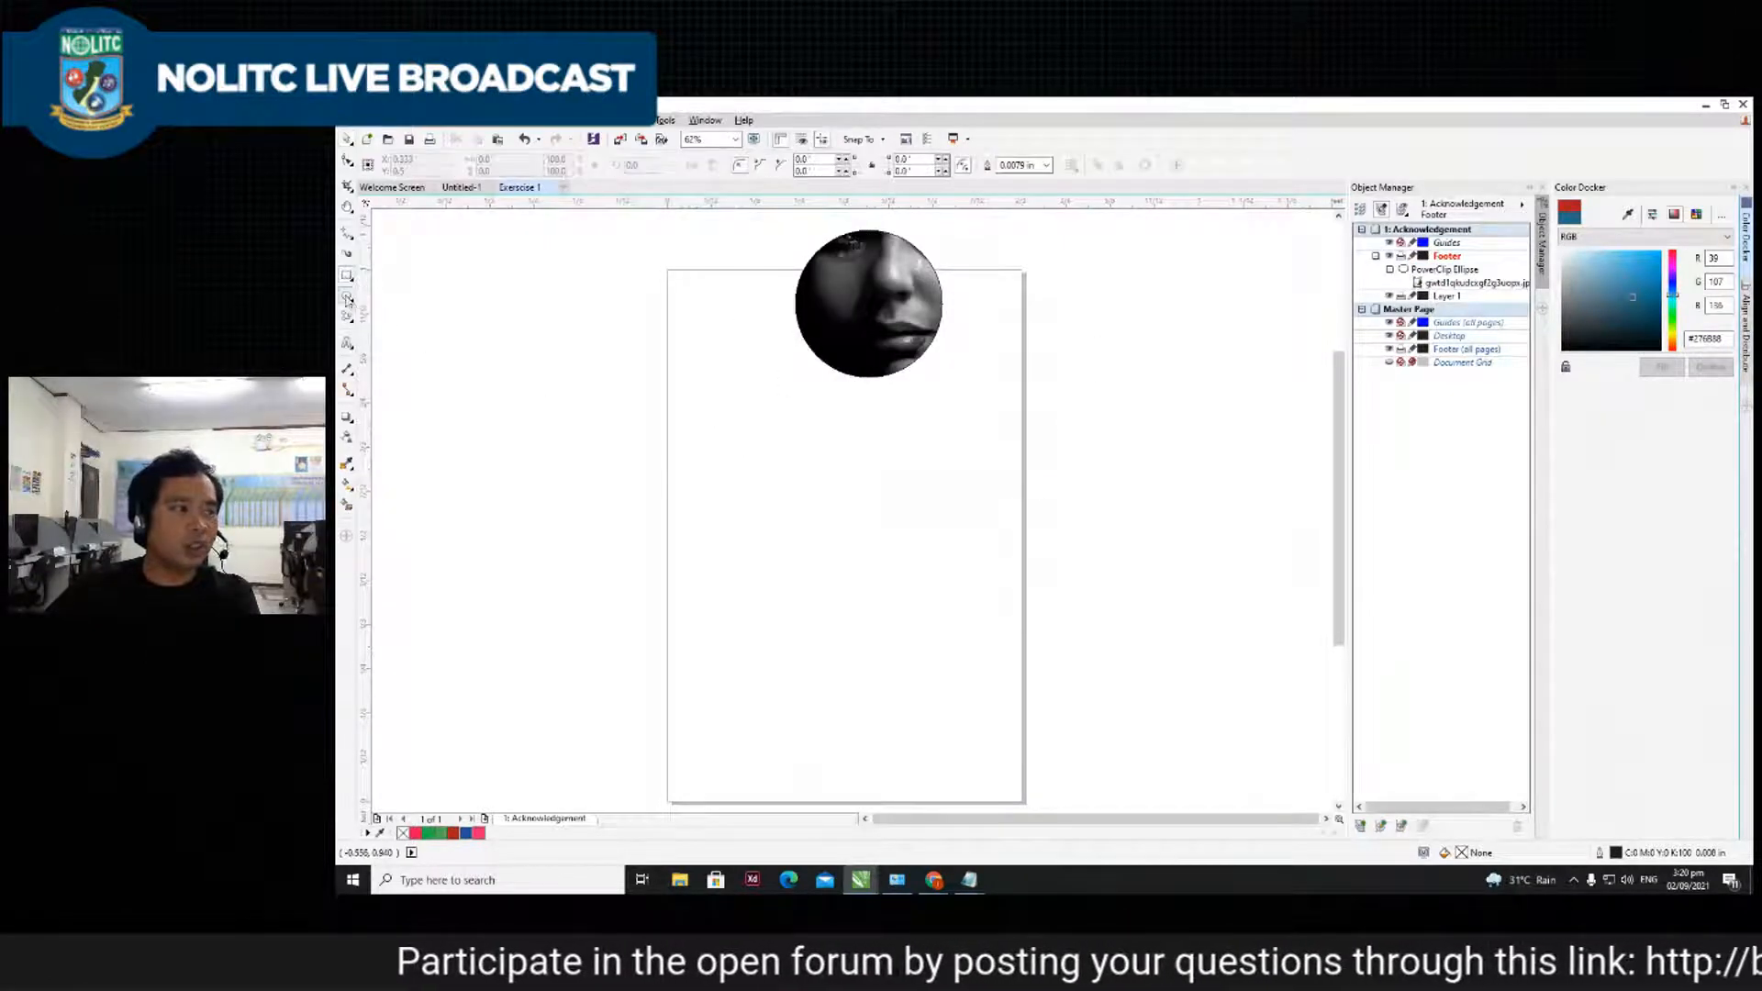
{"action": "mouse_move", "coordinate": [709, 422]}
{"action": "left_mouse_down"}
{"action": "mouse_move", "coordinate": [724, 515]}
{"action": "mouse_move", "coordinate": [812, 525]}
{"action": "mouse_move", "coordinate": [736, 501]}
{"action": "mouse_move", "coordinate": [725, 436]}
{"action": "mouse_move", "coordinate": [766, 478]}
{"action": "left_mouse_up"}
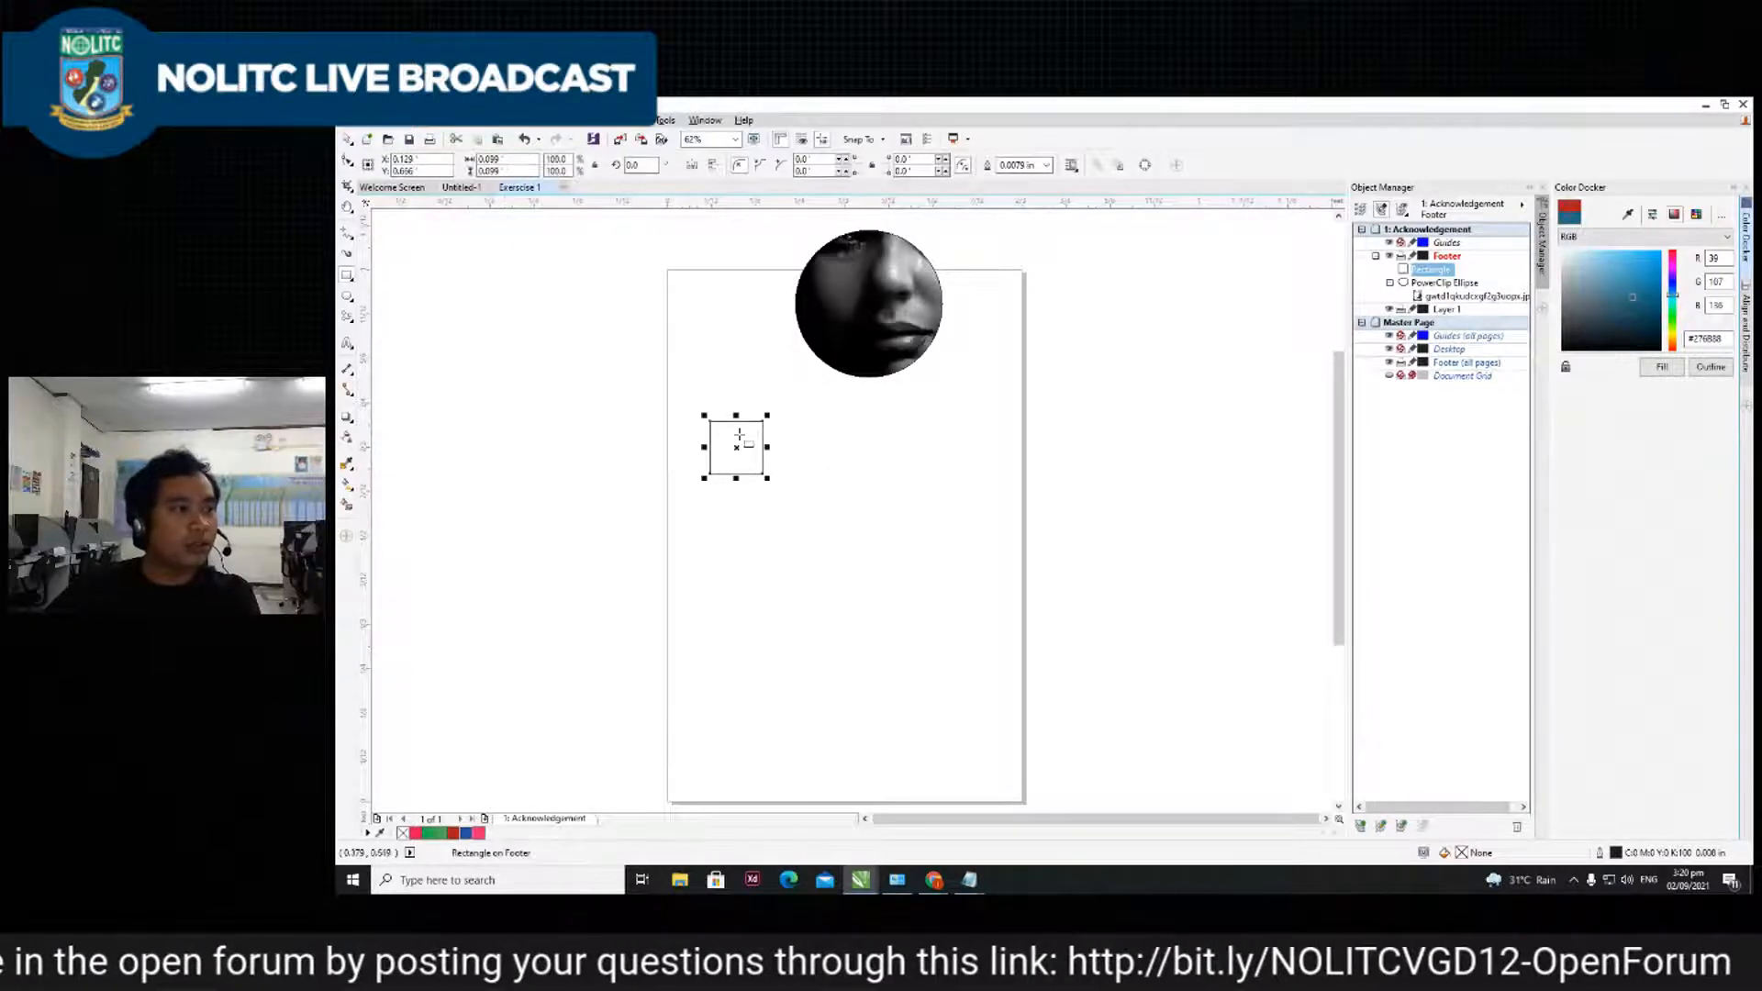
{"action": "scroll", "coordinate": [710, 459], "scroll_direction": "up", "scroll_amount": 4}
{"action": "scroll", "coordinate": [710, 459], "scroll_direction": "down", "scroll_amount": 2}
{"action": "left_click", "coordinate": [1011, 476]}
{"action": "scroll", "coordinate": [865, 470], "scroll_direction": "up", "scroll_amount": 1}
{"action": "scroll", "coordinate": [823, 457], "scroll_direction": "down", "scroll_amount": 1}
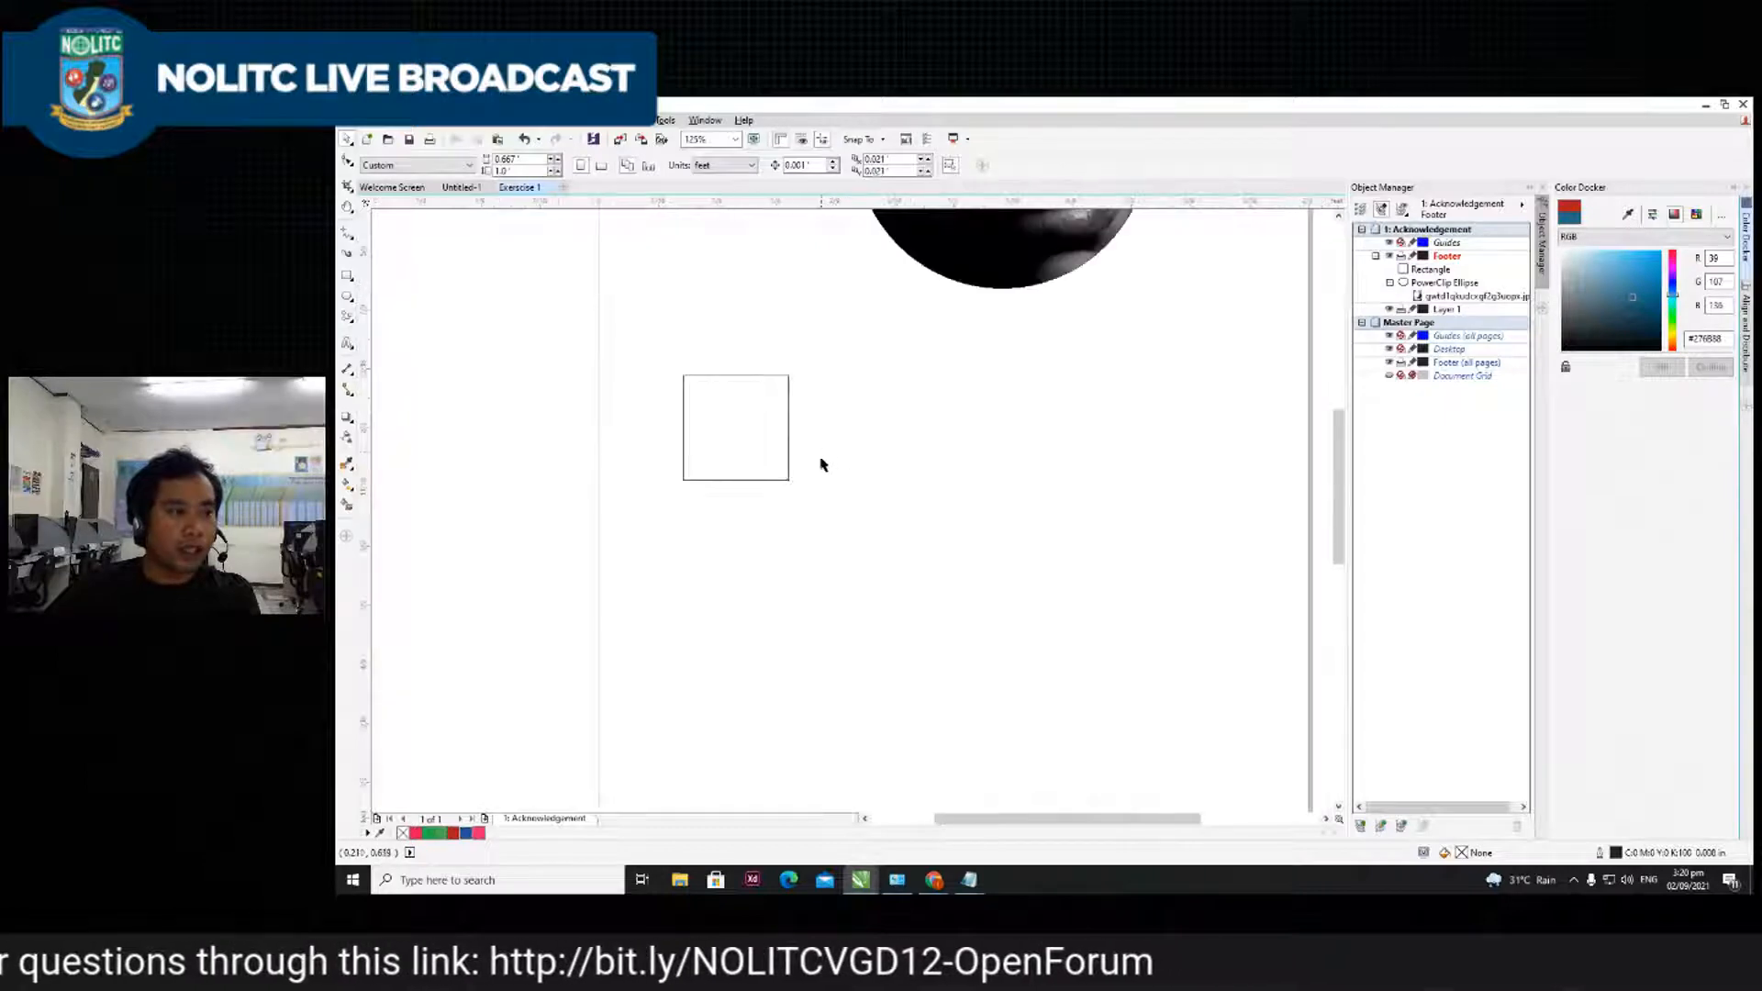
- Duplicate the square directly to its right, leaving a small gap between the two
{"action": "left_click", "coordinate": [790, 468]}
{"action": "left_click_drag", "start_coordinate": [733, 410], "coordinate": [859, 411]}
{"action": "scroll", "coordinate": [991, 432], "scroll_direction": "up", "scroll_amount": 1}
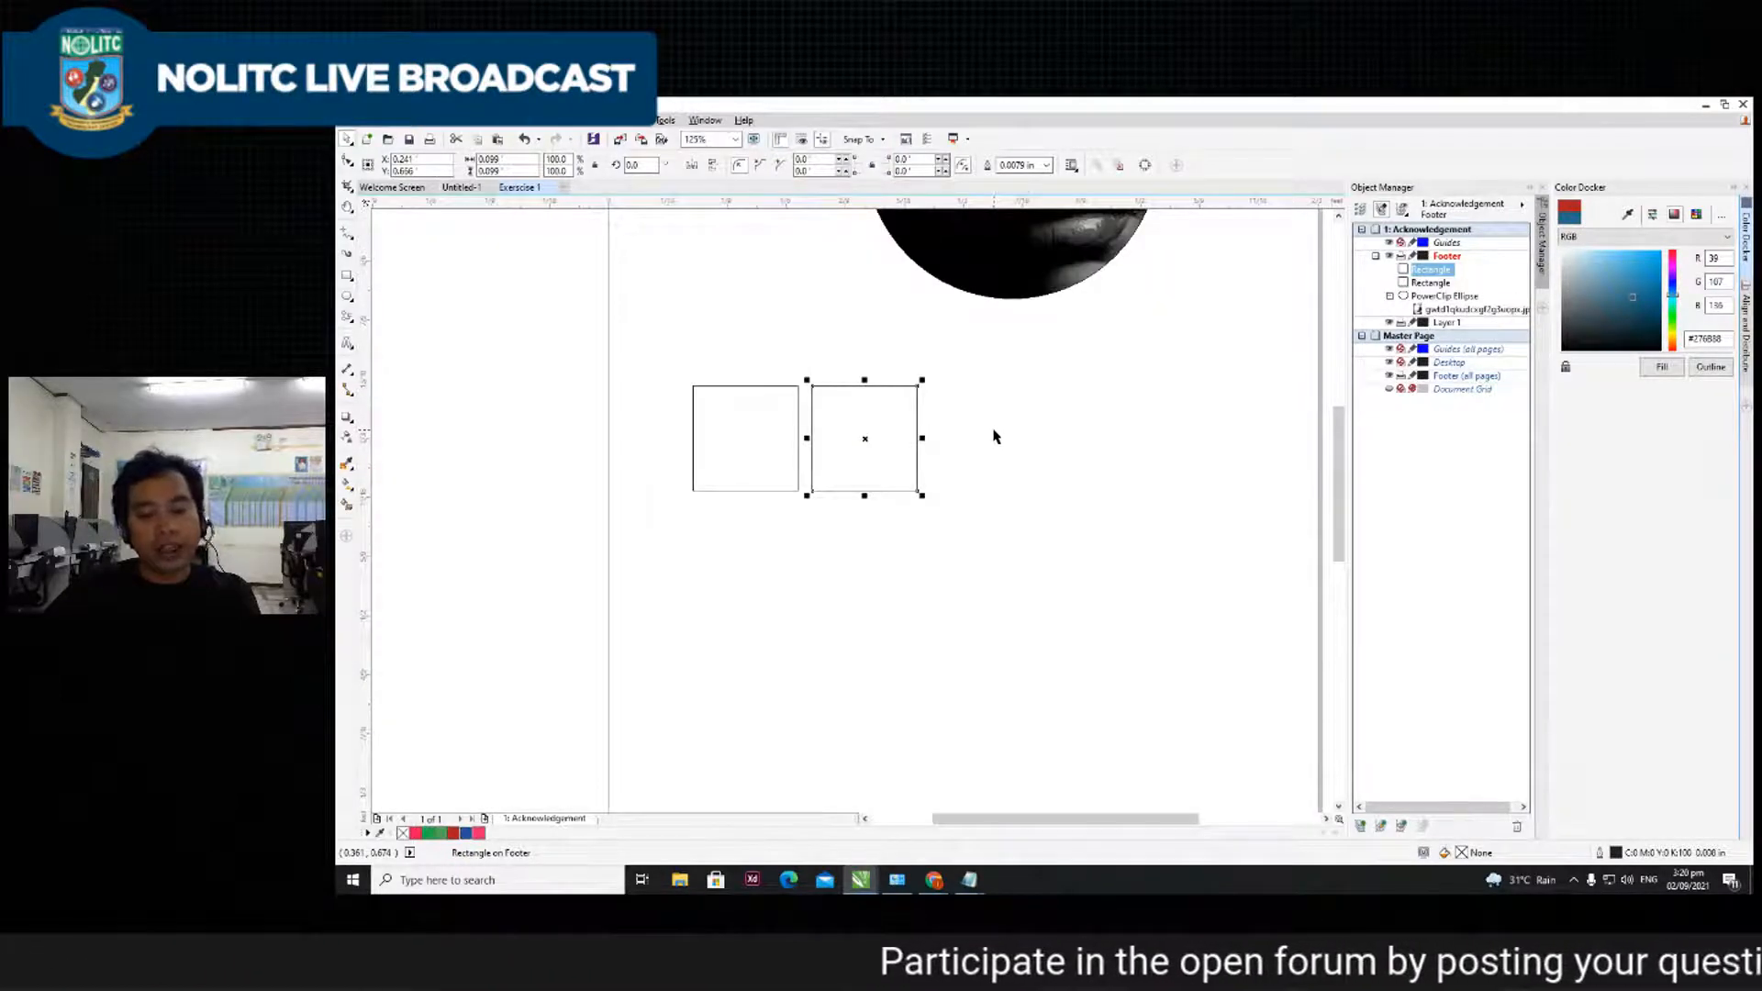
- Repeat the duplication four more times to form a row of six evenly spaced squares
{"action": "key", "text": "ctrl+r"}
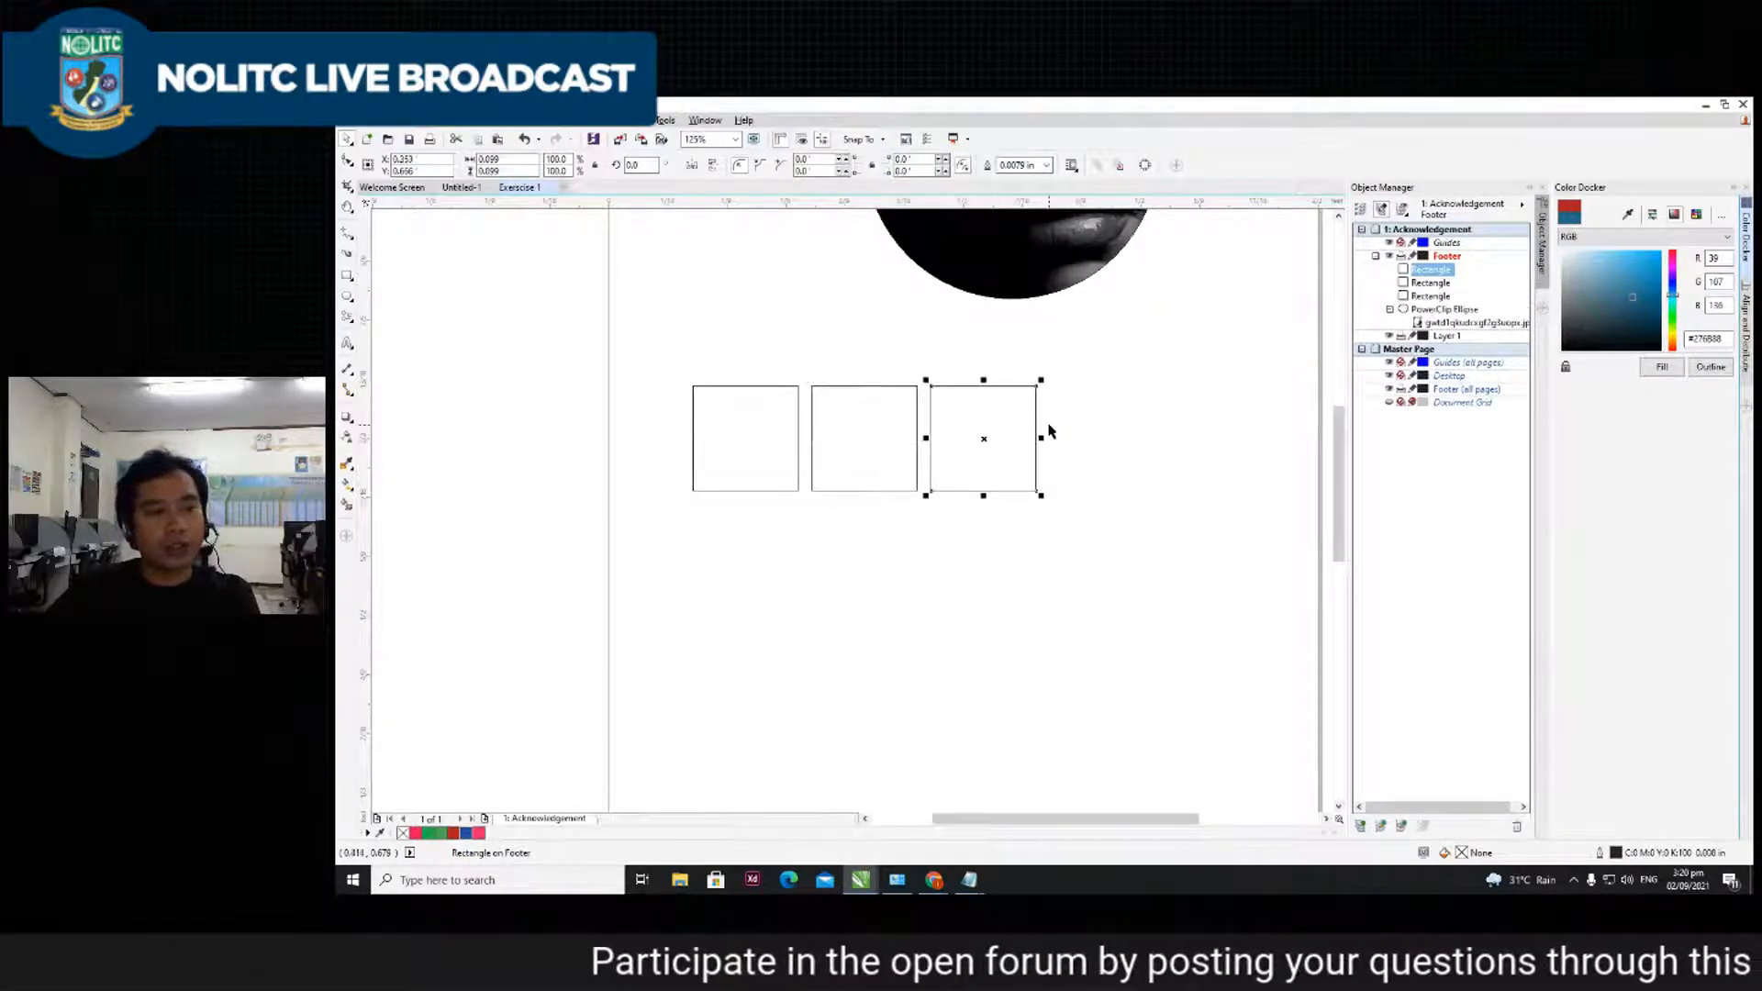
{"action": "scroll", "coordinate": [1102, 405], "scroll_direction": "down", "scroll_amount": 2}
{"action": "scroll", "coordinate": [1092, 420], "scroll_direction": "up", "scroll_amount": 2}
{"action": "key", "text": "ctrl+r"}
{"action": "key", "text": "ctrl+r"}
{"action": "key", "text": "ctrl+r"}
{"action": "scroll", "coordinate": [1105, 410], "scroll_direction": "up", "scroll_amount": 2}
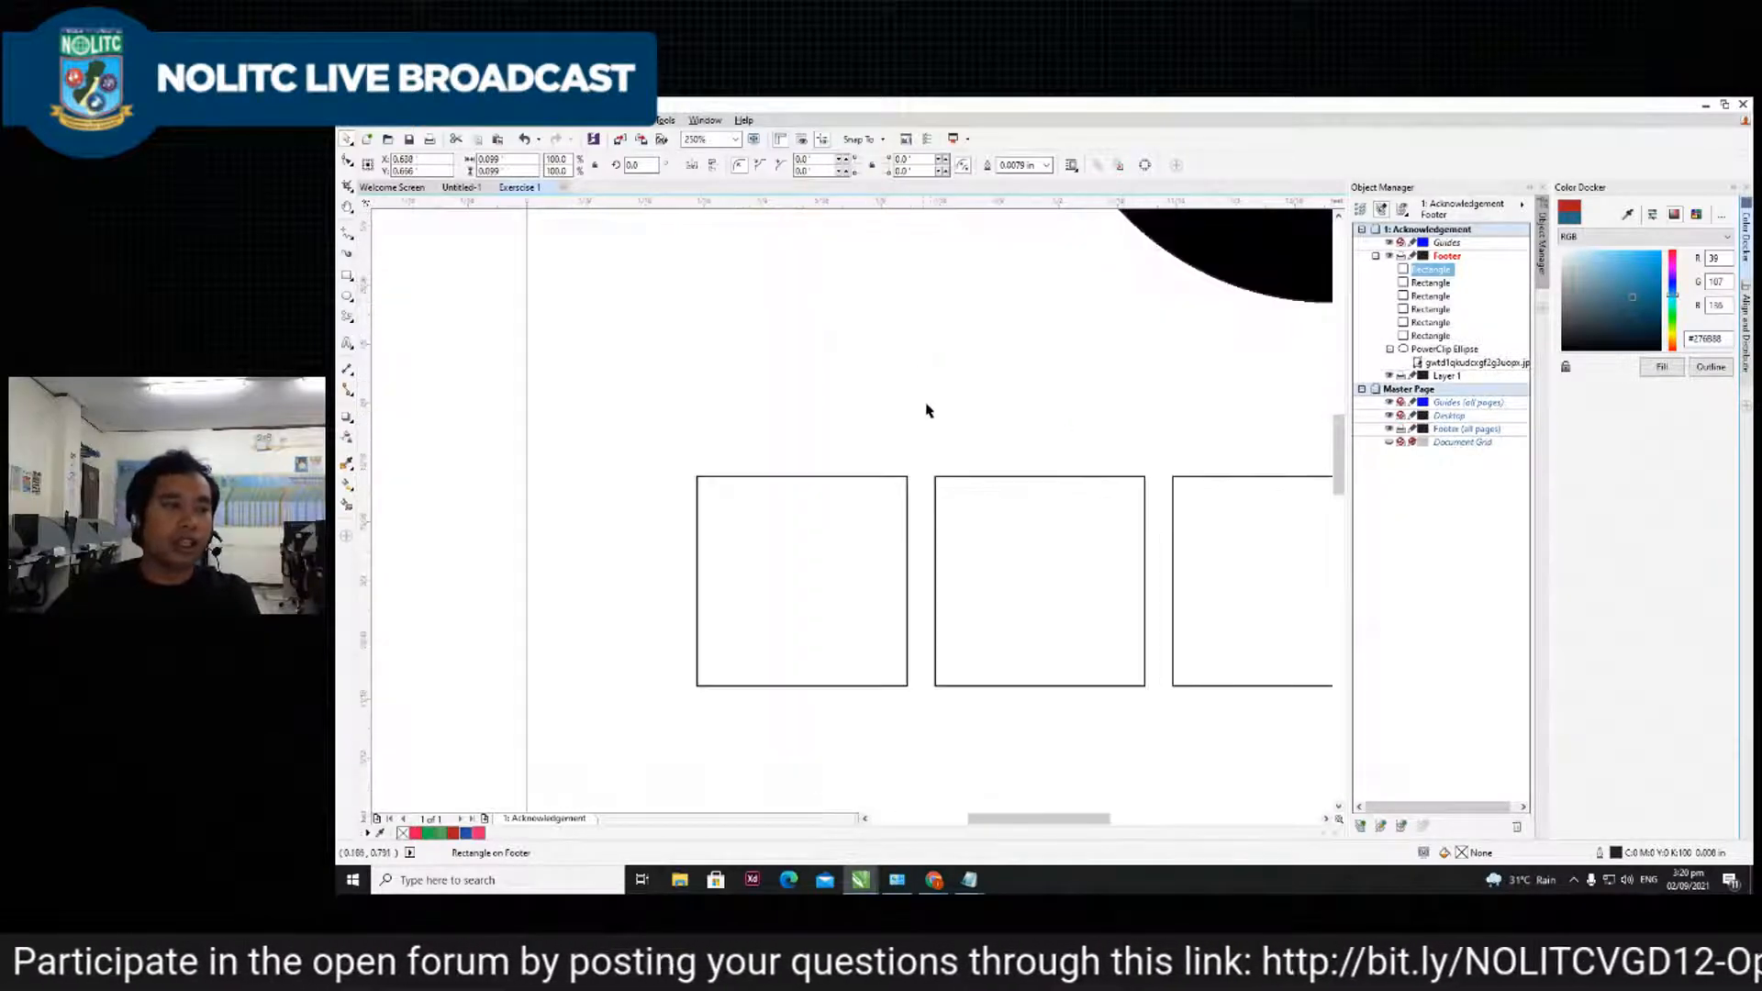
{"action": "scroll", "coordinate": [945, 422], "scroll_direction": "down", "scroll_amount": 2}
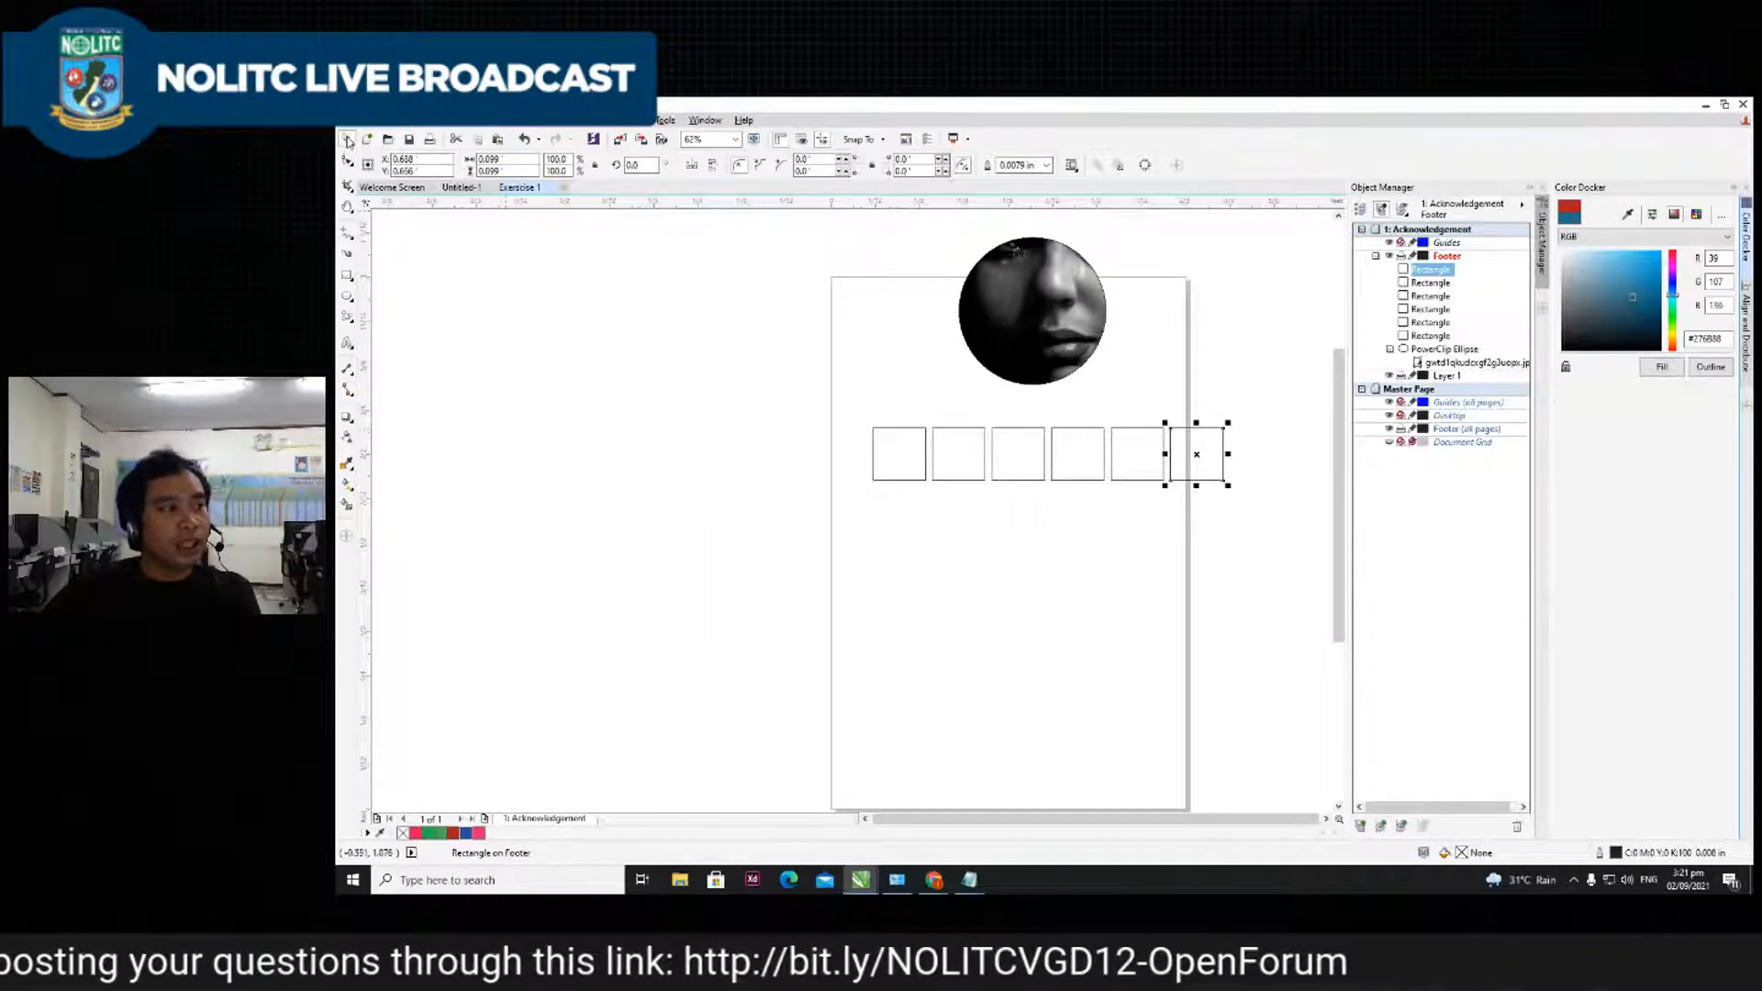
- Rotate the row of six squares 45 degrees clockwise into a descending diagonal, and deselect it
{"action": "left_click_drag", "start_coordinate": [779, 377], "coordinate": [1234, 560]}
{"action": "left_click_drag", "start_coordinate": [1168, 449], "coordinate": [1190, 618]}
{"action": "left_click", "coordinate": [1167, 484]}
{"action": "left_click", "coordinate": [1101, 500]}
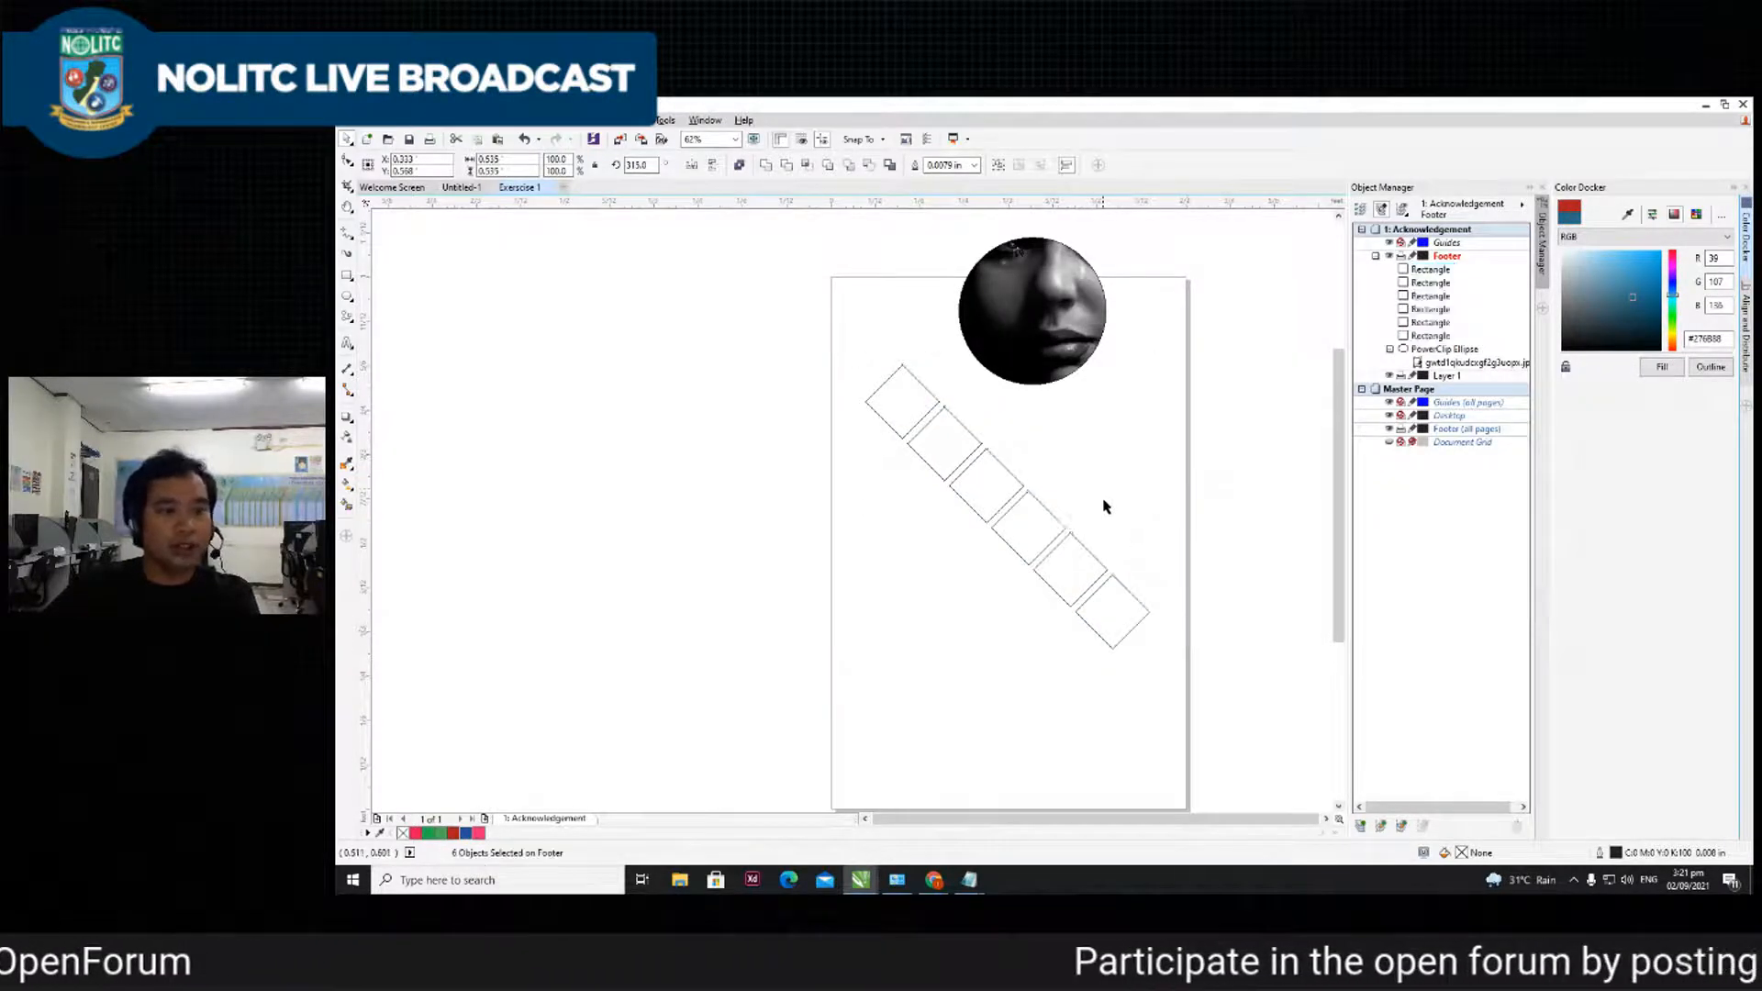
- Select all six diagonal squares and group them into one object
{"action": "left_click", "coordinate": [888, 404]}
{"action": "left_click", "coordinate": [975, 456], "text": "shift"}
{"action": "left_click", "coordinate": [1005, 496], "text": "shift"}
{"action": "left_click", "coordinate": [1061, 530], "text": "shift"}
{"action": "left_click", "coordinate": [1097, 581], "text": "shift"}
{"action": "left_click", "coordinate": [1135, 595], "text": "shift"}
{"action": "scroll", "coordinate": [990, 487], "scroll_direction": "up", "scroll_amount": 2}
{"action": "scroll", "coordinate": [991, 486], "scroll_direction": "down", "scroll_amount": 2}
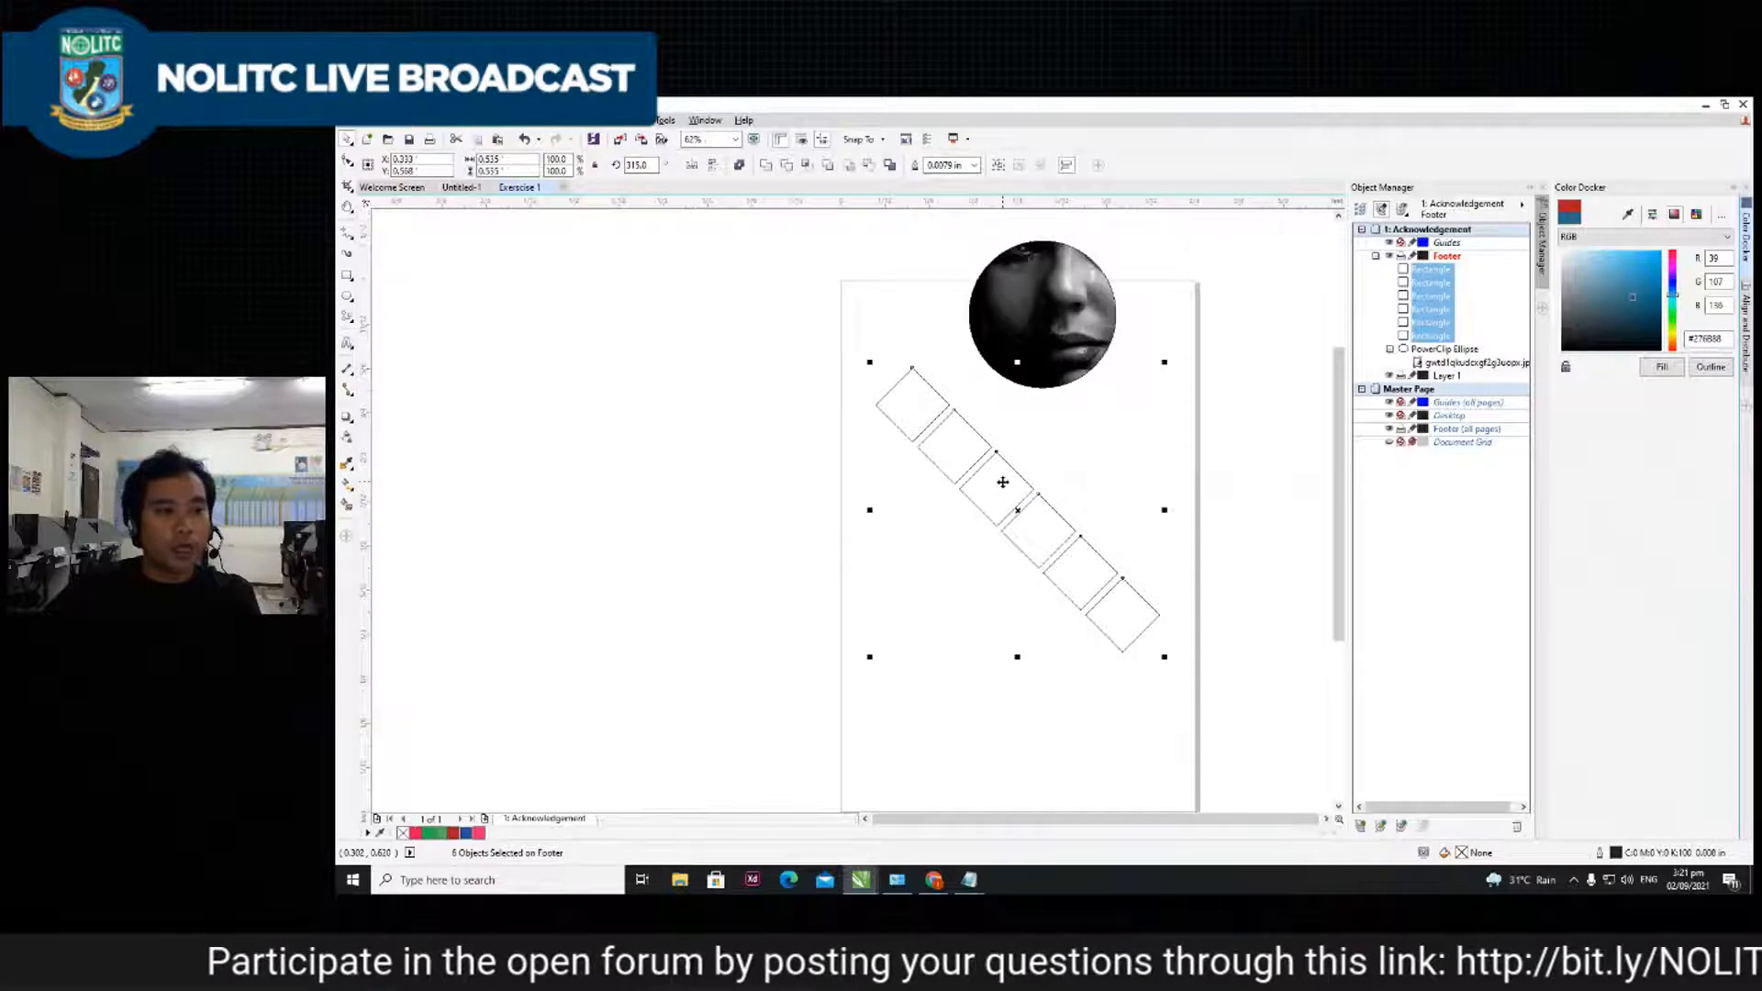
{"action": "right_click", "coordinate": [1004, 488]}
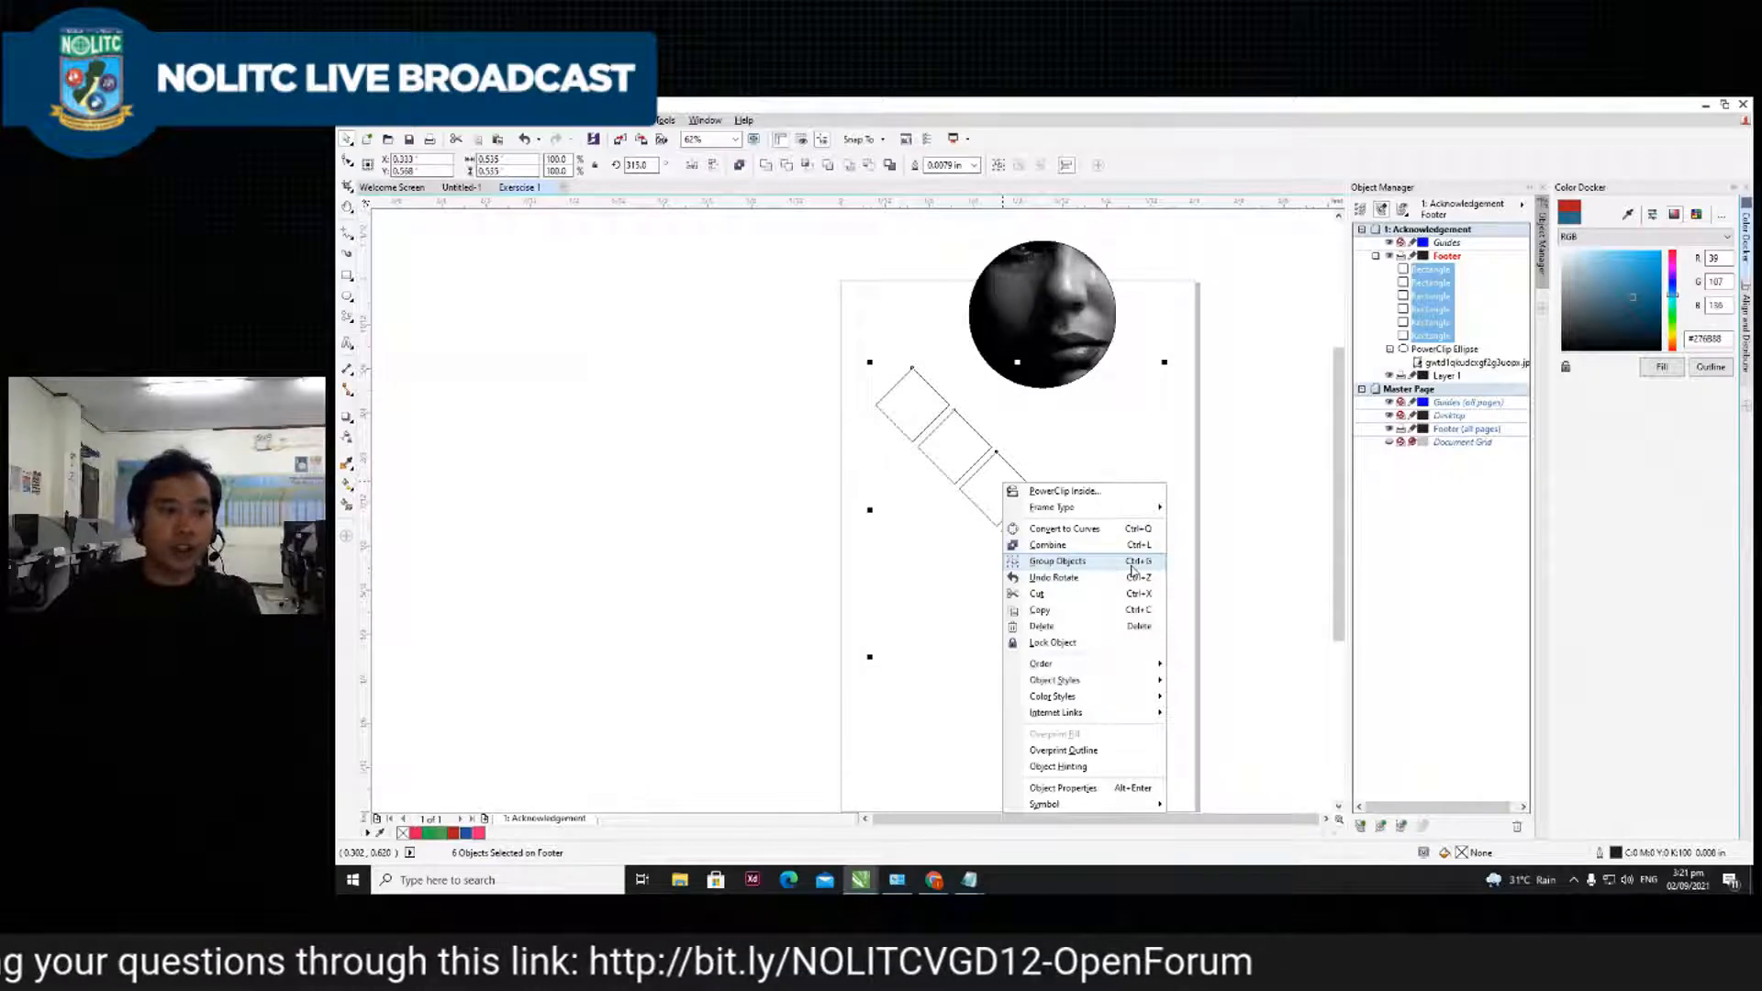
{"action": "left_click", "coordinate": [1058, 561]}
- Extract the portrait from the PowerClip circle, move it off the page to the left, and delete the empty circle
{"action": "left_click", "coordinate": [1067, 302]}
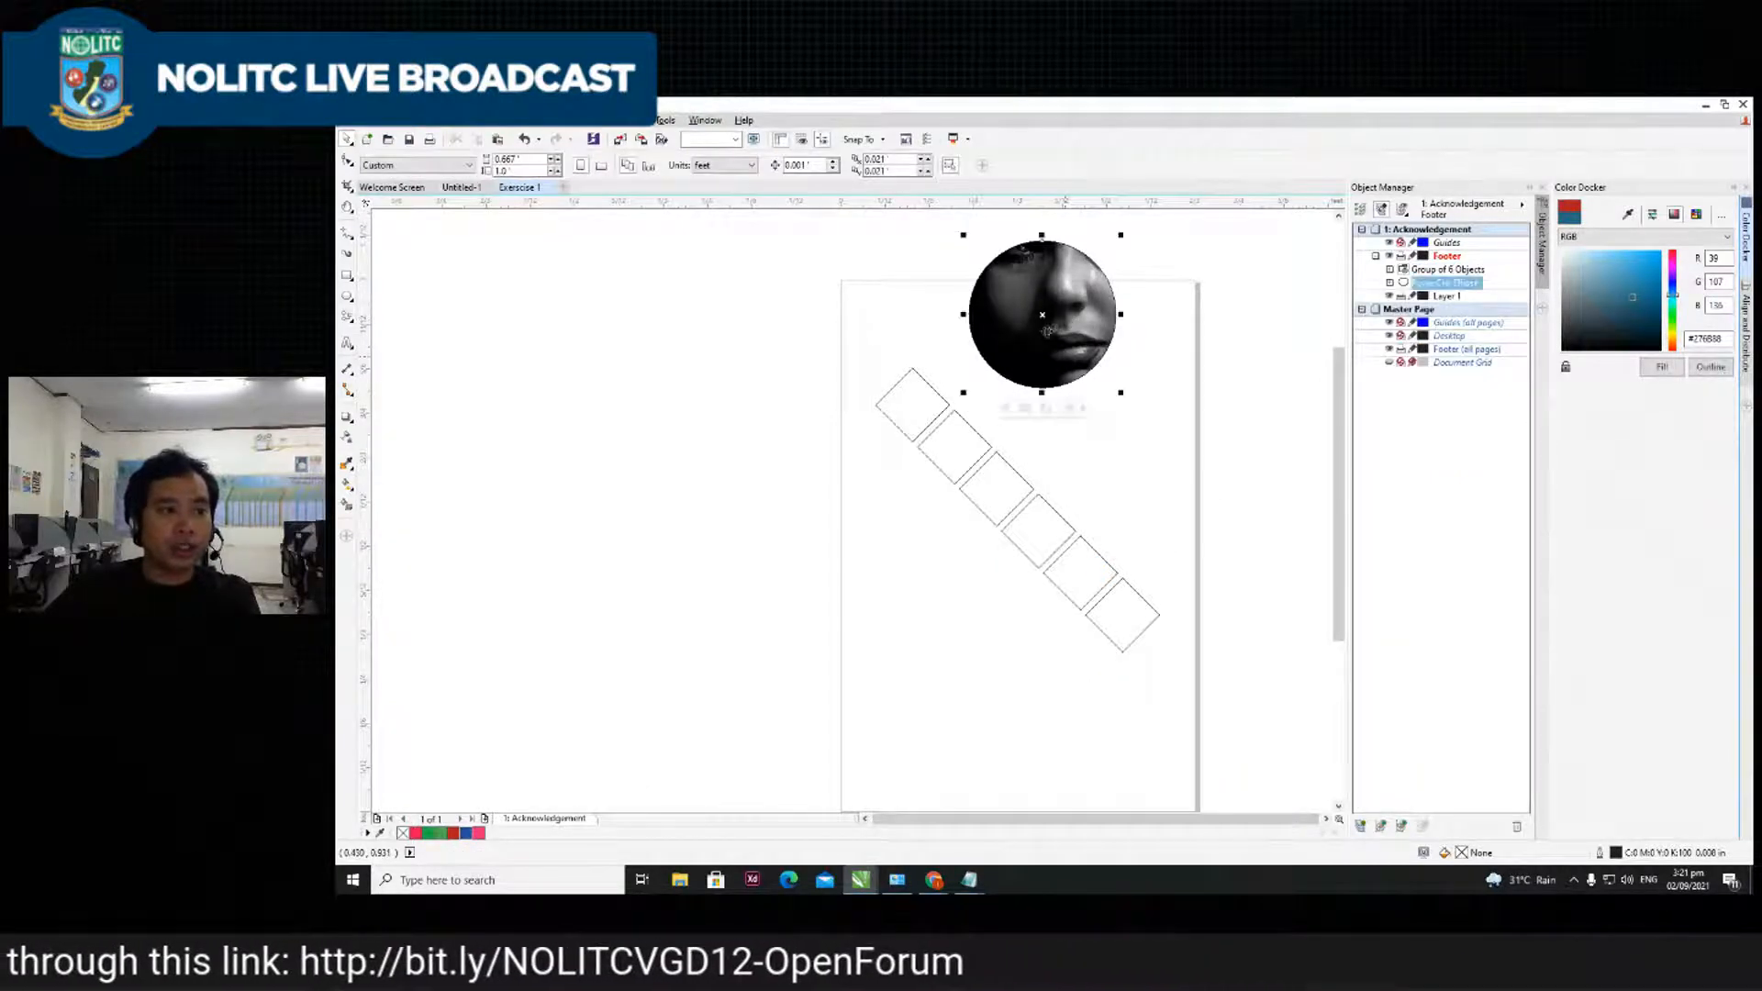
{"action": "left_click", "coordinate": [1153, 354]}
{"action": "left_click", "coordinate": [1072, 341]}
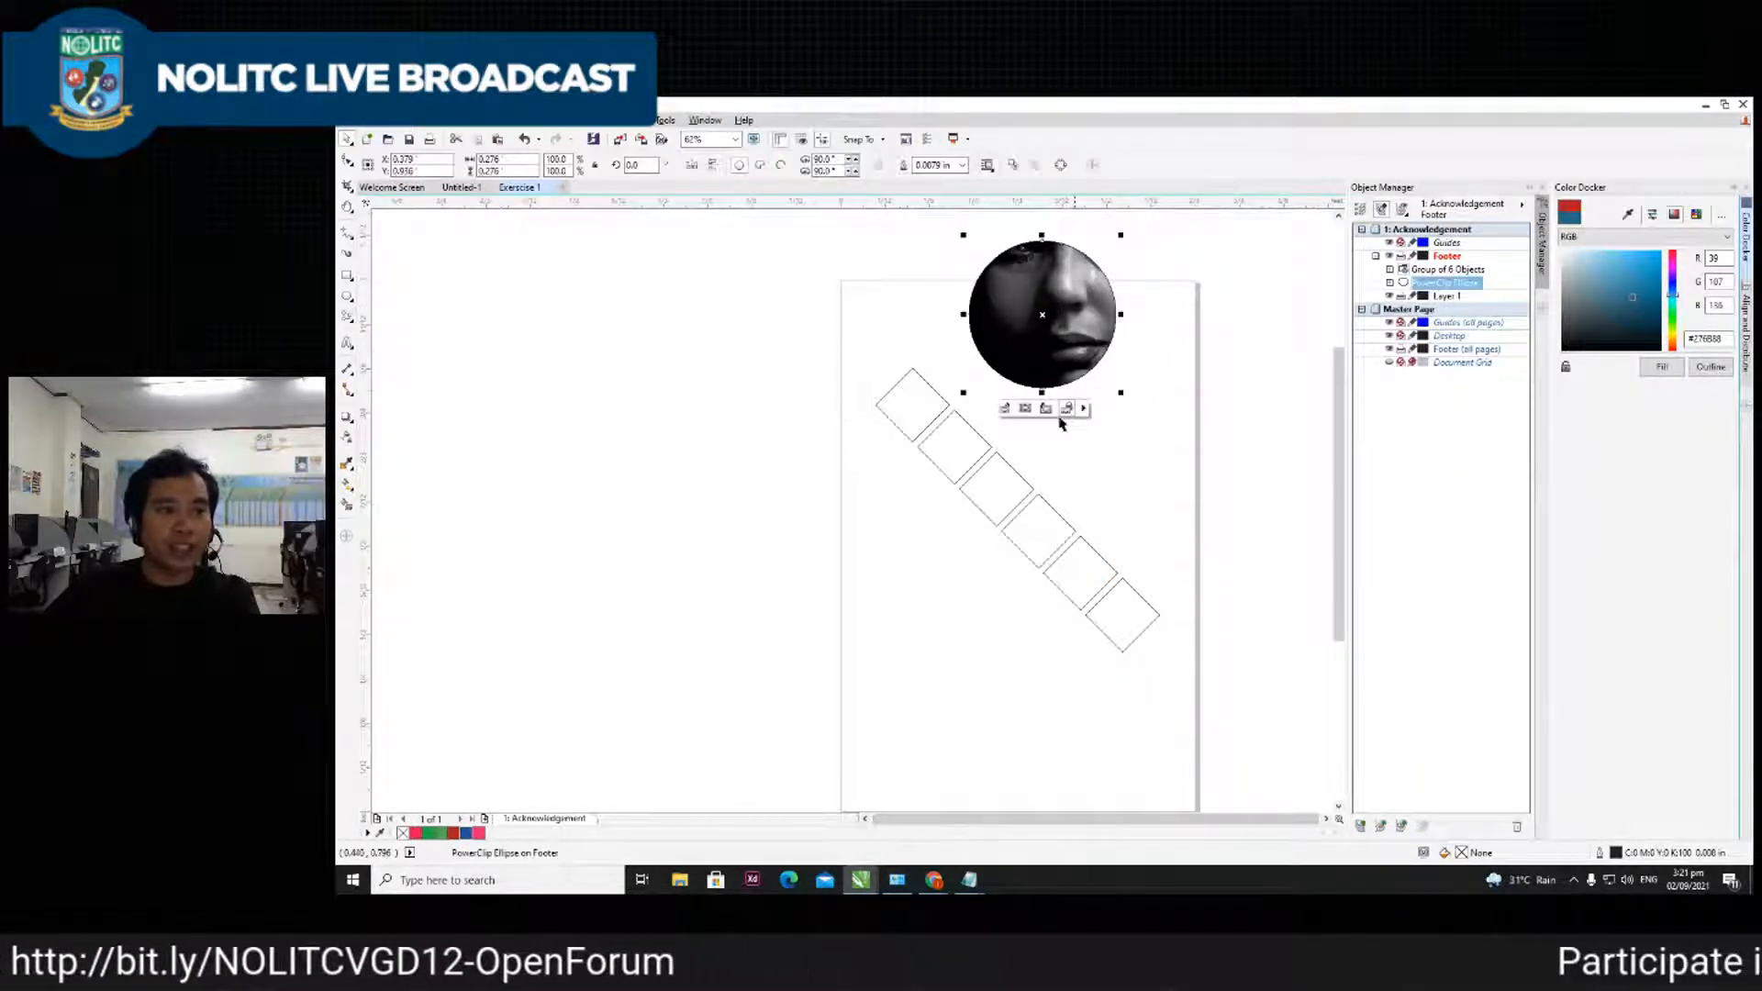
{"action": "left_click", "coordinate": [1141, 391]}
{"action": "left_click", "coordinate": [1069, 351]}
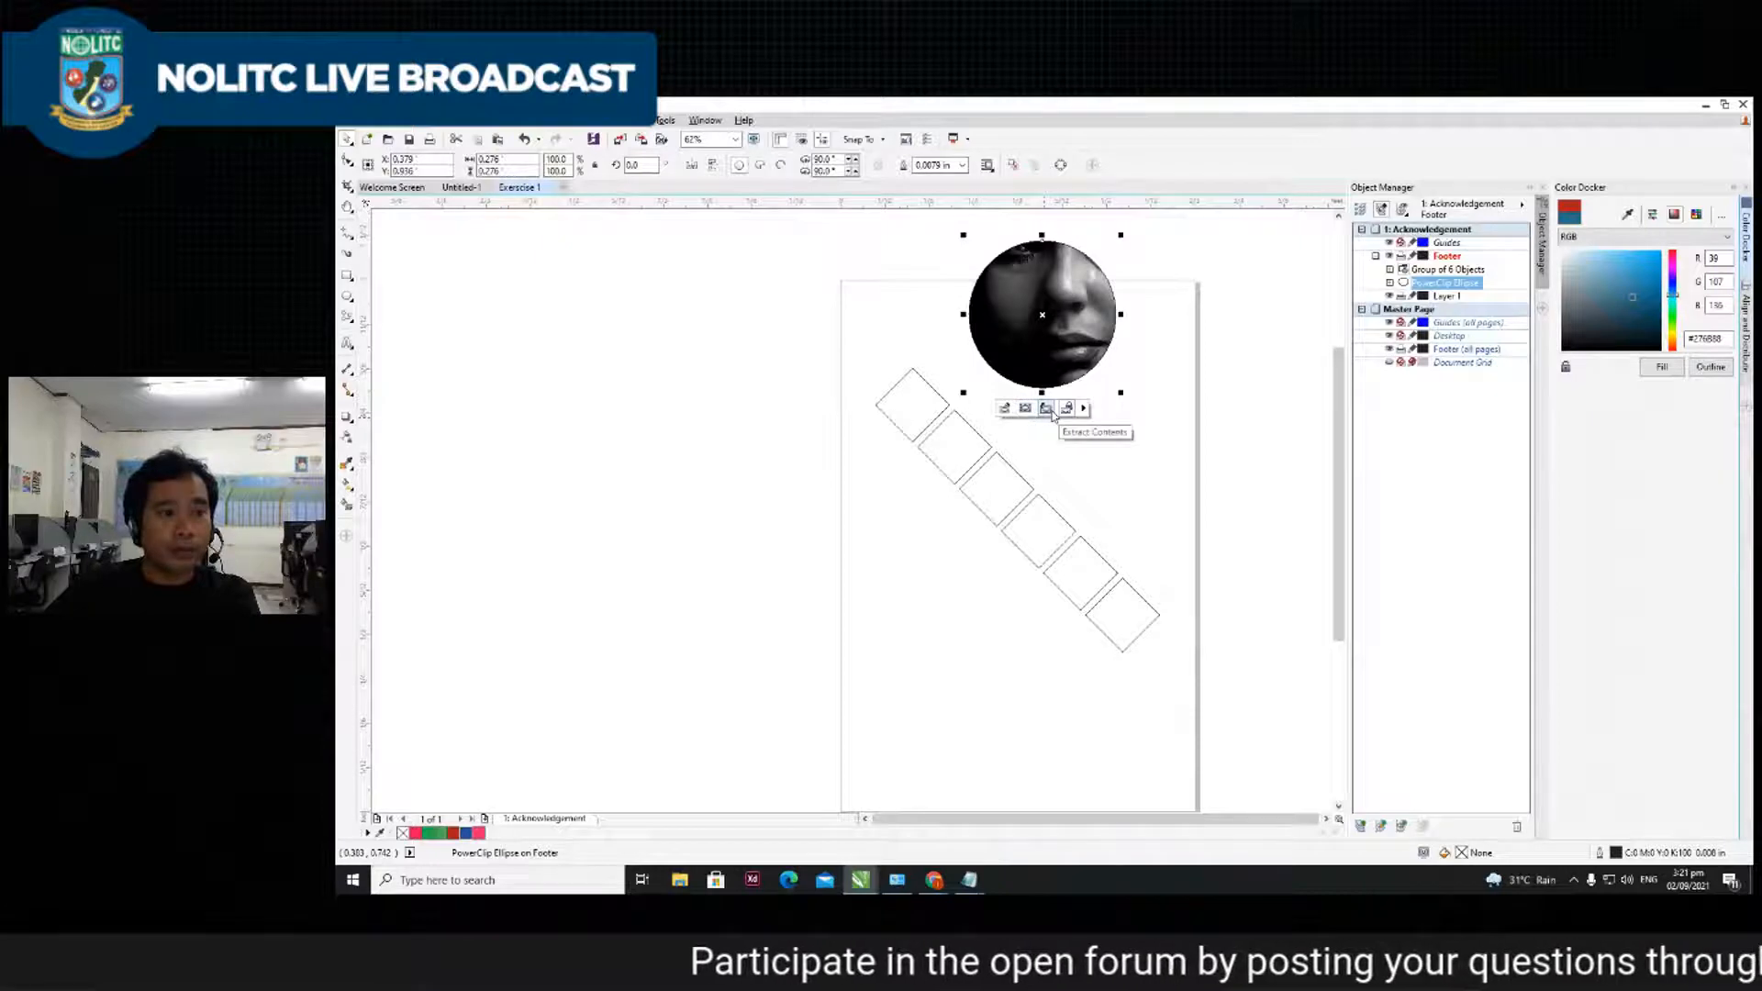
{"action": "left_click", "coordinate": [1046, 407]}
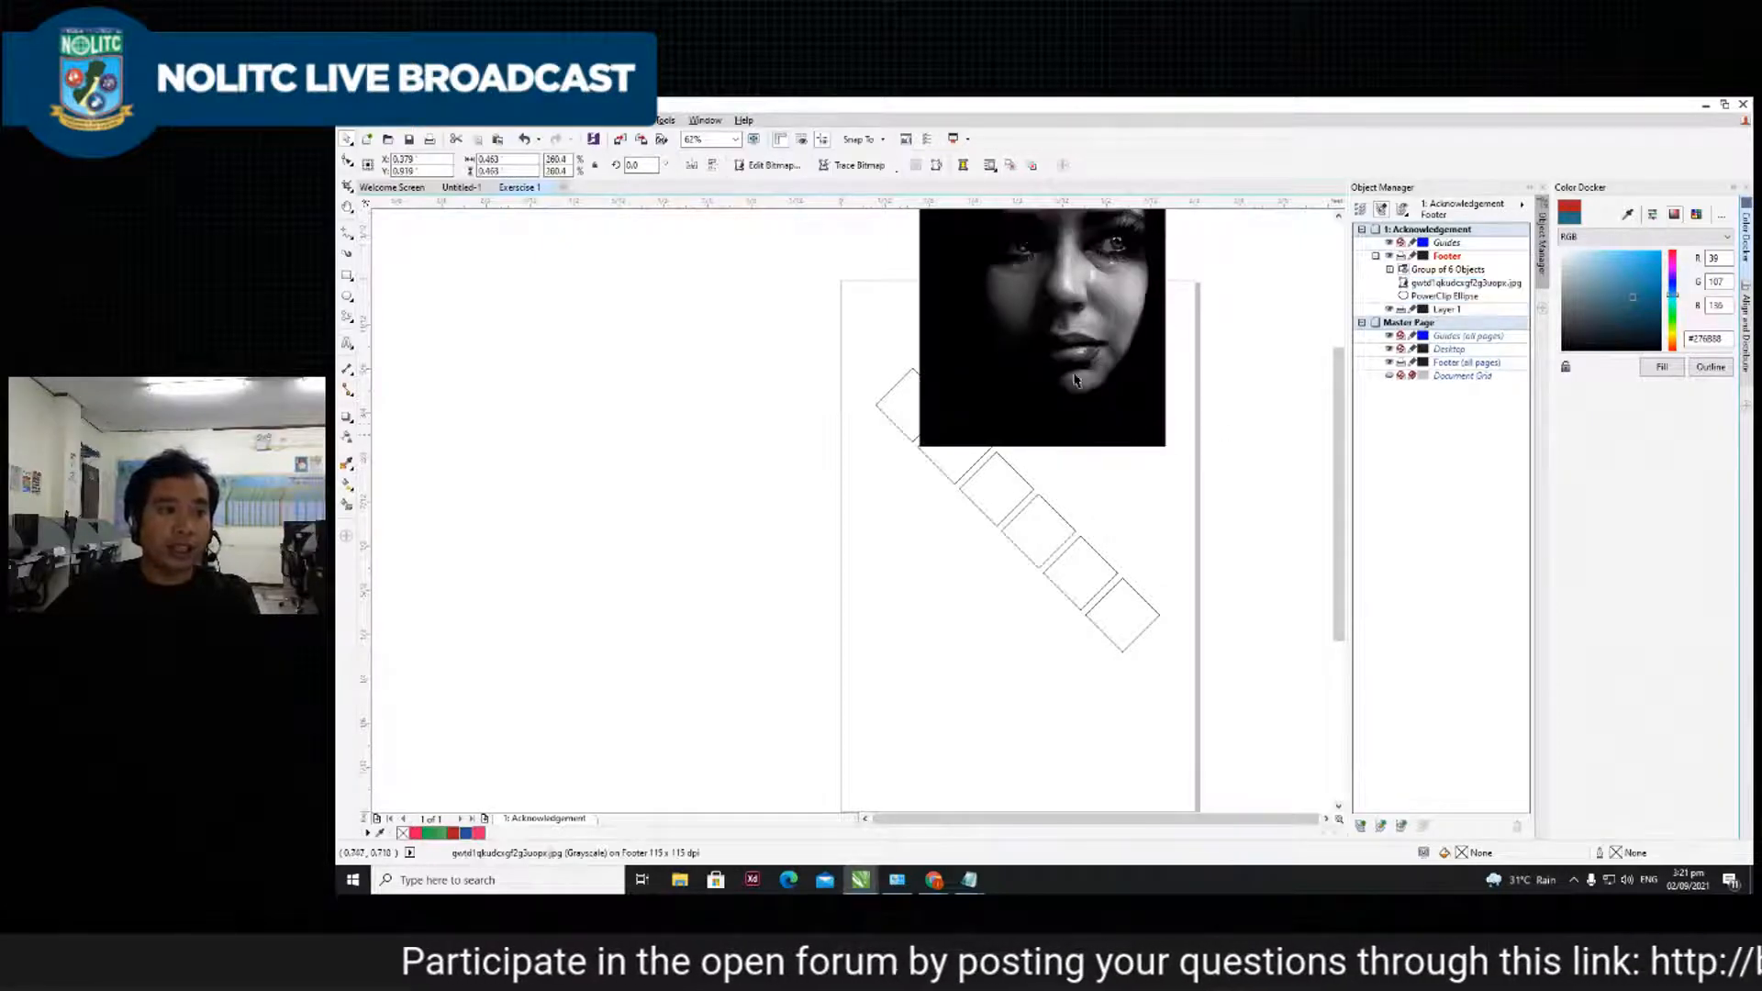
{"action": "left_click_drag", "start_coordinate": [1047, 280], "coordinate": [662, 530]}
{"action": "left_click", "coordinate": [1051, 340]}
{"action": "key", "text": "Delete"}
- PowerClip the portrait photo inside the grouped diagonal squares, and deselect the result
{"action": "left_click", "coordinate": [646, 535]}
{"action": "scroll", "coordinate": [648, 531], "scroll_direction": "down", "scroll_amount": 2}
{"action": "scroll", "coordinate": [648, 514], "scroll_direction": "up", "scroll_amount": 2}
{"action": "right_click", "coordinate": [647, 516]}
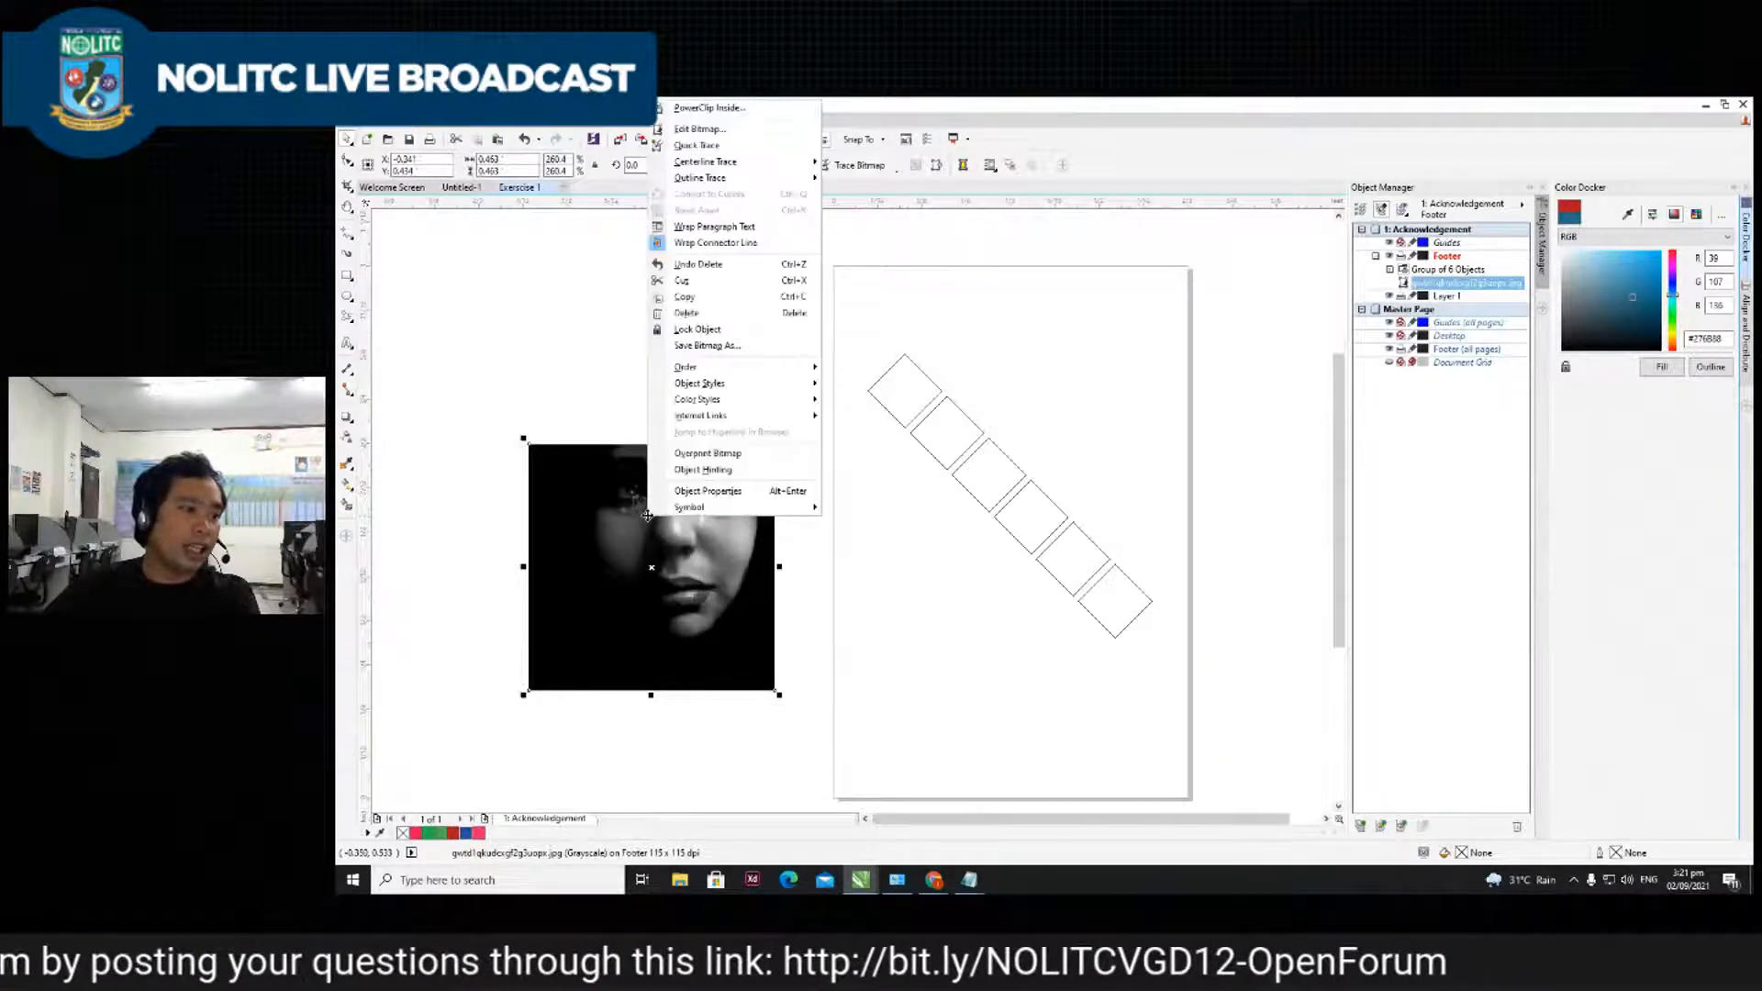
{"action": "left_click", "coordinate": [715, 111]}
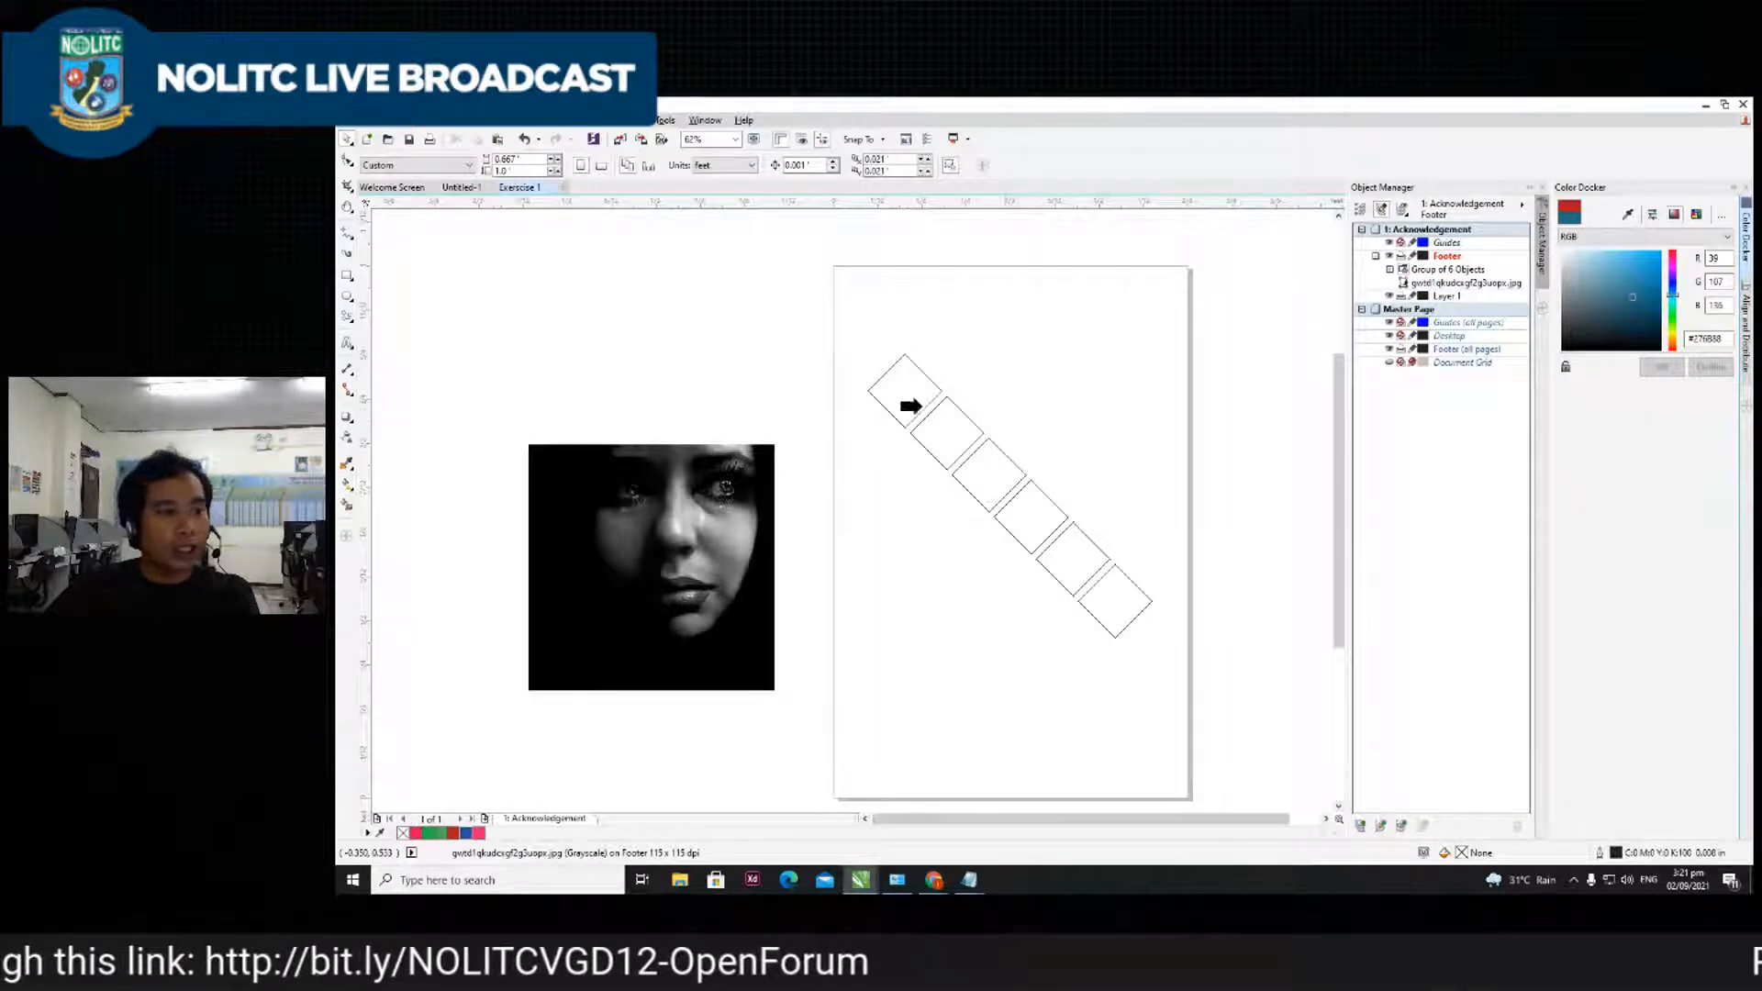
{"action": "left_click", "coordinate": [1021, 516]}
{"action": "left_click", "coordinate": [1182, 488]}
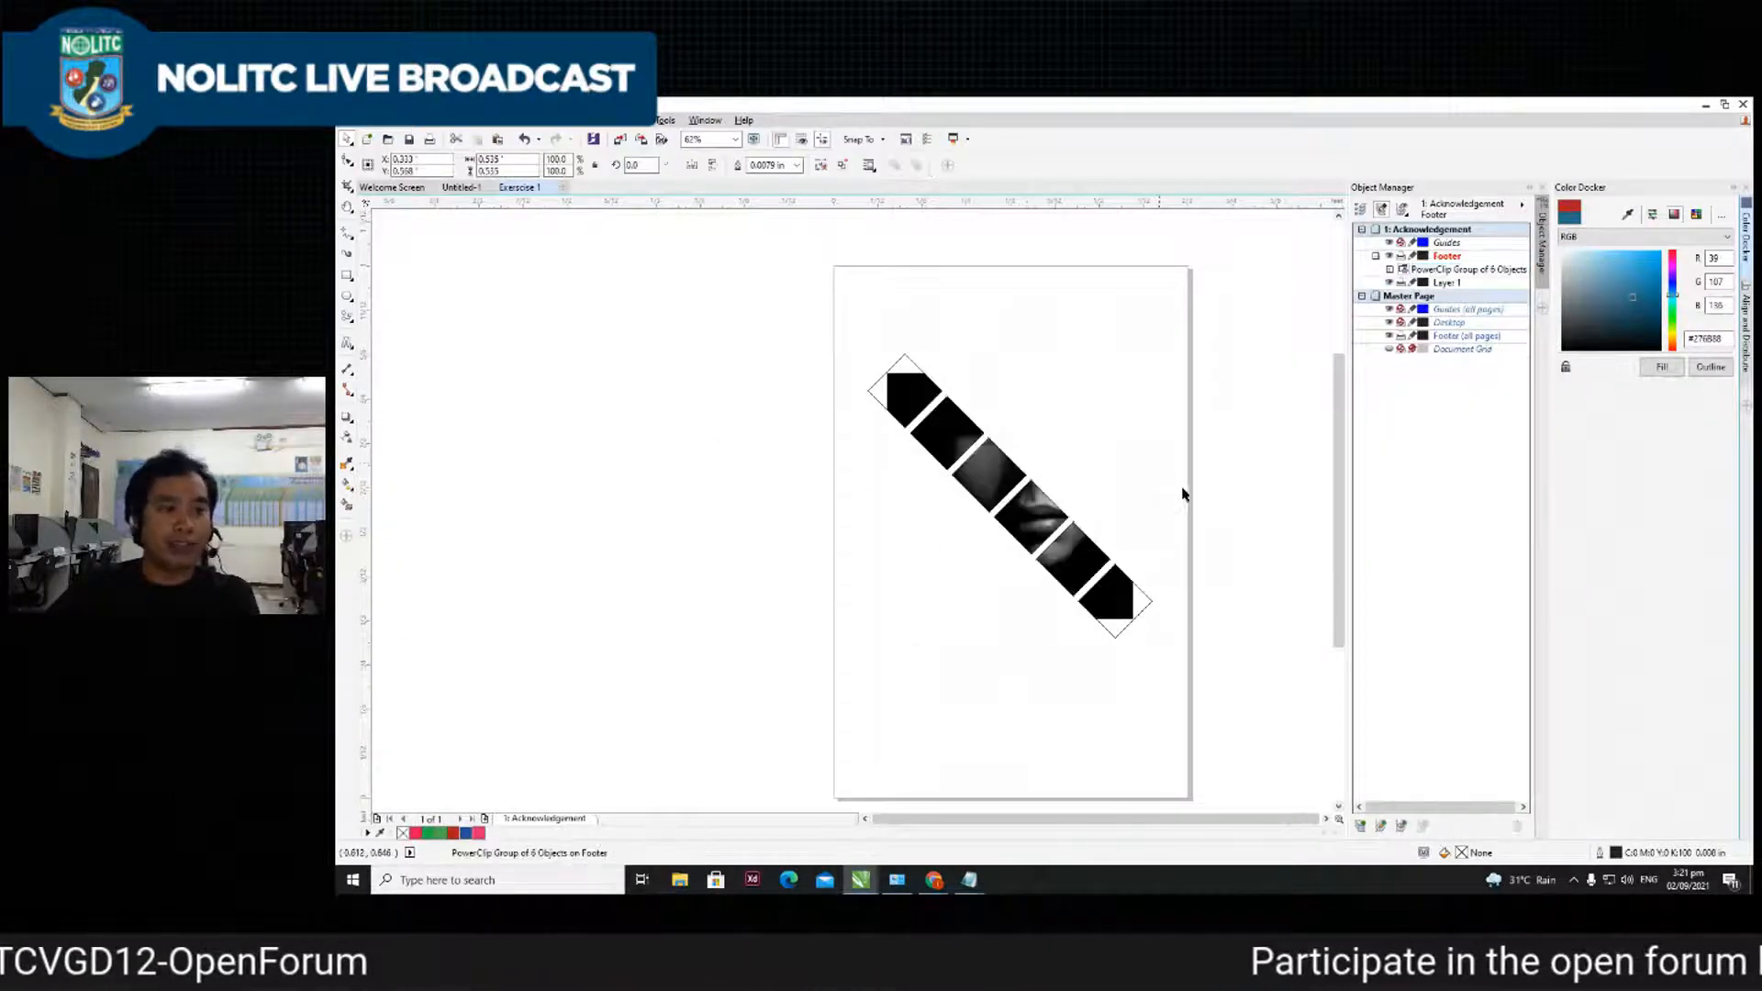
- Edit the PowerClip contents and enlarge the portrait to about 0.66 ft square so it covers all six squares, finishing the edit
{"action": "double_click", "coordinate": [1036, 501]}
{"action": "left_click", "coordinate": [1037, 501]}
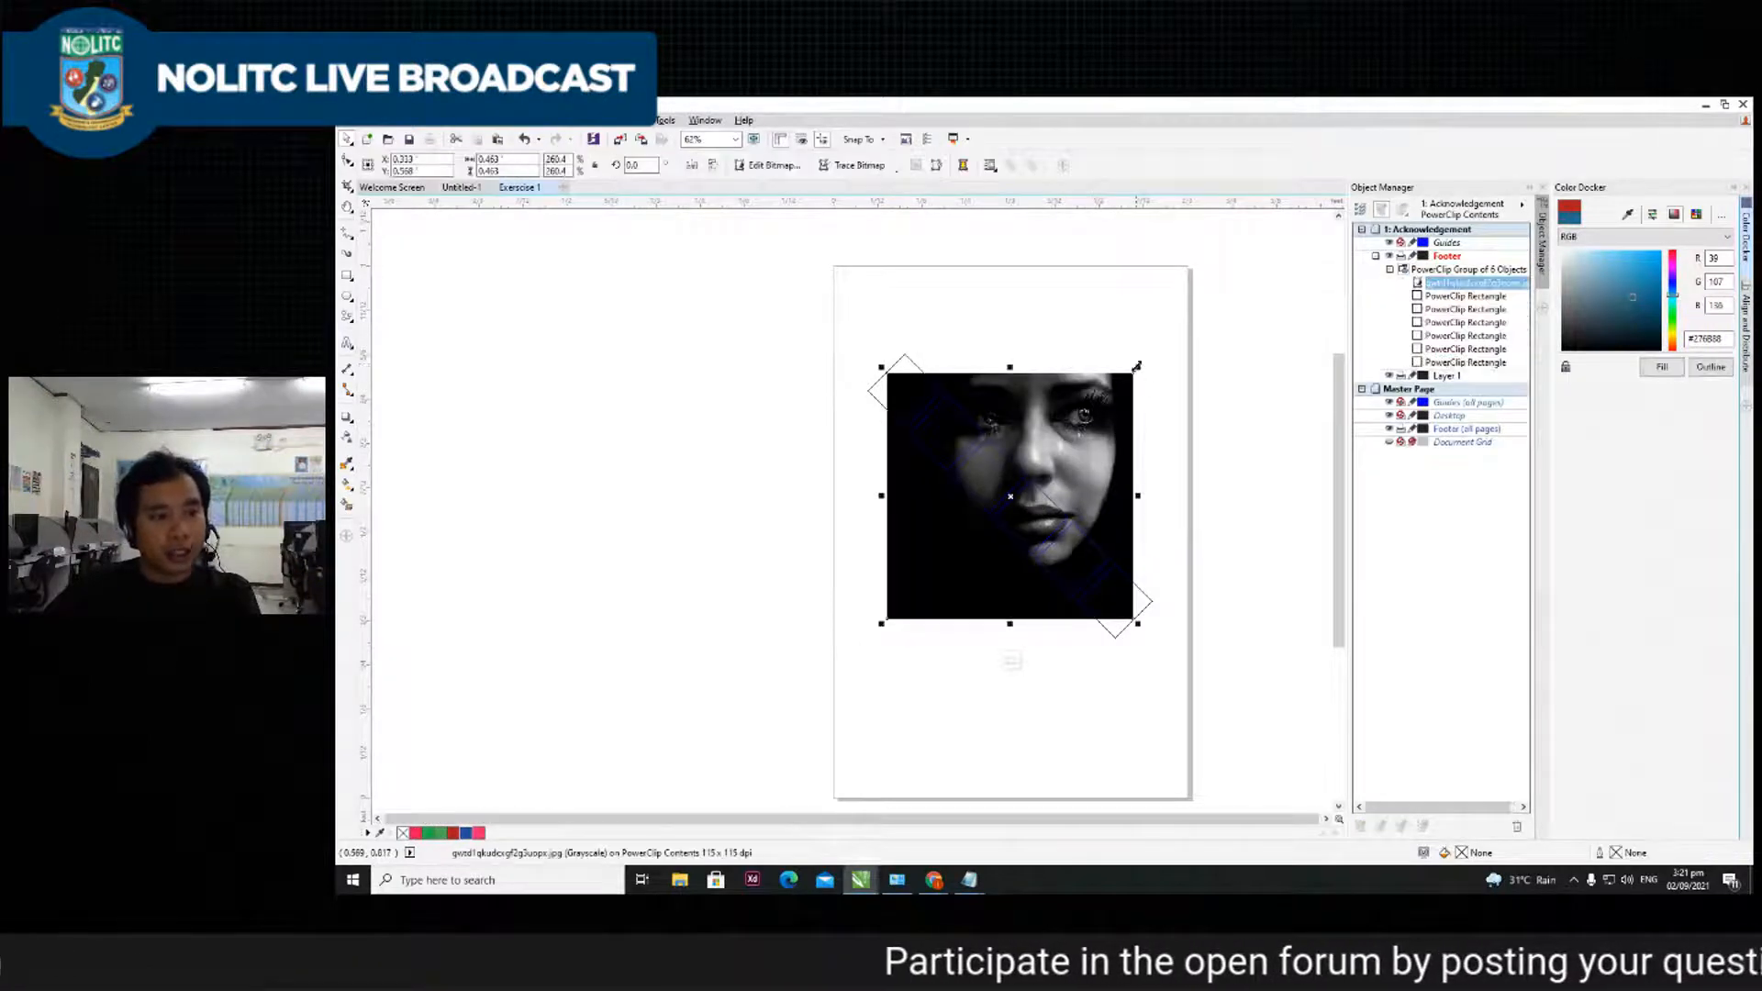
{"action": "left_click_drag", "start_coordinate": [1138, 367], "coordinate": [1241, 266]}
{"action": "left_click_drag", "start_coordinate": [1182, 356], "coordinate": [1168, 429]}
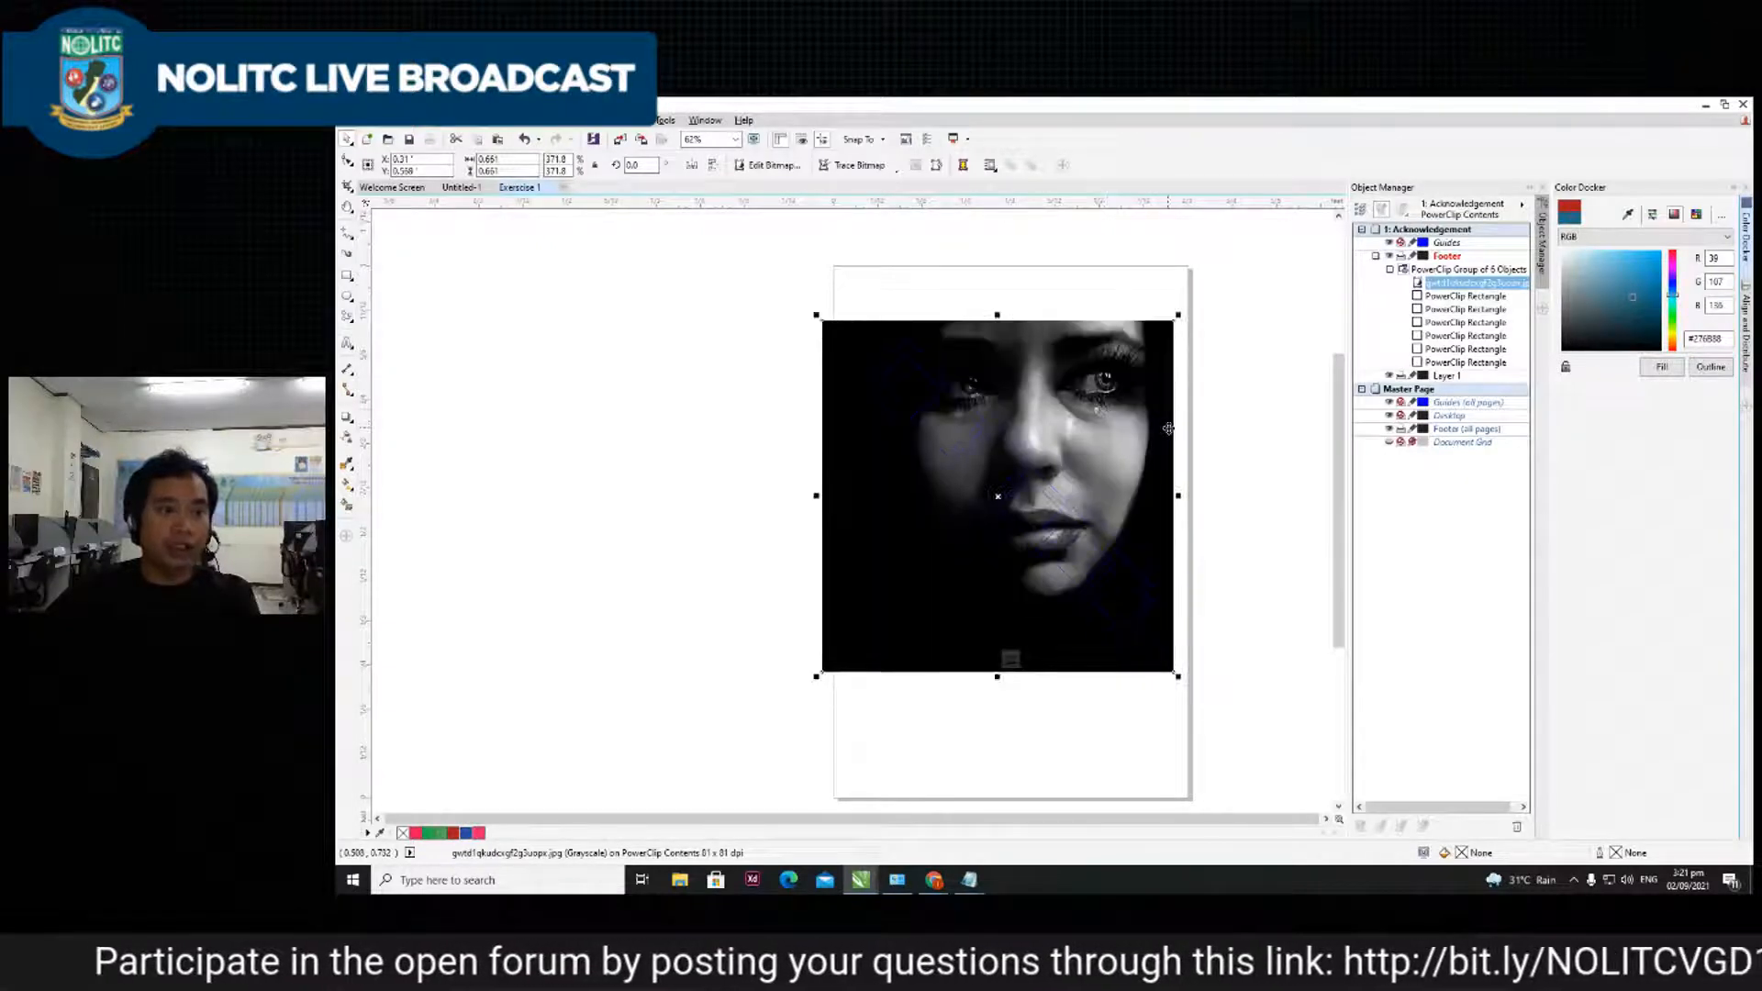
{"action": "left_click", "coordinate": [1234, 461]}
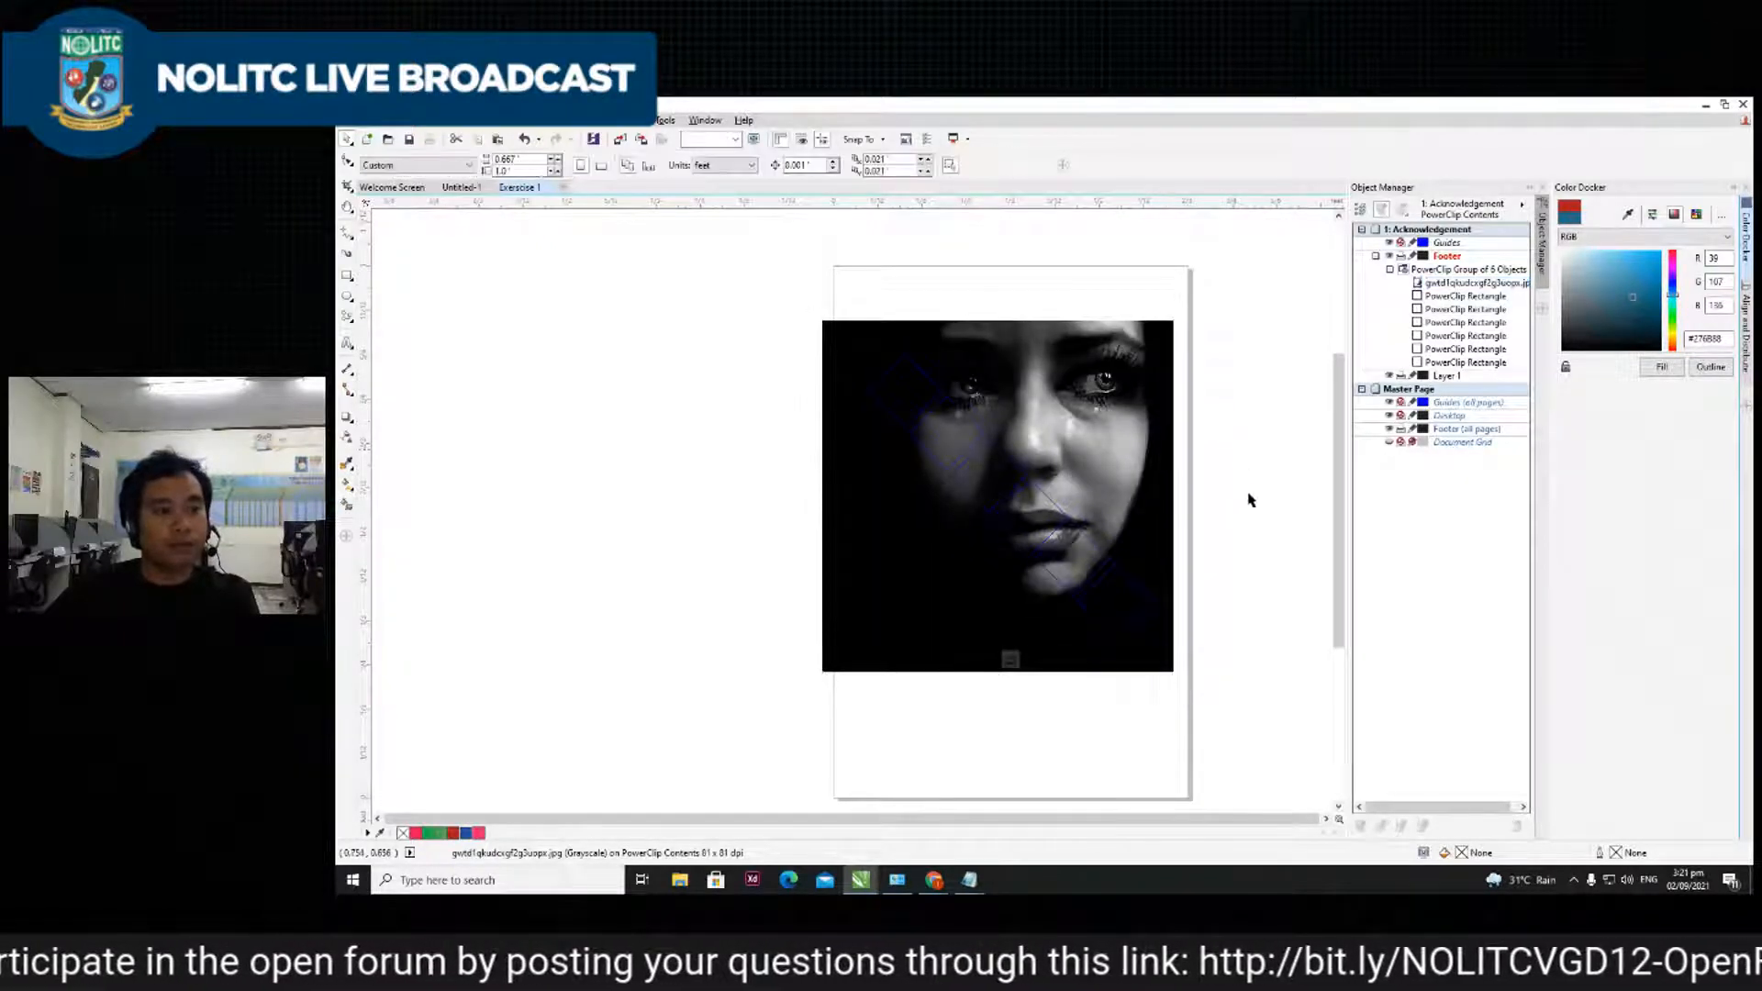
{"action": "left_click", "coordinate": [1010, 659]}
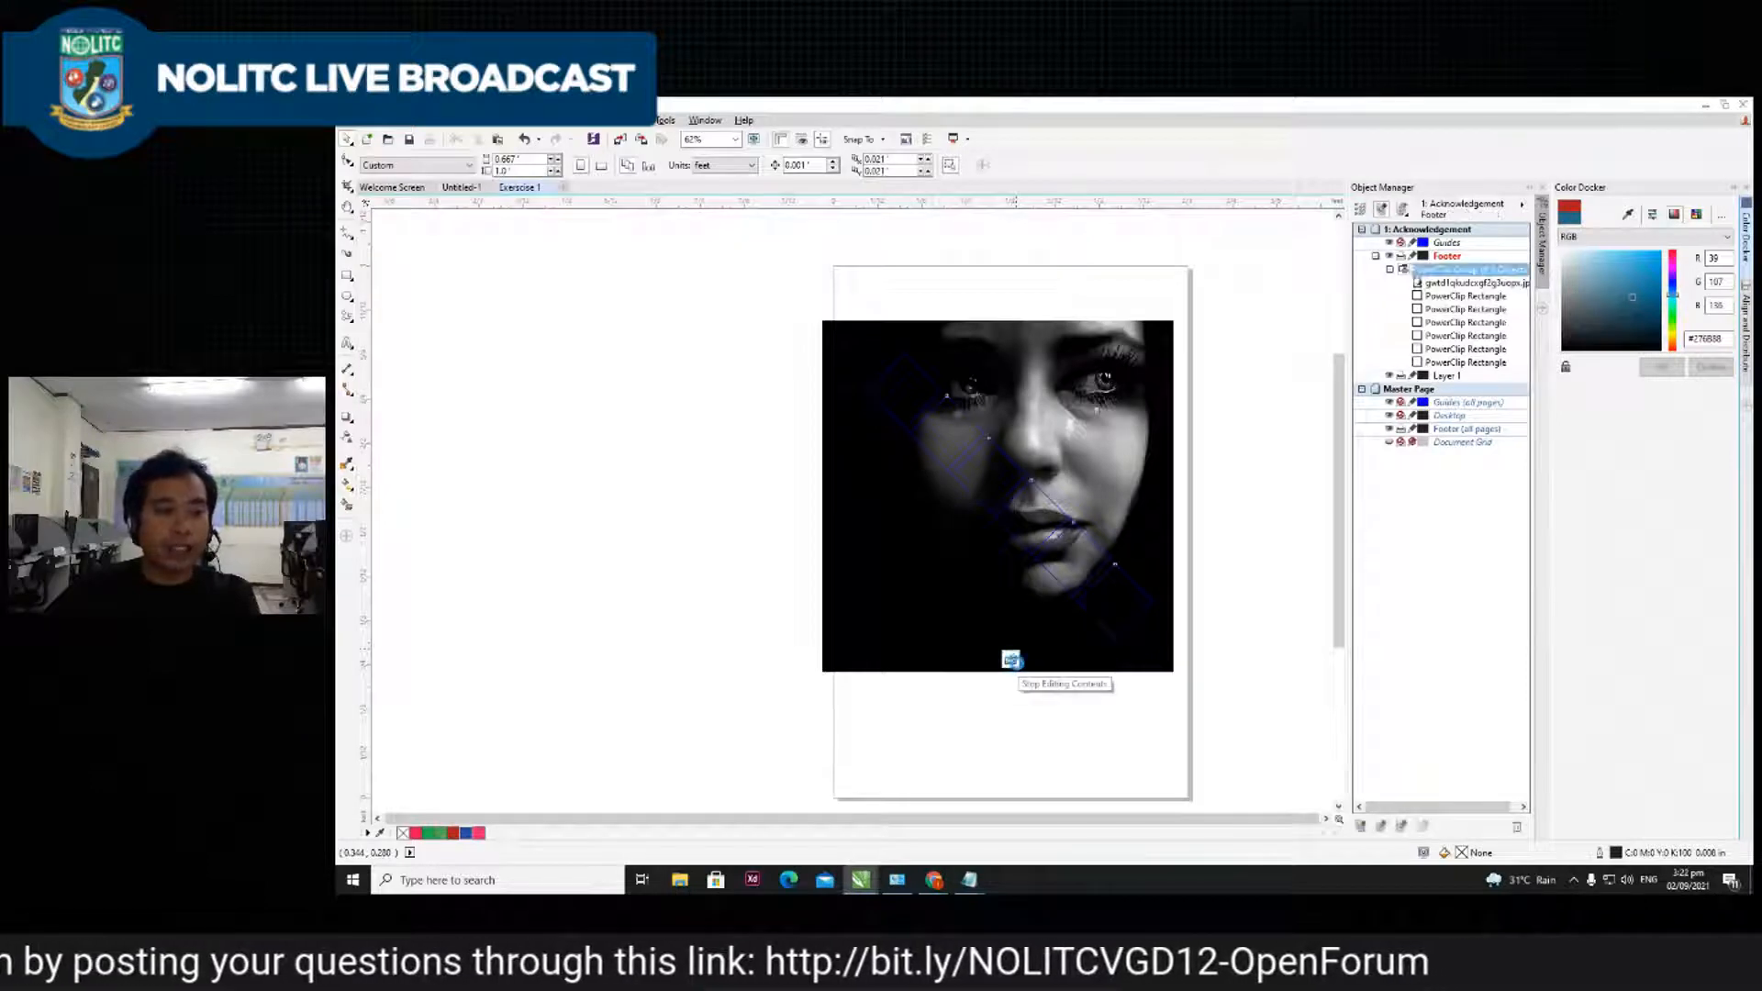
{"action": "left_click", "coordinate": [1220, 523]}
- Move the clipped diagonal strip up and slightly left into the page's upper-left area, and deselect it
{"action": "left_click_drag", "start_coordinate": [783, 266], "coordinate": [1213, 650]}
{"action": "left_click_drag", "start_coordinate": [1049, 533], "coordinate": [1043, 460]}
{"action": "left_click", "coordinate": [1083, 424]}
{"action": "left_click_drag", "start_coordinate": [836, 267], "coordinate": [1269, 650]}
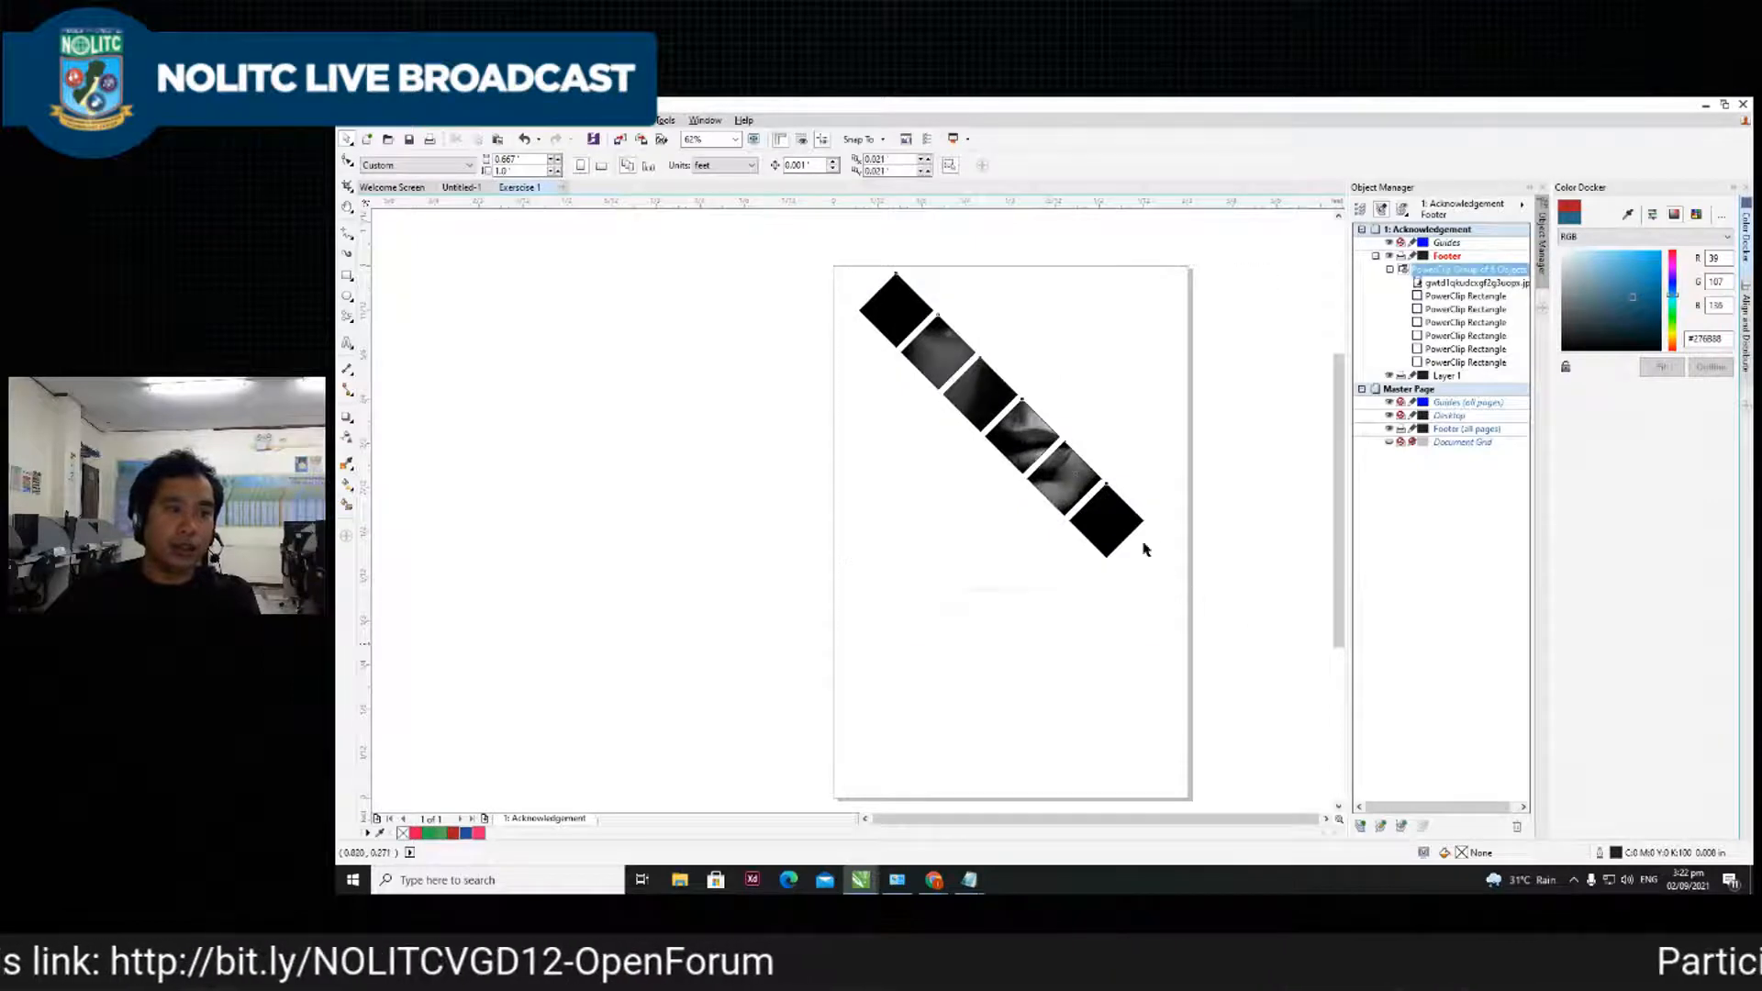
{"action": "left_click_drag", "start_coordinate": [1055, 462], "coordinate": [1036, 470]}
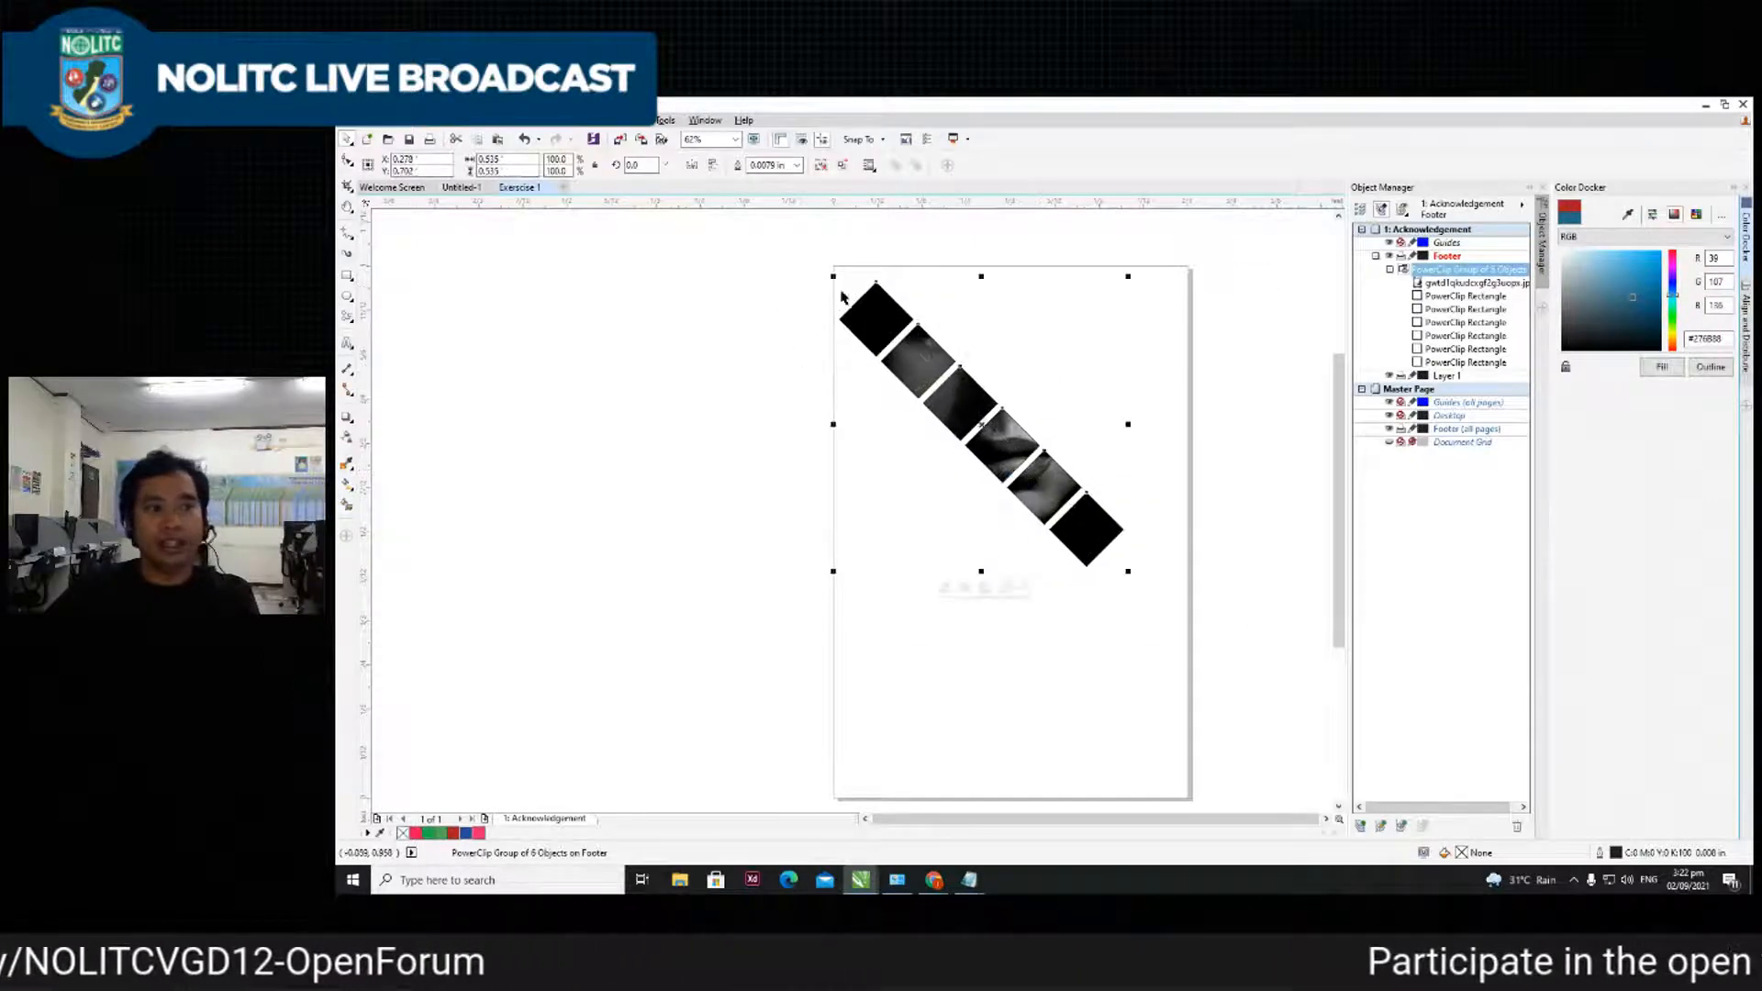
{"action": "left_click_drag", "start_coordinate": [936, 380], "coordinate": [941, 375]}
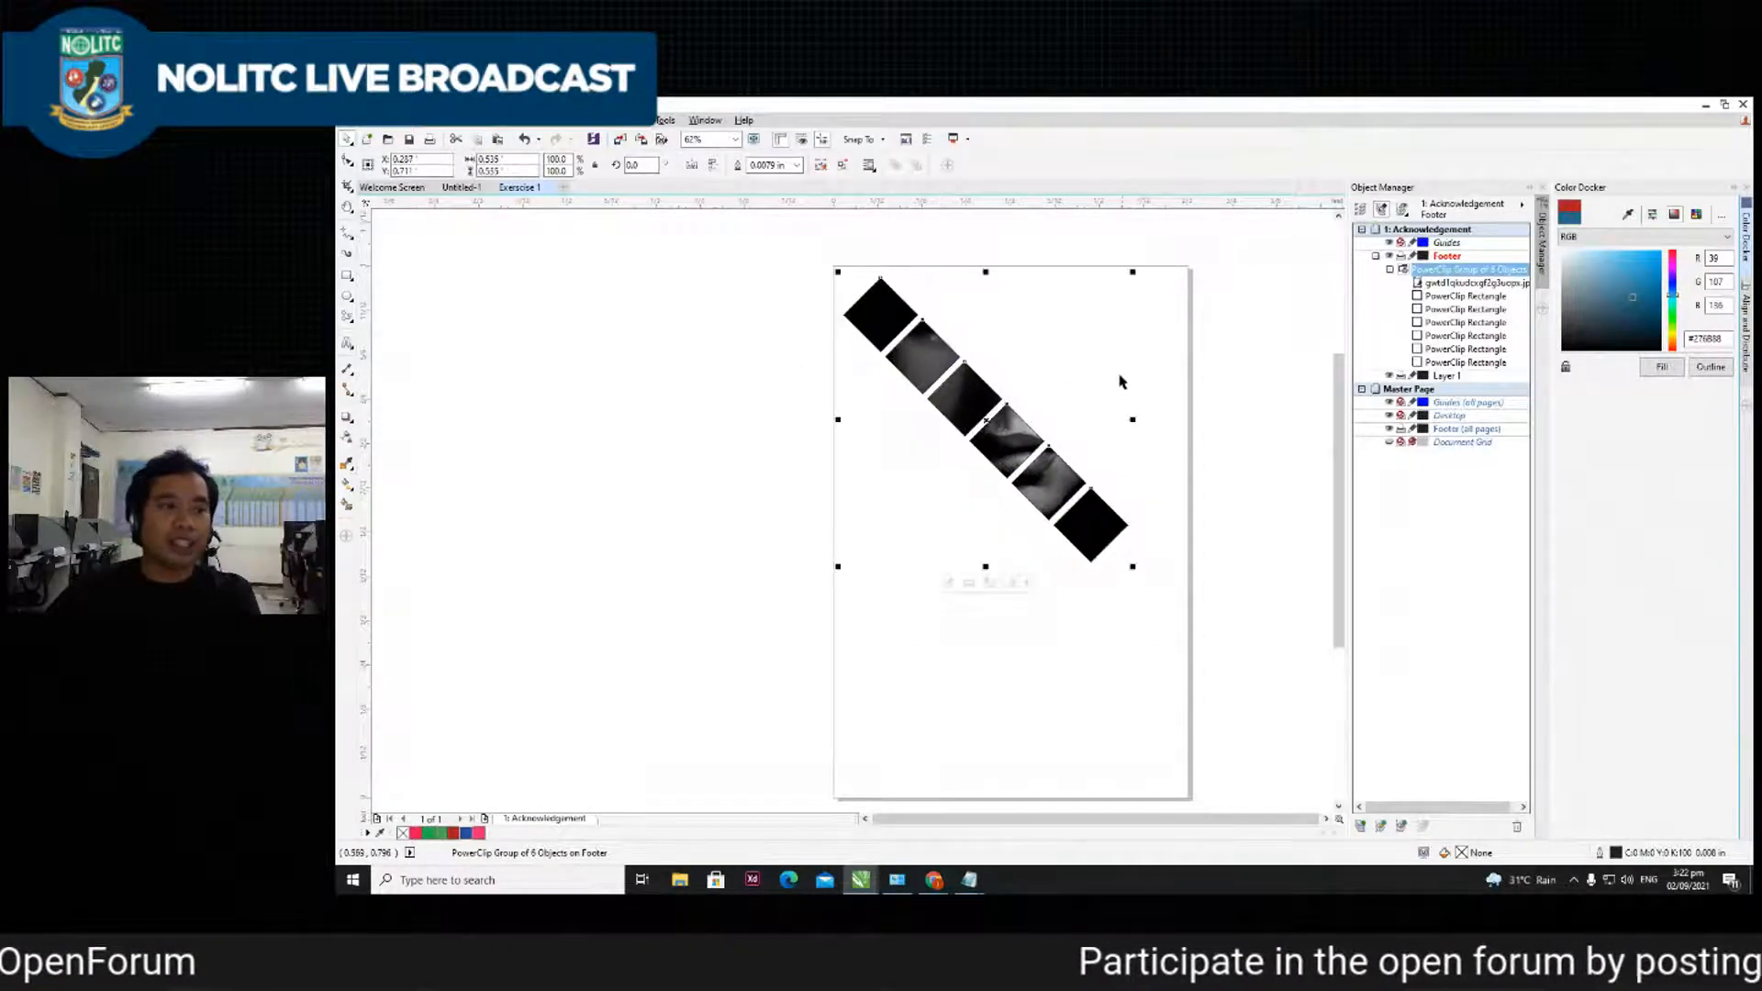
{"action": "left_click", "coordinate": [1132, 383]}
- Delete the clipped strip and import the portrait photo about 0.53 ft square, centred in the page's upper half
{"action": "left_click_drag", "start_coordinate": [787, 259], "coordinate": [1222, 671]}
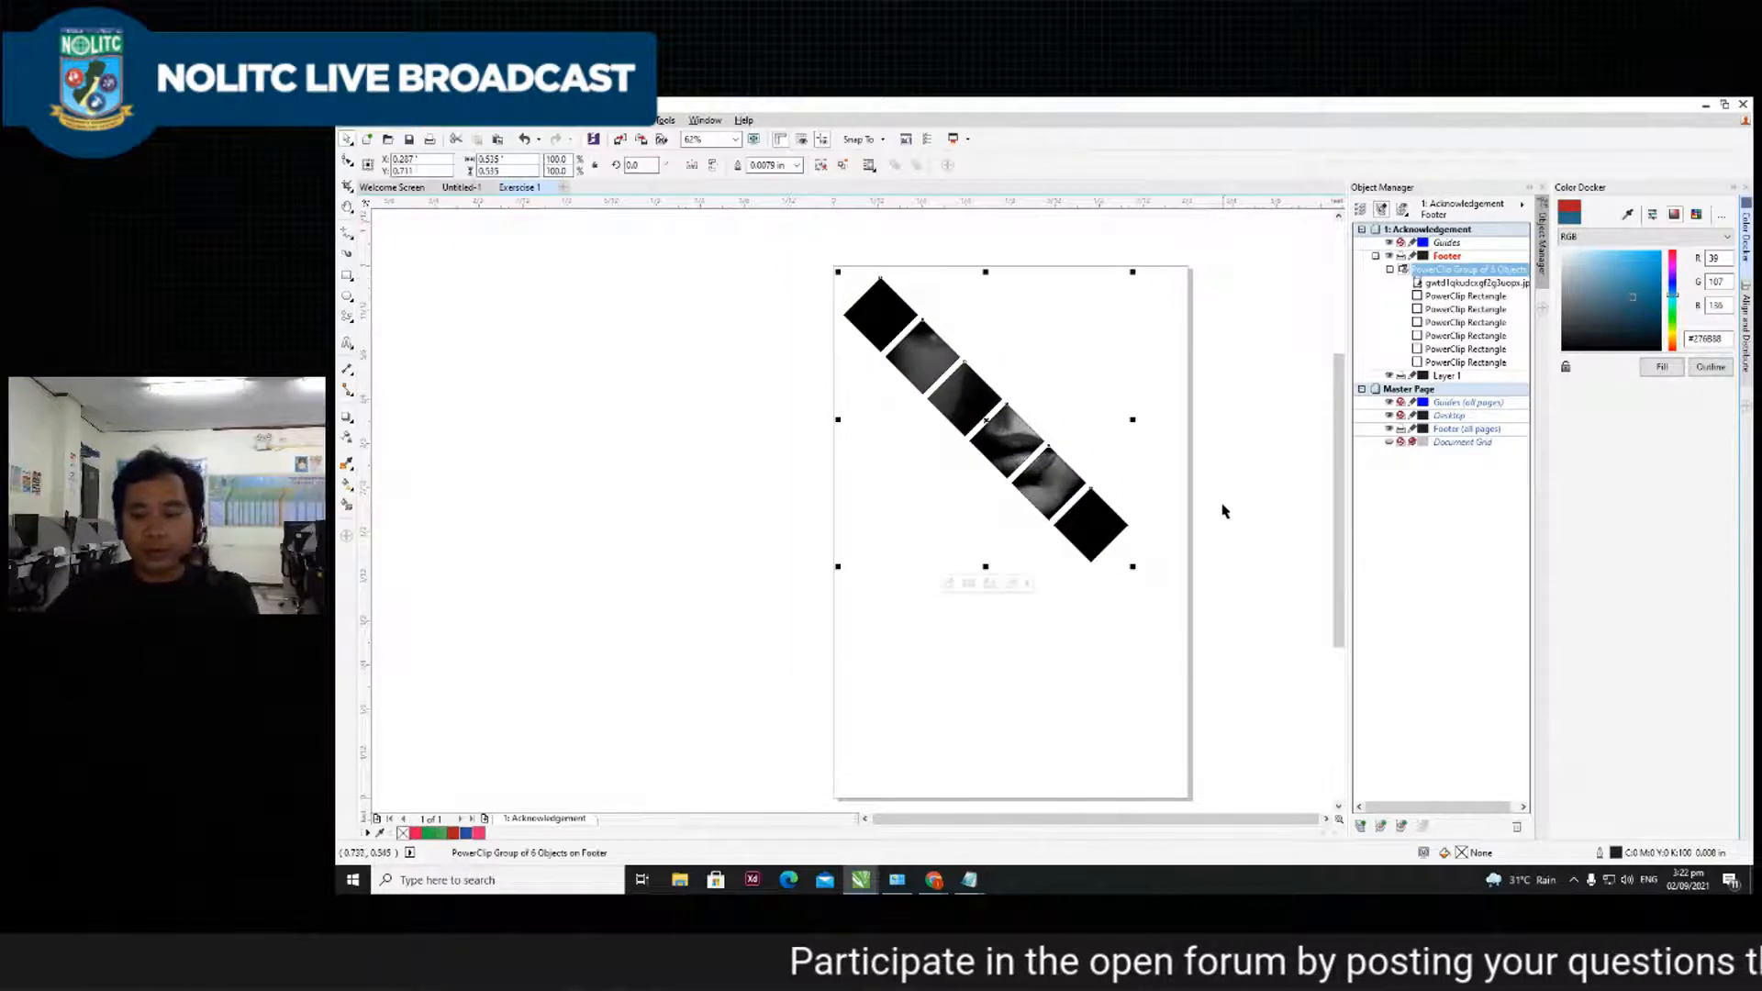
{"action": "key", "text": "Delete"}
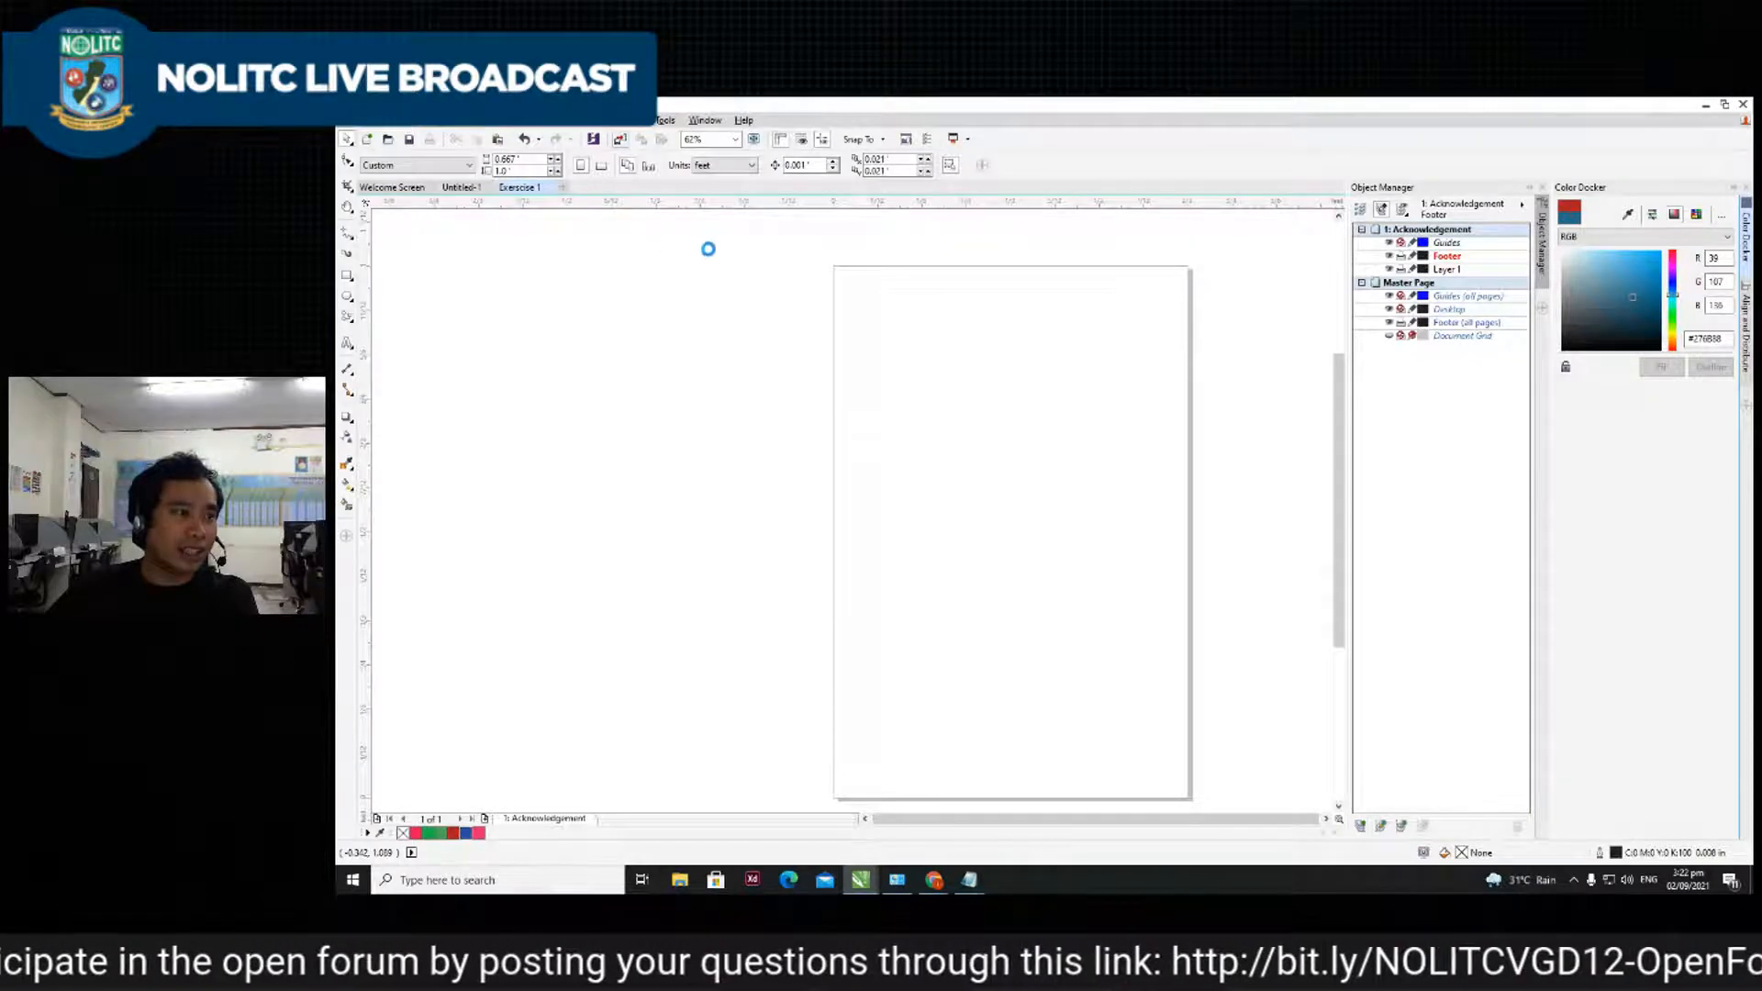
{"action": "double_click", "coordinate": [859, 394]}
{"action": "left_click_drag", "start_coordinate": [869, 336], "coordinate": [1150, 617]}
{"action": "left_click_drag", "start_coordinate": [1113, 496], "coordinate": [1003, 440]}
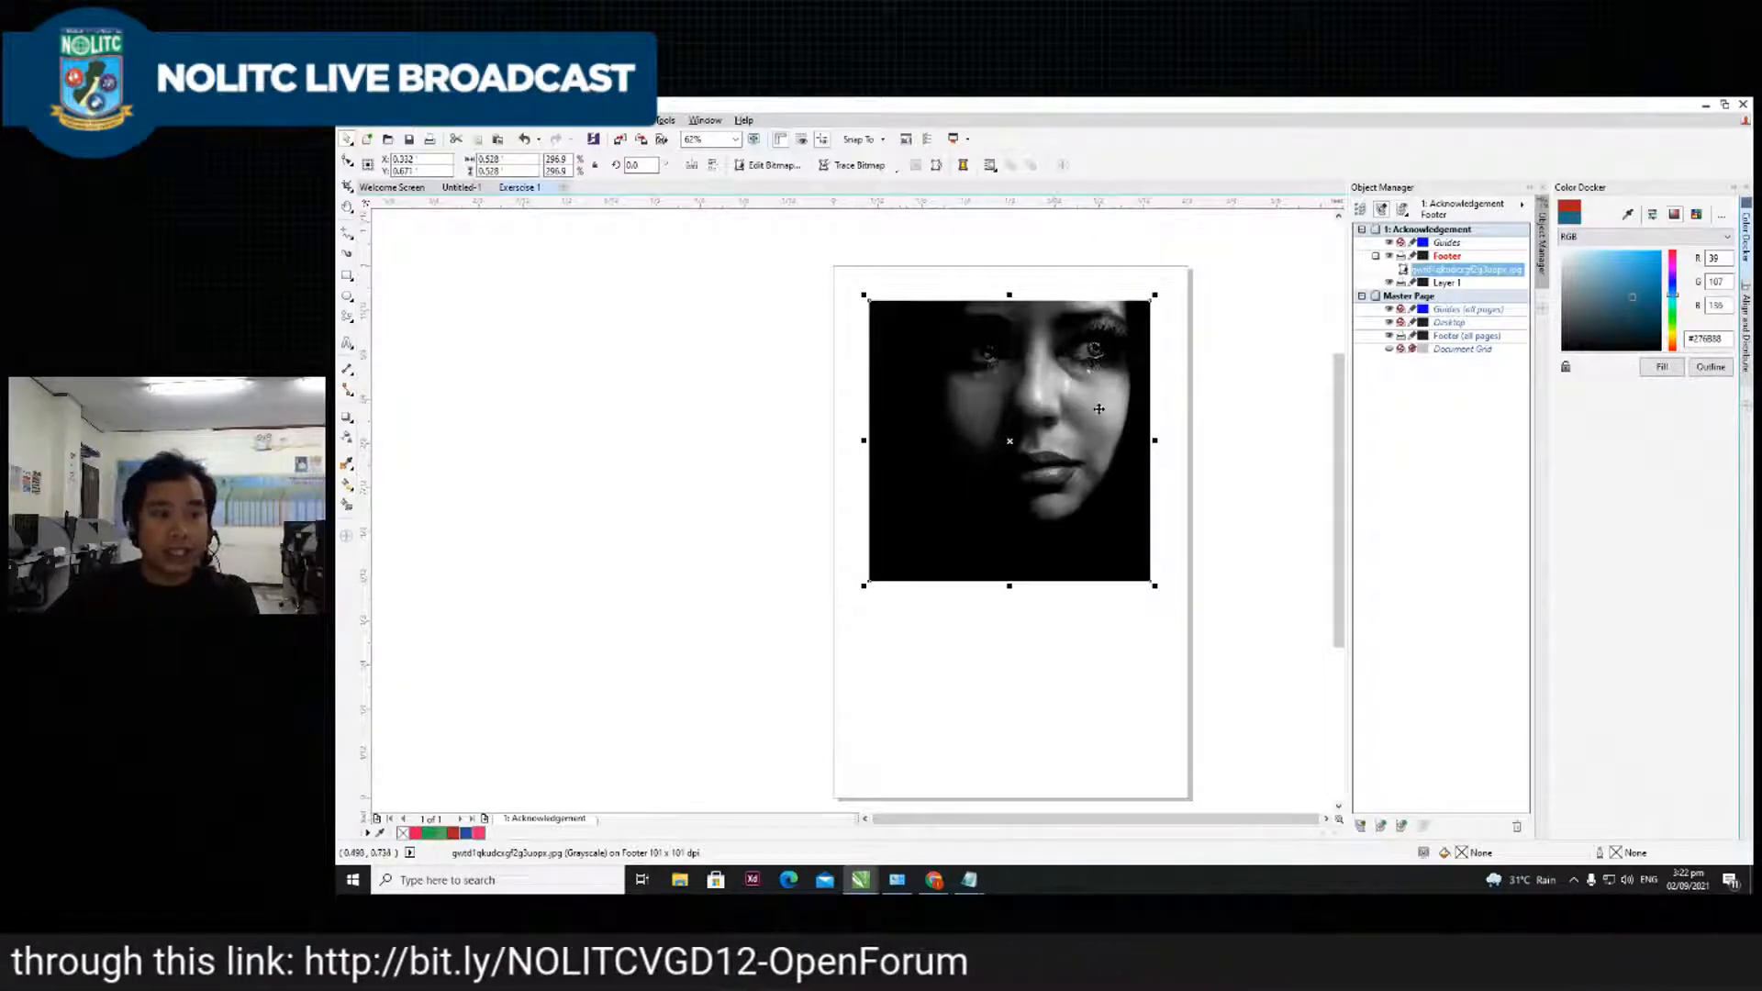
- Apply a uniform transparency of about 69 to the portrait photo
{"action": "left_click", "coordinate": [346, 441]}
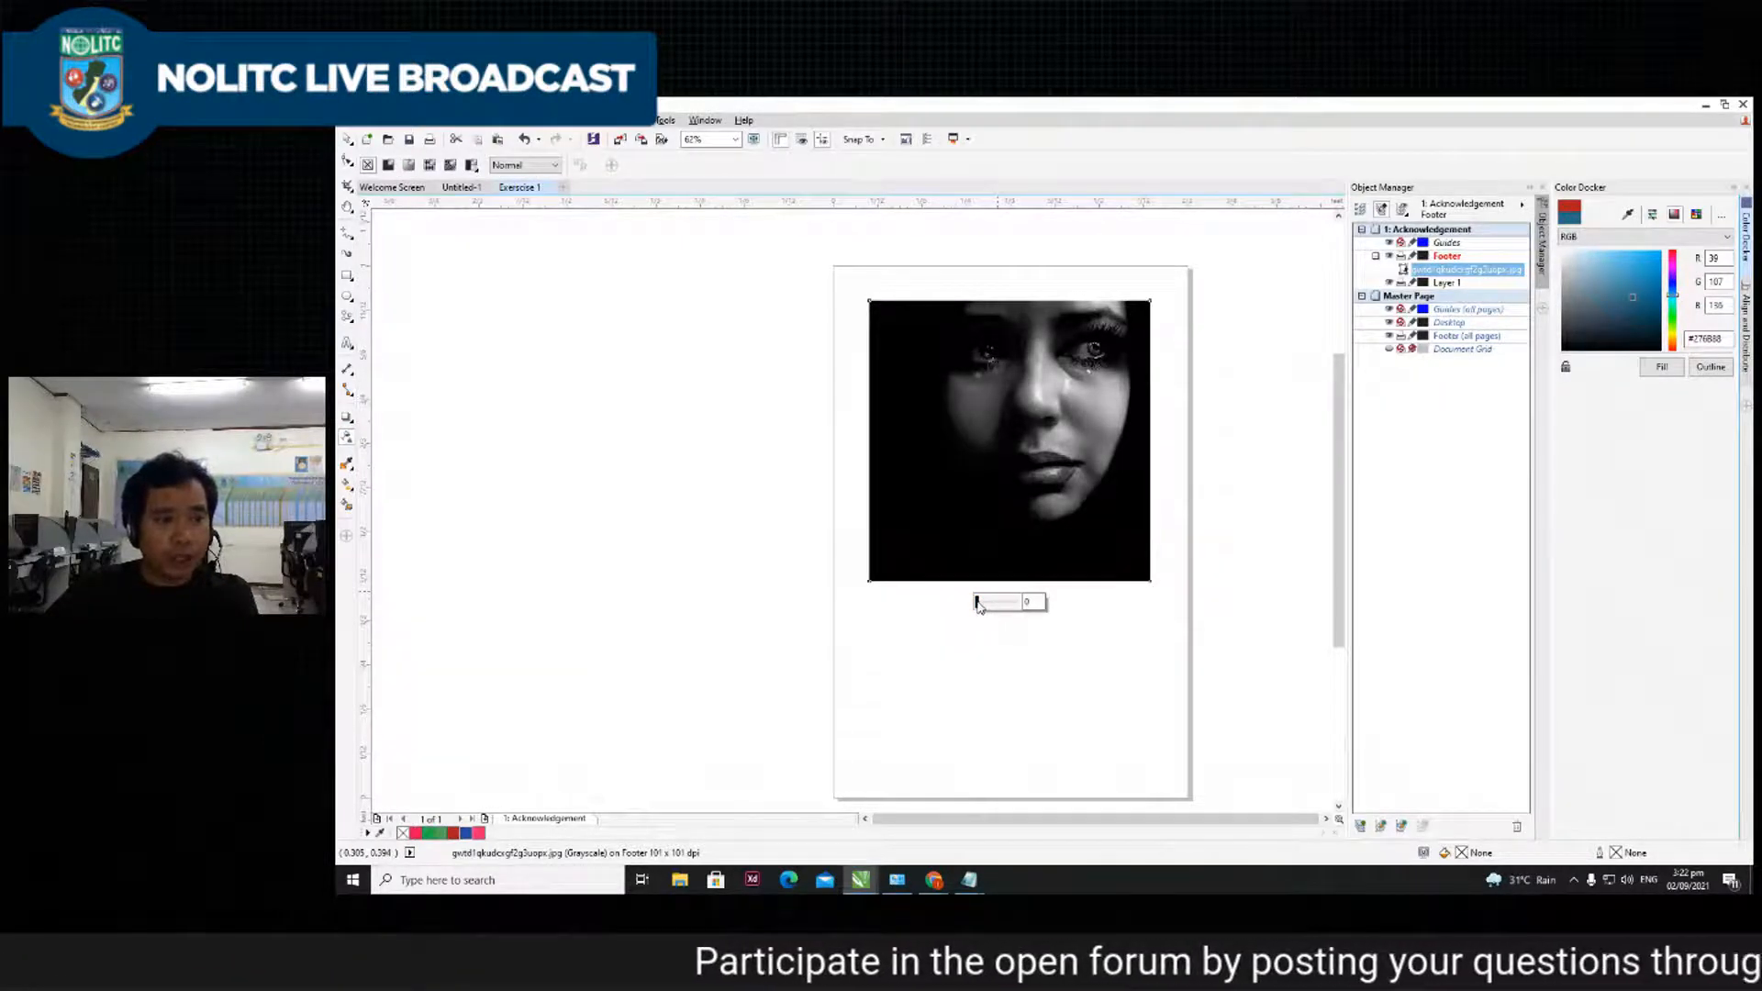
{"action": "left_click", "coordinate": [981, 604]}
{"action": "left_click", "coordinate": [988, 604]}
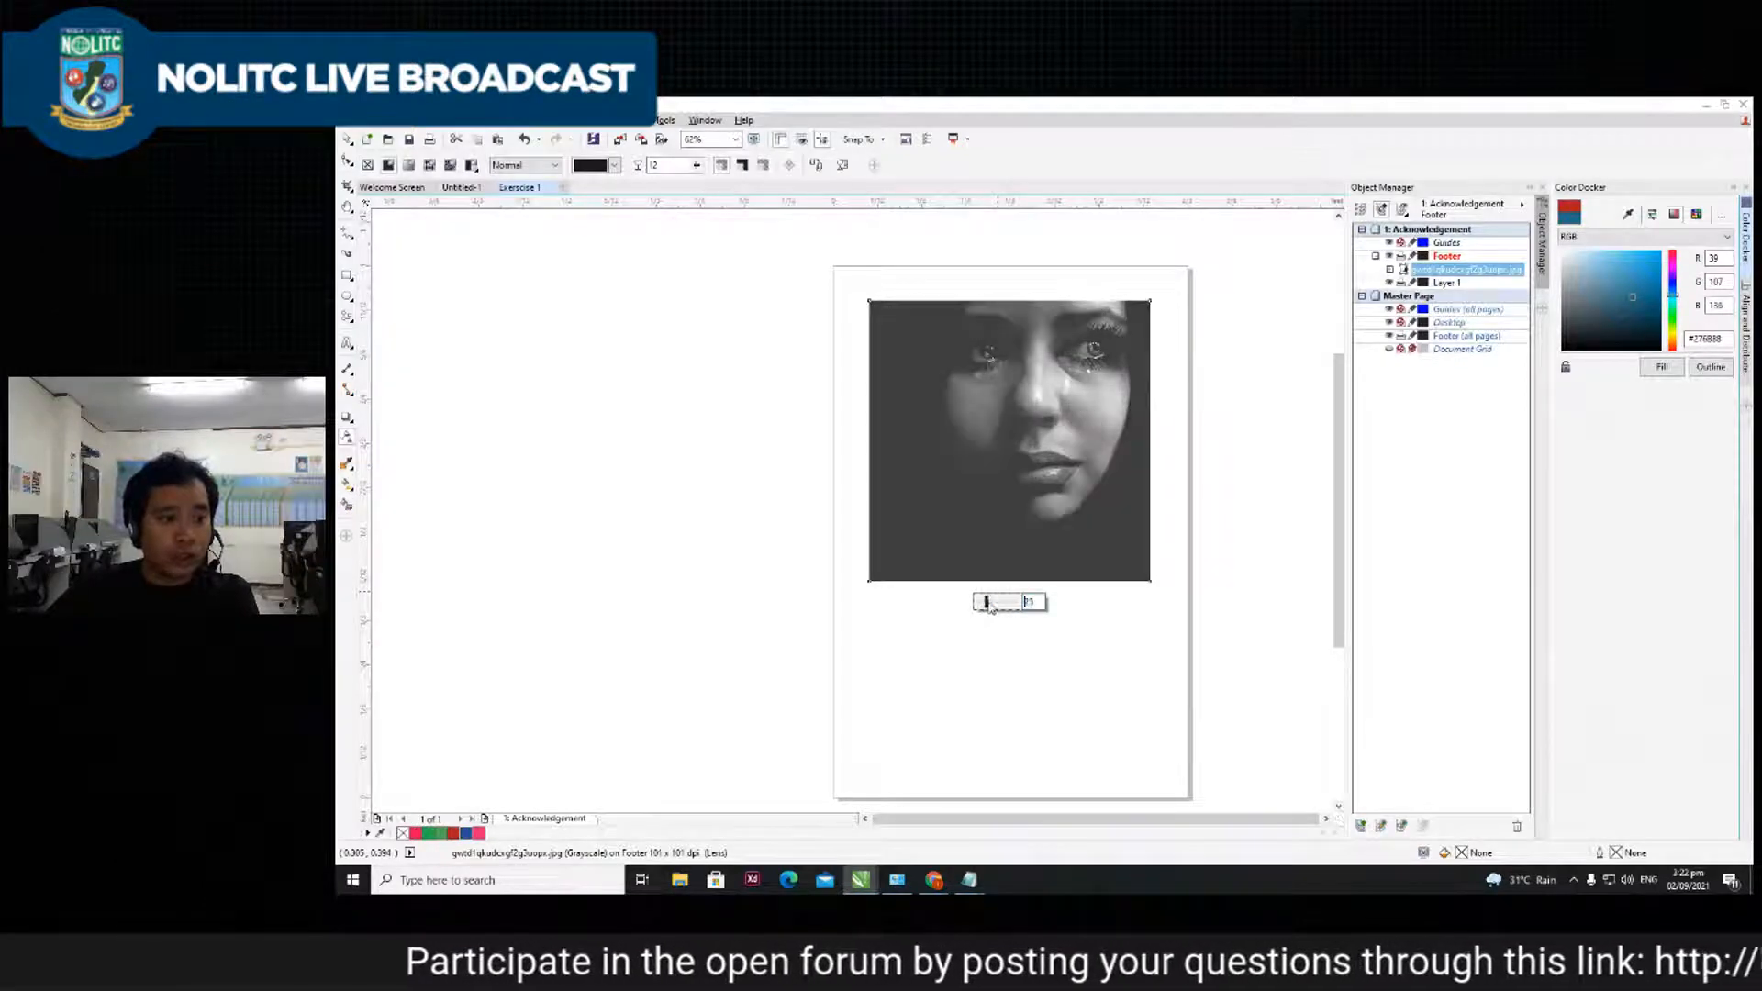
{"action": "left_click_drag", "start_coordinate": [989, 605], "coordinate": [991, 604]}
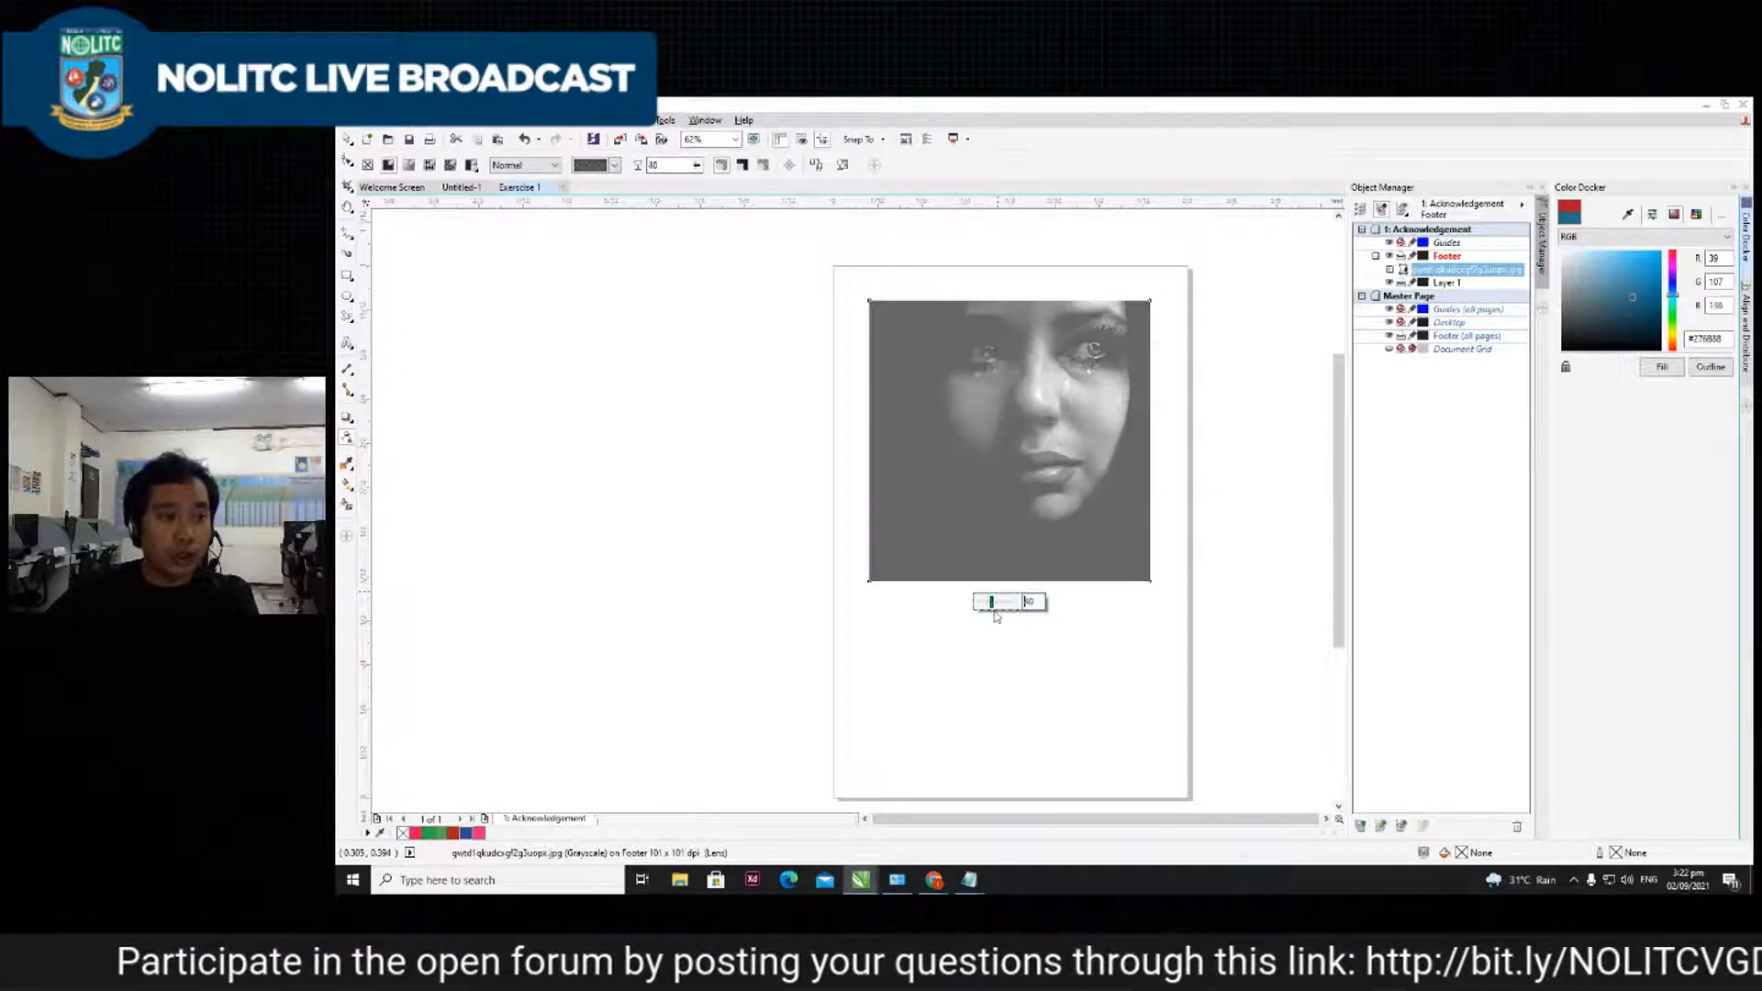
{"action": "left_click", "coordinate": [1002, 604]}
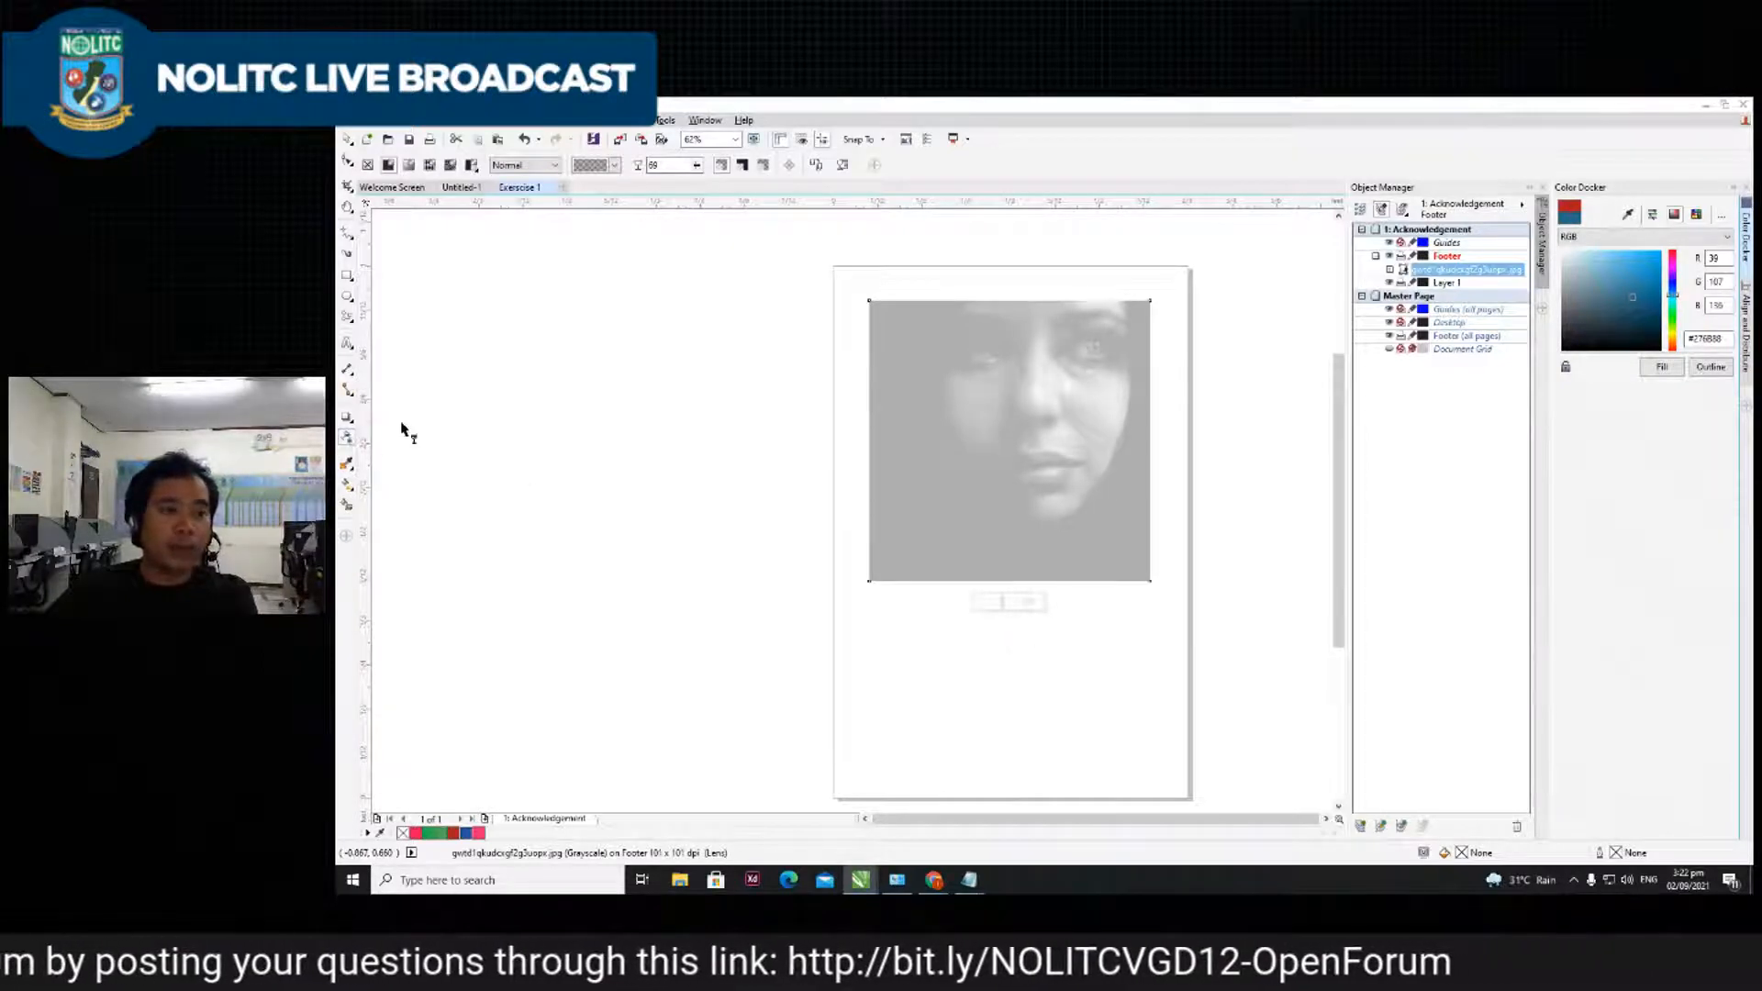
- Move the faded photo left off the page and draw a blue-filled square about 0.48 ft wide in its former place
{"action": "left_click", "coordinate": [347, 141]}
{"action": "left_click_drag", "start_coordinate": [885, 438], "coordinate": [563, 594]}
{"action": "left_click", "coordinate": [347, 274]}
{"action": "left_click_drag", "start_coordinate": [877, 322], "coordinate": [1133, 578]}
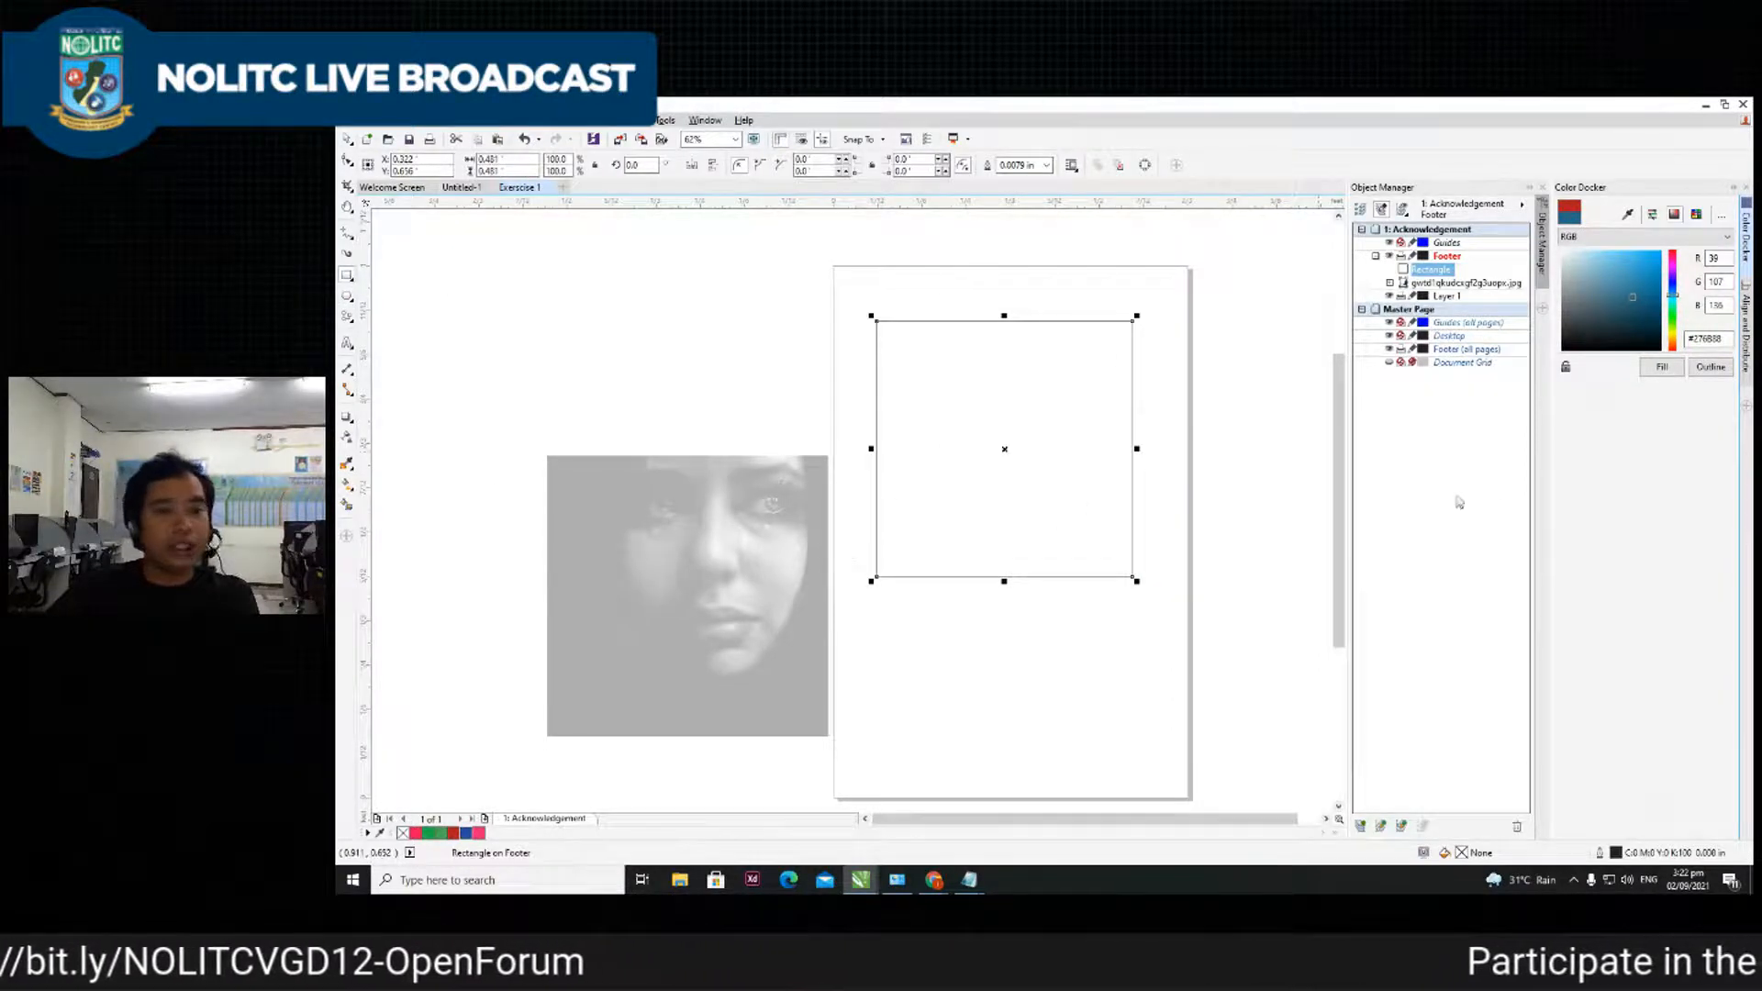
{"action": "left_click", "coordinate": [467, 833]}
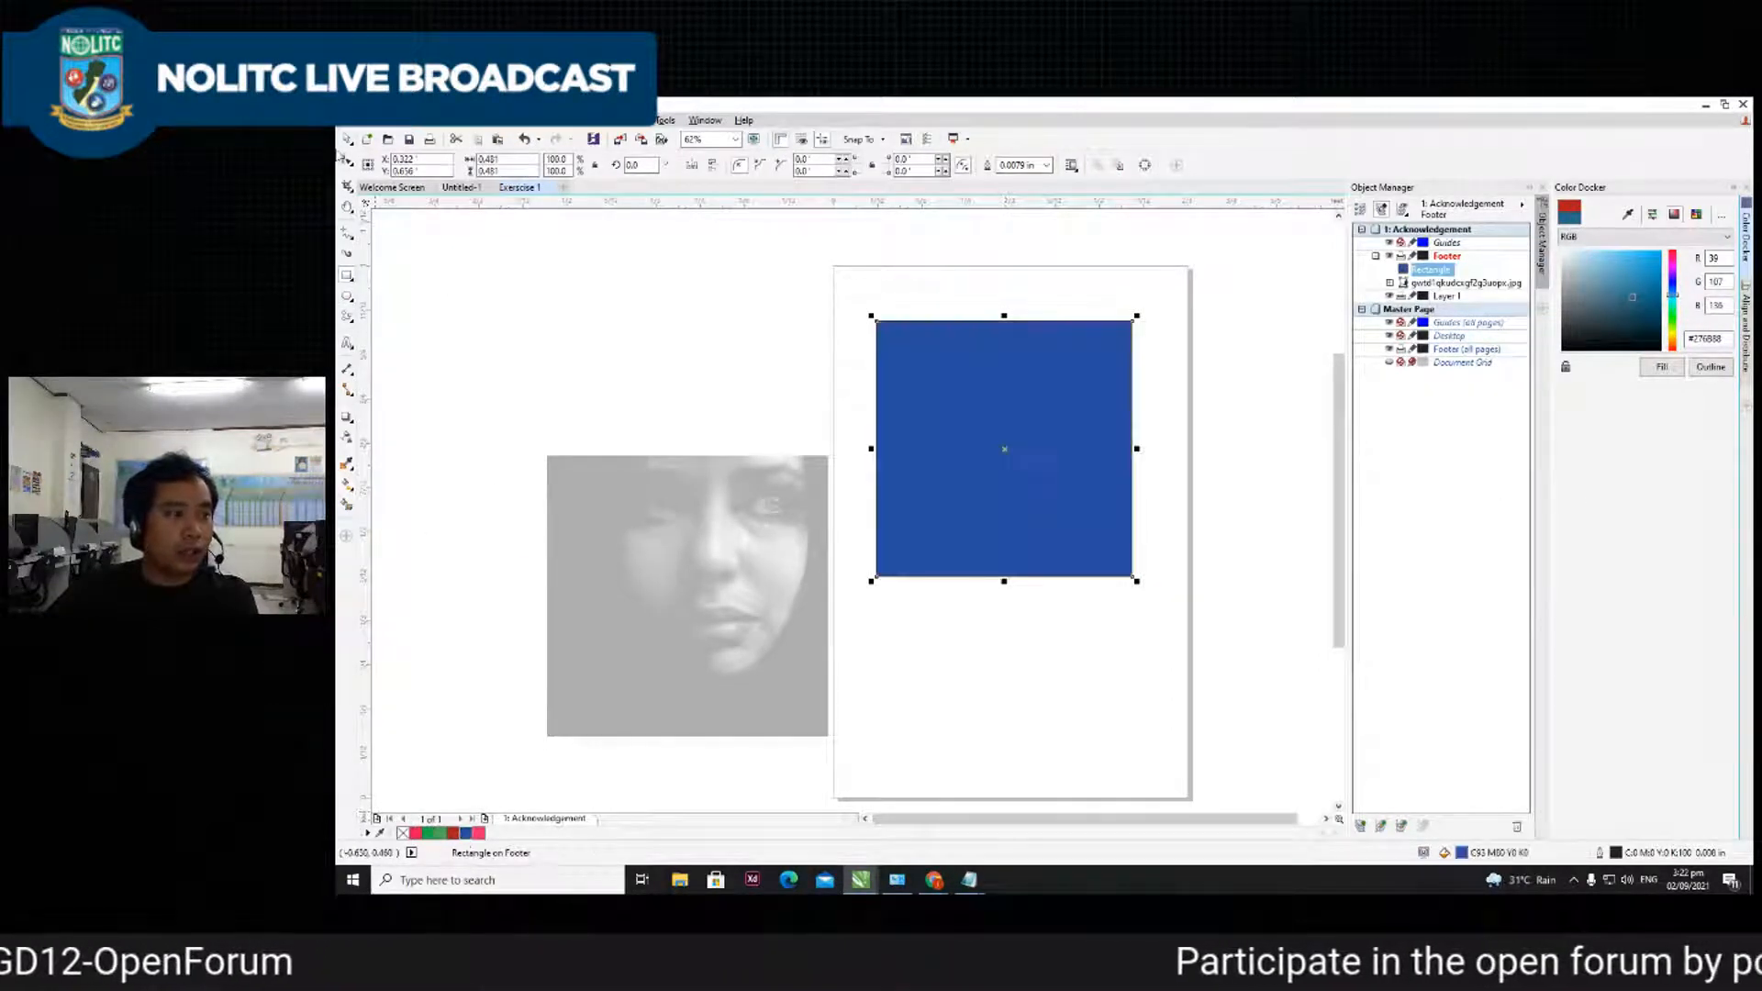
- Place the faded photo over the blue square, bring it to the front, and shrink it to match the square's size
{"action": "left_click", "coordinate": [349, 142]}
{"action": "left_click_drag", "start_coordinate": [638, 540], "coordinate": [967, 407]}
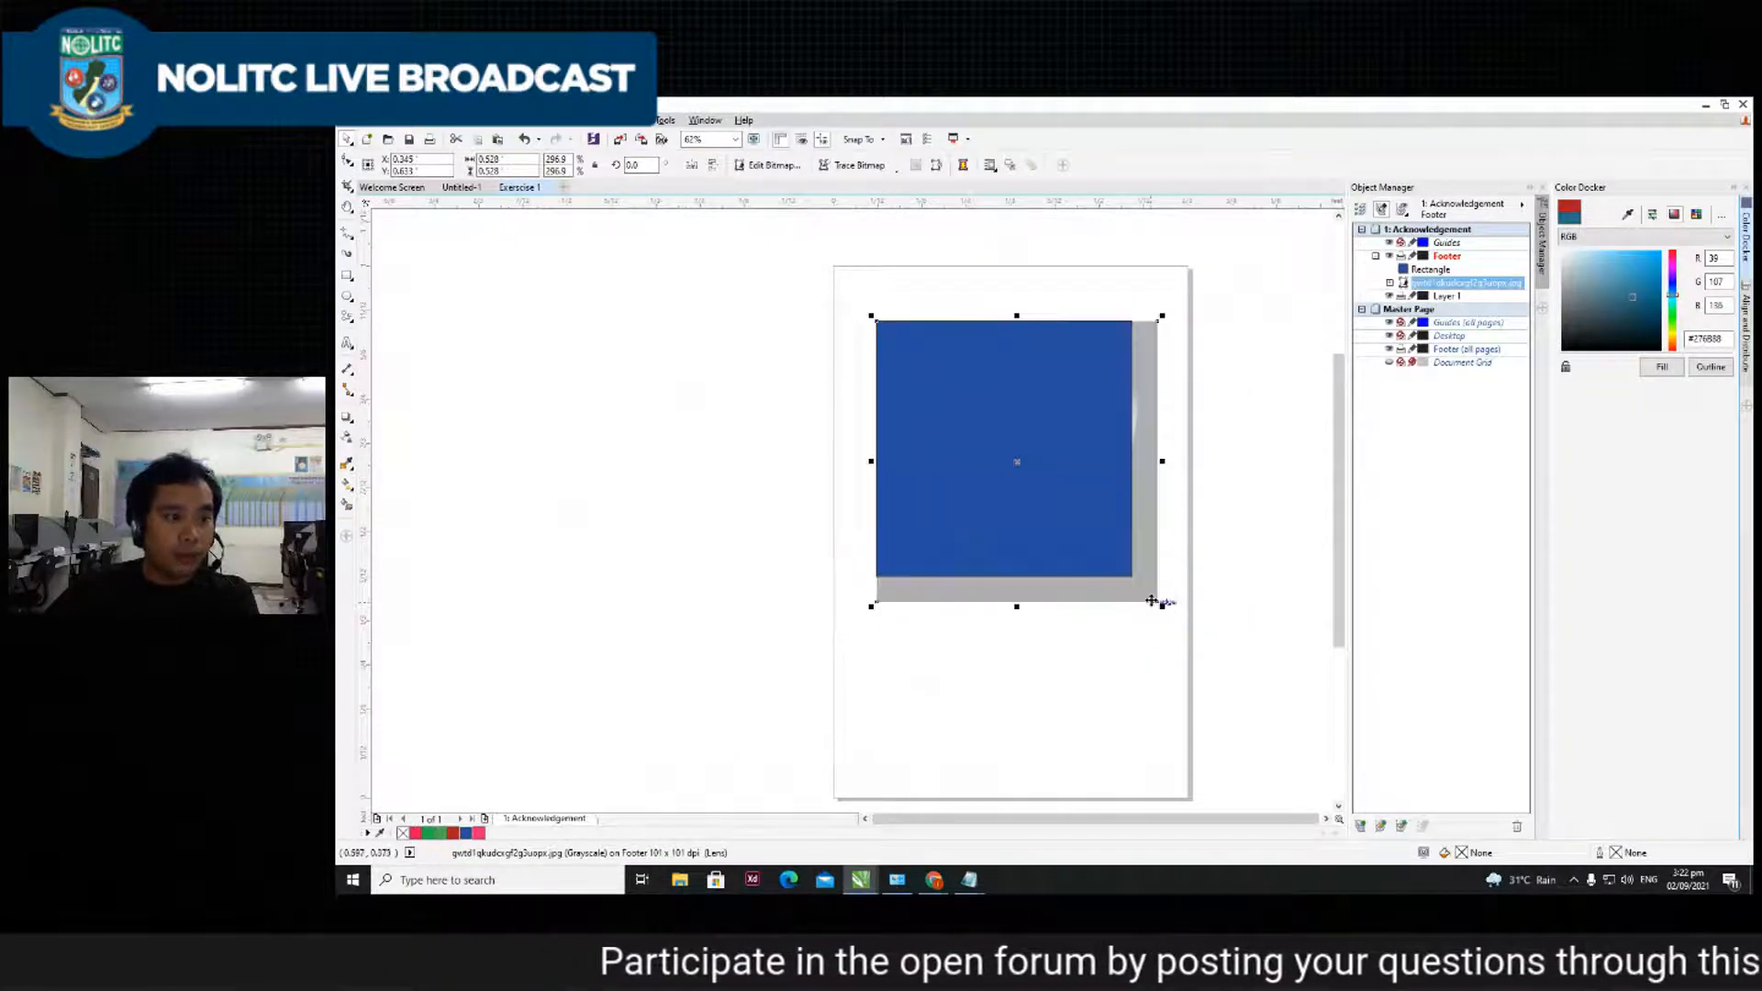
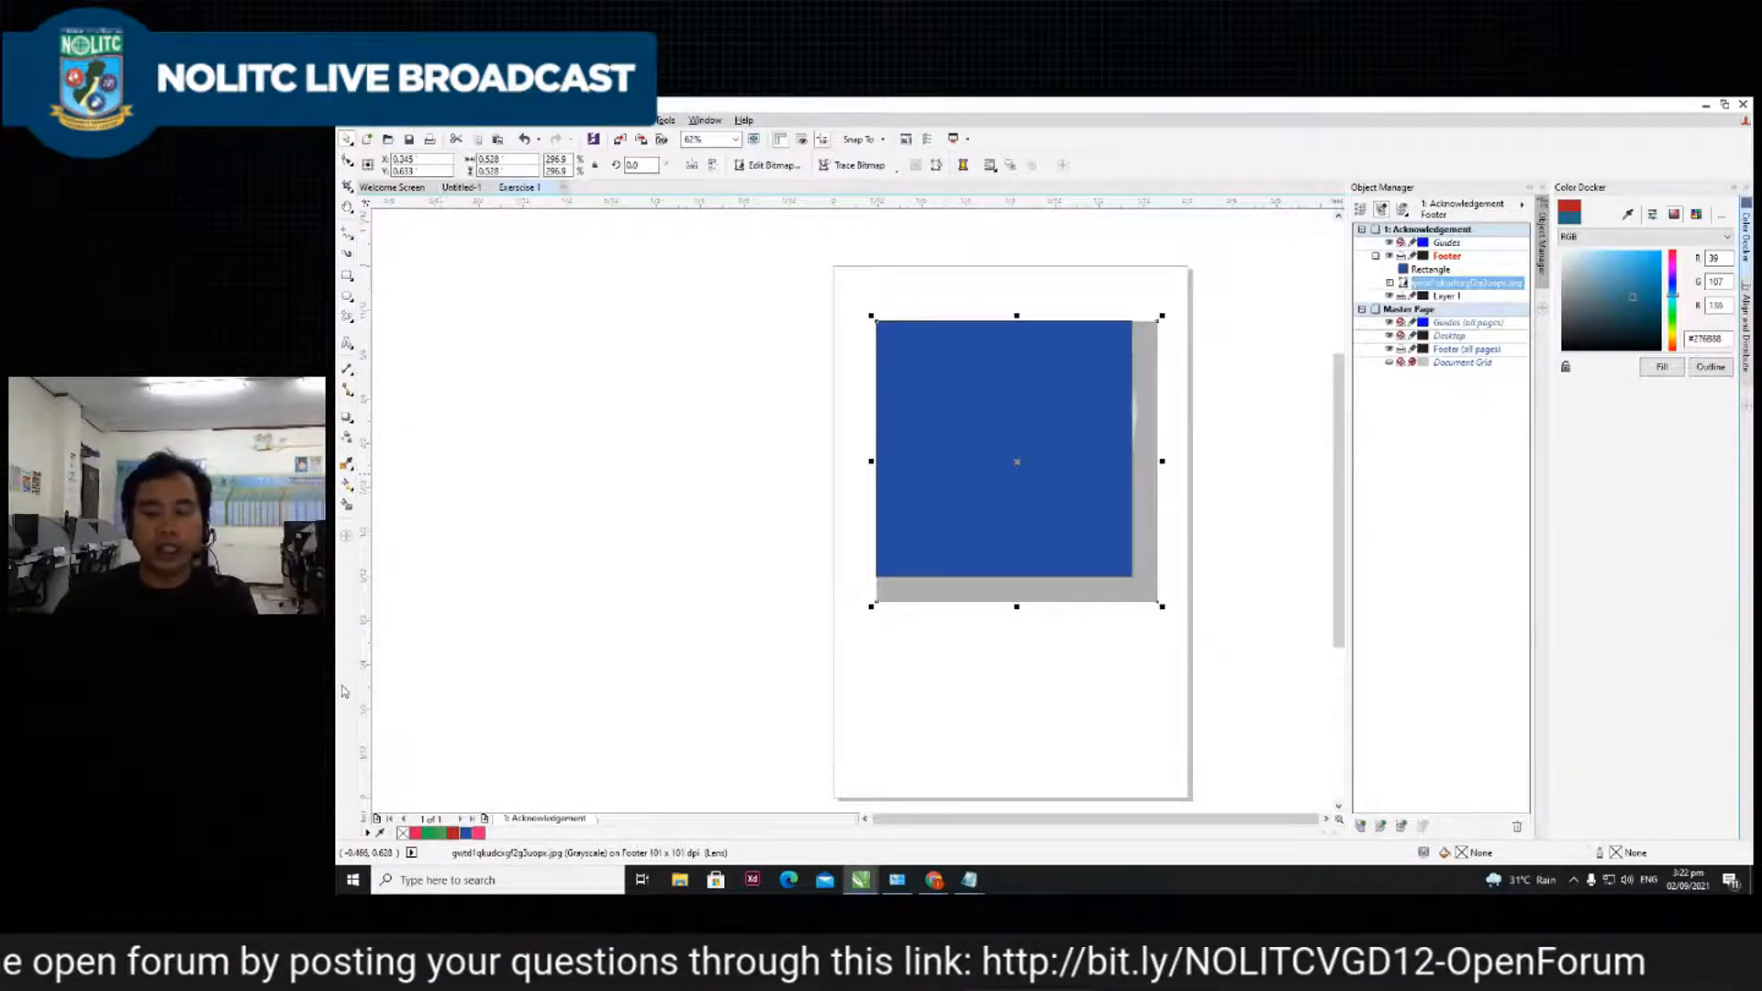
{"action": "key", "text": "shift+Page_Up"}
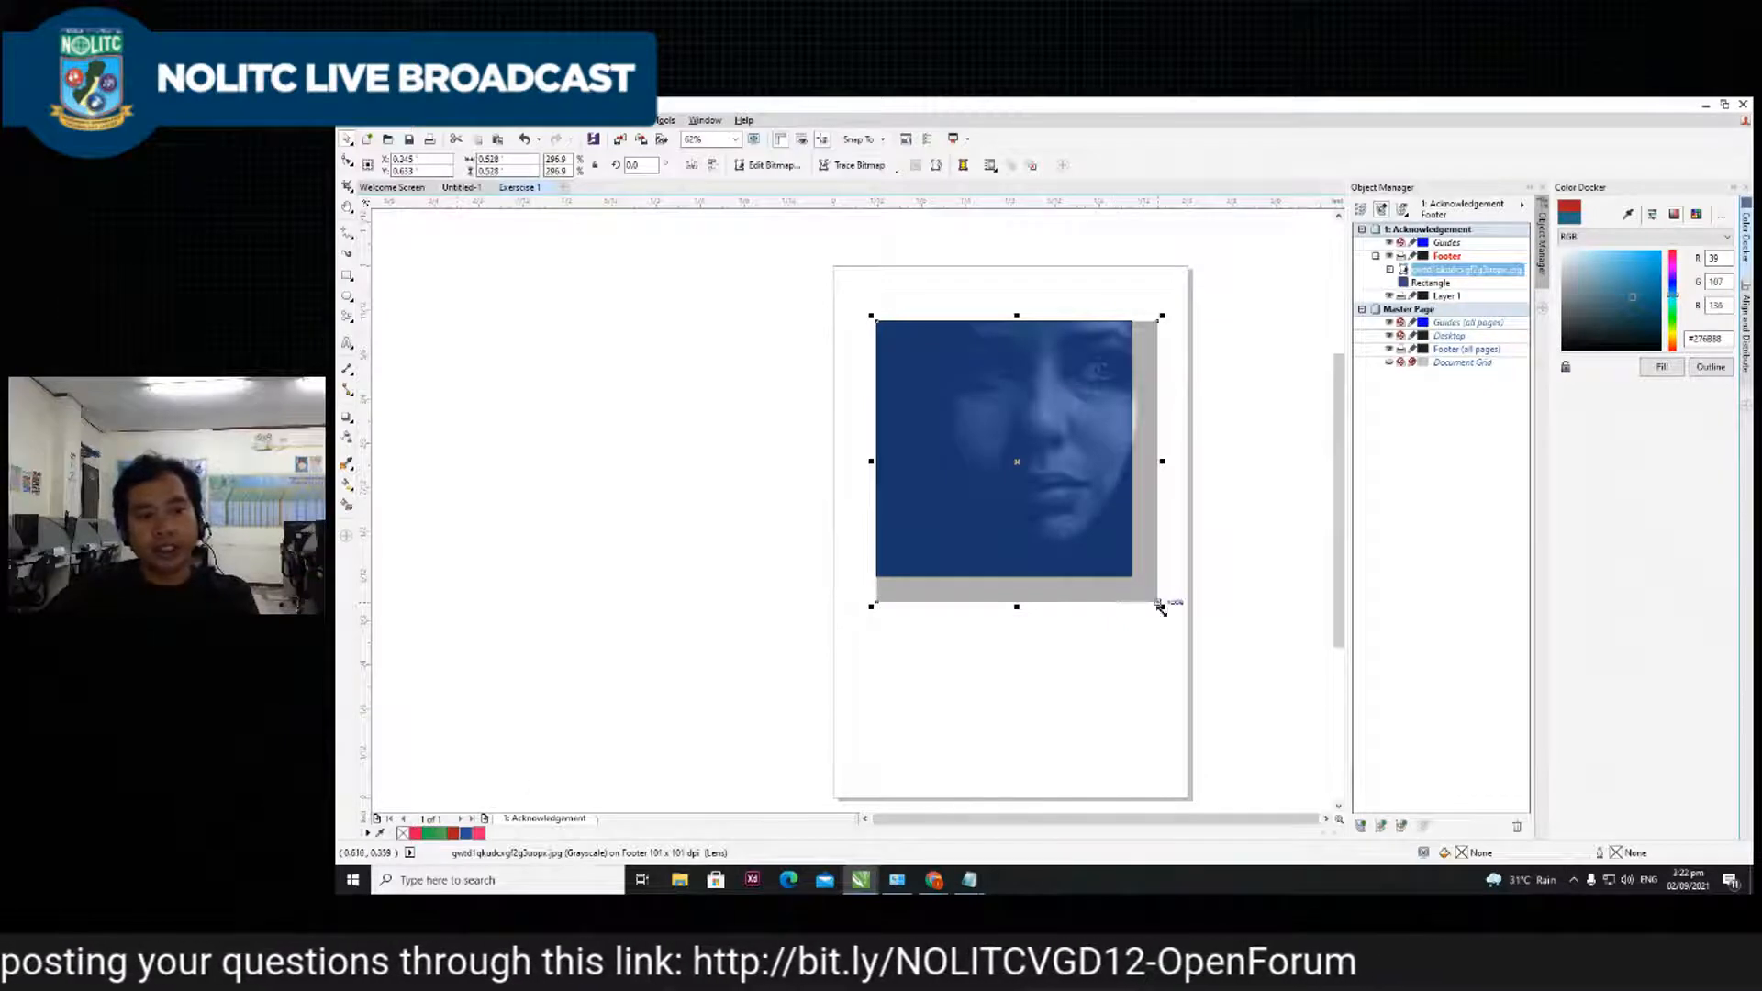
{"action": "left_click_drag", "start_coordinate": [1159, 604], "coordinate": [1134, 579]}
{"action": "left_click", "coordinate": [1161, 579]}
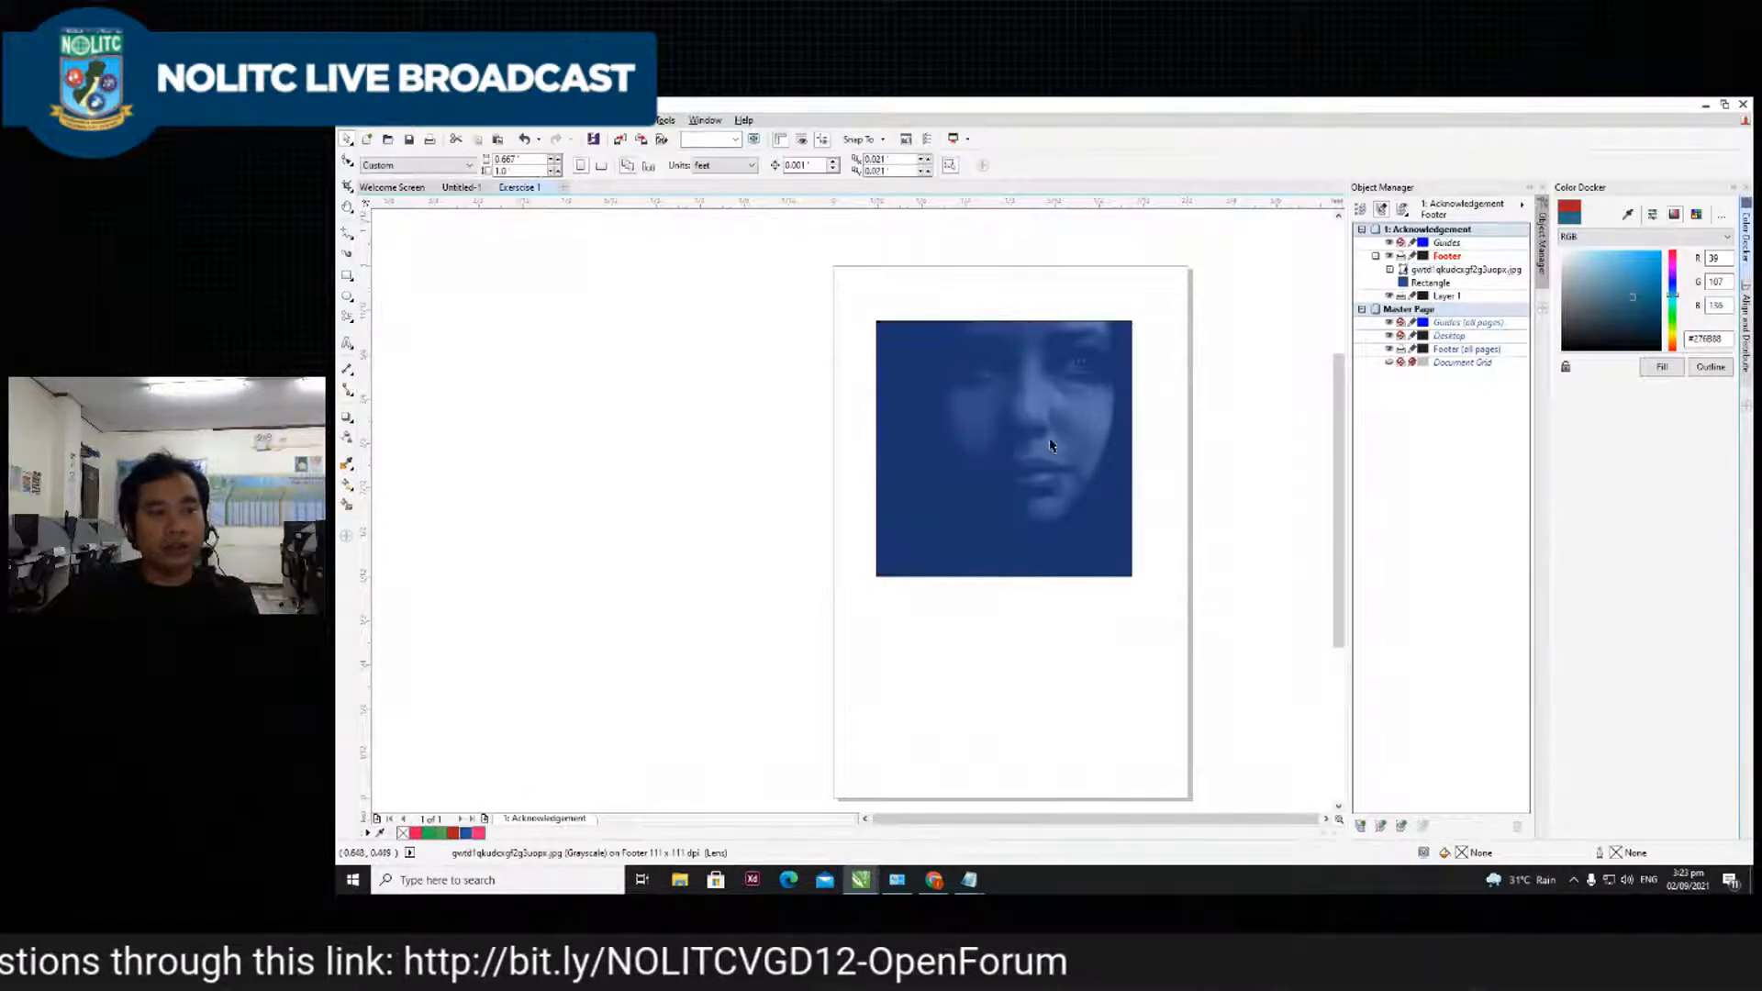
- Reset the photo's uniform transparency to 0 and apply a linear fade from beyond its left edge to its right edge
{"action": "scroll", "coordinate": [1043, 404], "scroll_direction": "up", "scroll_amount": 3}
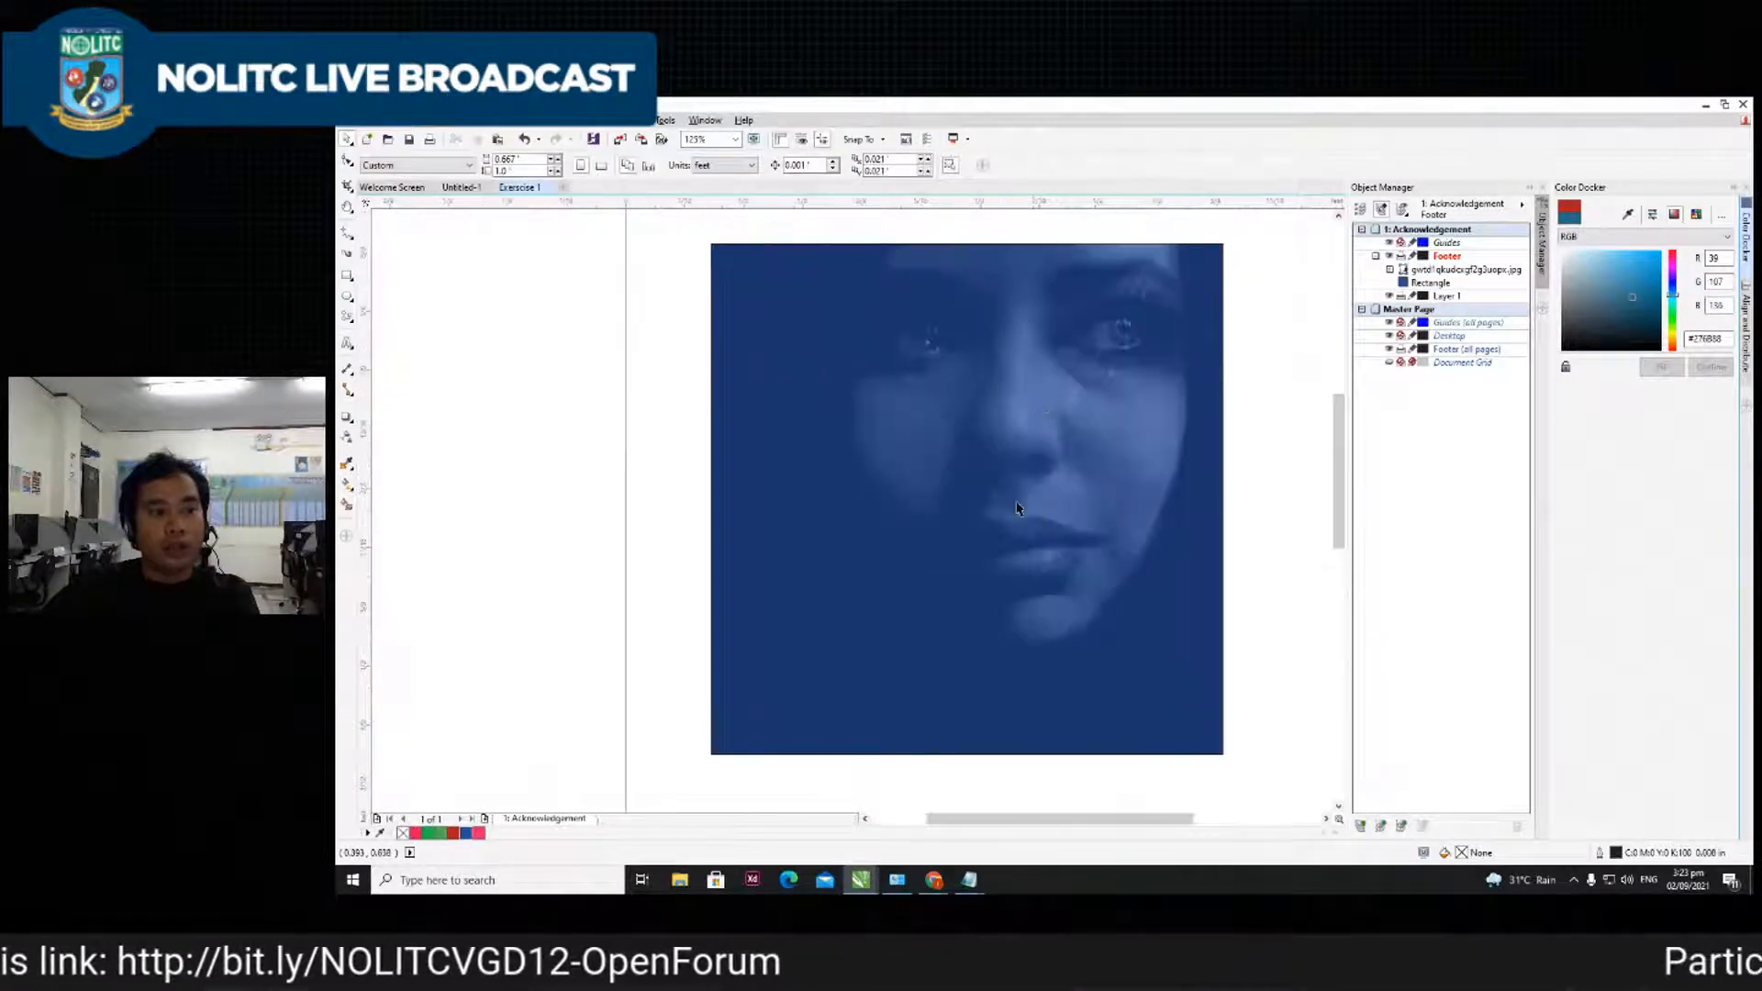
{"action": "scroll", "coordinate": [807, 446], "scroll_direction": "down", "scroll_amount": 3}
{"action": "left_click", "coordinate": [918, 430]}
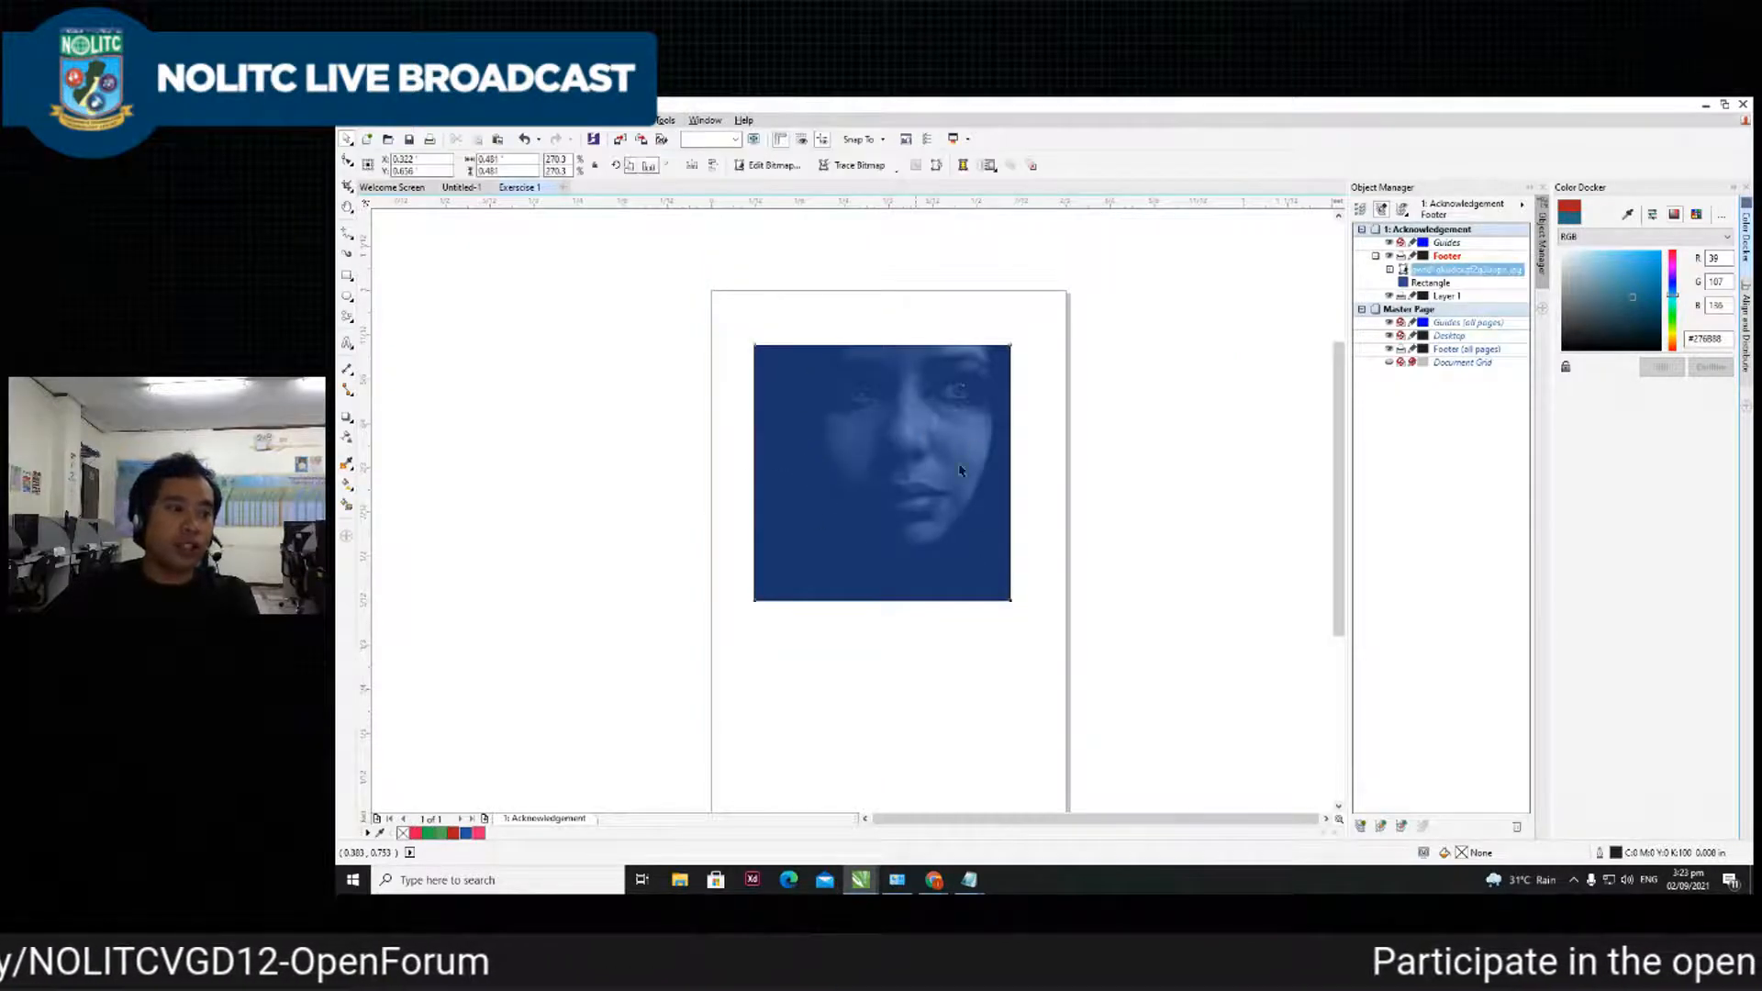
{"action": "left_click", "coordinate": [347, 439]}
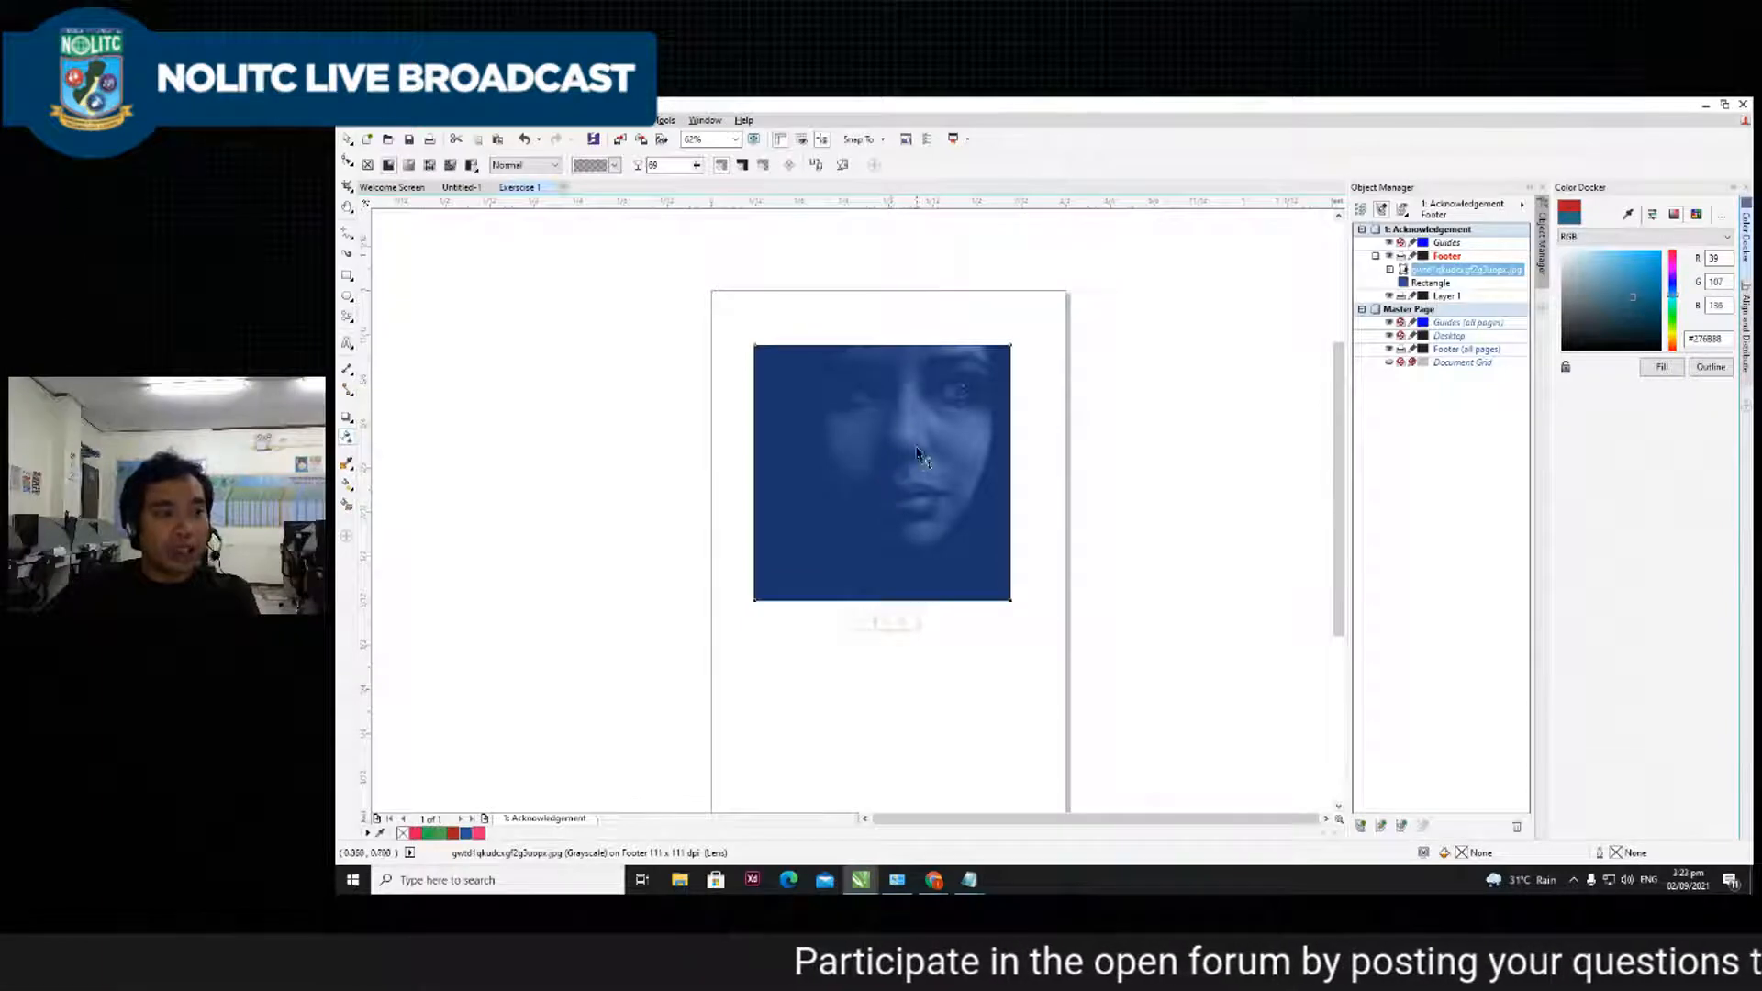
{"action": "left_click_drag", "start_coordinate": [875, 625], "coordinate": [856, 622]}
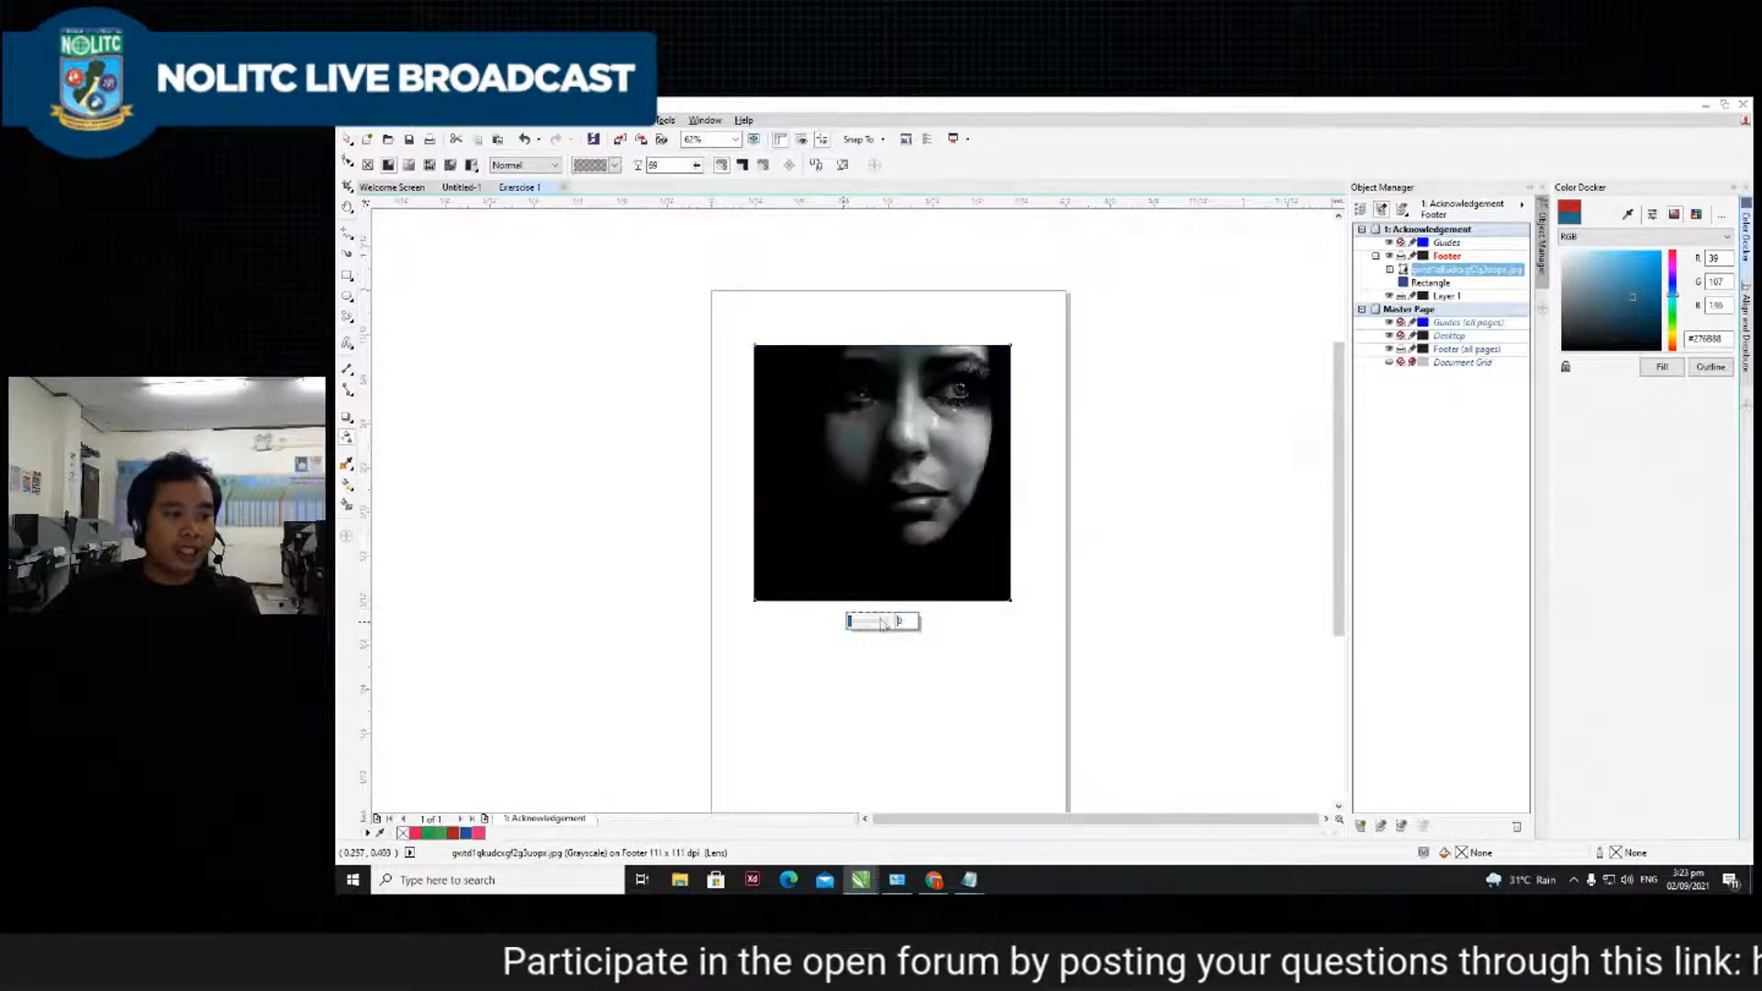
{"action": "left_click_drag", "start_coordinate": [684, 451], "coordinate": [1013, 464]}
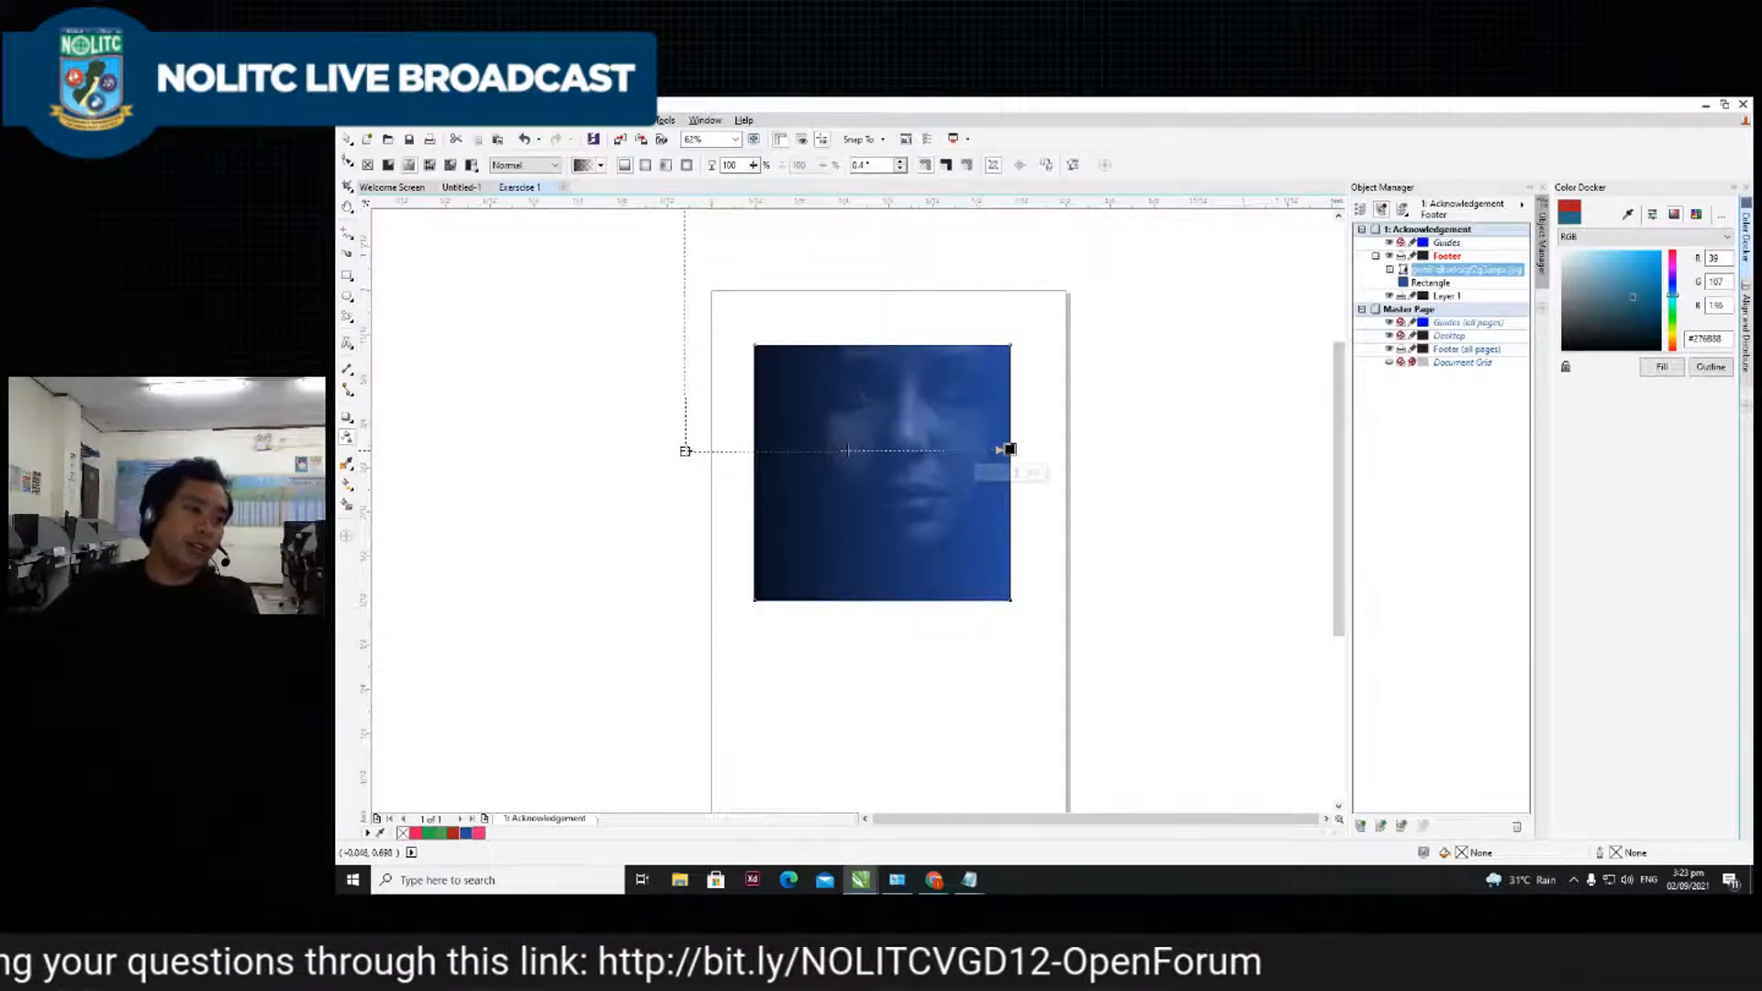
- Adjust the portrait's linear fade to start just inside its left edge and end past its right edge, with end transparency 90
{"action": "left_click_drag", "start_coordinate": [685, 450], "coordinate": [765, 451]}
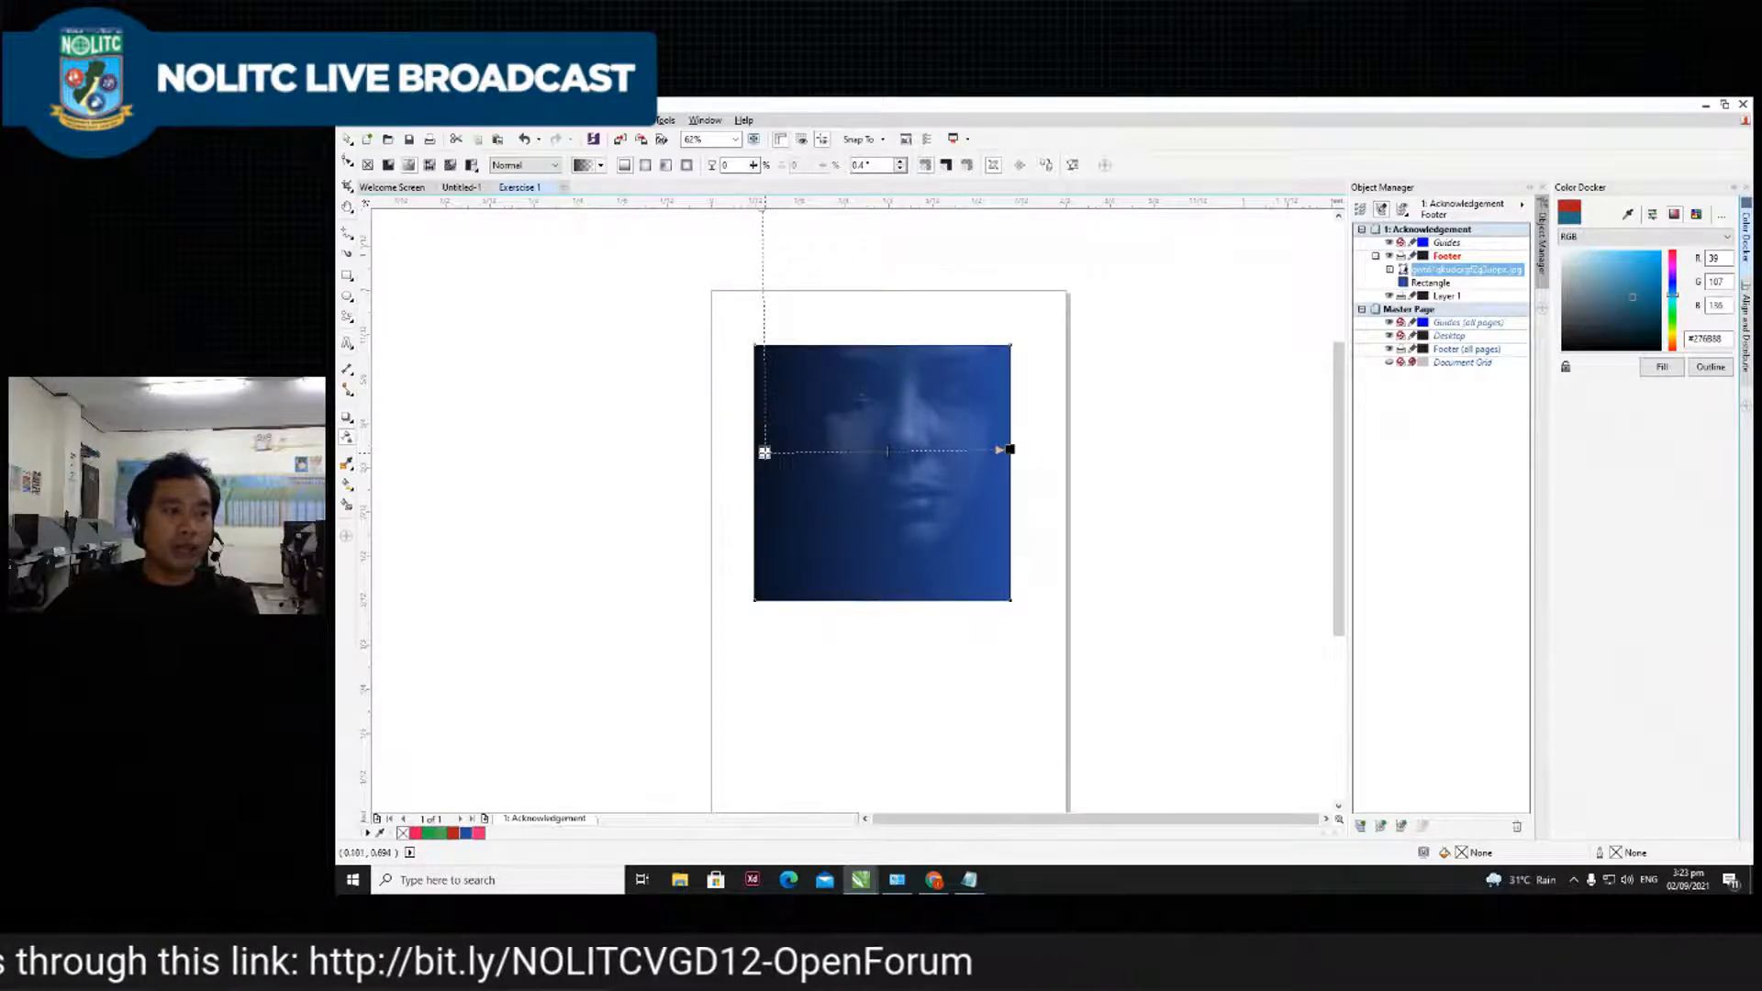
{"action": "left_click_drag", "start_coordinate": [1009, 449], "coordinate": [1051, 453]}
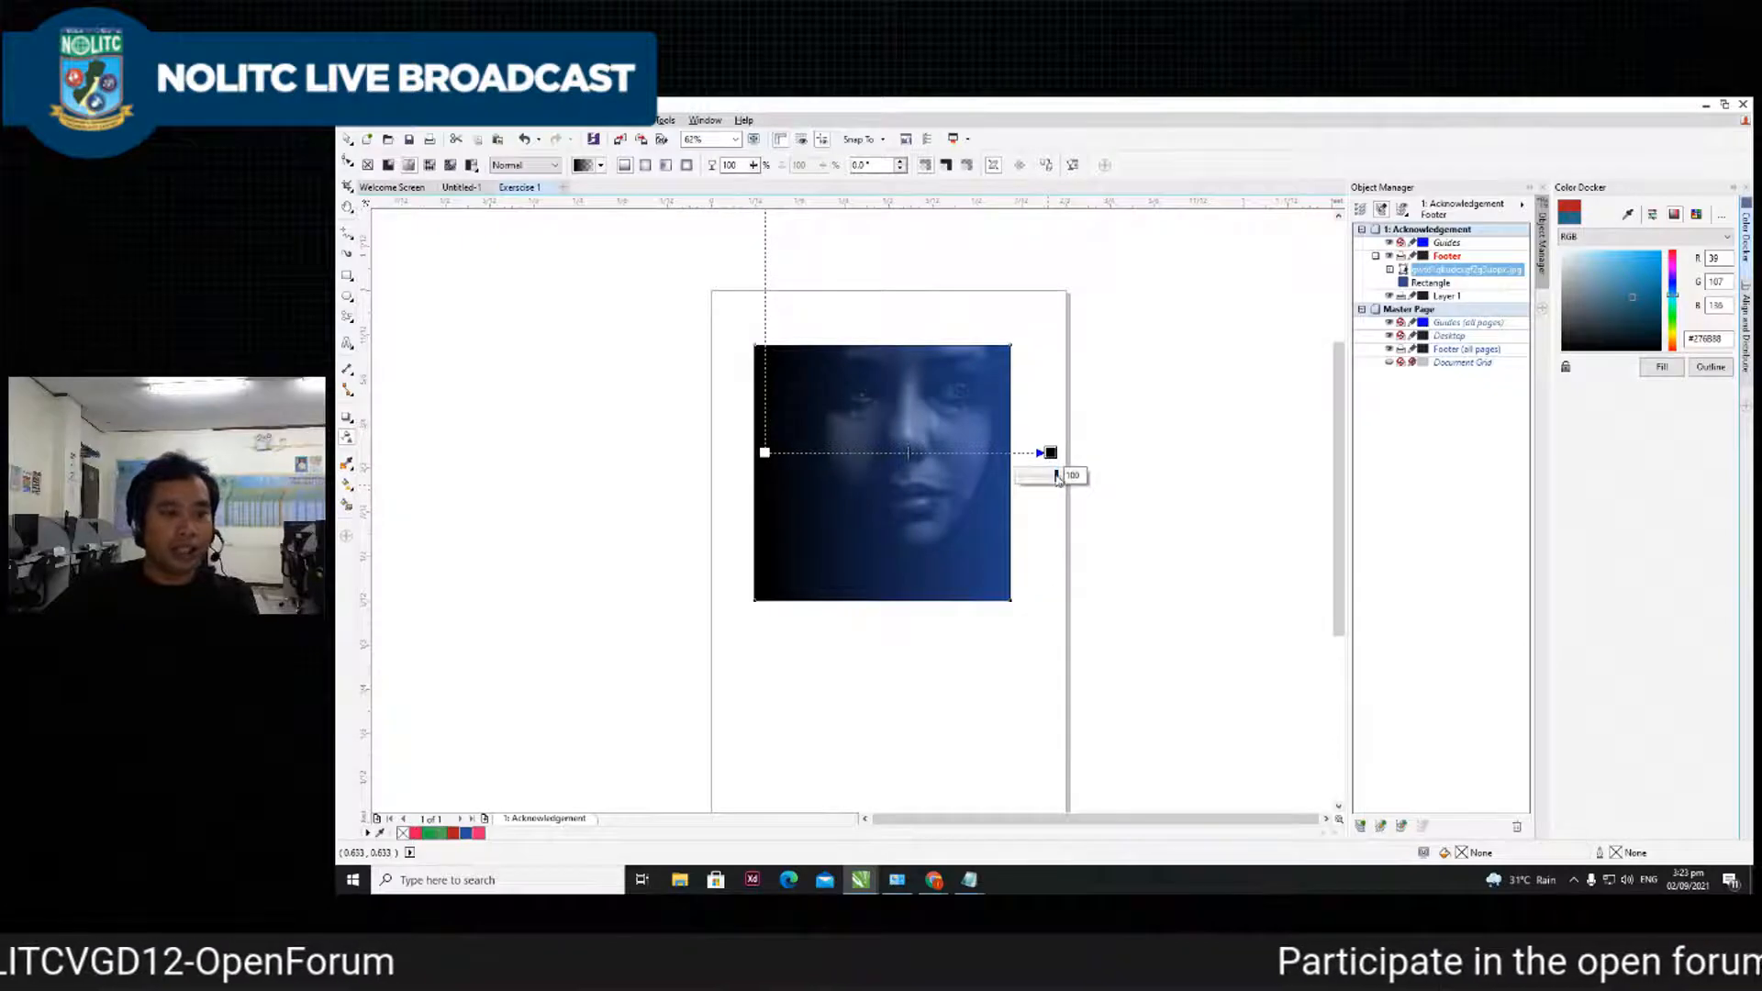
{"action": "left_click", "coordinate": [1048, 478]}
{"action": "left_click", "coordinate": [1042, 476]}
{"action": "left_click", "coordinate": [1050, 477]}
{"action": "left_click", "coordinate": [1052, 477]}
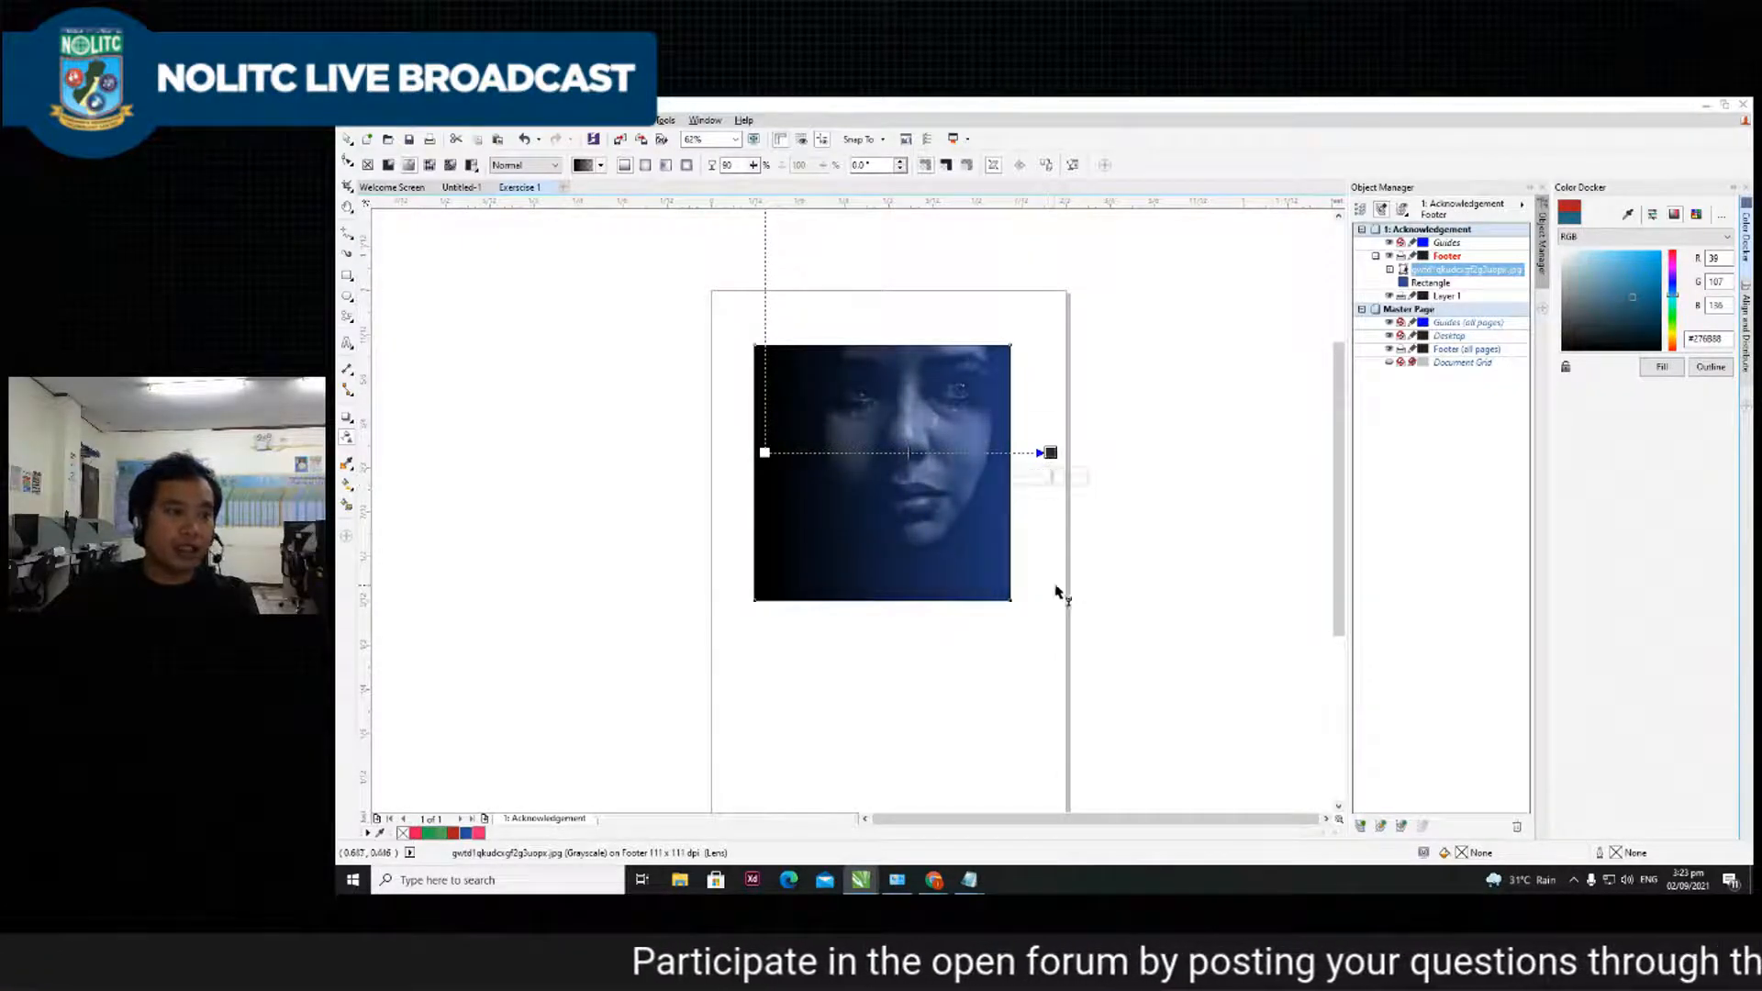
- Separate the faded portrait from the blue square, moving the square off the page's lower right and the portrait back onto the page
{"action": "left_click", "coordinate": [349, 140]}
{"action": "left_click", "coordinate": [596, 303]}
{"action": "left_click", "coordinate": [930, 423]}
{"action": "scroll", "coordinate": [932, 419], "scroll_direction": "down", "scroll_amount": 1}
{"action": "left_click_drag", "start_coordinate": [926, 439], "coordinate": [749, 510]}
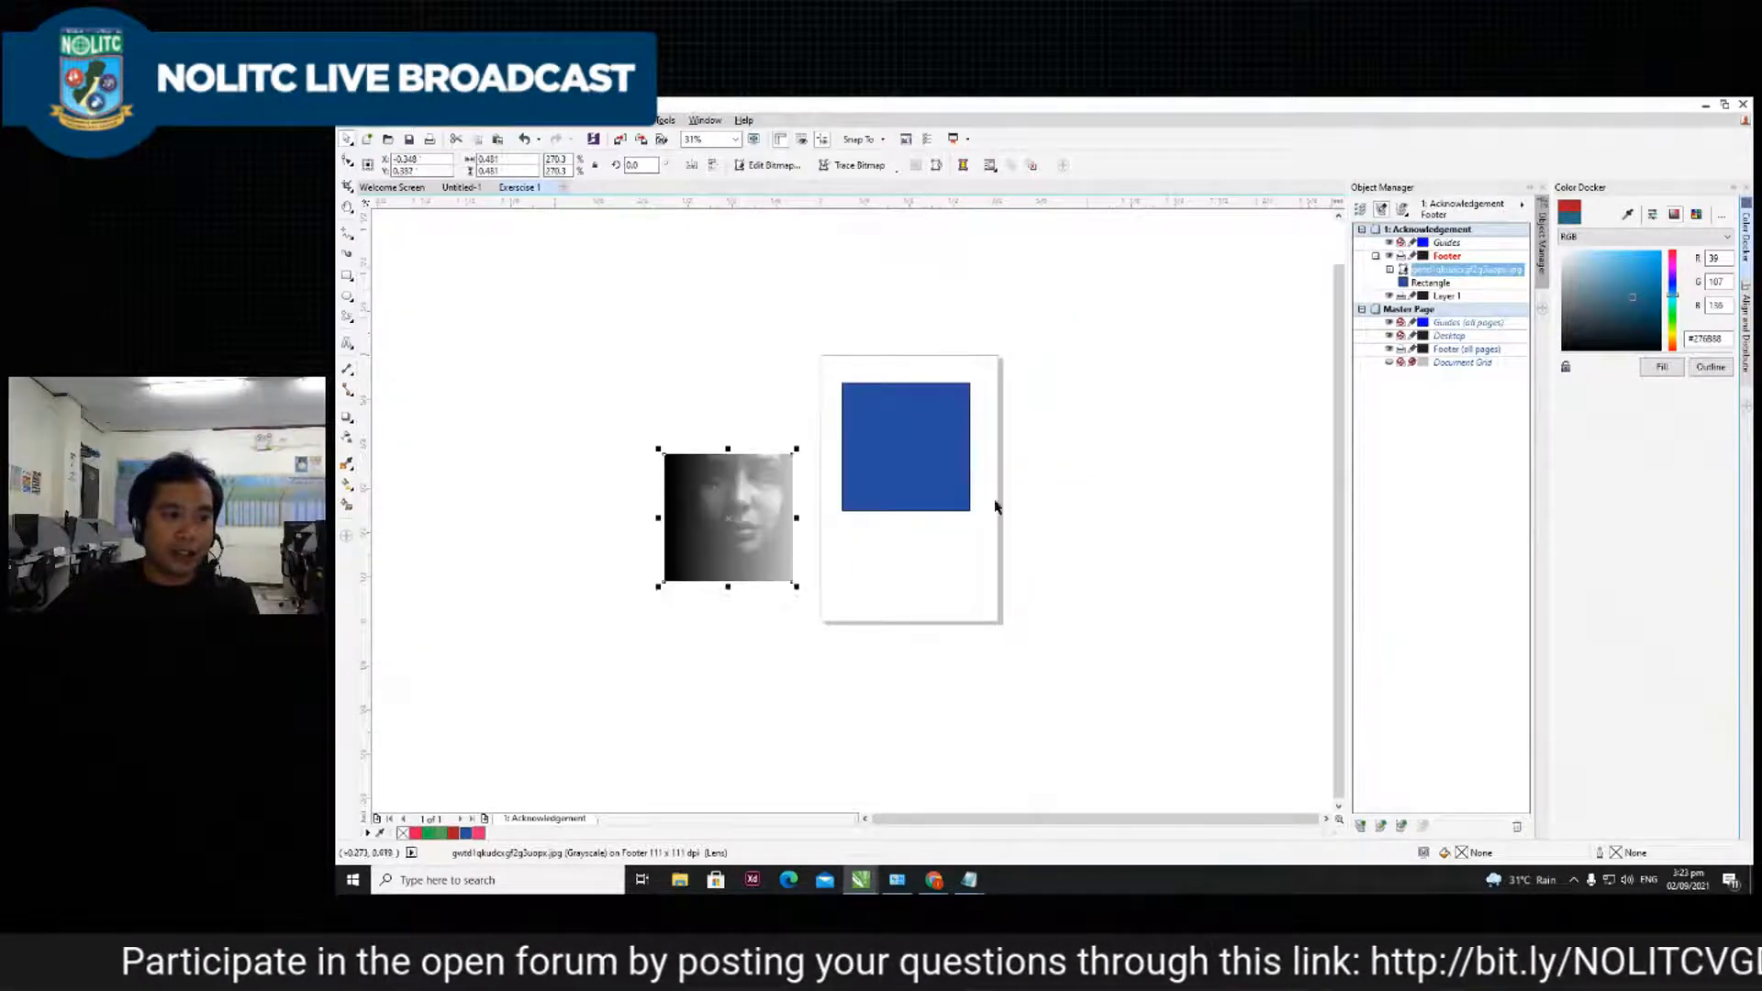
{"action": "left_click_drag", "start_coordinate": [908, 438], "coordinate": [1167, 668]}
{"action": "left_click_drag", "start_coordinate": [702, 501], "coordinate": [859, 469]}
{"action": "scroll", "coordinate": [973, 441], "scroll_direction": "up", "scroll_amount": 1}
{"action": "left_click", "coordinate": [1124, 485]}
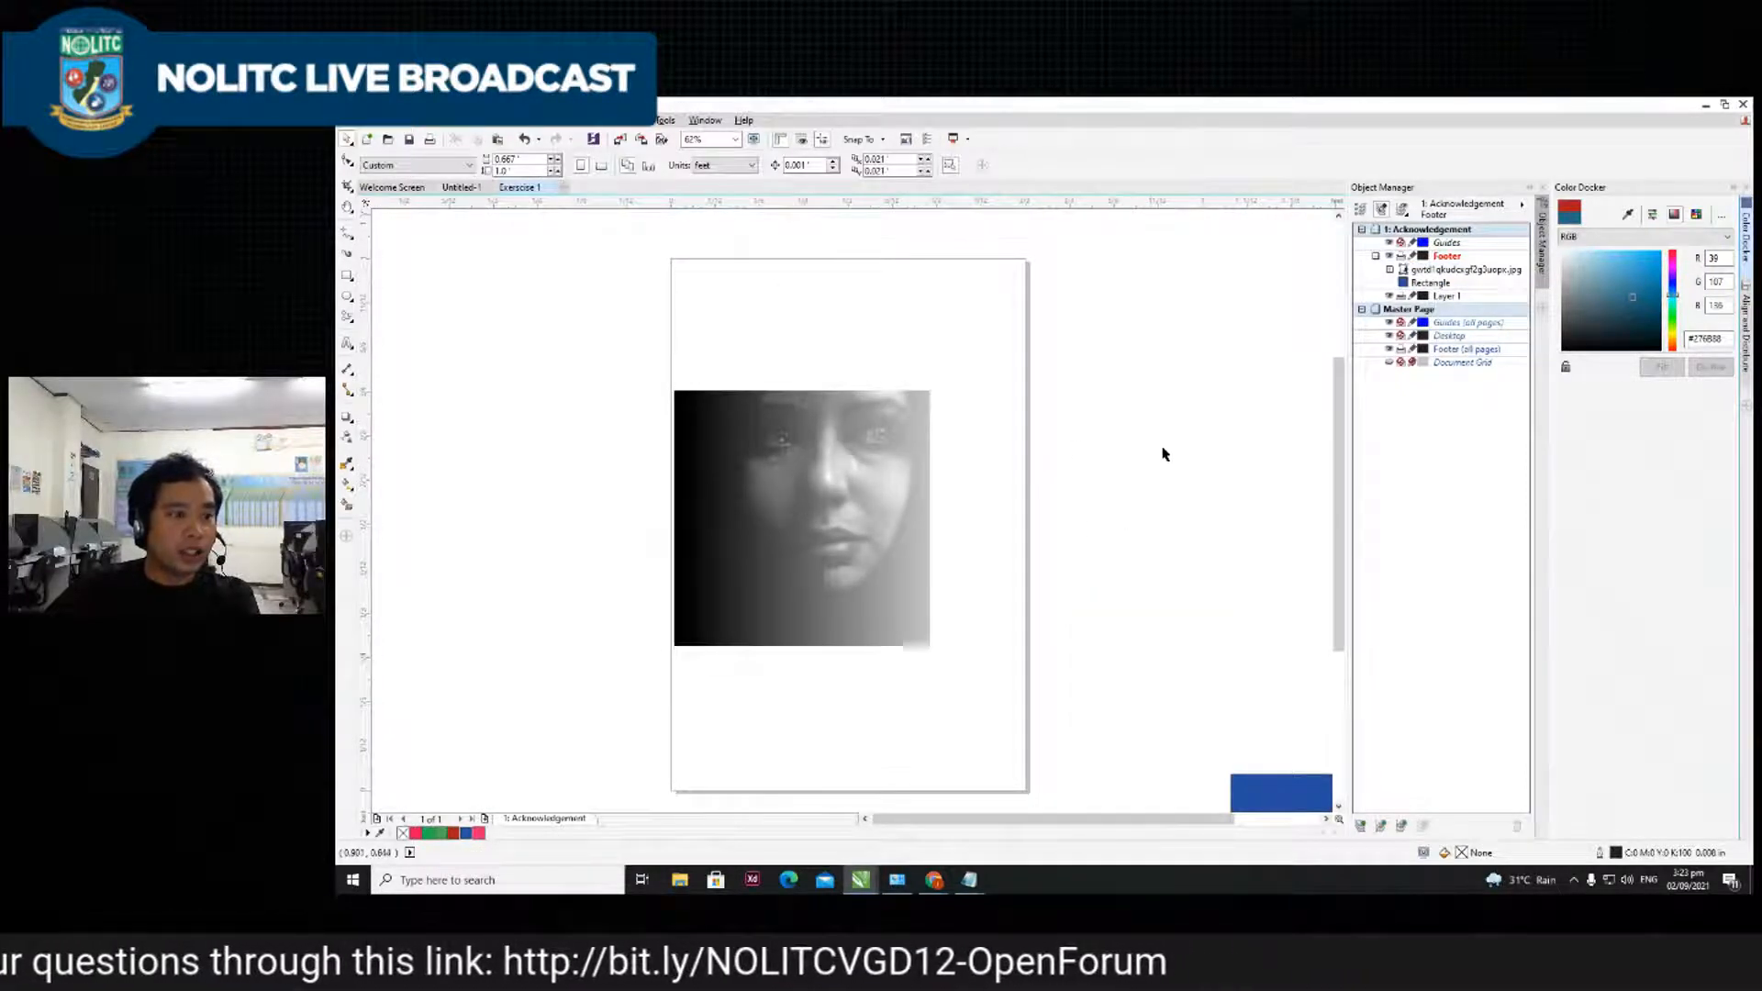
- Switch the page to landscape orientation and move the faded portrait toward the page's left side
{"action": "left_click", "coordinate": [601, 167]}
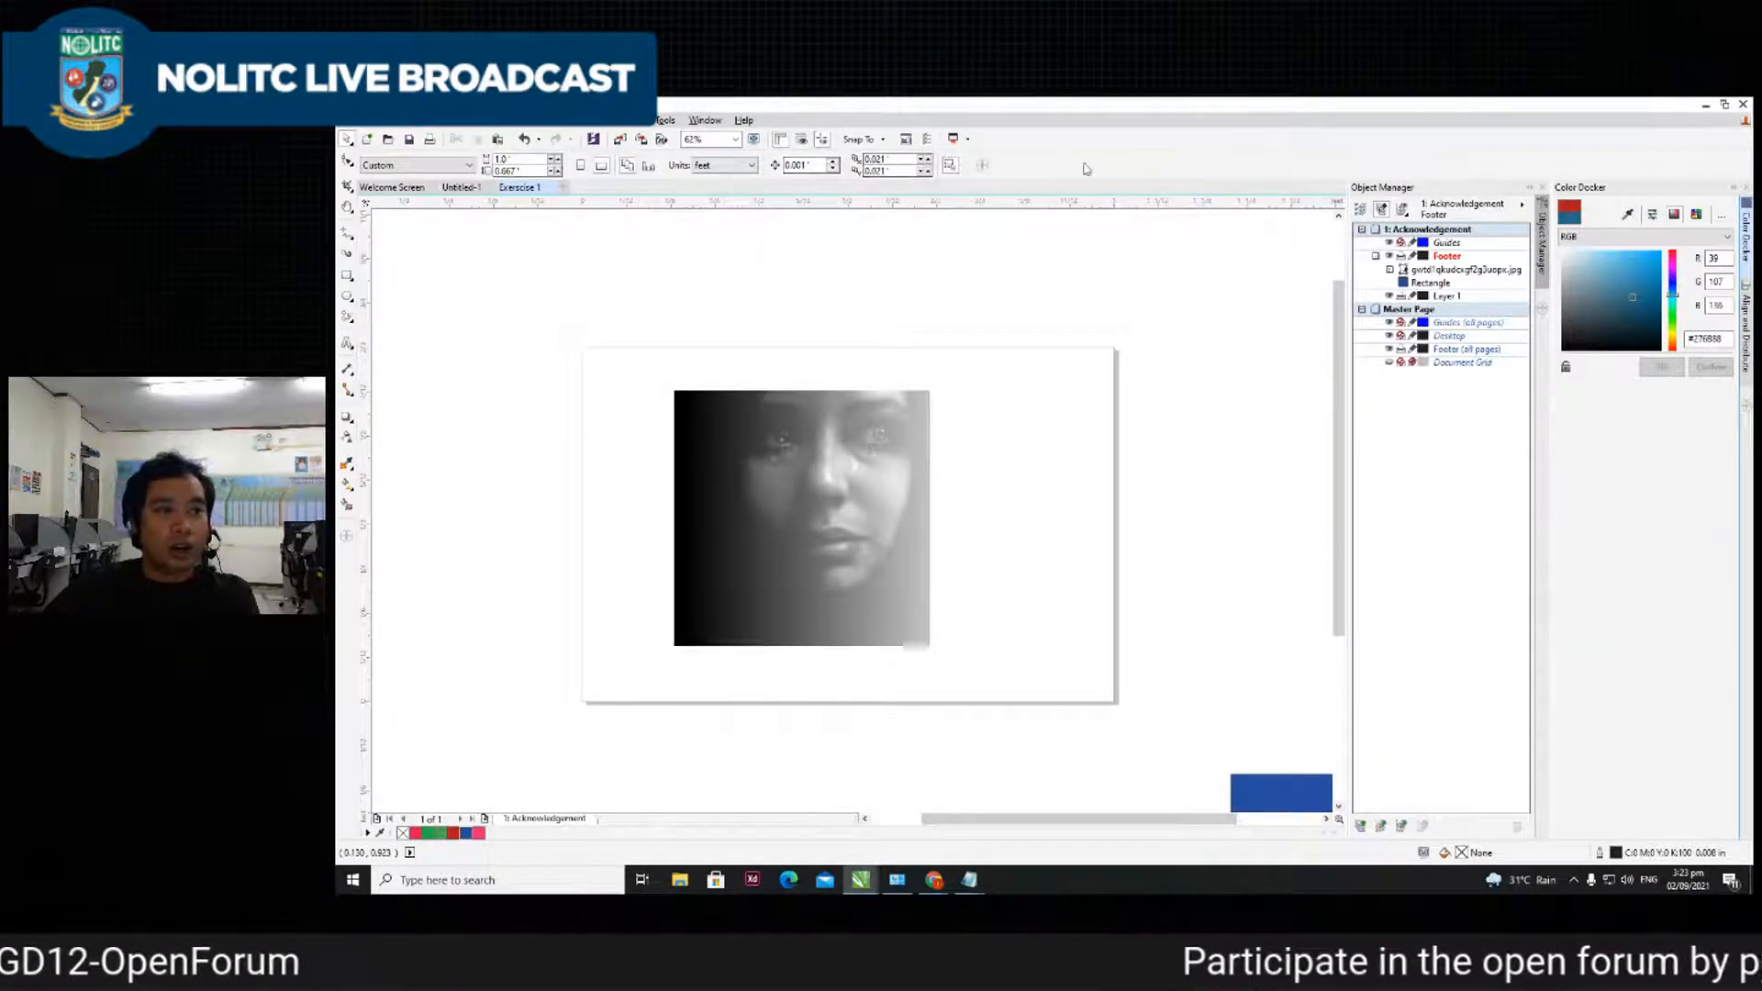
{"action": "left_click", "coordinate": [845, 499]}
{"action": "left_click_drag", "start_coordinate": [853, 471], "coordinate": [787, 517]}
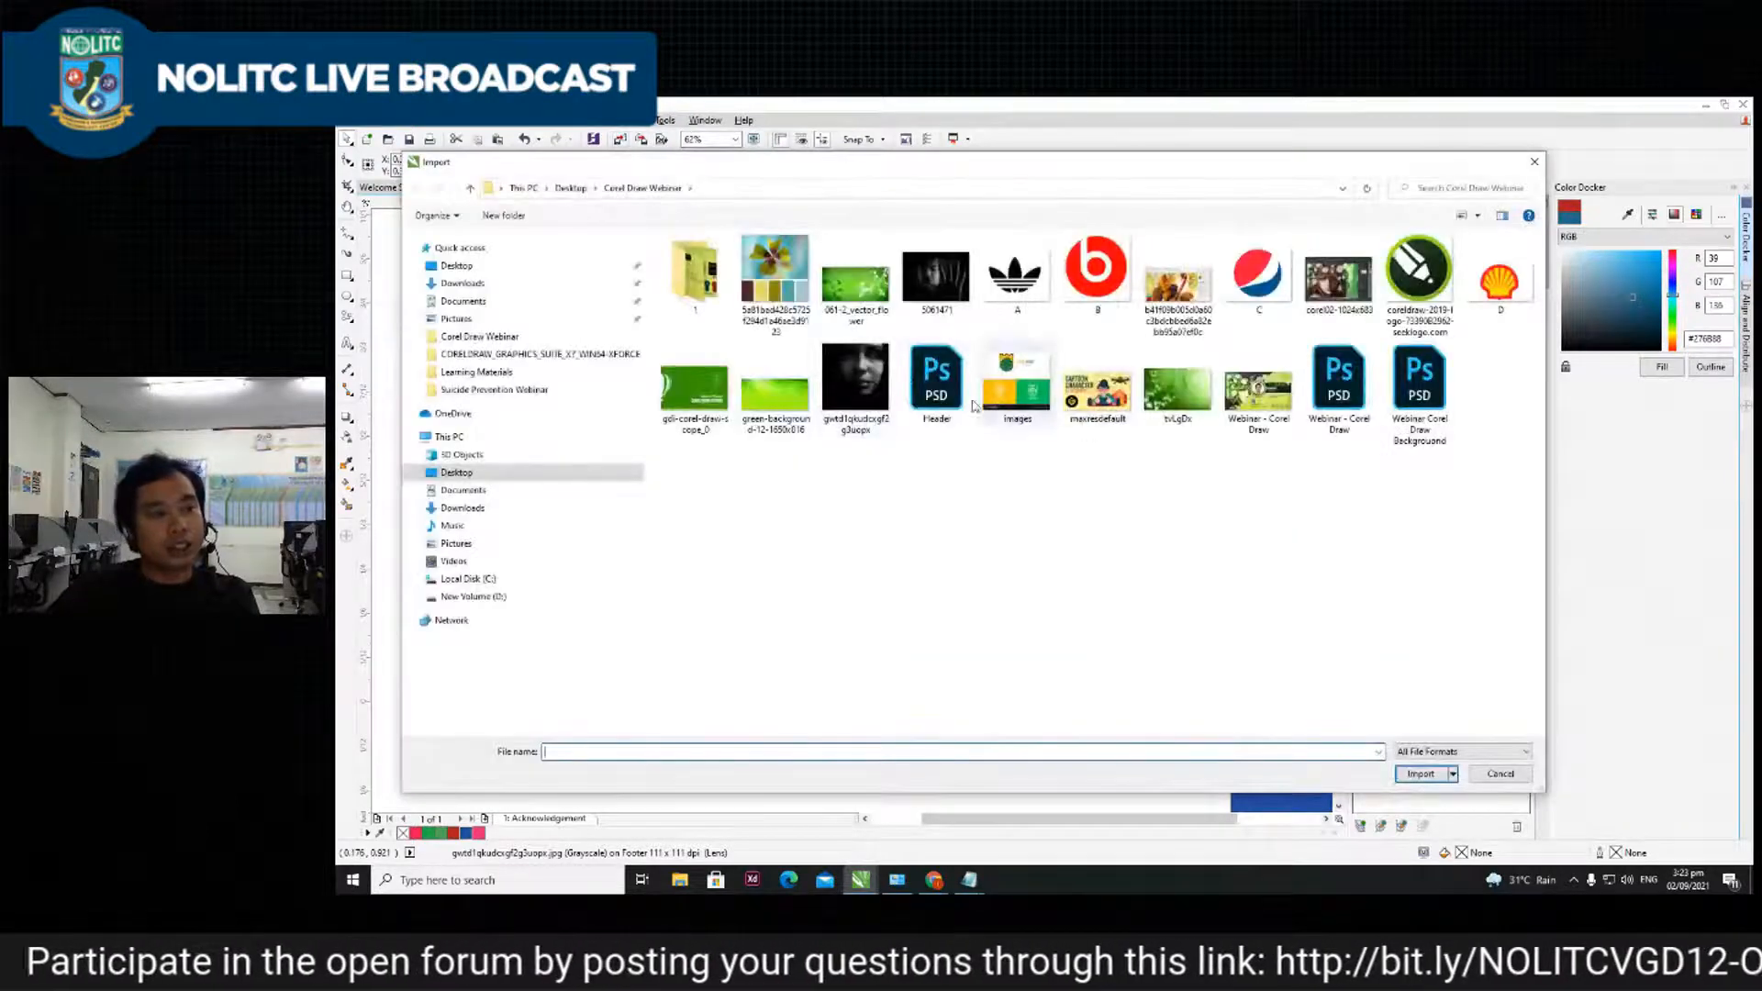
- Import the 5061471 hand photo at about 0.64 ft wide and place it overlapping the right part of the portrait
{"action": "double_click", "coordinate": [922, 291]}
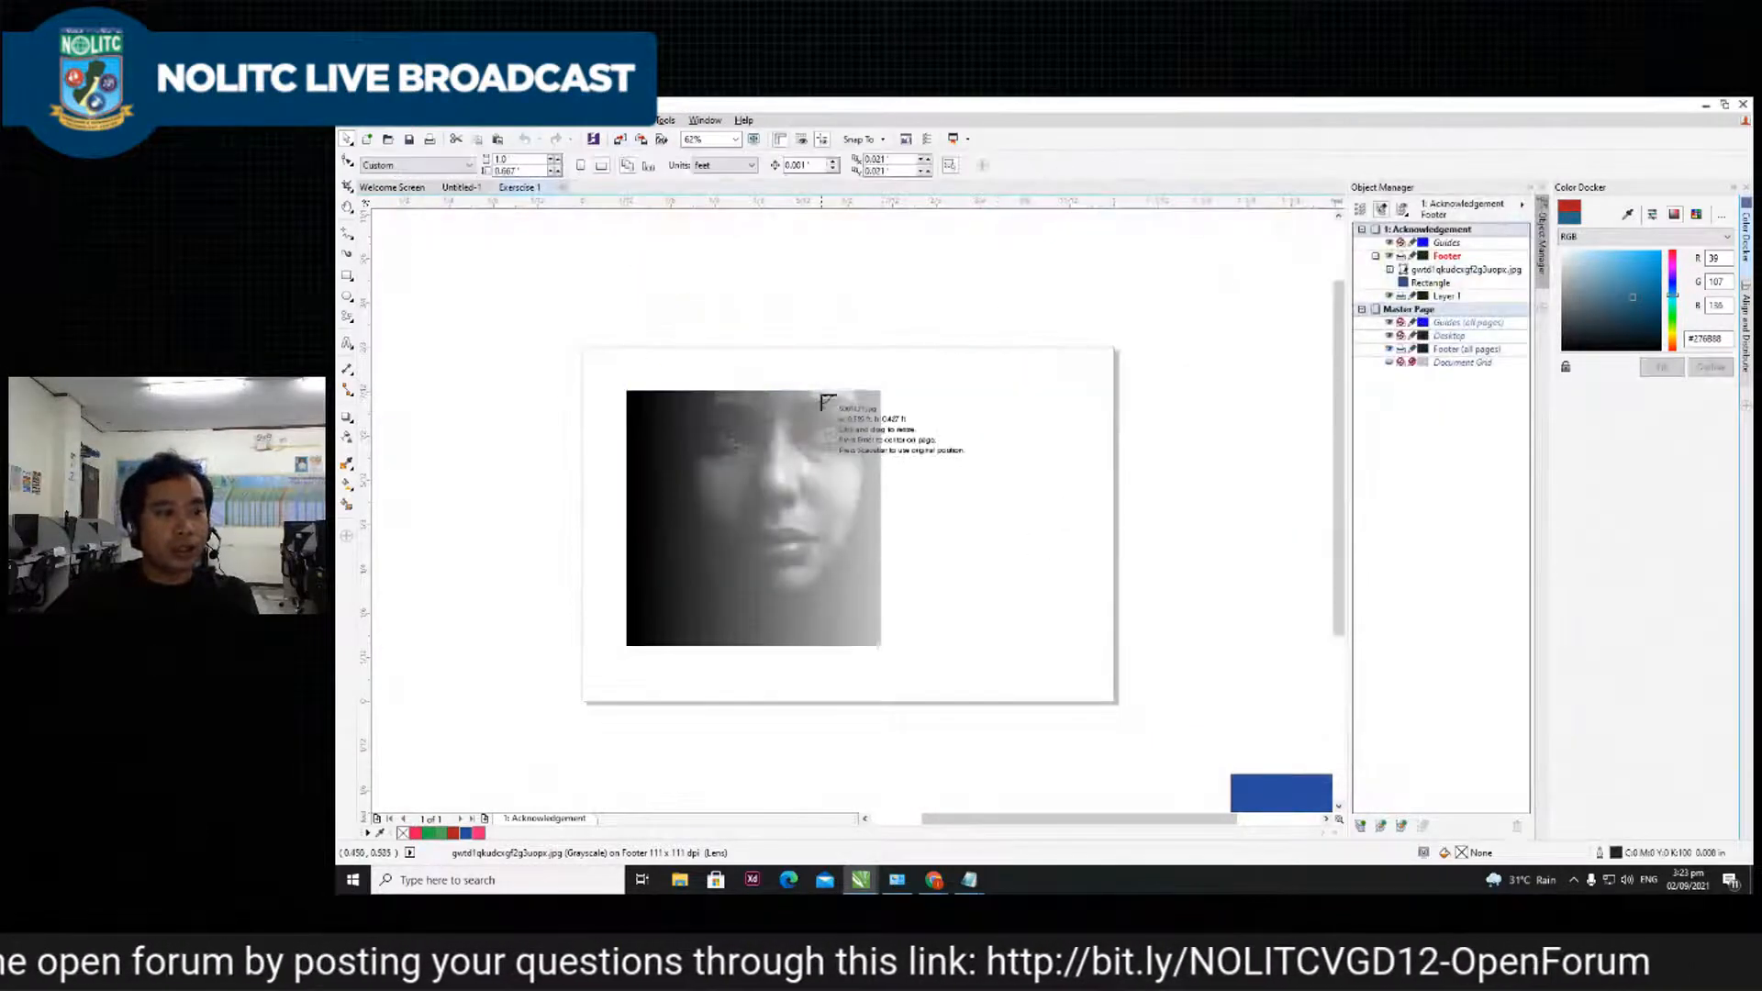
{"action": "left_click_drag", "start_coordinate": [1106, 739], "coordinate": [1156, 731]}
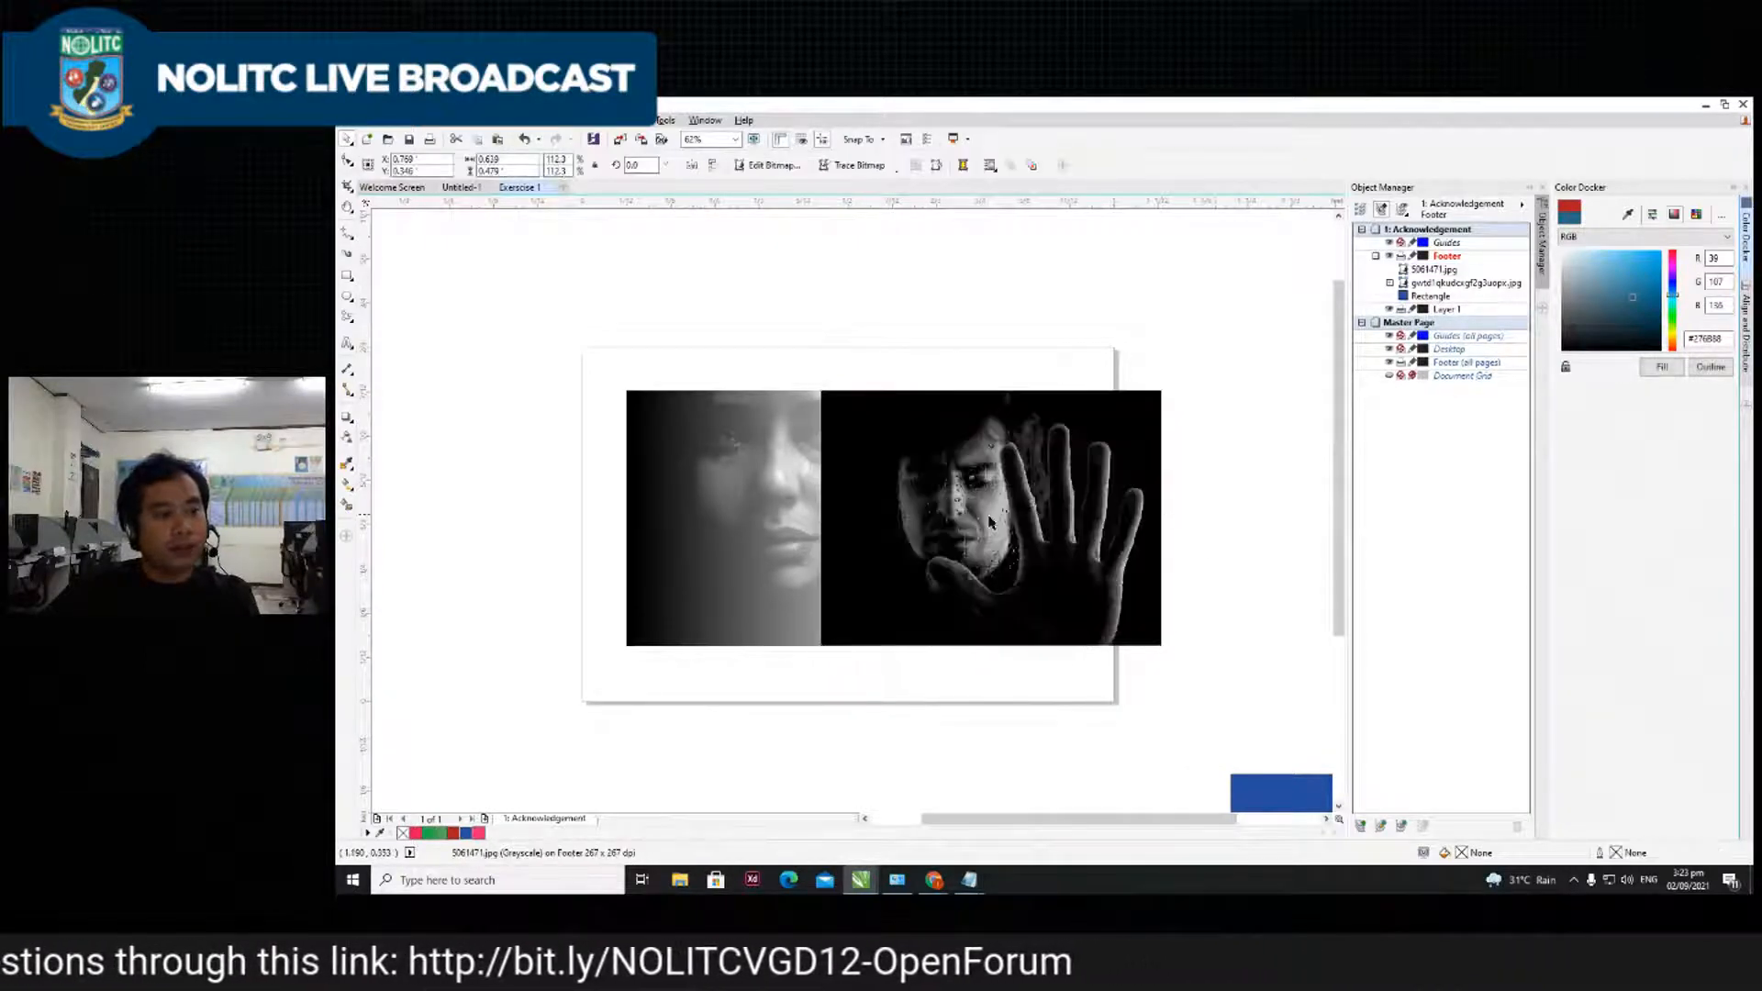
{"action": "left_click_drag", "start_coordinate": [980, 442], "coordinate": [893, 452]}
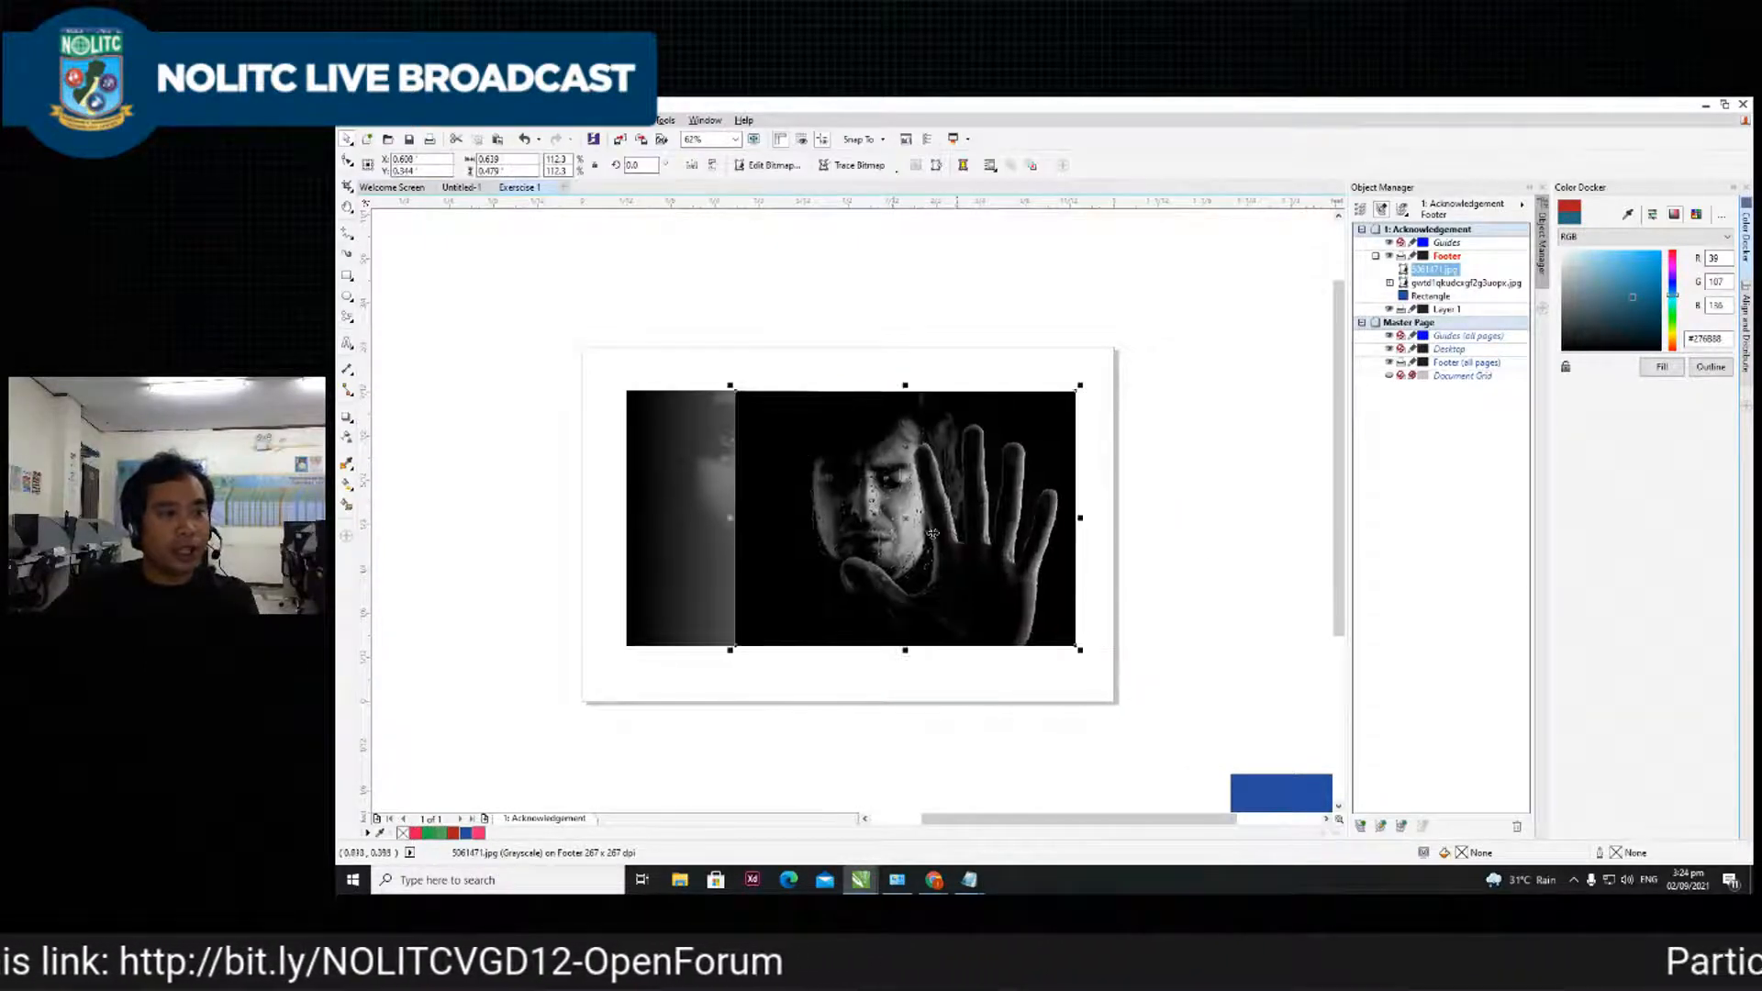
{"action": "left_click", "coordinate": [1092, 450]}
{"action": "left_click", "coordinate": [756, 541]}
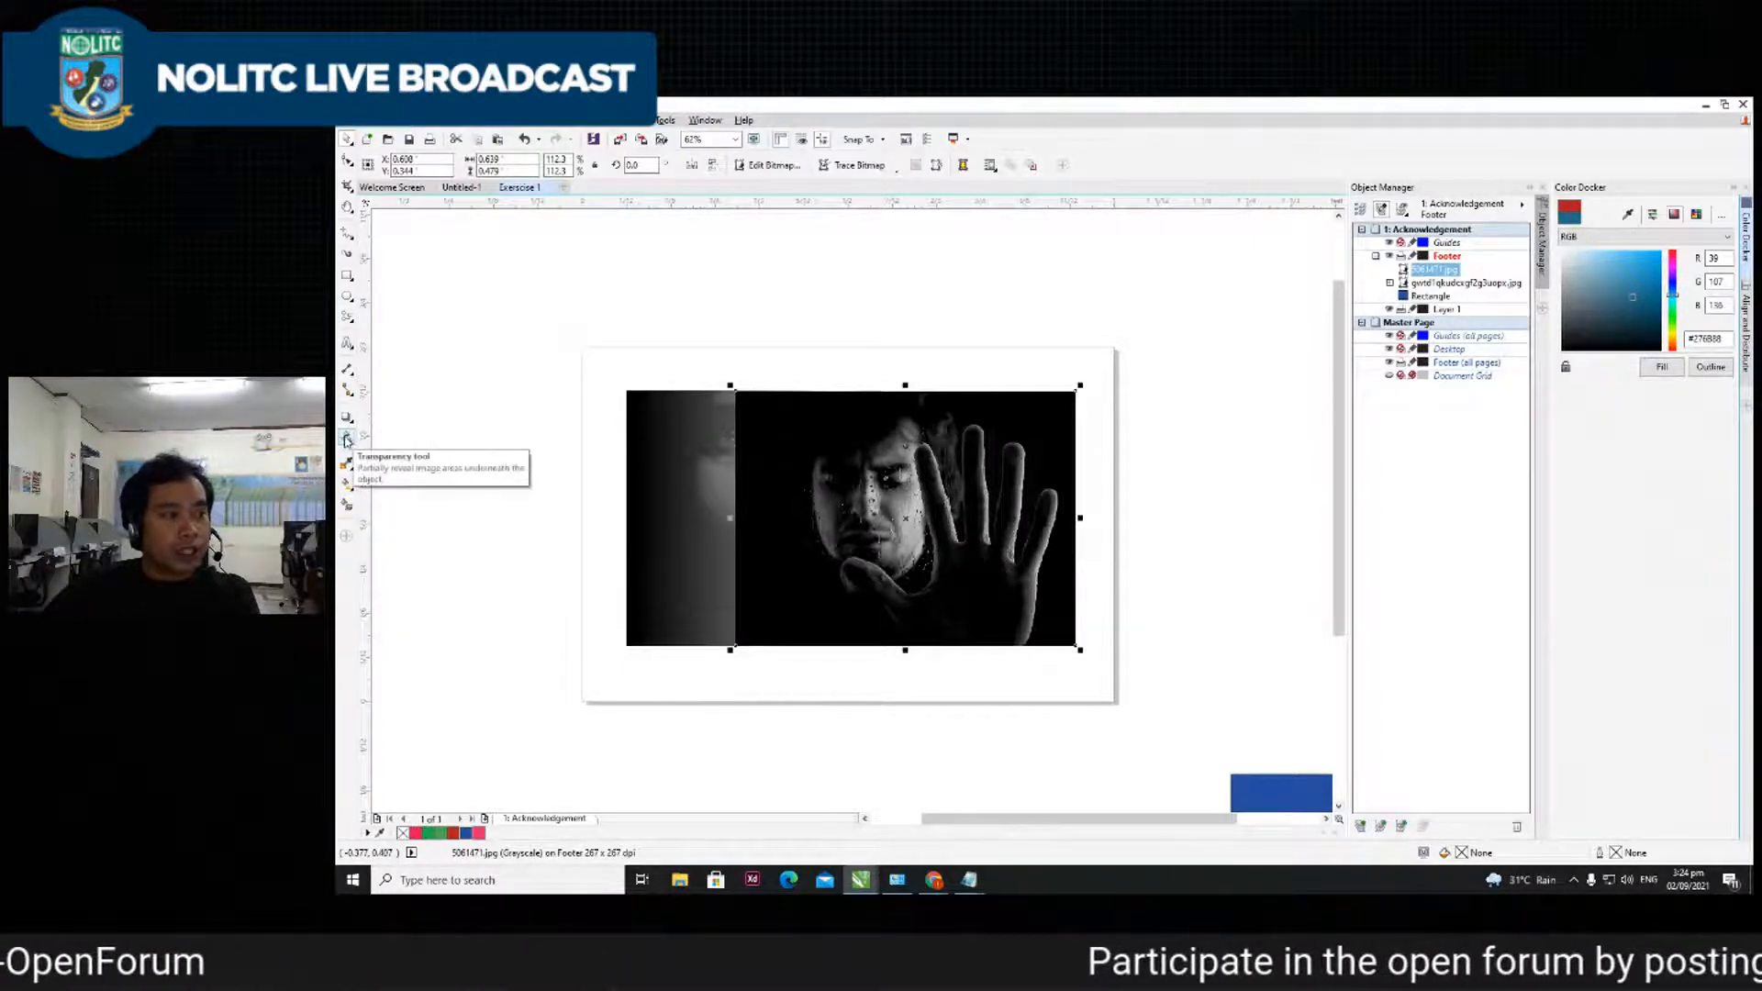
- Apply a linear transparency to the hand photo, running from beyond its right edge to its left edge
{"action": "left_click", "coordinate": [346, 442]}
{"action": "left_click_drag", "start_coordinate": [1106, 508], "coordinate": [740, 509]}
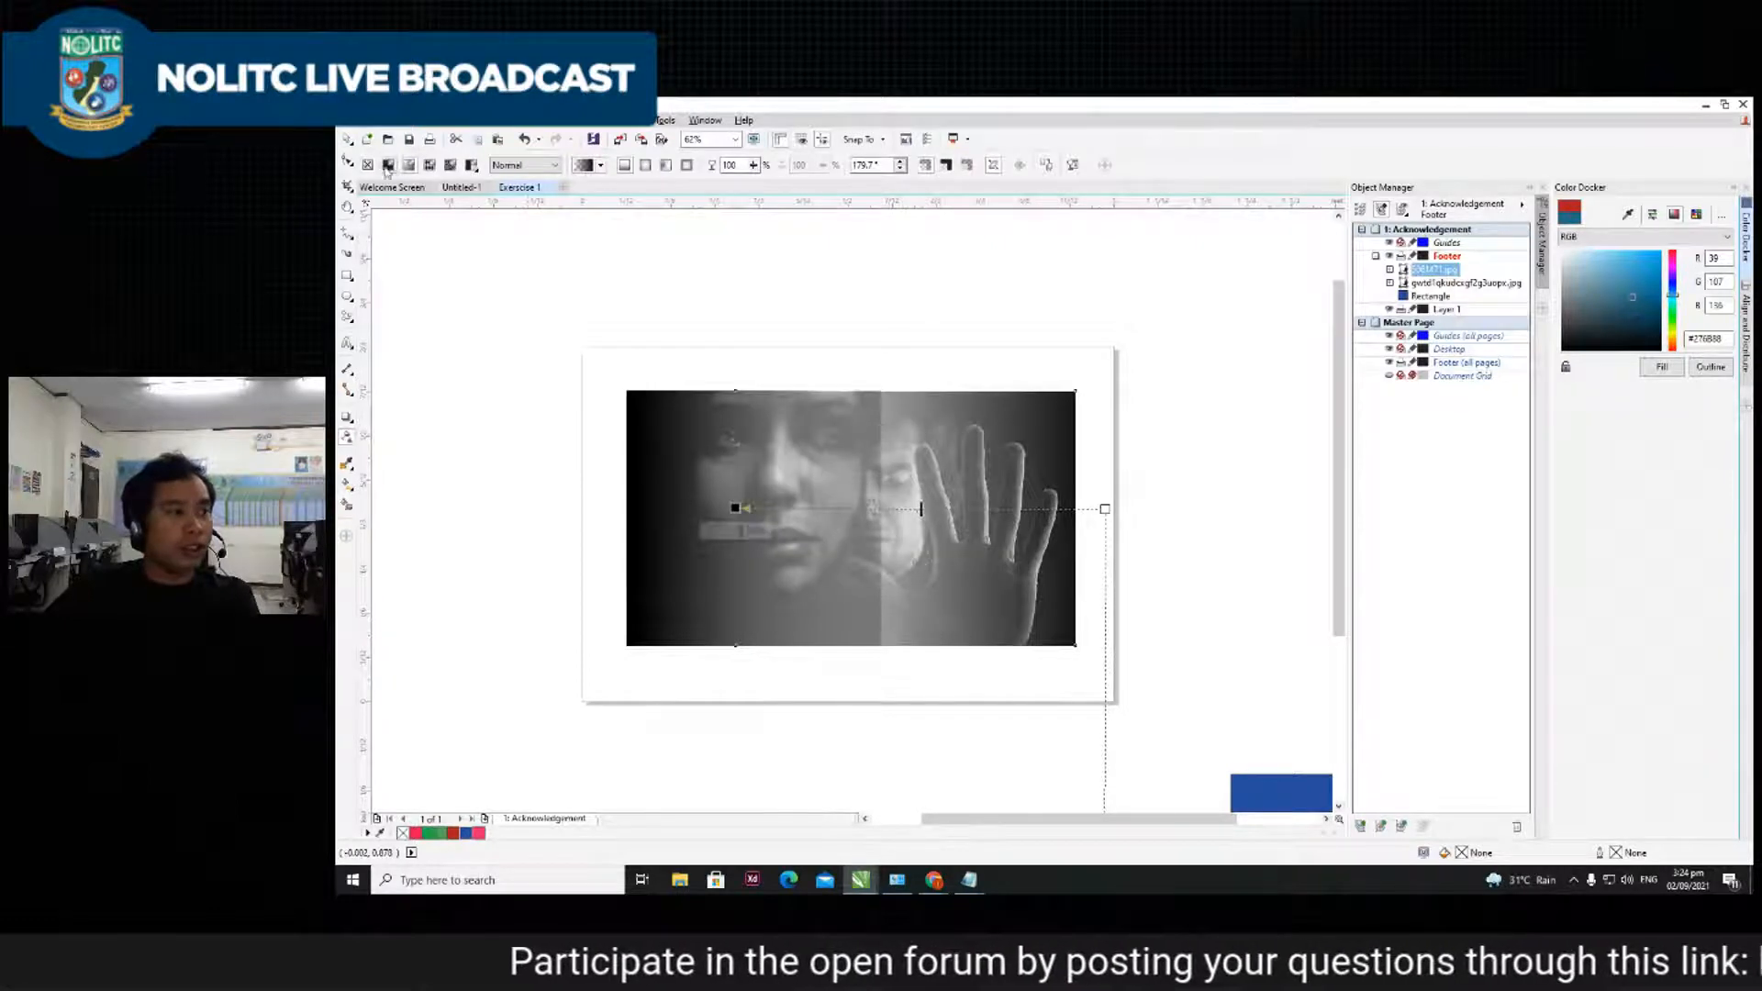
{"action": "left_click", "coordinate": [348, 154]}
- Shorten the portrait's fade to end slightly before its right edge, with end transparency 100
{"action": "left_click", "coordinate": [866, 529]}
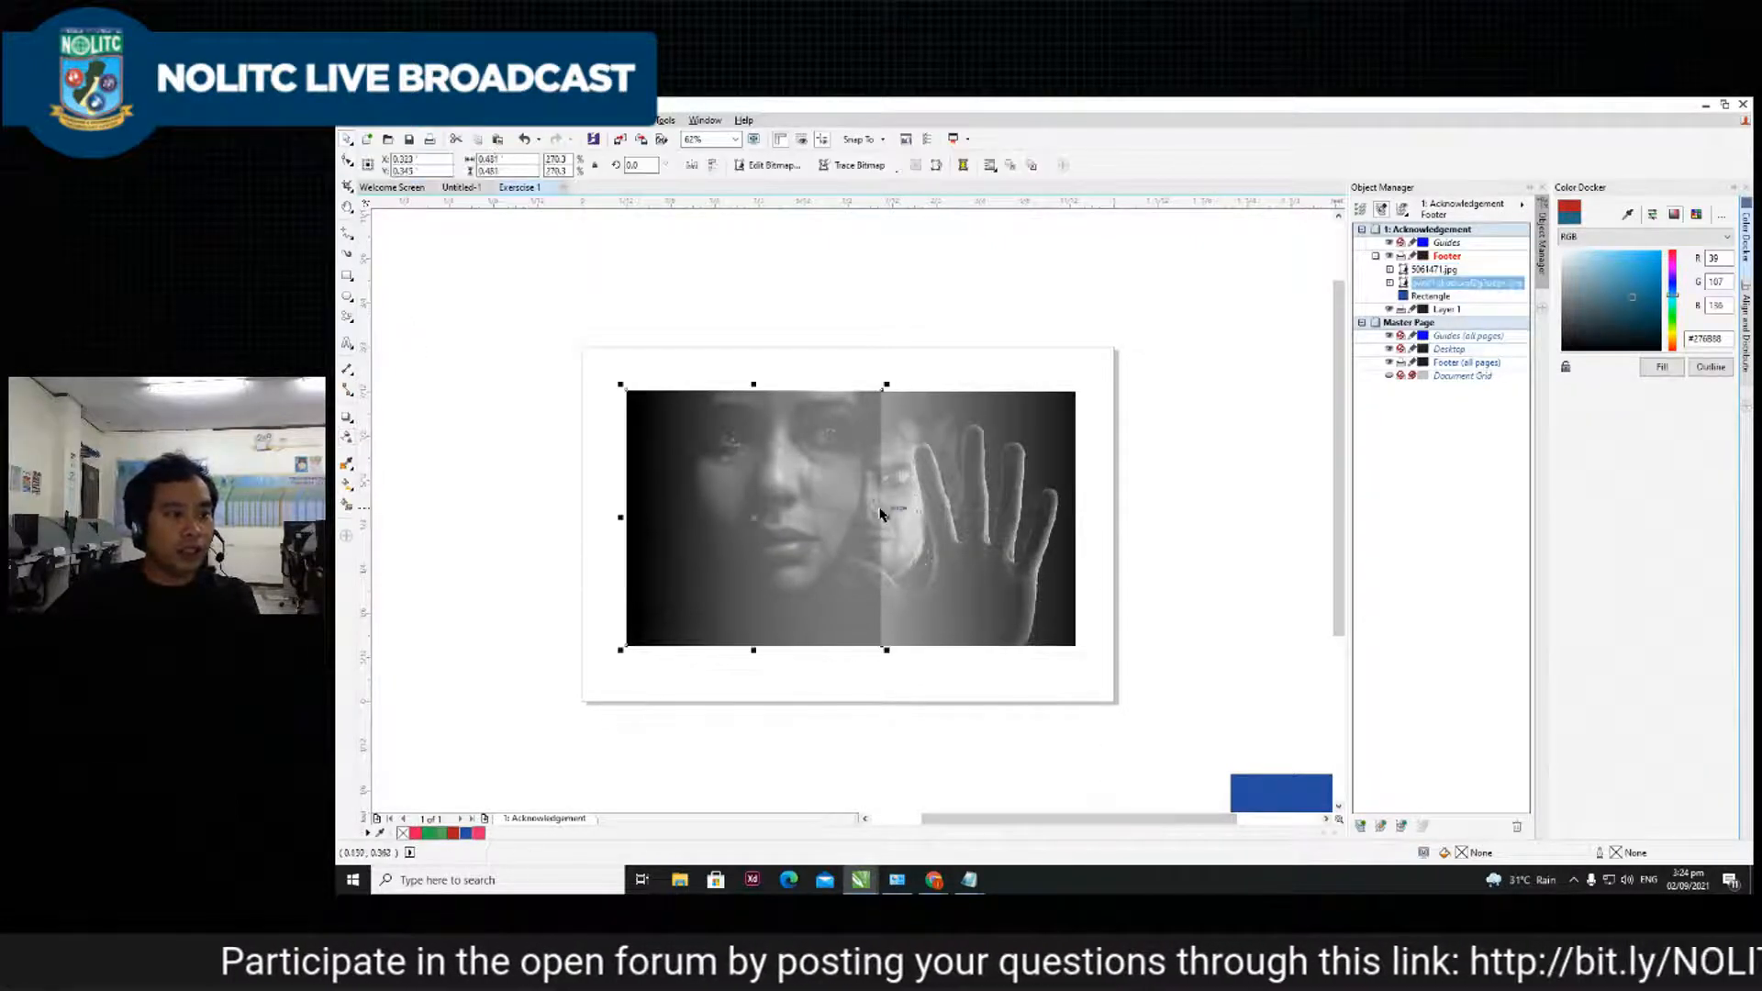
{"action": "left_click", "coordinate": [348, 440]}
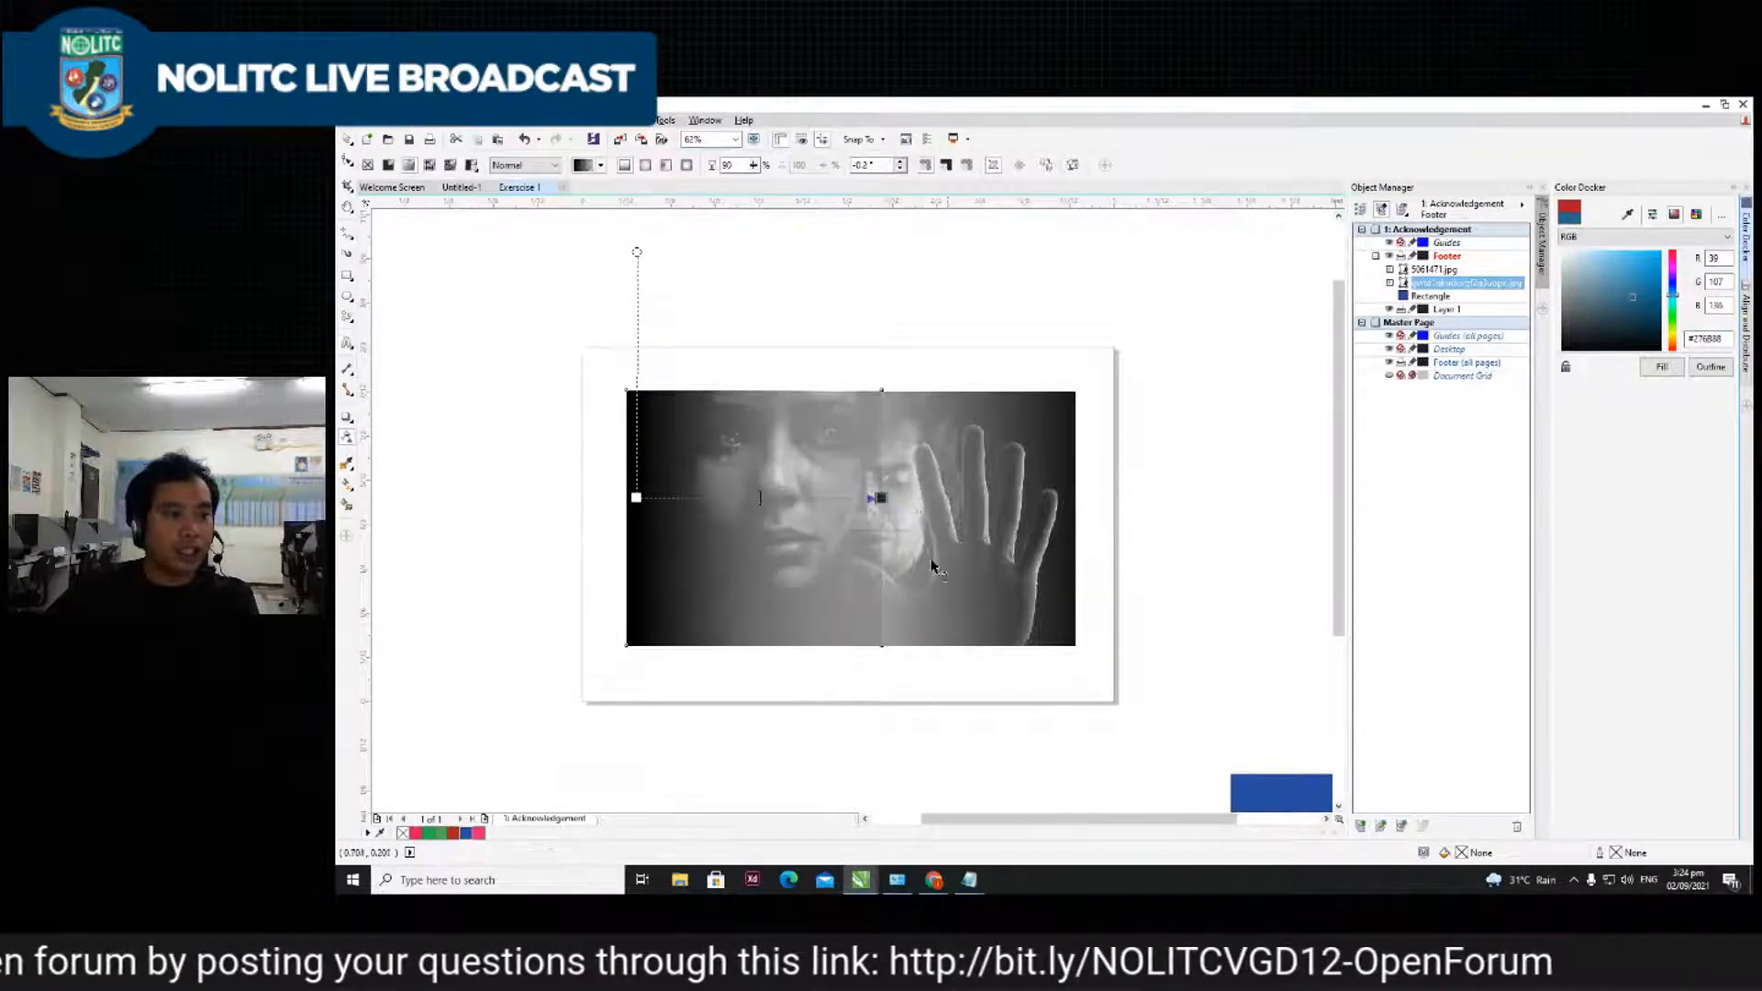
{"action": "left_click_drag", "start_coordinate": [881, 497], "coordinate": [838, 498]}
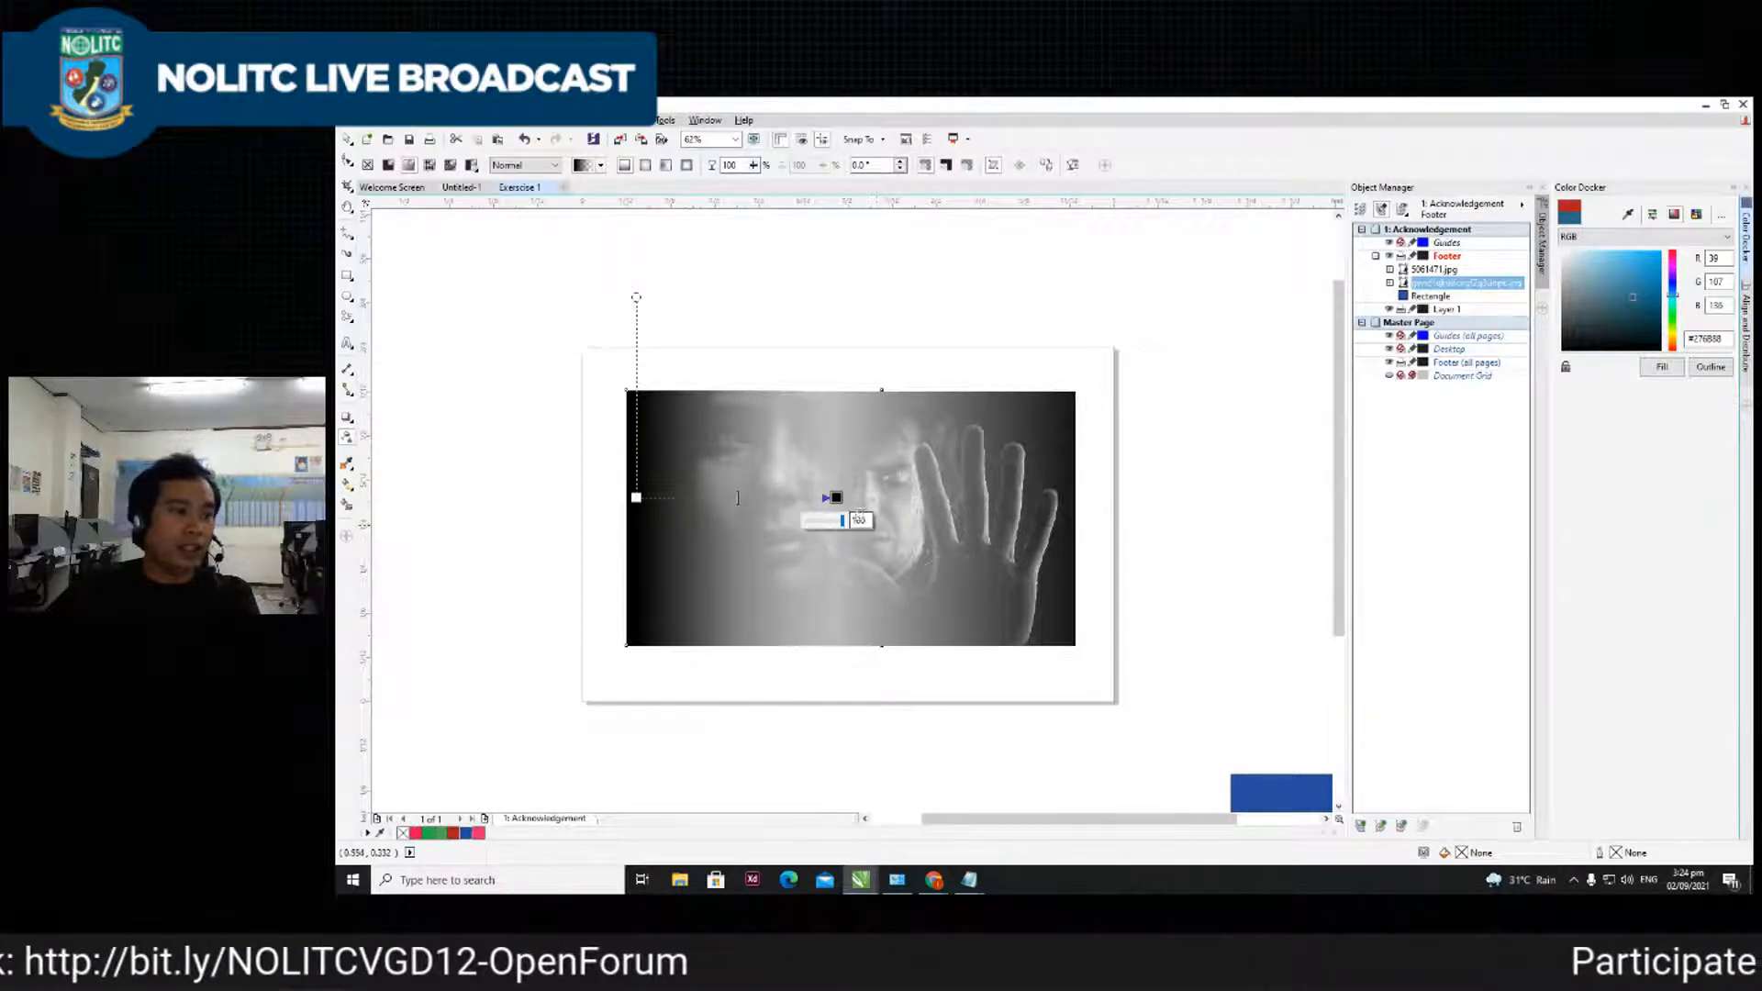
{"action": "left_click_drag", "start_coordinate": [836, 497], "coordinate": [849, 497]}
{"action": "left_click", "coordinate": [347, 139]}
{"action": "left_click", "coordinate": [752, 381]}
{"action": "scroll", "coordinate": [1155, 648], "scroll_direction": "down", "scroll_amount": 1}
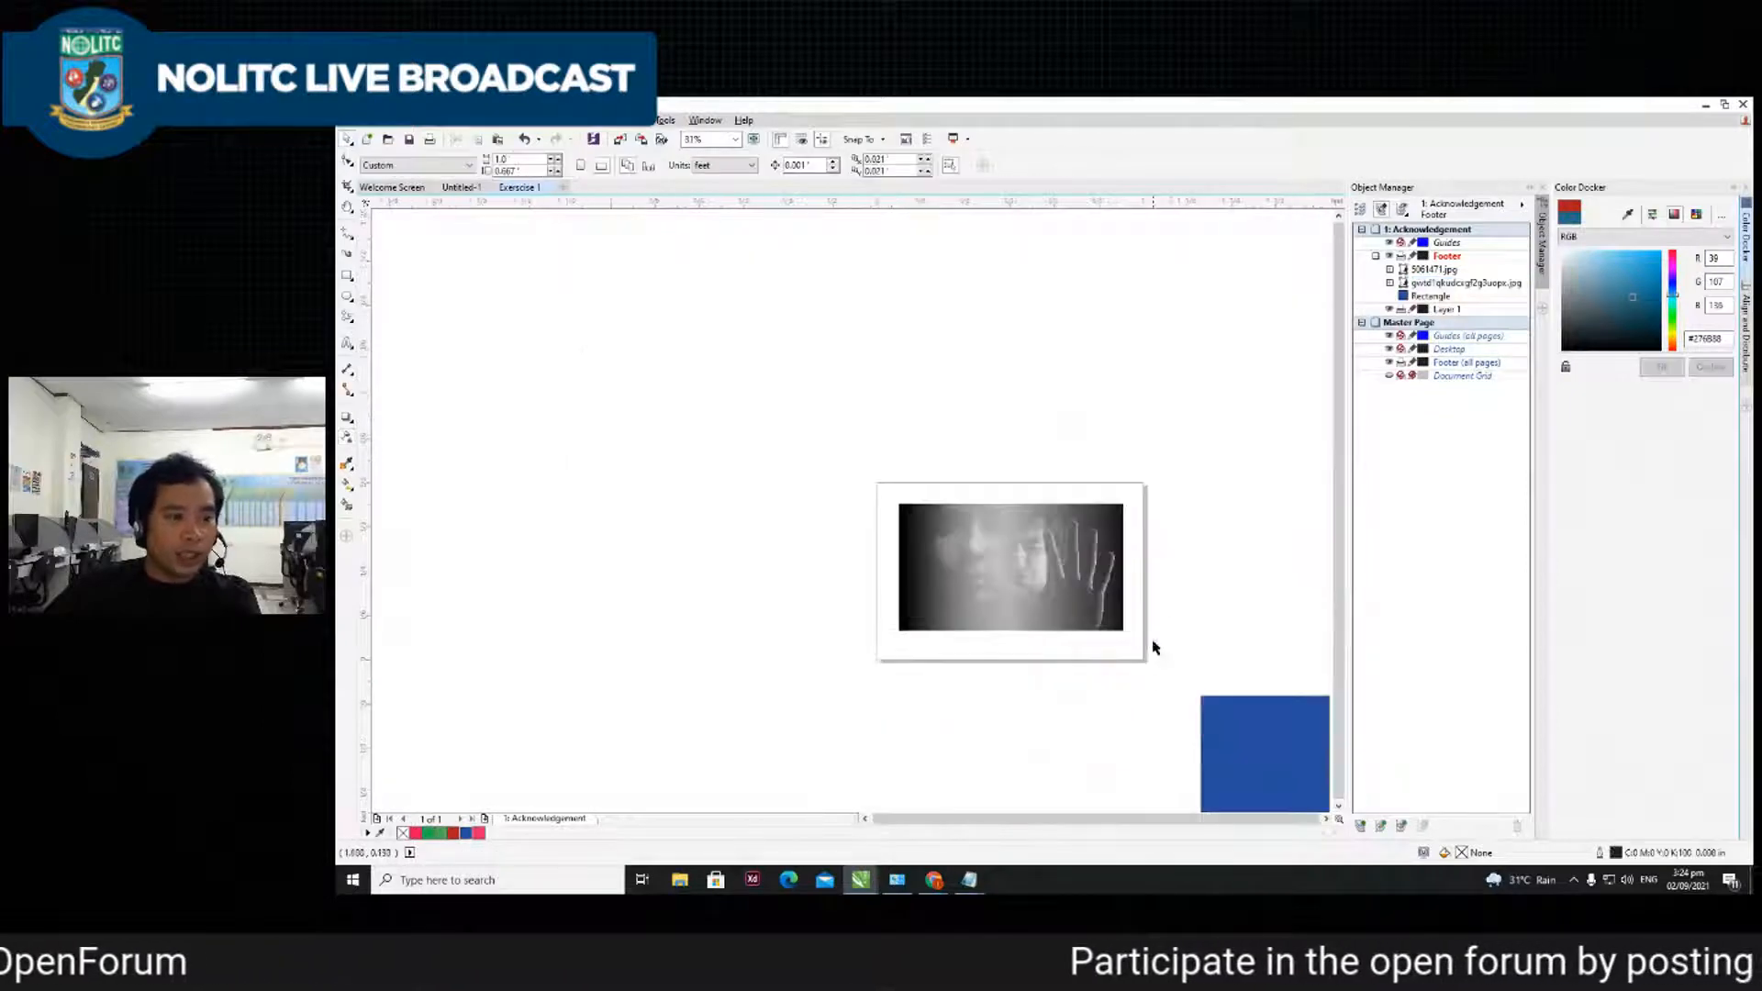
- Place the blue square behind the portrait and widen it to the hand photo's right edge so it backs both photos
{"action": "left_click", "coordinate": [1232, 741]}
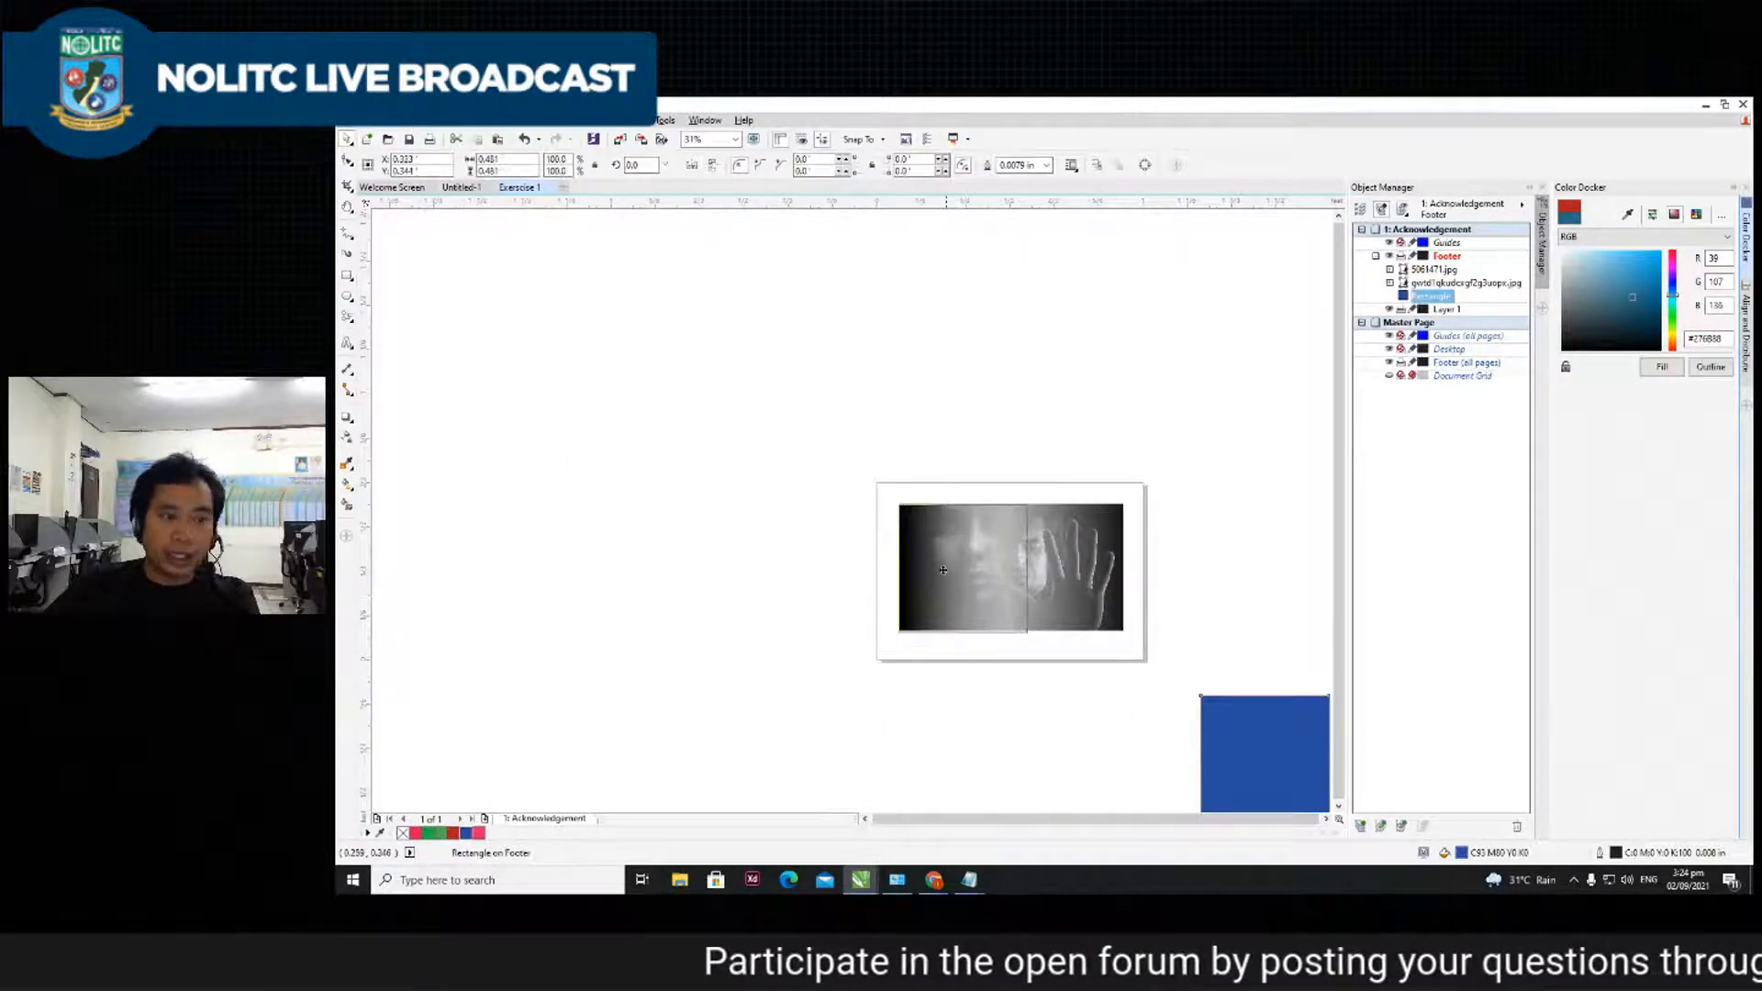
{"action": "left_click_drag", "start_coordinate": [943, 570], "coordinate": [945, 571]}
{"action": "scroll", "coordinate": [1023, 569], "scroll_direction": "up", "scroll_amount": 2}
{"action": "scroll", "coordinate": [856, 571], "scroll_direction": "down", "scroll_amount": 1}
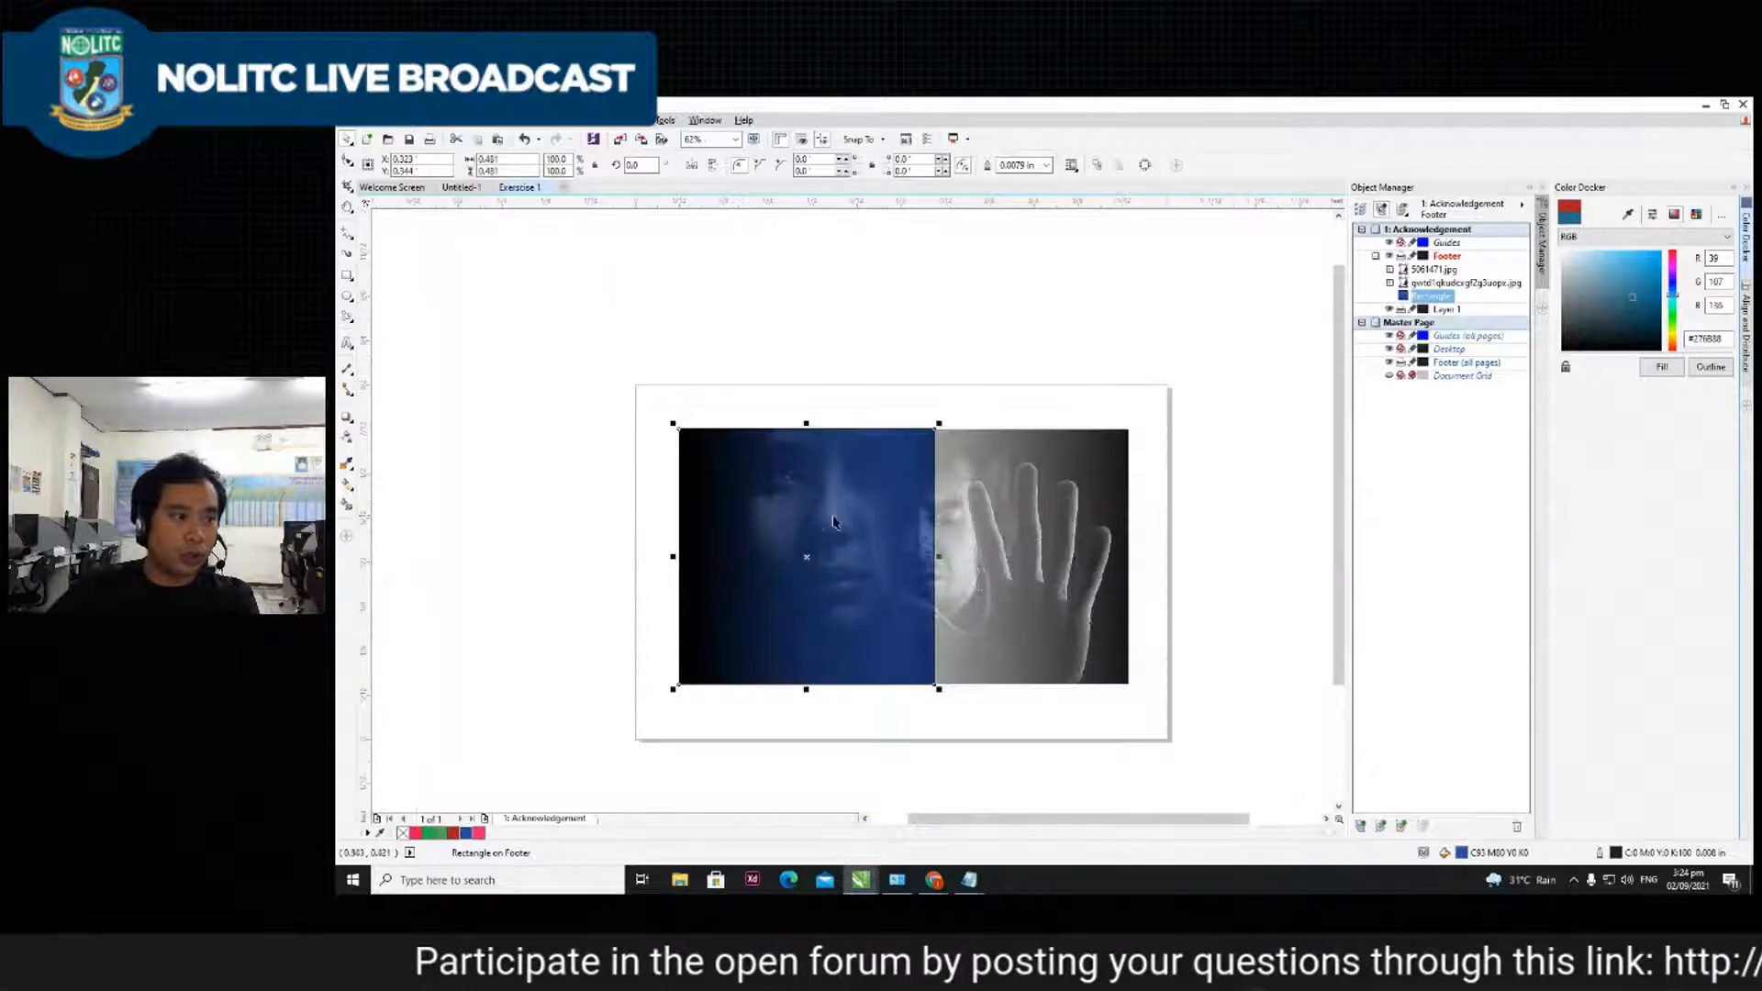
{"action": "left_click_drag", "start_coordinate": [941, 556], "coordinate": [1130, 571]}
{"action": "left_click", "coordinate": [1183, 532]}
- Set the hand photo's transparency merge mode to Multiply
{"action": "left_click", "coordinate": [1053, 592]}
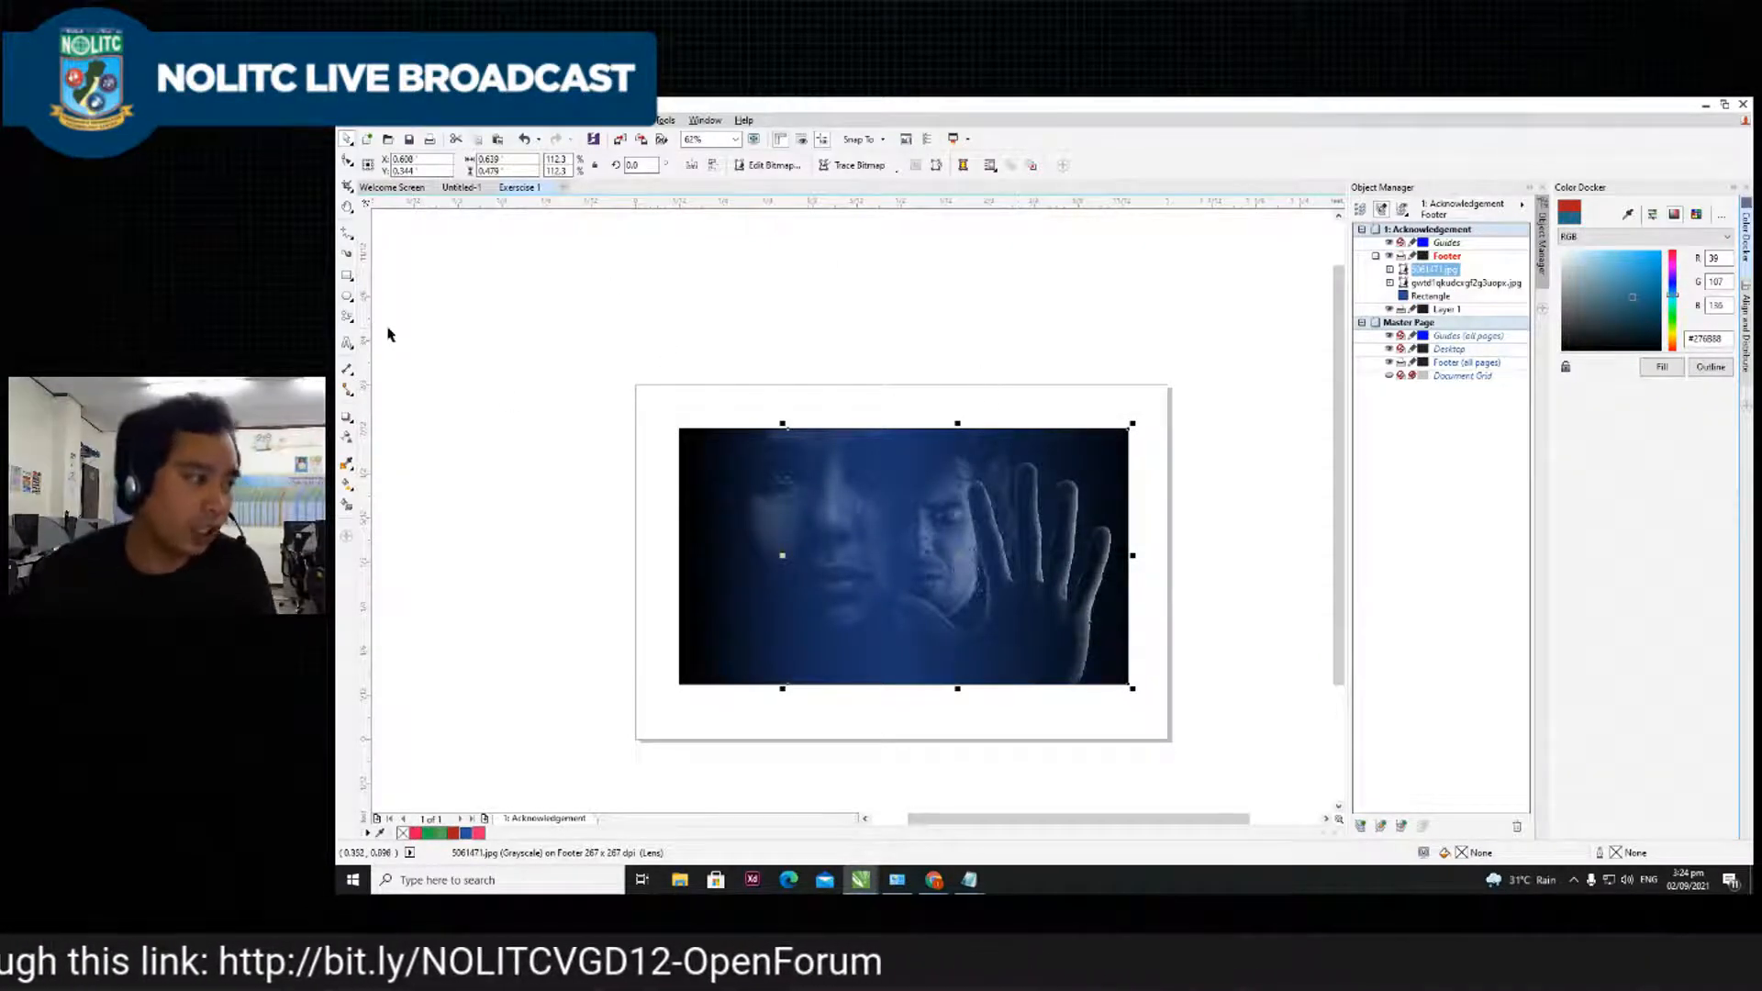
{"action": "left_click", "coordinate": [347, 437]}
{"action": "left_click_drag", "start_coordinate": [788, 546], "coordinate": [1157, 546]}
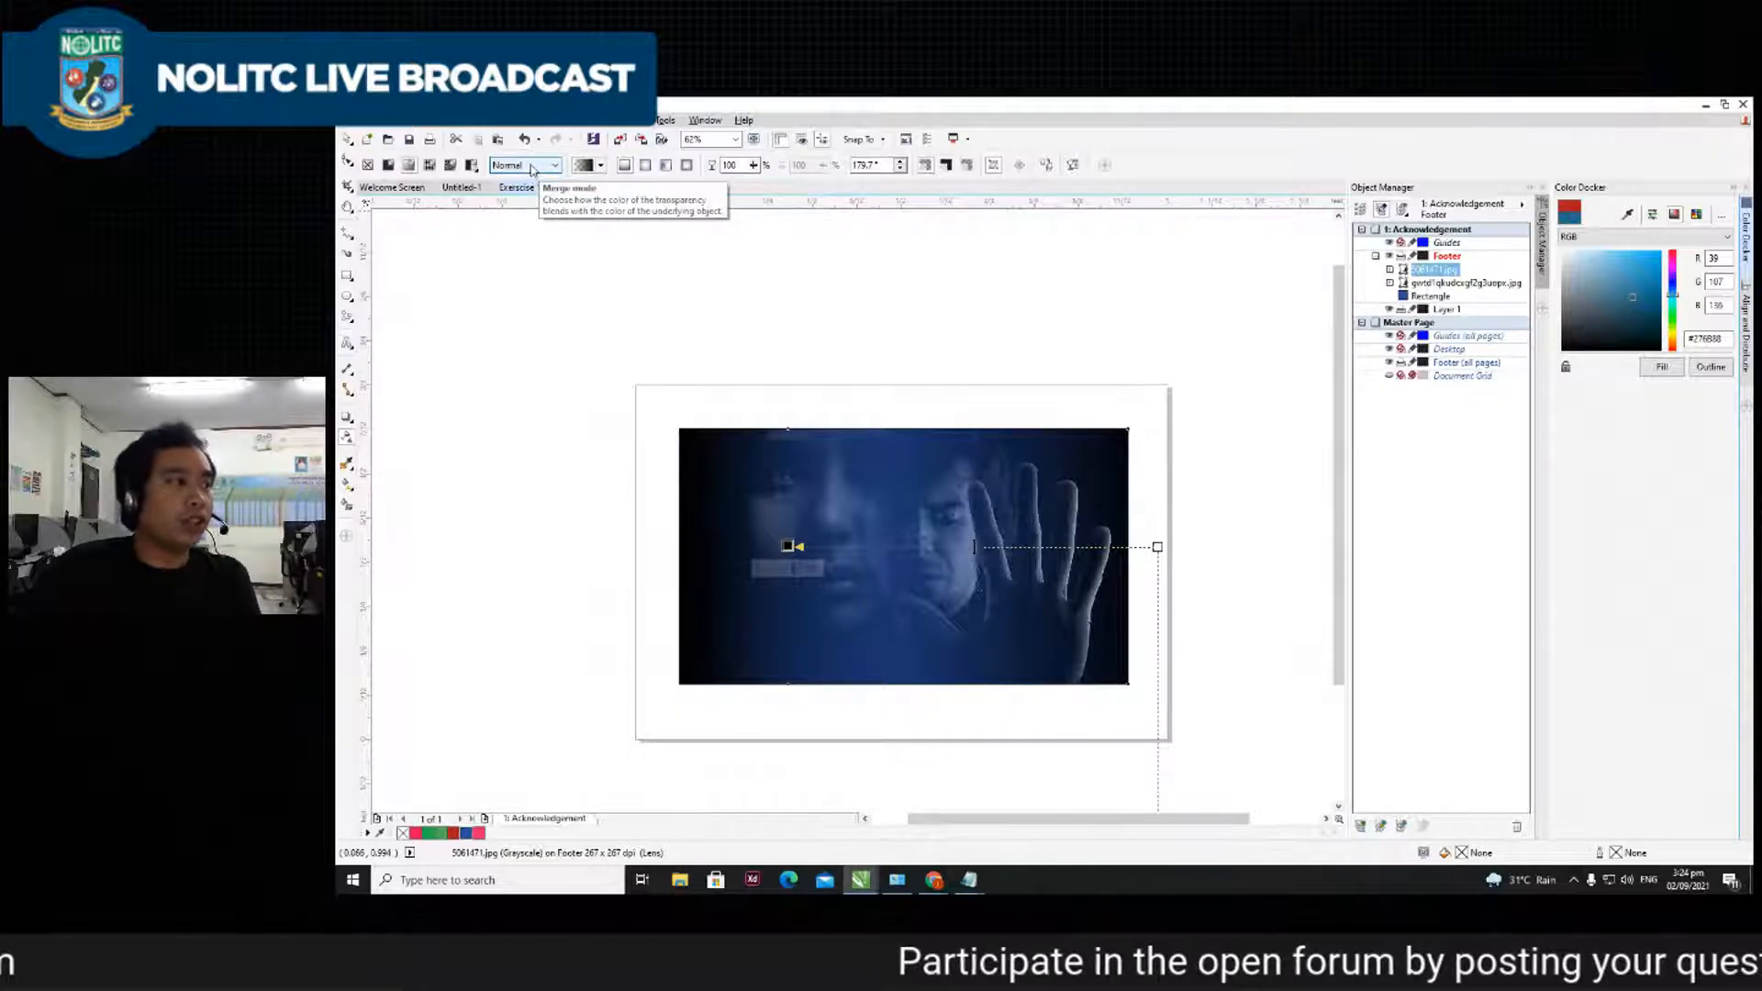
{"action": "left_click", "coordinate": [532, 168]}
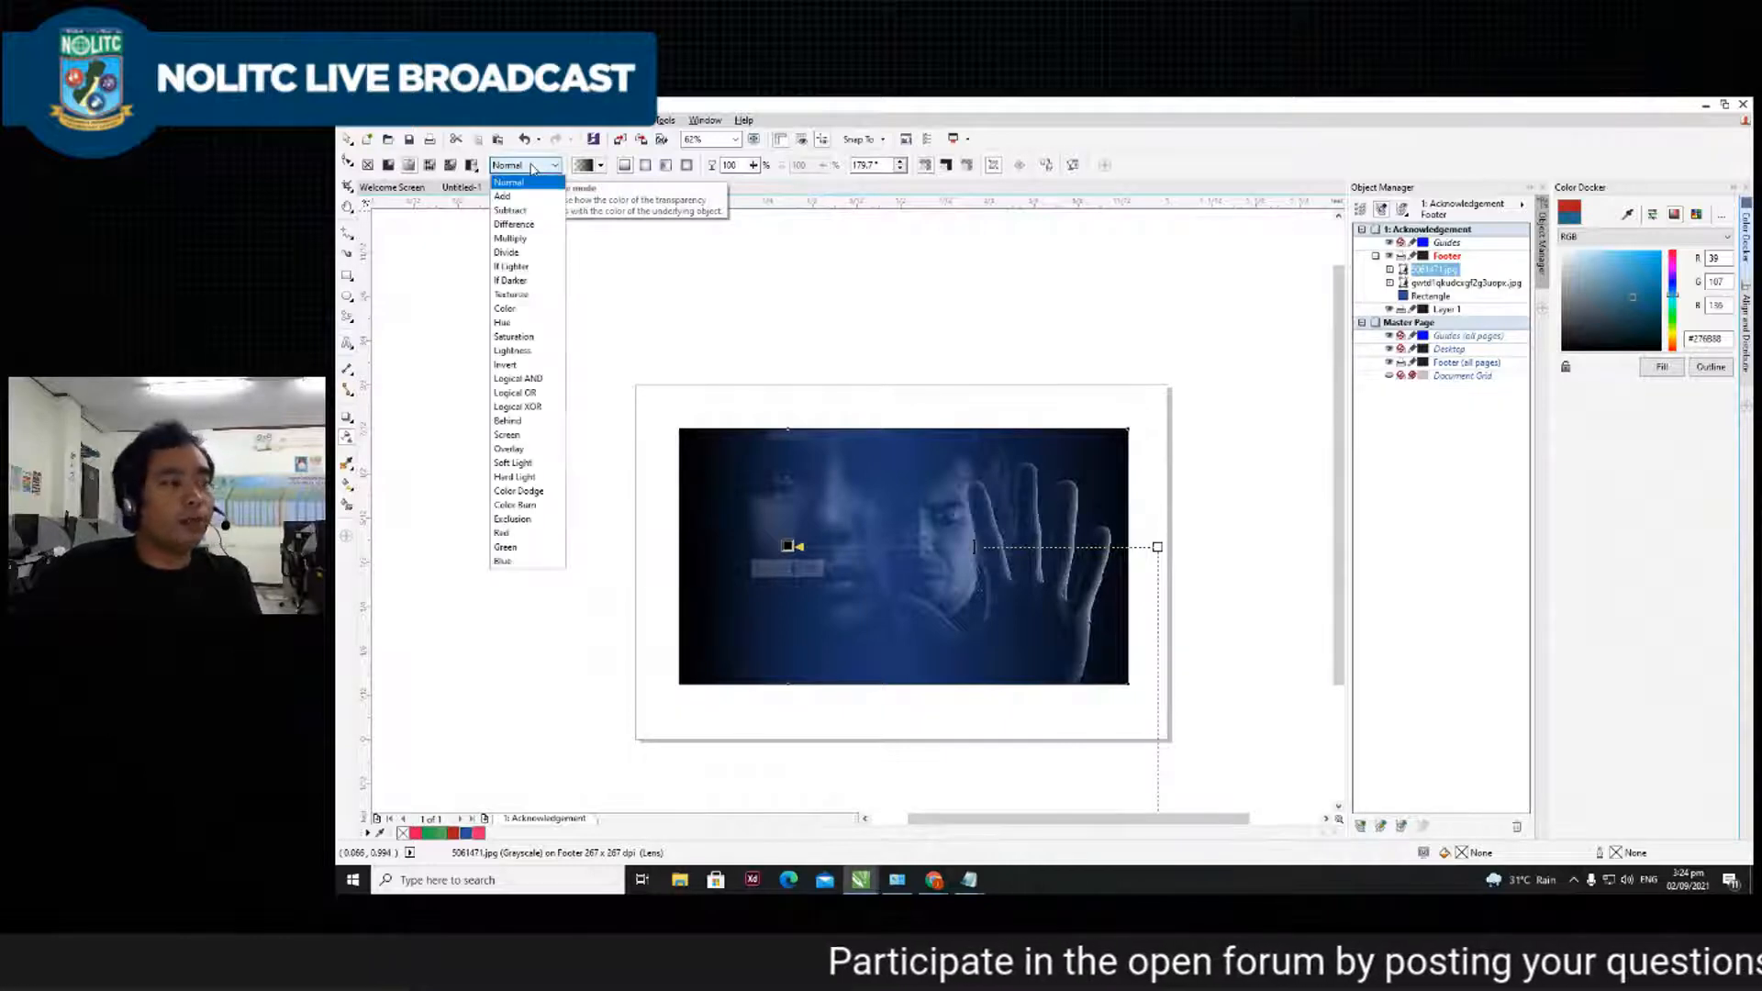
{"action": "left_click", "coordinate": [497, 241]}
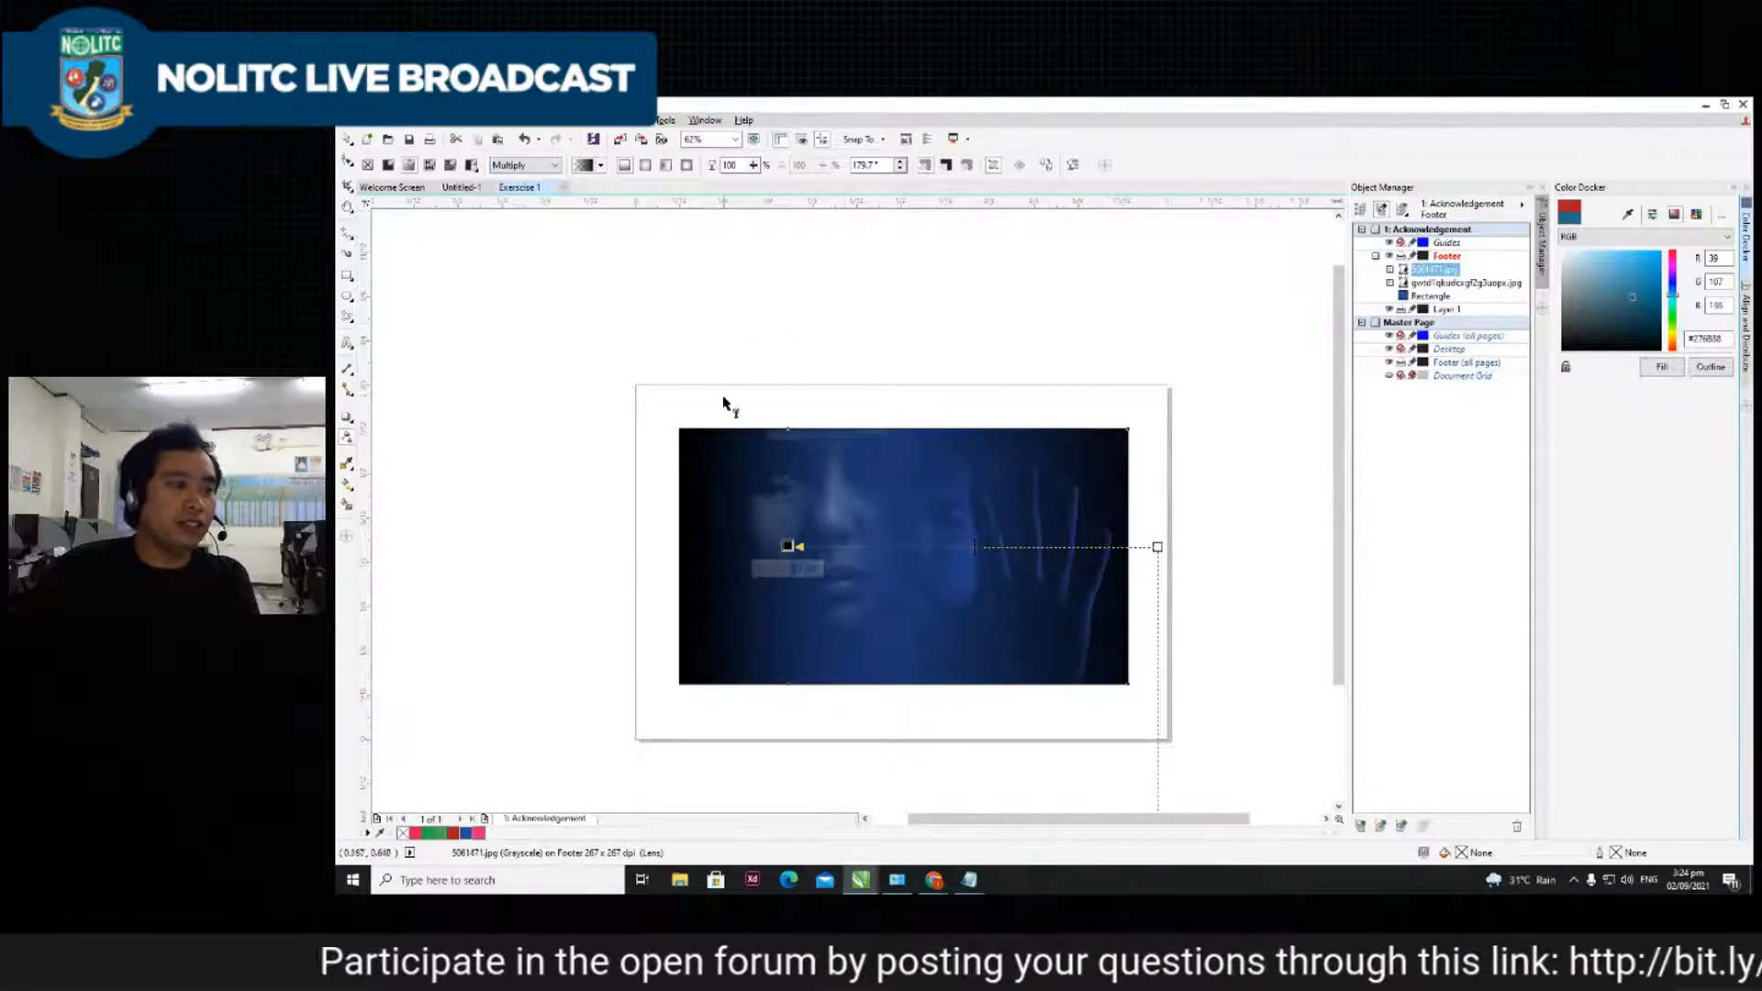
{"action": "left_click", "coordinate": [348, 141]}
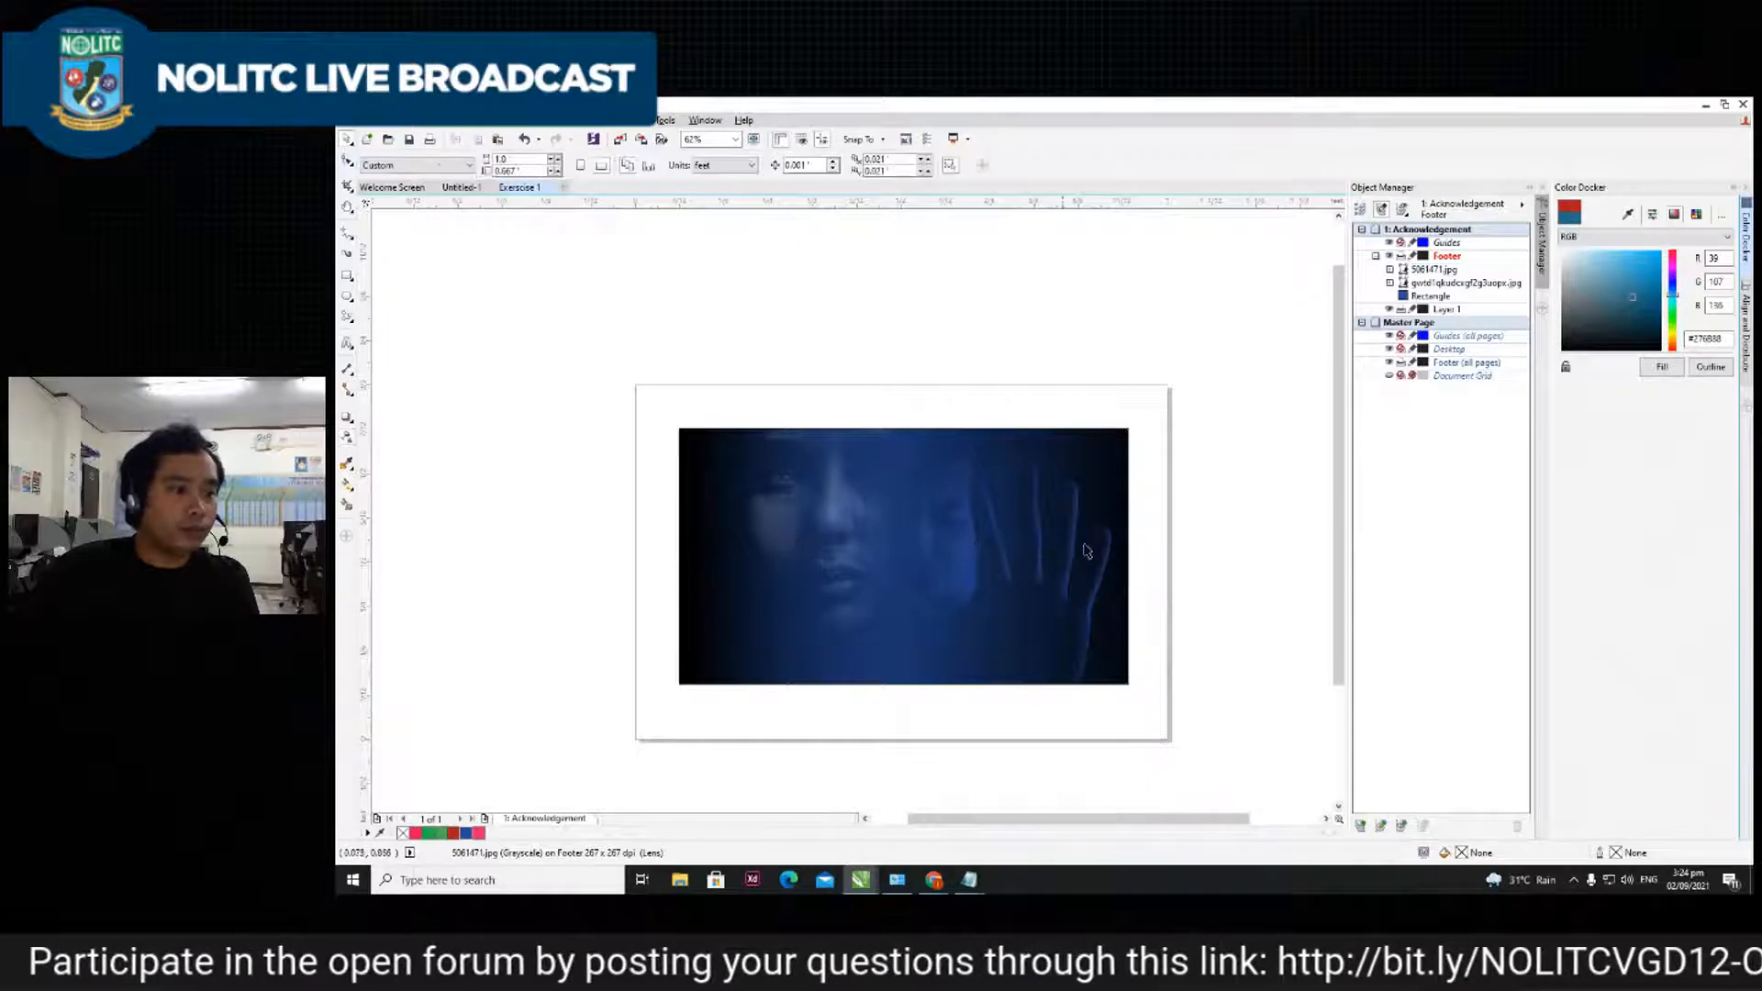
- Select both photos and the blue rectangle together and scale them down to about 0.66 ft wide
{"action": "left_click", "coordinate": [912, 550]}
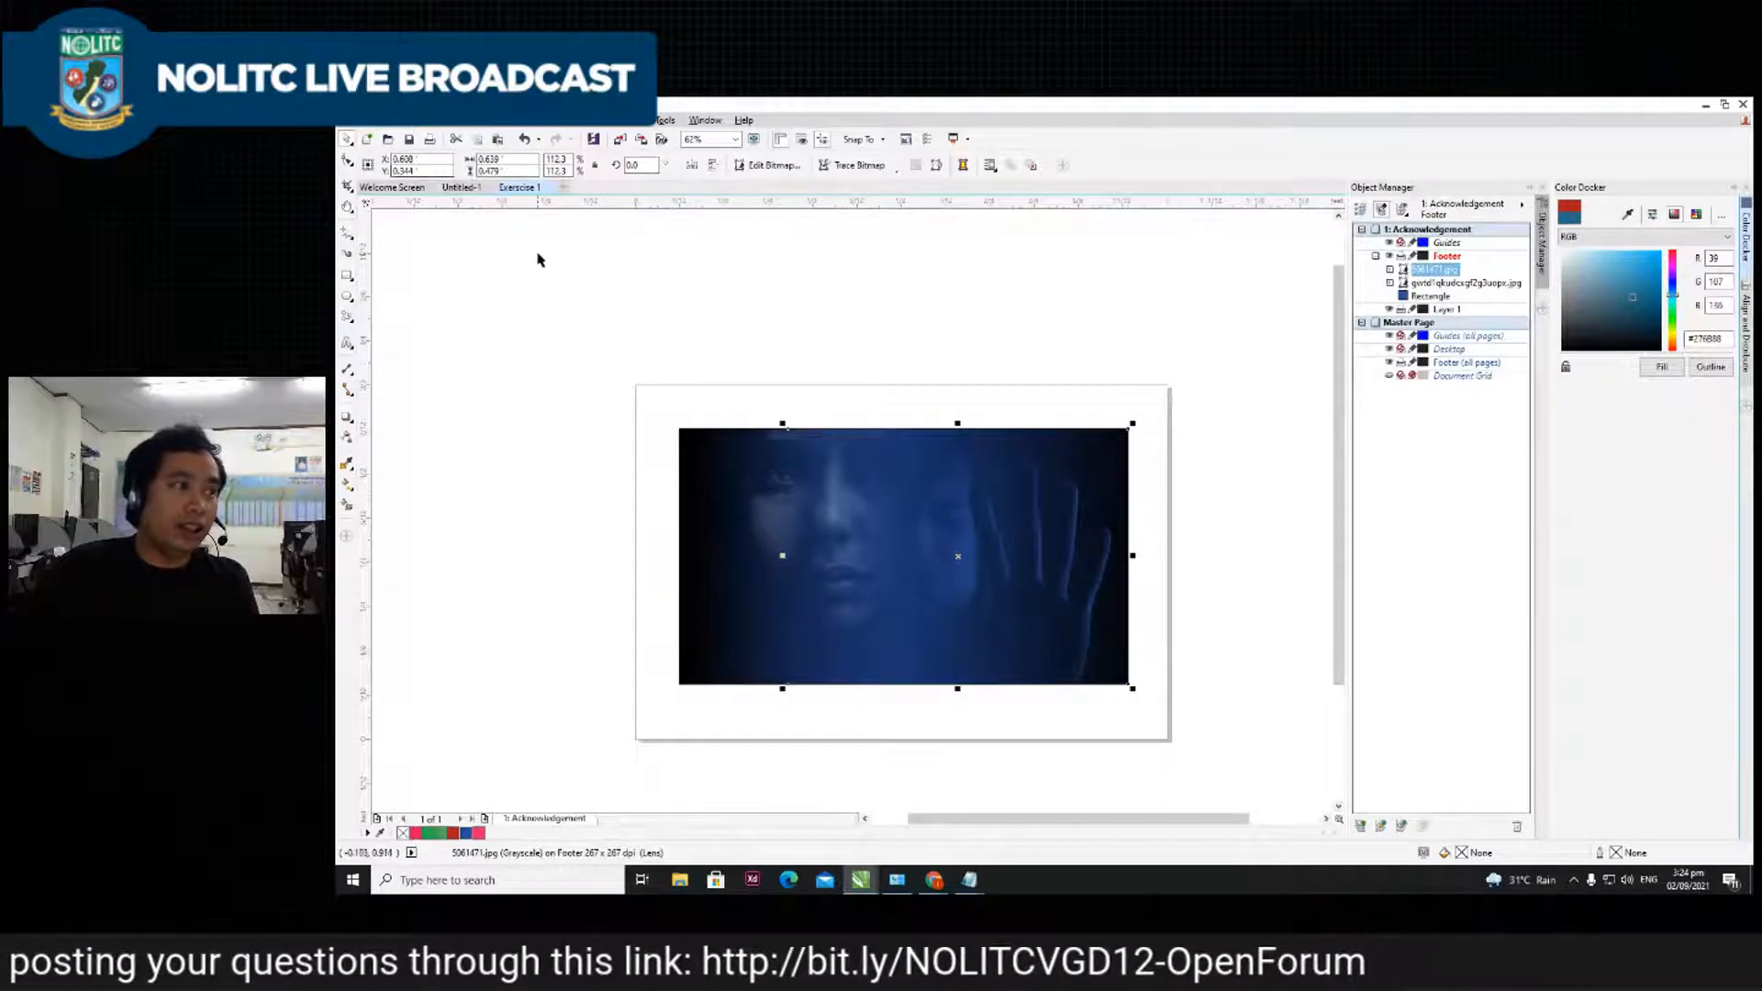
{"action": "scroll", "coordinate": [606, 344], "scroll_direction": "down", "scroll_amount": 2}
{"action": "scroll", "coordinate": [643, 363], "scroll_direction": "up", "scroll_amount": 4}
{"action": "scroll", "coordinate": [744, 377], "scroll_direction": "down", "scroll_amount": 2}
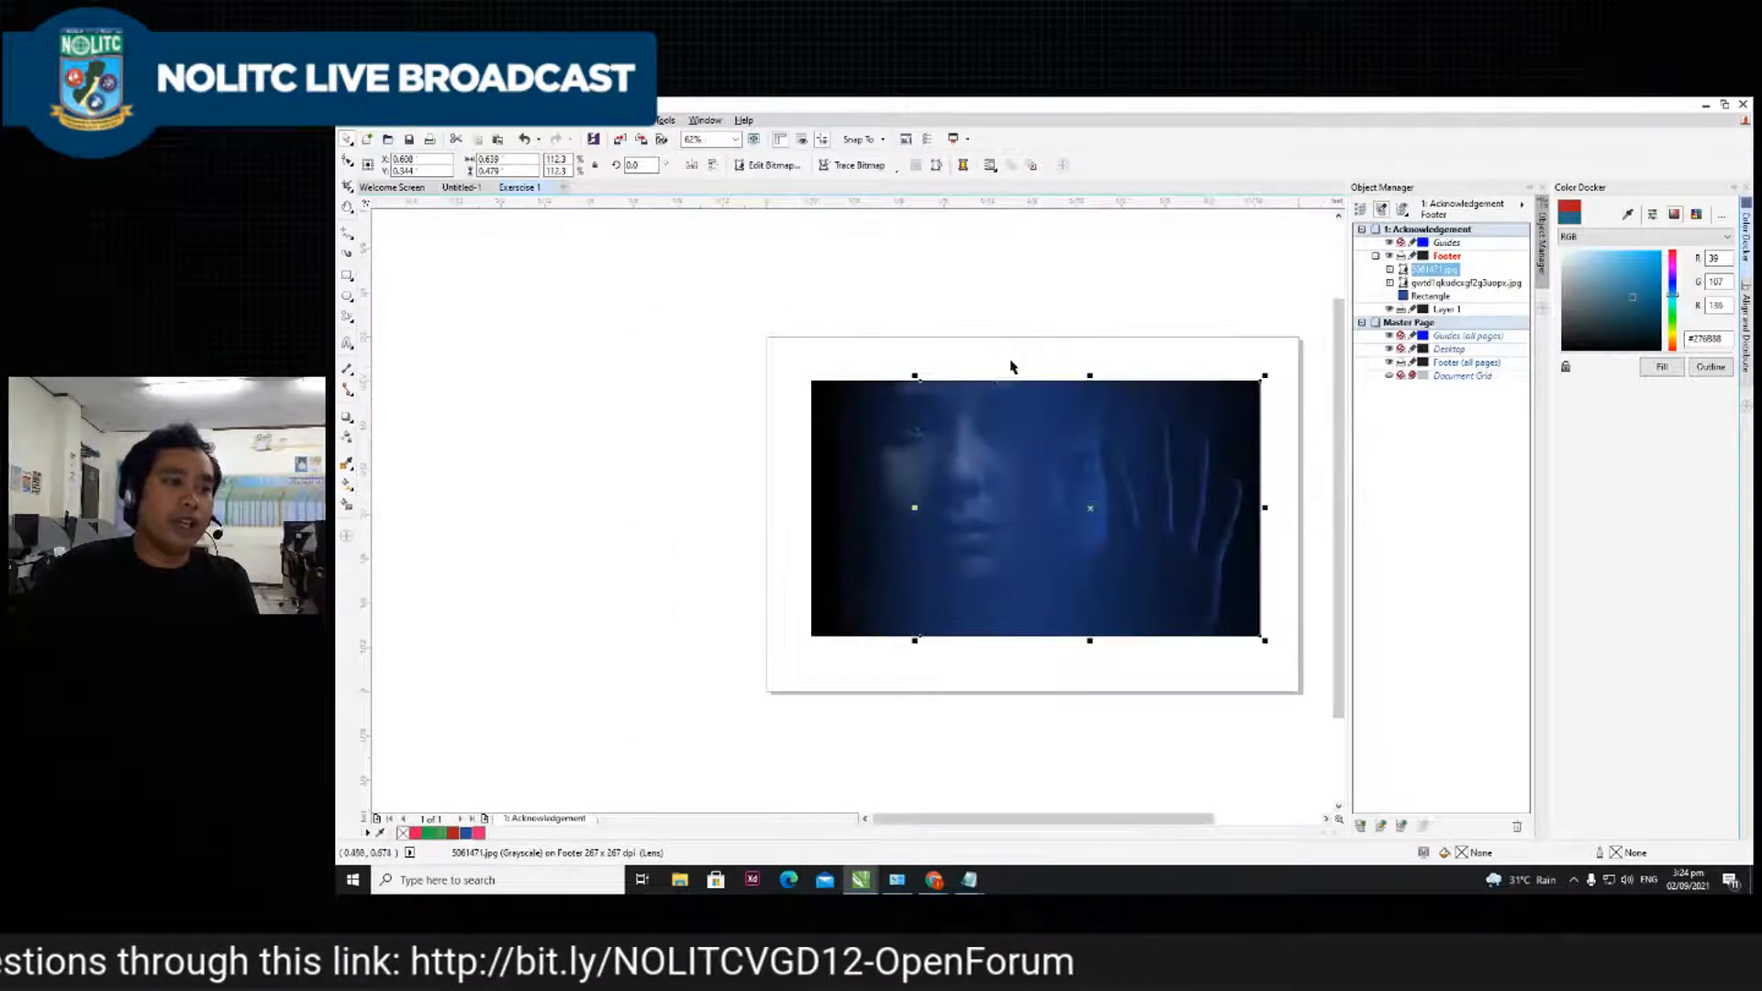
{"action": "scroll", "coordinate": [1001, 354], "scroll_direction": "down", "scroll_amount": 1}
{"action": "left_click", "coordinate": [1109, 298]}
{"action": "scroll", "coordinate": [1131, 406], "scroll_direction": "up", "scroll_amount": 1}
{"action": "left_click_drag", "start_coordinate": [627, 300], "coordinate": [1032, 533]}
{"action": "left_click_drag", "start_coordinate": [903, 410], "coordinate": [903, 399]}
{"action": "scroll", "coordinate": [772, 417], "scroll_direction": "up", "scroll_amount": 1}
{"action": "scroll", "coordinate": [742, 404], "scroll_direction": "down", "scroll_amount": 1}
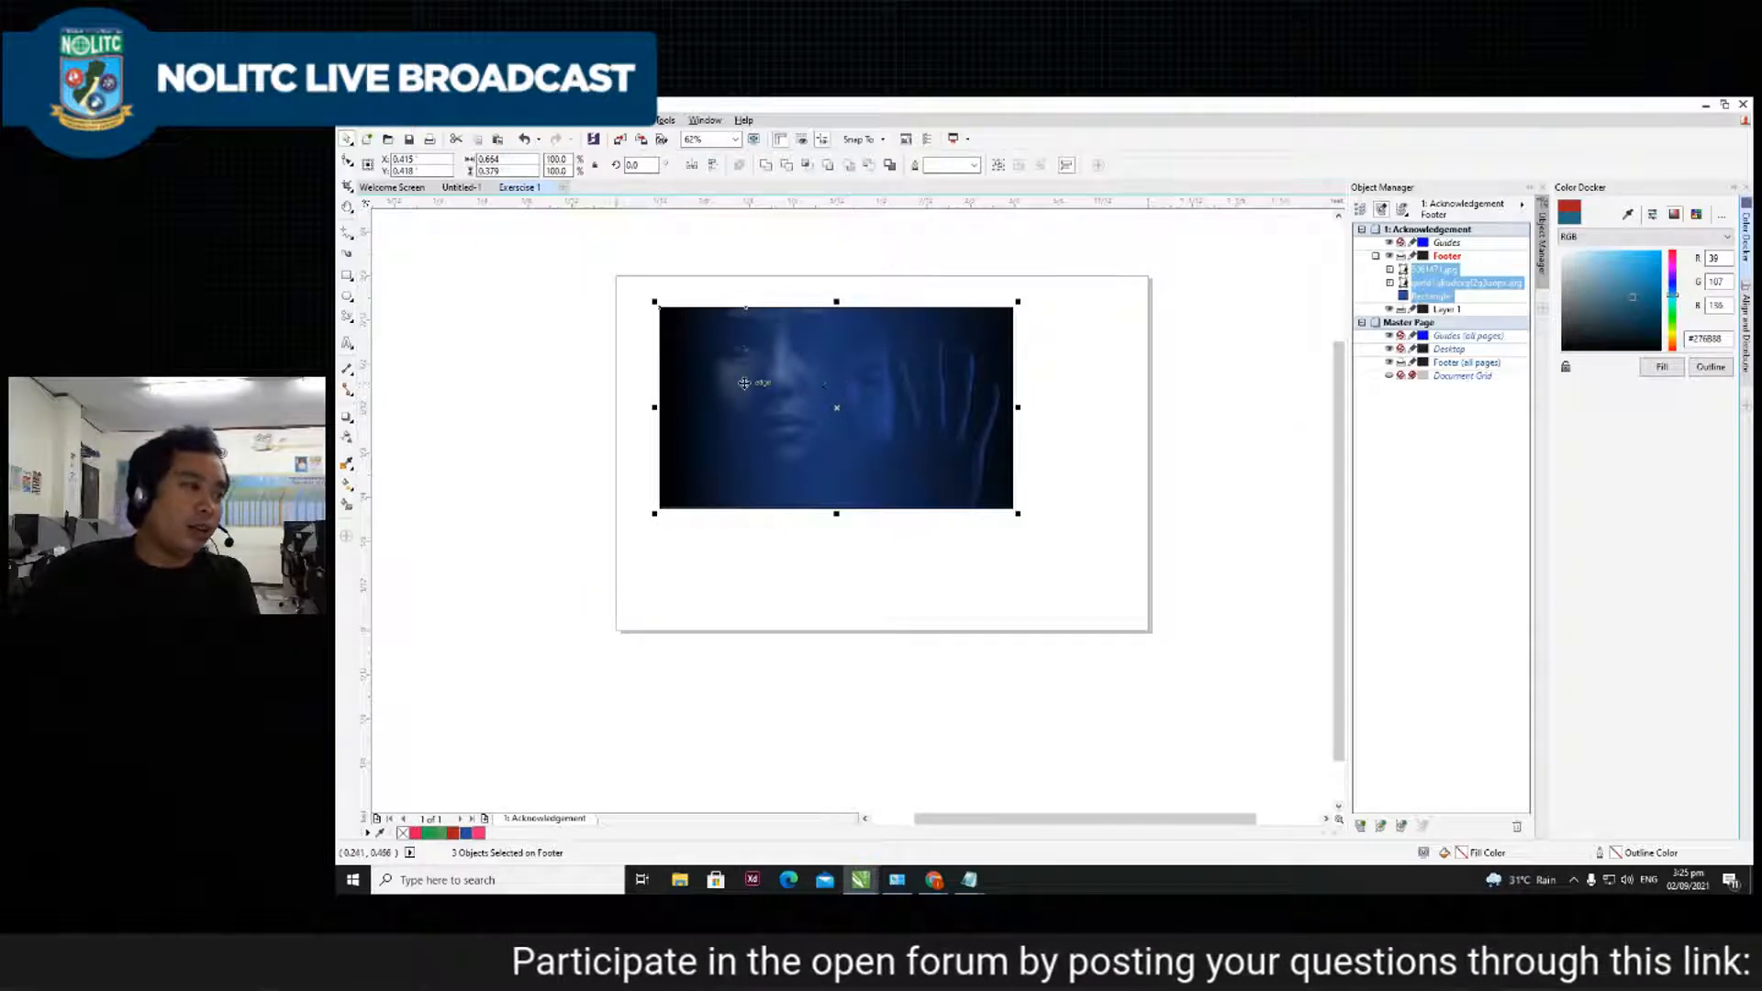
- Delete the hand photo, the portrait and the blue rectangle to empty the page
{"action": "left_click", "coordinate": [1107, 347]}
{"action": "left_click", "coordinate": [849, 411]}
{"action": "left_click", "coordinate": [1138, 384]}
{"action": "left_click", "coordinate": [860, 410]}
{"action": "left_click", "coordinate": [852, 419]}
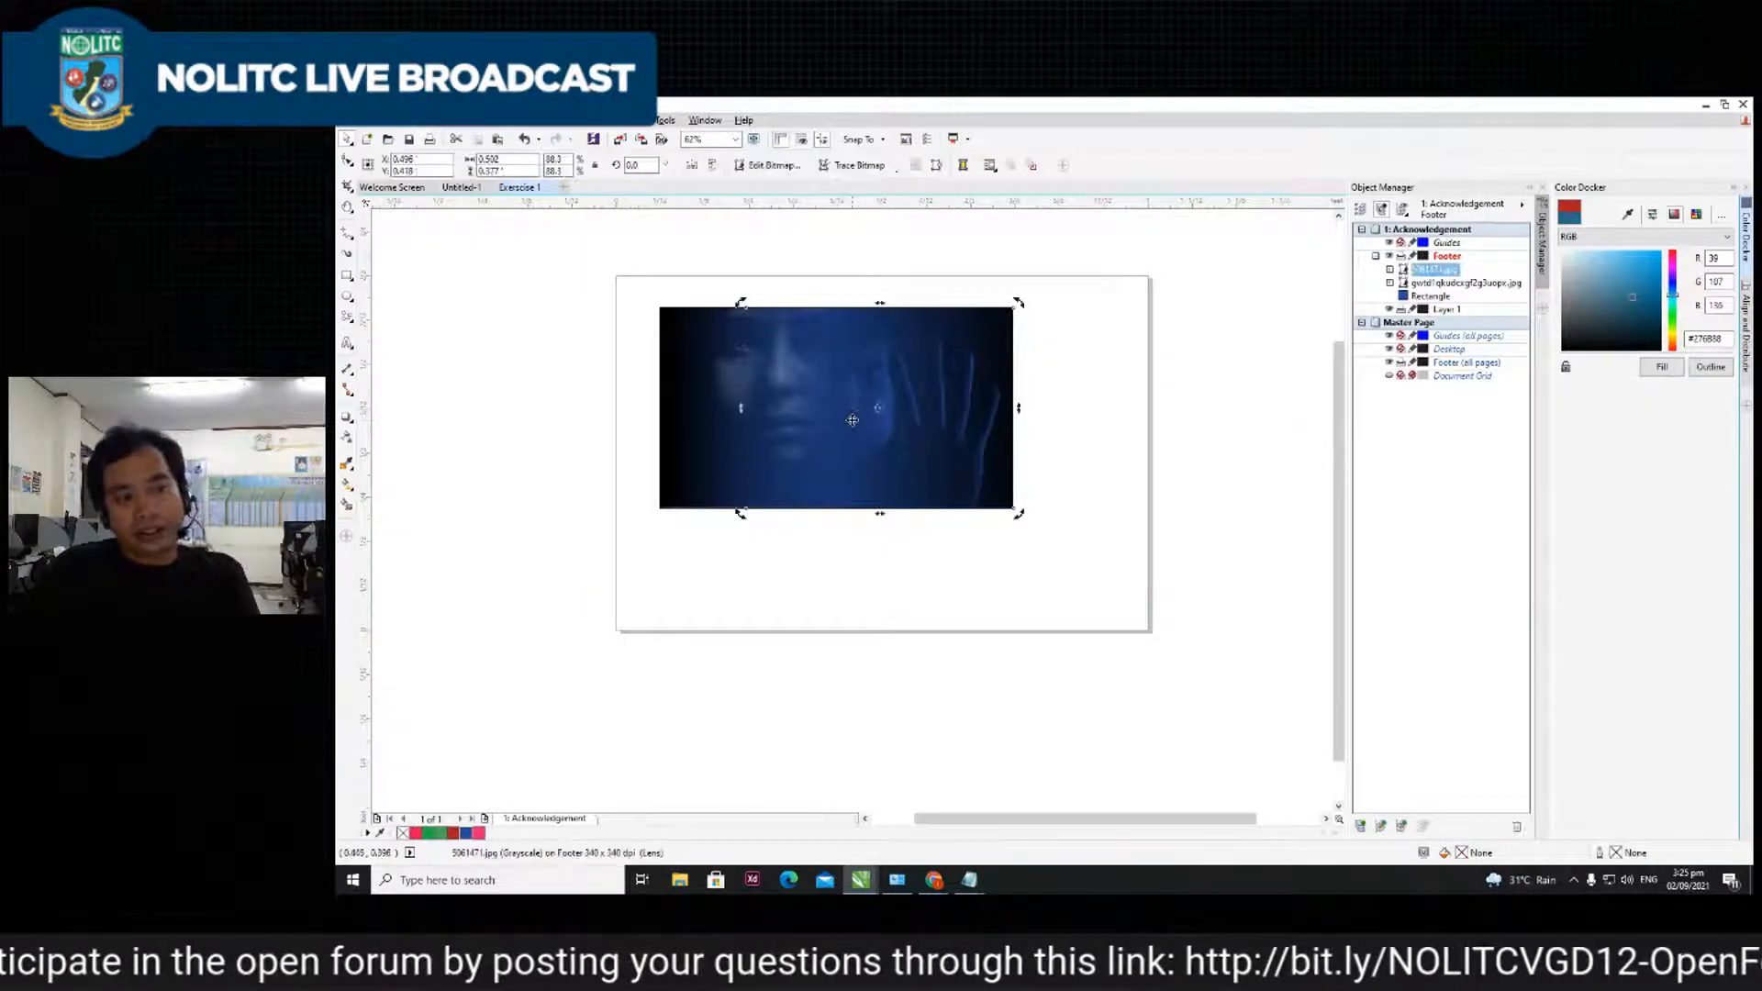
{"action": "key", "text": "Delete"}
{"action": "left_click", "coordinate": [845, 436]}
{"action": "key", "text": "Delete"}
{"action": "left_click", "coordinate": [854, 450]}
{"action": "key", "text": "Delete"}
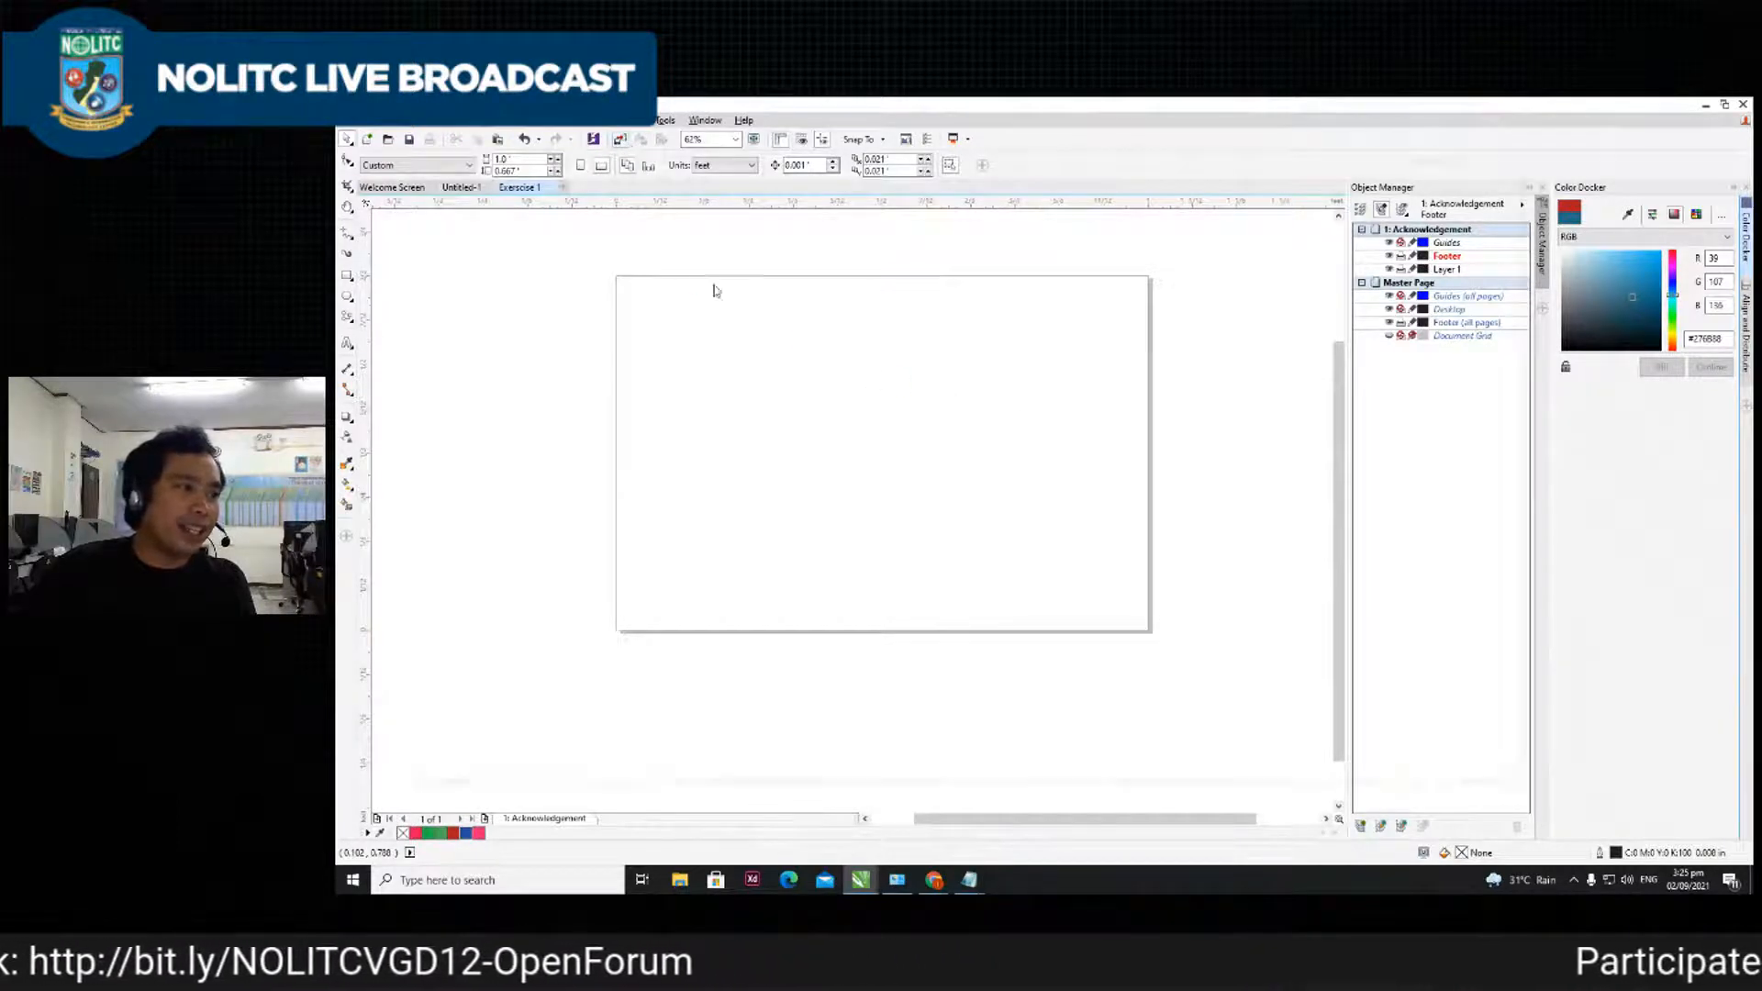
- Import the original woman's portrait photo and place it on the page at about 0.46 ft wide
{"action": "key", "text": "ctrl+i"}
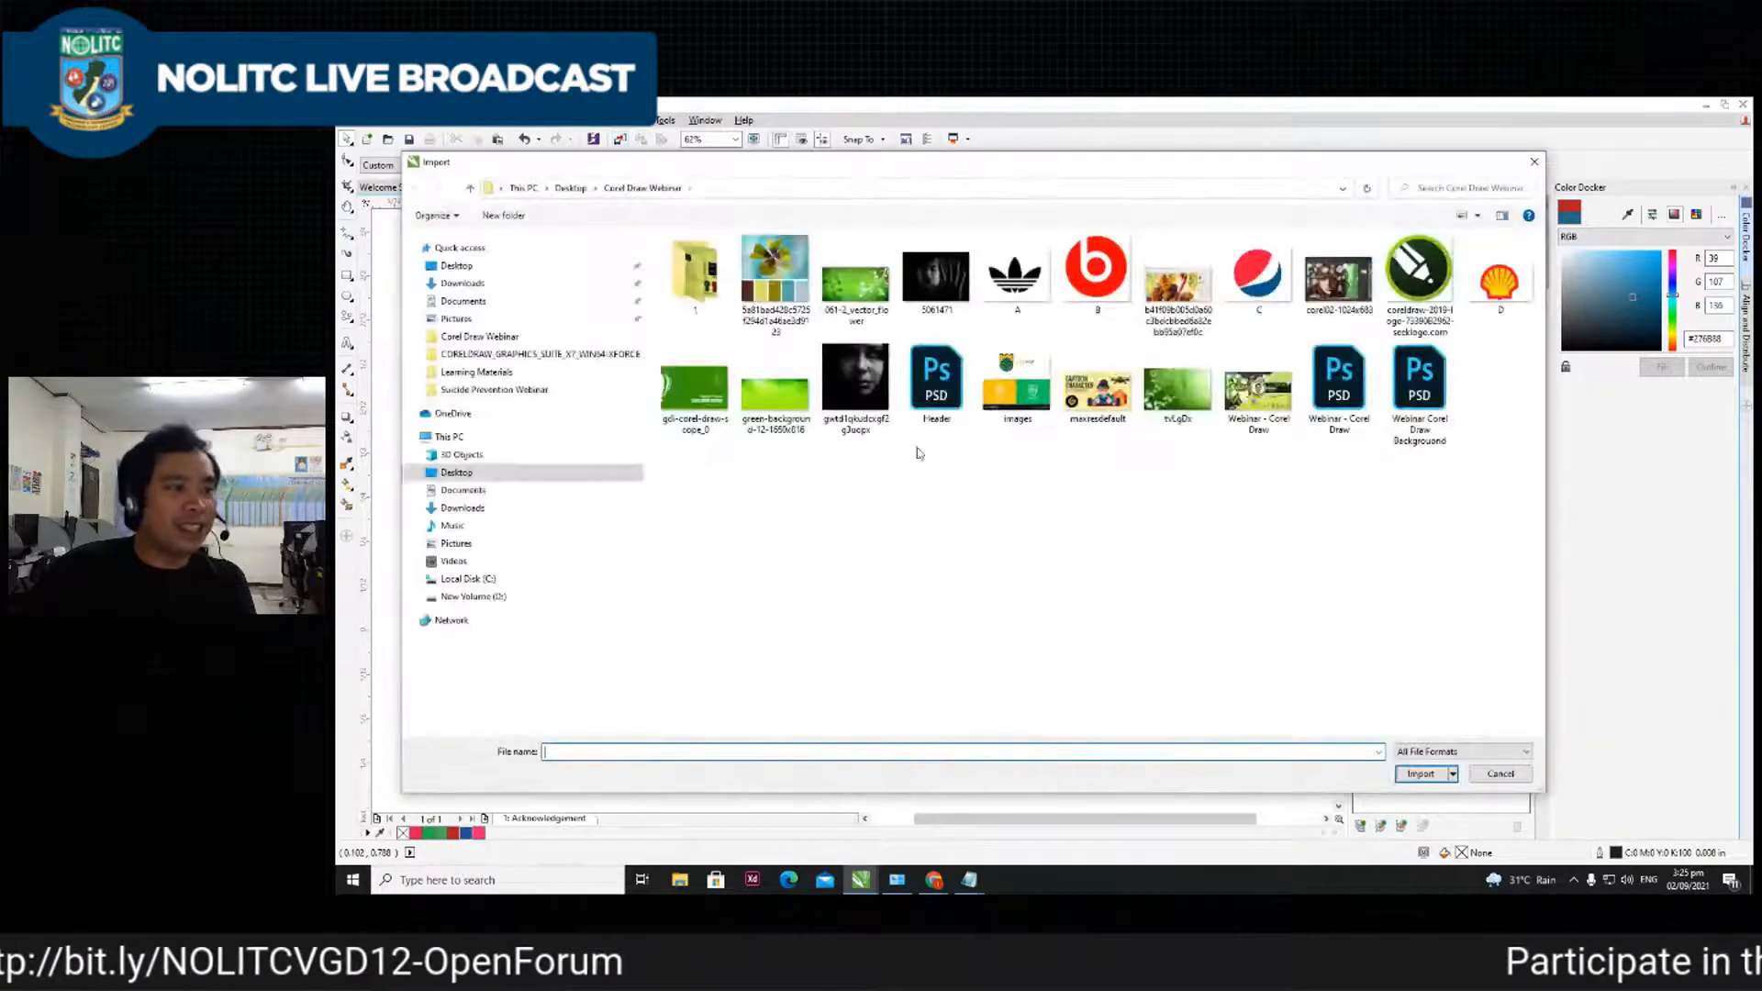
{"action": "double_click", "coordinate": [880, 362]}
{"action": "left_click_drag", "start_coordinate": [716, 339], "coordinate": [1125, 570]}
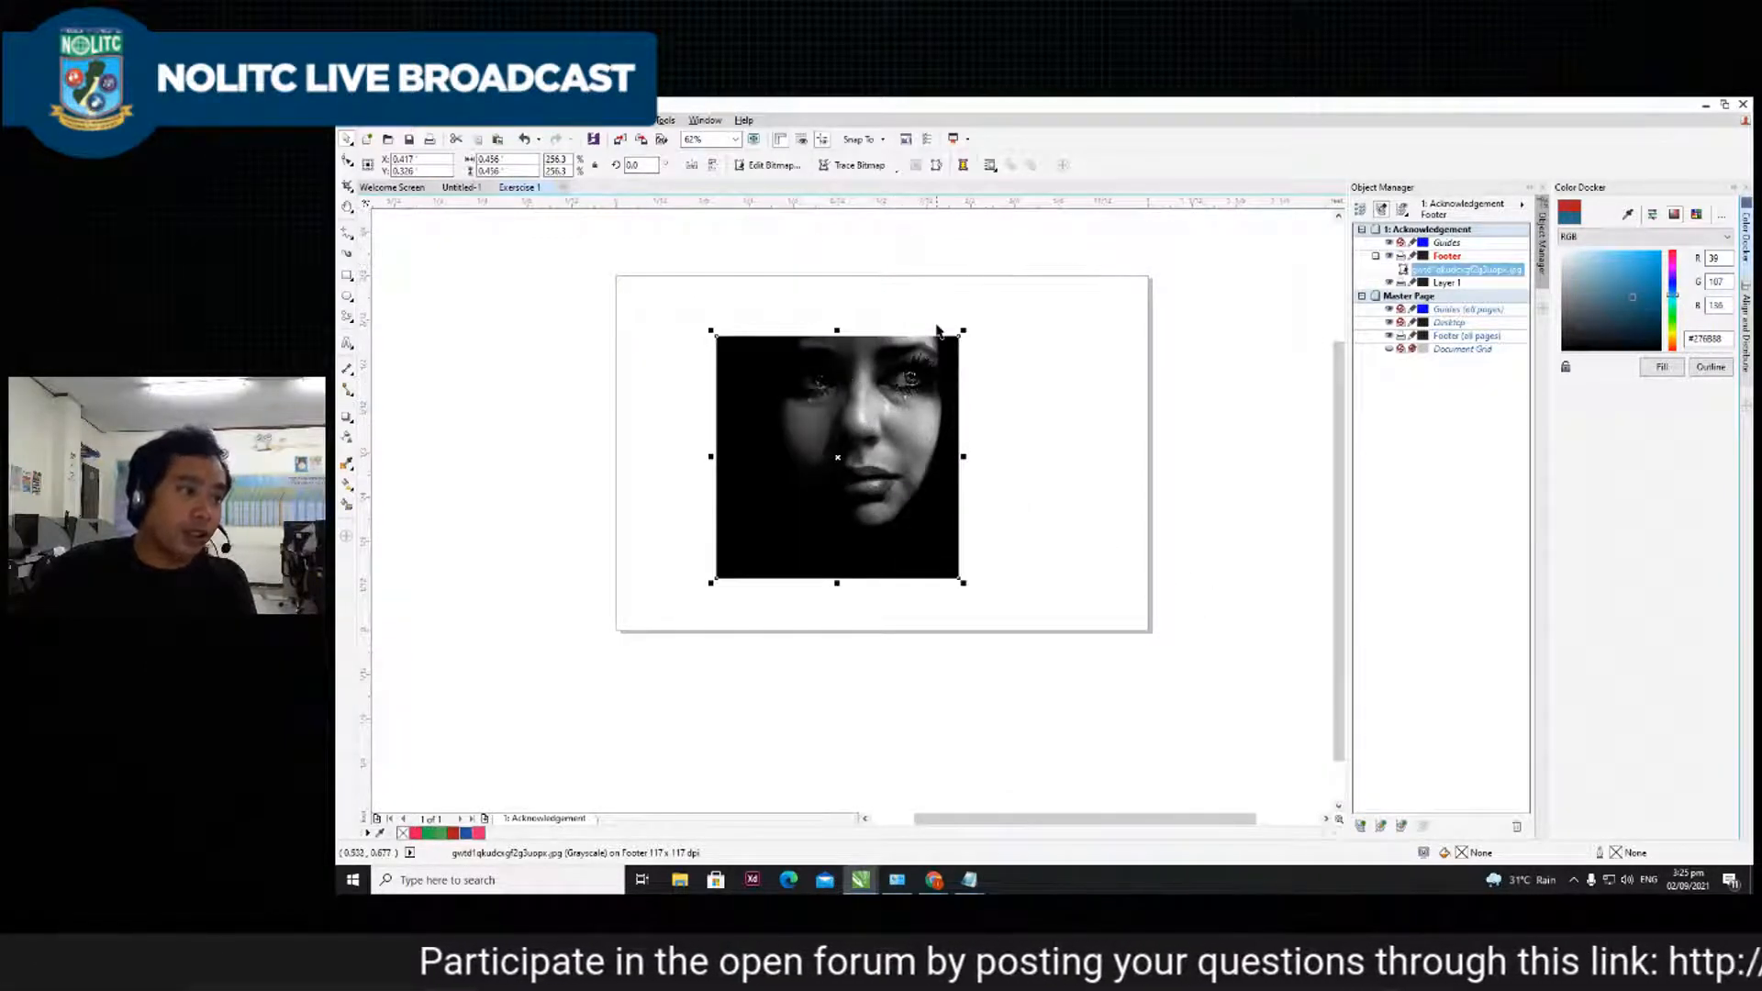
- Convert the imported portrait to vector shapes with Quick Trace and inspect the traced areas around the nose up close
{"action": "left_click", "coordinate": [895, 167]}
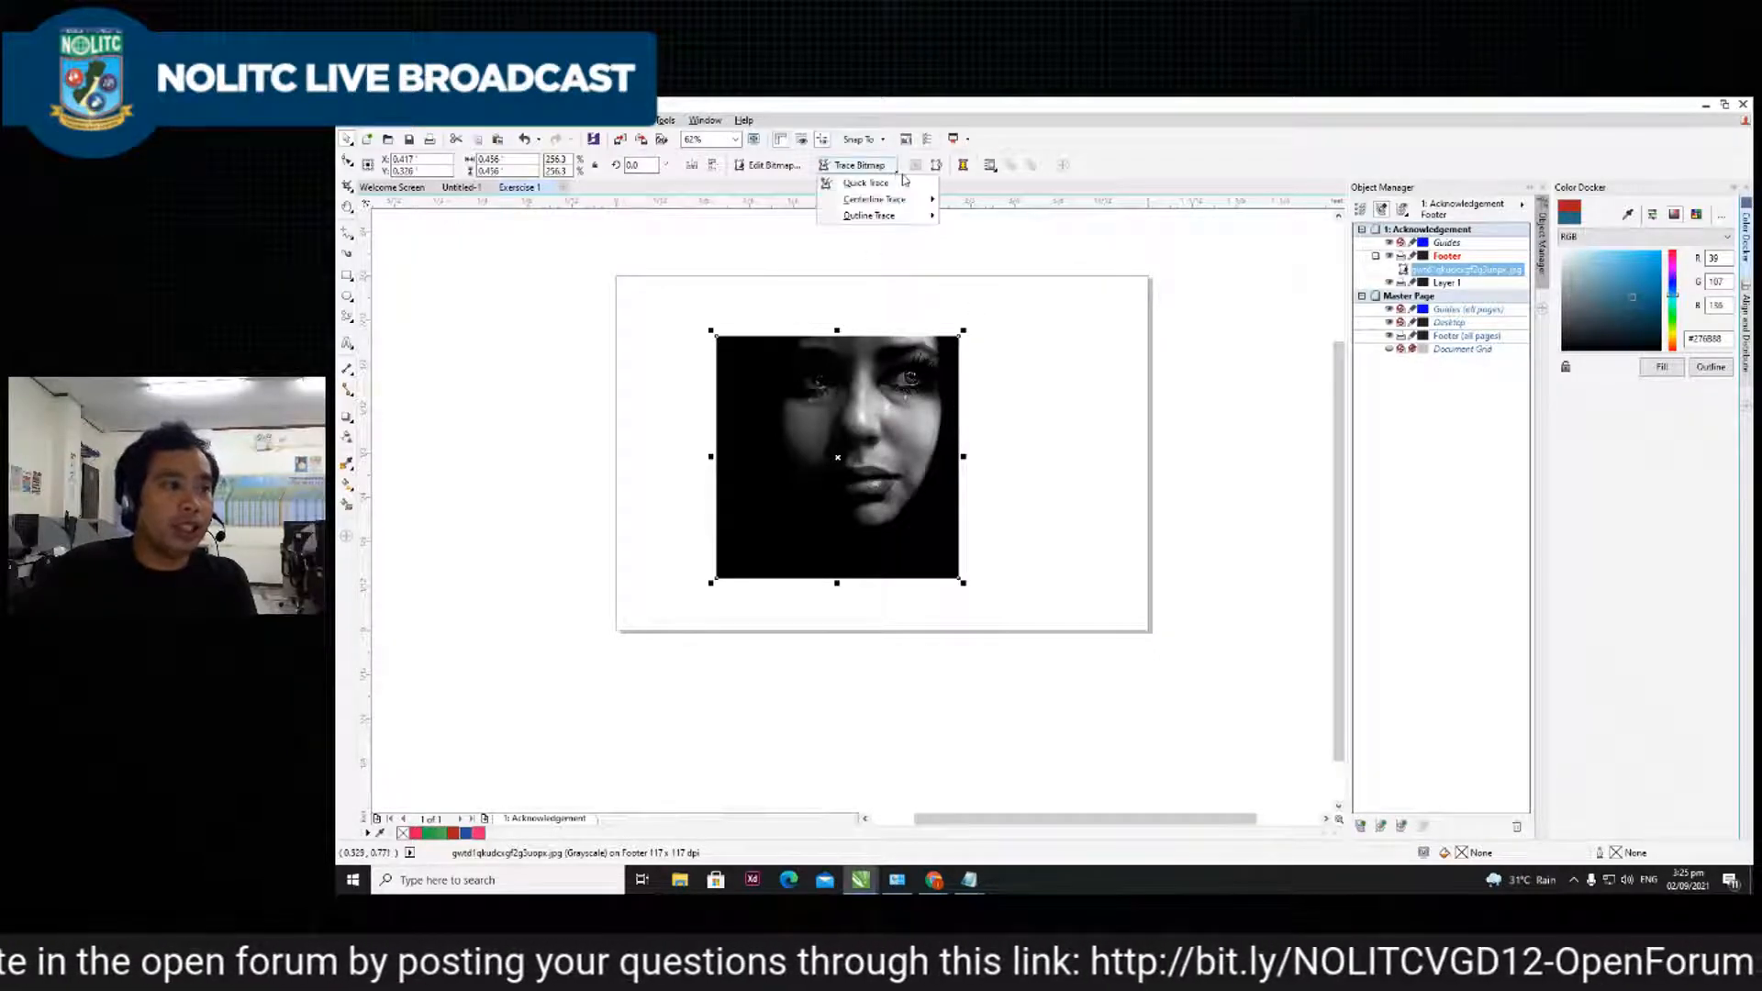
{"action": "left_click", "coordinate": [890, 184]}
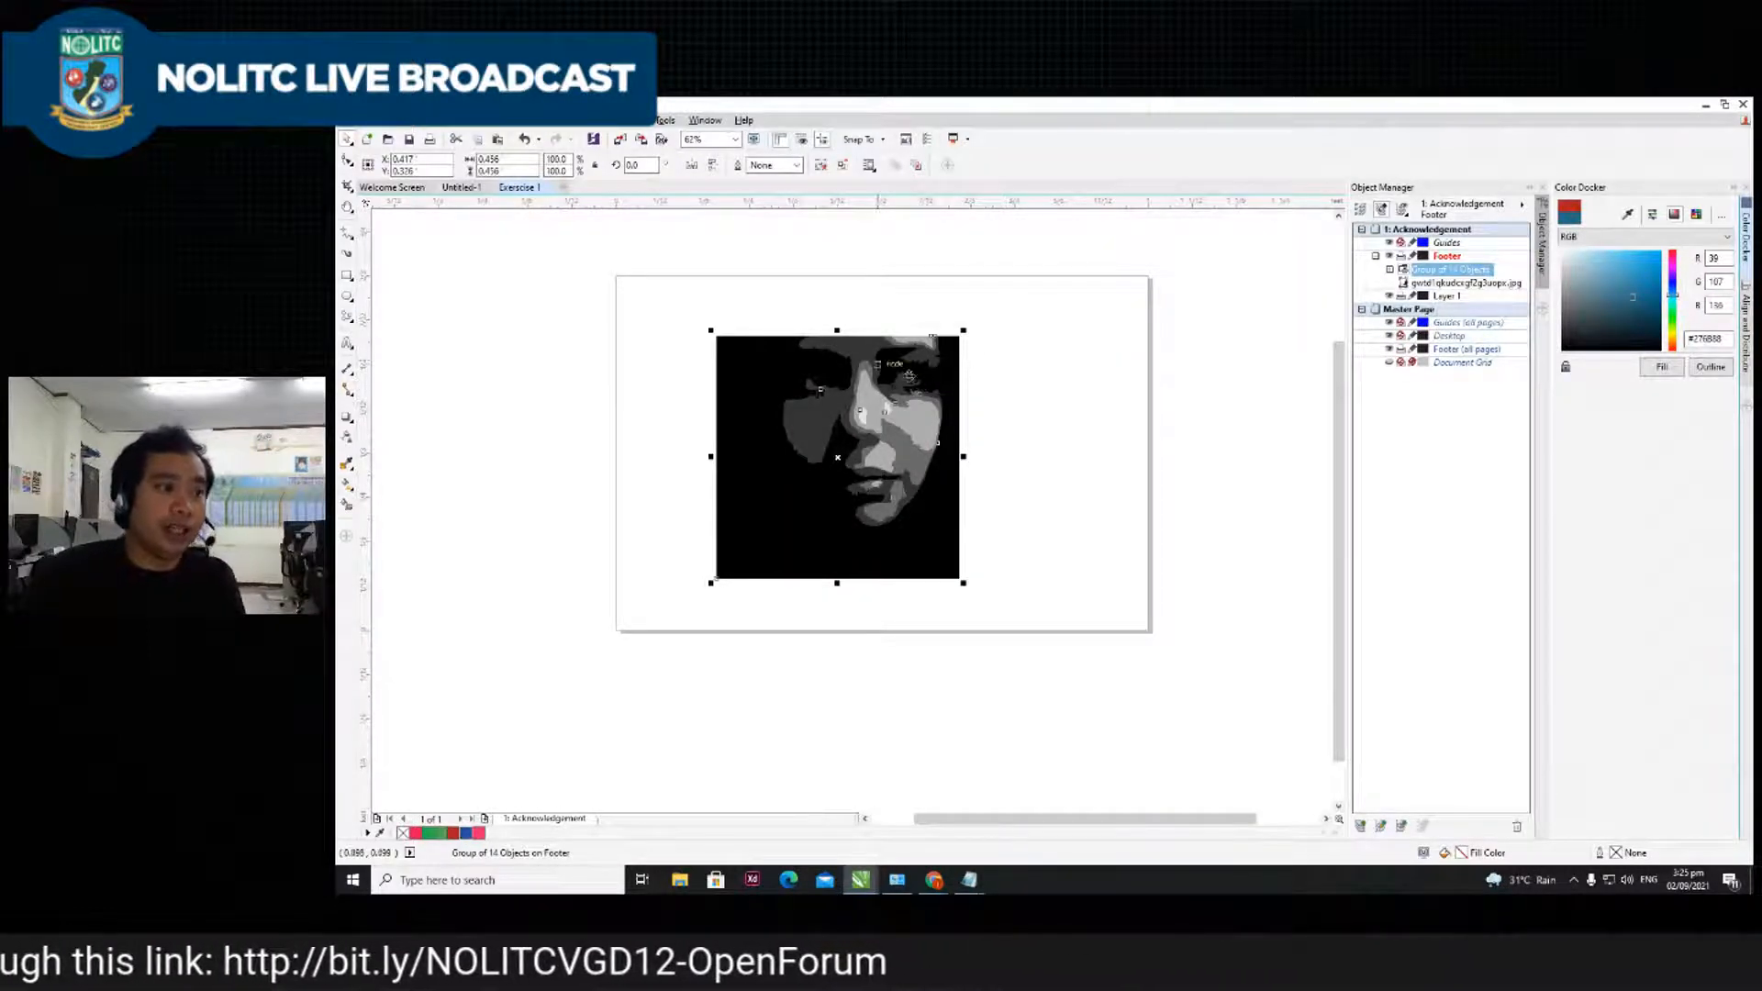
{"action": "scroll", "coordinate": [789, 372], "scroll_direction": "up", "scroll_amount": 2}
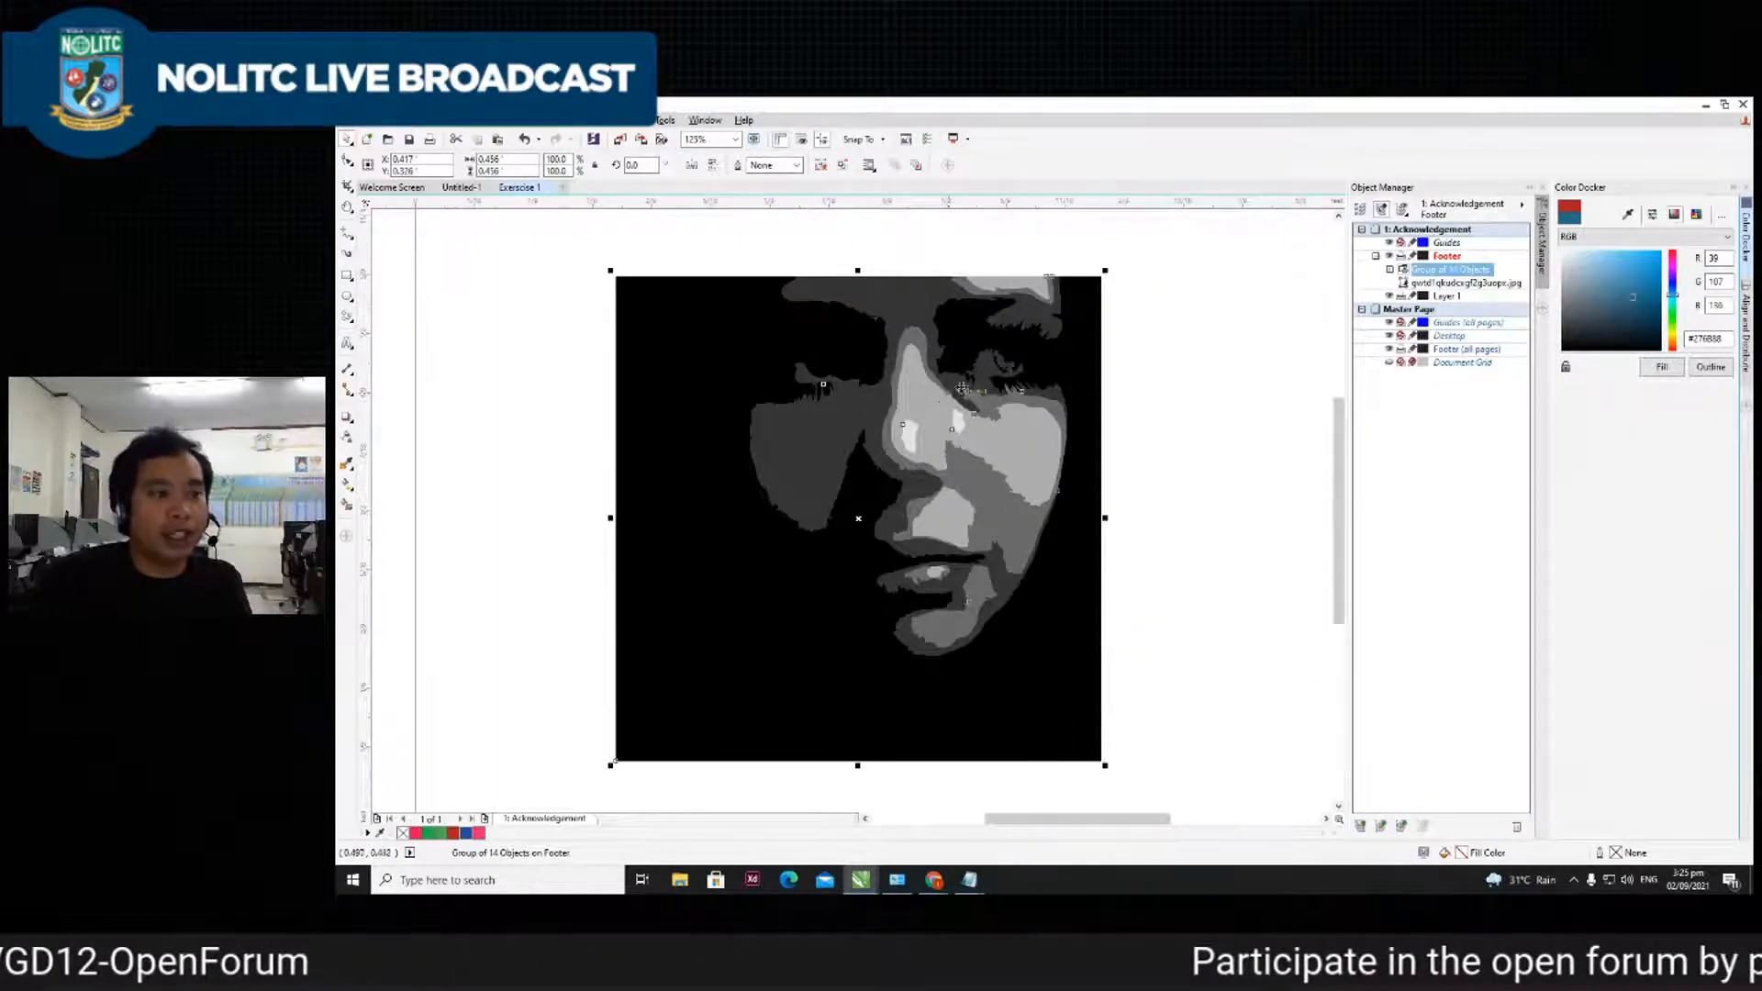
{"action": "scroll", "coordinate": [943, 408], "scroll_direction": "up", "scroll_amount": 4}
{"action": "scroll", "coordinate": [945, 421], "scroll_direction": "down", "scroll_amount": 2}
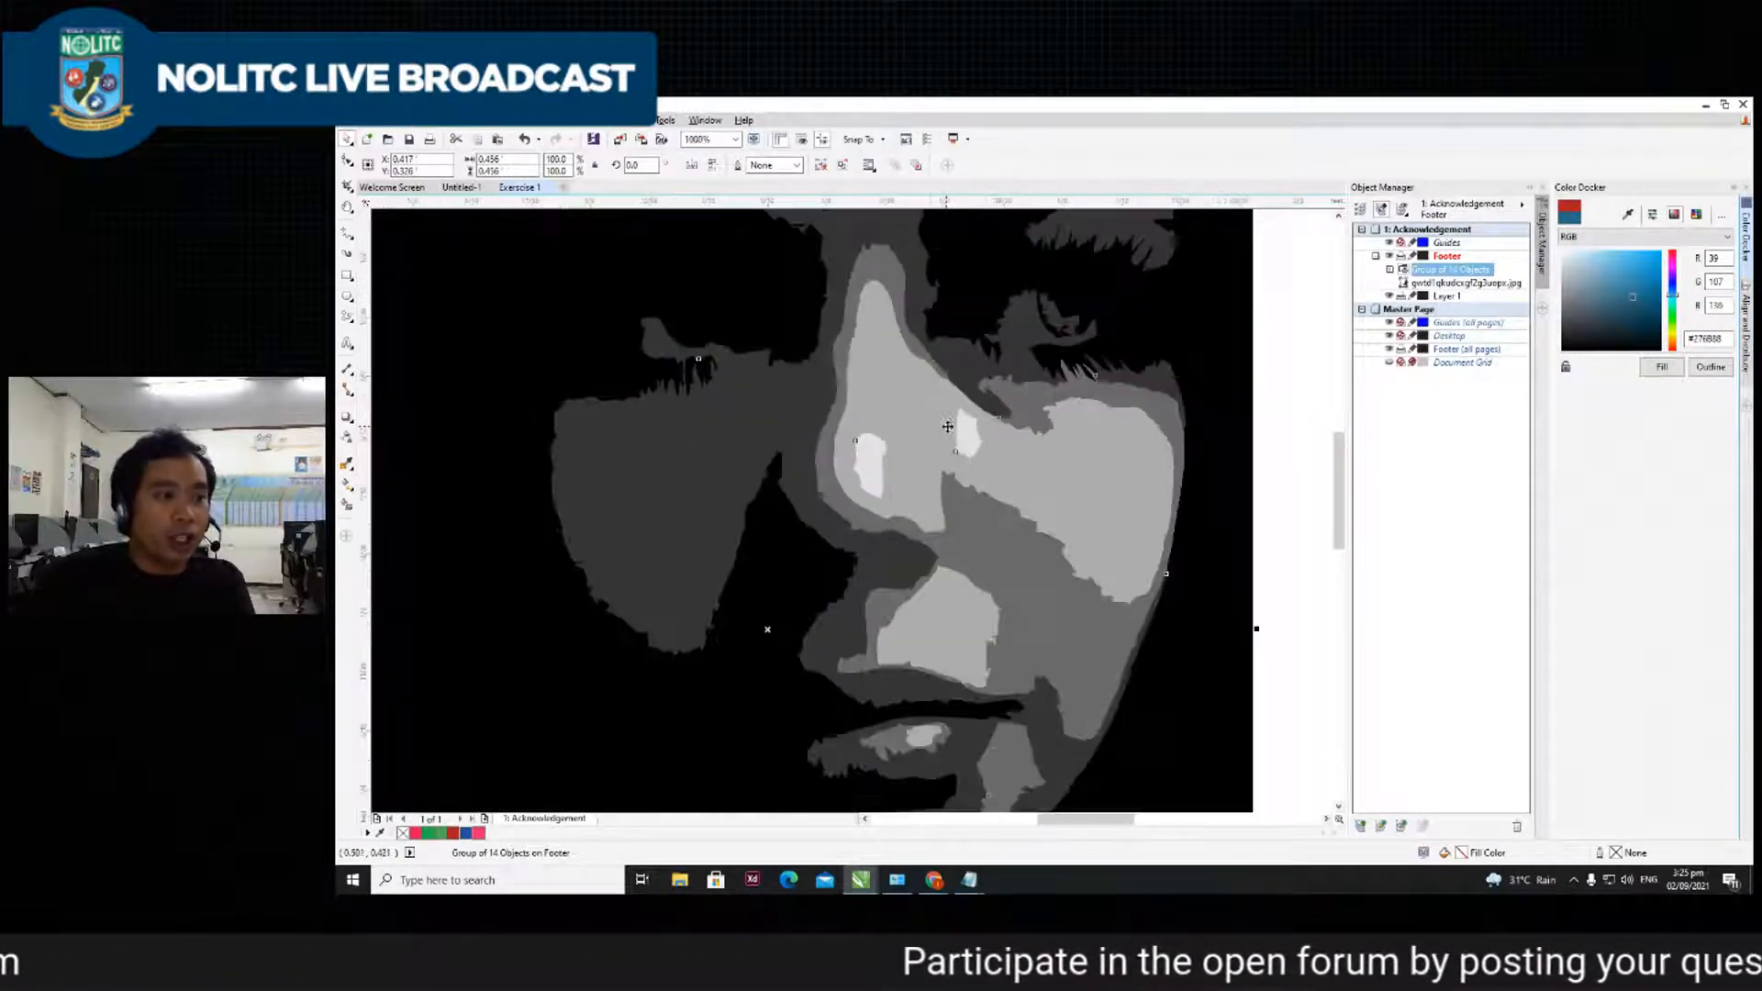
{"action": "scroll", "coordinate": [846, 414], "scroll_direction": "up", "scroll_amount": 2}
{"action": "scroll", "coordinate": [846, 414], "scroll_direction": "down", "scroll_amount": 3}
{"action": "scroll", "coordinate": [785, 411], "scroll_direction": "up", "scroll_amount": 3}
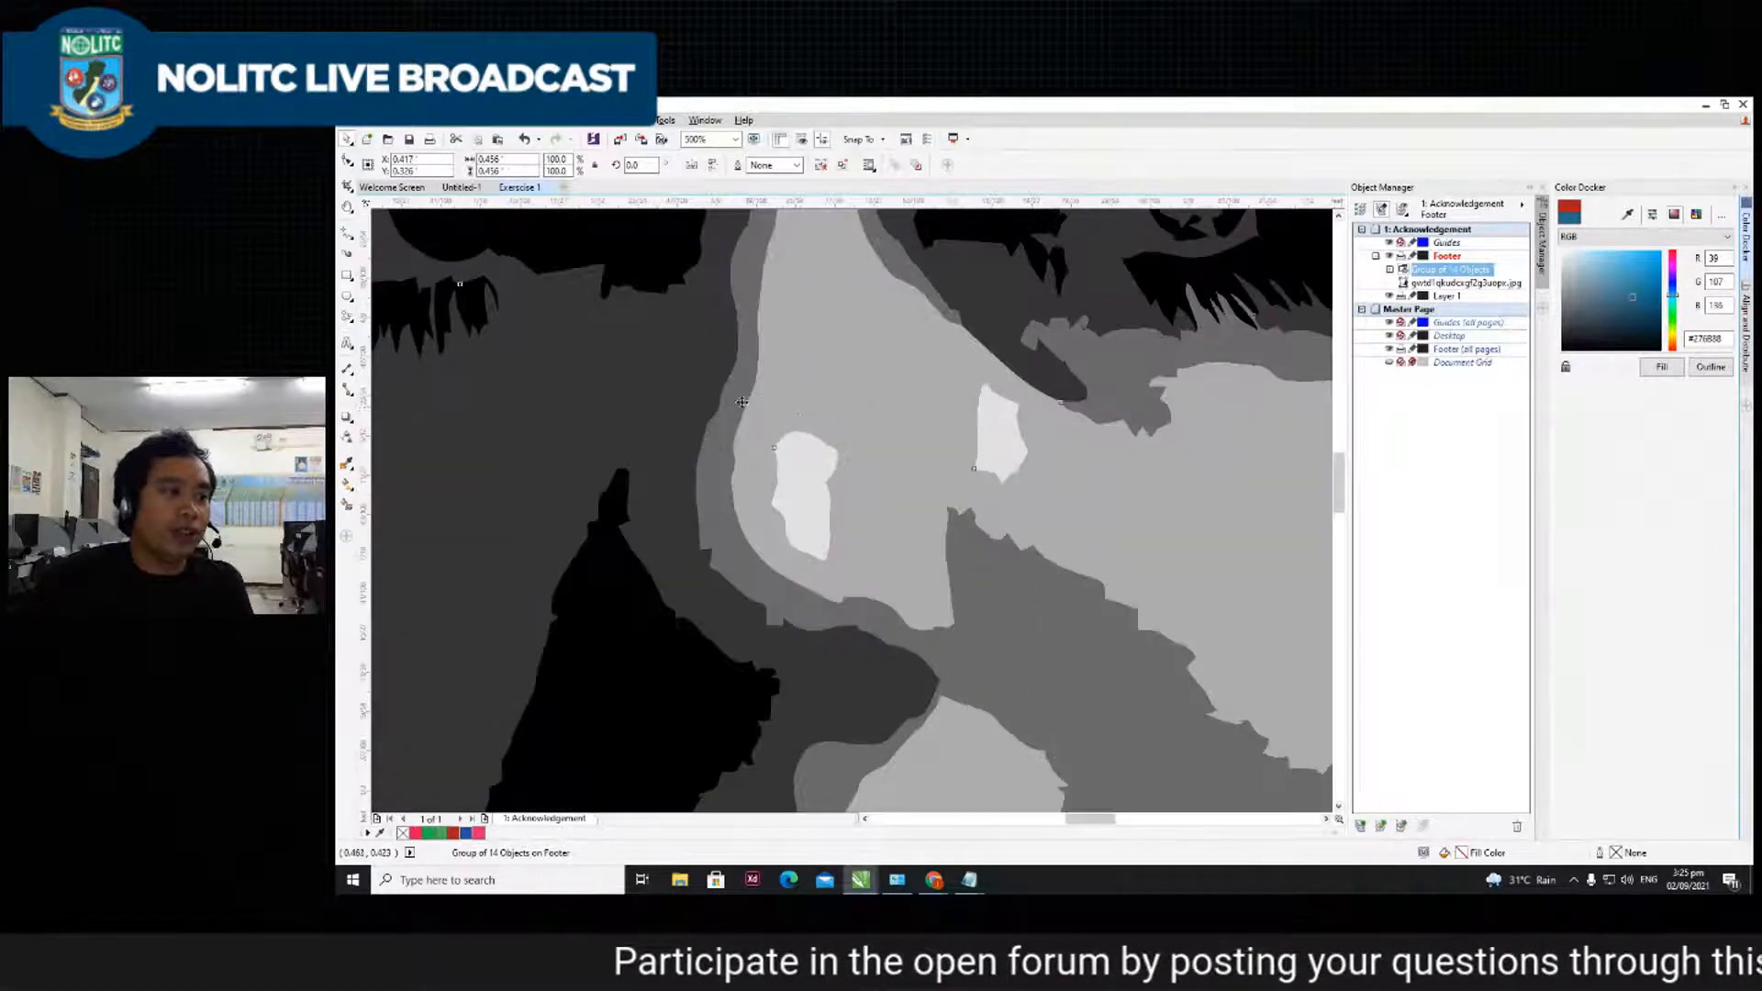
- Examine the flat tonal shapes of the traced portrait up close around the nose and eyes, and as a whole on the page
{"action": "scroll", "coordinate": [952, 447], "scroll_direction": "down", "scroll_amount": 3}
{"action": "scroll", "coordinate": [661, 433], "scroll_direction": "up", "scroll_amount": 3}
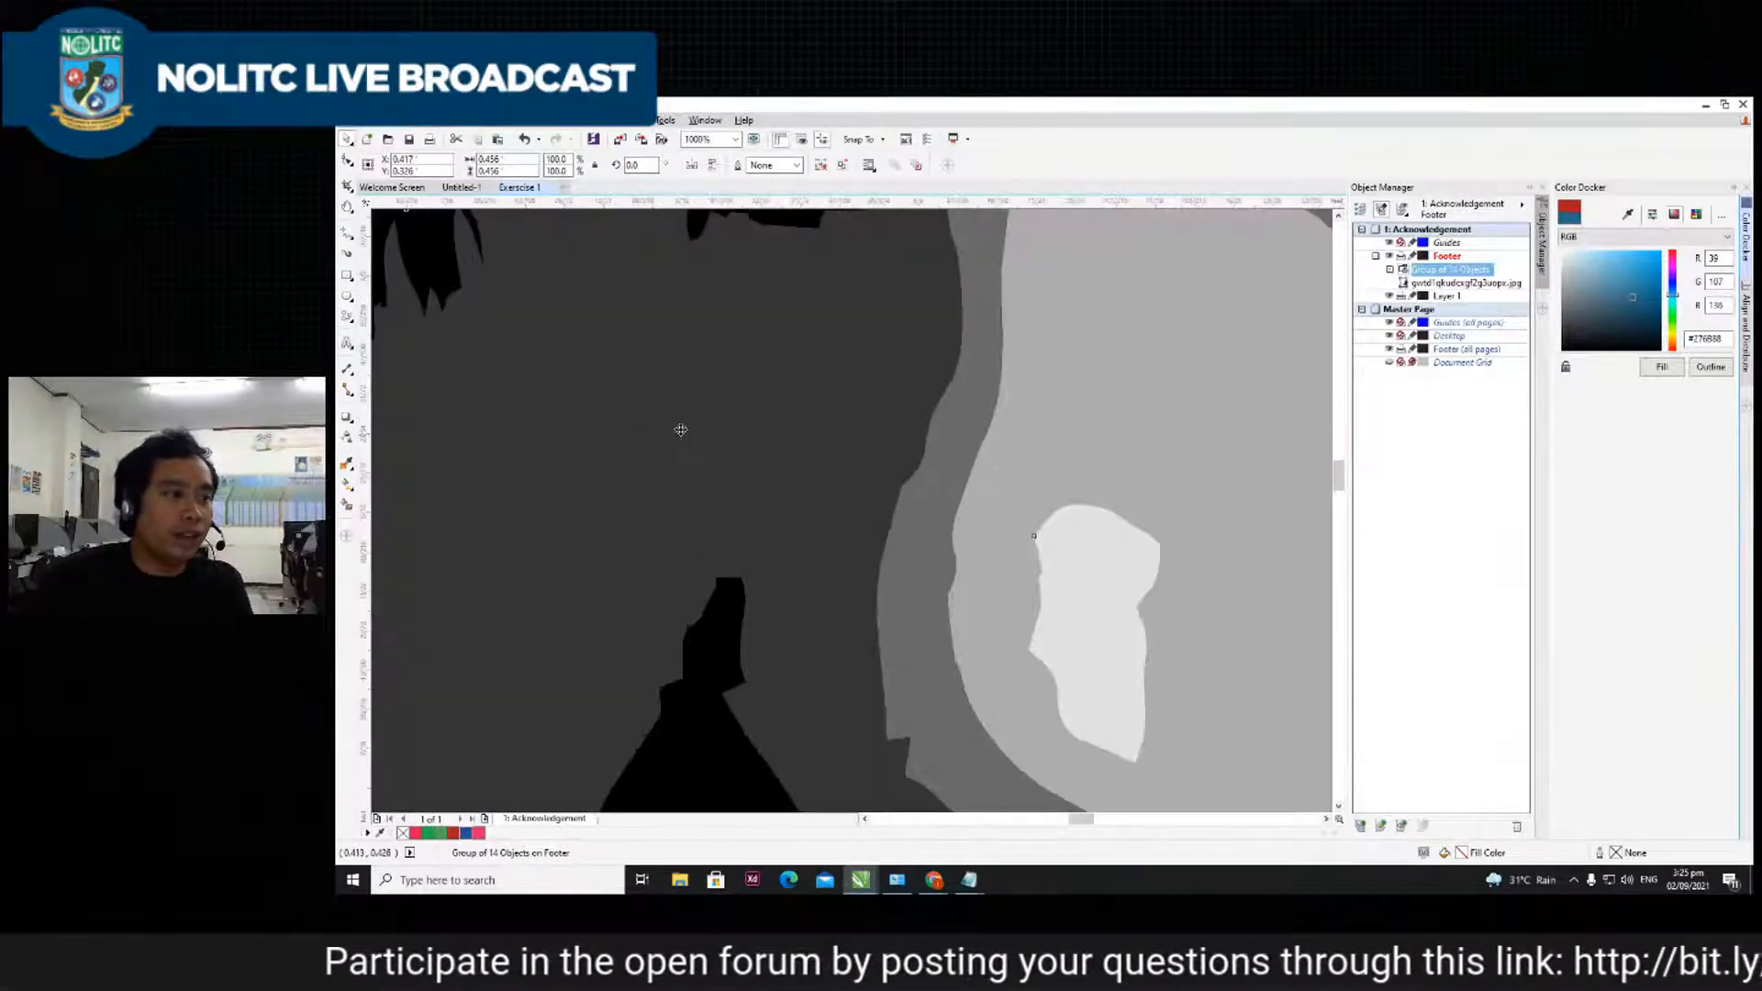
{"action": "scroll", "coordinate": [678, 637], "scroll_direction": "down", "scroll_amount": 3}
{"action": "scroll", "coordinate": [817, 303], "scroll_direction": "up", "scroll_amount": 2}
{"action": "scroll", "coordinate": [789, 372], "scroll_direction": "down", "scroll_amount": 2}
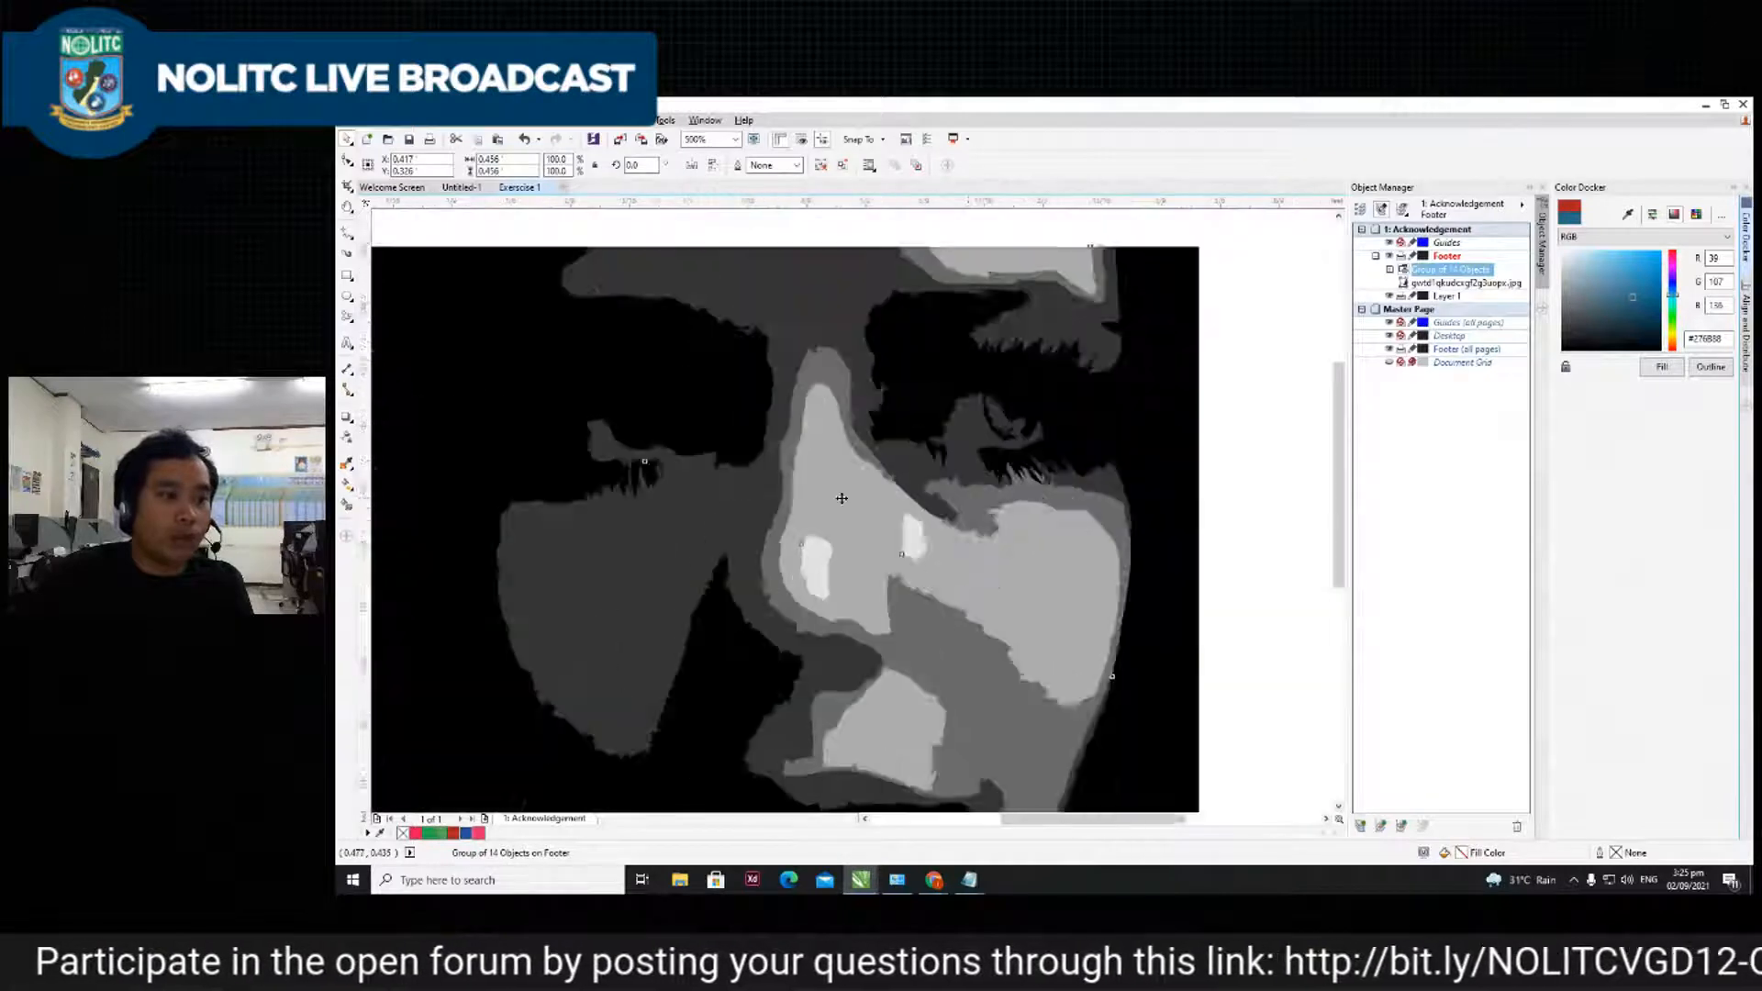
{"action": "scroll", "coordinate": [835, 500], "scroll_direction": "up", "scroll_amount": 3}
{"action": "scroll", "coordinate": [937, 520], "scroll_direction": "down", "scroll_amount": 4}
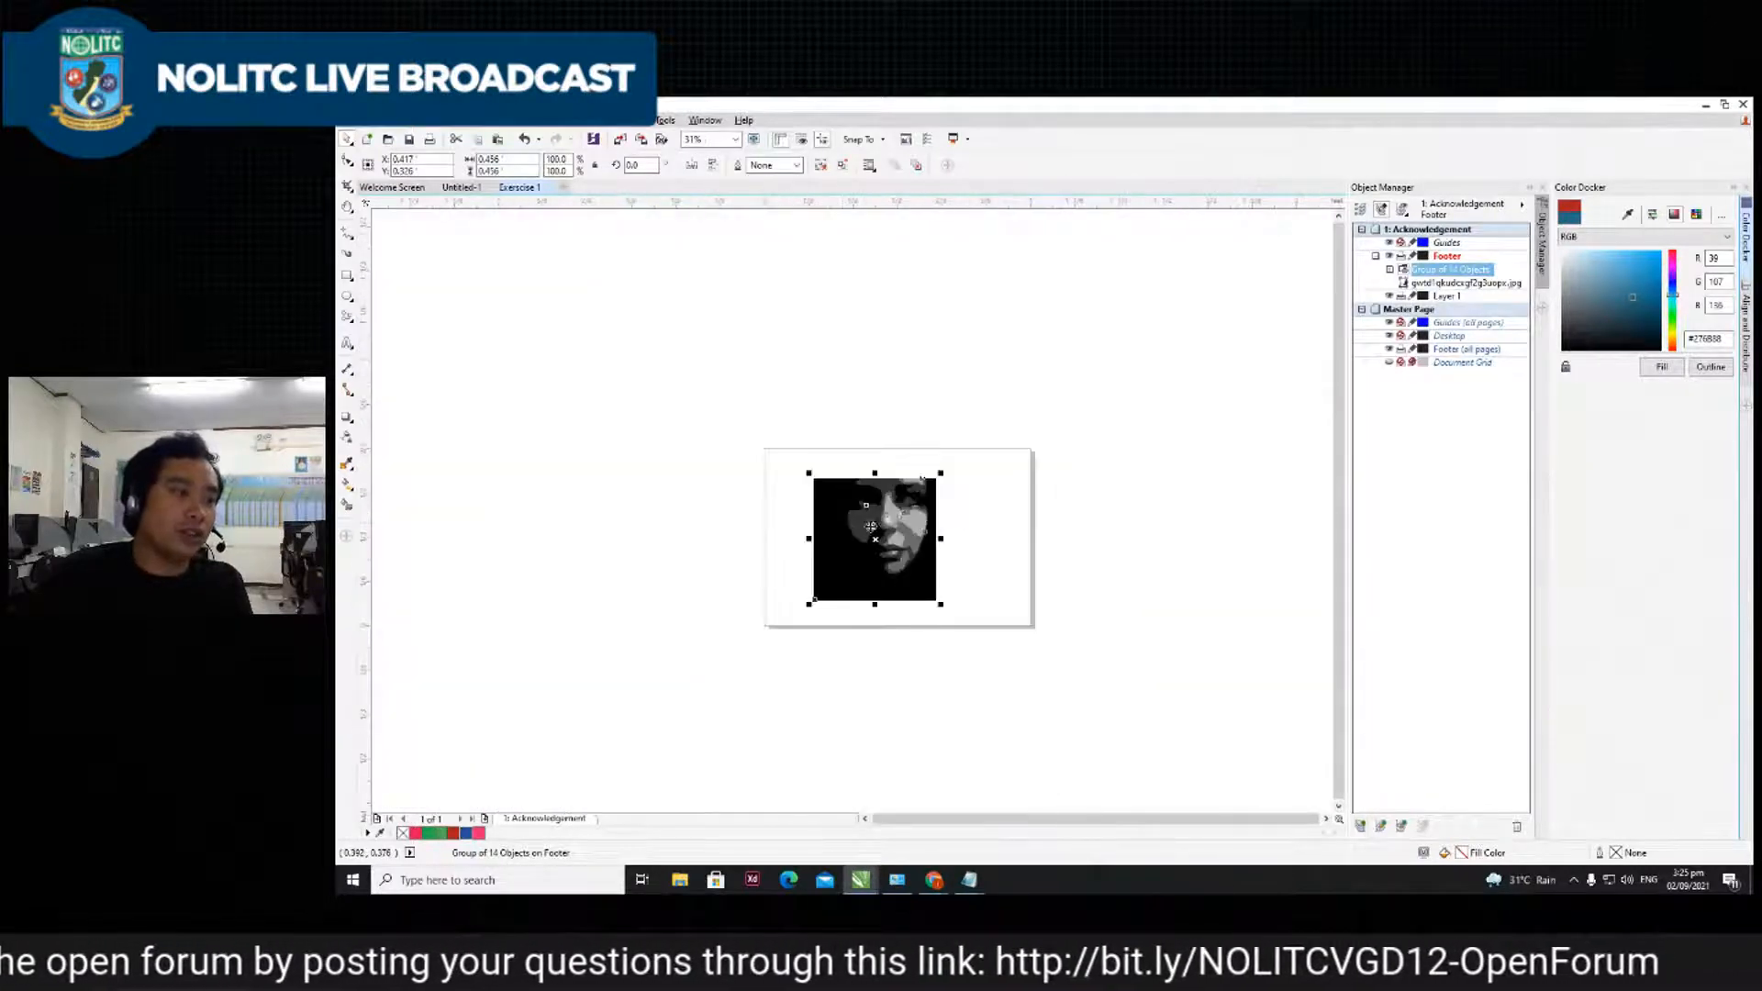
{"action": "scroll", "coordinate": [870, 527], "scroll_direction": "up", "scroll_amount": 1}
{"action": "left_click", "coordinate": [1101, 459]}
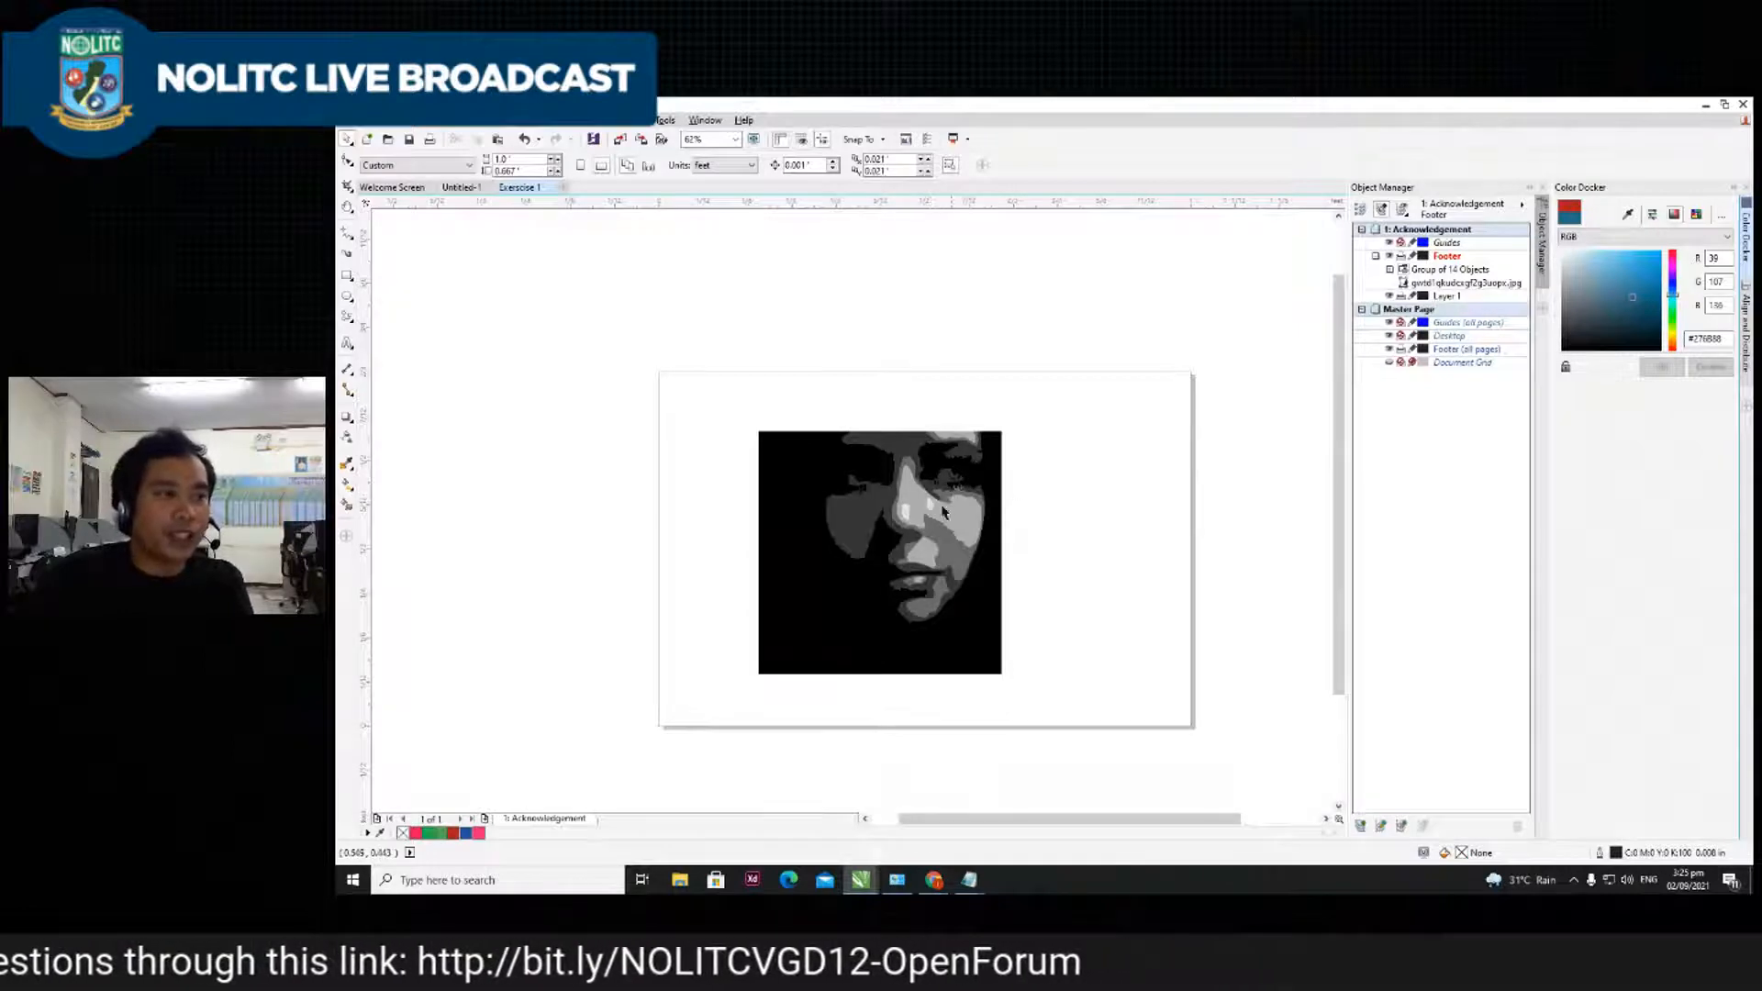
- Delete the traced vector group and shift the original portrait photo that lies underneath it
{"action": "left_click", "coordinate": [951, 500]}
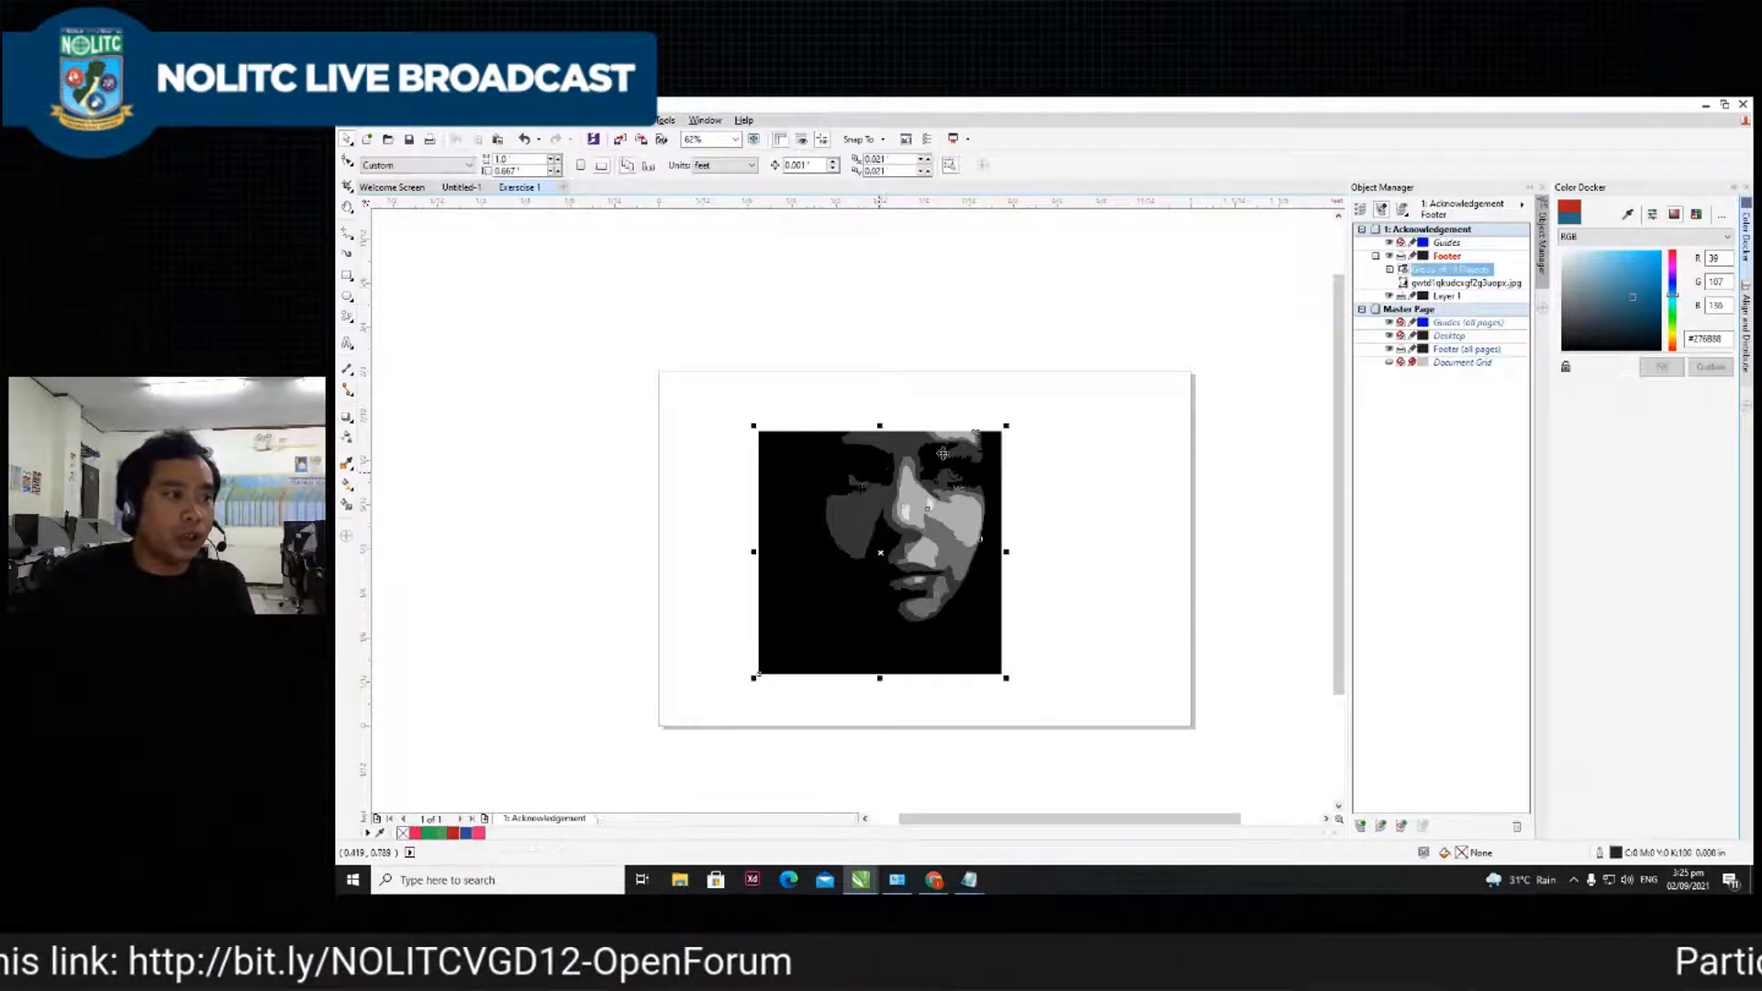
{"action": "left_click", "coordinate": [976, 345]}
{"action": "left_click", "coordinate": [983, 468]}
{"action": "key", "text": "Delete"}
{"action": "left_click", "coordinate": [995, 576]}
{"action": "left_click_drag", "start_coordinate": [922, 536], "coordinate": [878, 499]}
{"action": "left_click", "coordinate": [1175, 509]}
{"action": "left_click", "coordinate": [926, 479]}
{"action": "left_click", "coordinate": [1119, 521]}
{"action": "left_click", "coordinate": [1144, 540]}
- Step back through the history past the portrait import to restore the blended hand photo, portrait and blue rectangle
{"action": "key", "text": "ctrl+z"}
{"action": "key", "text": "ctrl+z"}
{"action": "key", "text": "ctrl+z"}
{"action": "key", "text": "ctrl+z"}
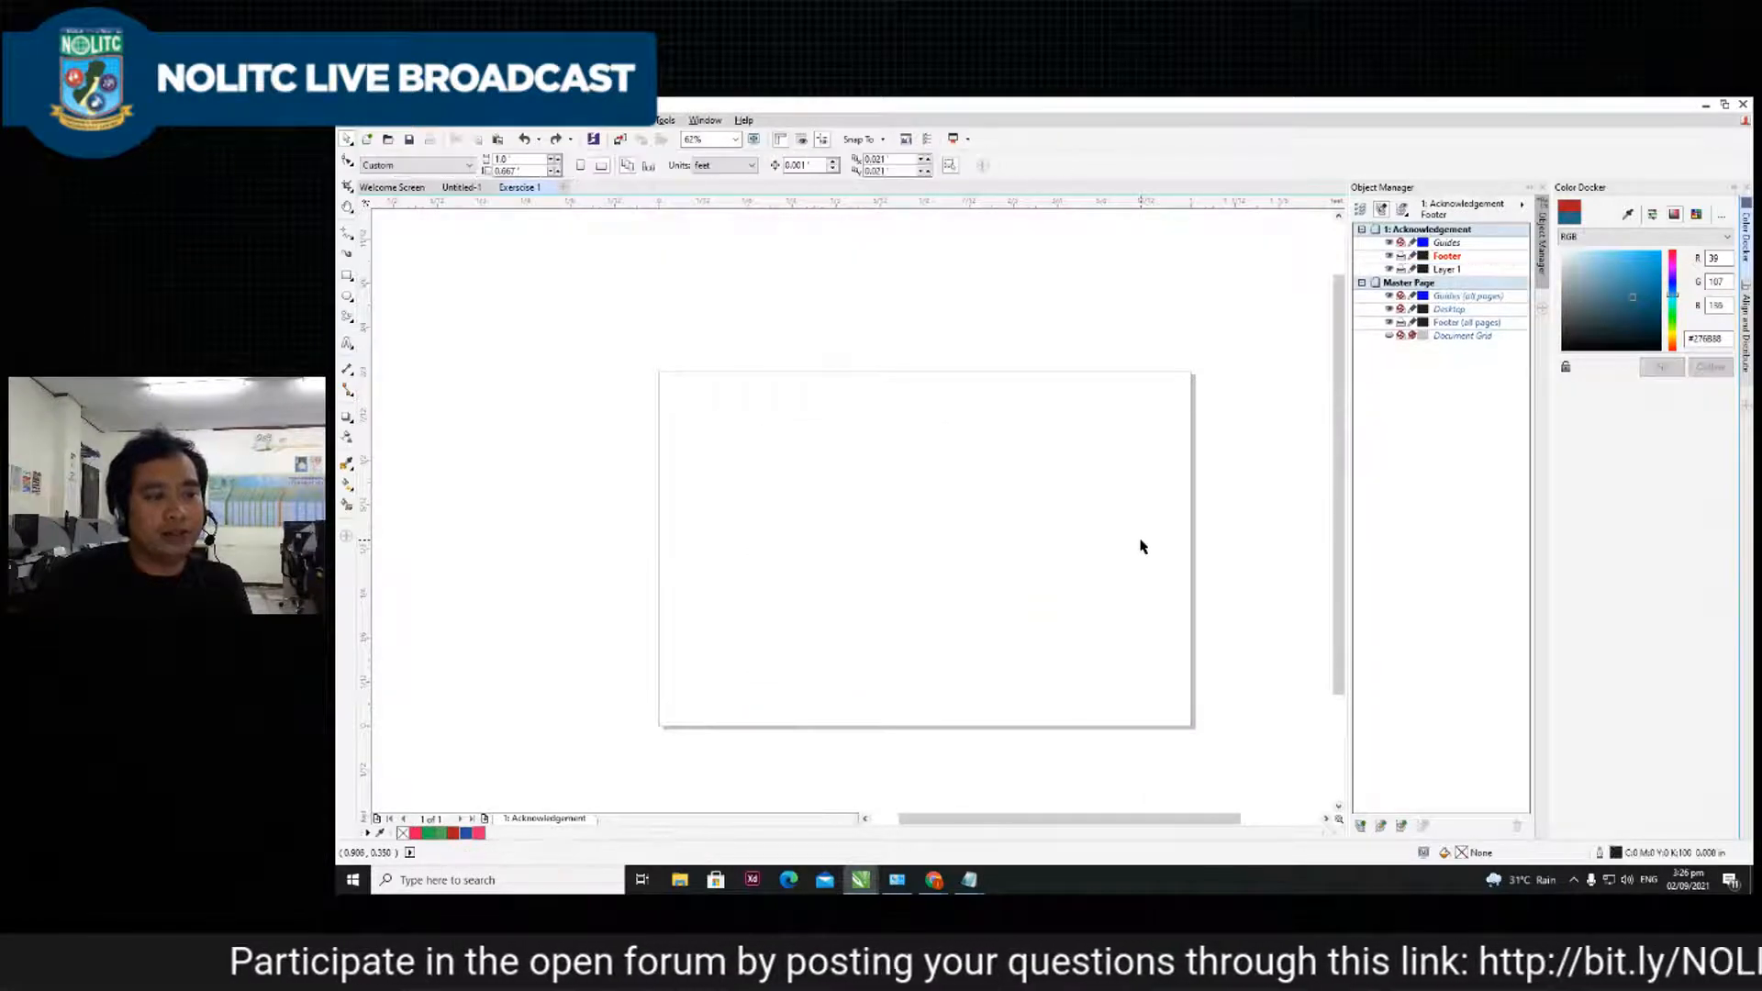
{"action": "key", "text": "ctrl+shift+z"}
{"action": "key", "text": "ctrl+shift+z"}
{"action": "key", "text": "ctrl+shift+z"}
- Scale the hand photo, portrait and blue rectangle together to about 0.97 ft wide and nudge them down into place on the page
{"action": "left_click_drag", "start_coordinate": [589, 343], "coordinate": [1145, 669]}
{"action": "left_click_drag", "start_coordinate": [976, 558], "coordinate": [936, 529]}
{"action": "left_click_drag", "start_coordinate": [1021, 582], "coordinate": [1184, 673]}
{"action": "left_click_drag", "start_coordinate": [1131, 548], "coordinate": [1136, 562]}
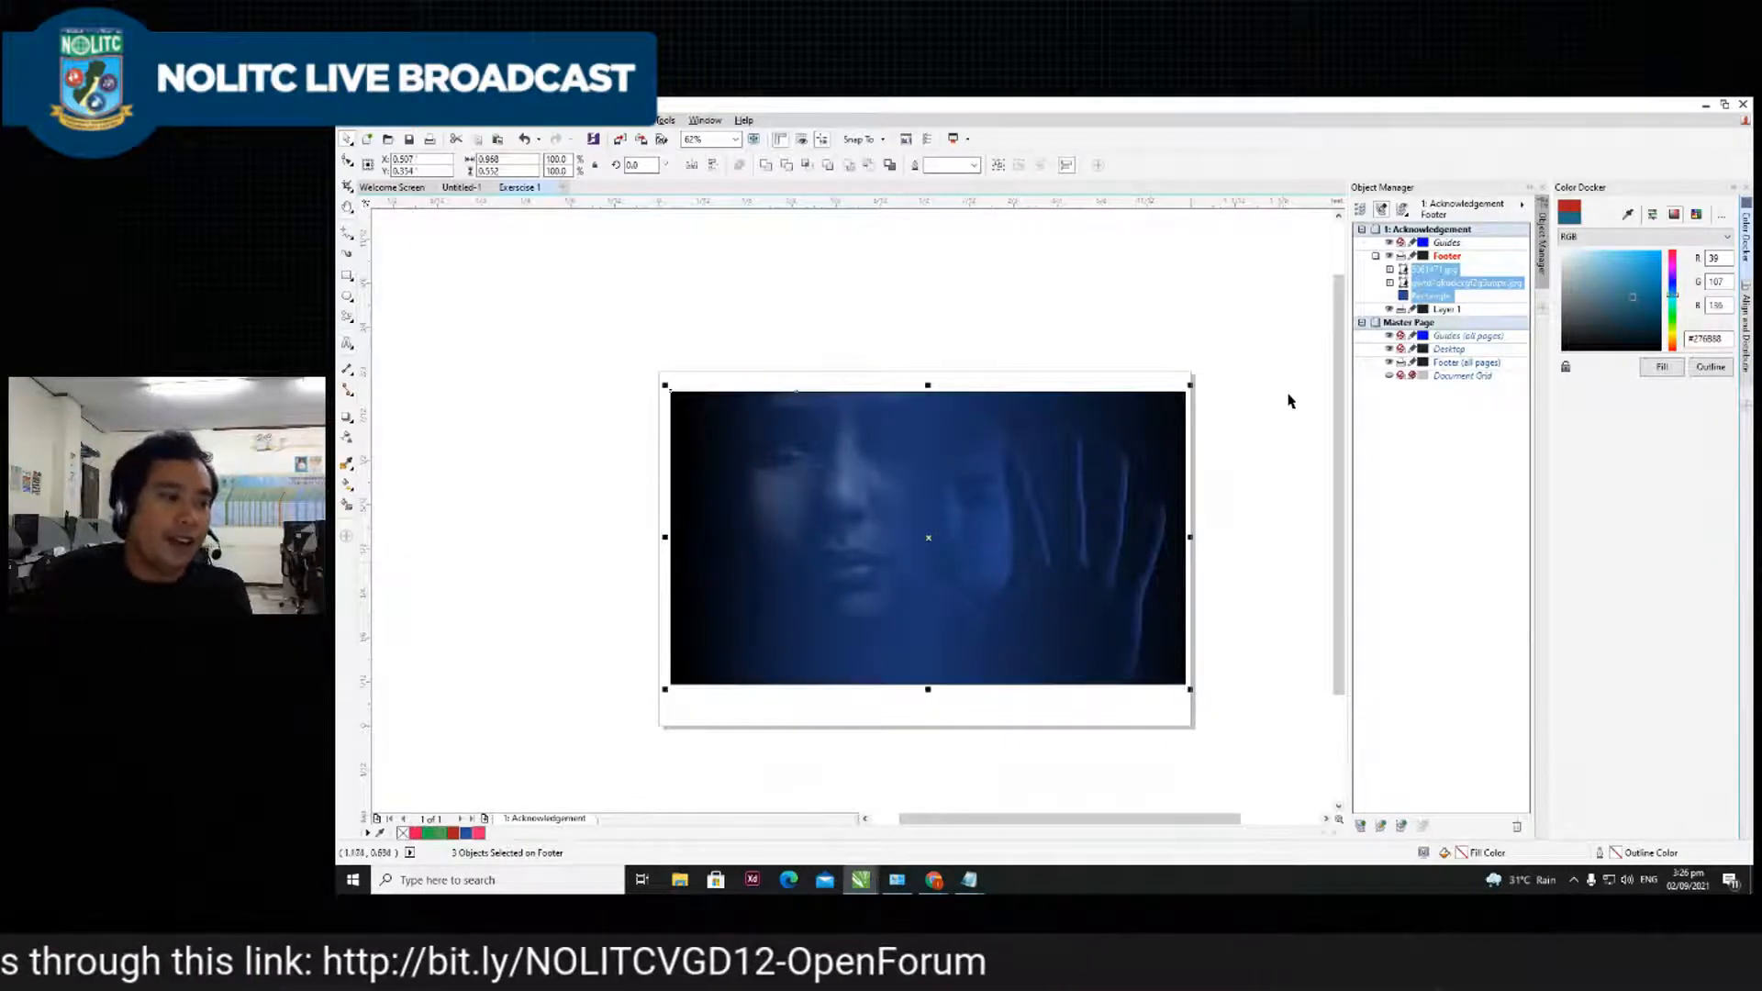
{"action": "key", "text": "Down"}
{"action": "key", "text": "Down"}
{"action": "key", "text": "Down"}
{"action": "key", "text": "Down"}
{"action": "key", "text": "Down"}
{"action": "key", "text": "Down"}
{"action": "key", "text": "Down"}
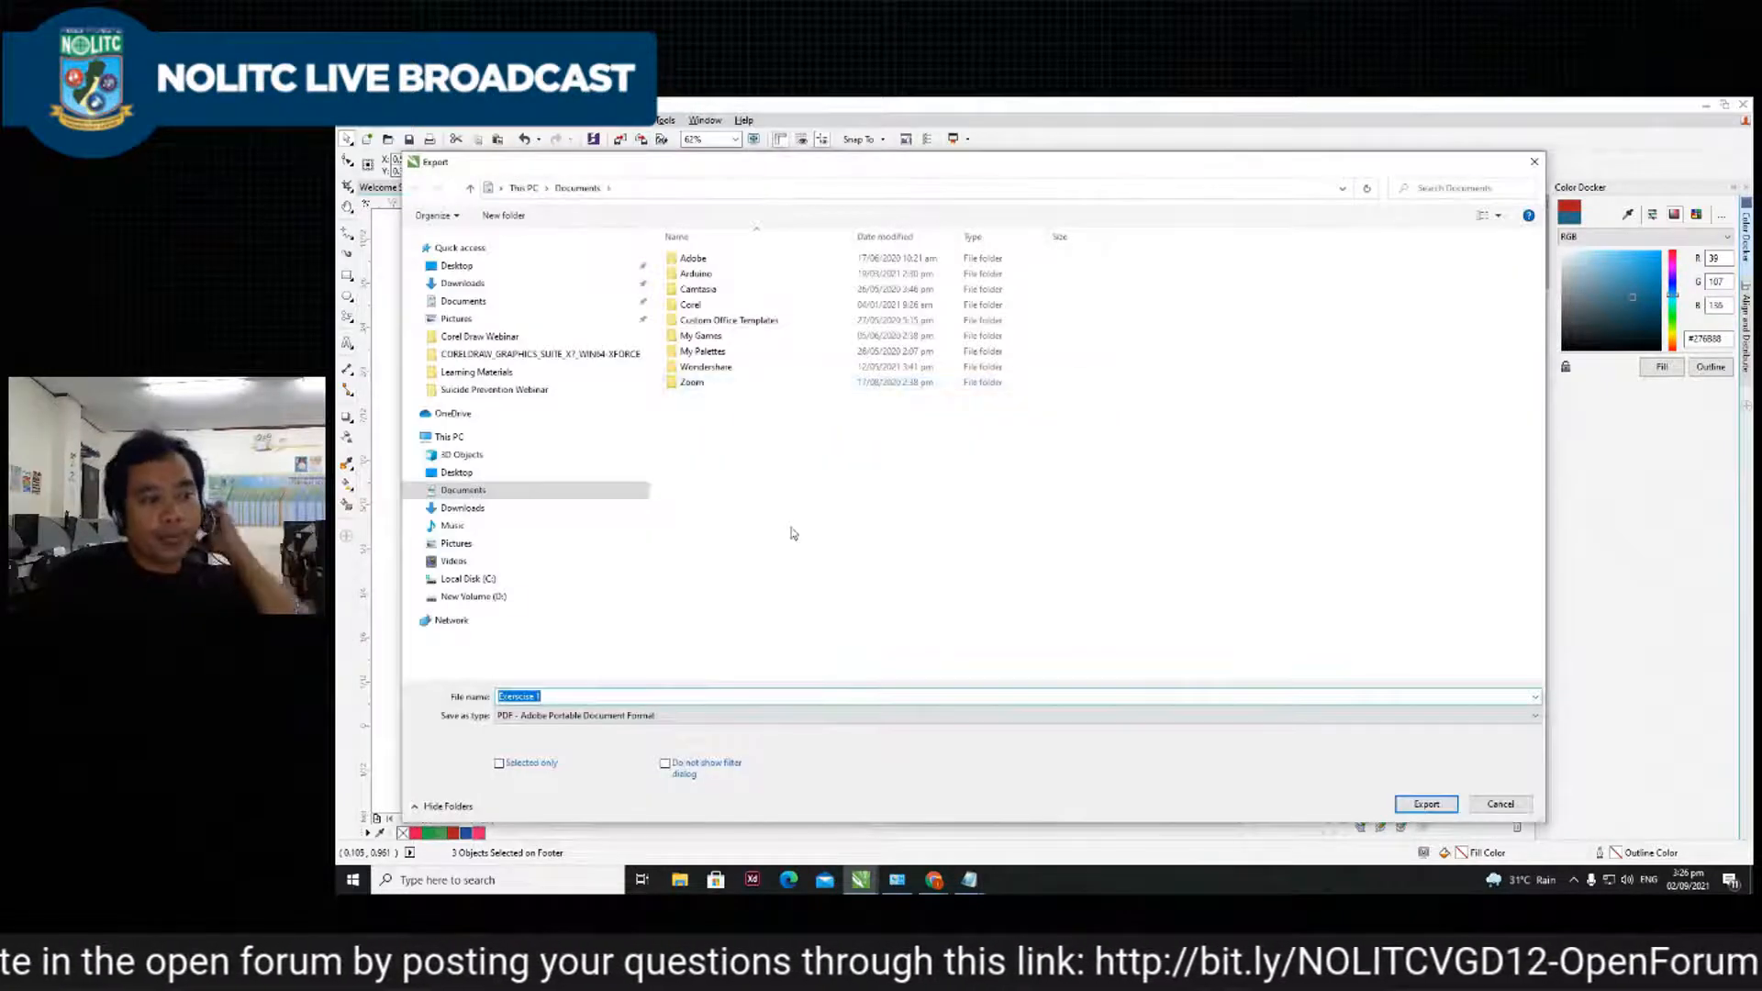
- Start exporting the artwork, look through the available file formats and choose JPG - JPEG Bitmaps
{"action": "left_click", "coordinate": [659, 717]}
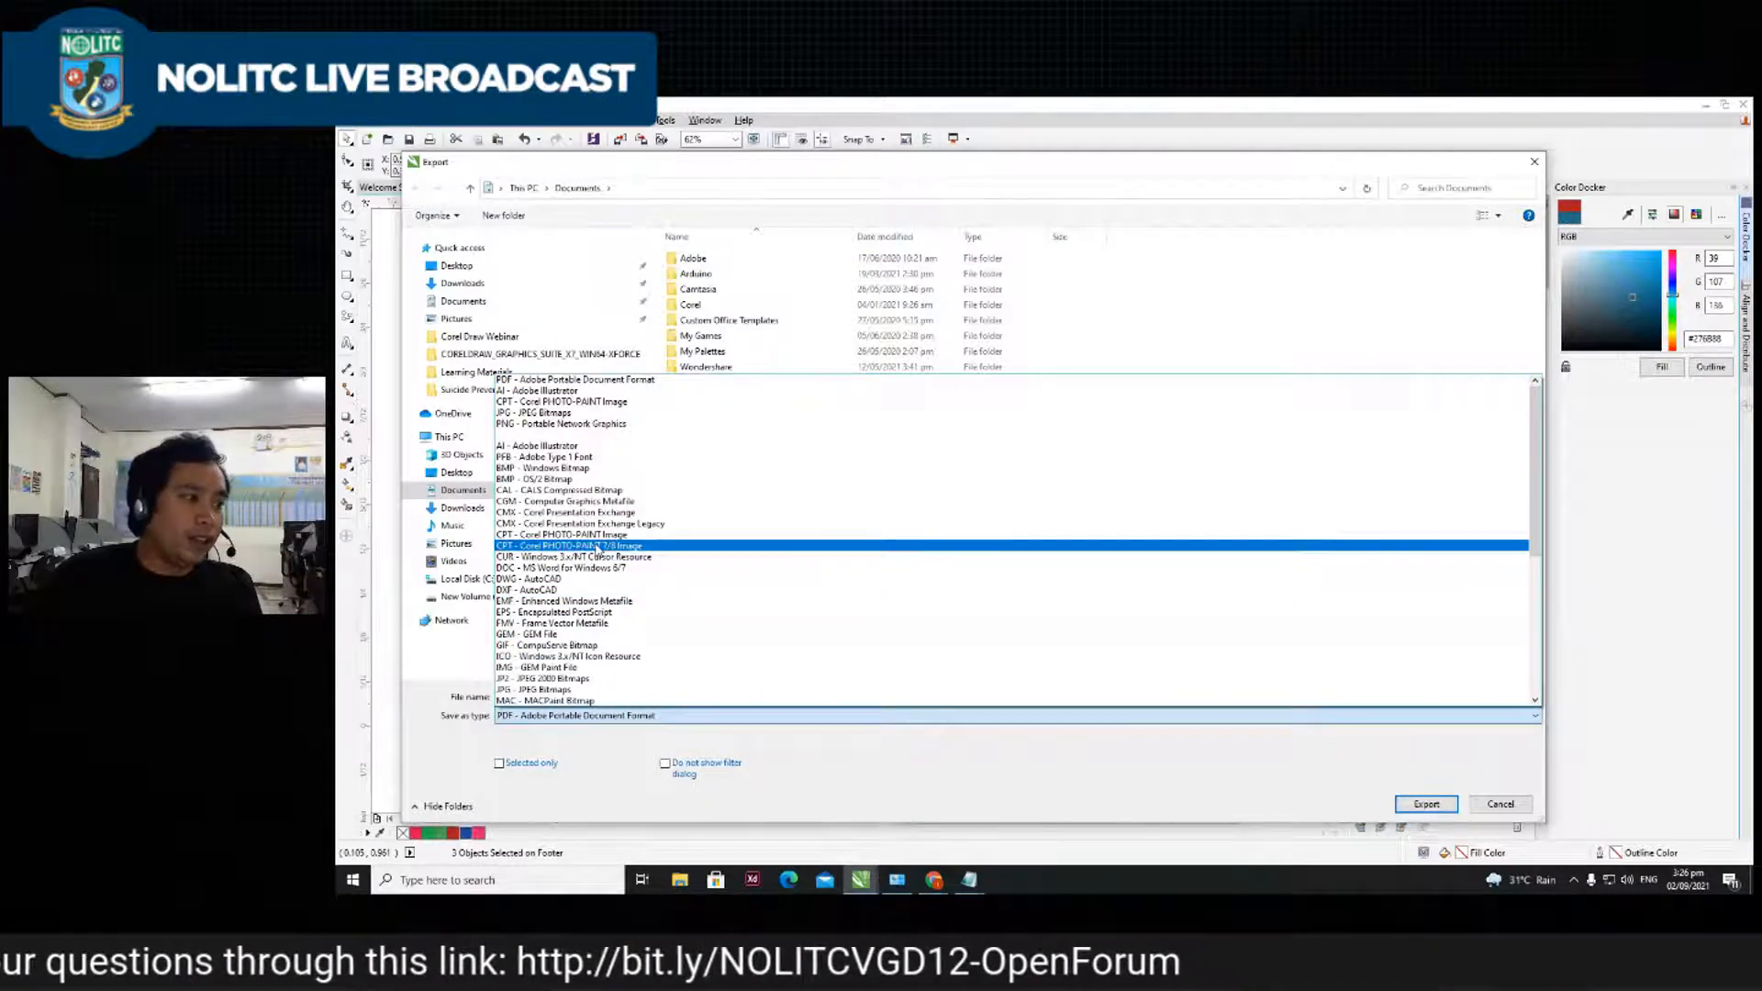
{"action": "scroll", "coordinate": [598, 549], "scroll_direction": "down", "scroll_amount": 1}
{"action": "scroll", "coordinate": [597, 553], "scroll_direction": "down", "scroll_amount": 3}
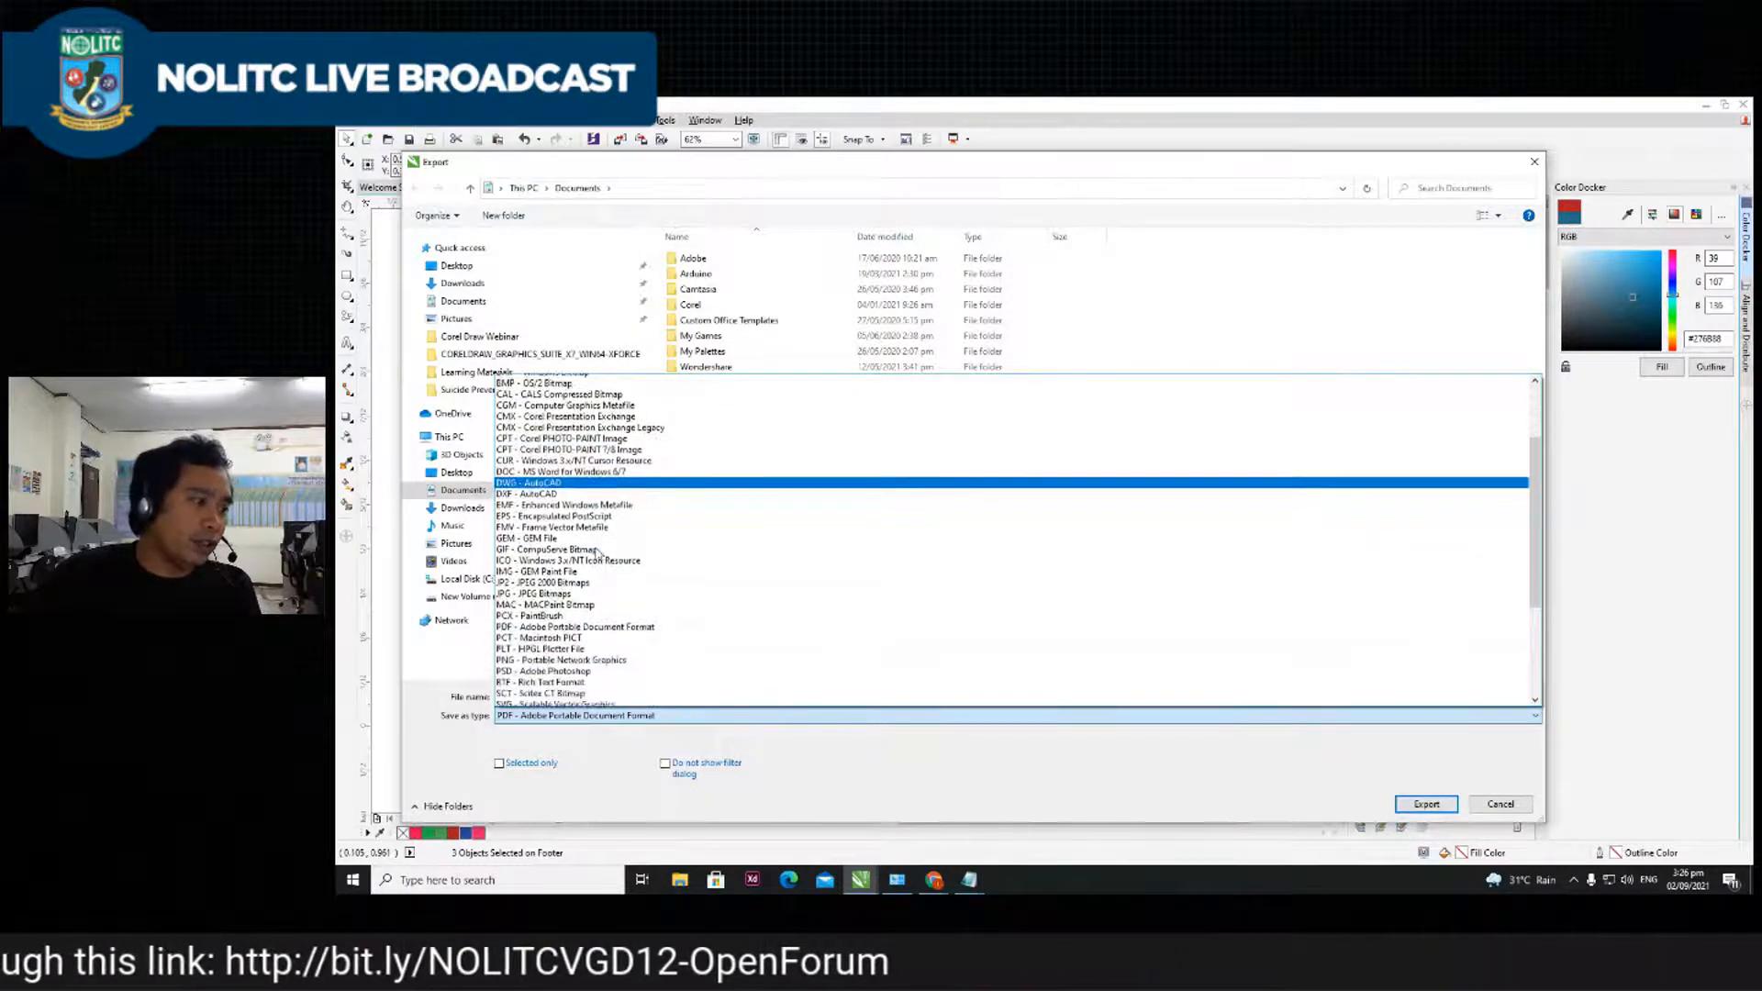
{"action": "scroll", "coordinate": [546, 630], "scroll_direction": "down", "scroll_amount": 1}
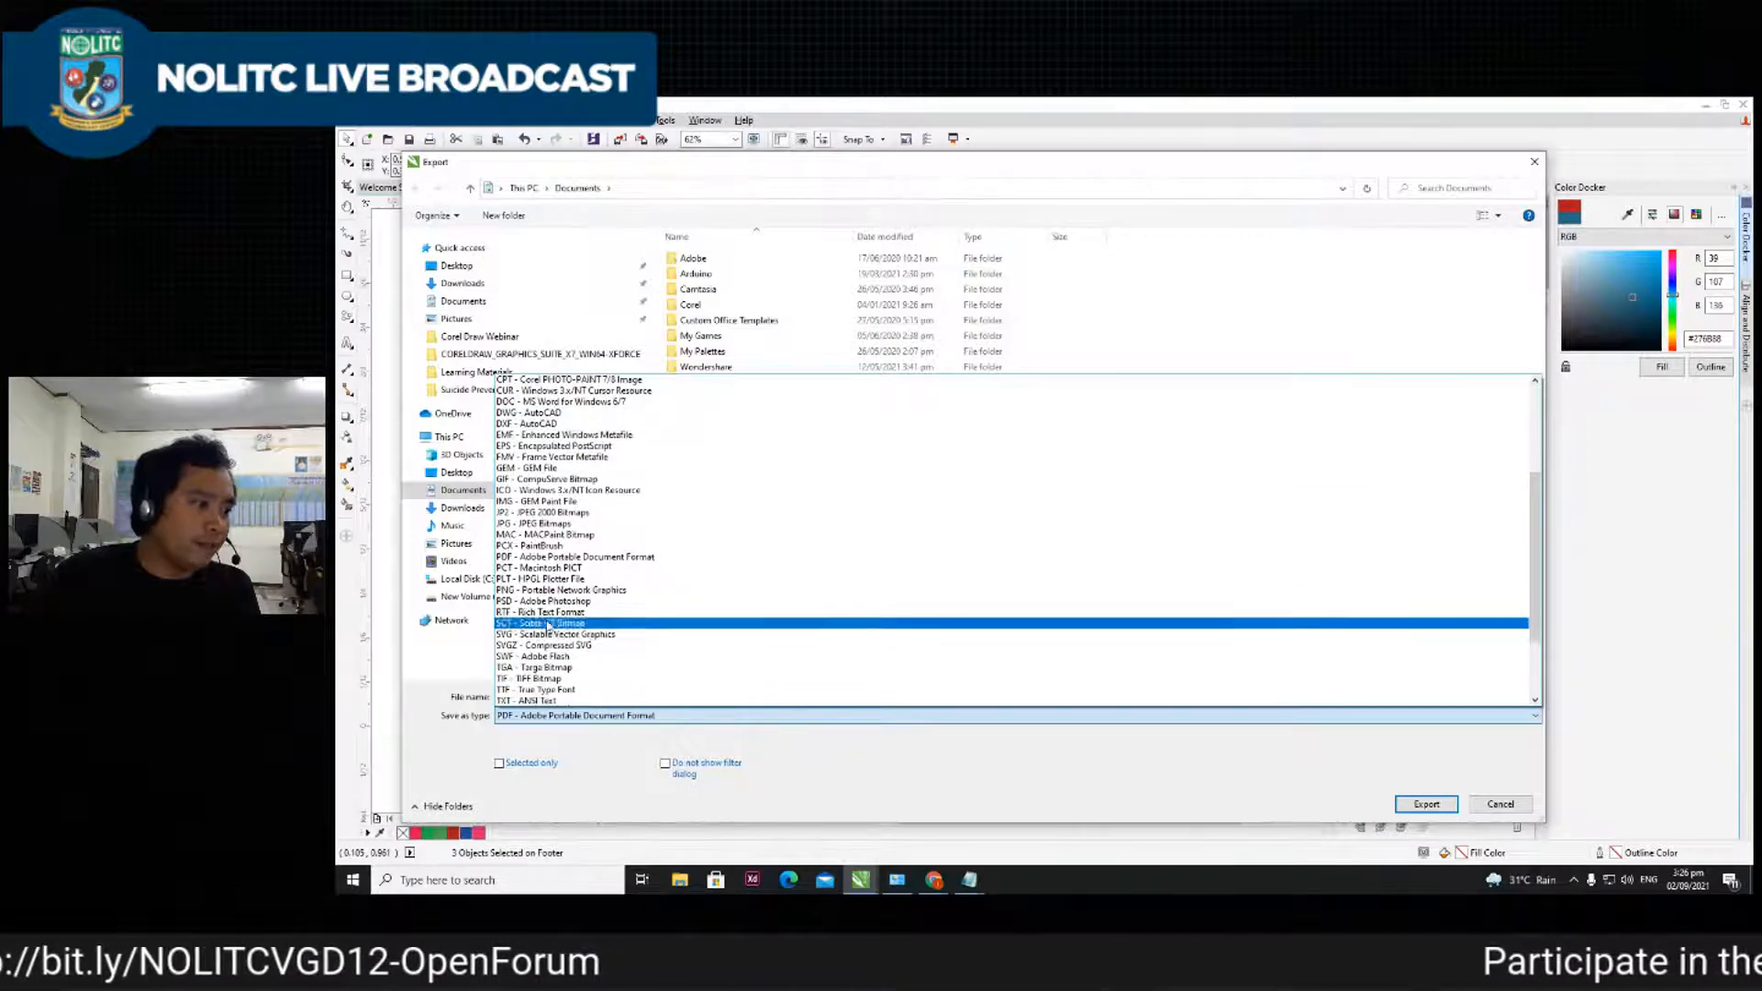
{"action": "scroll", "coordinate": [551, 627], "scroll_direction": "down", "scroll_amount": 1}
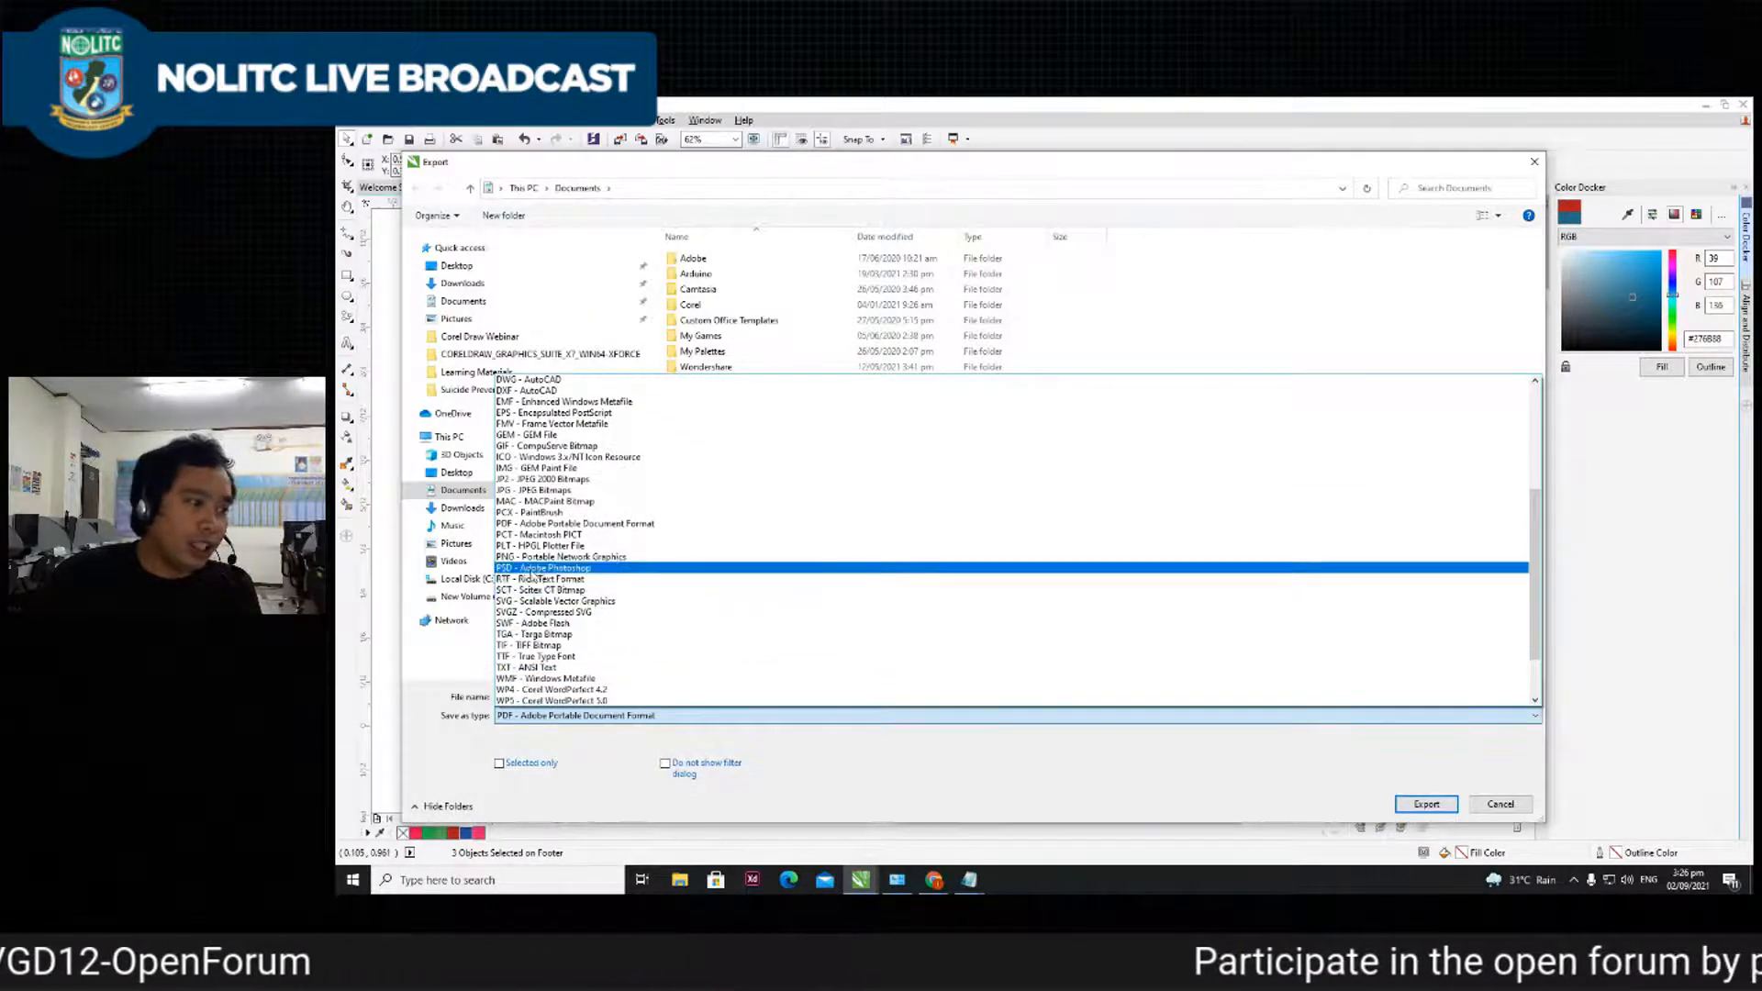
{"action": "scroll", "coordinate": [551, 606], "scroll_direction": "down", "scroll_amount": 1}
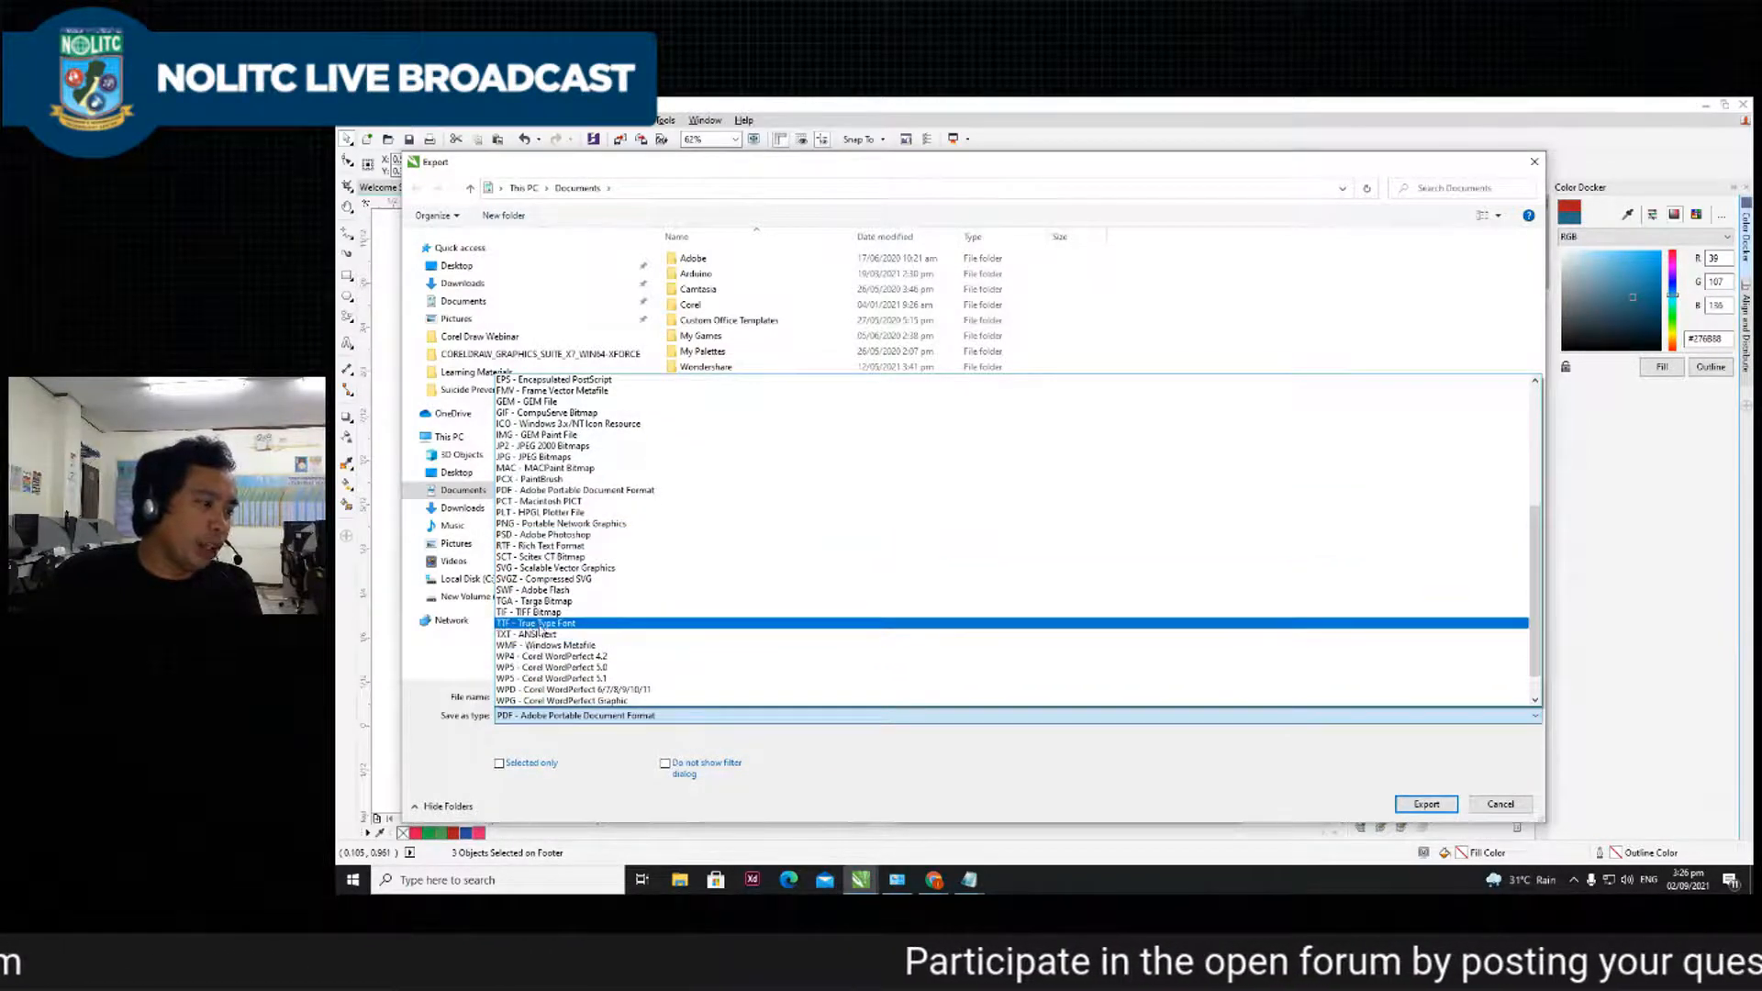
{"action": "scroll", "coordinate": [542, 628], "scroll_direction": "down", "scroll_amount": 1}
{"action": "scroll", "coordinate": [542, 629], "scroll_direction": "down", "scroll_amount": 1}
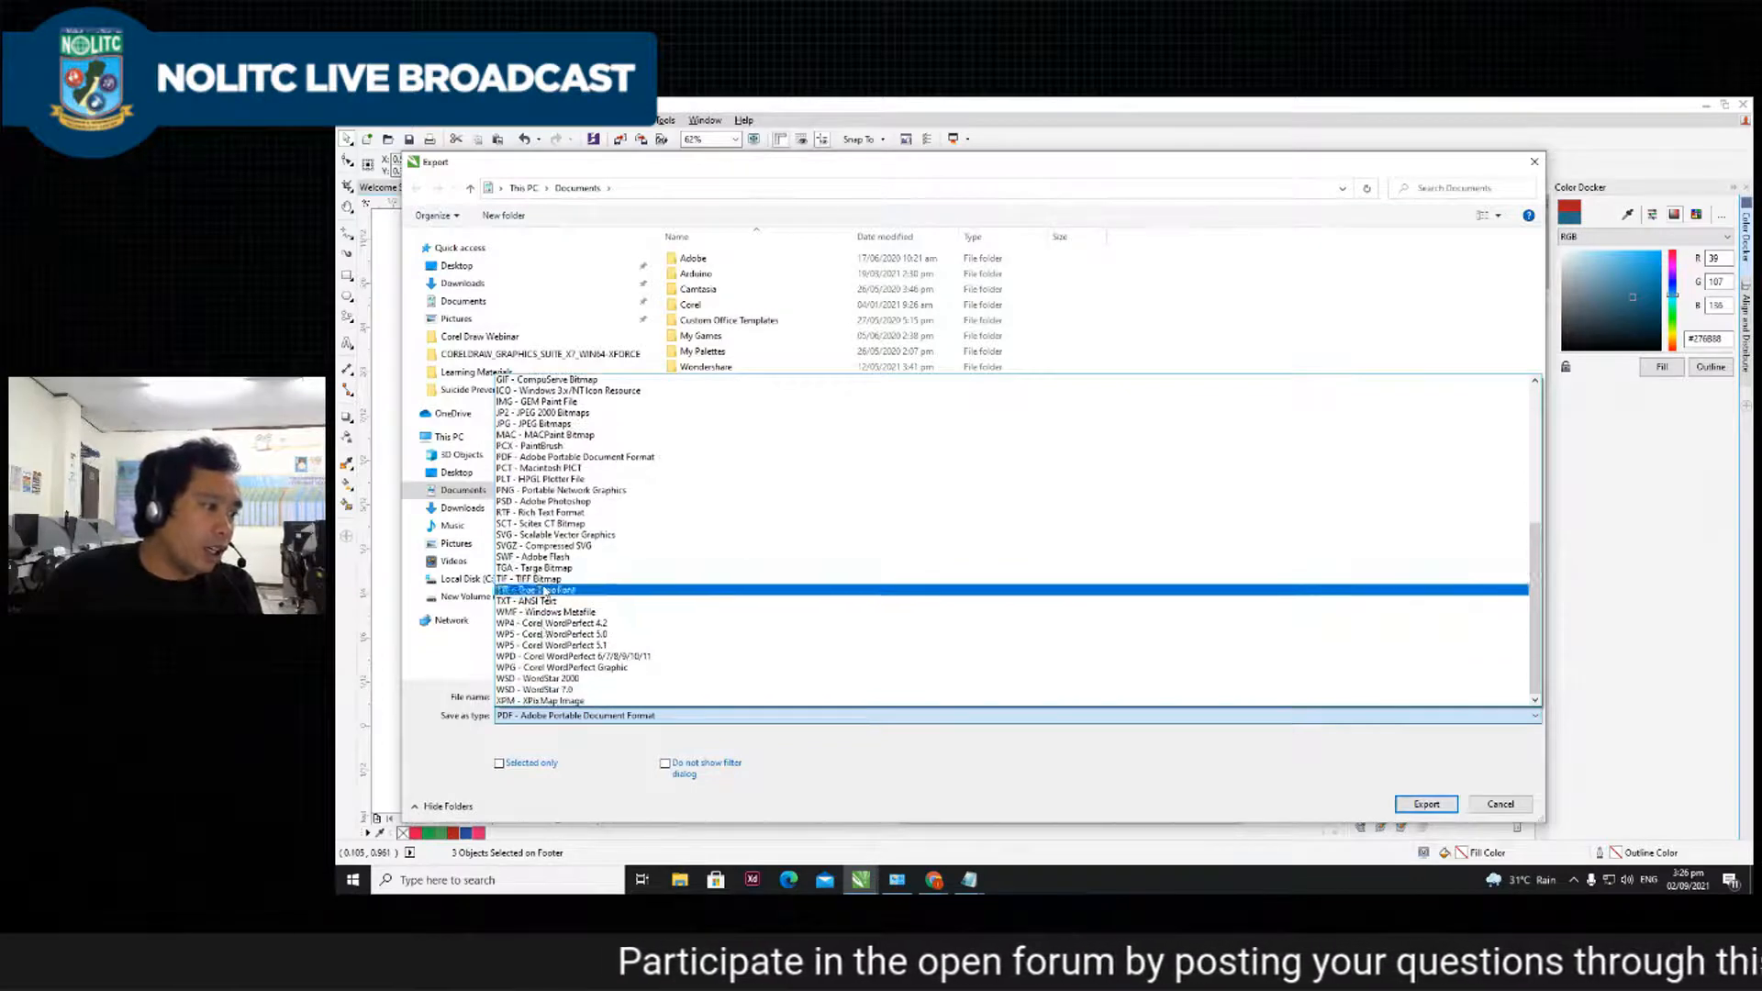
{"action": "scroll", "coordinate": [542, 590], "scroll_direction": "up", "scroll_amount": 3}
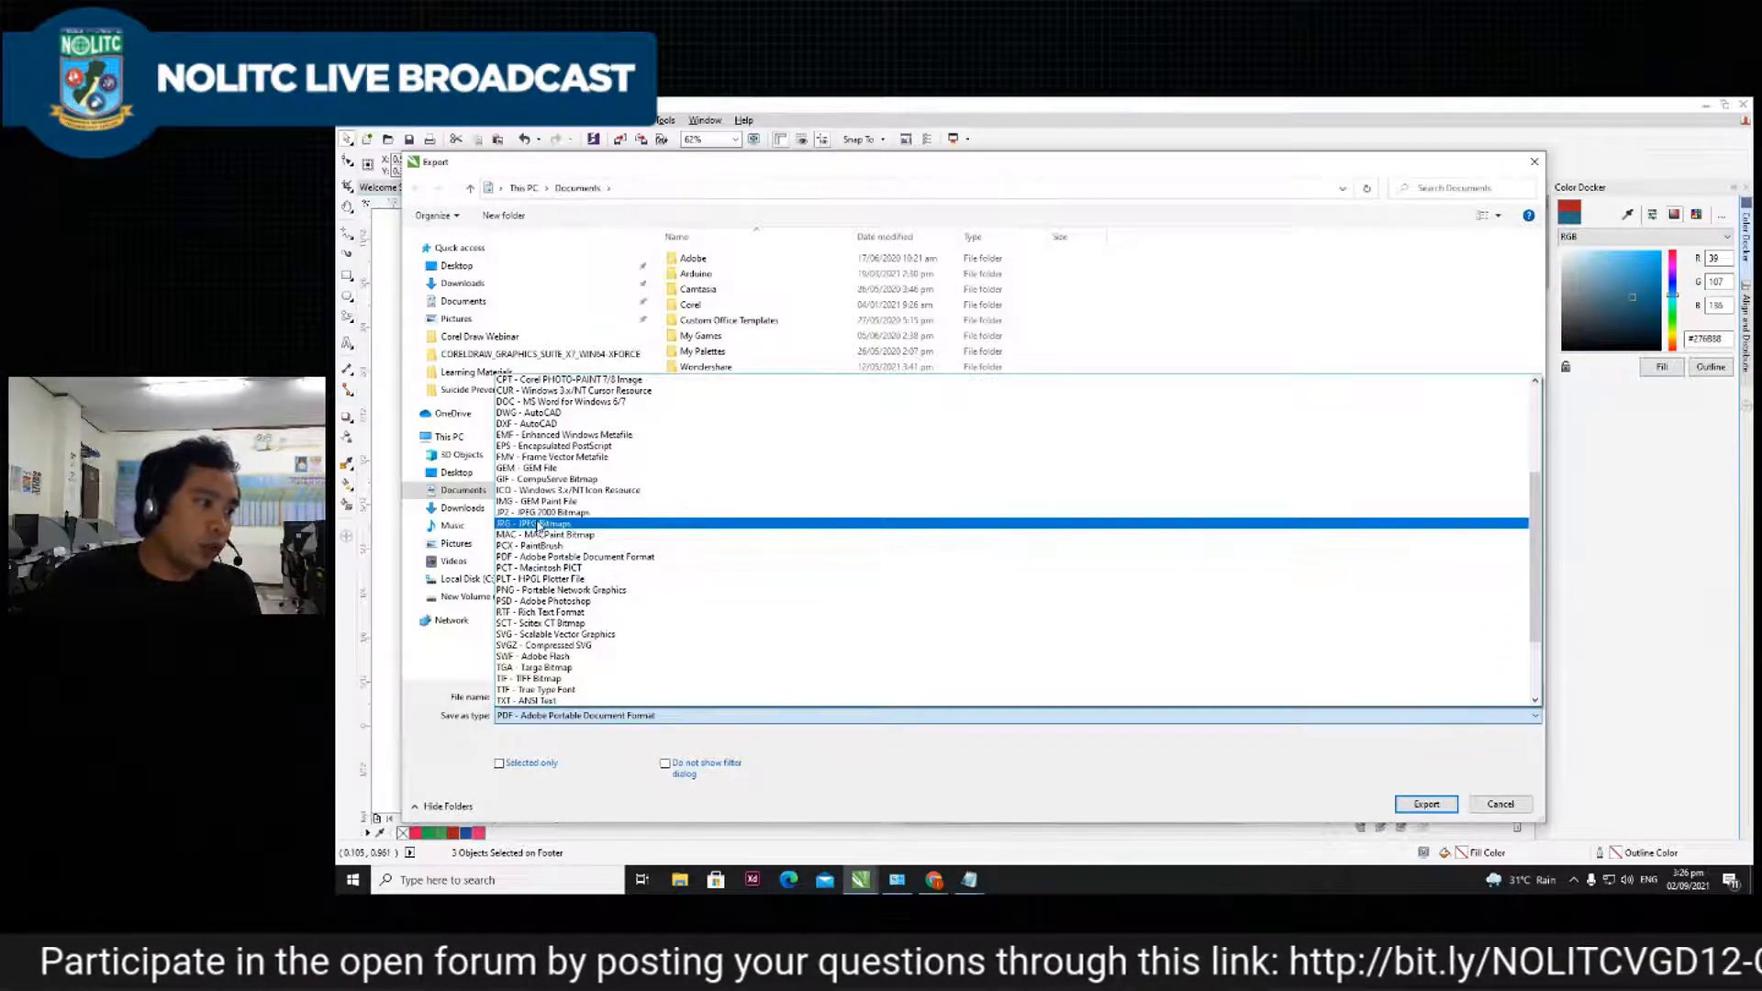
{"action": "left_click", "coordinate": [535, 524]}
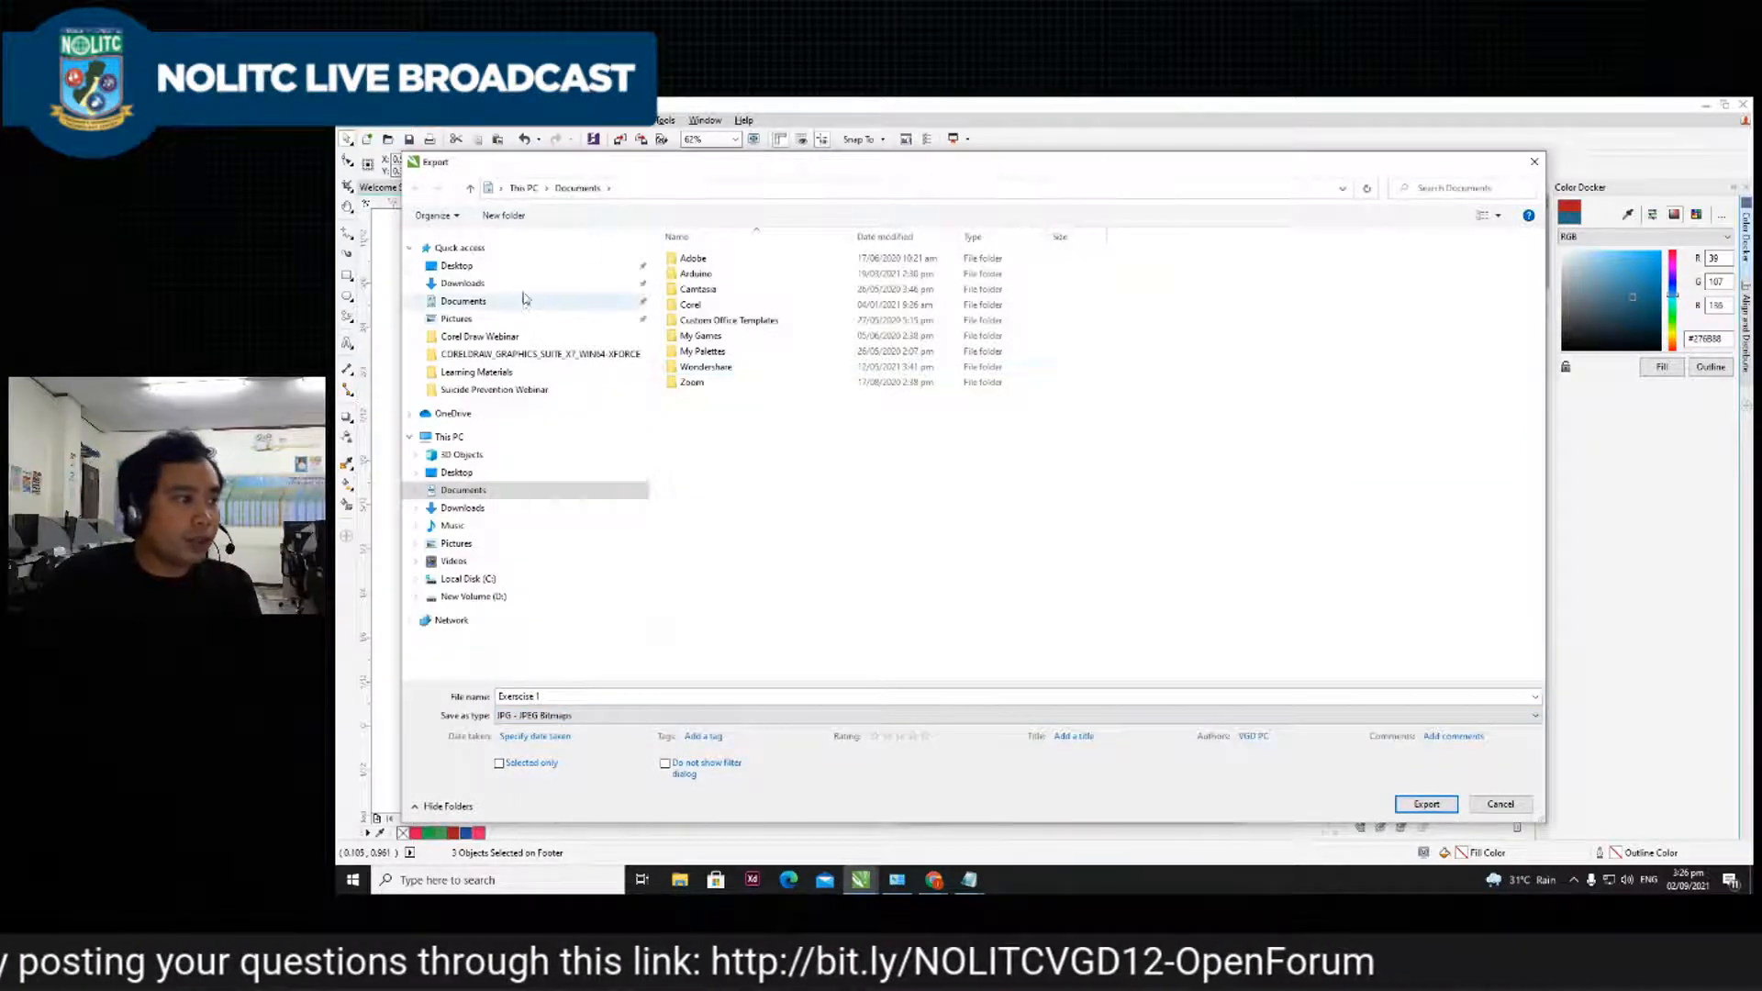
- Export the artwork to the Desktop as Exercise 1 with the JPEG quality set to Highest
{"action": "left_click", "coordinate": [638, 266]}
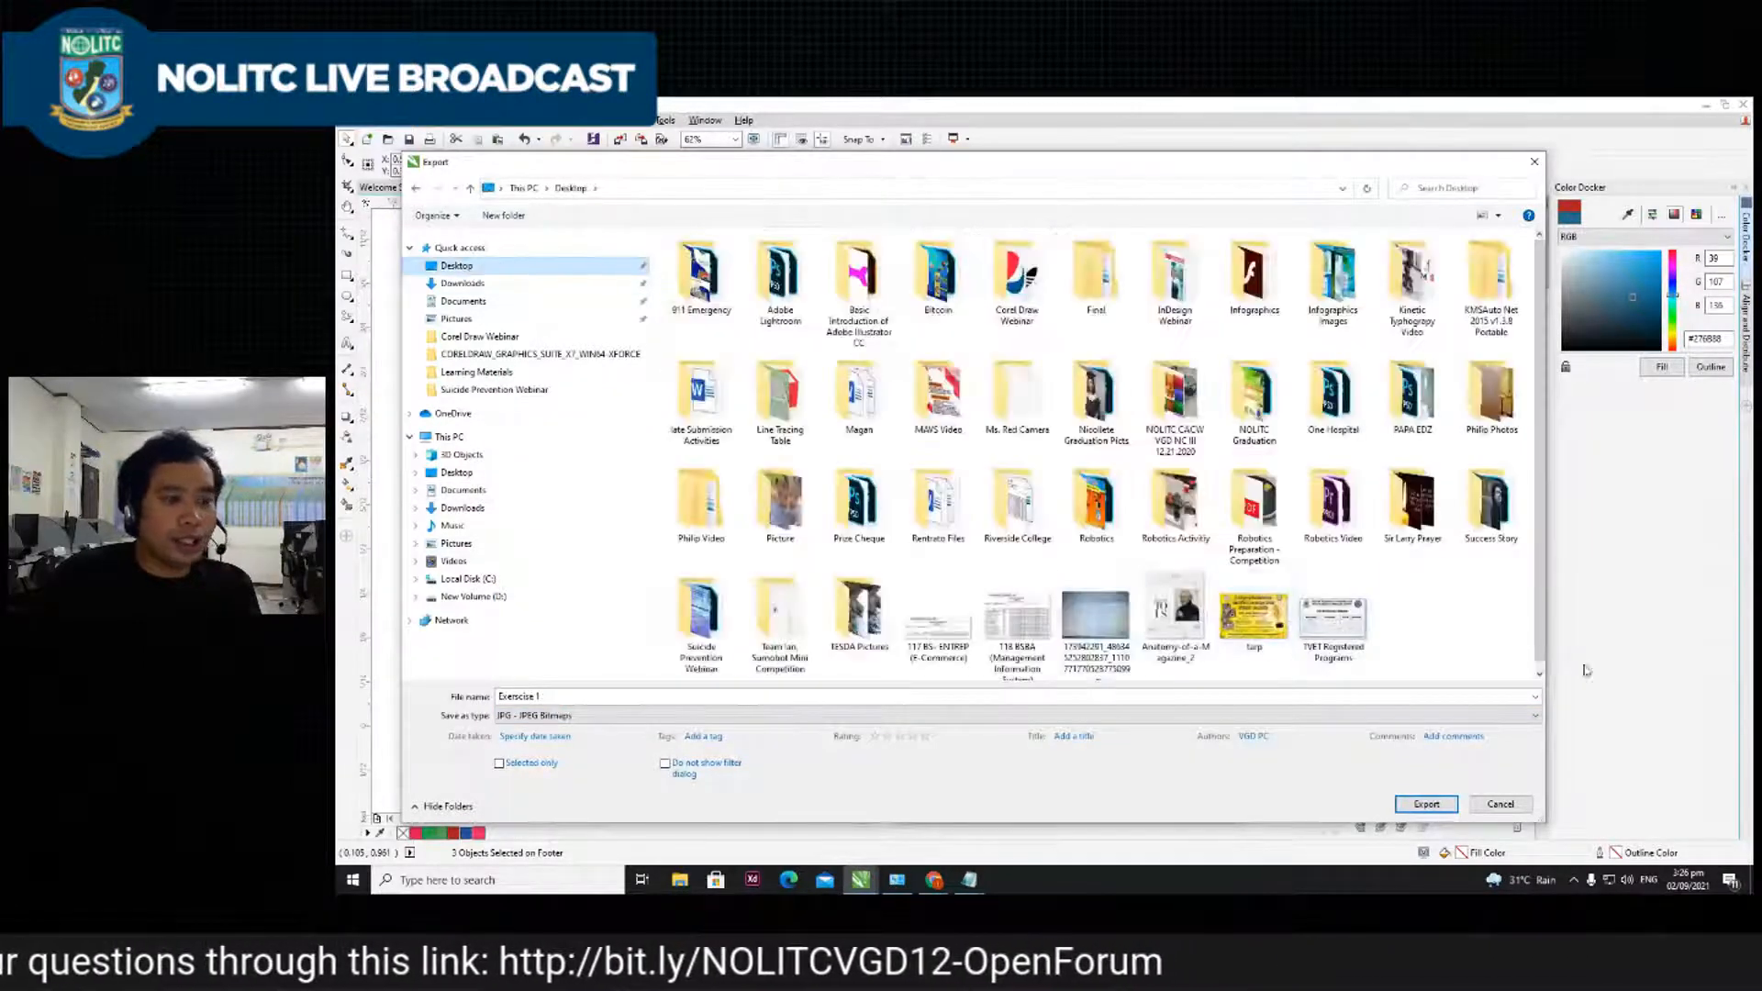
{"action": "left_click", "coordinate": [1427, 804]}
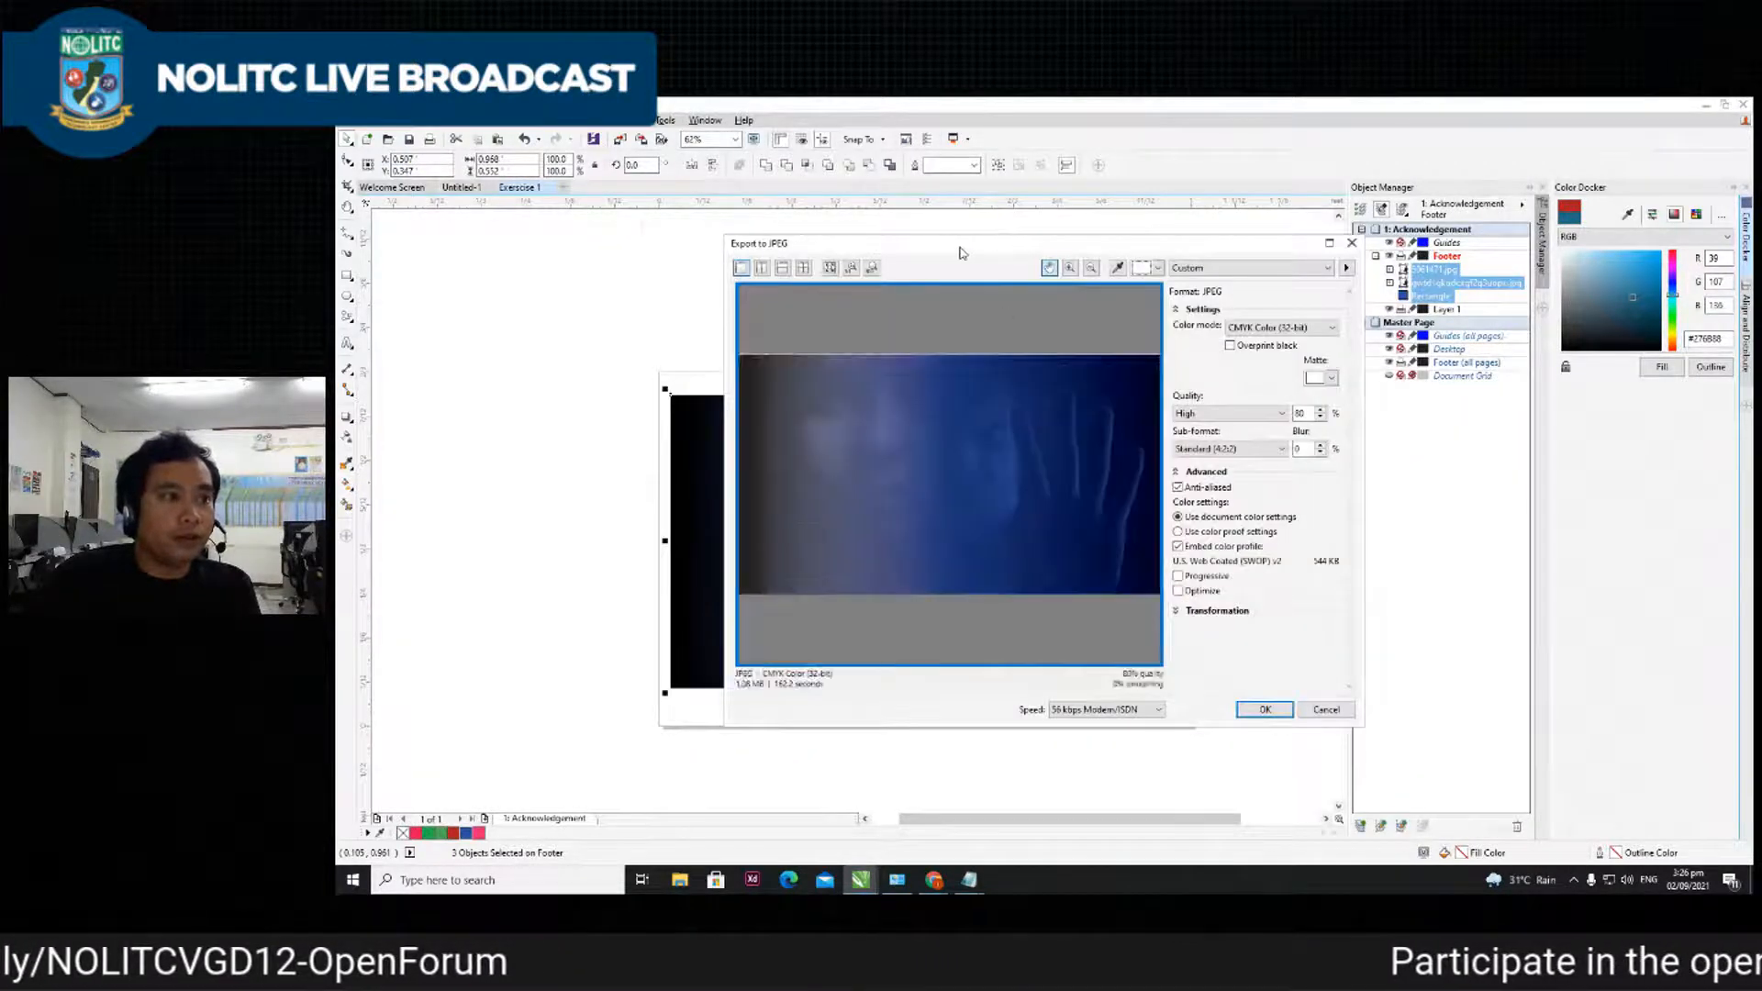
{"action": "left_click_drag", "start_coordinate": [969, 236], "coordinate": [812, 220]}
{"action": "left_click", "coordinate": [1096, 404]}
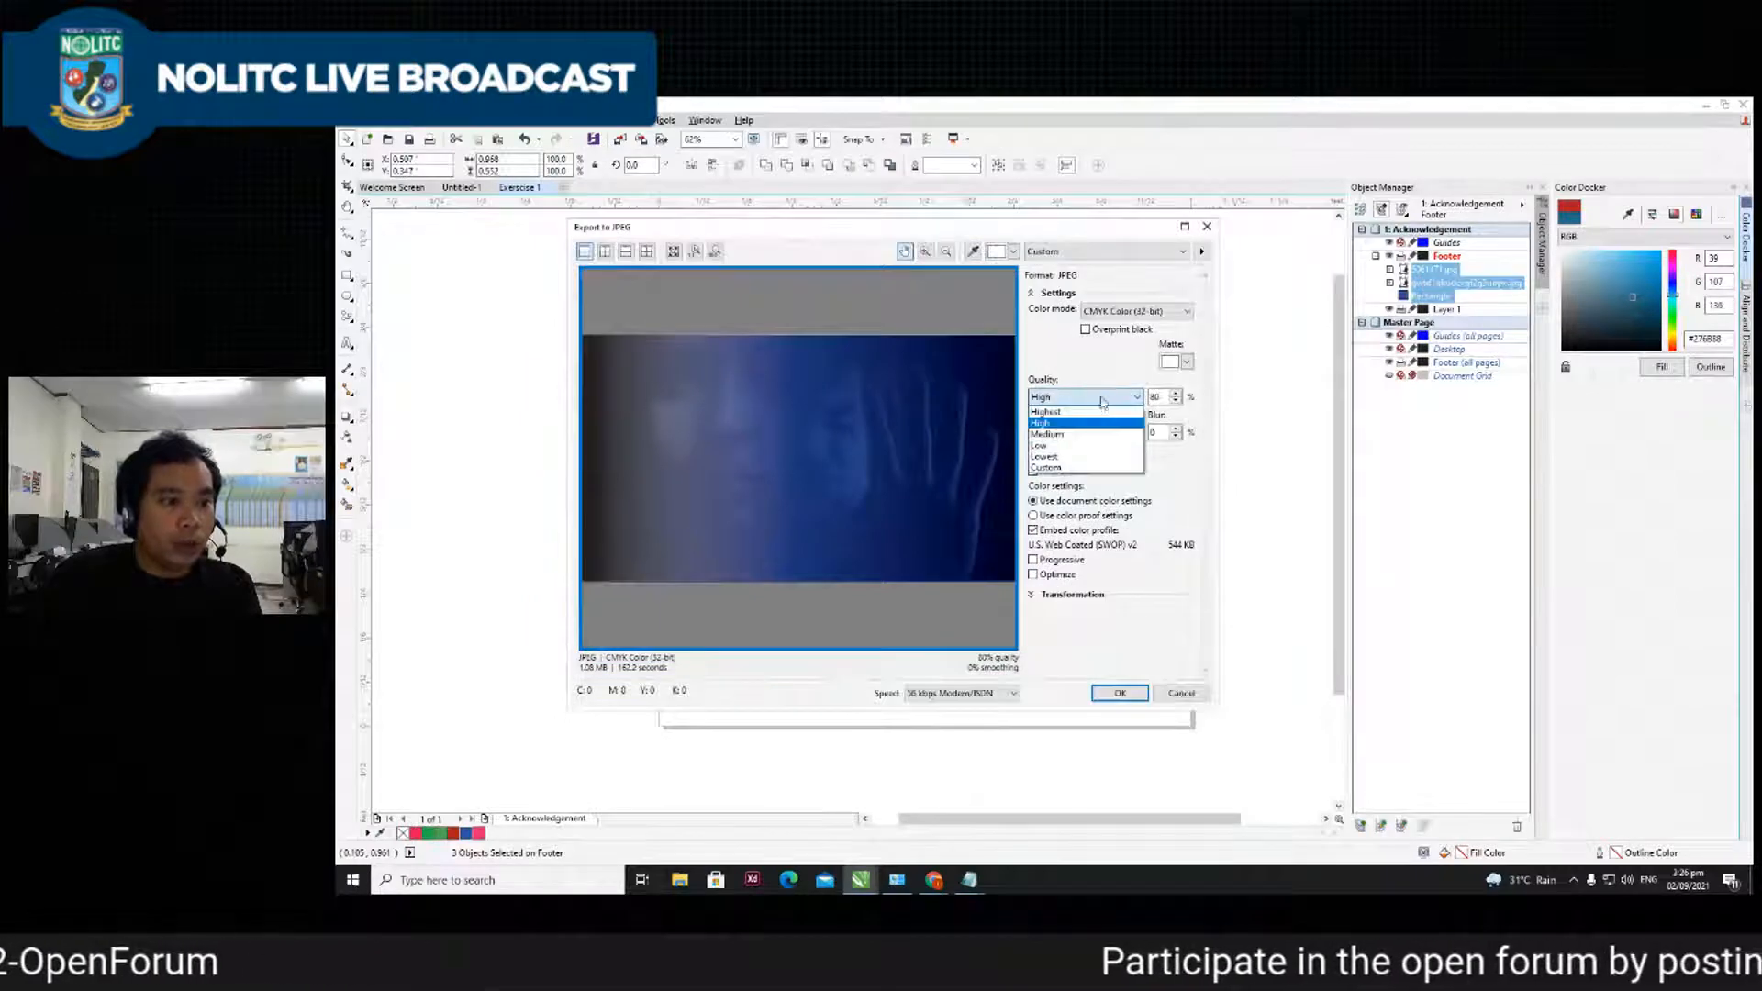
{"action": "left_click", "coordinate": [1058, 418]}
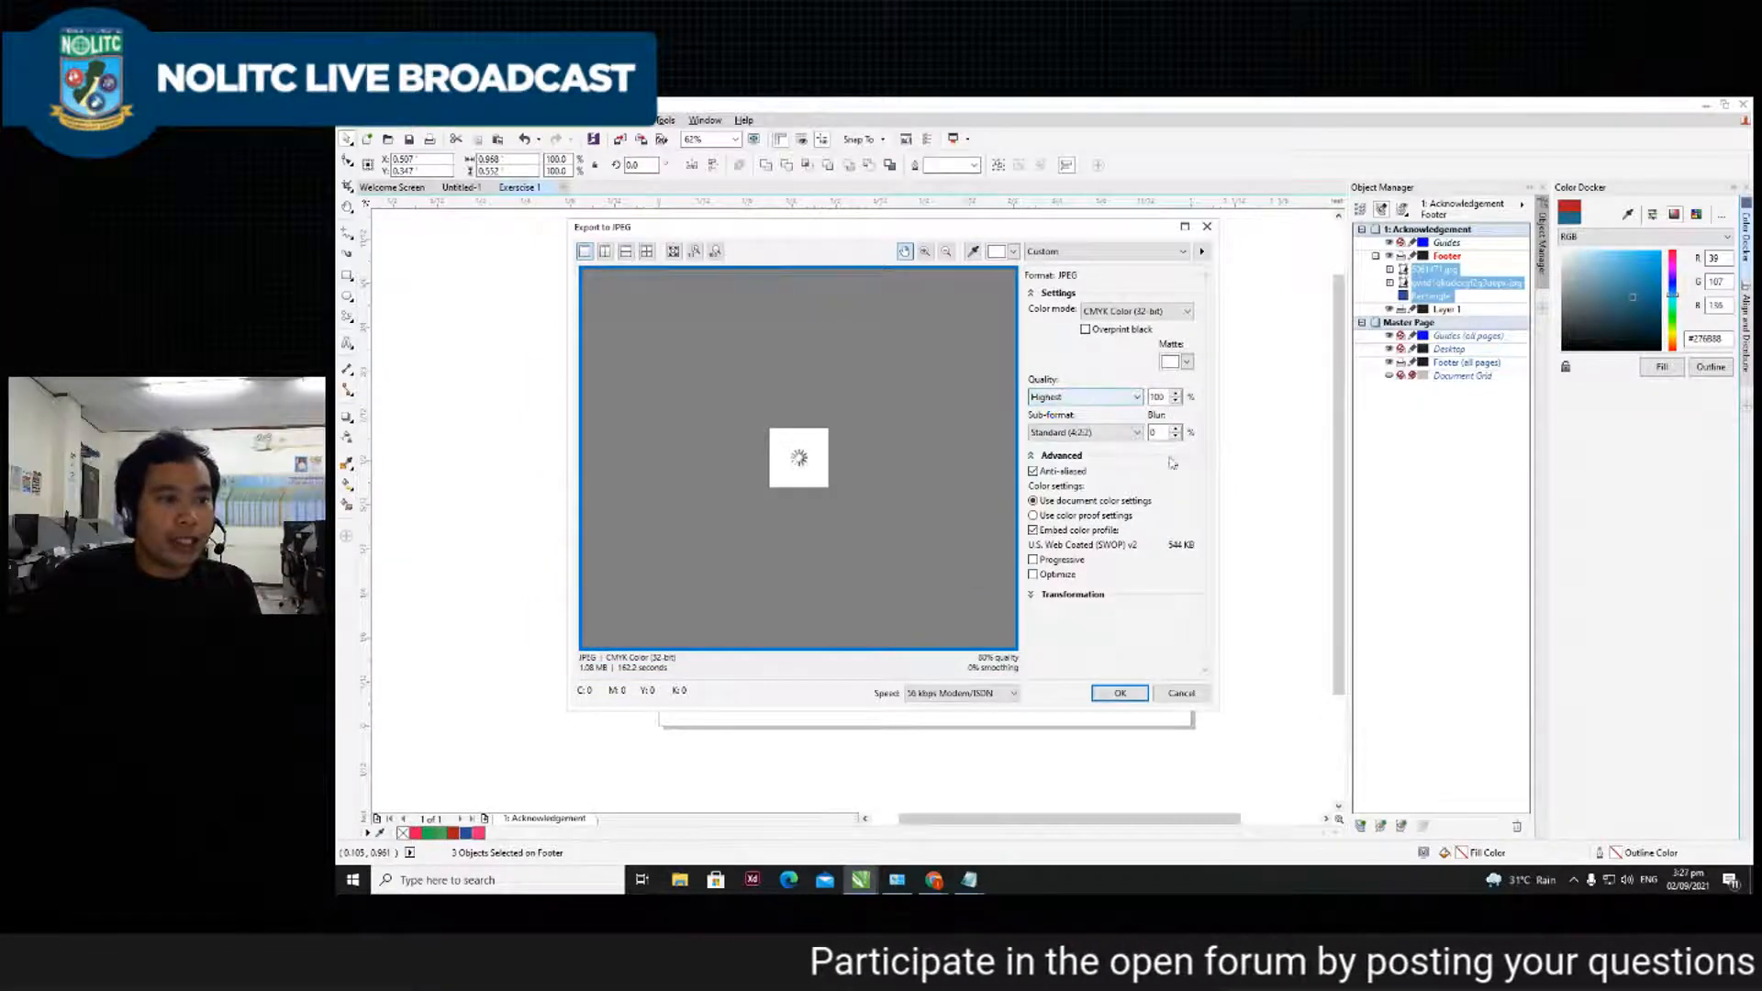
{"action": "left_click", "coordinate": [1120, 693]}
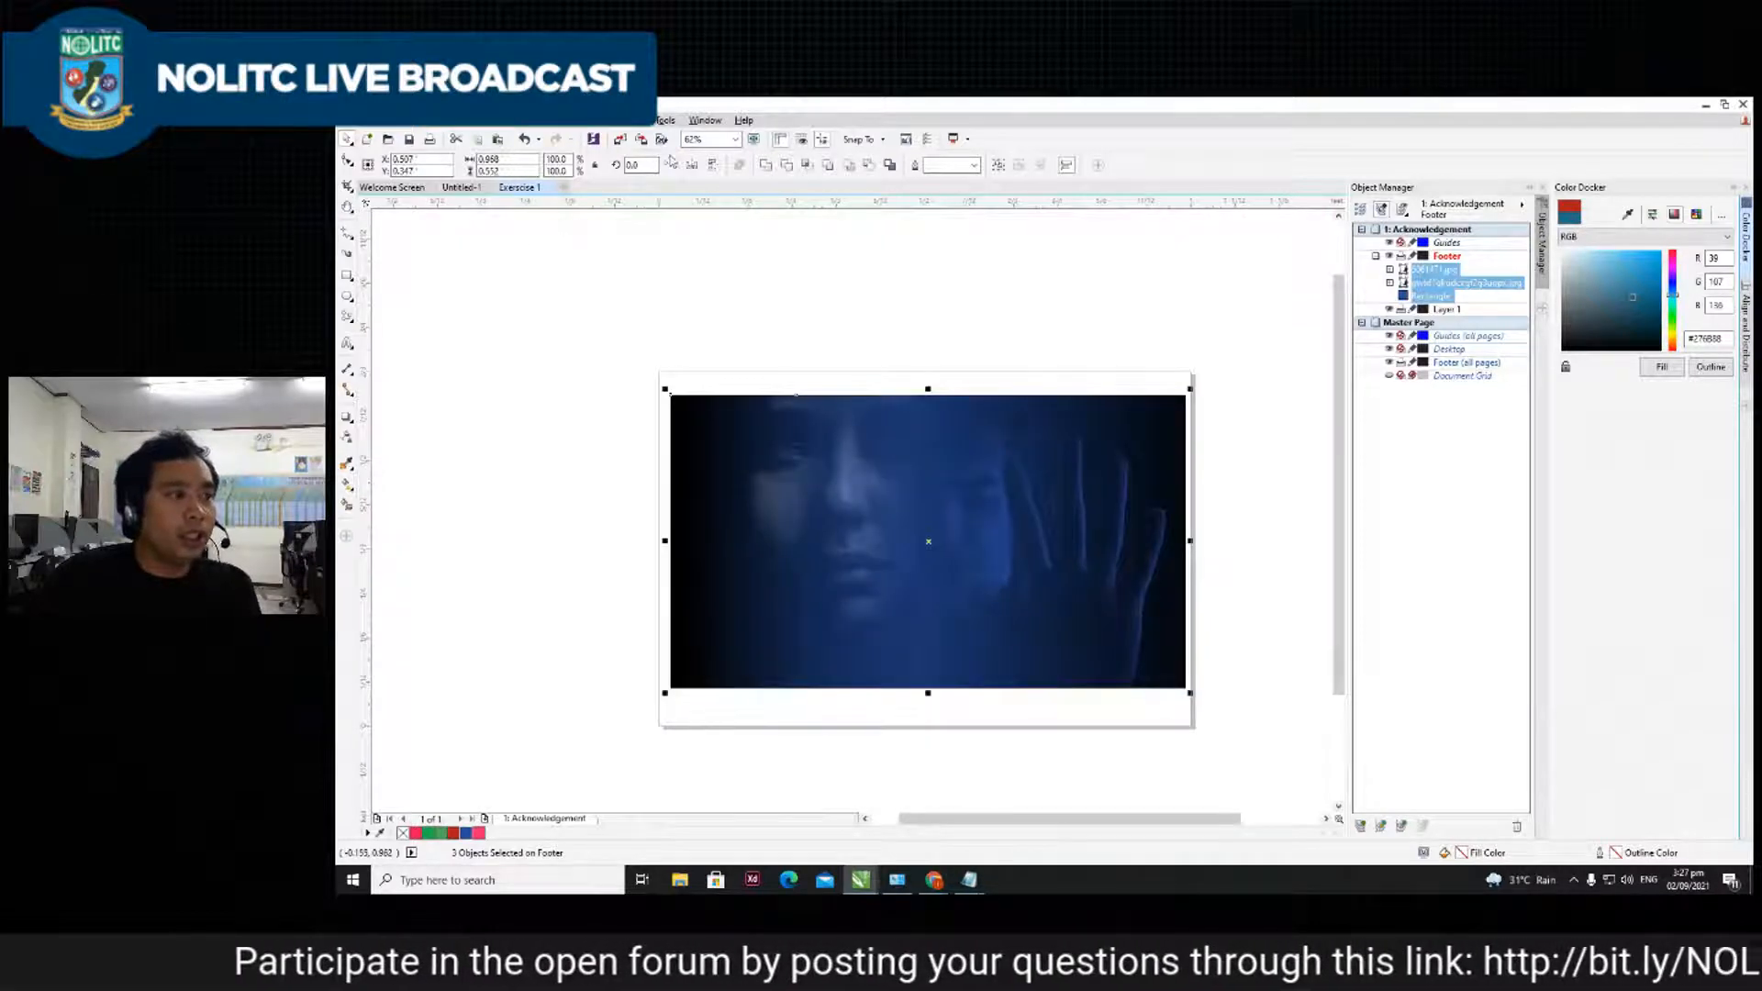
- Delete both photos and the blue rectangle to clear the page
{"action": "left_click", "coordinate": [918, 310]}
{"action": "scroll", "coordinate": [918, 310], "scroll_direction": "down", "scroll_amount": 1}
{"action": "left_click_drag", "start_coordinate": [921, 389], "coordinate": [665, 520]}
{"action": "key", "text": "Delete"}
{"action": "left_click", "coordinate": [976, 425]}
{"action": "key", "text": "Delete"}
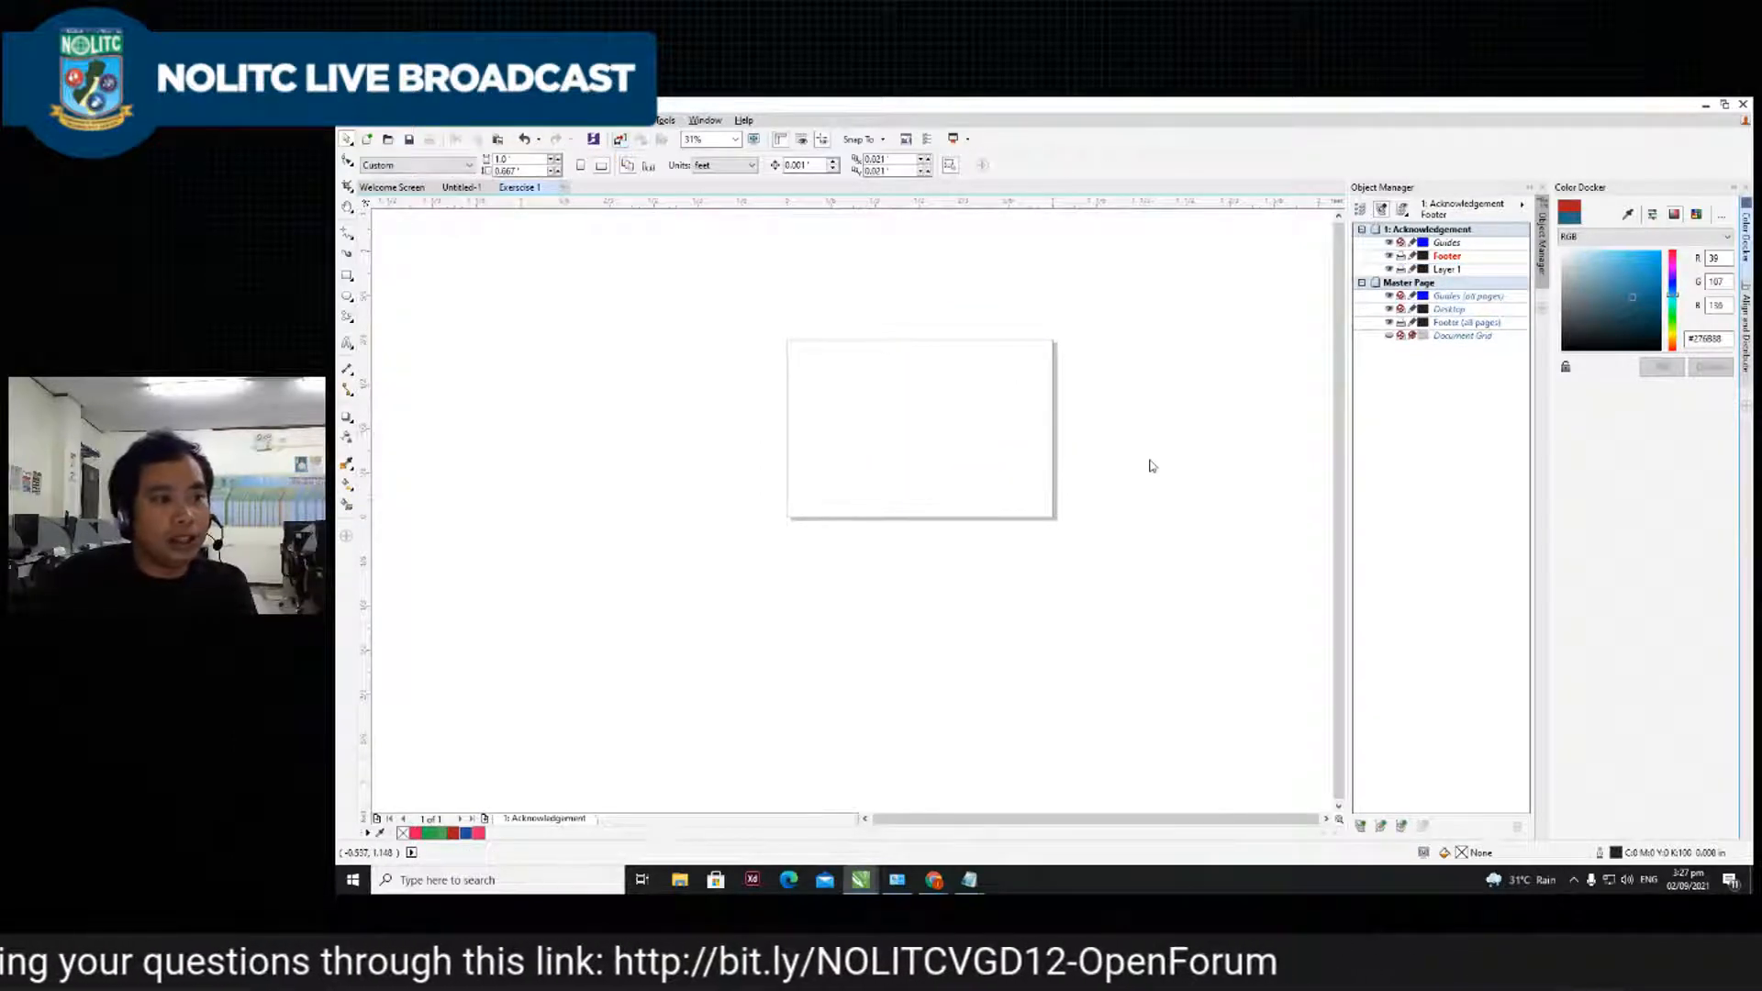
- Import the exported Exercise 1 image from the Desktop to check it on the page, and delete it
{"action": "key", "text": "ctrl+i"}
{"action": "left_click", "coordinate": [456, 266]}
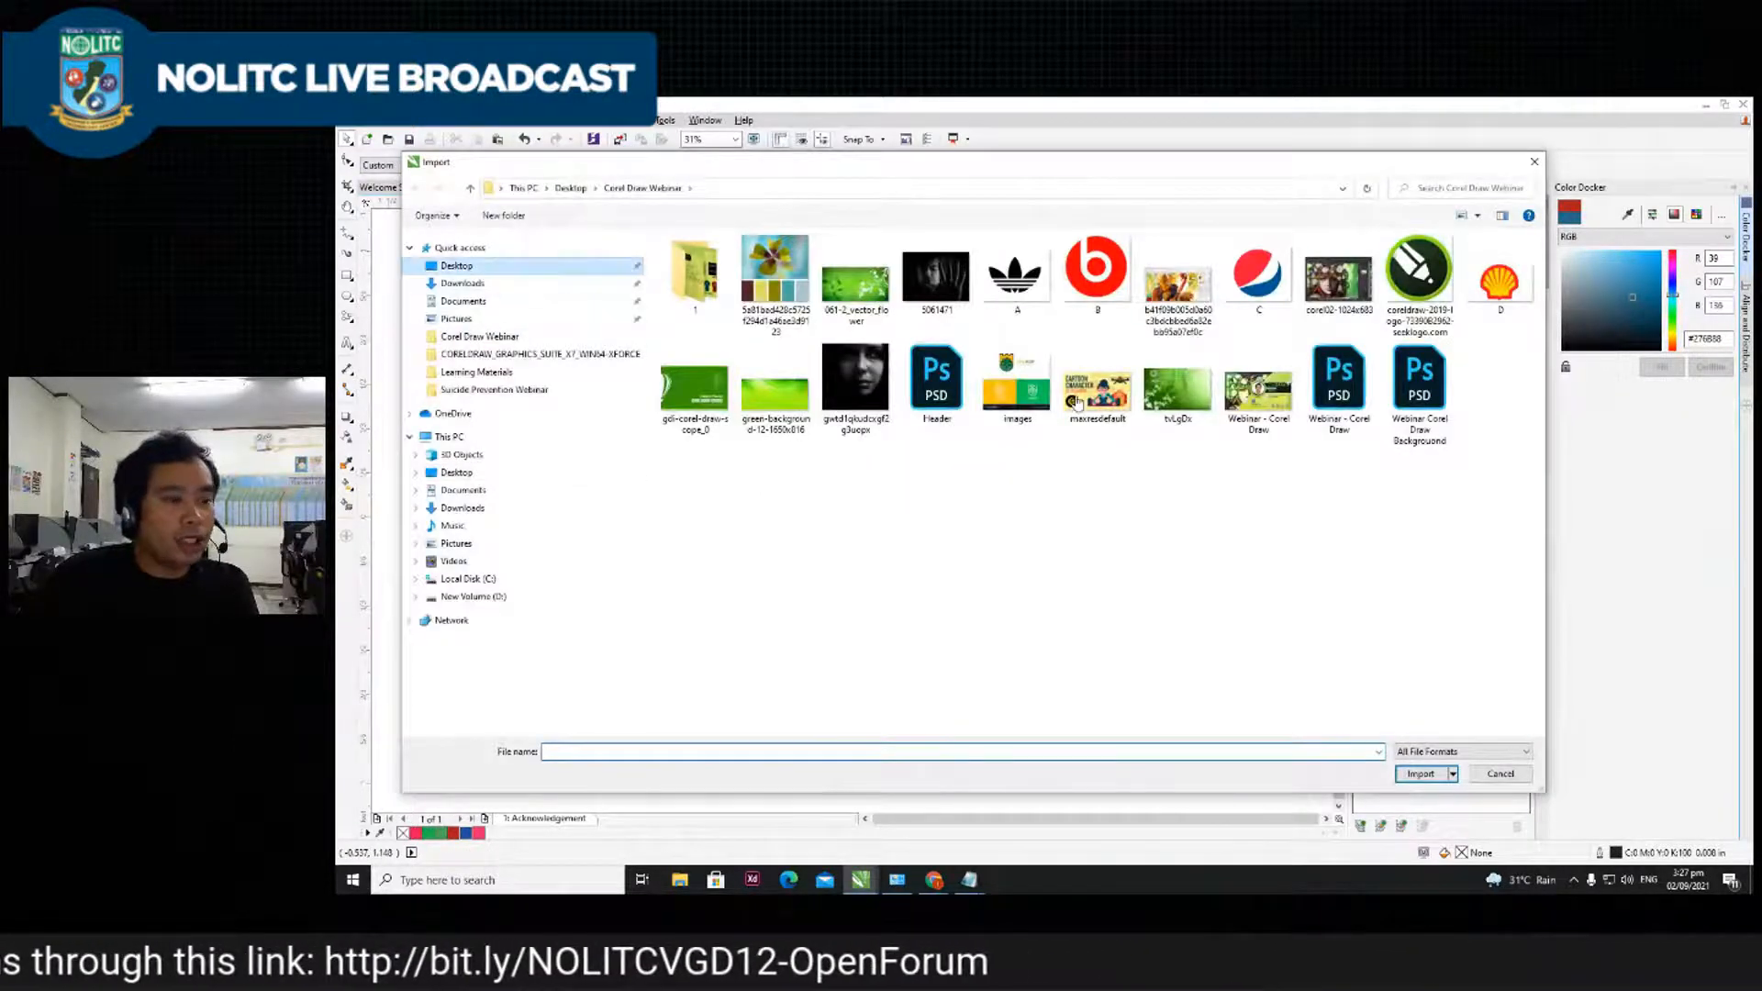
{"action": "scroll", "coordinate": [1149, 410], "scroll_direction": "down", "scroll_amount": 3}
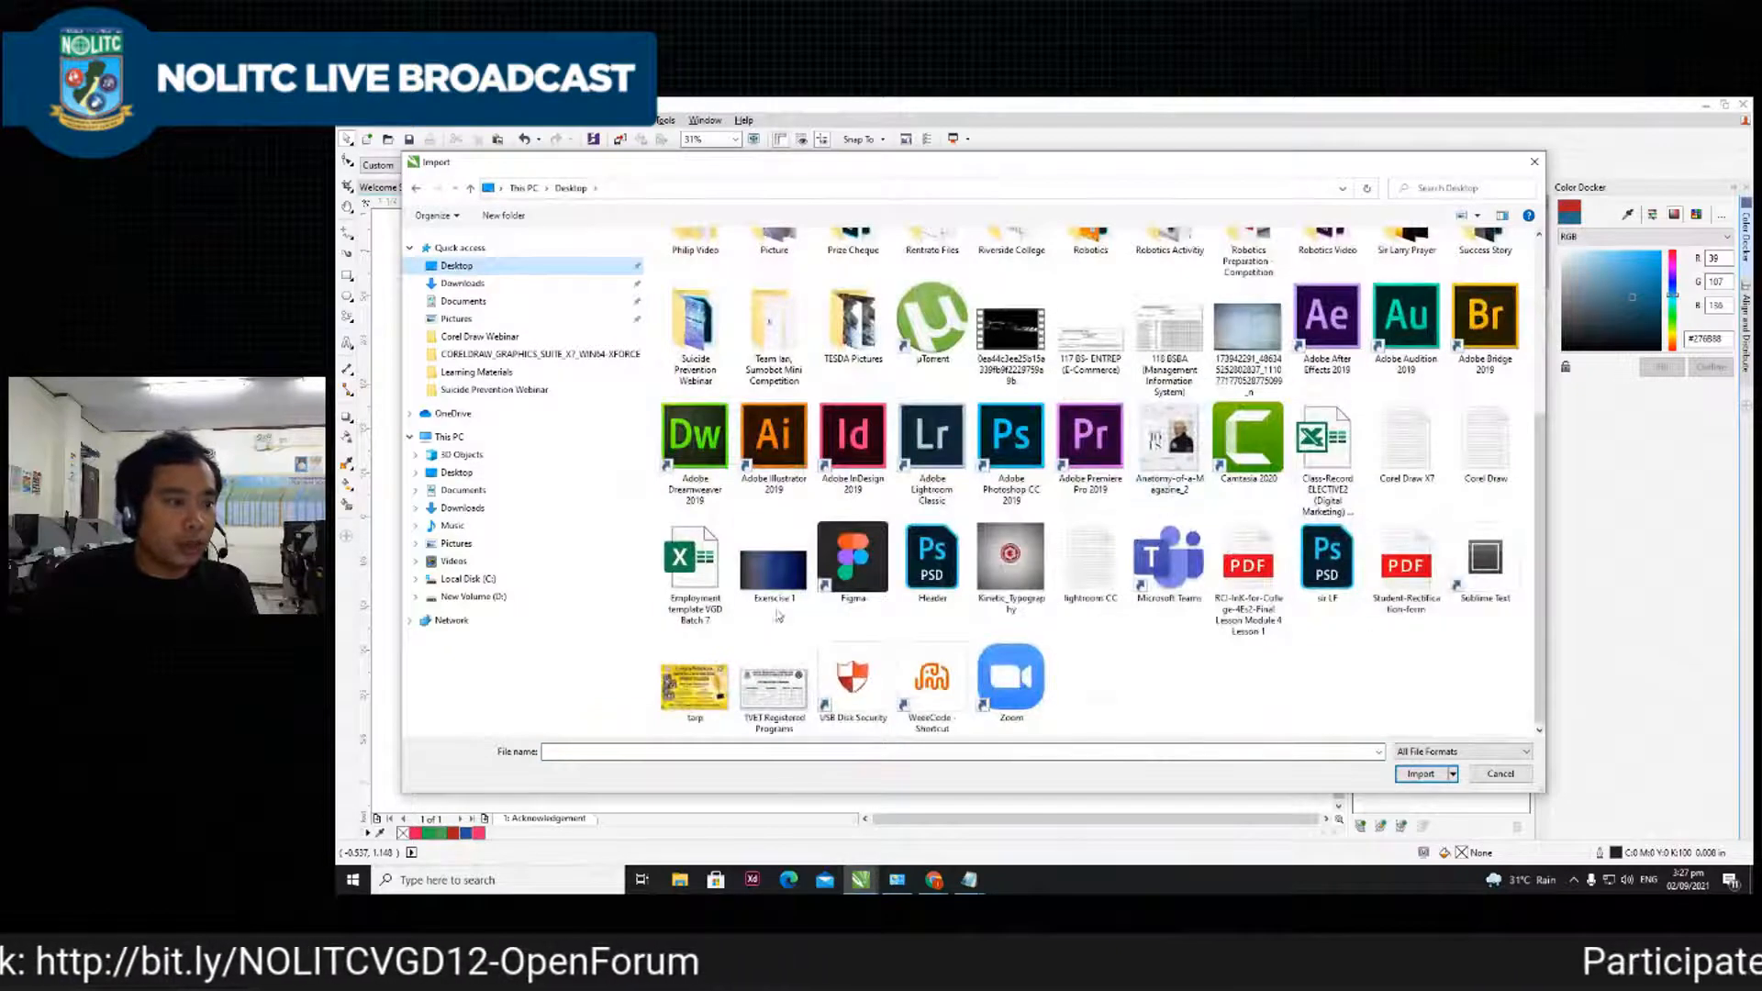
{"action": "double_click", "coordinate": [776, 576]}
{"action": "left_click", "coordinate": [847, 383]}
{"action": "scroll", "coordinate": [993, 422], "scroll_direction": "up", "scroll_amount": 2}
{"action": "left_click_drag", "start_coordinate": [1019, 511], "coordinate": [966, 425]}
{"action": "left_click", "coordinate": [1234, 413]}
{"action": "scroll", "coordinate": [1051, 412], "scroll_direction": "down", "scroll_amount": 1}
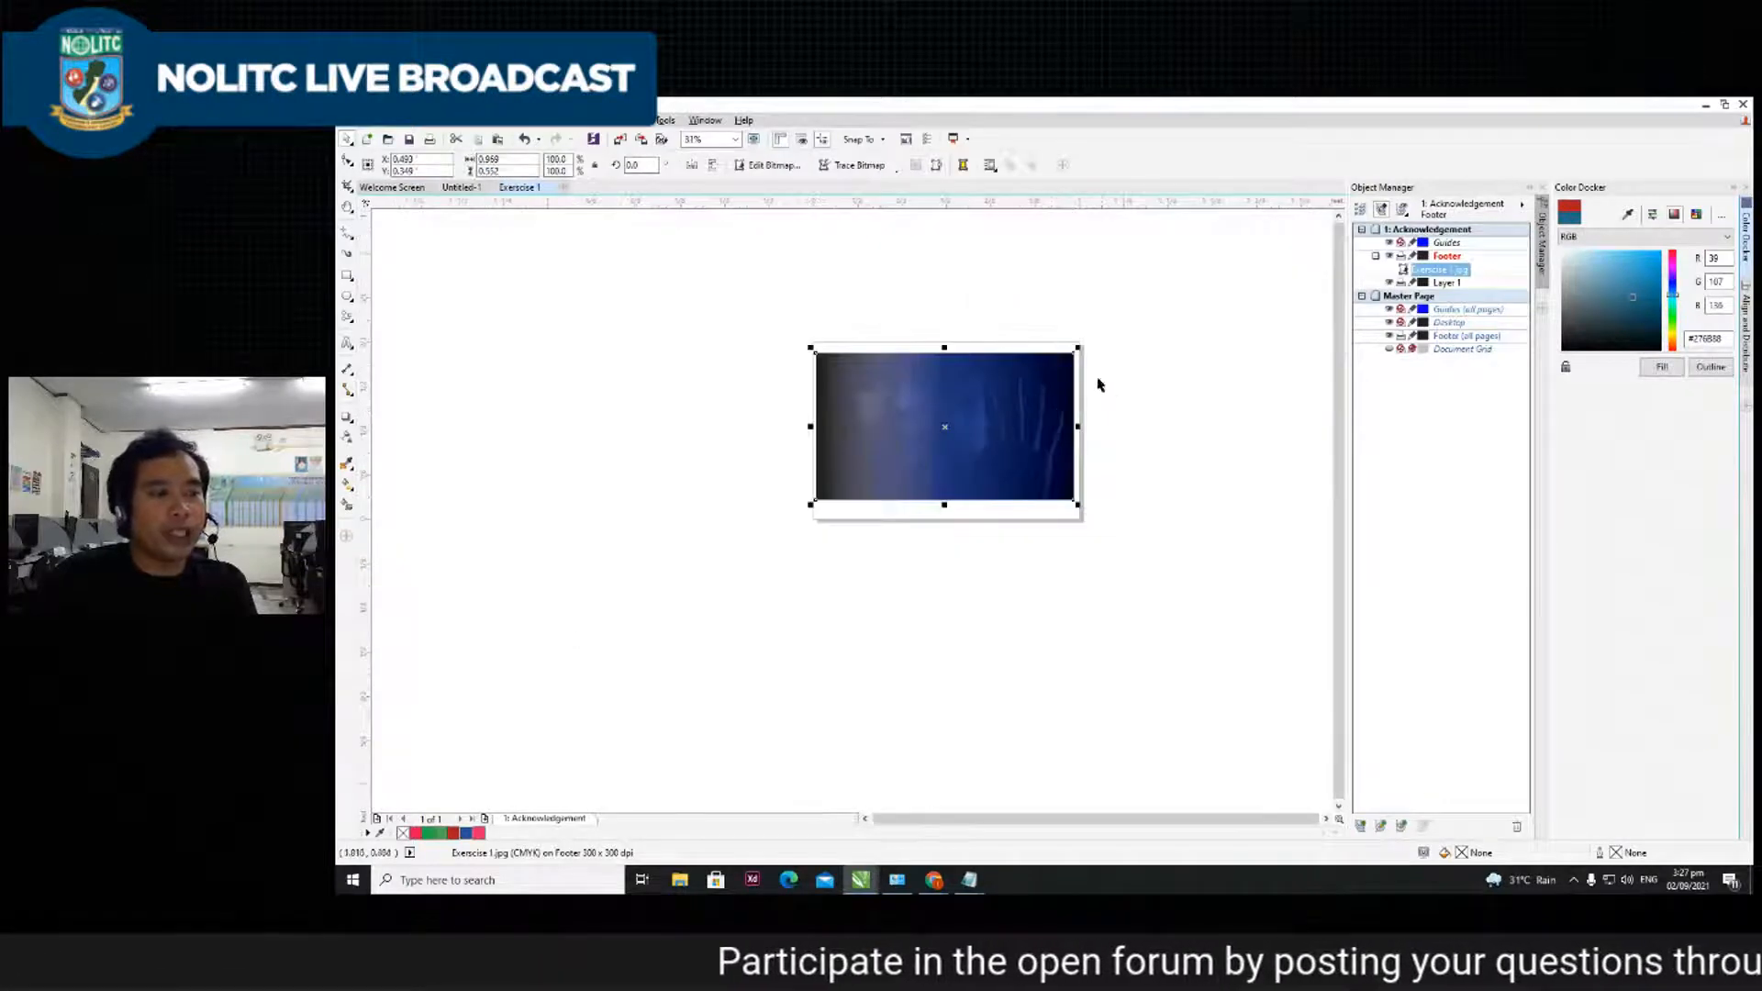
{"action": "scroll", "coordinate": [930, 392], "scroll_direction": "up", "scroll_amount": 1}
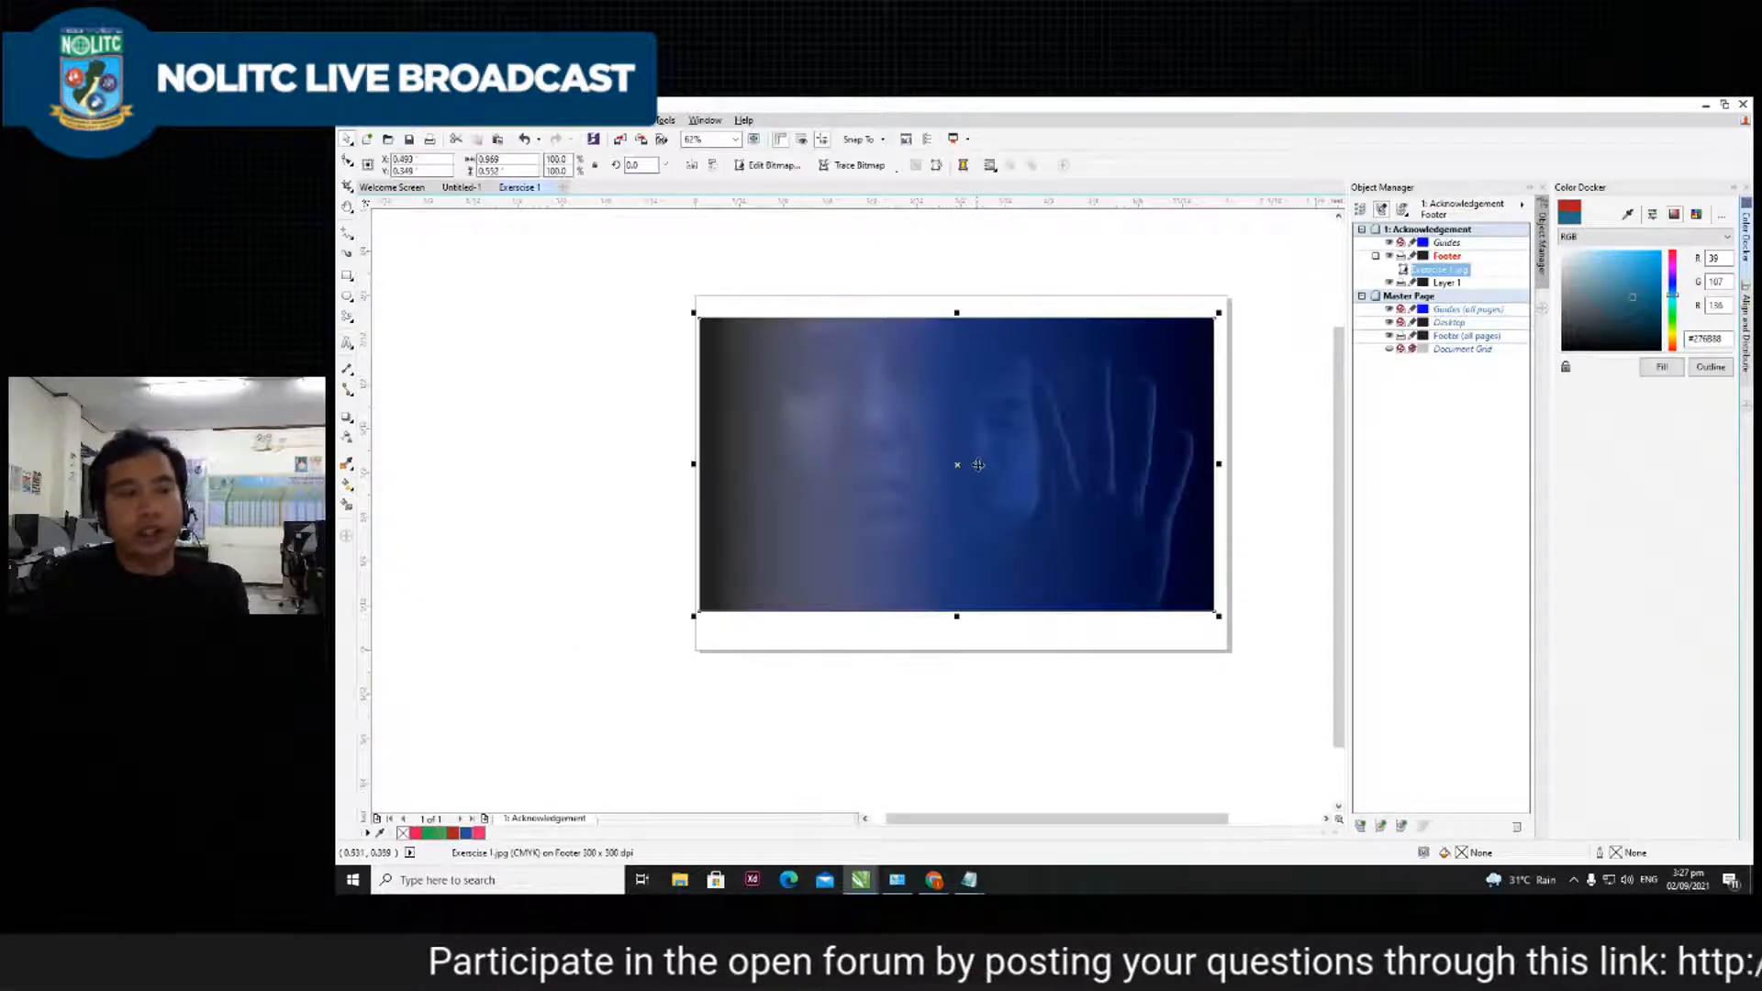
{"action": "key", "text": "Delete"}
- Switch to the Notepad topic list, add the line "6. Playing Shapes" and minimise the window
{"action": "mouse_move", "coordinate": [970, 879]}
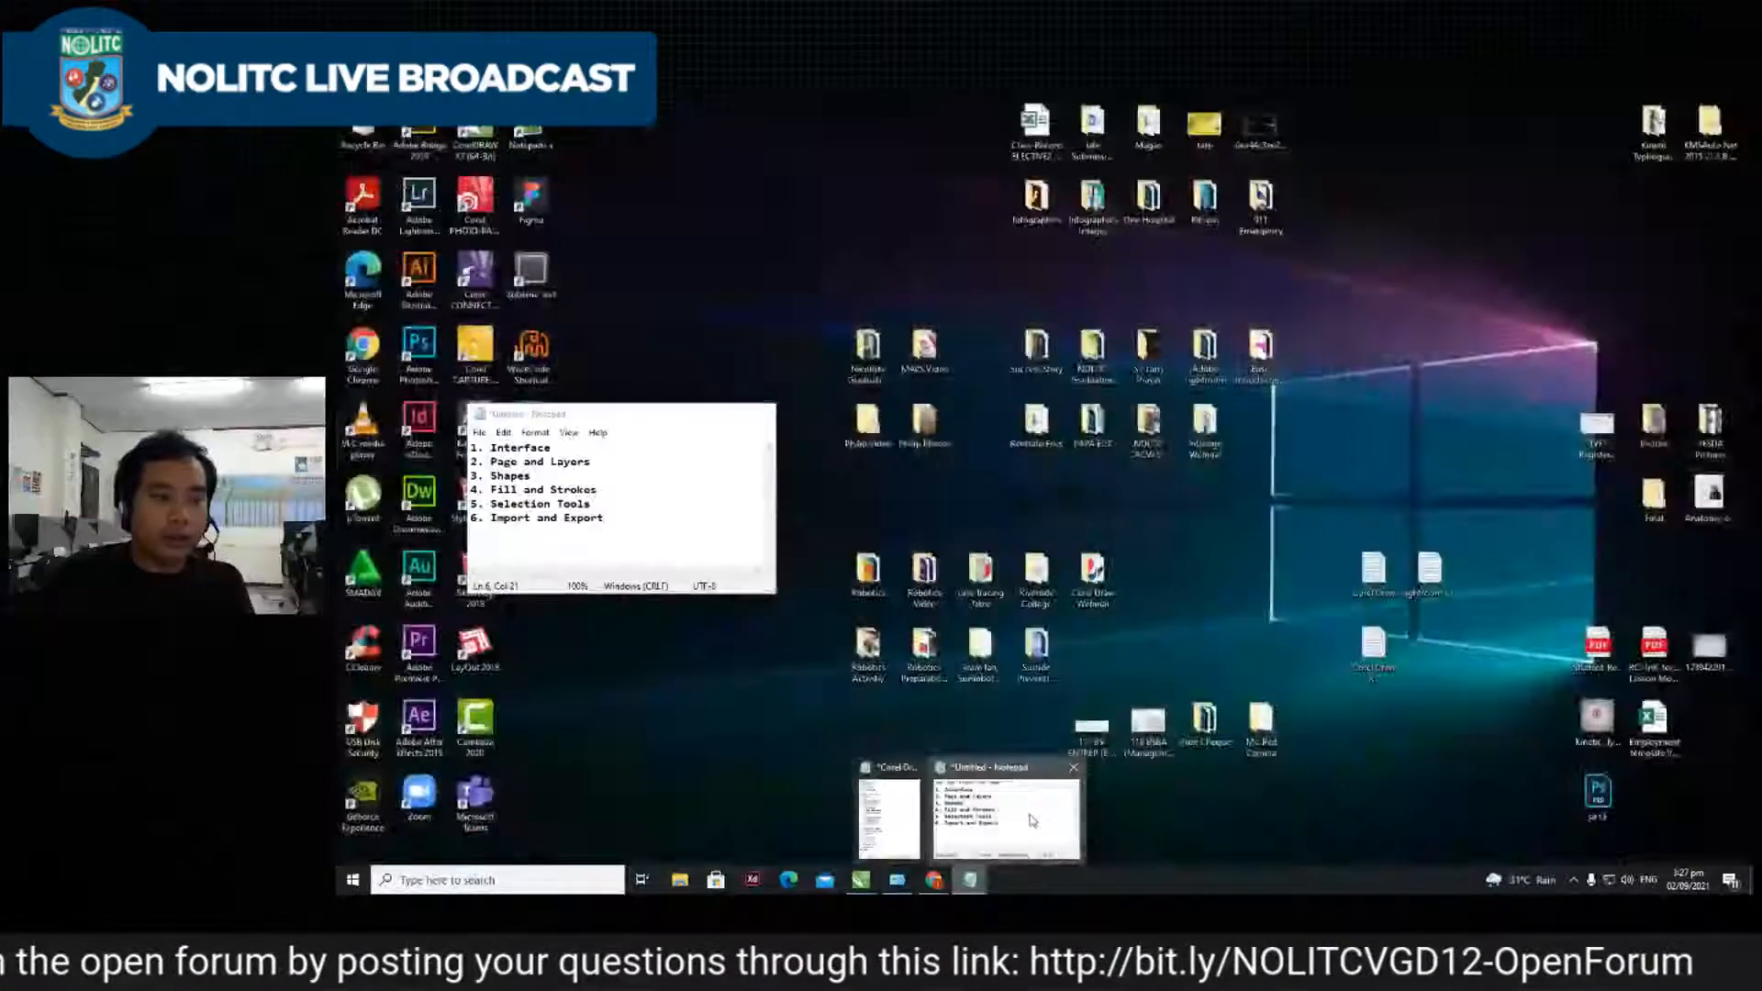
{"action": "left_click", "coordinate": [1028, 815]}
{"action": "left_click_drag", "start_coordinate": [622, 418], "coordinate": [942, 346]}
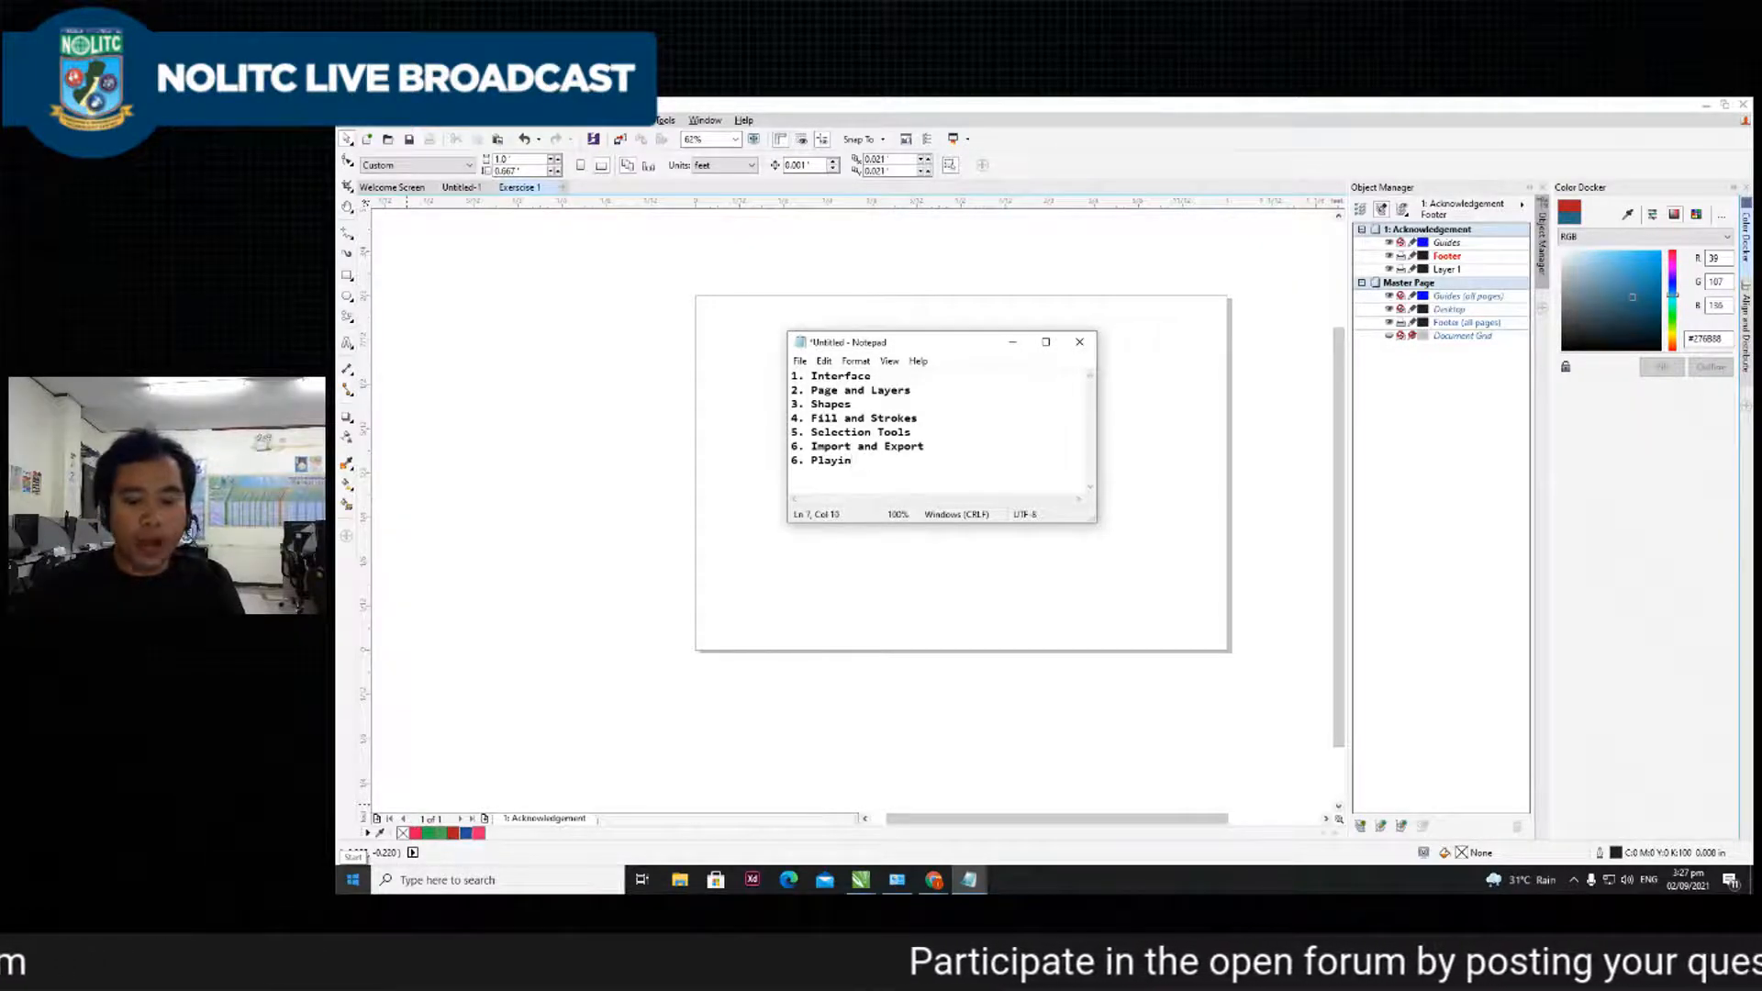
{"action": "type", "text": "es"}
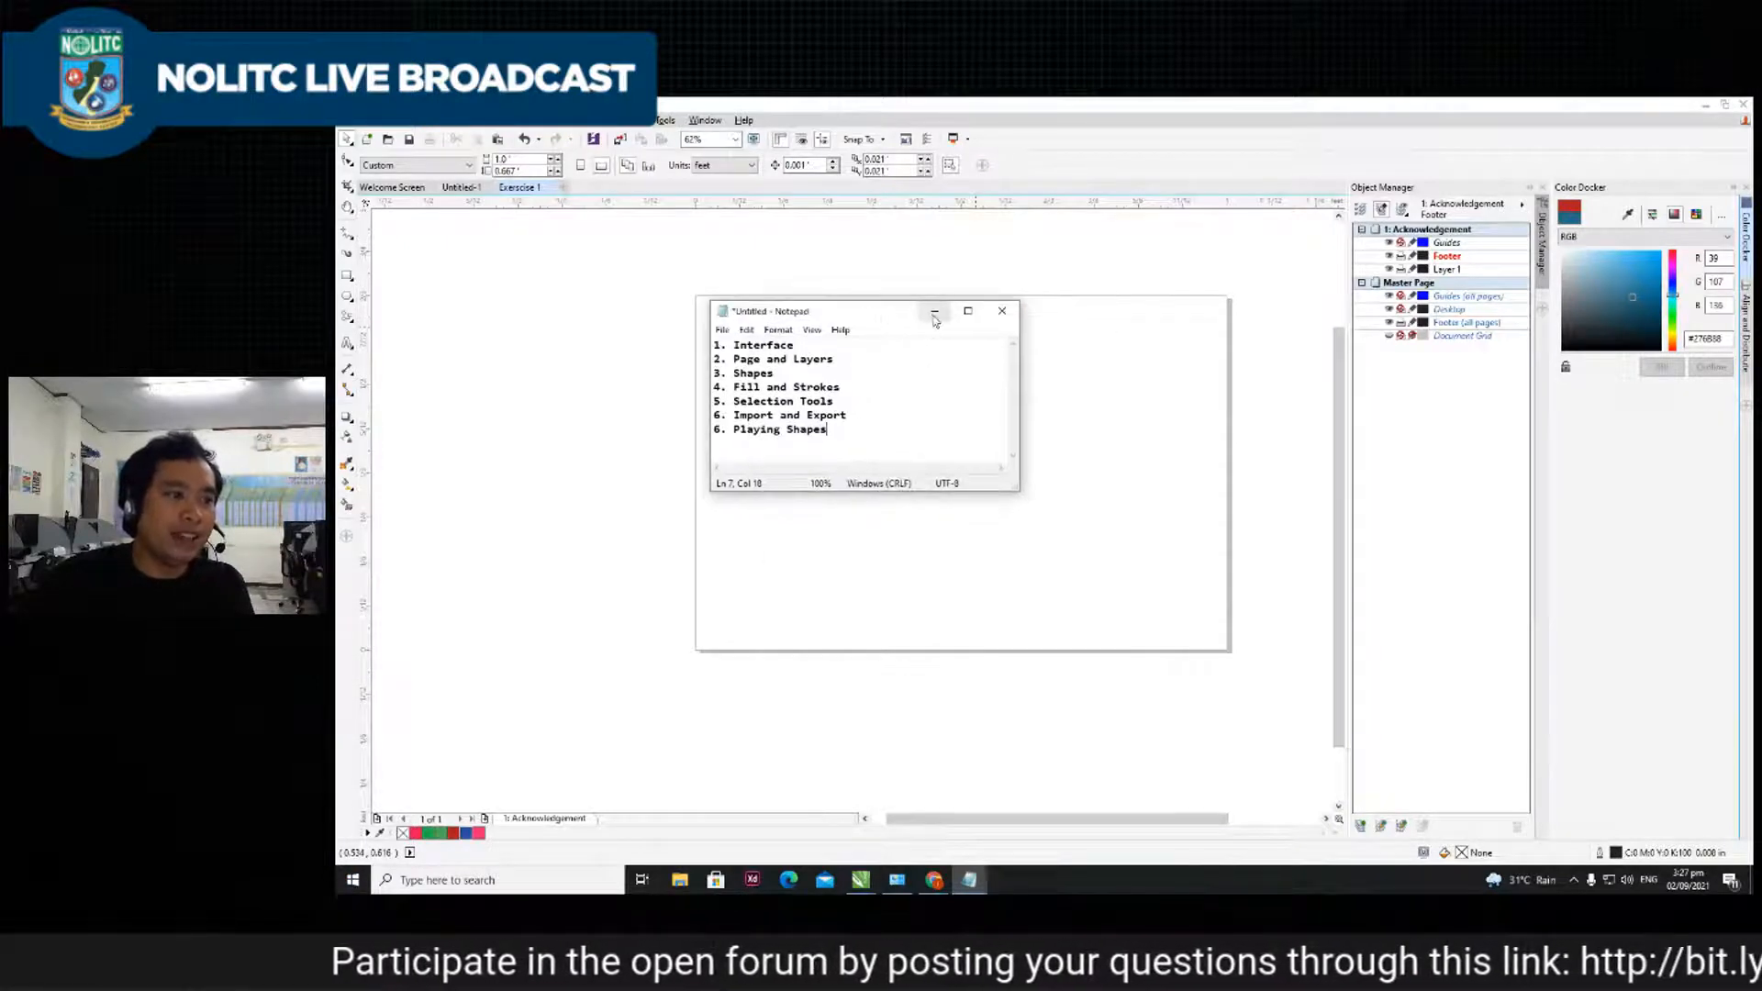
{"action": "left_click", "coordinate": [921, 305]}
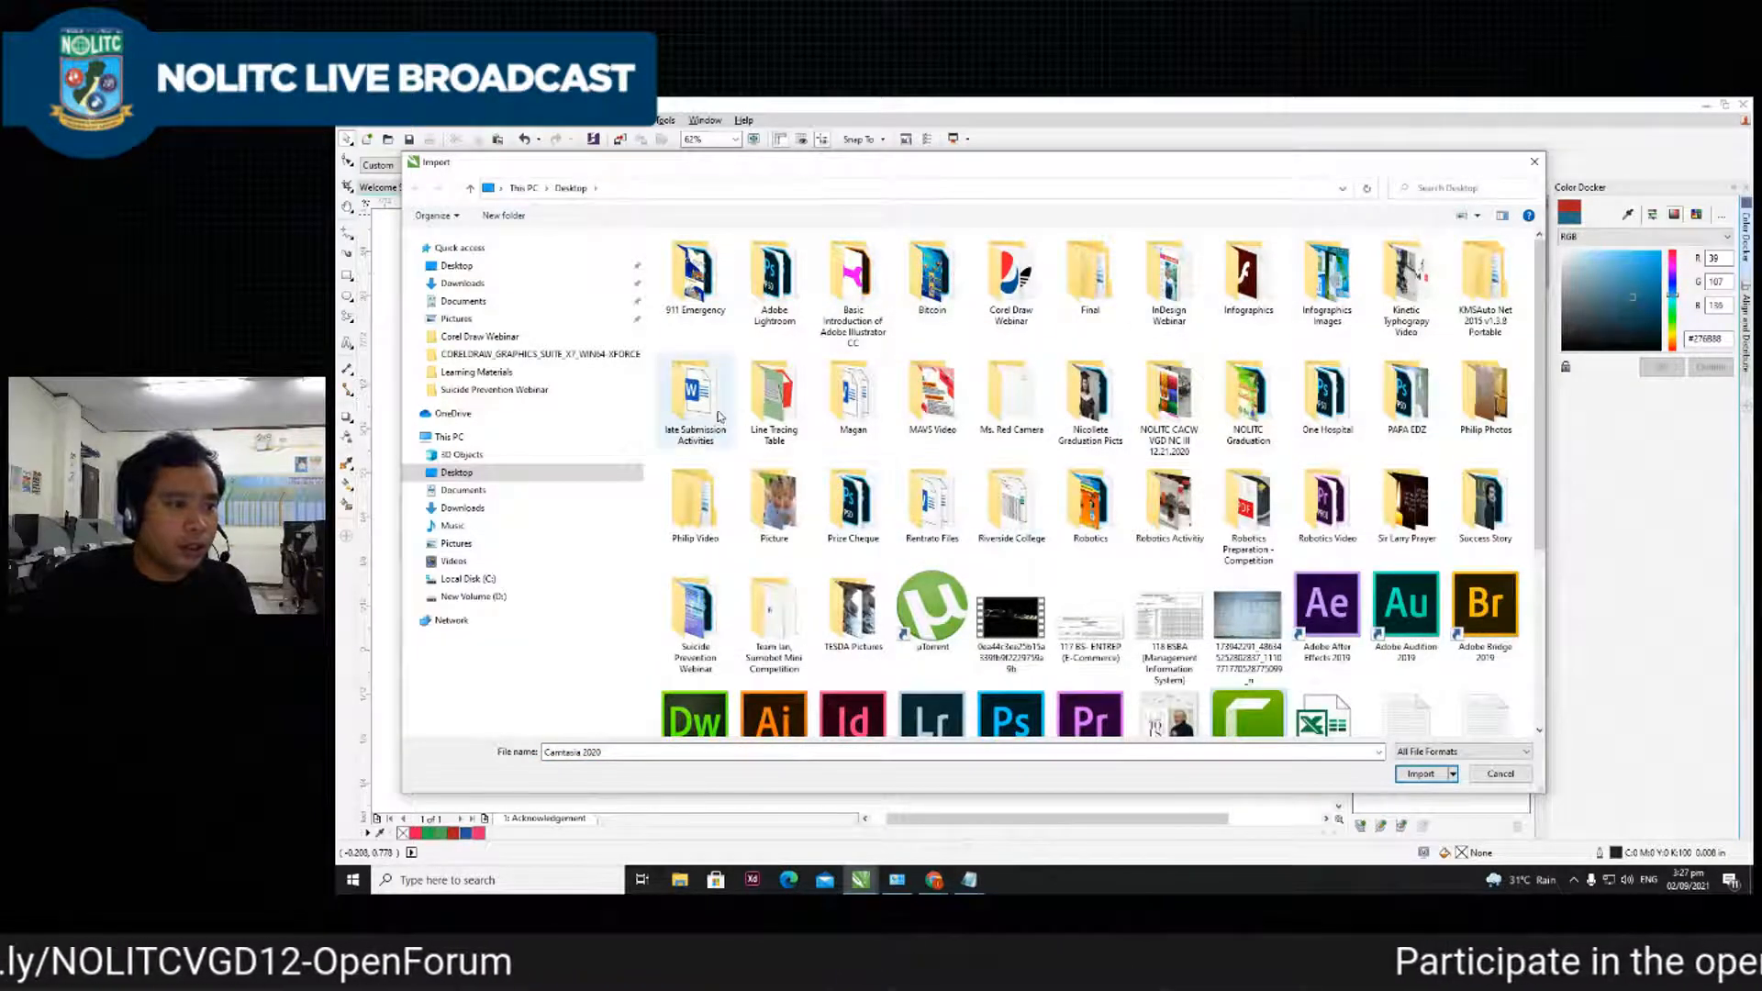
- Import the logo image A from the Corel Draw Webinar folder on the Desktop and place it beside the page
{"action": "double_click", "coordinate": [1010, 276]}
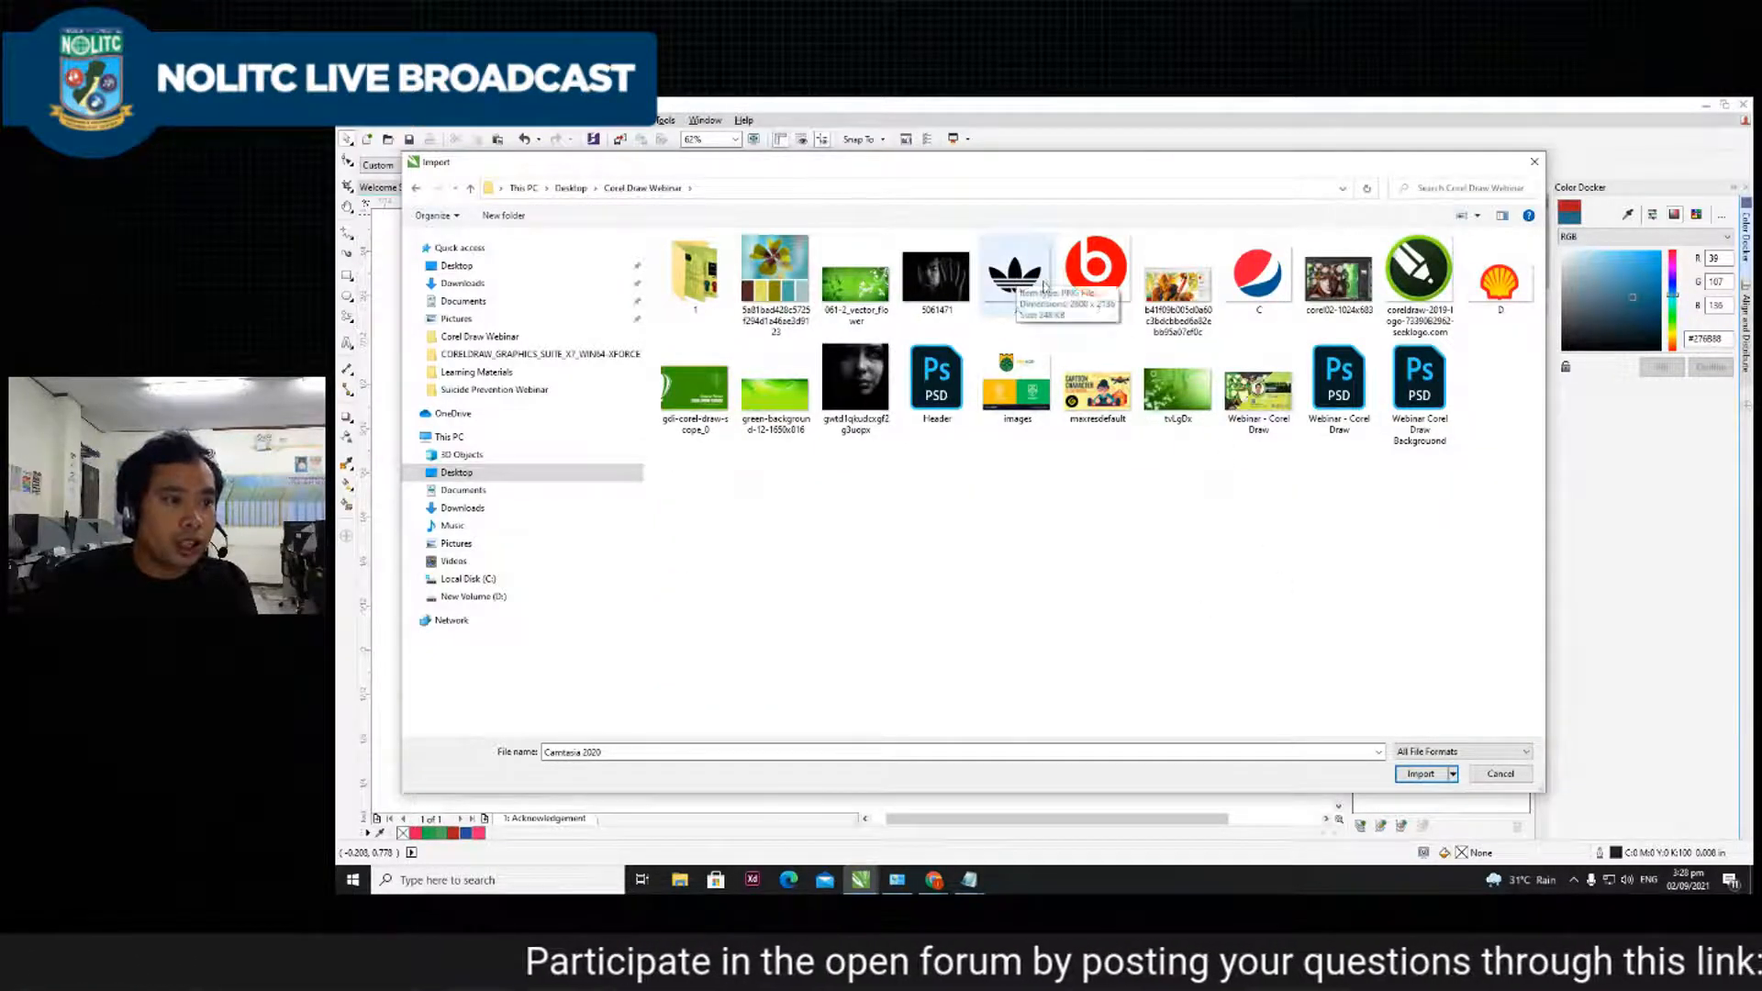
{"action": "double_click", "coordinate": [1015, 273]}
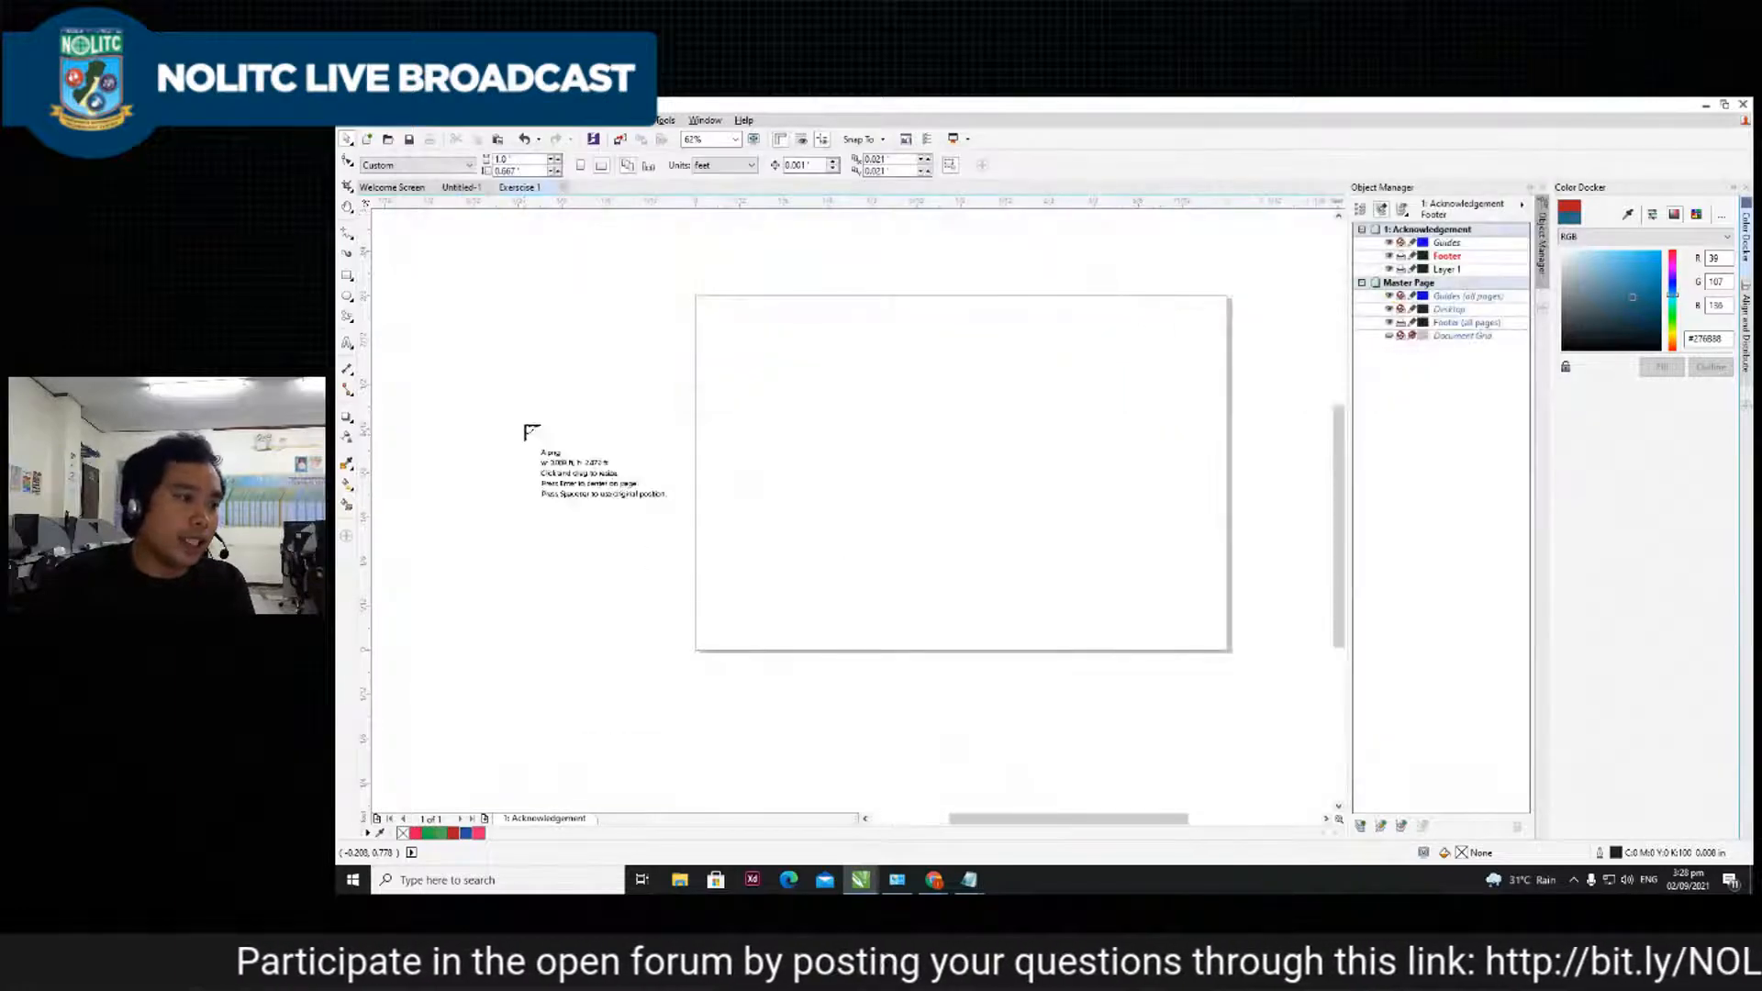
{"action": "left_click", "coordinate": [724, 476]}
{"action": "scroll", "coordinate": [877, 485], "scroll_direction": "down", "scroll_amount": 2}
{"action": "left_click_drag", "start_coordinate": [967, 587], "coordinate": [614, 400]}
- Undo a sideways squeeze of the logo, scale it down proportionally to less than half the page width and place it left of the page
{"action": "left_click_drag", "start_coordinate": [826, 421], "coordinate": [645, 428]}
{"action": "left_click", "coordinate": [802, 507]}
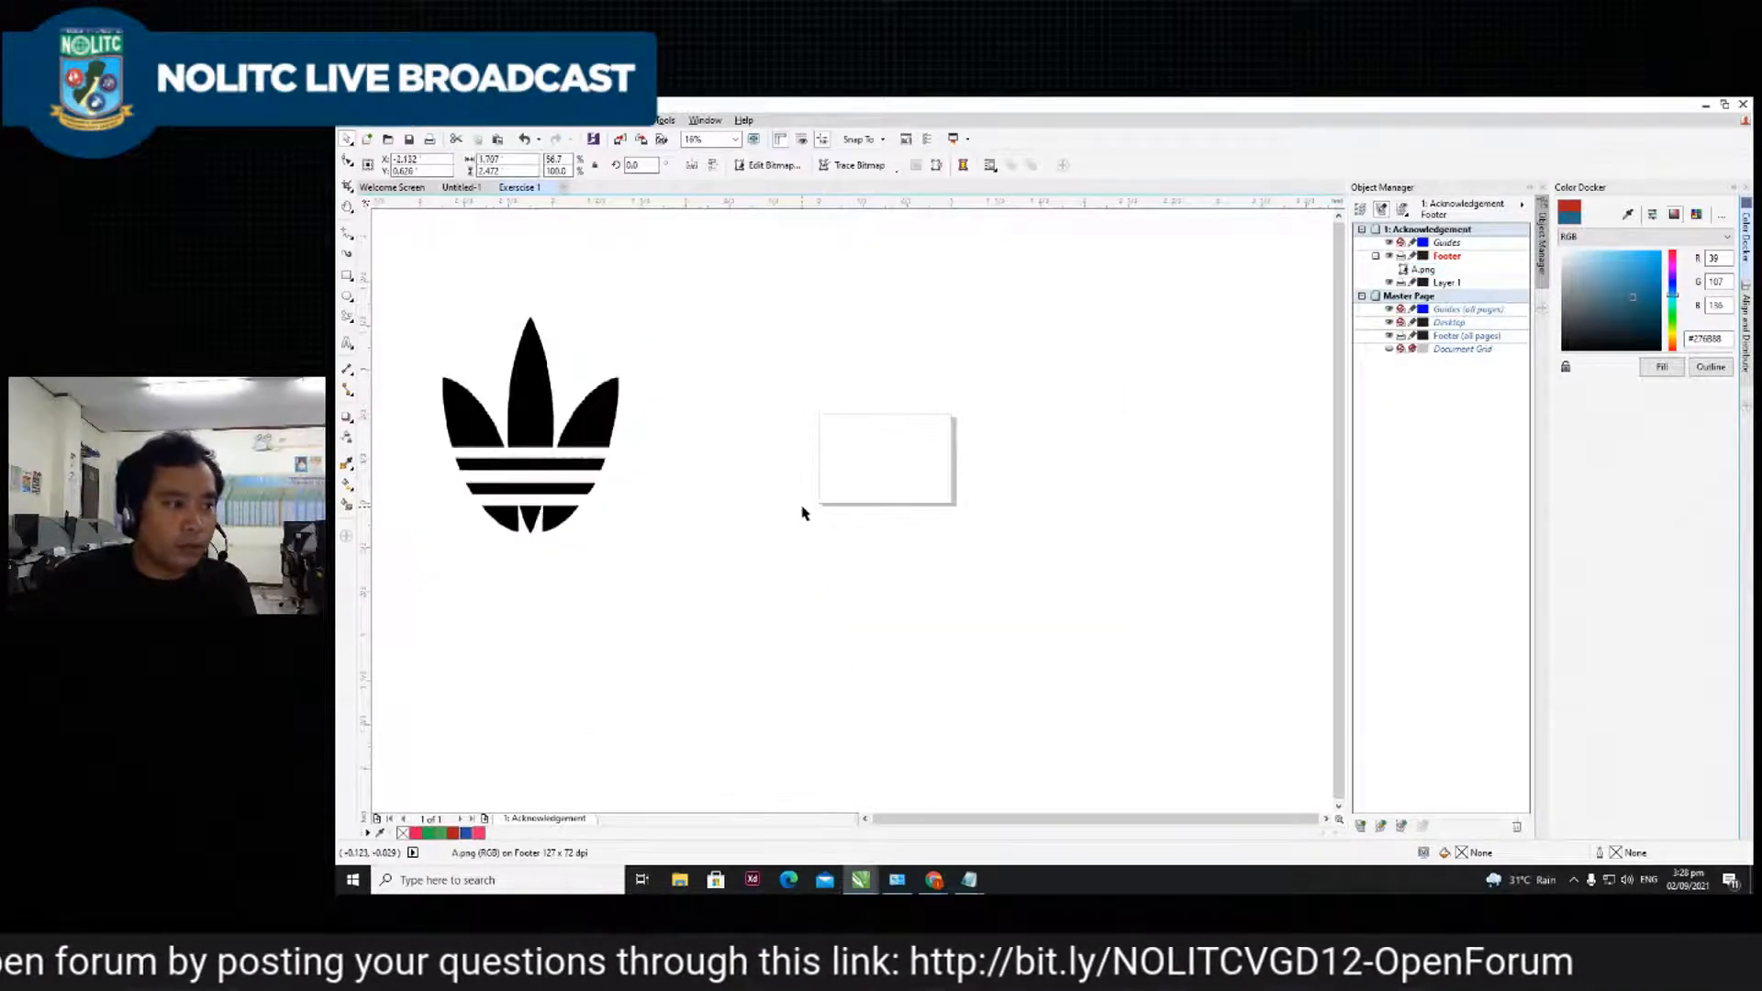
{"action": "key", "text": "ctrl+z"}
{"action": "left_click_drag", "start_coordinate": [823, 250], "coordinate": [566, 465]}
{"action": "left_click_drag", "start_coordinate": [465, 535], "coordinate": [725, 475]}
{"action": "left_click_drag", "start_coordinate": [825, 404], "coordinate": [746, 470]}
{"action": "left_click", "coordinate": [690, 528]}
{"action": "left_click_drag", "start_coordinate": [752, 489], "coordinate": [871, 416]}
{"action": "left_click", "coordinate": [1083, 409]}
{"action": "scroll", "coordinate": [1114, 343], "scroll_direction": "up", "scroll_amount": 2}
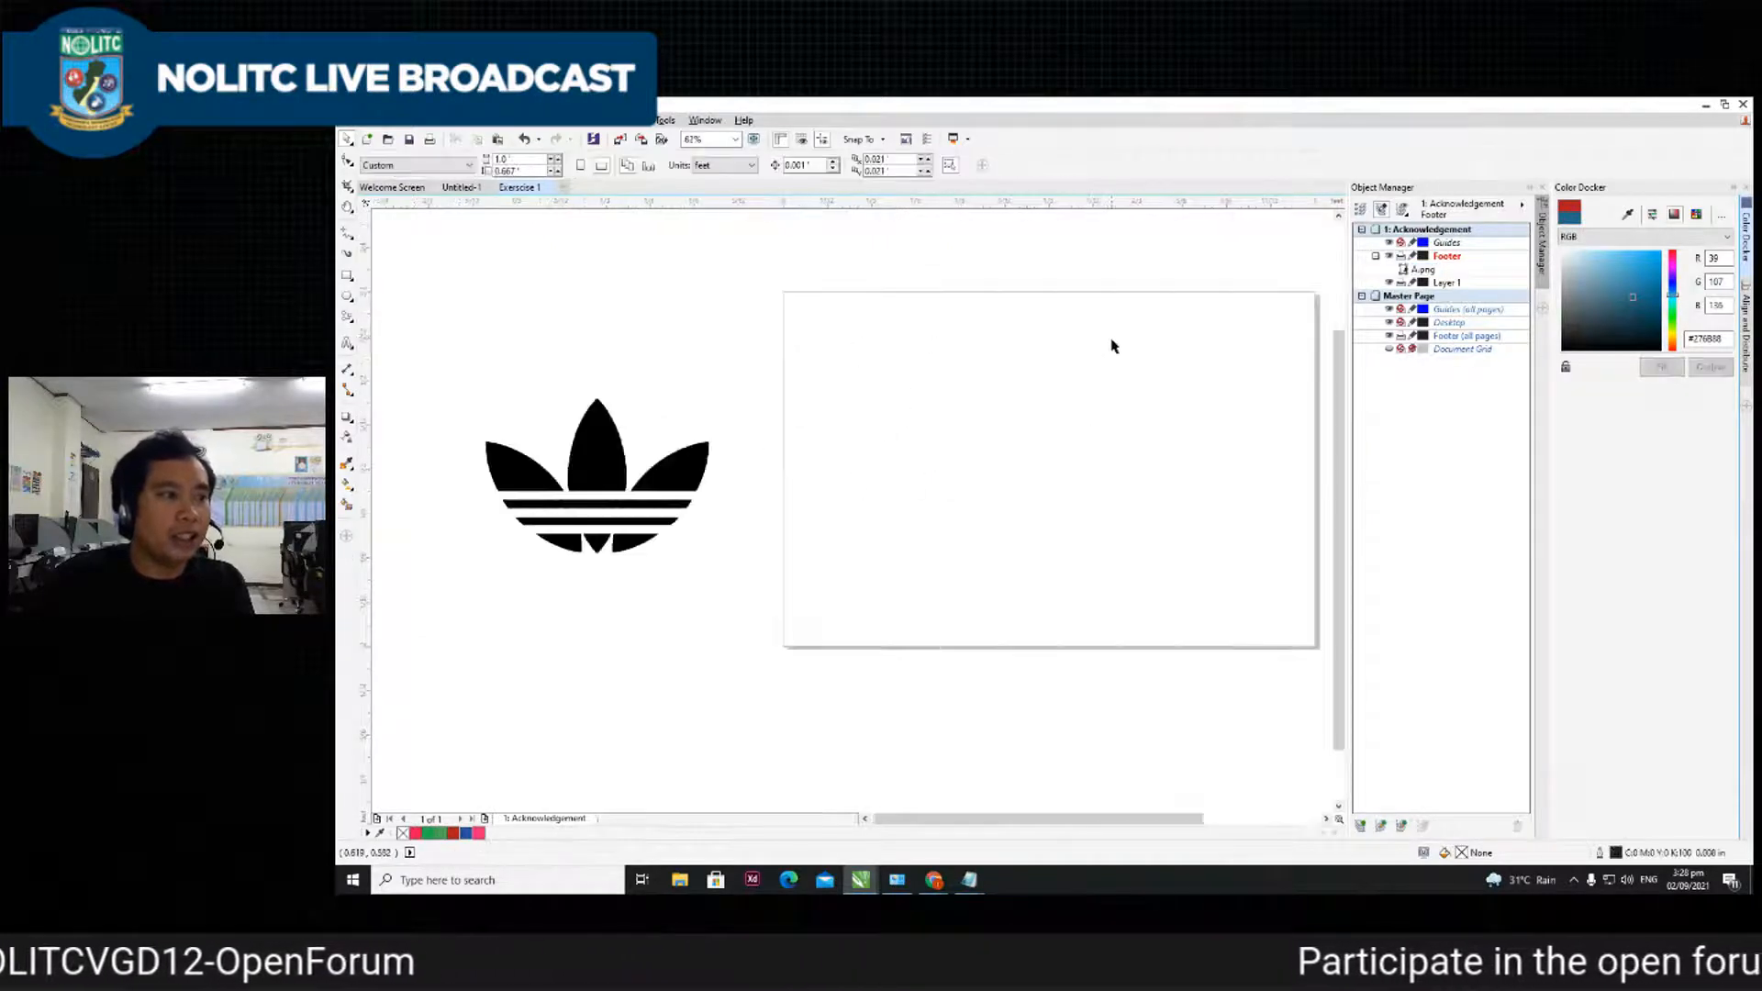
- Draw a circle about 0.29 ft wide on the page and place a copy to its right, overlapping it by about a third
{"action": "left_click", "coordinate": [347, 299]}
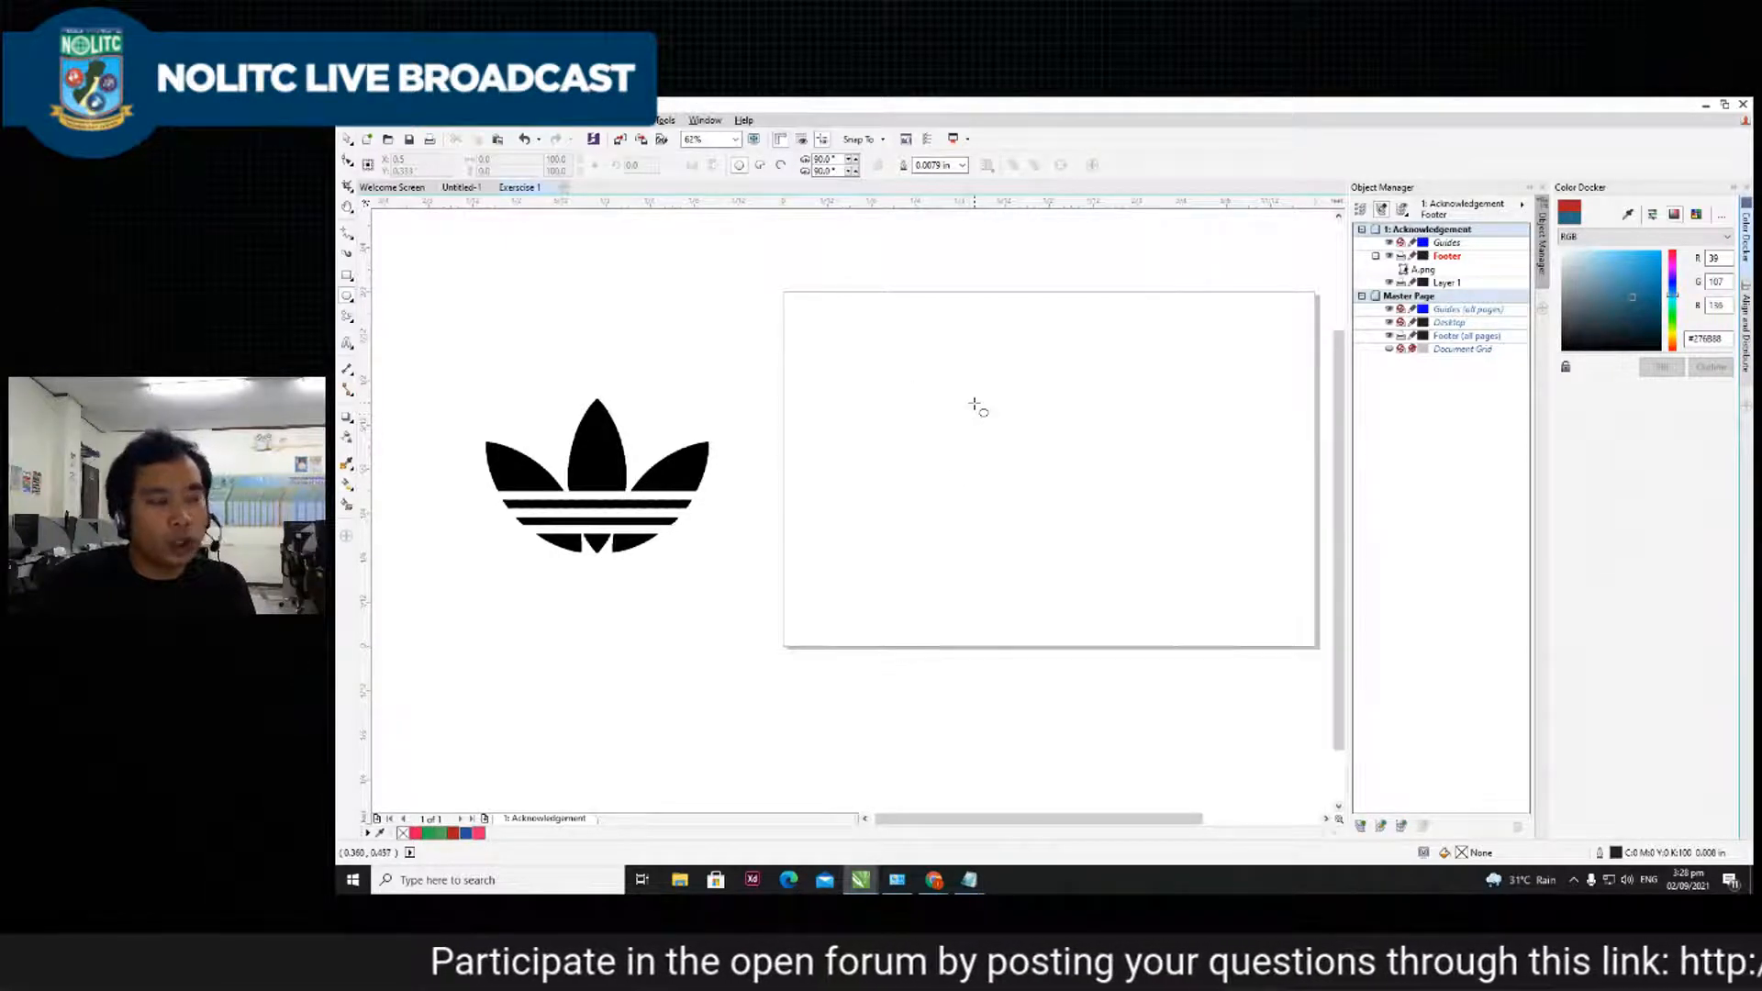
{"action": "left_click_drag", "start_coordinate": [945, 384], "coordinate": [1113, 570]}
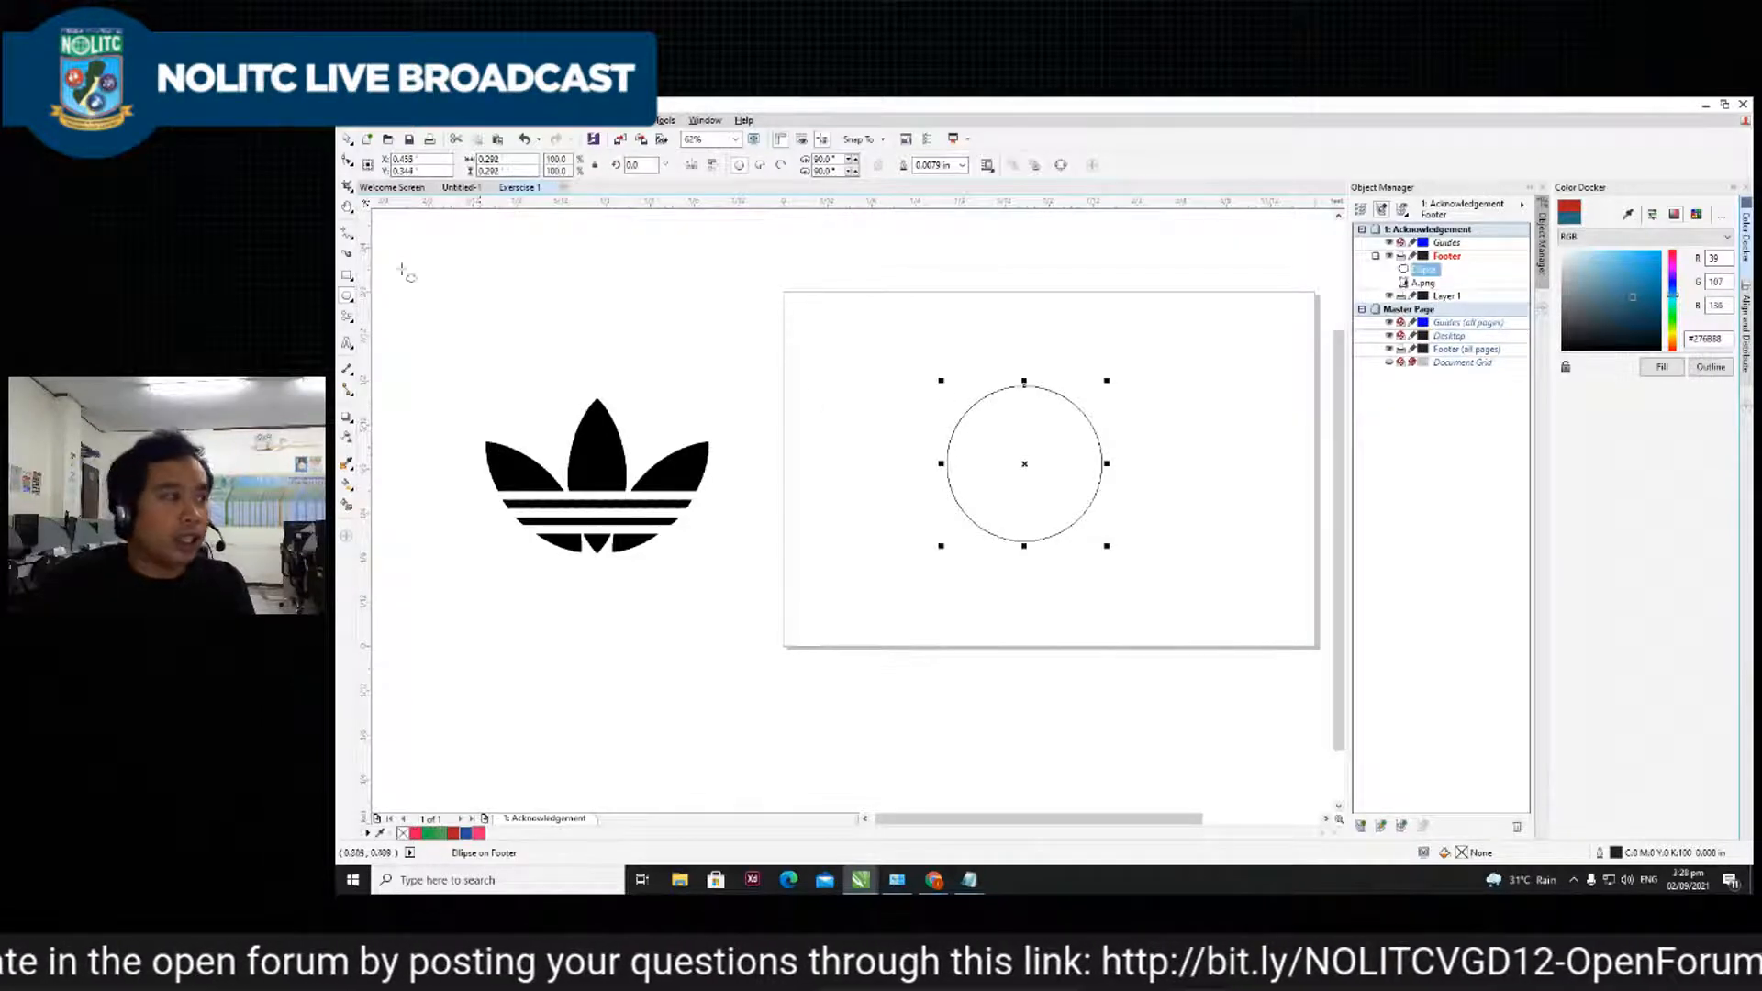
{"action": "left_click_drag", "start_coordinate": [1031, 441], "coordinate": [1137, 448]}
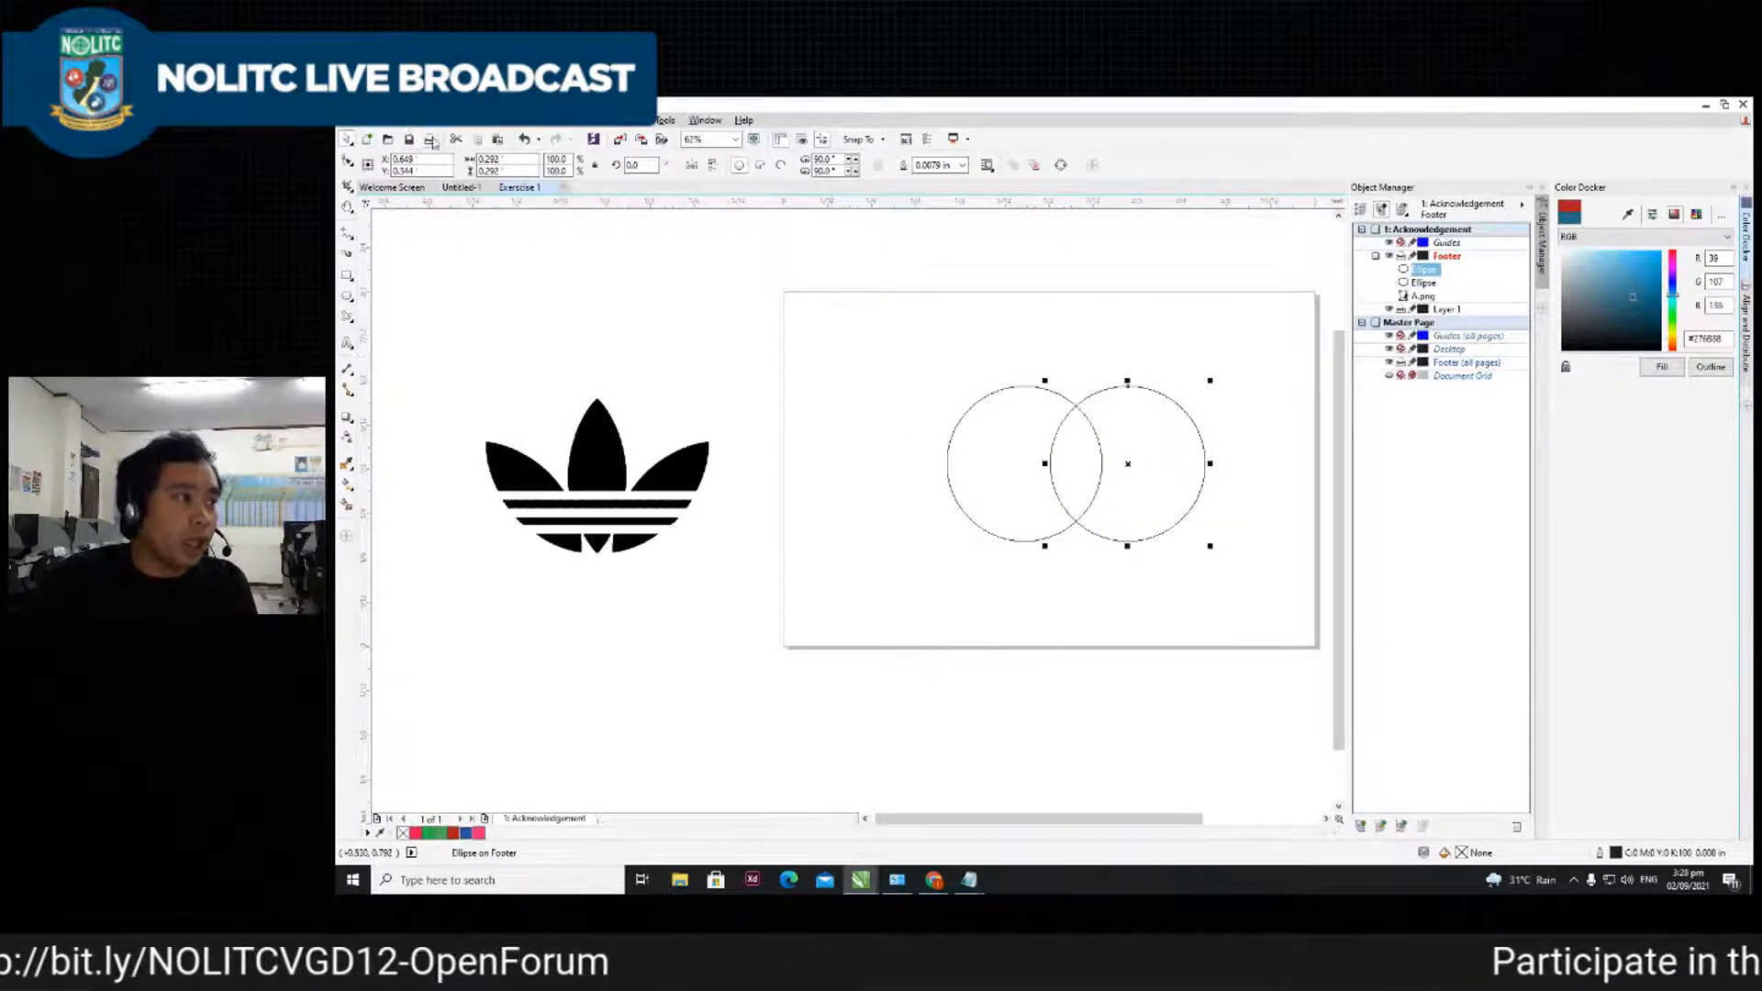
{"action": "left_click", "coordinate": [408, 120]}
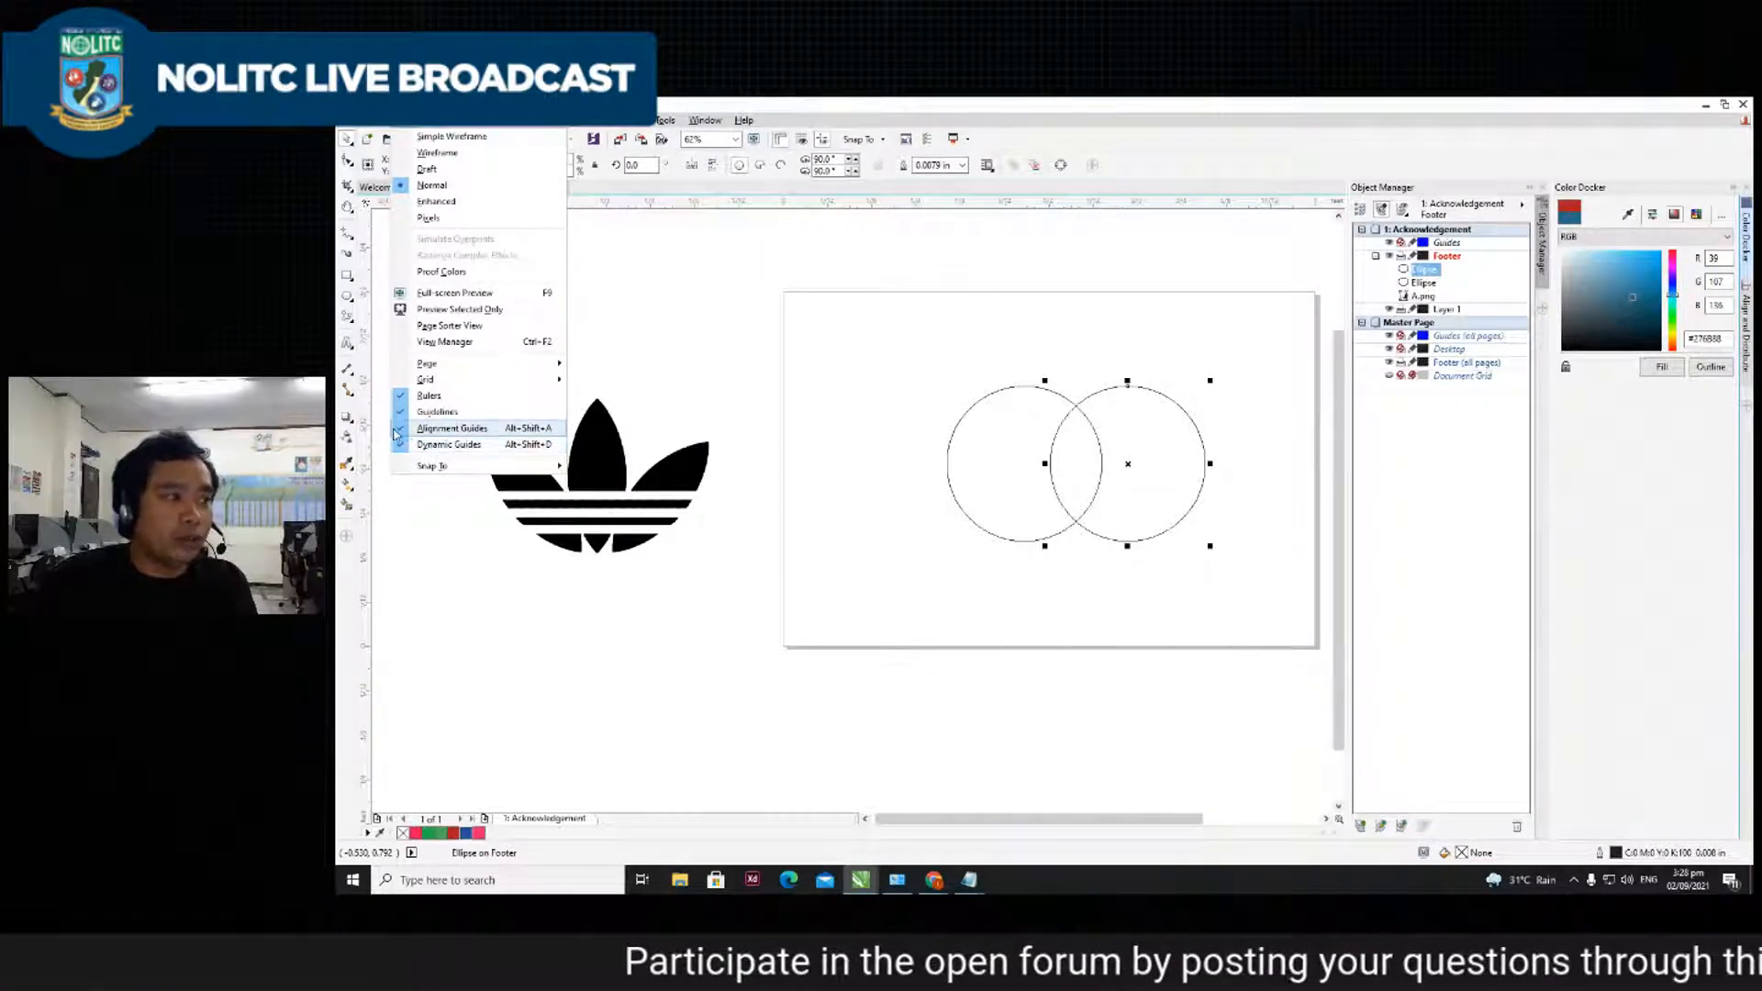
{"action": "left_click", "coordinate": [1141, 580]}
{"action": "left_click", "coordinate": [1148, 481]}
{"action": "left_click", "coordinate": [1130, 605]}
{"action": "left_click_drag", "start_coordinate": [1163, 454], "coordinate": [1138, 415]}
{"action": "scroll", "coordinate": [1138, 422], "scroll_direction": "up", "scroll_amount": 2}
{"action": "scroll", "coordinate": [1138, 389], "scroll_direction": "down", "scroll_amount": 2}
{"action": "left_click", "coordinate": [1143, 420]}
{"action": "left_click", "coordinate": [1121, 323]}
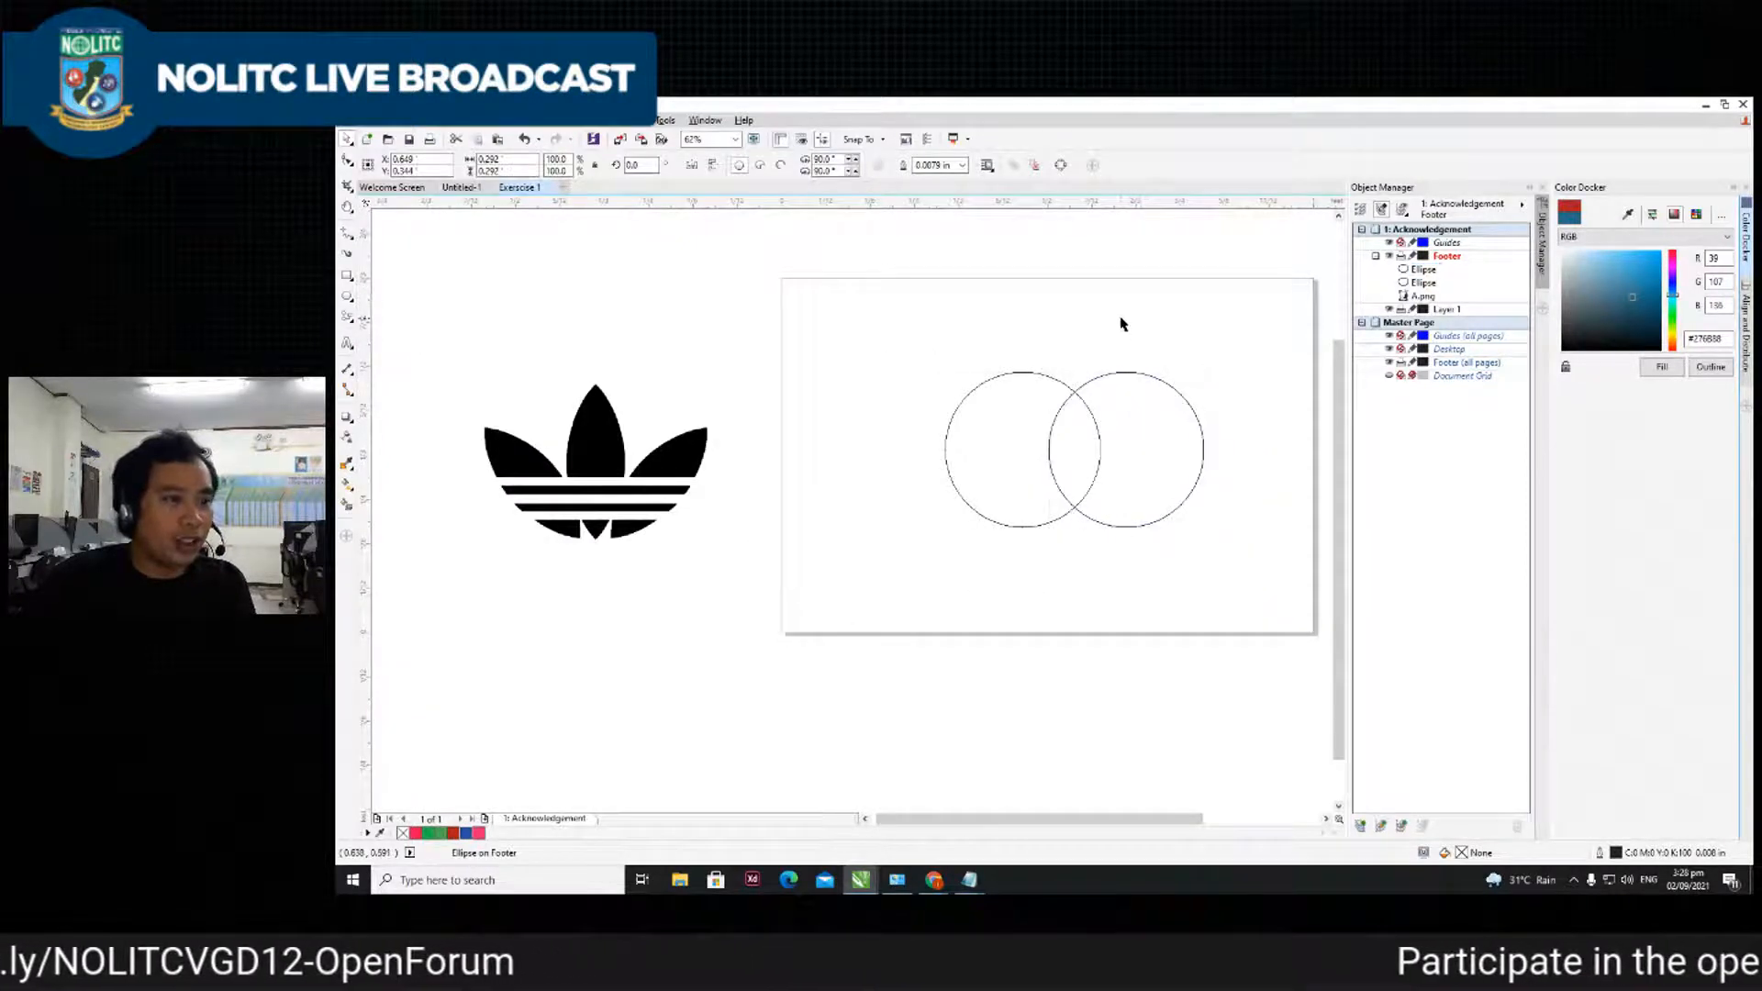
- Place a horizontal guideline along the tops of the two circles and examine closely whether both line up with it
{"action": "left_click_drag", "start_coordinate": [1089, 210], "coordinate": [1093, 372]}
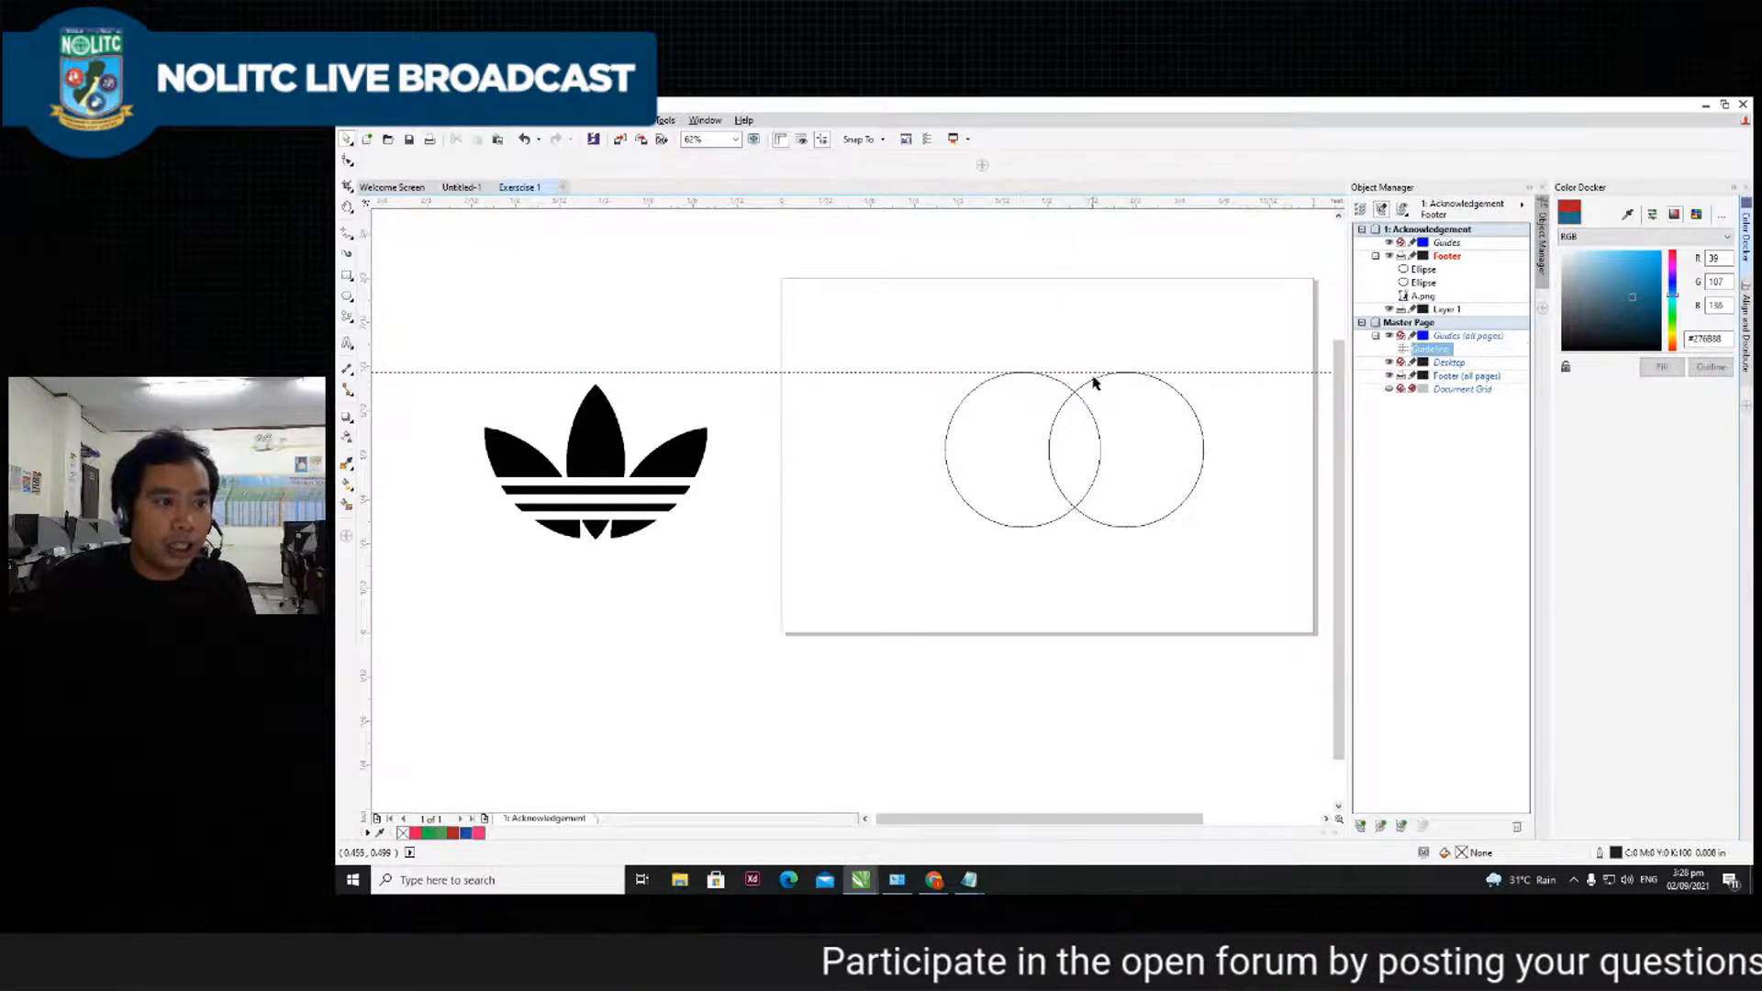
{"action": "scroll", "coordinate": [972, 377], "scroll_direction": "up", "scroll_amount": 4}
{"action": "scroll", "coordinate": [964, 358], "scroll_direction": "down", "scroll_amount": 4}
{"action": "scroll", "coordinate": [1038, 334], "scroll_direction": "up", "scroll_amount": 4}
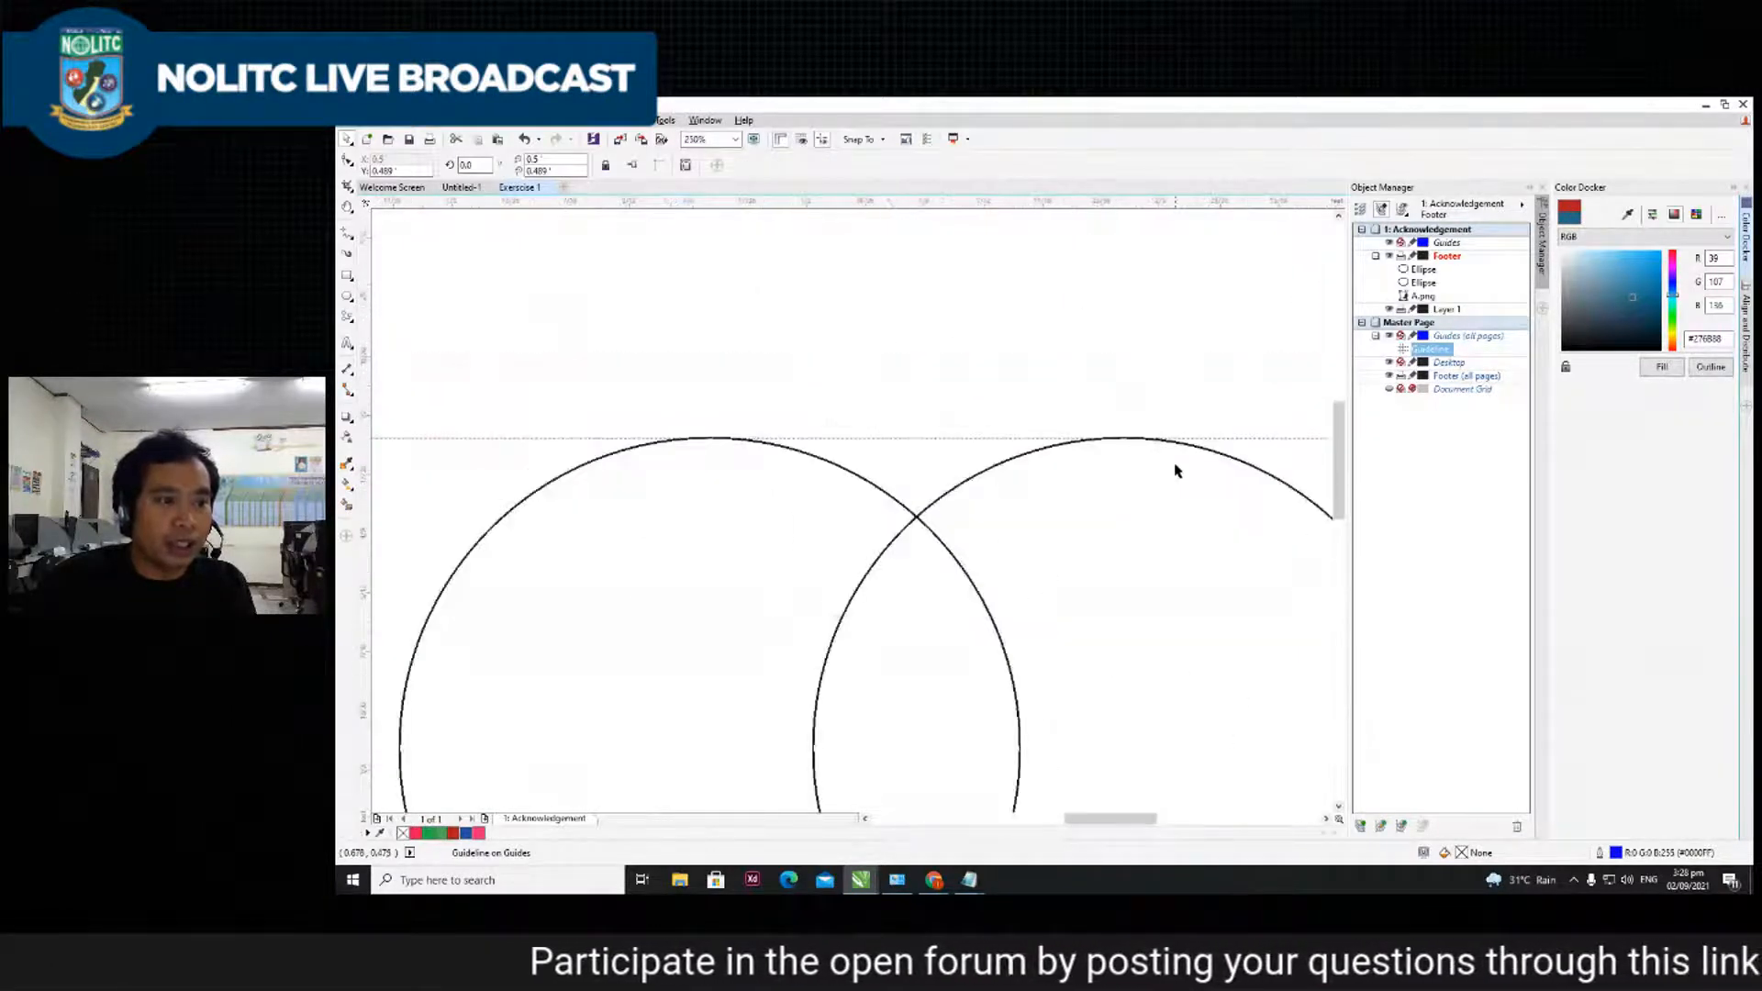
{"action": "scroll", "coordinate": [1175, 465], "scroll_direction": "up", "scroll_amount": 1}
{"action": "mouse_move", "coordinate": [1099, 481]}
{"action": "left_mouse_down"}
{"action": "mouse_move", "coordinate": [1092, 497]}
{"action": "mouse_move", "coordinate": [1092, 482]}
{"action": "left_mouse_up"}
{"action": "scroll", "coordinate": [1092, 482], "scroll_direction": "down", "scroll_amount": 2}
{"action": "left_click", "coordinate": [1129, 382]}
{"action": "scroll", "coordinate": [1129, 382], "scroll_direction": "down", "scroll_amount": 3}
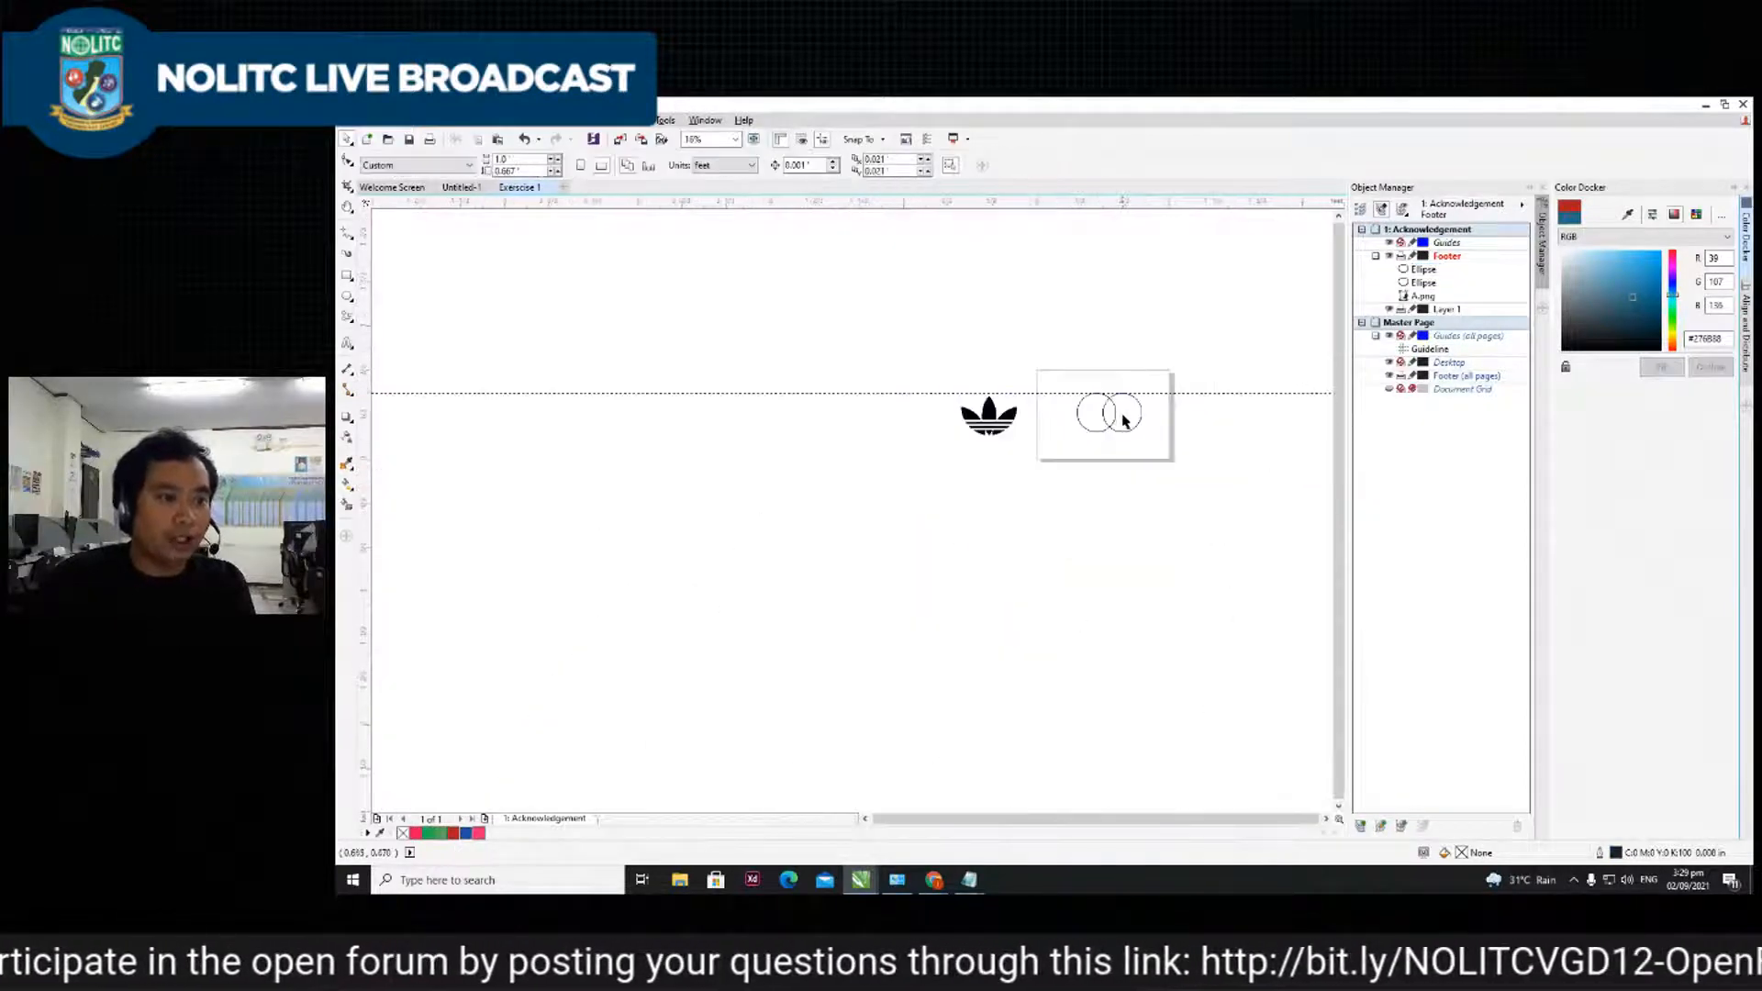
- Try Weld and Trim on the two overlapping circles, undoing each operation
{"action": "scroll", "coordinate": [1124, 406], "scroll_direction": "up", "scroll_amount": 4}
{"action": "left_click", "coordinate": [938, 412]}
{"action": "left_click", "coordinate": [1062, 440], "text": "shift"}
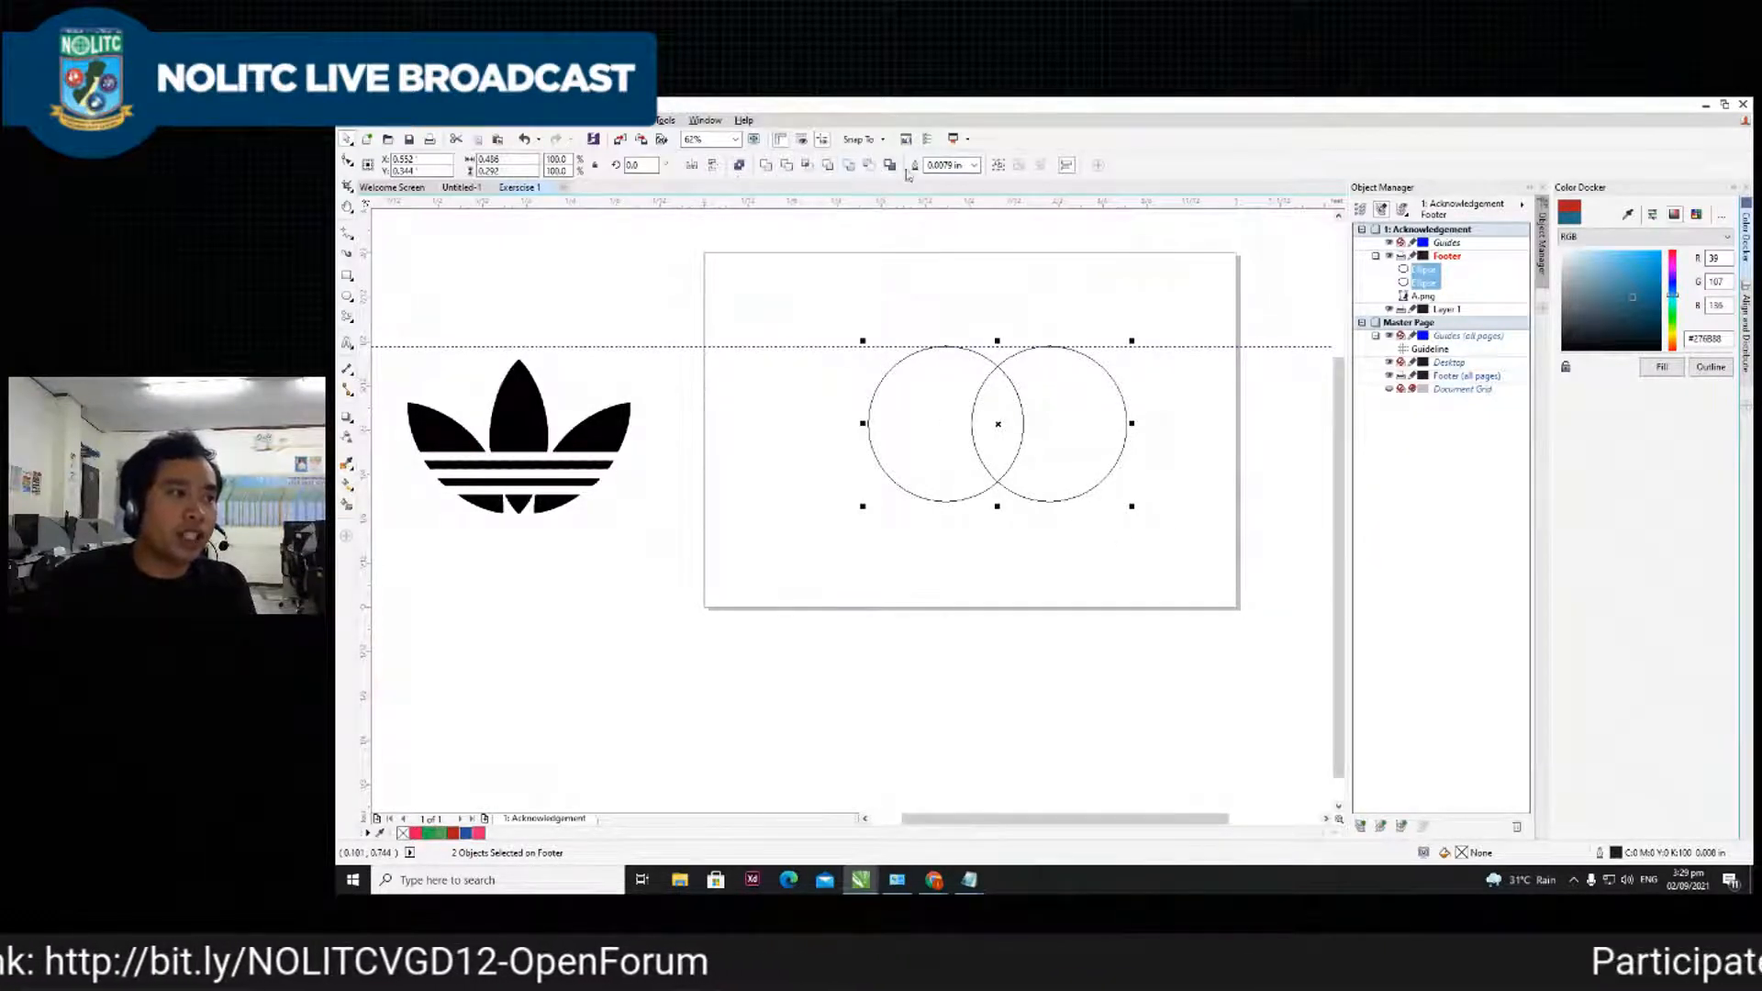
{"action": "left_click", "coordinate": [766, 165]}
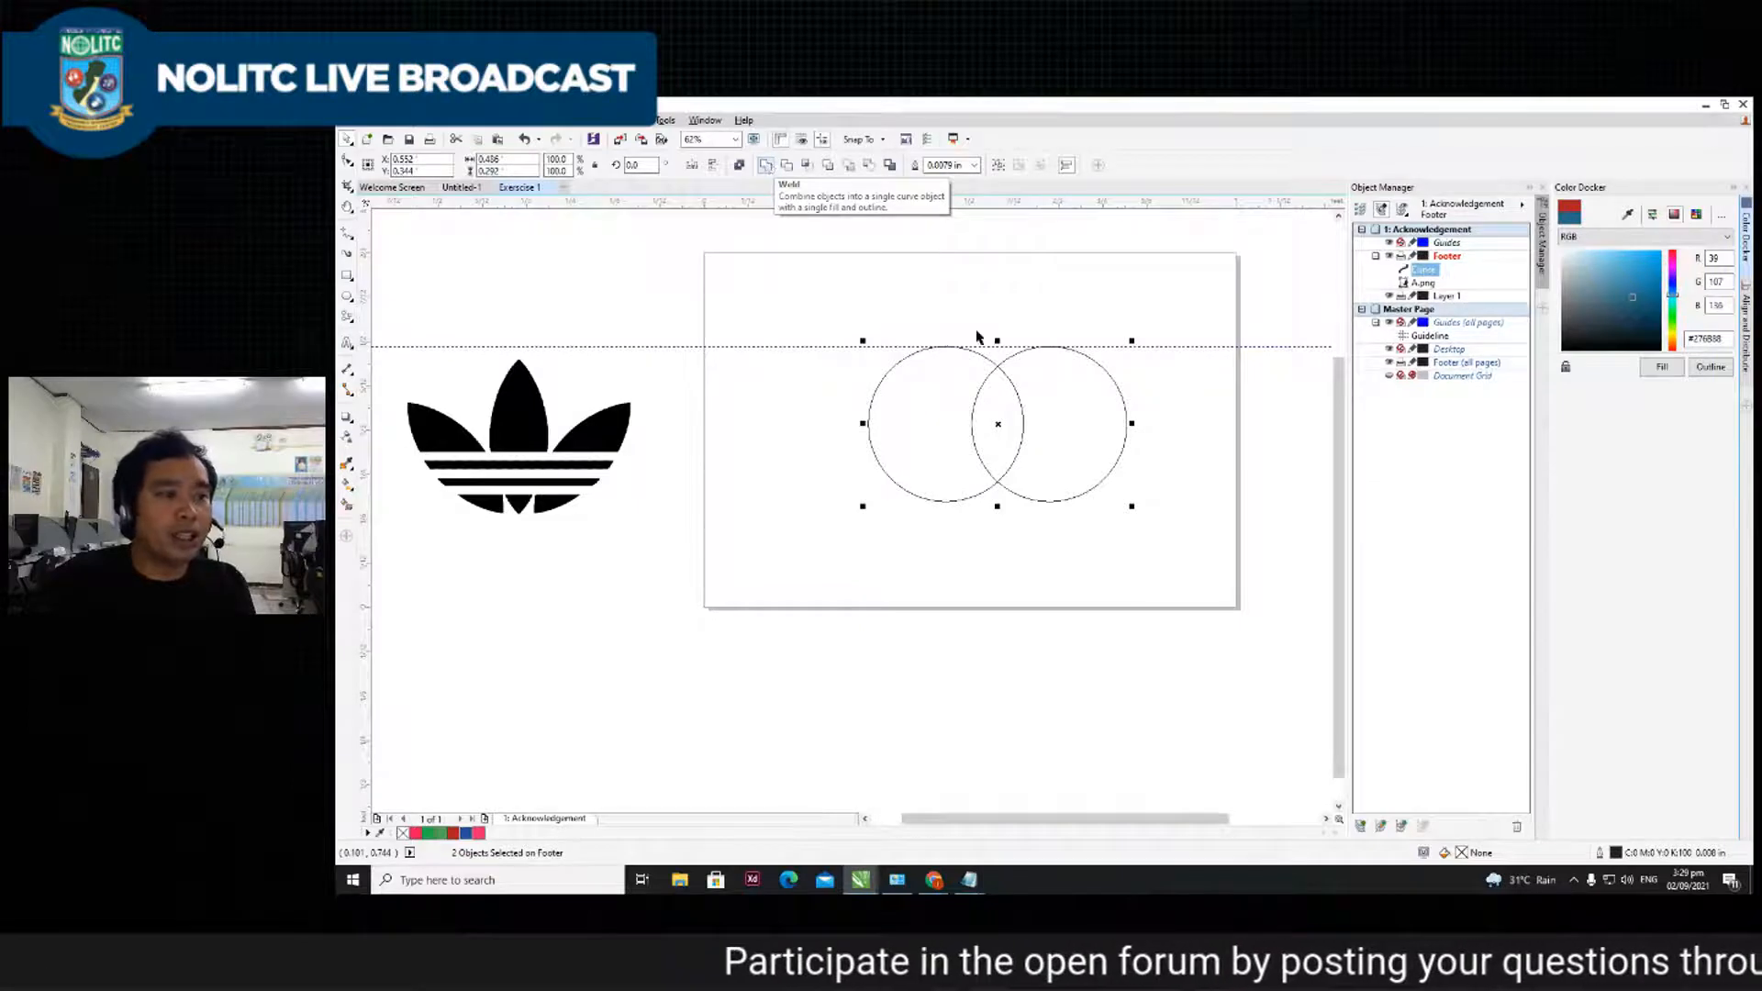
{"action": "key", "text": "ctrl+z"}
{"action": "left_click", "coordinate": [786, 166]}
{"action": "key", "text": "ctrl+z"}
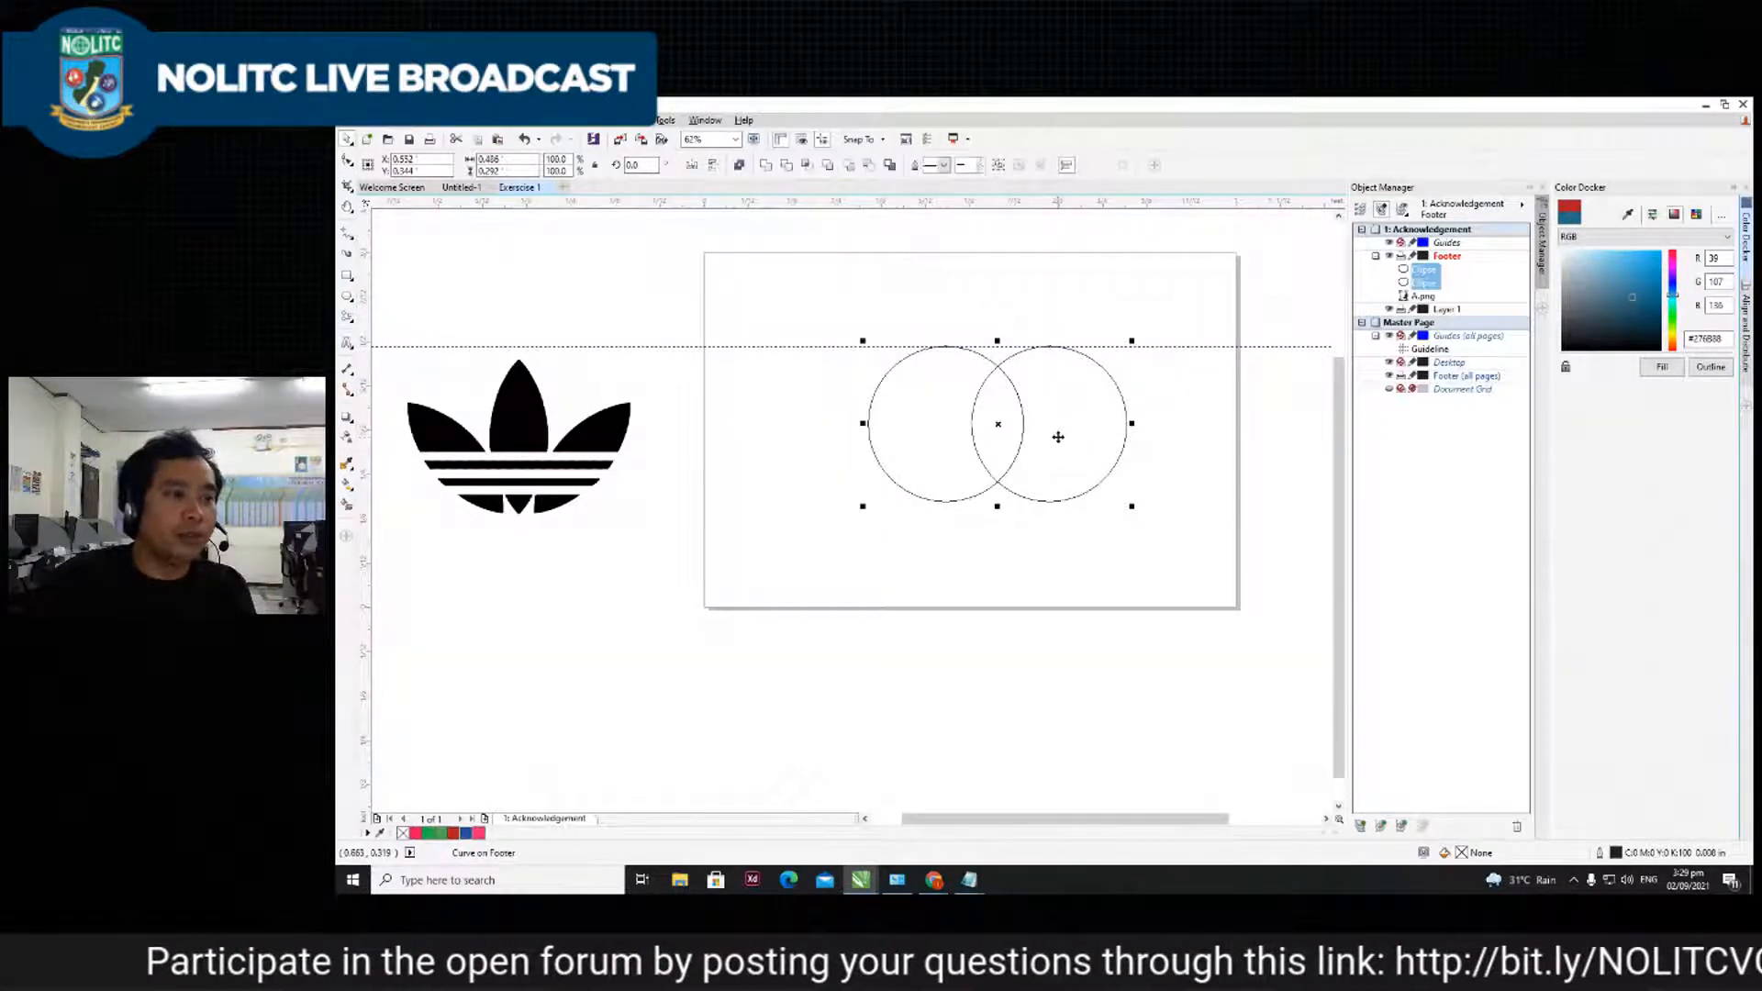
- Intersect the two circles, move the overlap piece below them, undo the move and delete the piece
{"action": "left_click", "coordinate": [804, 166]}
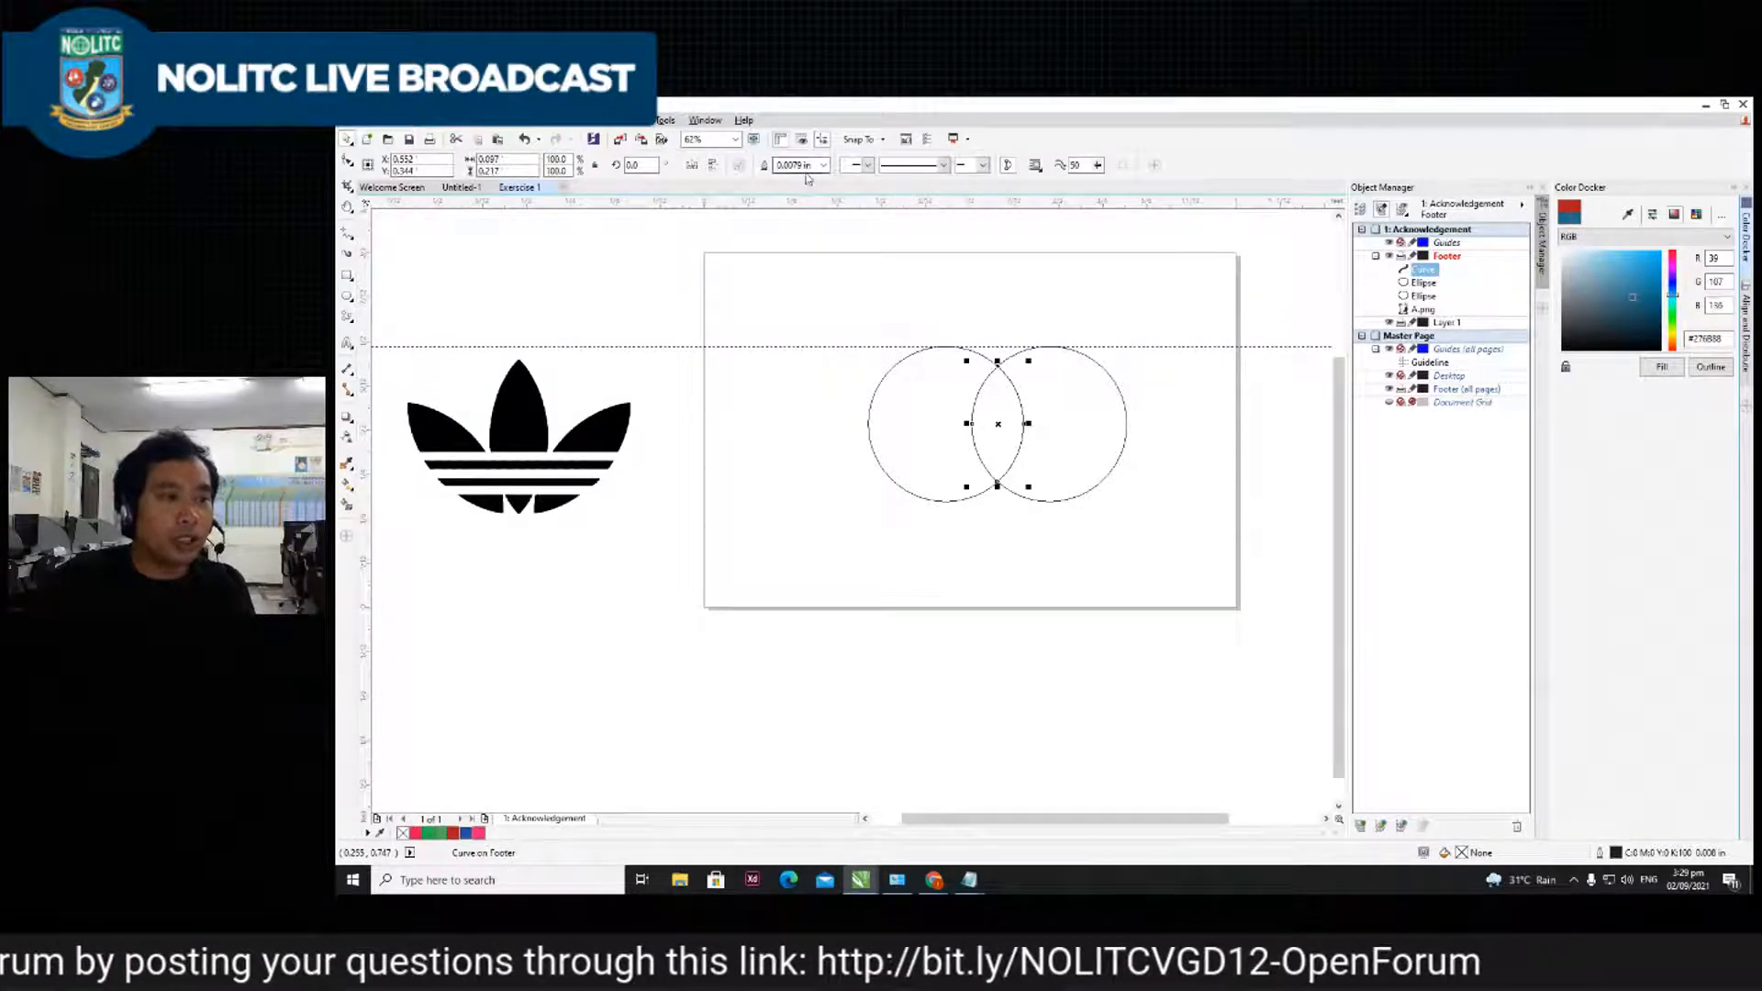
{"action": "left_click", "coordinate": [1179, 436]}
{"action": "left_click_drag", "start_coordinate": [1000, 482], "coordinate": [962, 681]}
{"action": "key", "text": "ctrl+z"}
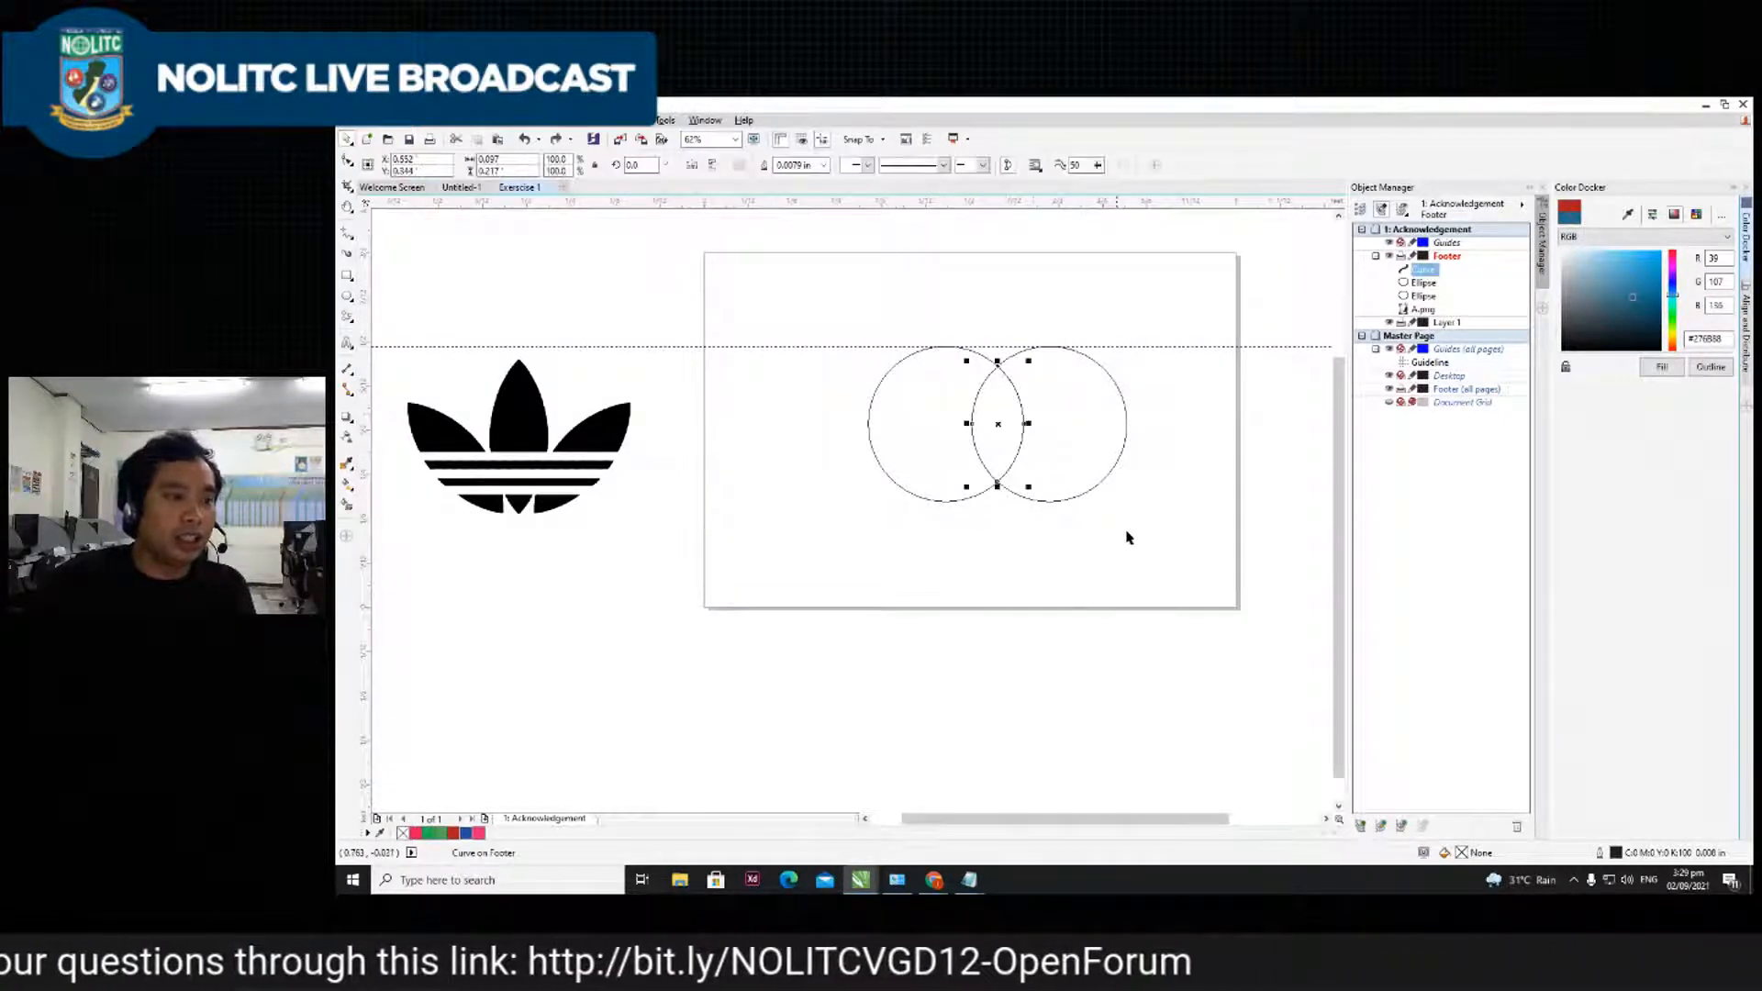
{"action": "key", "text": "Delete"}
- Try Simplify on both circles, move one resulting piece aside to inspect it, and undo the changes
{"action": "left_click", "coordinate": [1021, 441]}
{"action": "left_click", "coordinate": [1126, 436], "text": "shift"}
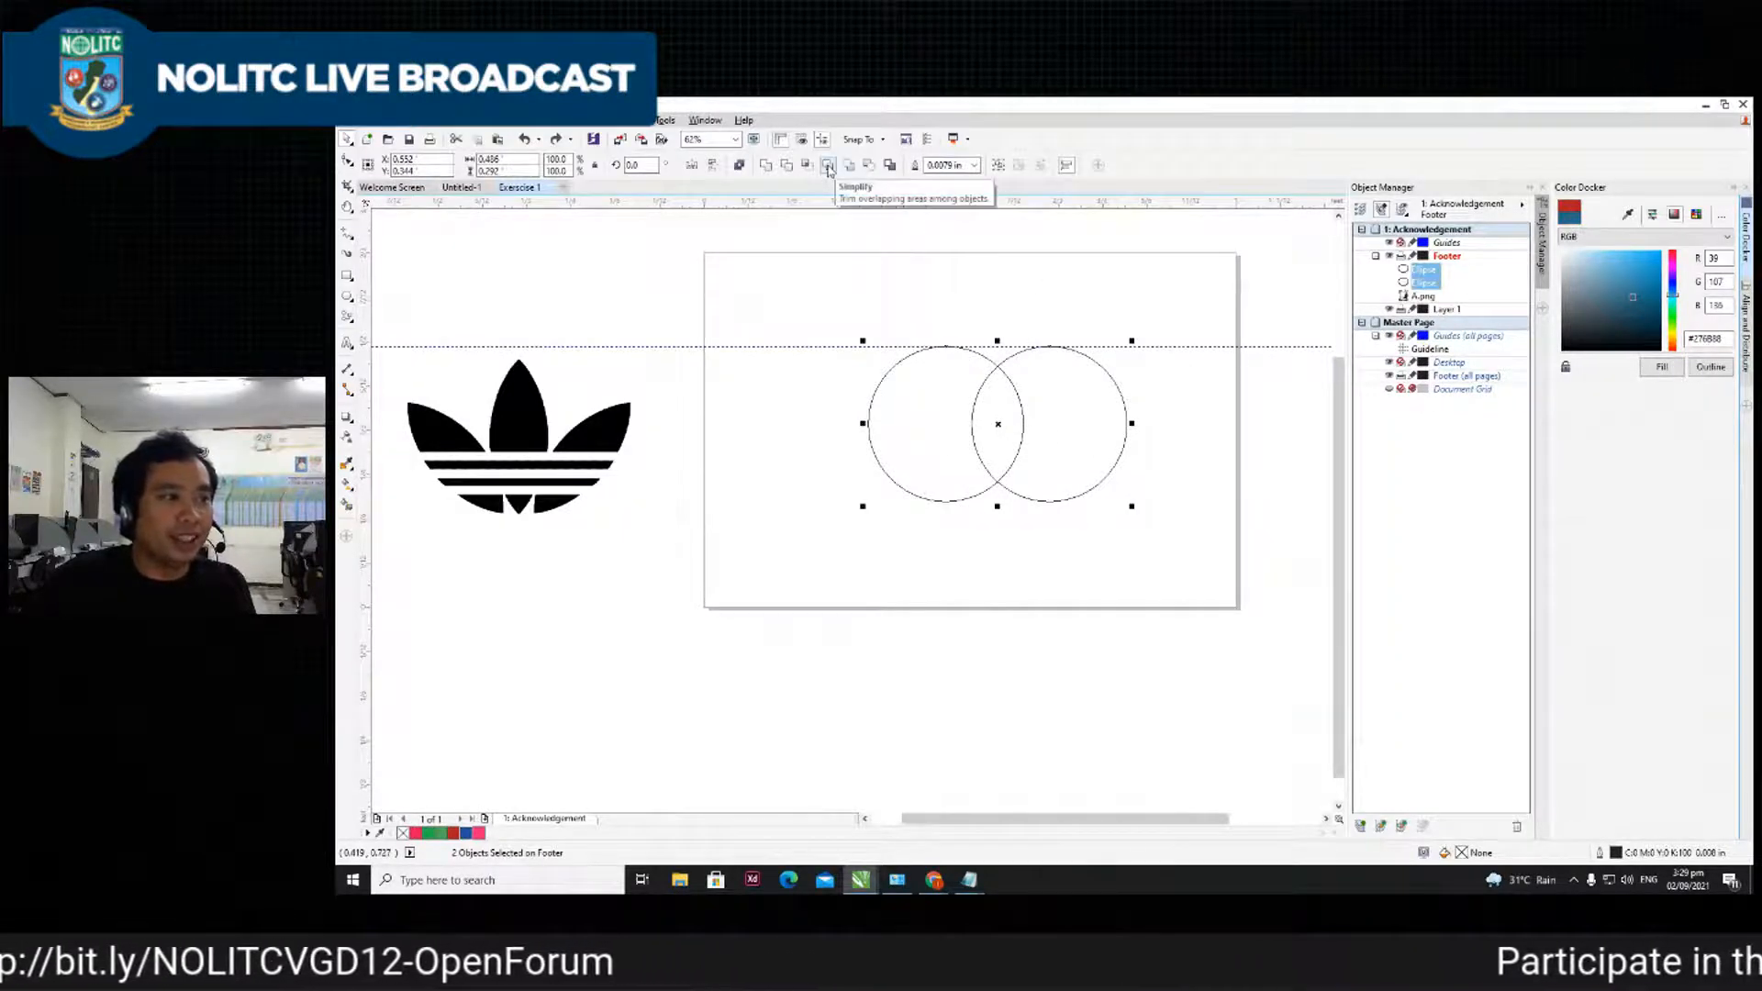
{"action": "left_click", "coordinate": [828, 166]}
{"action": "left_click", "coordinate": [1209, 425]}
{"action": "left_click_drag", "start_coordinate": [1040, 426], "coordinate": [1131, 489]}
{"action": "key", "text": "ctrl+z"}
{"action": "left_click", "coordinate": [1153, 425]}
{"action": "key", "text": "ctrl+z"}
{"action": "left_click", "coordinate": [1101, 425]}
{"action": "key", "text": "Escape"}
- Try Front Minus Back on the two circles and undo it
{"action": "left_click", "coordinate": [1068, 433]}
{"action": "left_click", "coordinate": [939, 418], "text": "shift"}
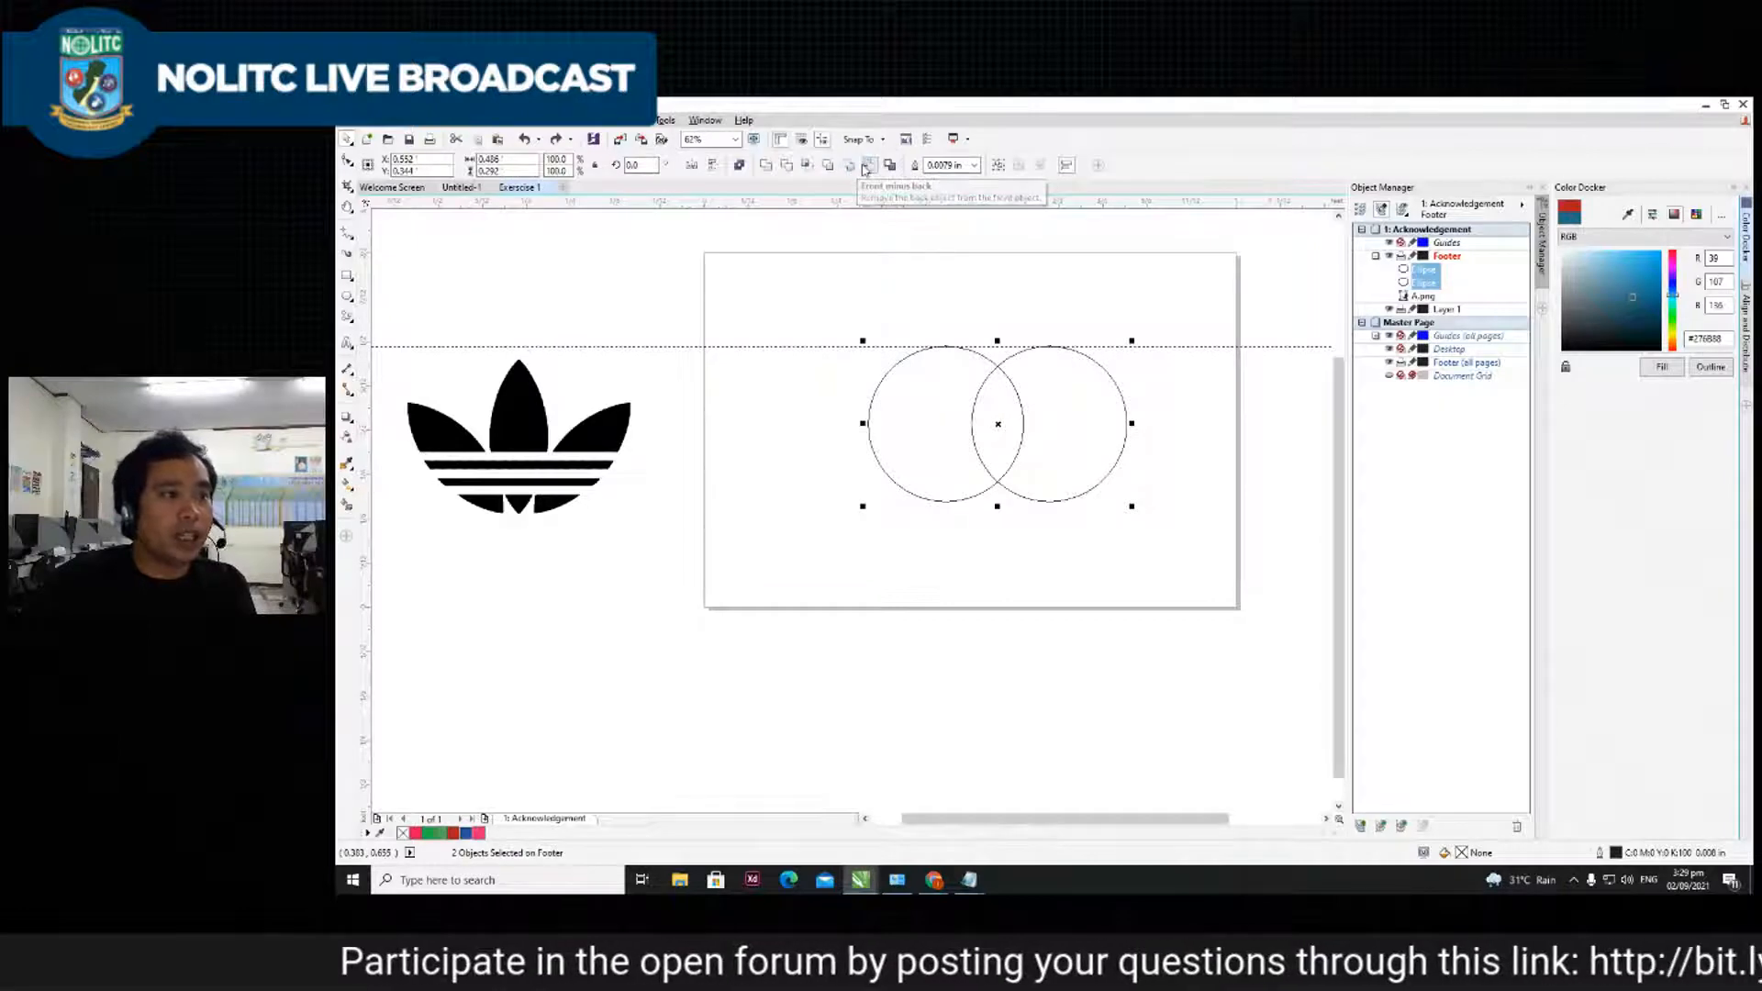
{"action": "left_click", "coordinate": [851, 166]}
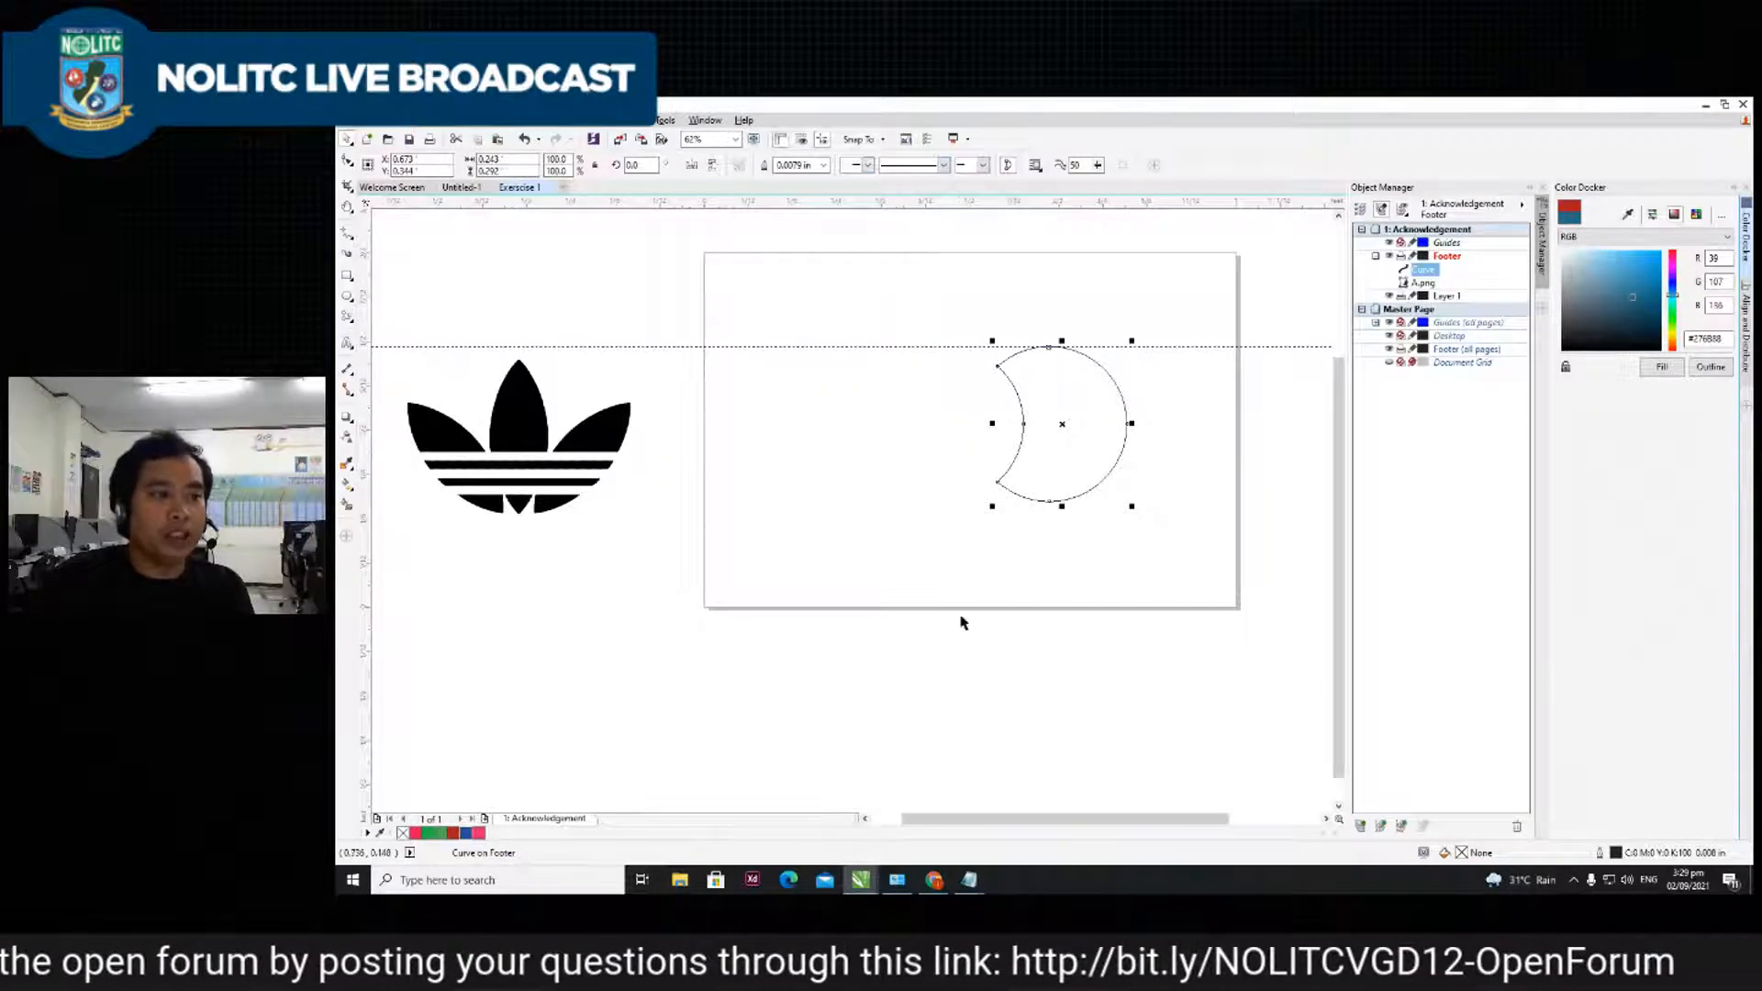
{"action": "key", "text": "ctrl+z"}
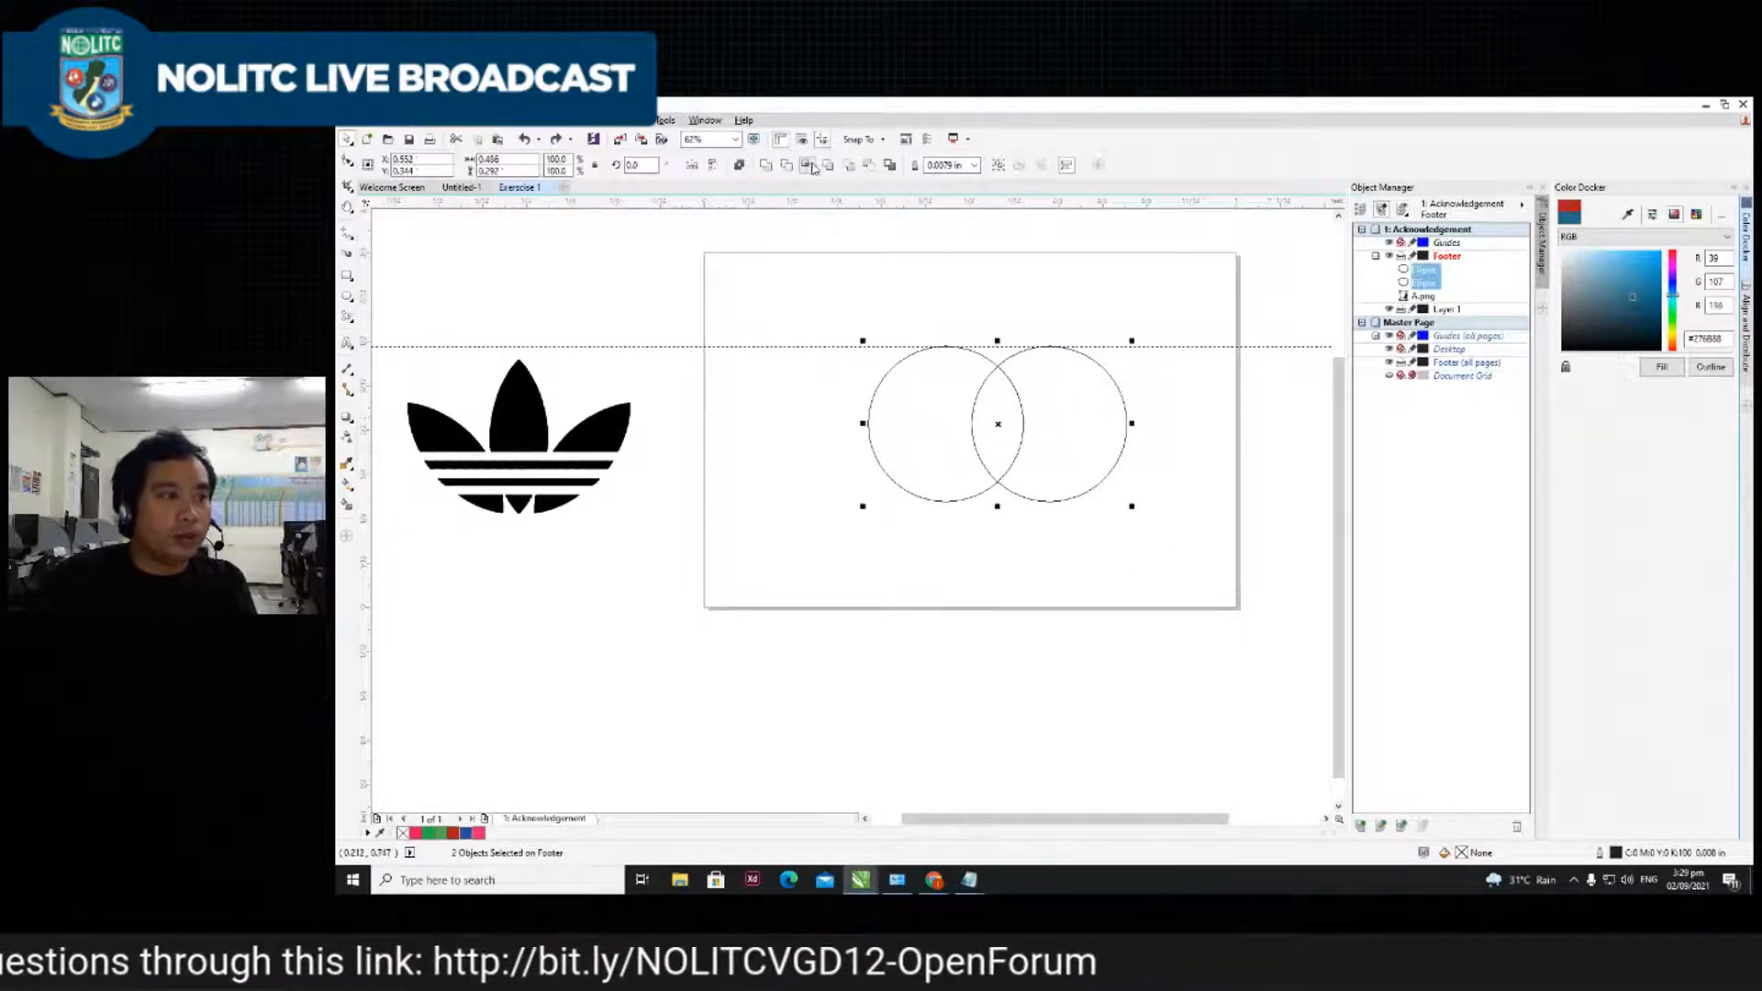
- Intersect the two circles to create a leaf from their overlap, and delete both source circles
{"action": "left_click", "coordinate": [812, 168]}
{"action": "left_click_drag", "start_coordinate": [993, 434], "coordinate": [913, 554]}
{"action": "left_click", "coordinate": [1054, 552]}
{"action": "key", "text": "ctrl+z"}
{"action": "left_click", "coordinate": [1106, 435]}
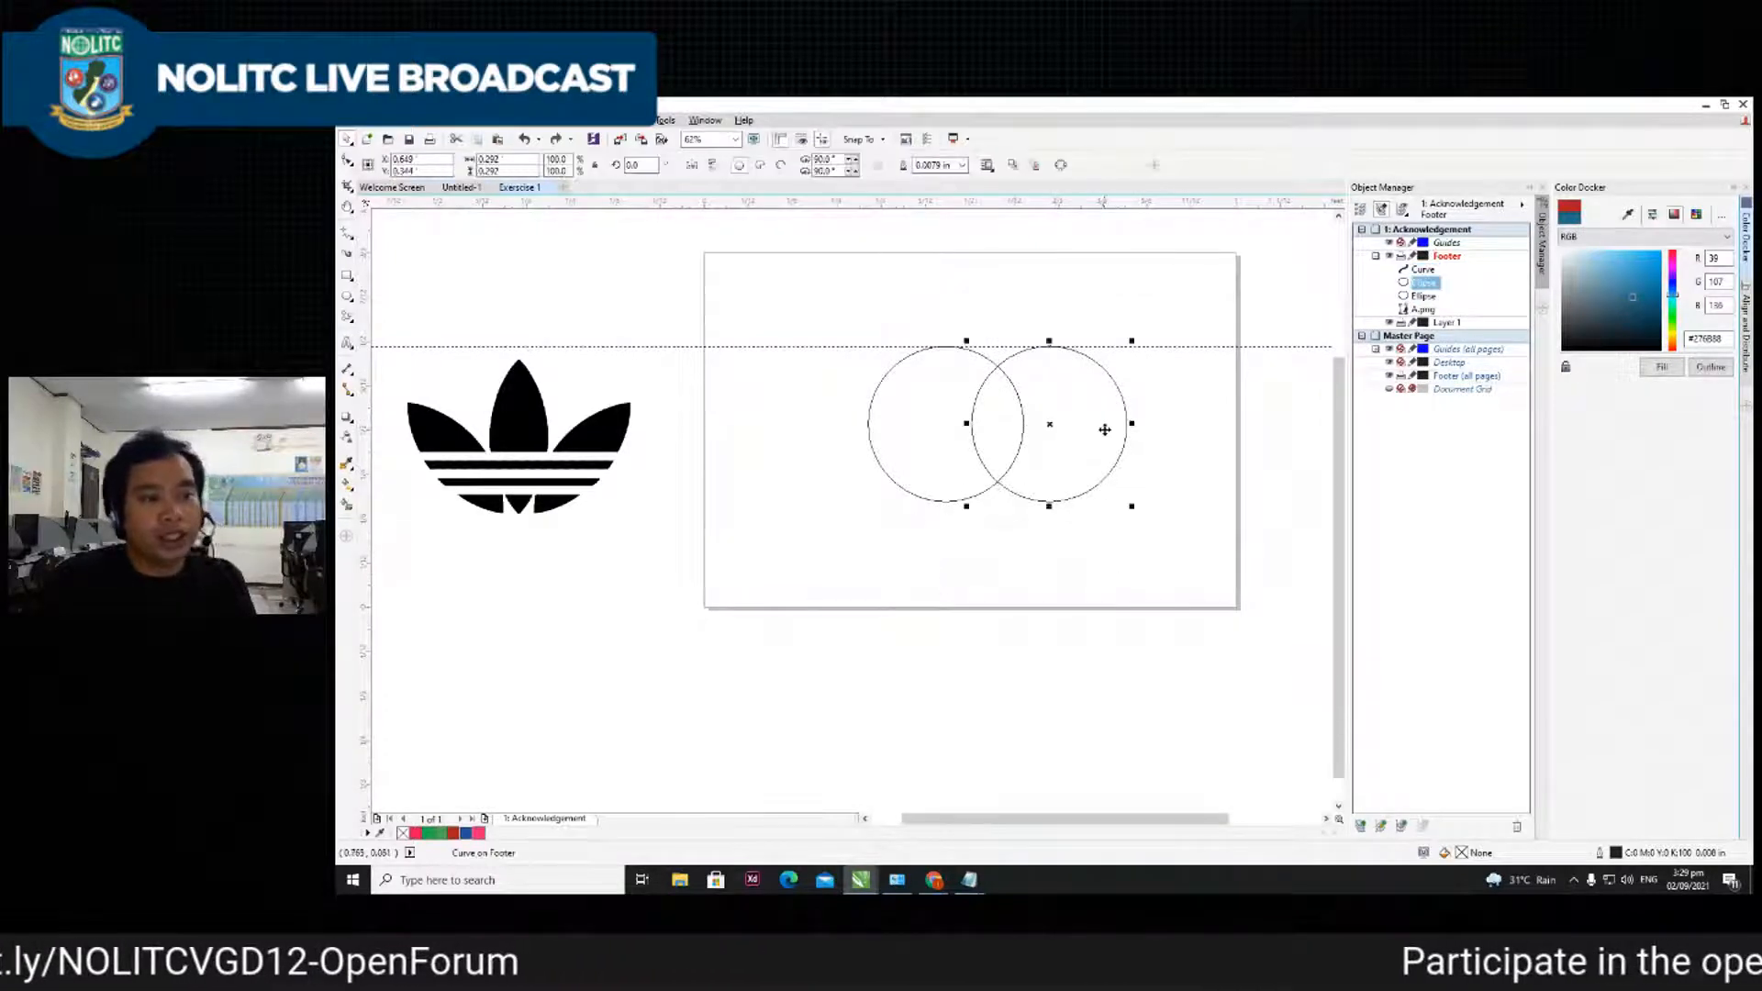
{"action": "key", "text": "Delete"}
{"action": "left_click", "coordinate": [932, 460]}
{"action": "key", "text": "Delete"}
{"action": "left_click", "coordinate": [1004, 447]}
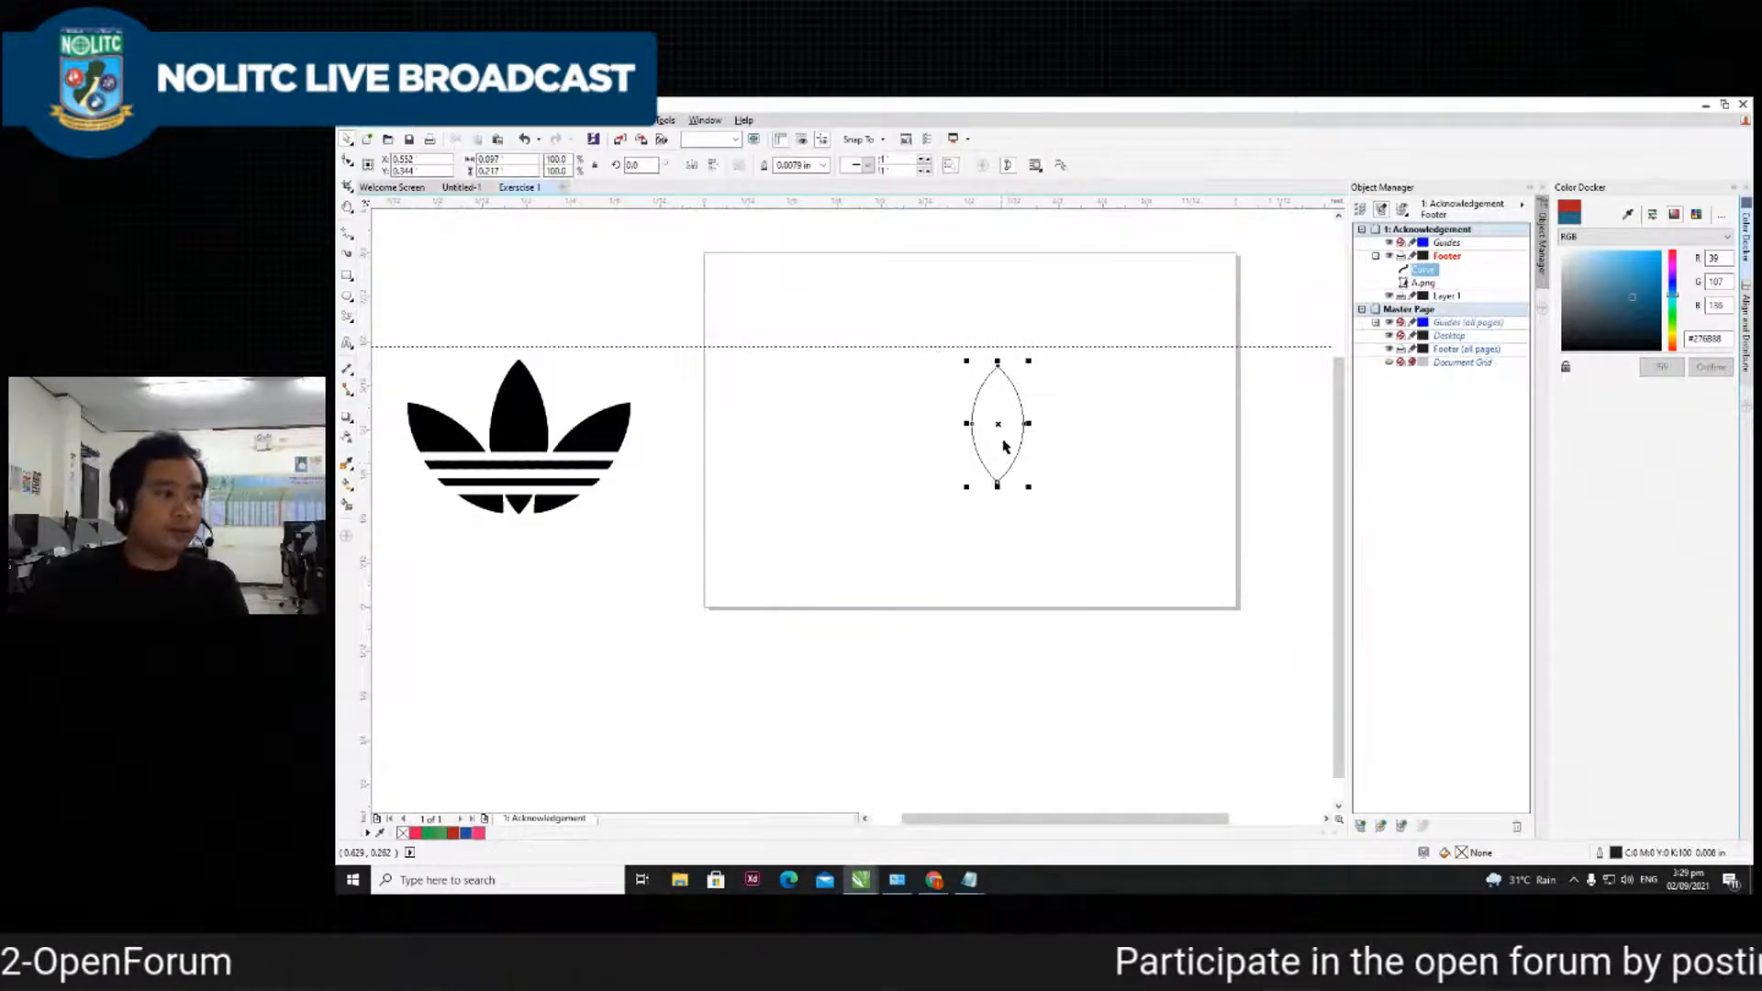
- Create a copy of the leaf rotated about 42 degrees counterclockwise around its bottom tip
{"action": "scroll", "coordinate": [1037, 404], "scroll_direction": "up", "scroll_amount": 2}
{"action": "scroll", "coordinate": [1028, 408], "scroll_direction": "down", "scroll_amount": 4}
{"action": "scroll", "coordinate": [1024, 412], "scroll_direction": "up", "scroll_amount": 2}
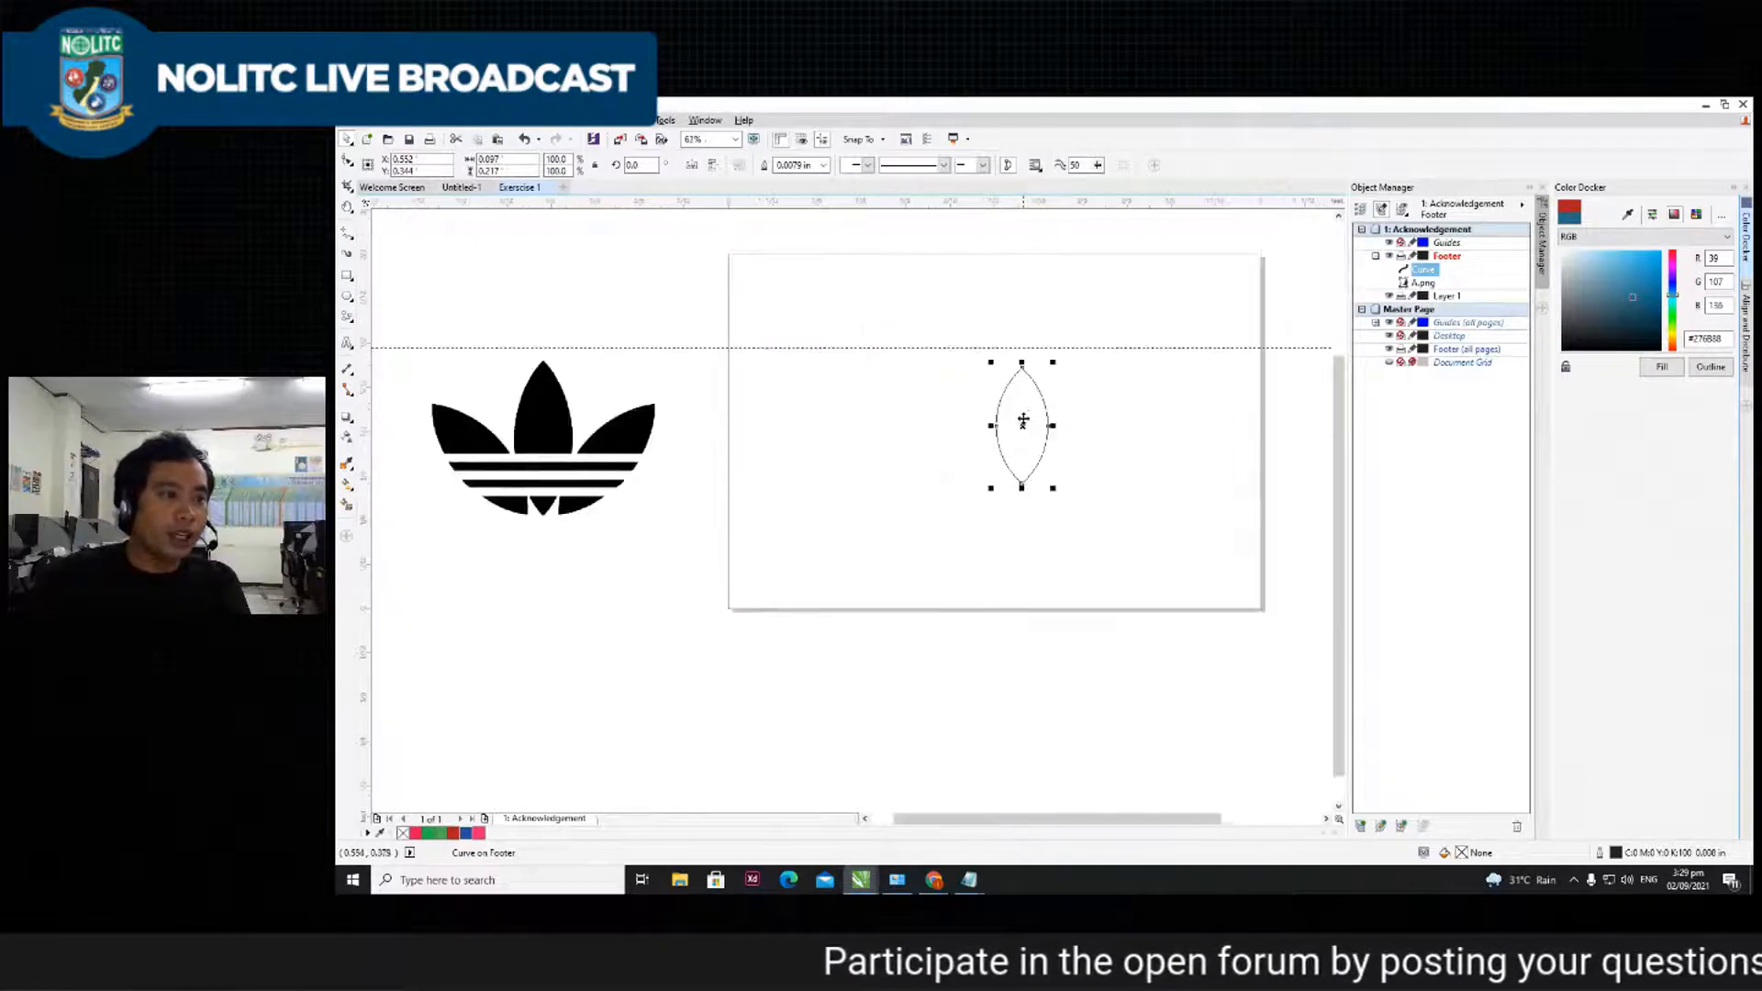
{"action": "scroll", "coordinate": [1030, 404], "scroll_direction": "up", "scroll_amount": 2}
{"action": "scroll", "coordinate": [1030, 407], "scroll_direction": "down", "scroll_amount": 1}
{"action": "scroll", "coordinate": [1030, 408], "scroll_direction": "down", "scroll_amount": 2}
{"action": "scroll", "coordinate": [1012, 404], "scroll_direction": "up", "scroll_amount": 1}
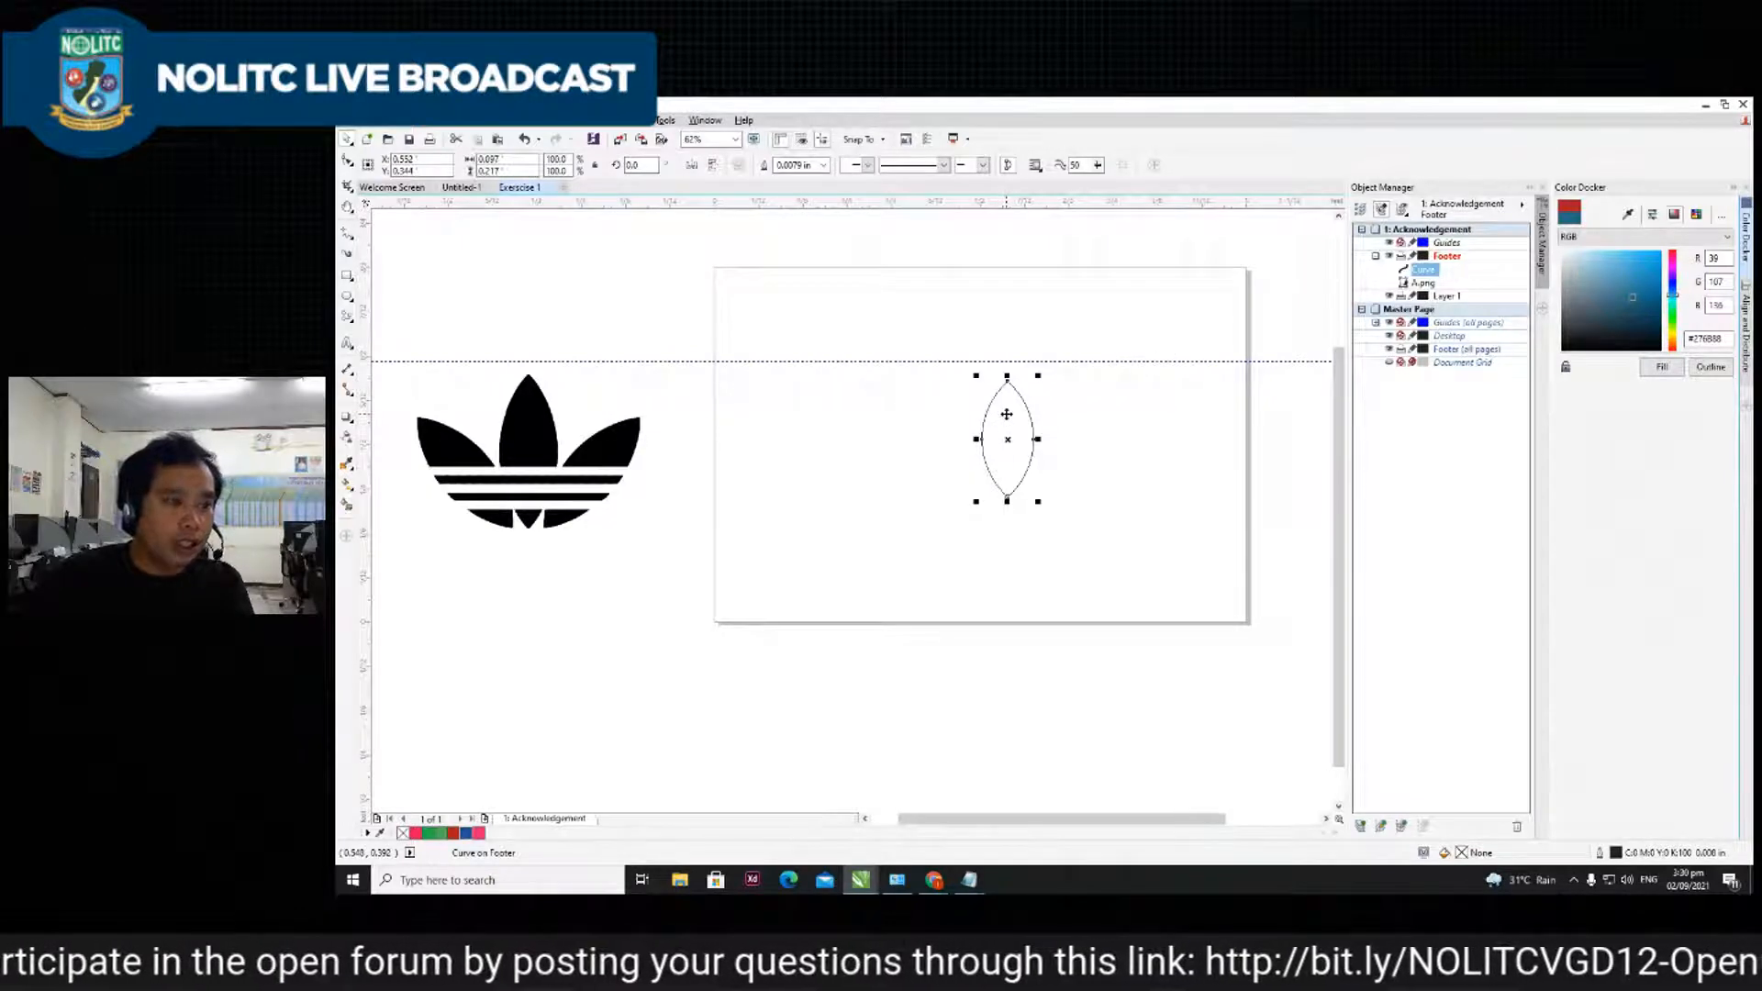
{"action": "scroll", "coordinate": [1019, 435], "scroll_direction": "up", "scroll_amount": 2}
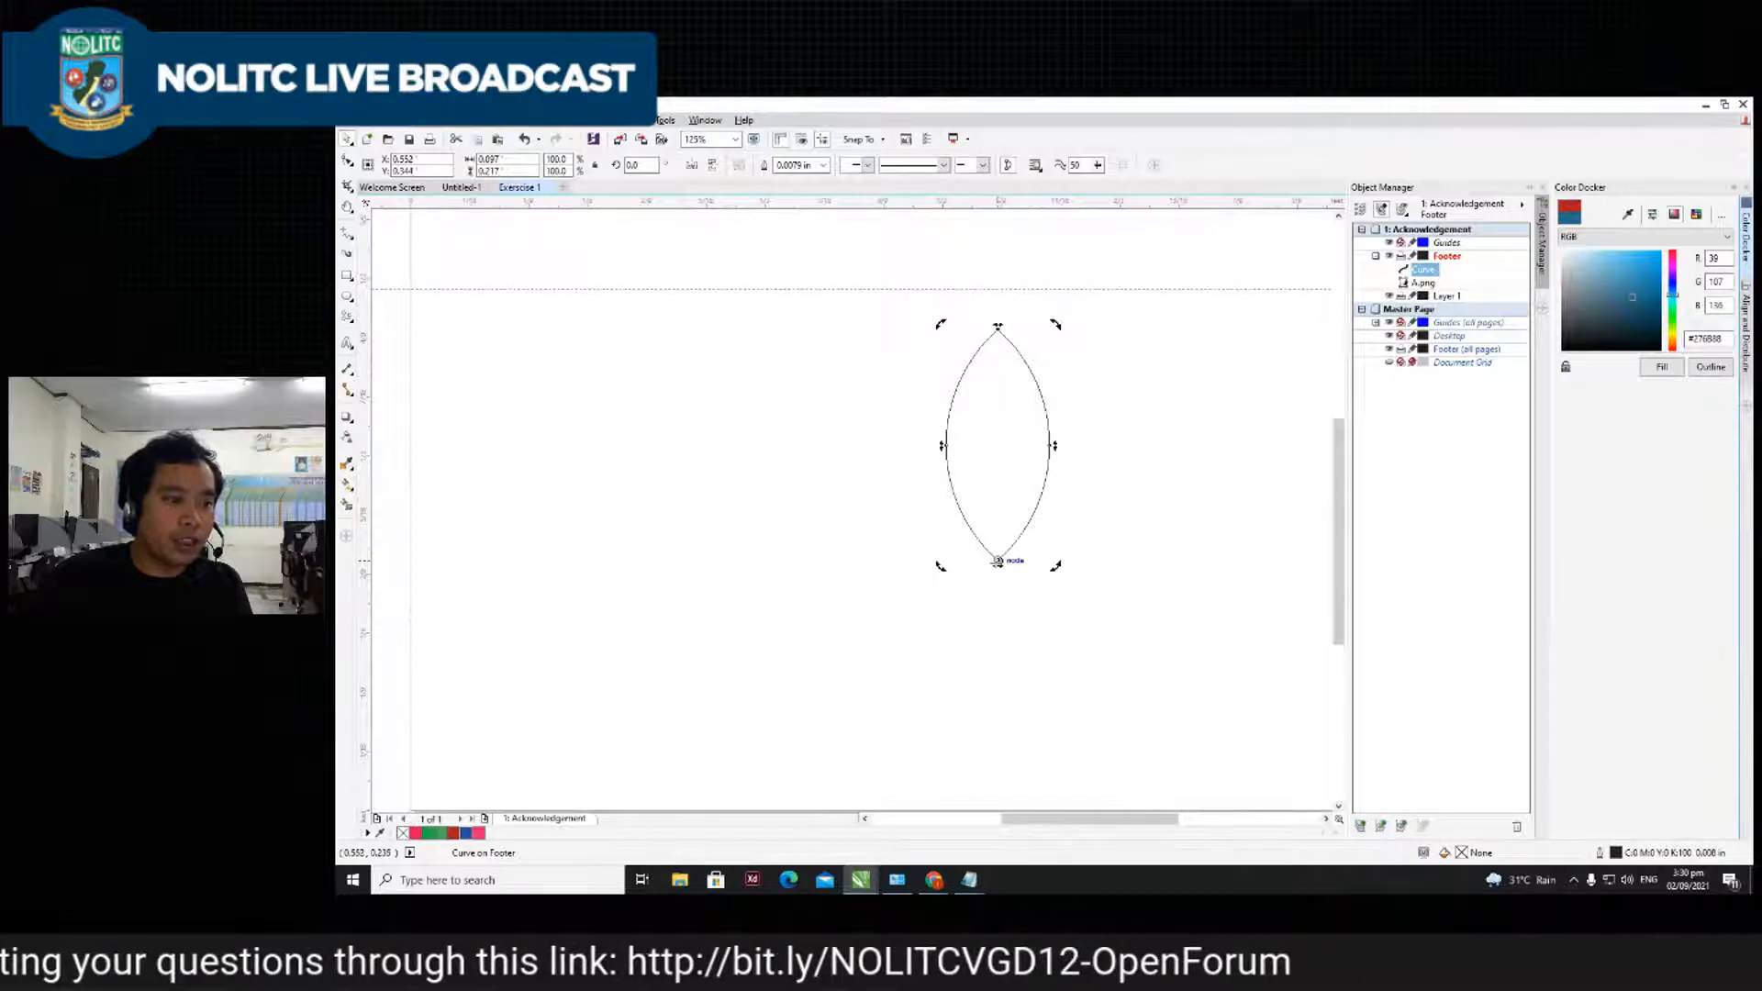
{"action": "scroll", "coordinate": [1034, 382], "scroll_direction": "down", "scroll_amount": 1}
{"action": "left_click_drag", "start_coordinate": [1019, 356], "coordinate": [944, 384]}
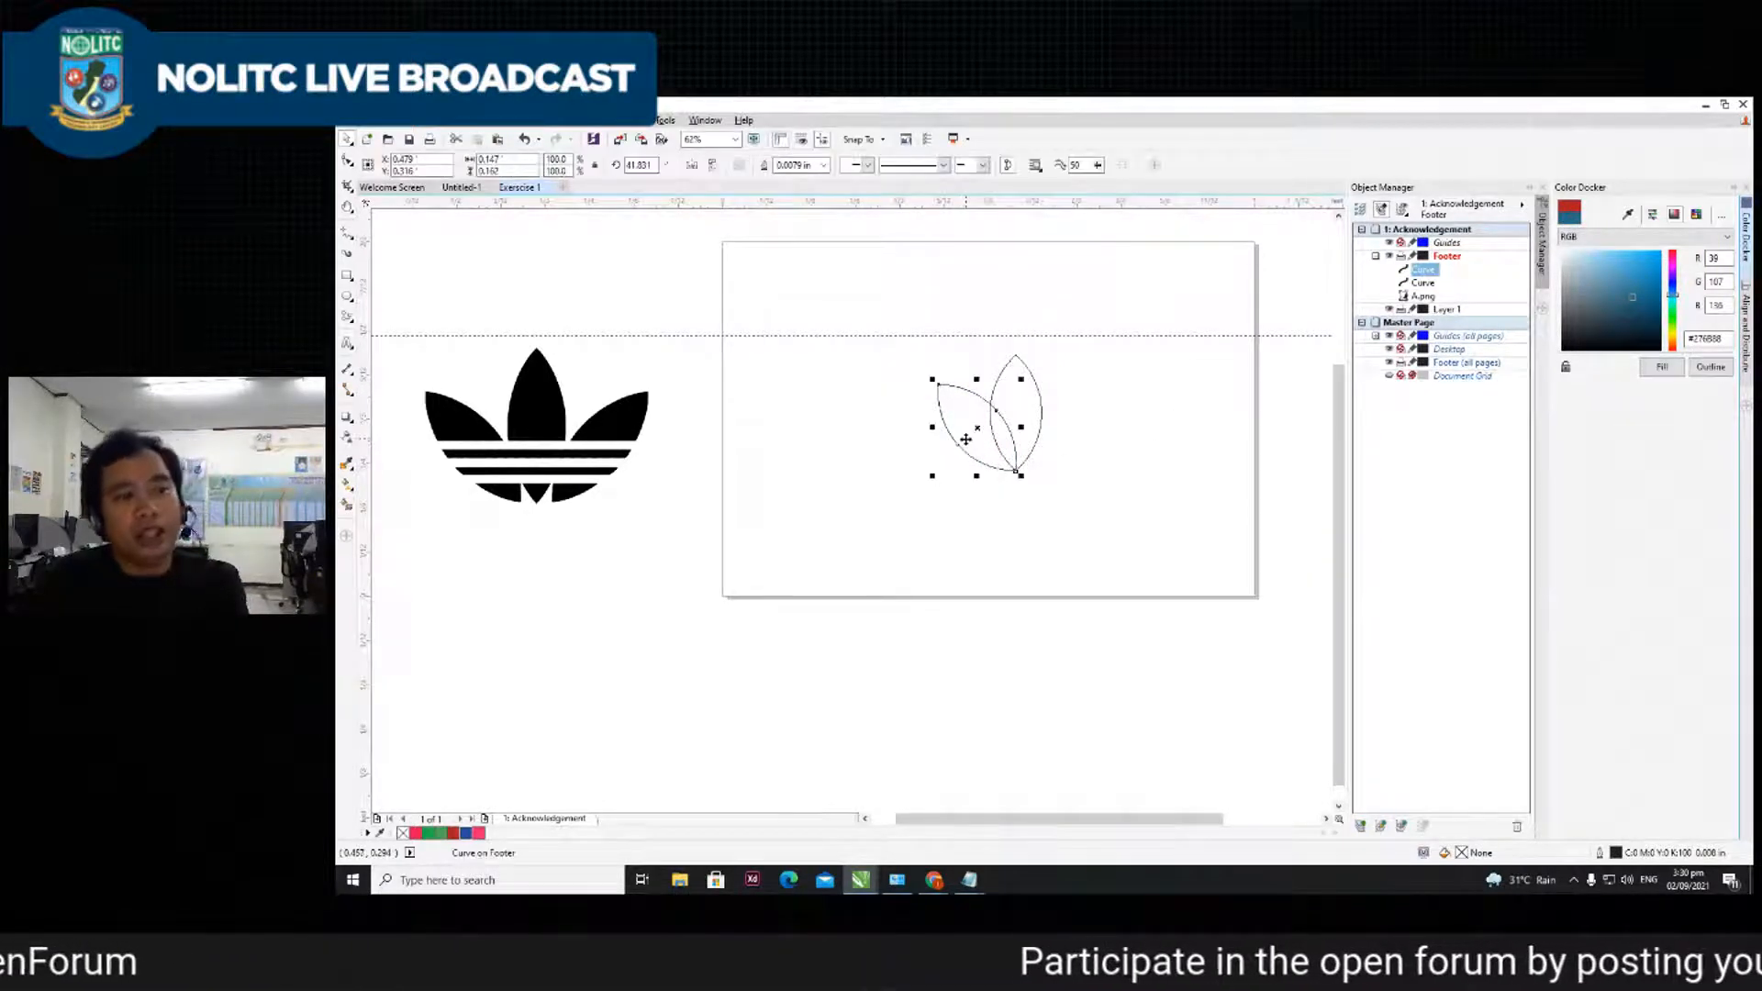
- Nudge the rotated leaf left until its edge barely overlaps the upright leaf, and examine the contact closely
{"action": "key", "text": "Left"}
{"action": "key", "text": "Left"}
{"action": "key", "text": "Left"}
{"action": "key", "text": "ctrl+Left"}
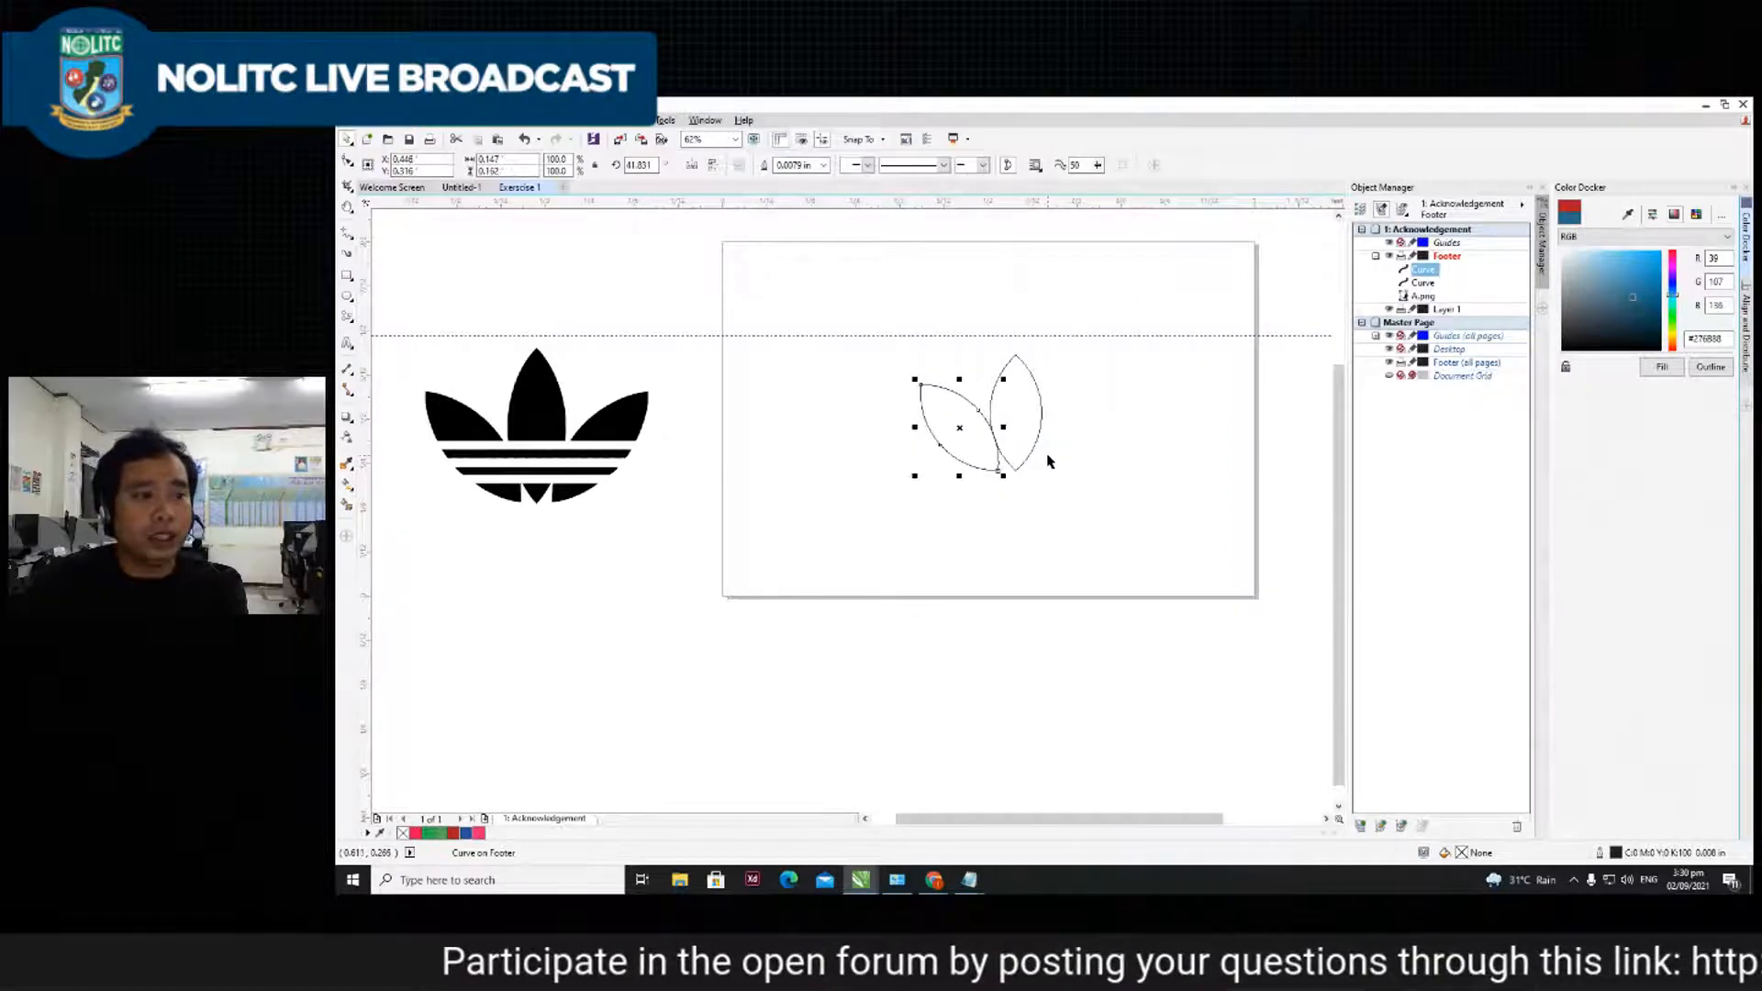
{"action": "left_click", "coordinate": [1106, 414]}
{"action": "scroll", "coordinate": [1117, 411], "scroll_direction": "up", "scroll_amount": 2}
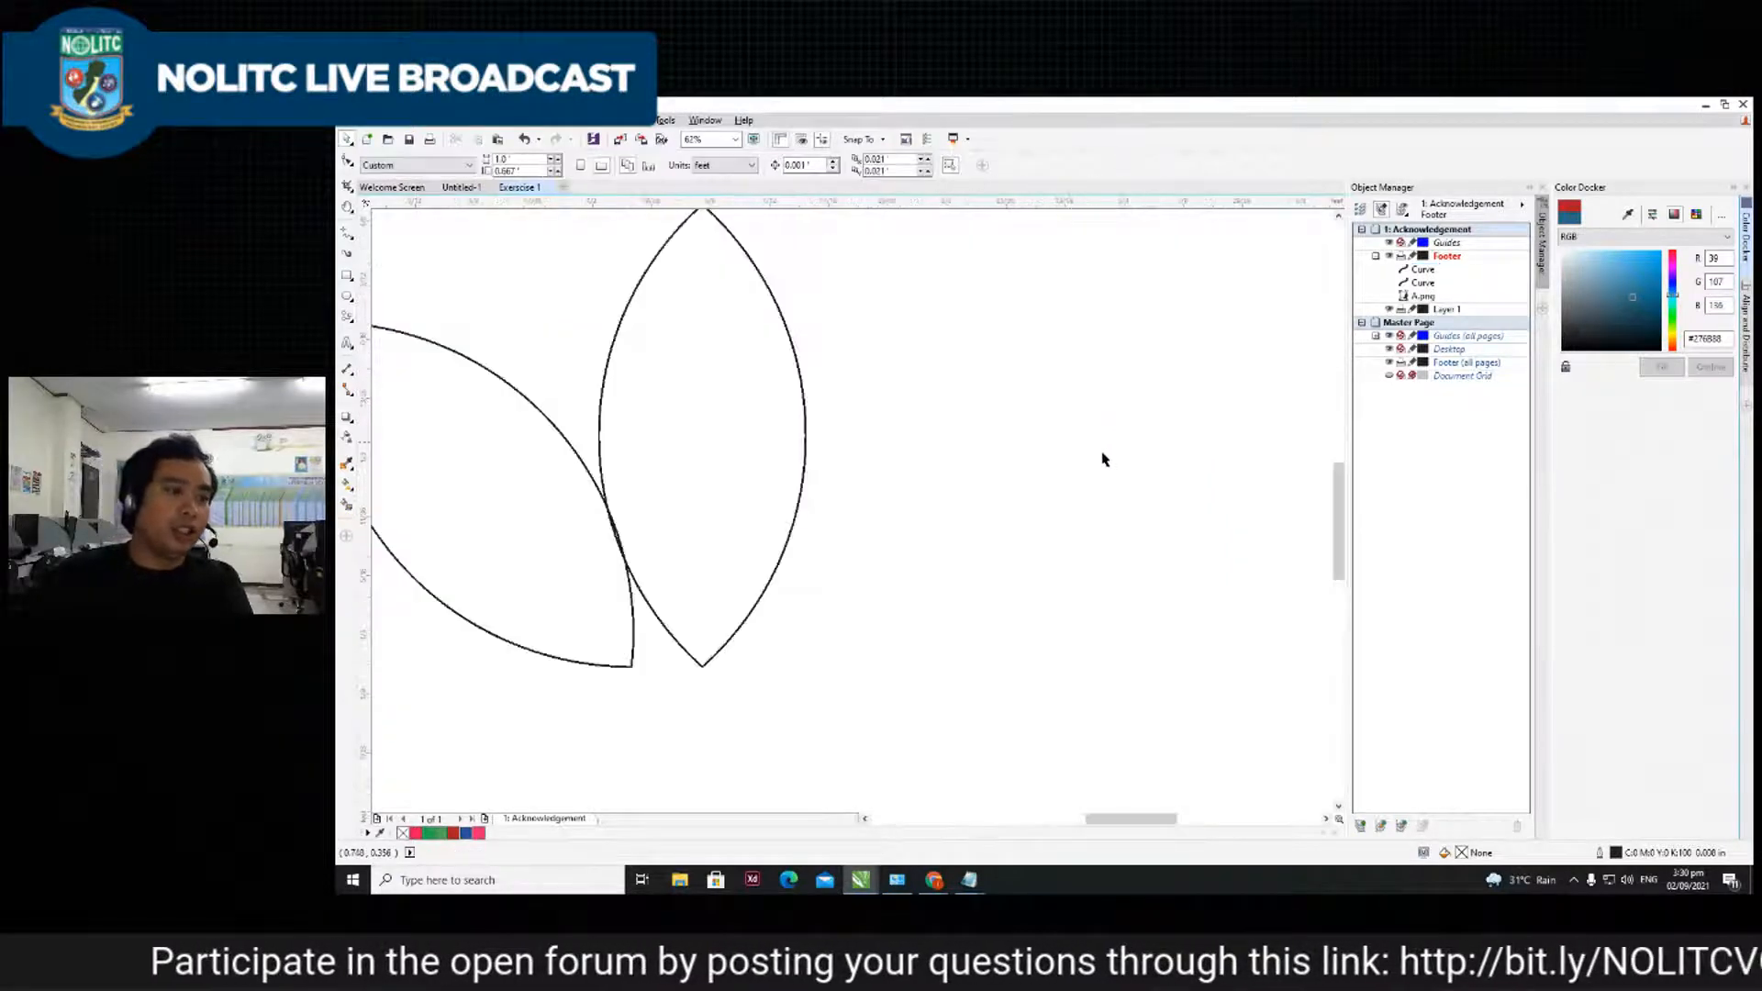
{"action": "scroll", "coordinate": [1076, 450], "scroll_direction": "down", "scroll_amount": 2}
{"action": "scroll", "coordinate": [918, 437], "scroll_direction": "up", "scroll_amount": 2}
- Duplicate the tilted leaf to the right side of the upright leaf and mirror the copy horizontally
{"action": "left_click", "coordinate": [924, 453]}
{"action": "scroll", "coordinate": [925, 453], "scroll_direction": "down", "scroll_amount": 2}
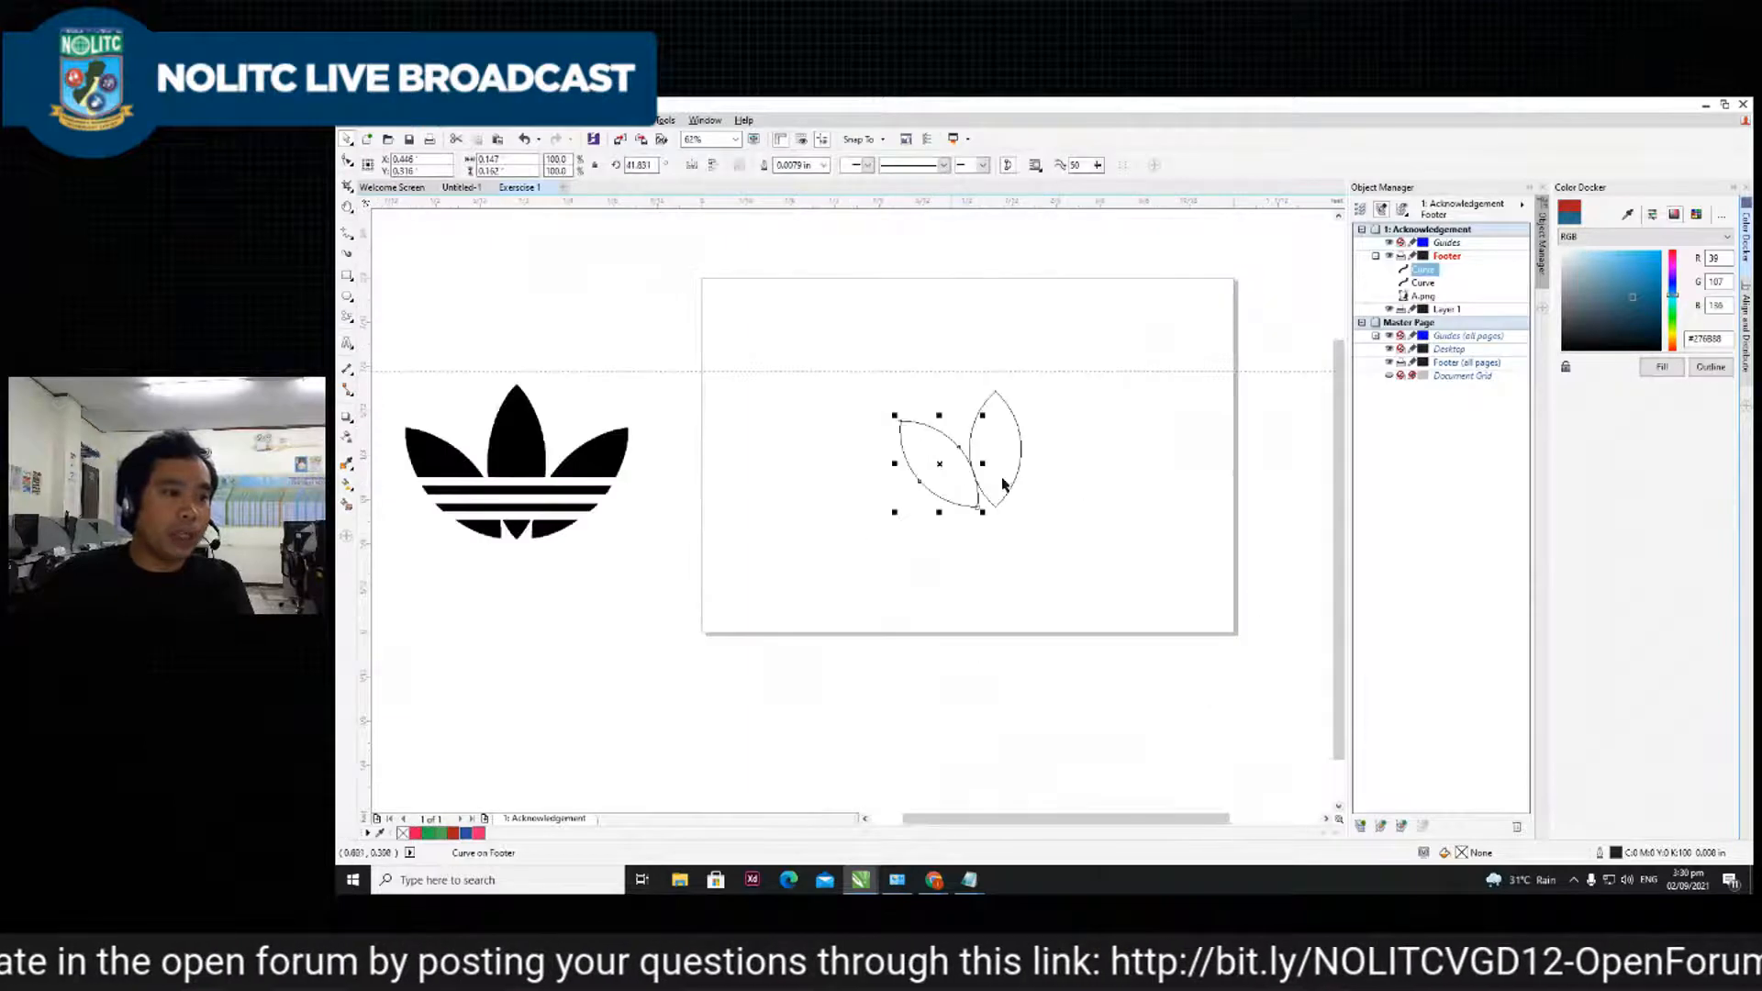
{"action": "left_click_drag", "start_coordinate": [952, 466], "coordinate": [1069, 464]}
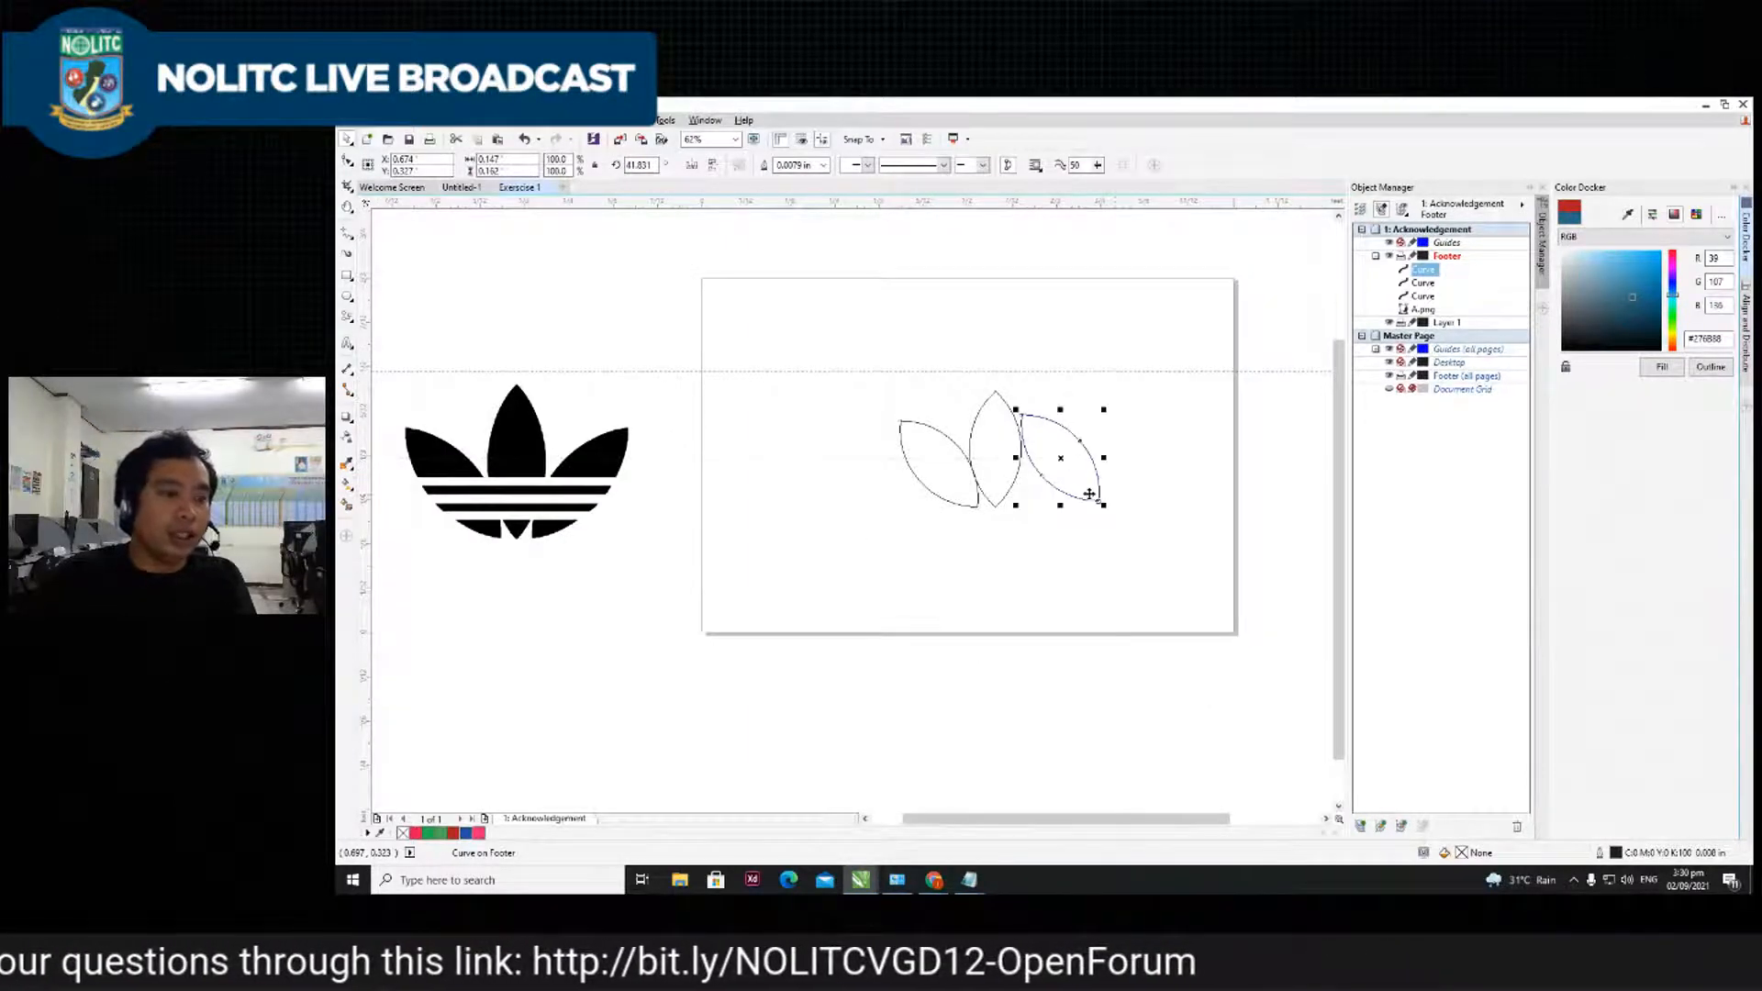
{"action": "scroll", "coordinate": [1060, 468], "scroll_direction": "up", "scroll_amount": 2}
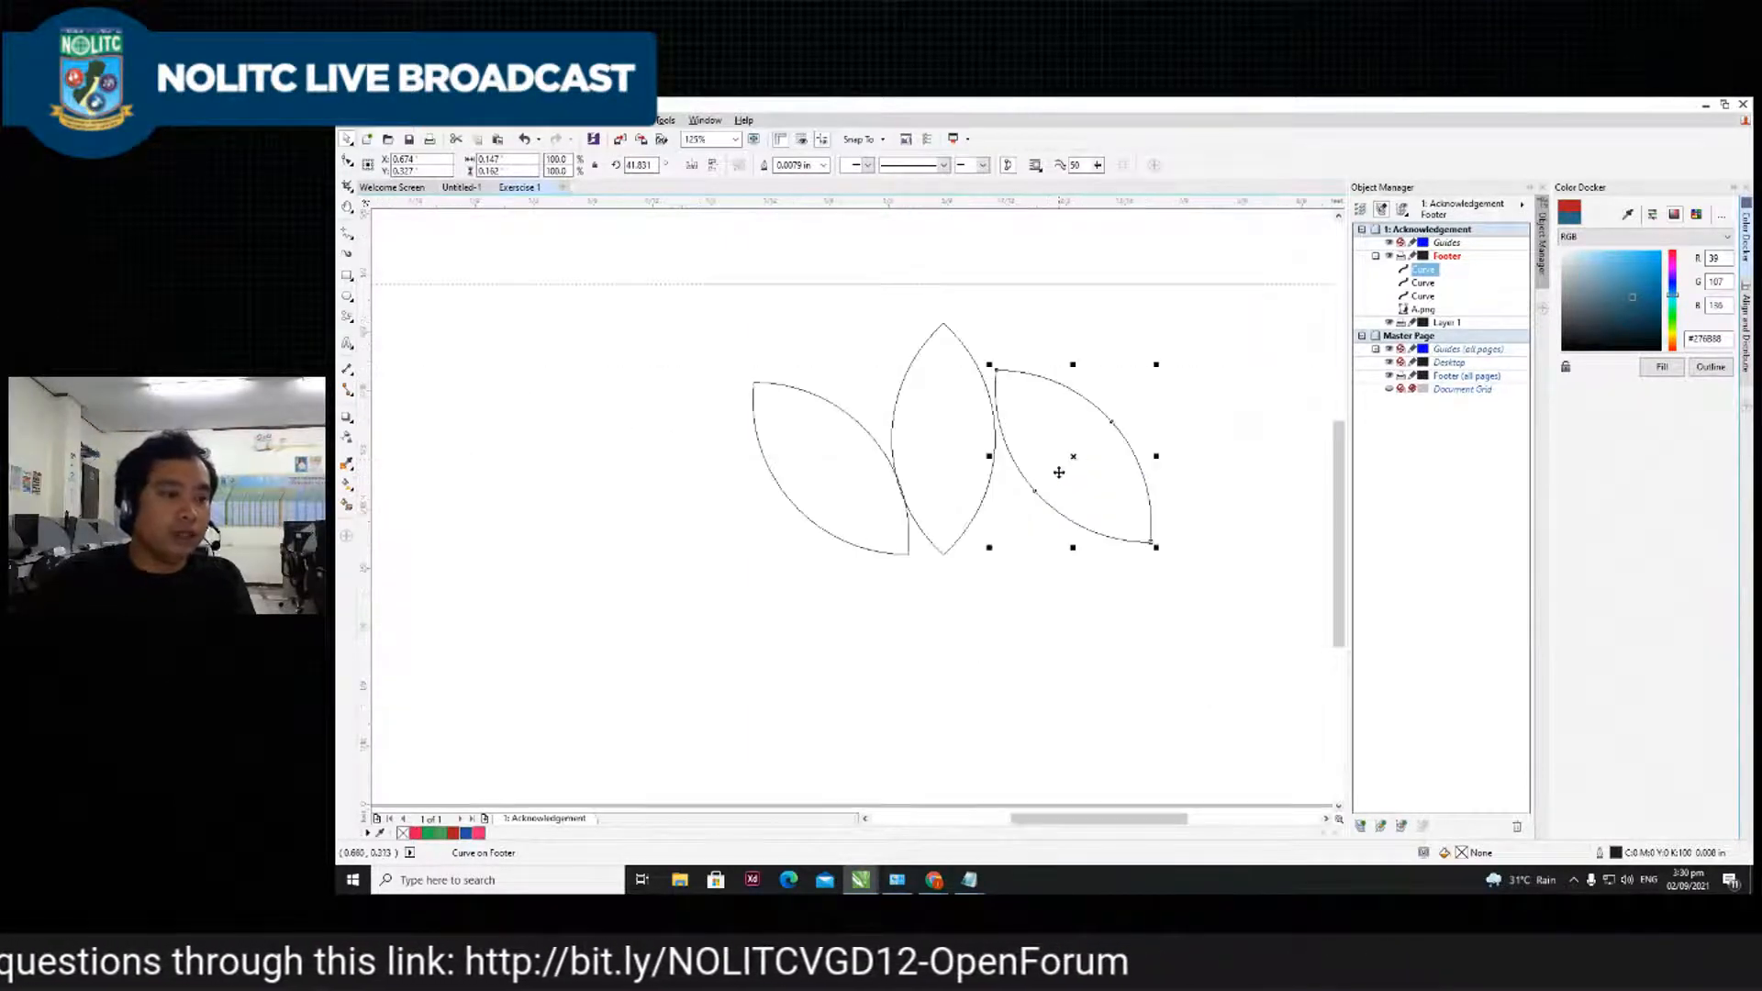
{"action": "left_click", "coordinate": [691, 166]}
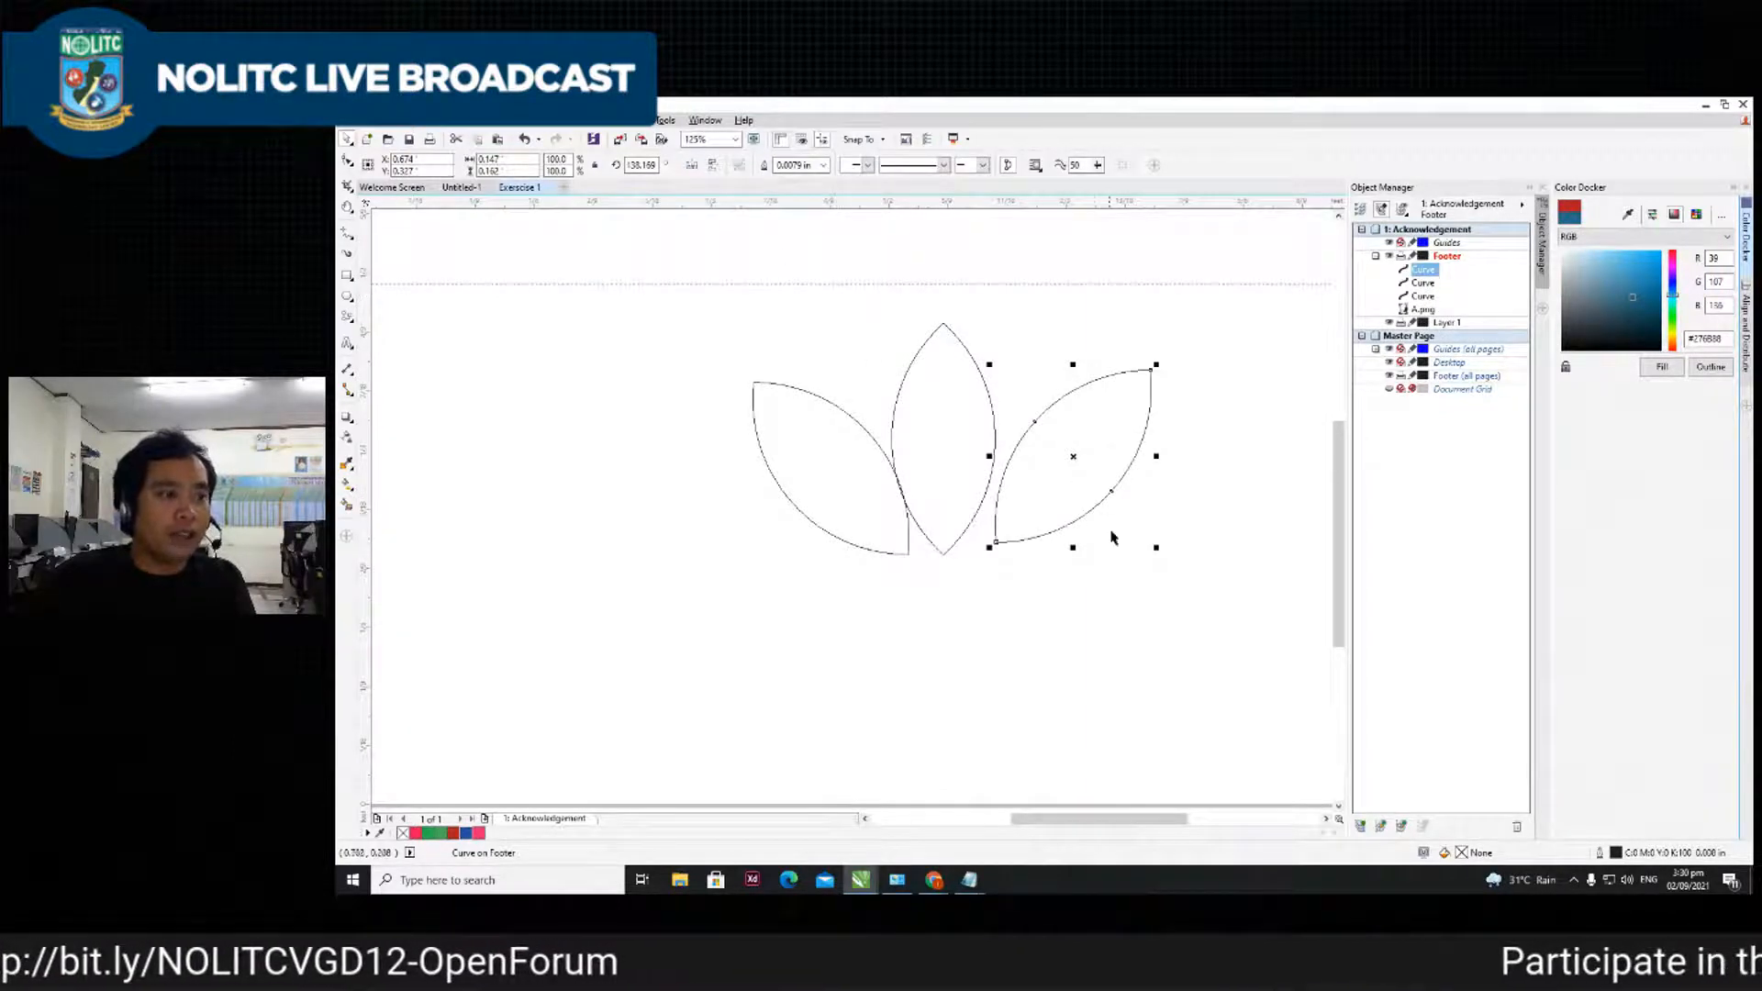
- Nudge the right petal left until it meets the middle petal
{"action": "left_click", "coordinate": [1118, 542]}
{"action": "left_click", "coordinate": [1076, 505]}
{"action": "key", "text": "Left"}
{"action": "key", "text": "Left"}
{"action": "key", "text": "Left"}
{"action": "key", "text": "Left"}
{"action": "key", "text": "Left"}
{"action": "key", "text": "Left"}
{"action": "key", "text": "Left"}
{"action": "key", "text": "Left"}
{"action": "key", "text": "Left"}
{"action": "key", "text": "Left"}
{"action": "key", "text": "Left"}
{"action": "key", "text": "Left"}
{"action": "key", "text": "Left"}
{"action": "key", "text": "Left"}
{"action": "key", "text": "Left"}
{"action": "key", "text": "Left"}
{"action": "key", "text": "Left"}
{"action": "key", "text": "Left"}
- Add a horizontal guideline at the middle petal's lower tip and nudge the right petal down and left to align with it
{"action": "left_click_drag", "start_coordinate": [1000, 283], "coordinate": [943, 556]}
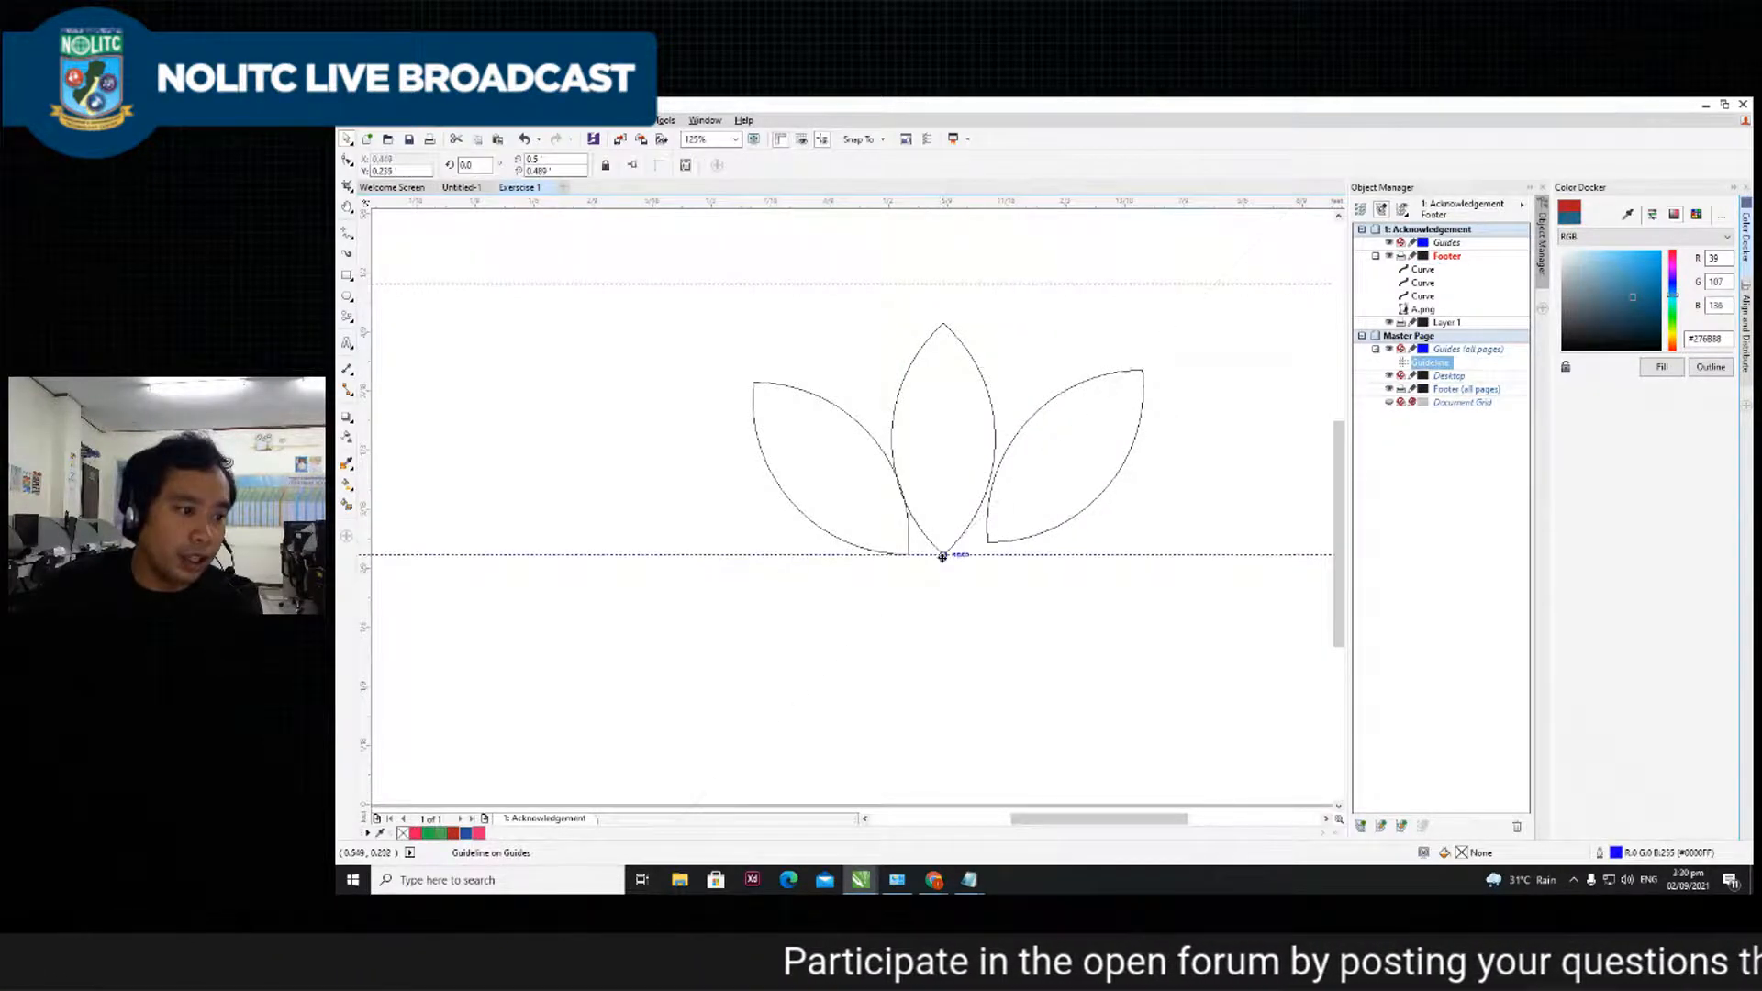
{"action": "left_click", "coordinate": [1012, 506]}
{"action": "key", "text": "Down"}
{"action": "key", "text": "Down"}
{"action": "key", "text": "Down"}
{"action": "key", "text": "Down"}
{"action": "key", "text": "Down"}
{"action": "key", "text": "Down"}
{"action": "key", "text": "Down"}
{"action": "key", "text": "Down"}
{"action": "key", "text": "Down"}
{"action": "key", "text": "Down"}
{"action": "key", "text": "Down"}
{"action": "key", "text": "Down"}
{"action": "key", "text": "Left"}
{"action": "key", "text": "Left"}
{"action": "key", "text": "Left"}
{"action": "key", "text": "Left"}
{"action": "key", "text": "Left"}
{"action": "key", "text": "Left"}
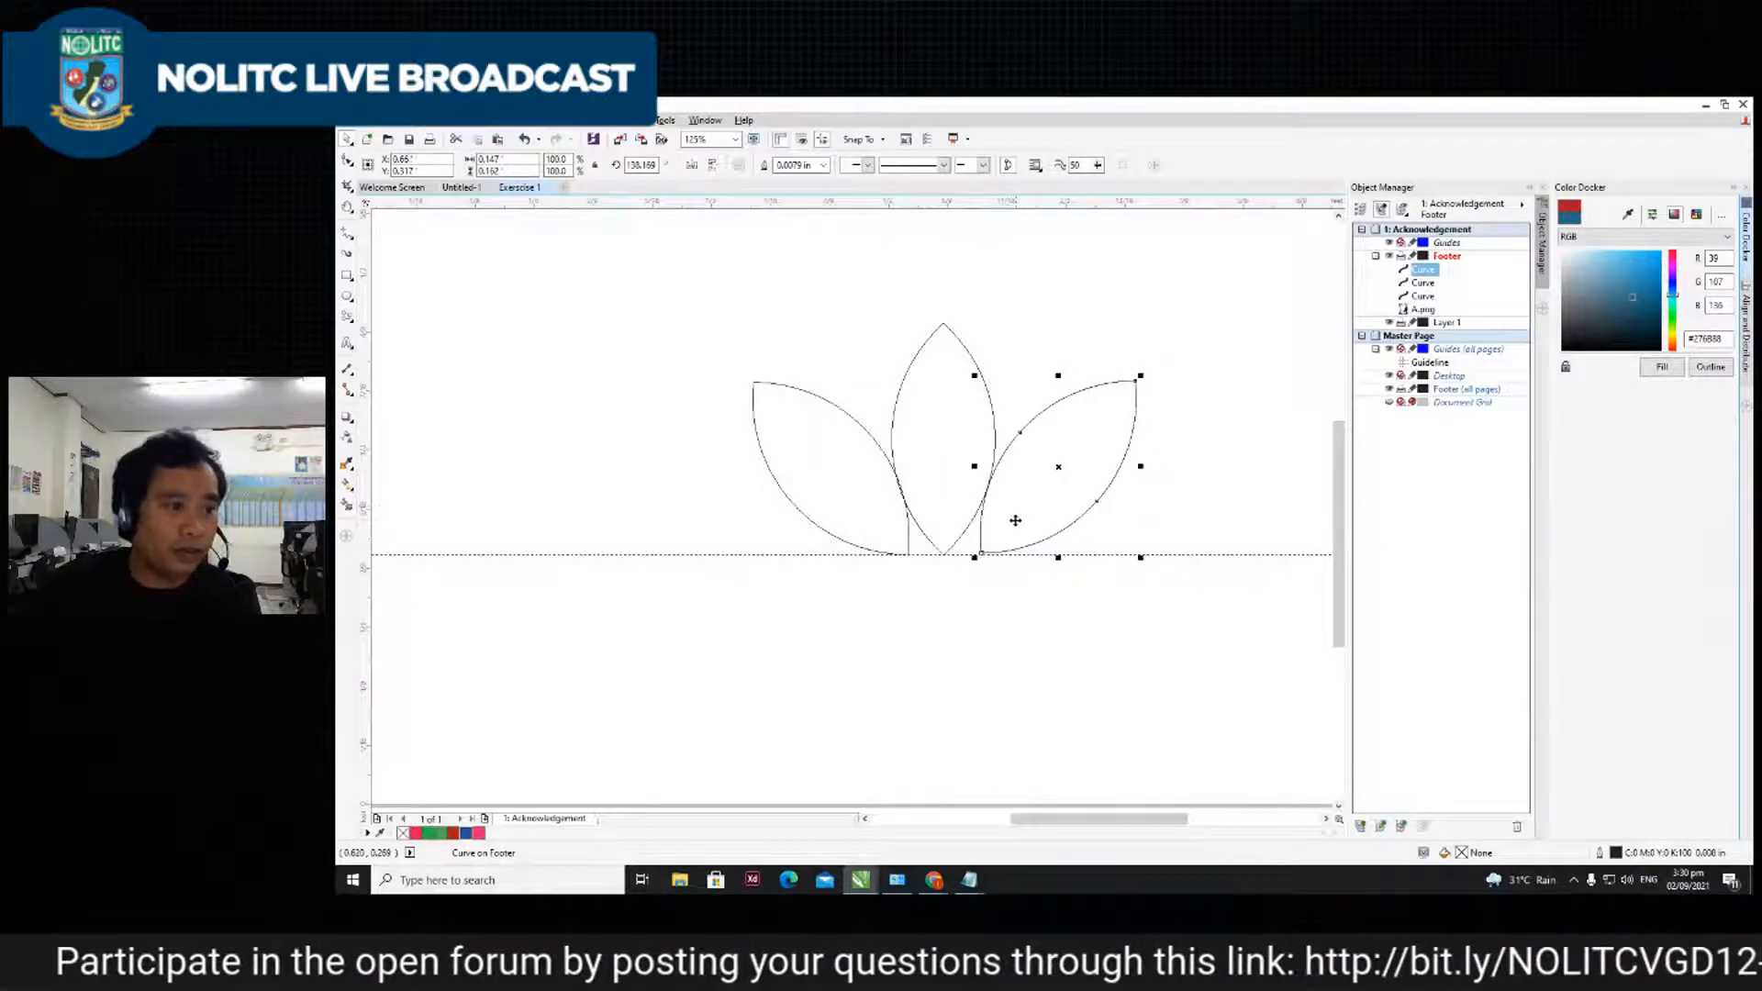
- Check the right petal's base against the horizontal guideline and delete the guideline
{"action": "left_click", "coordinate": [1012, 612]}
{"action": "scroll", "coordinate": [1012, 612], "scroll_direction": "up", "scroll_amount": 5}
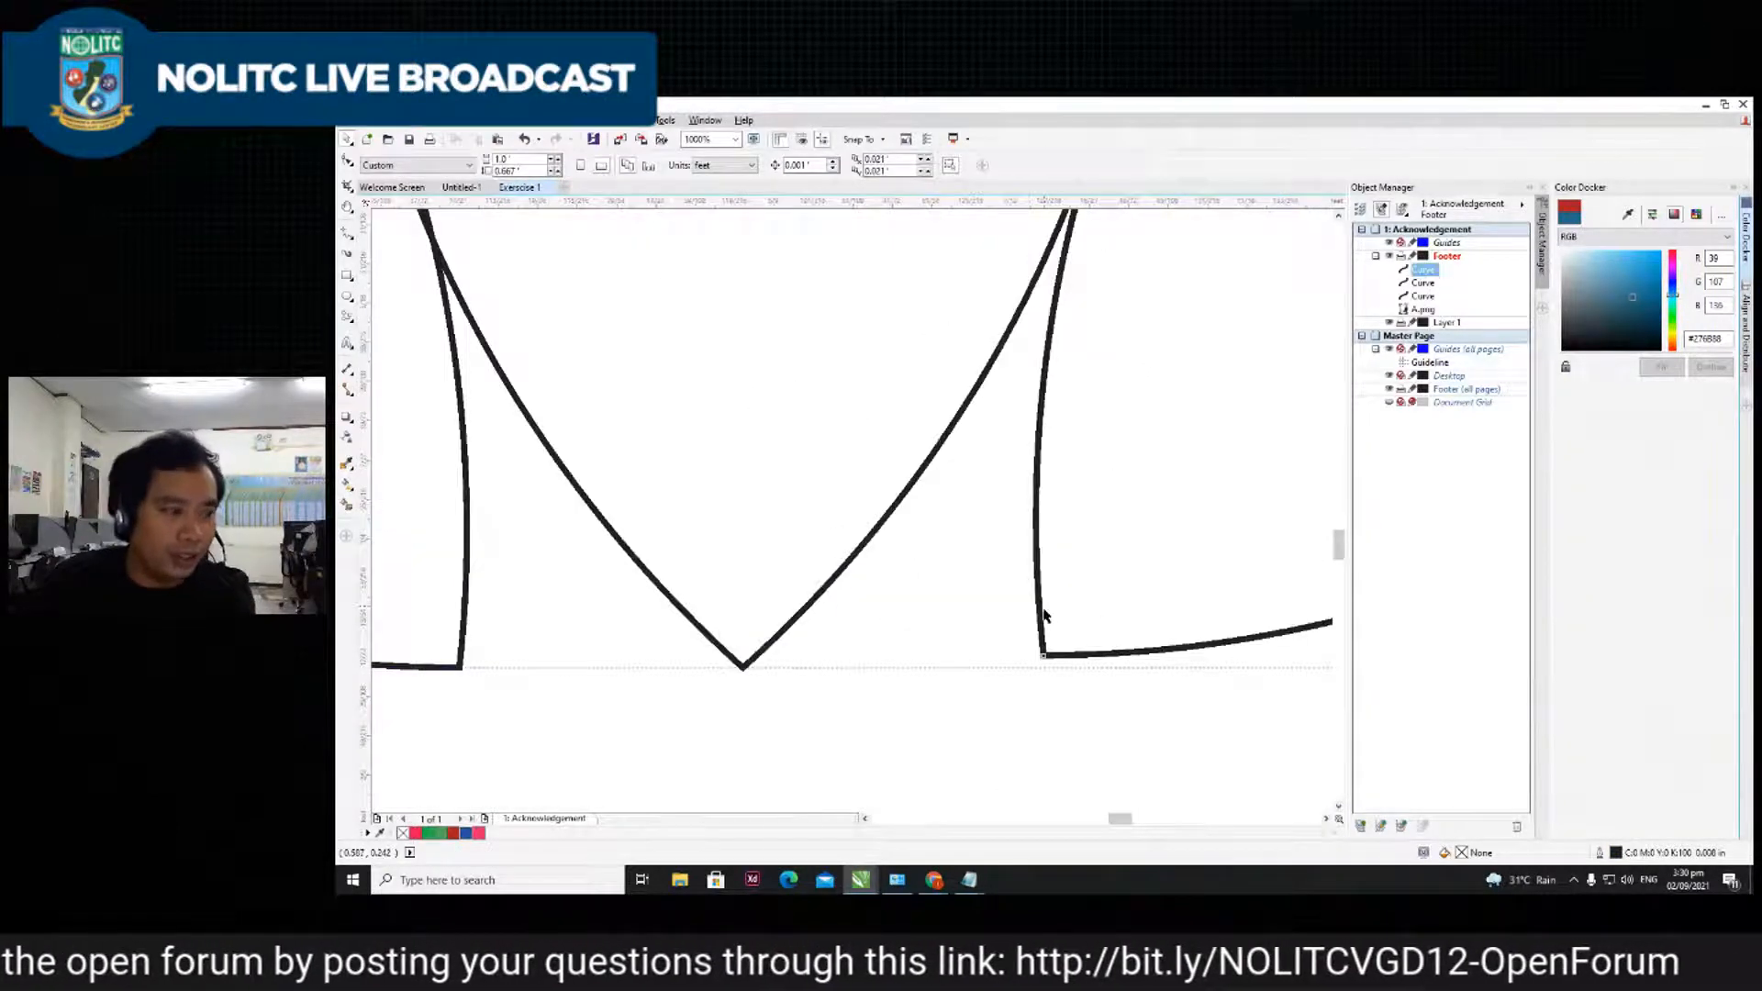
{"action": "left_click", "coordinate": [1045, 615]}
{"action": "scroll", "coordinate": [913, 494], "scroll_direction": "down", "scroll_amount": 4}
{"action": "scroll", "coordinate": [913, 494], "scroll_direction": "down", "scroll_amount": 4}
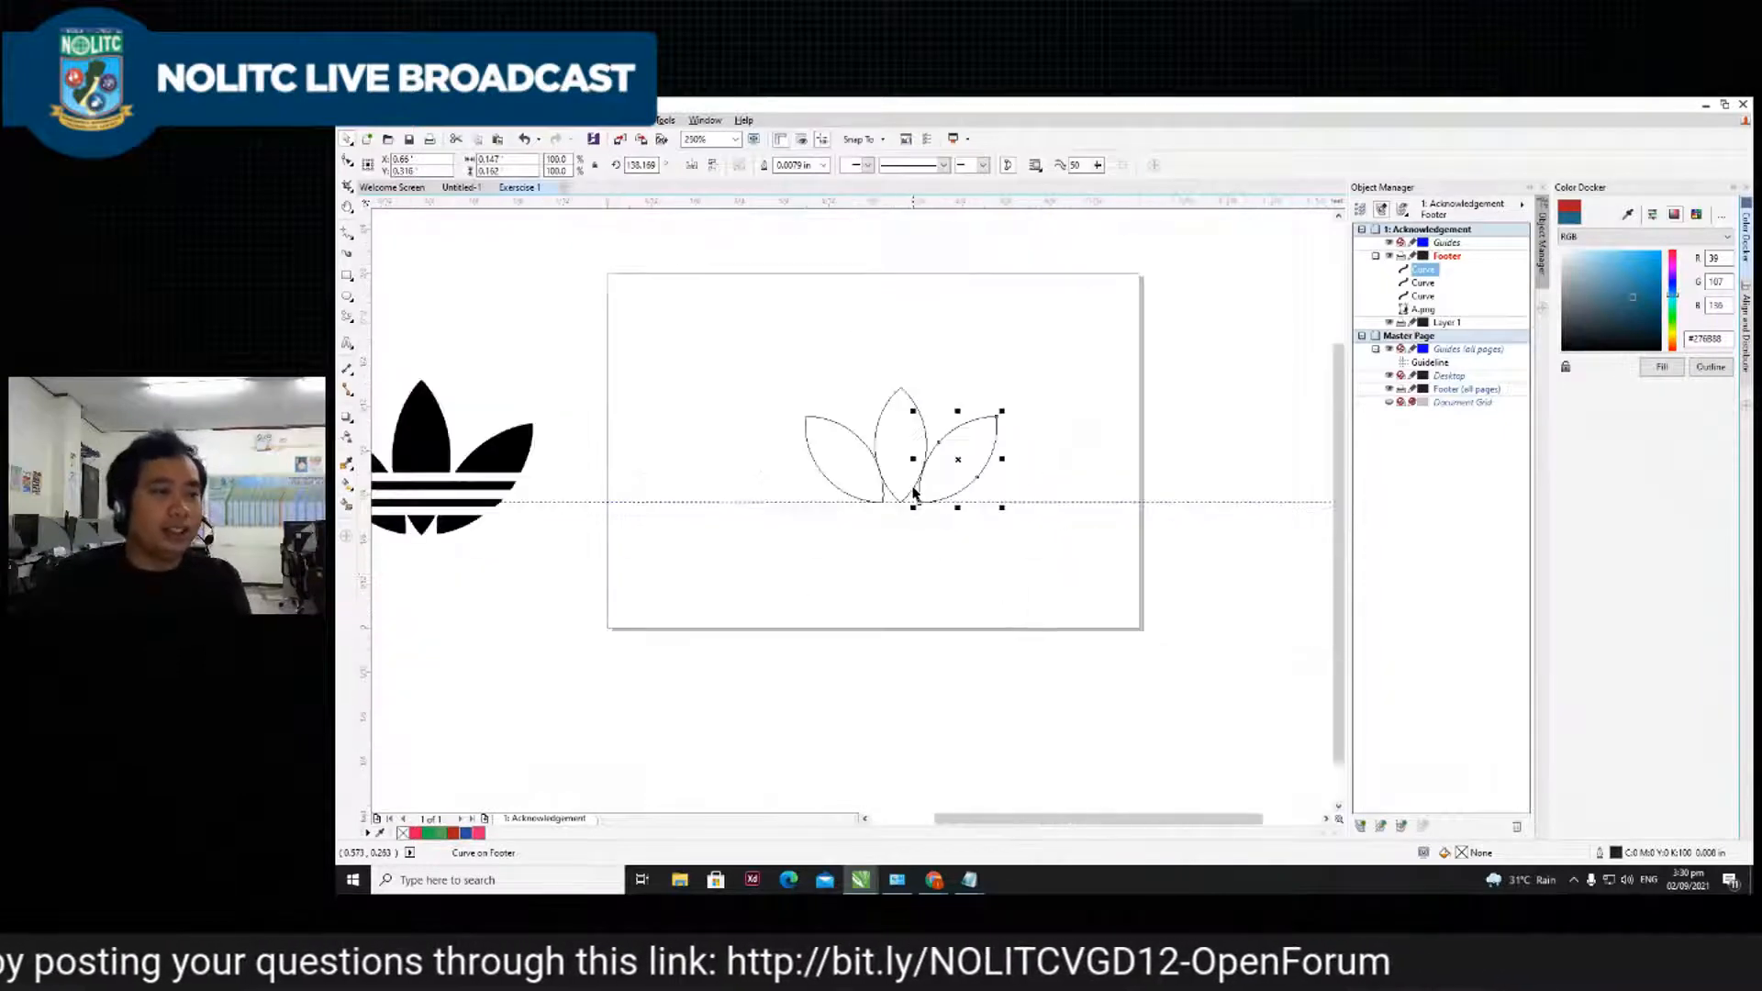
{"action": "left_click", "coordinate": [1038, 499]}
{"action": "key", "text": "Delete"}
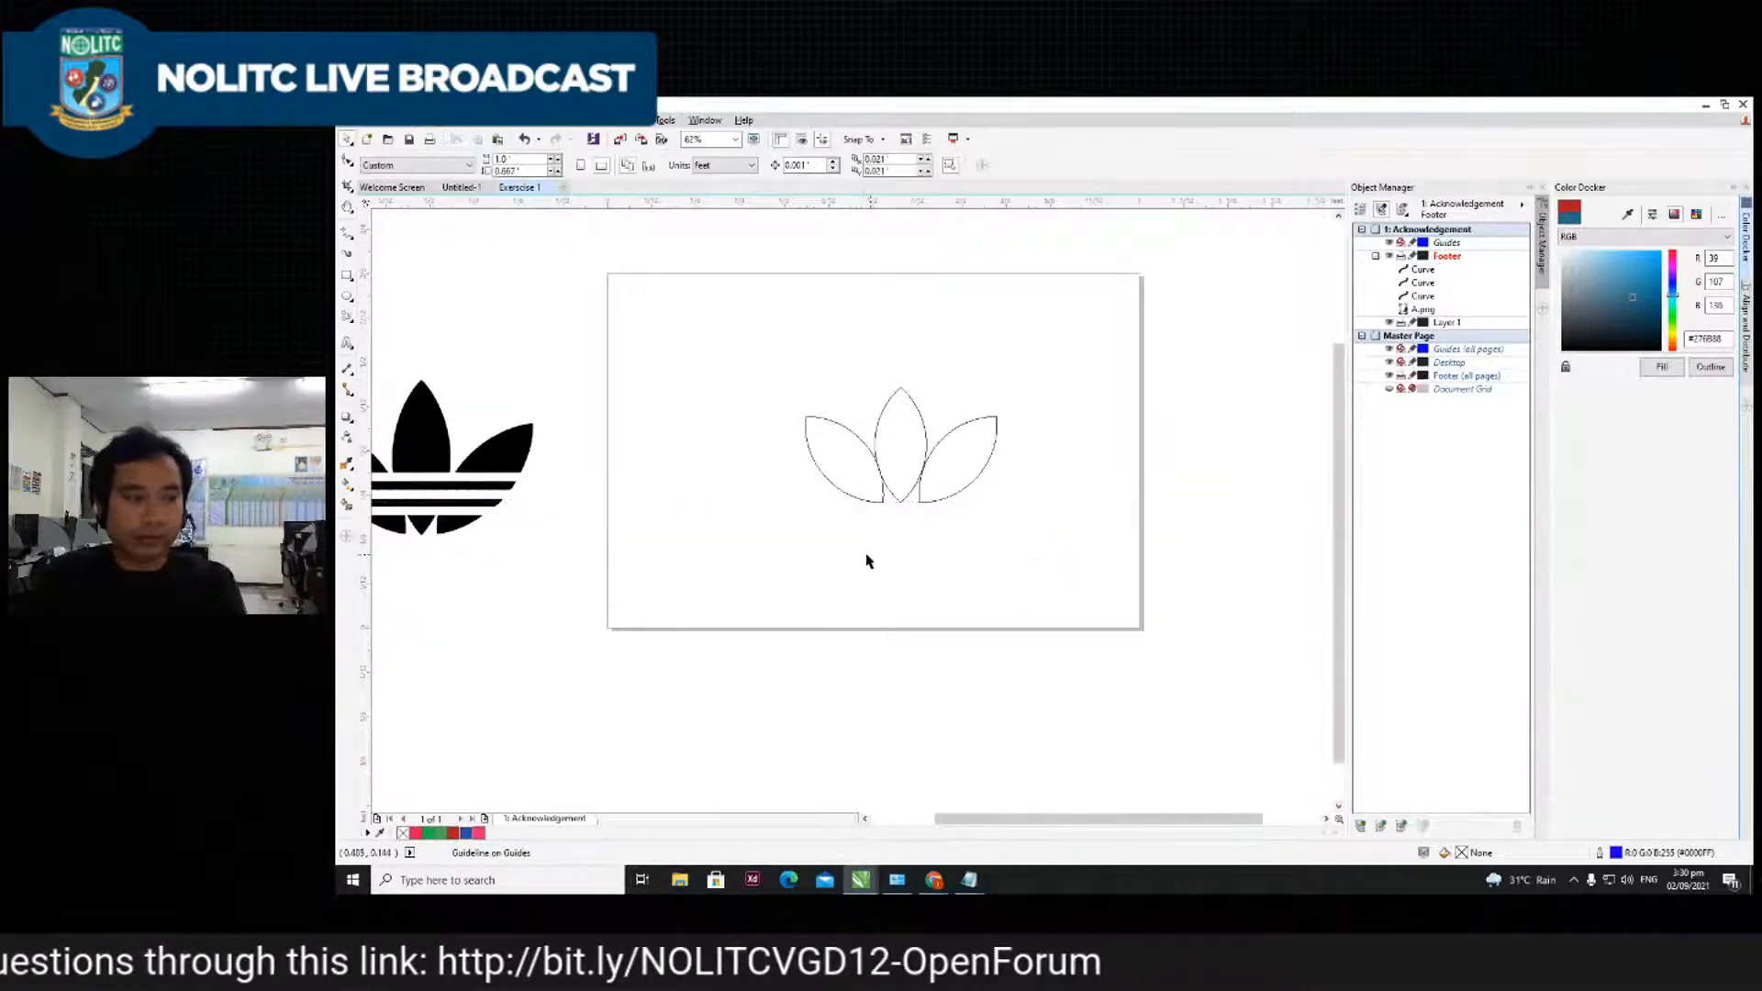
- Apply a uniform black fill to all three petals
{"action": "scroll", "coordinate": [905, 413], "scroll_direction": "up", "scroll_amount": 2}
{"action": "left_click", "coordinate": [959, 433]}
{"action": "left_click", "coordinate": [1047, 439], "text": "shift"}
{"action": "left_click", "coordinate": [1090, 439], "text": "shift"}
{"action": "double_click", "coordinate": [1461, 854]}
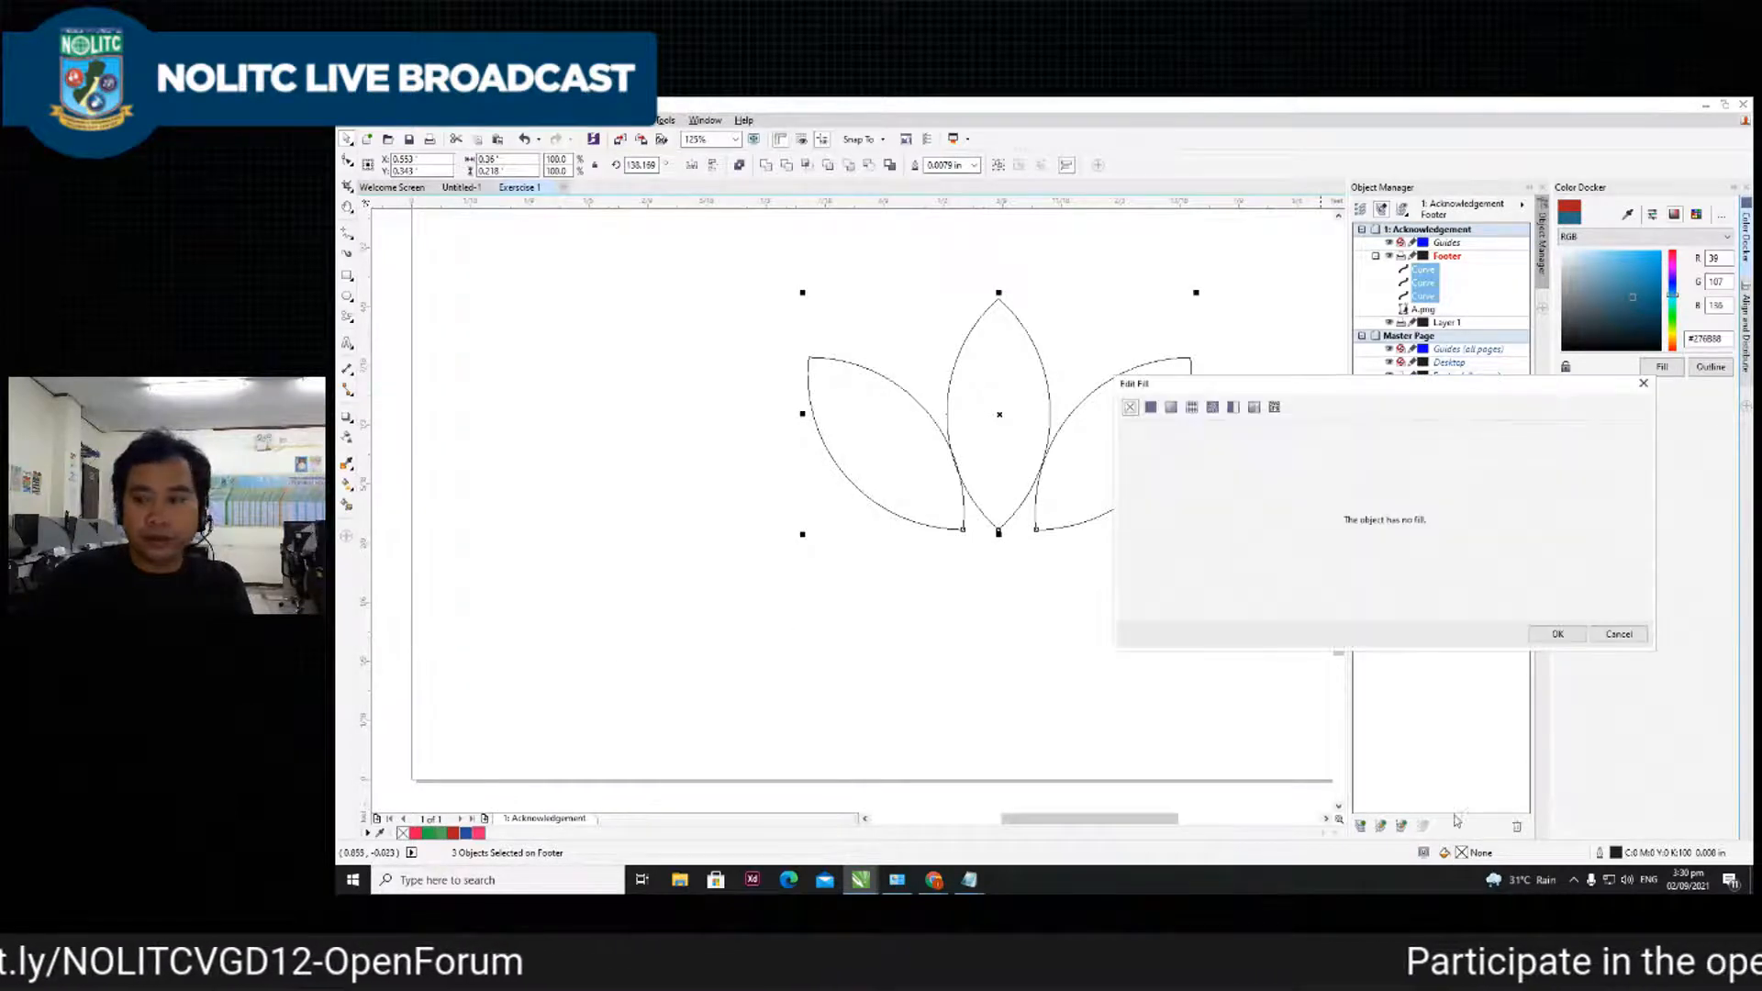
{"action": "left_click", "coordinate": [1154, 408]}
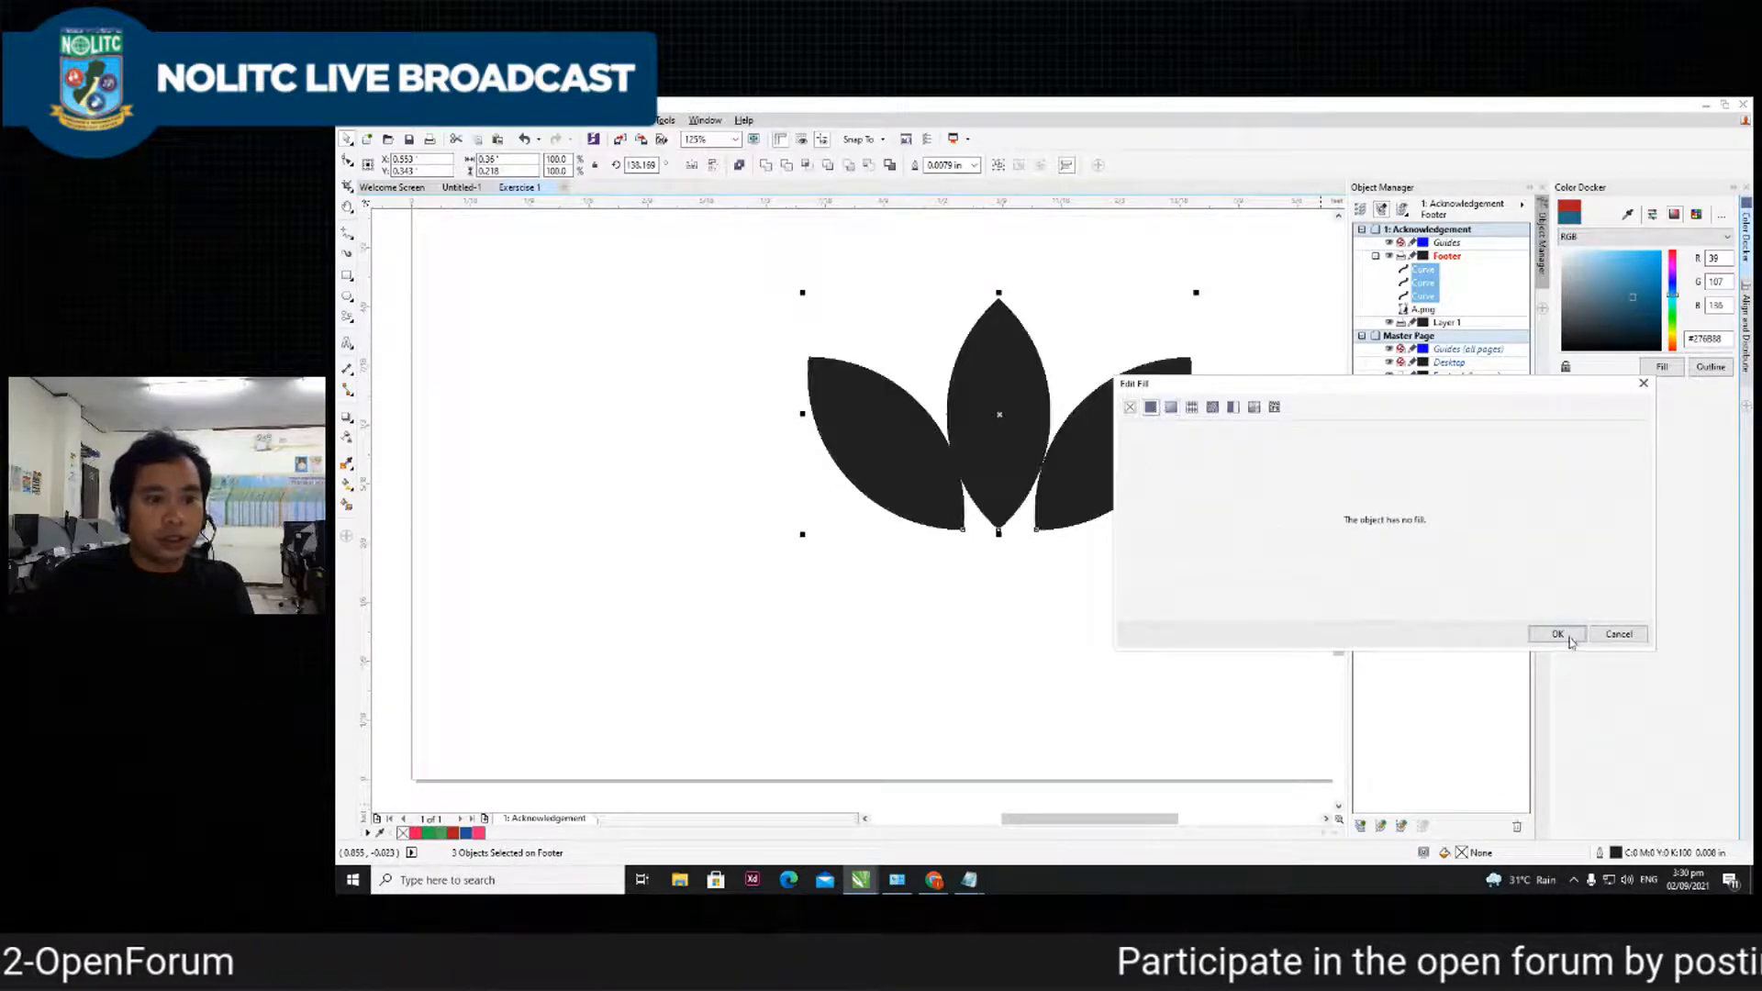
{"action": "left_click", "coordinate": [1572, 641]}
{"action": "left_click", "coordinate": [1121, 587]}
- Nudge the black right petal slightly left, closer to the middle petal
{"action": "scroll", "coordinate": [1028, 466], "scroll_direction": "up", "scroll_amount": 1}
{"action": "left_click", "coordinate": [1210, 503]}
{"action": "left_click", "coordinate": [1079, 510]}
{"action": "left_click", "coordinate": [1181, 640]}
{"action": "left_click", "coordinate": [1156, 496]}
{"action": "key", "text": "Left"}
{"action": "key", "text": "Left"}
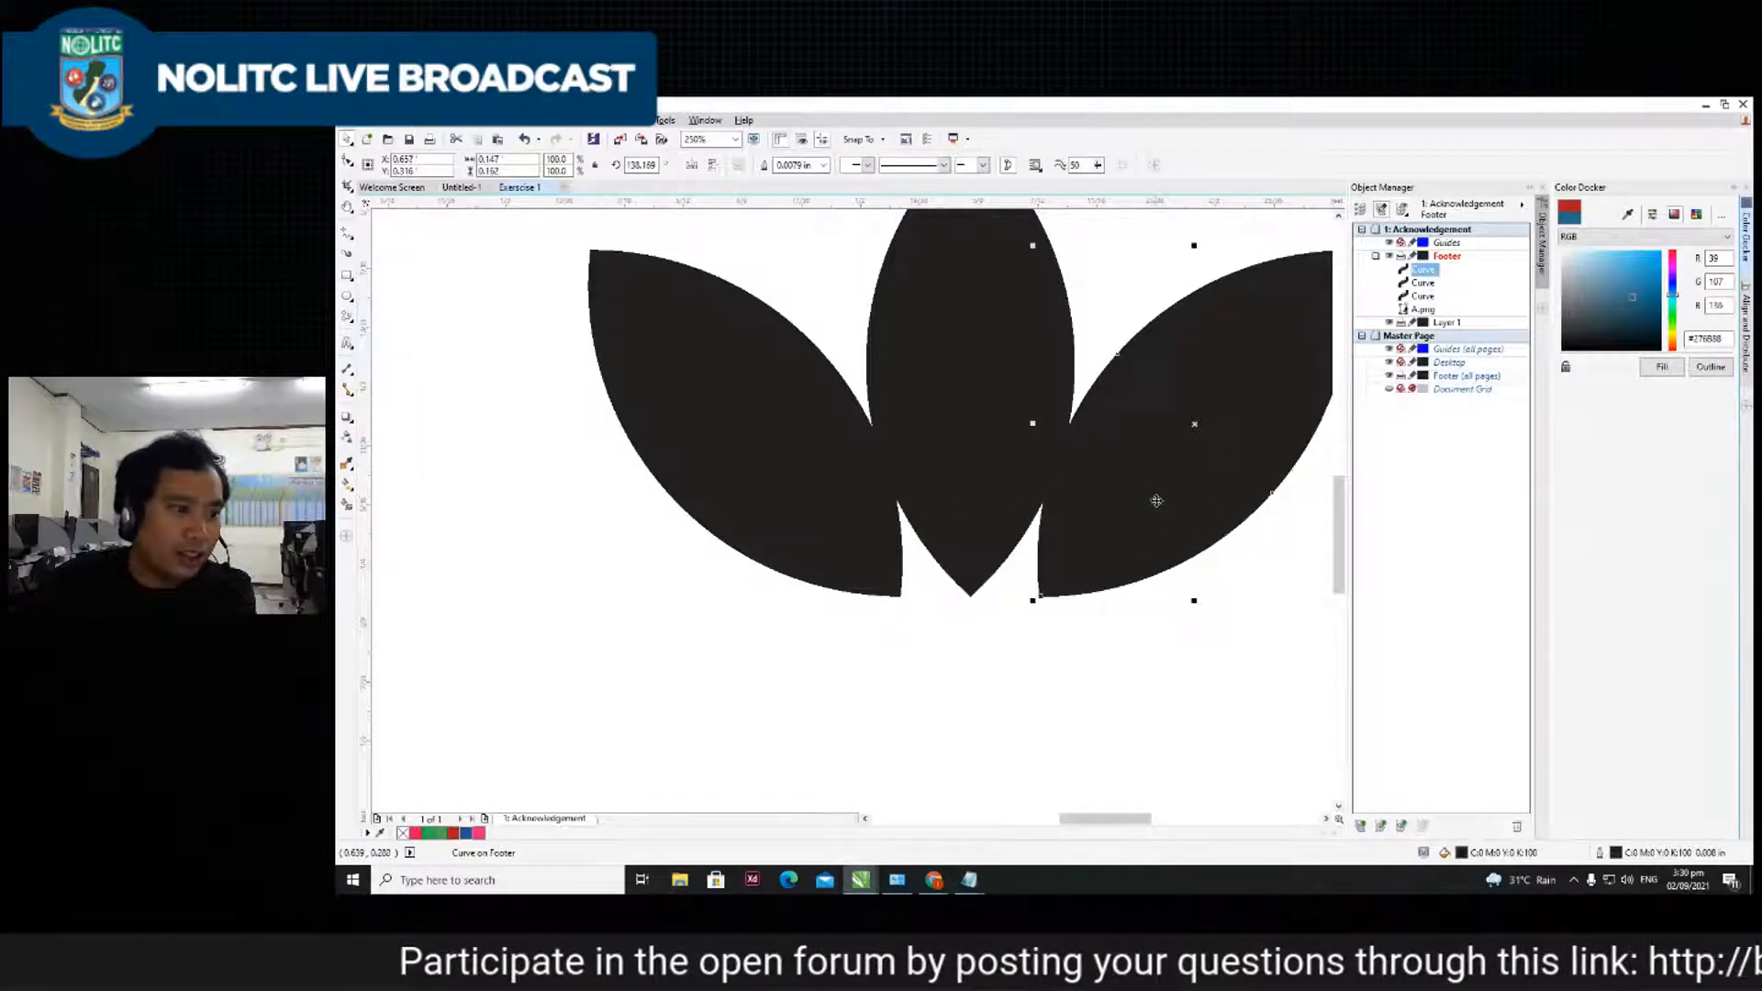
{"action": "left_click", "coordinate": [1159, 632]}
{"action": "scroll", "coordinate": [1159, 631], "scroll_direction": "down", "scroll_amount": 1}
{"action": "scroll", "coordinate": [1116, 563], "scroll_direction": "down", "scroll_amount": 1}
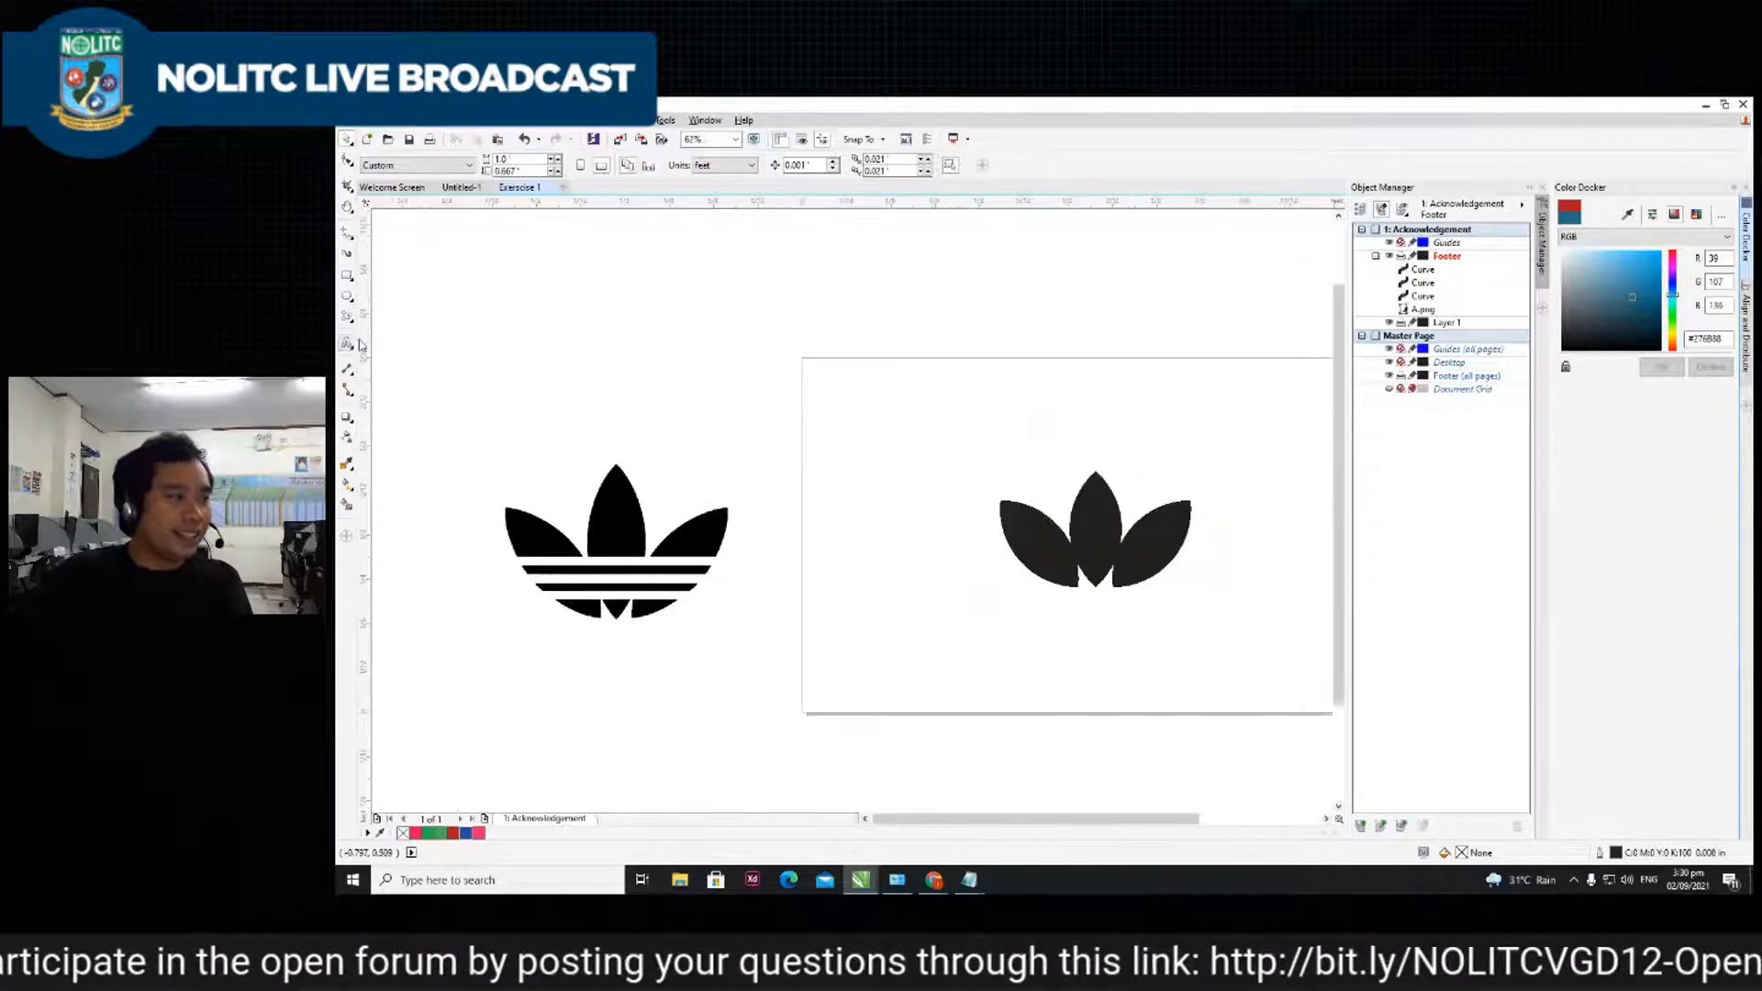
- Draw a thin horizontal rectangle about 0.434 wide across the three petals and fill it with white
{"action": "scroll", "coordinate": [1015, 543], "scroll_direction": "up", "scroll_amount": 1}
{"action": "scroll", "coordinate": [948, 515], "scroll_direction": "down", "scroll_amount": 1}
{"action": "scroll", "coordinate": [1106, 551], "scroll_direction": "up", "scroll_amount": 1}
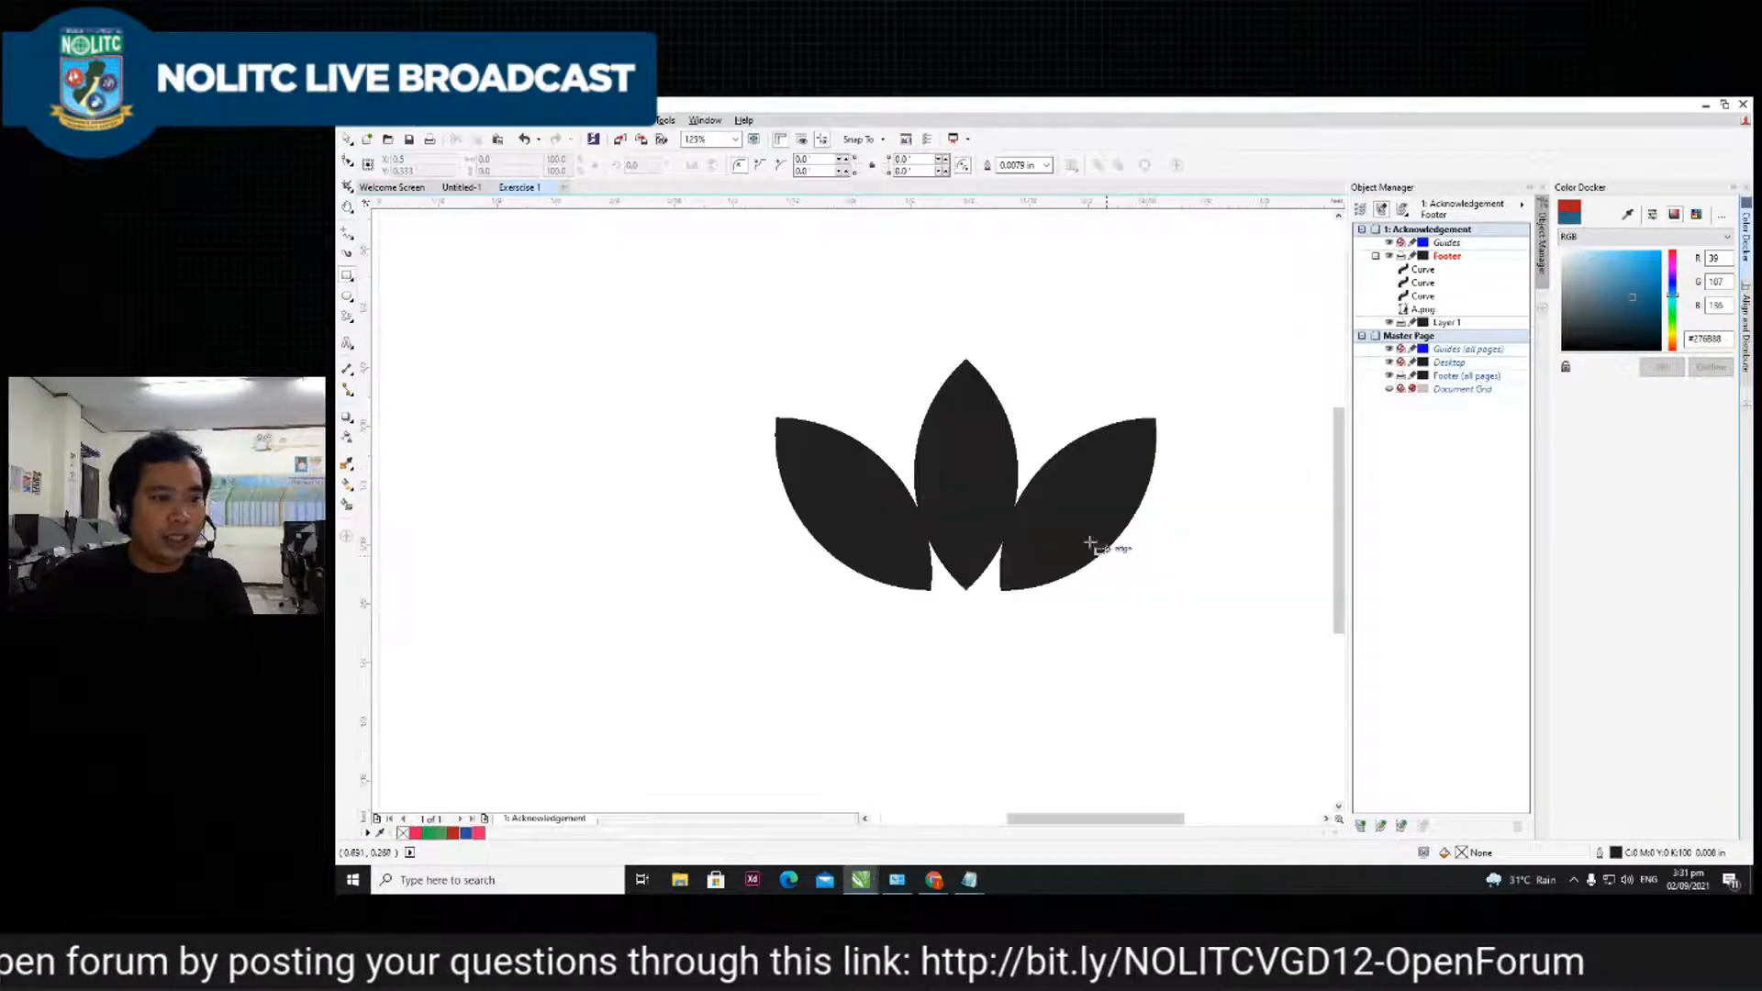
{"action": "mouse_move", "coordinate": [721, 479]}
{"action": "left_mouse_down"}
{"action": "mouse_move", "coordinate": [1196, 504]}
{"action": "mouse_move", "coordinate": [1186, 482]}
{"action": "left_mouse_up"}
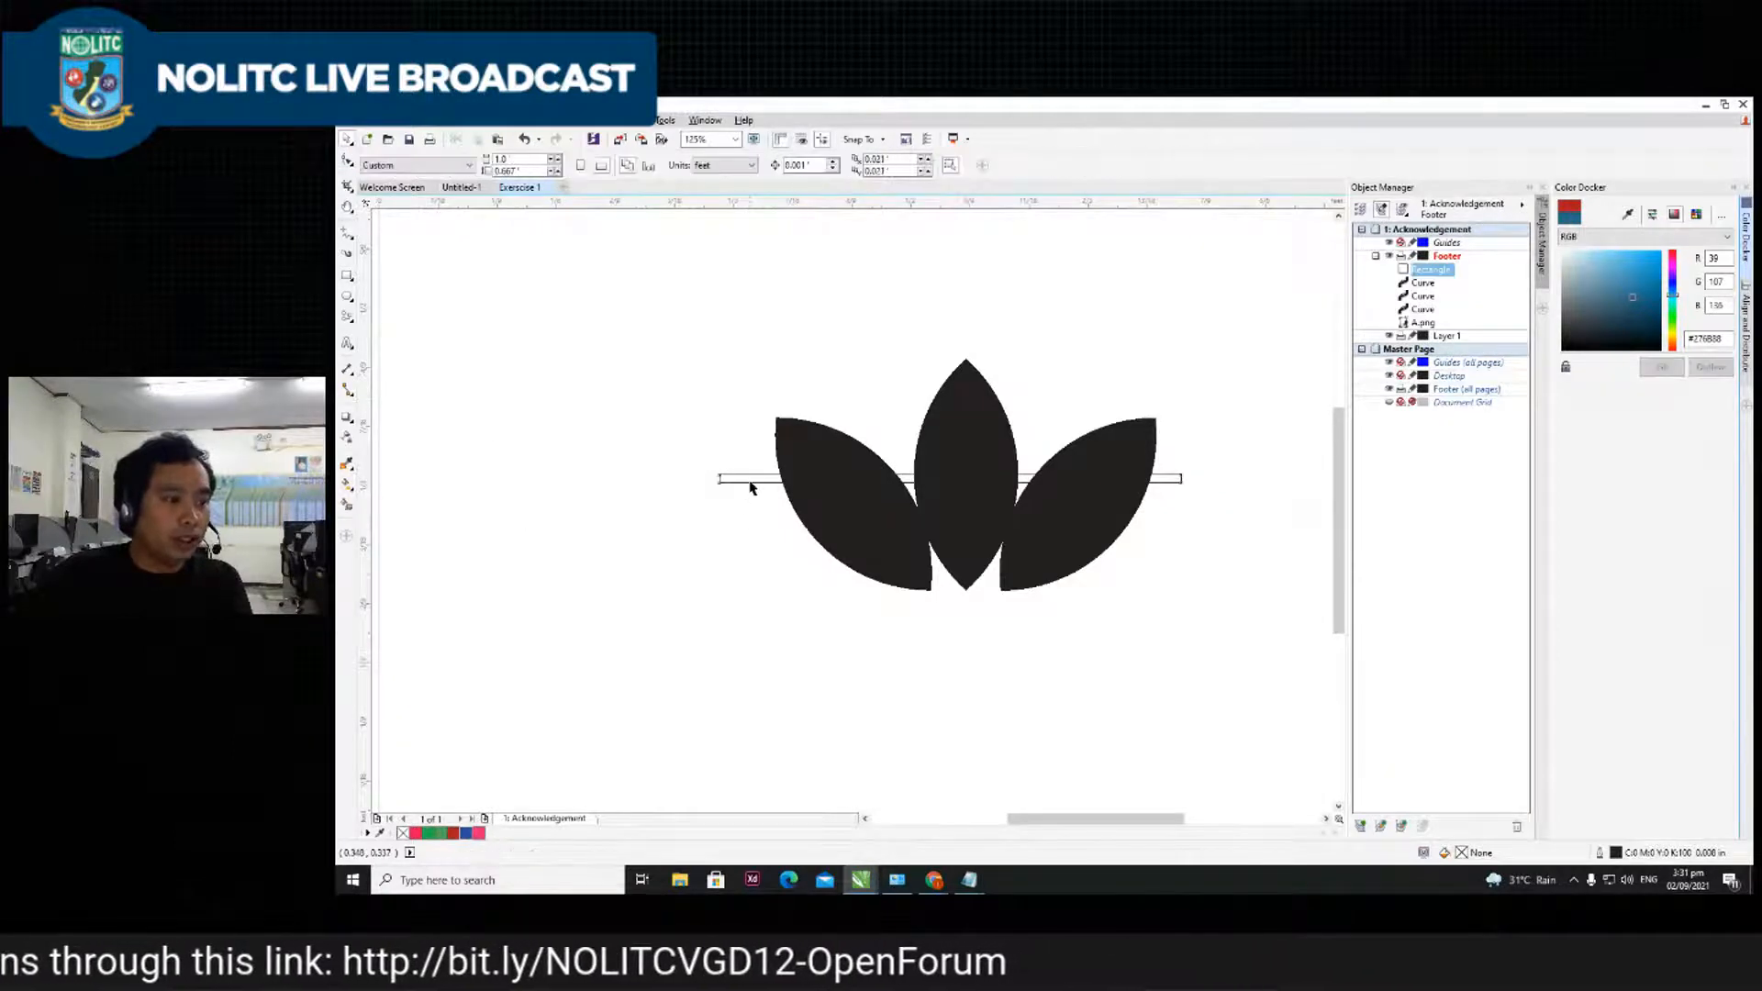
{"action": "double_click", "coordinate": [1461, 854]}
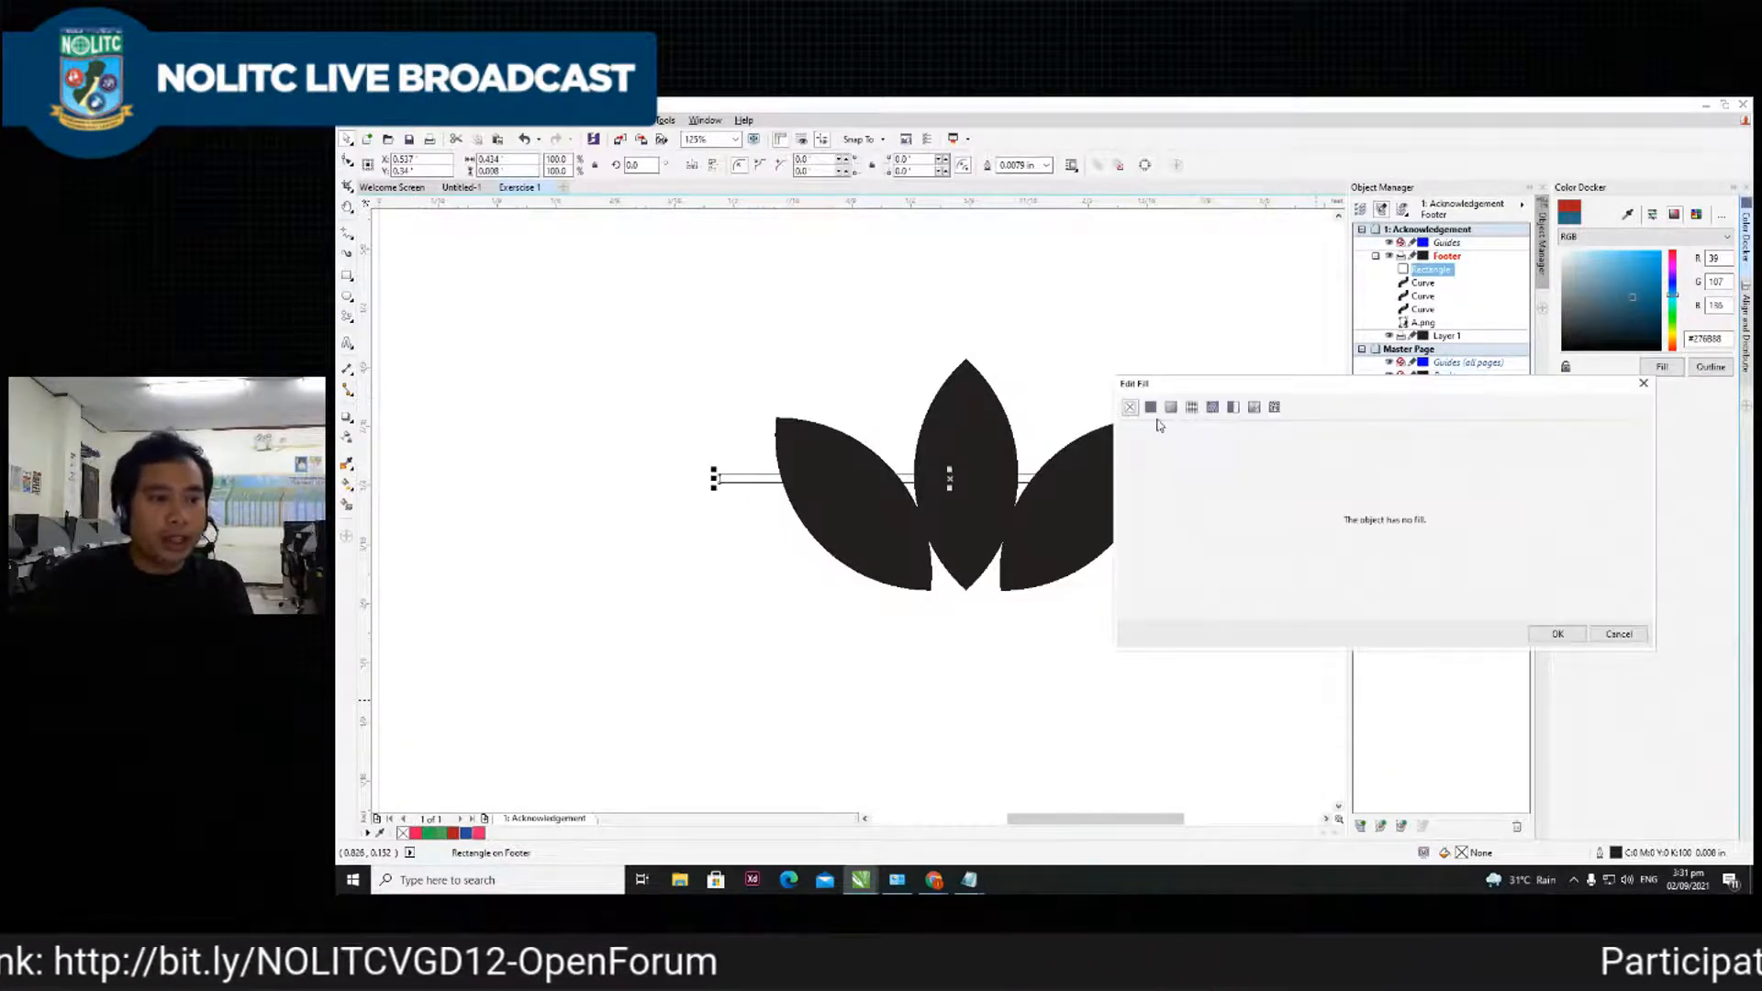
{"action": "left_click_drag", "start_coordinate": [1156, 490], "coordinate": [1106, 427]}
{"action": "left_click", "coordinate": [1549, 640]}
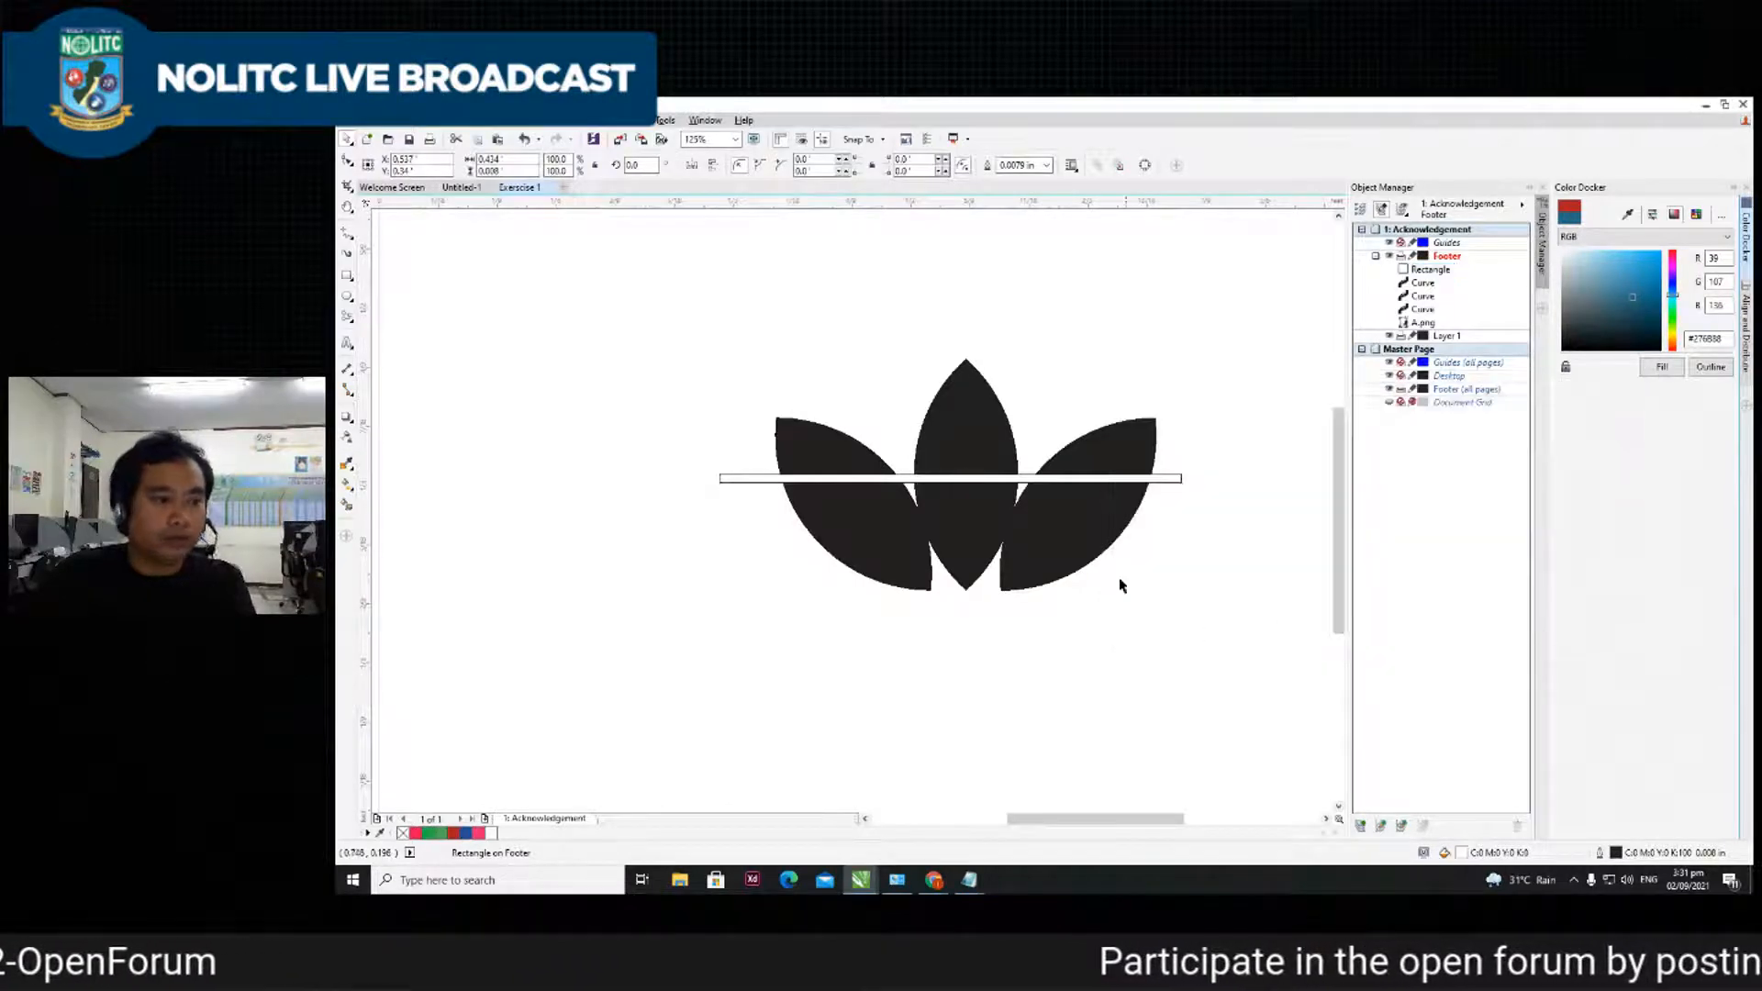
- Nudge the white bar down to where the side petals meet the middle petal
{"action": "right_click", "coordinate": [1092, 497]}
{"action": "left_click", "coordinate": [1032, 481]}
{"action": "left_click", "coordinate": [1234, 548]}
{"action": "left_click", "coordinate": [1175, 481]}
{"action": "key", "text": "Down"}
{"action": "key", "text": "Down"}
{"action": "key", "text": "Down"}
{"action": "key", "text": "Down"}
{"action": "key", "text": "Down"}
{"action": "key", "text": "Down"}
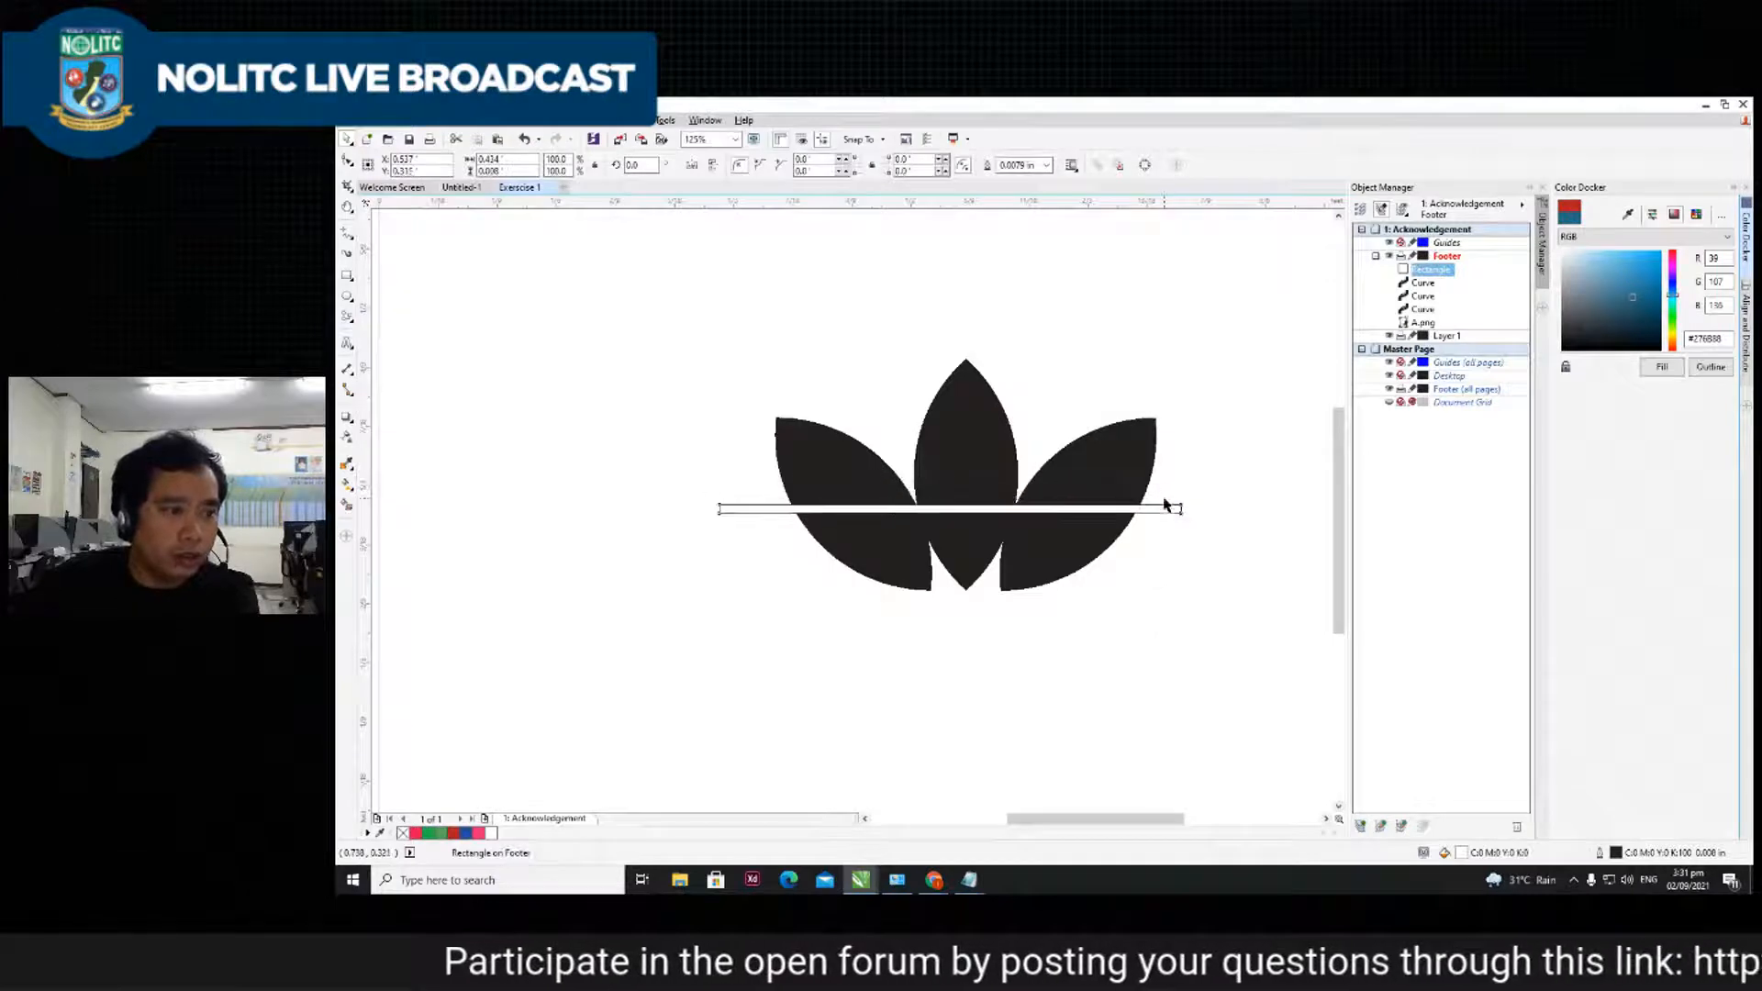
{"action": "scroll", "coordinate": [1104, 530], "scroll_direction": "up", "scroll_amount": 2}
- Duplicate the white bar twice below the first, keeping equal spacing between the three bars
{"action": "left_click_drag", "start_coordinate": [778, 504], "coordinate": [822, 535]}
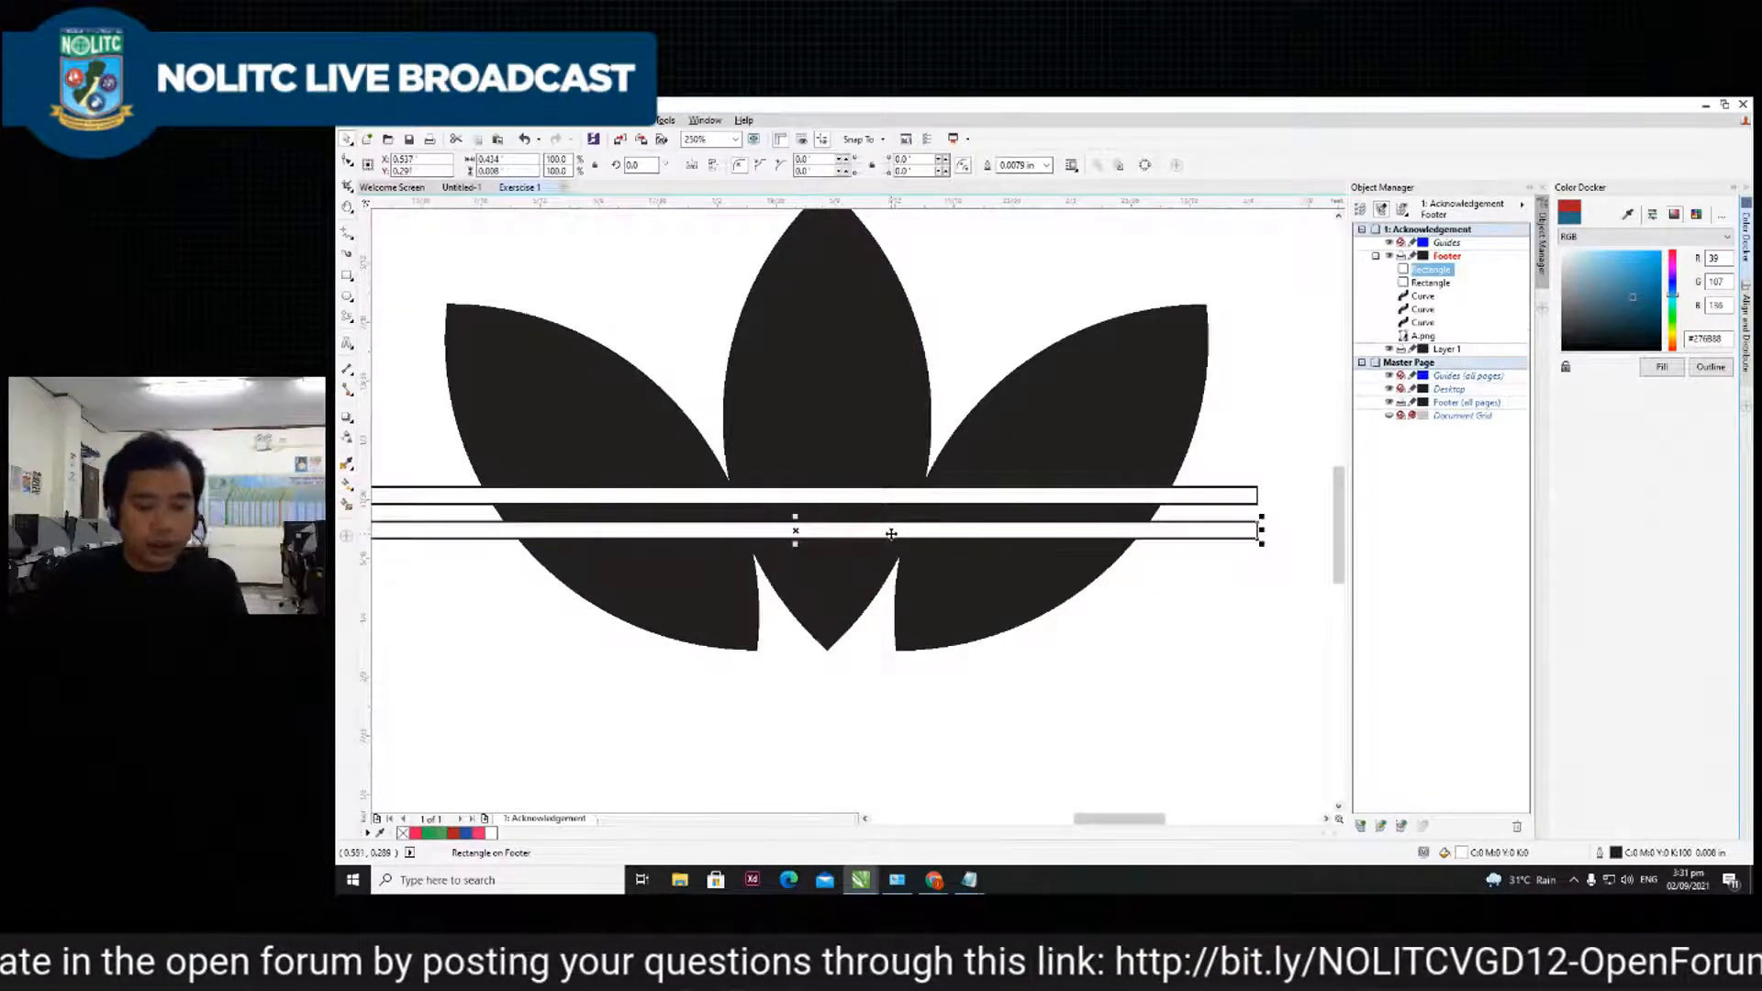
{"action": "key", "text": "ctrl+r"}
{"action": "scroll", "coordinate": [862, 560], "scroll_direction": "down", "scroll_amount": 2}
{"action": "left_click", "coordinate": [983, 657]}
- Select all three white bars and nudge them slightly down together
{"action": "scroll", "coordinate": [888, 586], "scroll_direction": "up", "scroll_amount": 1}
{"action": "left_click", "coordinate": [866, 503]}
{"action": "left_click", "coordinate": [869, 521], "text": "shift"}
{"action": "left_click", "coordinate": [867, 538], "text": "shift"}
{"action": "key", "text": "Down"}
{"action": "key", "text": "Down"}
{"action": "key", "text": "Down"}
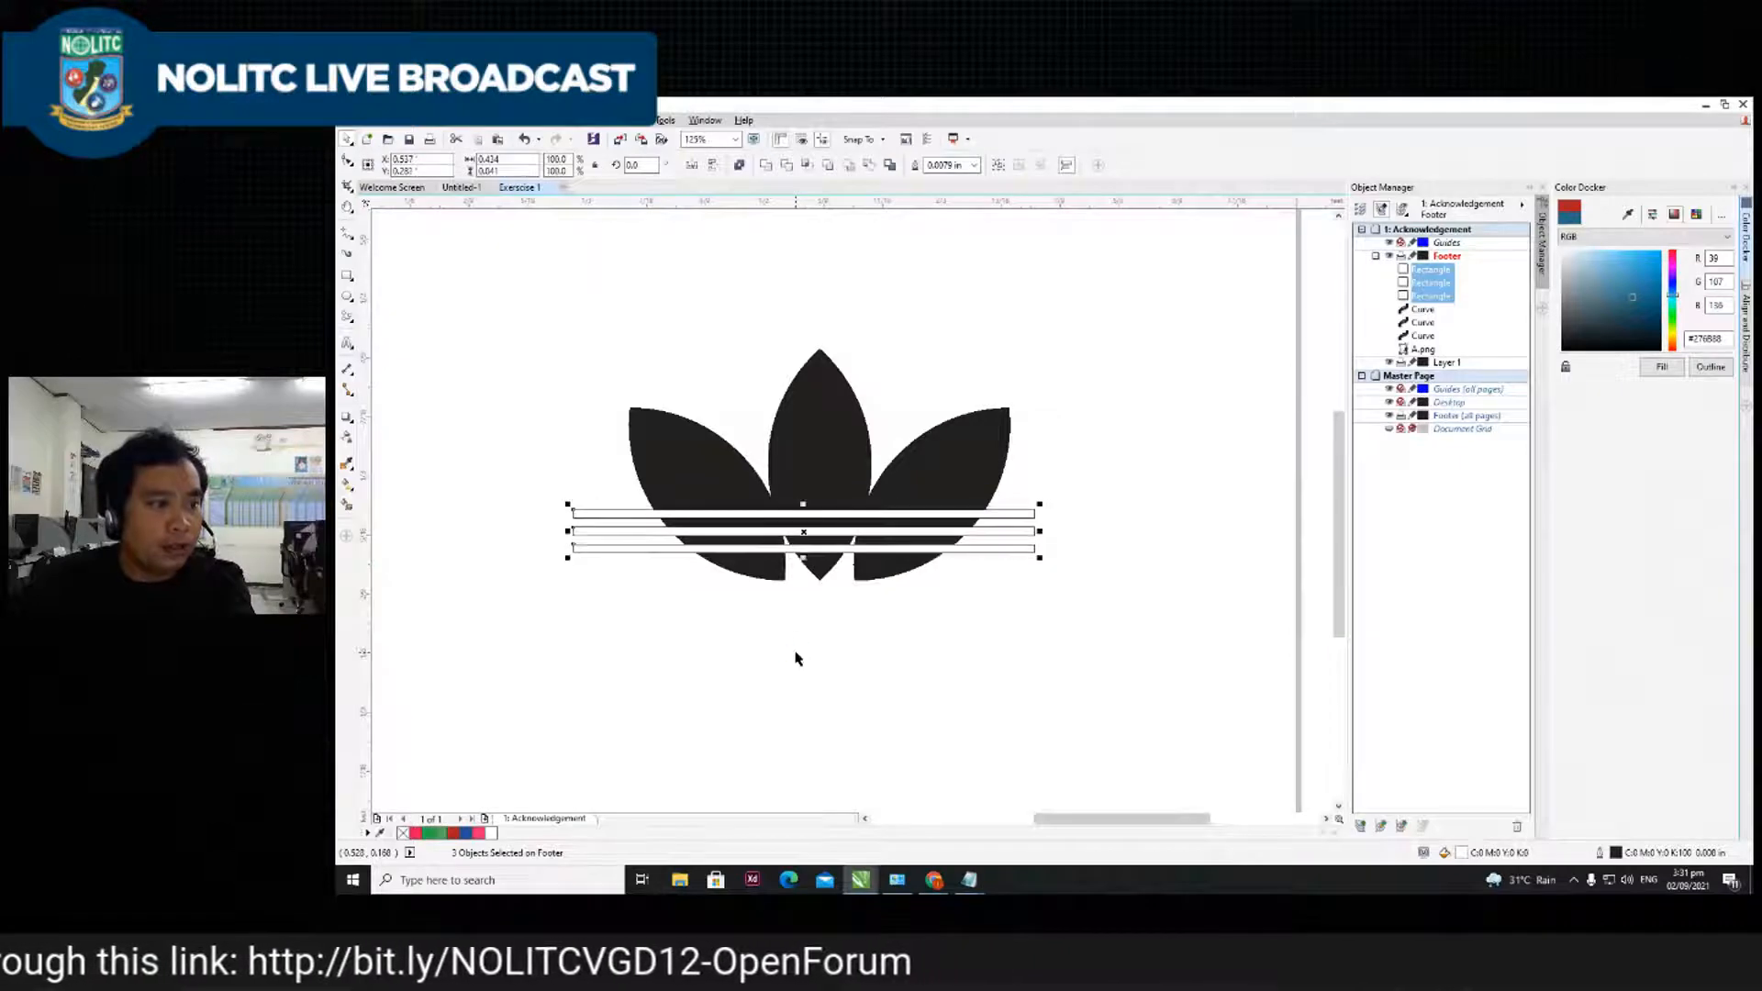
- Try to cut the petals by trimming all petals and white bars together
{"action": "left_click_drag", "start_coordinate": [499, 334], "coordinate": [1210, 787]}
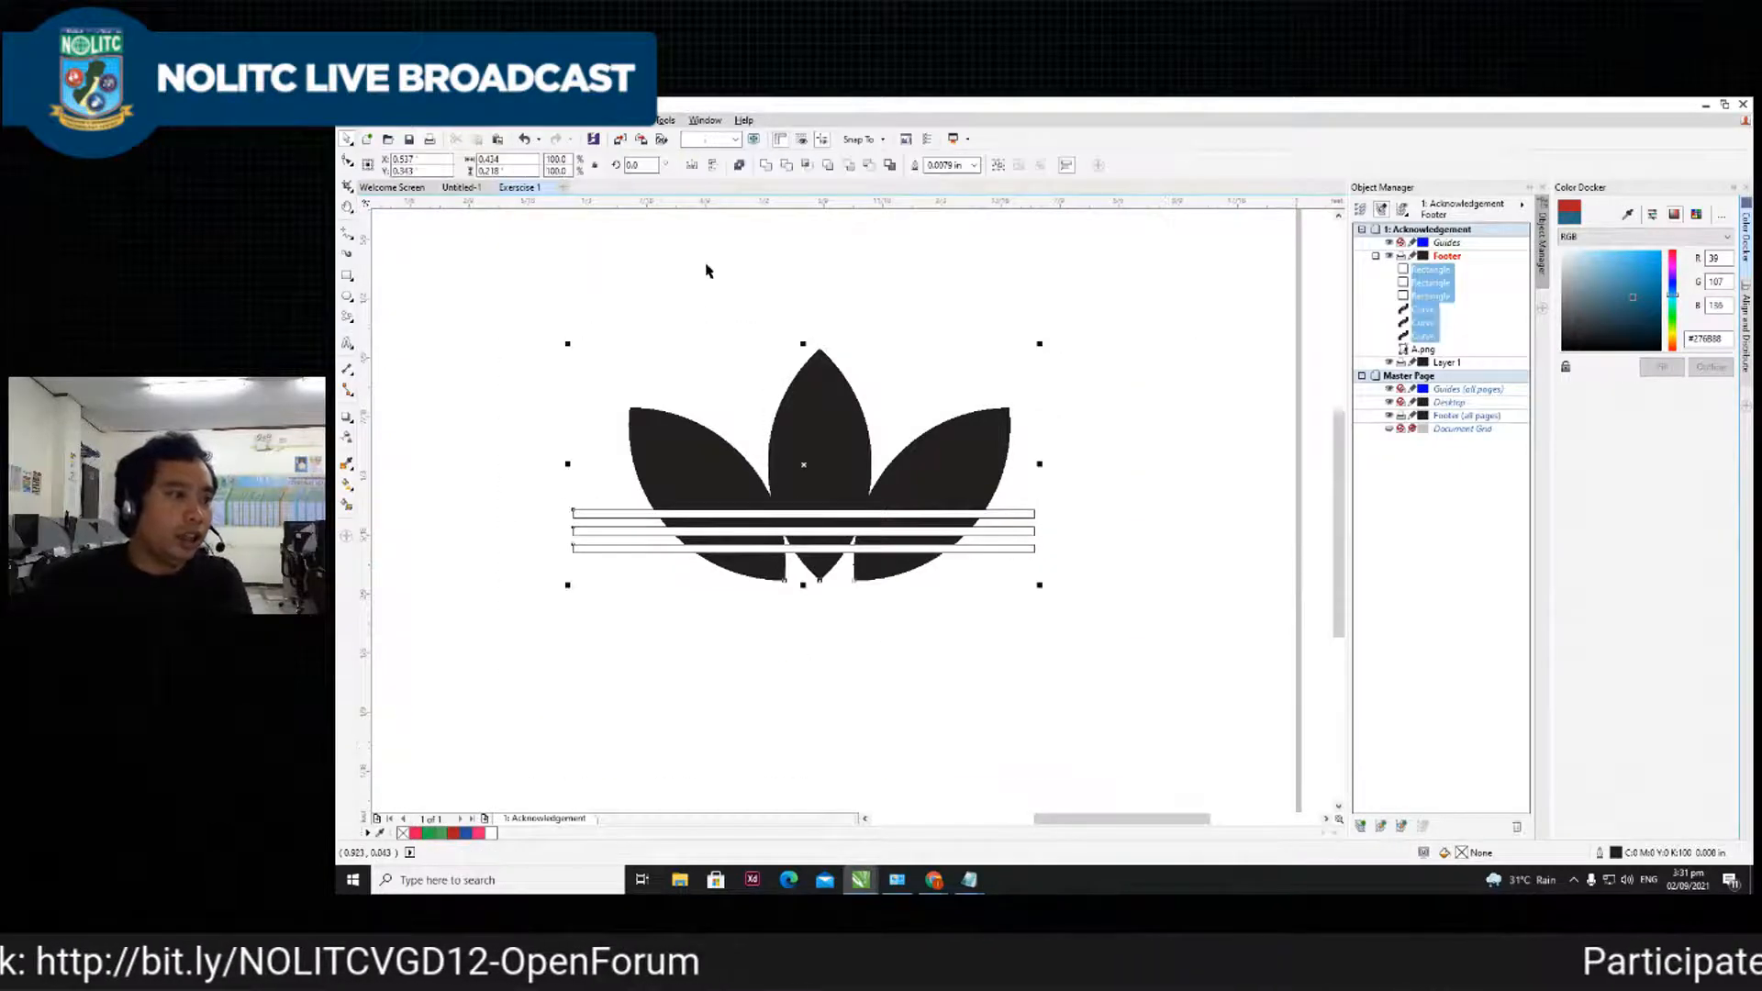
{"action": "left_click", "coordinate": [787, 167]}
{"action": "left_click", "coordinate": [1023, 517]}
{"action": "key", "text": "Delete"}
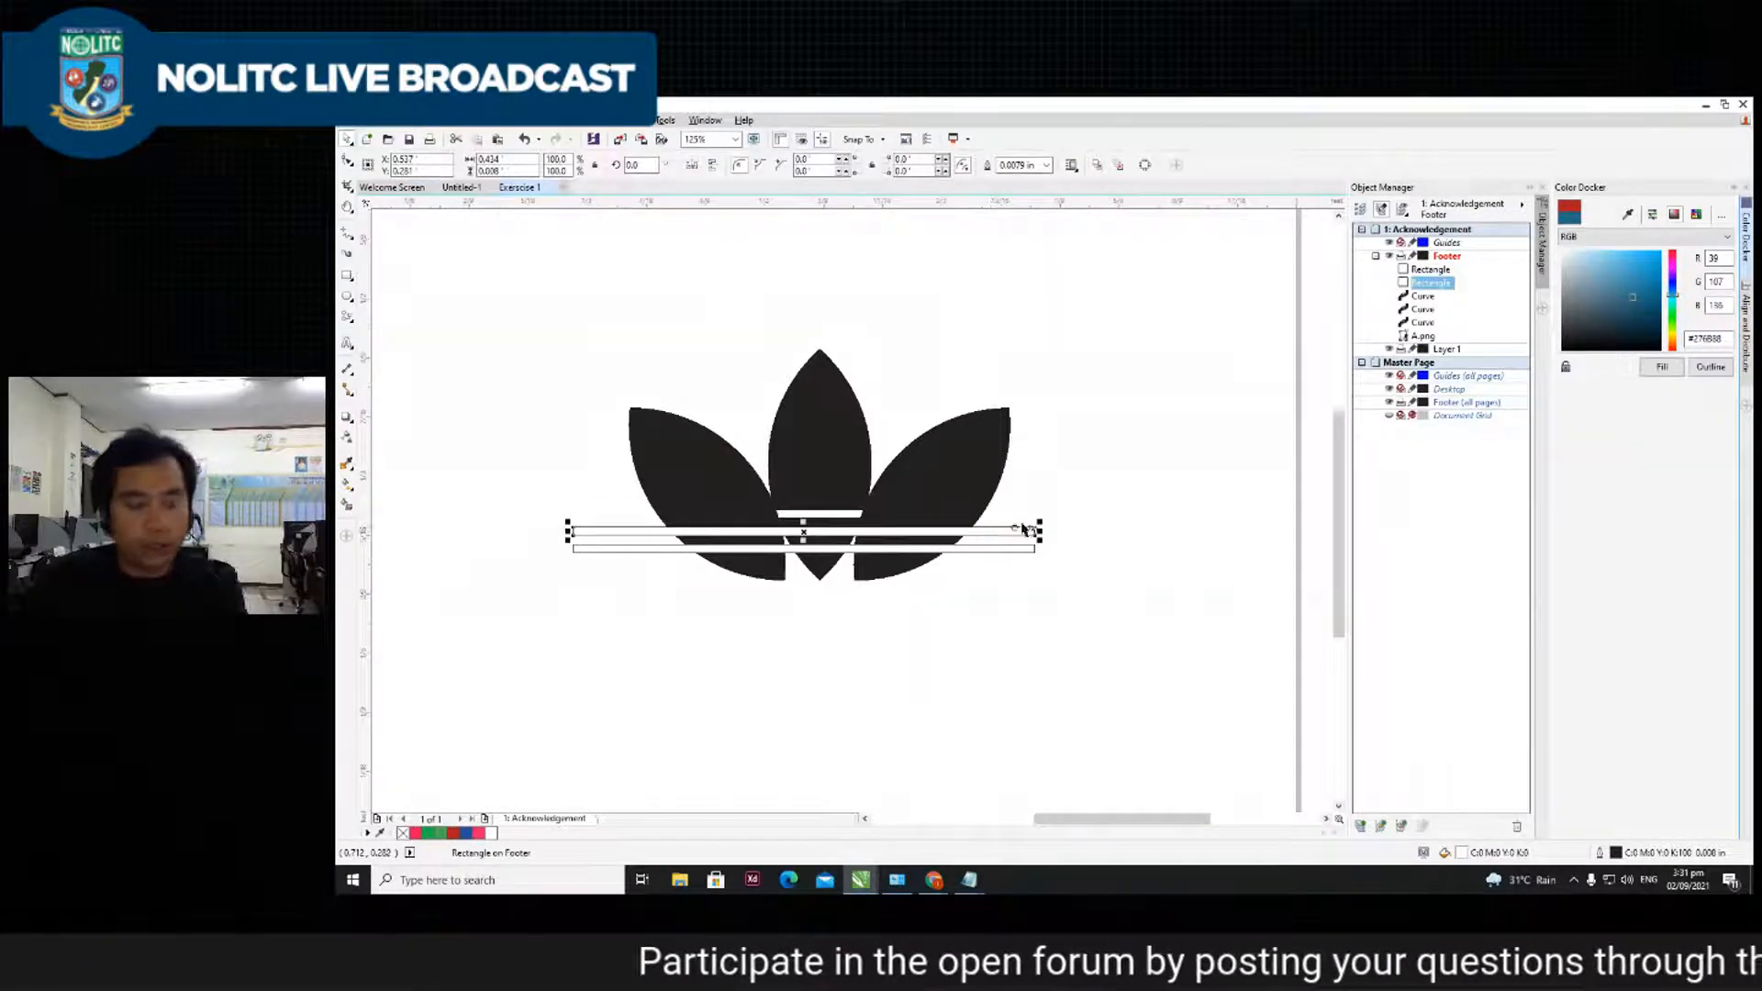
{"action": "key", "text": "ctrl+z"}
- Try to trim the left petal using only the uppermost white bar
{"action": "left_click", "coordinate": [1105, 416]}
{"action": "left_click", "coordinate": [779, 562]}
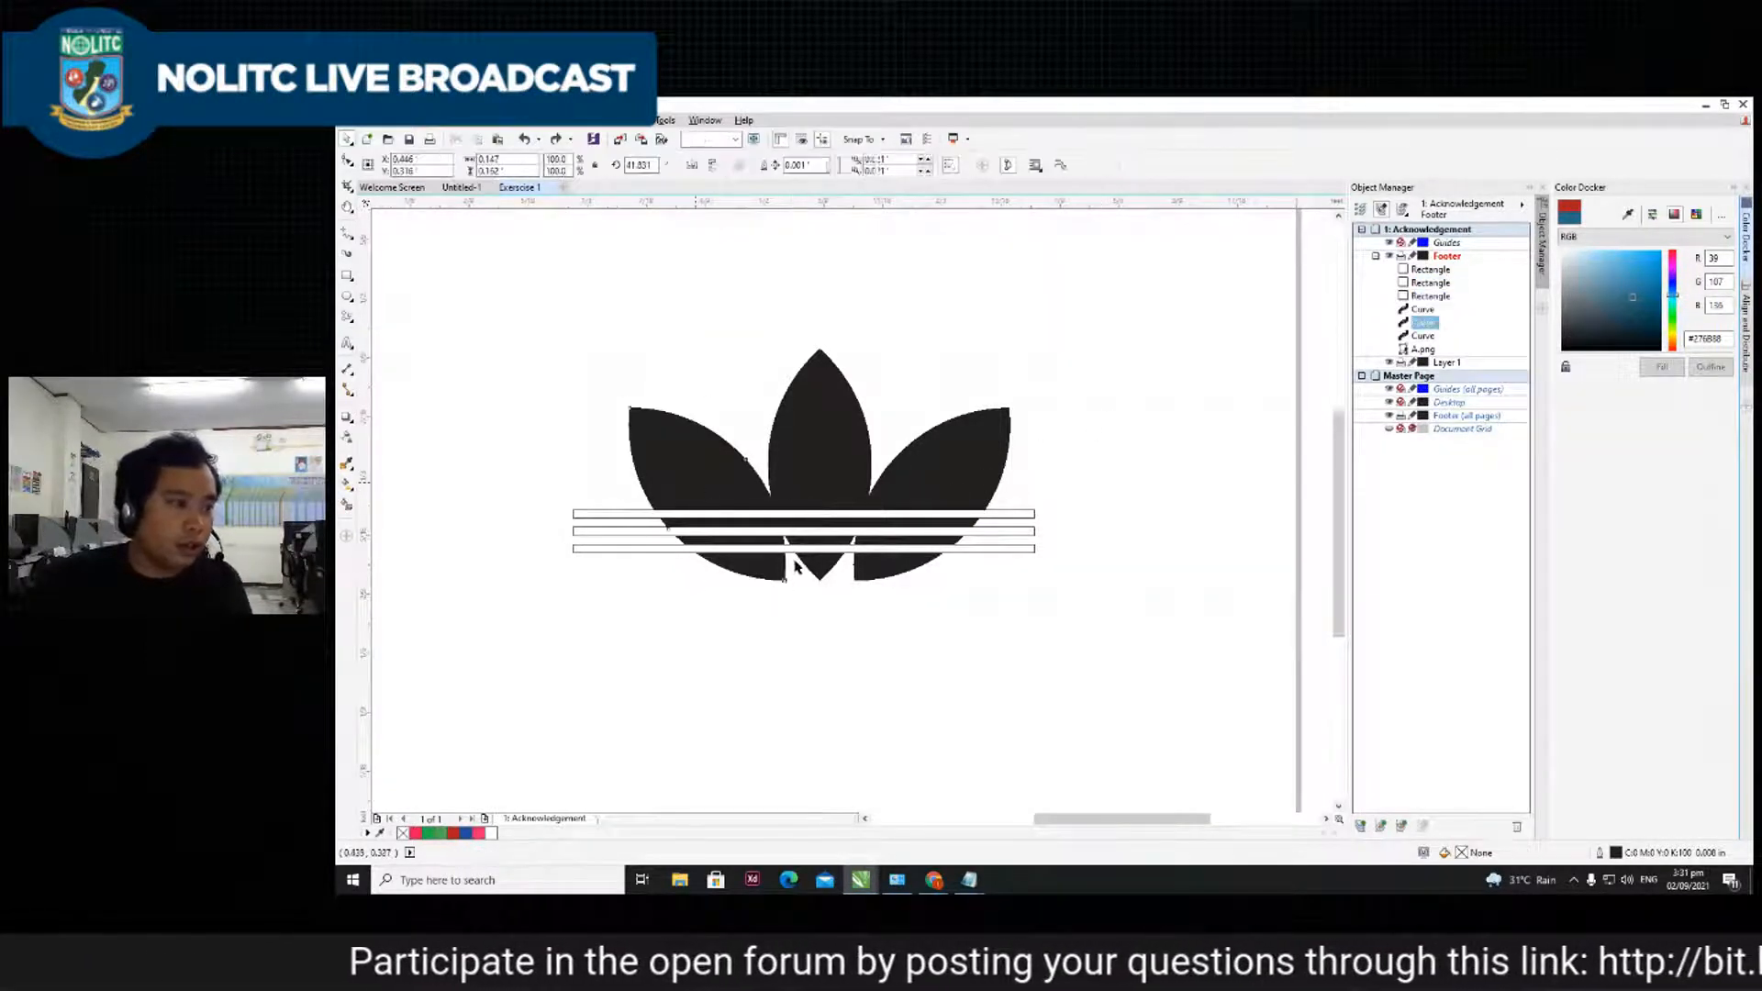
{"action": "left_click", "coordinate": [989, 513], "text": "shift"}
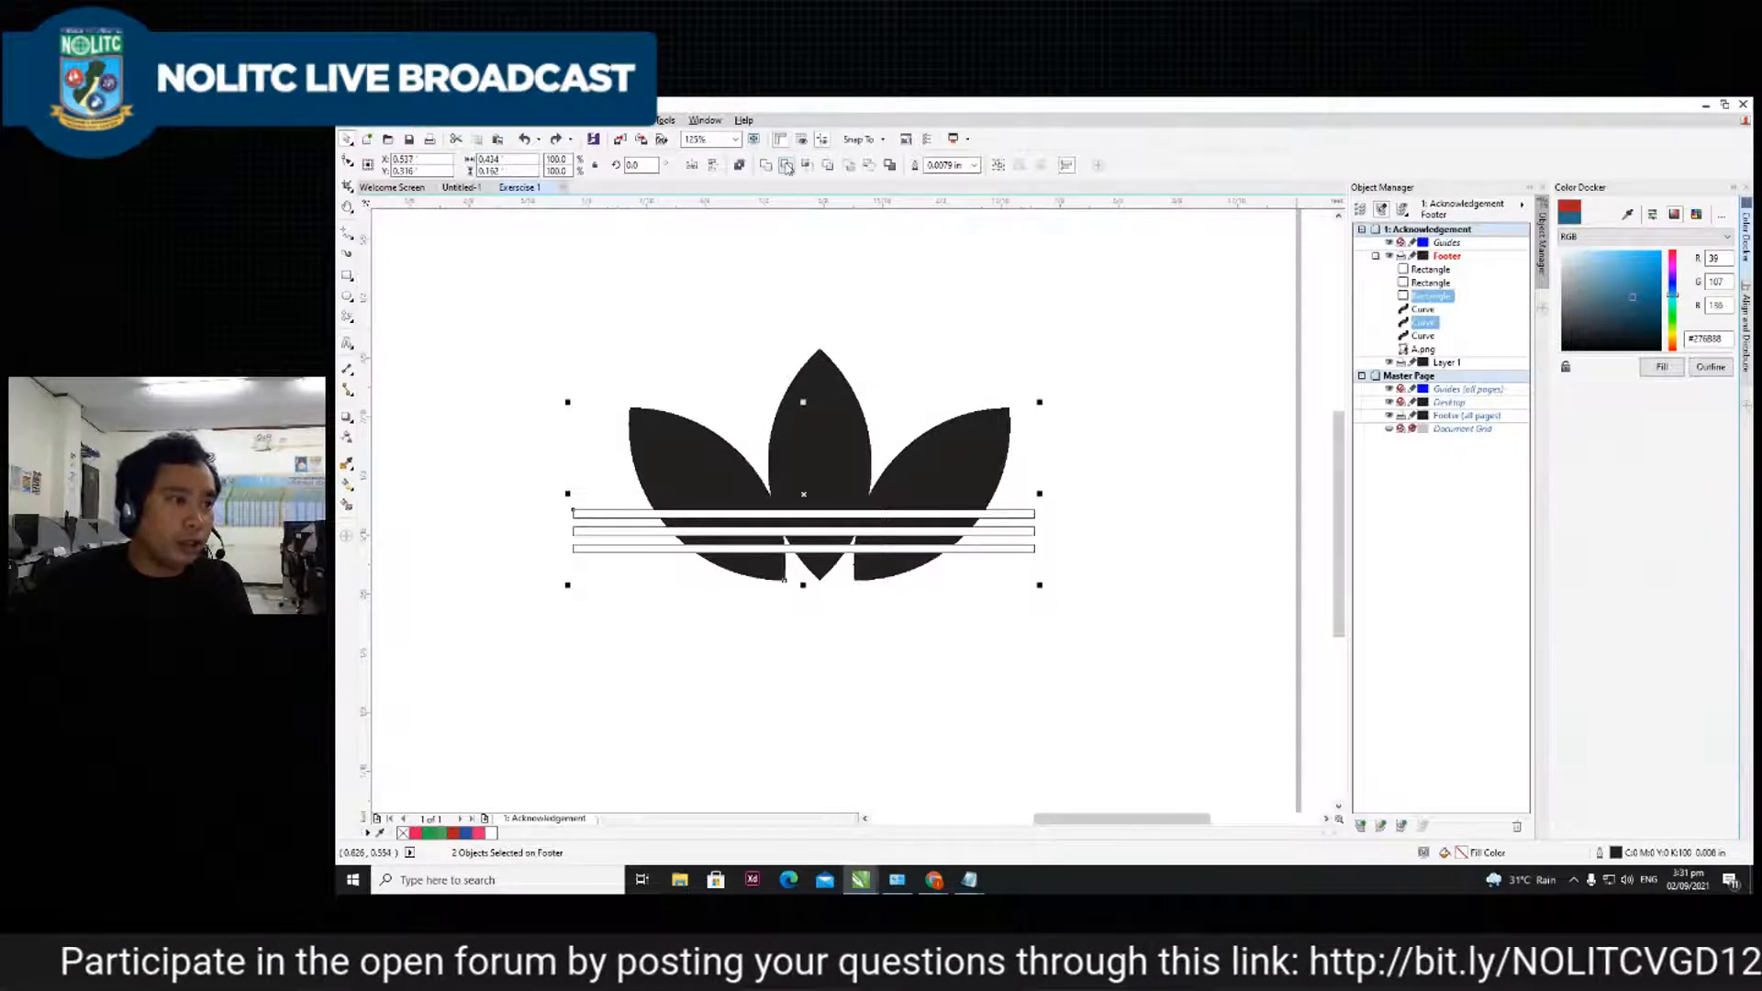
{"action": "left_click", "coordinate": [786, 166]}
{"action": "key", "text": "ctrl+z"}
{"action": "left_click", "coordinate": [1077, 504]}
{"action": "left_click", "coordinate": [790, 468]}
{"action": "scroll", "coordinate": [853, 520], "scroll_direction": "up", "scroll_amount": 2}
{"action": "scroll", "coordinate": [854, 530], "scroll_direction": "down", "scroll_amount": 2}
{"action": "left_click", "coordinate": [1103, 481]}
{"action": "scroll", "coordinate": [728, 463], "scroll_direction": "up", "scroll_amount": 1}
{"action": "left_click", "coordinate": [1192, 585]}
{"action": "left_click", "coordinate": [1232, 576]}
{"action": "left_click_drag", "start_coordinate": [1232, 576], "coordinate": [1241, 670]}
{"action": "key", "text": "ctrl+z"}
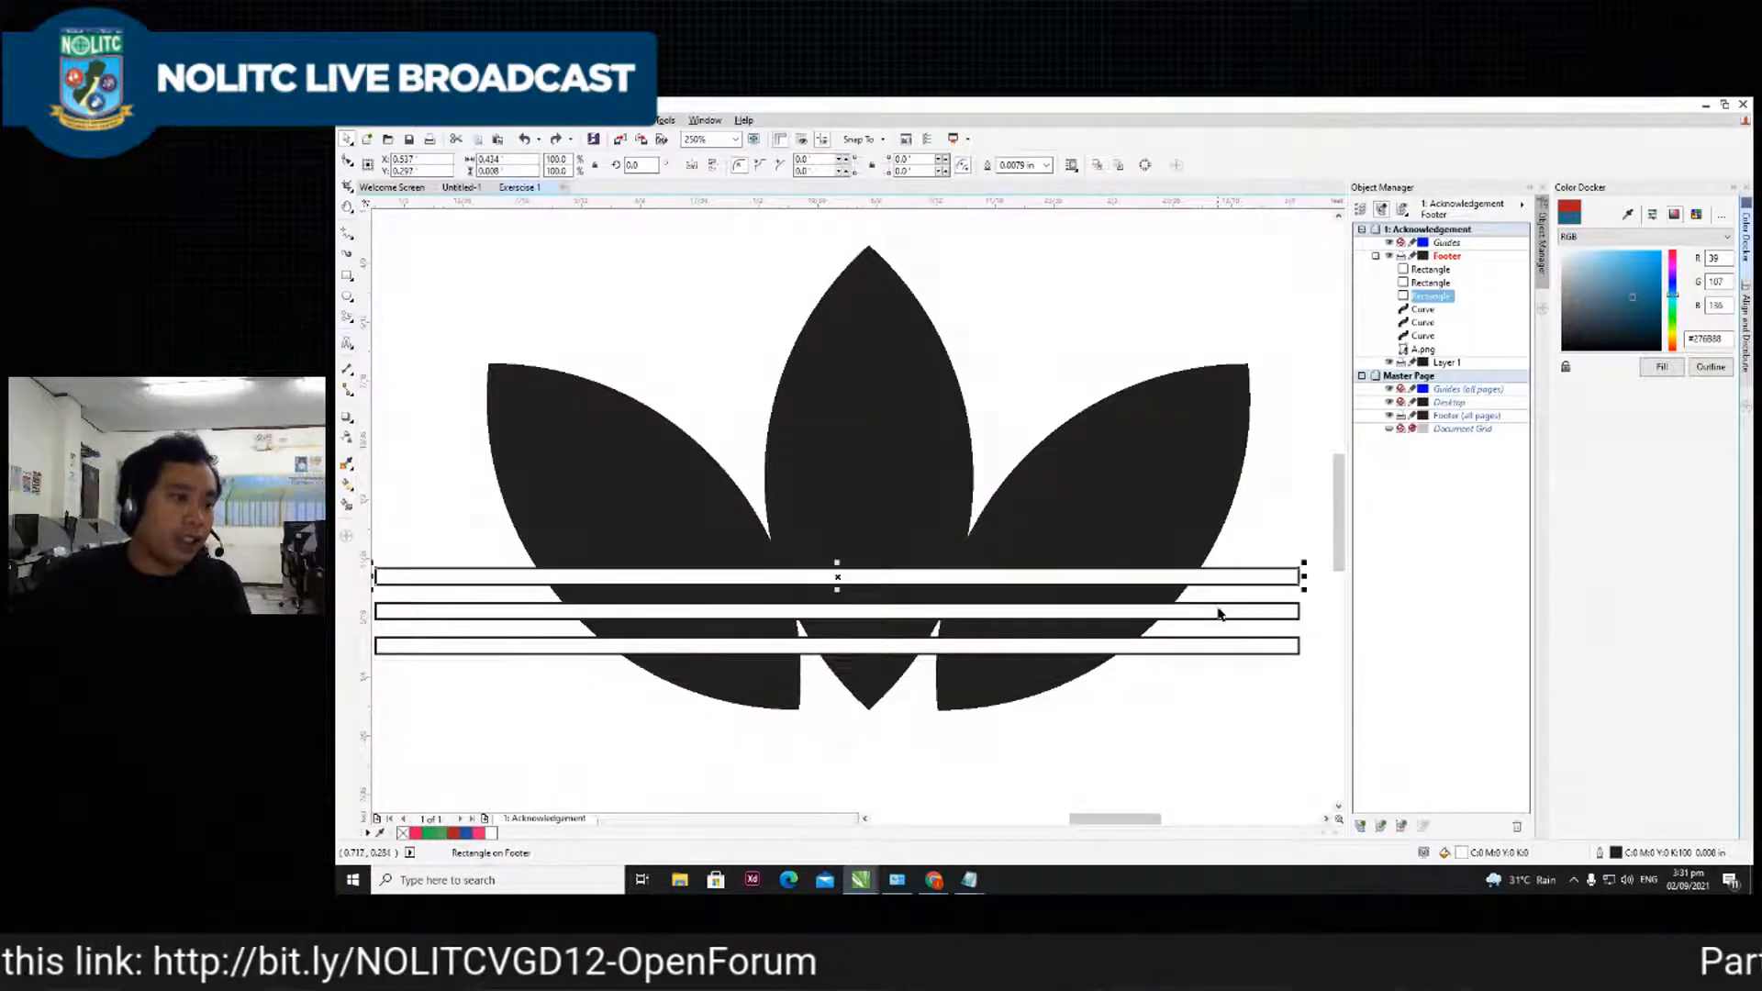
{"action": "scroll", "coordinate": [1217, 589], "scroll_direction": "down", "scroll_amount": 2}
{"action": "left_click", "coordinate": [1286, 582]}
{"action": "scroll", "coordinate": [1223, 581], "scroll_direction": "up", "scroll_amount": 1}
{"action": "key", "text": "ctrl+a"}
{"action": "left_click", "coordinate": [1260, 567]}
{"action": "scroll", "coordinate": [1023, 597], "scroll_direction": "up", "scroll_amount": 1}
{"action": "left_click", "coordinate": [1041, 588]}
{"action": "left_click_drag", "start_coordinate": [1059, 587], "coordinate": [1053, 660]}
{"action": "key", "text": "ctrl+z"}
{"action": "scroll", "coordinate": [1019, 667], "scroll_direction": "down", "scroll_amount": 2}
{"action": "scroll", "coordinate": [1015, 684], "scroll_direction": "up", "scroll_amount": 2}
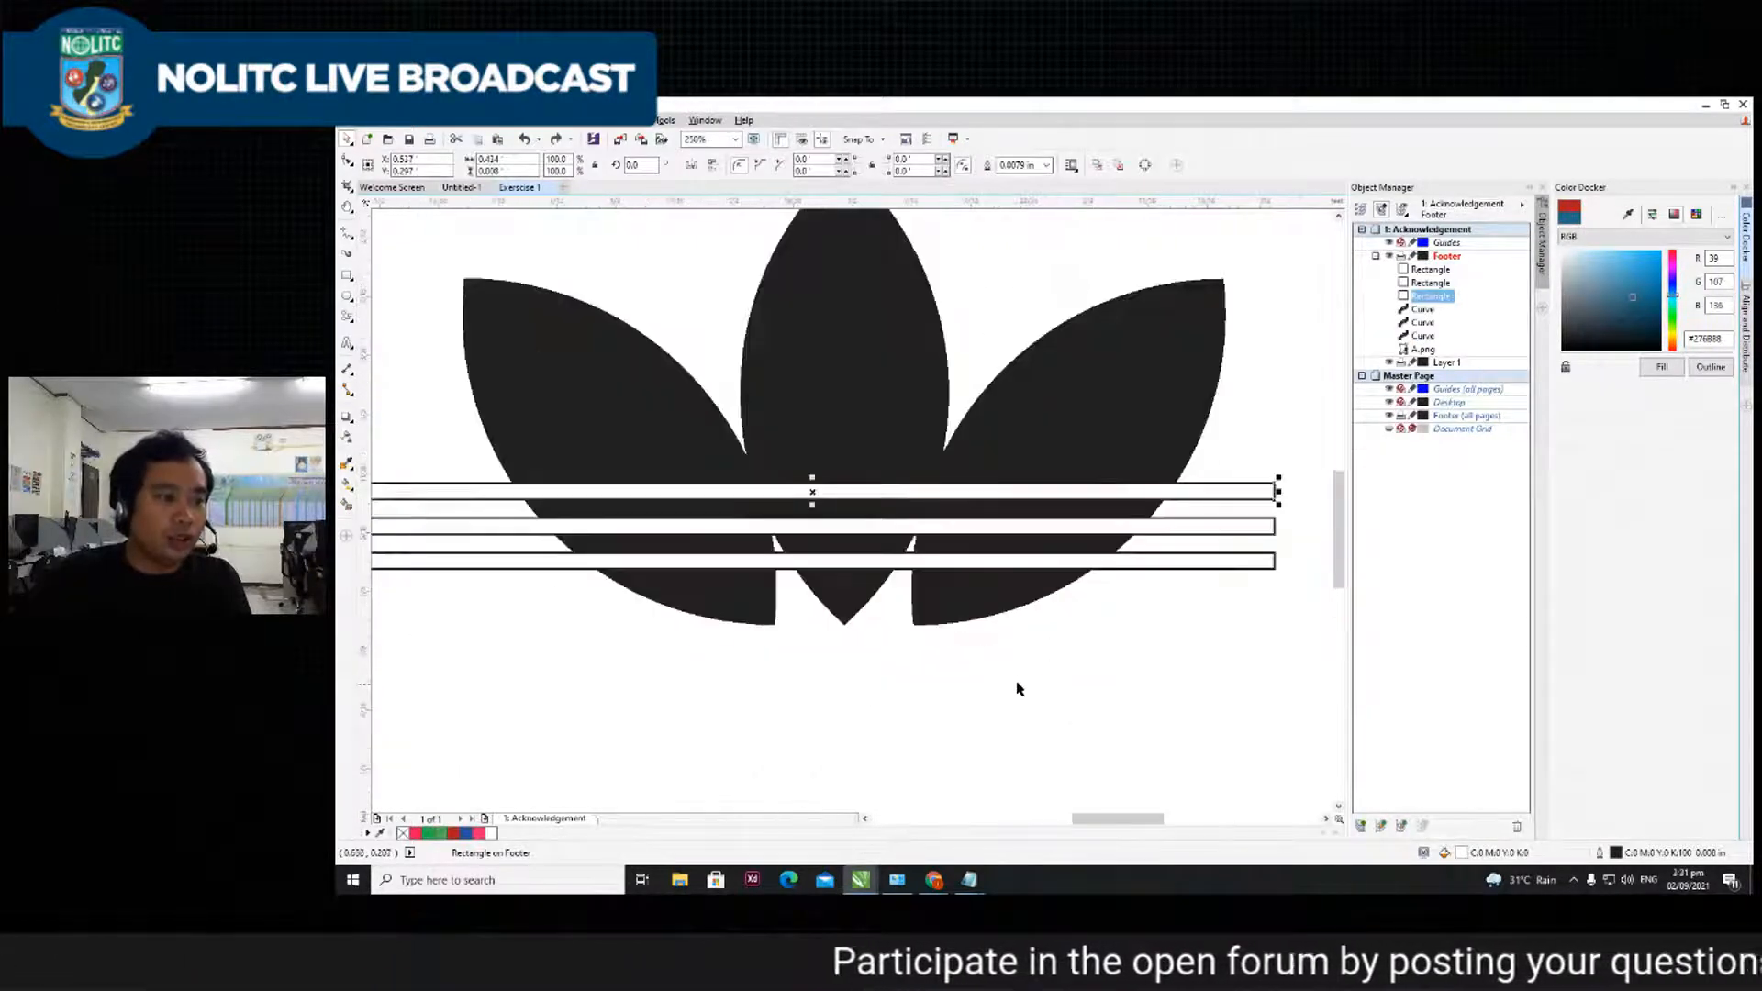
{"action": "left_click", "coordinate": [1016, 690]}
{"action": "scroll", "coordinate": [865, 551], "scroll_direction": "down", "scroll_amount": 1}
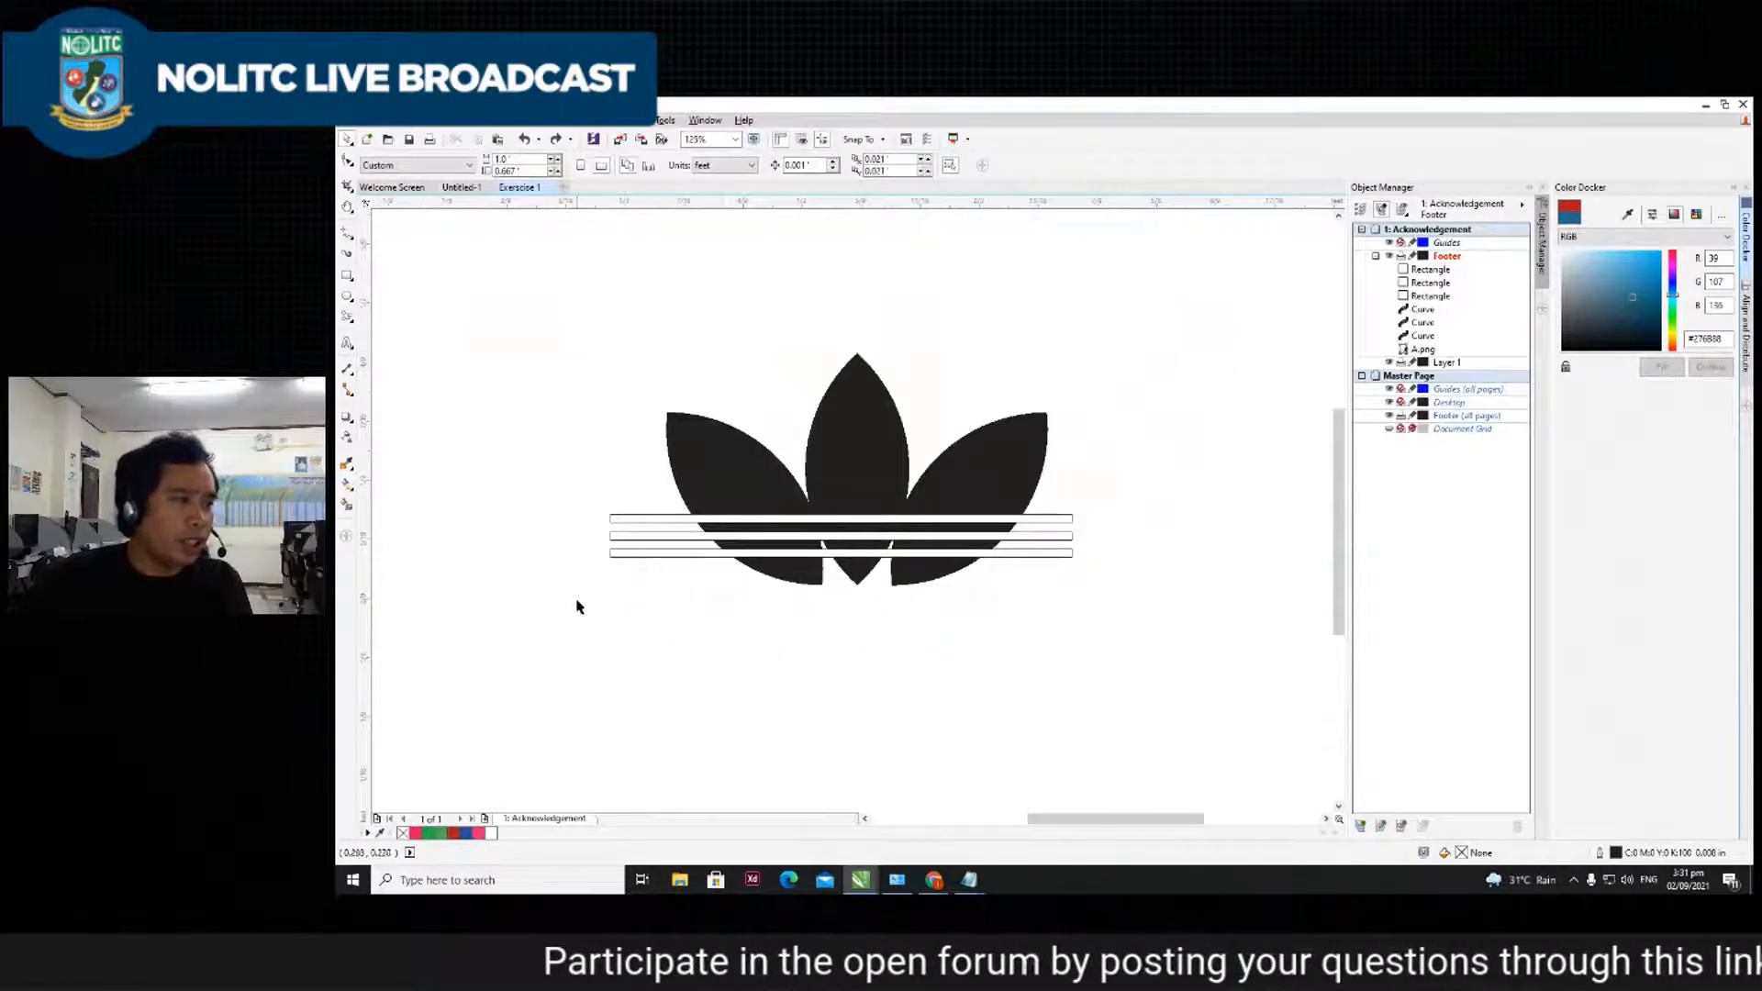
- Set the Smart Fill outline colour to yellow and fill the three petal areas above the uppermost bar
{"action": "left_click", "coordinate": [347, 507]}
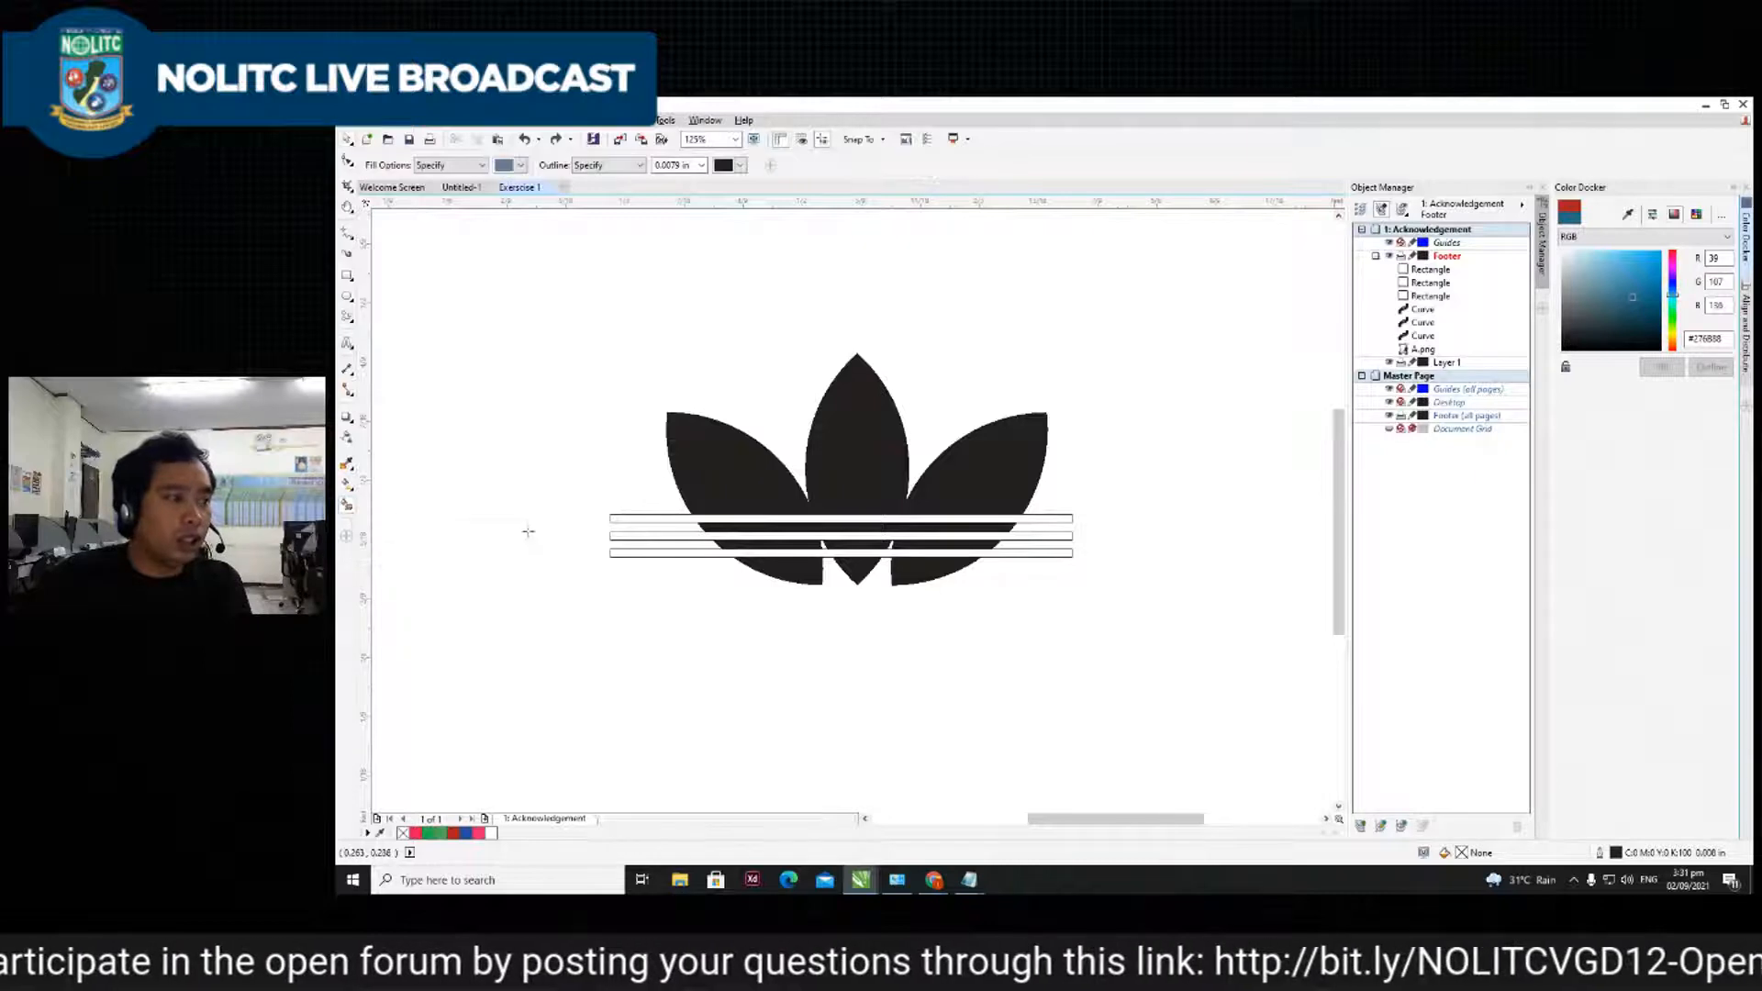
{"action": "left_click", "coordinate": [740, 166]}
{"action": "left_click", "coordinate": [745, 208]}
{"action": "left_click", "coordinate": [854, 441]}
{"action": "left_click", "coordinate": [727, 503]}
{"action": "left_click", "coordinate": [945, 477]}
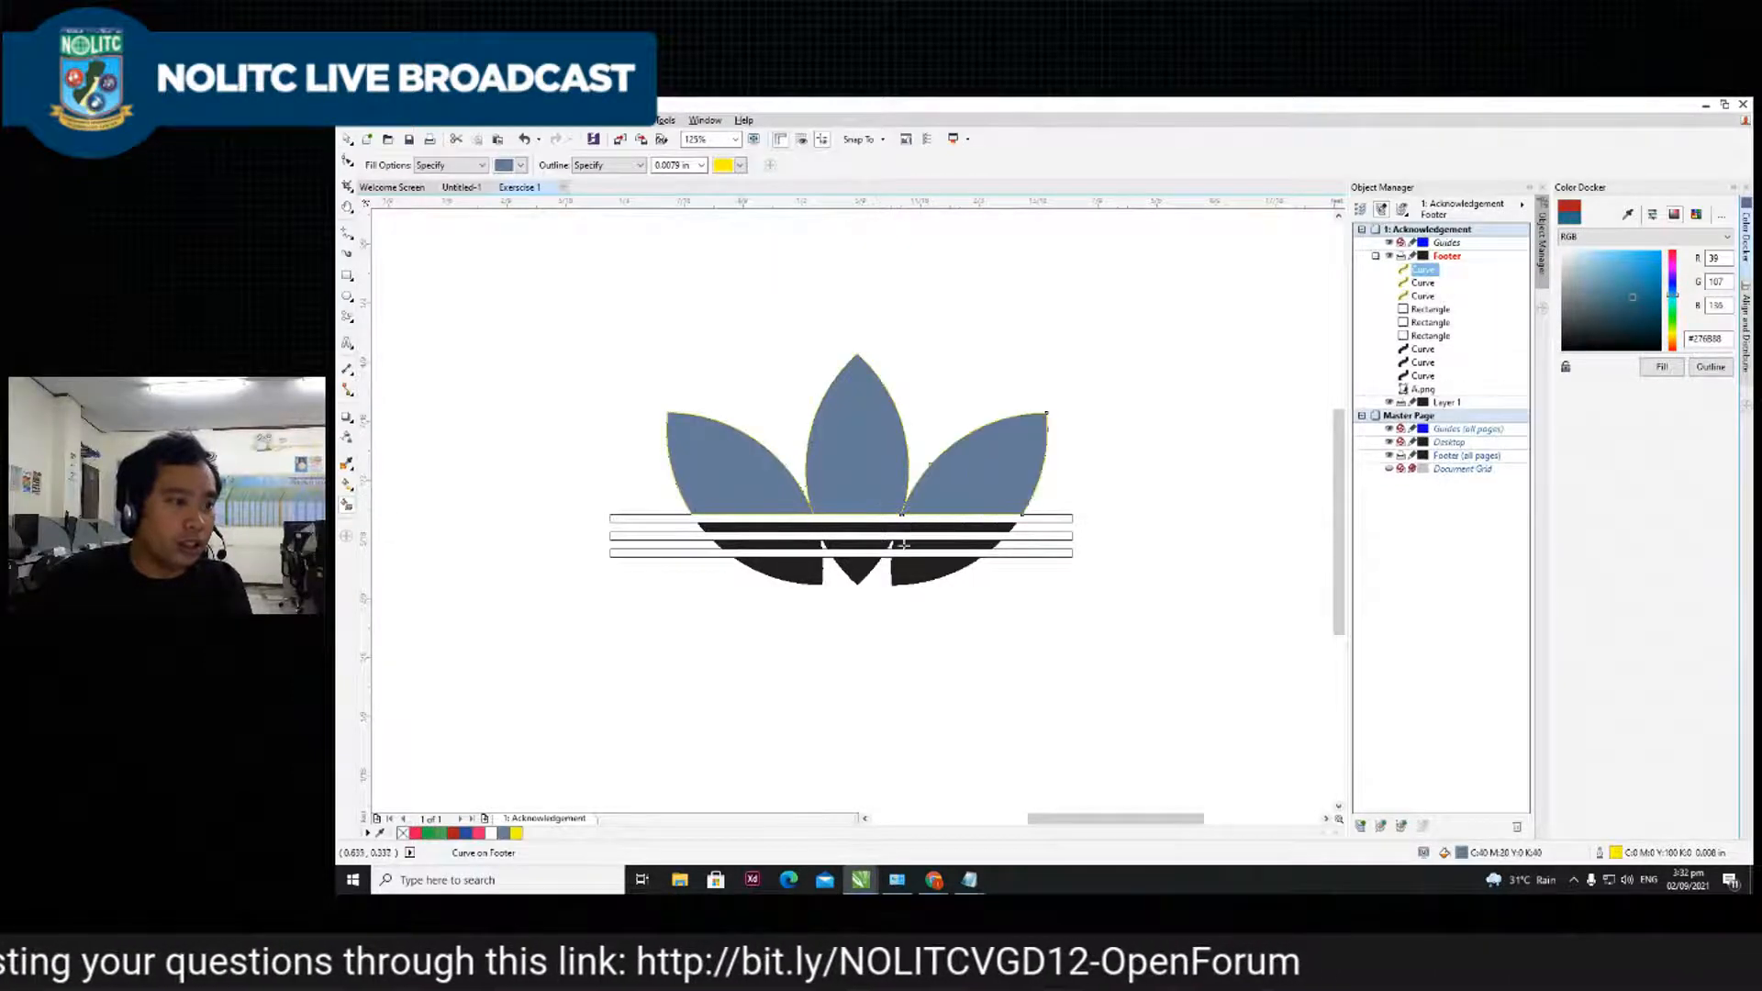
- Smart-fill the petal strips between the white bars and the side petals' areas below the lowest bar
{"action": "scroll", "coordinate": [843, 528], "scroll_direction": "up", "scroll_amount": 2}
{"action": "left_click", "coordinate": [839, 529]}
{"action": "left_click", "coordinate": [717, 529]}
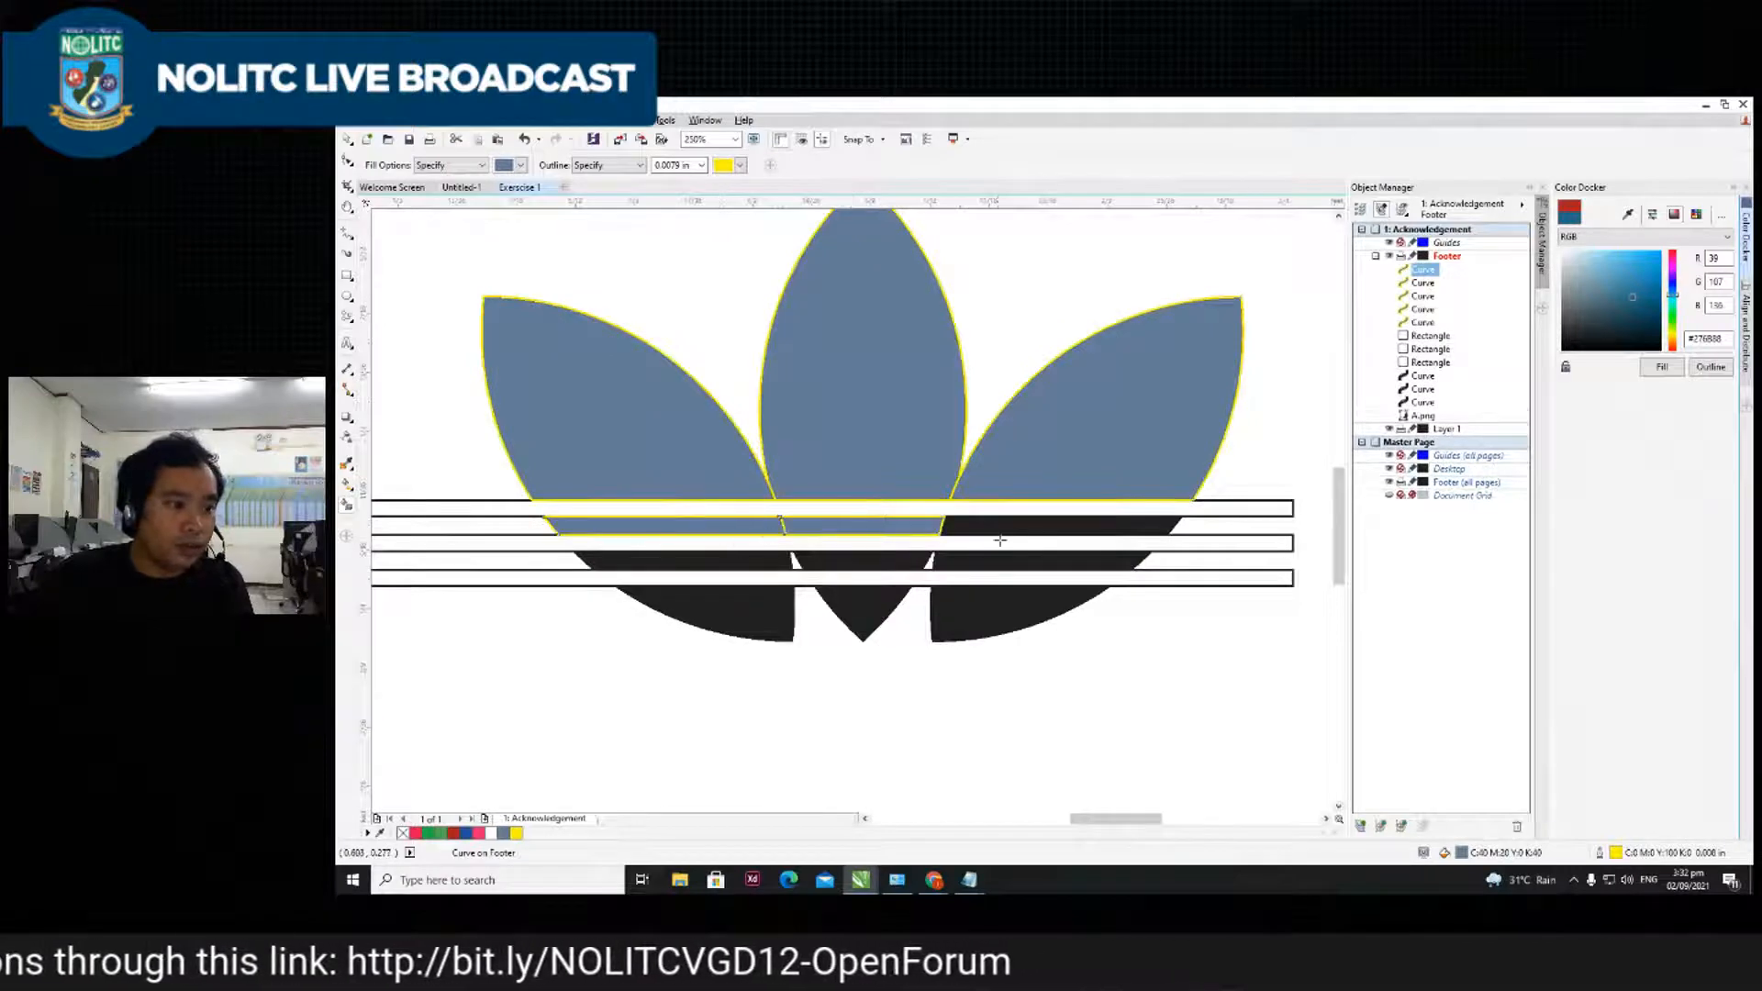
{"action": "left_click", "coordinate": [991, 529]}
{"action": "left_click", "coordinate": [710, 562]}
{"action": "left_click", "coordinate": [846, 563]}
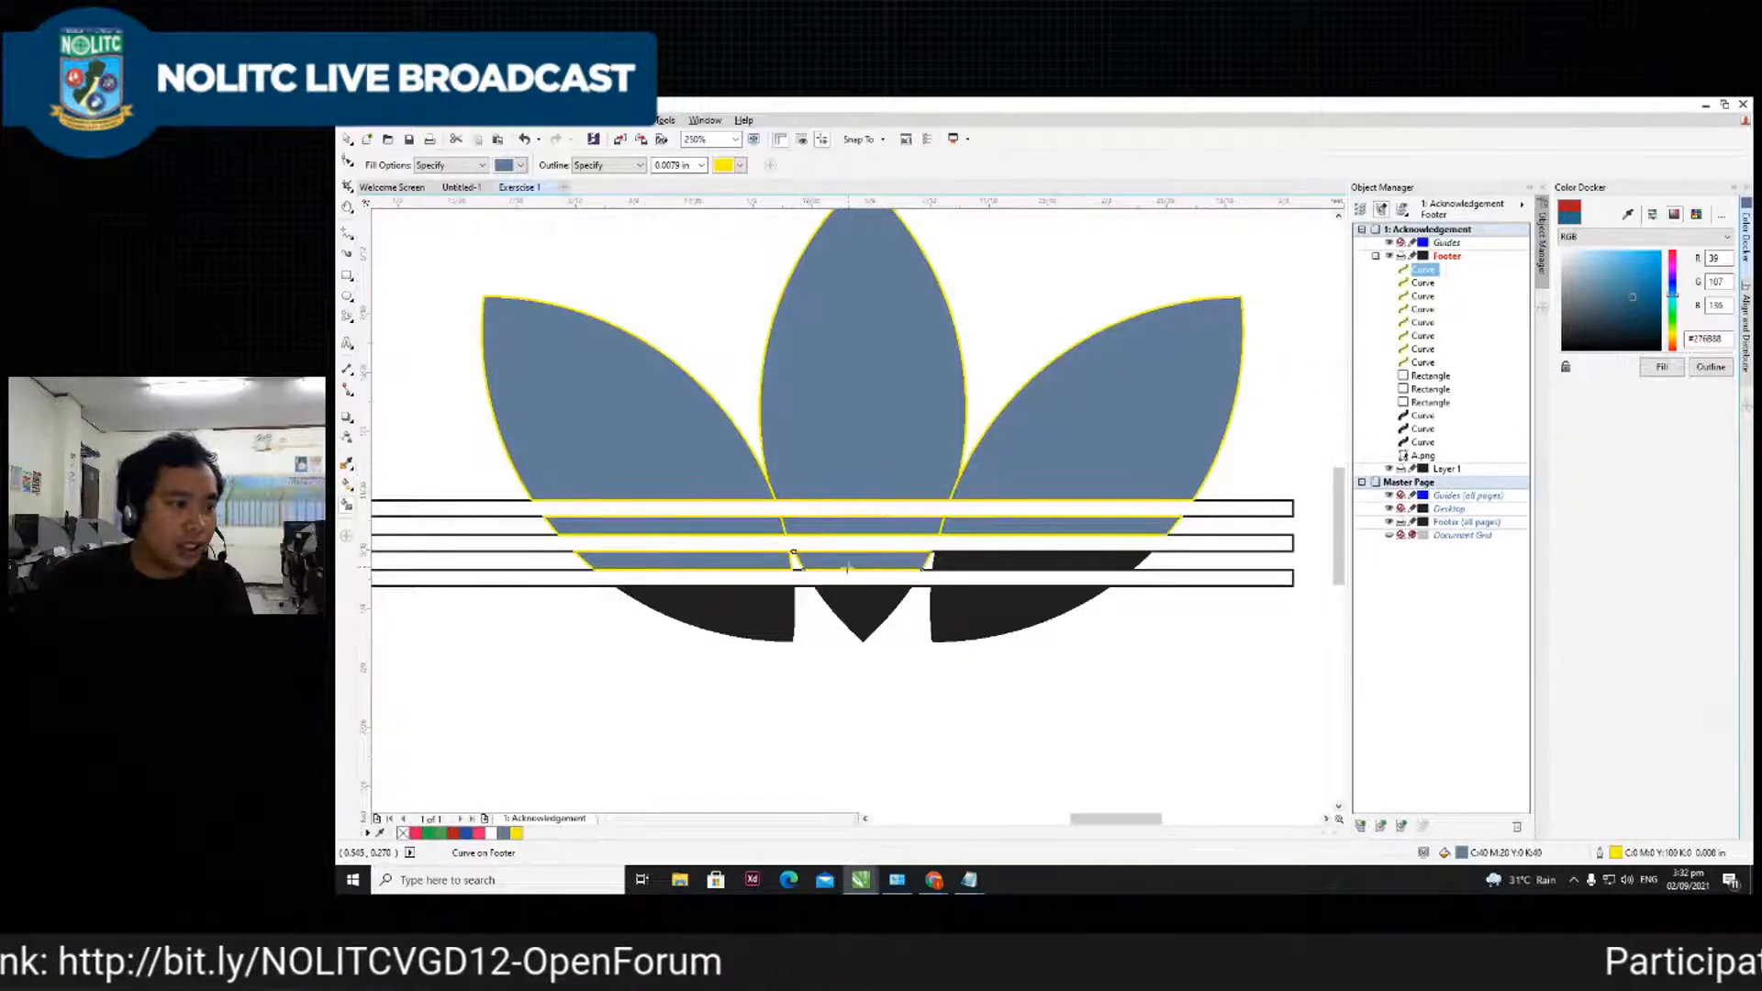
{"action": "left_click", "coordinate": [1005, 559]}
{"action": "left_click", "coordinate": [777, 620]}
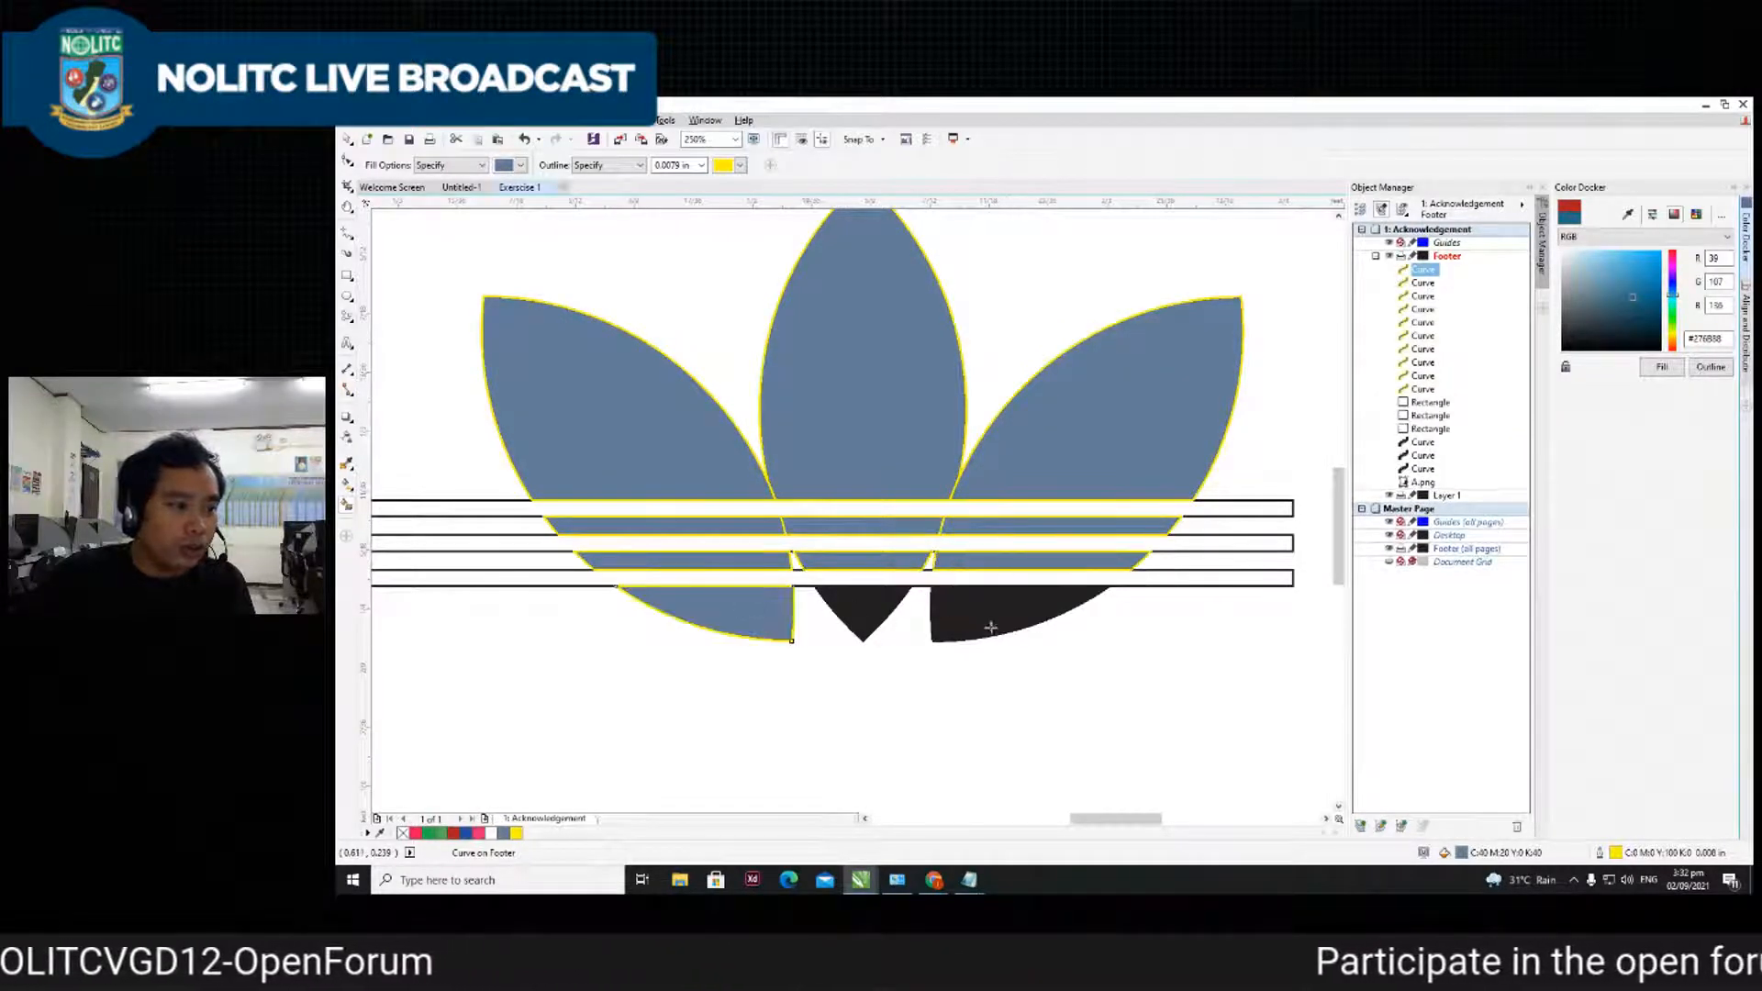
{"action": "left_click", "coordinate": [979, 612]}
{"action": "scroll", "coordinate": [775, 588], "scroll_direction": "down", "scroll_amount": 2}
{"action": "left_click", "coordinate": [349, 140]}
{"action": "left_click", "coordinate": [692, 515]}
{"action": "left_click", "coordinate": [826, 508], "text": "shift"}
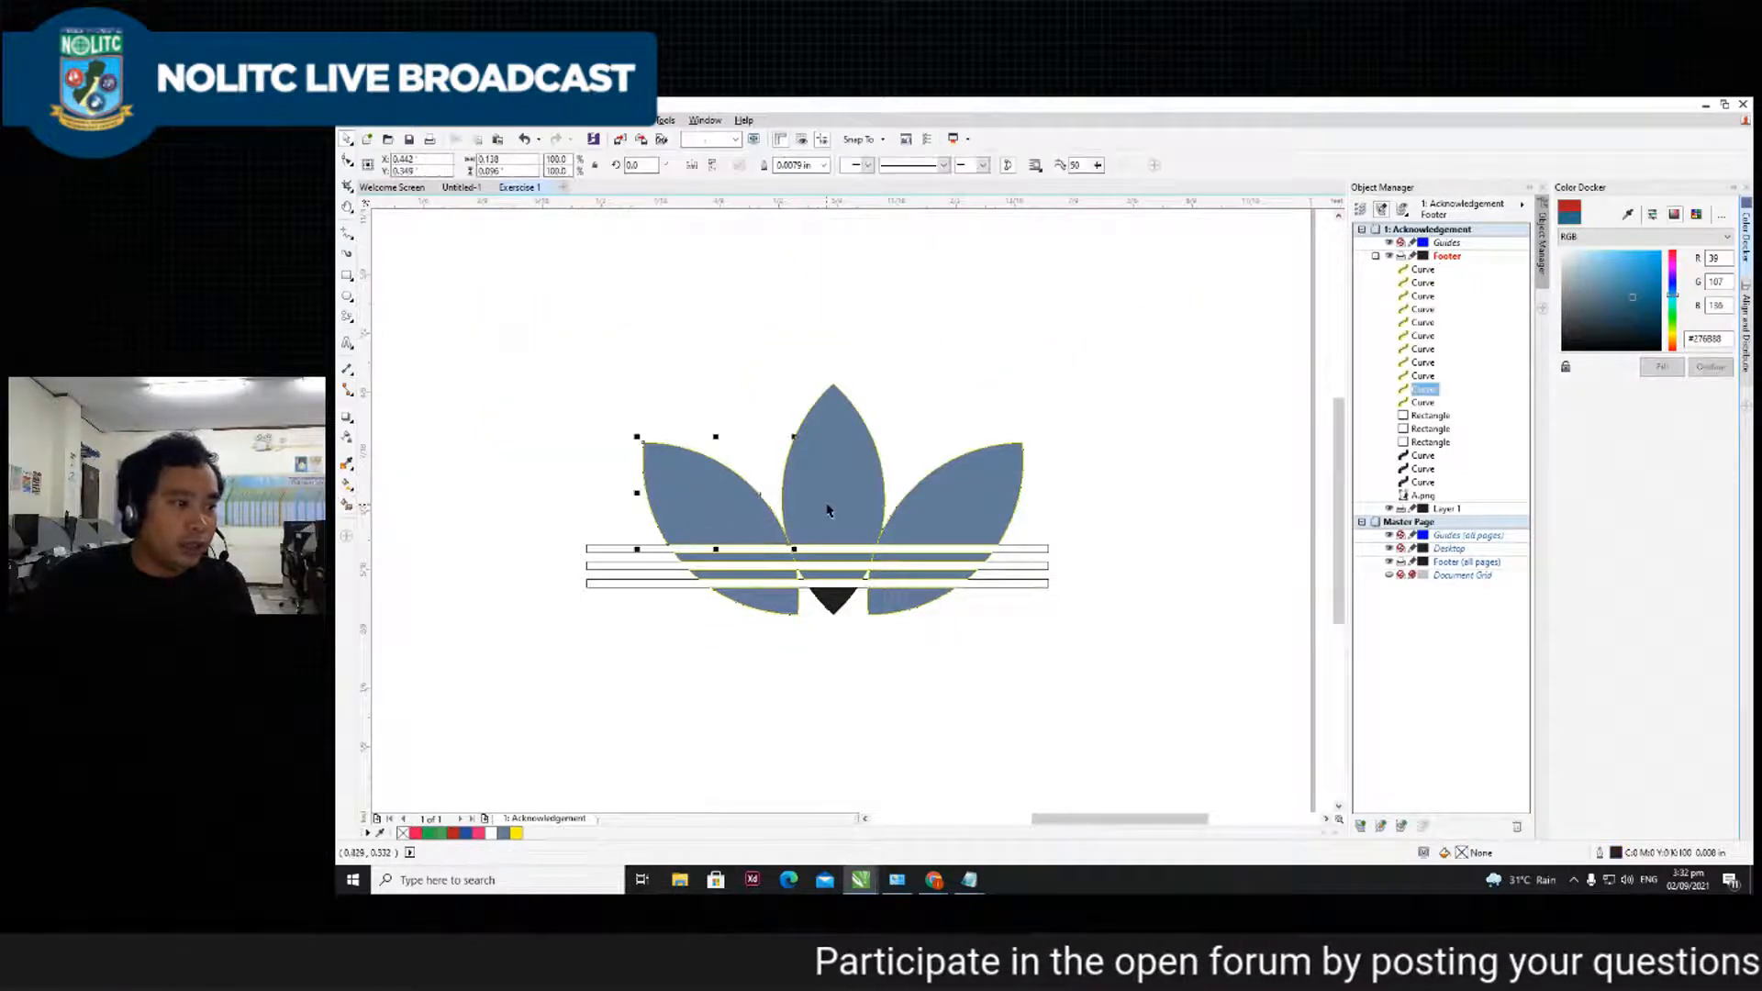
{"action": "left_click", "coordinate": [929, 507], "text": "shift"}
{"action": "scroll", "coordinate": [849, 597], "scroll_direction": "up", "scroll_amount": 4}
{"action": "scroll", "coordinate": [853, 615], "scroll_direction": "down", "scroll_amount": 4}
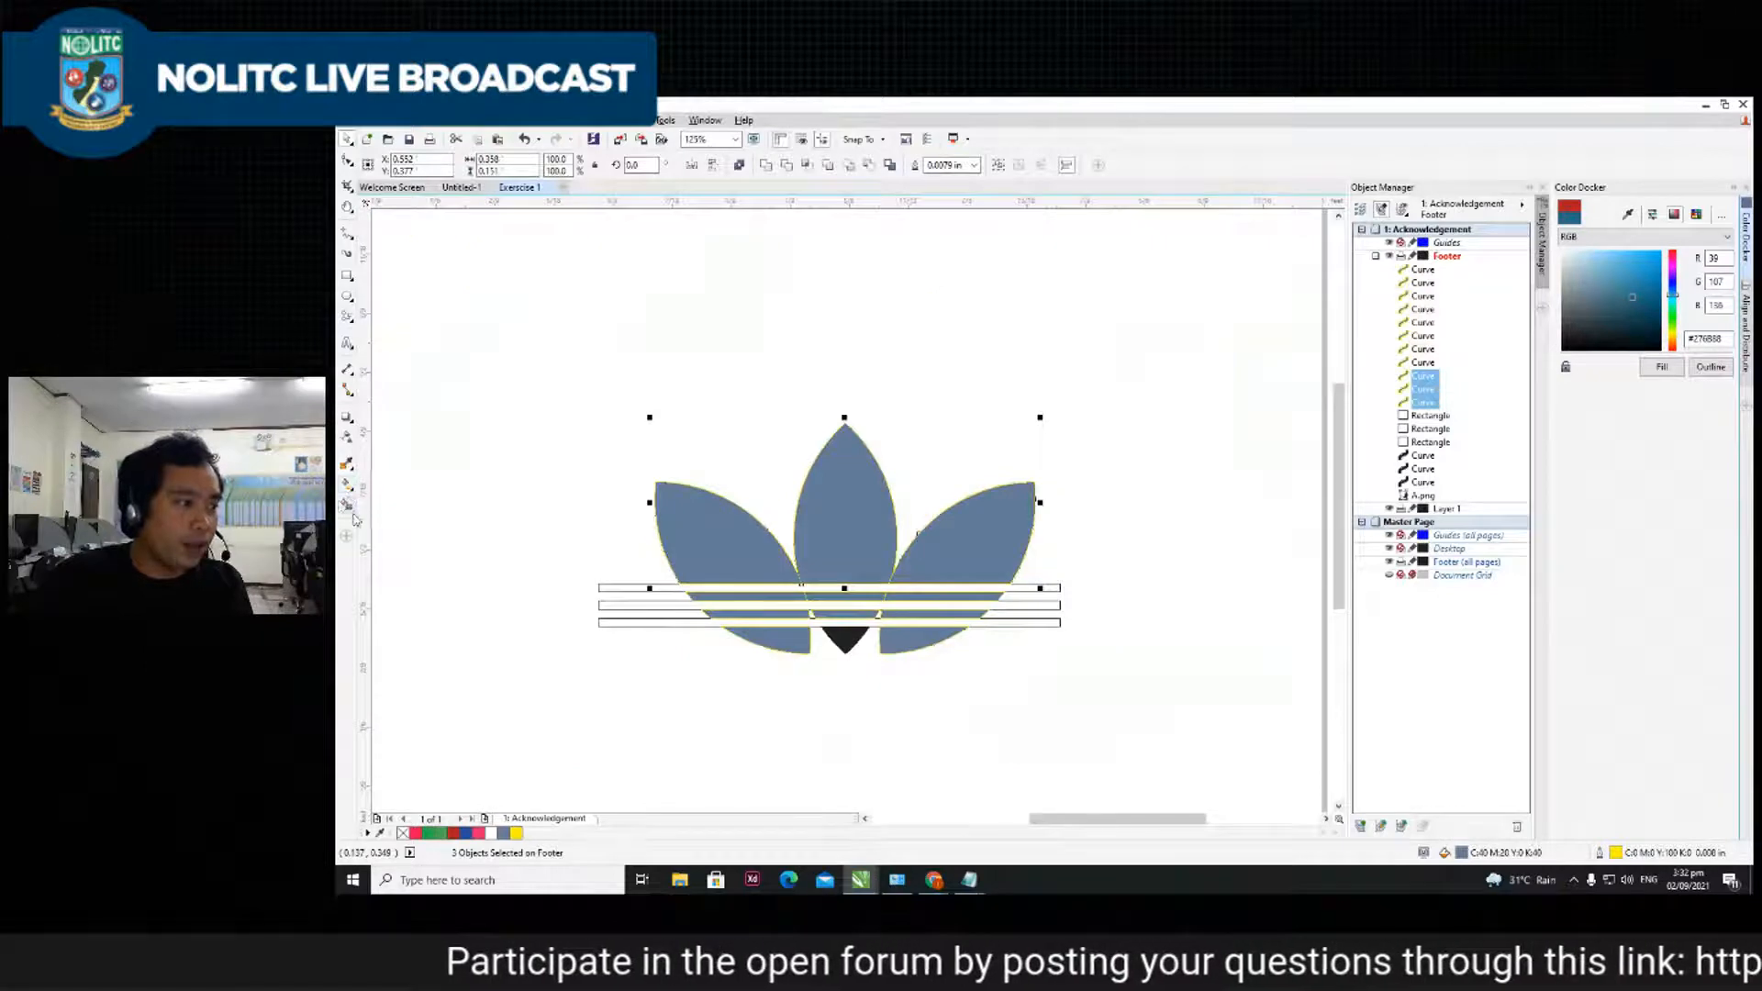
- Smart-fill the middle petal's remaining tip below the lowest bar
{"action": "scroll", "coordinate": [805, 666], "scroll_direction": "up", "scroll_amount": 4}
{"action": "left_click", "coordinate": [858, 631]}
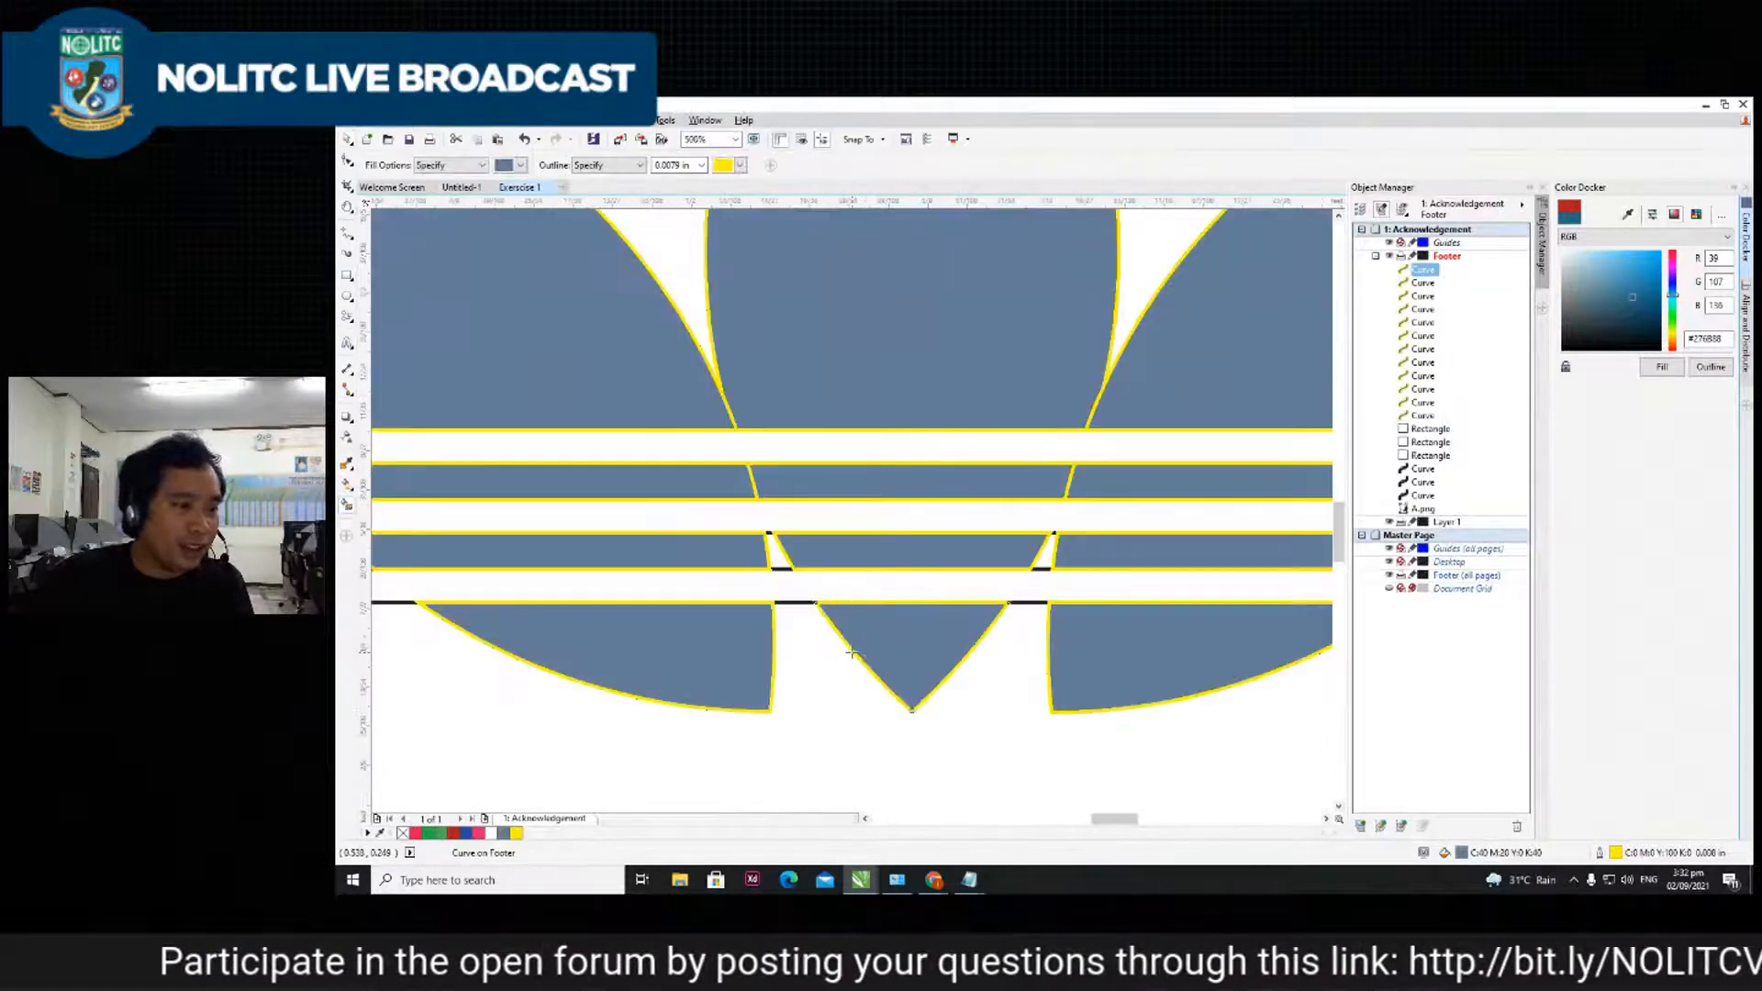
{"action": "scroll", "coordinate": [863, 643], "scroll_direction": "down", "scroll_amount": 4}
{"action": "left_click", "coordinate": [348, 140]}
{"action": "left_click", "coordinate": [850, 551]}
{"action": "left_click", "coordinate": [746, 552], "text": "shift"}
{"action": "left_click", "coordinate": [1006, 558], "text": "shift"}
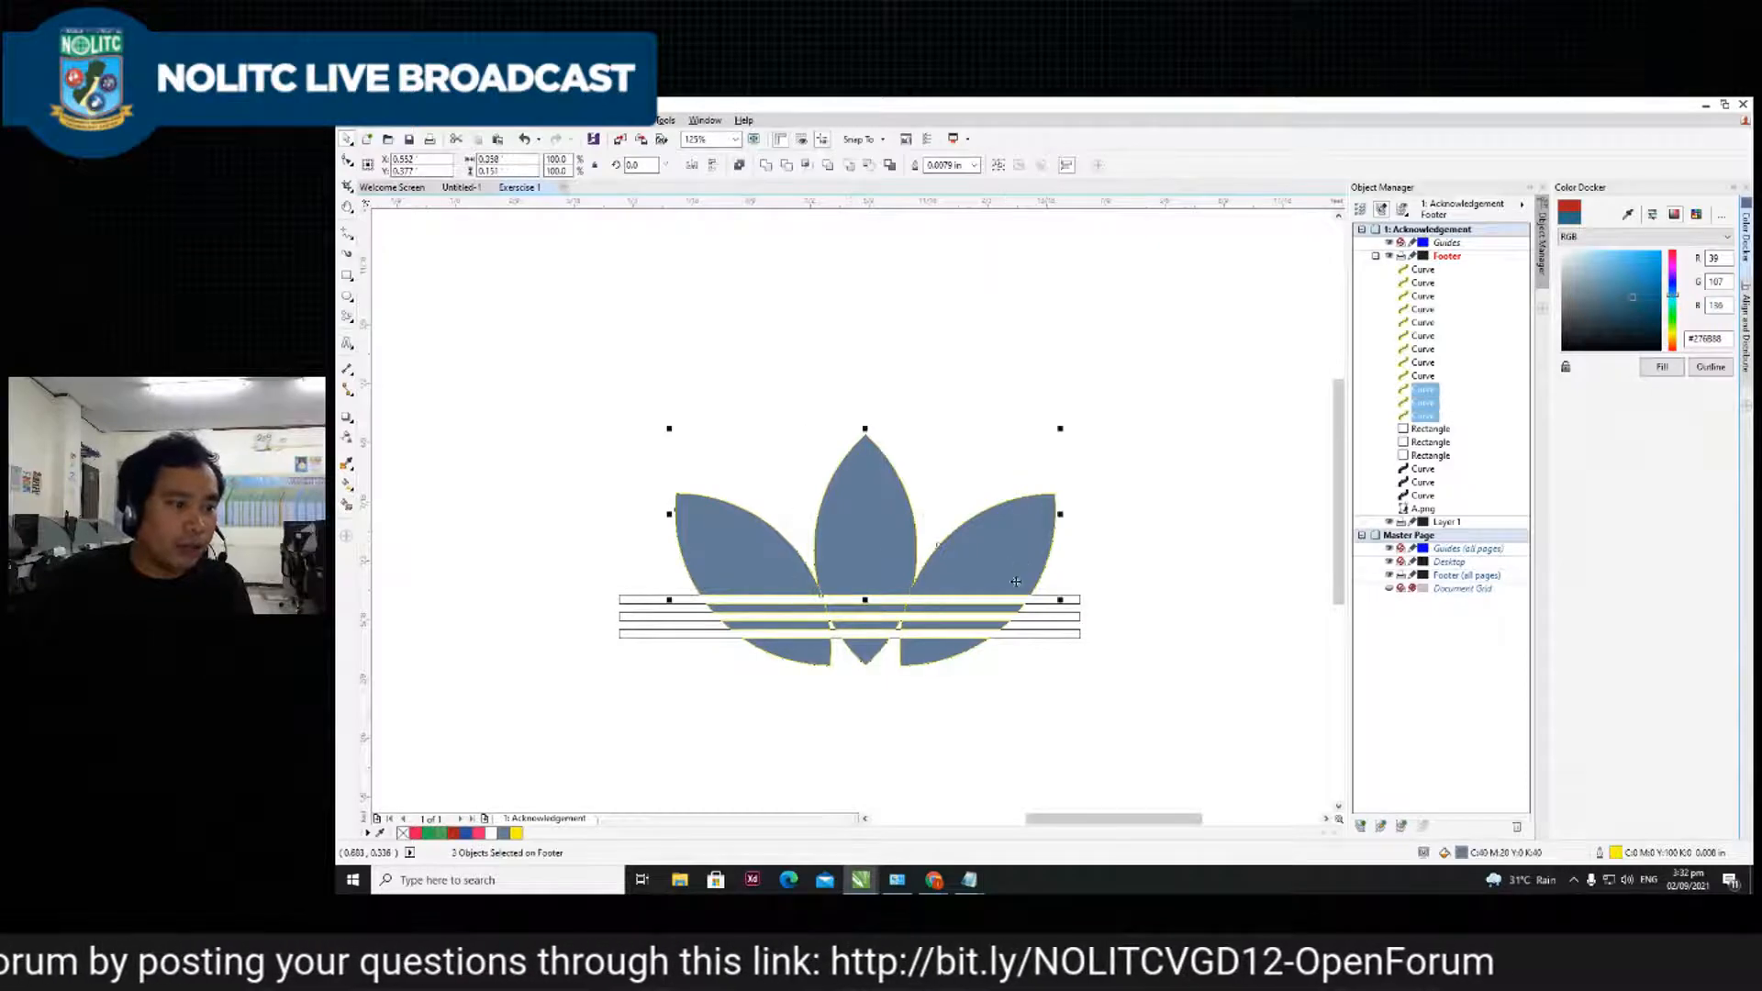
{"action": "scroll", "coordinate": [954, 610], "scroll_direction": "up", "scroll_amount": 1}
{"action": "left_click", "coordinate": [943, 616], "text": "shift"}
{"action": "scroll", "coordinate": [812, 612], "scroll_direction": "down", "scroll_amount": 3}
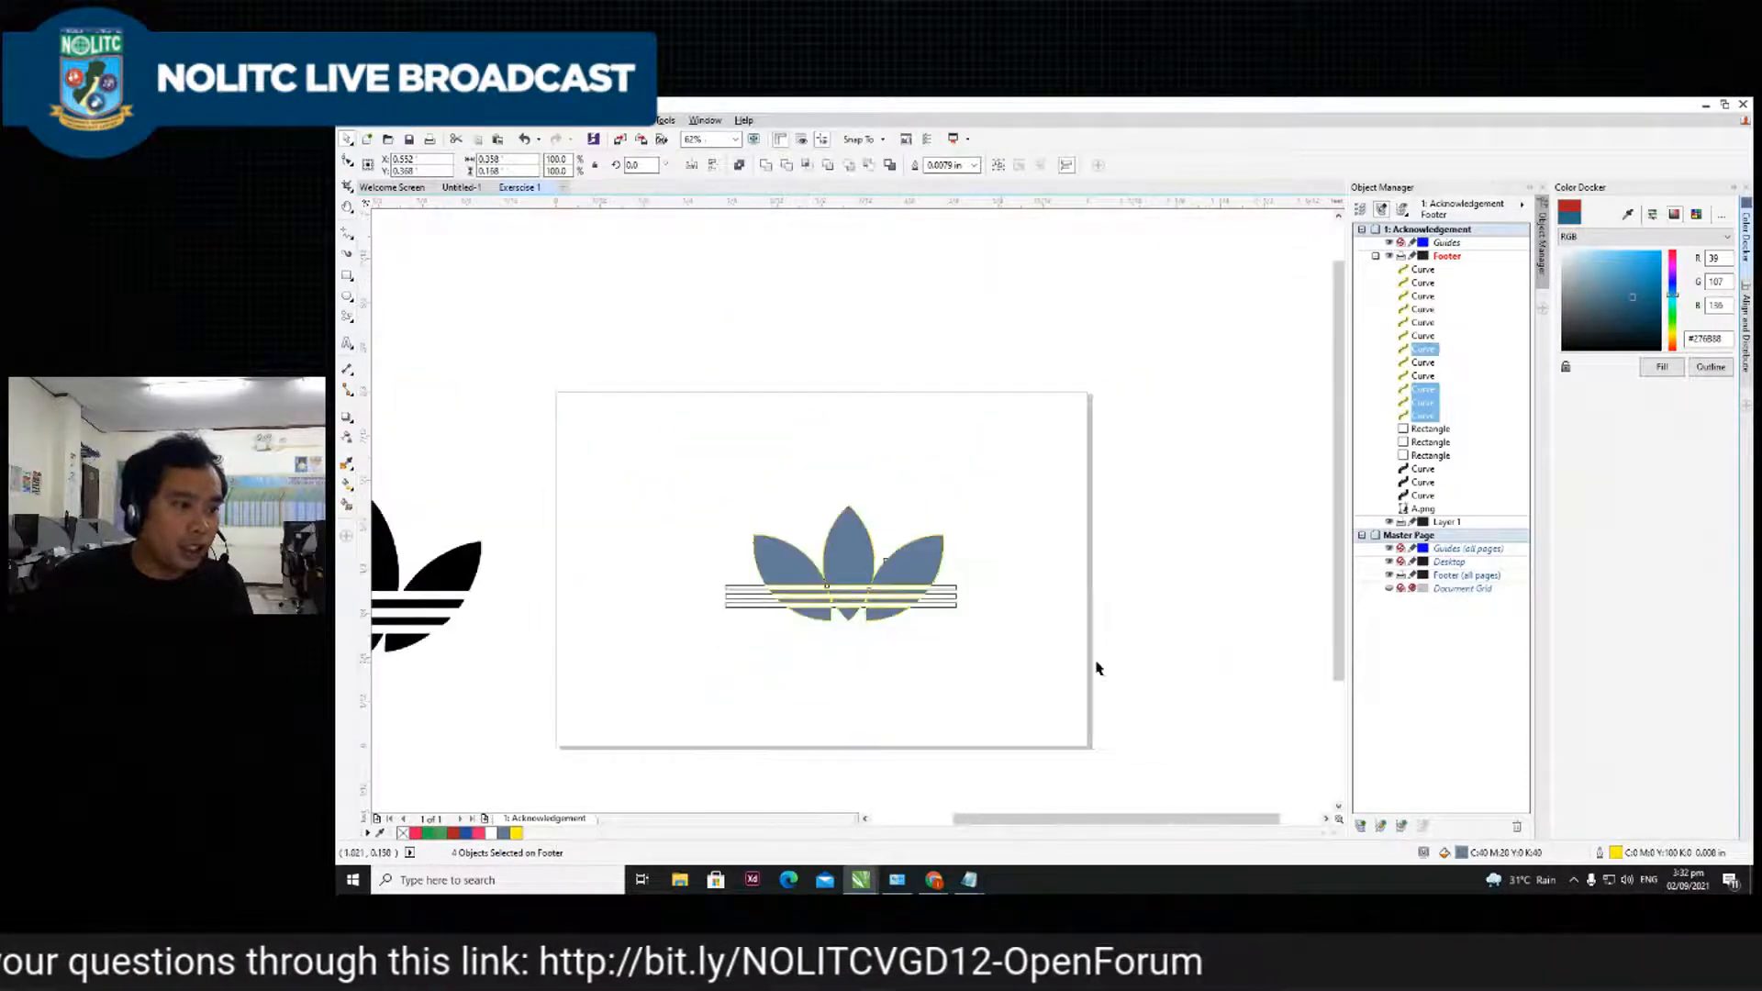
{"action": "left_click_drag", "start_coordinate": [969, 577], "coordinate": [956, 603]}
- Delete the three white bar rectangles crossing the petals
{"action": "scroll", "coordinate": [936, 603], "scroll_direction": "up", "scroll_amount": 2}
{"action": "left_click", "coordinate": [976, 584]}
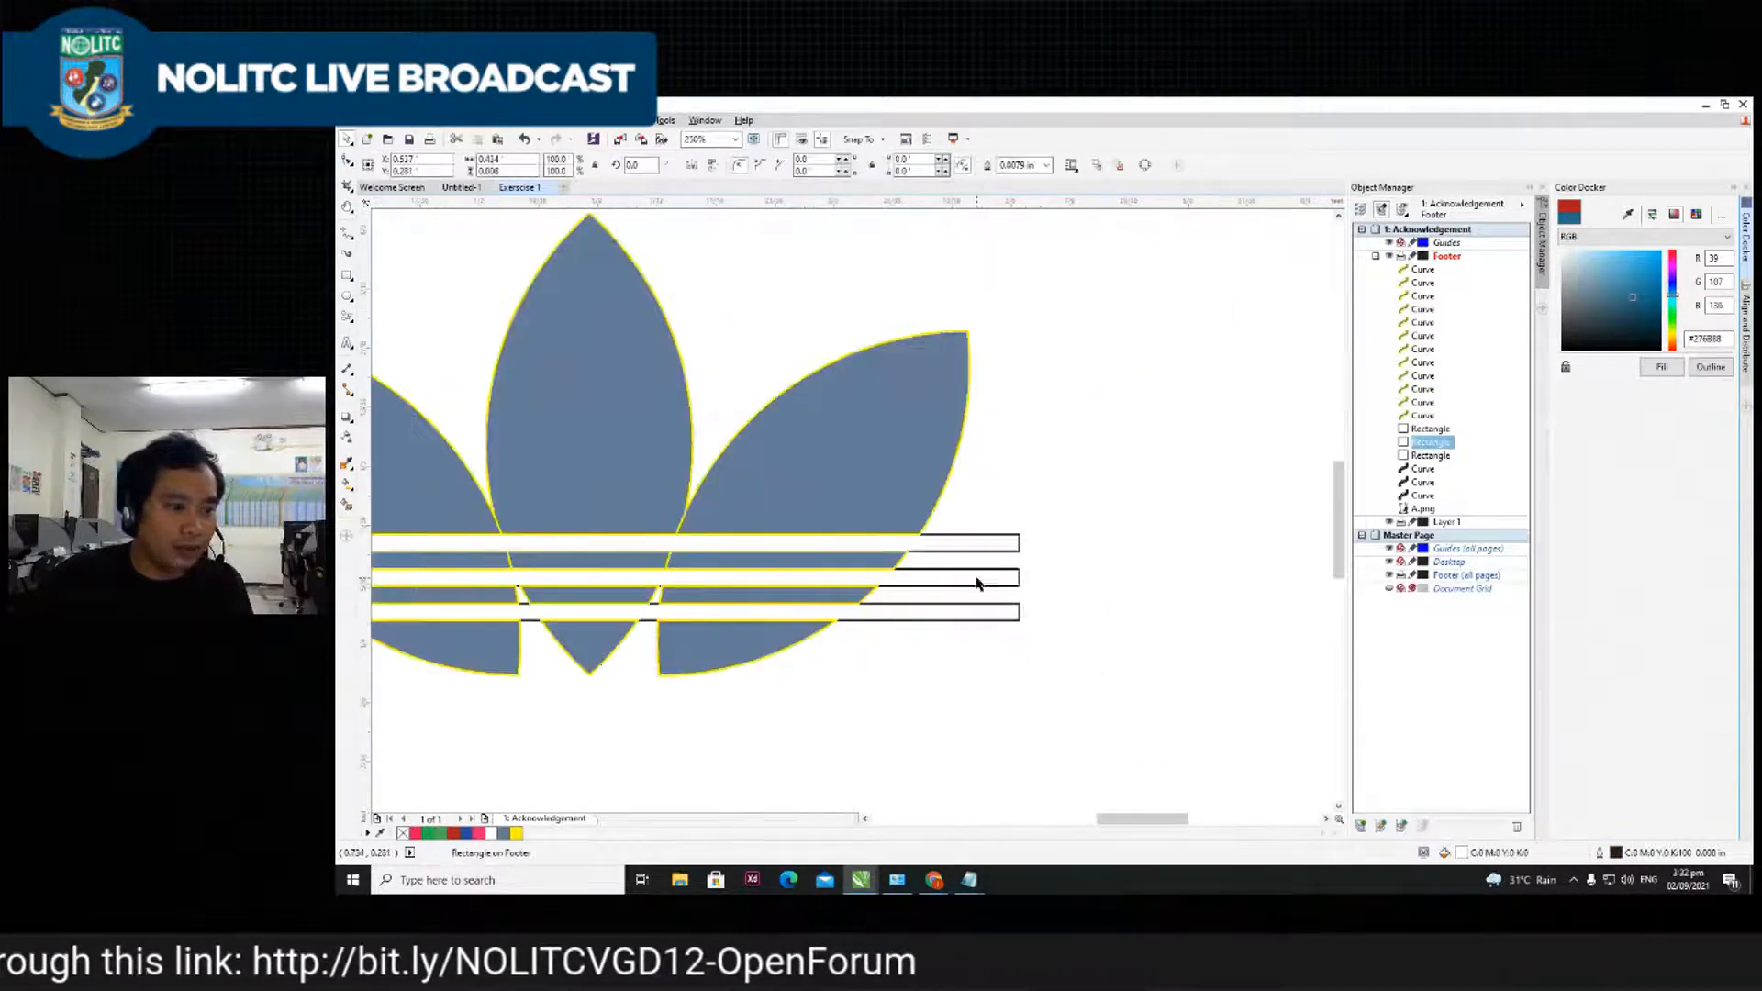
{"action": "key", "text": "Delete"}
{"action": "left_click", "coordinate": [1010, 610]}
{"action": "key", "text": "Delete"}
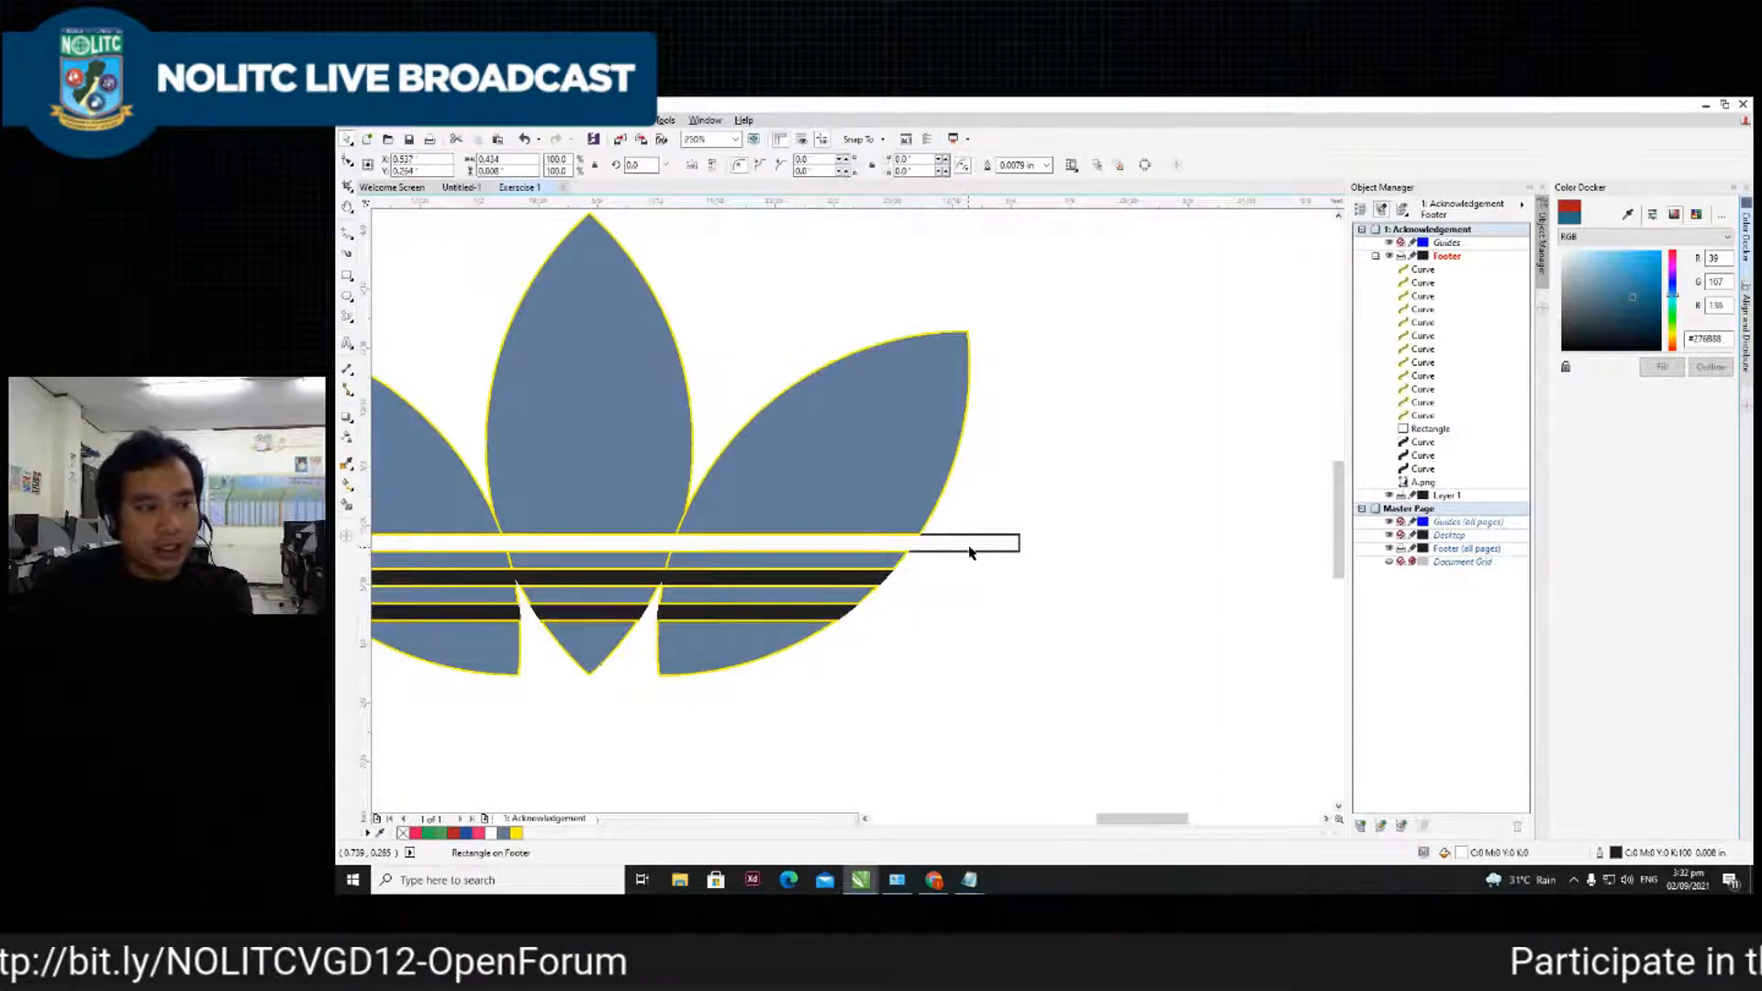
{"action": "left_click", "coordinate": [972, 552]}
{"action": "key", "text": "Delete"}
{"action": "left_click", "coordinate": [862, 548]}
{"action": "left_click", "coordinate": [1022, 559]}
- Select the three upper blue petals together with several blue pieces below them, undoing a trial move of the selection
{"action": "left_click", "coordinate": [854, 496]}
{"action": "scroll", "coordinate": [645, 494], "scroll_direction": "down", "scroll_amount": 1}
{"action": "scroll", "coordinate": [561, 479], "scroll_direction": "up", "scroll_amount": 2}
{"action": "left_click", "coordinate": [732, 487], "text": "shift"}
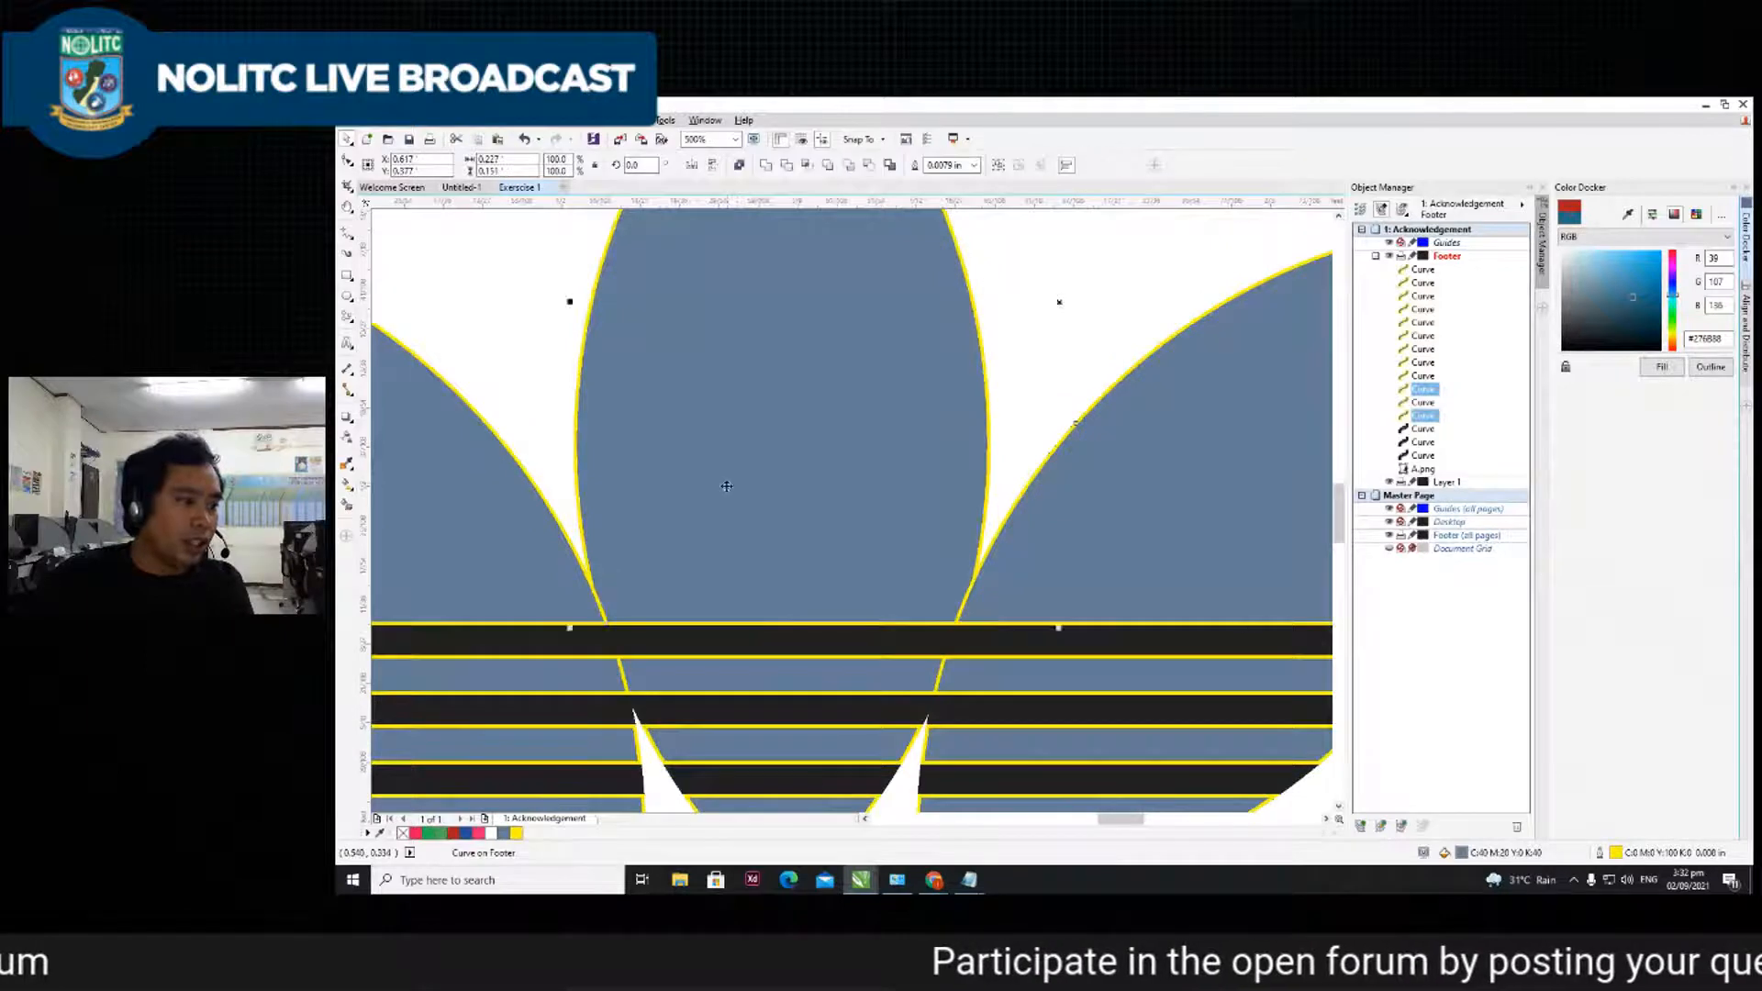
{"action": "scroll", "coordinate": [743, 479], "scroll_direction": "down", "scroll_amount": 2}
{"action": "left_click", "coordinate": [642, 493], "text": "shift"}
{"action": "left_click", "coordinate": [663, 540], "text": "shift"}
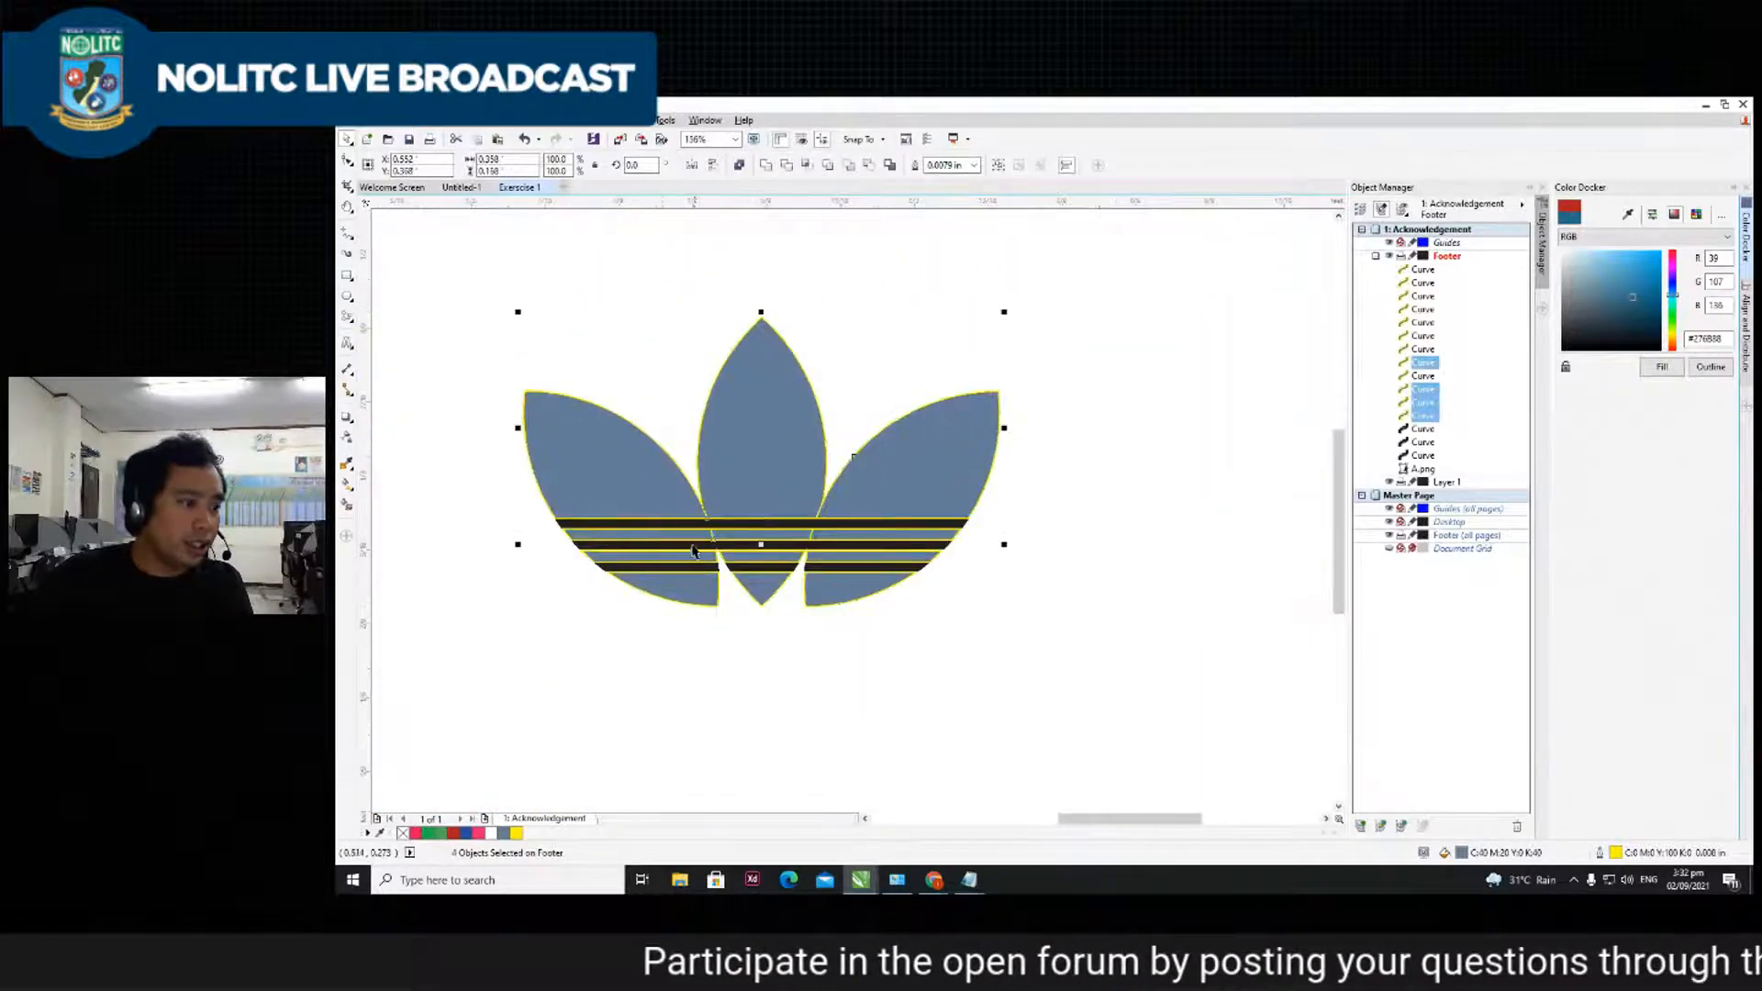
{"action": "left_click", "coordinate": [673, 569], "text": "shift"}
{"action": "left_click", "coordinate": [675, 580], "text": "shift"}
{"action": "left_click_drag", "start_coordinate": [675, 580], "coordinate": [642, 718]}
{"action": "key", "text": "ctrl+z"}
{"action": "scroll", "coordinate": [741, 493], "scroll_direction": "up", "scroll_amount": 3}
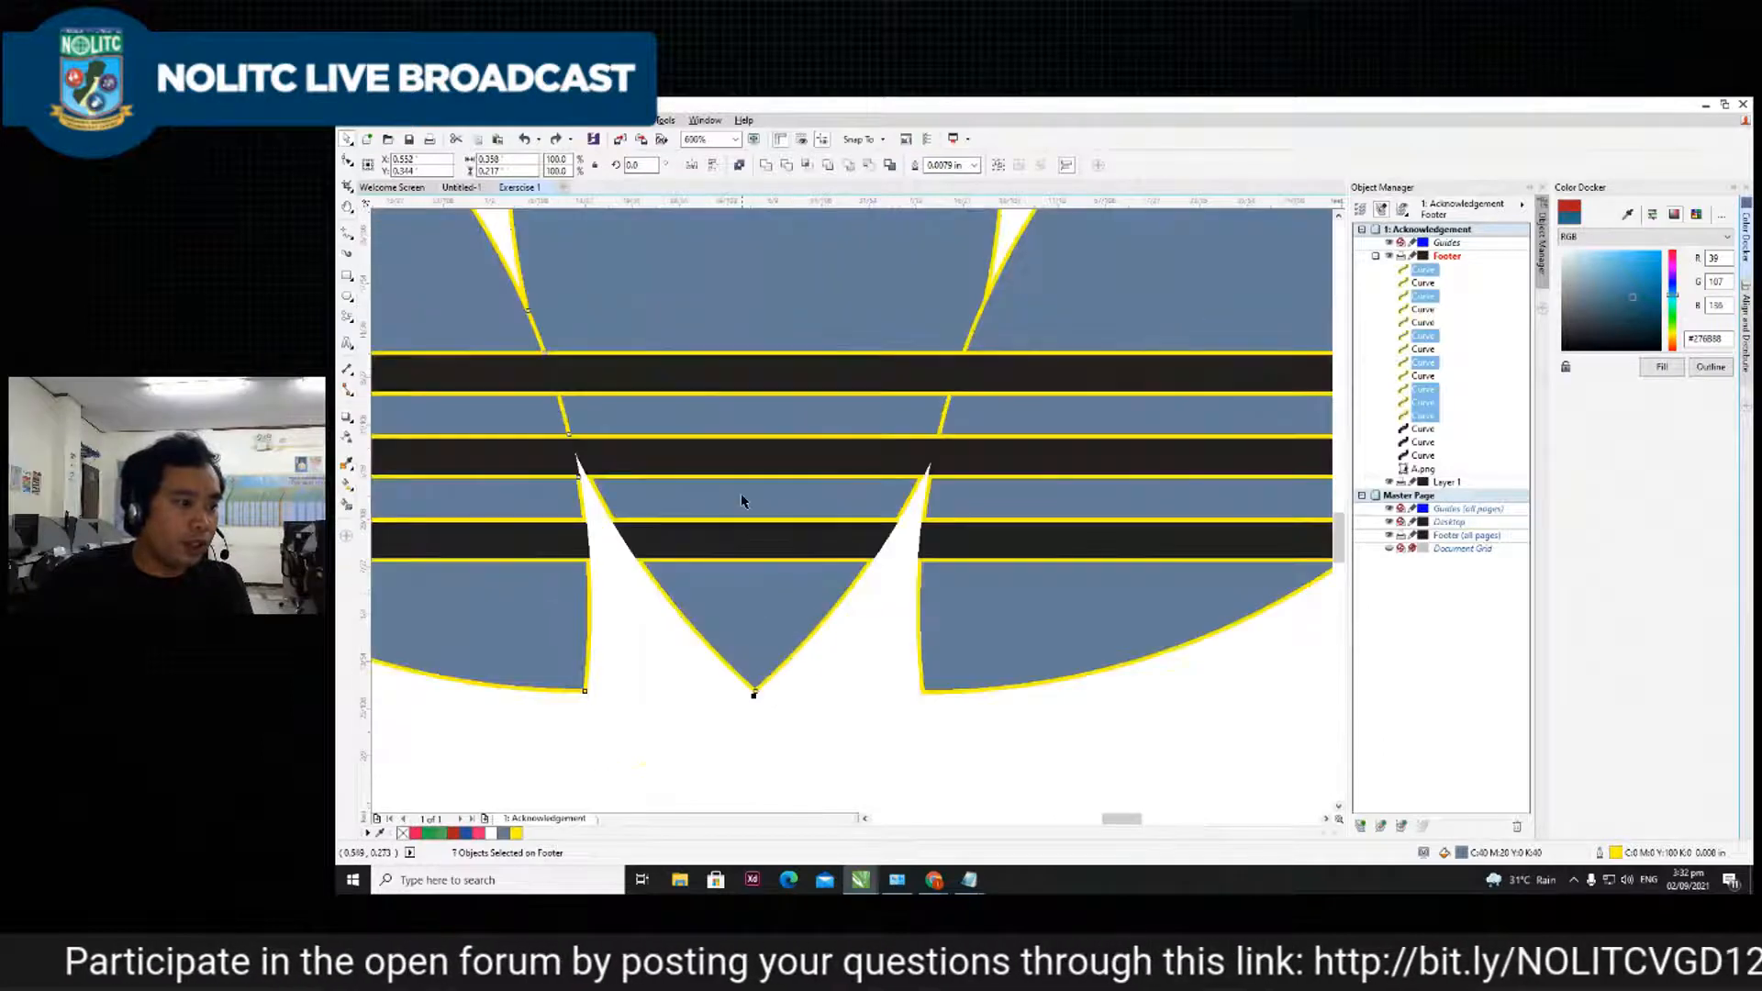
- Add the remaining blue pieces to the selection and move the whole striped set to the right of the black petals
{"action": "left_click", "coordinate": [748, 430], "text": "shift"}
{"action": "scroll", "coordinate": [795, 472], "scroll_direction": "down", "scroll_amount": 1}
{"action": "left_click", "coordinate": [931, 565], "text": "shift"}
{"action": "left_click", "coordinate": [929, 493], "text": "shift"}
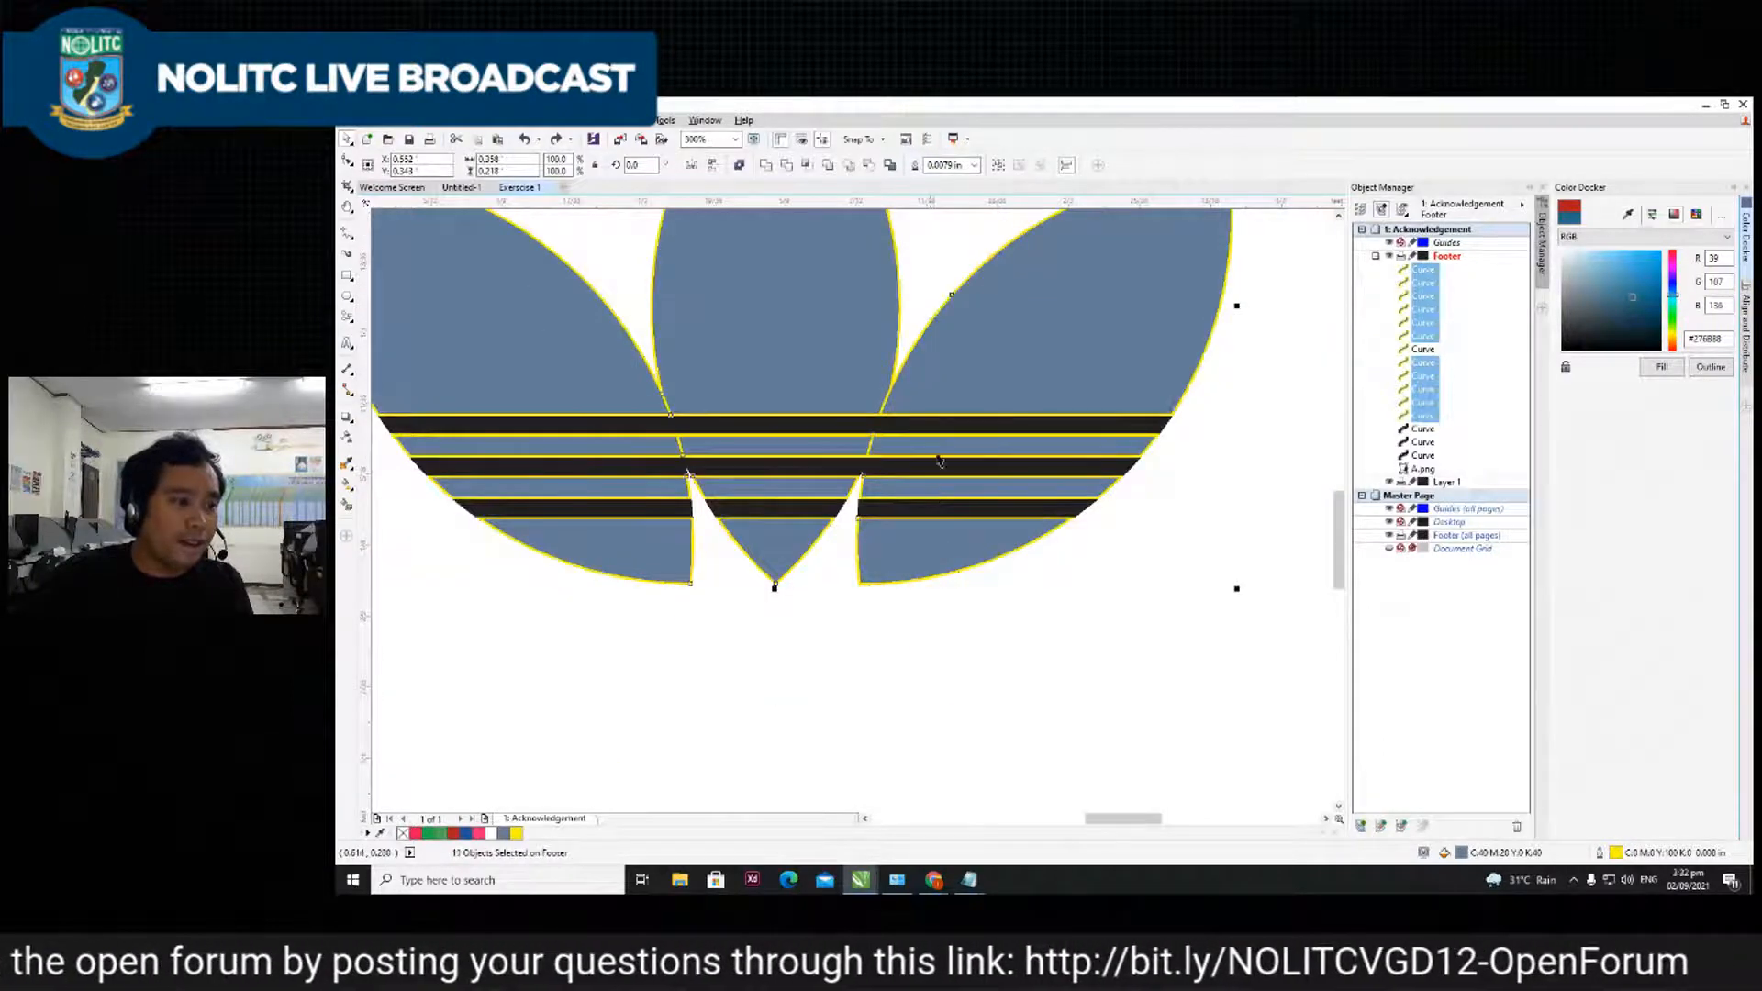
{"action": "left_click", "coordinate": [933, 450], "text": "shift"}
{"action": "scroll", "coordinate": [944, 486], "scroll_direction": "down", "scroll_amount": 1}
{"action": "scroll", "coordinate": [944, 485], "scroll_direction": "down", "scroll_amount": 2}
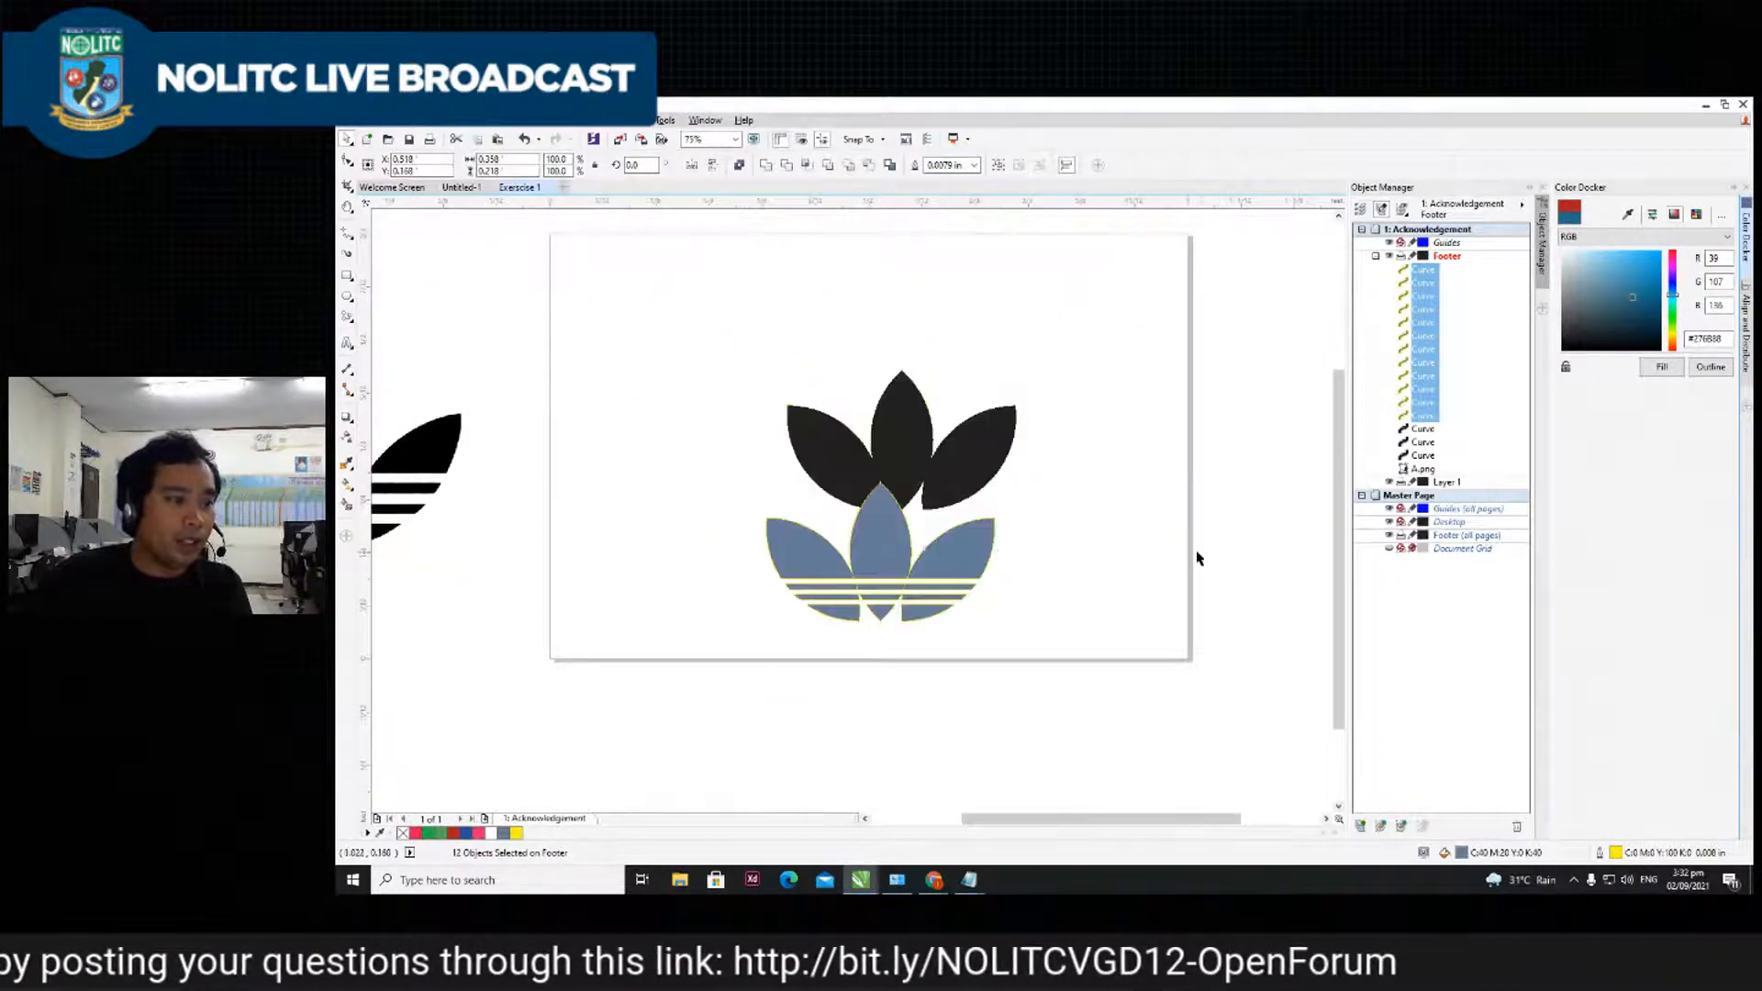
{"action": "key", "text": "ctrl+z"}
{"action": "left_click_drag", "start_coordinate": [964, 459], "coordinate": [1209, 478]}
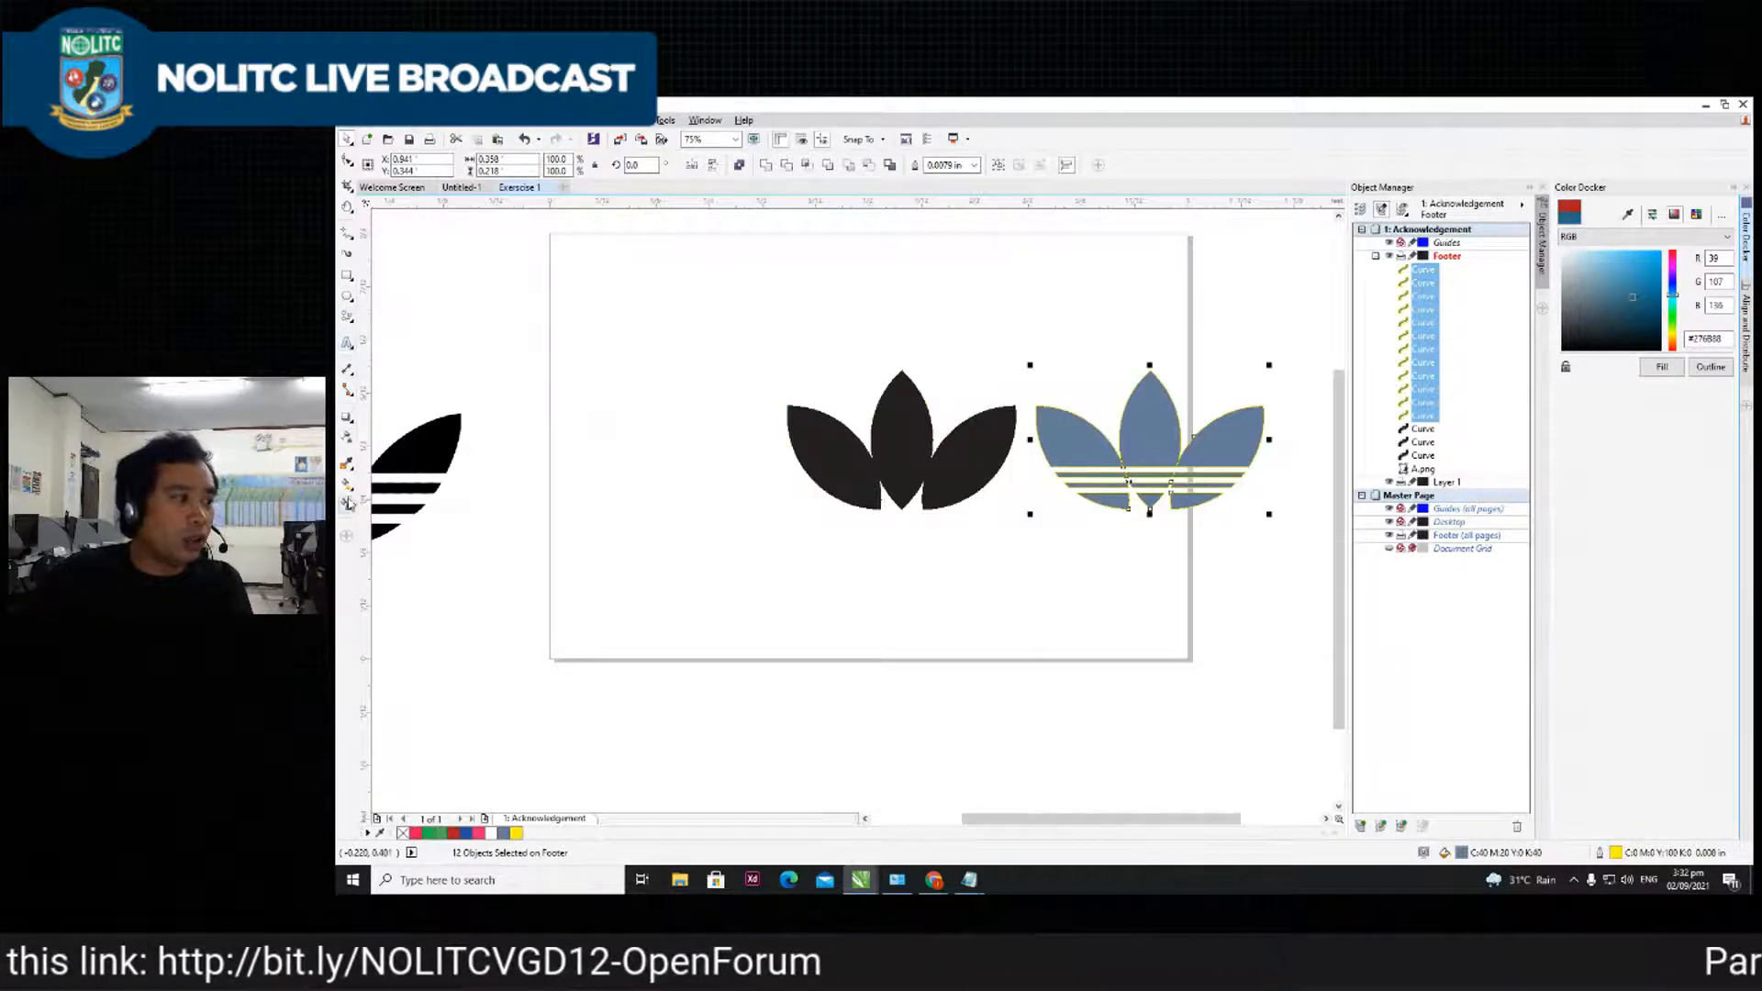
- Try to copy the plain black petals' colour onto the blue middle petal with the Color Eyedropper
{"action": "left_click", "coordinate": [347, 463]}
{"action": "left_click", "coordinate": [913, 454]}
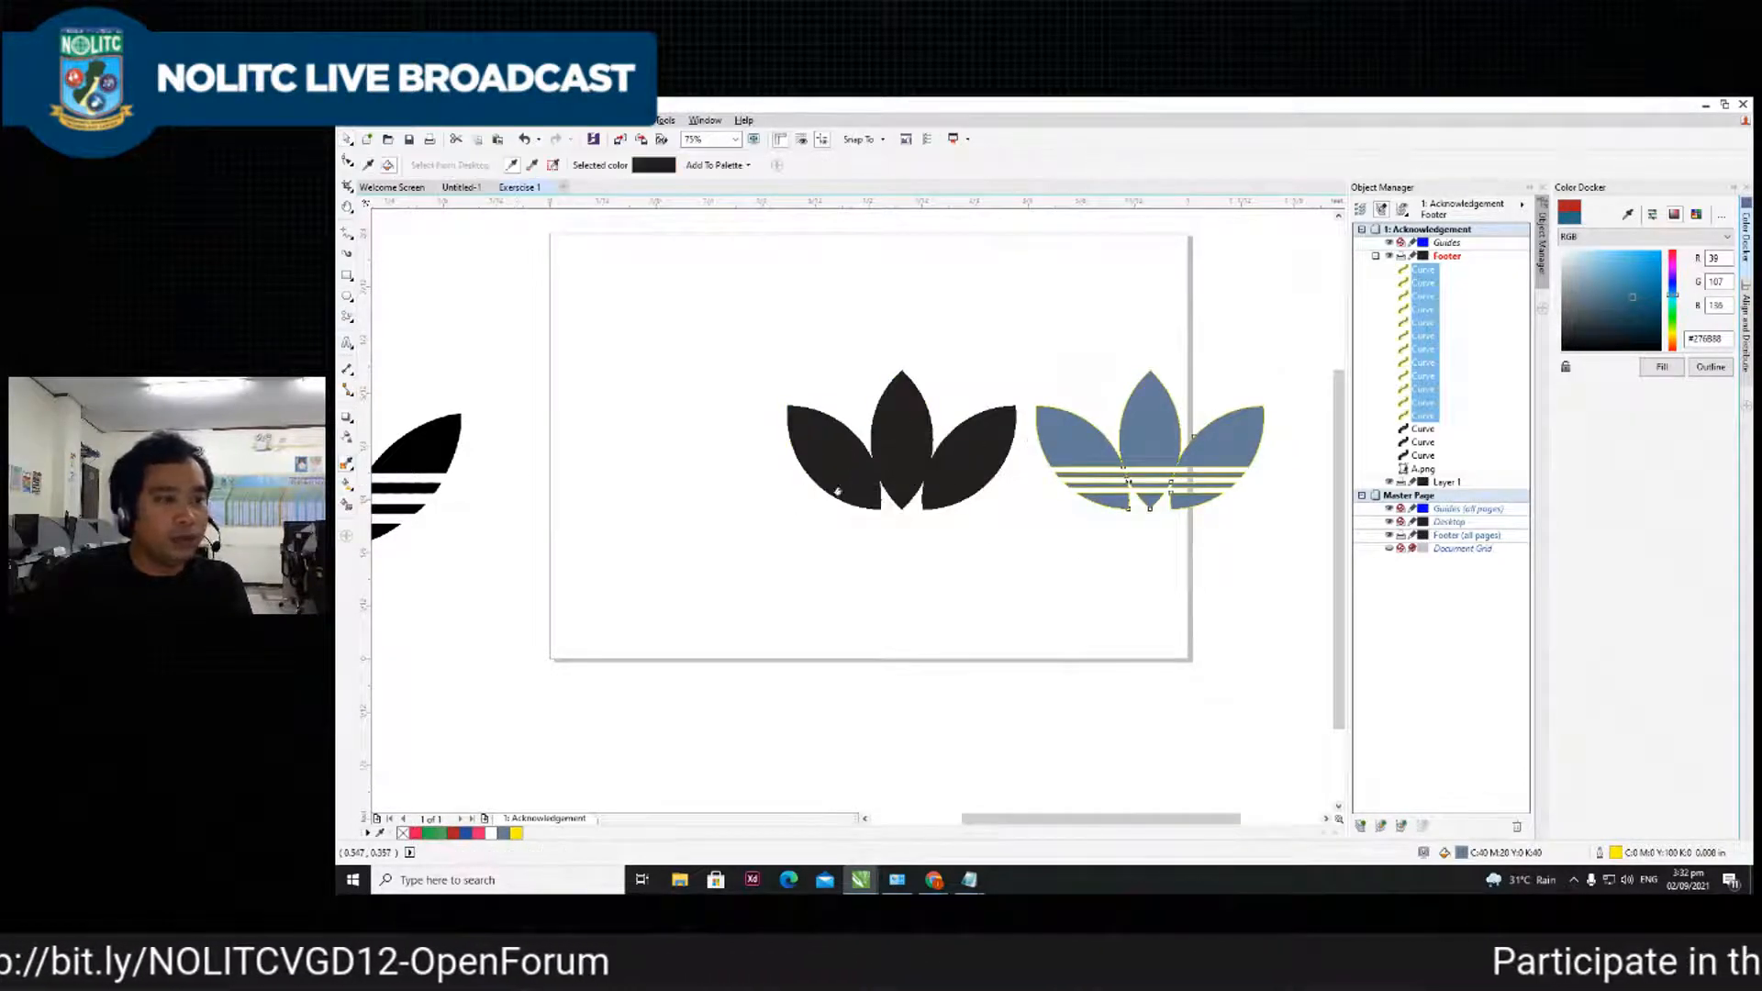
{"action": "left_click", "coordinate": [1130, 442]}
{"action": "key", "text": "ctrl+z"}
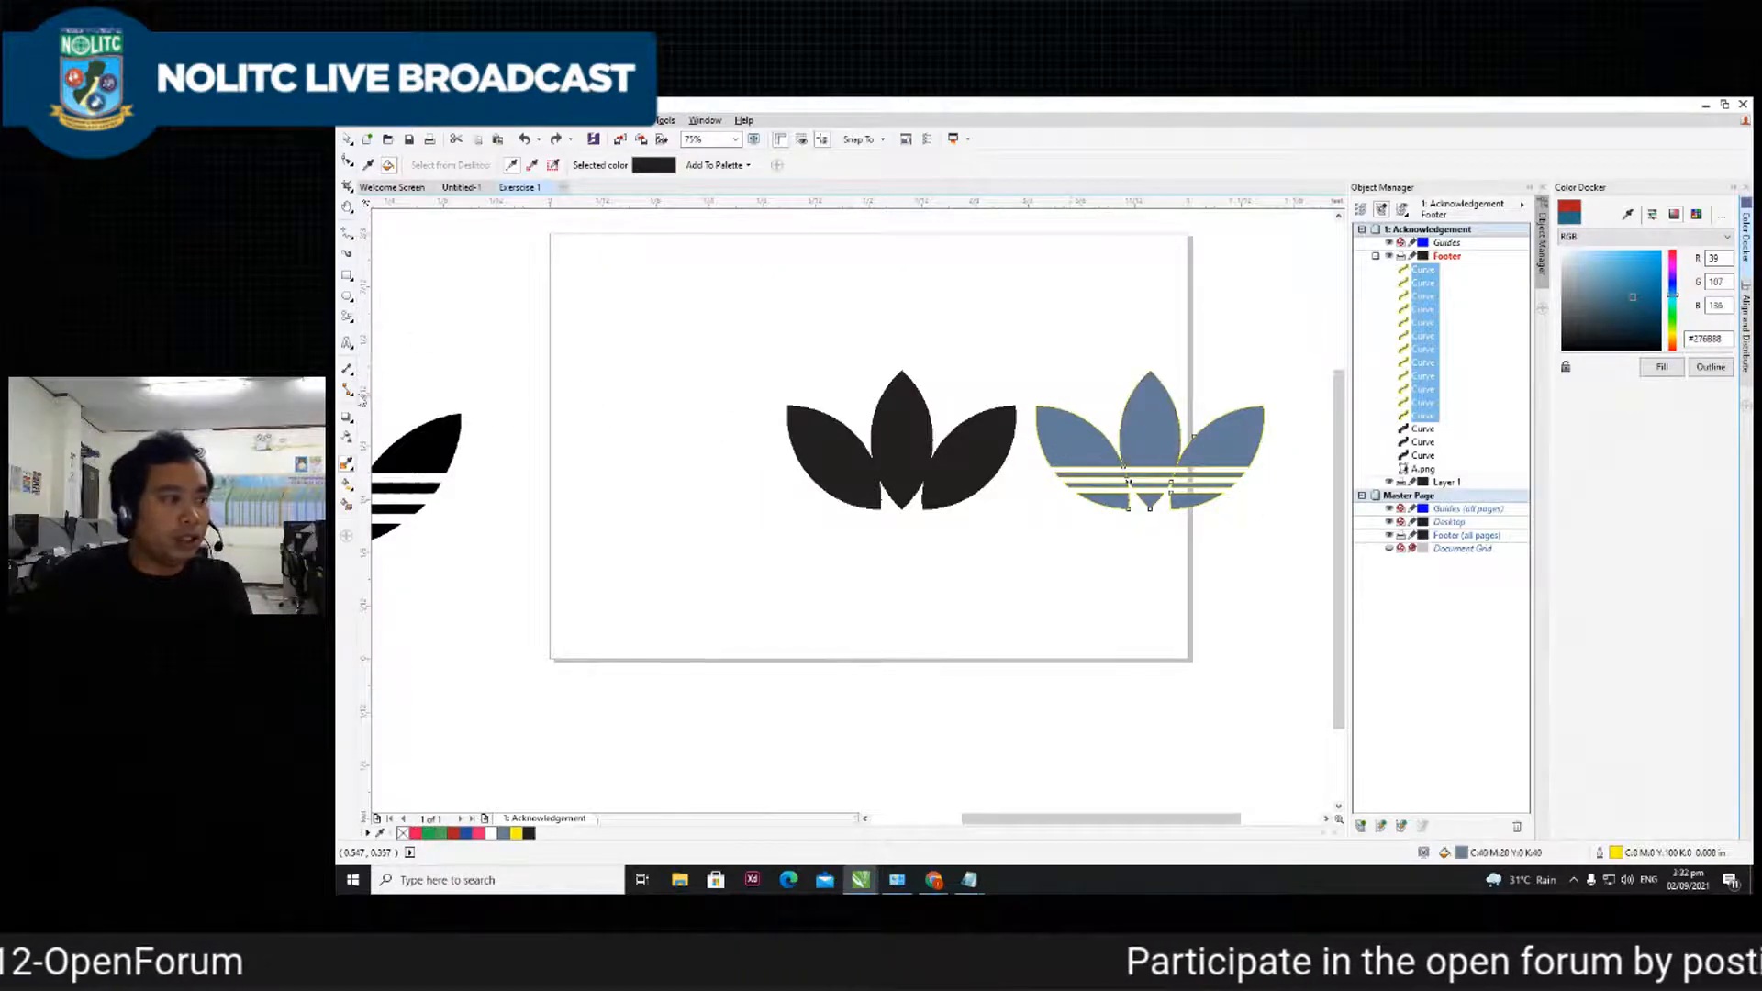
- Select the striped logo's blue pieces and change their uniform fill to black
{"action": "left_click", "coordinate": [346, 139]}
{"action": "left_click", "coordinate": [788, 361]}
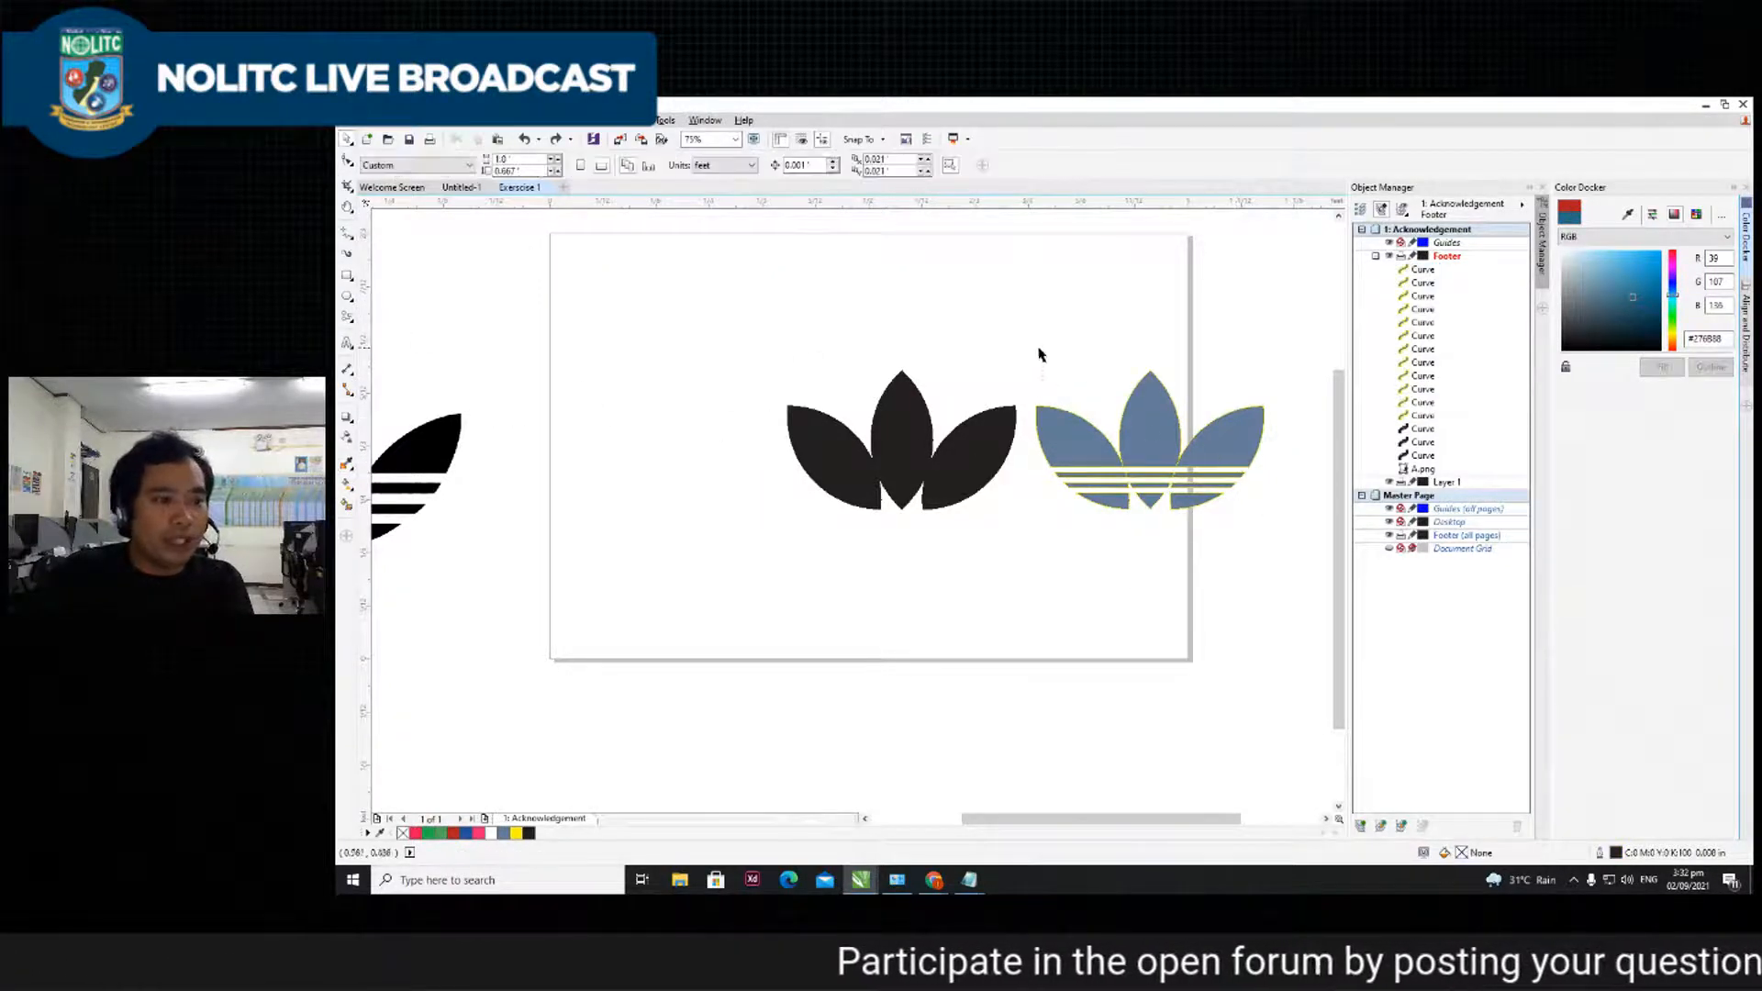
{"action": "left_click_drag", "start_coordinate": [1037, 350], "coordinate": [1307, 571]}
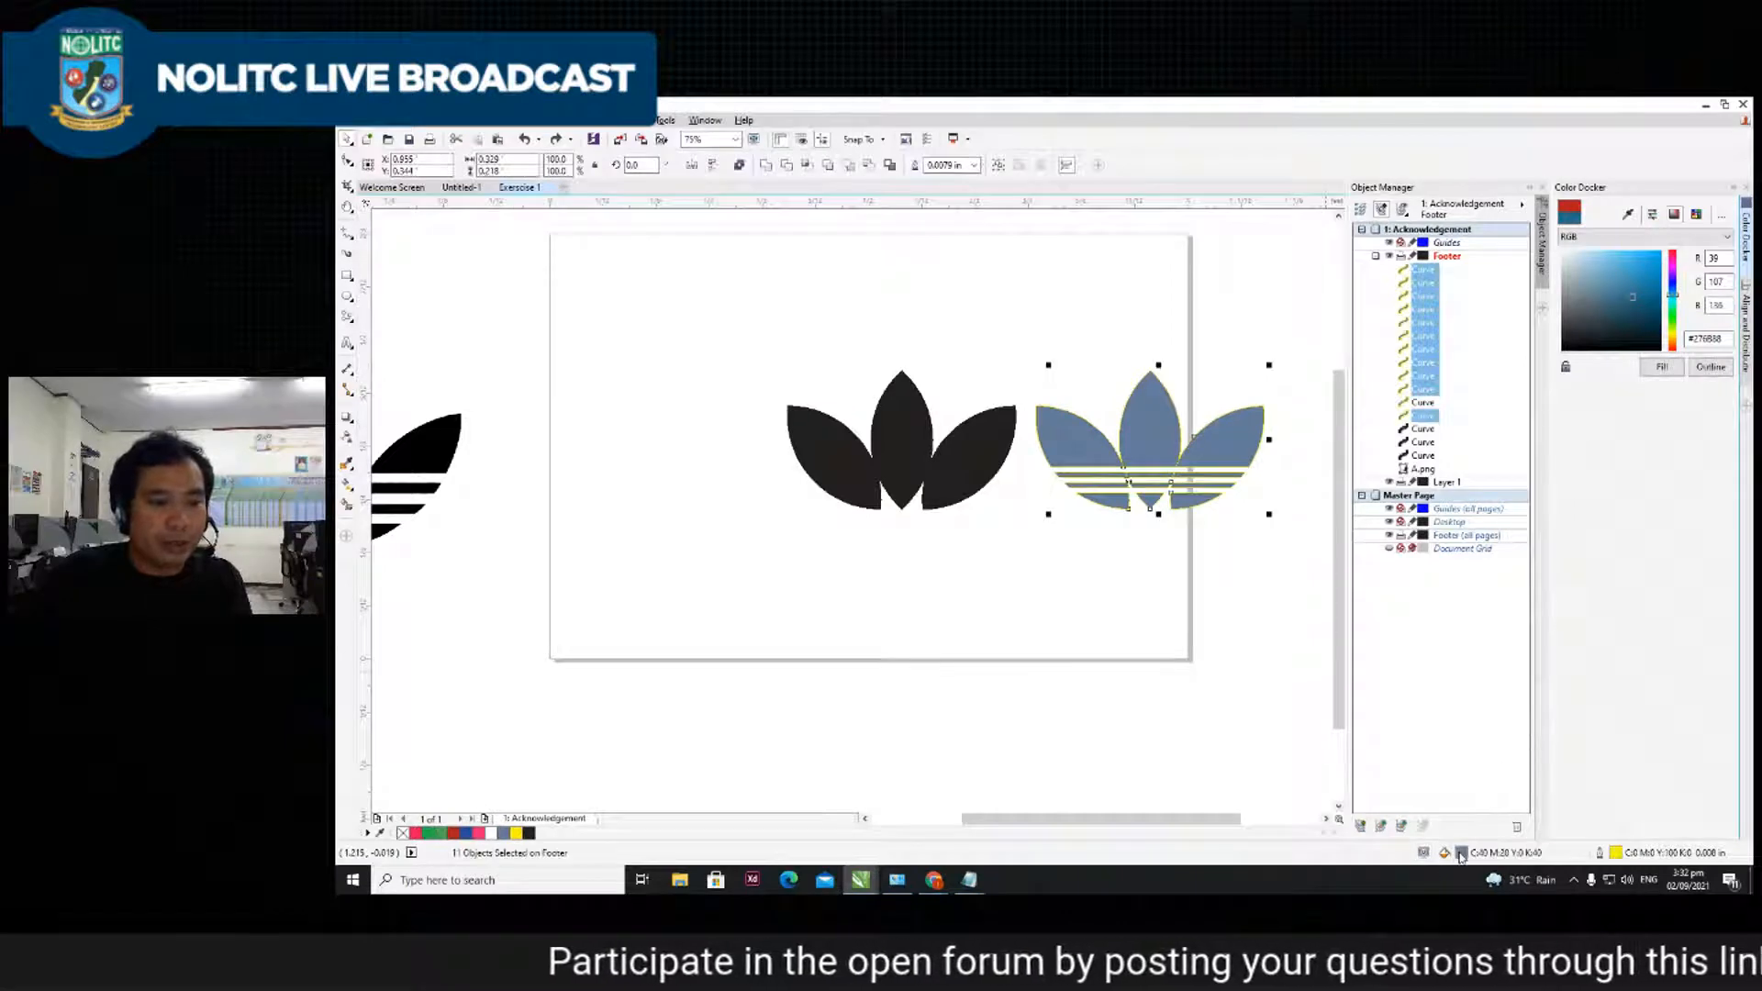
{"action": "key", "text": "shift+F11"}
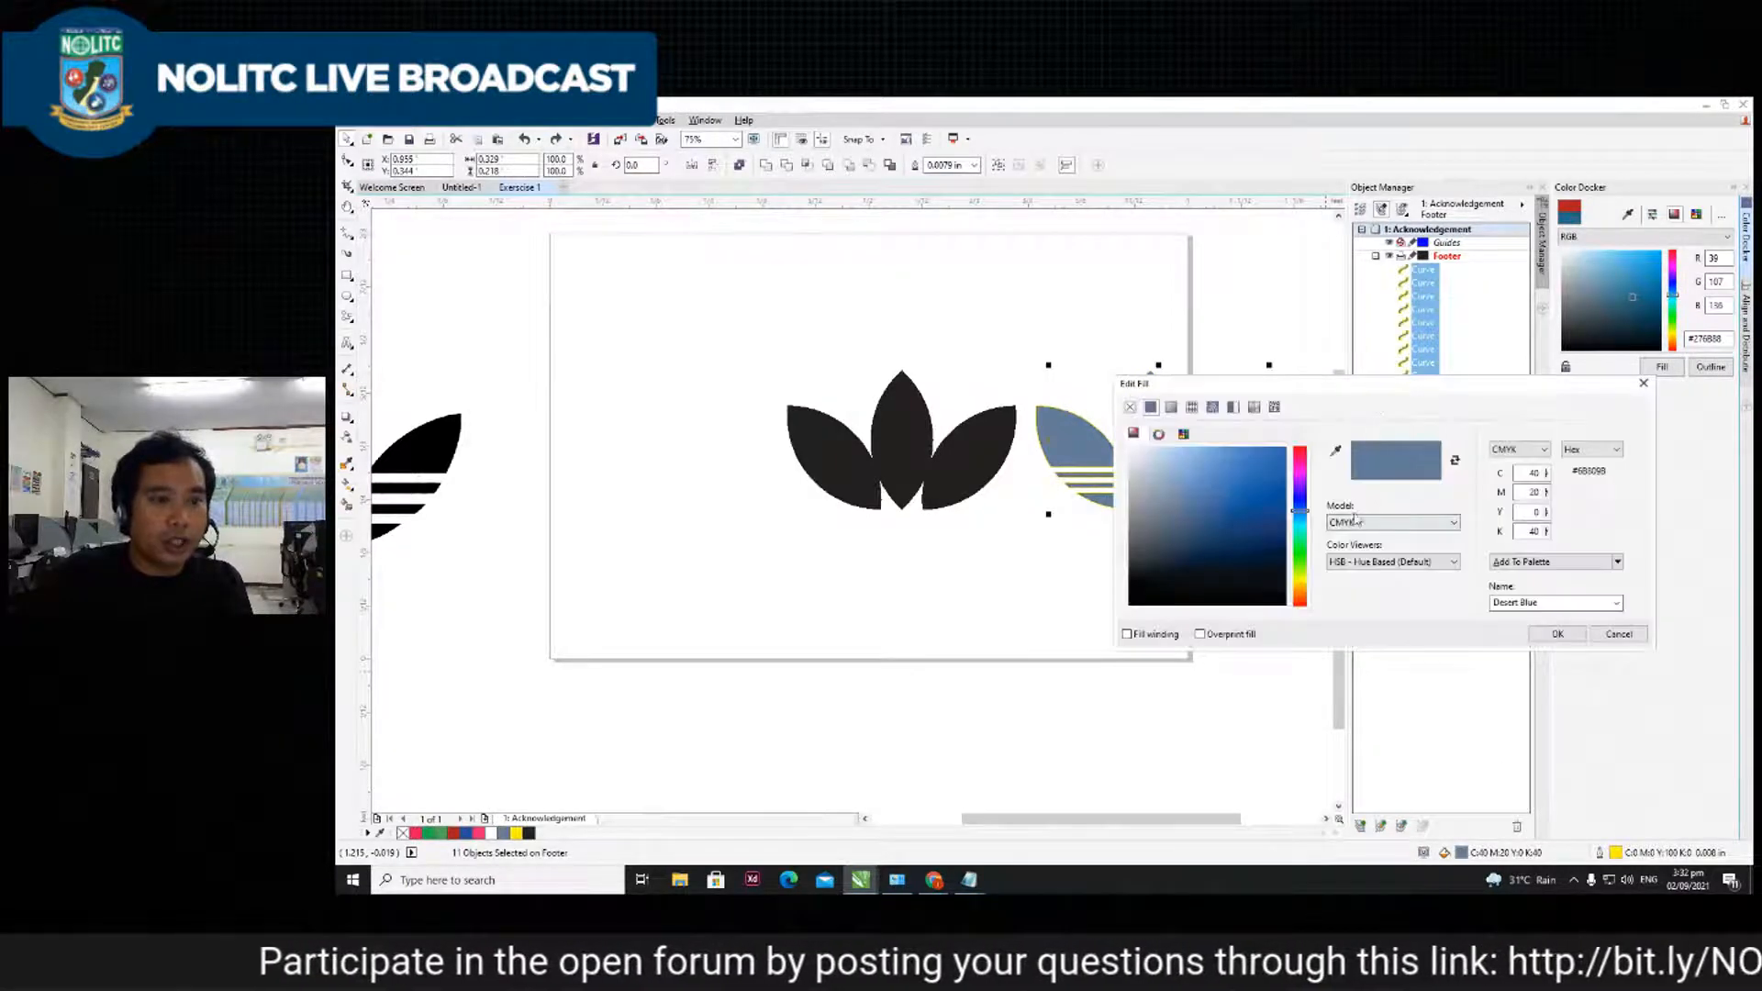
{"action": "left_click", "coordinate": [1271, 602]}
{"action": "left_click", "coordinate": [1558, 633]}
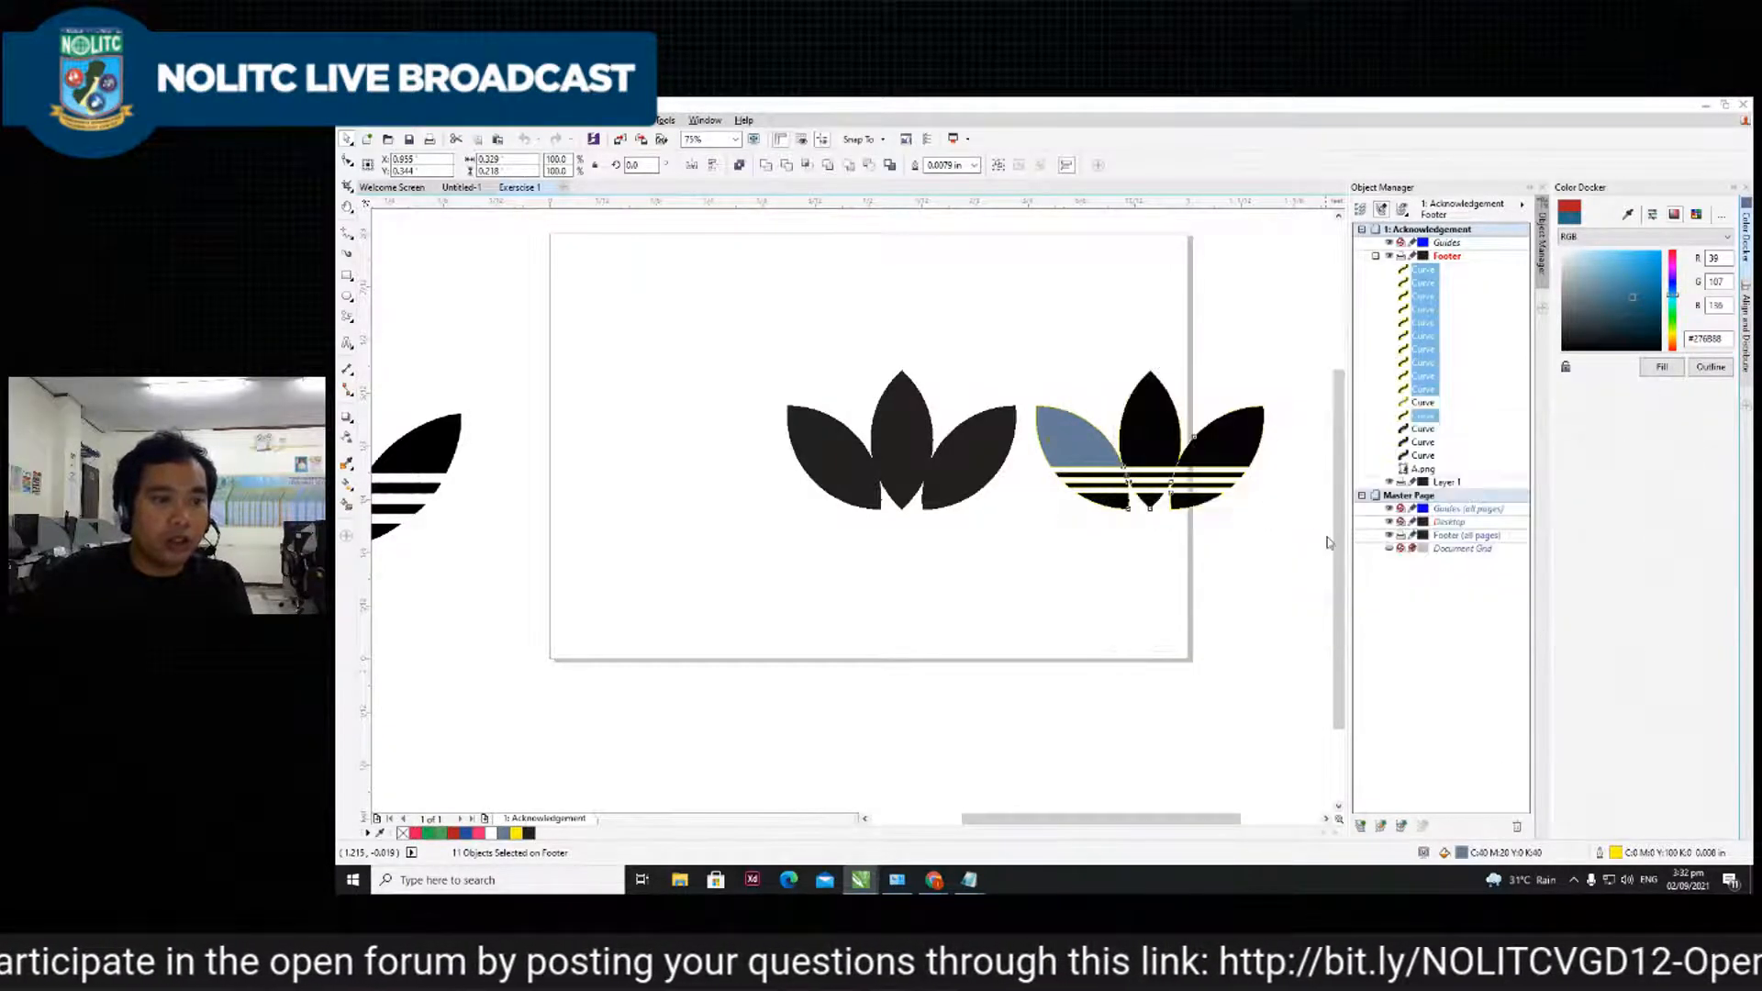
- Copy the plain petals' dark colour onto the striped logo's remaining blue left petal with the Color Eyedropper
{"action": "left_click", "coordinate": [1076, 439]}
{"action": "scroll", "coordinate": [1084, 472], "scroll_direction": "up", "scroll_amount": 2}
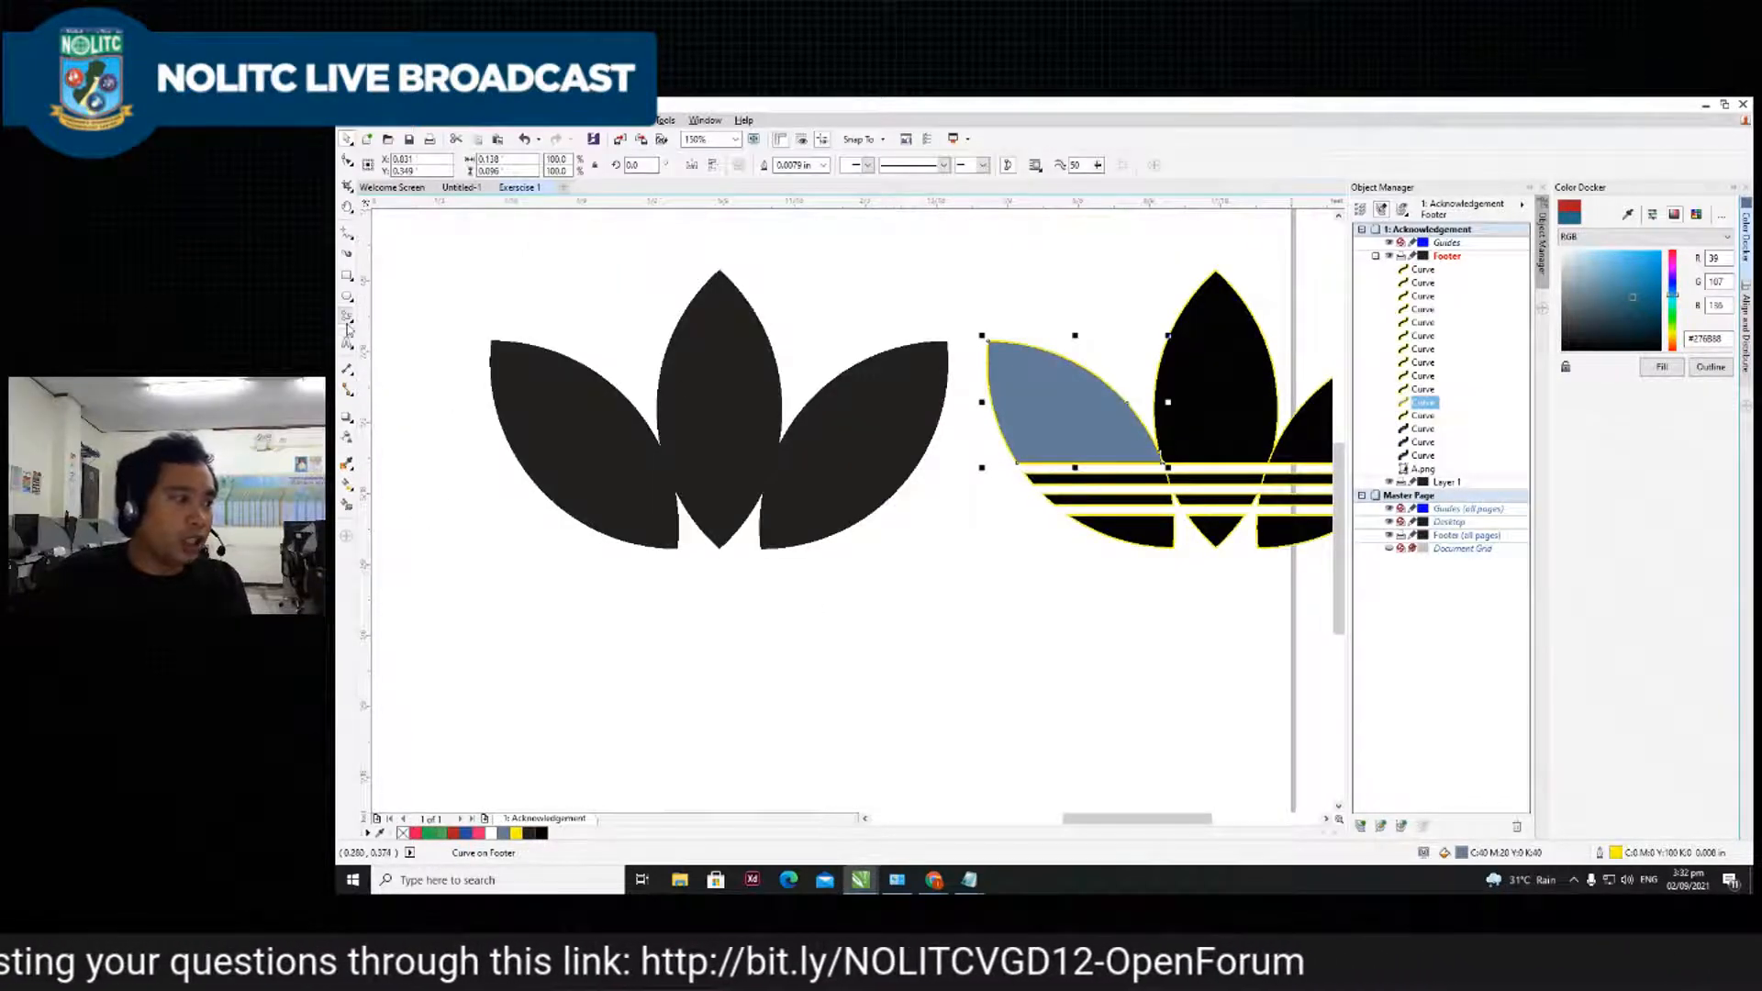
{"action": "left_click", "coordinate": [347, 464]}
{"action": "left_click", "coordinate": [913, 440]}
{"action": "left_click", "coordinate": [1054, 421]}
{"action": "scroll", "coordinate": [624, 389], "scroll_direction": "down", "scroll_amount": 2}
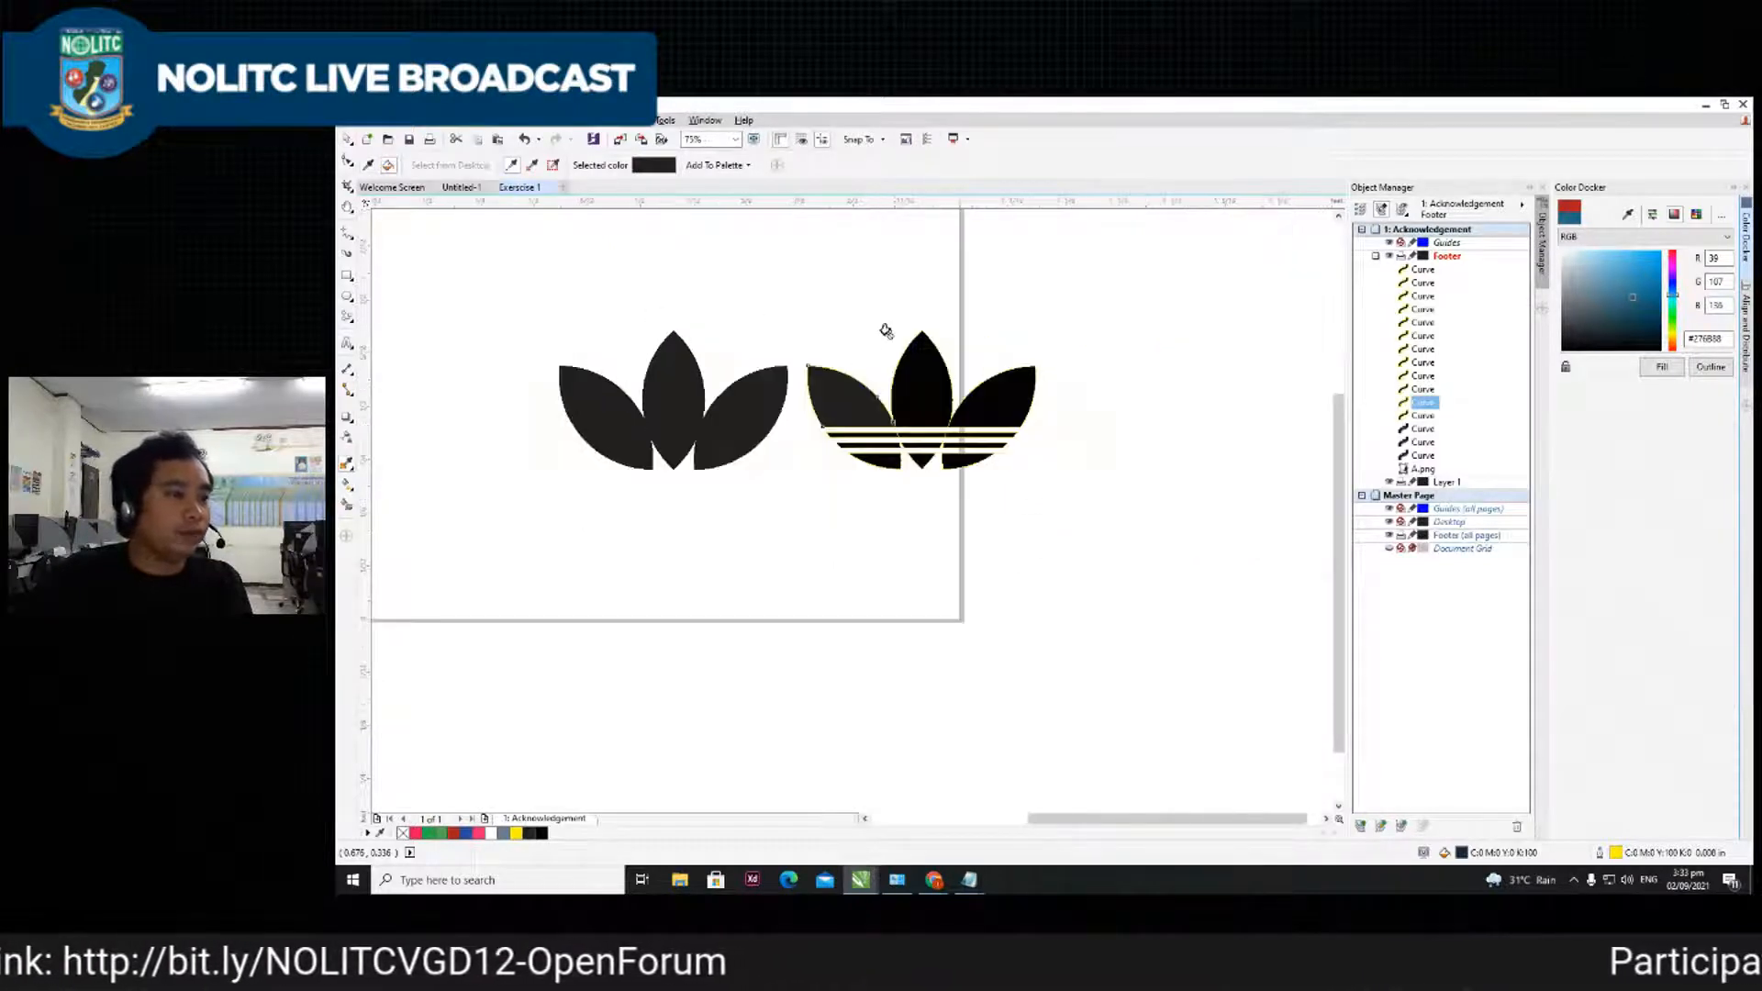
- Select every piece of the striped logo and set the outline width to None
{"action": "scroll", "coordinate": [888, 331], "scroll_direction": "up", "scroll_amount": 2}
{"action": "left_click", "coordinate": [347, 139]}
{"action": "left_click_drag", "start_coordinate": [700, 301], "coordinate": [1131, 595]}
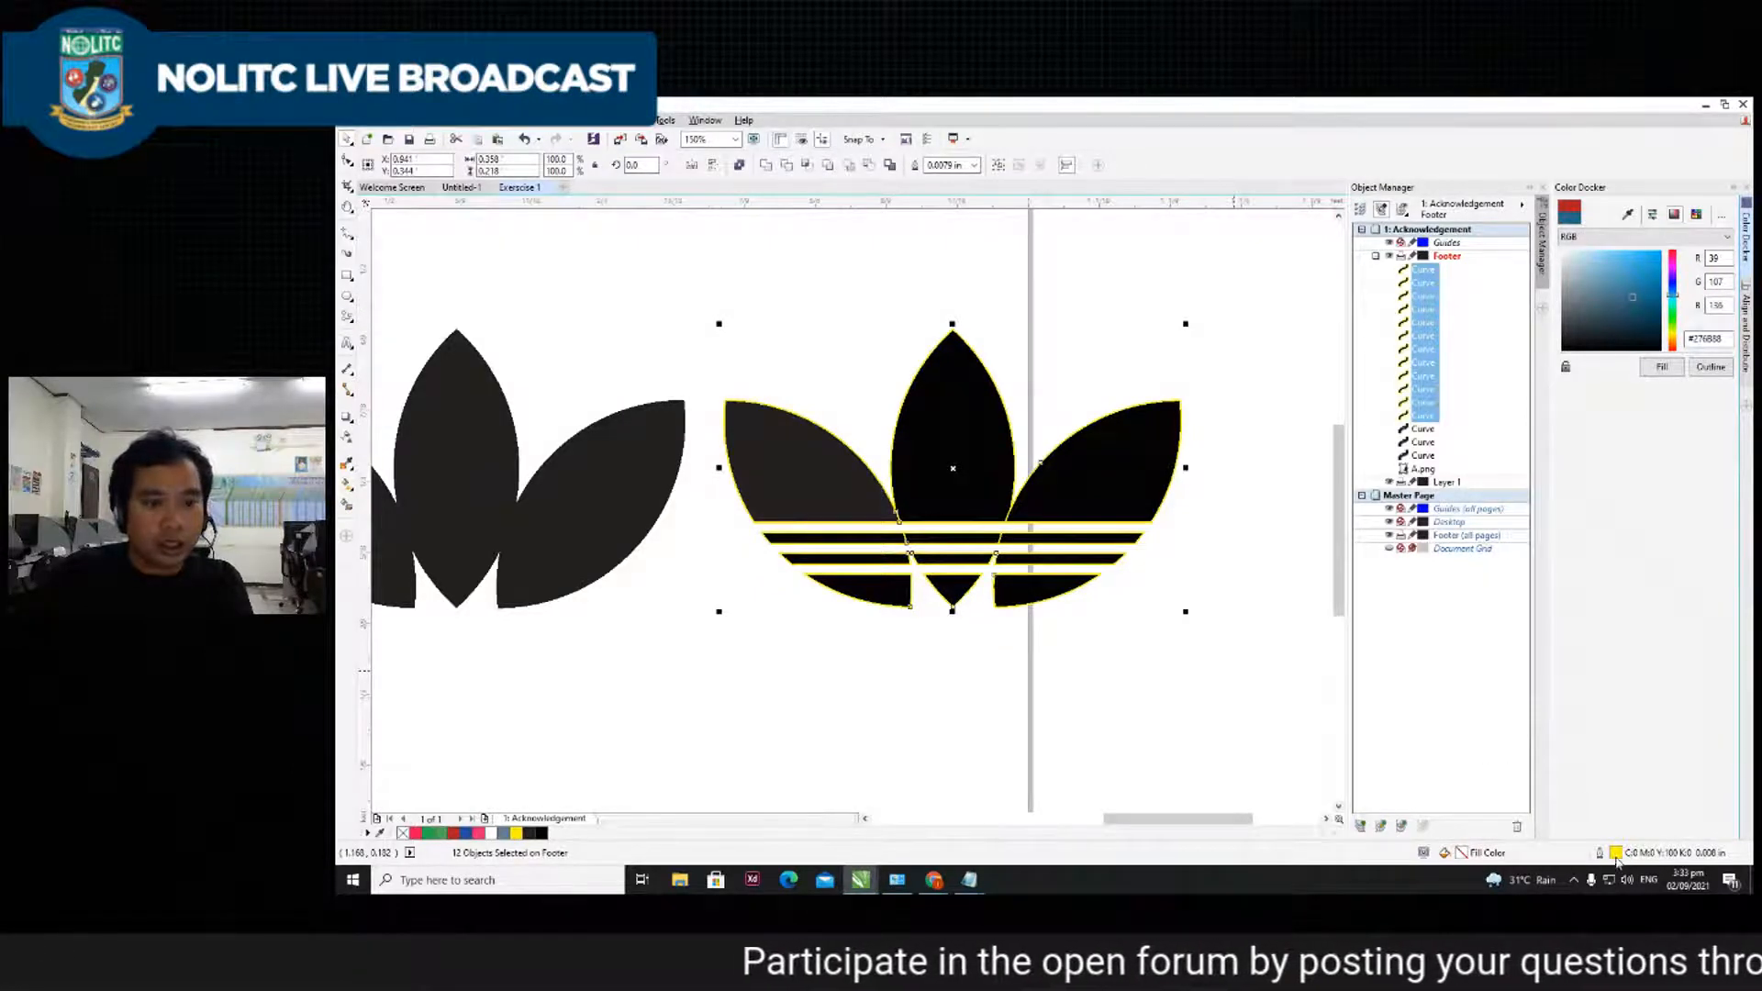
{"action": "double_click", "coordinate": [1623, 861]}
{"action": "left_click", "coordinate": [949, 390]}
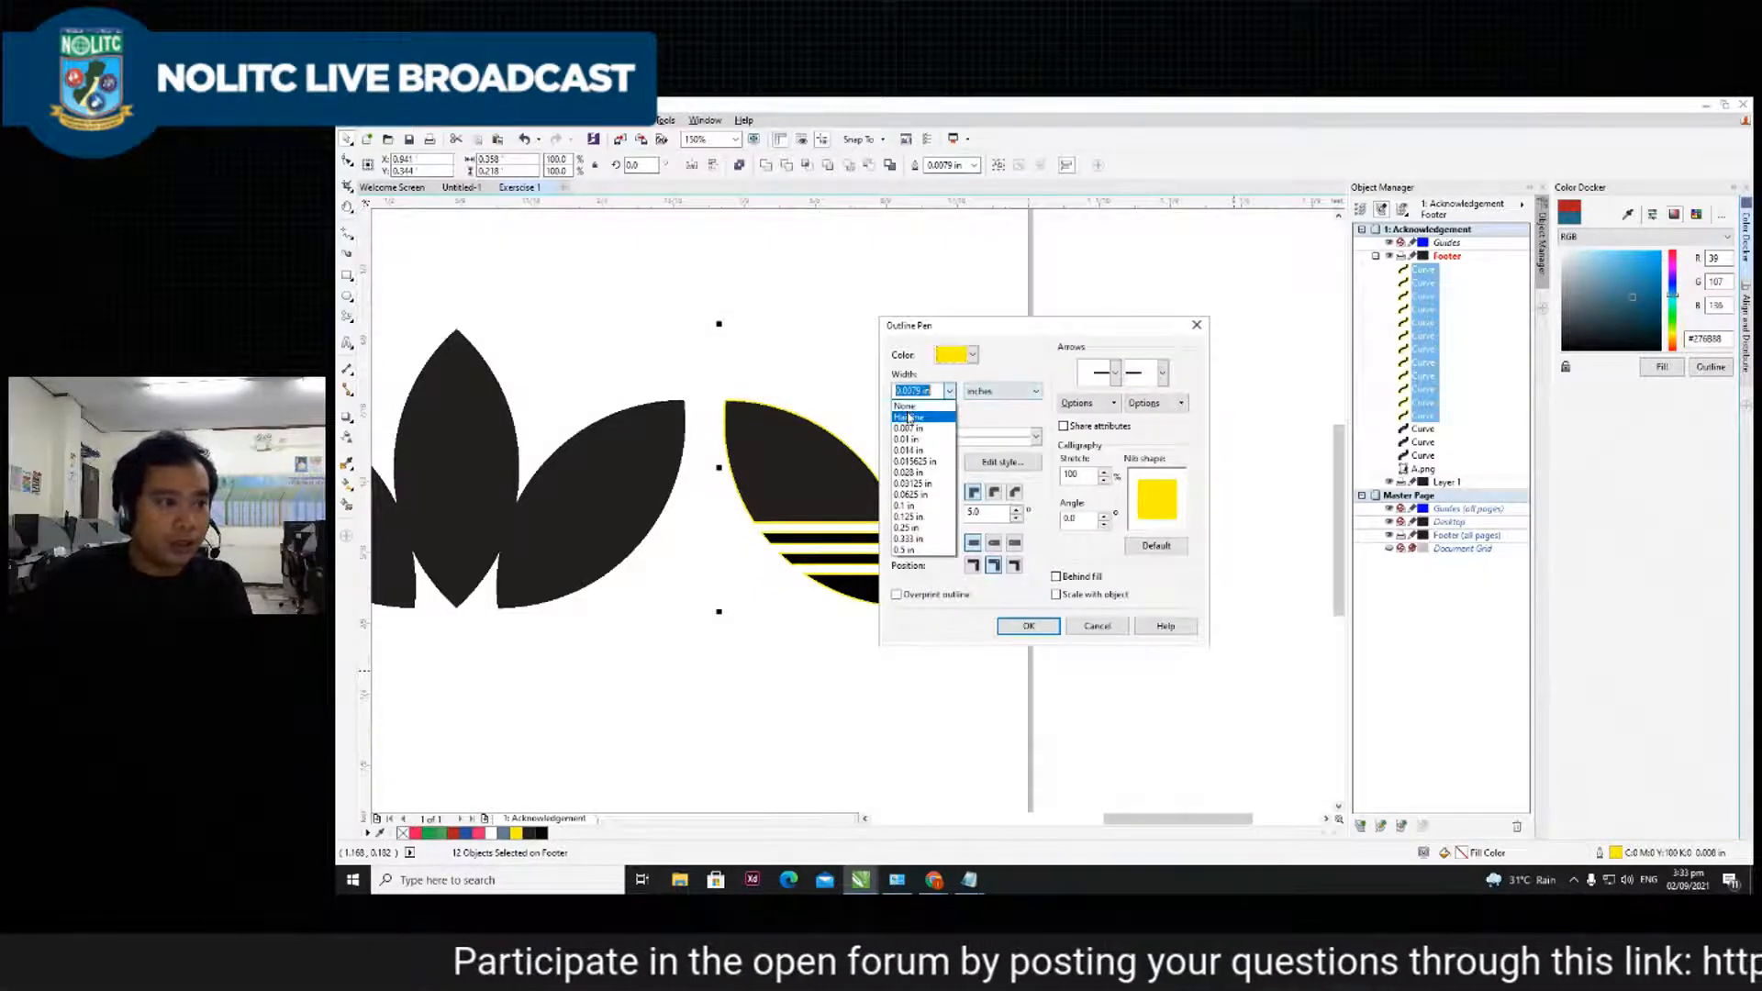
{"action": "left_click", "coordinate": [904, 405]}
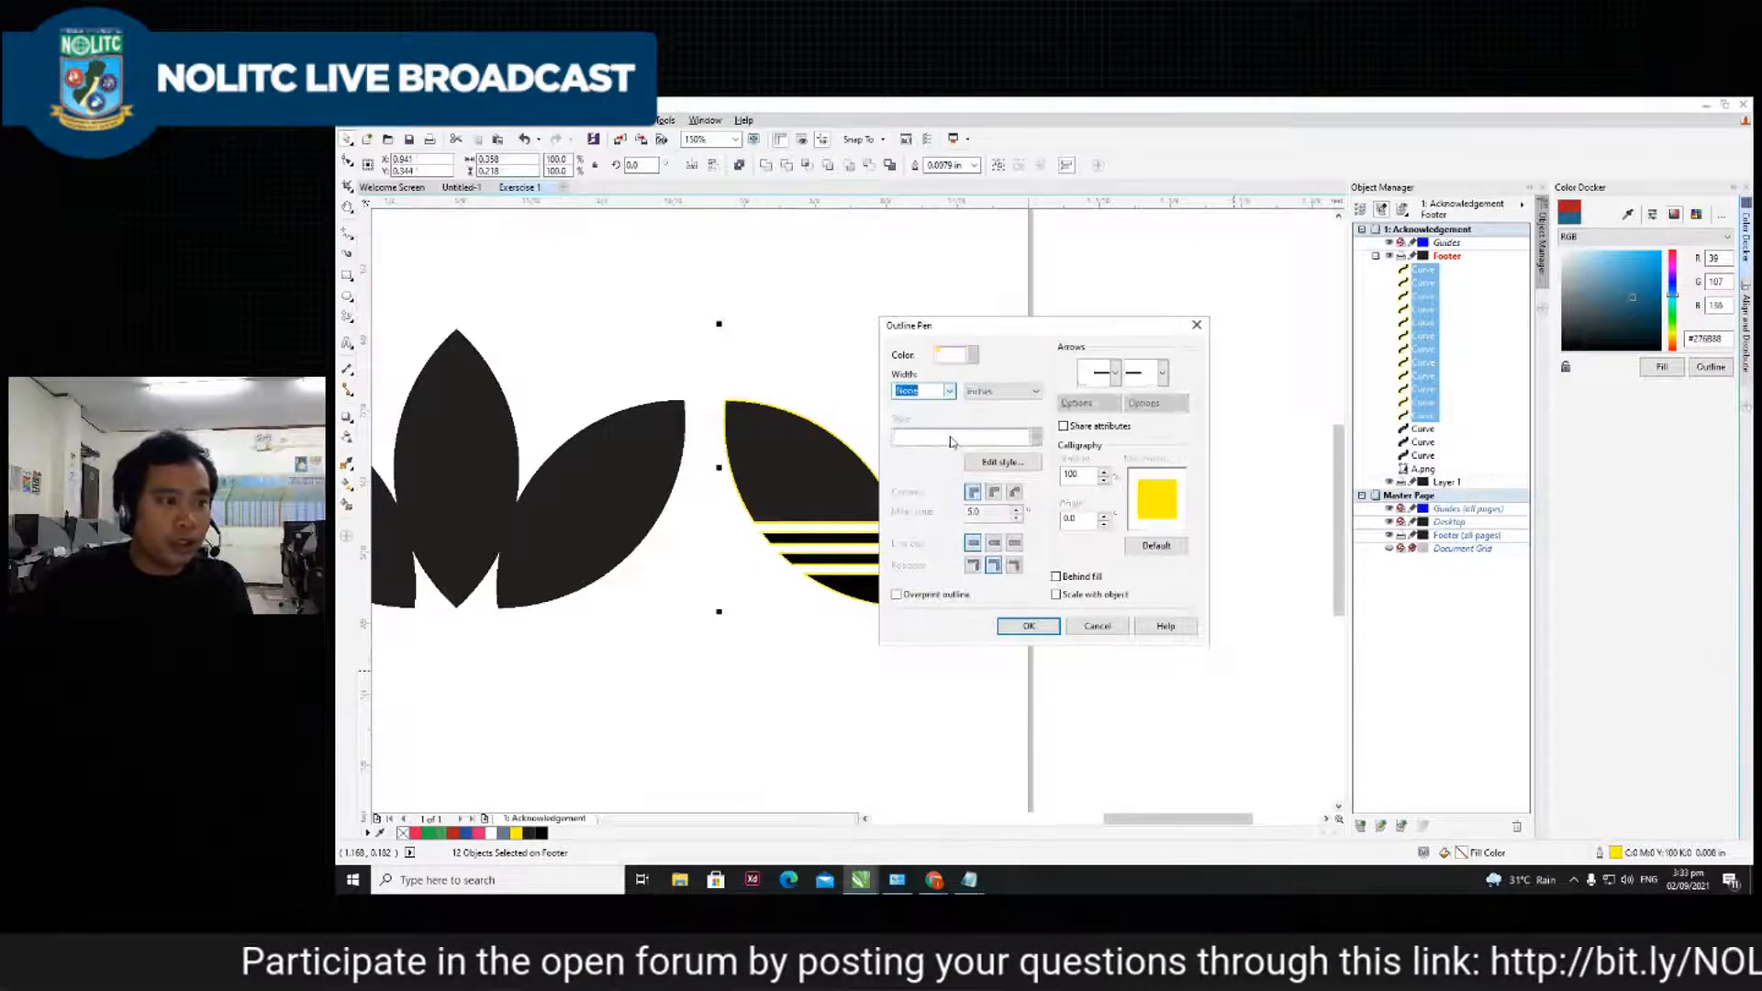
{"action": "left_click", "coordinate": [1029, 626]}
{"action": "left_click", "coordinate": [991, 650]}
- Delete the three original unstriped petals beside the striped logo
{"action": "scroll", "coordinate": [966, 636], "scroll_direction": "down", "scroll_amount": 2}
{"action": "left_click_drag", "start_coordinate": [600, 432], "coordinate": [752, 647]}
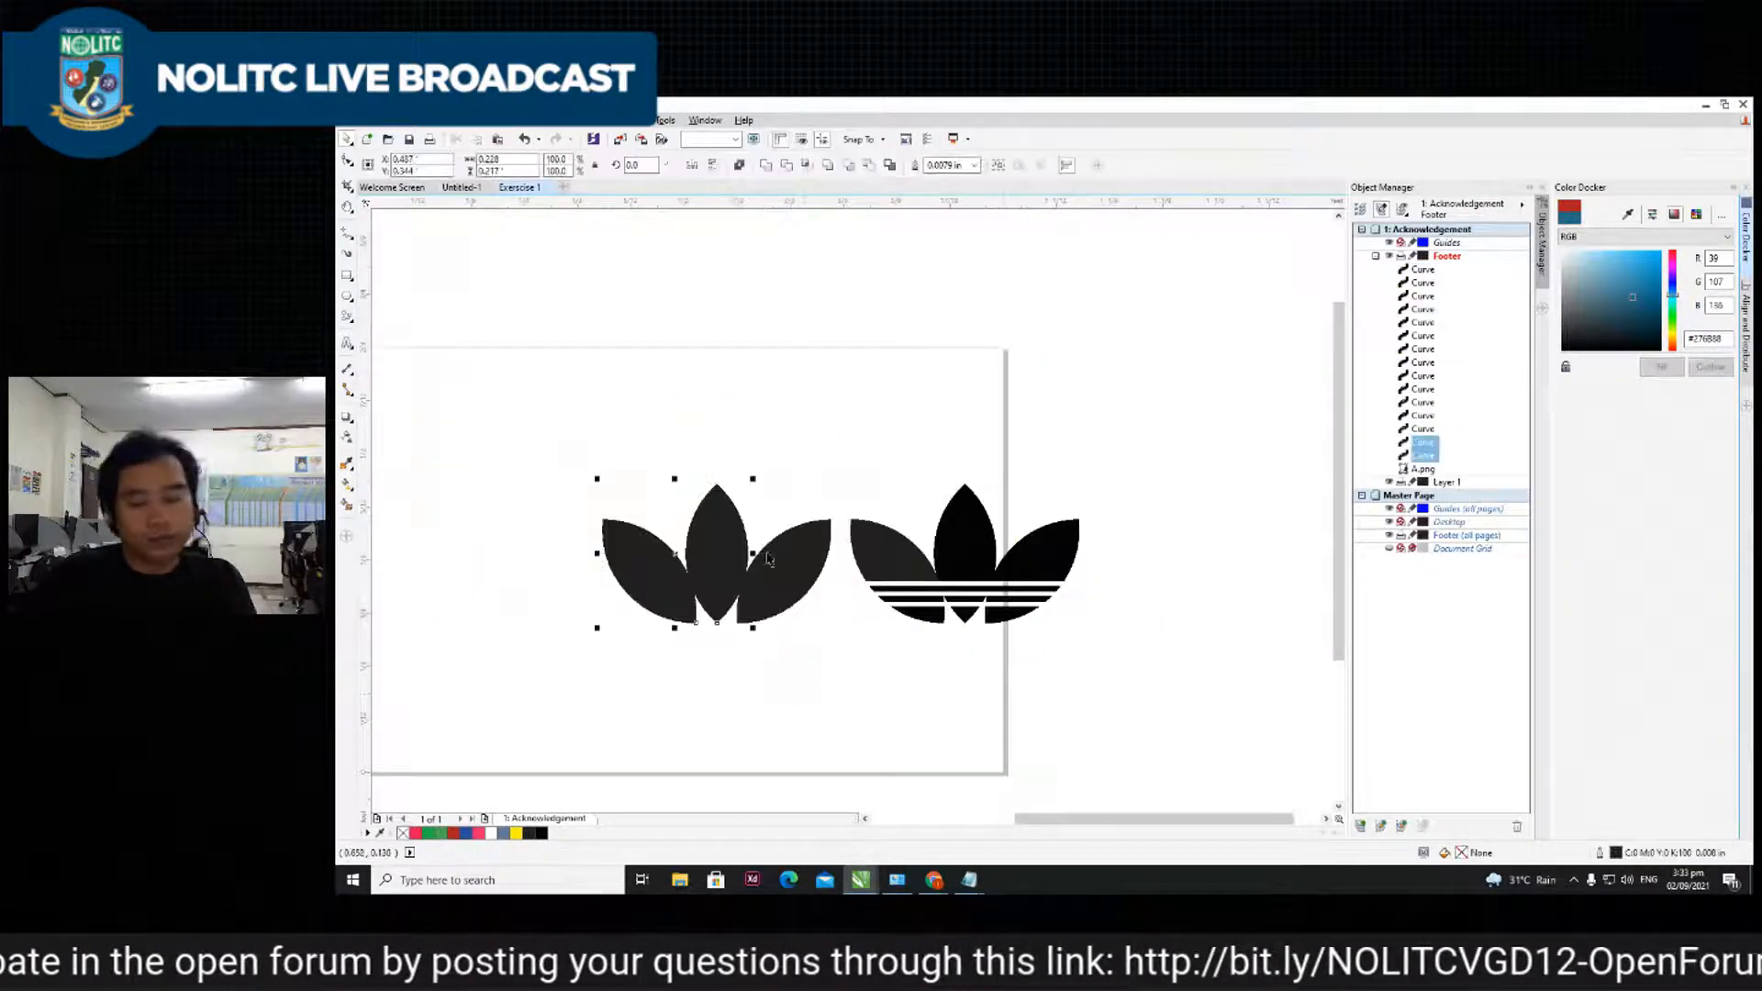
{"action": "key", "text": "Delete"}
{"action": "left_click", "coordinate": [782, 579]}
{"action": "key", "text": "Delete"}
- Select the whole striped logo and move it left so it sits fully inside the page
{"action": "scroll", "coordinate": [813, 643], "scroll_direction": "down", "scroll_amount": 2}
{"action": "scroll", "coordinate": [728, 597], "scroll_direction": "up", "scroll_amount": 2}
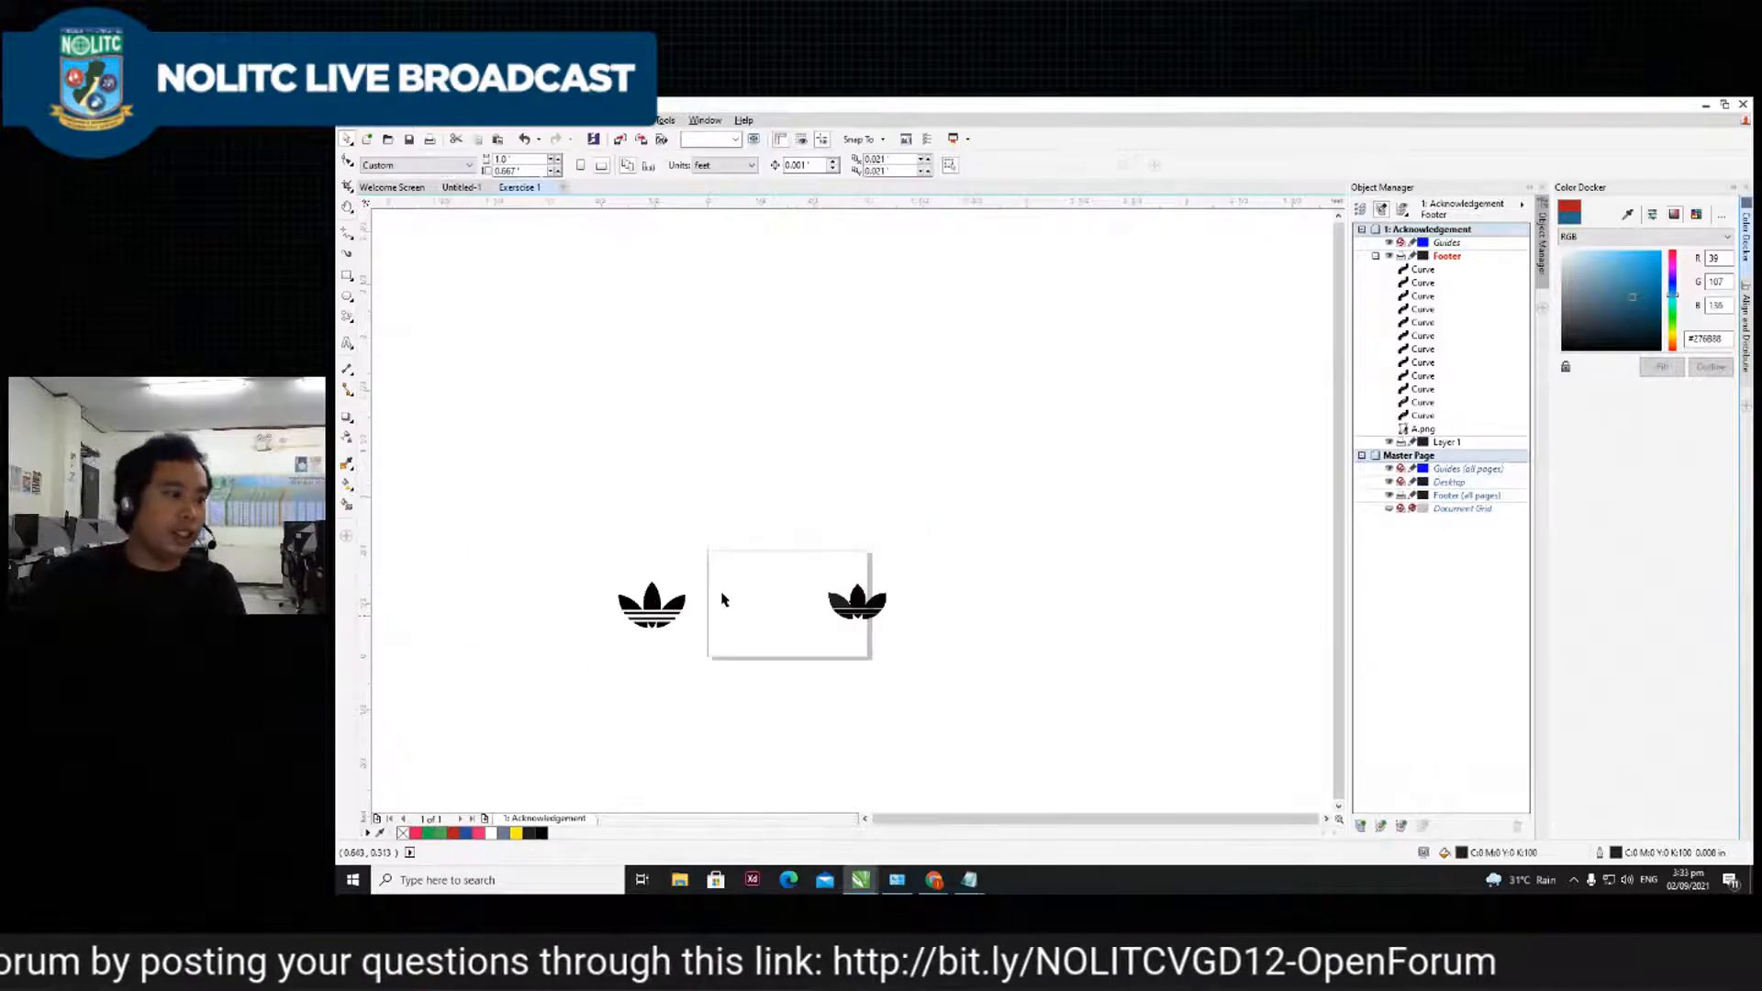
{"action": "scroll", "coordinate": [896, 648], "scroll_direction": "down", "scroll_amount": 1}
{"action": "left_click_drag", "start_coordinate": [959, 583], "coordinate": [1151, 702]}
{"action": "left_click_drag", "start_coordinate": [1074, 638], "coordinate": [922, 653]}
{"action": "left_click", "coordinate": [1024, 615]}
{"action": "scroll", "coordinate": [904, 664], "scroll_direction": "up", "scroll_amount": 1}
{"action": "scroll", "coordinate": [899, 653], "scroll_direction": "down", "scroll_amount": 1}
- Delete all pieces of the recreated logo from the page, keeping the reference image
{"action": "left_click_drag", "start_coordinate": [822, 584], "coordinate": [1010, 701]}
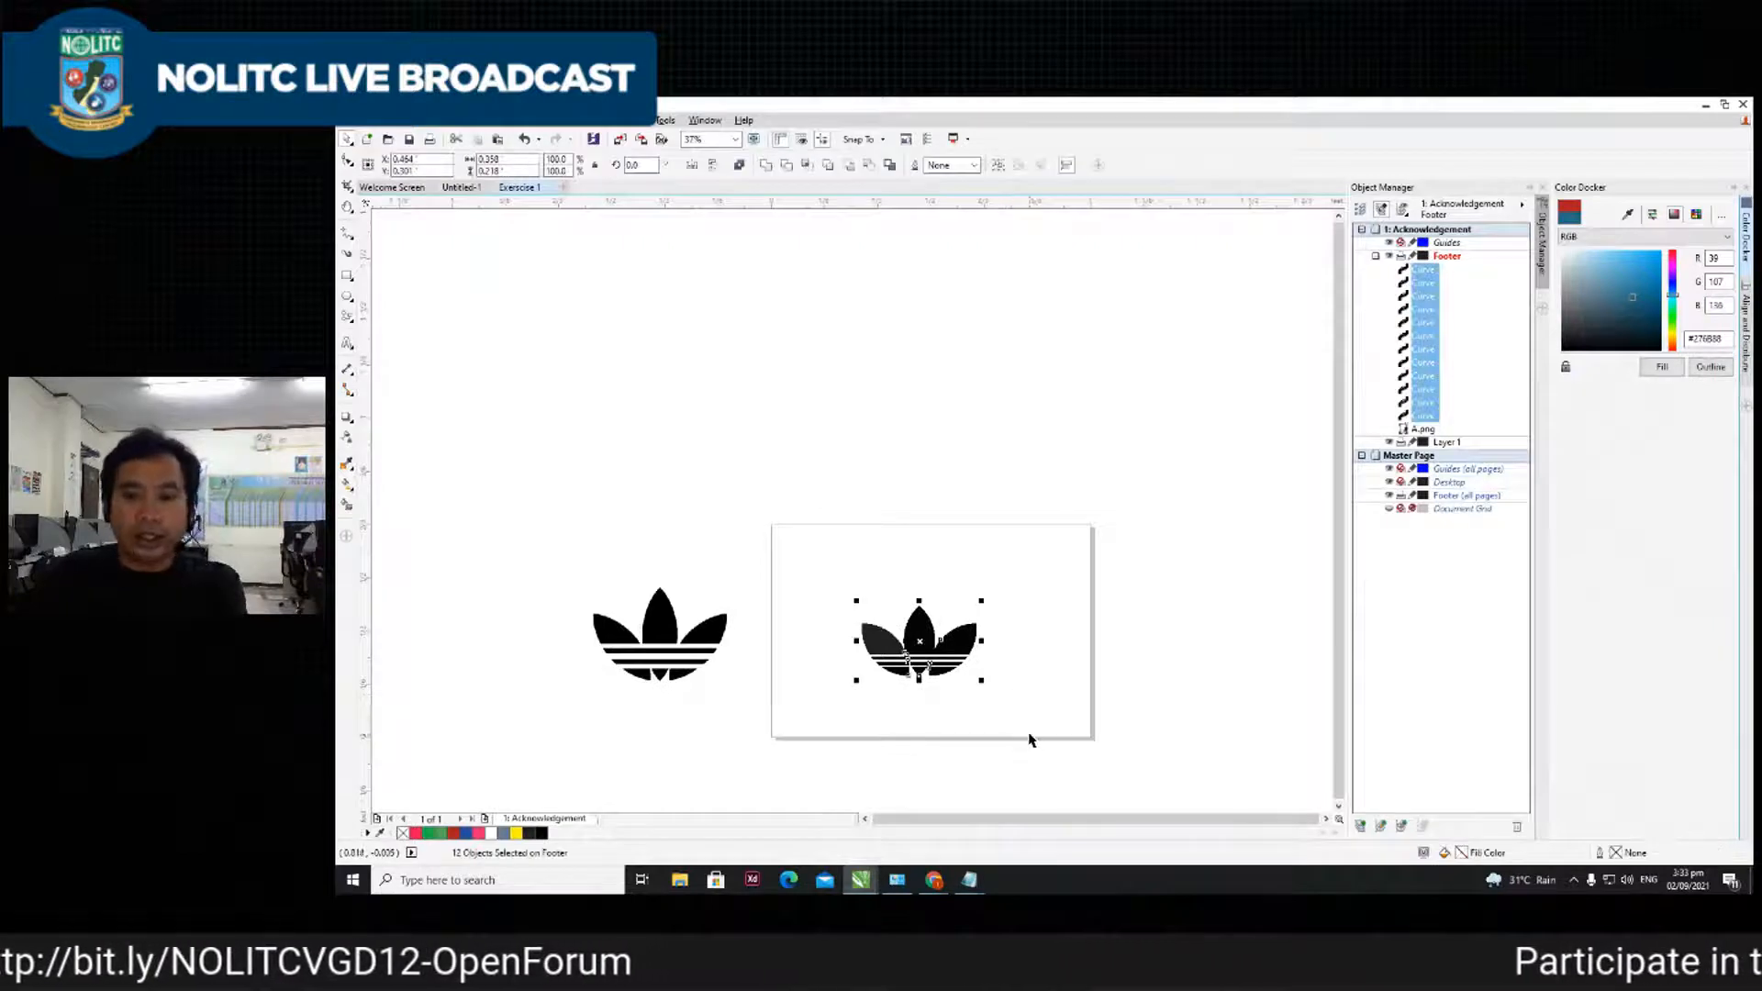
{"action": "key", "text": "Delete"}
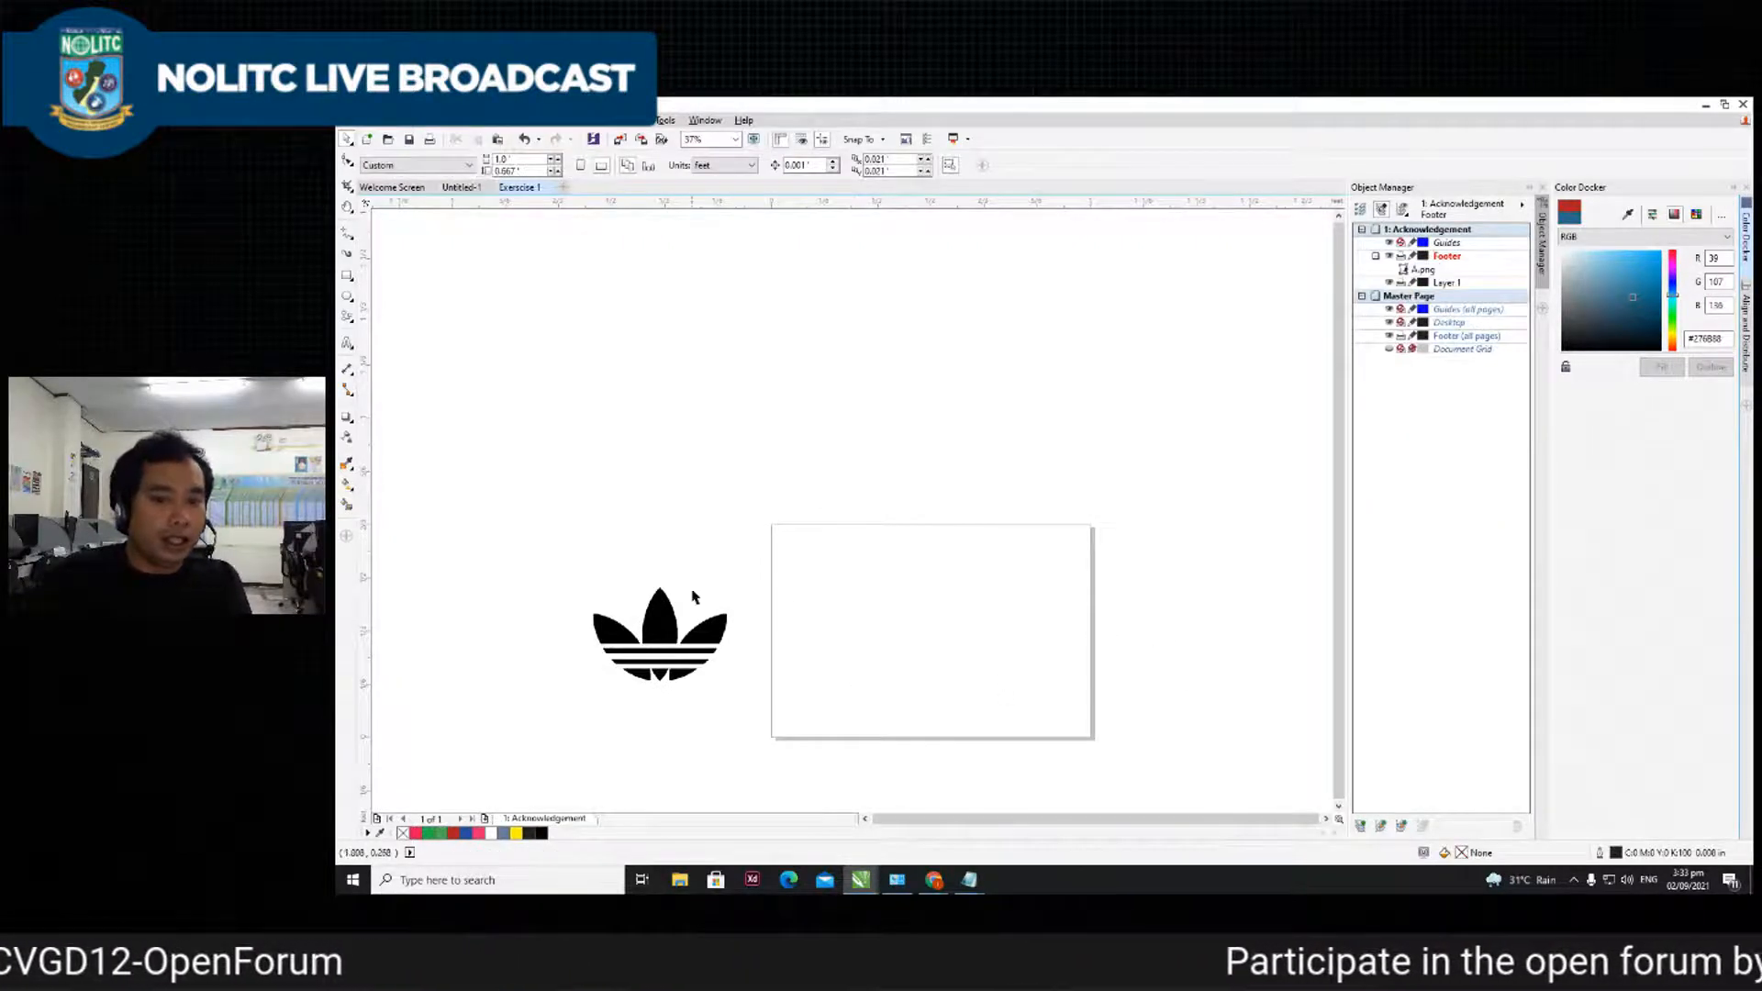
{"action": "left_click_drag", "start_coordinate": [525, 549], "coordinate": [810, 727]}
{"action": "left_click", "coordinate": [904, 637]}
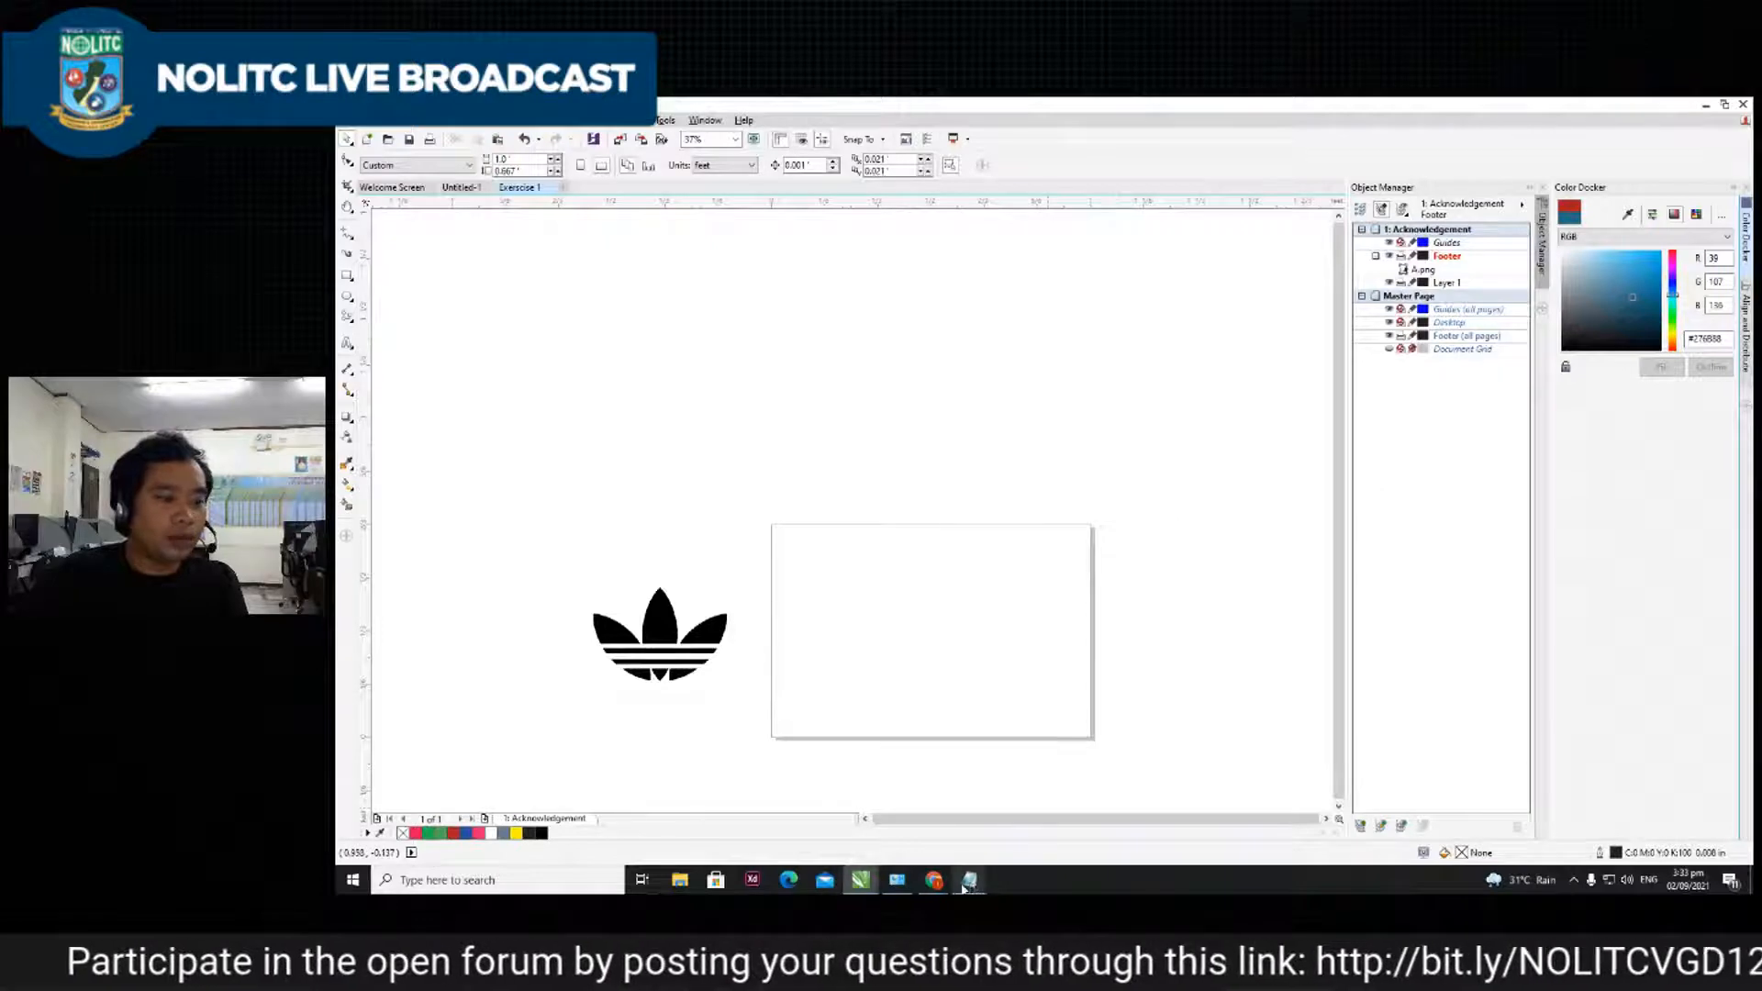
- Switch to Notepad, complete the topic list's last line as "7. Custom Shape" and minimize the notes
{"action": "mouse_move", "coordinate": [970, 880]}
{"action": "left_click", "coordinate": [966, 788]}
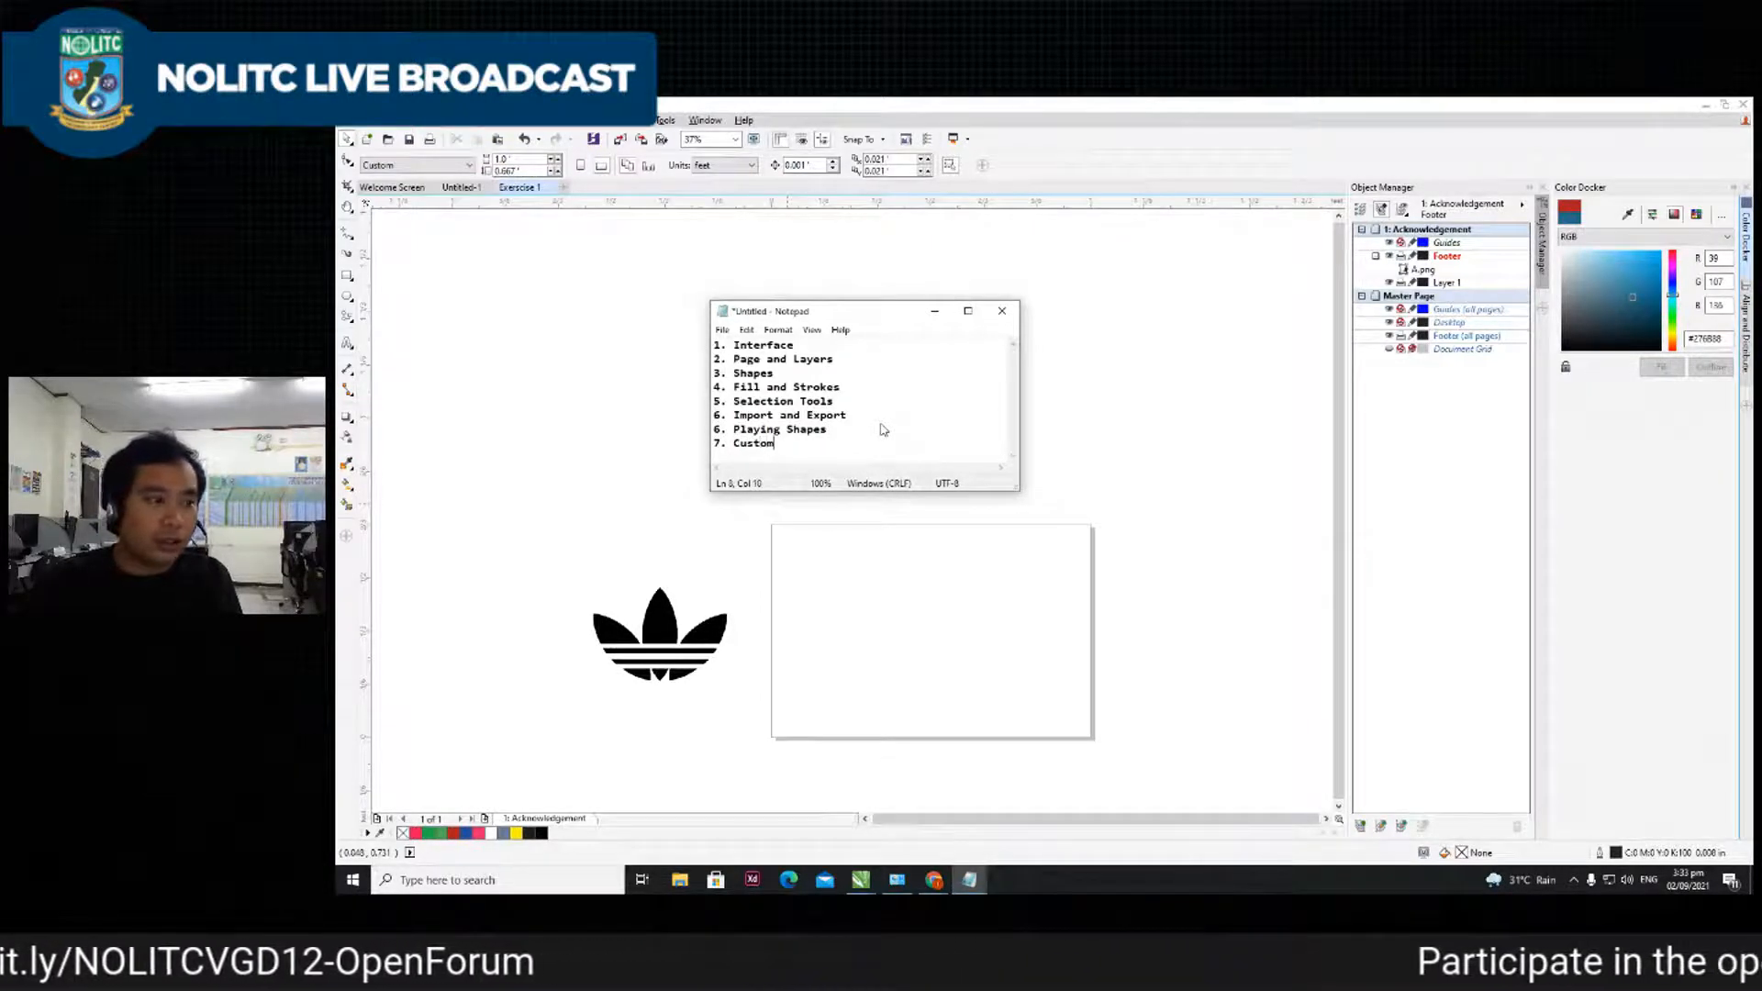
{"action": "type", "text": "pe"}
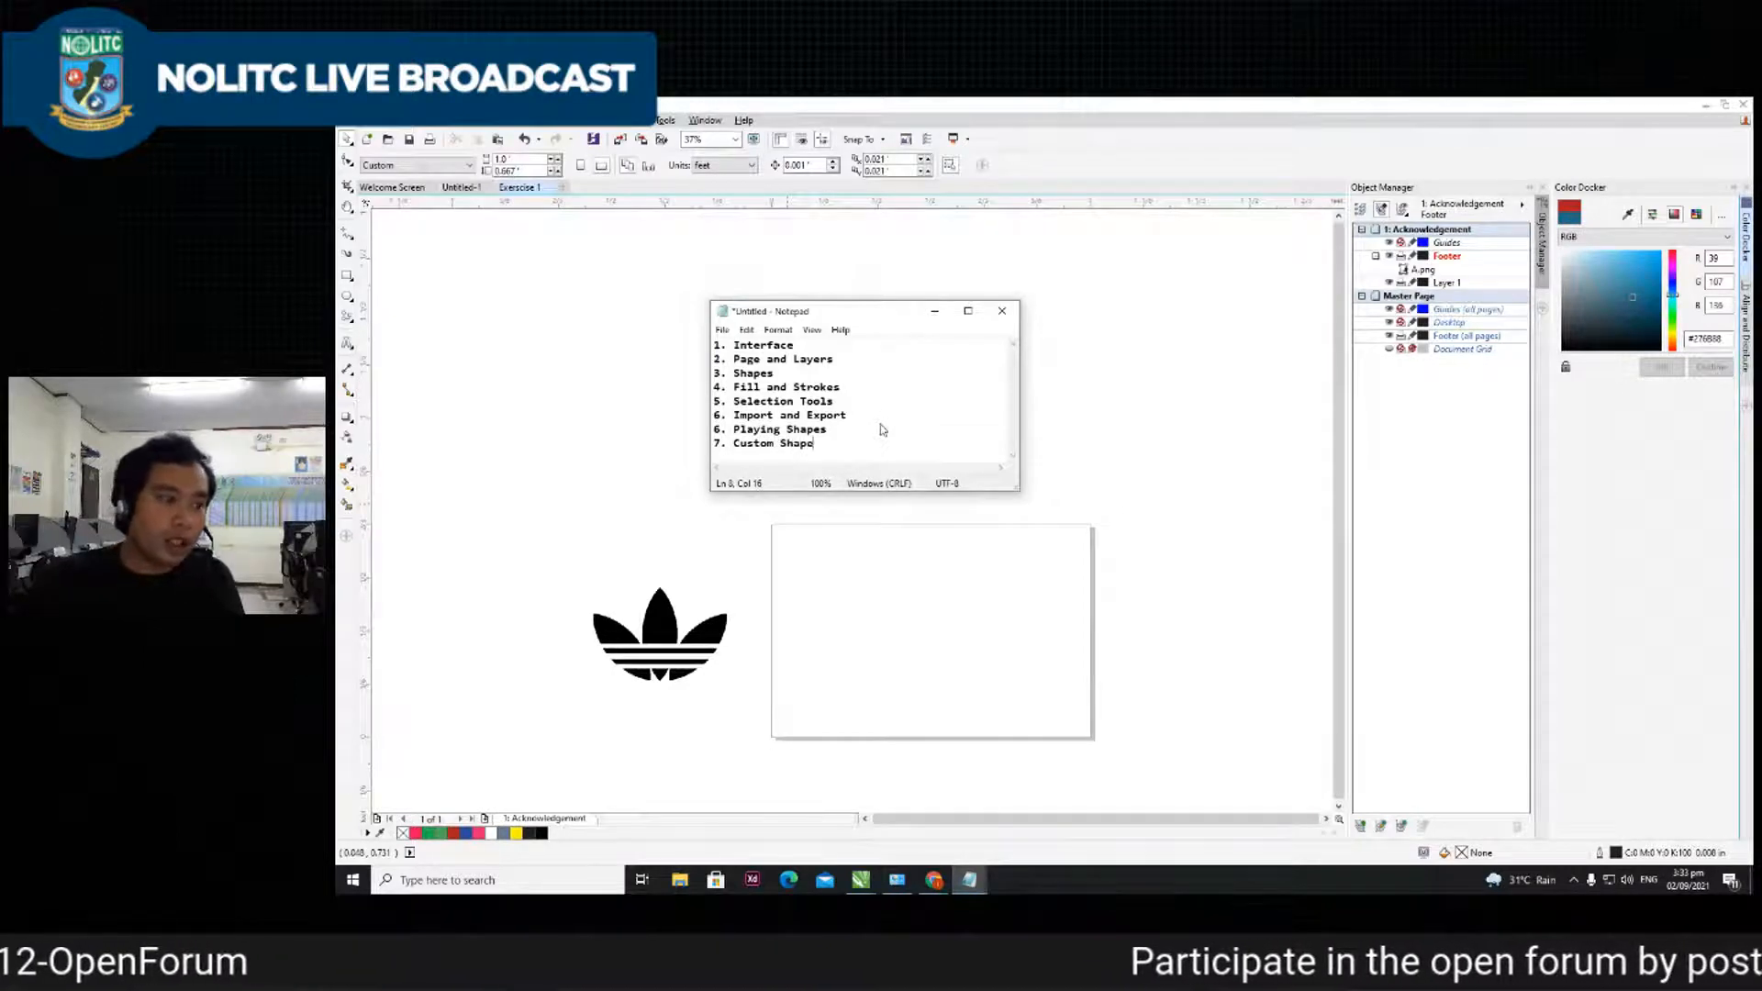
{"action": "left_click_drag", "start_coordinate": [884, 319], "coordinate": [939, 339]}
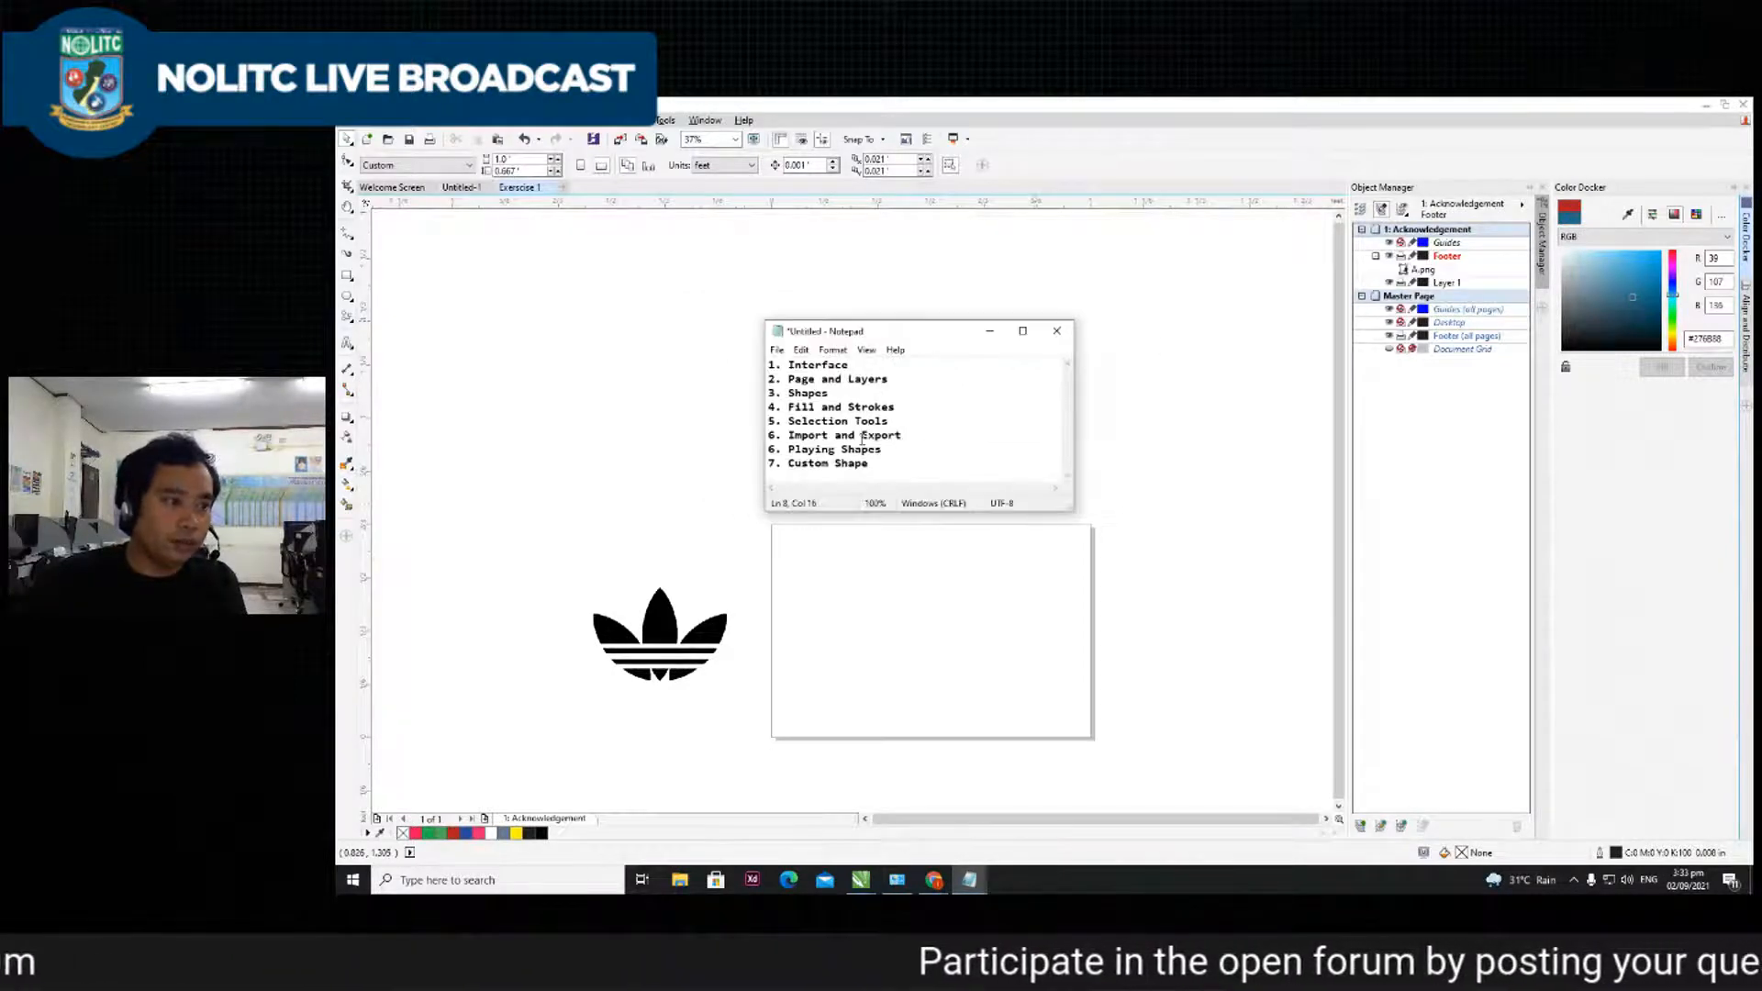
{"action": "left_click", "coordinate": [989, 330]}
- Look through the available tool groups, including the connector and curve-drawing tools
{"action": "scroll", "coordinate": [805, 582], "scroll_direction": "up", "scroll_amount": 2}
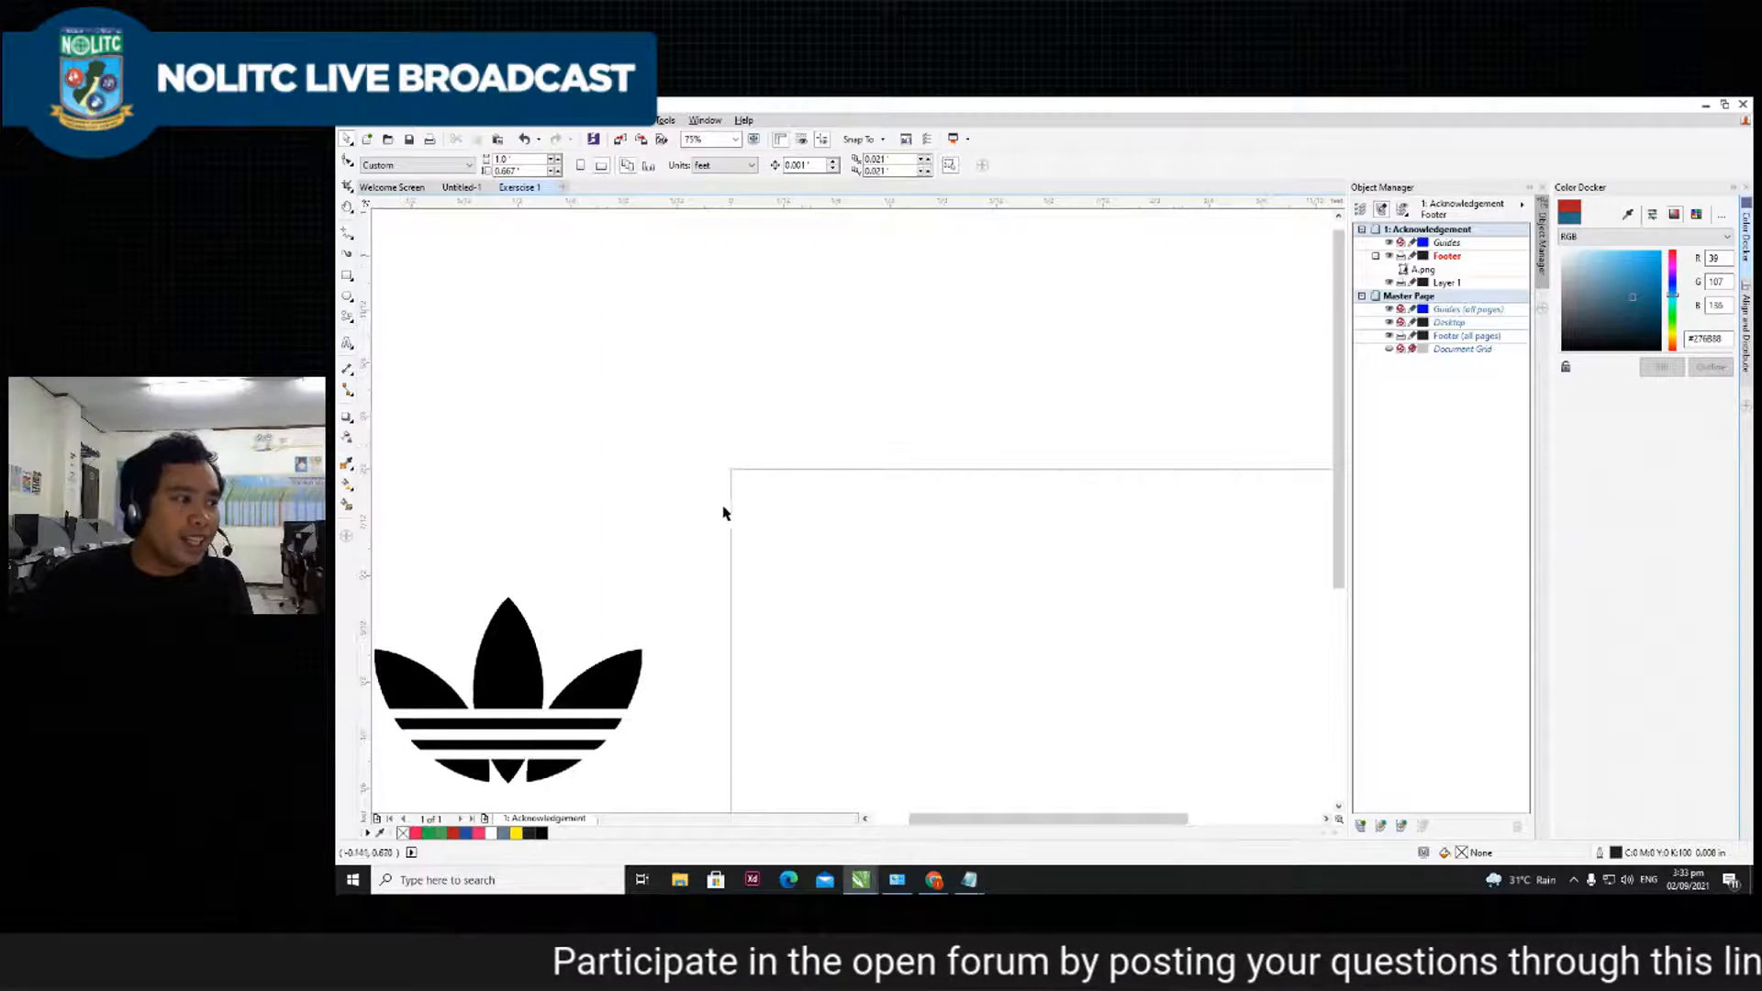
{"action": "scroll", "coordinate": [713, 496], "scroll_direction": "down", "scroll_amount": 2}
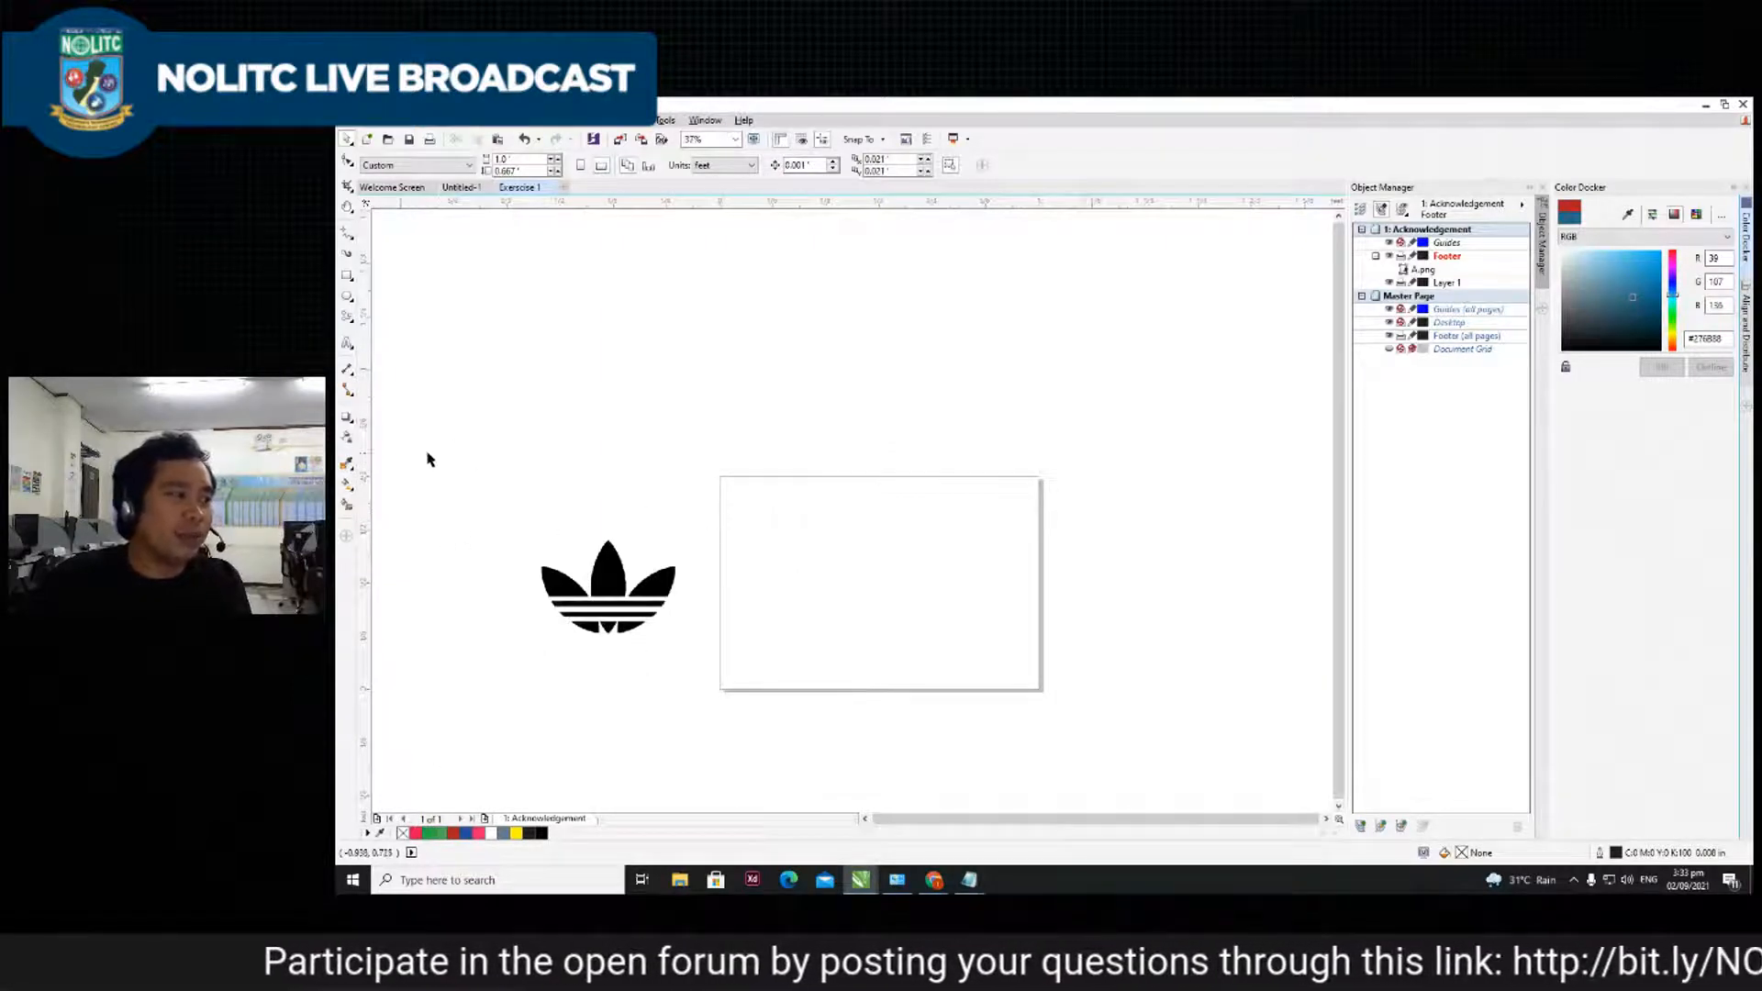
{"action": "left_click", "coordinate": [348, 319]}
{"action": "left_click", "coordinate": [347, 343]}
{"action": "left_click", "coordinate": [347, 368]}
{"action": "left_click", "coordinate": [347, 463]}
{"action": "left_click", "coordinate": [346, 417]}
{"action": "left_click", "coordinate": [347, 393]}
{"action": "left_click", "coordinate": [347, 368]}
{"action": "left_click", "coordinate": [347, 393]}
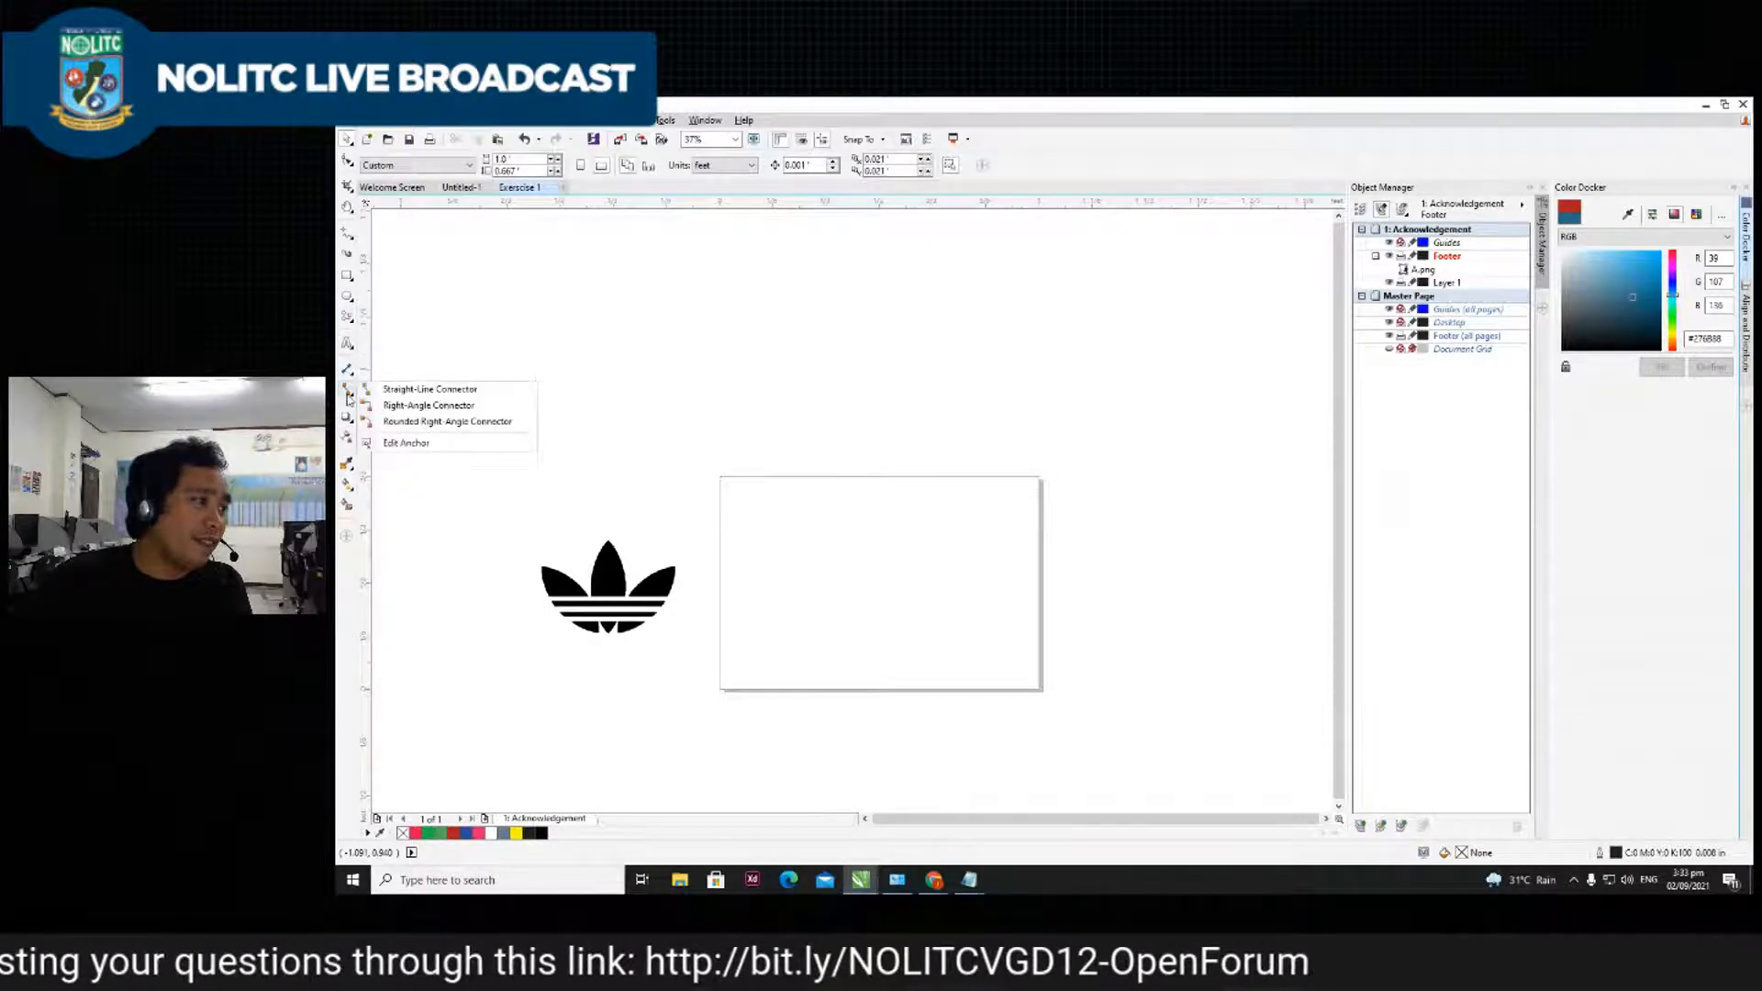
{"action": "left_click", "coordinate": [348, 345]}
{"action": "left_click", "coordinate": [347, 316]}
{"action": "left_click", "coordinate": [347, 317]}
{"action": "left_click", "coordinate": [349, 239]}
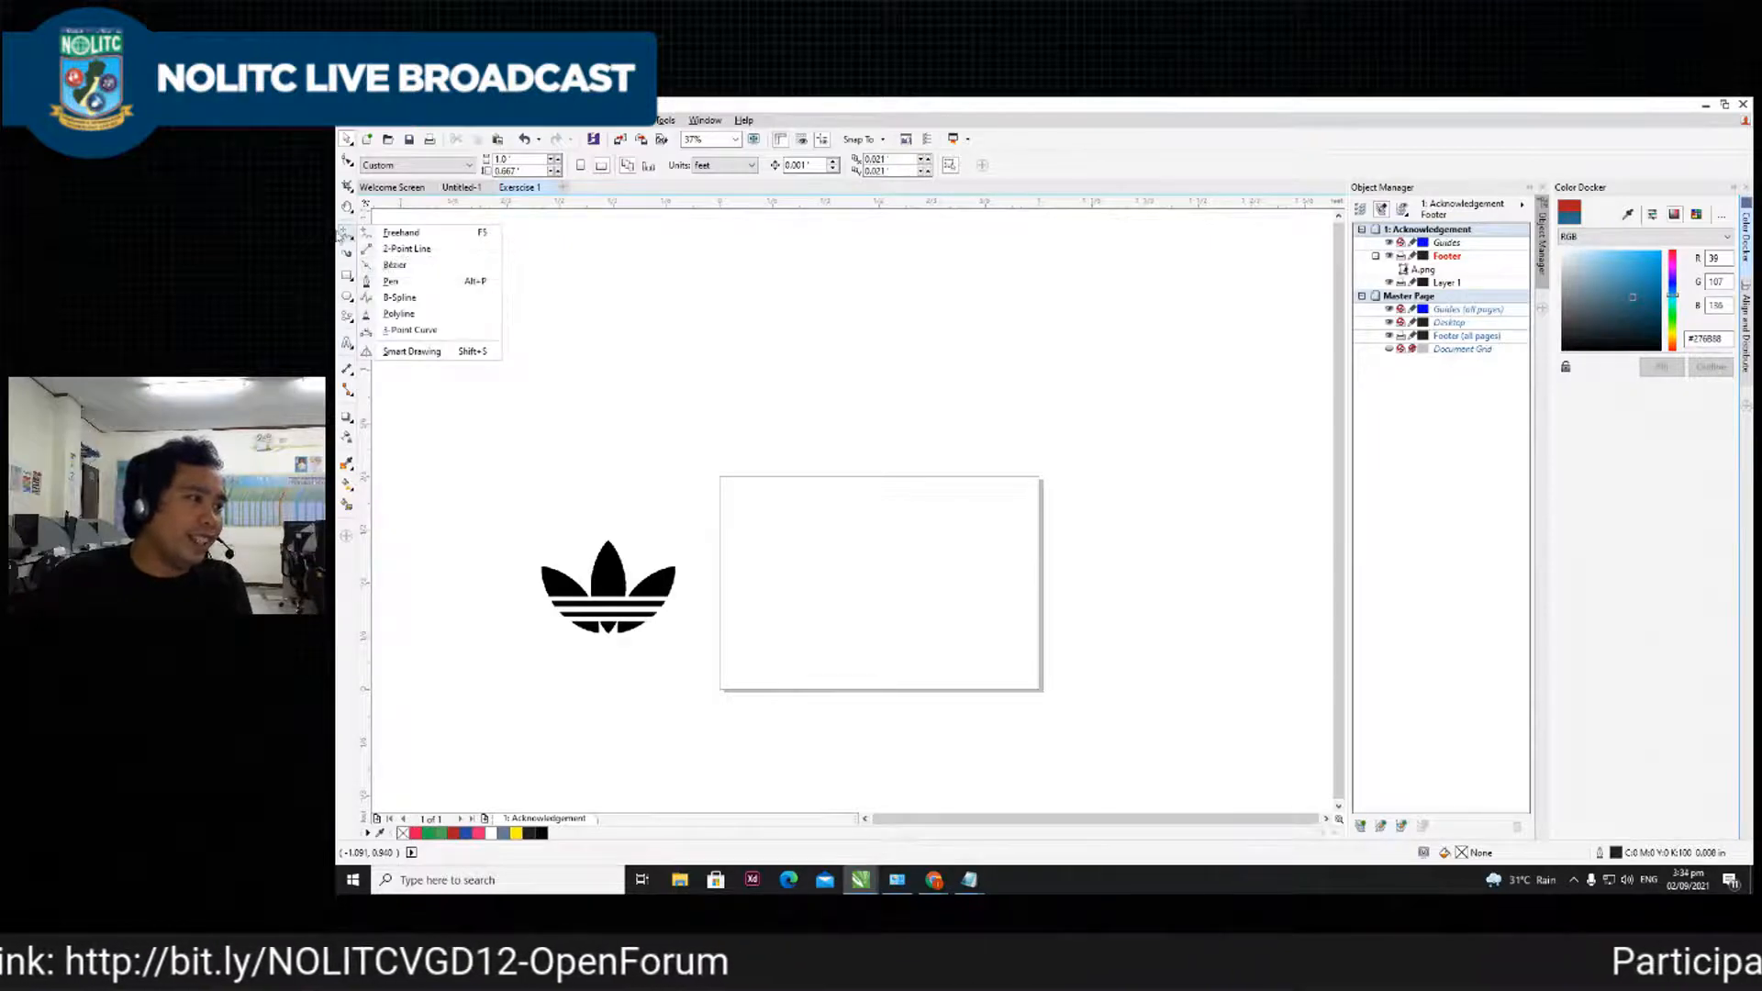
- Draw a closed nine-sided straight-edged shape on the page with the Pen tool, notched along its lower edge, about 0.64 by 0.5 ft
{"action": "left_click", "coordinate": [349, 209]}
{"action": "left_click", "coordinate": [348, 234]}
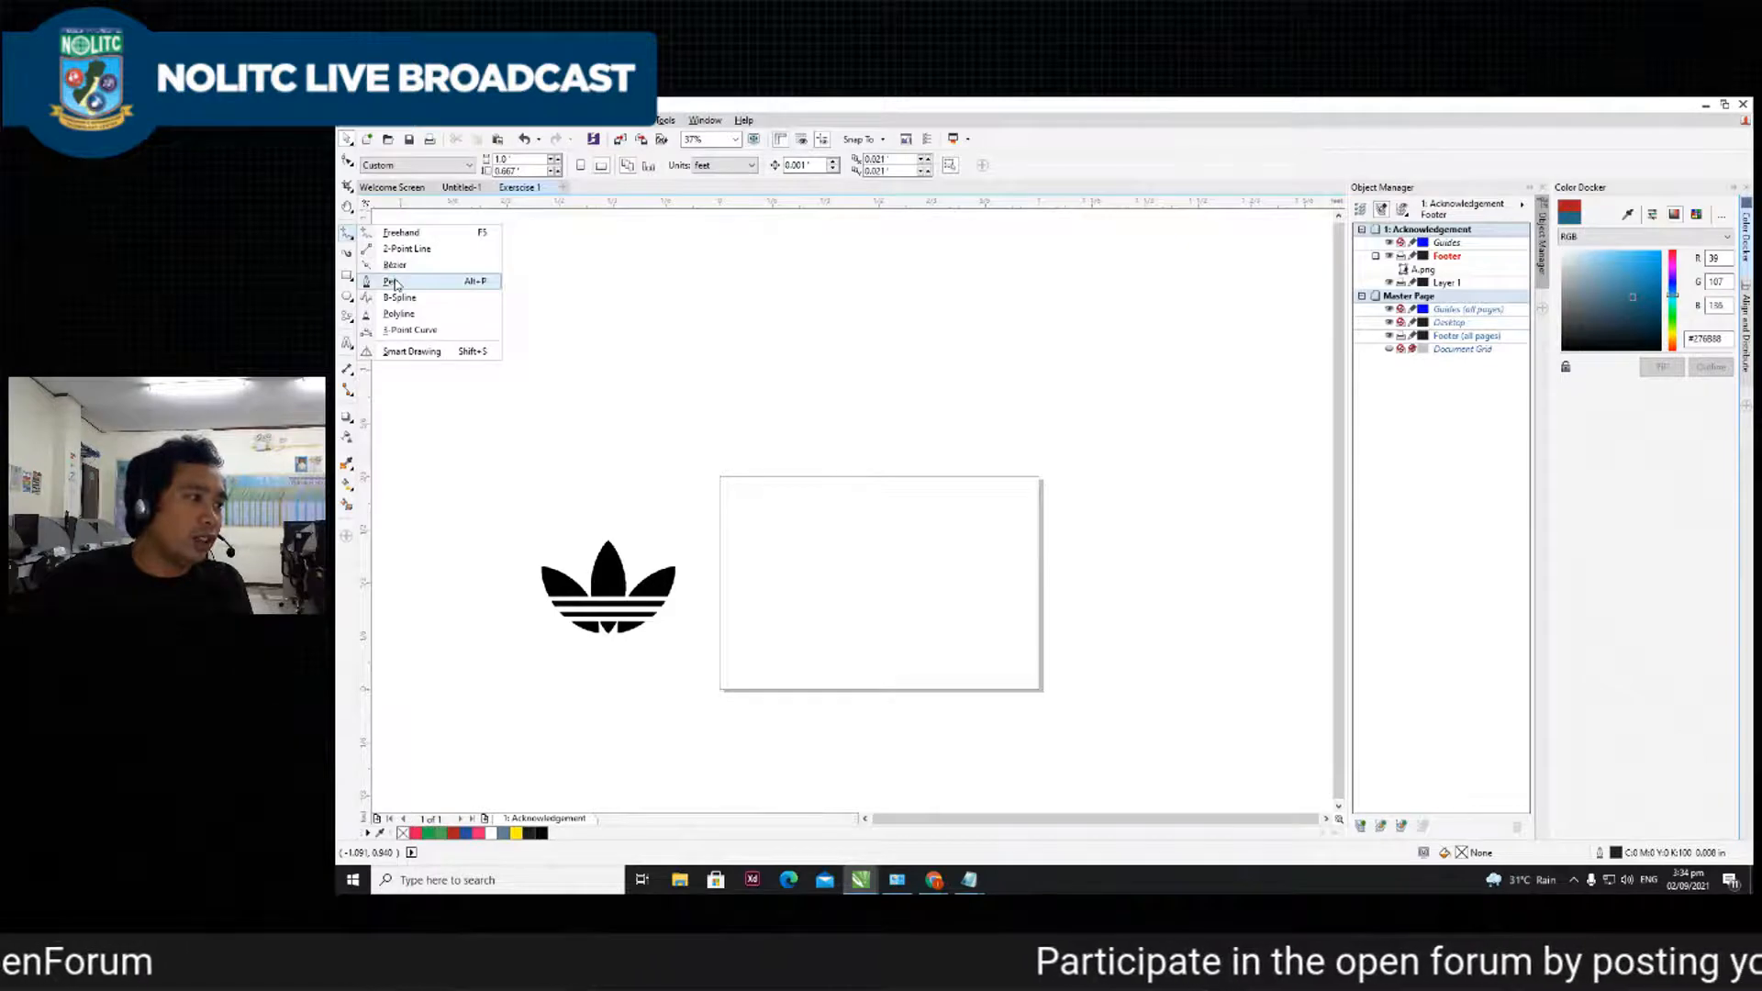
{"action": "left_click", "coordinate": [395, 283]}
{"action": "scroll", "coordinate": [846, 586], "scroll_direction": "up", "scroll_amount": 1}
{"action": "scroll", "coordinate": [844, 608], "scroll_direction": "down", "scroll_amount": 1}
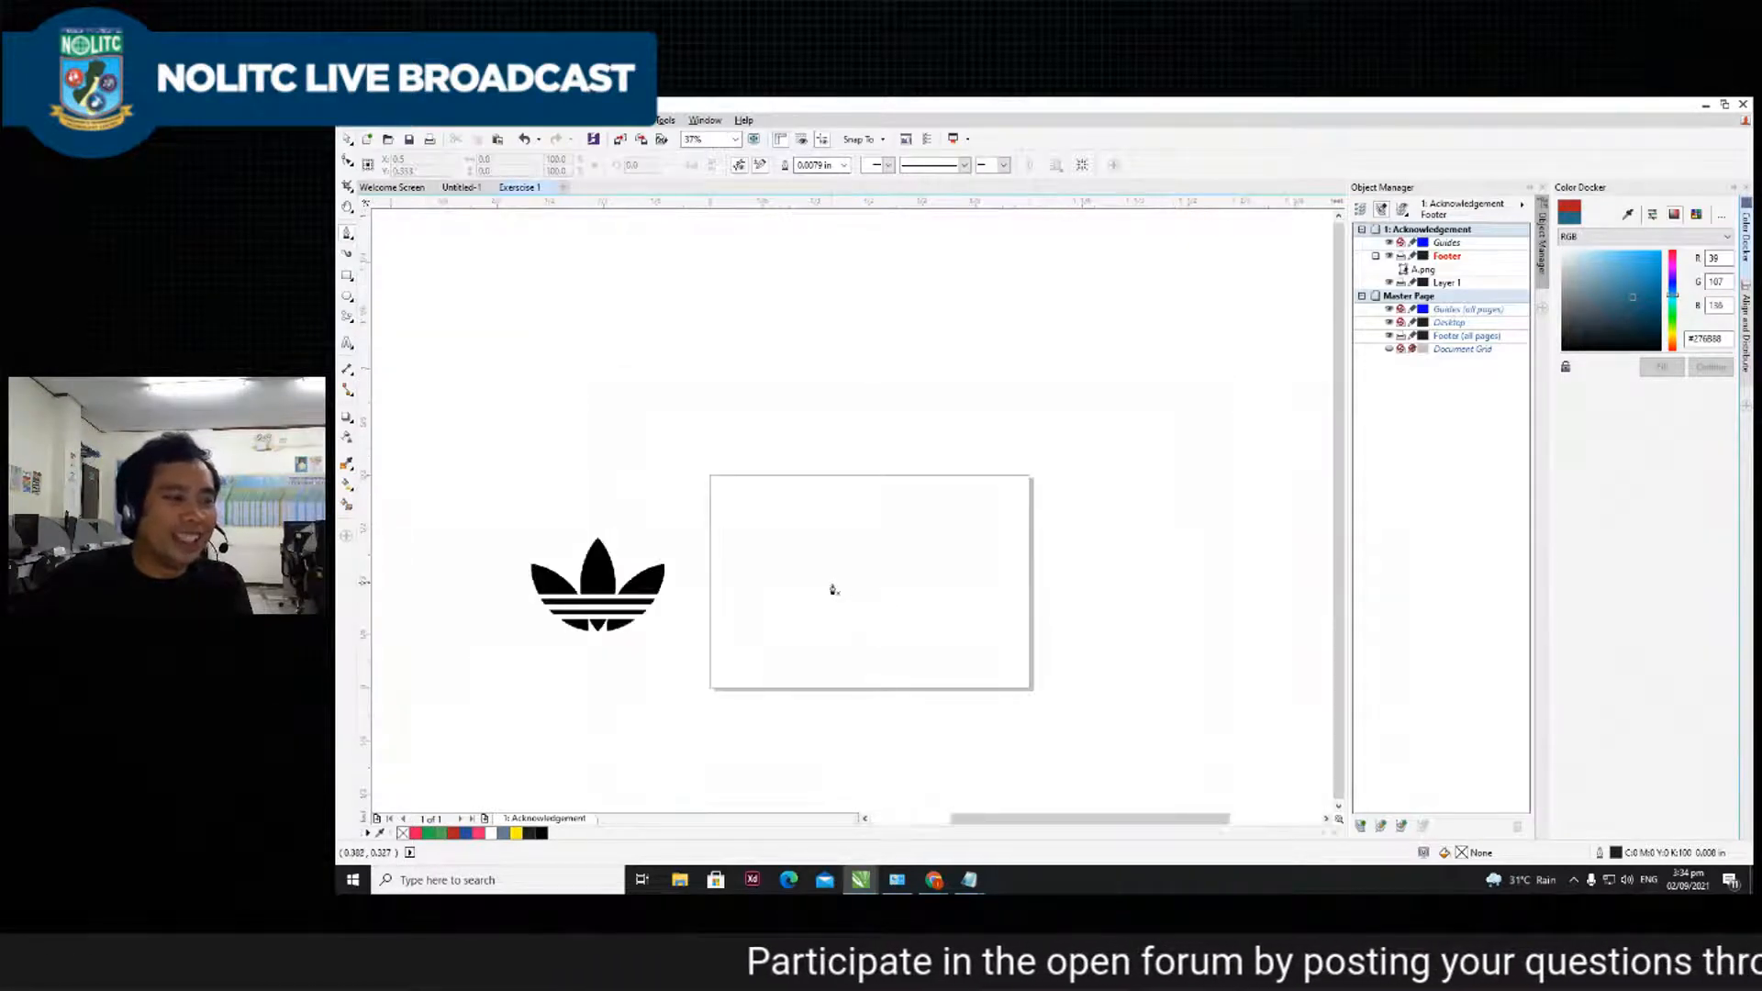
{"action": "scroll", "coordinate": [833, 589], "scroll_direction": "up", "scroll_amount": 1}
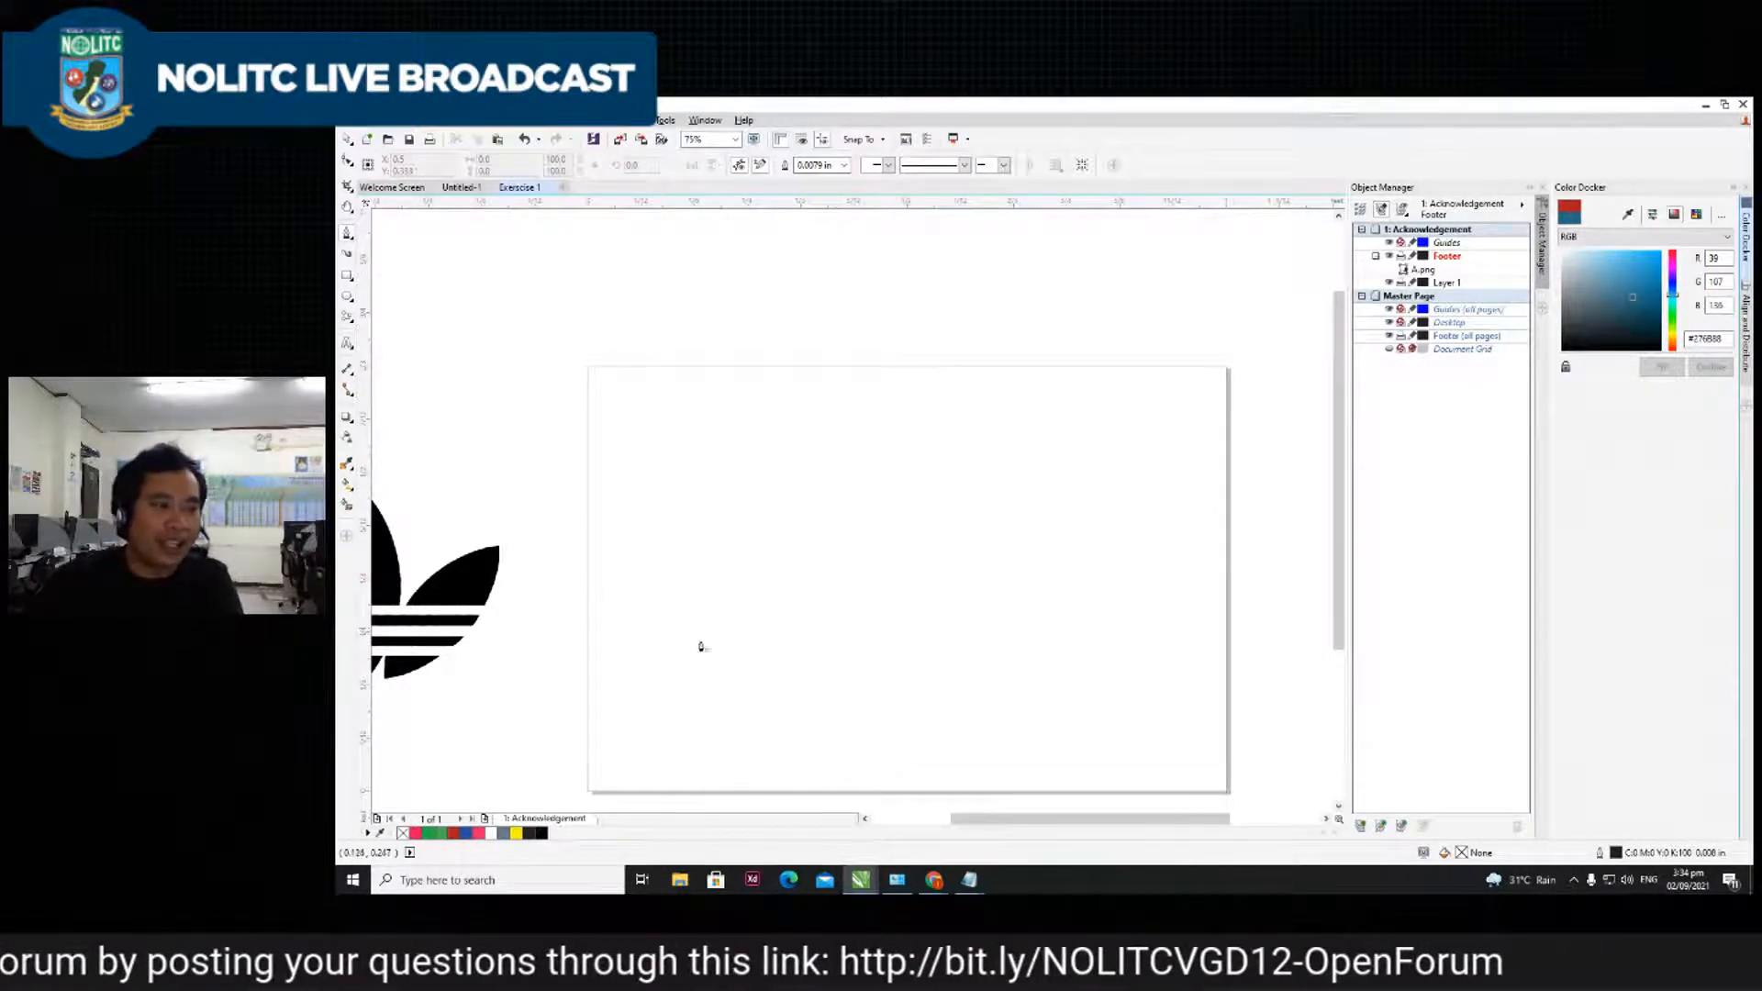
{"action": "left_click", "coordinate": [666, 654]}
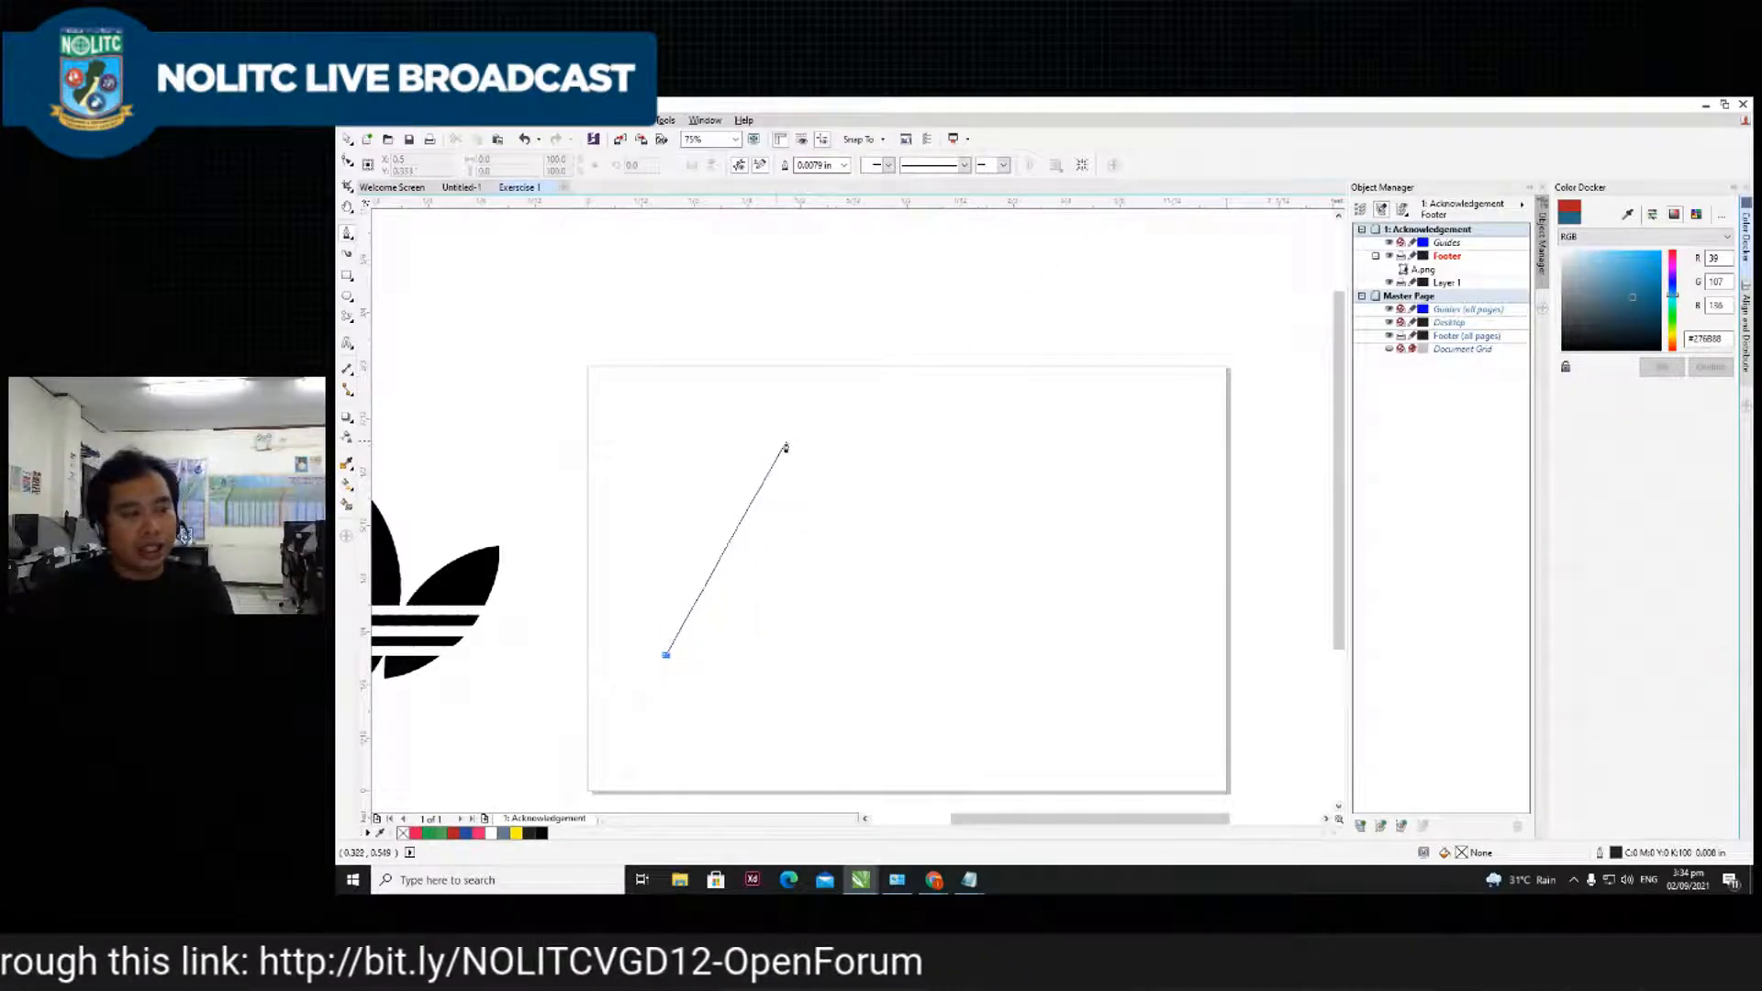
{"action": "left_click", "coordinate": [787, 441]}
{"action": "left_click", "coordinate": [977, 476]}
{"action": "left_click", "coordinate": [1075, 630]}
{"action": "left_click", "coordinate": [920, 715]}
{"action": "left_click", "coordinate": [937, 584]}
{"action": "left_click", "coordinate": [824, 590]}
{"action": "left_click", "coordinate": [842, 733]}
{"action": "left_click", "coordinate": [730, 752]}
{"action": "left_click", "coordinate": [666, 654]}
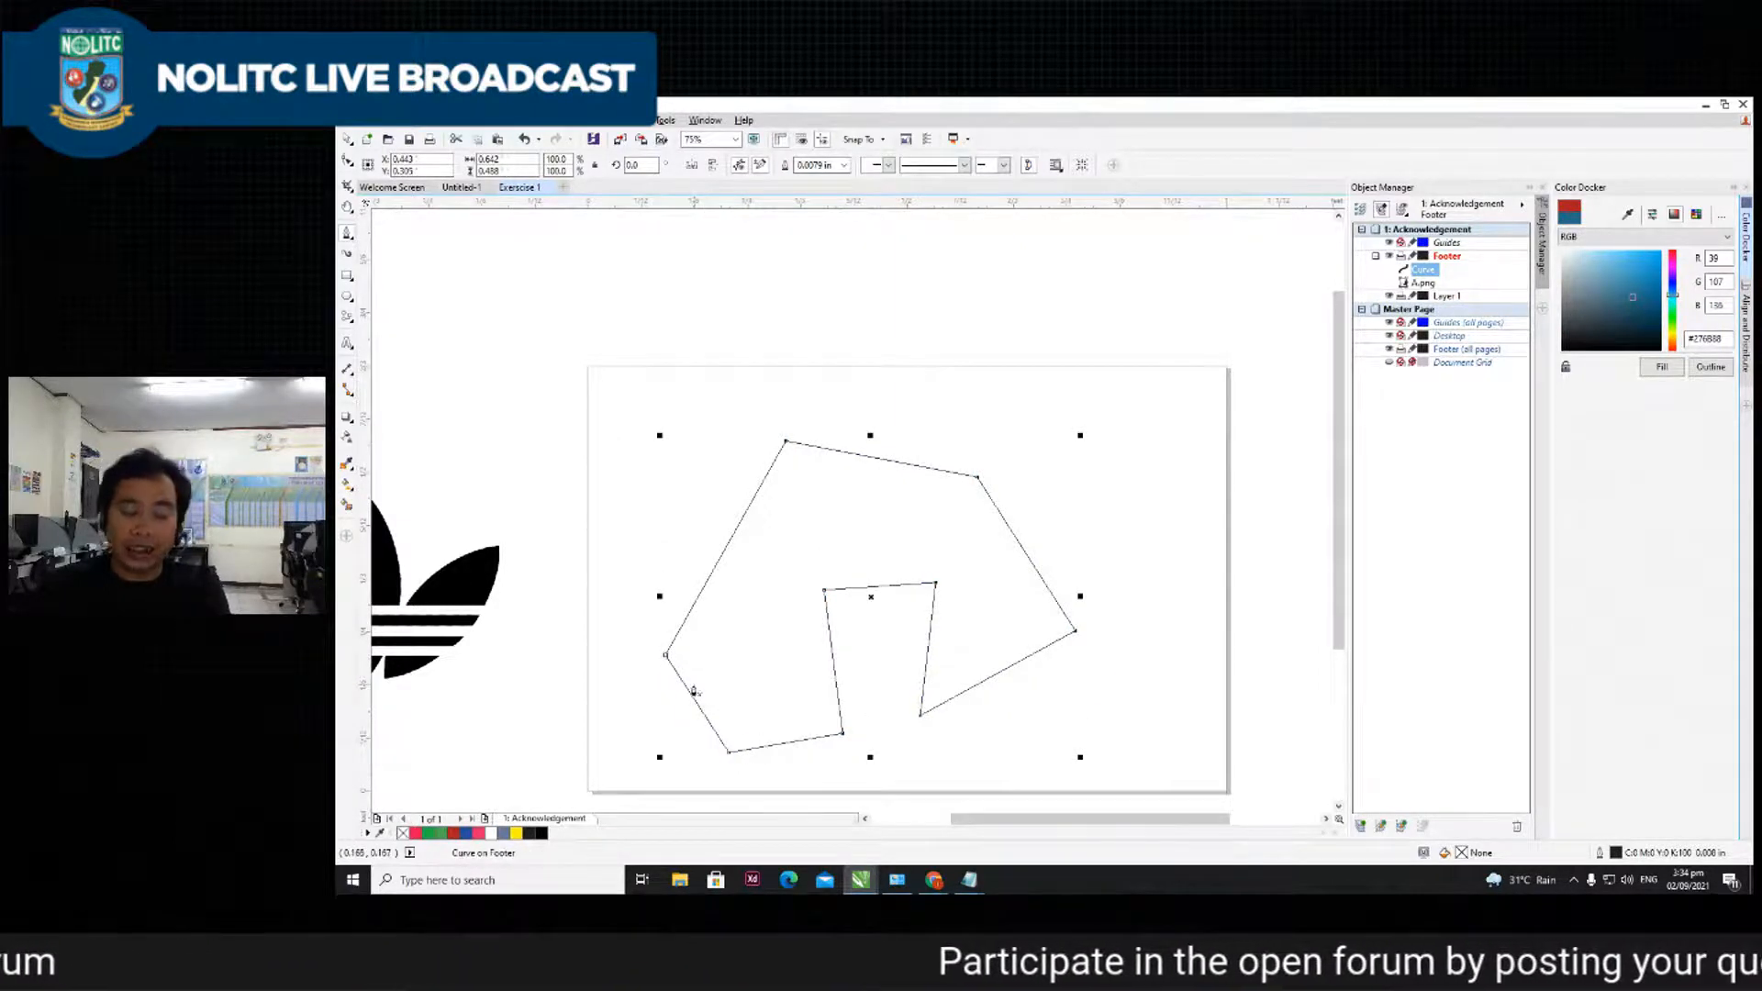
- Fill the nine-sided shape with yellow and move it down to the page's lower-left corner, partly off the page
{"action": "scroll", "coordinate": [696, 688], "scroll_direction": "up", "scroll_amount": 3}
{"action": "scroll", "coordinate": [698, 706], "scroll_direction": "down", "scroll_amount": 3}
{"action": "scroll", "coordinate": [661, 677], "scroll_direction": "up", "scroll_amount": 5}
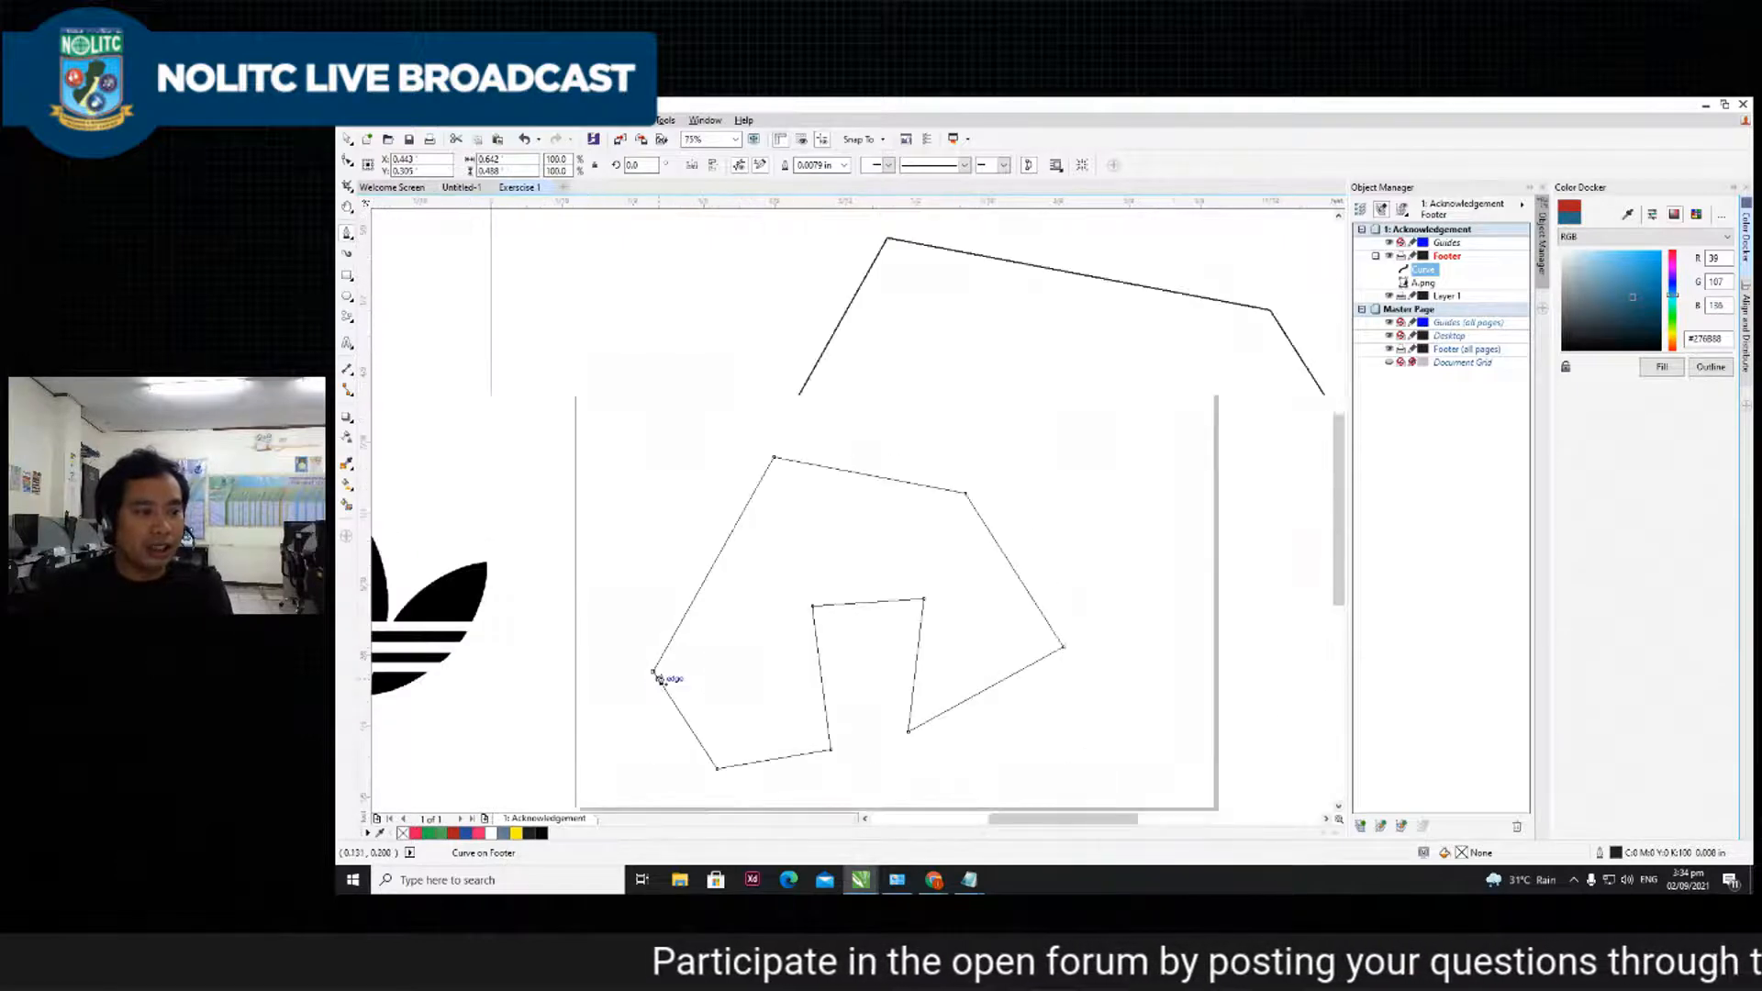
{"action": "scroll", "coordinate": [687, 488], "scroll_direction": "down", "scroll_amount": 1}
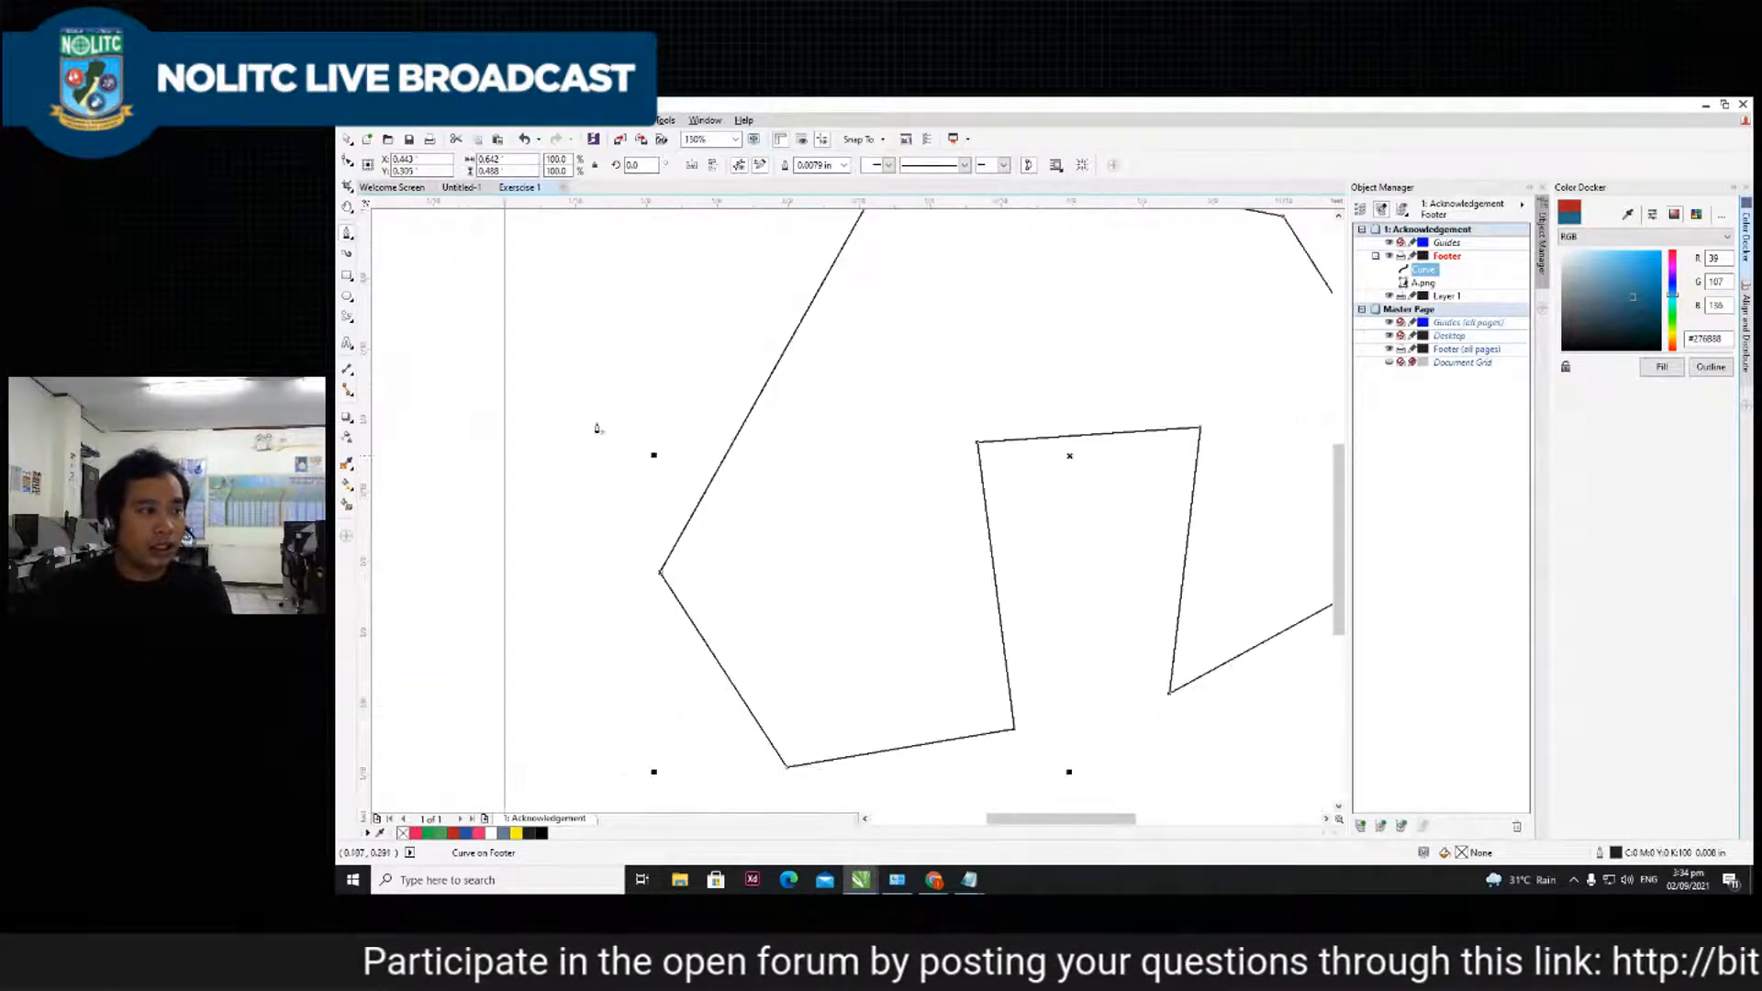
{"action": "left_click", "coordinate": [346, 140]}
{"action": "left_click", "coordinate": [640, 416]}
{"action": "scroll", "coordinate": [684, 437], "scroll_direction": "down", "scroll_amount": 1}
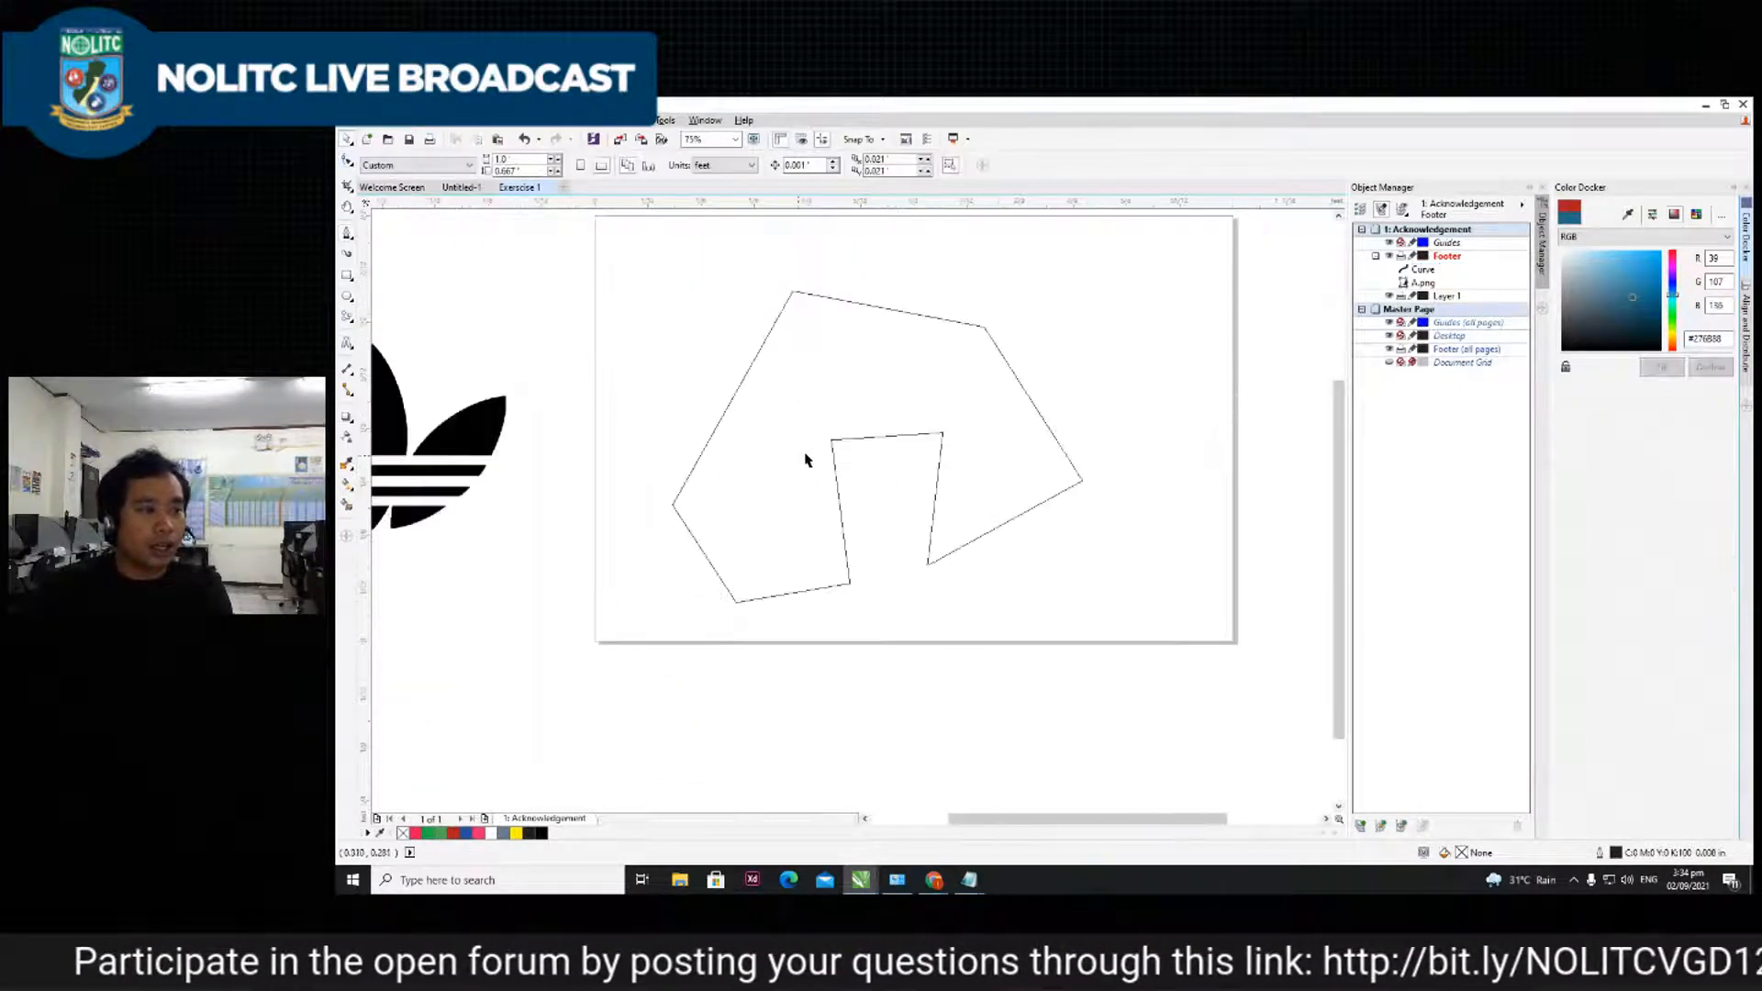
{"action": "left_click", "coordinate": [838, 445]}
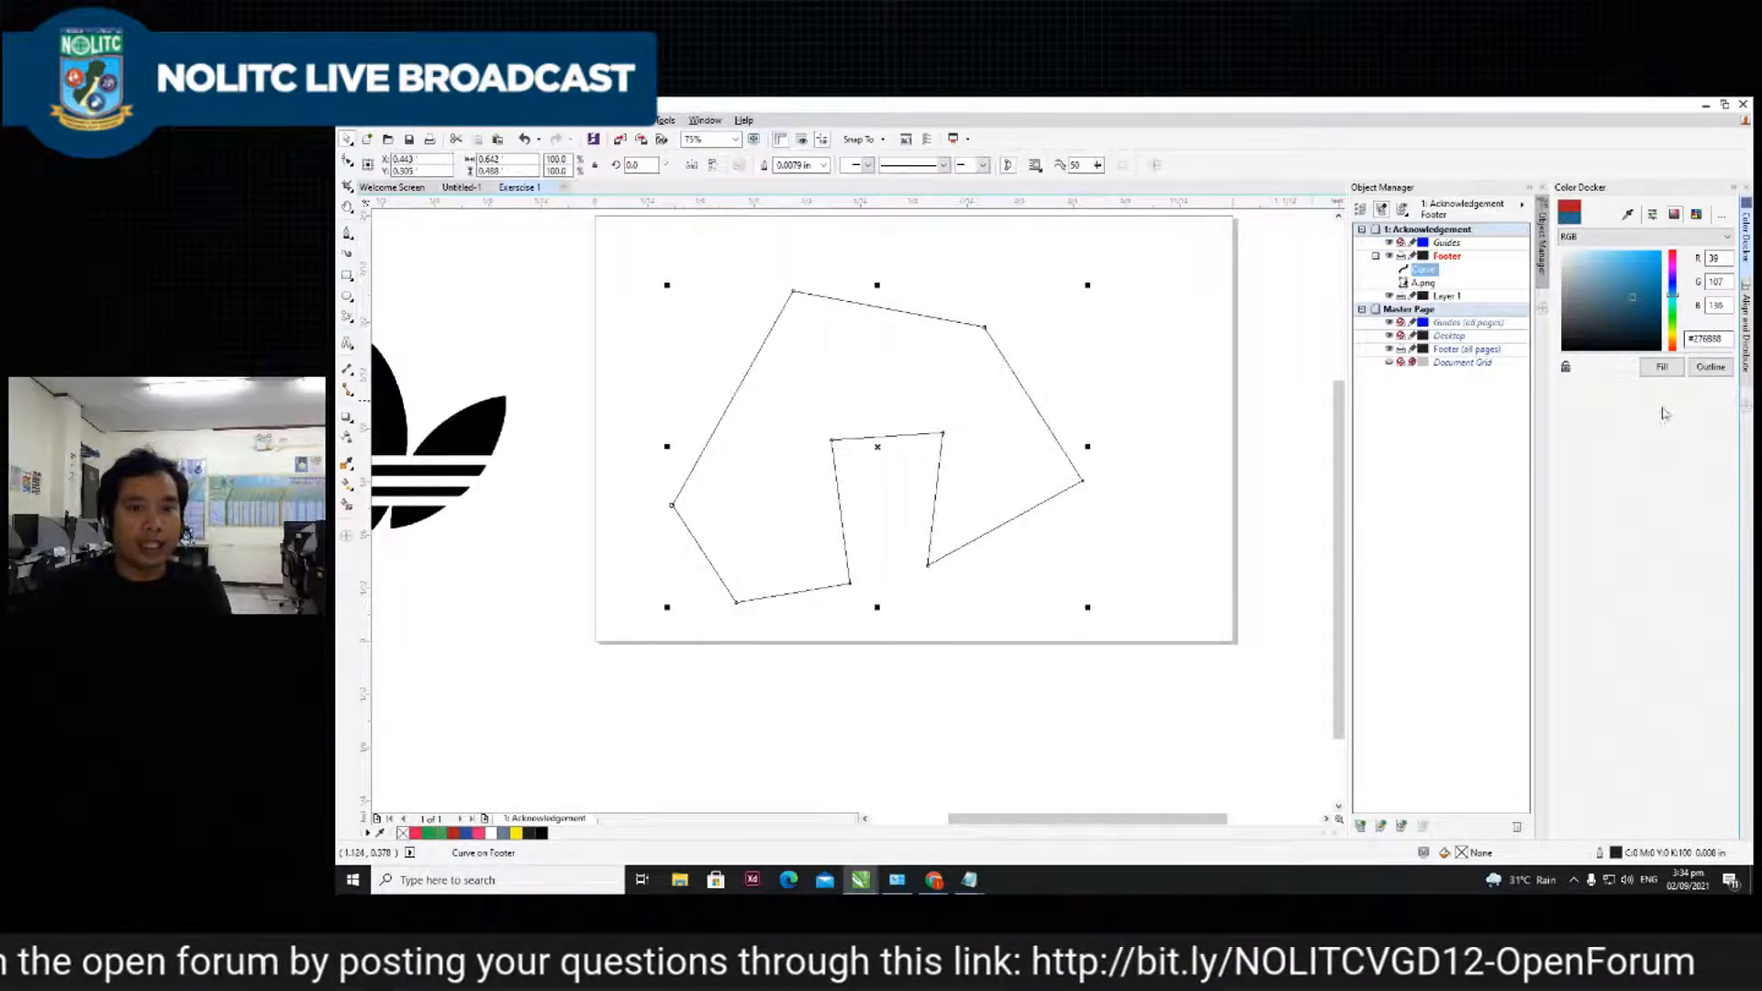
{"action": "left_click", "coordinate": [516, 832]}
{"action": "scroll", "coordinate": [817, 425], "scroll_direction": "up", "scroll_amount": 2}
{"action": "scroll", "coordinate": [822, 394], "scroll_direction": "down", "scroll_amount": 2}
{"action": "scroll", "coordinate": [879, 420], "scroll_direction": "up", "scroll_amount": 2}
{"action": "scroll", "coordinate": [879, 420], "scroll_direction": "down", "scroll_amount": 2}
{"action": "left_click_drag", "start_coordinate": [897, 405], "coordinate": [716, 413]}
{"action": "left_click_drag", "start_coordinate": [662, 326], "coordinate": [643, 627]}
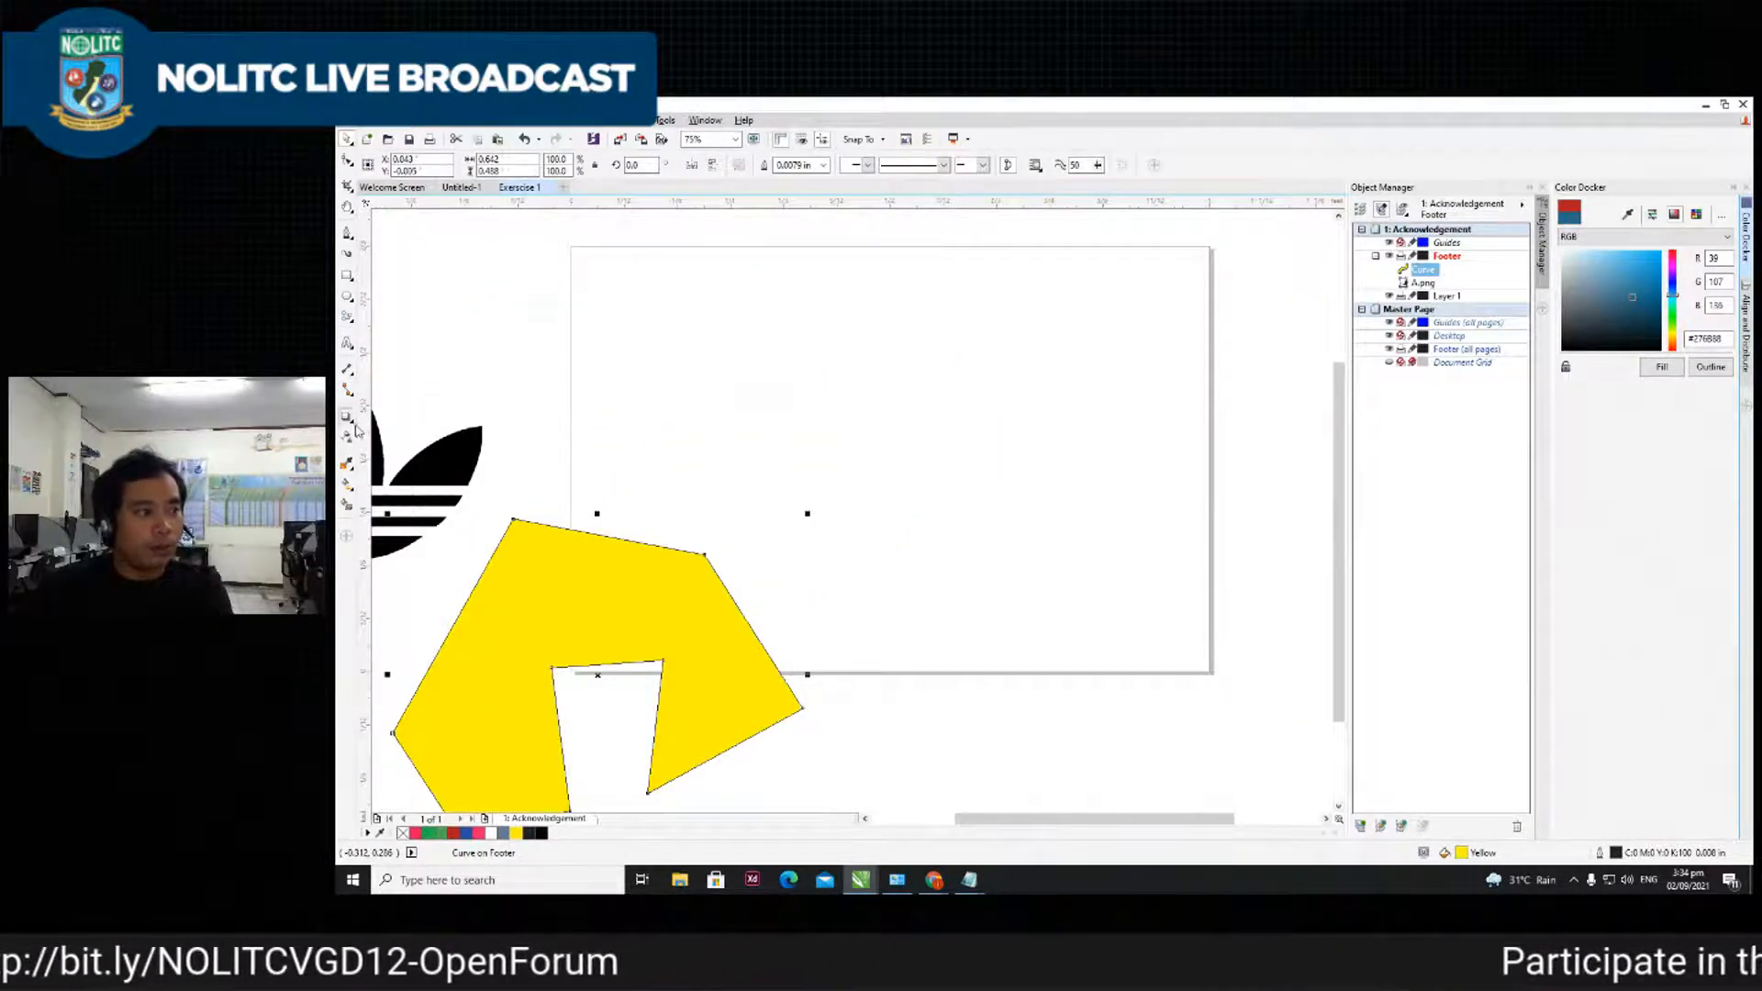
- Draw a closed wavy swoosh with the Pen tool in the upper part of the page, about 0.68 by 0.17 ft
{"action": "left_click", "coordinate": [347, 232]}
{"action": "left_click", "coordinate": [770, 398]}
{"action": "left_click", "coordinate": [996, 350]}
{"action": "left_click_drag", "start_coordinate": [976, 307], "coordinate": [1164, 391]}
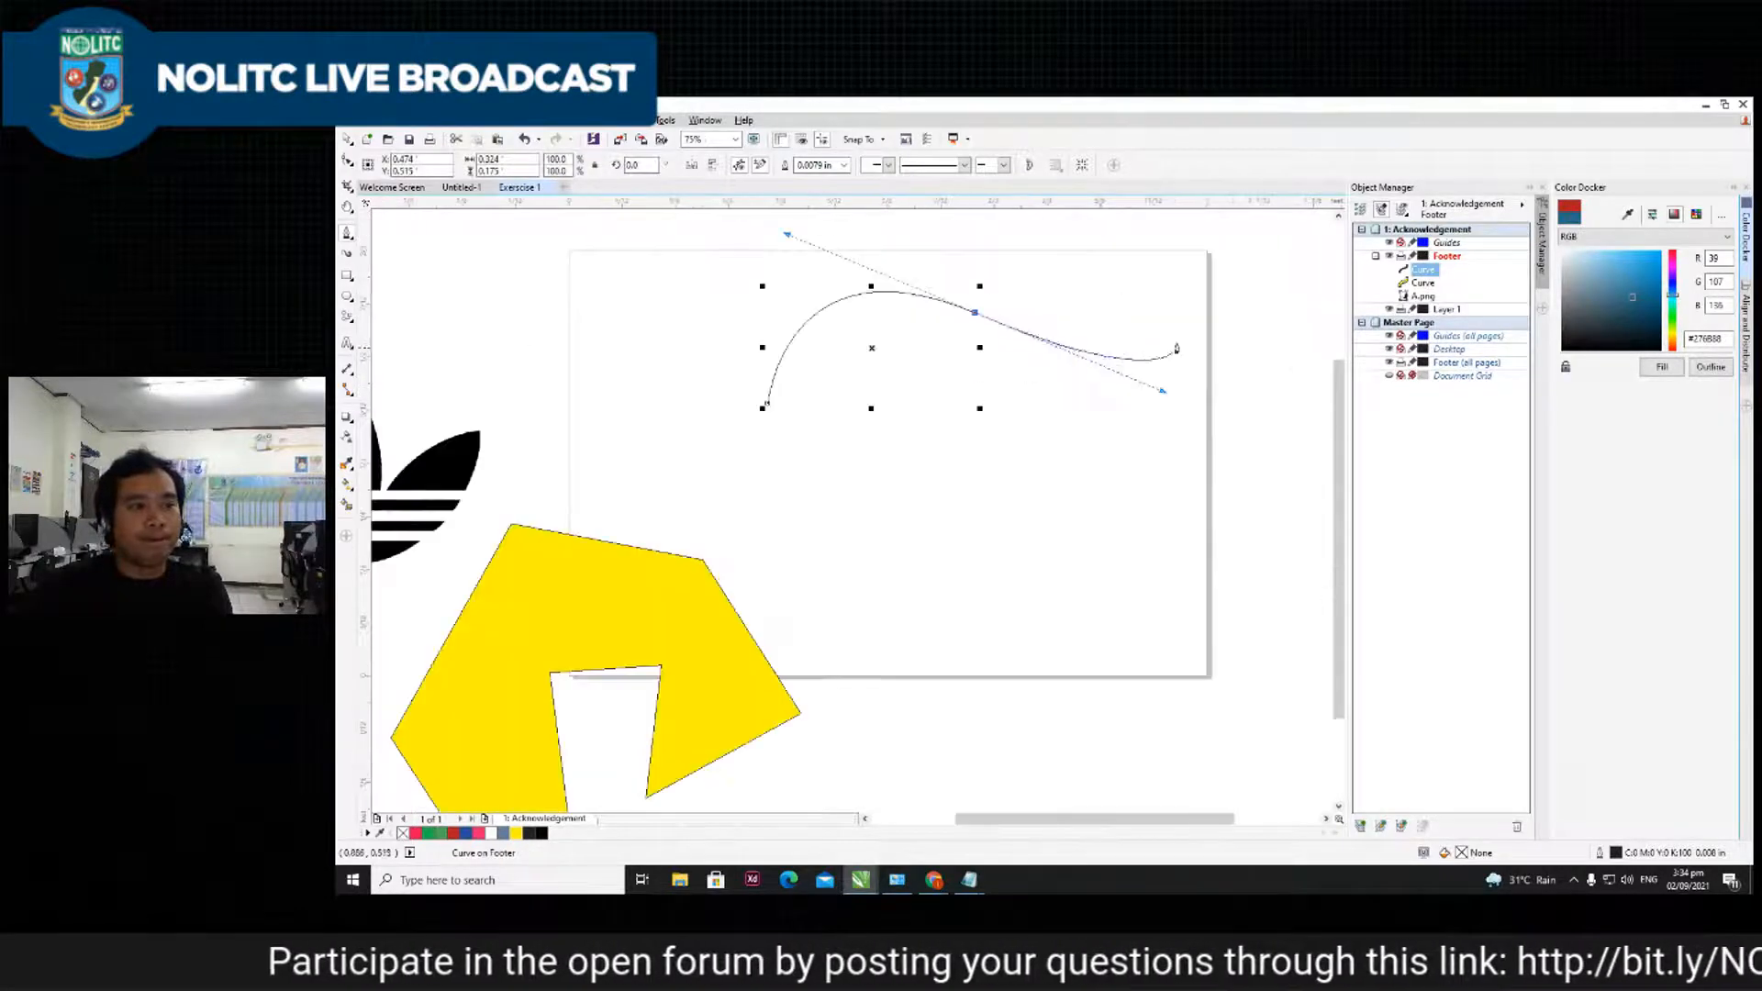
{"action": "left_click_drag", "start_coordinate": [1200, 304], "coordinate": [978, 376]}
{"action": "left_click_drag", "start_coordinate": [984, 368], "coordinate": [791, 342]}
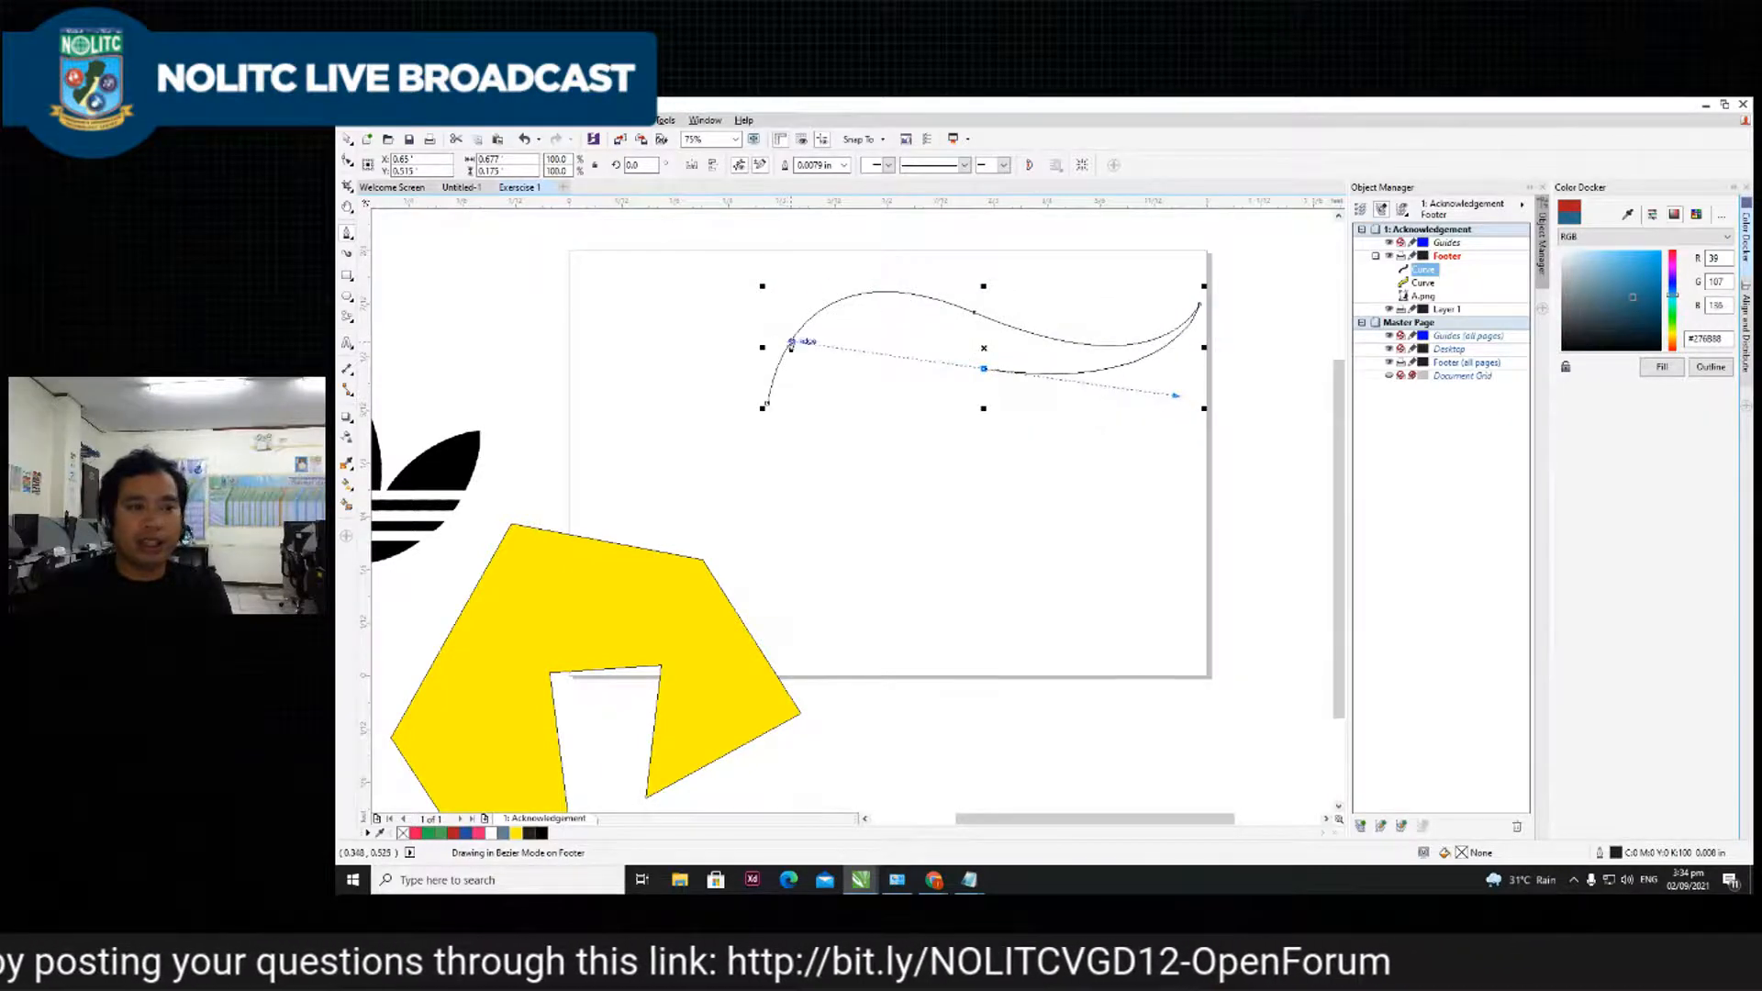
{"action": "left_click", "coordinate": [769, 407]}
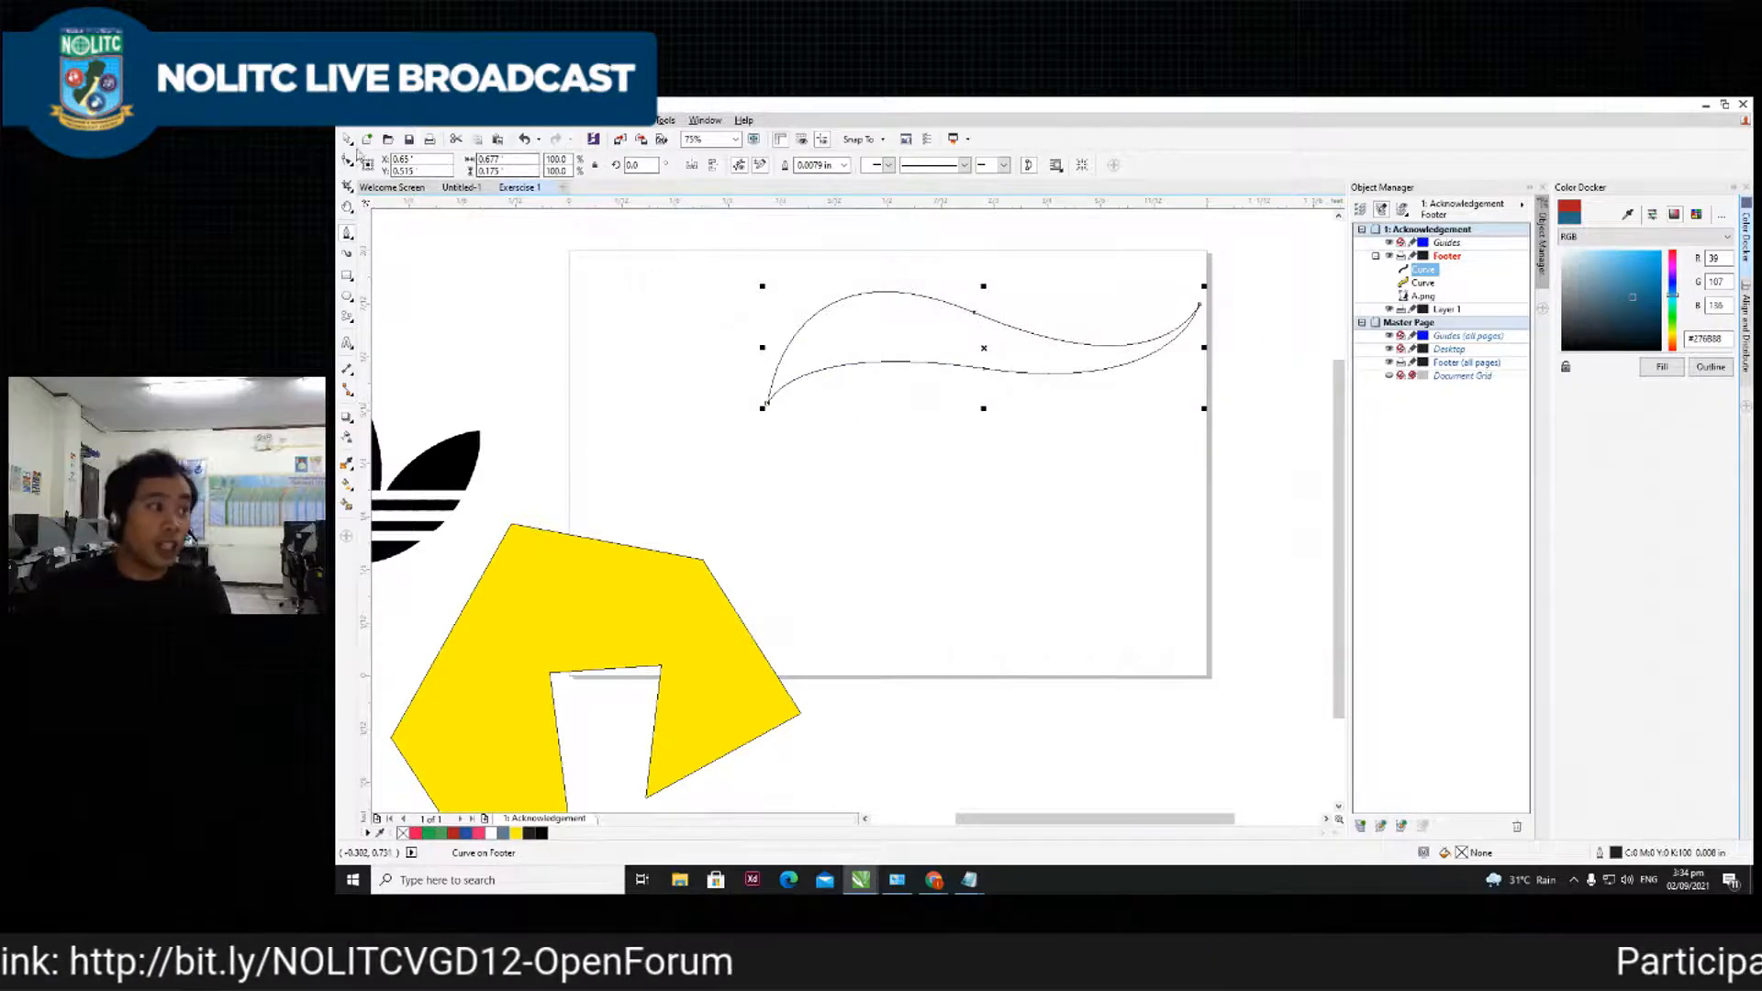
- Move the wavy swoosh down and left toward the middle of the page
{"action": "left_click", "coordinate": [971, 456]}
{"action": "scroll", "coordinate": [971, 379], "scroll_direction": "up", "scroll_amount": 2}
{"action": "scroll", "coordinate": [976, 313], "scroll_direction": "down", "scroll_amount": 4}
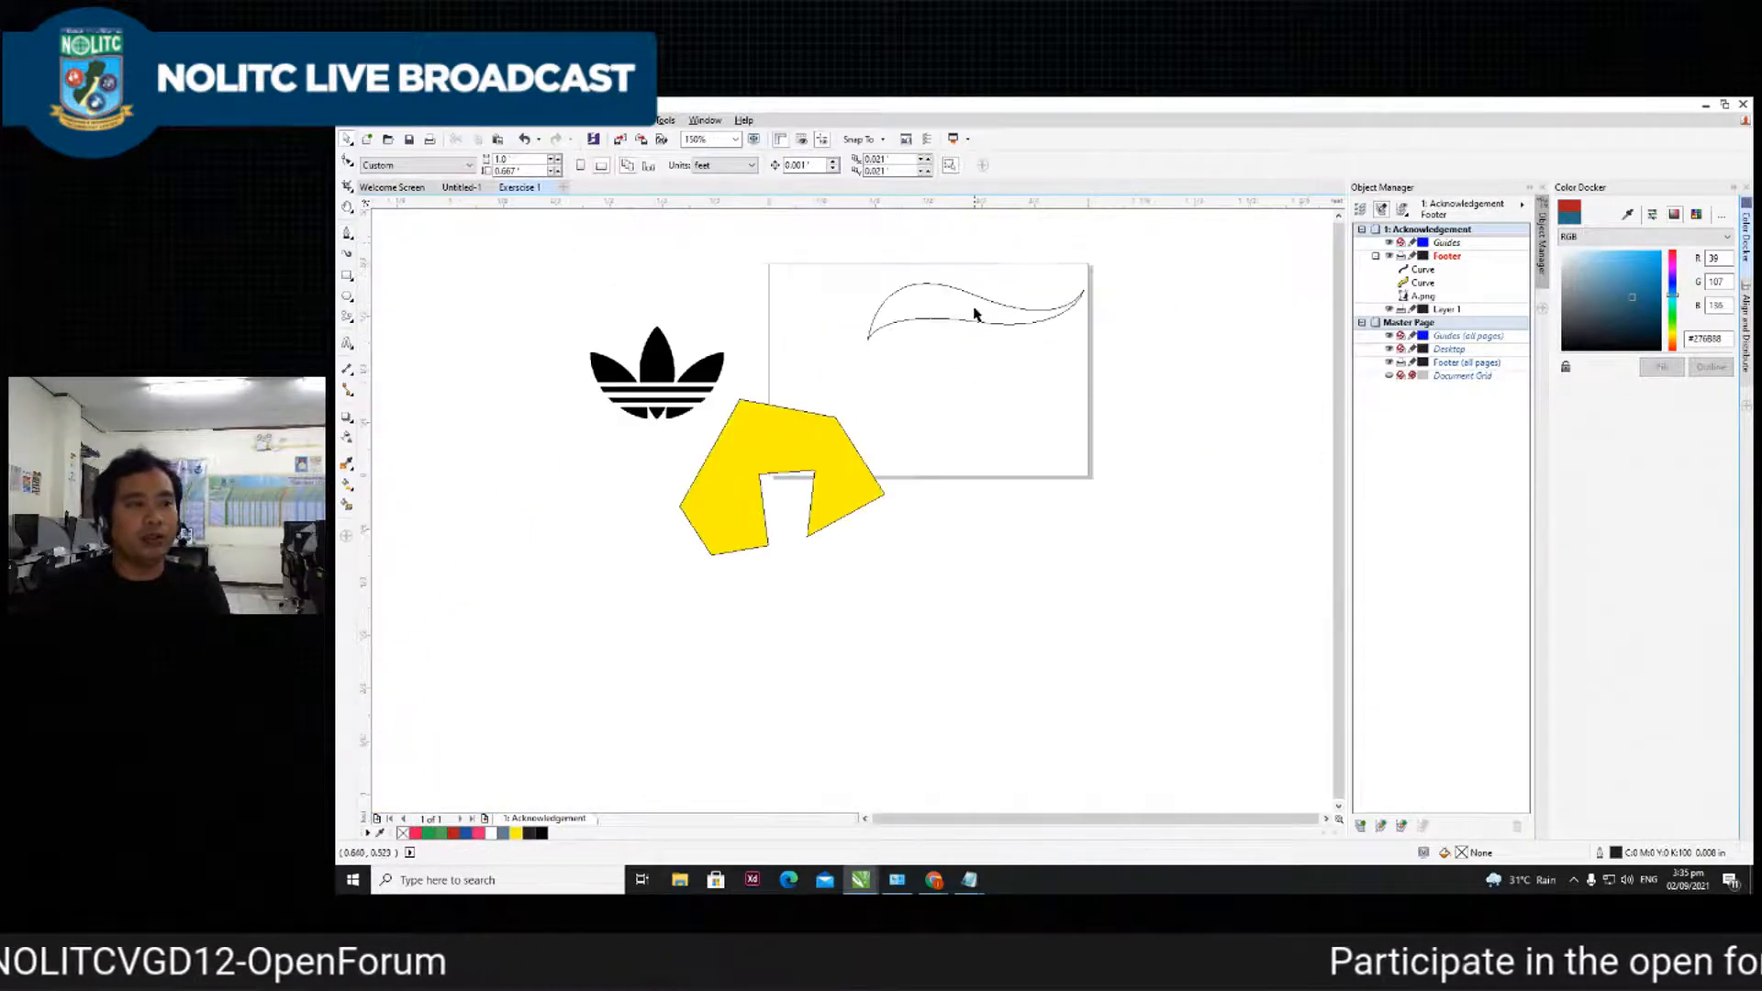
{"action": "scroll", "coordinate": [924, 413], "scroll_direction": "up", "scroll_amount": 2}
{"action": "scroll", "coordinate": [905, 432], "scroll_direction": "down", "scroll_amount": 1}
{"action": "left_click", "coordinate": [909, 417]}
{"action": "left_click_drag", "start_coordinate": [909, 416], "coordinate": [829, 530]}
{"action": "scroll", "coordinate": [826, 444], "scroll_direction": "up", "scroll_amount": 1}
{"action": "scroll", "coordinate": [1101, 514], "scroll_direction": "down", "scroll_amount": 1}
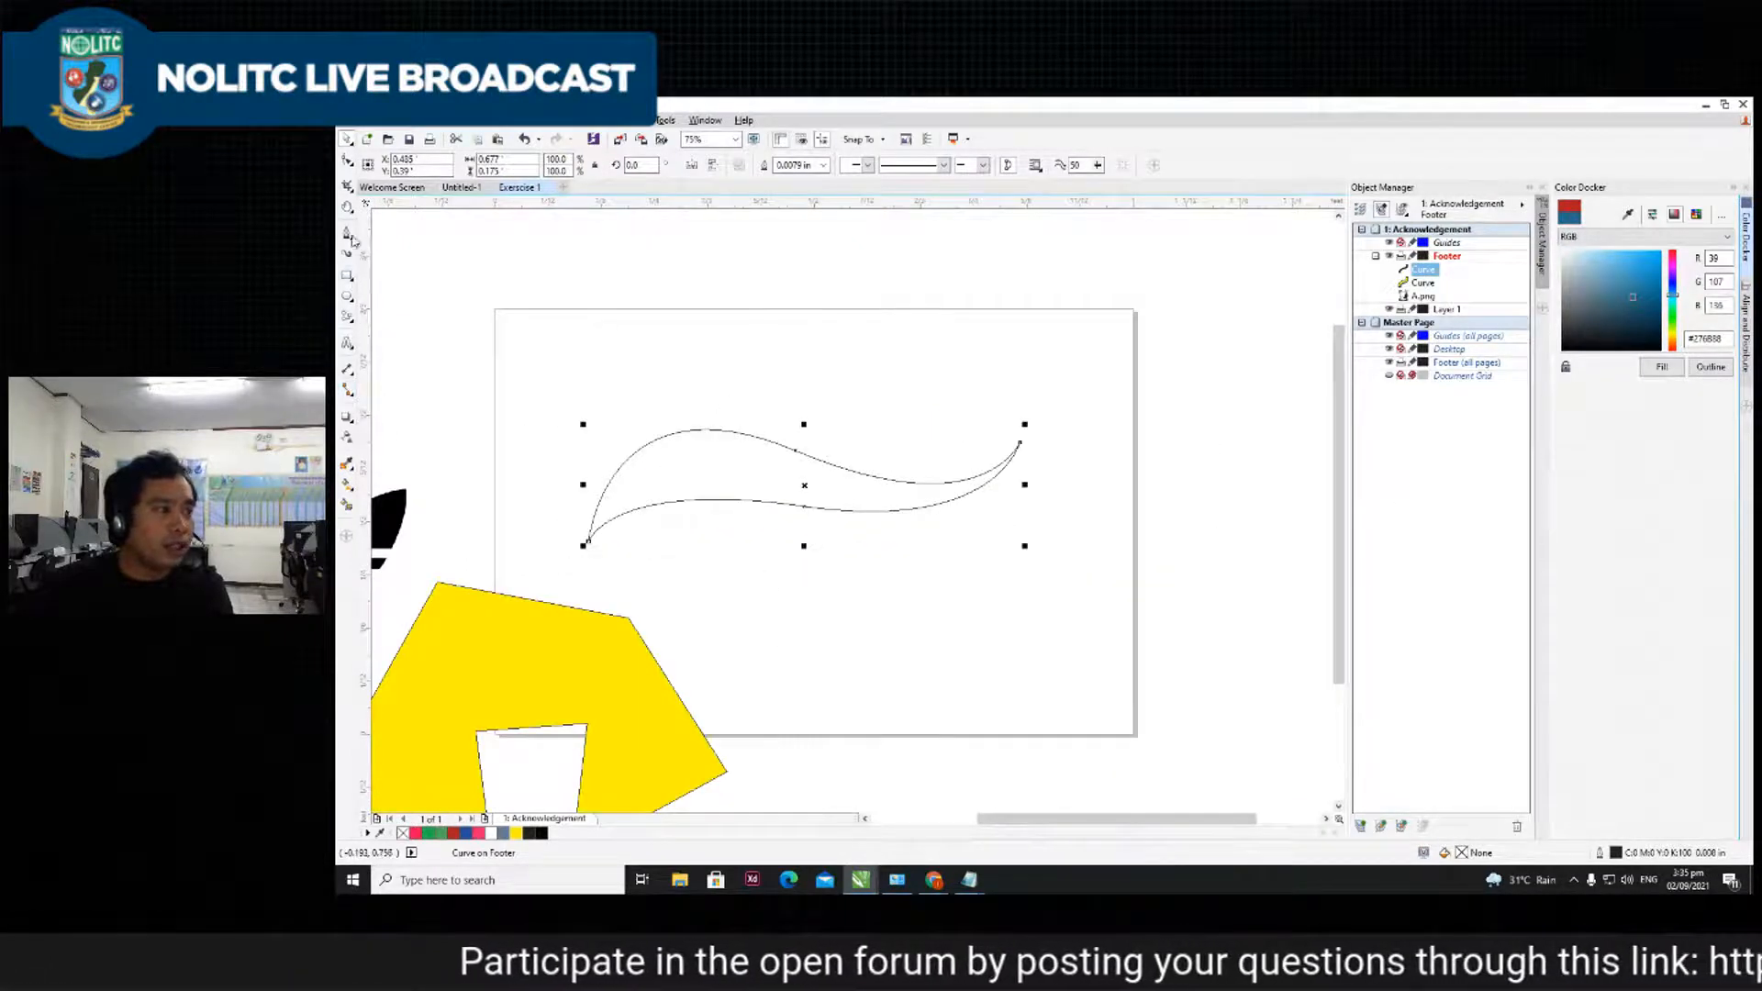
- Fill the swoosh with the blue-gray palette colour C40 M20 Y0 K40 and deselect it
{"action": "left_click", "coordinate": [504, 833]}
{"action": "left_click", "coordinate": [830, 596]}
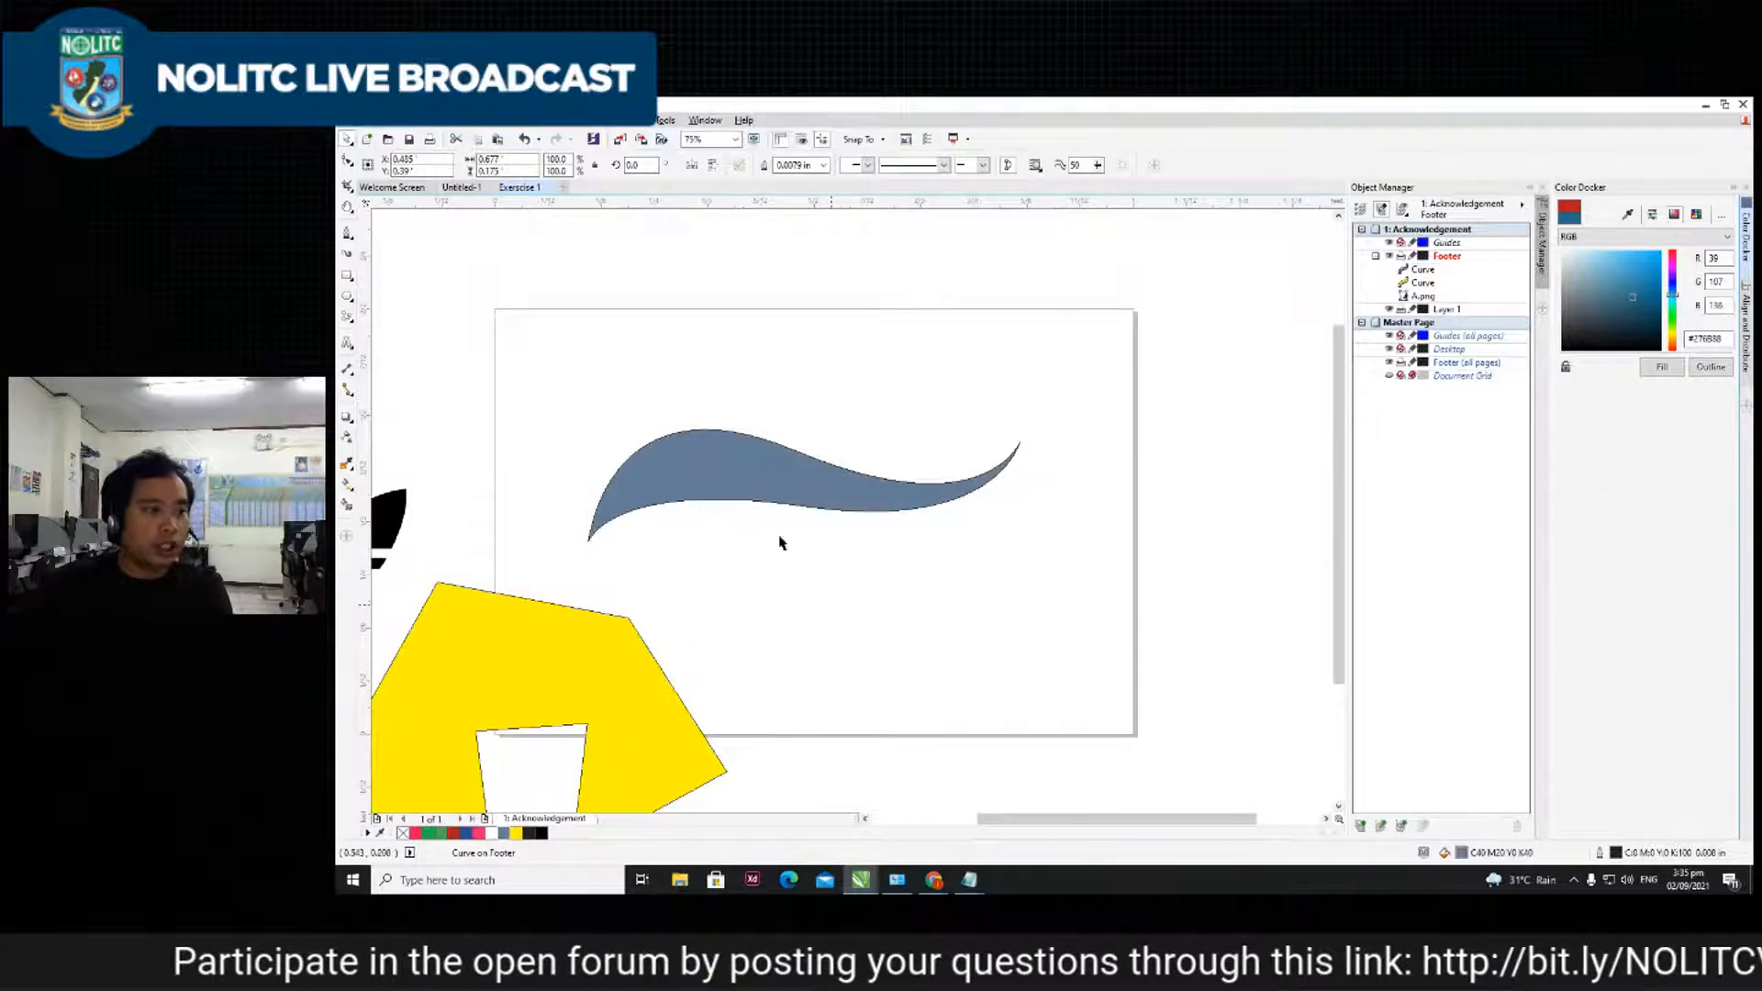
{"action": "left_click", "coordinate": [753, 496]}
{"action": "scroll", "coordinate": [769, 473], "scroll_direction": "up", "scroll_amount": 1}
{"action": "scroll", "coordinate": [785, 480], "scroll_direction": "down", "scroll_amount": 1}
{"action": "left_click", "coordinate": [840, 405]}
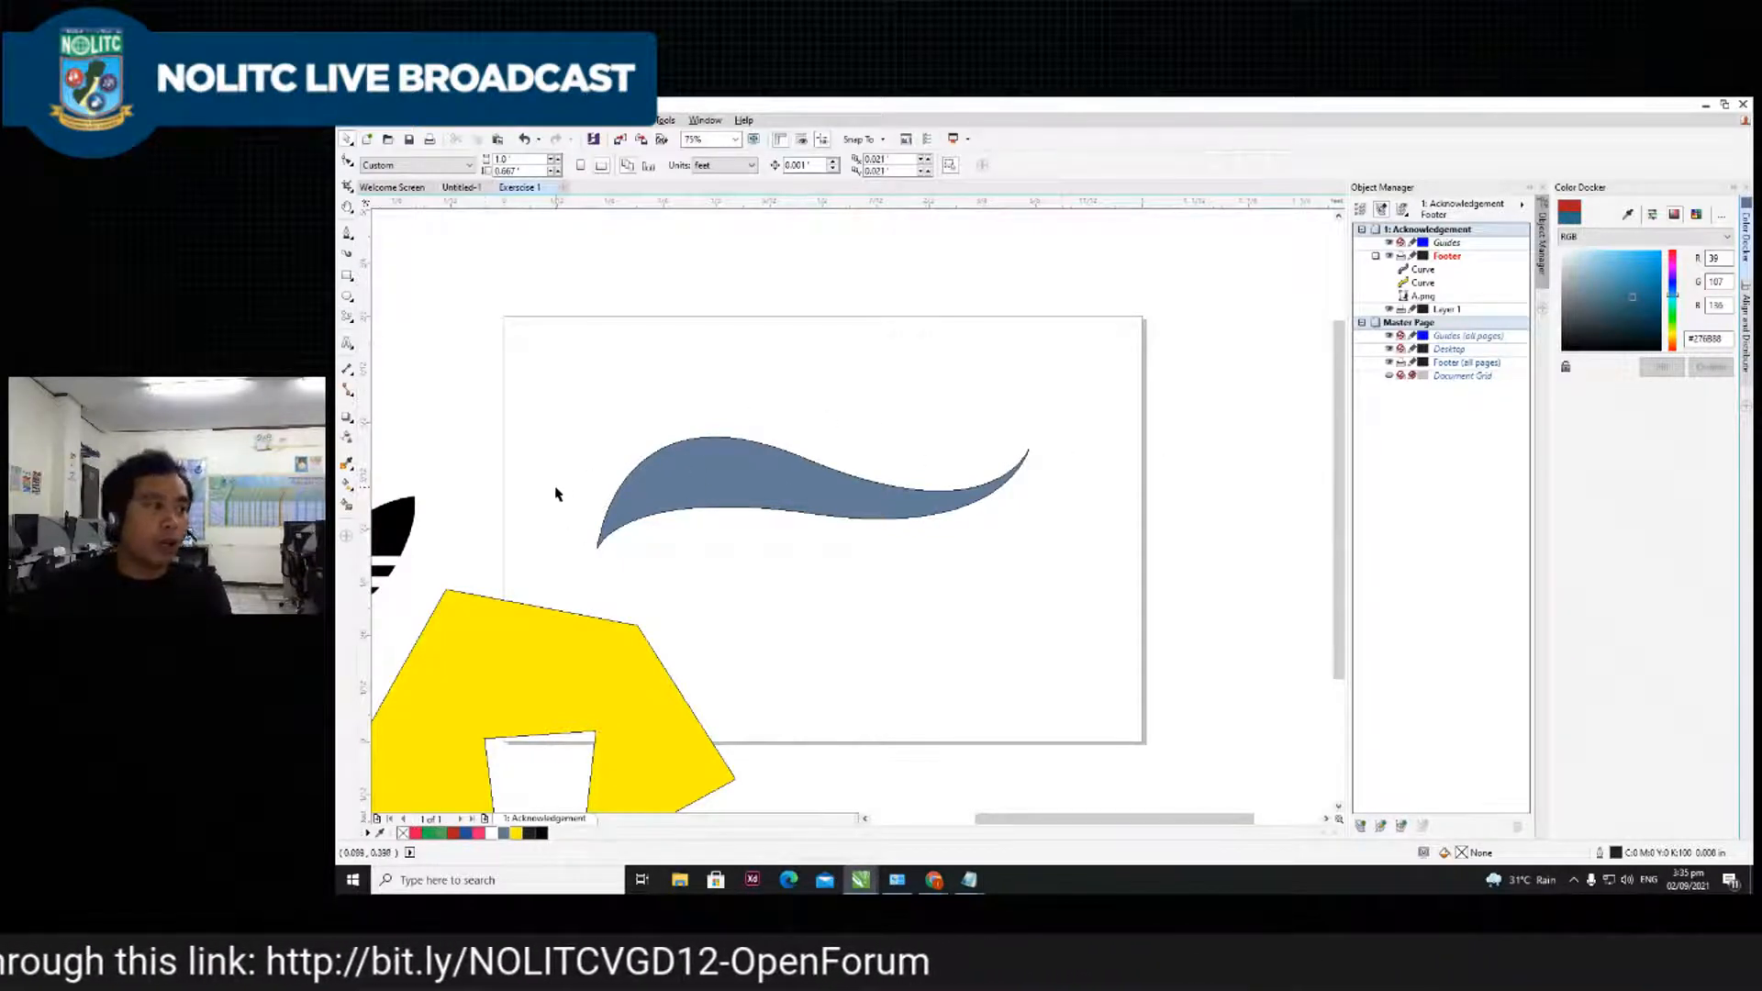
- Draw a closed right-angled triangle above the swoosh with the Pen tool, about 0.49 by 0.21 ft, and deselect it
{"action": "left_click", "coordinate": [346, 236]}
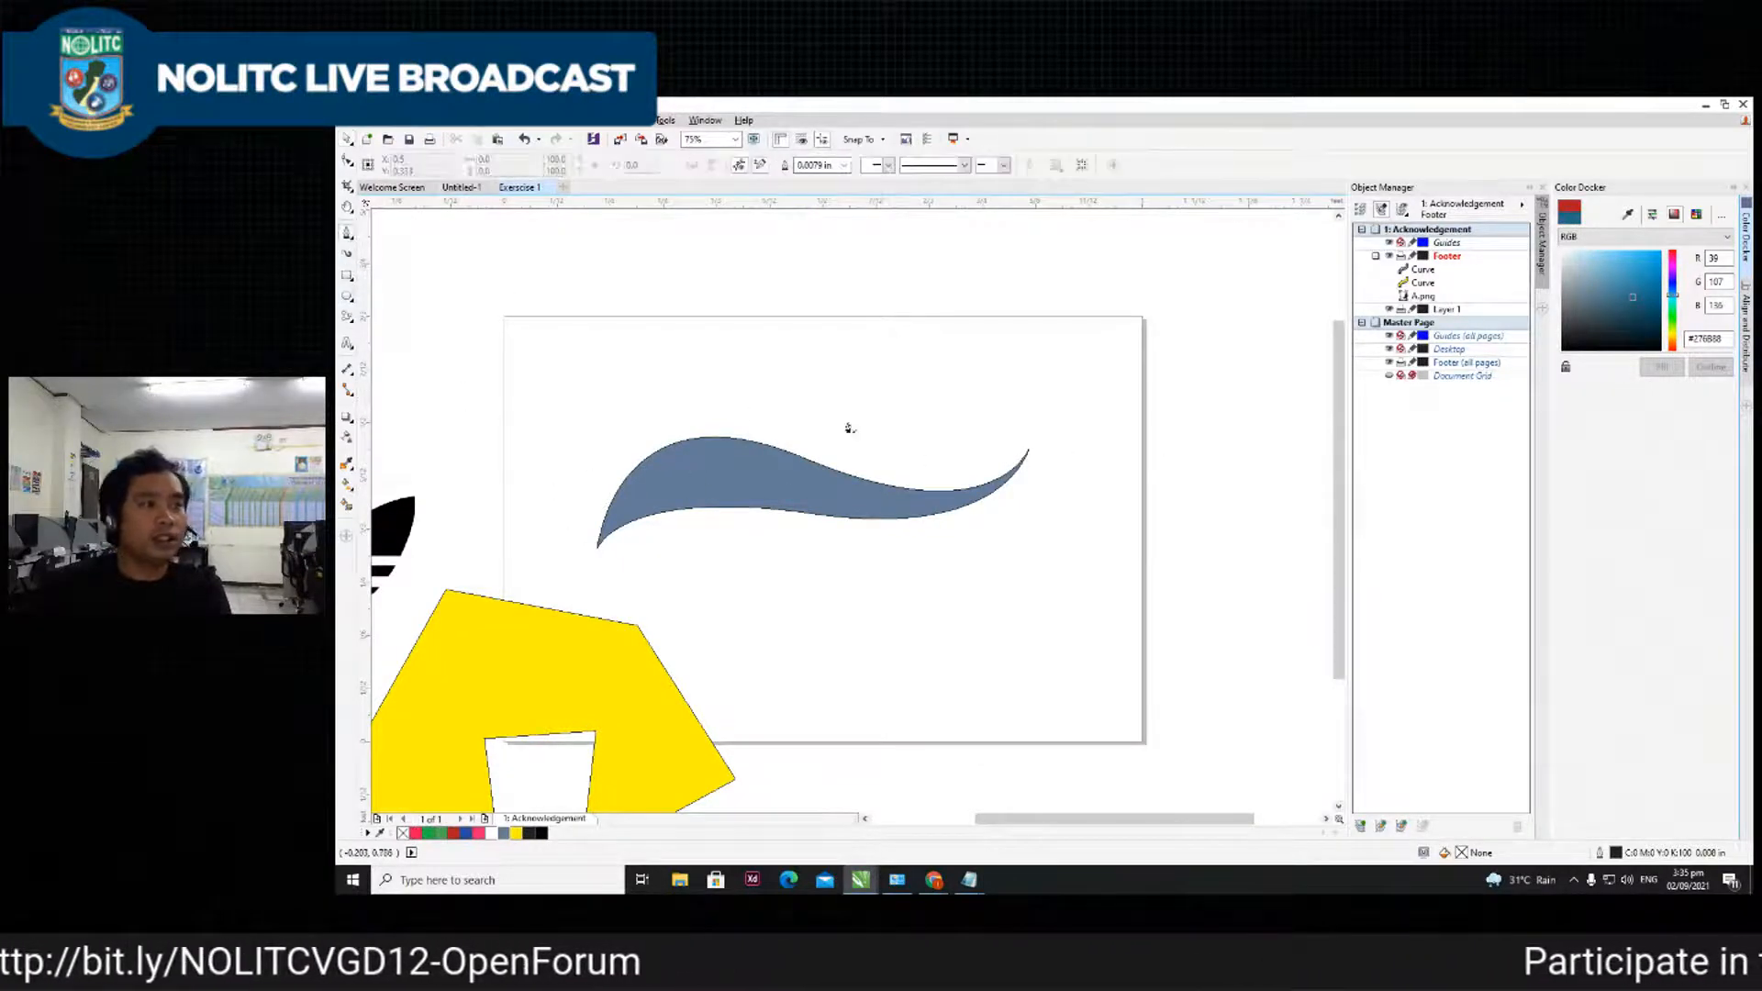
{"action": "scroll", "coordinate": [826, 413], "scroll_direction": "up", "scroll_amount": 1}
{"action": "scroll", "coordinate": [802, 394], "scroll_direction": "down", "scroll_amount": 1}
{"action": "left_click", "coordinate": [759, 383]}
{"action": "left_click", "coordinate": [1075, 246]}
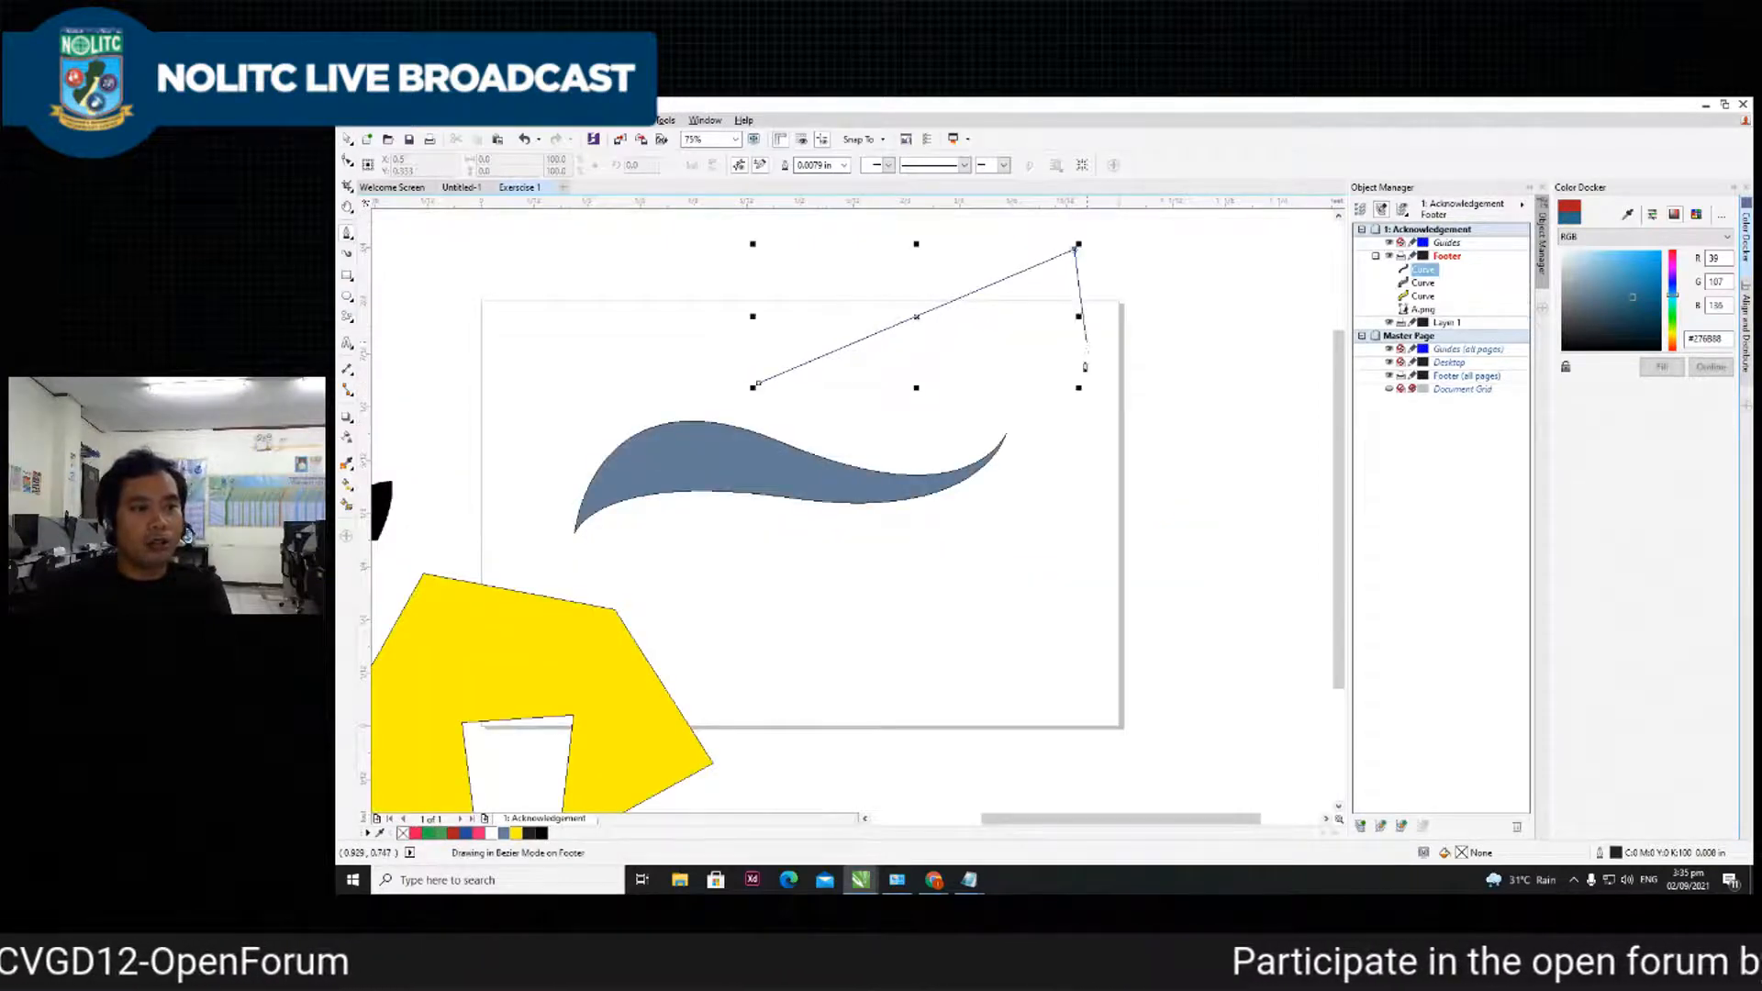
{"action": "left_click", "coordinate": [1074, 375]}
{"action": "left_click", "coordinate": [759, 385]}
{"action": "left_click", "coordinate": [347, 140]}
{"action": "left_click", "coordinate": [965, 278]}
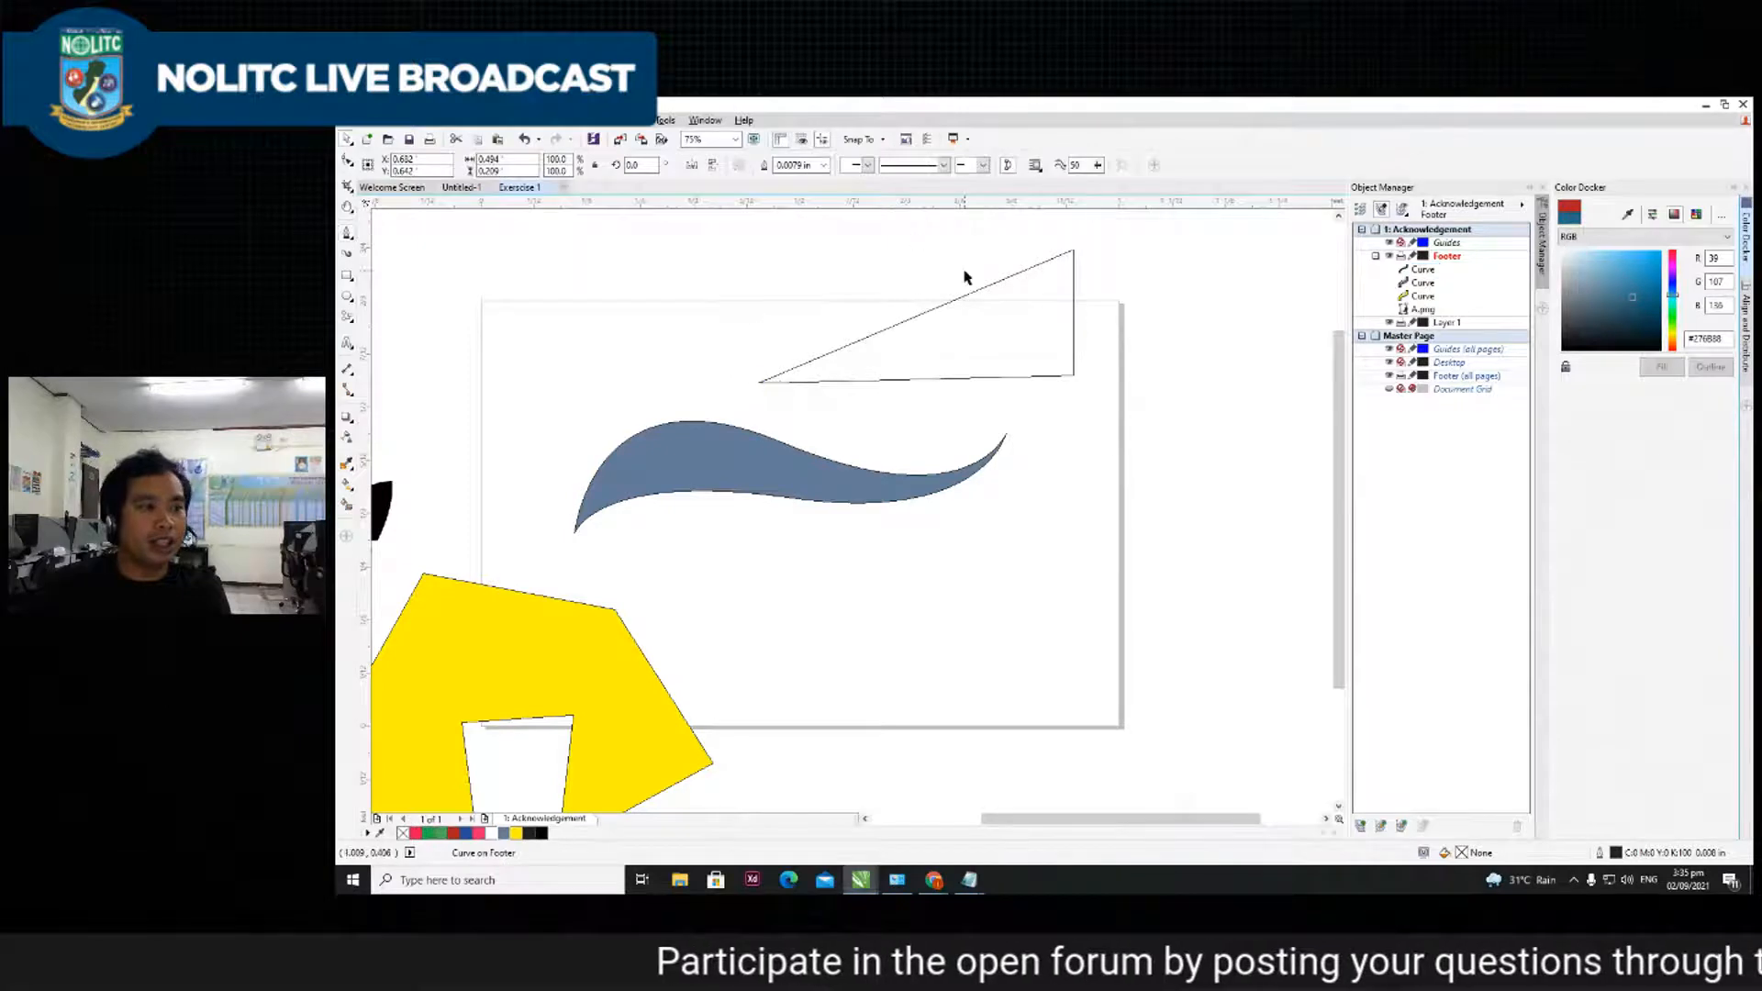
- Convert the triangle's sloping edge from a straight line to a curve with the Shape tool
{"action": "scroll", "coordinate": [966, 285], "scroll_direction": "up", "scroll_amount": 1}
{"action": "scroll", "coordinate": [967, 306], "scroll_direction": "down", "scroll_amount": 1}
{"action": "scroll", "coordinate": [988, 263], "scroll_direction": "up", "scroll_amount": 1}
{"action": "scroll", "coordinate": [976, 327], "scroll_direction": "down", "scroll_amount": 1}
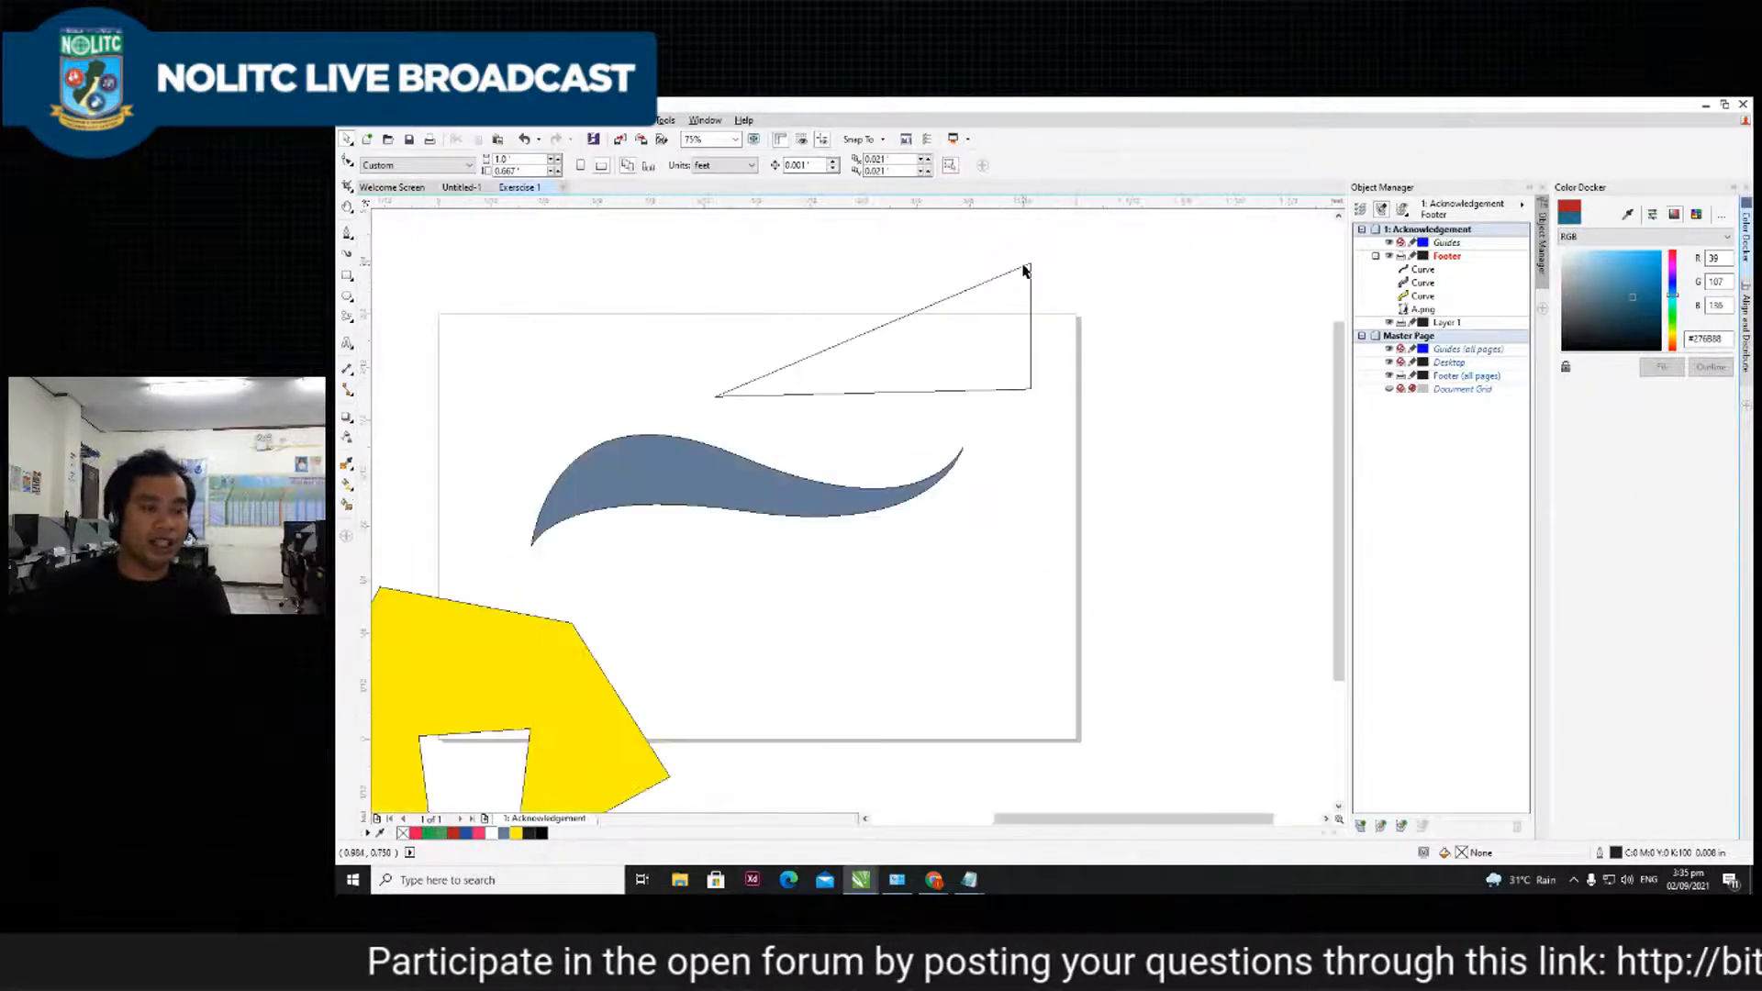
{"action": "key", "text": "h"}
{"action": "left_click_drag", "start_coordinate": [1062, 282], "coordinate": [1080, 400]}
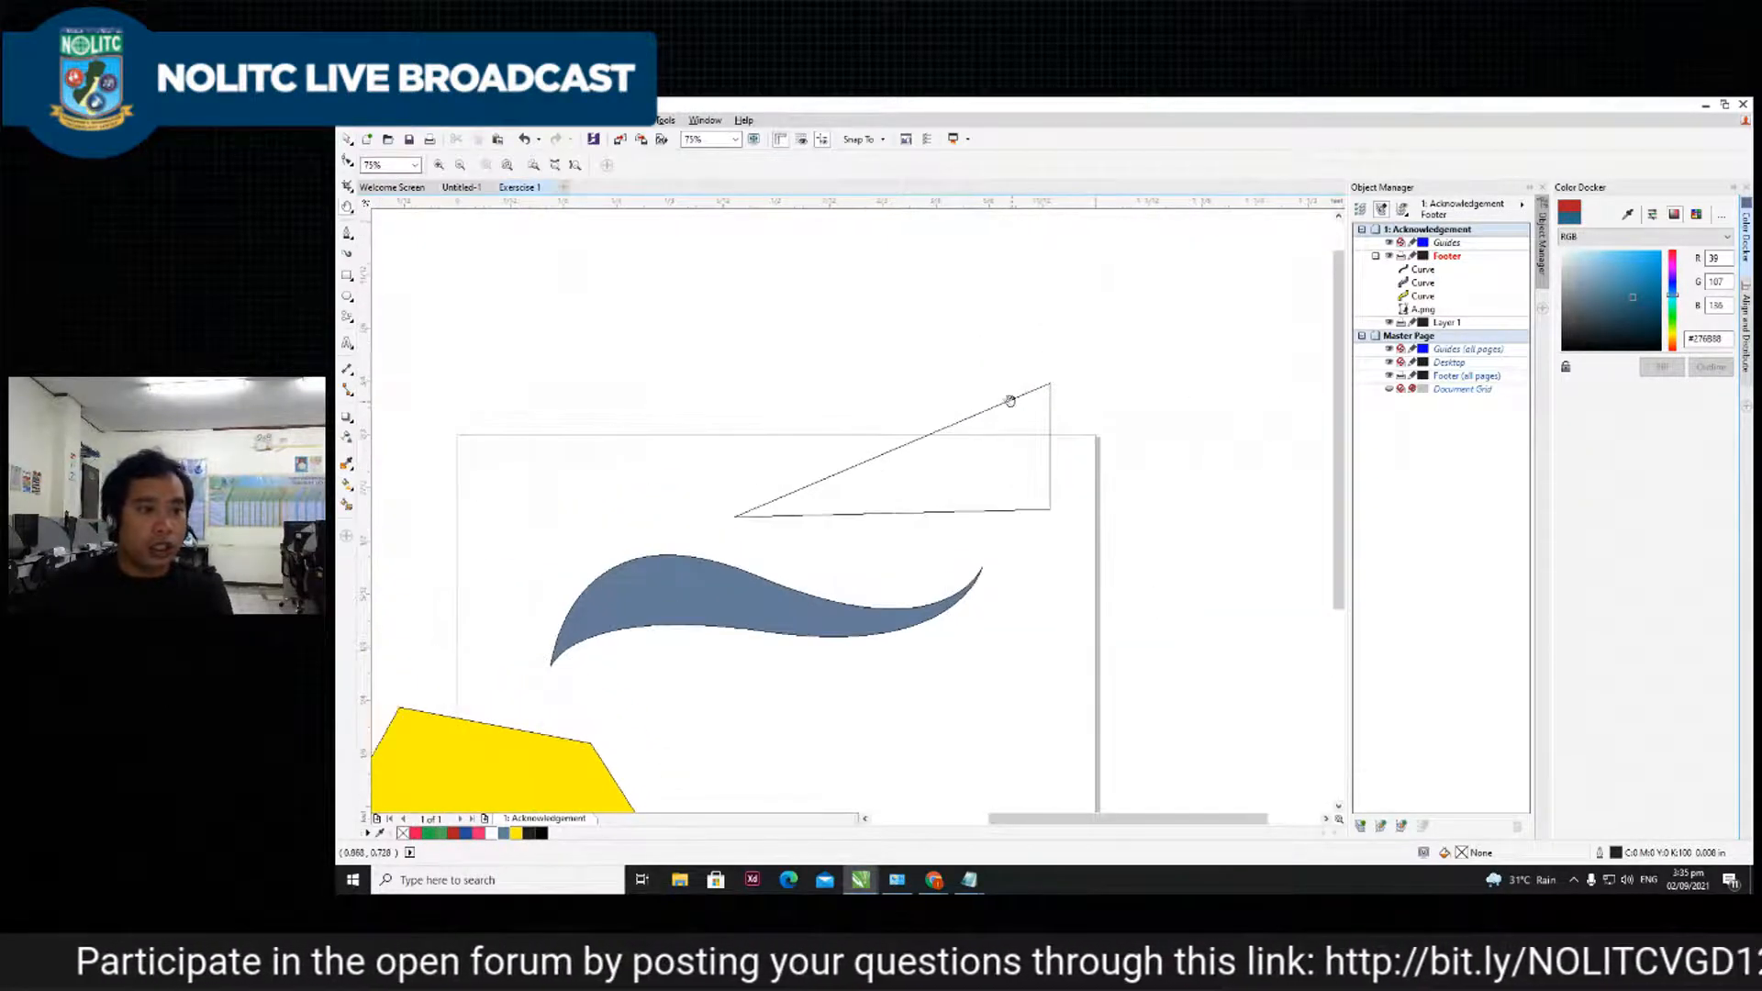
{"action": "scroll", "coordinate": [967, 405], "scroll_direction": "up", "scroll_amount": 1}
{"action": "left_click_drag", "start_coordinate": [962, 423], "coordinate": [811, 407]}
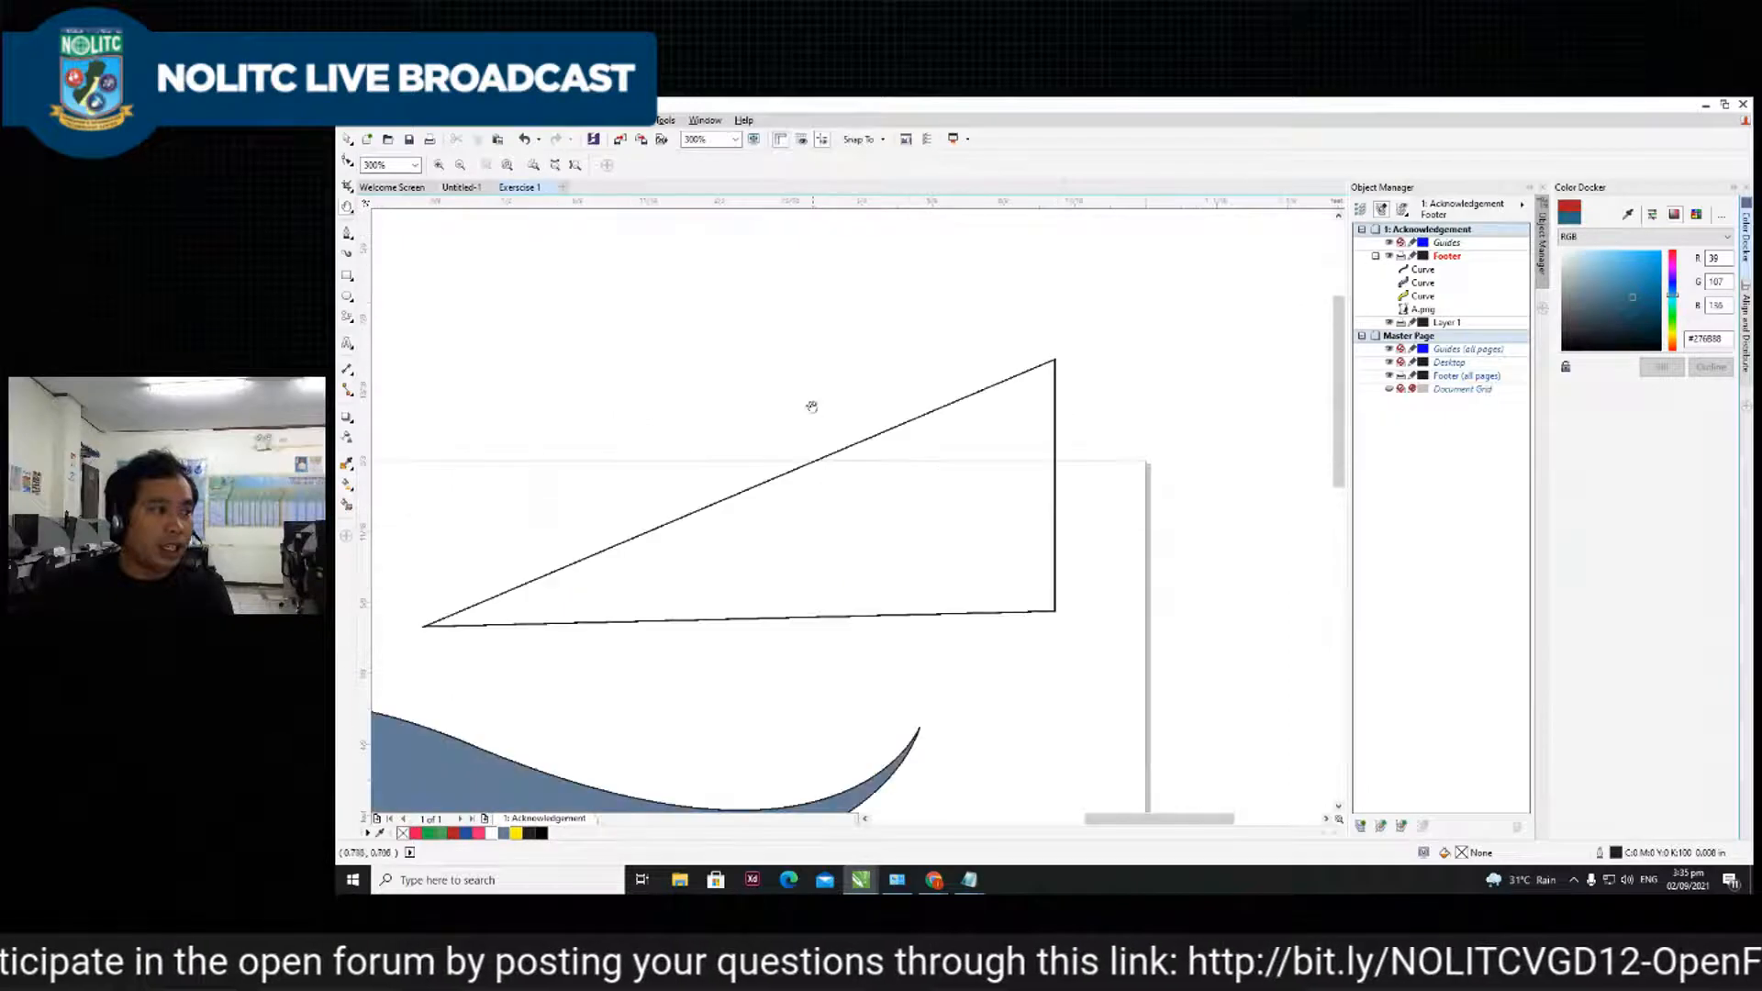
{"action": "left_click", "coordinate": [348, 235]}
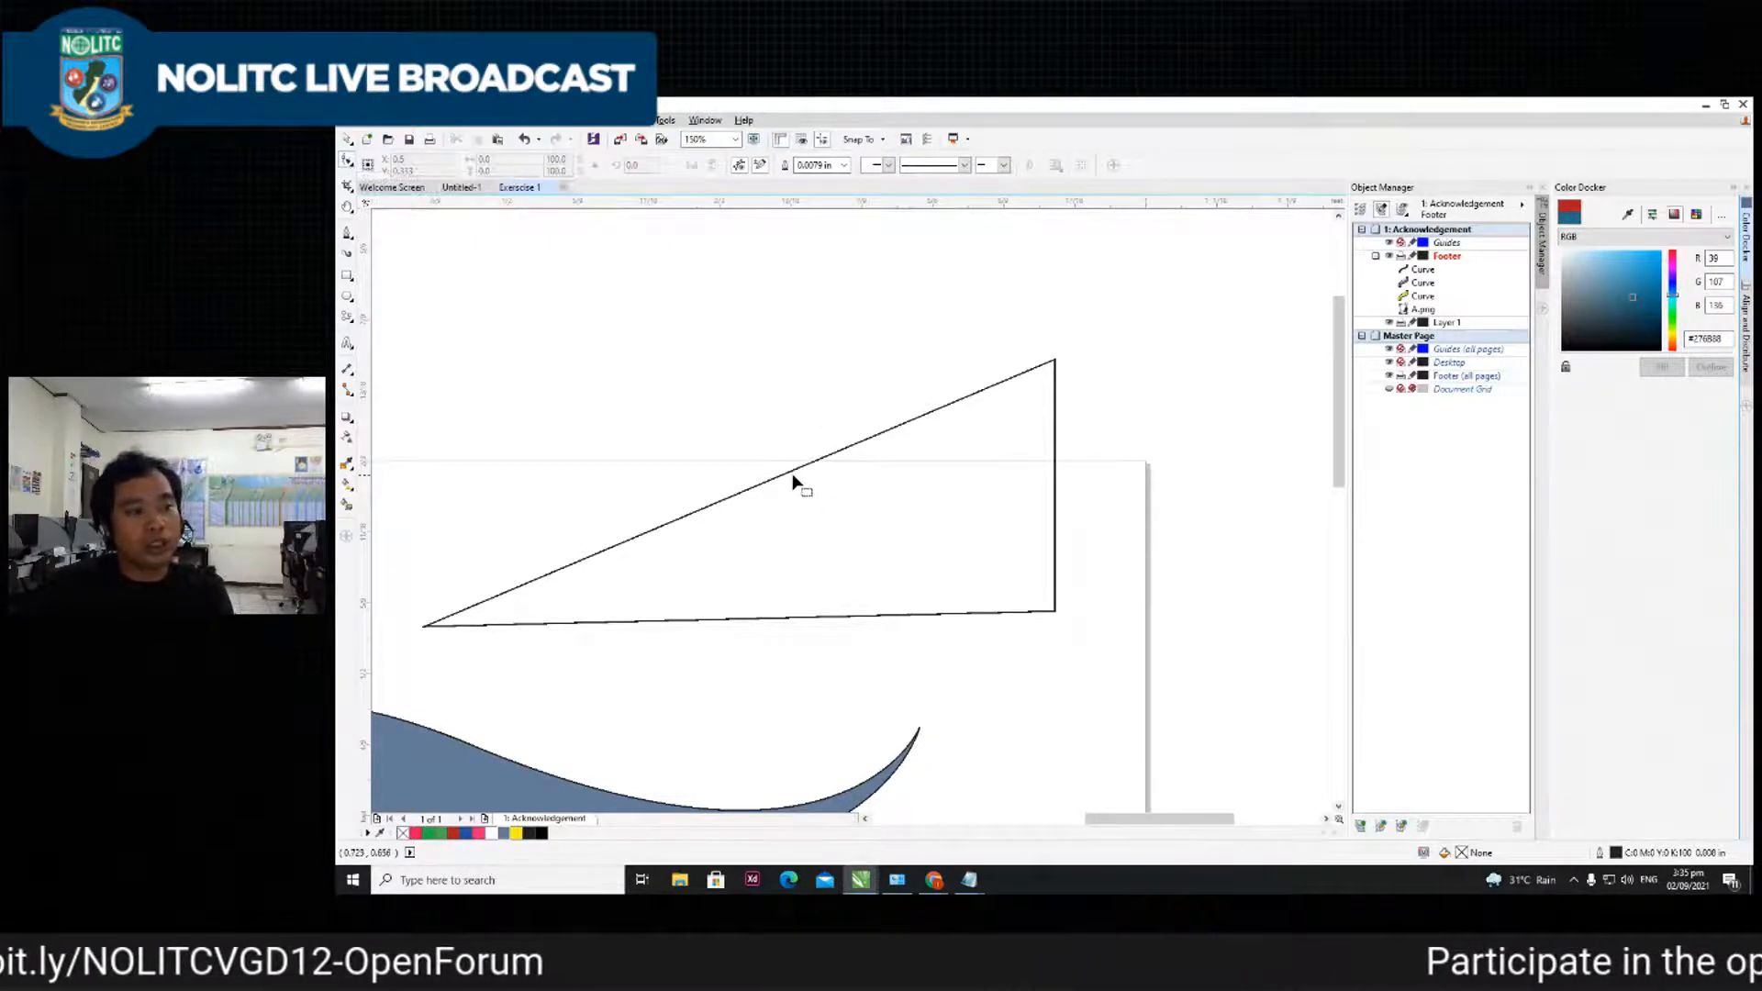
{"action": "scroll", "coordinate": [791, 473], "scroll_direction": "up", "scroll_amount": 2}
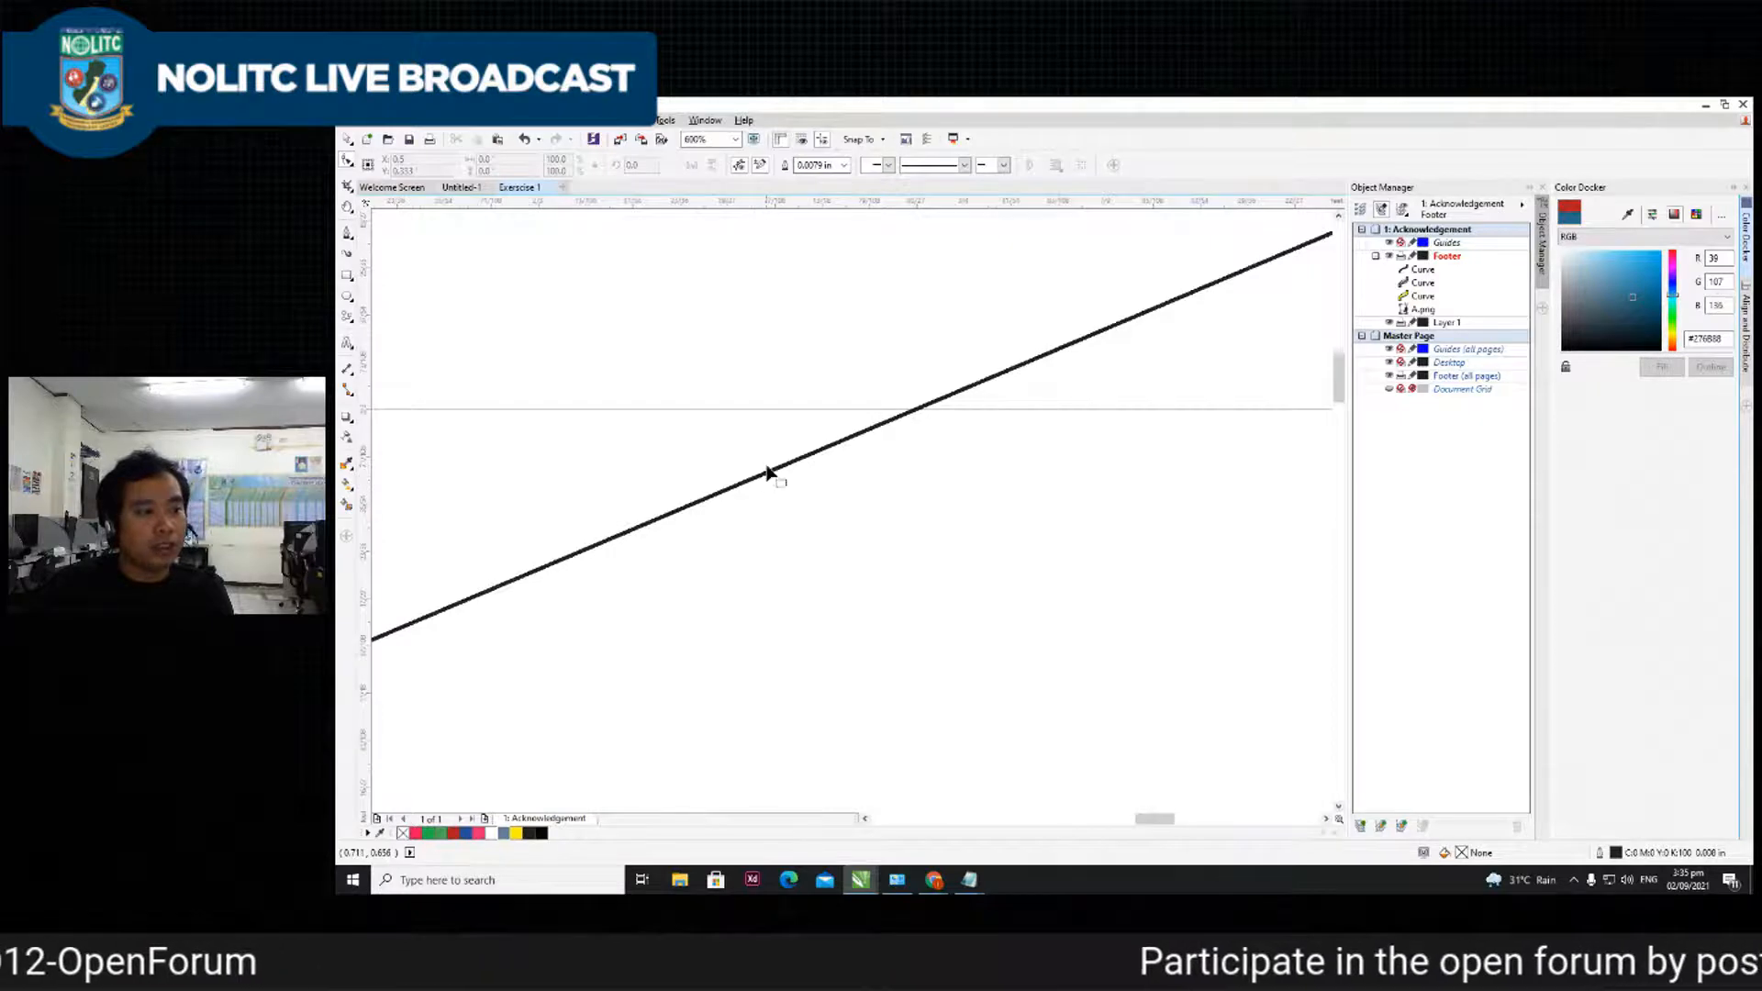
{"action": "left_click", "coordinate": [768, 472]}
{"action": "scroll", "coordinate": [767, 472], "scroll_direction": "down", "scroll_amount": 2}
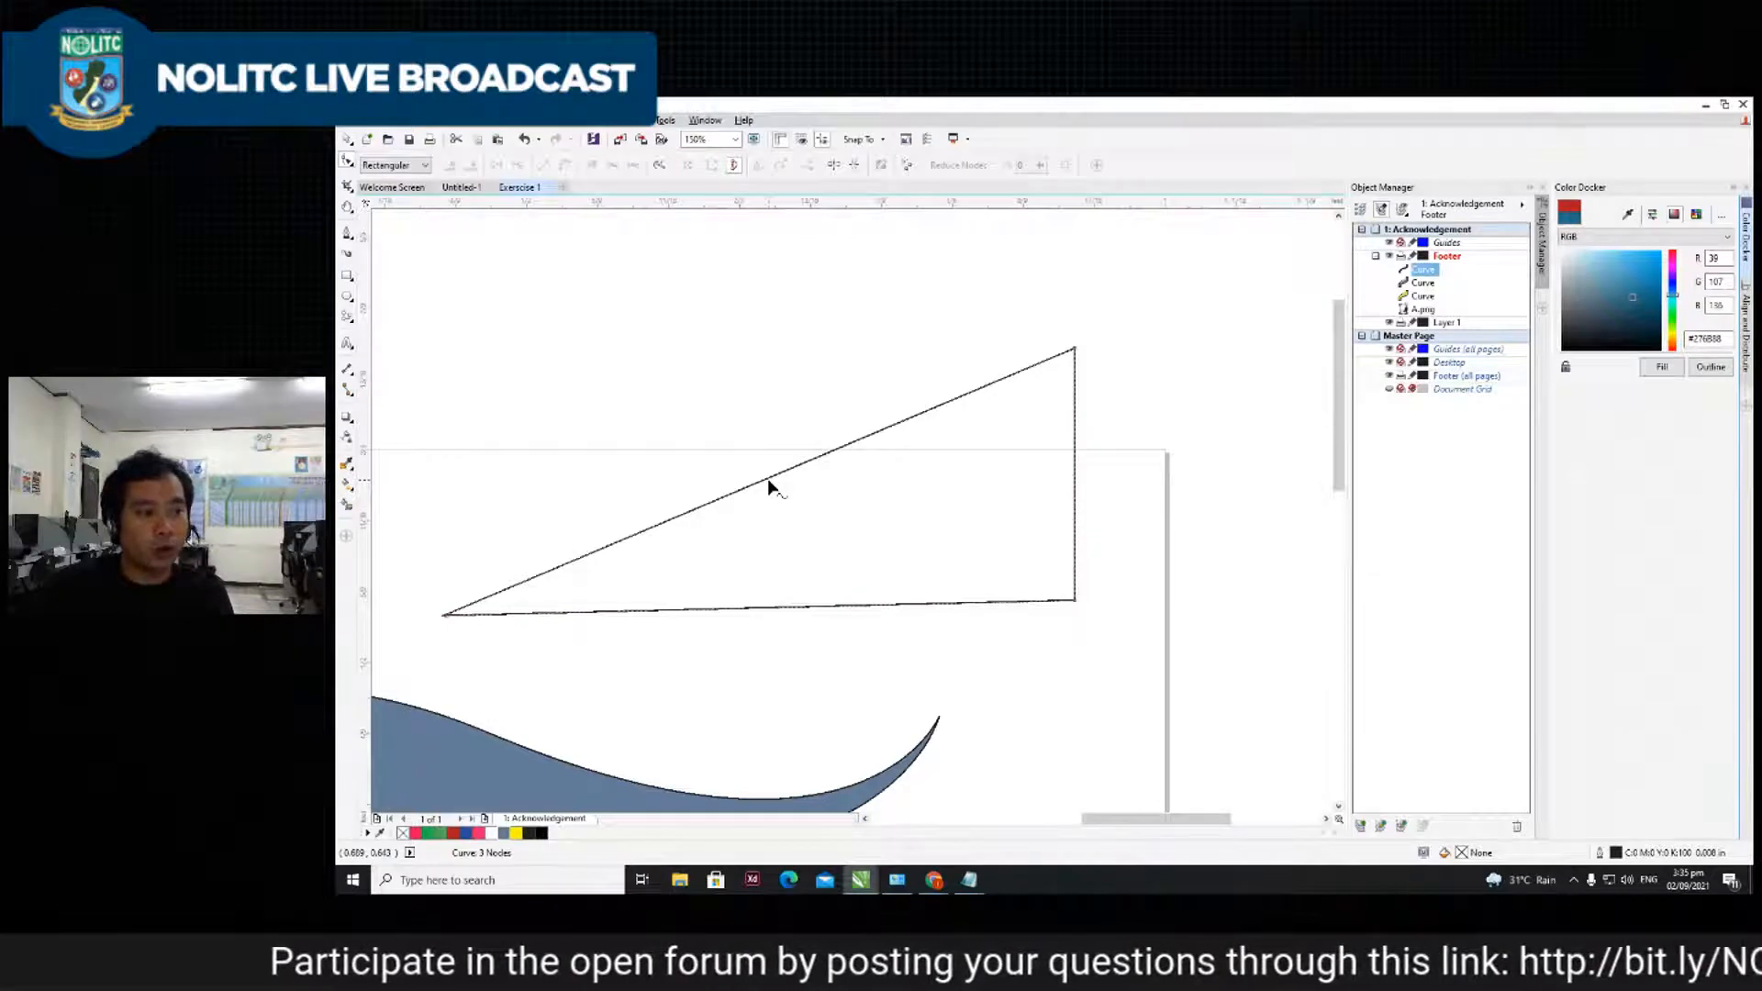
{"action": "right_click", "coordinate": [767, 477]}
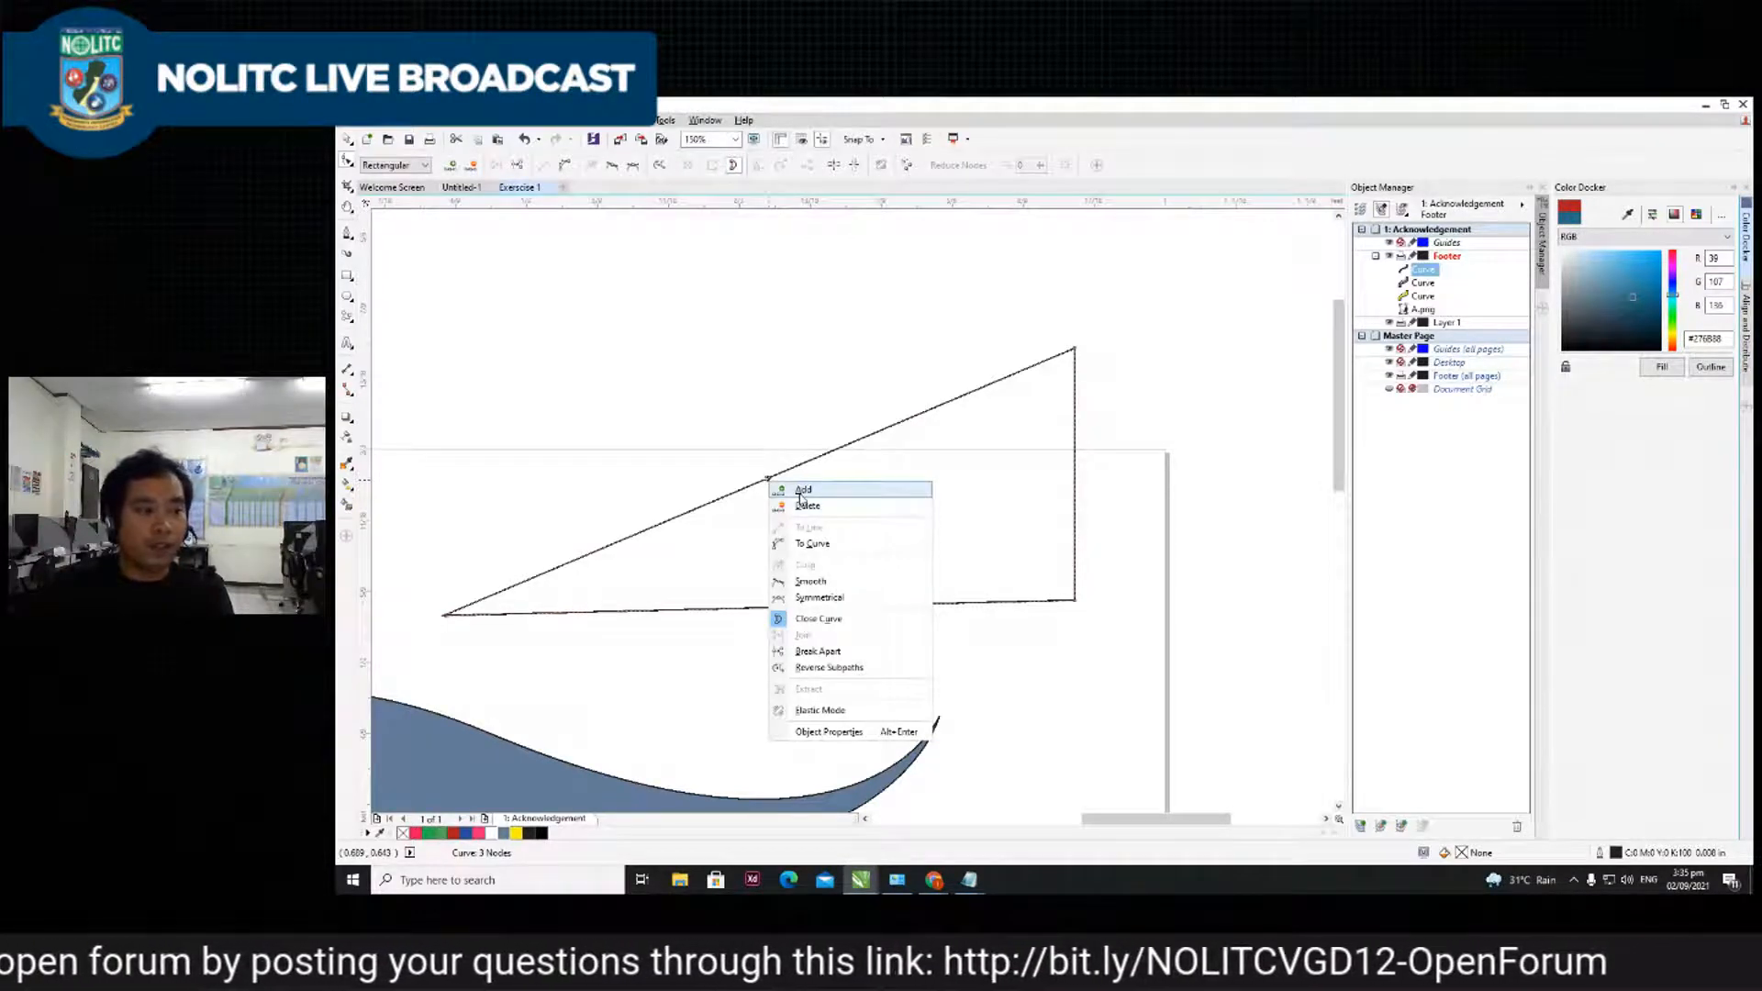
{"action": "left_click", "coordinate": [816, 545]}
- Bend the triangle's sloping edge into an S-curve by pulling out the handles at both of its end nodes
{"action": "left_click_drag", "start_coordinate": [654, 533], "coordinate": [760, 353]}
{"action": "left_click", "coordinate": [1074, 351]}
{"action": "left_click_drag", "start_coordinate": [867, 440], "coordinate": [760, 386]}
{"action": "left_click", "coordinate": [1076, 350]}
{"action": "left_click_drag", "start_coordinate": [868, 441], "coordinate": [647, 405]}
{"action": "left_click_drag", "start_coordinate": [681, 584], "coordinate": [939, 503]}
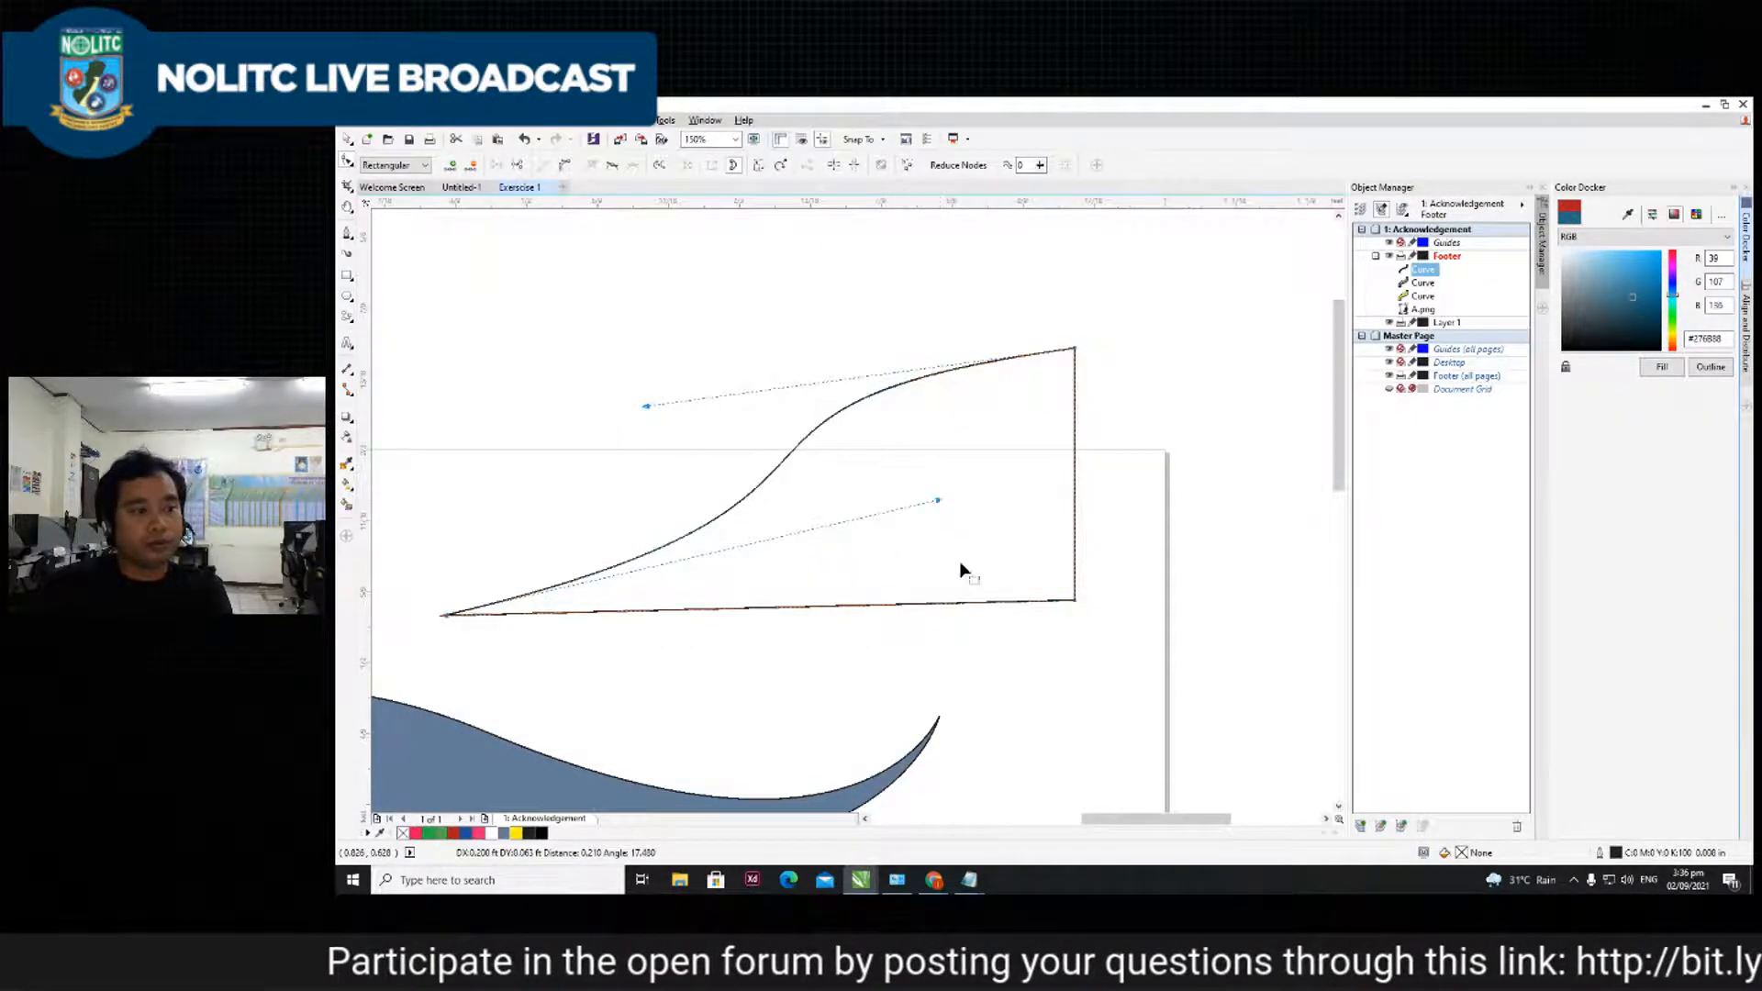
- Convert the triangle's bottom edge to a curve and bow it upward
{"action": "right_click", "coordinate": [916, 606]}
{"action": "left_click", "coordinate": [960, 668]}
{"action": "mouse_move", "coordinate": [915, 606]}
{"action": "left_mouse_down"}
{"action": "mouse_move", "coordinate": [873, 610]}
{"action": "mouse_move", "coordinate": [885, 575]}
{"action": "mouse_move", "coordinate": [944, 609]}
{"action": "left_mouse_up"}
{"action": "scroll", "coordinate": [944, 606], "scroll_direction": "down", "scroll_amount": 4}
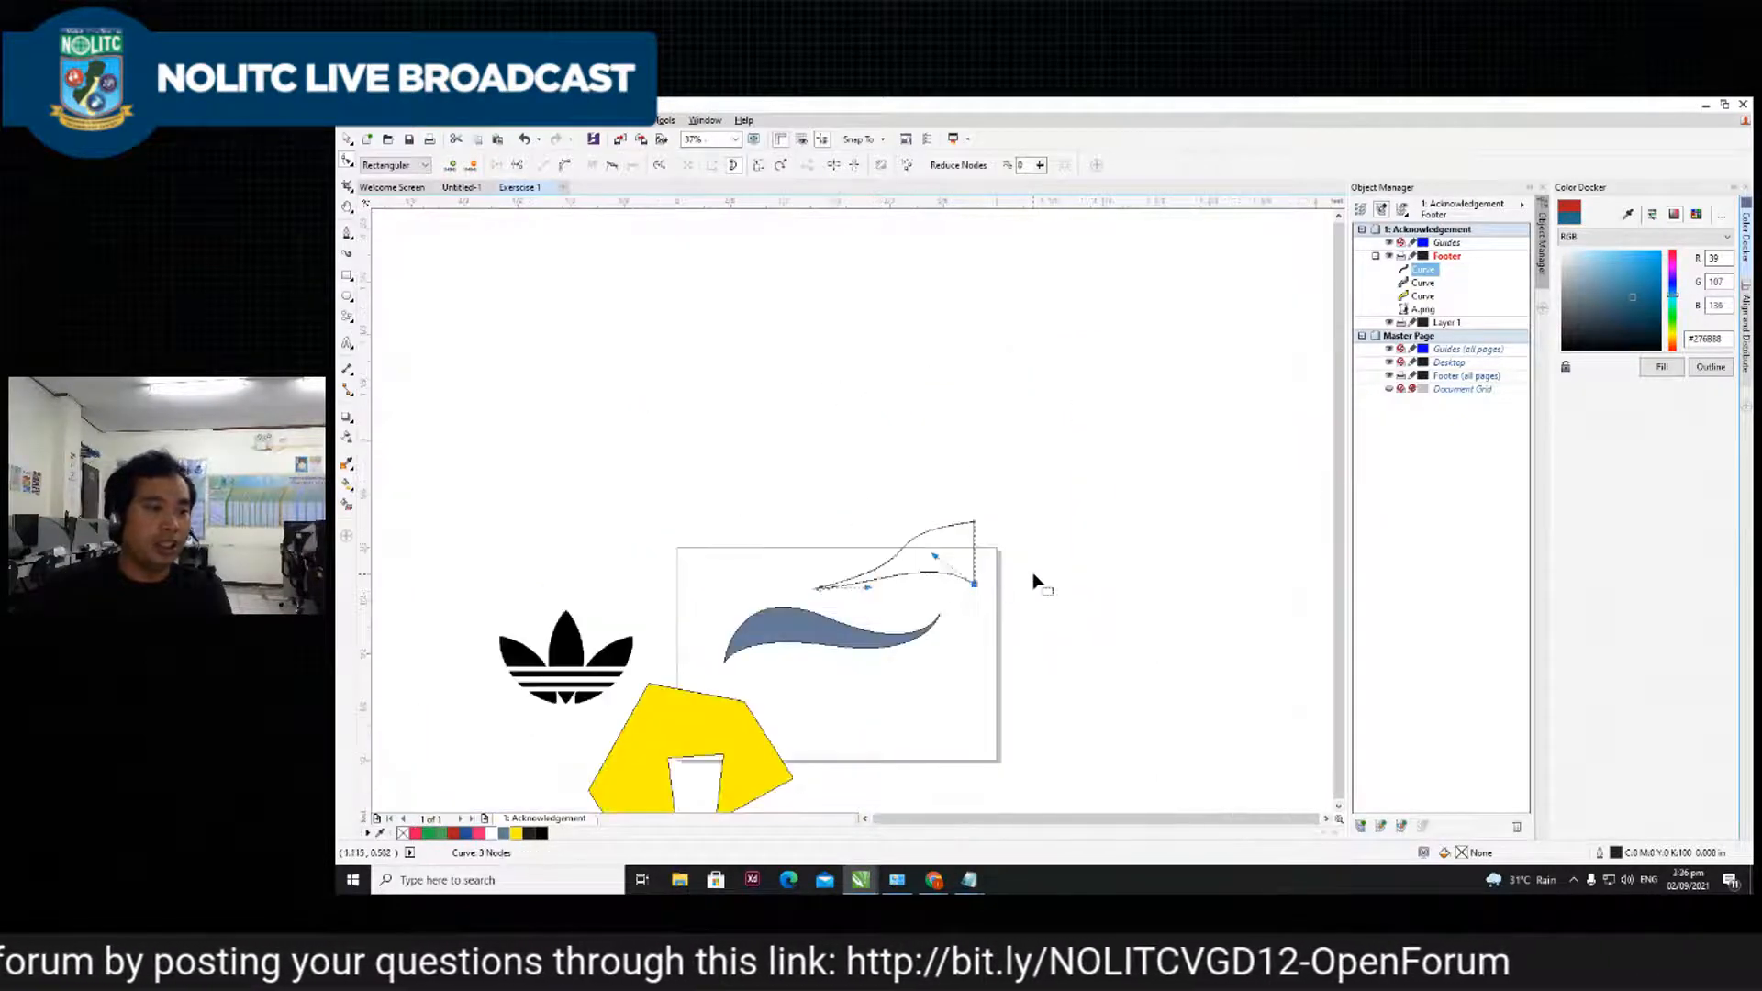
- Delete the three practice shapes together with the black trefoil reference image
{"action": "scroll", "coordinate": [901, 587], "scroll_direction": "up", "scroll_amount": 2}
{"action": "scroll", "coordinate": [515, 294], "scroll_direction": "down", "scroll_amount": 4}
{"action": "key", "text": "space"}
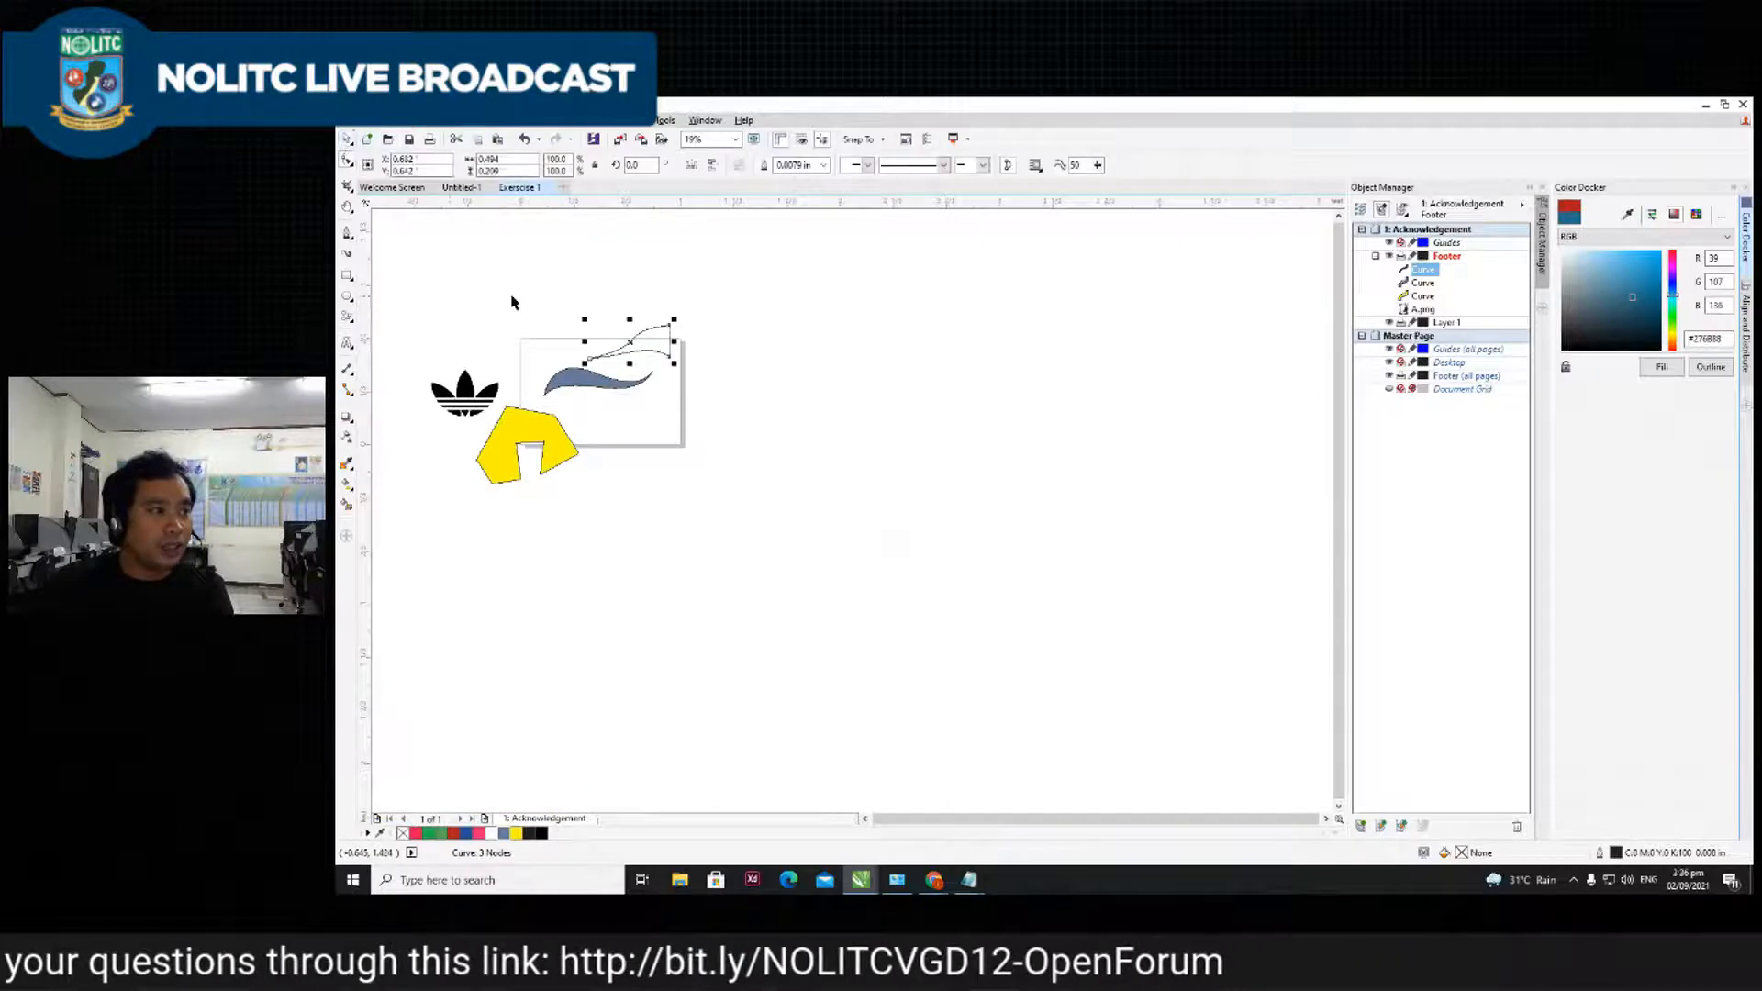
{"action": "left_click_drag", "start_coordinate": [408, 297], "coordinate": [944, 645]}
{"action": "key", "text": "Delete"}
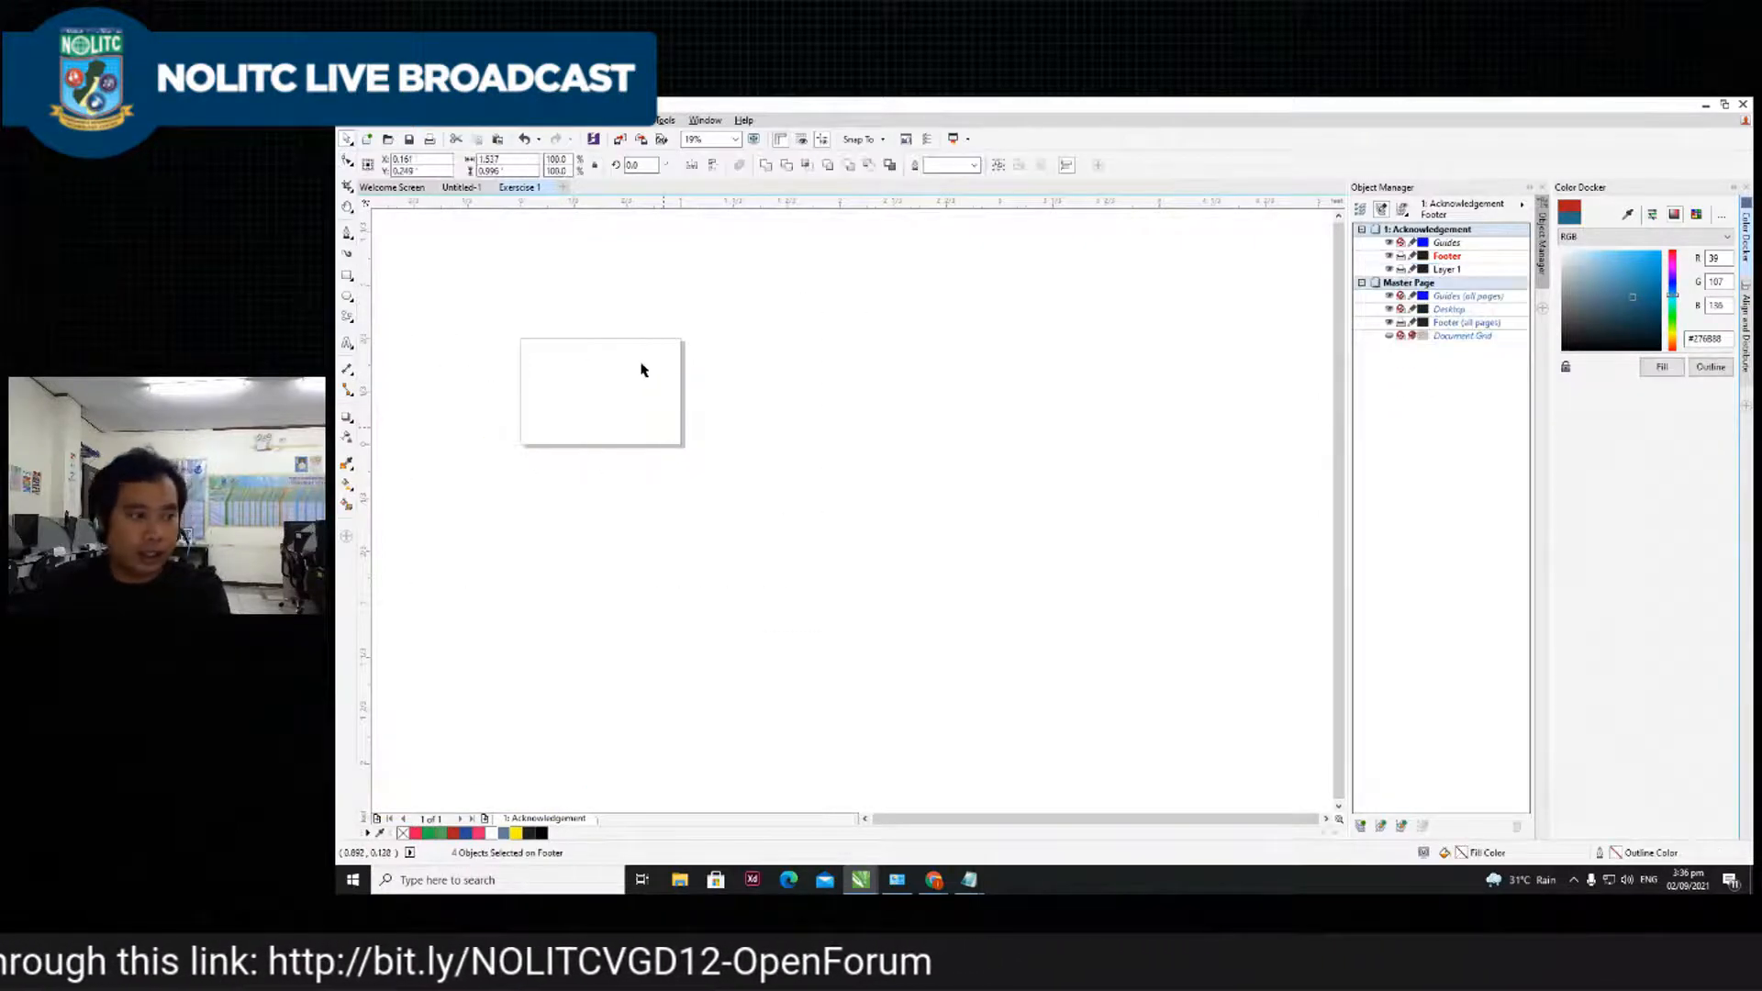
- Import C.png, the red, white and blue globe logo, and place it beside the page's left edge at about 0.5 ft wide
{"action": "scroll", "coordinate": [616, 336], "scroll_direction": "up", "scroll_amount": 4}
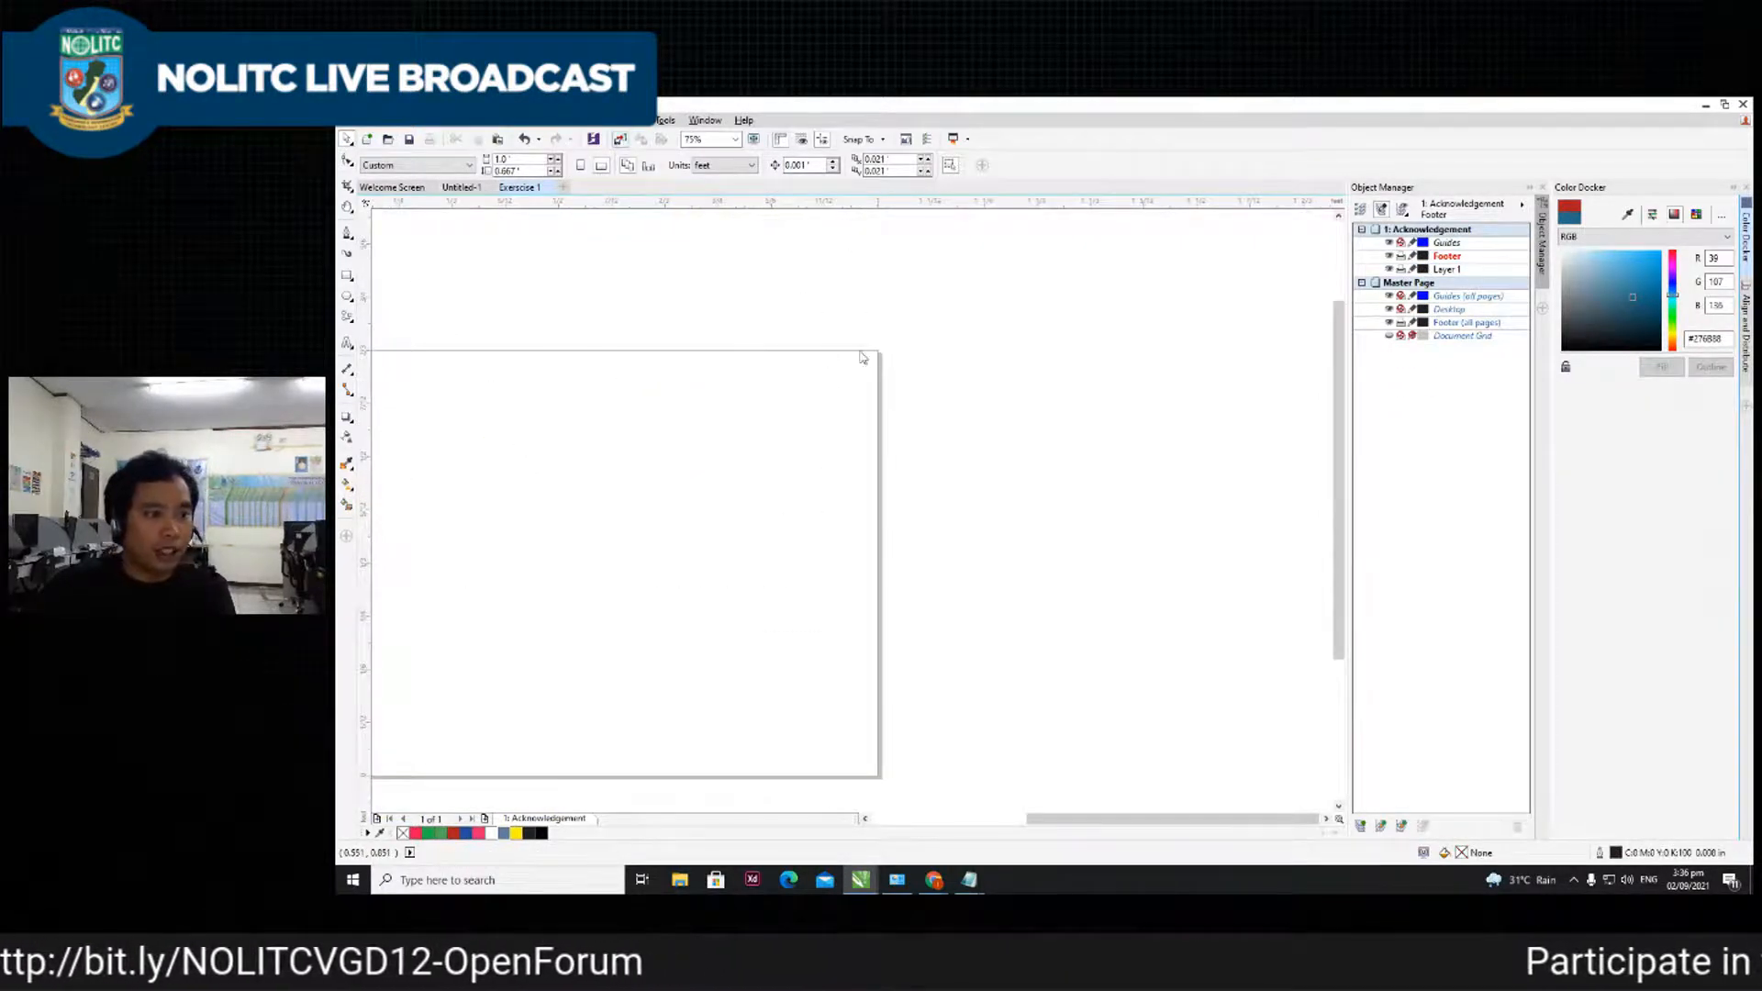
{"action": "key", "text": "ctrl+i"}
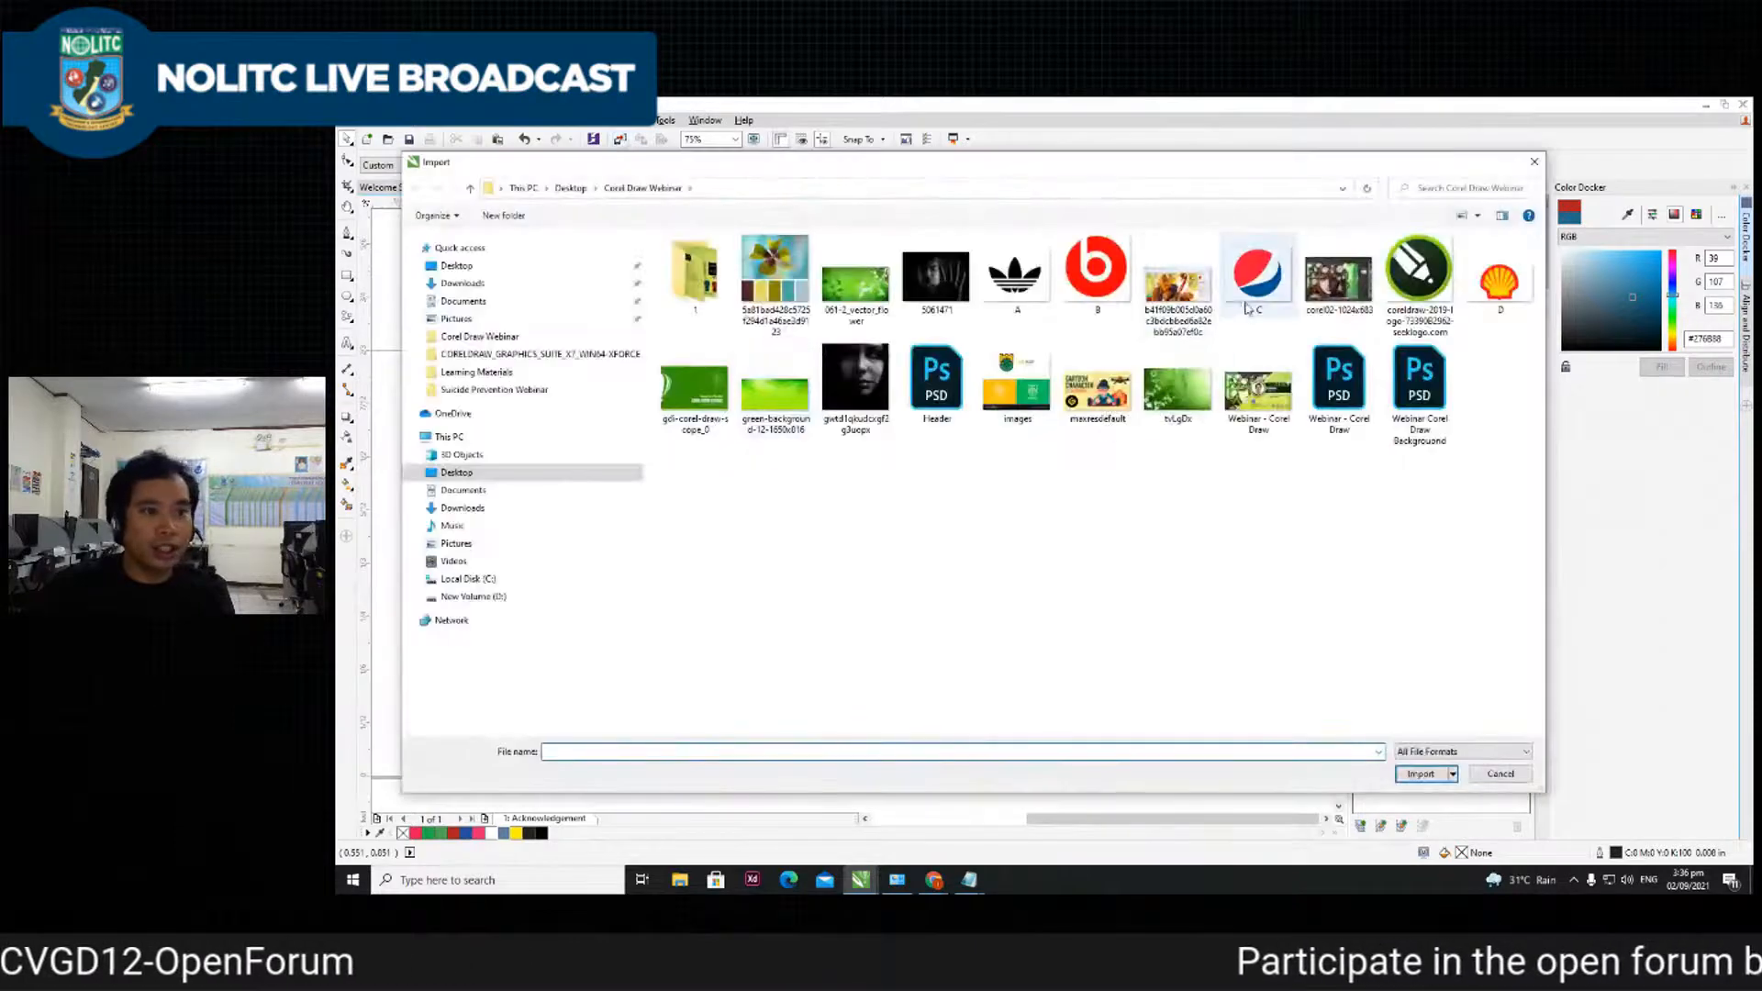
{"action": "double_click", "coordinate": [1254, 293]}
{"action": "scroll", "coordinate": [771, 509], "scroll_direction": "down", "scroll_amount": 2}
{"action": "left_click_drag", "start_coordinate": [715, 580], "coordinate": [901, 717]}
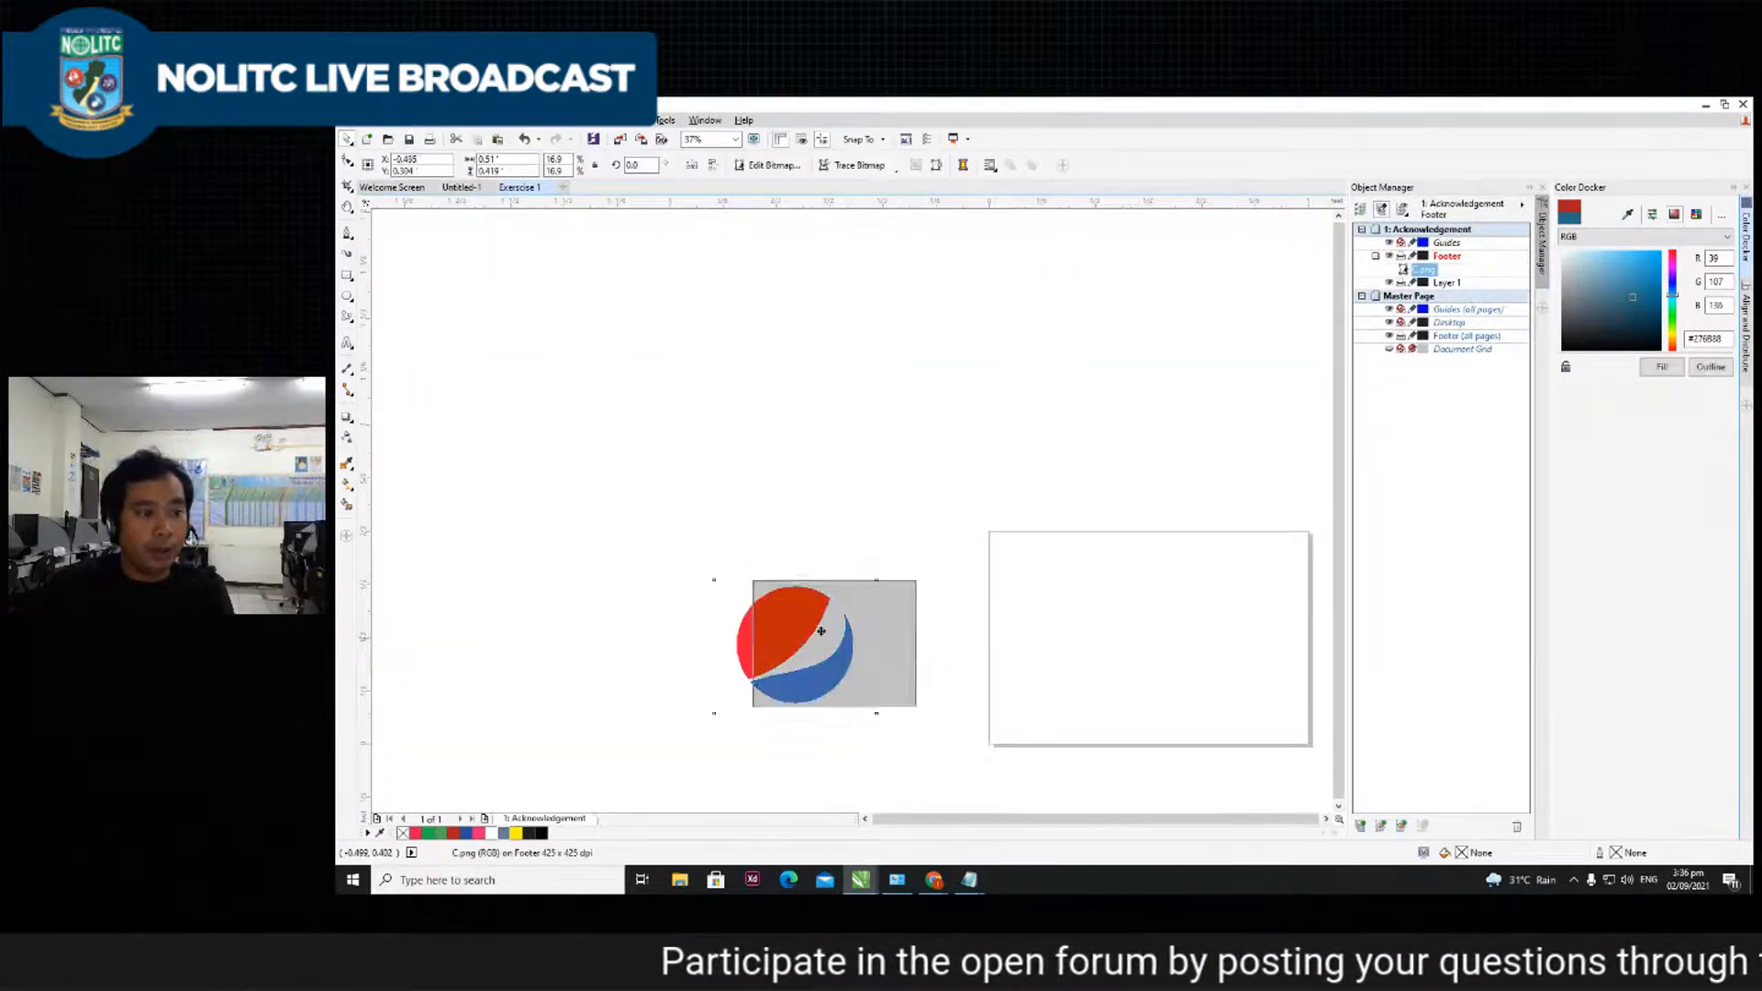
{"action": "left_click", "coordinate": [1101, 634]}
{"action": "scroll", "coordinate": [1102, 633], "scroll_direction": "down", "scroll_amount": 1}
{"action": "scroll", "coordinate": [1141, 631], "scroll_direction": "up", "scroll_amount": 1}
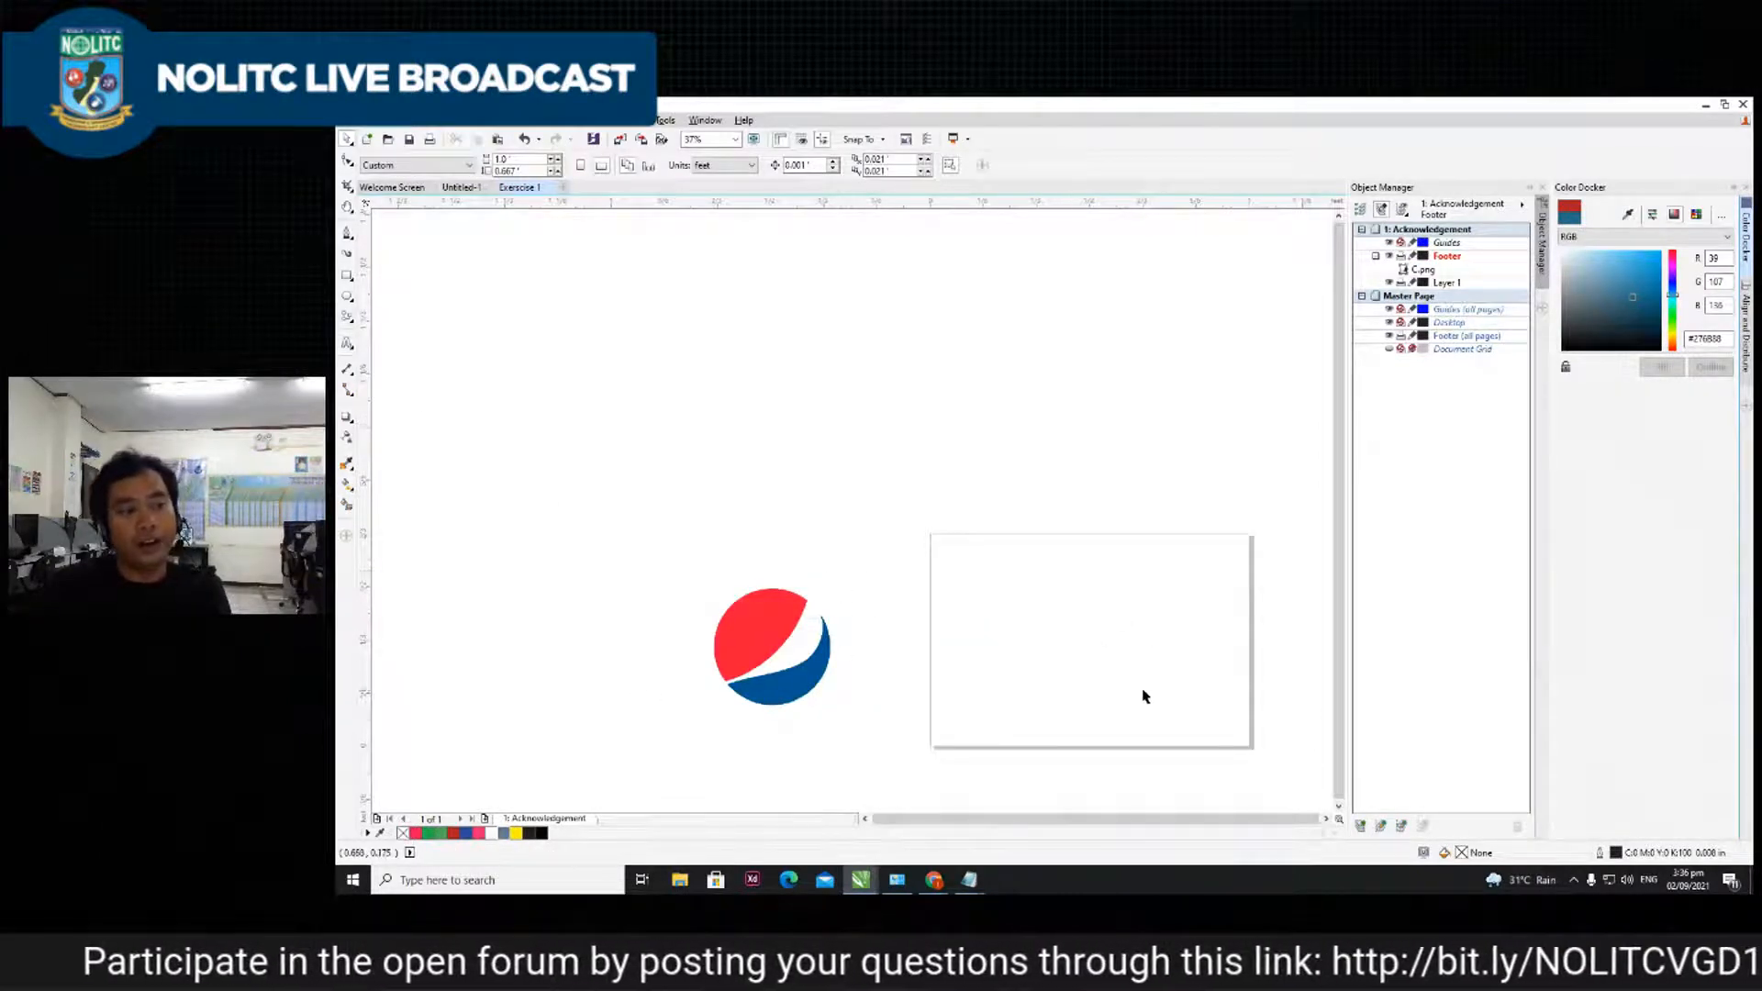
- Draw a circle about 0.36 ft in diameter in the middle of the page
{"action": "scroll", "coordinate": [925, 694], "scroll_direction": "up", "scroll_amount": 2}
{"action": "scroll", "coordinate": [759, 661], "scroll_direction": "down", "scroll_amount": 2}
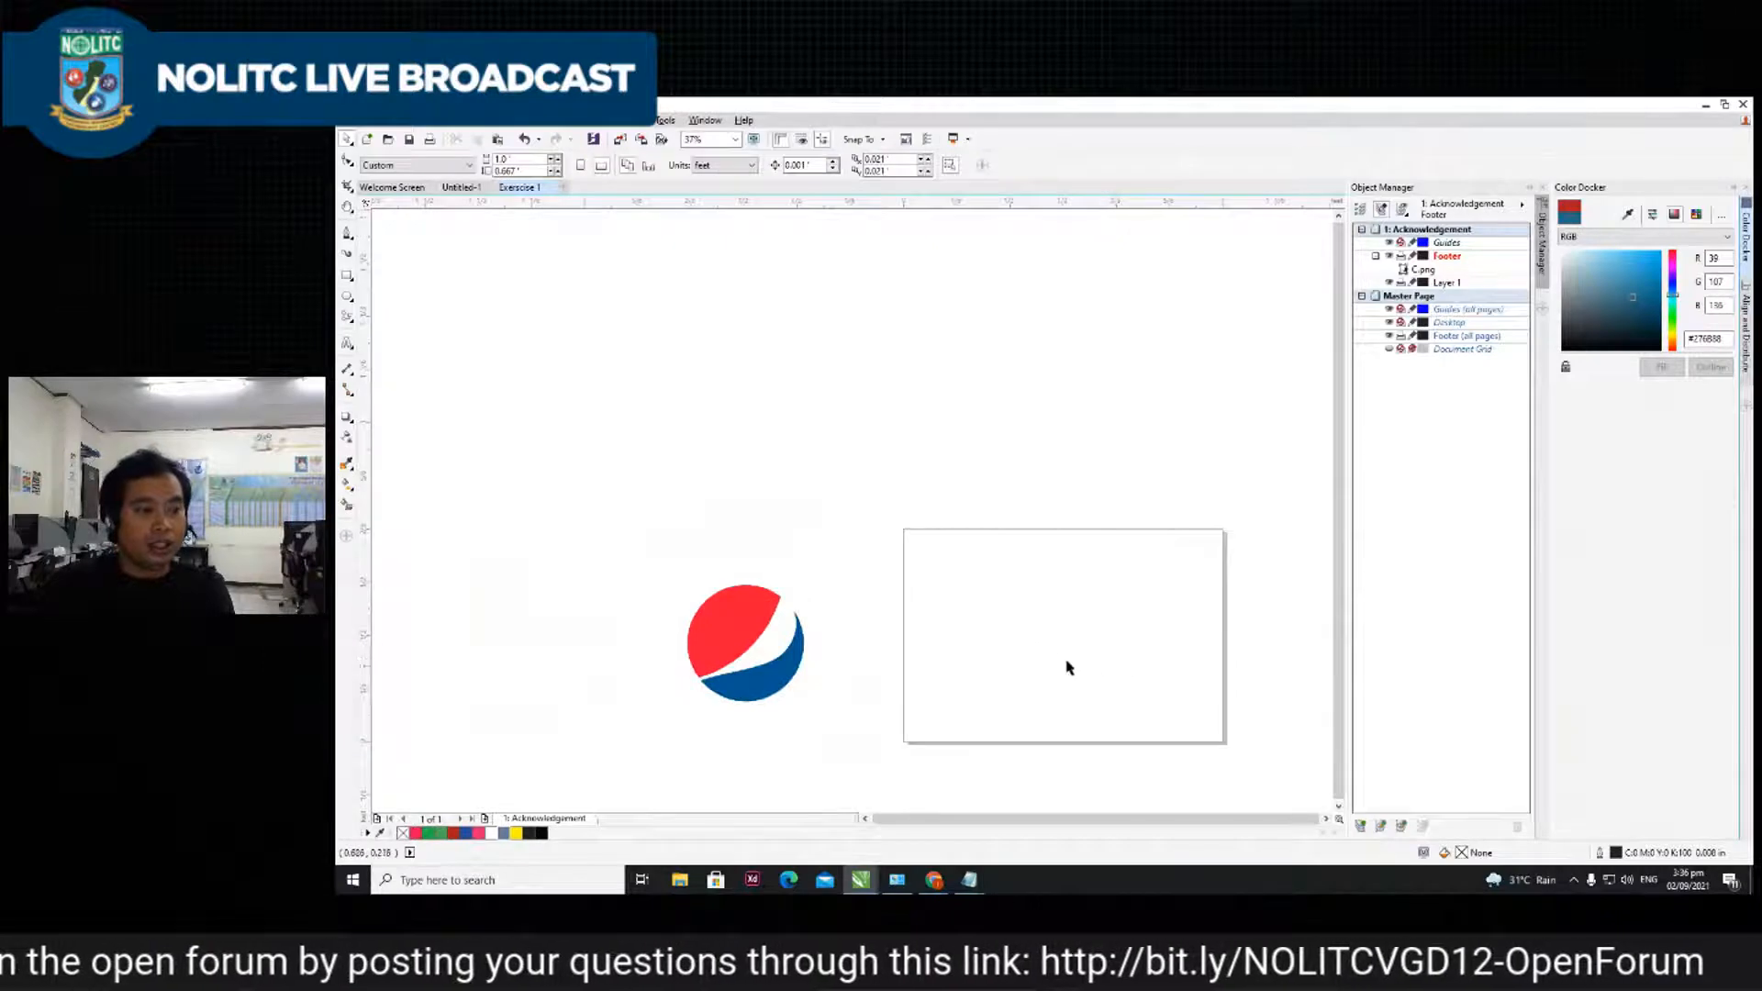
{"action": "left_click", "coordinate": [347, 298]}
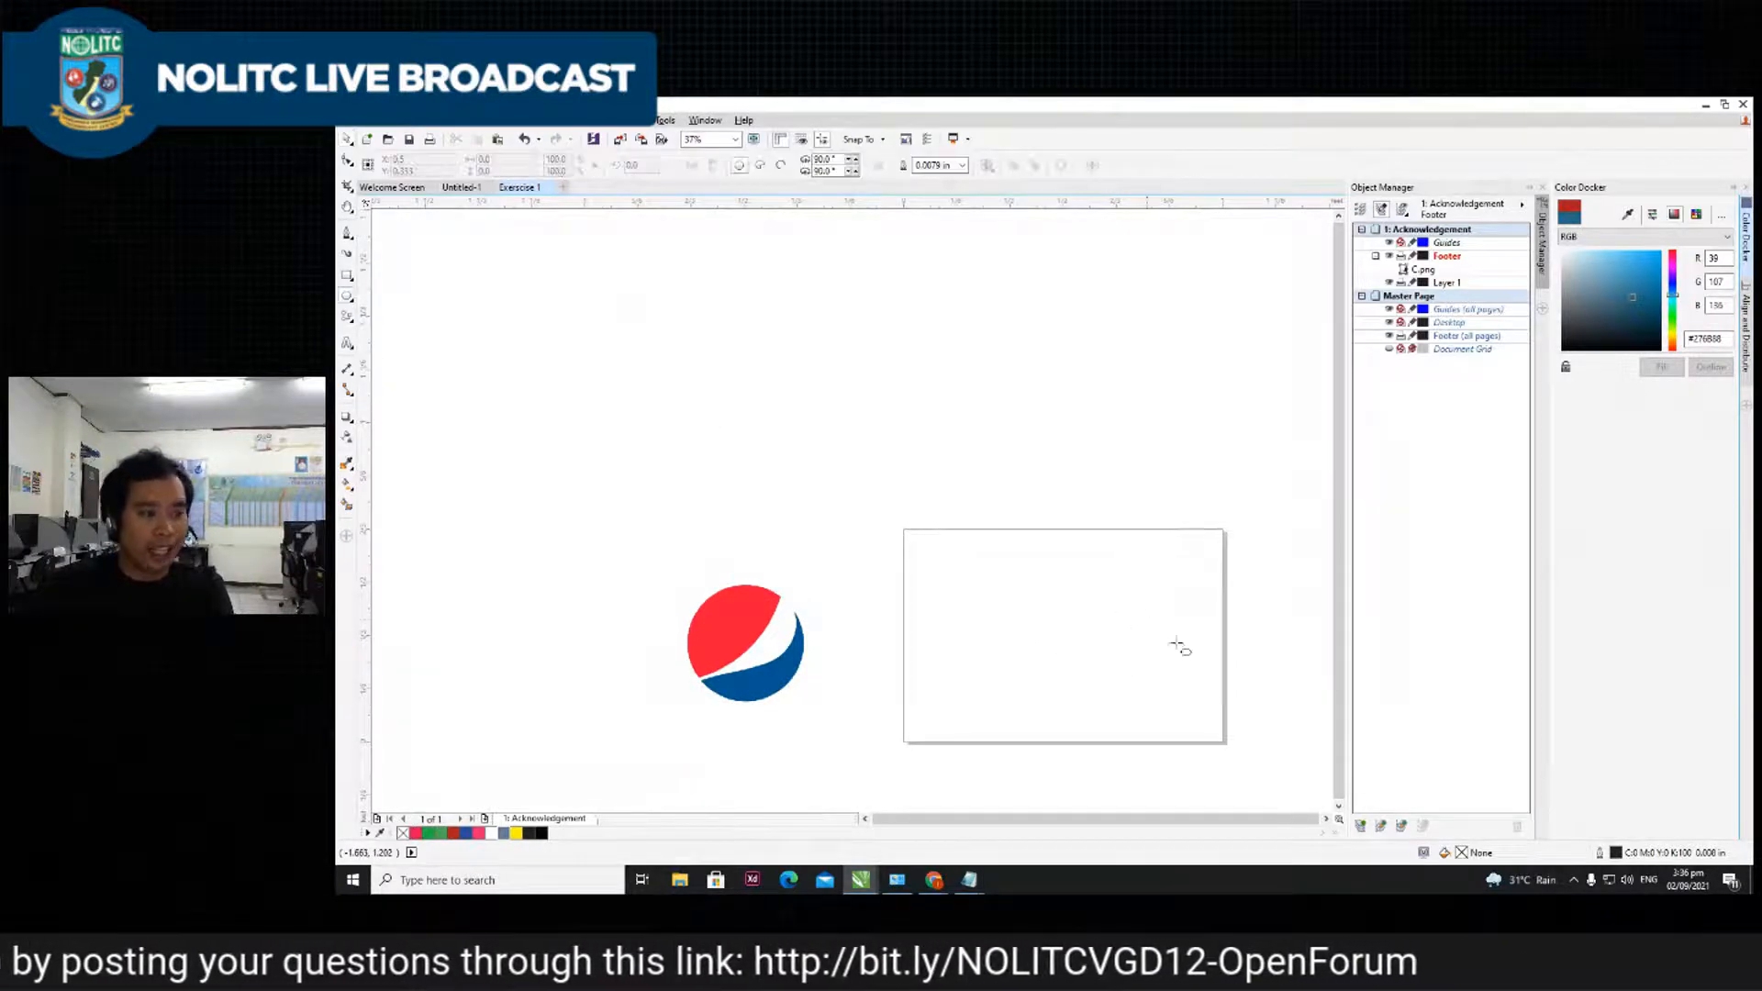
{"action": "scroll", "coordinate": [1106, 624], "scroll_direction": "up", "scroll_amount": 2}
{"action": "scroll", "coordinate": [1065, 621], "scroll_direction": "down", "scroll_amount": 3}
{"action": "scroll", "coordinate": [971, 575], "scroll_direction": "up", "scroll_amount": 1}
{"action": "left_click_drag", "start_coordinate": [872, 519], "coordinate": [987, 633]}
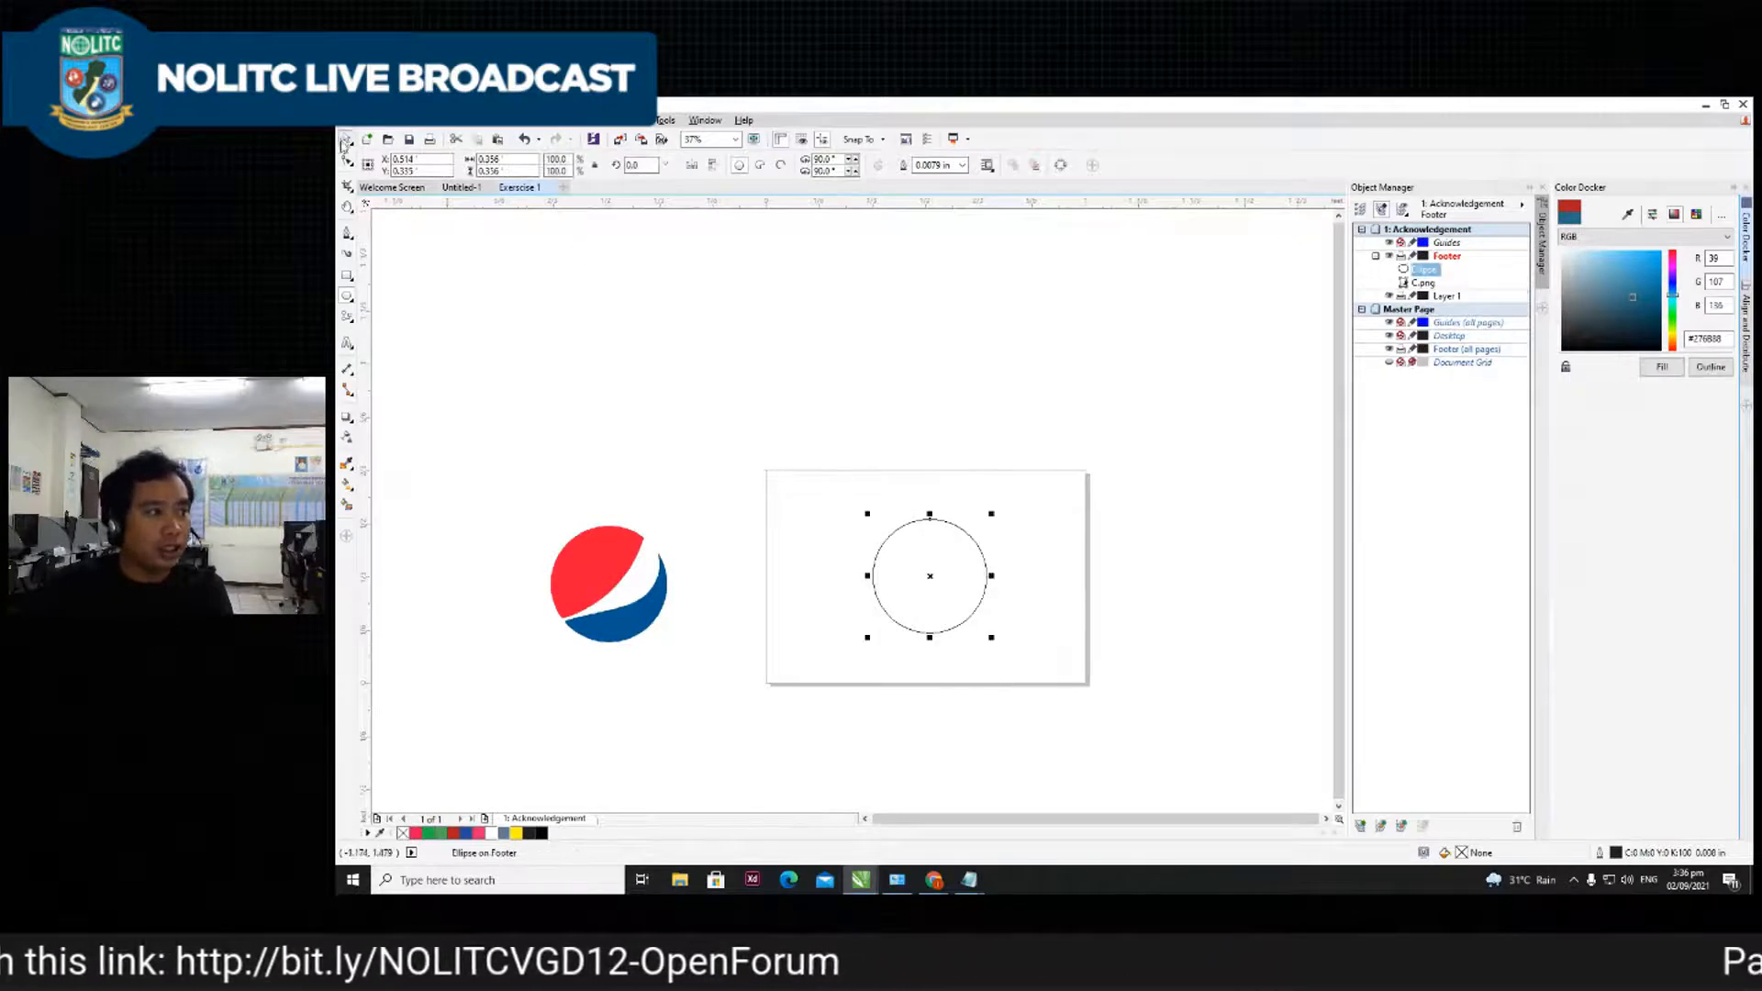
- Draw a narrow vertical rectangle about 0.027 by 0.509 ft beside the circle and rotate it to 315°
{"action": "scroll", "coordinate": [945, 591], "scroll_direction": "up", "scroll_amount": 1}
{"action": "scroll", "coordinate": [944, 578], "scroll_direction": "down", "scroll_amount": 2}
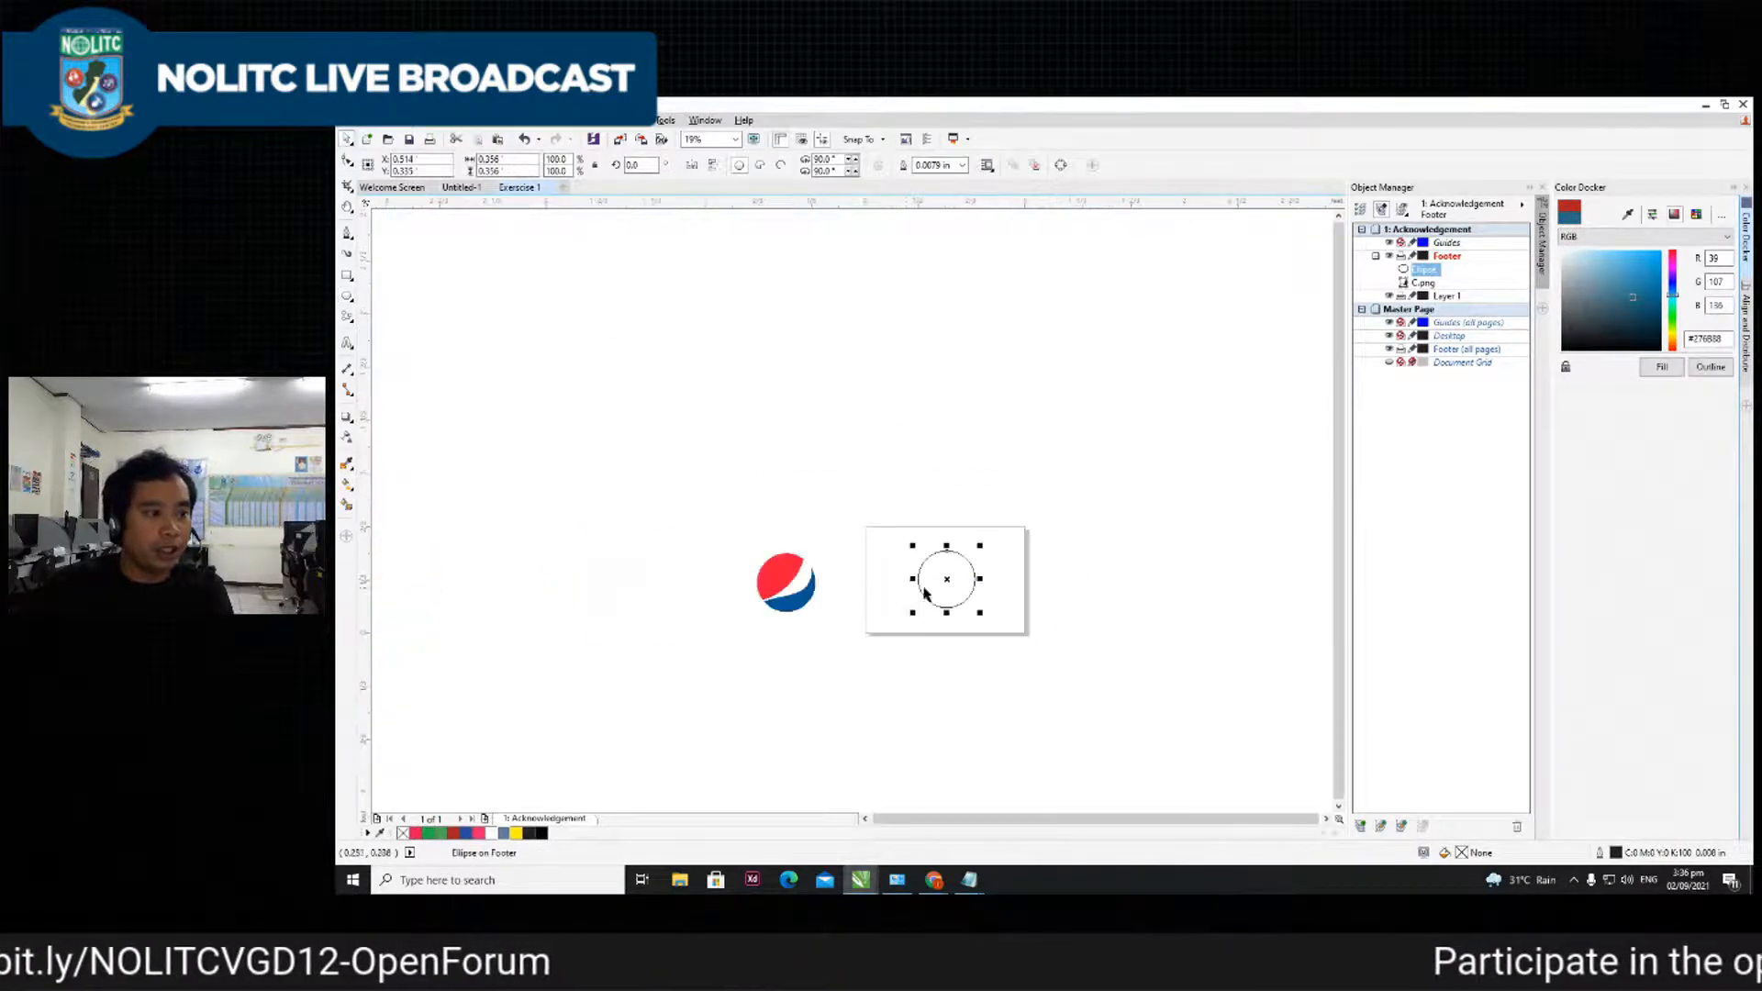
{"action": "scroll", "coordinate": [945, 578], "scroll_direction": "up", "scroll_amount": 2}
{"action": "left_click", "coordinate": [519, 339]}
{"action": "left_click", "coordinate": [347, 276]}
{"action": "left_click_drag", "start_coordinate": [660, 391], "coordinate": [644, 718]}
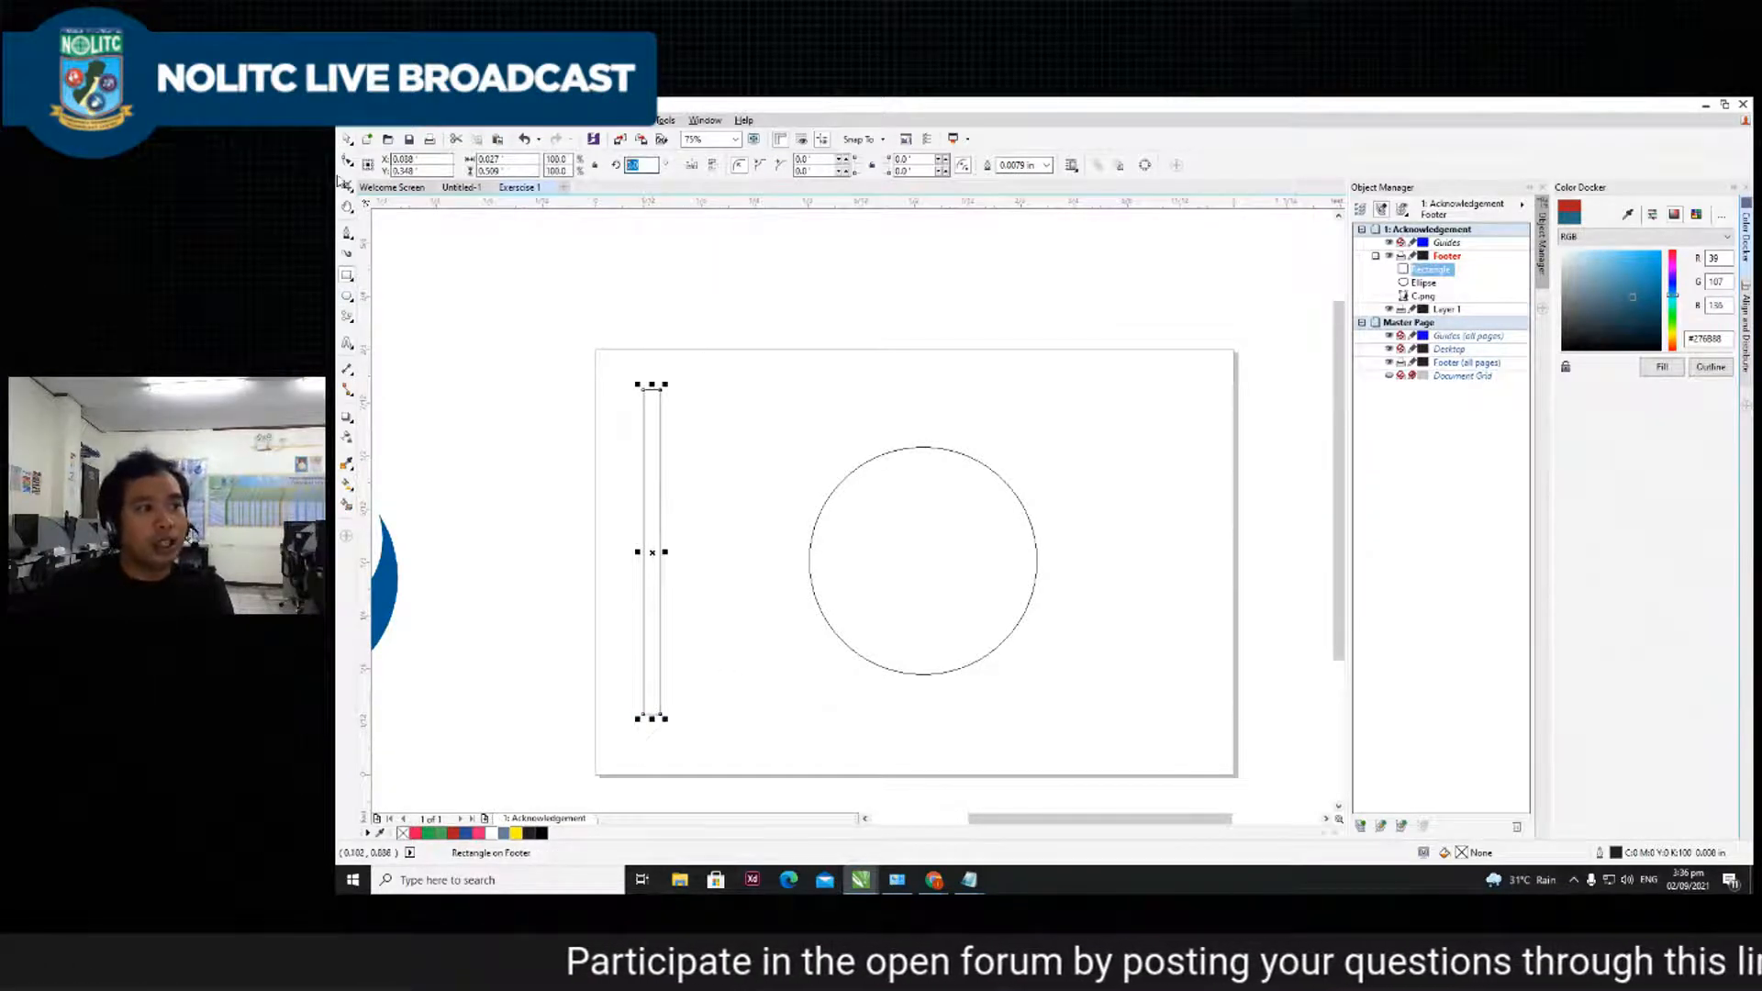
{"action": "key", "text": "Return"}
{"action": "key", "text": "F3"}
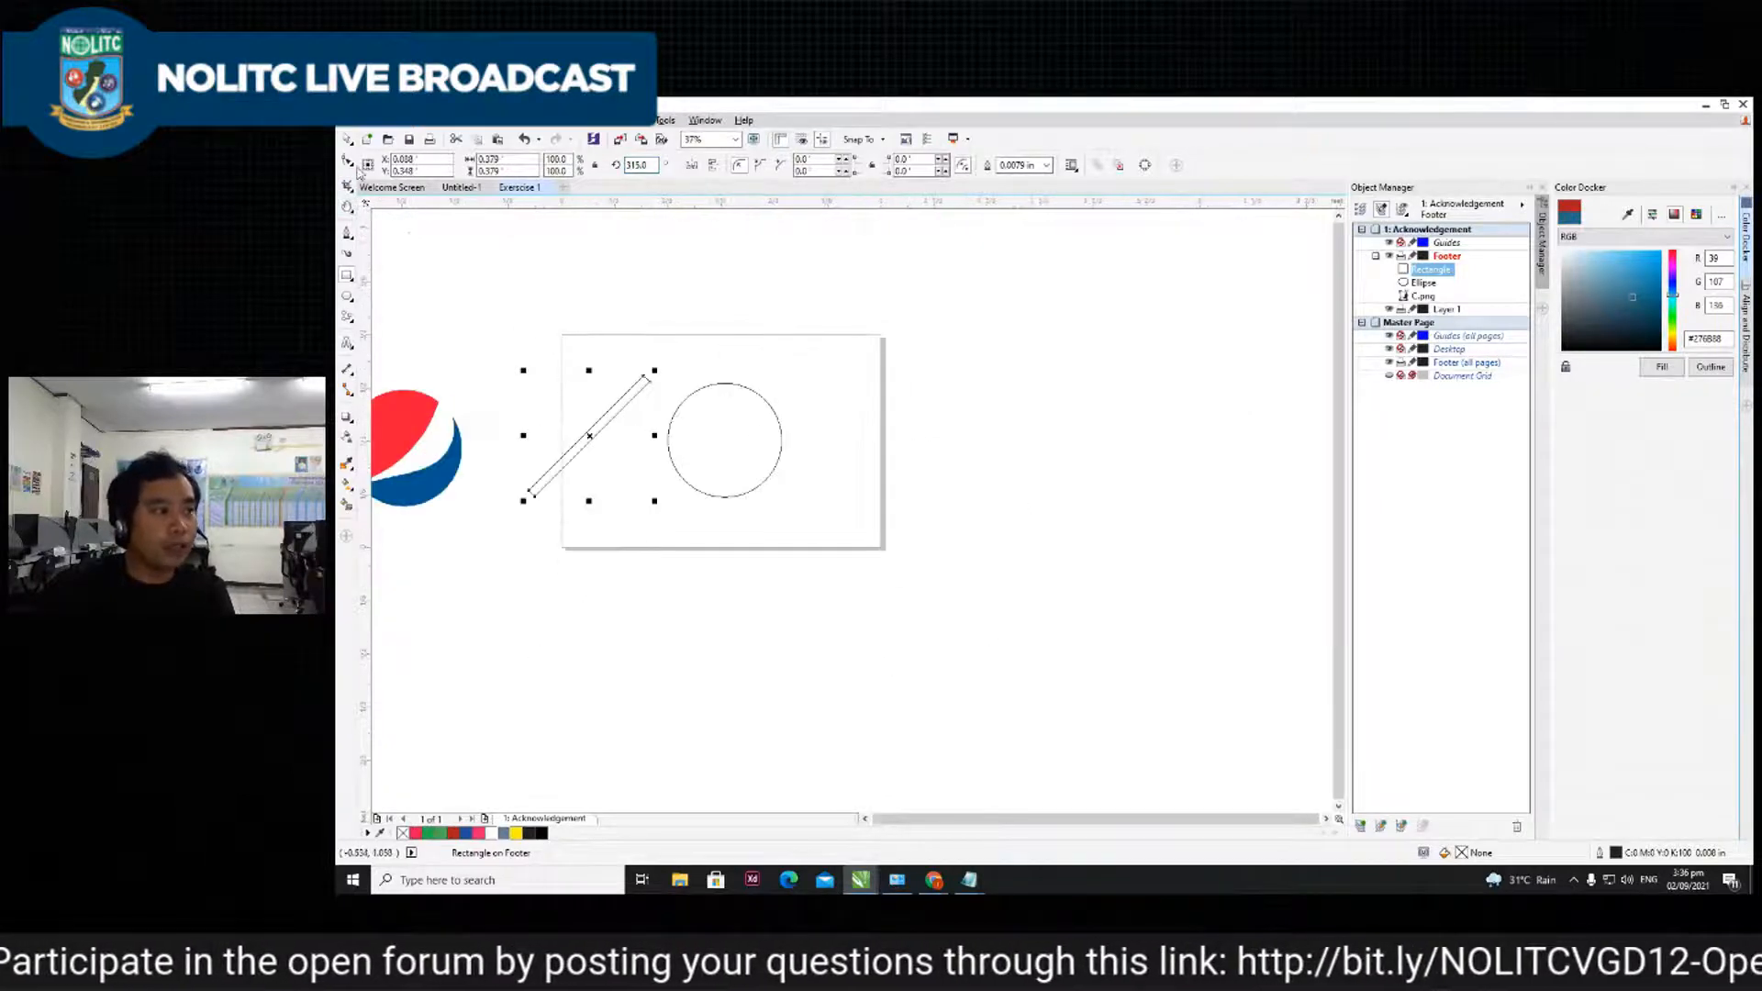
- Move the slanted bar onto the circle so that it crosses diagonally through the circle's middle
{"action": "left_click_drag", "start_coordinate": [597, 441], "coordinate": [733, 444]}
{"action": "scroll", "coordinate": [733, 446], "scroll_direction": "up", "scroll_amount": 1}
{"action": "scroll", "coordinate": [732, 451], "scroll_direction": "up", "scroll_amount": 1}
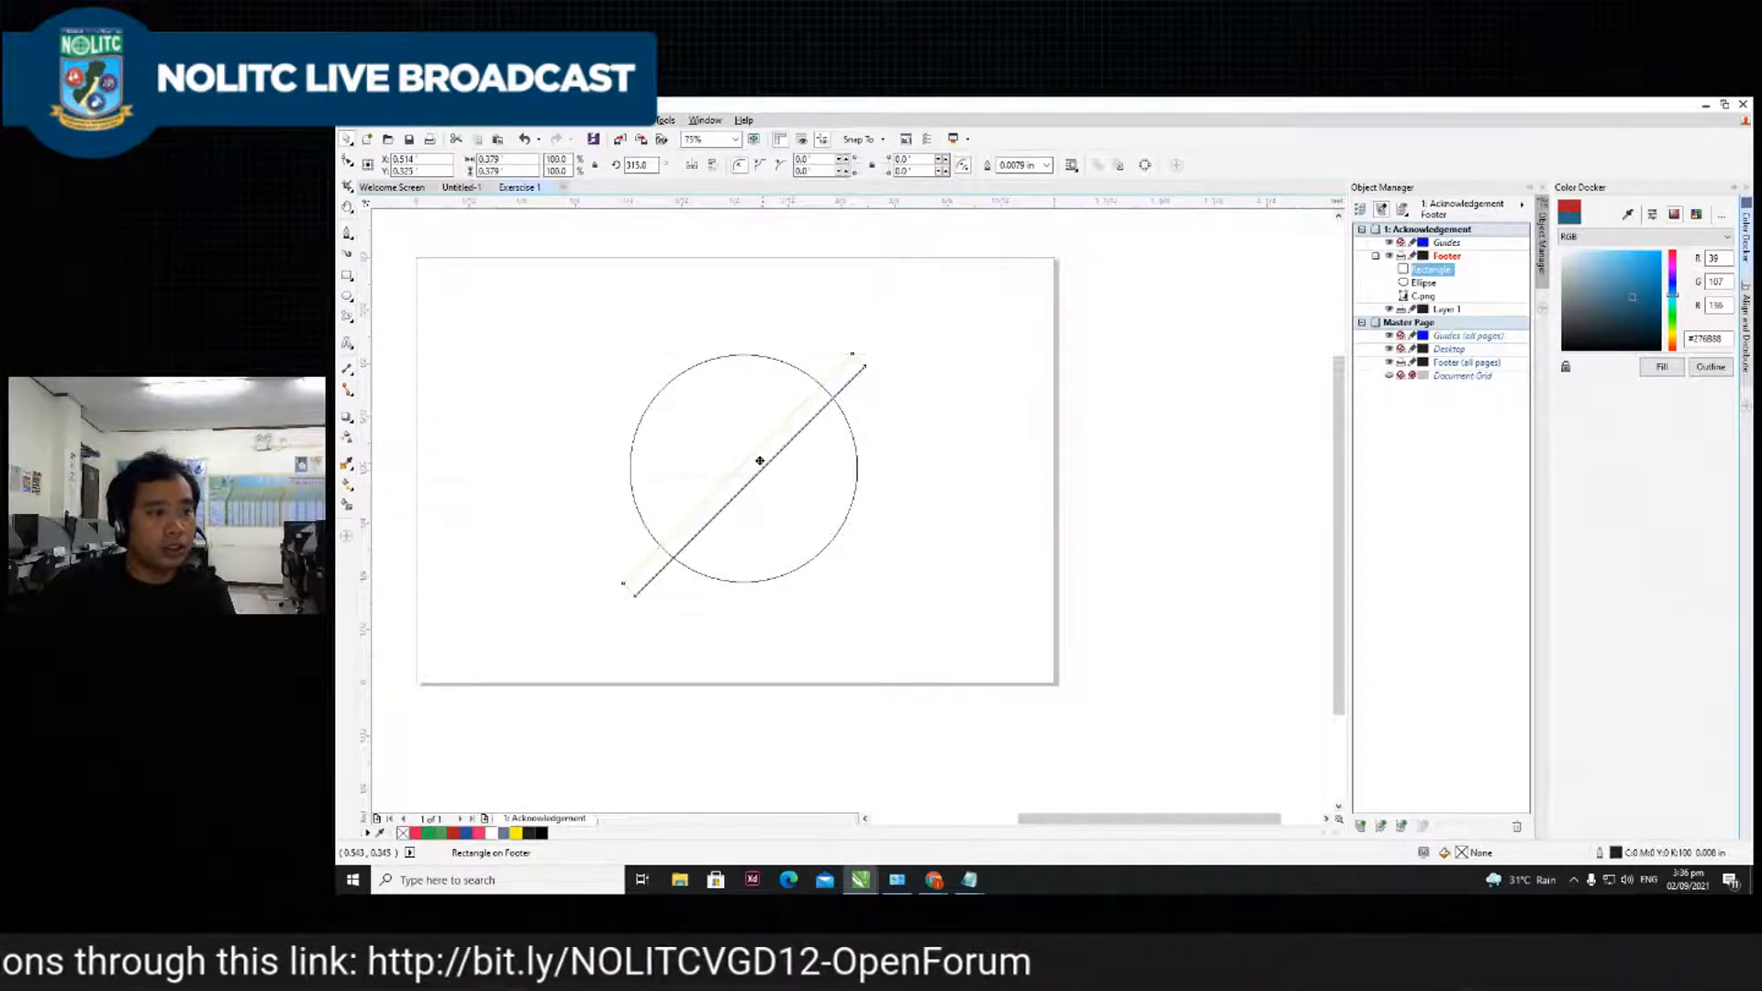
- Trim the circle with the slanted bar and move the bar away toward the page's lower-right corner
{"action": "left_click", "coordinate": [908, 439]}
{"action": "left_click_drag", "start_coordinate": [587, 311], "coordinate": [983, 633]}
{"action": "left_click_drag", "start_coordinate": [680, 389], "coordinate": [750, 395]}
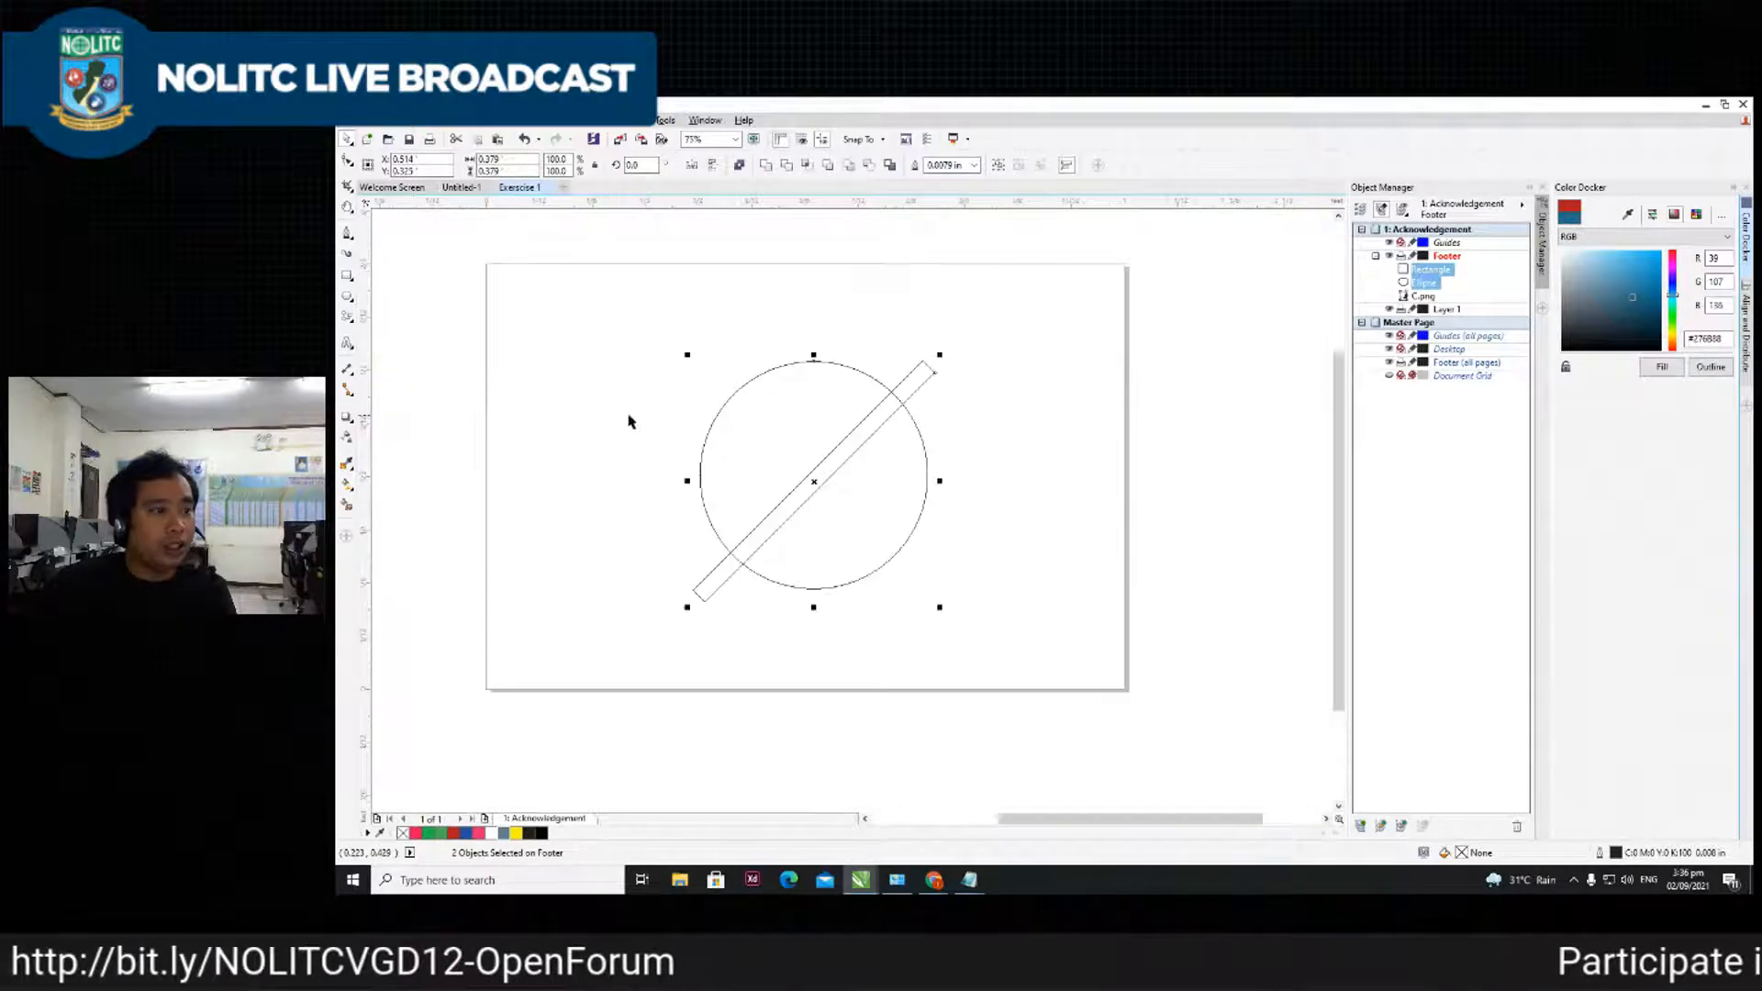
{"action": "left_click", "coordinate": [787, 166]}
{"action": "left_click_drag", "start_coordinate": [912, 394], "coordinate": [1149, 514]}
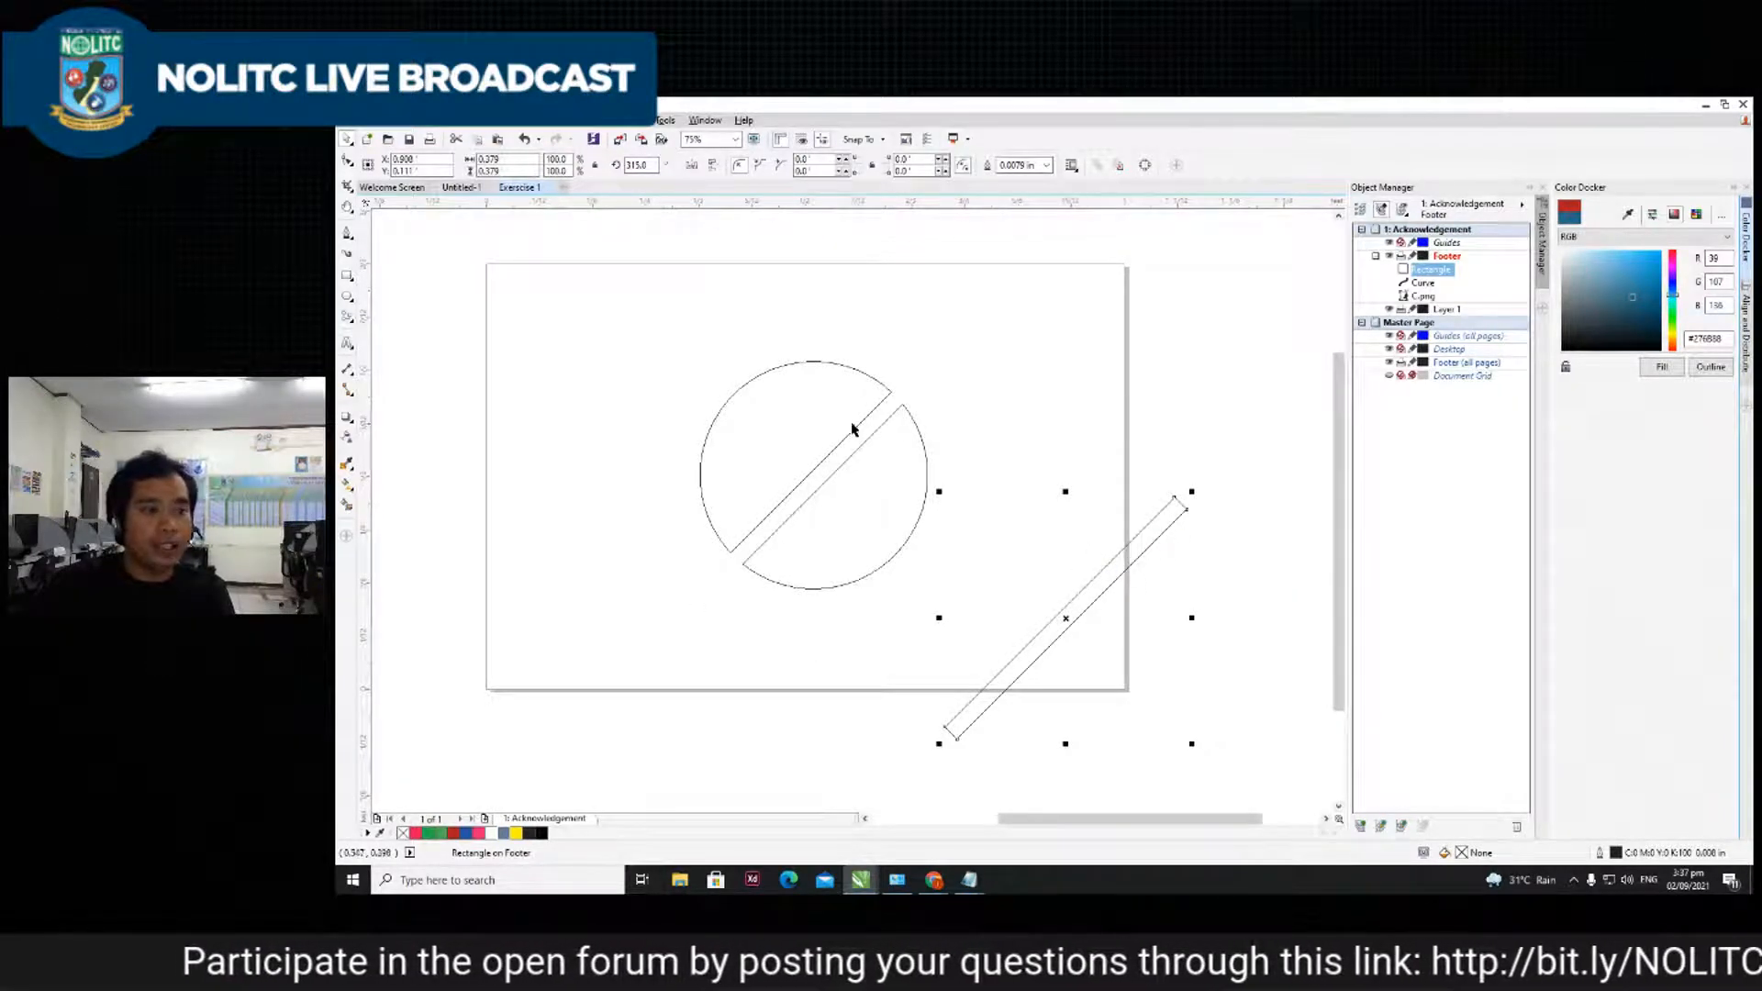
- Break the trimmed circle apart into two separate halves
{"action": "left_click", "coordinate": [877, 475]}
{"action": "scroll", "coordinate": [863, 484], "scroll_direction": "up", "scroll_amount": 2}
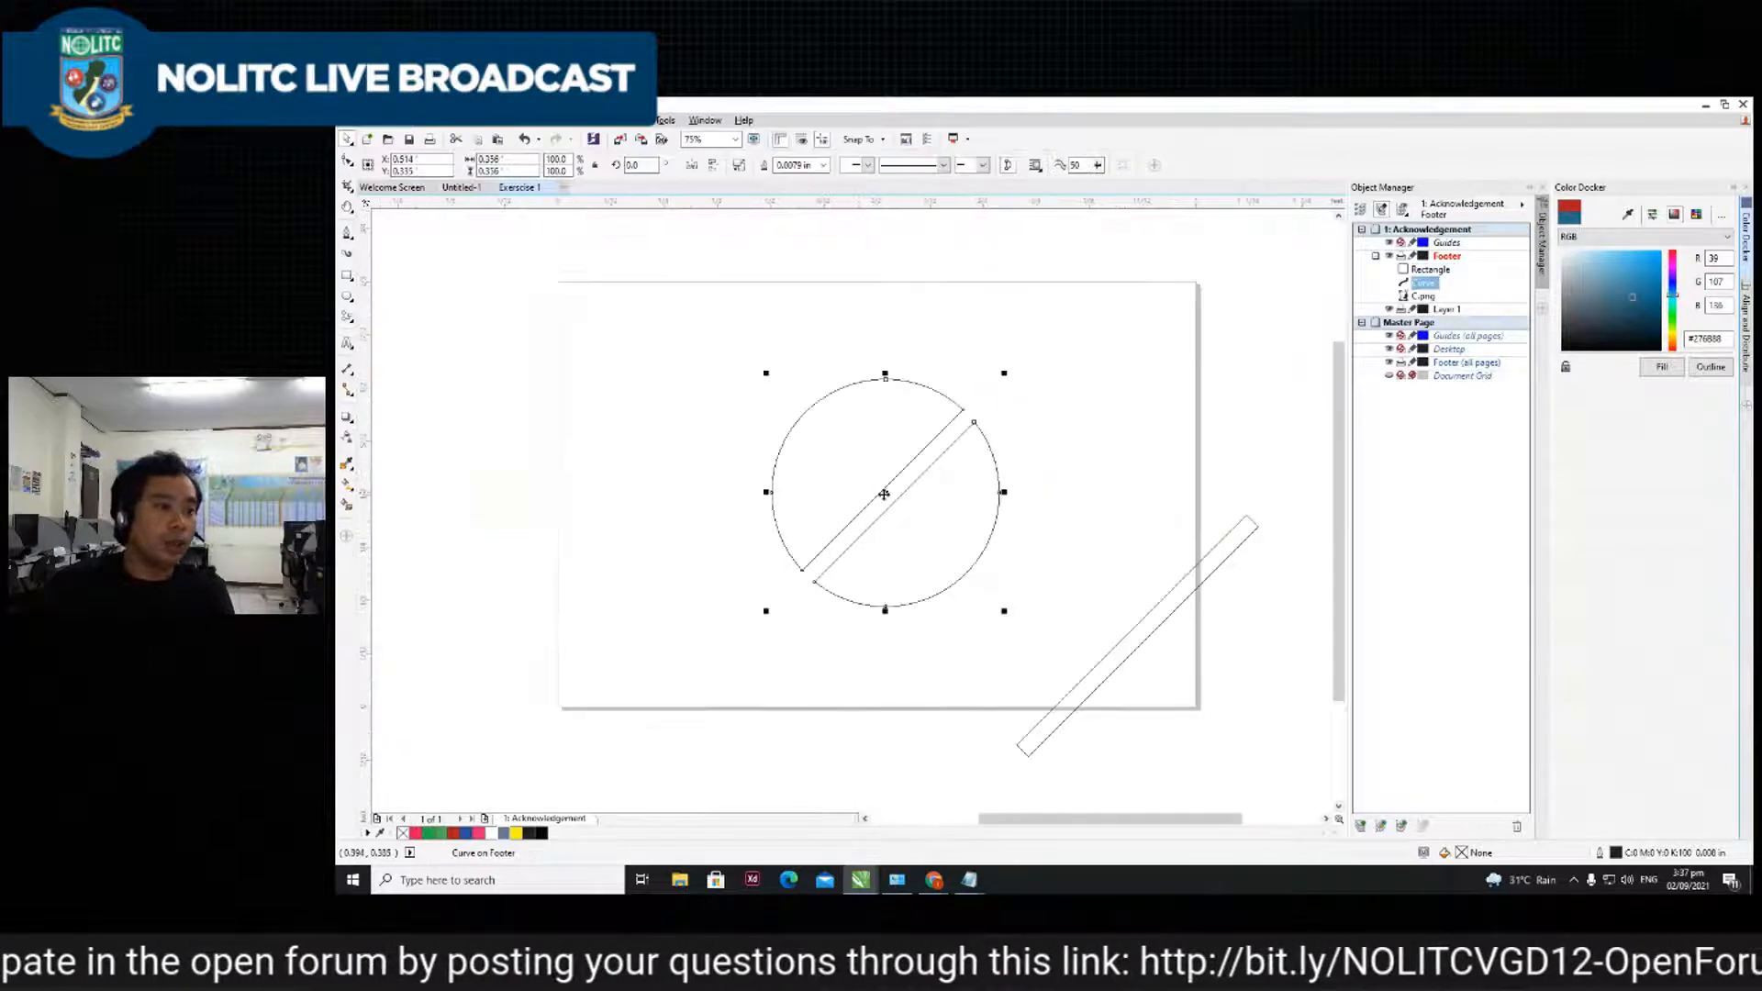
{"action": "scroll", "coordinate": [863, 484], "scroll_direction": "down", "scroll_amount": 2}
{"action": "right_click", "coordinate": [861, 481]}
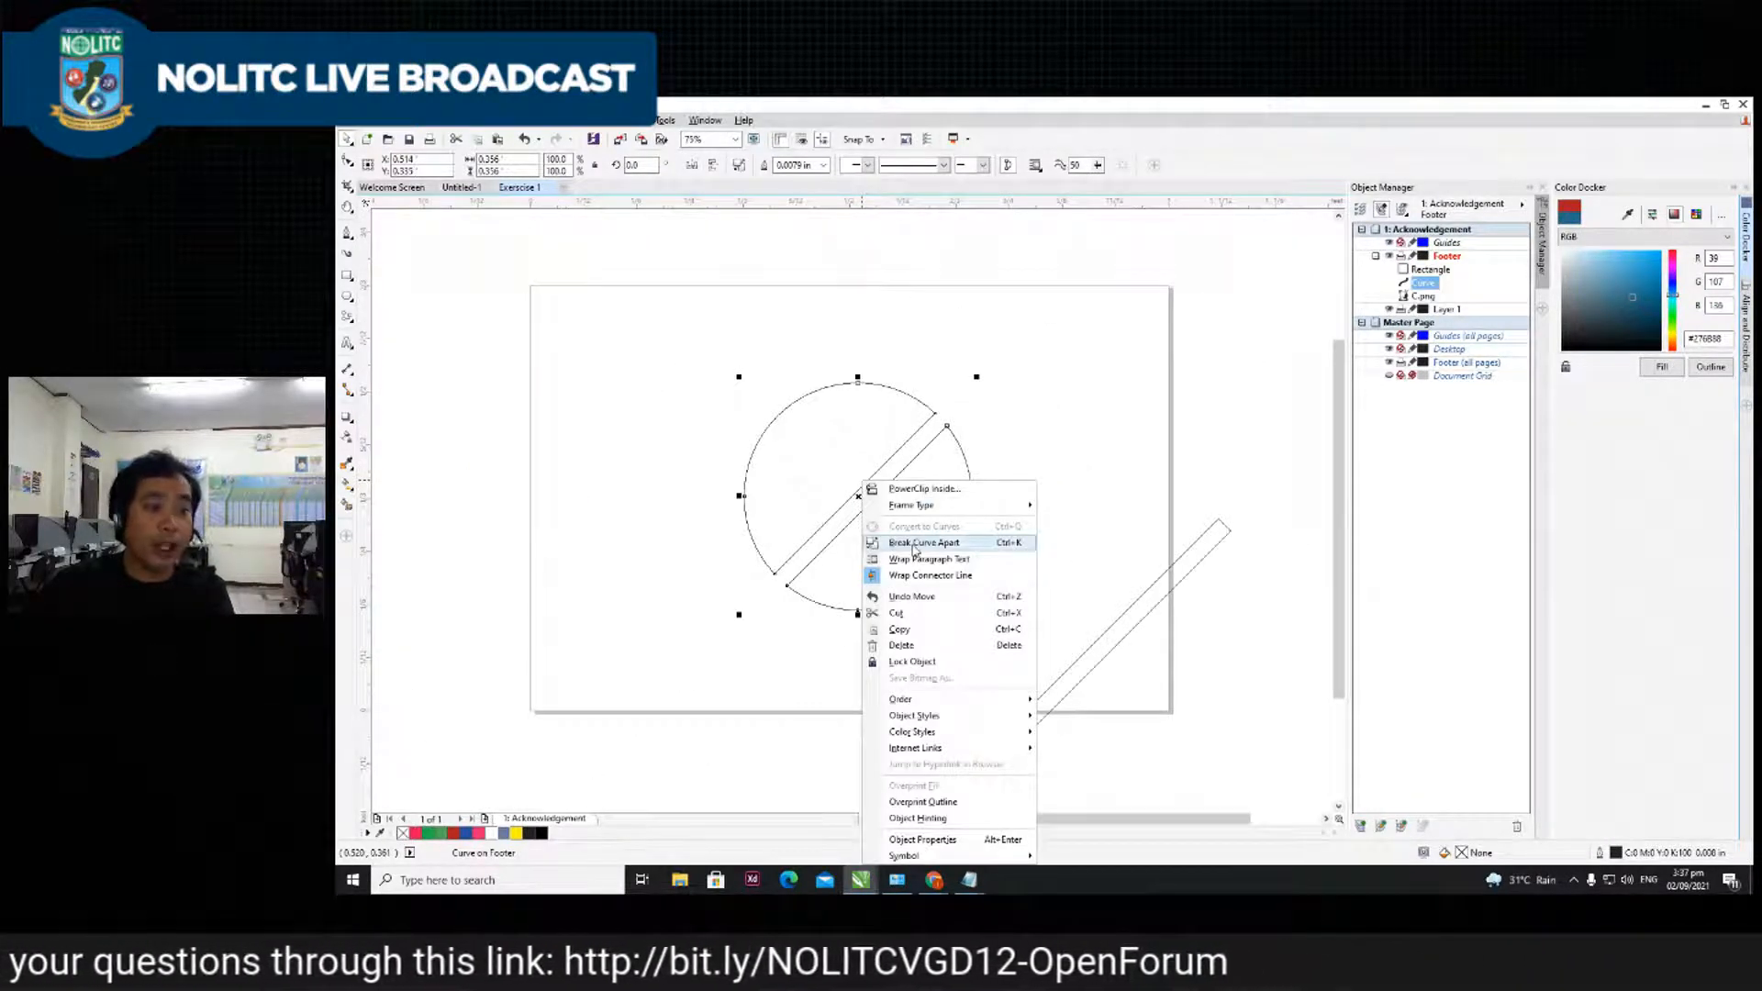
{"action": "left_click", "coordinate": [1006, 551]}
{"action": "scroll", "coordinate": [862, 496], "scroll_direction": "up", "scroll_amount": 1}
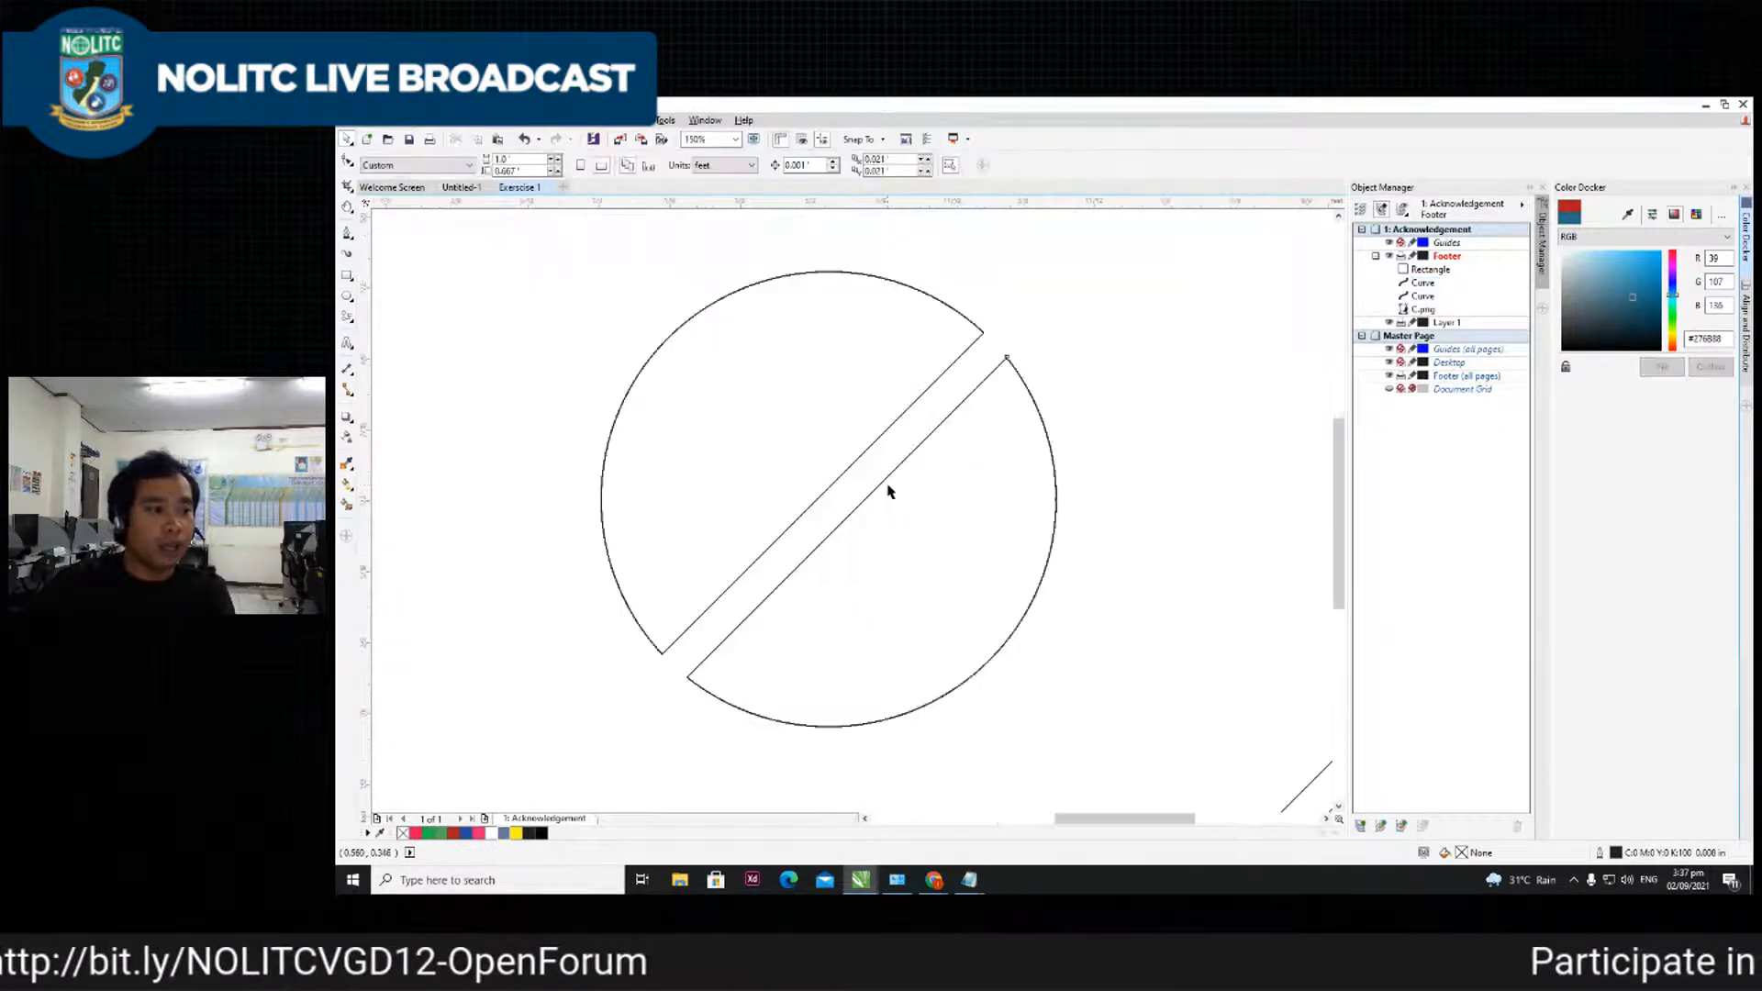
{"action": "left_click_drag", "start_coordinate": [970, 548], "coordinate": [1117, 633]}
{"action": "key", "text": "ctrl+z"}
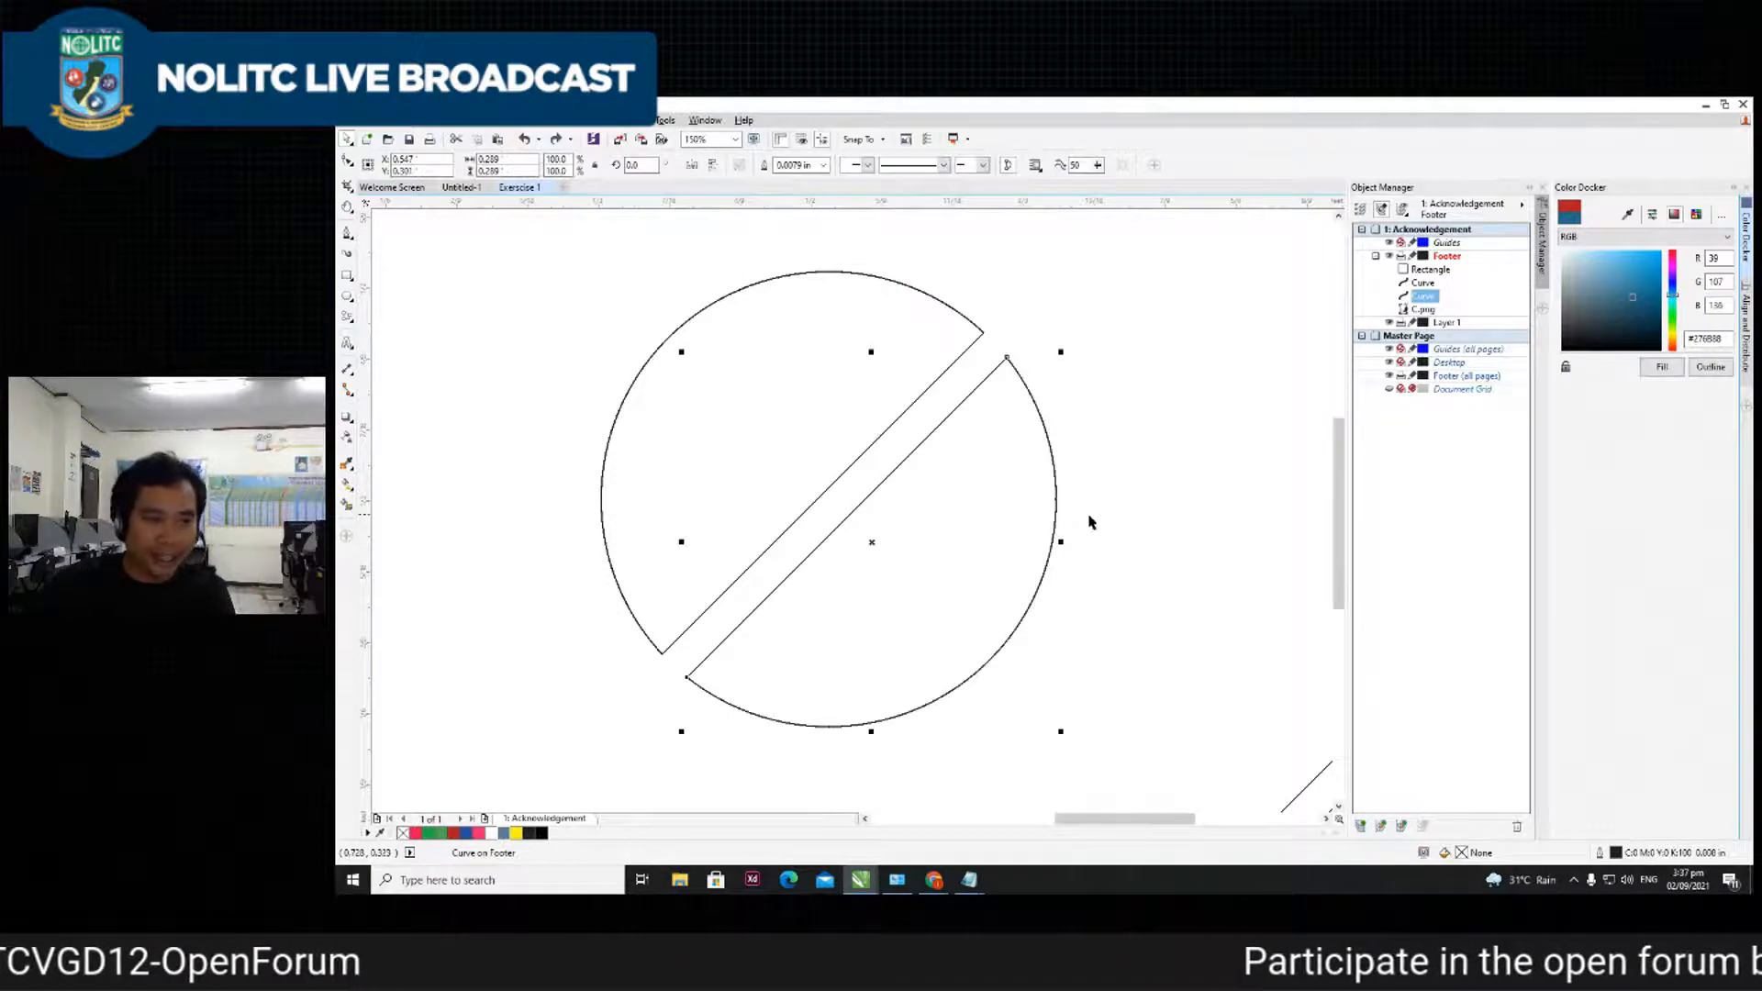
- Convert the upper half's straight diagonal edge to a curve and bow it slightly toward the lower half
{"action": "left_click", "coordinate": [850, 468]}
{"action": "left_click", "coordinate": [1166, 294]}
{"action": "left_click", "coordinate": [972, 341]}
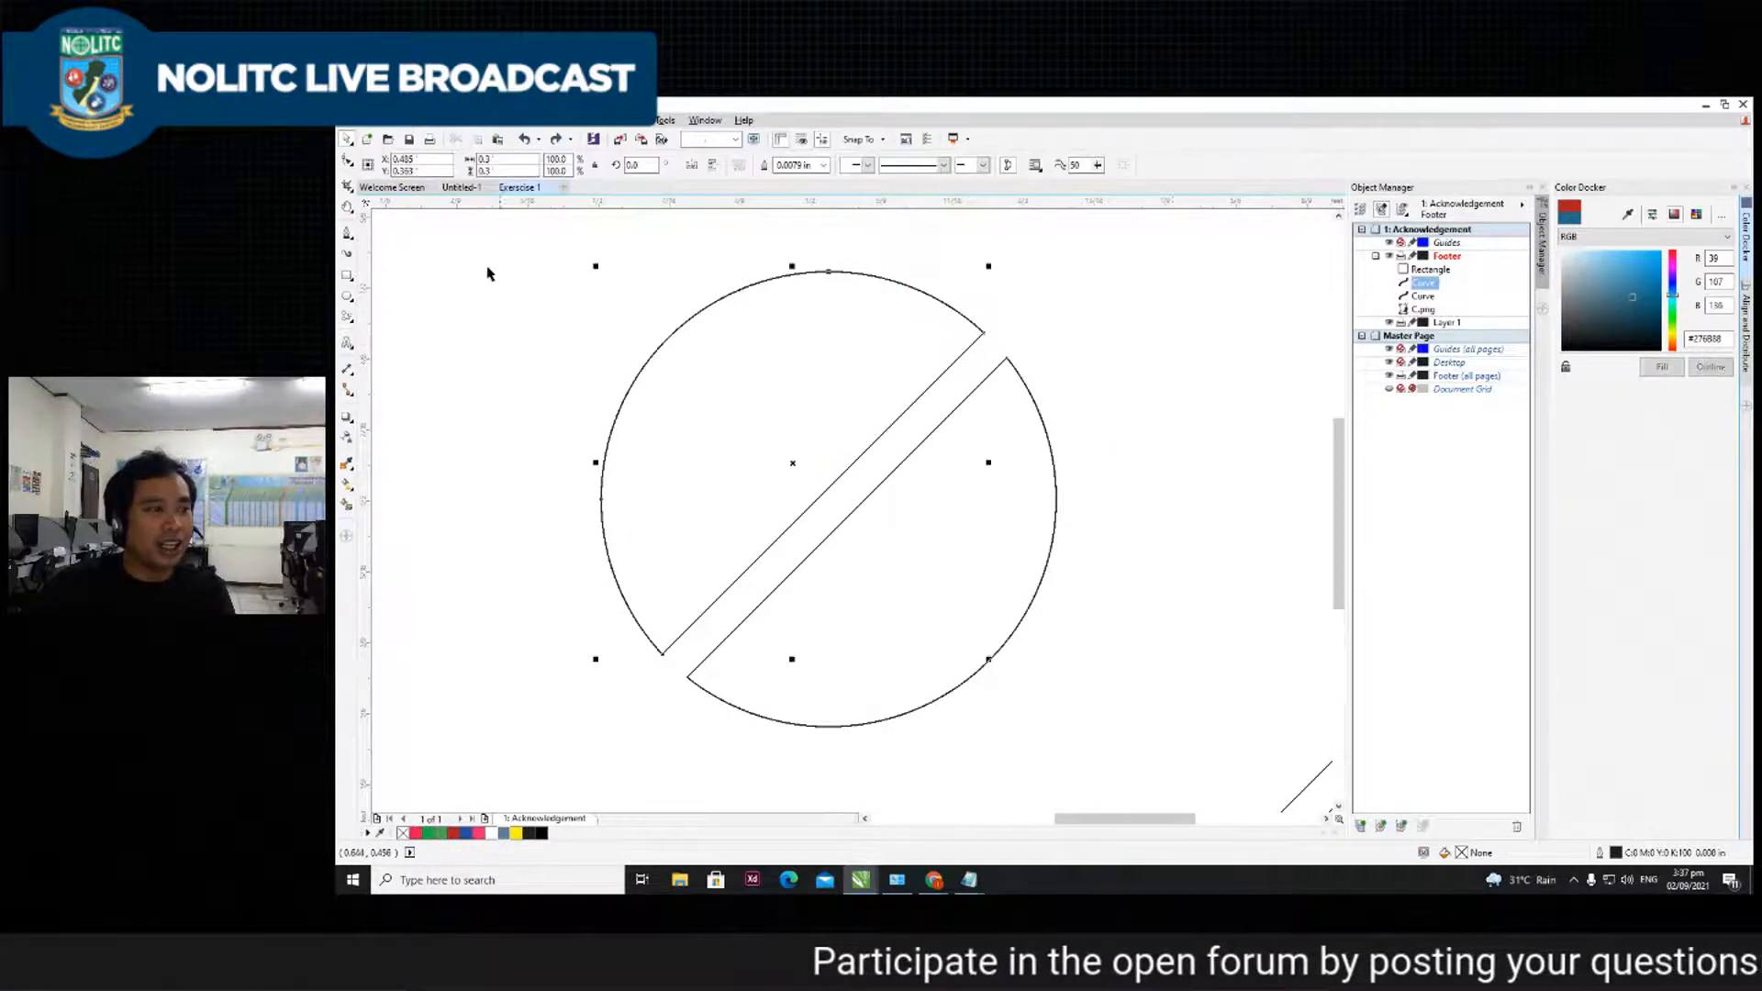
{"action": "left_click", "coordinate": [349, 163]}
{"action": "scroll", "coordinate": [811, 440], "scroll_direction": "up", "scroll_amount": 2}
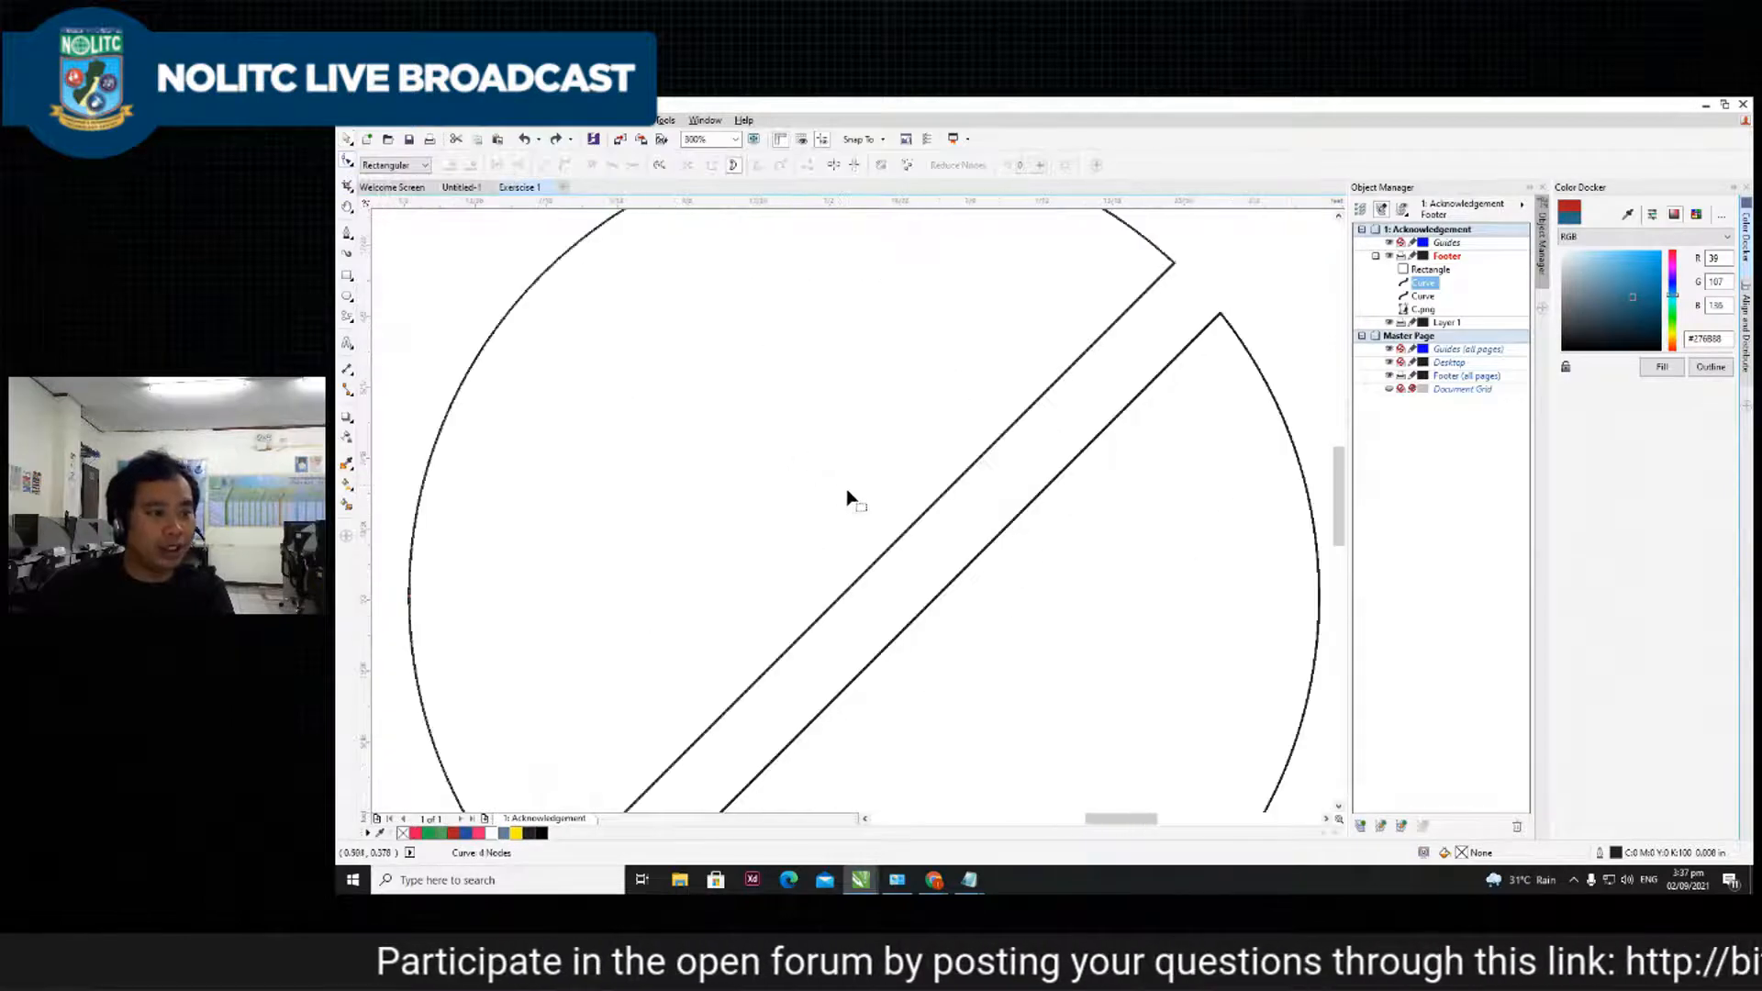
{"action": "right_click", "coordinate": [884, 552]}
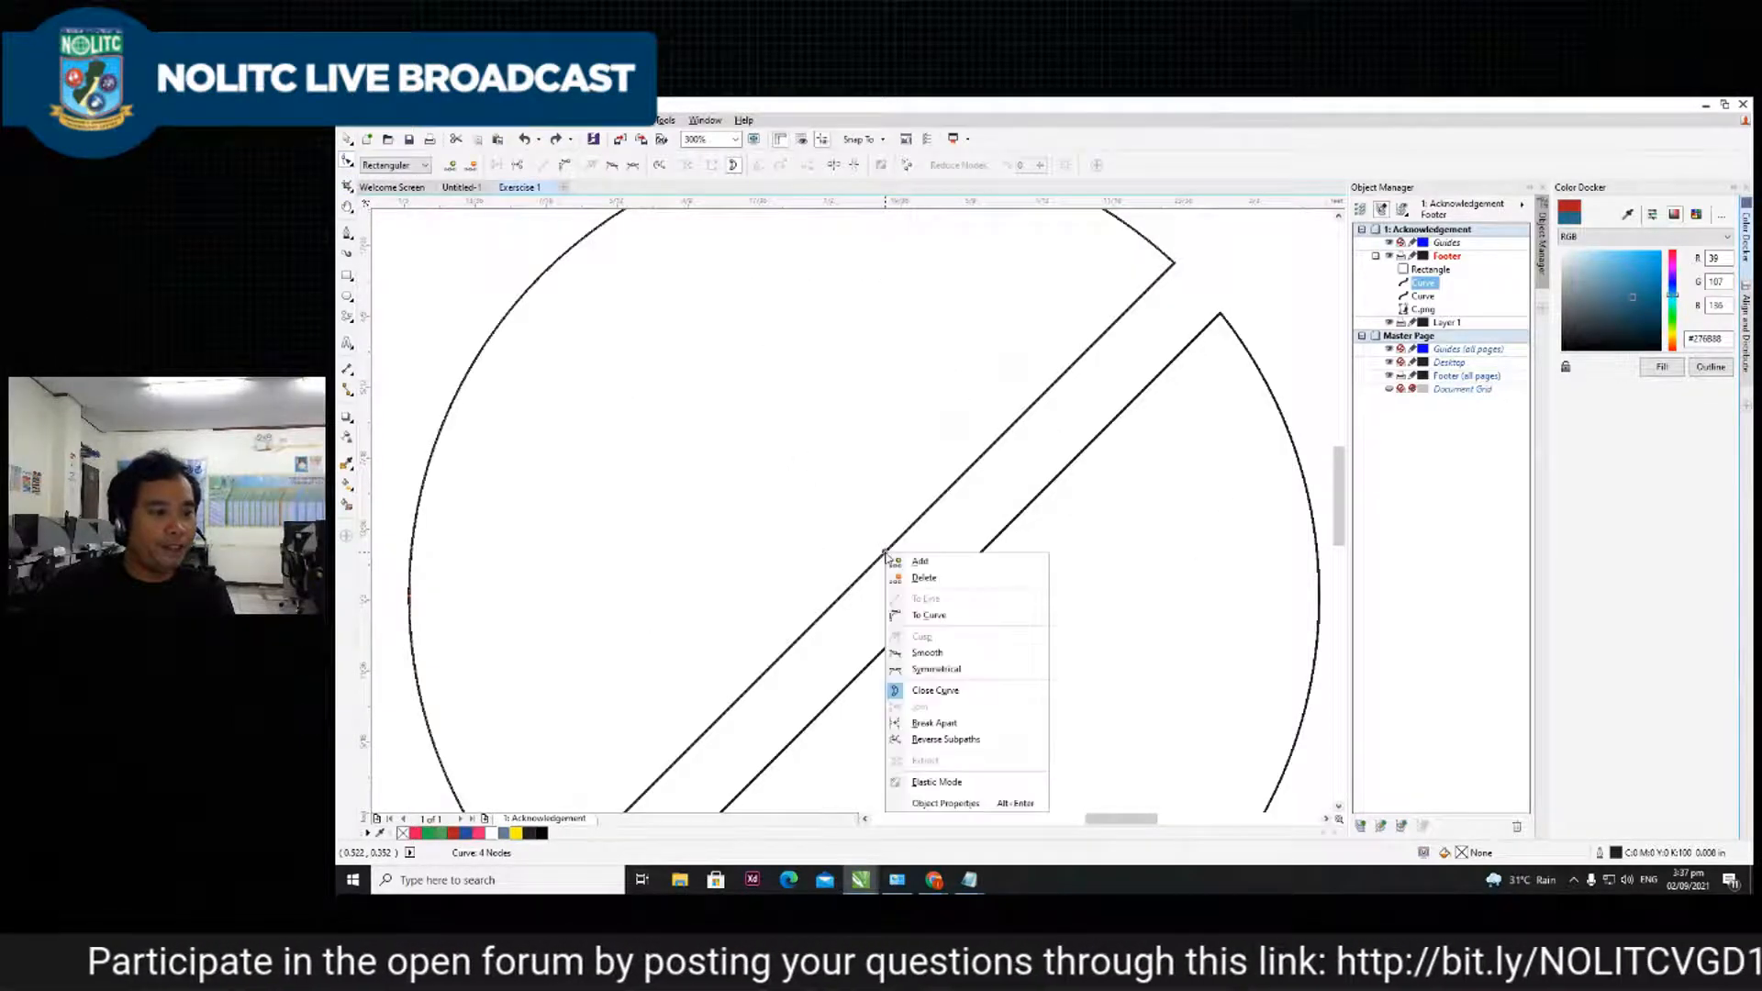
{"action": "left_click", "coordinate": [934, 612]}
{"action": "scroll", "coordinate": [890, 548], "scroll_direction": "down", "scroll_amount": 2}
{"action": "scroll", "coordinate": [891, 554], "scroll_direction": "down", "scroll_amount": 2}
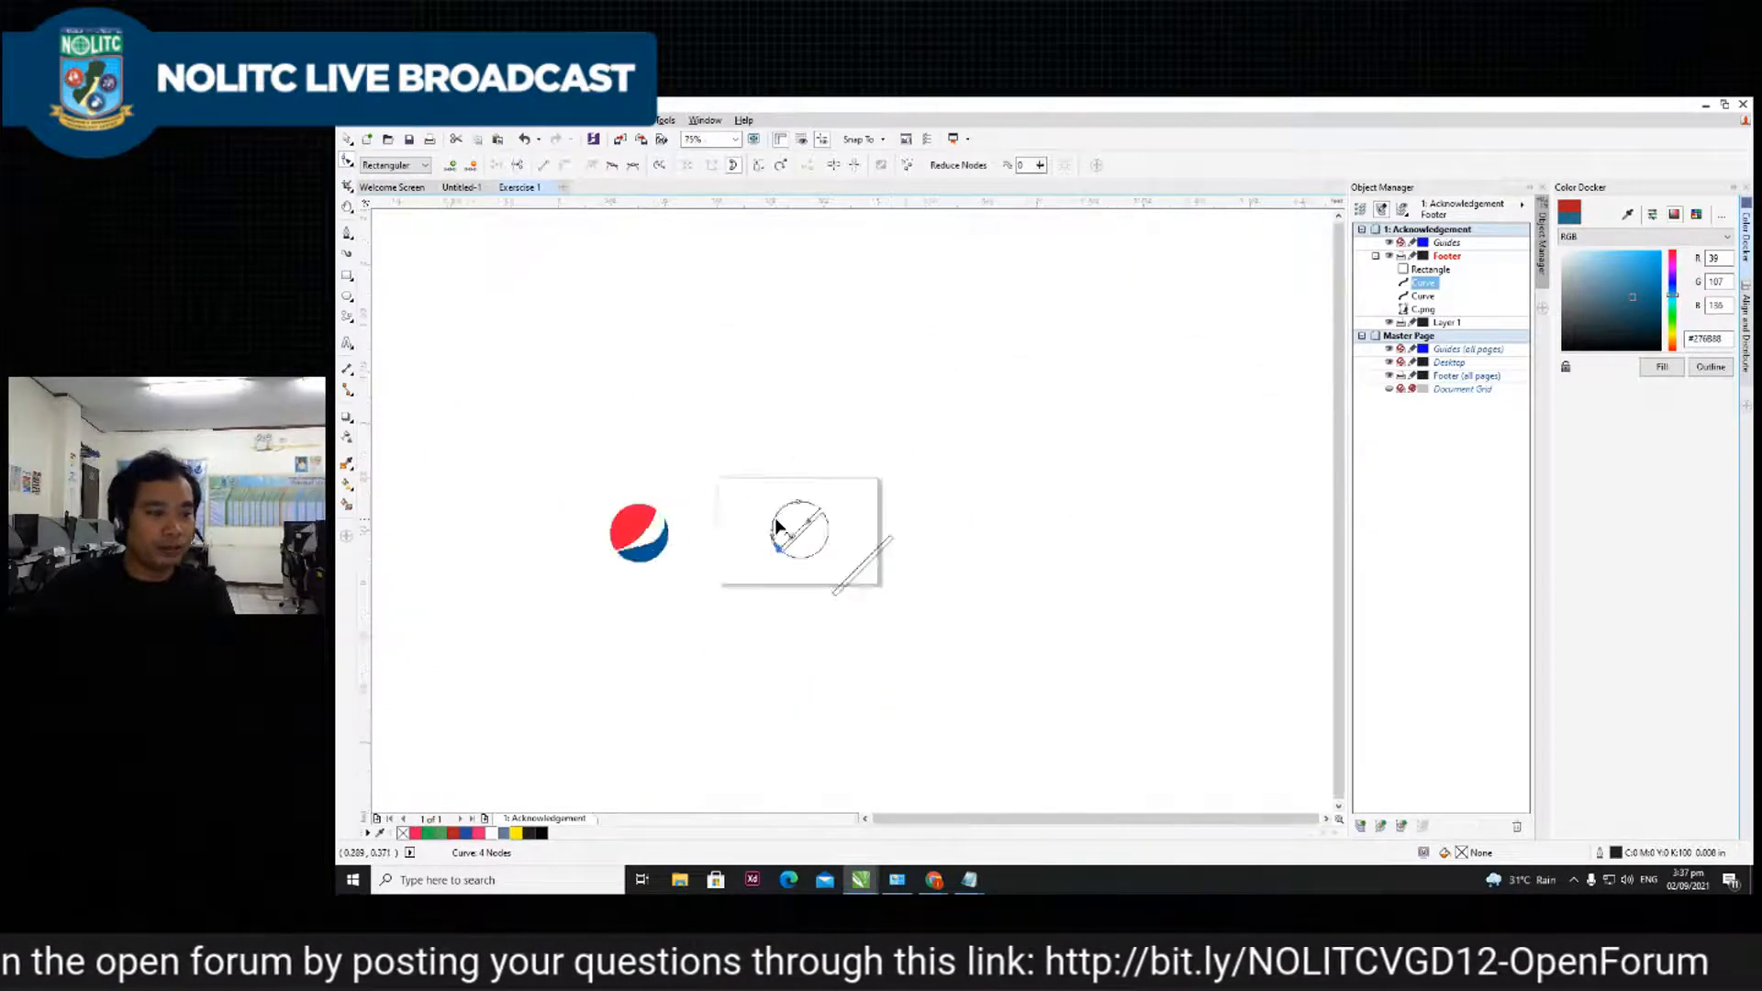
{"action": "scroll", "coordinate": [756, 526], "scroll_direction": "up", "scroll_amount": 3}
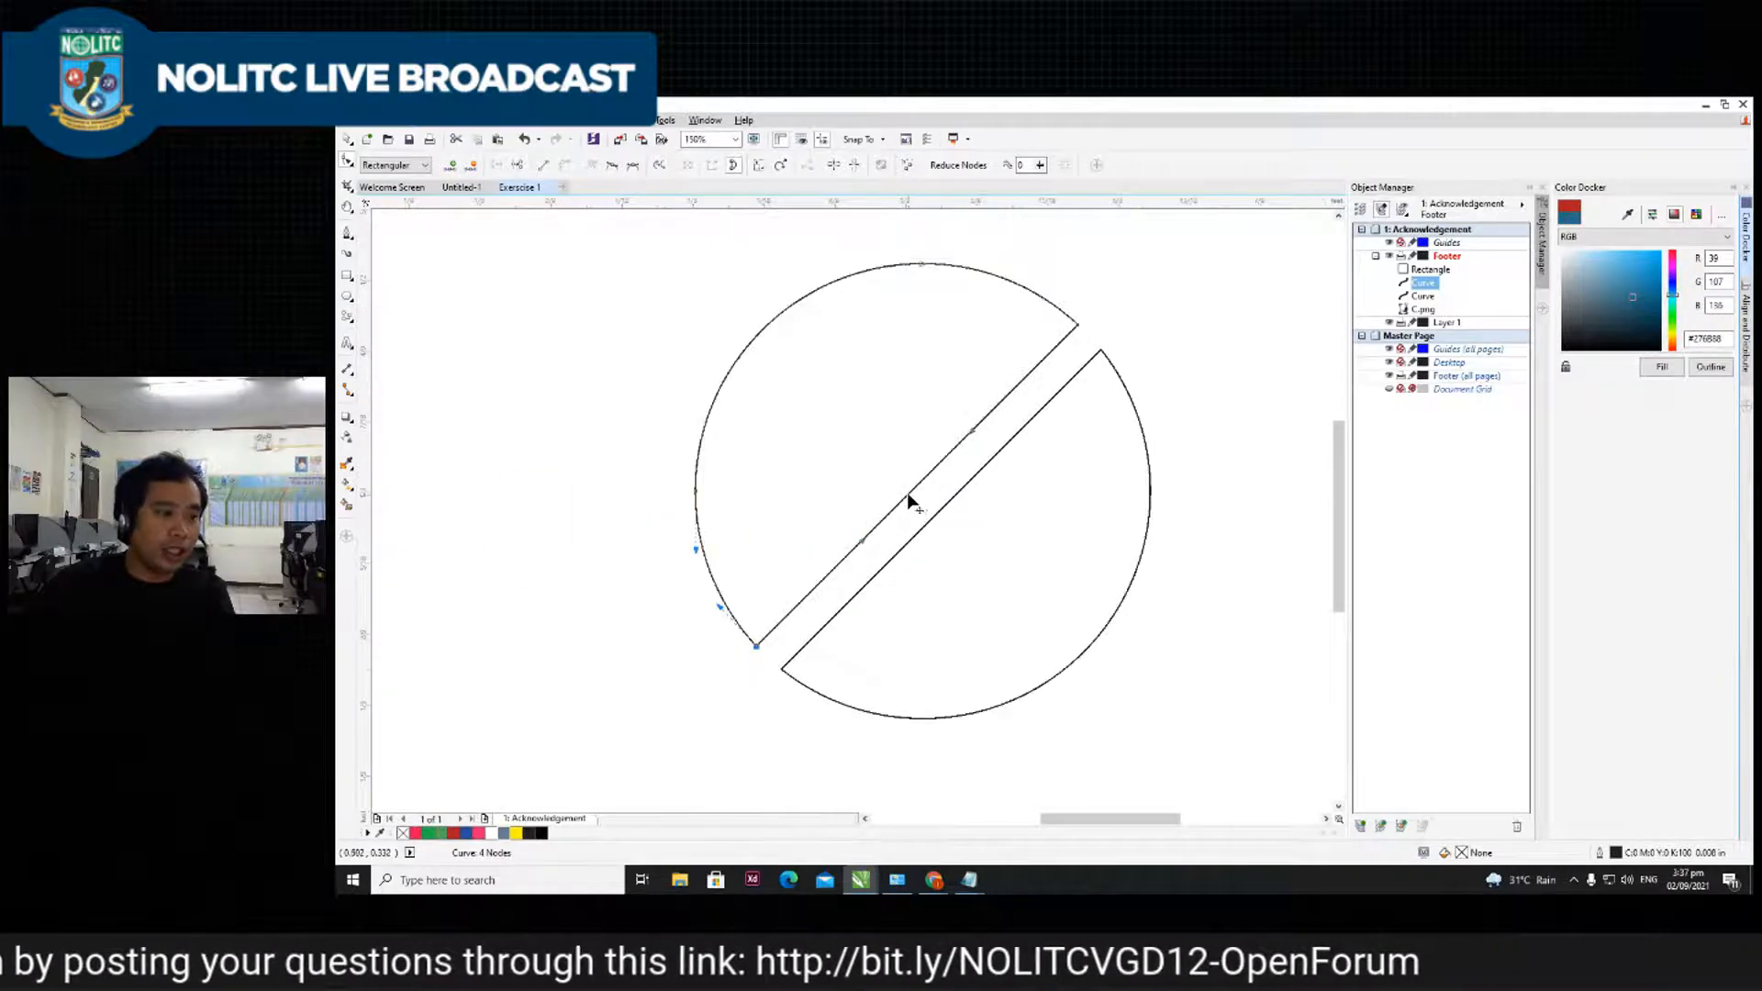
{"action": "scroll", "coordinate": [922, 512], "scroll_direction": "down", "scroll_amount": 2}
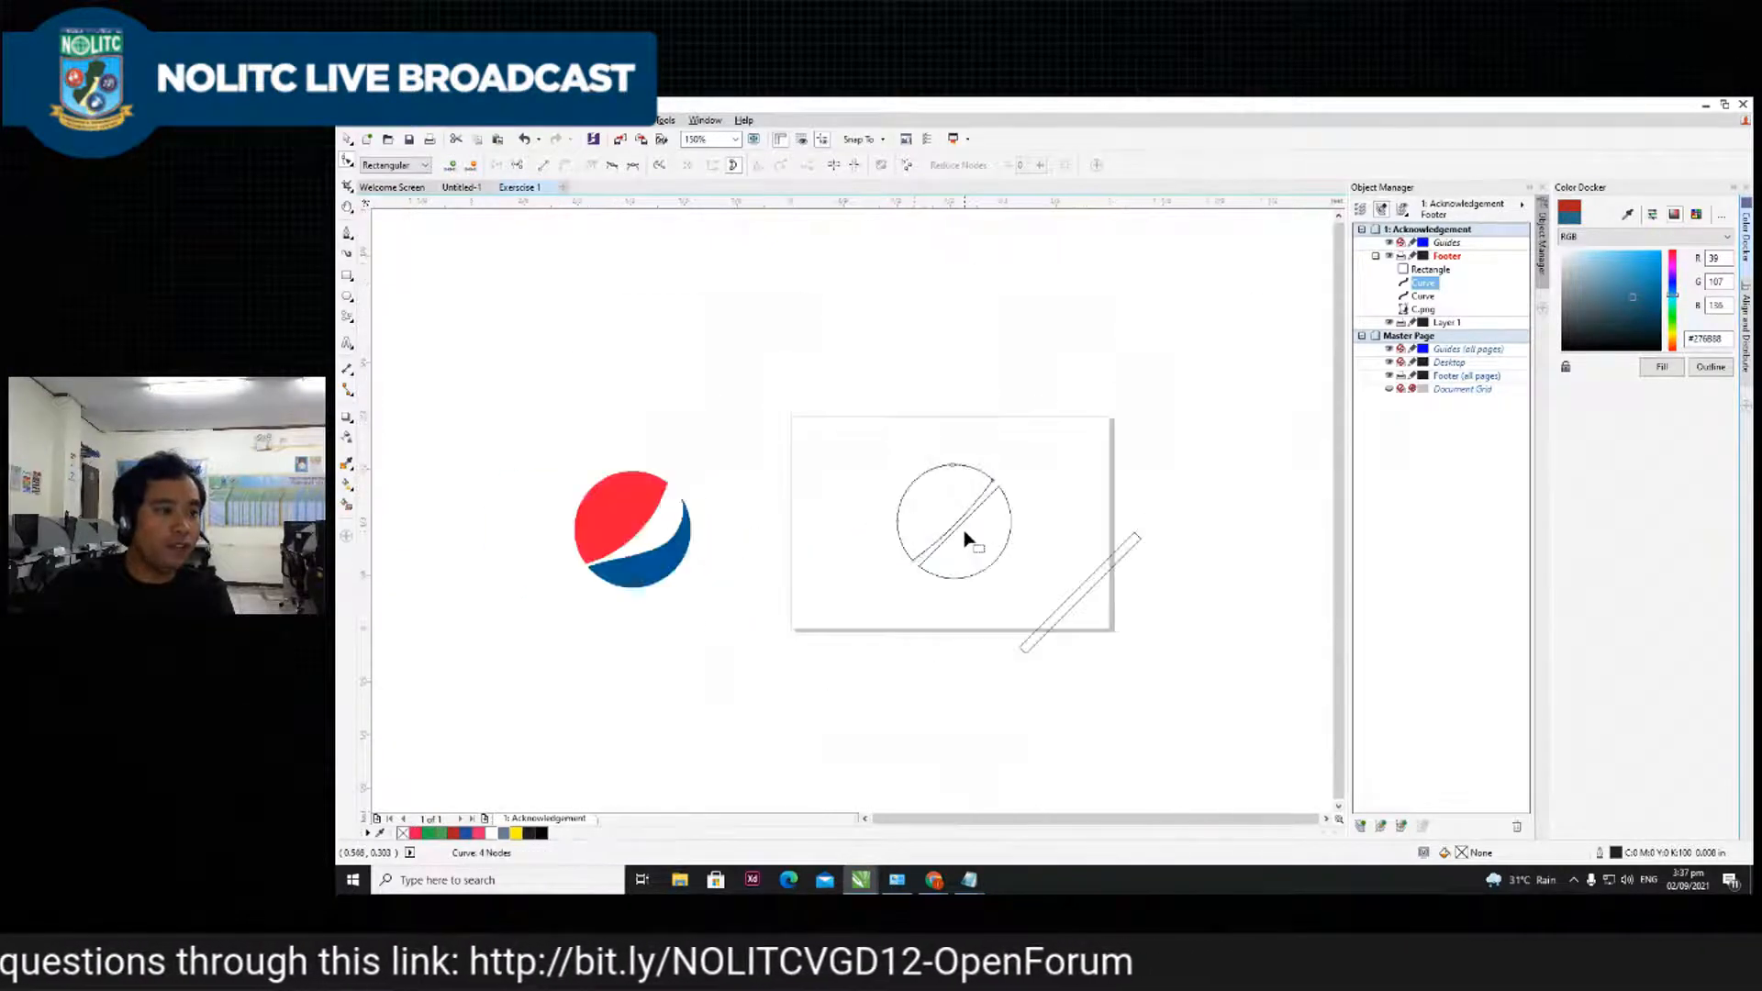
- Convert the lower half's diagonal edge to a curve and bend it into an S-shaped wave like the reference logo
{"action": "scroll", "coordinate": [1021, 514], "scroll_direction": "up", "scroll_amount": 3}
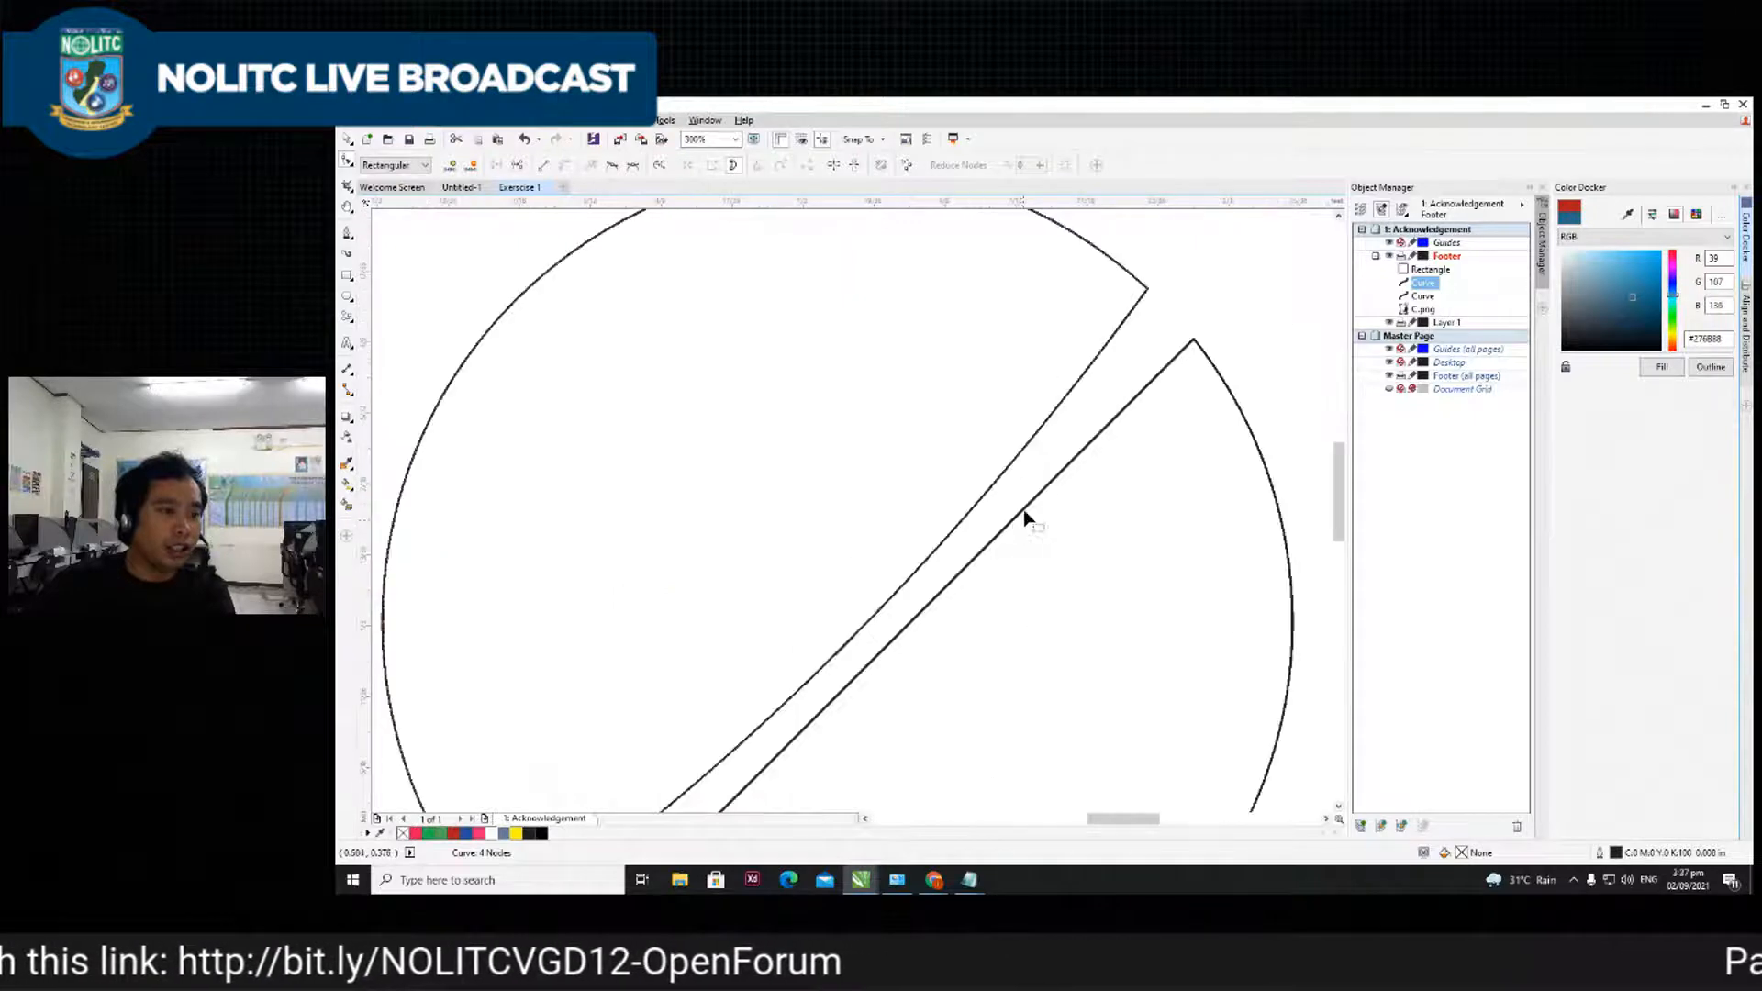
{"action": "scroll", "coordinate": [987, 564], "scroll_direction": "down", "scroll_amount": 2}
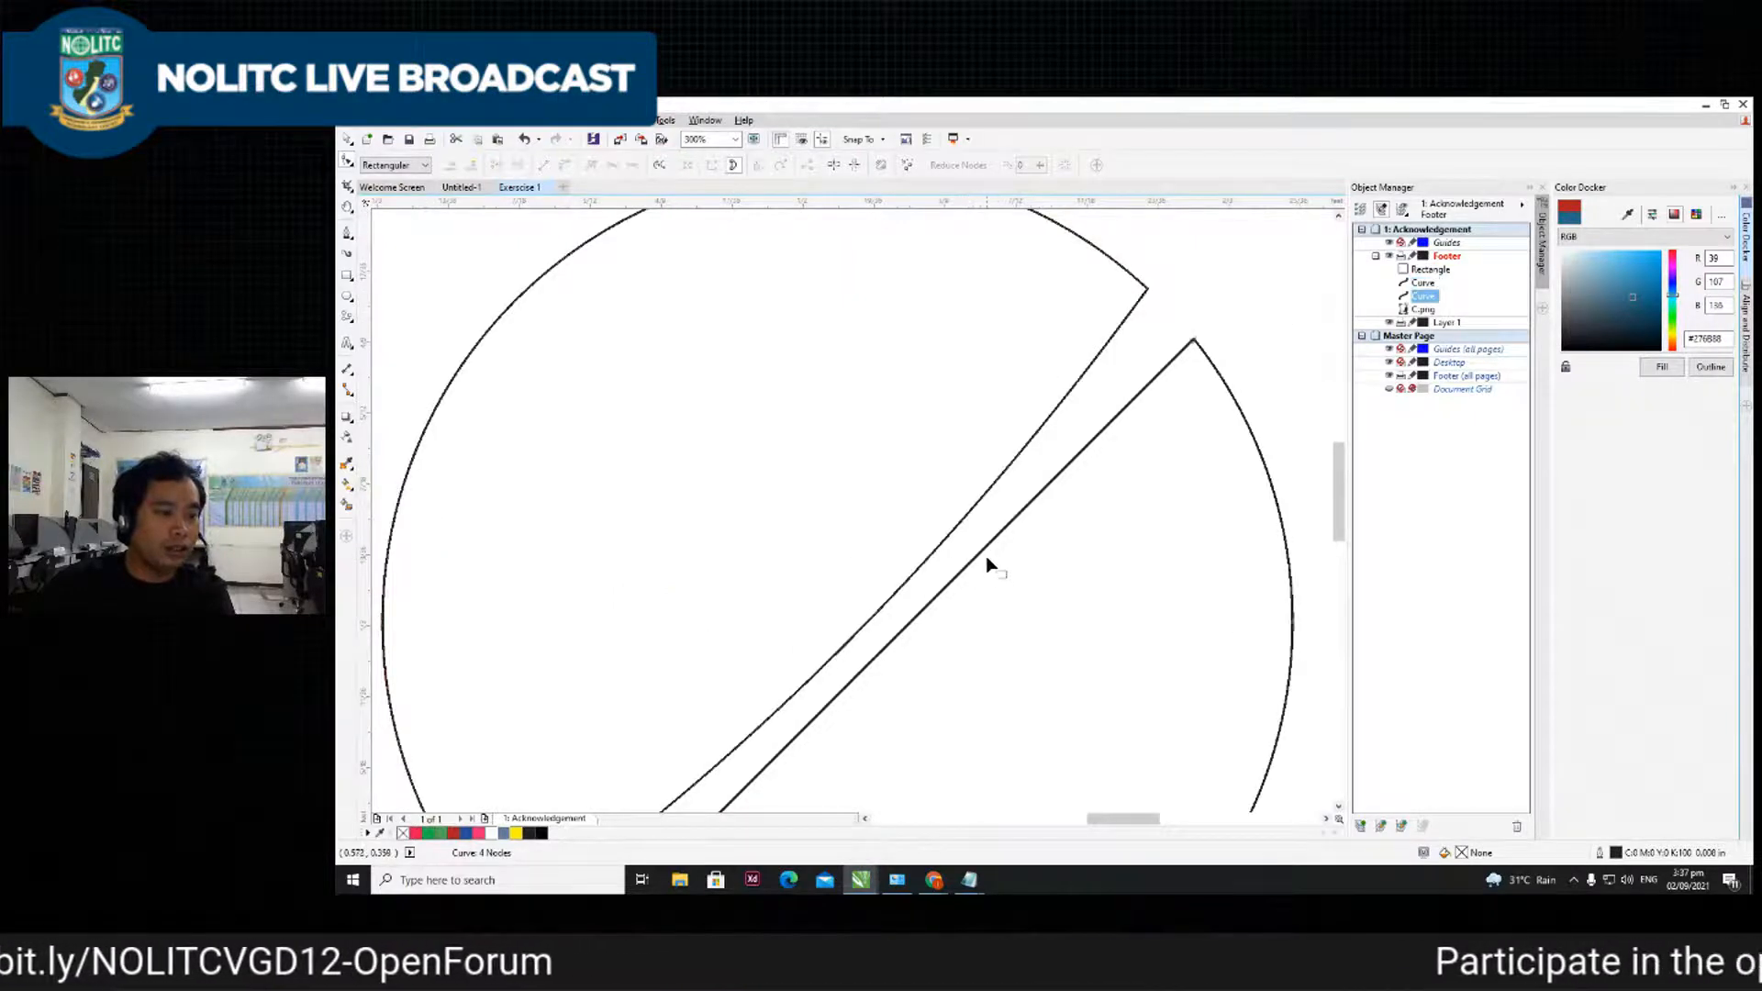
{"action": "left_click", "coordinate": [977, 565]}
{"action": "scroll", "coordinate": [979, 560], "scroll_direction": "up", "scroll_amount": 2}
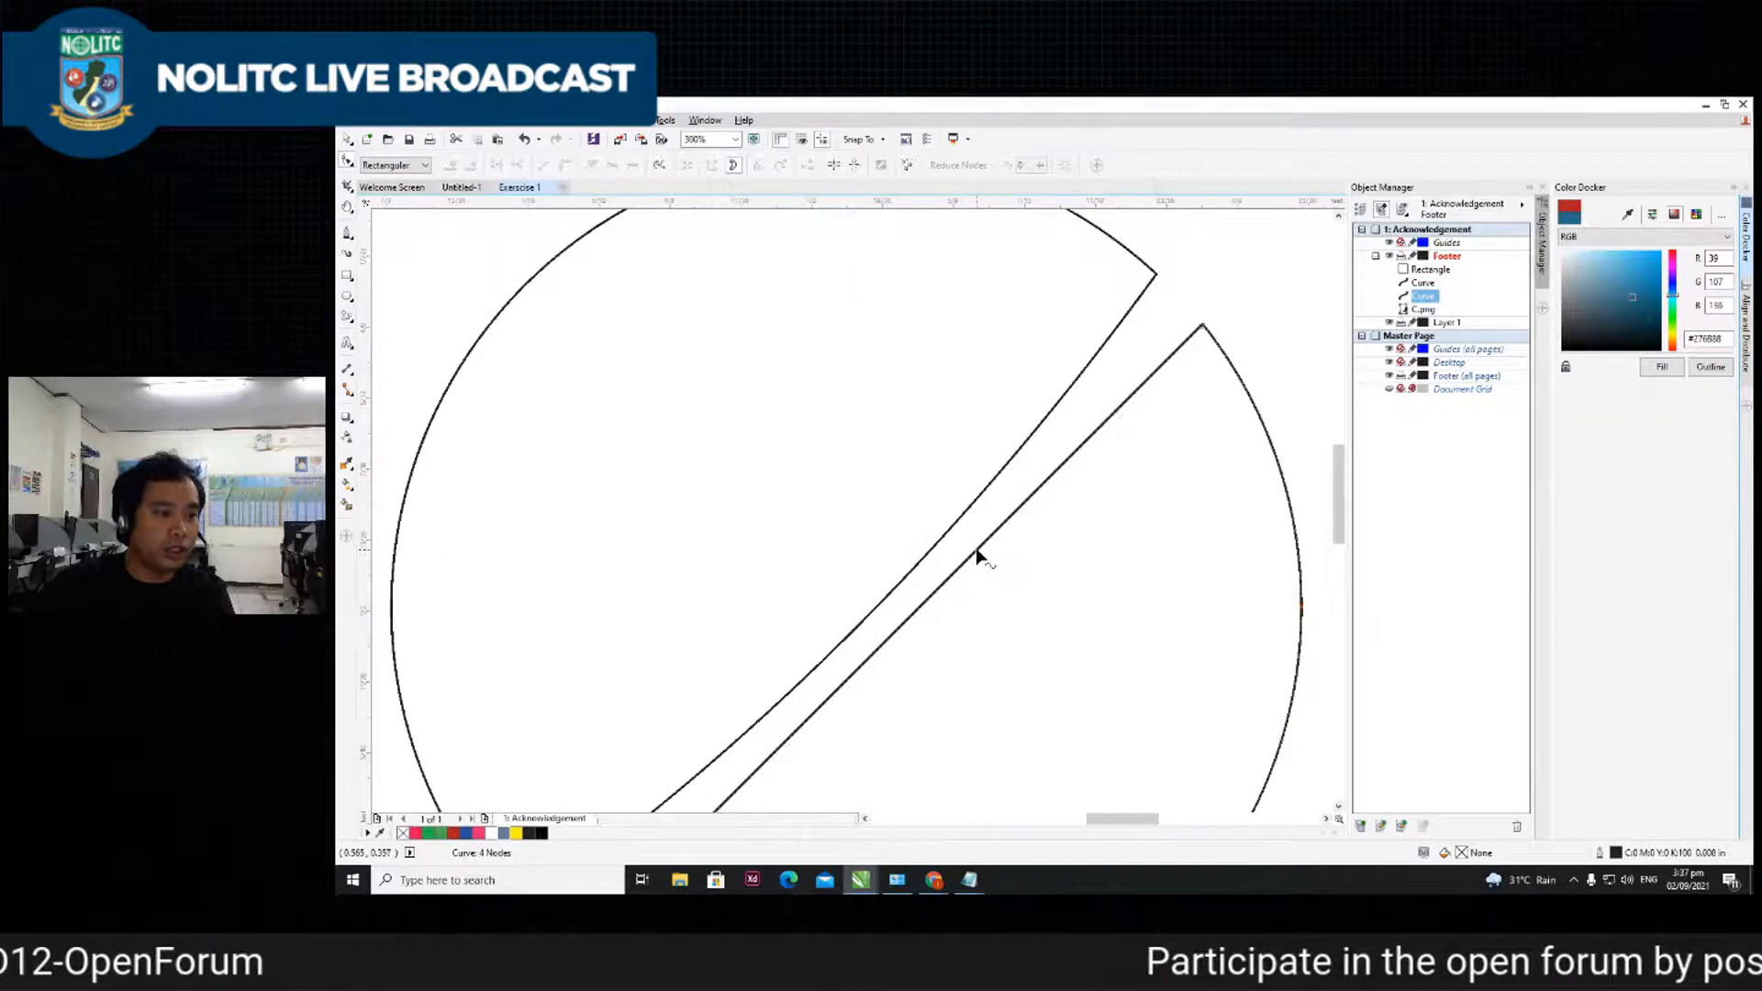
{"action": "right_click", "coordinate": [976, 554]}
{"action": "left_click", "coordinate": [1002, 624]}
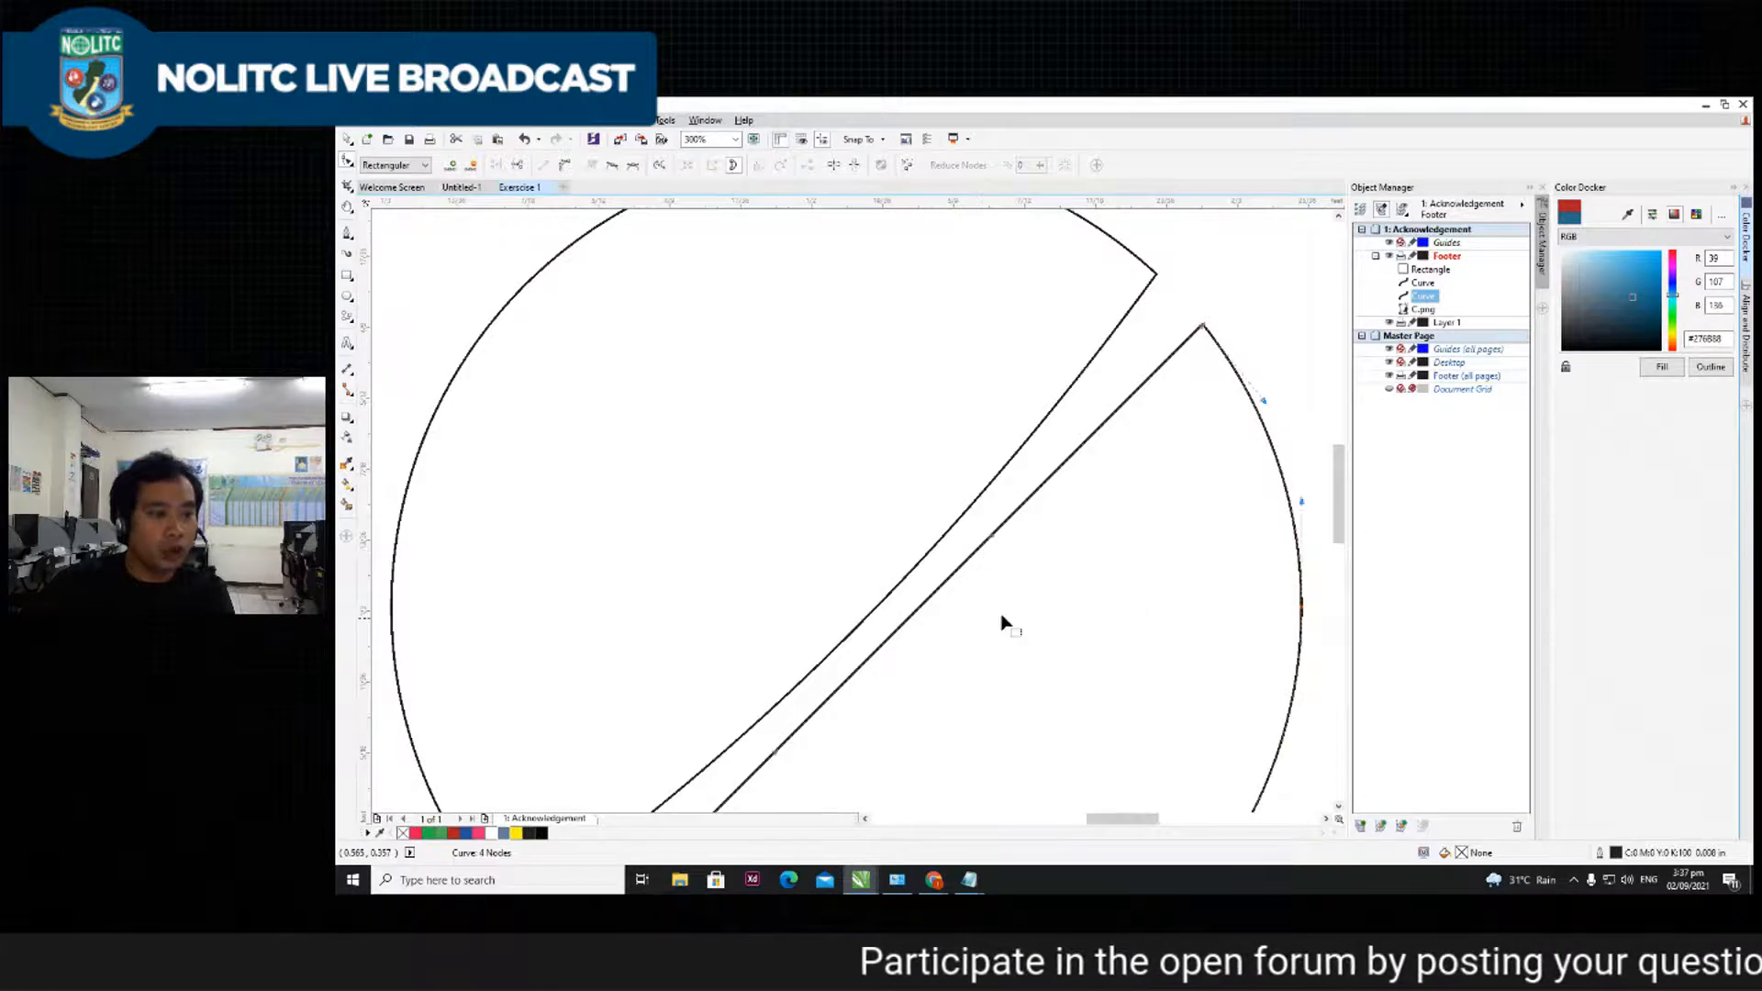
{"action": "scroll", "coordinate": [991, 624], "scroll_direction": "down", "scroll_amount": 3}
{"action": "scroll", "coordinate": [954, 625], "scroll_direction": "up", "scroll_amount": 1}
{"action": "scroll", "coordinate": [983, 632], "scroll_direction": "down", "scroll_amount": 1}
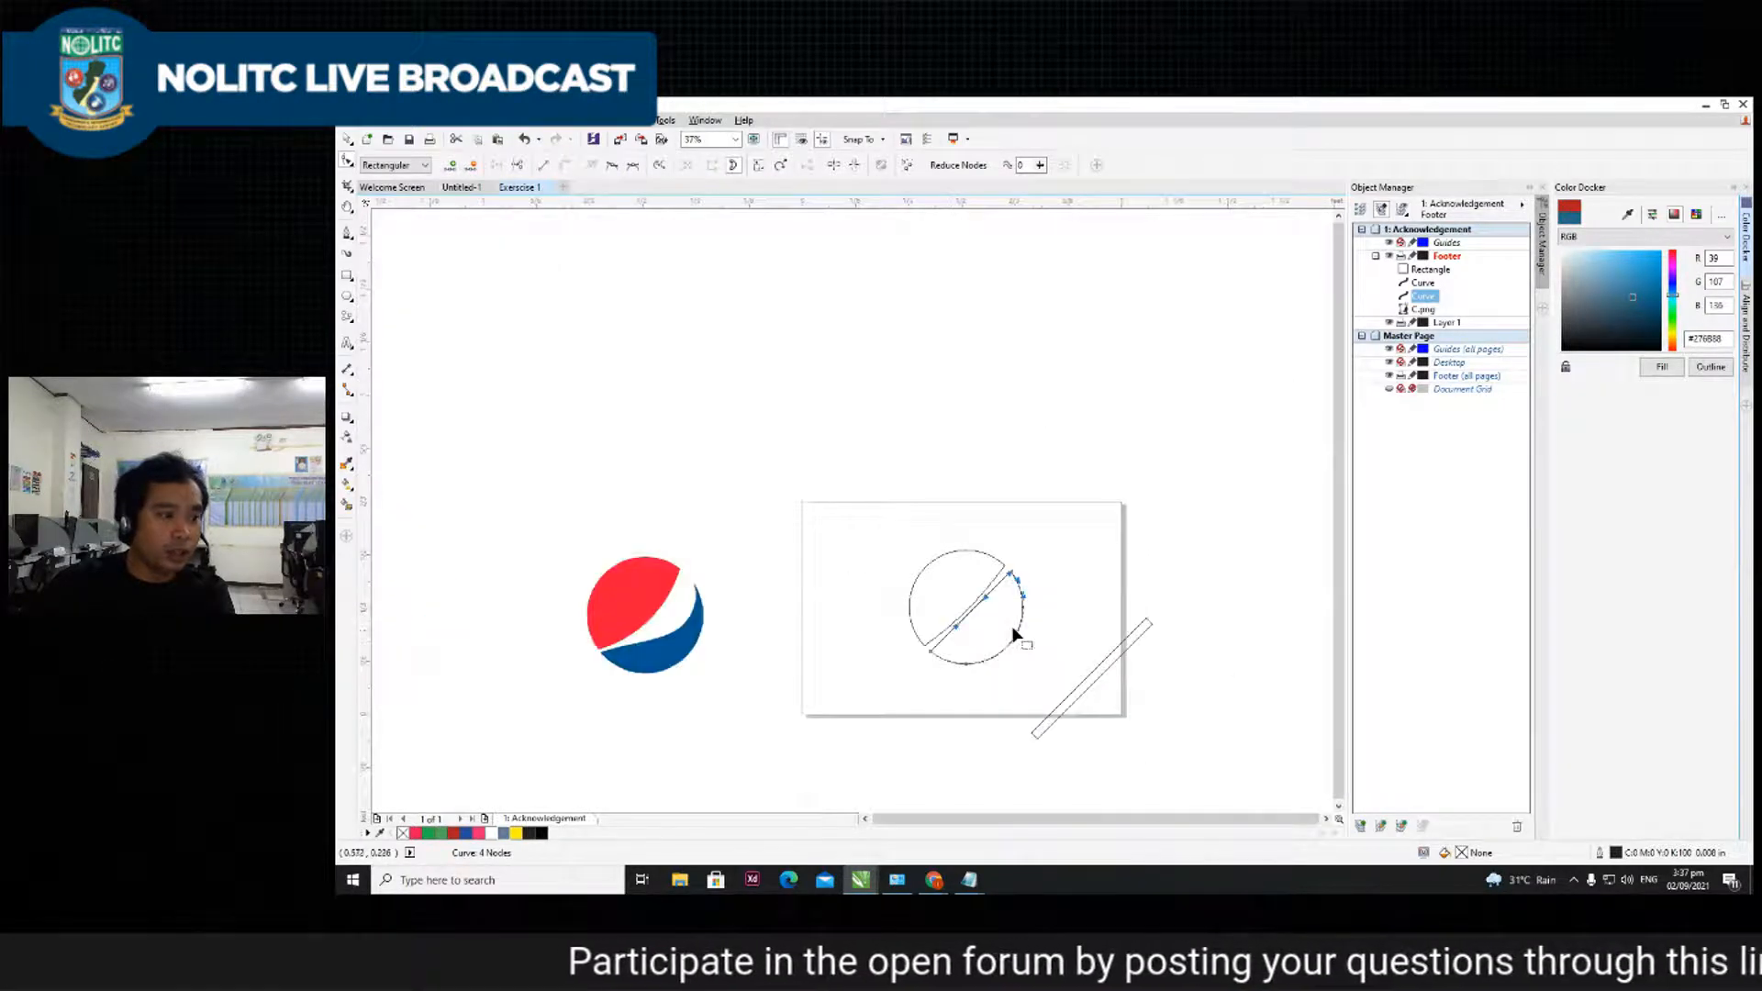
{"action": "left_click_drag", "start_coordinate": [985, 604], "coordinate": [1023, 642]}
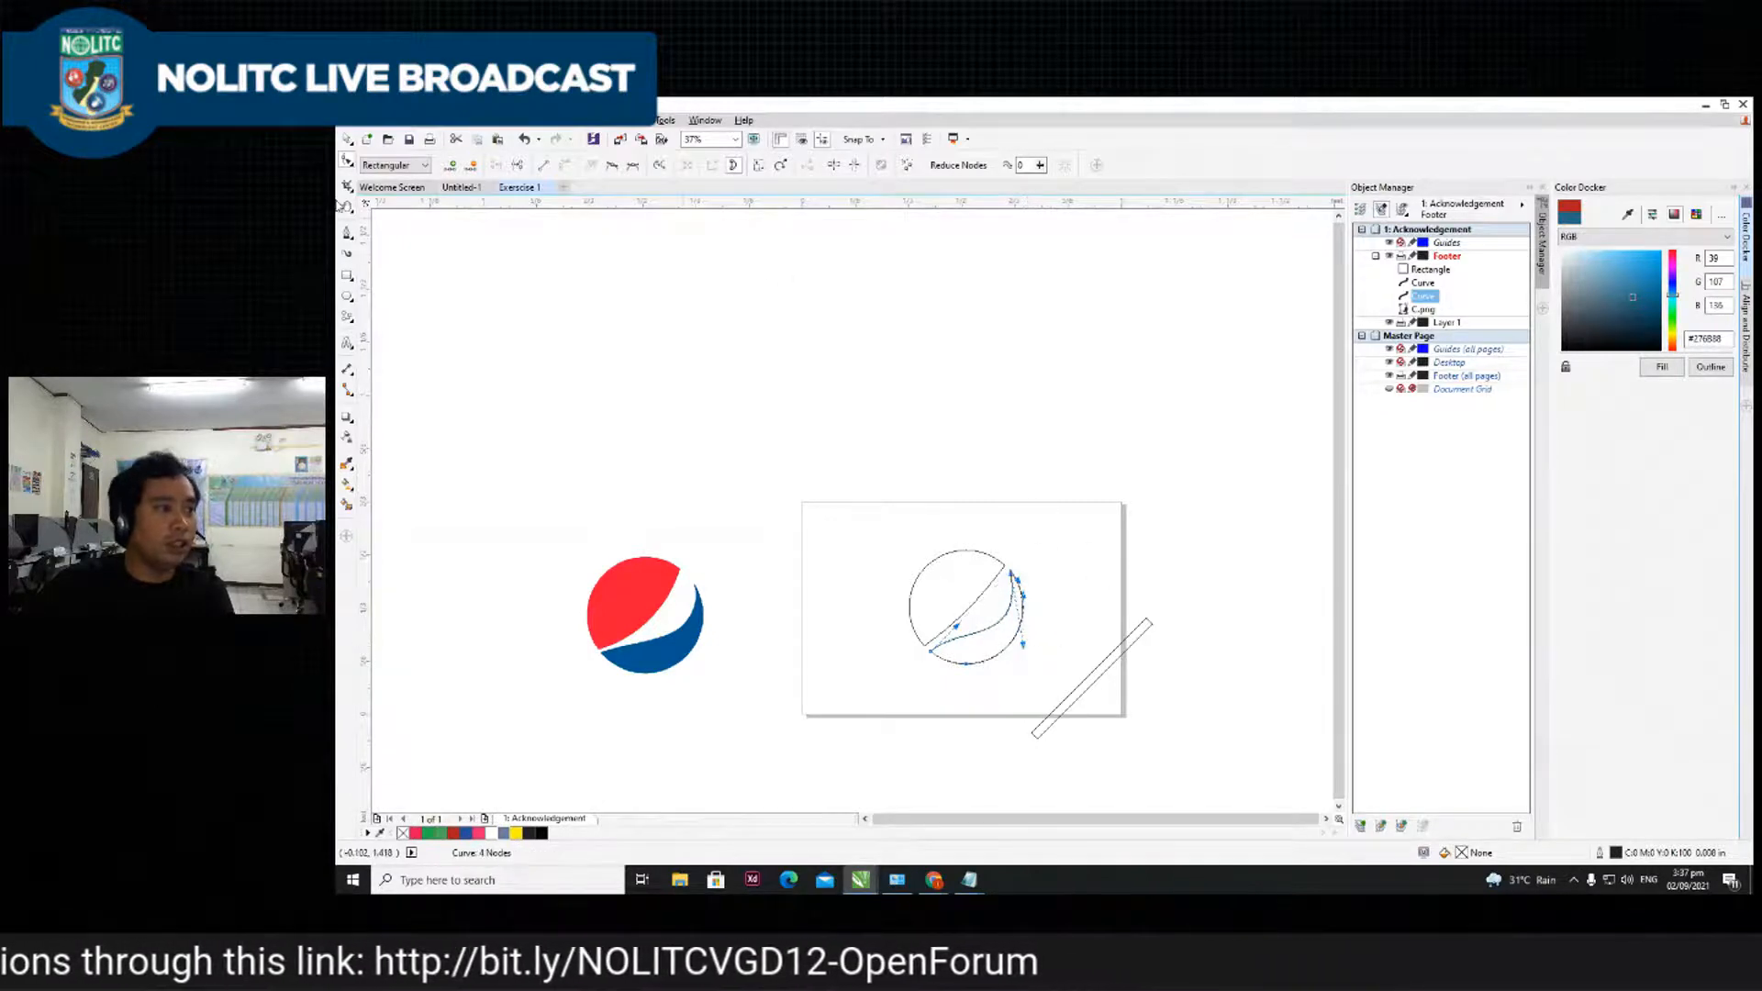
- Fine-tune the curvature of the upper half's inner edge with the Shape tool
{"action": "left_click", "coordinate": [349, 141]}
{"action": "left_click_drag", "start_coordinate": [807, 511], "coordinate": [924, 598]}
{"action": "scroll", "coordinate": [964, 604], "scroll_direction": "up", "scroll_amount": 2}
{"action": "left_click", "coordinate": [981, 591]}
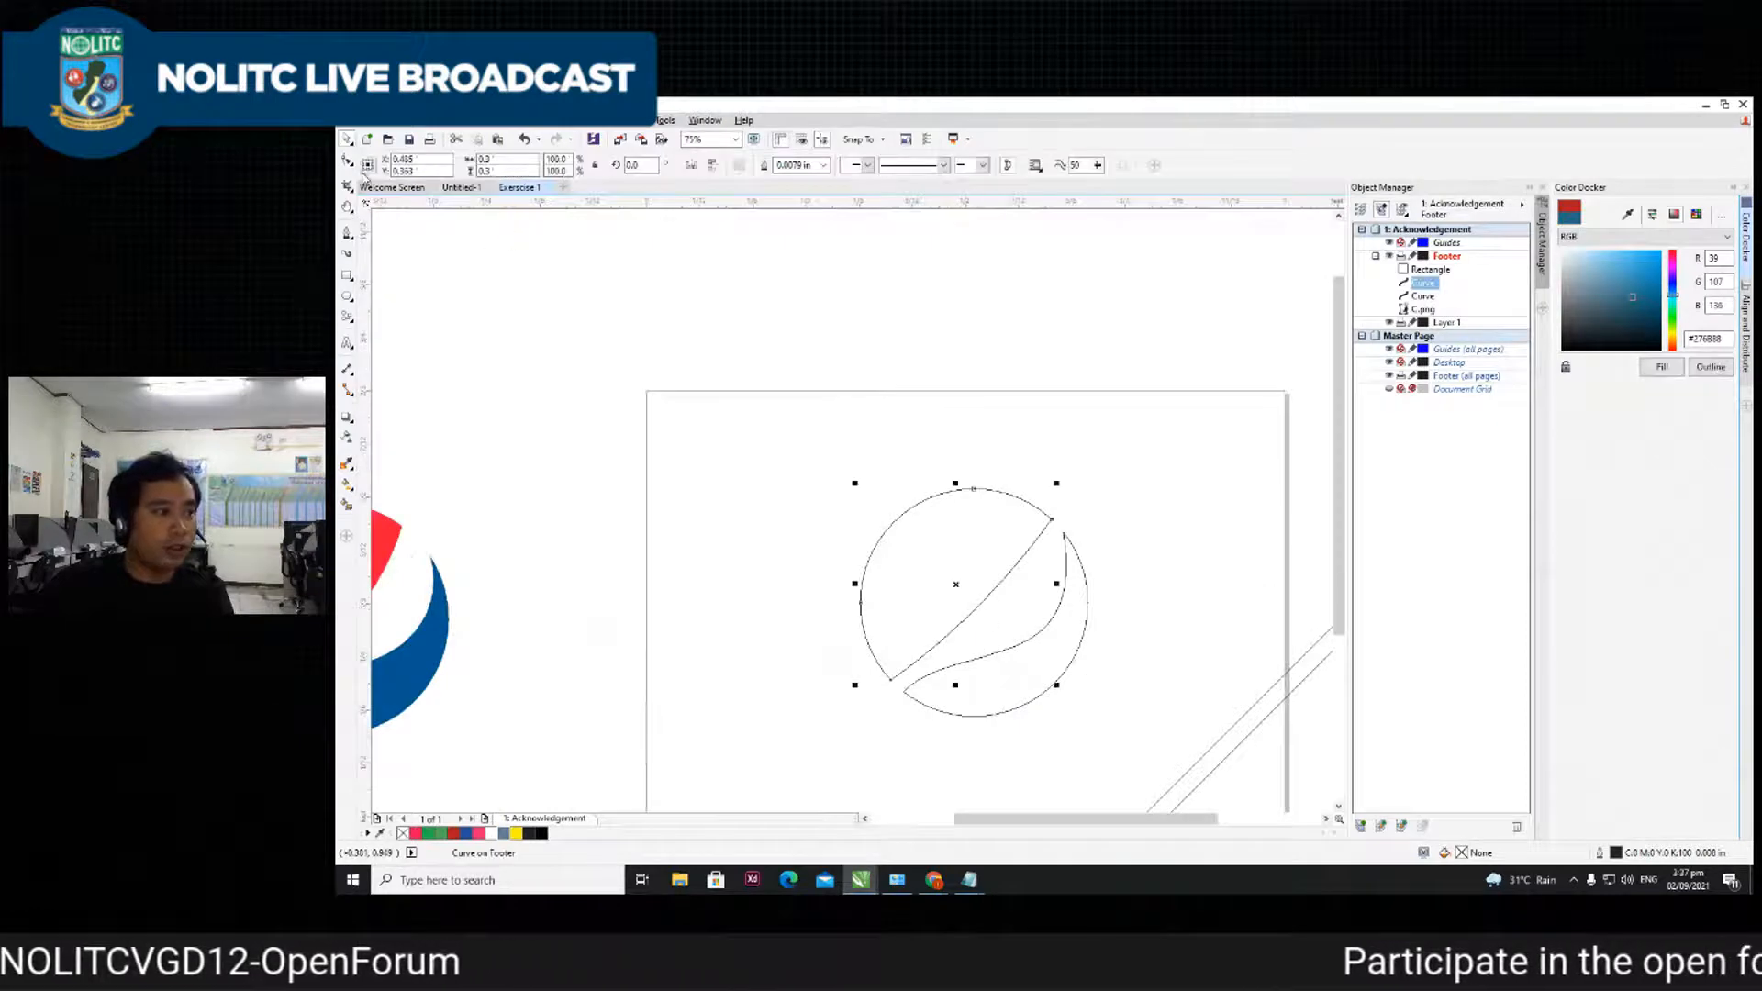
{"action": "left_click", "coordinate": [349, 169]}
{"action": "scroll", "coordinate": [1049, 598], "scroll_direction": "up", "scroll_amount": 4}
{"action": "mouse_move", "coordinate": [667, 578]}
{"action": "left_mouse_down"}
{"action": "mouse_move", "coordinate": [685, 598]}
{"action": "mouse_move", "coordinate": [688, 582]}
{"action": "left_mouse_up"}
{"action": "scroll", "coordinate": [633, 606], "scroll_direction": "down", "scroll_amount": 6}
{"action": "scroll", "coordinate": [631, 601], "scroll_direction": "up", "scroll_amount": 2}
{"action": "scroll", "coordinate": [606, 587], "scroll_direction": "down", "scroll_amount": 4}
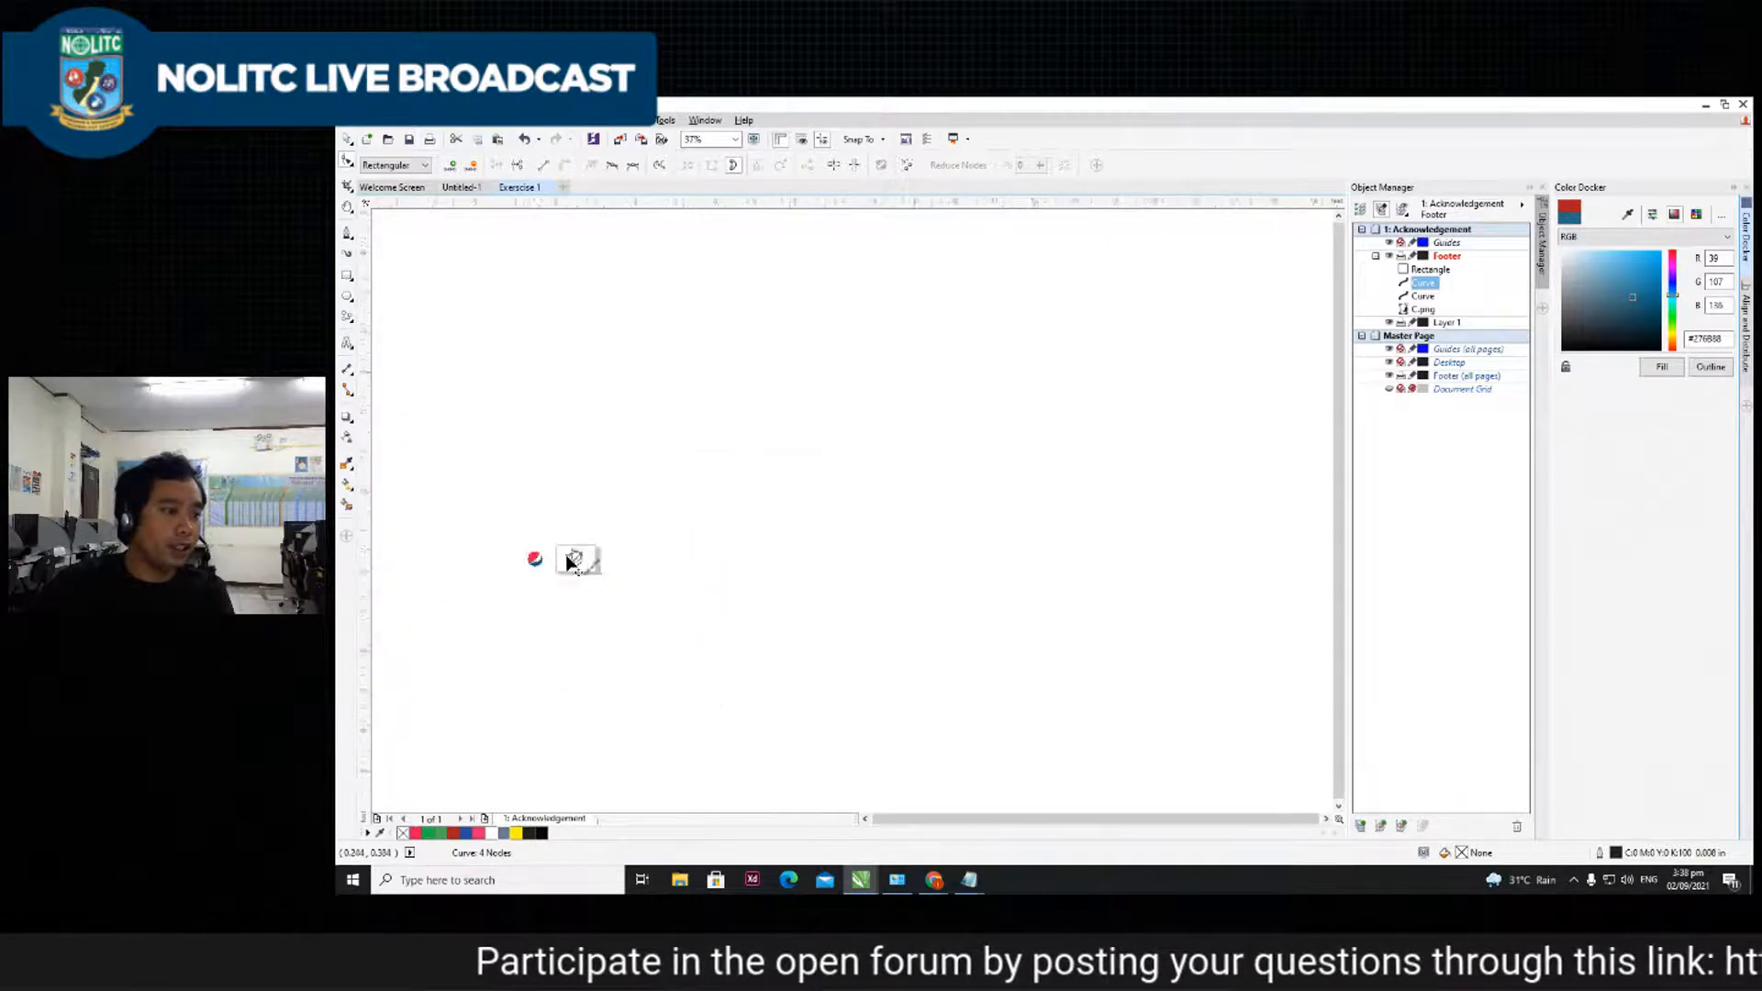
- Fill the upper half with the red sampled from the reference logo
{"action": "left_click", "coordinate": [347, 139]}
{"action": "left_click", "coordinate": [523, 472]}
{"action": "scroll", "coordinate": [814, 570], "scroll_direction": "up", "scroll_amount": 2}
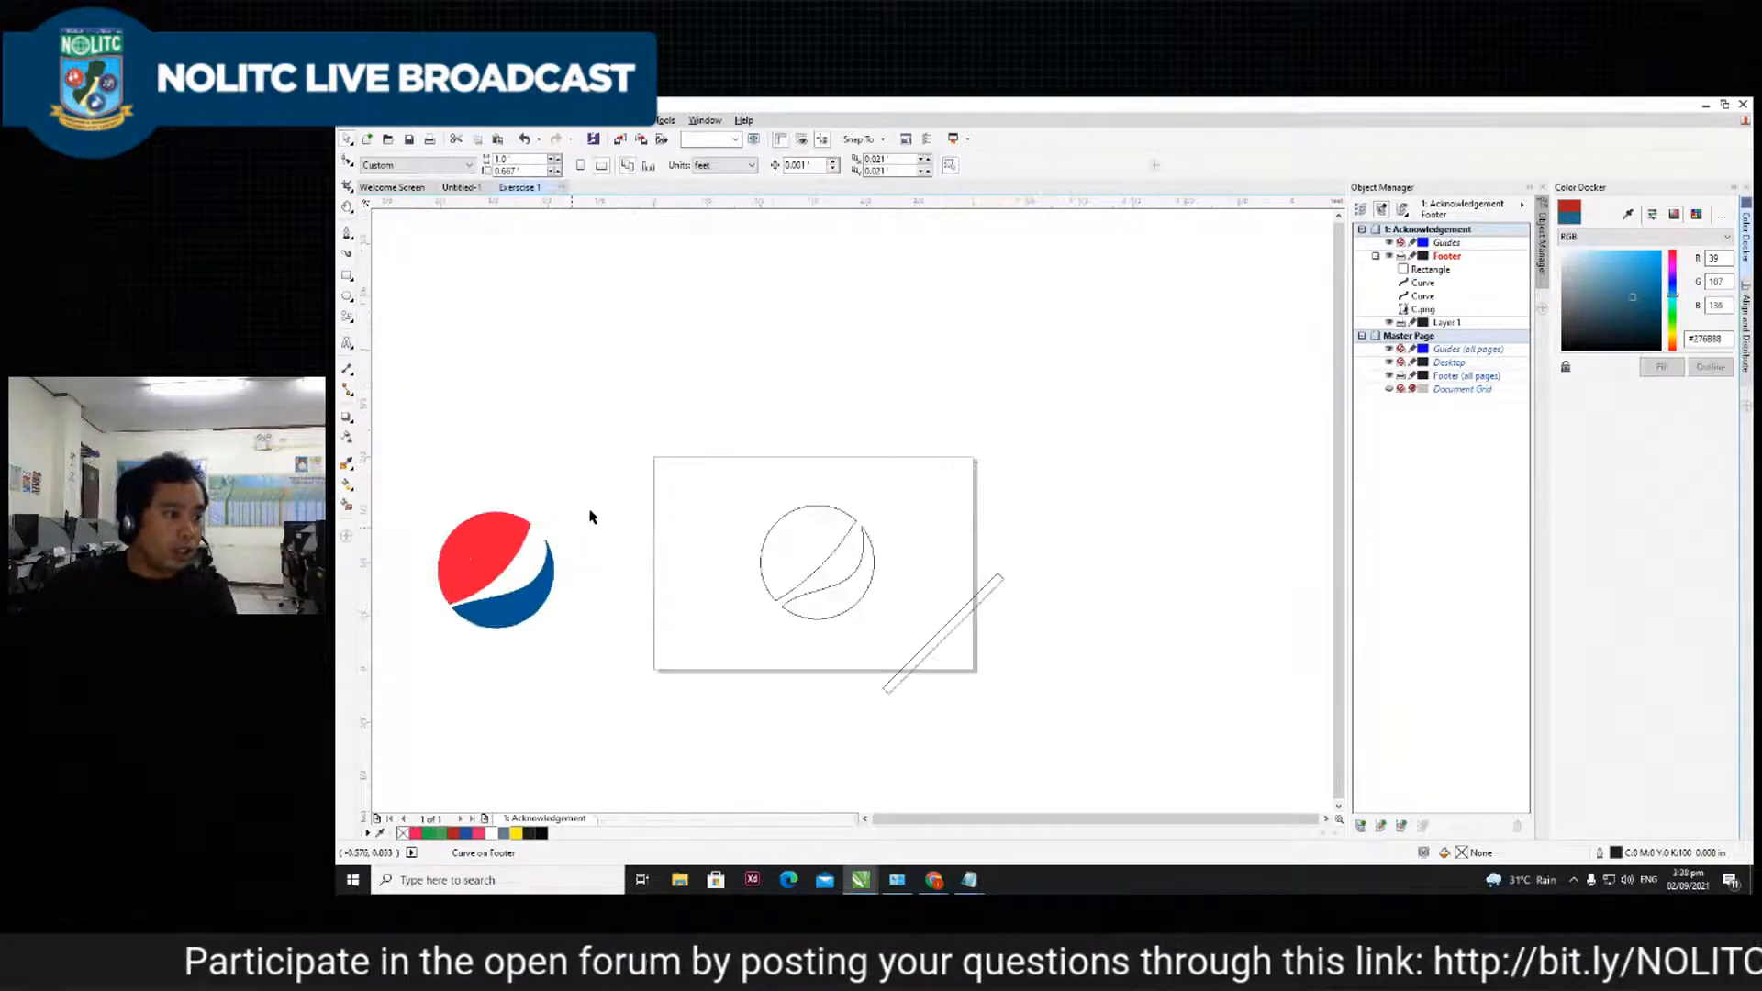
{"action": "left_click", "coordinate": [798, 576]}
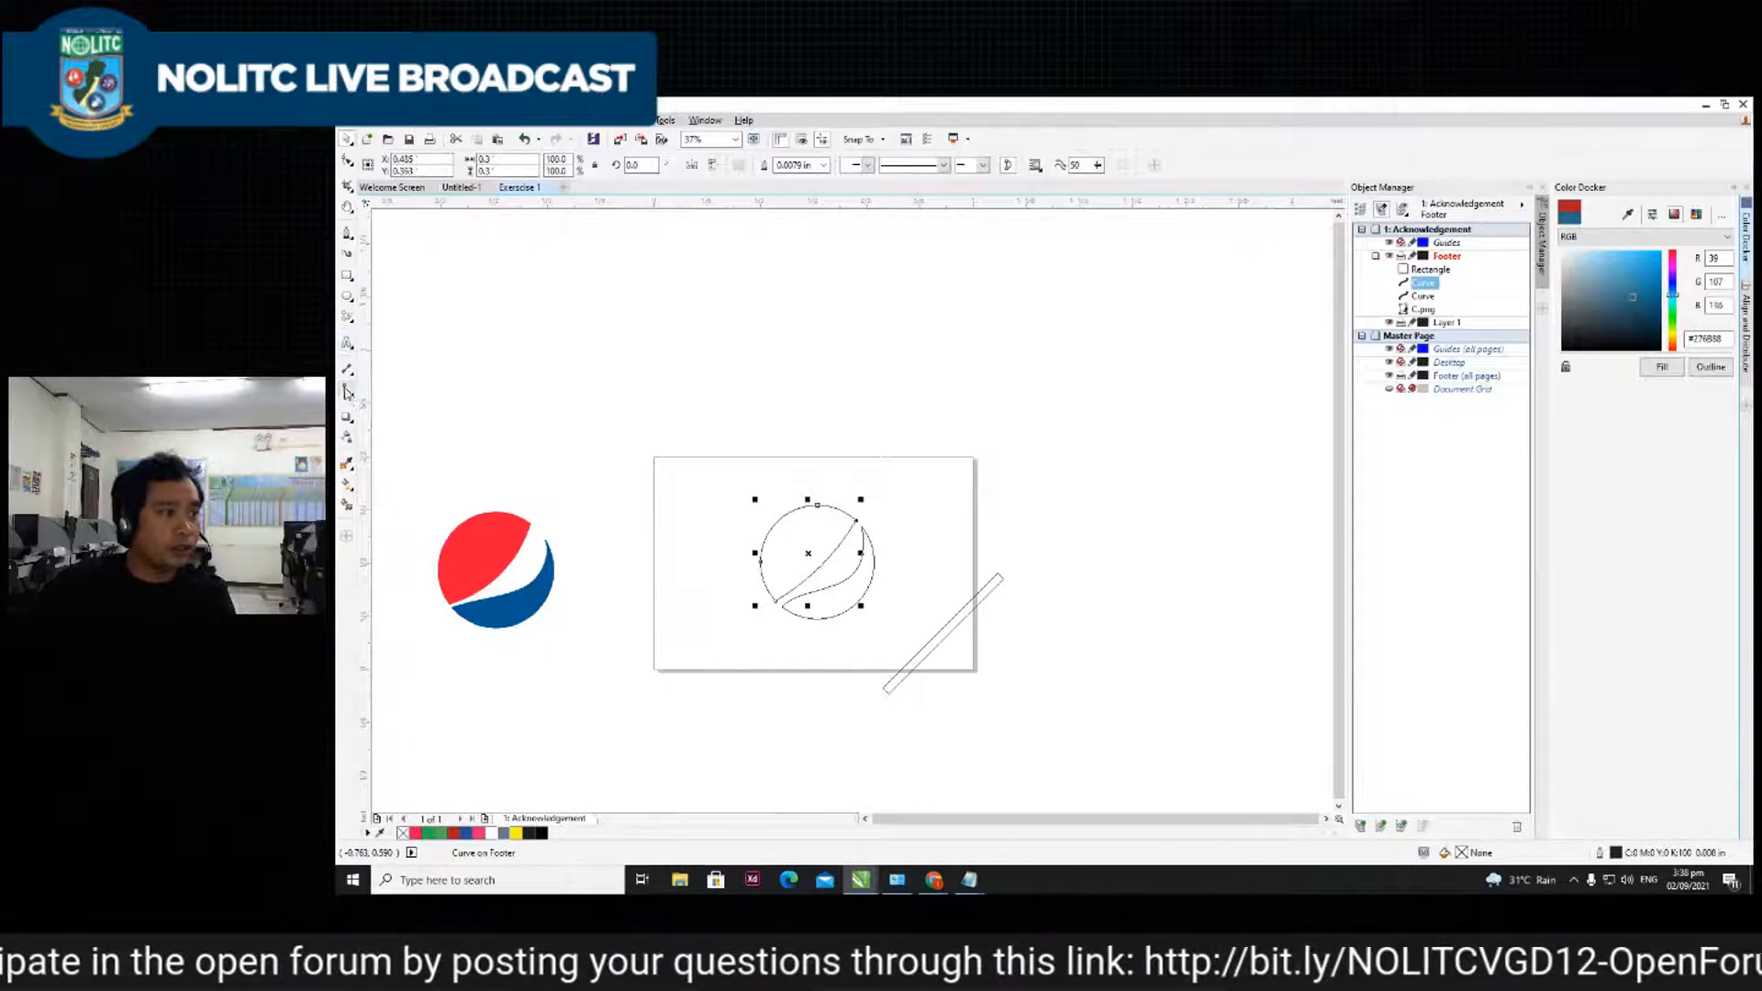
{"action": "left_click", "coordinate": [347, 467]}
{"action": "left_click", "coordinate": [502, 549]}
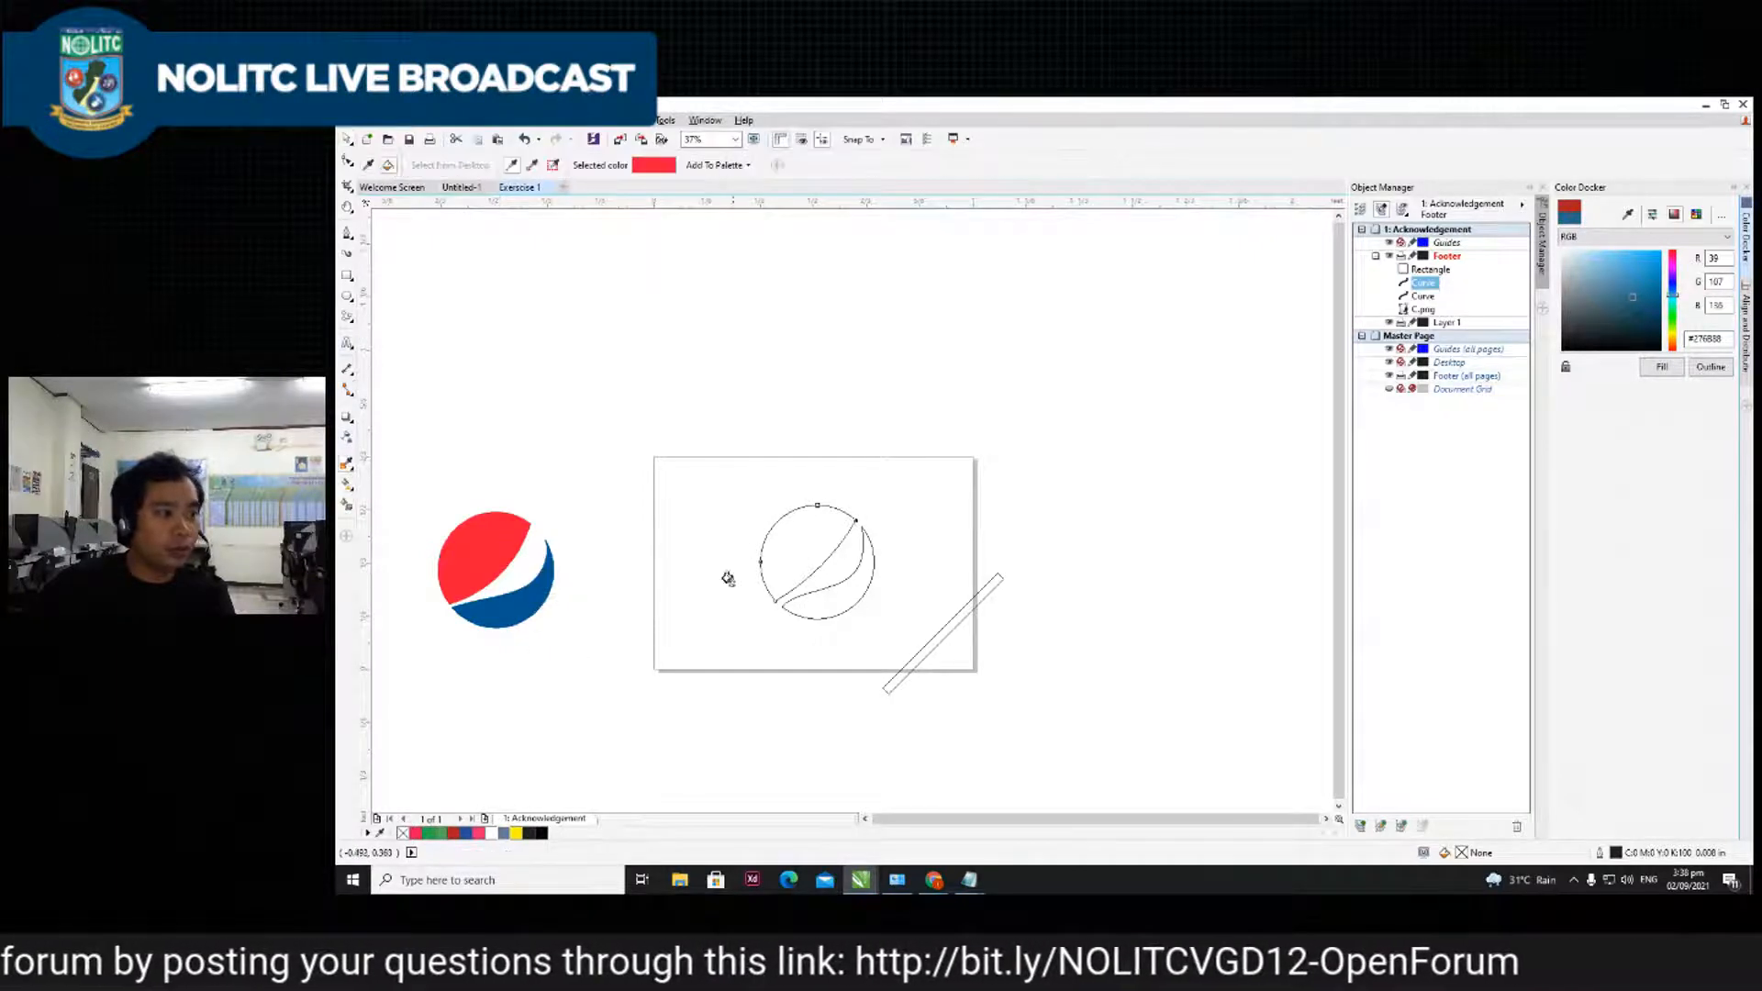
{"action": "left_click", "coordinate": [779, 554]}
- Fill the lower wave shape with the blue sampled from the reference logo
{"action": "left_click", "coordinate": [348, 140]}
{"action": "left_click", "coordinate": [664, 474]}
{"action": "left_click", "coordinate": [820, 606]}
{"action": "left_click", "coordinate": [858, 628]}
{"action": "left_click", "coordinate": [840, 617]}
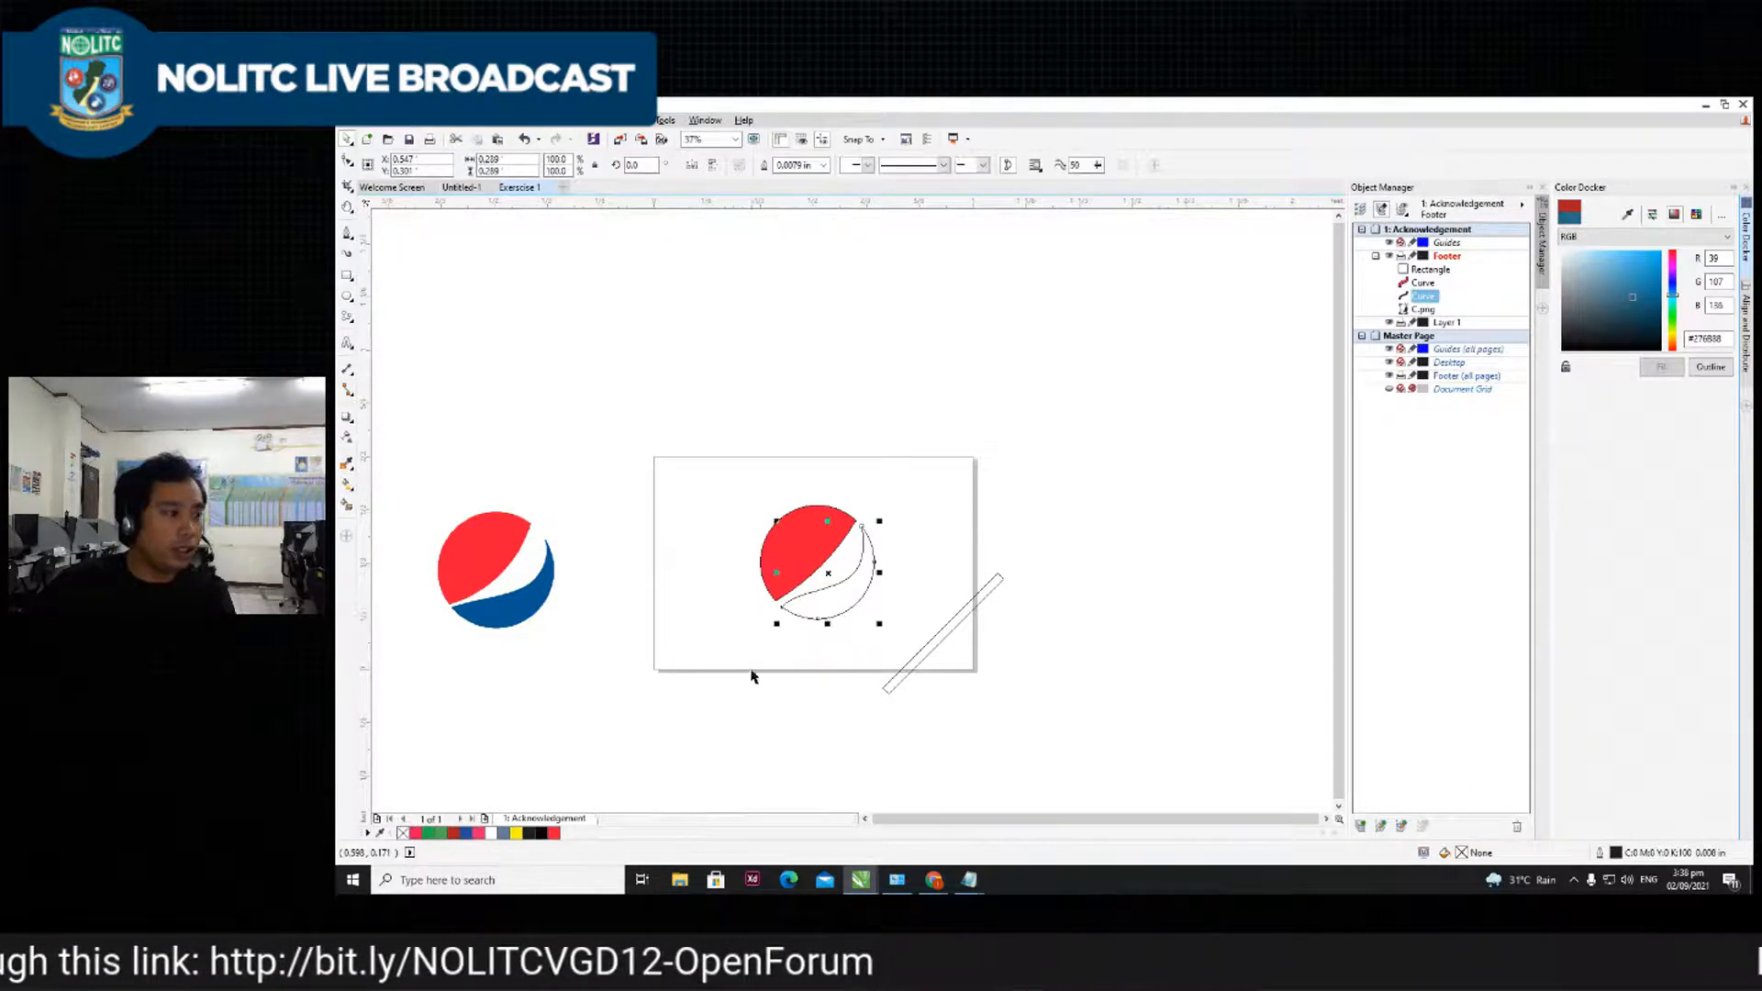
{"action": "left_click", "coordinate": [347, 464]}
{"action": "left_click", "coordinate": [554, 622]}
{"action": "left_click", "coordinate": [835, 597]}
{"action": "scroll", "coordinate": [810, 642], "scroll_direction": "up", "scroll_amount": 3}
{"action": "scroll", "coordinate": [743, 519], "scroll_direction": "down", "scroll_amount": 3}
{"action": "scroll", "coordinate": [631, 369], "scroll_direction": "up", "scroll_amount": 1}
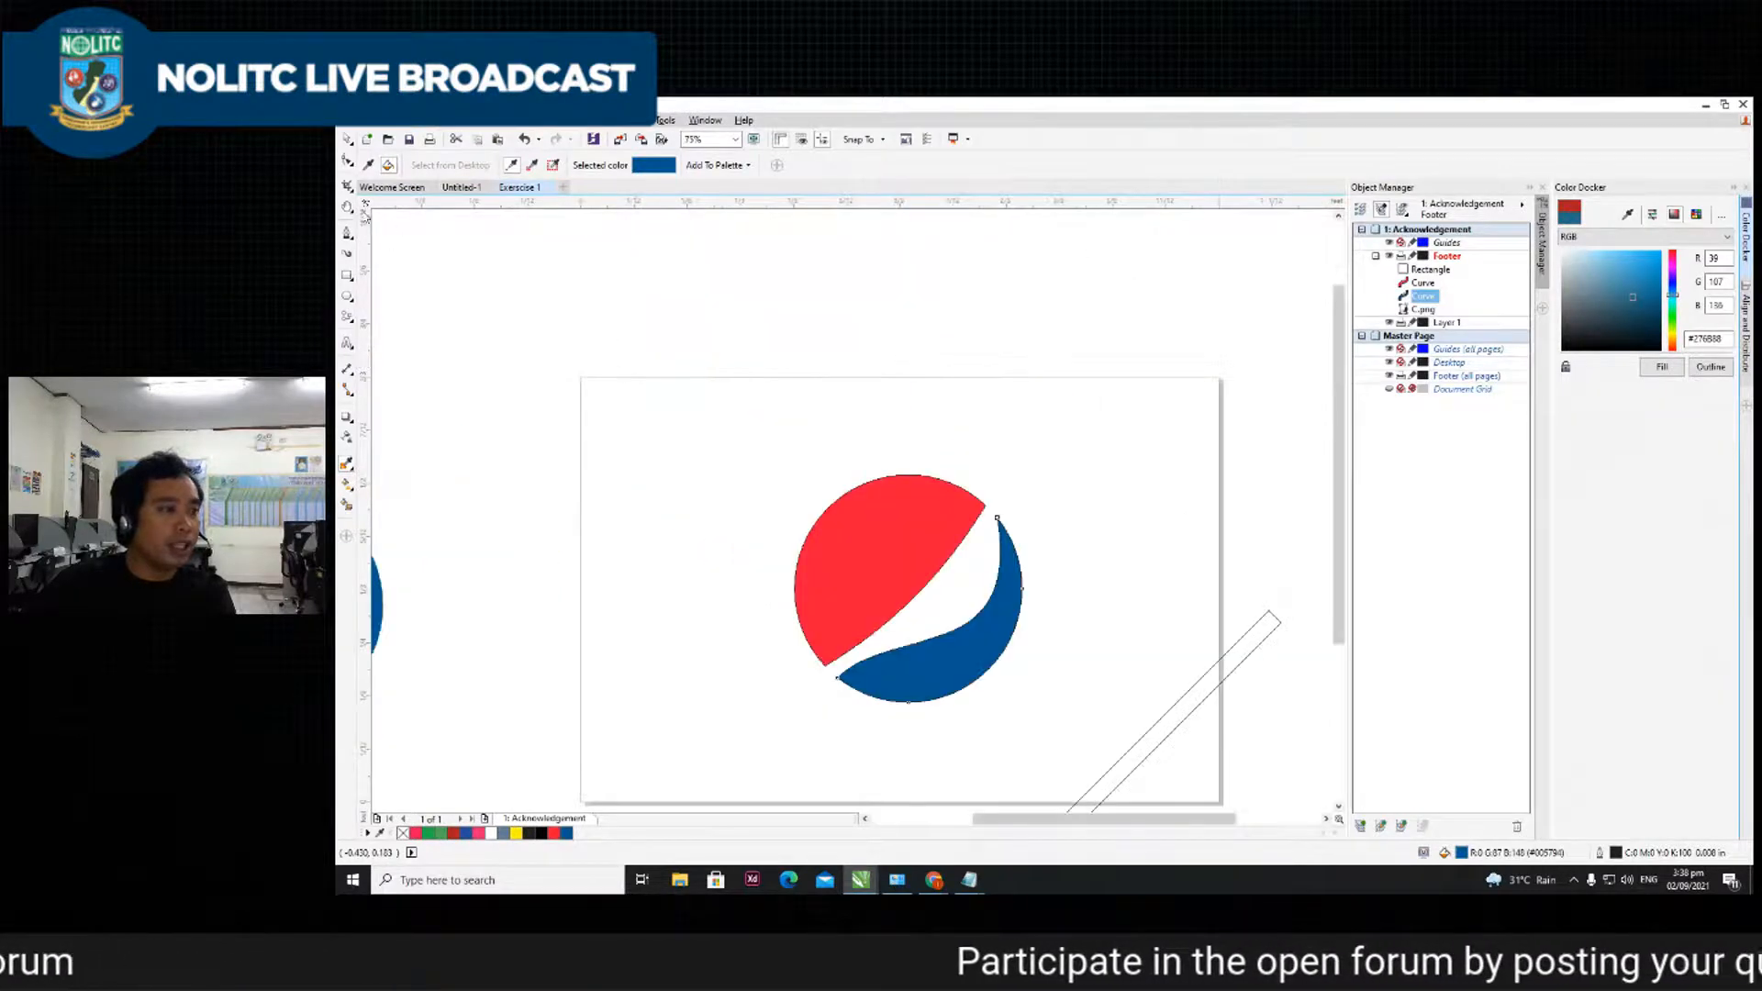
- Remove the outlines from the red and blue logo shapes by setting their outline width to None
{"action": "left_click", "coordinate": [347, 140]}
{"action": "left_click", "coordinate": [611, 357]}
{"action": "scroll", "coordinate": [678, 389], "scroll_direction": "down", "scroll_amount": 1}
{"action": "left_click_drag", "start_coordinate": [671, 376], "coordinate": [872, 596]}
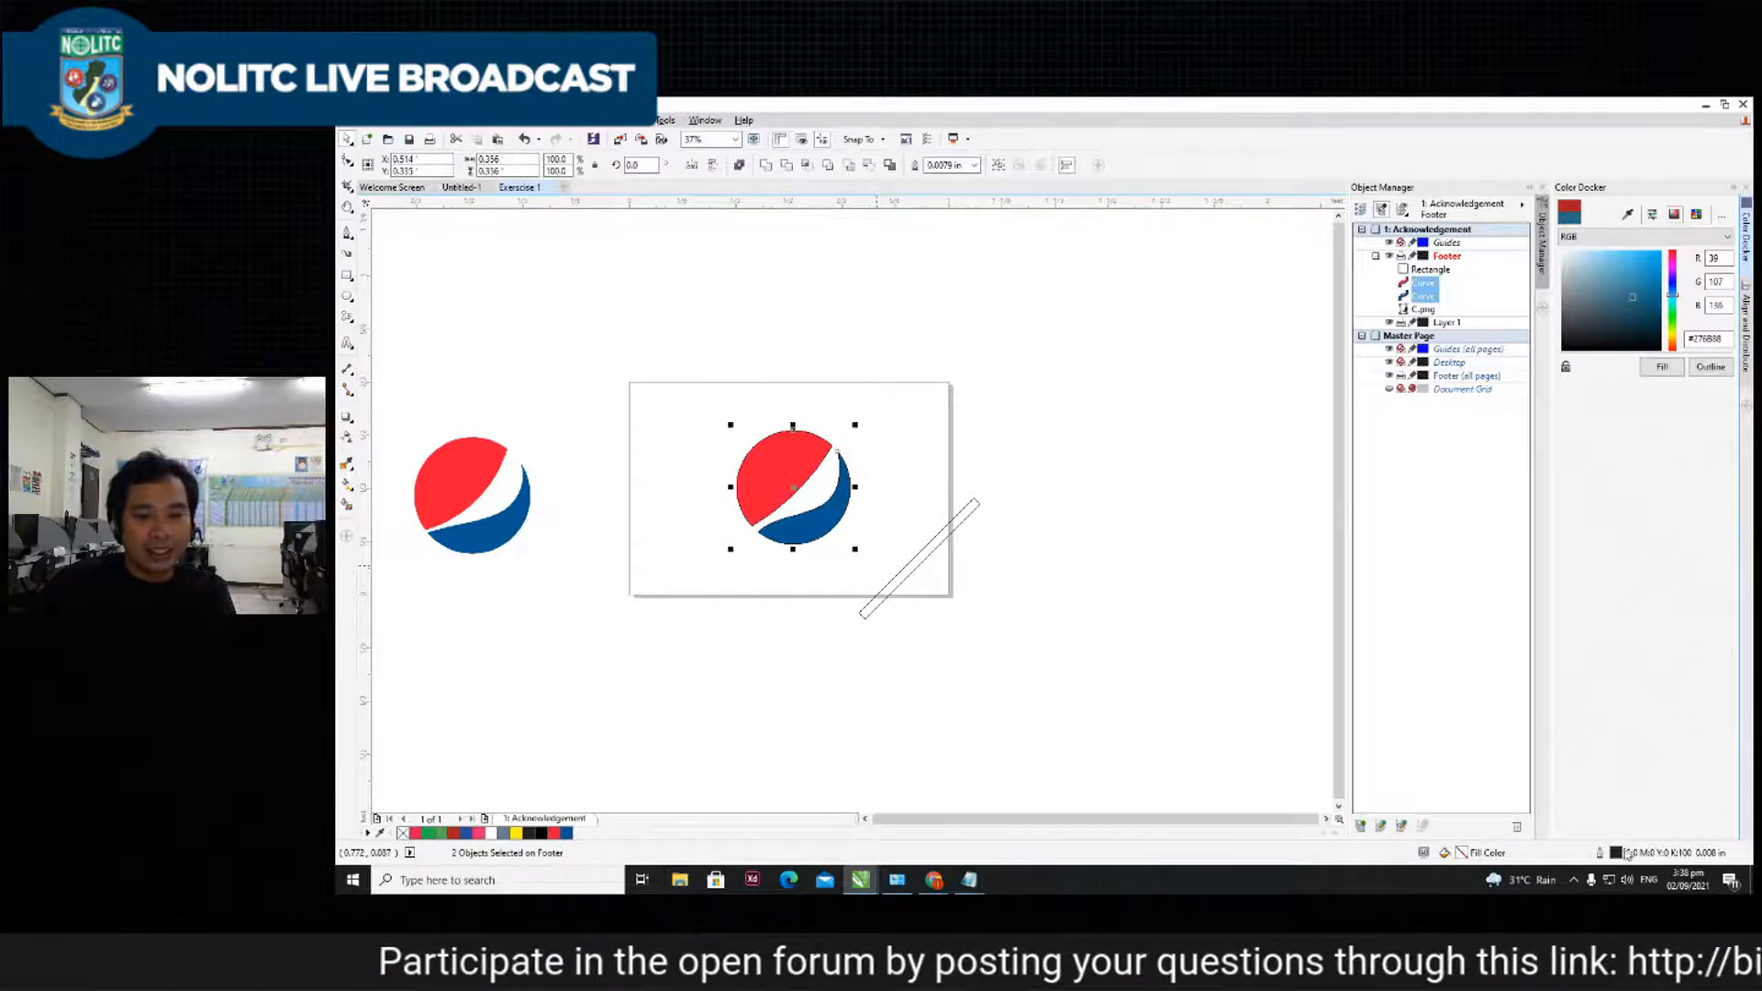
{"action": "key", "text": "F12"}
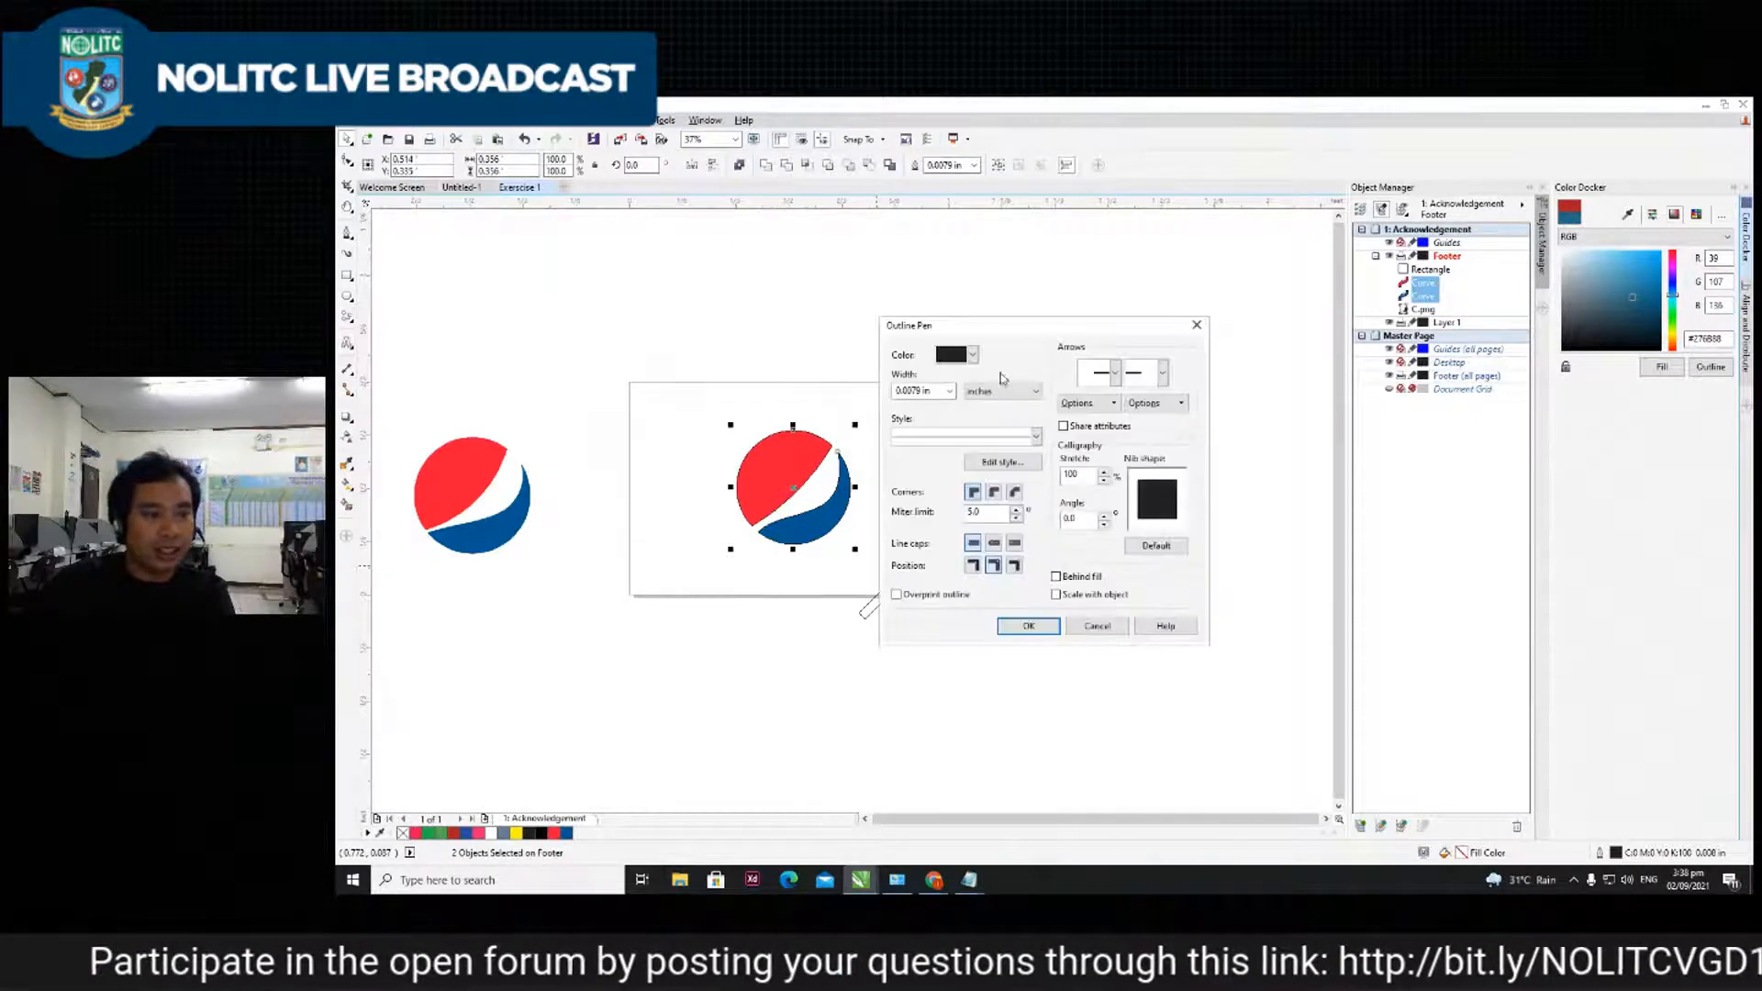
{"action": "left_click", "coordinate": [952, 393]}
{"action": "left_click", "coordinate": [911, 404]}
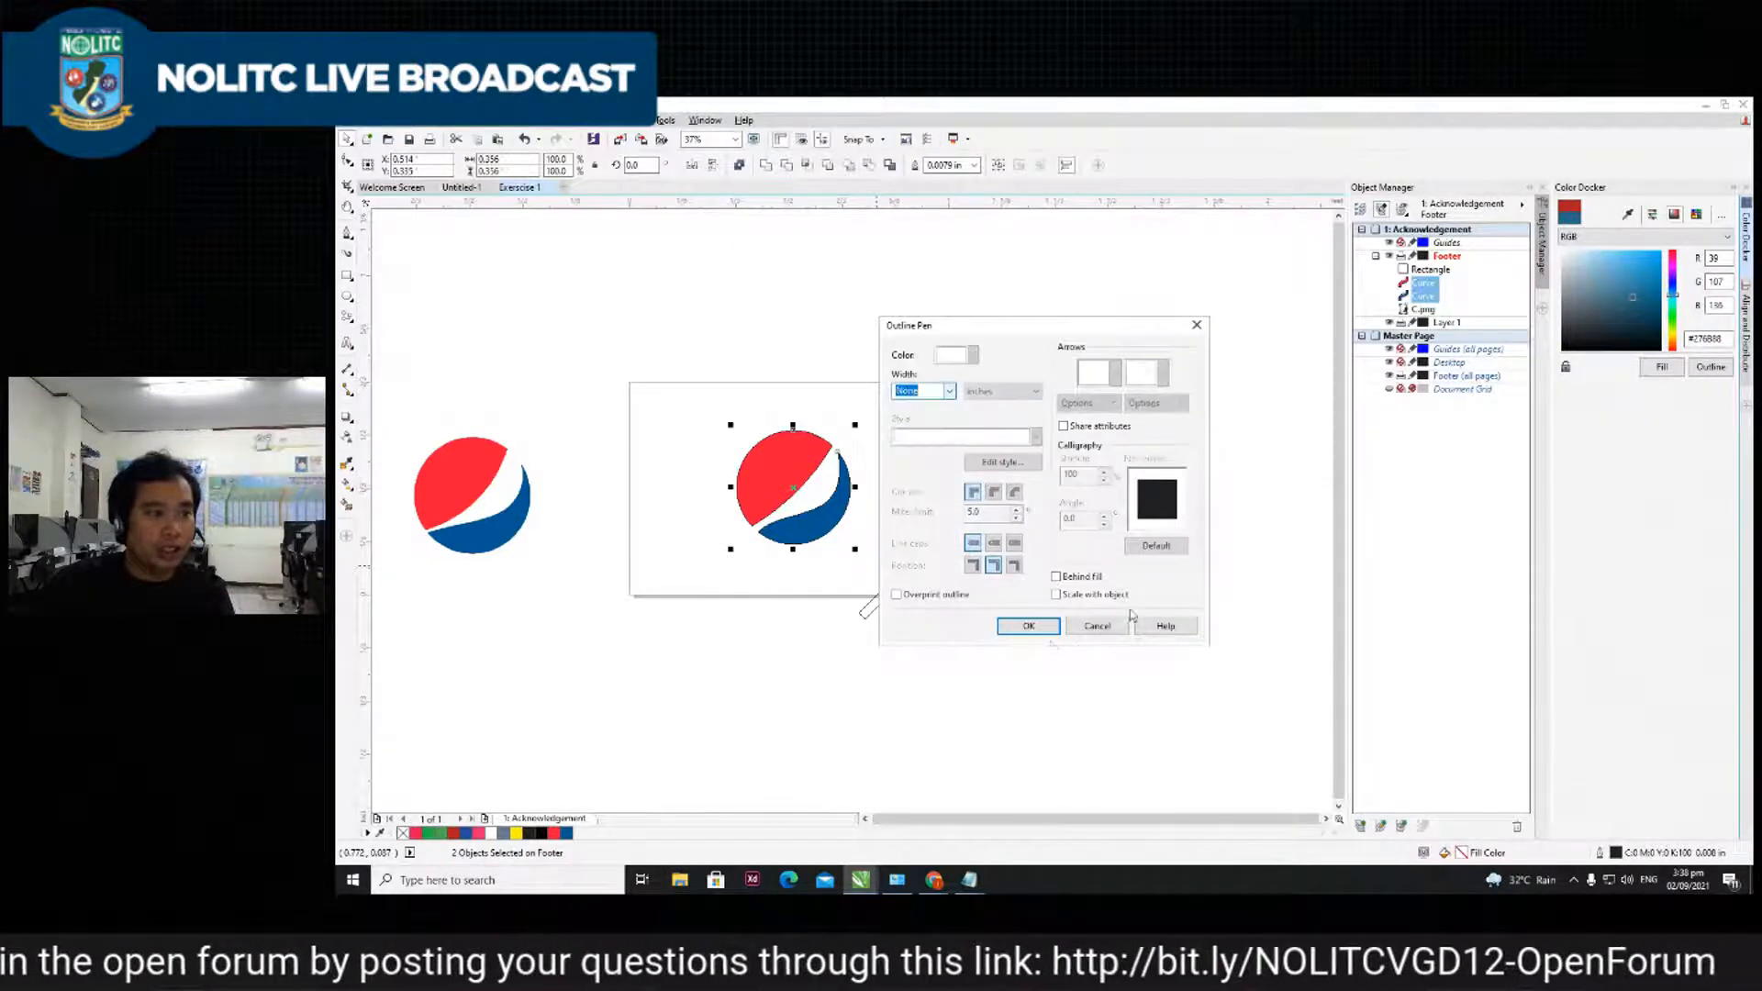
{"action": "left_click", "coordinate": [1028, 626]}
{"action": "left_click", "coordinate": [1123, 624]}
{"action": "scroll", "coordinate": [830, 544], "scroll_direction": "up", "scroll_amount": 2}
{"action": "scroll", "coordinate": [755, 499], "scroll_direction": "down", "scroll_amount": 3}
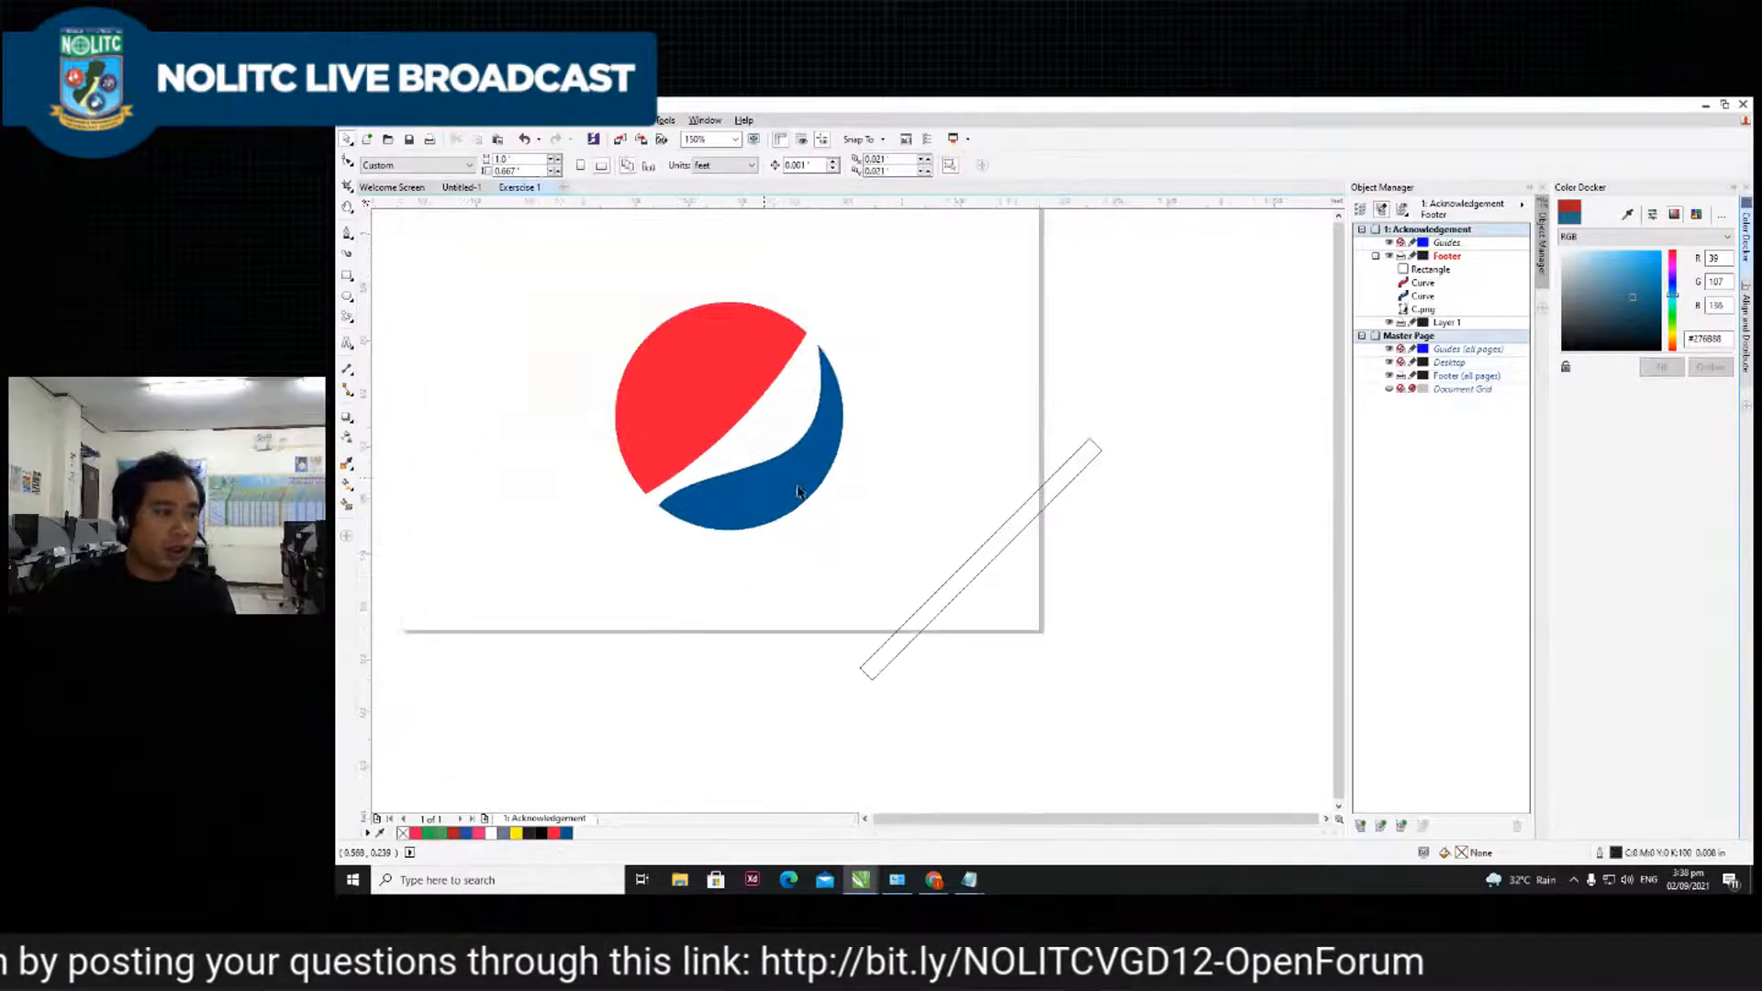
- Select both vector logo shapes and enlarge them proportionally towards the page's upper edge
{"action": "scroll", "coordinate": [633, 401], "scroll_direction": "up", "scroll_amount": 1}
{"action": "left_click_drag", "start_coordinate": [679, 372], "coordinate": [859, 526]}
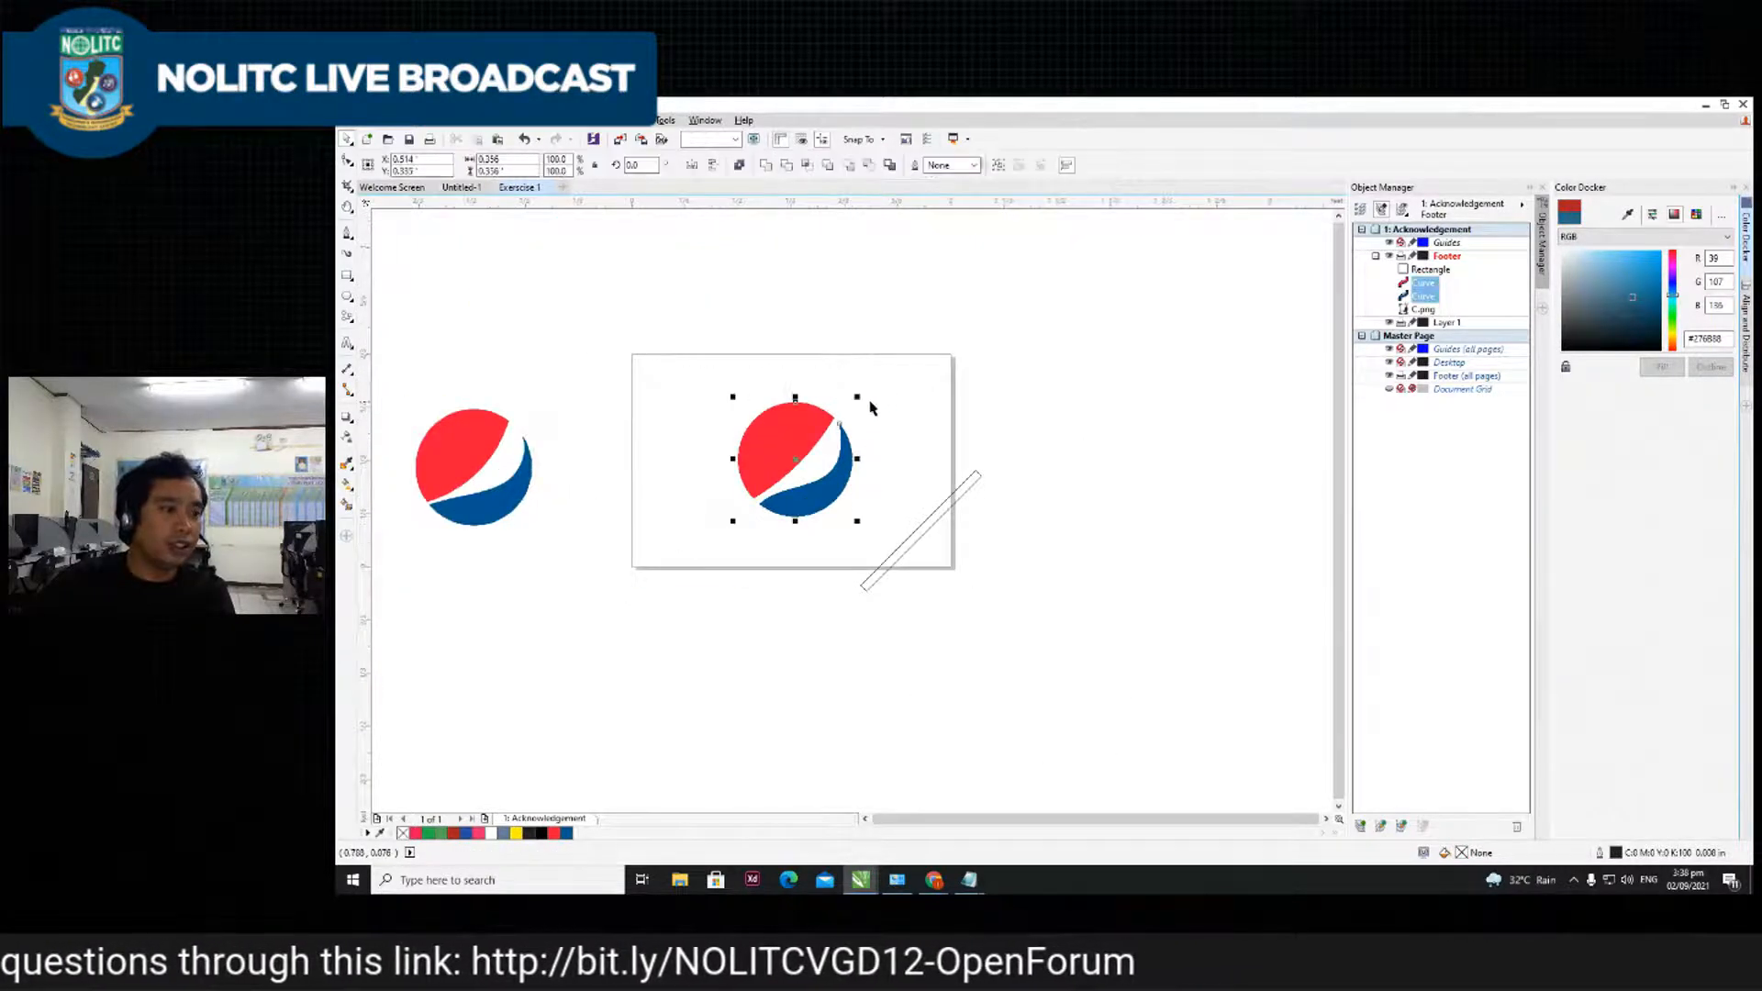
{"action": "left_click_drag", "start_coordinate": [859, 396], "coordinate": [960, 339]}
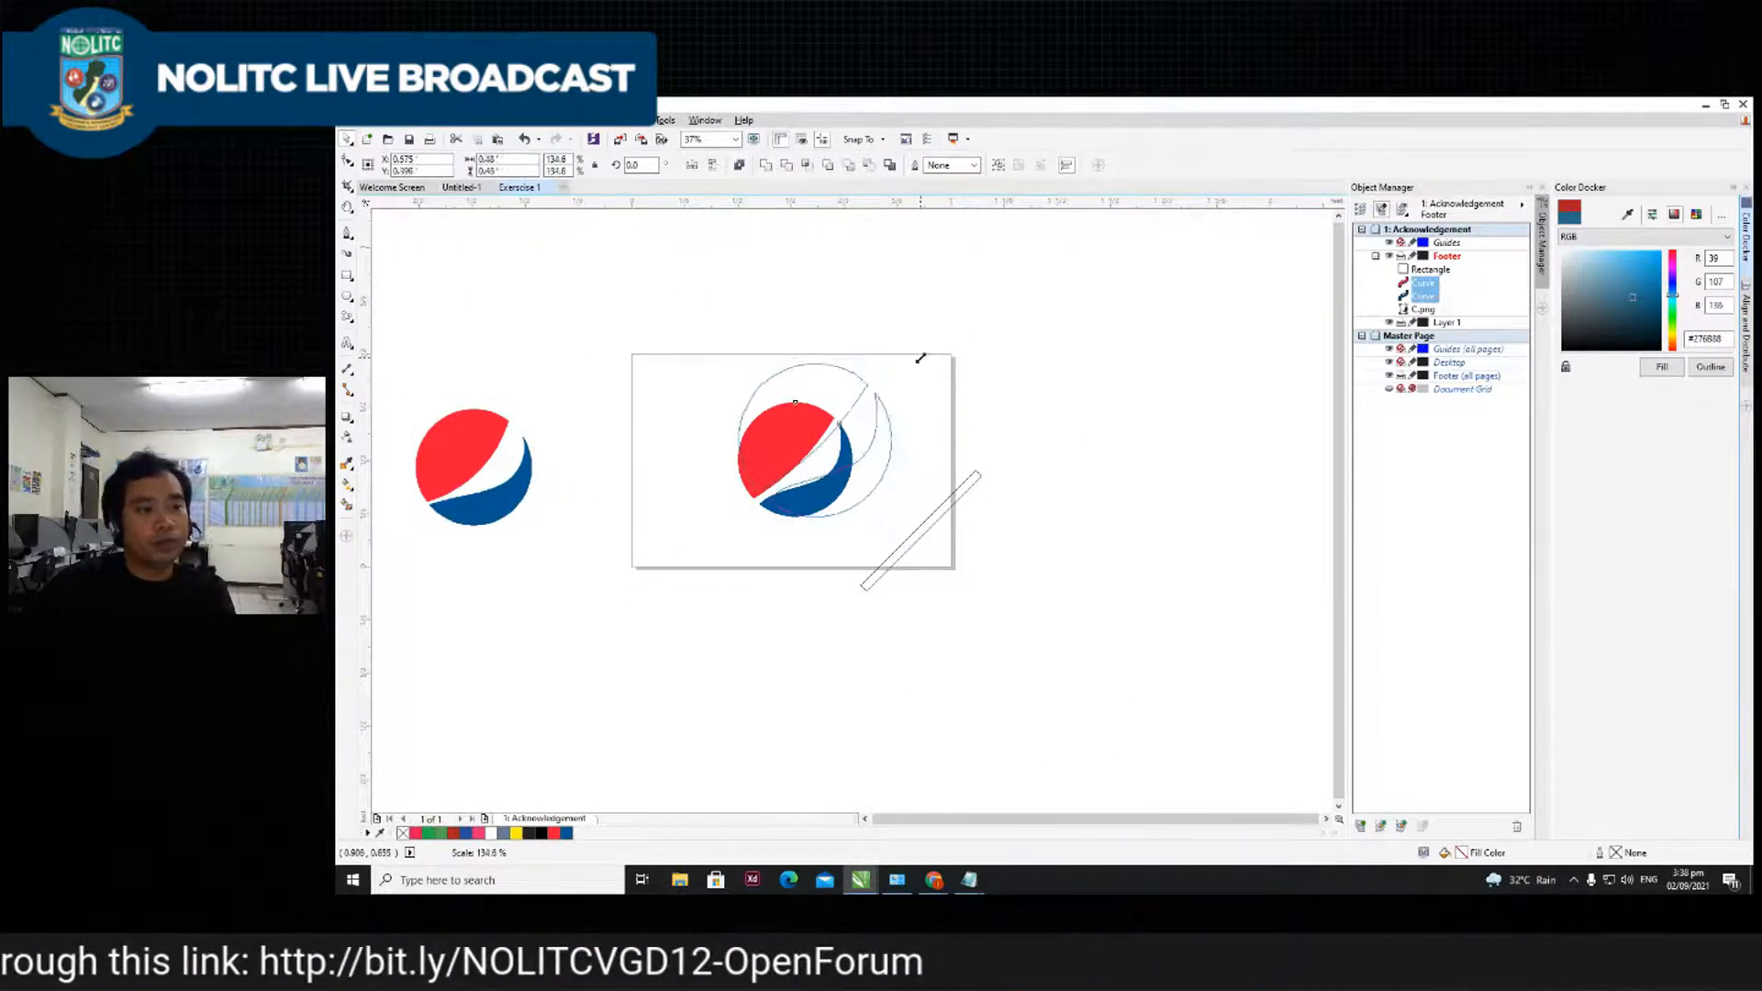
{"action": "left_click", "coordinate": [992, 358]}
{"action": "scroll", "coordinate": [670, 354], "scroll_direction": "down", "scroll_amount": 2}
{"action": "scroll", "coordinate": [658, 361], "scroll_direction": "up", "scroll_amount": 2}
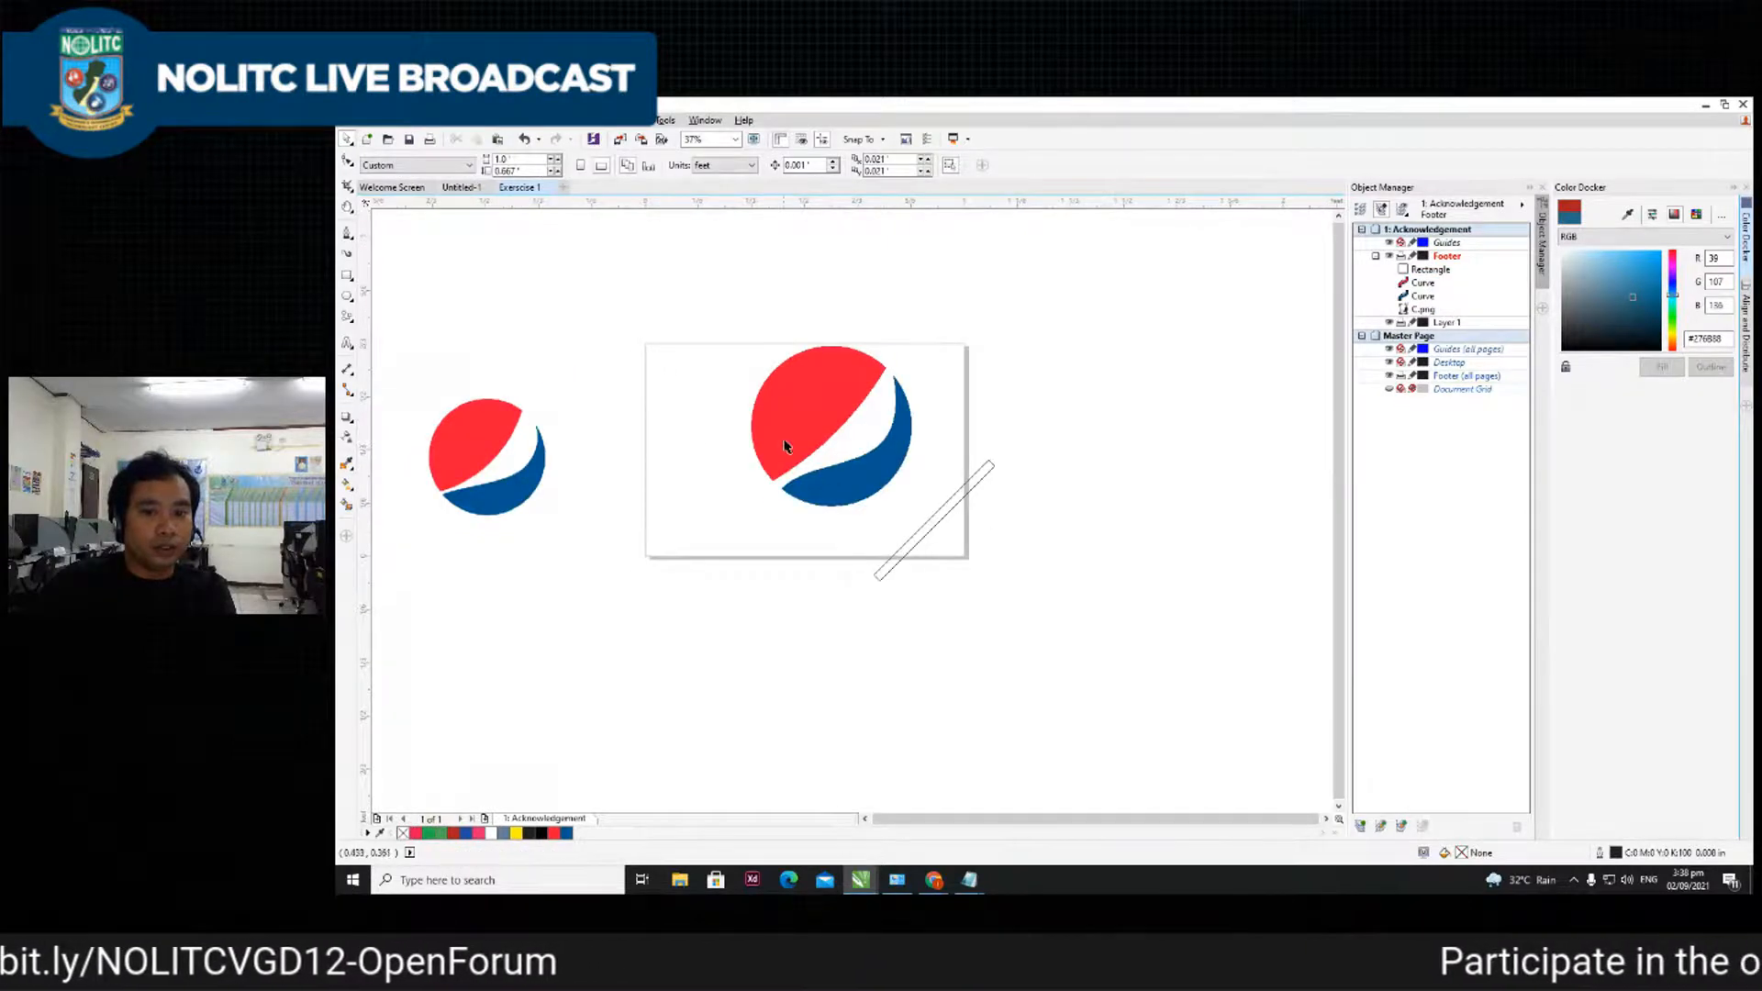
- Delete the vector logo shapes, the reference image and the leftover diagonal rectangle to clear the page
{"action": "scroll", "coordinate": [775, 448], "scroll_direction": "down", "scroll_amount": 2}
{"action": "left_click_drag", "start_coordinate": [638, 370], "coordinate": [1029, 631]}
{"action": "scroll", "coordinate": [736, 443], "scroll_direction": "up", "scroll_amount": 2}
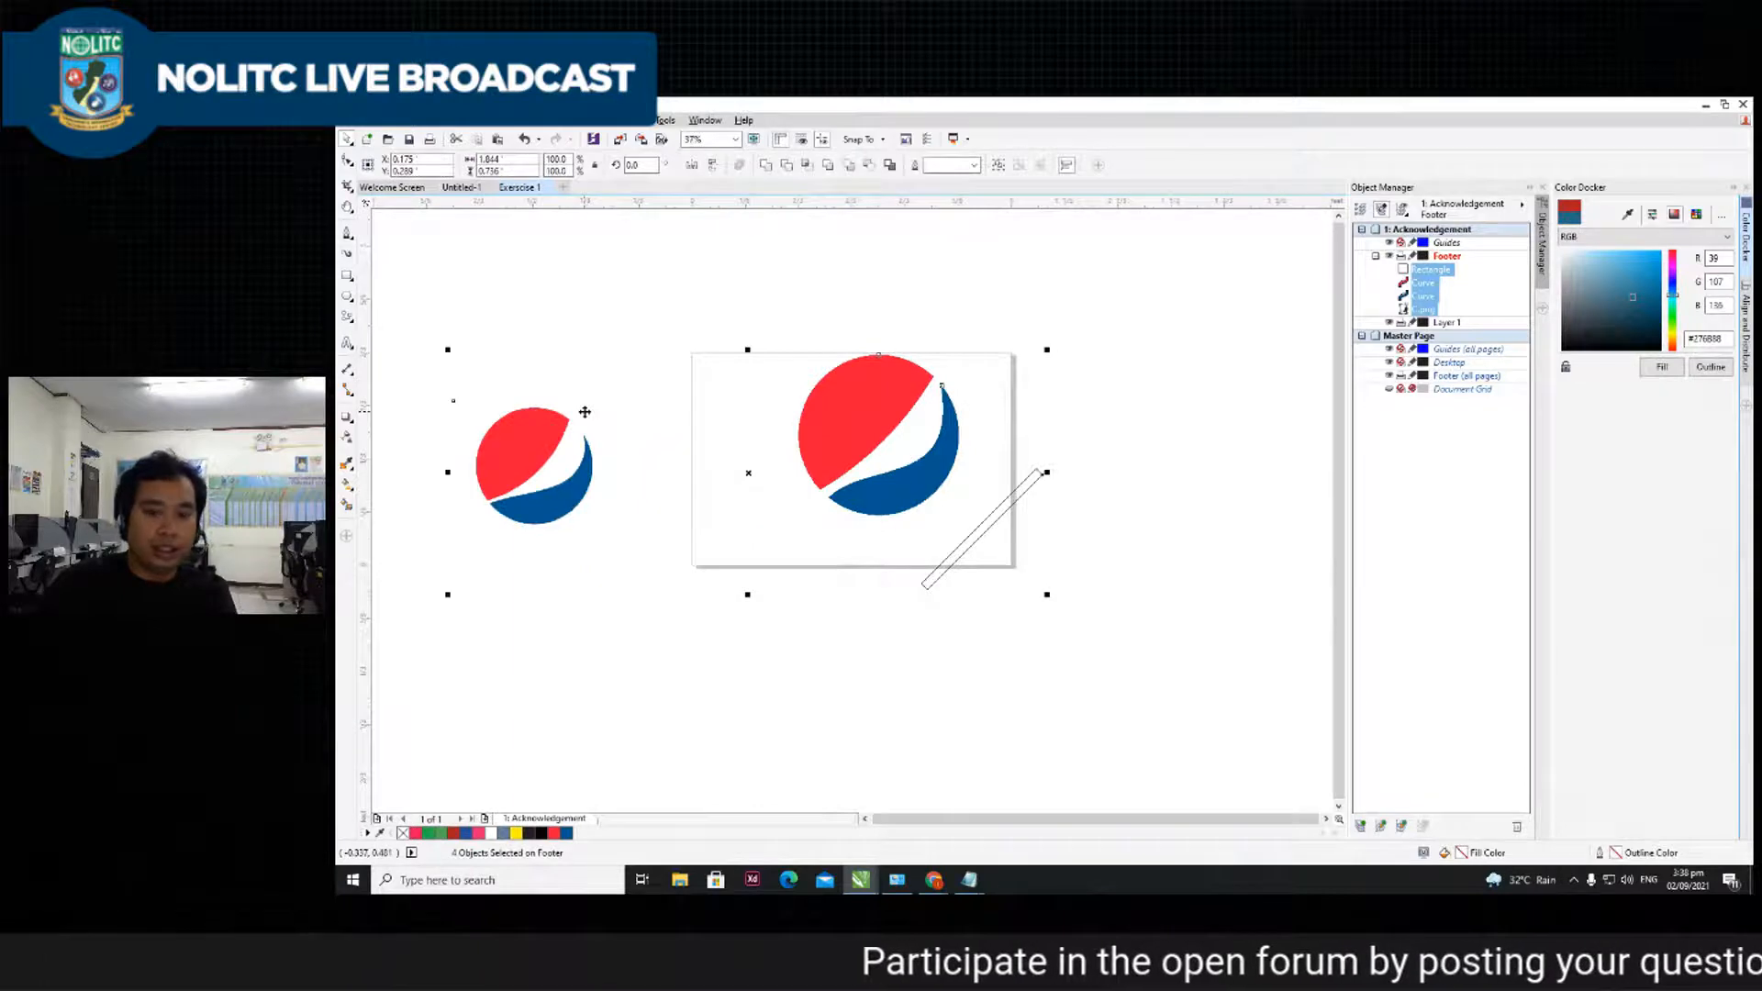
{"action": "key", "text": "Delete"}
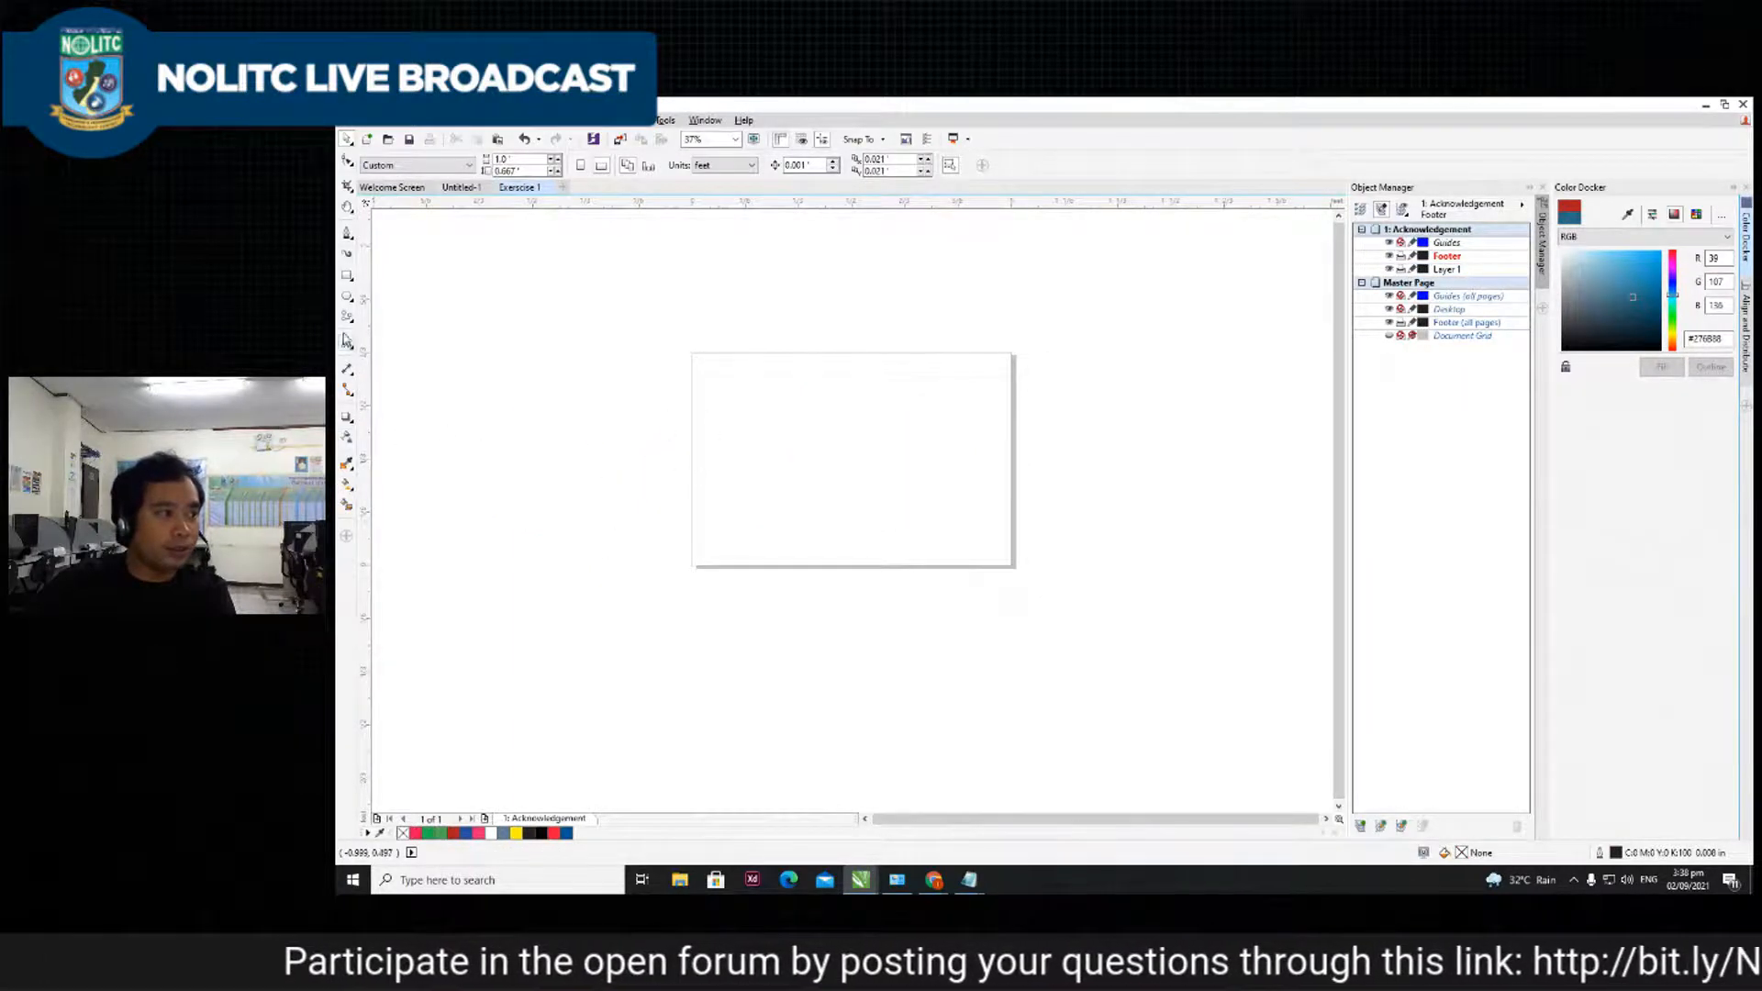
- Switch to the Notepad topic list, add the line "8. Gradient Tool" at its end and minimise the window
{"action": "mouse_move", "coordinate": [969, 880]}
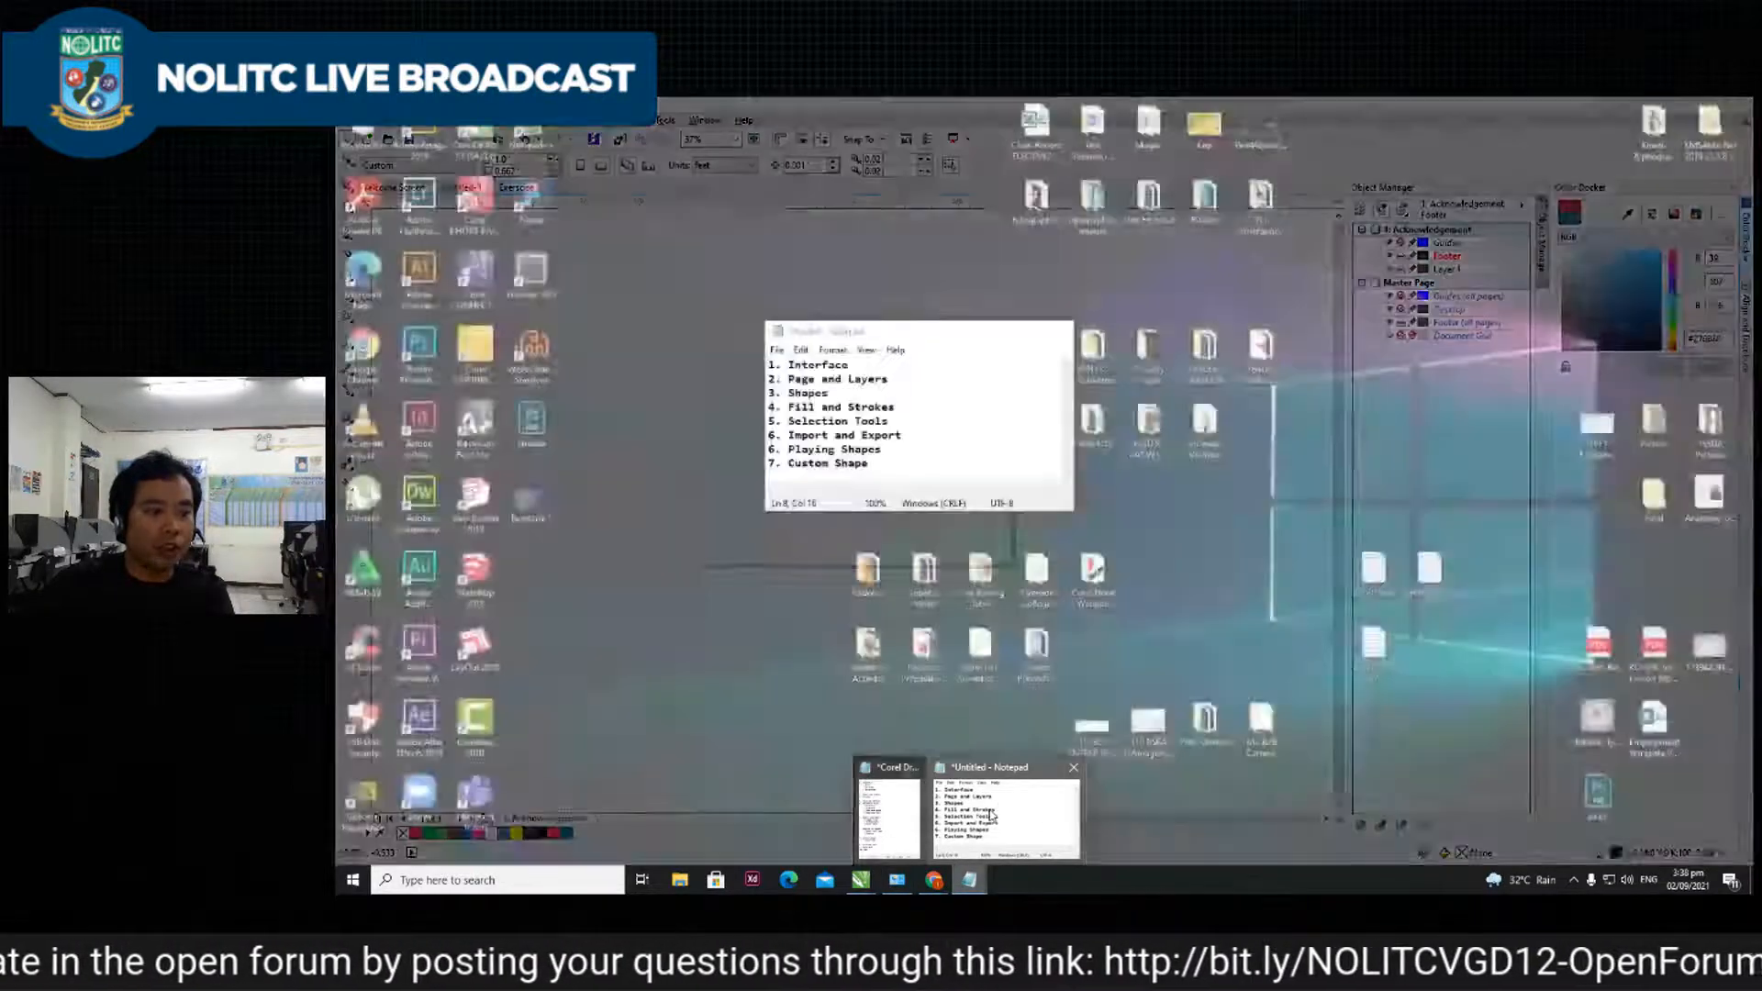
{"action": "left_click", "coordinate": [1001, 814]}
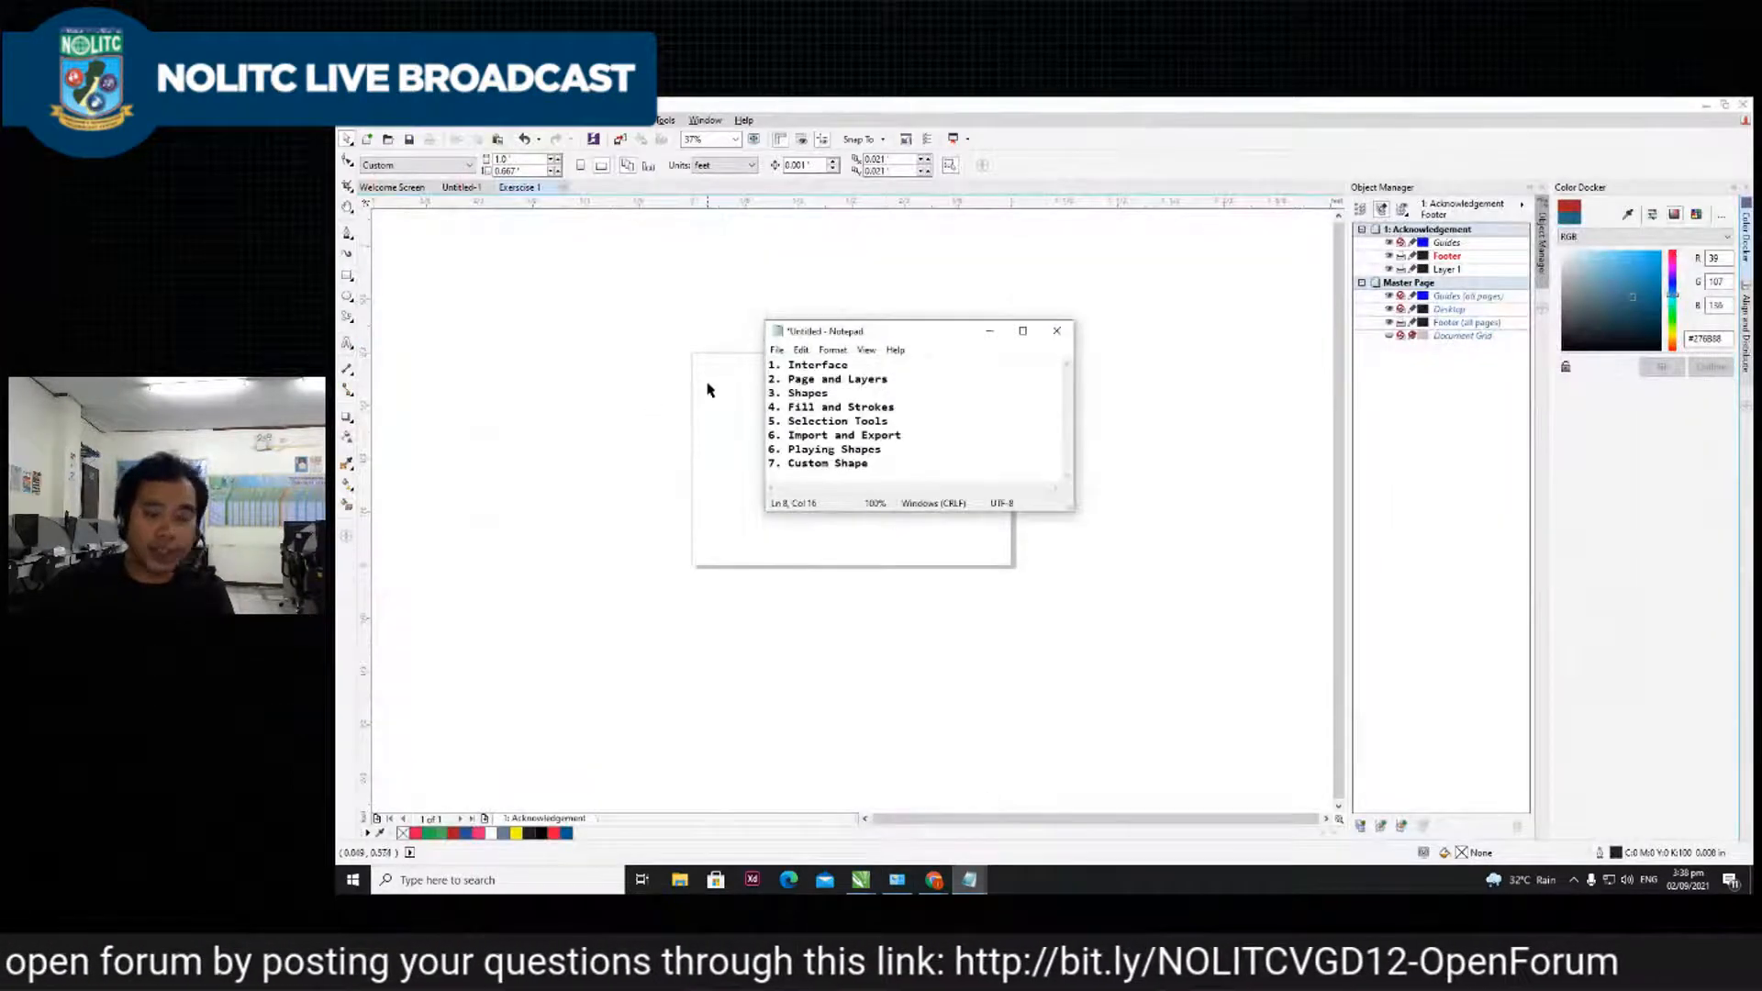
{"action": "key", "text": "Return"}
{"action": "type", "text": "8. Gradient Tool"}
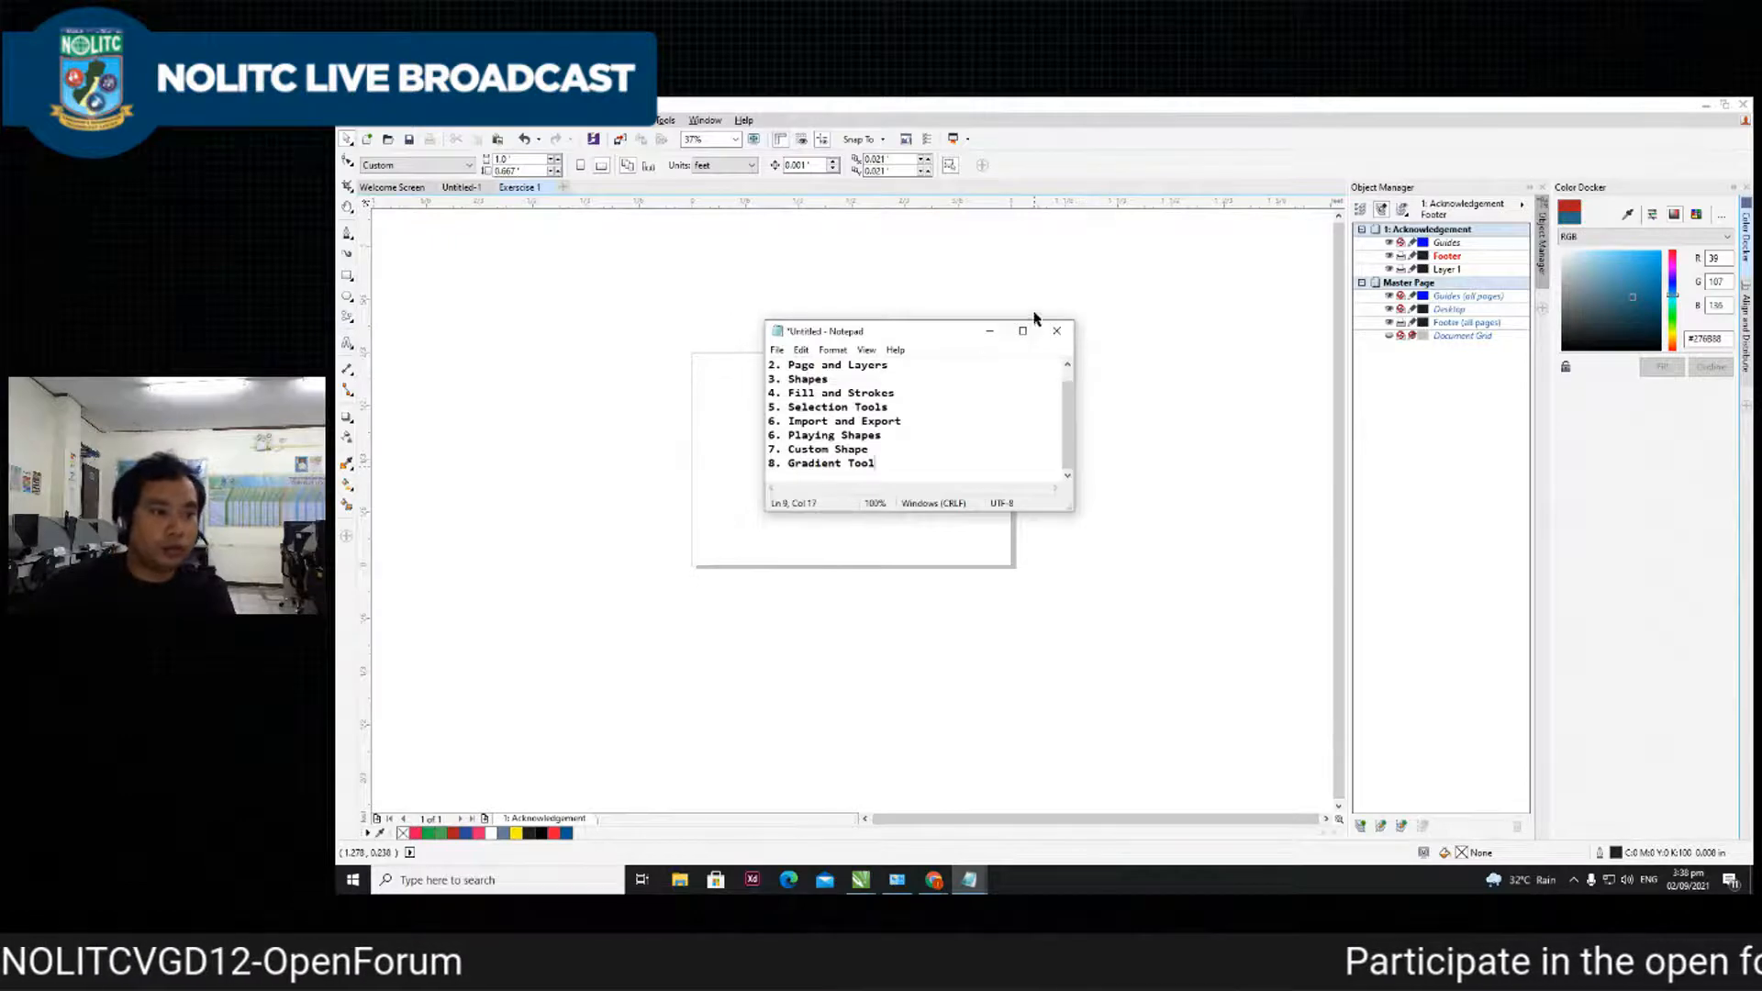
{"action": "left_click", "coordinate": [989, 330]}
- Draw a rectangle about 0.876 by 0.559 ft over the lower part of the page
{"action": "scroll", "coordinate": [792, 463], "scroll_direction": "up", "scroll_amount": 1}
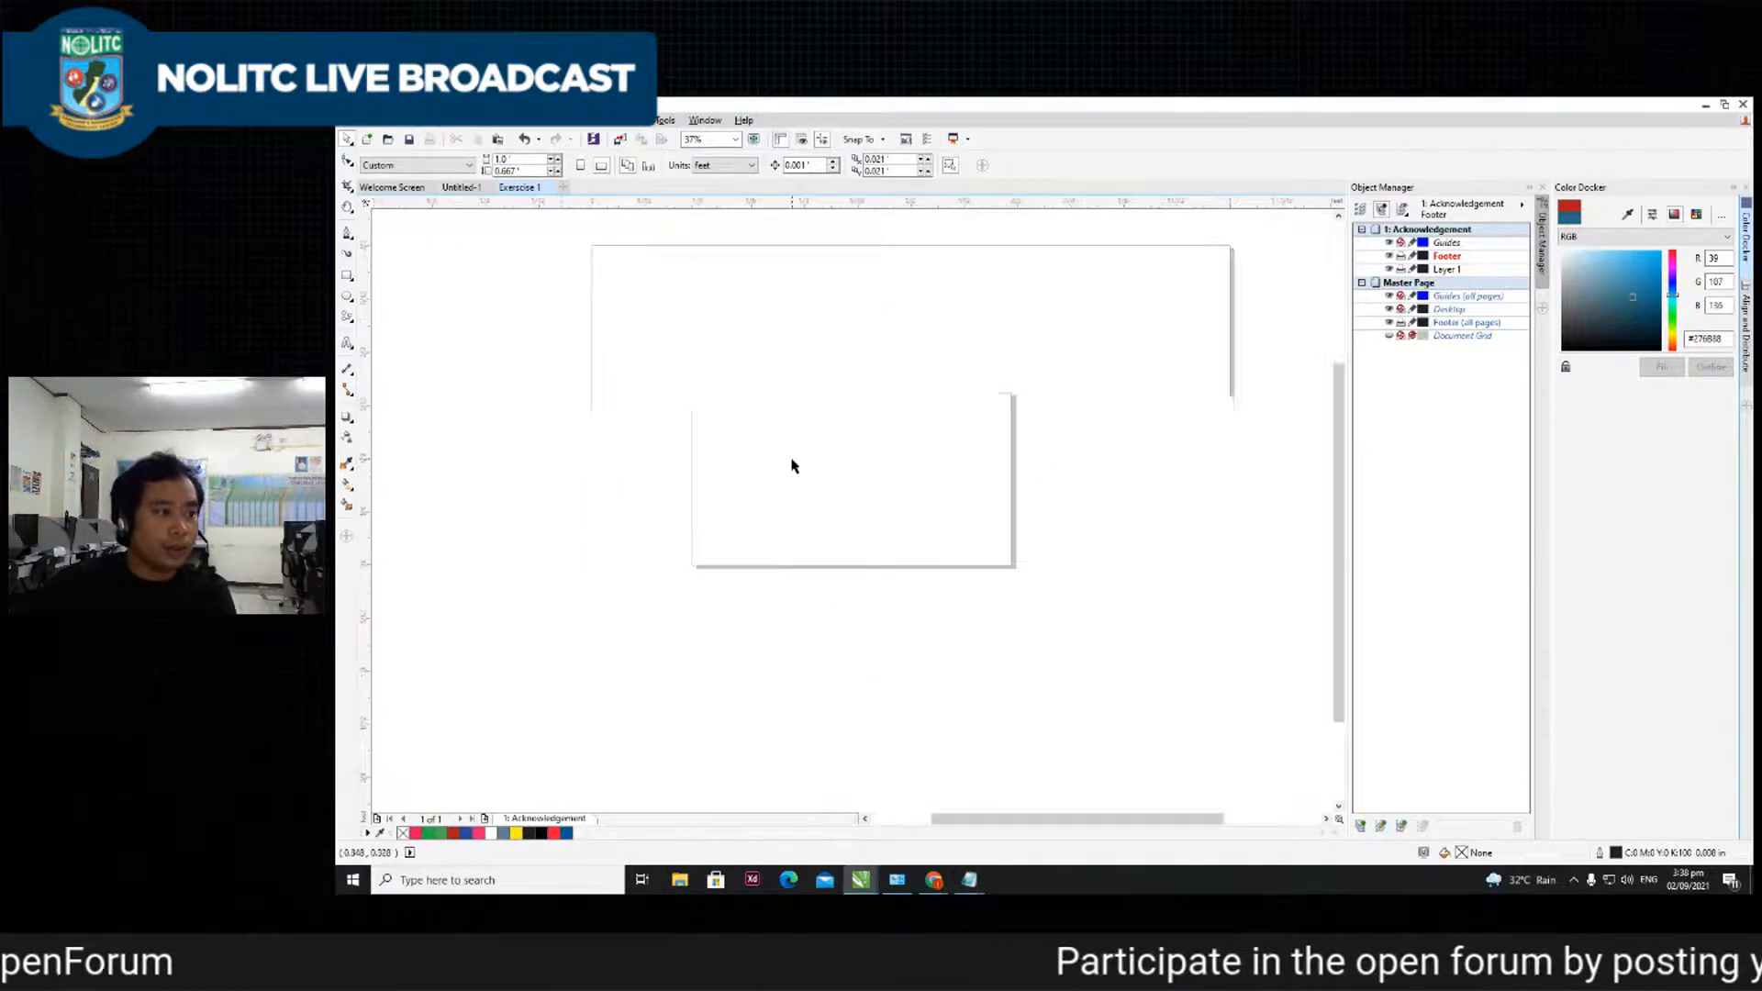
{"action": "left_click", "coordinate": [346, 277]}
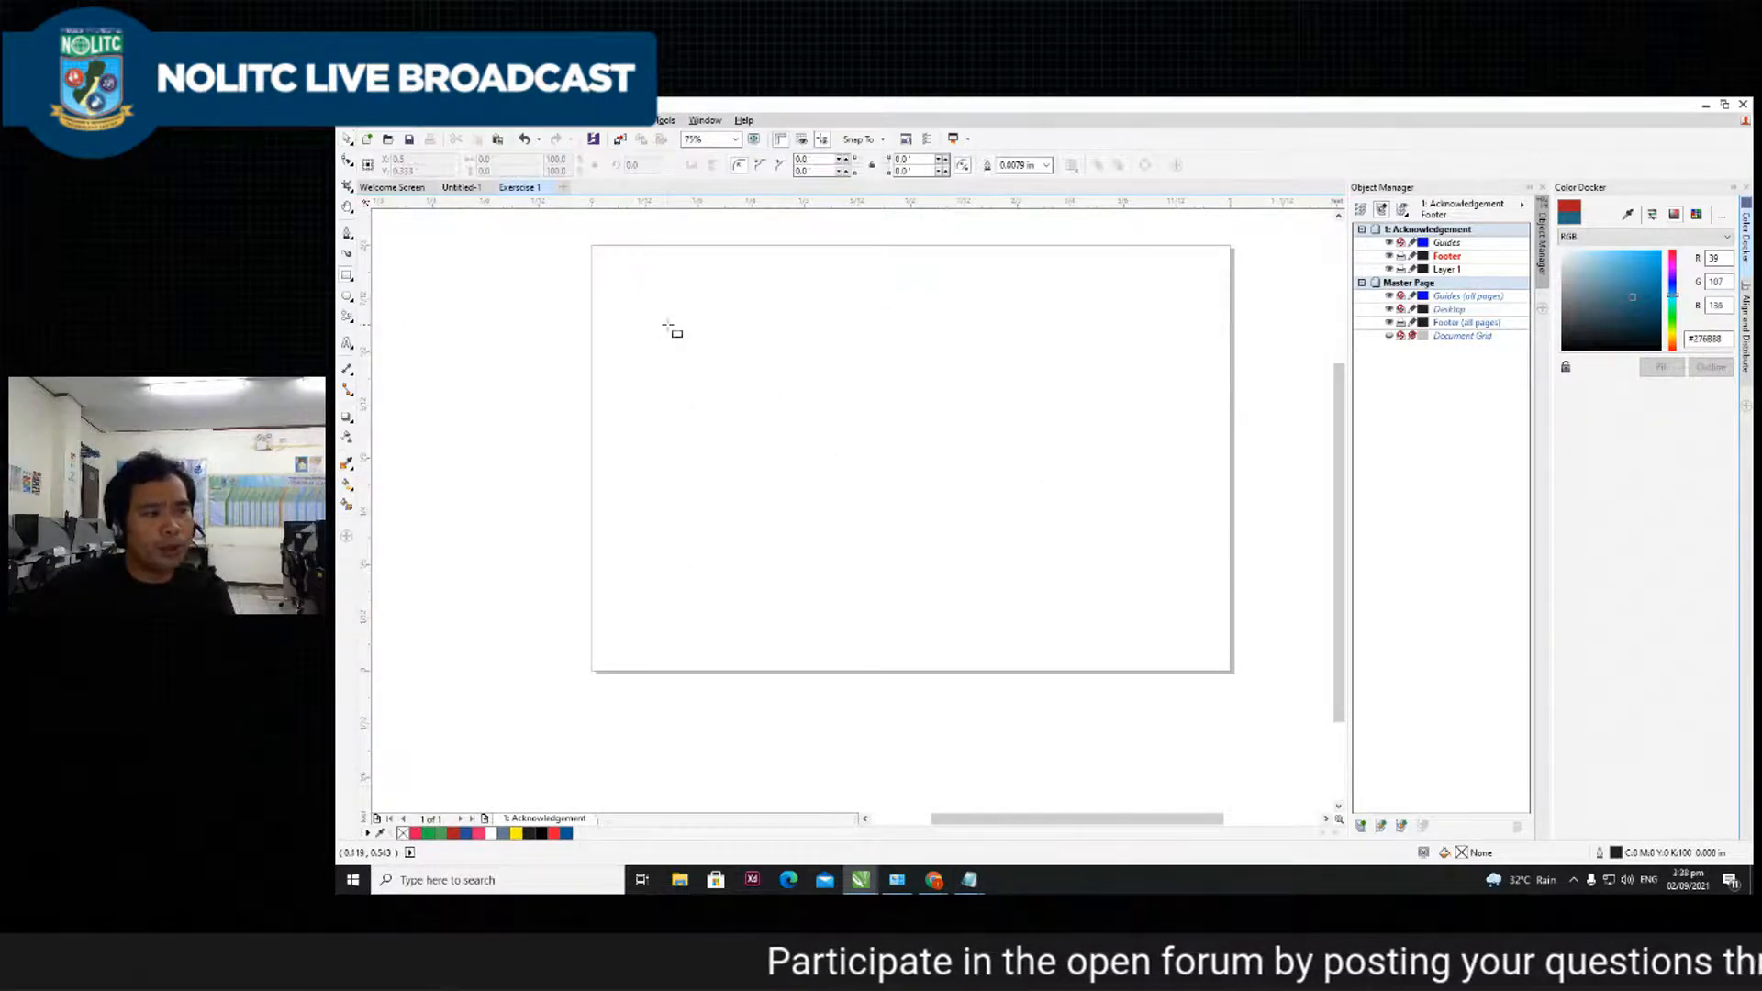
{"action": "mouse_move", "coordinate": [669, 327]}
{"action": "left_mouse_down"}
{"action": "mouse_move", "coordinate": [1053, 551]}
{"action": "mouse_move", "coordinate": [1098, 637]}
{"action": "mouse_move", "coordinate": [1194, 671]}
{"action": "left_mouse_up"}
{"action": "key", "text": "space"}
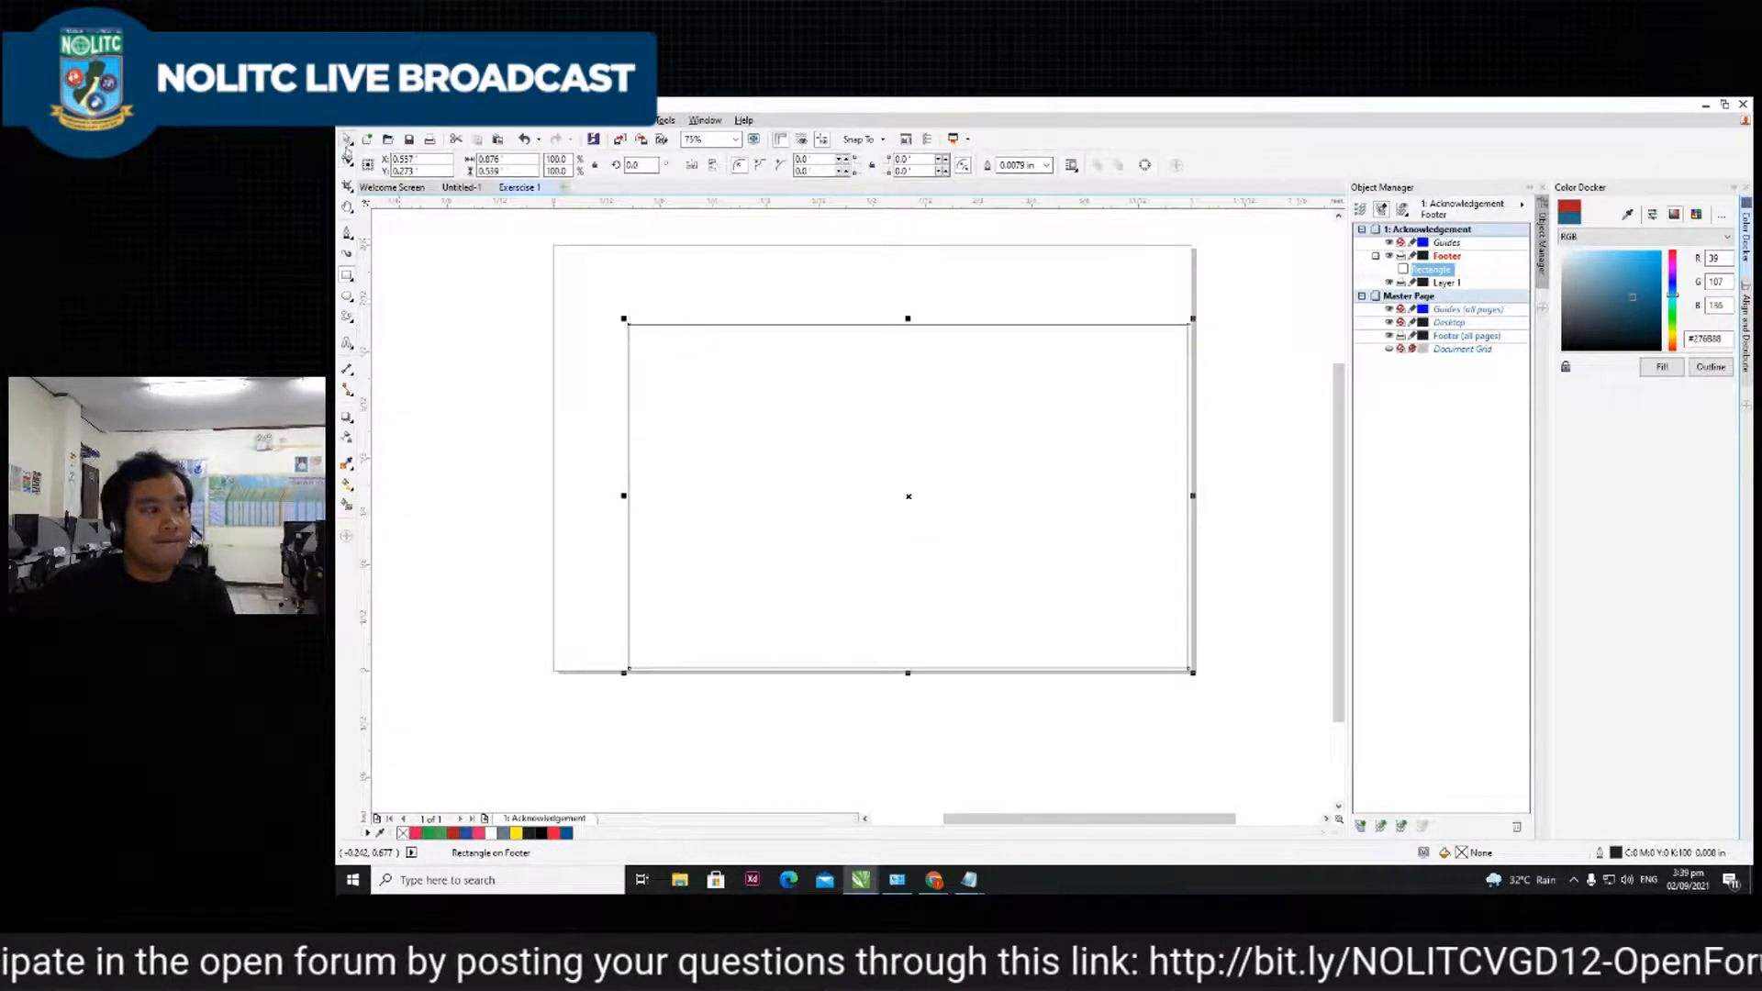
- Stretch the rectangle's sides to the page edges so that it covers the whole page, about 1.001 by 0.662 ft
{"action": "left_click_drag", "start_coordinate": [623, 319], "coordinate": [548, 245]}
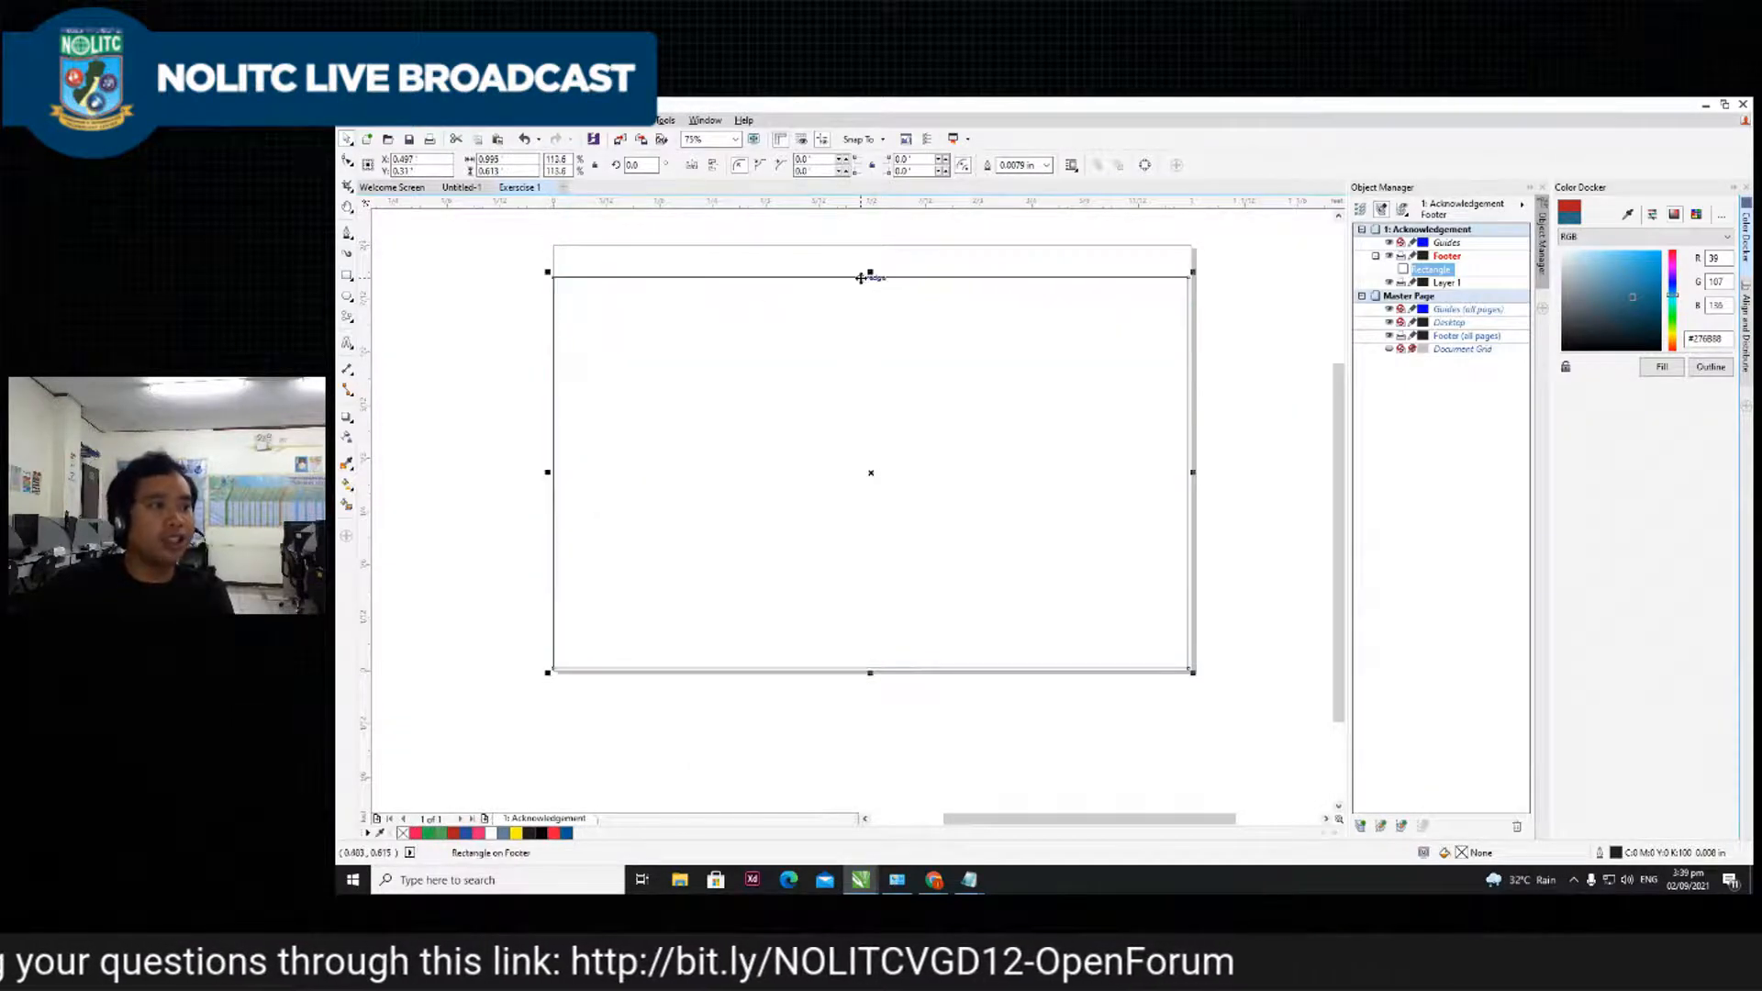
{"action": "left_click_drag", "start_coordinate": [869, 270], "coordinate": [870, 246]}
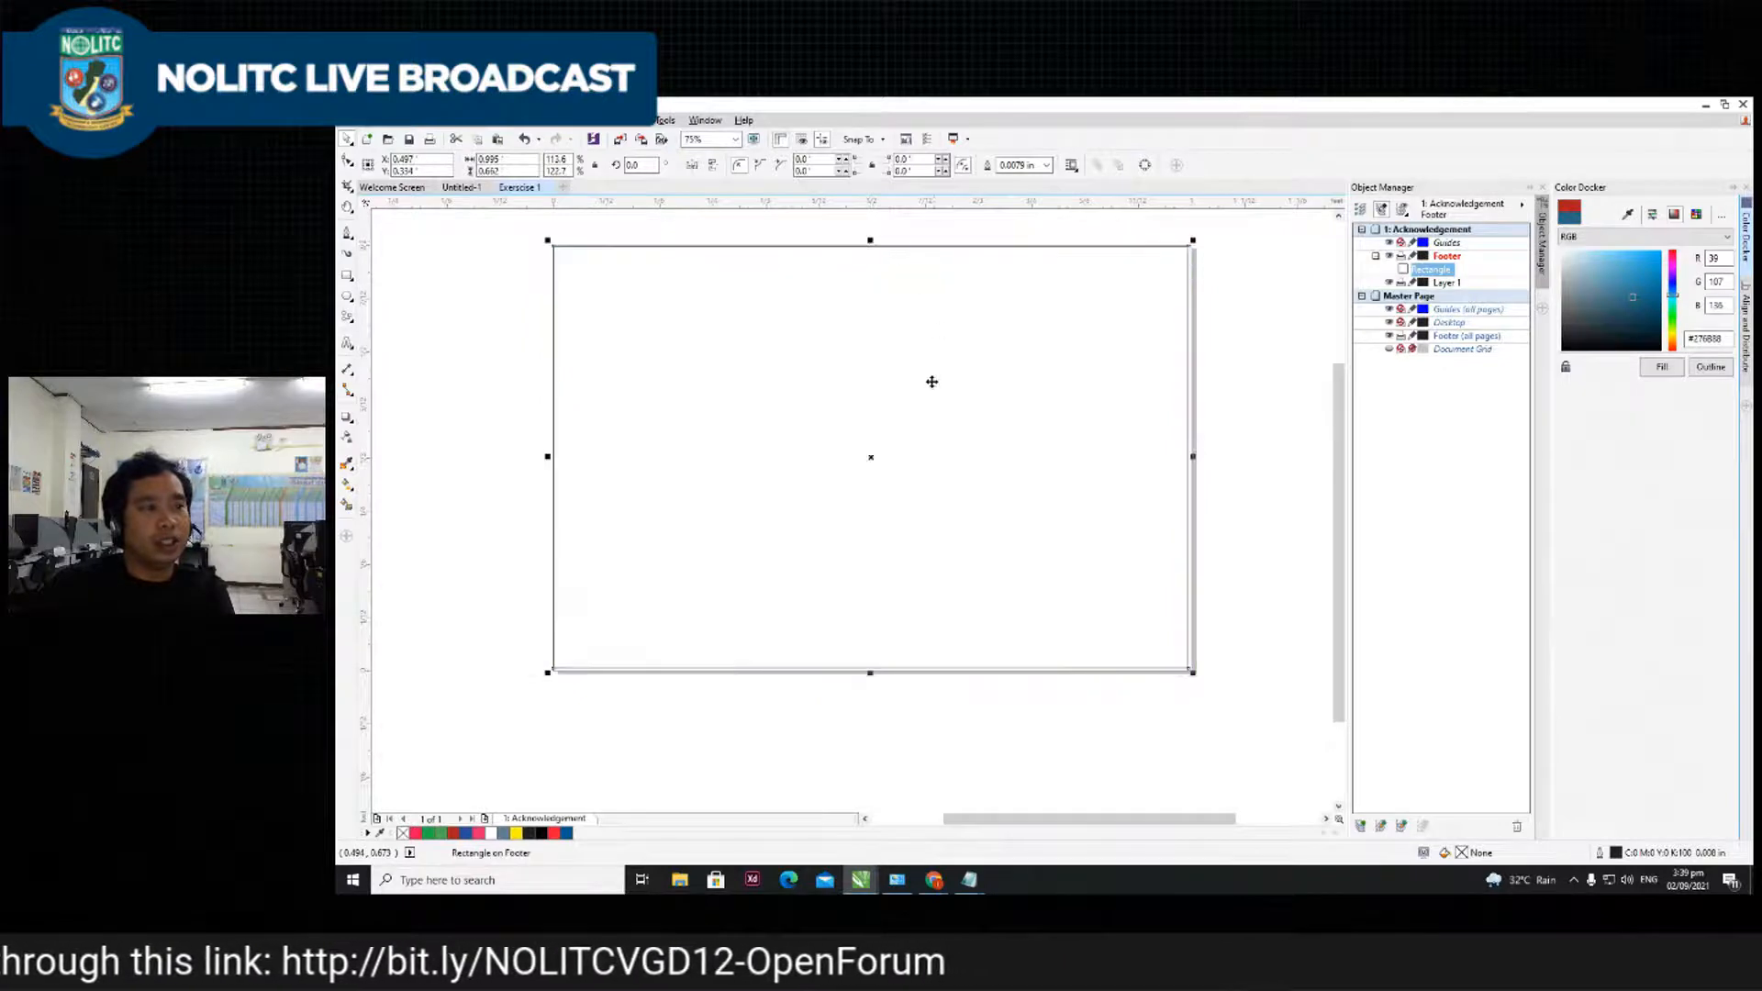
{"action": "left_click", "coordinate": [1130, 470]}
{"action": "left_click", "coordinate": [1190, 458]}
{"action": "left_click_drag", "start_coordinate": [1191, 457], "coordinate": [1121, 486]}
{"action": "scroll", "coordinate": [1191, 464], "scroll_direction": "up", "scroll_amount": 3}
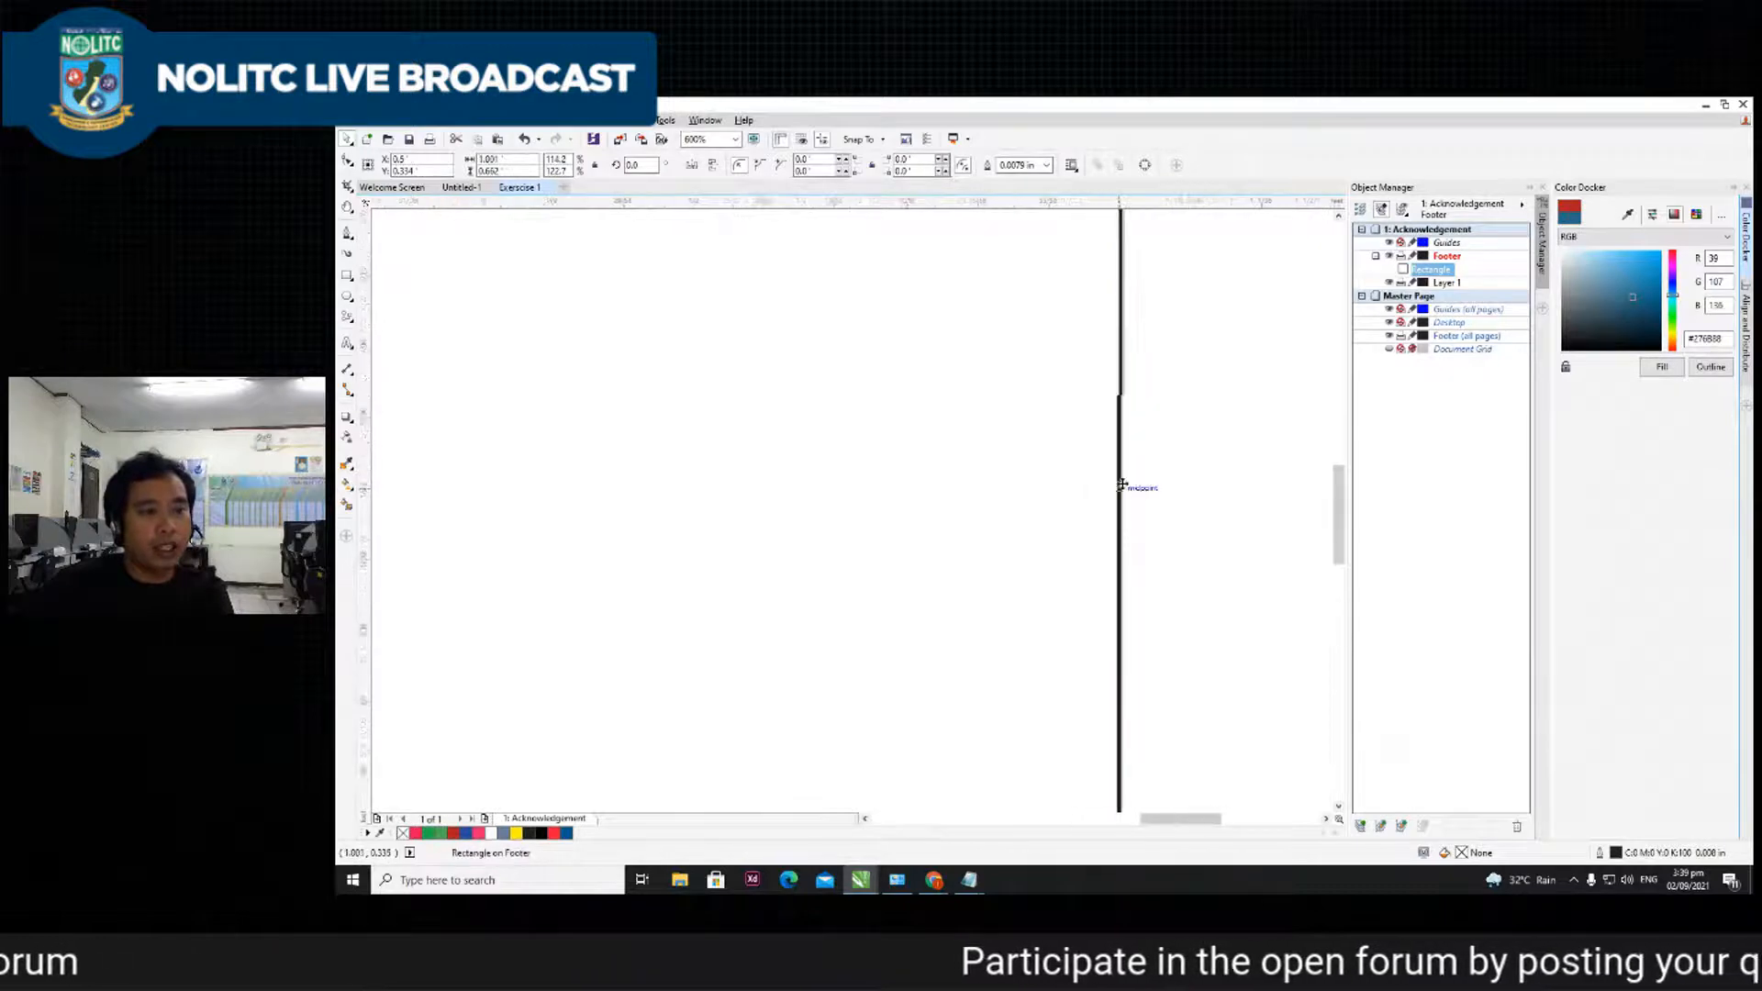
{"action": "scroll", "coordinate": [1124, 486], "scroll_direction": "down", "scroll_amount": 4}
{"action": "left_click", "coordinate": [857, 511]}
{"action": "scroll", "coordinate": [858, 505], "scroll_direction": "up", "scroll_amount": 1}
{"action": "left_click", "coordinate": [919, 482]}
{"action": "scroll", "coordinate": [863, 441], "scroll_direction": "down", "scroll_amount": 1}
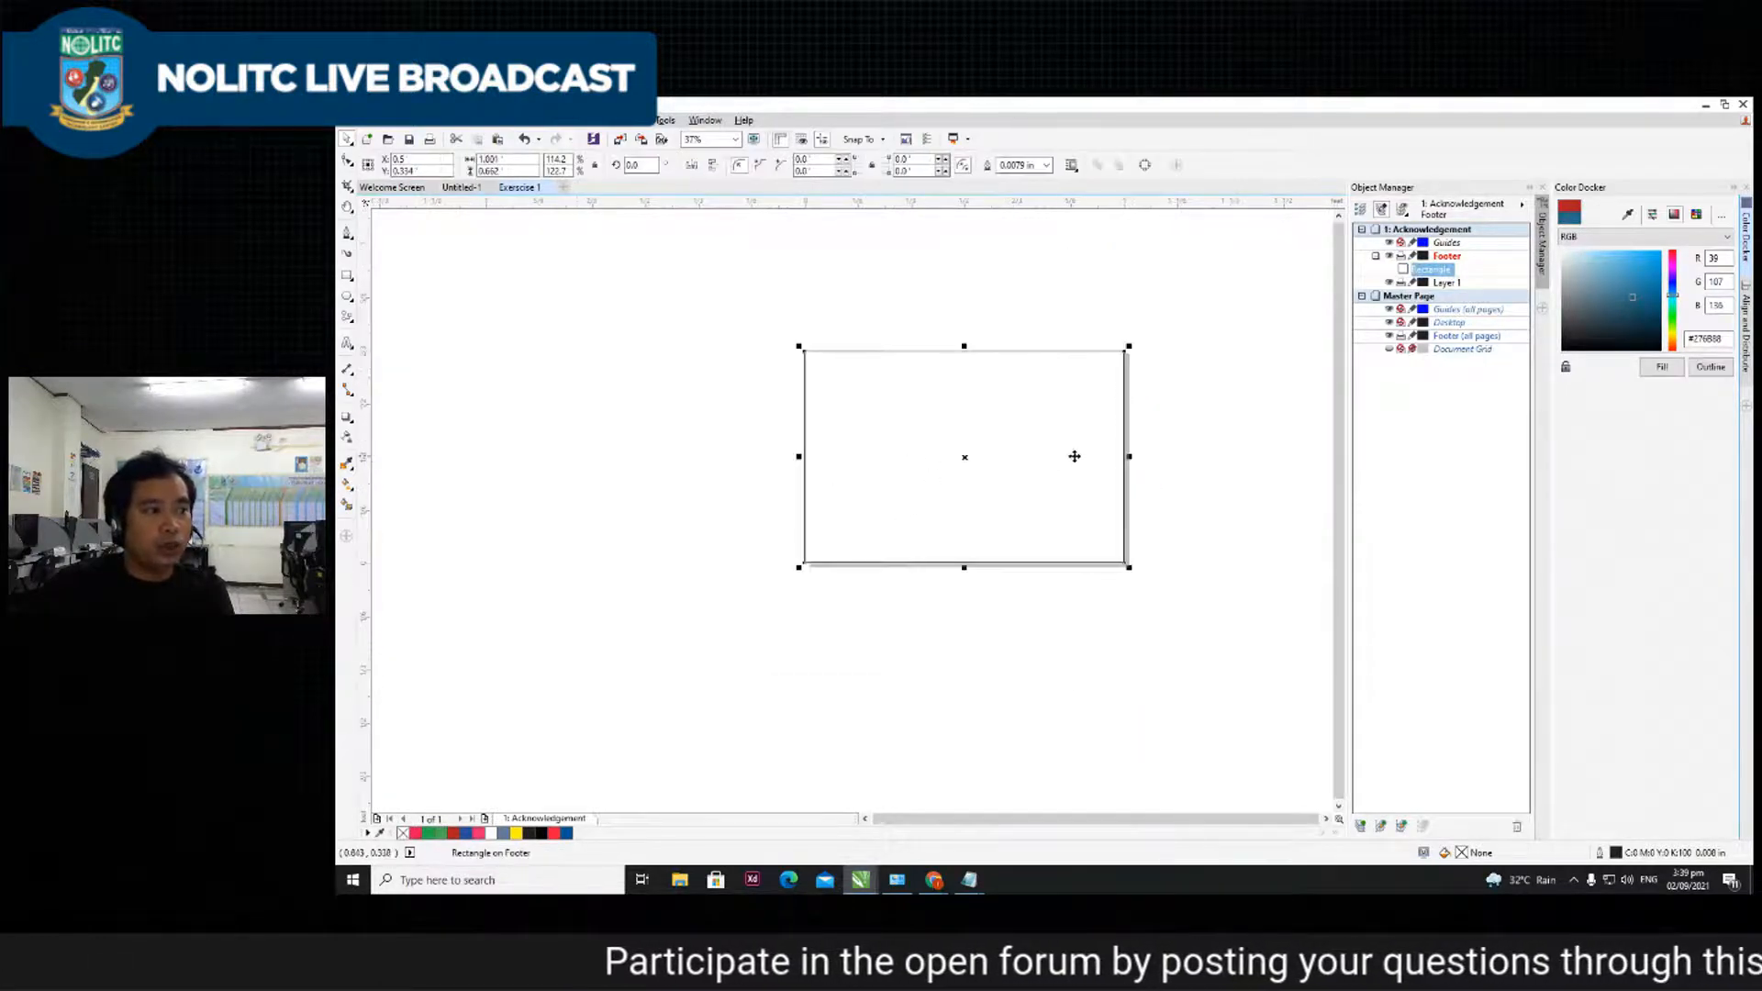
- Apply a horizontal black-to-white linear fountain fill across the rectangle with the Interactive Fill tool
{"action": "left_click", "coordinate": [347, 487]}
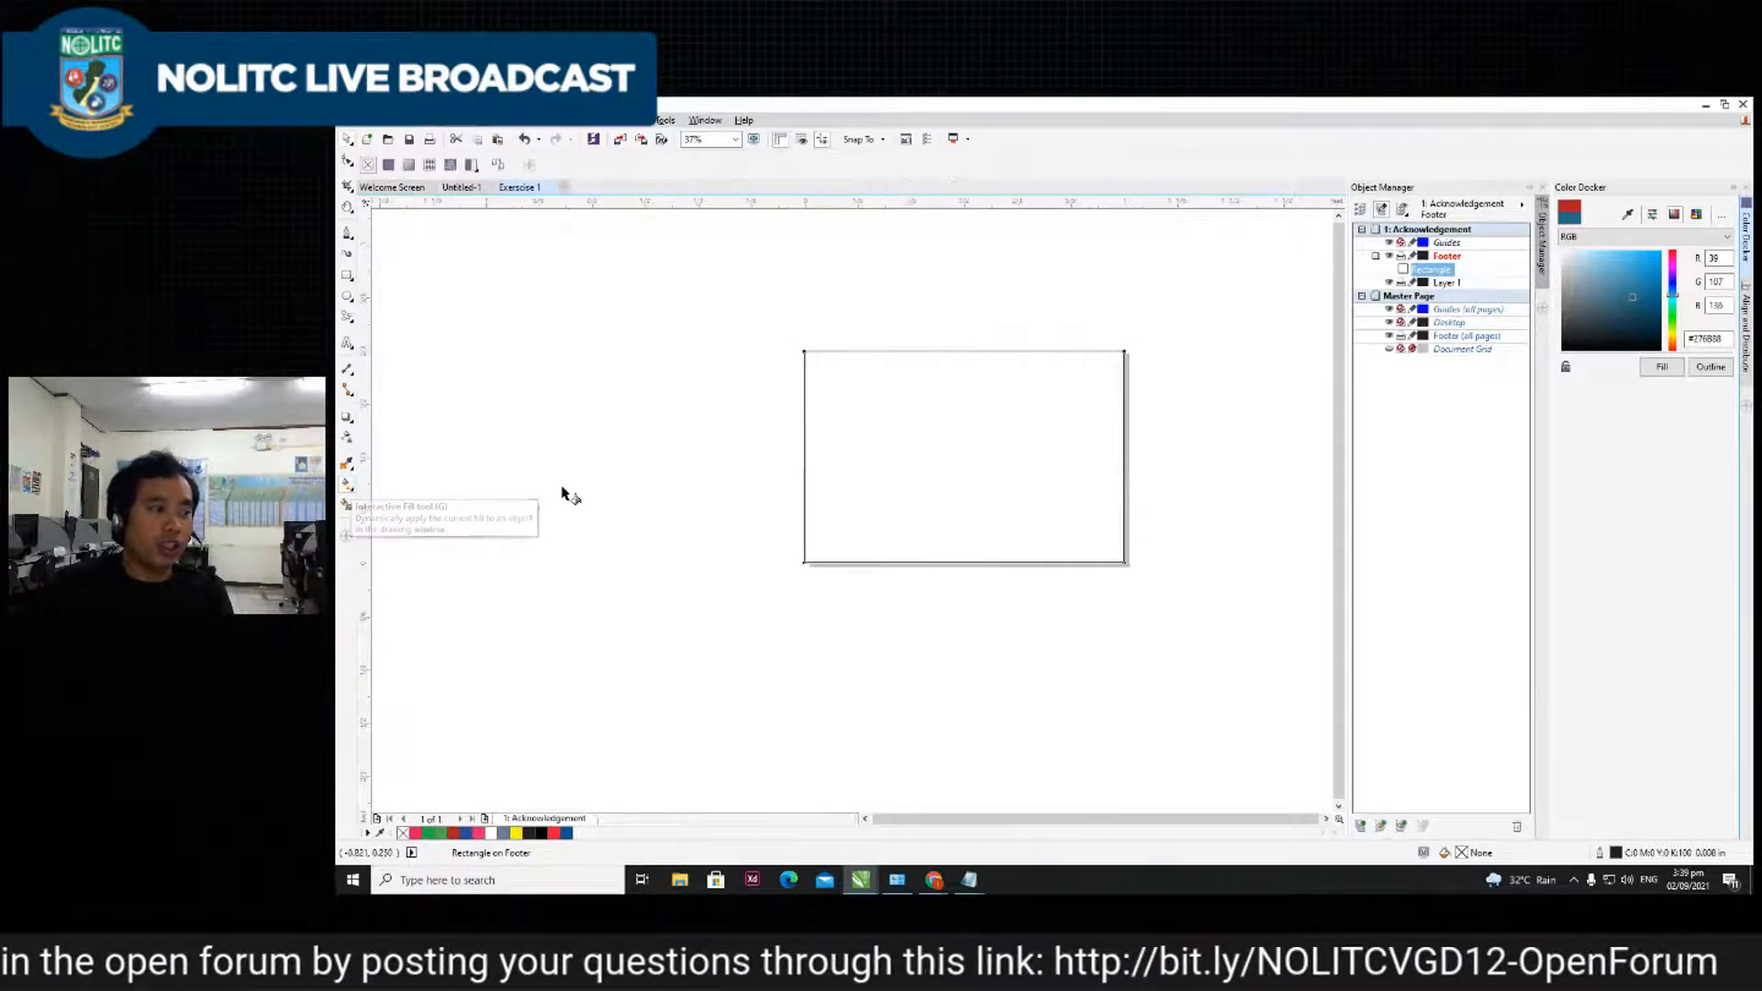
{"action": "left_click_drag", "start_coordinate": [685, 463], "coordinate": [1054, 470]}
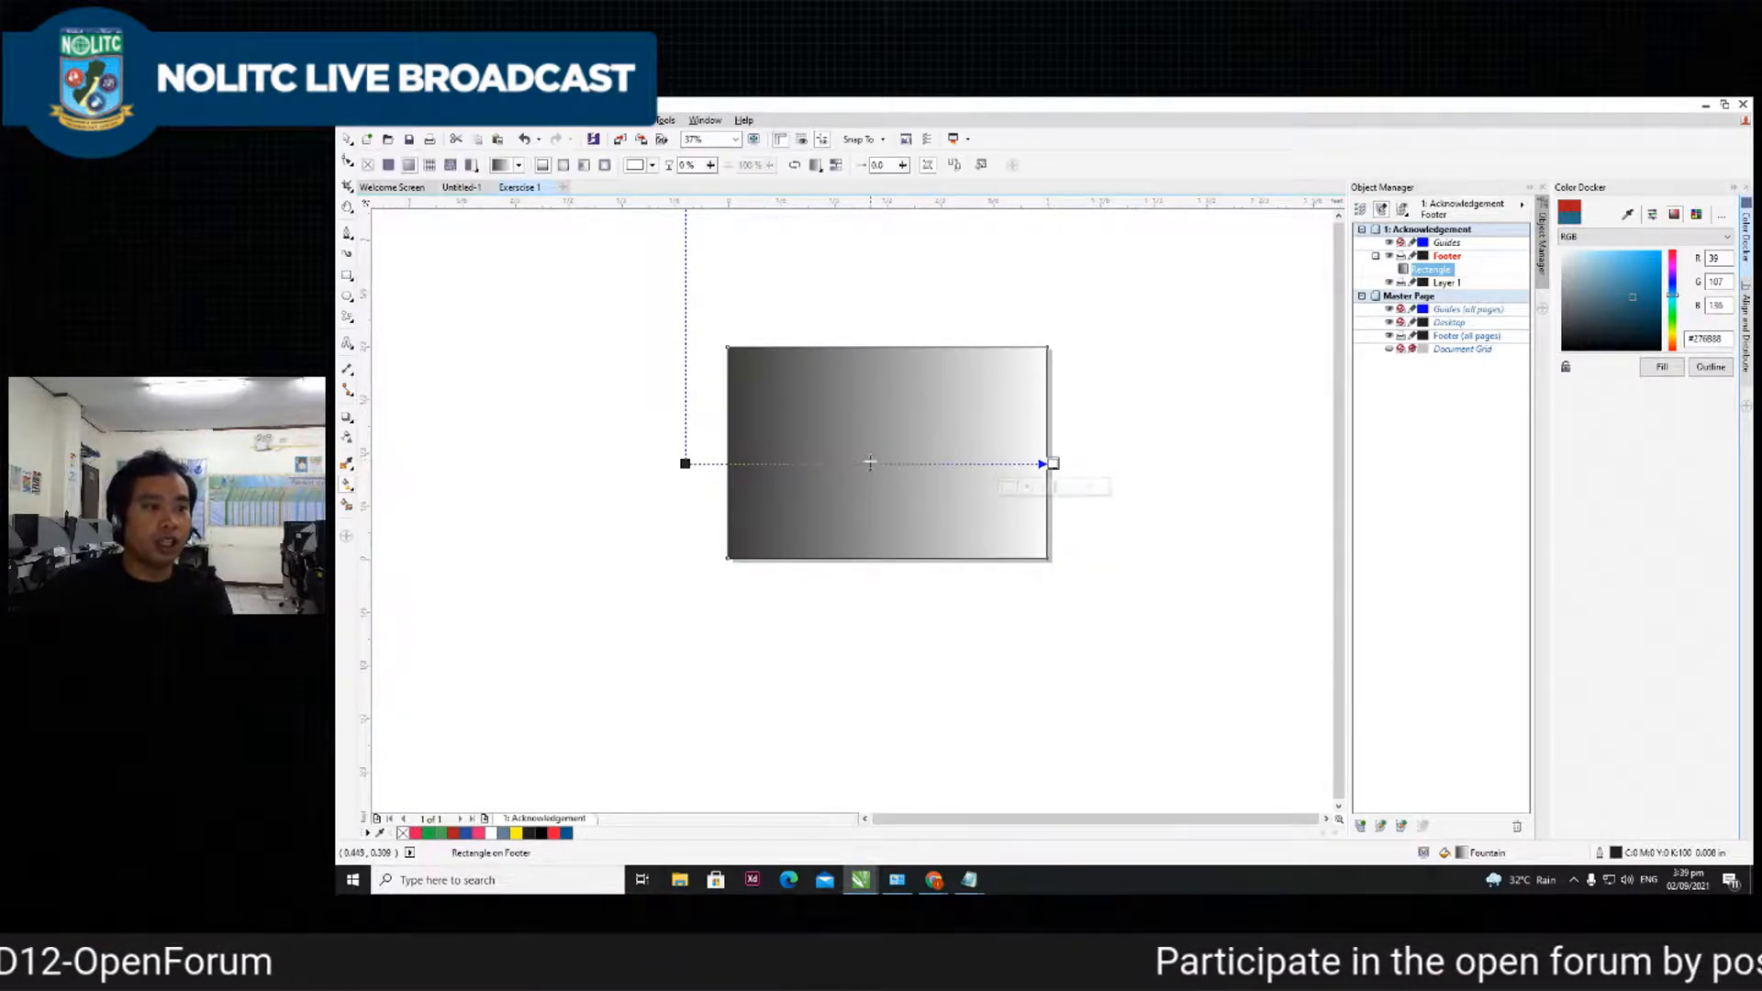
{"action": "scroll", "coordinate": [872, 463], "scroll_direction": "up", "scroll_amount": 2}
{"action": "scroll", "coordinate": [921, 488], "scroll_direction": "down", "scroll_amount": 2}
{"action": "scroll", "coordinate": [782, 493], "scroll_direction": "up", "scroll_amount": 1}
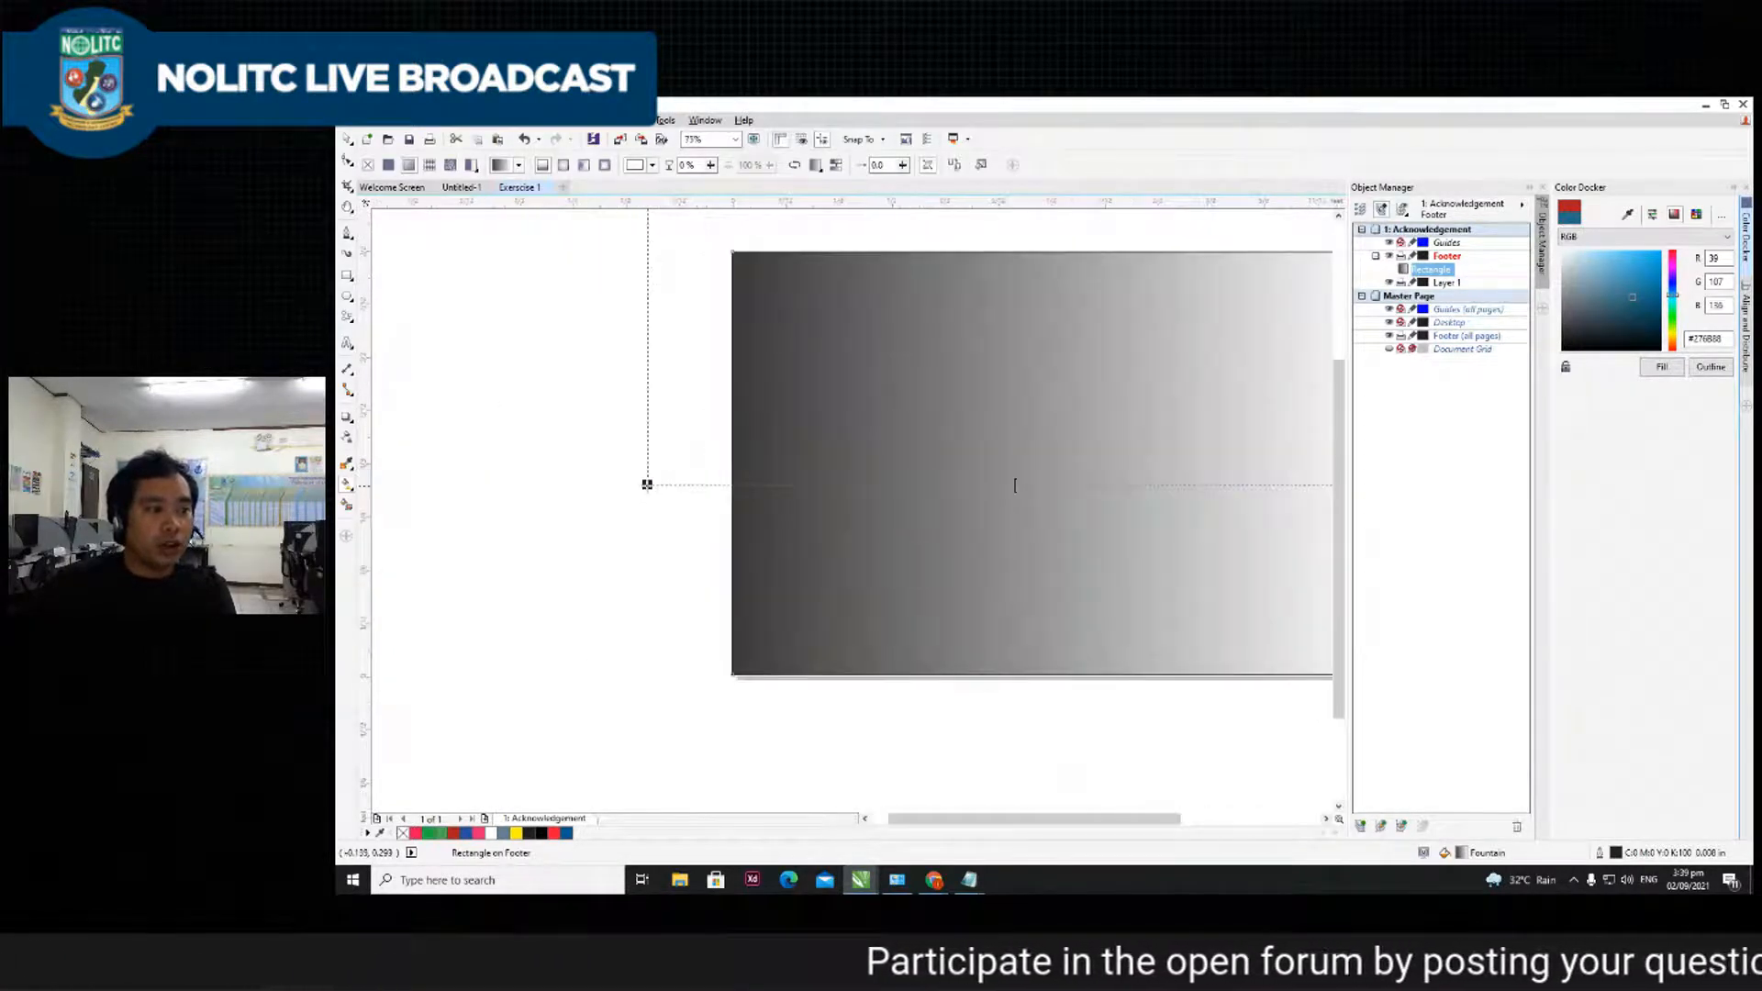
{"action": "scroll", "coordinate": [643, 488], "scroll_direction": "down", "scroll_amount": 2}
{"action": "scroll", "coordinate": [798, 485], "scroll_direction": "up", "scroll_amount": 1}
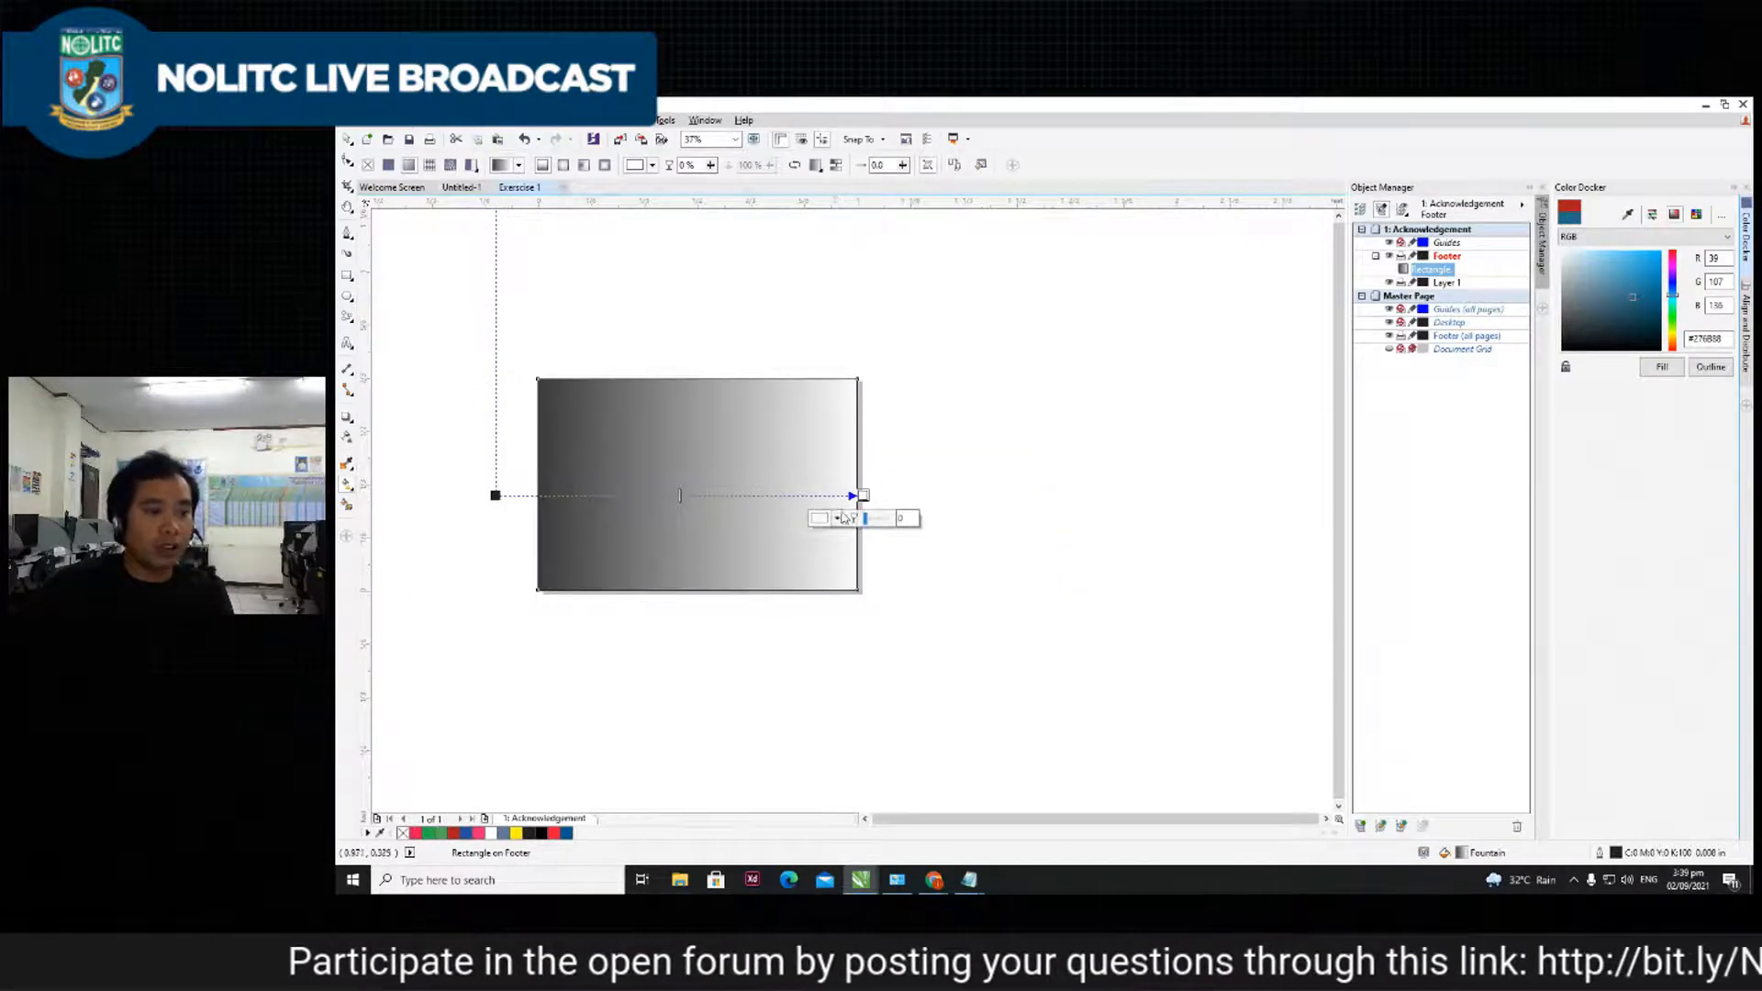
{"action": "scroll", "coordinate": [759, 512], "scroll_direction": "up", "scroll_amount": 1}
{"action": "scroll", "coordinate": [904, 558], "scroll_direction": "down", "scroll_amount": 1}
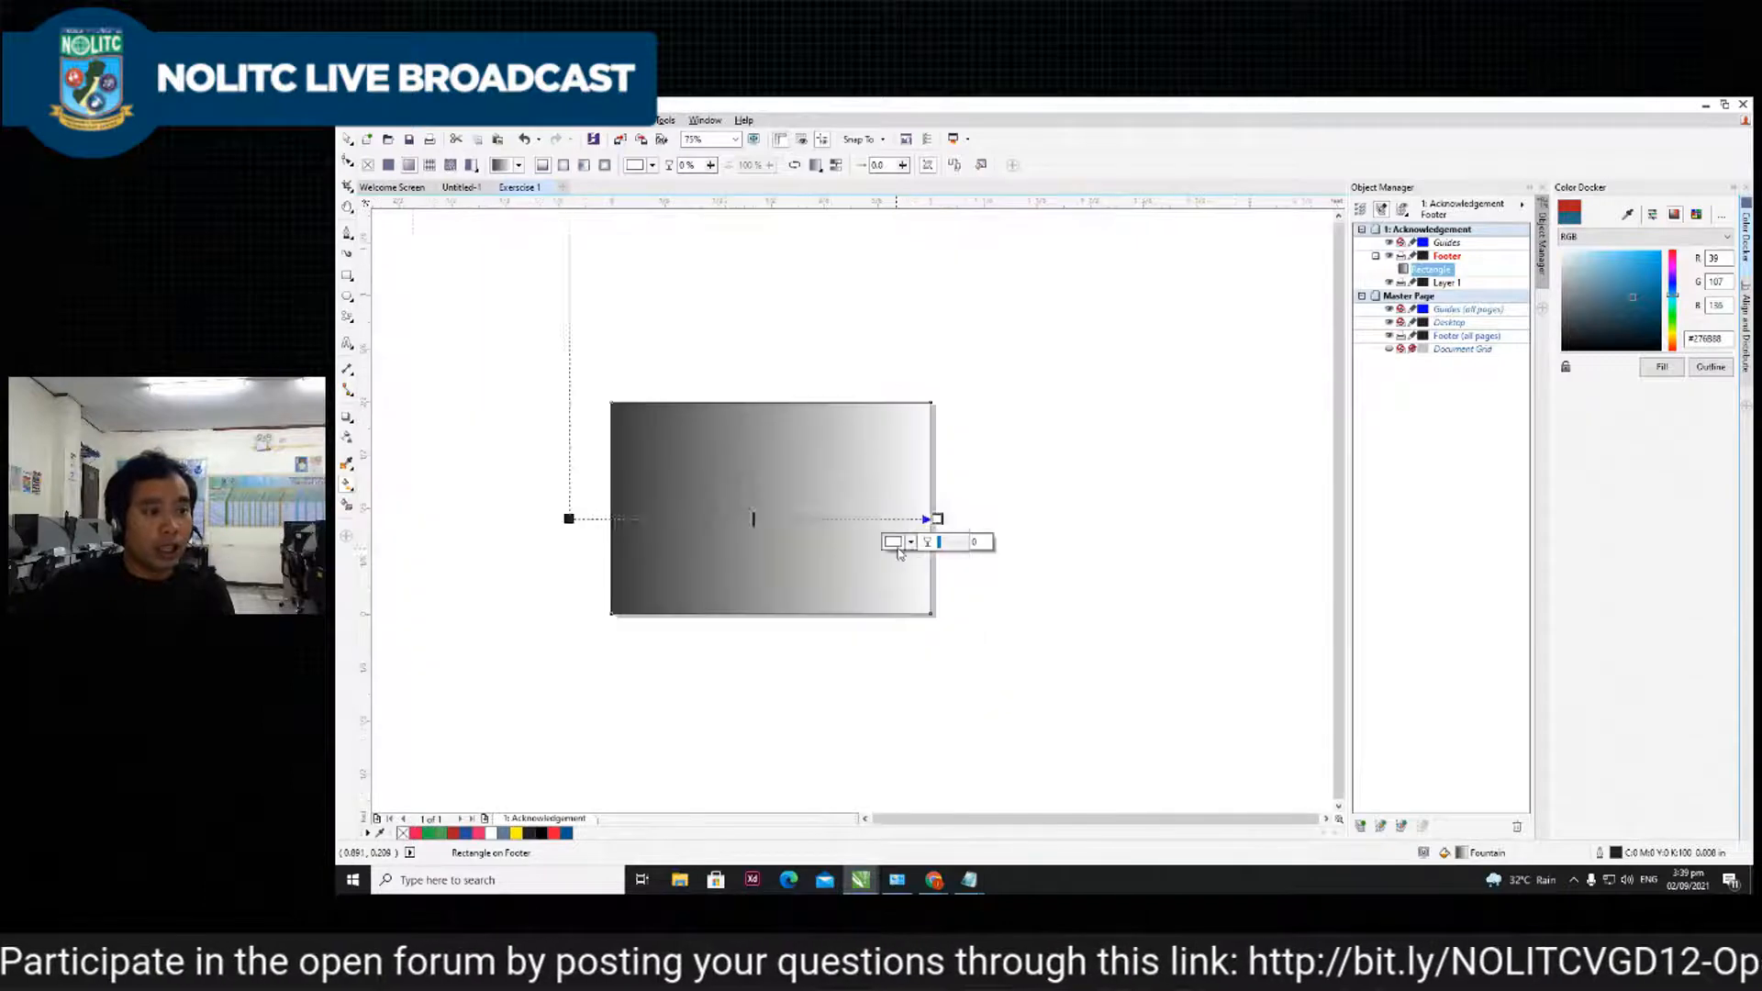
{"action": "scroll", "coordinate": [769, 551], "scroll_direction": "up", "scroll_amount": 1}
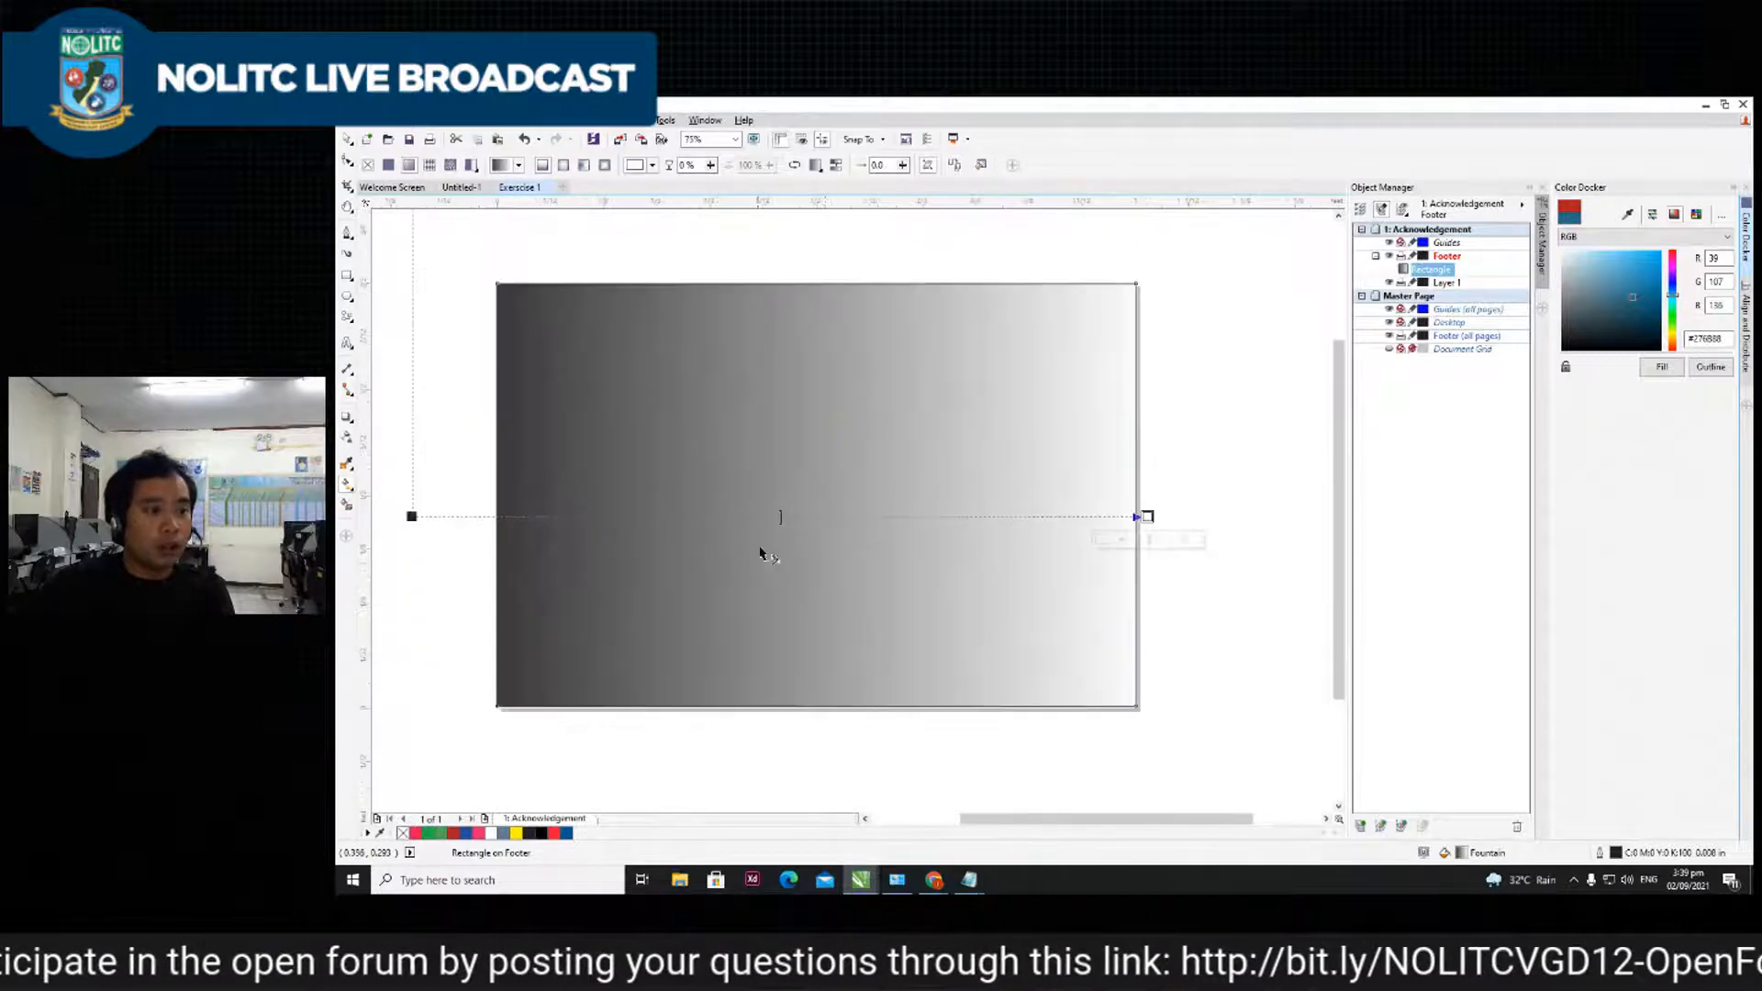
- Edit the rectangle's fountain fill and change the white end colour to light blue
{"action": "double_click", "coordinate": [1461, 853]}
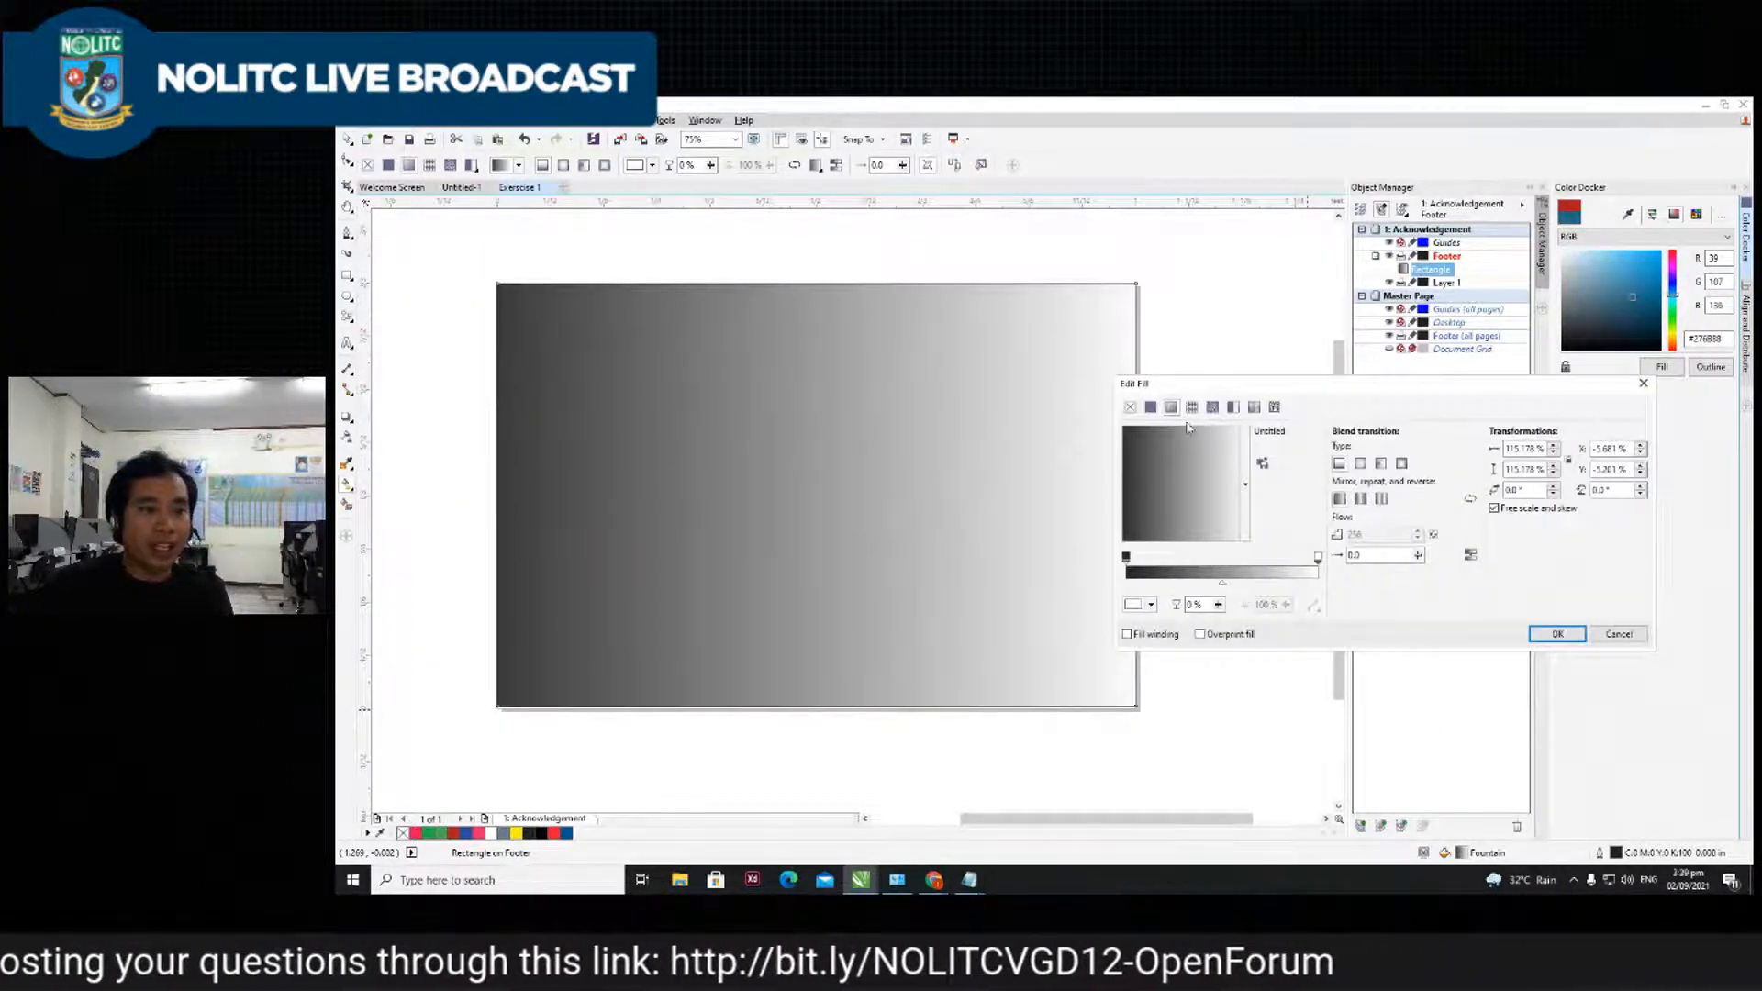
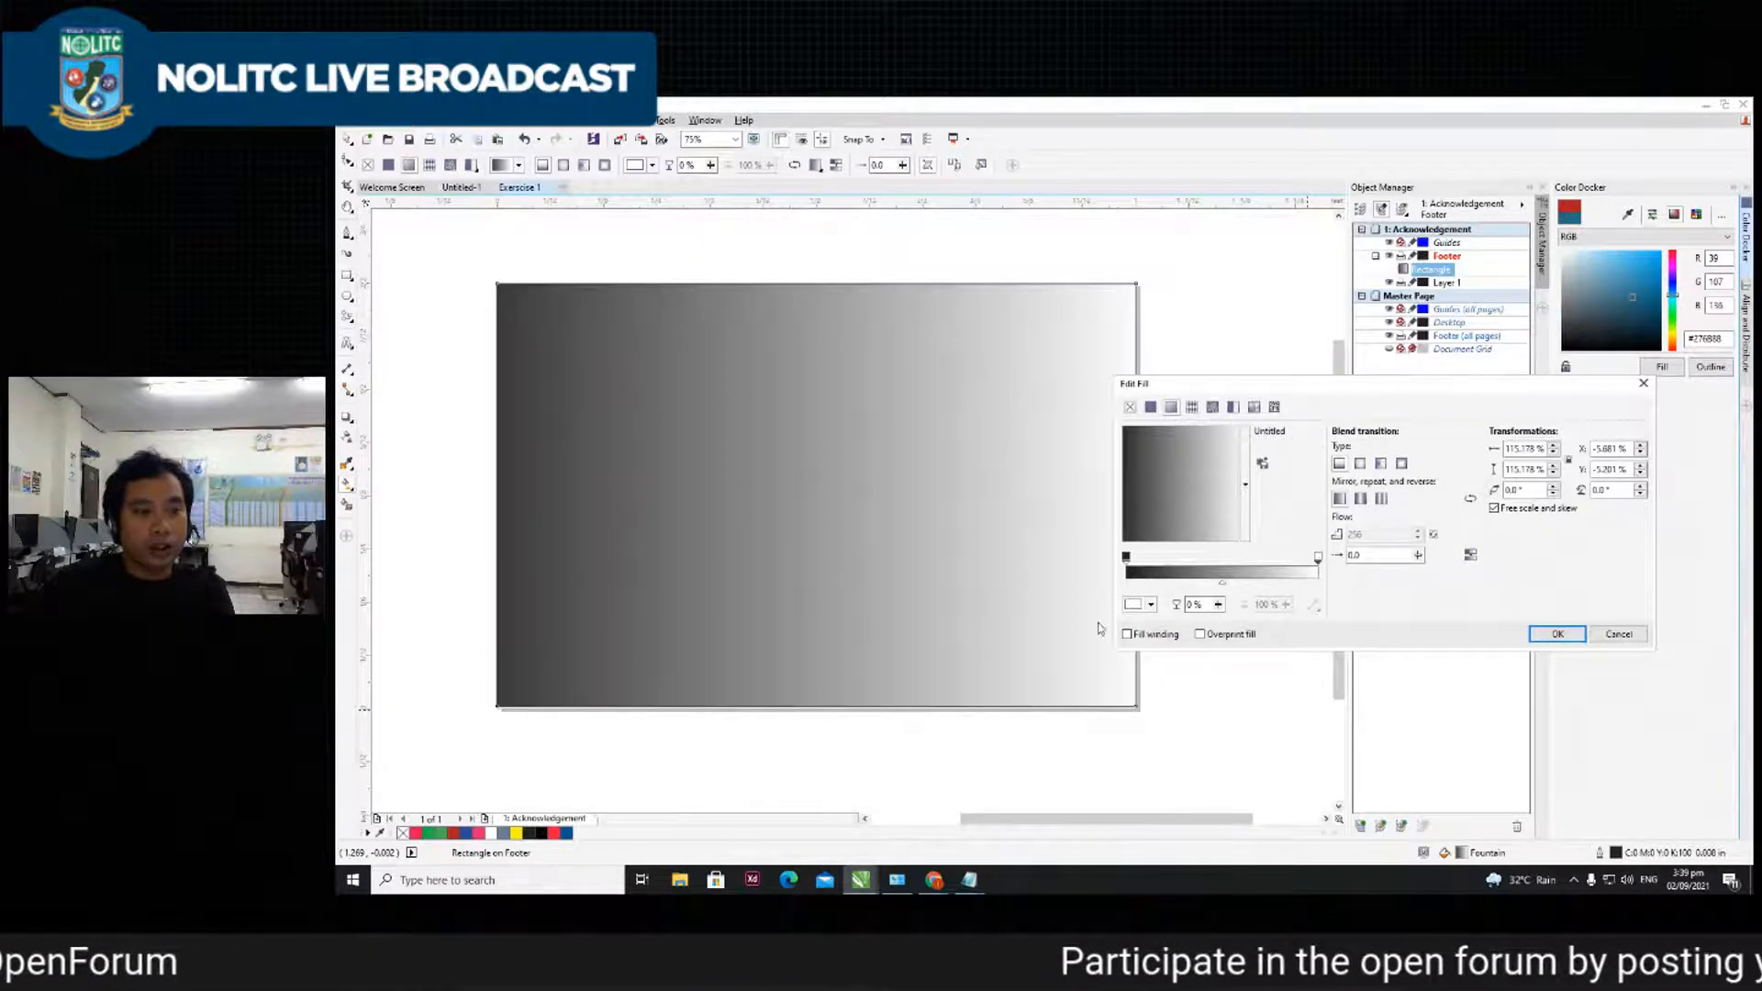
{"action": "left_click", "coordinate": [1151, 606]}
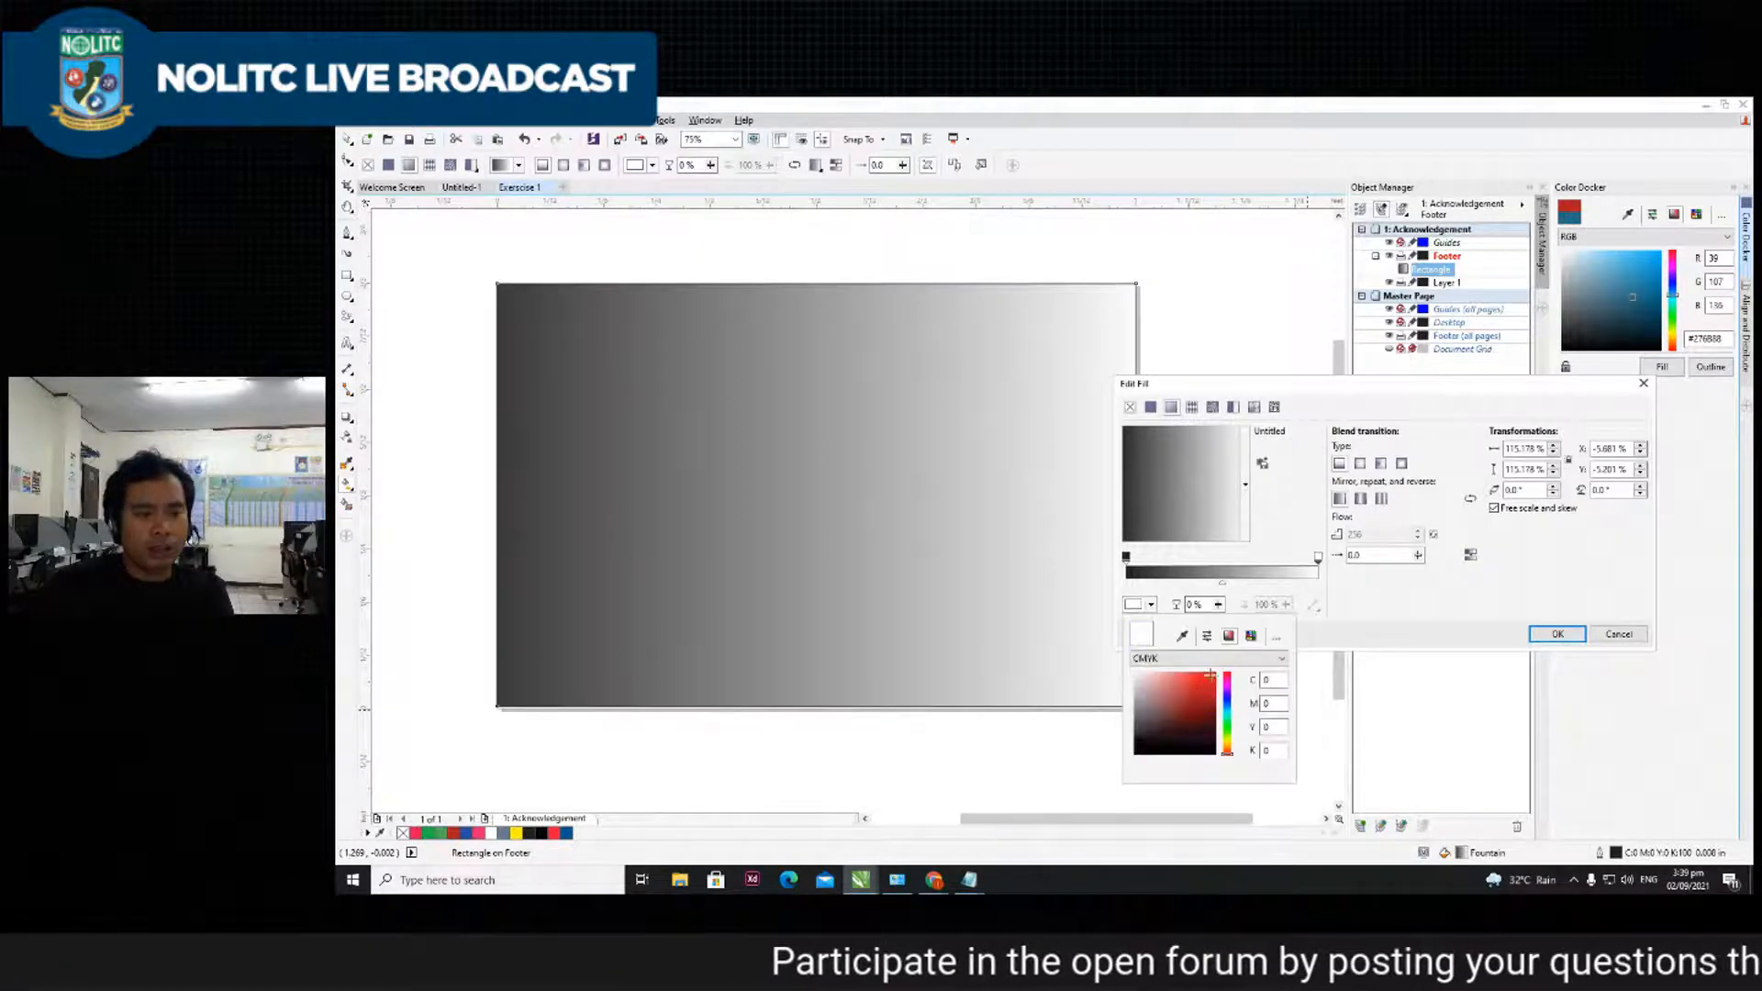
{"action": "left_click_drag", "start_coordinate": [1202, 685], "coordinate": [1217, 675]}
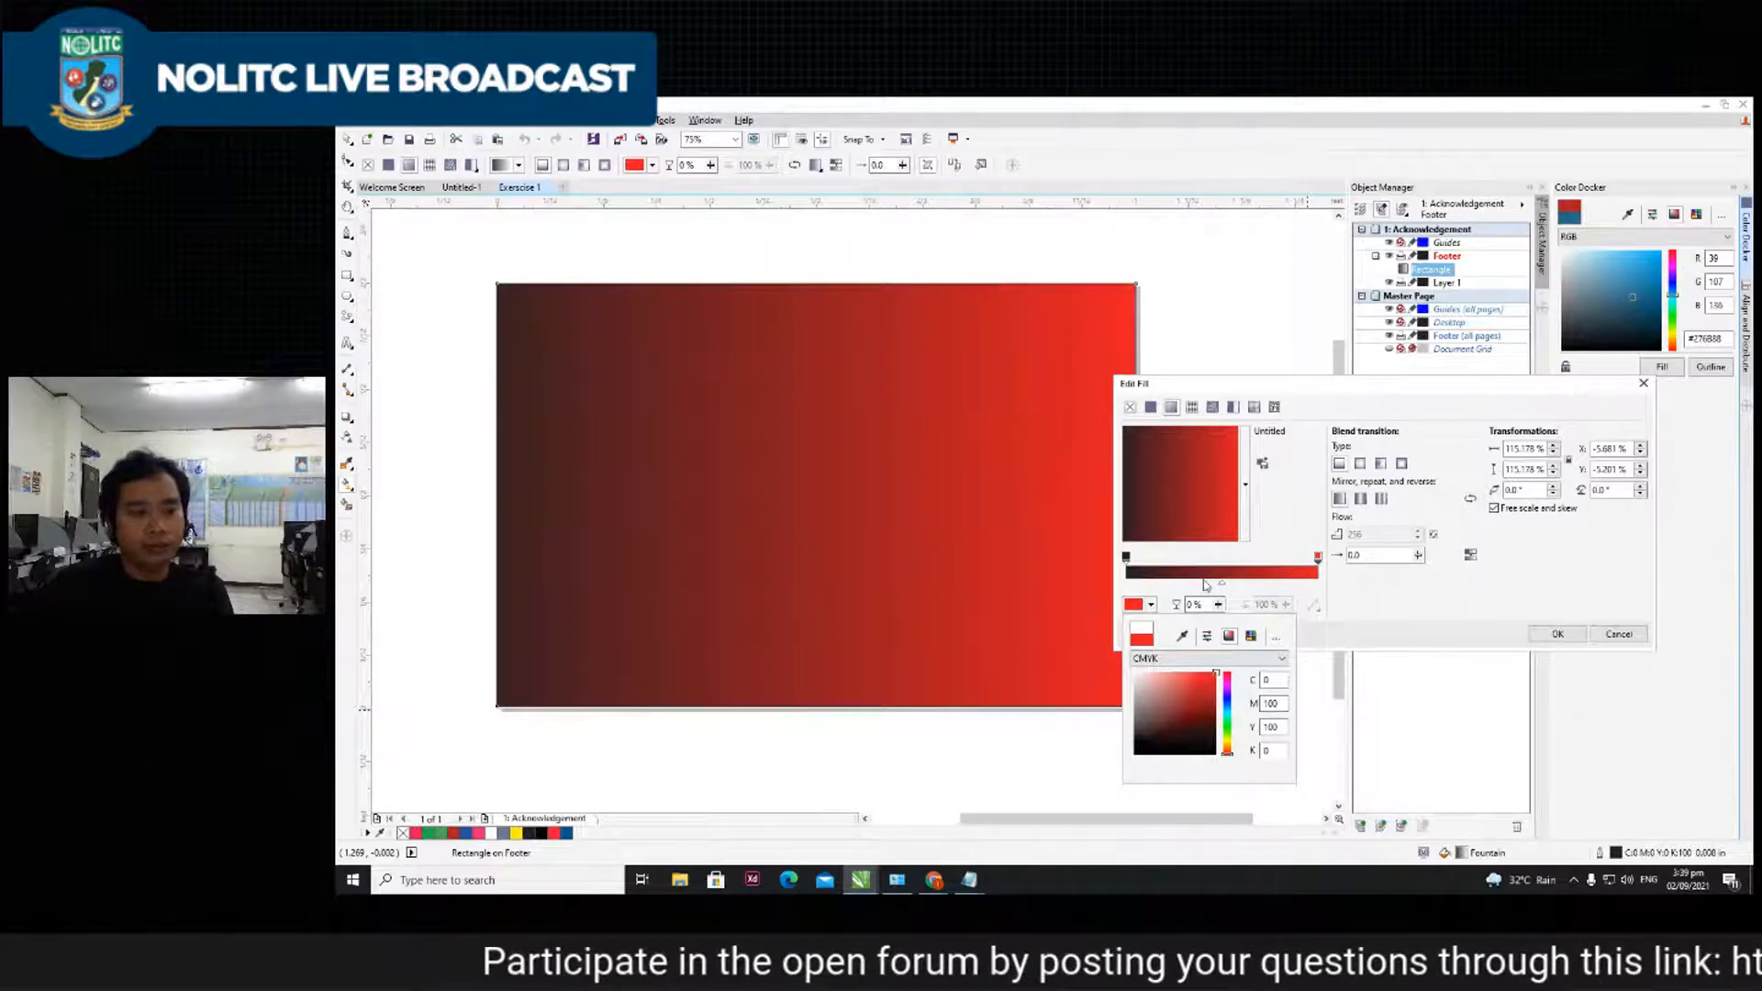
{"action": "left_click", "coordinate": [1230, 707]}
{"action": "left_click", "coordinate": [1198, 703]}
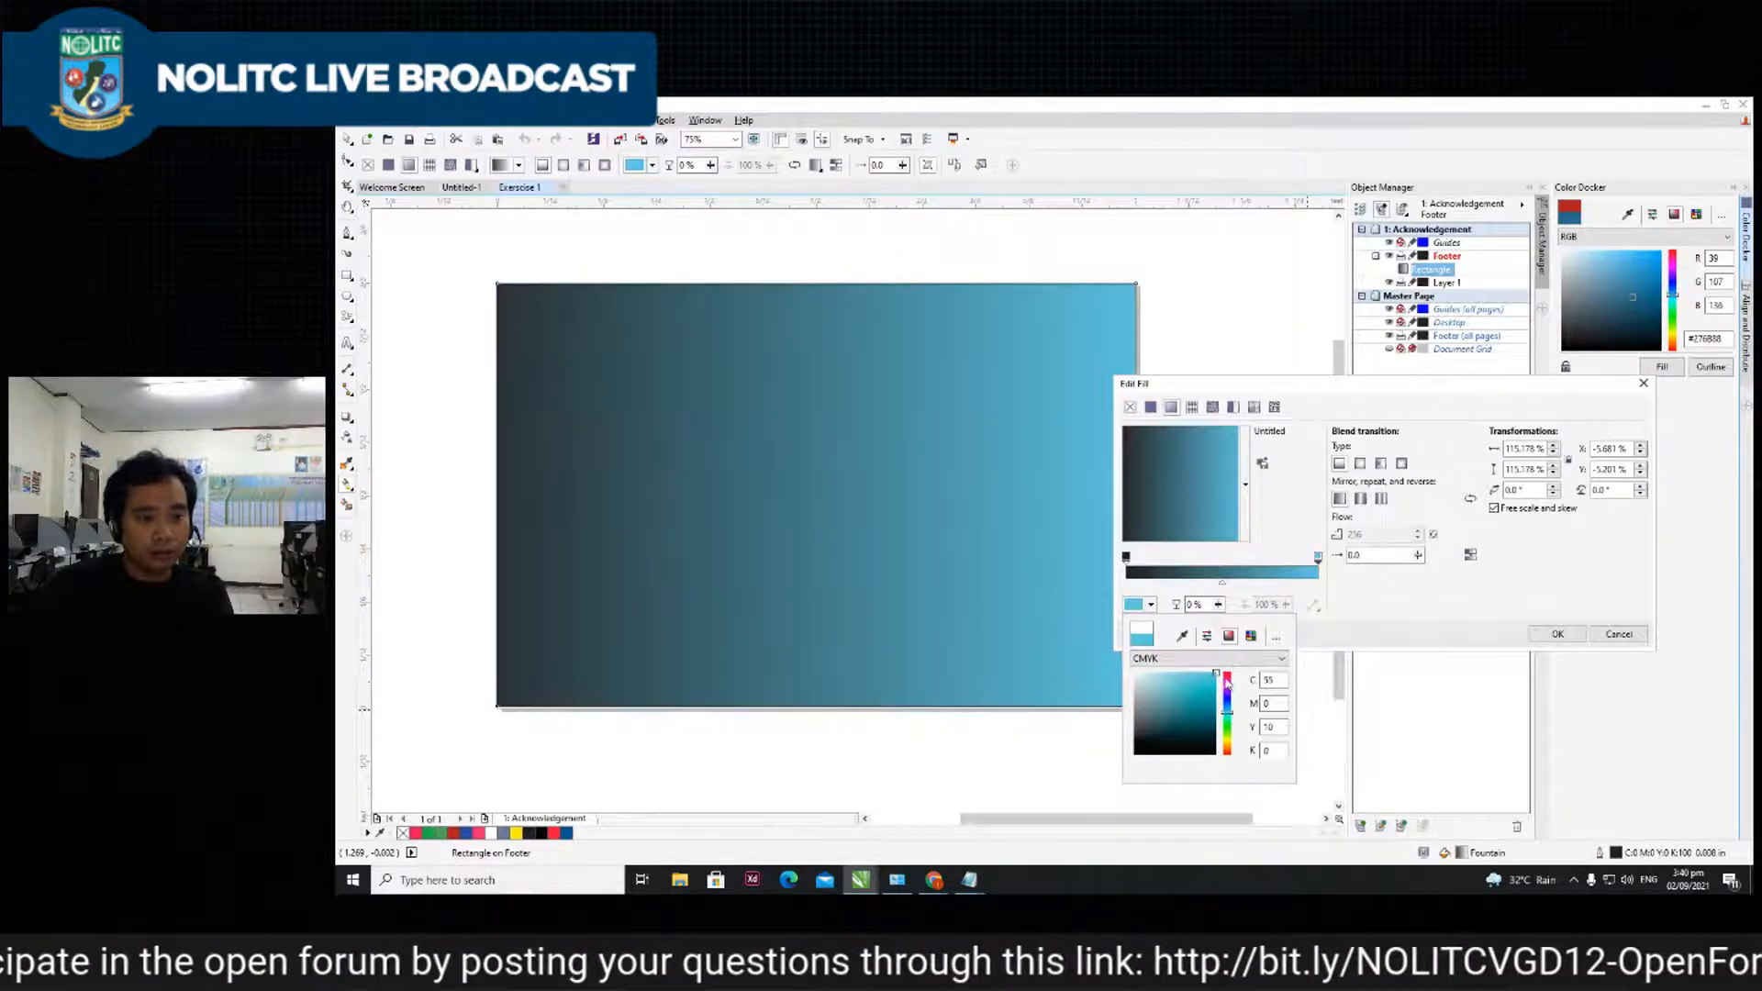
{"action": "left_click", "coordinate": [1347, 603]}
- Change the gradient's black start colour to a magenta purple with no yellow or black
{"action": "left_click", "coordinate": [1128, 557]}
{"action": "left_click", "coordinate": [1153, 608]}
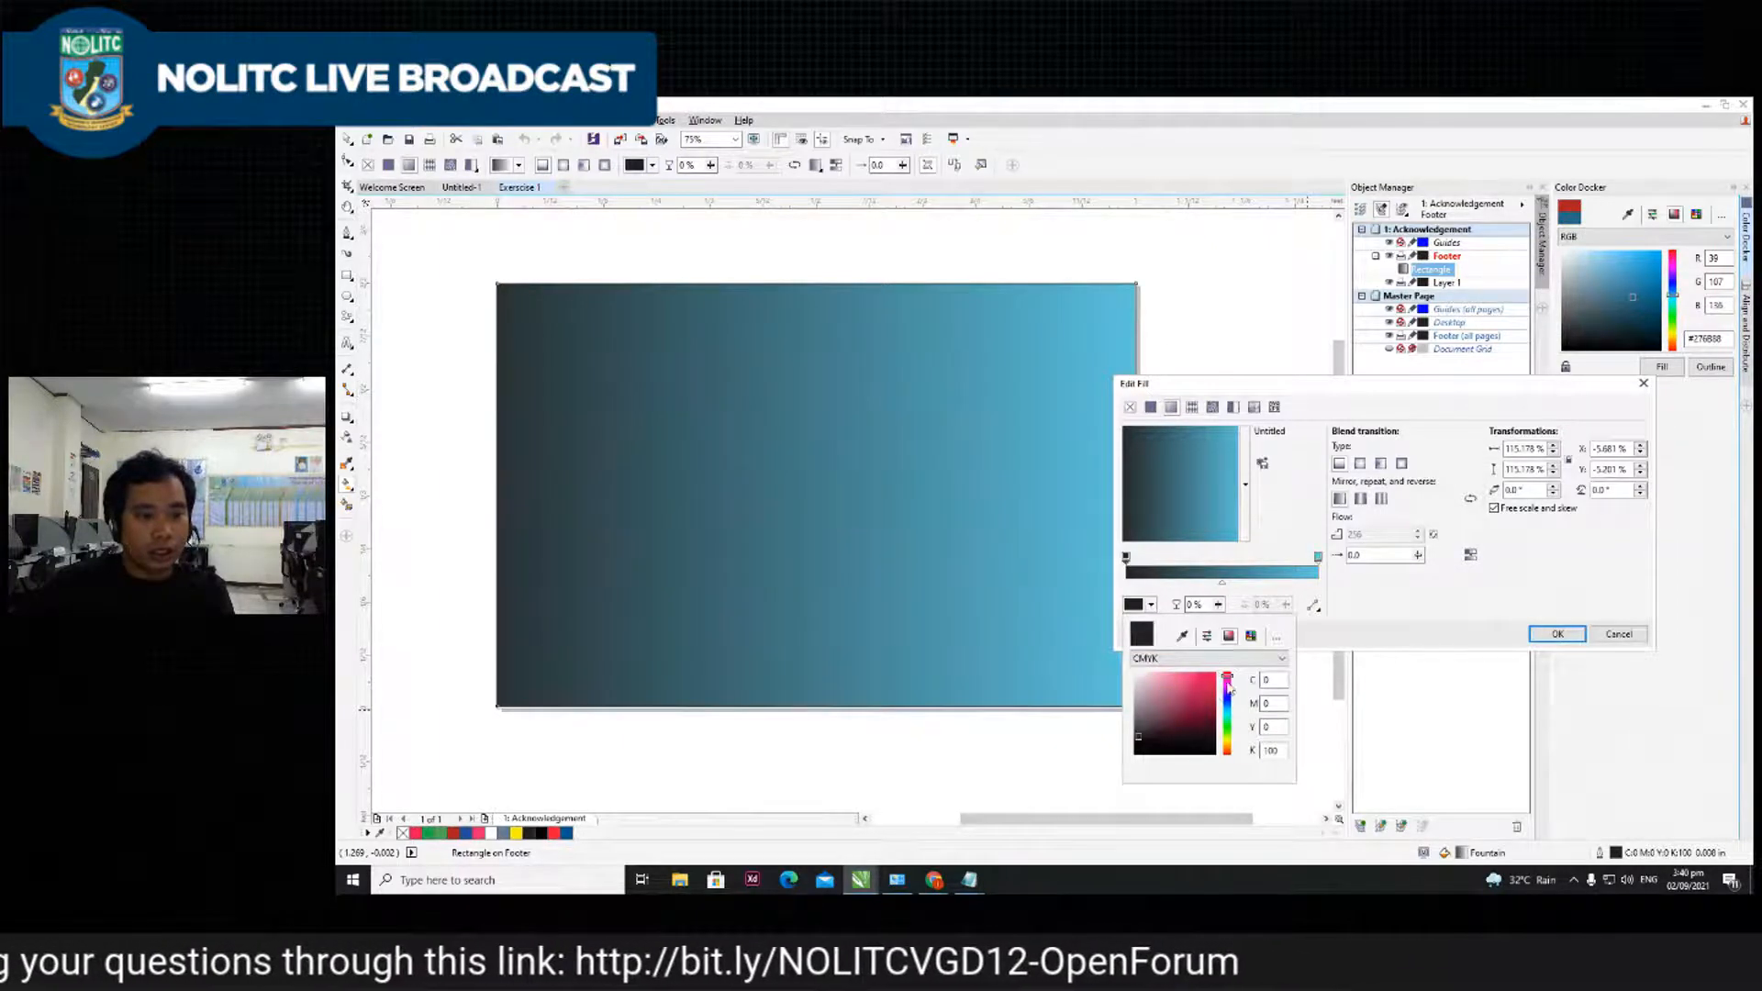
{"action": "left_click", "coordinate": [1228, 685]}
{"action": "left_click", "coordinate": [1213, 676]}
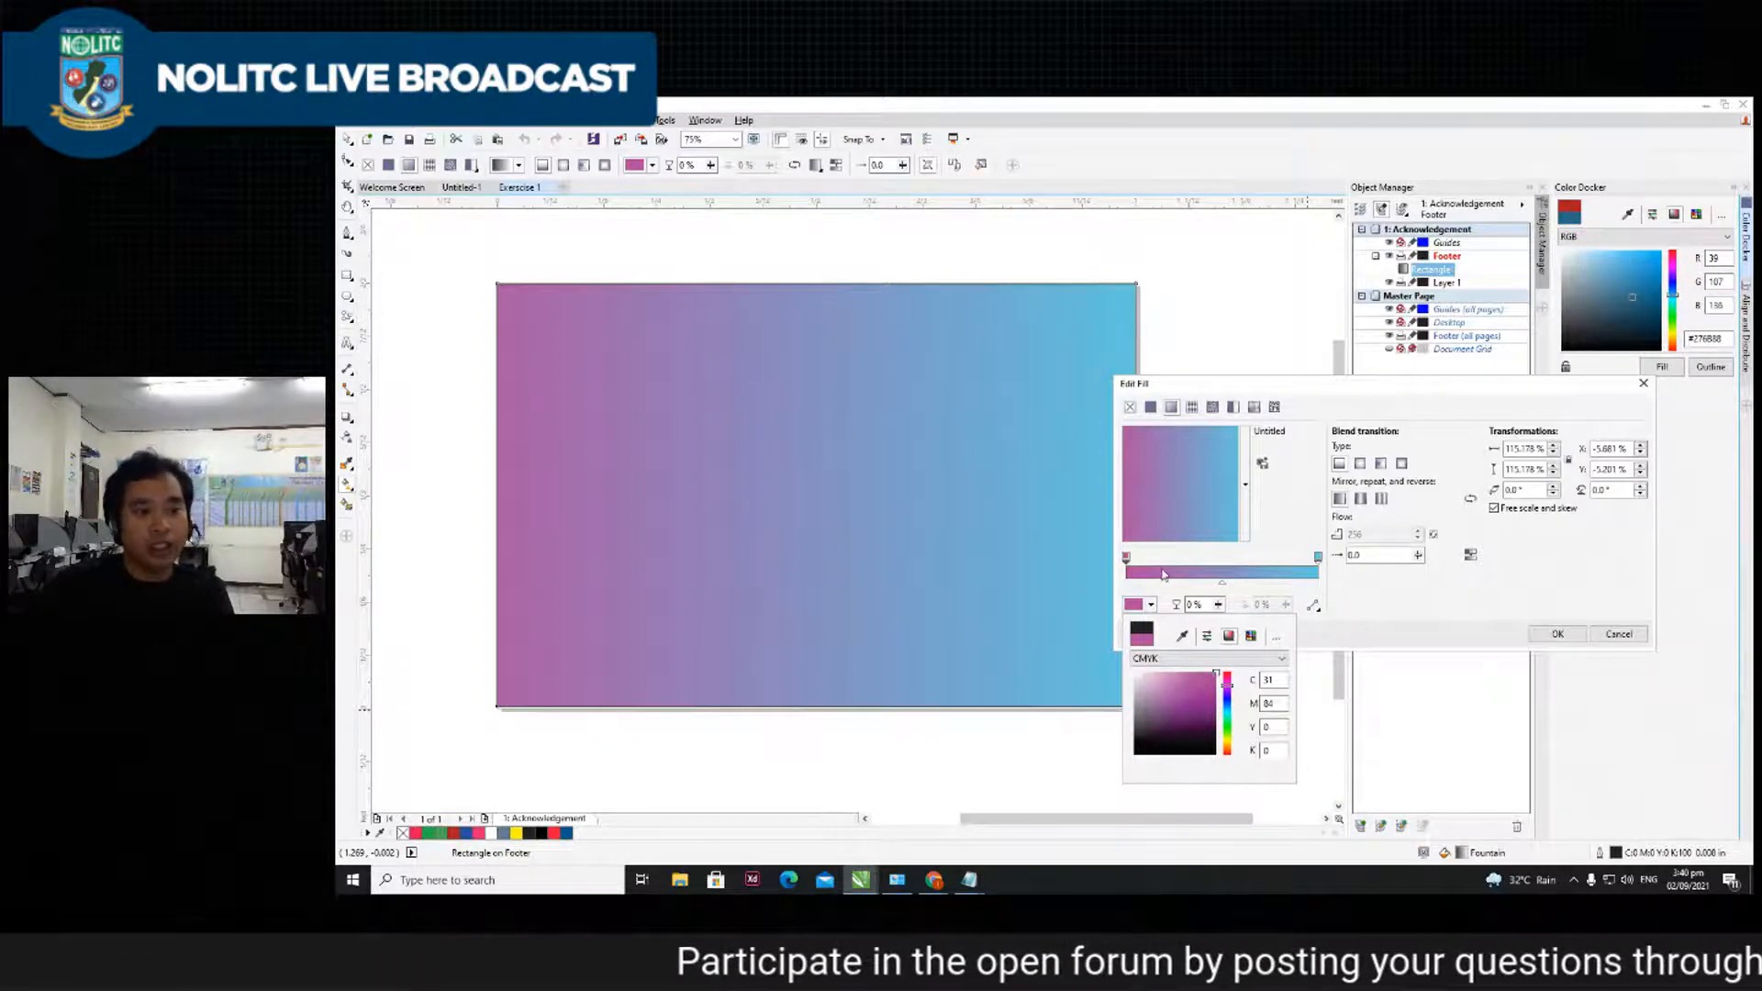
- Add an intermediate colour stop to the gradient and position it at 30%
{"action": "left_click", "coordinate": [1178, 571]}
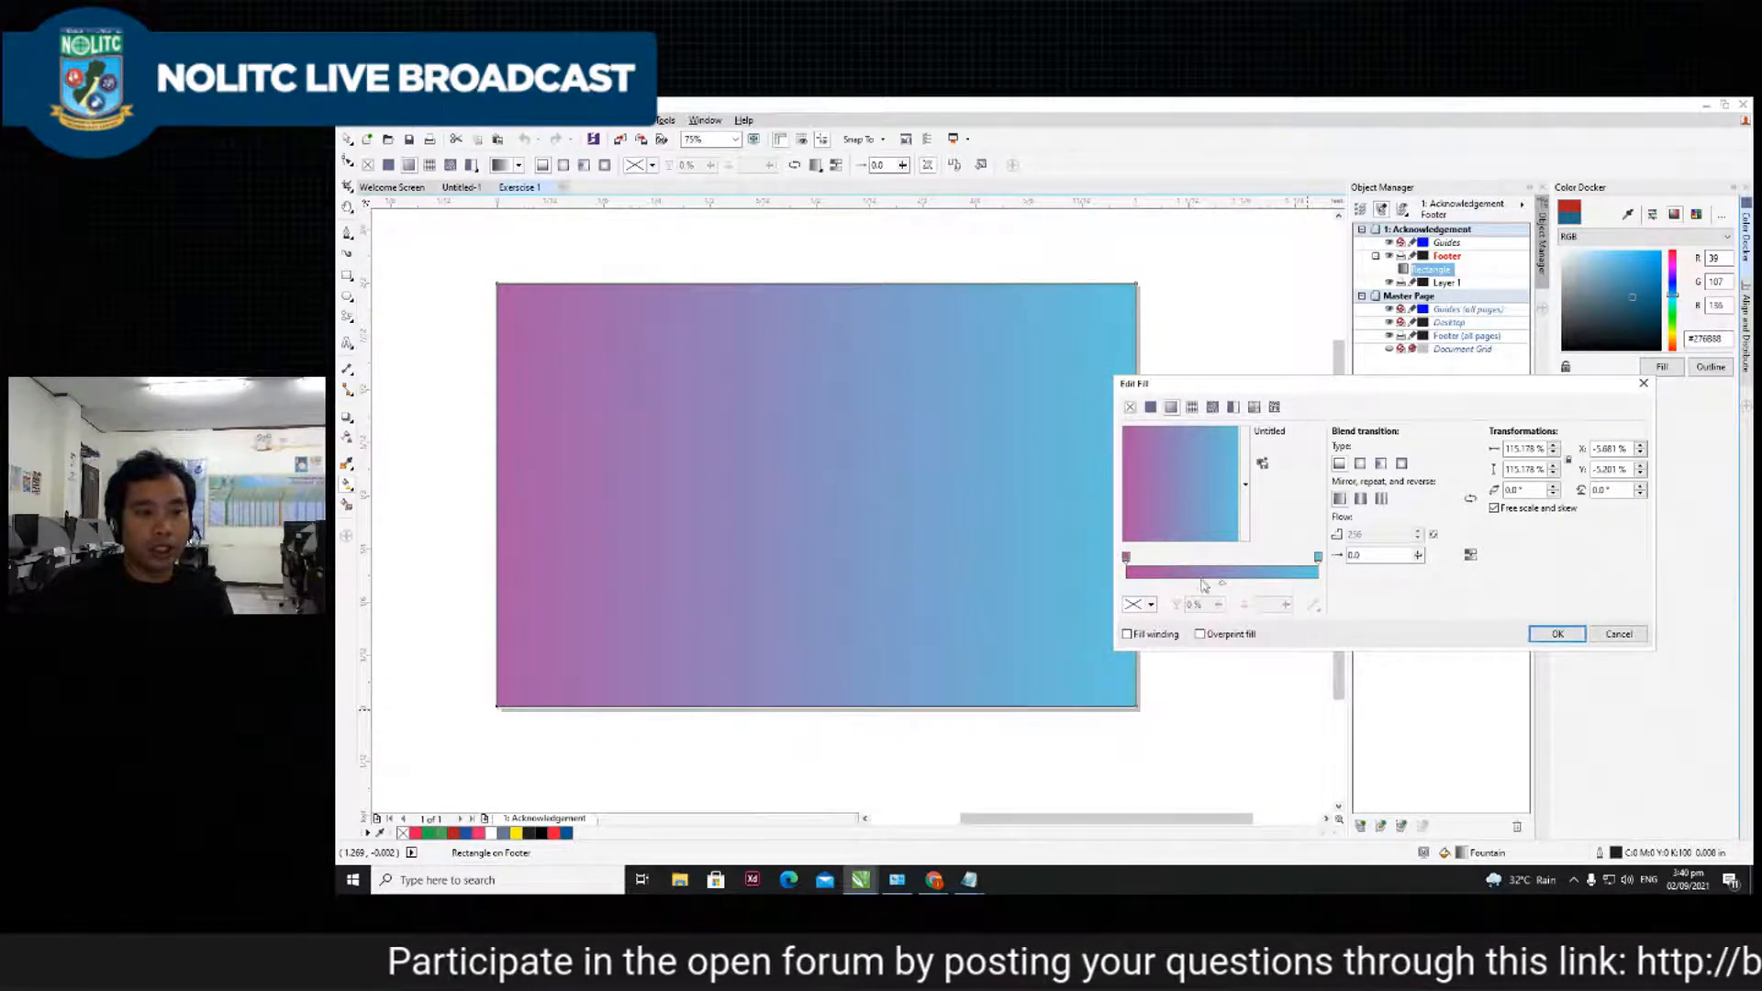
{"action": "double_click", "coordinate": [1180, 570]}
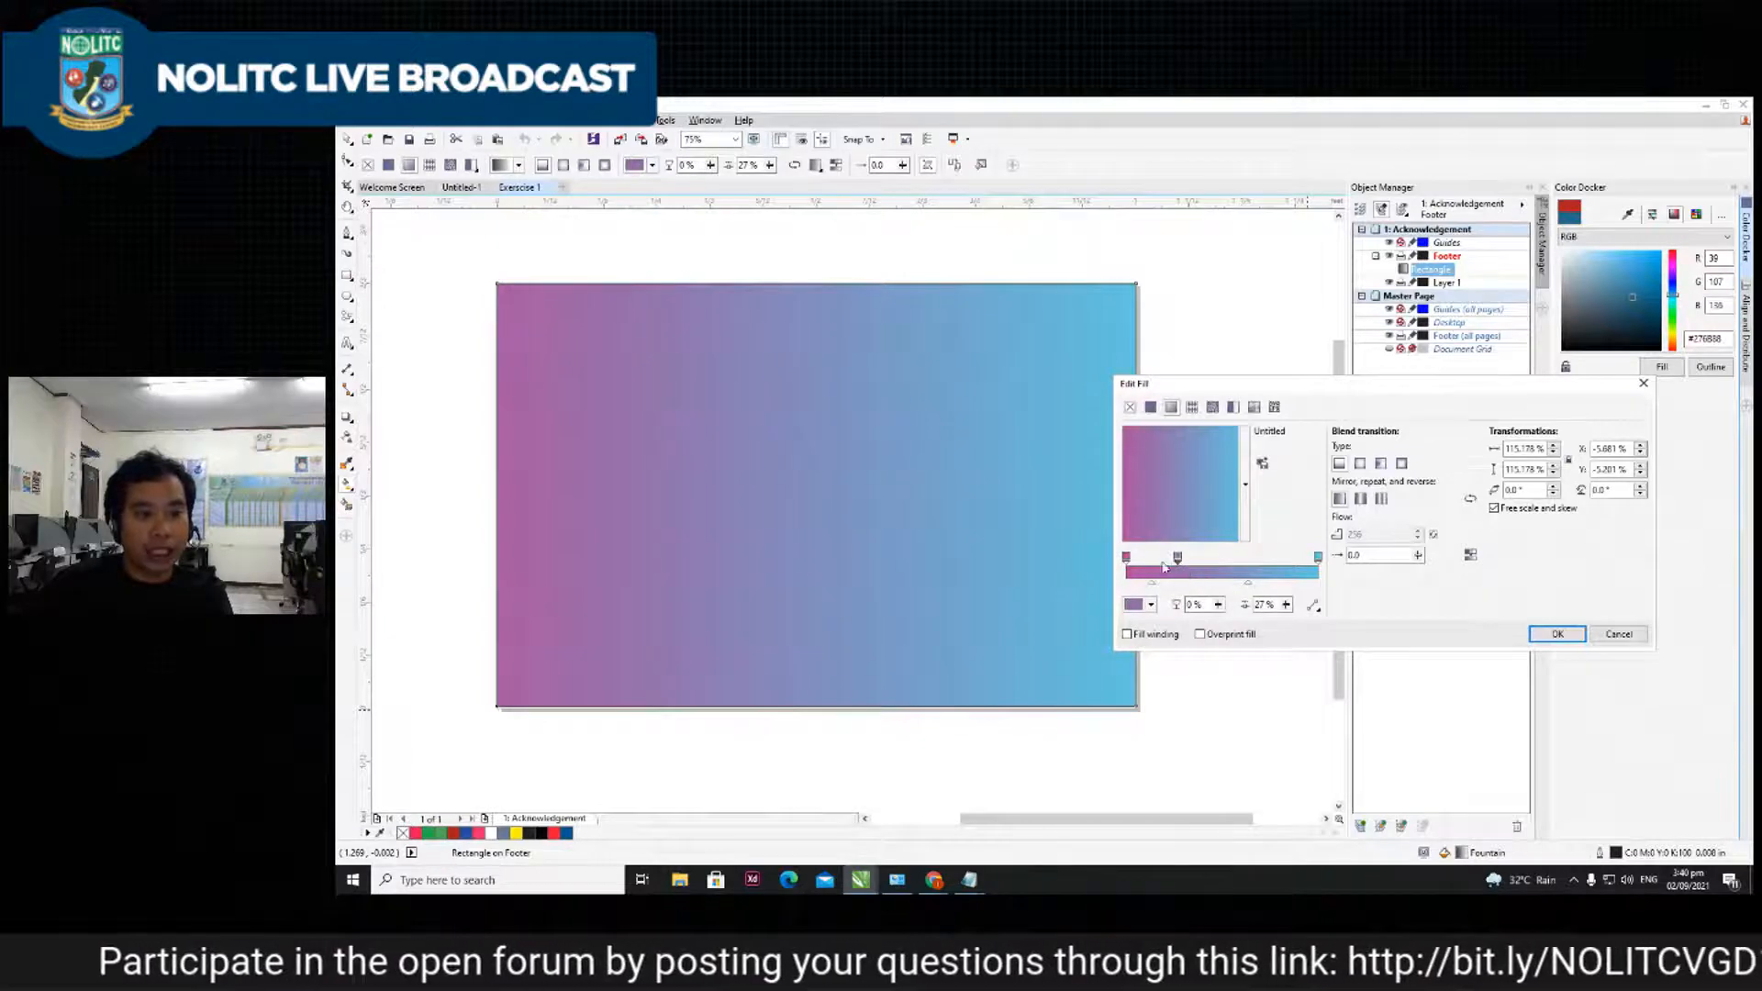
{"action": "left_click_drag", "start_coordinate": [1179, 558], "coordinate": [1185, 559]}
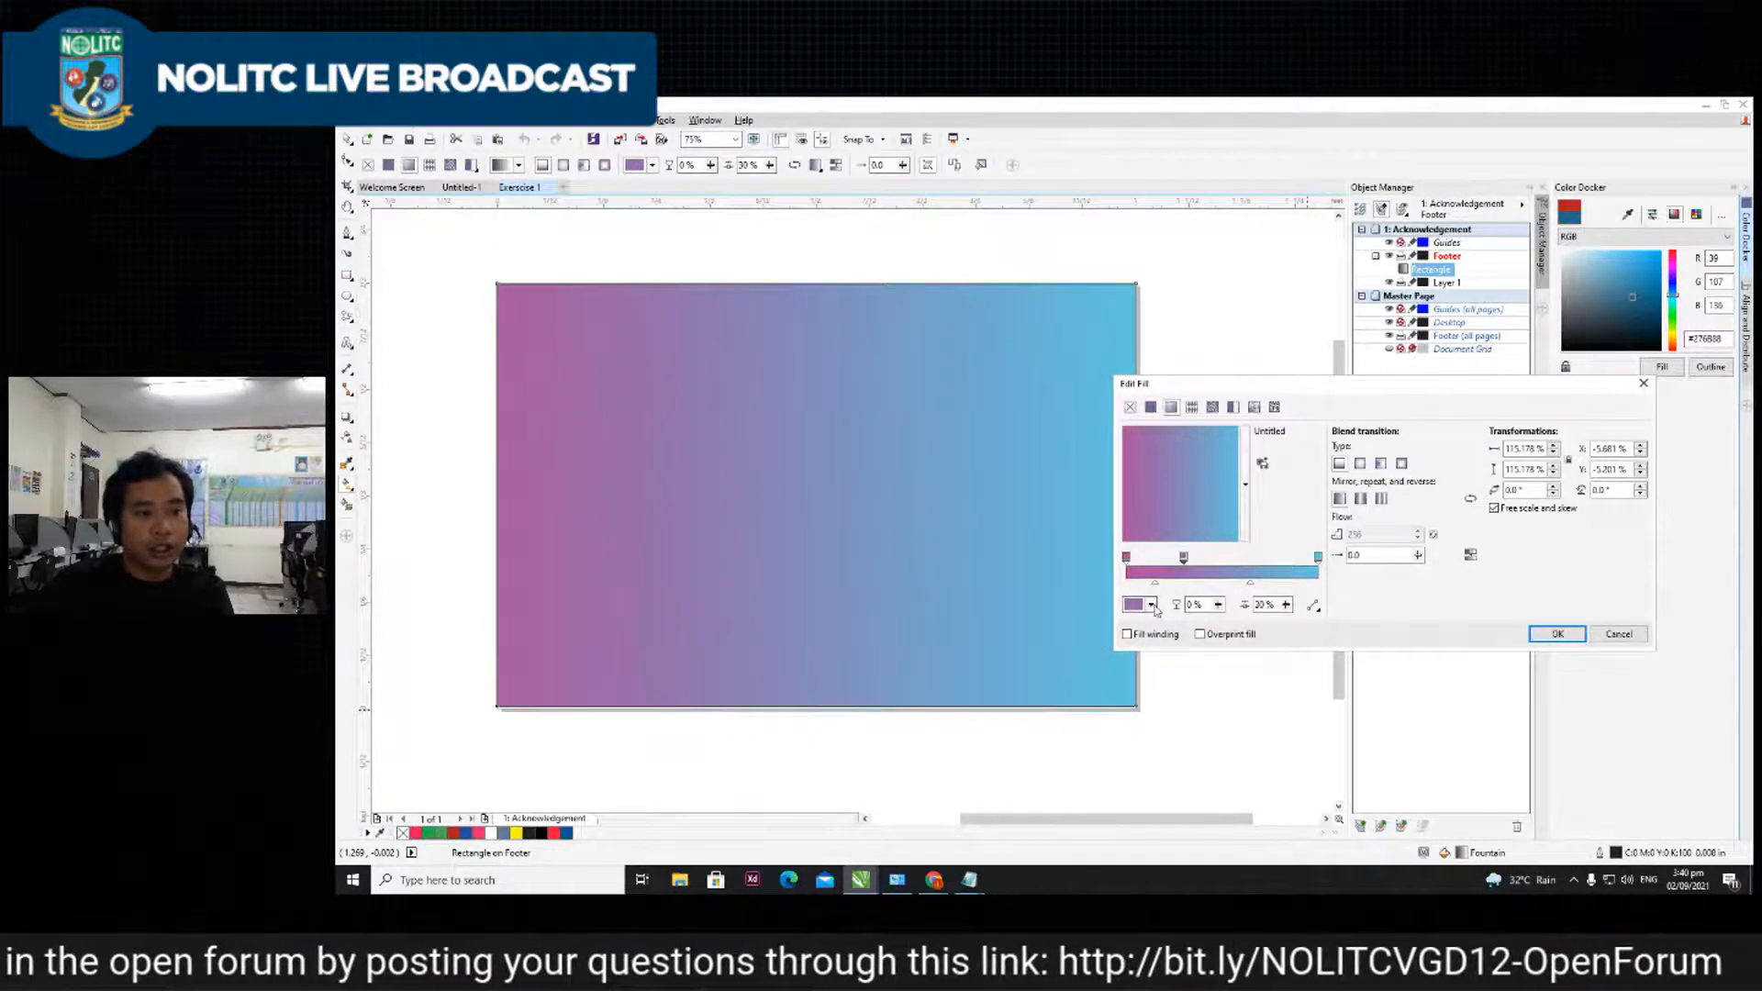
- Recolour the intermediate gradient stop blue-violet and move it to the 41% position
{"action": "left_click", "coordinate": [1149, 605]}
{"action": "left_click_drag", "start_coordinate": [1230, 690], "coordinate": [1230, 696]}
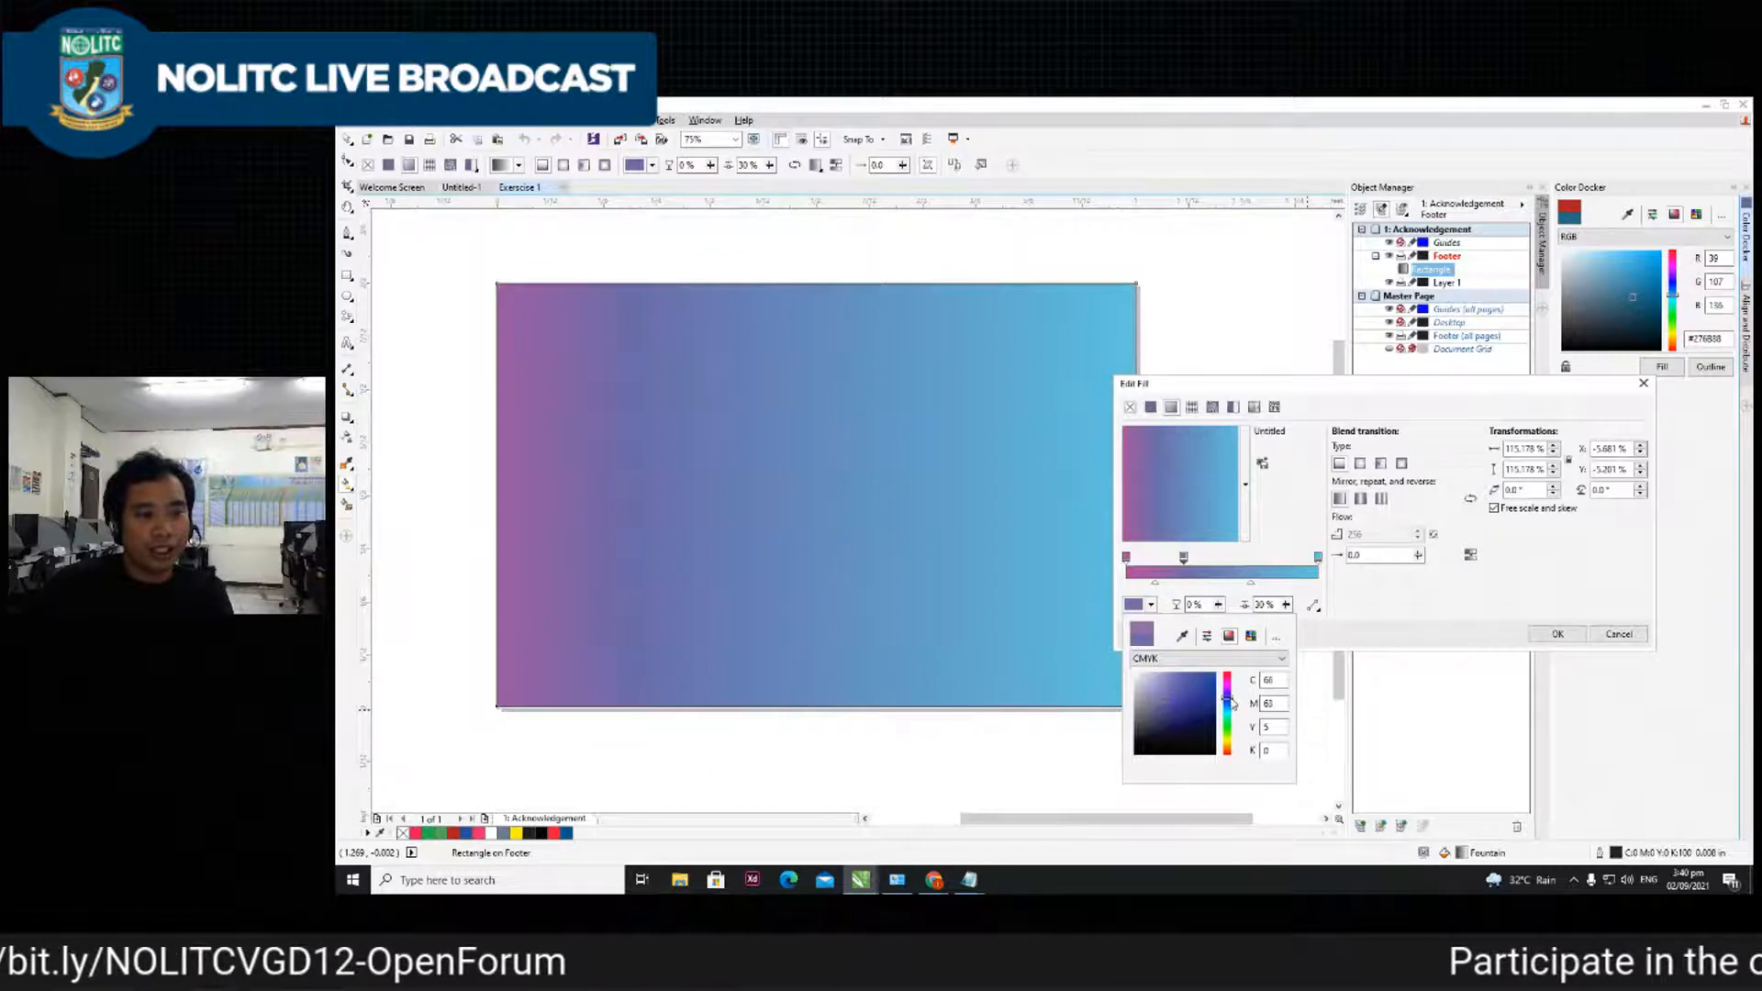
{"action": "left_click", "coordinate": [1226, 561]}
{"action": "left_click_drag", "start_coordinate": [1184, 559], "coordinate": [1206, 573]}
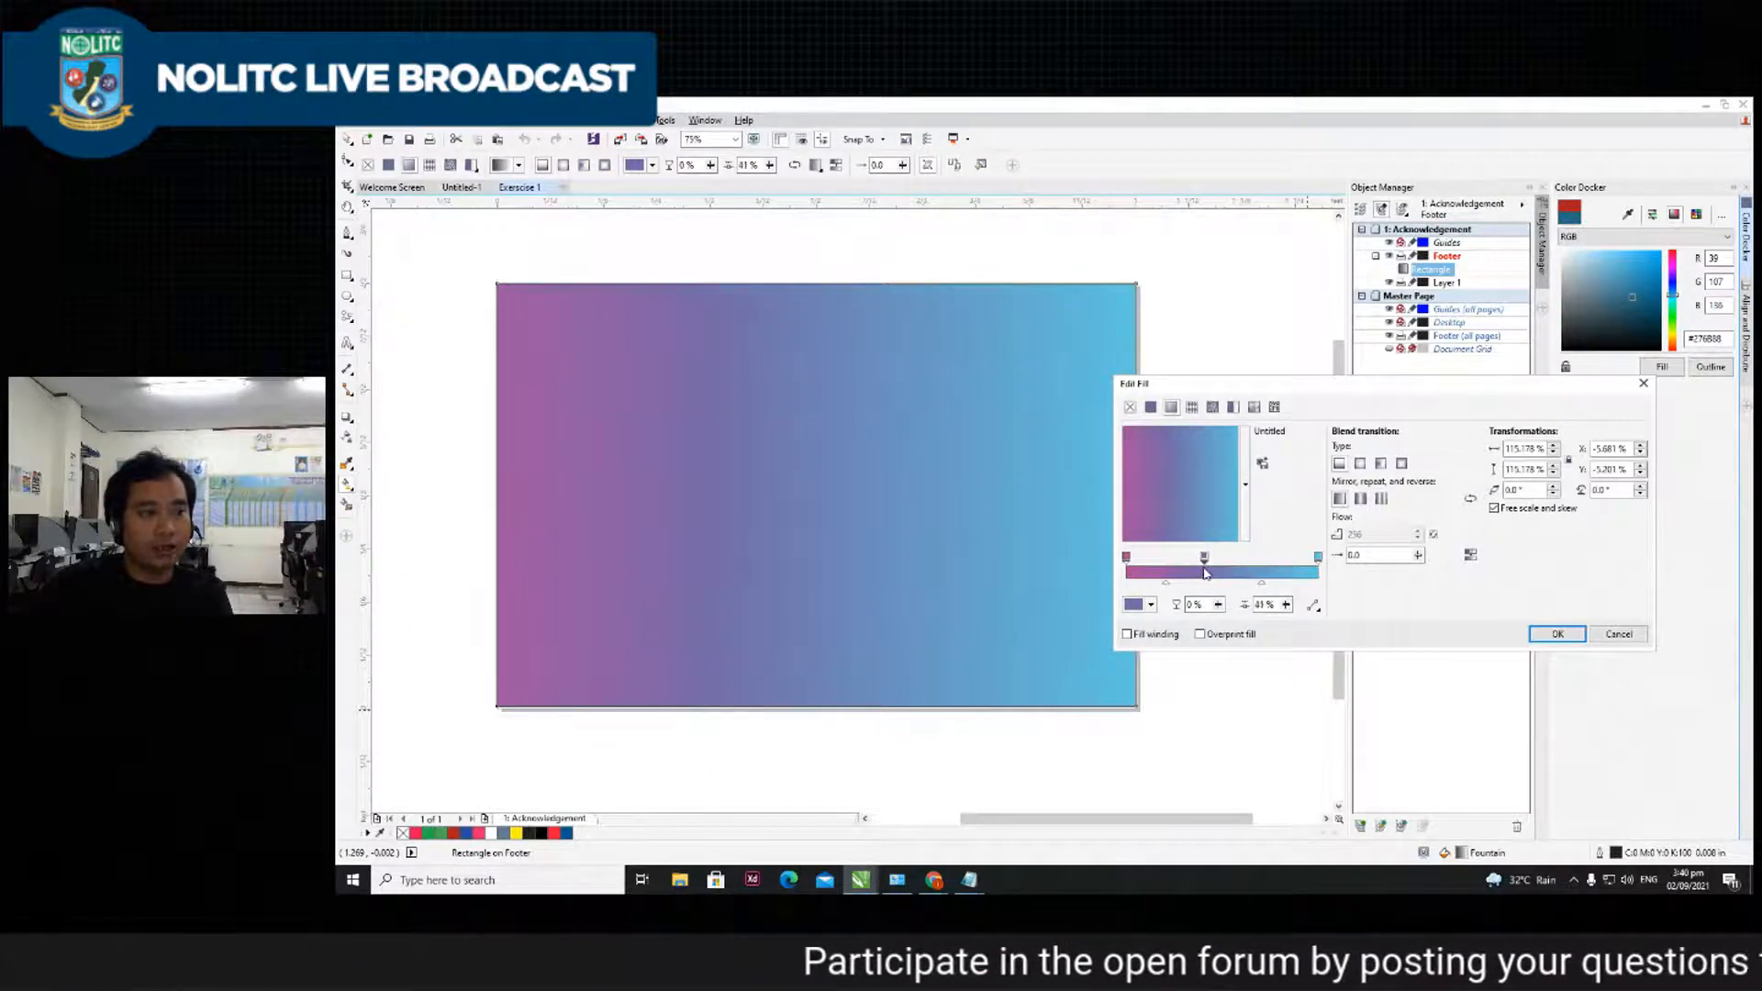
- Add a second intermediate stop about two-thirds along the gradient and colour it green
{"action": "double_click", "coordinate": [1257, 569]}
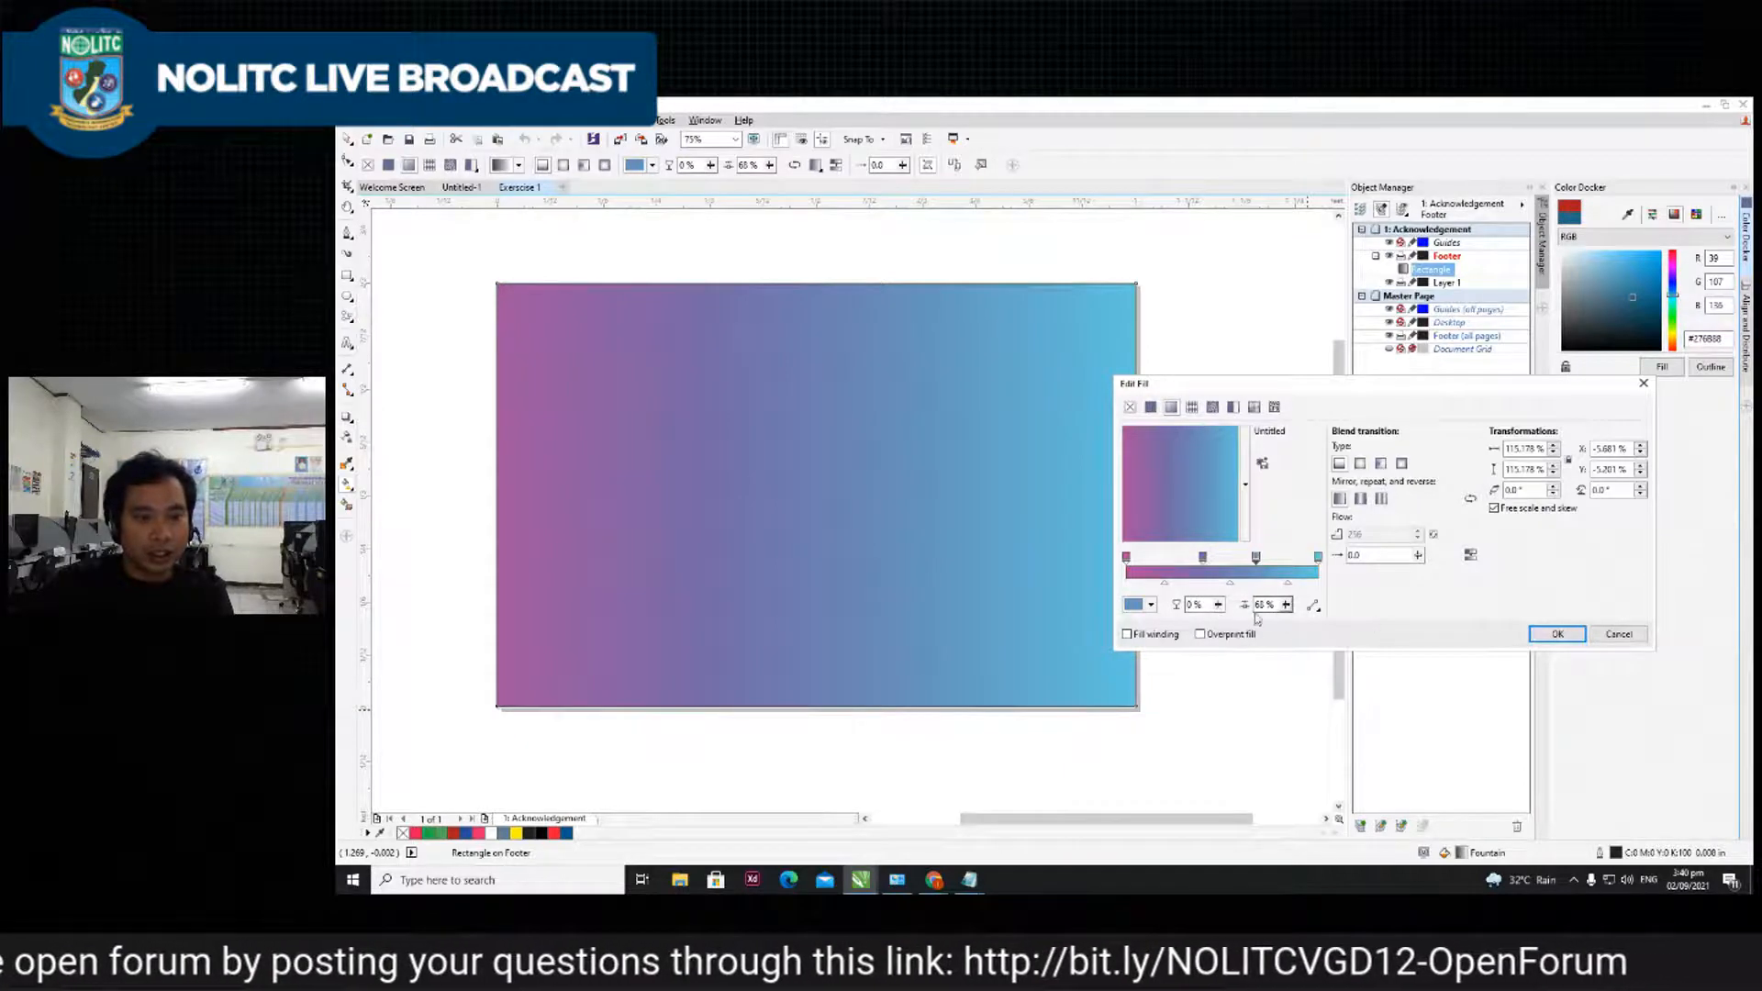
{"action": "left_click", "coordinate": [1153, 605]}
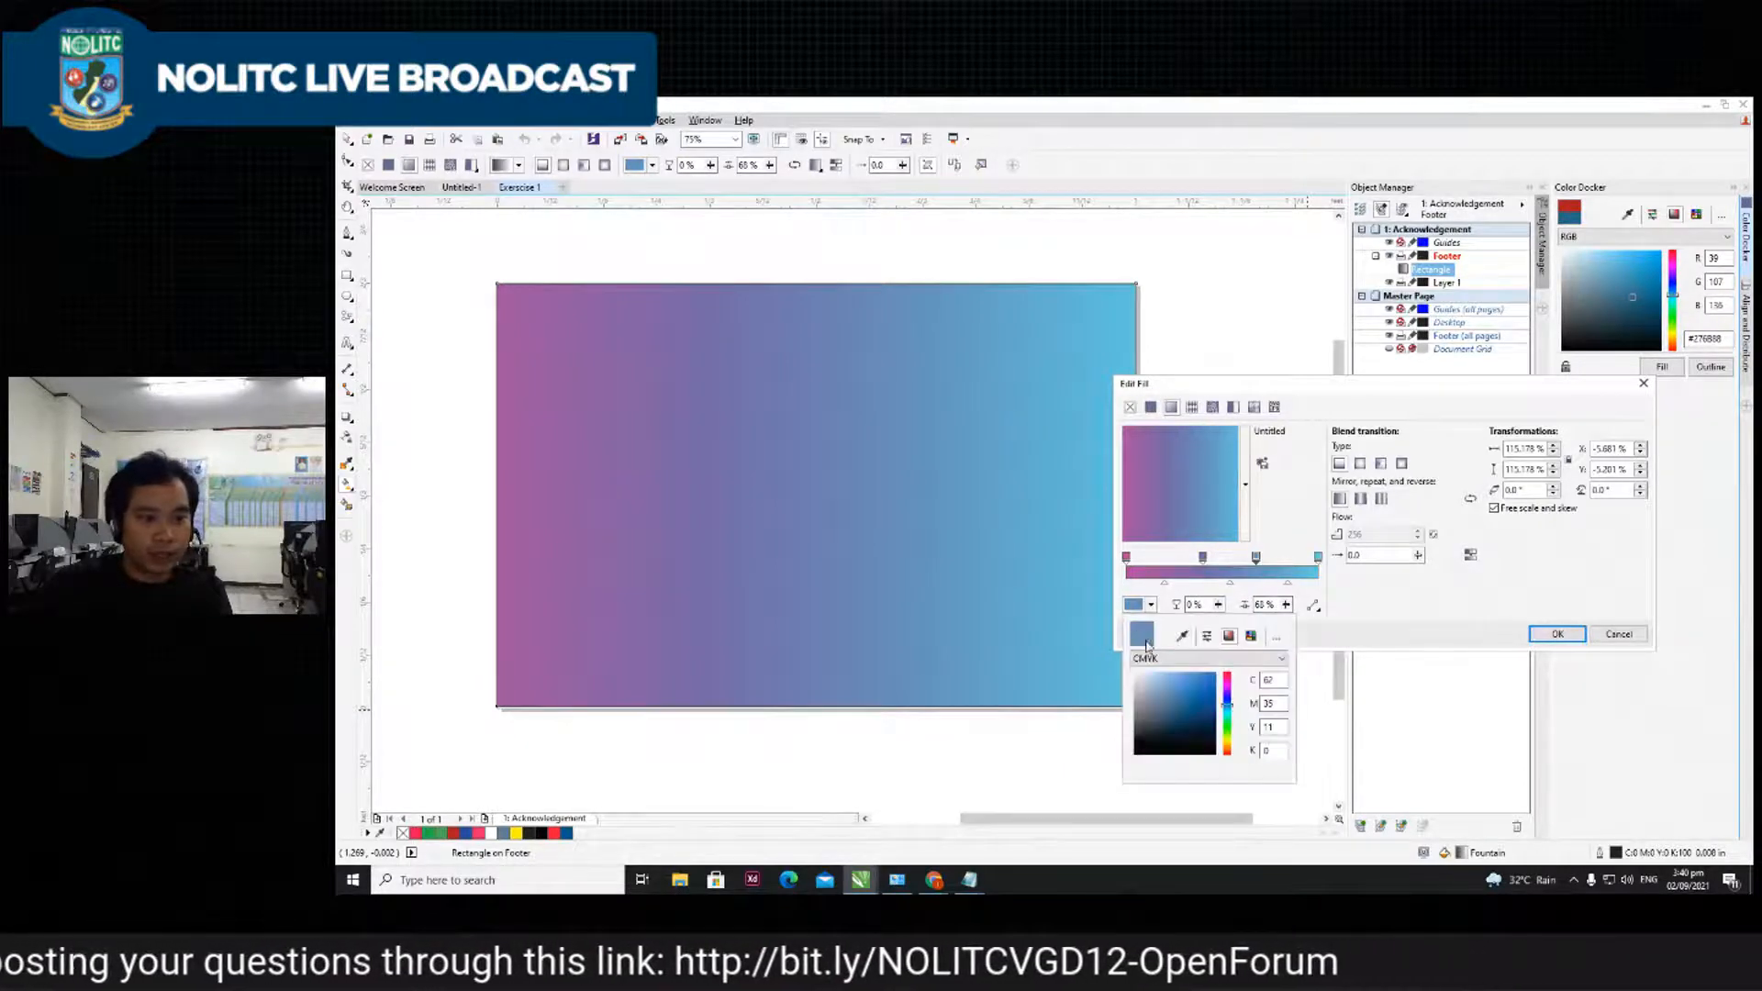
{"action": "left_click", "coordinate": [1229, 699]}
{"action": "left_click_drag", "start_coordinate": [1208, 695], "coordinate": [1229, 727]}
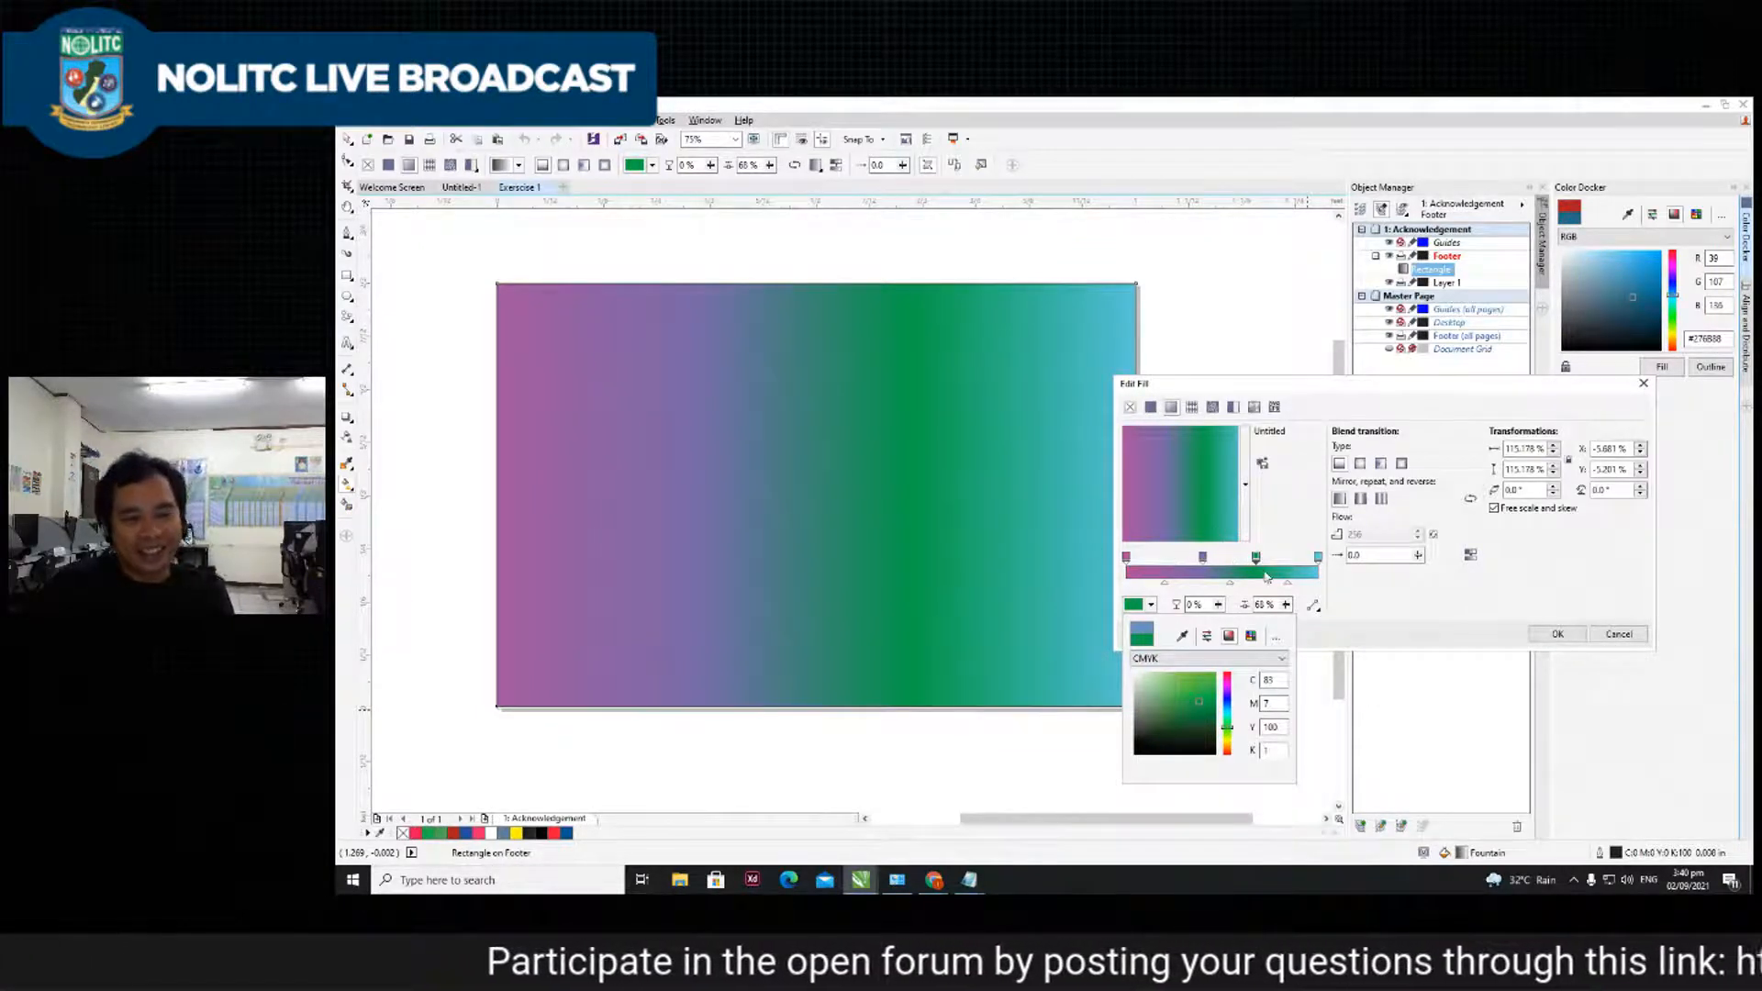
{"action": "left_click", "coordinate": [1276, 523]}
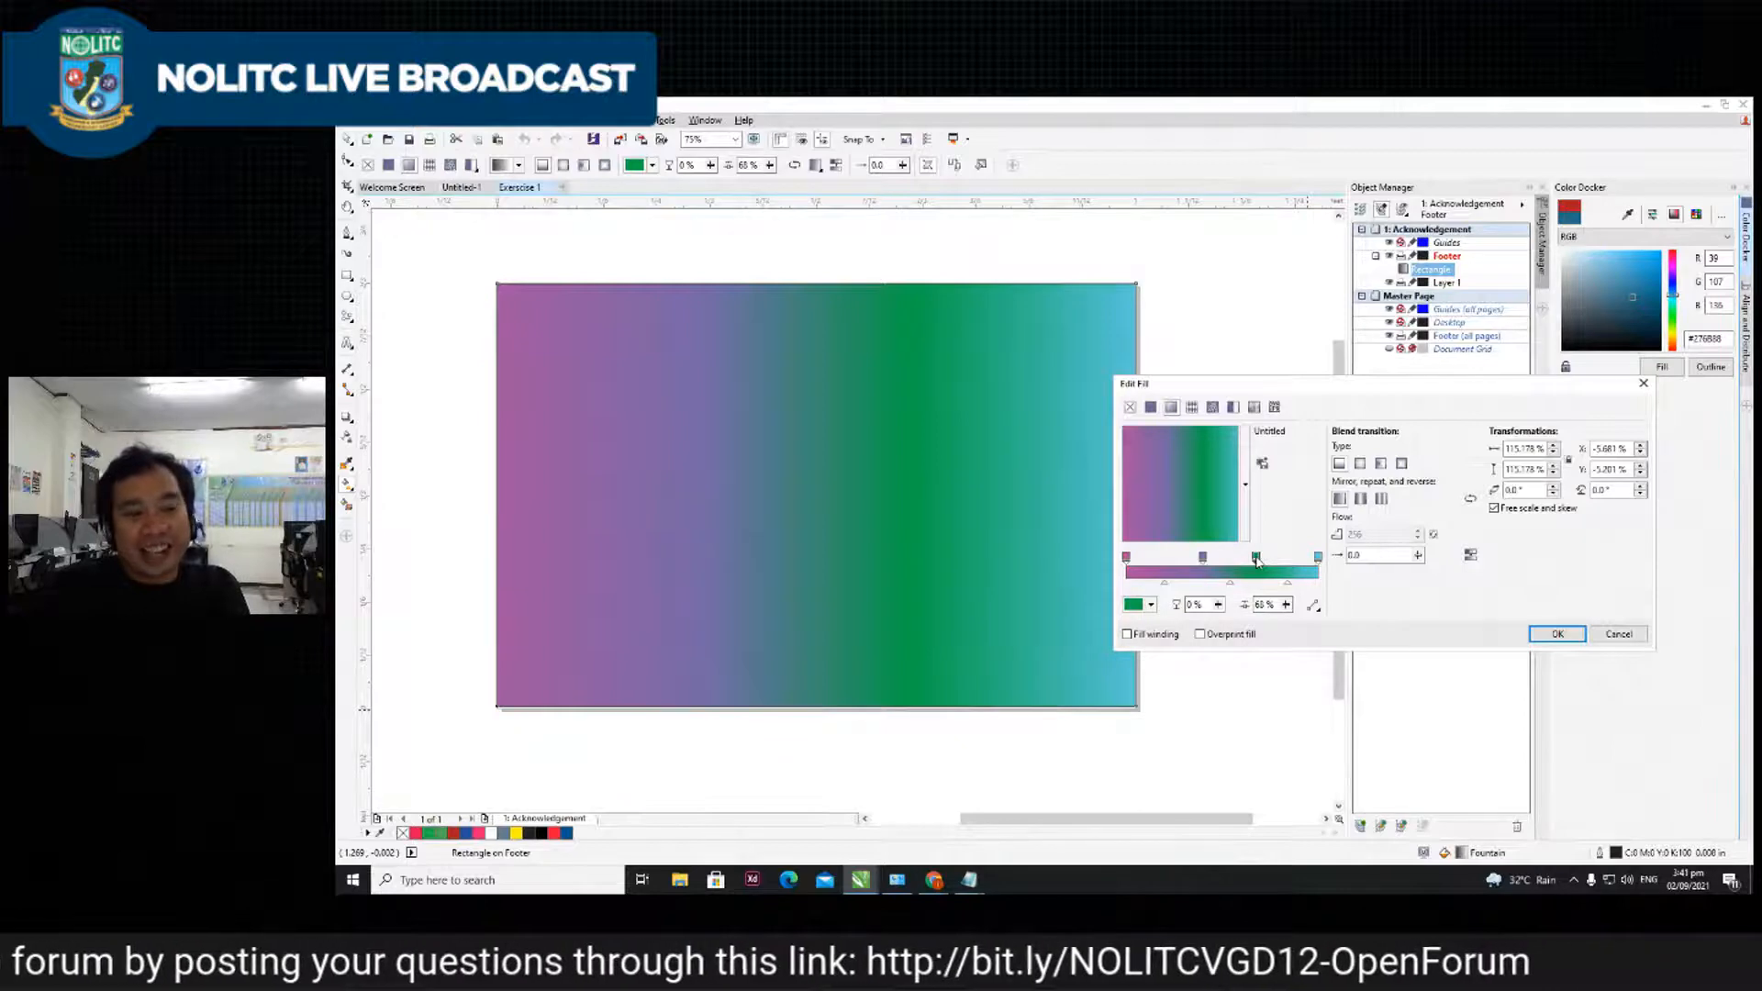
- Remove both intermediate colour stops, leaving only the magenta-purple and light blue ends
{"action": "double_click", "coordinate": [1256, 557]}
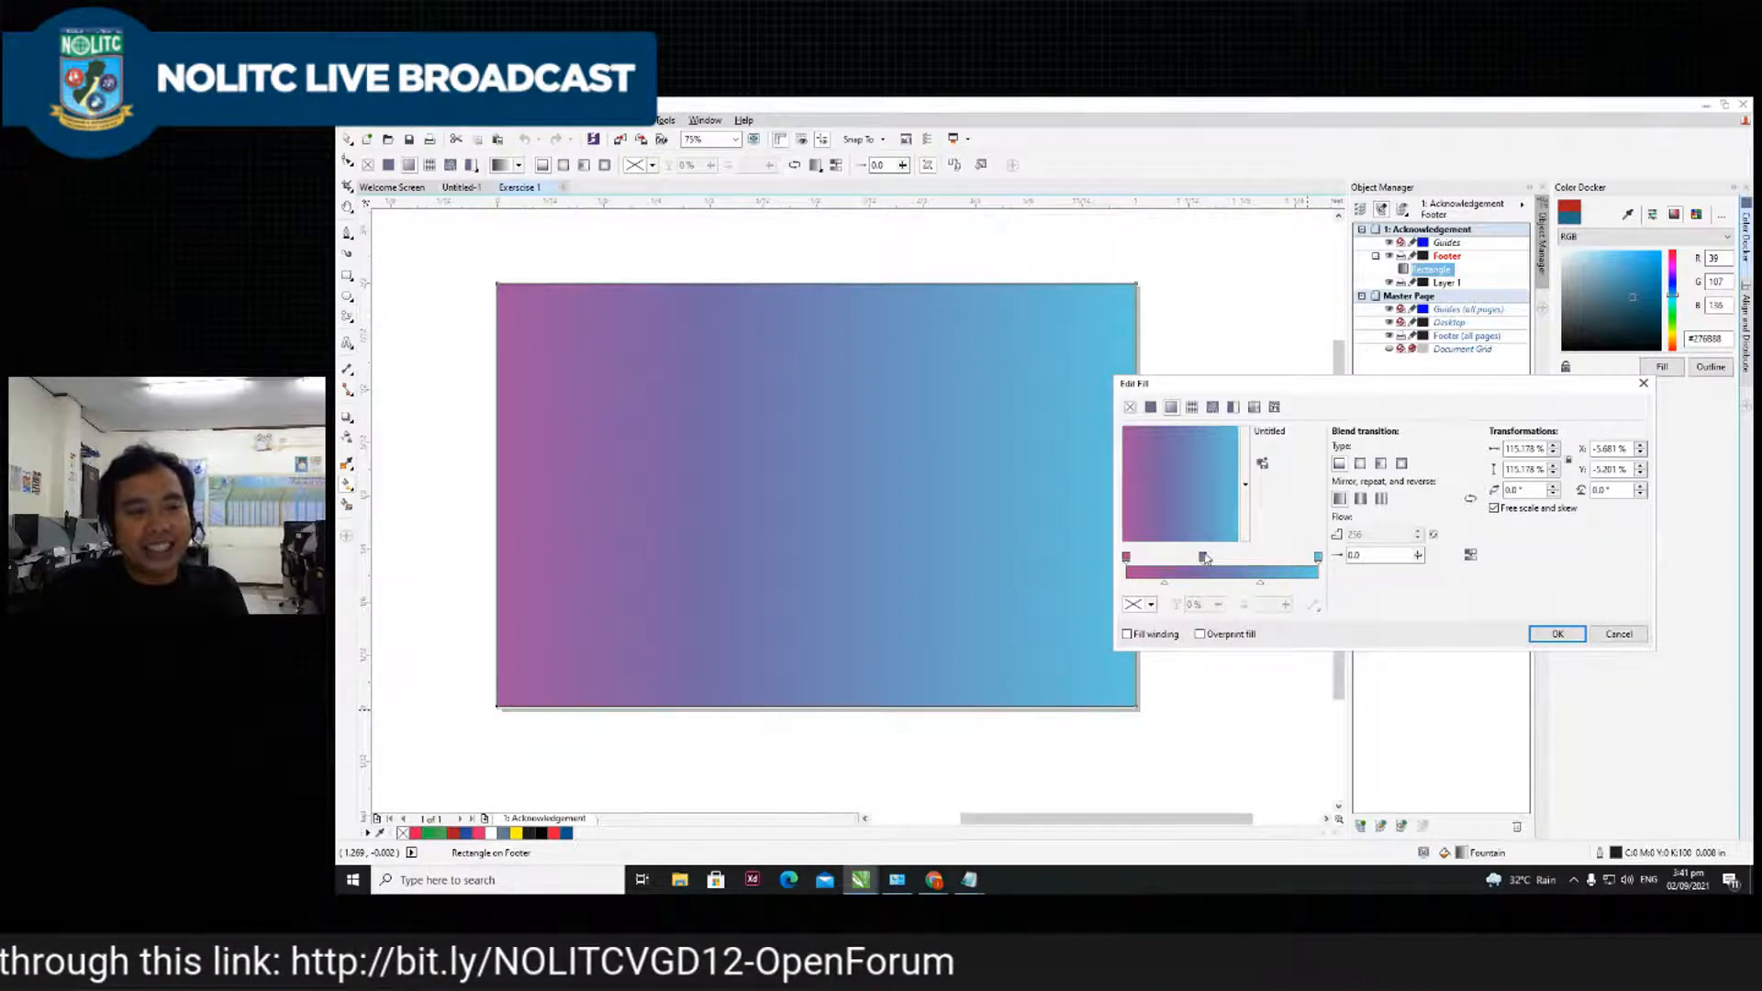
{"action": "double_click", "coordinate": [1203, 558]}
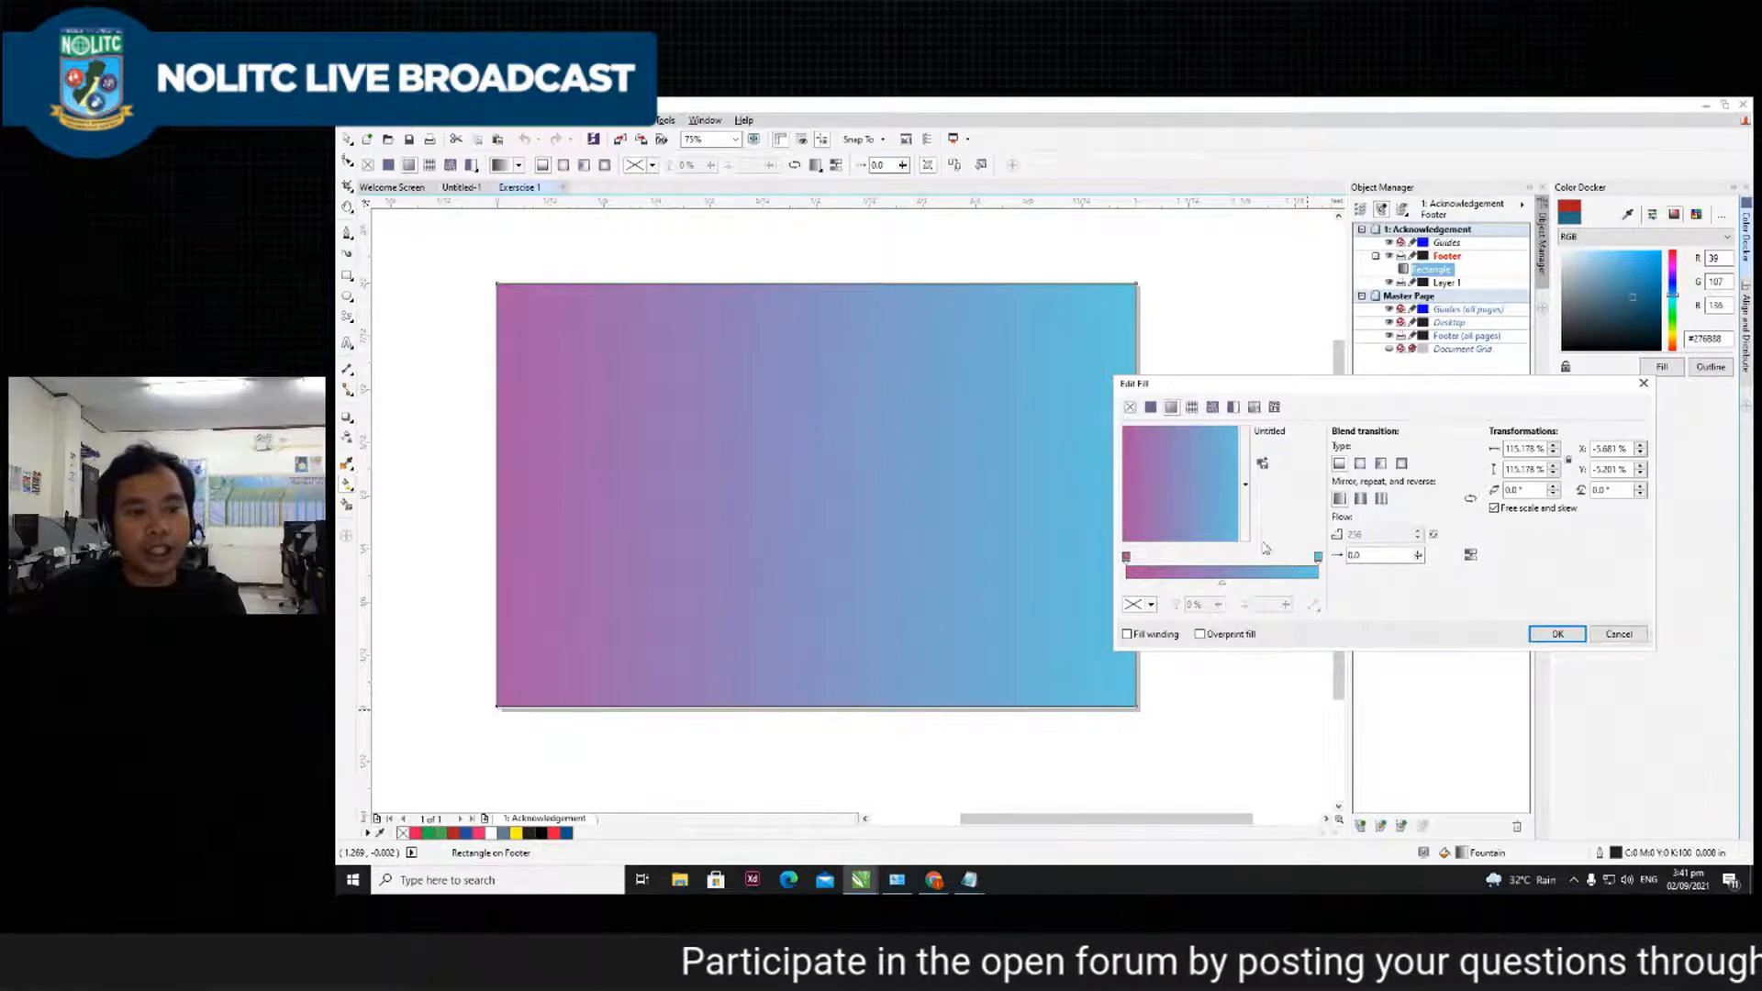
- Try the elliptical and conical gradient types, centre the gradient, and apply the rectangular type to the rectangle
{"action": "left_click", "coordinate": [1360, 464]}
{"action": "left_click", "coordinate": [827, 475]}
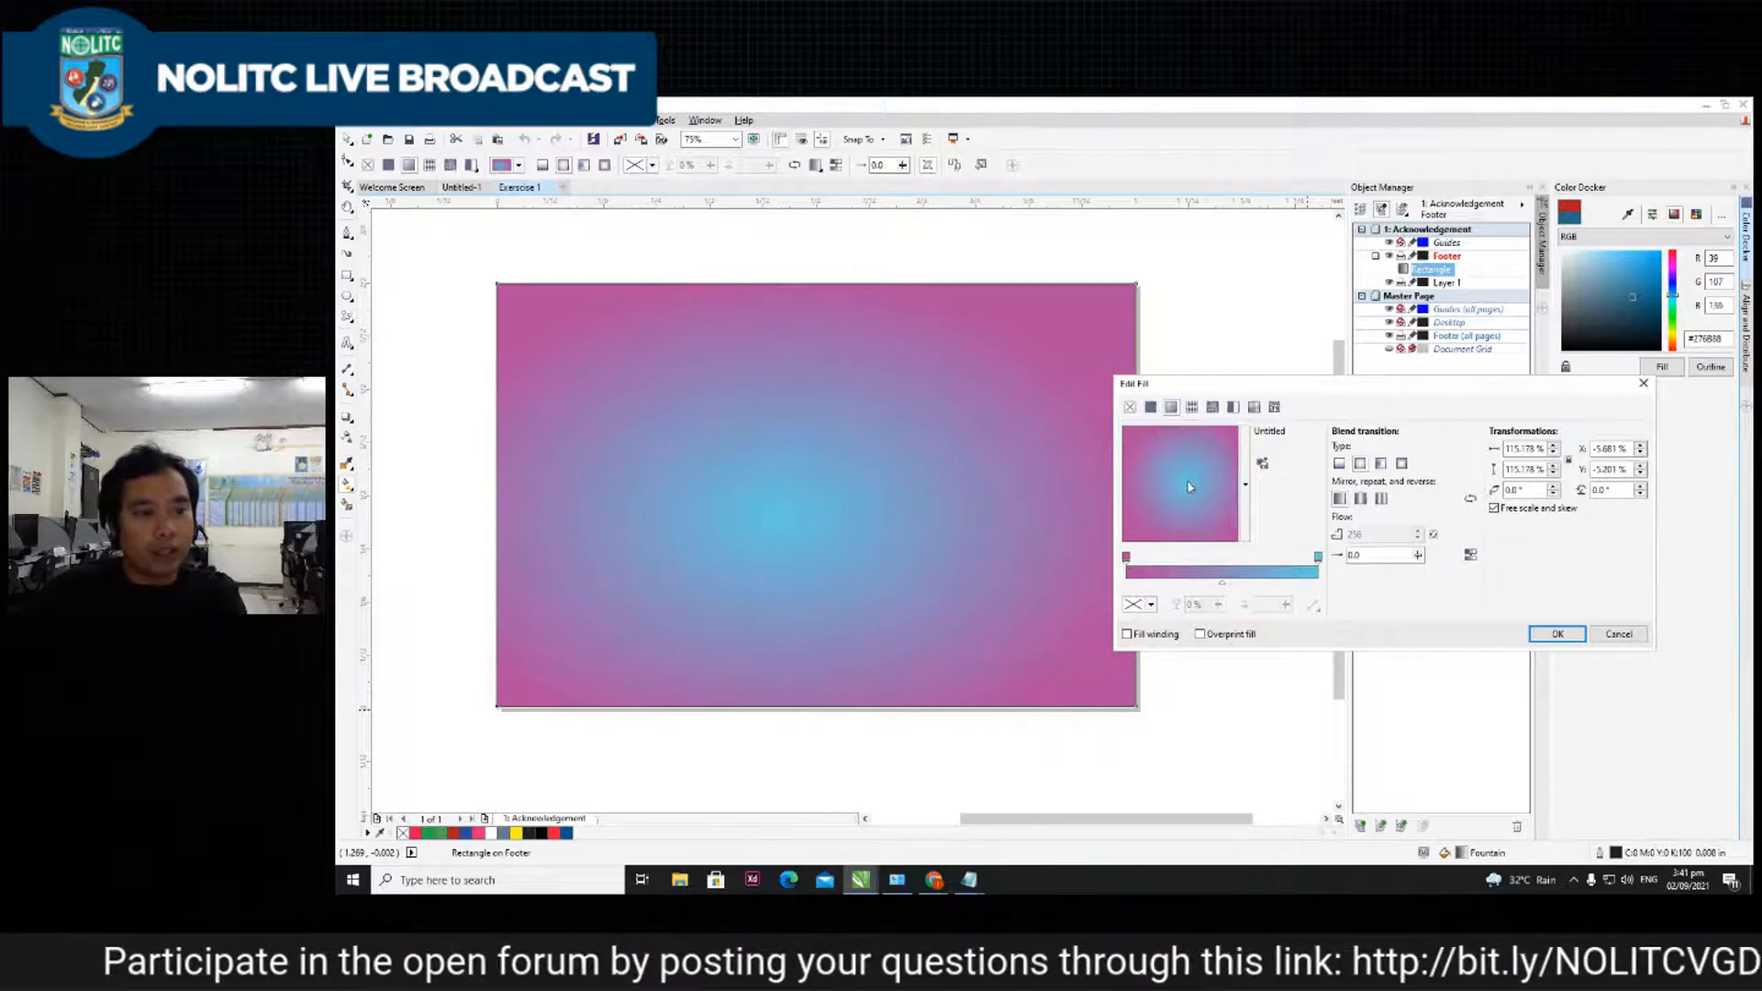
{"action": "mouse_move", "coordinate": [1183, 499]}
{"action": "left_mouse_down"}
{"action": "mouse_move", "coordinate": [1198, 520]}
{"action": "mouse_move", "coordinate": [1185, 487]}
{"action": "left_mouse_up"}
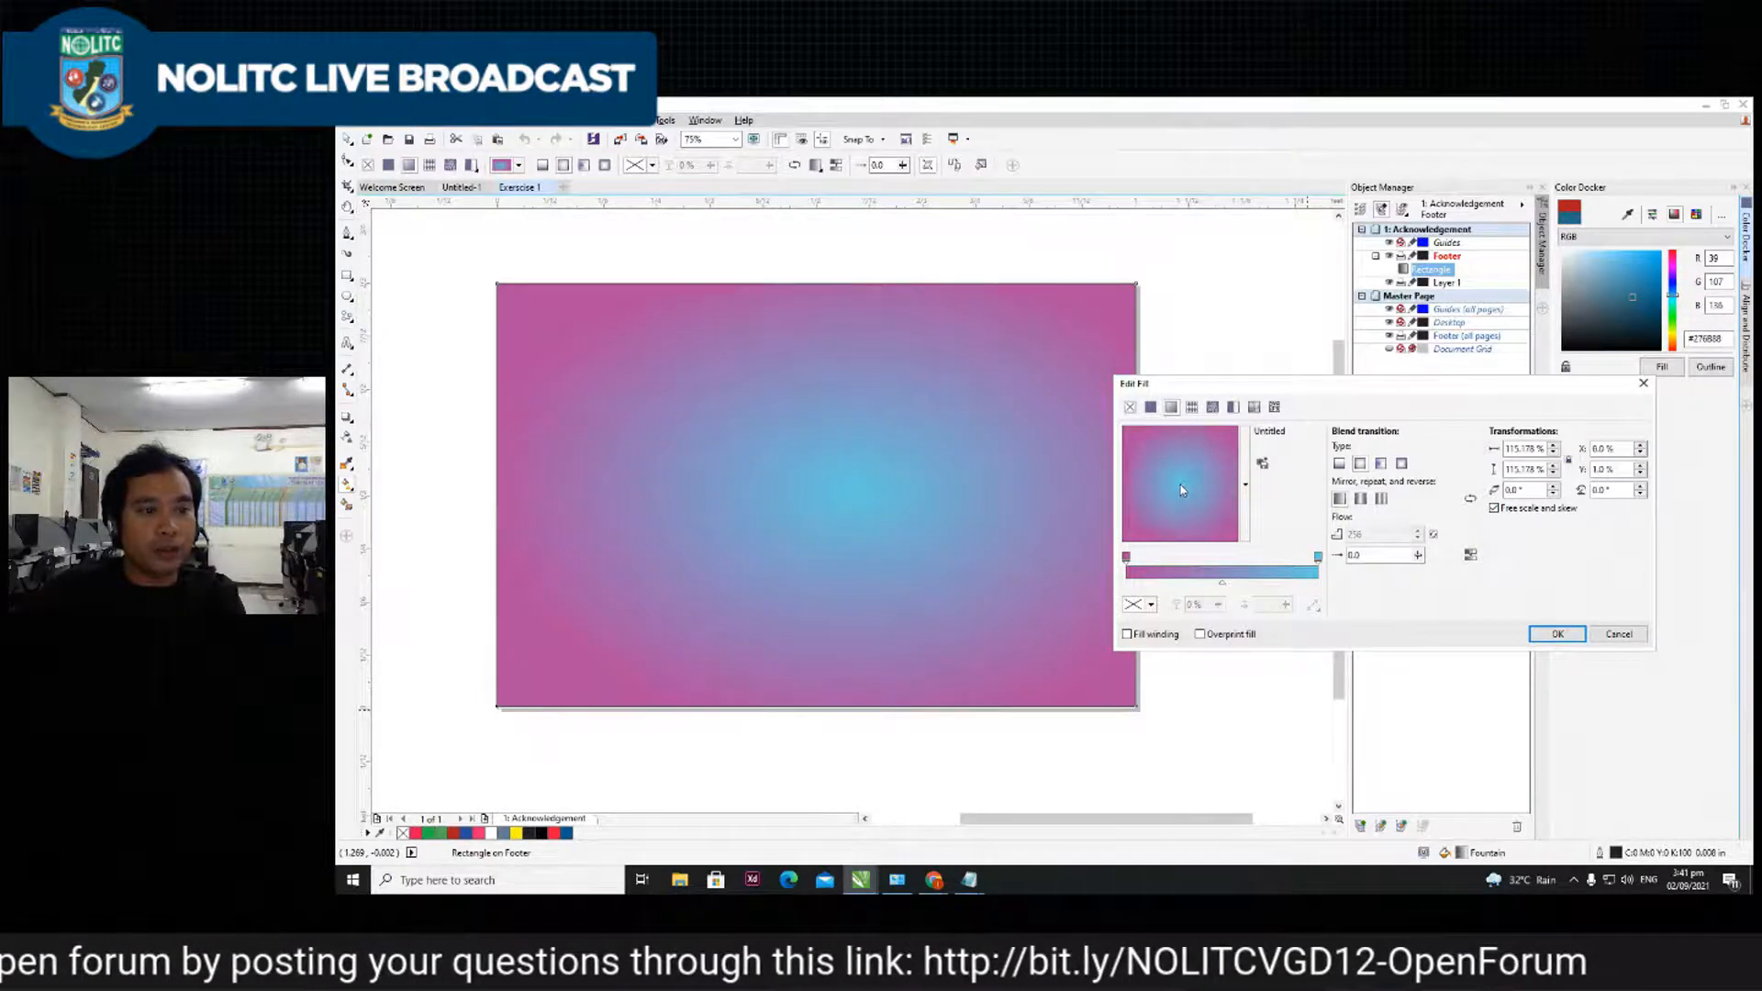
{"action": "left_click", "coordinate": [1382, 463]}
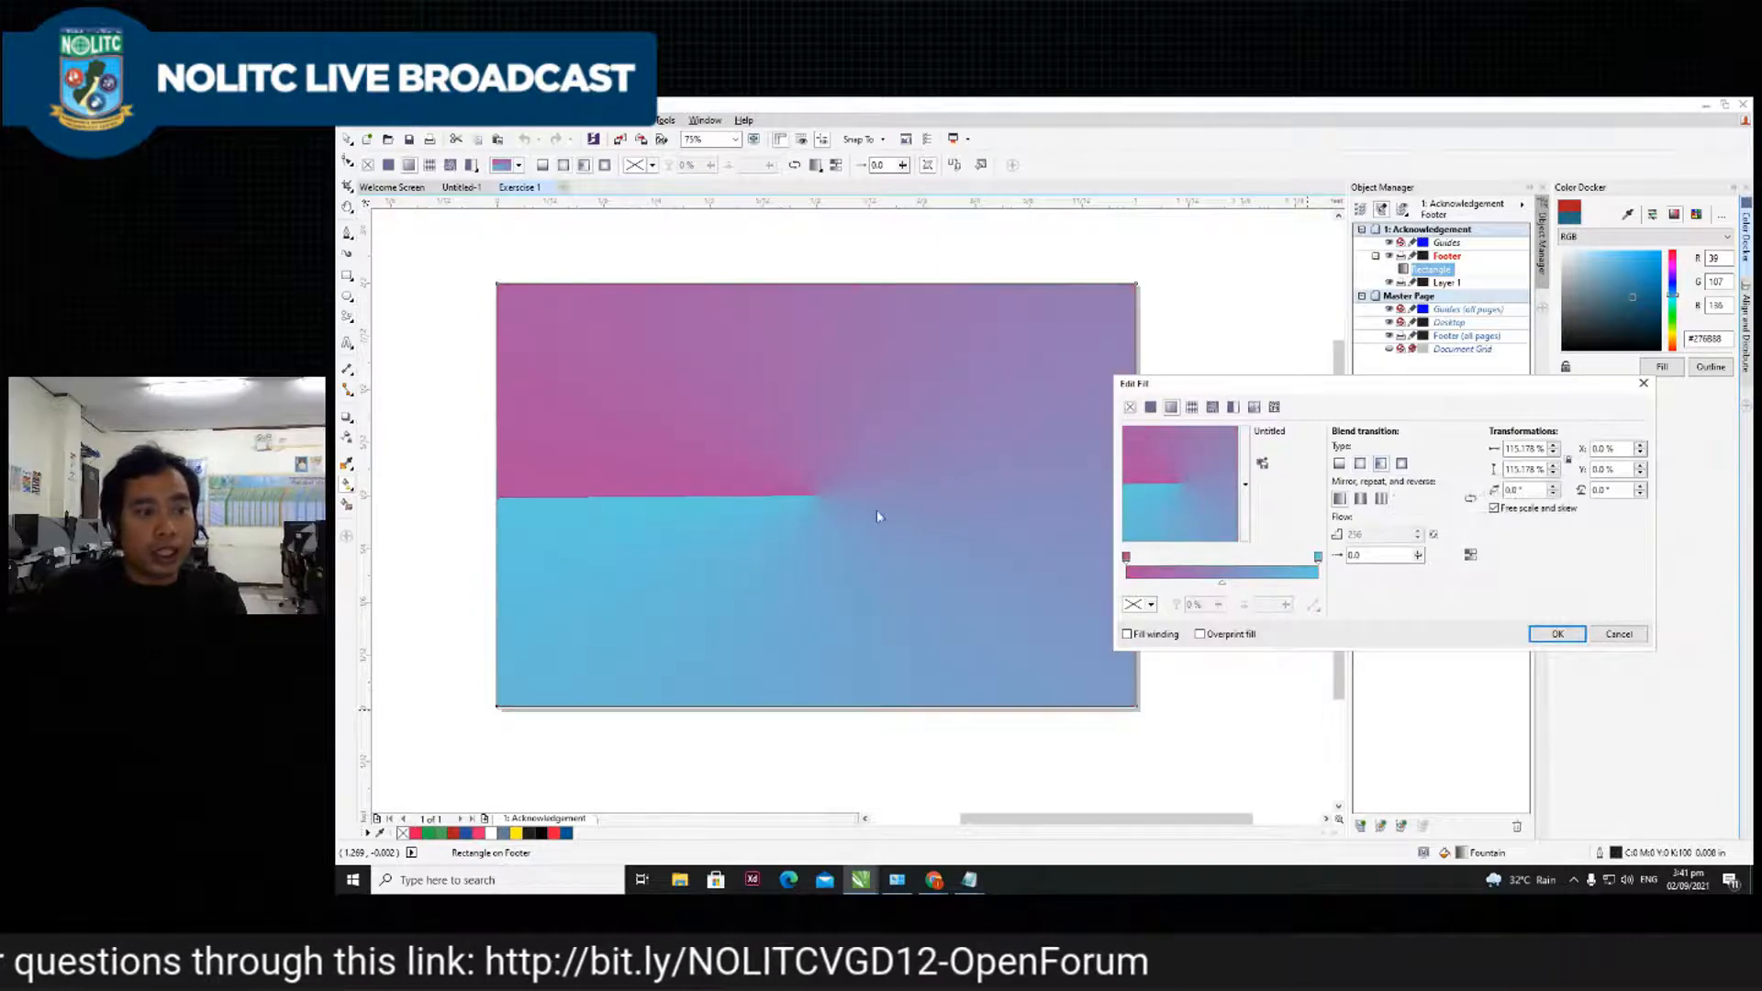
{"action": "left_click", "coordinate": [1401, 464]}
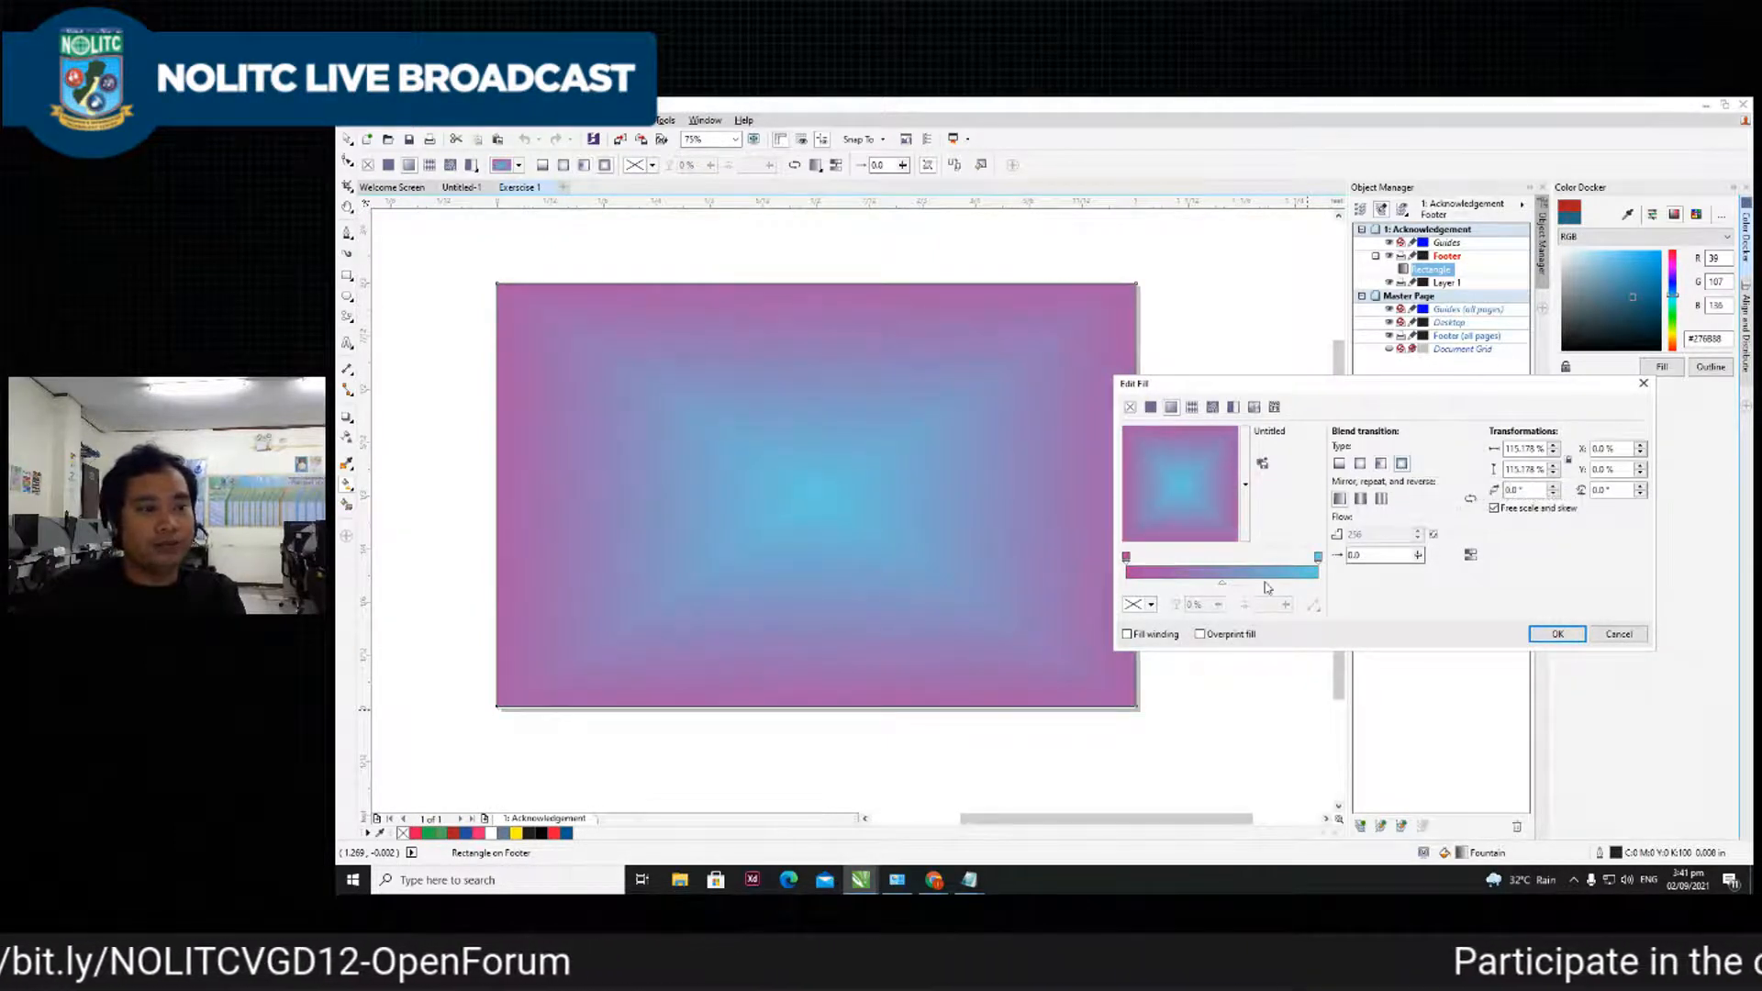
{"action": "left_click", "coordinate": [1559, 634]}
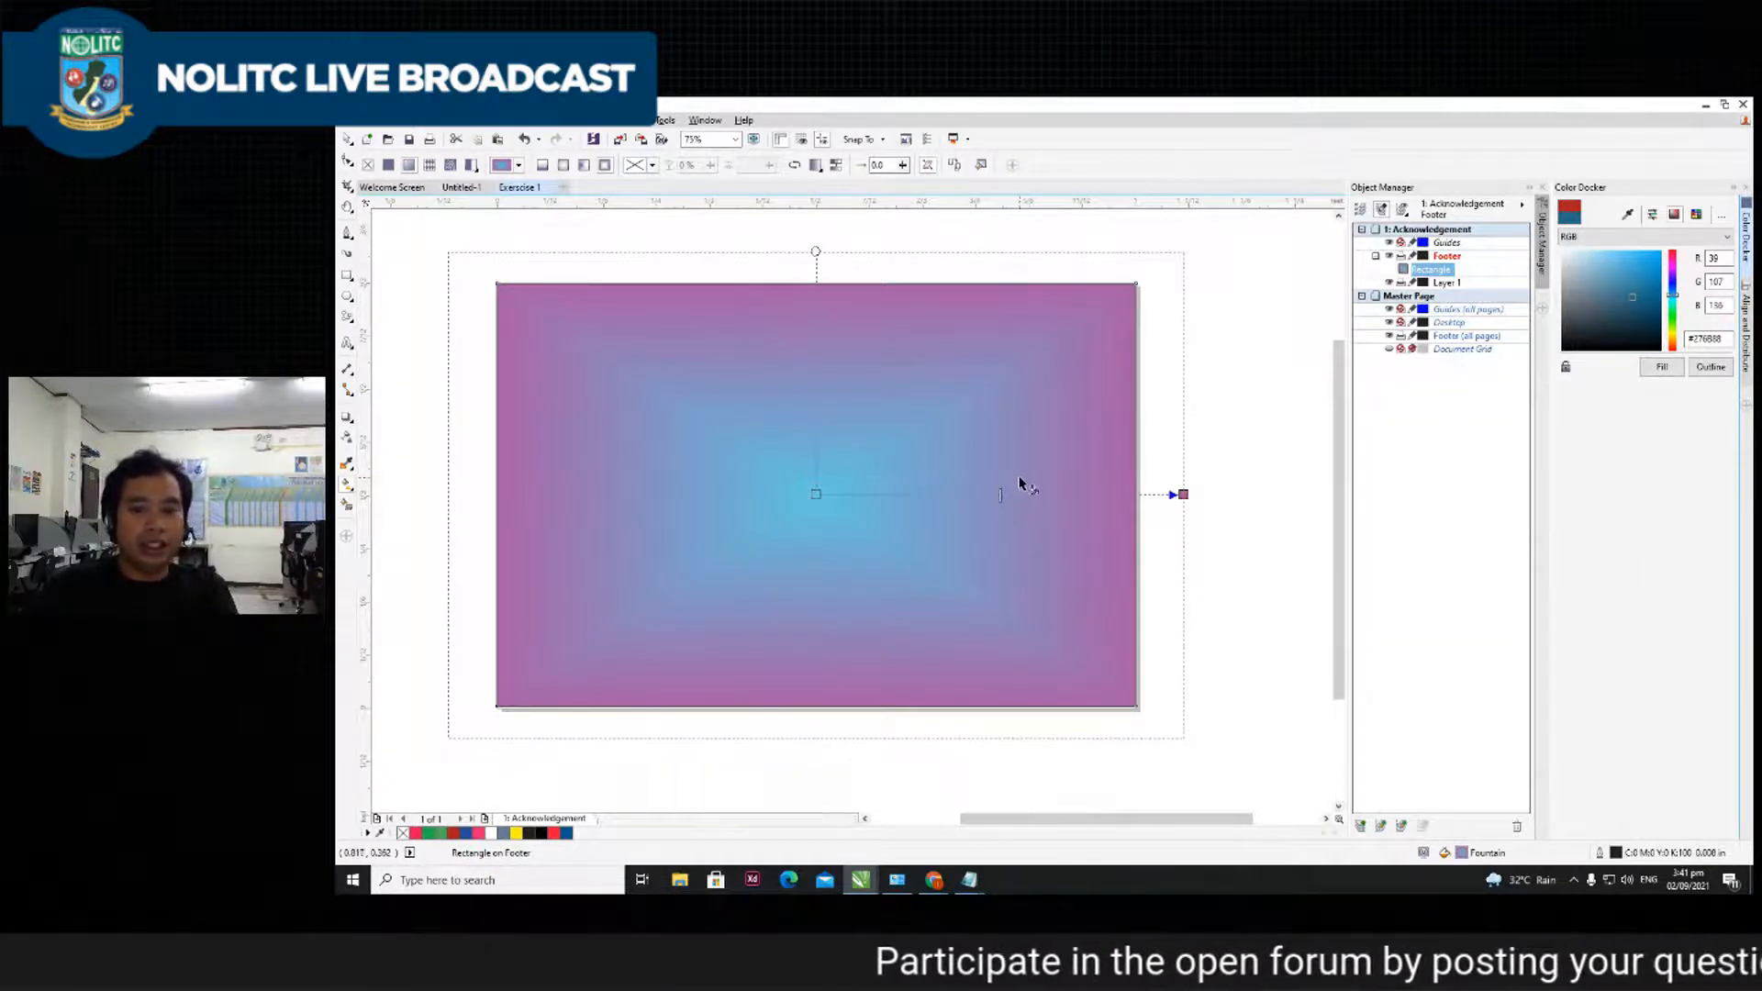
{"action": "scroll", "coordinate": [973, 537], "scroll_direction": "down", "scroll_amount": 2}
{"action": "key", "text": "Escape"}
{"action": "scroll", "coordinate": [927, 519], "scroll_direction": "up", "scroll_amount": 2}
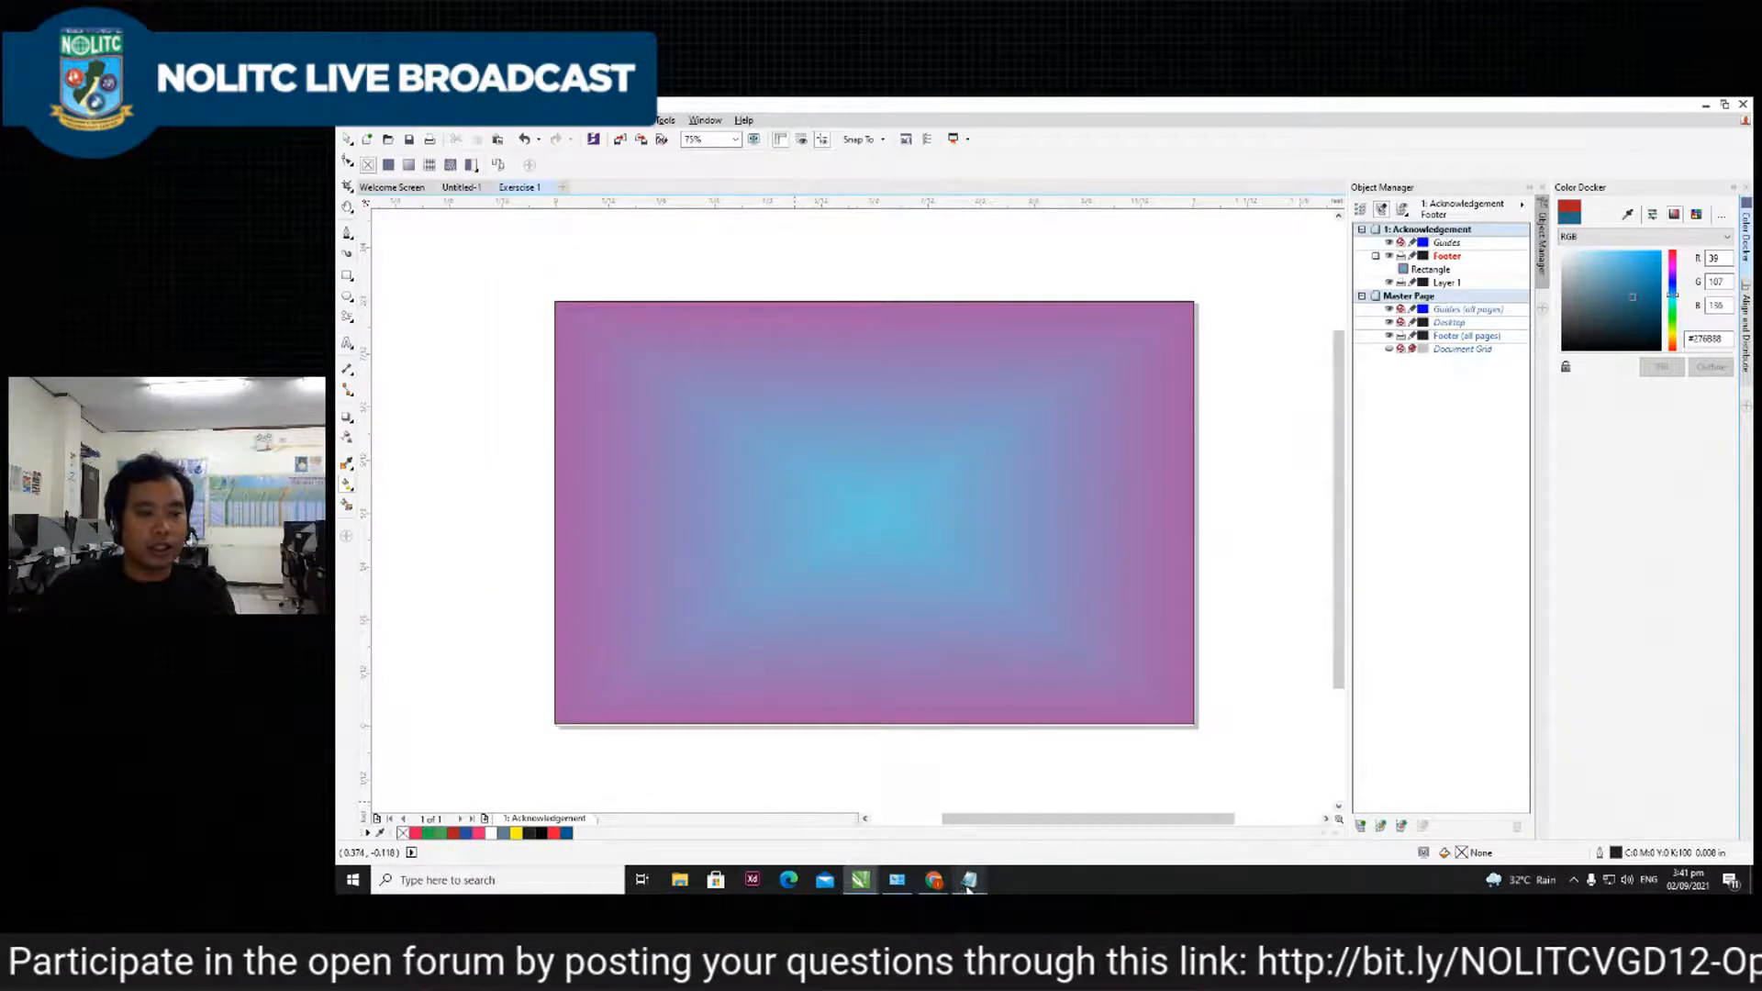
- Switch to Notepad and complete the ninth topic in the list as "Text Tool"
{"action": "mouse_move", "coordinate": [970, 879]}
{"action": "left_click", "coordinate": [1009, 817]}
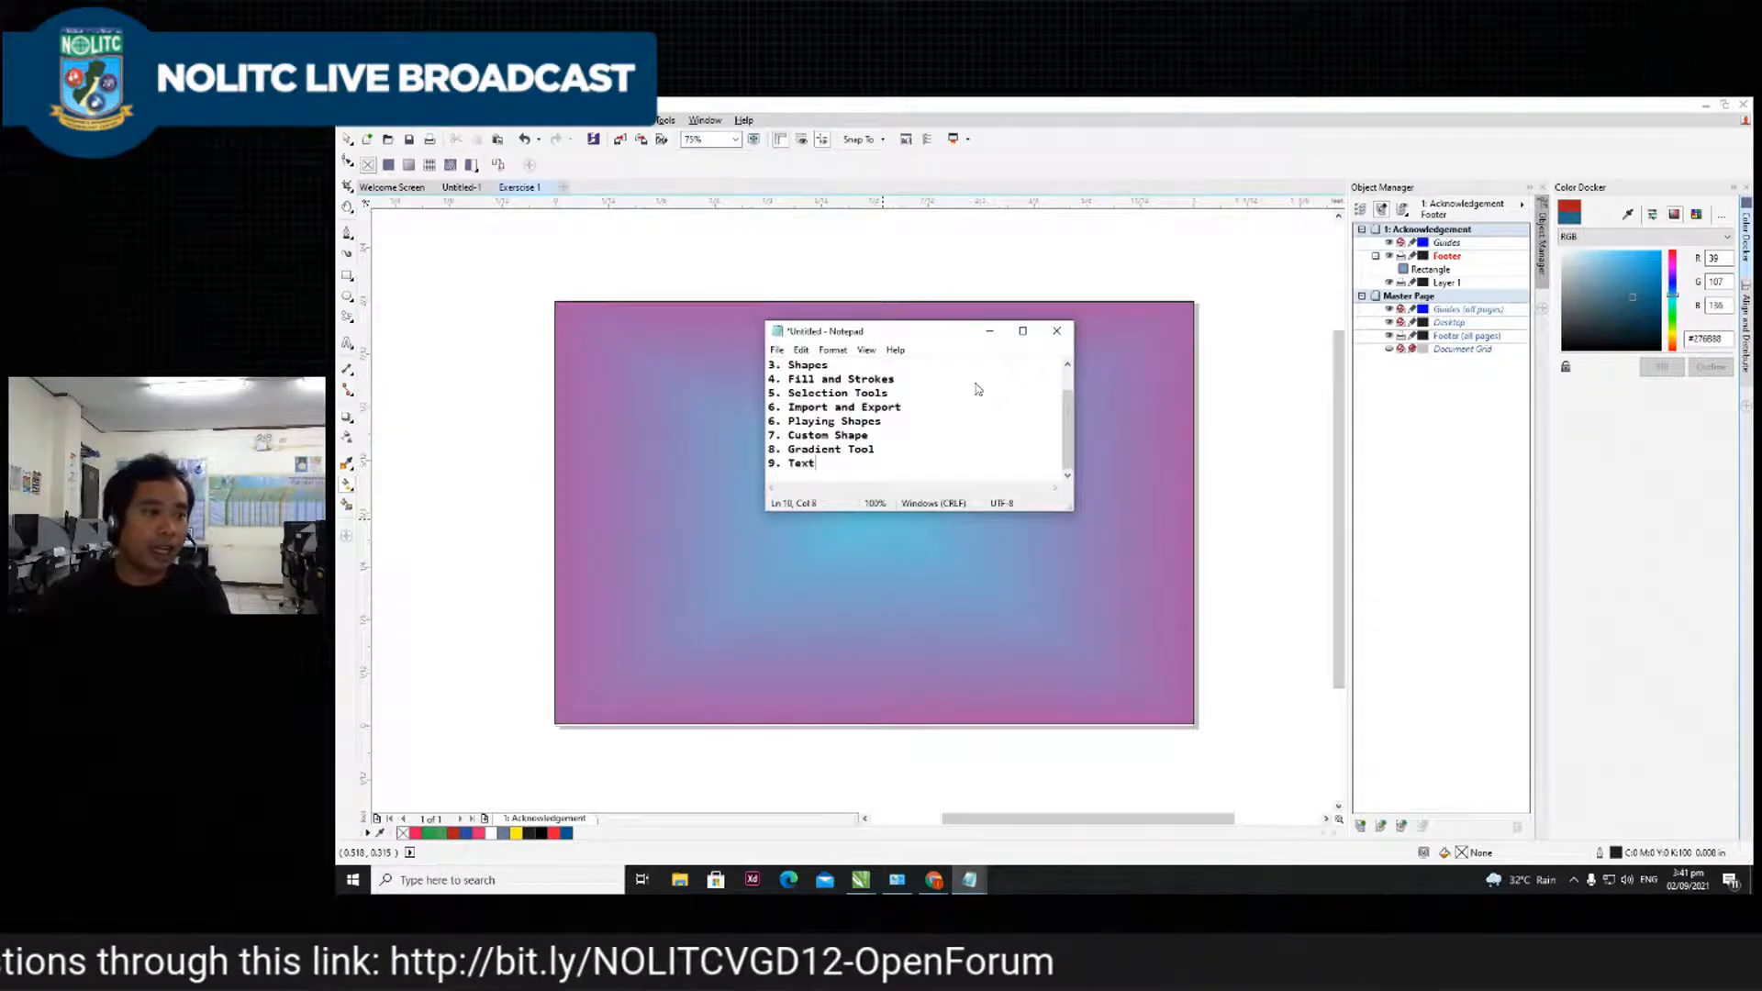
{"action": "type", "text": "Tool"}
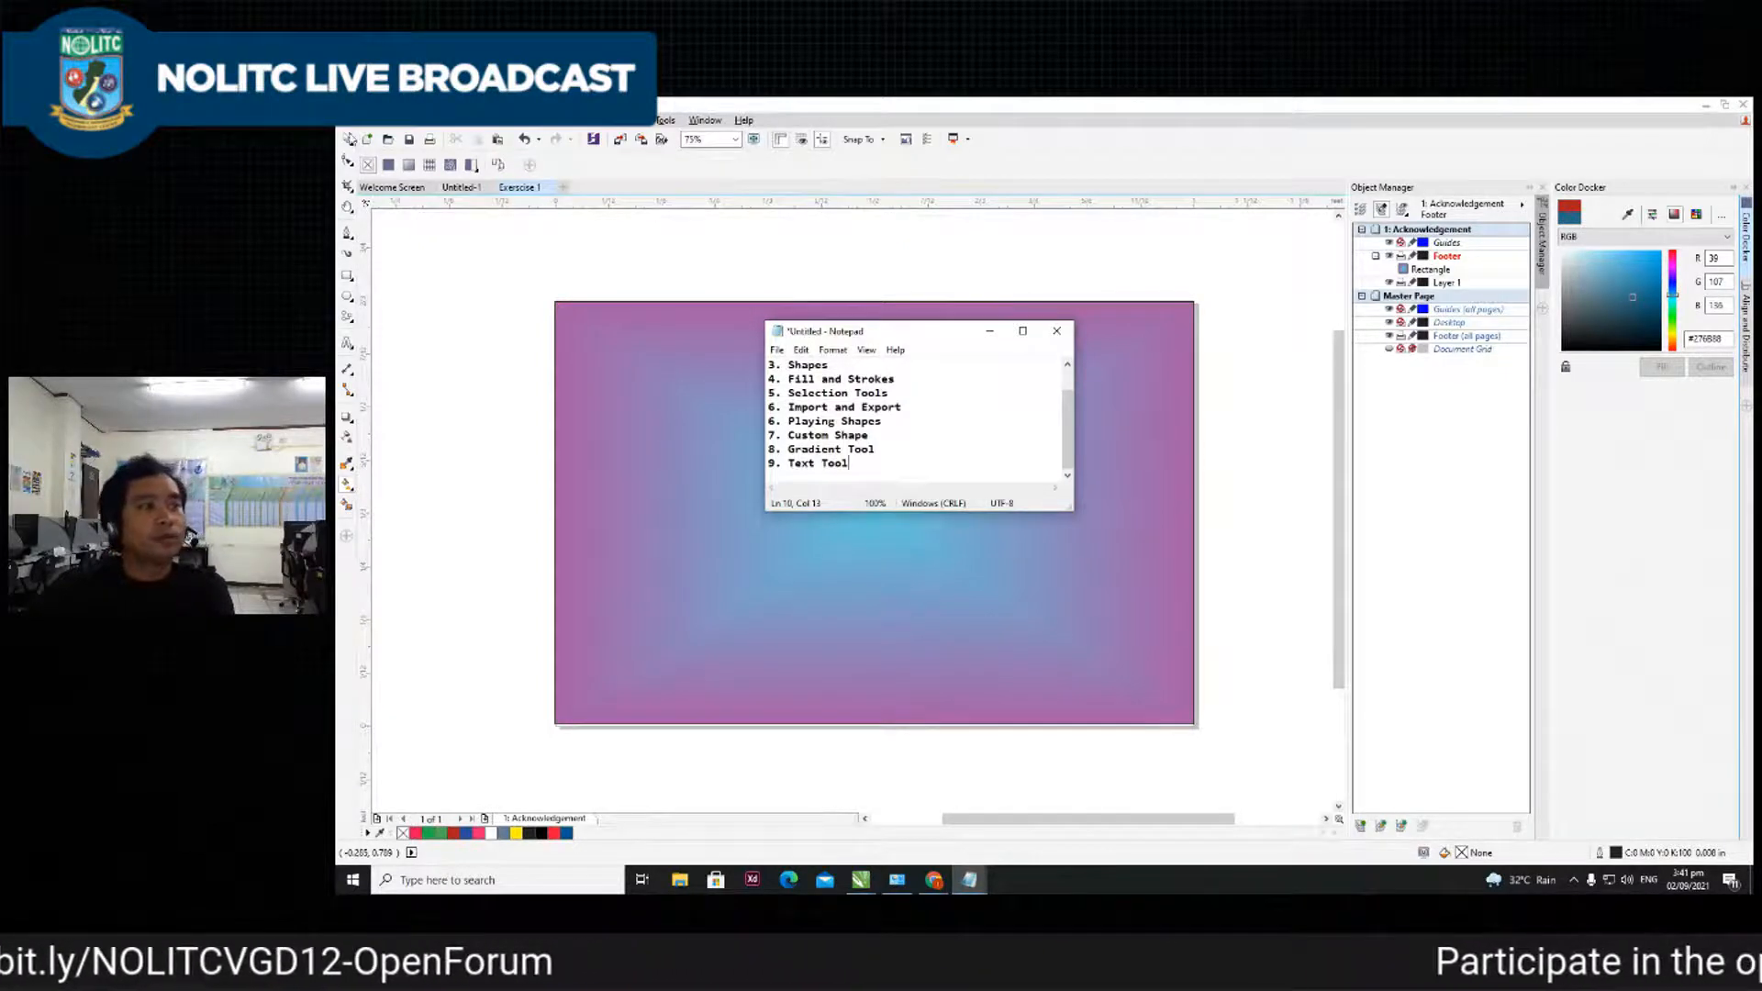
- Return to CorelDRAW and delete the gradient-filled rectangle to leave an empty page
{"action": "left_click", "coordinate": [345, 158]}
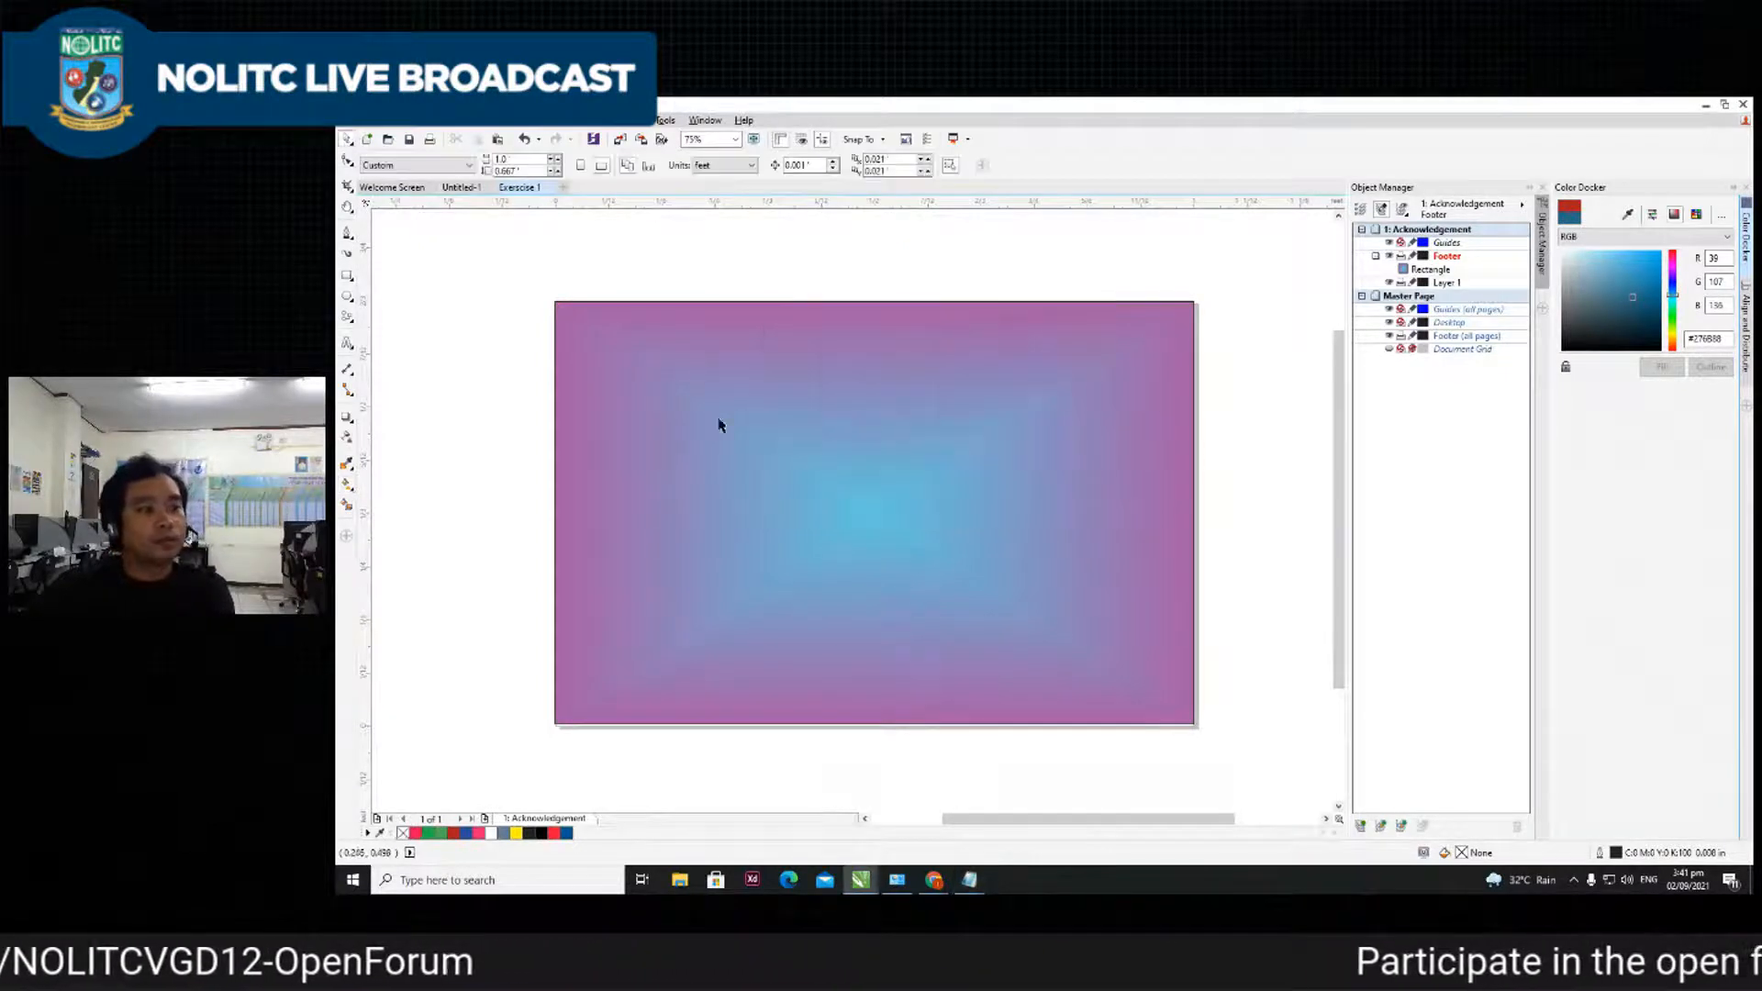
{"action": "left_click", "coordinate": [876, 496]}
{"action": "scroll", "coordinate": [875, 496], "scroll_direction": "down", "scroll_amount": 2}
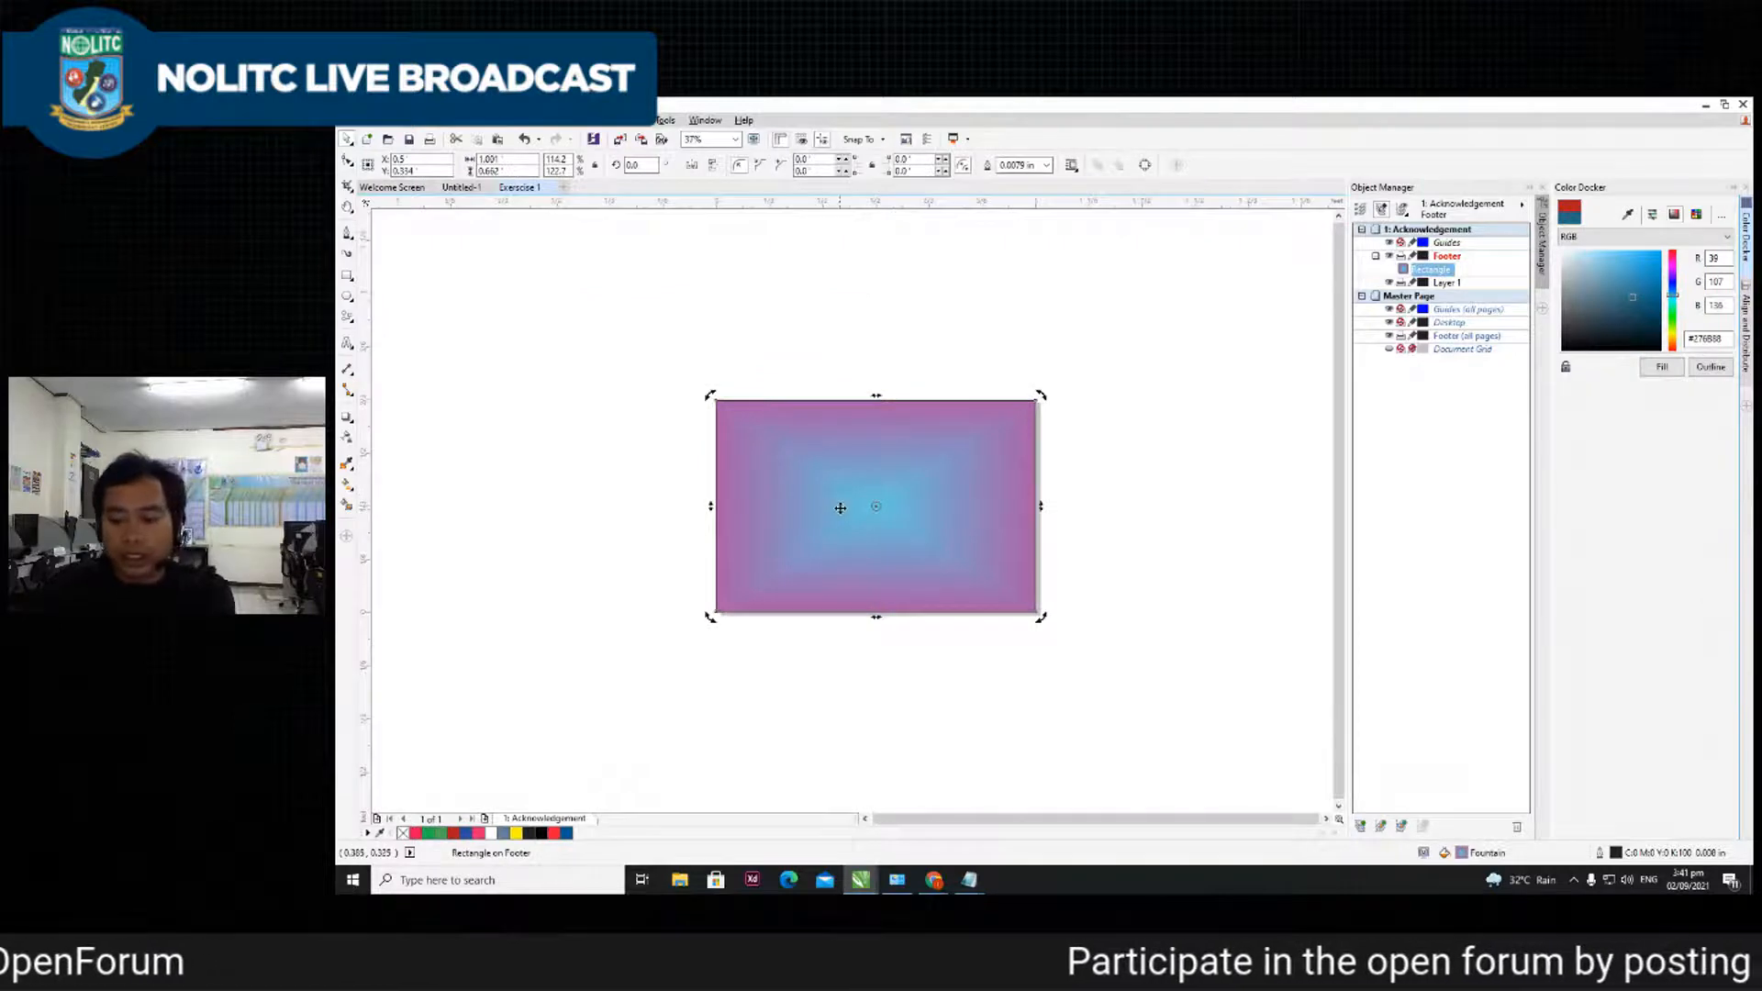
{"action": "key", "text": "Delete"}
{"action": "scroll", "coordinate": [831, 505], "scroll_direction": "up", "scroll_amount": 4}
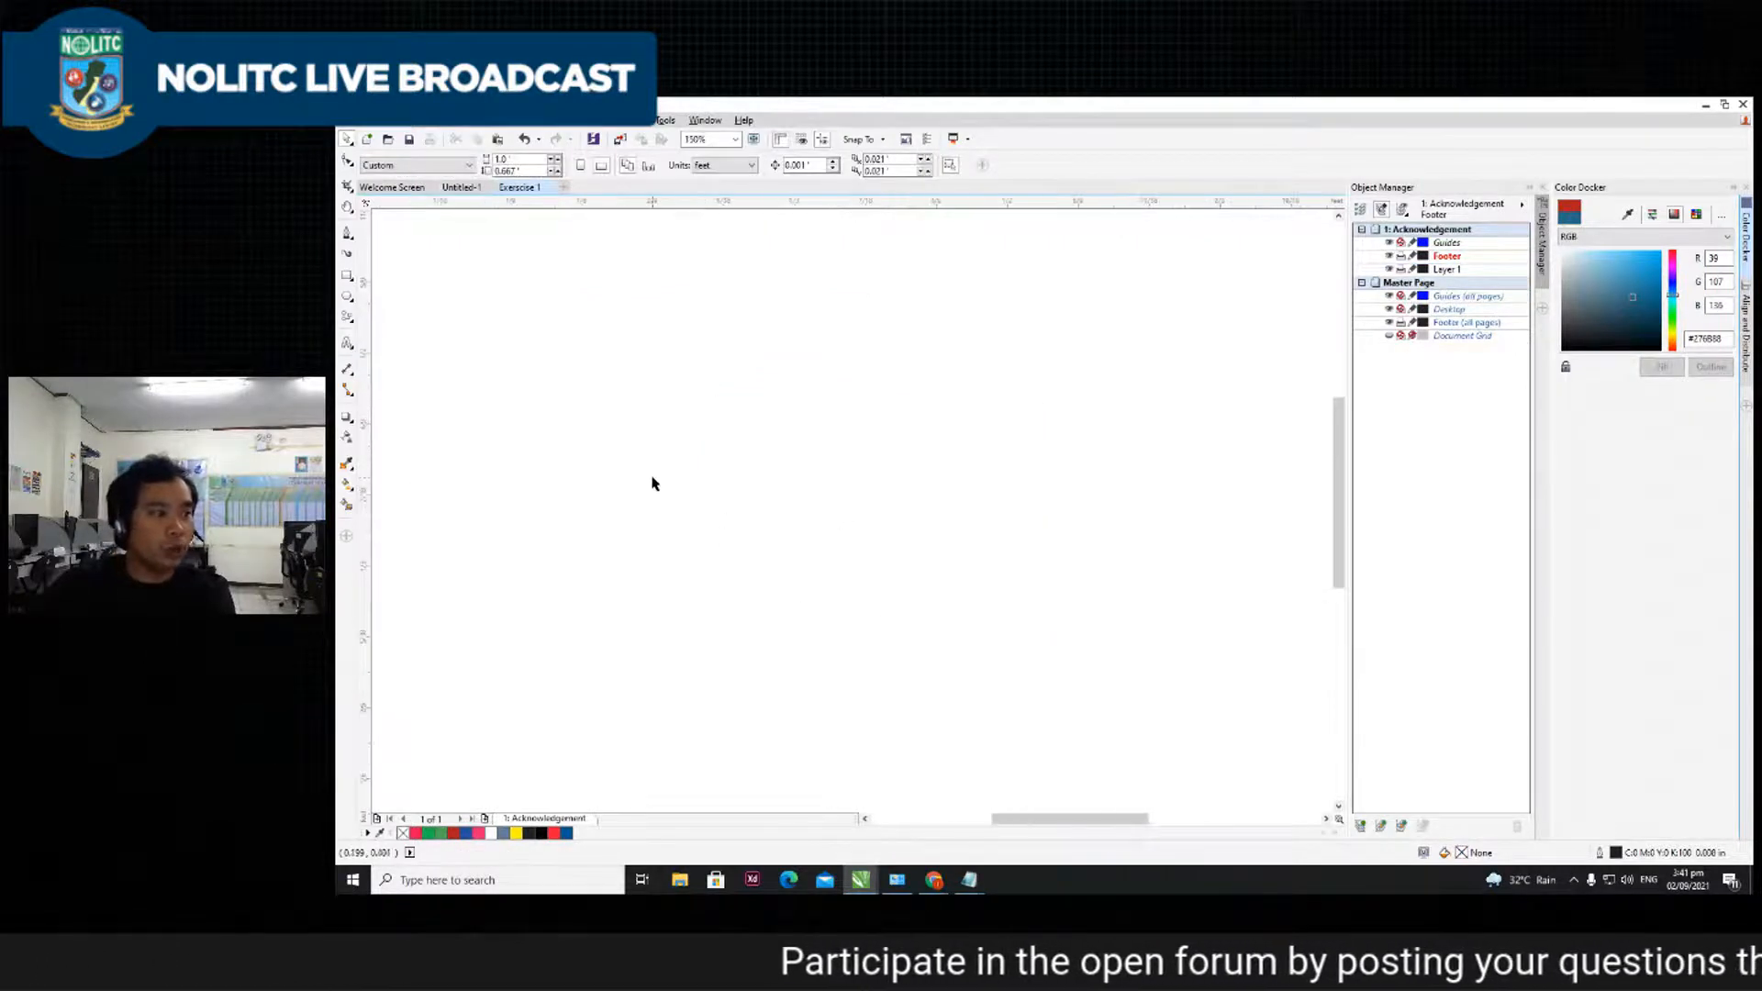
{"action": "scroll", "coordinate": [654, 484], "scroll_direction": "down", "scroll_amount": 4}
{"action": "scroll", "coordinate": [598, 472], "scroll_direction": "up", "scroll_amount": 2}
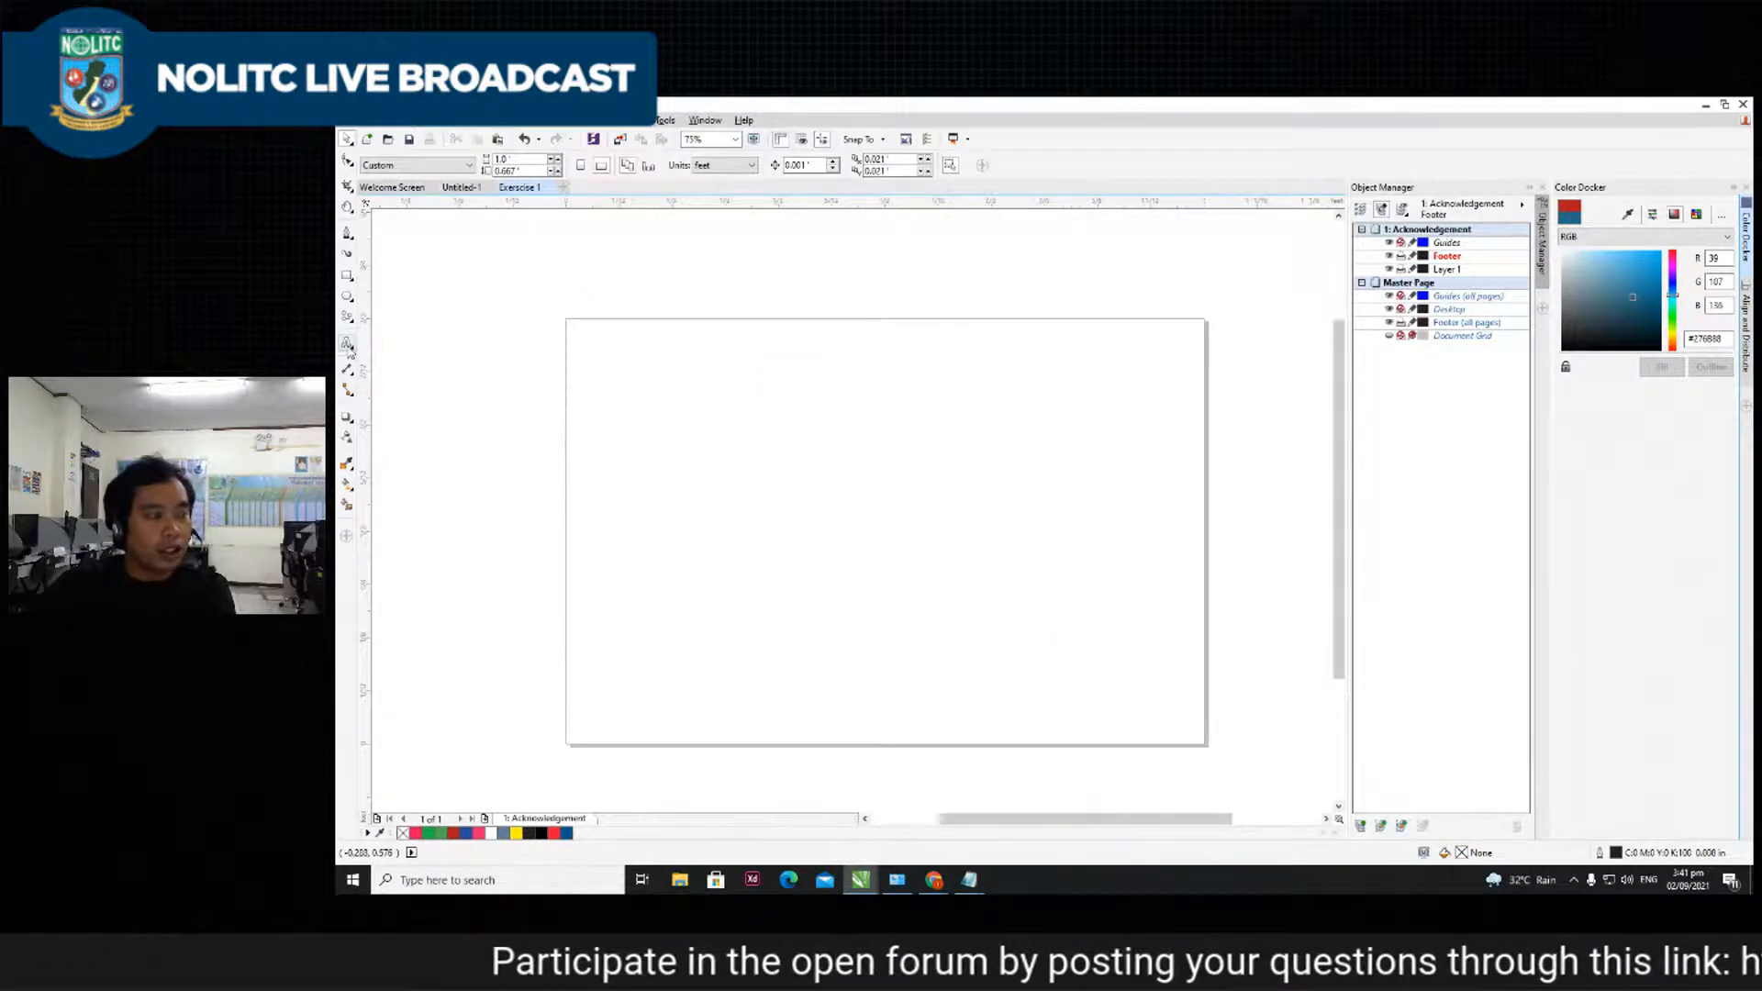
- Create one long line of artistic text with repeated "asdf" filler, starting near the page centre and running past its edge
{"action": "left_click", "coordinate": [348, 345]}
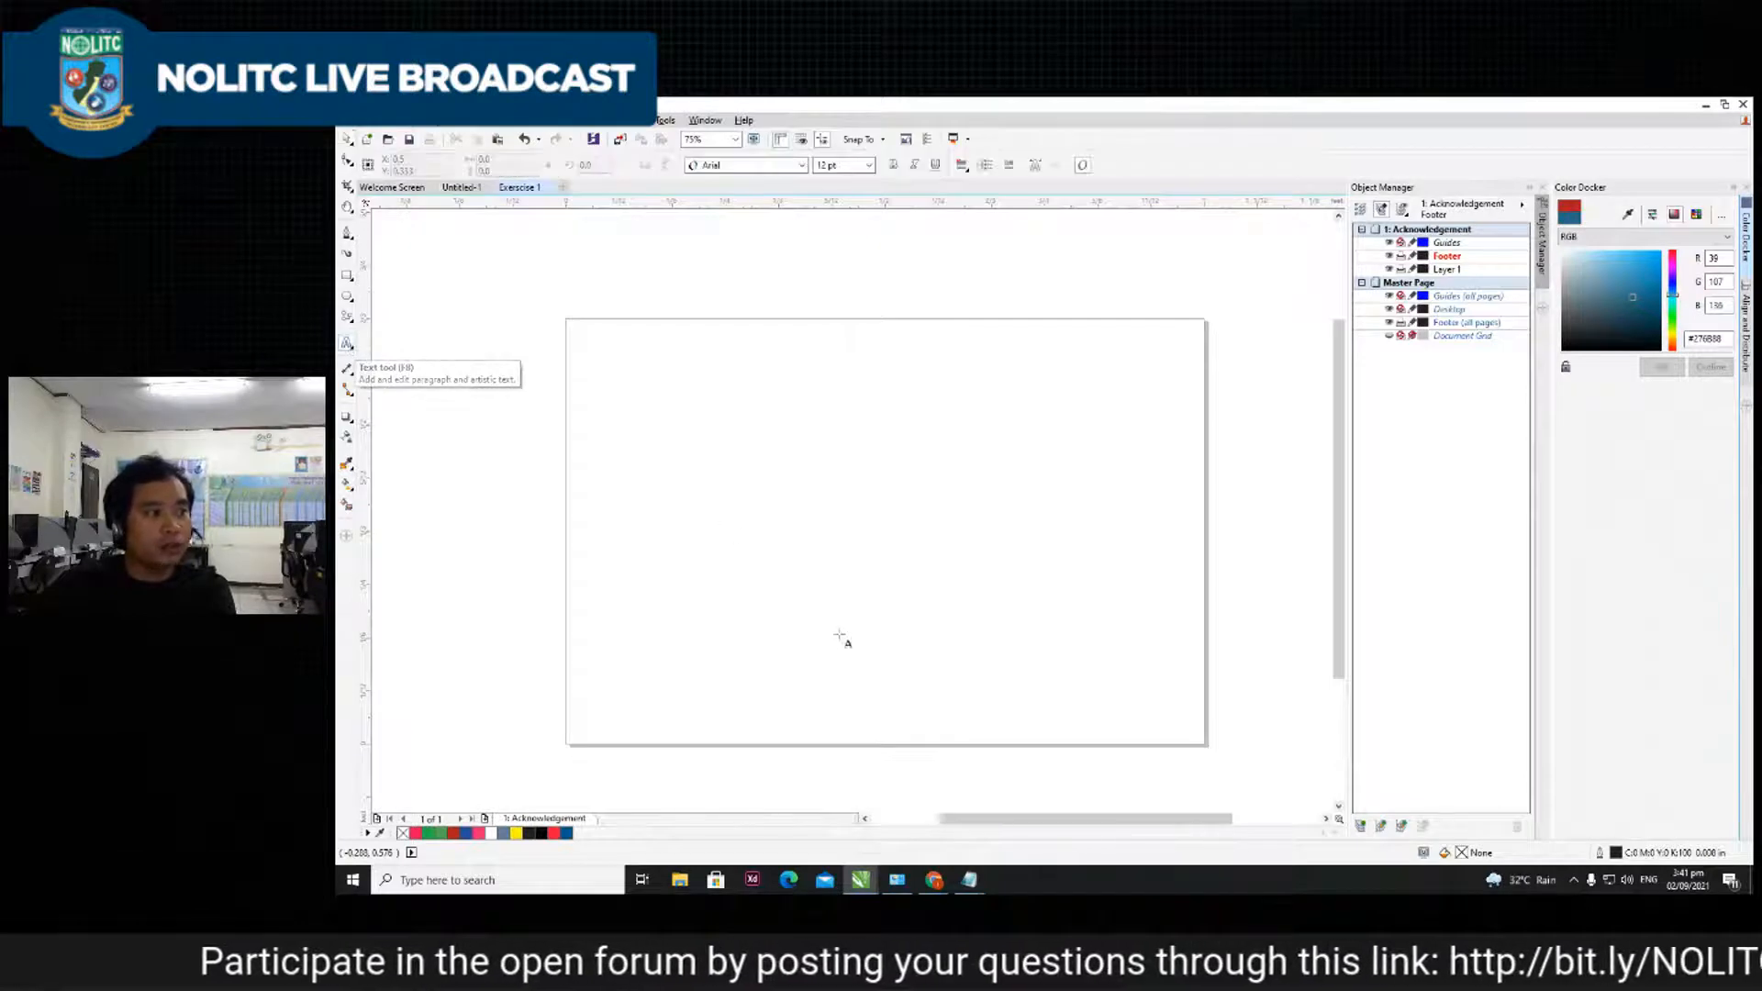
{"action": "left_click", "coordinate": [791, 476]}
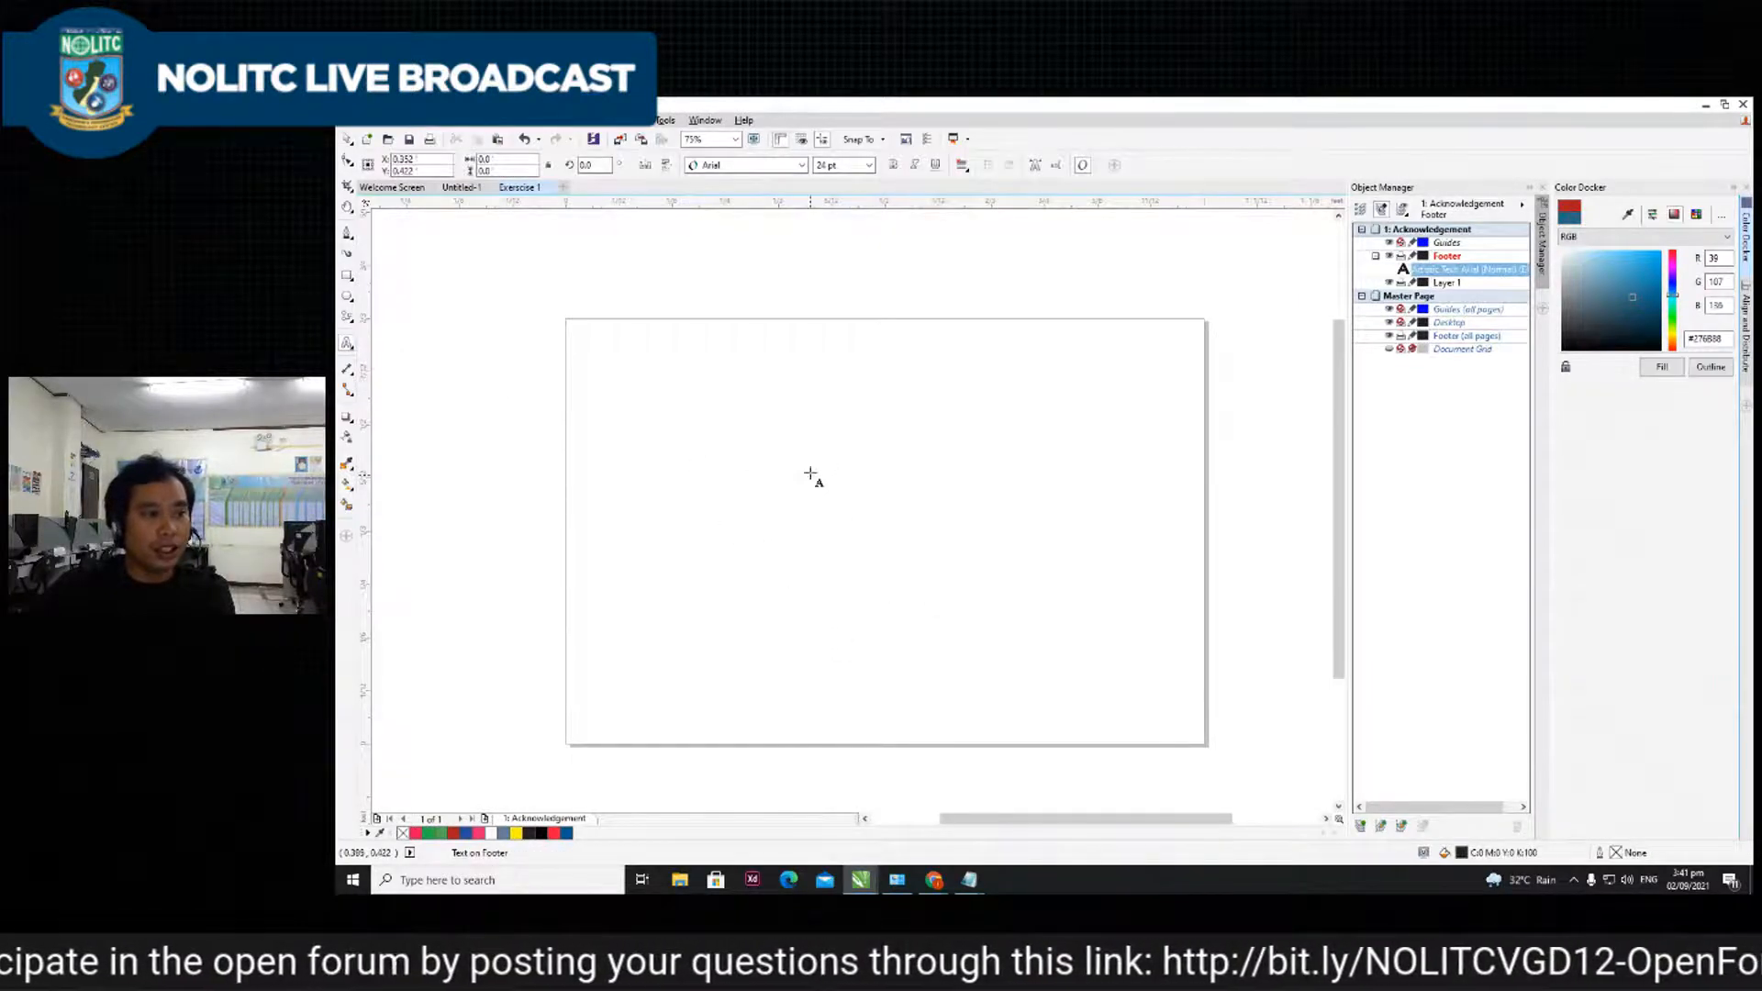
{"action": "type", "text": "adfasdfsadfasdfsadfasdfasdfasdfasdfasdfasdfasdf"}
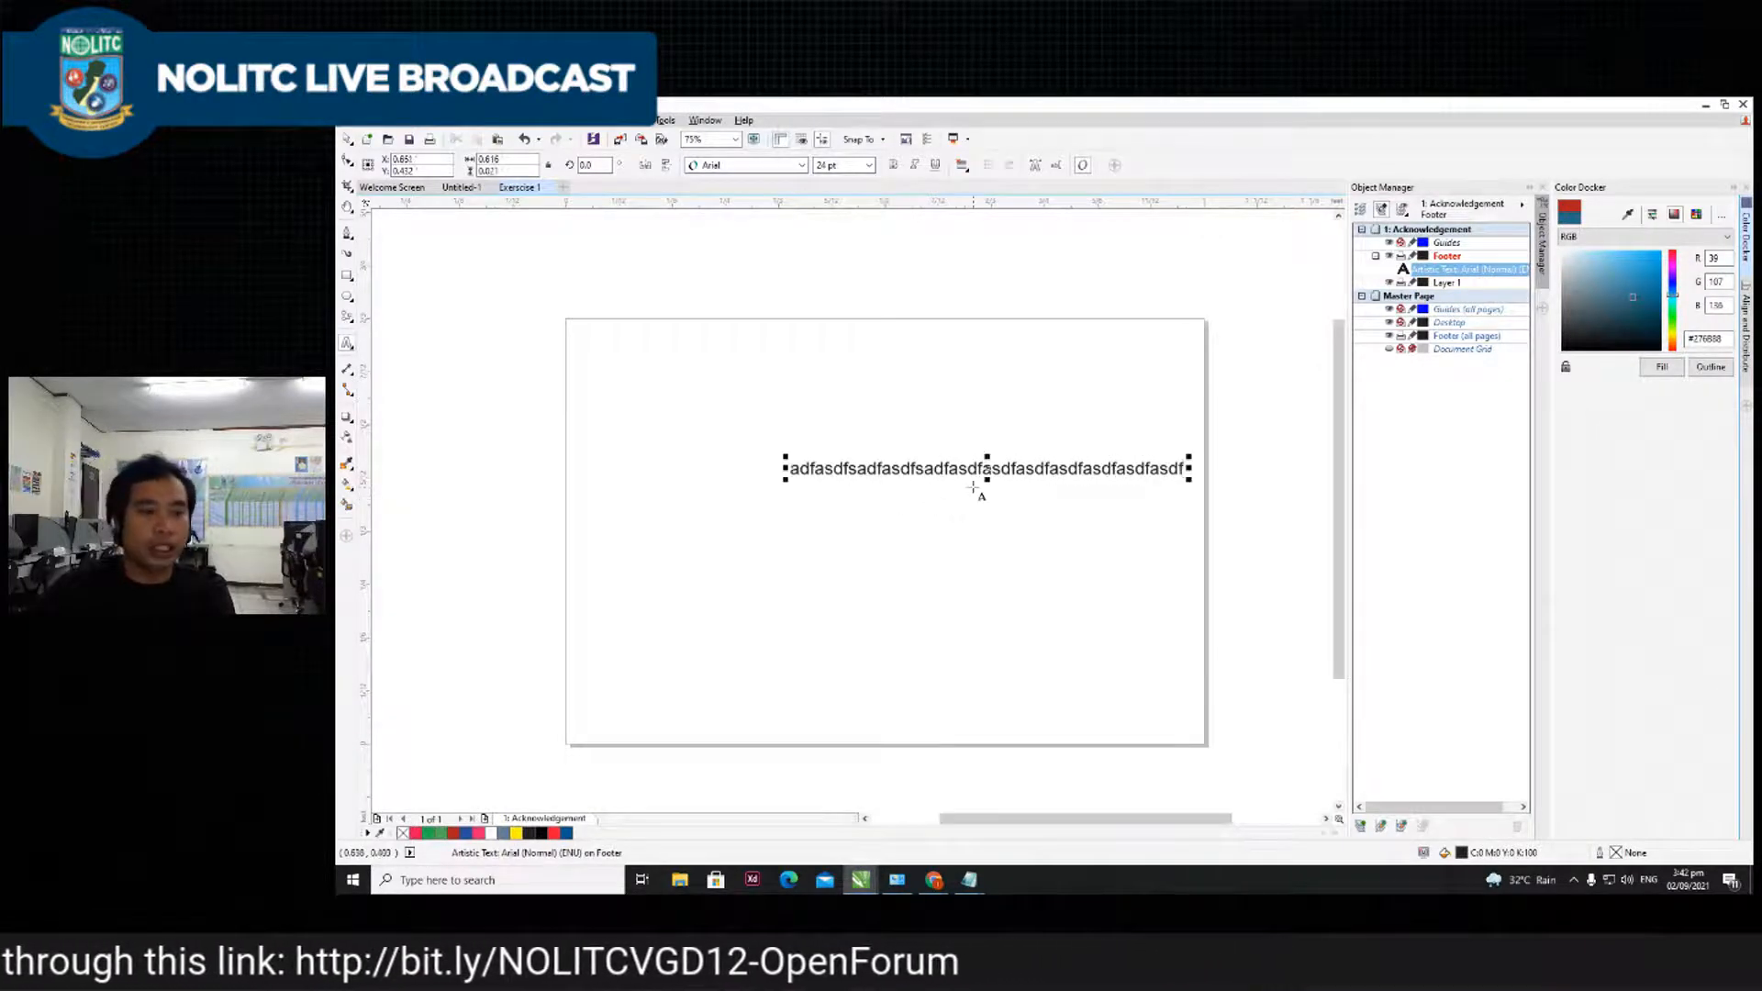
{"action": "type", "text": "asdfasdfasdfasdf"}
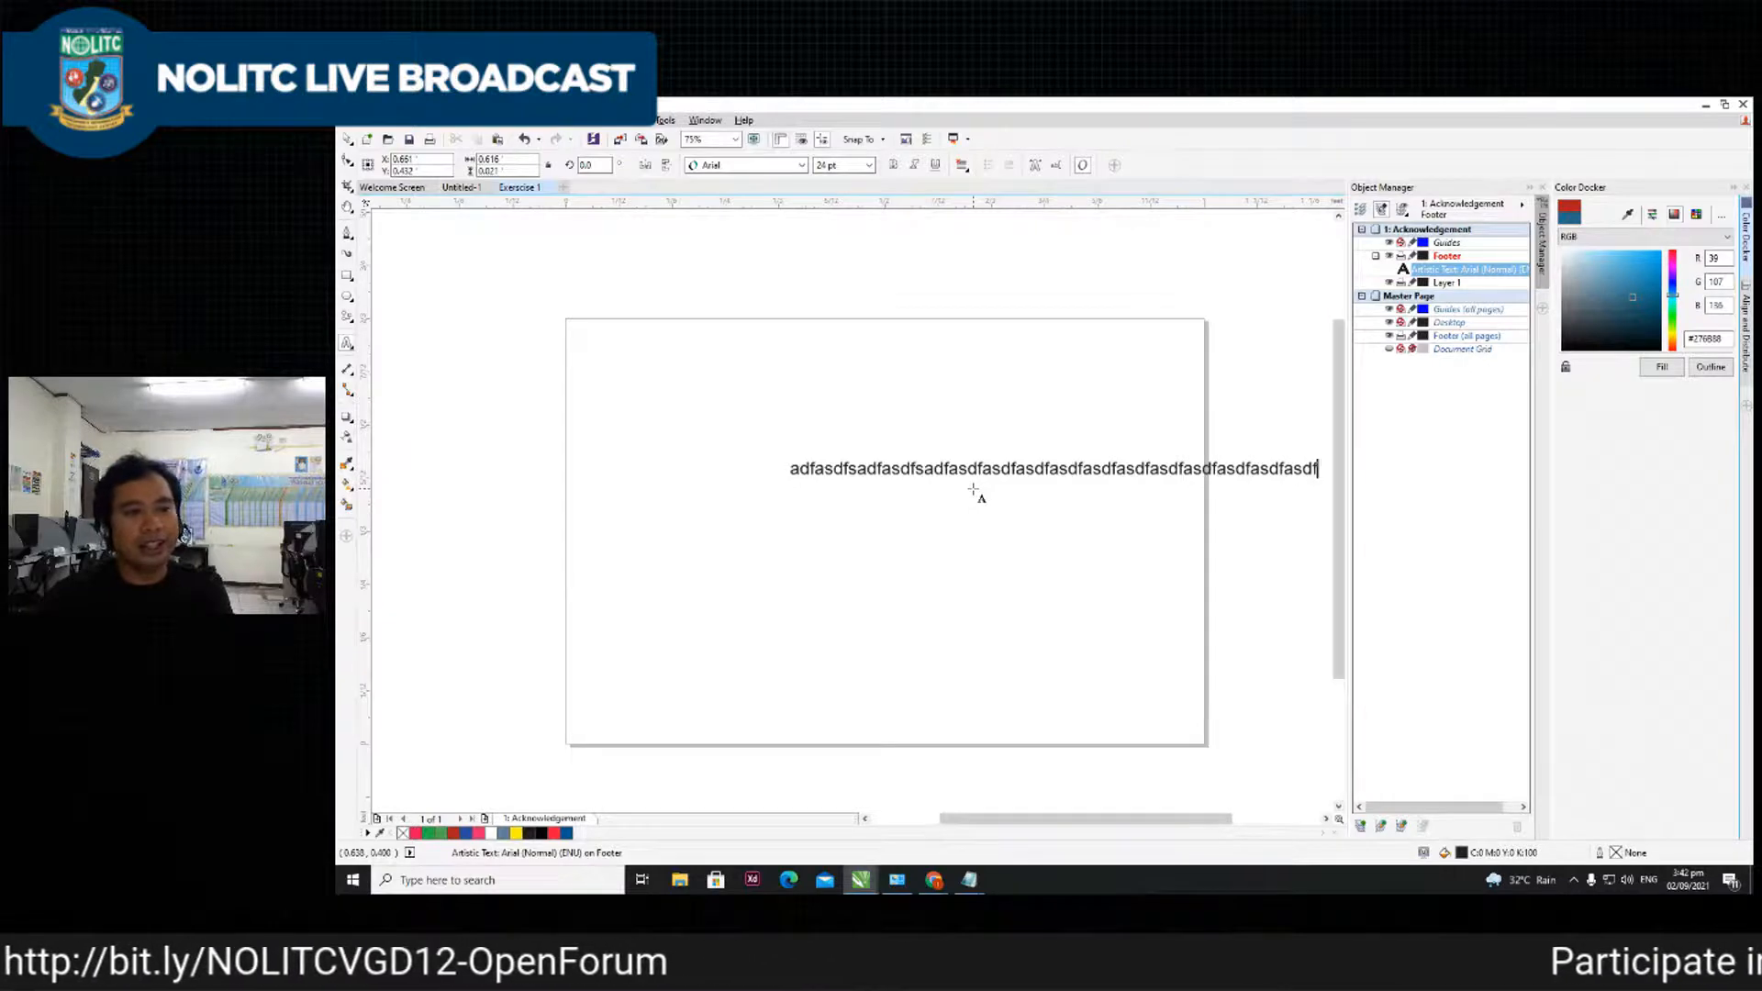
- Add three shorter lines of "asdf" filler beneath the first line of the artistic text
{"action": "scroll", "coordinate": [1063, 481], "scroll_direction": "down", "scroll_amount": 2}
{"action": "scroll", "coordinate": [1061, 480], "scroll_direction": "up", "scroll_amount": 4}
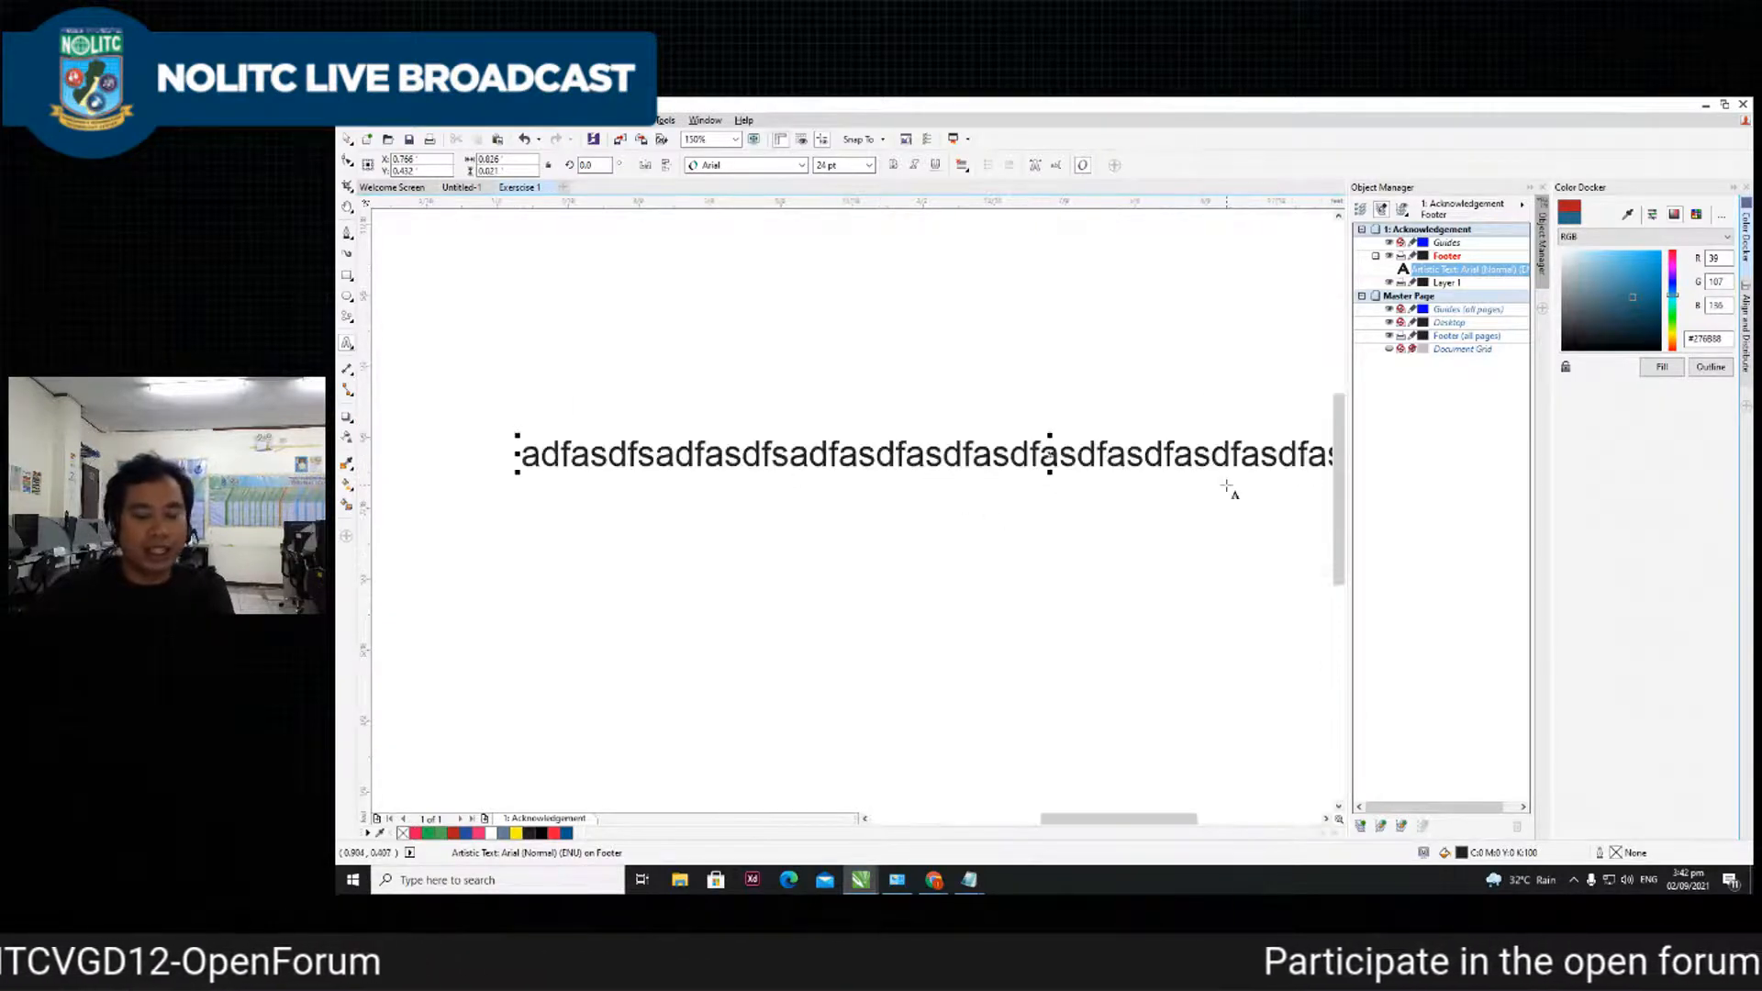
{"action": "scroll", "coordinate": [1227, 486], "scroll_direction": "down", "scroll_amount": 4}
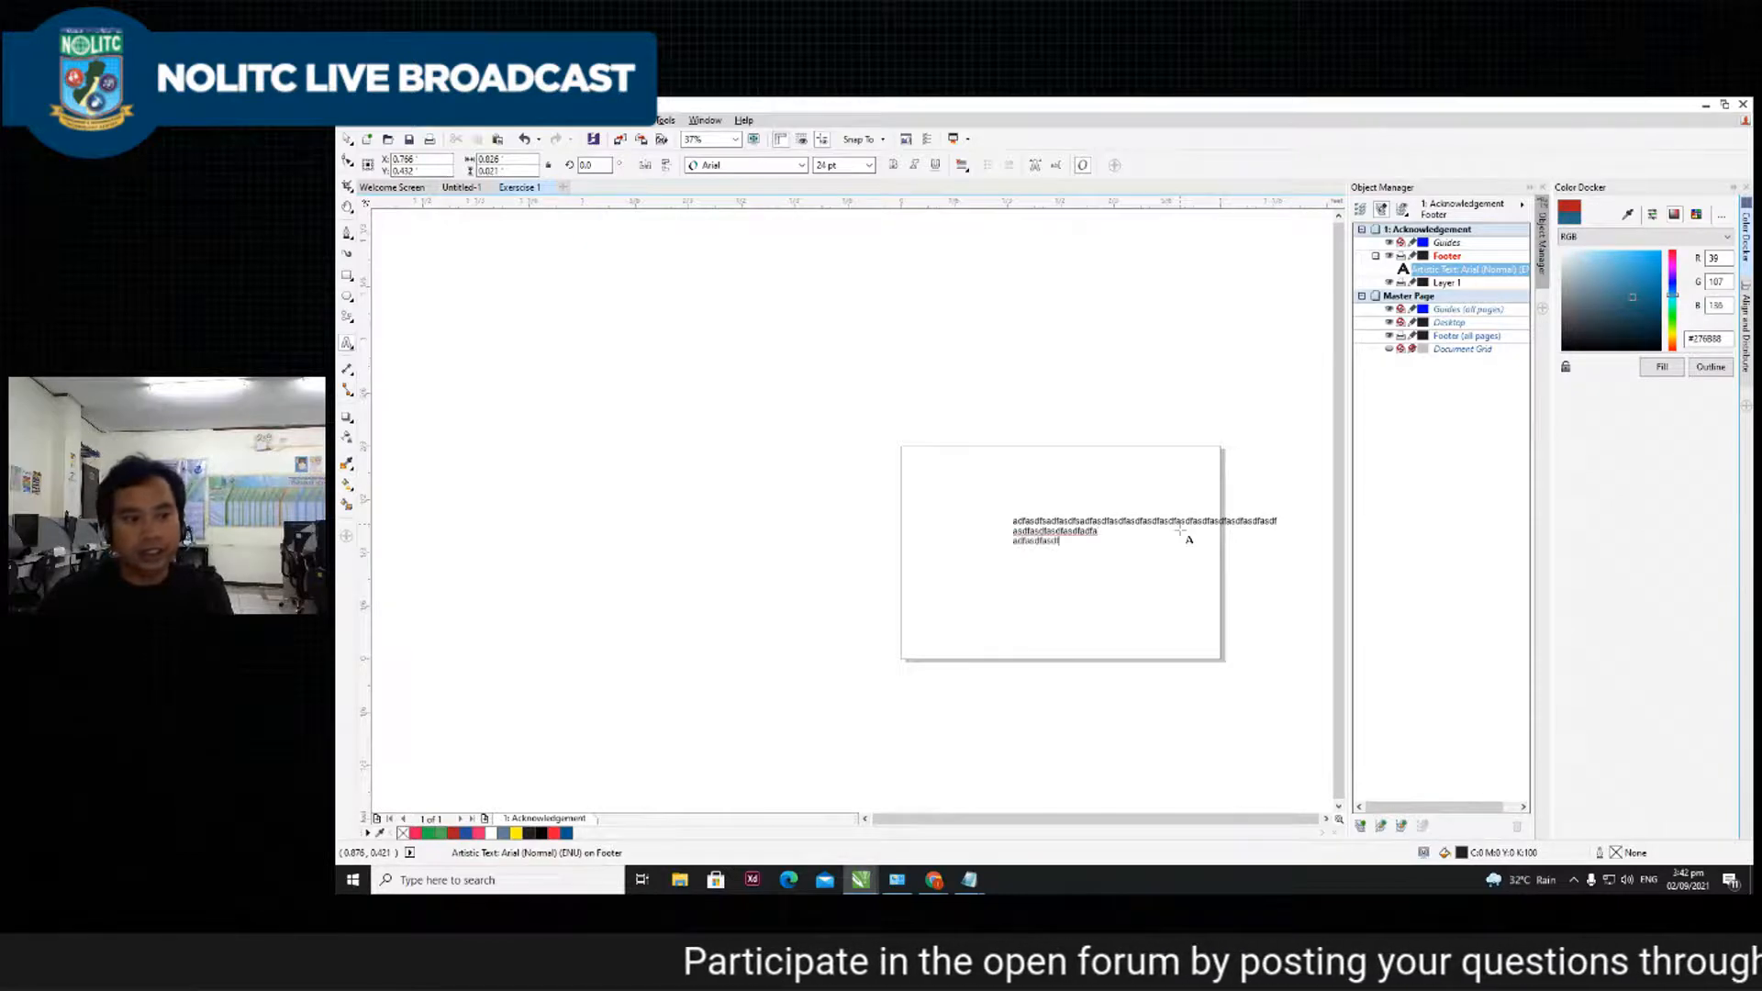
{"action": "type", "text": "dfasdfa"}
{"action": "scroll", "coordinate": [1182, 532], "scroll_direction": "up", "scroll_amount": 3}
{"action": "scroll", "coordinate": [1089, 643], "scroll_direction": "down", "scroll_amount": 5}
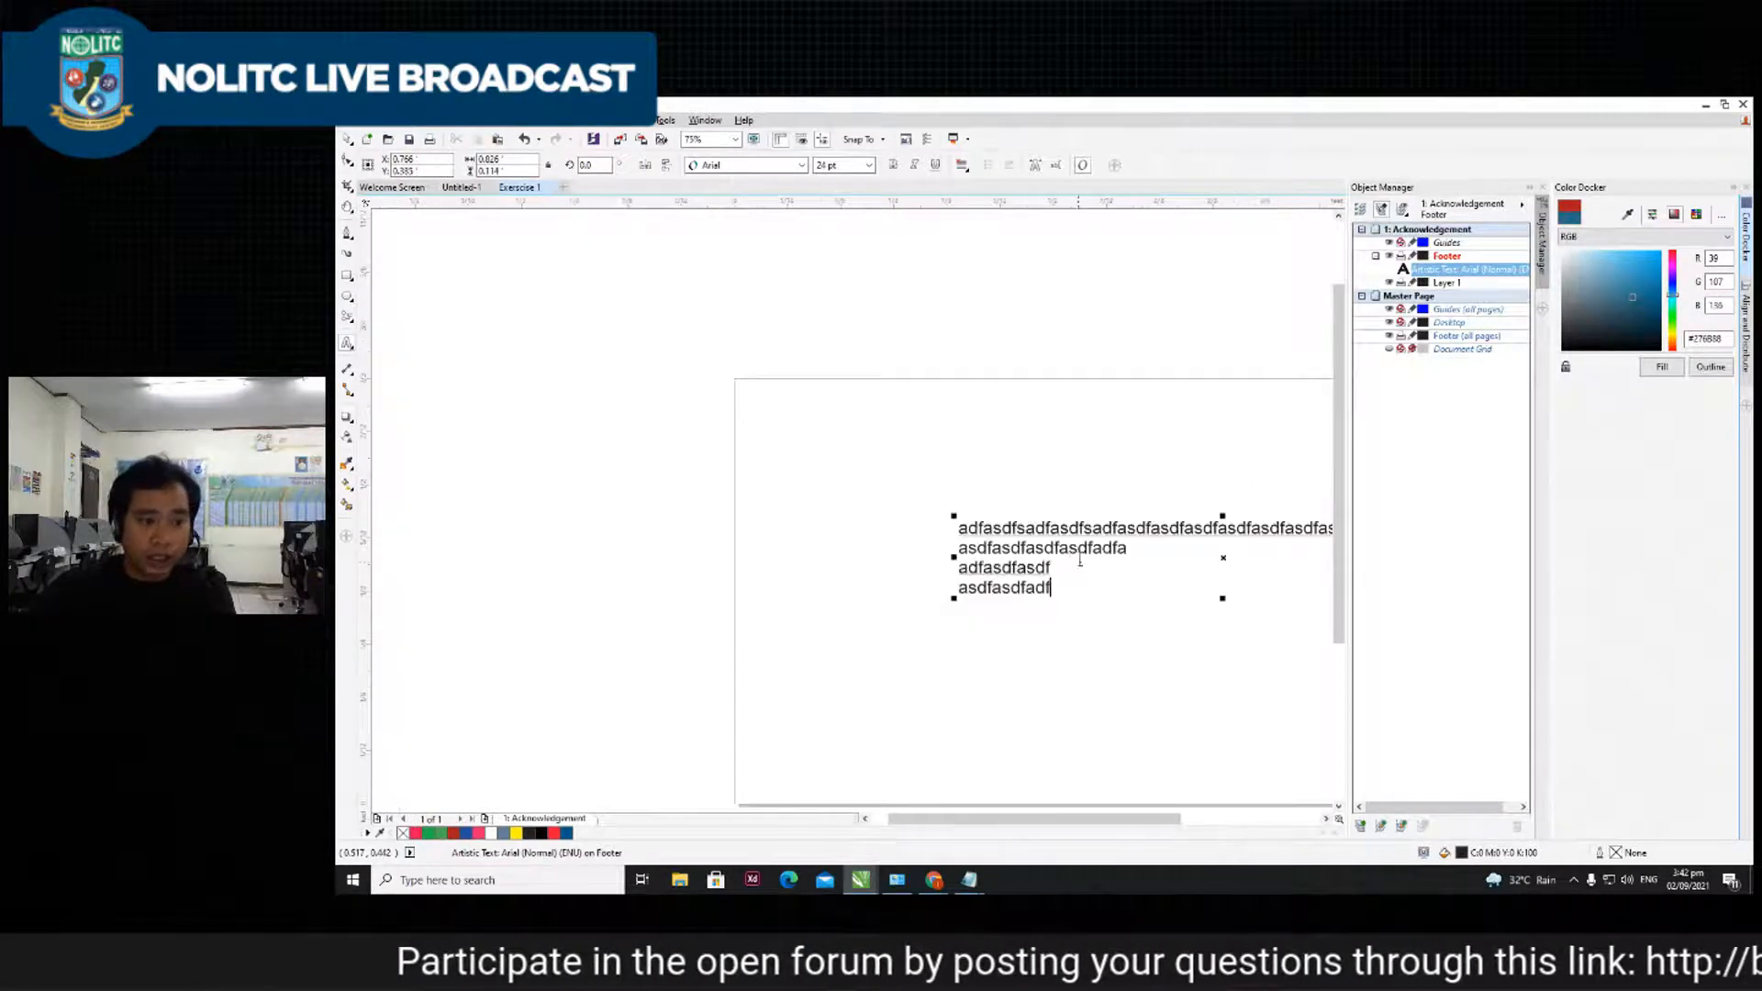
- Draw a paragraph text frame about 0.69 by 0.47 feet below the artistic text and enter "asdf" filler that wraps onto a second line
{"action": "scroll", "coordinate": [1089, 645], "scroll_direction": "up", "scroll_amount": 2}
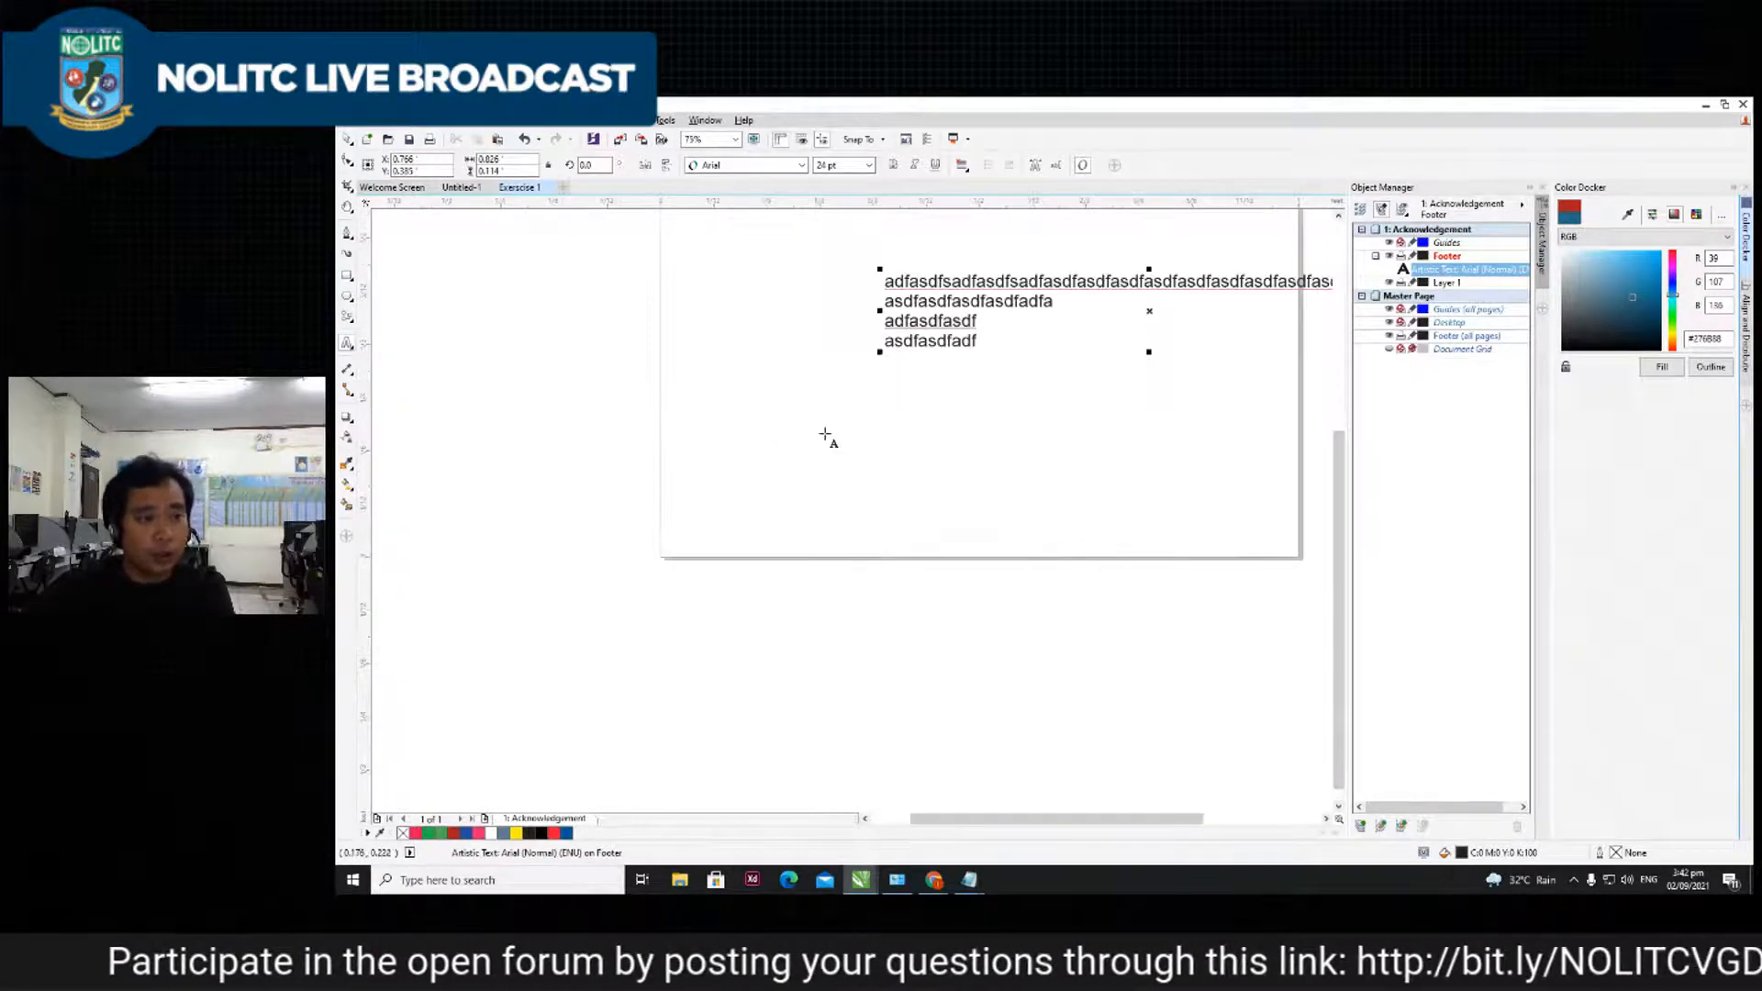
{"action": "left_click", "coordinate": [749, 404]}
{"action": "left_click_drag", "start_coordinate": [749, 405], "coordinate": [1187, 704]}
{"action": "type", "text": "asdfasdfasdfasdfasdfasdfa"}
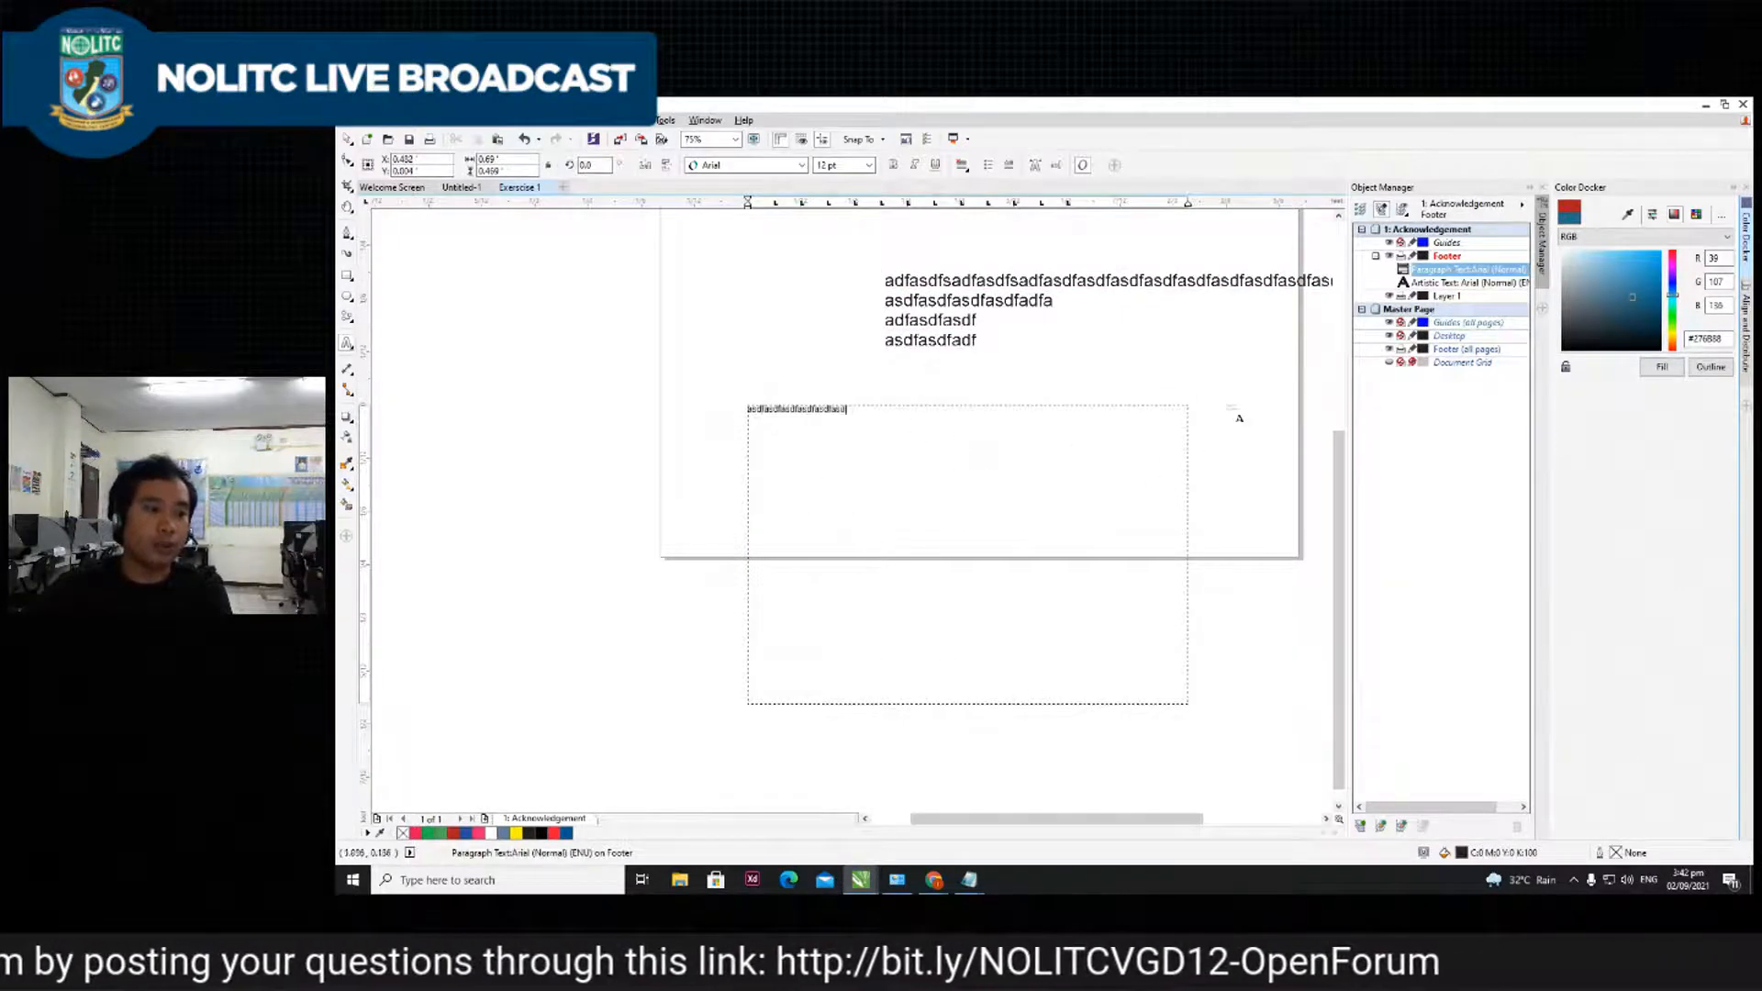
{"action": "type", "text": "sdfasdfasdfasdfasdfasdfasdfasdfasd"}
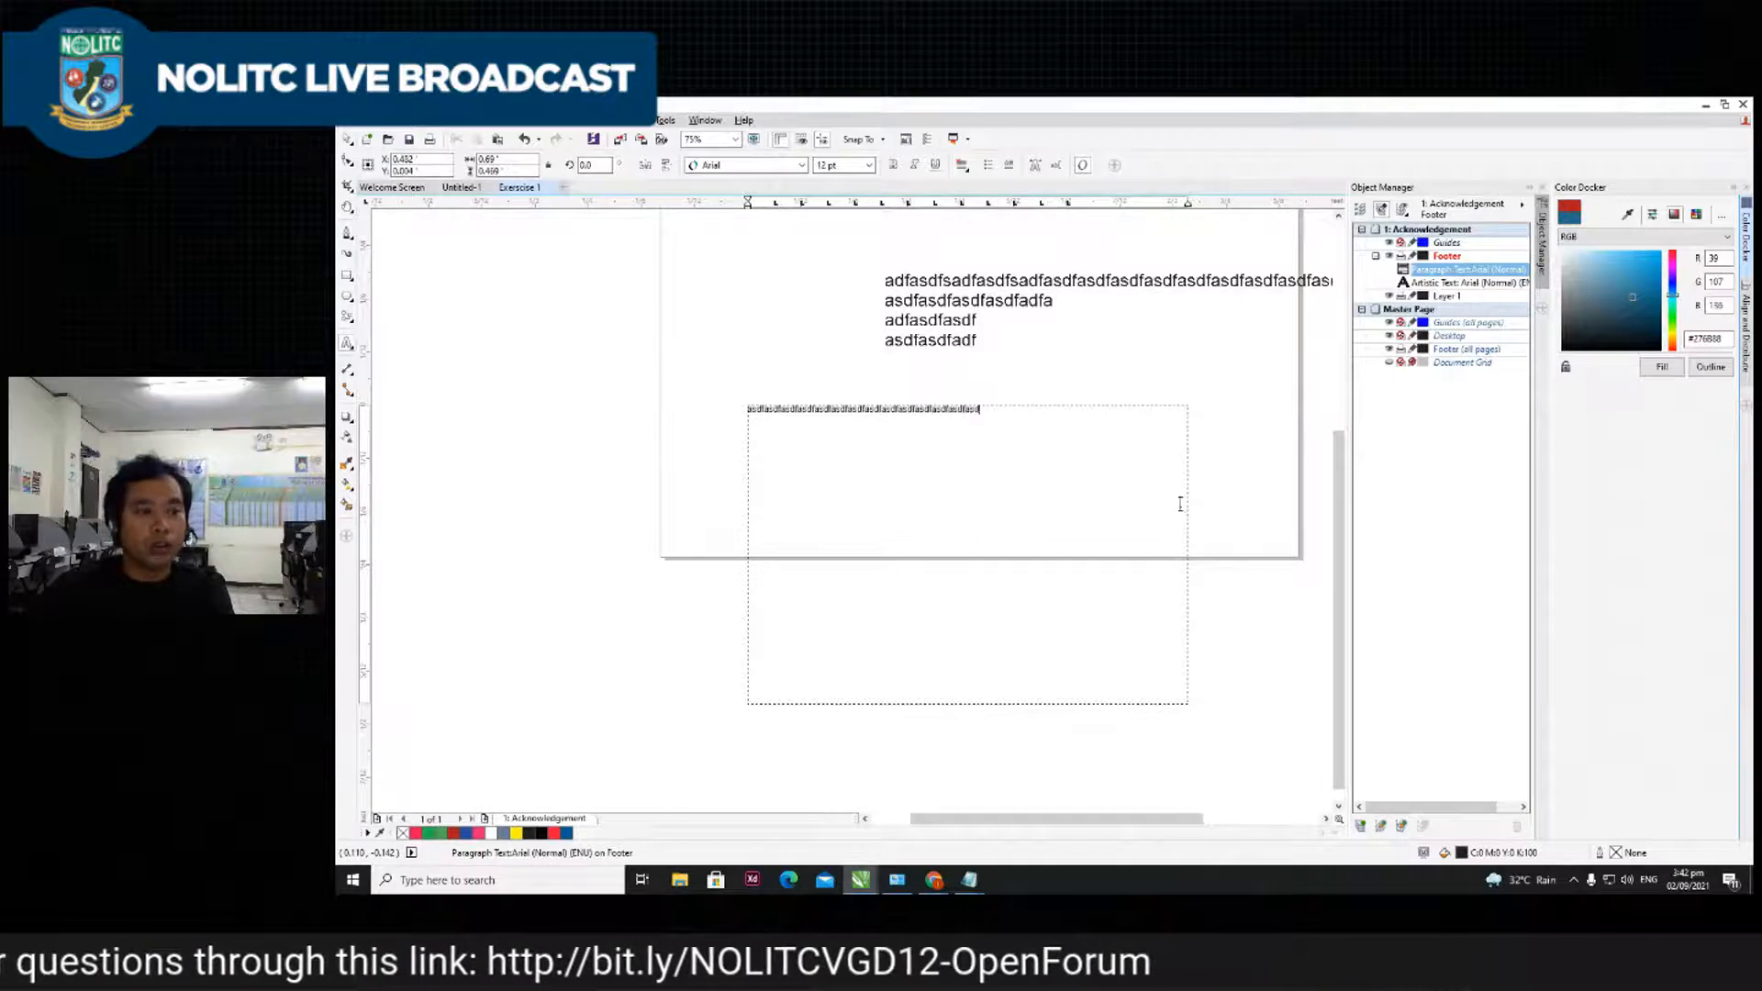
{"action": "type", "text": "fasdfasdfasdfasdfasdf"}
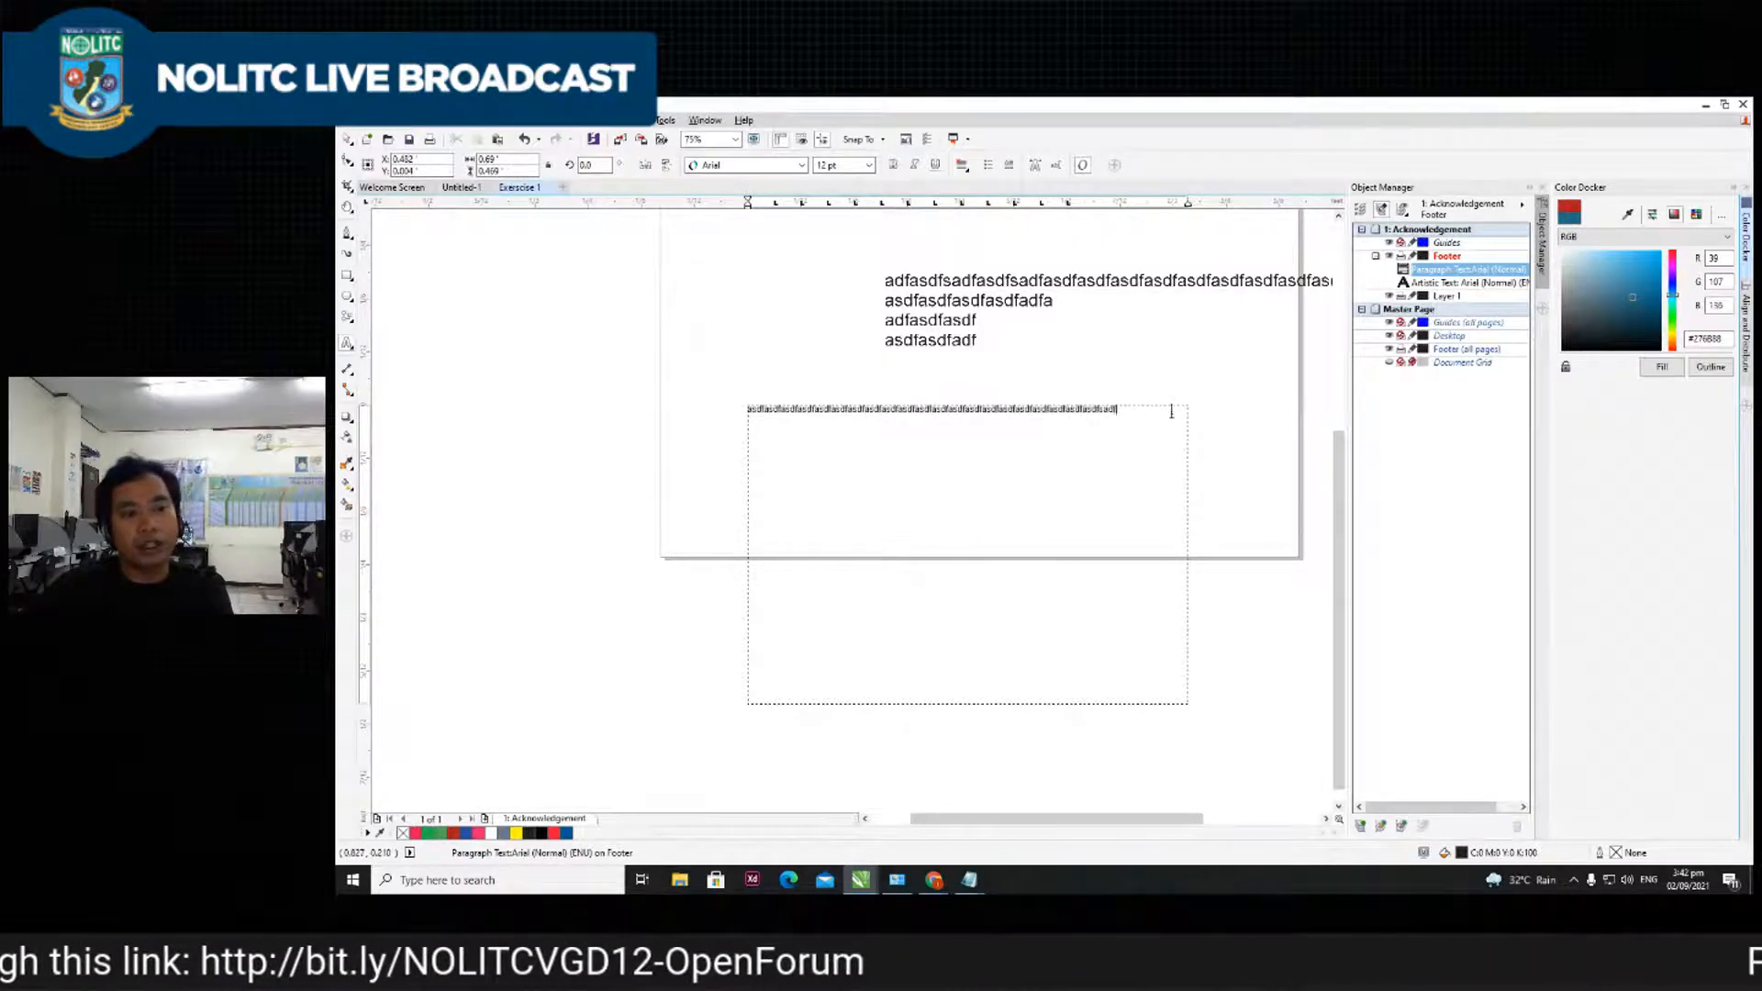
{"action": "type", "text": "asdfasdfasdf"}
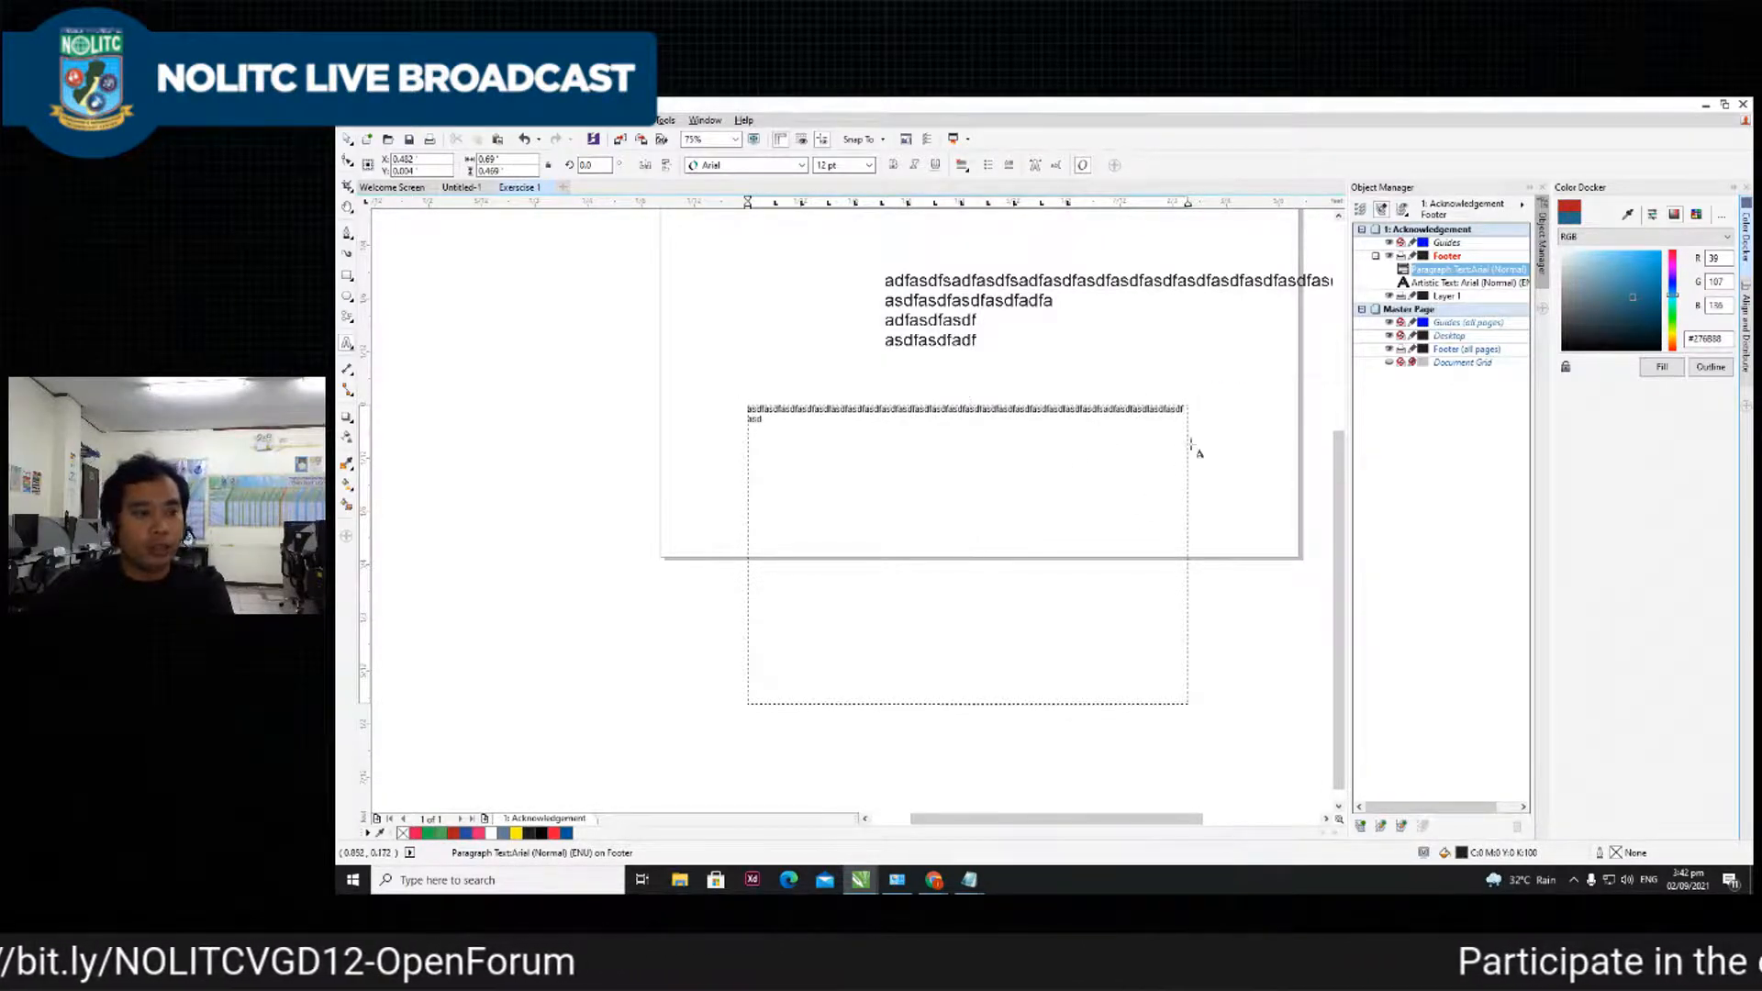
{"action": "type", "text": "asdfasd"}
{"action": "type", "text": "fasdfsadfasdfasdfasdfasdfasdfasdf"}
{"action": "key", "text": "Escape"}
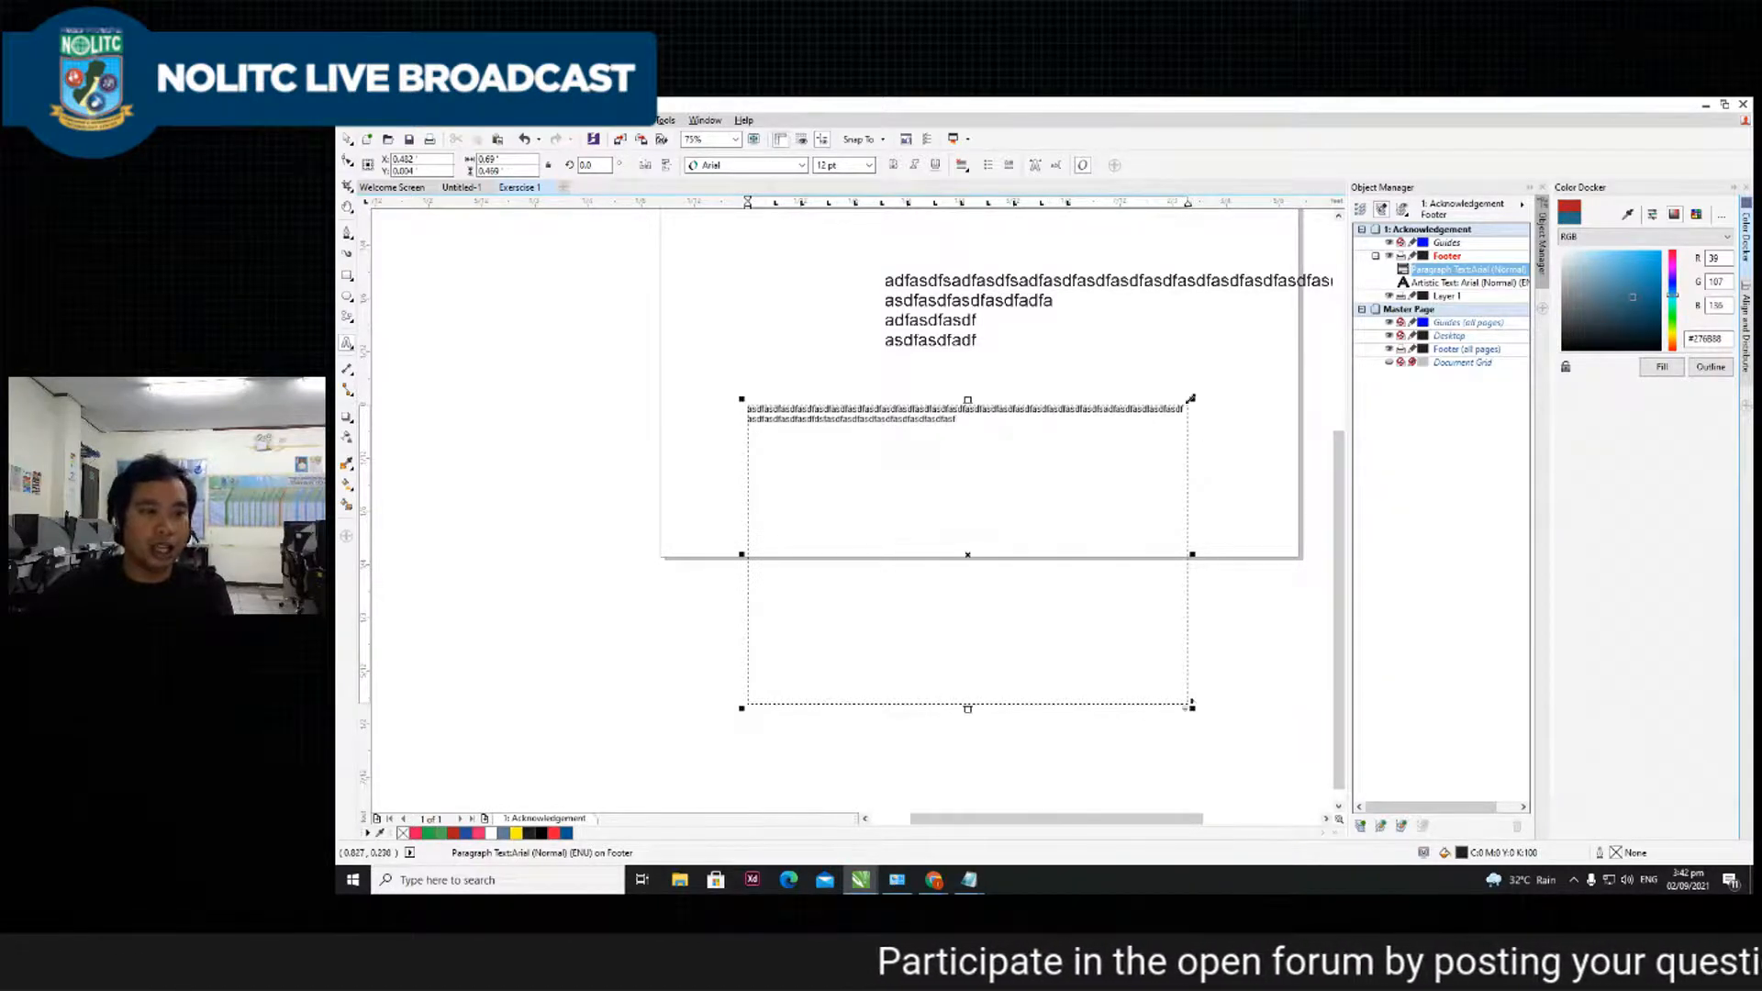
- Copy all the filler text in the paragraph frame and paste it repeatedly to extend the paragraph to several lines
{"action": "key", "text": "ctrl+a"}
{"action": "left_click", "coordinate": [995, 436]}
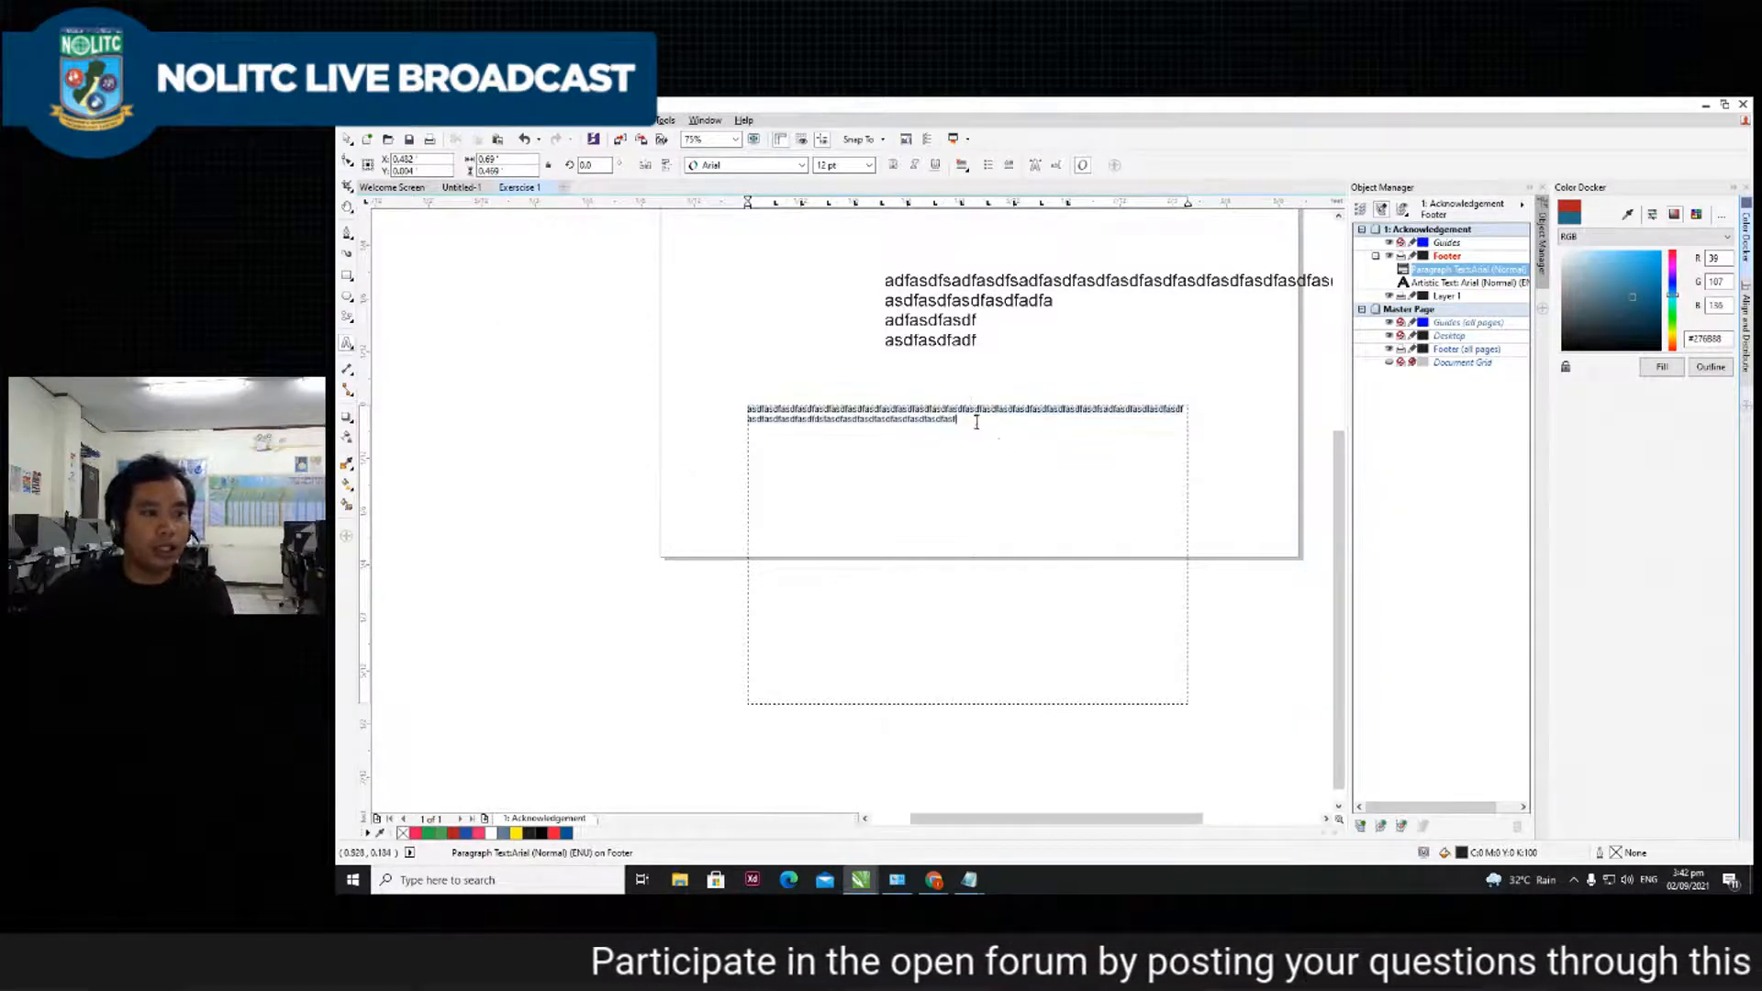
{"action": "key", "text": "ctrl+v"}
{"action": "key", "text": "ctrl+v"}
{"action": "key", "text": "ctrl+v"}
{"action": "key", "text": "ctrl+v"}
{"action": "key", "text": "ctrl+v"}
{"action": "key", "text": "ctrl+v"}
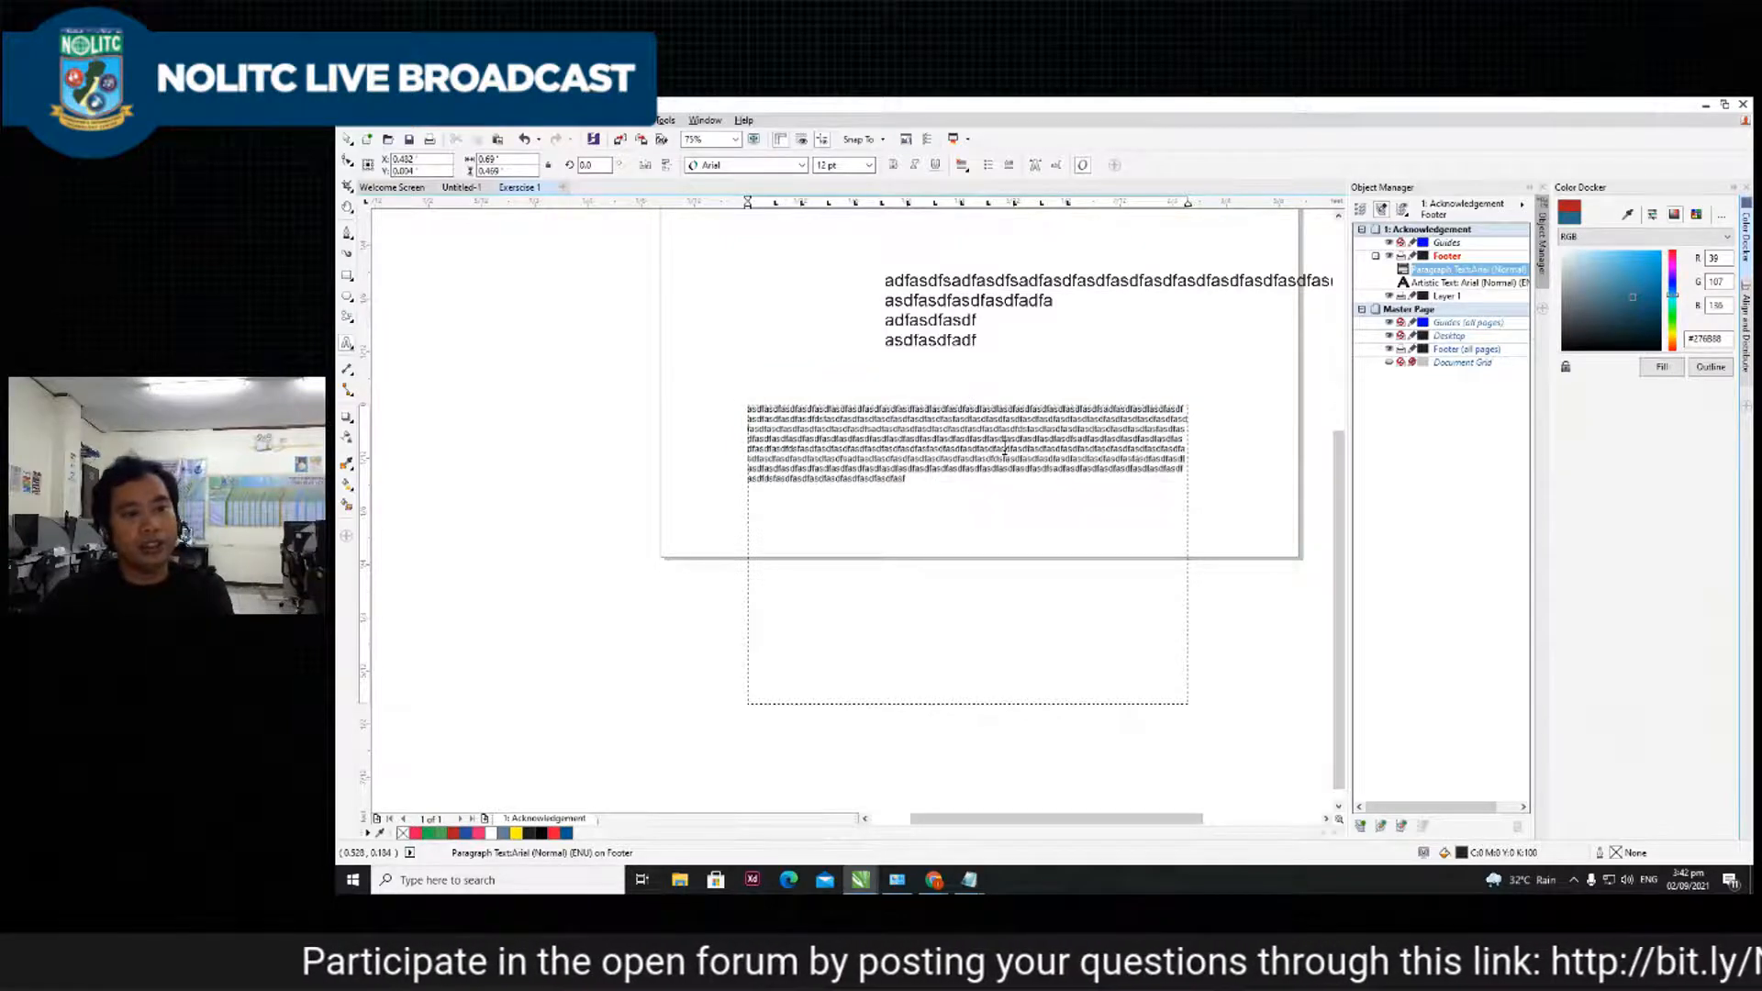
- Paste the copied filler once more to lengthen the paragraph, and select all the text in the frame
{"action": "key", "text": "ctrl+v"}
{"action": "key", "text": "ctrl+a"}
{"action": "scroll", "coordinate": [991, 612], "scroll_direction": "down", "scroll_amount": 2}
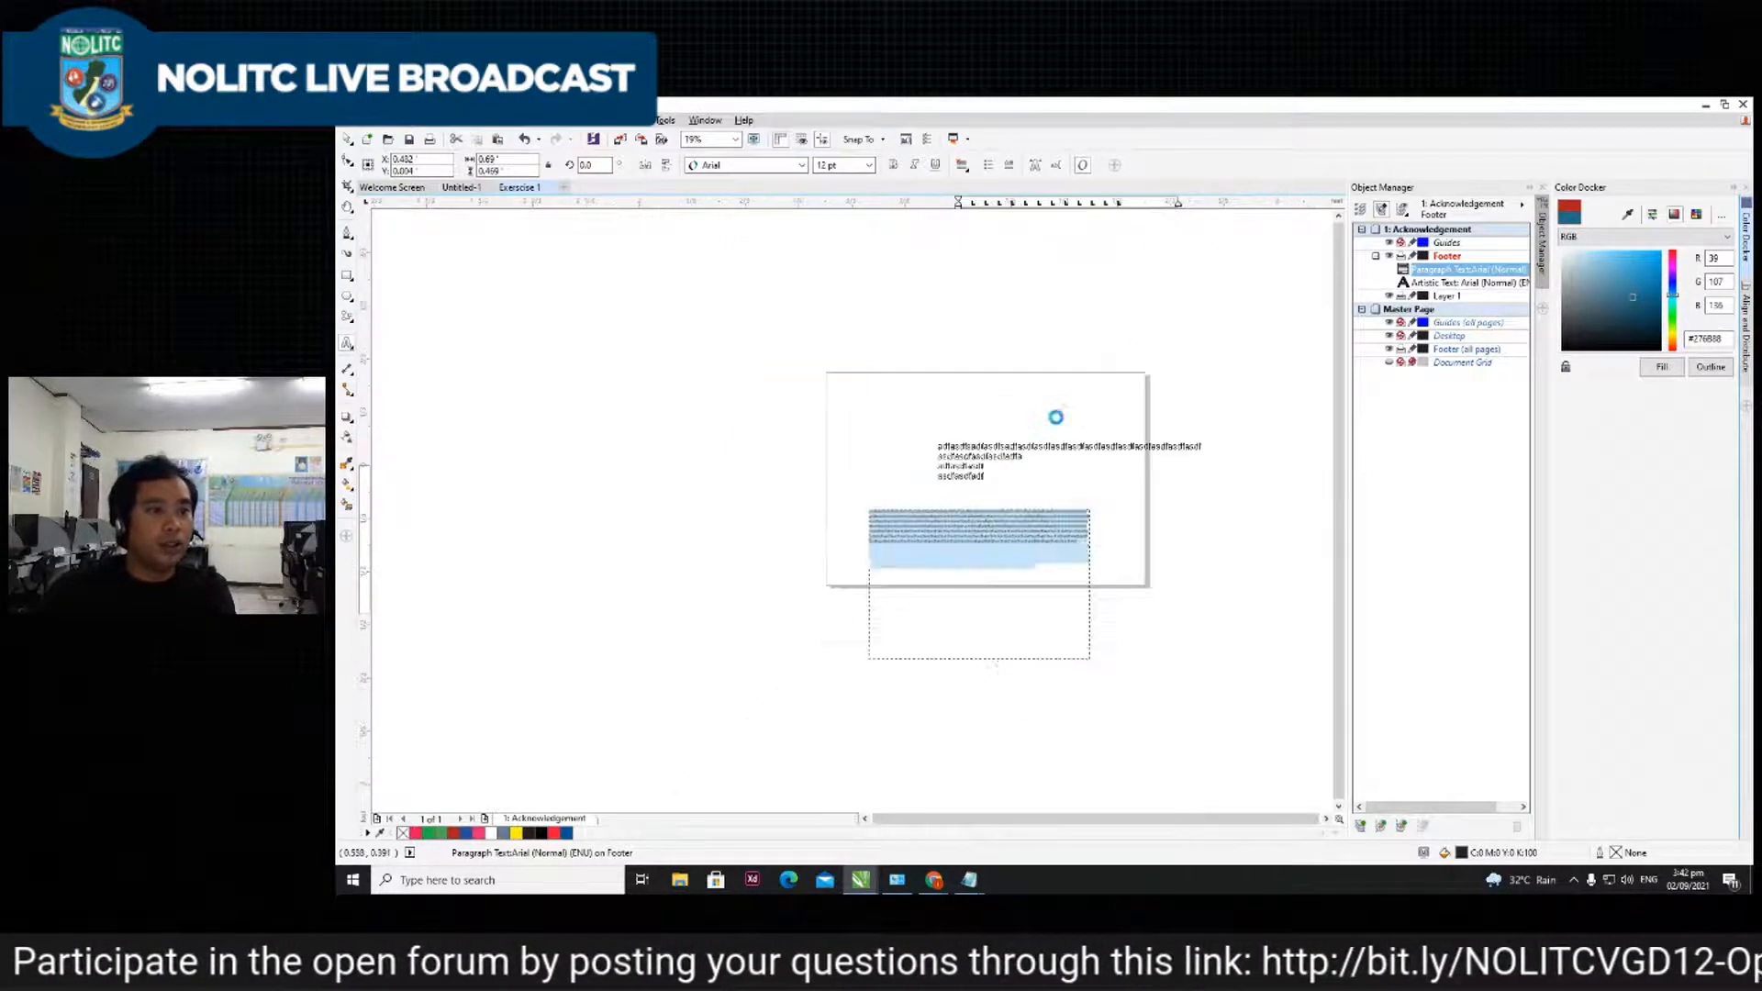
{"action": "scroll", "coordinate": [860, 516], "scroll_direction": "up", "scroll_amount": 1}
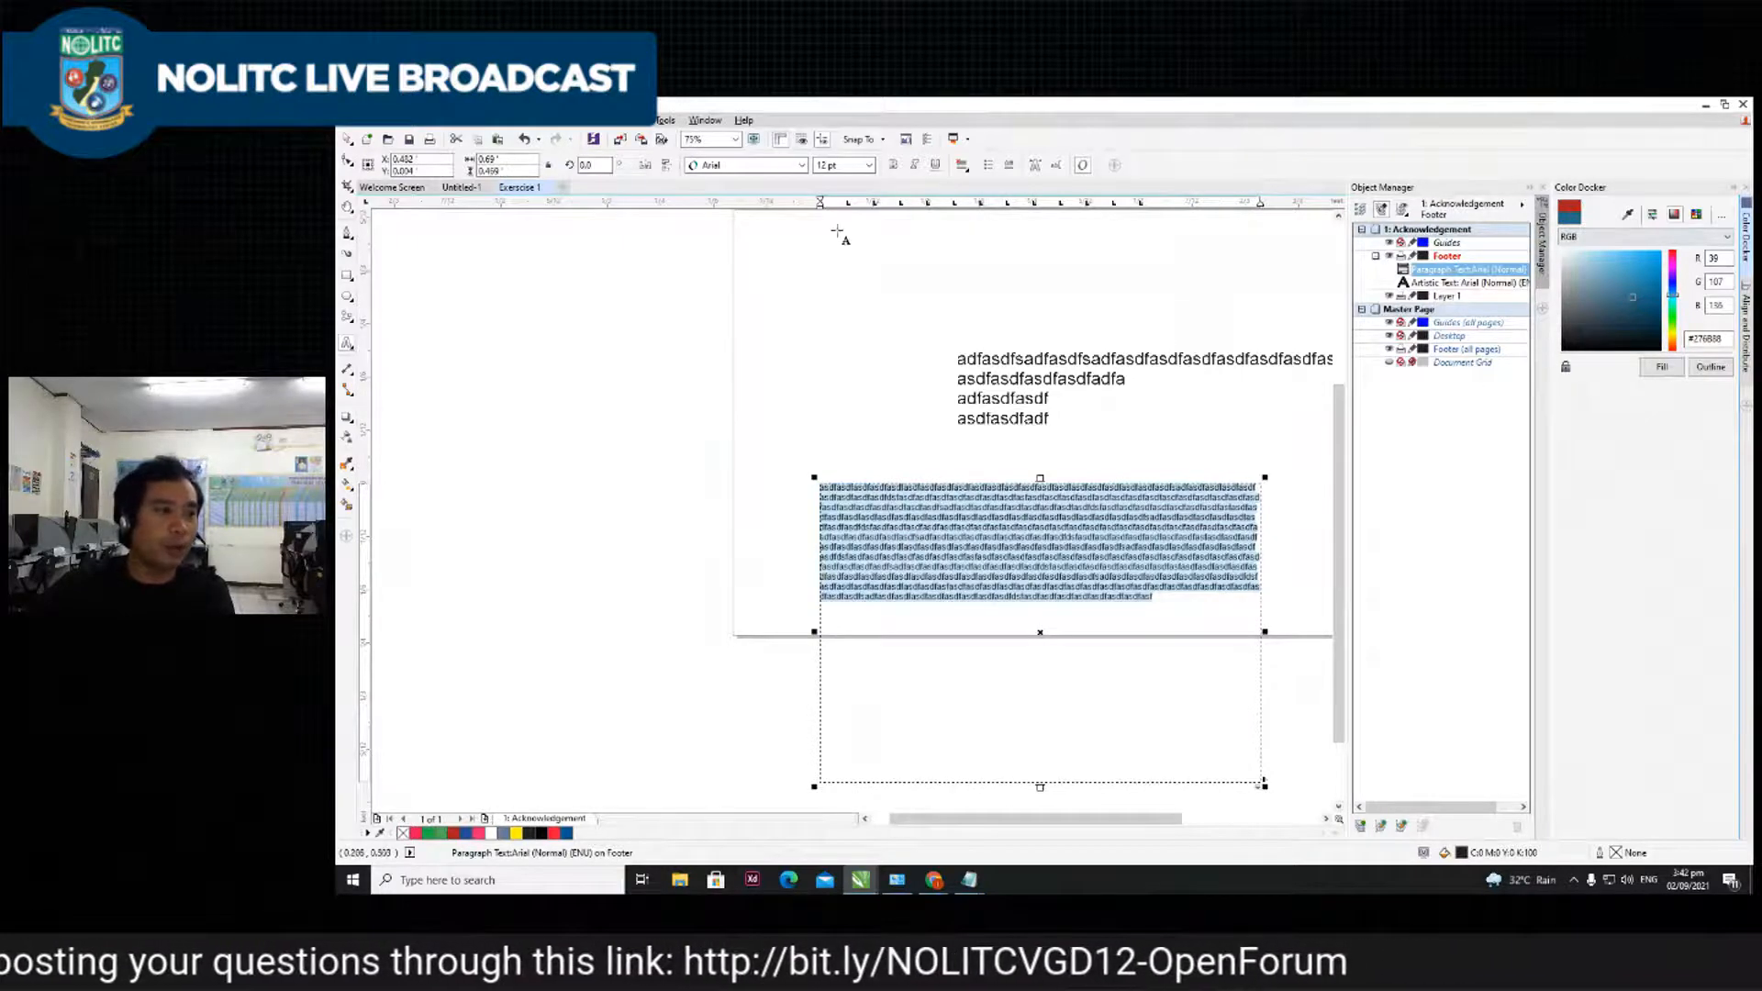
- Open the Text Properties docker for the selected paragraph text
{"action": "left_click", "coordinate": [704, 120]}
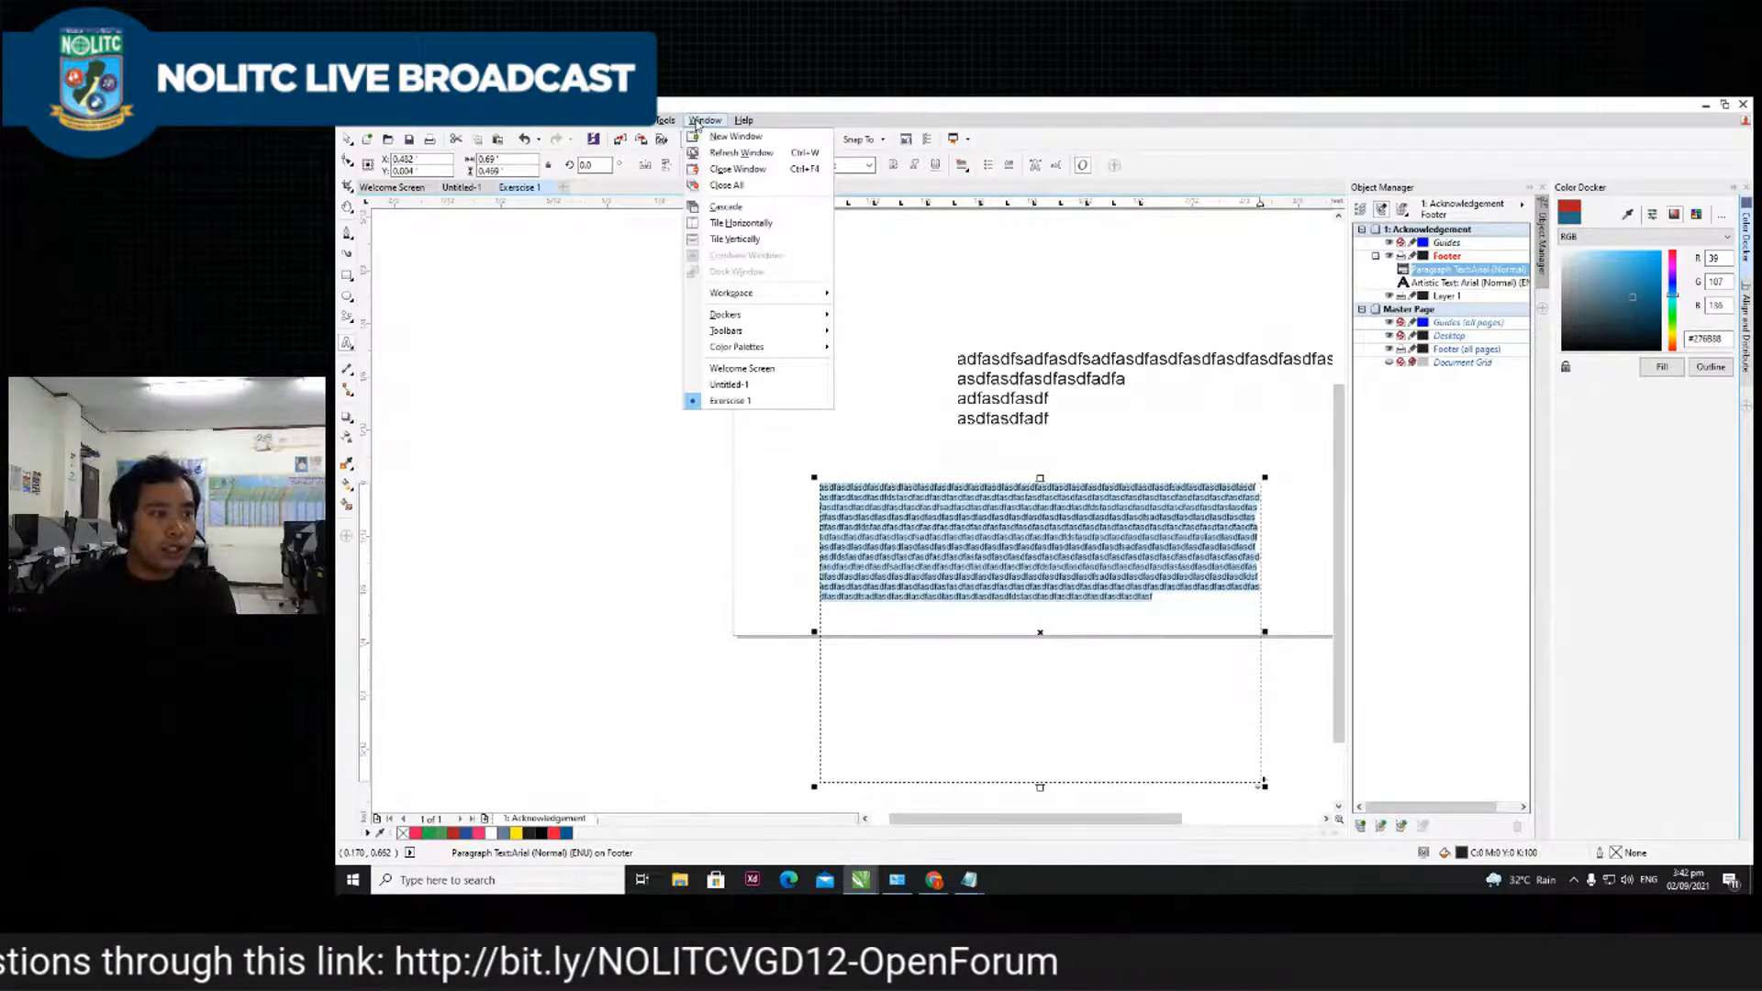
{"action": "mouse_move", "coordinate": [773, 314]}
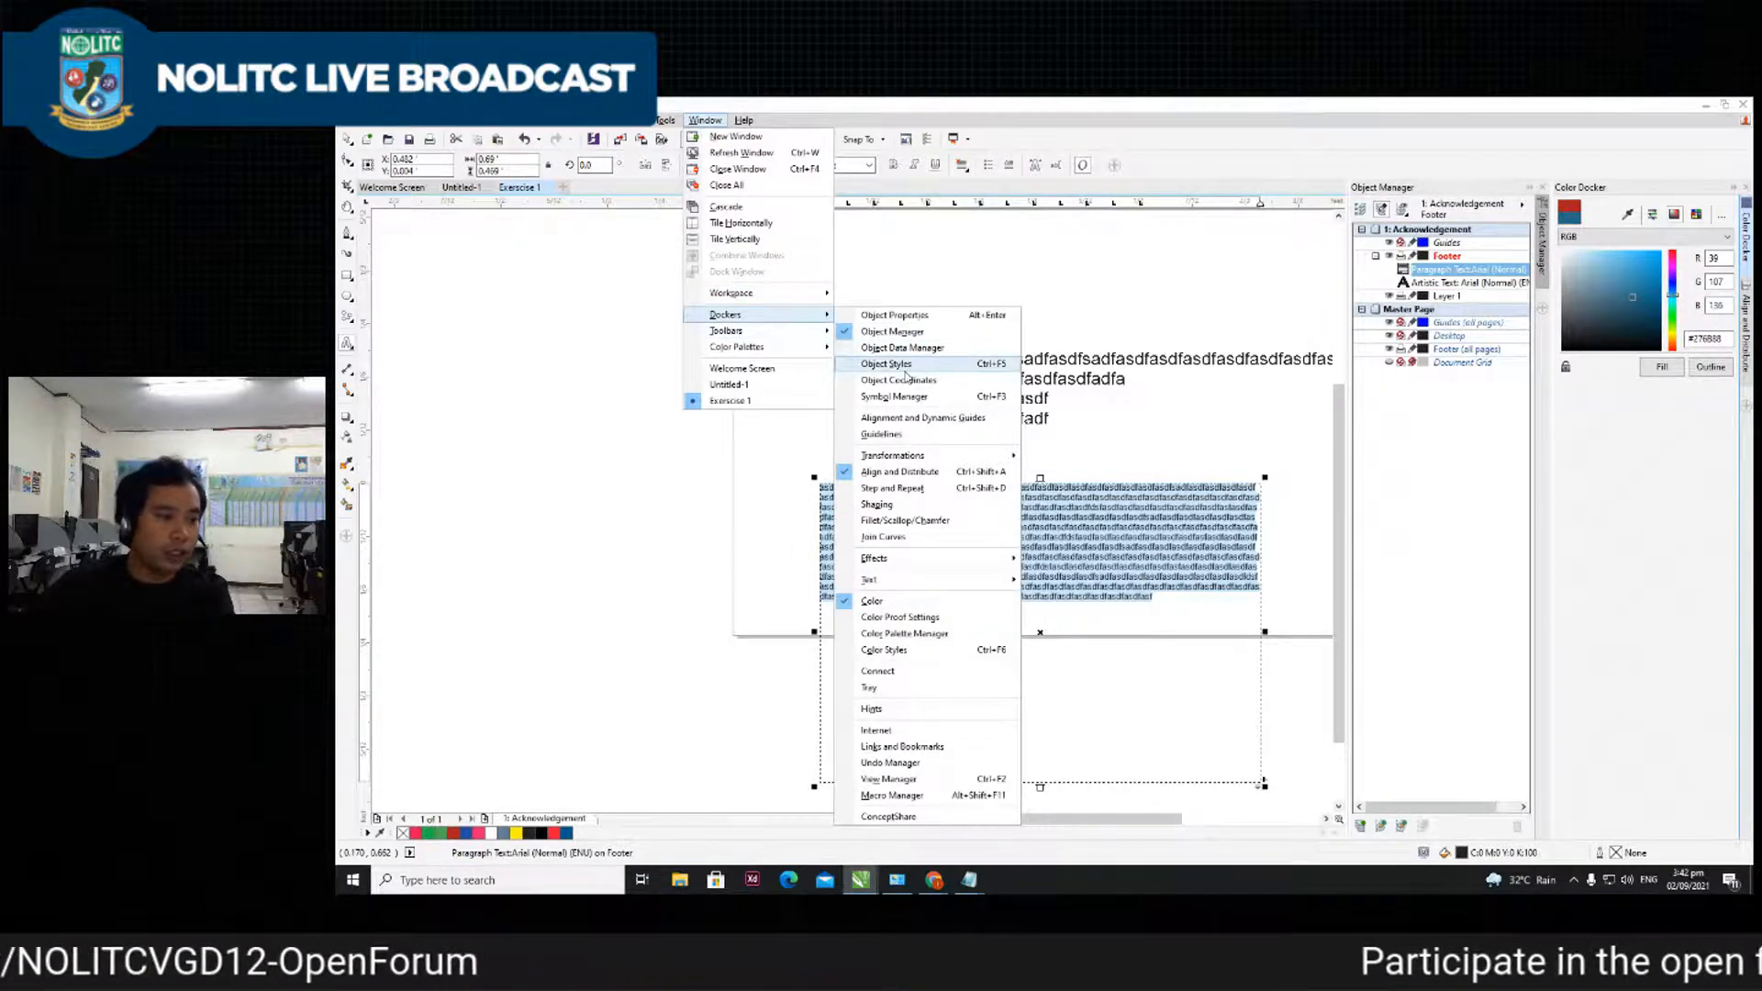
{"action": "mouse_move", "coordinate": [910, 588]}
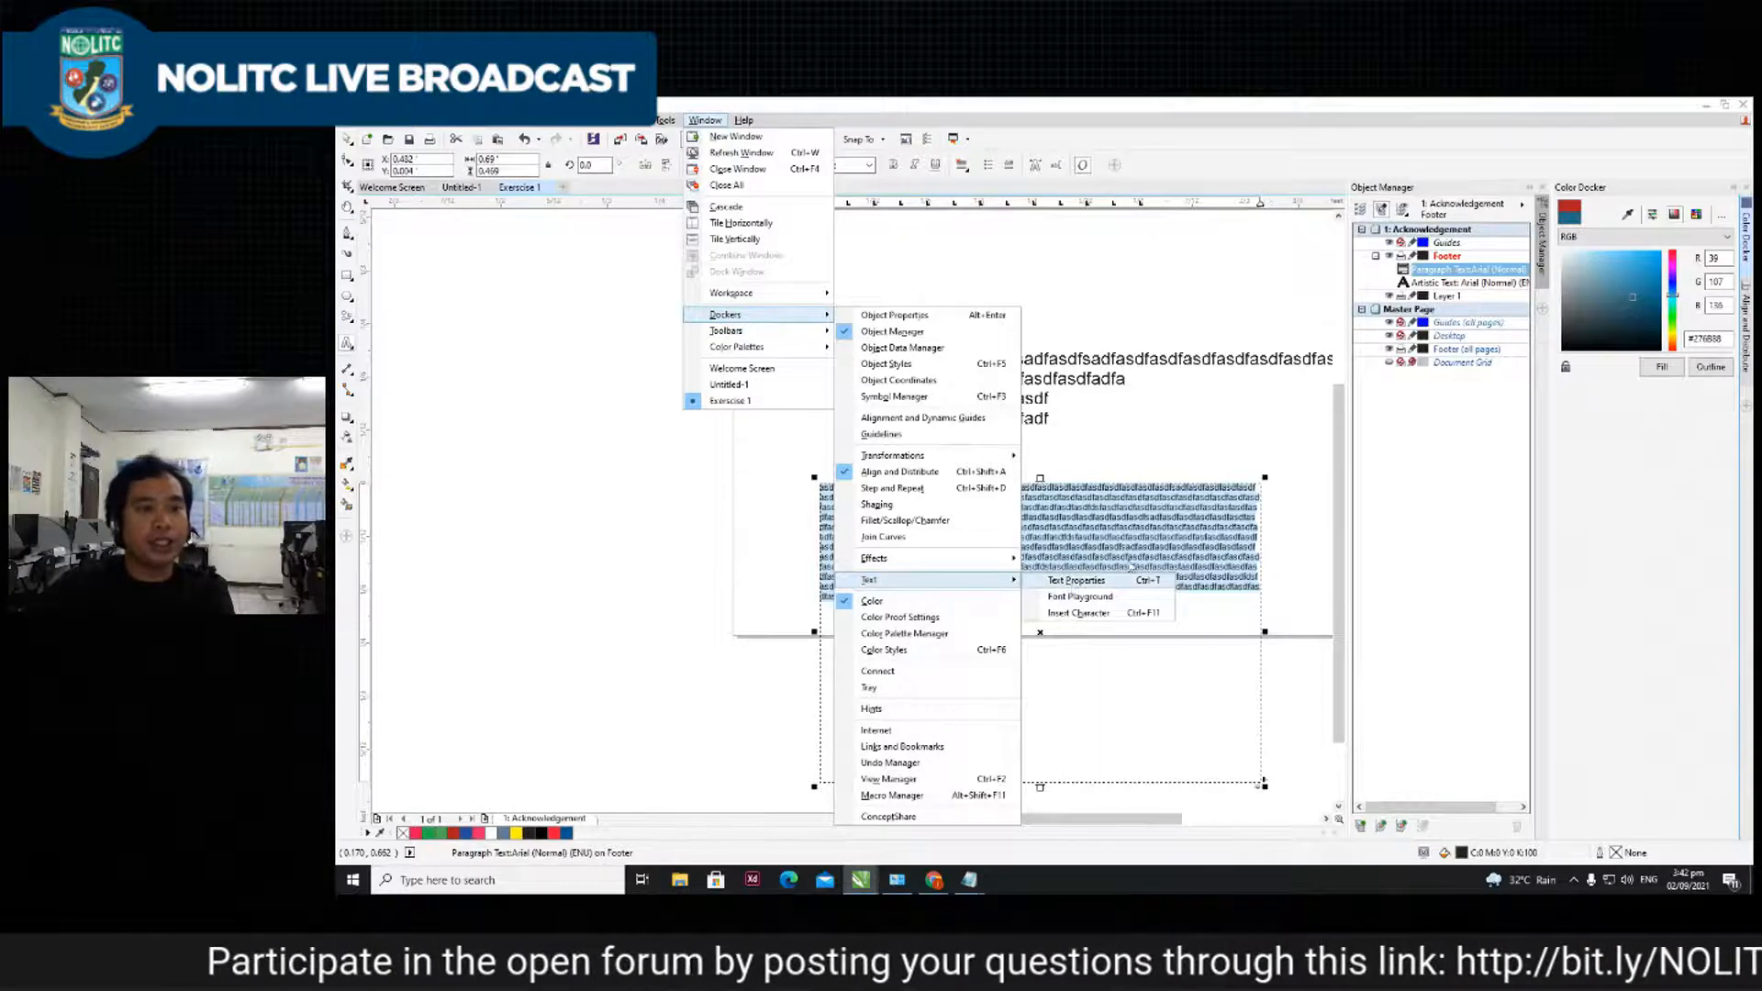
{"action": "left_click", "coordinate": [1138, 574]}
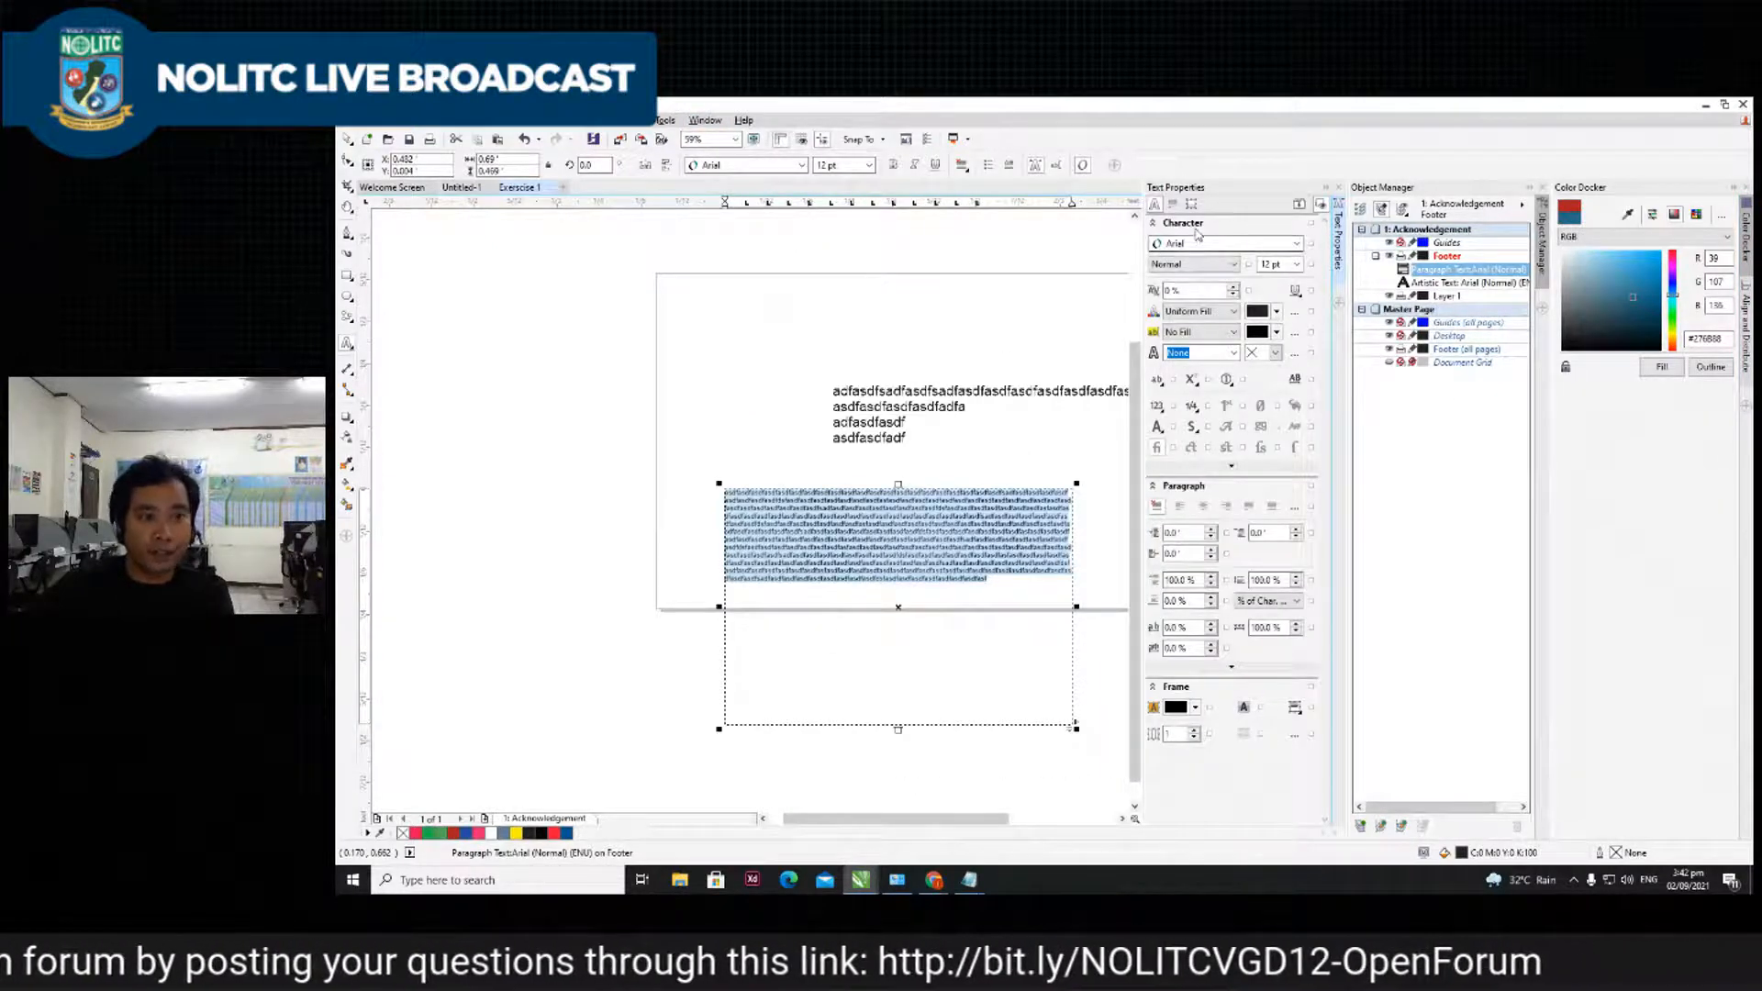
- Change the font of the selected paragraph text to AvantGarde-Demi
{"action": "left_click", "coordinate": [1295, 244]}
{"action": "left_click", "coordinate": [1262, 244]}
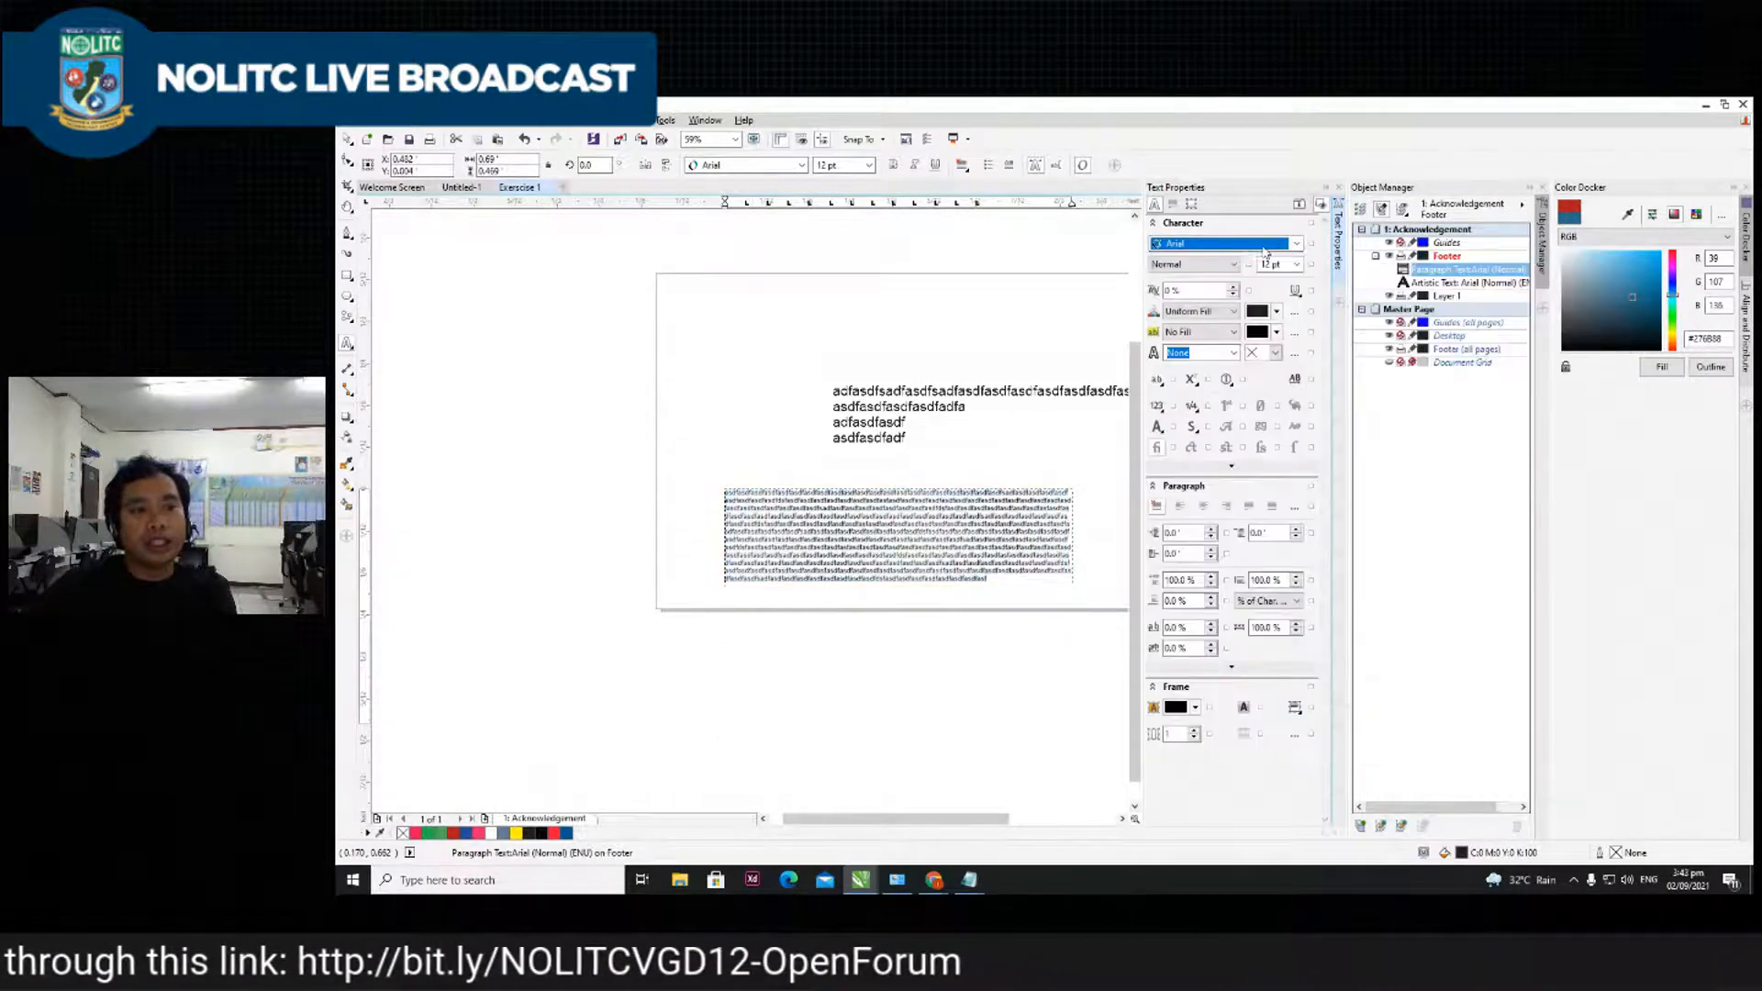
{"action": "left_click", "coordinate": [1295, 245]}
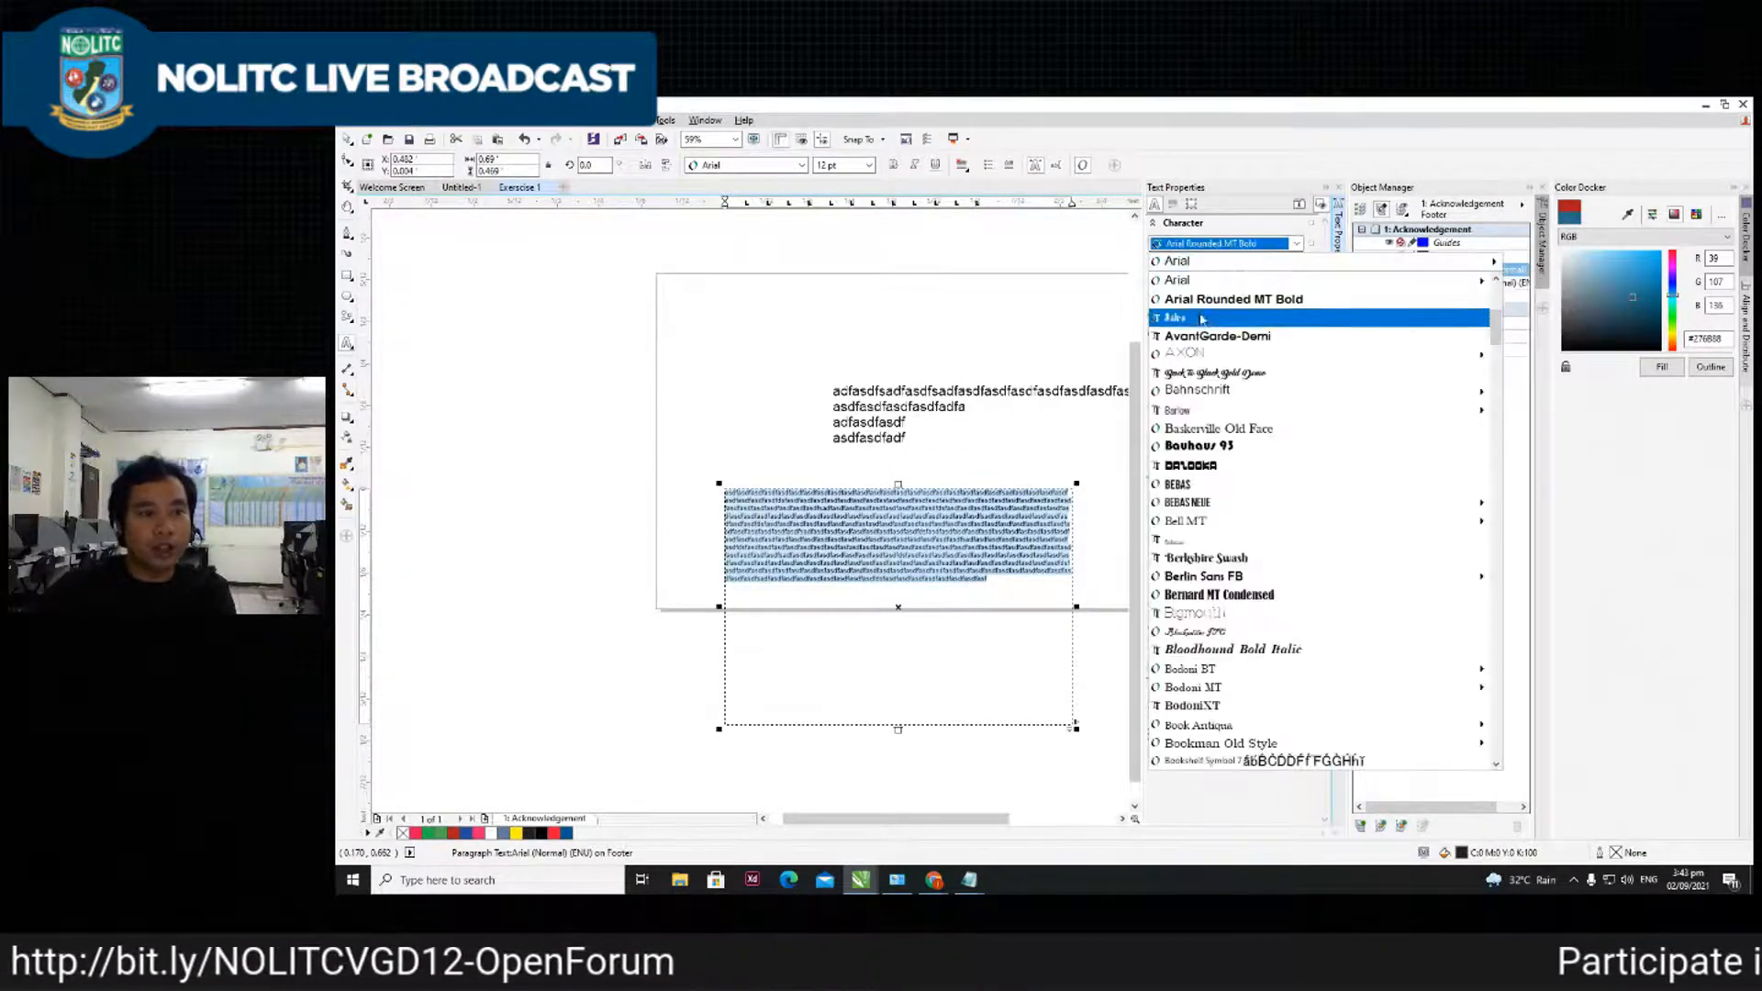
{"action": "left_click", "coordinate": [1204, 336]}
{"action": "scroll", "coordinate": [907, 584], "scroll_direction": "up", "scroll_amount": 4}
{"action": "scroll", "coordinate": [907, 585], "scroll_direction": "down", "scroll_amount": 2}
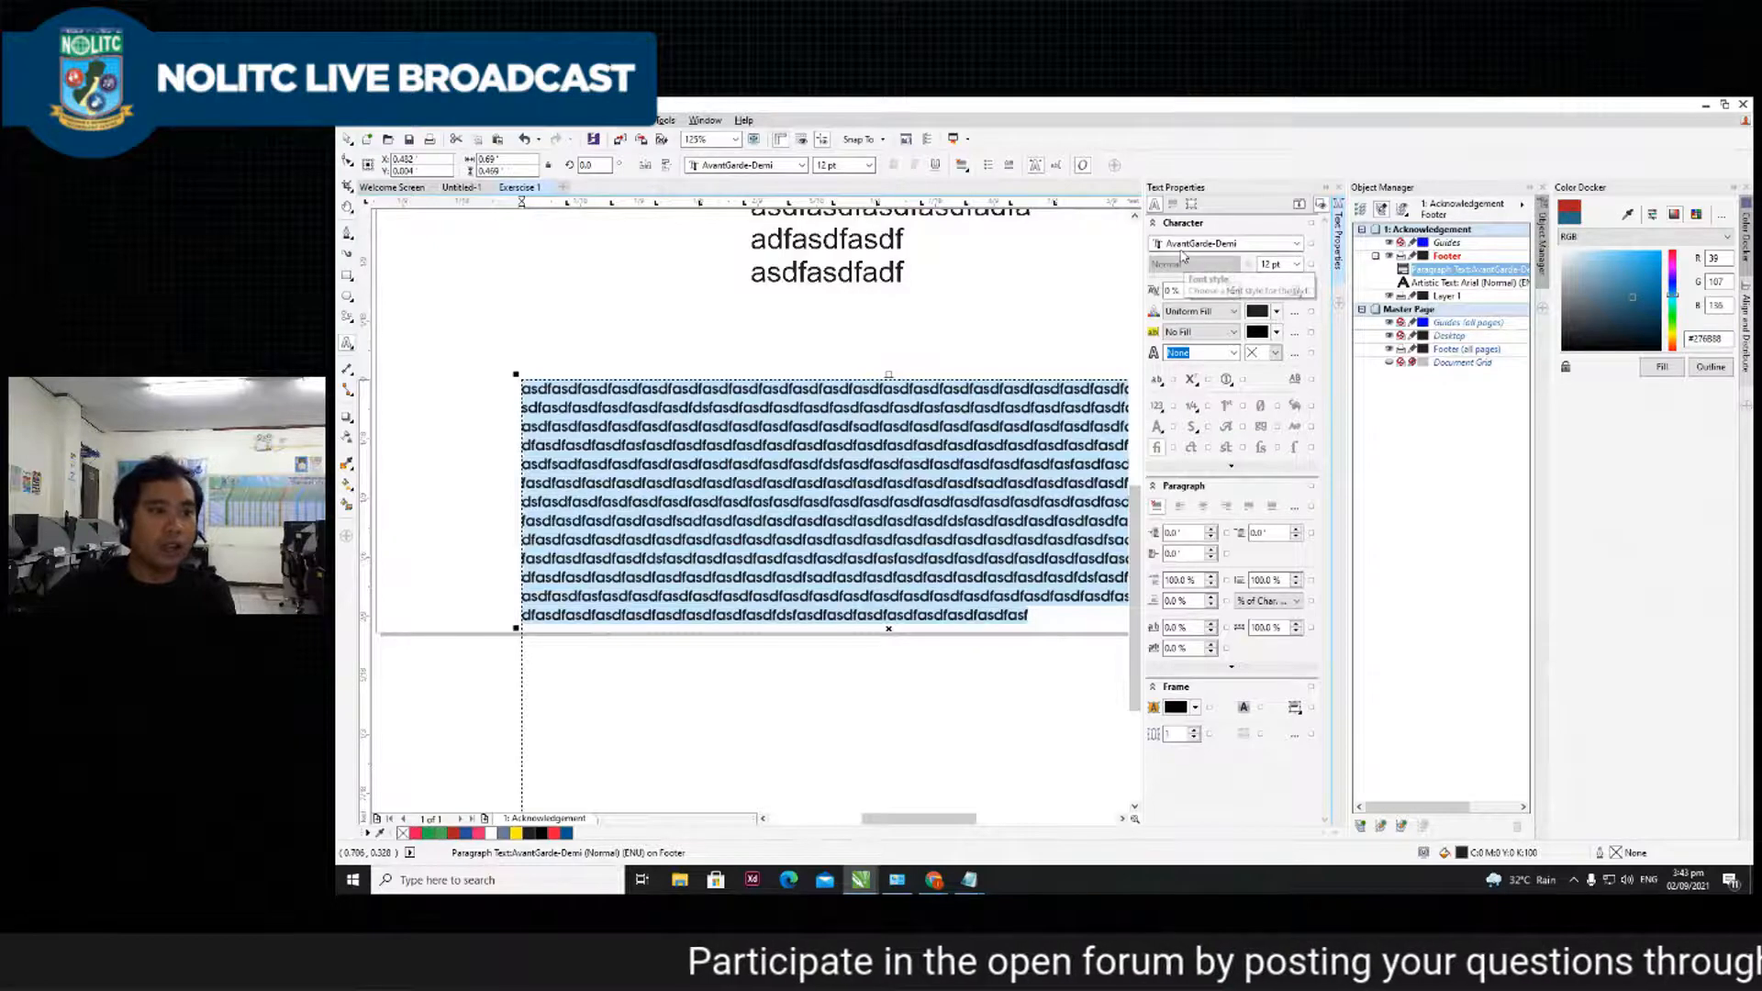
- Look through the available fonts and set the selected paragraph text back to Arial
{"action": "left_click", "coordinate": [1221, 244]}
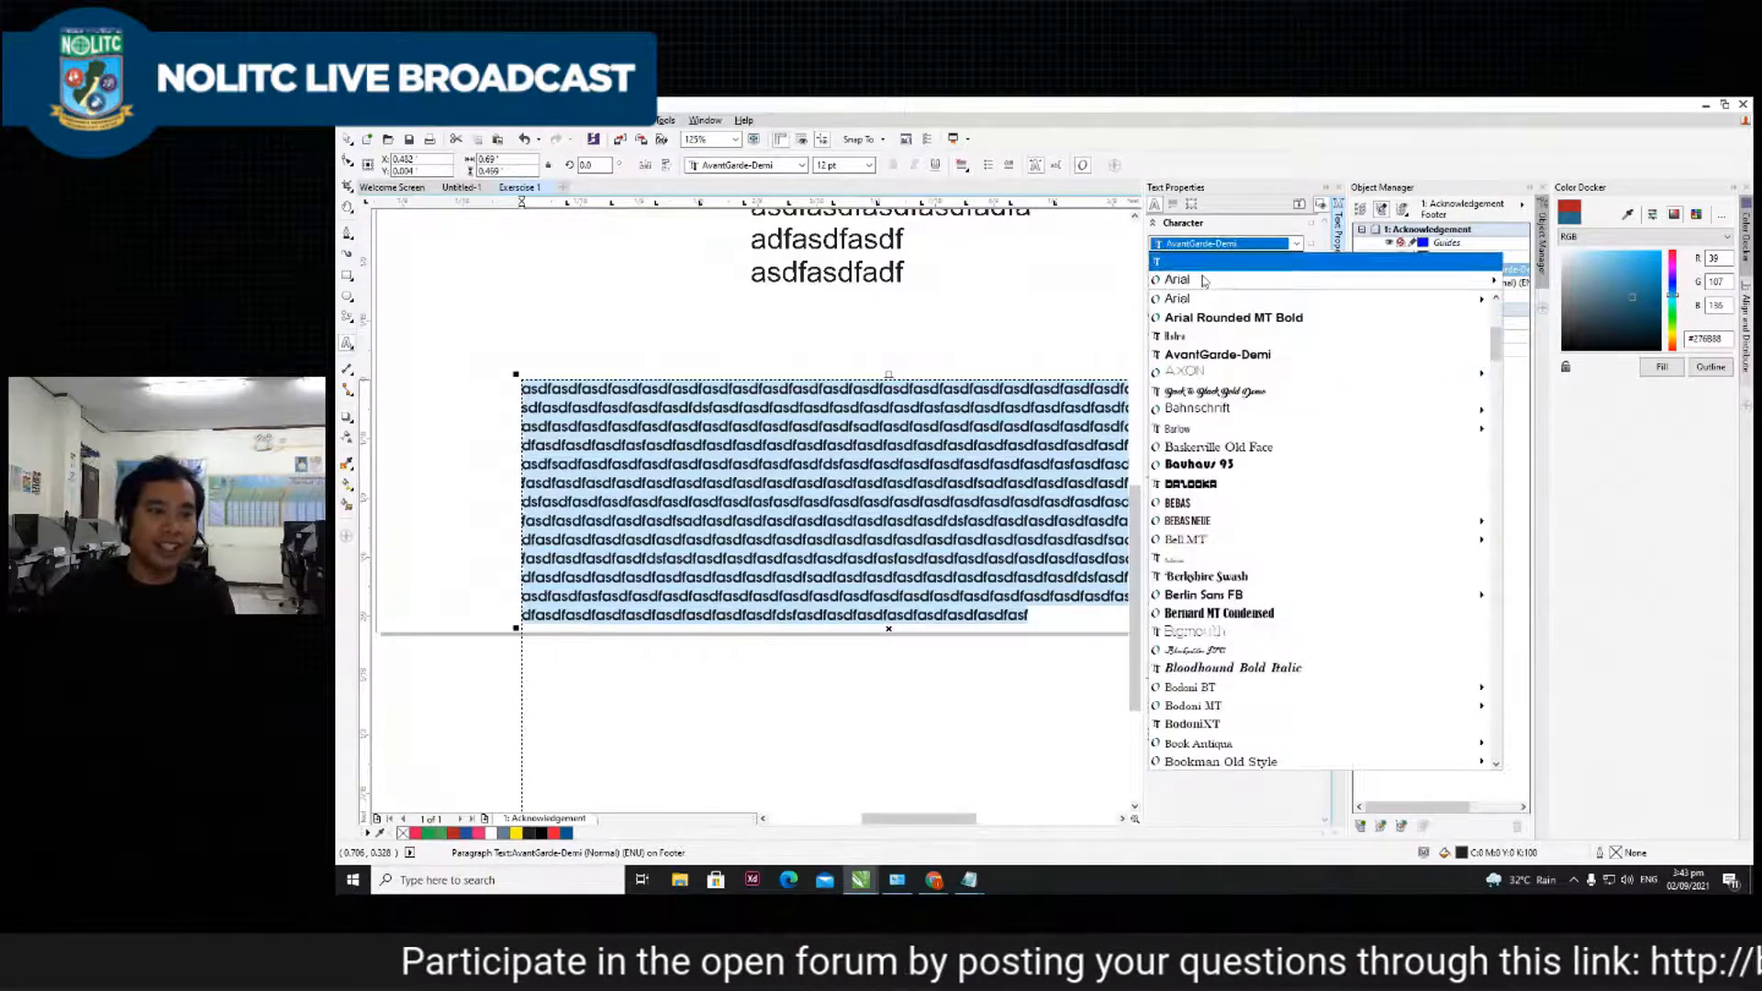
{"action": "mouse_move", "coordinate": [1235, 283]}
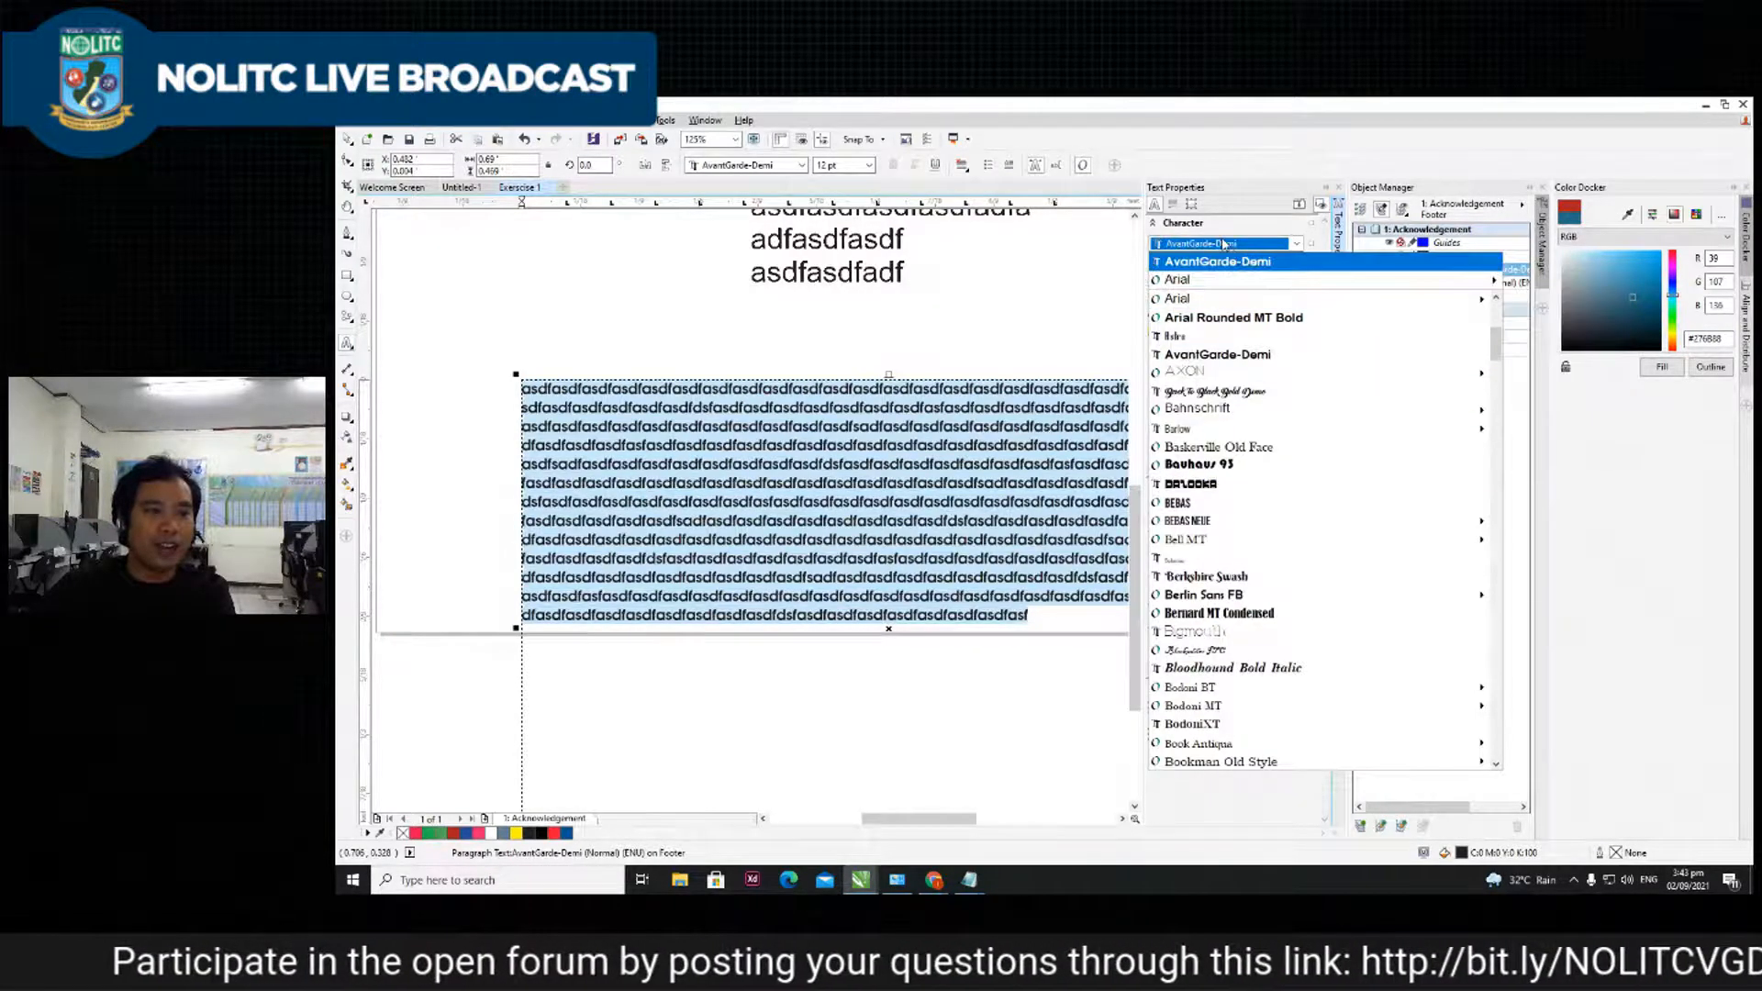
{"action": "left_click", "coordinate": [1241, 246]}
{"action": "left_click", "coordinate": [1241, 248]}
{"action": "scroll", "coordinate": [1193, 302], "scroll_direction": "down", "scroll_amount": 10}
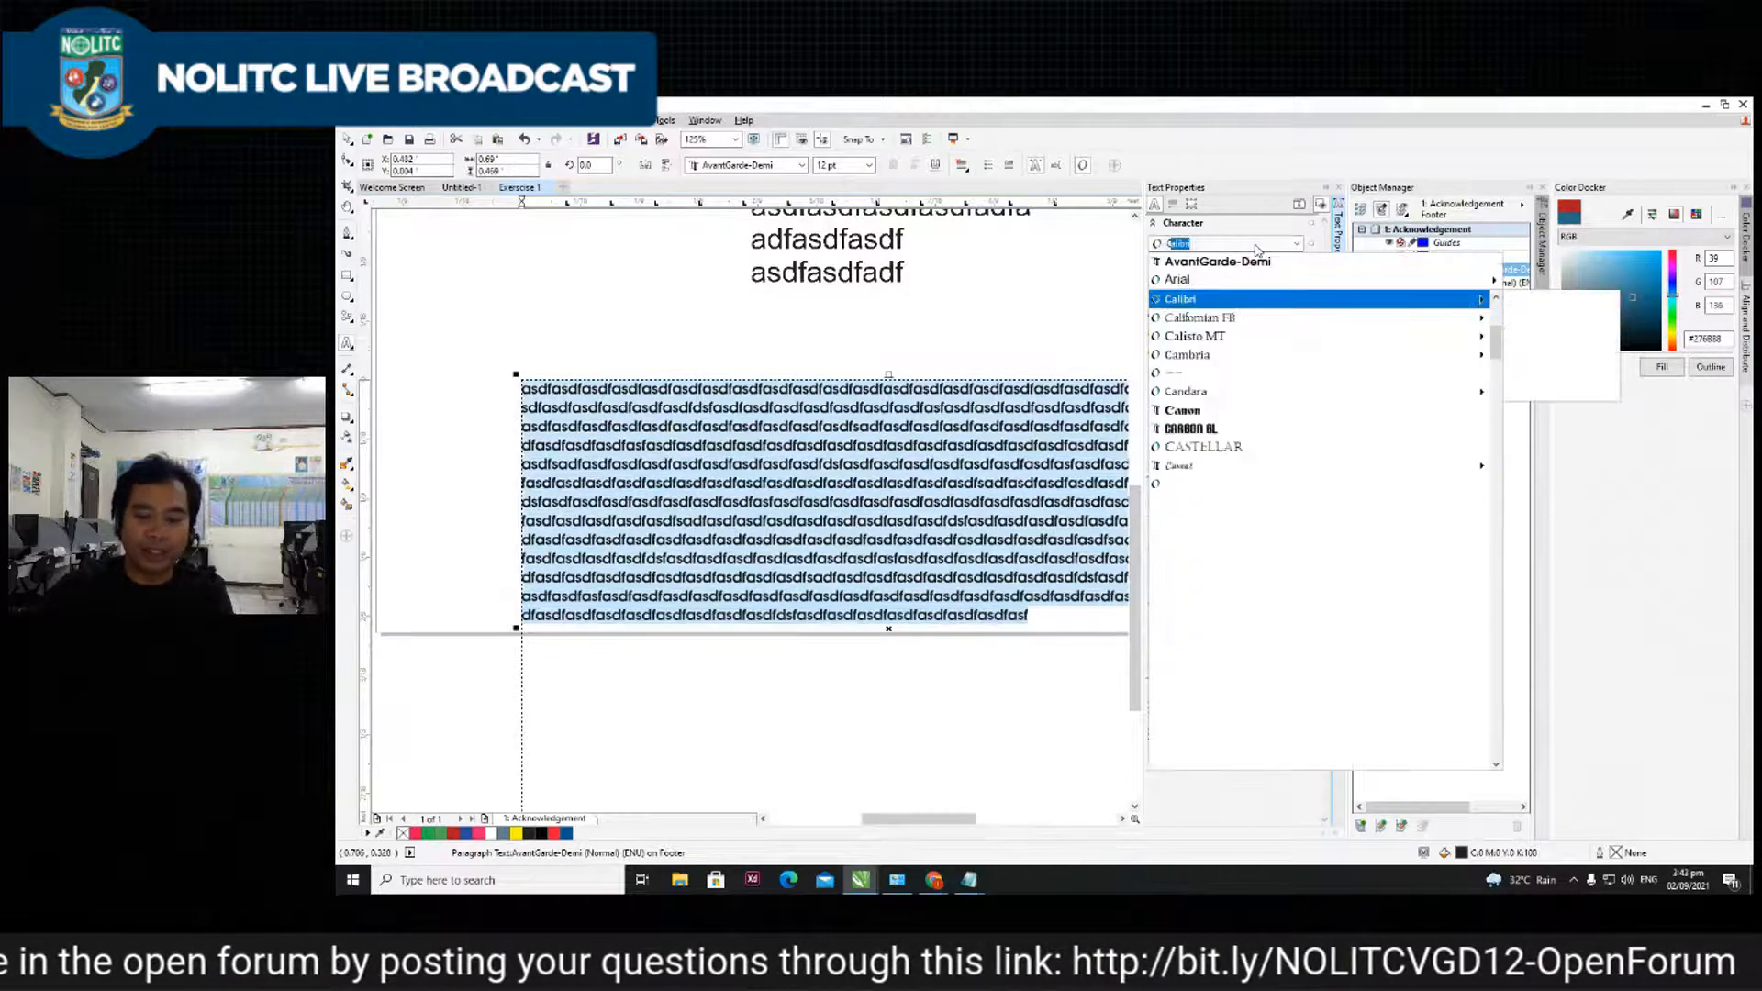
{"action": "mouse_move", "coordinate": [1189, 303]}
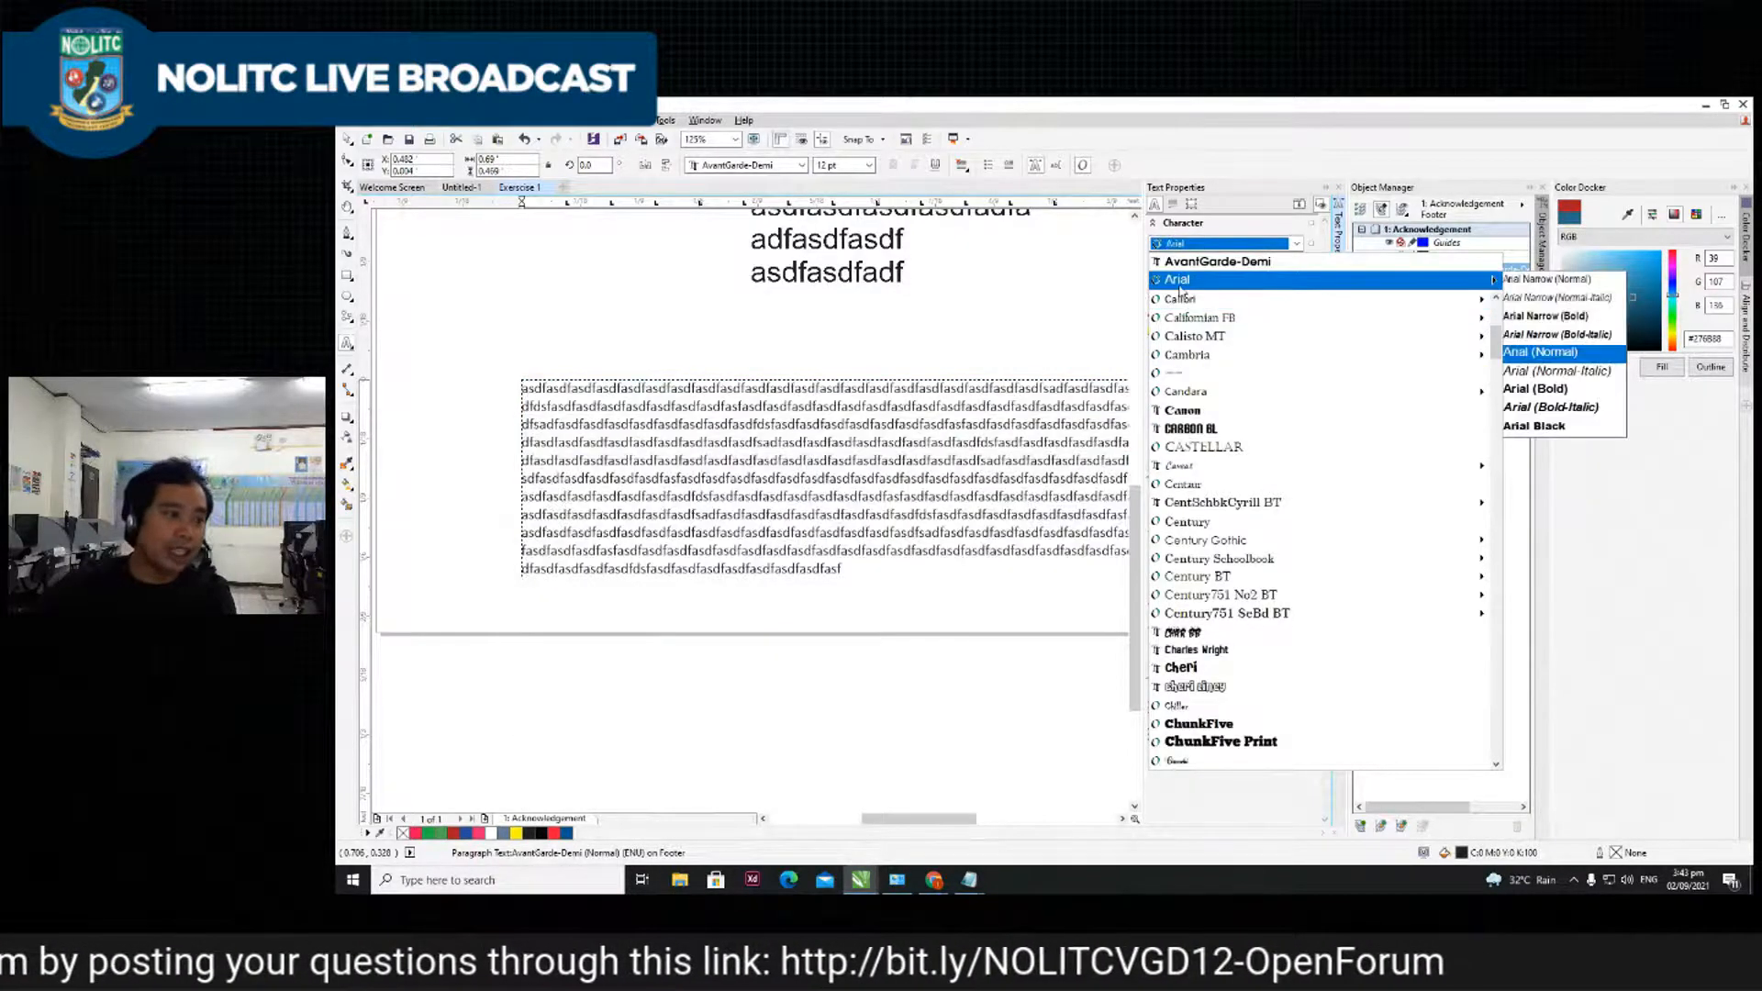
{"action": "left_click", "coordinate": [1185, 286]}
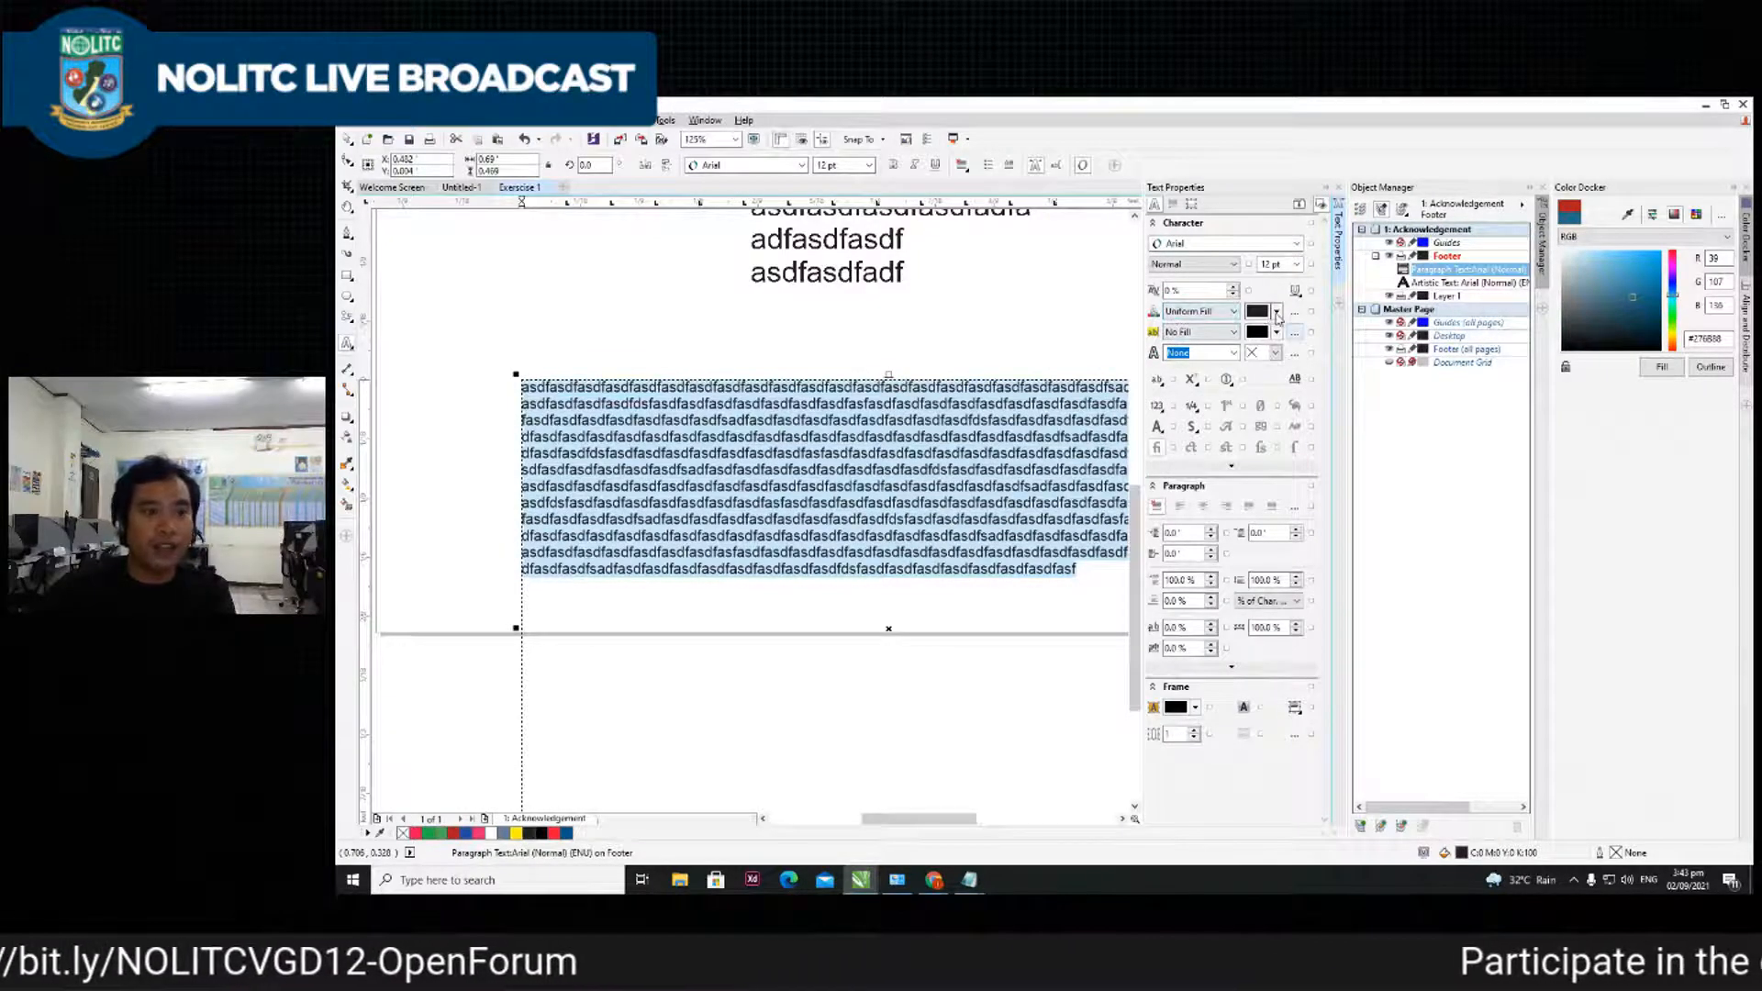
- Set the uniform fill colour of the selected paragraph text to blue, C91 M75 Y0 K0
{"action": "left_click", "coordinate": [1277, 313]}
{"action": "left_click", "coordinate": [1307, 402]}
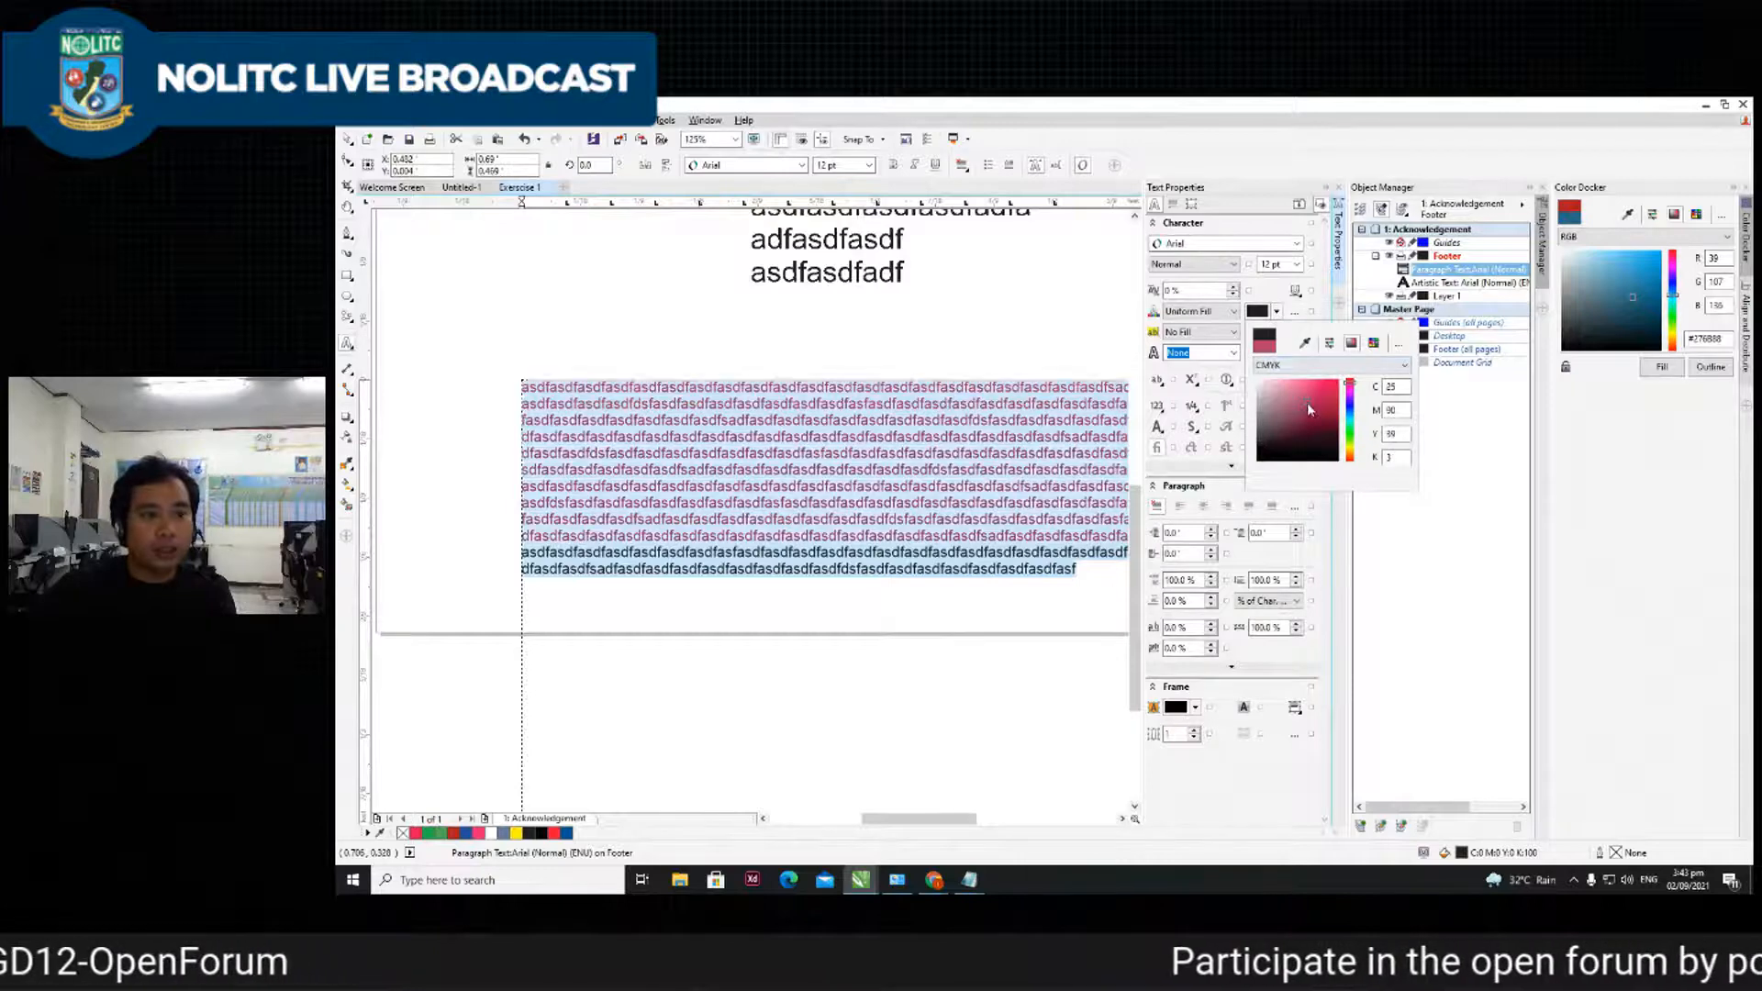
{"action": "left_click", "coordinate": [1350, 408]}
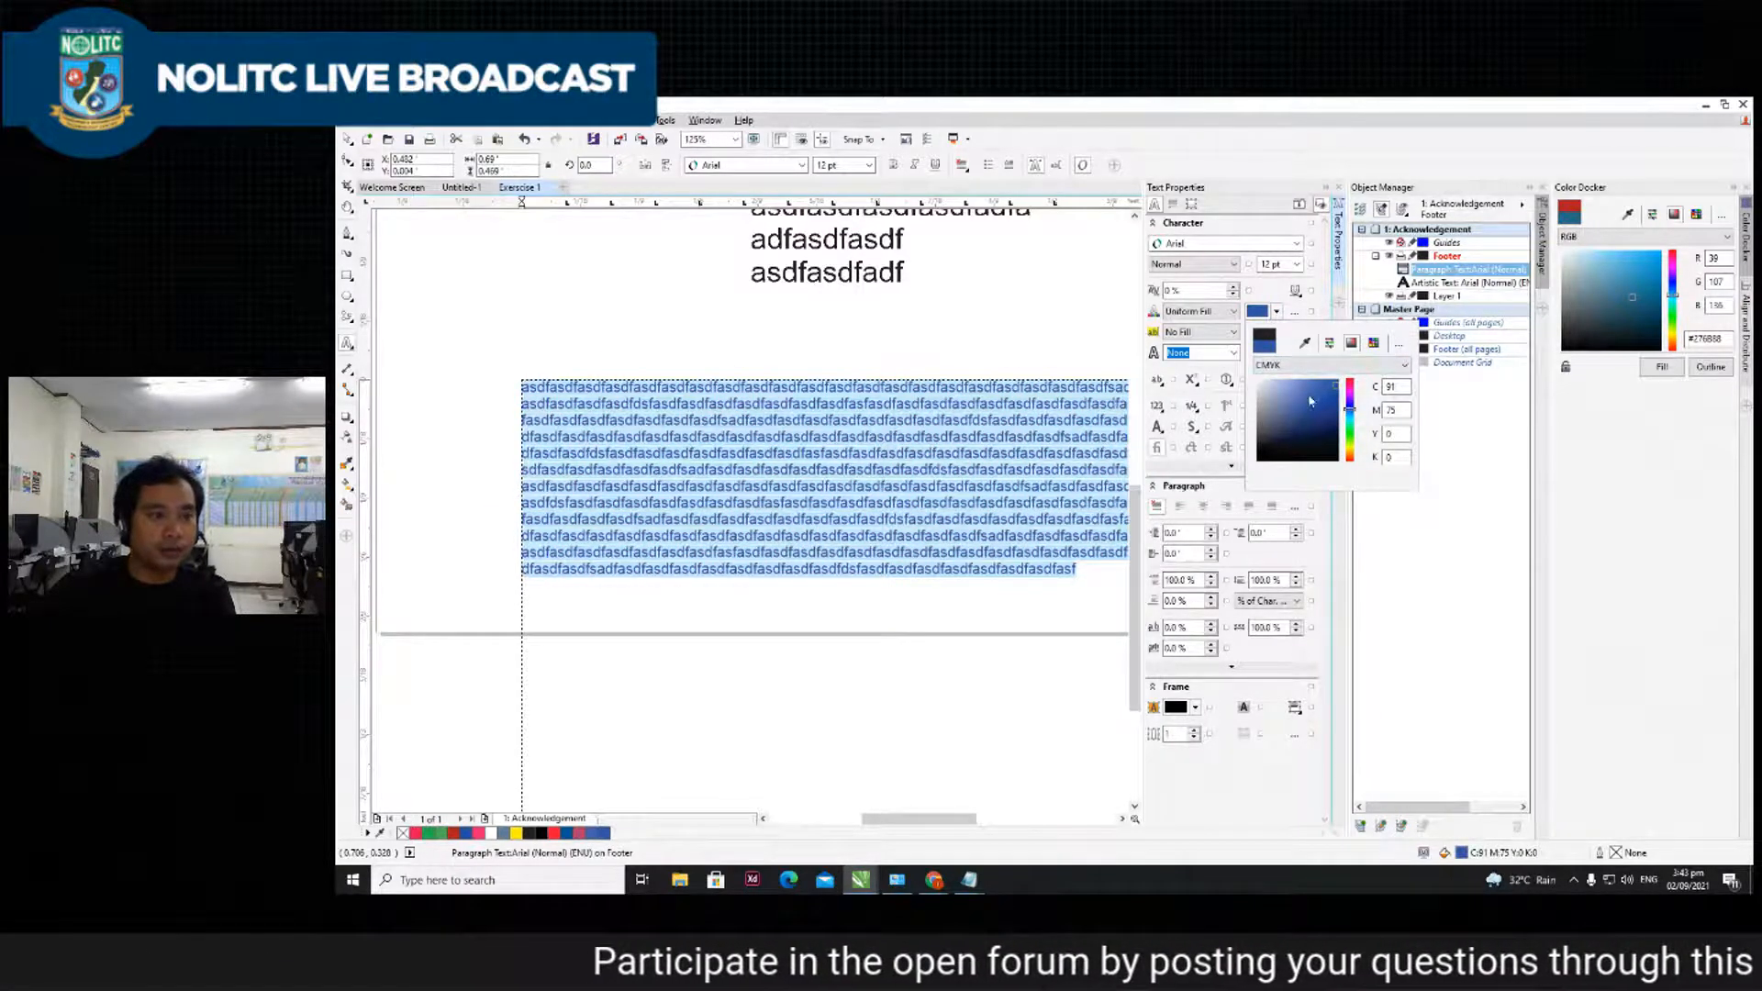
{"action": "left_click", "coordinate": [1110, 423]}
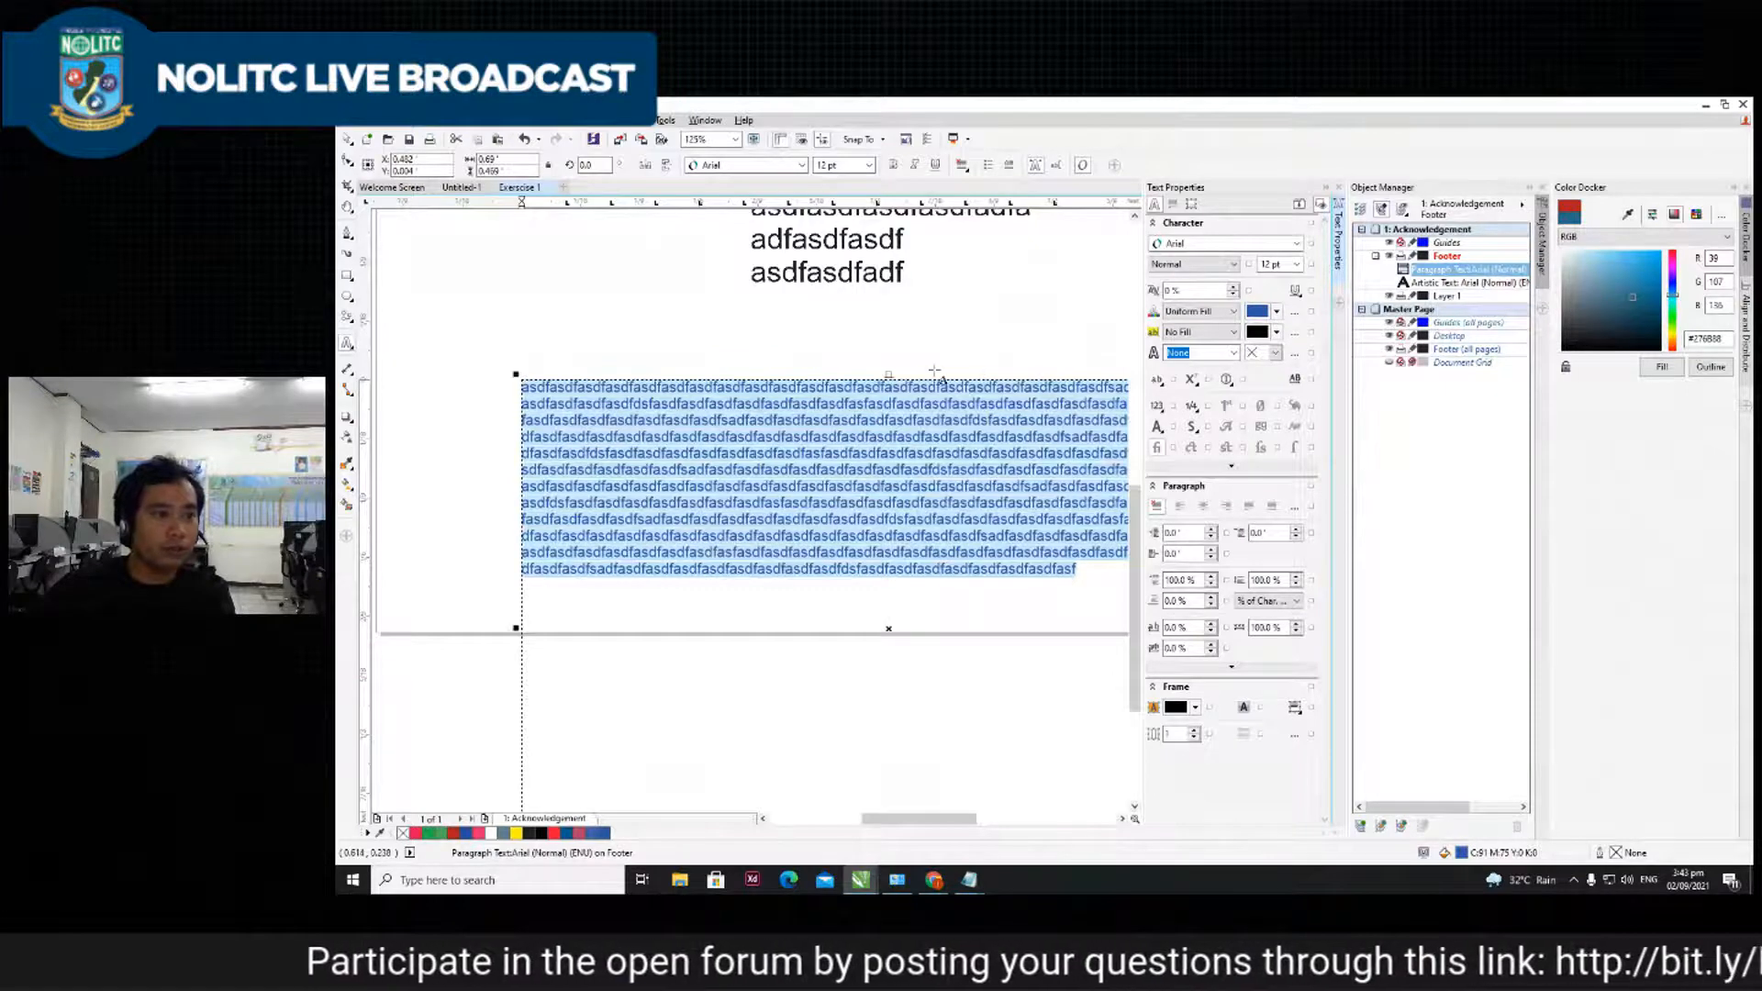
- Reselect the whole paragraph and change its text fill colour to yellow, C12 M0 Y100 K0
{"action": "left_click", "coordinate": [1276, 311]}
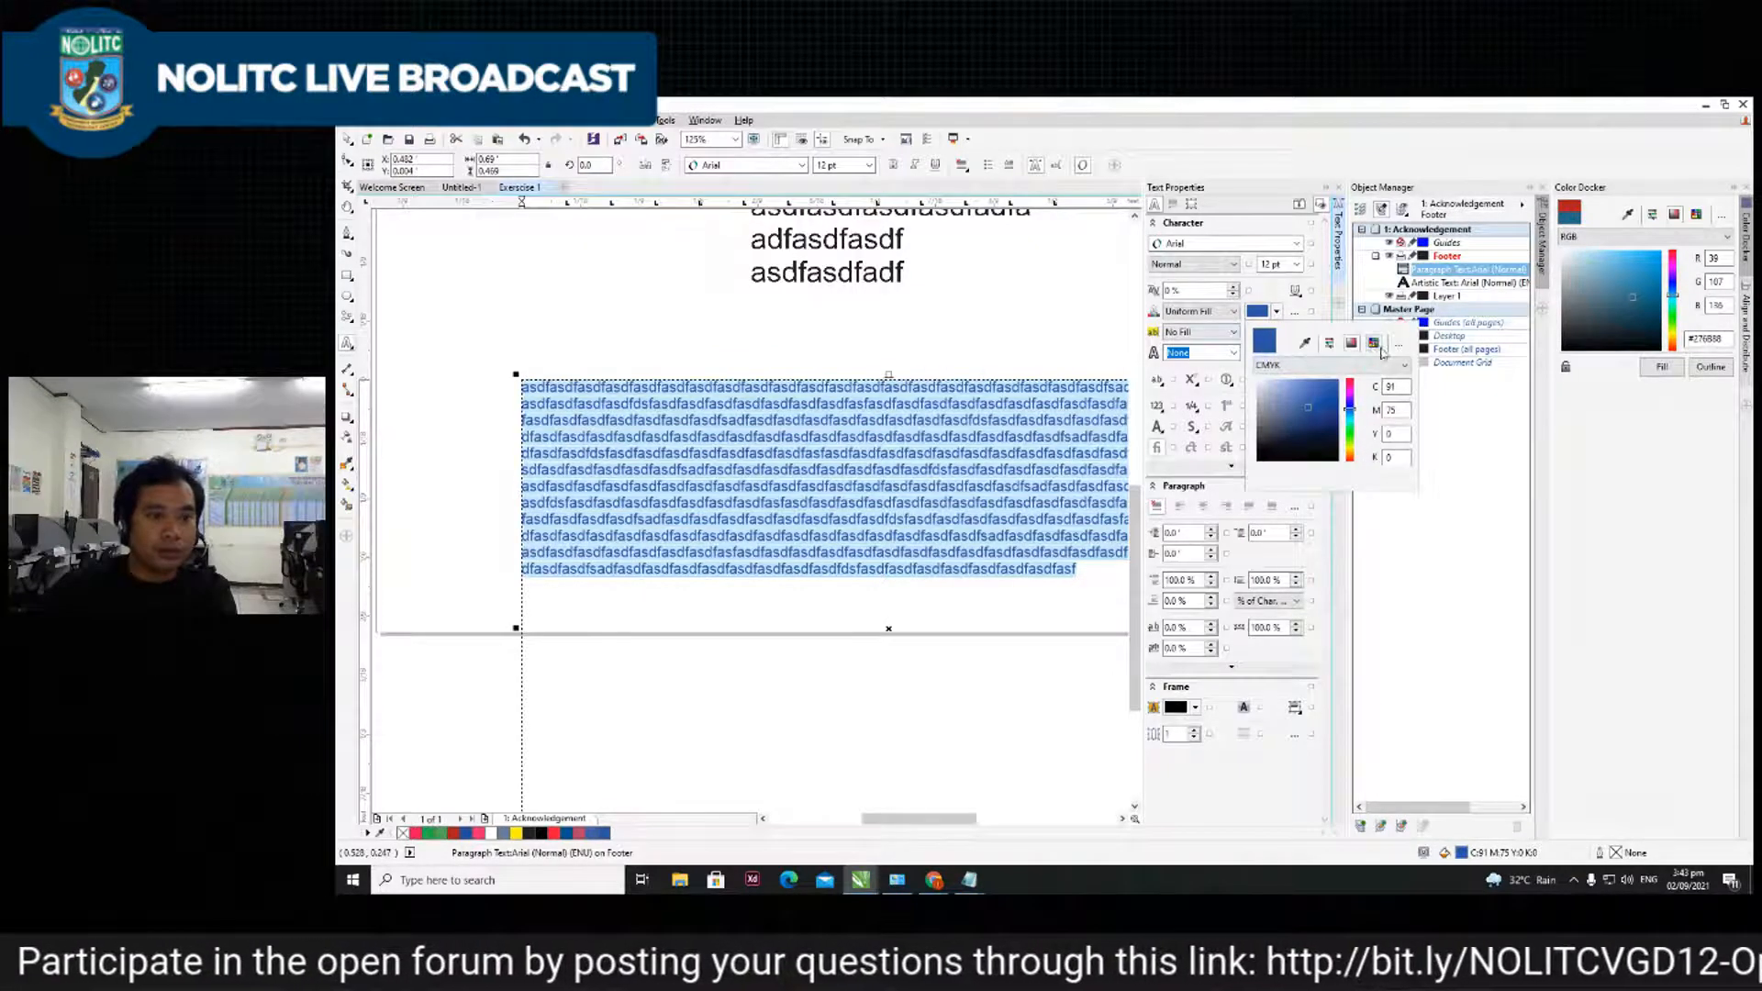
{"action": "left_click", "coordinate": [1278, 313]}
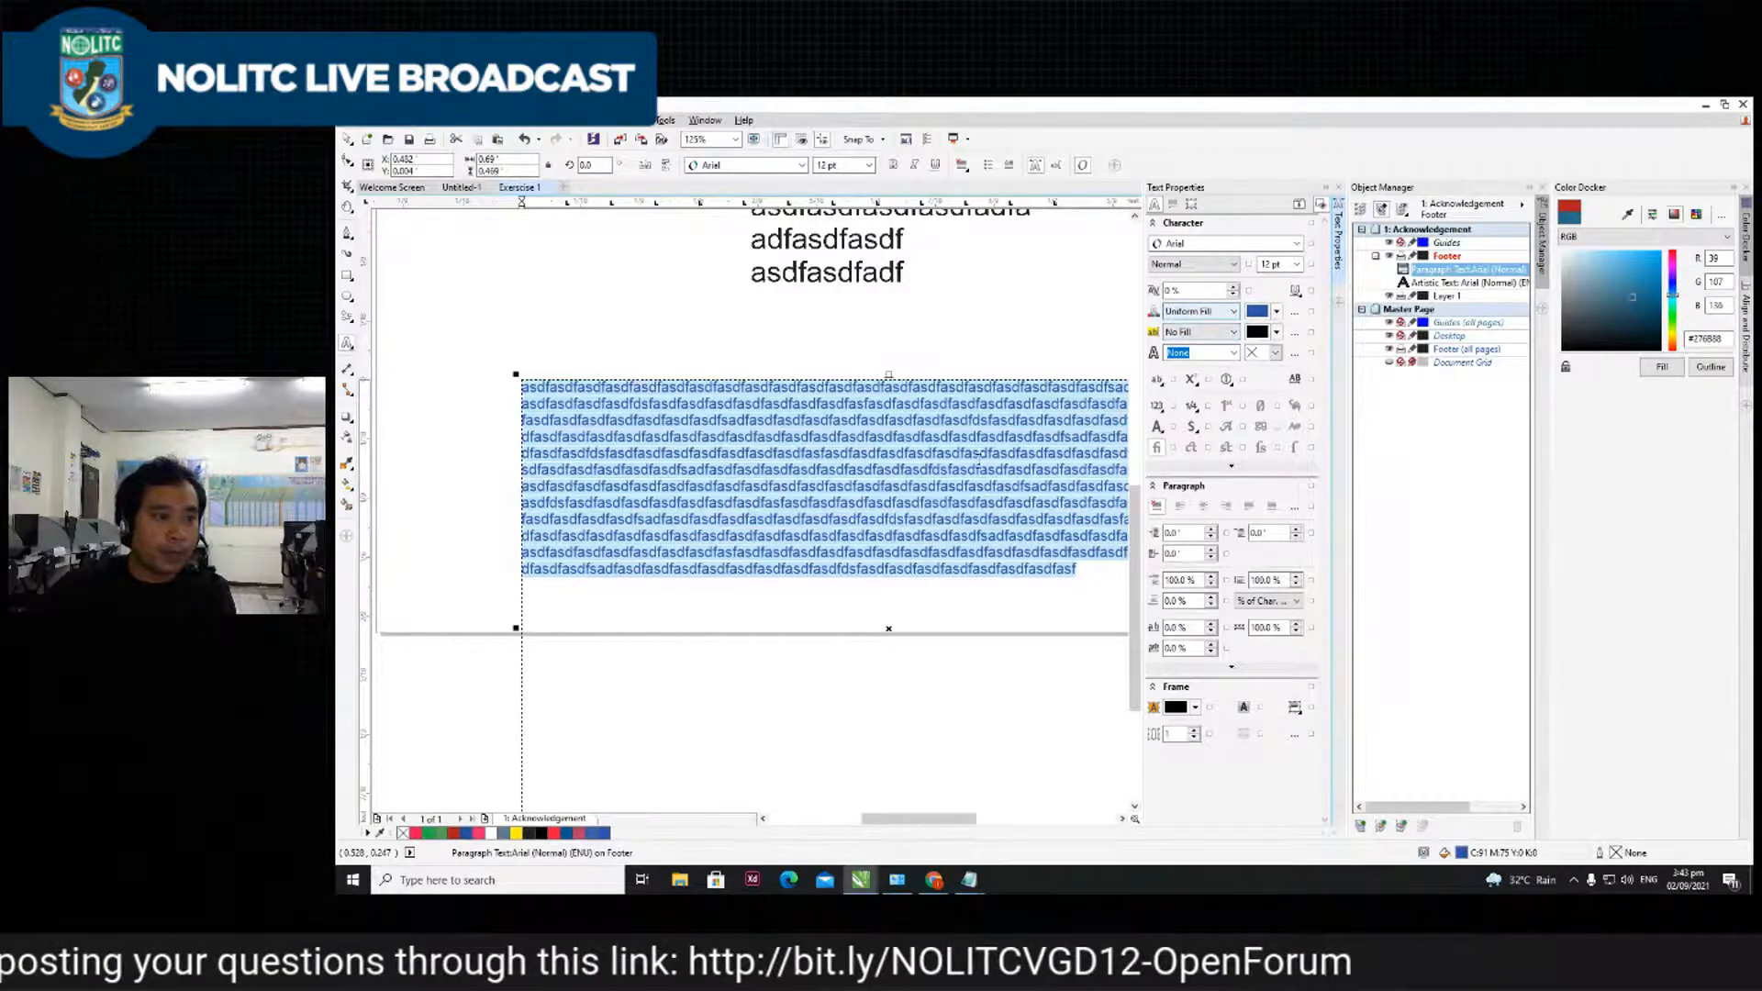
{"action": "left_click", "coordinate": [993, 464]}
{"action": "left_click_drag", "start_coordinate": [1074, 571], "coordinate": [432, 382]}
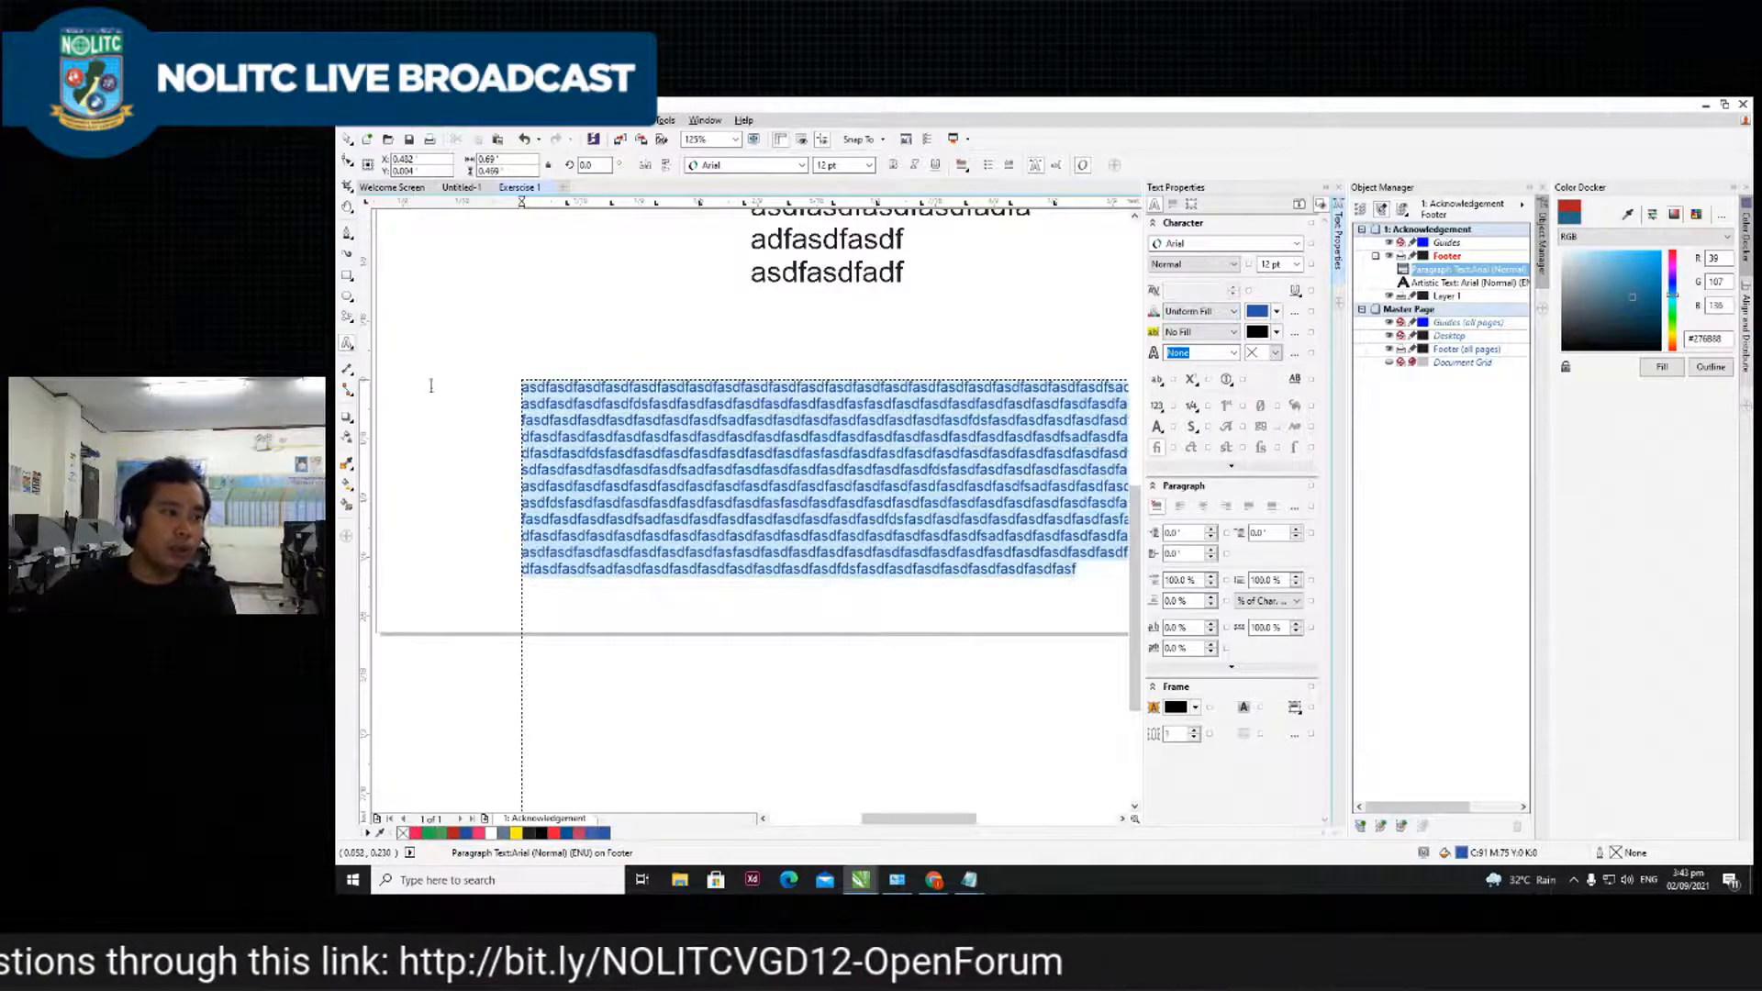
{"action": "left_click", "coordinate": [1278, 313]}
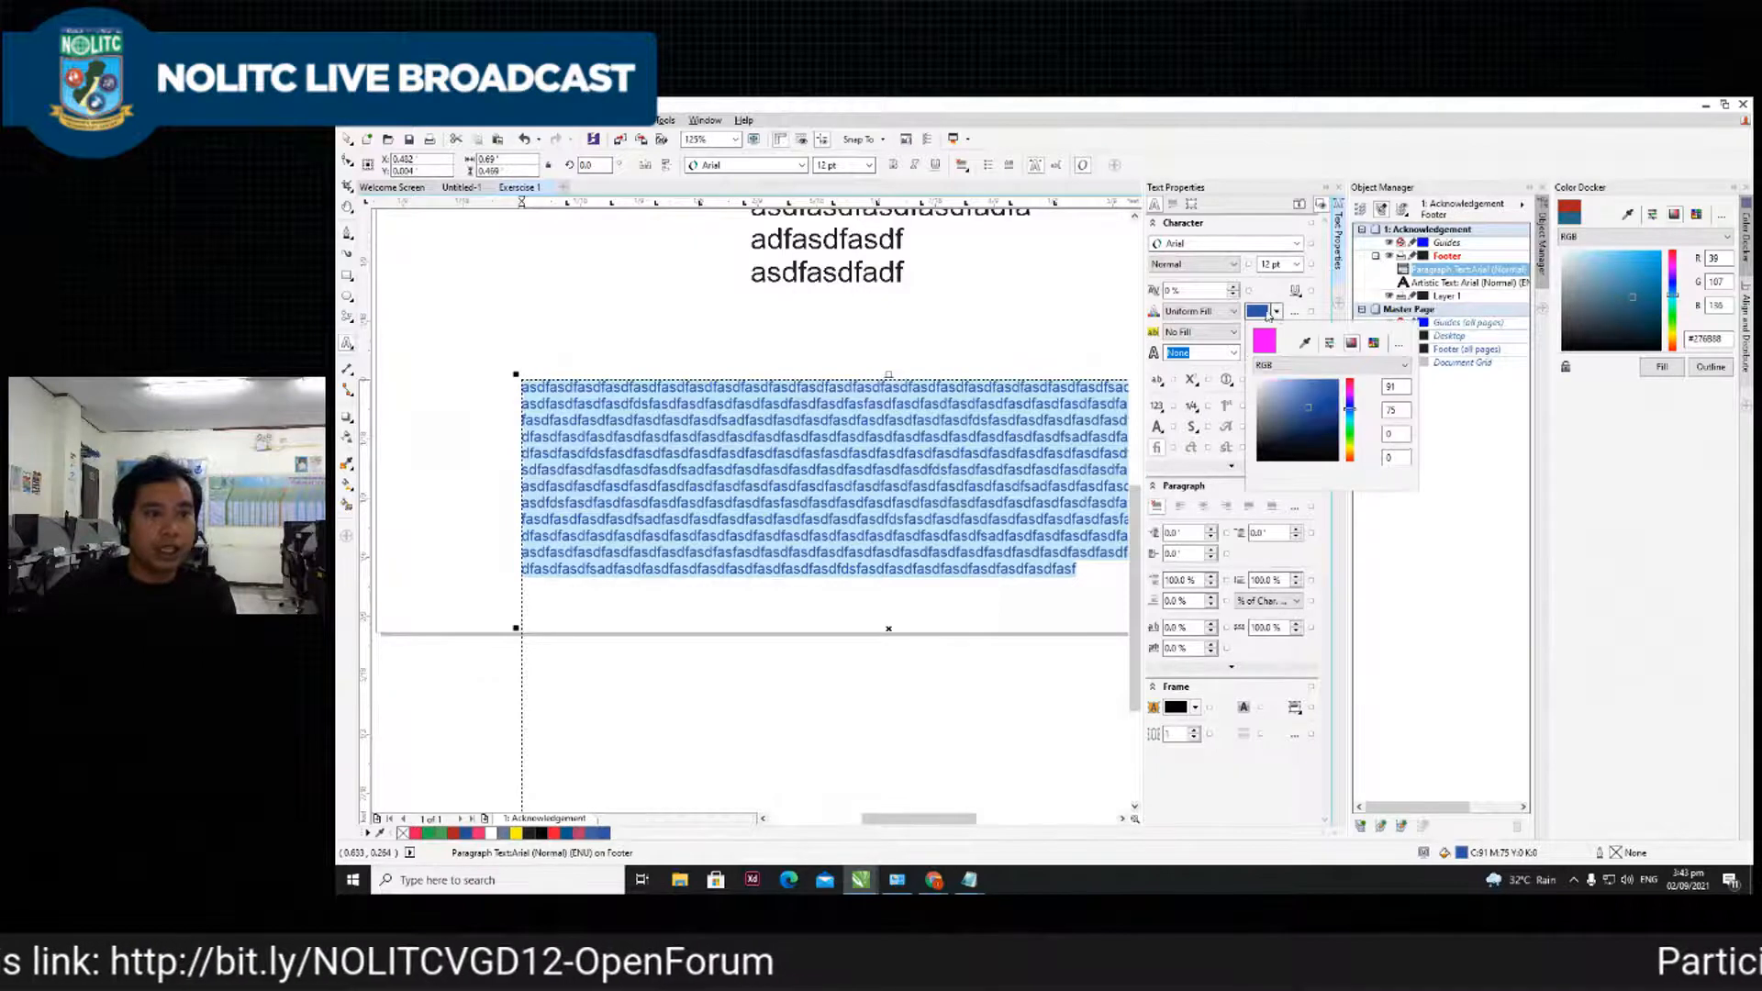
{"action": "left_click", "coordinate": [1351, 450]}
{"action": "left_click", "coordinate": [1326, 381]}
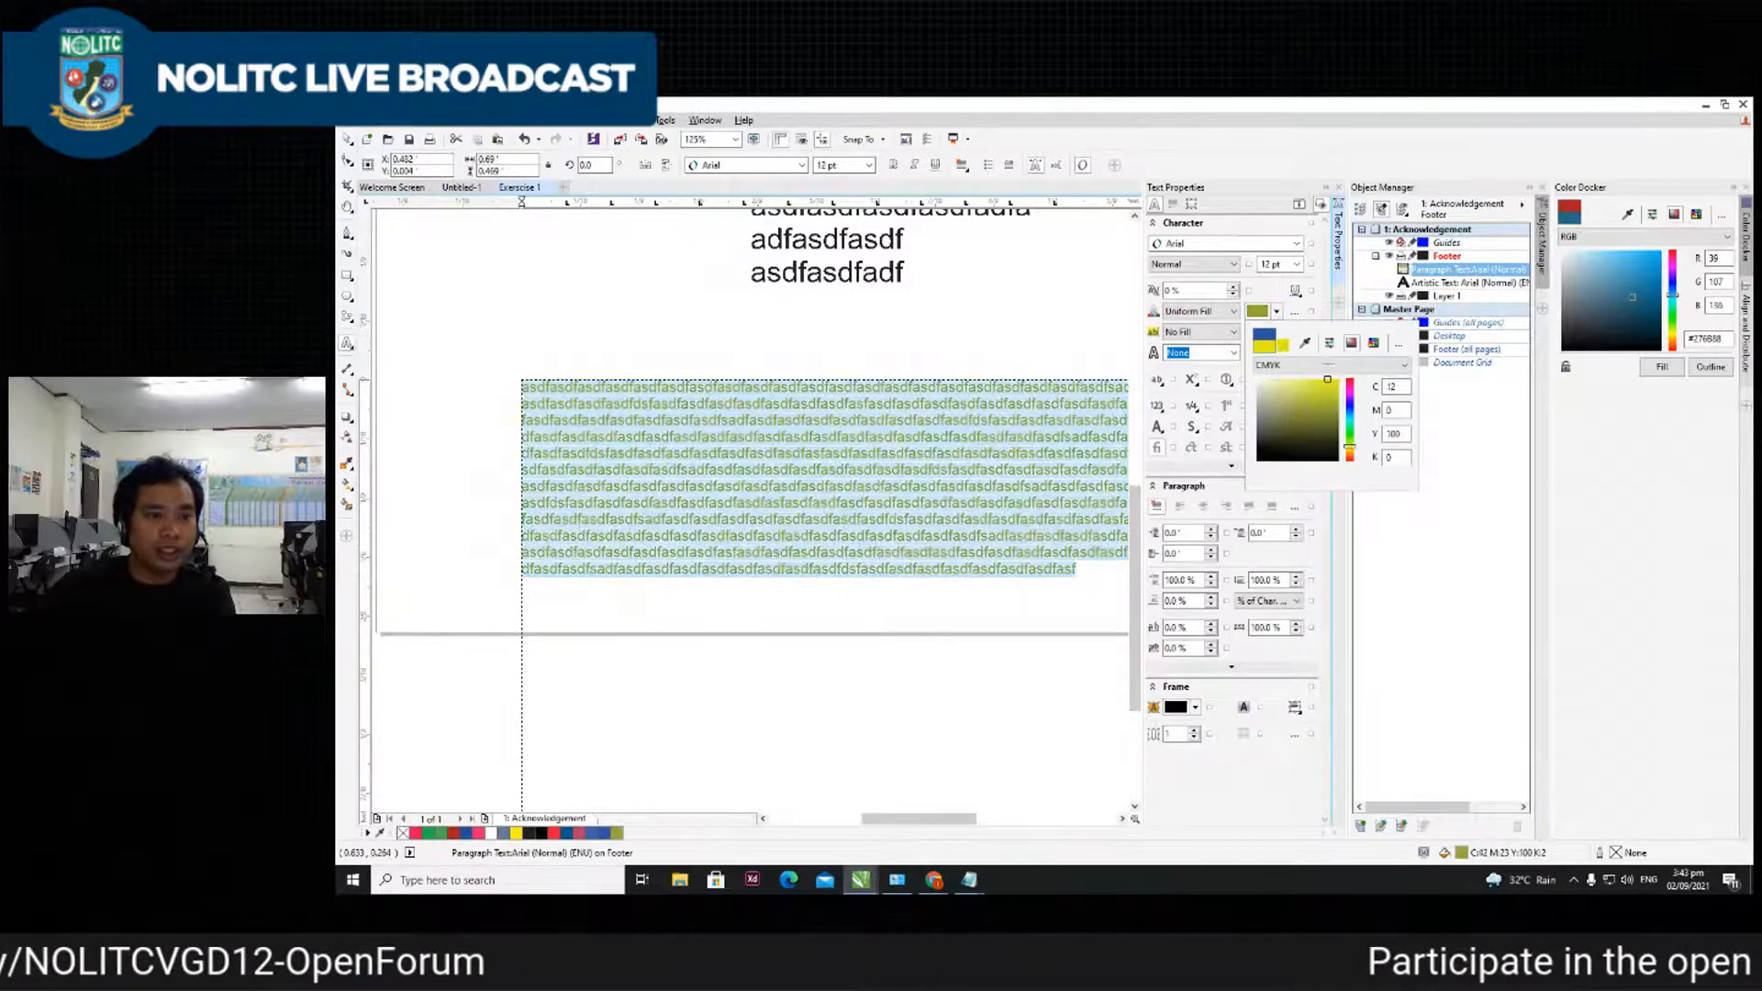
- Select all the paragraph text again, set its fill colour to black (C75 M68 Y65 K90) and deselect it
{"action": "left_click", "coordinate": [1087, 570]}
{"action": "left_click_drag", "start_coordinate": [1086, 568], "coordinate": [551, 369]}
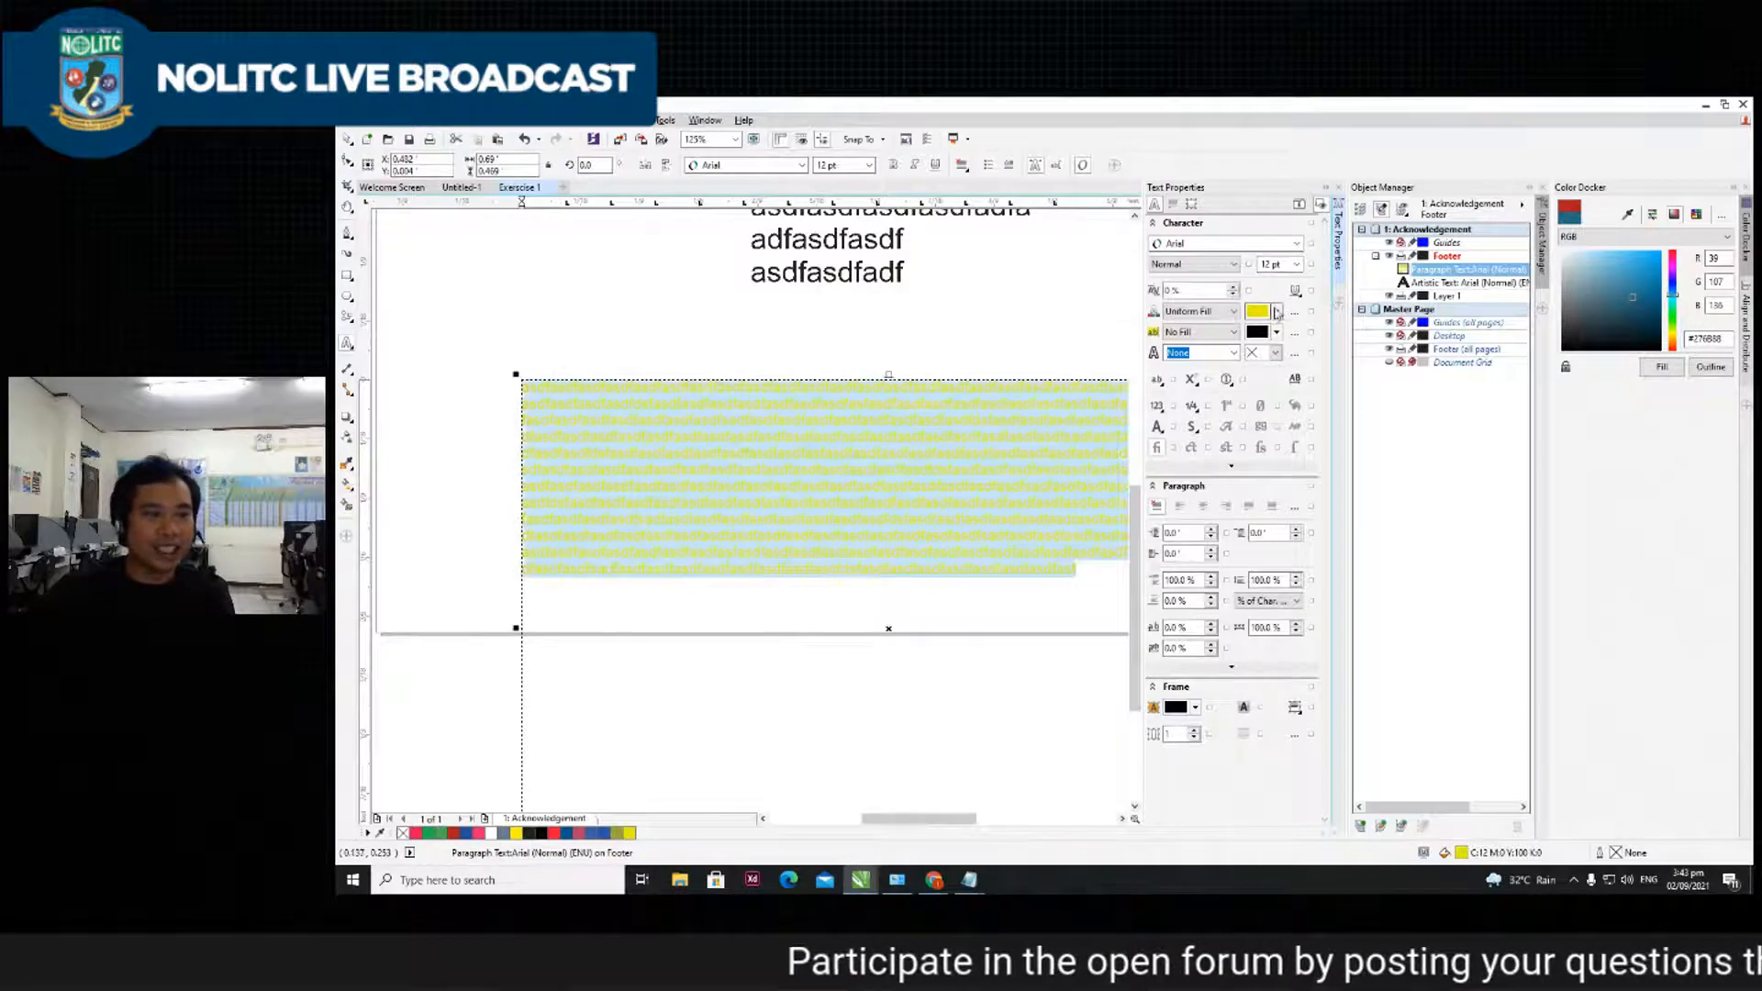
{"action": "left_click", "coordinate": [1275, 313]}
{"action": "left_click", "coordinate": [1268, 345]}
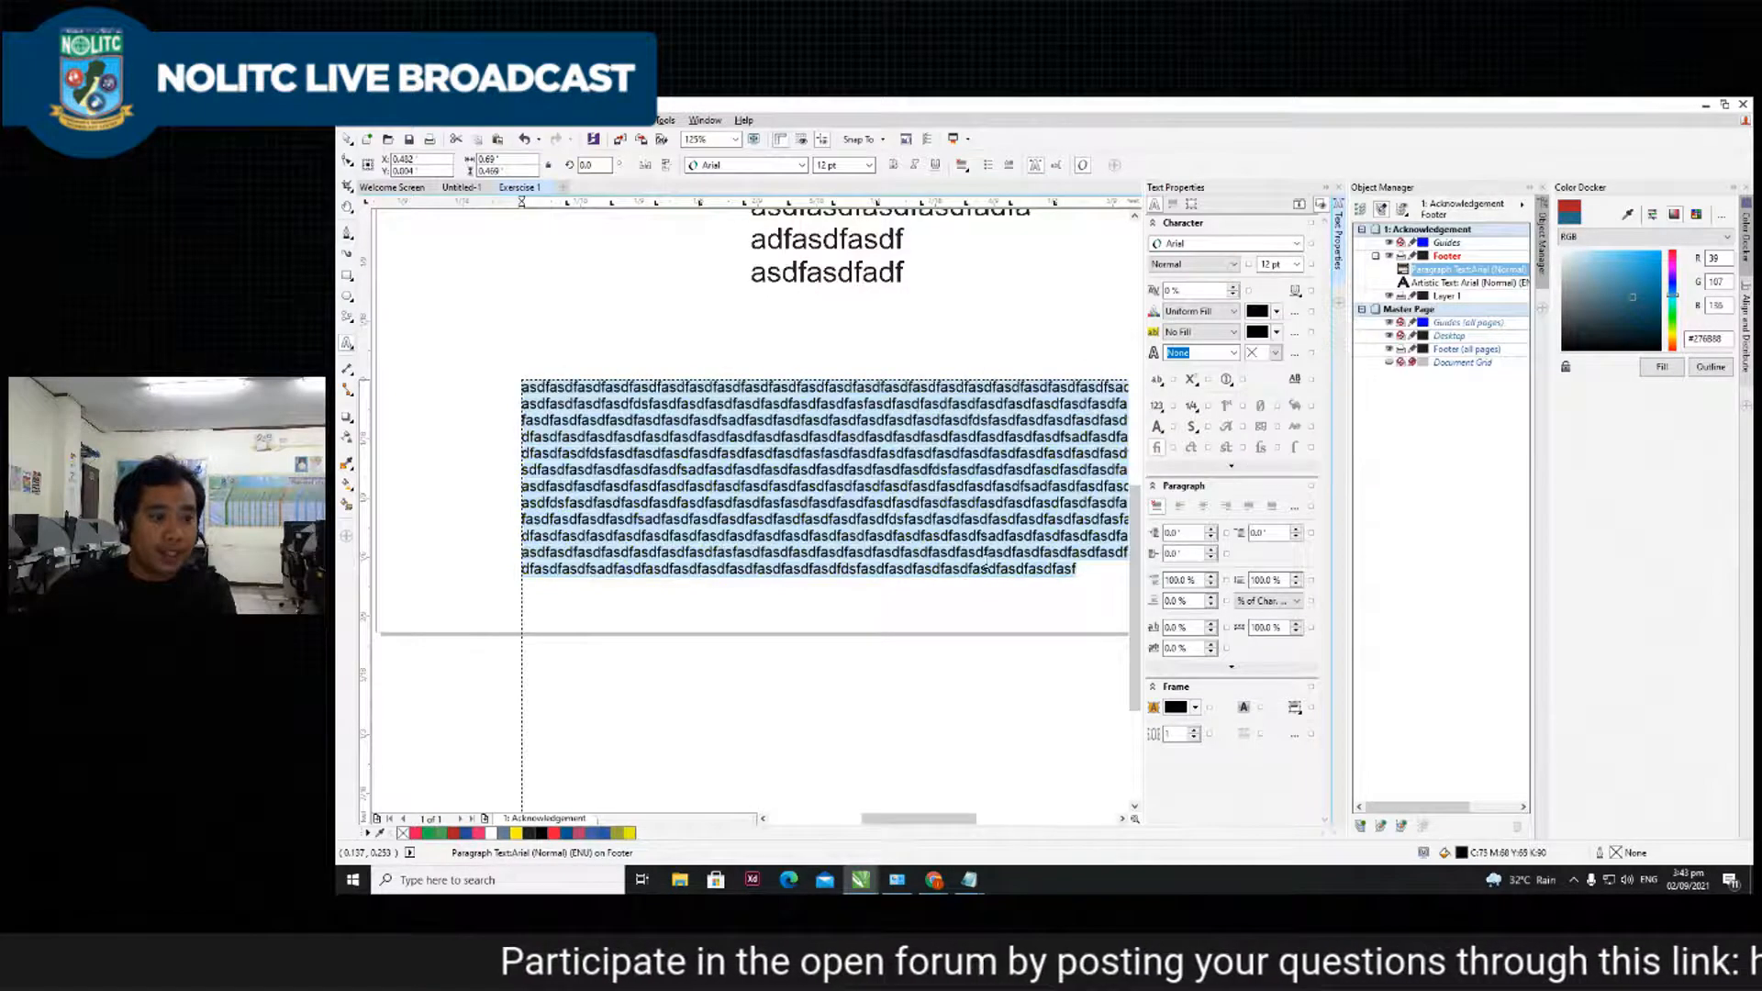
{"action": "left_click", "coordinate": [930, 503]}
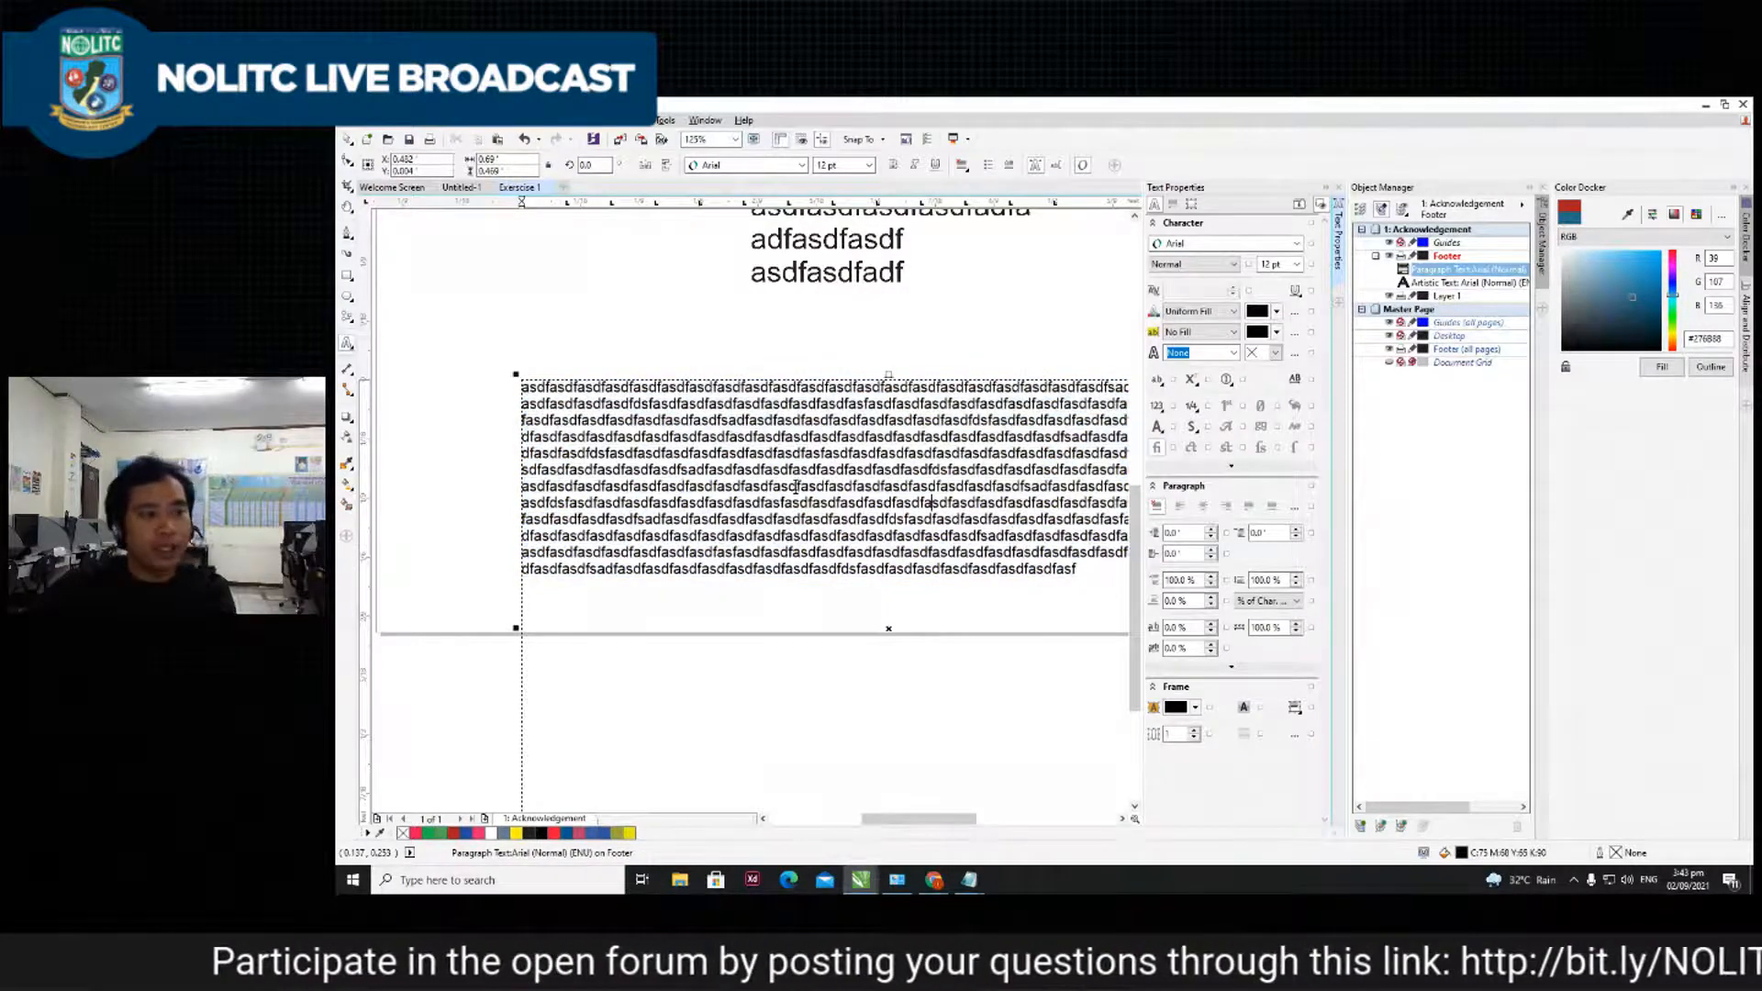
- Apply a blue background fill (C93 M78 Y0 K0) to a short run of characters mid-paragraph, and undo it
{"action": "left_click_drag", "start_coordinate": [755, 489], "coordinate": [941, 487]}
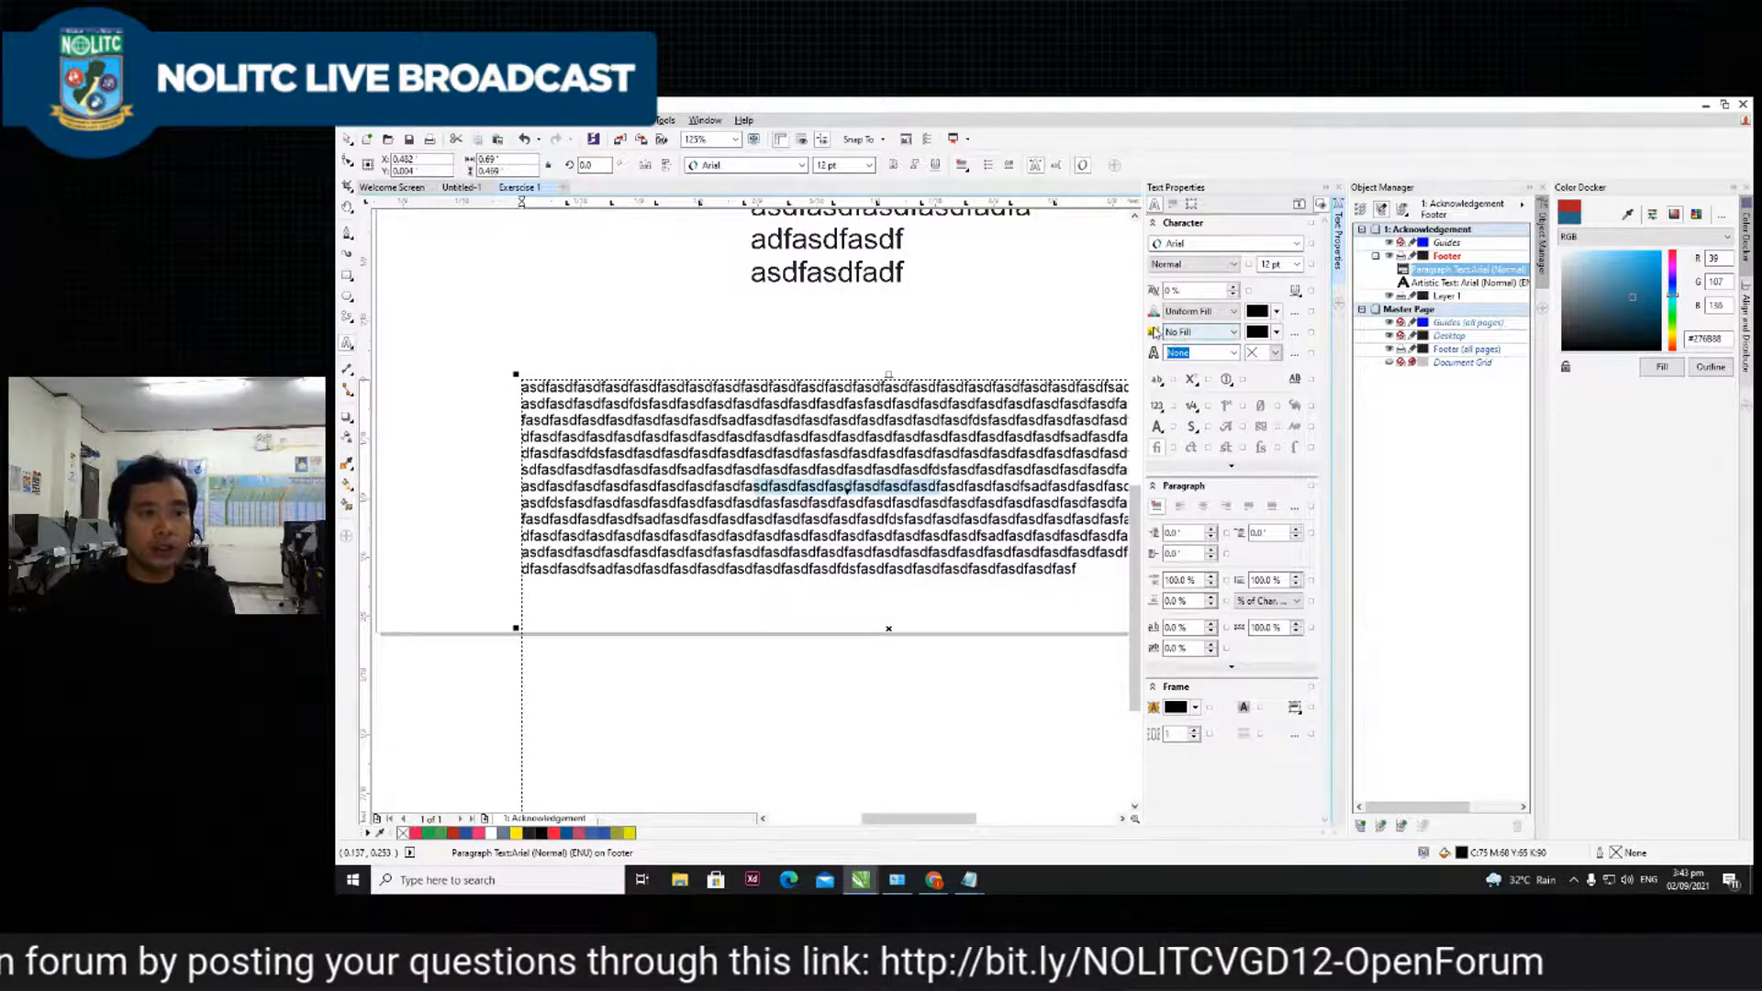
{"action": "left_click", "coordinate": [1276, 333]}
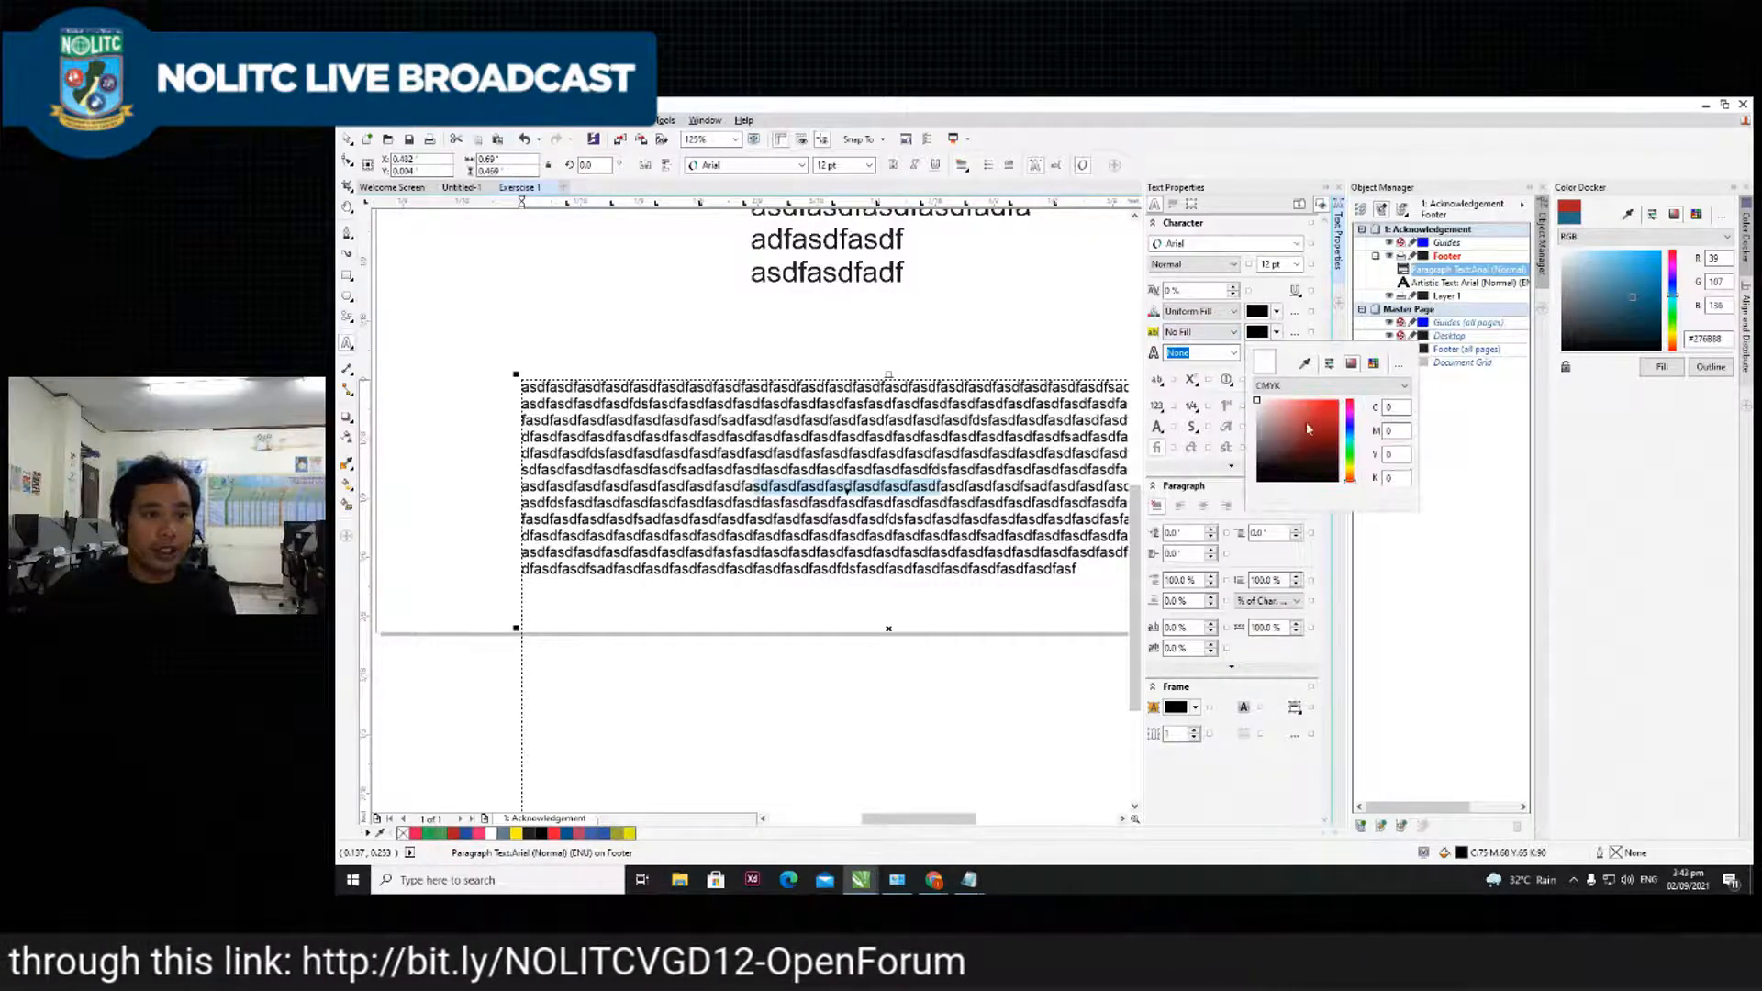
{"action": "left_click", "coordinate": [1351, 430]}
{"action": "left_click", "coordinate": [1340, 402]}
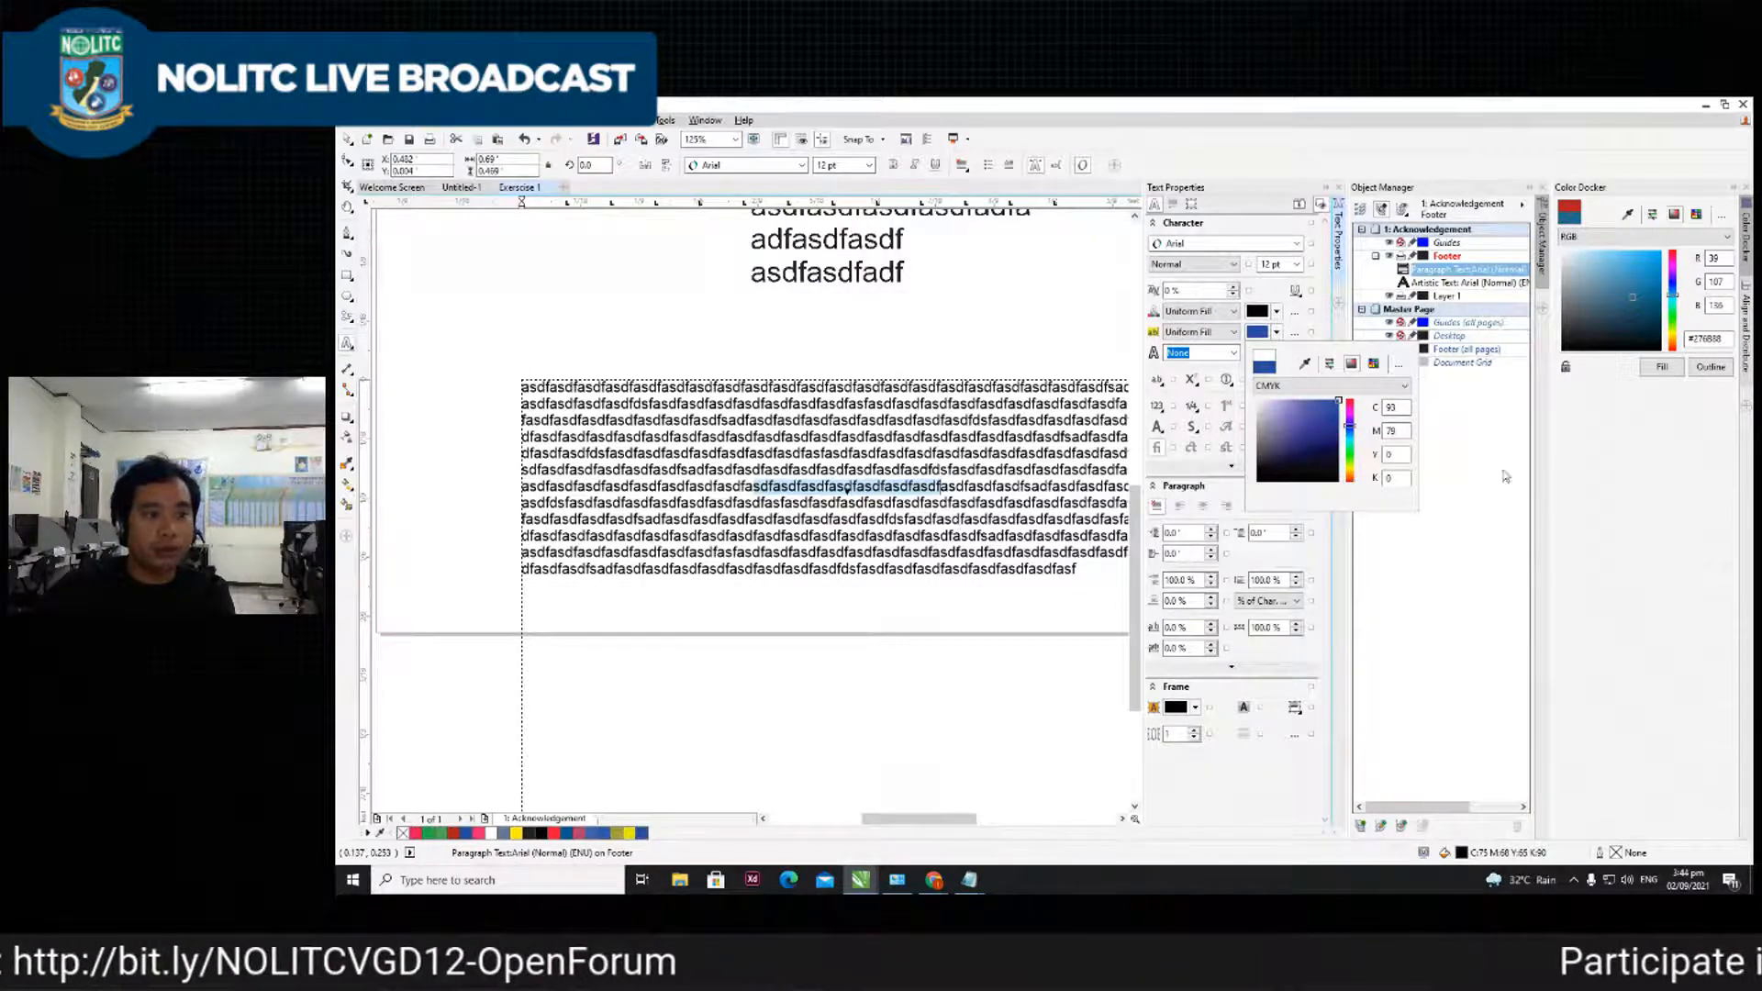
{"action": "left_click", "coordinate": [982, 556]}
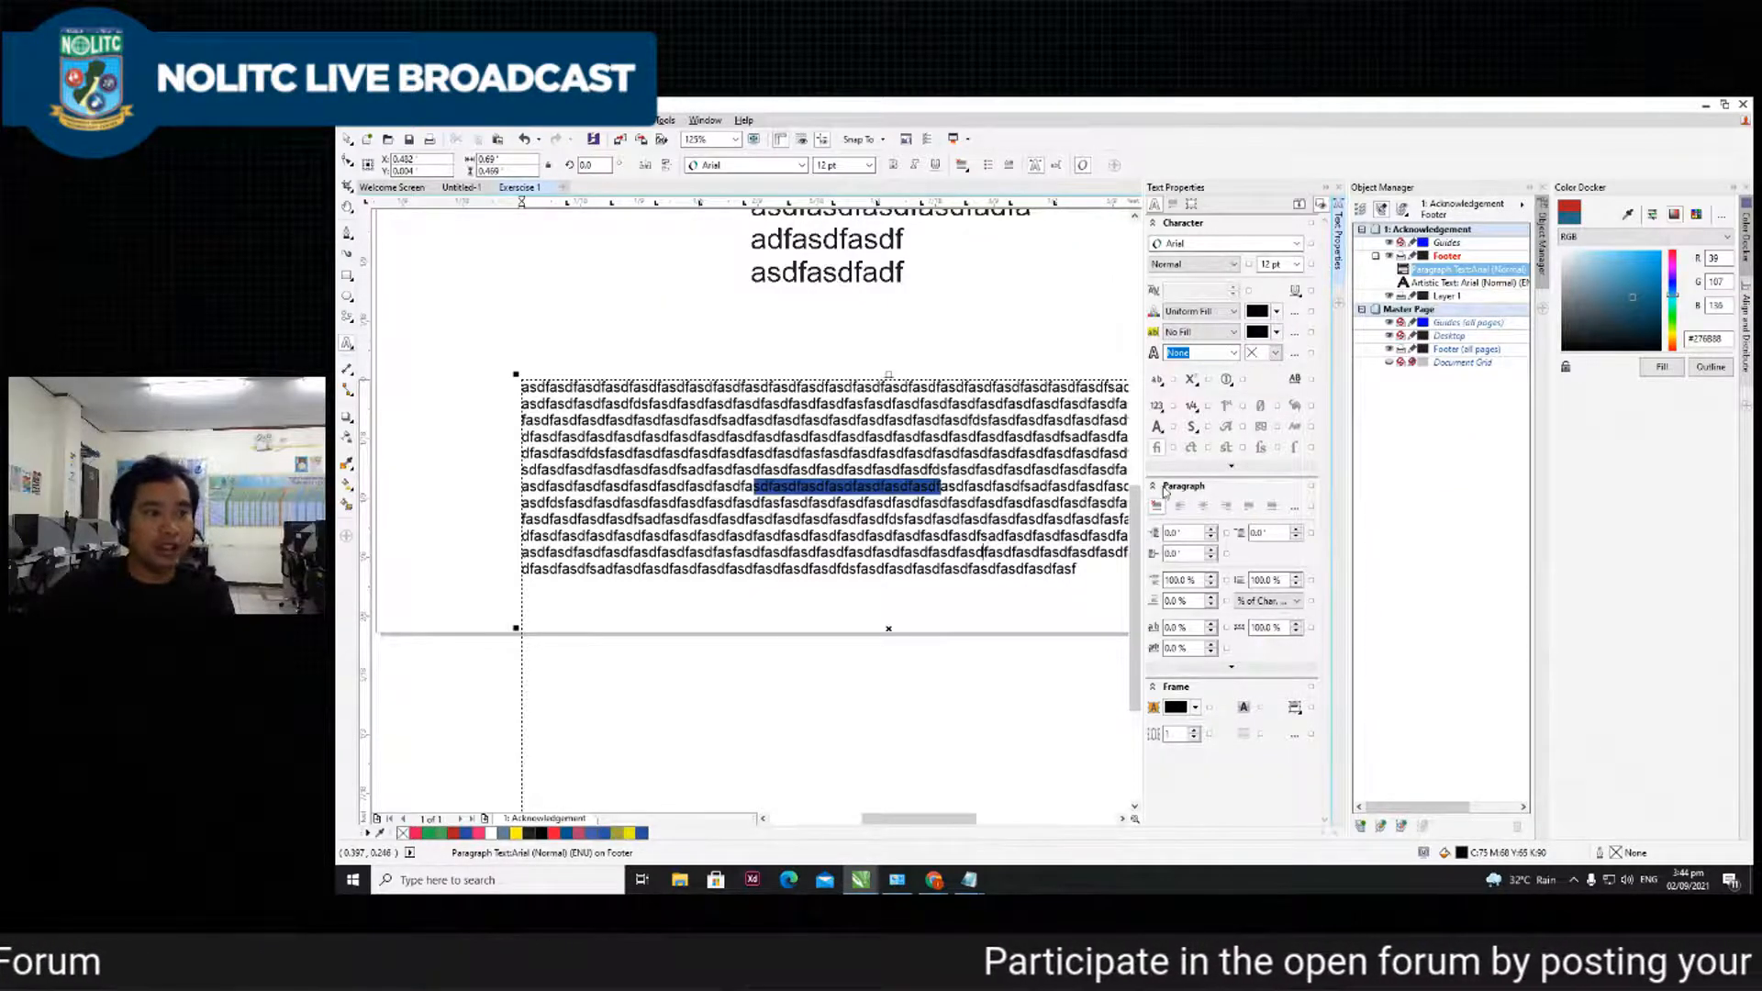
{"action": "key", "text": "ctrl+z"}
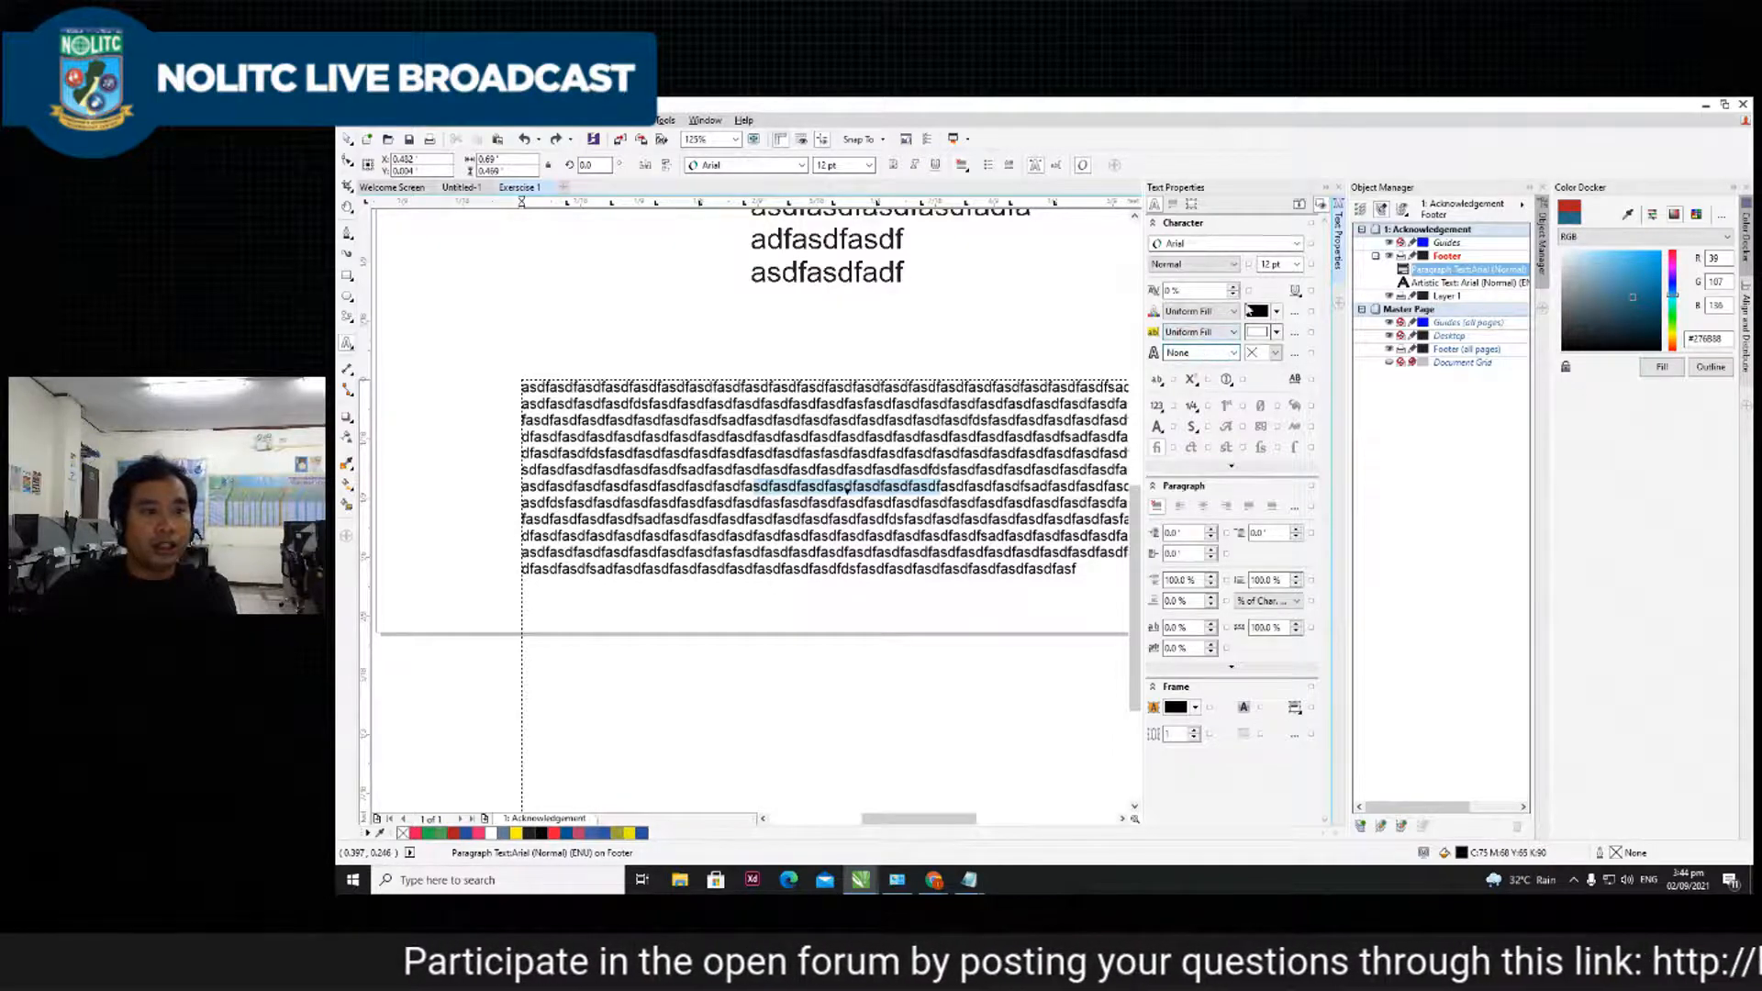
- Select the whole paragraph text and set its font size to 25 pt
{"action": "left_click", "coordinate": [1293, 265]}
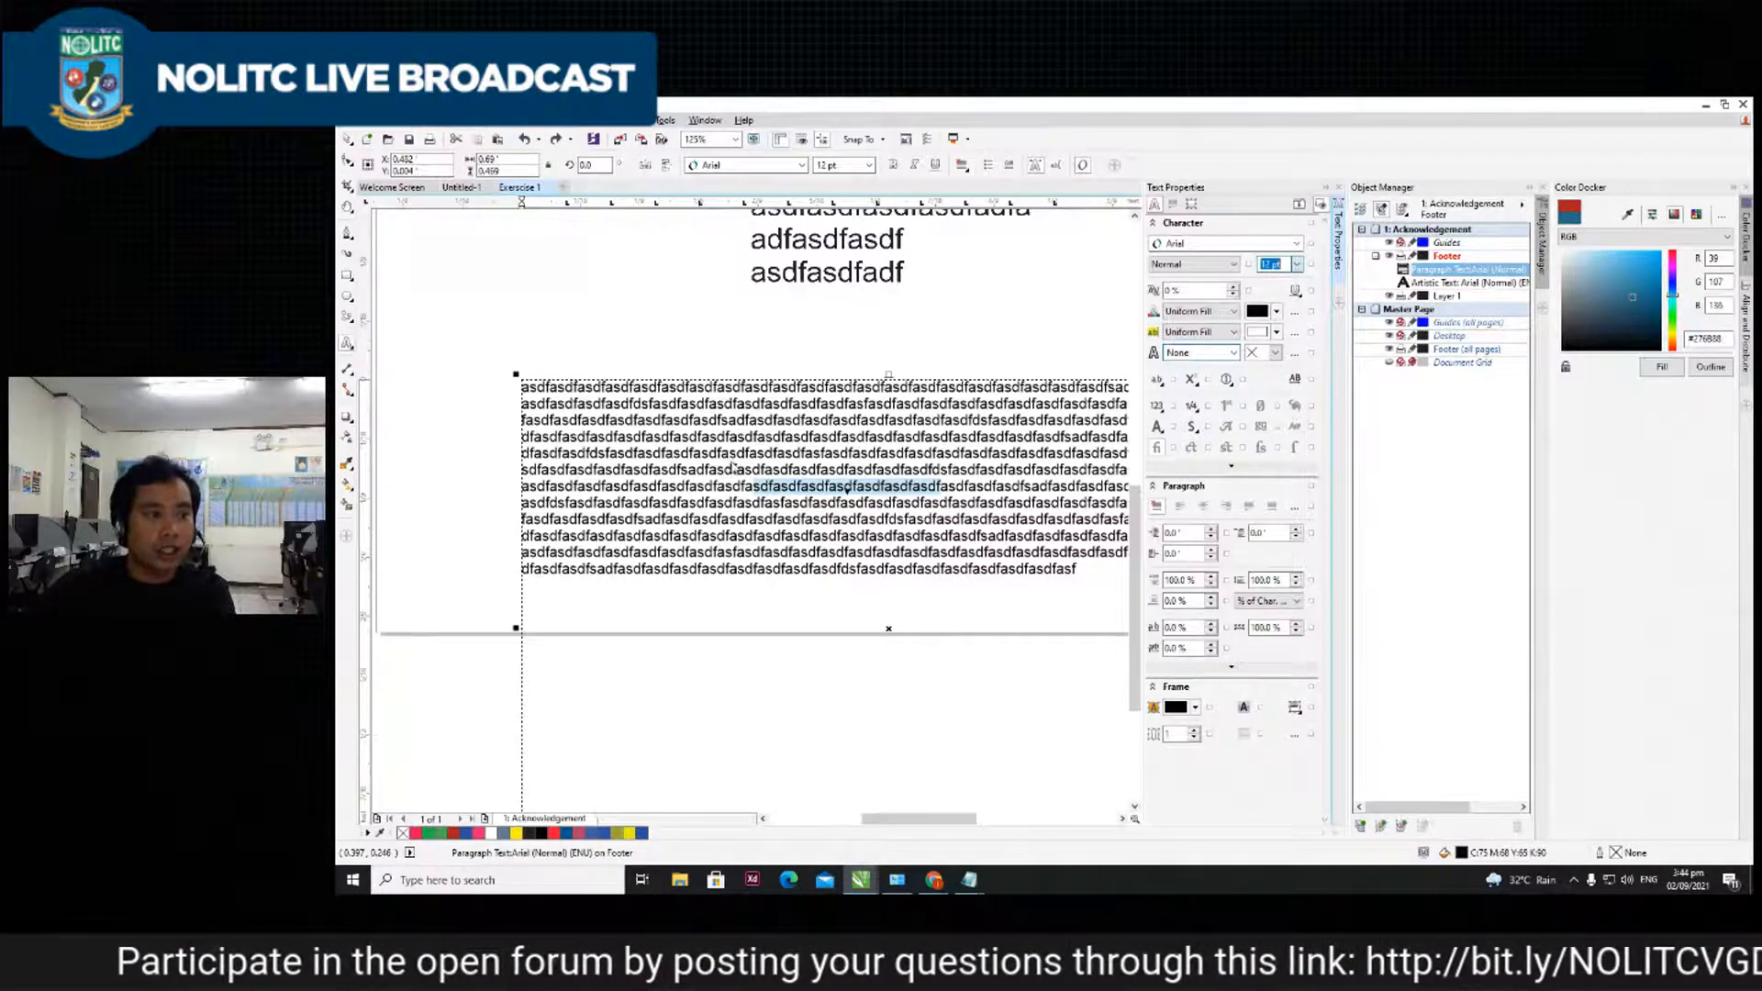
{"action": "left_click", "coordinate": [842, 469]}
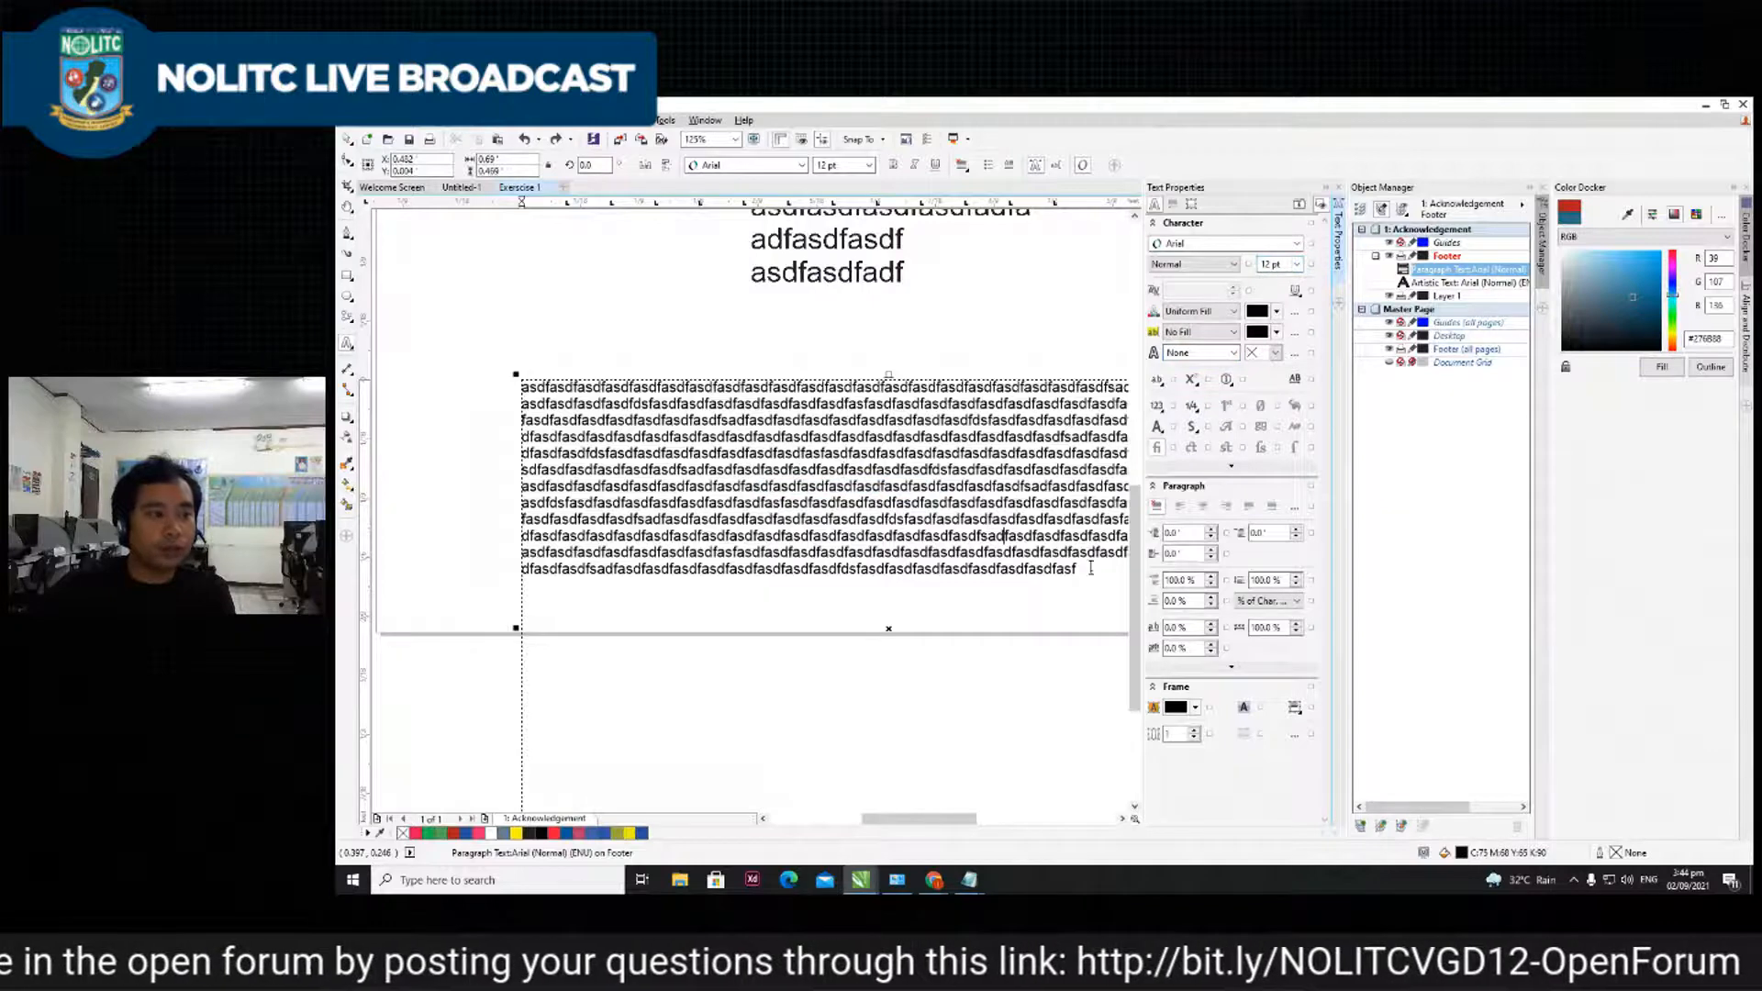
{"action": "left_click_drag", "start_coordinate": [1091, 568], "coordinate": [522, 386]}
{"action": "left_click", "coordinate": [1274, 264]}
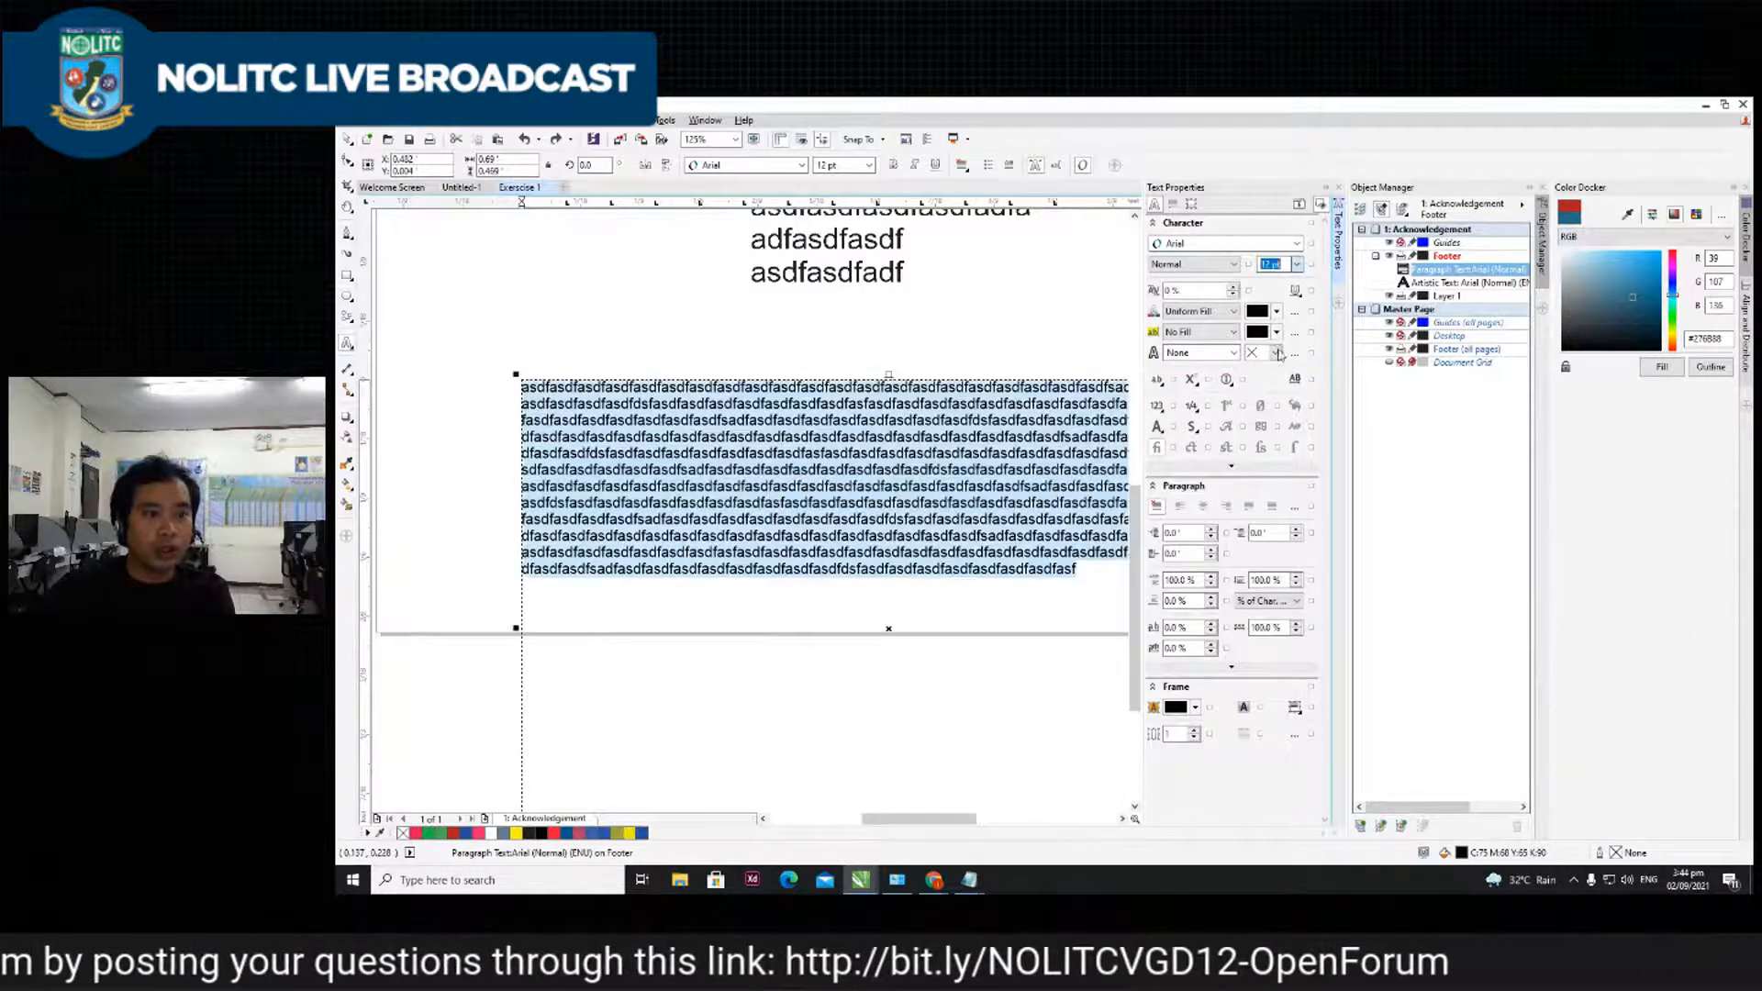
{"action": "left_click", "coordinate": [1297, 268]}
{"action": "left_click", "coordinate": [1297, 268]}
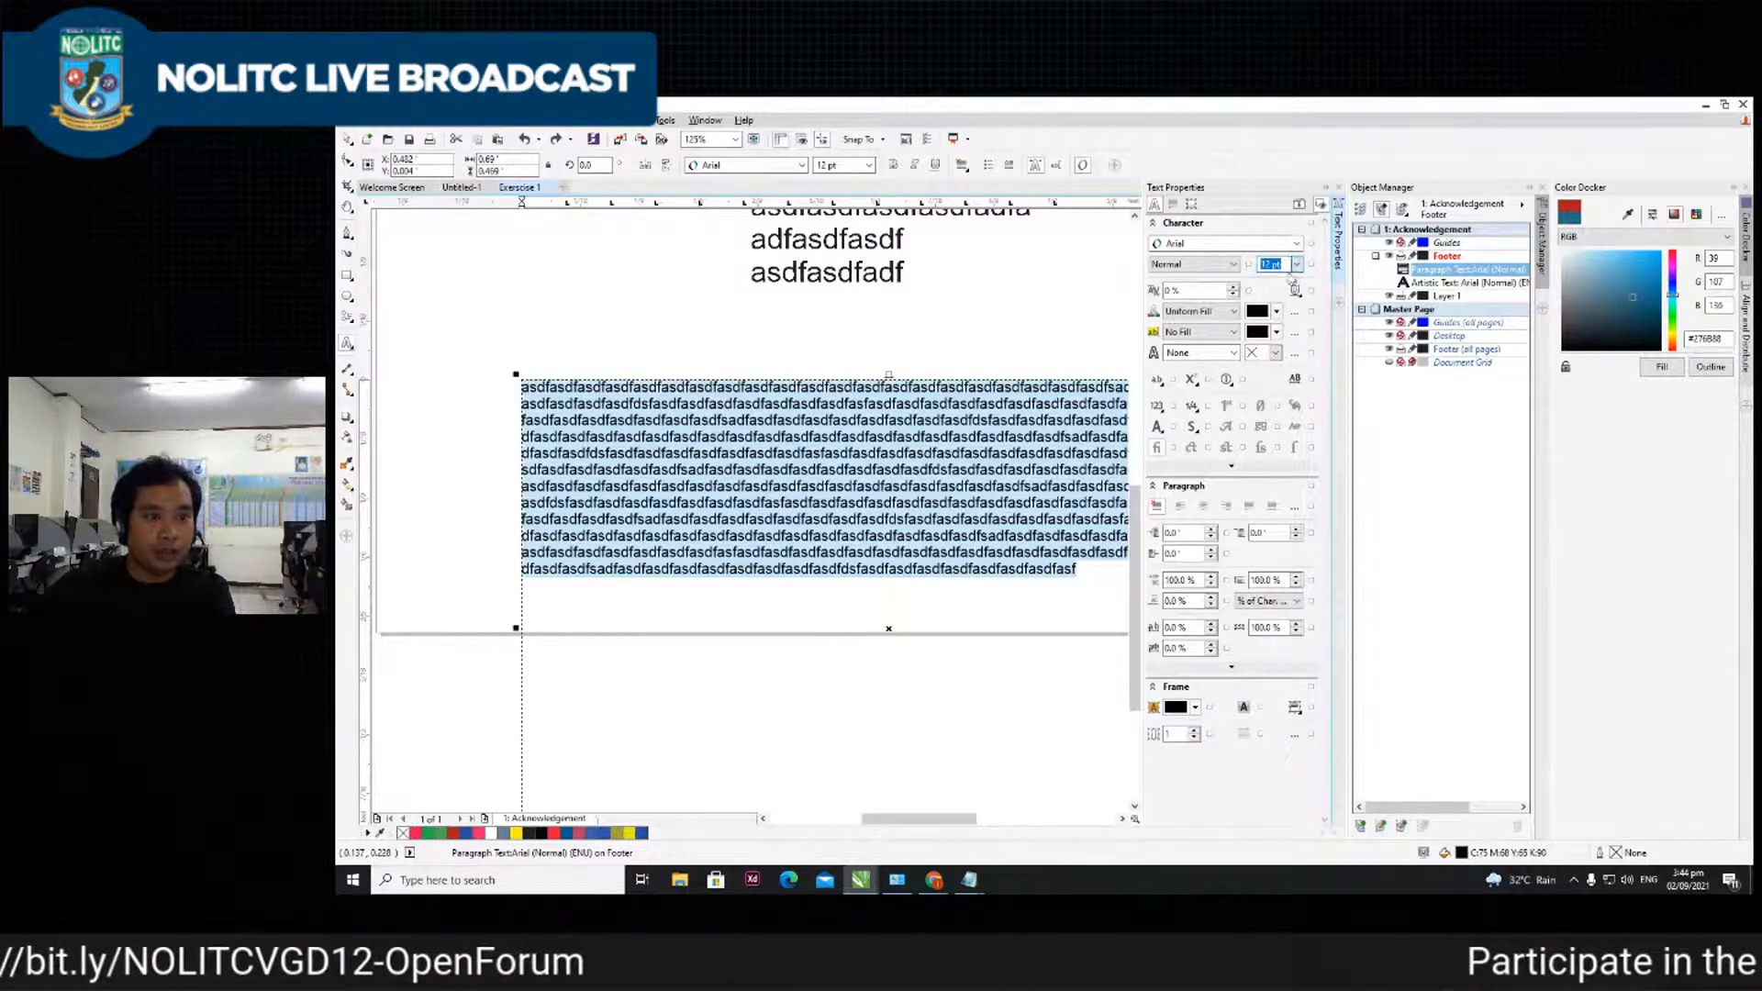
{"action": "left_click", "coordinate": [1267, 264]}
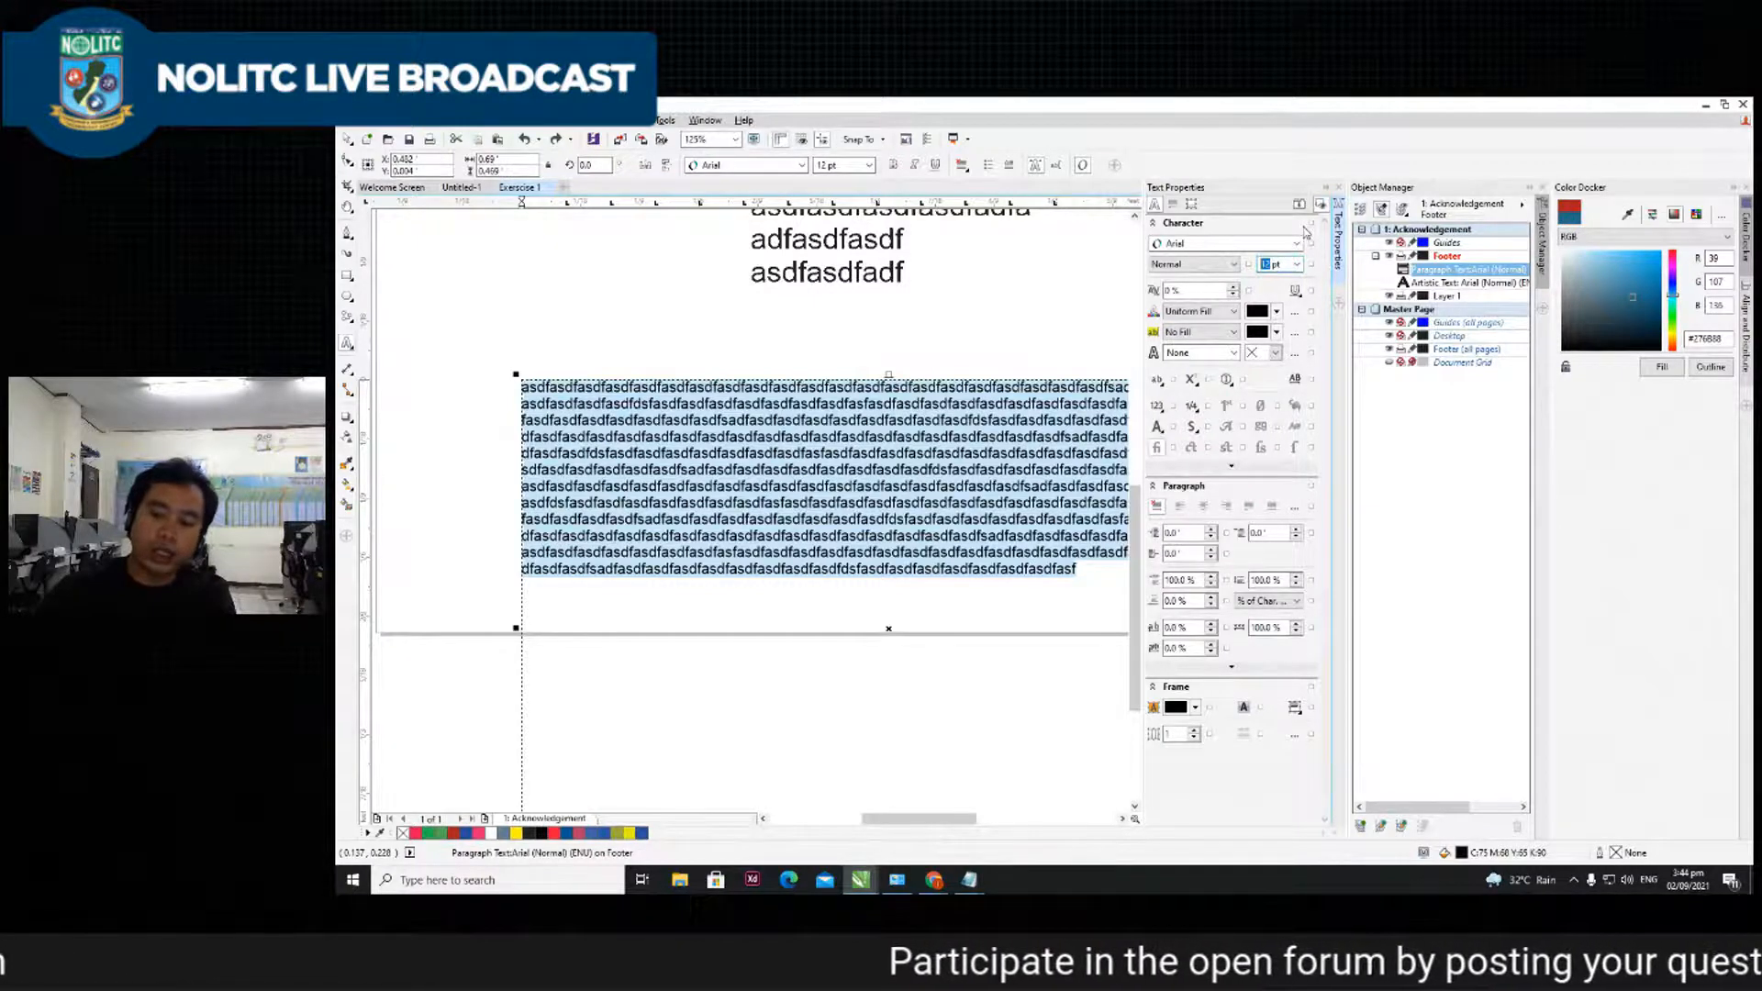
{"action": "type", "text": "25"}
{"action": "key", "text": "Return"}
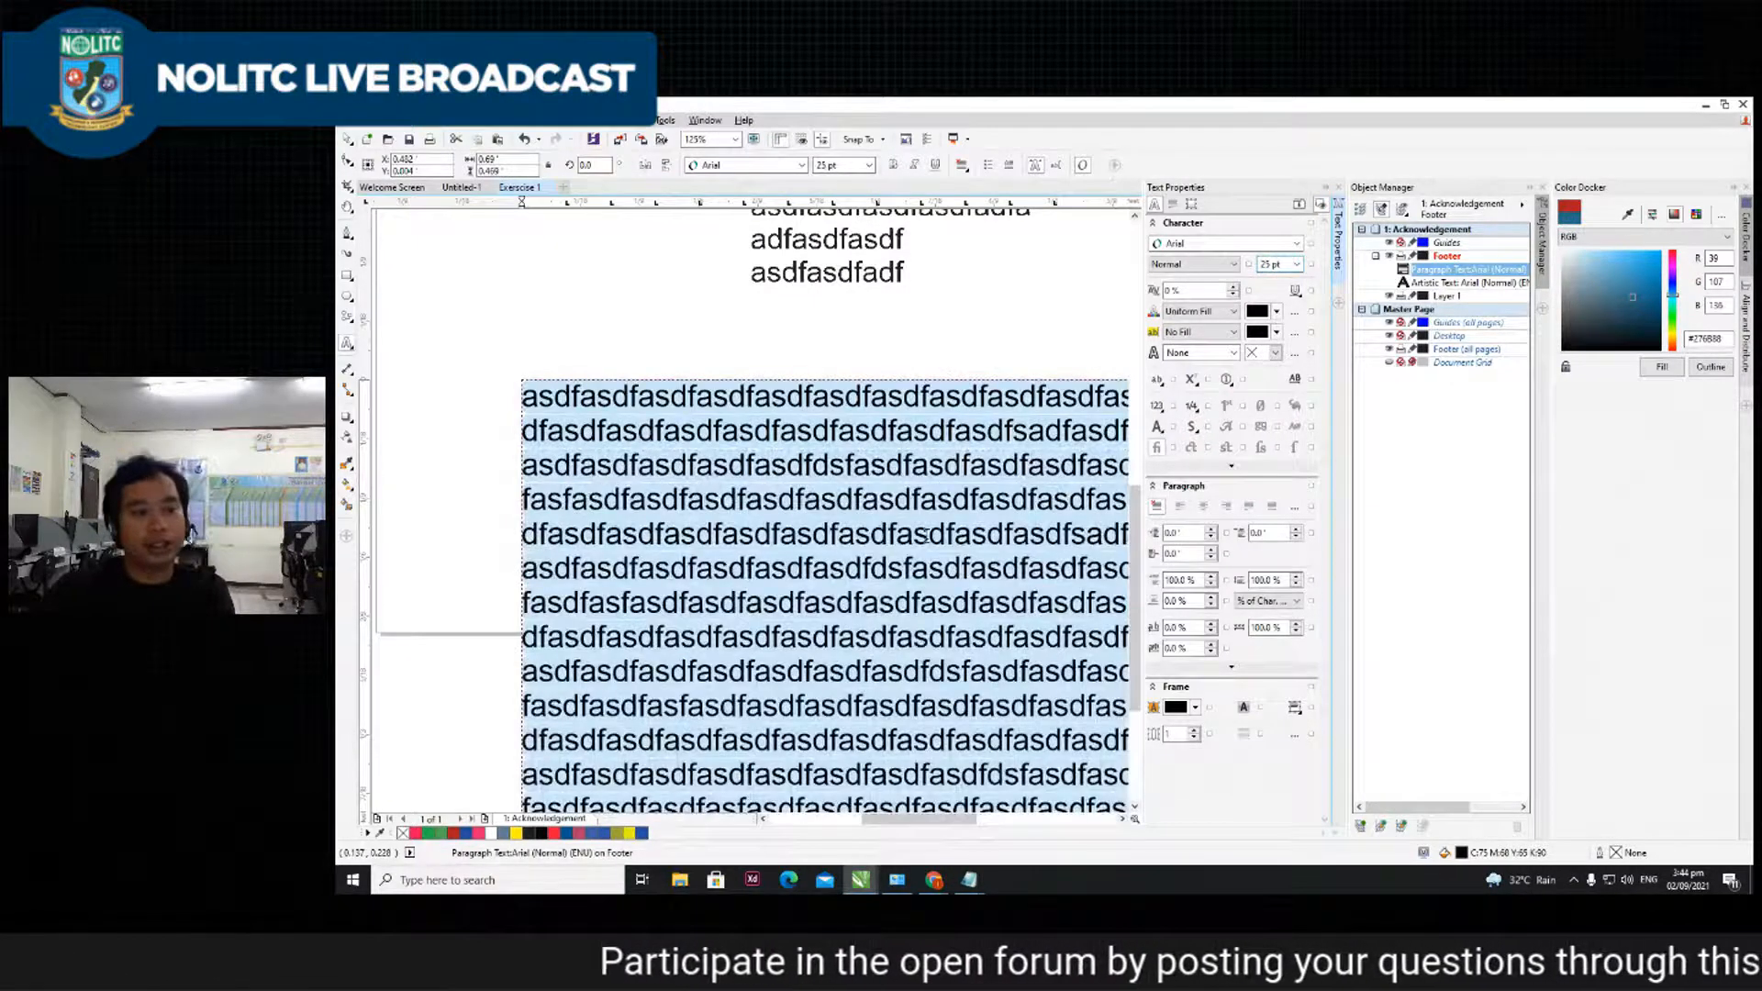
- Apply left alignment to the selected paragraph text, and deselect the text
{"action": "scroll", "coordinate": [934, 535], "scroll_direction": "down", "scroll_amount": 3}
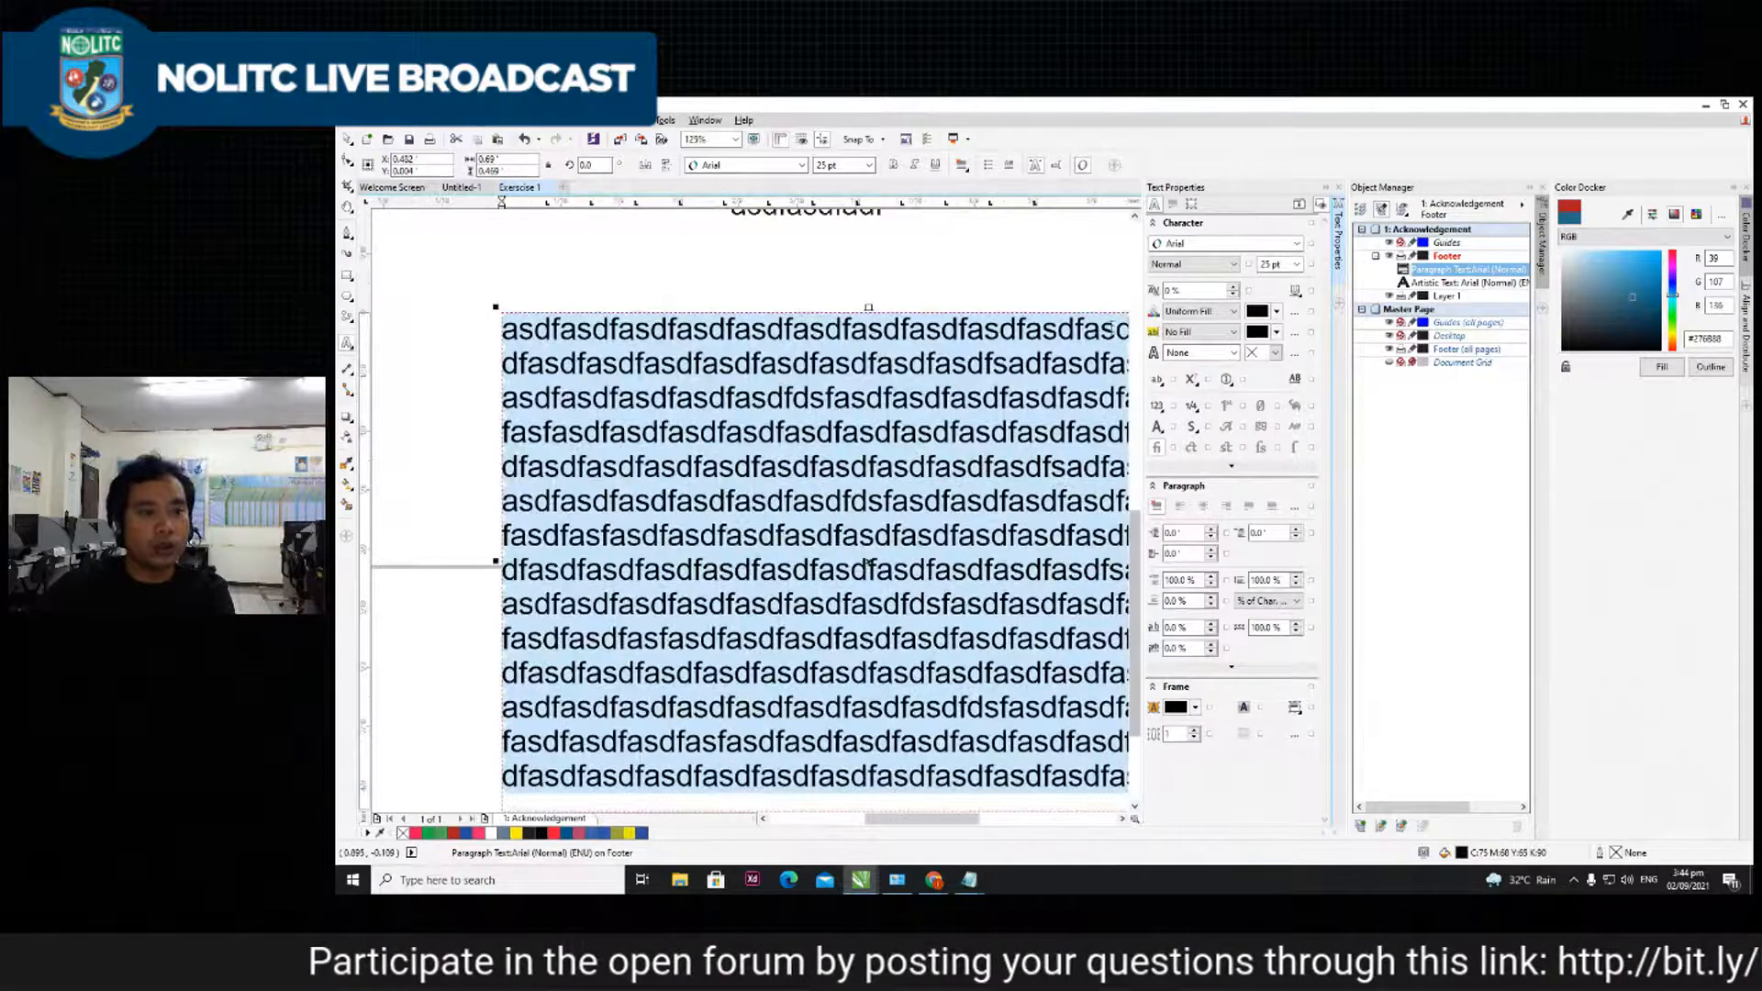
{"action": "left_click", "coordinate": [1175, 223]}
{"action": "left_click", "coordinate": [1179, 246]}
{"action": "scroll", "coordinate": [850, 452], "scroll_direction": "down", "scroll_amount": 3}
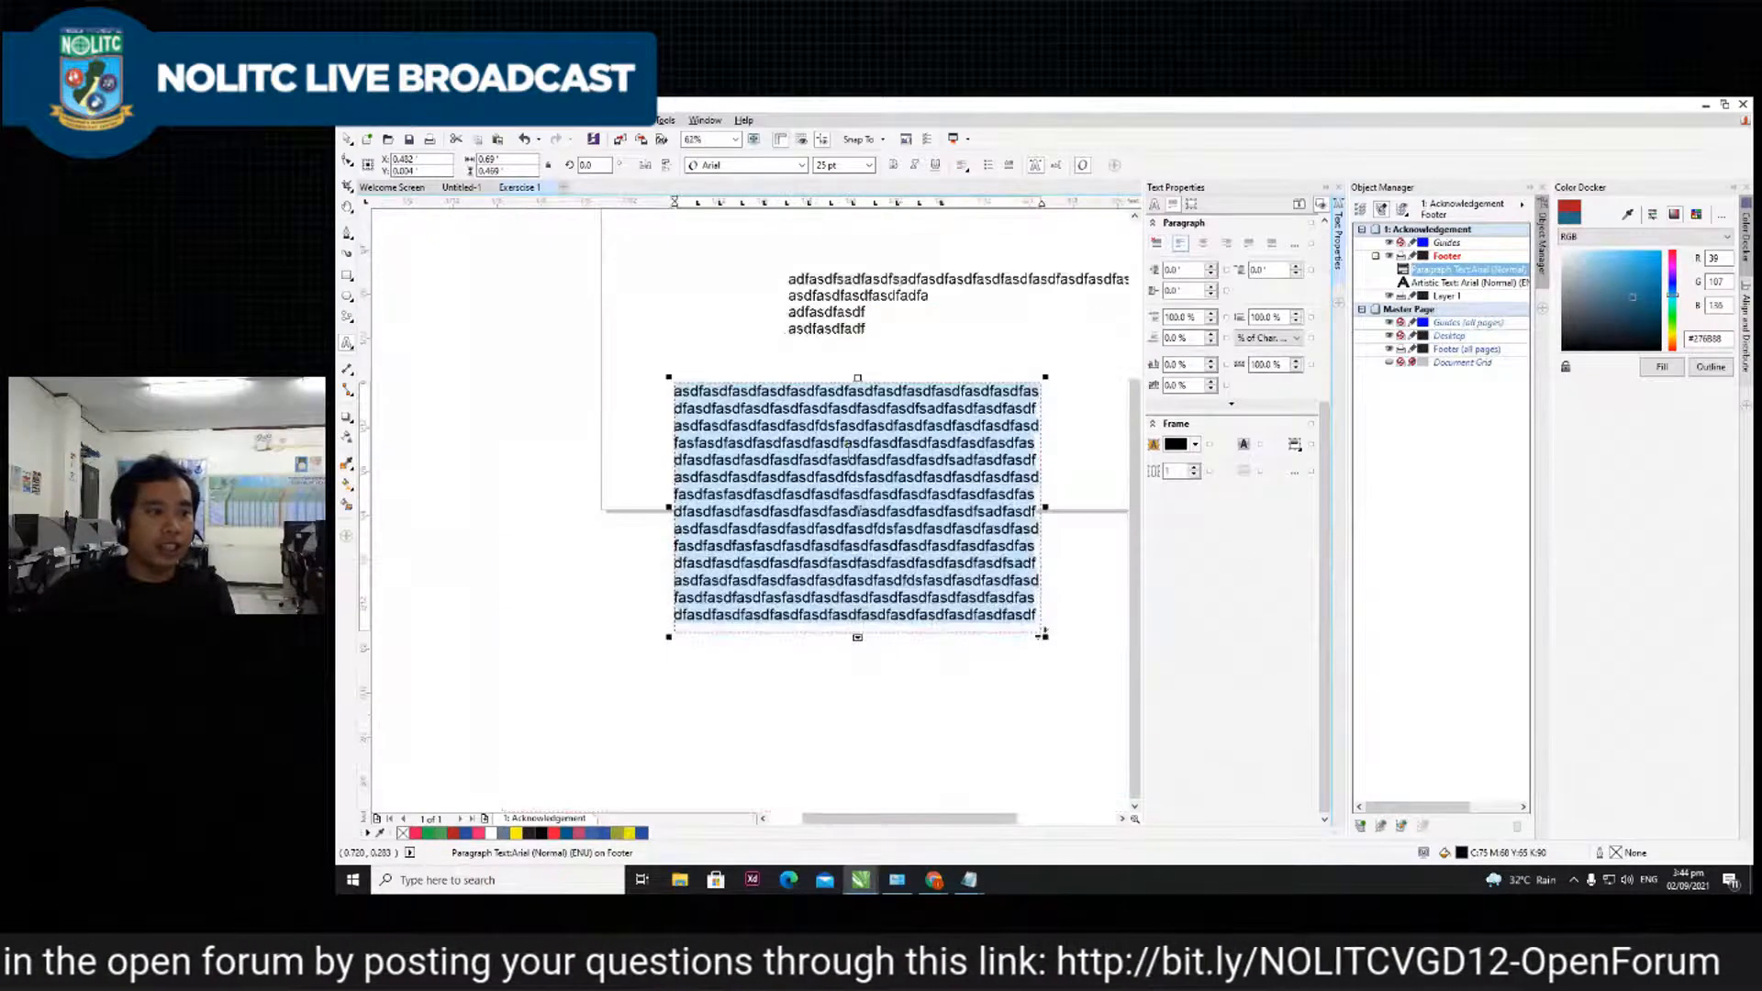
{"action": "left_click", "coordinate": [929, 496]}
{"action": "left_click", "coordinate": [1014, 429]}
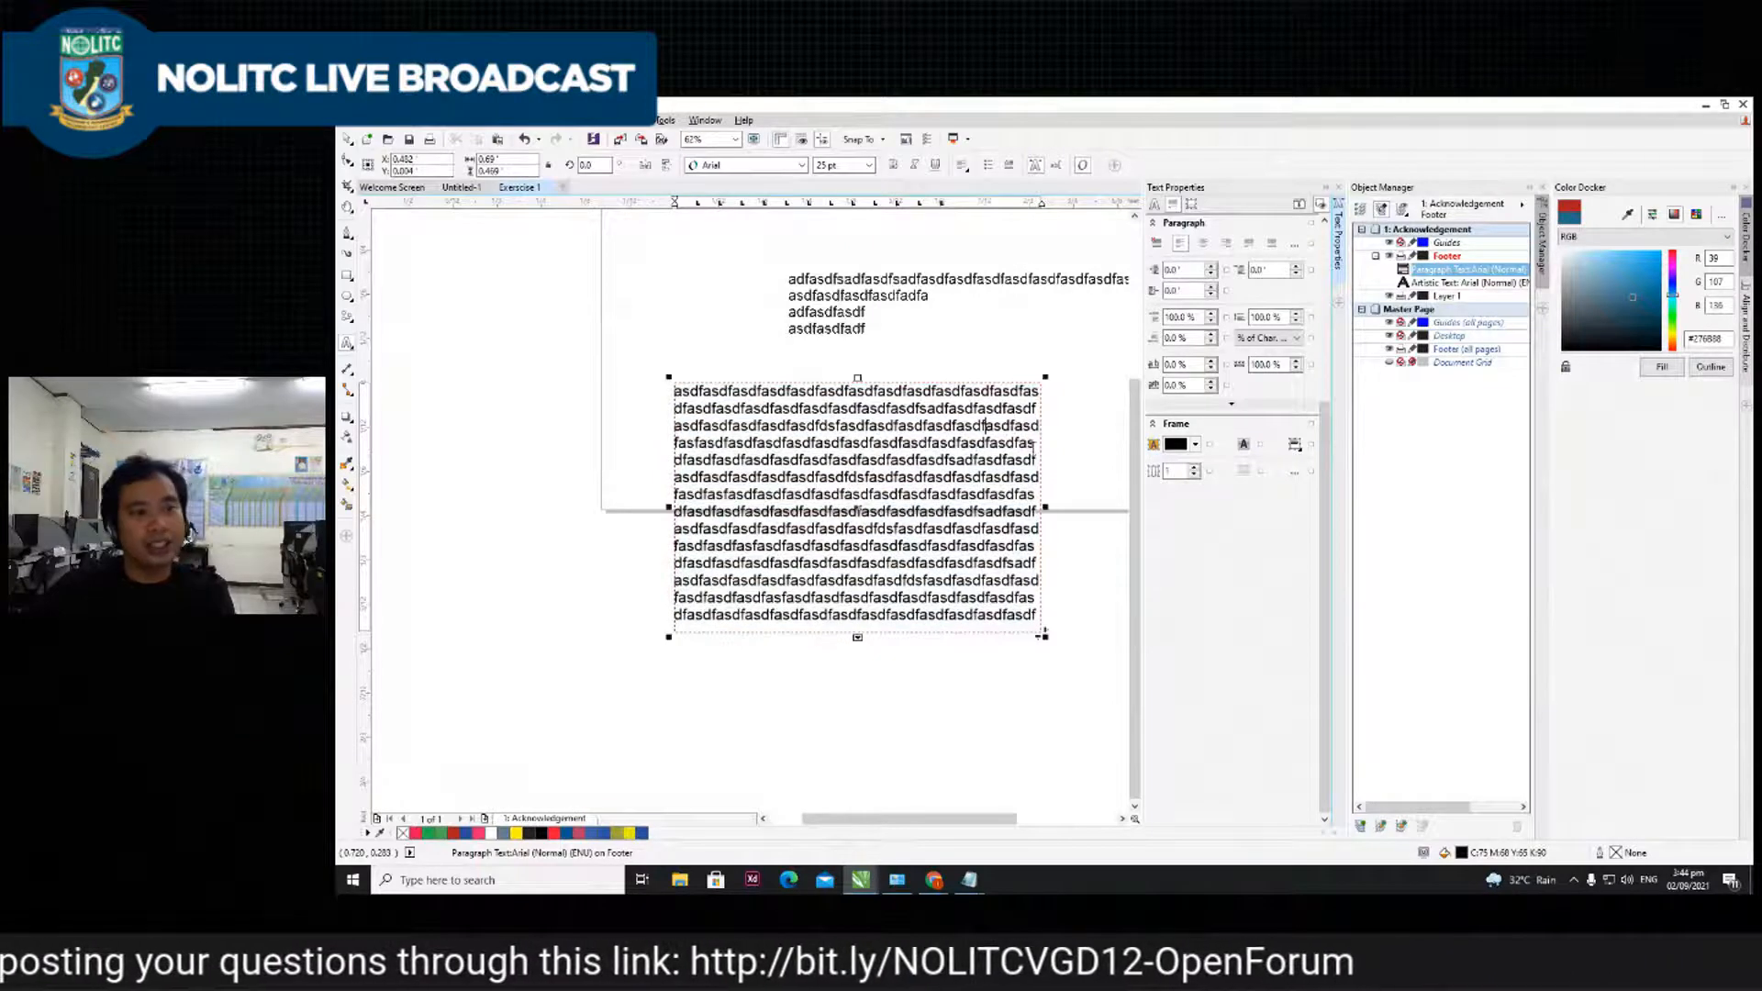
- Extend the paragraph text frame downward until it holds all the overflowing text
{"action": "left_click_drag", "start_coordinate": [857, 635], "coordinate": [853, 687]}
{"action": "scroll", "coordinate": [864, 725], "scroll_direction": "down", "scroll_amount": 2}
{"action": "scroll", "coordinate": [888, 667], "scroll_direction": "up", "scroll_amount": 1}
{"action": "left_click", "coordinate": [946, 587]}
{"action": "key", "text": "Return"}
{"action": "key", "text": "BackSpace"}
{"action": "scroll", "coordinate": [1016, 580], "scroll_direction": "down", "scroll_amount": 3}
{"action": "scroll", "coordinate": [982, 632], "scroll_direction": "up", "scroll_amount": 3}
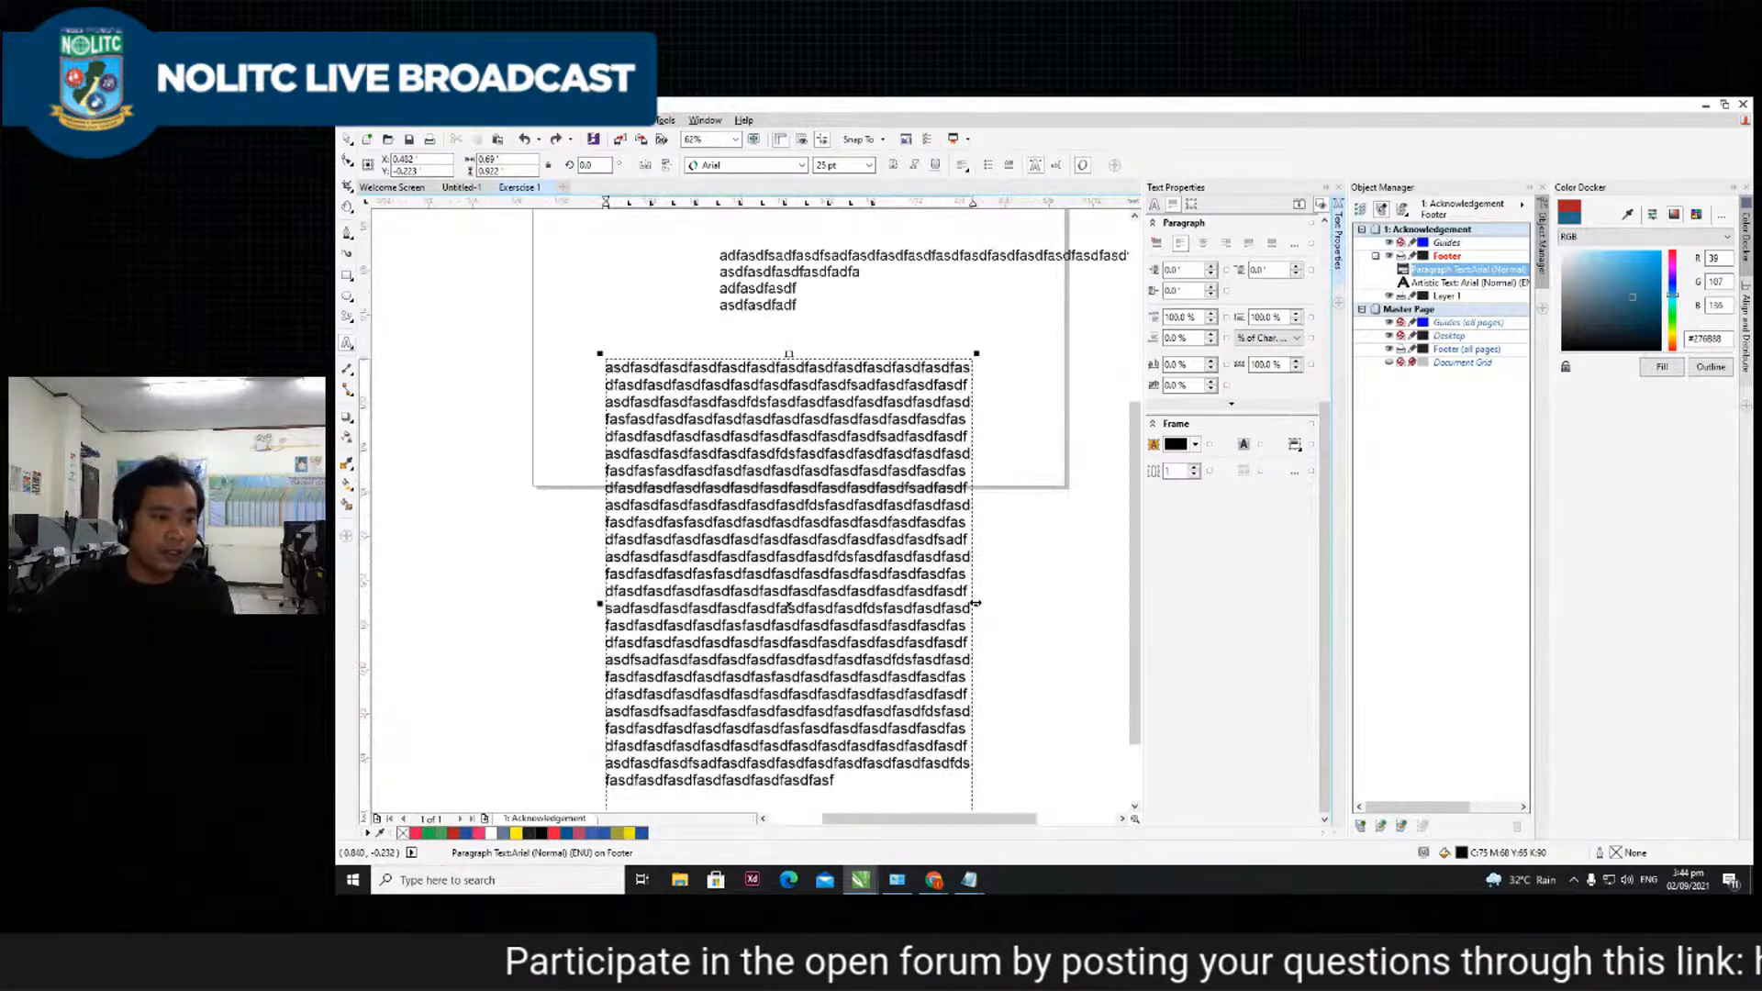
- Insert line breaks at several points in the paragraph so that some lines end short
{"action": "left_click", "coordinate": [859, 557]}
{"action": "left_click", "coordinate": [879, 455]}
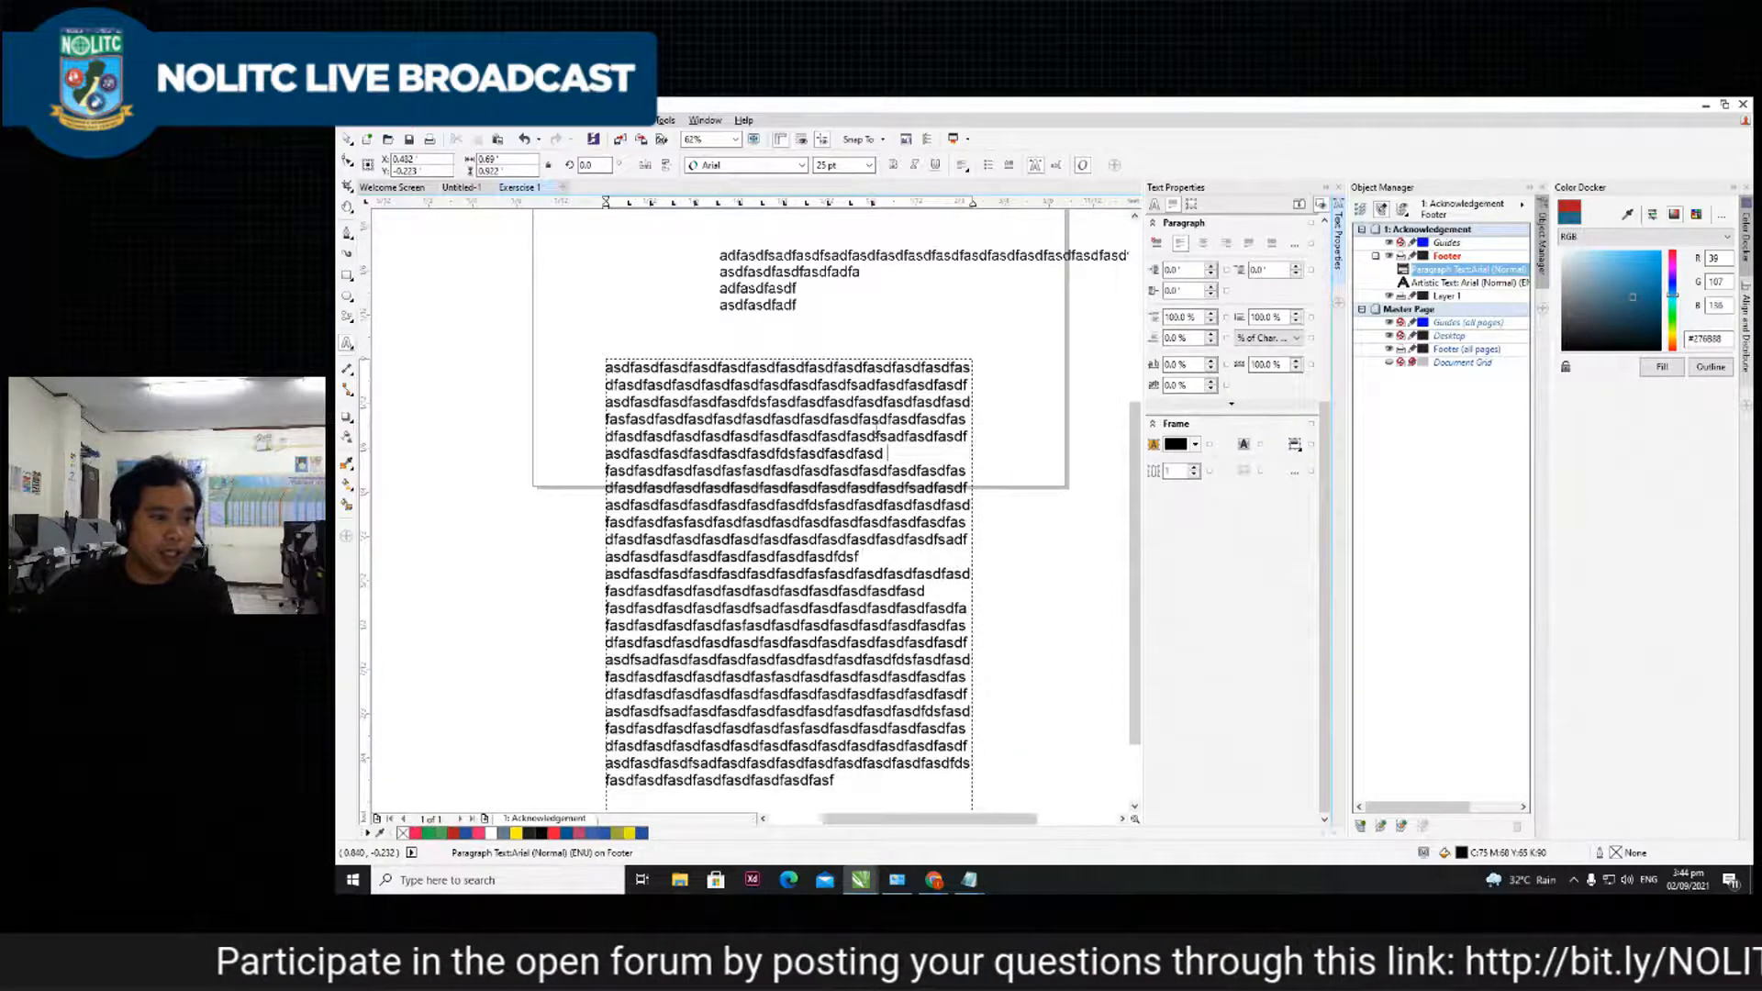
{"action": "left_click", "coordinate": [866, 609]}
{"action": "left_click", "coordinate": [882, 679]}
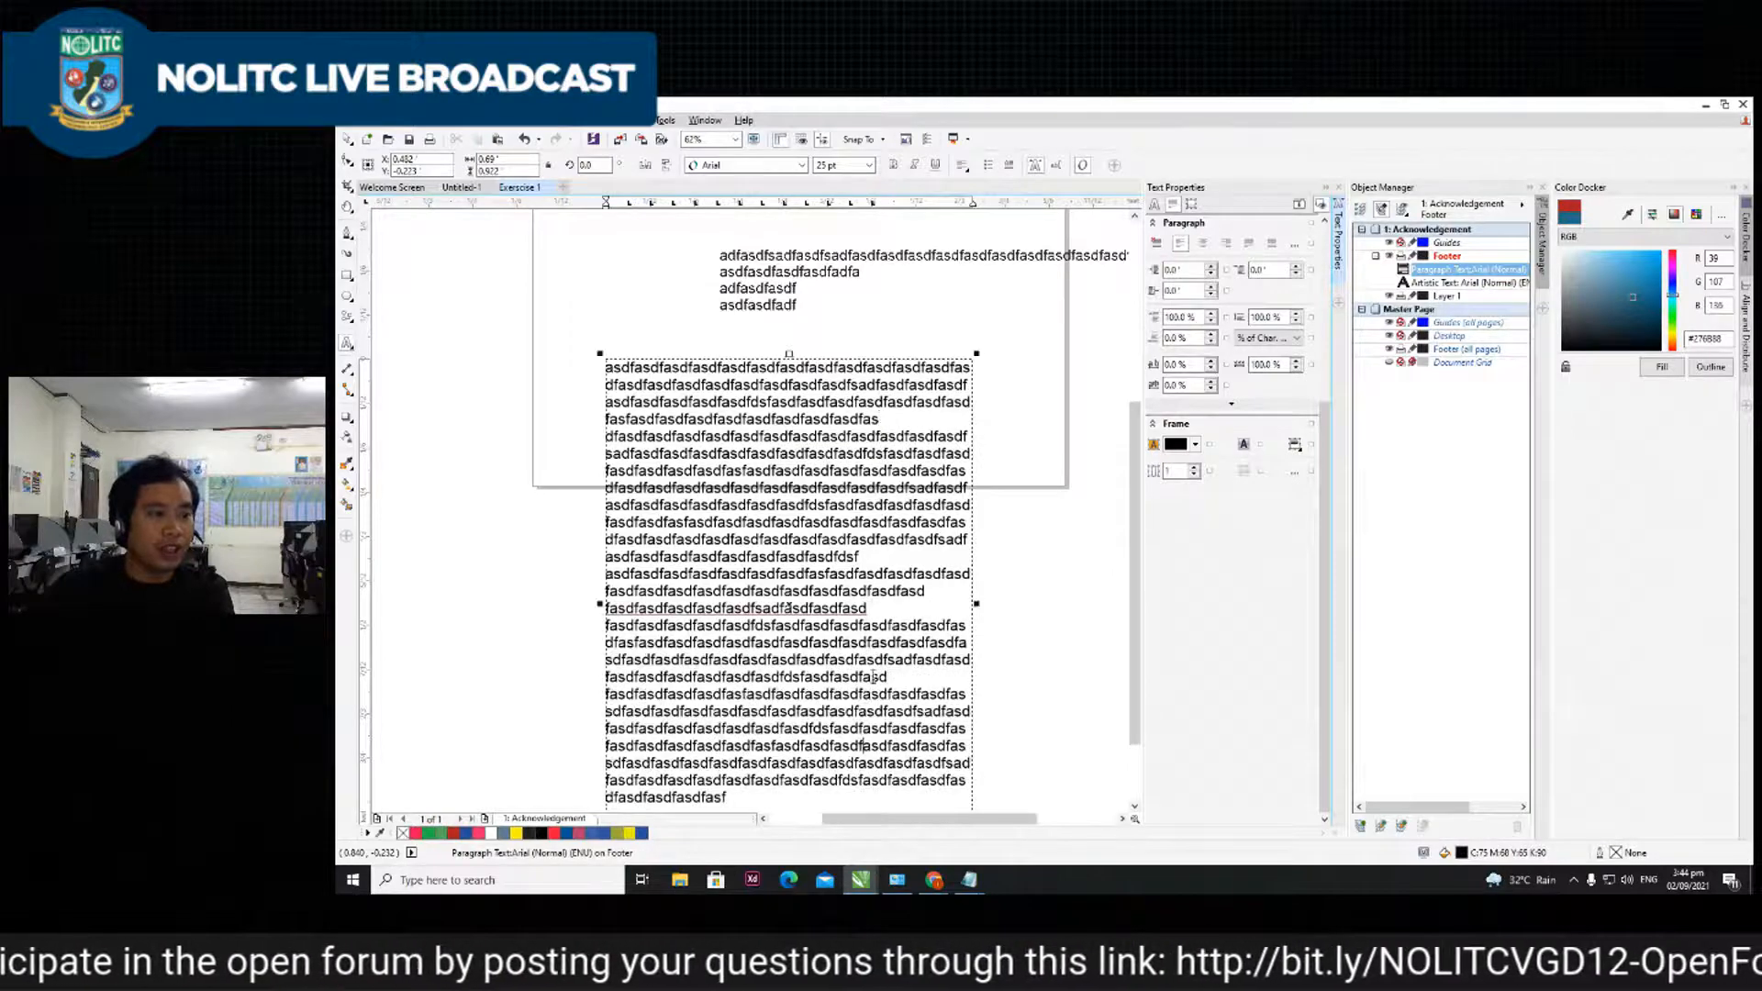
{"action": "scroll", "coordinate": [876, 679], "scroll_direction": "down", "scroll_amount": 1}
{"action": "left_click", "coordinate": [873, 705]}
{"action": "scroll", "coordinate": [875, 724], "scroll_direction": "up", "scroll_amount": 2}
{"action": "scroll", "coordinate": [866, 707], "scroll_direction": "down", "scroll_amount": 5}
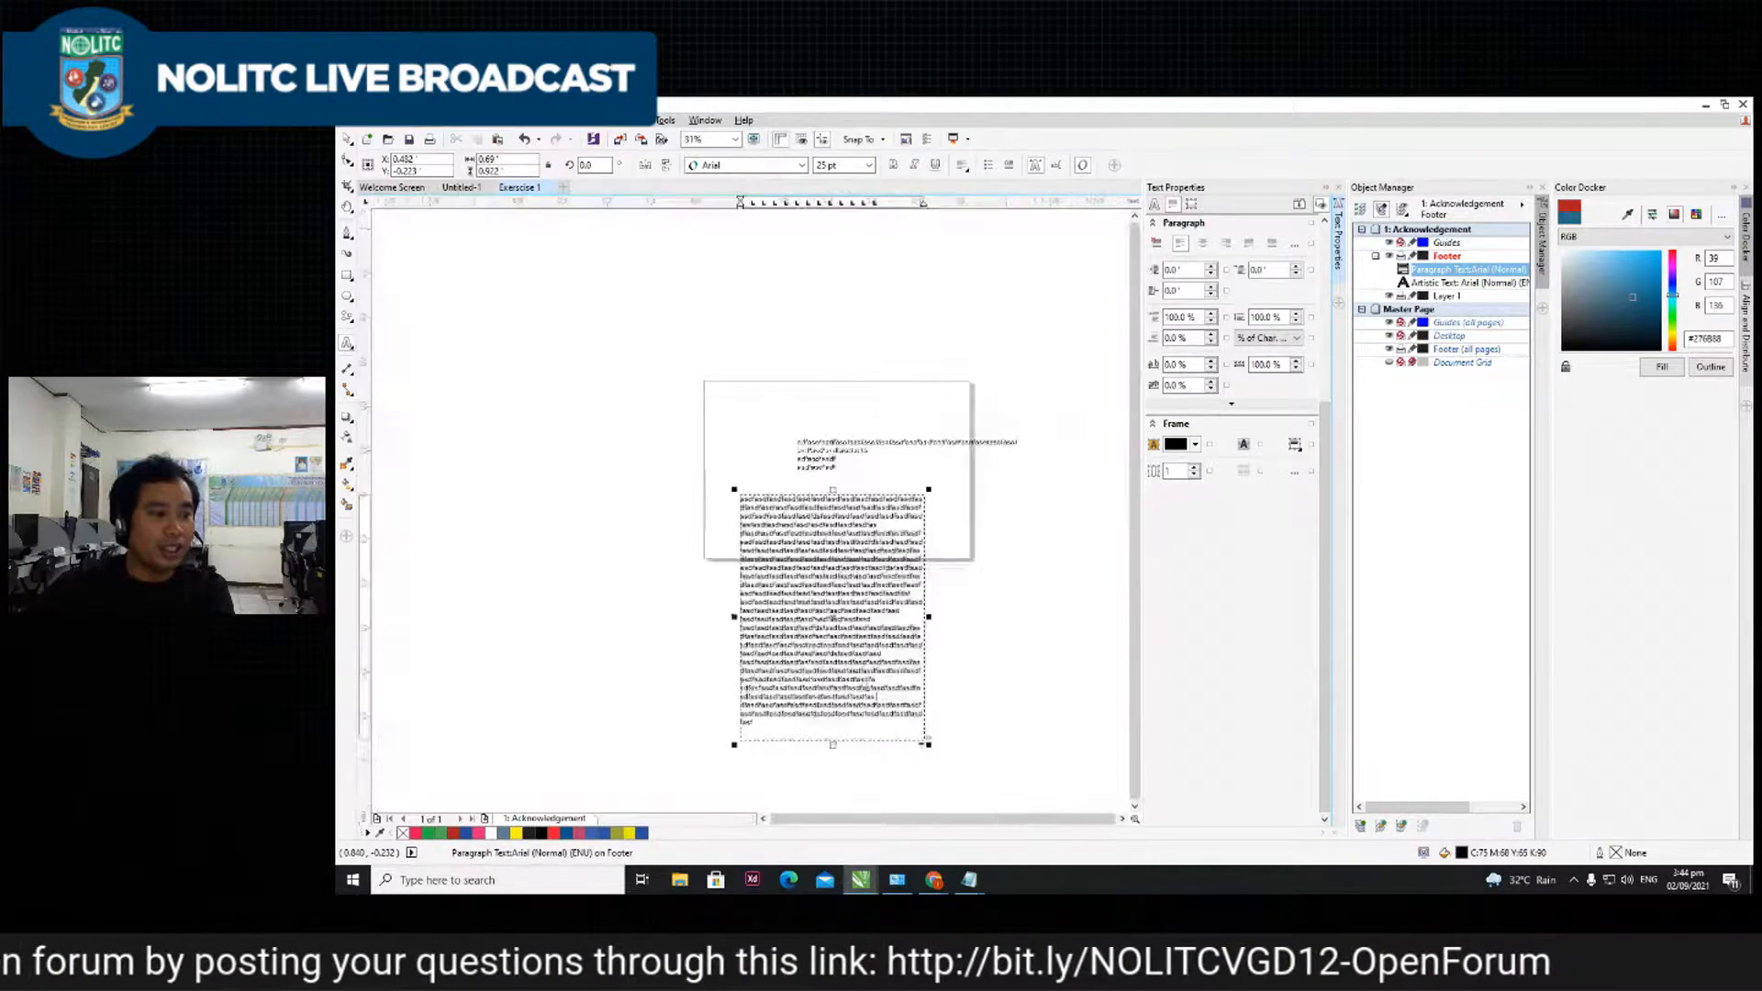
- Select all the paragraph text and try centre and right alignment, ending with full justify
{"action": "key", "text": "ctrl+a"}
{"action": "scroll", "coordinate": [768, 595], "scroll_direction": "up", "scroll_amount": 2}
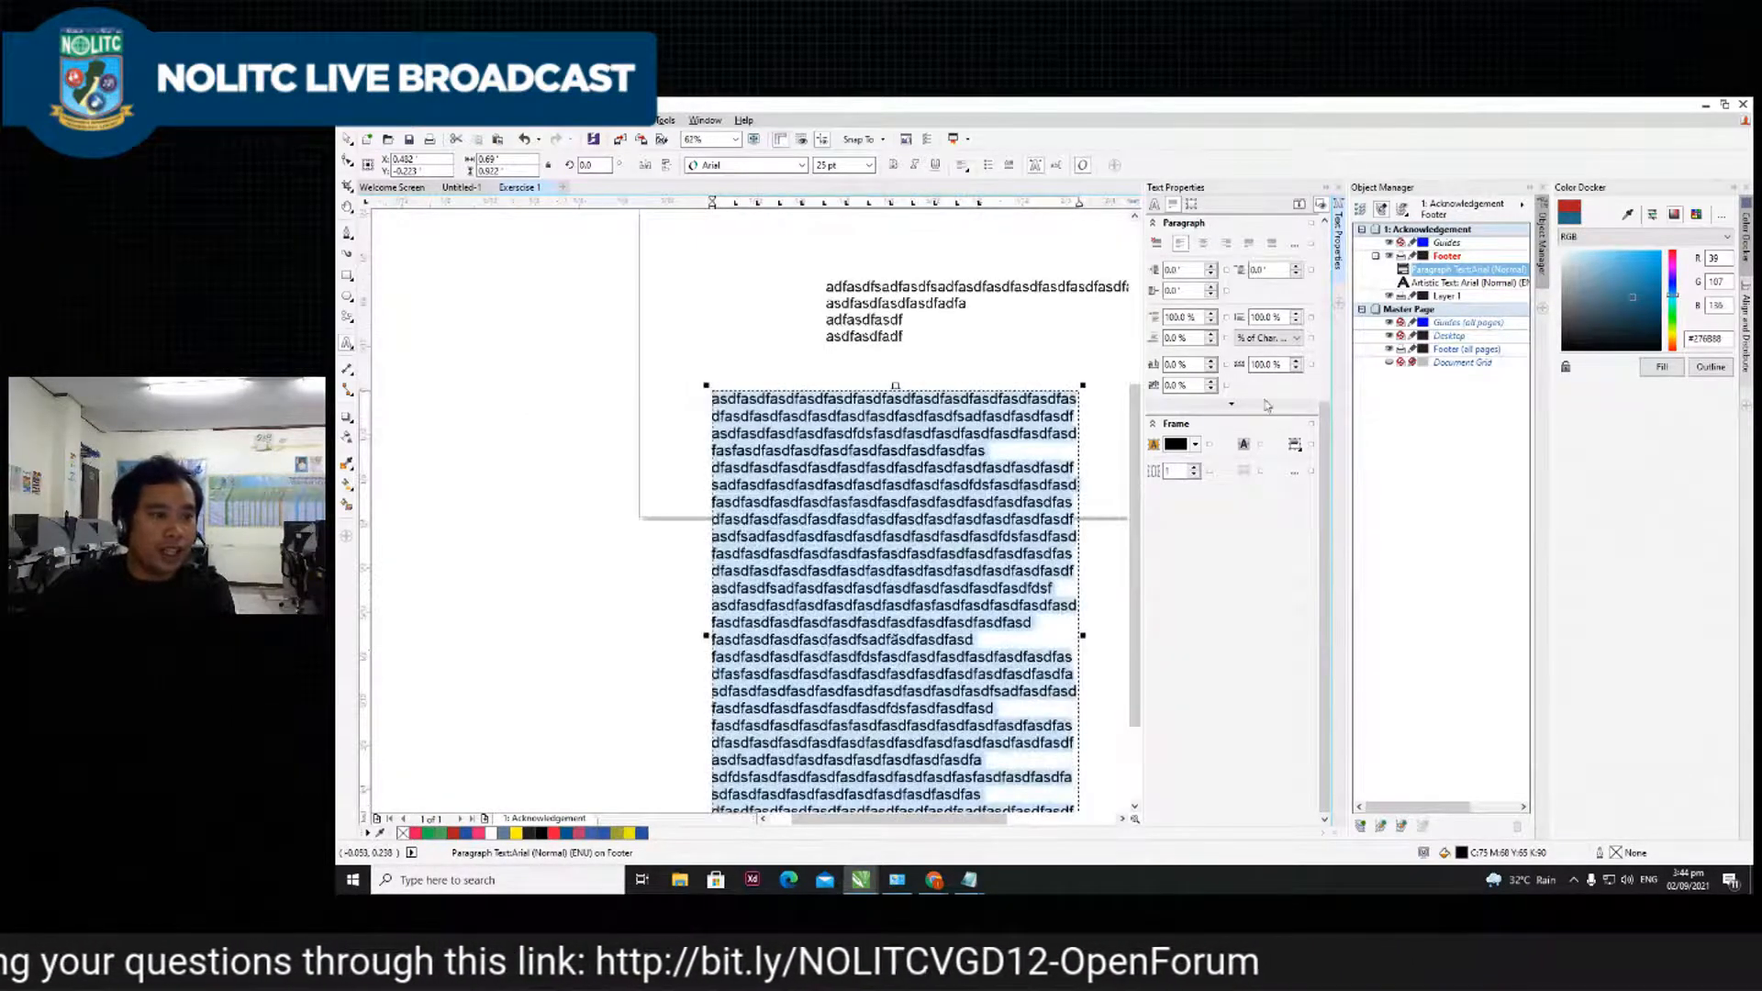
{"action": "left_click", "coordinate": [1202, 244]}
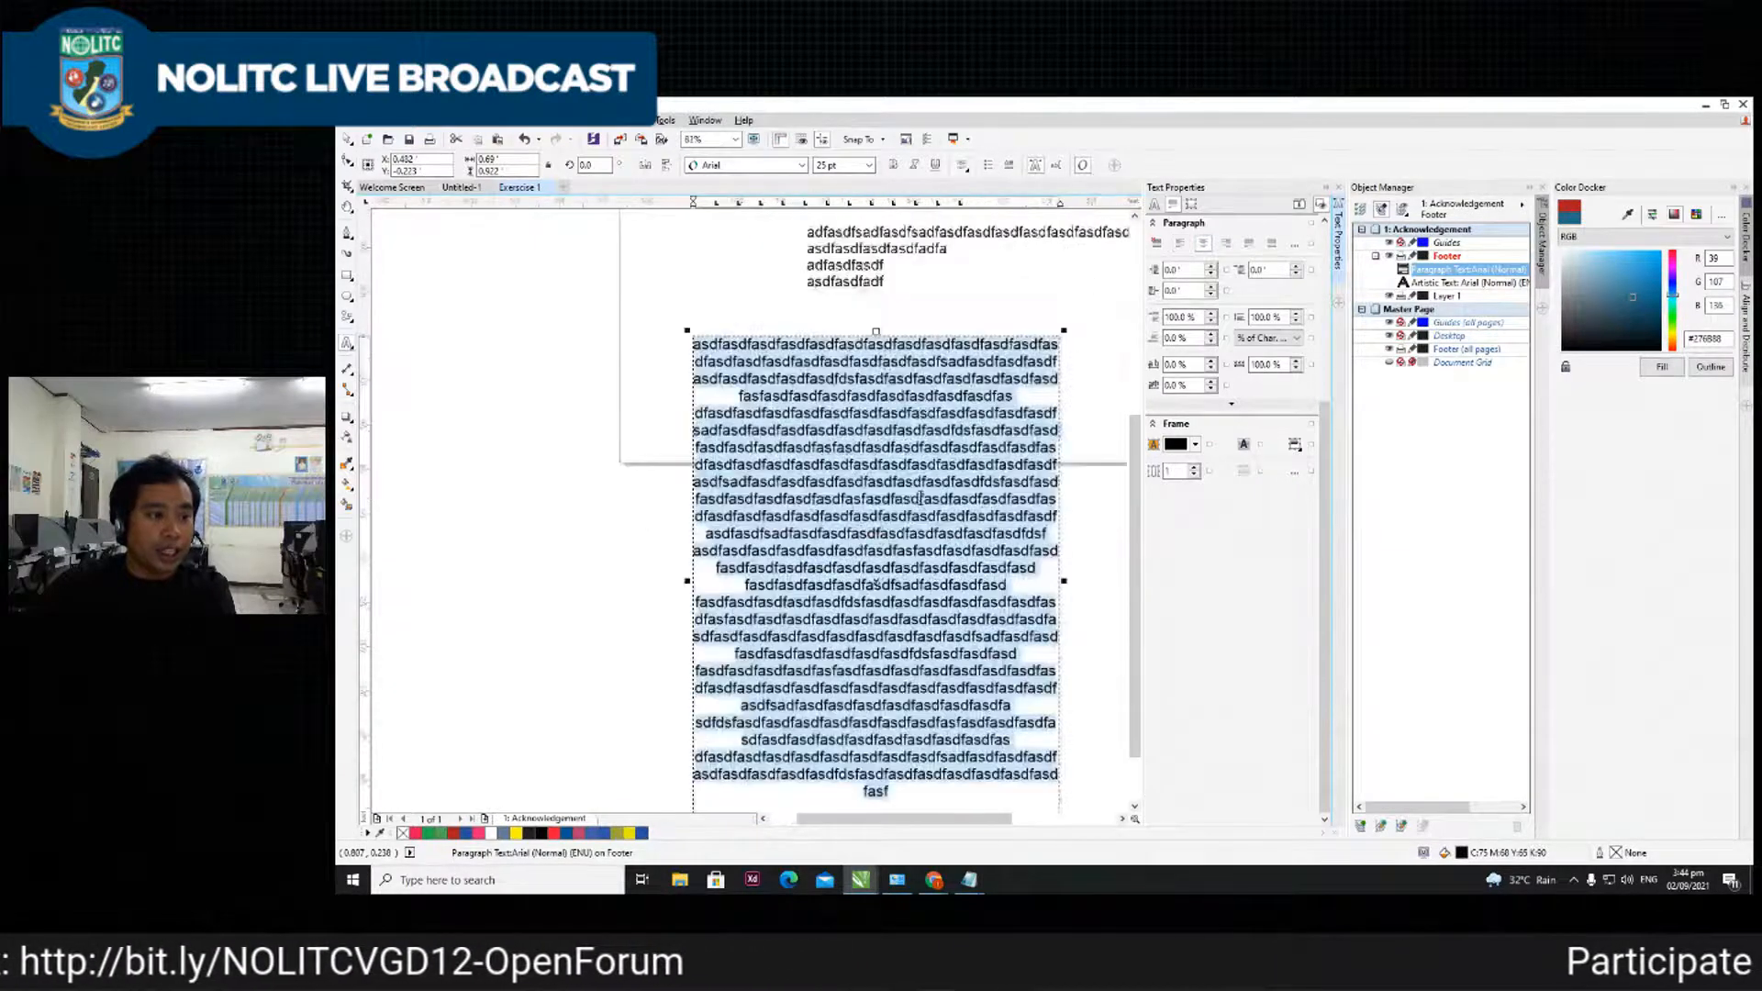
{"action": "left_click", "coordinate": [1226, 244]}
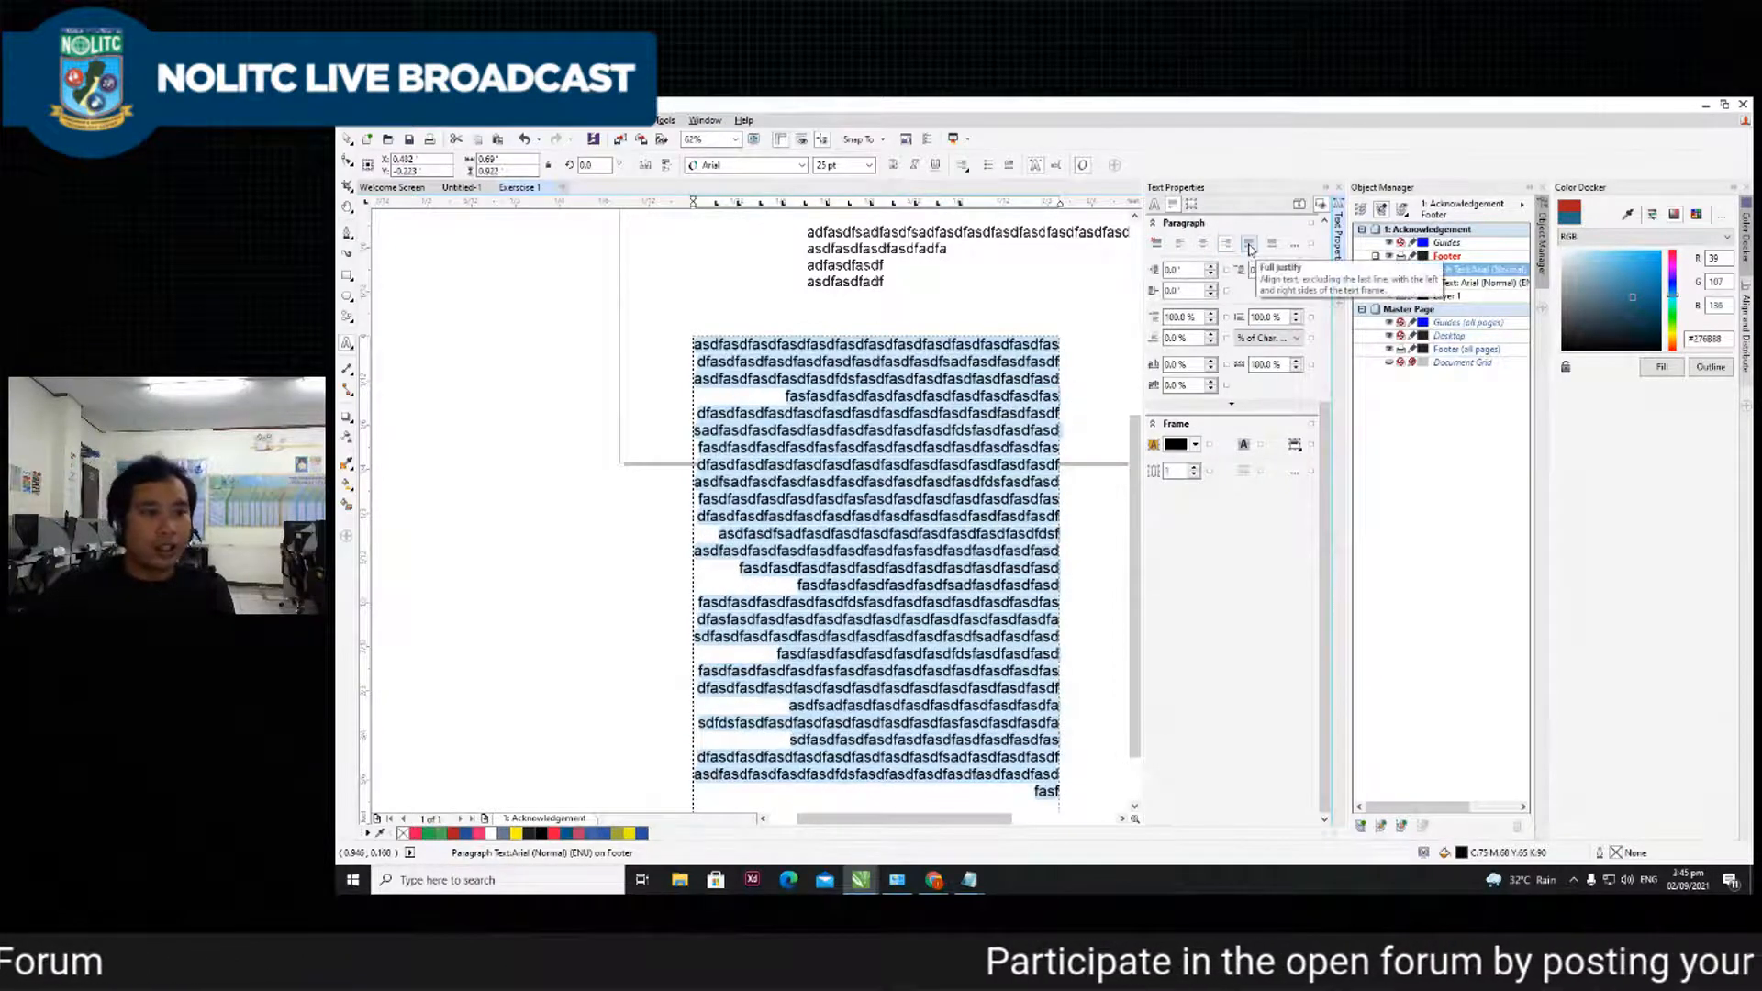
{"action": "left_click", "coordinate": [1248, 243]}
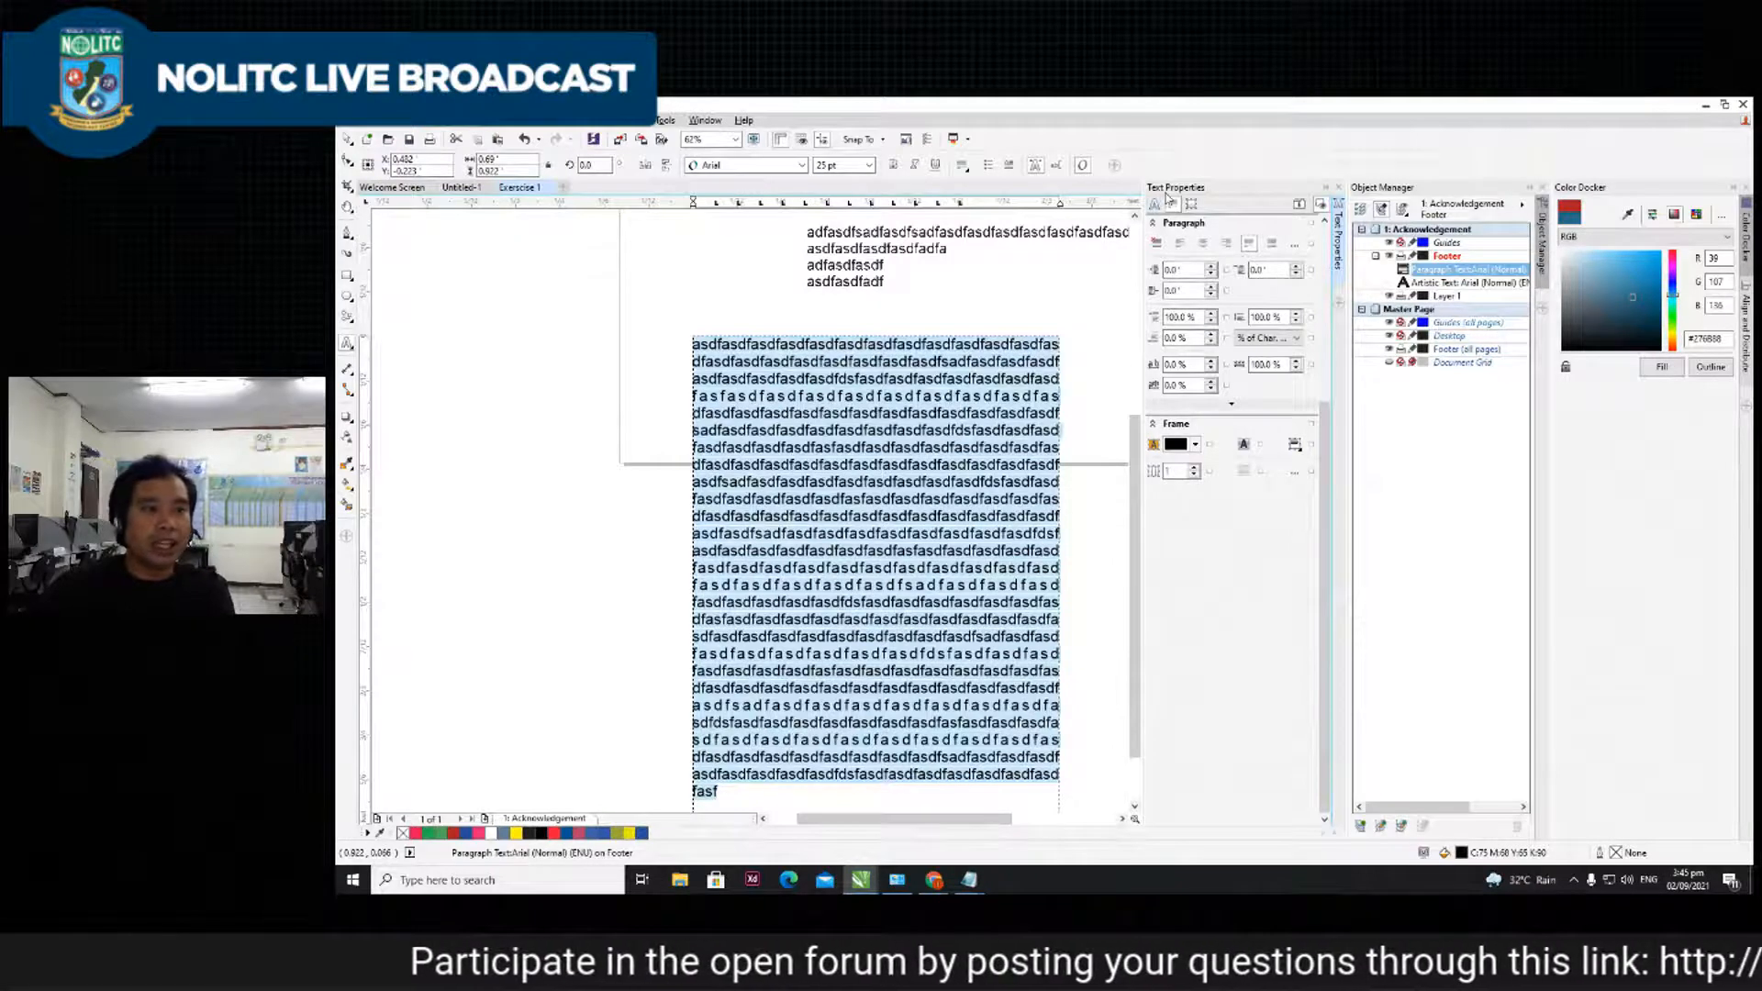
{"action": "scroll", "coordinate": [857, 396], "scroll_direction": "down", "scroll_amount": 1}
{"action": "scroll", "coordinate": [883, 515], "scroll_direction": "up", "scroll_amount": 1}
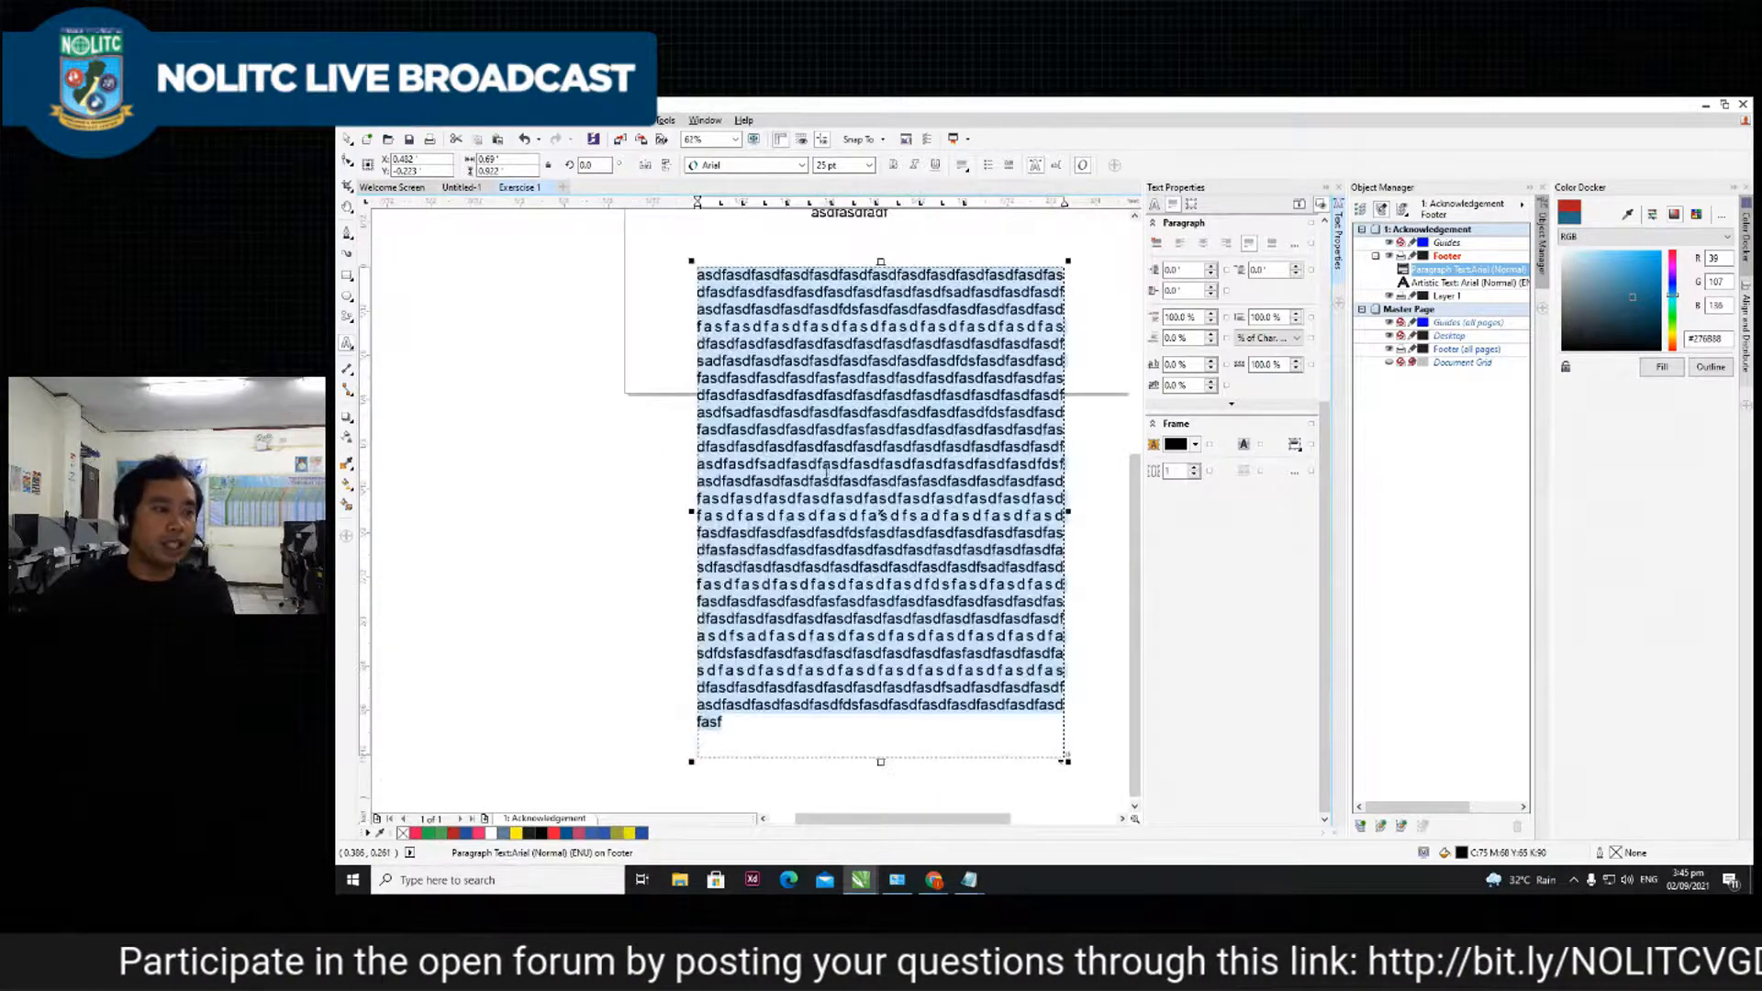
- Reduce the character spacing of the selected paragraph text to -14%
{"action": "left_click", "coordinate": [1155, 206]}
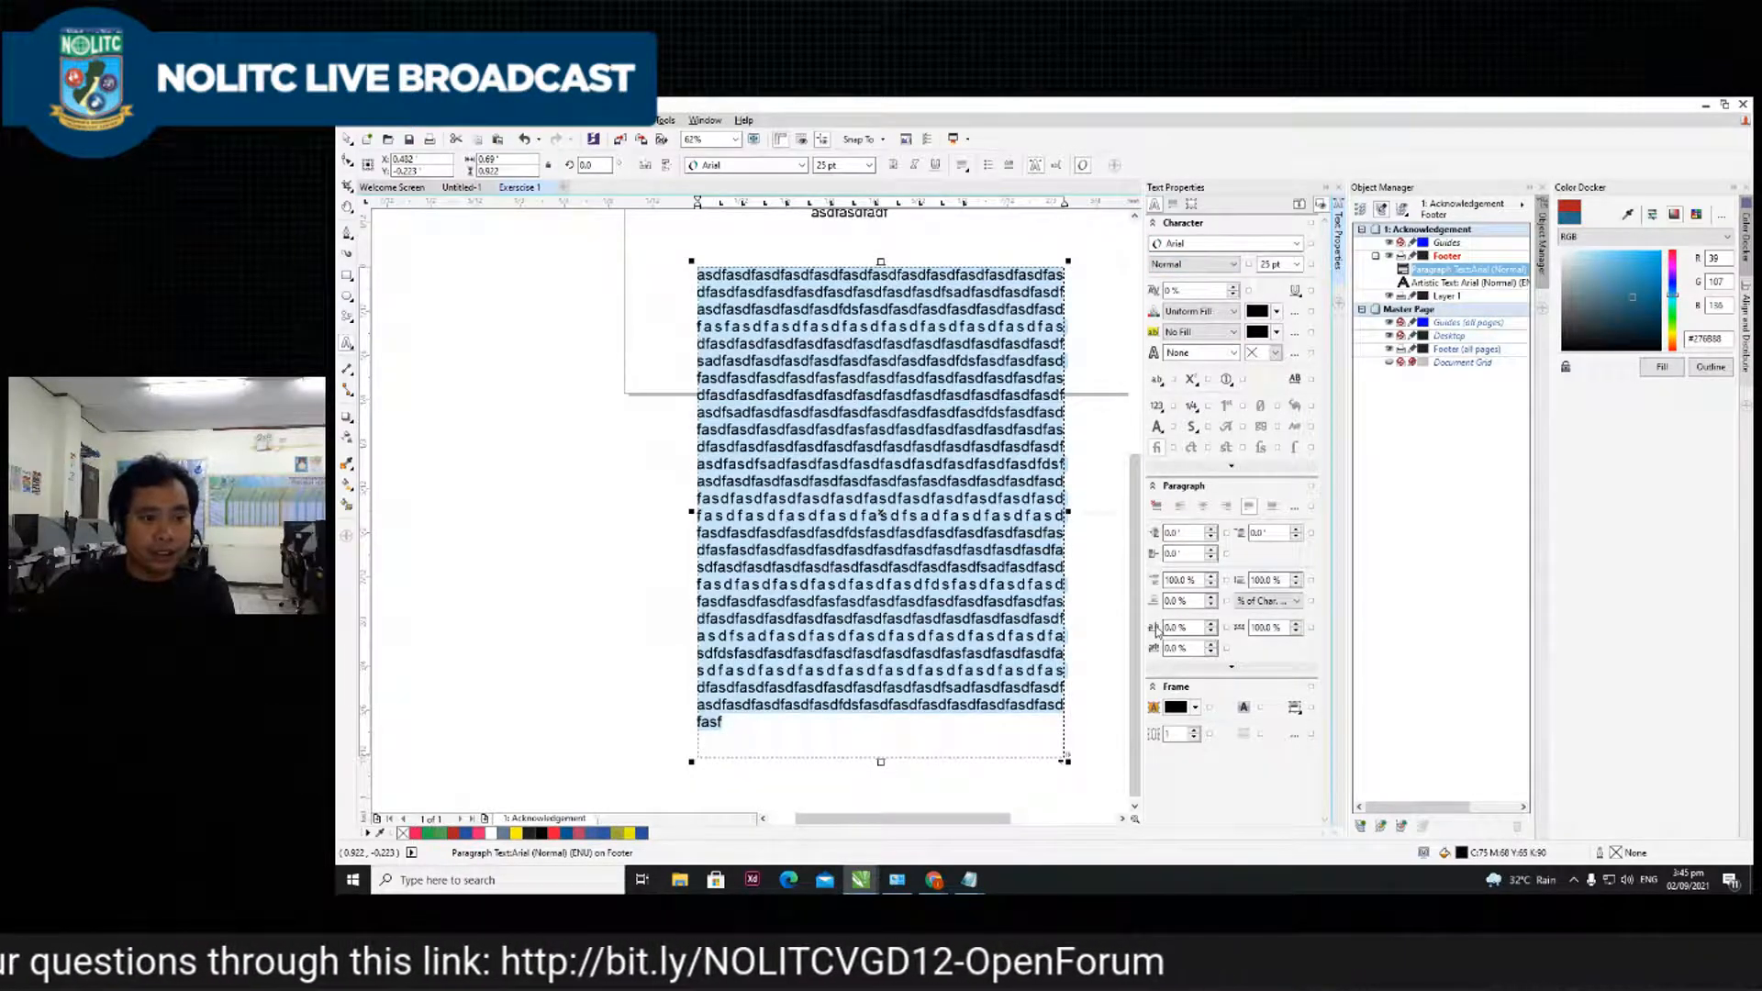
{"action": "left_click", "coordinate": [1212, 631]}
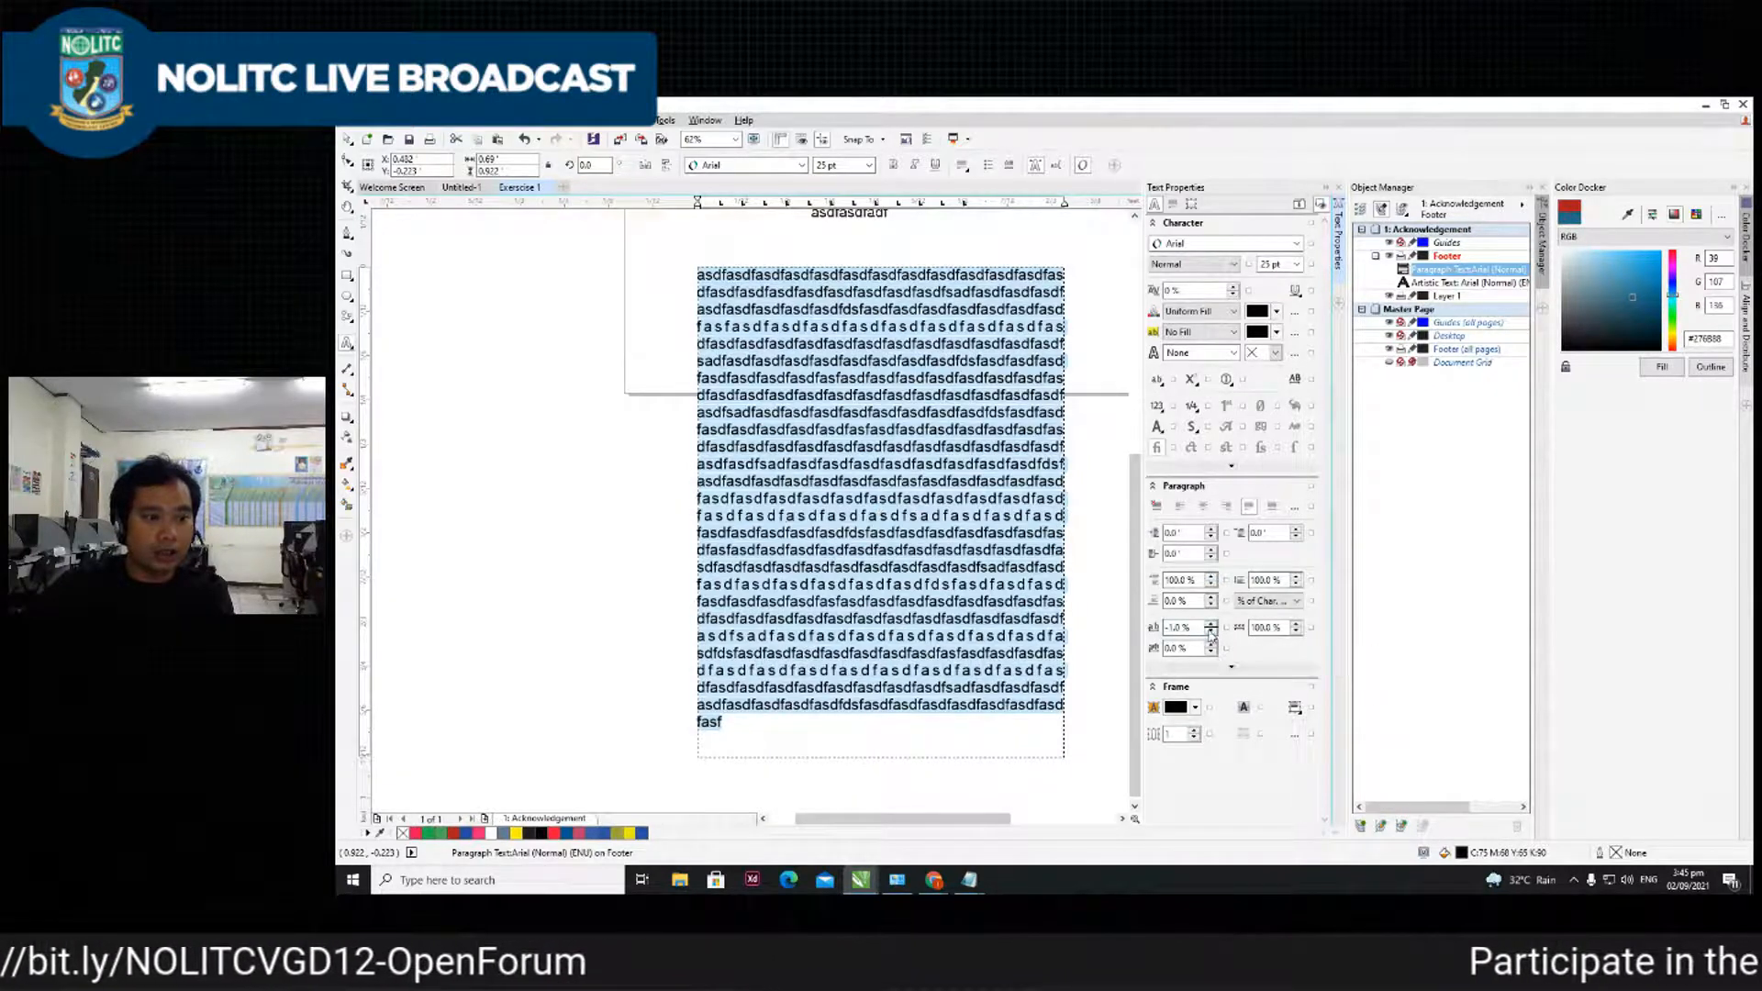
{"action": "left_click", "coordinate": [1212, 631]}
{"action": "left_click", "coordinate": [1212, 631]}
{"action": "left_click", "coordinate": [1212, 632]}
{"action": "left_click", "coordinate": [1212, 632]}
{"action": "left_click", "coordinate": [1211, 631]}
{"action": "left_click", "coordinate": [1212, 631]}
{"action": "left_click", "coordinate": [1211, 631]}
{"action": "left_click", "coordinate": [1211, 631]}
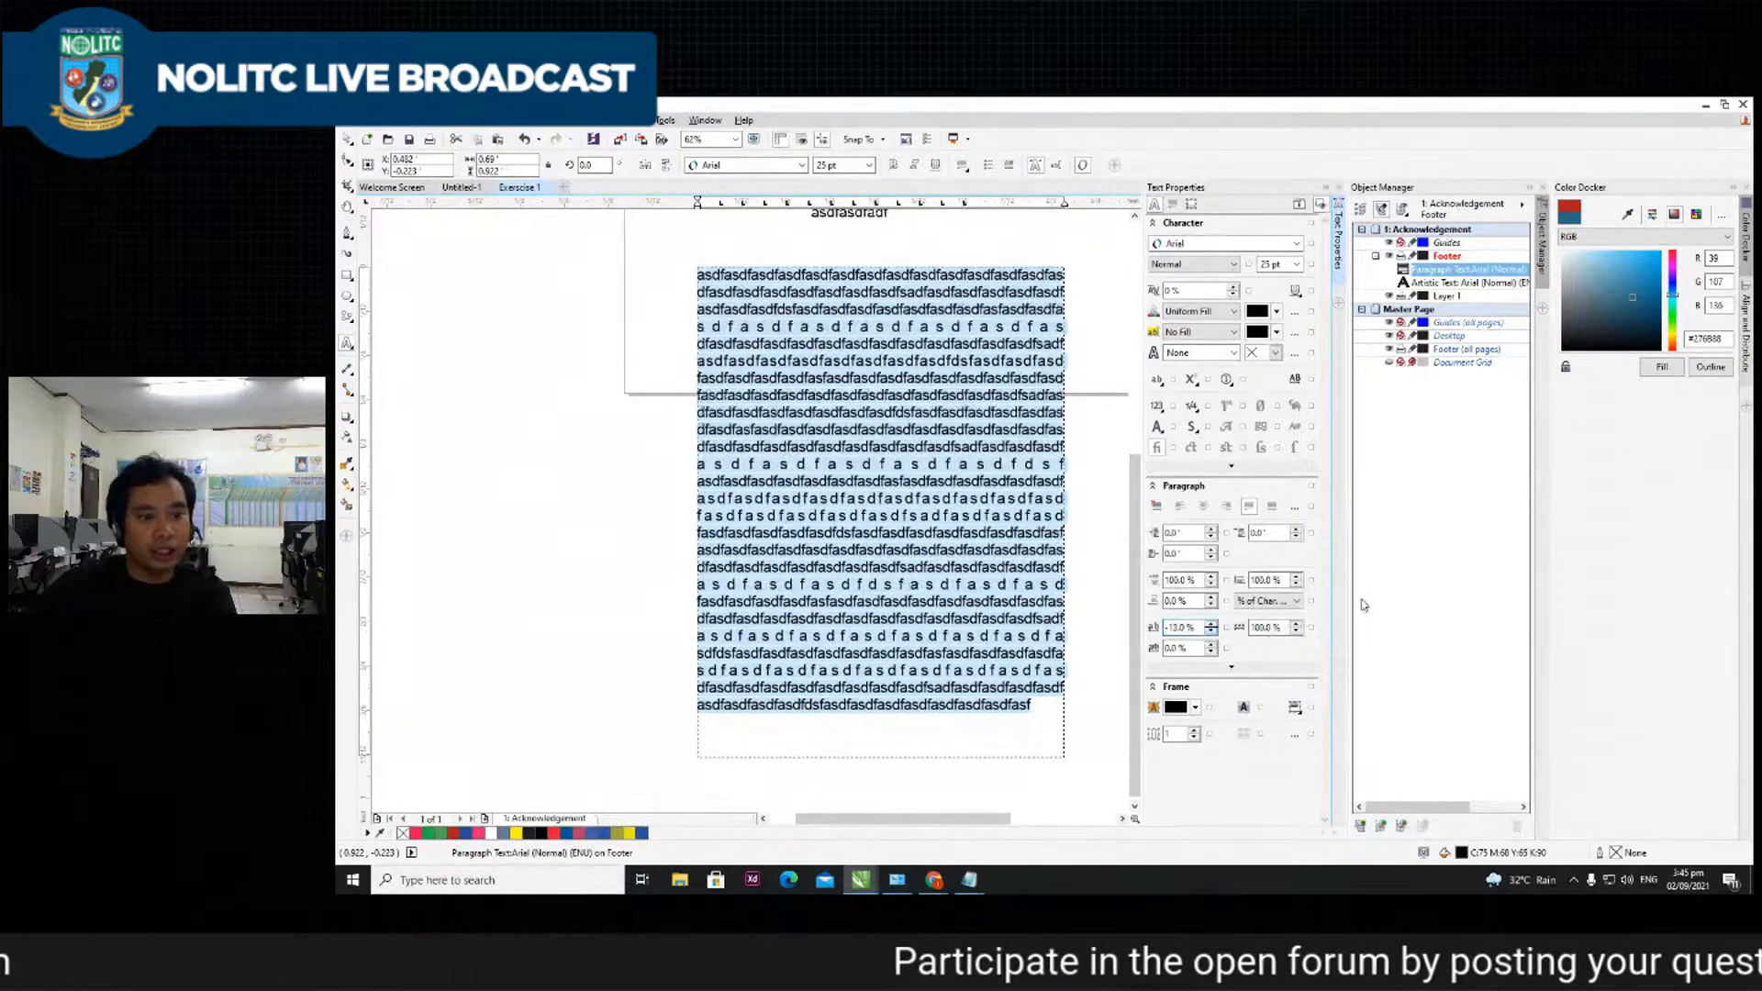
{"action": "left_click", "coordinate": [1211, 631]}
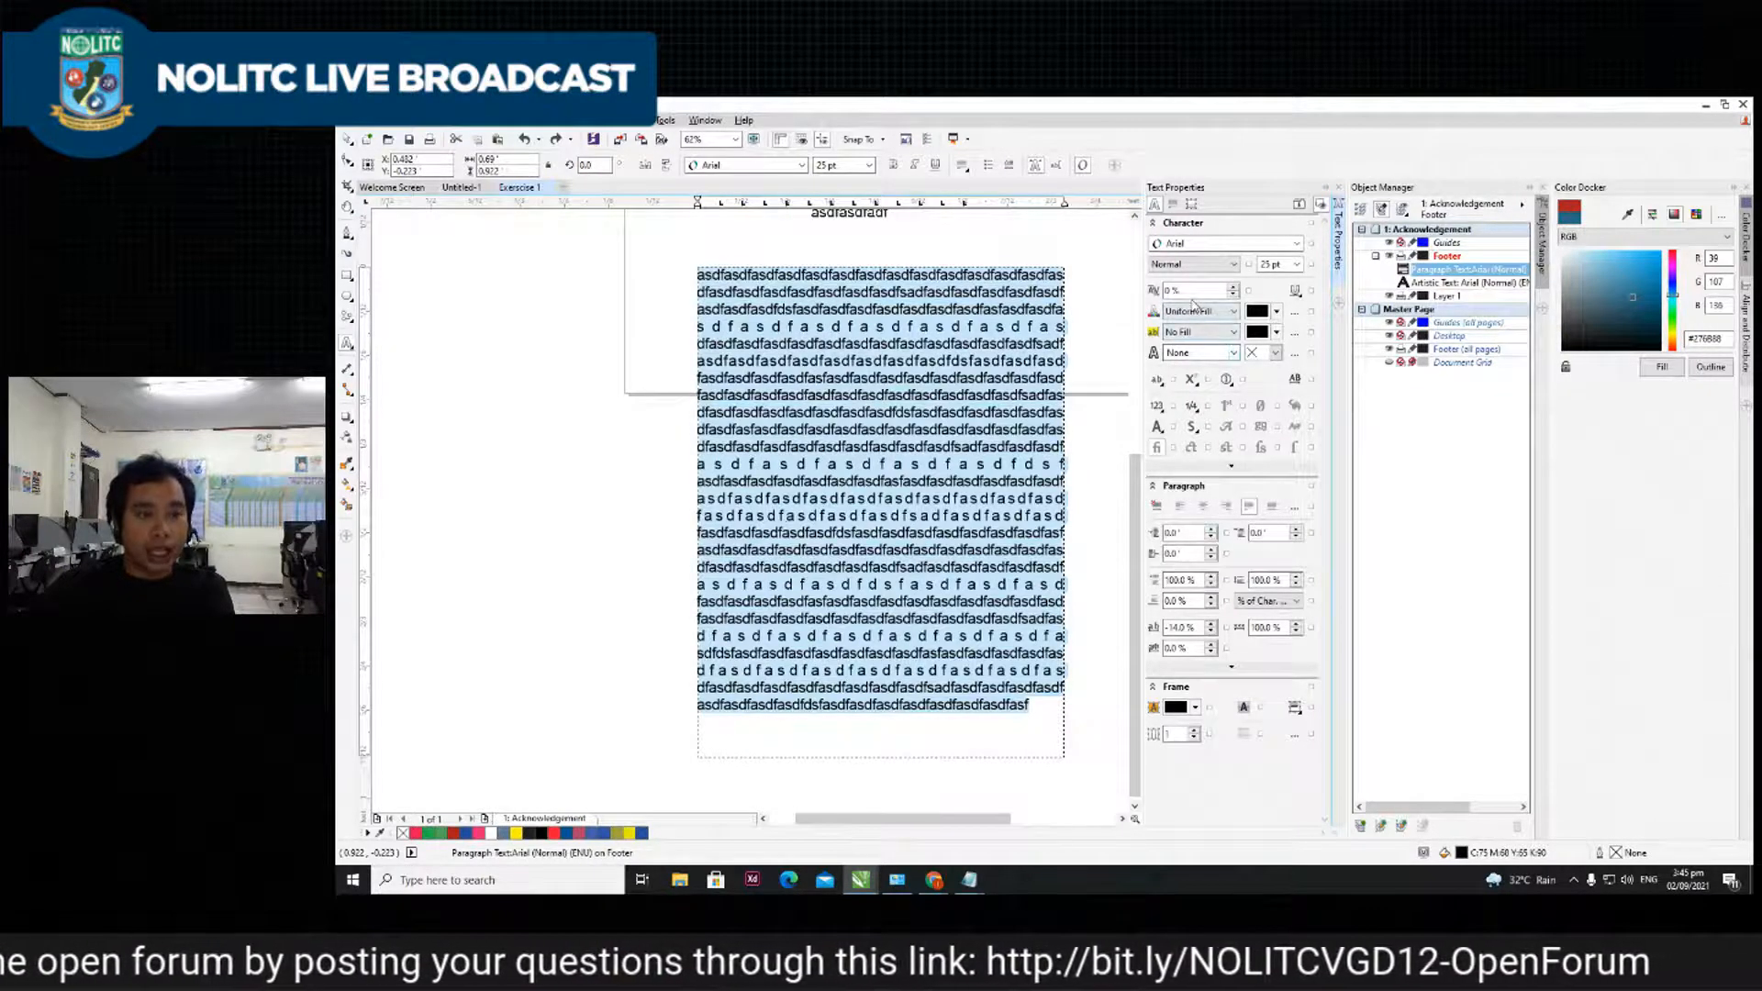
- Delete the paragraph text frame and the artistic text above it, leaving the page empty
{"action": "scroll", "coordinate": [751, 431], "scroll_direction": "down", "scroll_amount": 1}
{"action": "scroll", "coordinate": [801, 451], "scroll_direction": "up", "scroll_amount": 1}
{"action": "scroll", "coordinate": [806, 461], "scroll_direction": "down", "scroll_amount": 1}
{"action": "scroll", "coordinate": [775, 431], "scroll_direction": "up", "scroll_amount": 2}
{"action": "scroll", "coordinate": [719, 423], "scroll_direction": "down", "scroll_amount": 1}
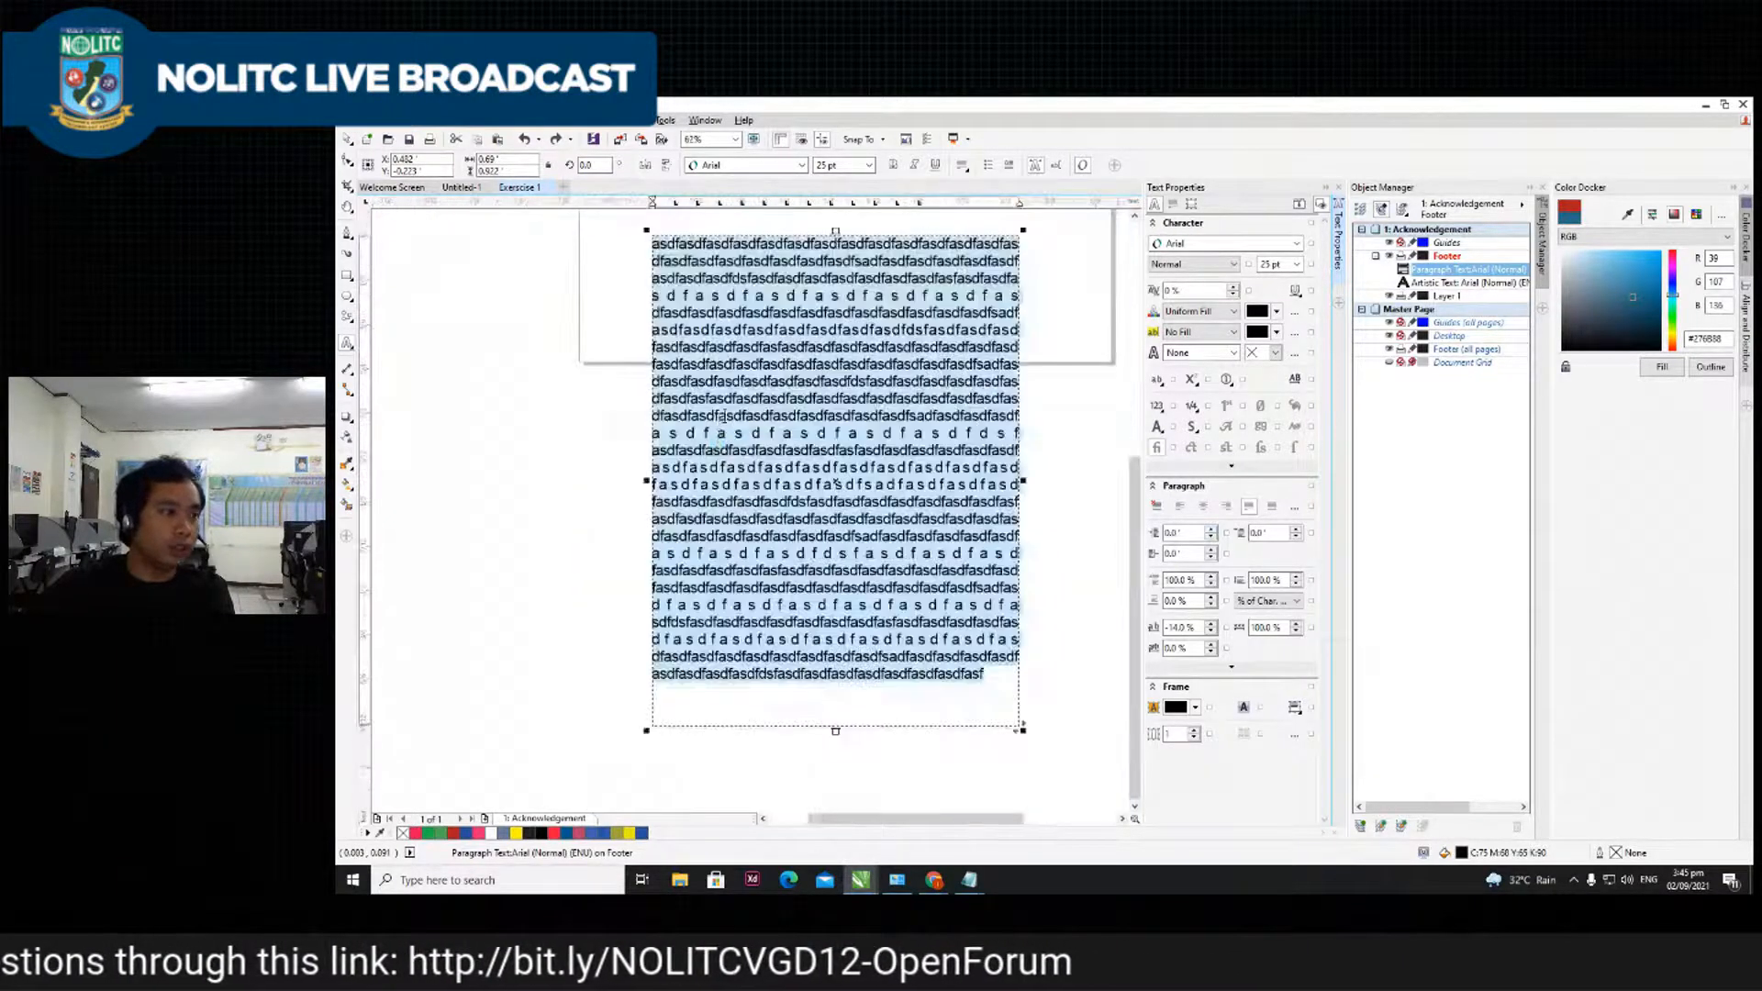
{"action": "left_click", "coordinate": [506, 306]}
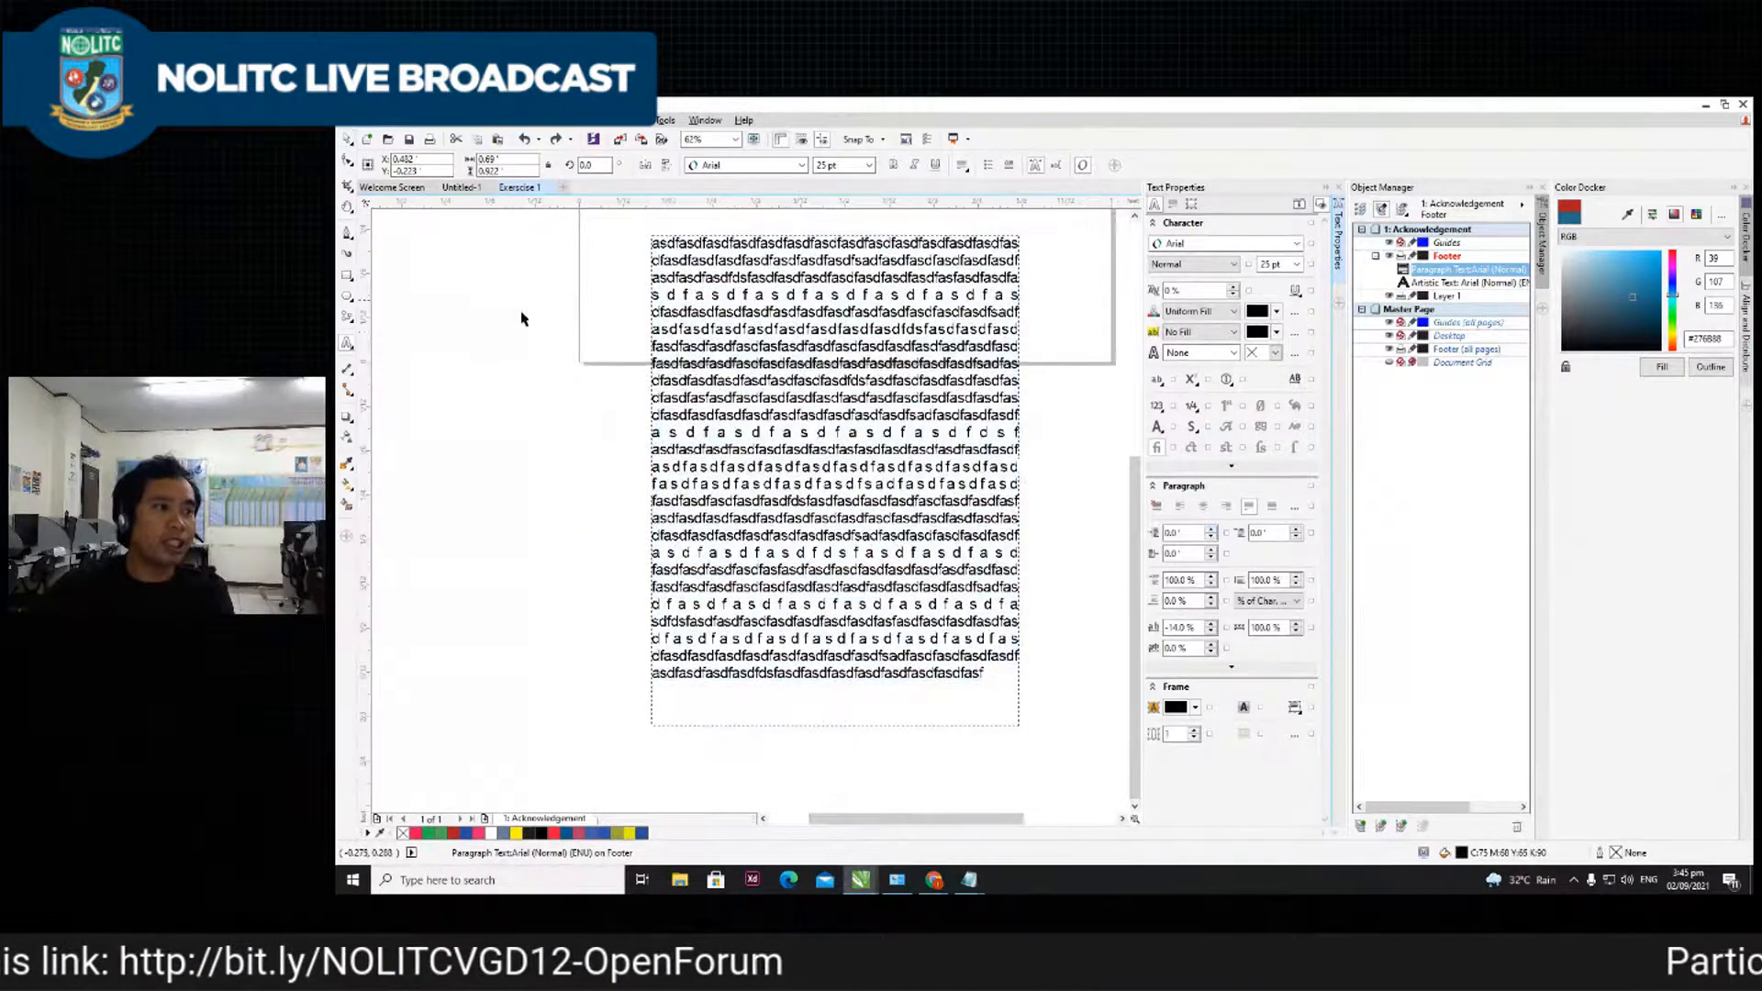
{"action": "left_click", "coordinate": [733, 384]}
{"action": "key", "text": "Delete"}
{"action": "scroll", "coordinate": [754, 357], "scroll_direction": "up", "scroll_amount": 1}
{"action": "scroll", "coordinate": [754, 353], "scroll_direction": "down", "scroll_amount": 3}
{"action": "scroll", "coordinate": [777, 312], "scroll_direction": "up", "scroll_amount": 3}
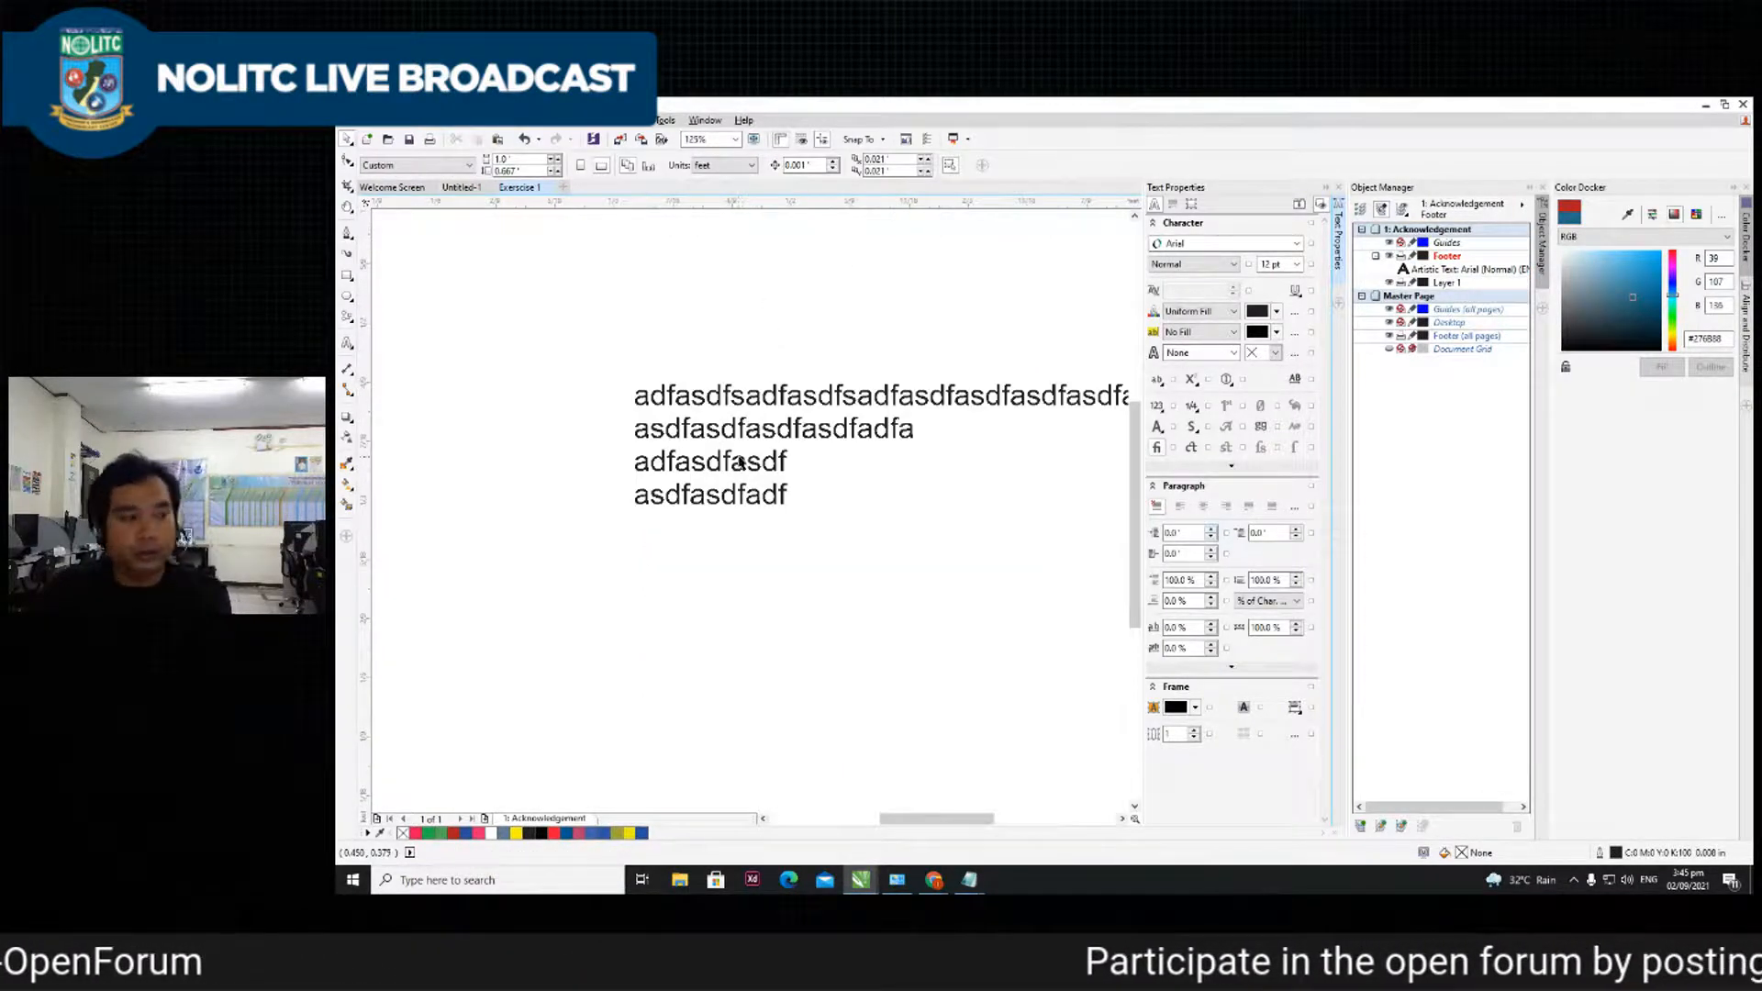
{"action": "scroll", "coordinate": [740, 462], "scroll_direction": "down", "scroll_amount": 1}
{"action": "left_click", "coordinate": [742, 437]}
{"action": "key", "text": "Delete"}
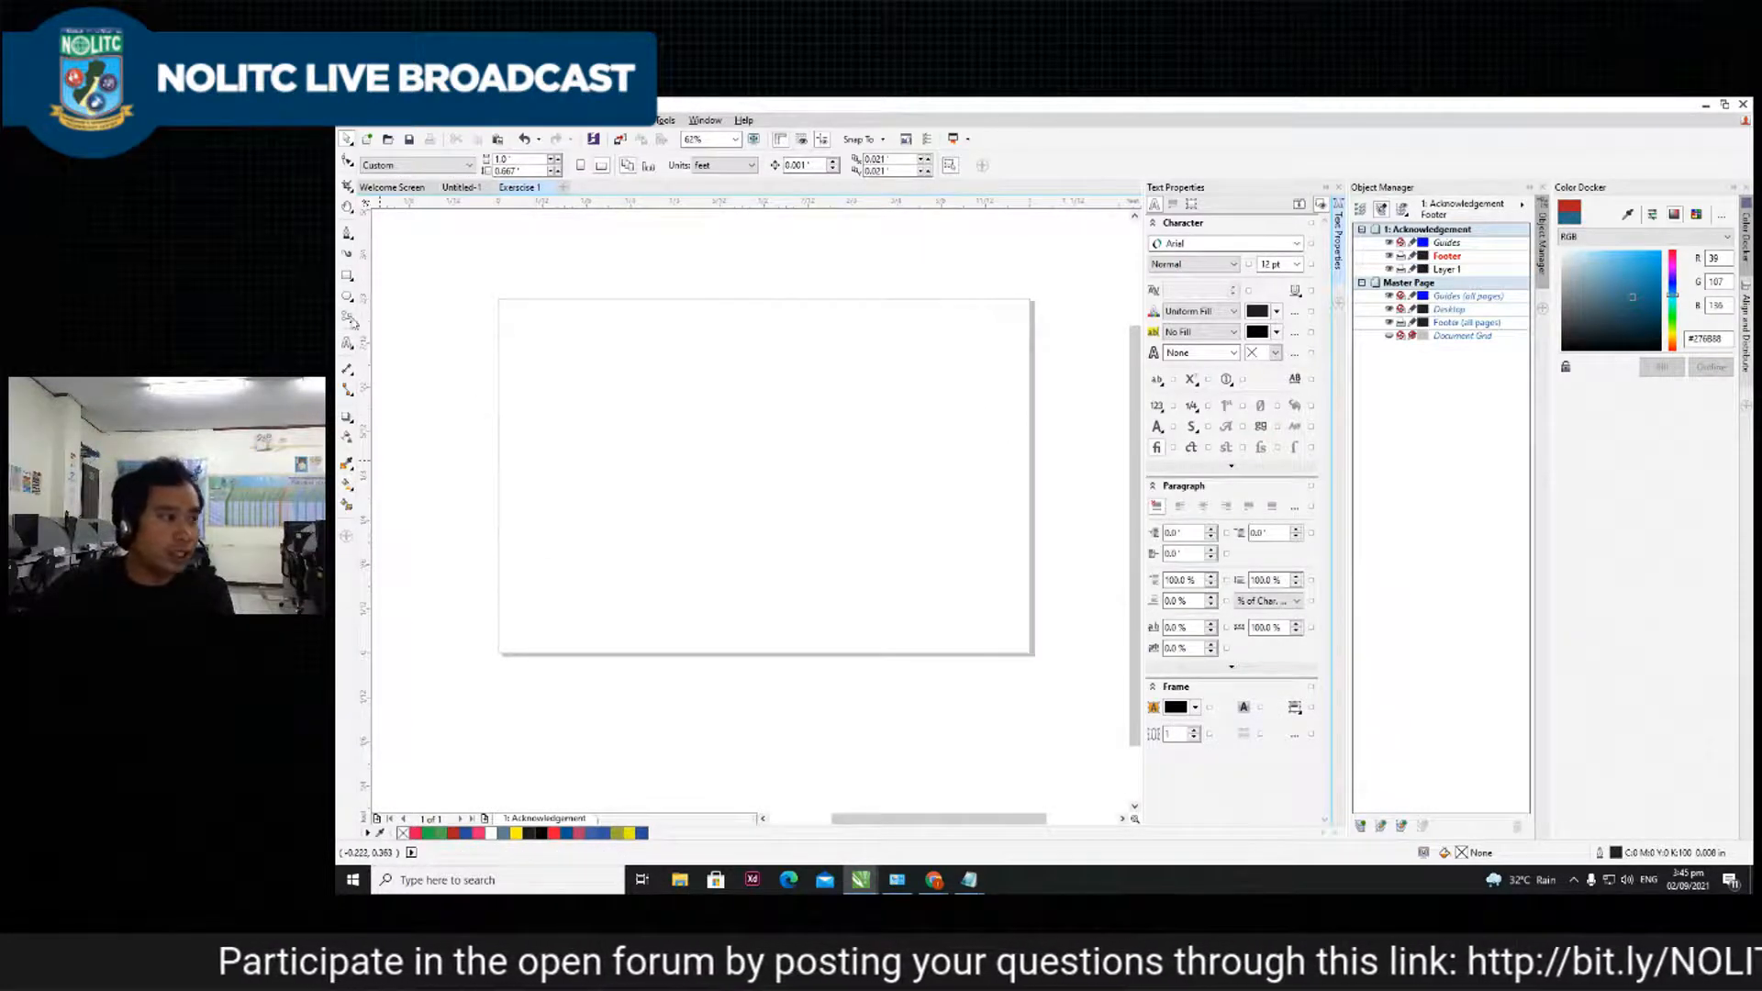
- Draw a circle about 0.463 ft in diameter on the page and move it slightly upward
{"action": "left_click", "coordinate": [347, 240]}
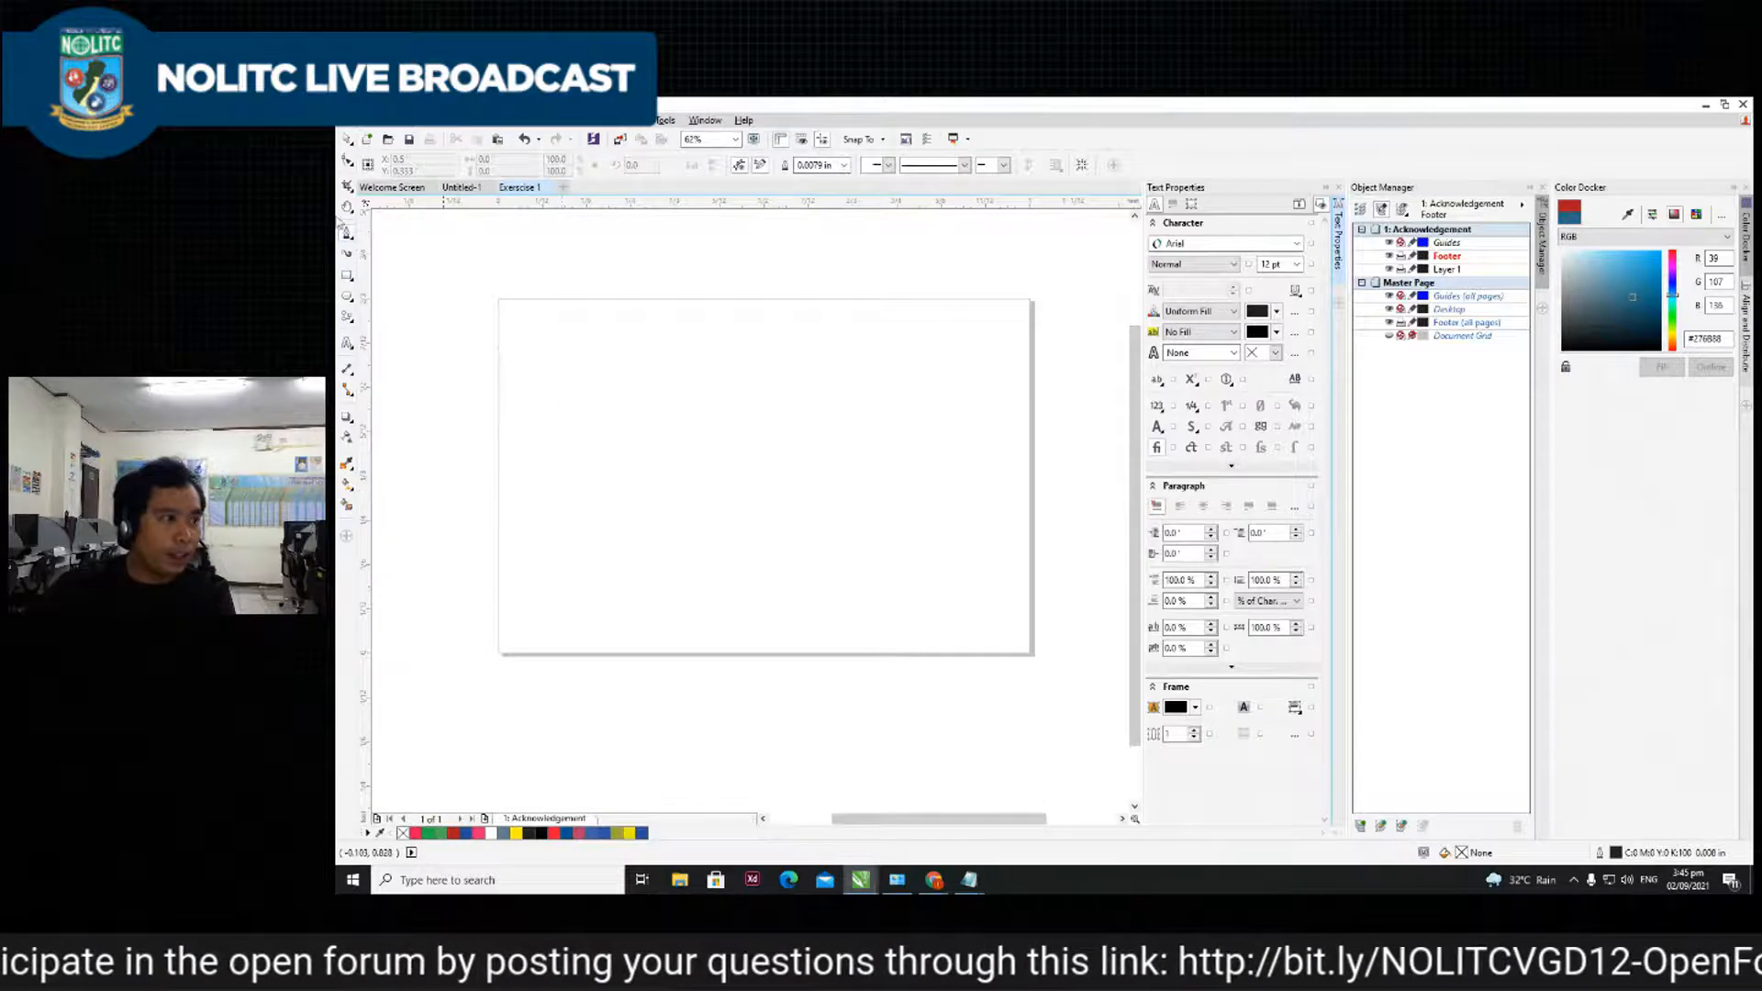
{"action": "left_click", "coordinate": [347, 296]}
{"action": "mouse_move", "coordinate": [649, 373]}
{"action": "left_mouse_down"}
{"action": "mouse_move", "coordinate": [841, 526]}
{"action": "mouse_move", "coordinate": [897, 598]}
{"action": "left_mouse_up"}
{"action": "left_click", "coordinate": [347, 138]}
{"action": "left_click", "coordinate": [720, 469]}
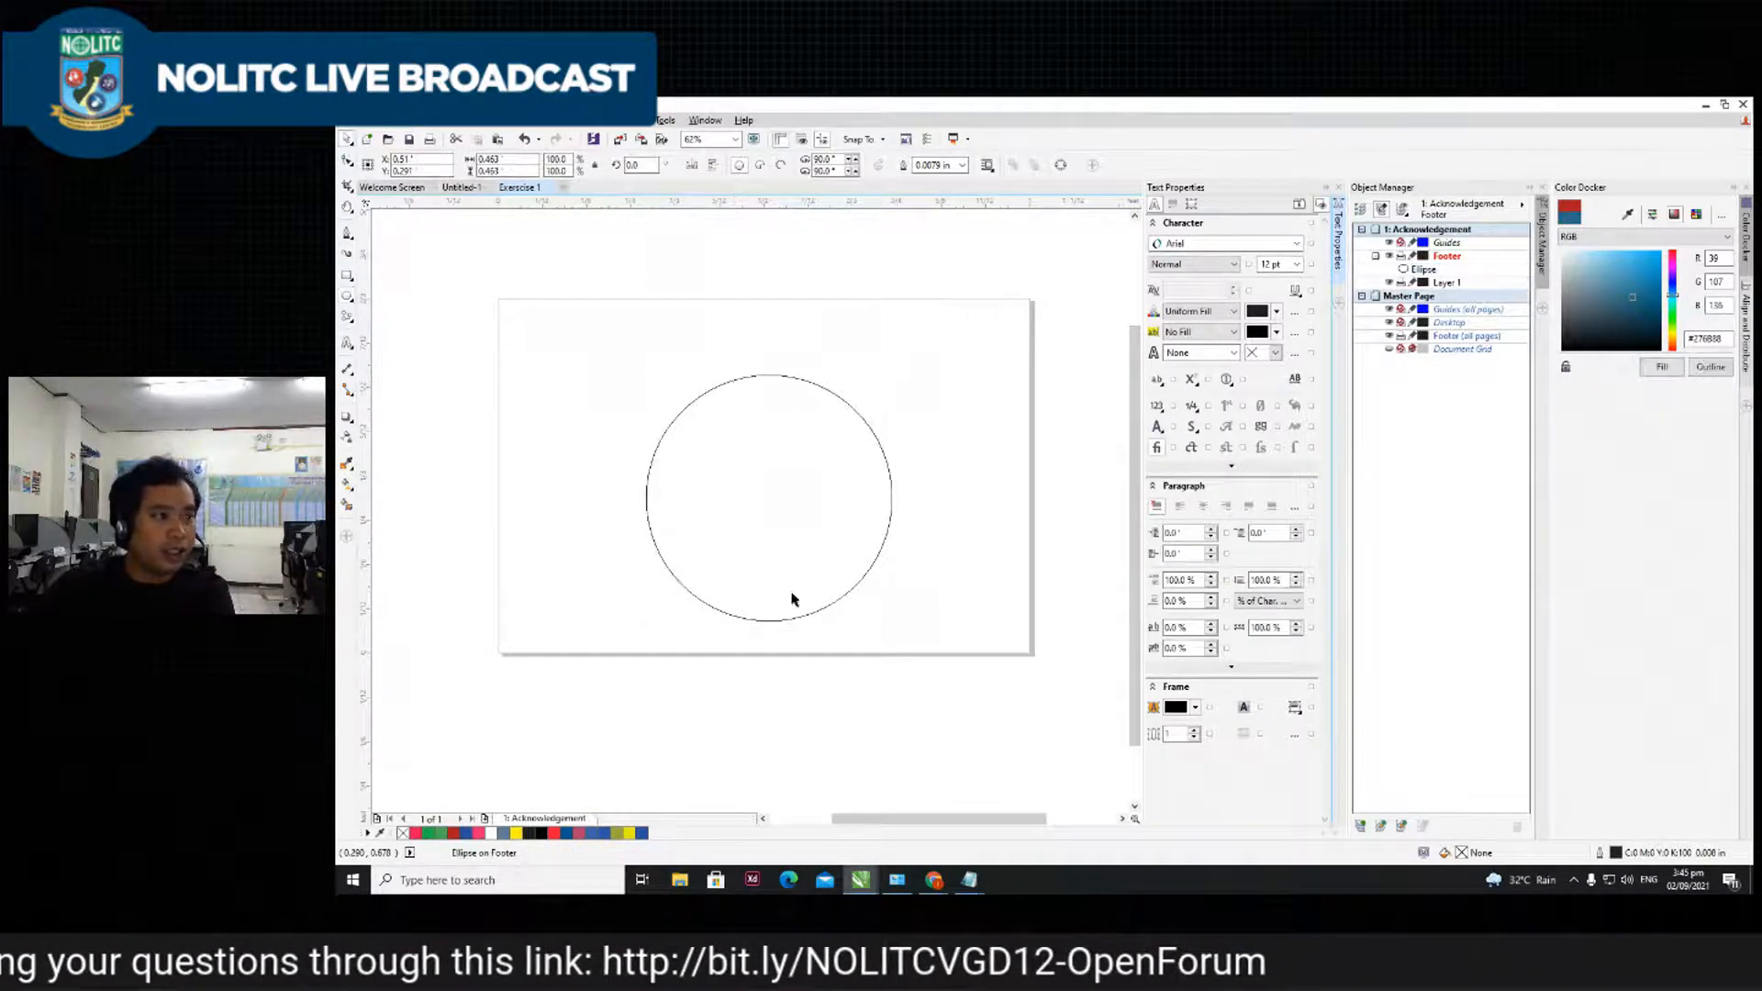
{"action": "left_click_drag", "start_coordinate": [797, 526], "coordinate": [826, 480]}
{"action": "left_click_drag", "start_coordinate": [803, 399], "coordinate": [817, 454]}
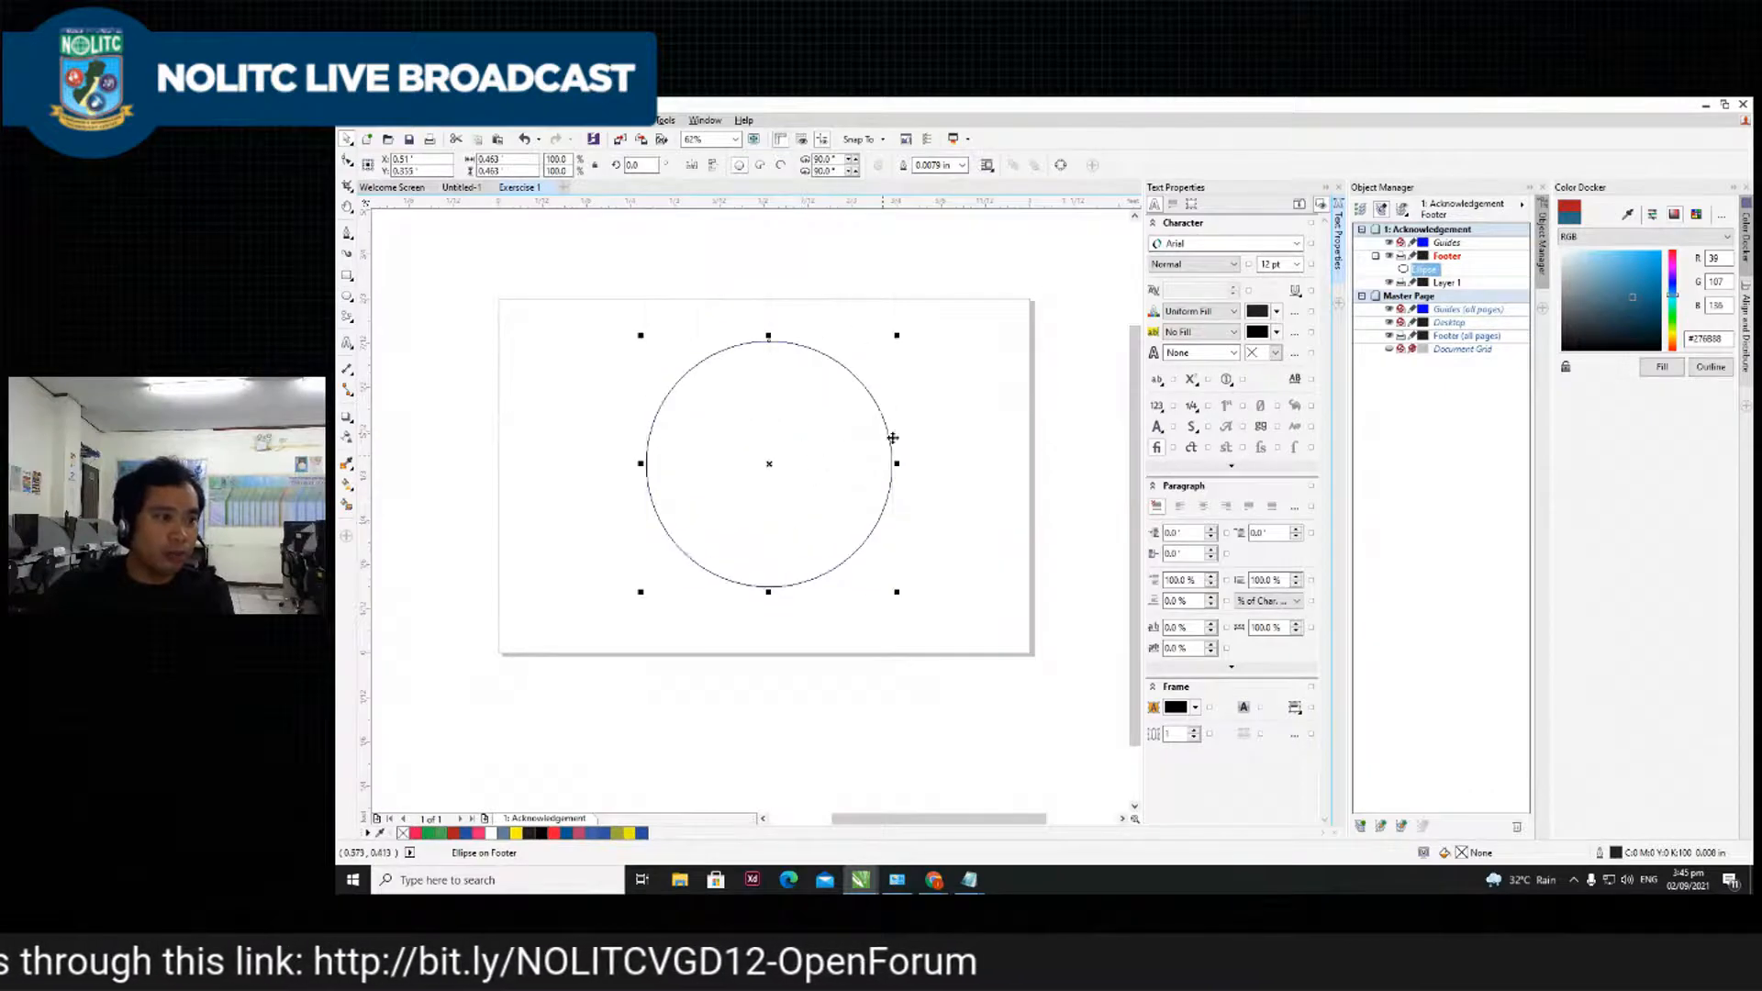
- Duplicate the circle in place and shrink the copy about its centre to about 0.34 ft
{"action": "left_click", "coordinate": [897, 438]}
{"action": "left_click", "coordinate": [880, 411]}
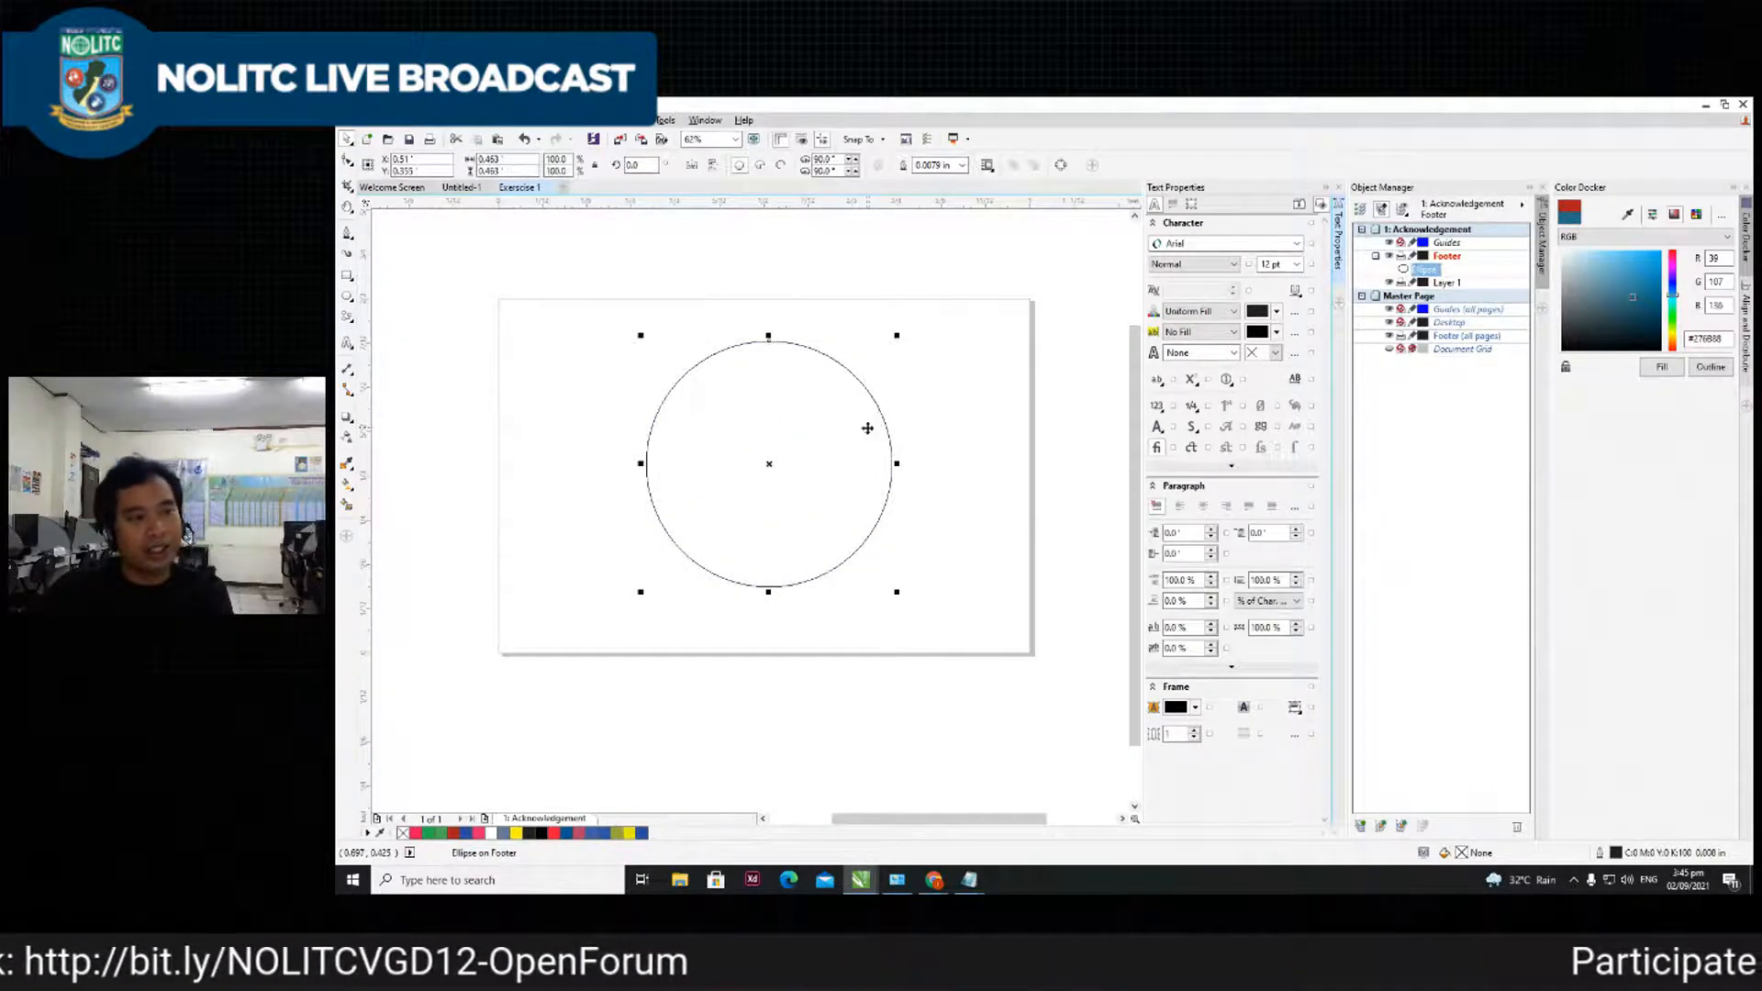
{"action": "key", "text": "ctrl+v"}
{"action": "left_click_drag", "start_coordinate": [897, 337], "coordinate": [877, 369]}
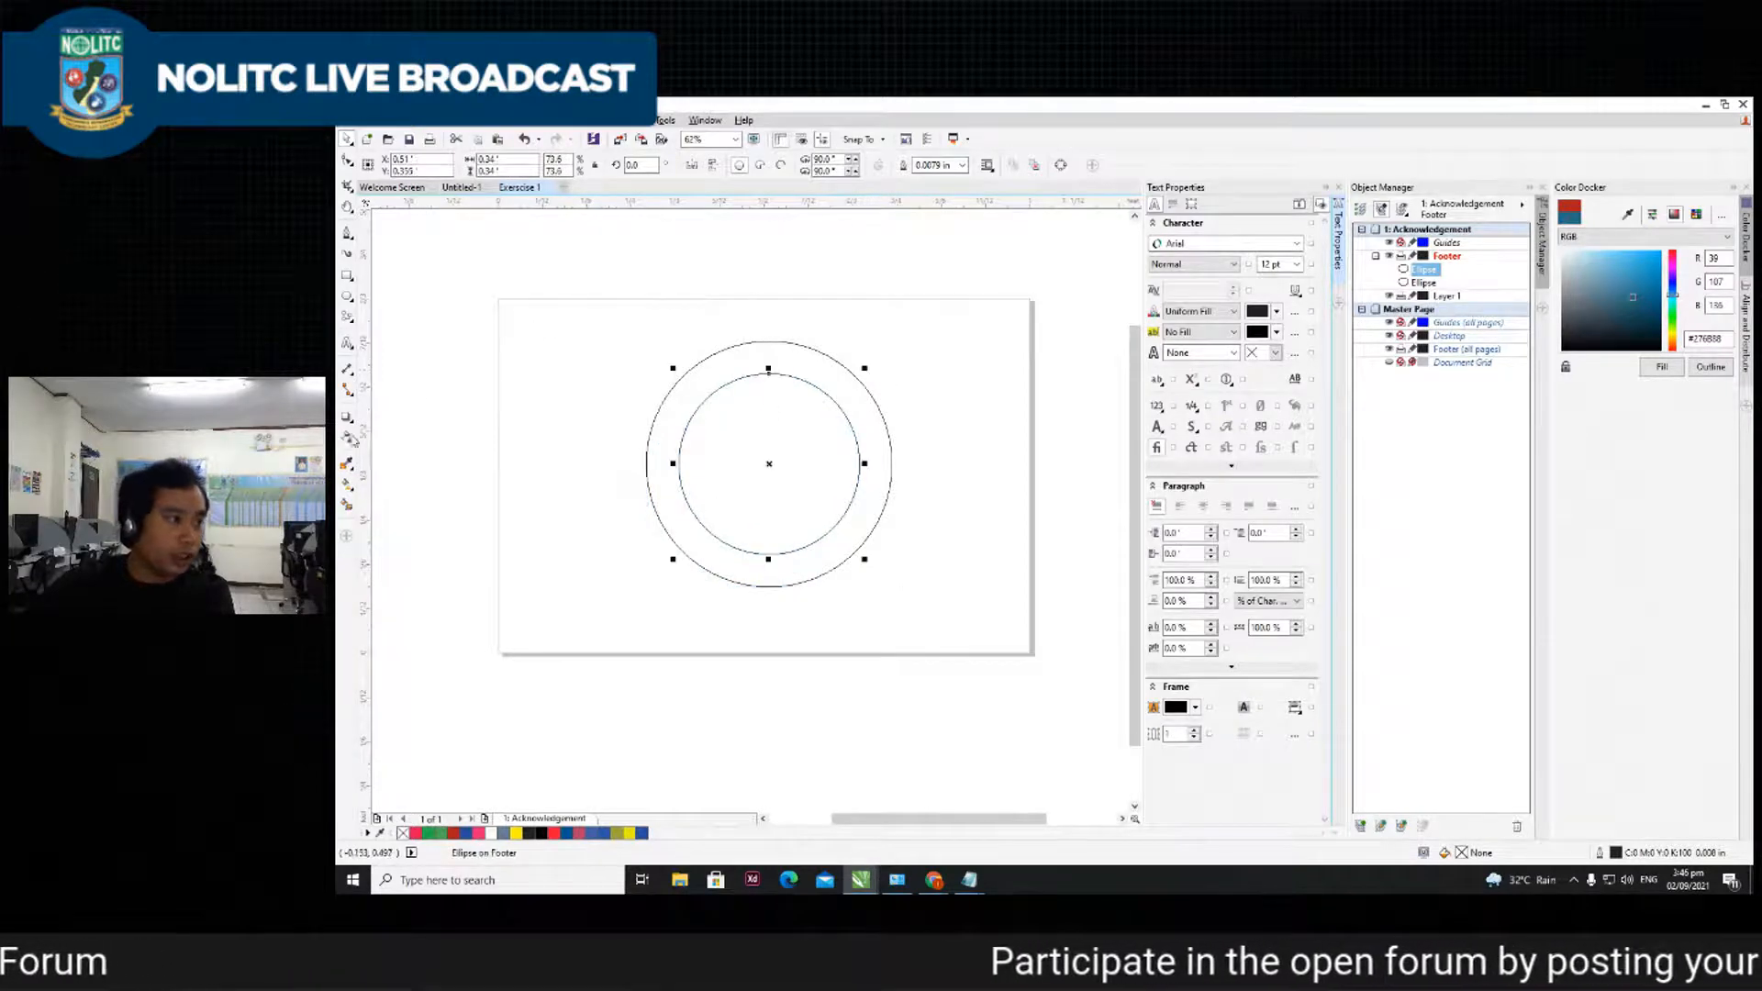
- Add the artistic text EXAMPLE WORD along the top of the inner circle with the Text tool
{"action": "left_click", "coordinate": [347, 342]}
{"action": "scroll", "coordinate": [696, 346], "scroll_direction": "up", "scroll_amount": 3}
{"action": "scroll", "coordinate": [712, 394], "scroll_direction": "down", "scroll_amount": 2}
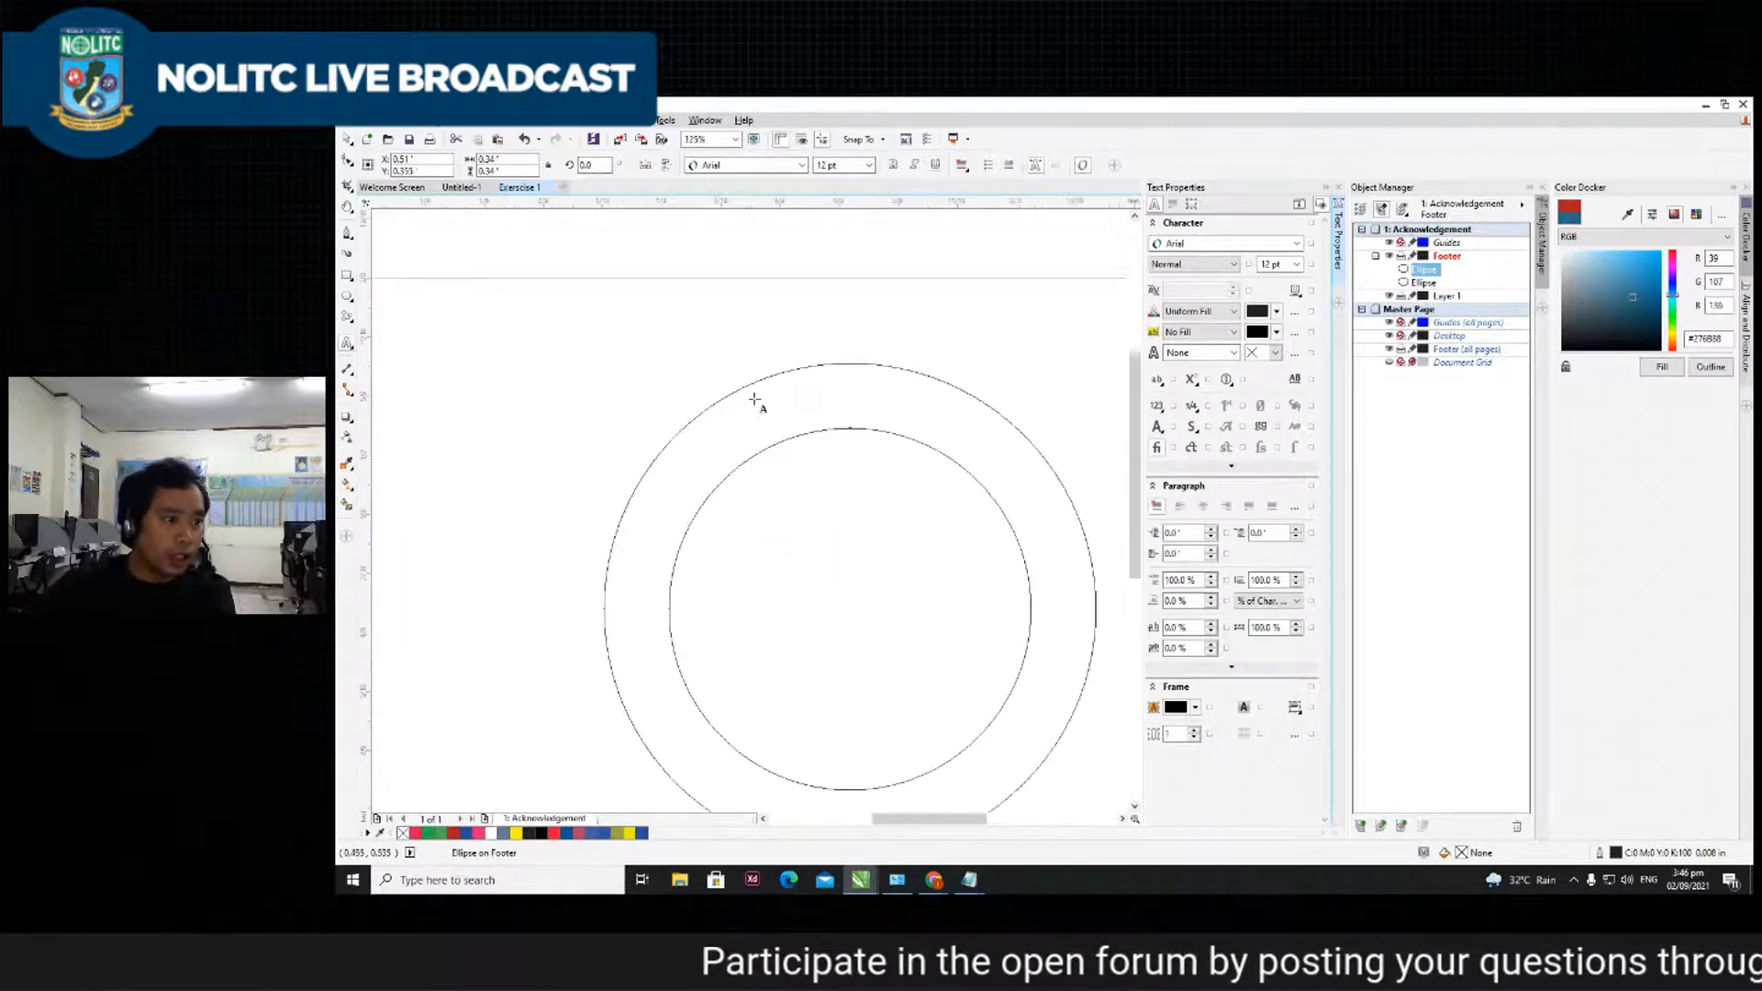
{"action": "scroll", "coordinate": [767, 447], "scroll_direction": "up", "scroll_amount": 2}
{"action": "left_click", "coordinate": [768, 445]}
{"action": "scroll", "coordinate": [827, 440], "scroll_direction": "down", "scroll_amount": 3}
{"action": "type", "text": "asdfasdfasdfasdfasdf"}
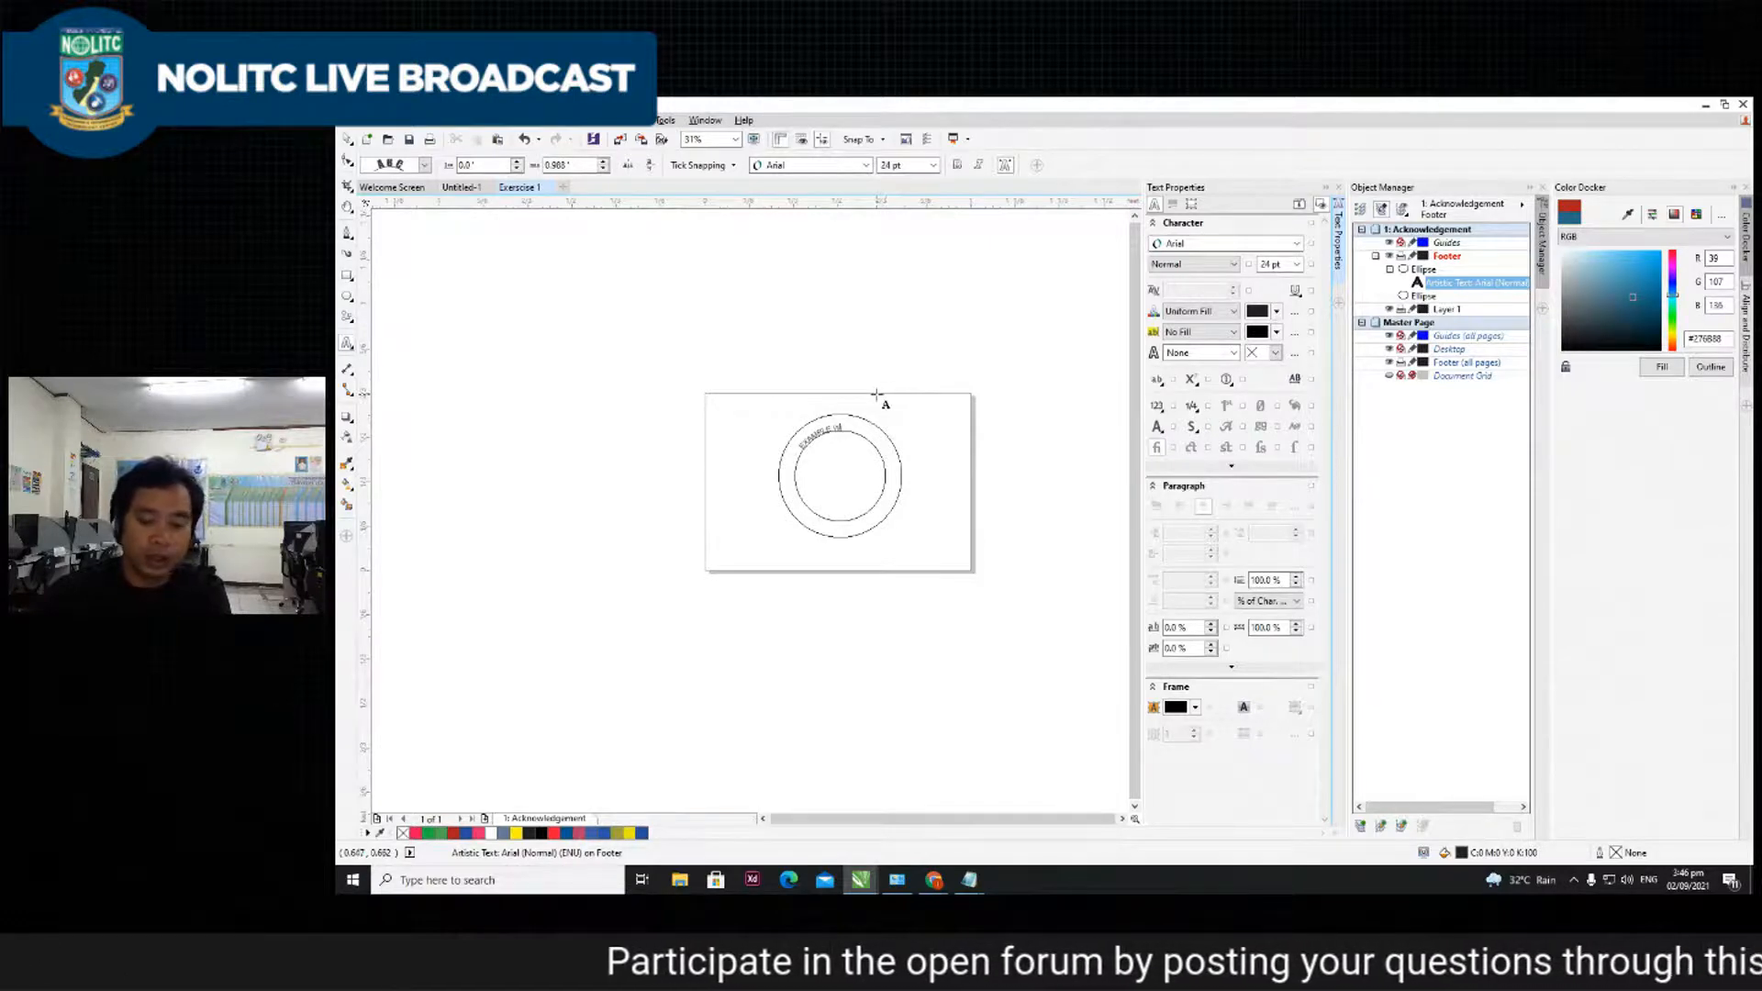
- Try to shift the letters of EXAMPLE WORD along the inner circle with the Shape tool
{"action": "scroll", "coordinate": [848, 429], "scroll_direction": "up", "scroll_amount": 5}
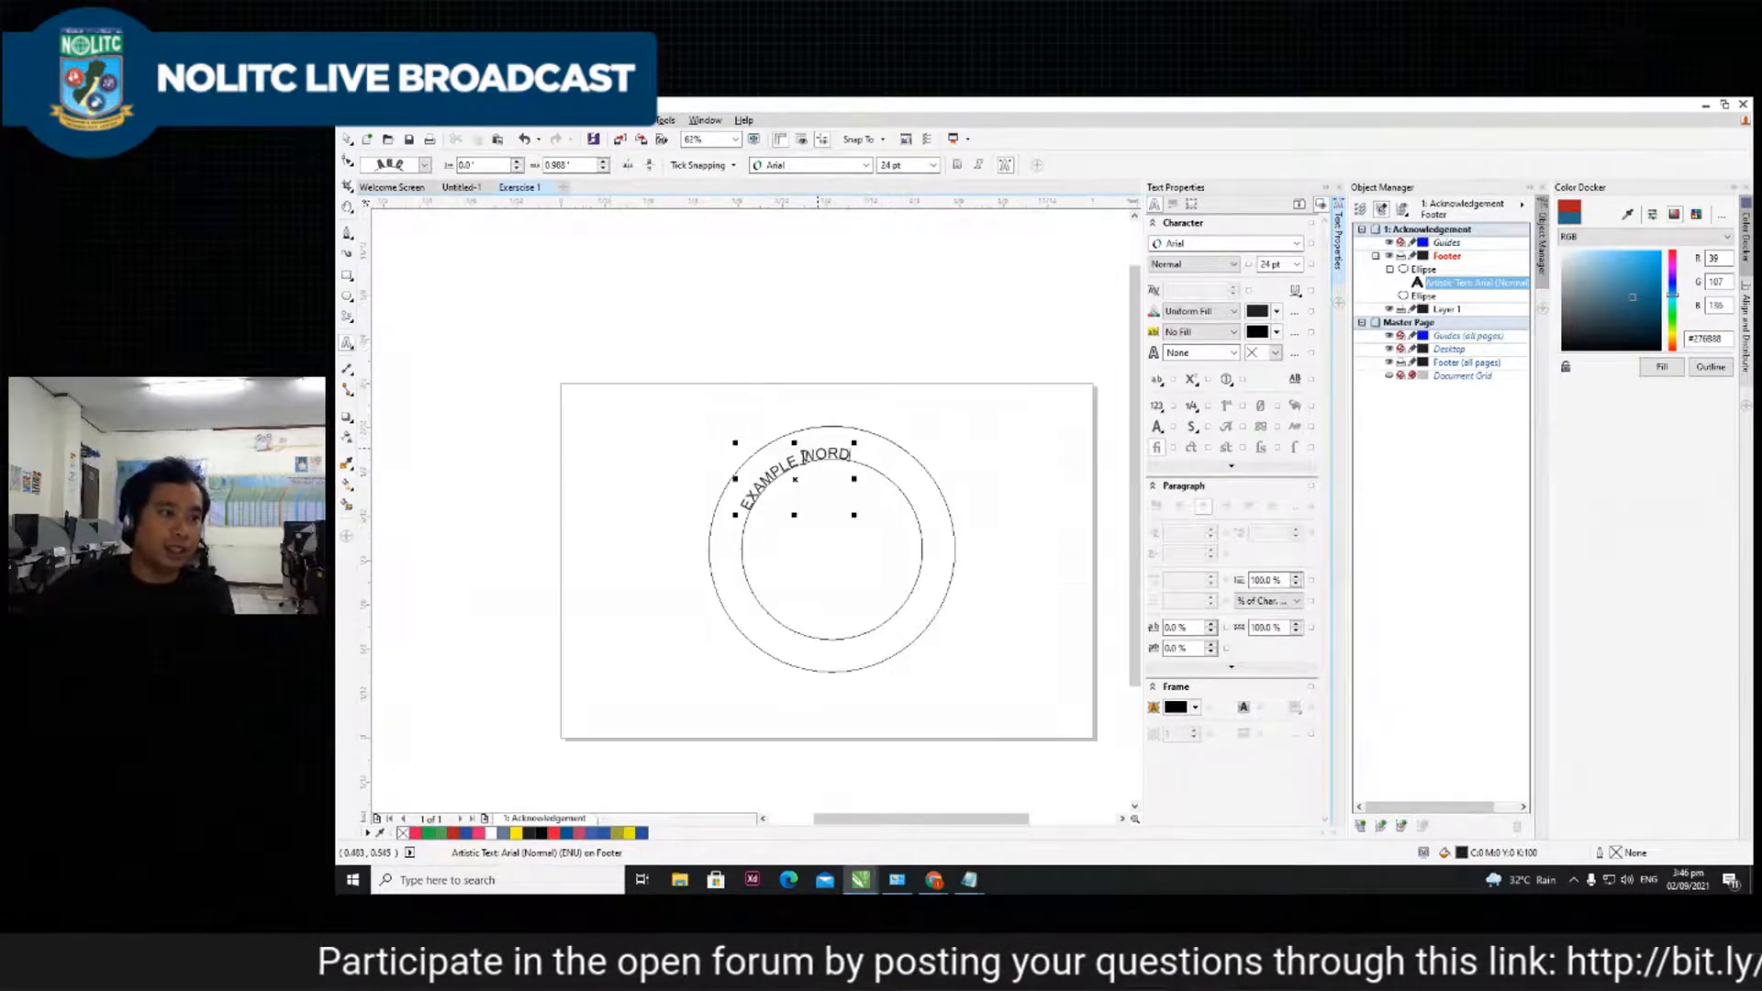
{"action": "left_click", "coordinate": [350, 163]}
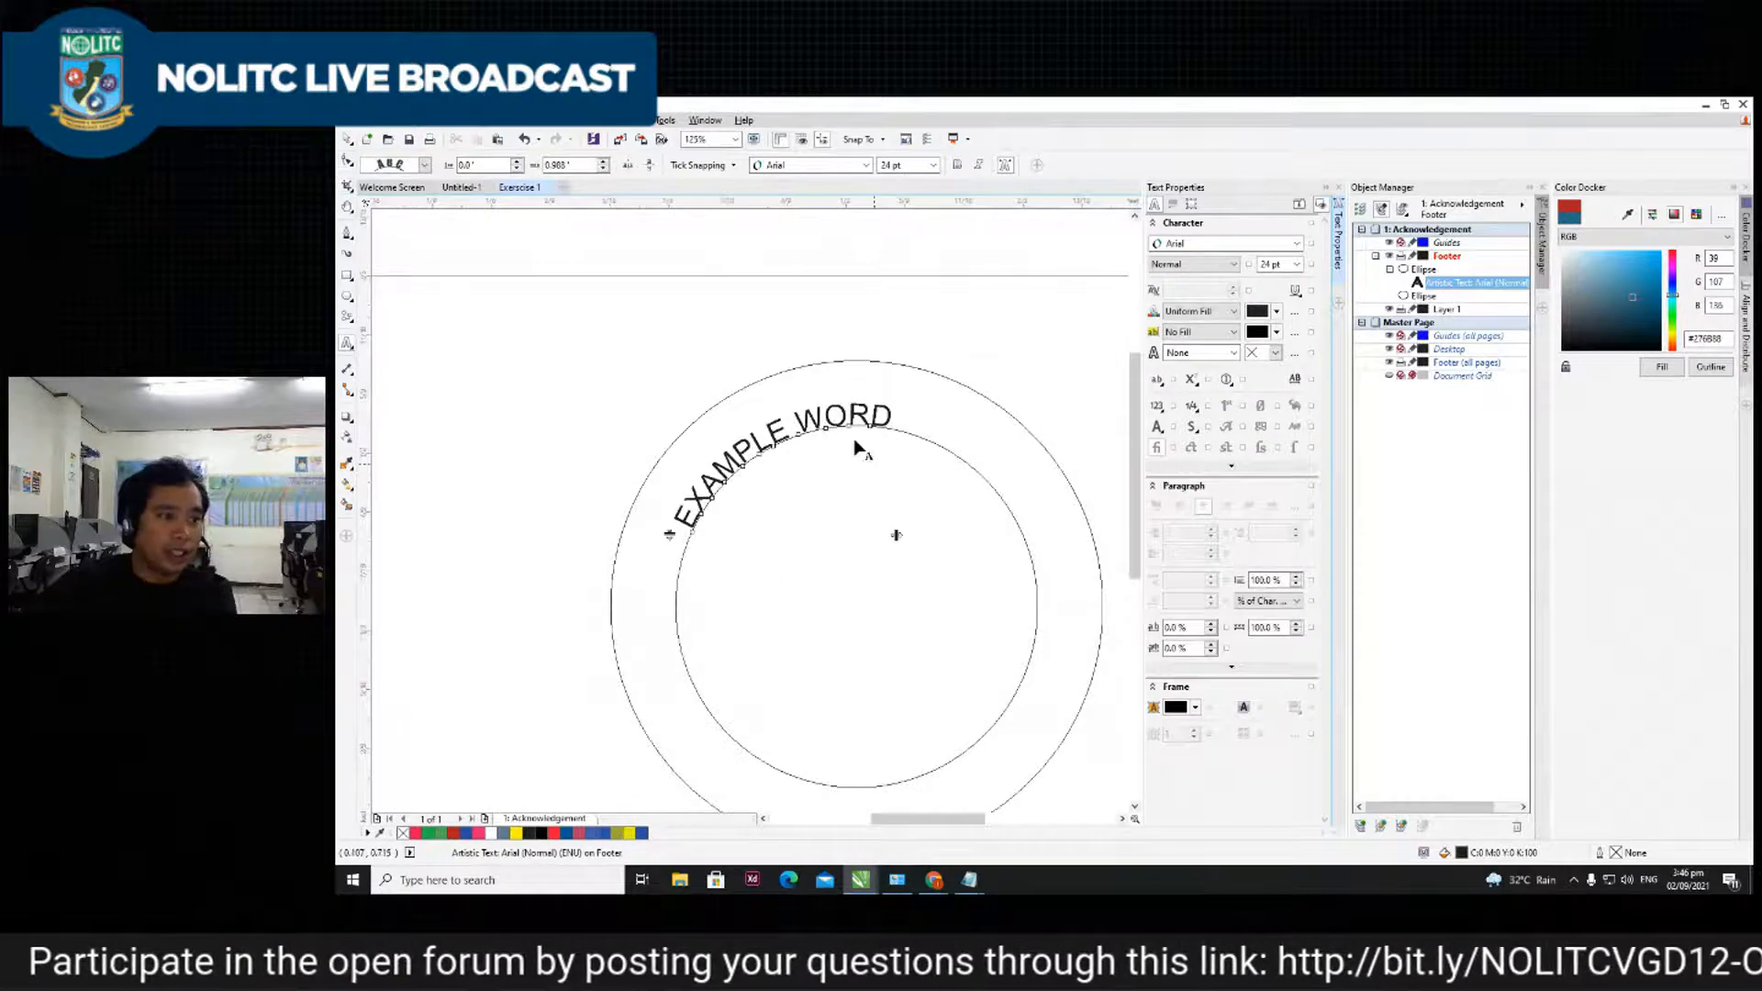
{"action": "left_click_drag", "start_coordinate": [870, 426], "coordinate": [908, 431]}
{"action": "key", "text": "ctrl+z"}
{"action": "left_click", "coordinate": [347, 139]}
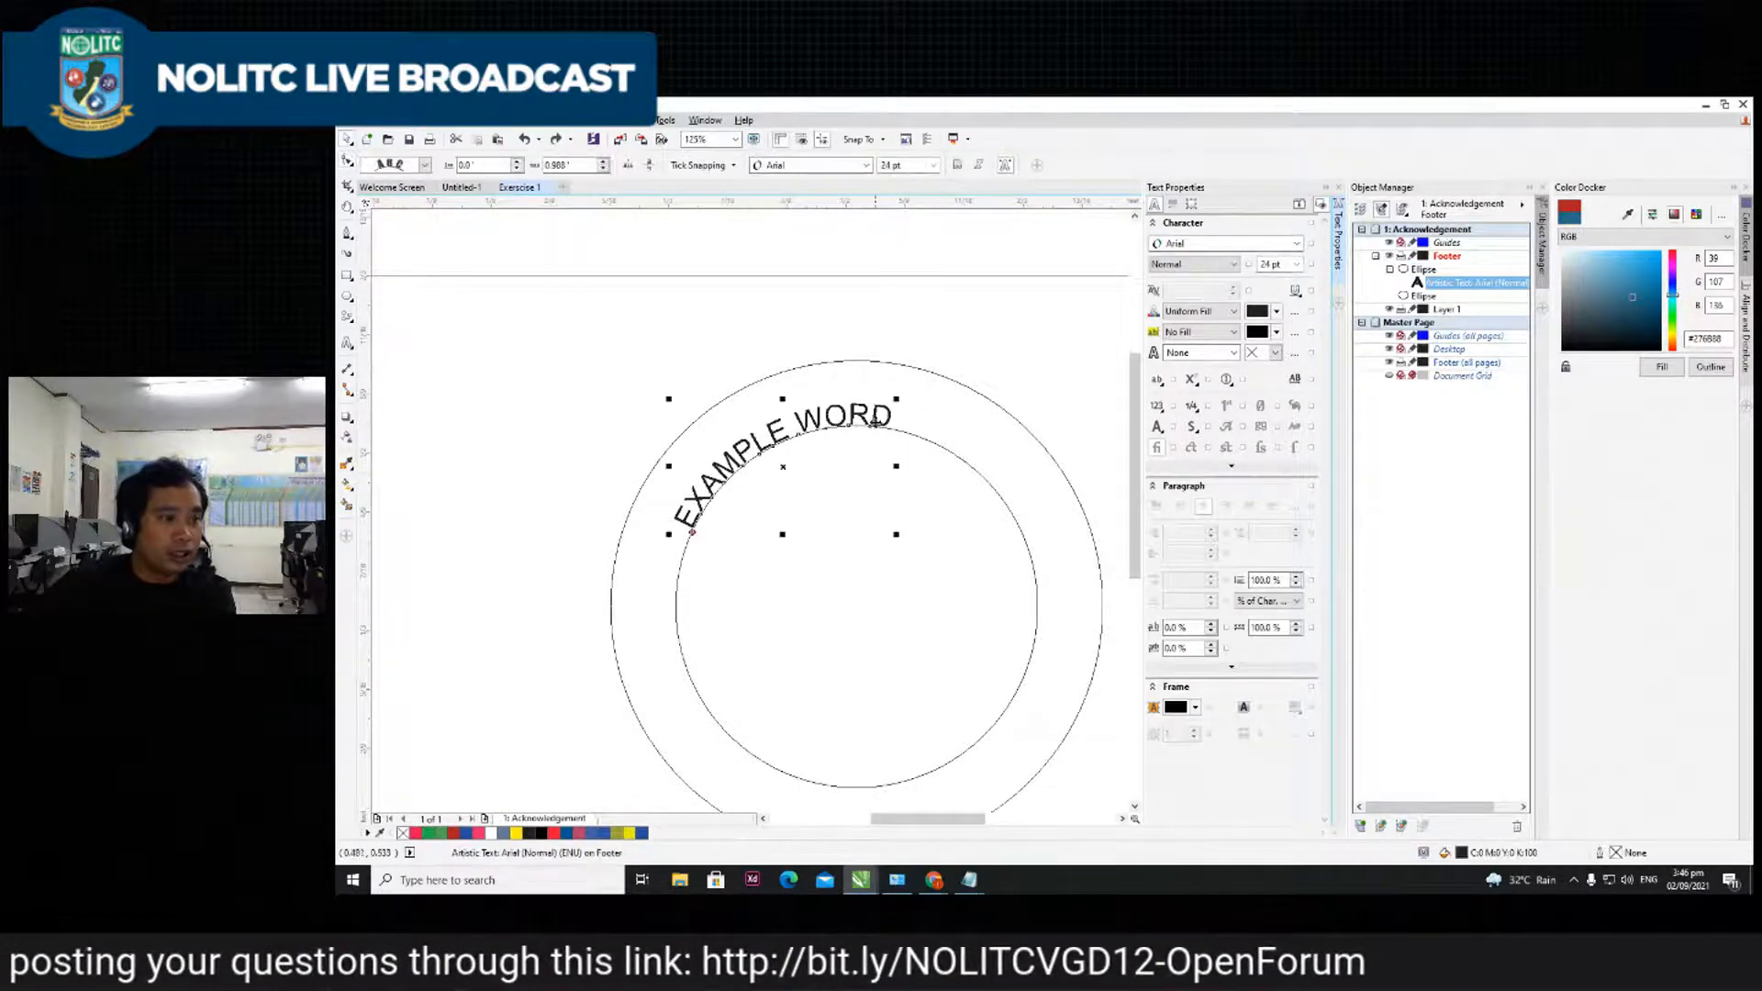
{"action": "left_click", "coordinate": [870, 387]}
{"action": "left_click", "coordinate": [856, 414]}
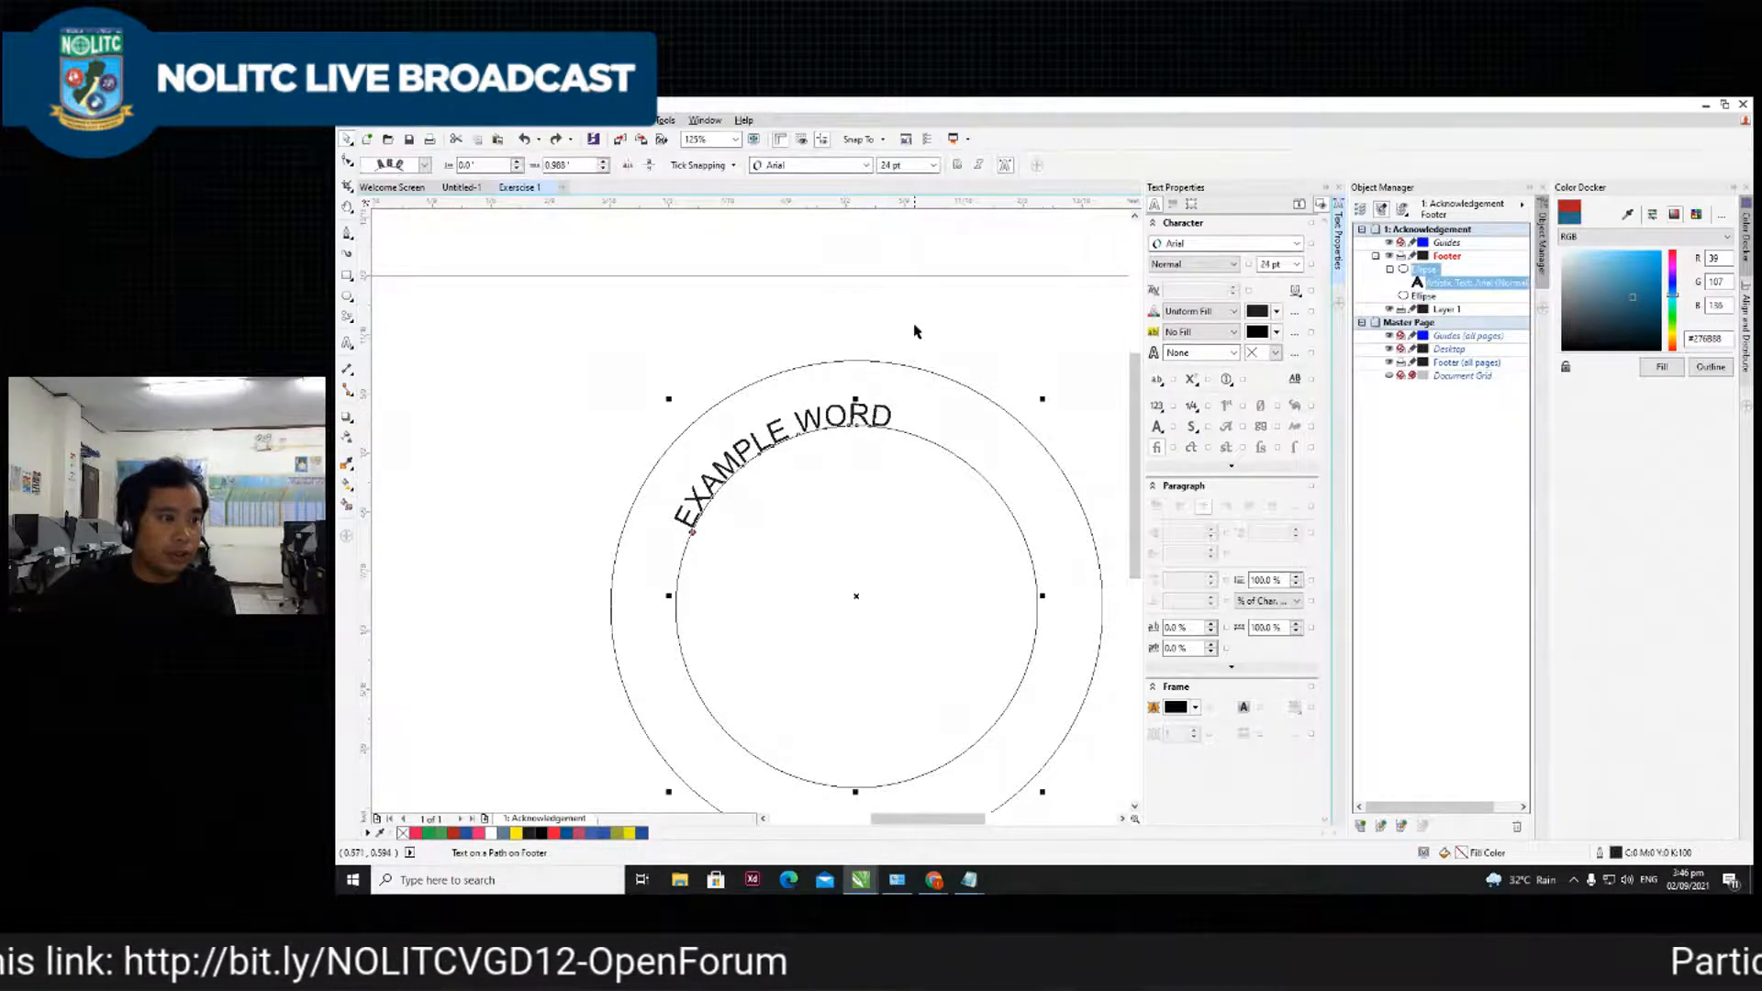
{"action": "scroll", "coordinate": [914, 326], "scroll_direction": "down", "scroll_amount": 2}
{"action": "left_click", "coordinate": [1001, 292]}
{"action": "scroll", "coordinate": [912, 365], "scroll_direction": "up", "scroll_amount": 2}
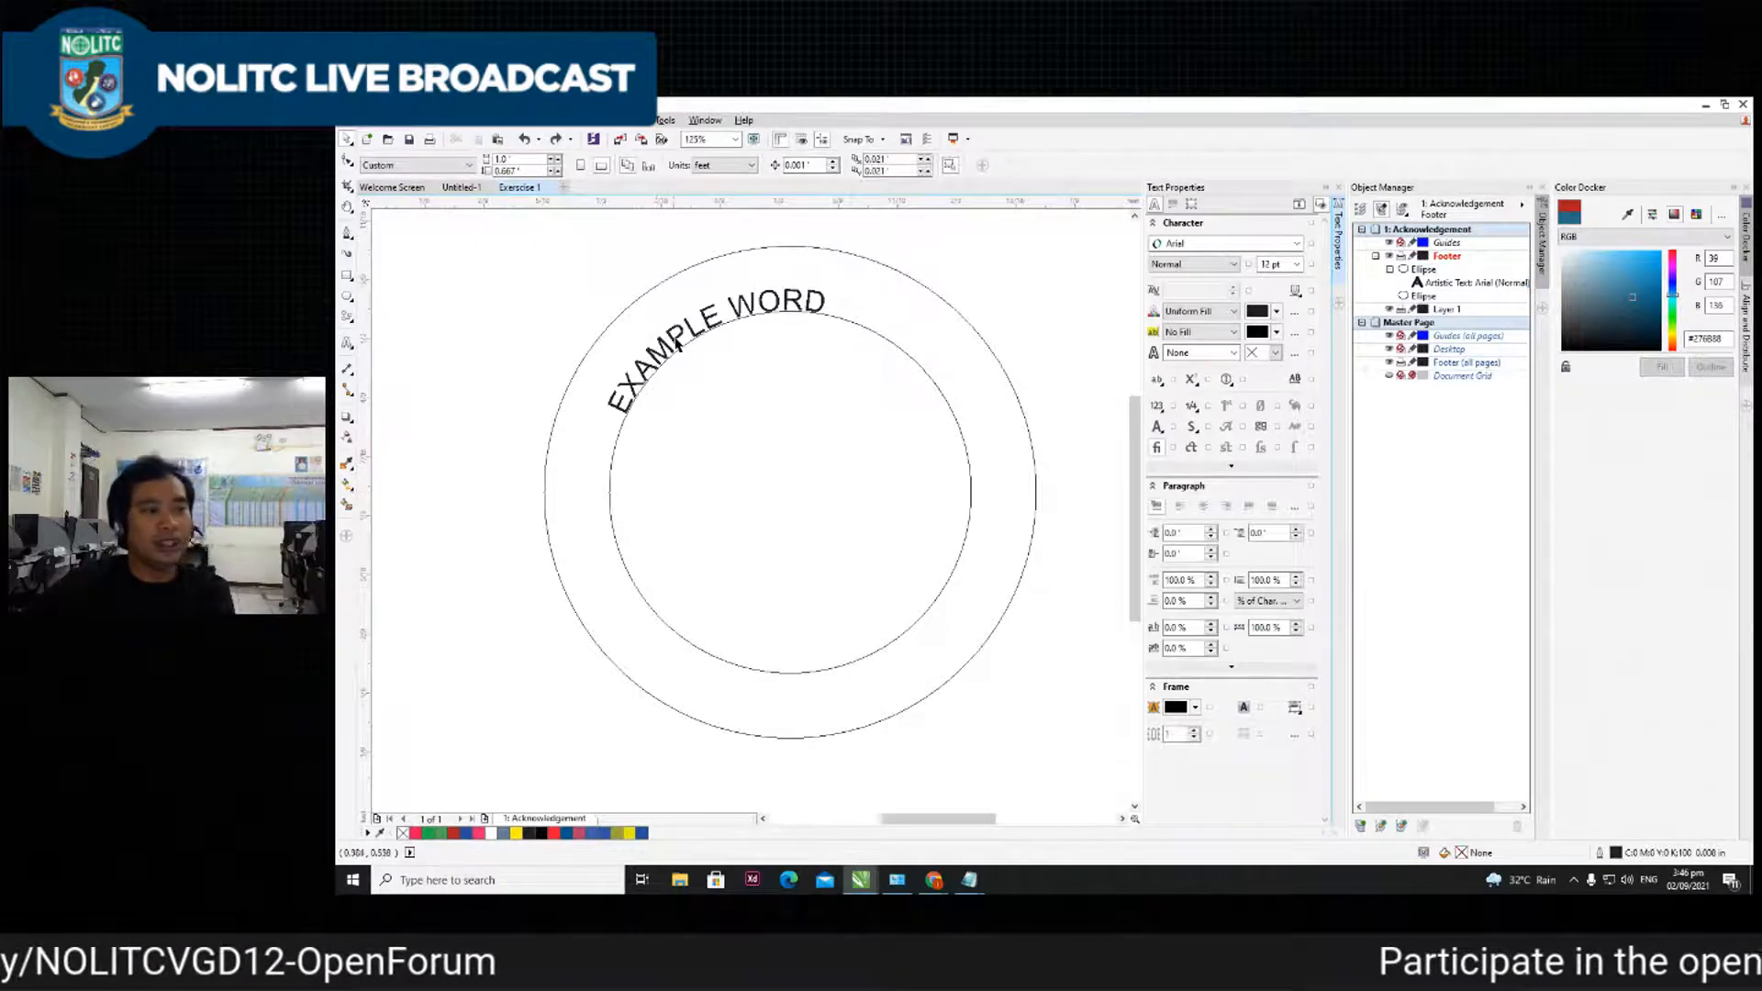
{"action": "scroll", "coordinate": [540, 406], "scroll_direction": "down", "scroll_amount": 2}
{"action": "scroll", "coordinate": [606, 371], "scroll_direction": "up", "scroll_amount": 2}
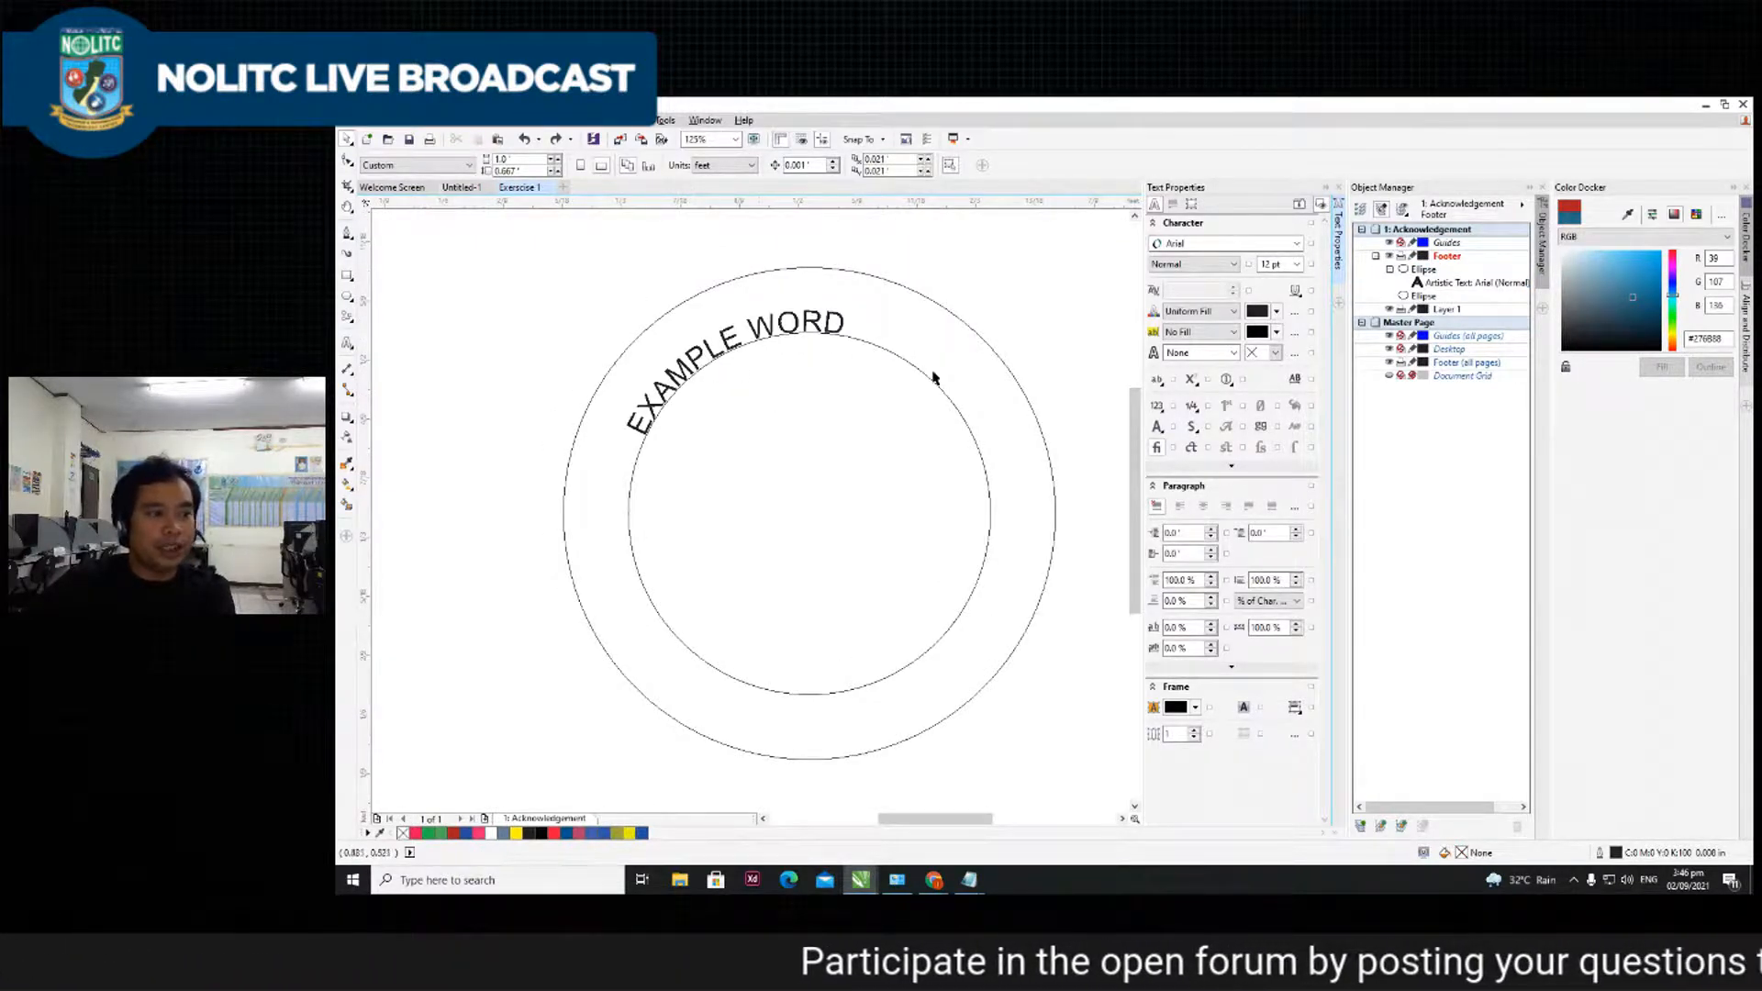
{"action": "scroll", "coordinate": [778, 470], "scroll_direction": "down", "scroll_amount": 2}
{"action": "scroll", "coordinate": [748, 465], "scroll_direction": "up", "scroll_amount": 2}
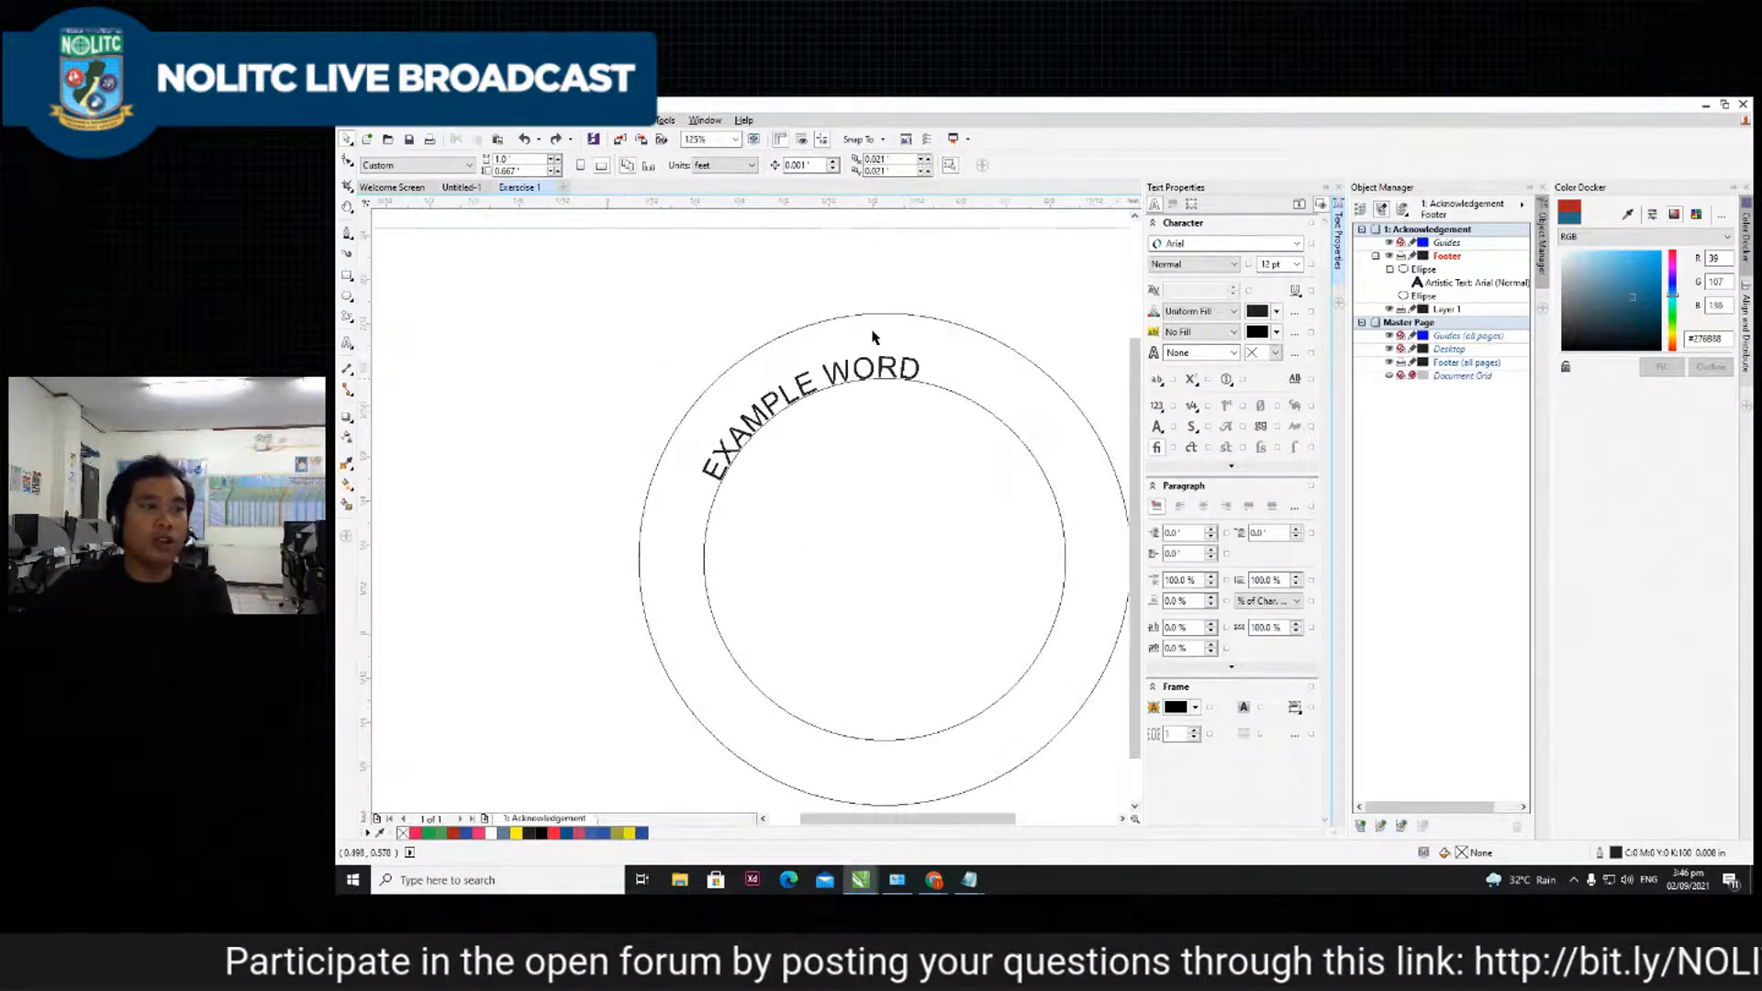
{"action": "scroll", "coordinate": [867, 335], "scroll_direction": "down", "scroll_amount": 2}
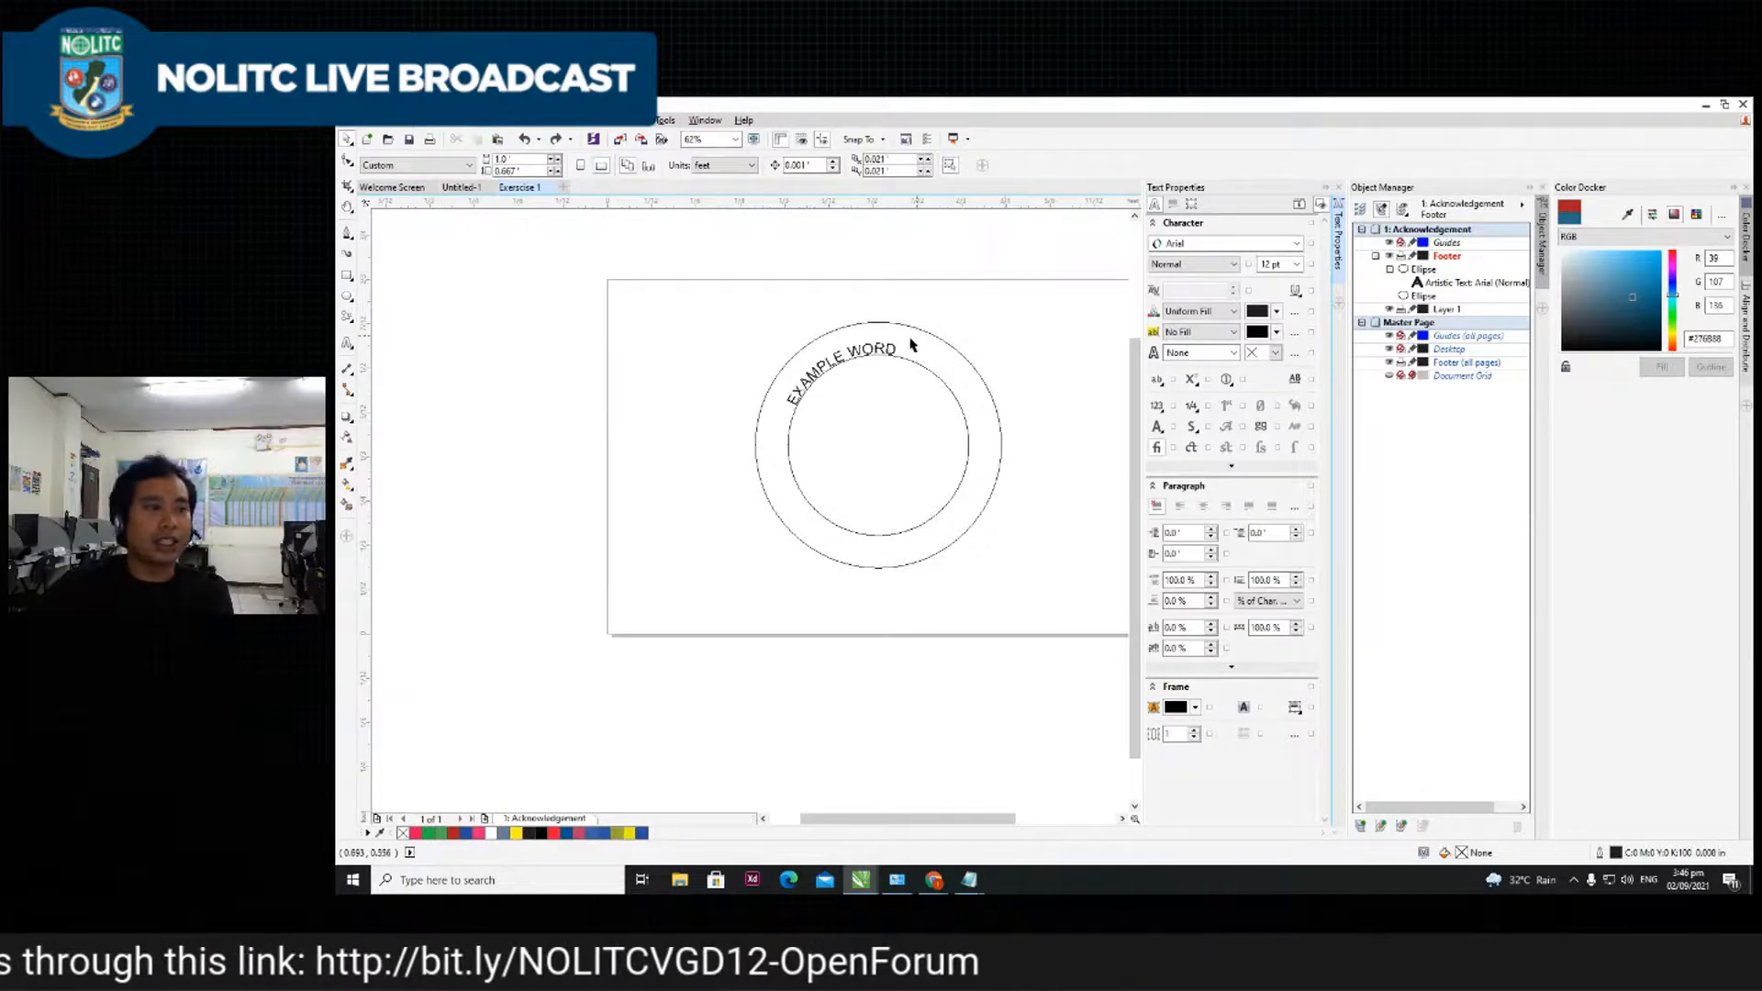
{"action": "scroll", "coordinate": [878, 351], "scroll_direction": "up", "scroll_amount": 2}
{"action": "scroll", "coordinate": [889, 365], "scroll_direction": "down", "scroll_amount": 2}
- Delete both circles and the EXAMPLE WORD text on the path, leaving the page empty
{"action": "left_click_drag", "start_coordinate": [683, 284], "coordinate": [1016, 610]}
{"action": "left_click", "coordinate": [1000, 541]}
{"action": "left_click_drag", "start_coordinate": [737, 296], "coordinate": [1069, 611]}
{"action": "key", "text": "Delete"}
{"action": "scroll", "coordinate": [863, 465], "scroll_direction": "down", "scroll_amount": 2}
{"action": "scroll", "coordinate": [890, 477], "scroll_direction": "up", "scroll_amount": 2}
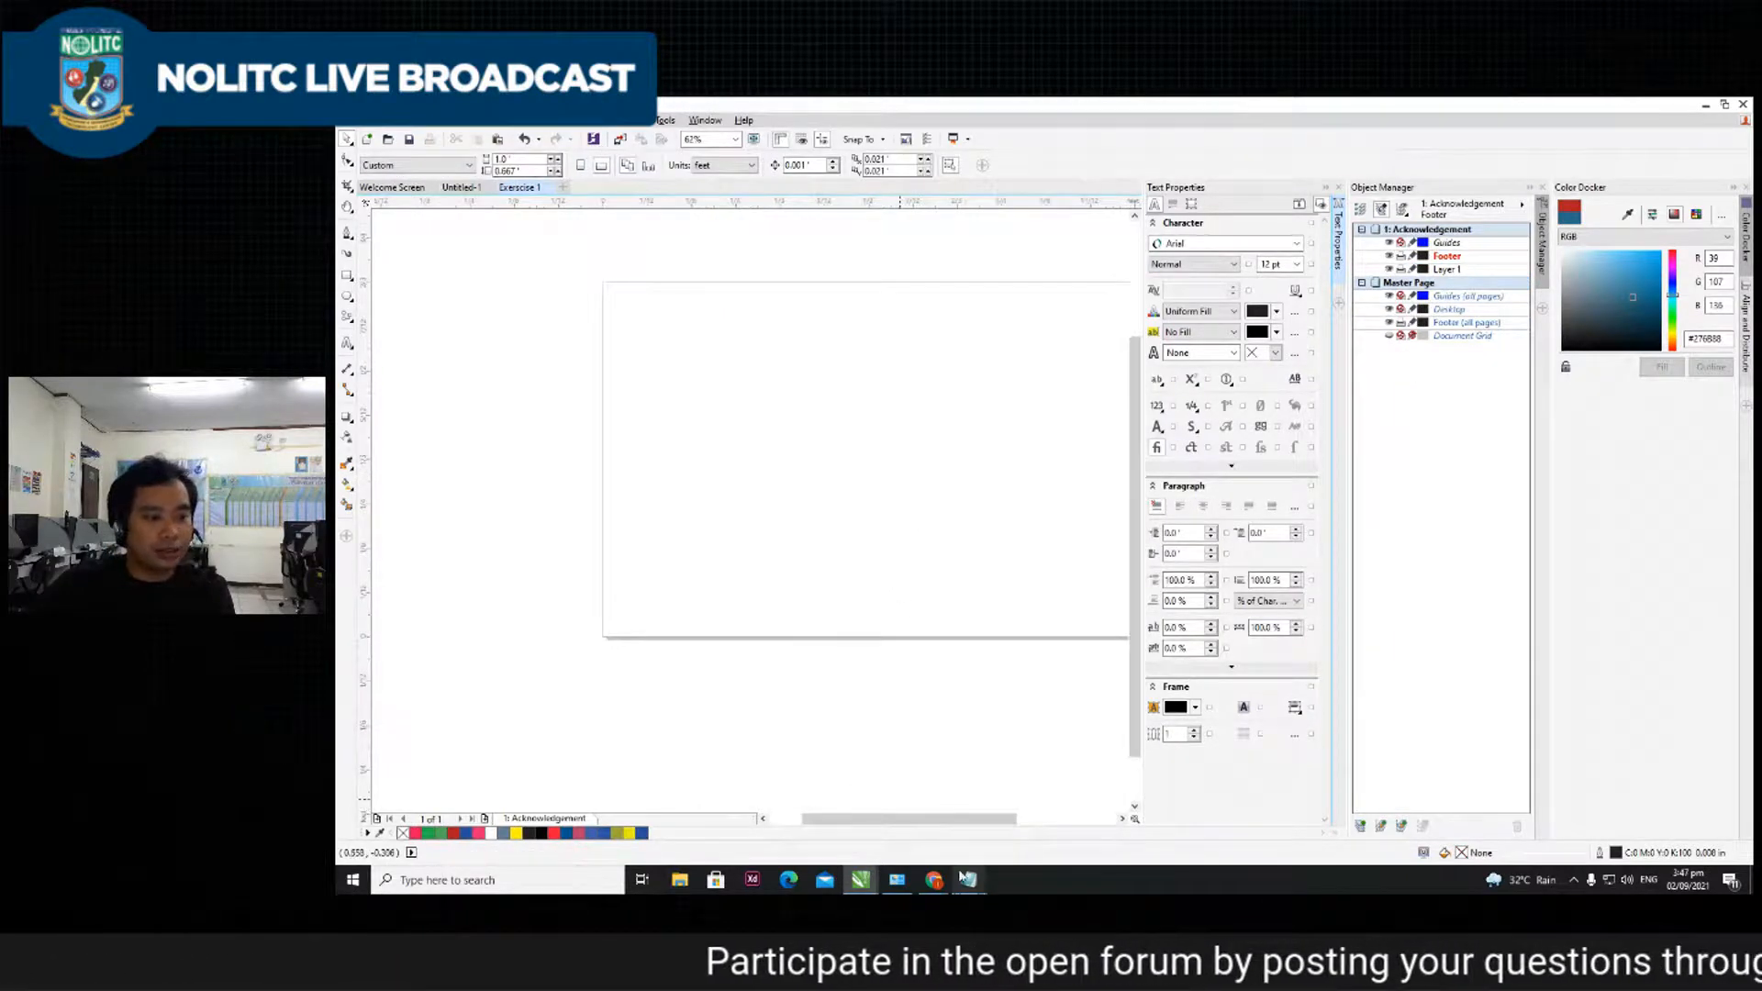
- Switch to the Notepad topic list, add the line 10. Save, and move its window aside
{"action": "mouse_move", "coordinate": [973, 876]}
{"action": "left_click", "coordinate": [994, 795]}
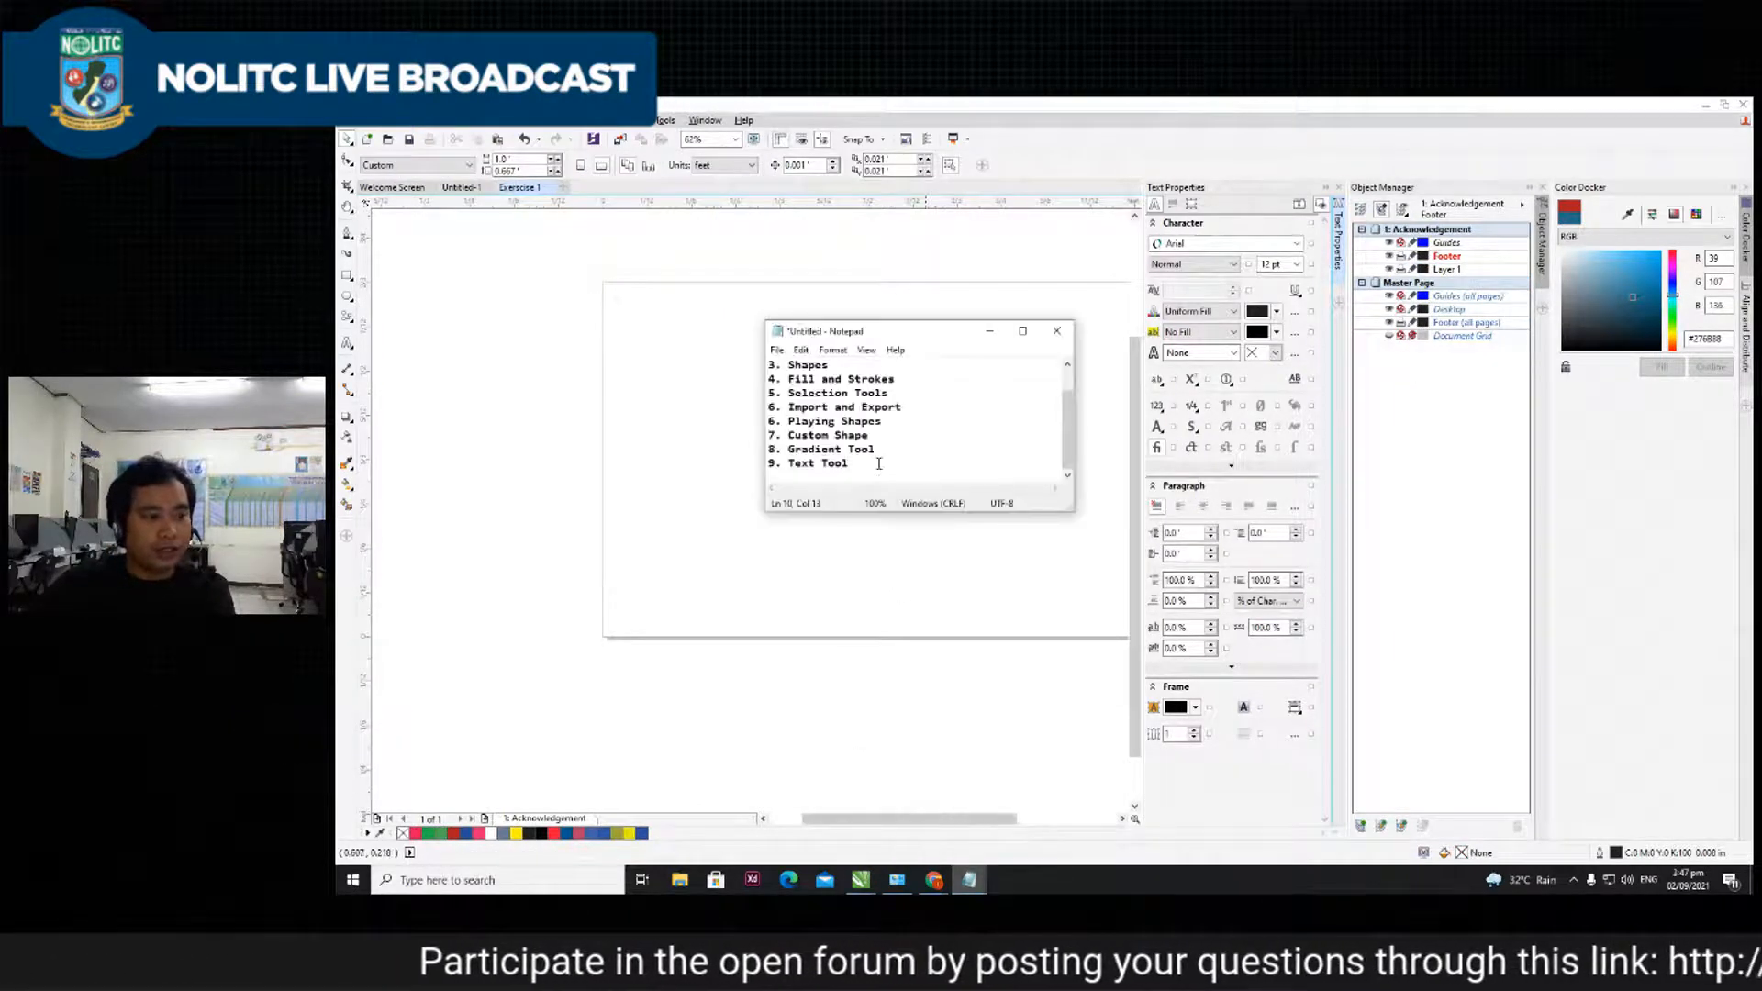
{"action": "key", "text": "Return"}
{"action": "type", "text": "10. Save"}
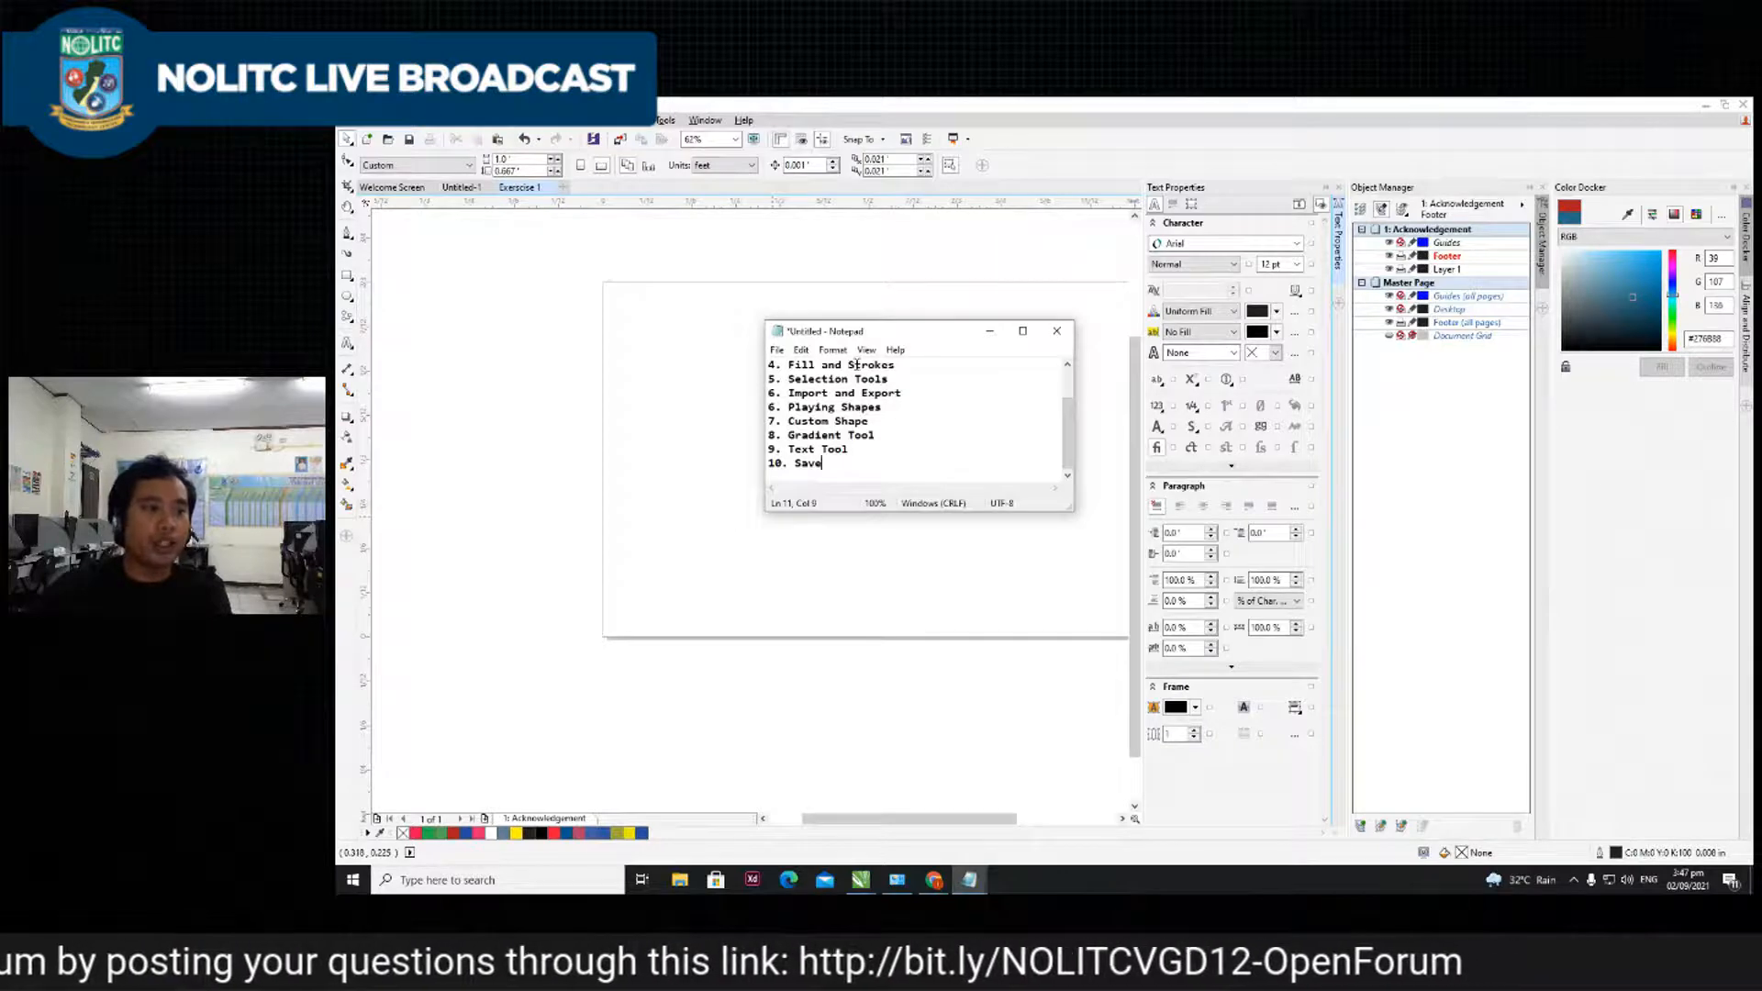
{"action": "left_click_drag", "start_coordinate": [914, 333], "coordinate": [595, 401]}
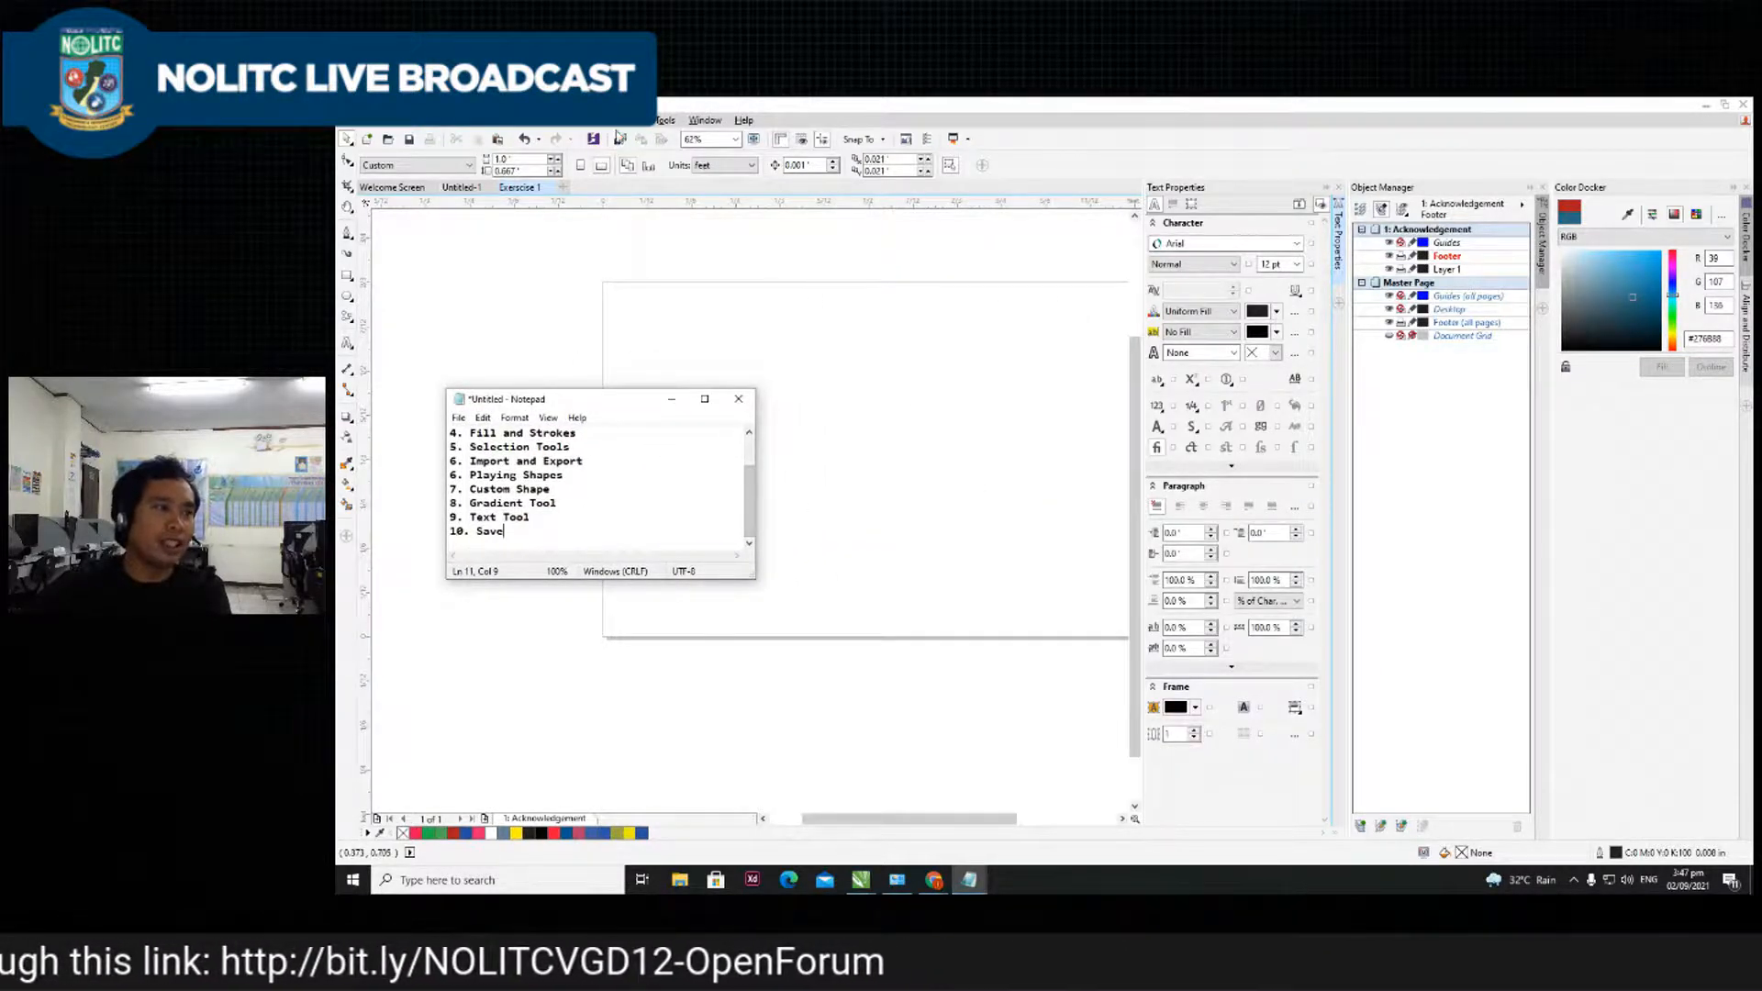
- Return to CorelDRAW and import the green-background-12-1650x816 image onto the page
{"action": "left_click", "coordinate": [835, 337]}
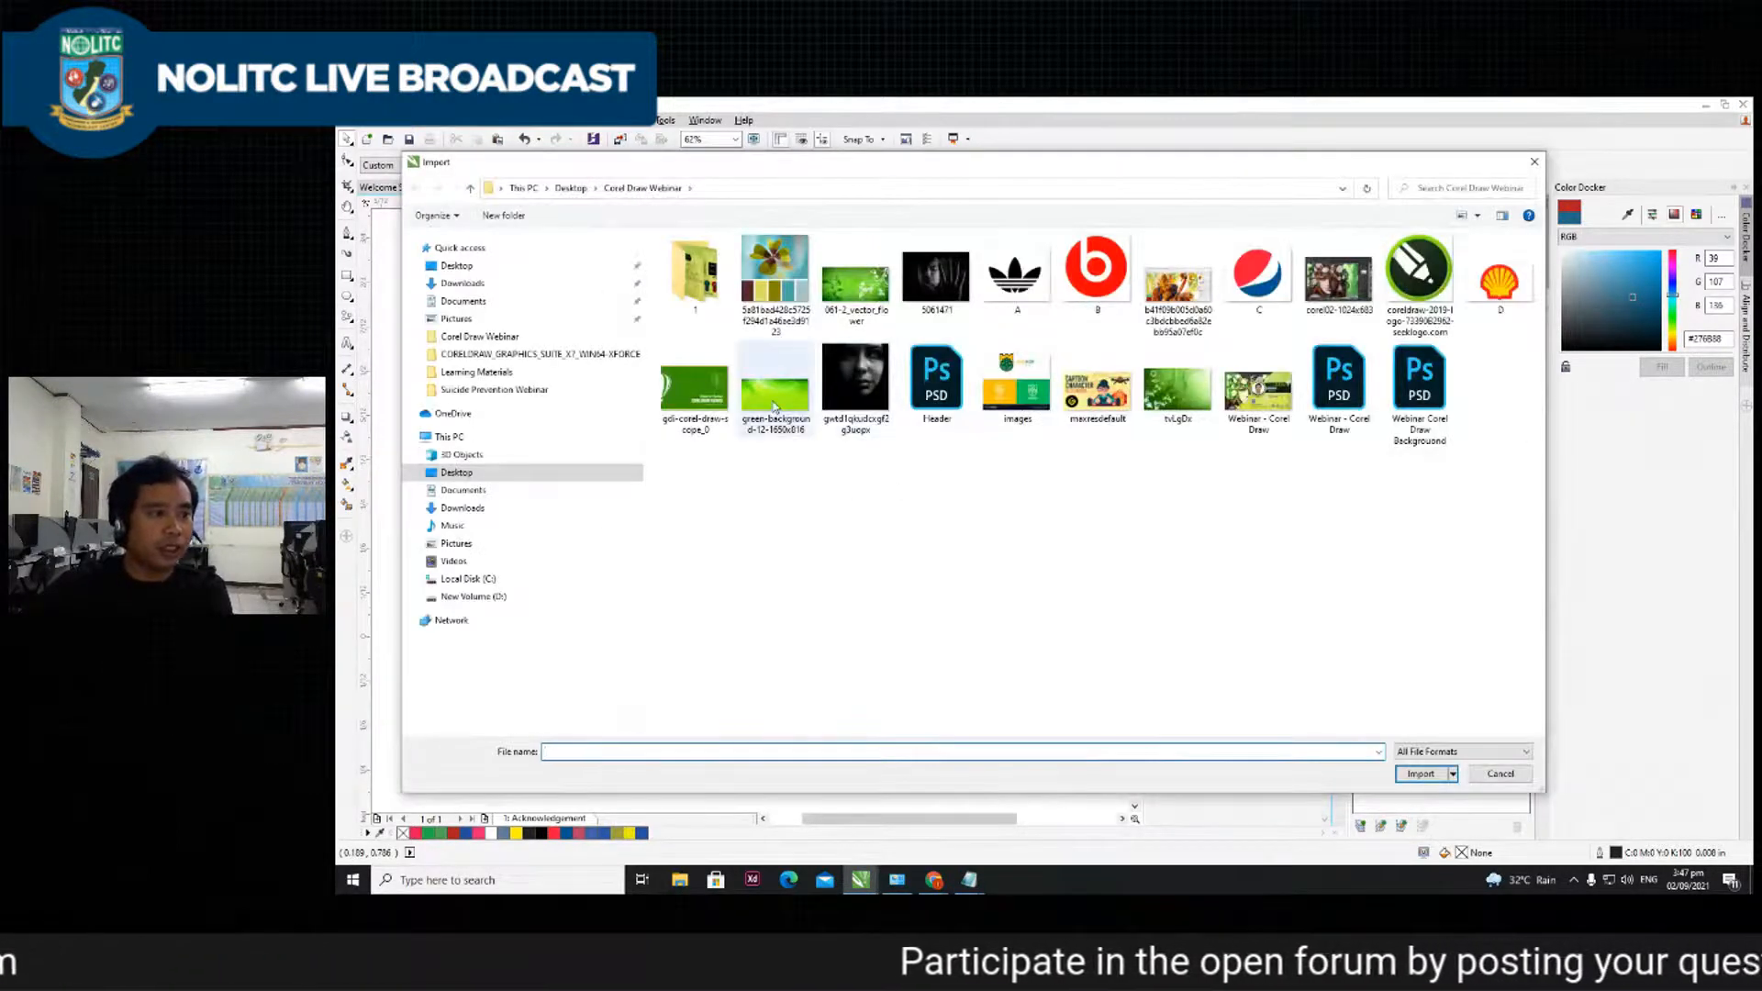
{"action": "double_click", "coordinate": [774, 407]}
{"action": "left_click", "coordinate": [670, 342]}
- Scale the imported green background image to about 0.978 ft wide so it nearly spans the page
{"action": "scroll", "coordinate": [939, 492], "scroll_direction": "down", "scroll_amount": 2}
{"action": "left_click_drag", "start_coordinate": [1021, 480], "coordinate": [847, 485]}
{"action": "scroll", "coordinate": [1051, 458], "scroll_direction": "up", "scroll_amount": 3}
{"action": "key", "text": "Escape"}
{"action": "scroll", "coordinate": [888, 500], "scroll_direction": "down", "scroll_amount": 4}
{"action": "left_click_drag", "start_coordinate": [933, 531], "coordinate": [878, 502]}
{"action": "scroll", "coordinate": [887, 511], "scroll_direction": "up", "scroll_amount": 4}
{"action": "left_click", "coordinate": [946, 521]}
{"action": "left_click", "coordinate": [869, 496]}
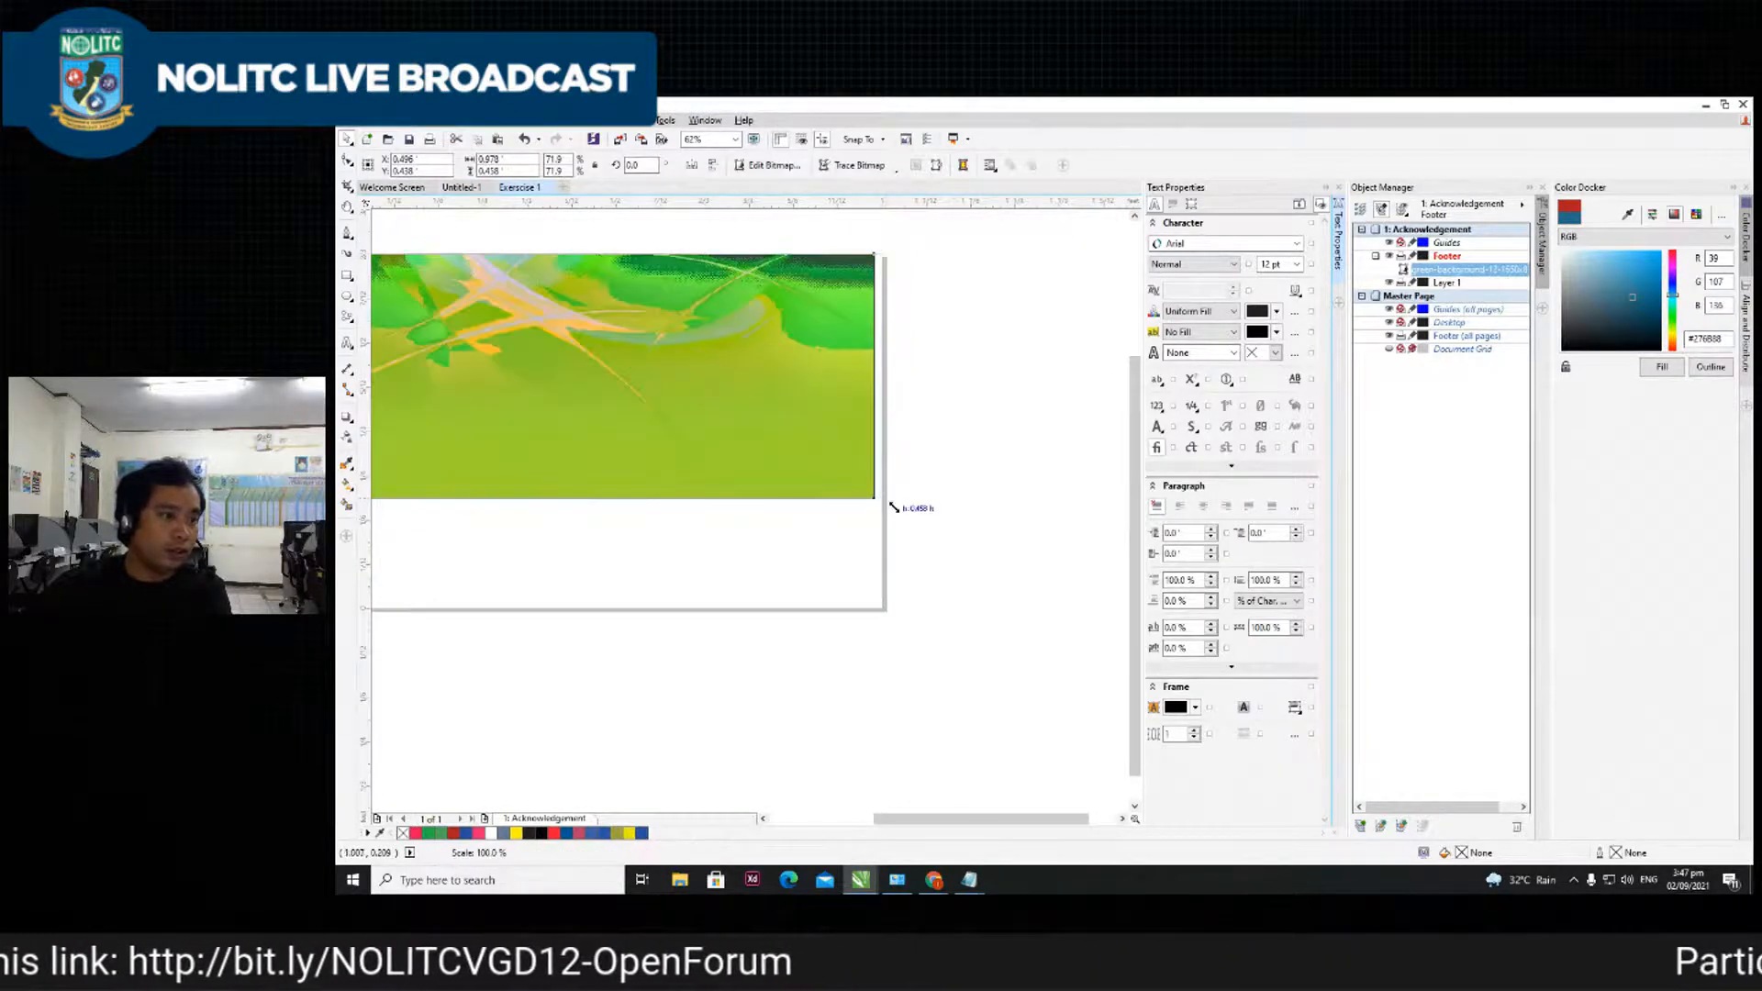
{"action": "left_click", "coordinate": [945, 511]}
- Move the green background image down towards the middle of the page
{"action": "scroll", "coordinate": [881, 516], "scroll_direction": "down", "scroll_amount": 2}
{"action": "scroll", "coordinate": [753, 473], "scroll_direction": "up", "scroll_amount": 2}
{"action": "left_click", "coordinate": [733, 464]}
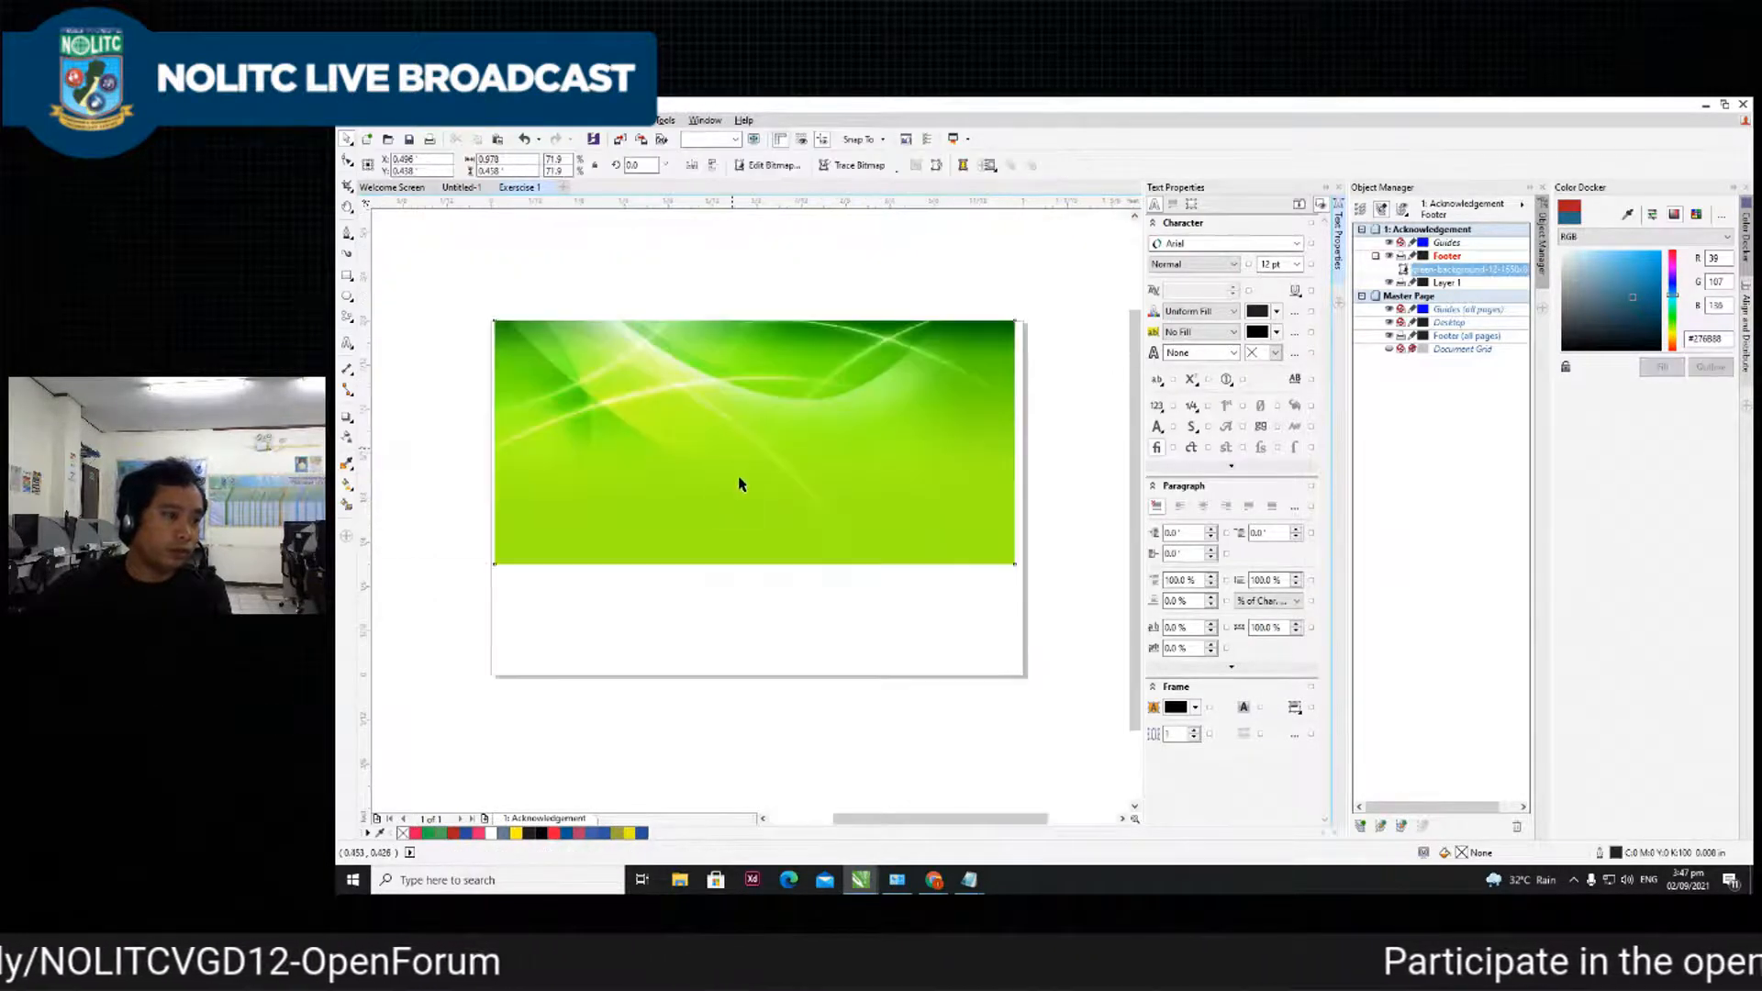
{"action": "left_click_drag", "start_coordinate": [747, 456], "coordinate": [755, 468]}
{"action": "left_click", "coordinate": [828, 286]}
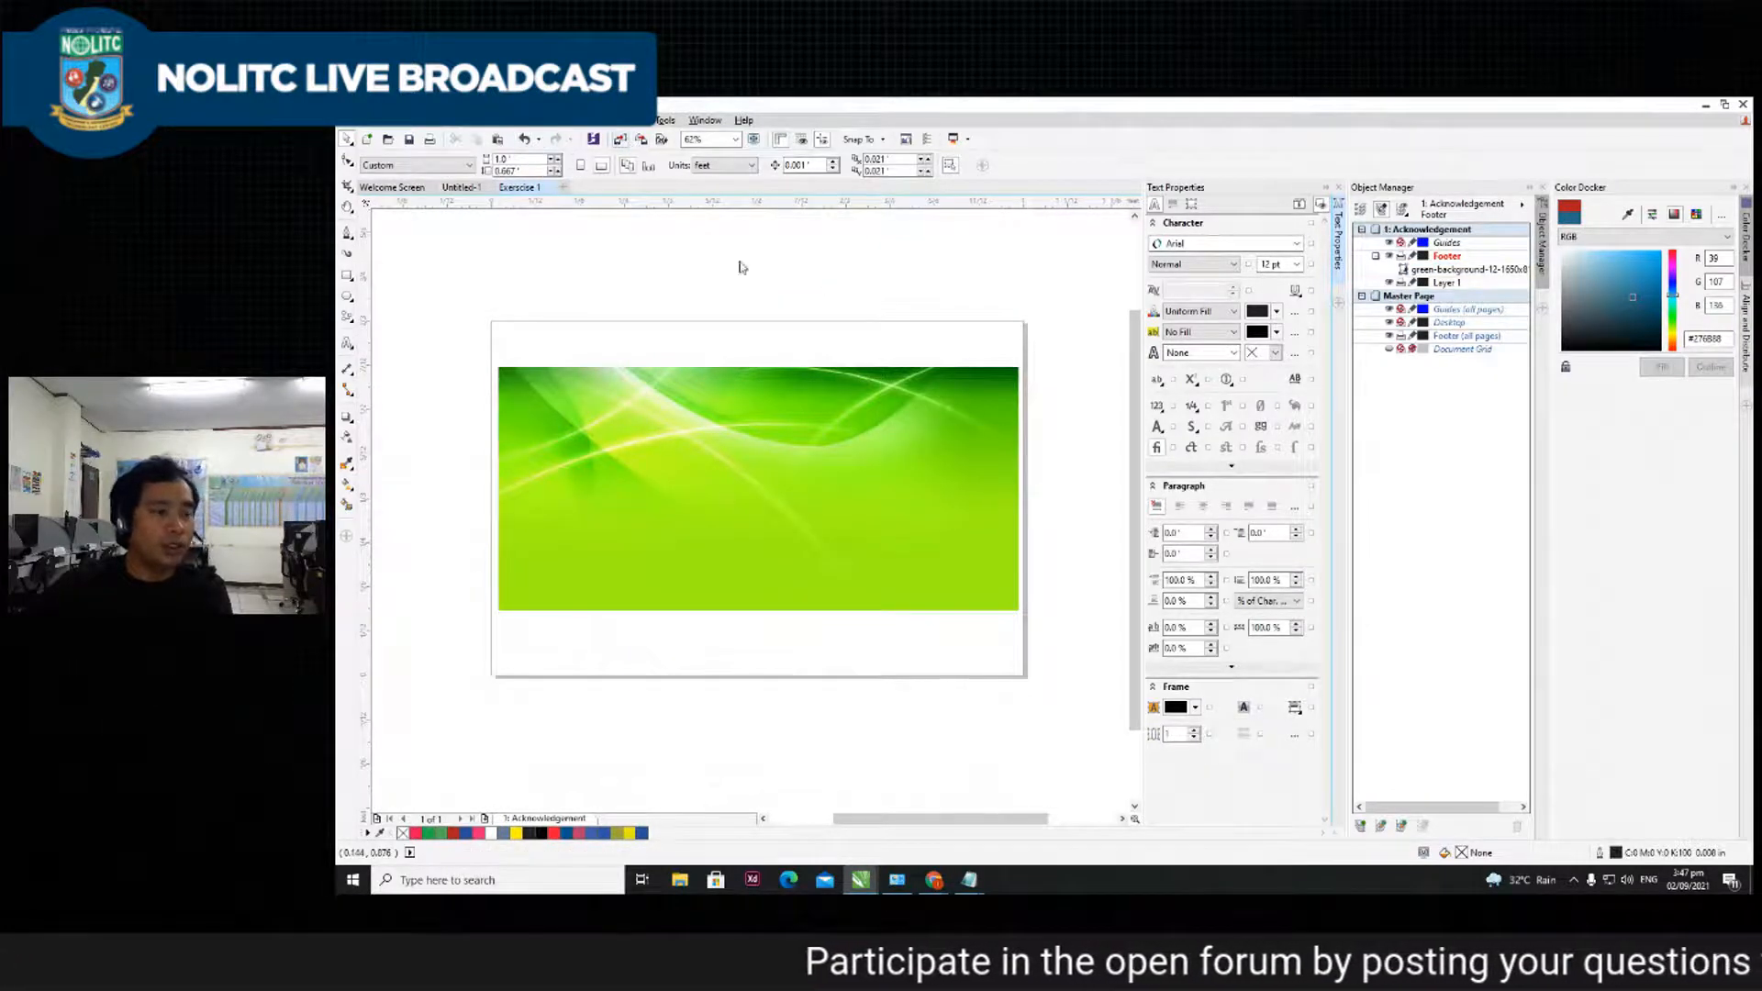
- Import the 061-2_vector_flower image onto the lower part of the page and enlarge it to the green background's width
{"action": "left_click", "coordinate": [621, 139]}
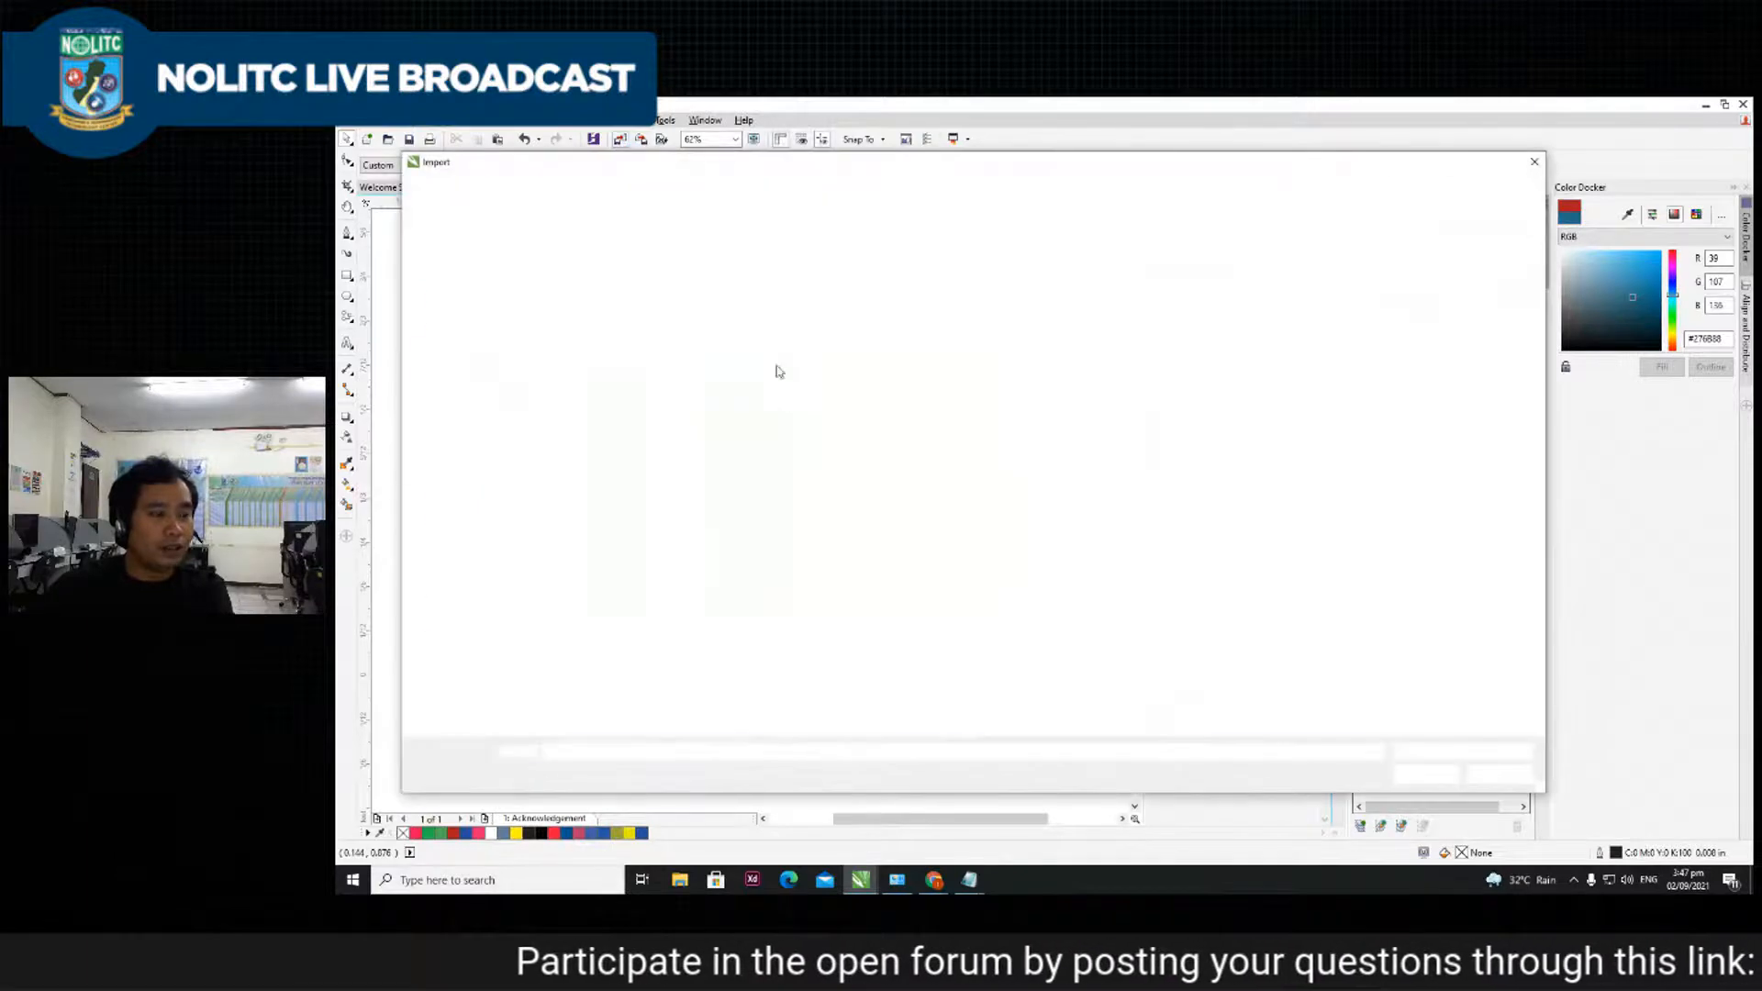
{"action": "left_click", "coordinate": [847, 295]}
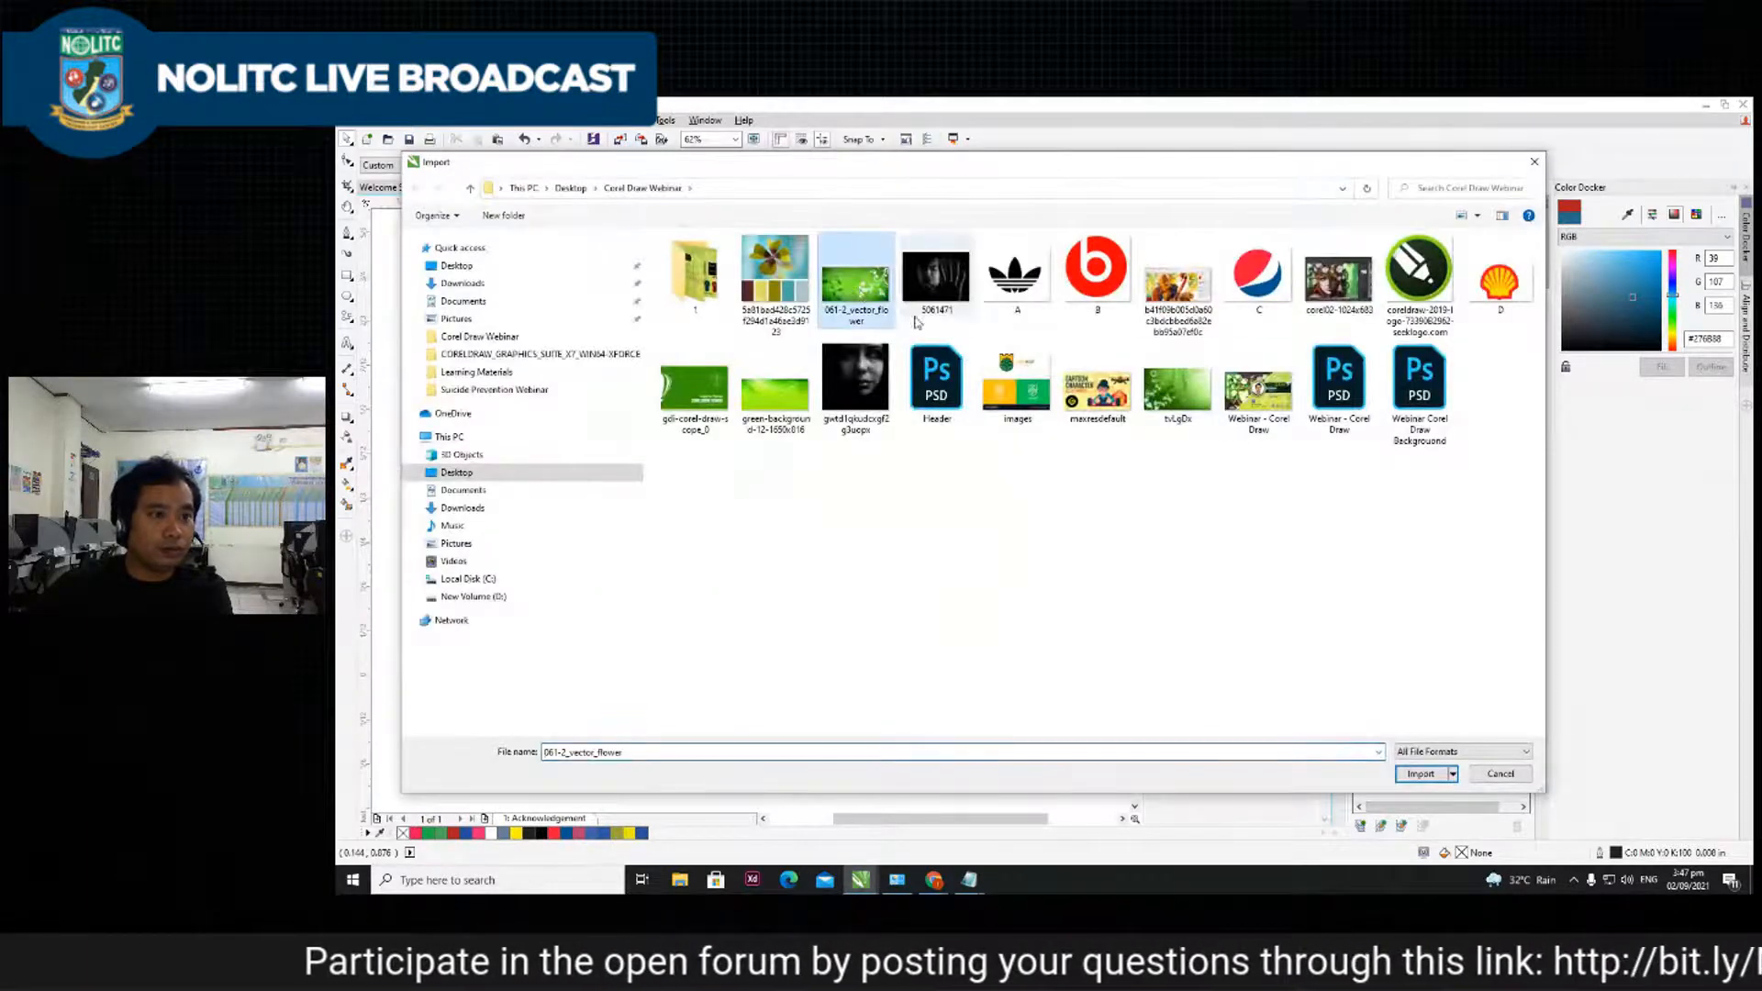
{"action": "double_click", "coordinate": [847, 295]}
{"action": "left_click", "coordinate": [648, 470]}
{"action": "mouse_move", "coordinate": [1020, 570]}
{"action": "left_mouse_down"}
{"action": "mouse_move", "coordinate": [867, 585]}
{"action": "mouse_move", "coordinate": [1028, 591]}
{"action": "left_mouse_up"}
{"action": "key", "text": "ctrl+z"}
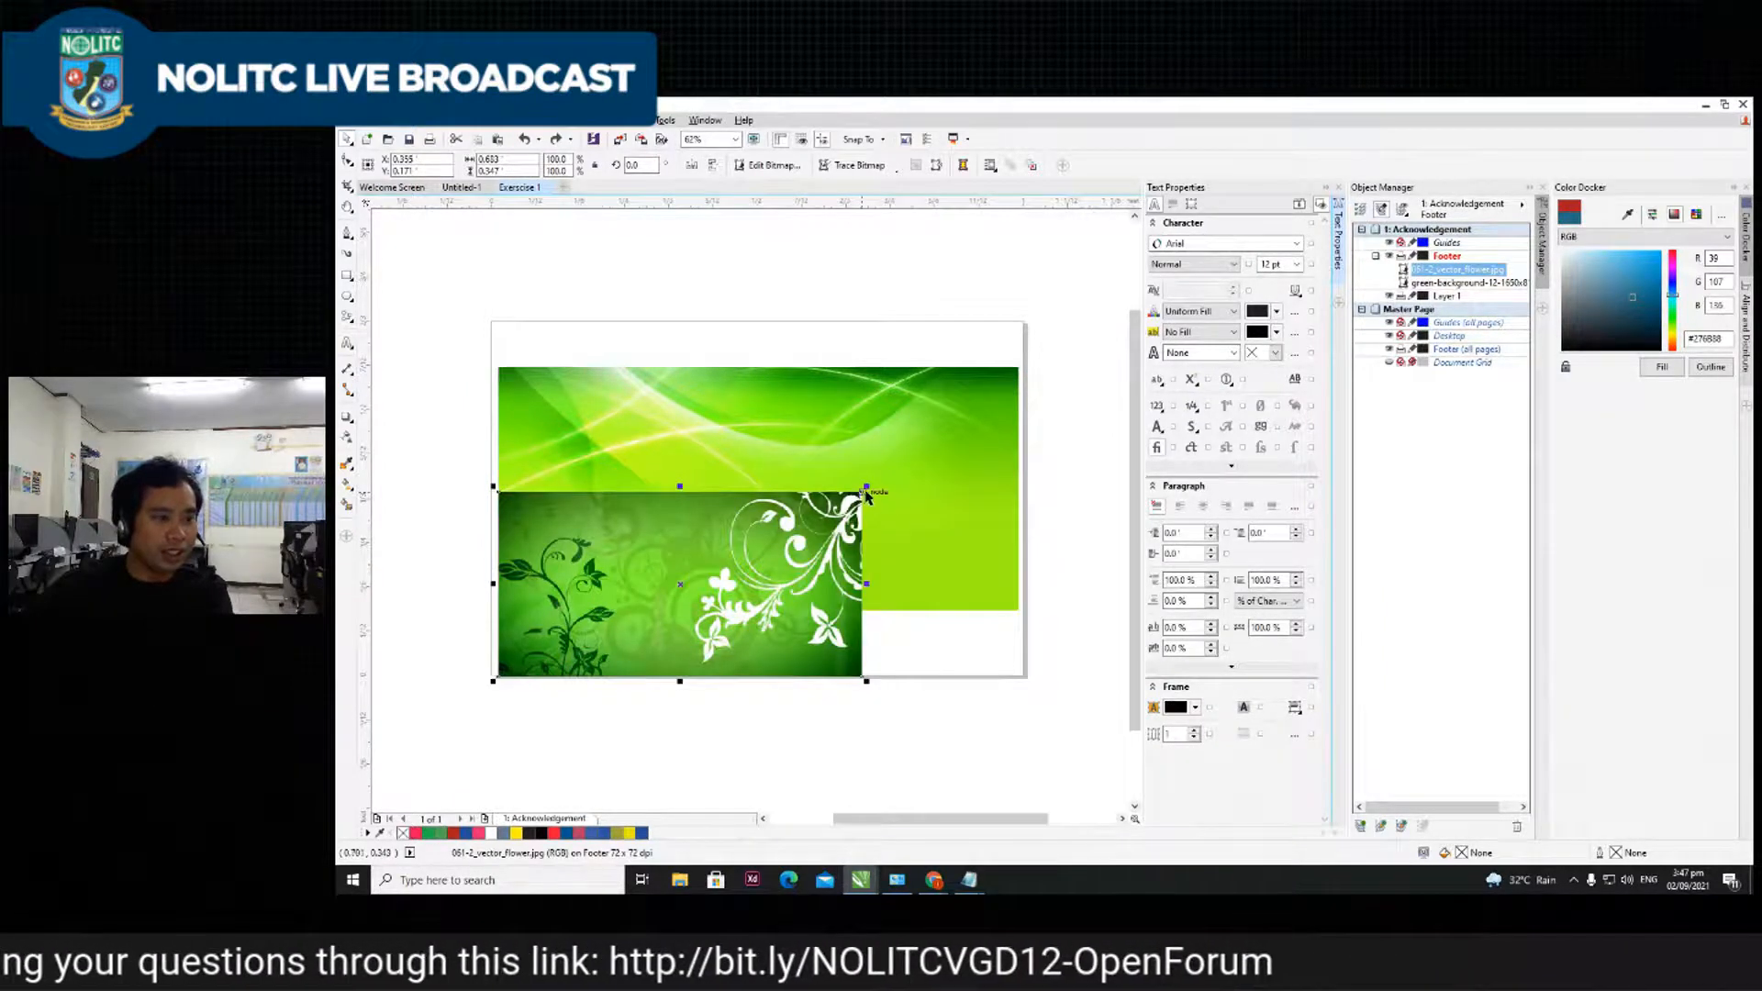
{"action": "left_click_drag", "start_coordinate": [885, 469], "coordinate": [1022, 410]}
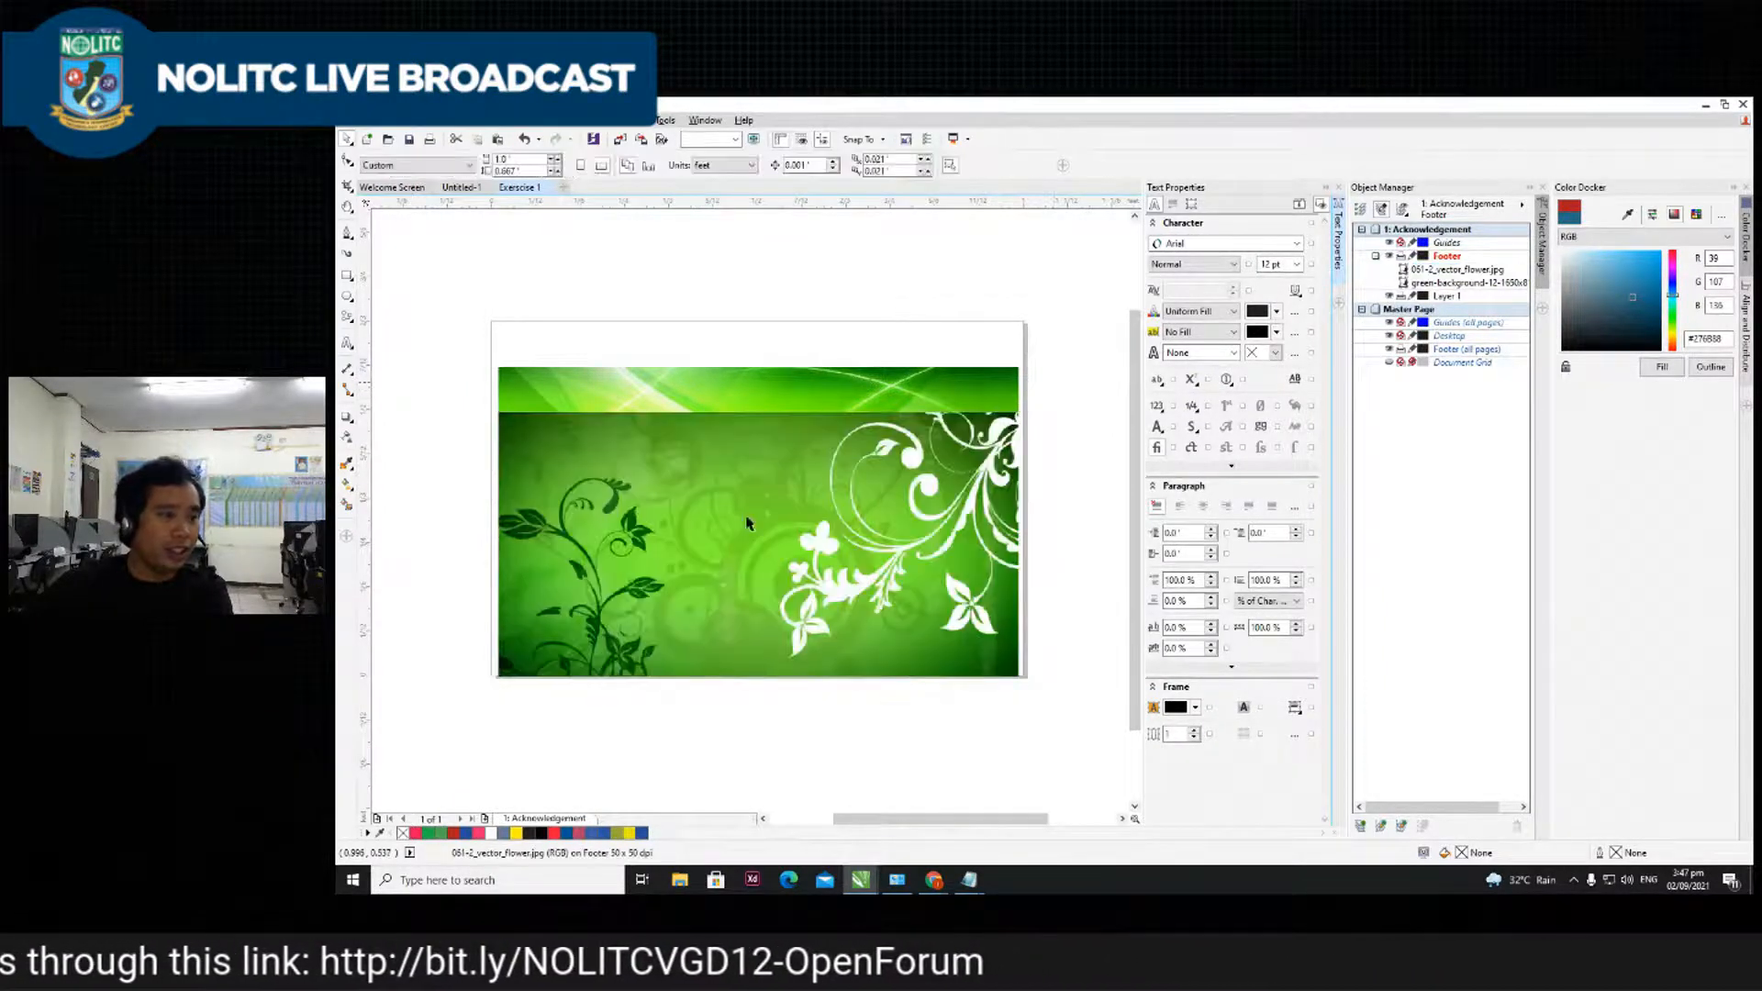
- Move the green background up to the page's top, leaving a small margin, and shift the flower image slightly upward
{"action": "left_click", "coordinate": [779, 393]}
{"action": "left_click_drag", "start_coordinate": [758, 368], "coordinate": [758, 323]}
{"action": "left_click_drag", "start_coordinate": [763, 523], "coordinate": [842, 555]}
{"action": "left_click", "coordinate": [806, 329]}
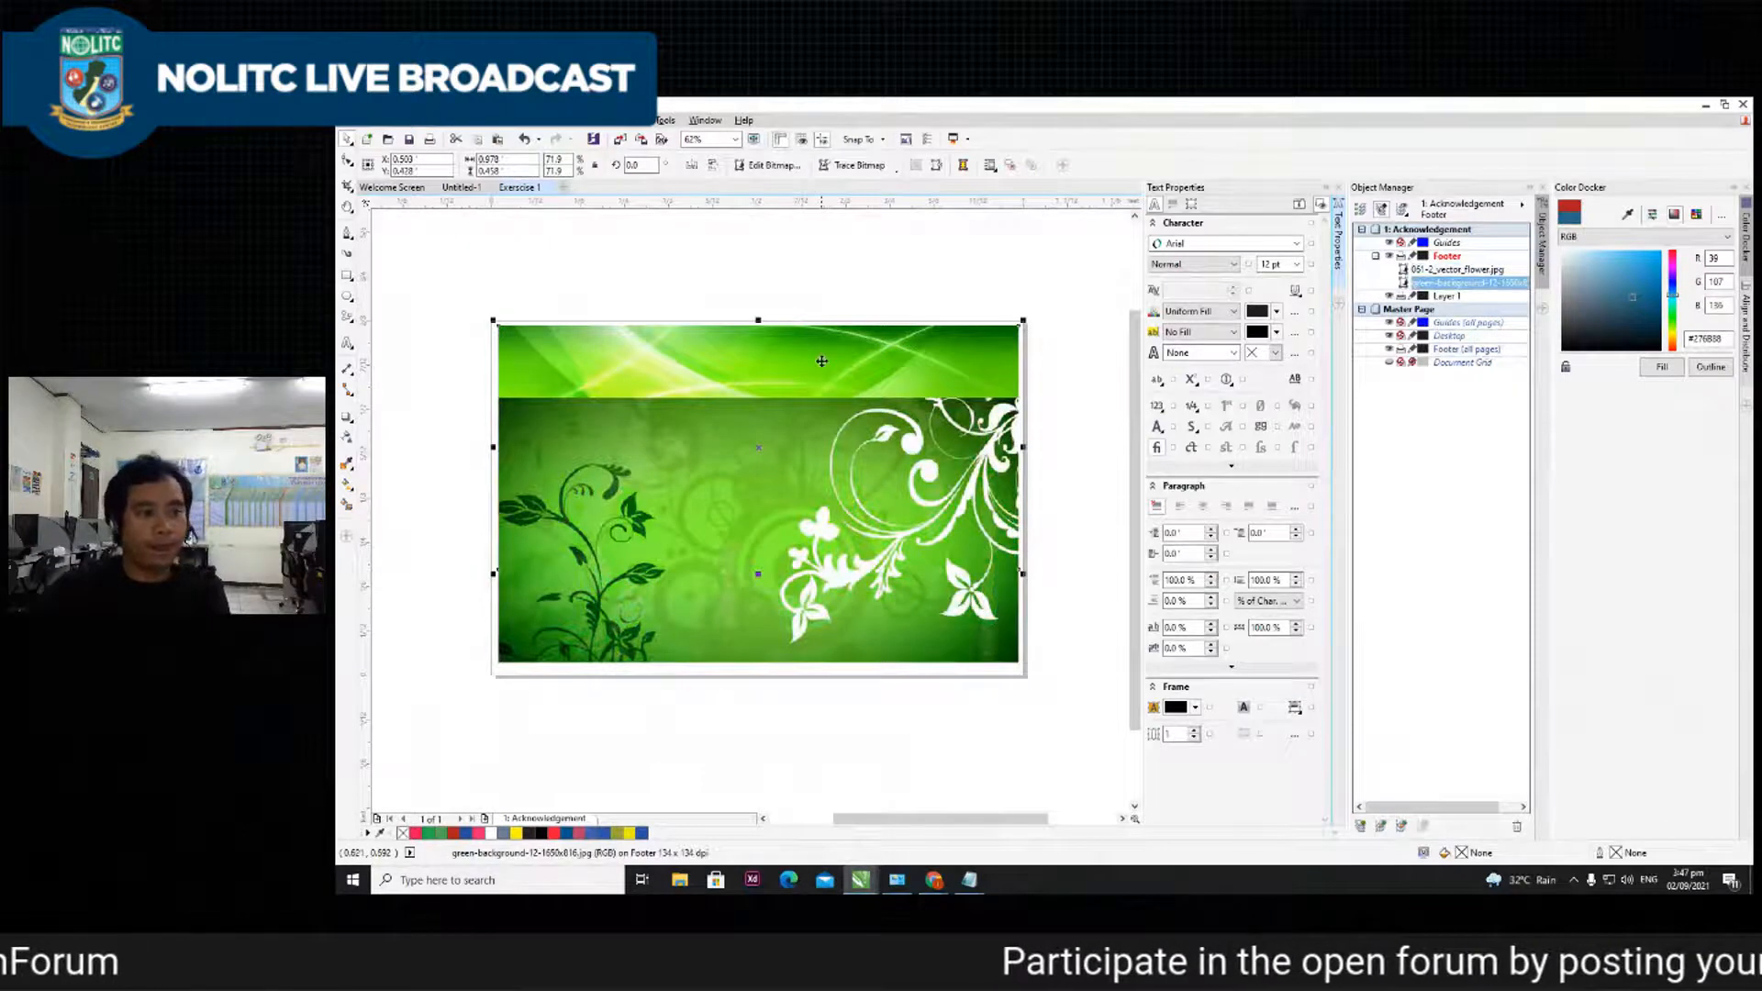
{"action": "key", "text": "Down"}
{"action": "key", "text": "Down"}
{"action": "key", "text": "Down"}
{"action": "left_click", "coordinate": [749, 283]}
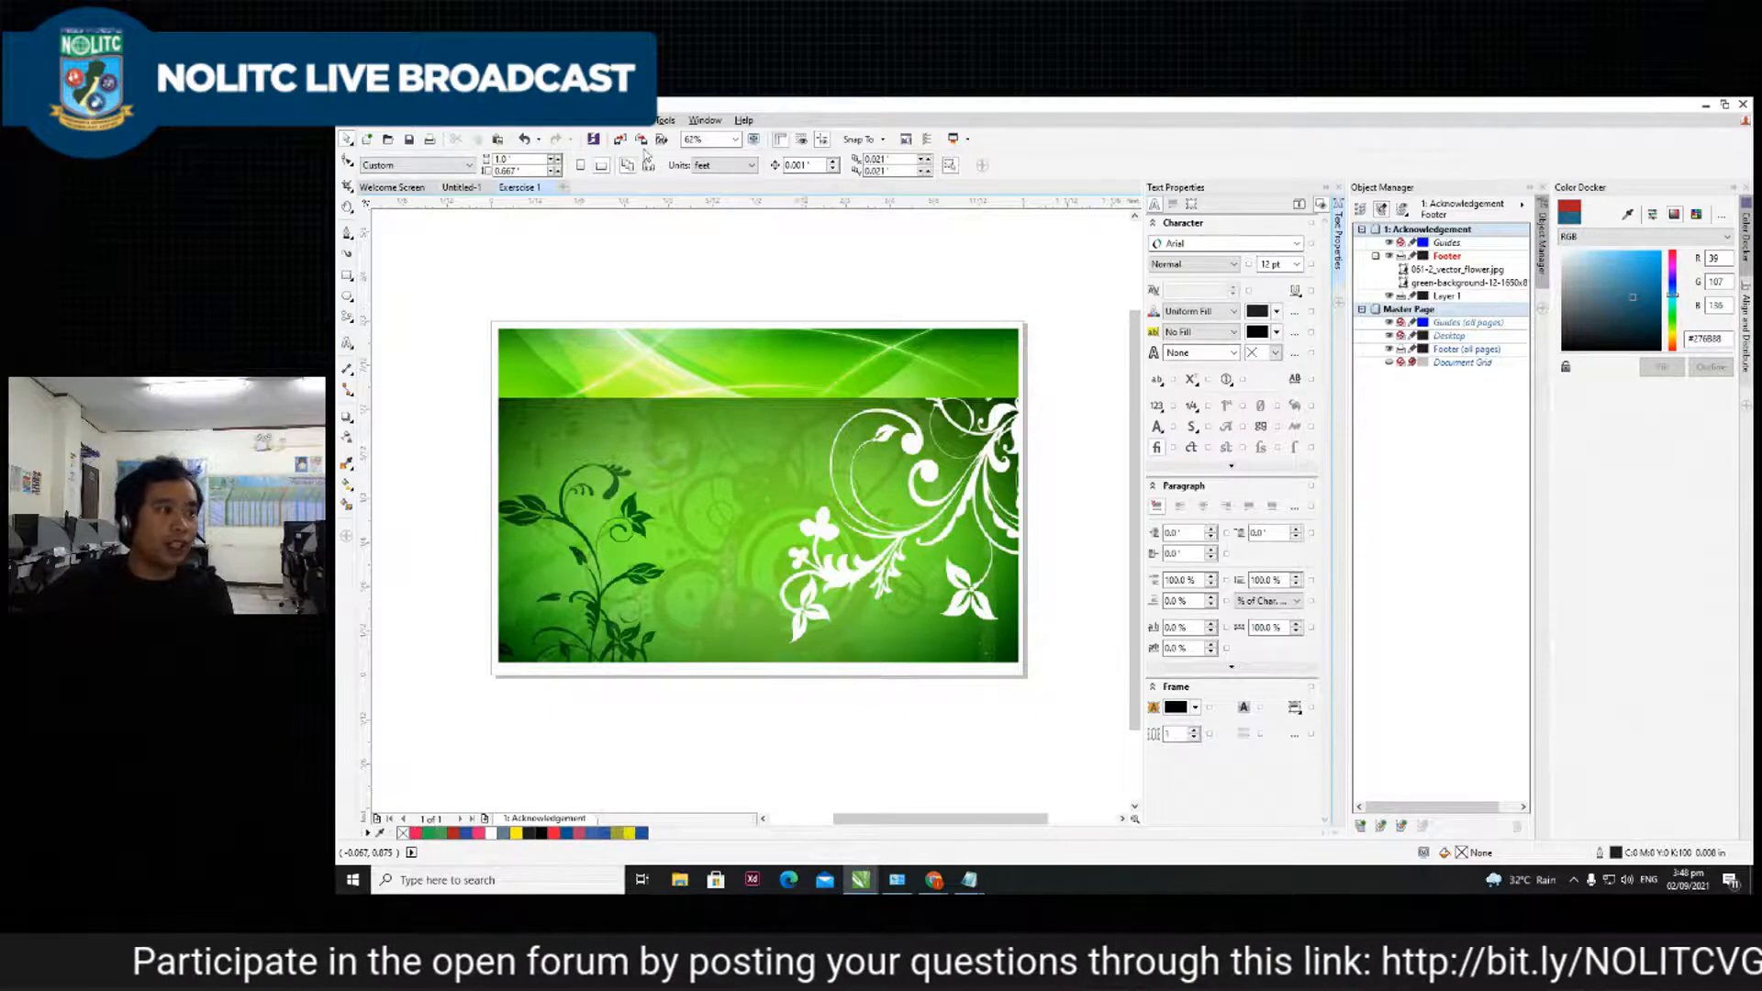
- Save the drawing on the Desktop as Exercise 1 in CDR - CorelDRAW format
{"action": "left_click", "coordinate": [349, 124]}
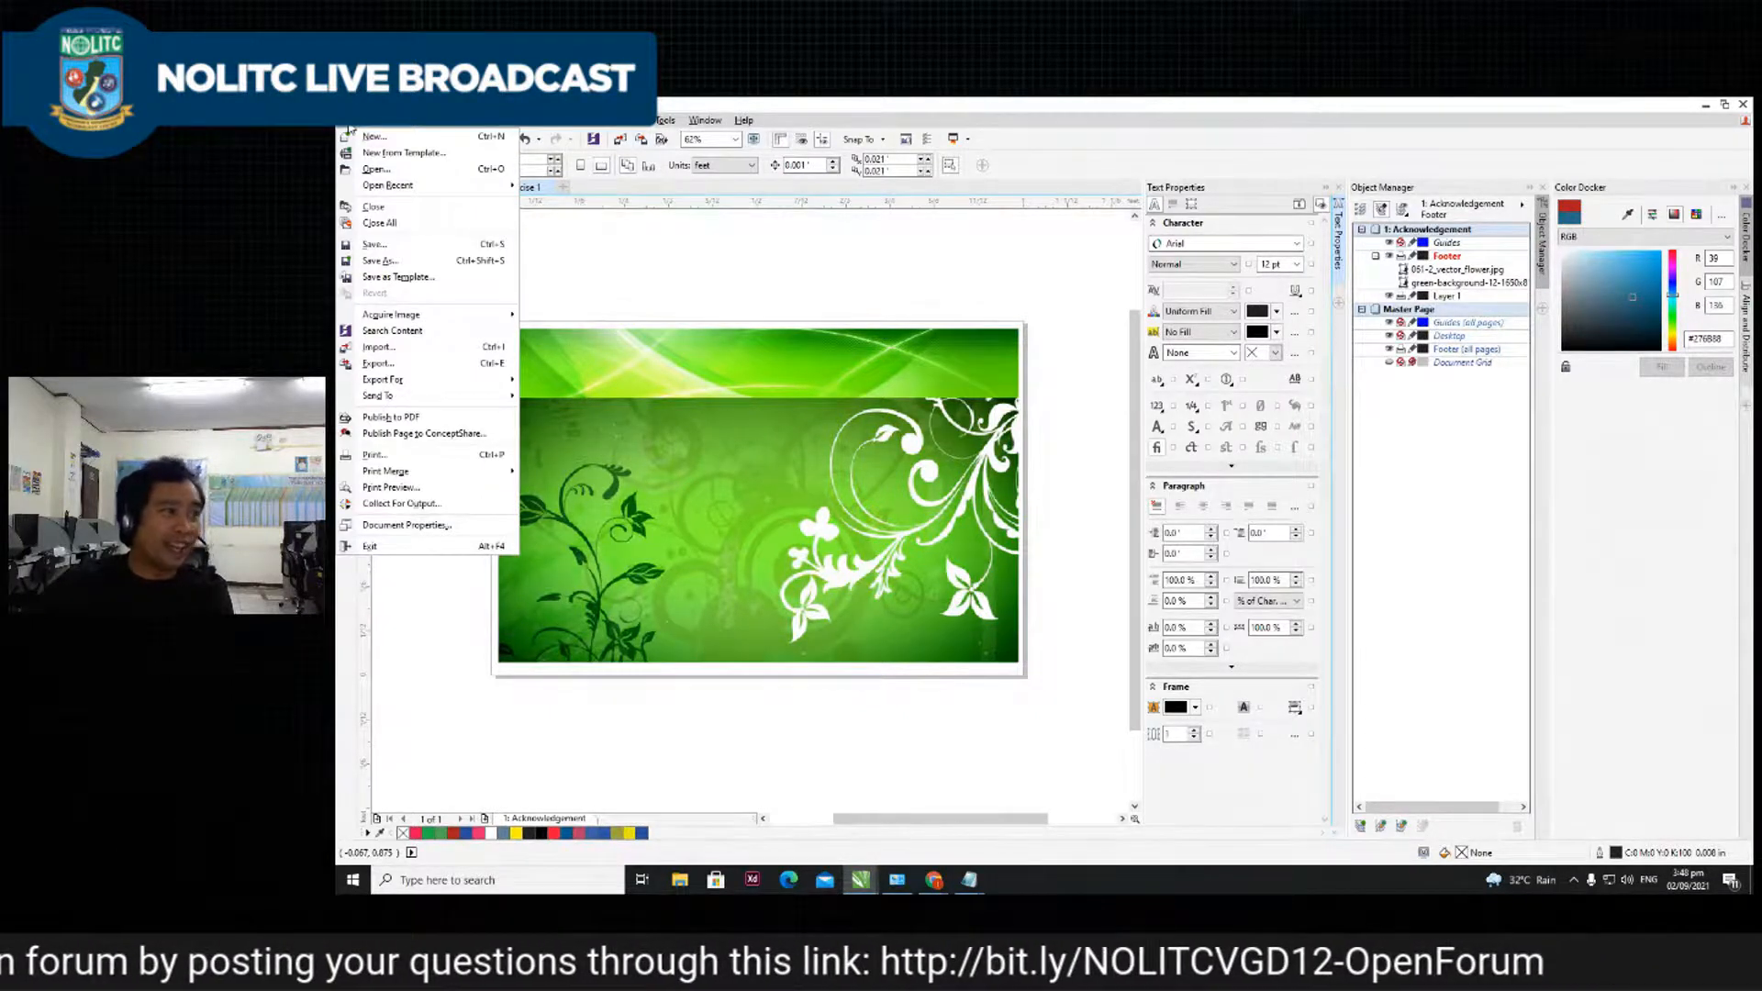
{"action": "left_click", "coordinate": [388, 263]}
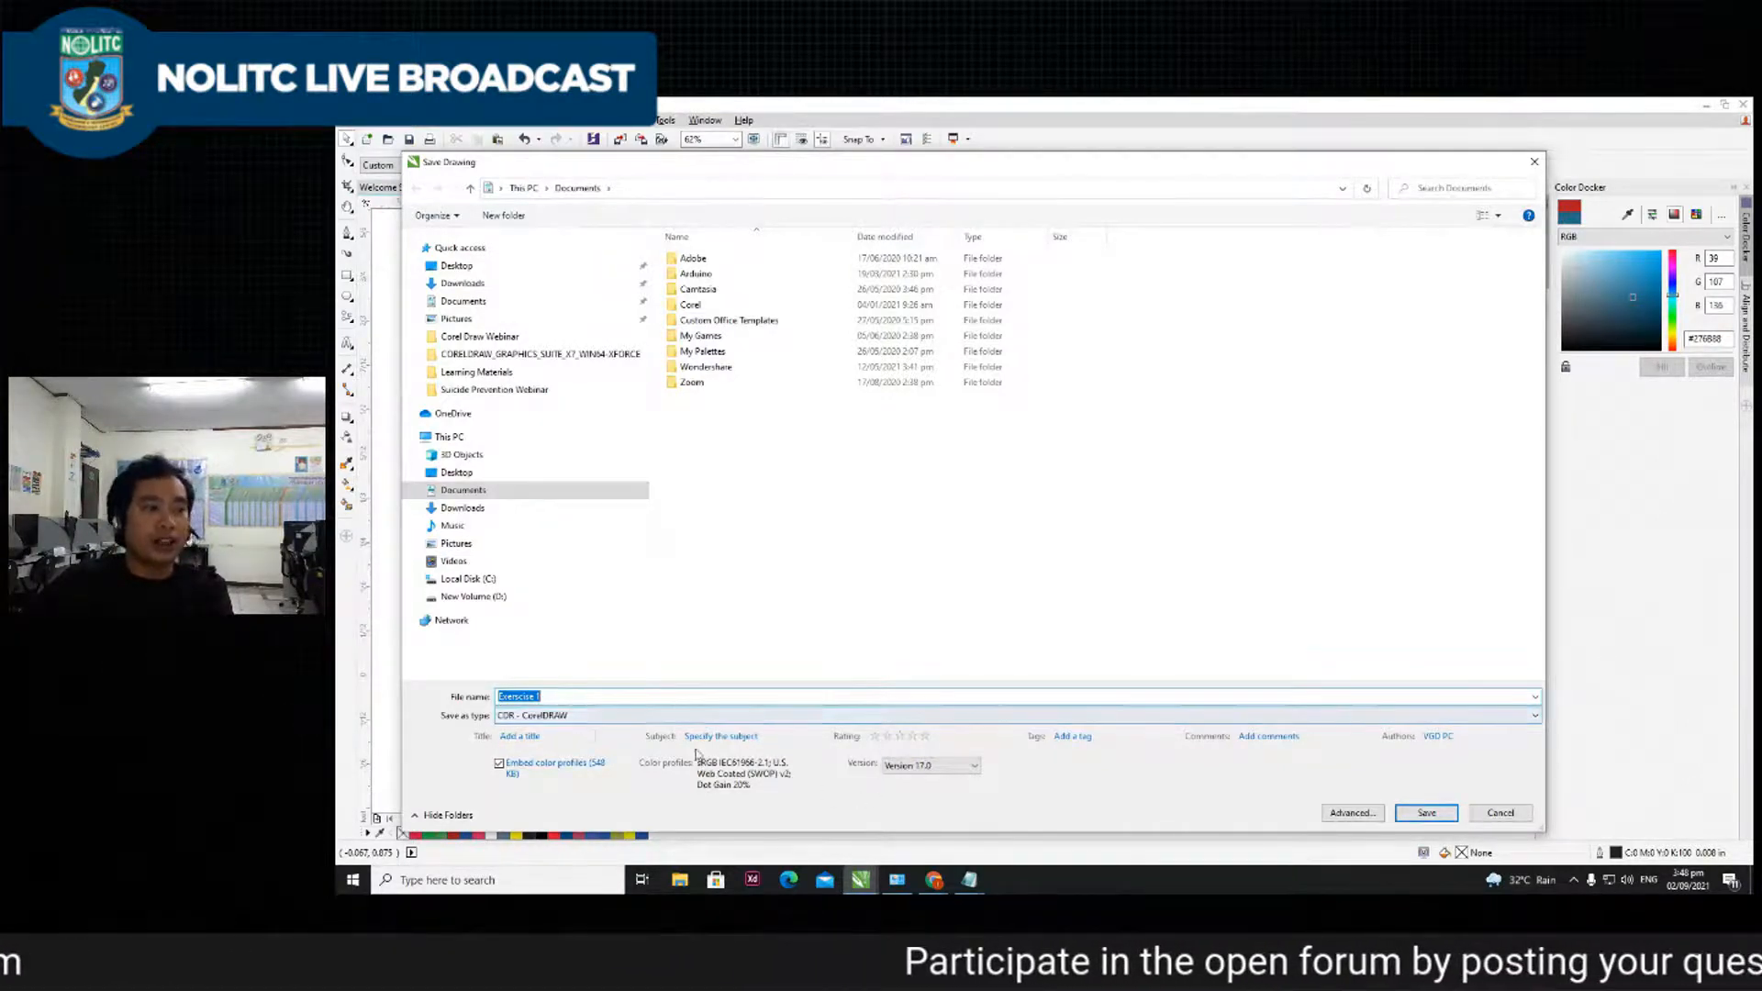
{"action": "left_click", "coordinate": [456, 266]}
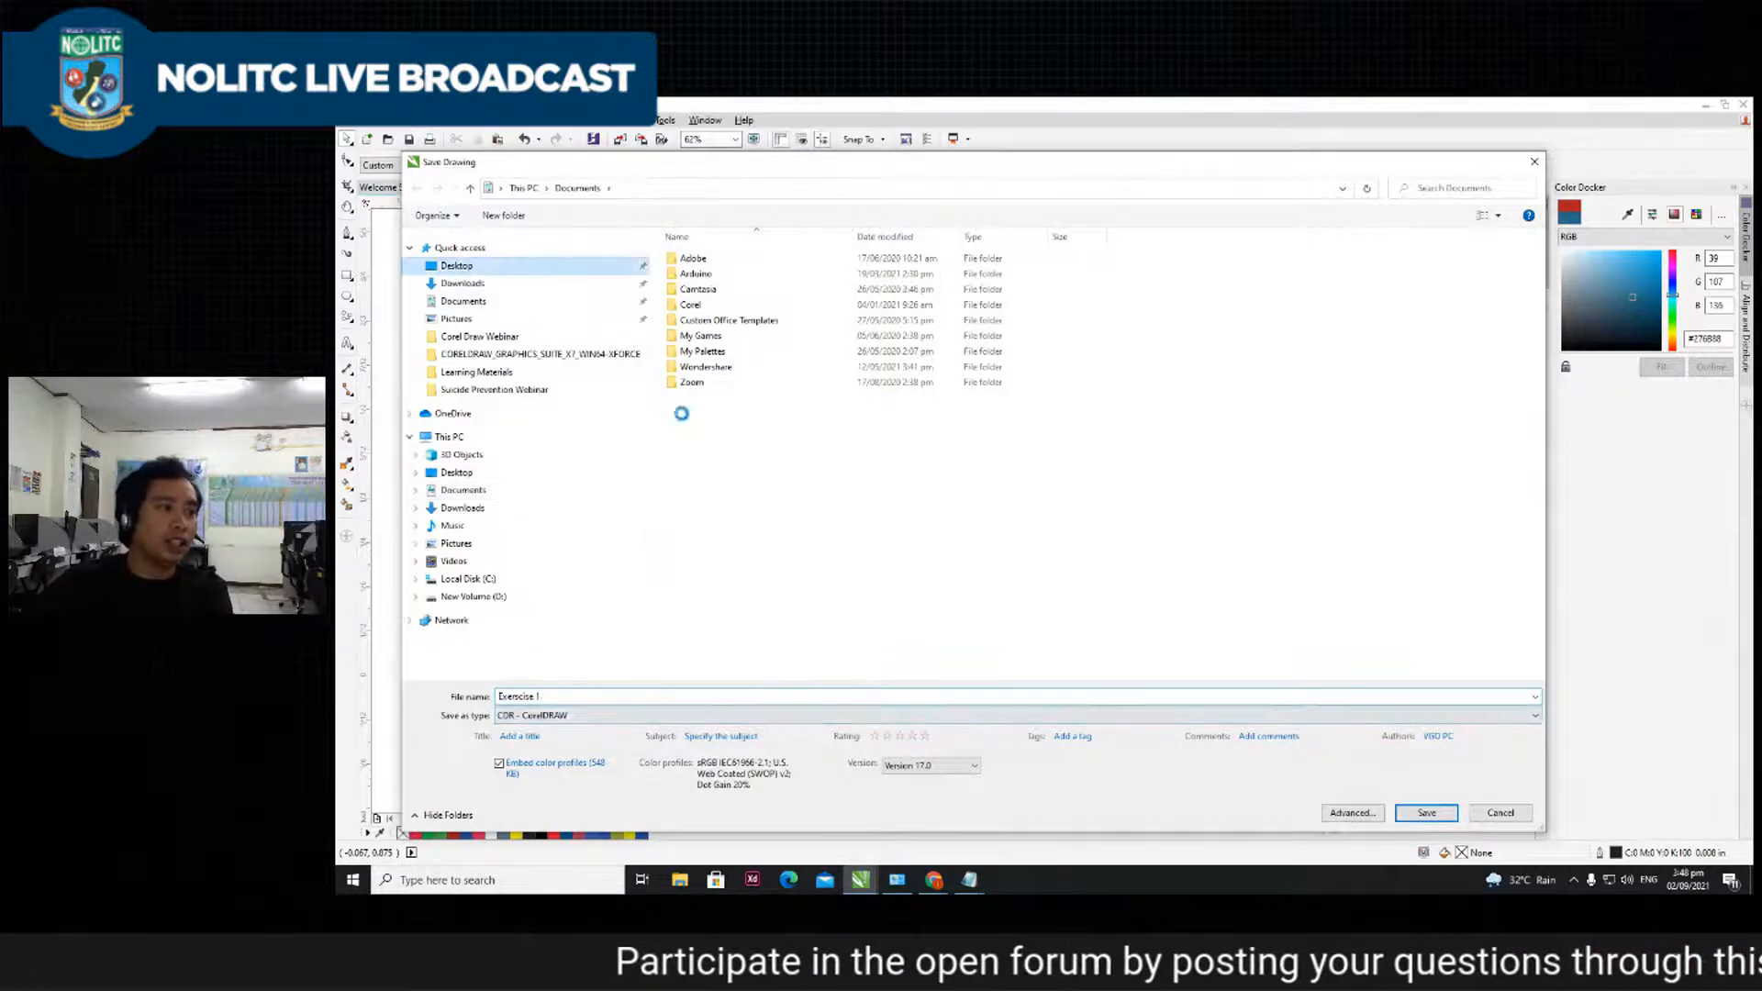
{"action": "left_click", "coordinate": [1427, 813]}
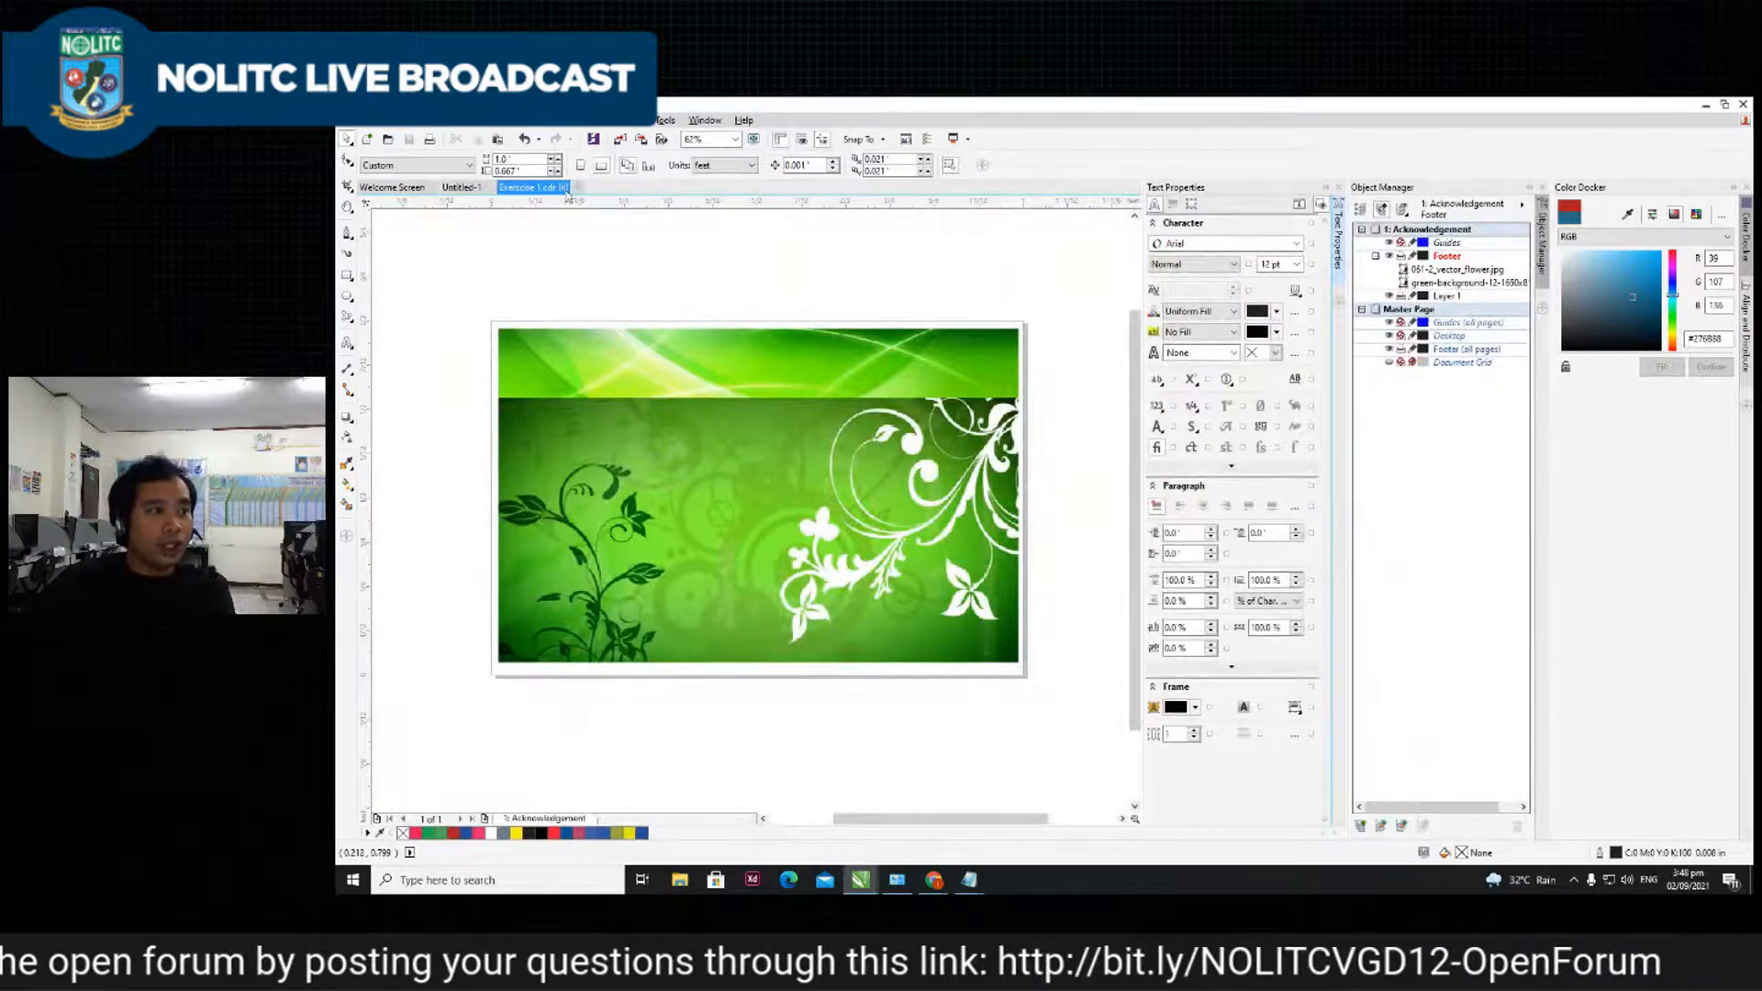
- Close the Exercise 1 and Untitled-1 documents
{"action": "left_click", "coordinate": [563, 188]}
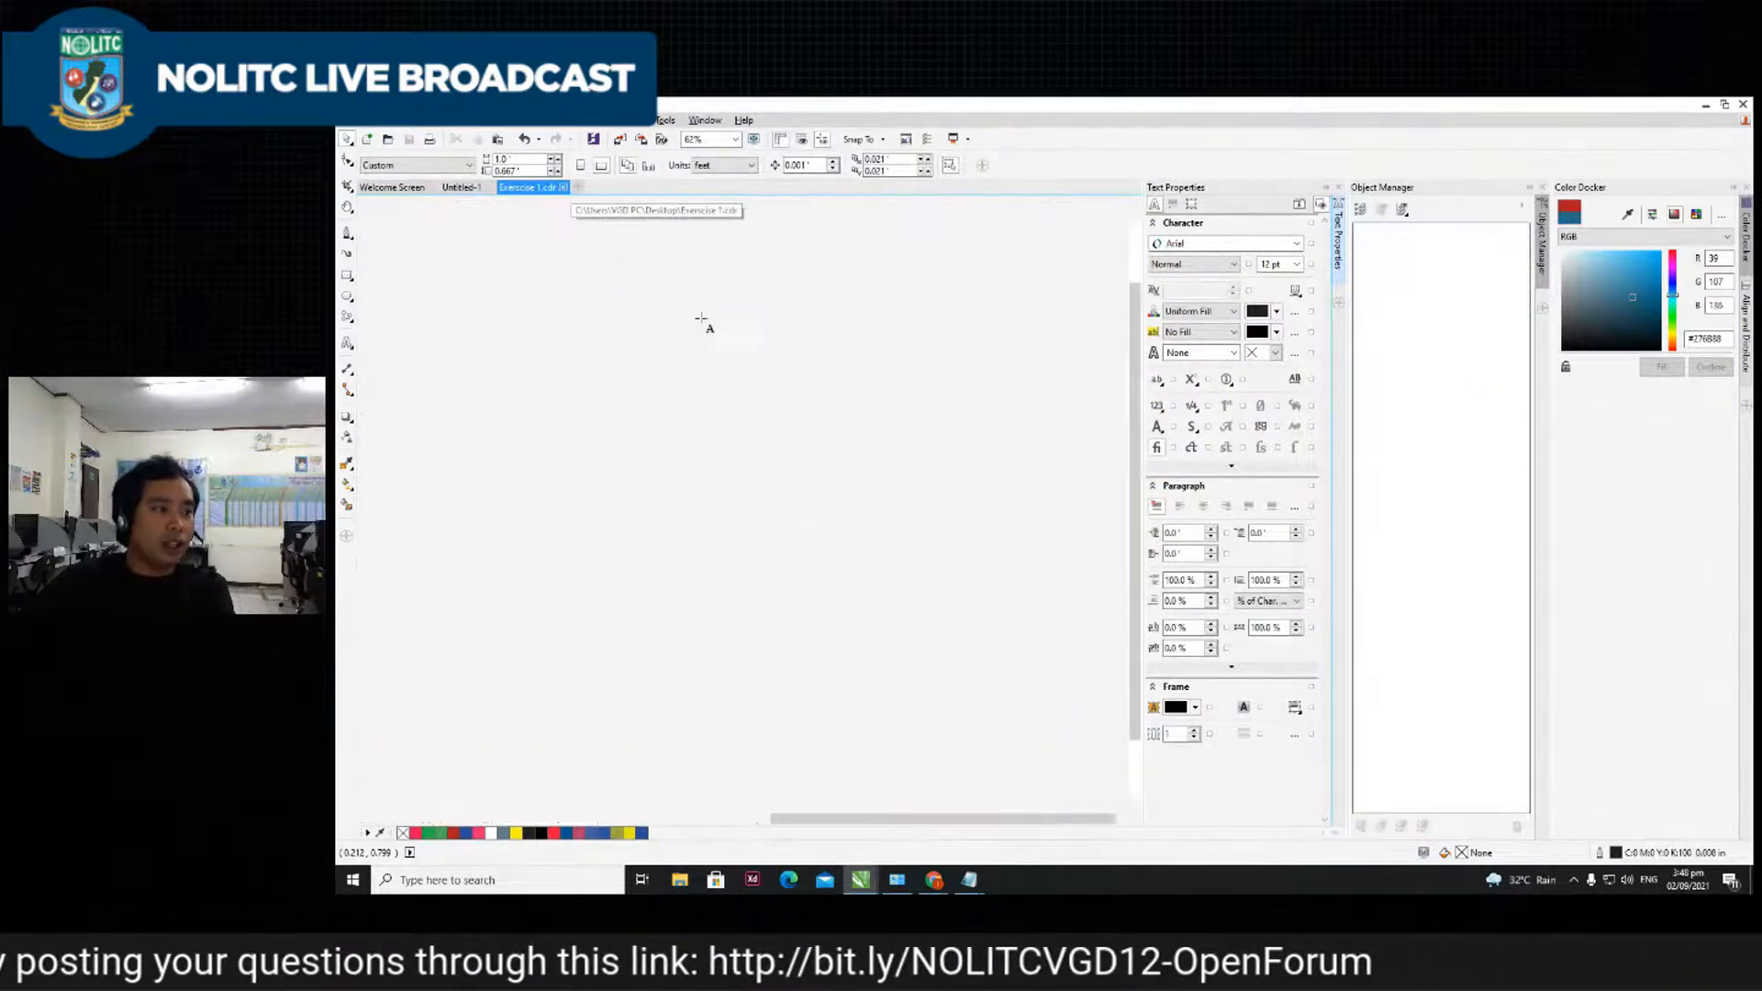
{"action": "left_click", "coordinate": [502, 189]}
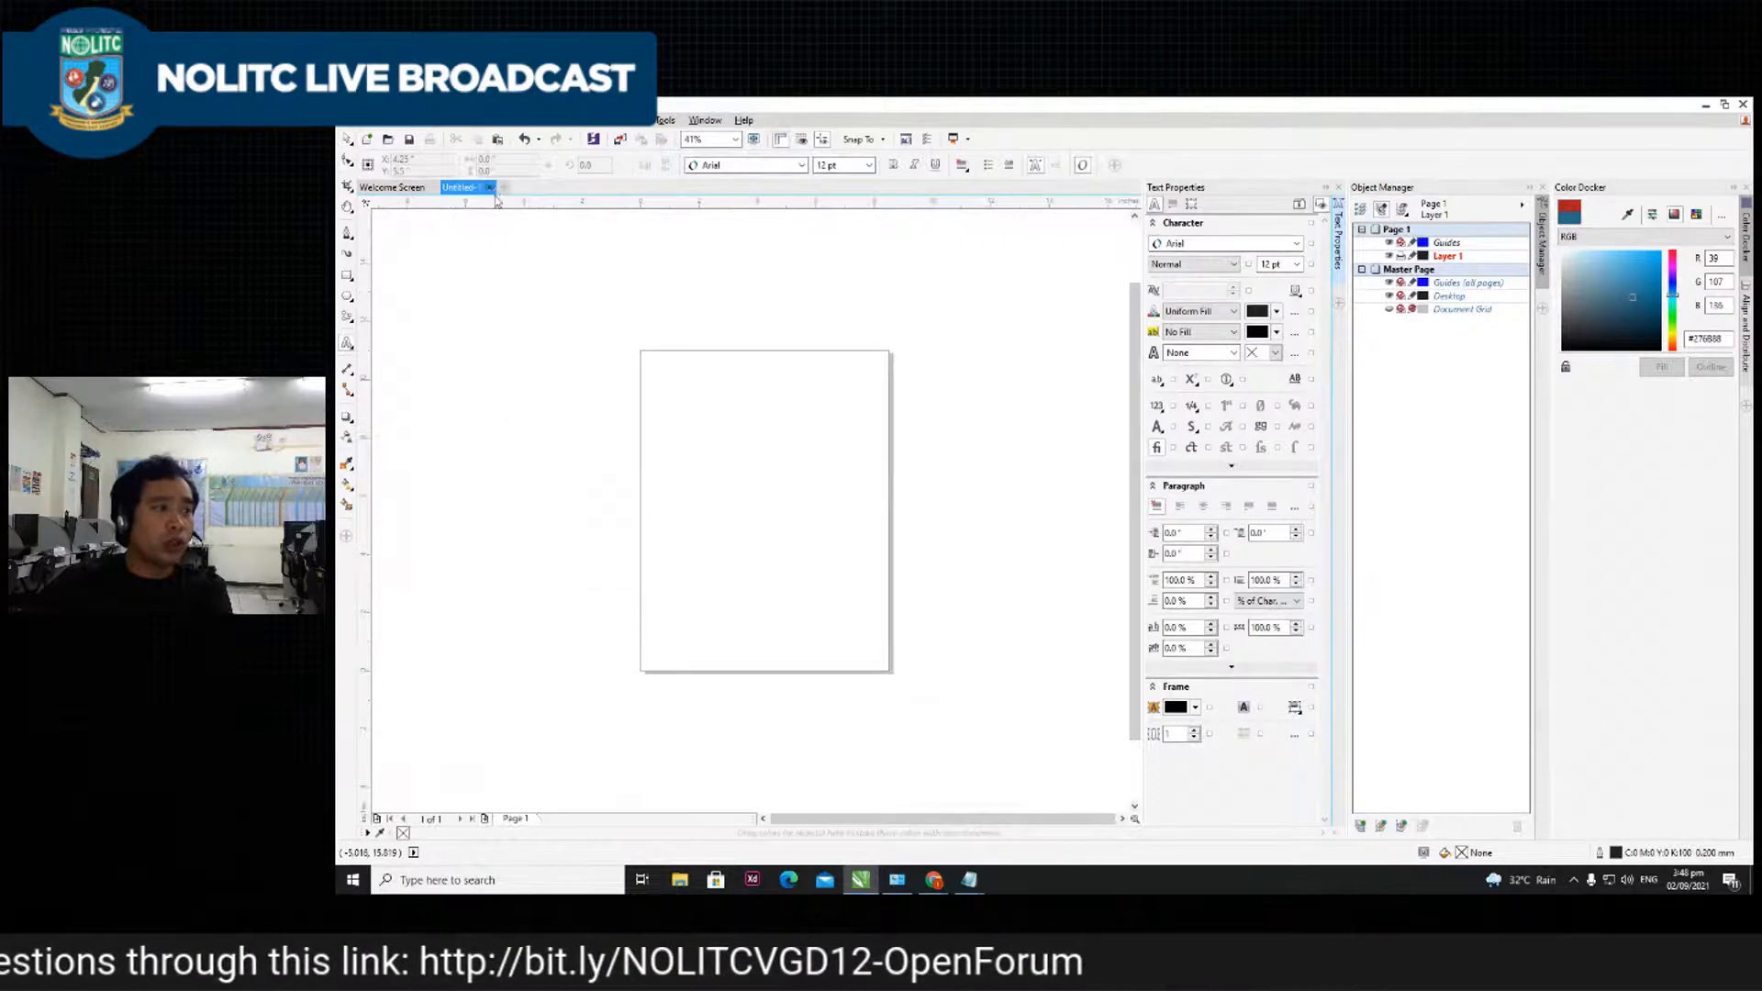
{"action": "left_click", "coordinate": [1046, 513]}
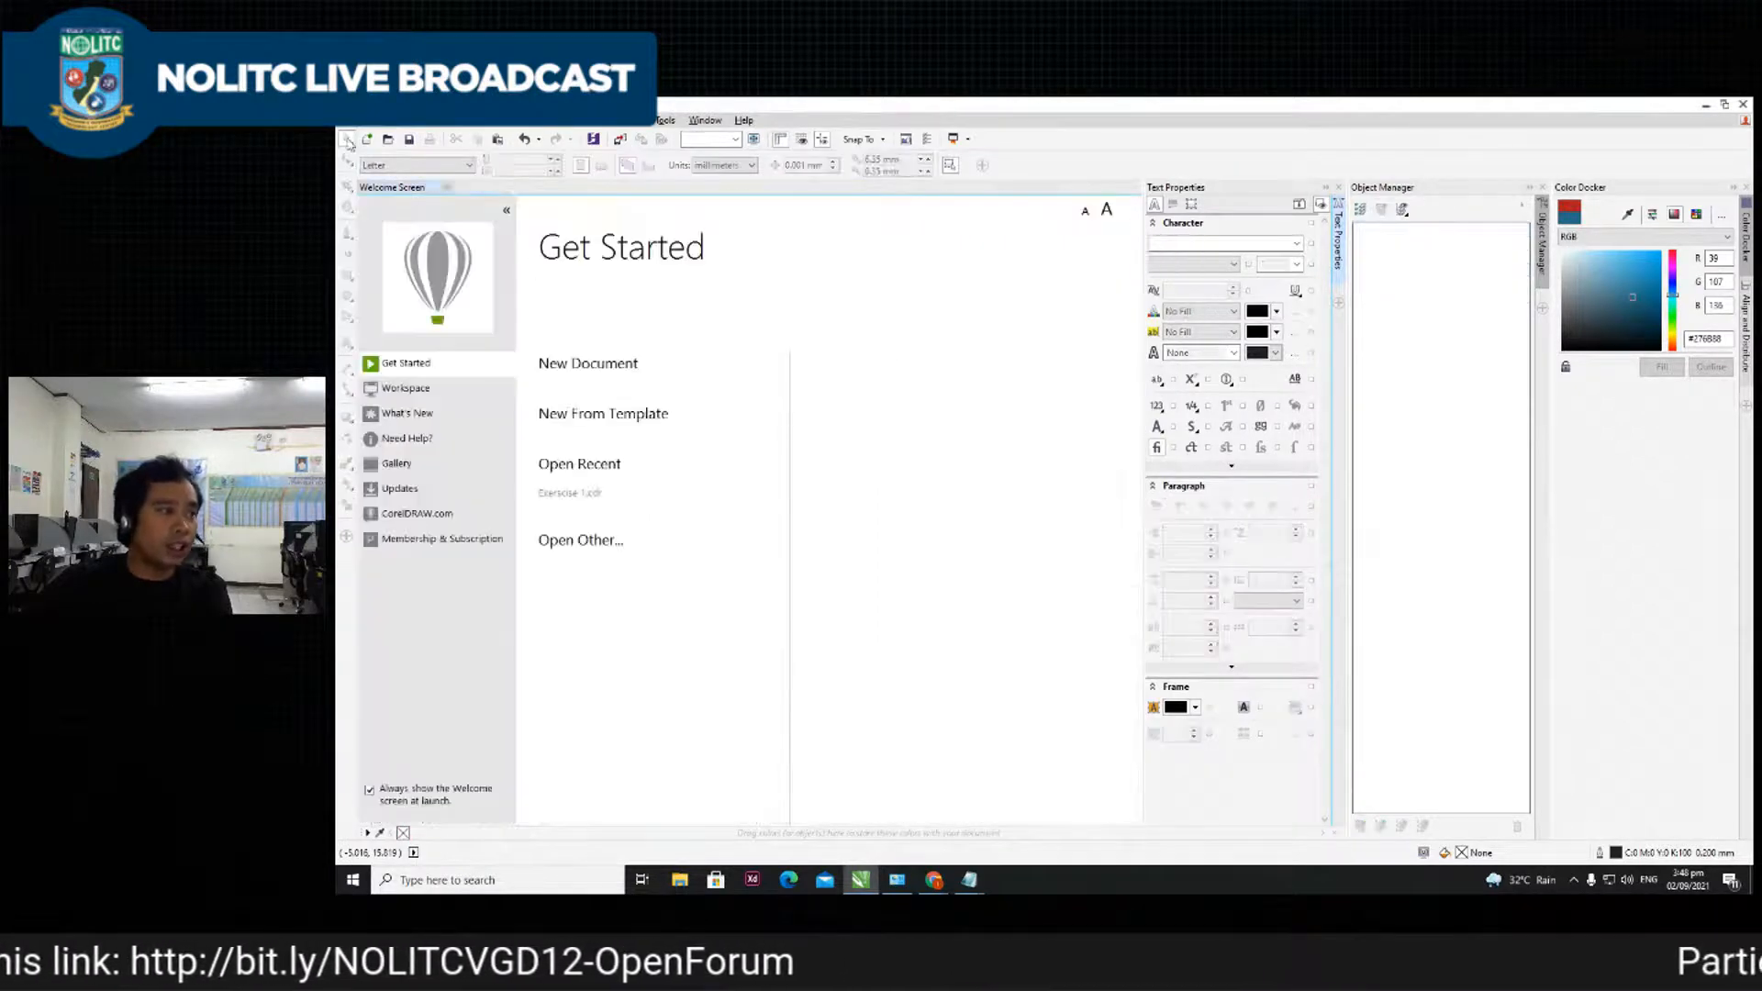
- Open the saved Exercise 1 drawing from the Desktop
{"action": "left_click", "coordinate": [350, 120]}
{"action": "left_click", "coordinate": [372, 169]}
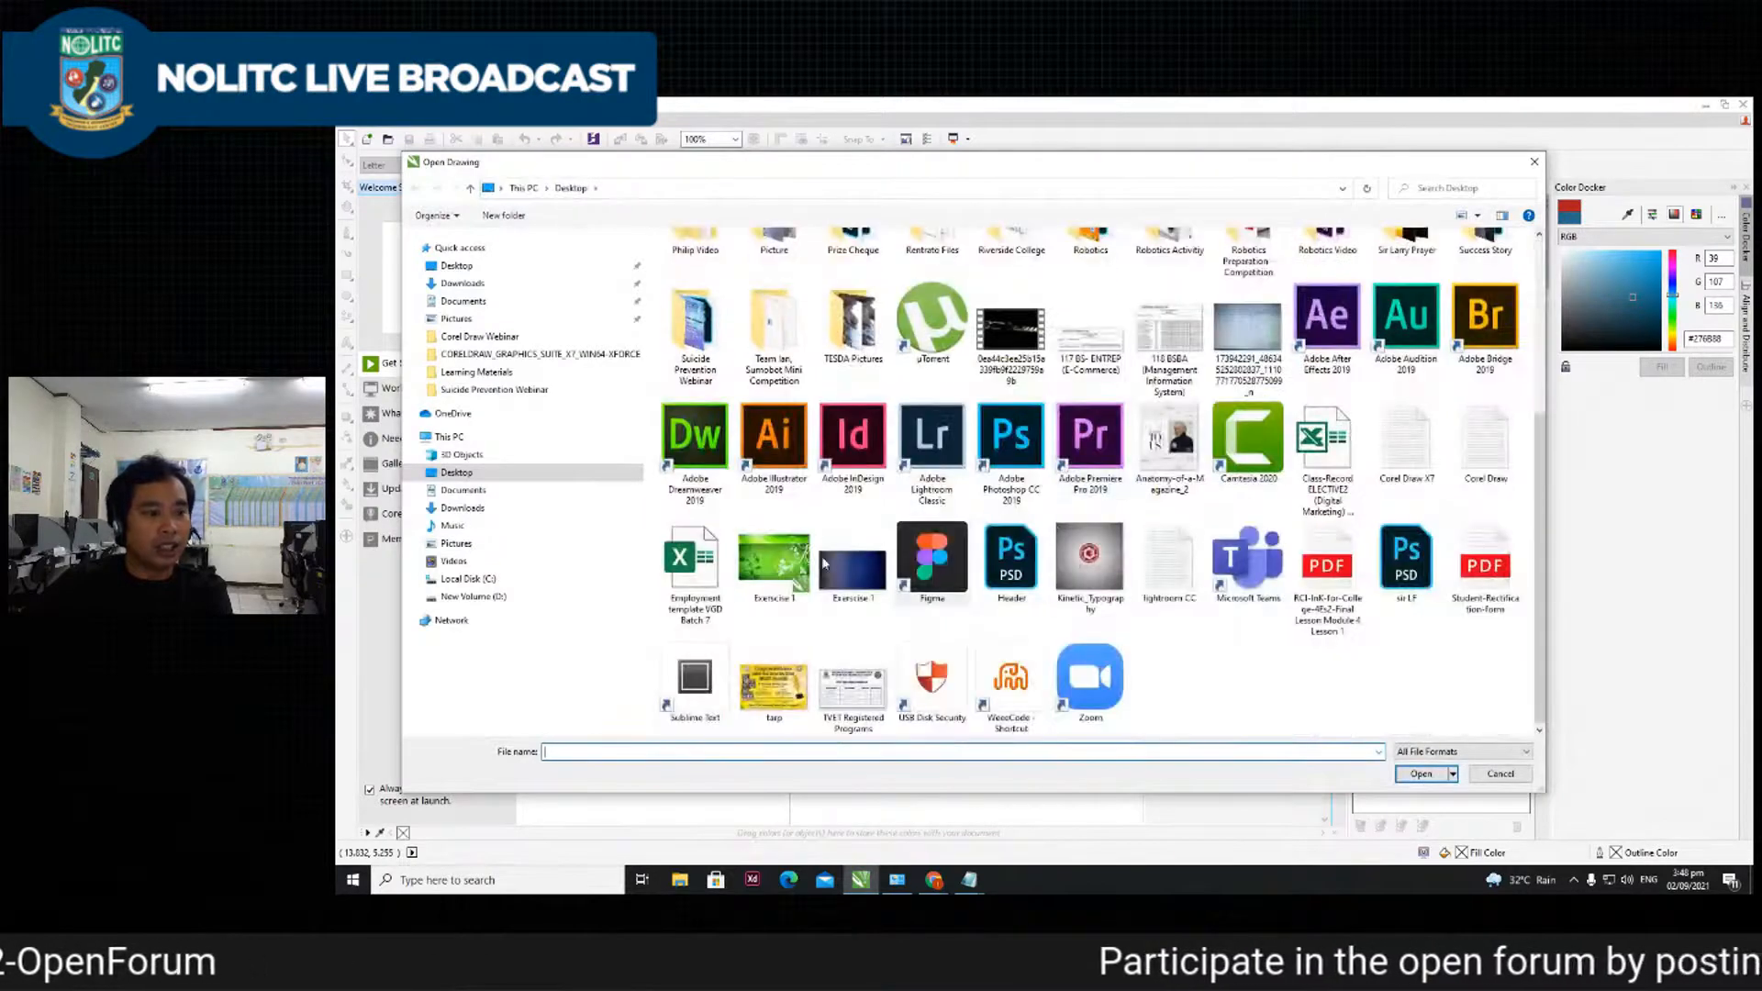
{"action": "left_click", "coordinate": [798, 583]}
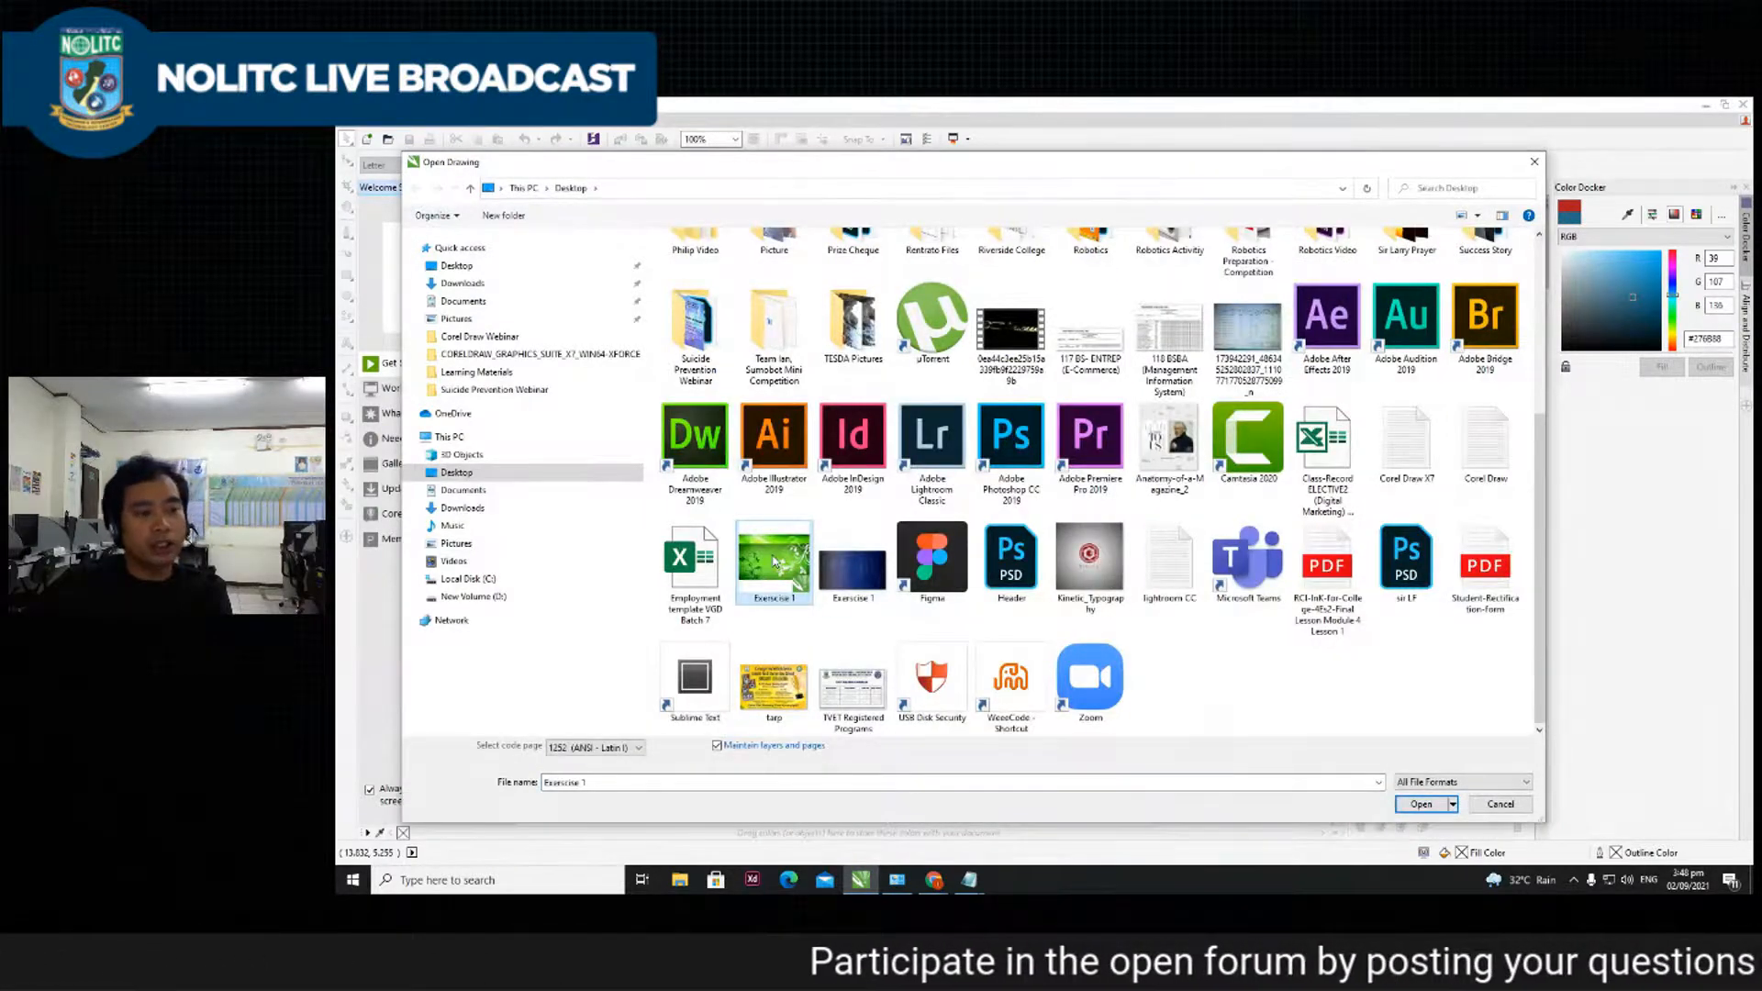
{"action": "double_click", "coordinate": [774, 562]}
- Try moving the images on the page of the reopened drawing
{"action": "left_click_drag", "start_coordinate": [889, 560], "coordinate": [903, 633]}
{"action": "scroll", "coordinate": [870, 536], "scroll_direction": "up", "scroll_amount": 1}
{"action": "mouse_move", "coordinate": [755, 469]}
{"action": "left_mouse_down"}
{"action": "mouse_move", "coordinate": [653, 485]}
{"action": "mouse_move", "coordinate": [757, 482]}
{"action": "left_mouse_up"}
{"action": "scroll", "coordinate": [833, 508], "scroll_direction": "down", "scroll_amount": 1}
{"action": "left_click", "coordinate": [968, 450]}
{"action": "scroll", "coordinate": [856, 495], "scroll_direction": "up", "scroll_amount": 1}
{"action": "left_click", "coordinate": [842, 444]}
{"action": "key", "text": "ctrl+z"}
{"action": "left_click_drag", "start_coordinate": [744, 647], "coordinate": [742, 522]}
{"action": "scroll", "coordinate": [742, 548], "scroll_direction": "down", "scroll_amount": 1}
{"action": "left_click", "coordinate": [937, 402]}
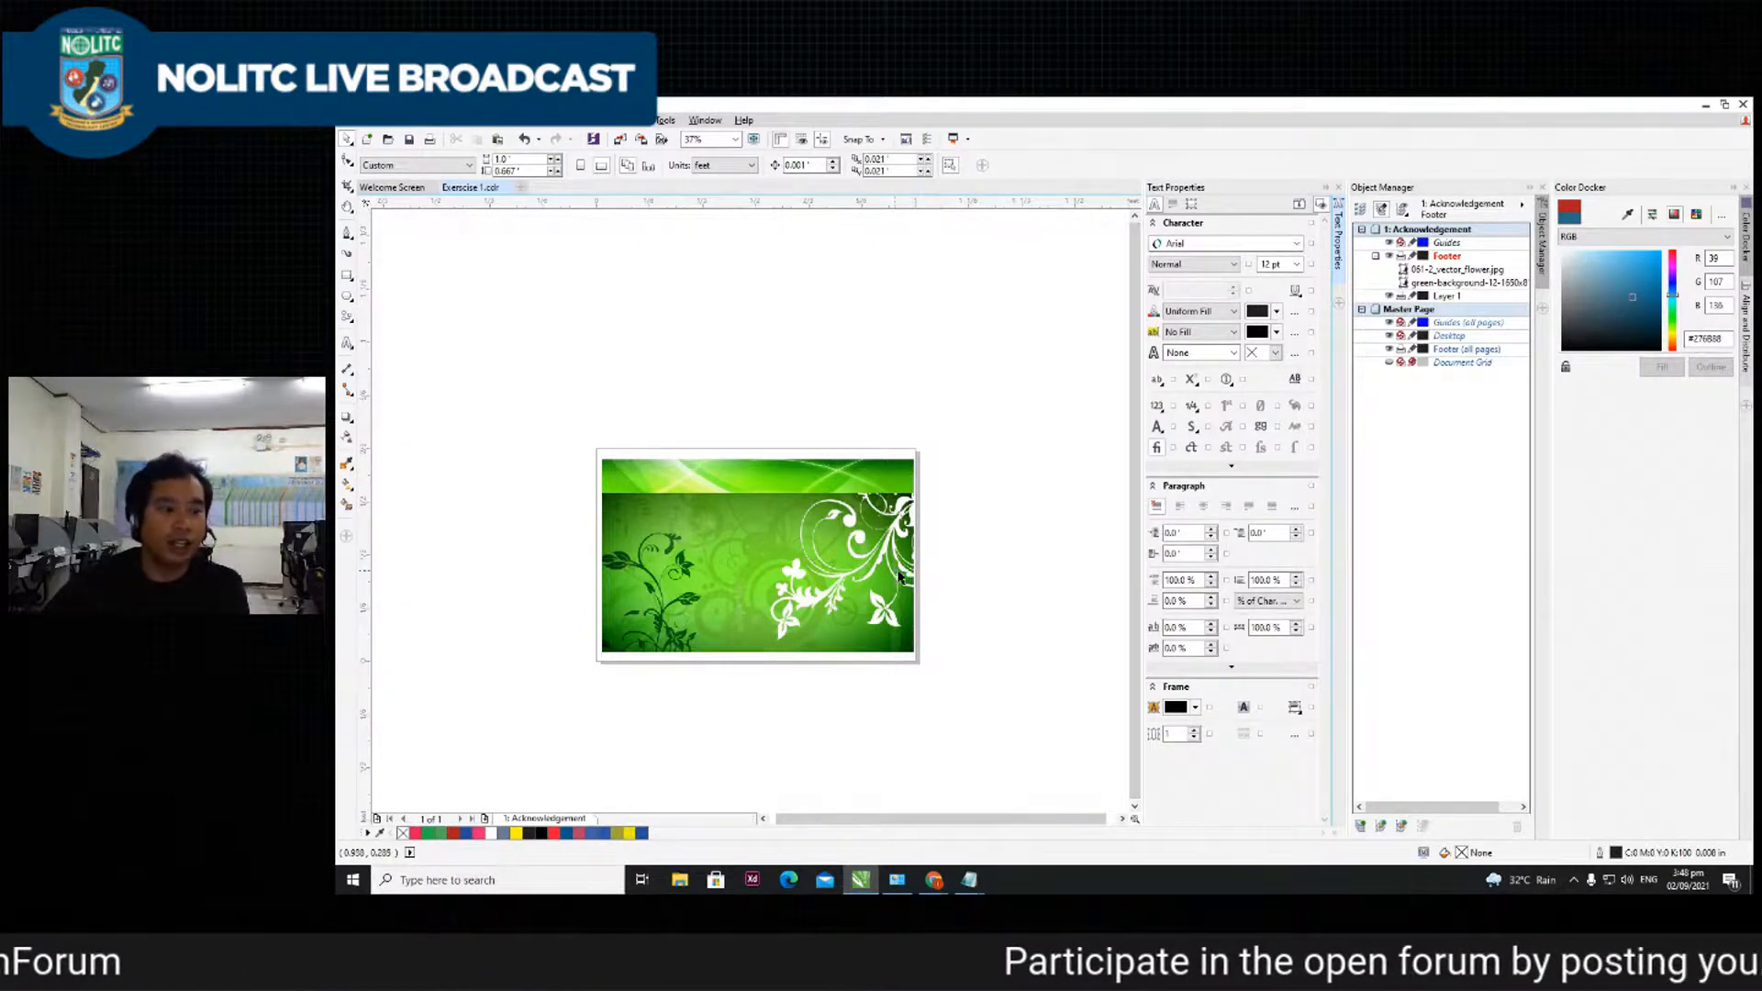
- Switch to the Notepad topic list, move it higher and enlarge its window to fit the whole list
{"action": "mouse_move", "coordinate": [970, 876]}
{"action": "left_click", "coordinate": [1028, 807]}
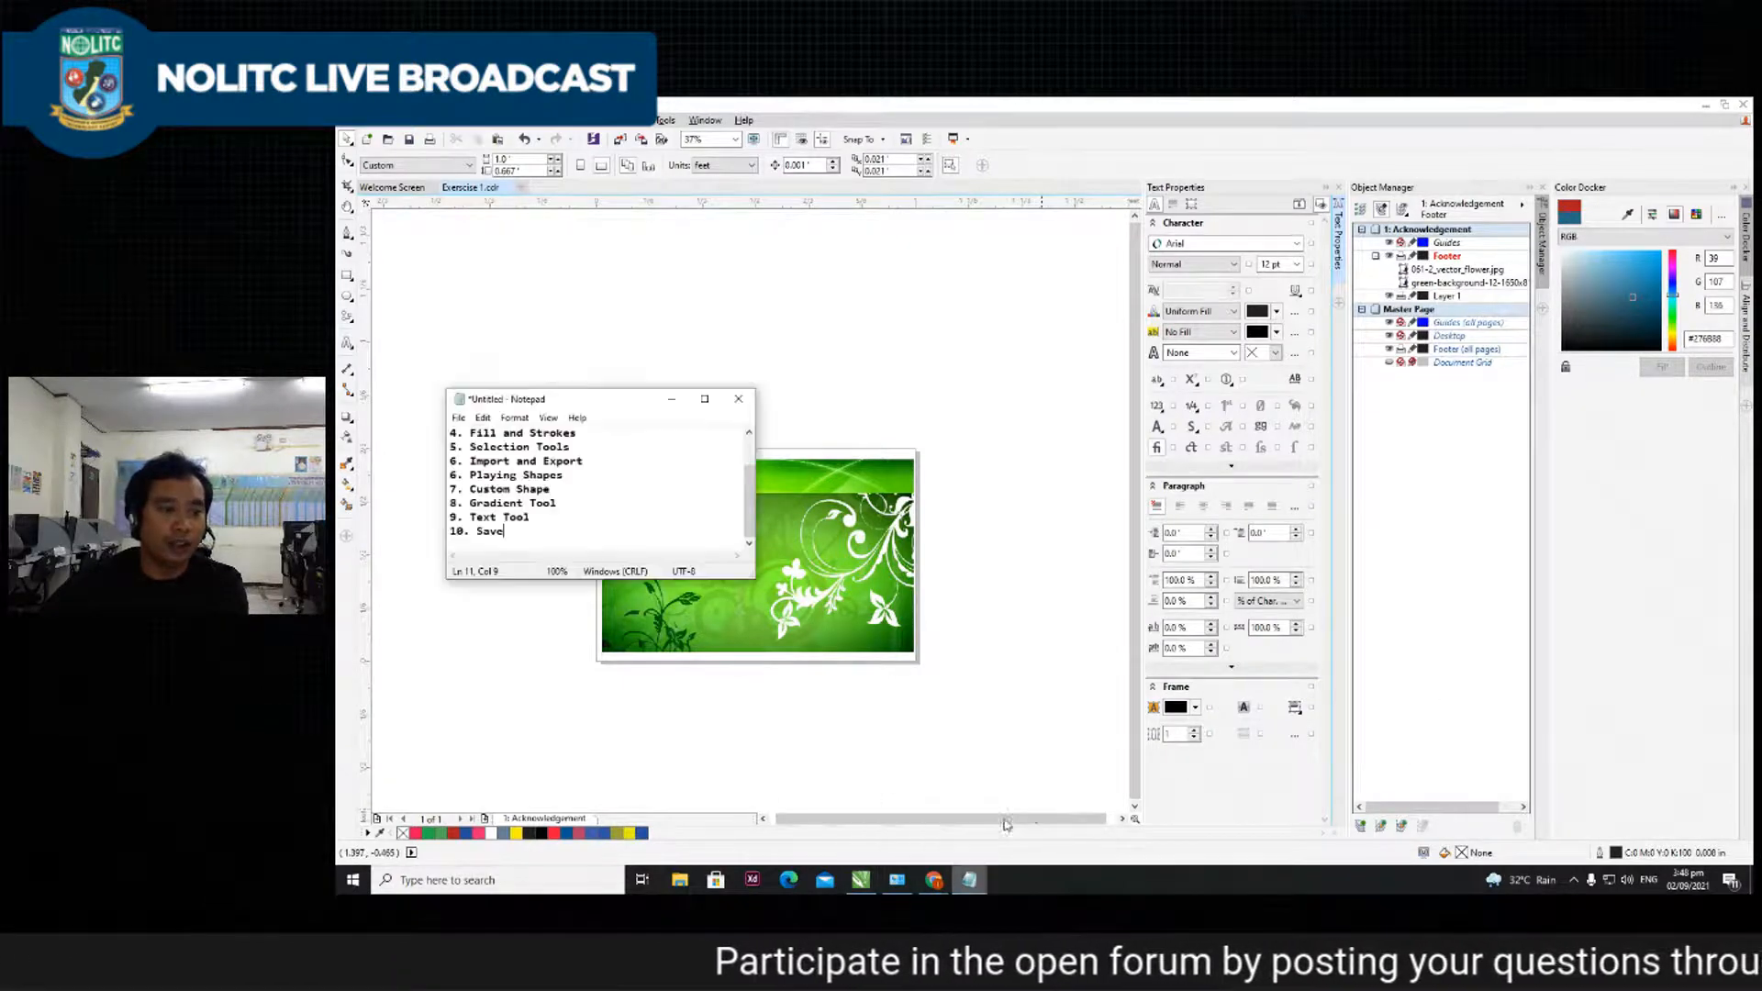
{"action": "left_click_drag", "start_coordinate": [587, 406], "coordinate": [606, 277]}
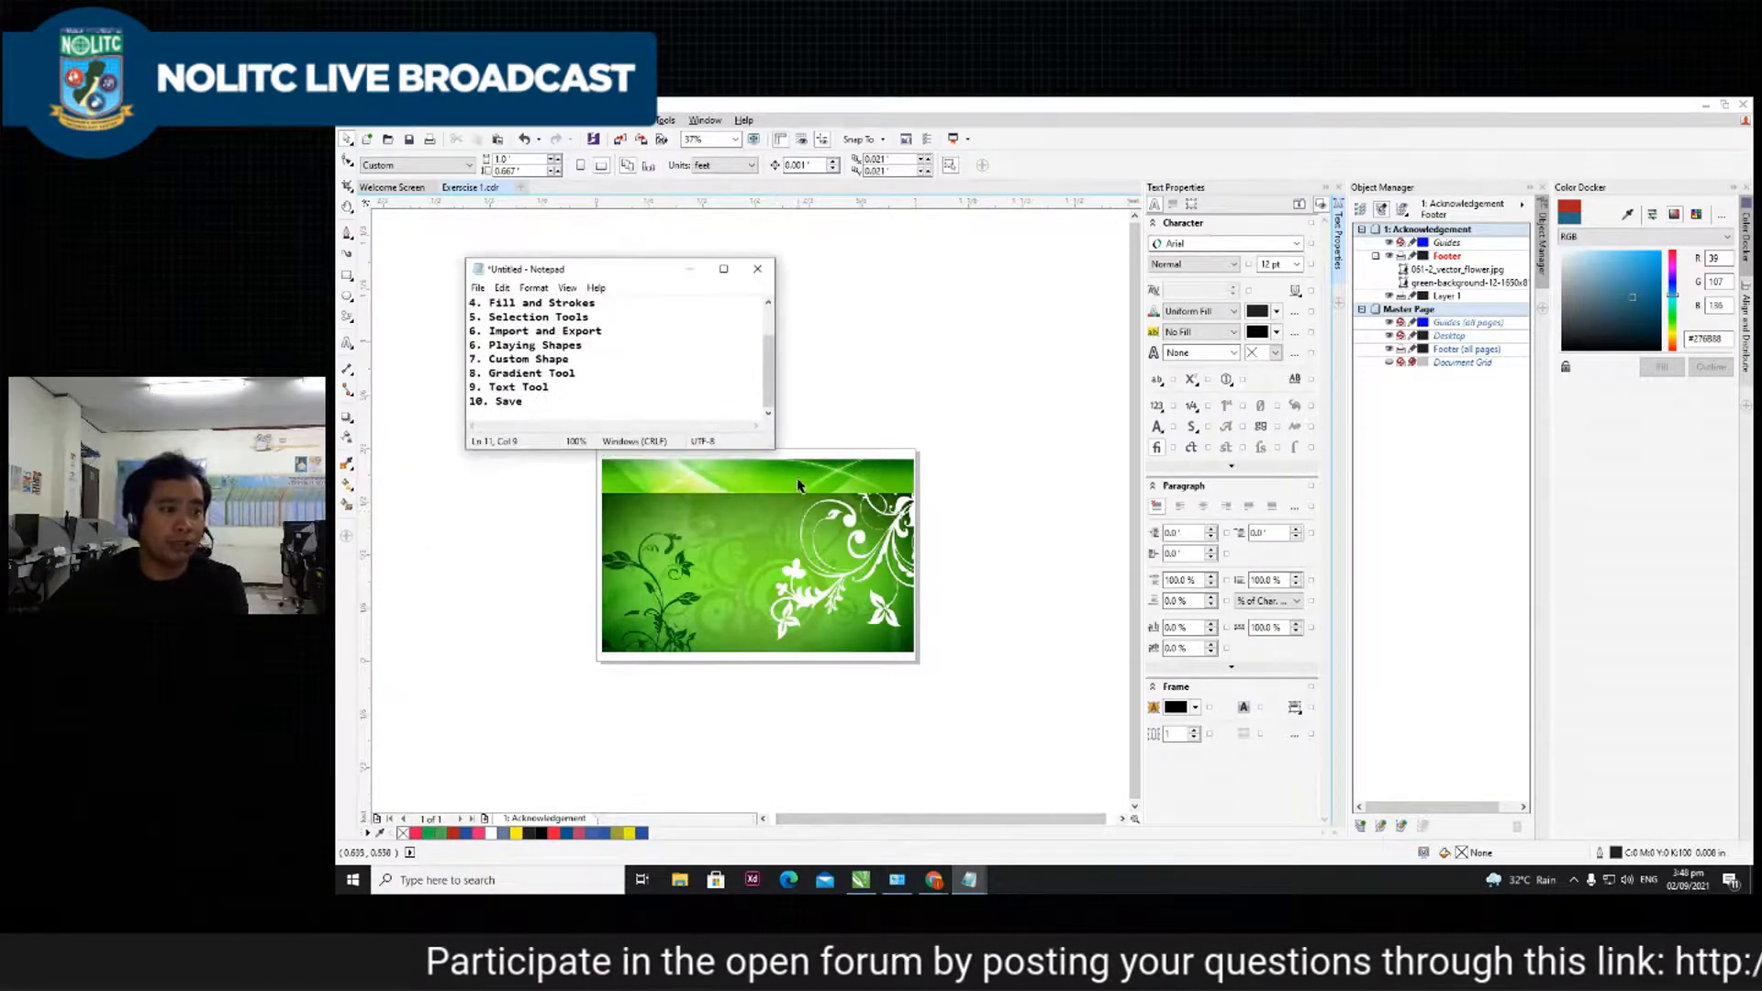
{"action": "left_click_drag", "start_coordinate": [777, 452], "coordinate": [778, 524]}
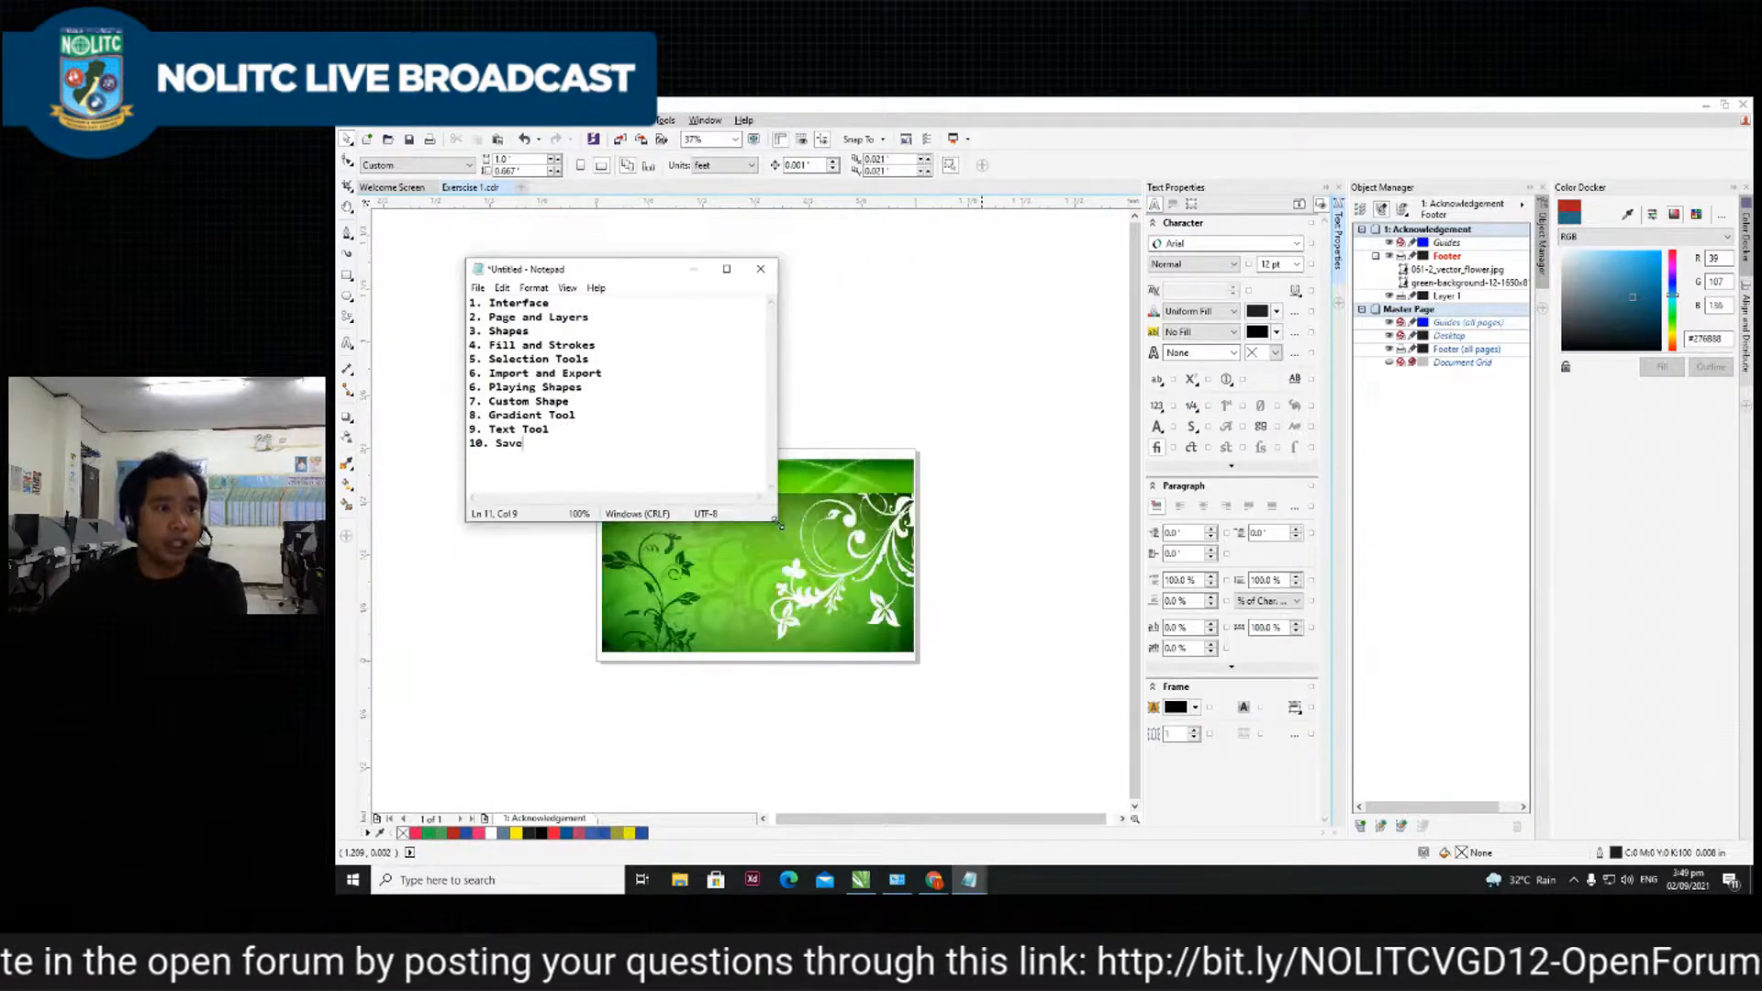
- Move the Notepad topic list aside, highlight all its topics for review, and minimize it
{"action": "left_click_drag", "start_coordinate": [619, 273], "coordinate": [1015, 286]}
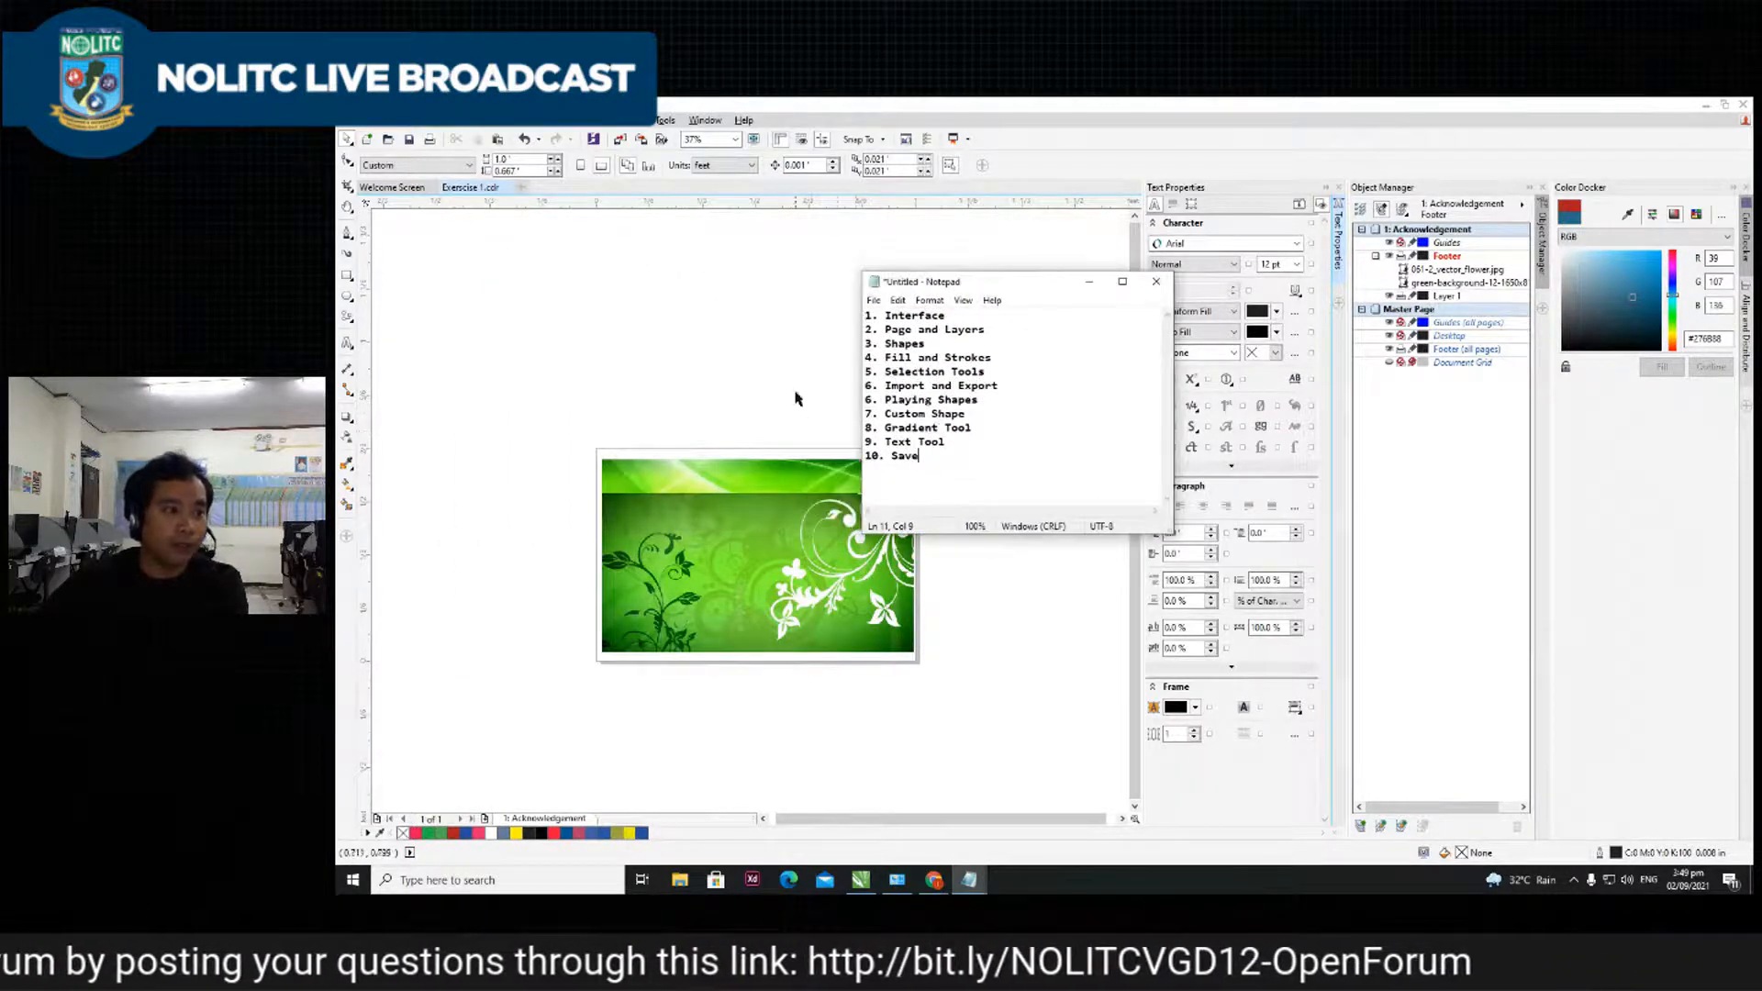
{"action": "left_click_drag", "start_coordinate": [905, 443], "coordinate": [831, 315]}
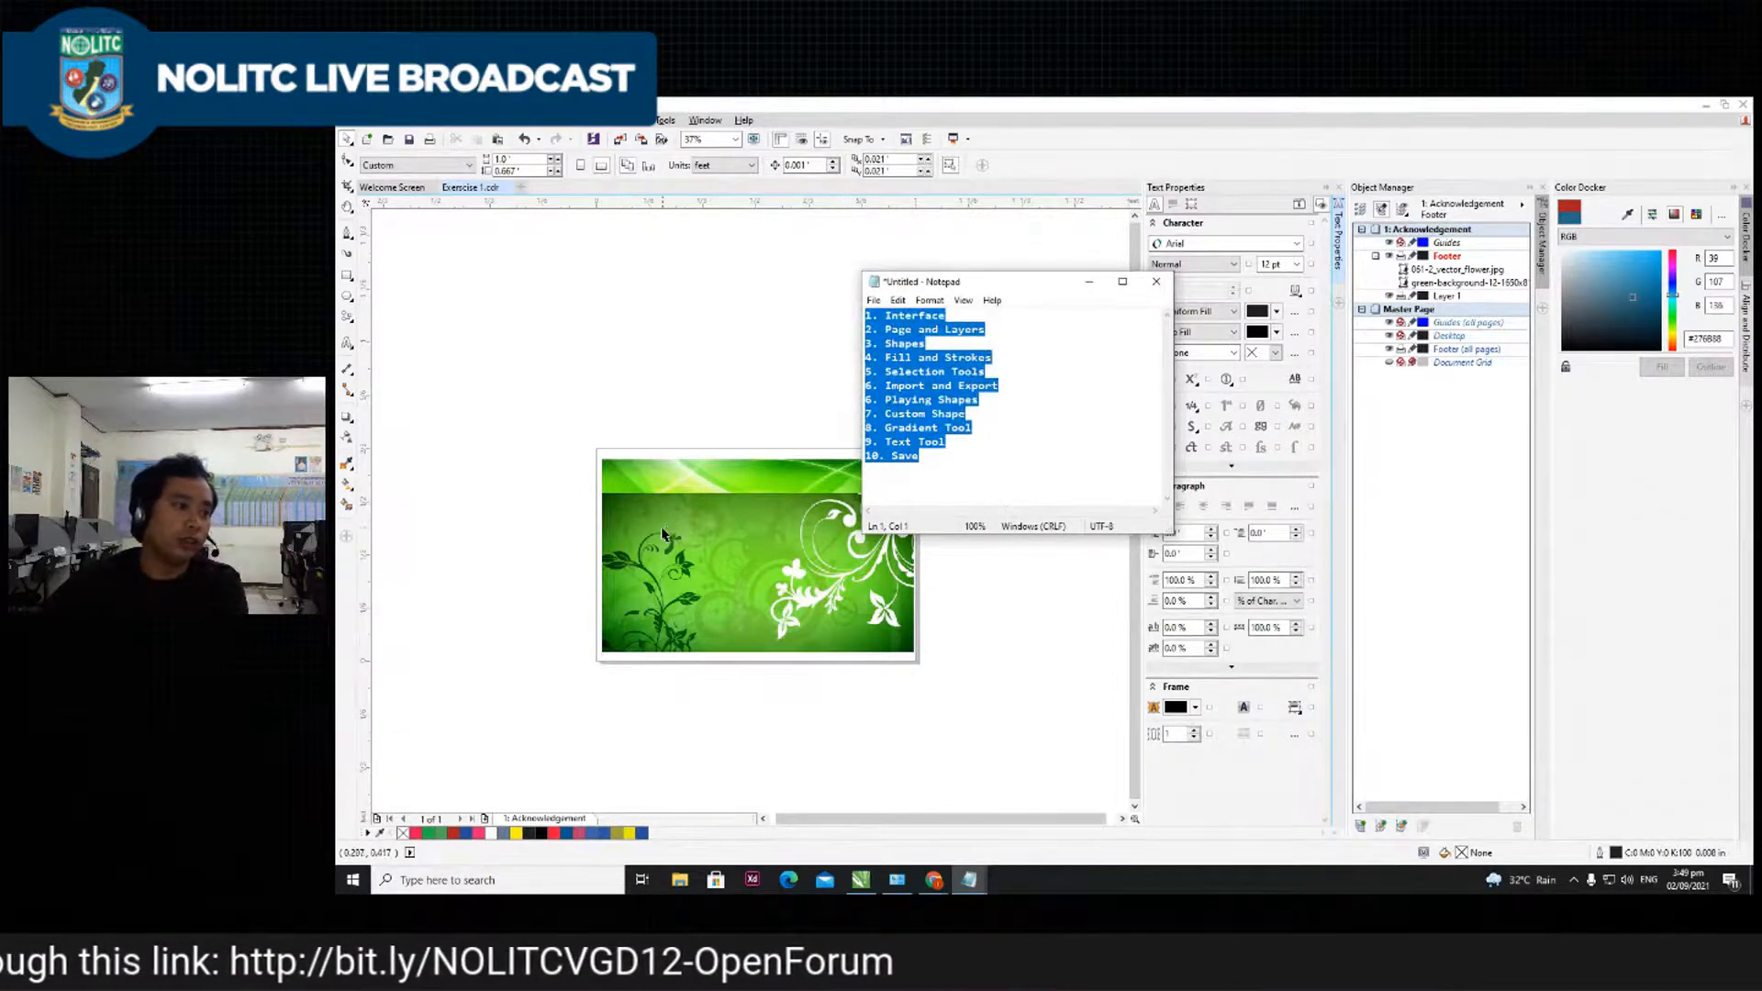
{"action": "left_click", "coordinate": [1088, 283]}
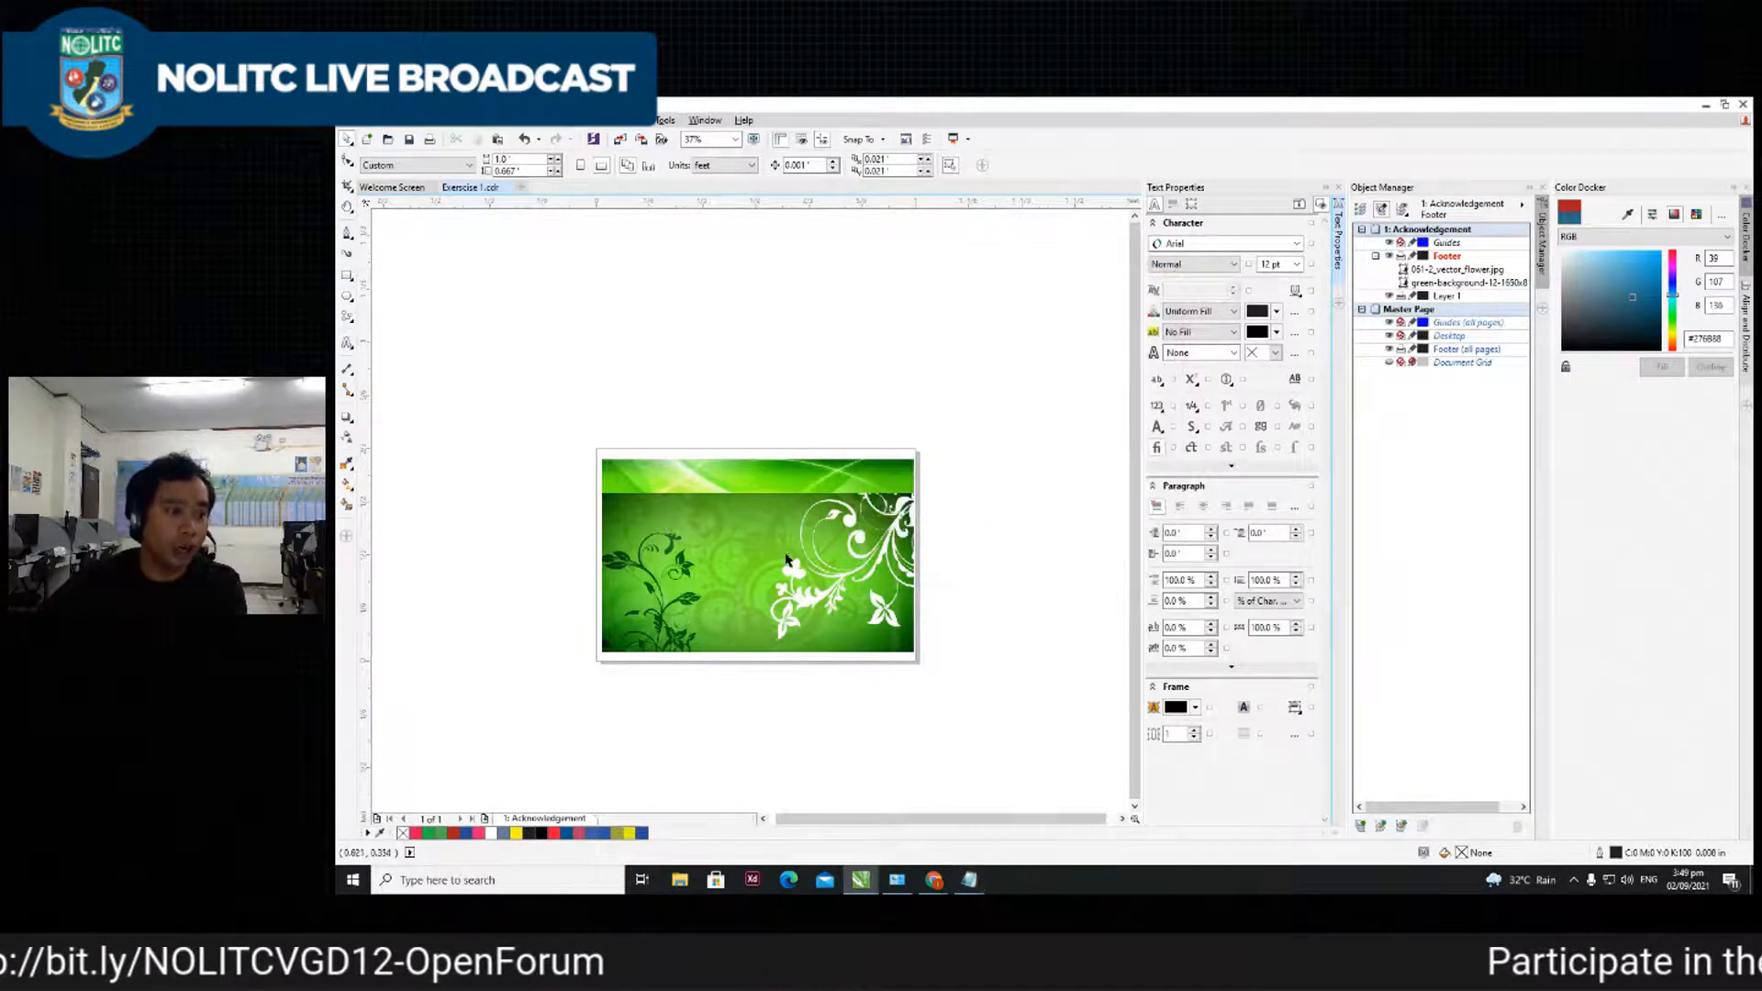
- Import maxresdefault.jpg, place it beside the page, and scale the cartoon illustration up proportionally
{"action": "left_click", "coordinate": [689, 489]}
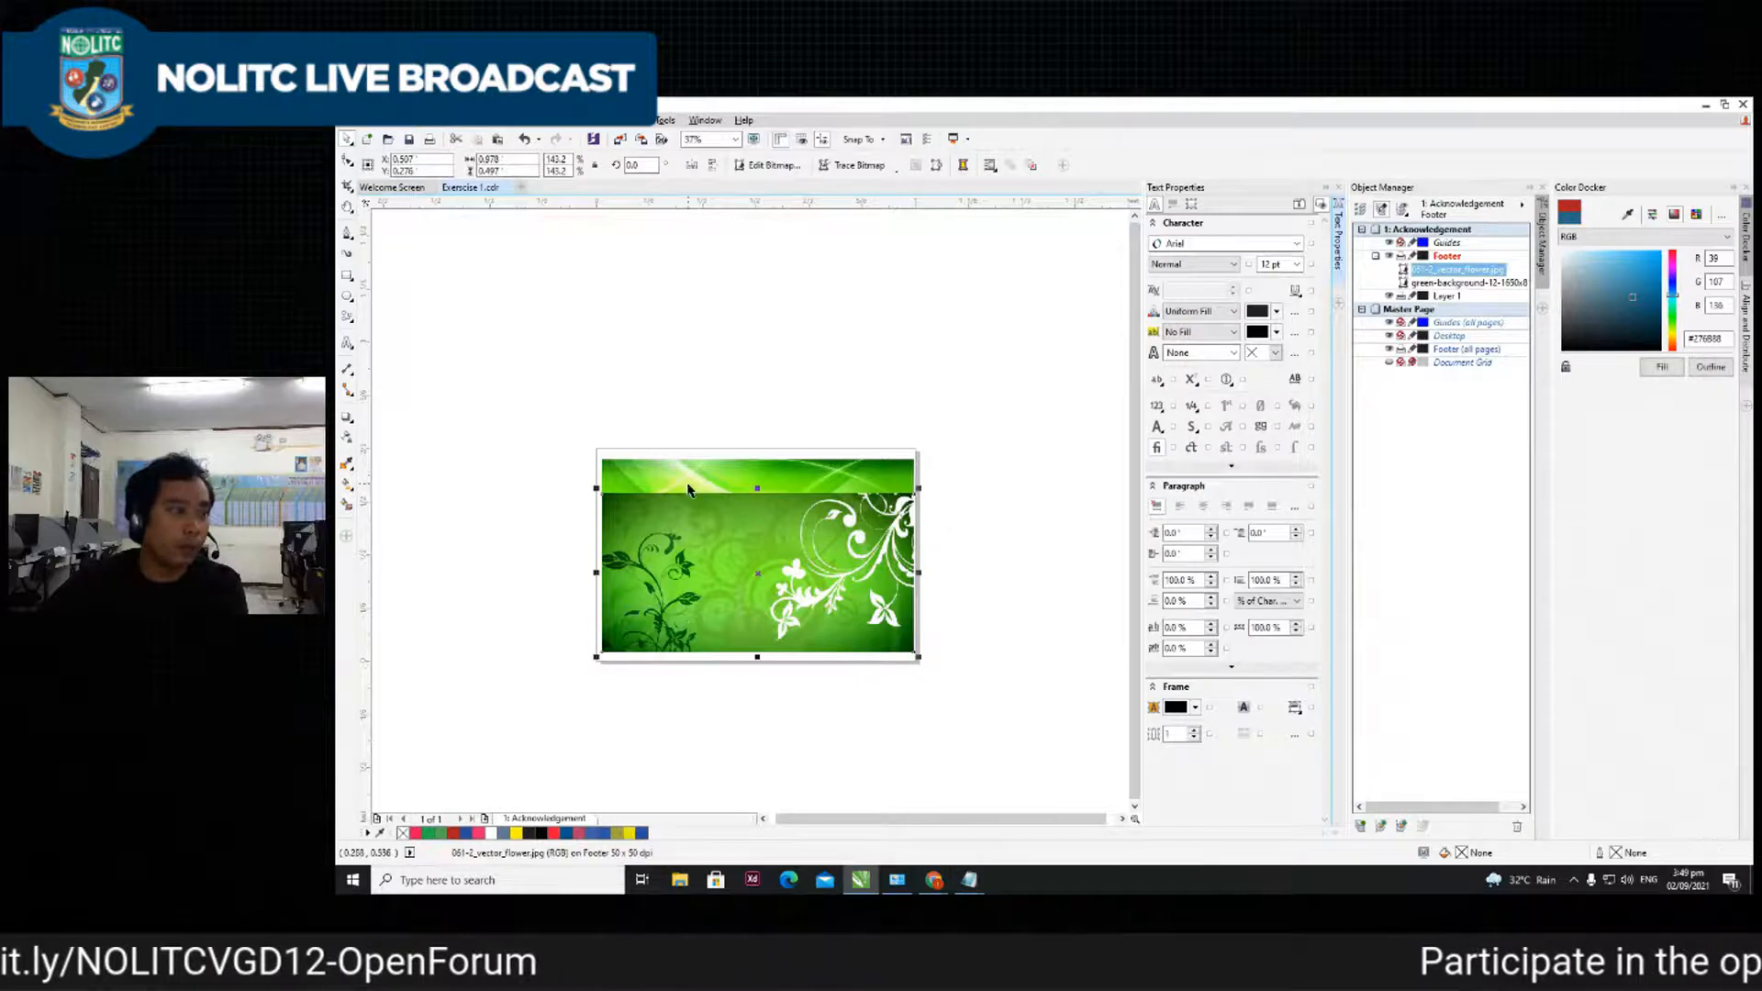
{"action": "left_click", "coordinate": [641, 138]}
{"action": "double_click", "coordinate": [1097, 383]}
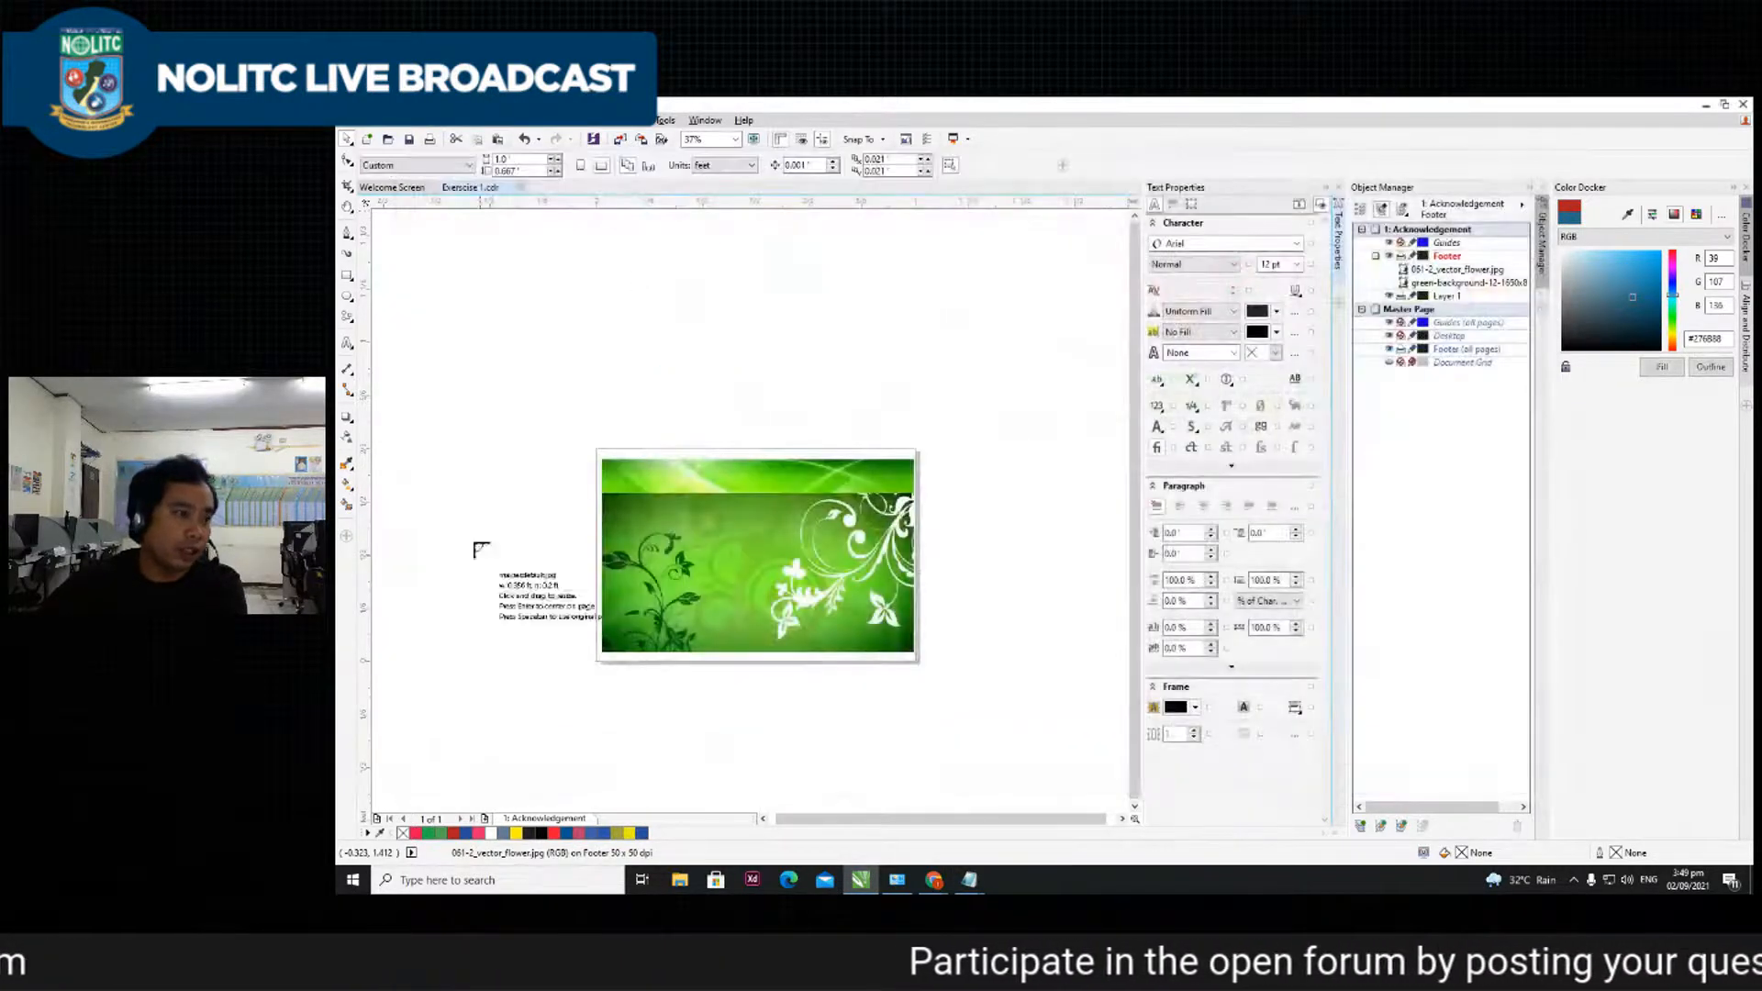
{"action": "left_click", "coordinate": [451, 493]}
{"action": "left_click", "coordinate": [647, 560]}
{"action": "scroll", "coordinate": [476, 544], "scroll_direction": "up", "scroll_amount": 2}
{"action": "left_click", "coordinate": [597, 511]}
{"action": "scroll", "coordinate": [597, 511], "scroll_direction": "down", "scroll_amount": 1}
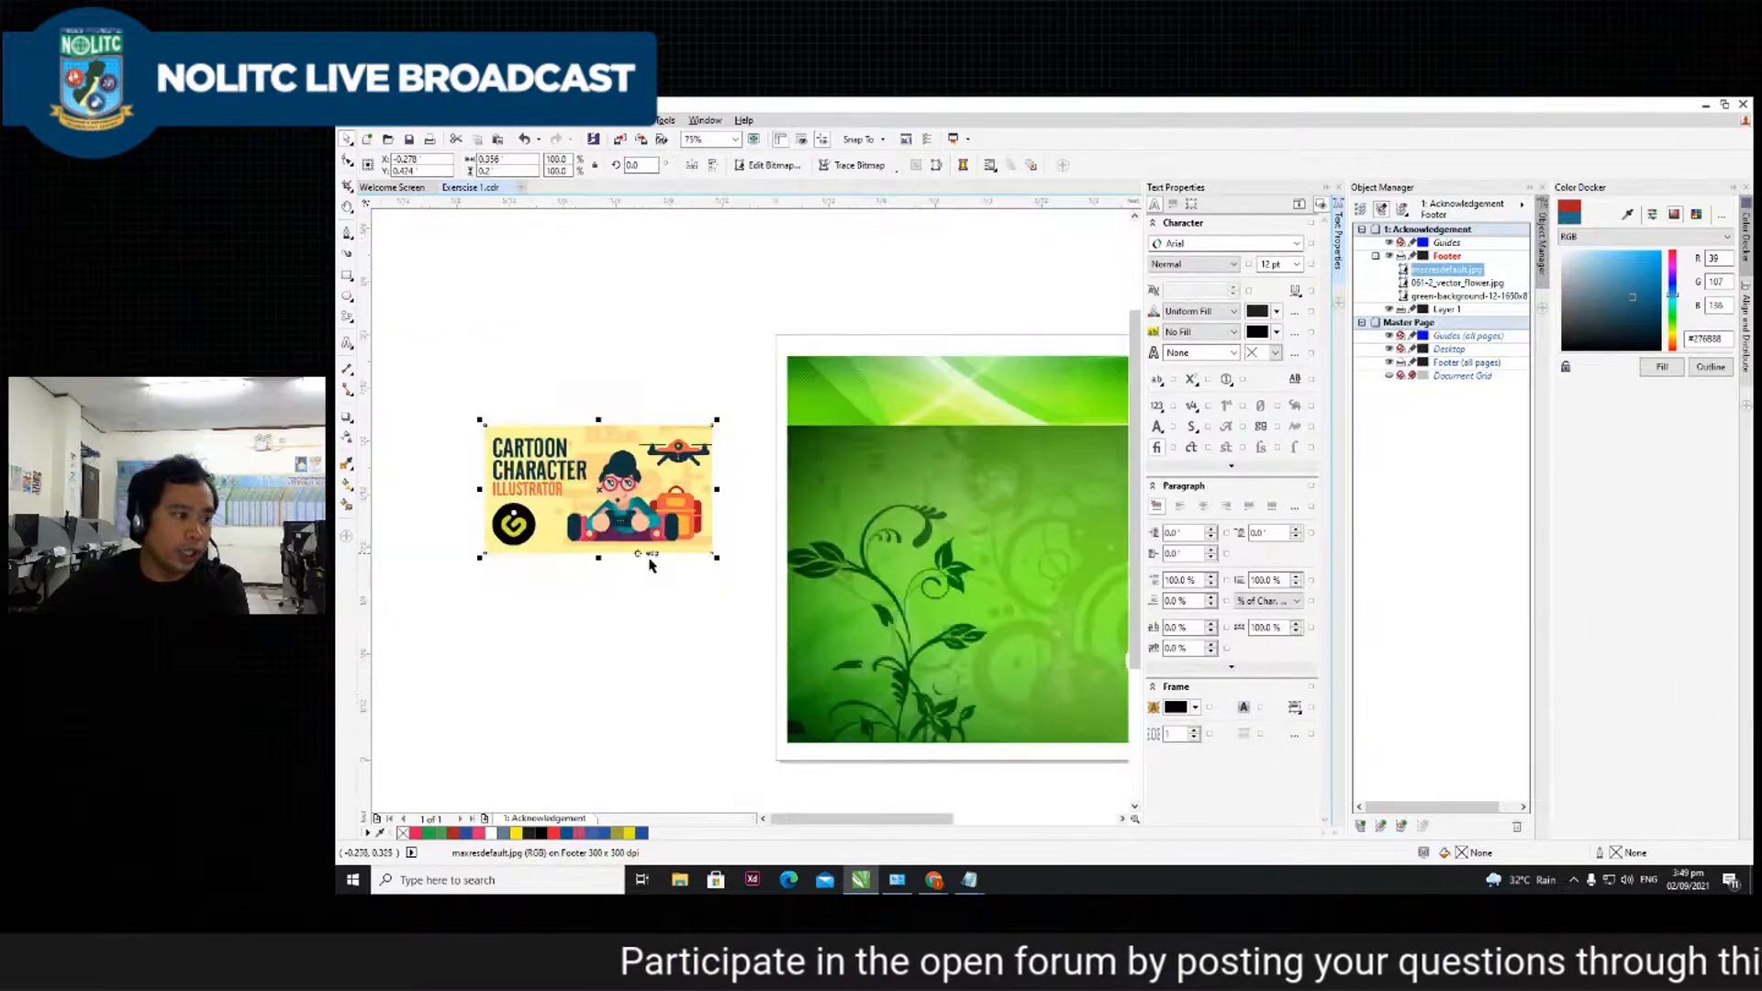
{"action": "left_click_drag", "start_coordinate": [713, 555], "coordinate": [754, 645]}
{"action": "scroll", "coordinate": [898, 605], "scroll_direction": "down", "scroll_amount": 1}
- Delete the vector flower image and the green background image from the page
{"action": "left_click", "coordinate": [958, 584]}
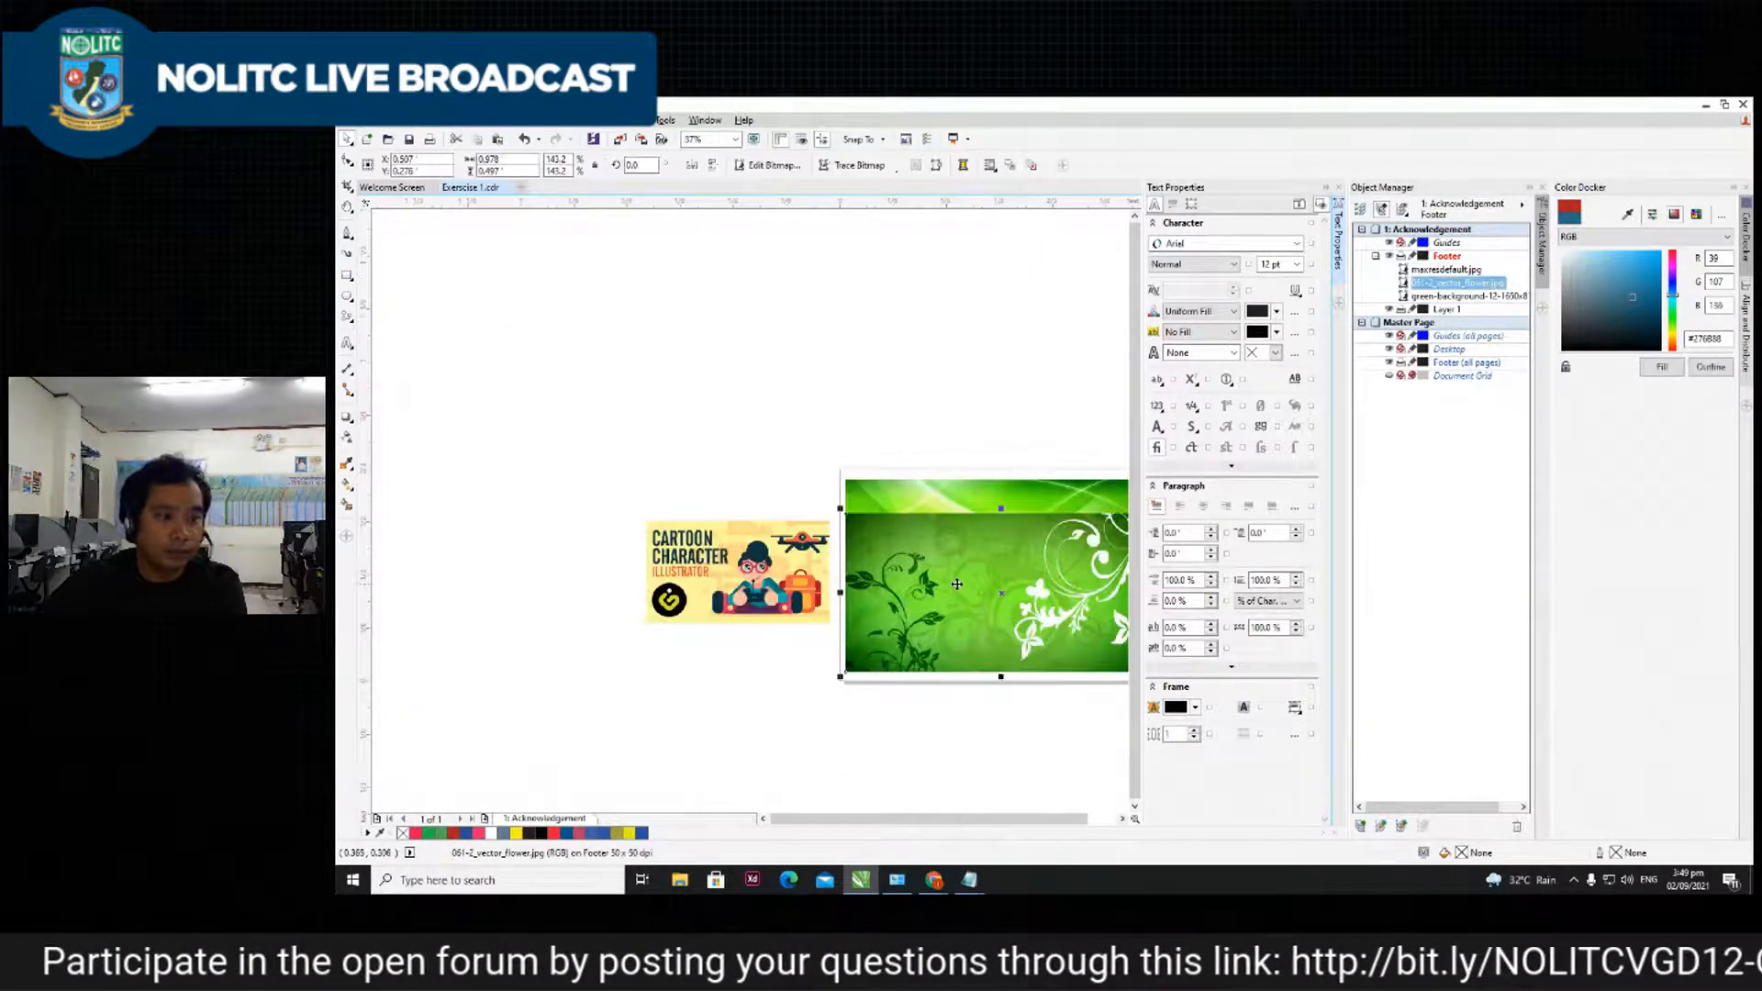
{"action": "key", "text": "Delete"}
{"action": "left_click", "coordinate": [952, 511]}
{"action": "key", "text": "Delete"}
{"action": "scroll", "coordinate": [928, 598], "scroll_direction": "up", "scroll_amount": 2}
{"action": "scroll", "coordinate": [747, 630], "scroll_direction": "down", "scroll_amount": 2}
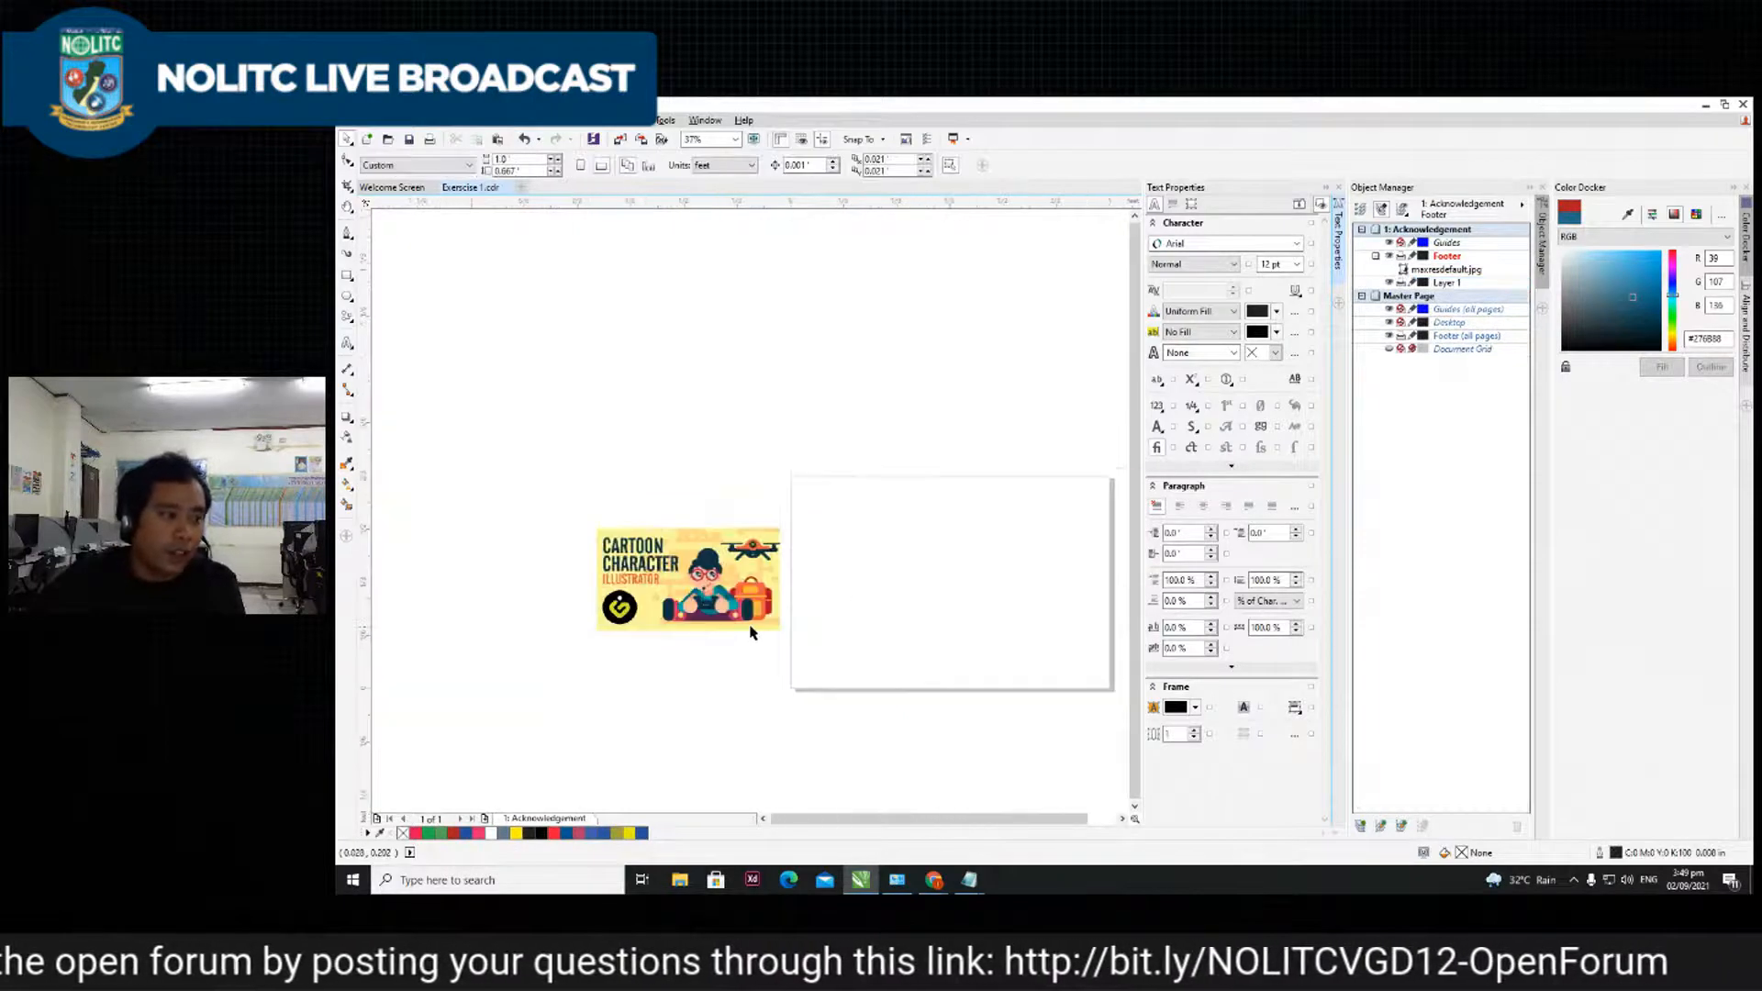
- Draw a circle about 0.078 ft across on the page beside the illustration and shift it slightly sideways
{"action": "scroll", "coordinate": [588, 532], "scroll_direction": "up", "scroll_amount": 2}
{"action": "scroll", "coordinate": [919, 556], "scroll_direction": "down", "scroll_amount": 1}
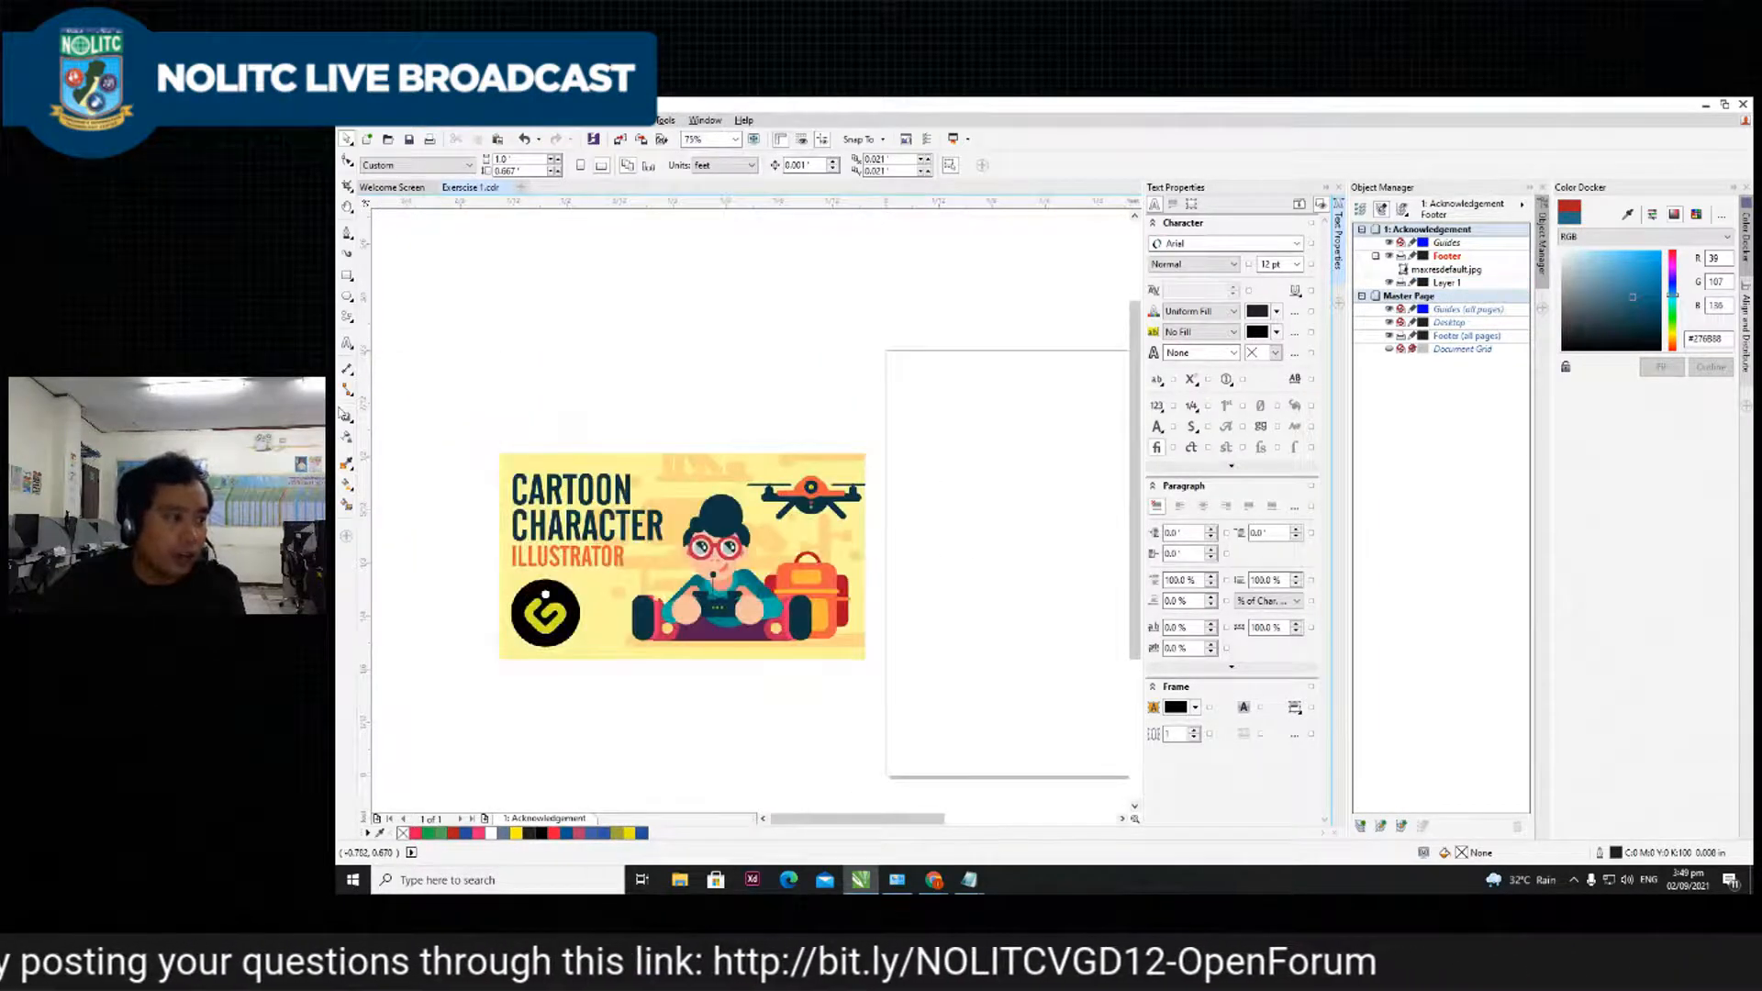
{"action": "left_click", "coordinate": [347, 298]}
{"action": "scroll", "coordinate": [1090, 561], "scroll_direction": "up", "scroll_amount": 1}
{"action": "left_click_drag", "start_coordinate": [826, 446], "coordinate": [923, 543]}
{"action": "scroll", "coordinate": [837, 496], "scroll_direction": "down", "scroll_amount": 1}
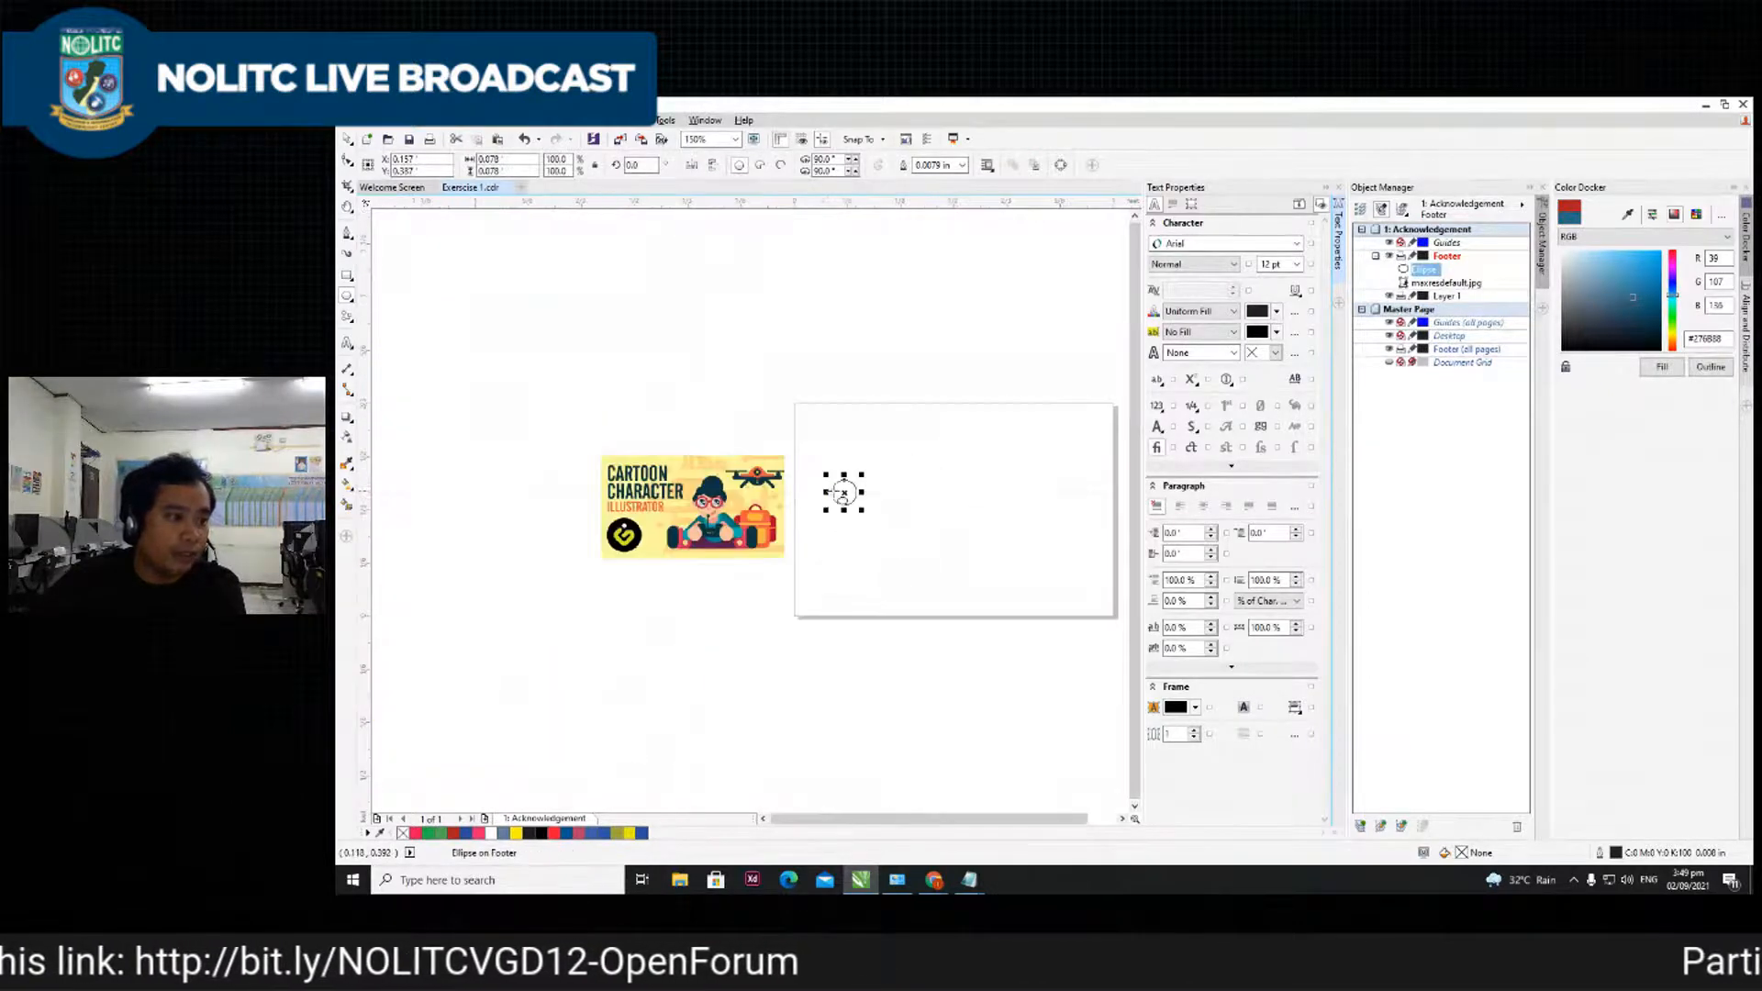
{"action": "scroll", "coordinate": [827, 505], "scroll_direction": "up", "scroll_amount": 1}
{"action": "left_click", "coordinate": [347, 139]}
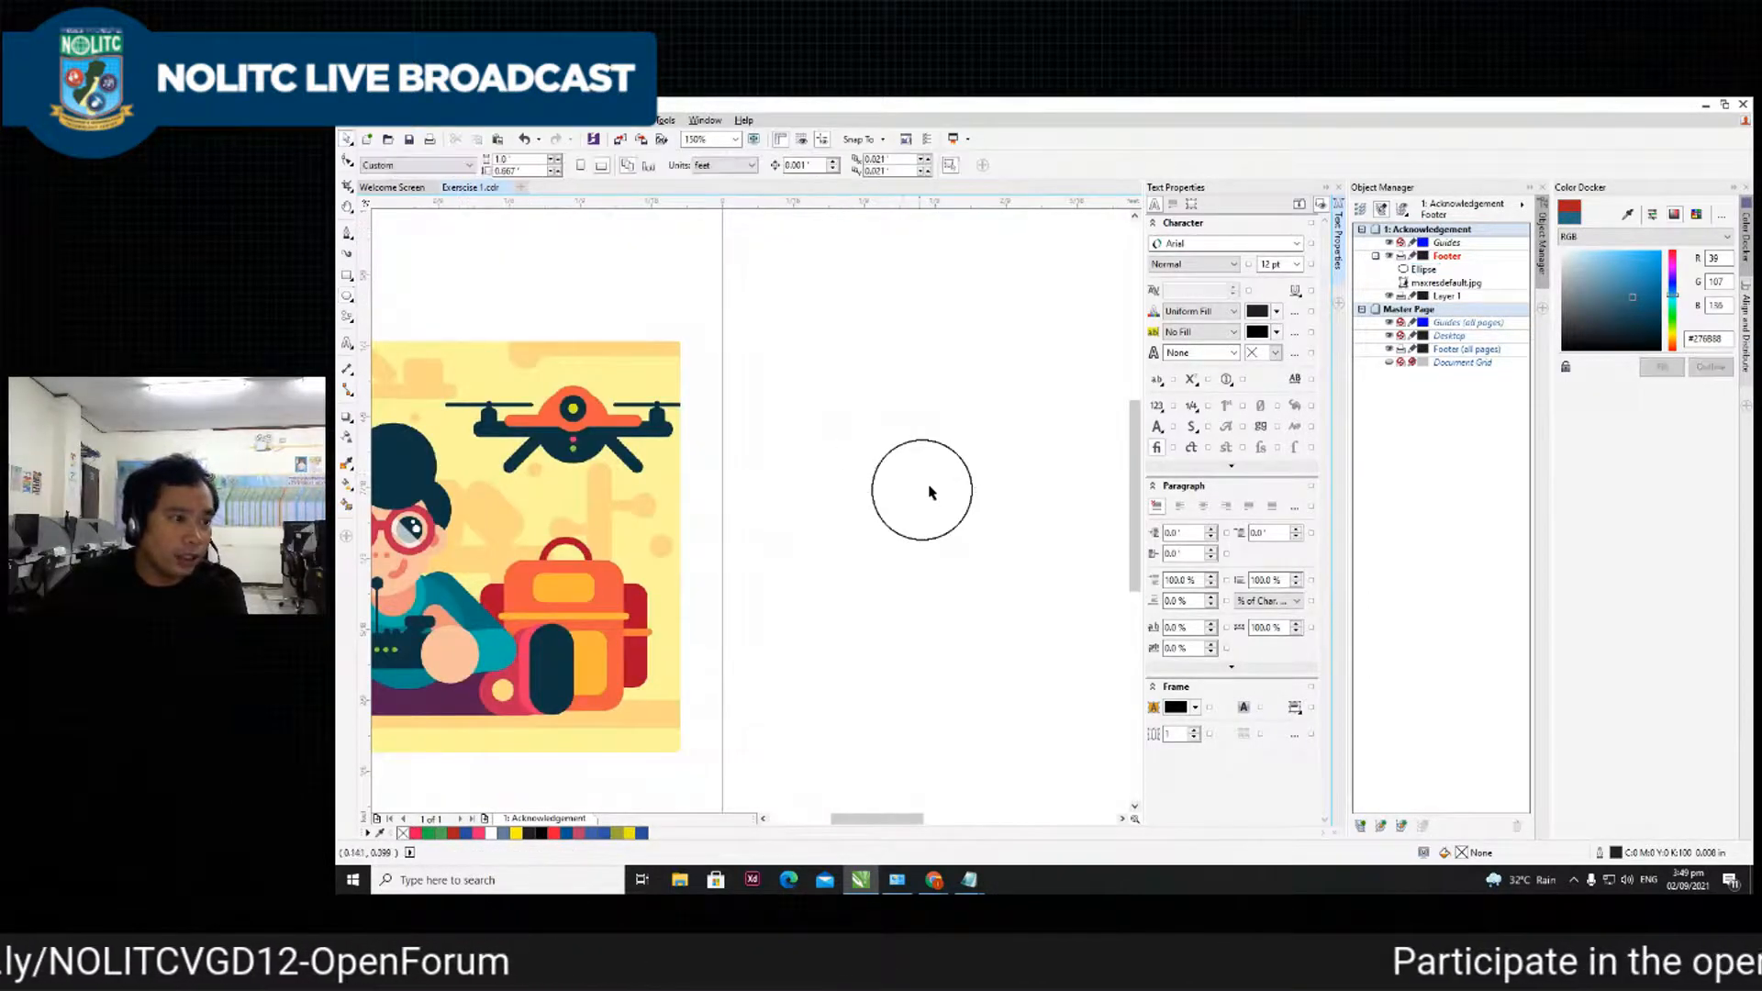
{"action": "left_click_drag", "start_coordinate": [912, 484], "coordinate": [921, 484]}
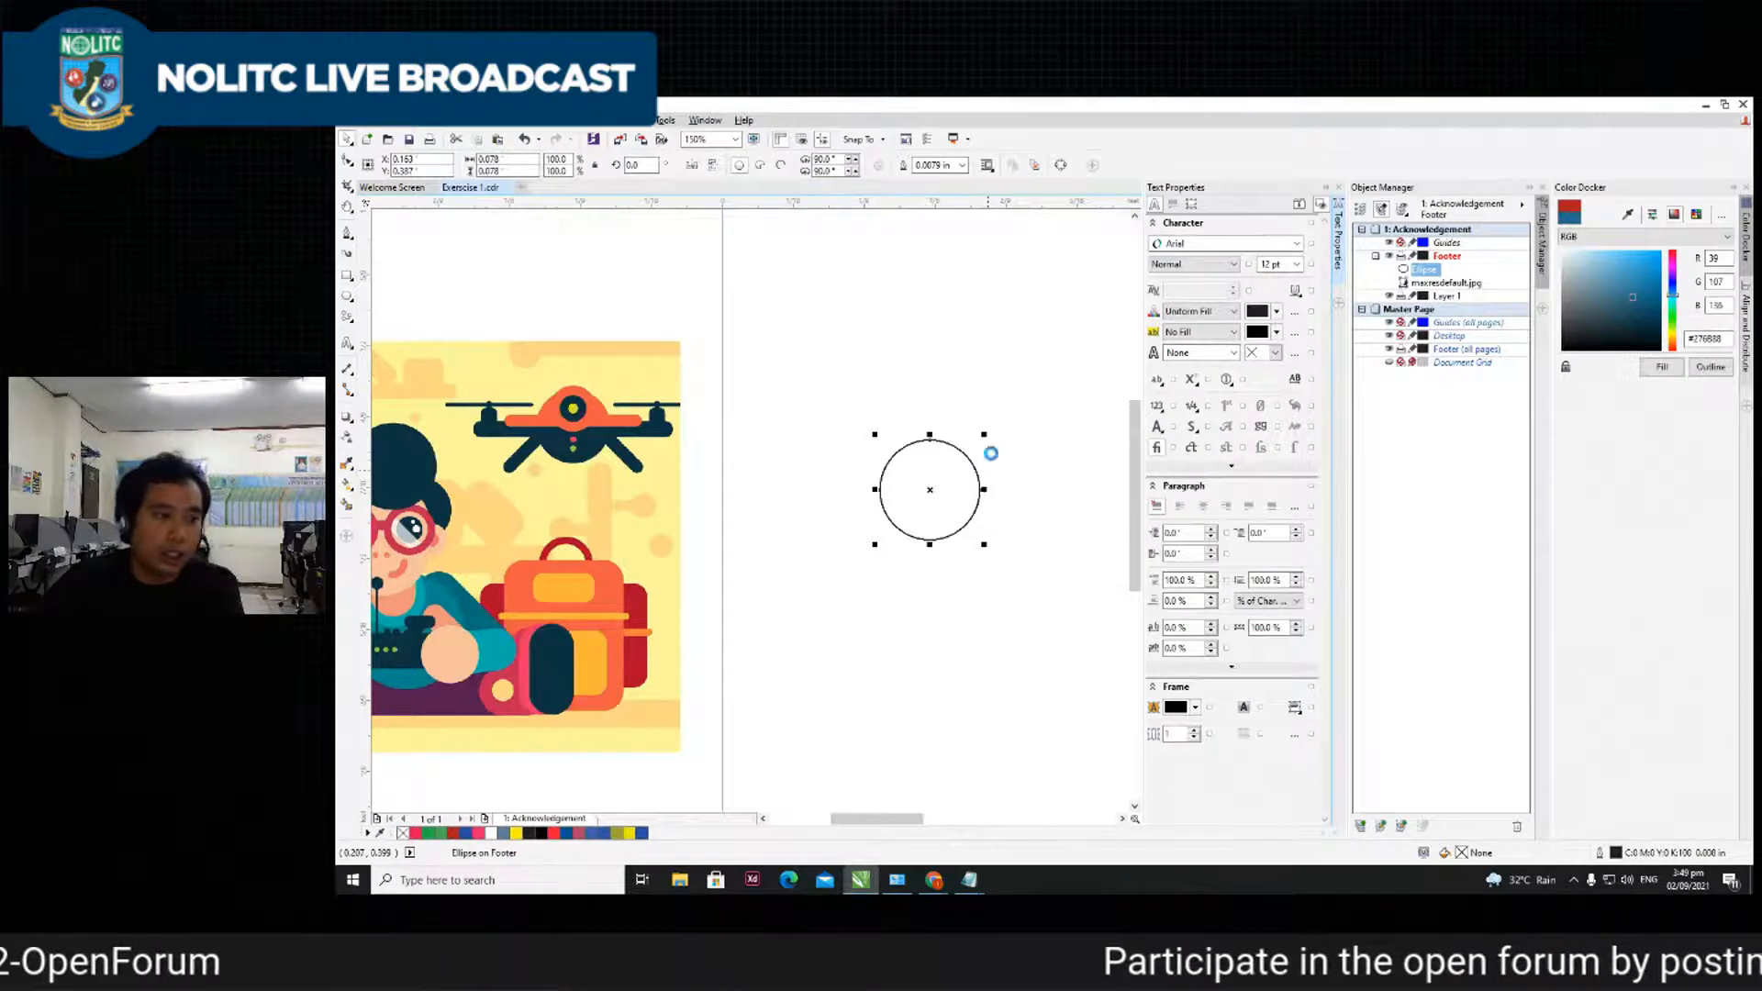
- Duplicate the circle in place and shrink the copy about its centre into a smaller concentric circle
{"action": "key", "text": "ctrl+f"}
{"action": "left_click", "coordinate": [1149, 615]}
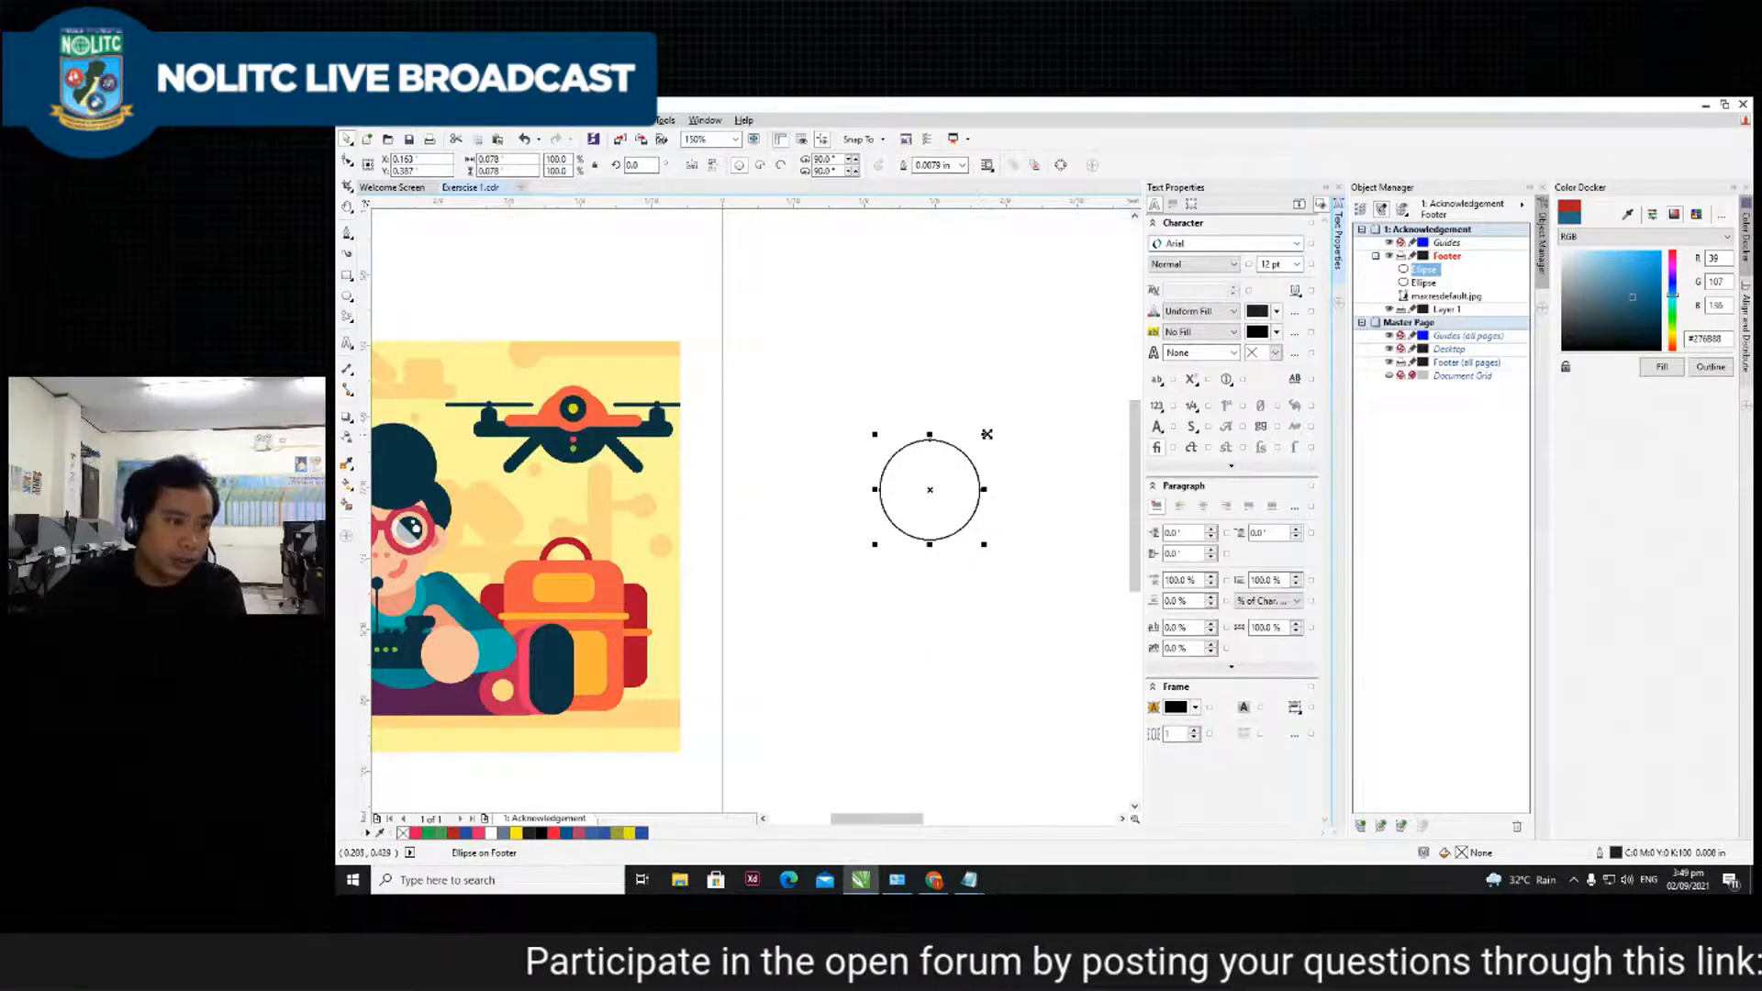
{"action": "mouse_move", "coordinate": [984, 433]}
{"action": "left_mouse_down"}
{"action": "mouse_move", "coordinate": [951, 469]}
{"action": "mouse_move", "coordinate": [974, 451]}
{"action": "left_mouse_up"}
{"action": "key", "text": "ctrl+z"}
{"action": "scroll", "coordinate": [979, 453], "scroll_direction": "down", "scroll_amount": 2}
{"action": "scroll", "coordinate": [931, 475], "scroll_direction": "up", "scroll_amount": 1}
{"action": "left_click", "coordinate": [1043, 500]}
{"action": "scroll", "coordinate": [1010, 468], "scroll_direction": "up", "scroll_amount": 4}
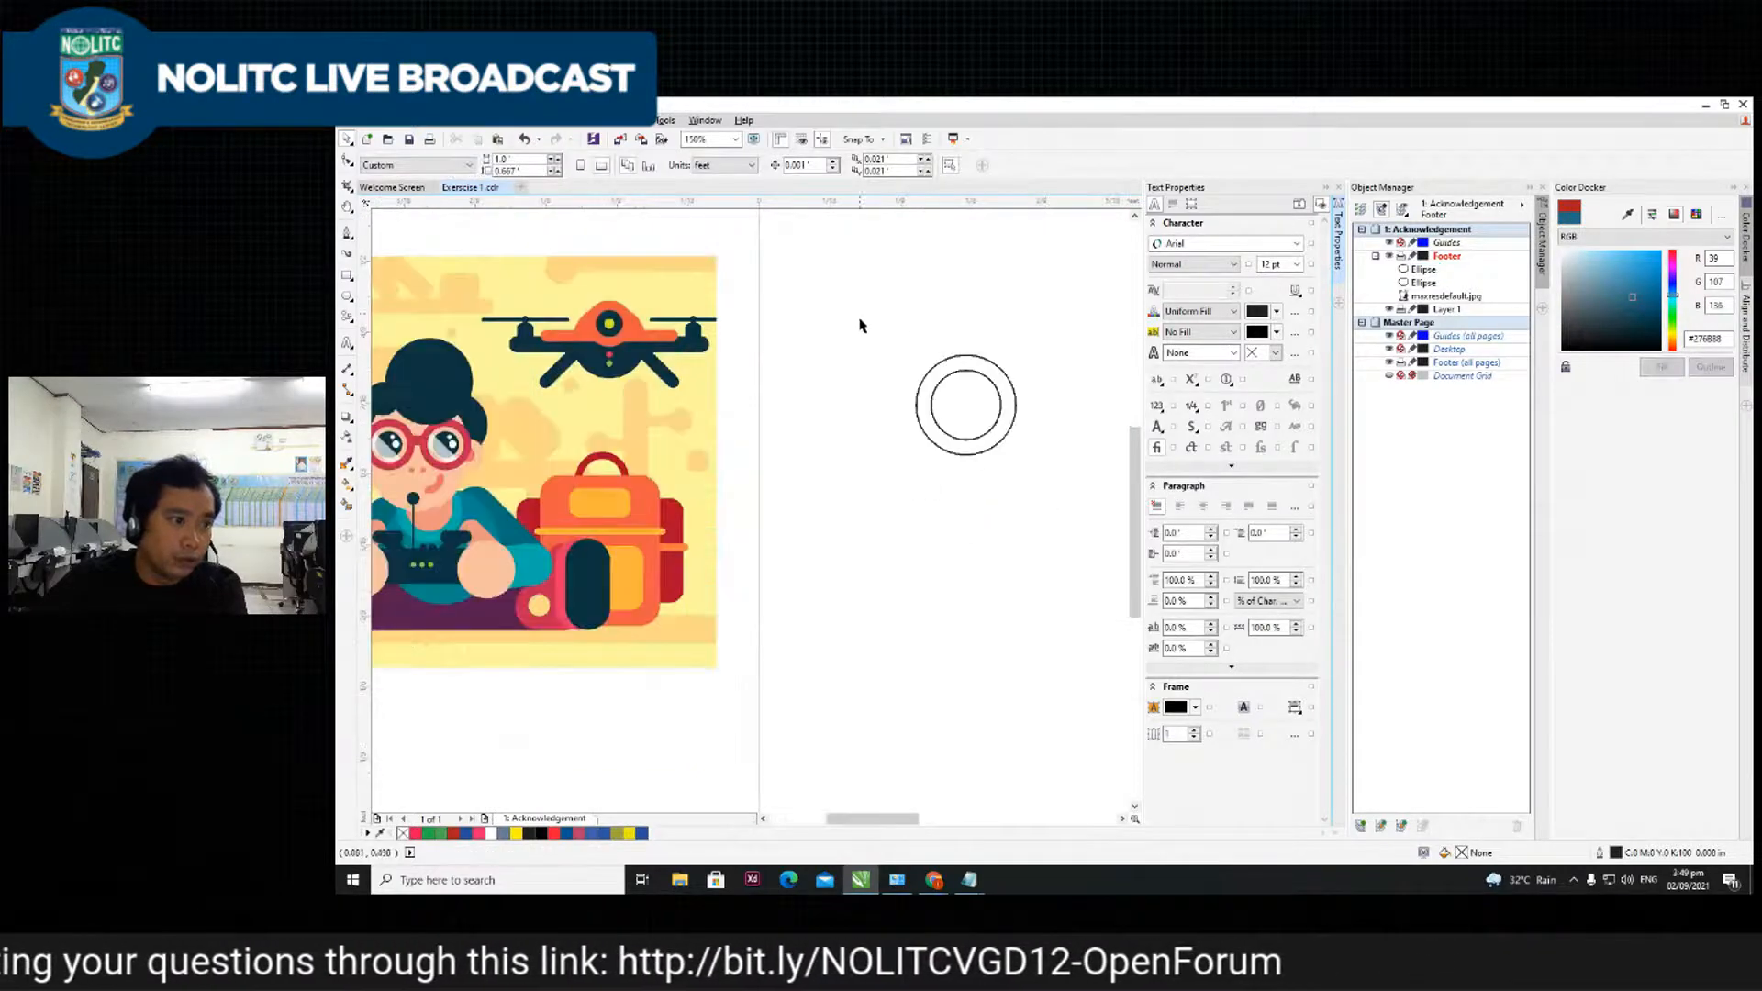
- Sample the red of the character's glasses with the Color Eyedropper and fill the outer circle with it
{"action": "left_click_drag", "start_coordinate": [860, 317], "coordinate": [1079, 539]}
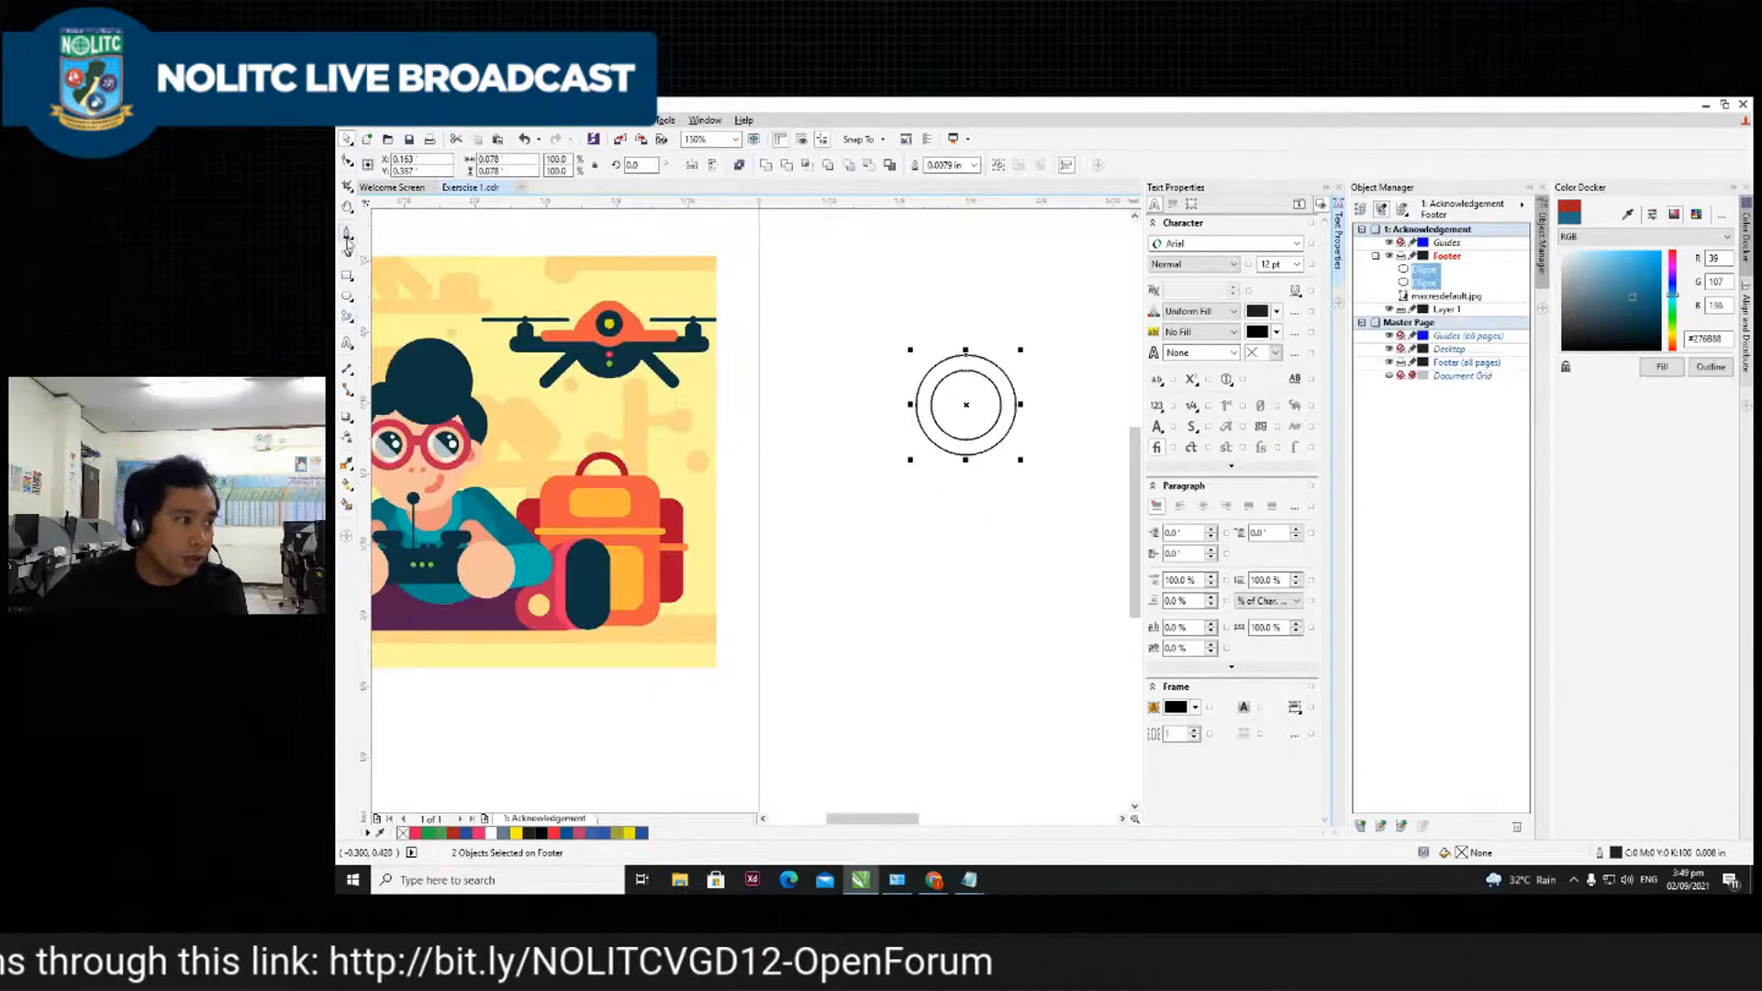
{"action": "left_click", "coordinate": [347, 464]}
{"action": "scroll", "coordinate": [478, 459], "scroll_direction": "up", "scroll_amount": 4}
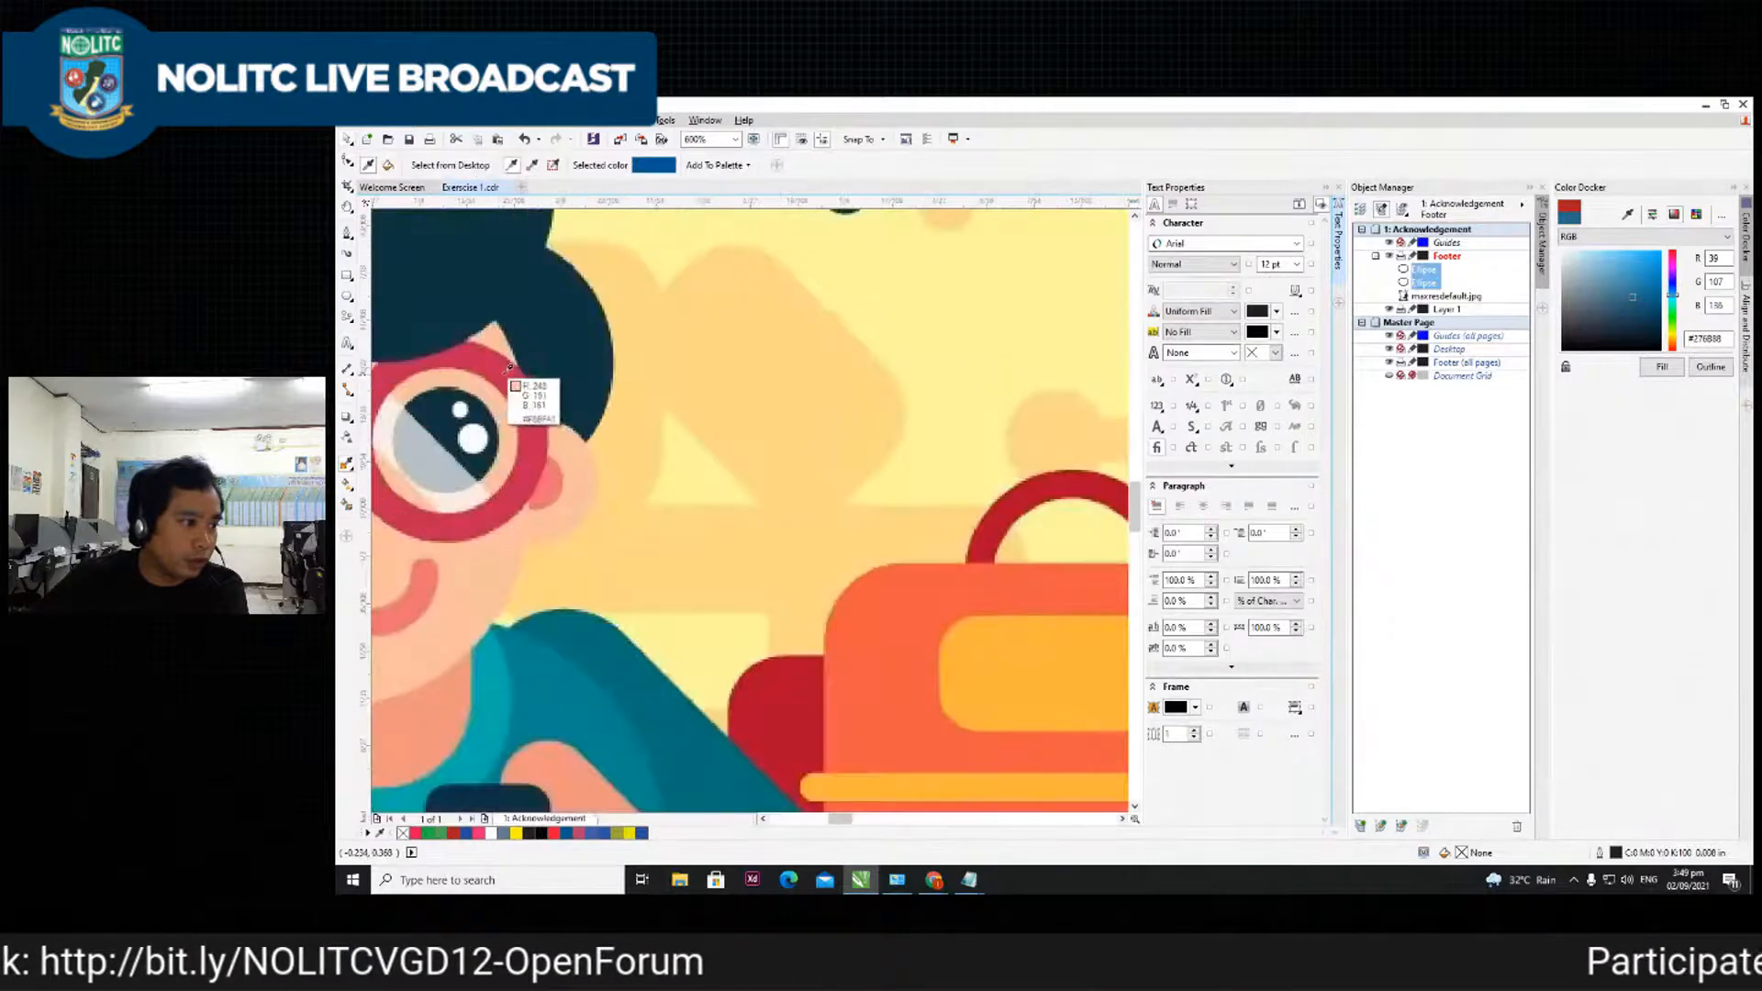
{"action": "left_click", "coordinate": [510, 367]}
{"action": "scroll", "coordinate": [514, 404], "scroll_direction": "down", "scroll_amount": 4}
{"action": "left_click", "coordinate": [984, 354]}
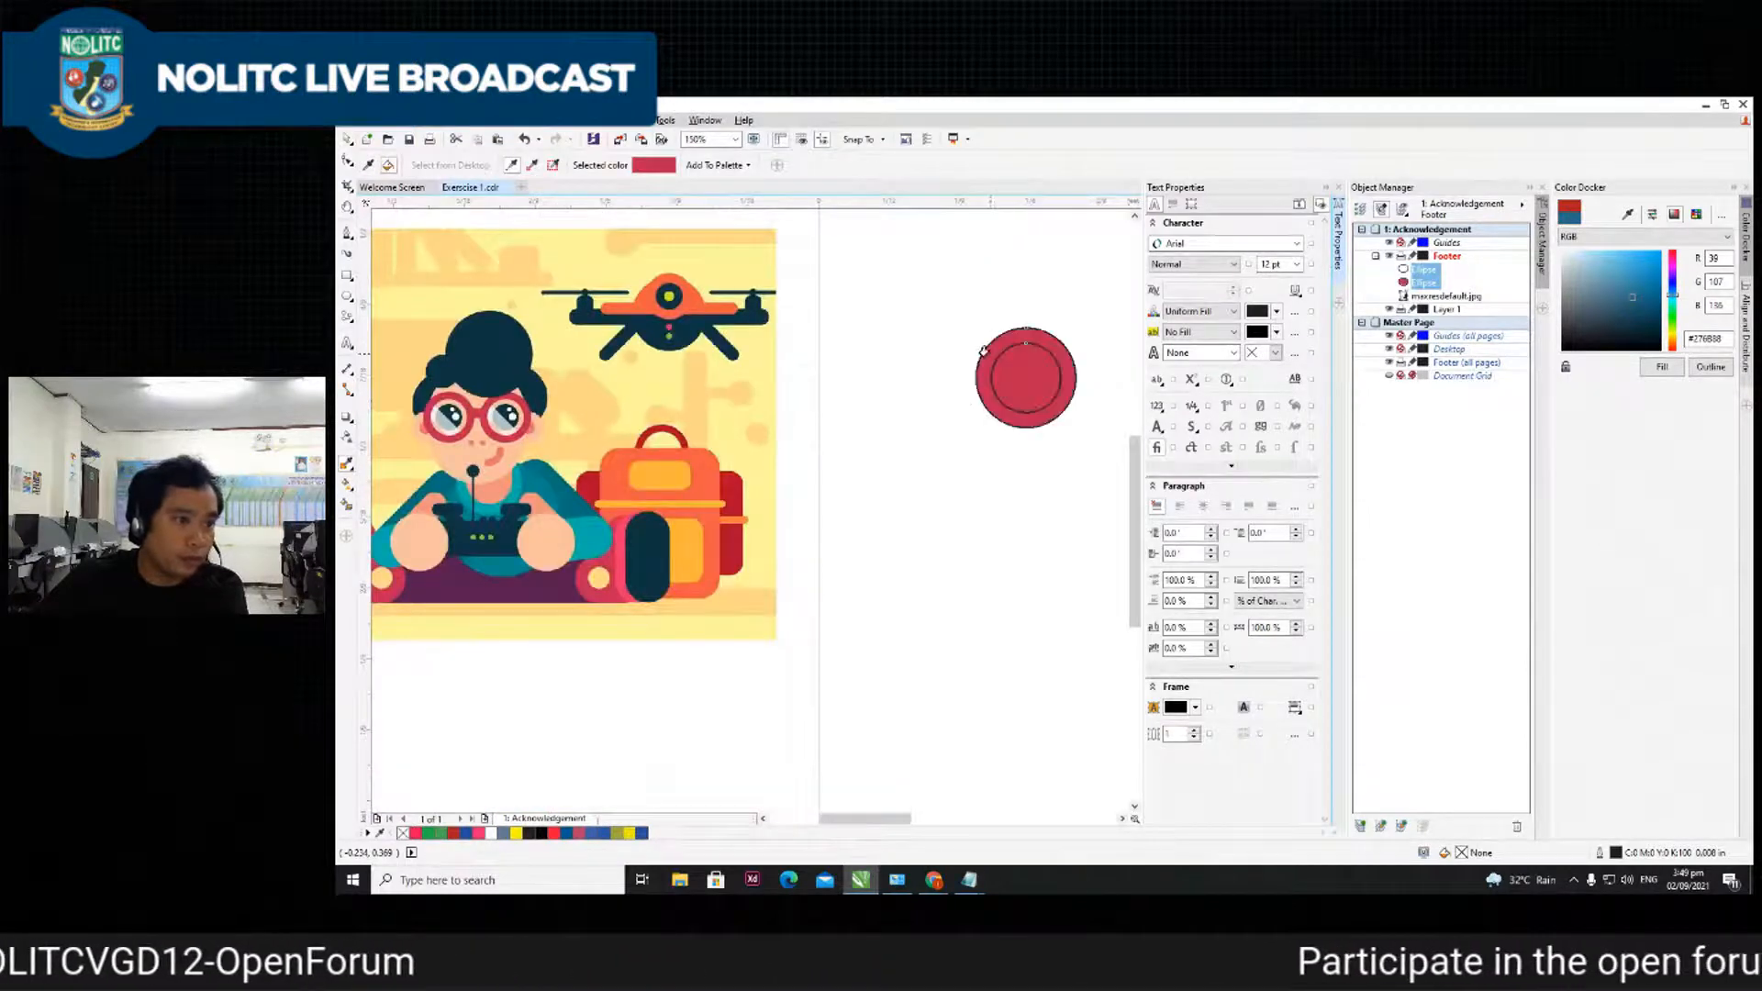
{"action": "left_click", "coordinate": [347, 142]}
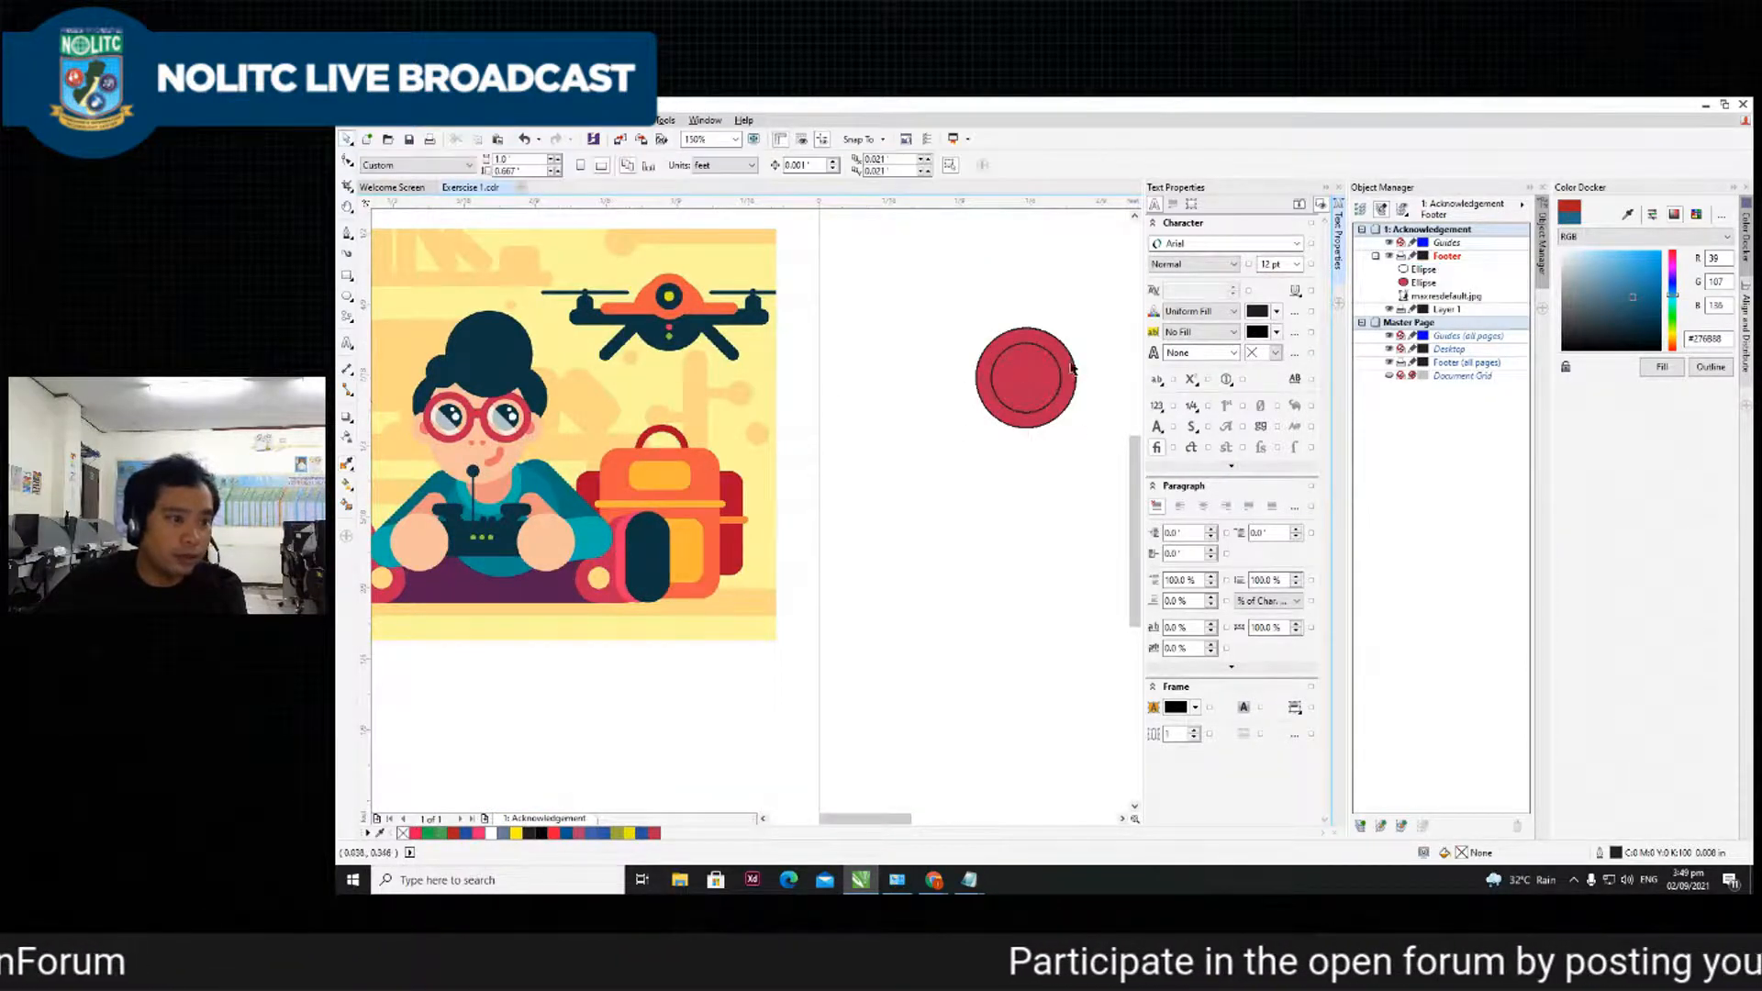
- Try to cut the inner circle out of the red outer circle, and undo the last change to the shapes
{"action": "left_click_drag", "start_coordinate": [858, 312], "coordinate": [1081, 504]}
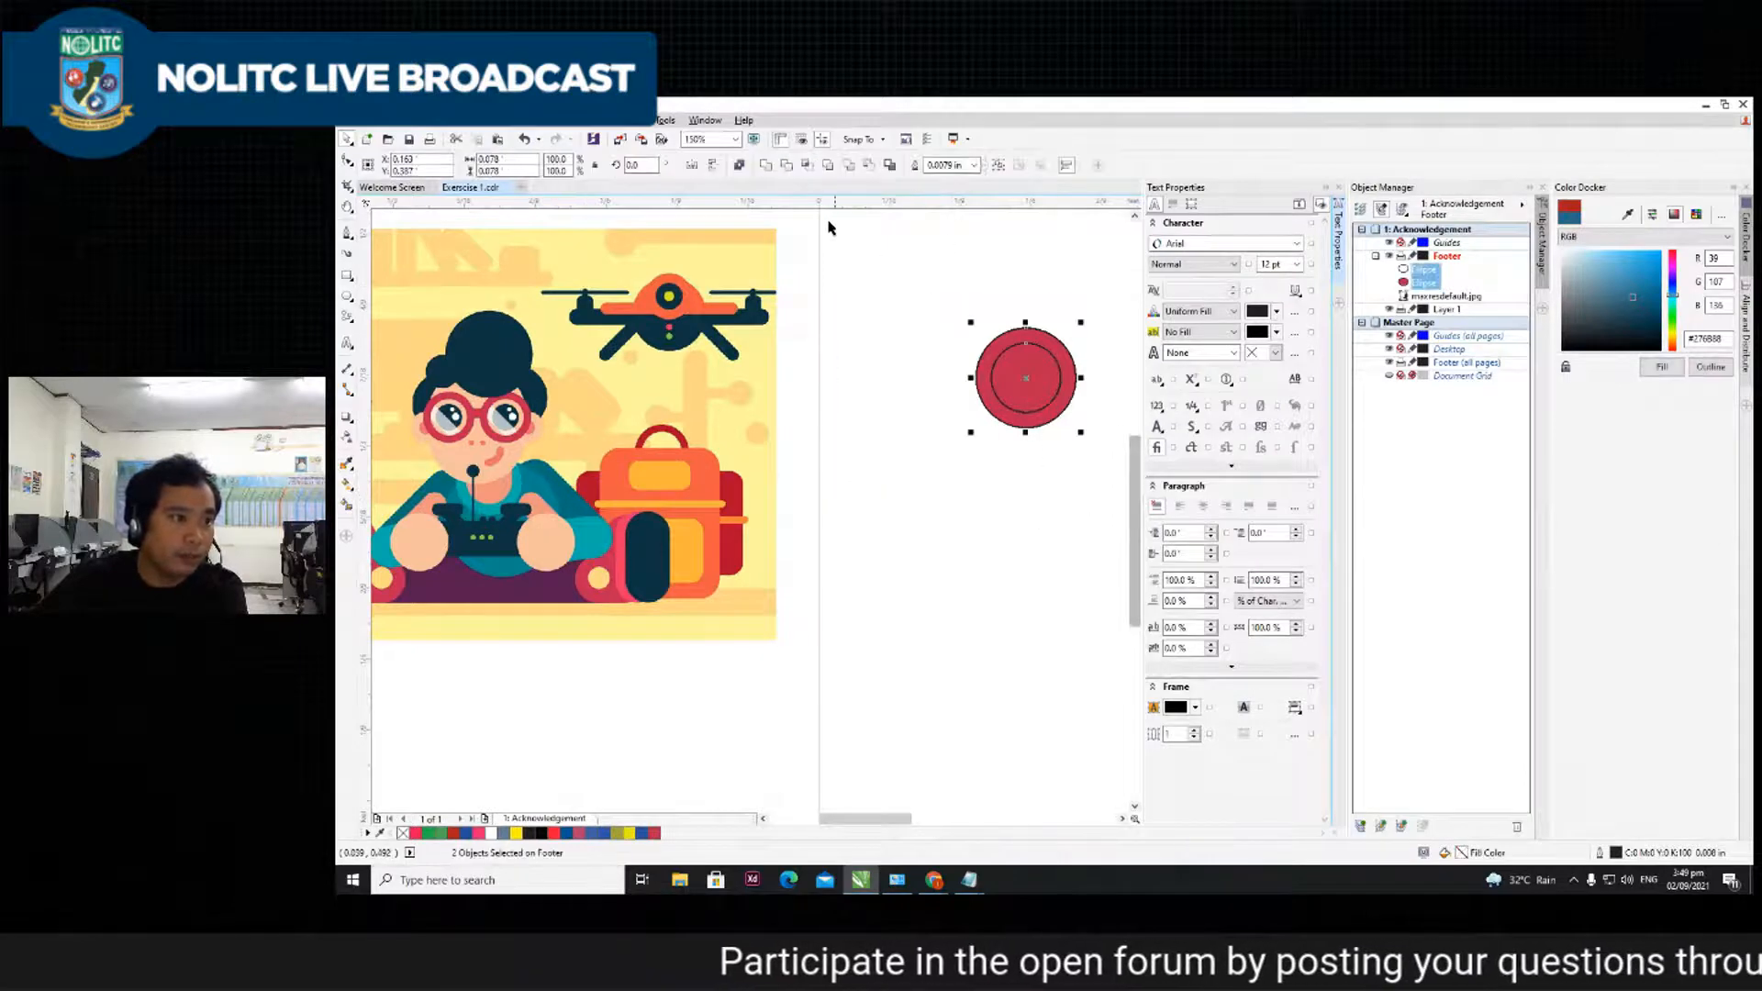
{"action": "left_click", "coordinate": [848, 166]}
{"action": "left_click", "coordinate": [1095, 440]}
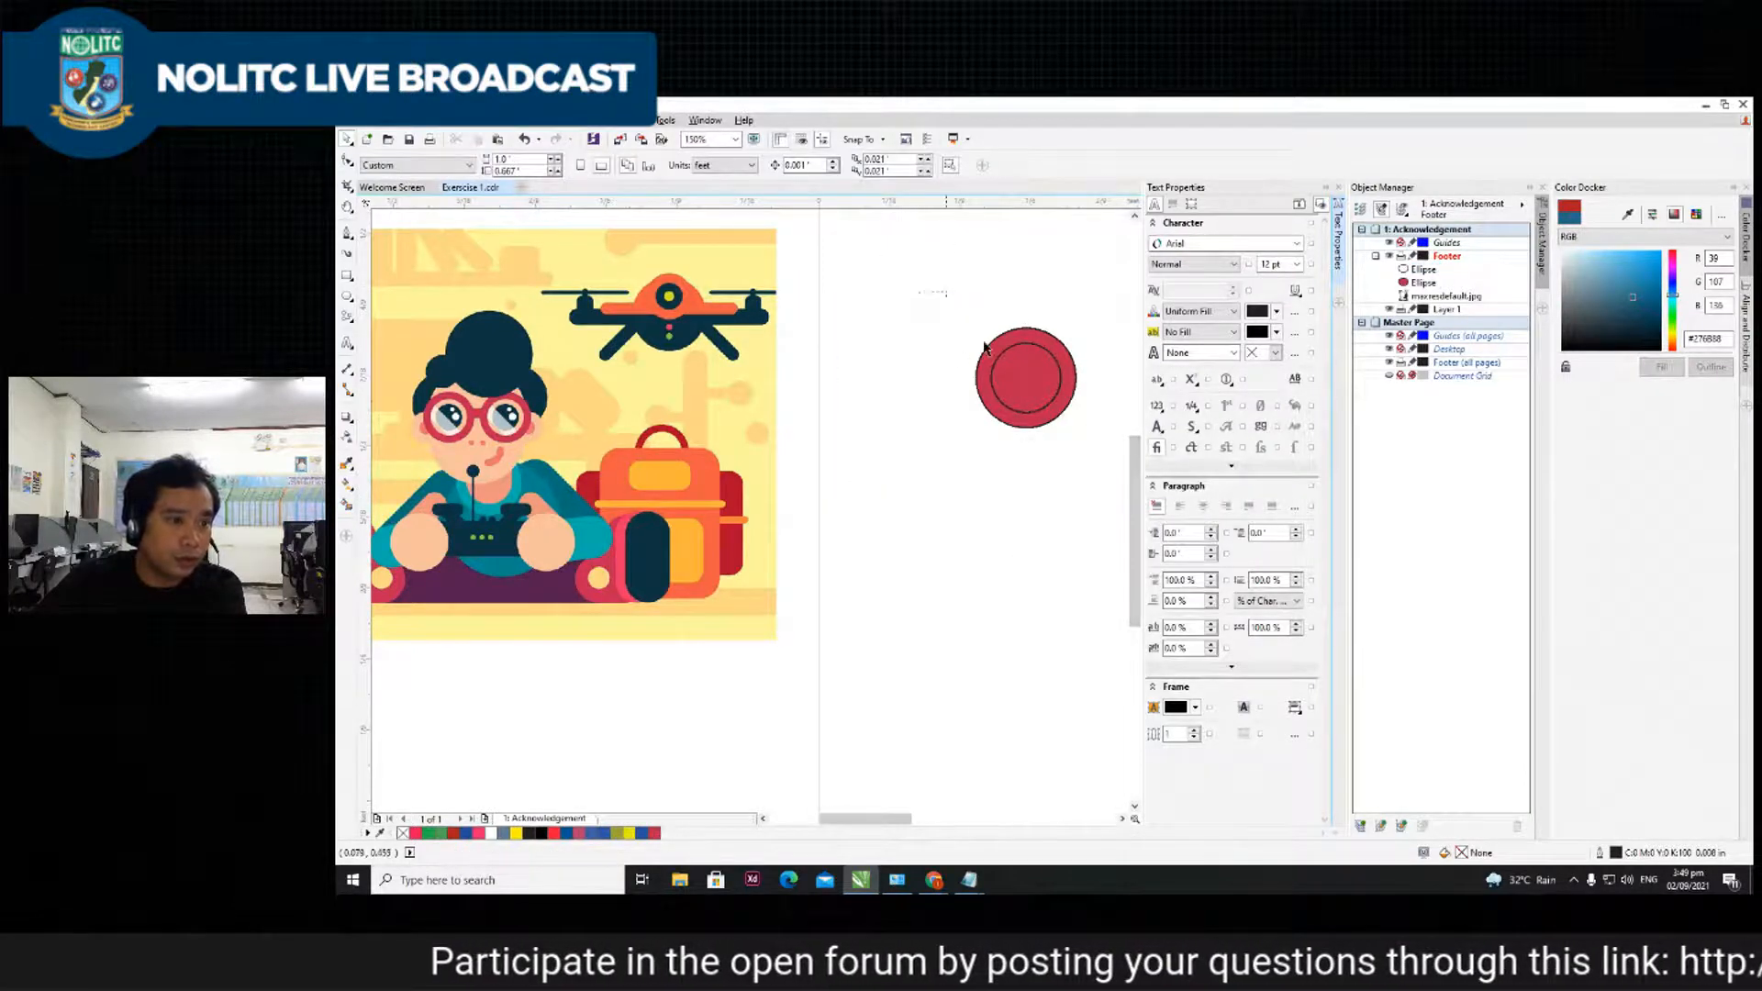
{"action": "left_click_drag", "start_coordinate": [925, 294], "coordinate": [1097, 427]}
{"action": "left_click", "coordinate": [851, 168]}
{"action": "left_click", "coordinate": [1095, 441]}
{"action": "left_click_drag", "start_coordinate": [1016, 401], "coordinate": [1016, 534]}
{"action": "key", "text": "ctrl+z"}
- Trim the red outer circle with the inner circle to form an open ring
{"action": "left_click_drag", "start_coordinate": [891, 307], "coordinate": [1091, 563]}
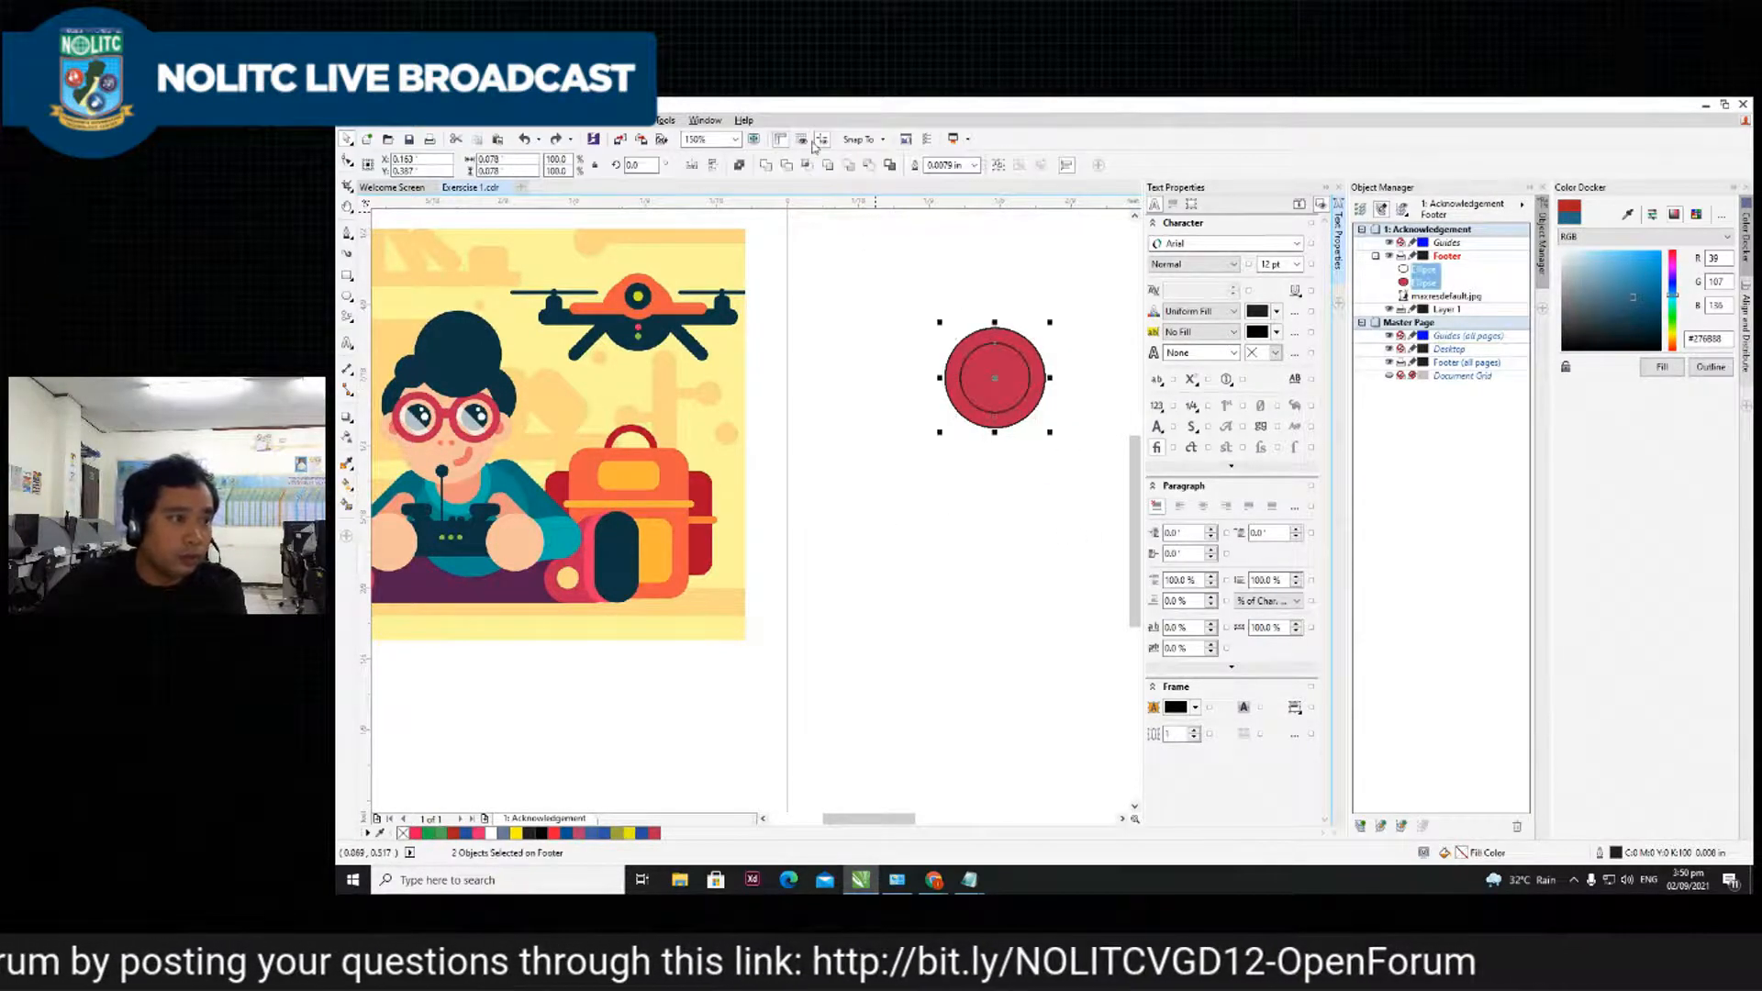
{"action": "left_click", "coordinate": [788, 166]}
{"action": "left_click", "coordinate": [1003, 405]}
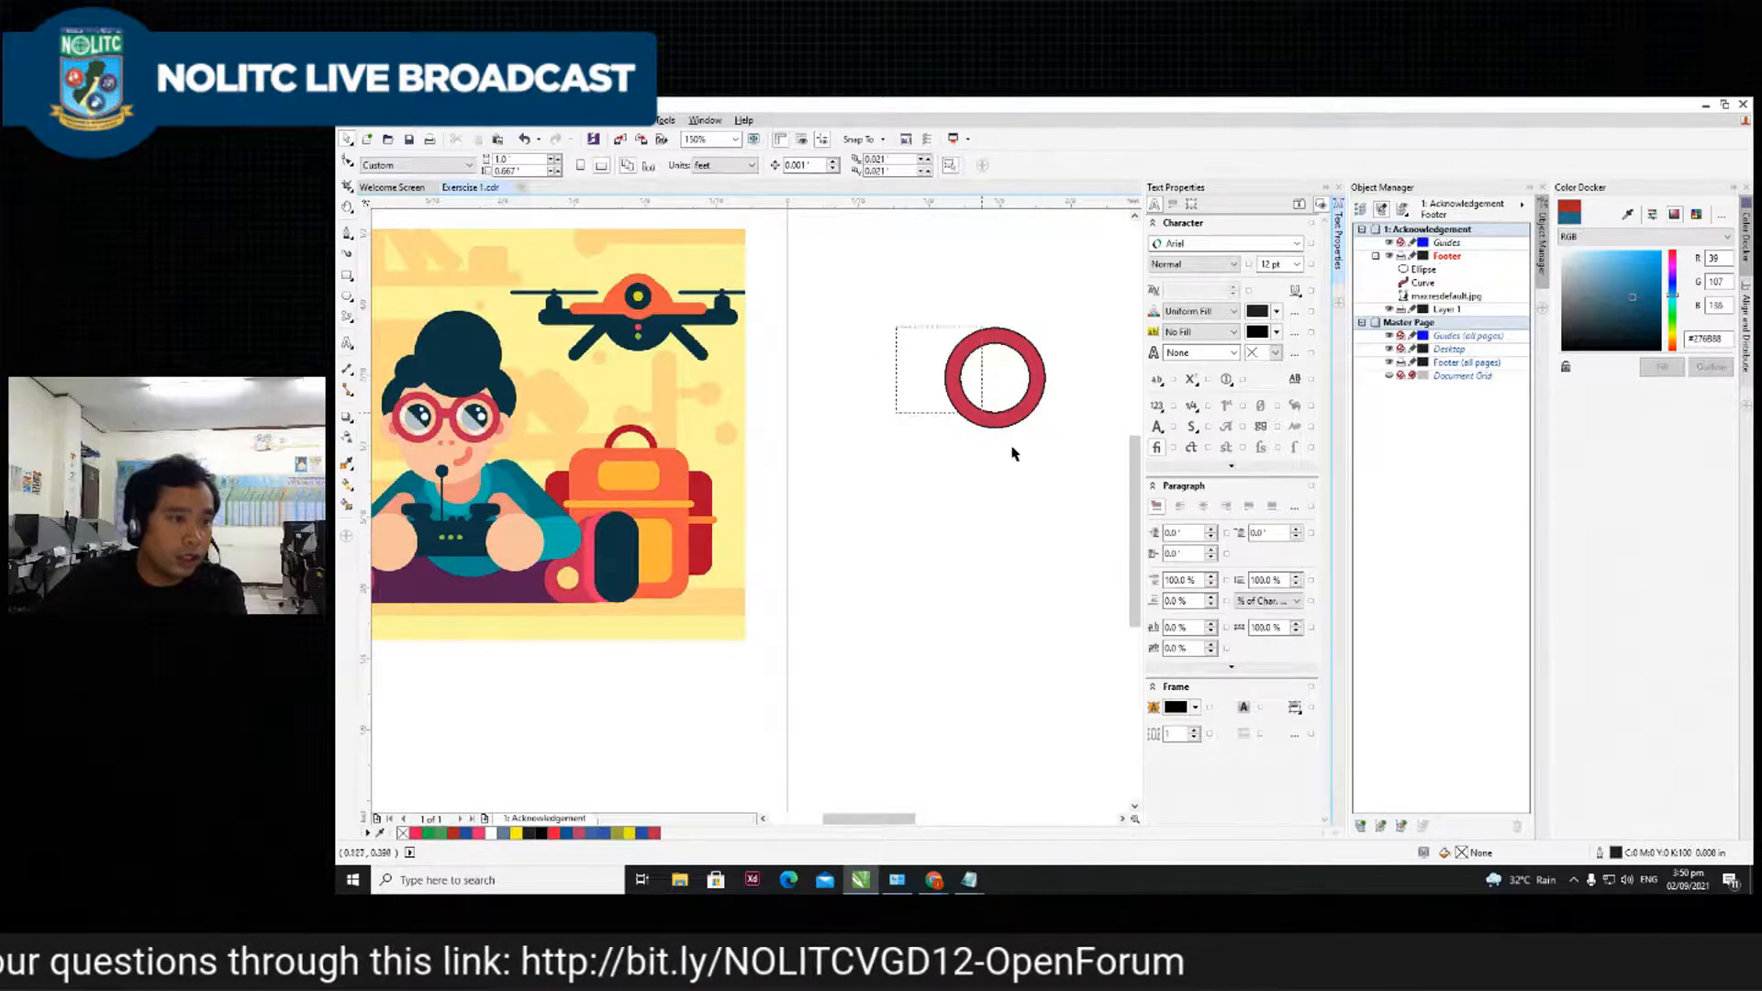
{"action": "left_click_drag", "start_coordinate": [957, 381], "coordinate": [1087, 532]}
{"action": "left_click", "coordinate": [873, 466]}
{"action": "scroll", "coordinate": [978, 385], "scroll_direction": "up", "scroll_amount": 1}
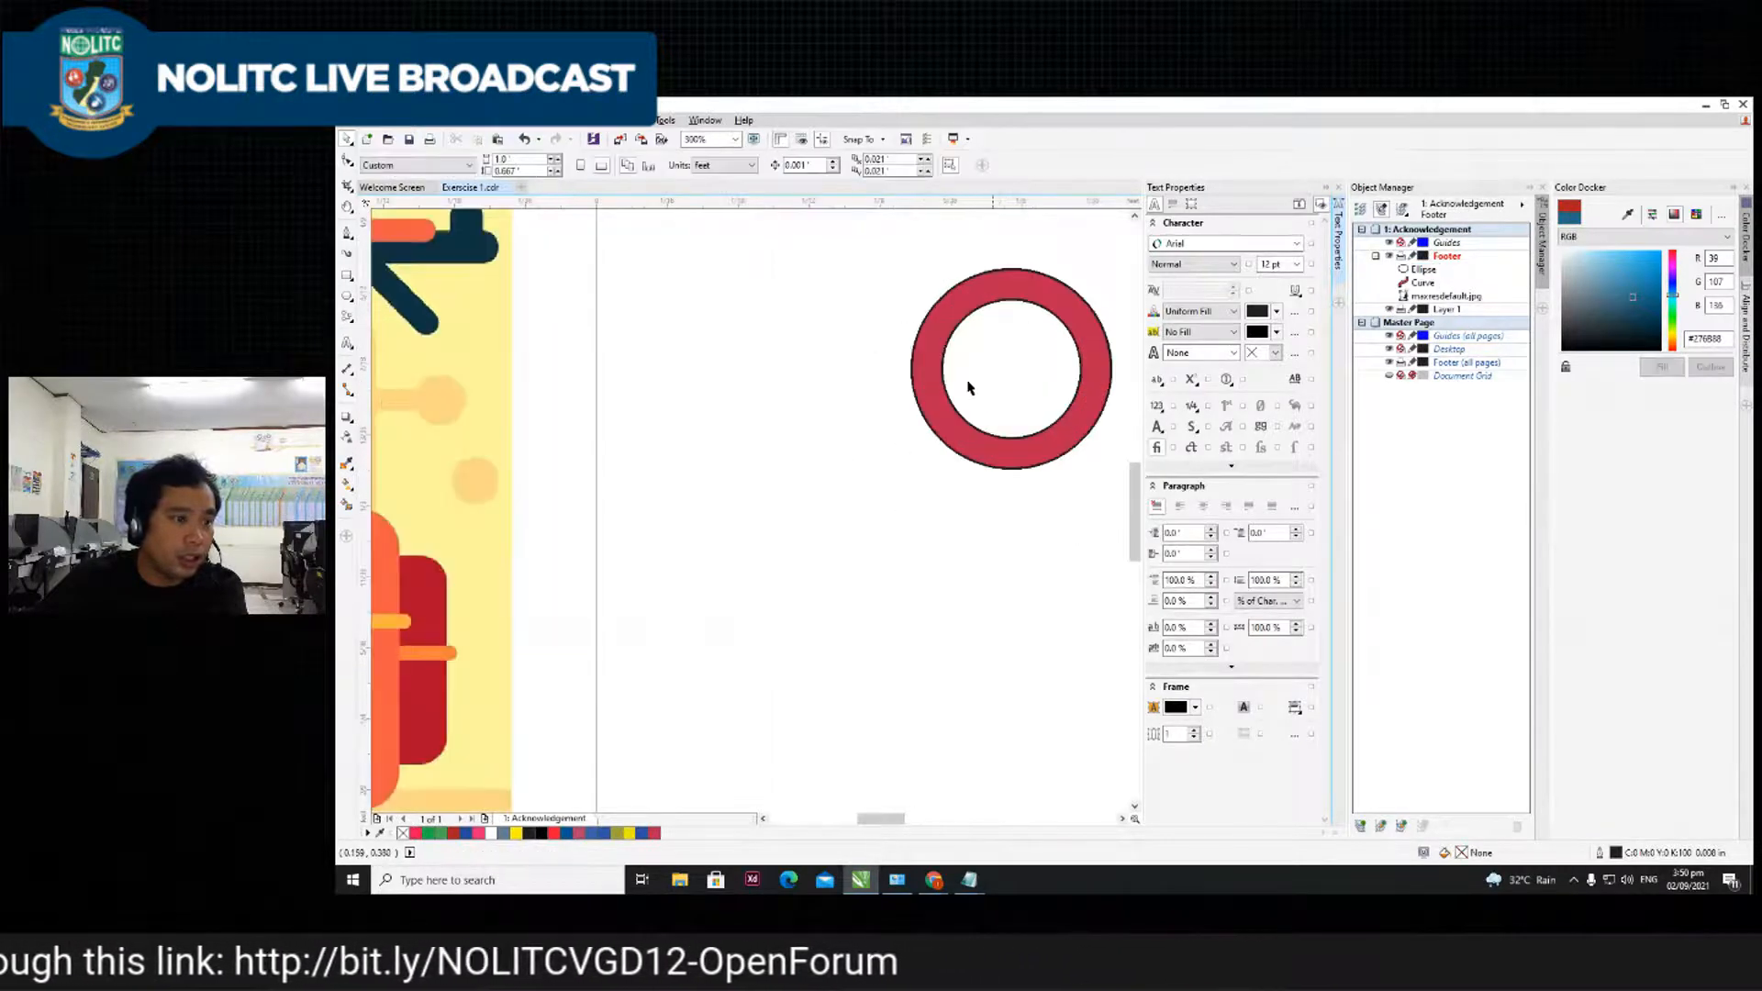
- Draw a pupil circle about 0.033 ft across, centred inside the red ring
{"action": "key", "text": "F7"}
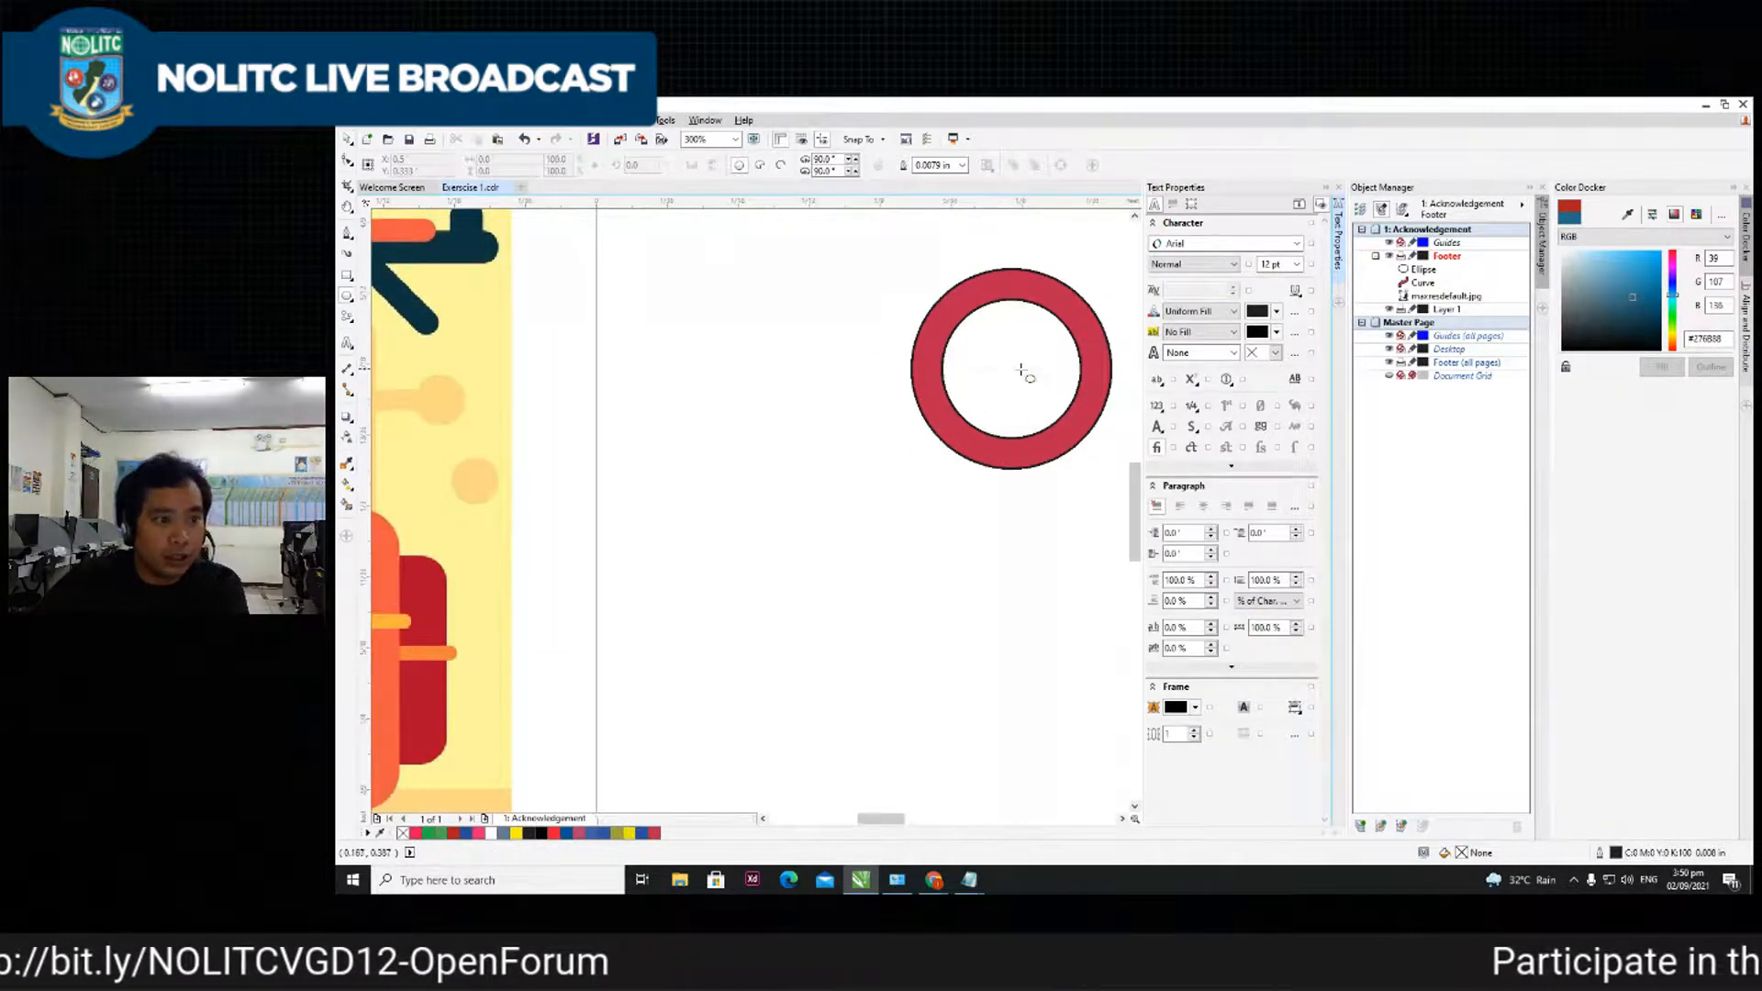
{"action": "left_click_drag", "start_coordinate": [1013, 370], "coordinate": [1000, 425]}
{"action": "scroll", "coordinate": [998, 435], "scroll_direction": "down", "scroll_amount": 1}
{"action": "scroll", "coordinate": [999, 424], "scroll_direction": "up", "scroll_amount": 1}
{"action": "scroll", "coordinate": [691, 431], "scroll_direction": "down", "scroll_amount": 2}
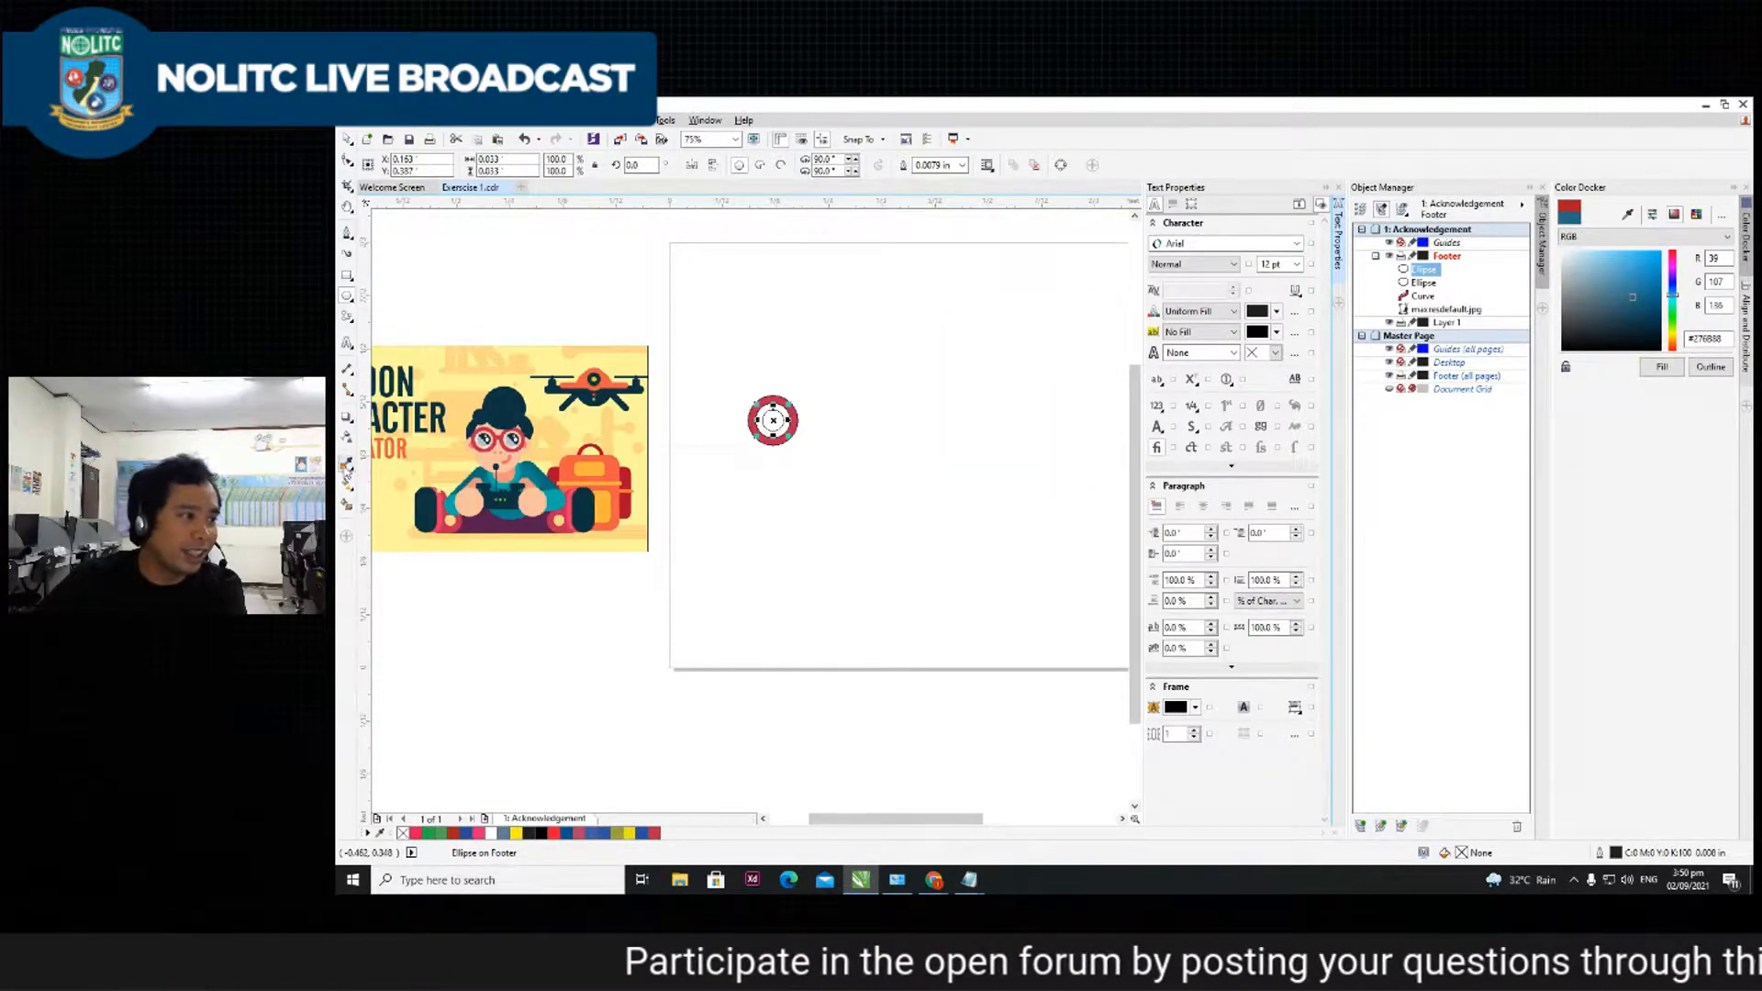
- Sample the dark navy from the illustration with the Color Eyedropper and fill the pupil circle with it
{"action": "left_click", "coordinate": [345, 466]}
{"action": "scroll", "coordinate": [493, 446], "scroll_direction": "up", "scroll_amount": 2}
{"action": "left_click", "coordinate": [565, 408]}
{"action": "scroll", "coordinate": [569, 408], "scroll_direction": "down", "scroll_amount": 2}
{"action": "scroll", "coordinate": [819, 376], "scroll_direction": "up", "scroll_amount": 2}
{"action": "left_click", "coordinate": [863, 430]}
{"action": "scroll", "coordinate": [922, 428], "scroll_direction": "down", "scroll_amount": 2}
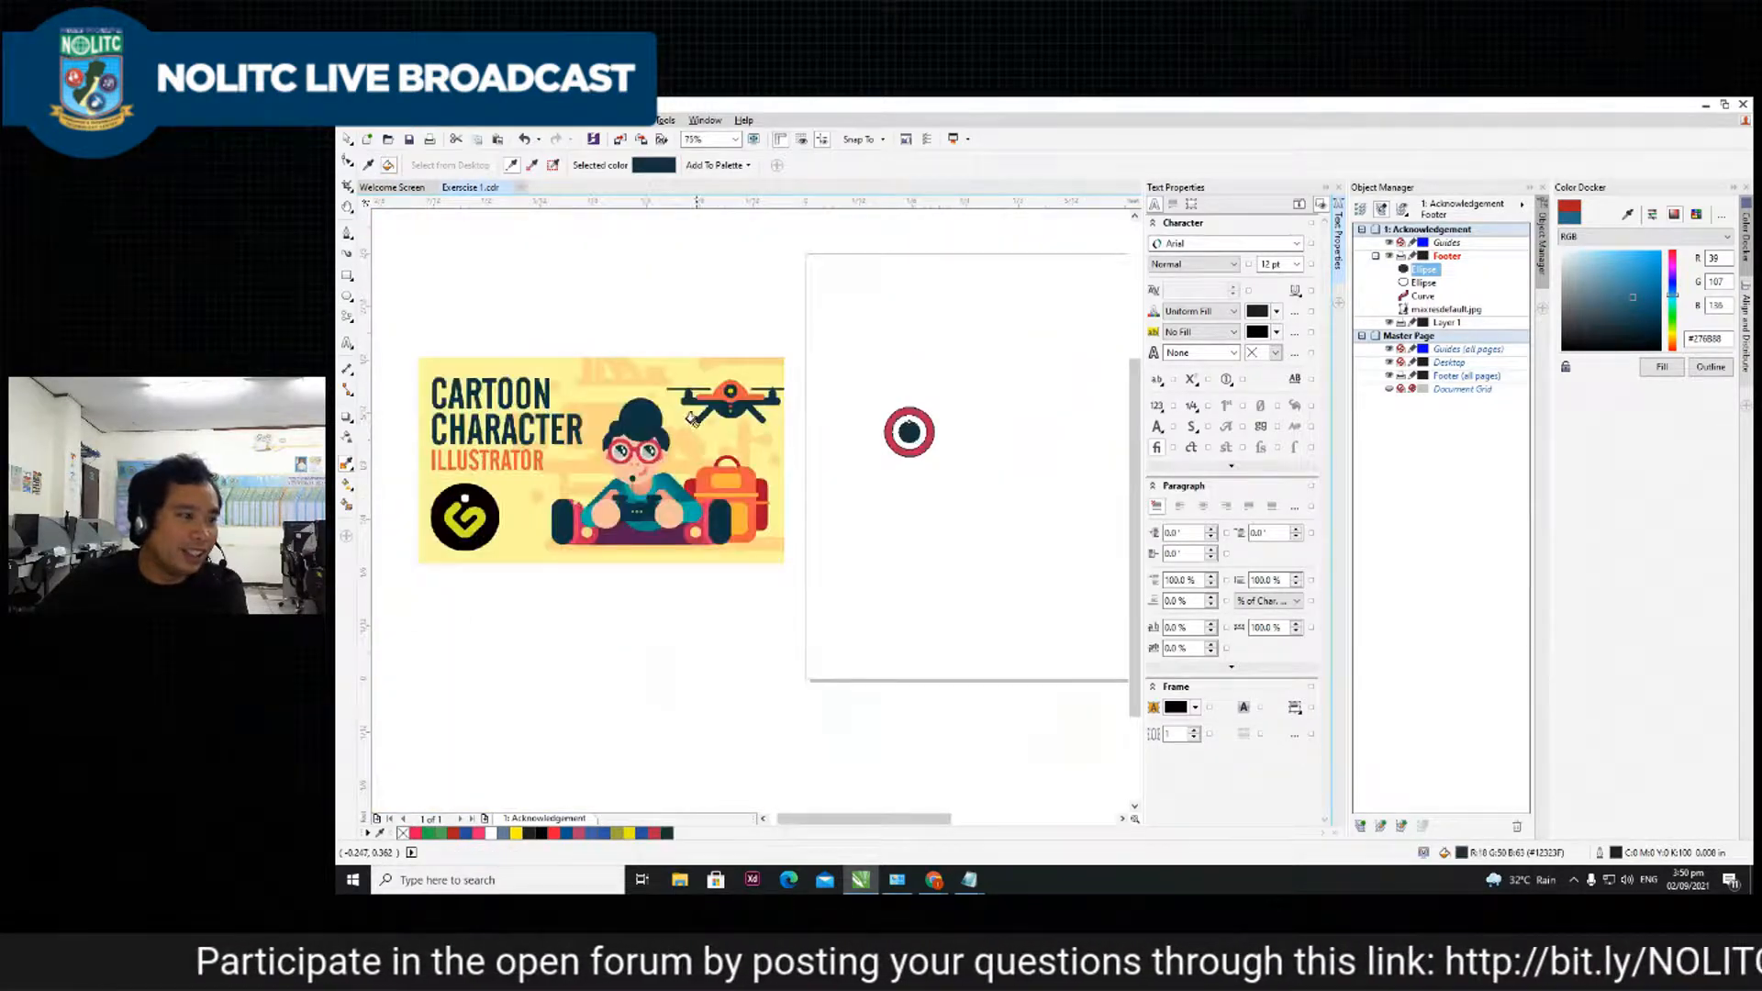
{"action": "left_click", "coordinate": [350, 142]}
- Draw a highlight circle about 0.005 ft across near the pupil's top and give it a uniform white fill
{"action": "scroll", "coordinate": [814, 397], "scroll_direction": "up", "scroll_amount": 1}
{"action": "scroll", "coordinate": [835, 533], "scroll_direction": "up", "scroll_amount": 1}
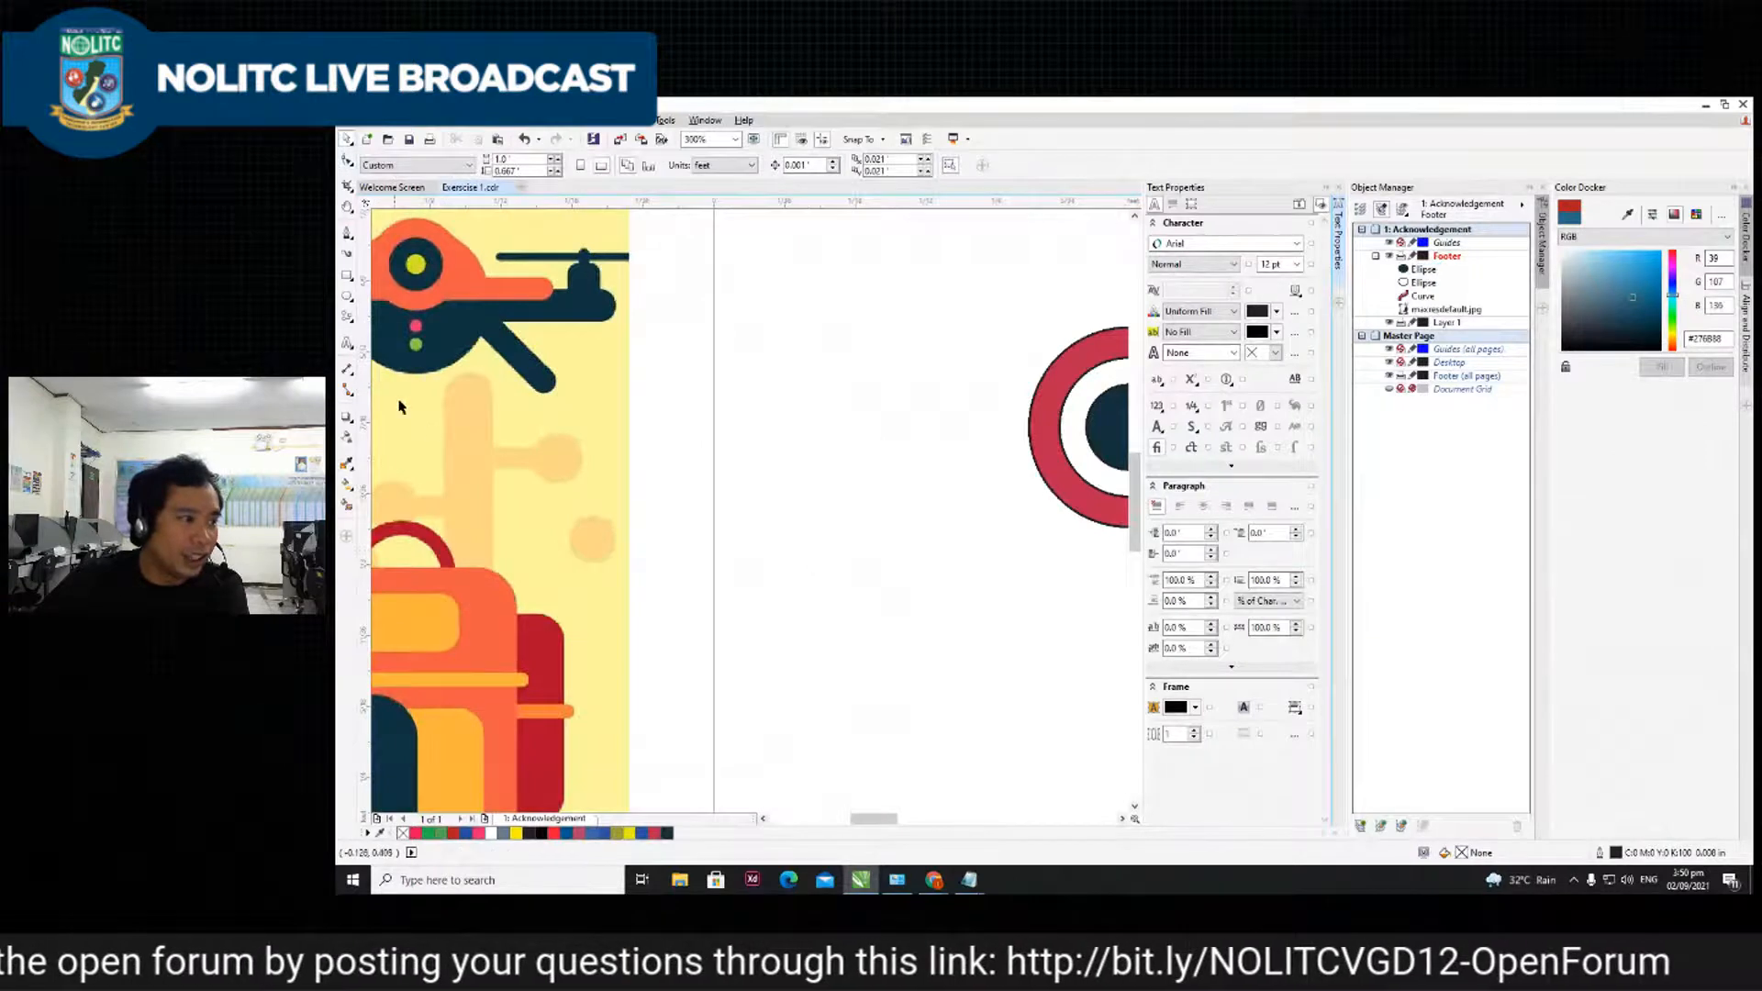
{"action": "scroll", "coordinate": [716, 392], "scroll_direction": "down", "scroll_amount": 1}
{"action": "scroll", "coordinate": [927, 410], "scroll_direction": "up", "scroll_amount": 1}
{"action": "key", "text": "F7"}
{"action": "left_click_drag", "start_coordinate": [894, 390], "coordinate": [906, 401]}
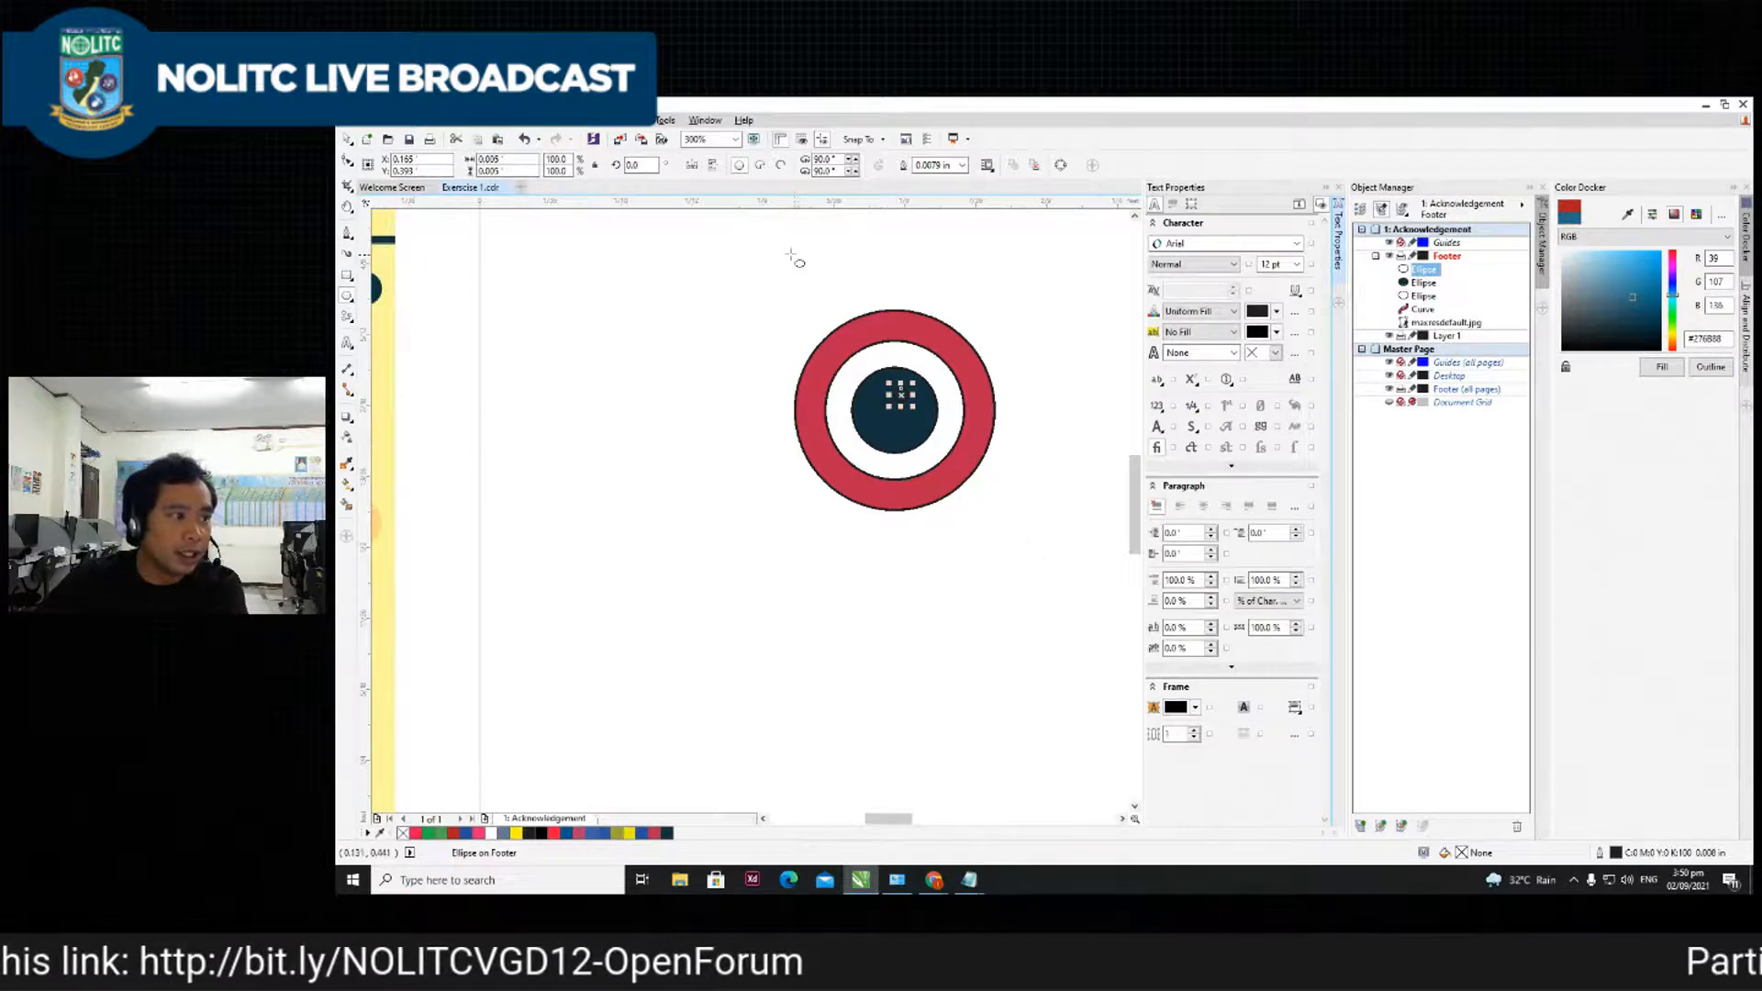
{"action": "double_click", "coordinate": [1463, 853]}
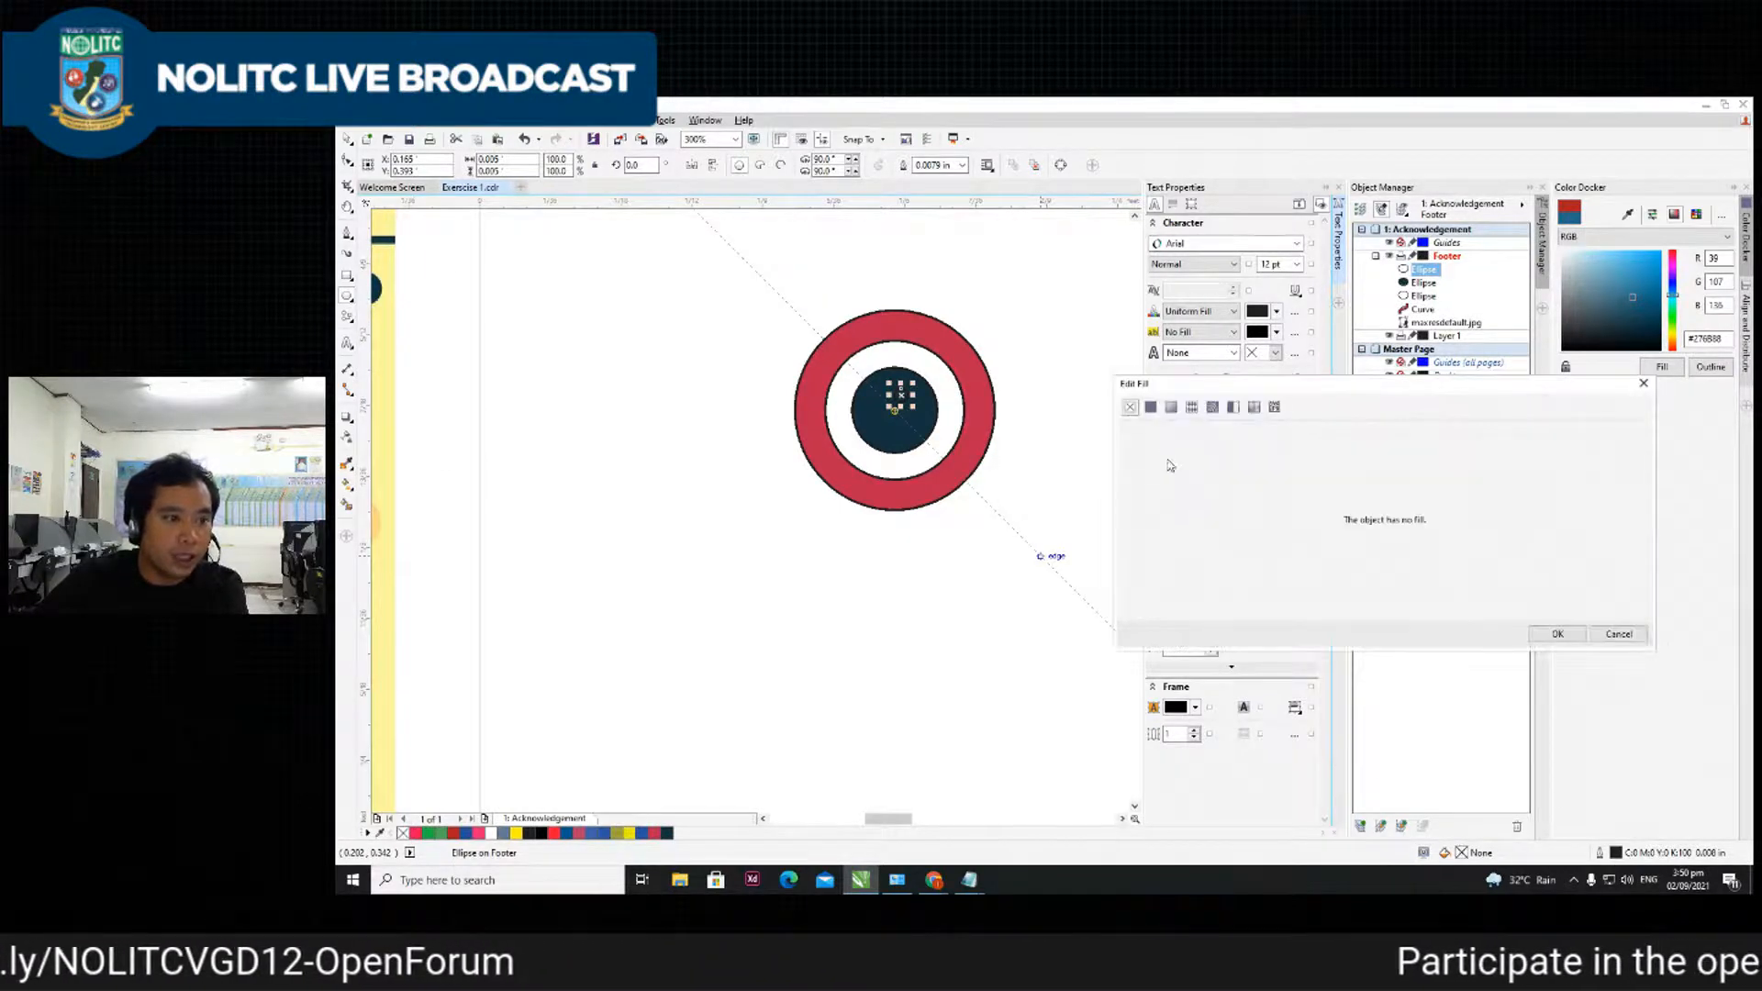
{"action": "left_click", "coordinate": [1151, 408]}
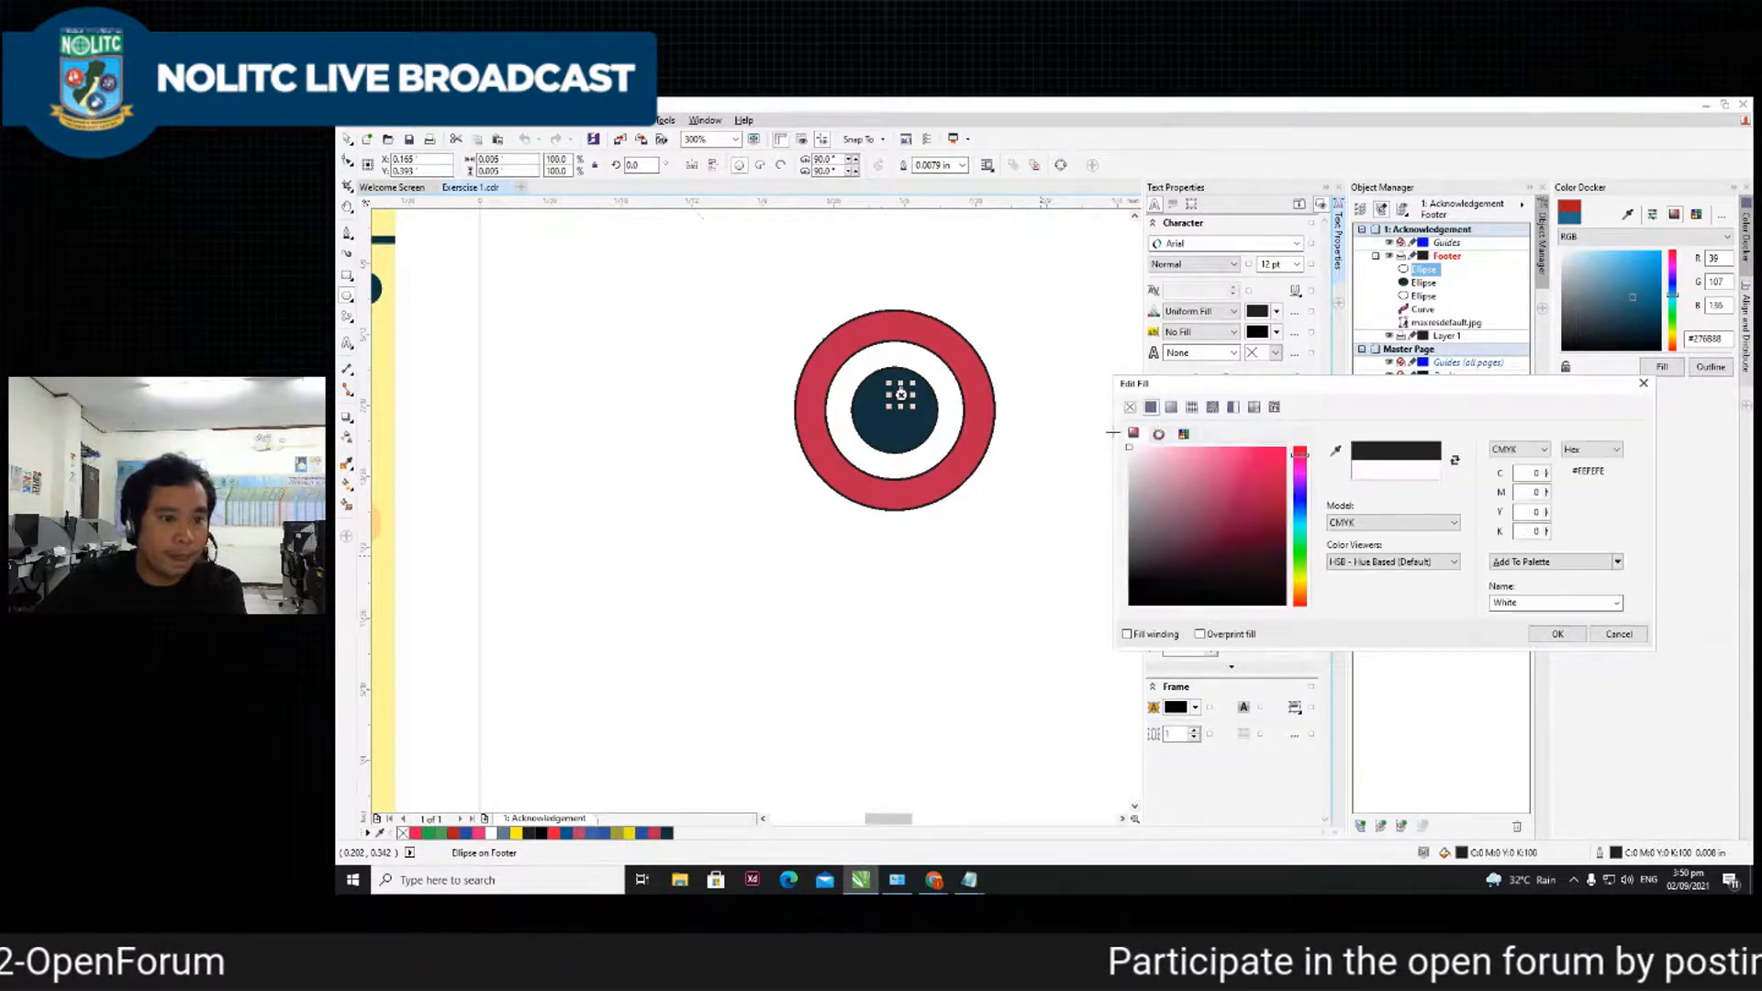
{"action": "left_click", "coordinate": [1558, 634]}
{"action": "key", "text": "Escape"}
- Copy the white highlight and position a larger copy to its lower right inside the pupil
{"action": "scroll", "coordinate": [904, 401], "scroll_direction": "up", "scroll_amount": 2}
{"action": "left_click", "coordinate": [903, 397]}
{"action": "left_click_drag", "start_coordinate": [905, 404], "coordinate": [960, 458]}
{"action": "left_click_drag", "start_coordinate": [932, 432], "coordinate": [923, 433]}
{"action": "scroll", "coordinate": [973, 364], "scroll_direction": "down", "scroll_amount": 1}
- Select all five shapes of the eye and set their outline width to None
{"action": "left_click_drag", "start_coordinate": [759, 252], "coordinate": [1110, 606]}
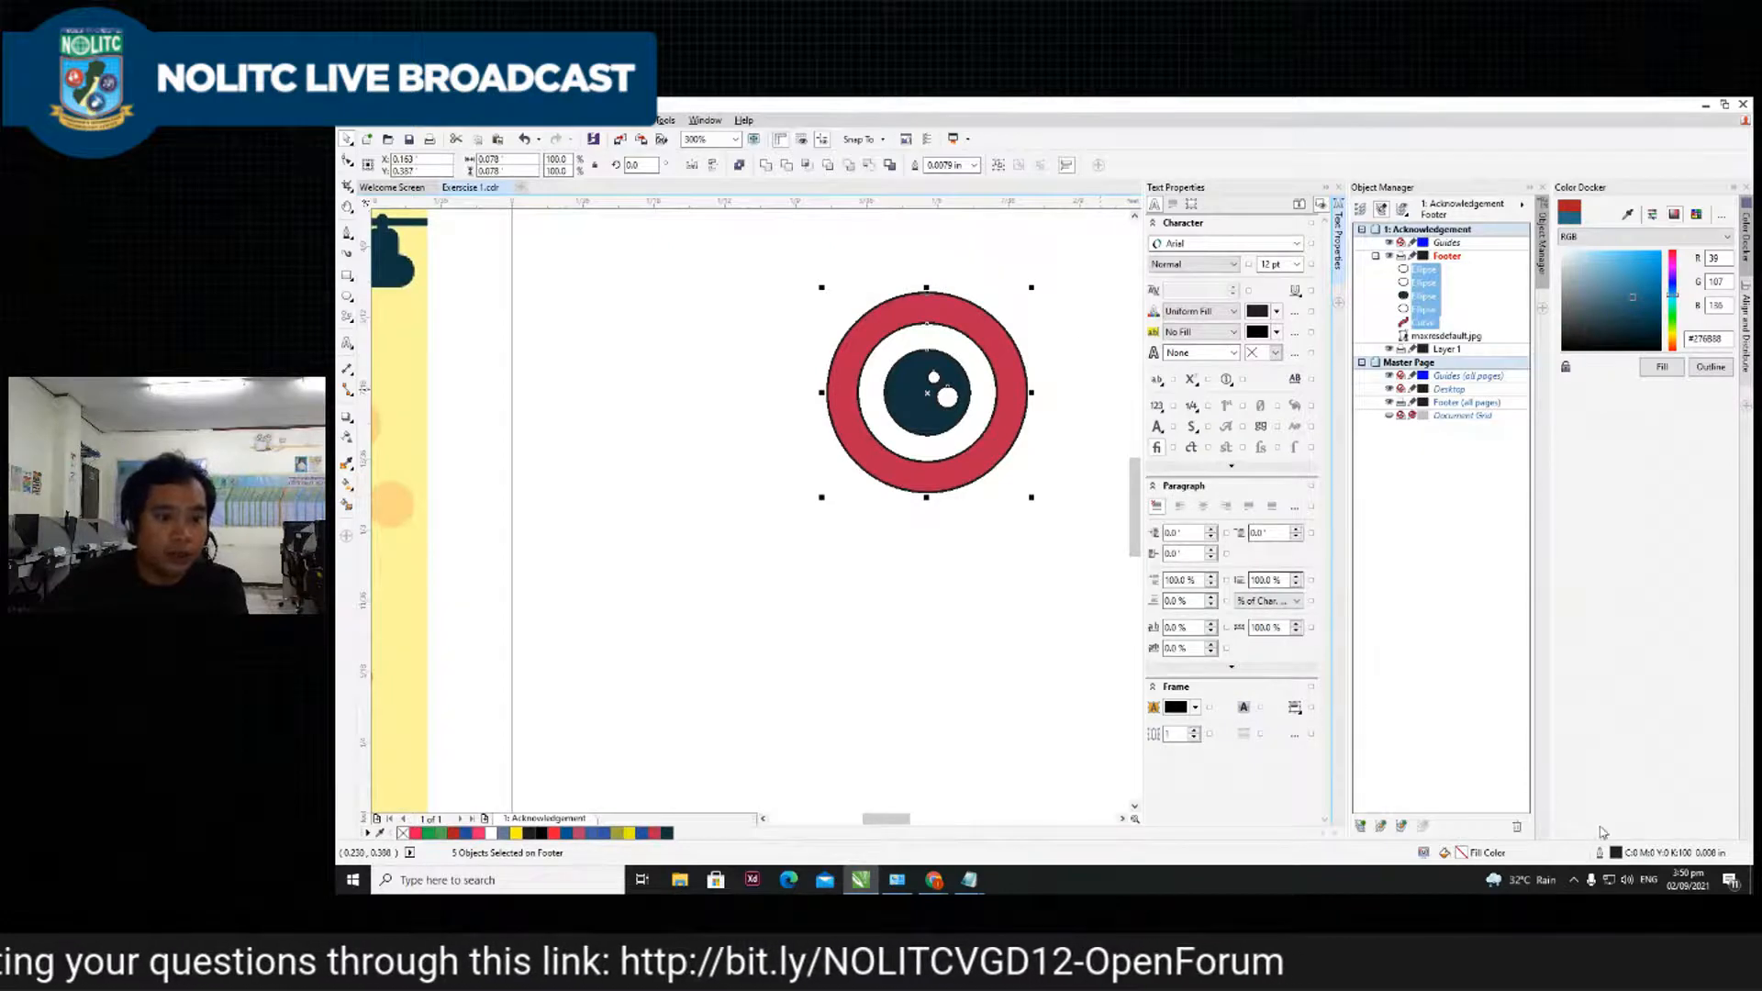
{"action": "double_click", "coordinate": [1619, 857]}
{"action": "left_click", "coordinate": [972, 354]}
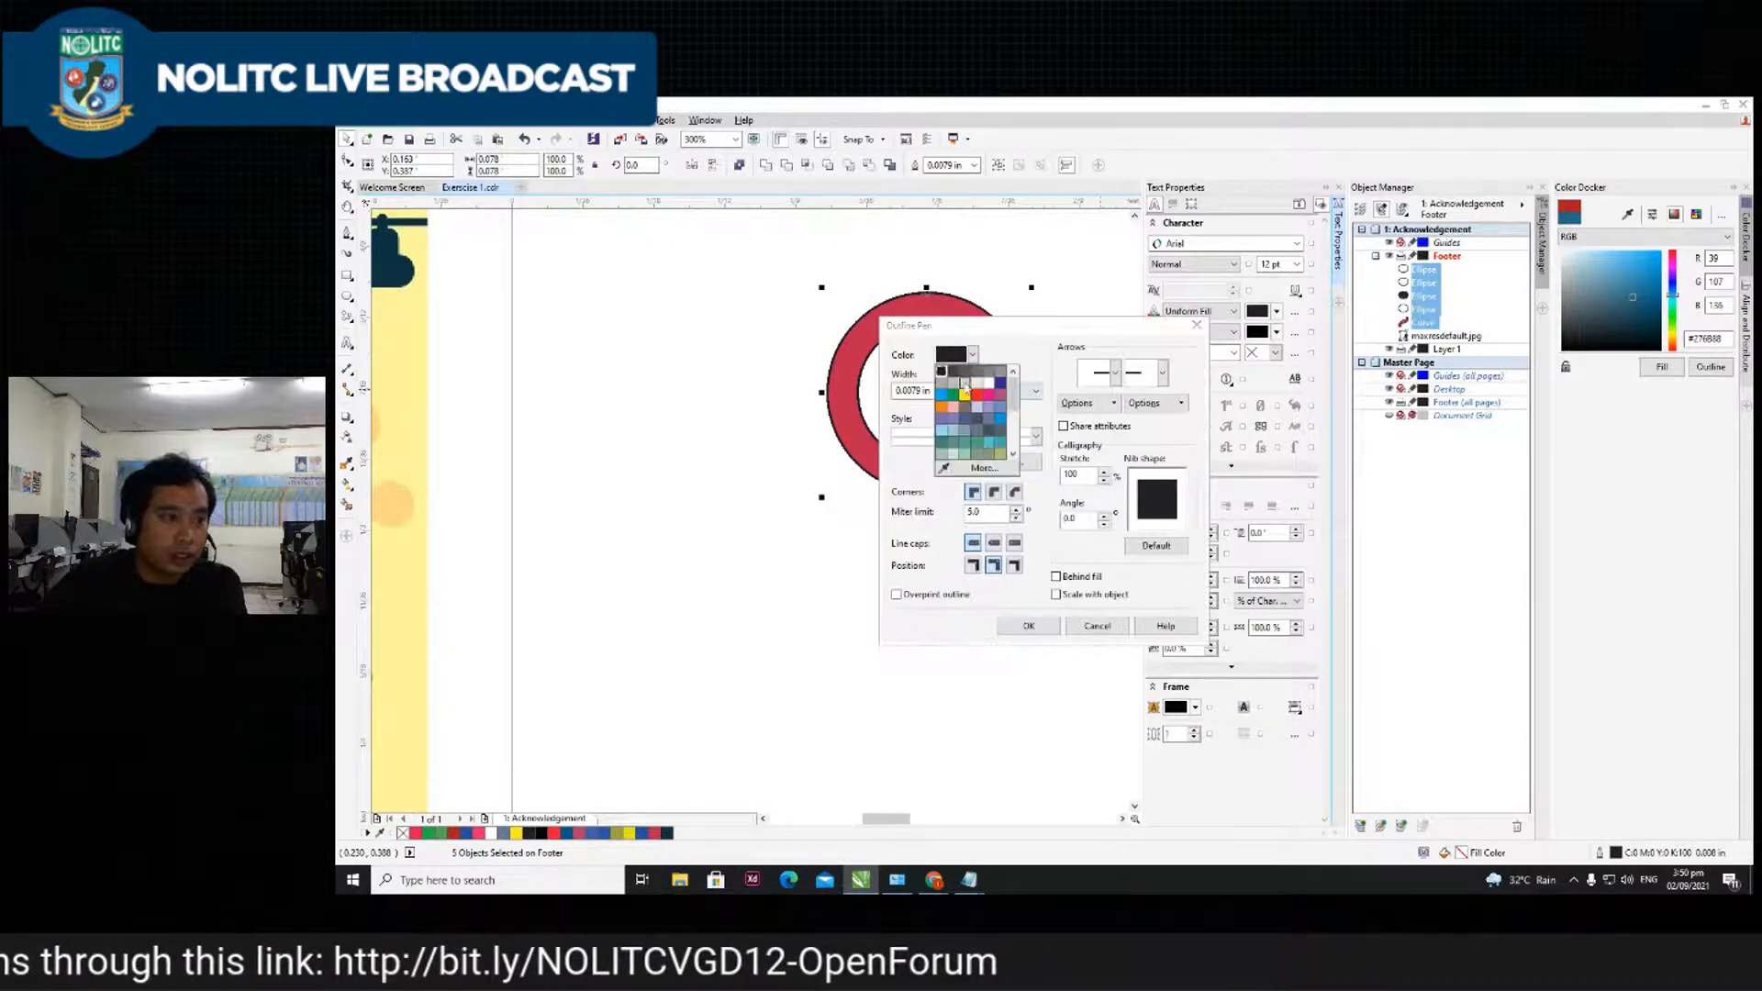
{"action": "double_click", "coordinate": [915, 391]}
{"action": "left_click", "coordinate": [949, 392]}
{"action": "left_click", "coordinate": [1015, 504]}
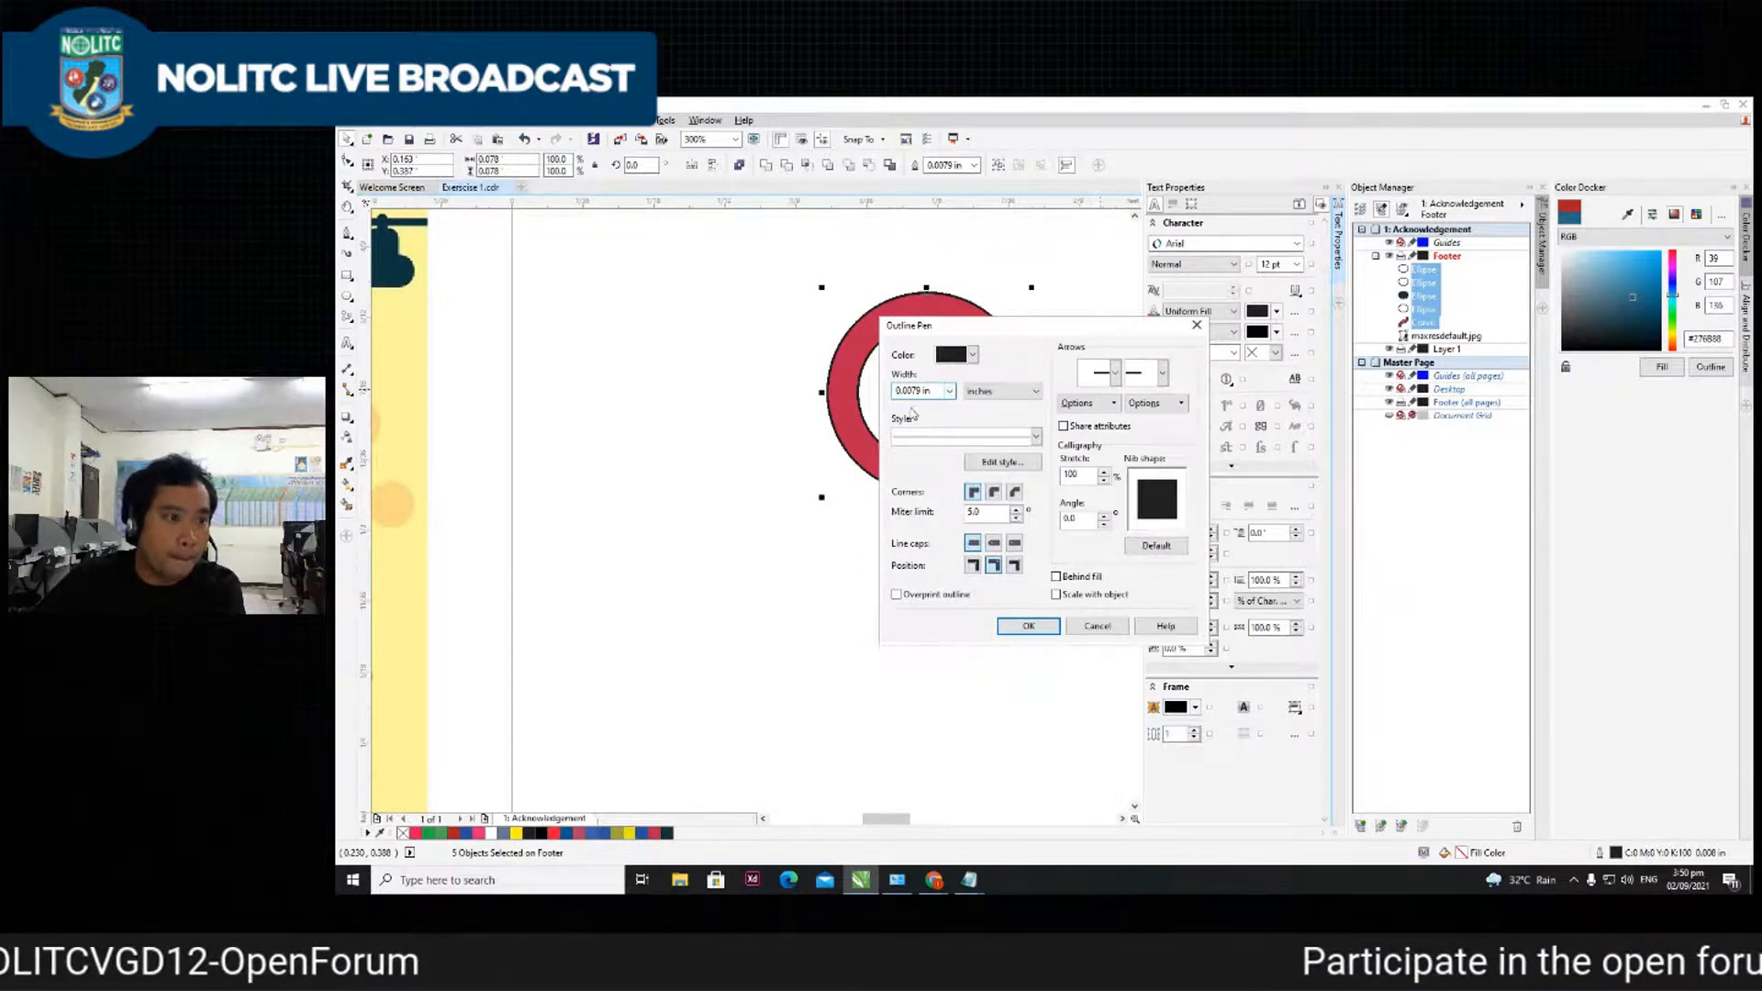
{"action": "left_click", "coordinate": [949, 391]}
{"action": "left_click", "coordinate": [918, 409]}
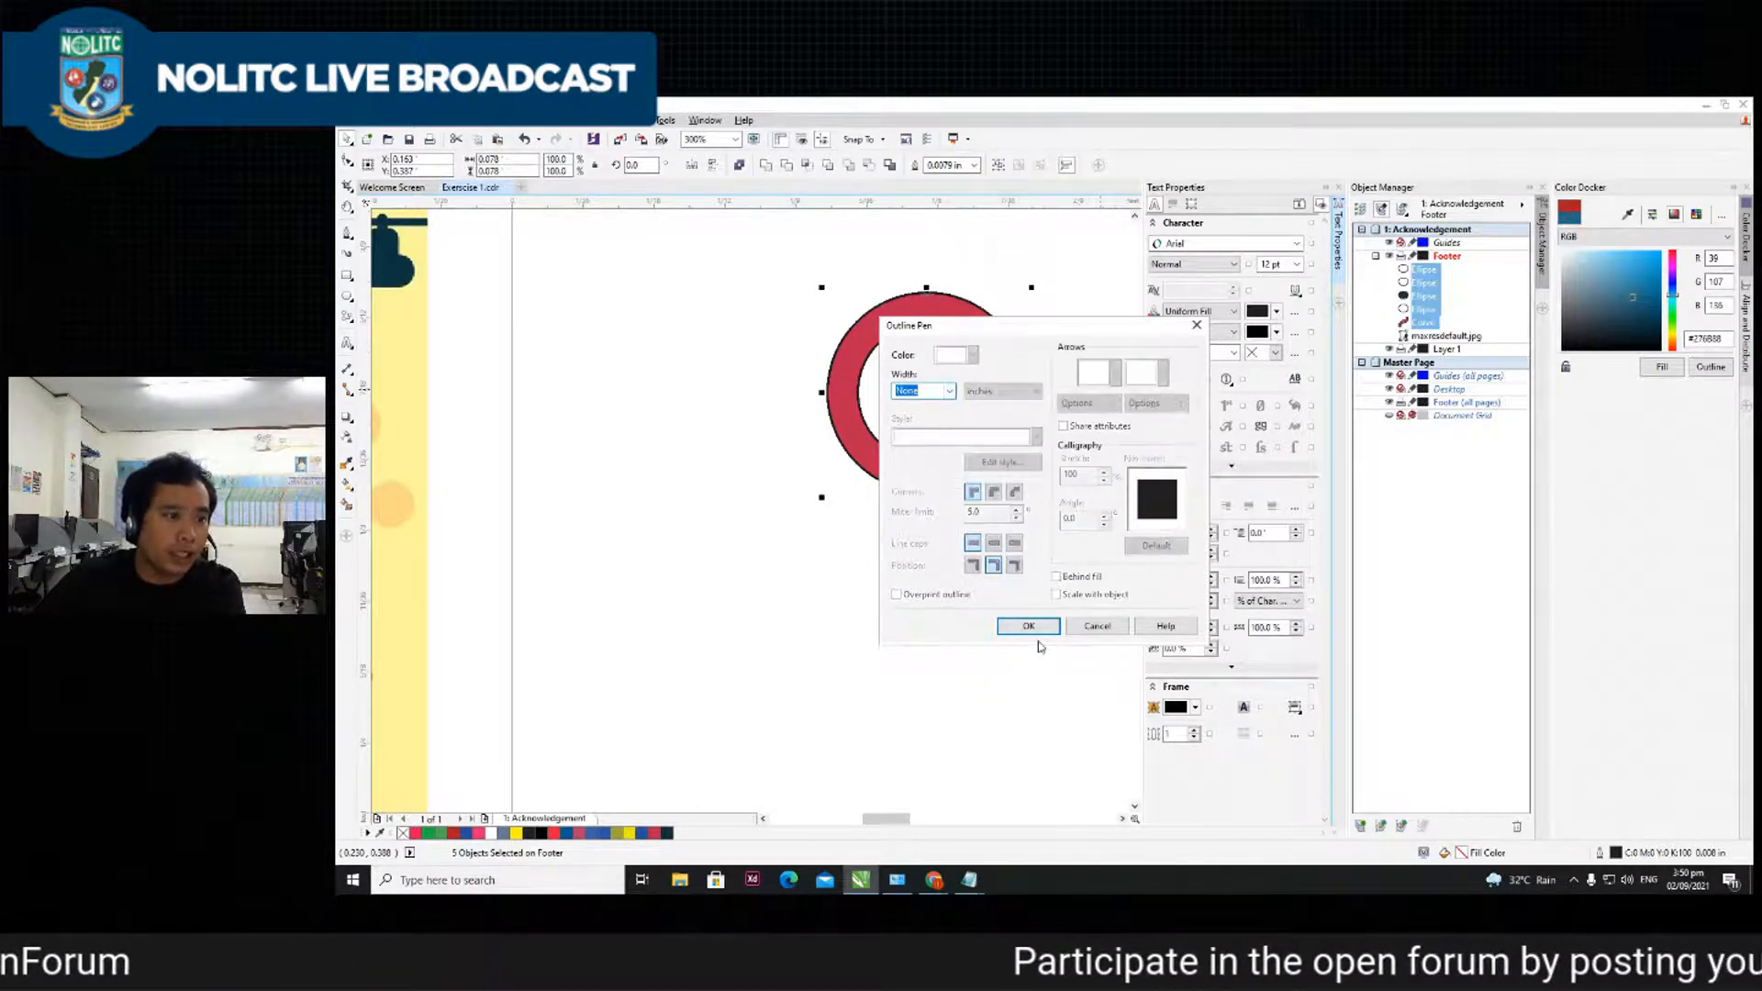
{"action": "left_click", "coordinate": [1028, 625]}
{"action": "left_click", "coordinate": [869, 618]}
{"action": "scroll", "coordinate": [887, 599], "scroll_direction": "down", "scroll_amount": 3}
{"action": "scroll", "coordinate": [854, 587], "scroll_direction": "up", "scroll_amount": 2}
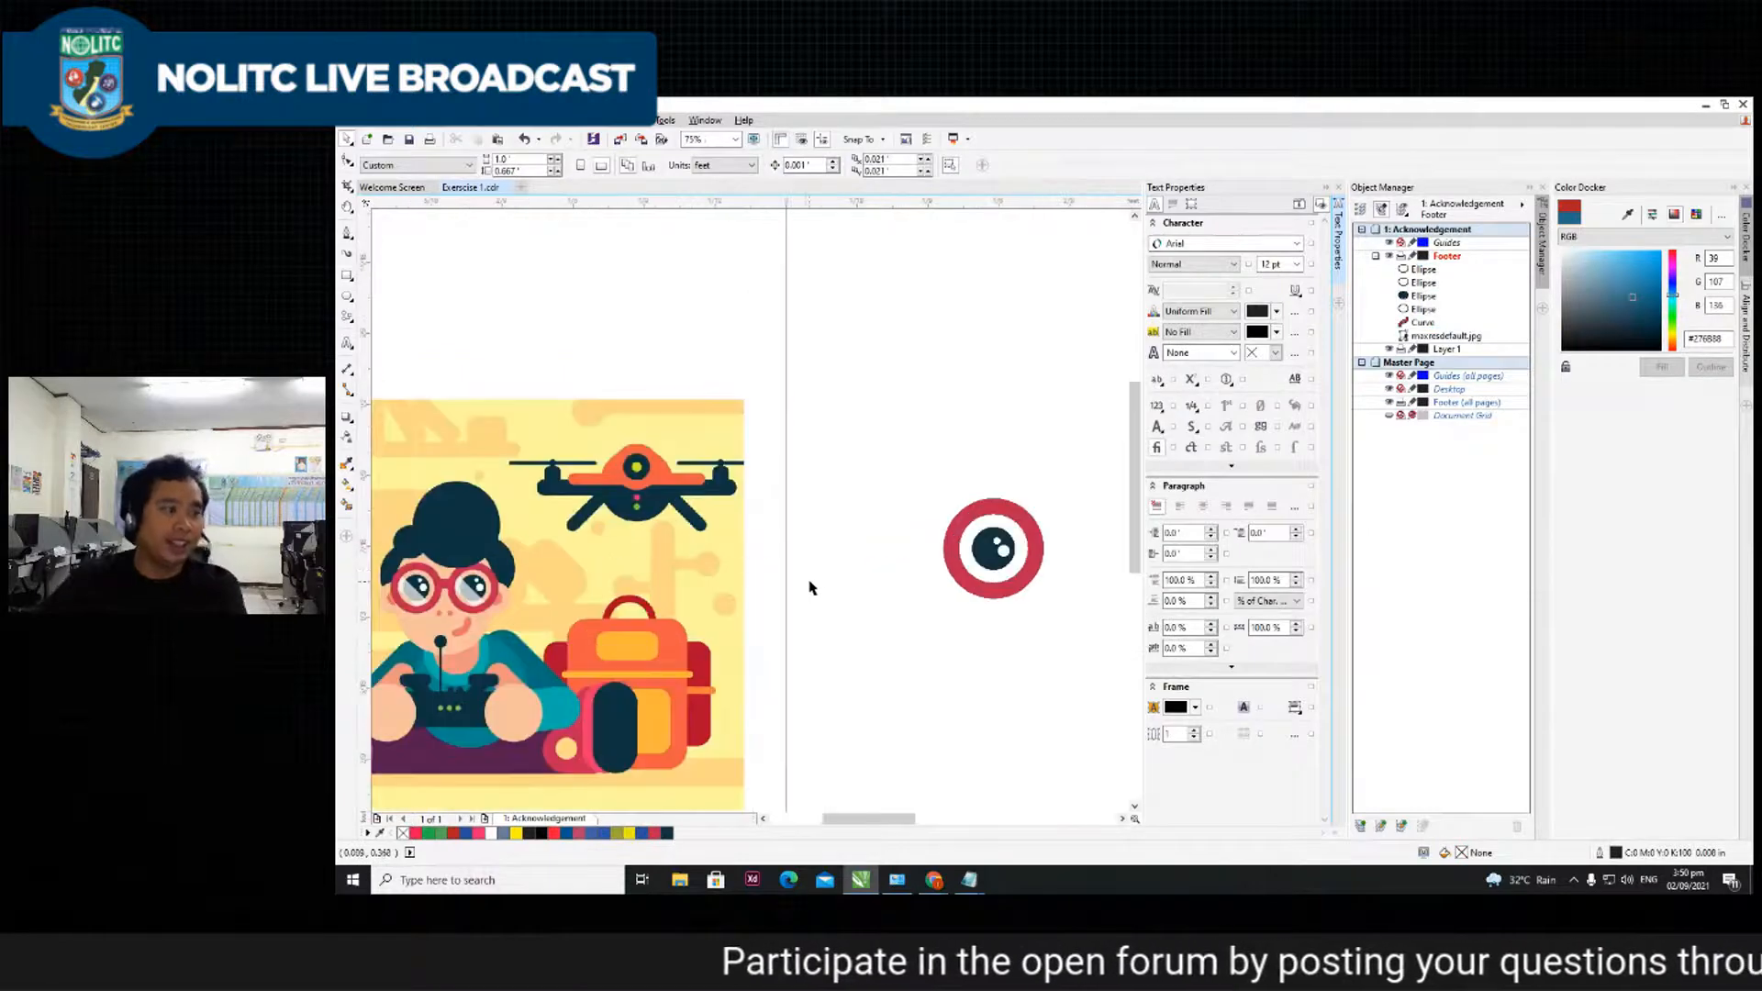
- Select all shapes of the finished eye and place a copy beside it to the right at the same height
{"action": "scroll", "coordinate": [911, 535], "scroll_direction": "down", "scroll_amount": 2}
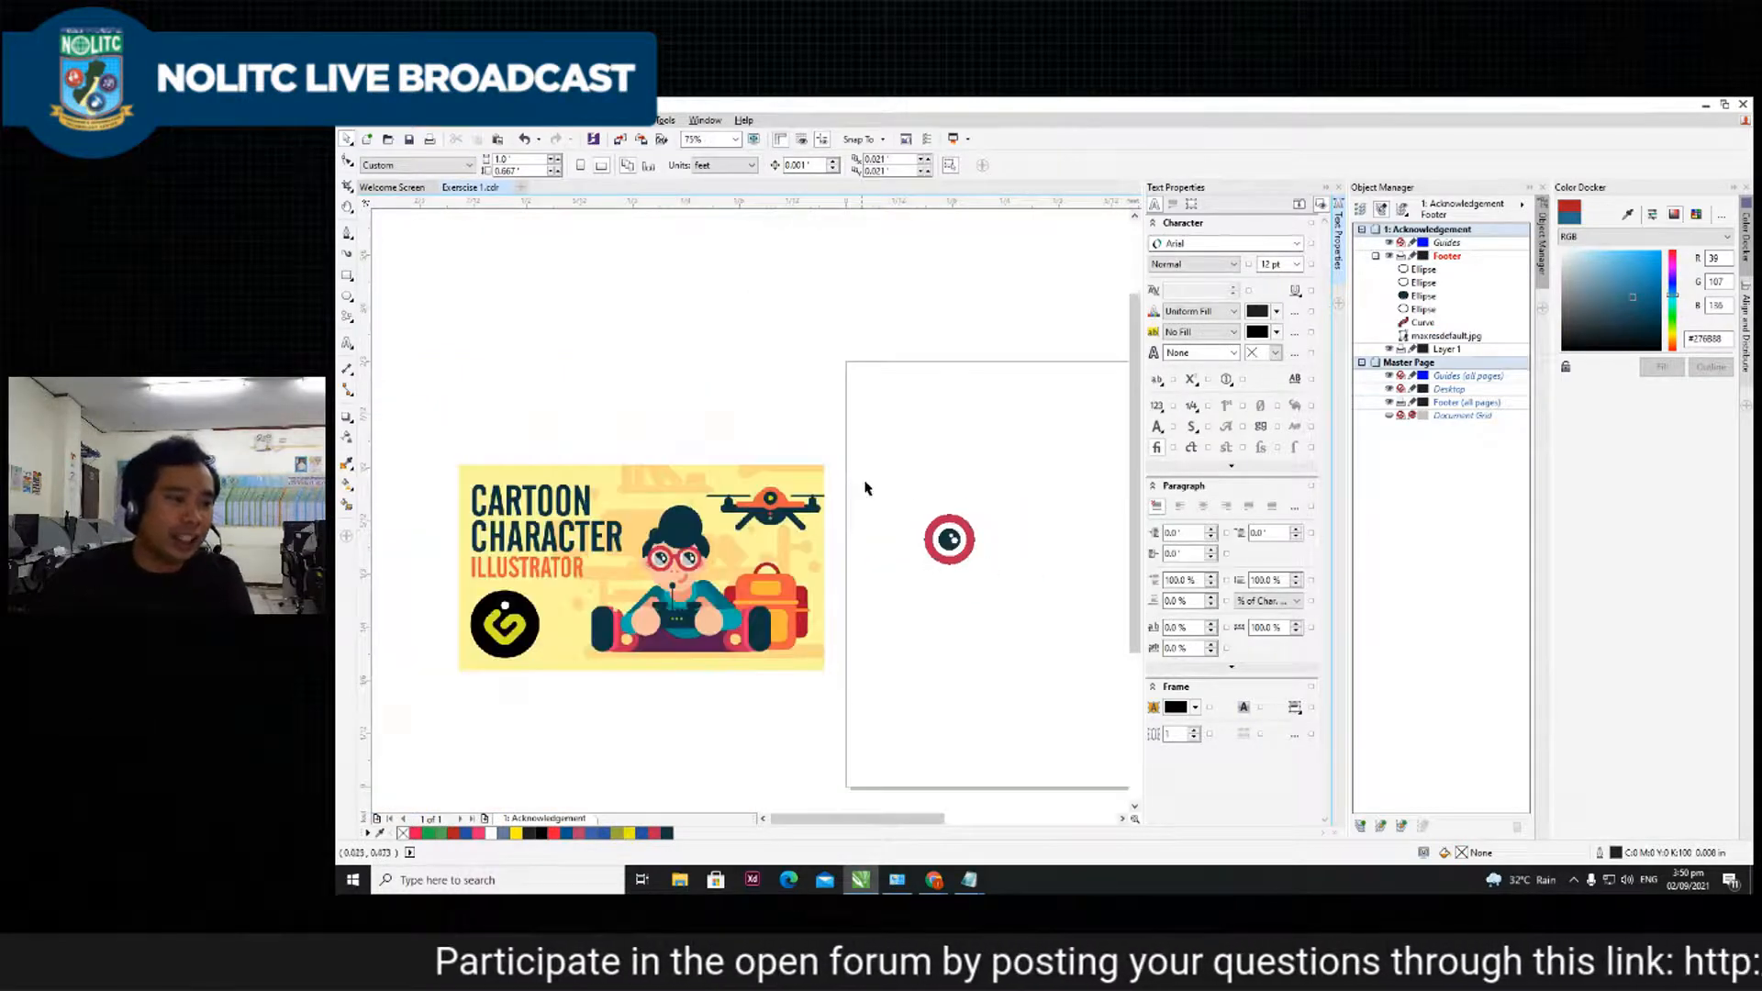
{"action": "left_click_drag", "start_coordinate": [863, 489], "coordinate": [1034, 591]}
{"action": "scroll", "coordinate": [1034, 591], "scroll_direction": "up", "scroll_amount": 2}
{"action": "left_click_drag", "start_coordinate": [876, 498], "coordinate": [1032, 501]}
{"action": "left_click", "coordinate": [1017, 638]}
{"action": "scroll", "coordinate": [986, 624], "scroll_direction": "down", "scroll_amount": 2}
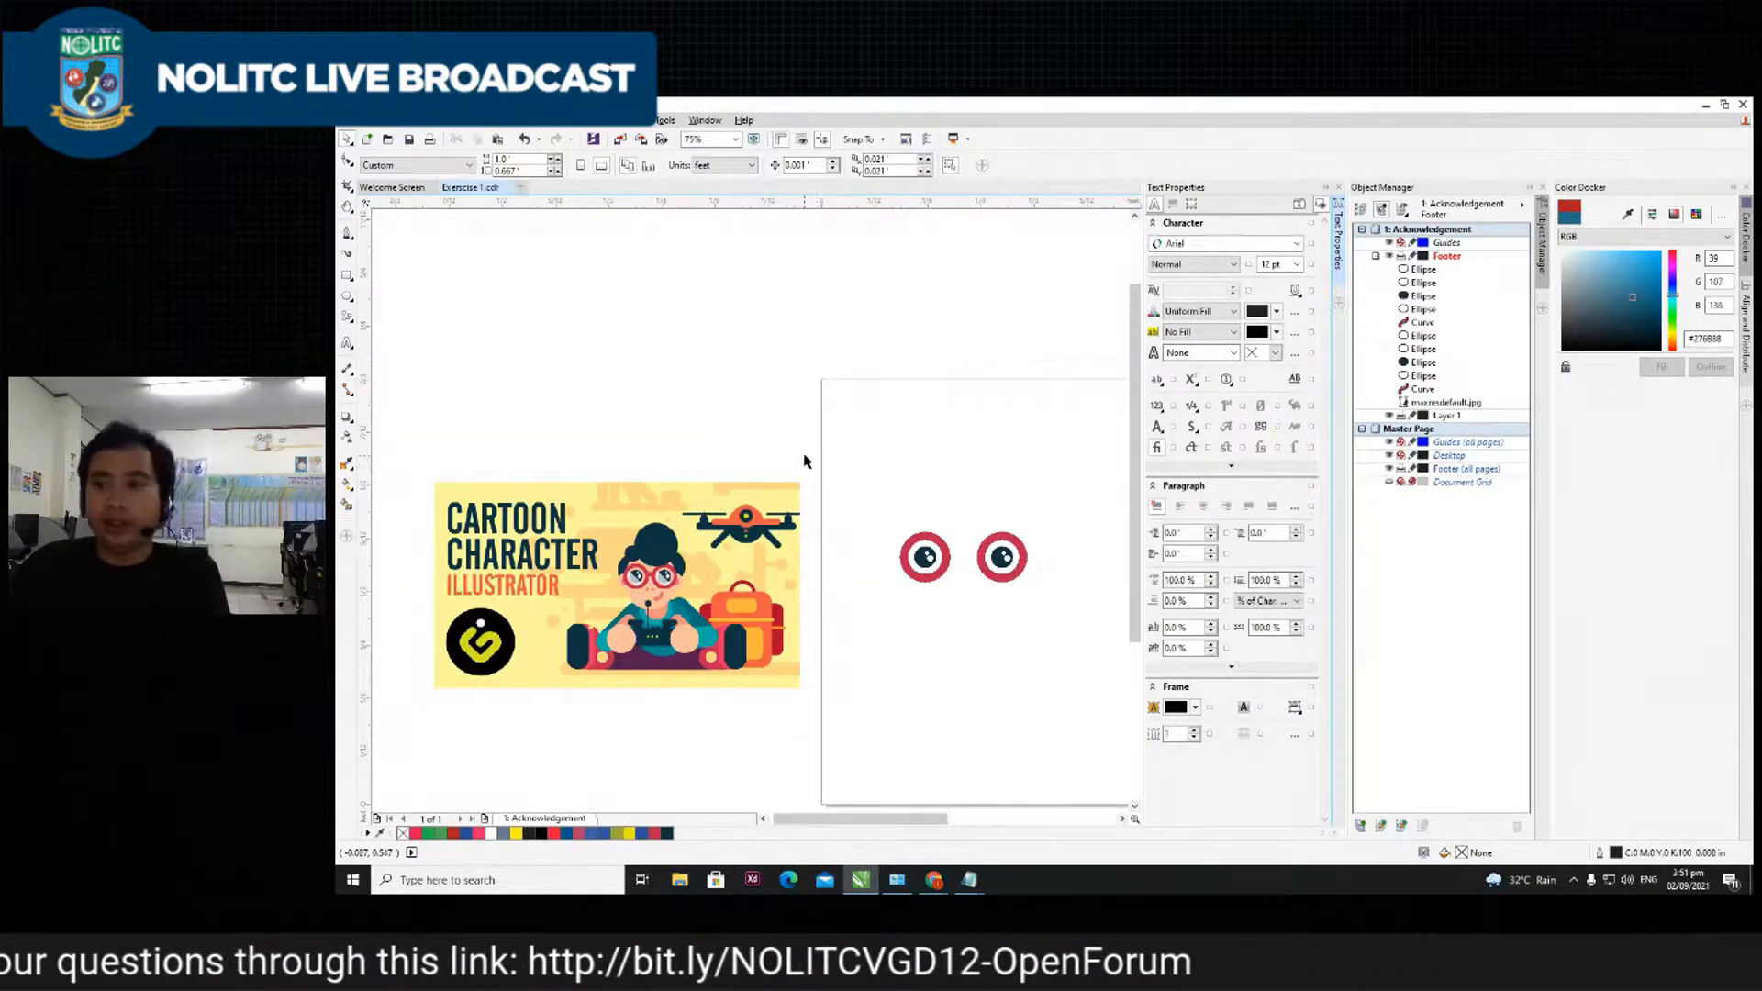
{"action": "scroll", "coordinate": [911, 485], "scroll_direction": "down", "scroll_amount": 4}
{"action": "scroll", "coordinate": [673, 437], "scroll_direction": "up", "scroll_amount": 4}
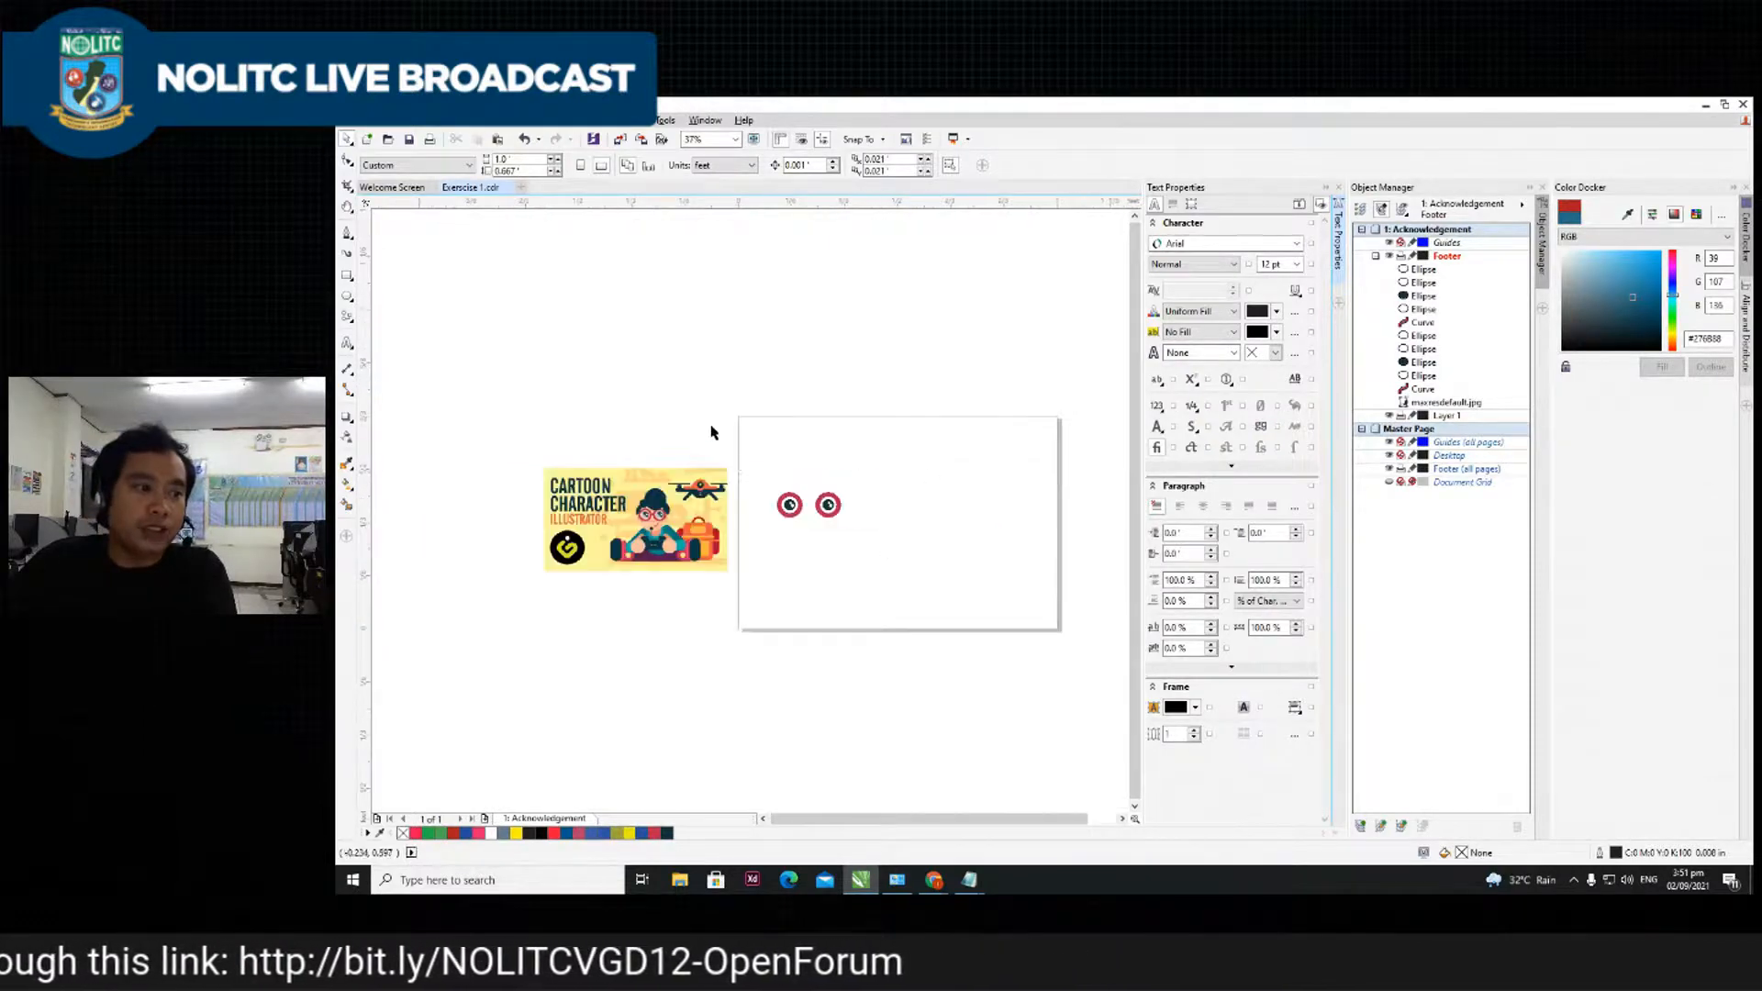
{"action": "scroll", "coordinate": [833, 439], "scroll_direction": "down", "scroll_amount": 4}
{"action": "scroll", "coordinate": [833, 439], "scroll_direction": "up", "scroll_amount": 4}
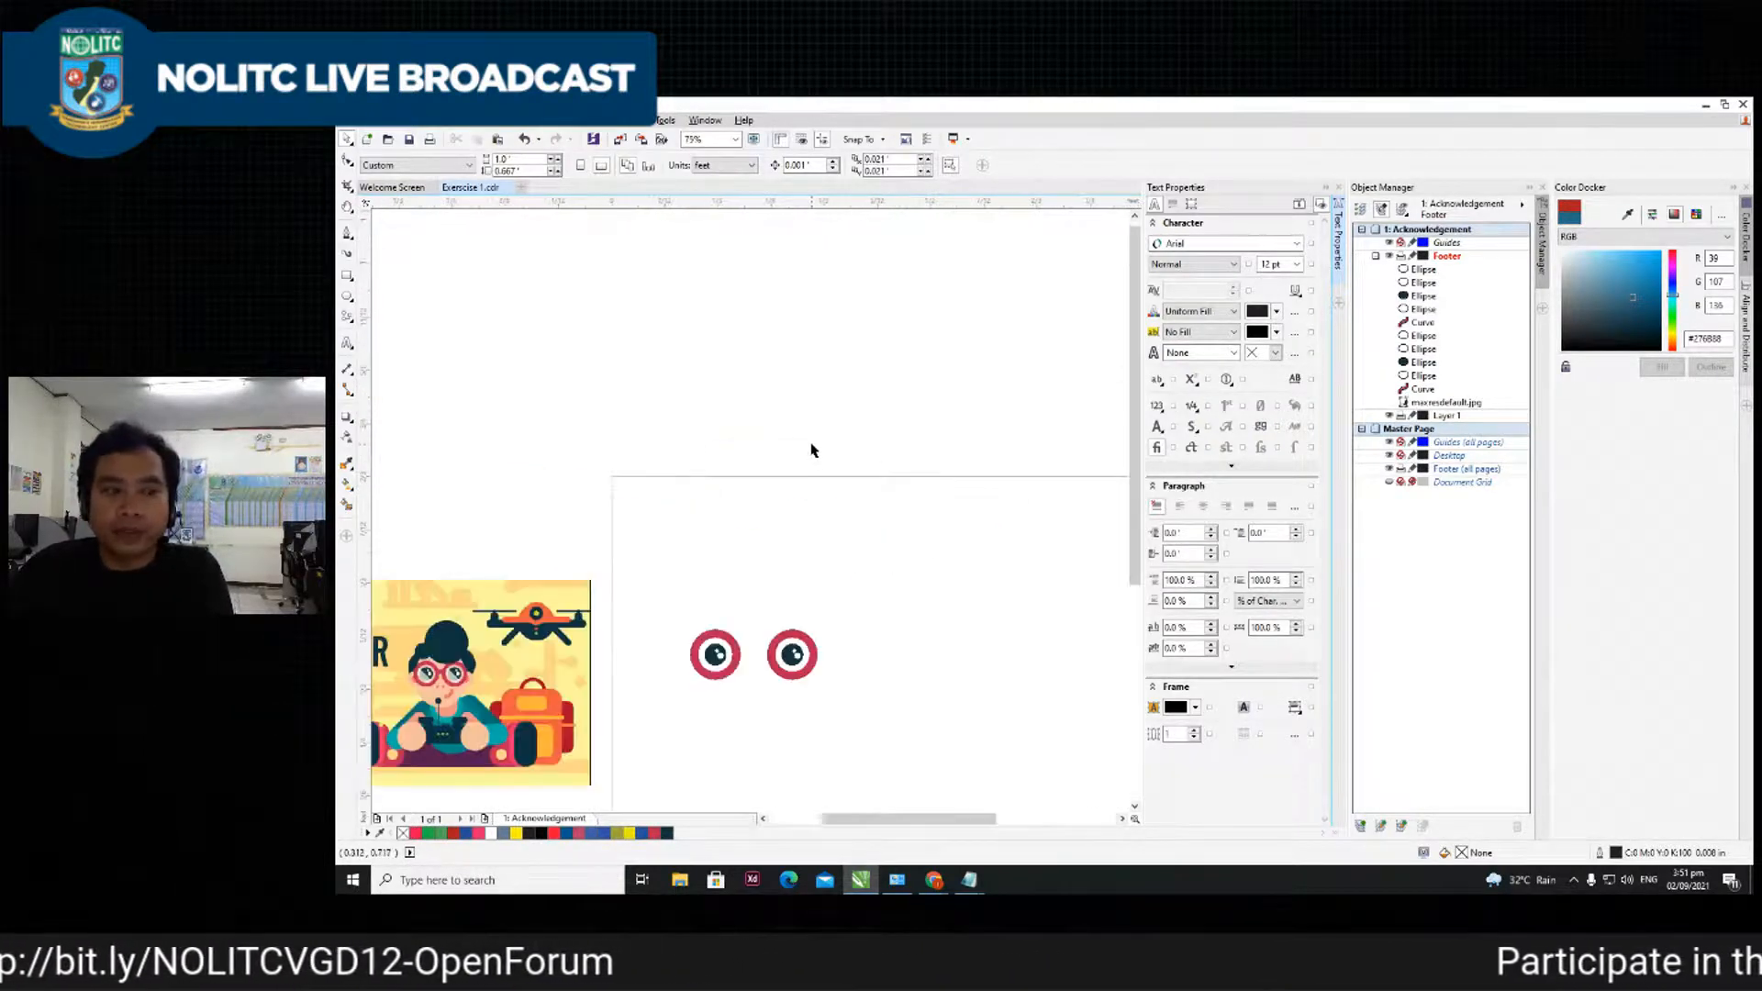
{"action": "scroll", "coordinate": [812, 450], "scroll_direction": "down", "scroll_amount": 4}
{"action": "scroll", "coordinate": [1041, 475], "scroll_direction": "up", "scroll_amount": 1}
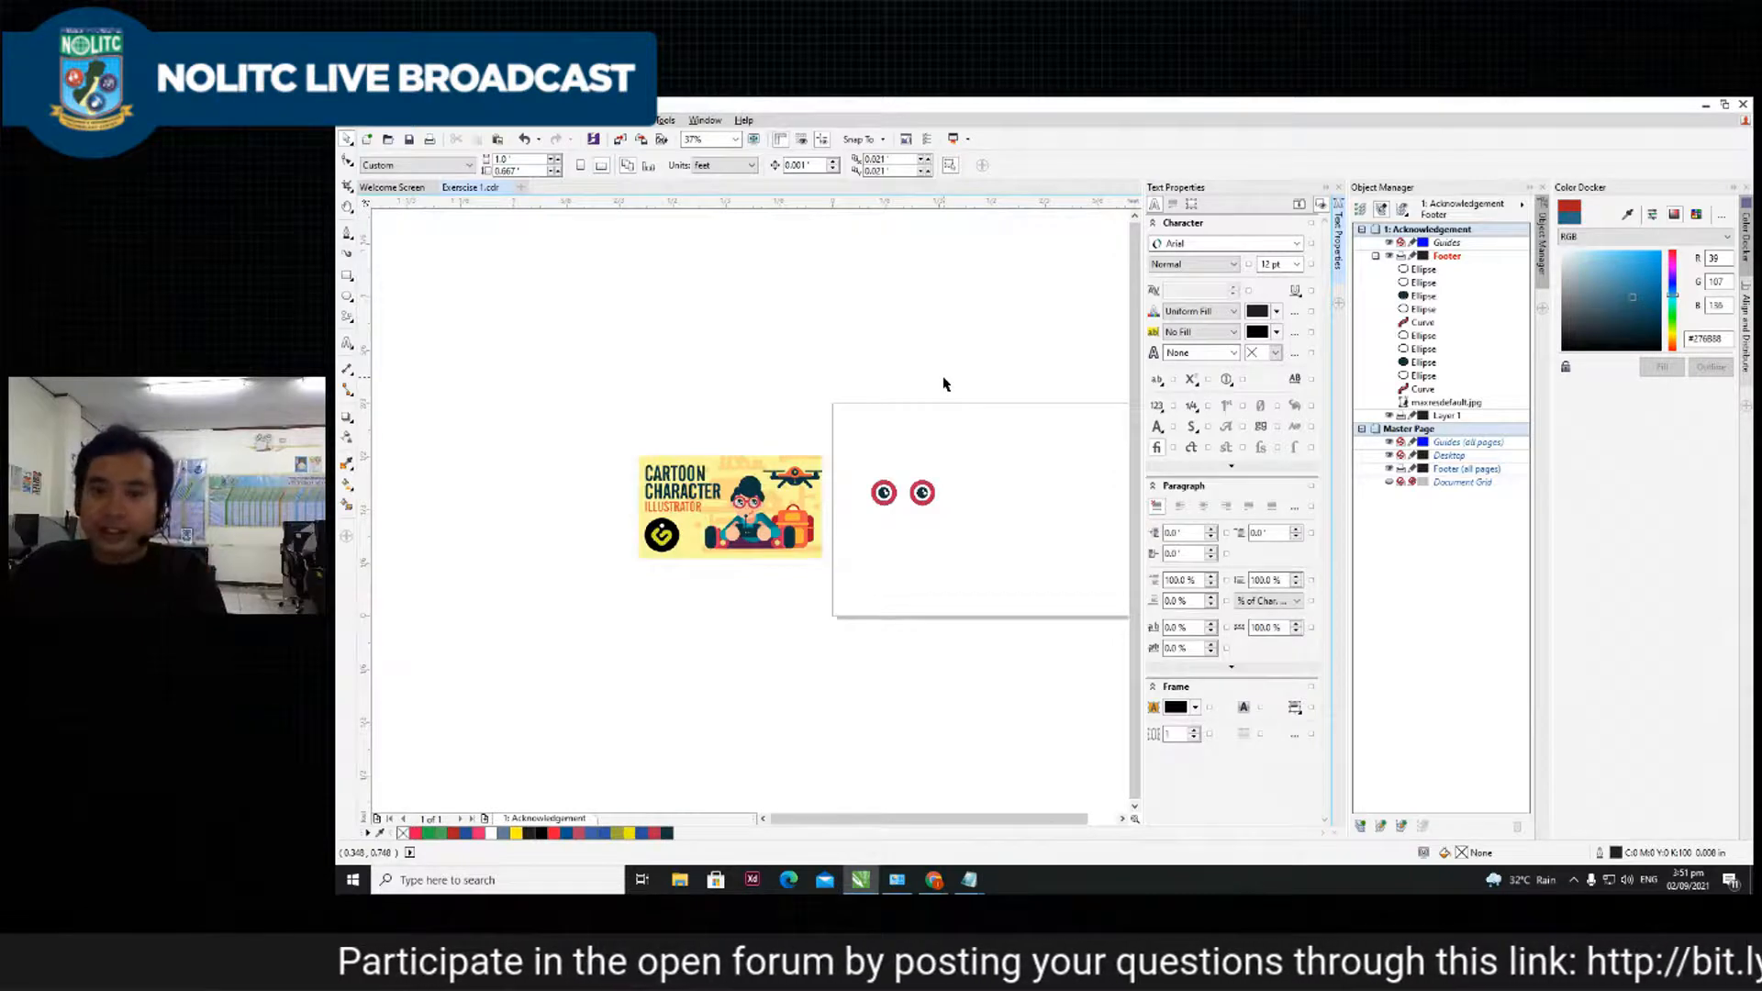
{"action": "key", "text": "alt+Tab"}
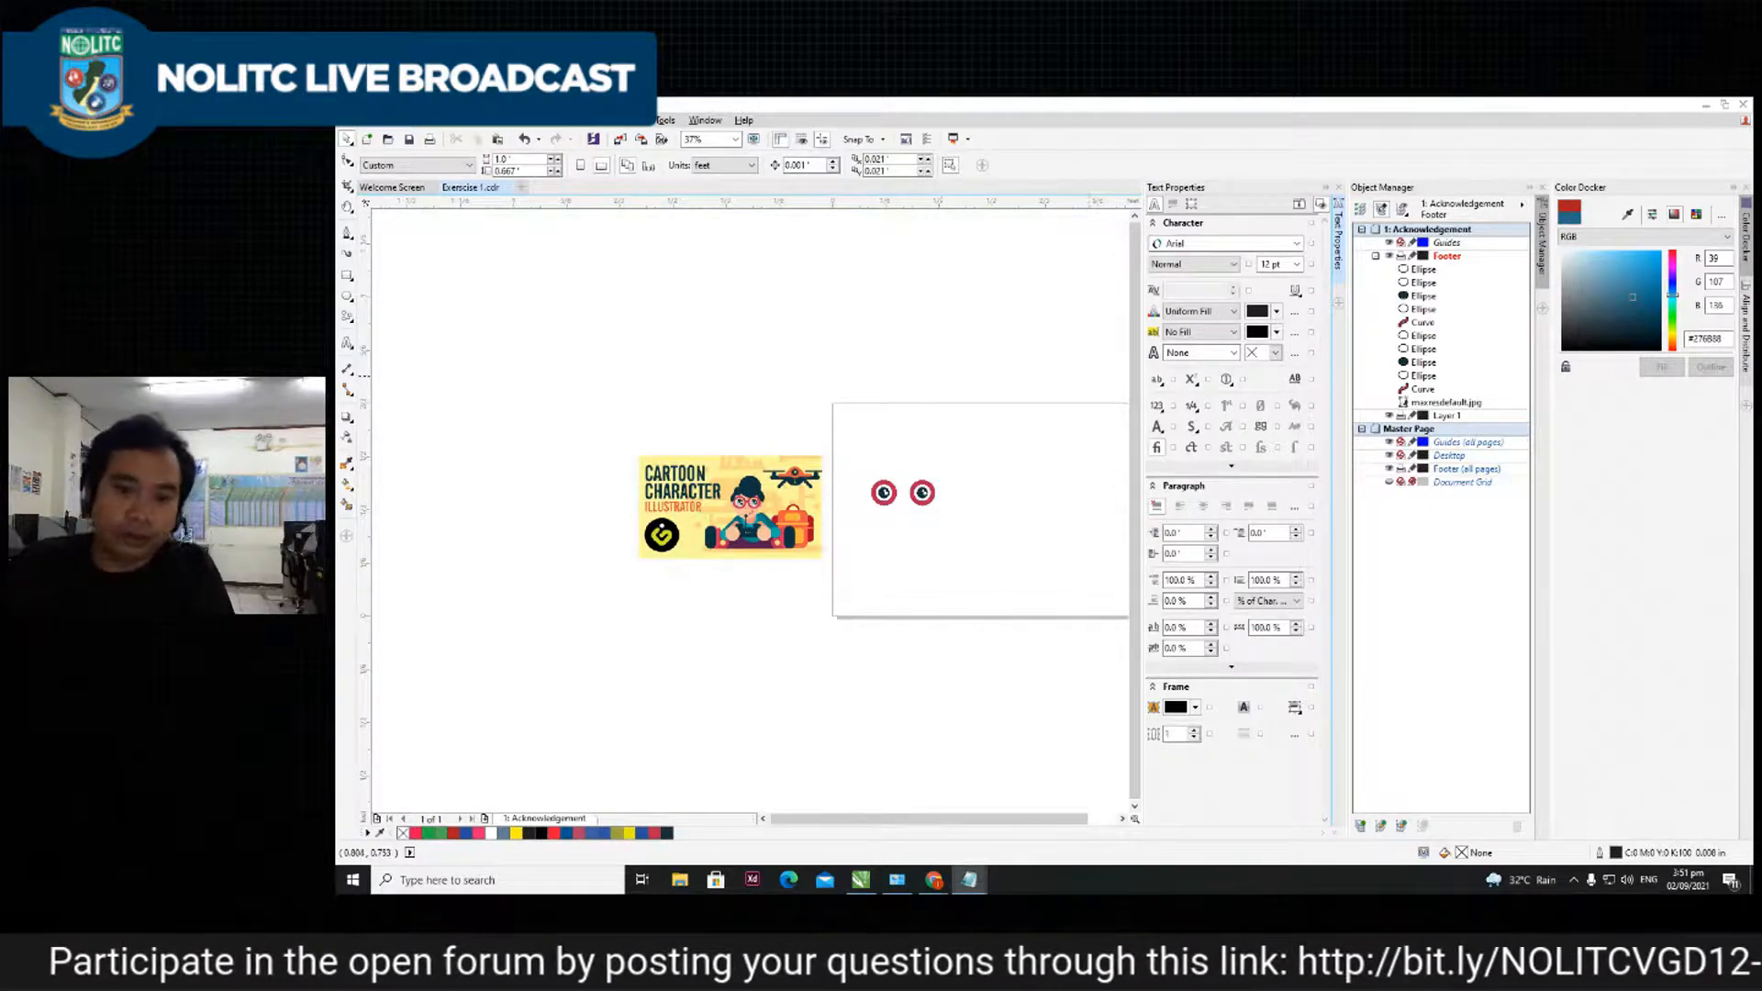